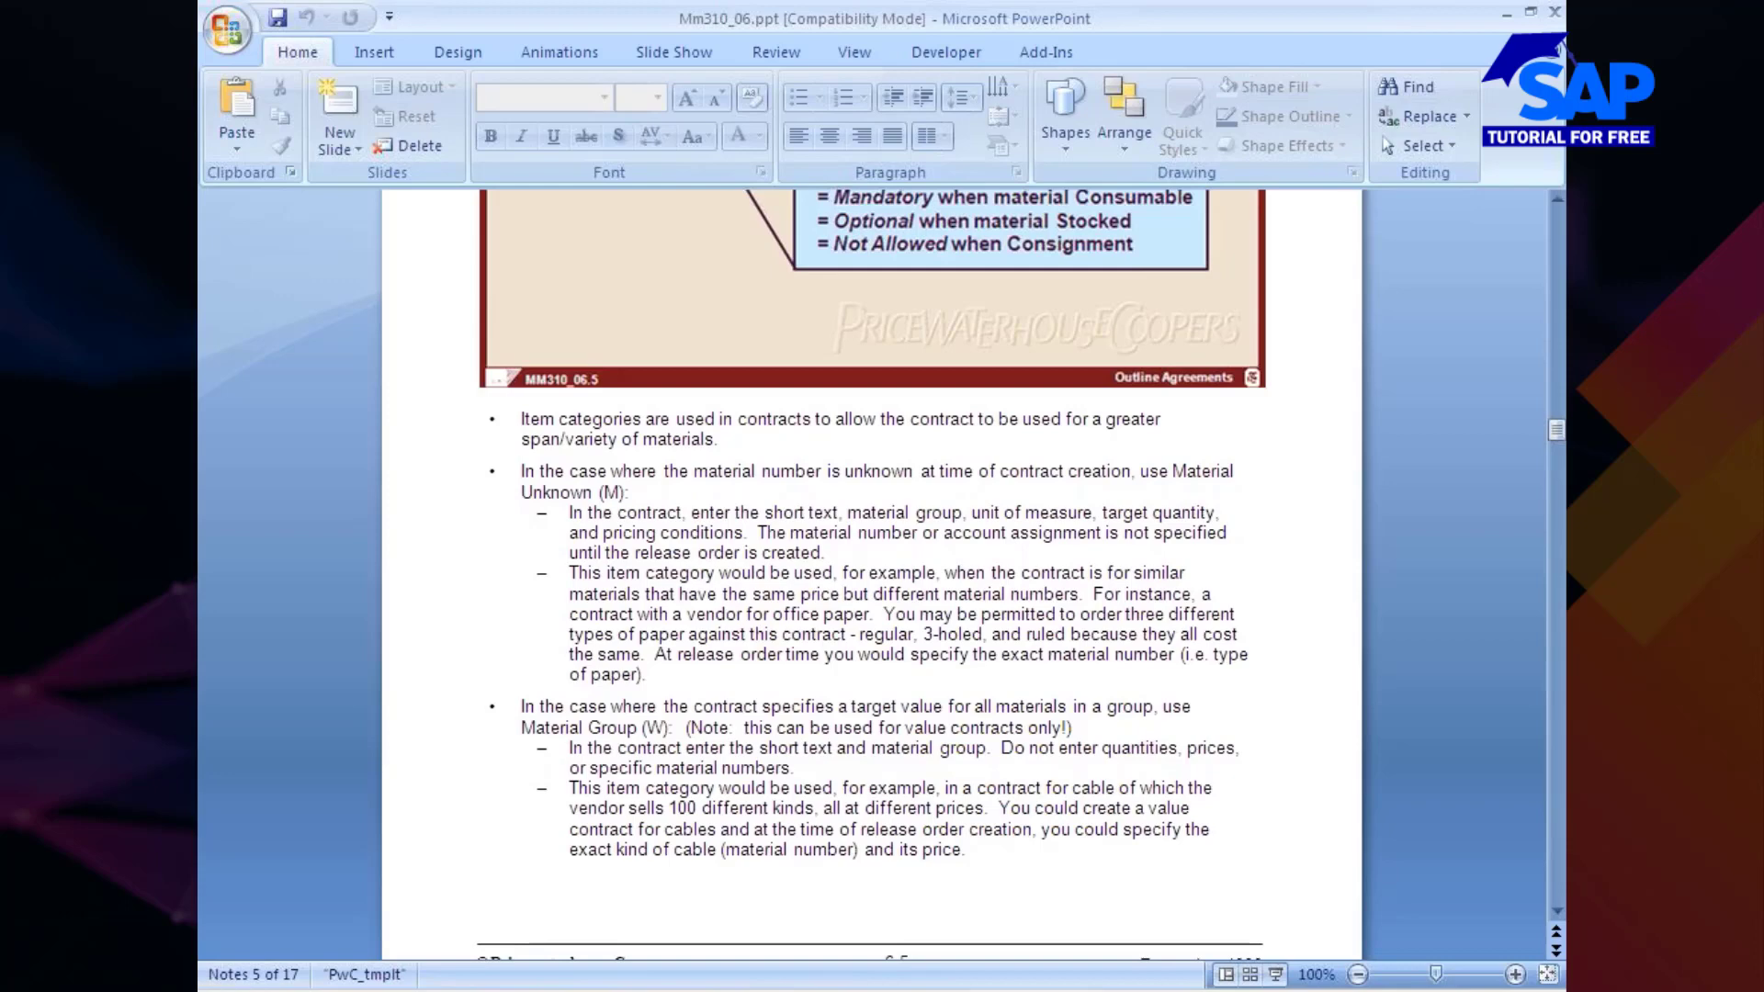
Step: Review the slide notes on when to use item category Material Group (W) and which contract fields to enter or leave out
left_click_drag(761, 705, 1194, 706)
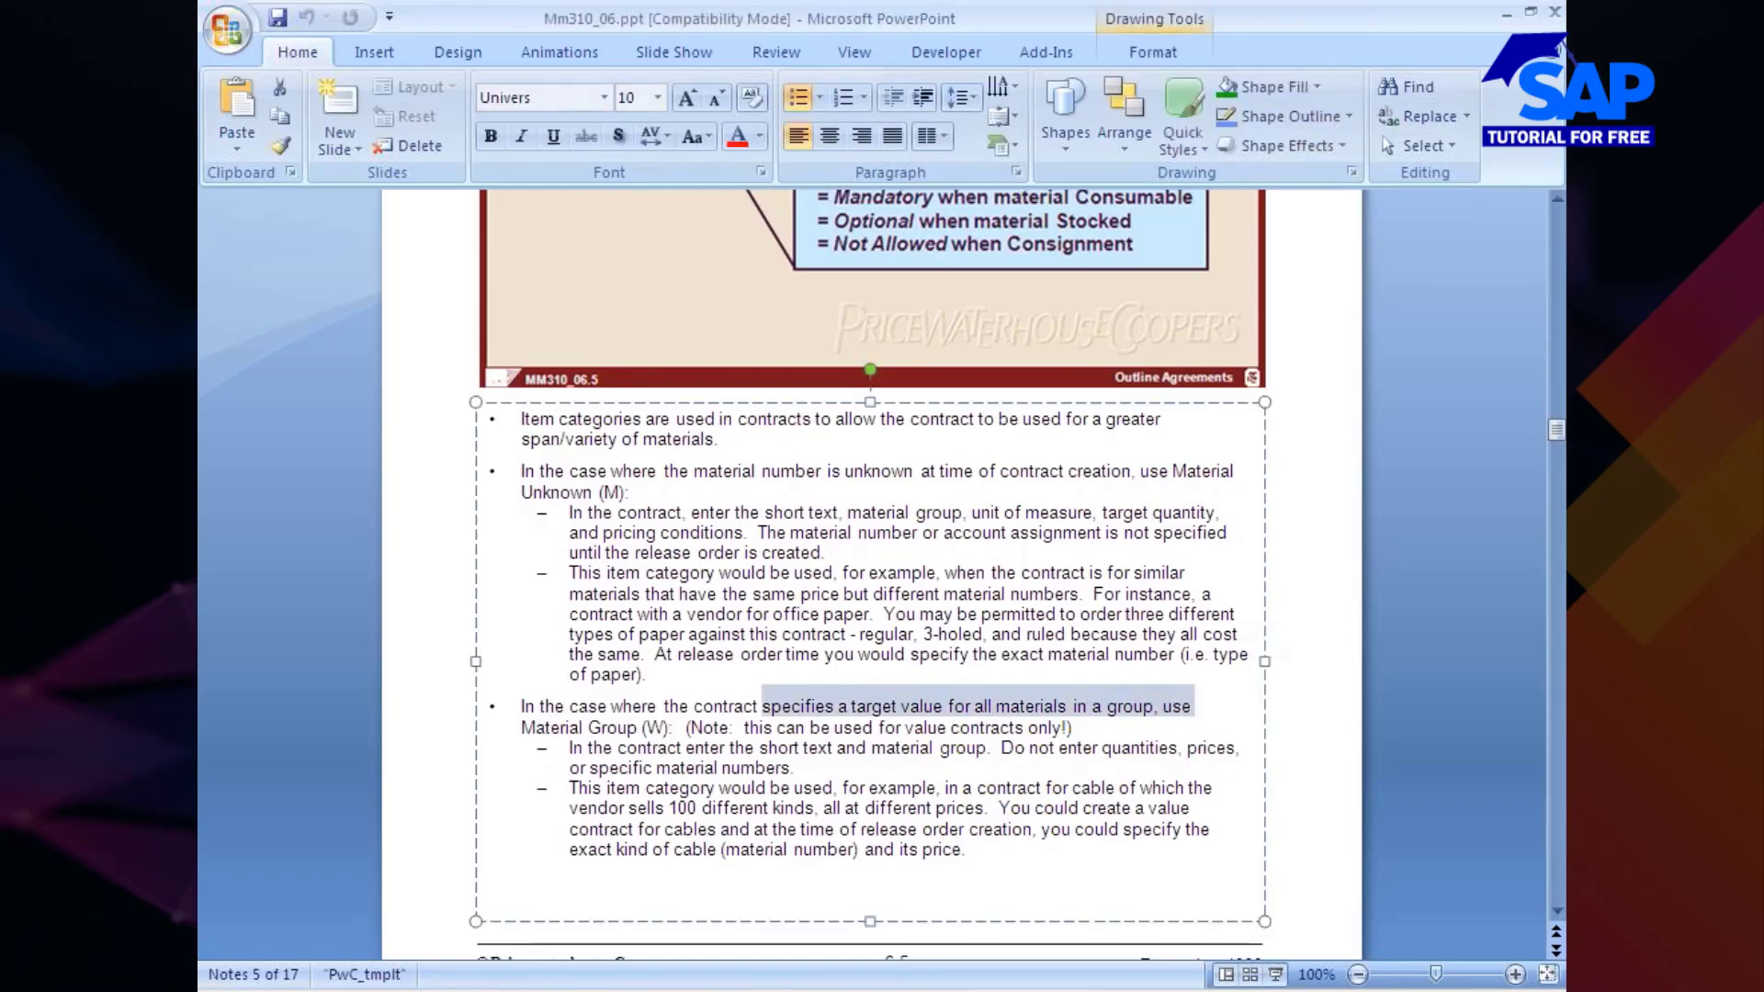
left_click(677, 731)
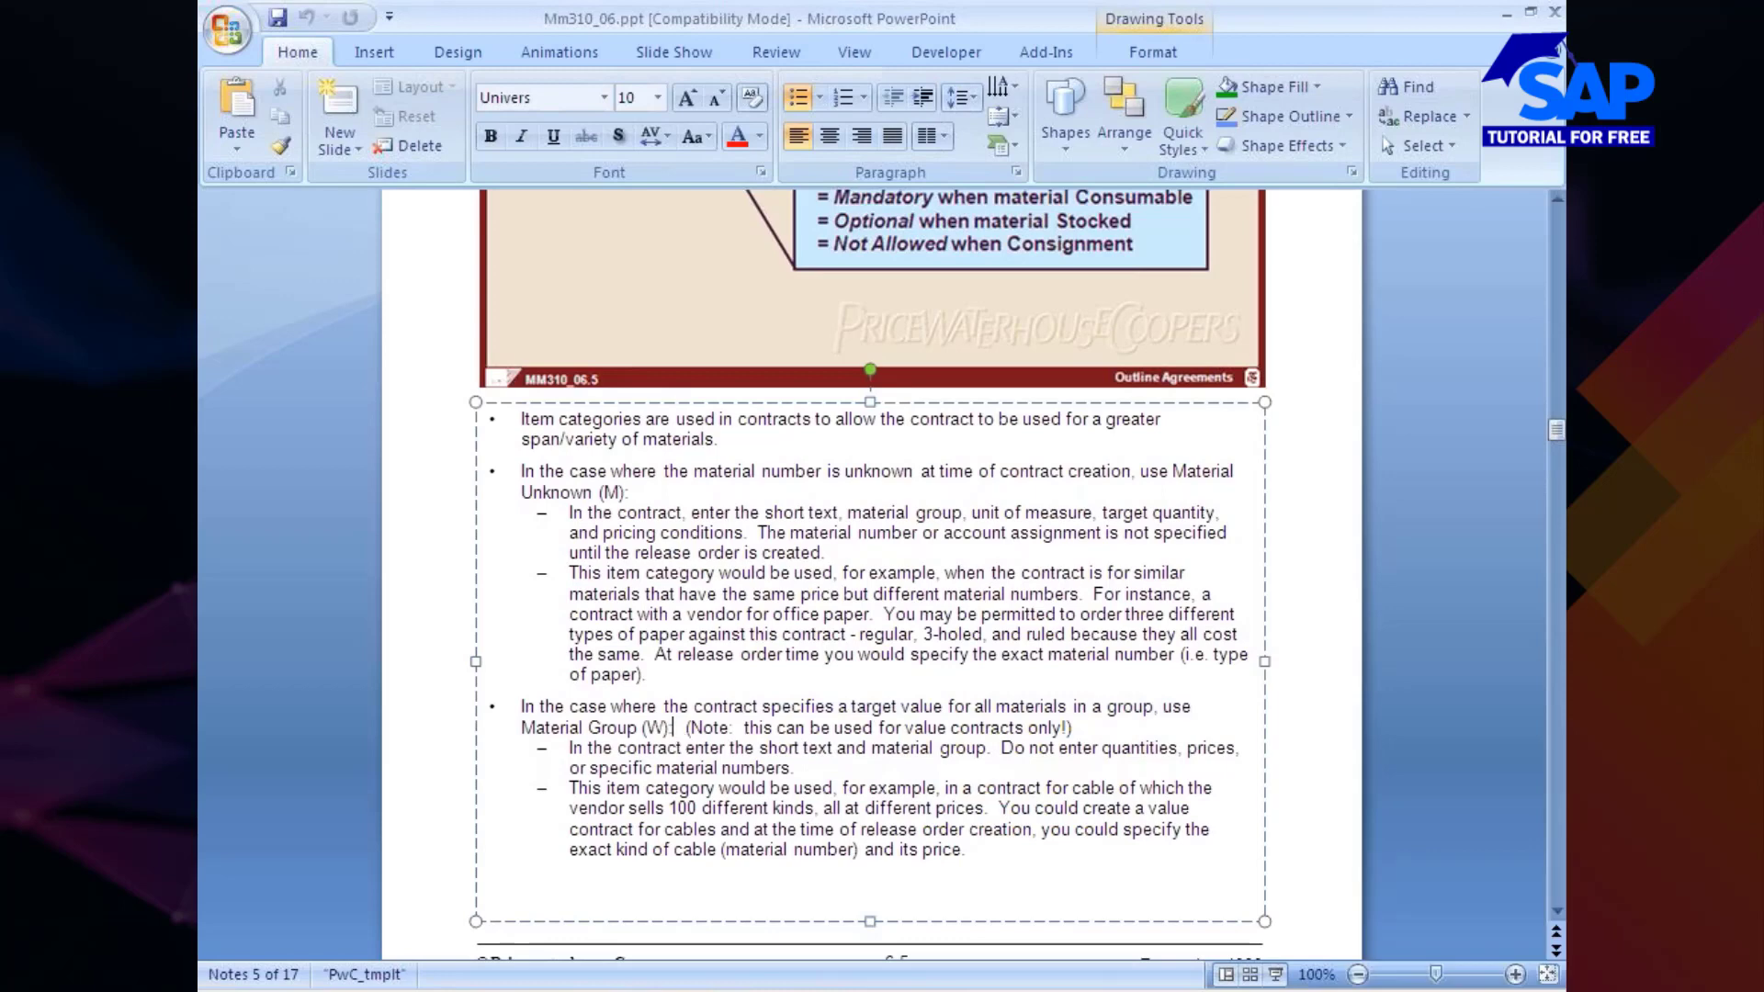
double_click(792, 770)
left_click(758, 749)
left_click_drag(758, 748, 1003, 751)
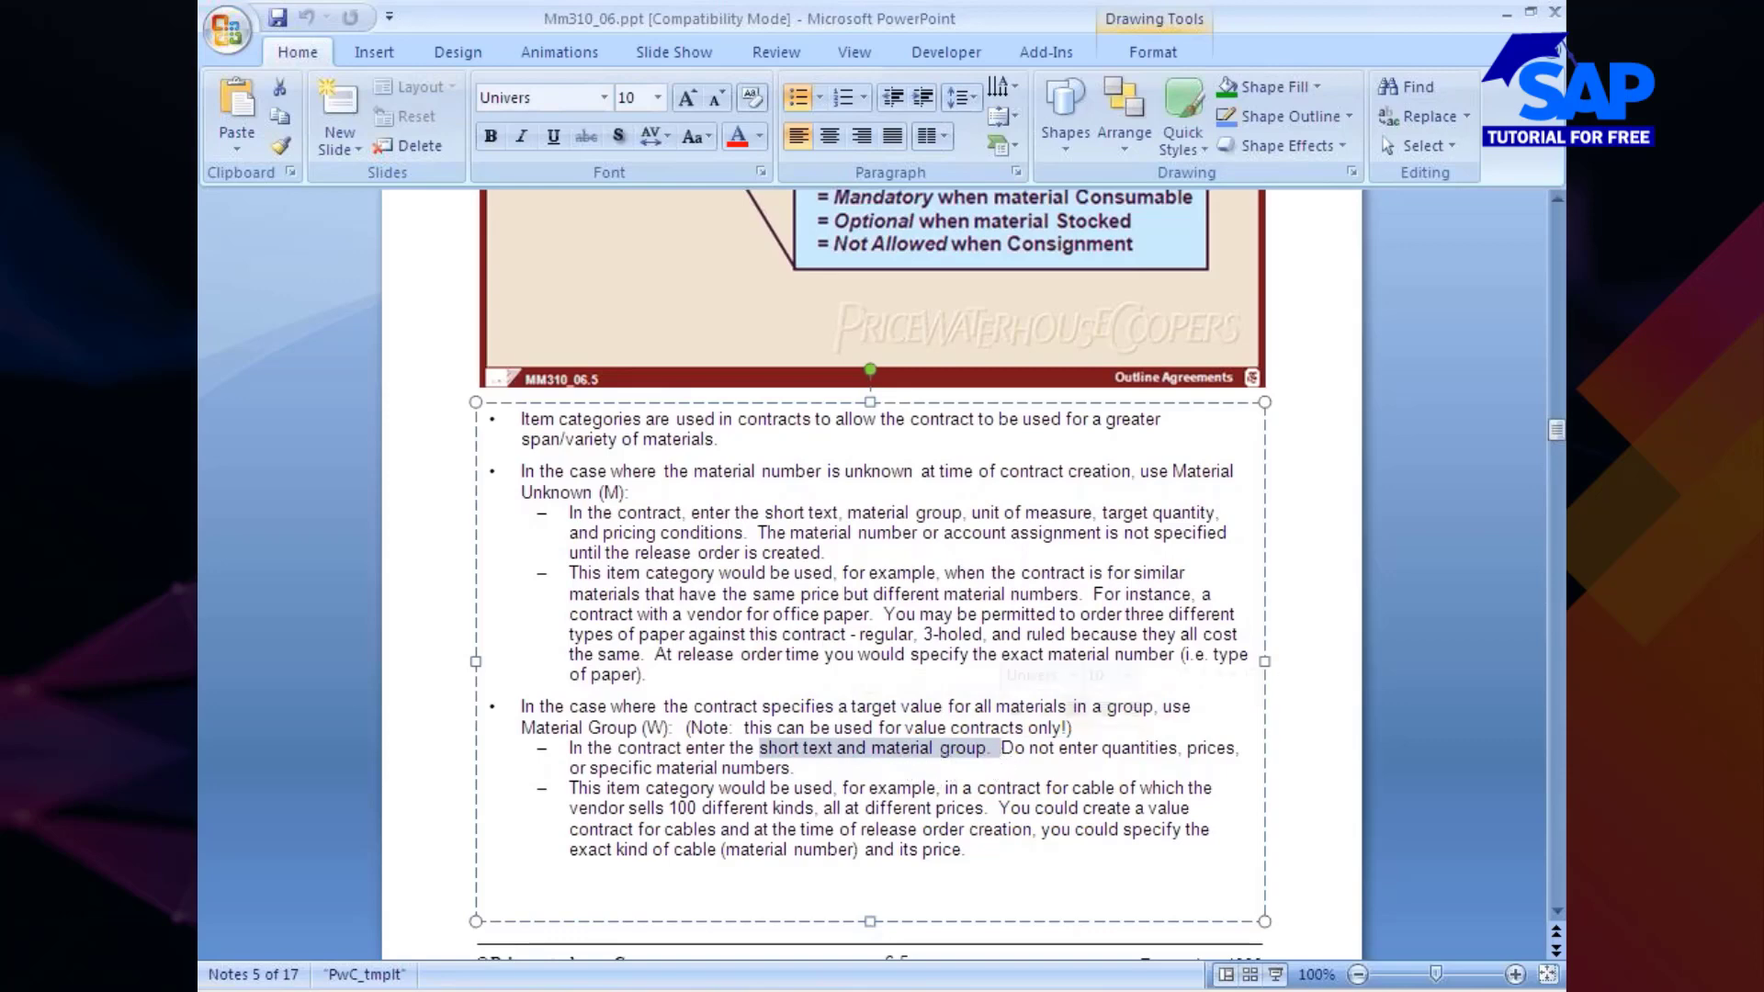
left_click_drag(594, 768, 794, 769)
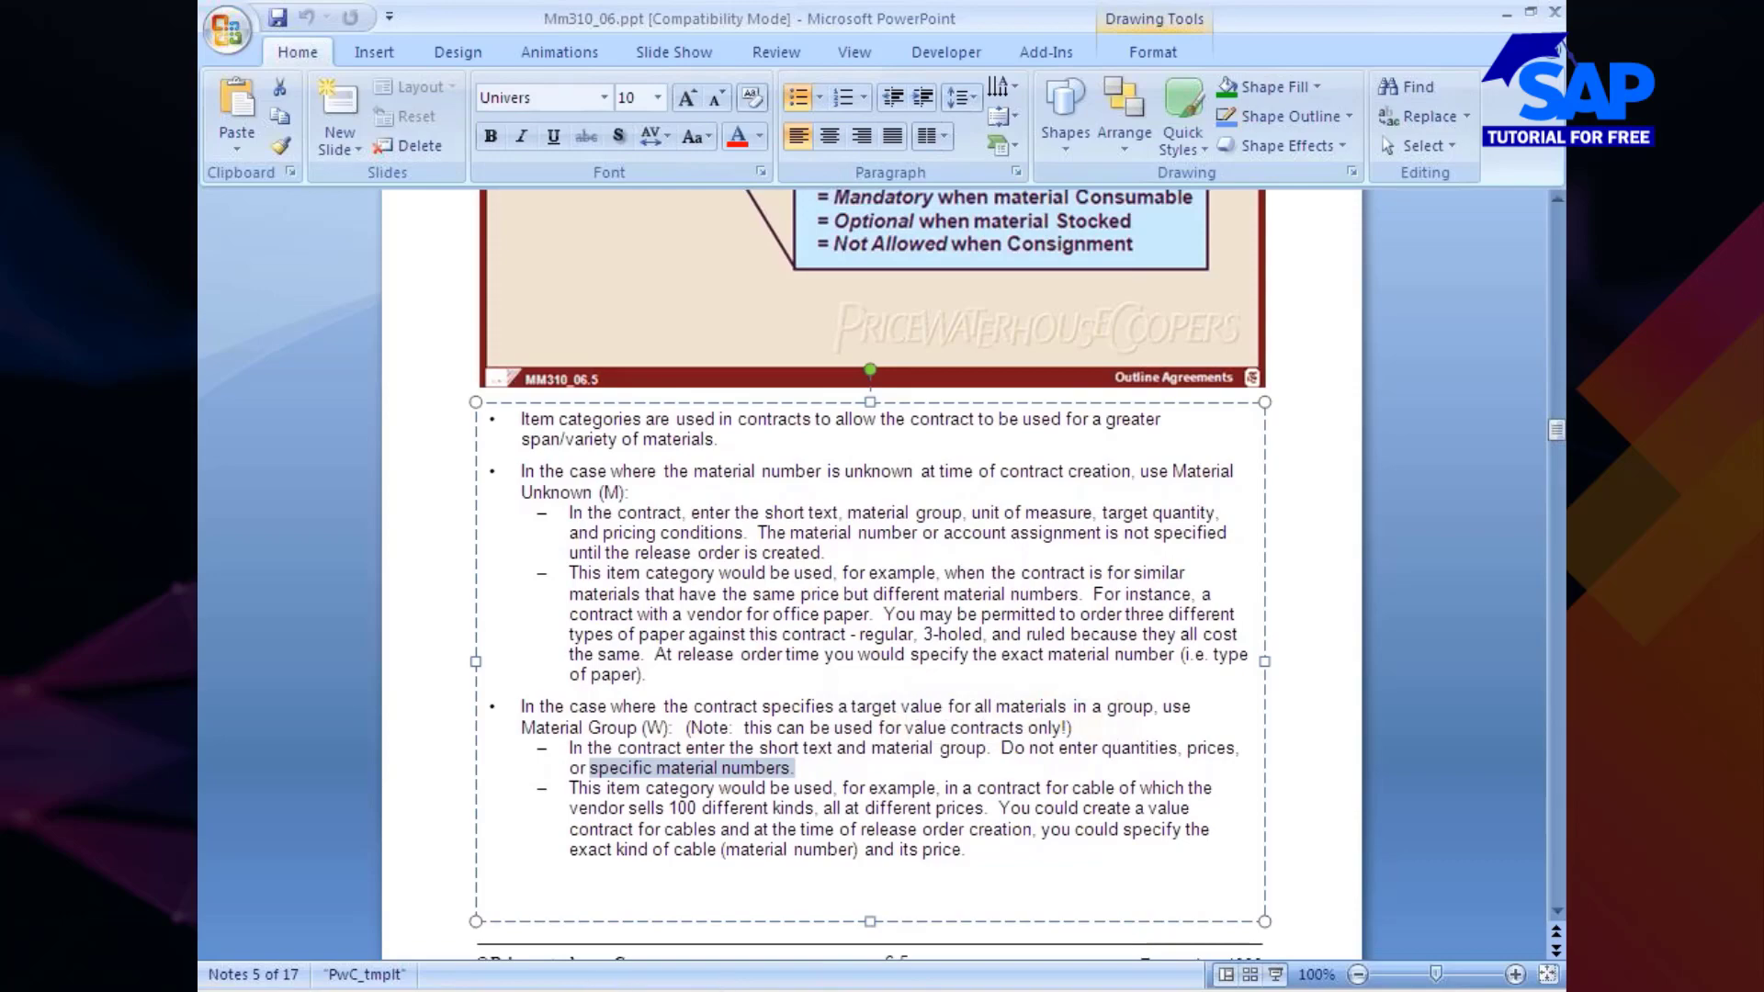
Step: Switch to SAP Logon and open the KVR EHP5 system from the systems list
key("super+d")
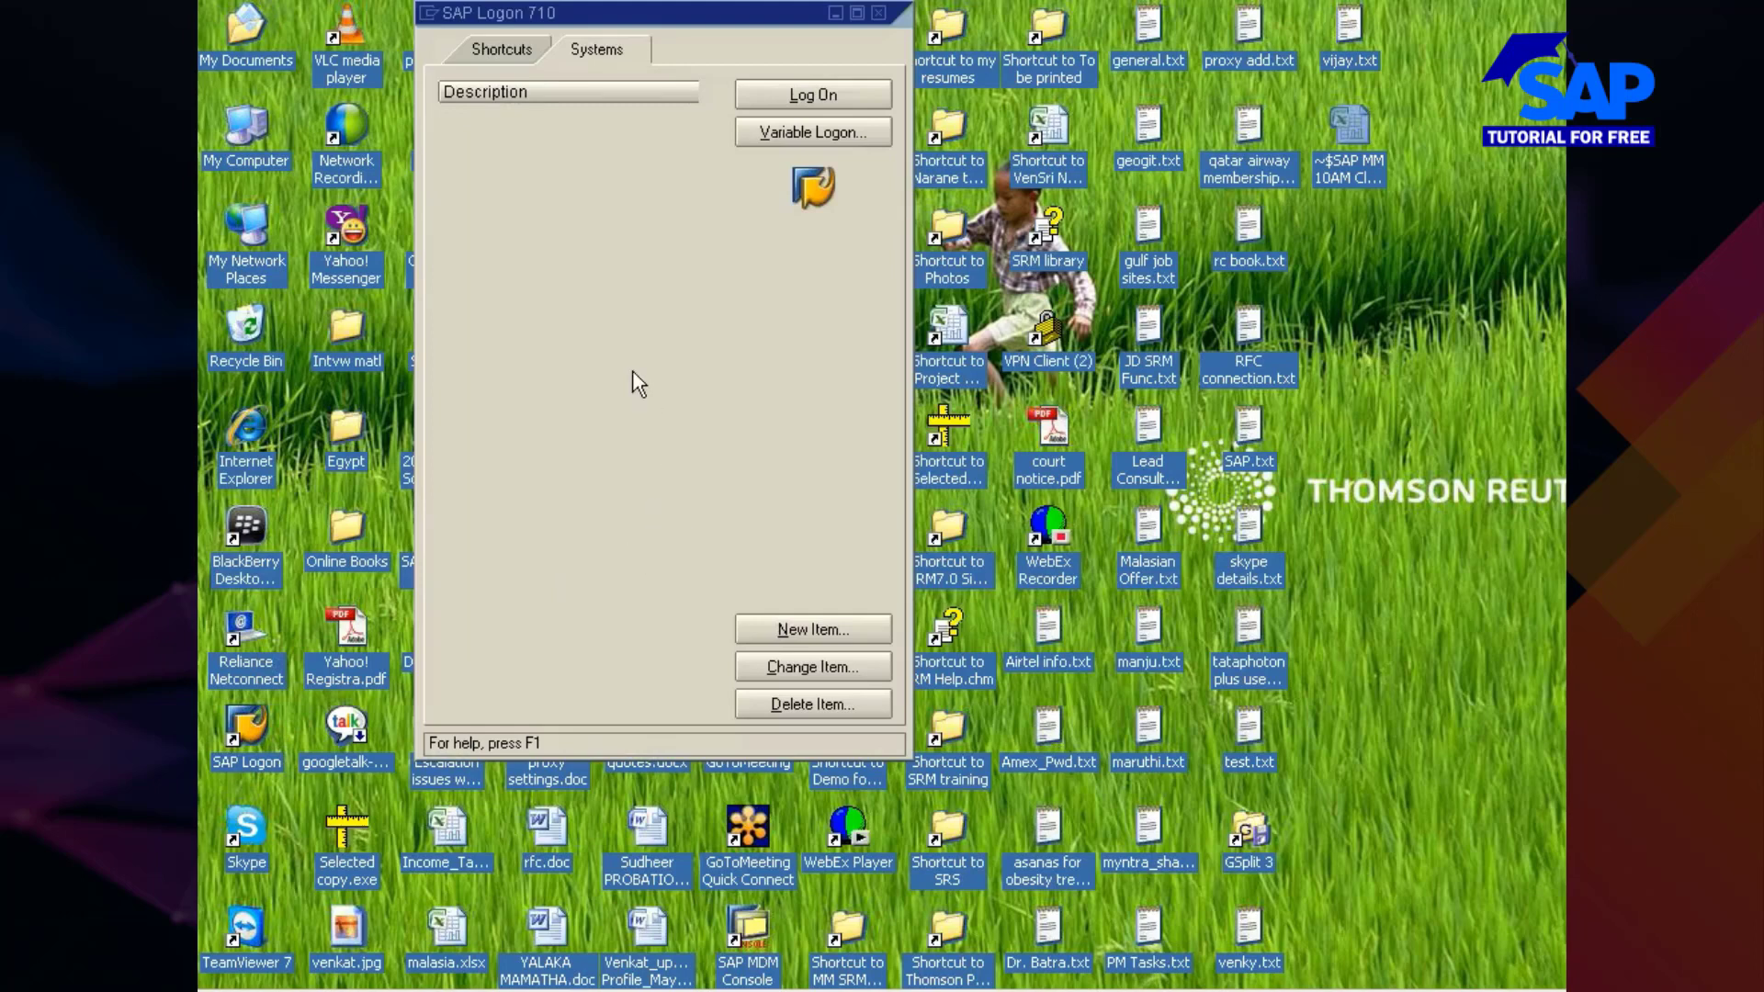
left_click(494, 52)
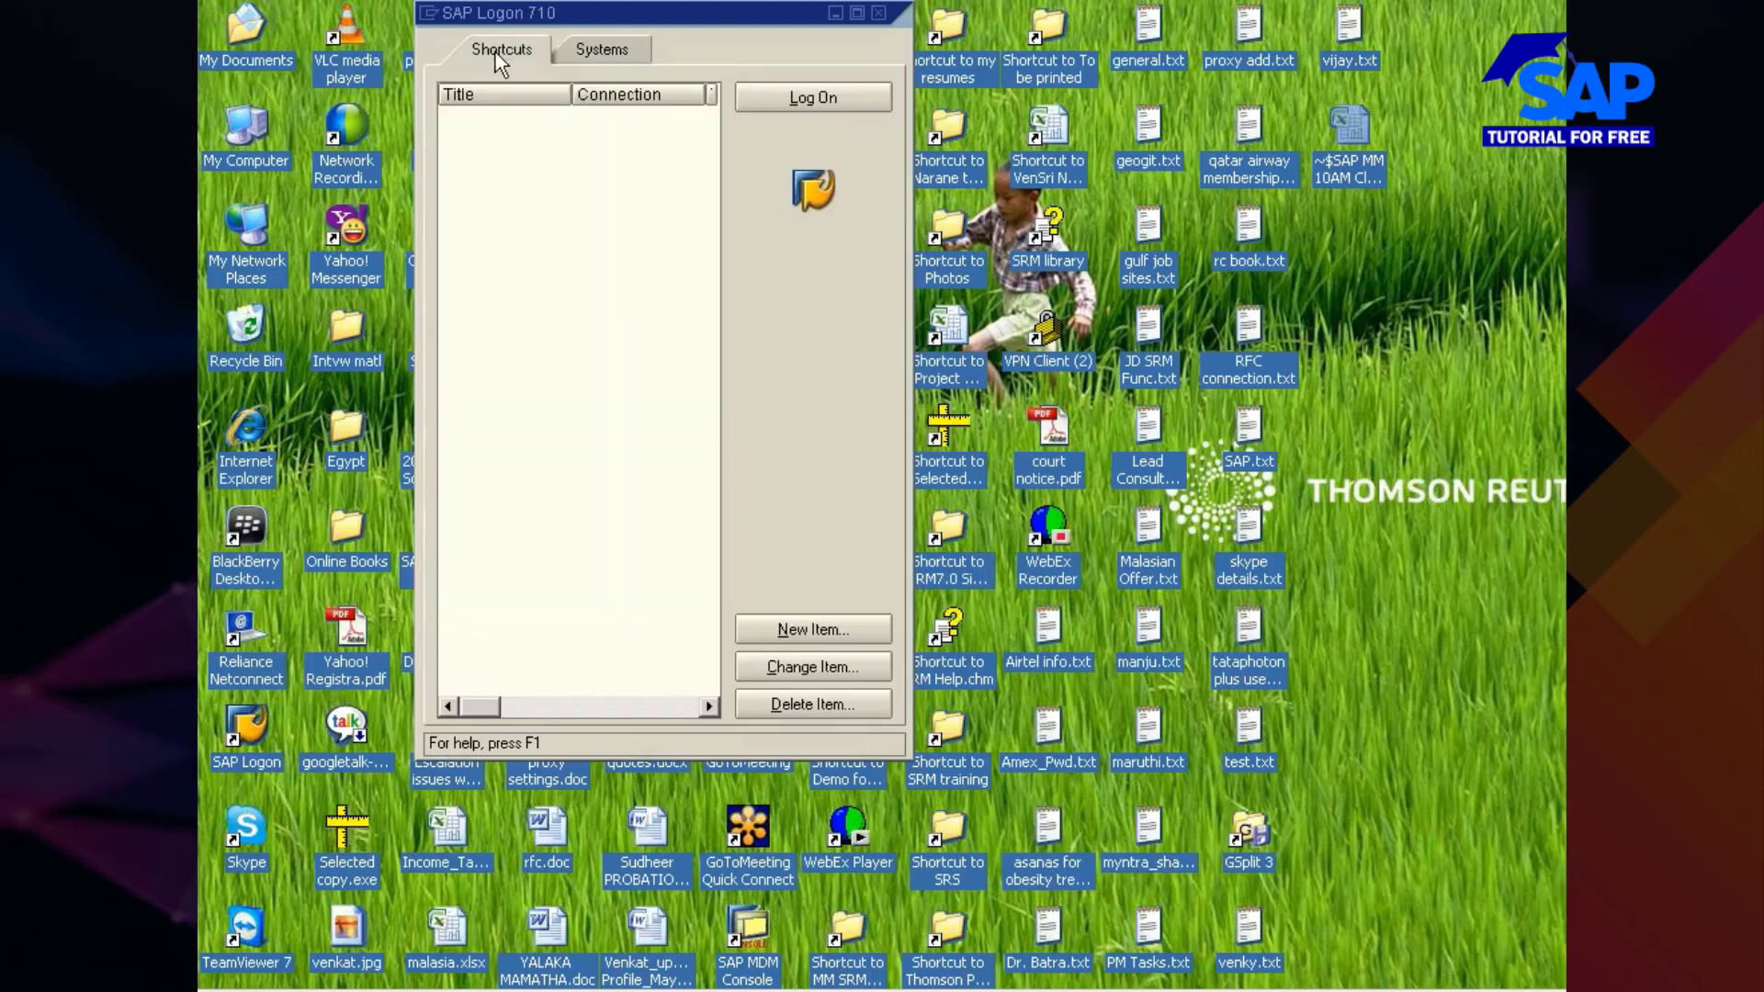
left_click(592, 52)
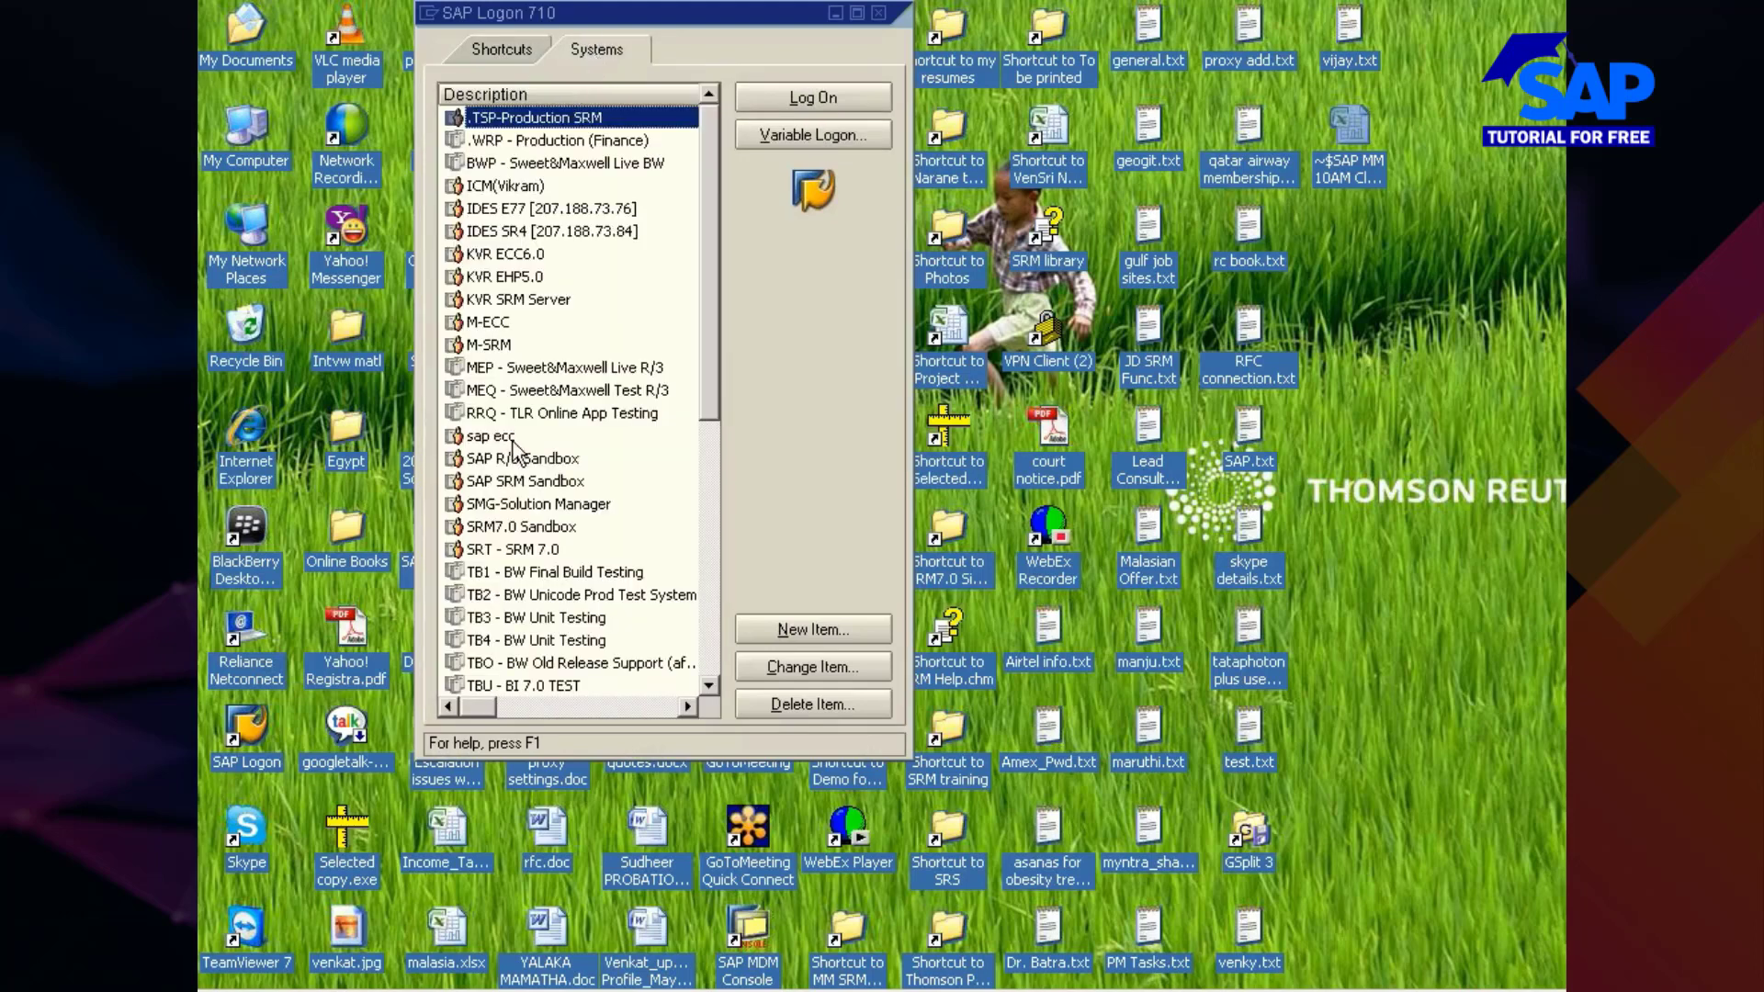
double_click(505, 275)
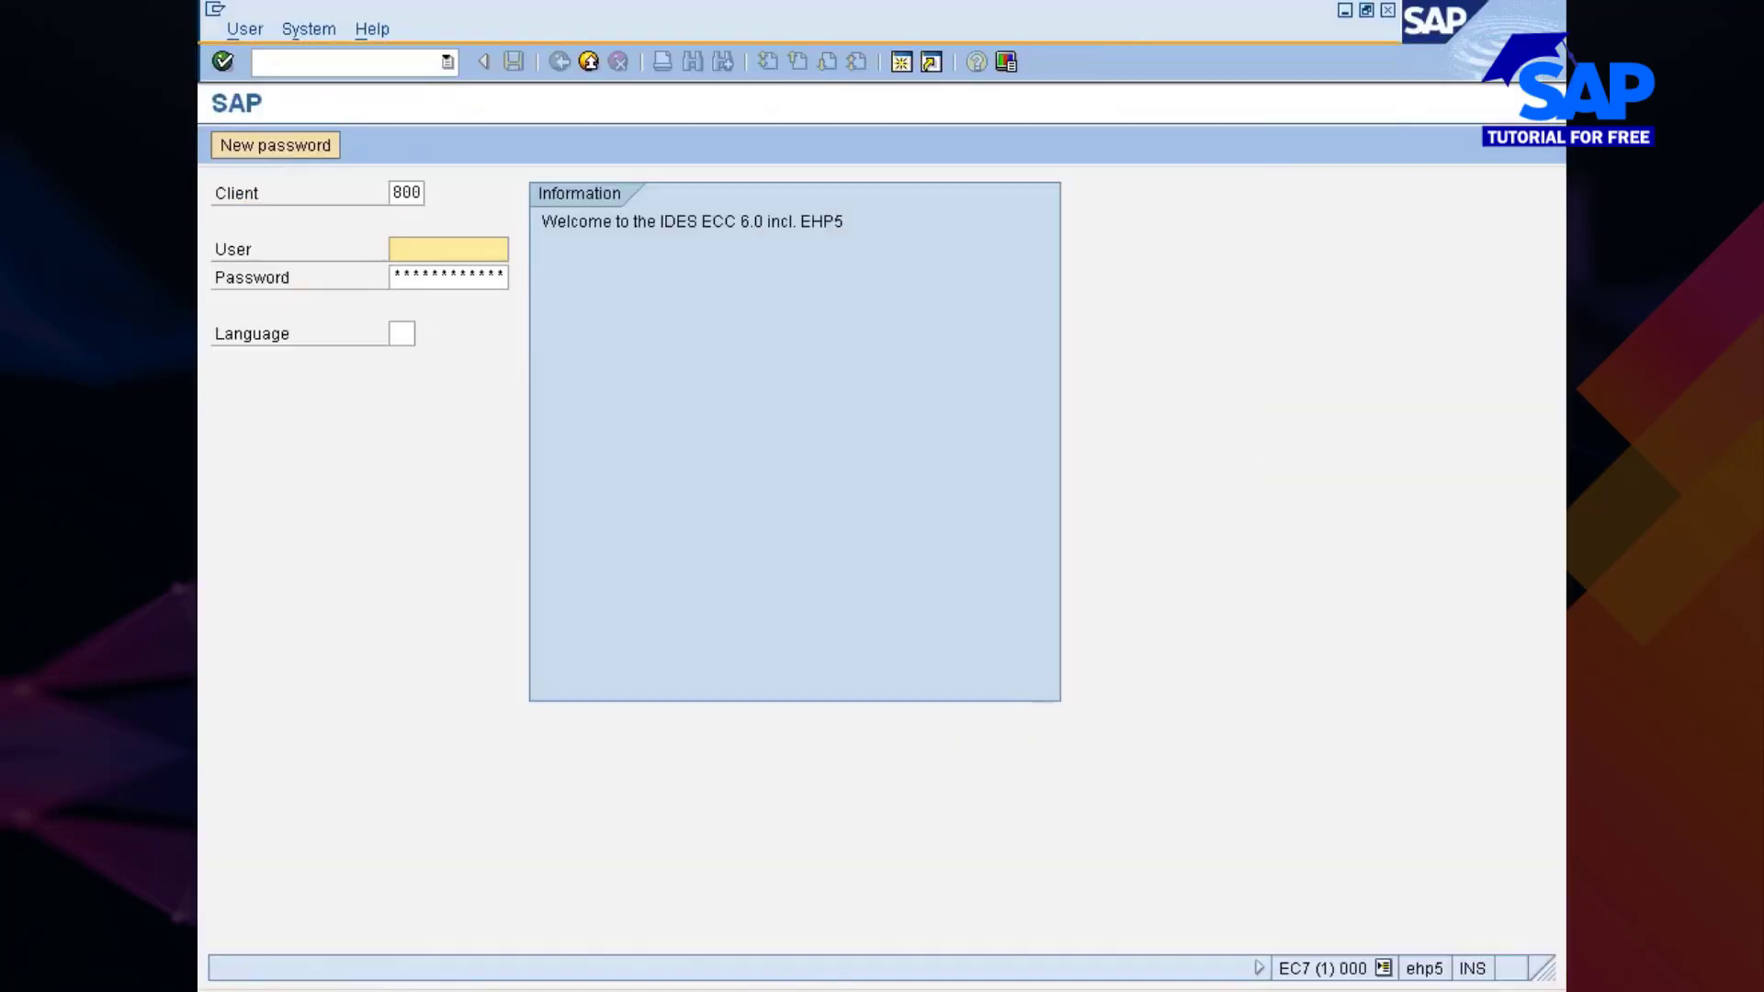
Step: Log on to the SAP system by entering the user name and the account password
key("BackSpace")
left_click(480, 273)
key("Tab")
type("********")
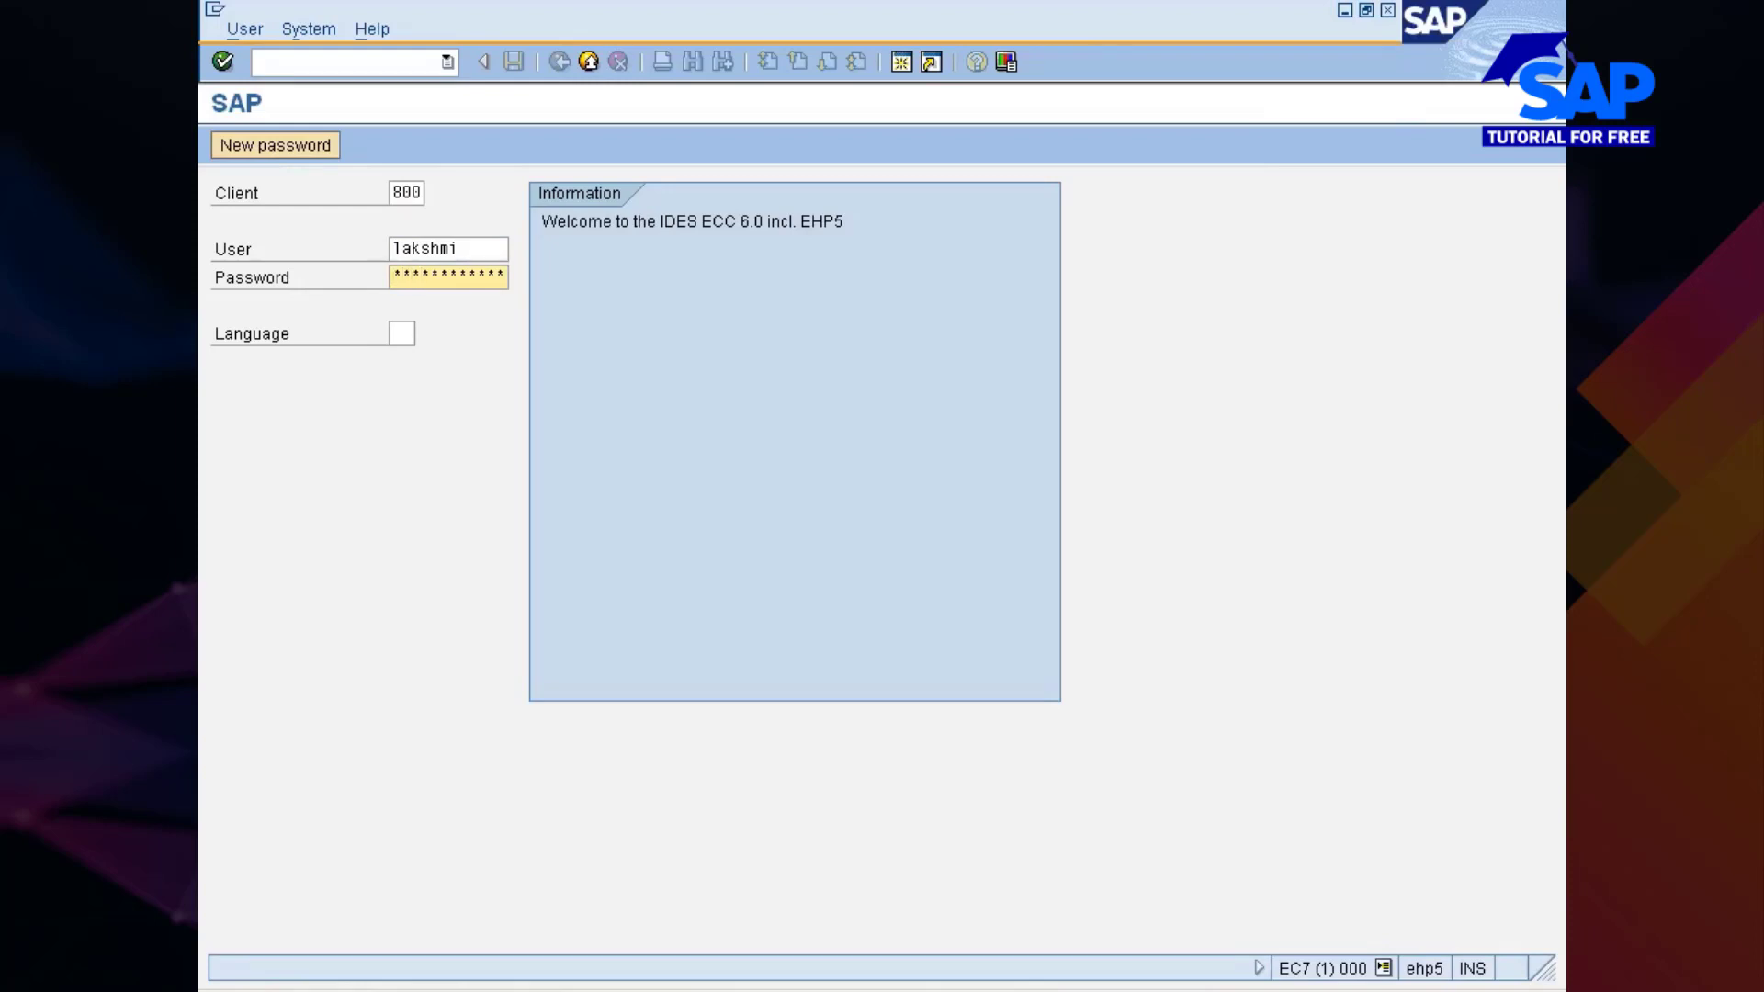
key("Return")
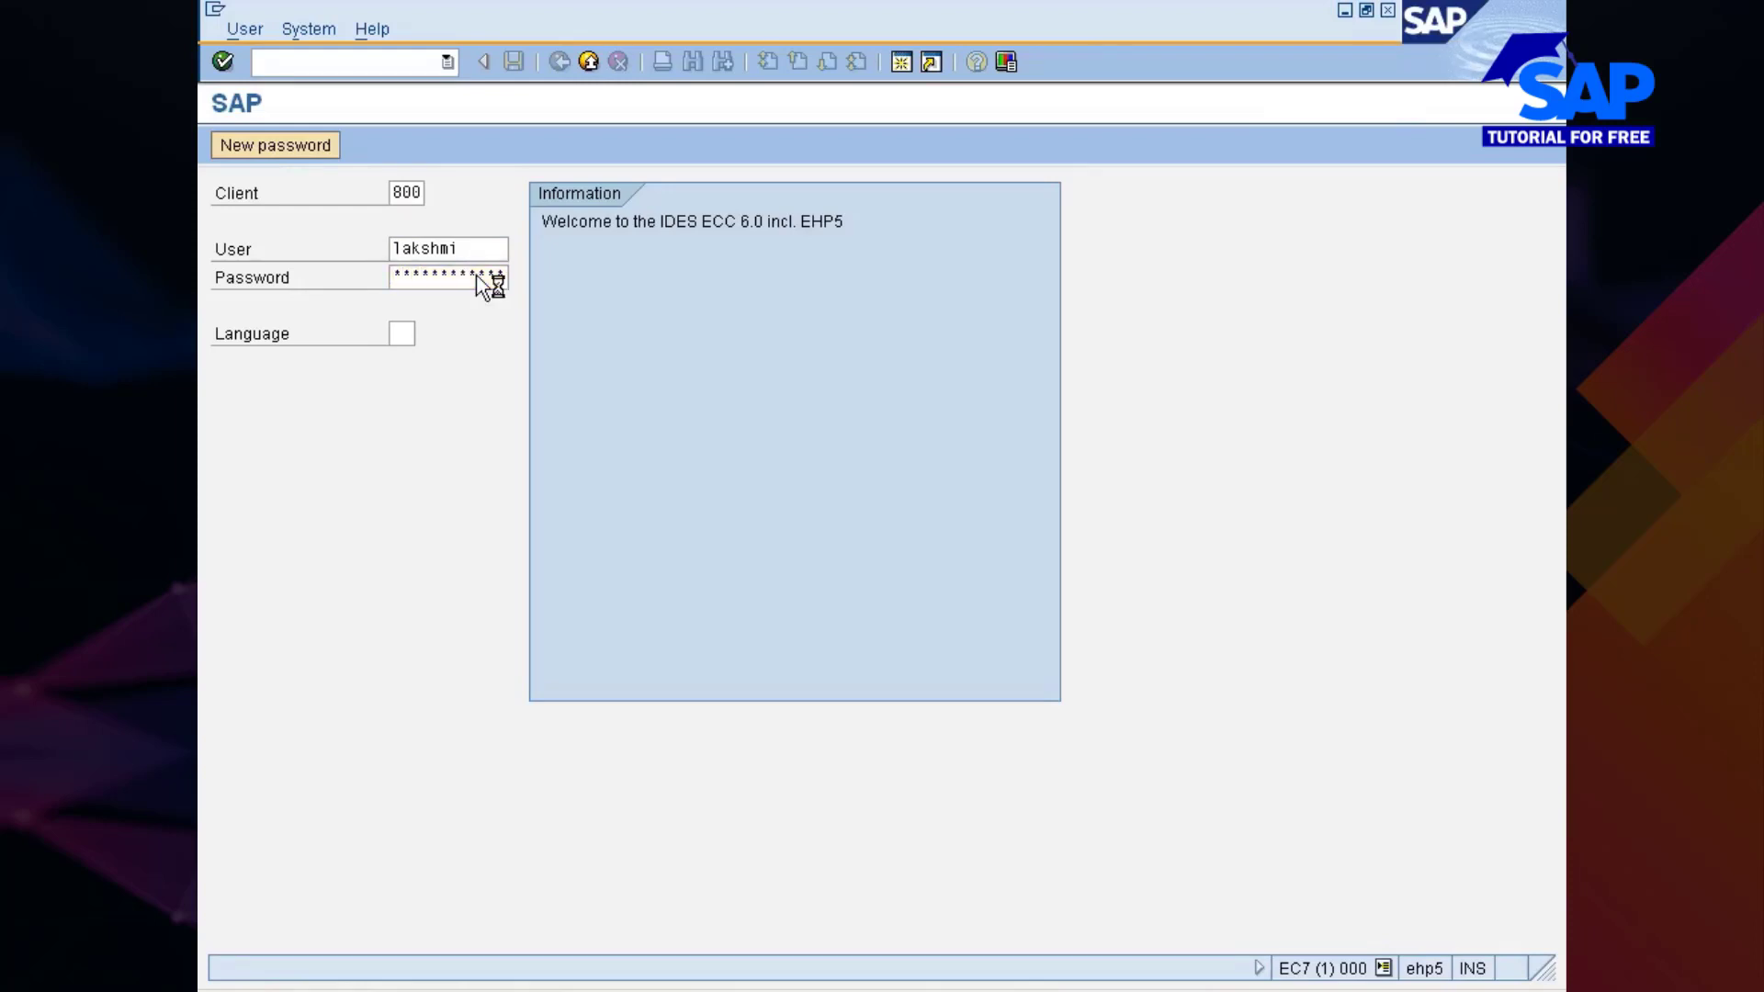
Step: Start transaction me31k to create a contract
type("m")
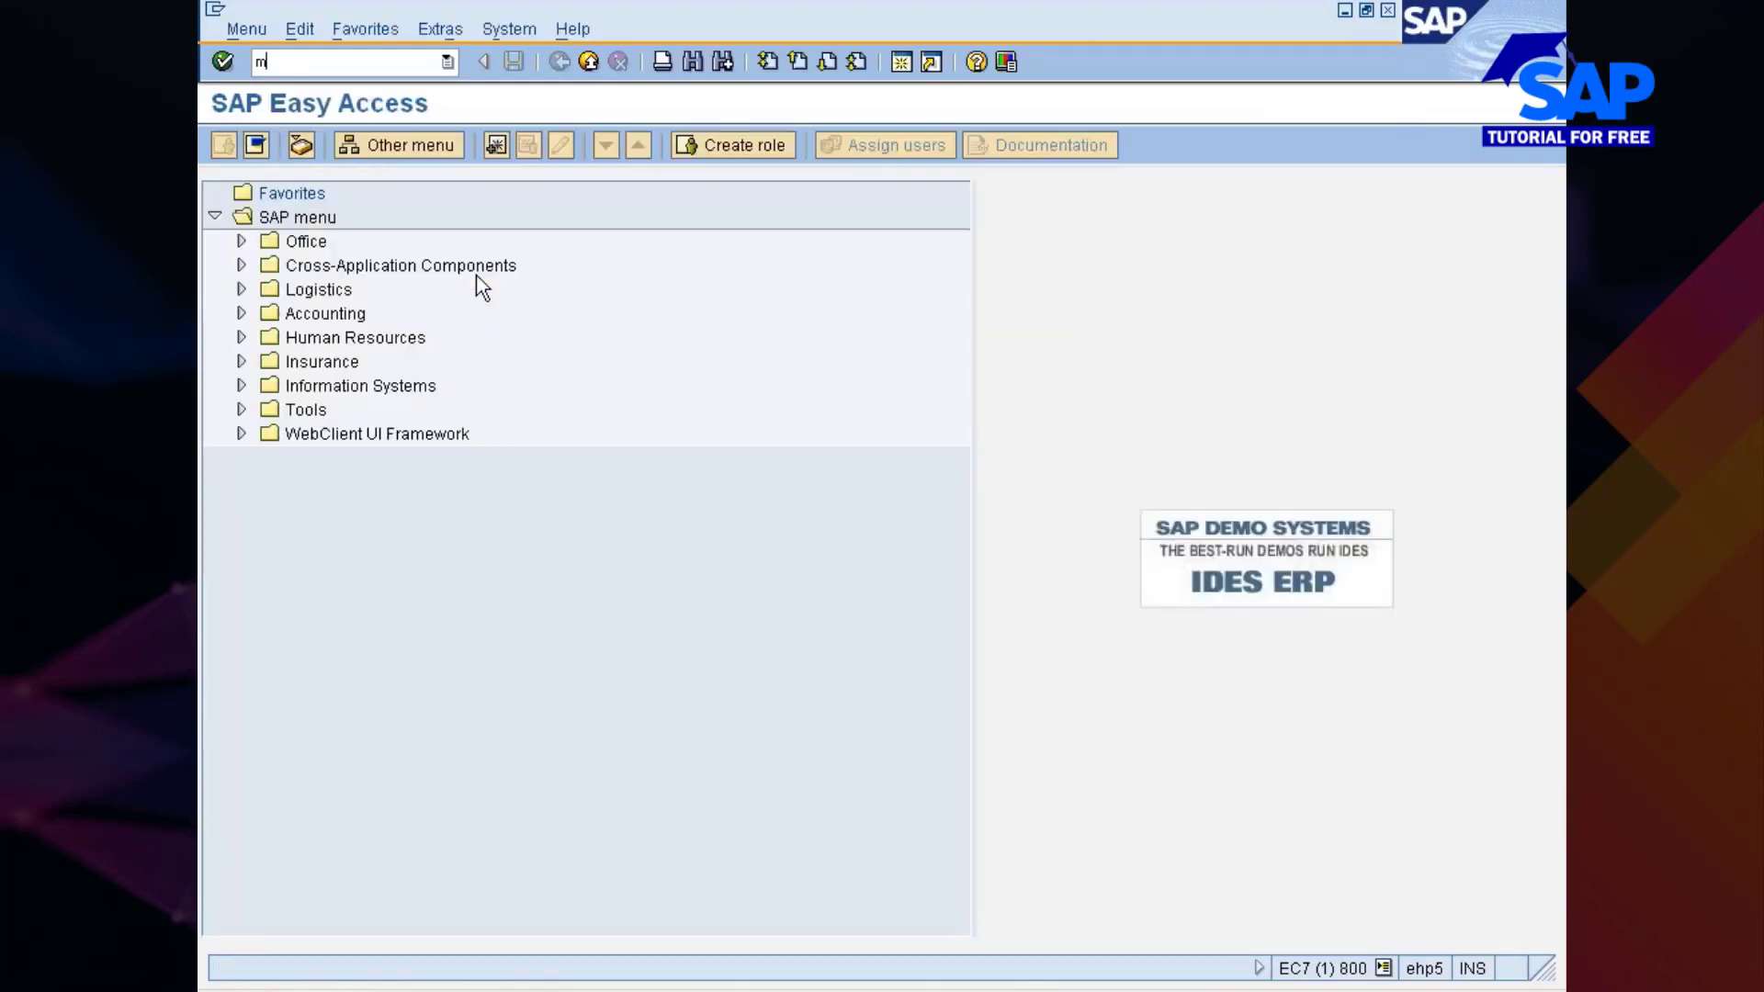
type("e31k")
key("Return")
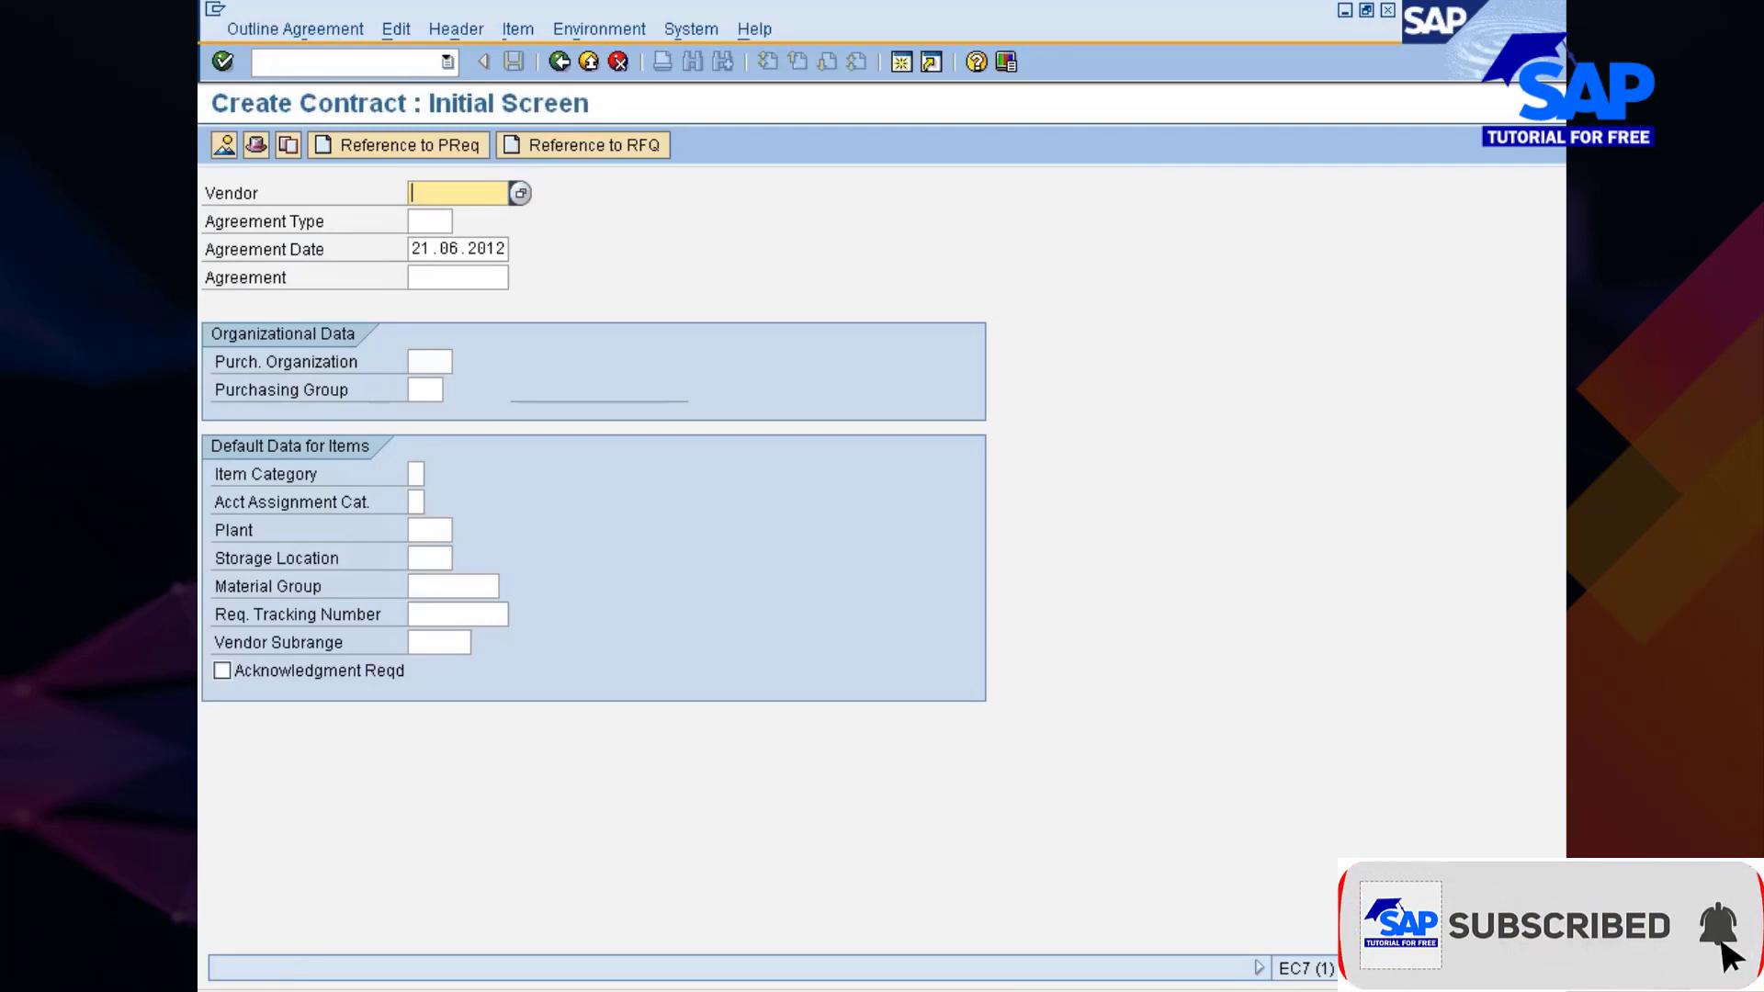
Step: Search vendors by purchasing organization 777c and choose Sudhakar & Co as the contract's vendor
key("F4")
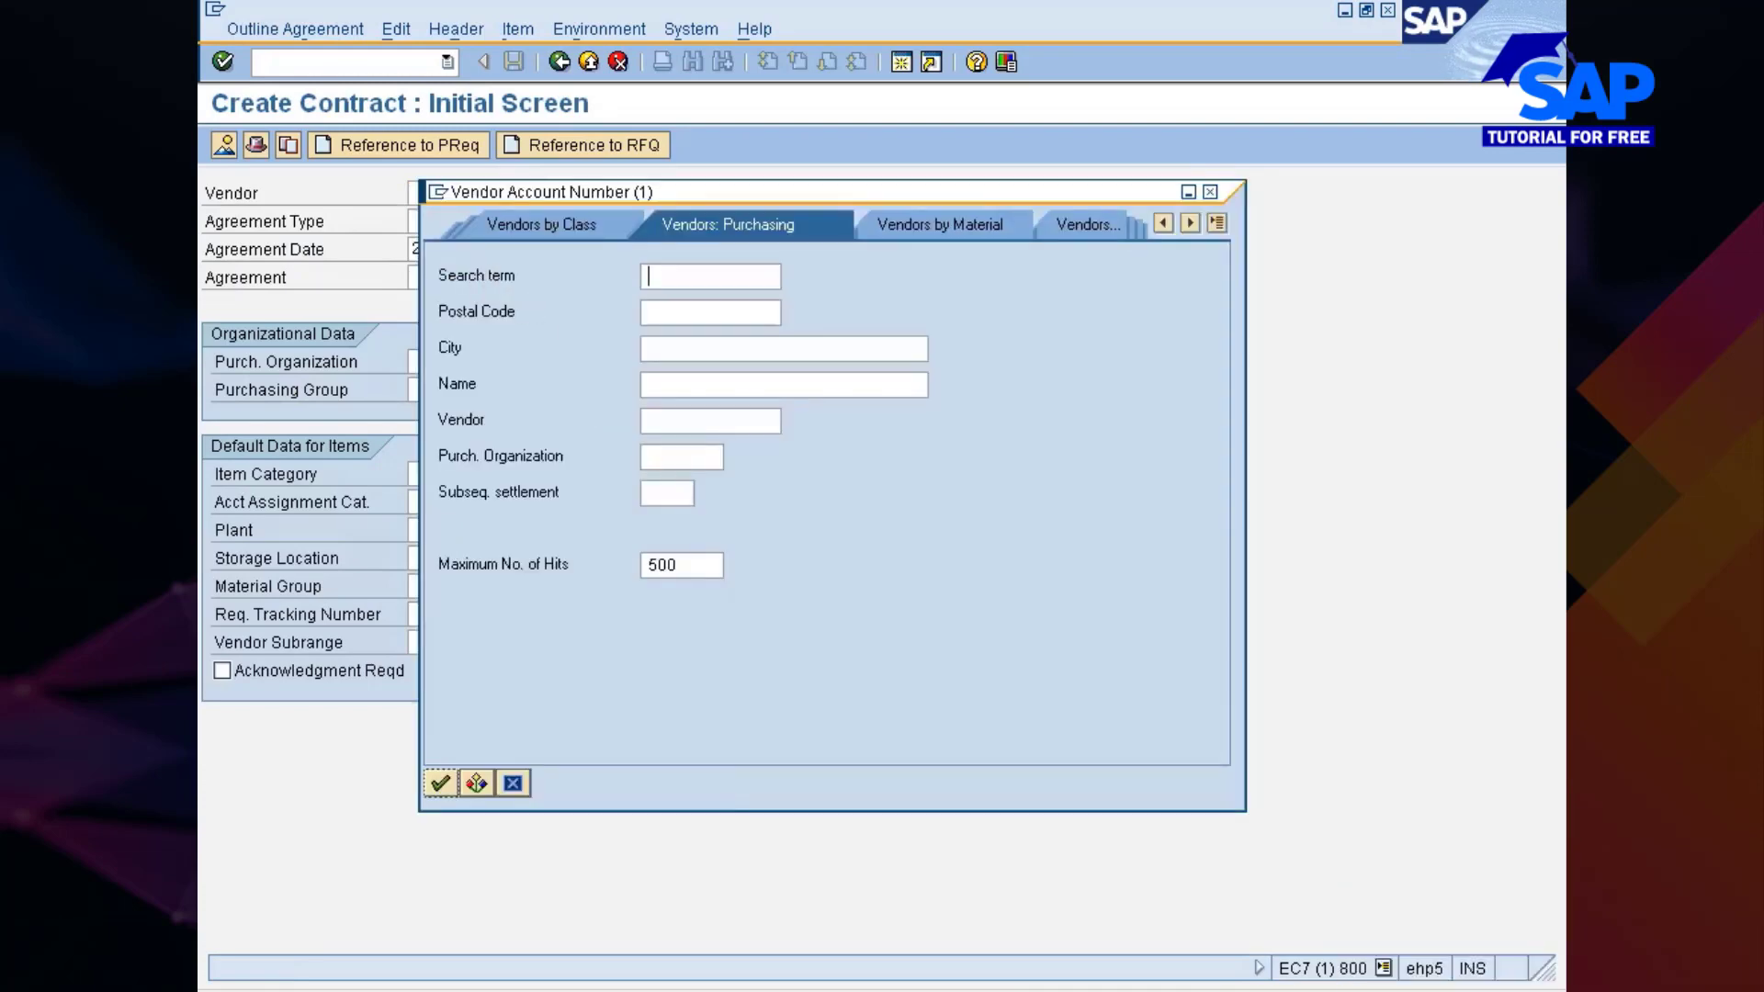
left_click(680, 458)
type("777c")
key("Return")
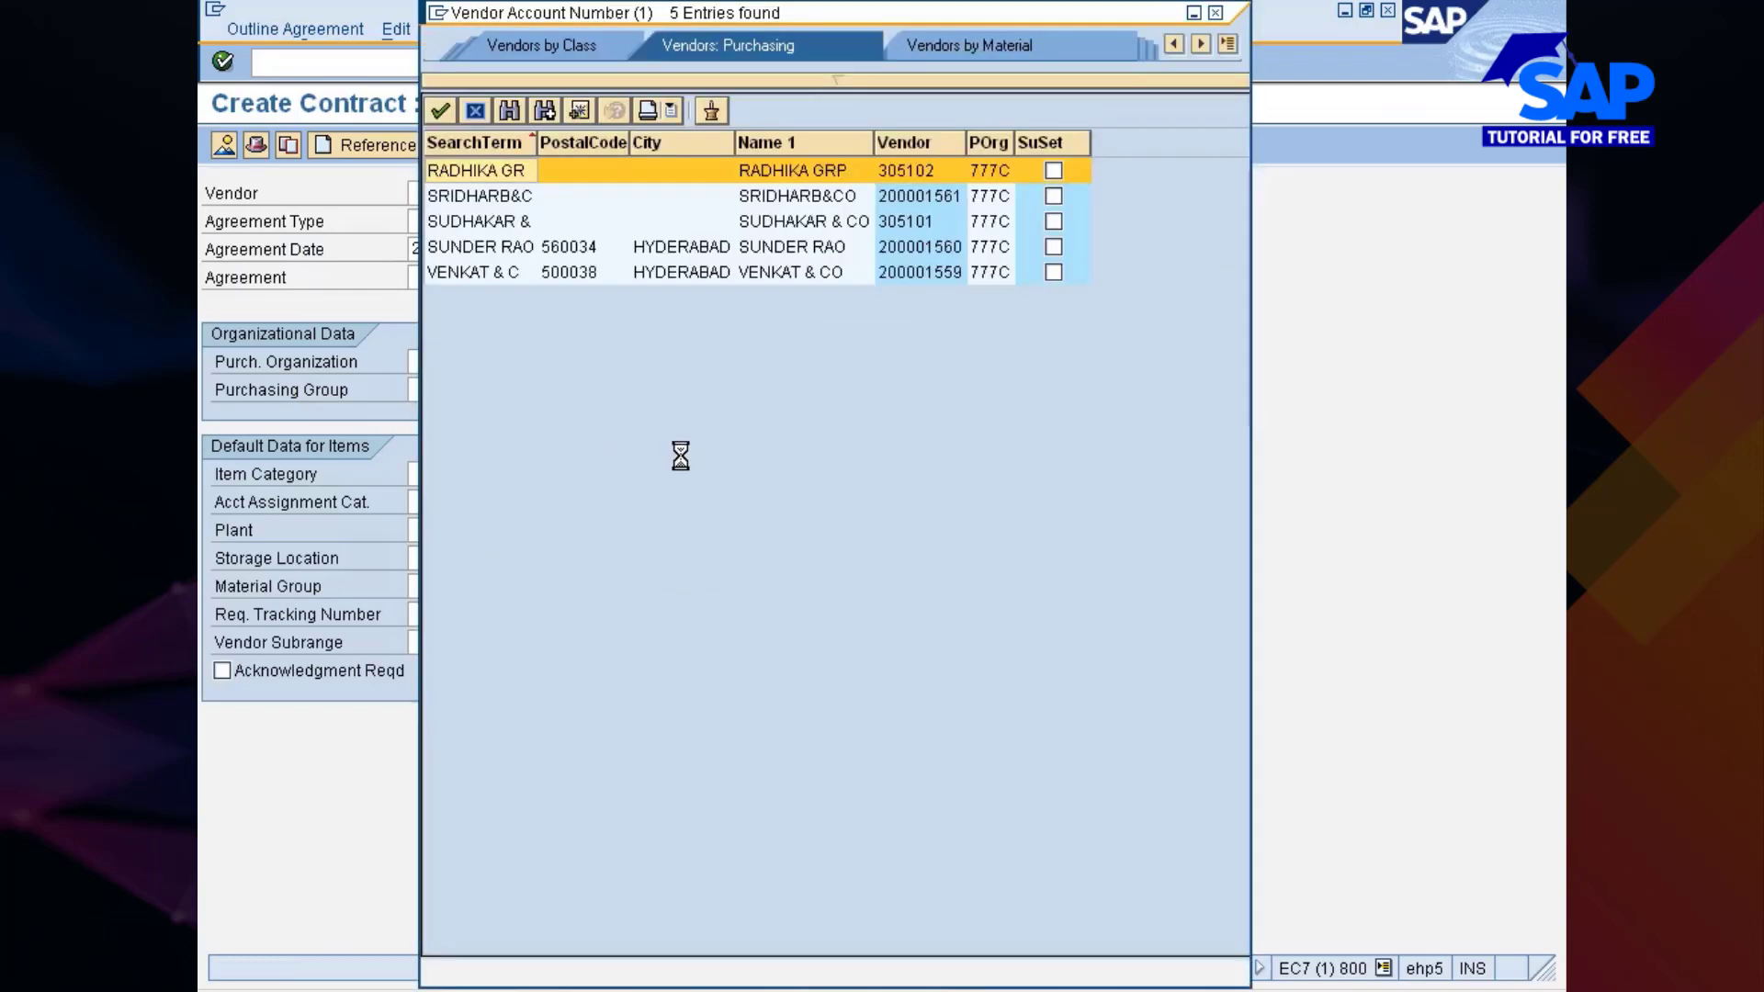
double_click(822, 223)
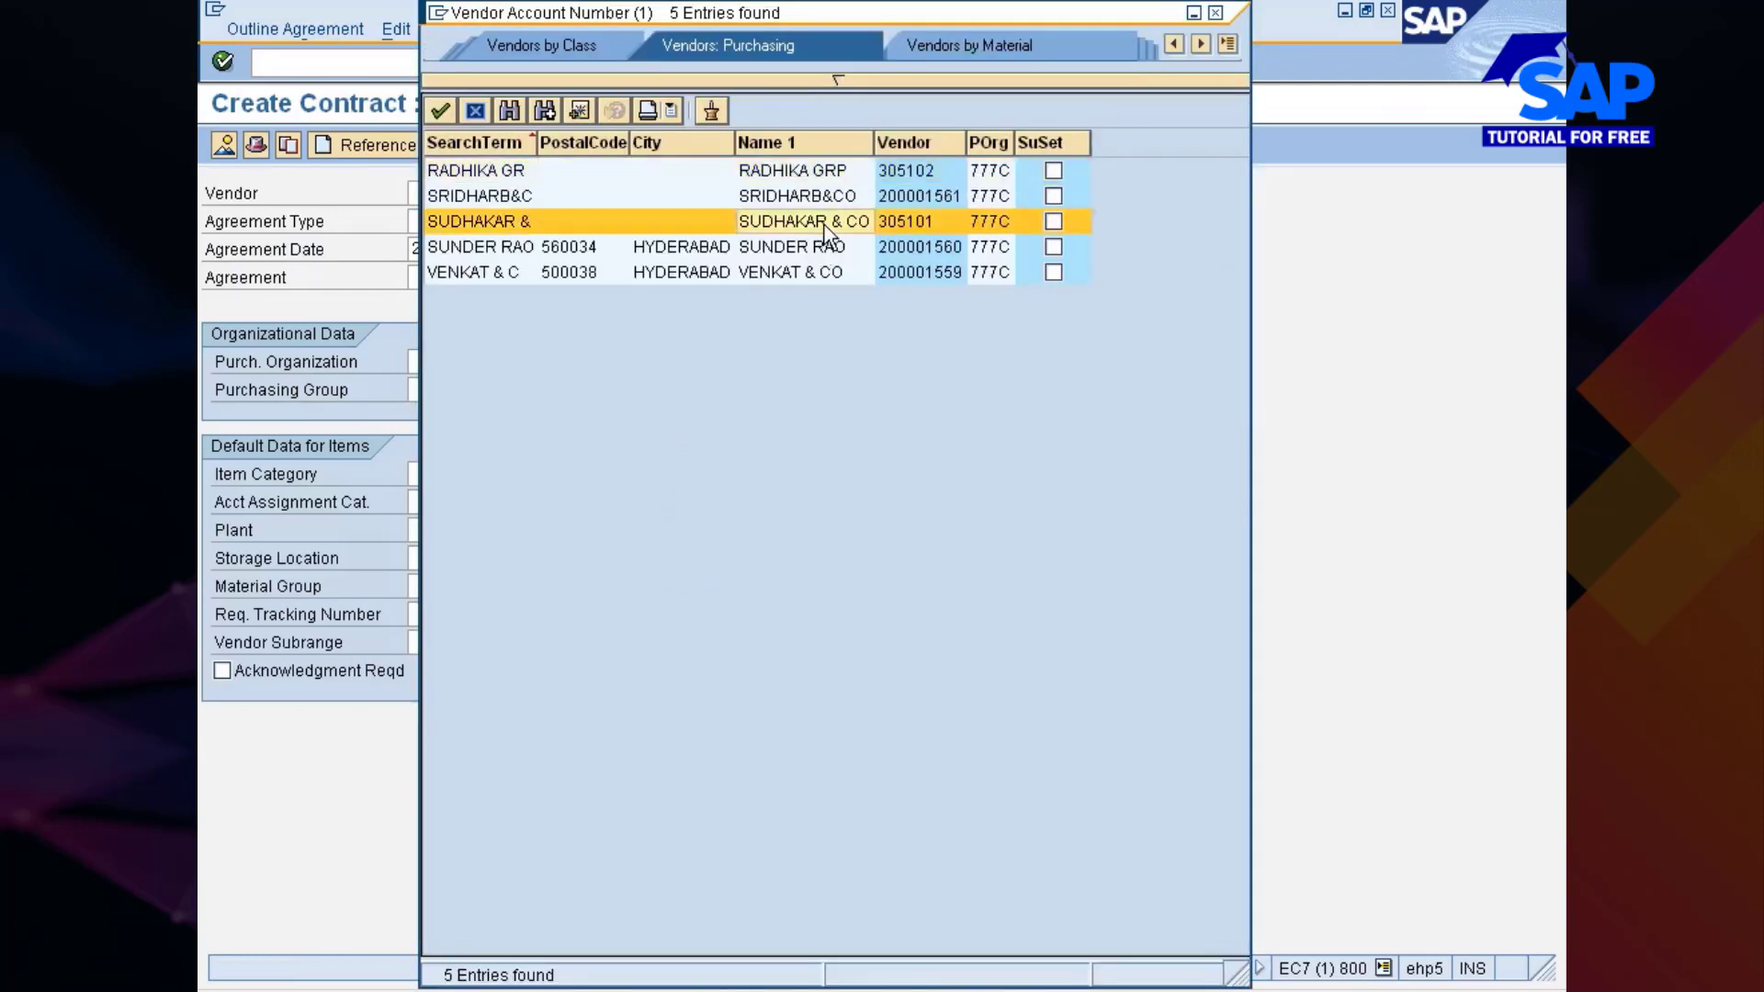
Step: Set the agreement type to WK (Value contract) from the list of document types
key("Tab")
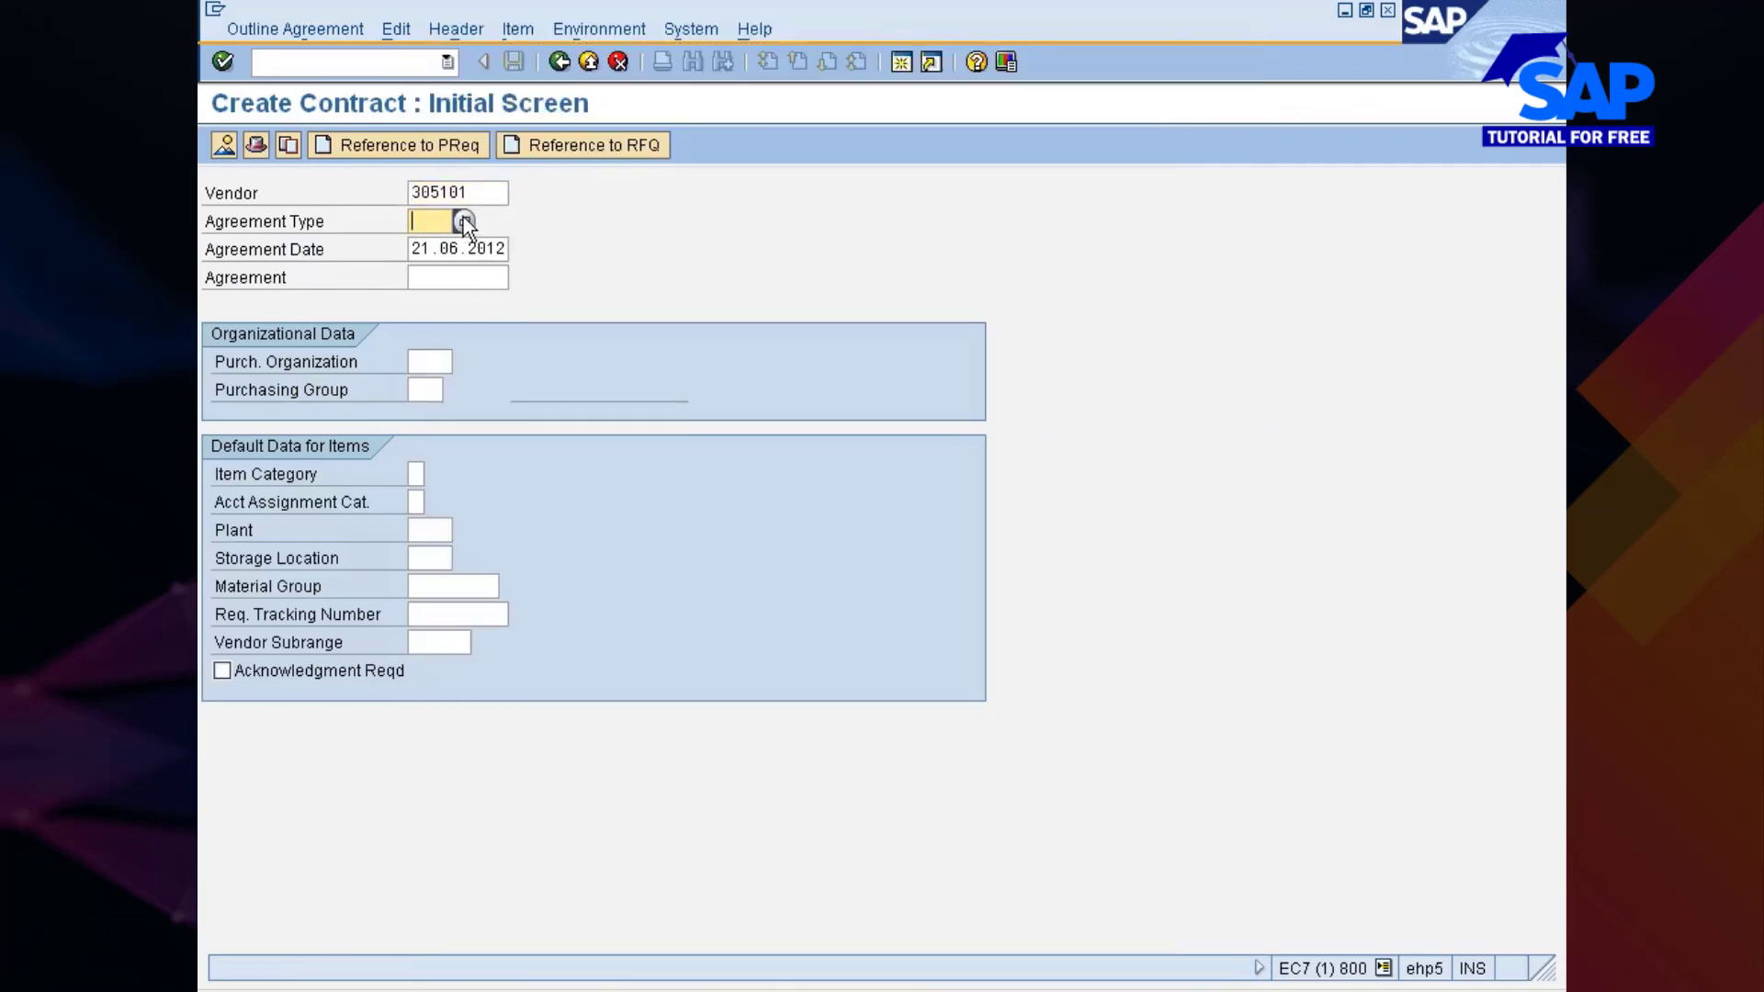
left_click(464, 220)
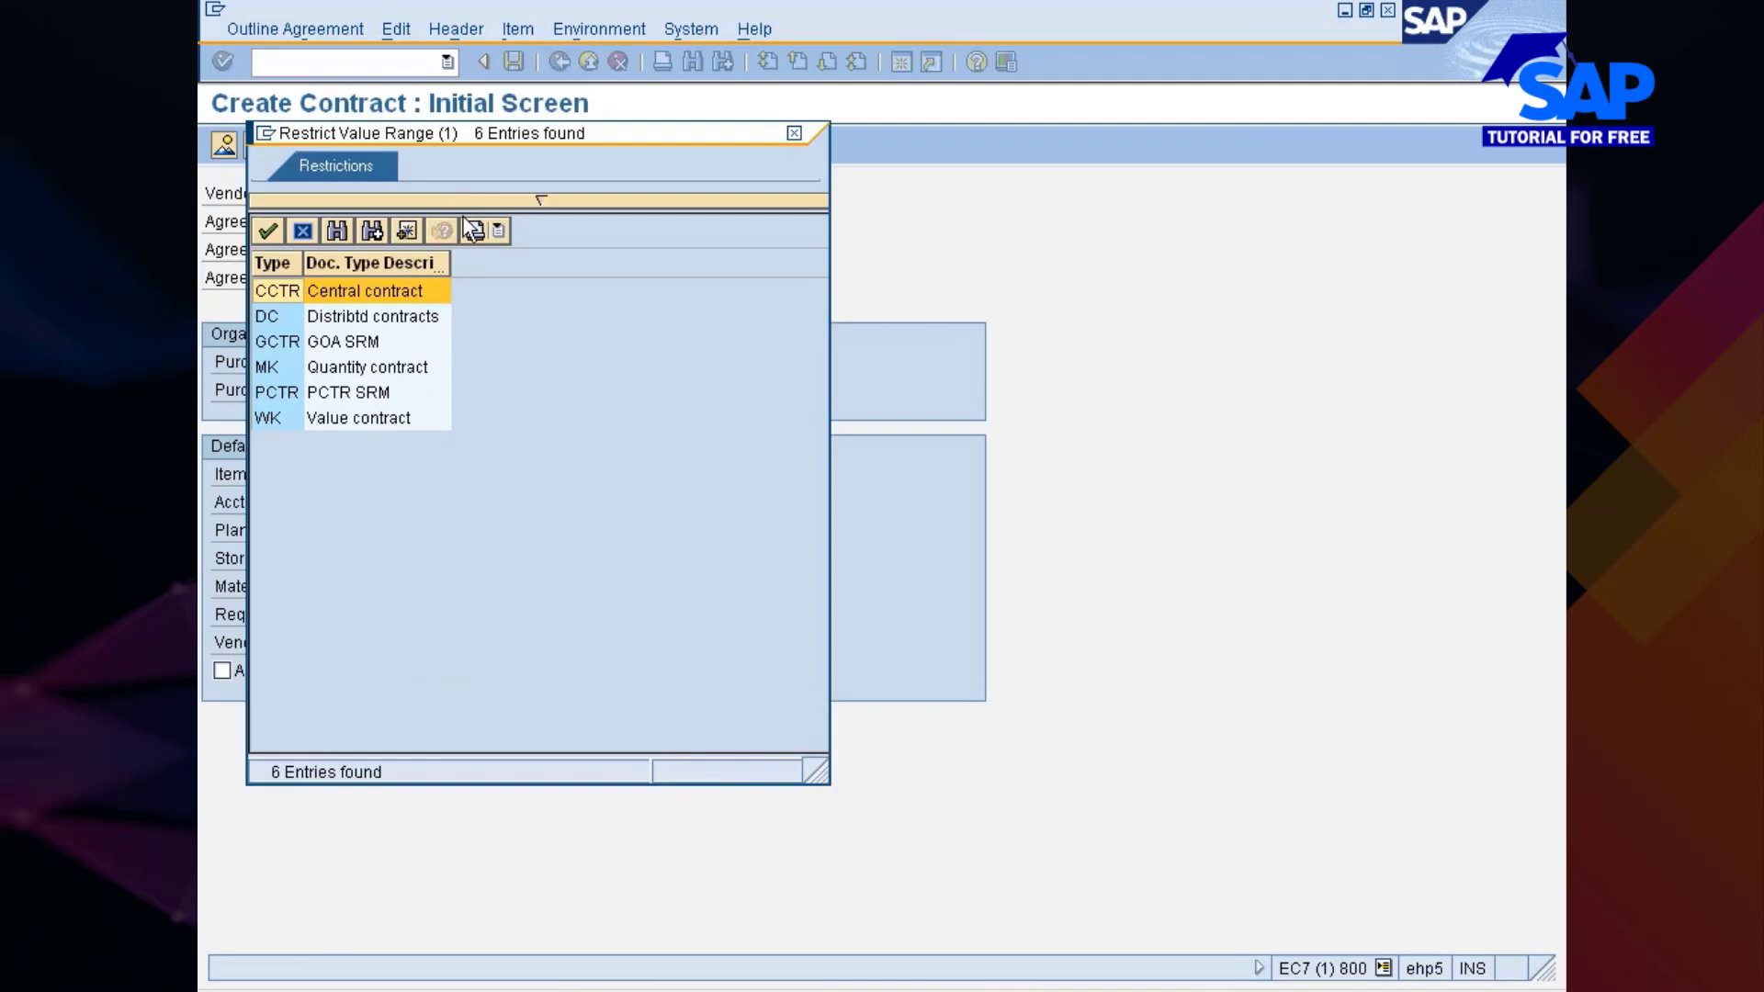
left_click(330, 417)
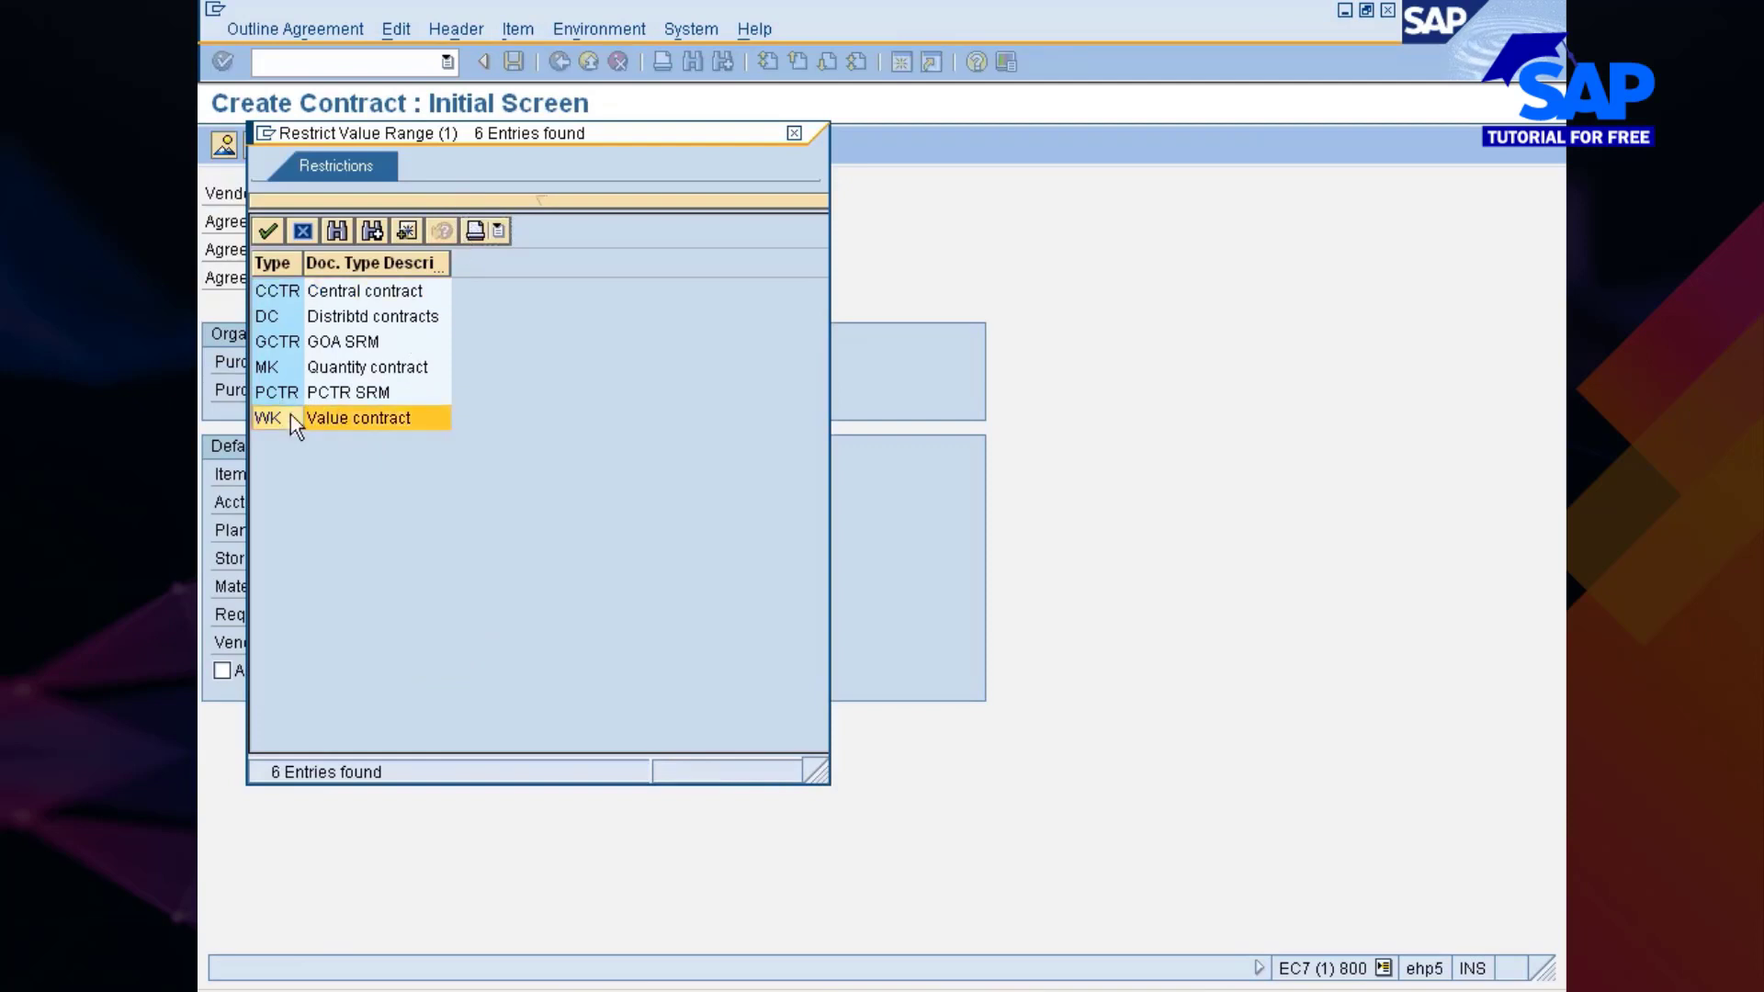
double_click(290, 415)
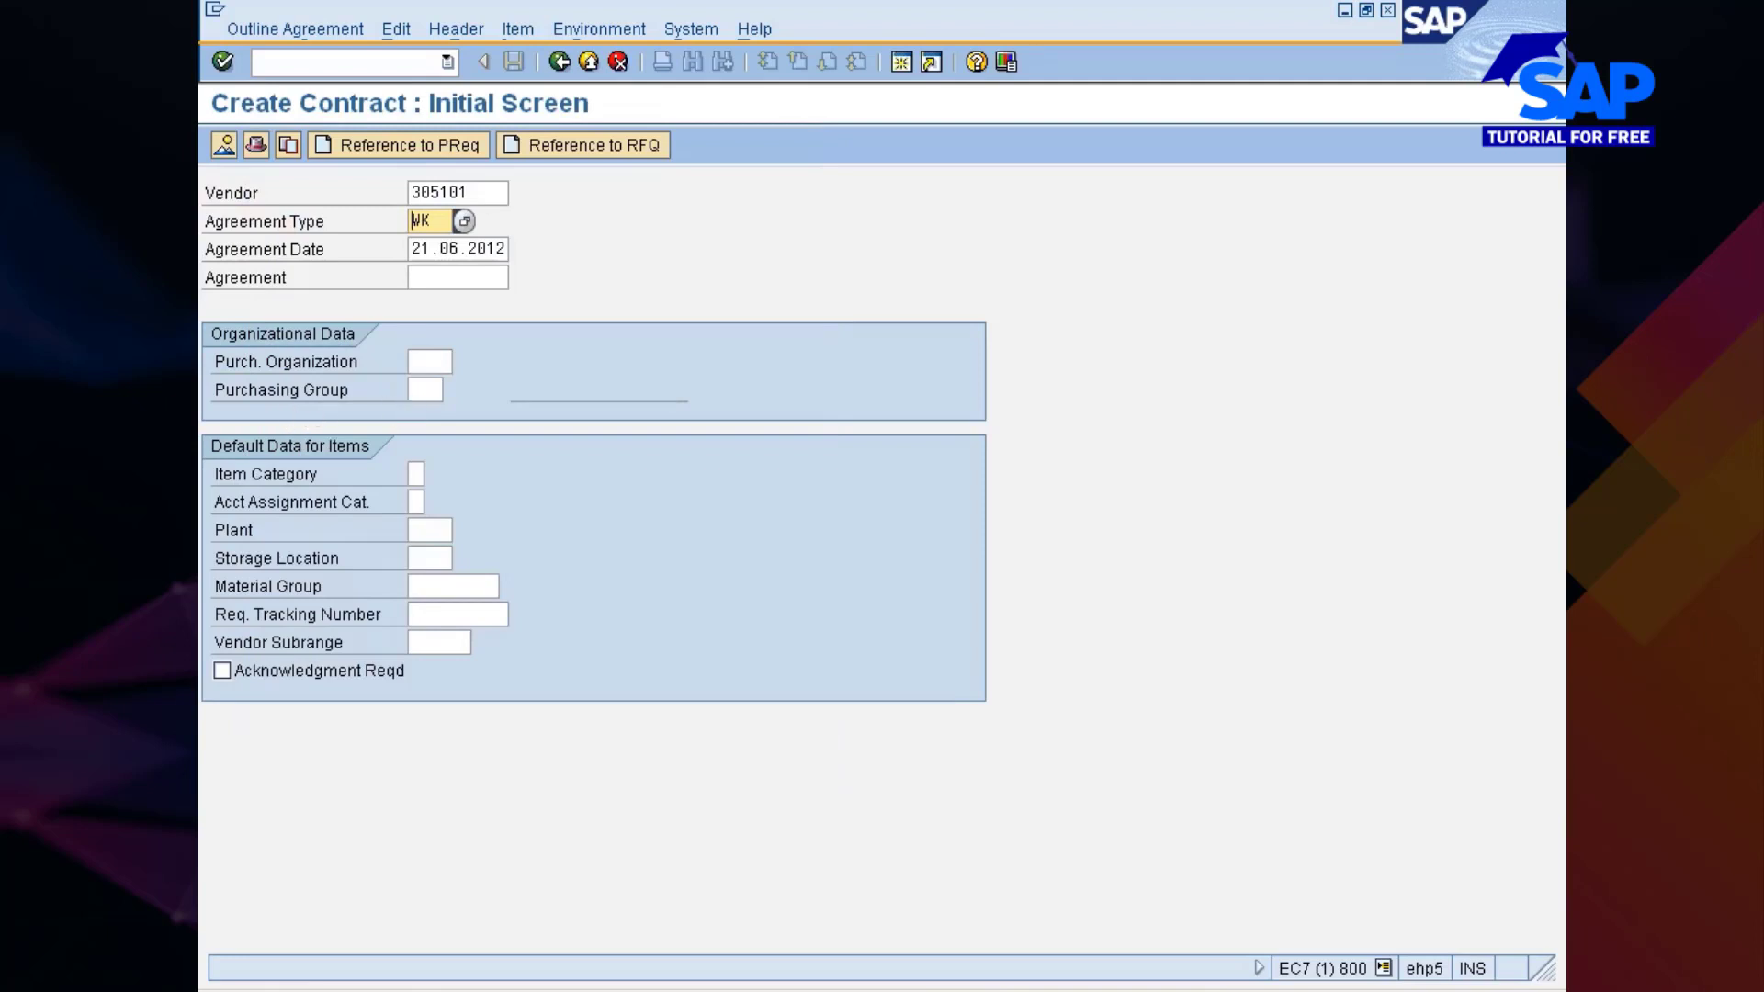
Step: Set the purchasing organization to 777c and the purchasing group to nis, and continue to the header data
left_click(426, 362)
type("777")
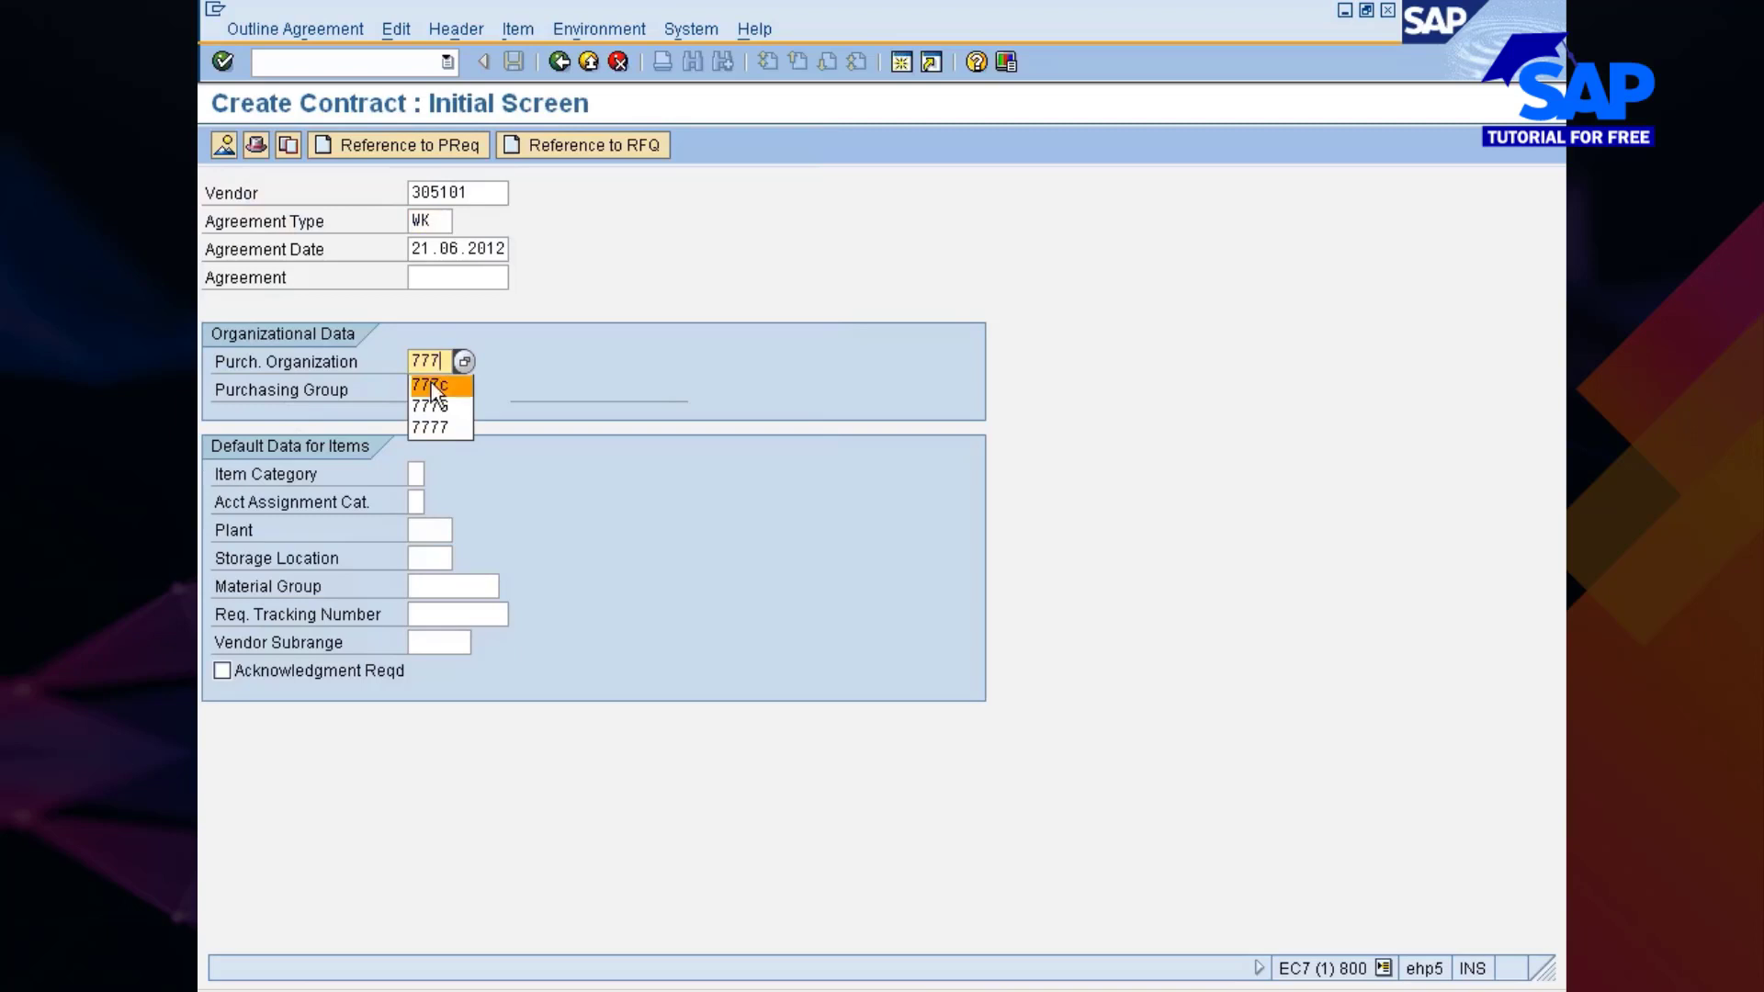
left_click(432, 382)
left_click(425, 390)
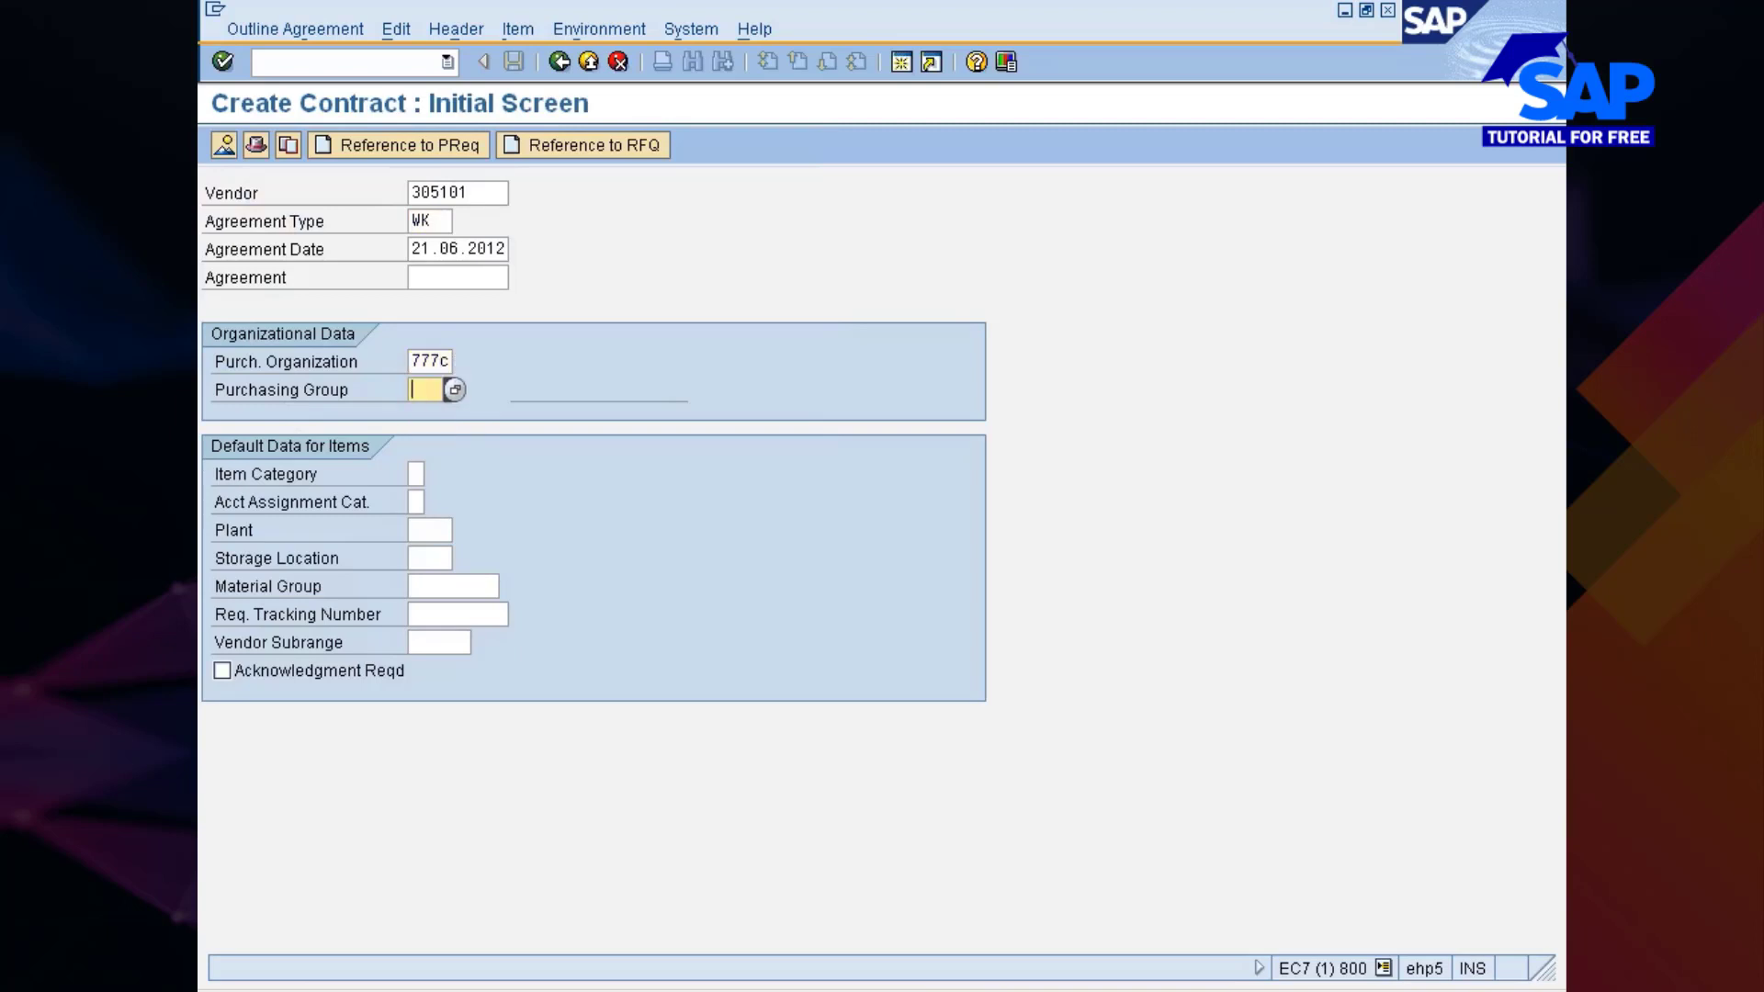
type("nis")
key("Return")
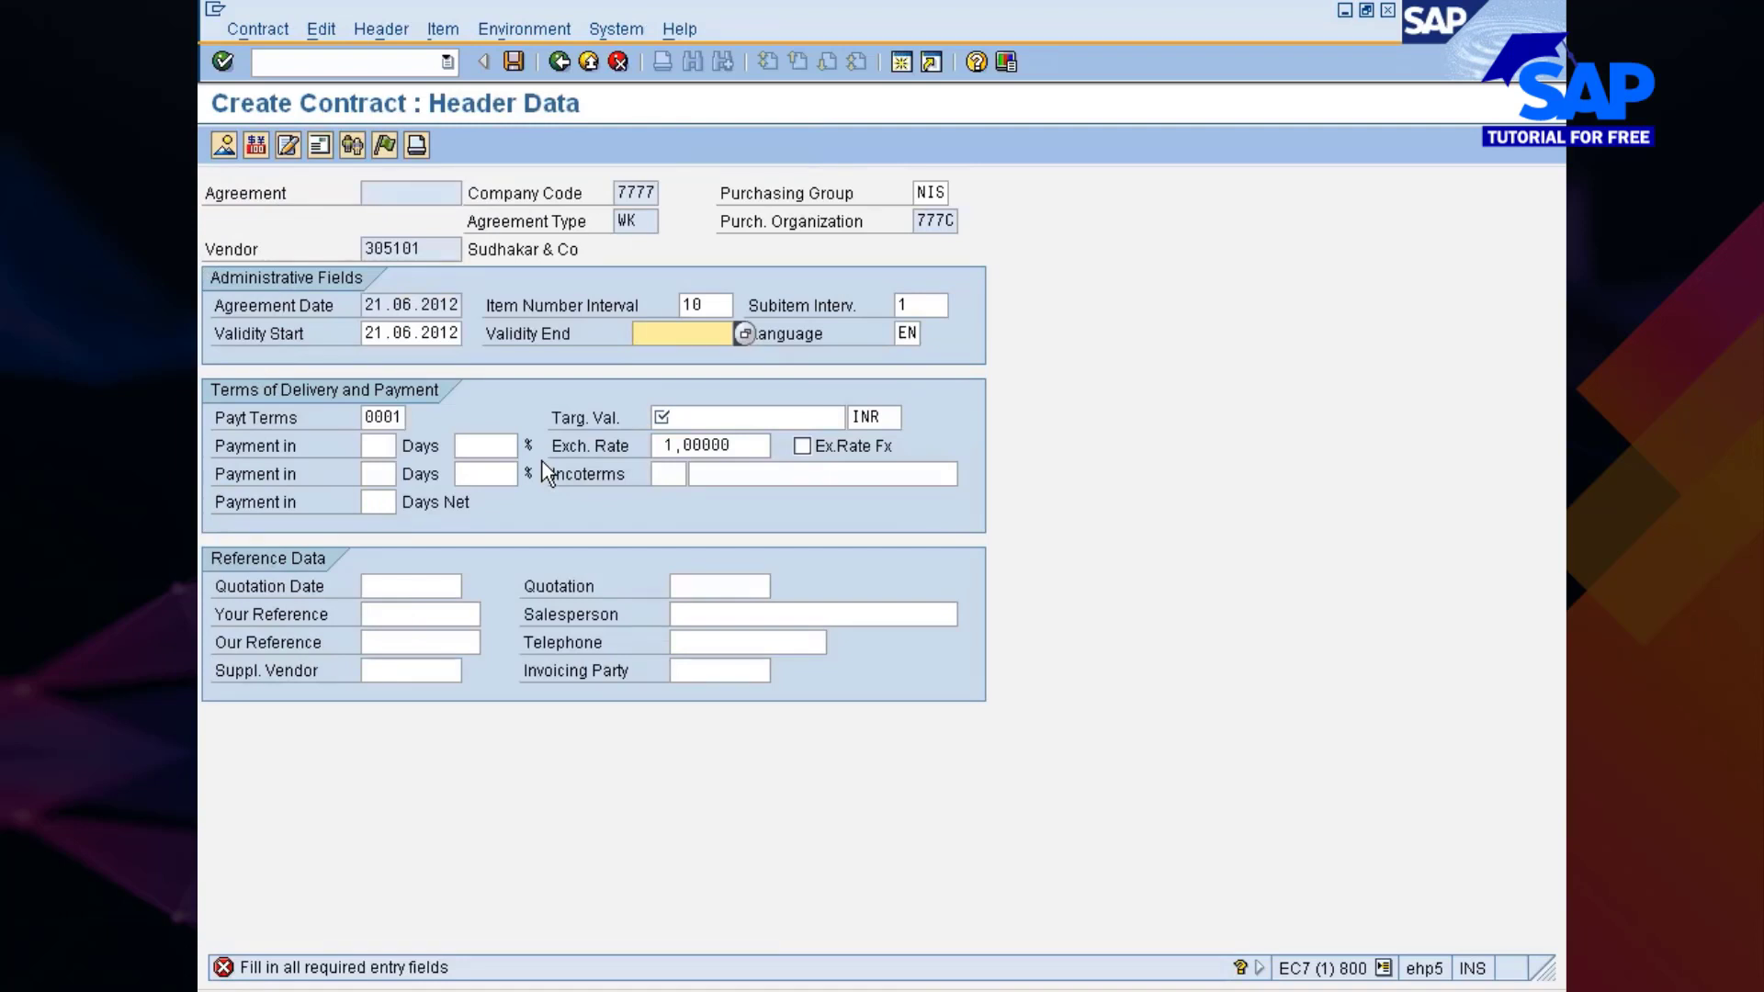
Step: Set the validity end to 20.06.2013 and the target value to 100000, and continue to the item overview
key("BackSpace")
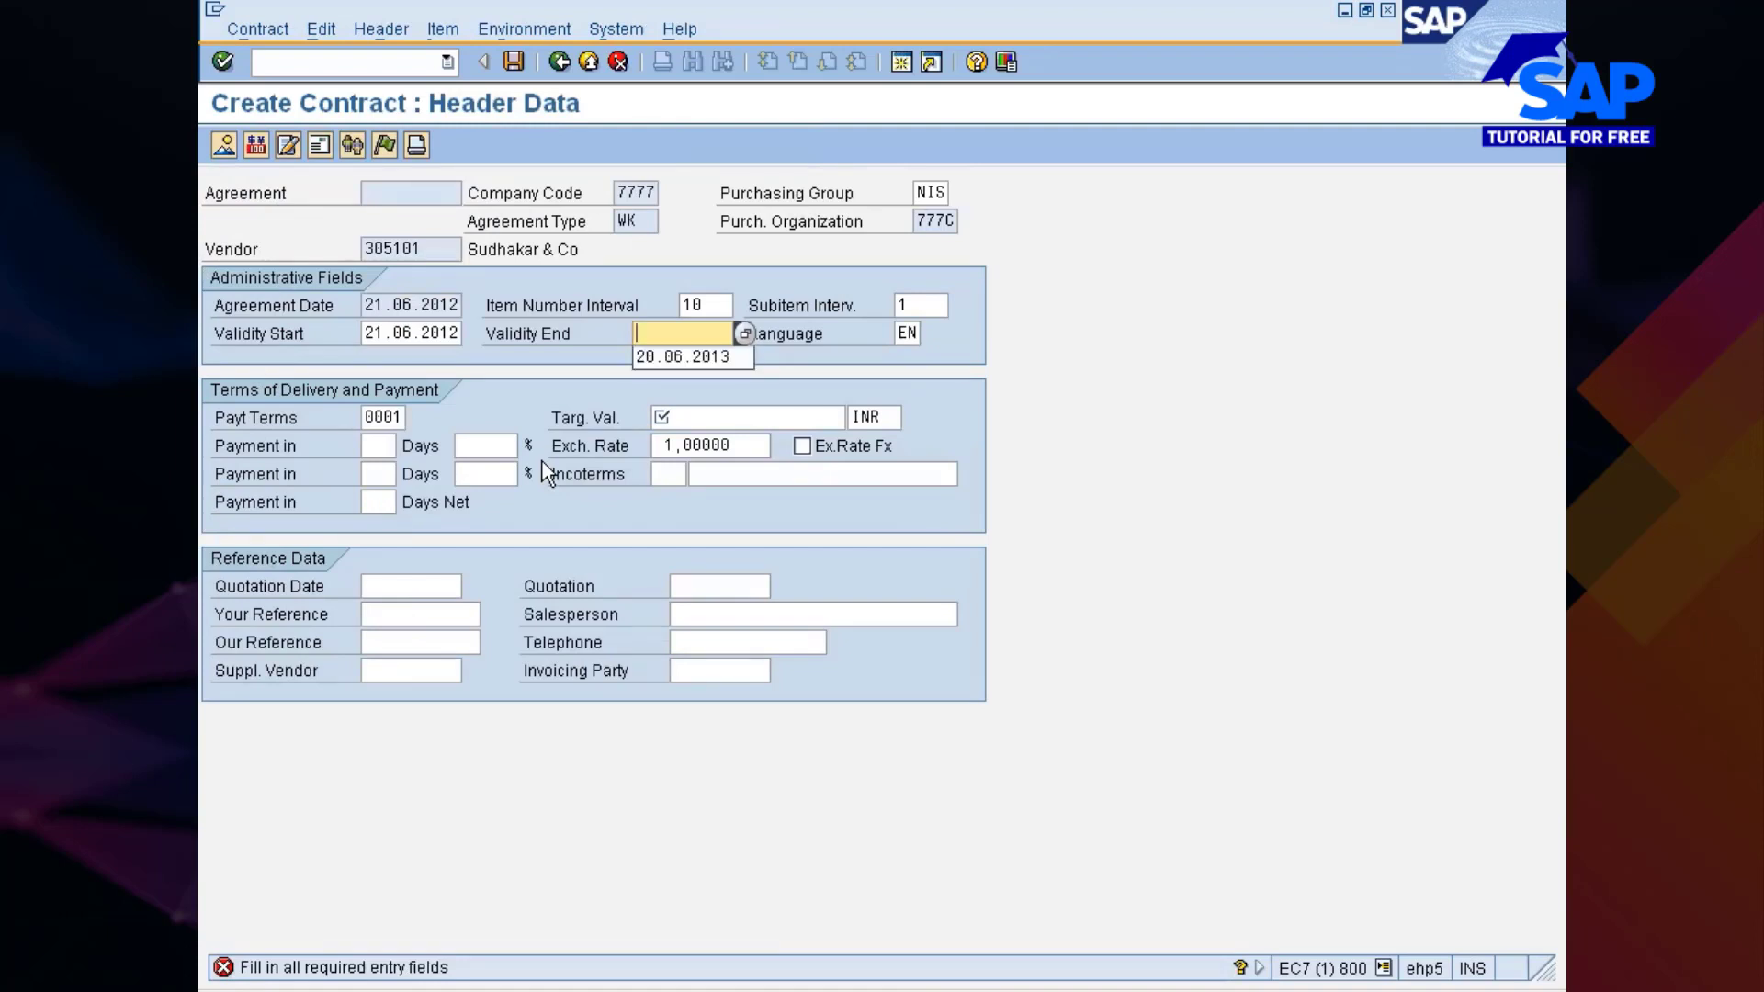
key("Down")
key("Return")
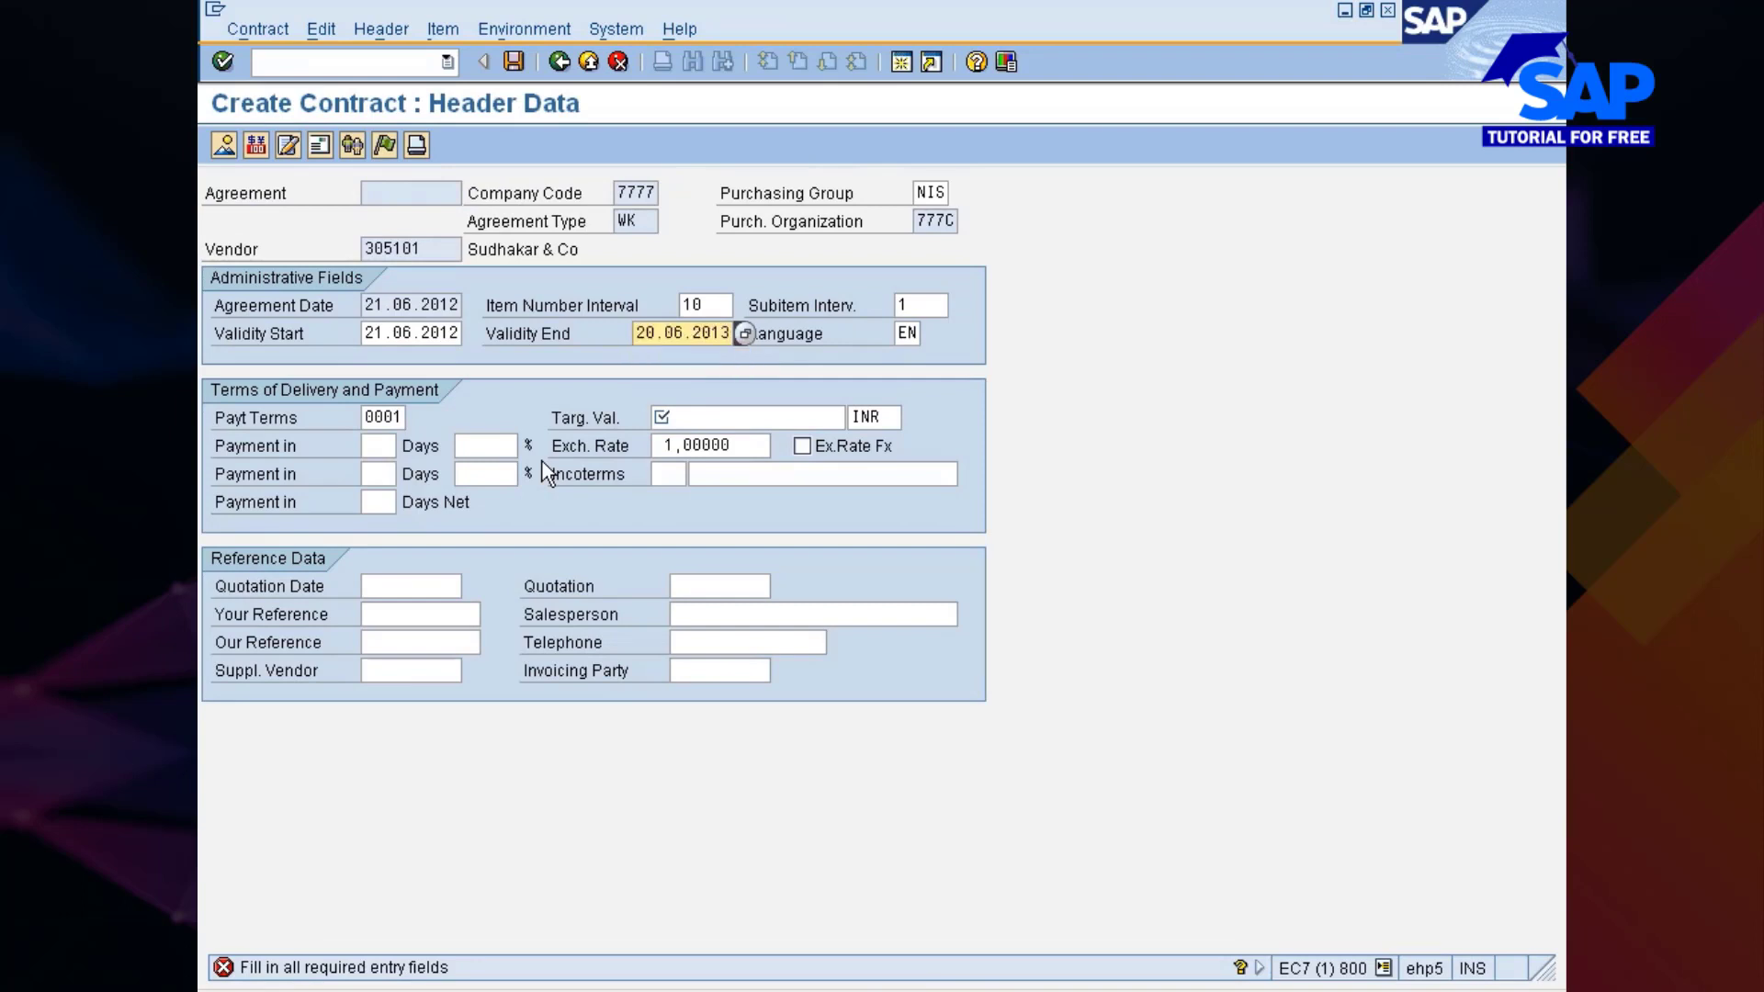
key("Return")
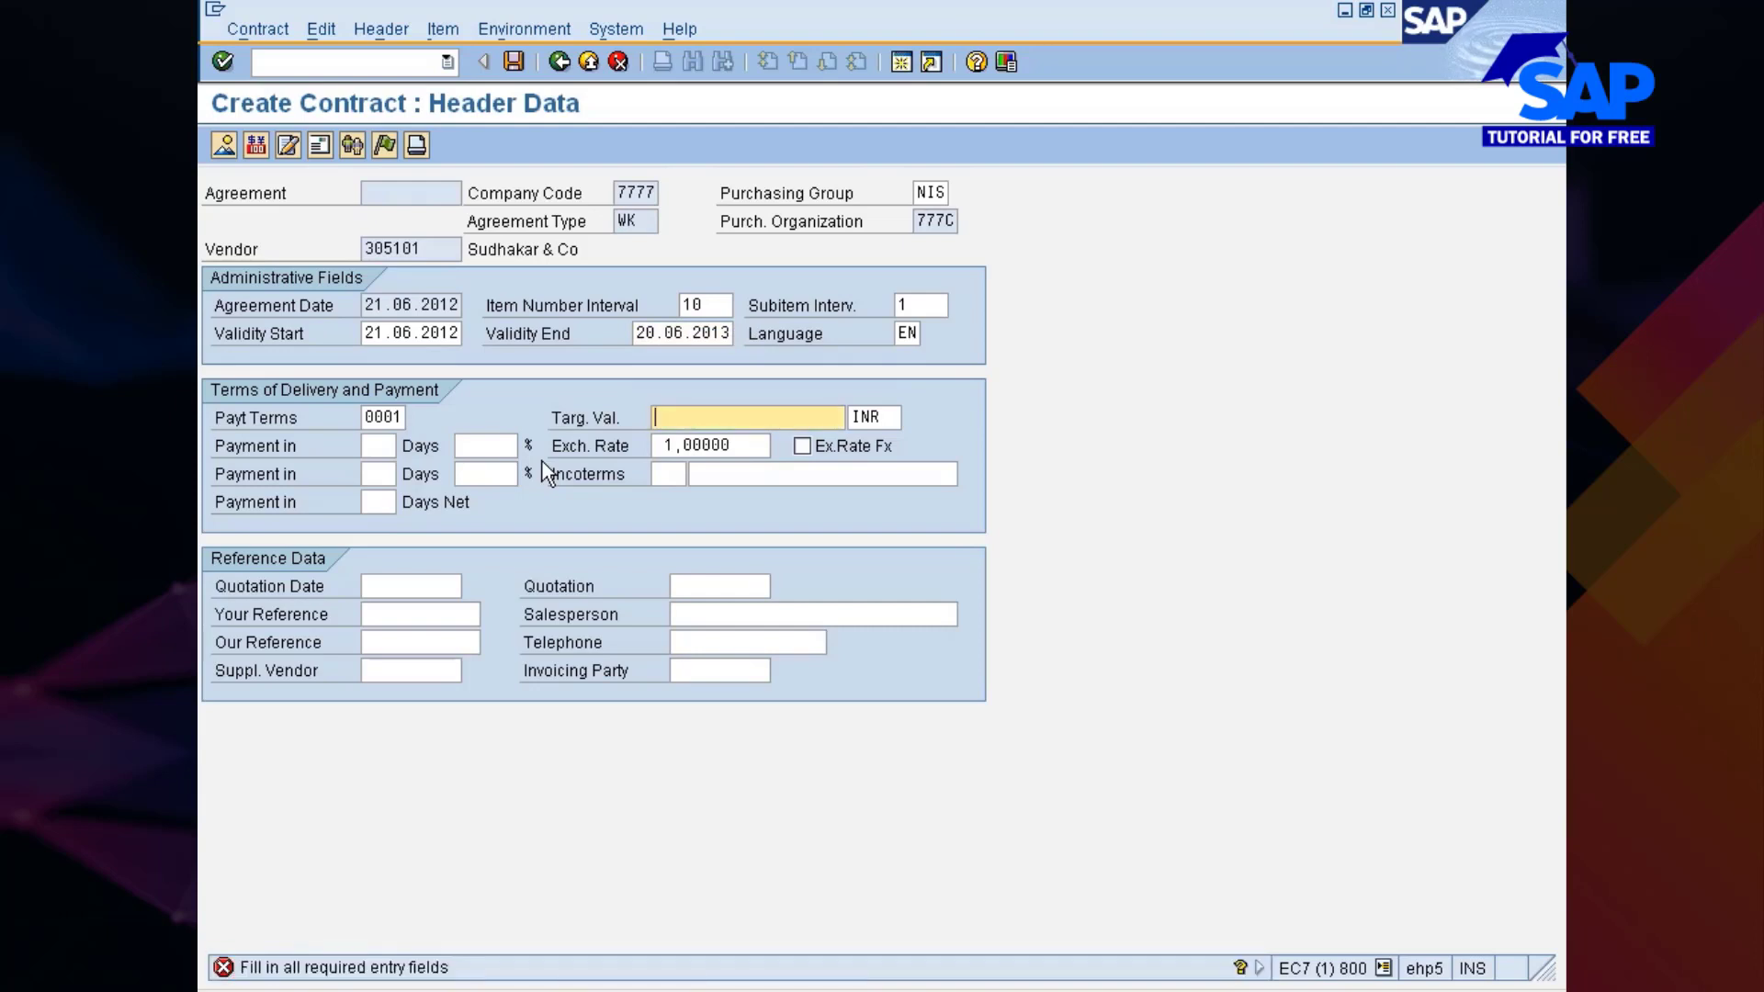
type("100000")
key("Return")
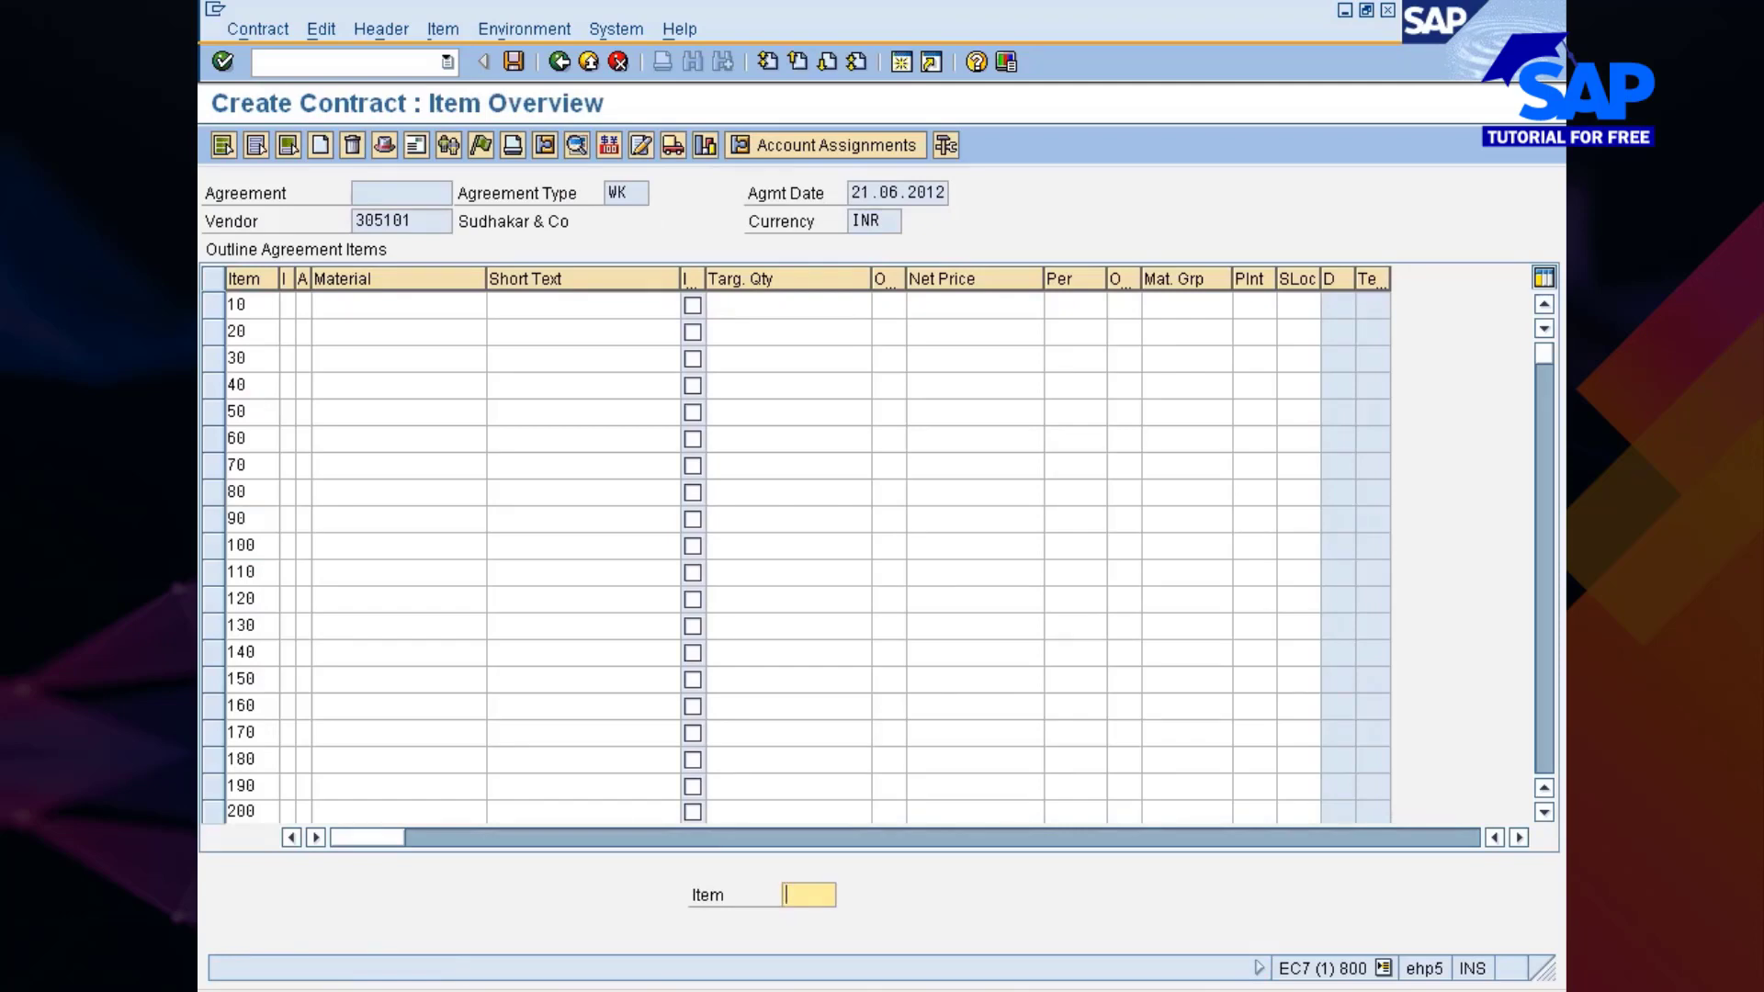
Step: Enter "Hardware Maintenance" as the short text of item 10, leaving its material number blank
left_click(397, 305)
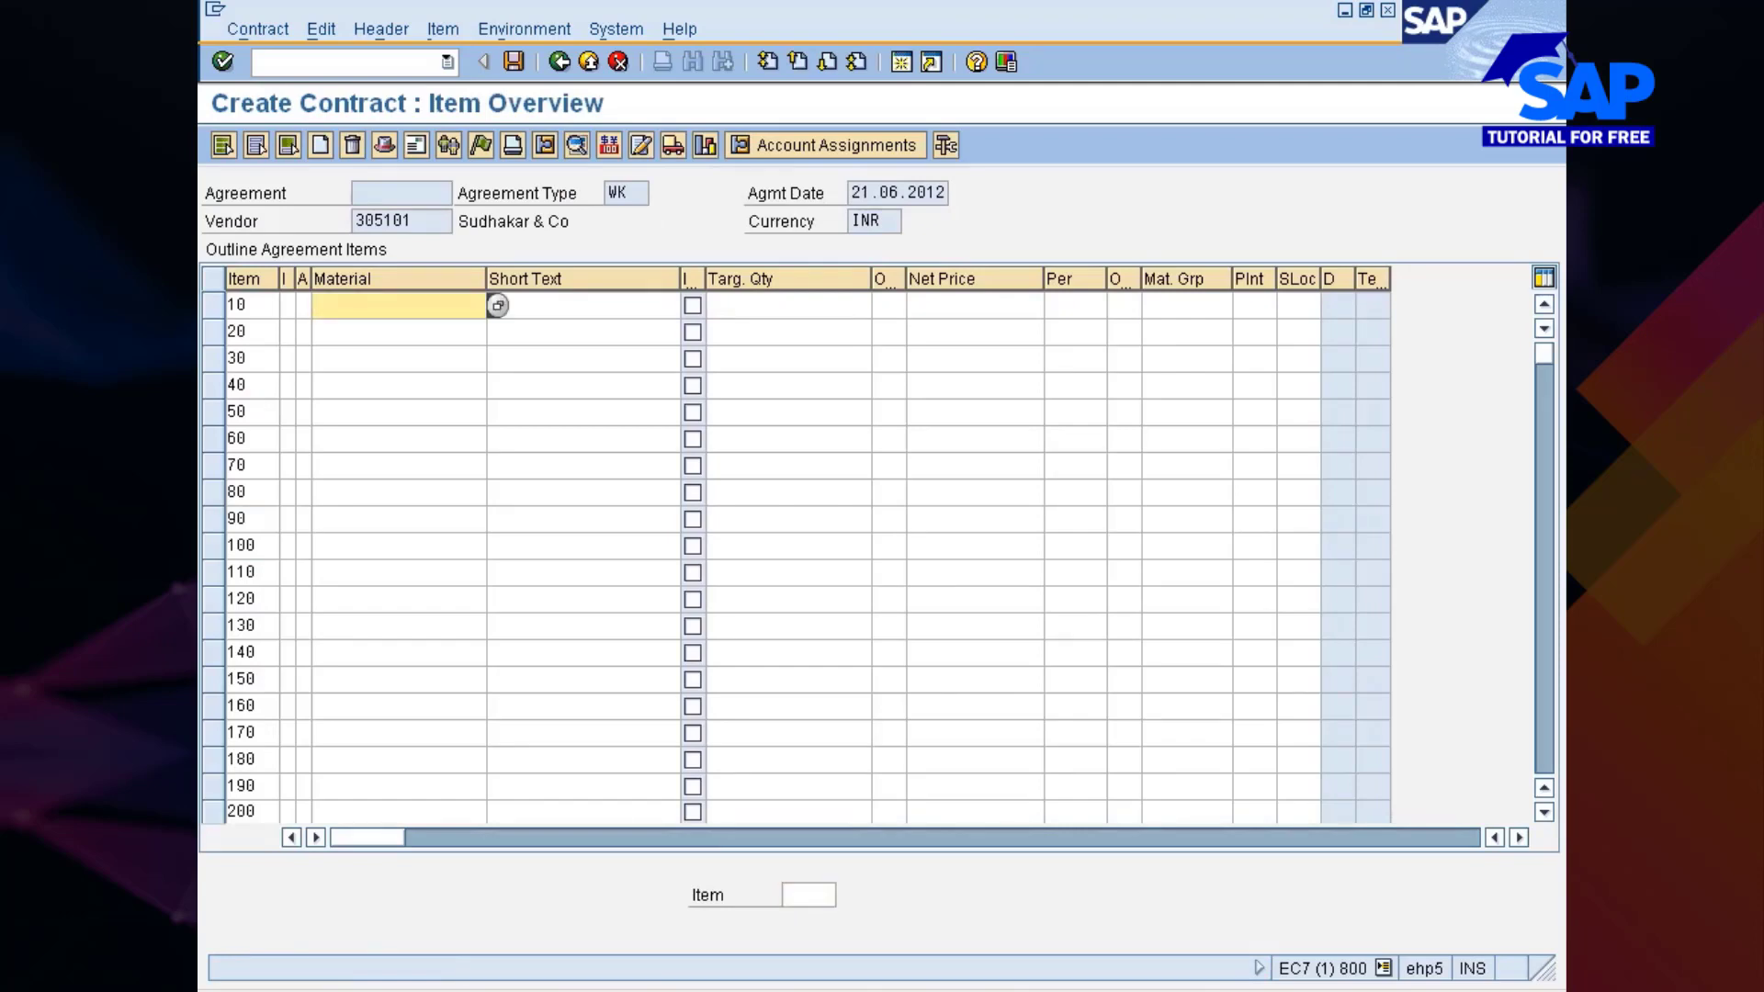
left_click(551, 307)
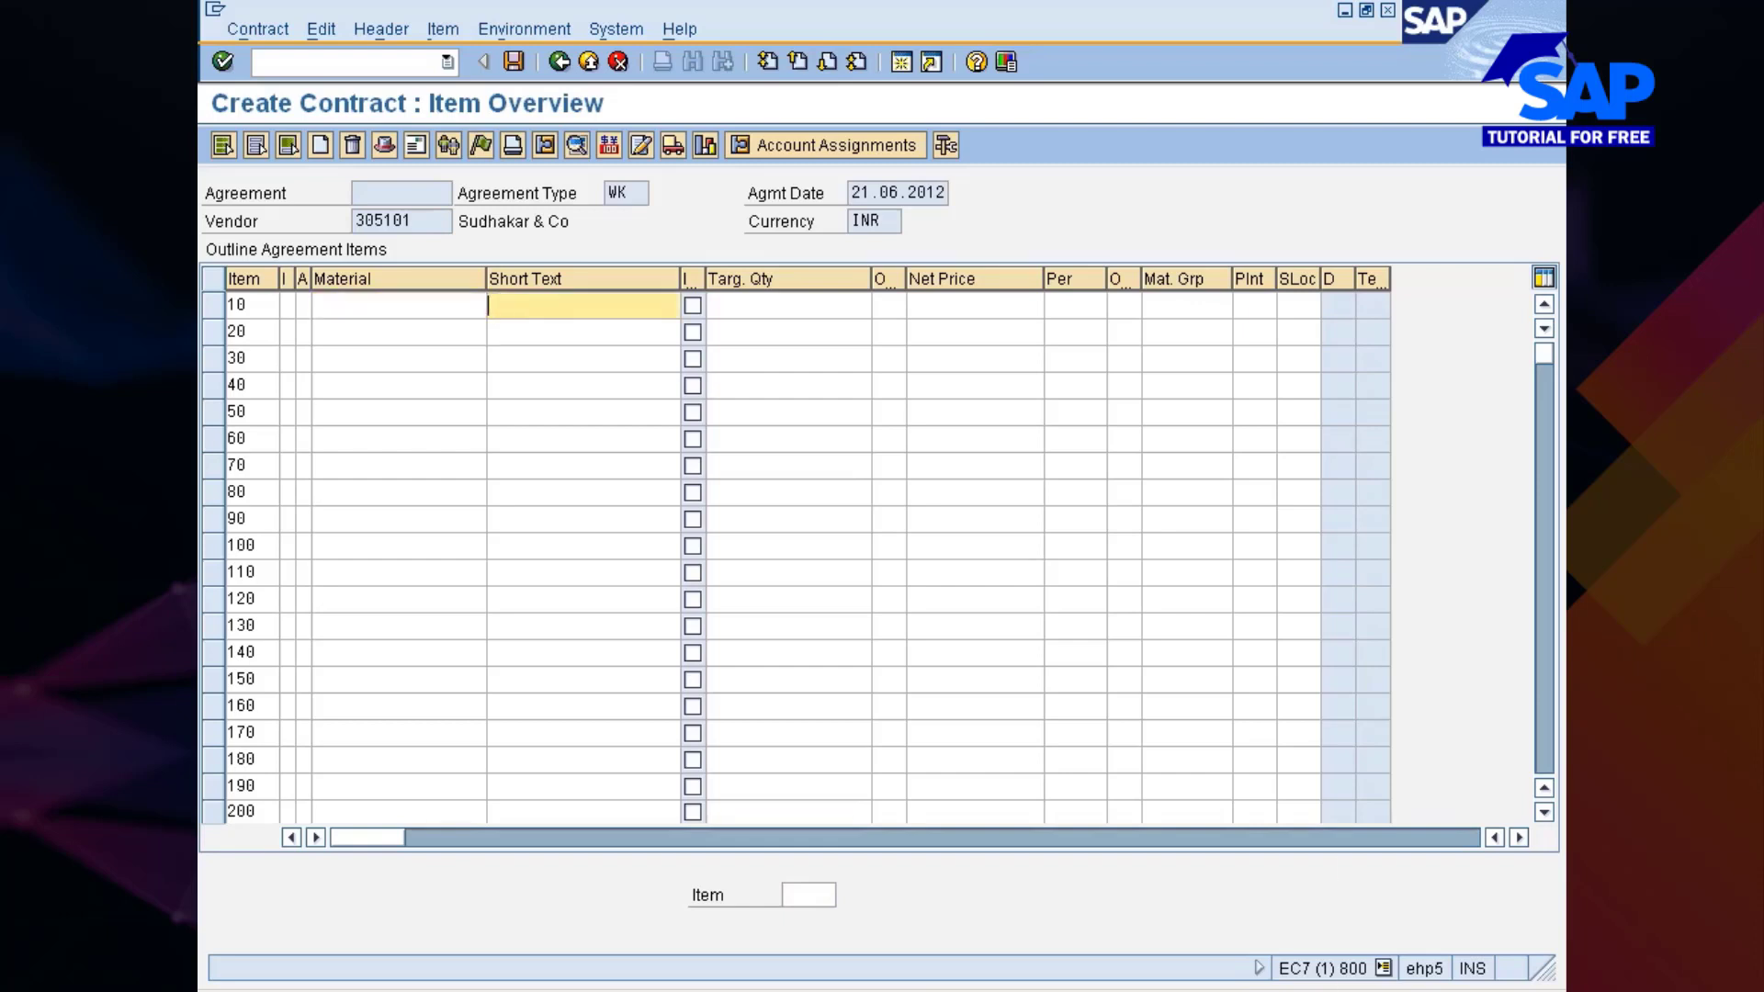
type("Hard")
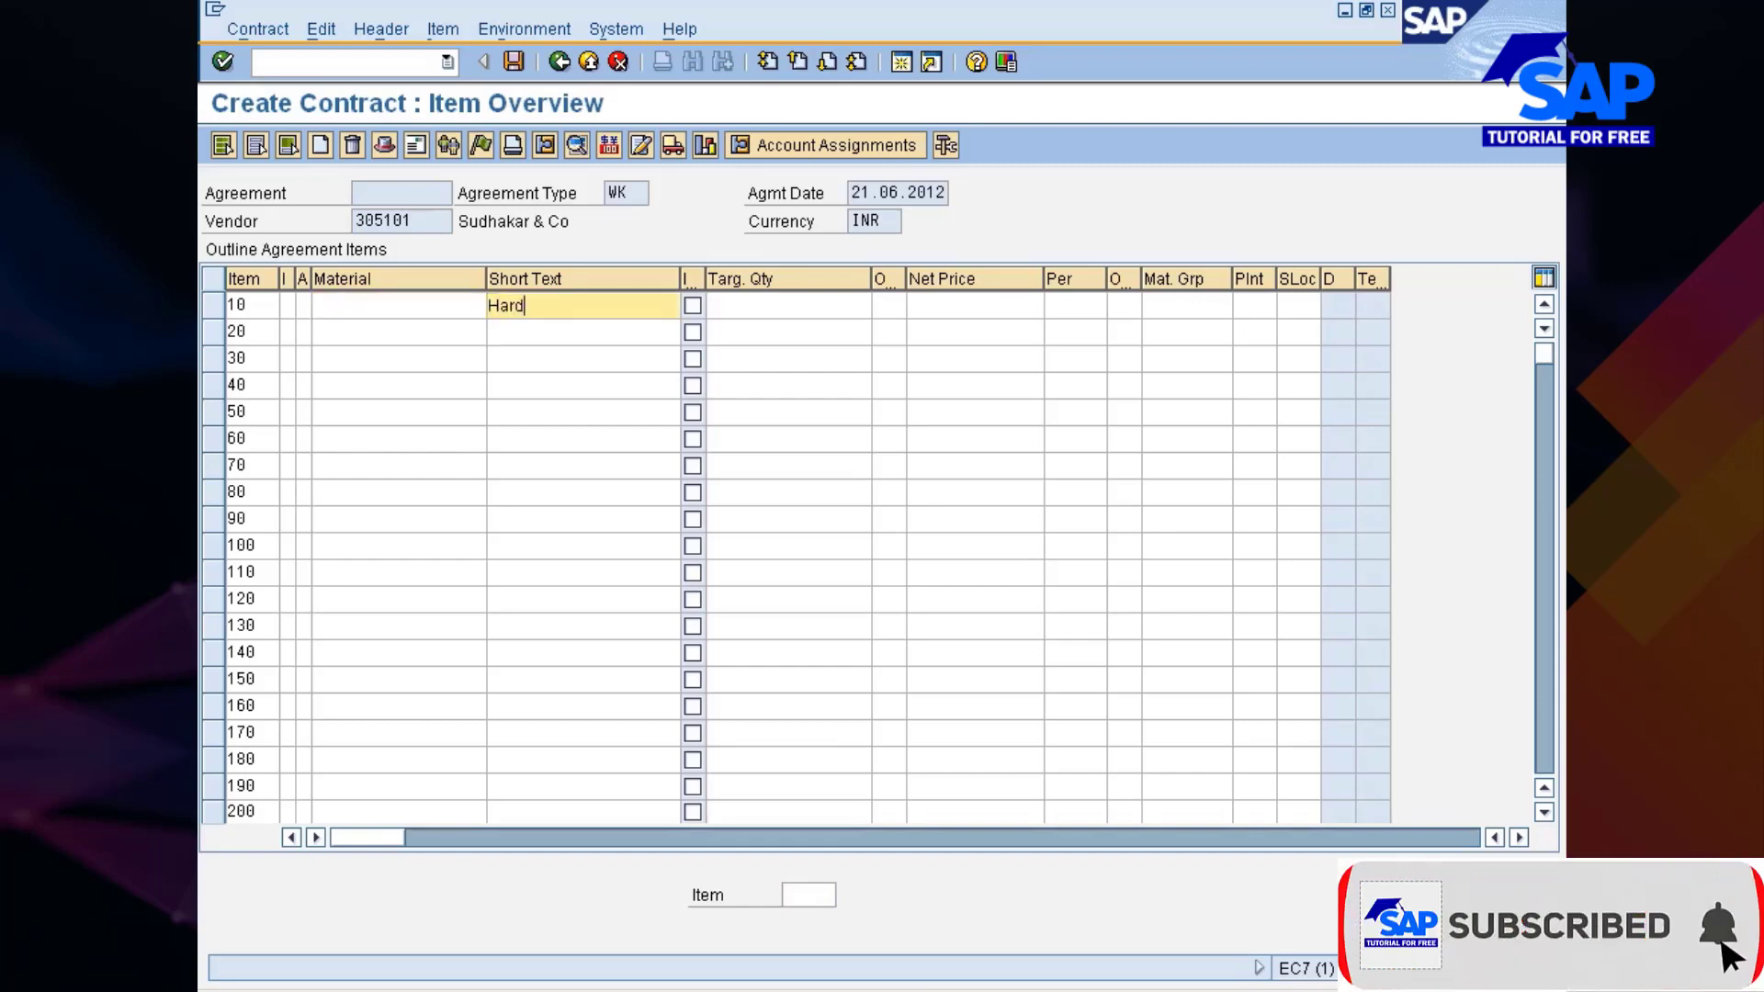
type("ware M")
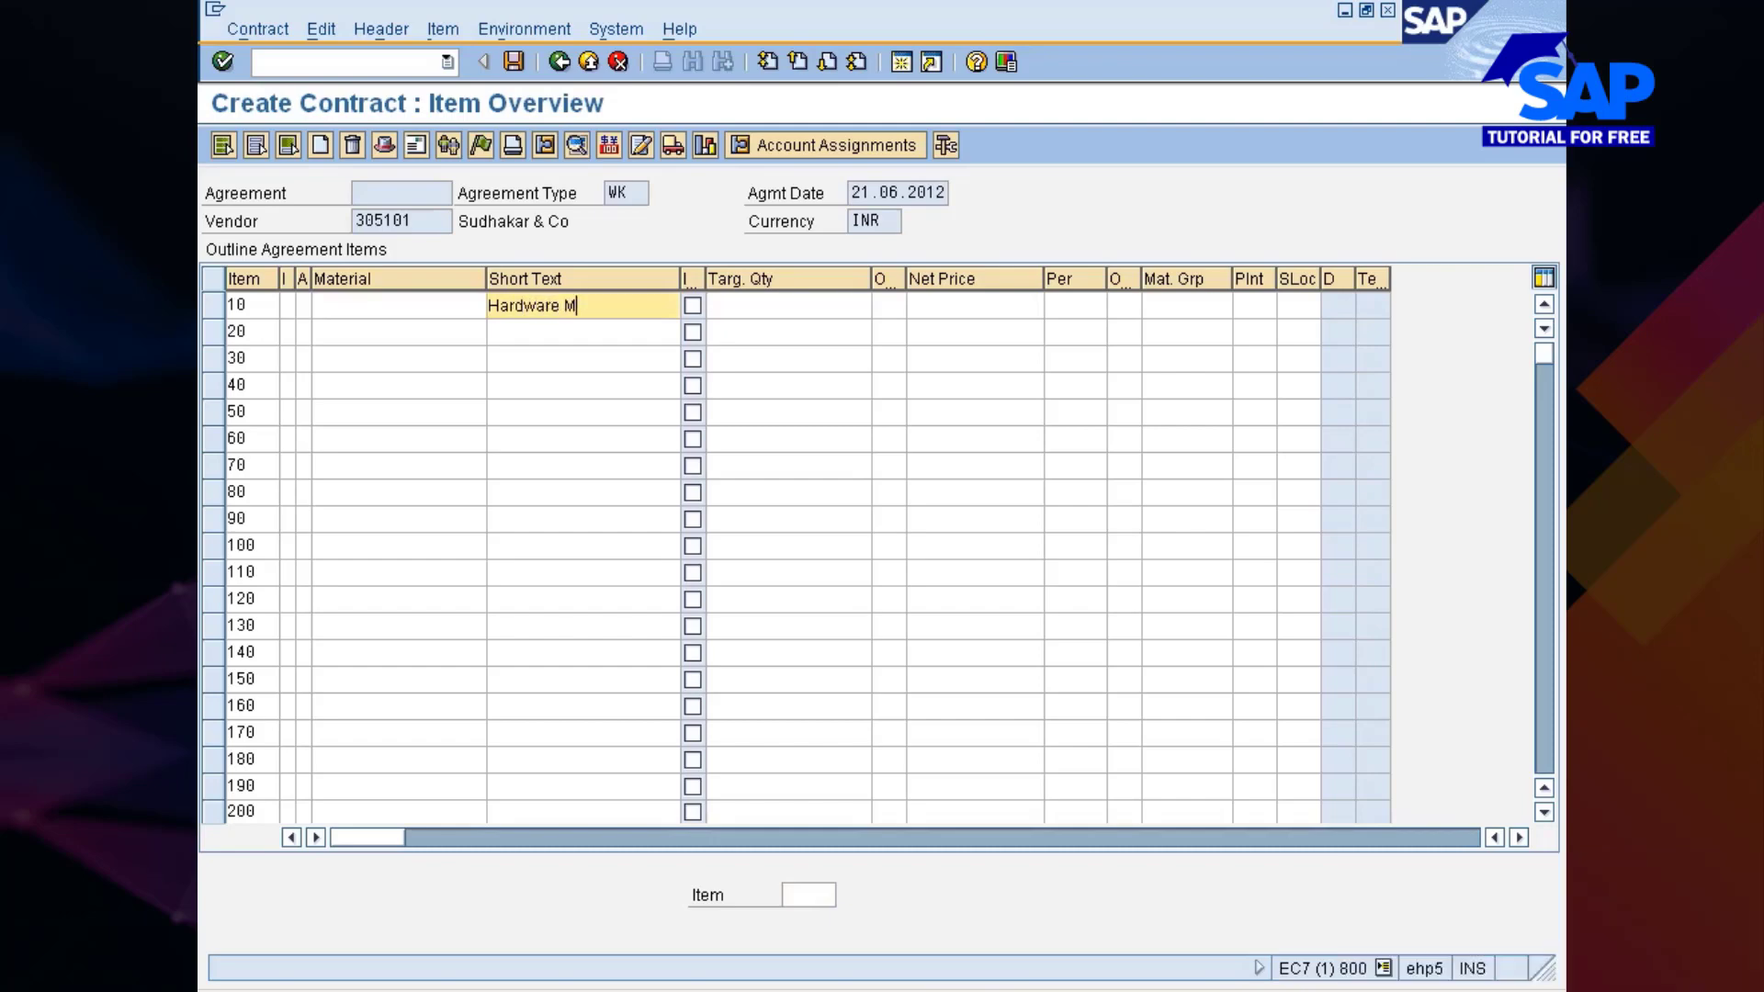
type("aintenance")
key("Tab")
key("Tab")
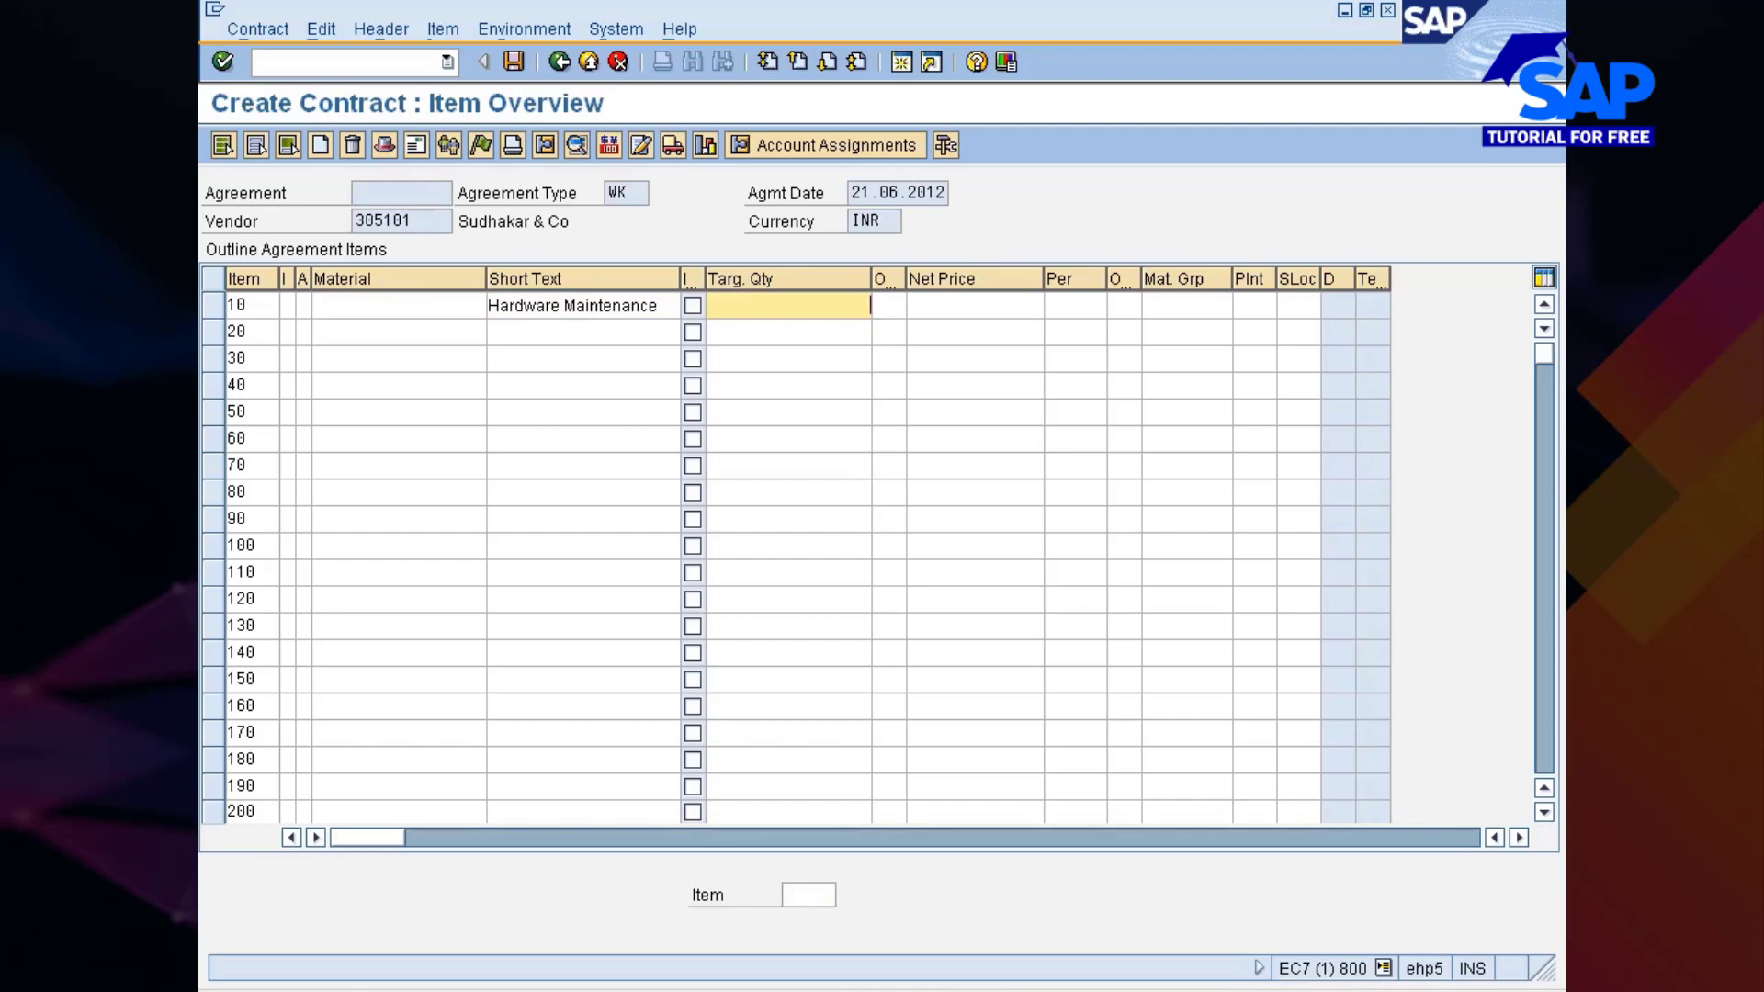
Step: Assign material group 00103 (Electronics) to item 10 from the list of material groups
key("Tab")
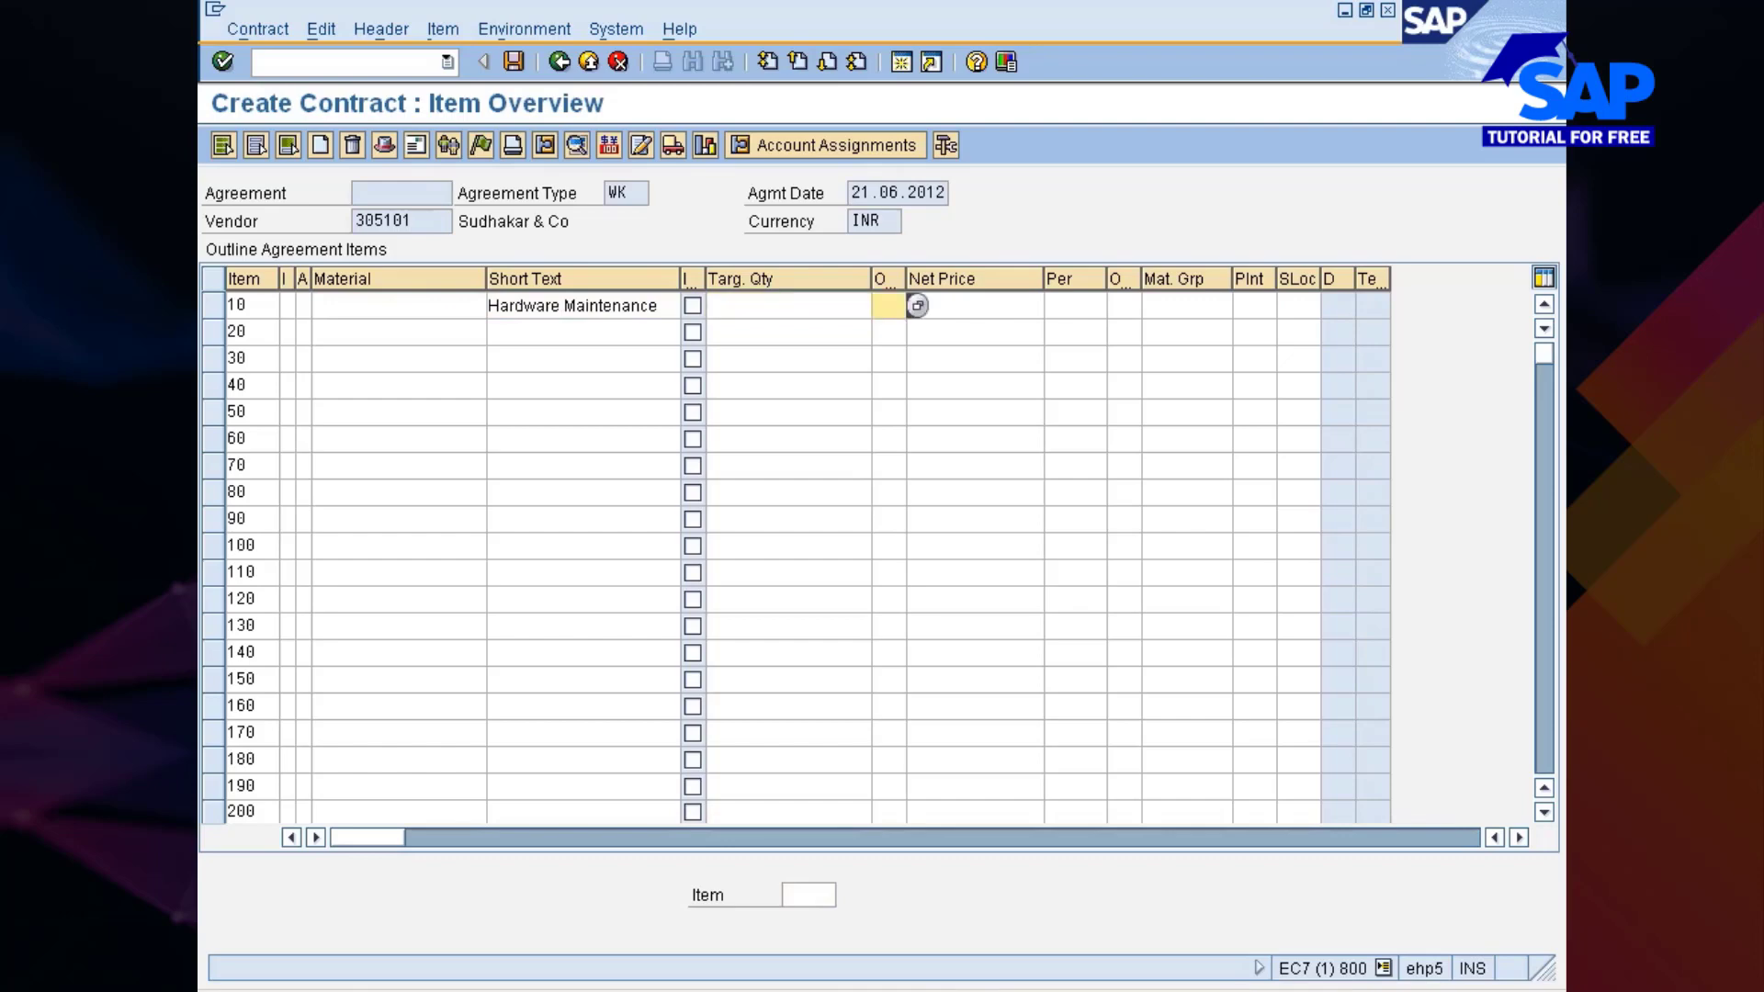
key("Tab")
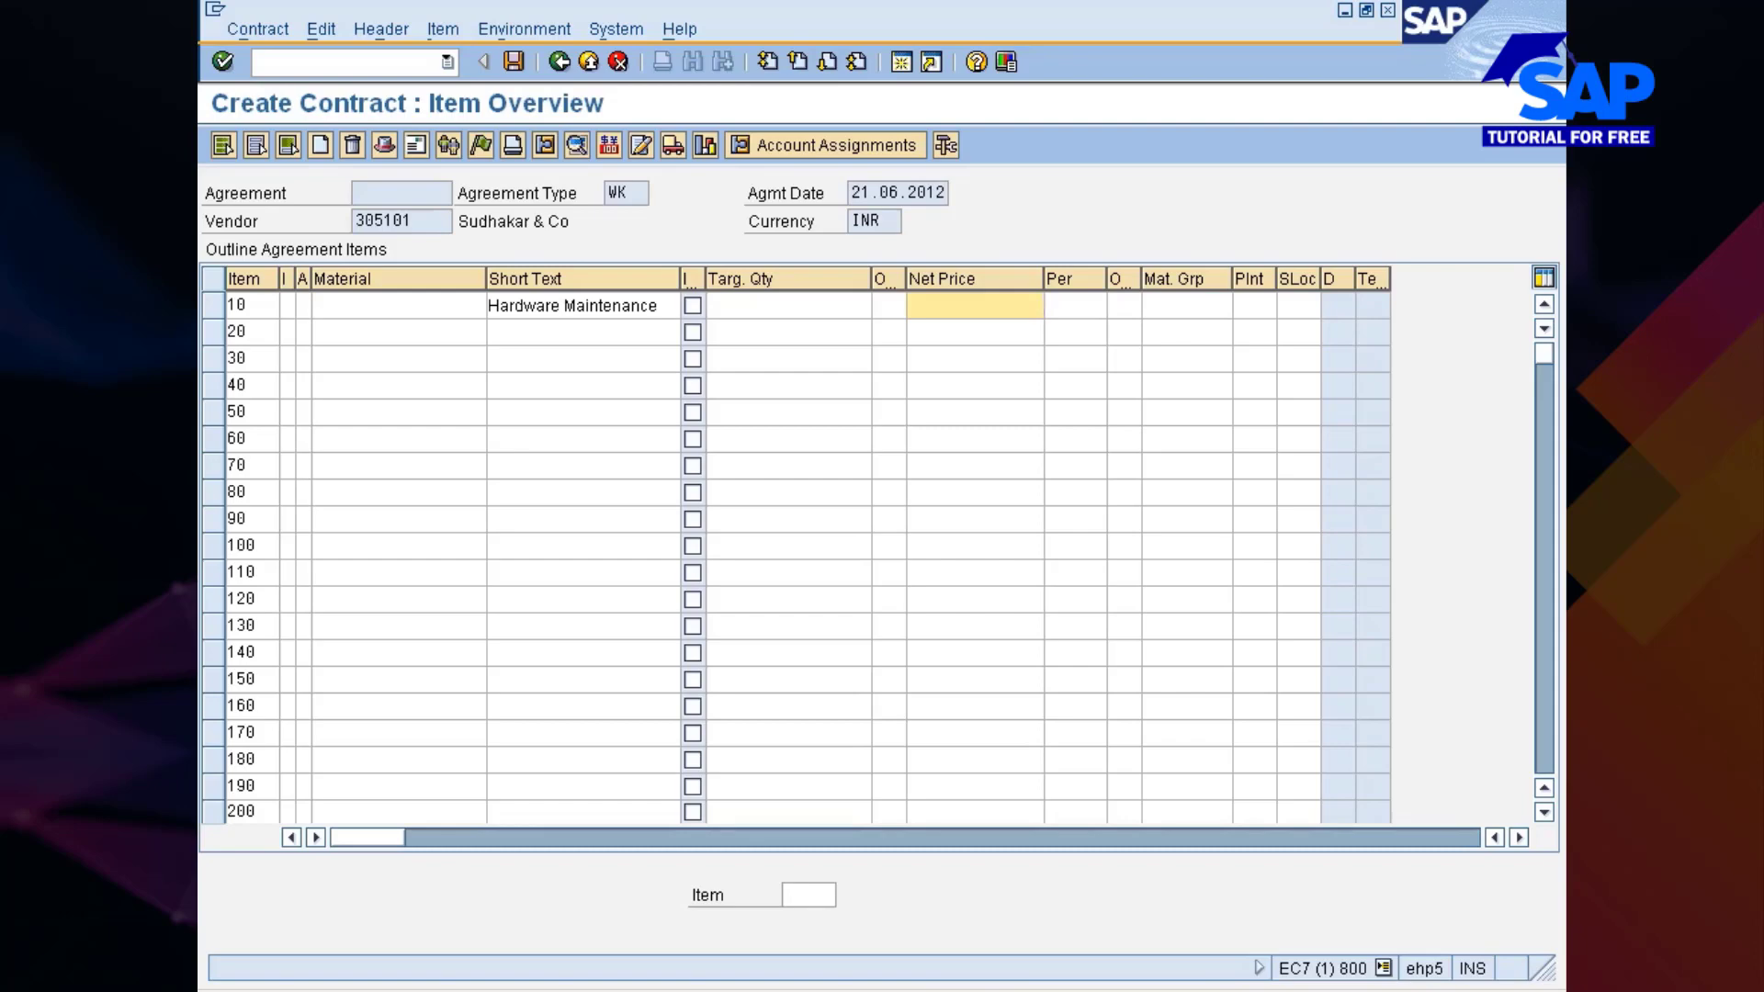
key("Tab")
key("Tab")
key("Tab")
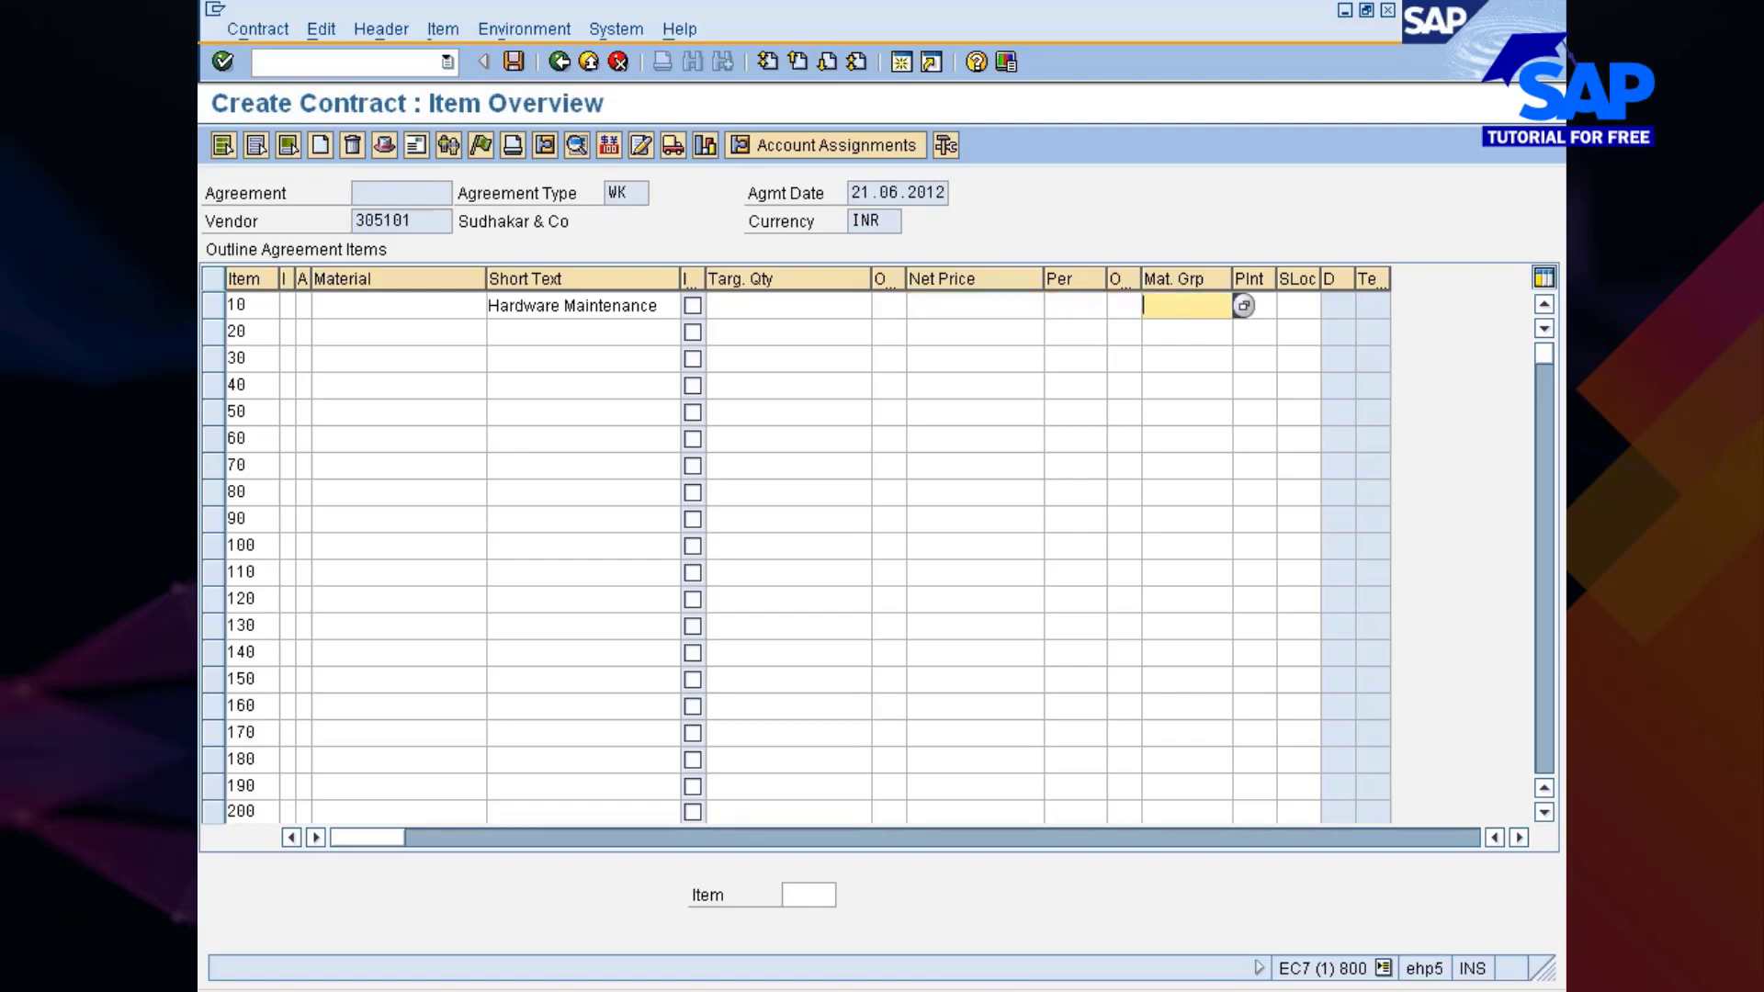
key("F4")
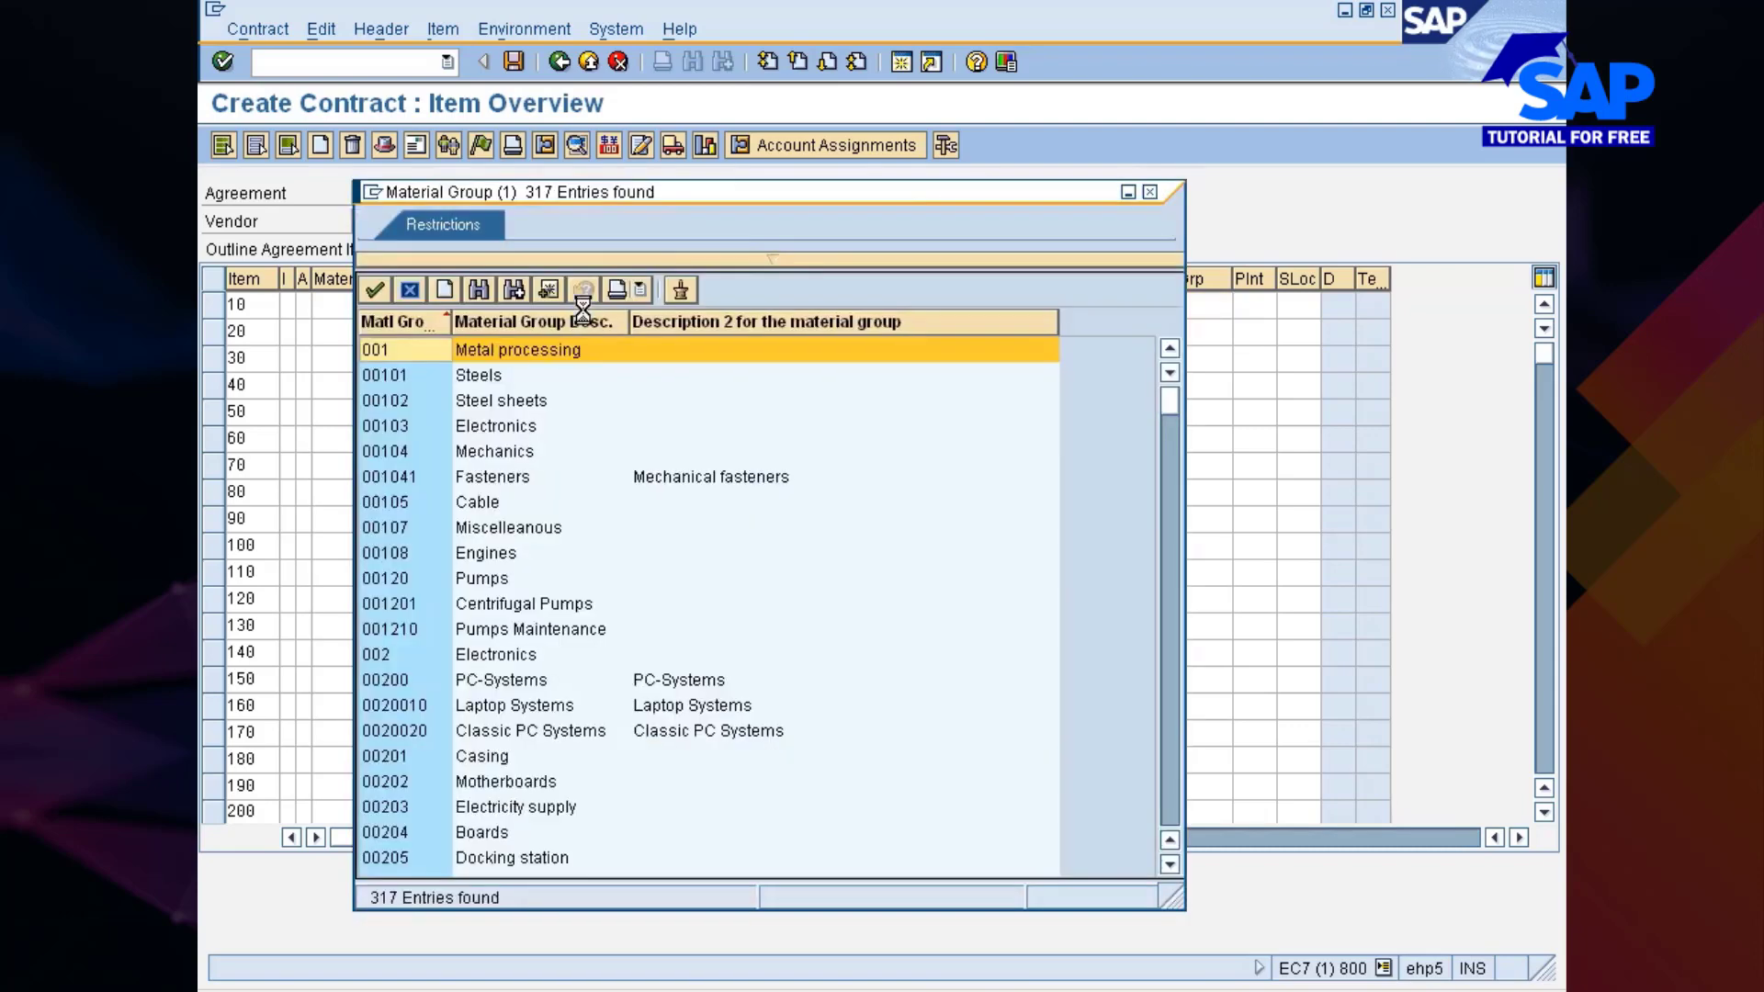
left_click(393, 426)
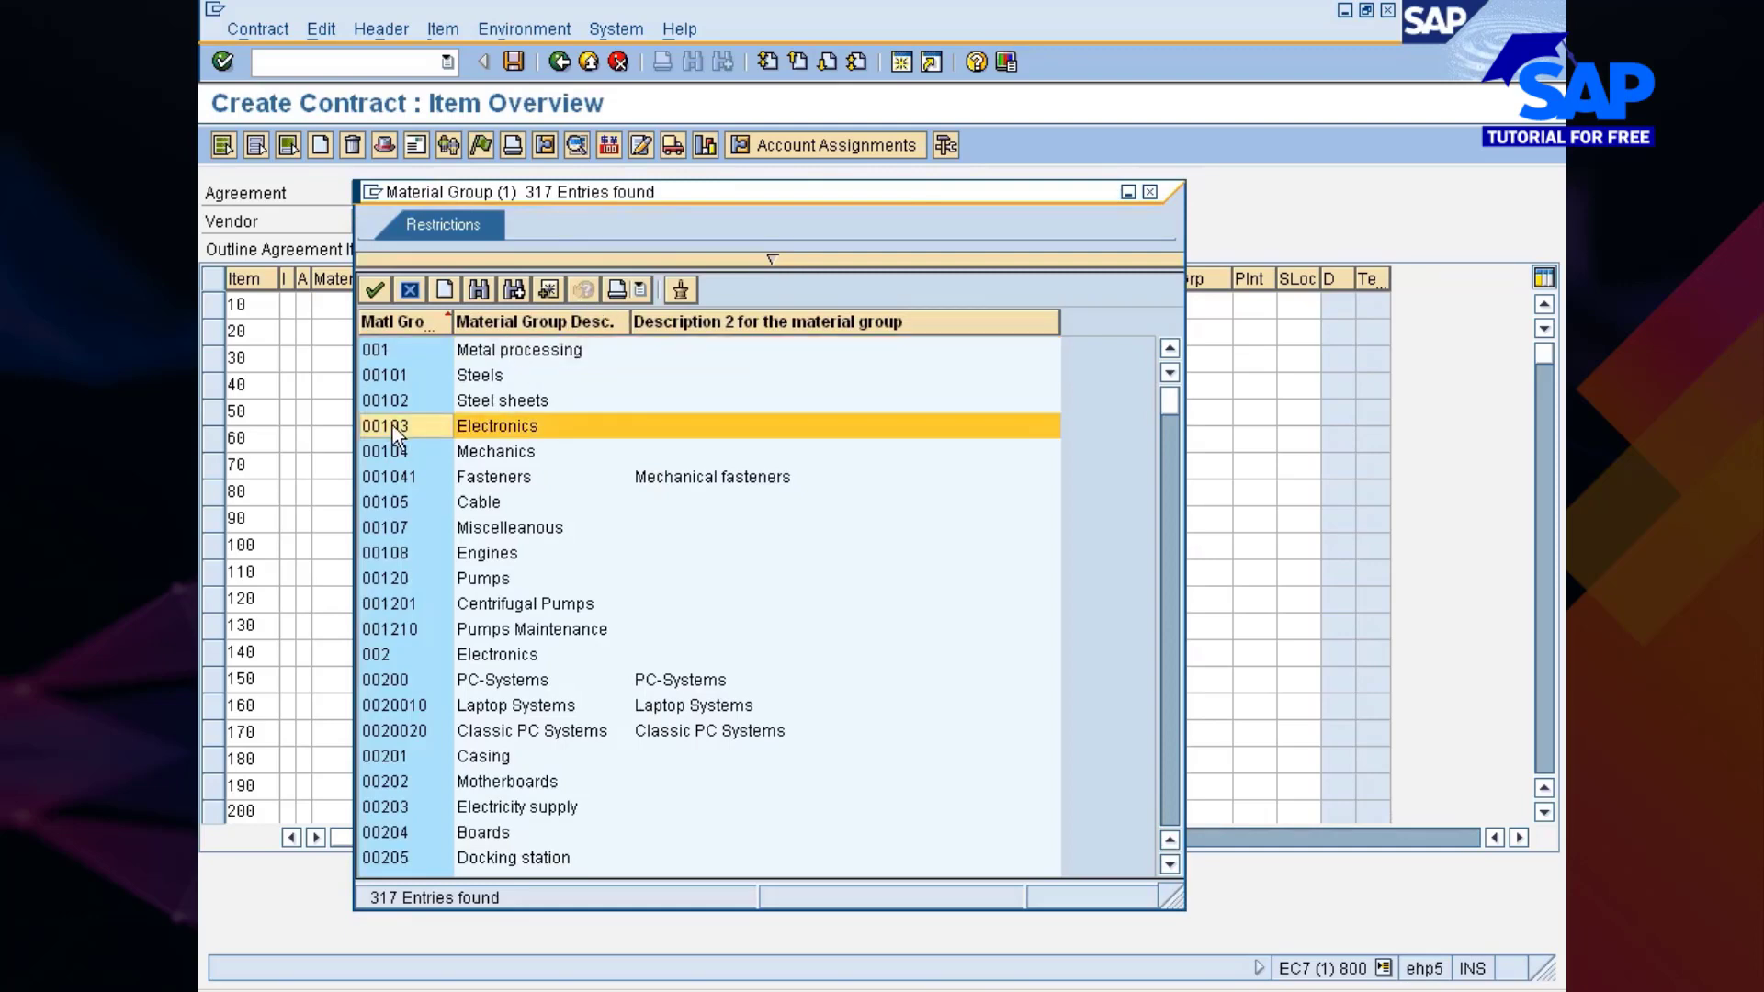
double_click(393, 426)
Step: Set item 10's plant to 777c and its item category to W, and confirm the item
left_click(1253, 305)
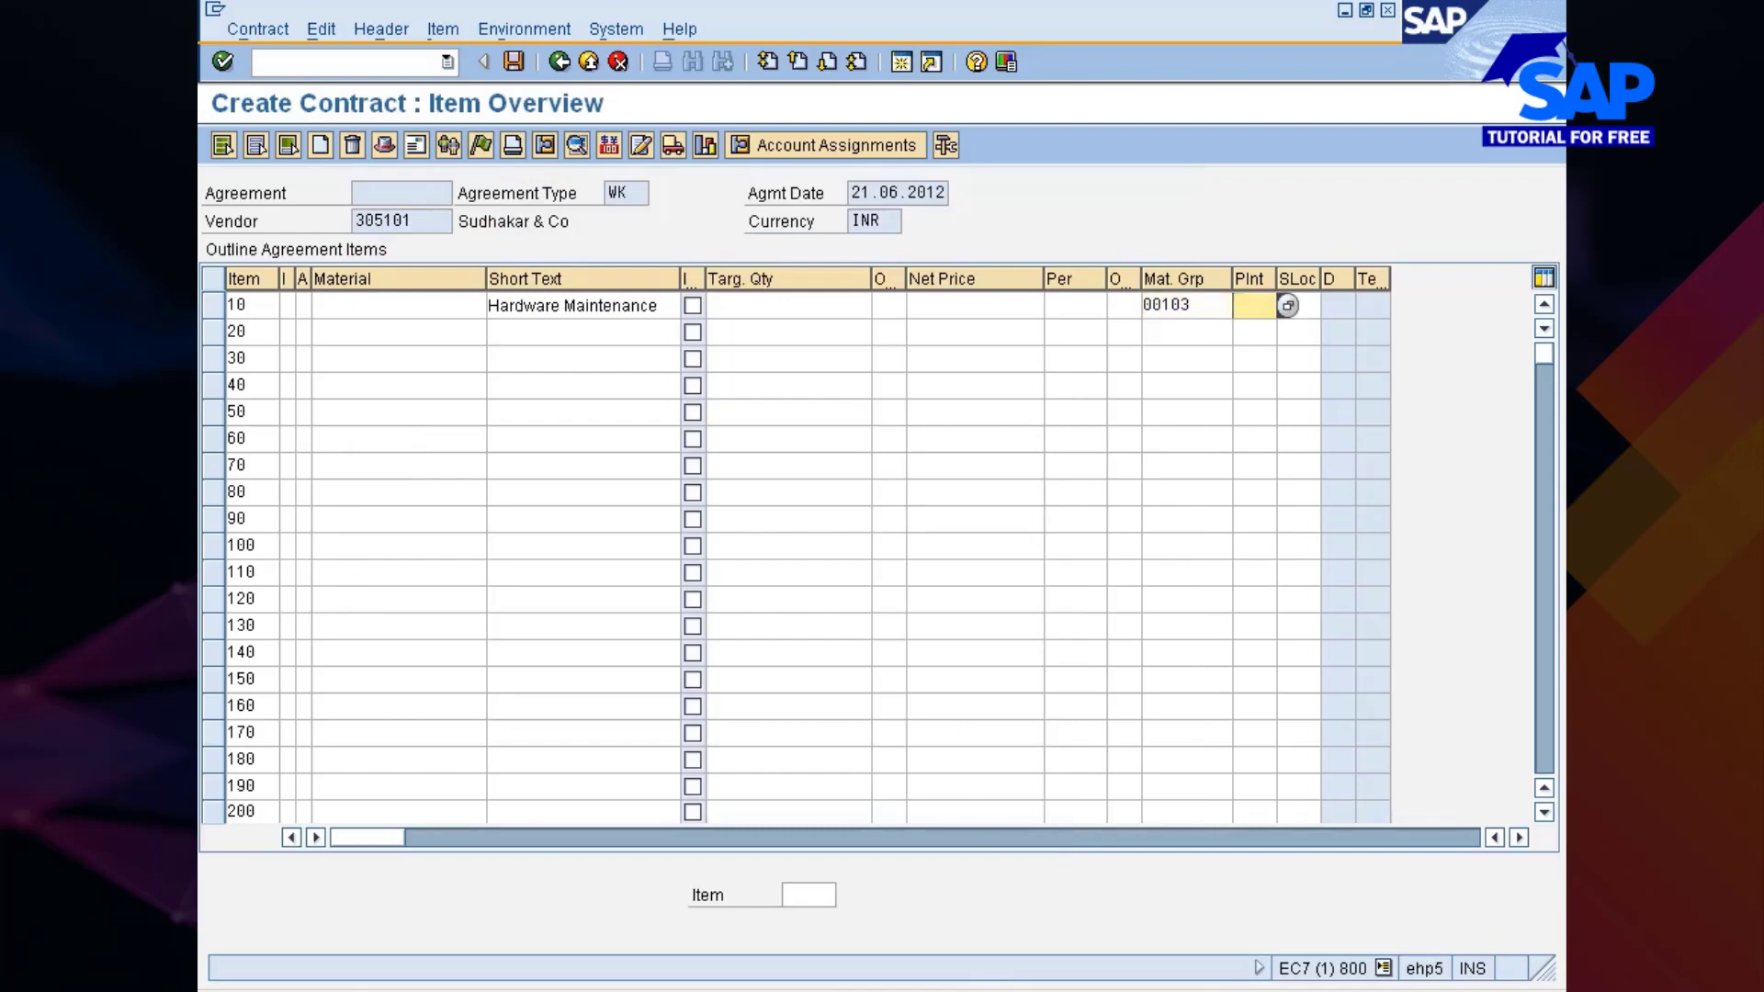
type("7770")
left_click(284, 305)
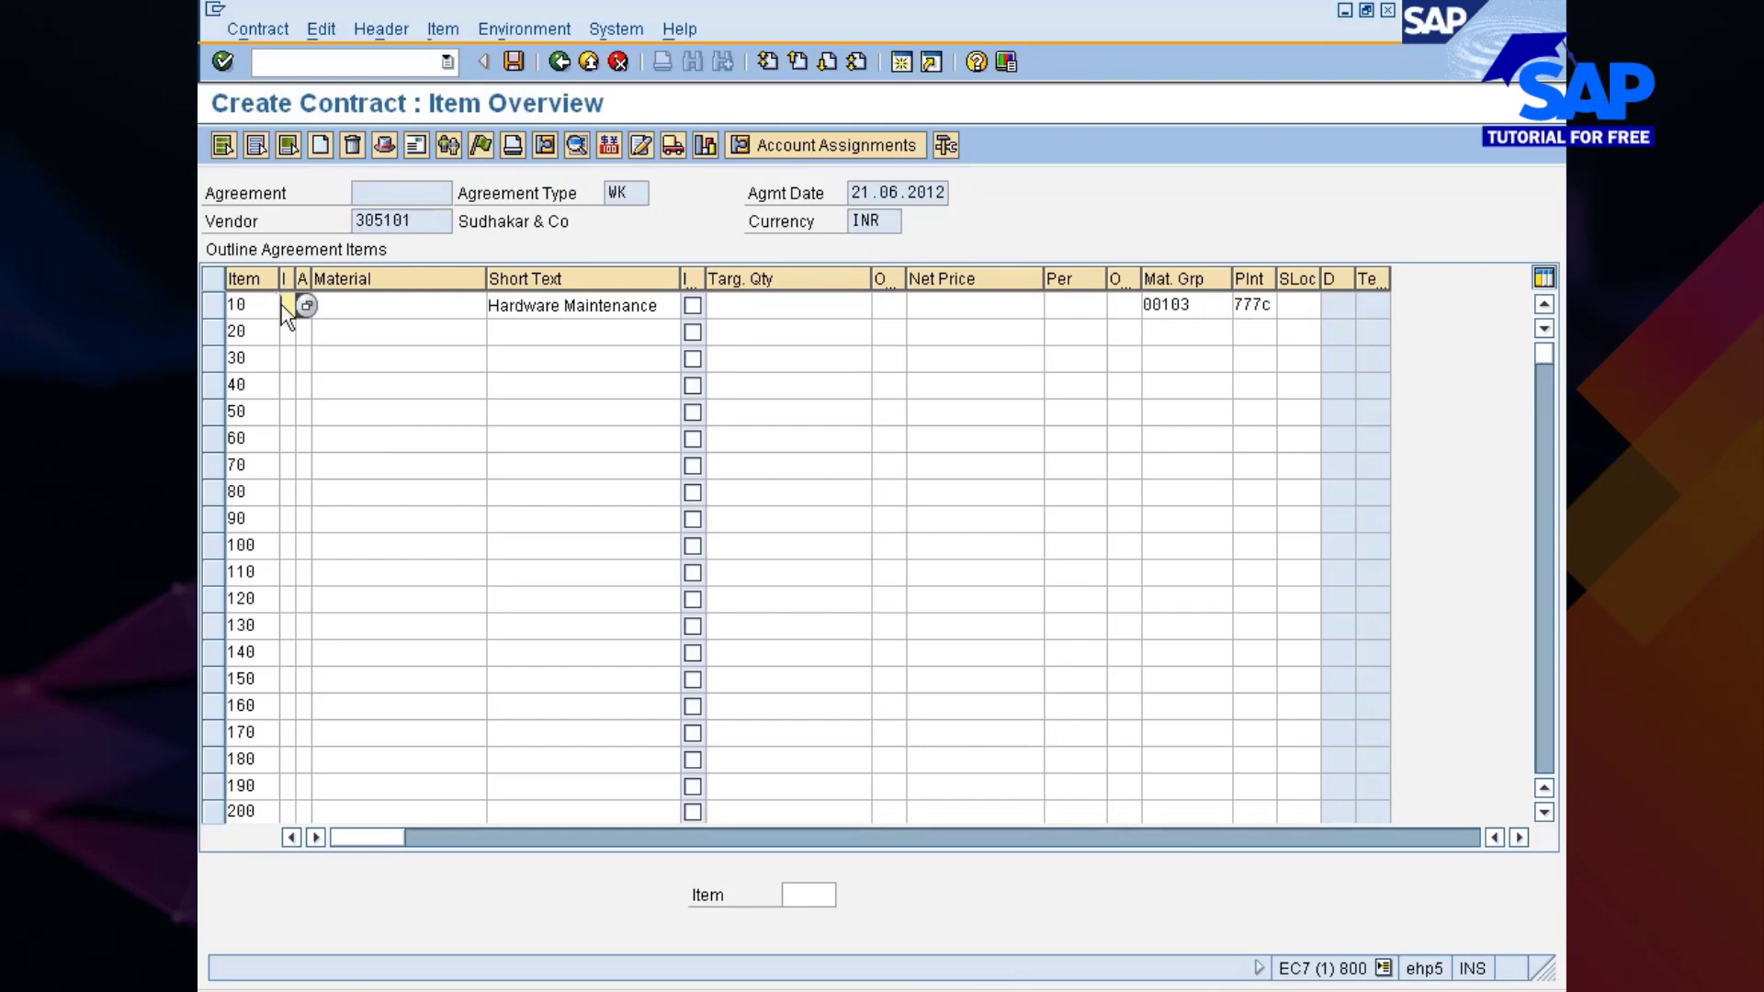
left_click(307, 308)
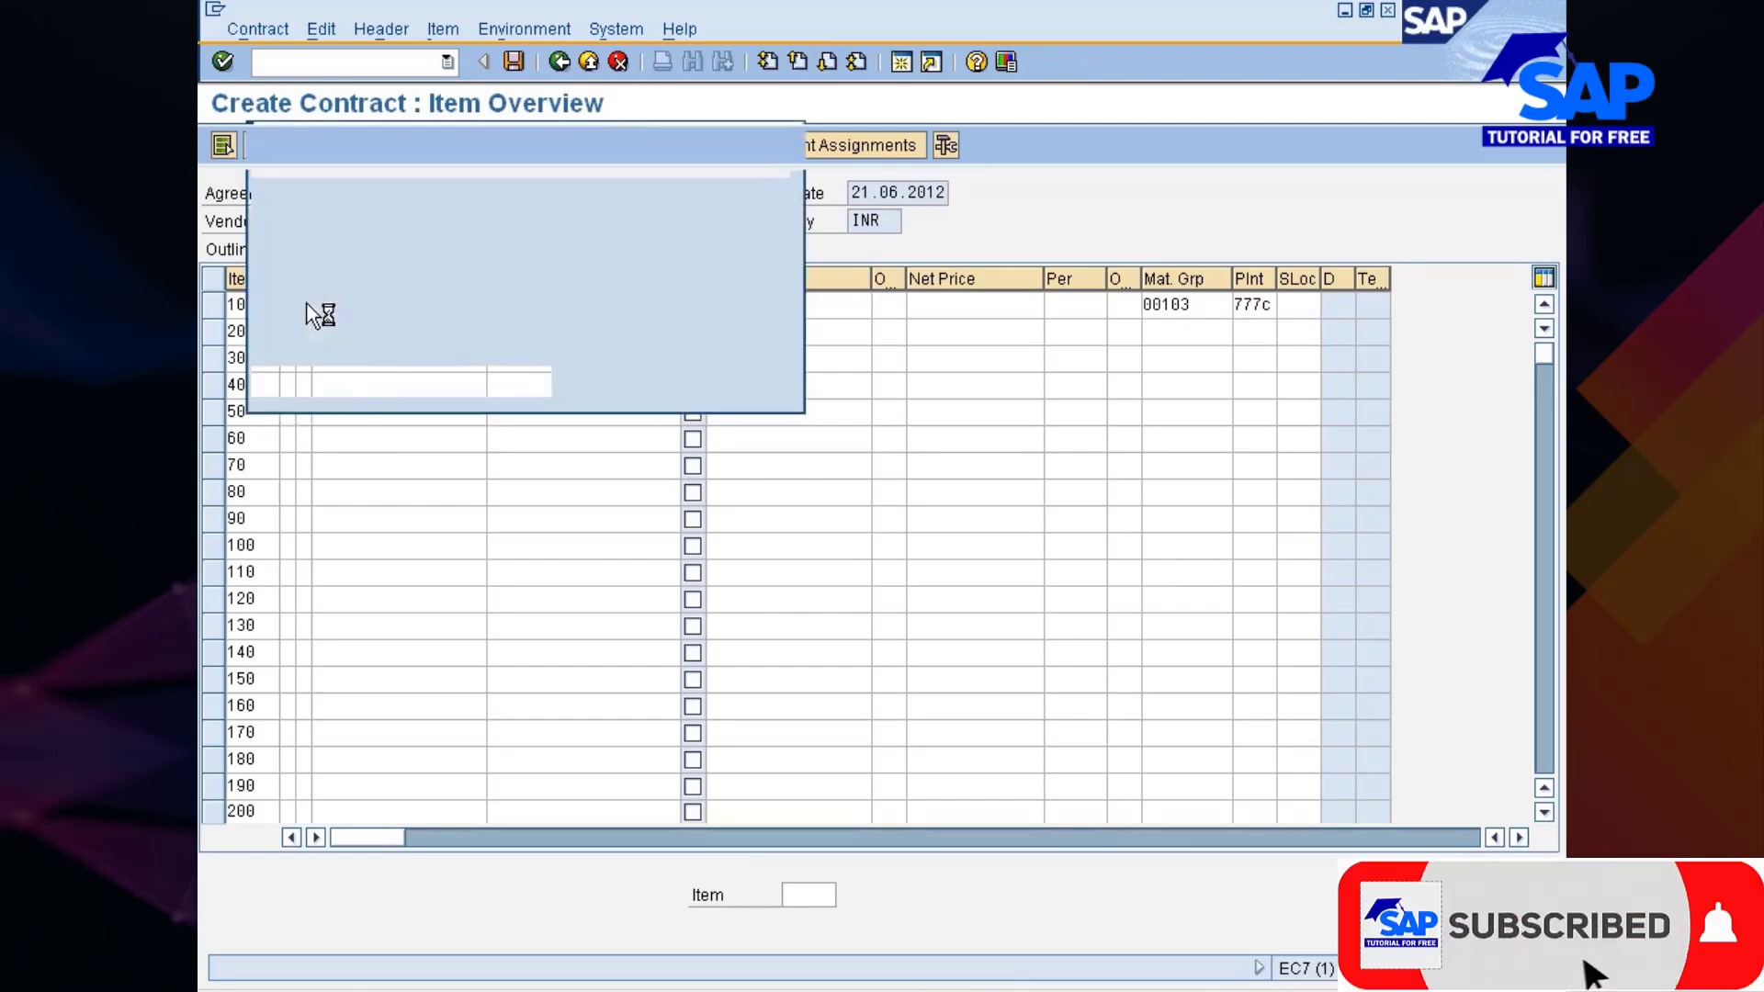
double_click(280, 366)
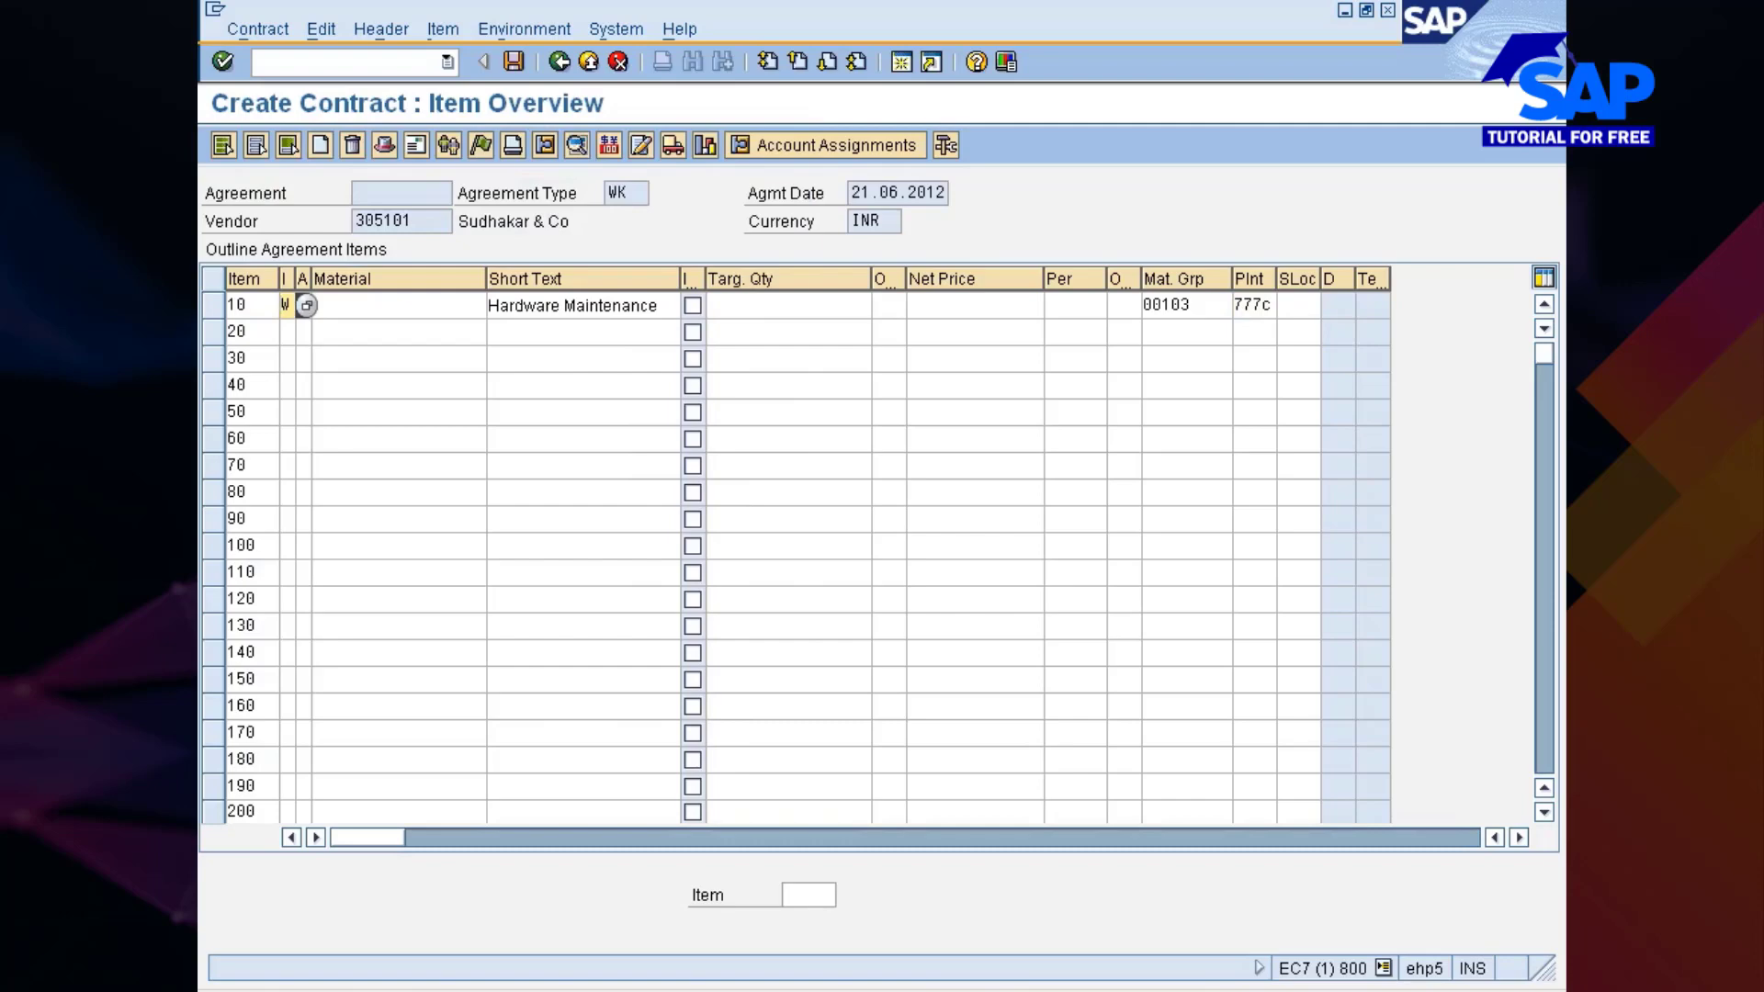
key("Return")
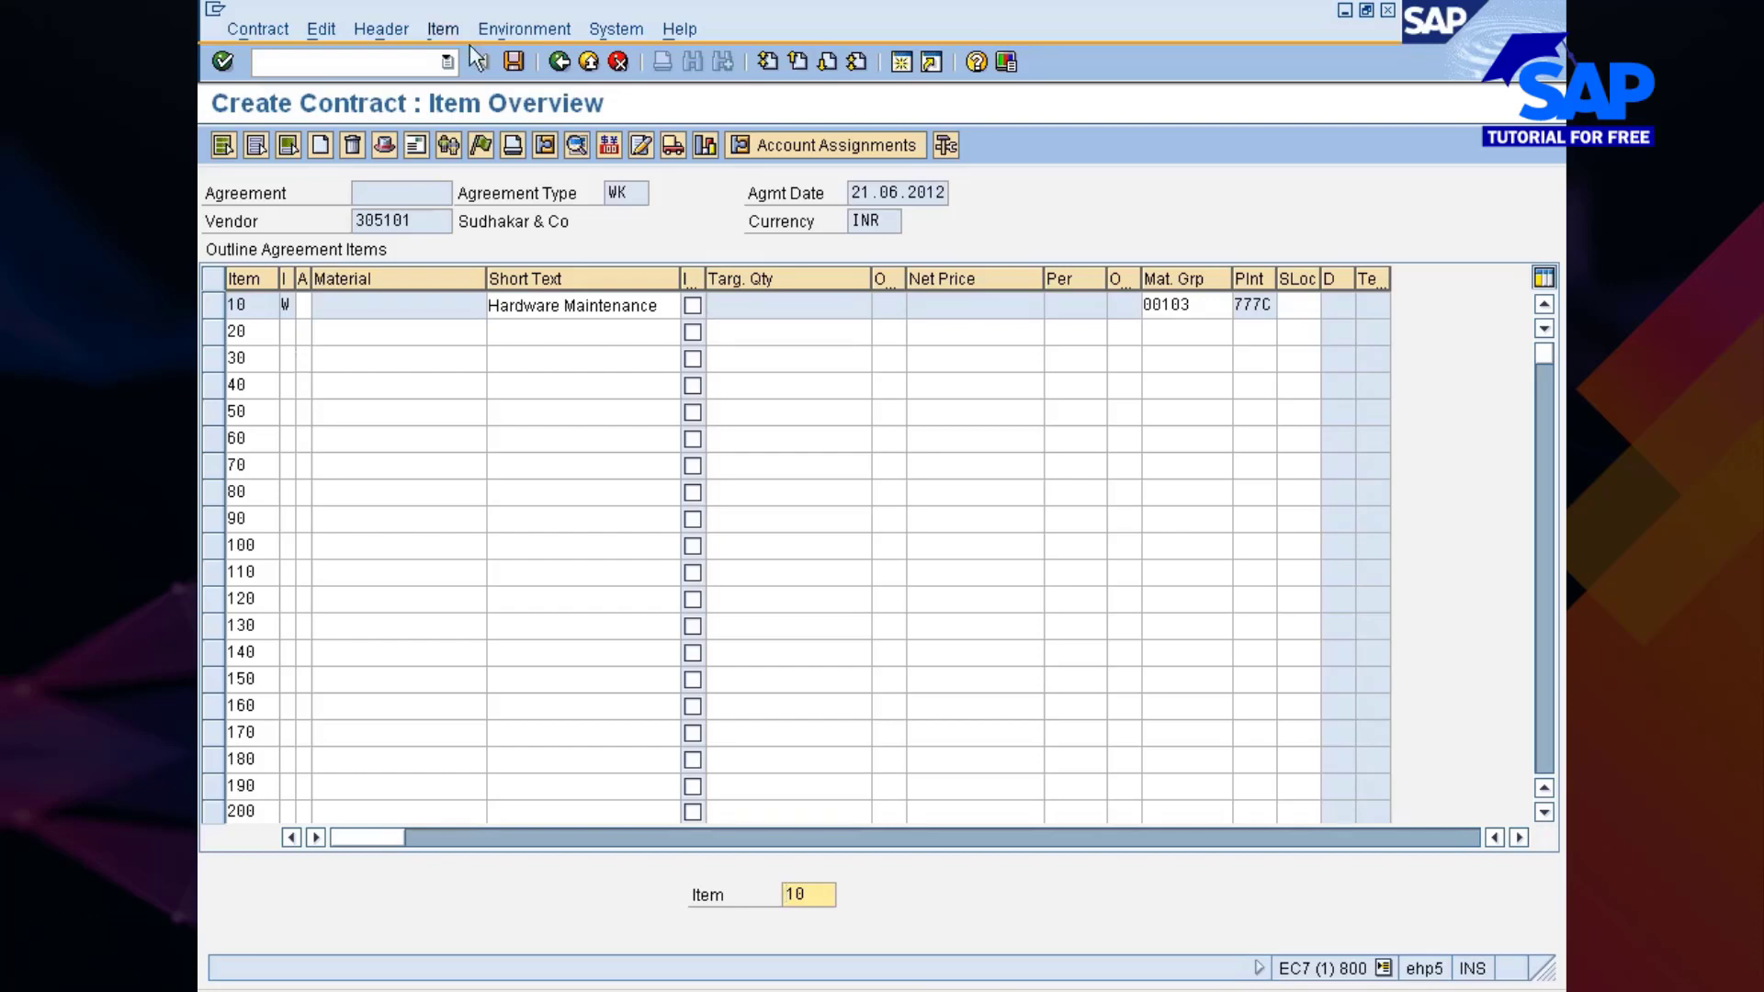
Step: Check the contract's release strategy from the item overview and again from the header data
left_click(481, 145)
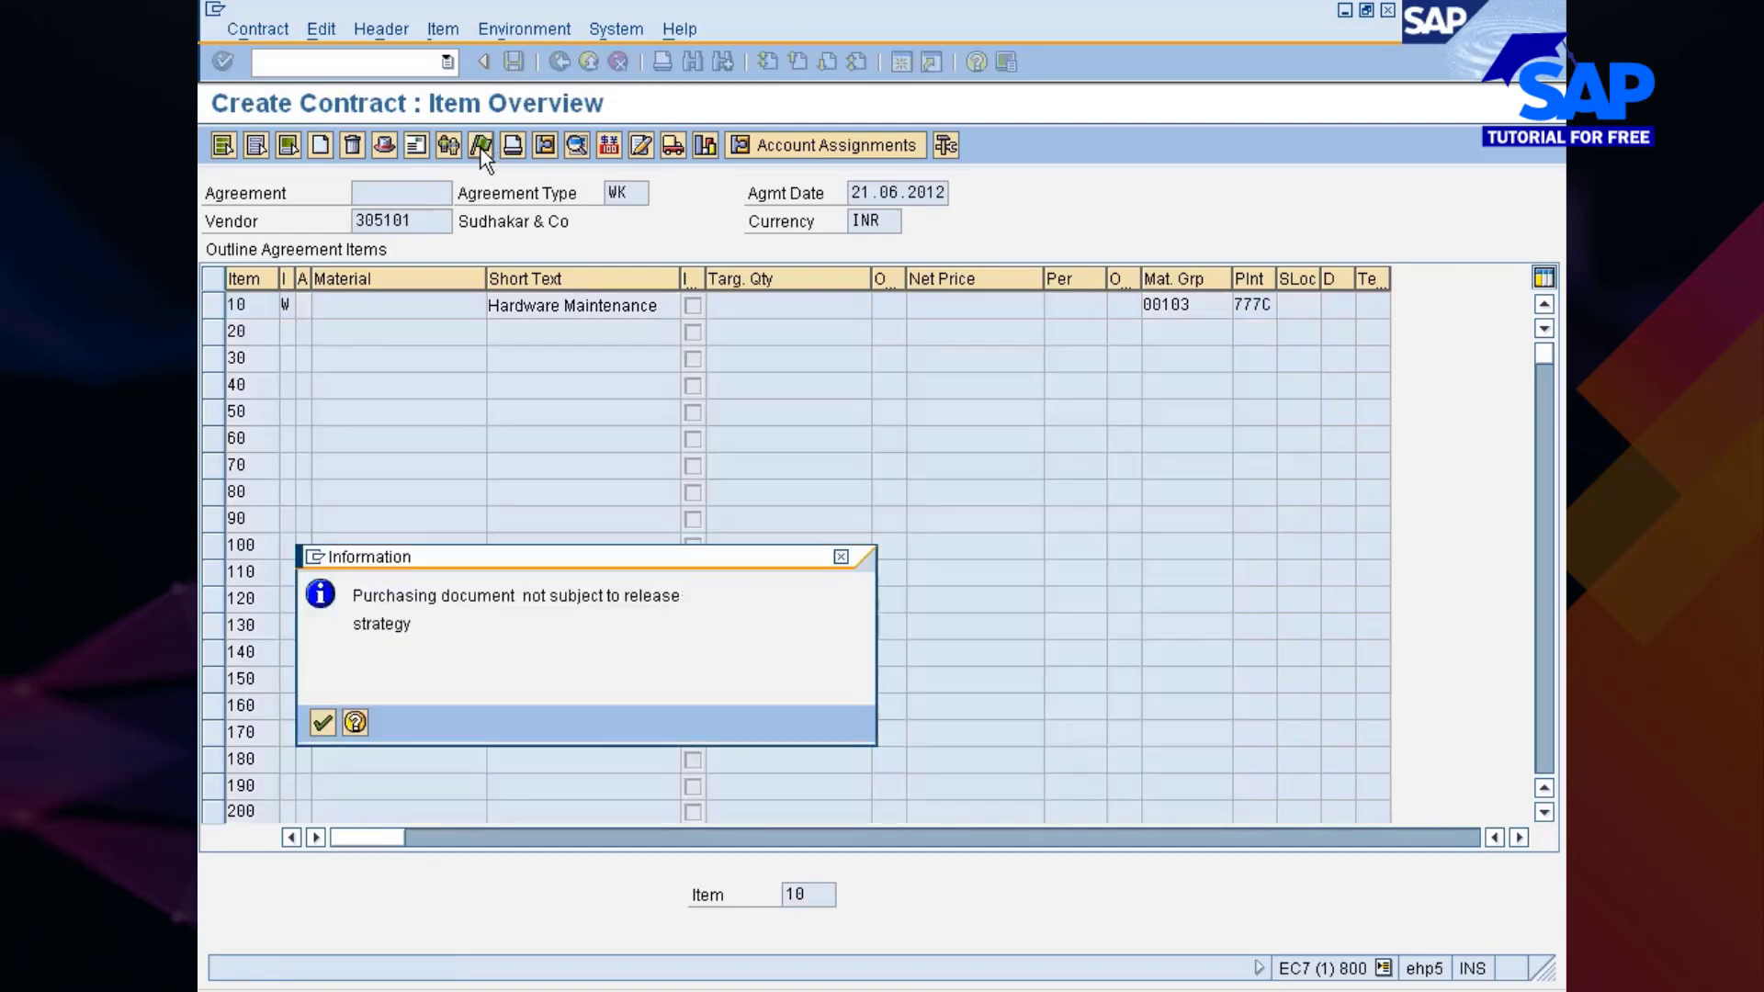
key("Return")
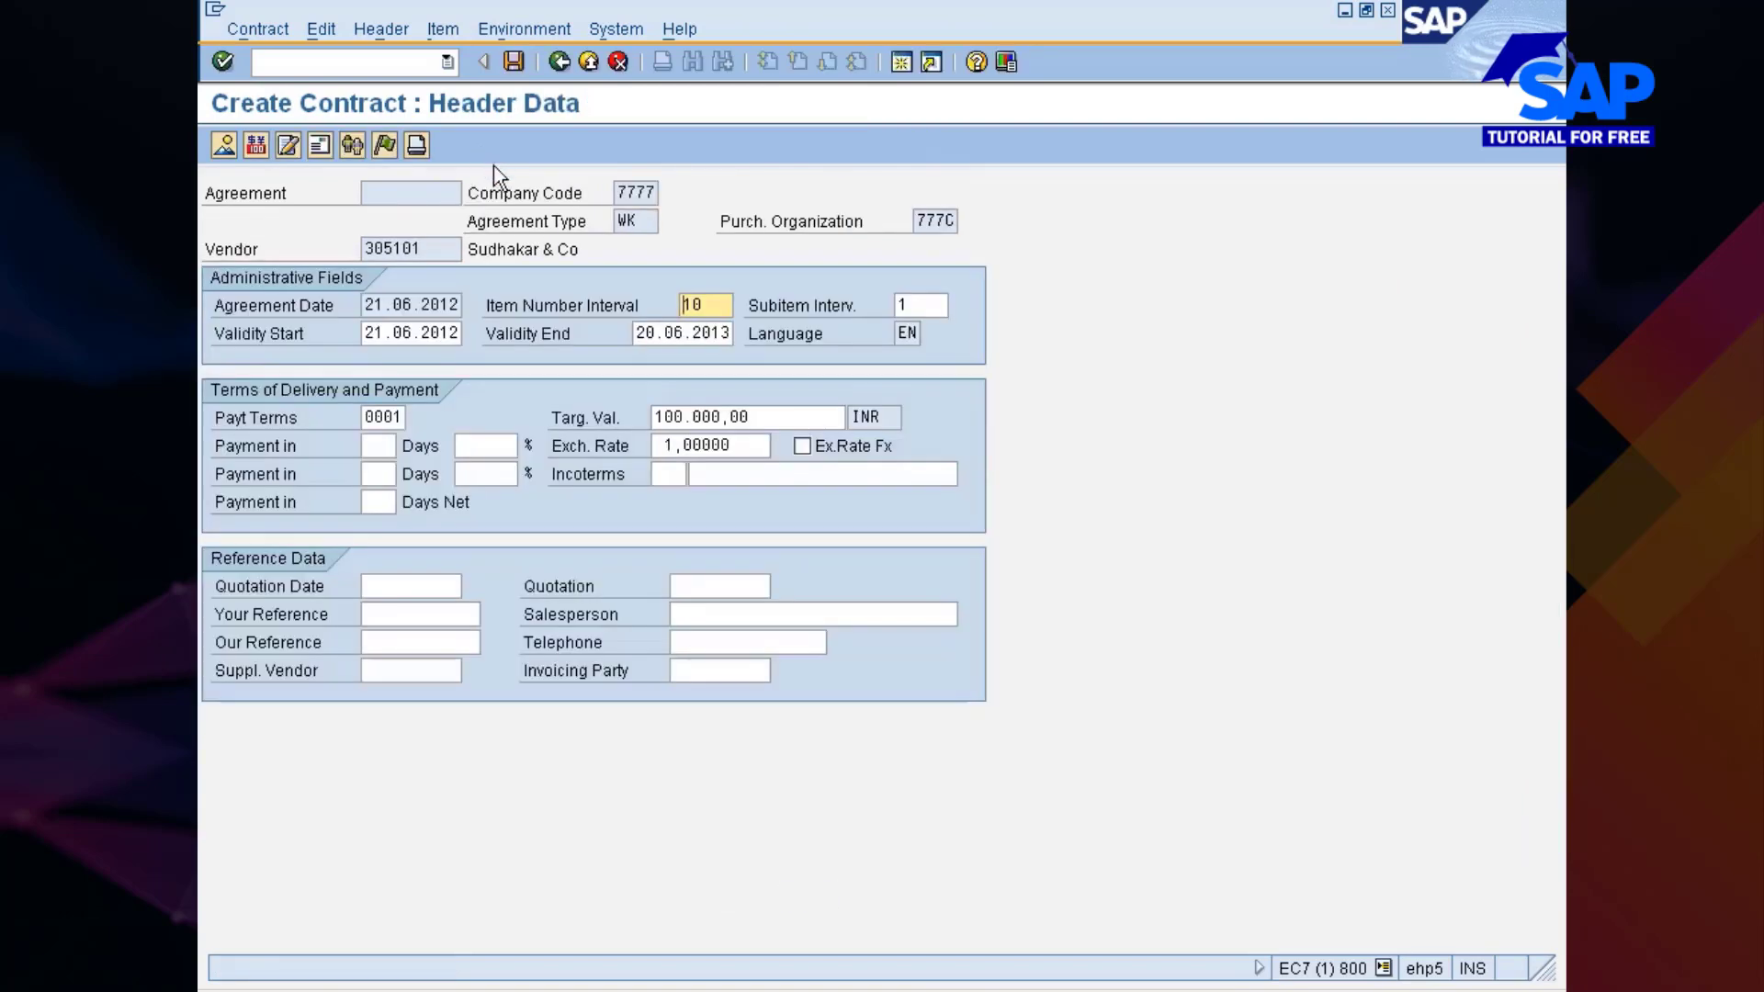
left_click(384, 145)
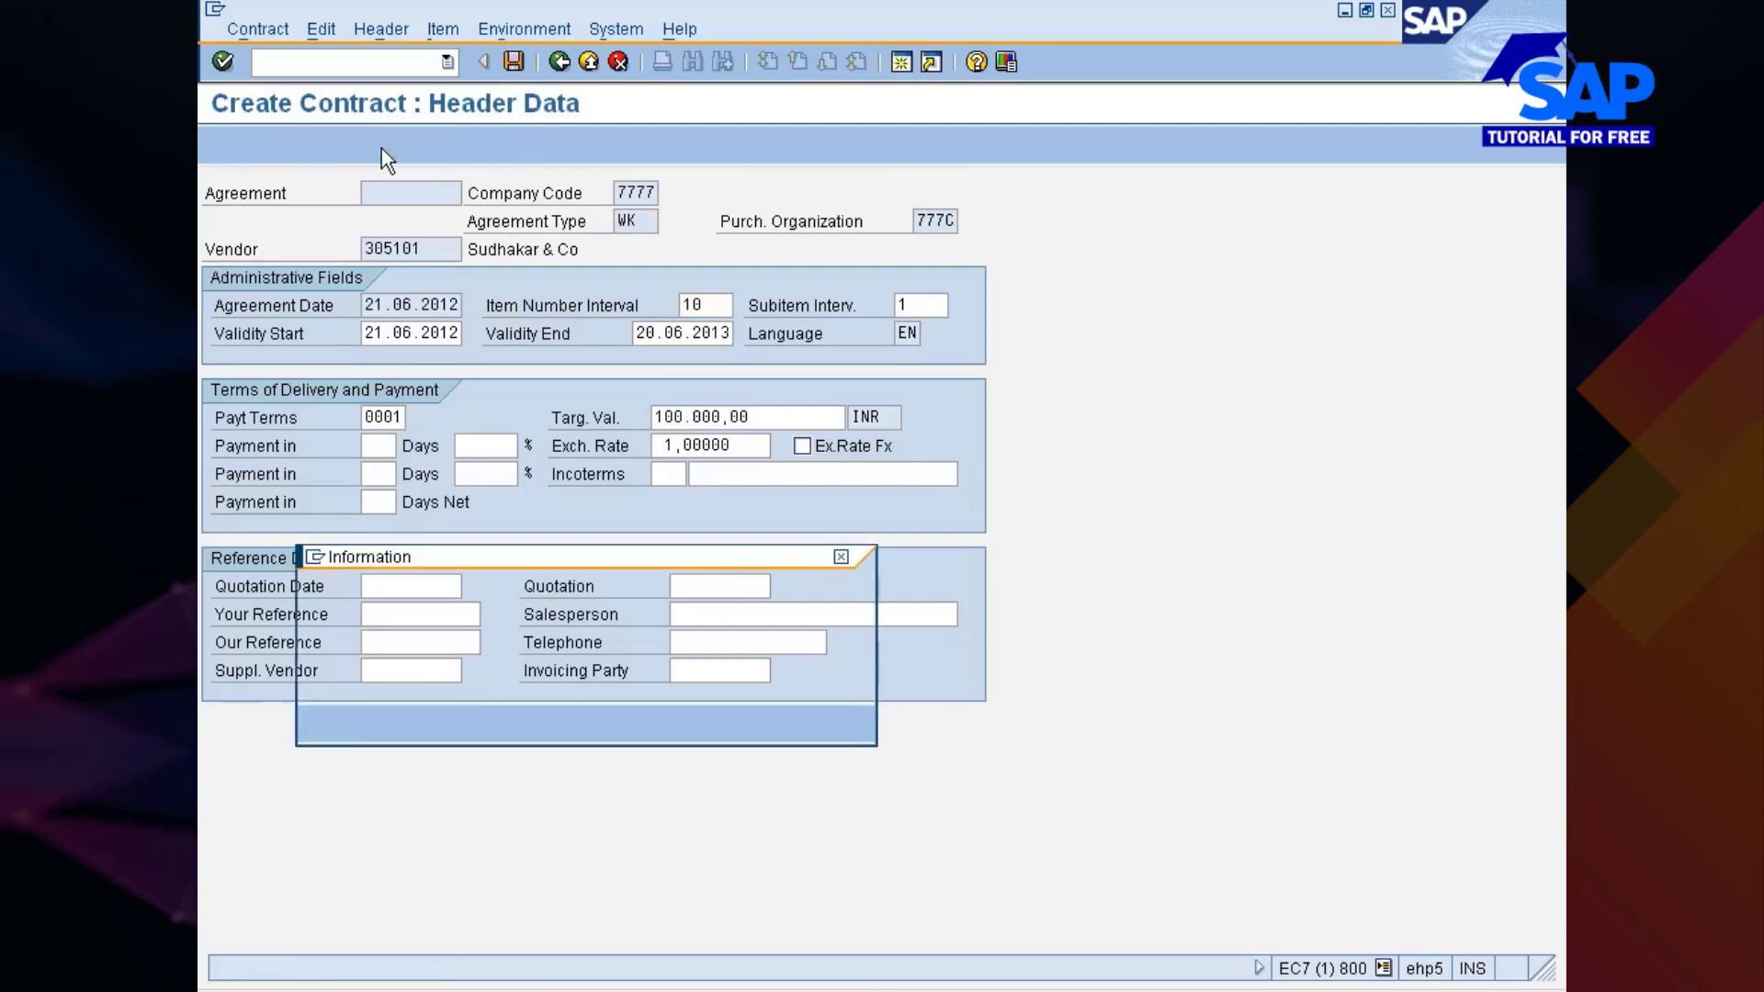
key("Return")
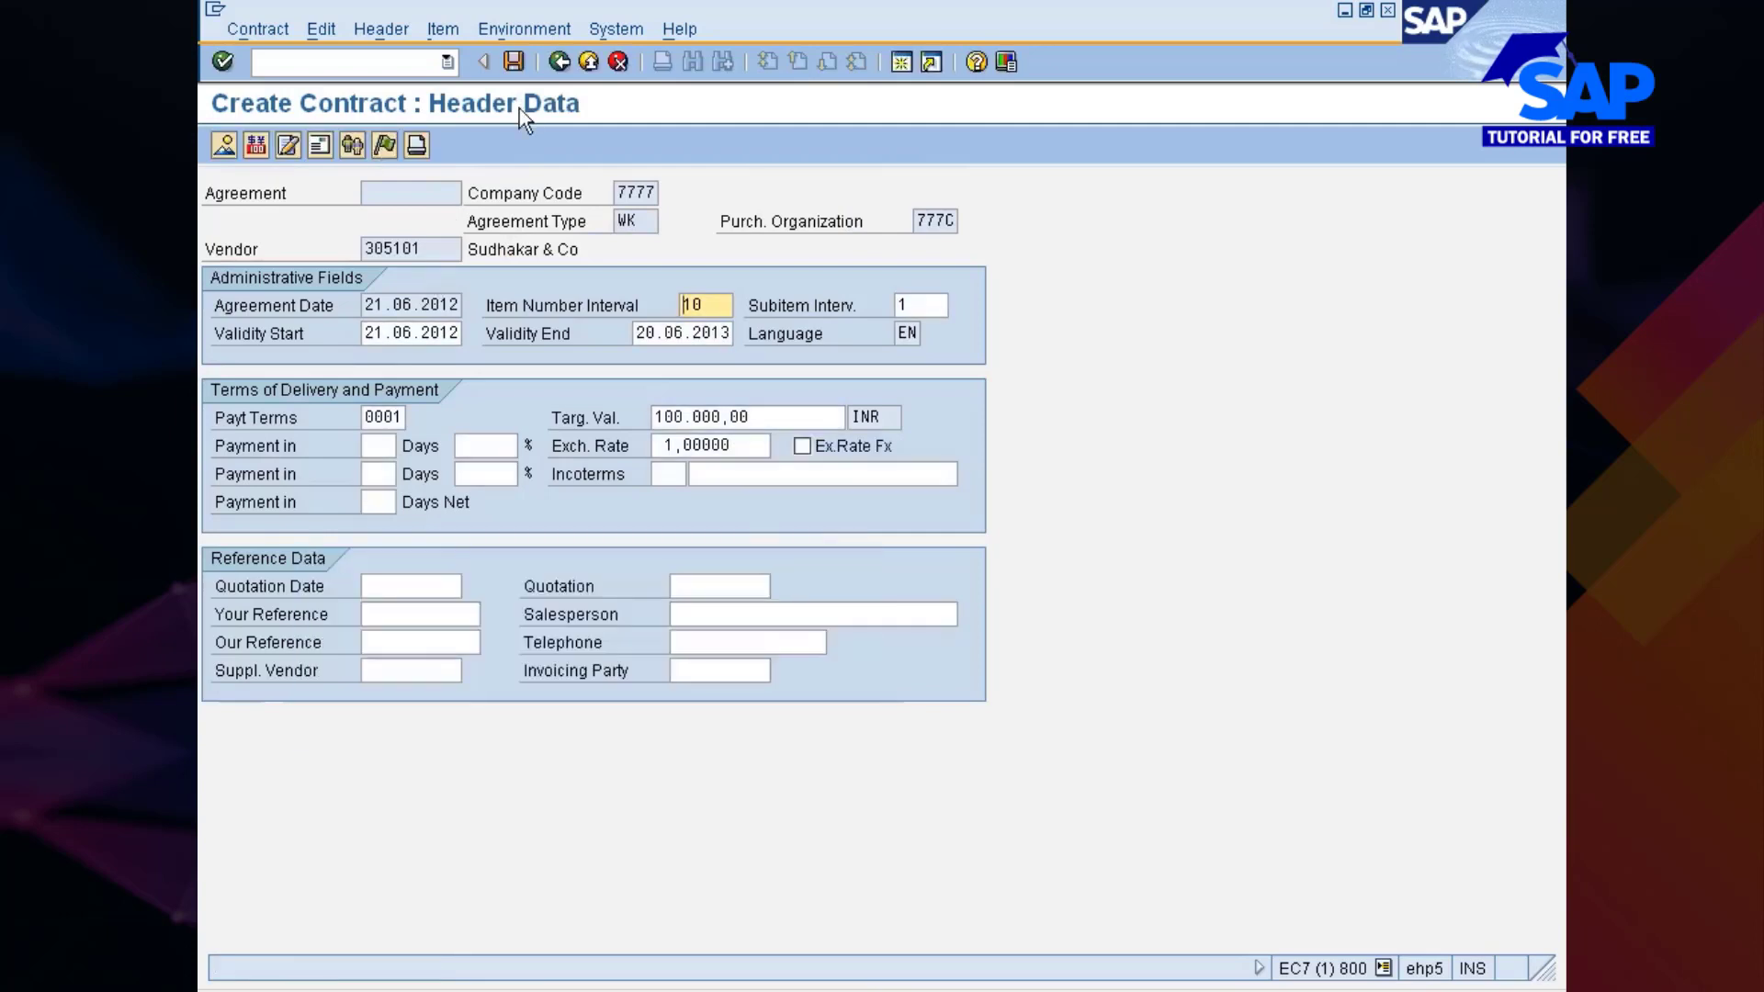
Step: Save the value contract and display its item overview
left_click(515, 64)
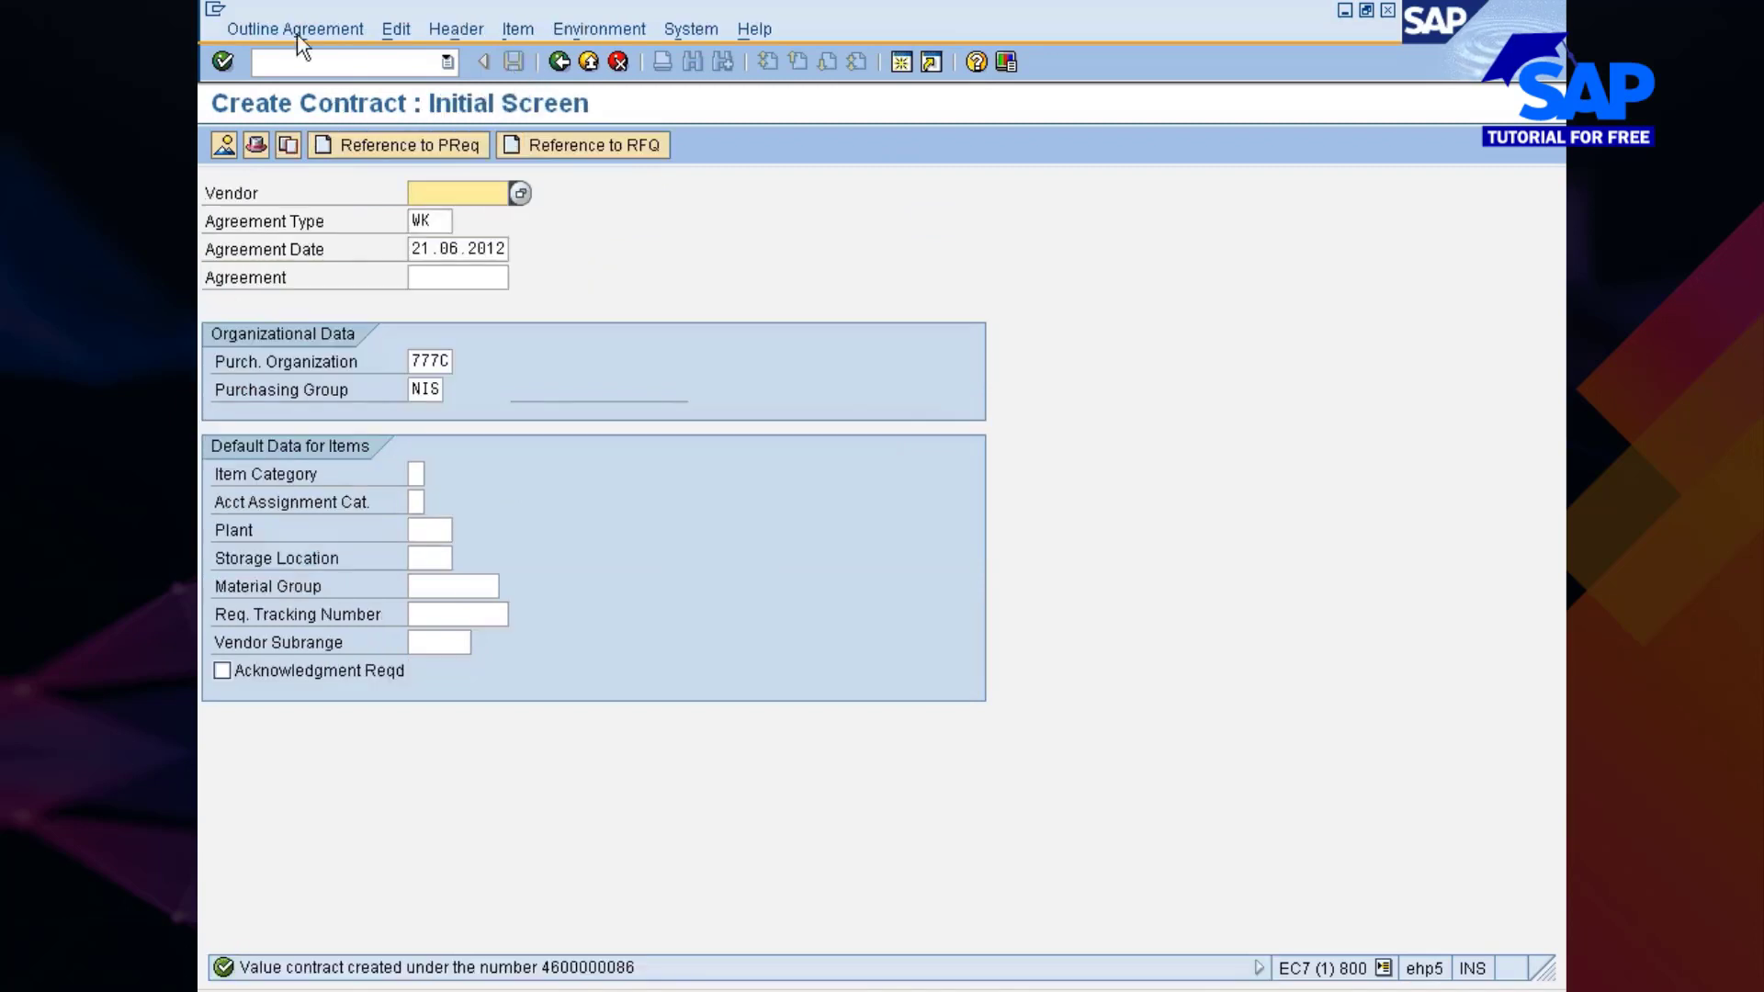
left_click(311, 33)
left_click(317, 145)
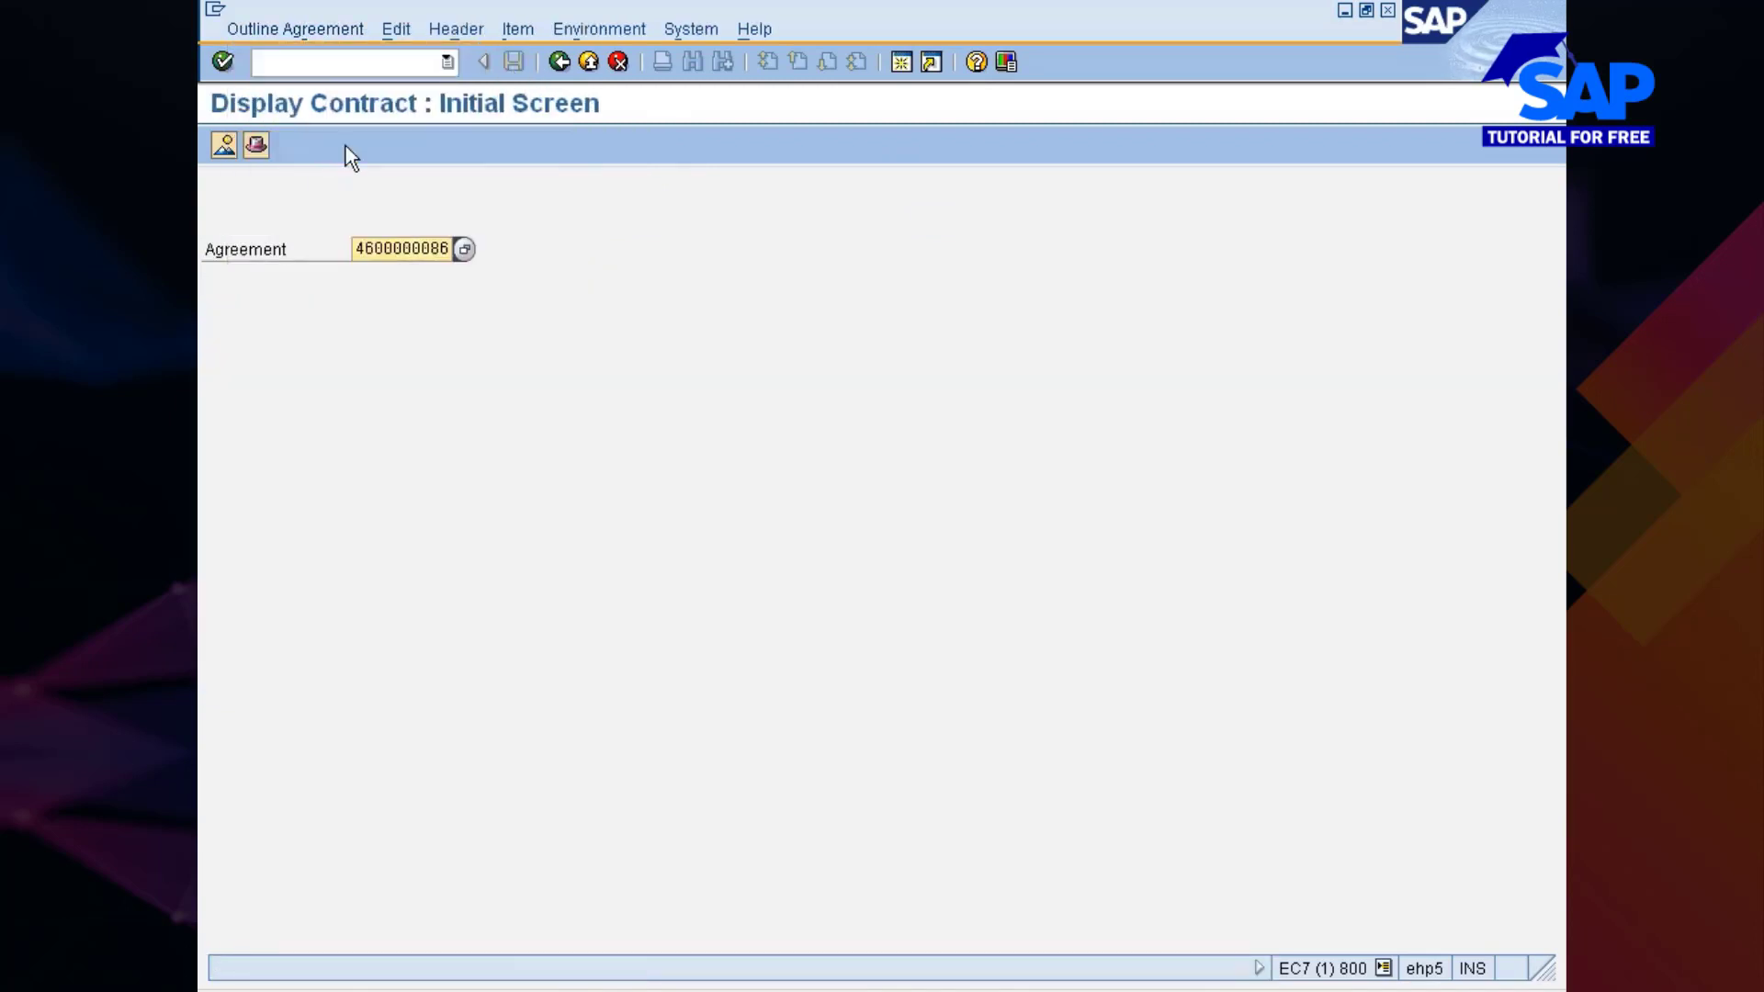
key("Return")
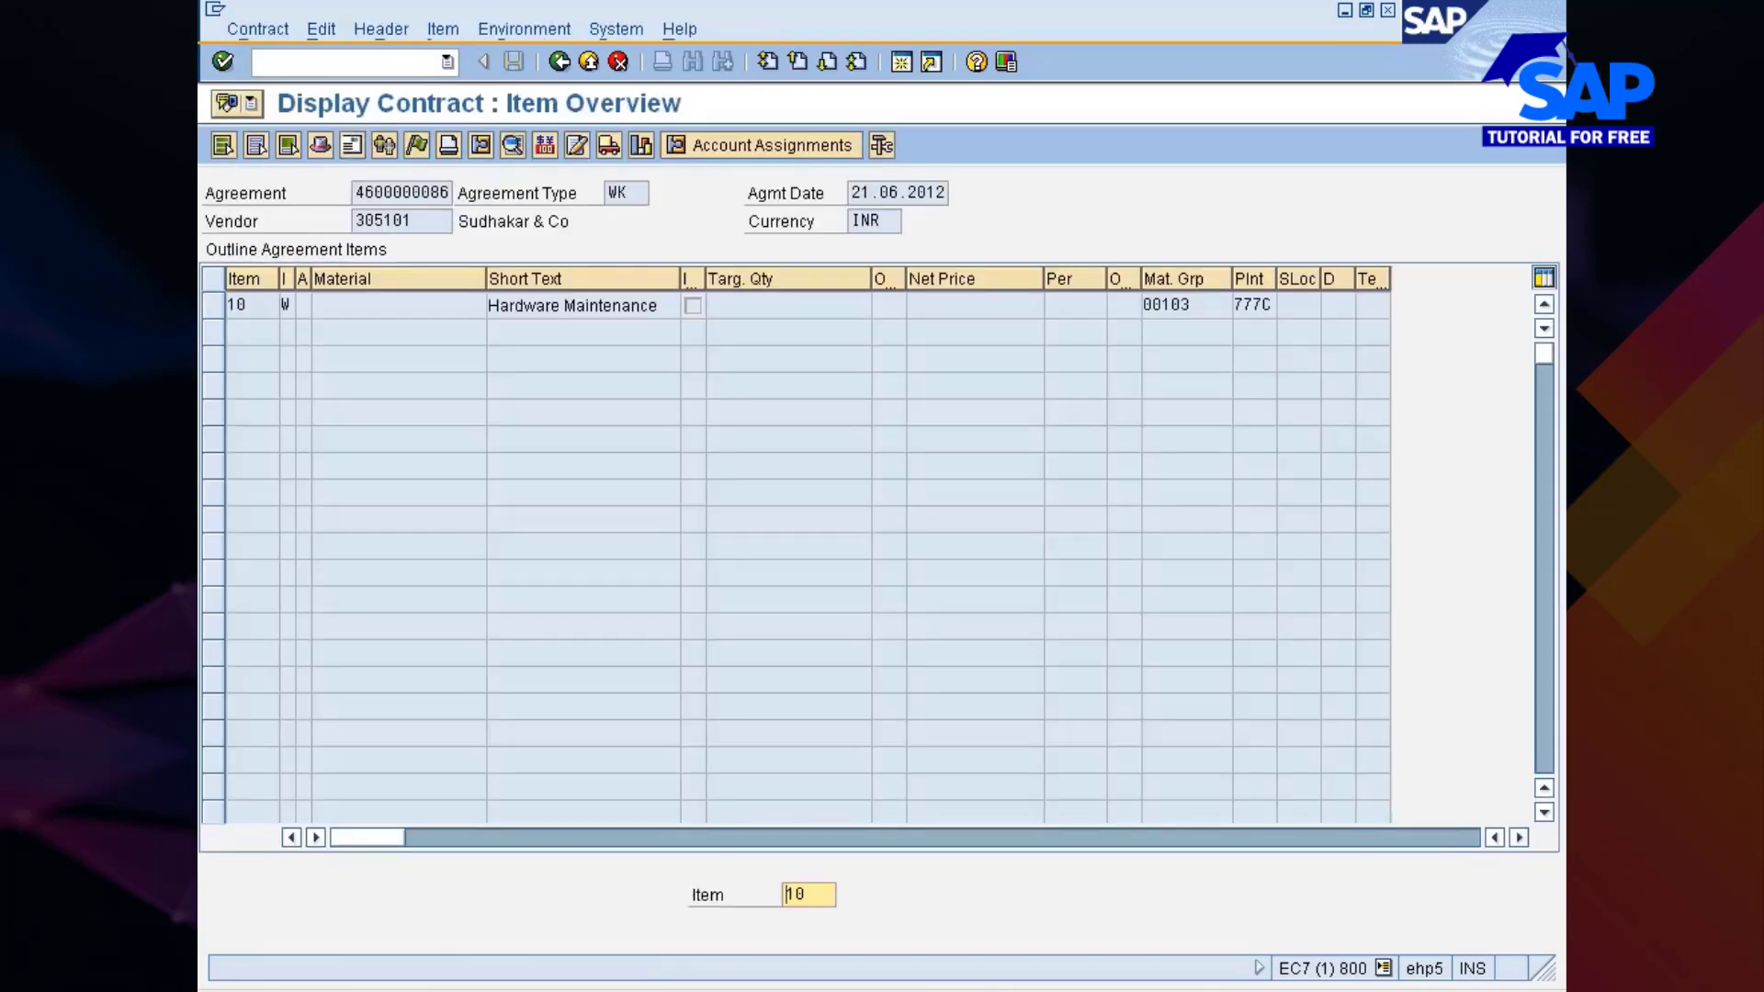
Step: Open the data browser (SE16) in a new session for the table marc
left_click(385, 33)
type("/ose16")
key("Return")
type("marc")
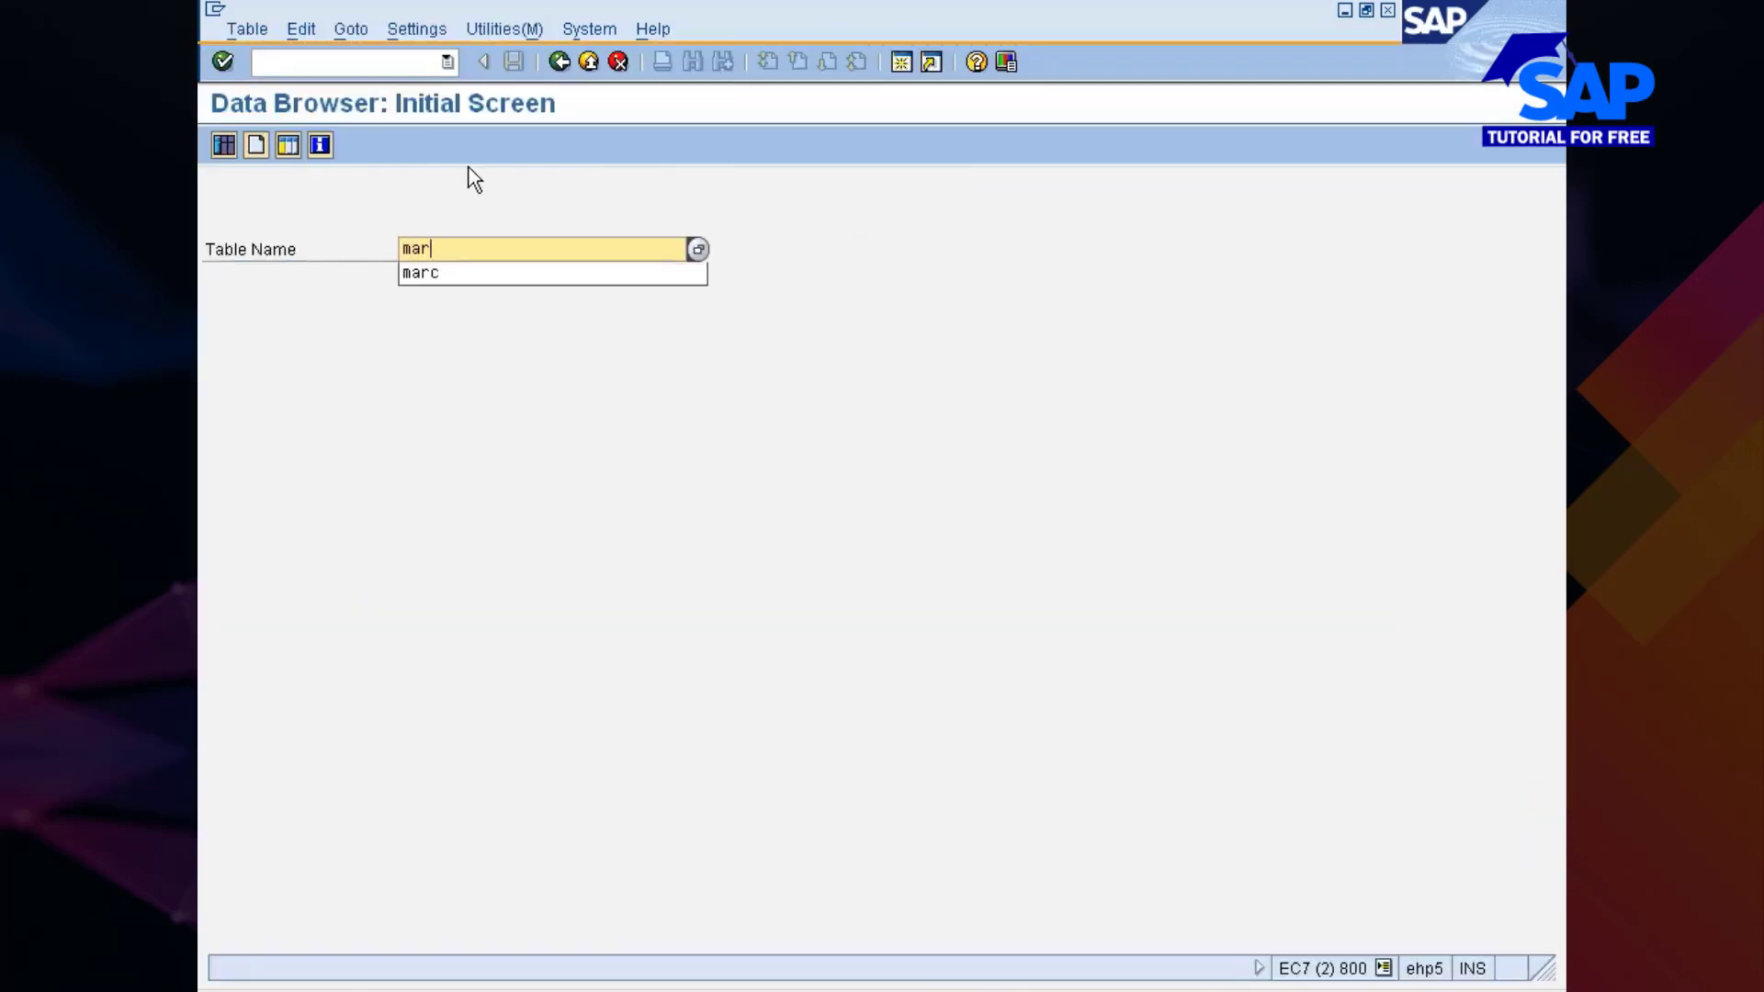
key("Return")
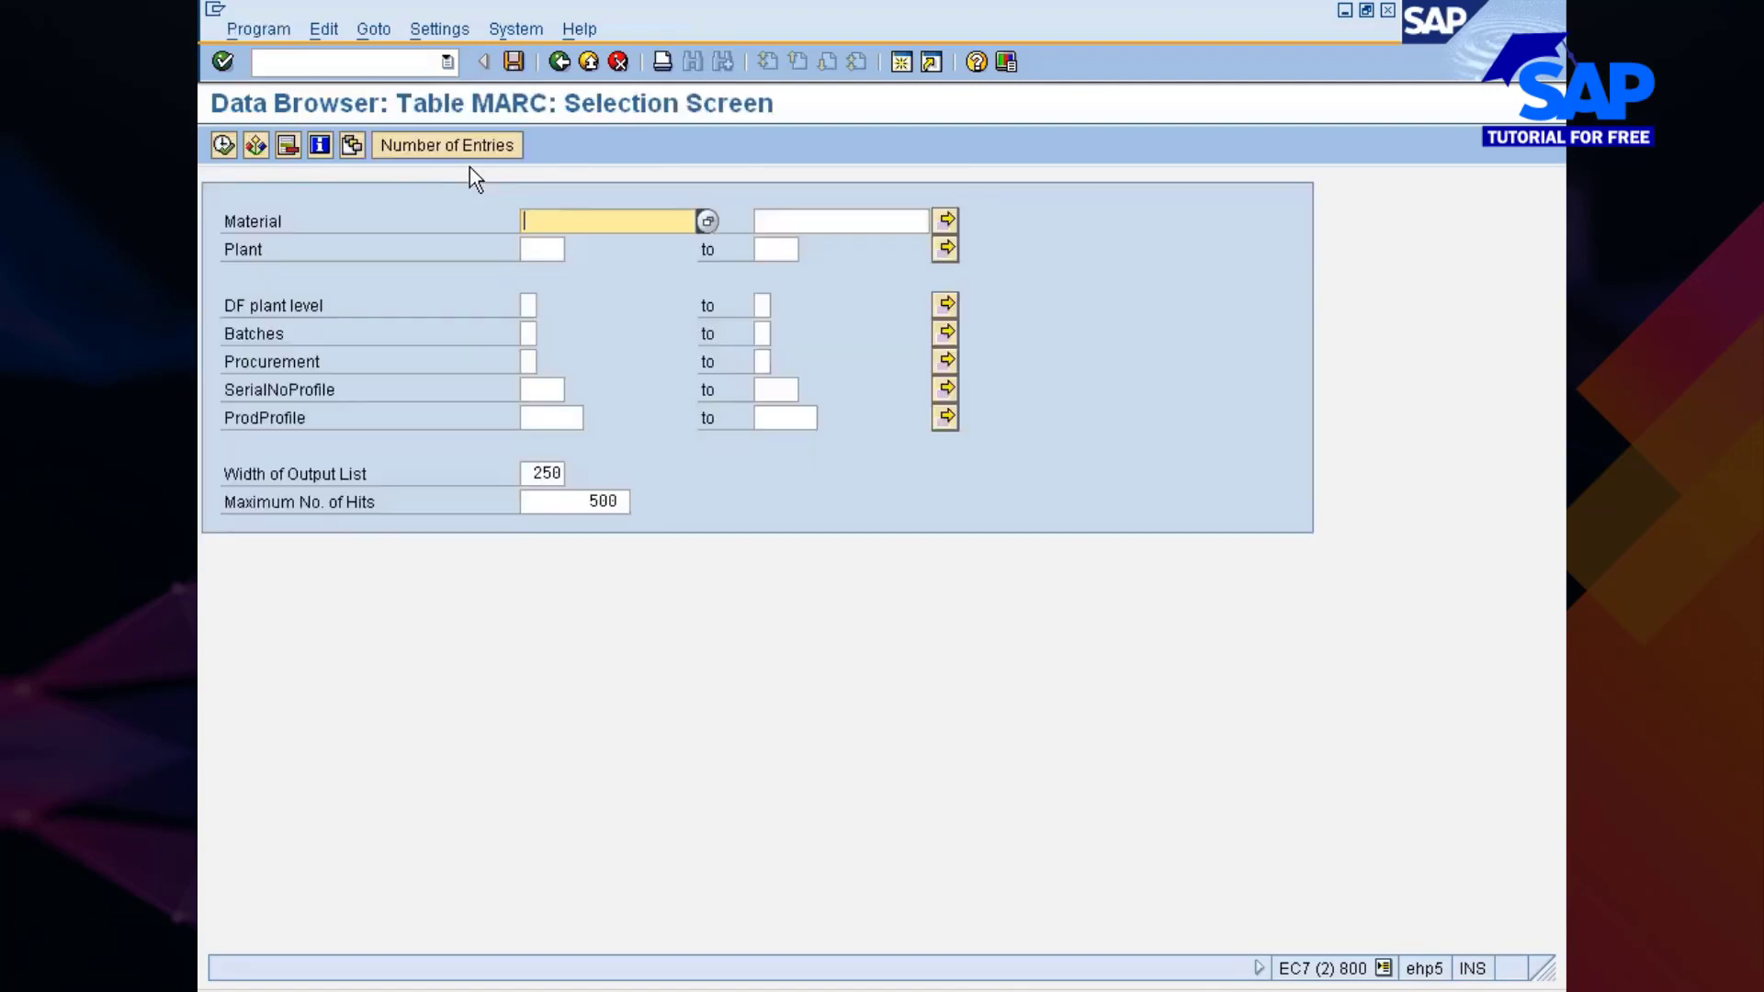
Step: List the MARC table entries for plant 777C
left_click(525, 248)
type("7777")
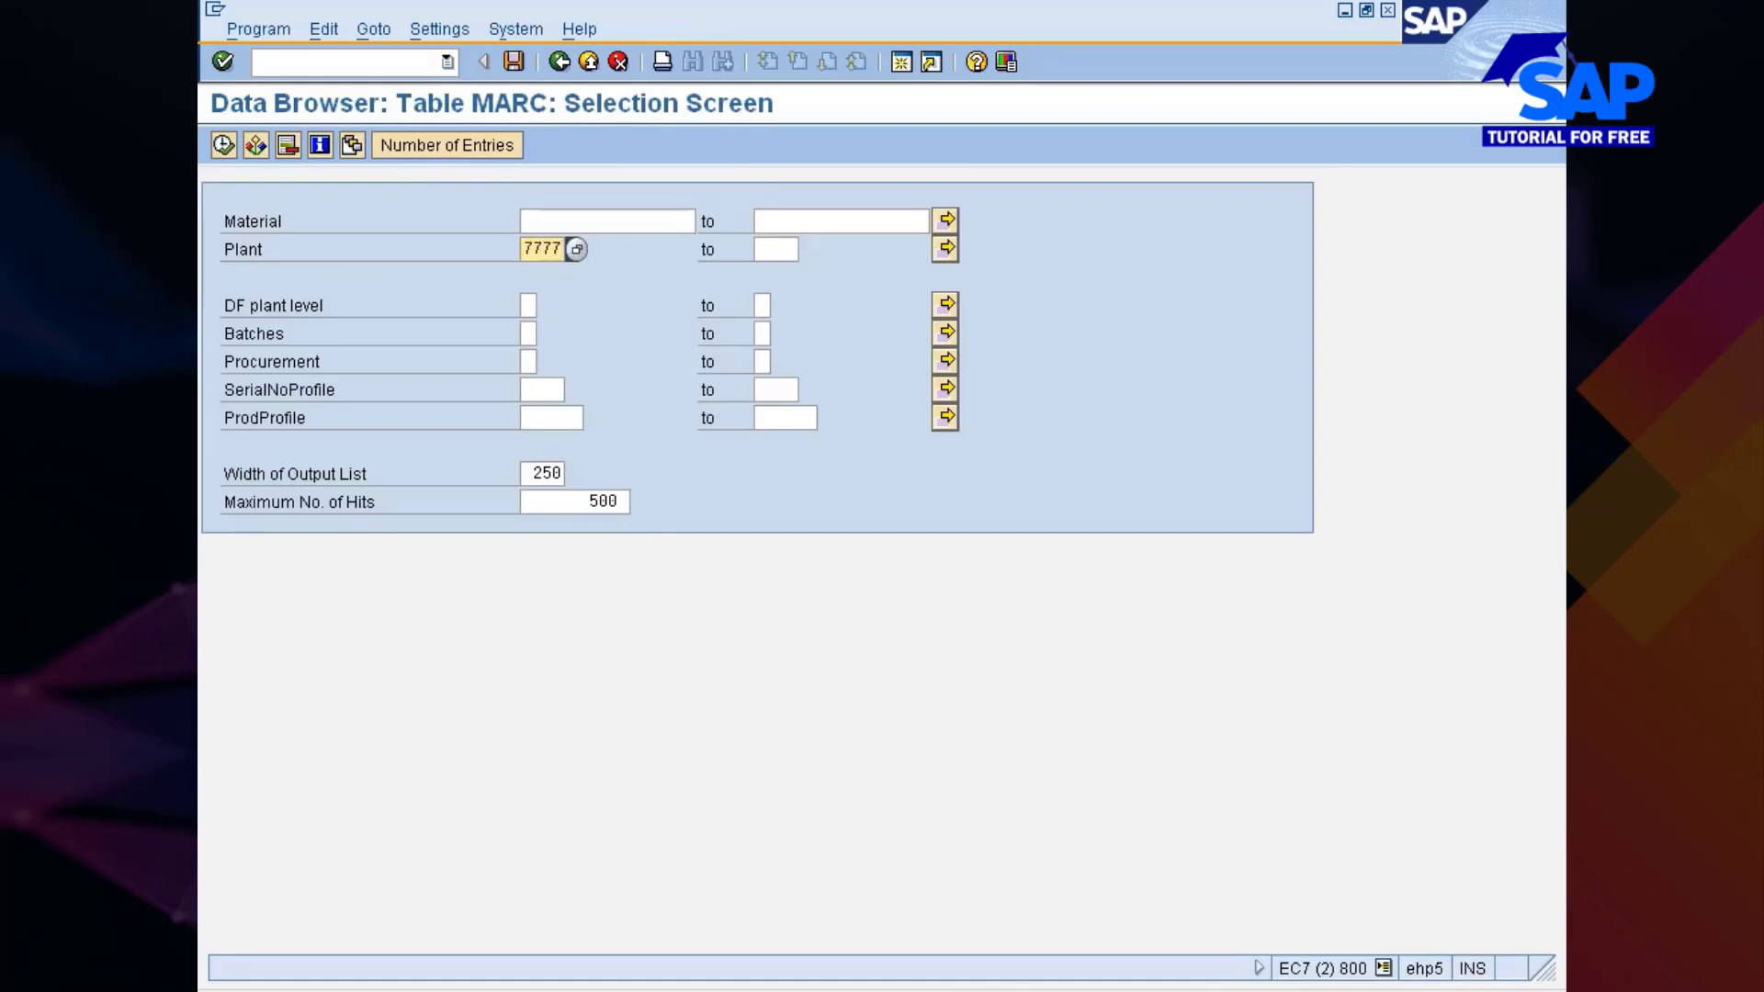
key("BackSpace")
type("C")
key("Return")
key("F8")
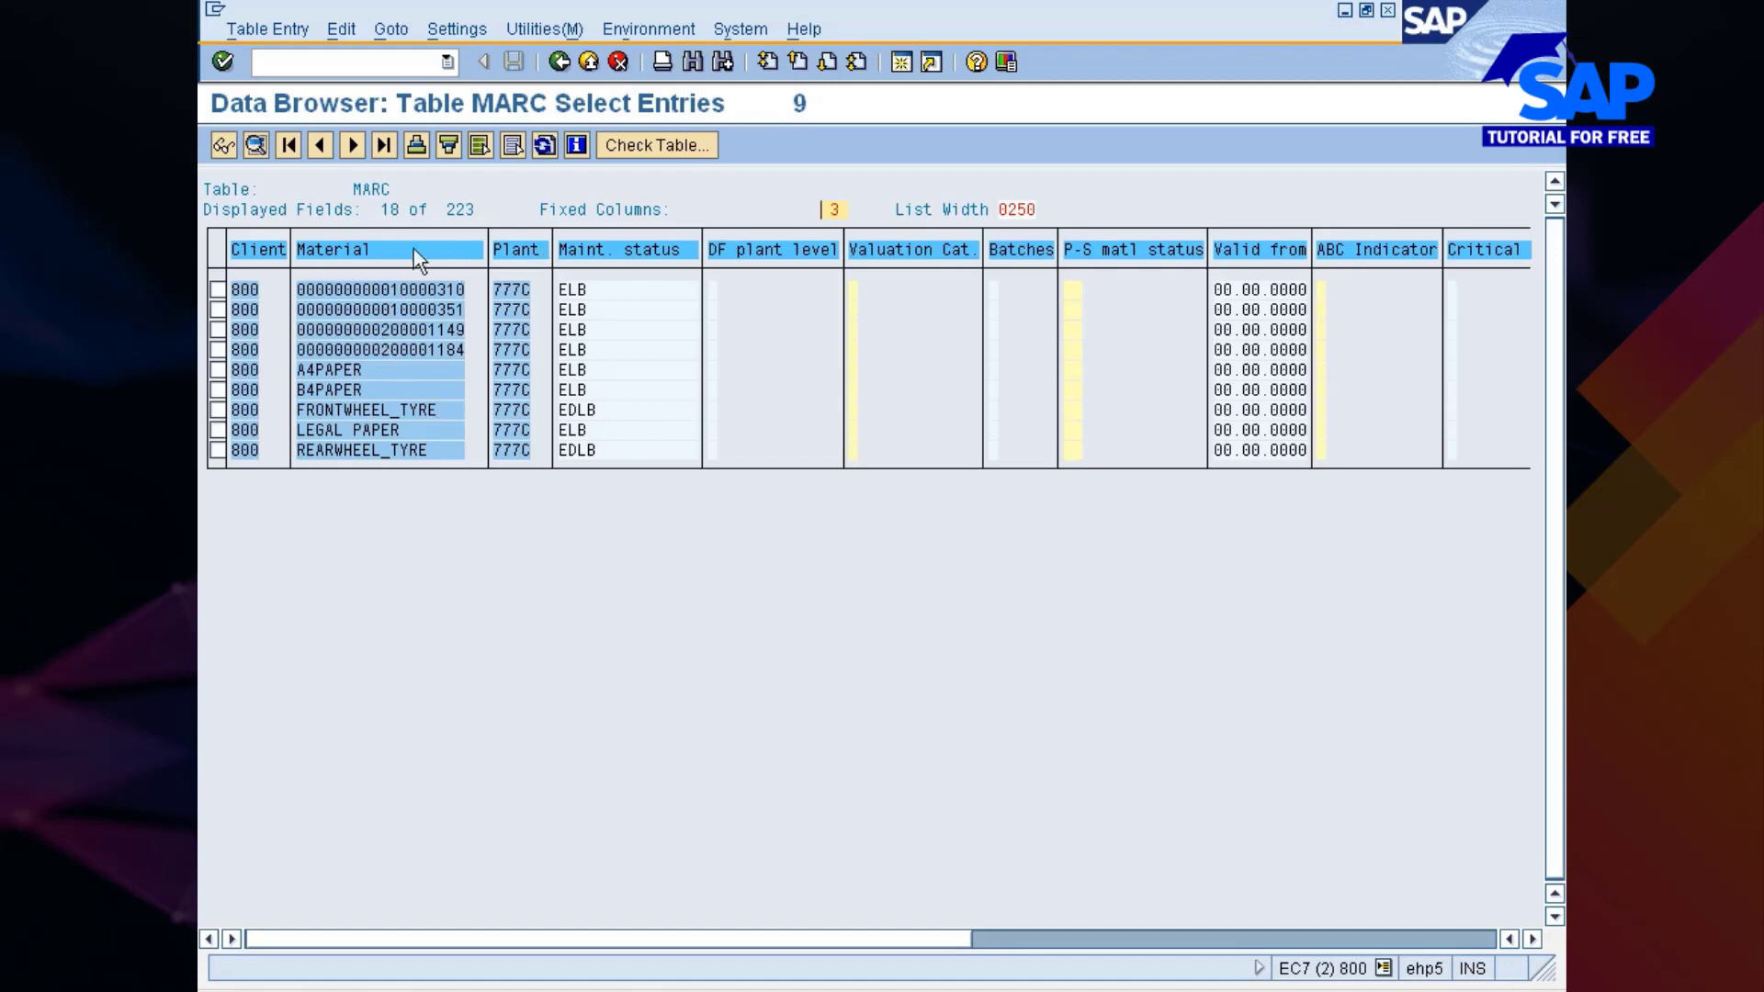
Step: Switch to the material creation transaction and enter ram as the material
left_click(382, 68)
type("/")
type("nse16")
key("Return")
type("ra")
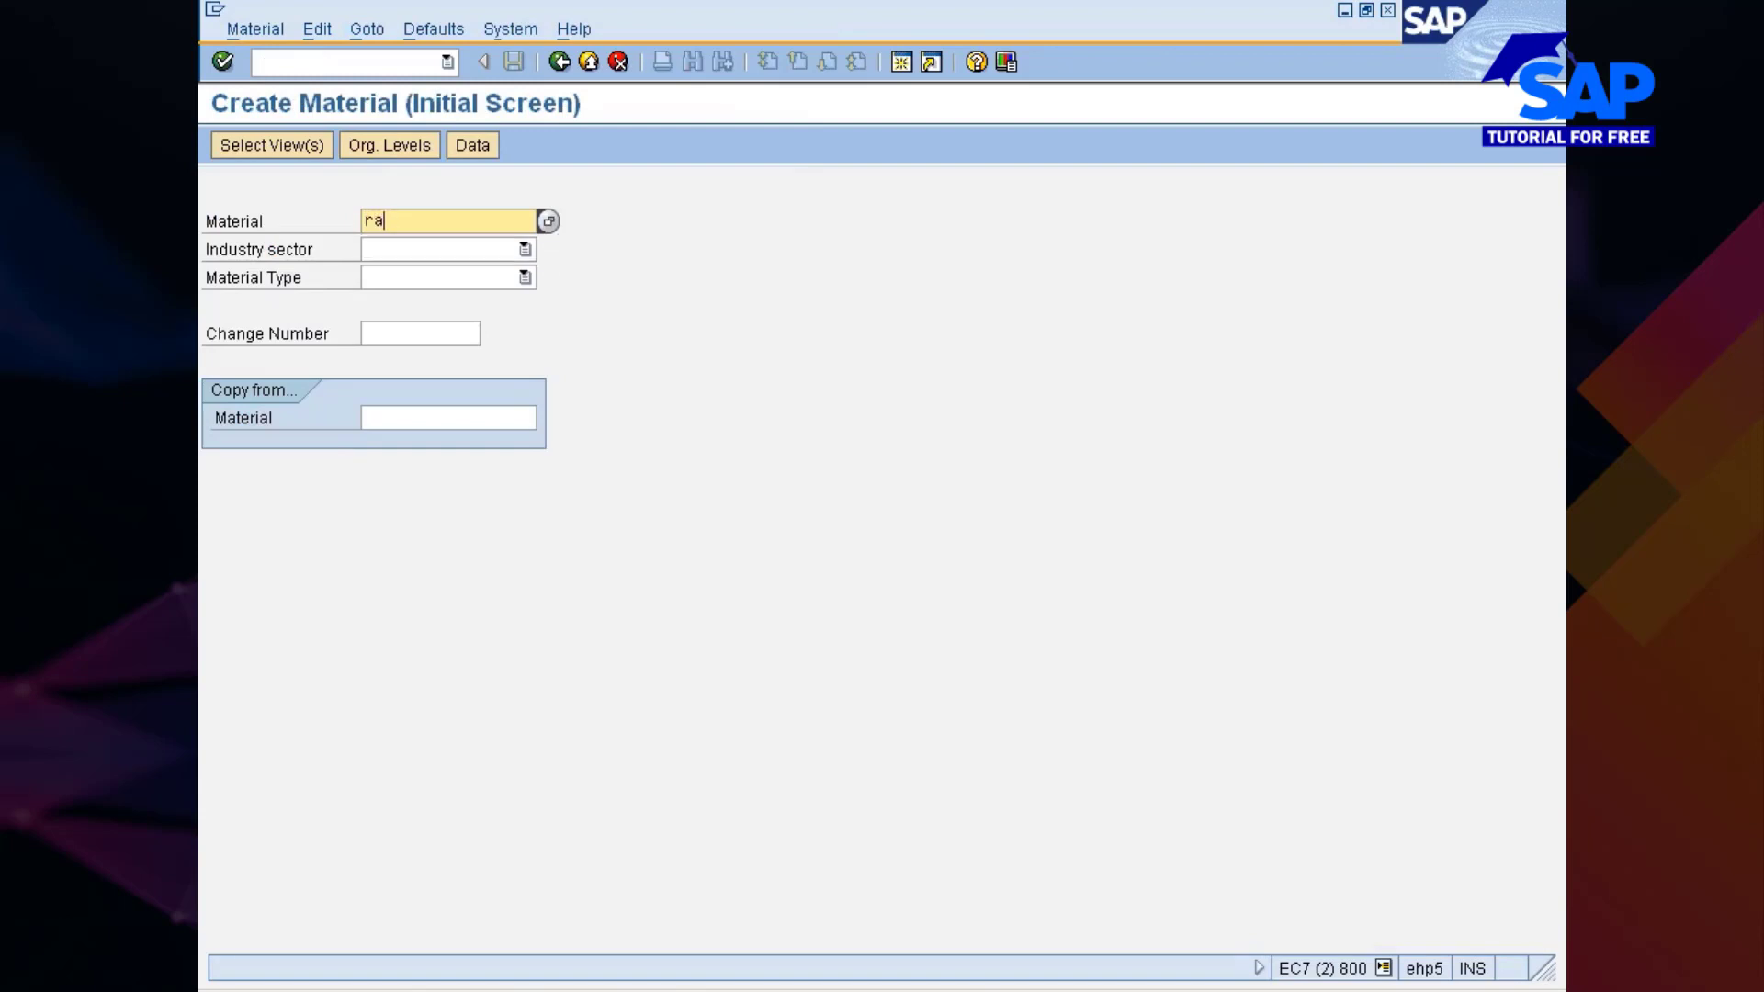
type("m")
key("Tab")
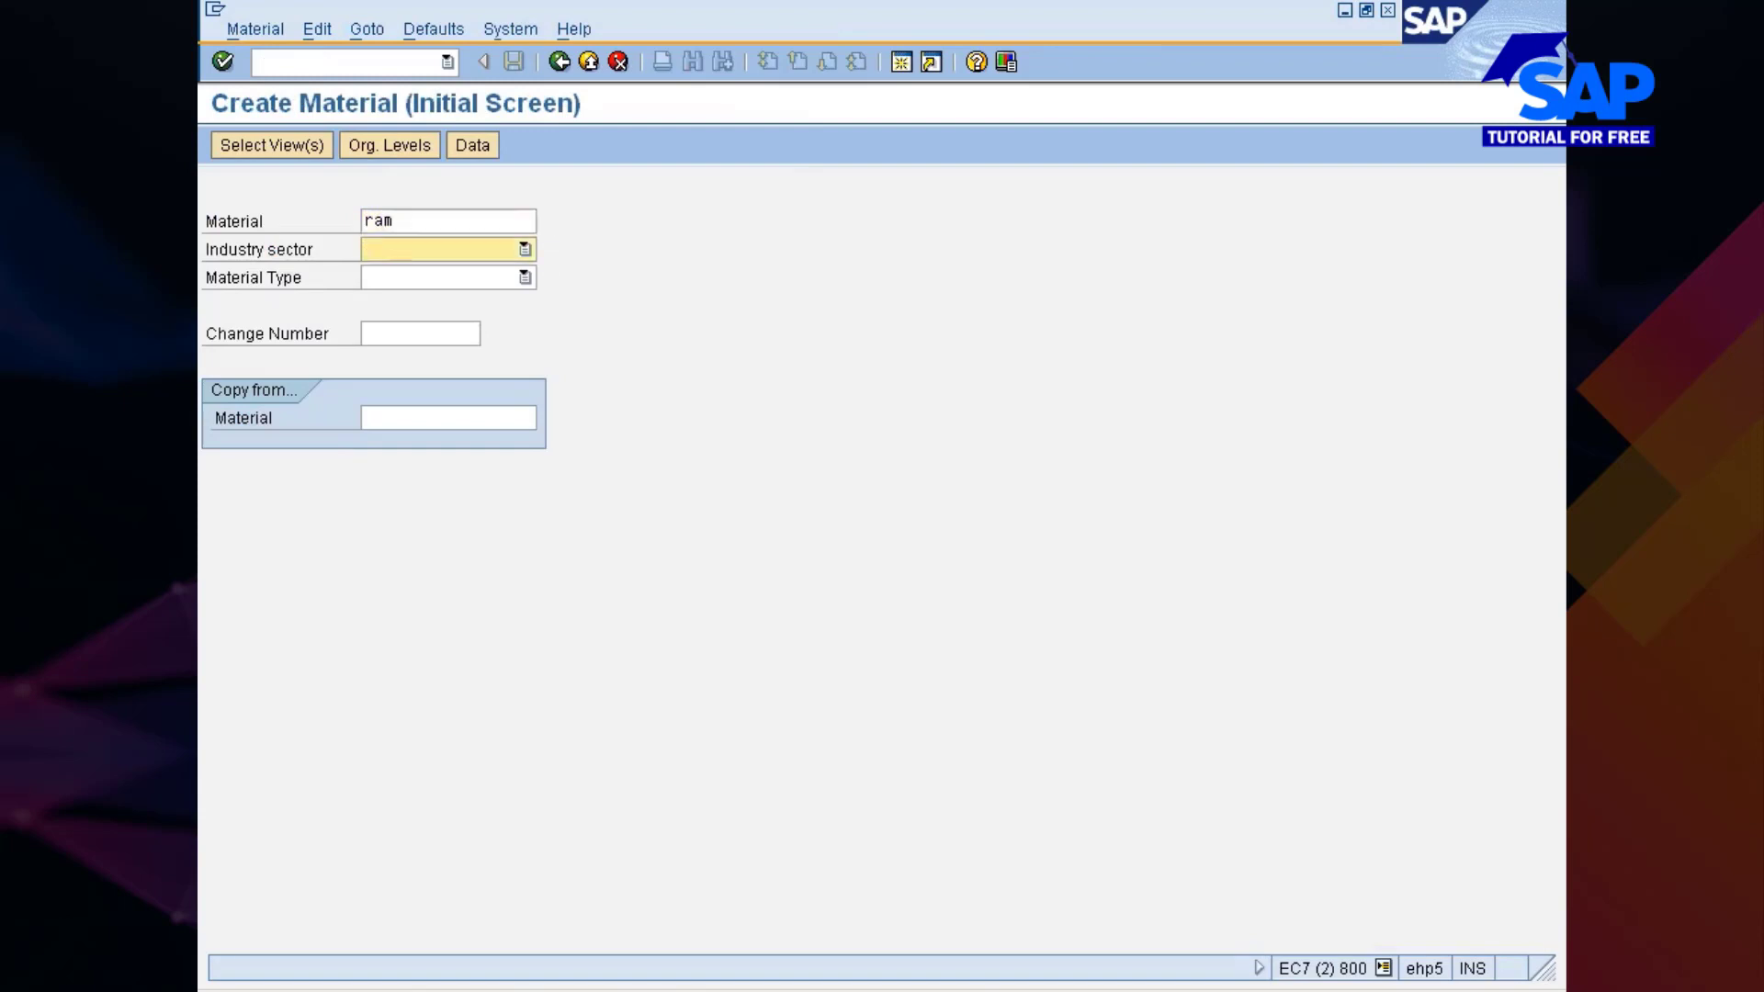
Step: Extend the name of the new material to 2gbram
left_click(365, 222)
type("2g")
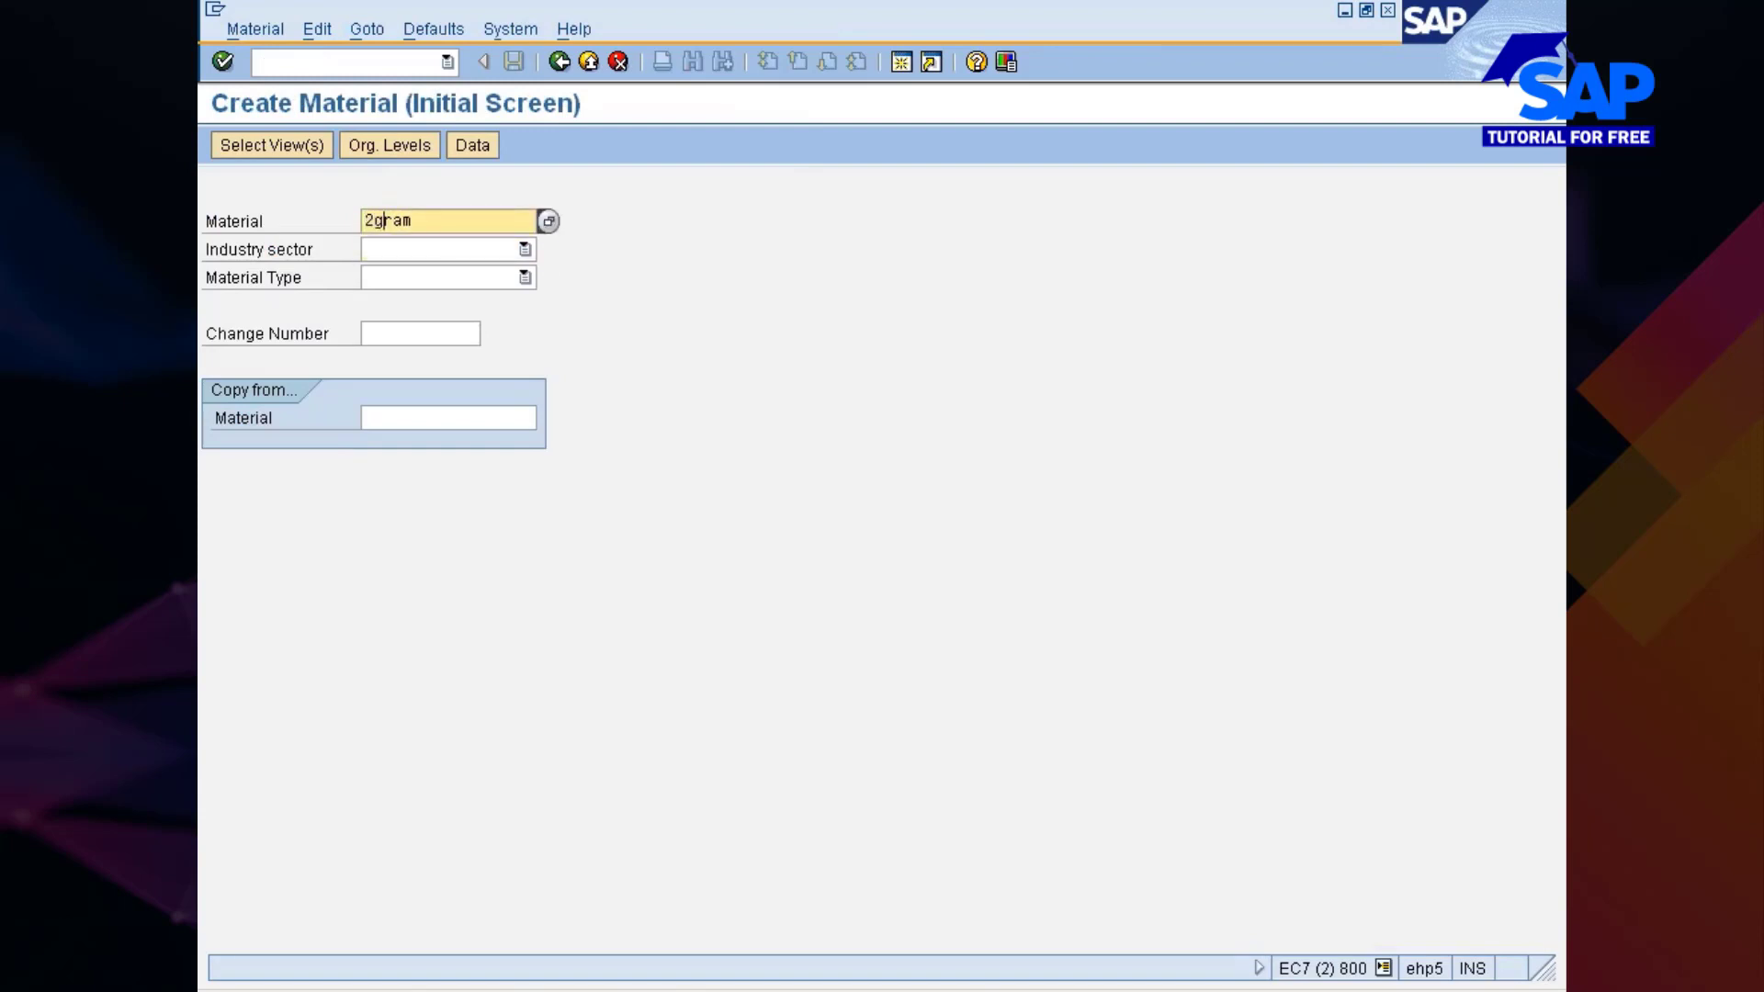
key("Tab")
key("shift+Tab")
key("Right")
key("Right")
type("b")
key("Tab")
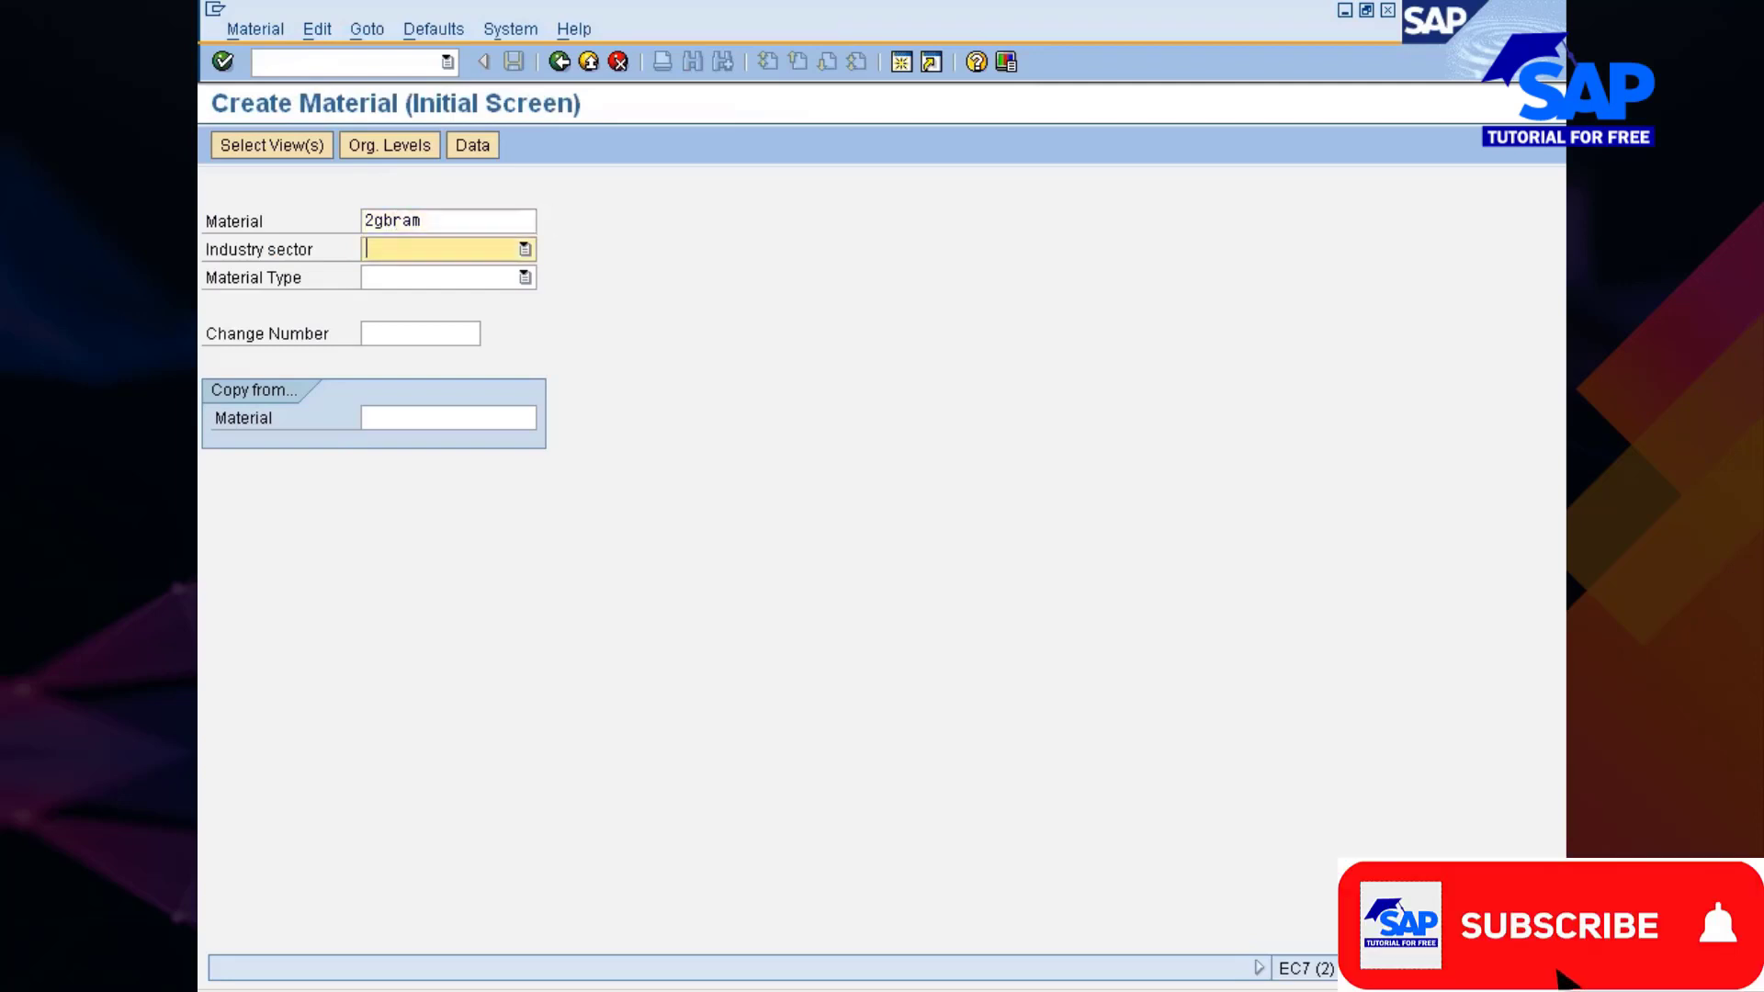
Step: Set the industry sector to Manufatcuring and the material type to Maint, Repair & Oper, and continue to the view selection
type("Manufatcuring")
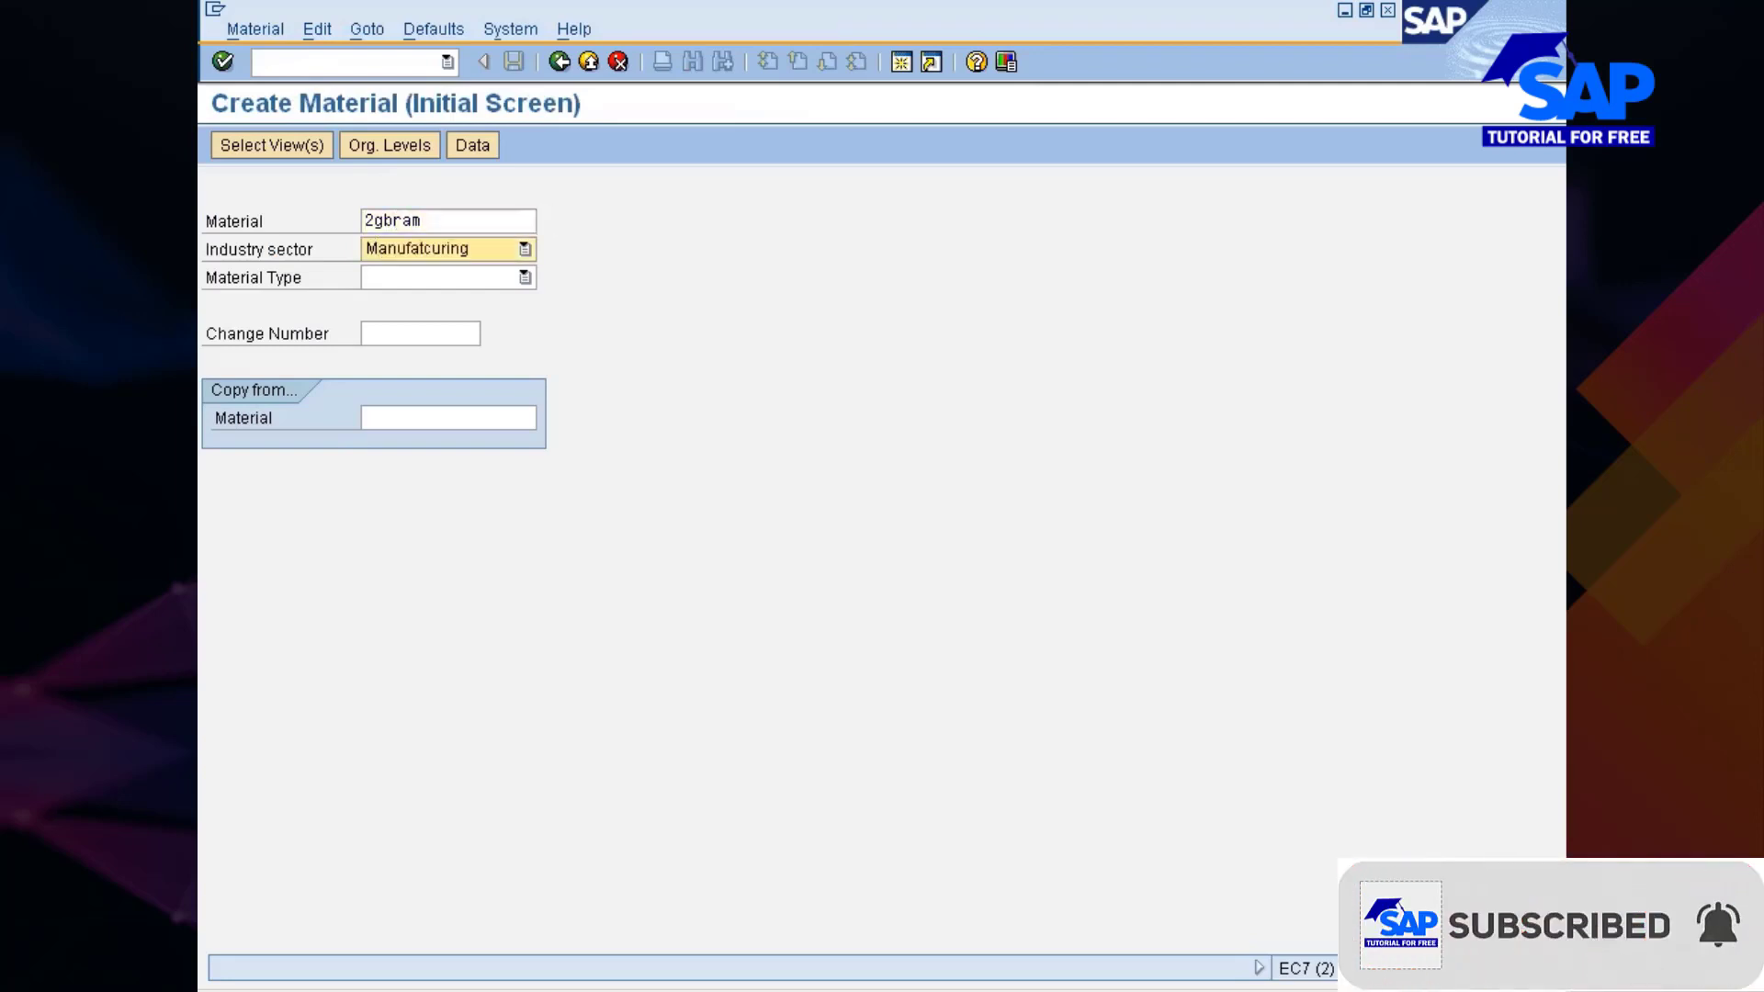
key("Tab")
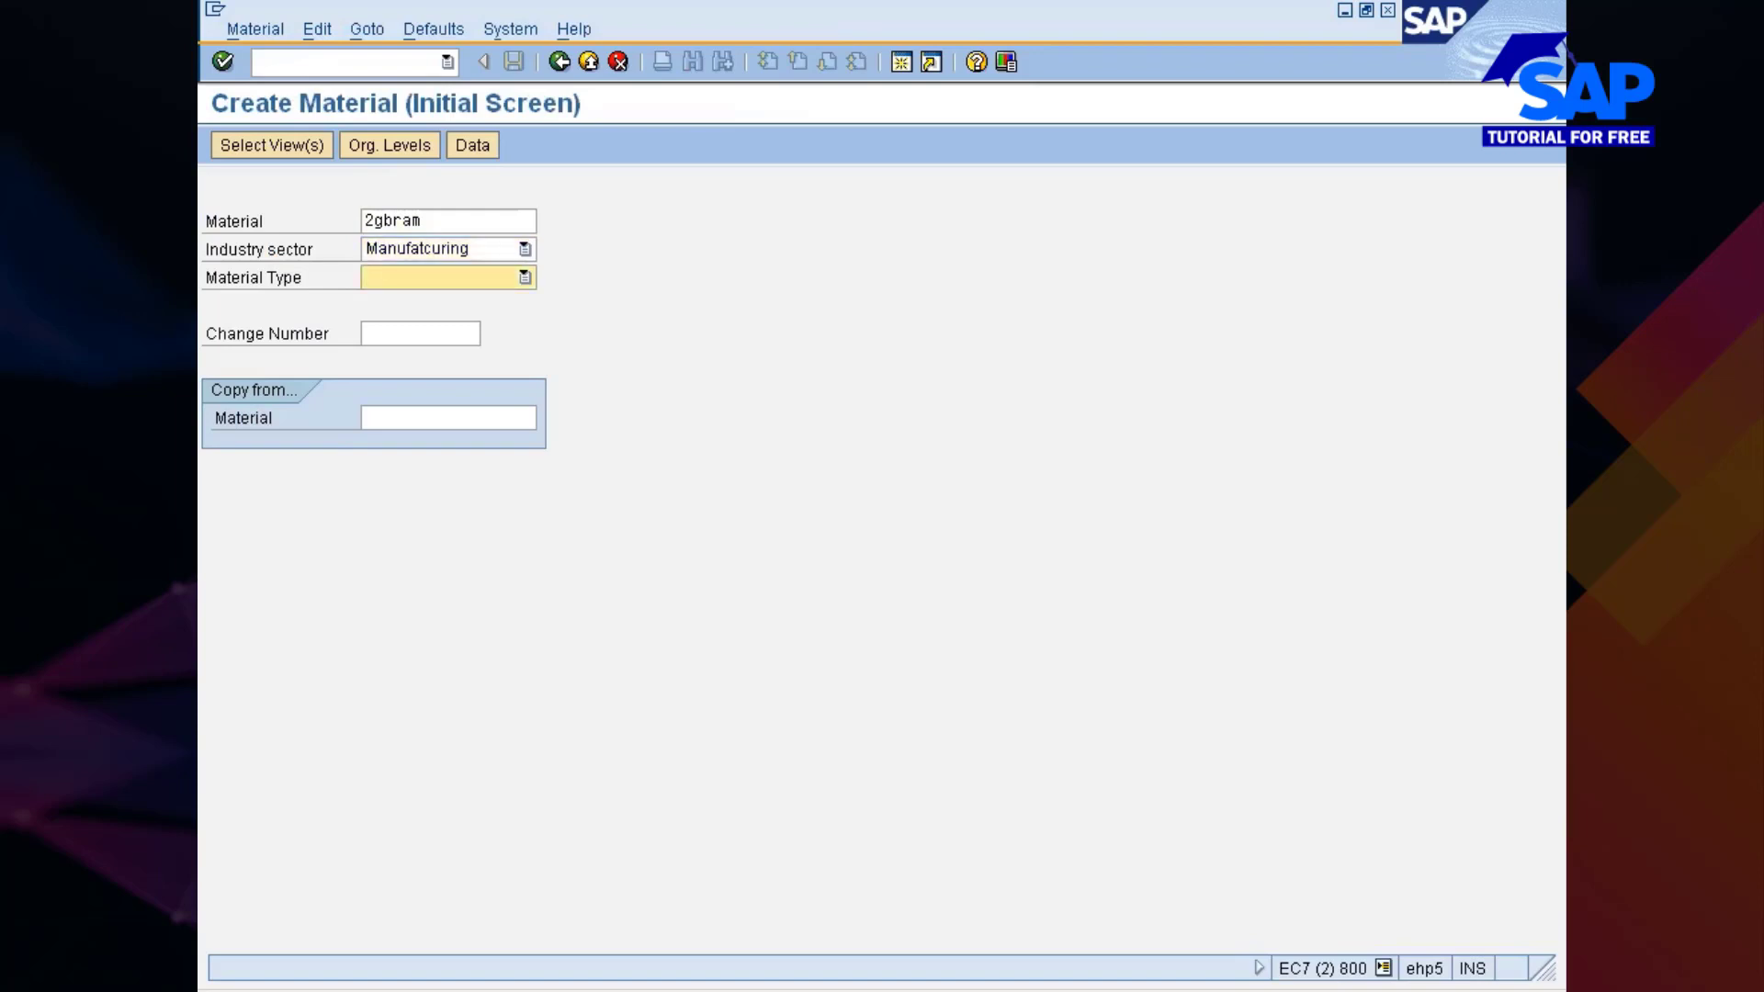
type("Maint, Repair & Oper")
key("Return")
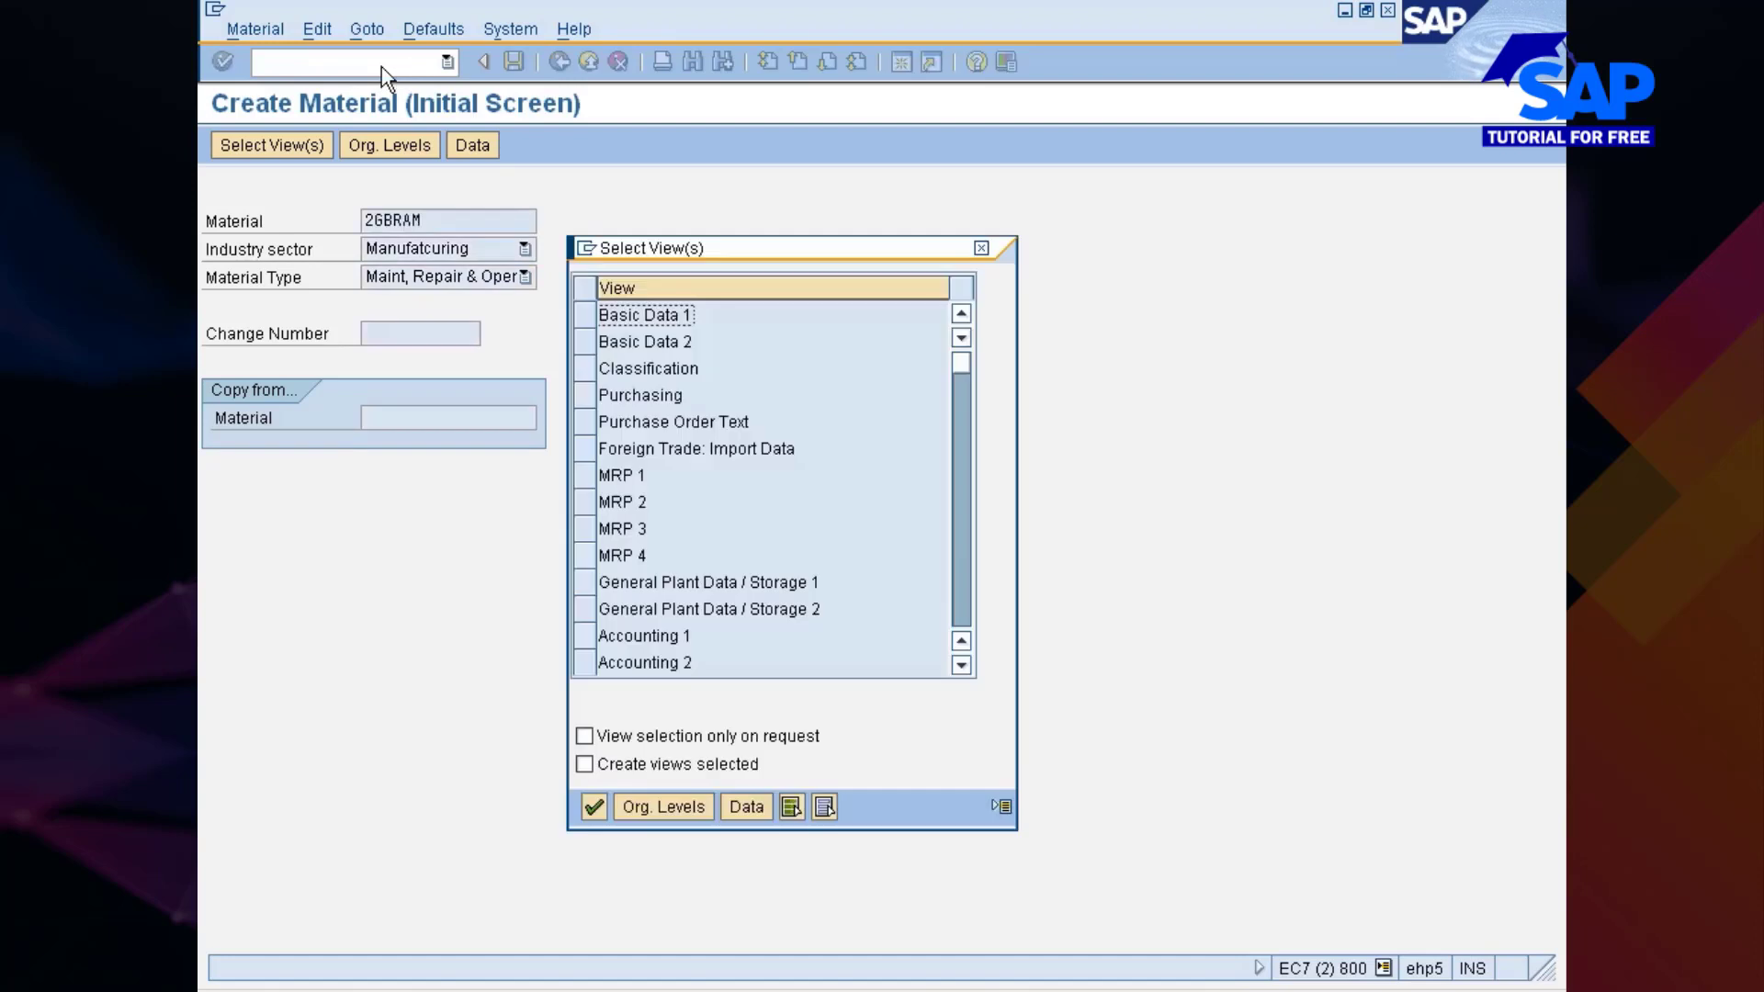
Step: Select the views Basic Data 1 and 2, Purchasing, General Plant Data / Storage 1 and 2, and Accounting 1, and continue
left_click(585, 314)
left_click(585, 342)
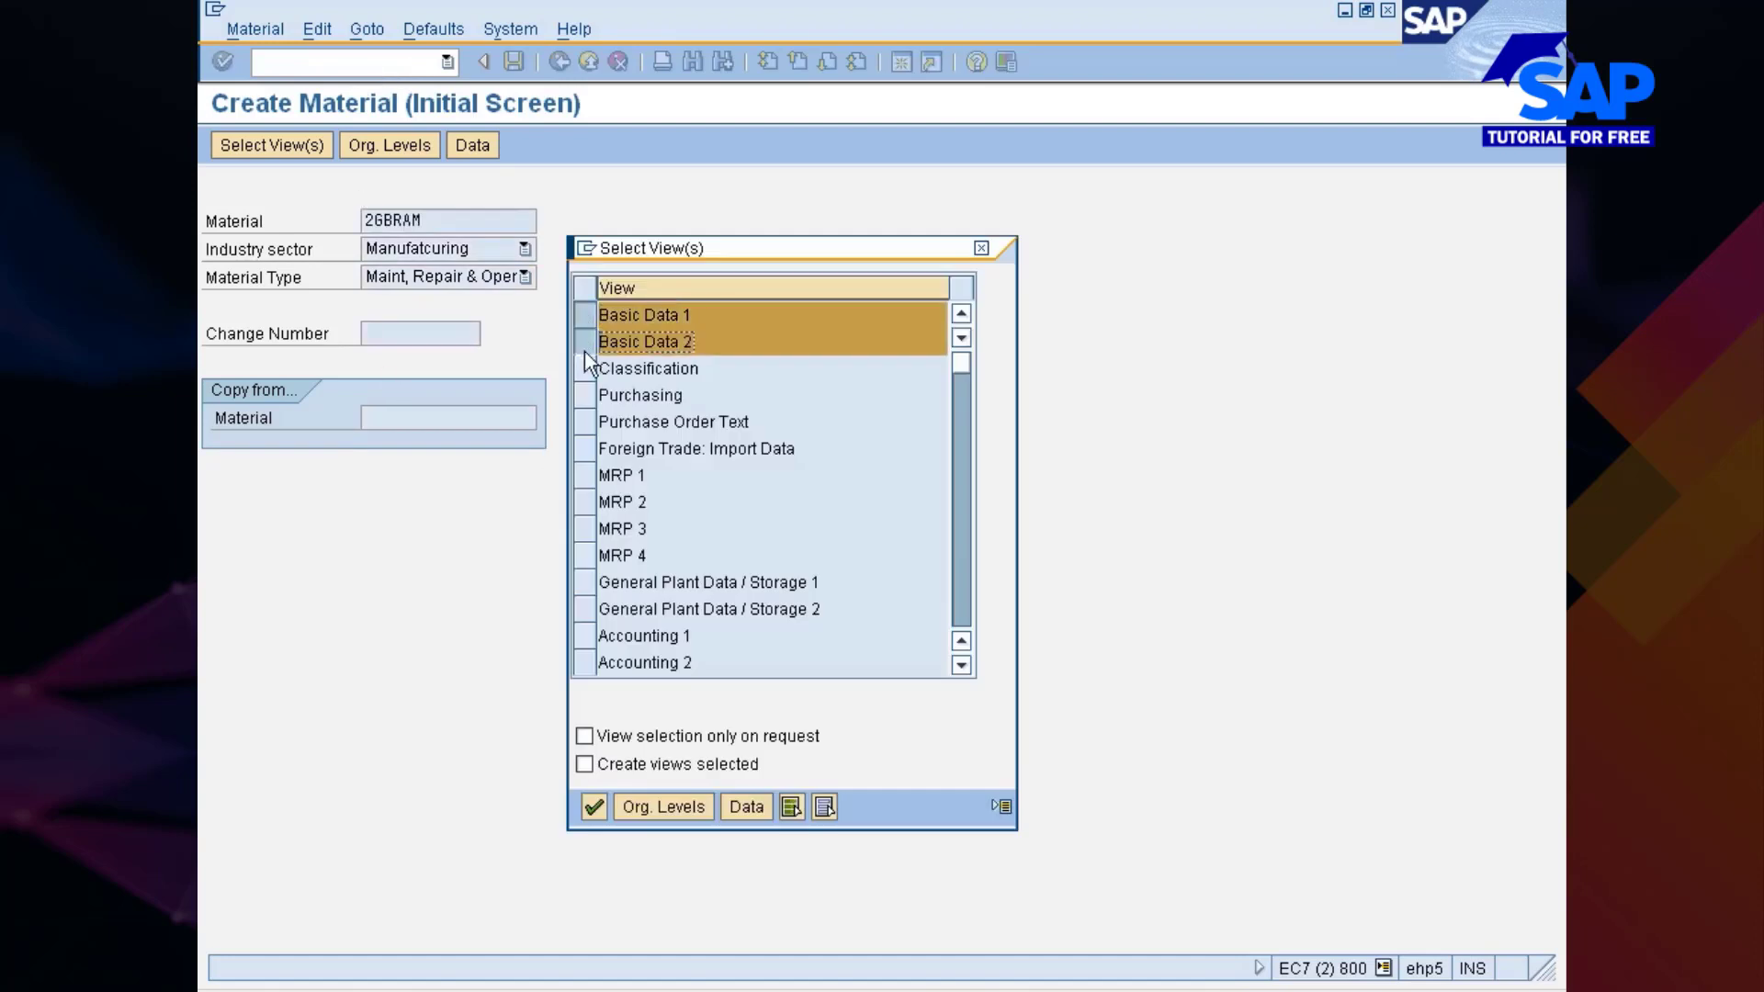
left_click(578, 395)
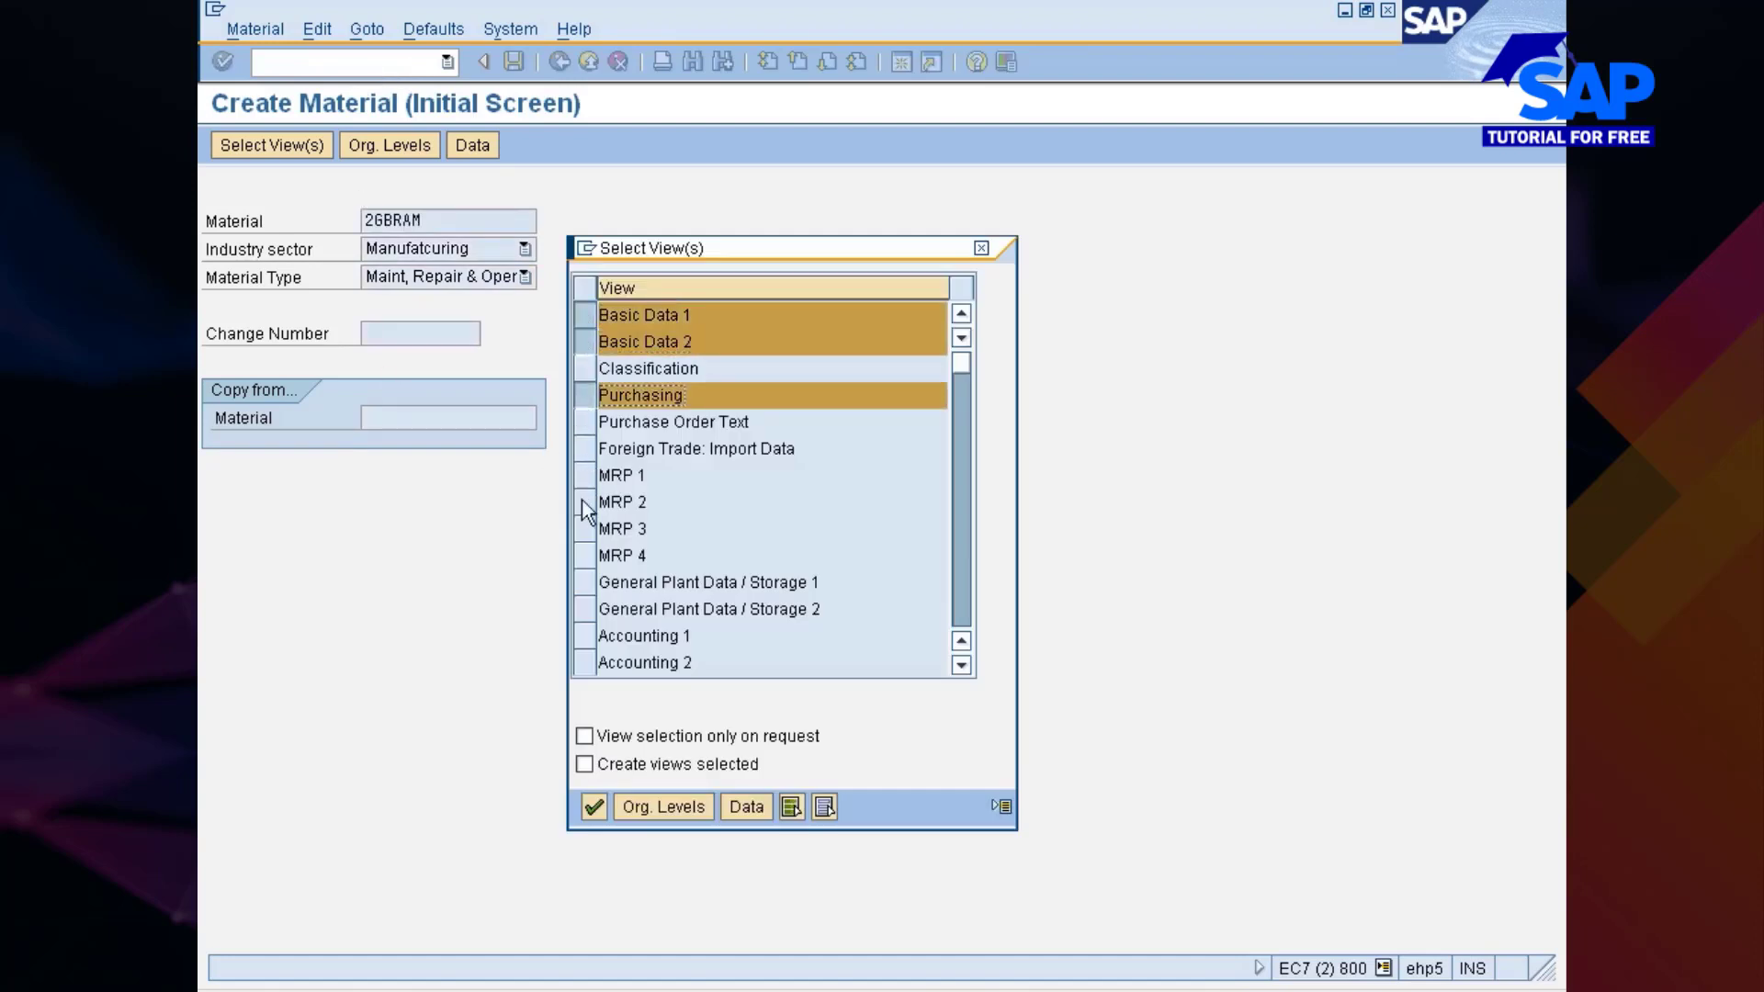
left_click(584, 582)
left_click(586, 610)
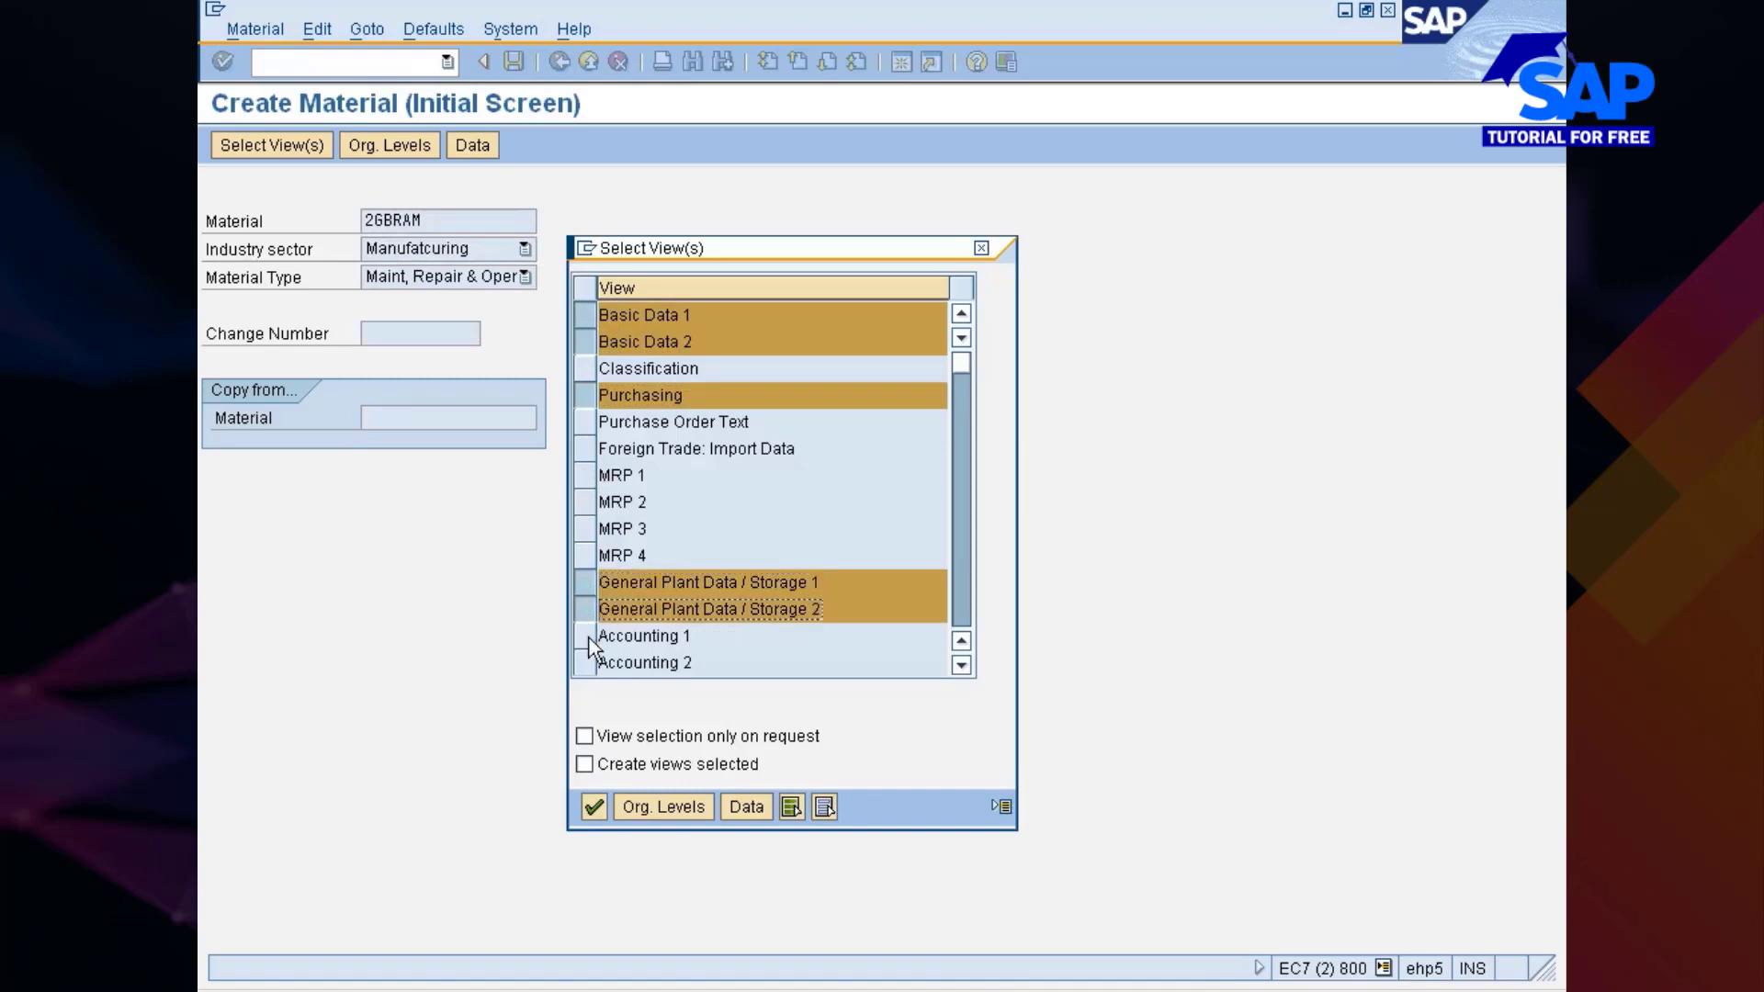
left_click(590, 636)
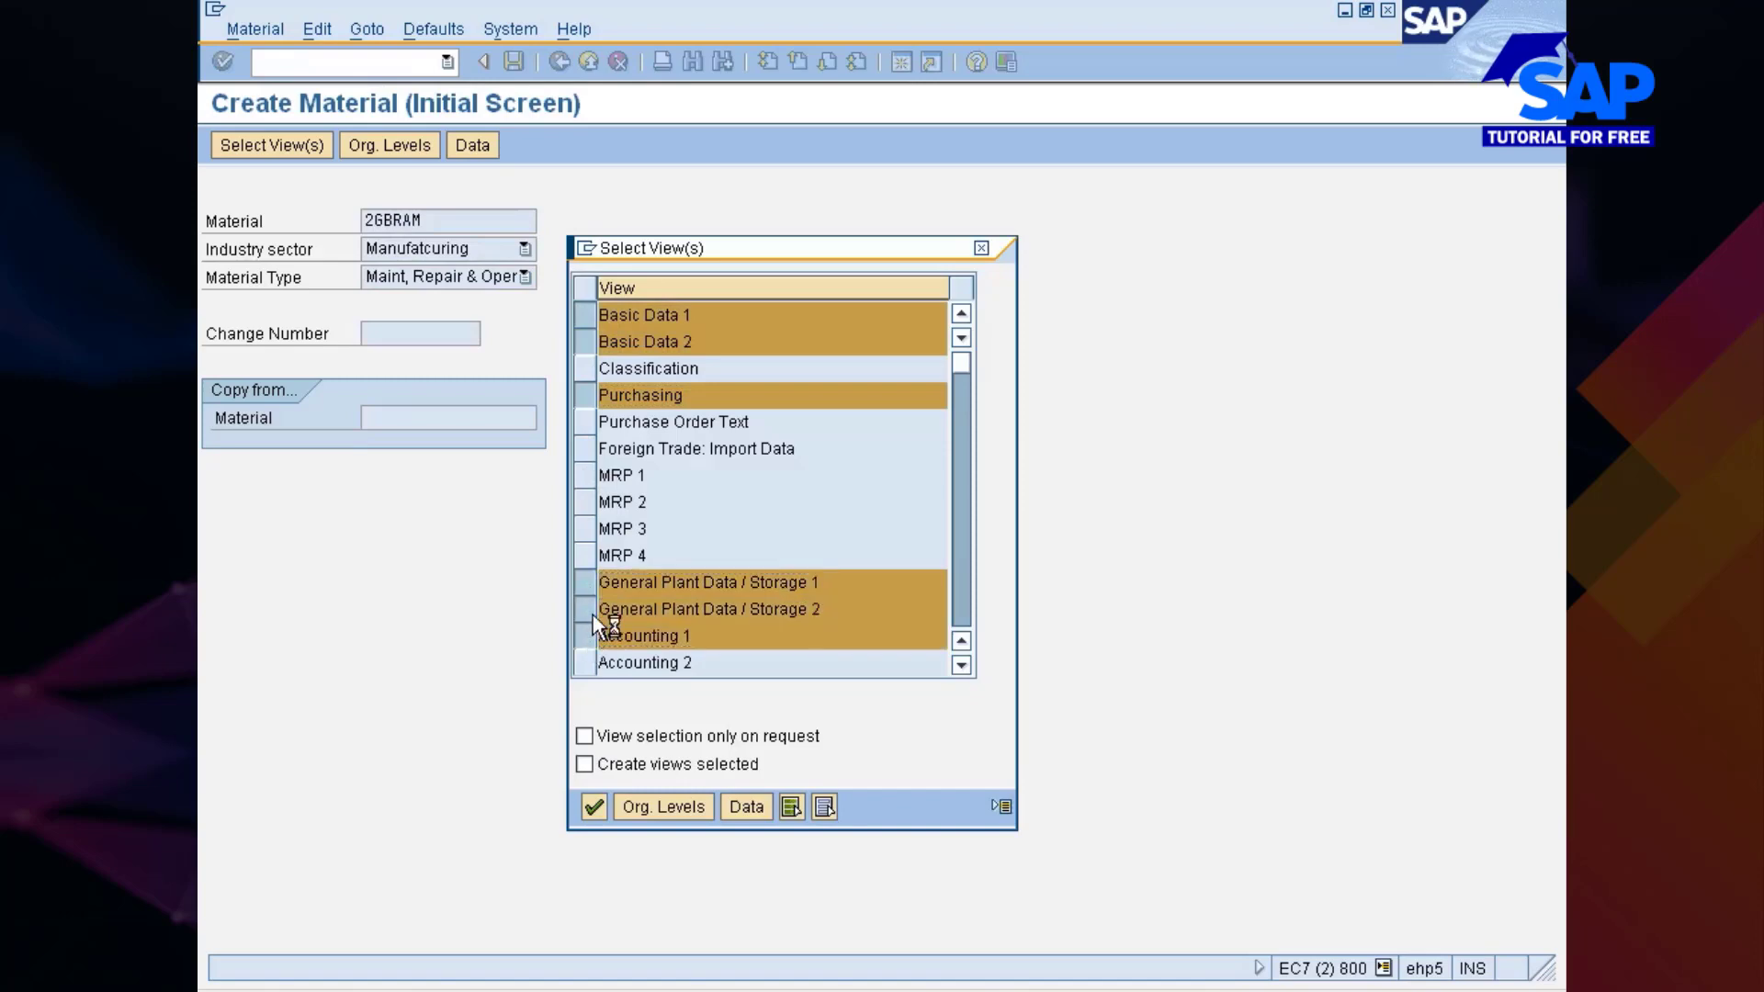
key("Return")
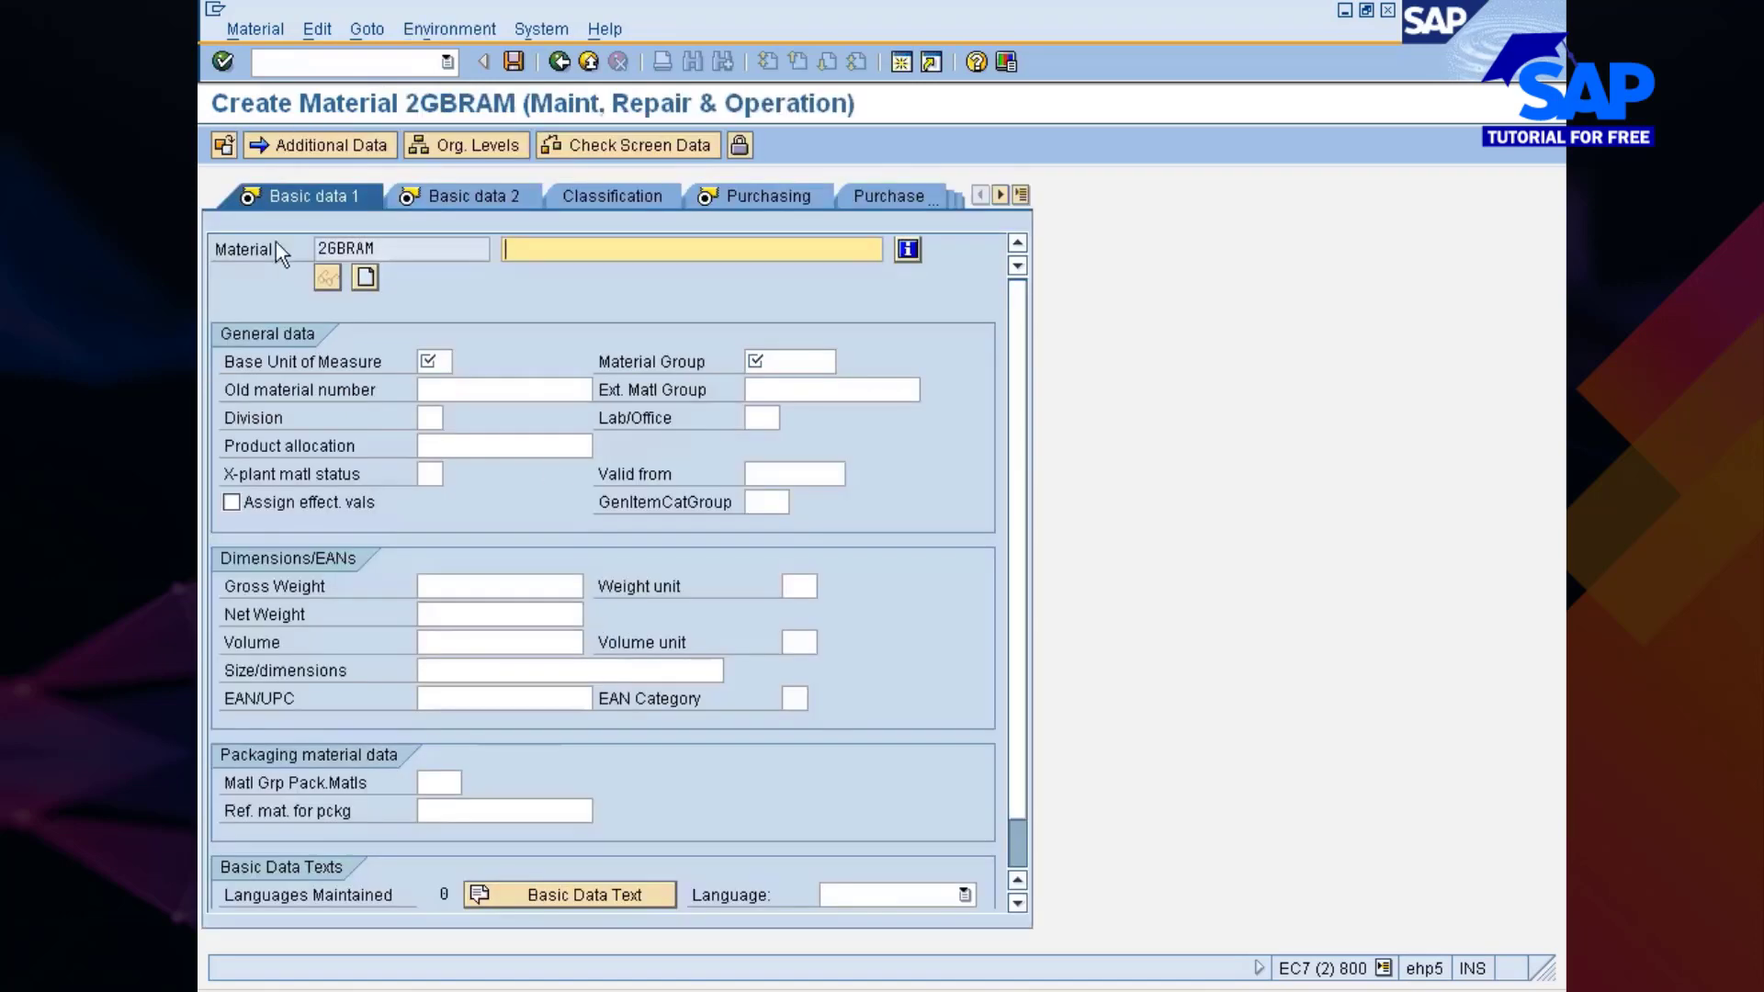
Step: Enter "2GB RAM for DT Computer" as the material description and ea as the base unit of measure
type("2GBRAM")
key("Home")
left_click(539, 256)
type("for DT Com")
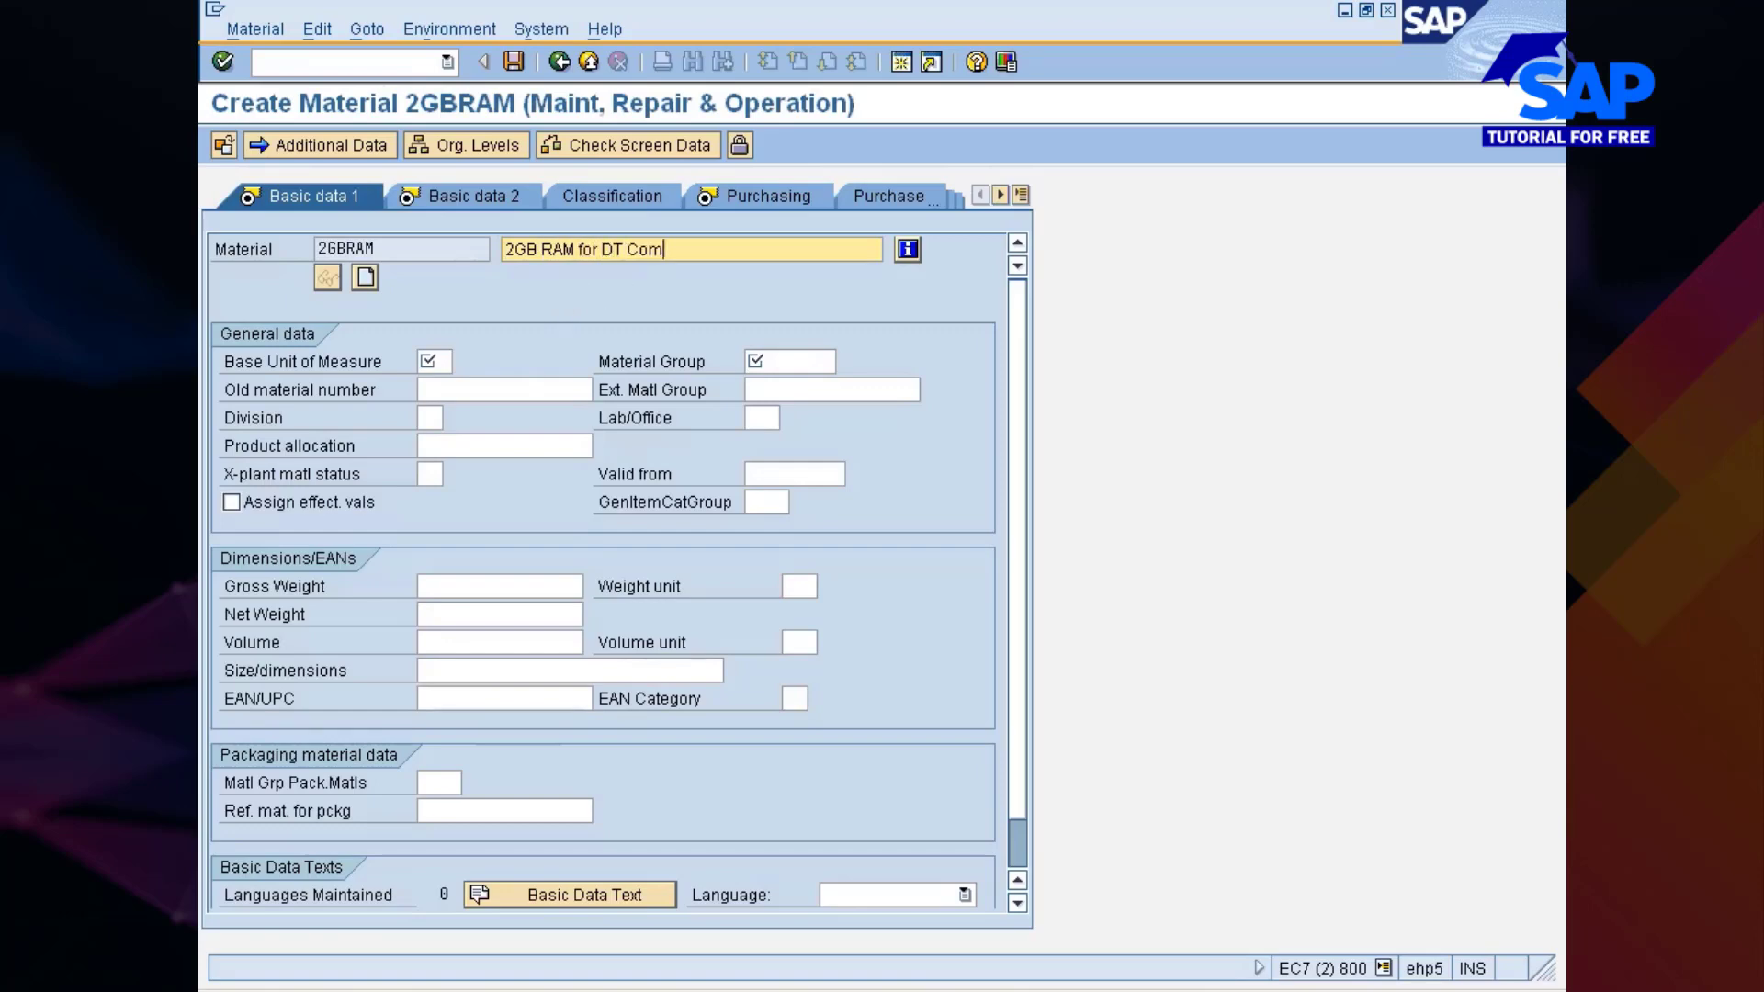
type("puter")
left_click(432, 361)
type("ea")
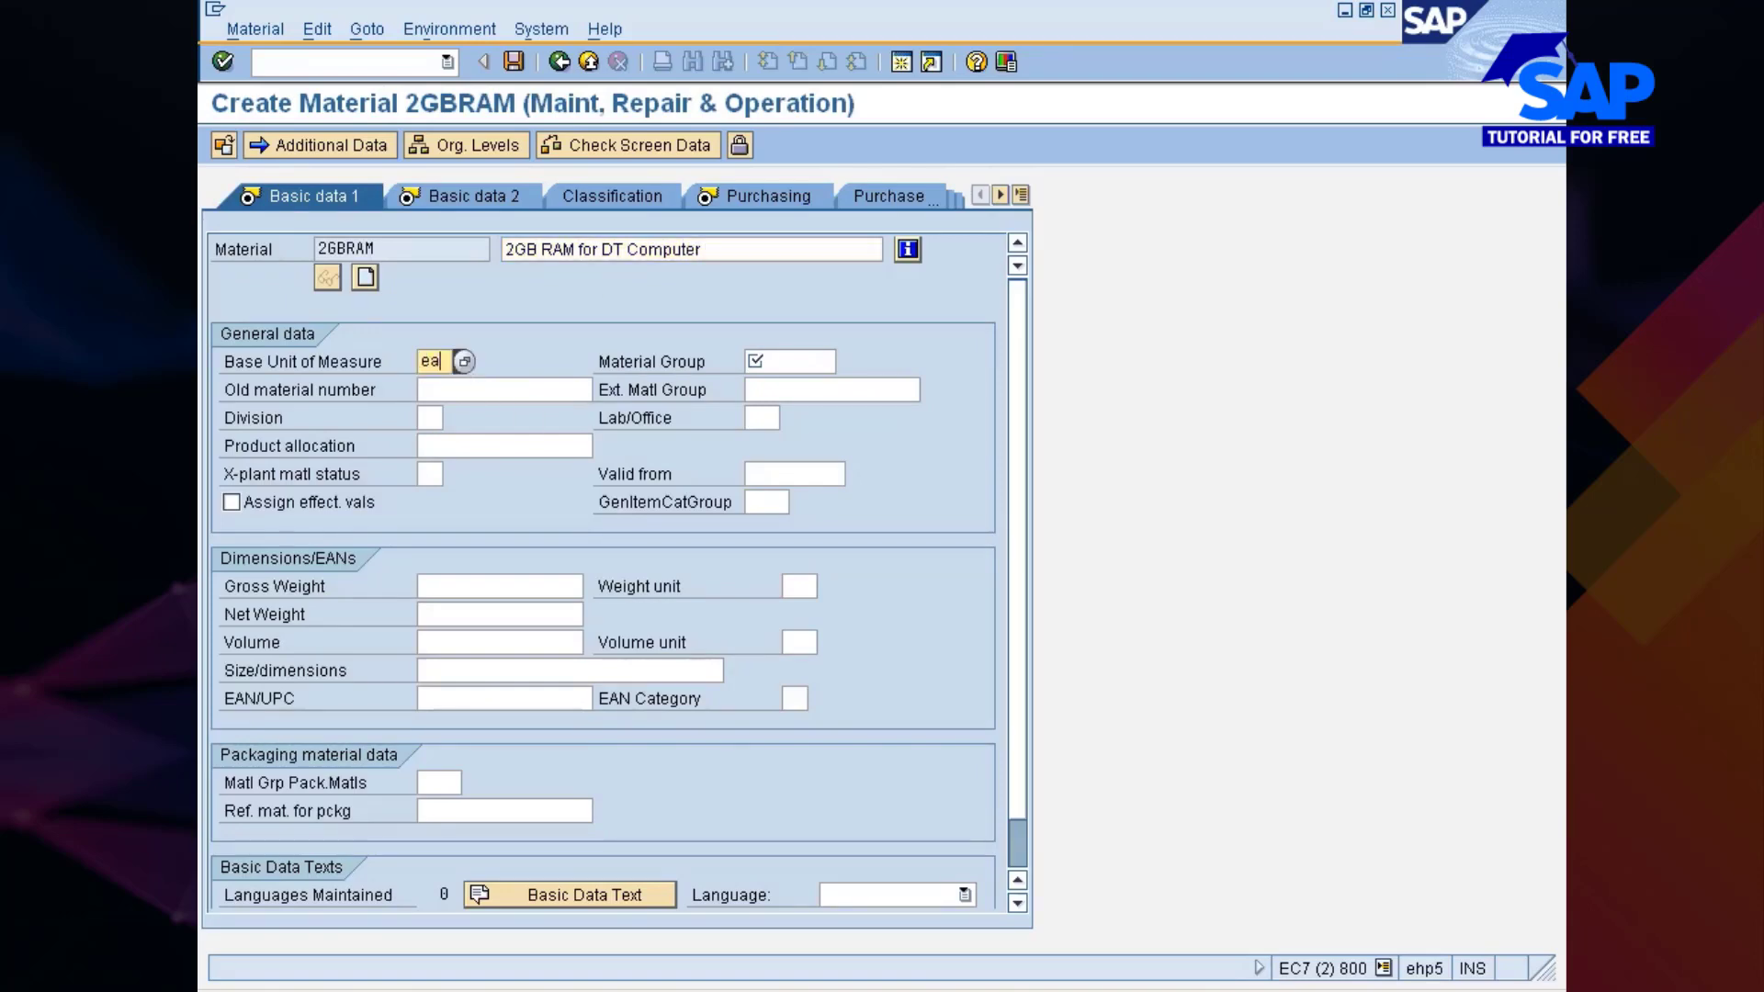
Step: Assign material group 00103 (Electronics) and continue past Basic Data 2 to the Purchasing view
left_click(781, 360)
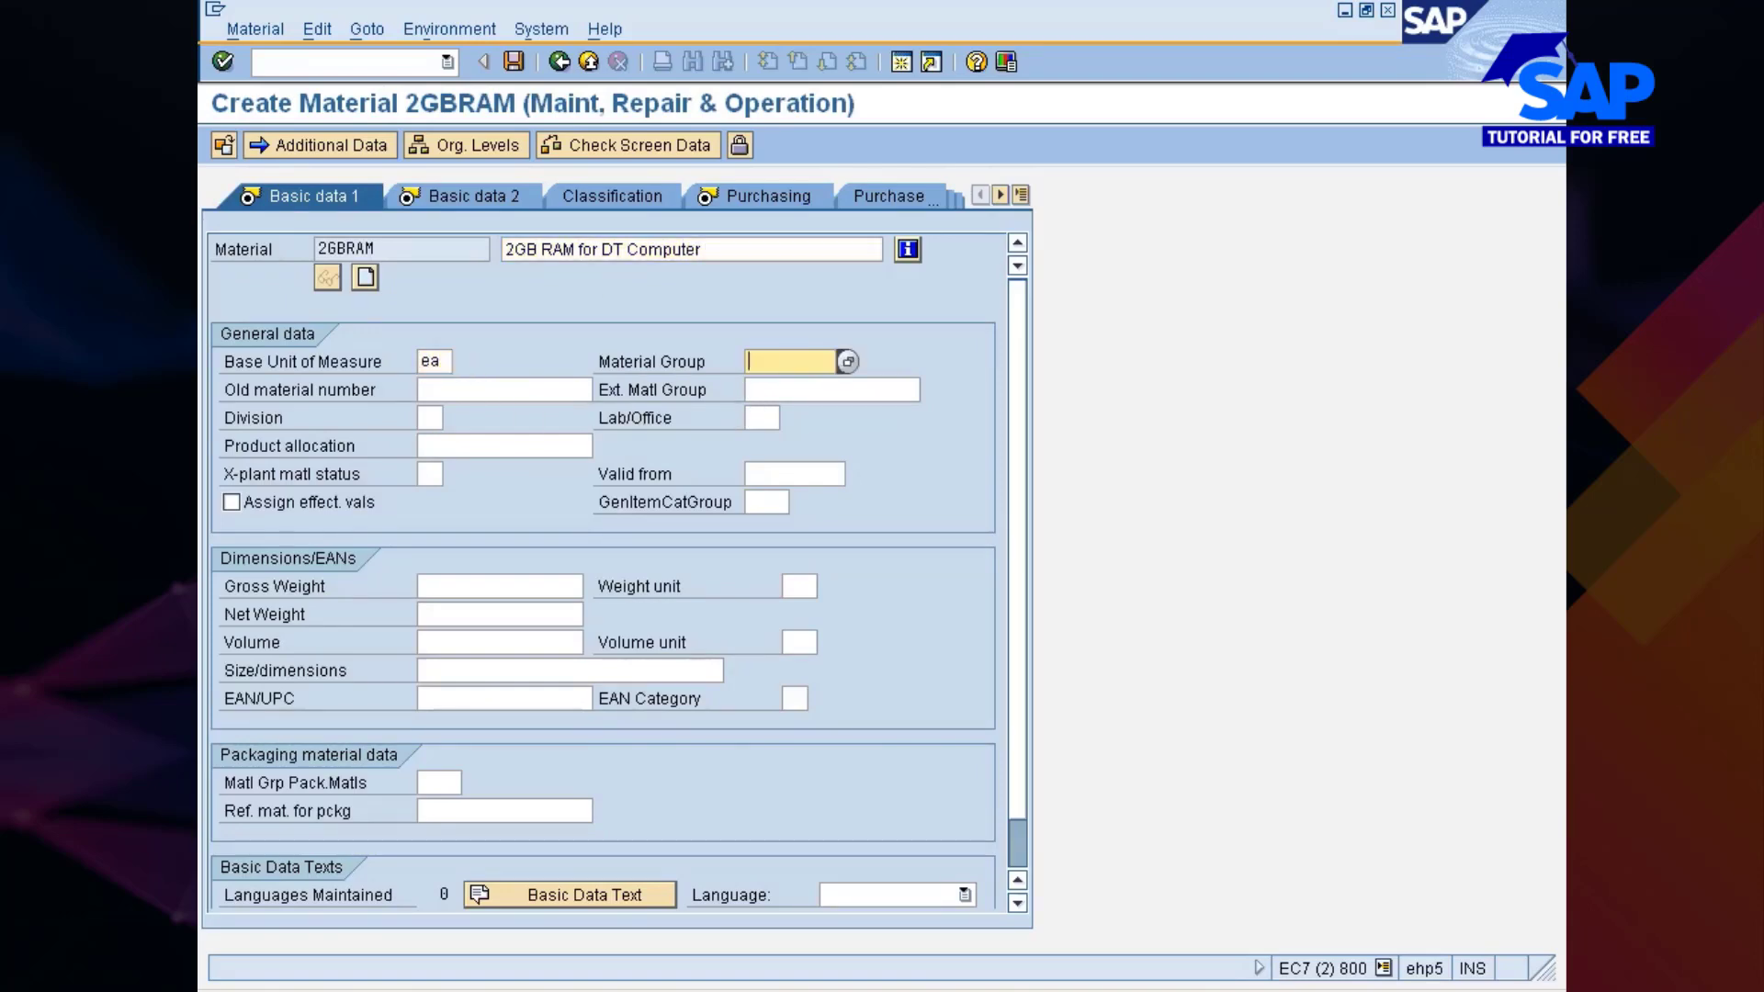
key("F4")
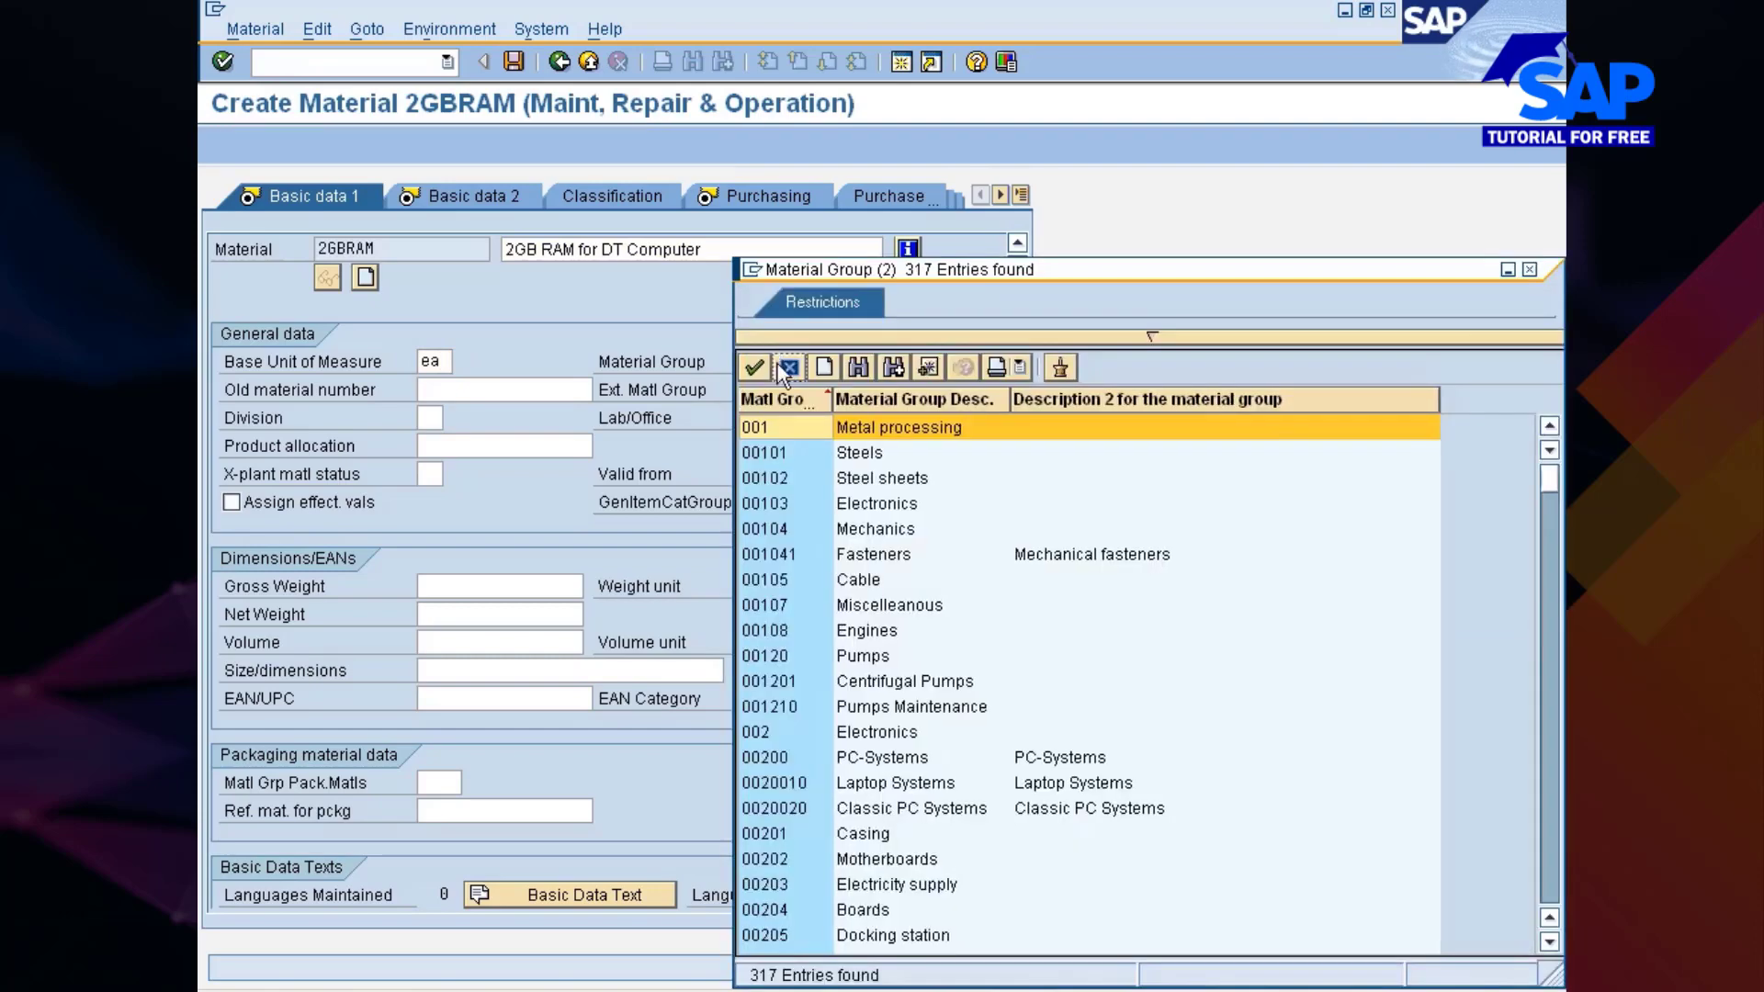
left_click(786, 503)
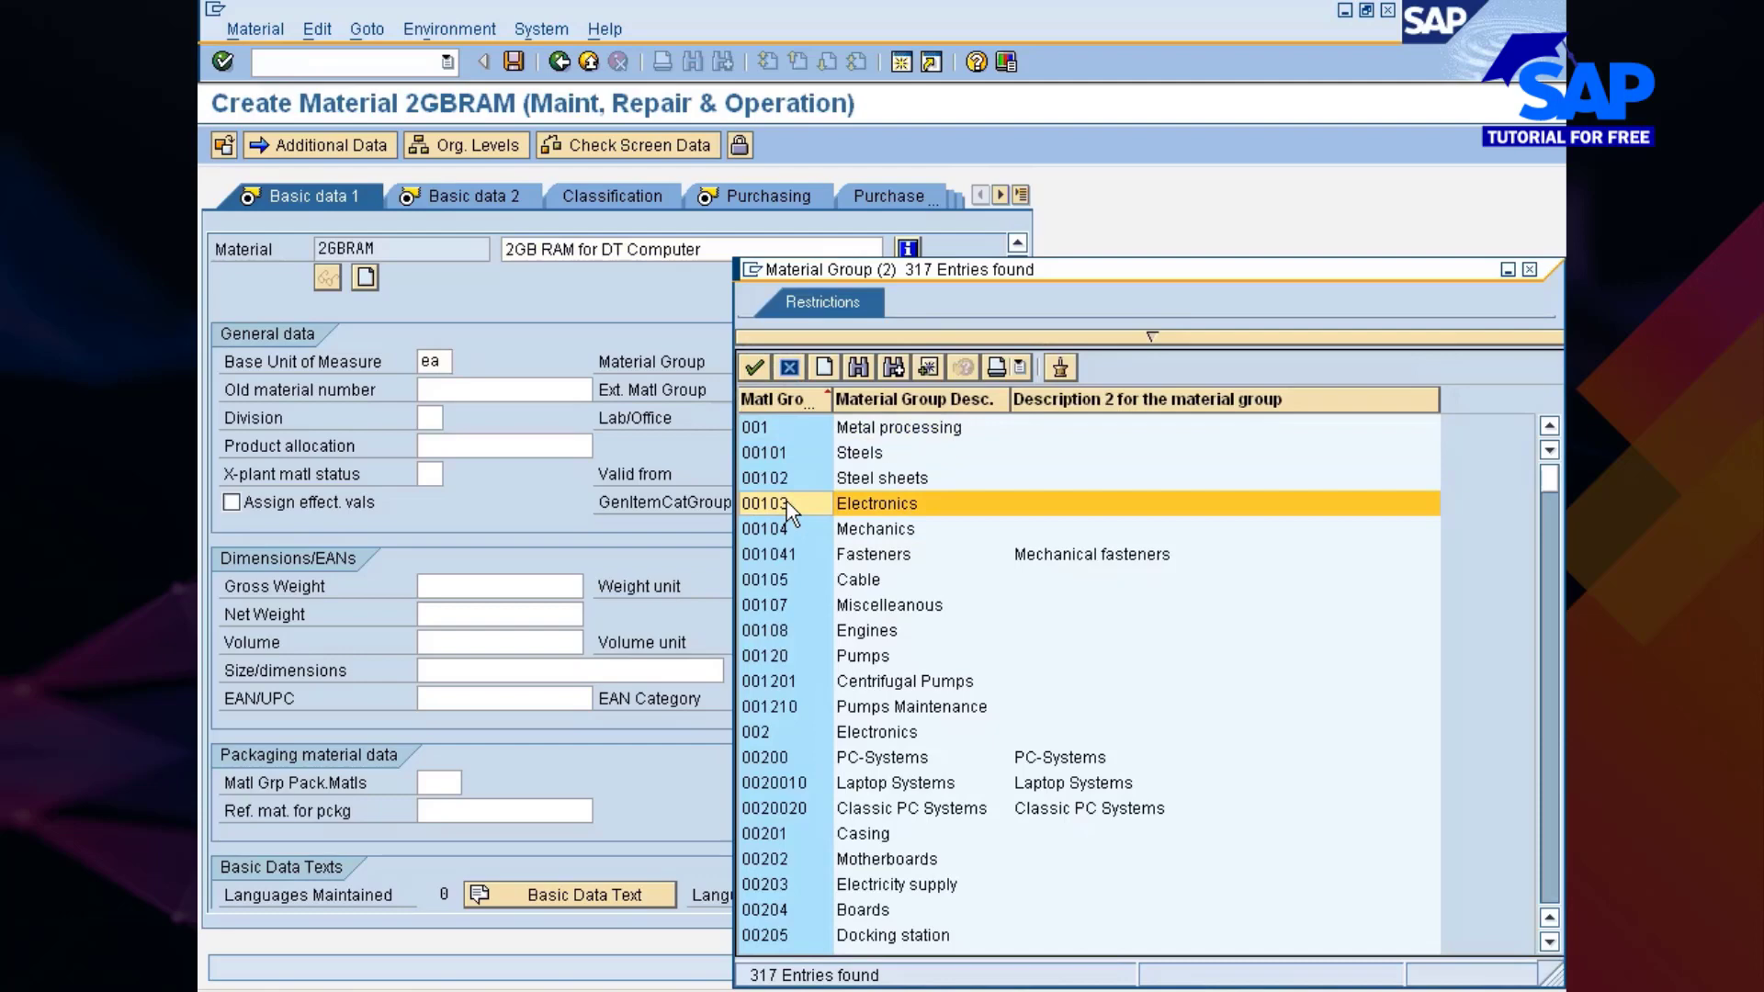
double_click(786, 501)
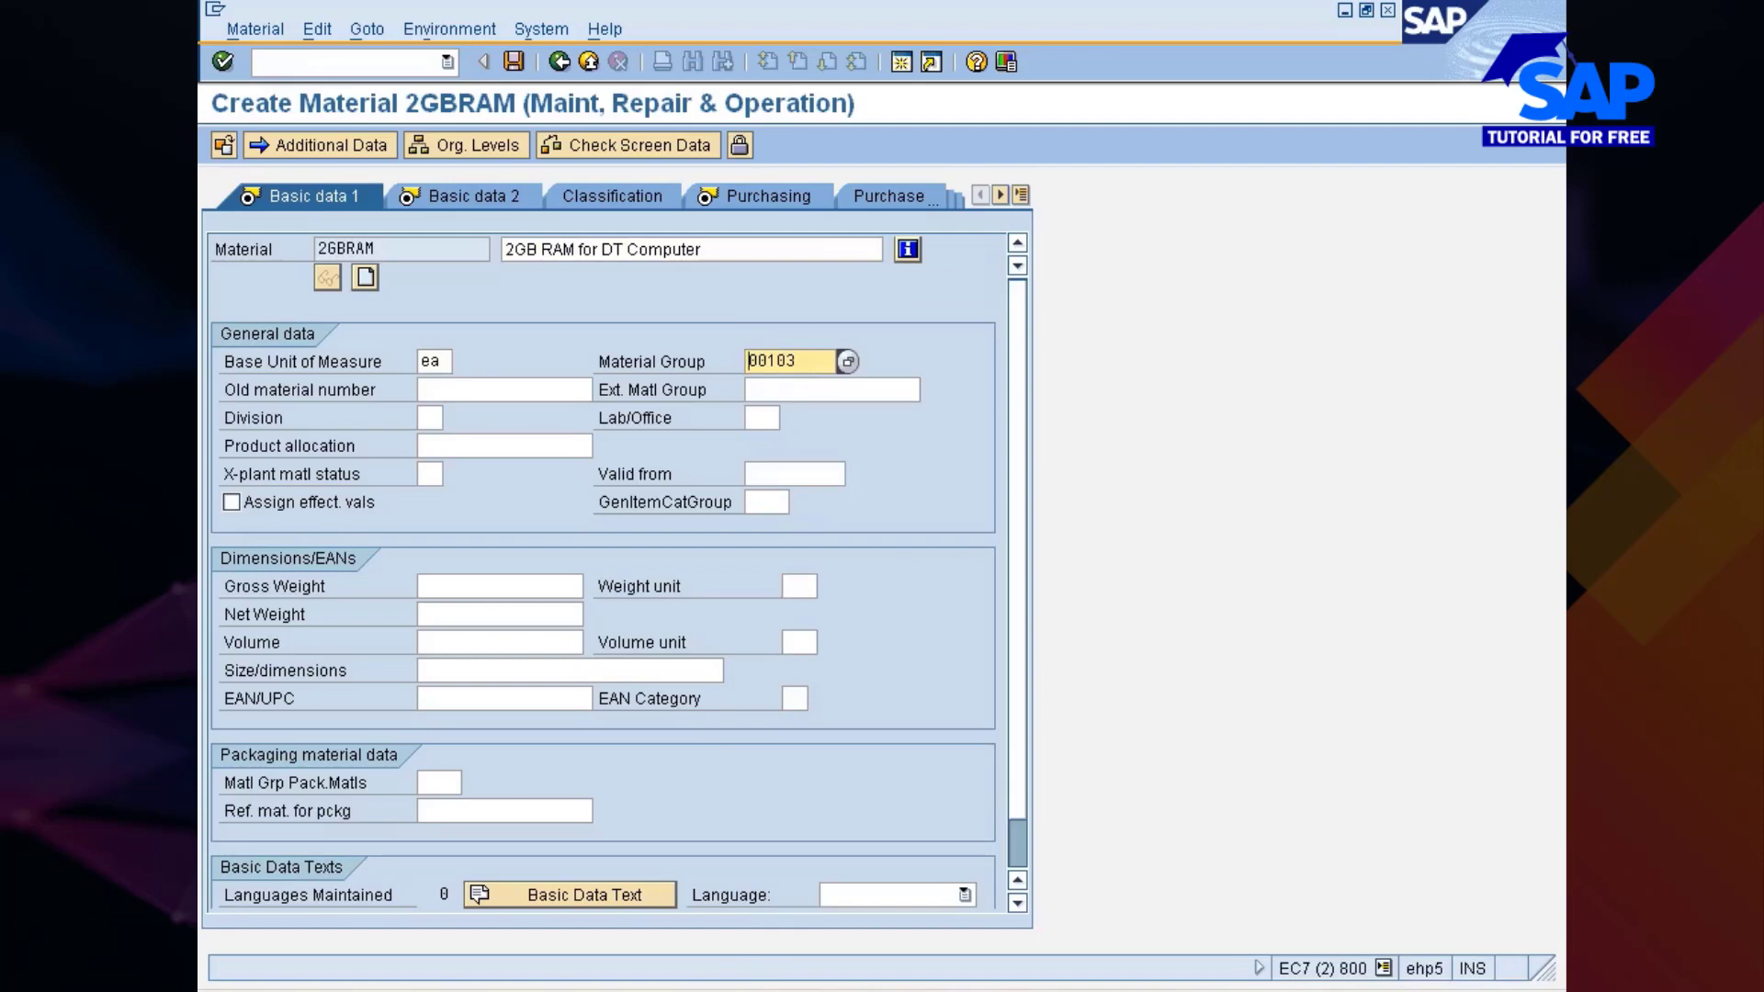
key("Return")
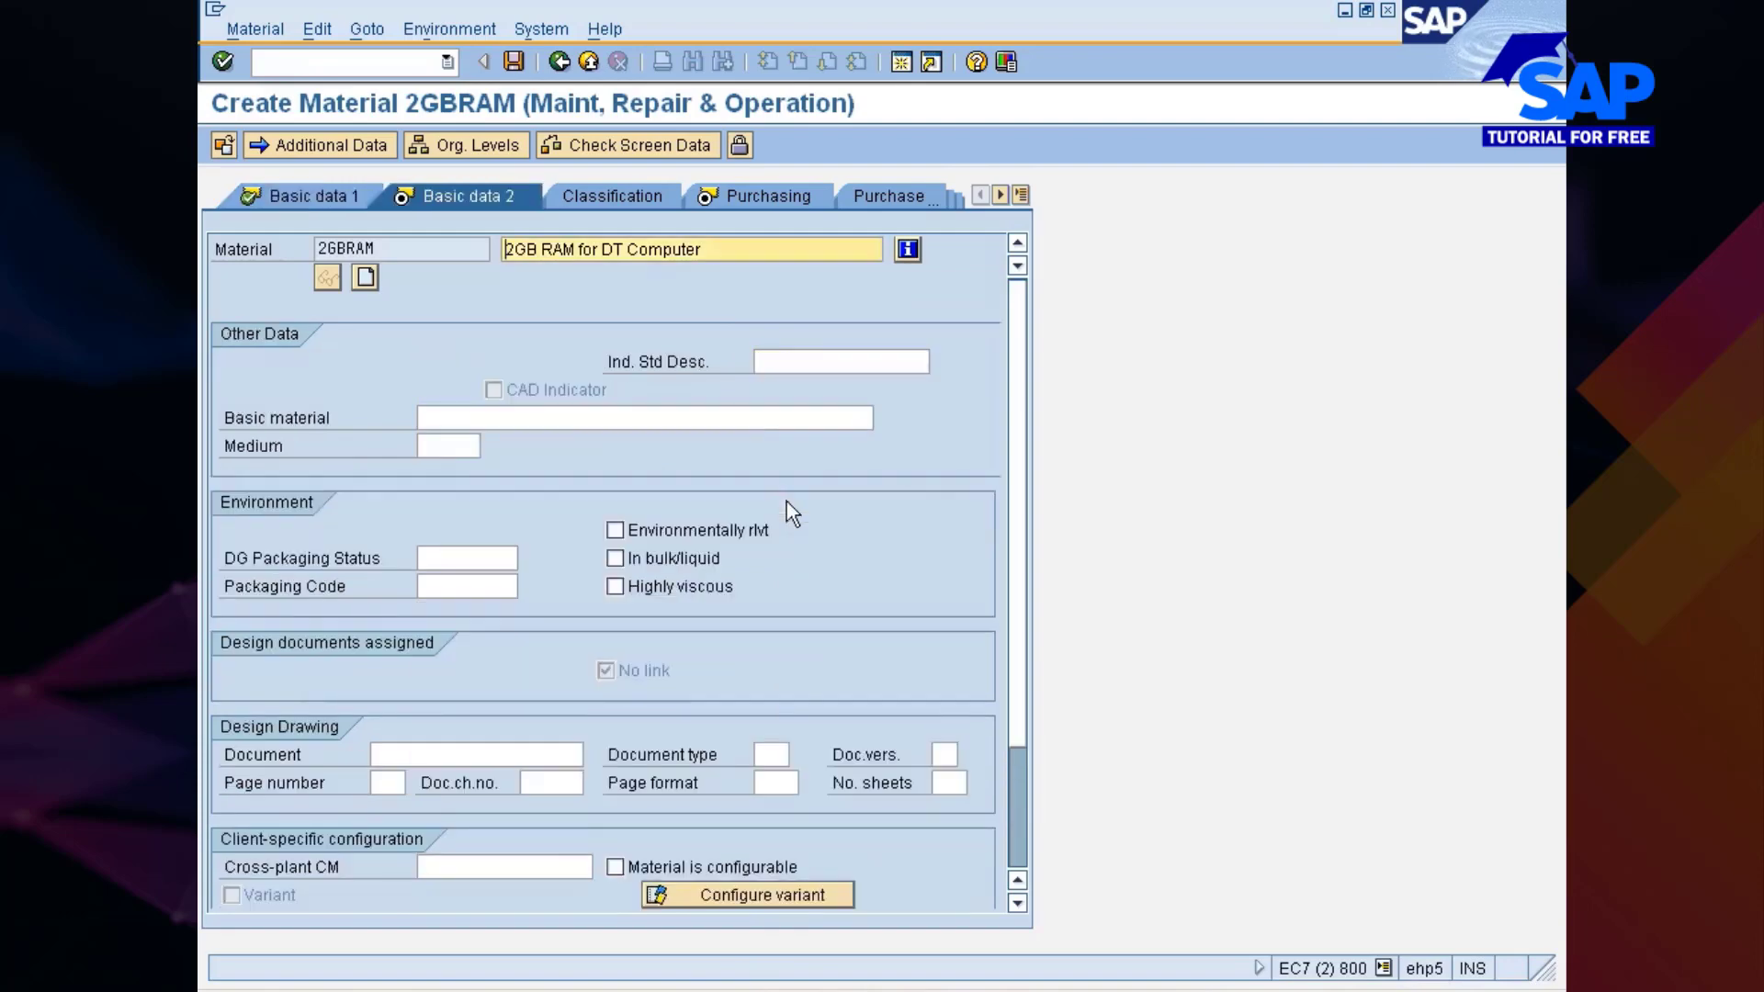
key("Return")
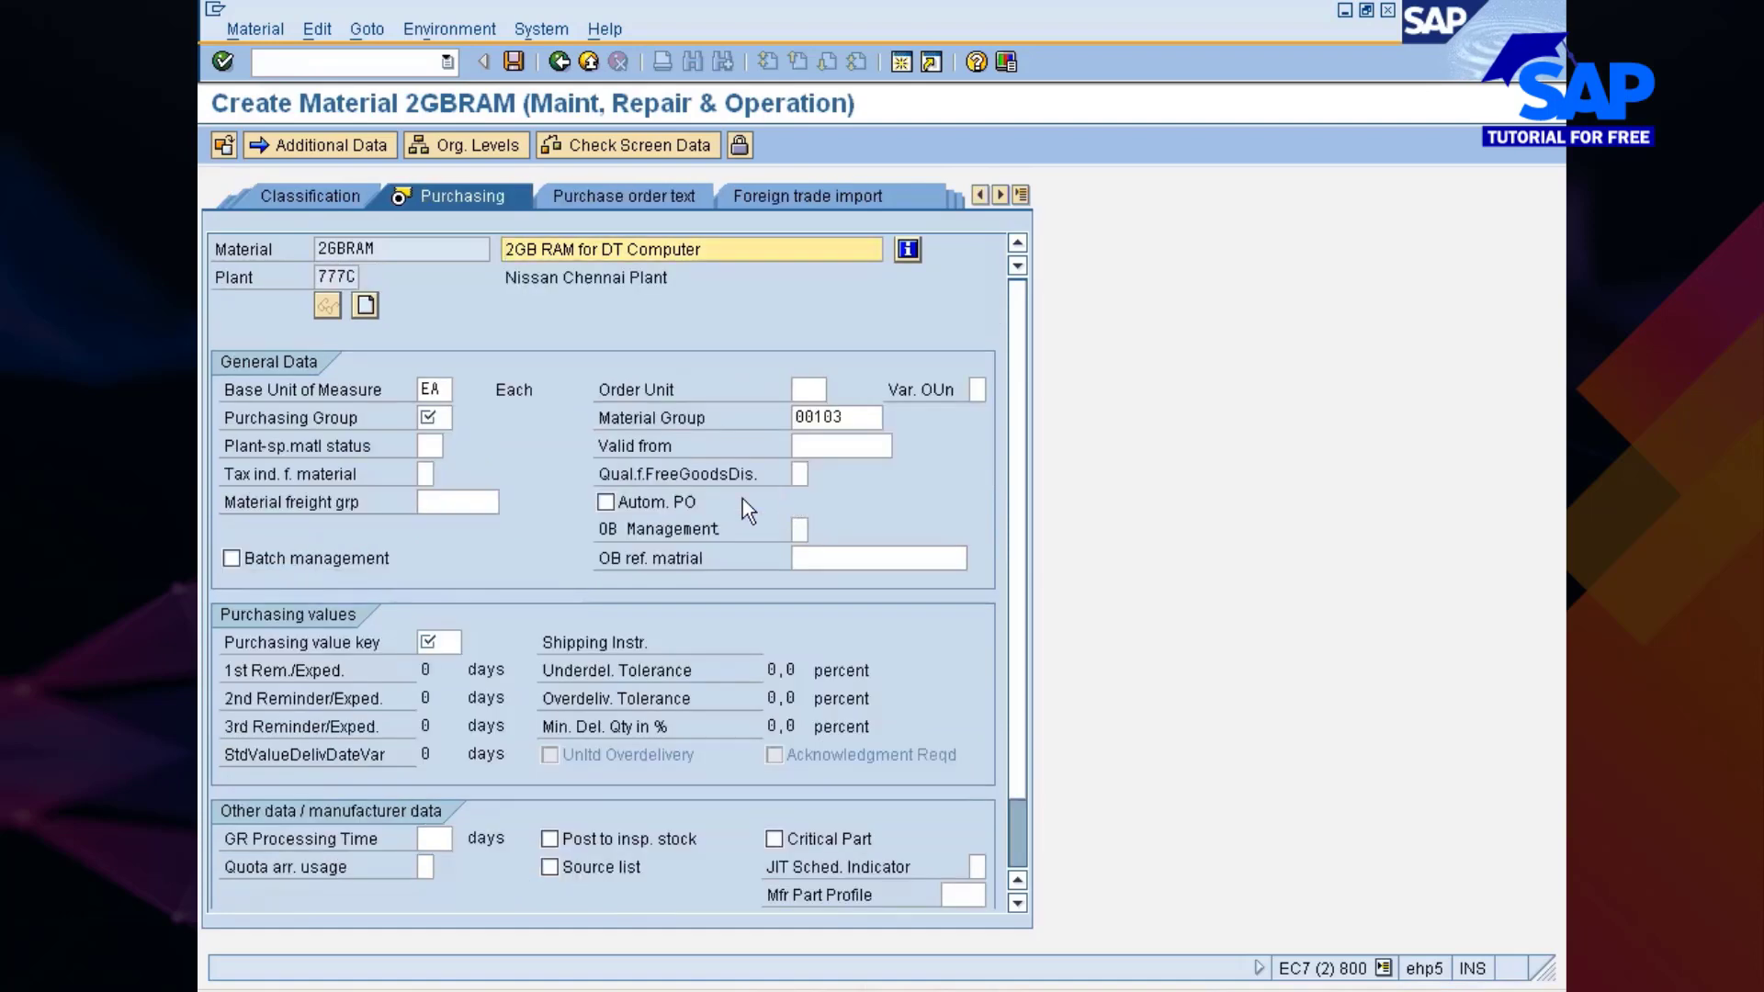
Step: Enter purchasing group nis, purchasing value key ZN and a GR processing time of 1 day, and continue to the Accounting 1 view
left_click(434, 418)
type("nis")
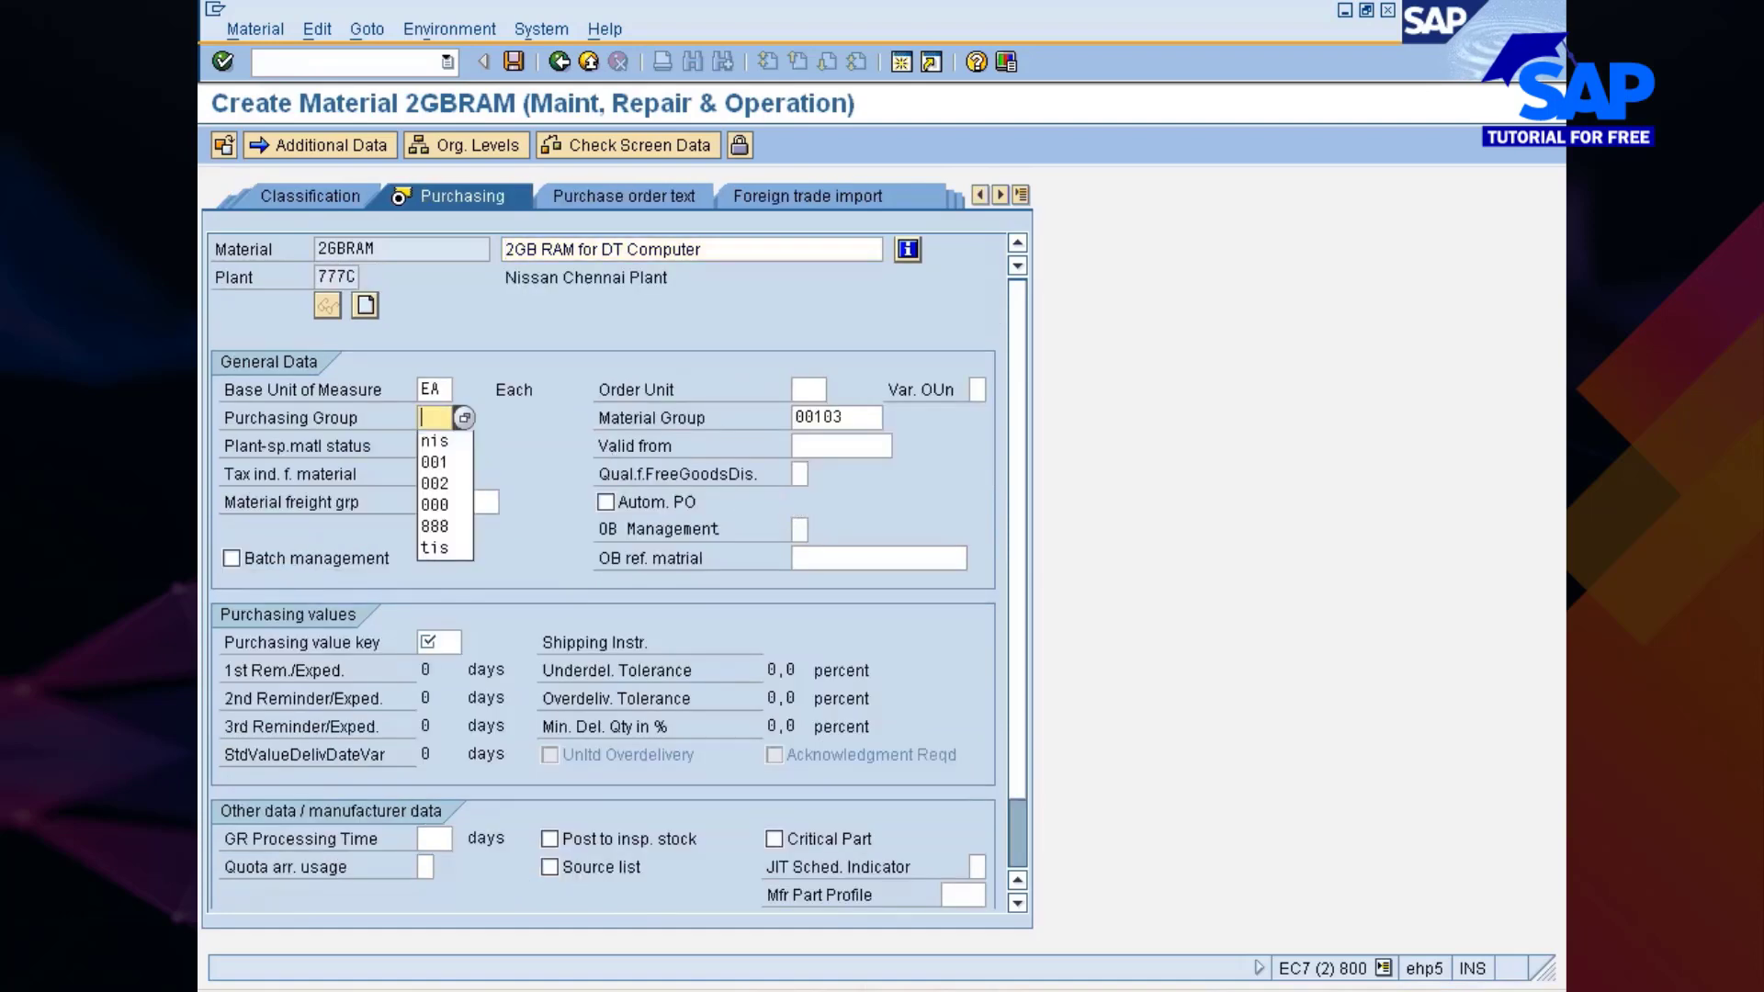
left_click(434, 642)
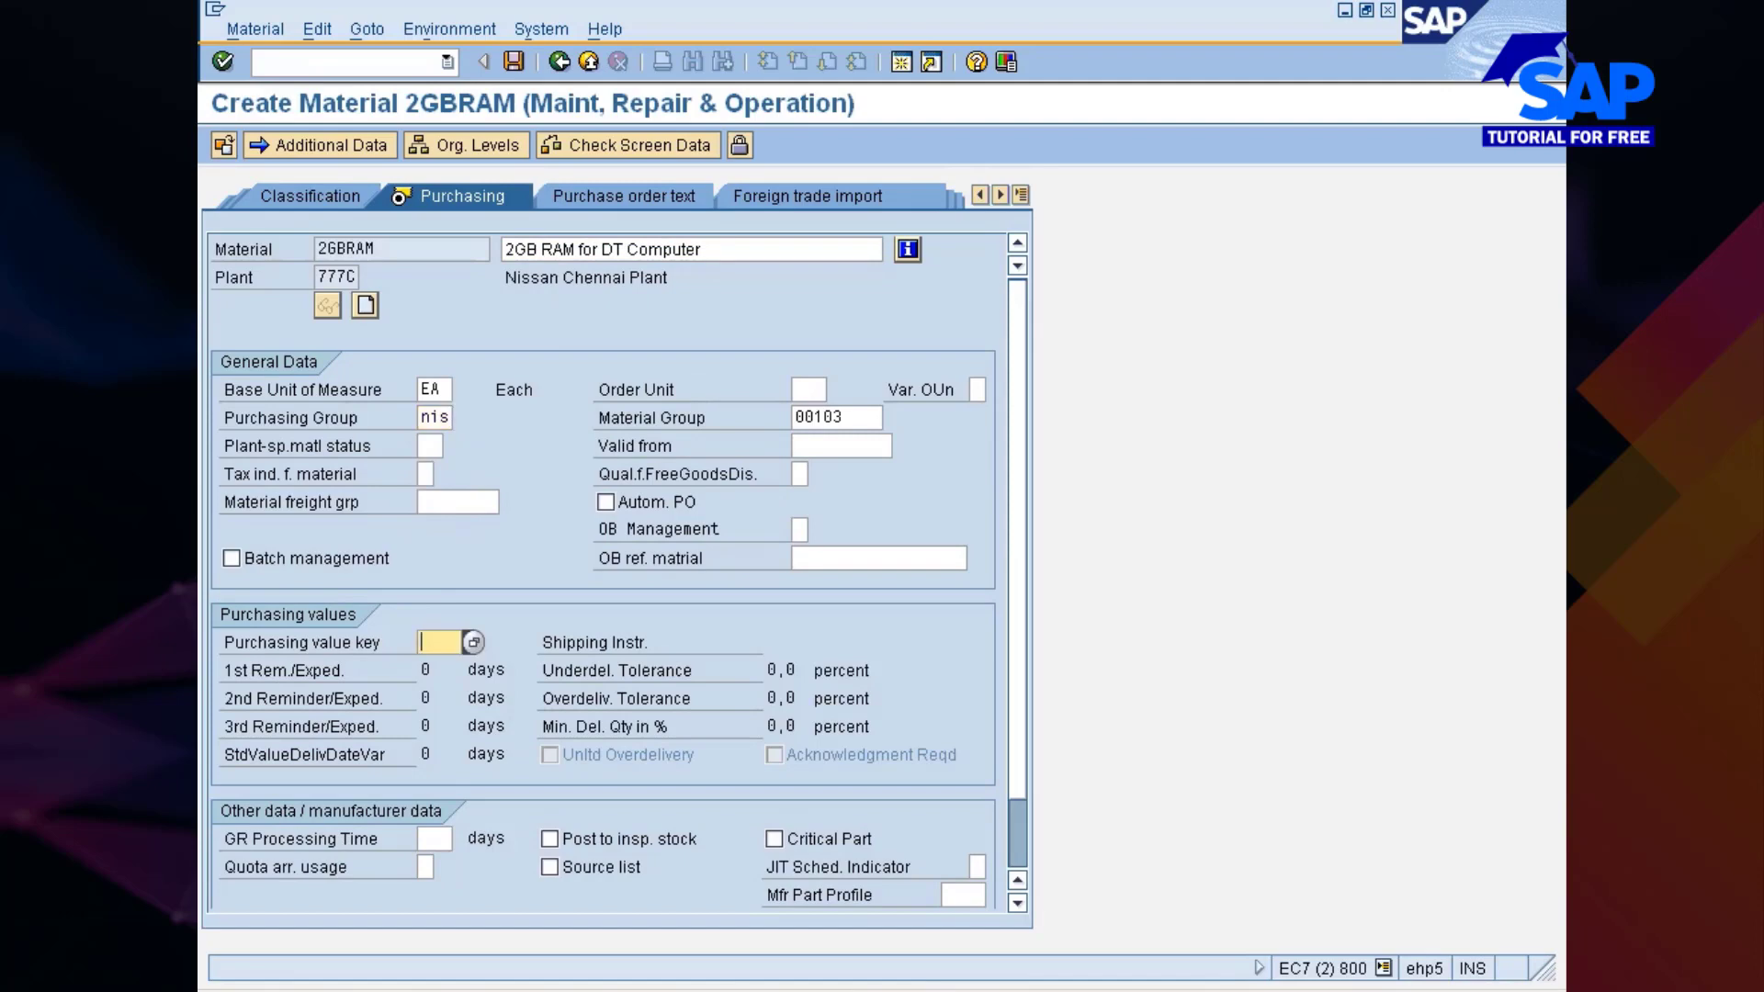
type("ZN")
left_click(436, 838)
key("Return")
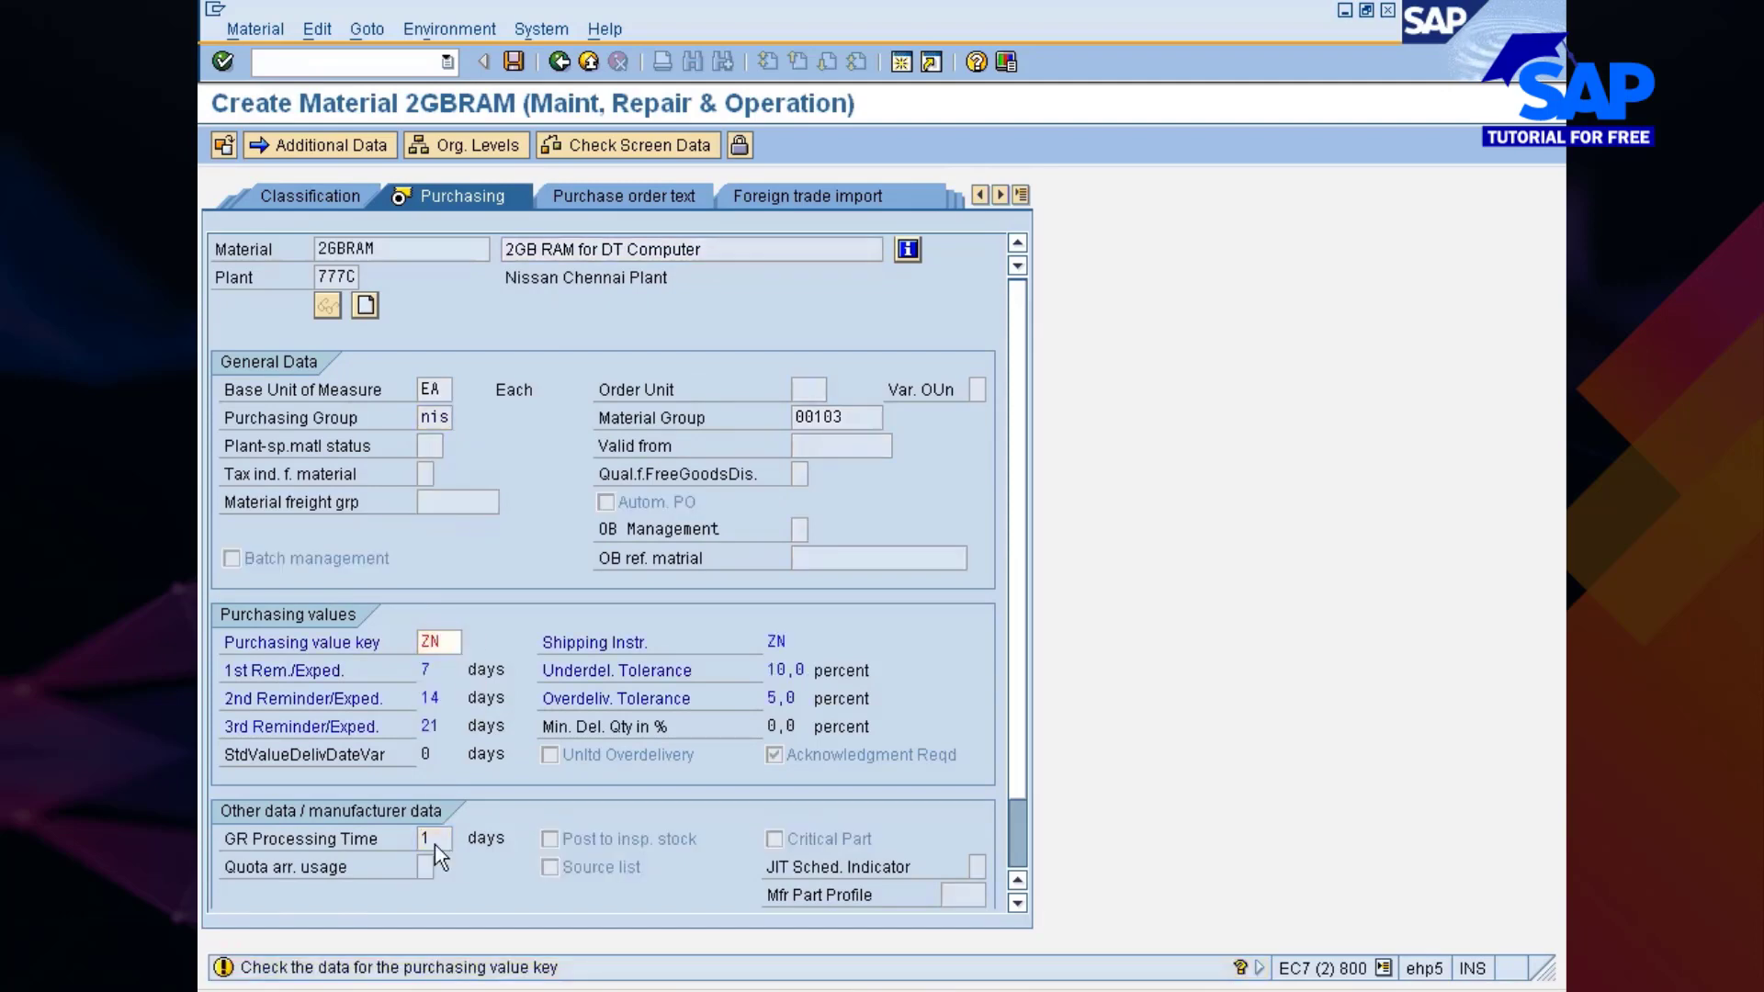
key("Return")
key("Return")
key("Return")
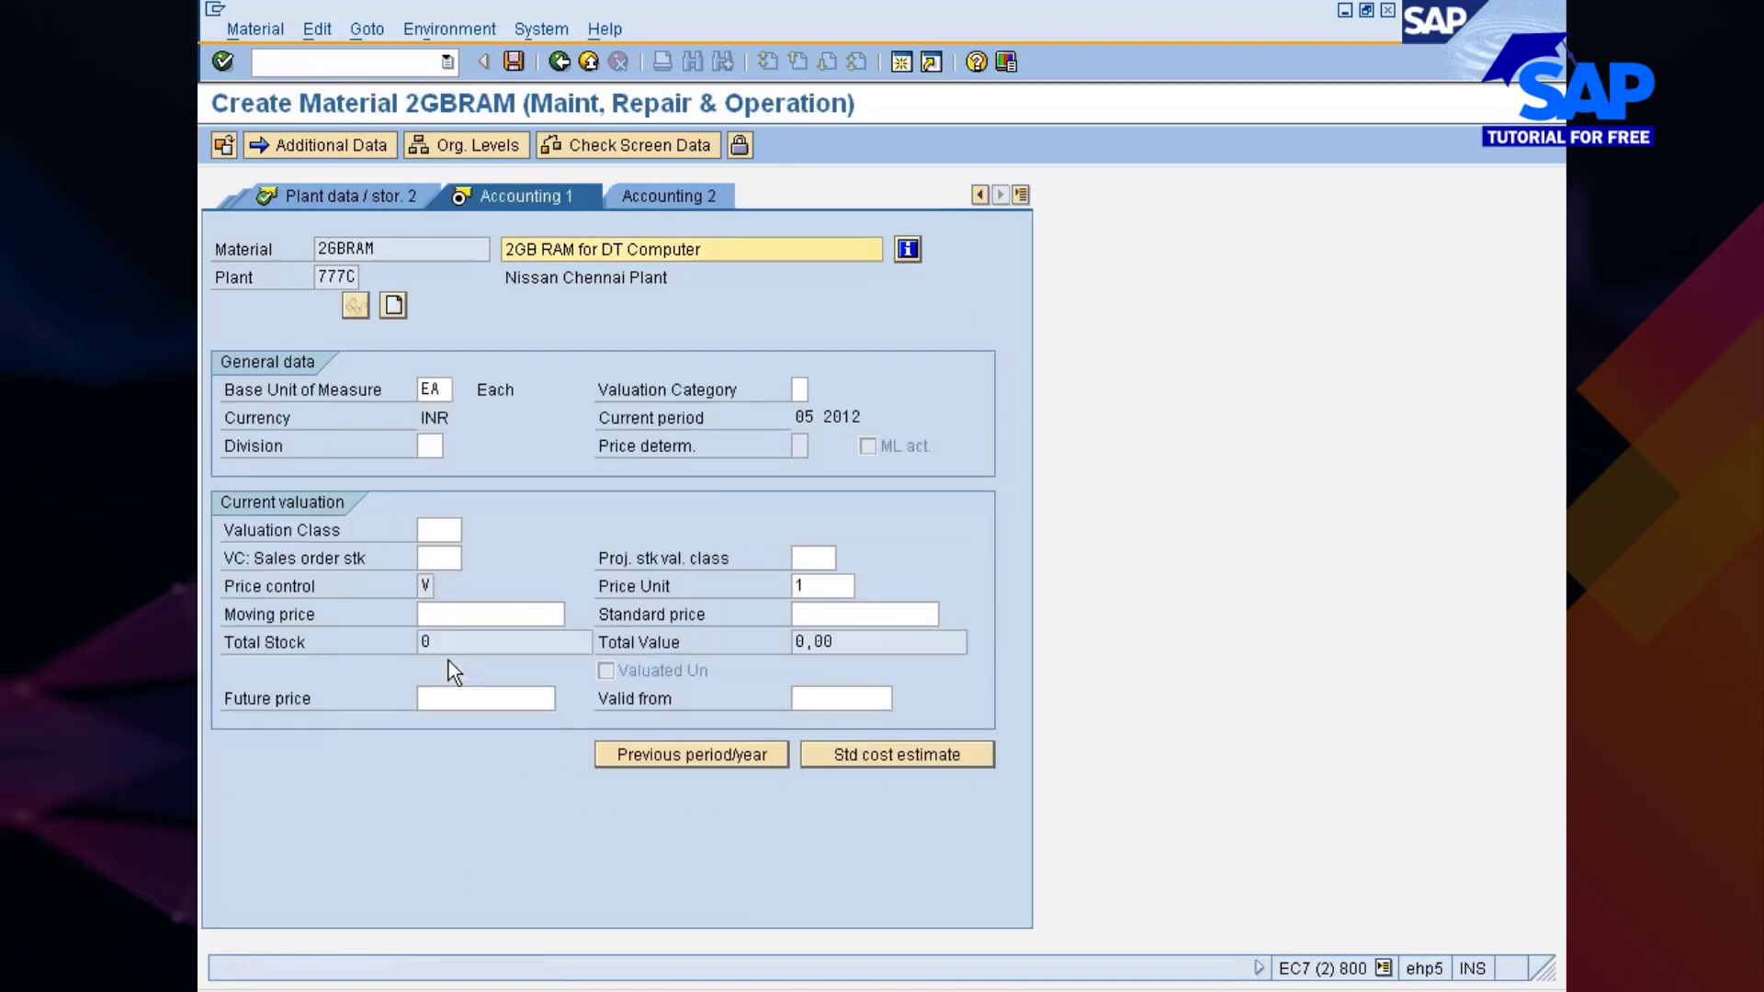
Step: Set valuation class 3001 and a moving price of 2500, and save the new material
left_click(439, 530)
left_click(470, 531)
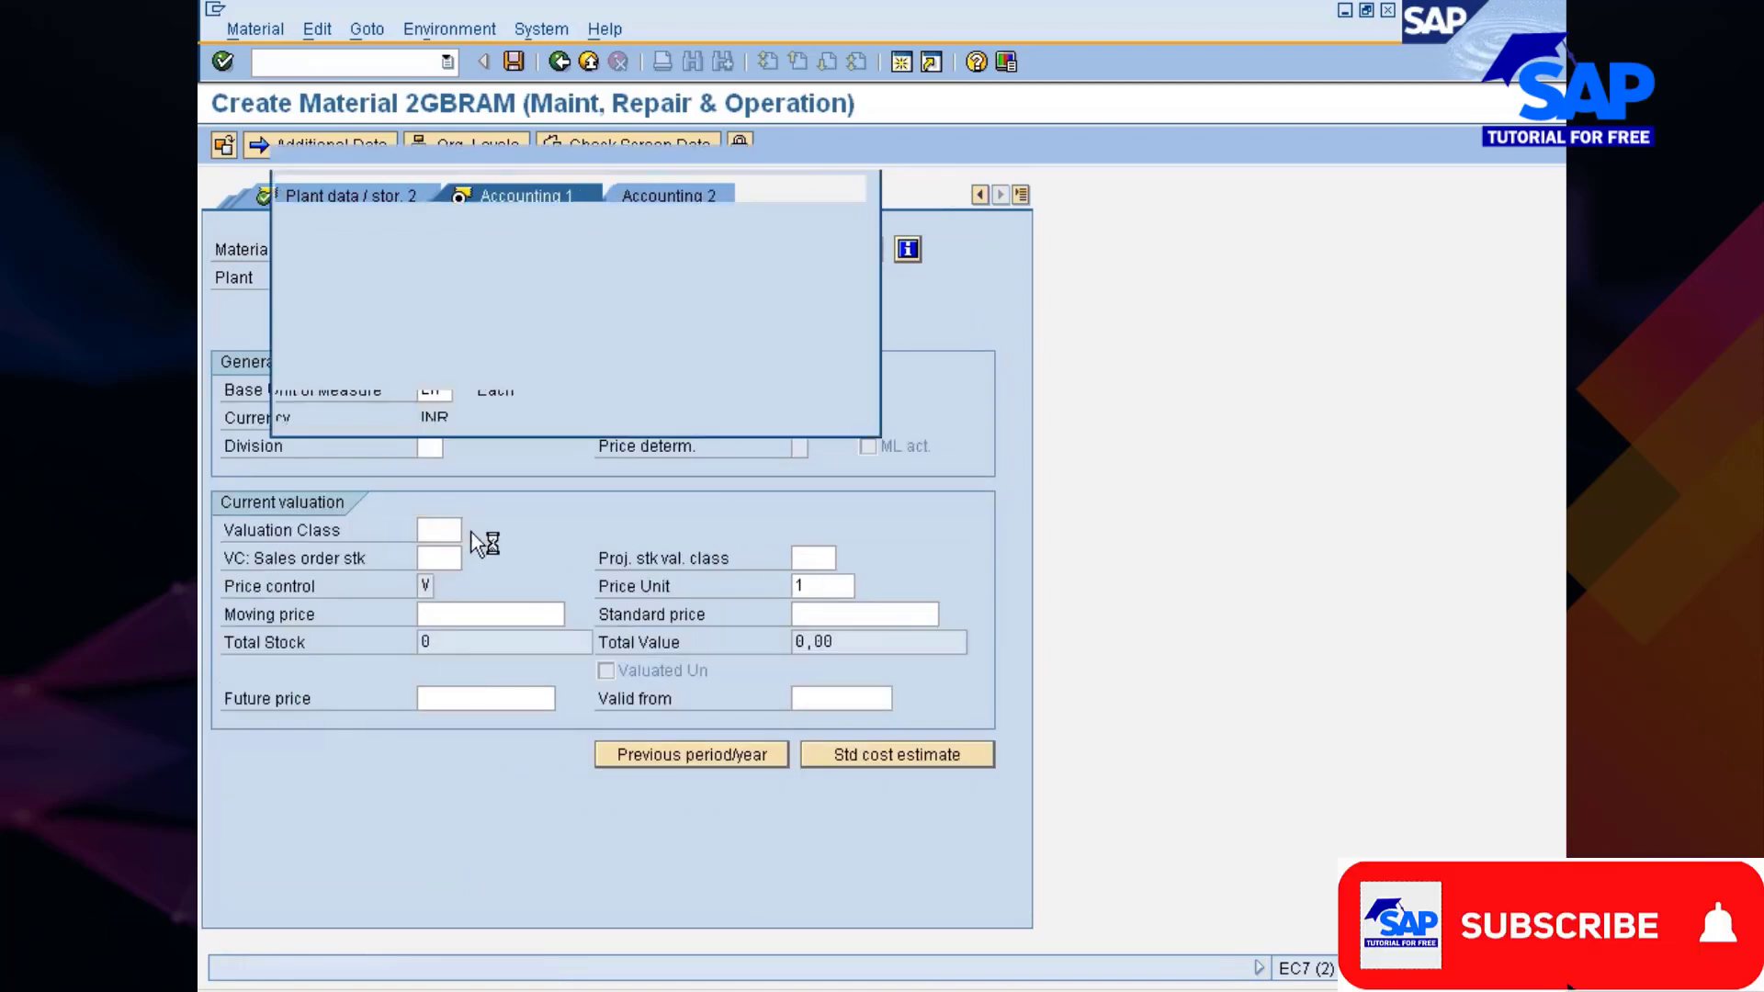
double_click(348, 340)
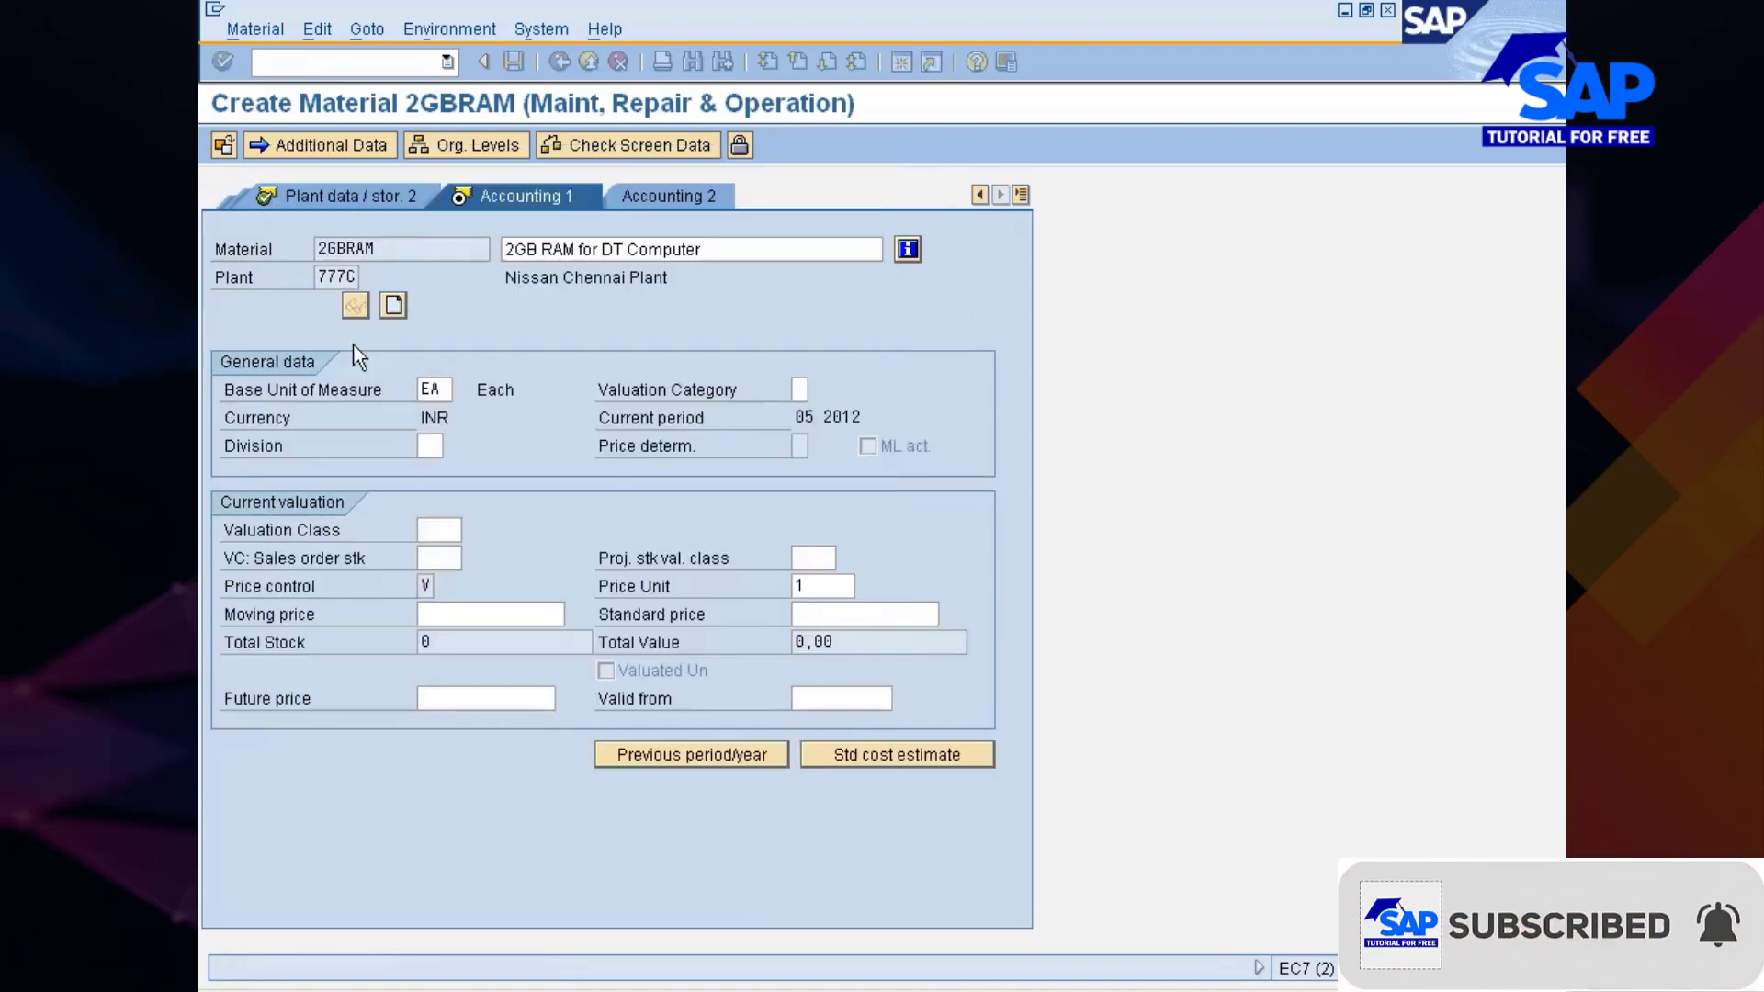
left_click(457, 614)
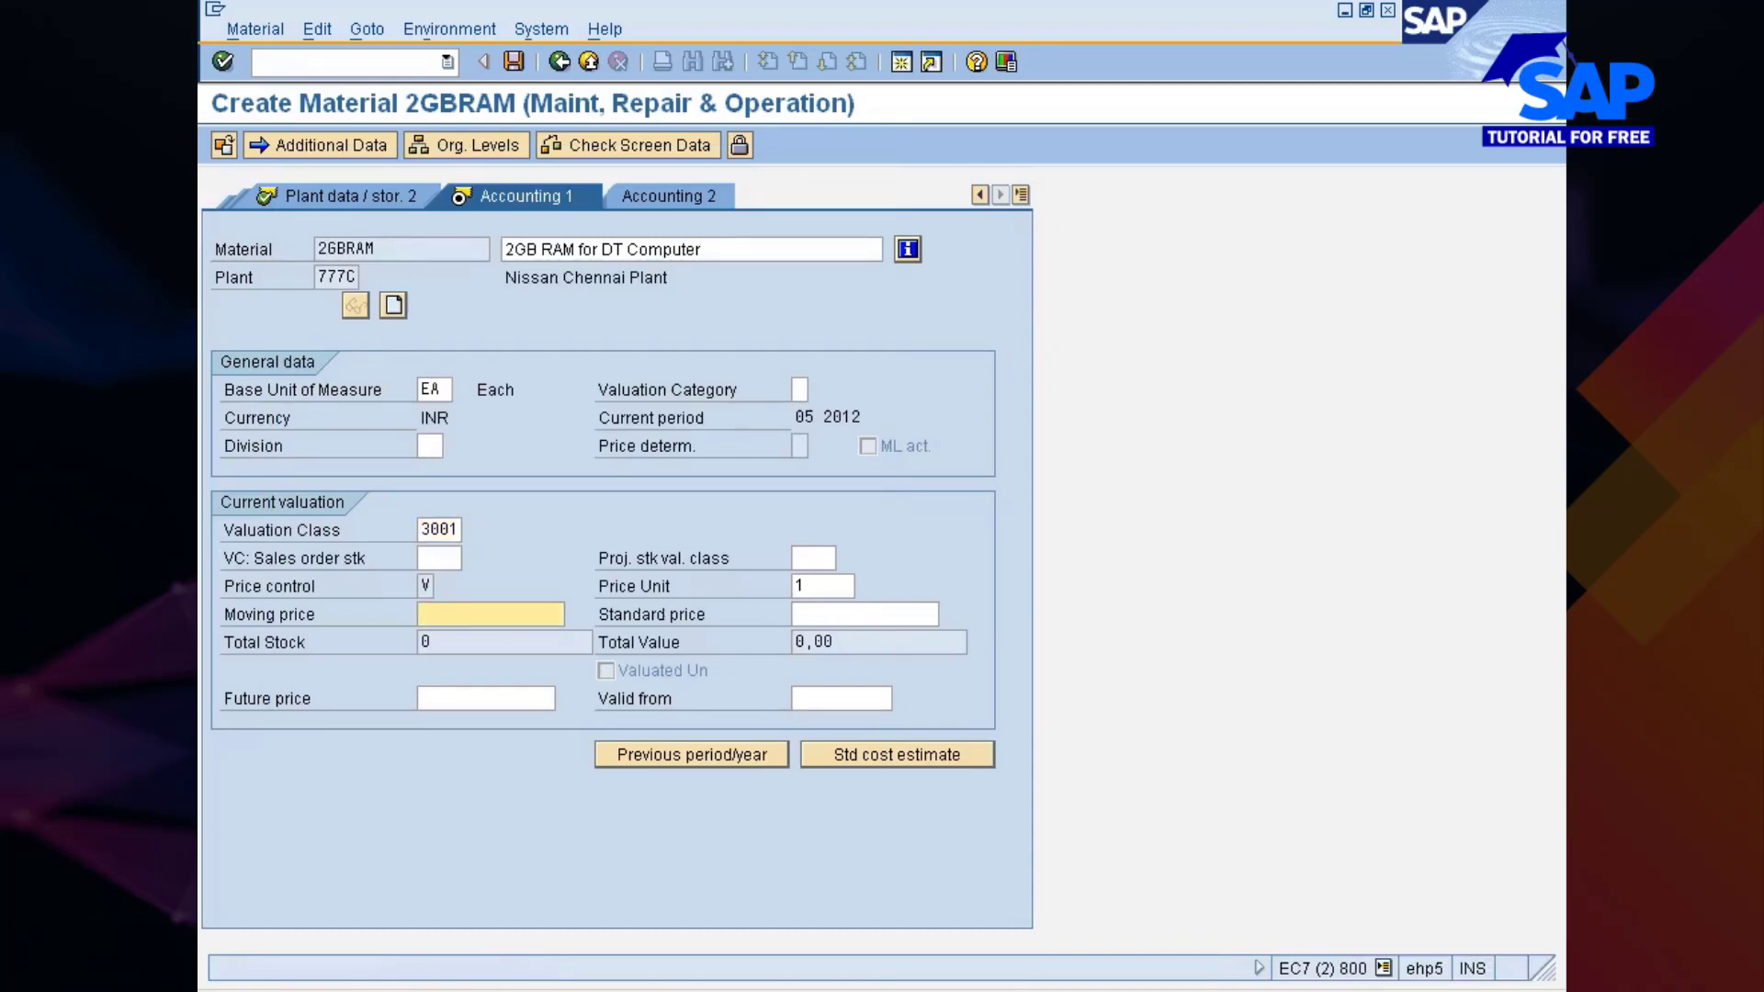
type("2500")
key("Return")
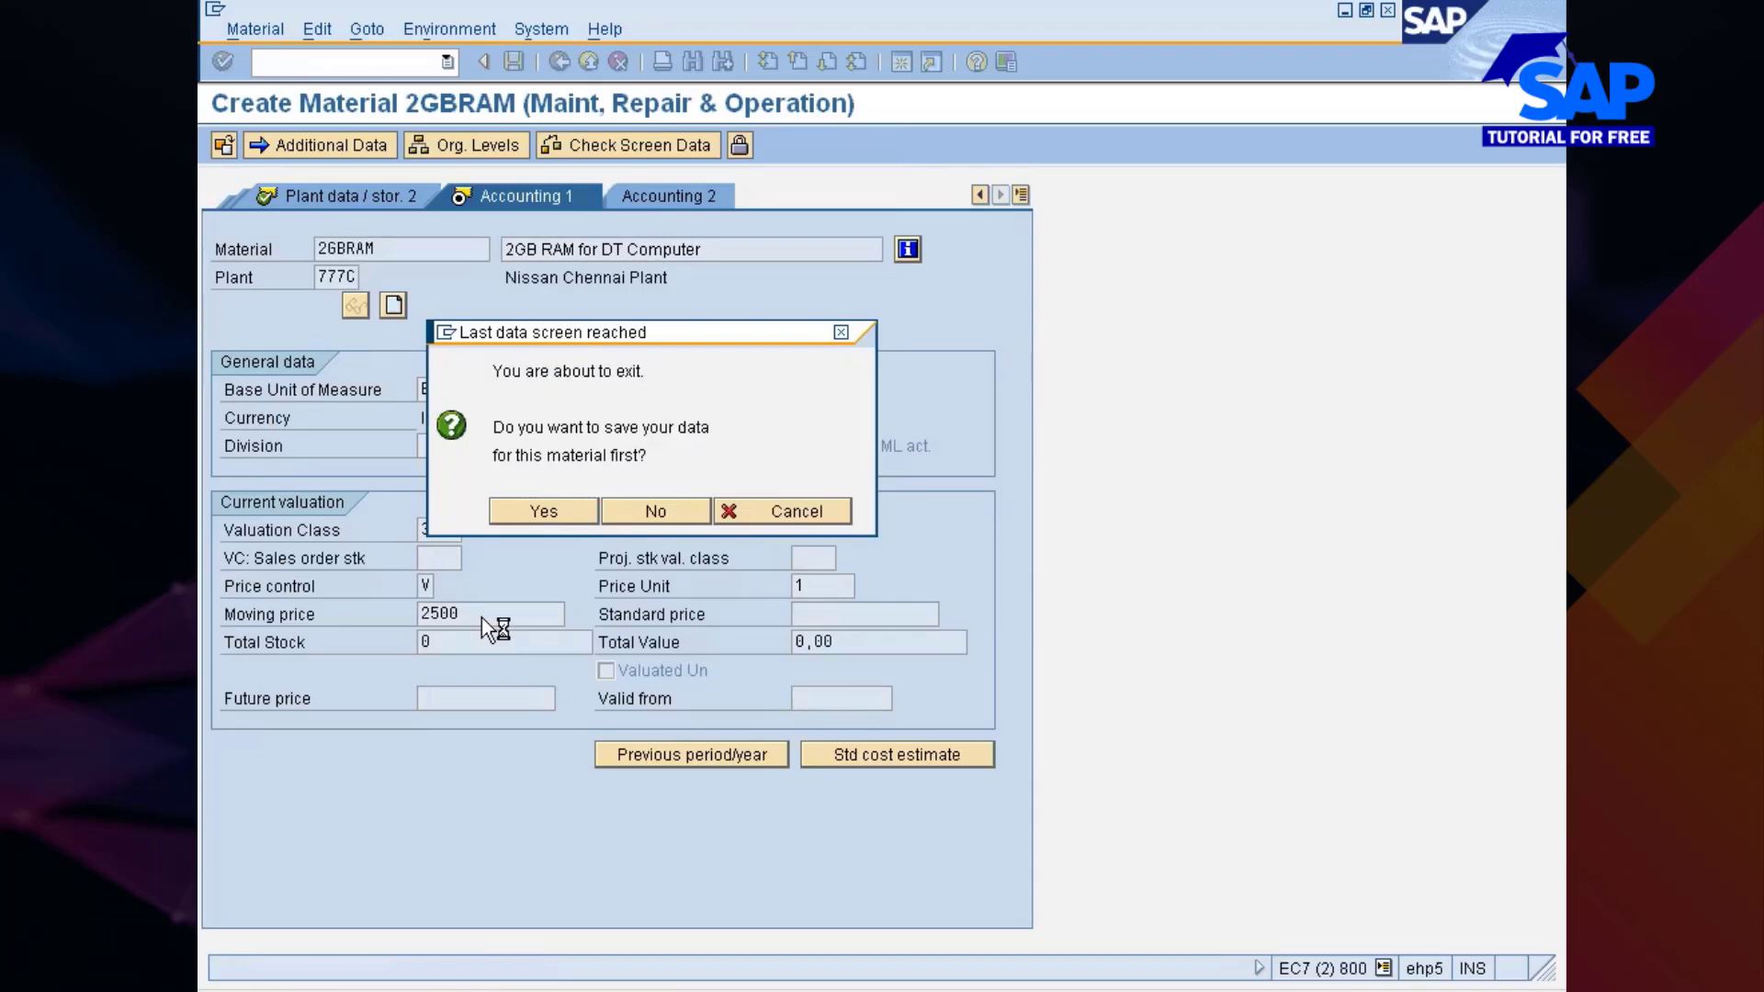
key("Return")
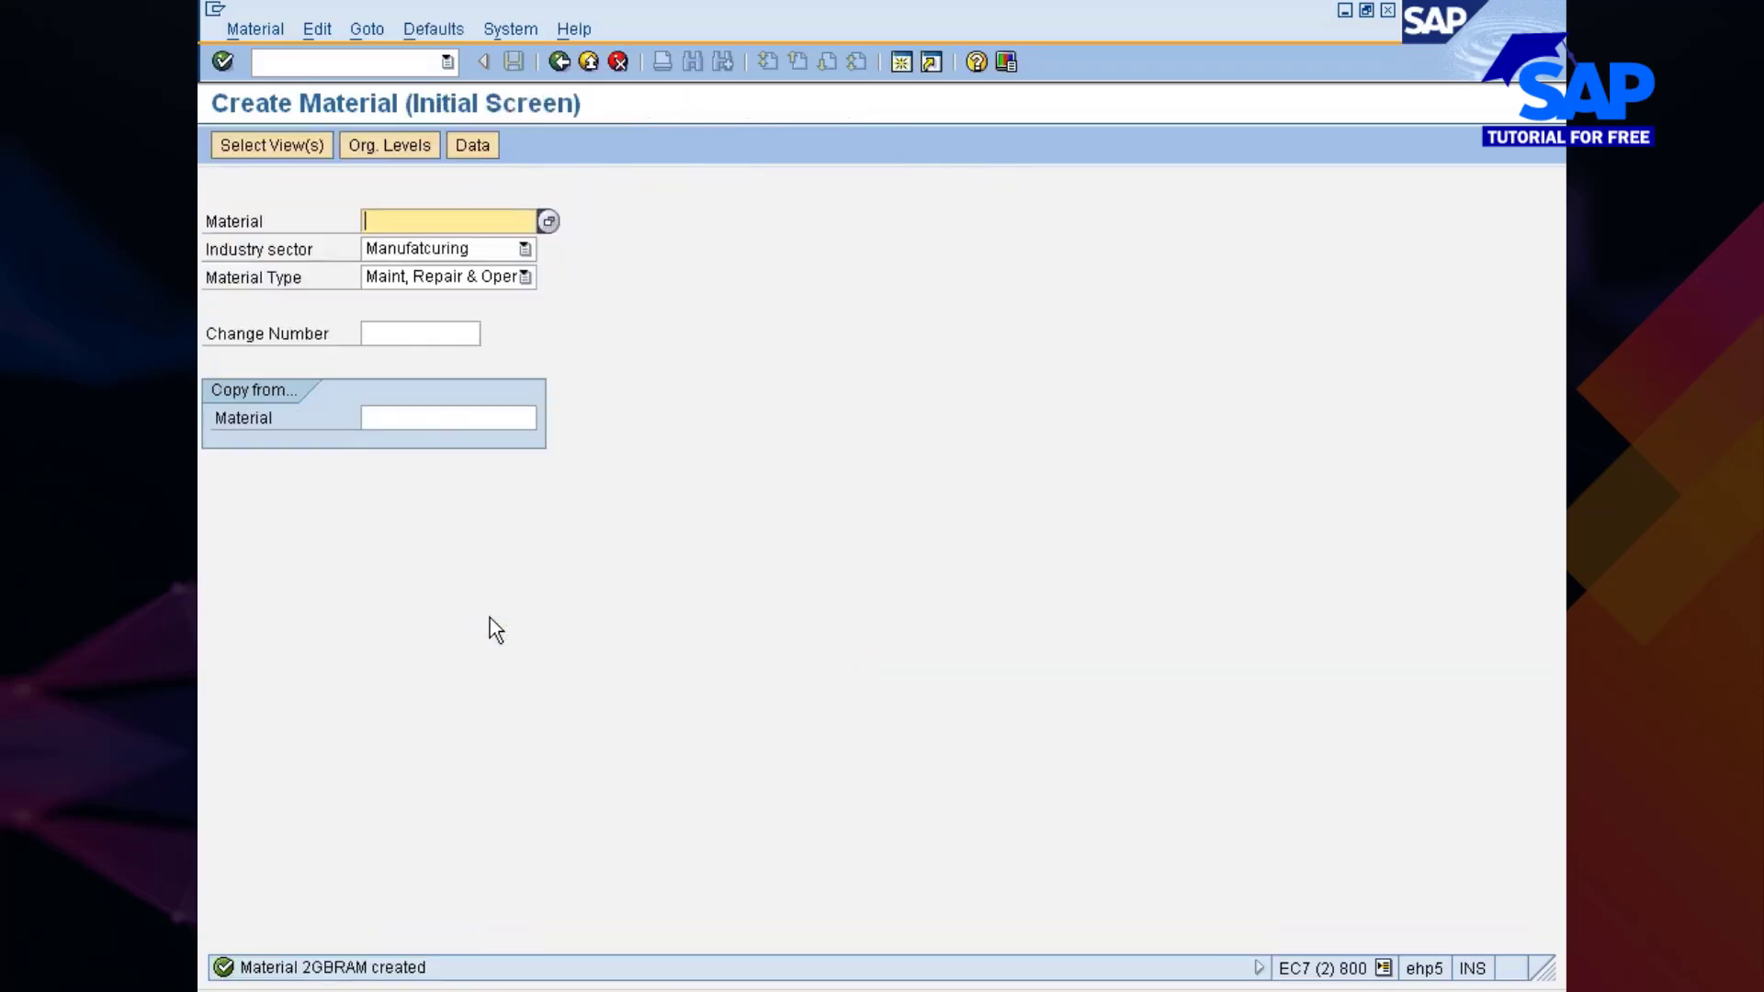
Step: Enter 2gbram as the reference material to copy from
left_click(432, 418)
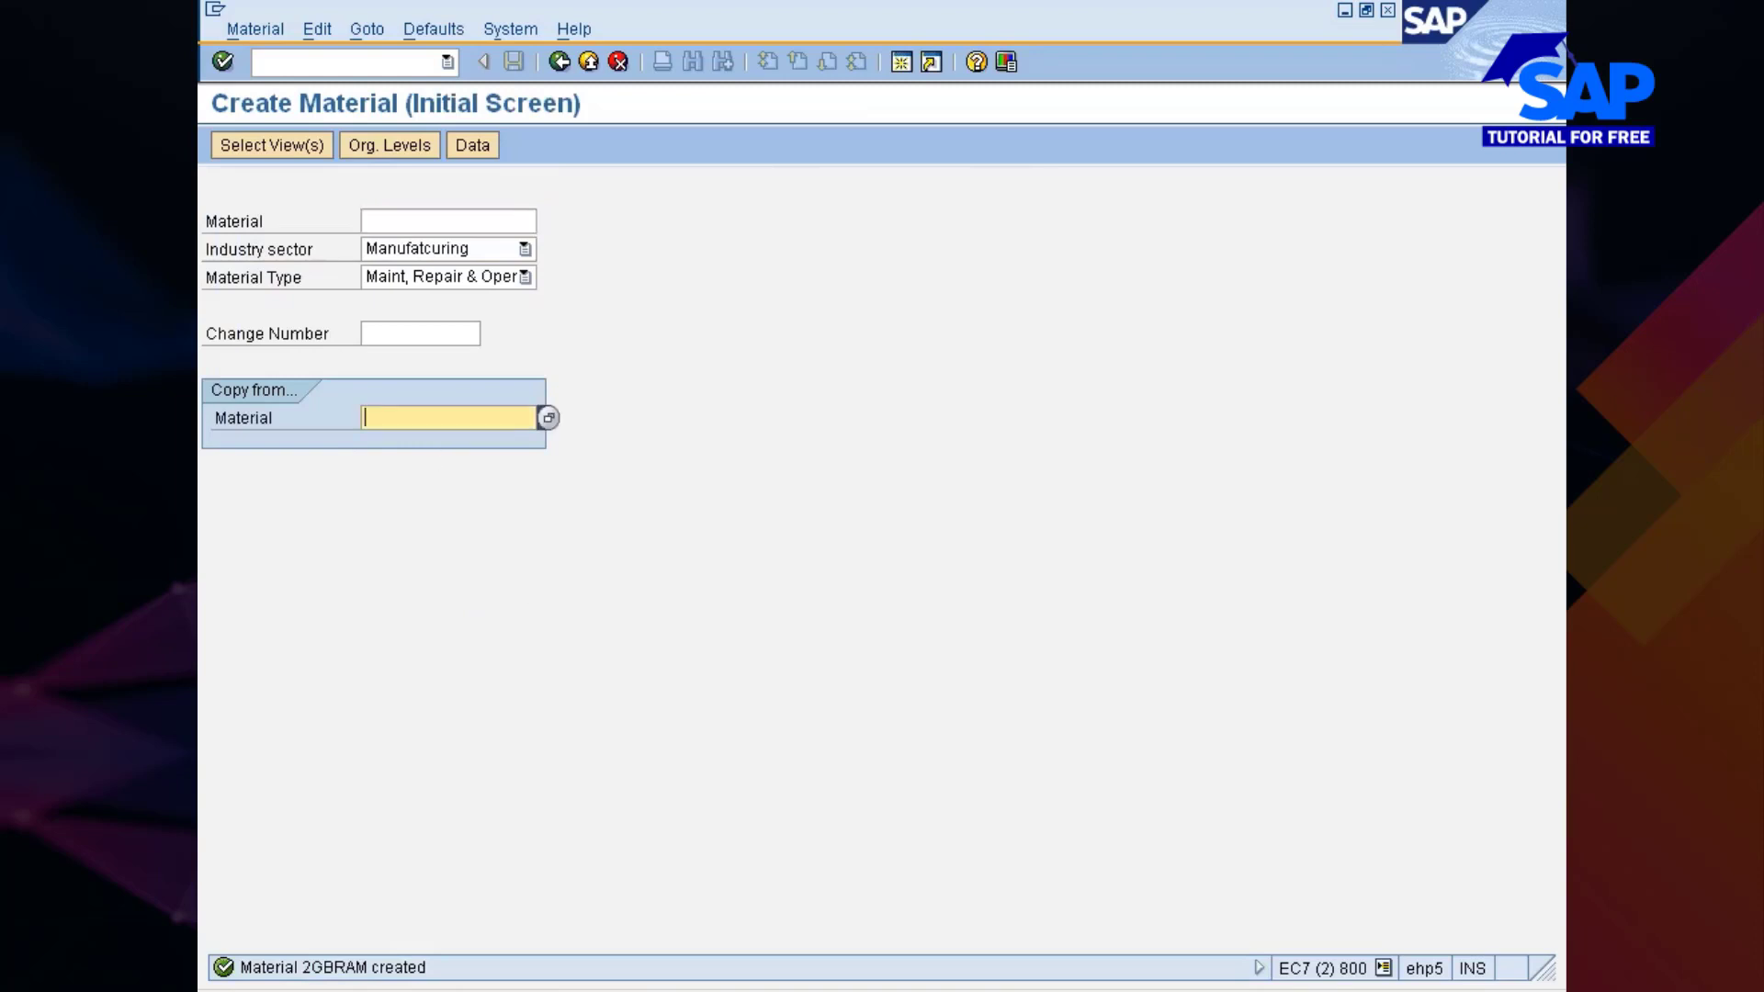
type("2gbram")
left_click(377, 221)
type("2.65")
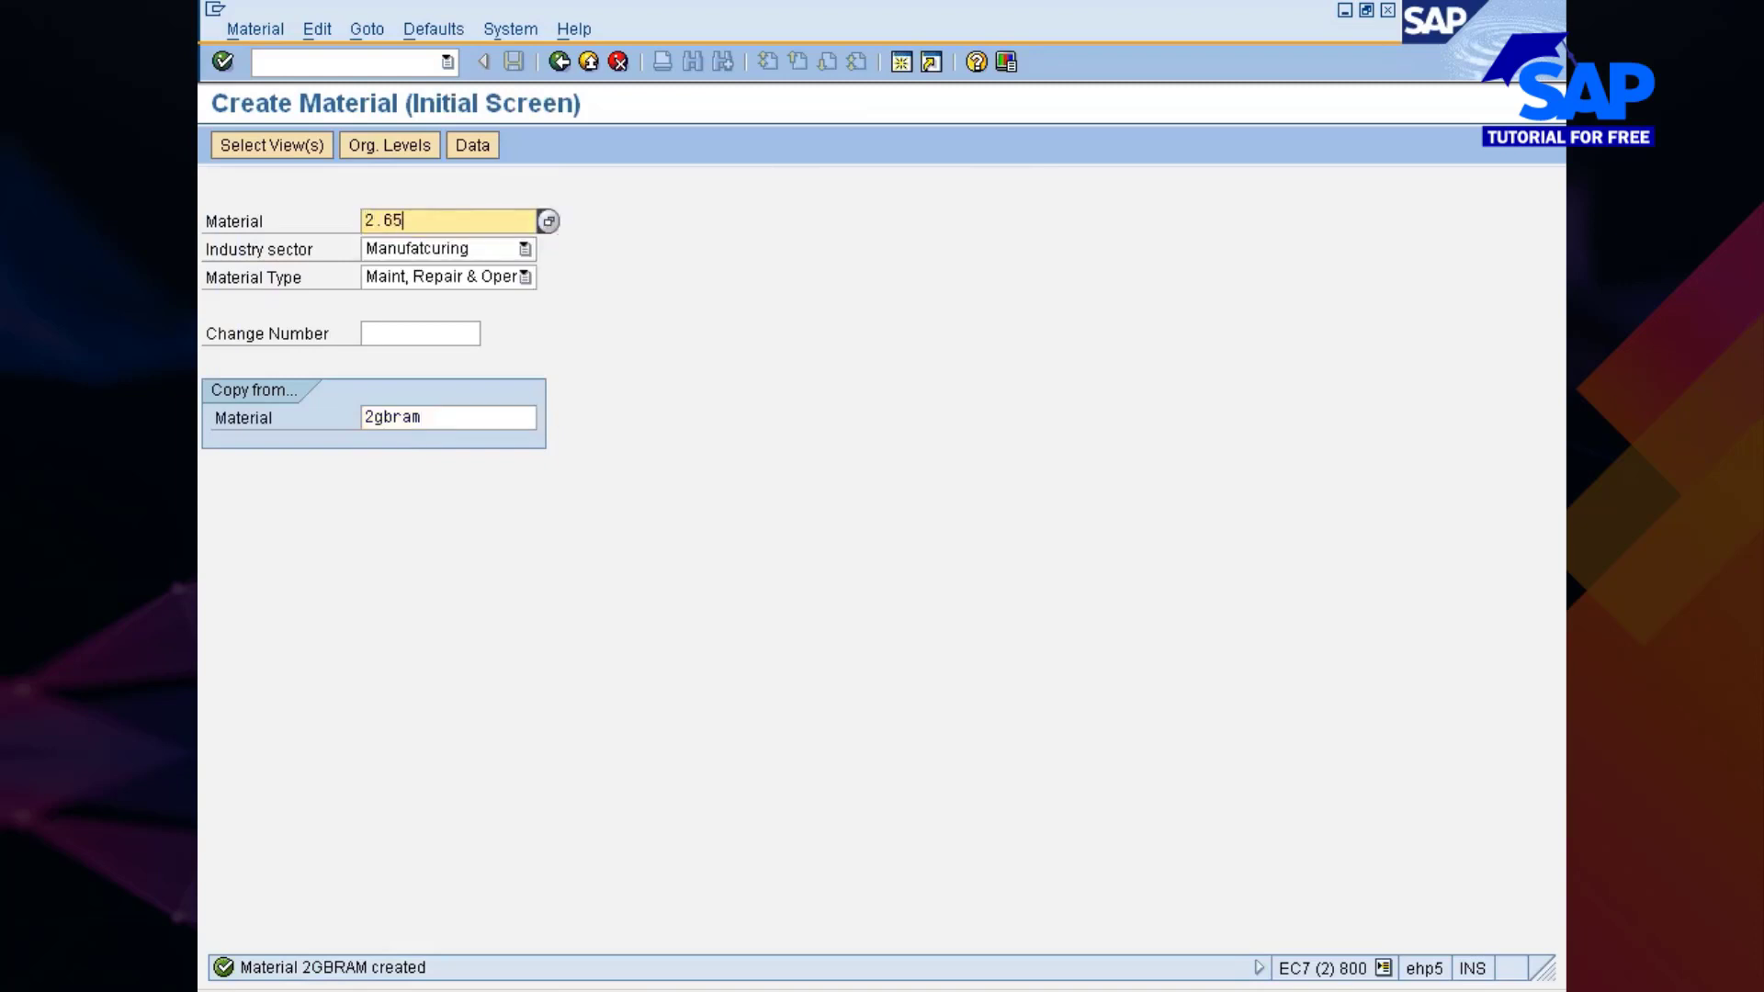
key("BackSpace")
key("BackSpace")
key("BackSpace")
key("BackSpace")
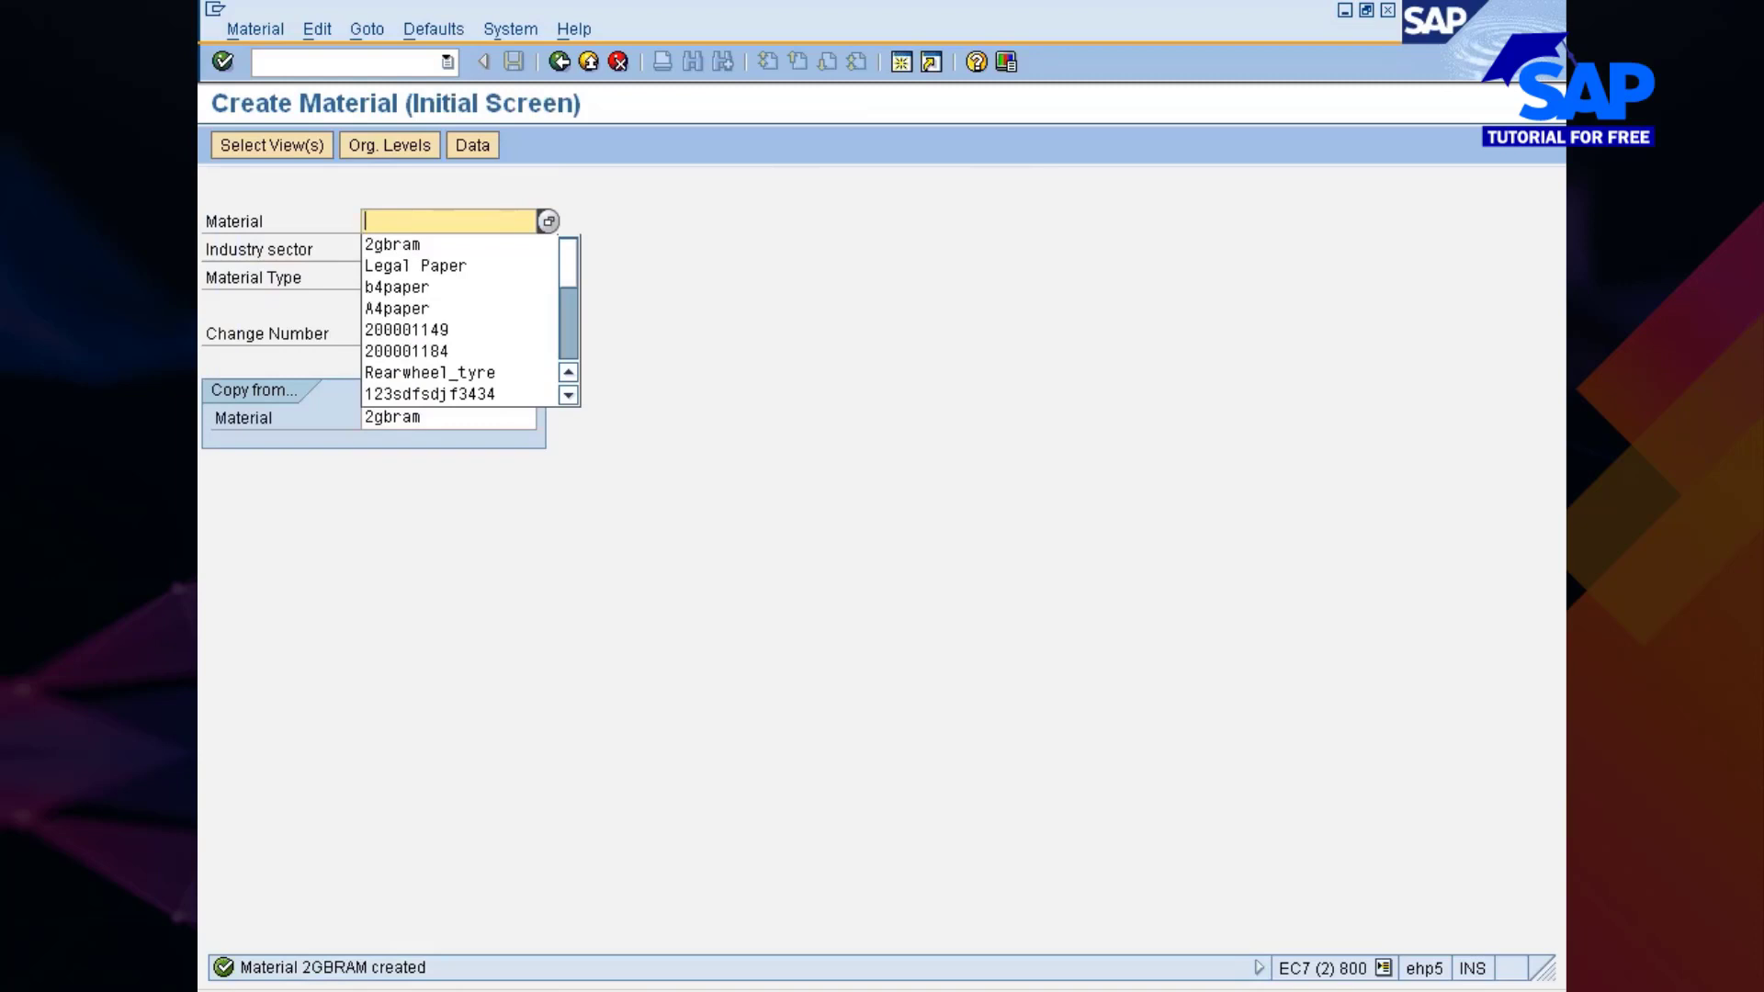
type("2.")
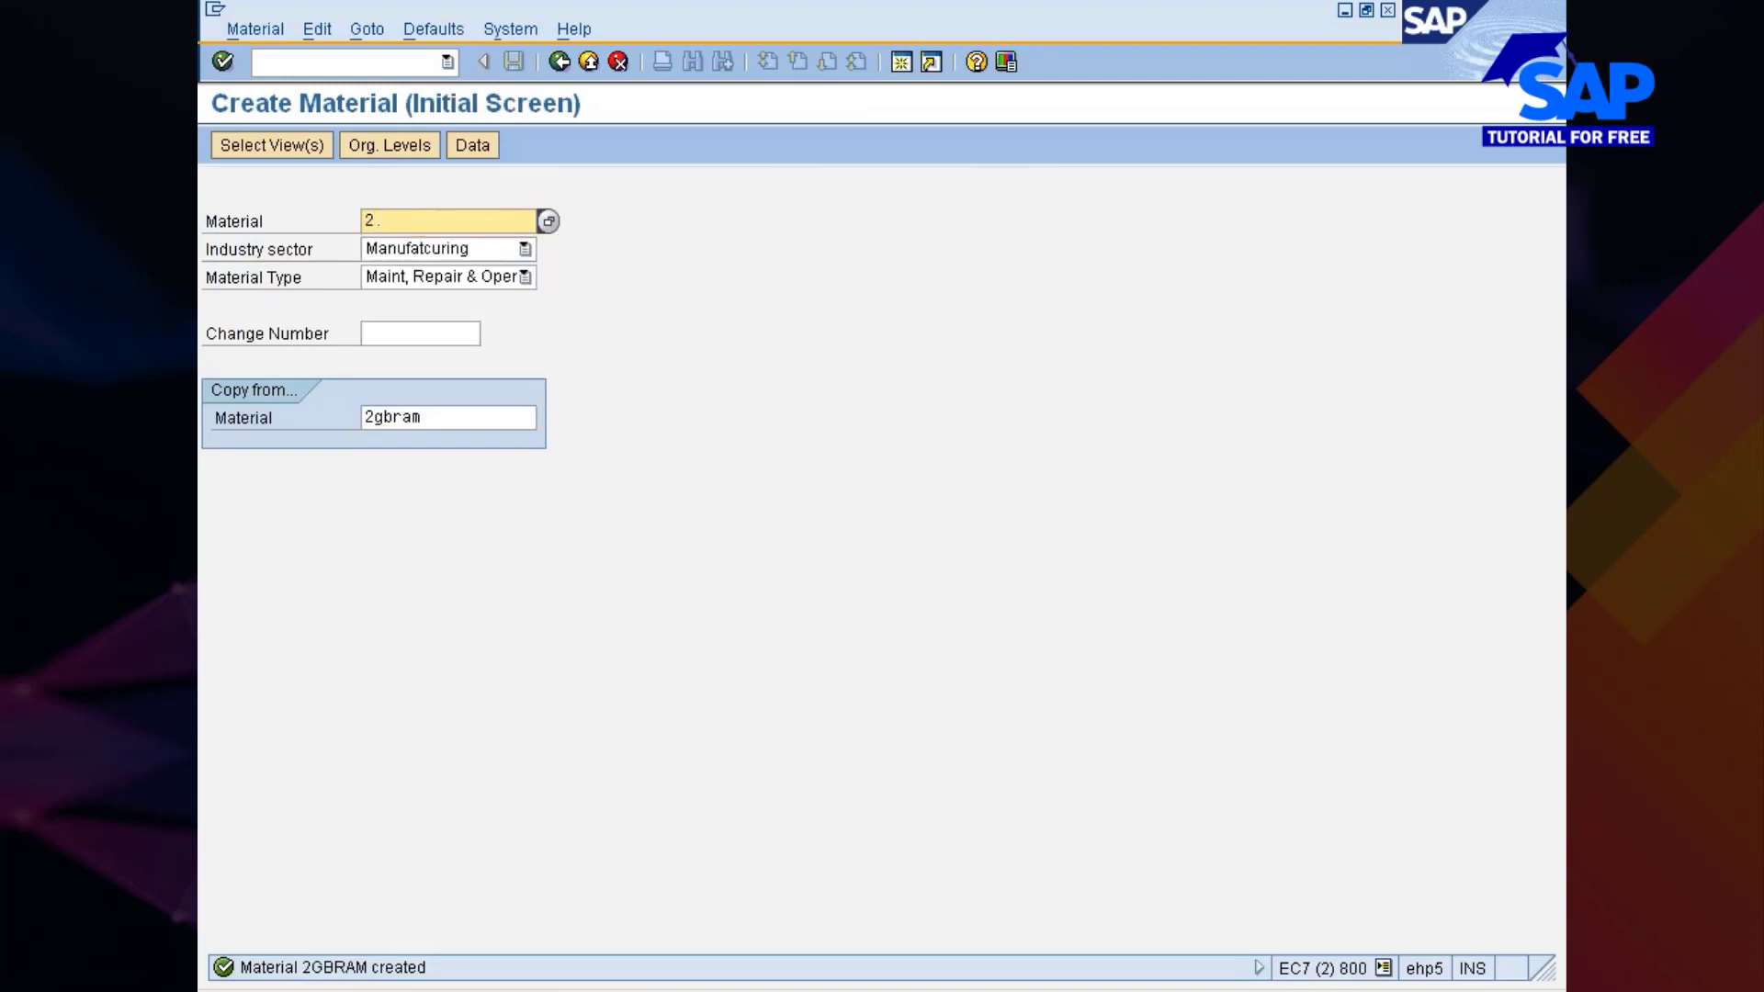
type("65")
type("C")
key("BackSpace")
type("Proce")
key("BackSpace")
key("BackSpace")
key("BackSpace")
key("BackSpace")
key("BackSpace")
key("BackSpace")
key("BackSpace")
key("BackSpace")
key("BackSpace")
Step: Try to continue the material copy with CPU as the new material, and again with the name changed to DTCPU
type("C")
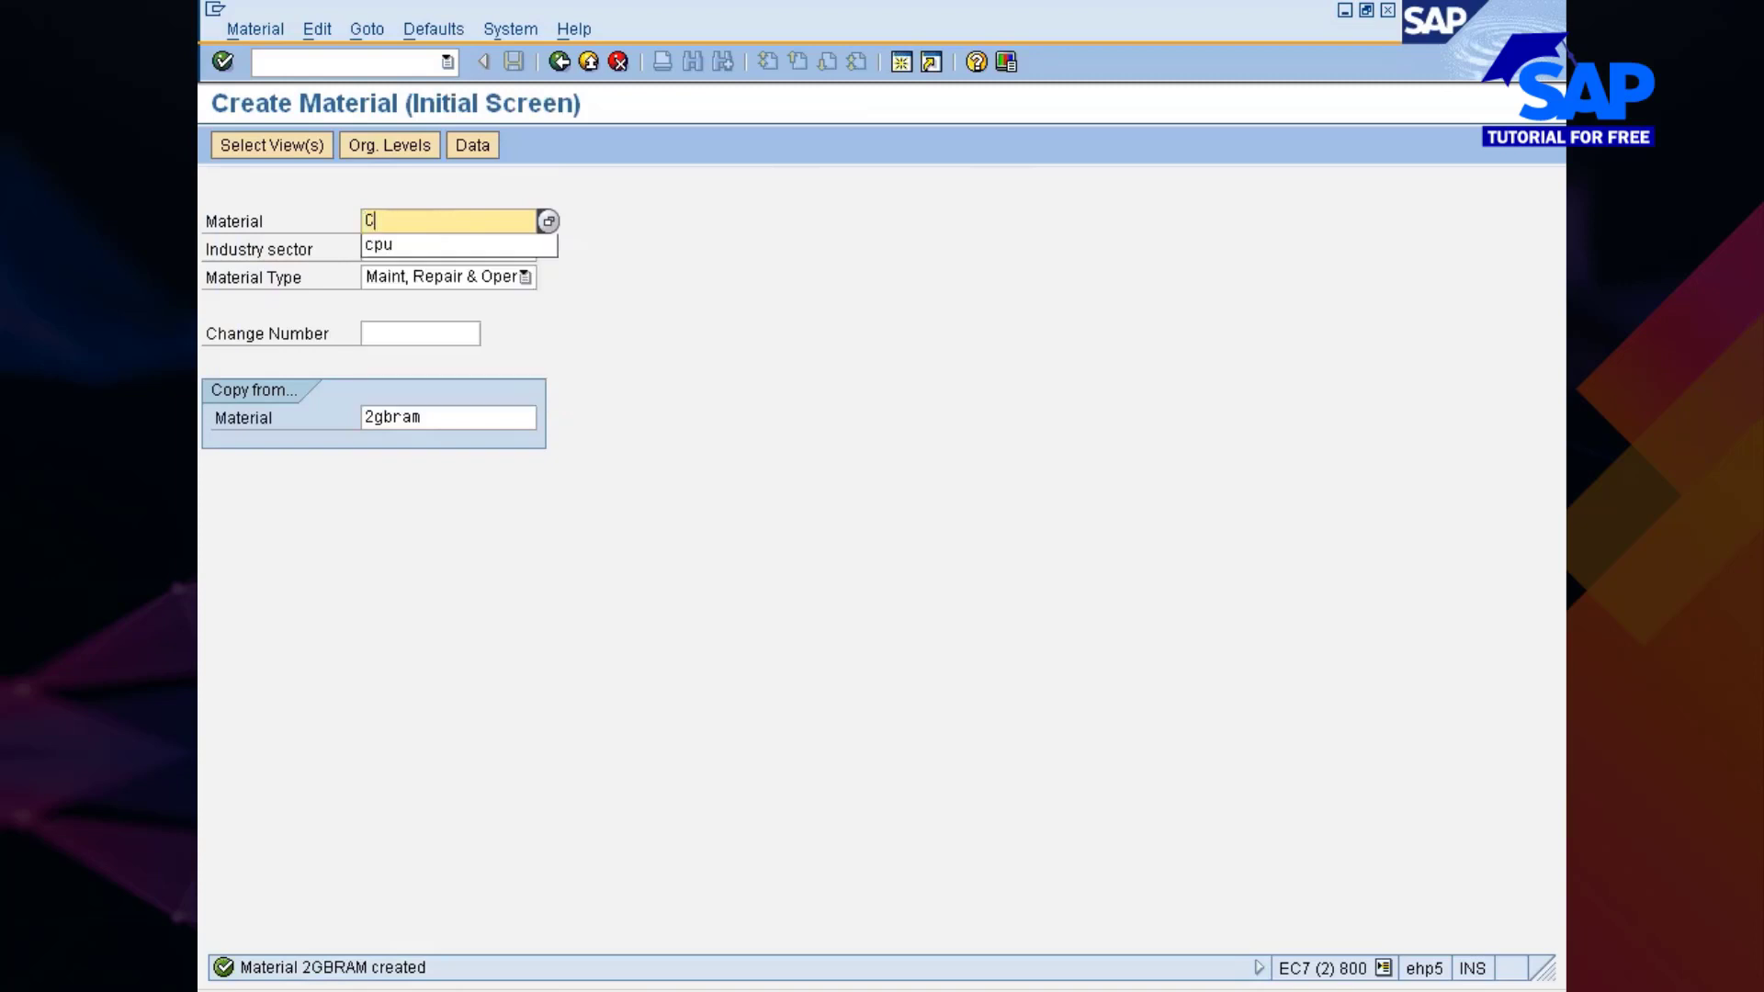
type("PU")
key("Return")
left_click(464, 418)
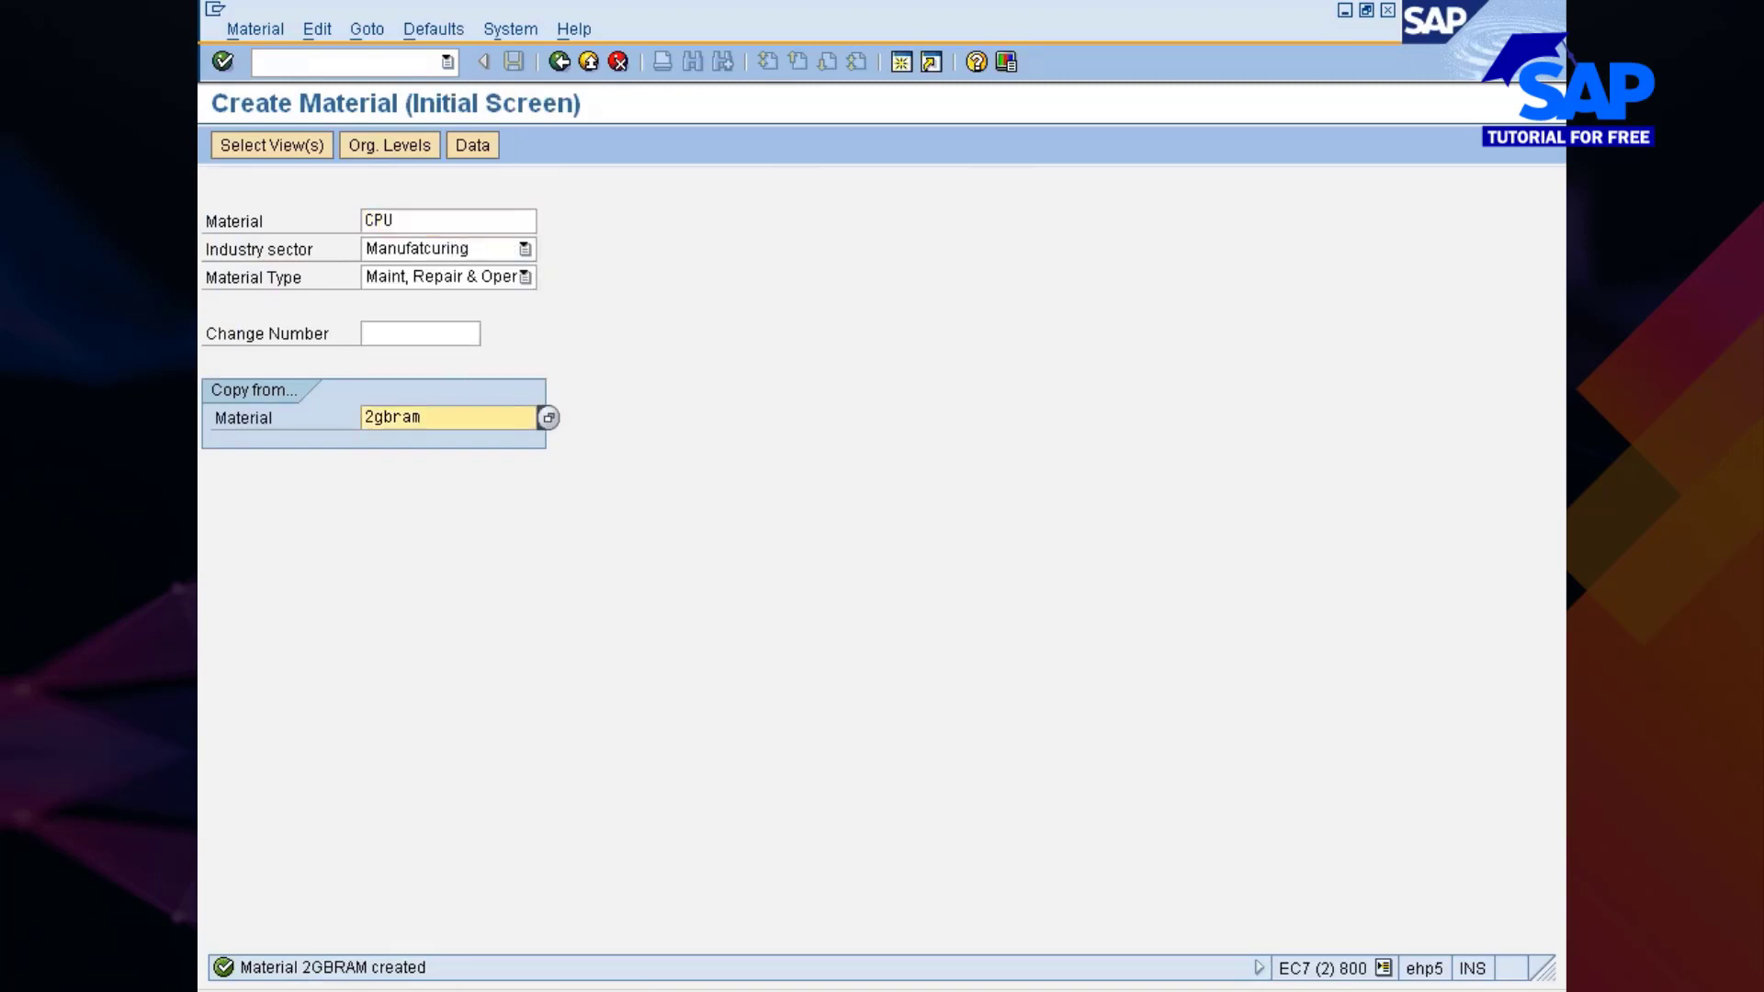
key("Return")
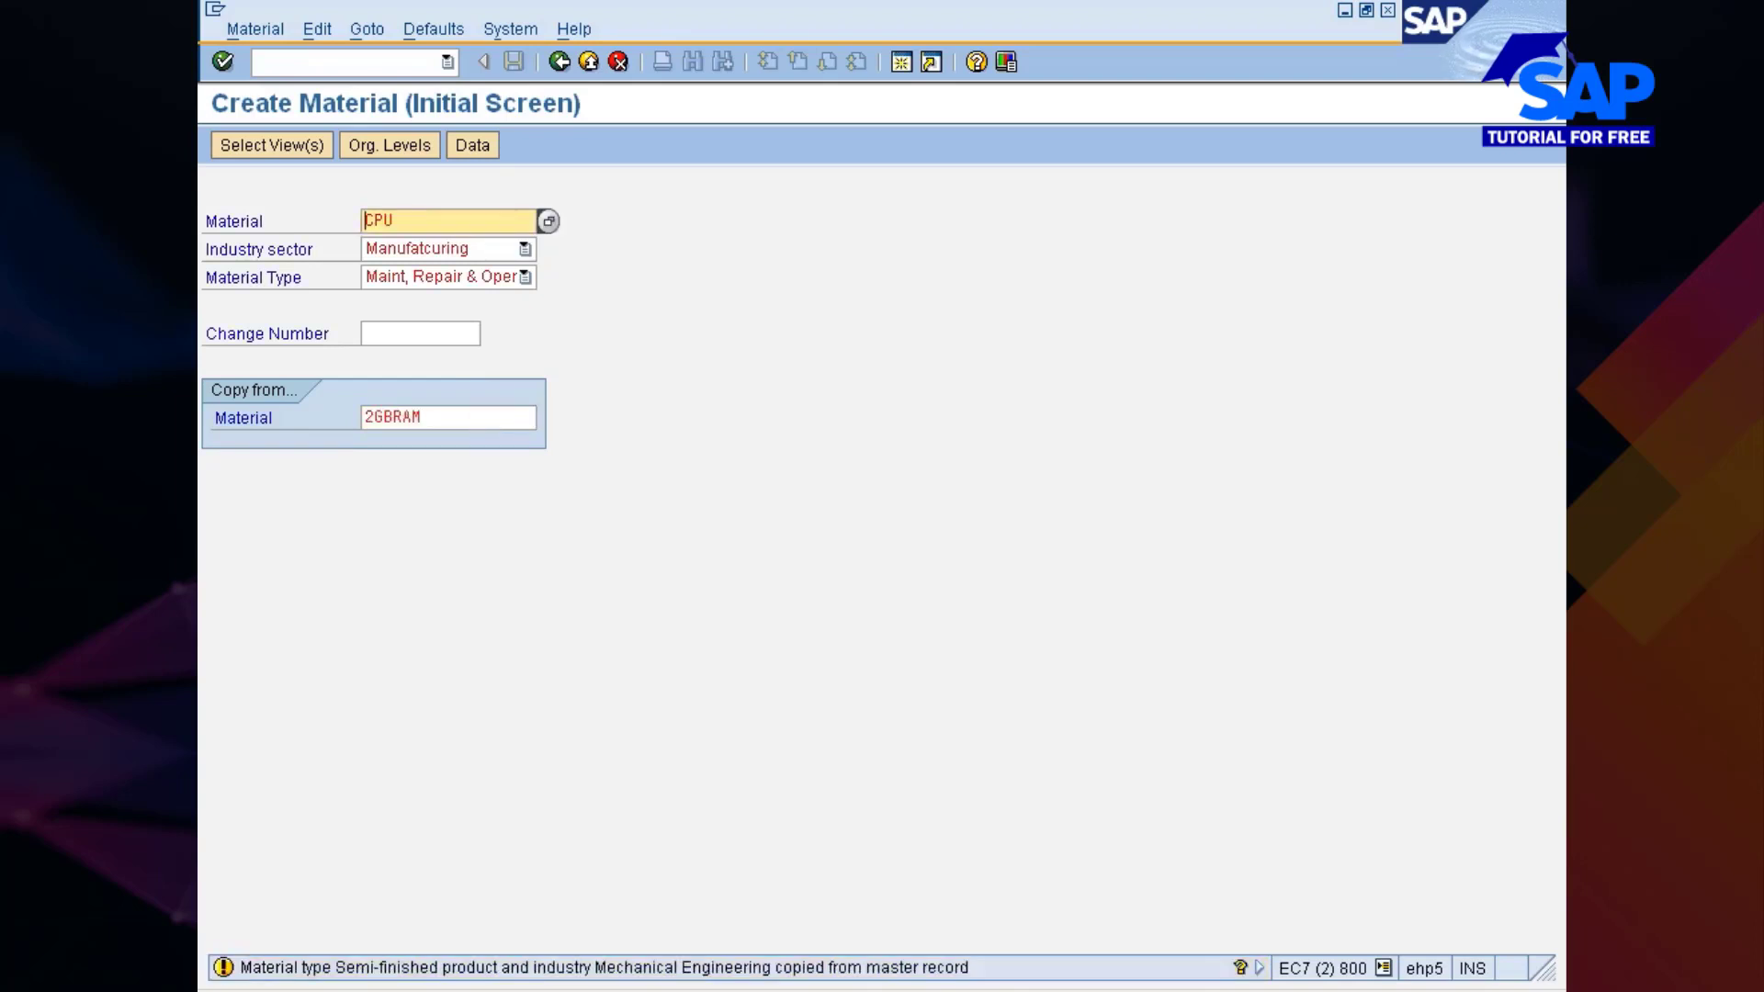
left_click(366, 221)
key("Return")
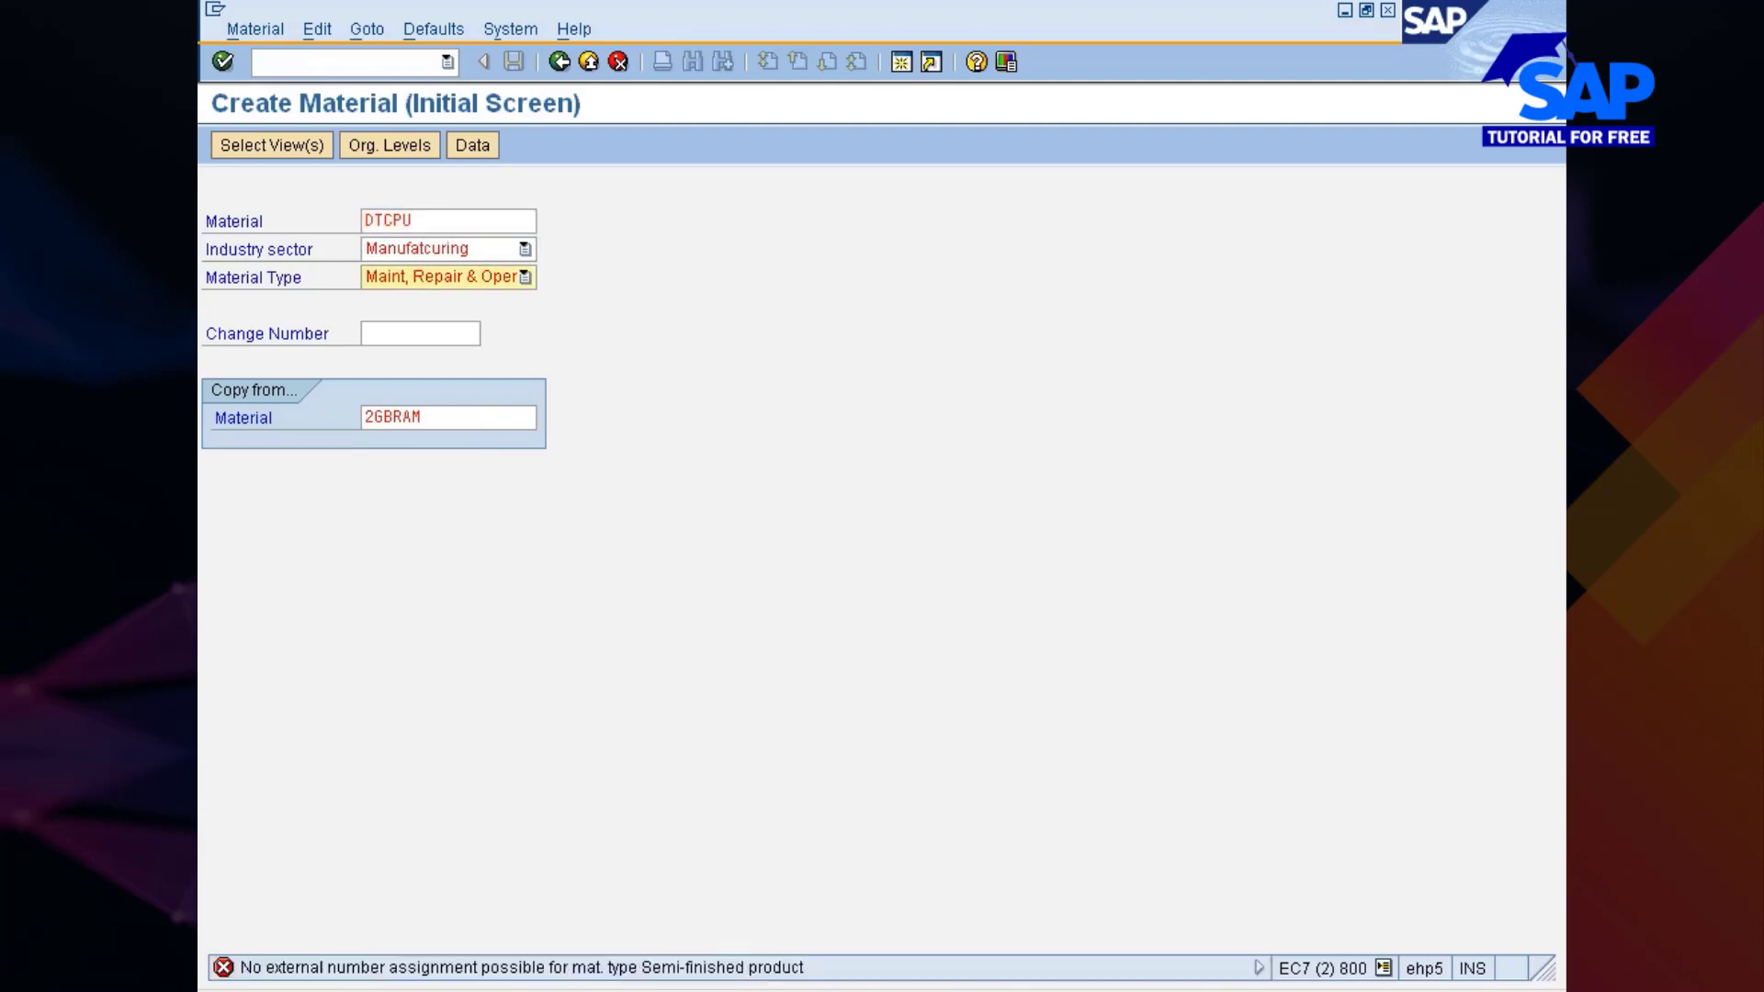
Step: Restart material creation with the transaction command /nmm01
left_click(428, 221)
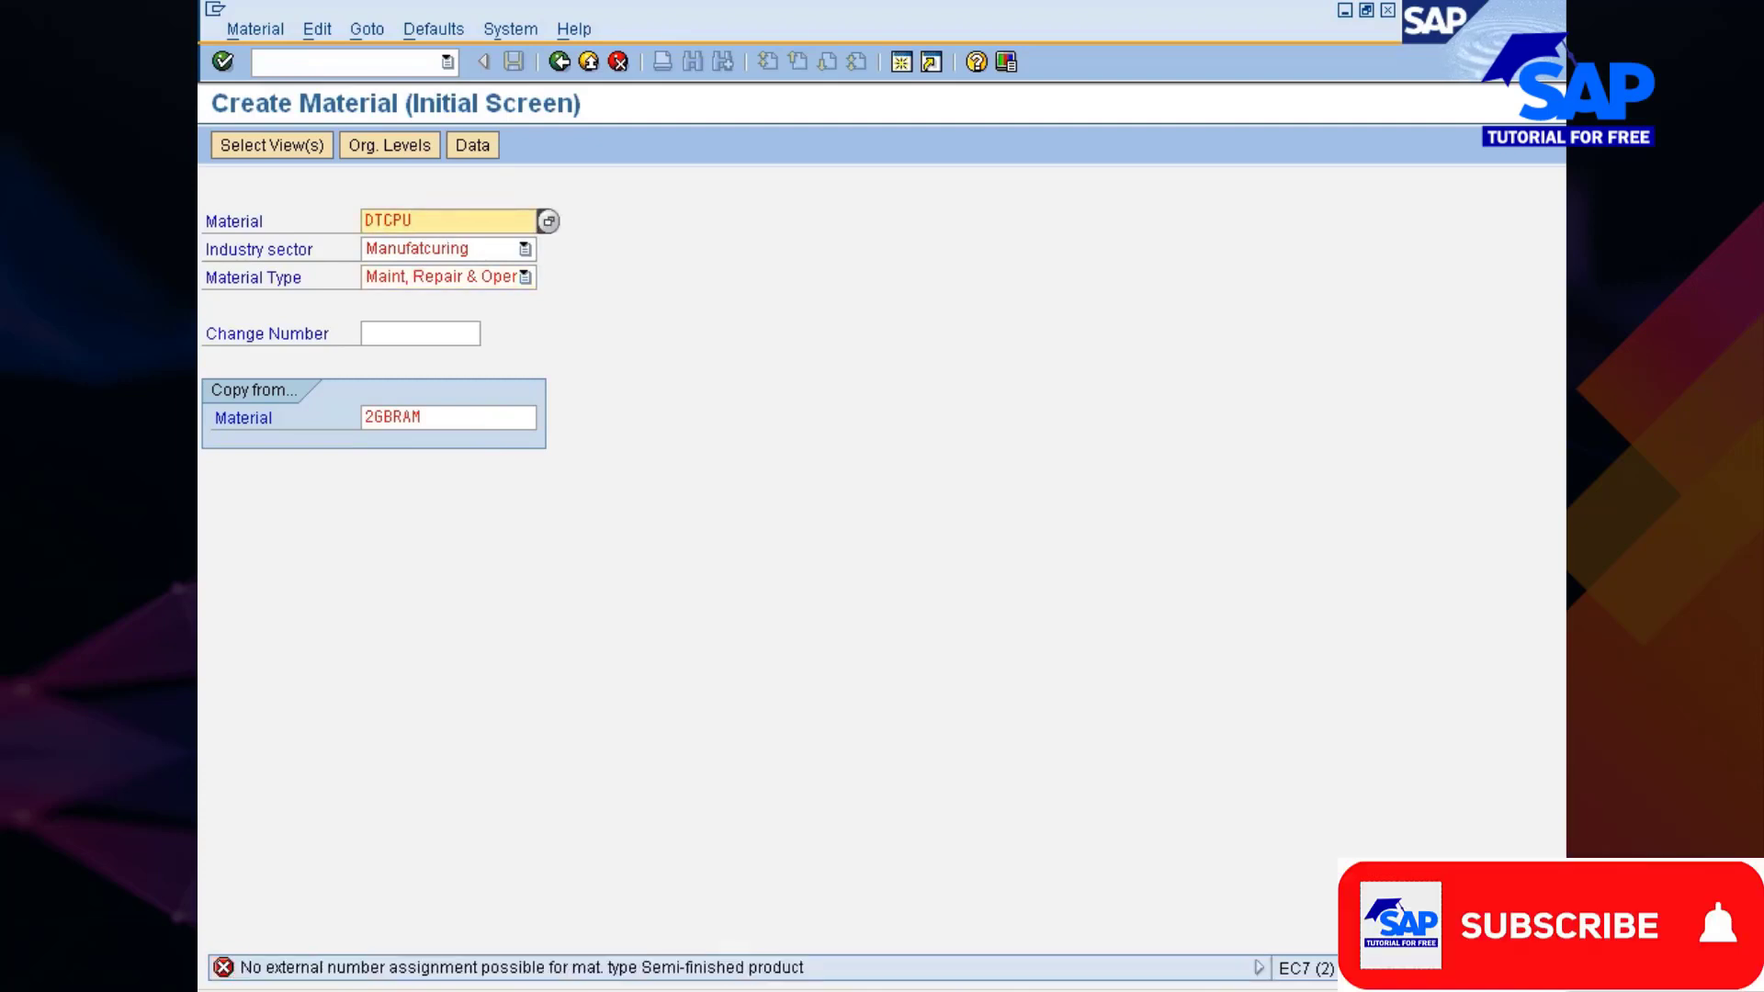
left_click(422, 418)
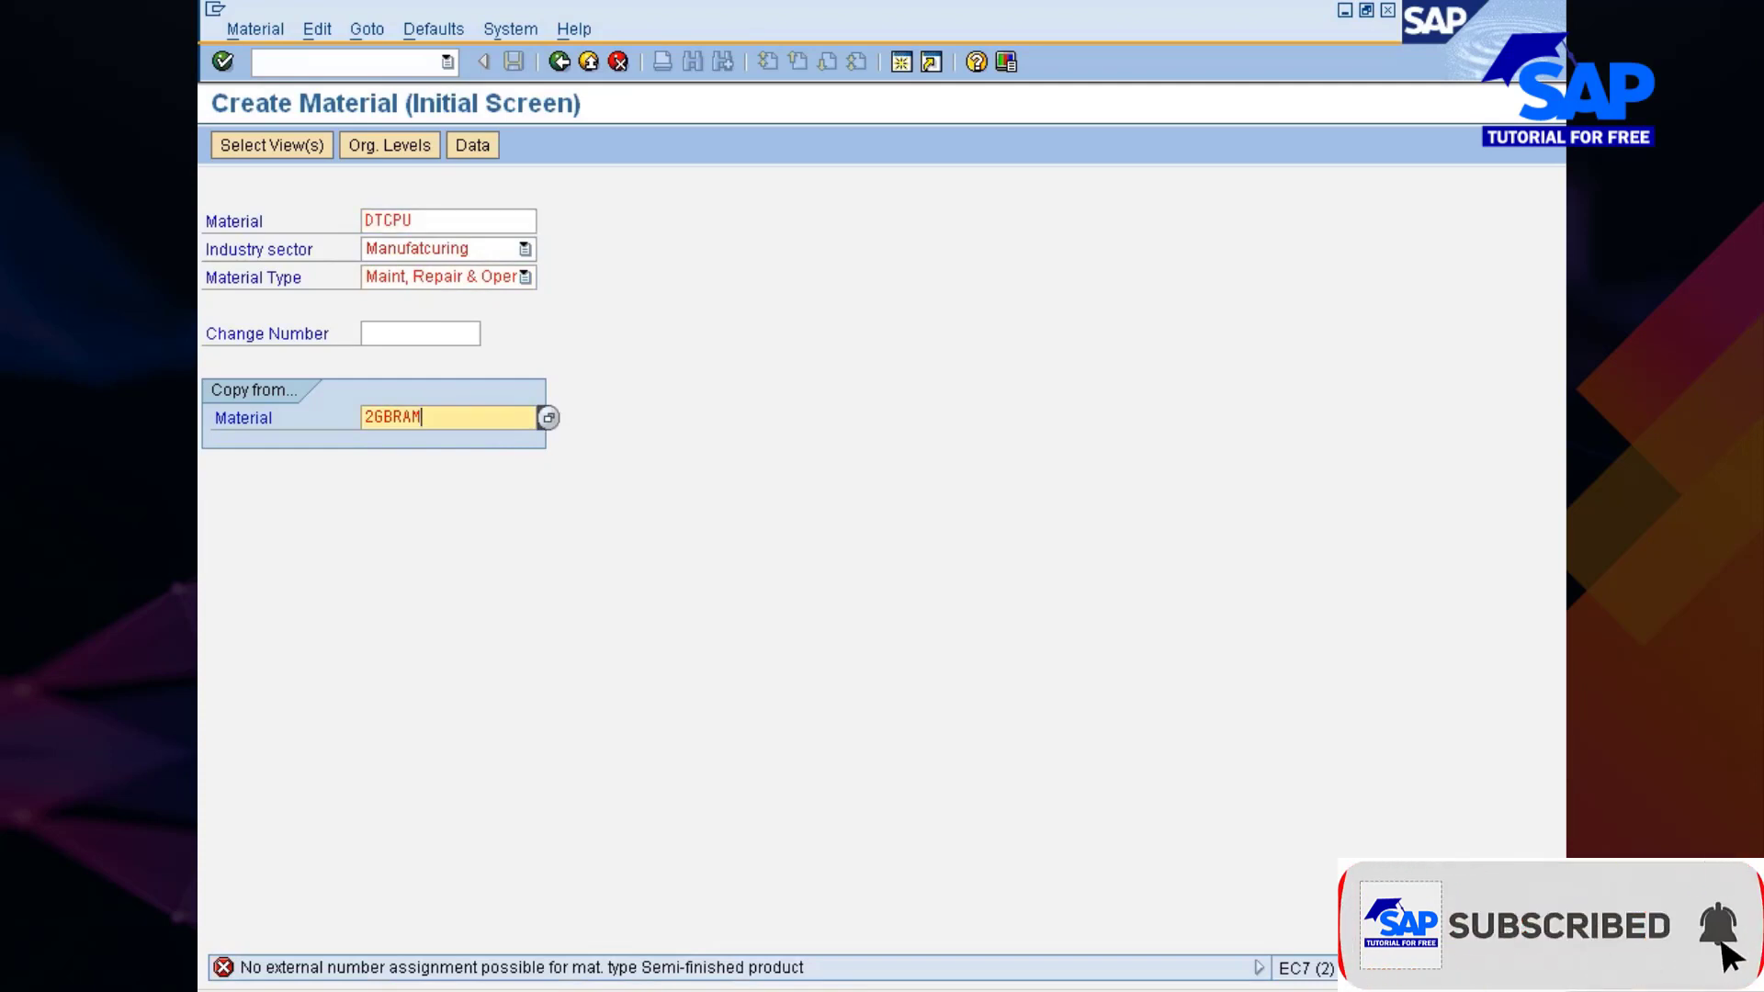
left_click(303, 62)
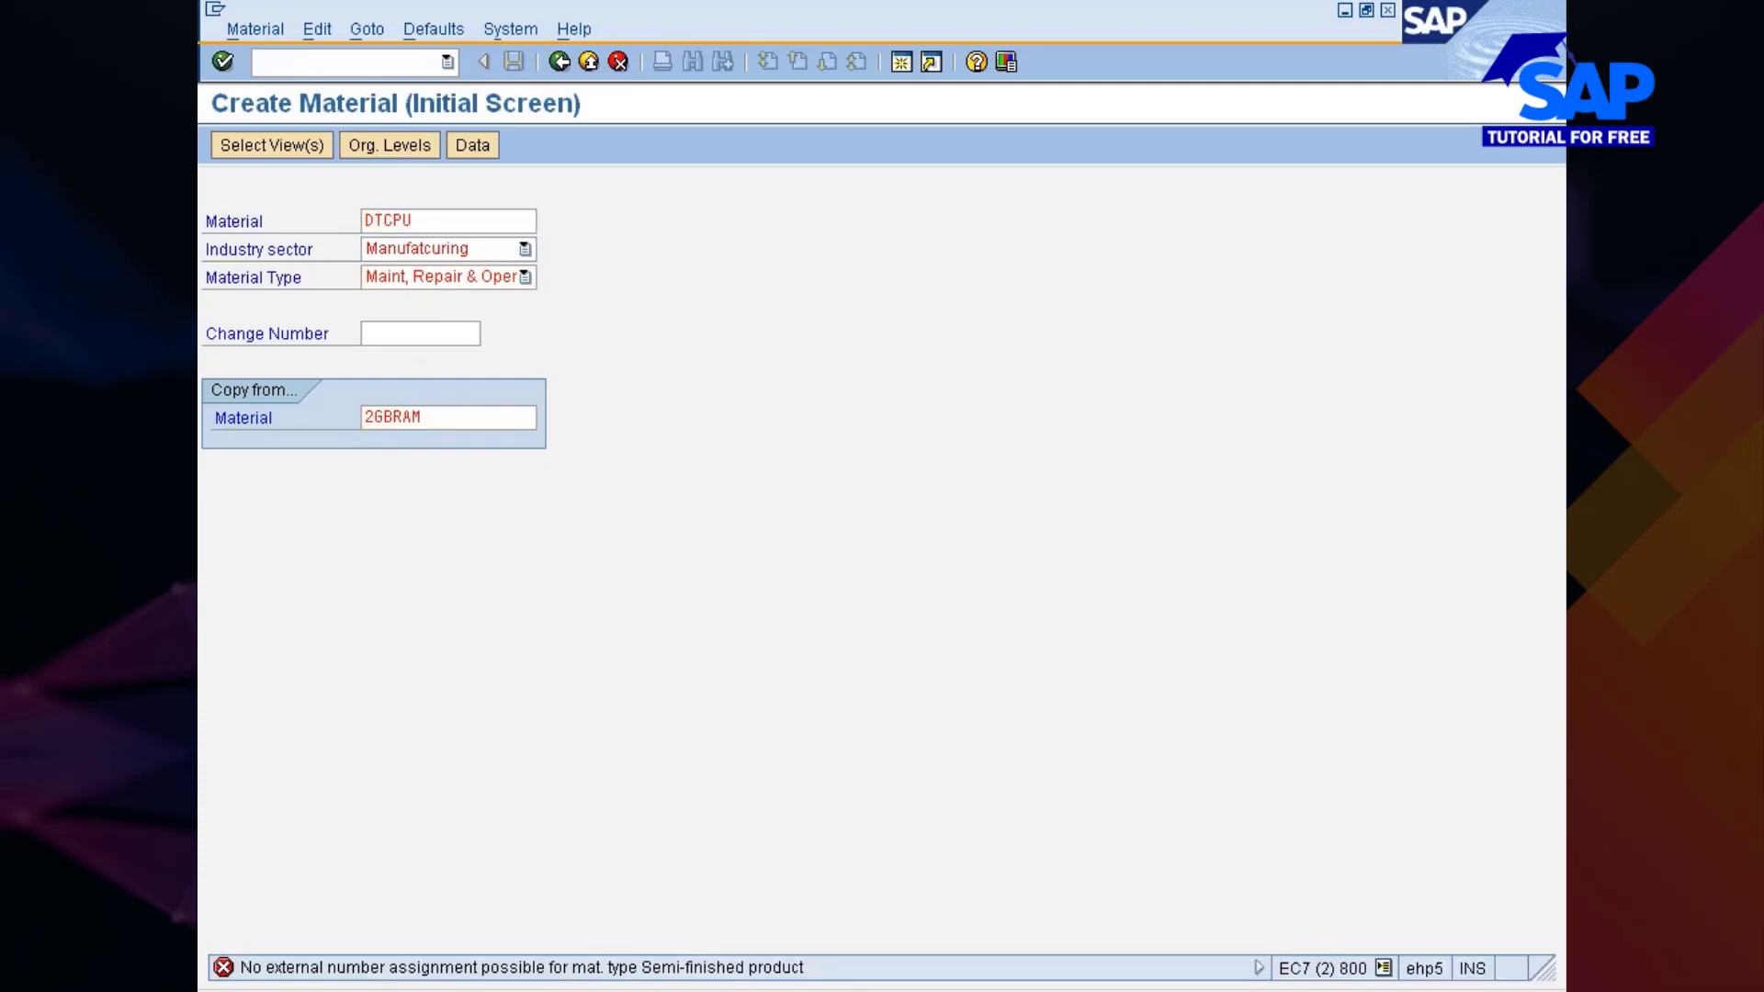
type("/nmm01")
key("Return")
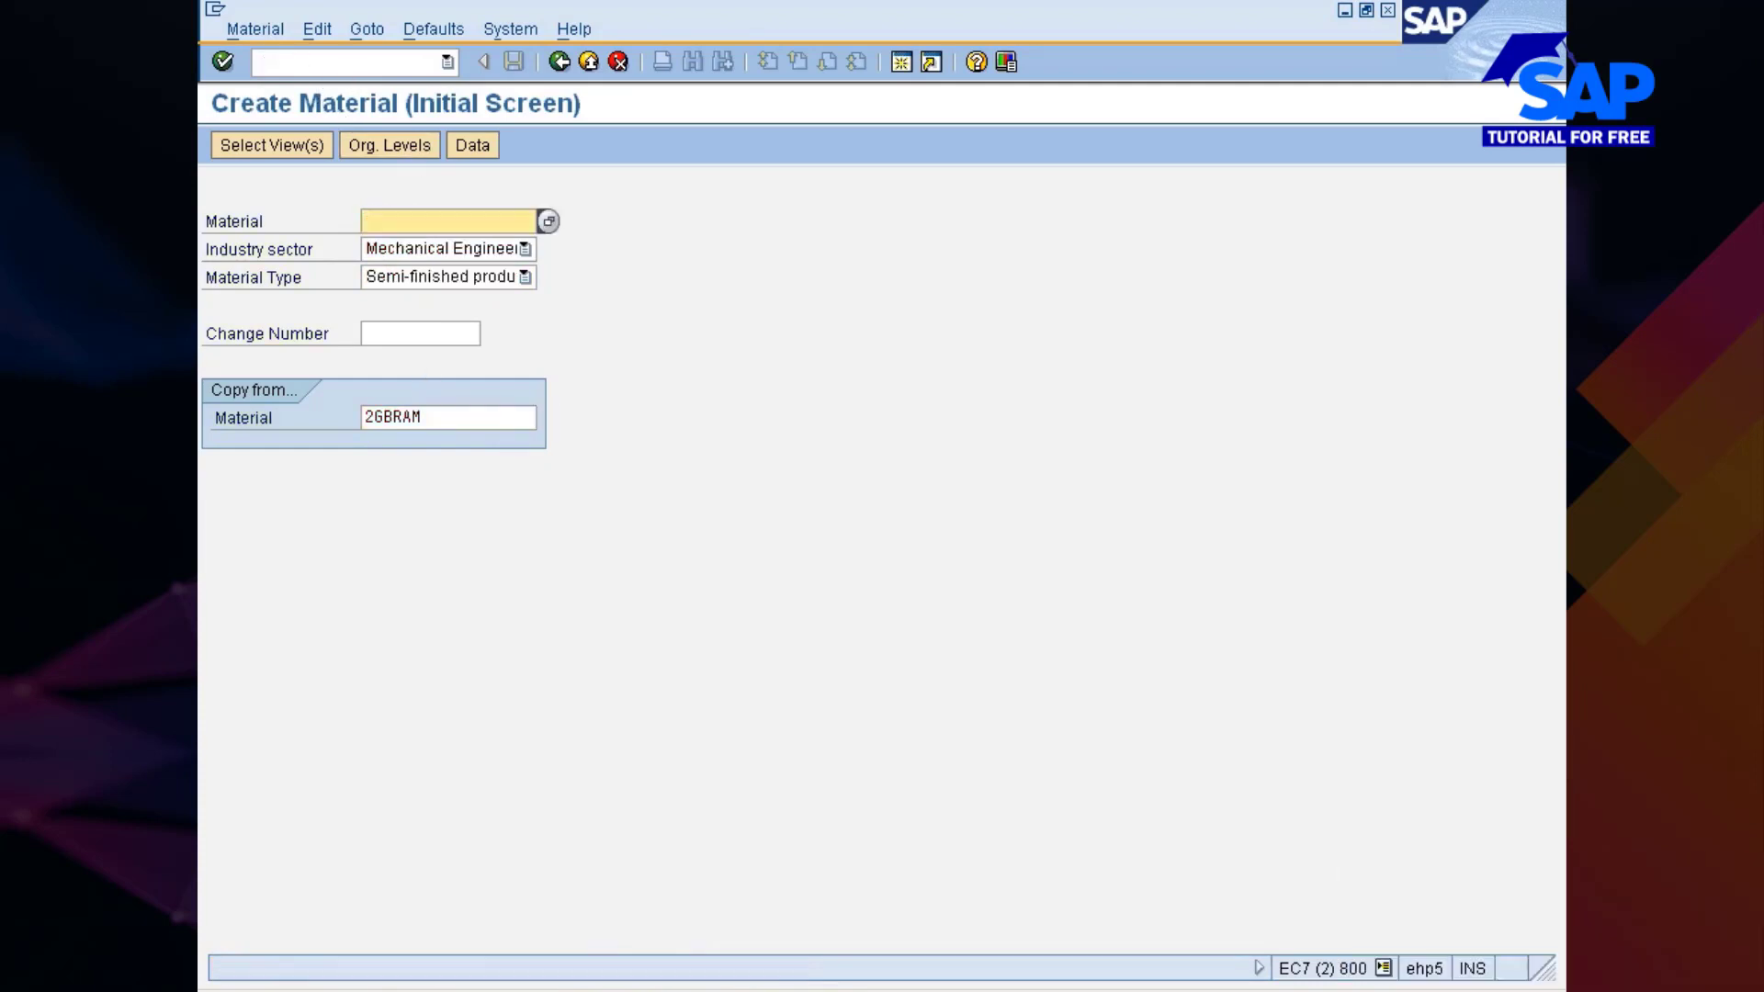
Step: Enter DTCPU as the new material and try to continue with the copy from 2GBRAM
type("DT")
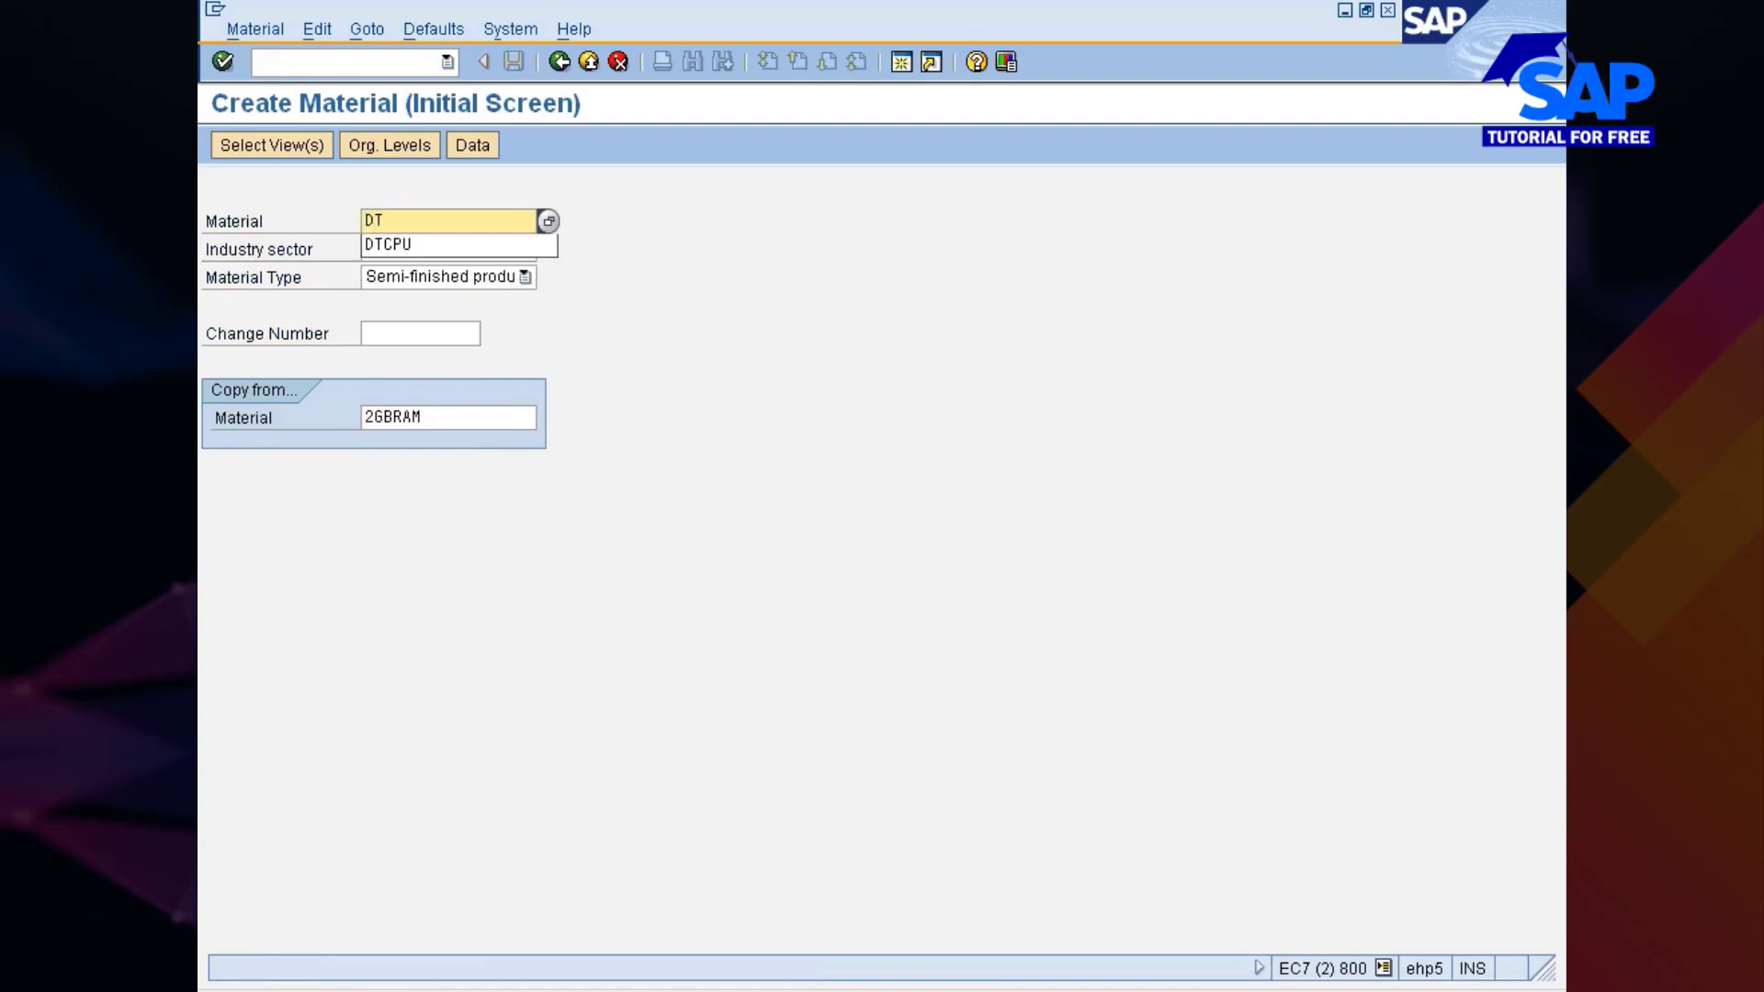
key("Down")
key("Return")
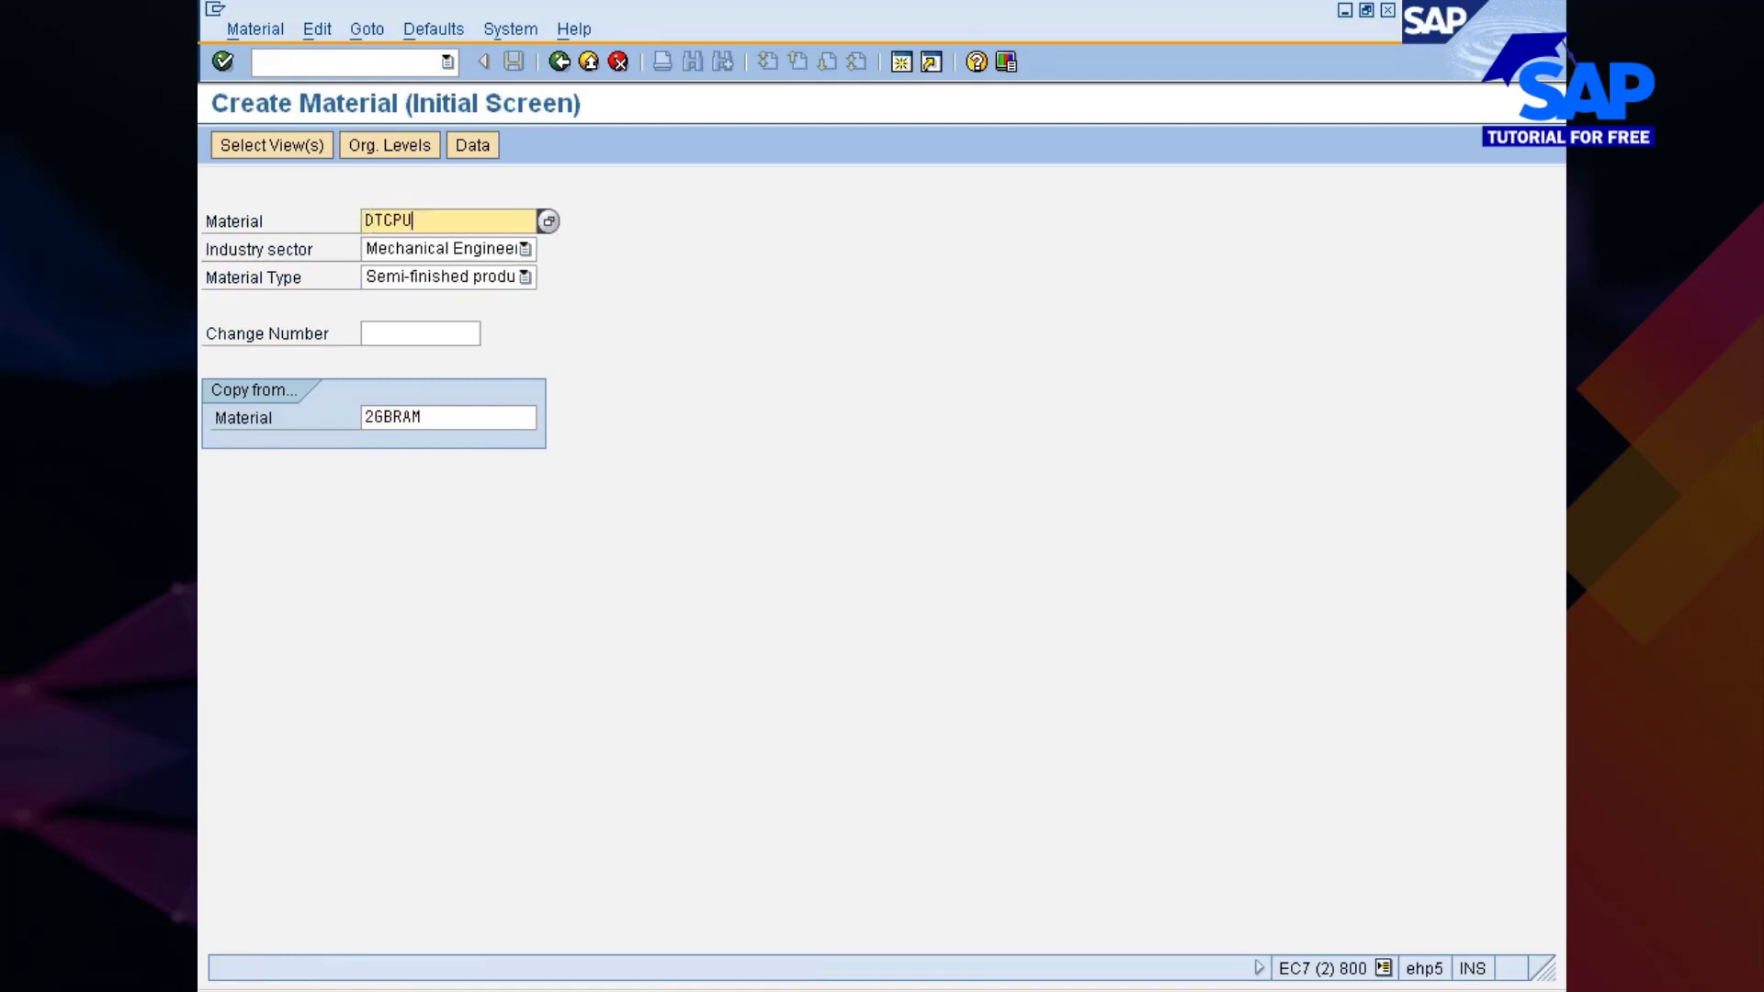
key("Return")
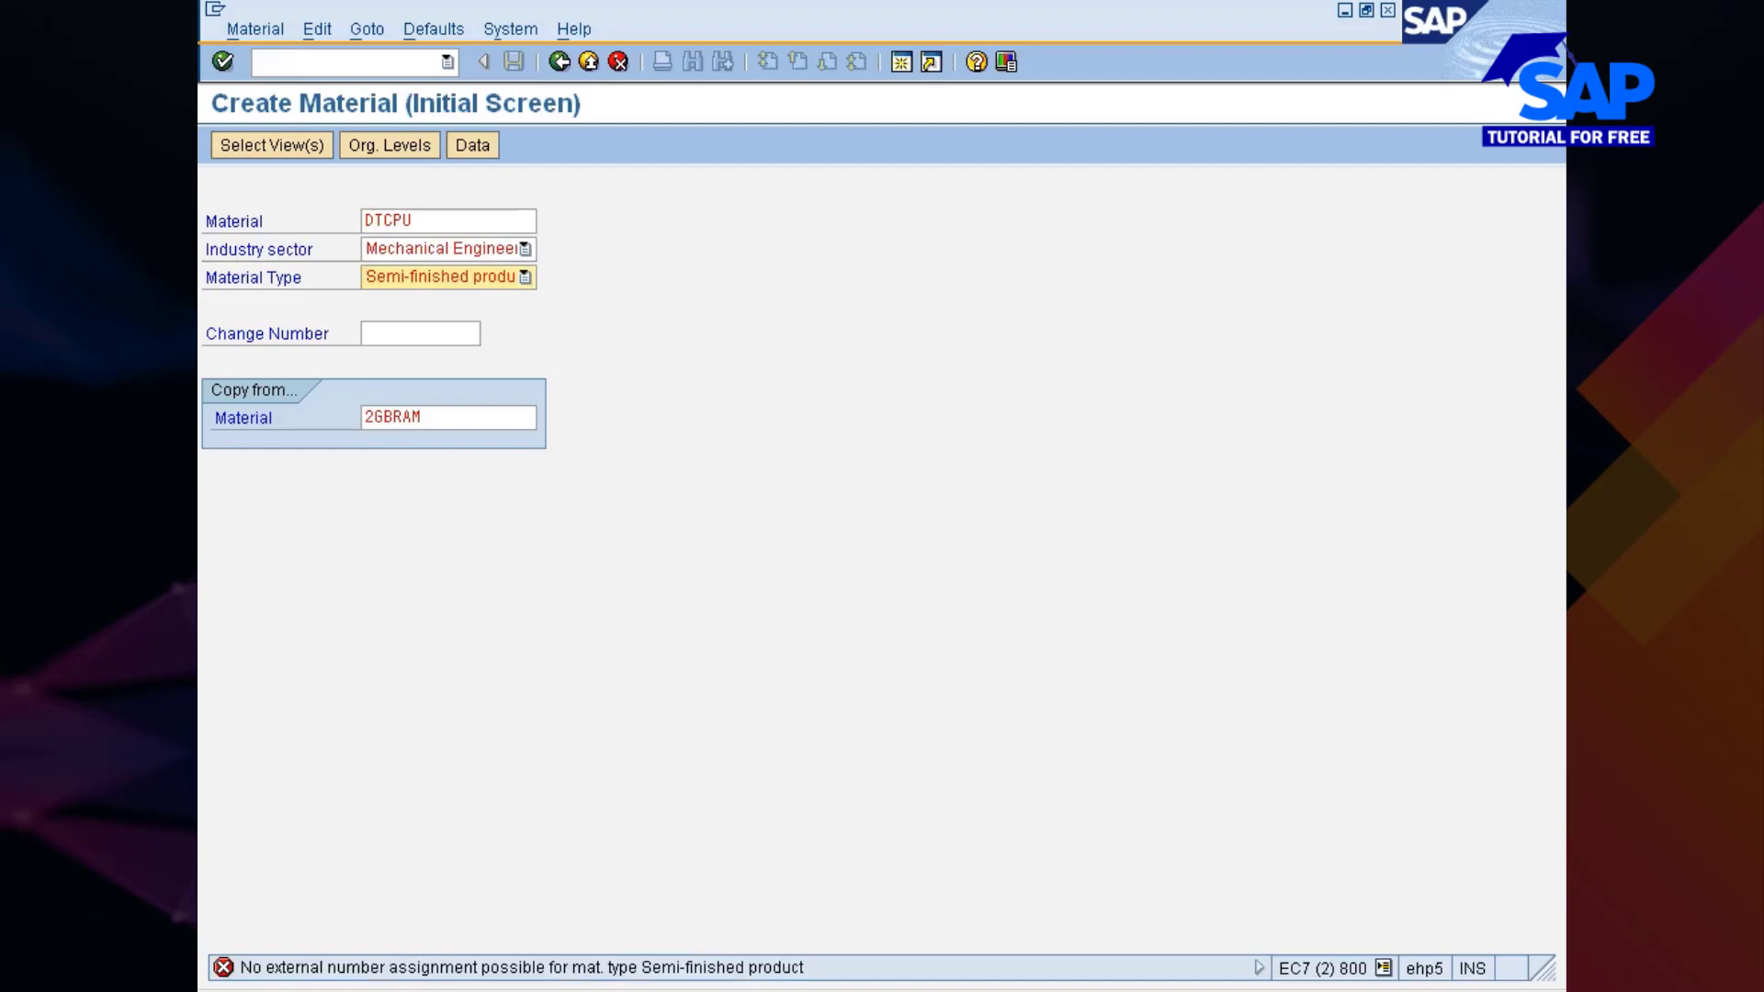
Step: Set the material type to Maint, Repair & Oper and the industry sector to Manufatcuring for DTCPU
left_click(406, 274)
key("m")
key("Return")
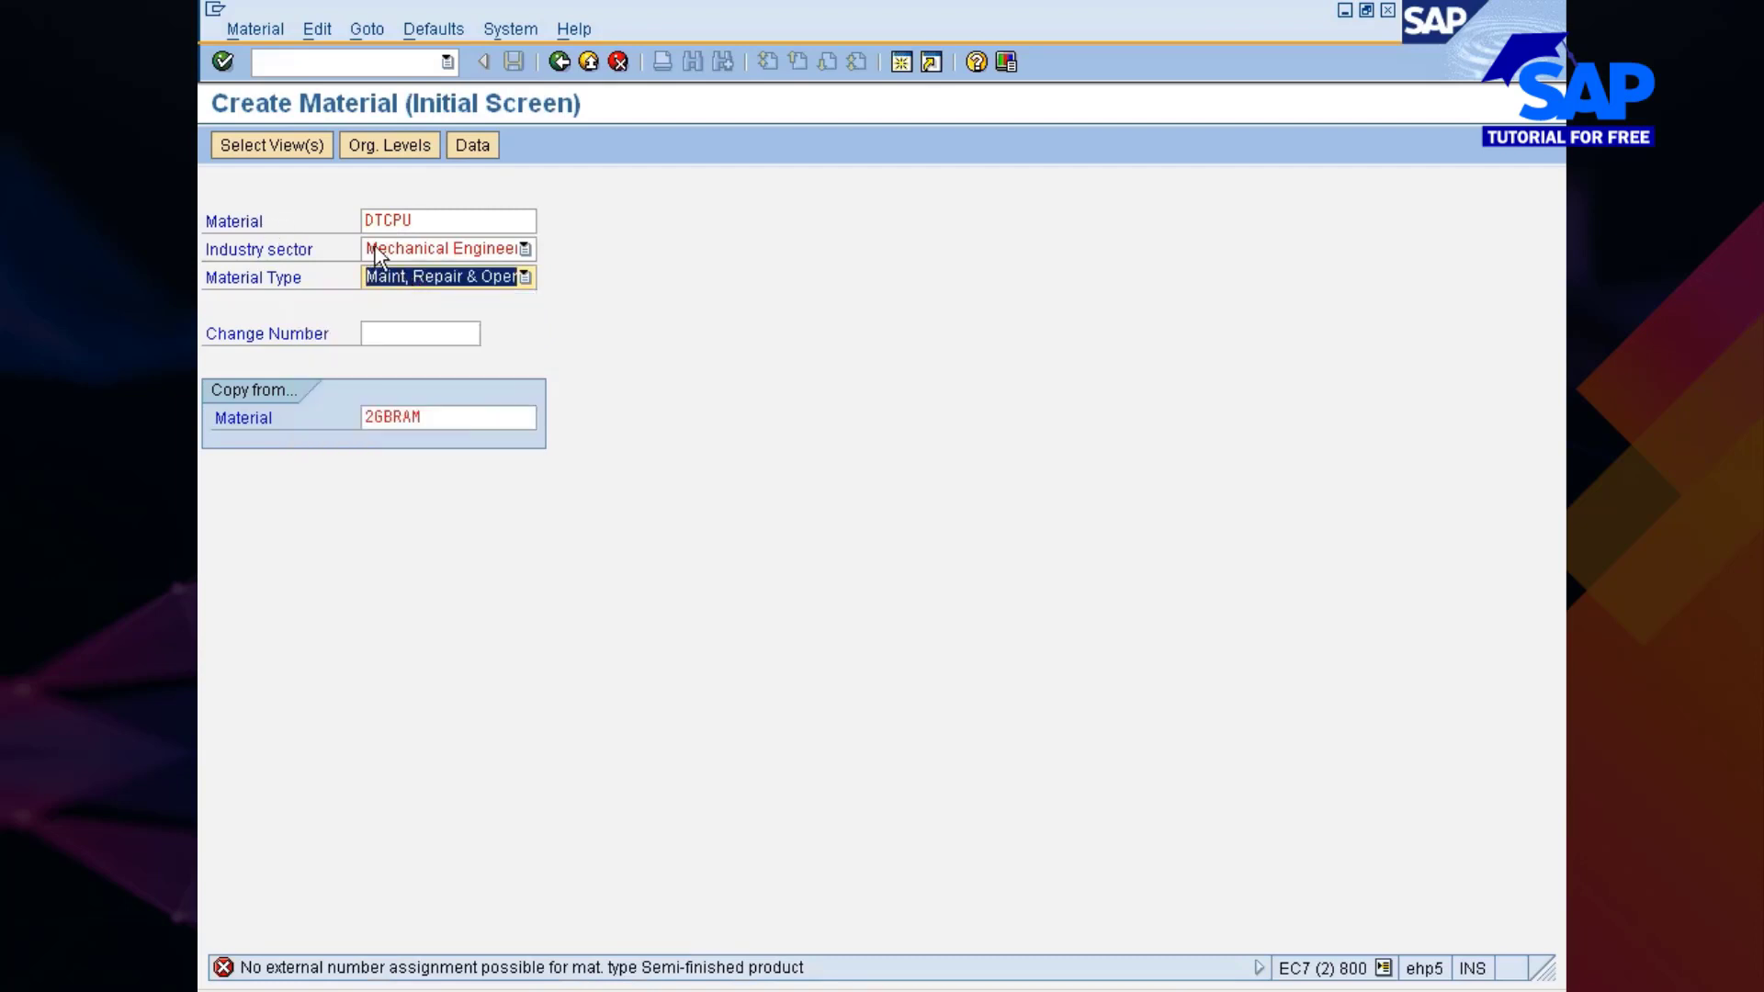
double_click(438, 227)
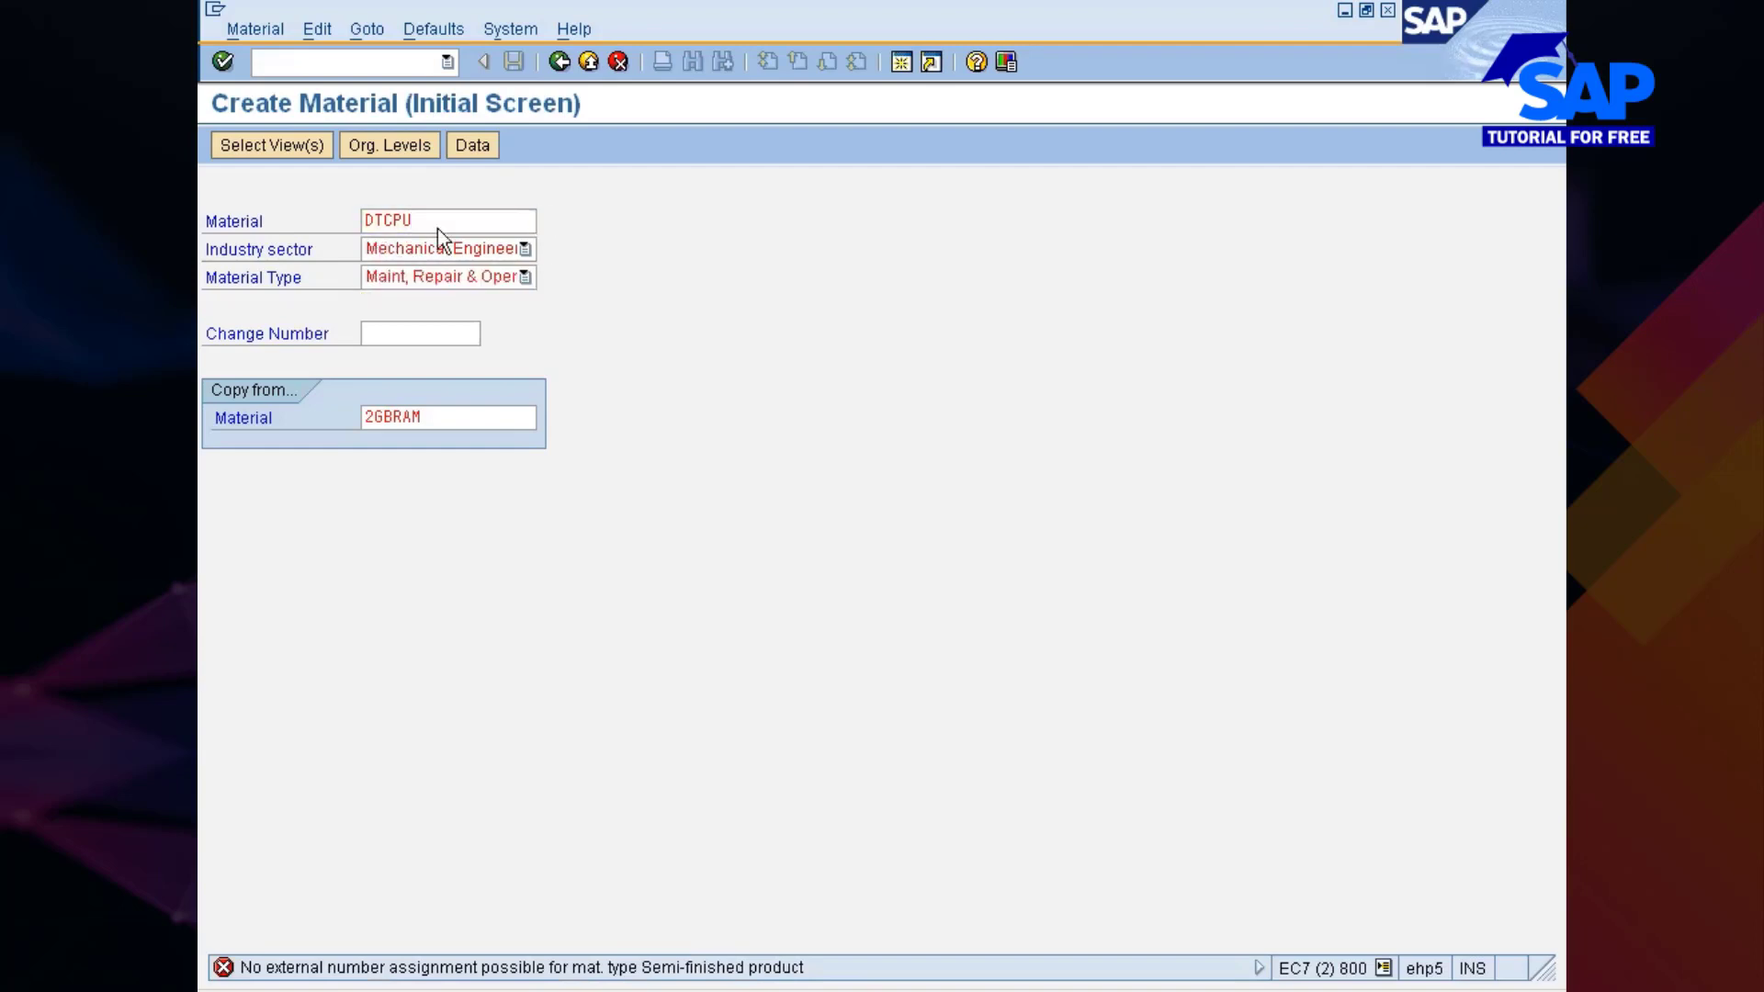
key("Tab")
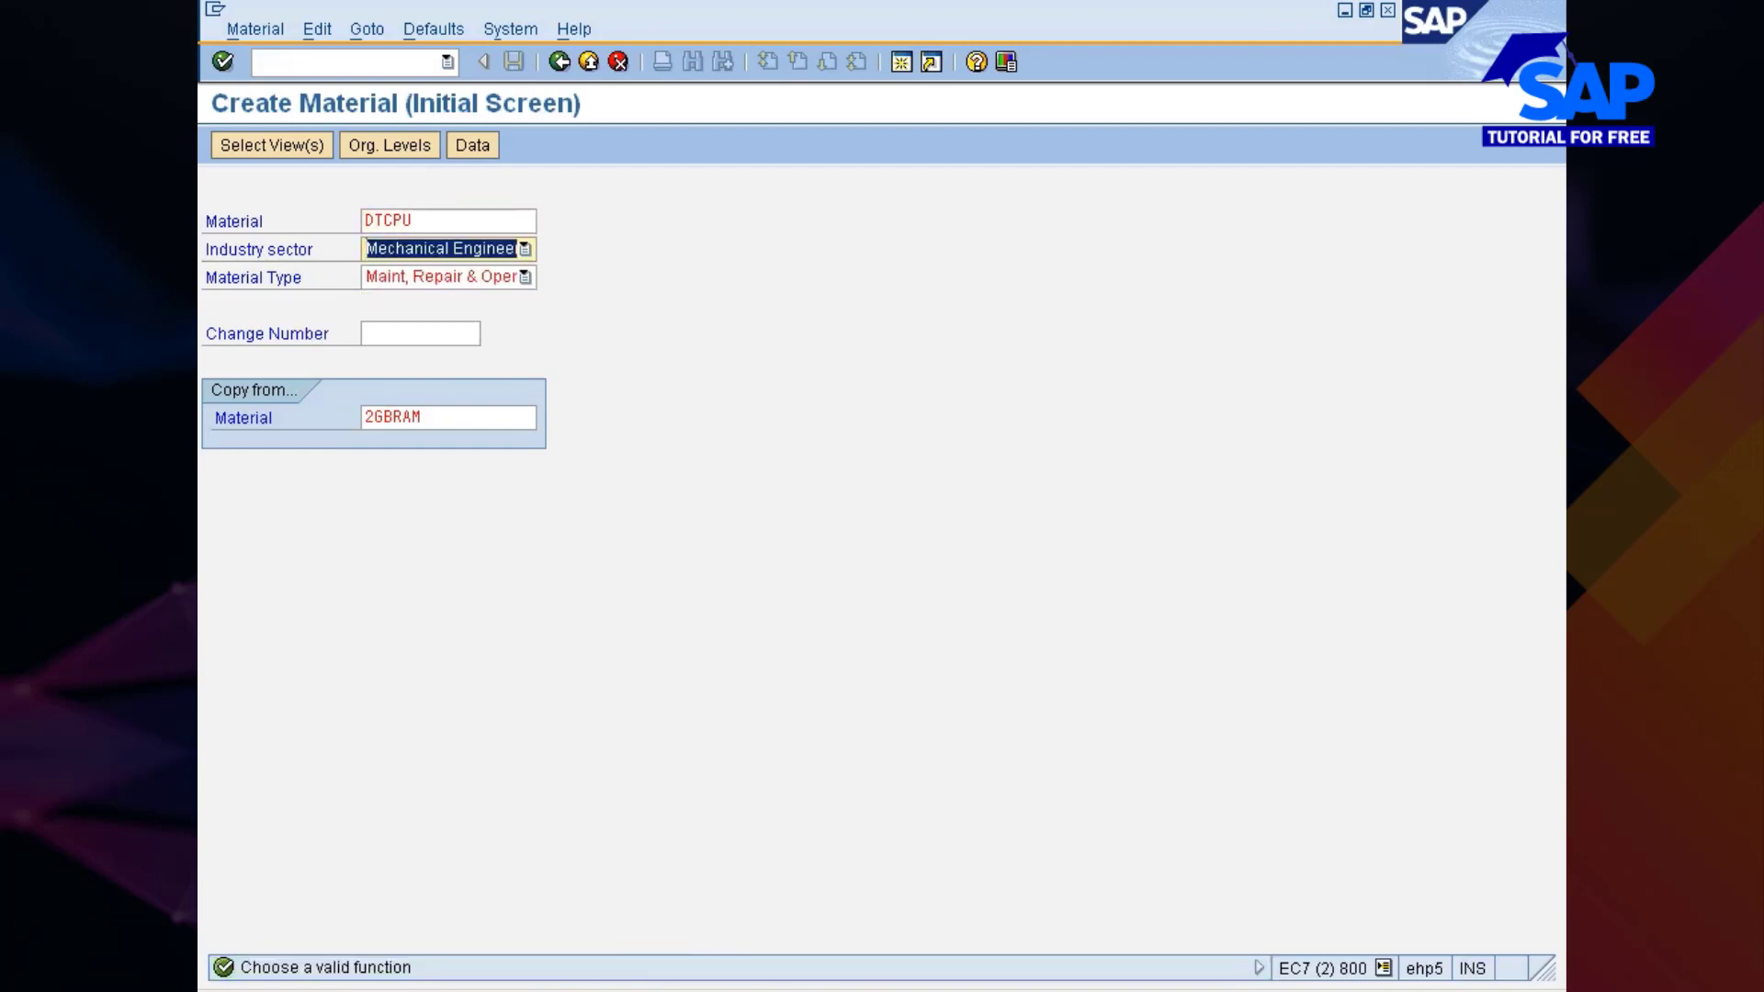
left_click(439, 253)
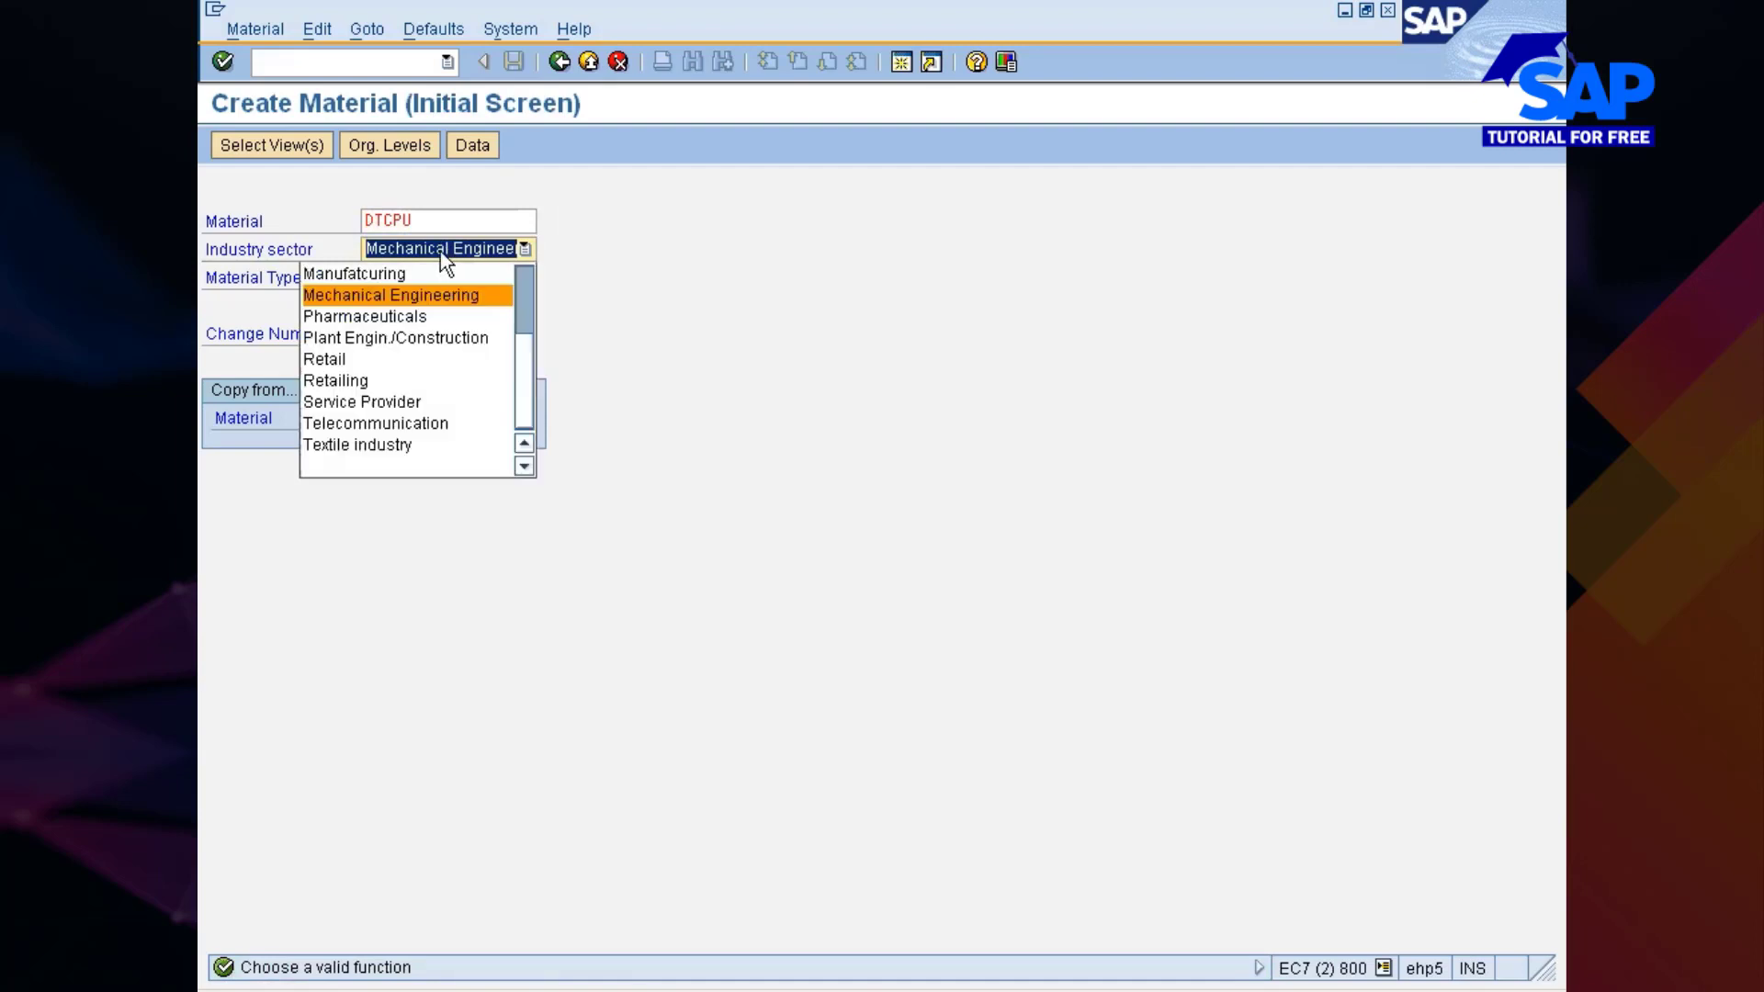
left_click(433, 275)
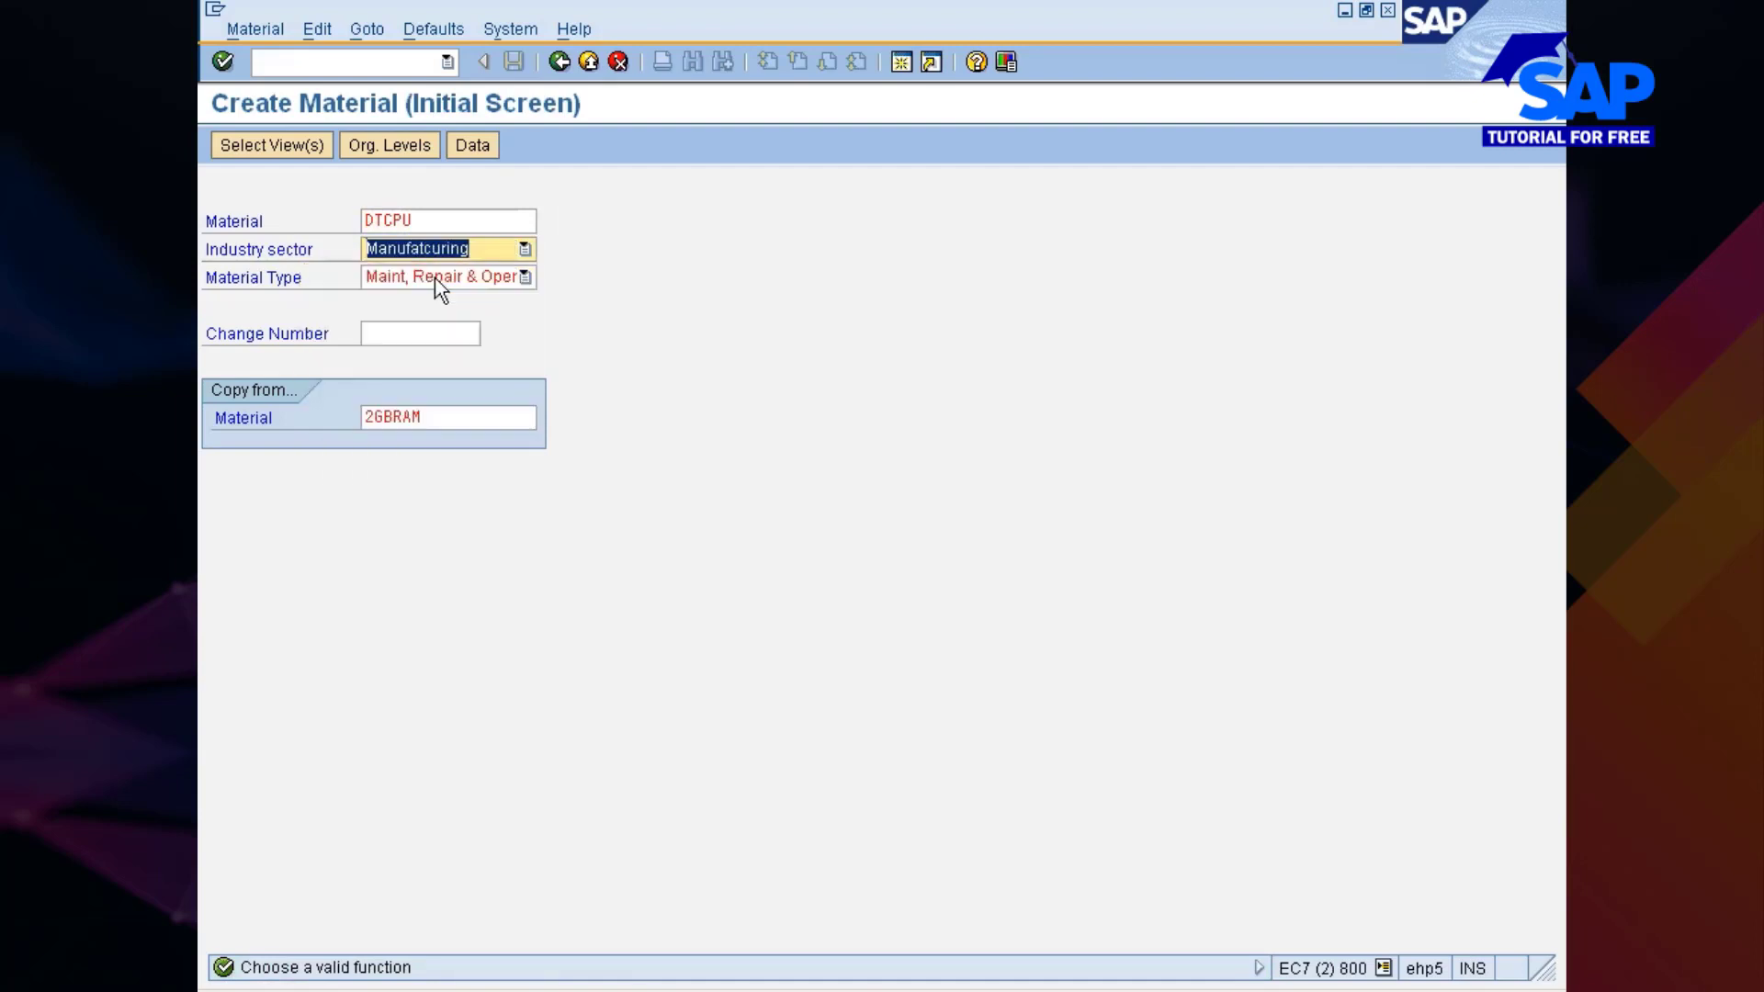
Step: Select the views Basic Data 1, Basic Data 2, Purchasing, General Plant Data / Storage 1 and 2, and Accounting 1 for DTCPU
key("Return")
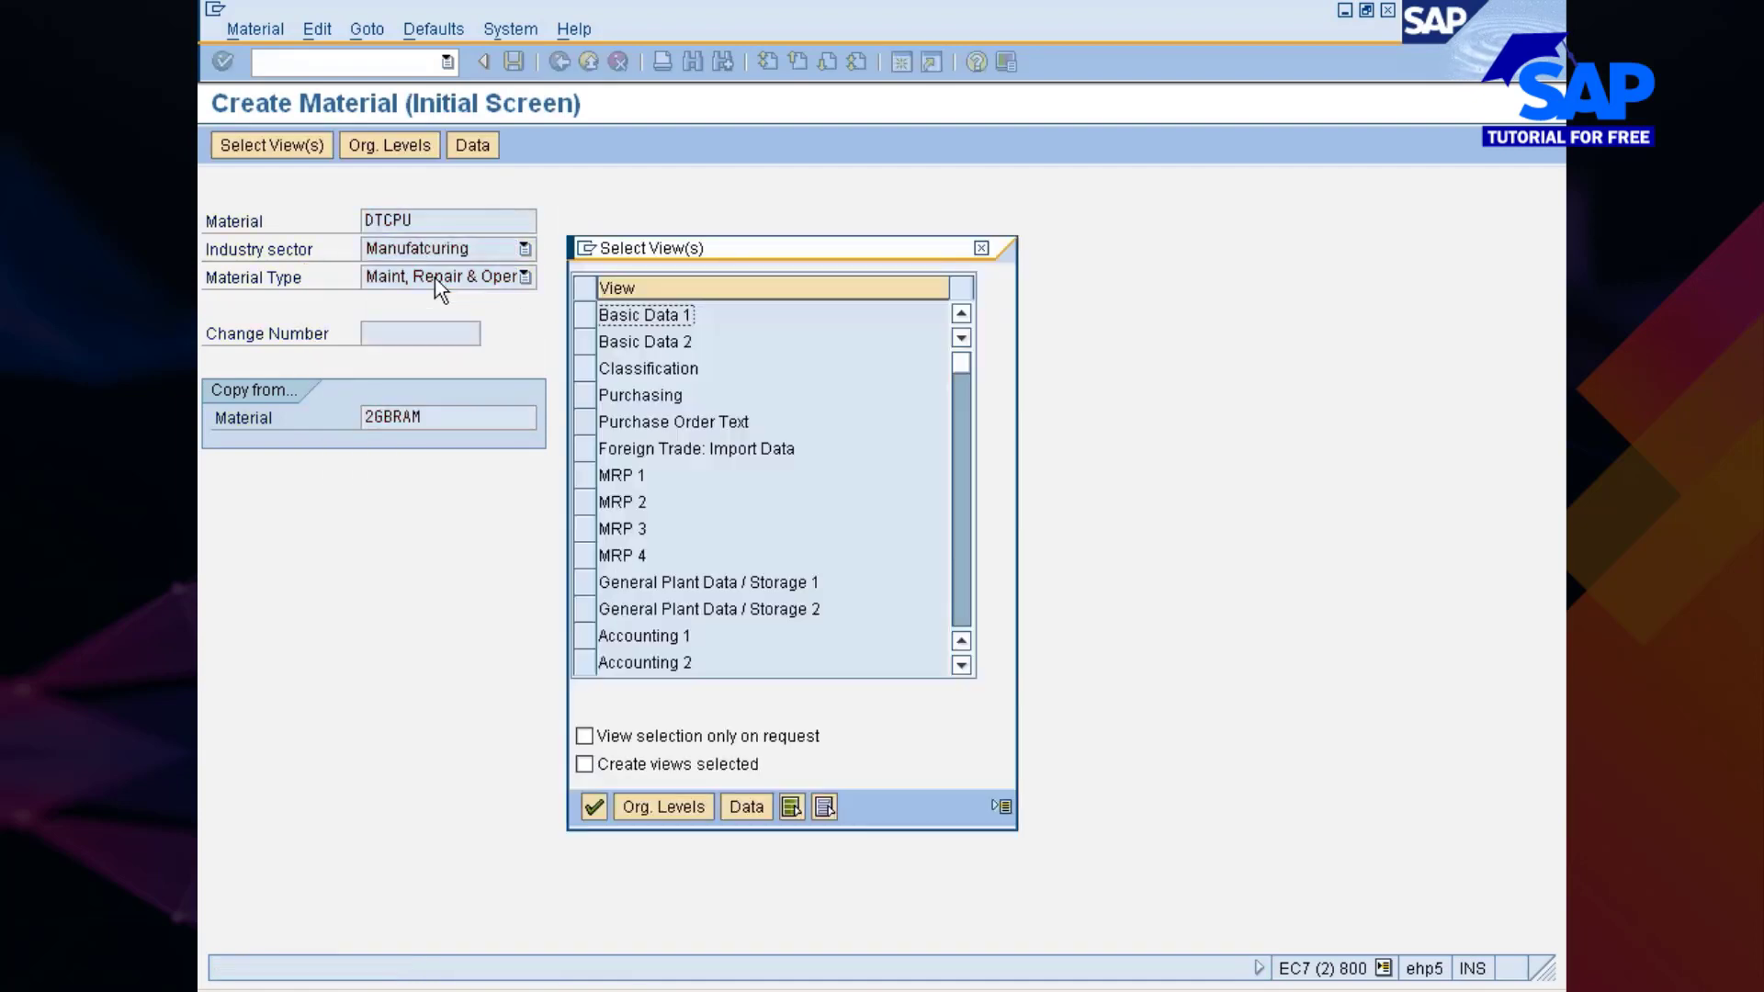
left_click_drag(581, 326, 580, 367)
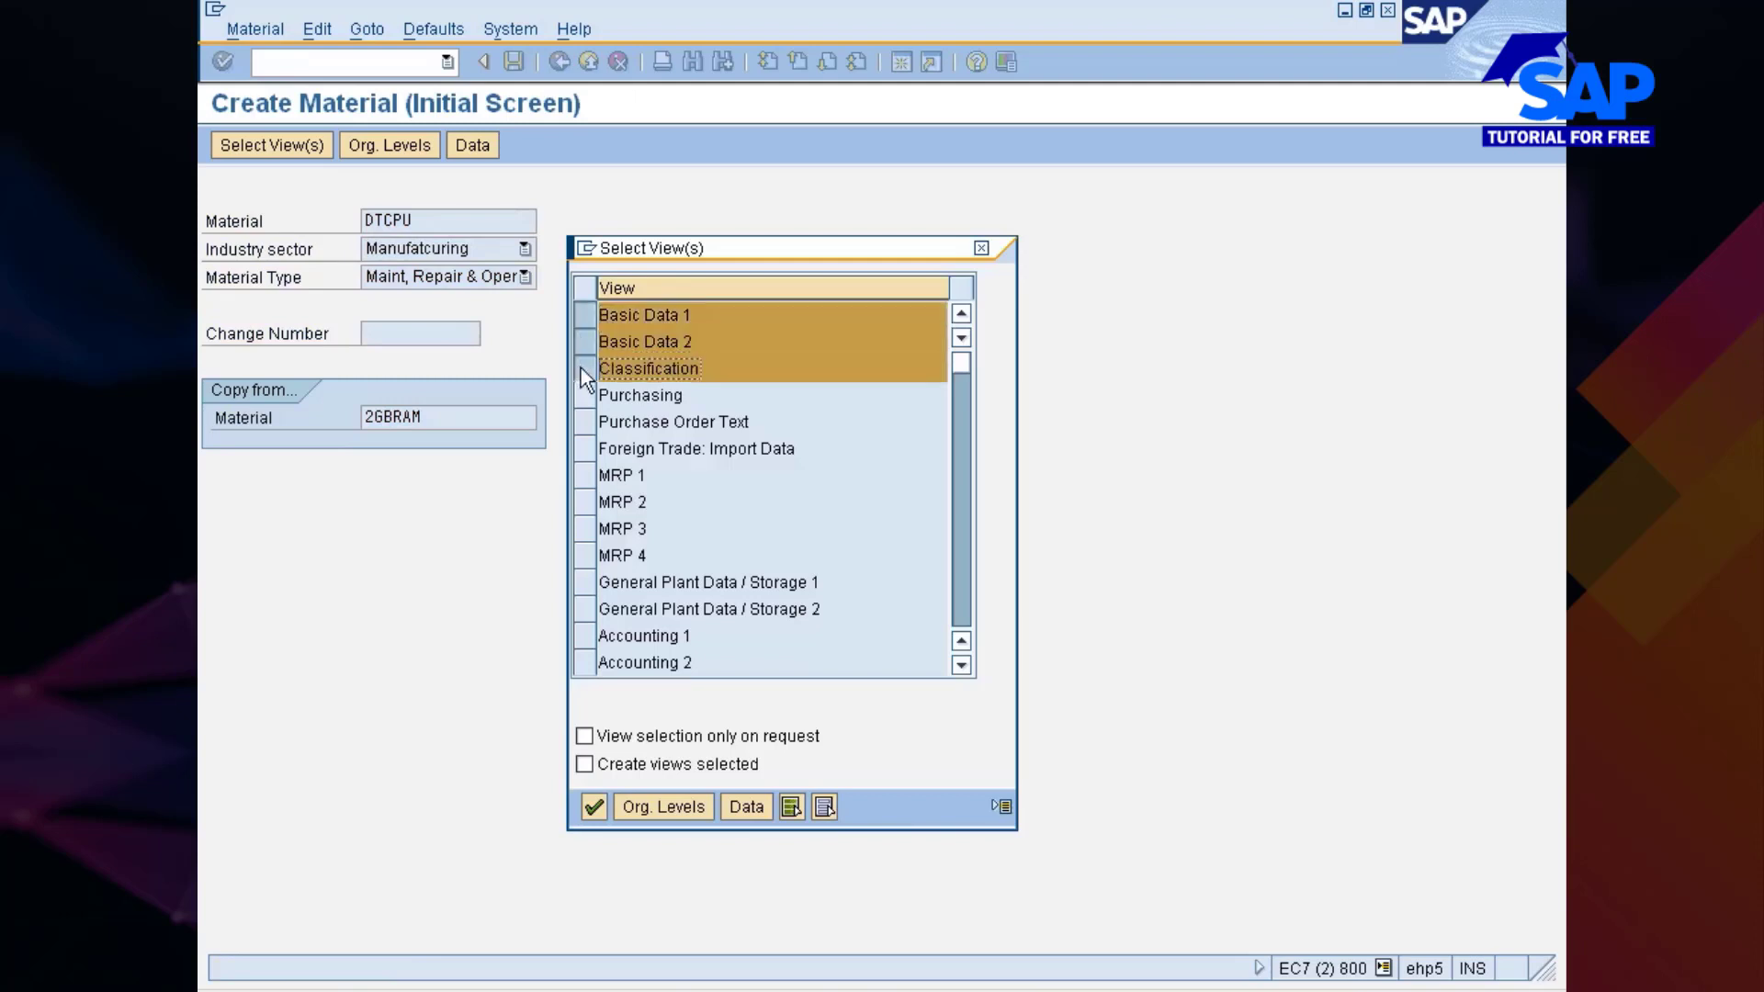
left_click(579, 372)
left_click(584, 395)
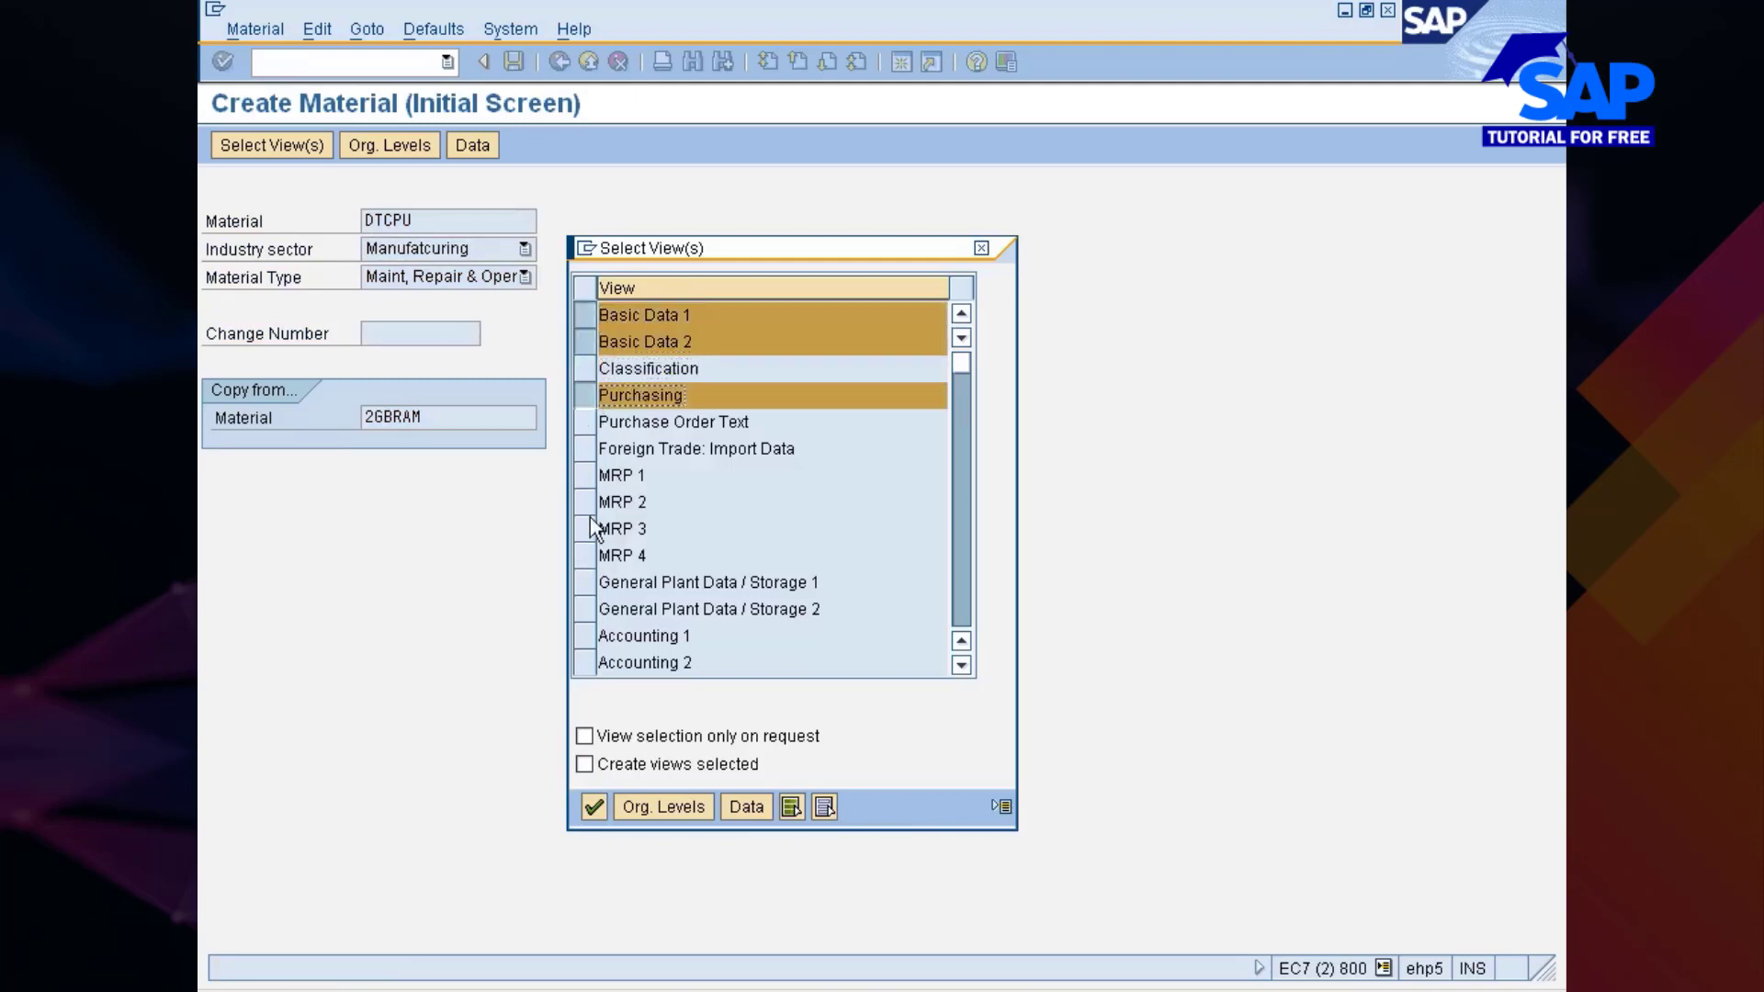
left_click_drag(584, 582, 586, 635)
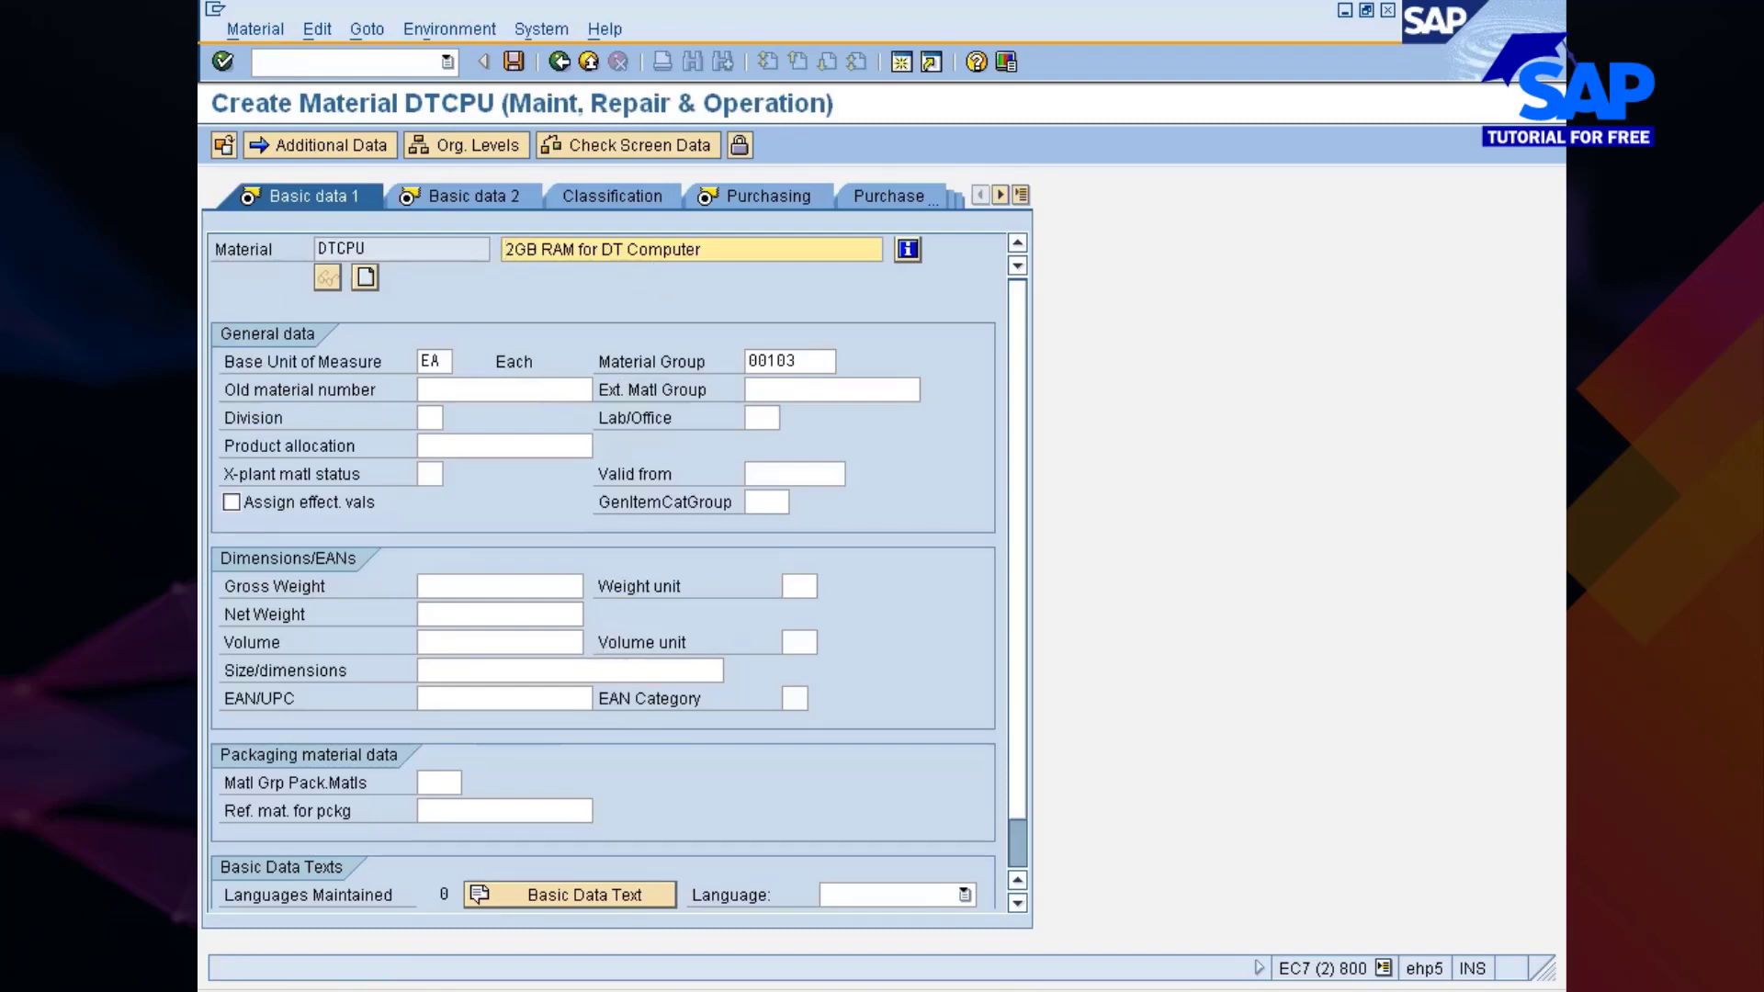
Step: Change the material description to CPU for DT Computer and continue past the first basic data view
key("ctrl+shift+Left")
key("ctrl+shift+Left")
type("CPU")
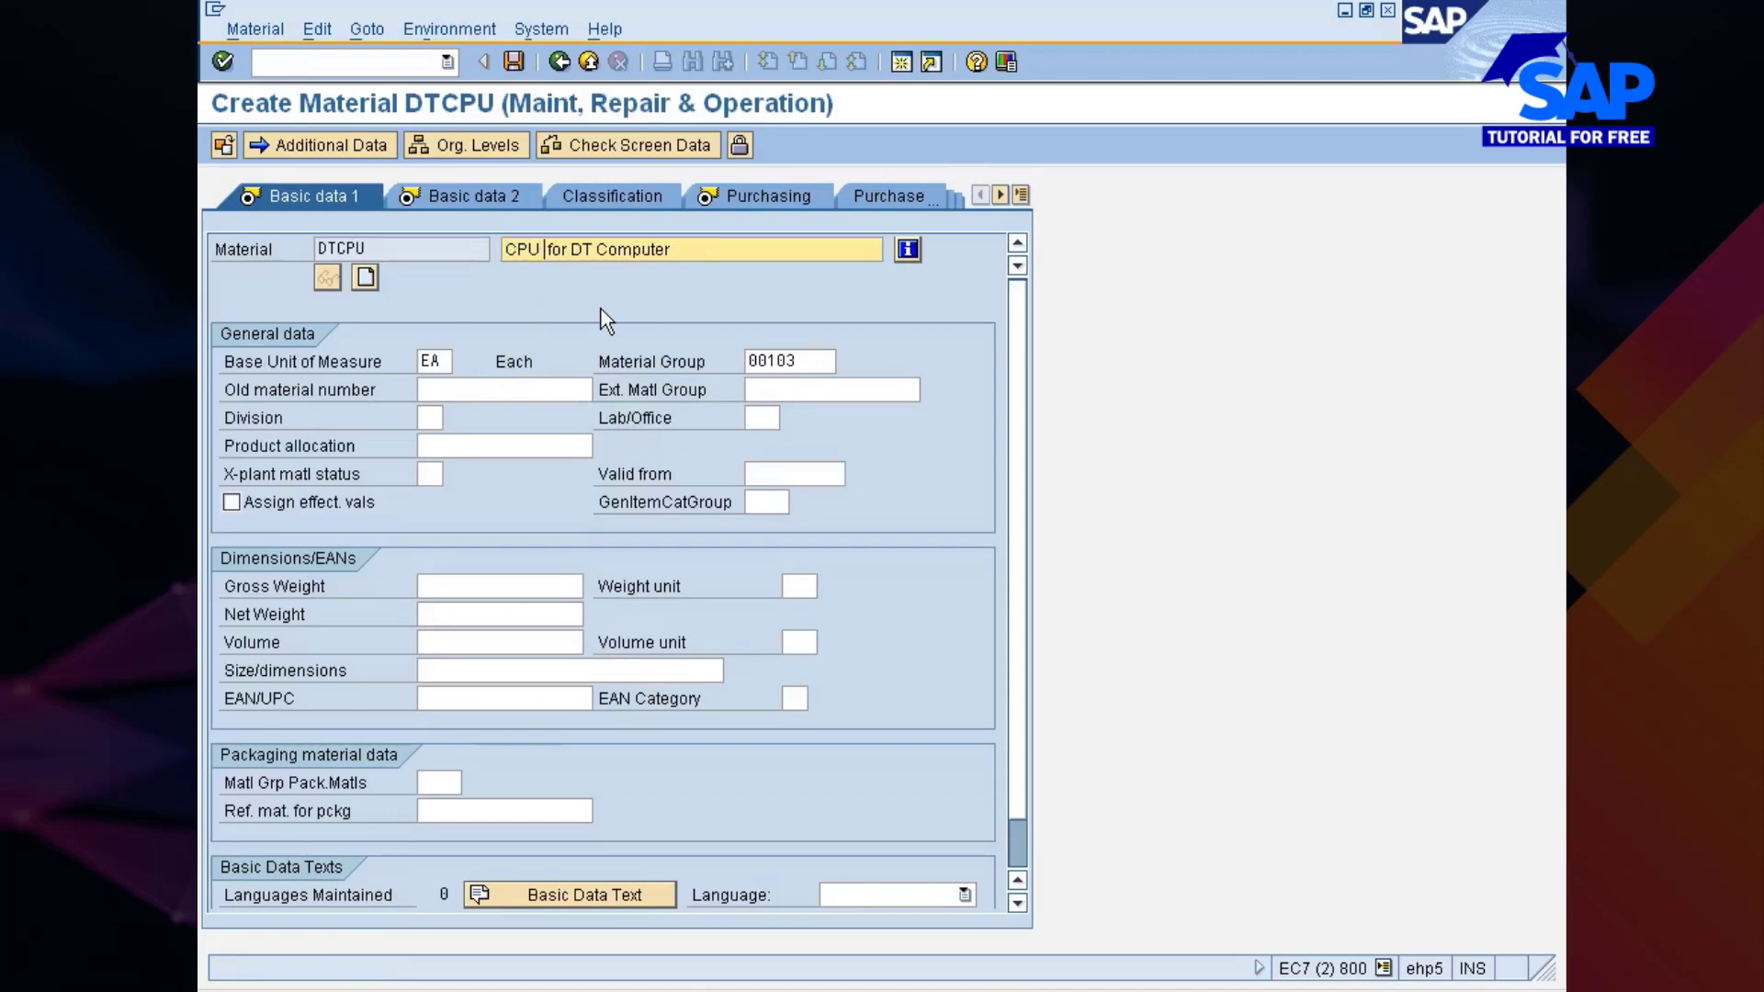
key("Delete")
key("Return")
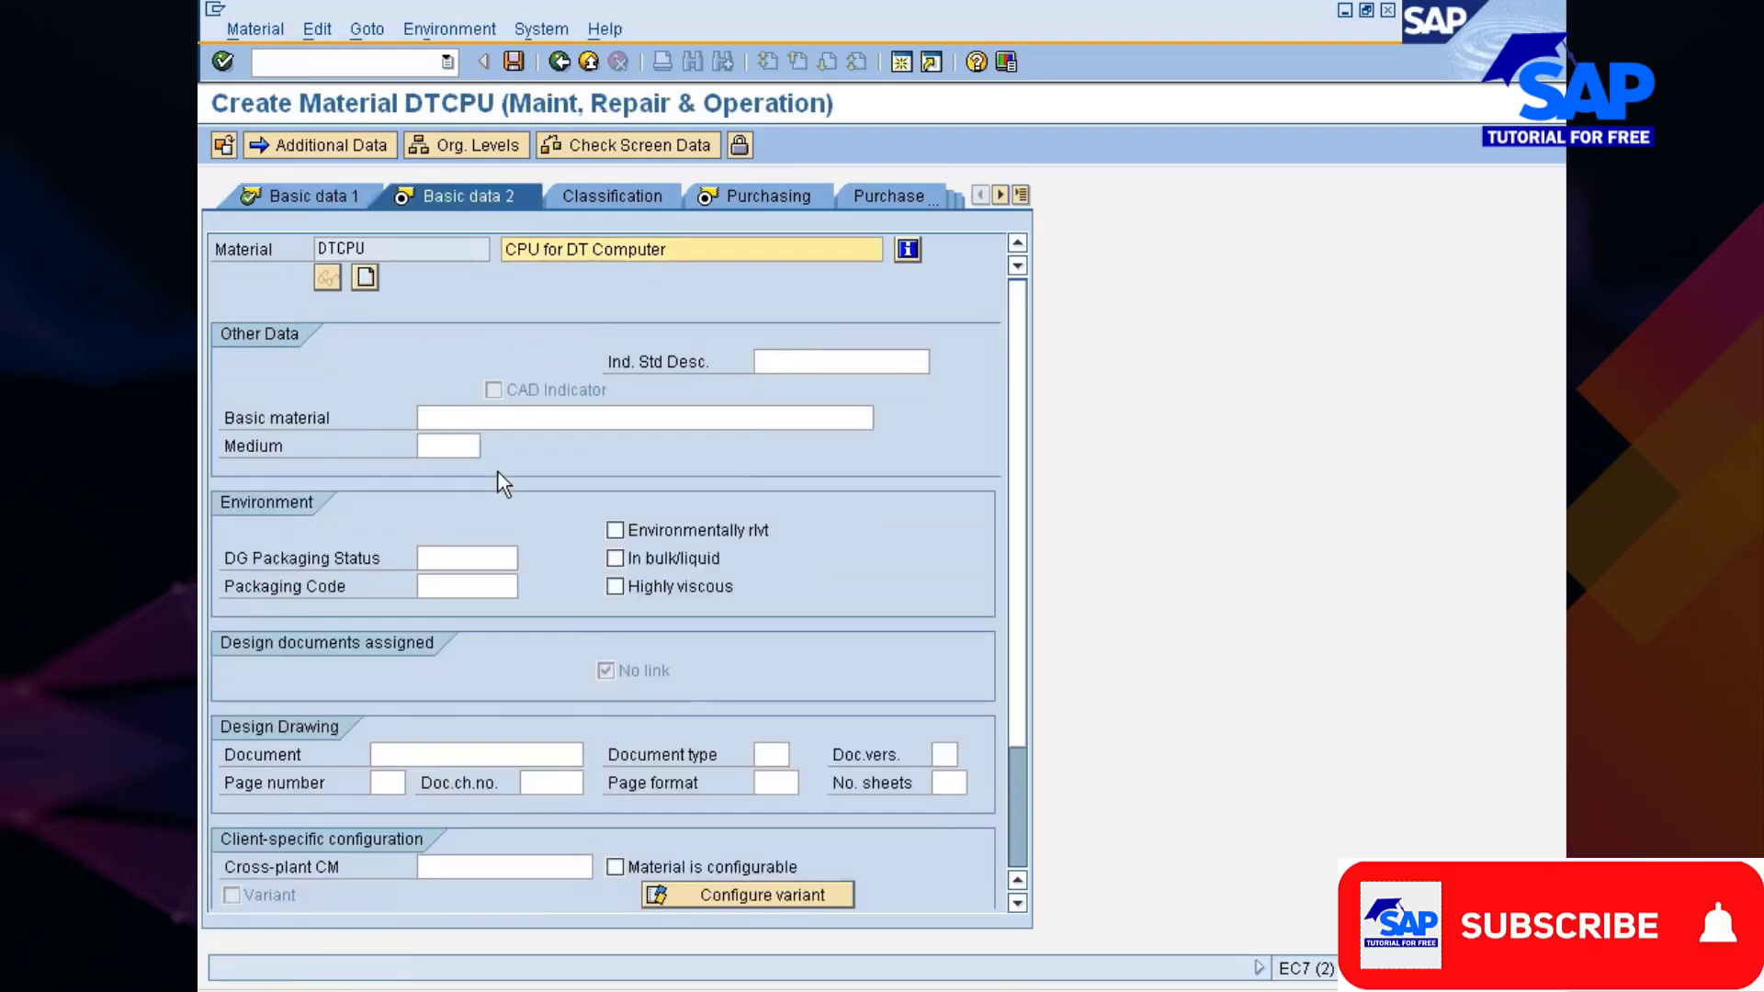
Step: In the purchasing view, set the purchasing group to nis and the GR processing time to 1 day, and continue
key("Return")
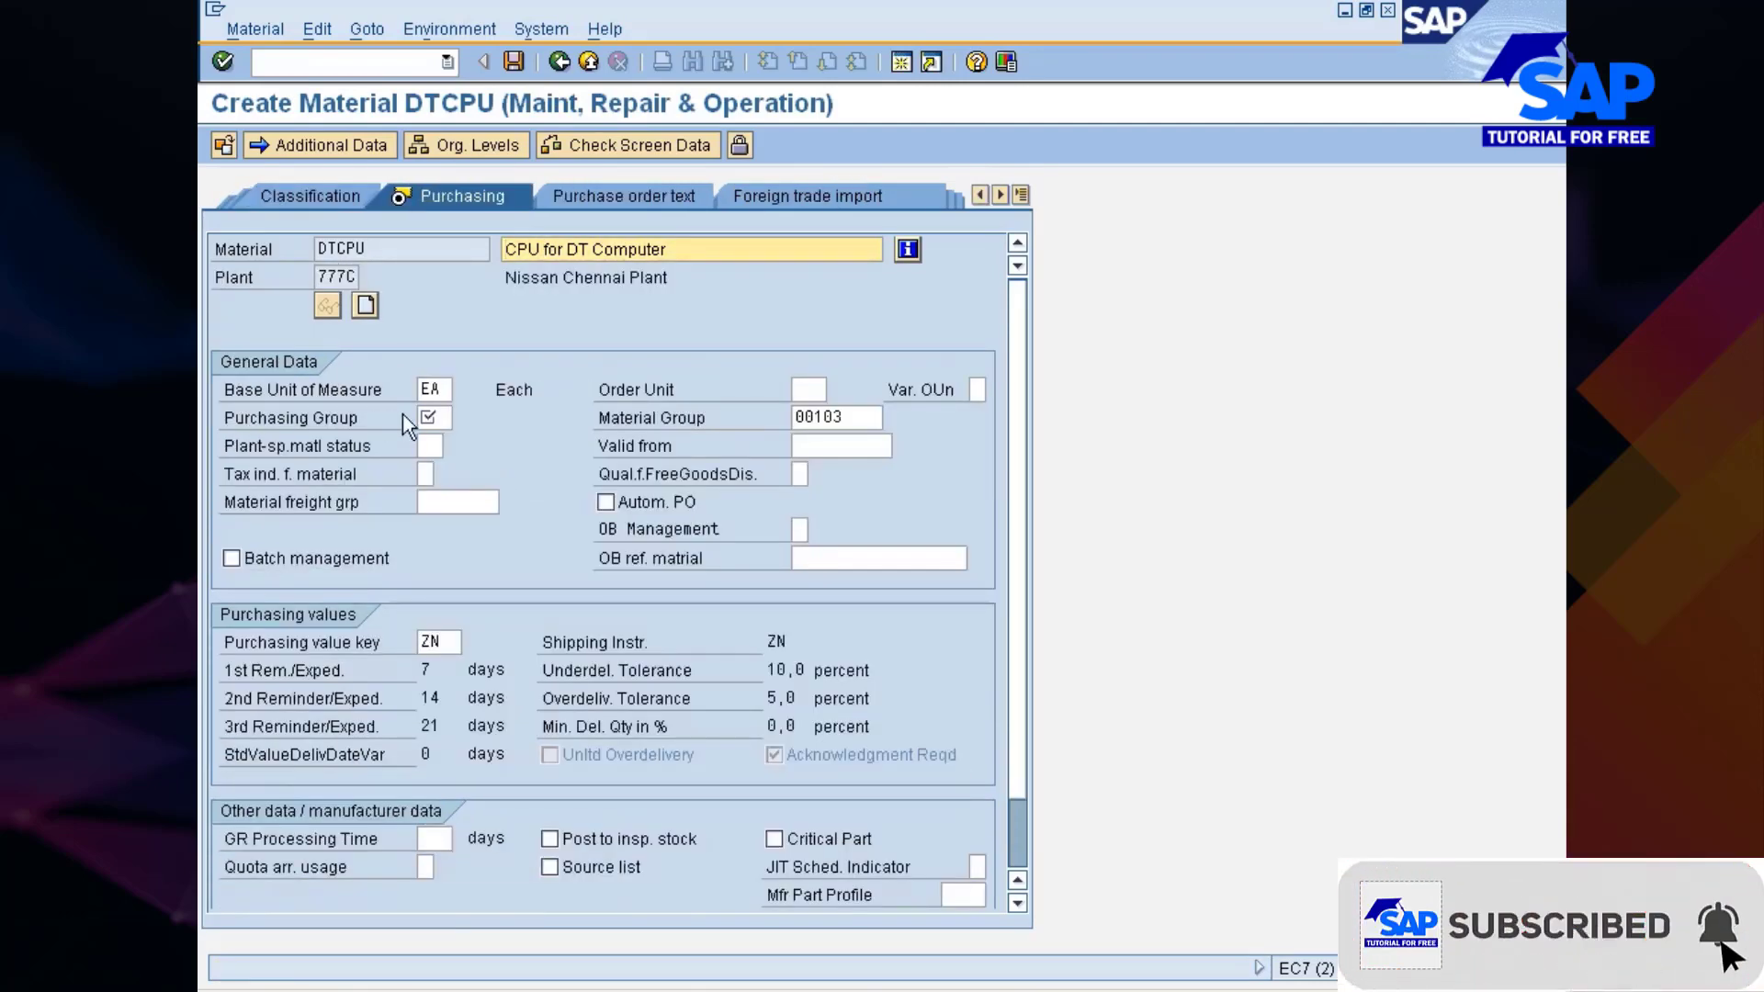
type("nis")
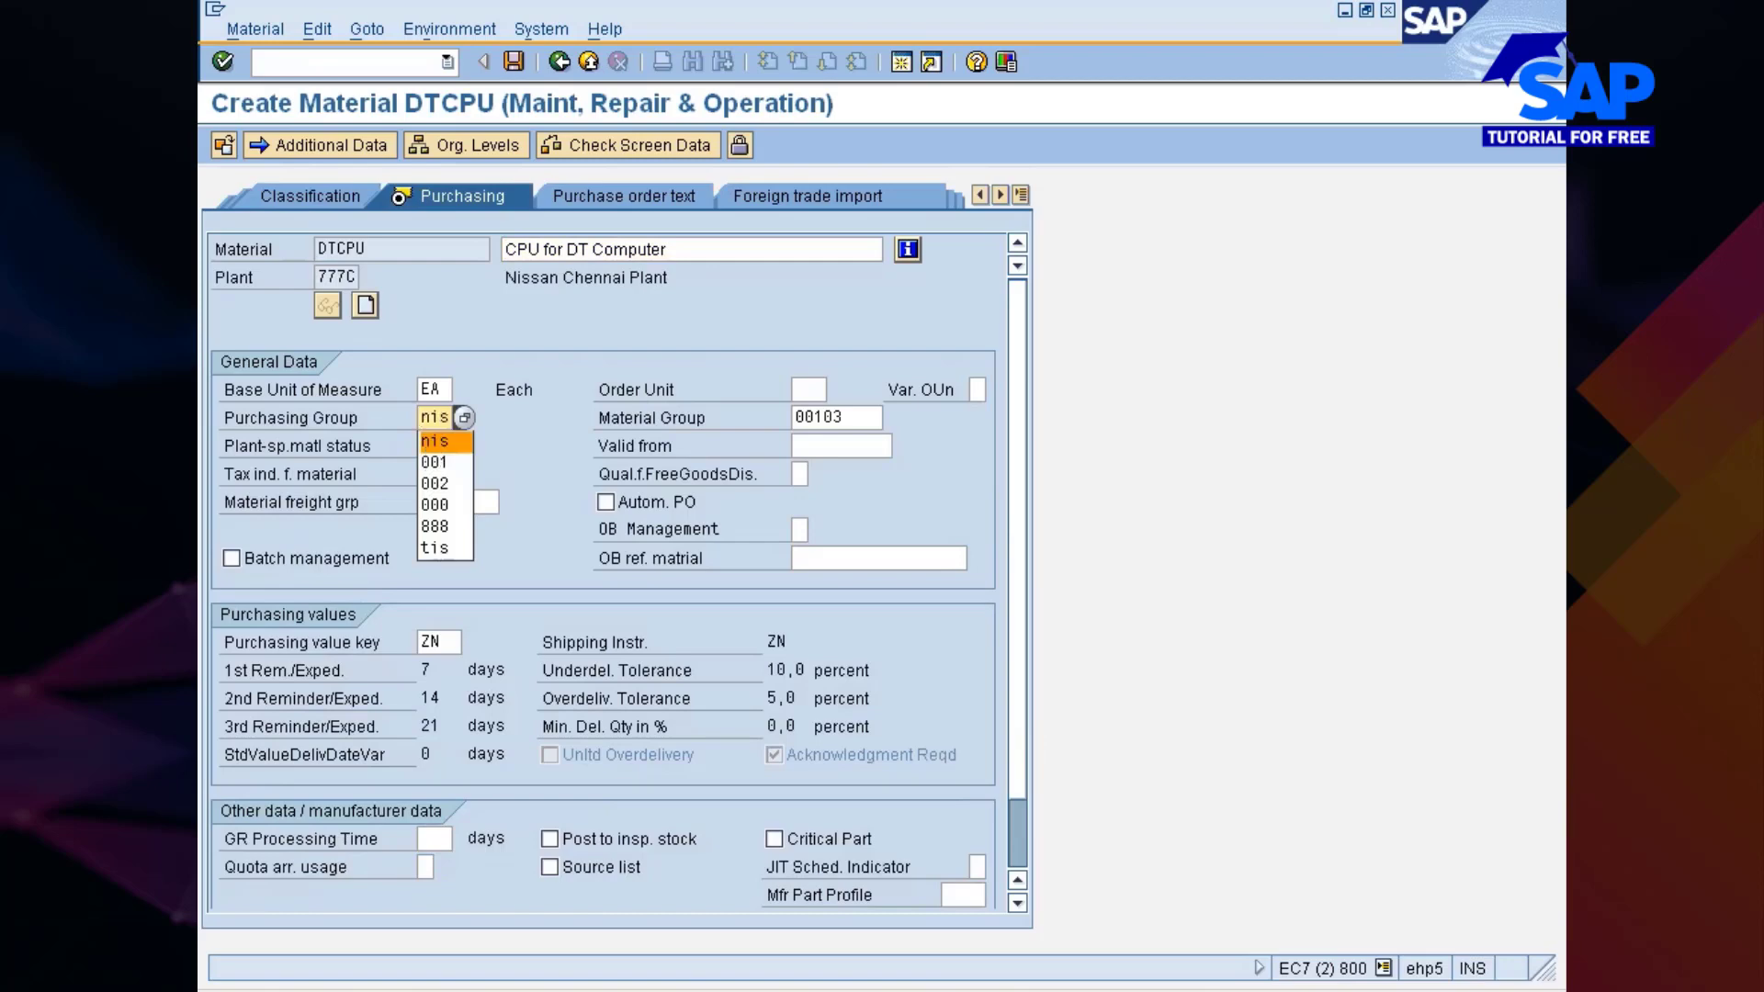
left_click(434, 837)
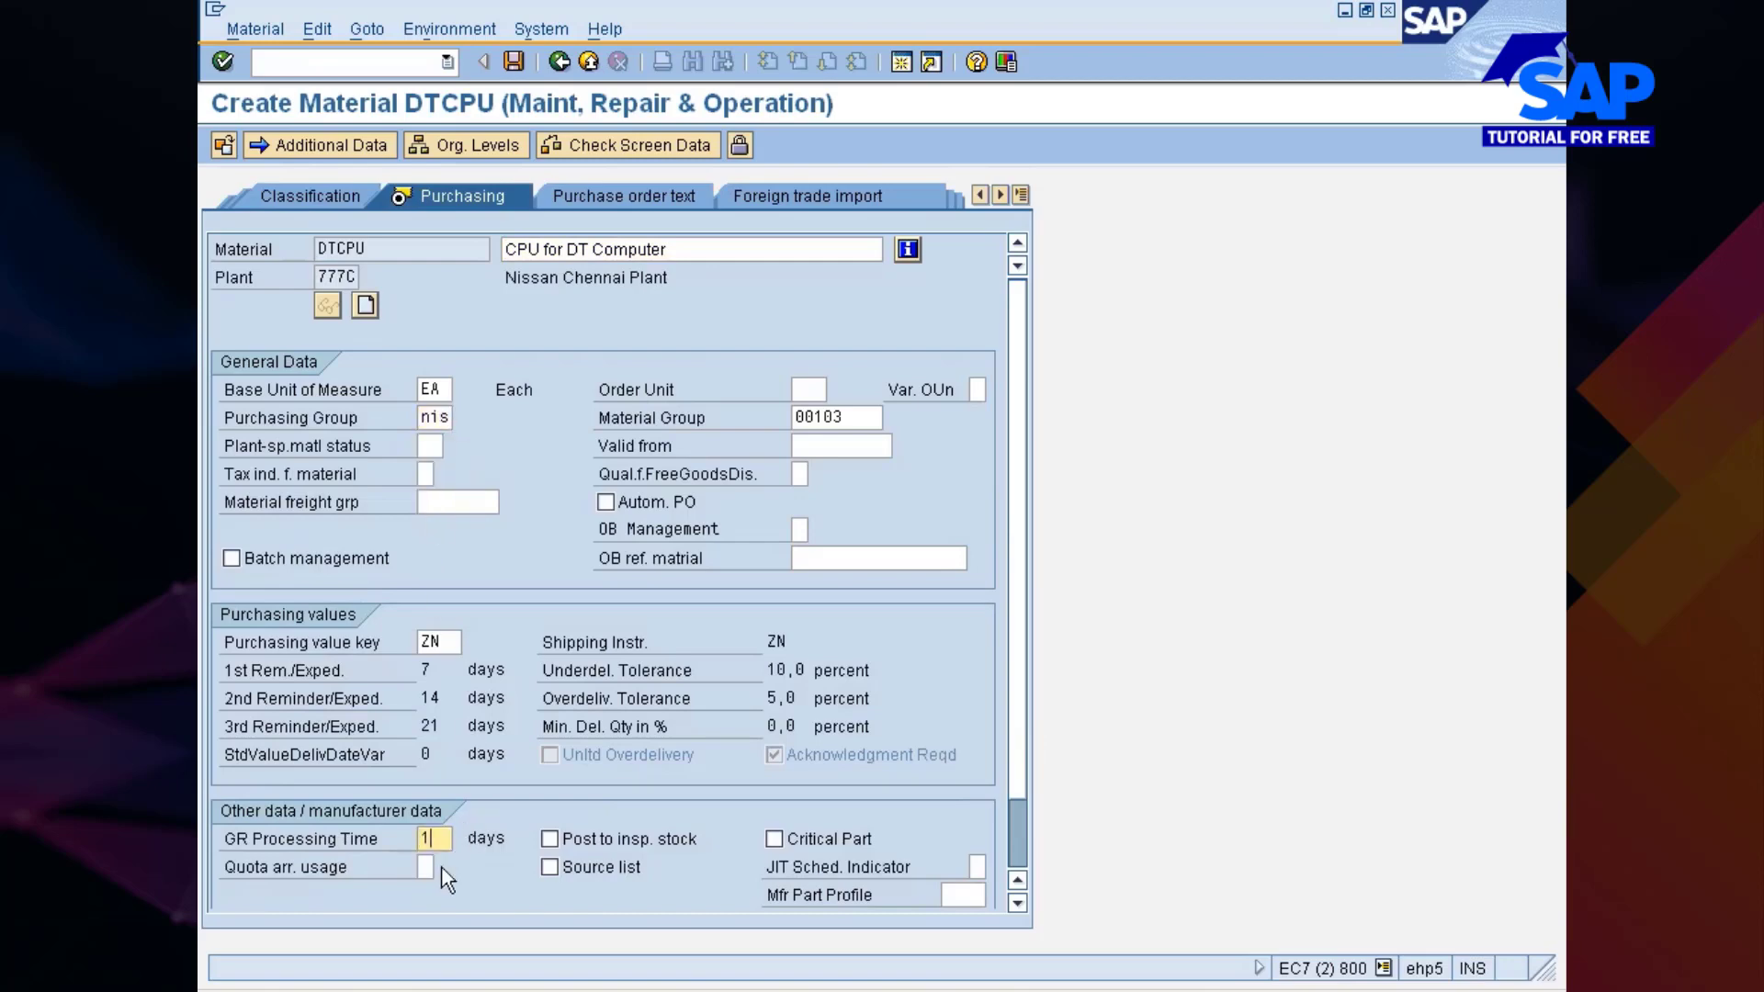
key("Return")
key("Return")
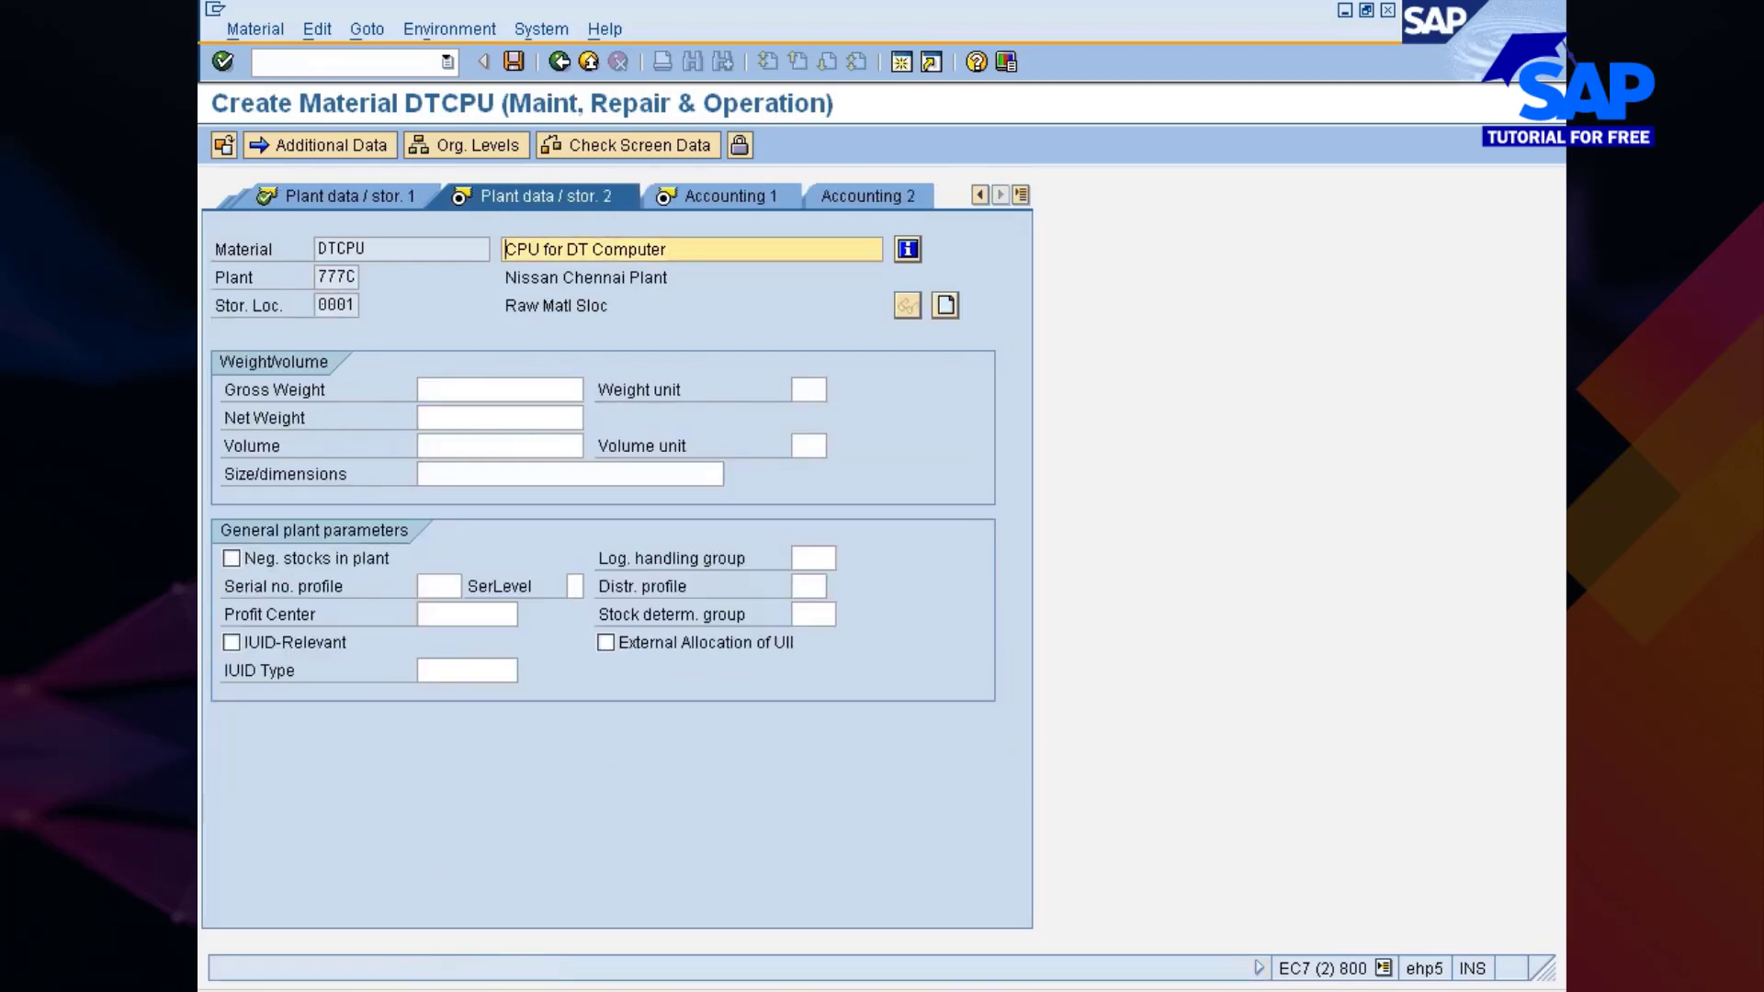
Step: In the Accounting 1 view, set the valuation class to 3000 and the moving price to 5000
key("Return")
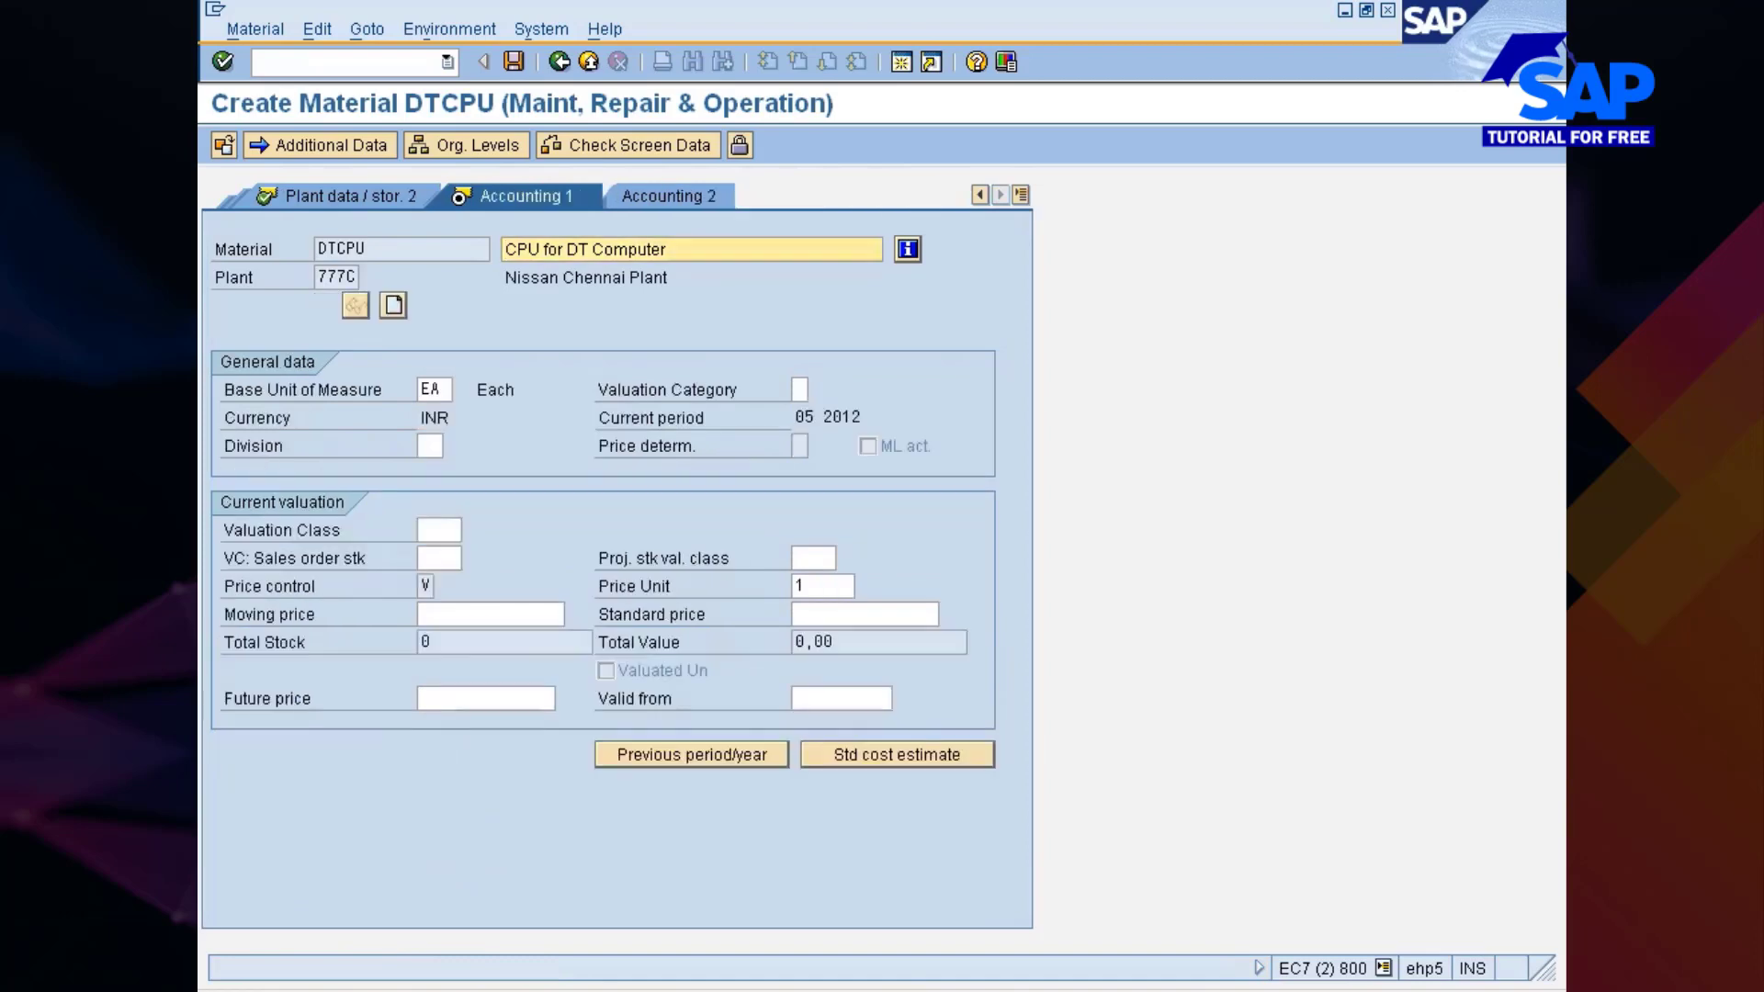
left_click(439, 530)
left_click(474, 530)
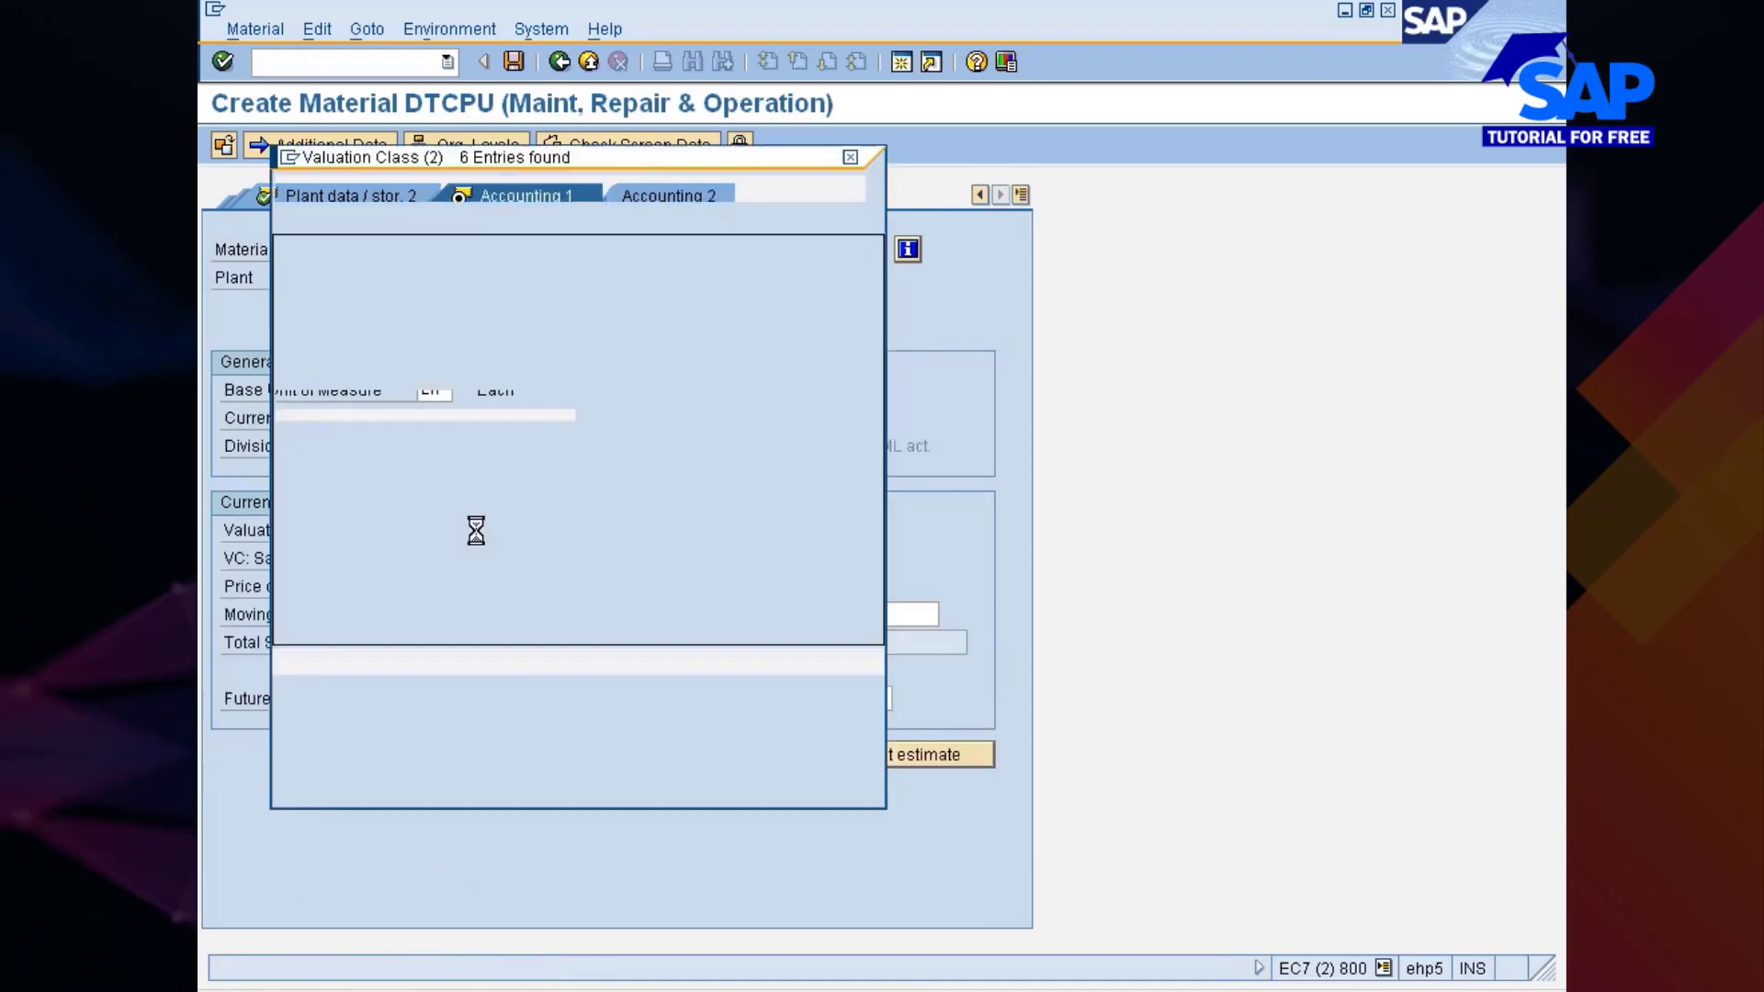
double_click(305, 317)
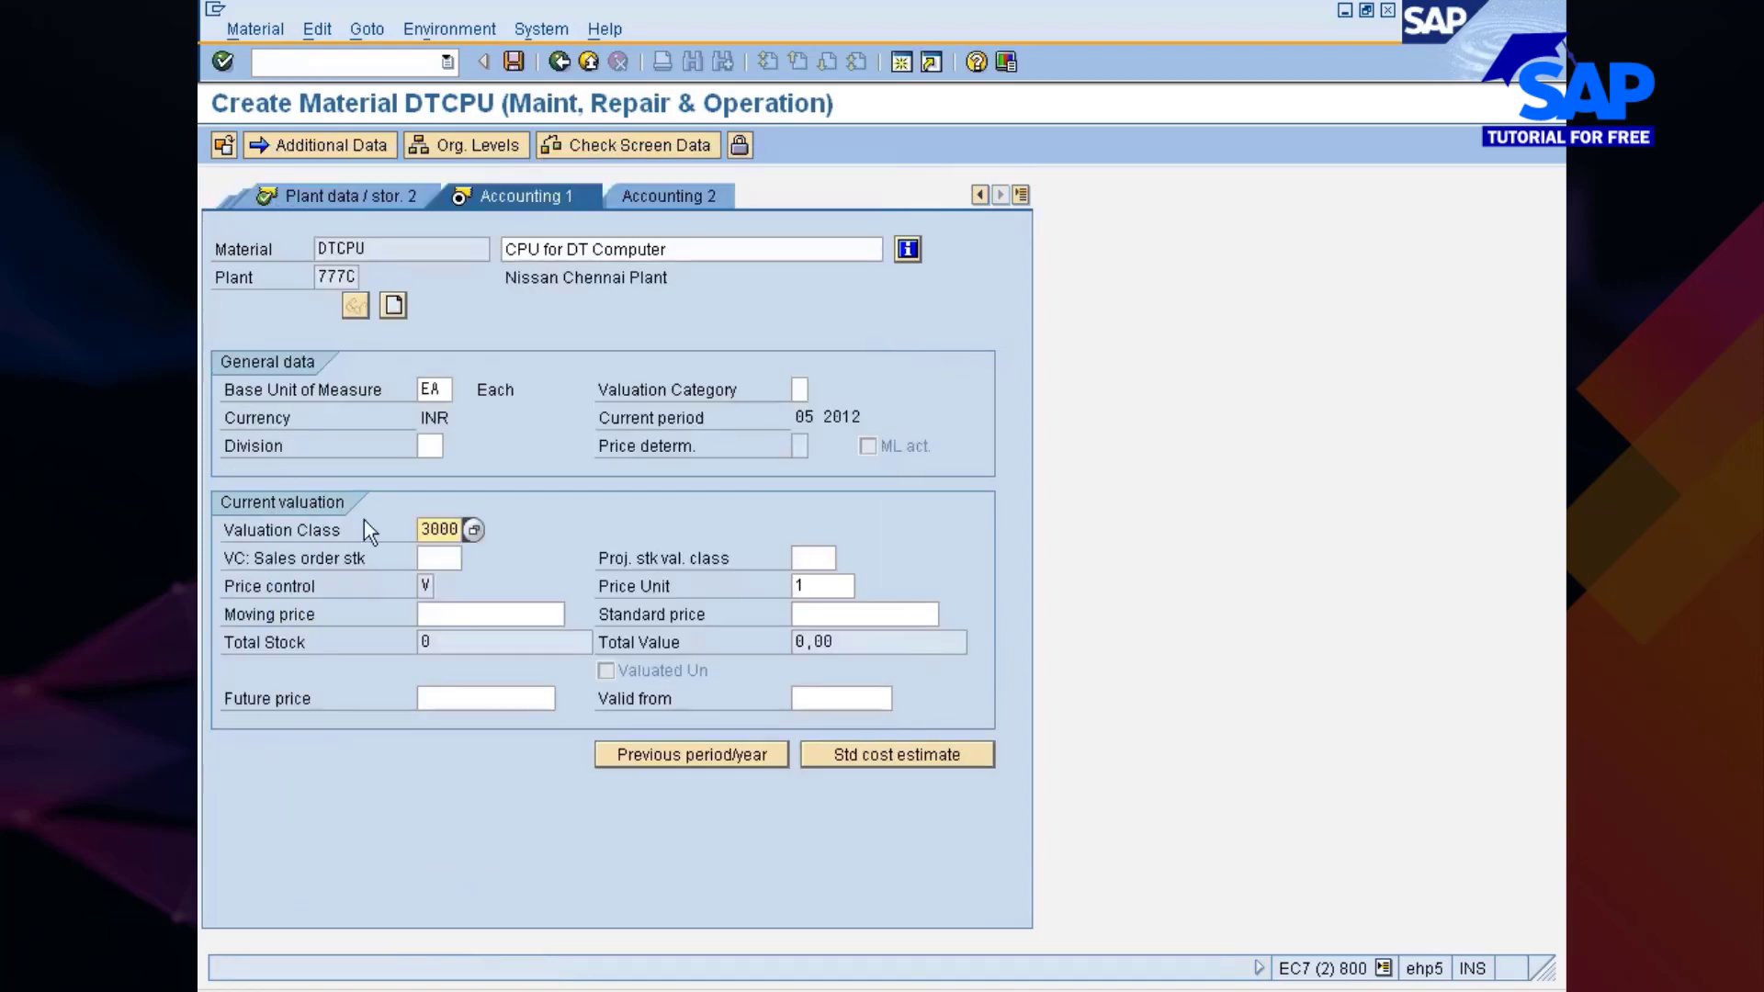
left_click(467, 614)
type("5000")
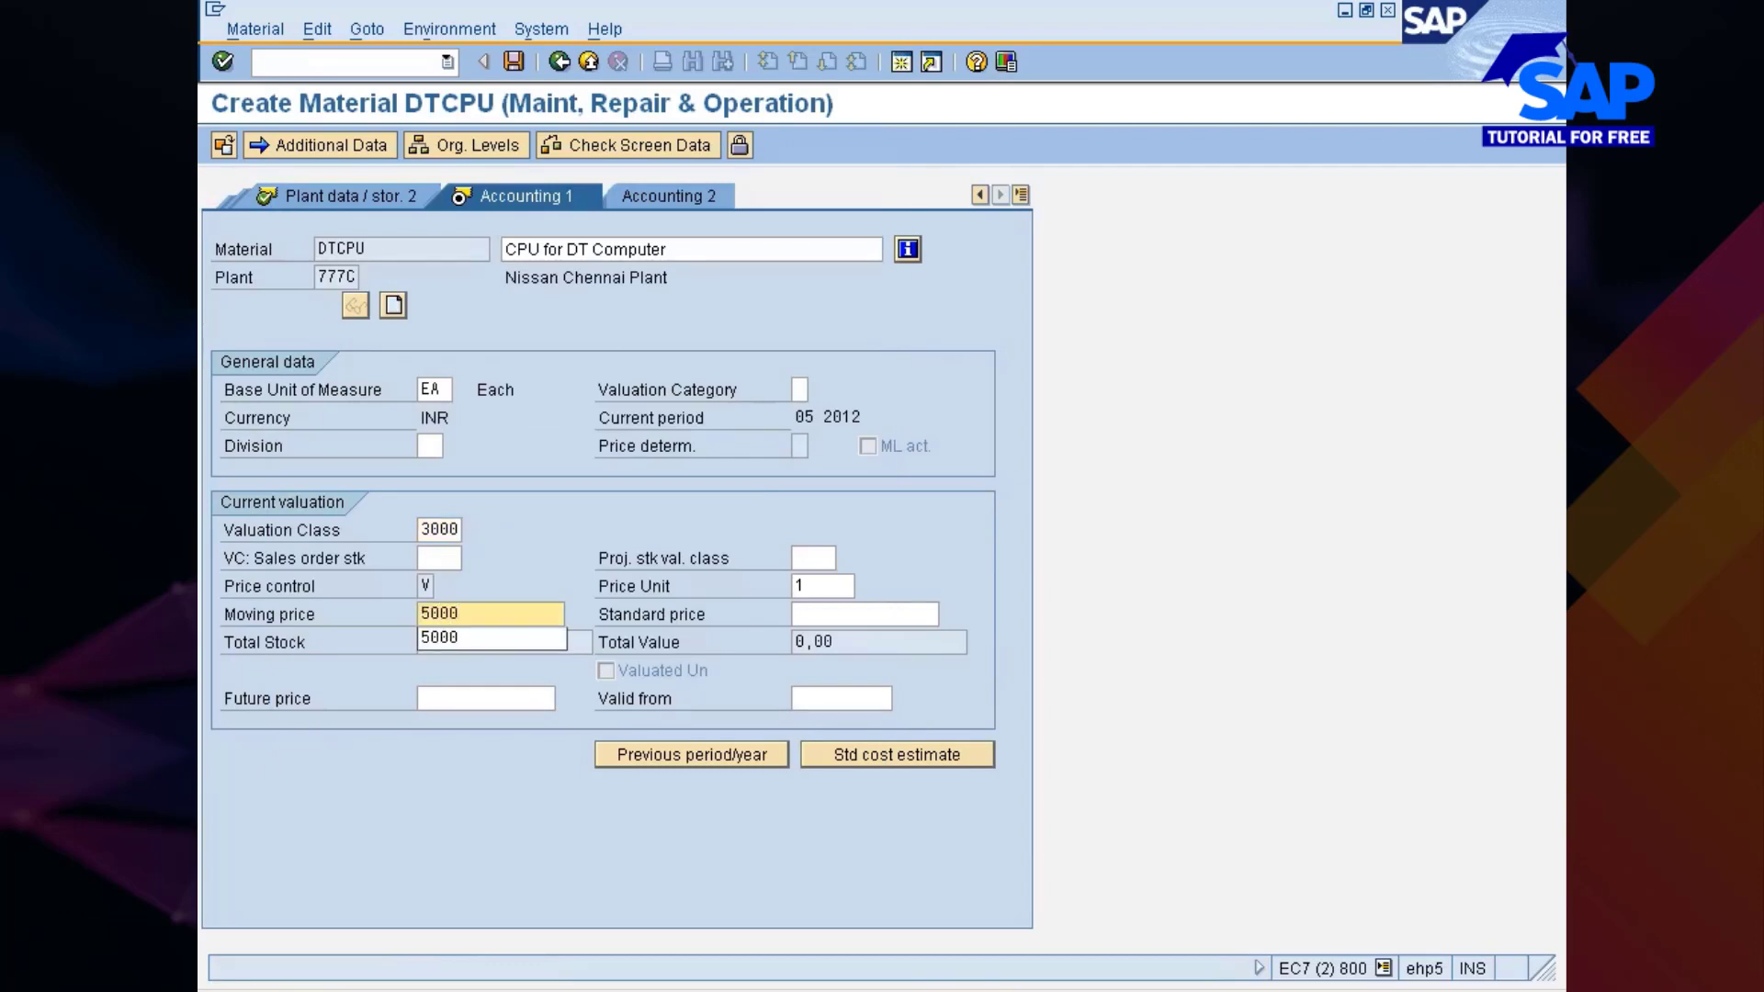
Step: Finish the last data view and save material DTCPU
key("Return")
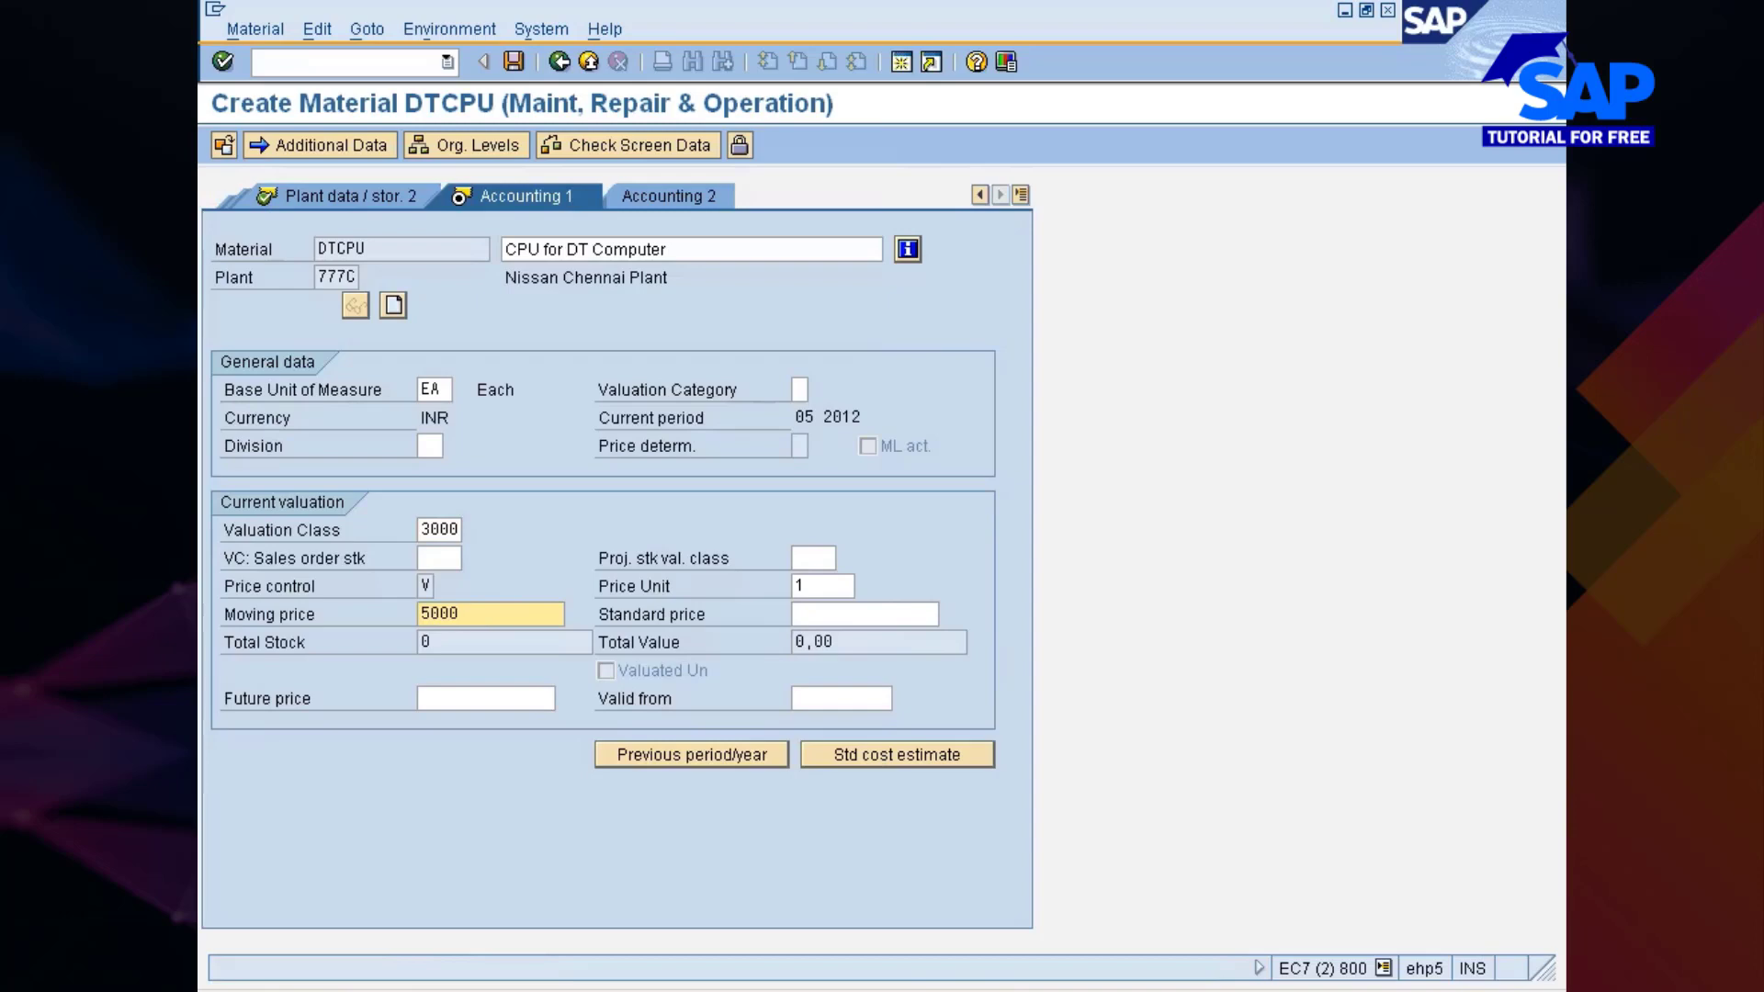
key("Return")
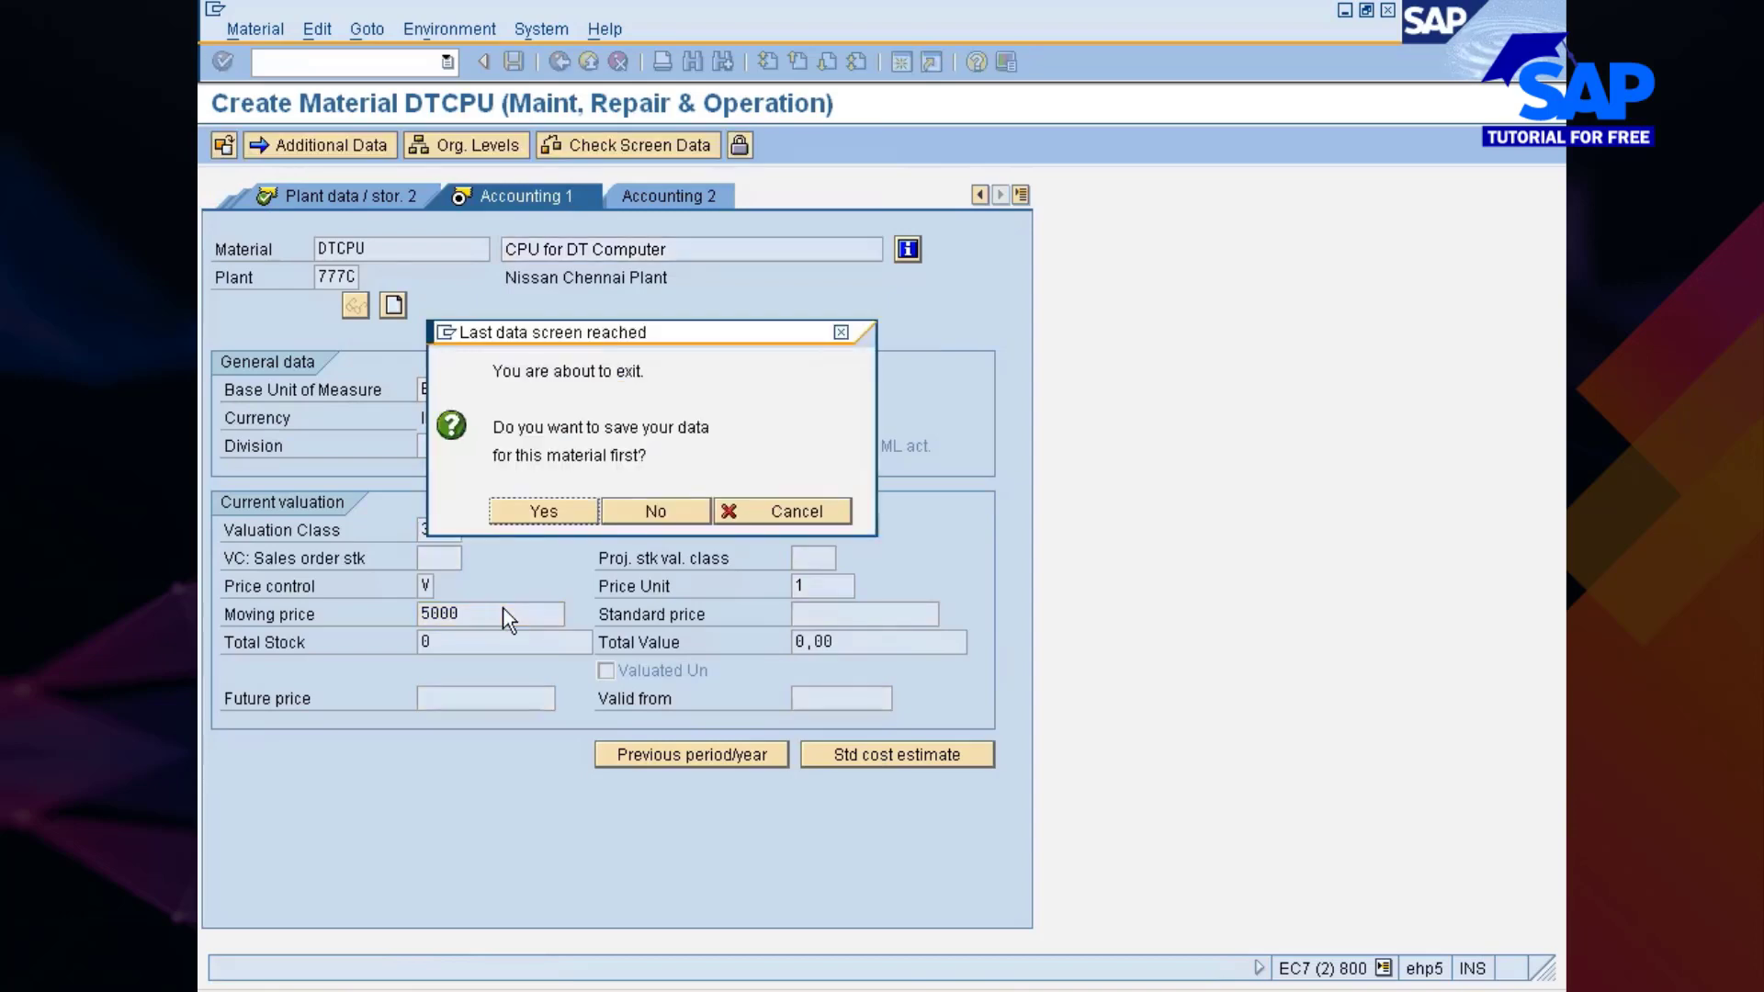
key("Return")
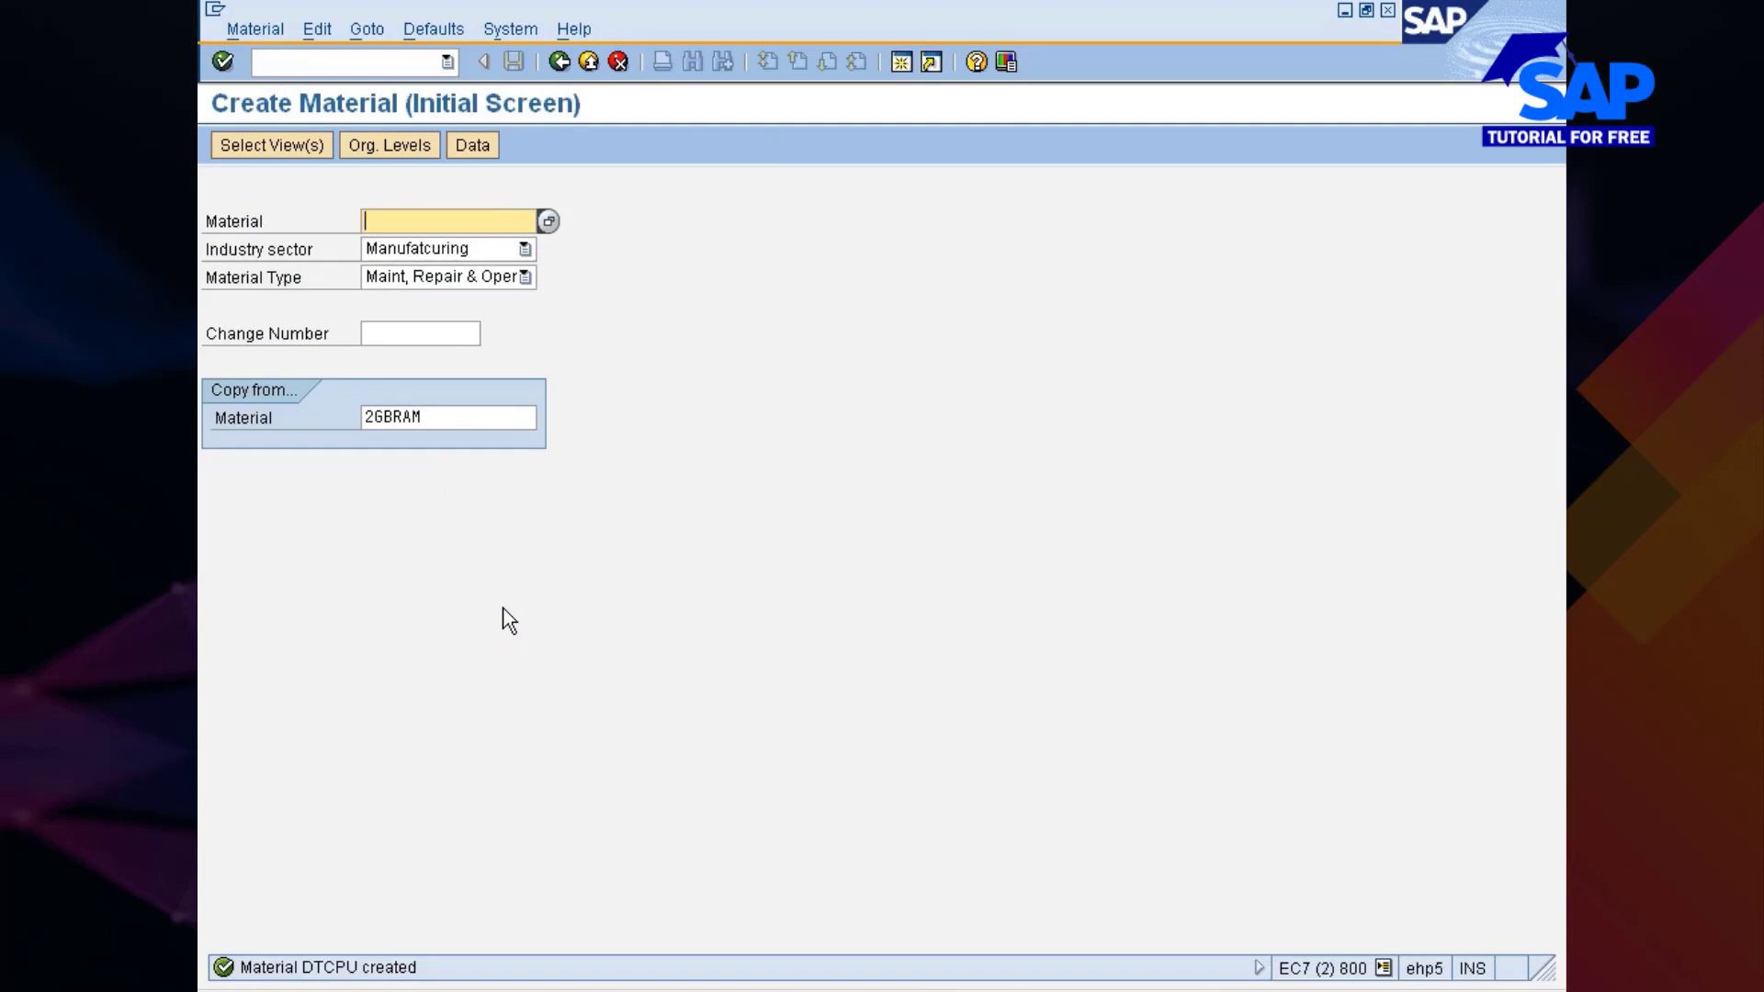
Step: Try to continue the copy from 2GBRAM with HDD as the new material, and again with the name changed to DTHDD
type("HardDisk")
key("BackSpace")
key("BackSpace")
key("BackSpace")
key("BackSpace")
key("BackSpace")
key("BackSpace")
key("BackSpace")
key("BackSpace")
type("HDD")
key("Return")
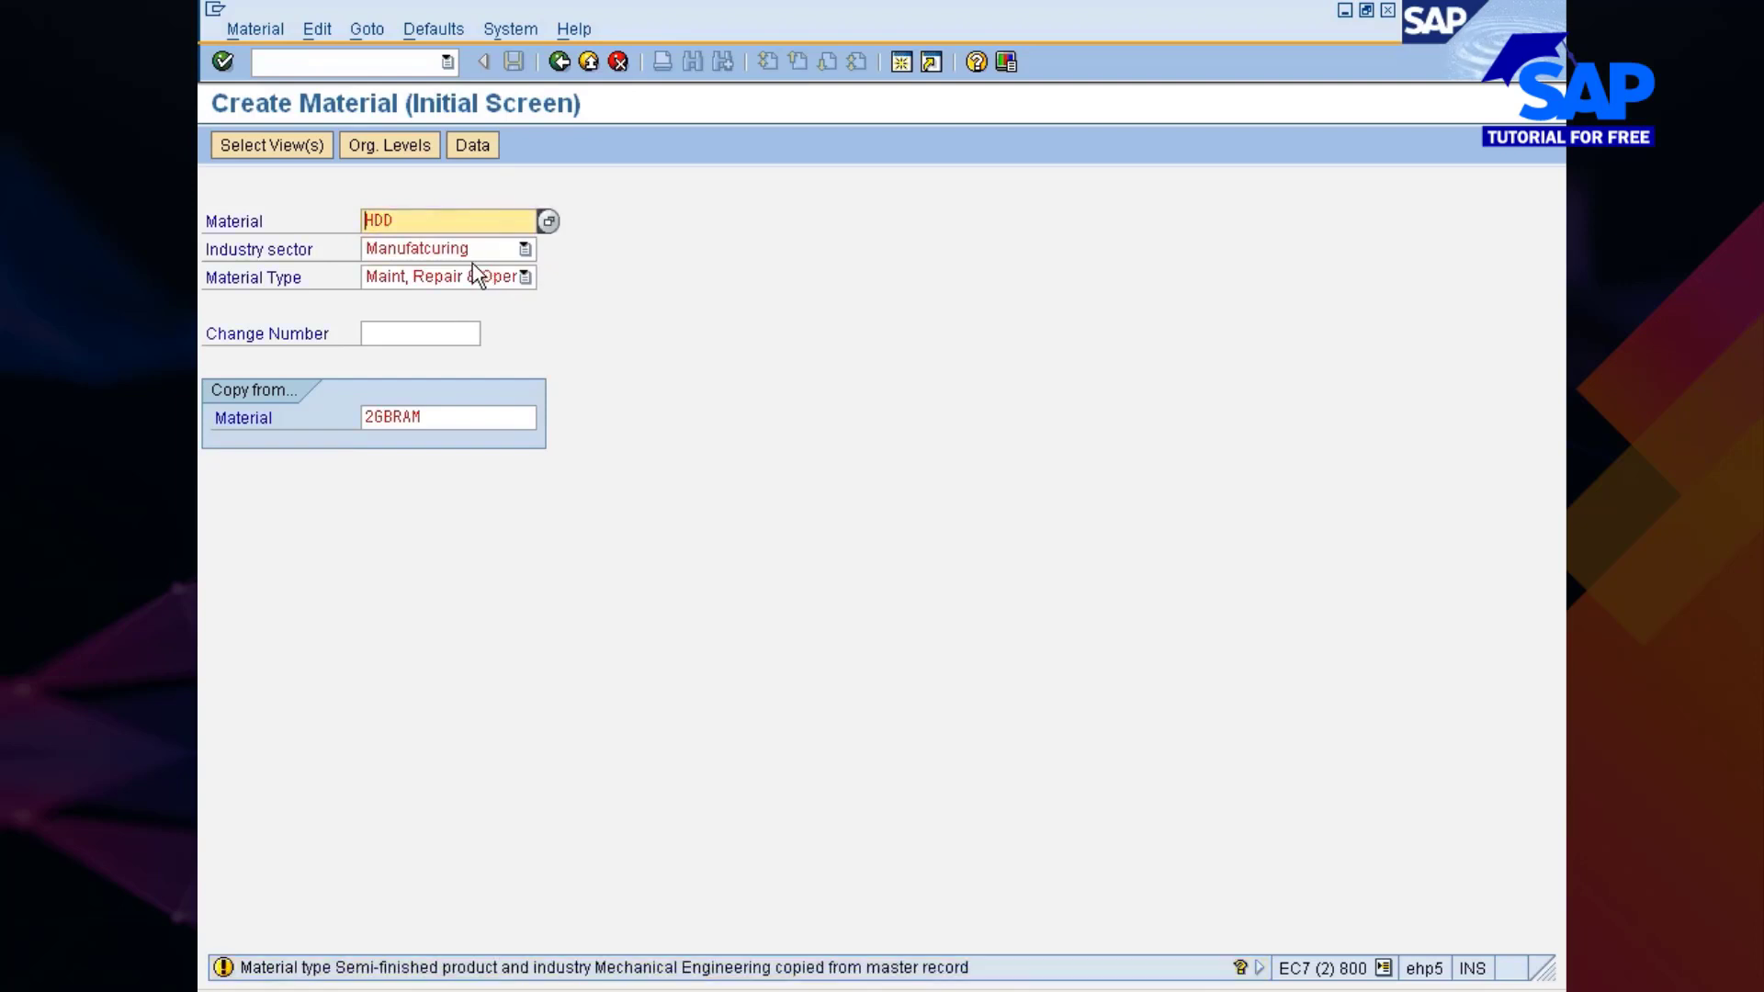
type("DT")
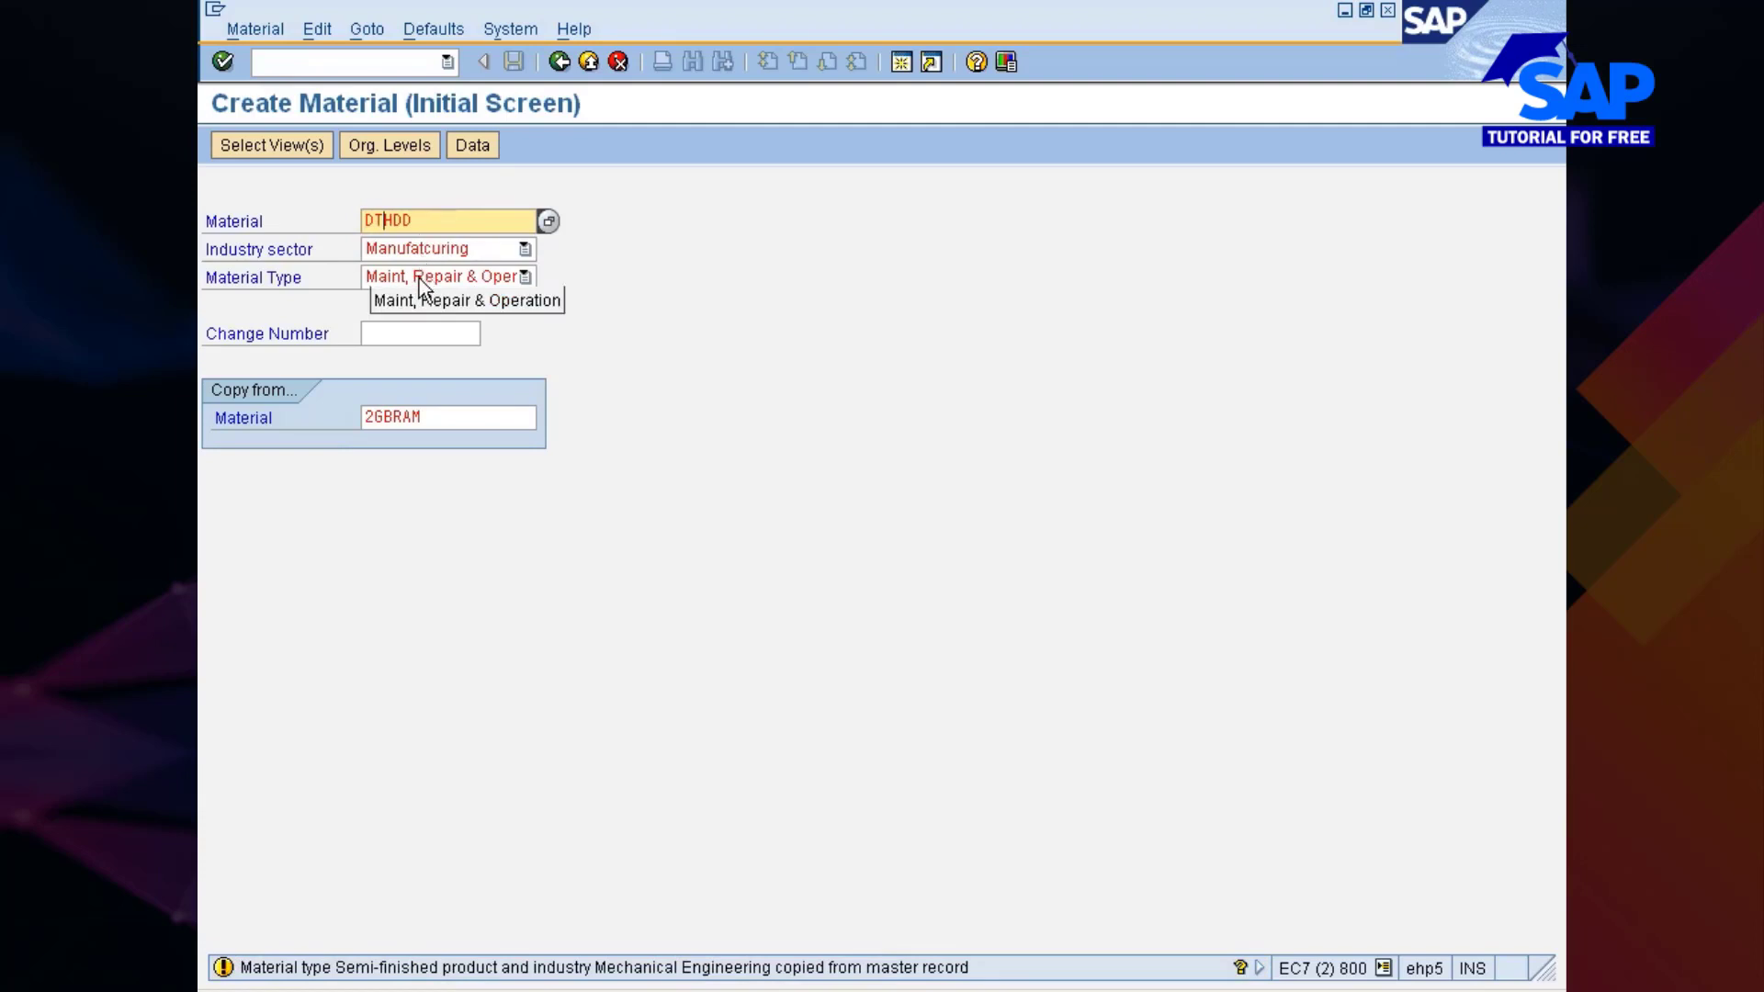
key("Return")
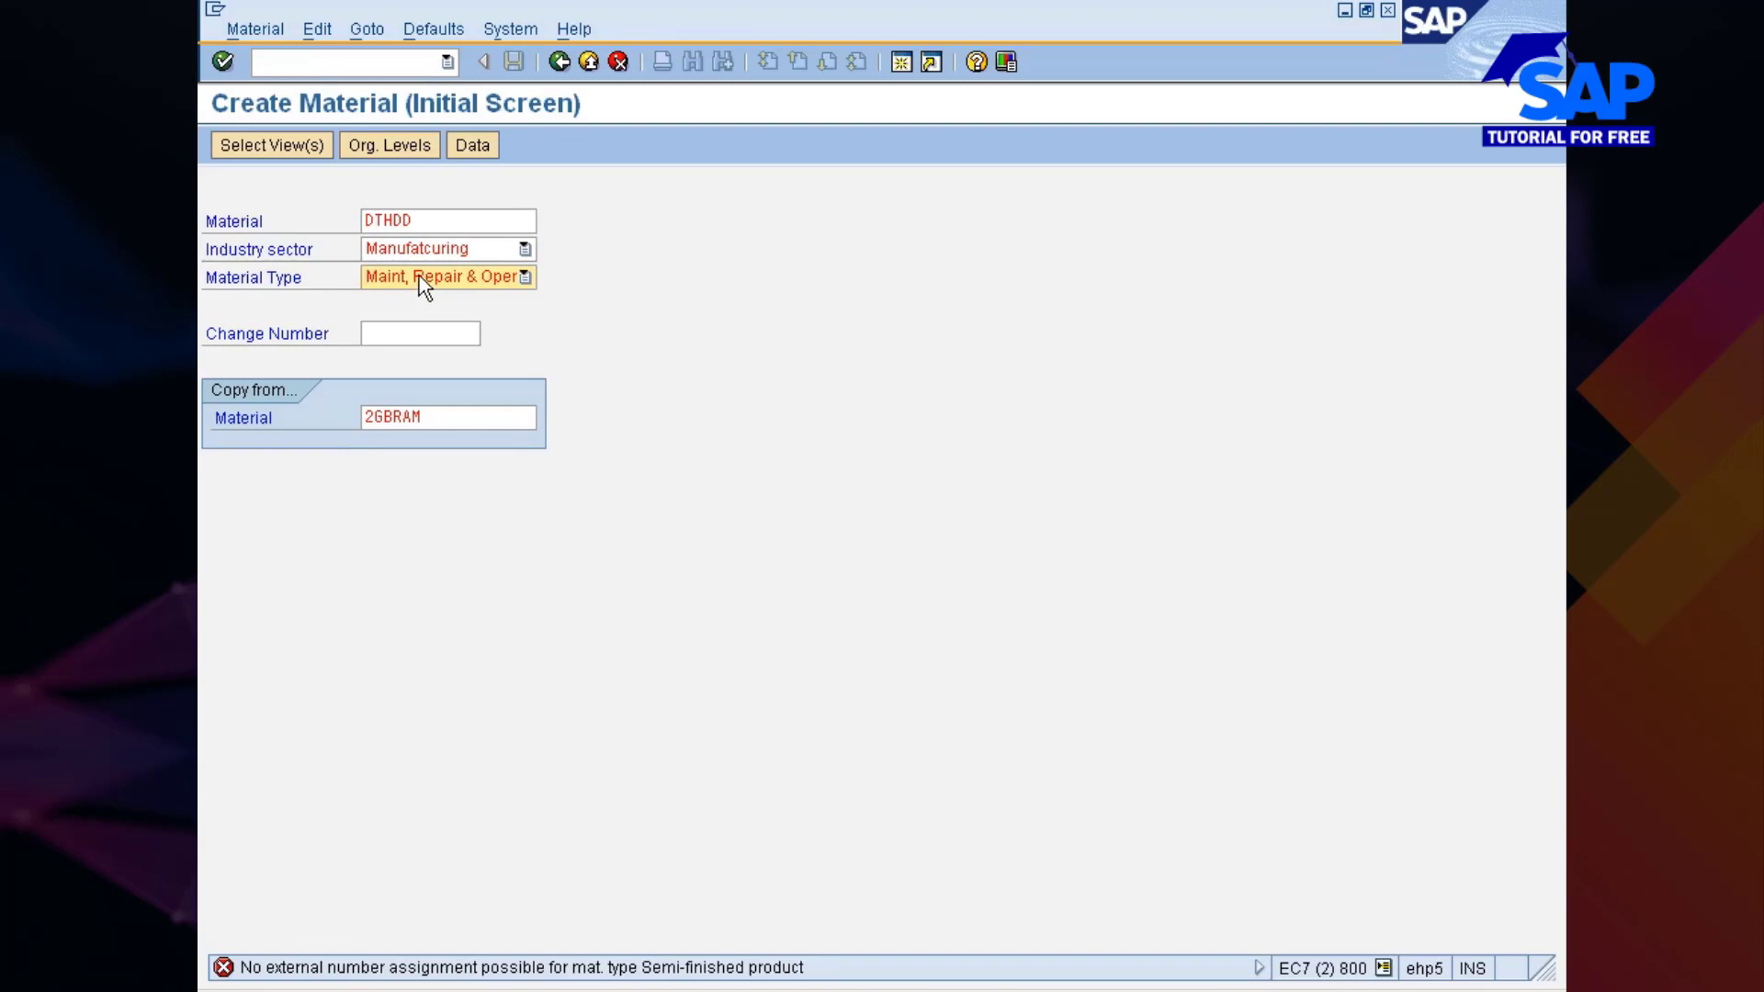
Step: Restart material creation with the transaction command /nmm01
left_click(258, 61)
type("/")
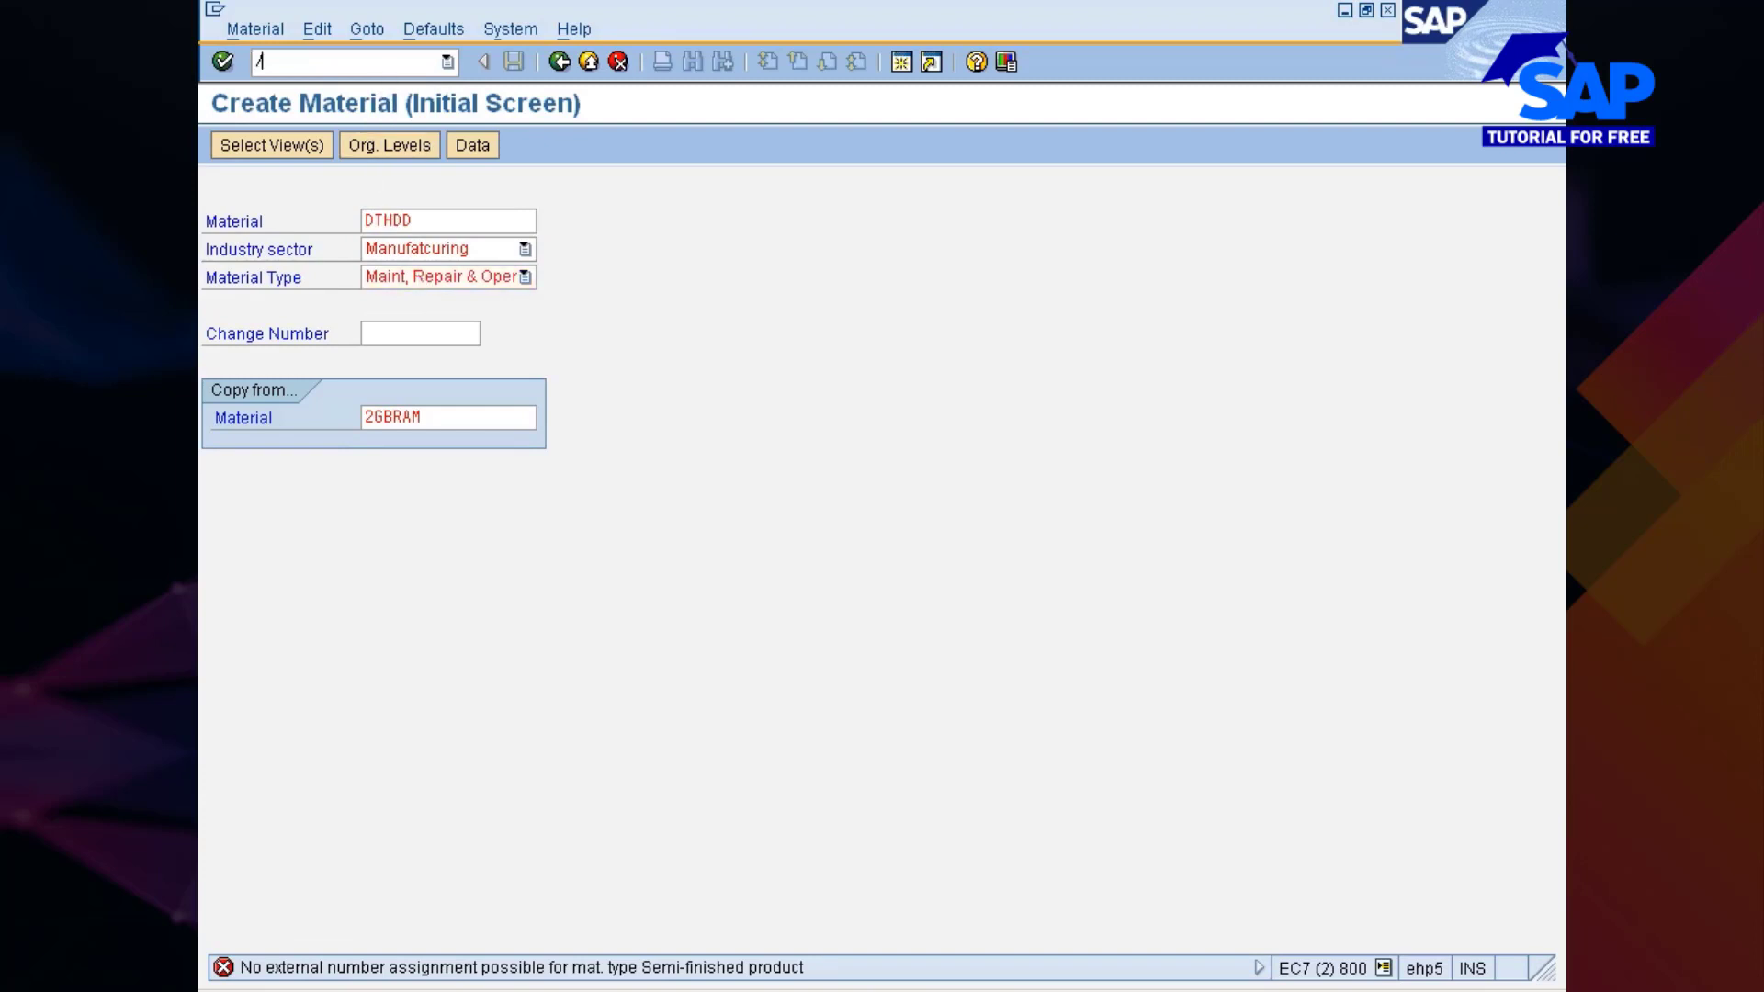
type("nmm")
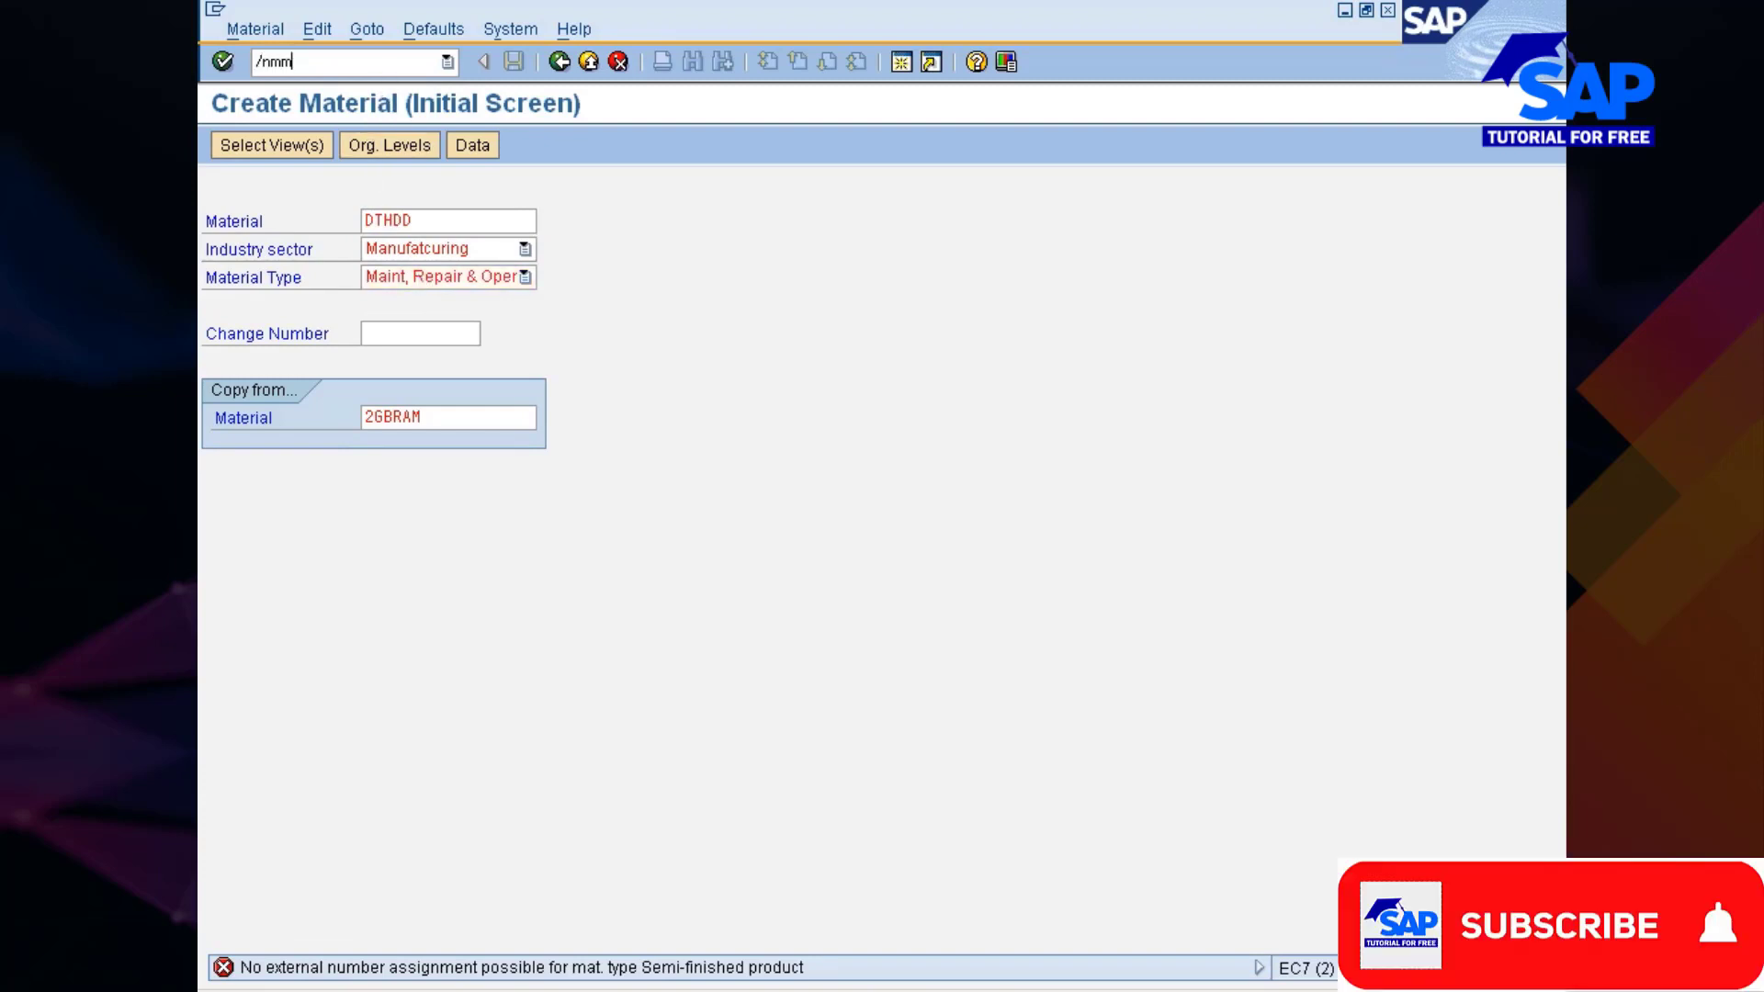
type("01")
key("Return")
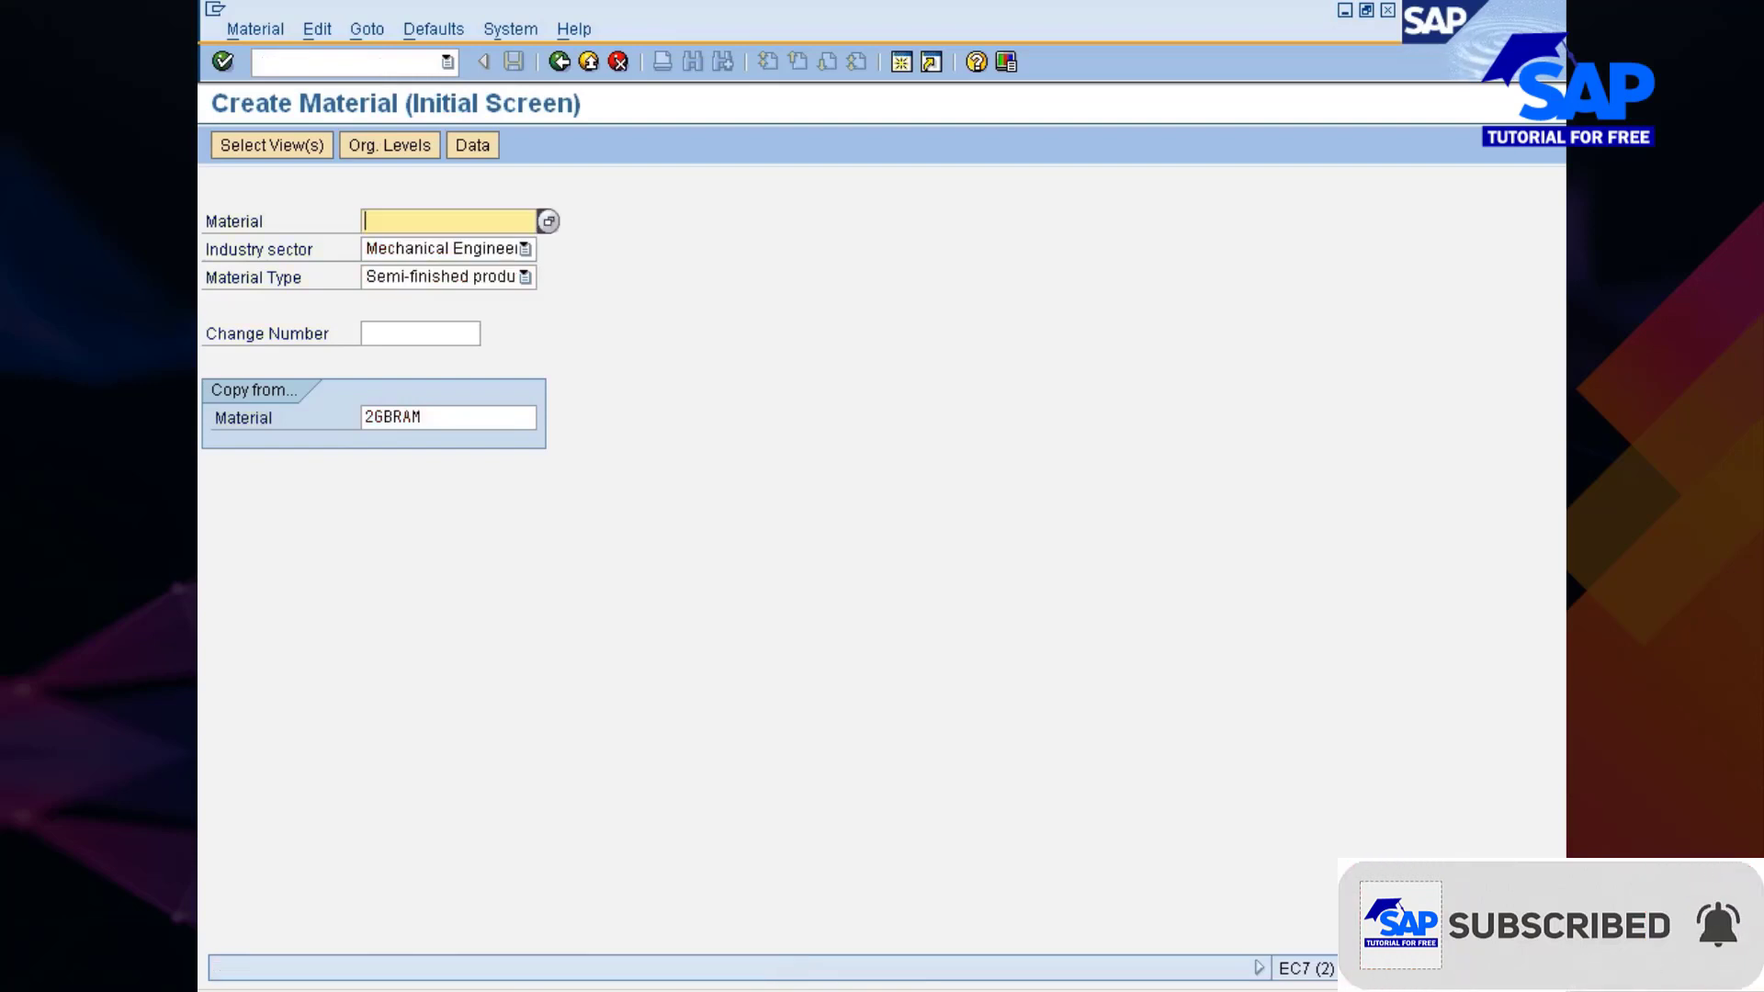
Step: Enter material HDD with industry sector Manufatcuring and material type Maint, Repair & Oper, and try to continue
type("HDD")
key("Tab")
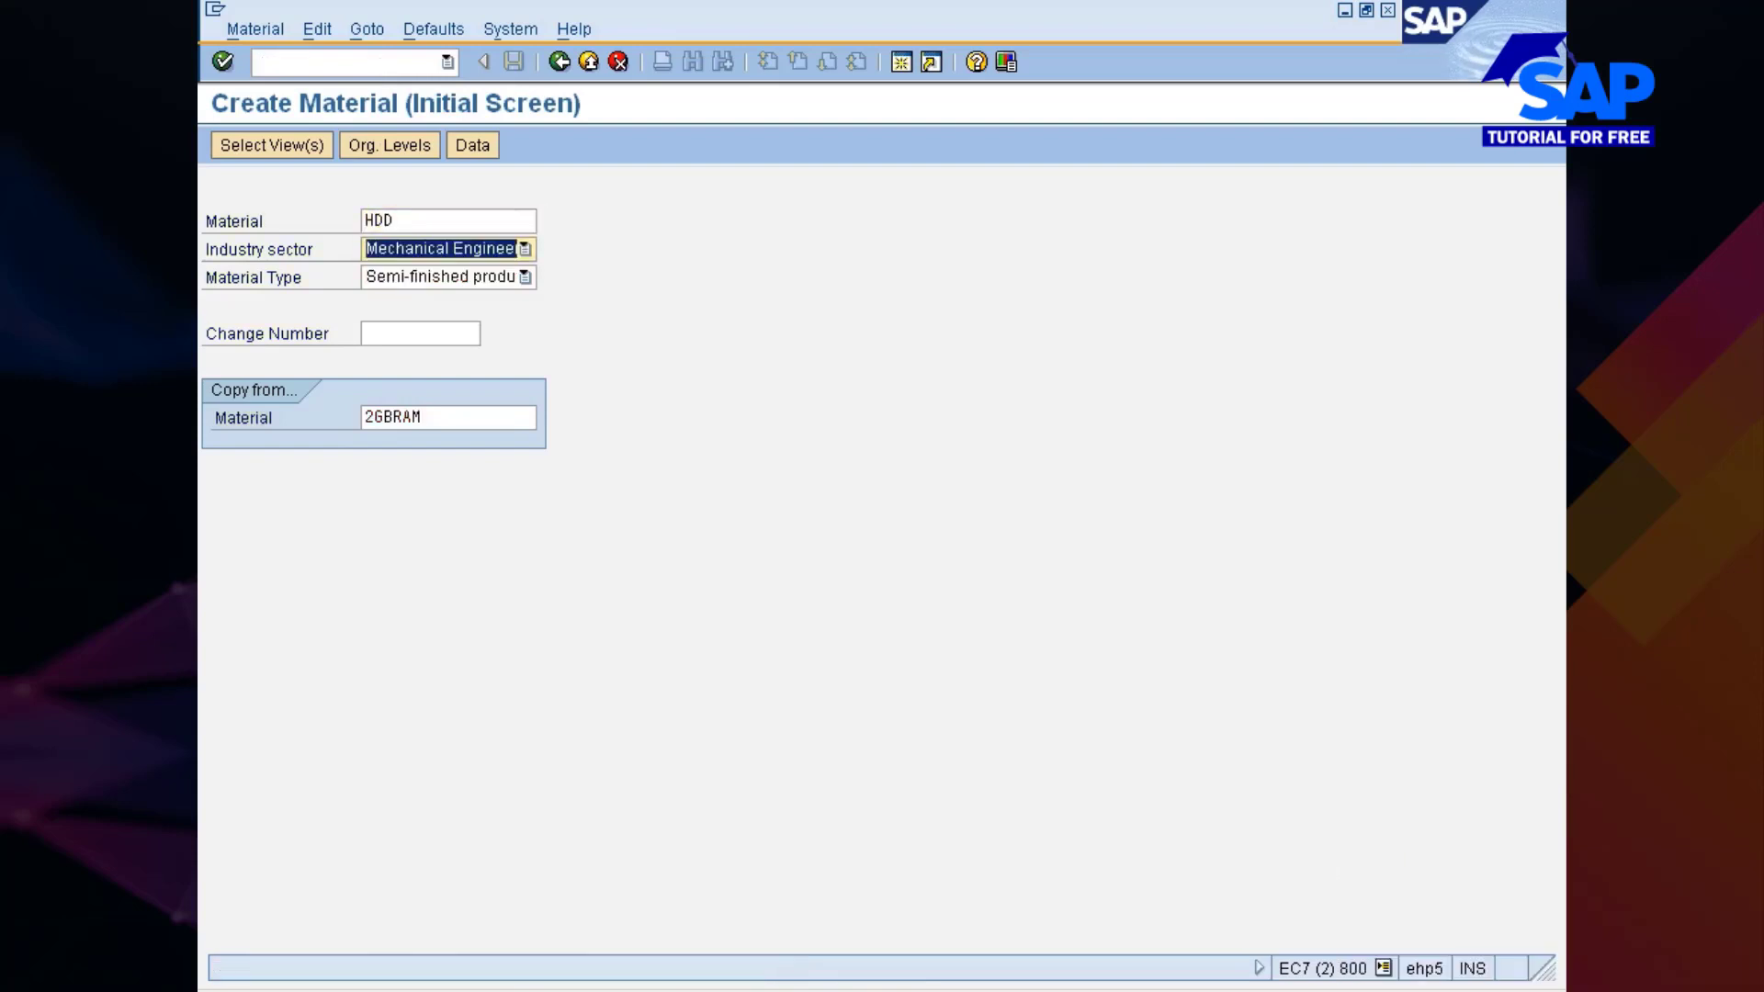
key("Down")
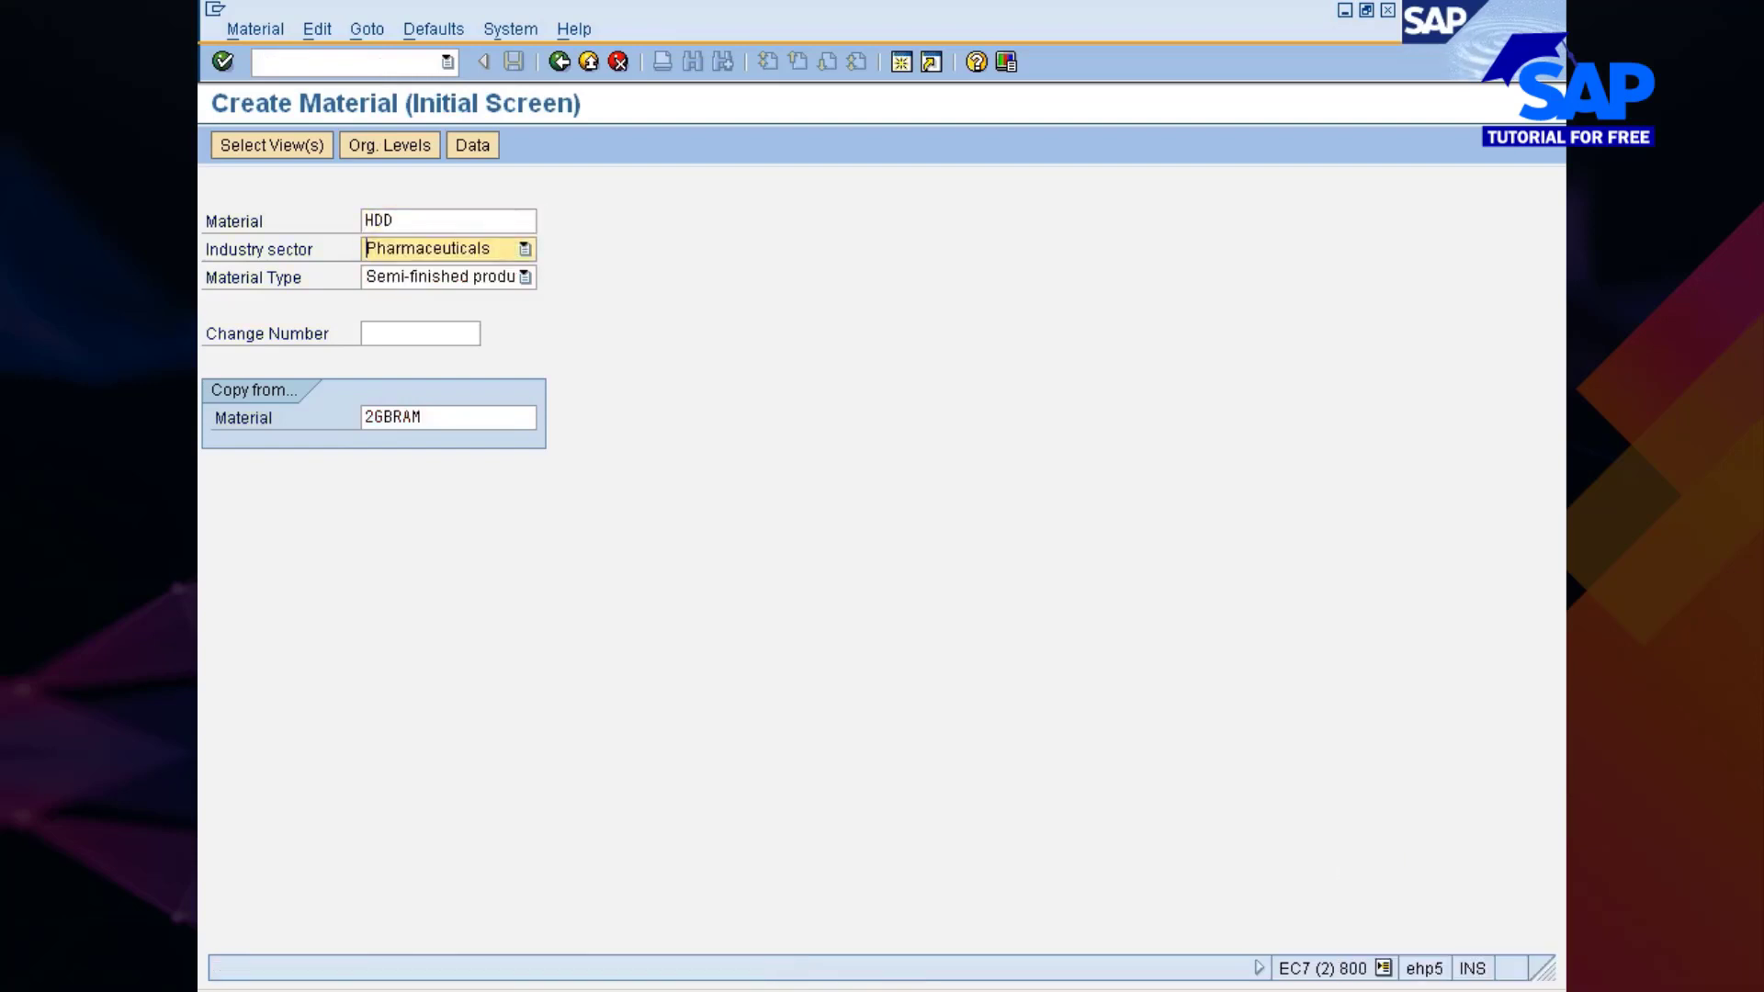
key("Up")
key("Up")
key("Tab")
key("m")
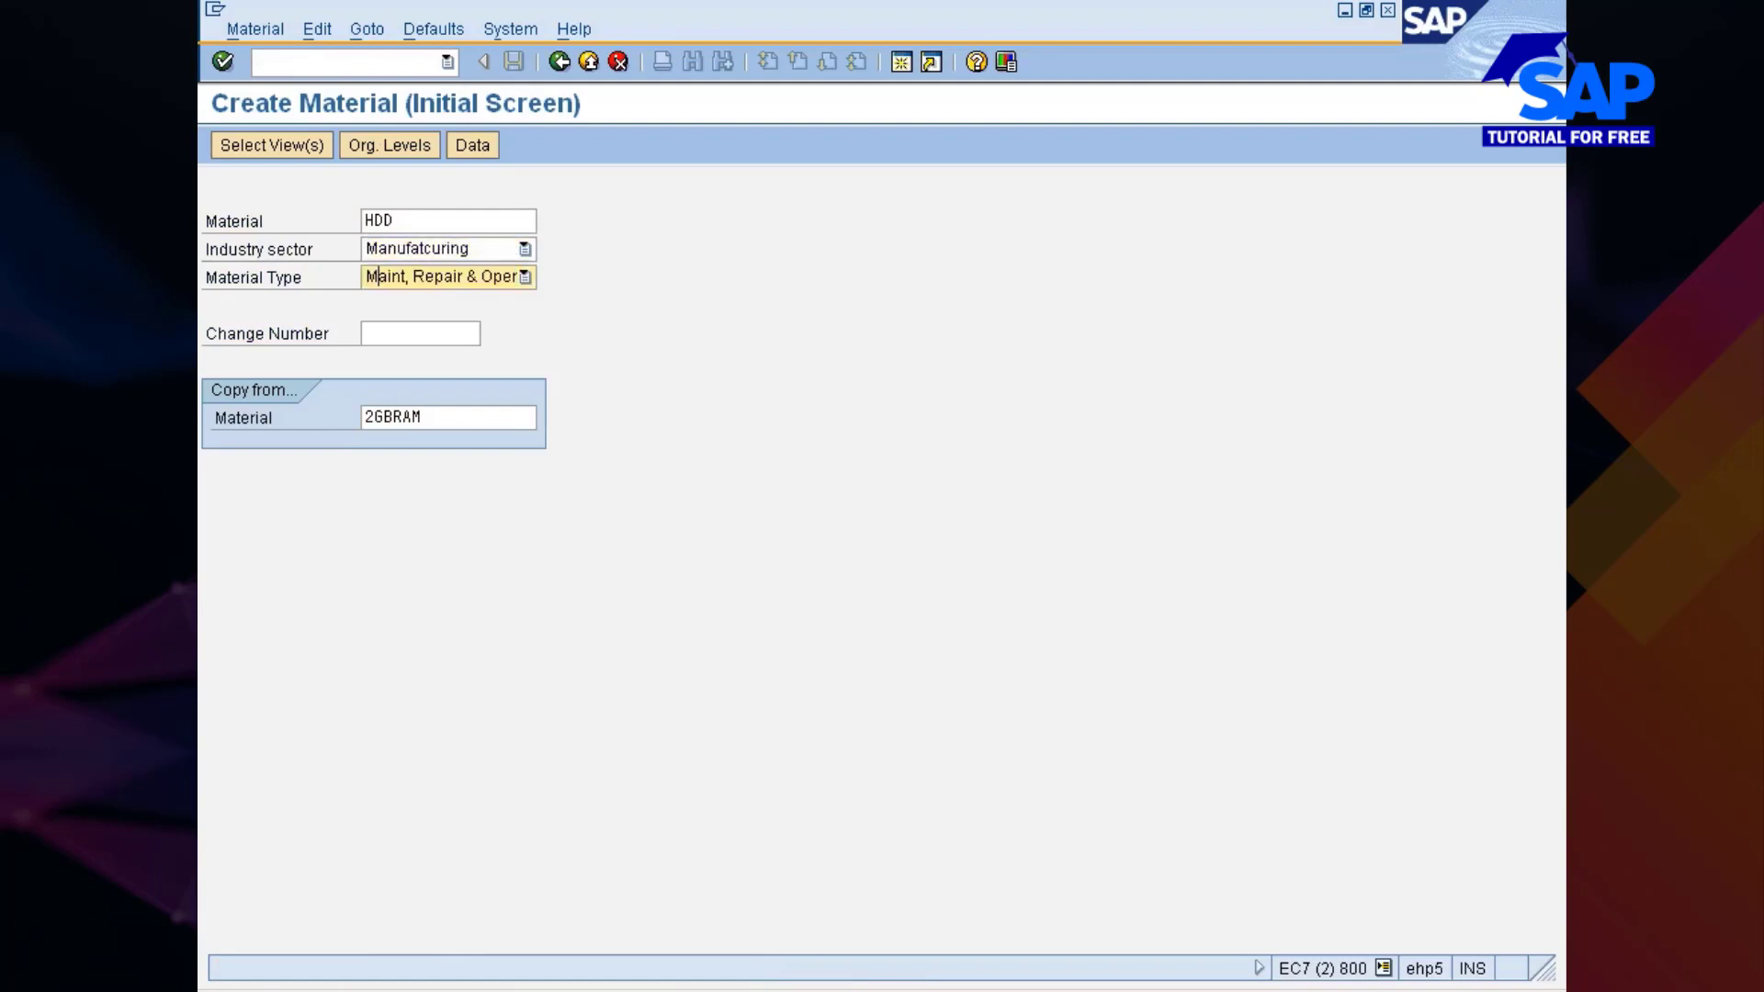
key("Return")
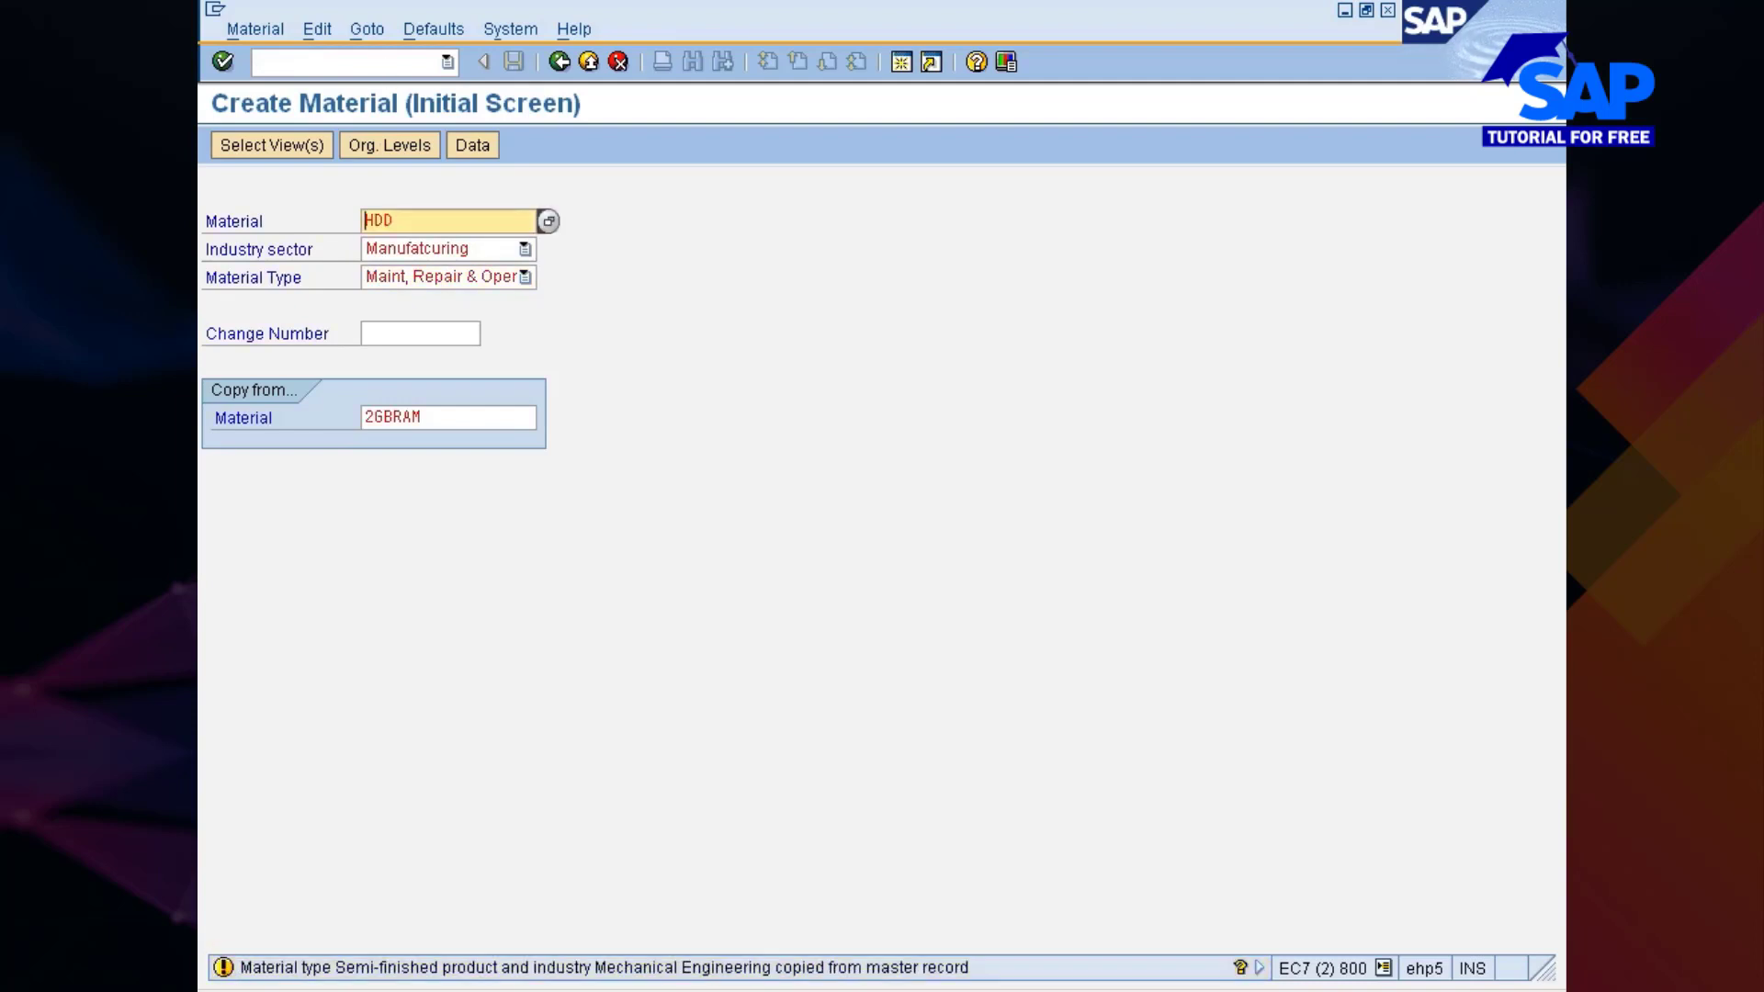
Step: Change the new material name to HARDDISK and try to continue with the copy from 2GBRAM
key("BackSpace")
key("BackSpace")
key("BackSpace")
type("harddis")
key("Return")
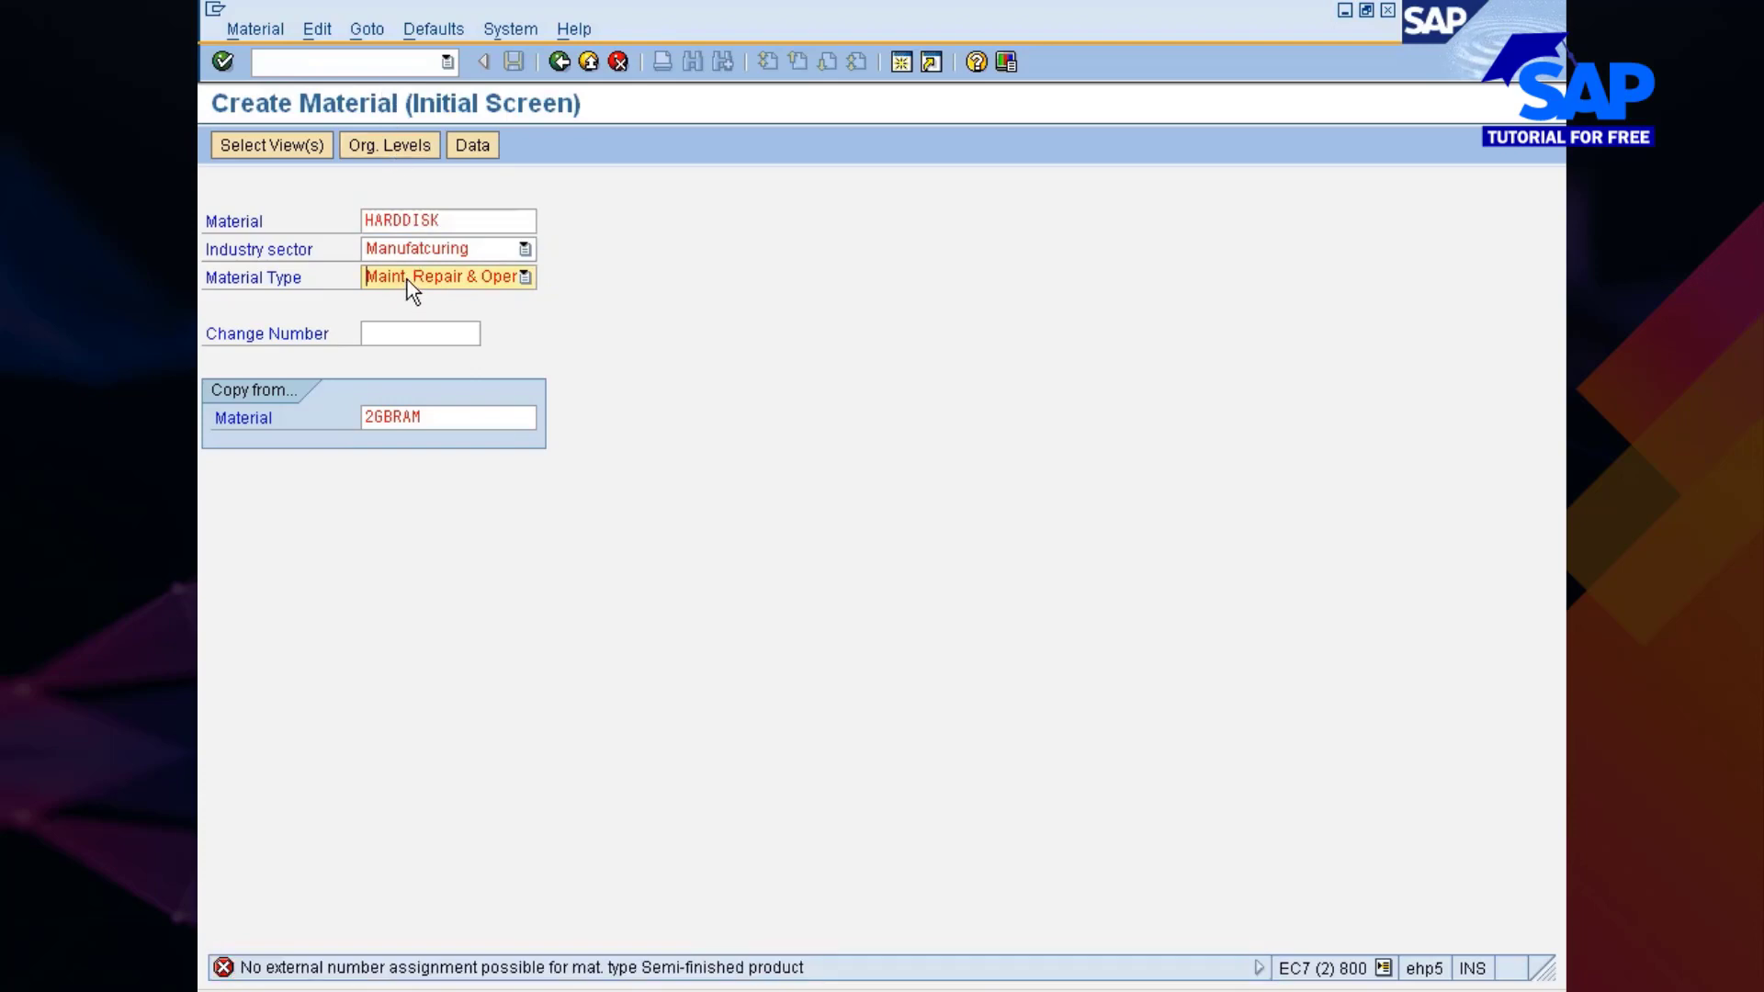
Step: Restart the material creation transaction with the command /nmm01 to clear the rejected HARDDISK entry
left_click(373, 63)
type("/")
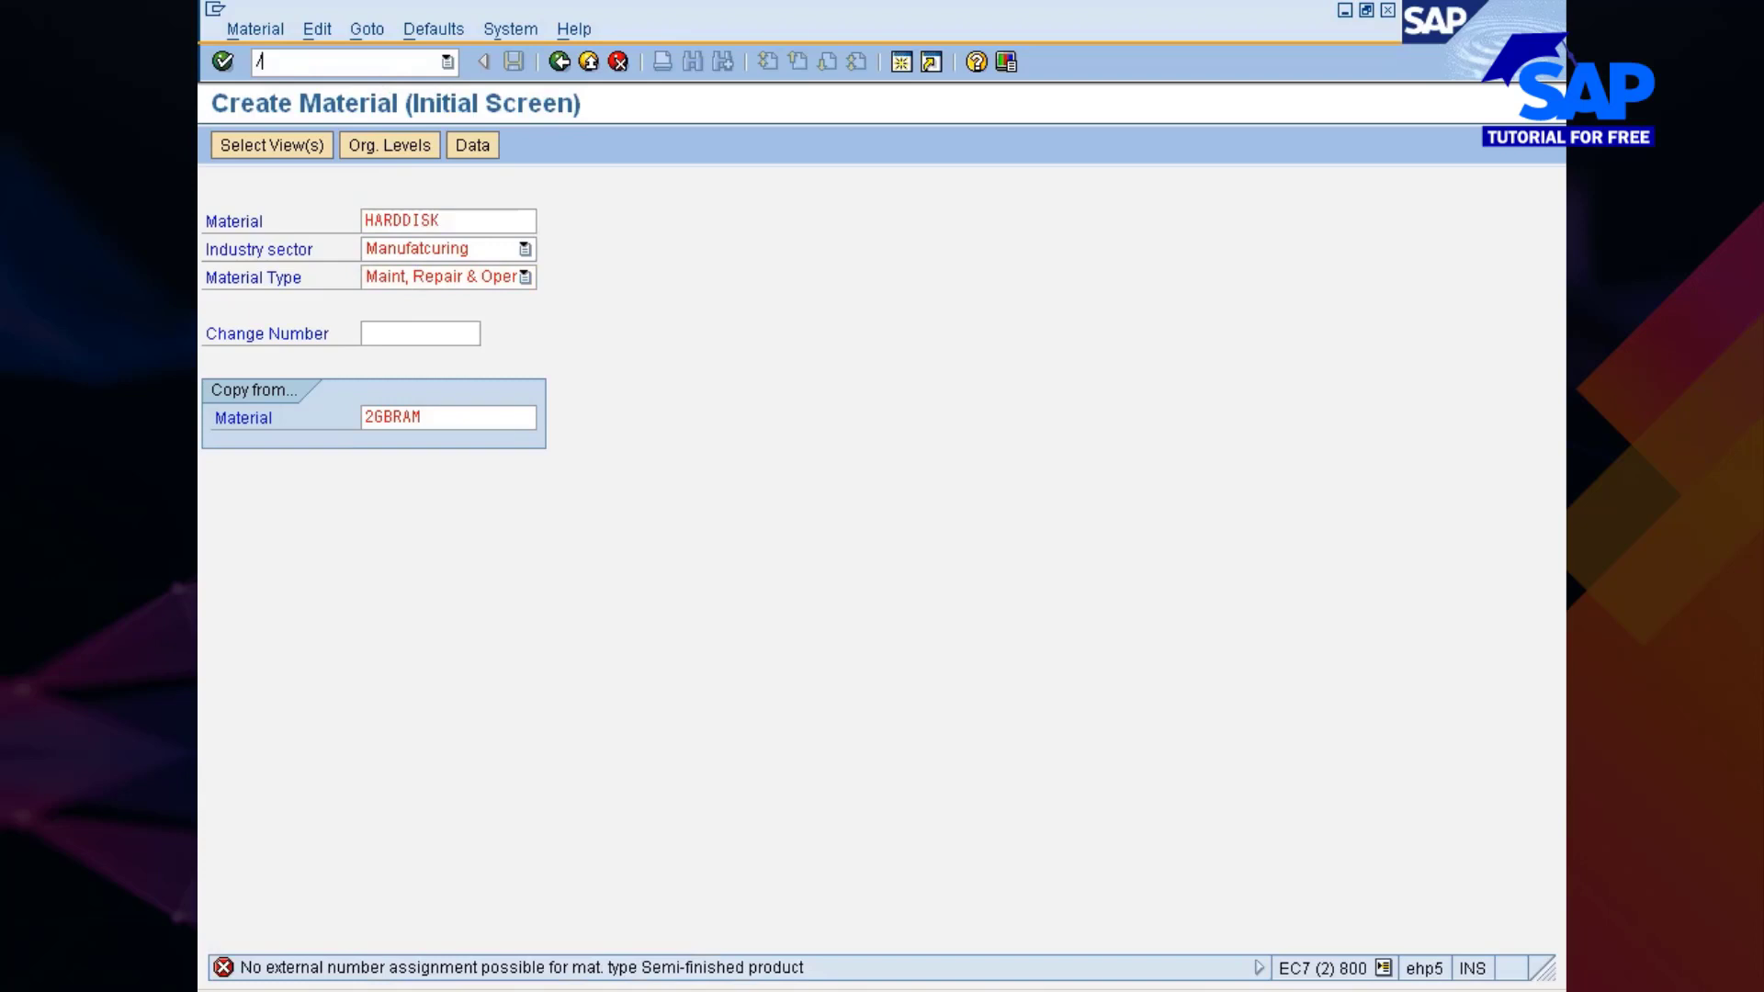
type("nmm01")
key("Return")
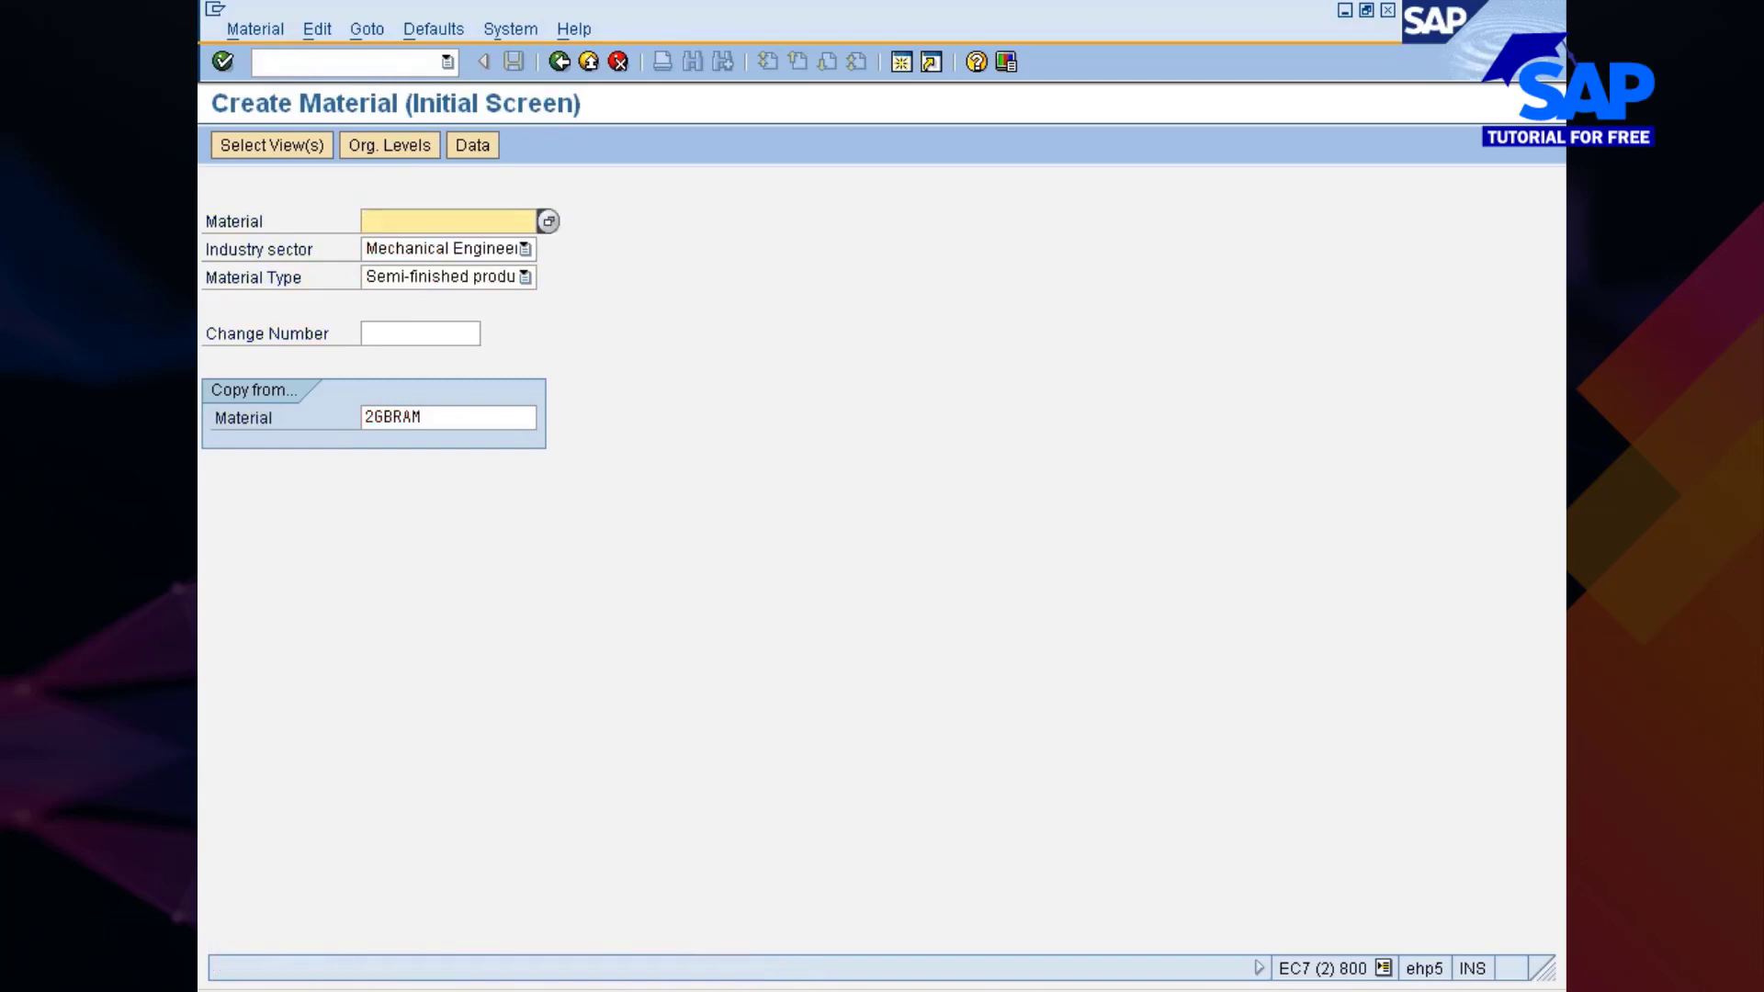
Step: Set the industry sector to Manufatcuring and the material type to Maint, Repair & Oper for the new material
left_click(414, 260)
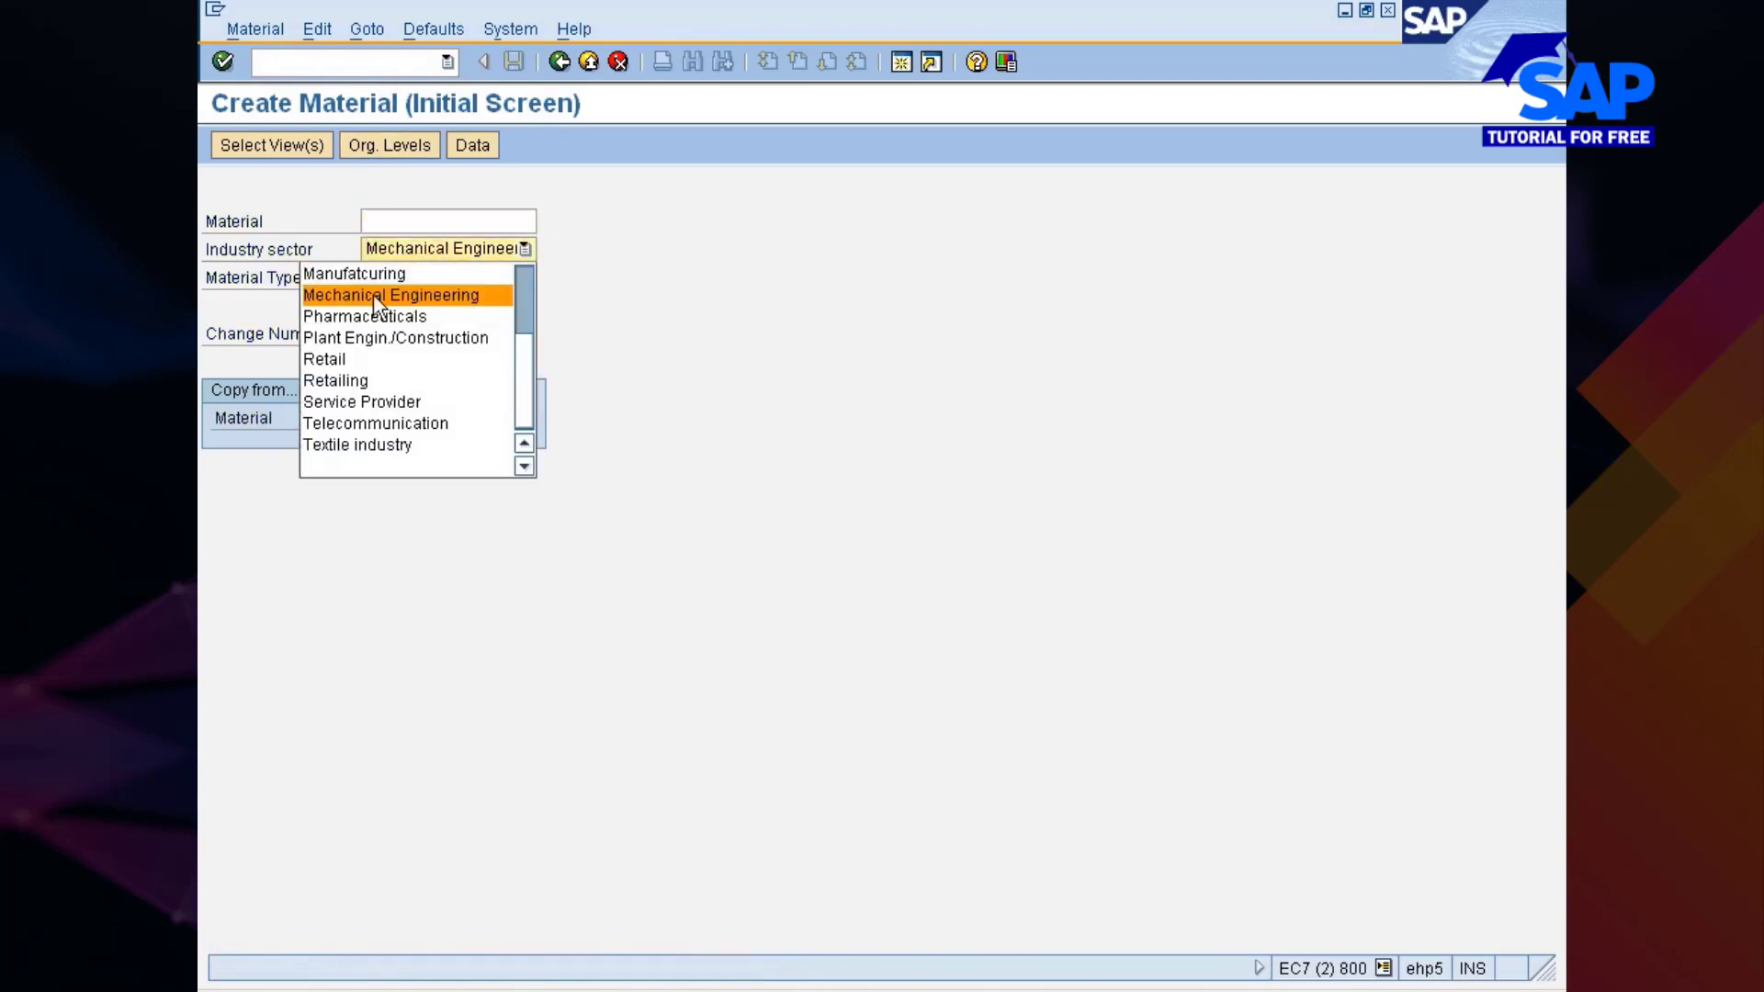
left_click(379, 273)
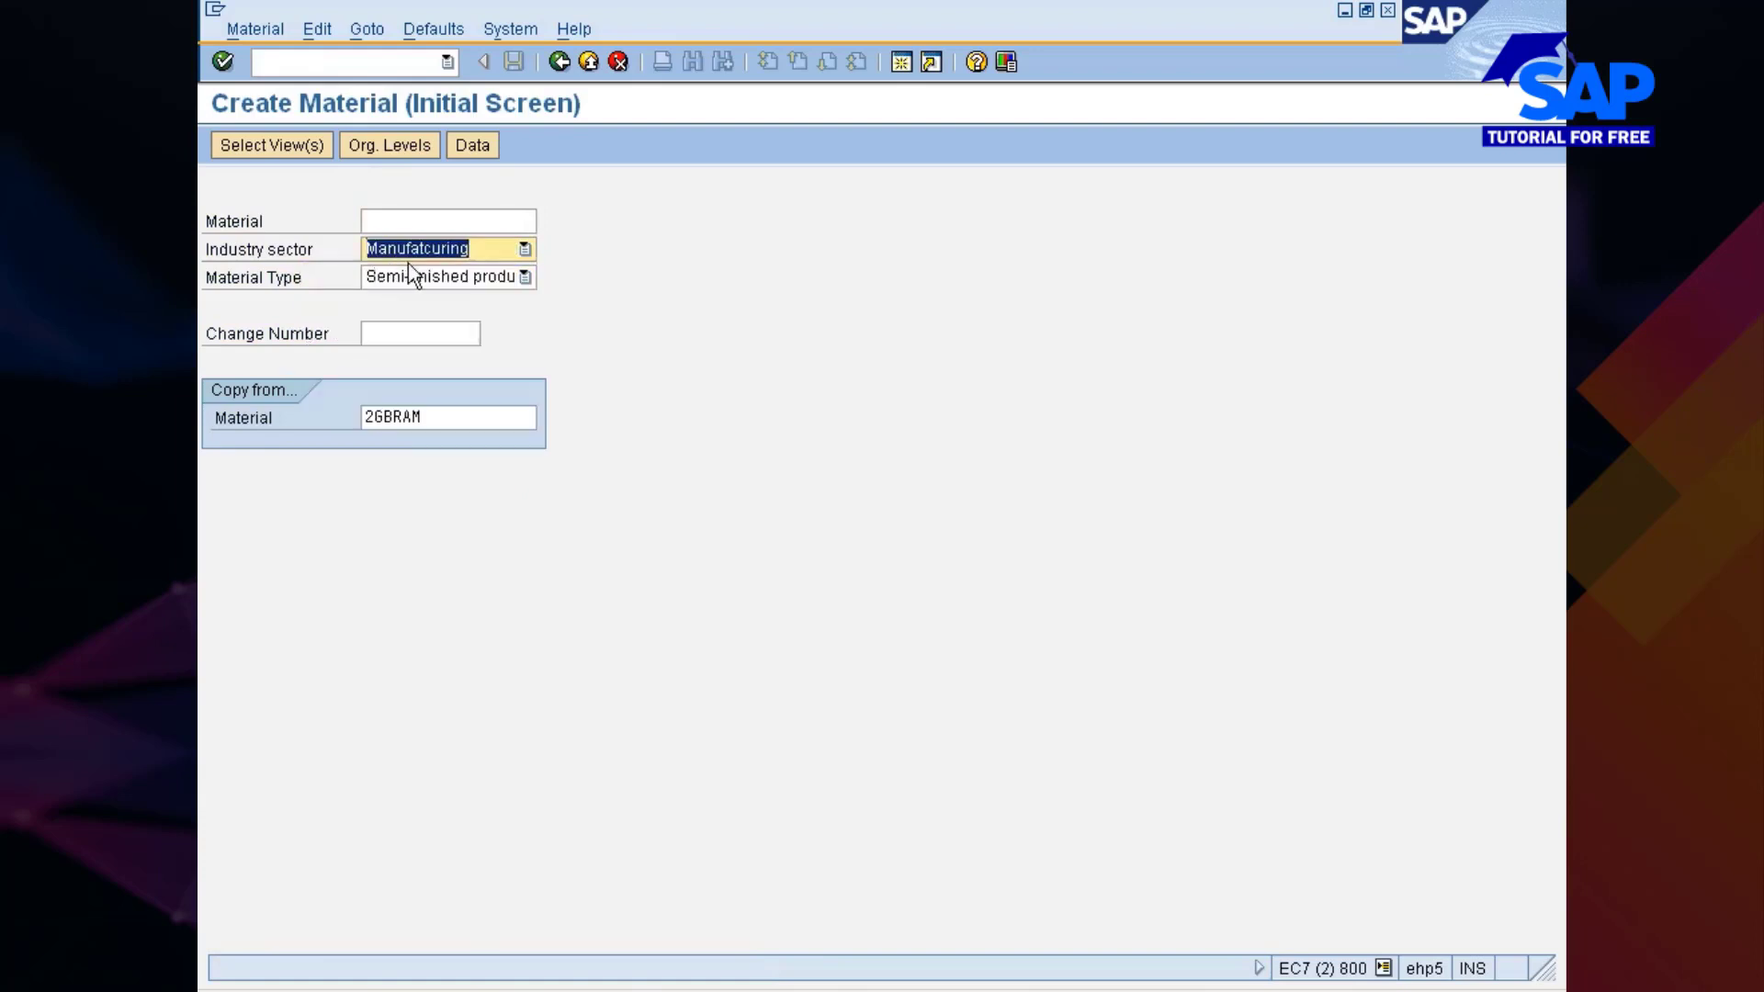
left_click(410, 276)
type("Maint, Repair & Oper")
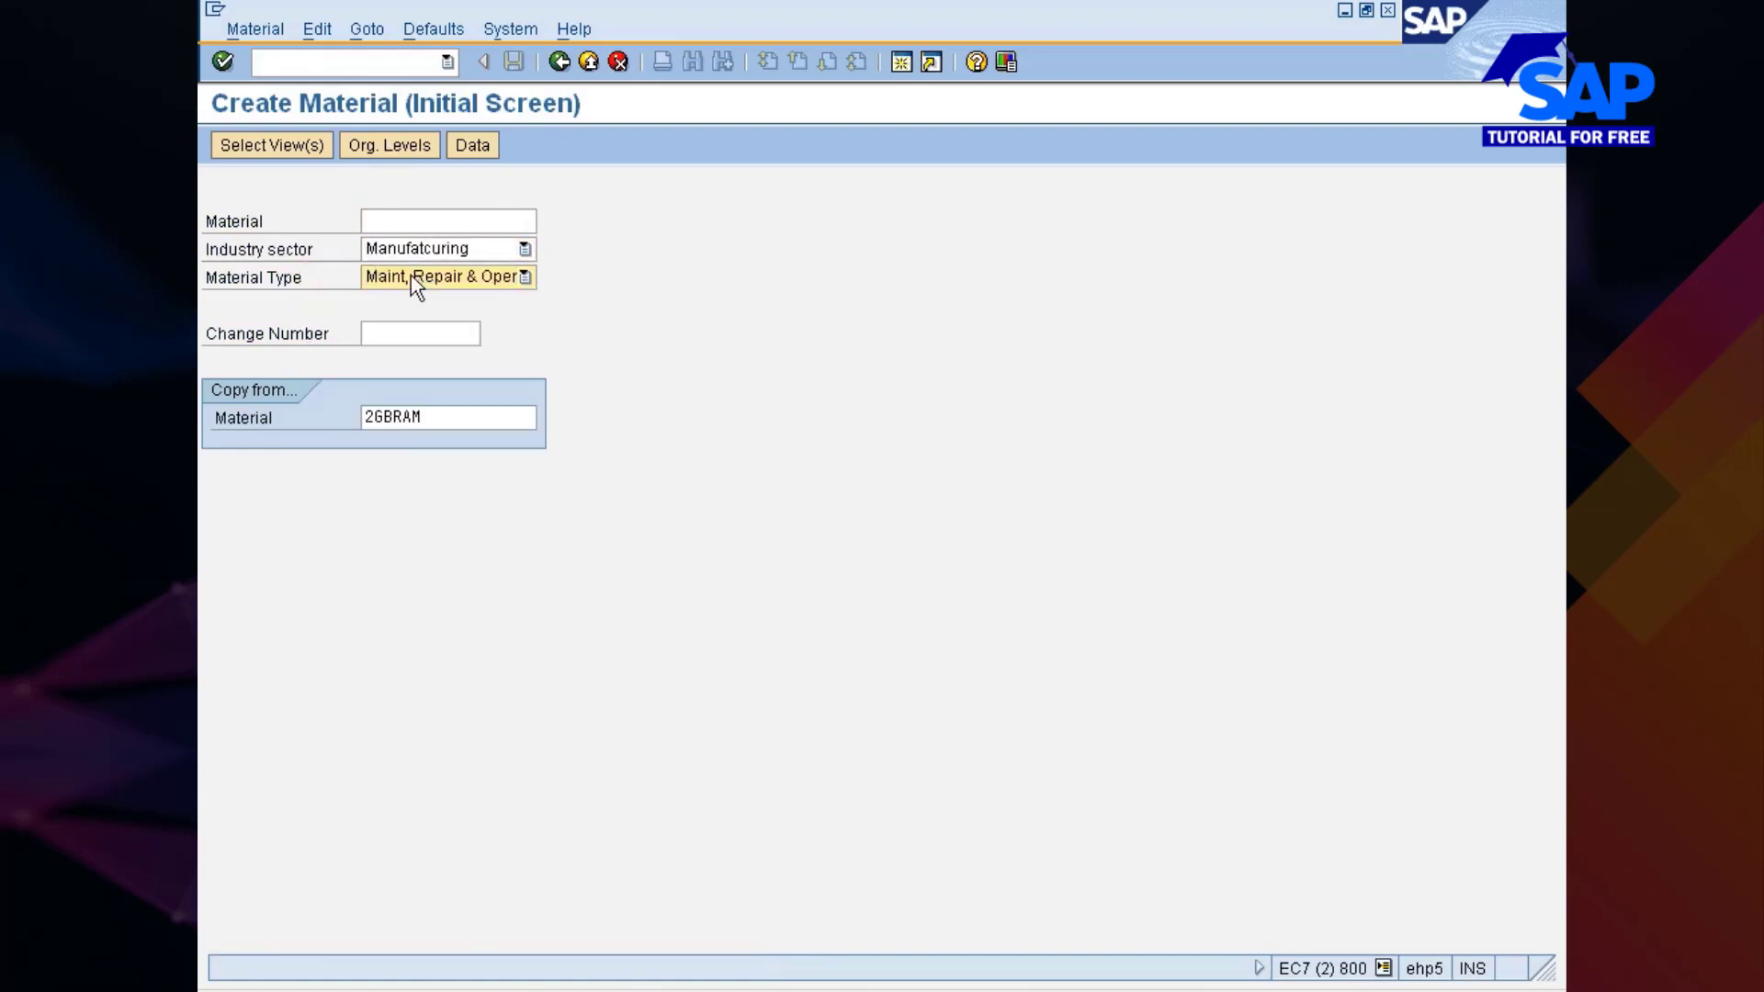
Step: Enter DTHarddisk as the new material, keep 2GBRAM as the copy-from material, and continue to the view selection
left_click(441, 221)
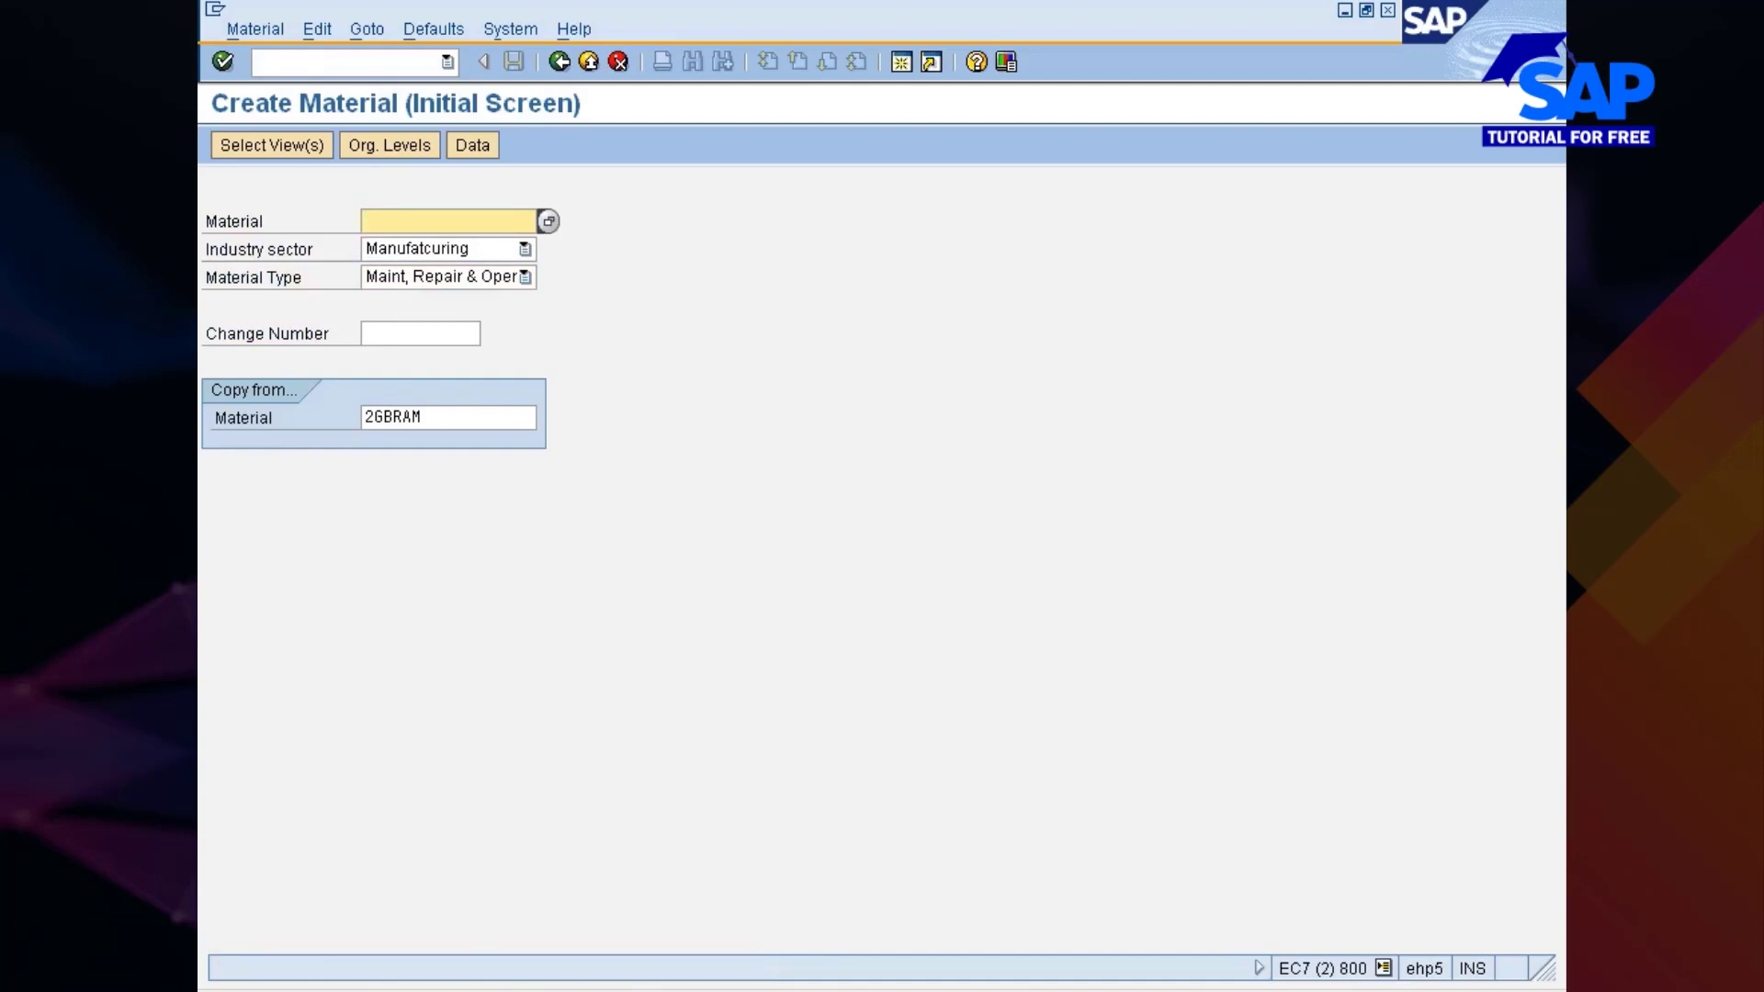
type("e")
key("BackSpace")
type("DT")
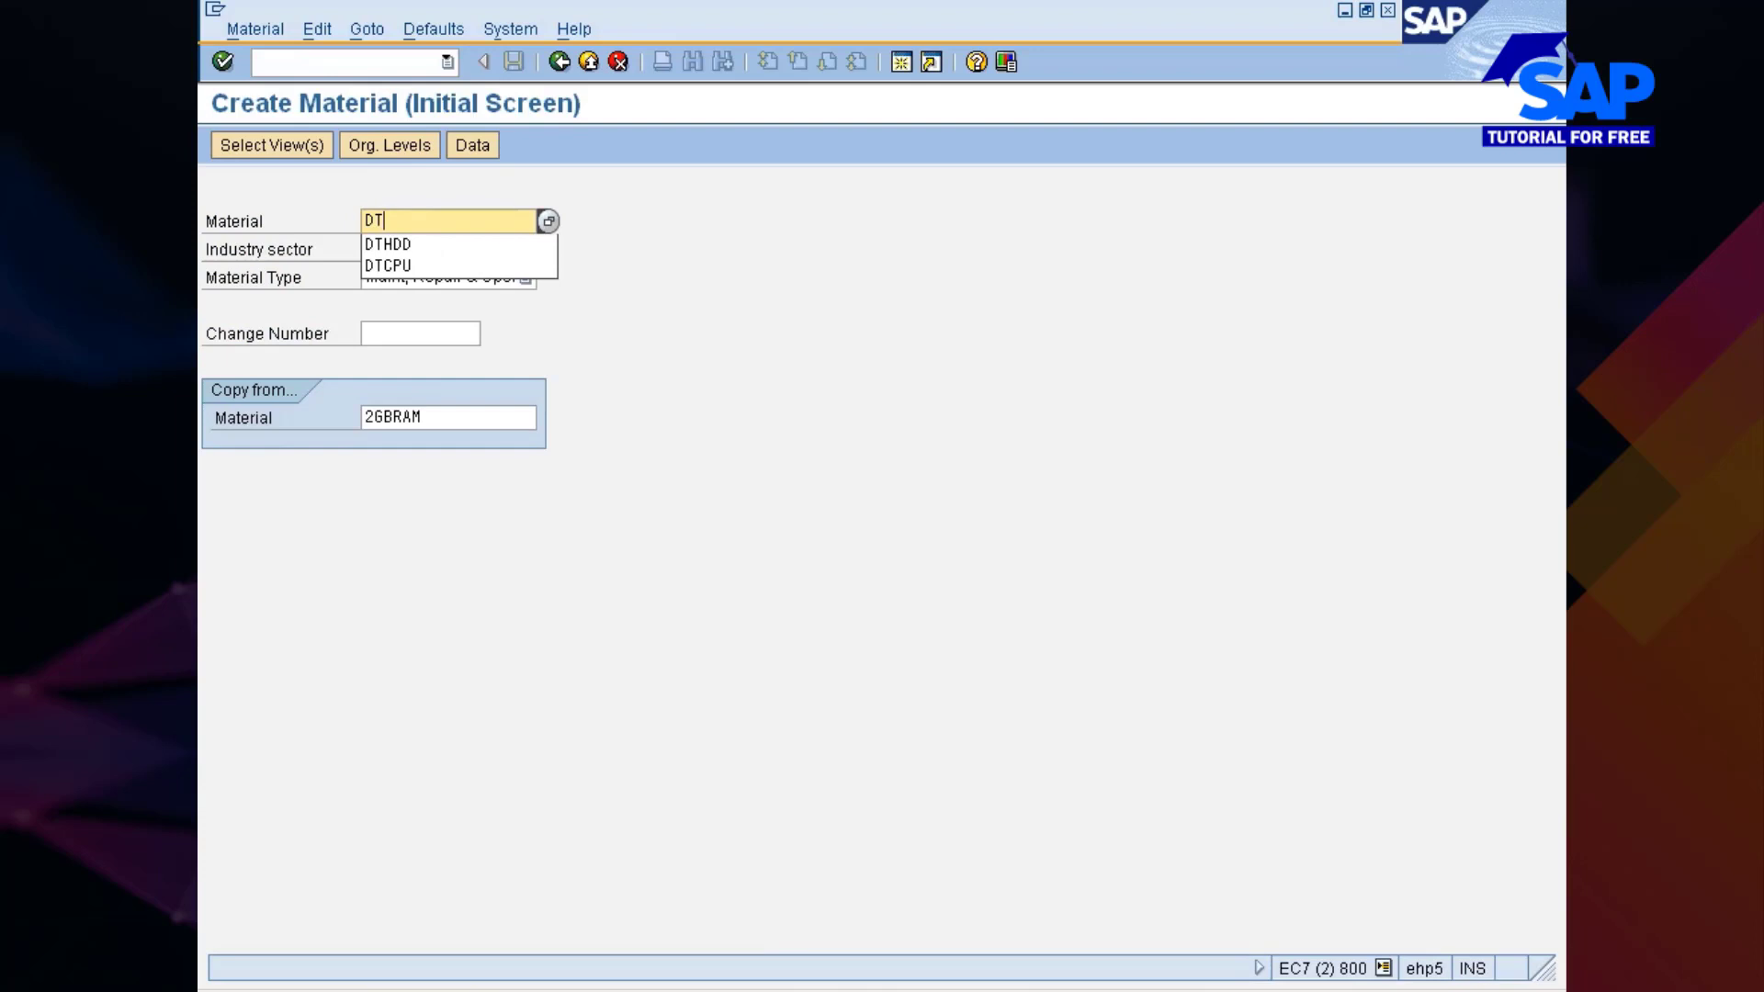
type("Harddisk")
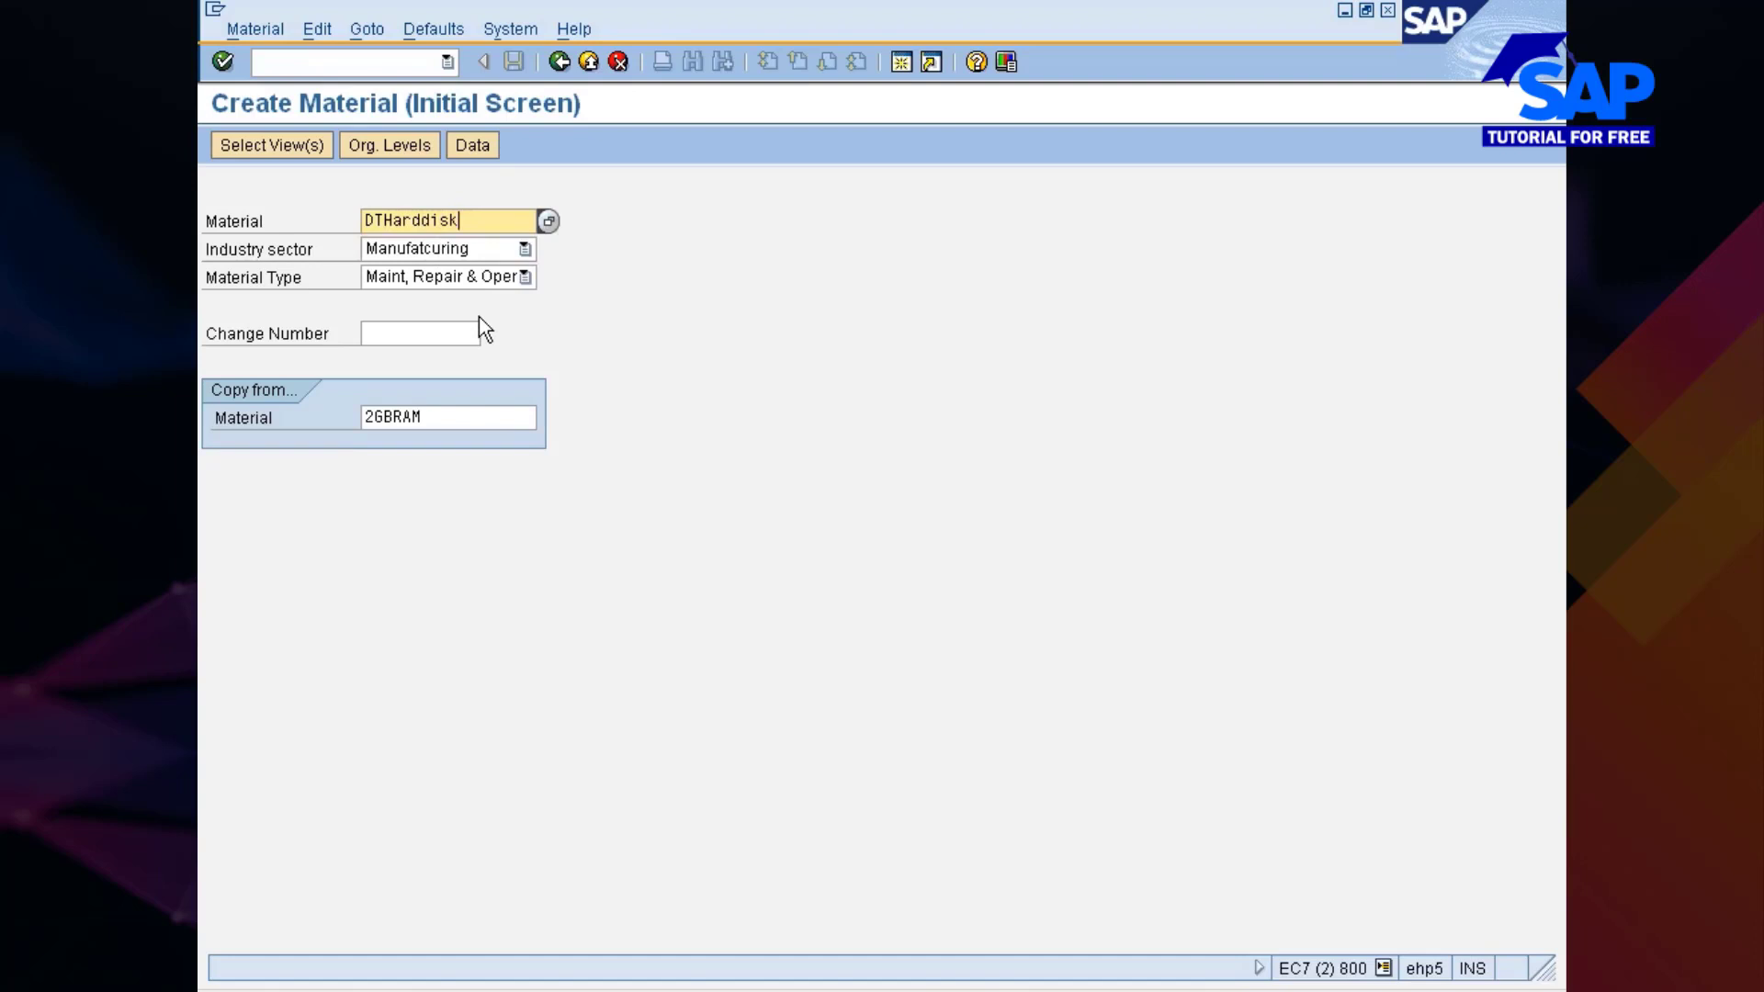
left_click(466, 418)
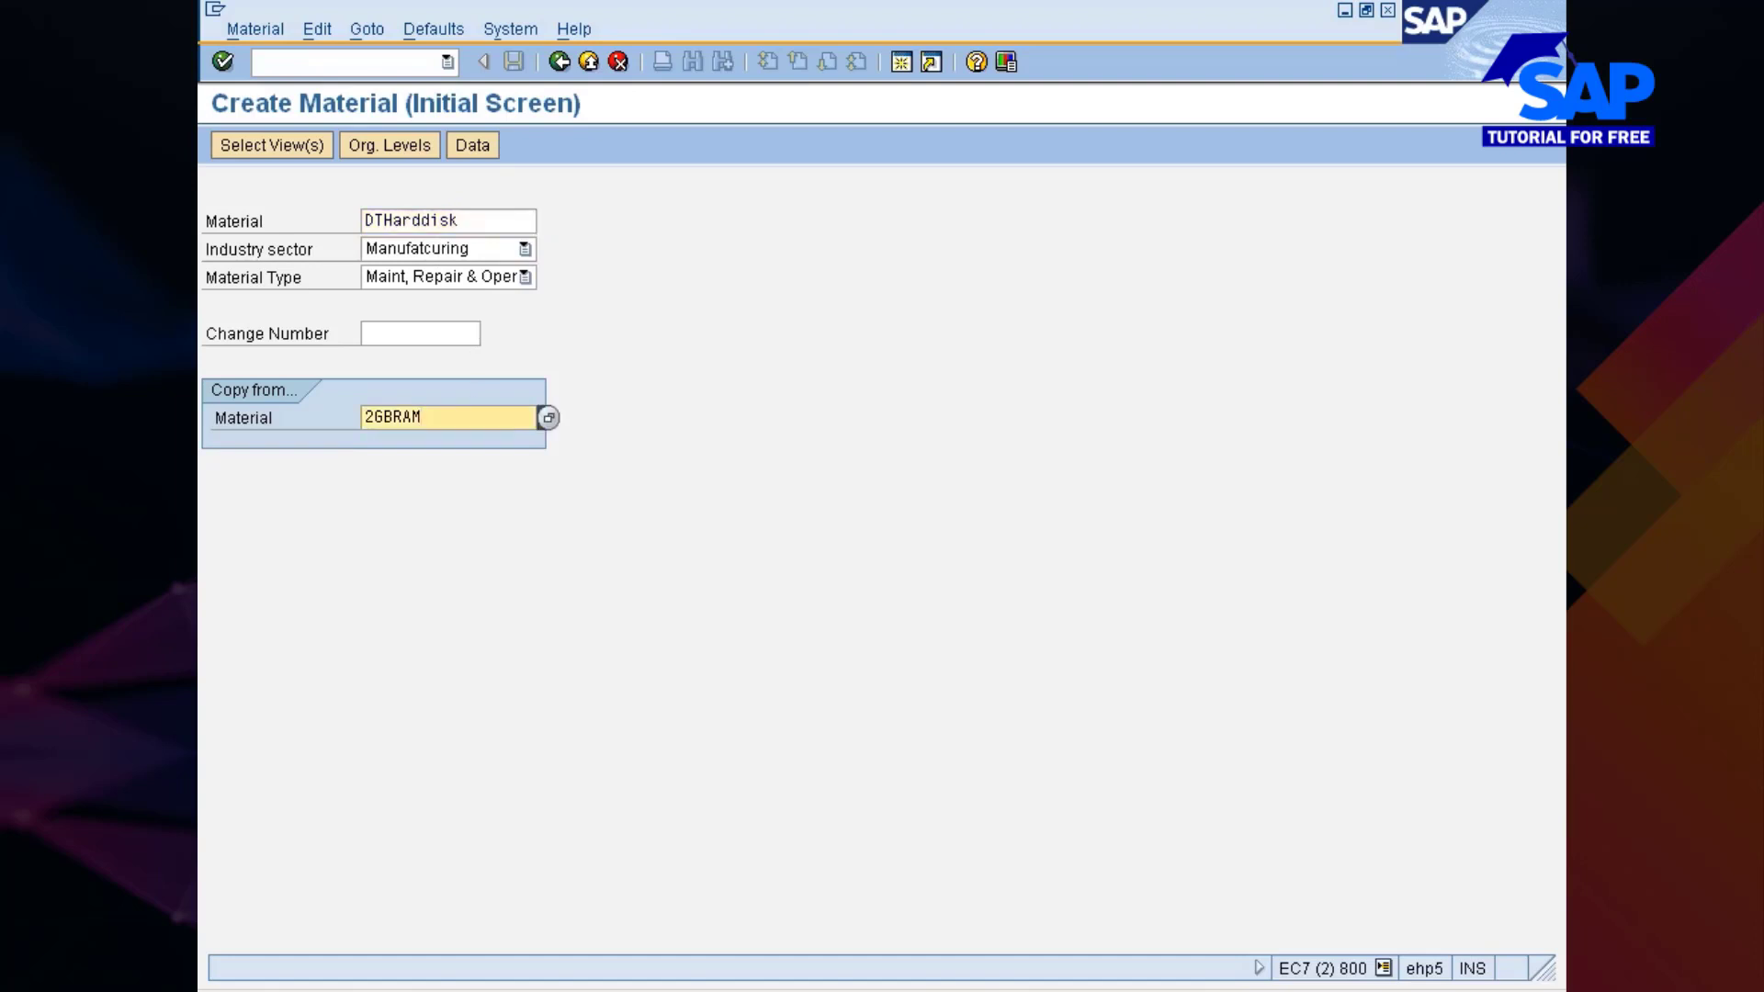
key("Return")
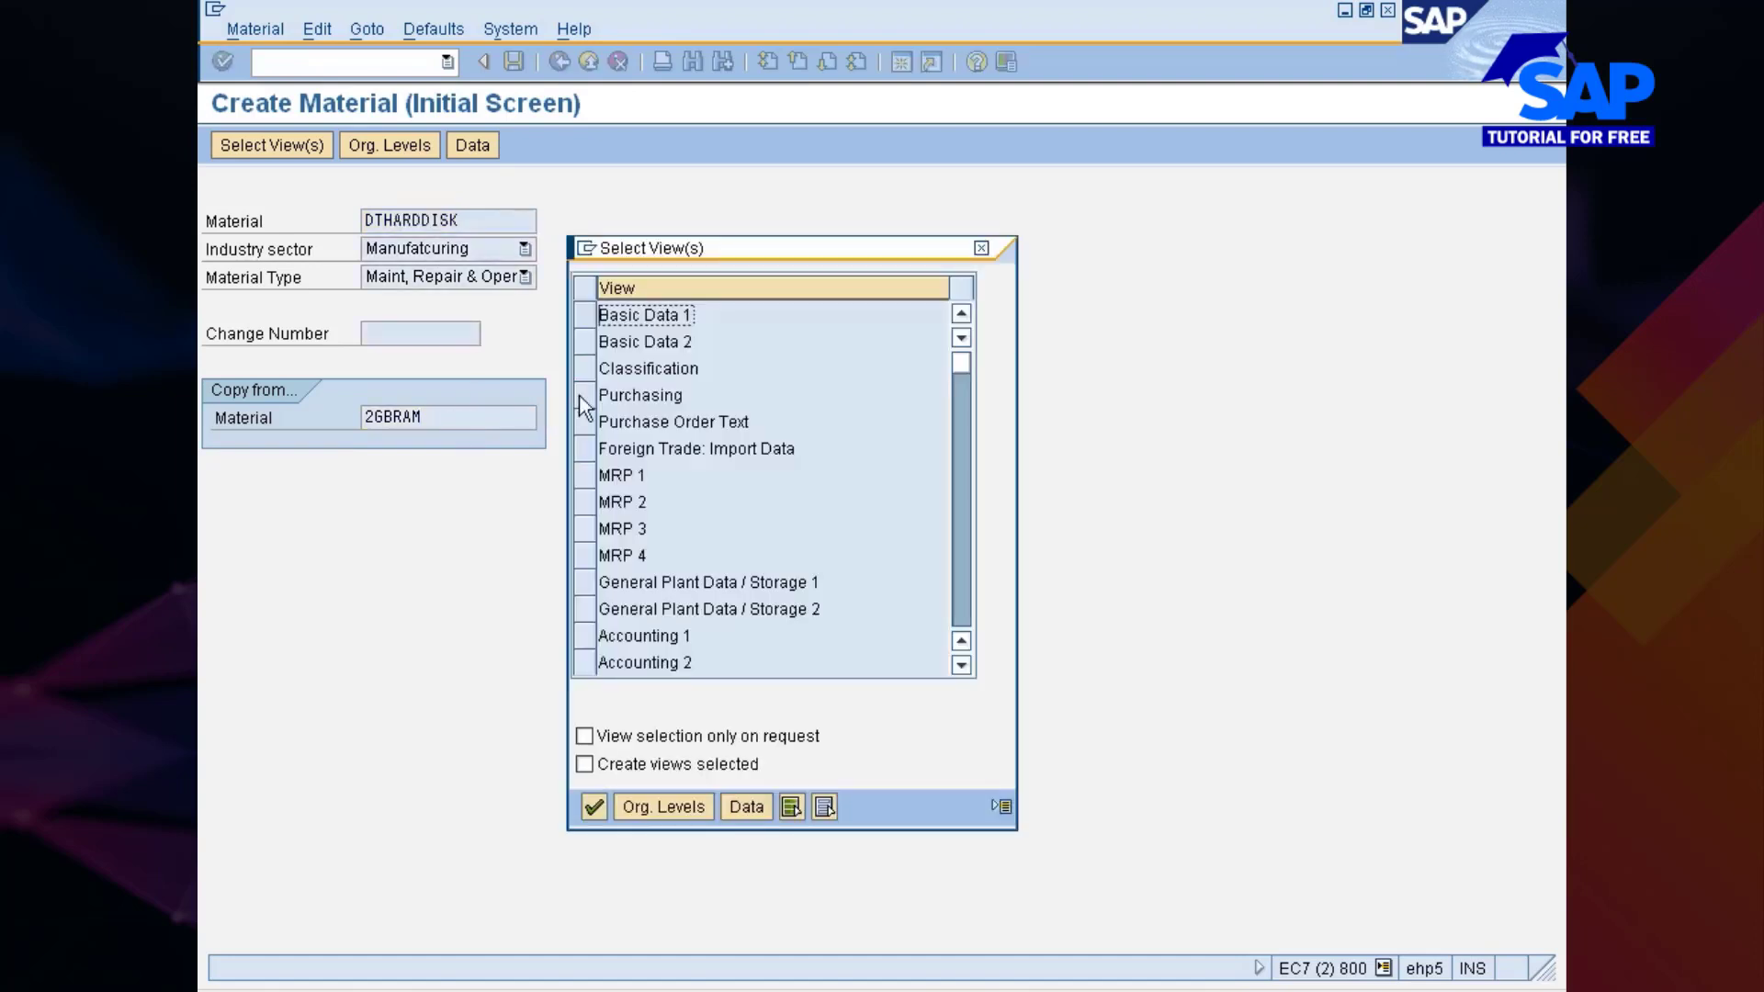
Step: Select views Basic Data 1 and 2, Purchasing, General Plant Data / Storage 1 and 2 and Accounting 1, and accept plant 777C with storage location 0001
left_click(585, 315)
left_click(583, 342)
left_click(582, 395)
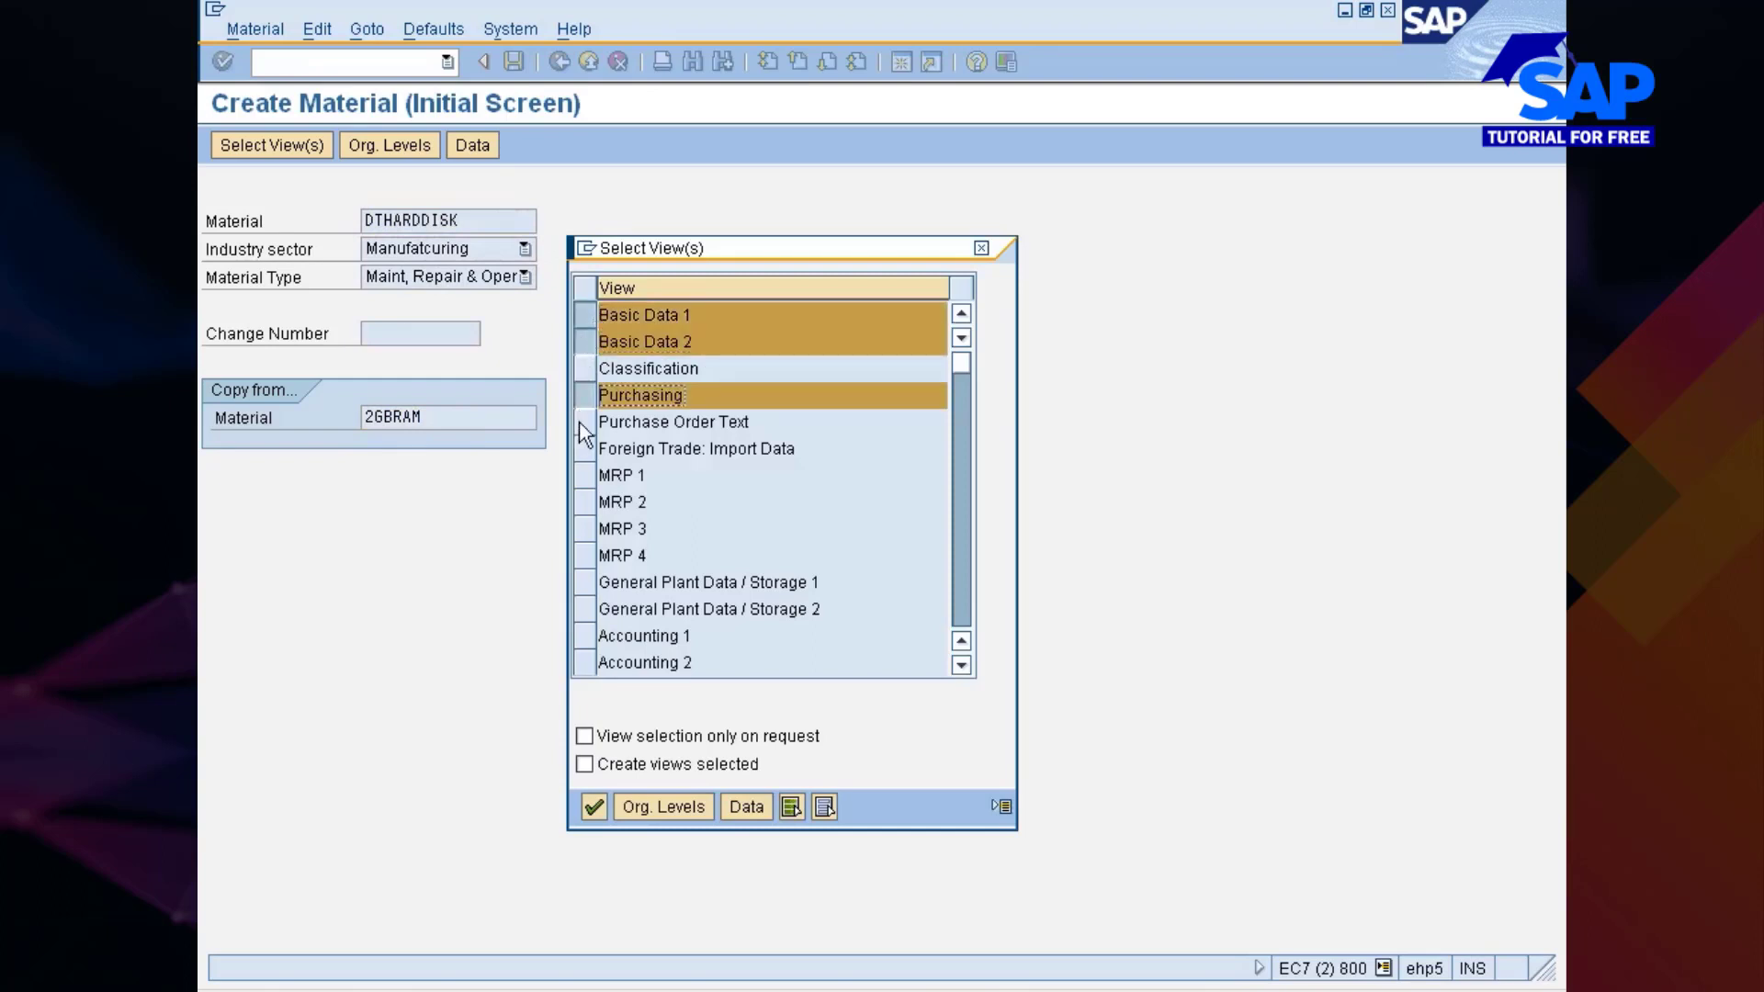
left_click(584, 583)
left_click(585, 609)
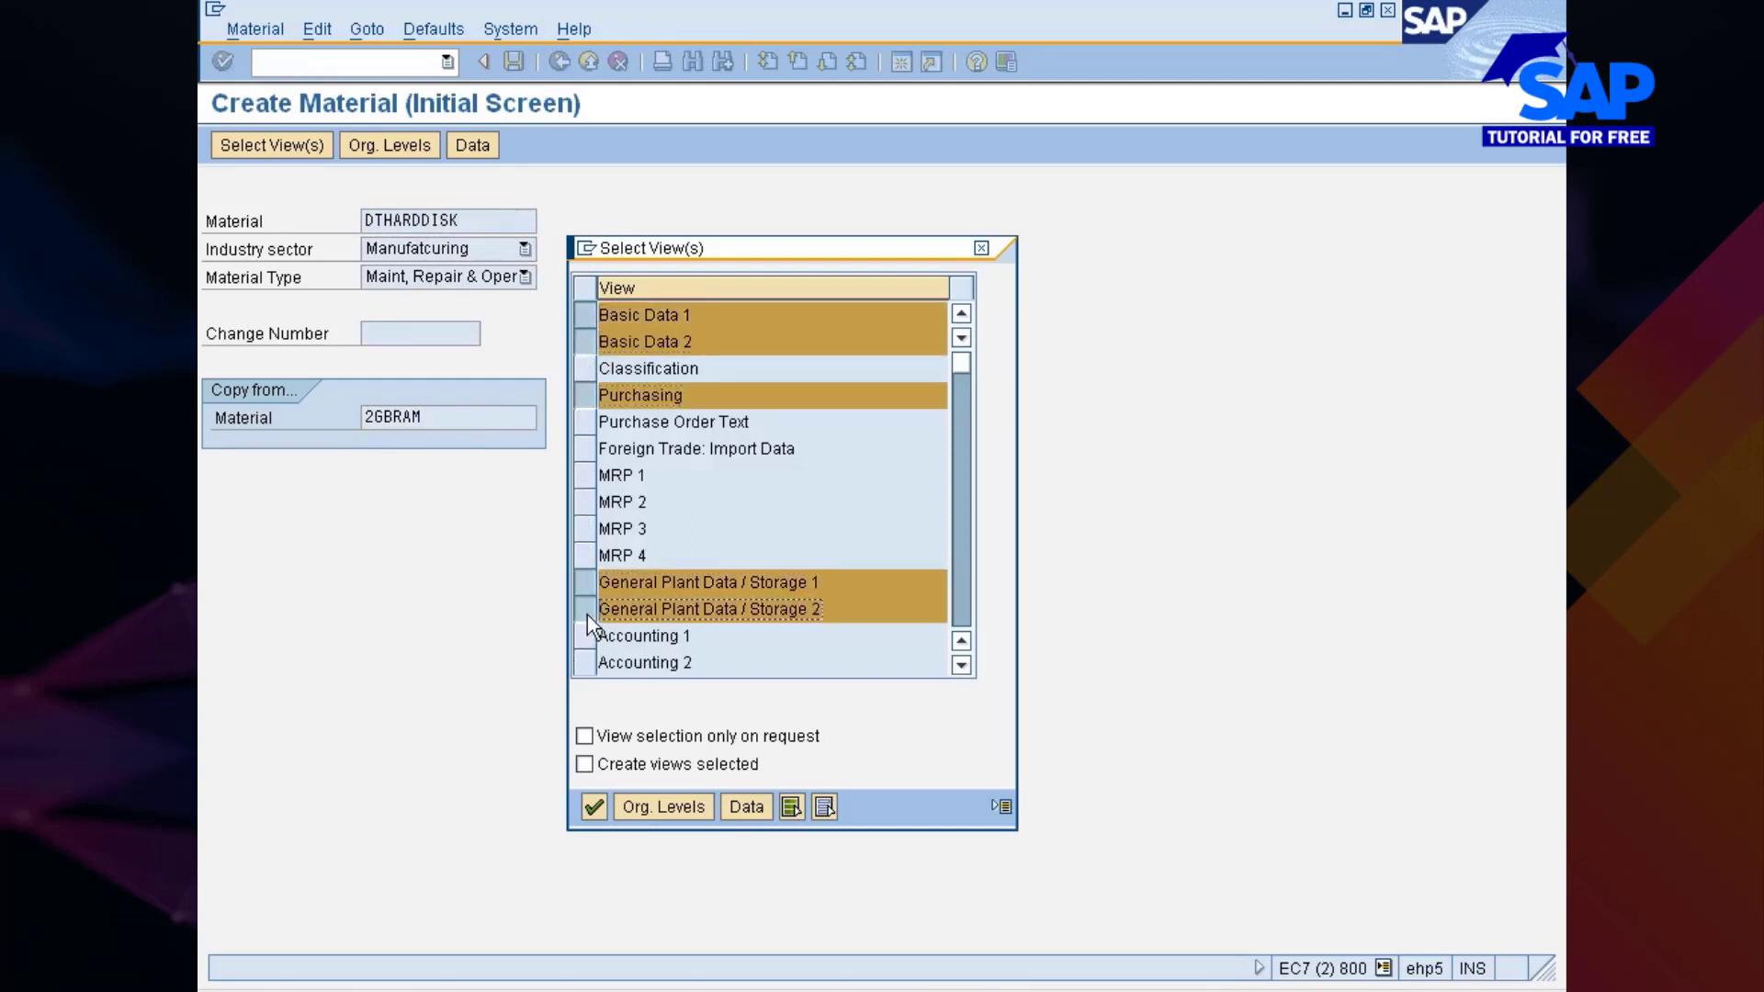
left_click(585, 637)
left_click(662, 805)
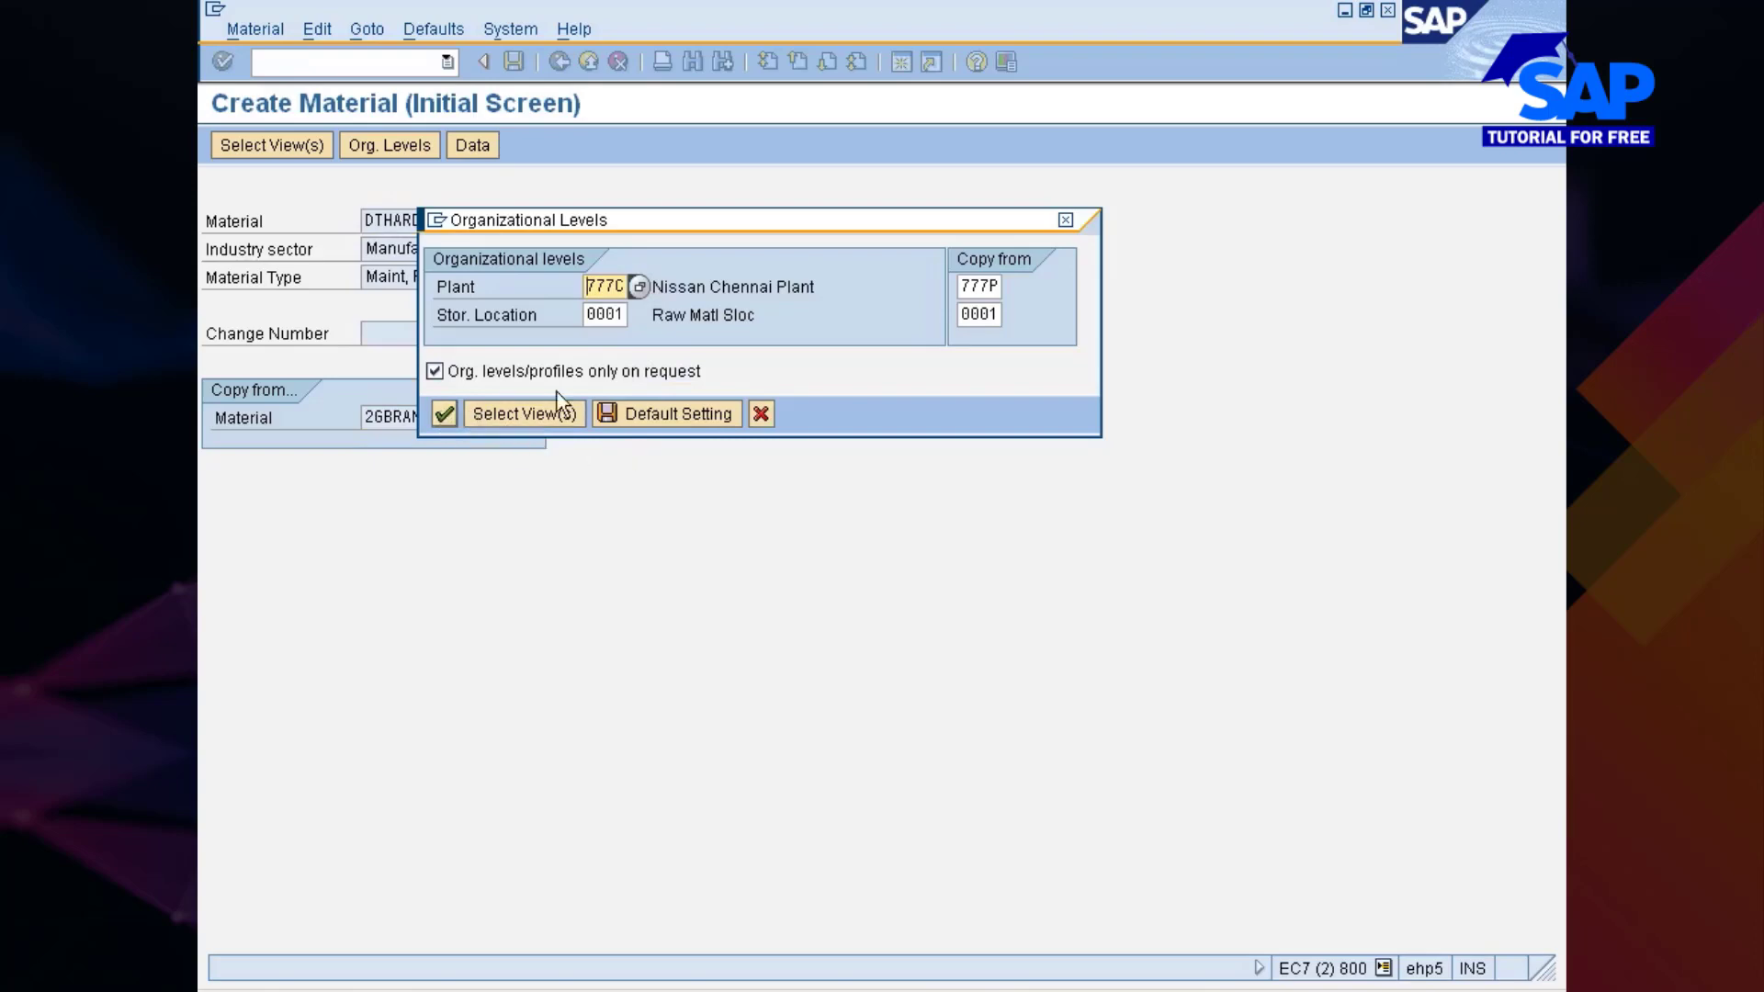
left_click(445, 413)
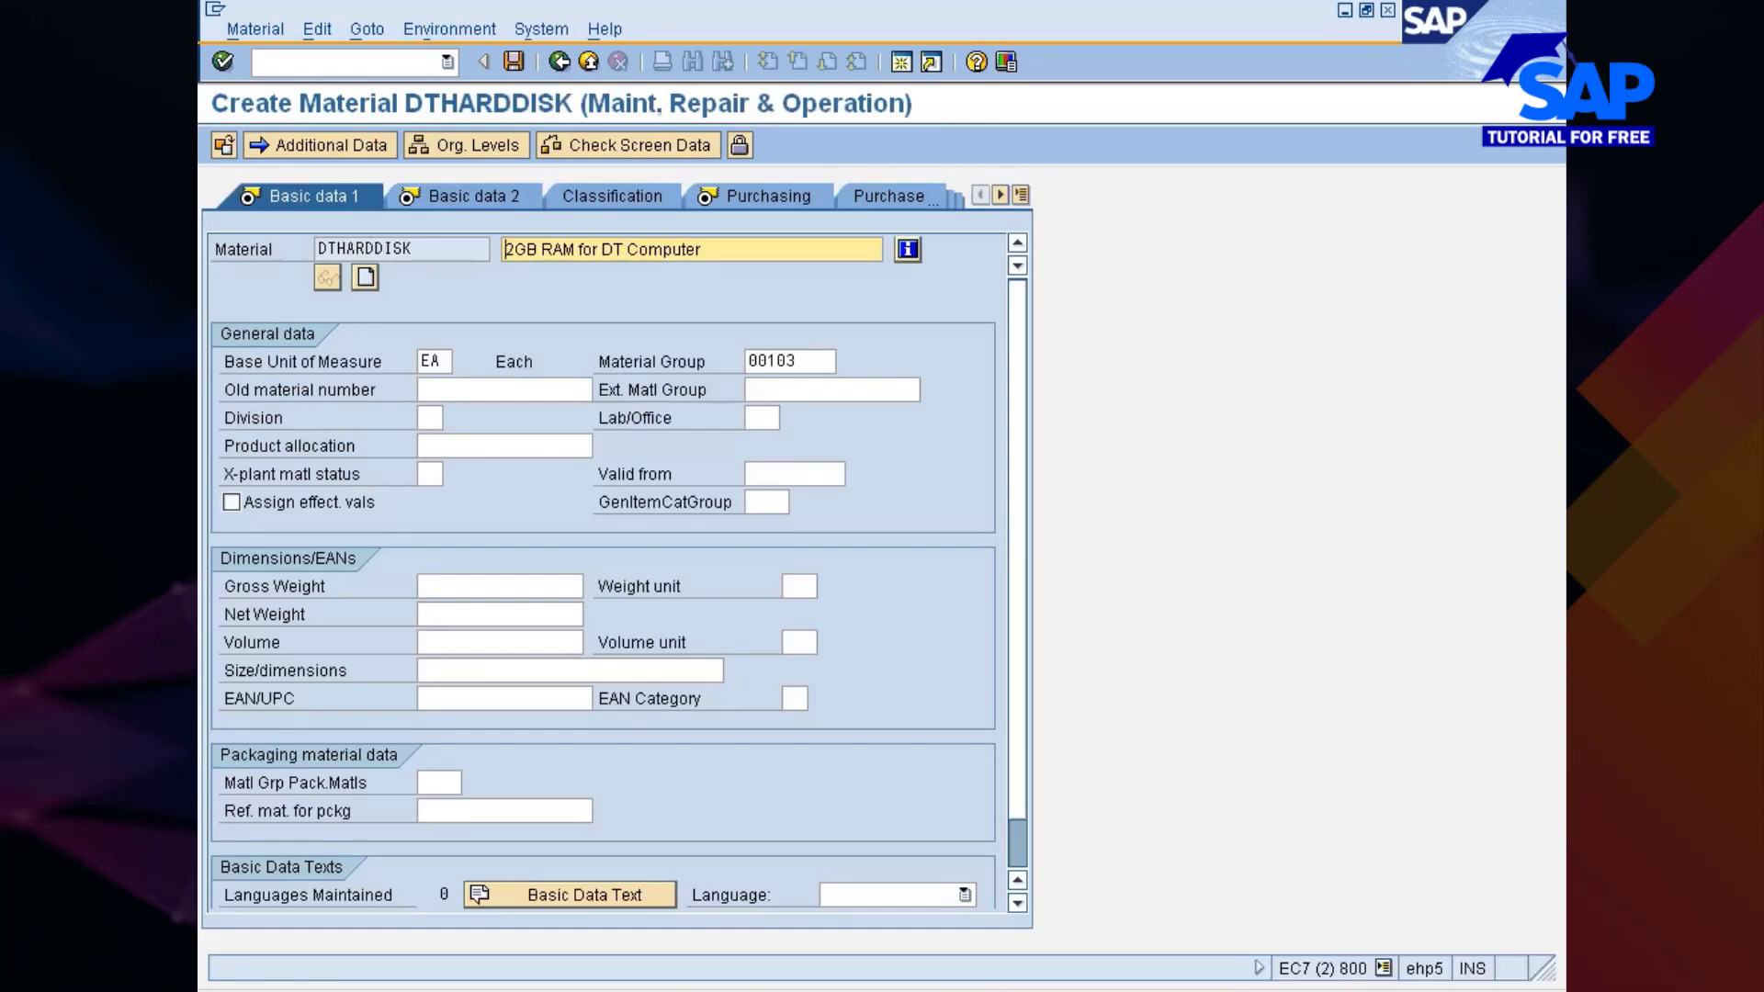
Step: Change the material description to "HardDisk for DT Computer" and continue through the basic data to the purchasing view
key("Delete")
key("Delete")
key("Delete")
key("Delete")
key("Delete")
key("Delete")
key("Delete")
key("Delete")
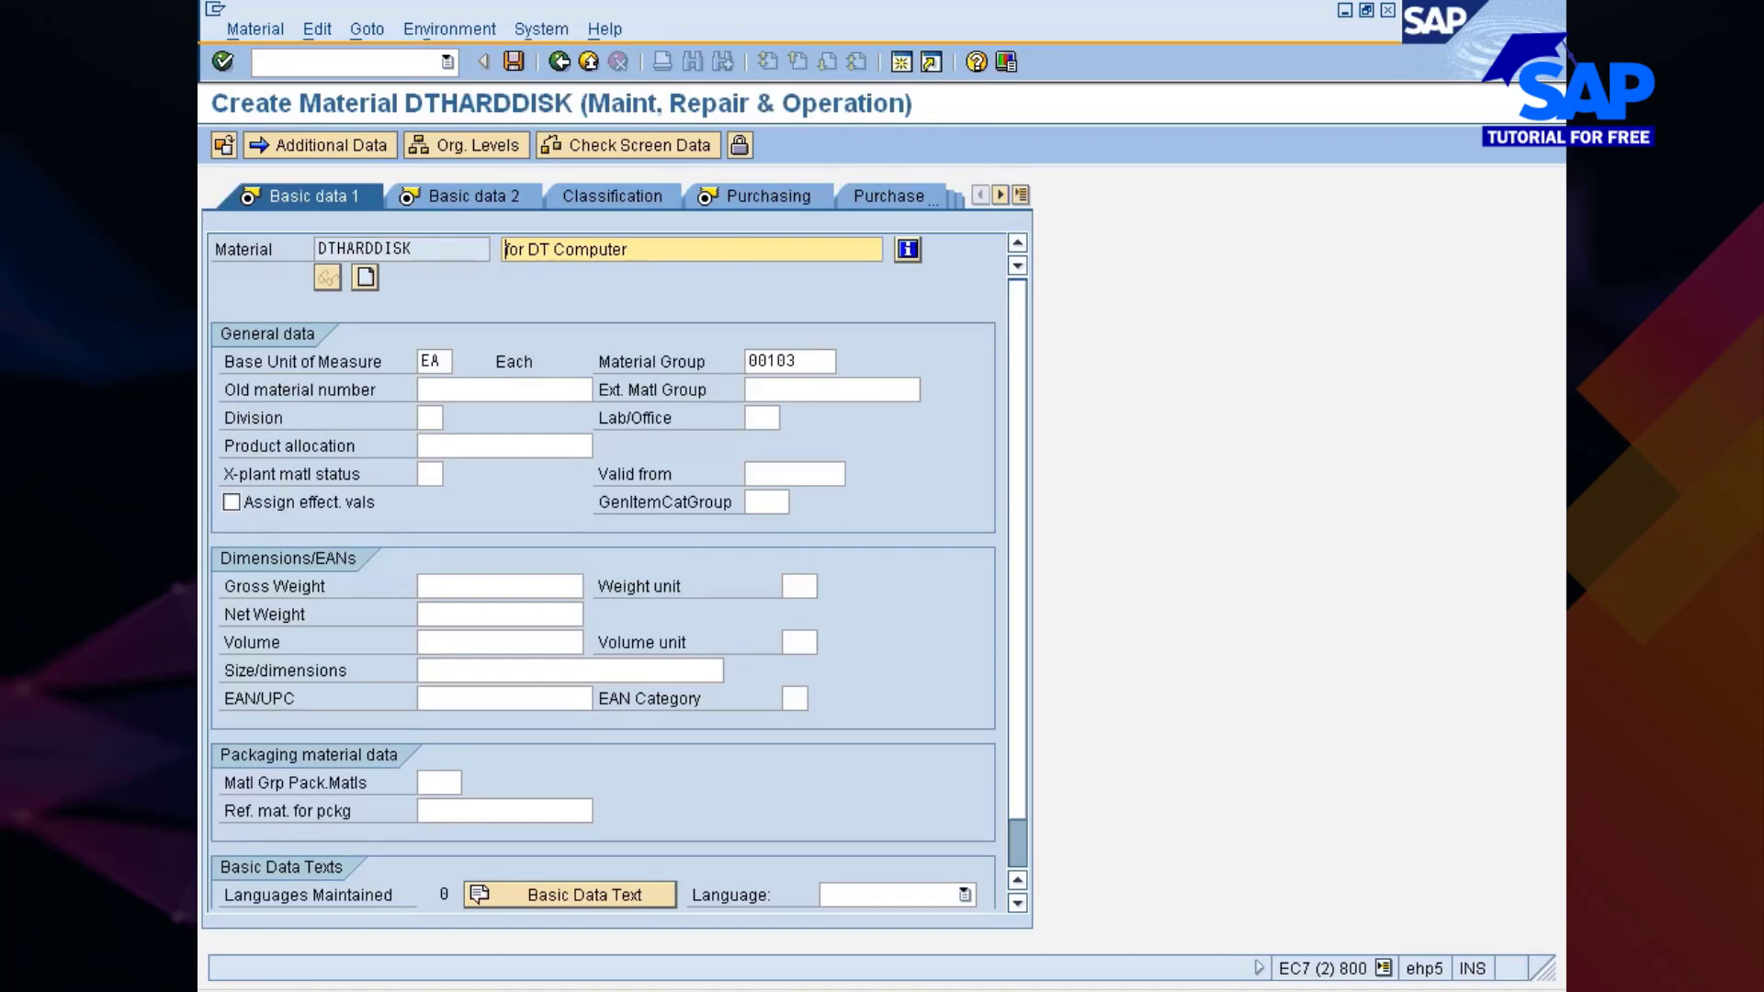
type("HardDid")
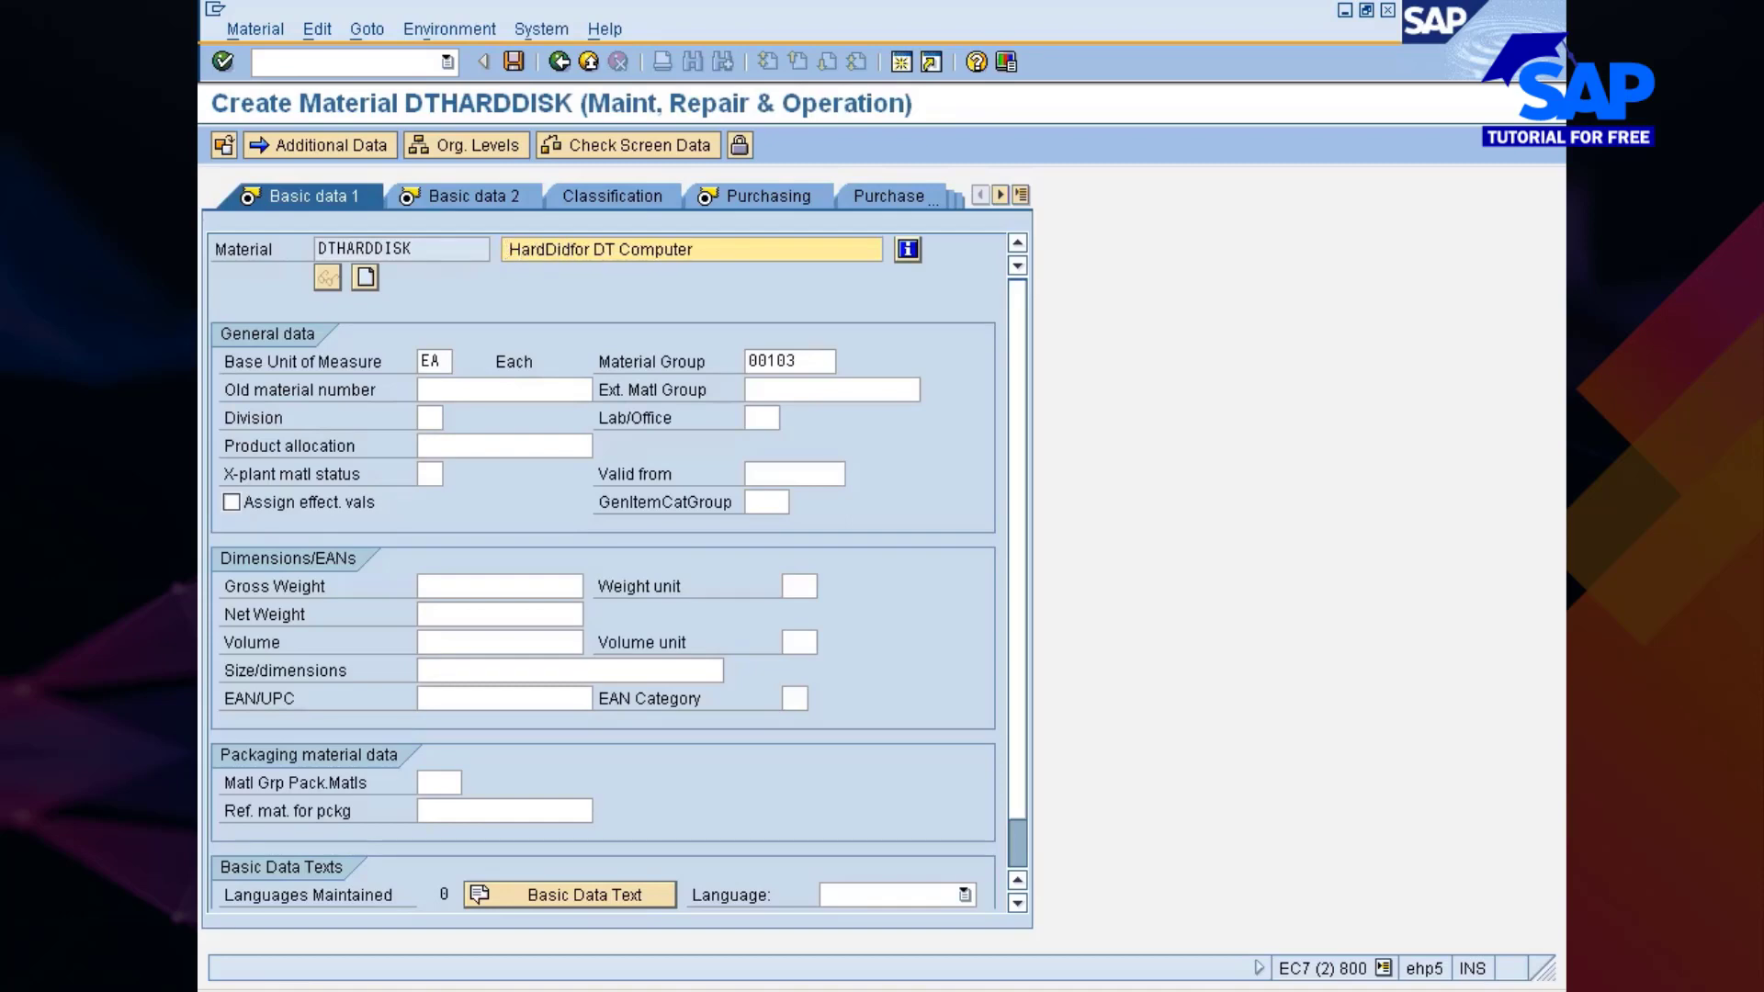
key("BackSpace")
type("sk")
key("Return")
key("Return")
key("Return")
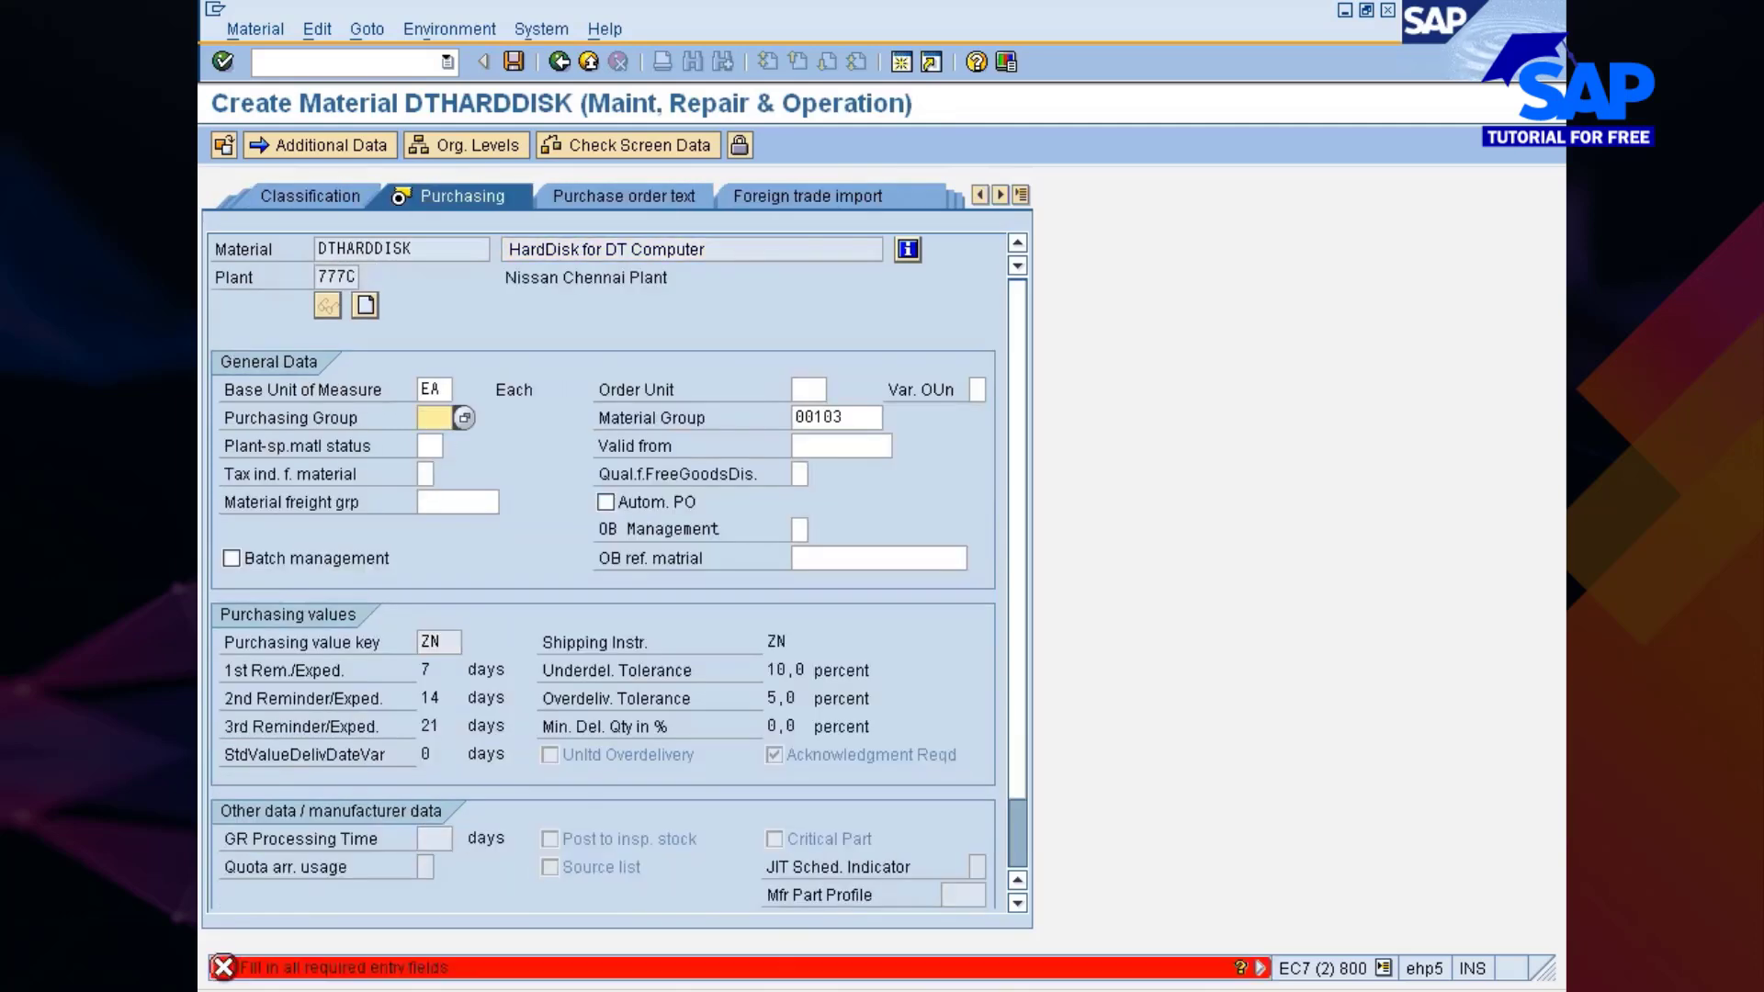
Step: Set the purchasing group to nis, accept the purchasing value key, and continue through the plant data views to Accounting 1
type("nis")
key("Tab")
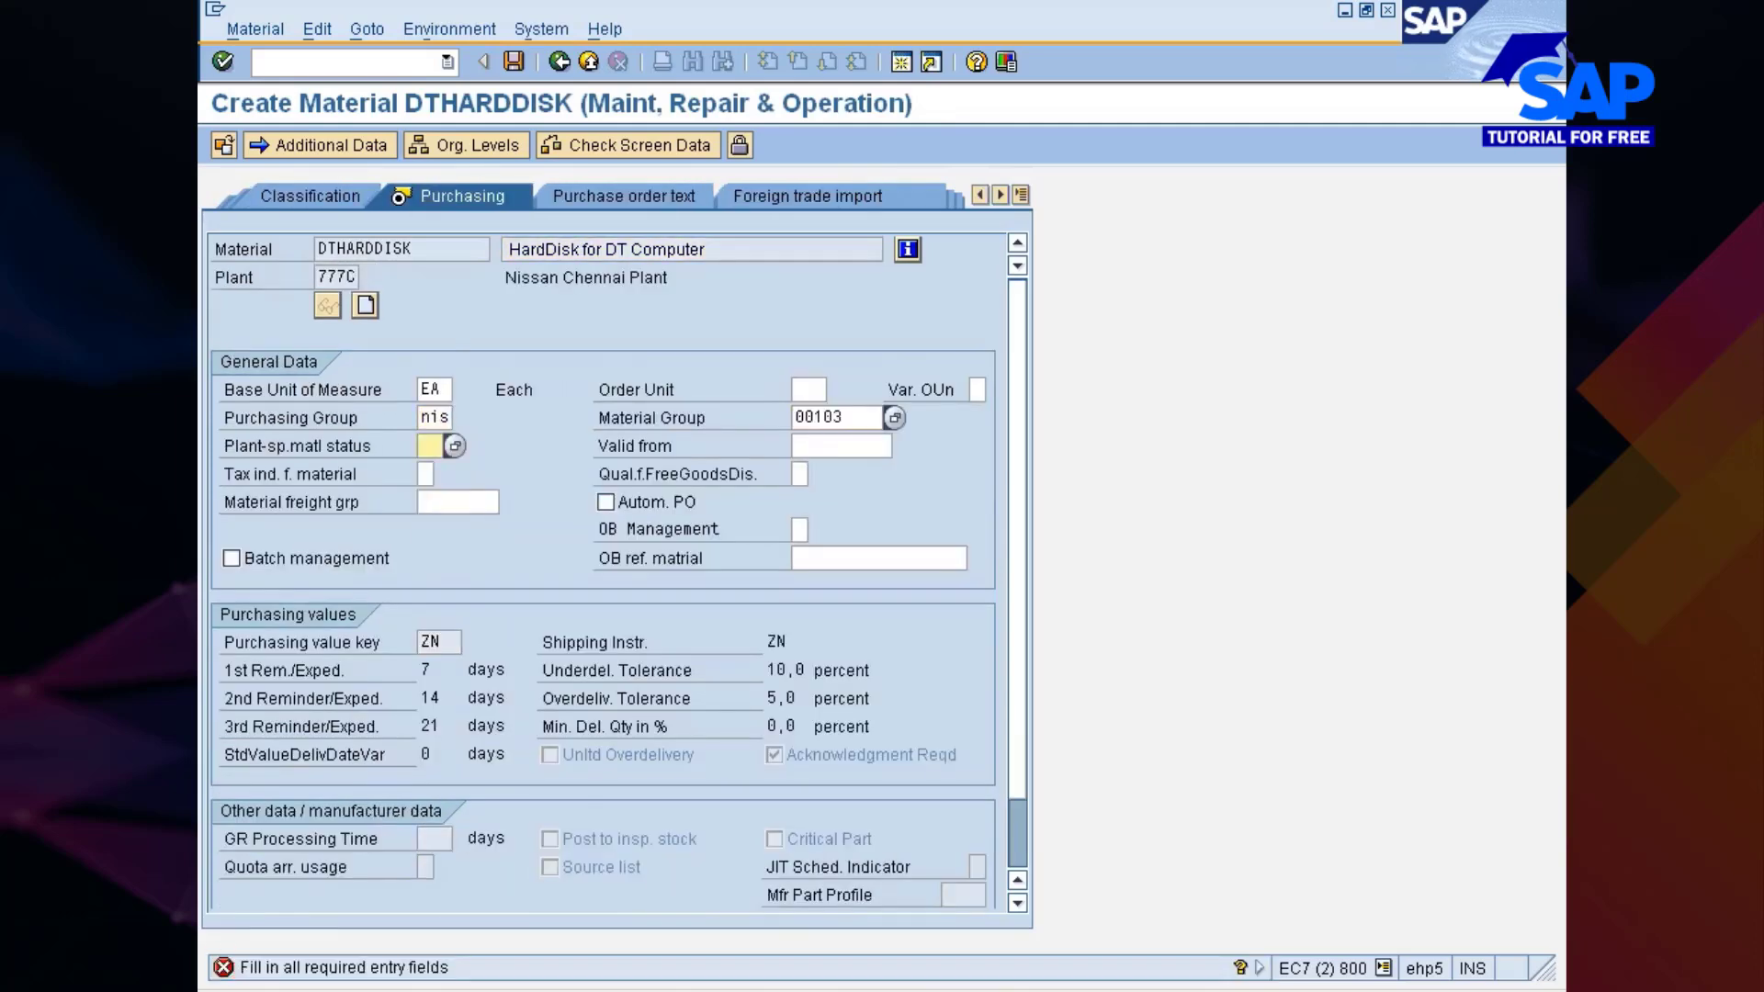
key("Tab")
key("Return")
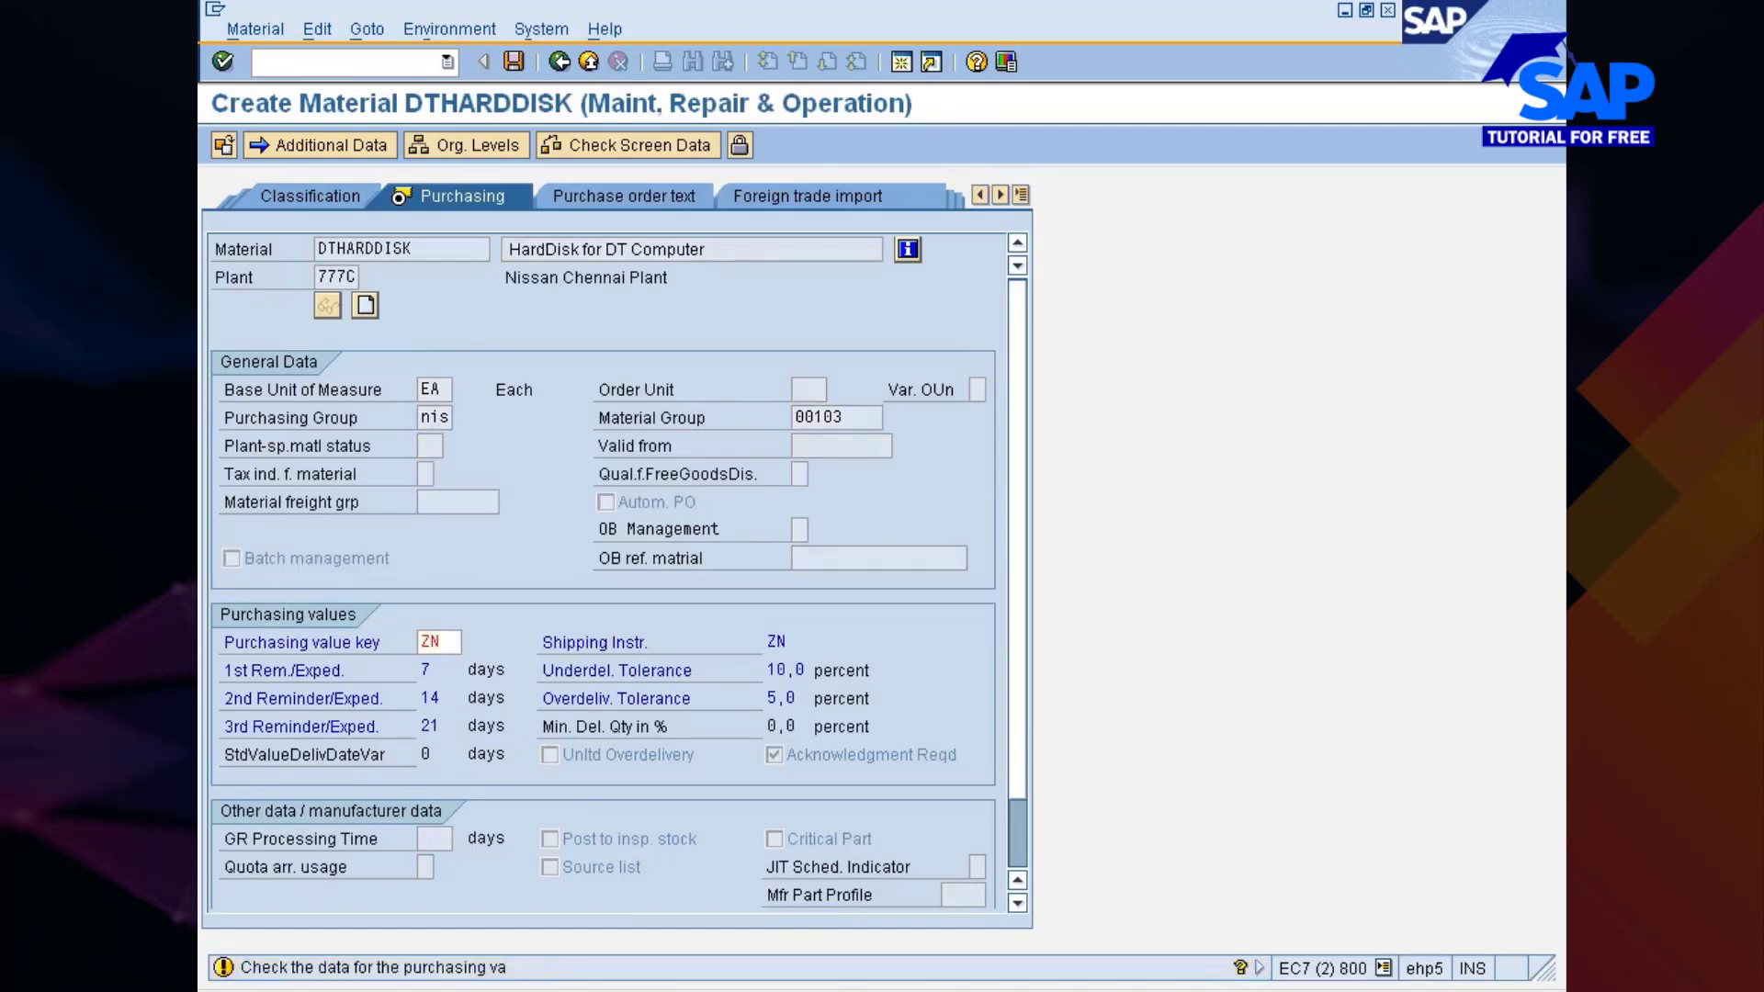
key("Return")
key("Return")
key("Return")
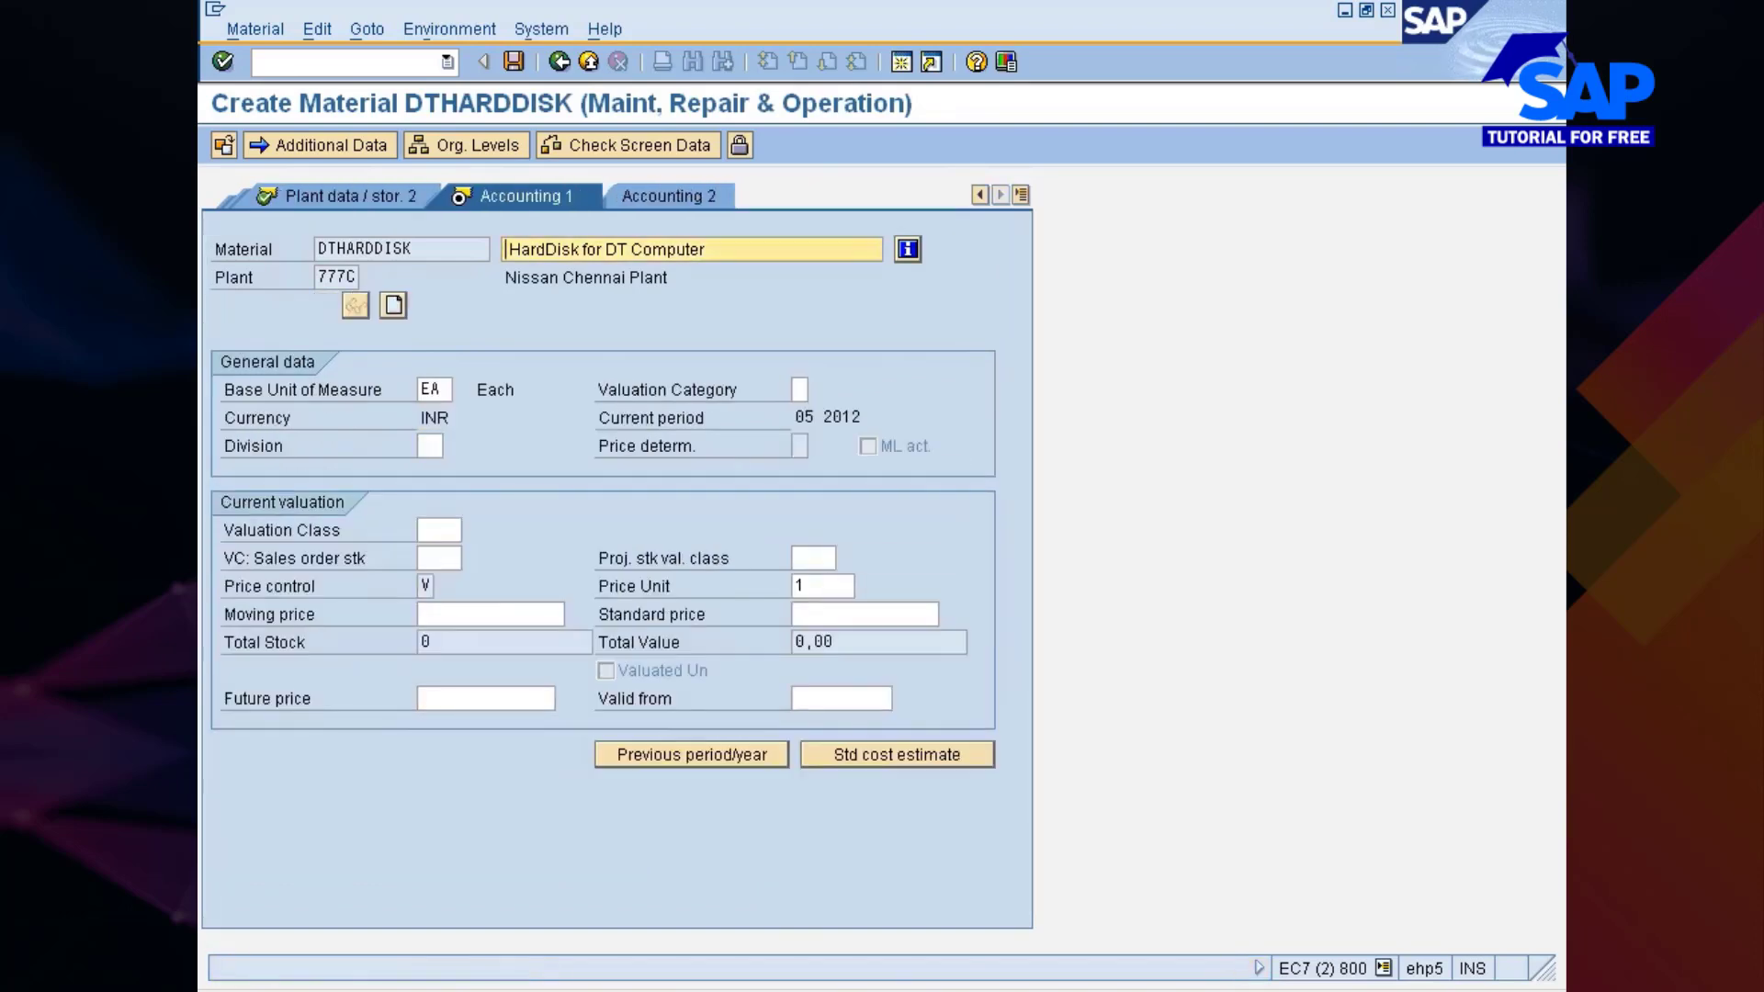
Step: Set valuation class 3003 and moving price 6000 for DTHARDDISK, and save the new material
left_click(454, 531)
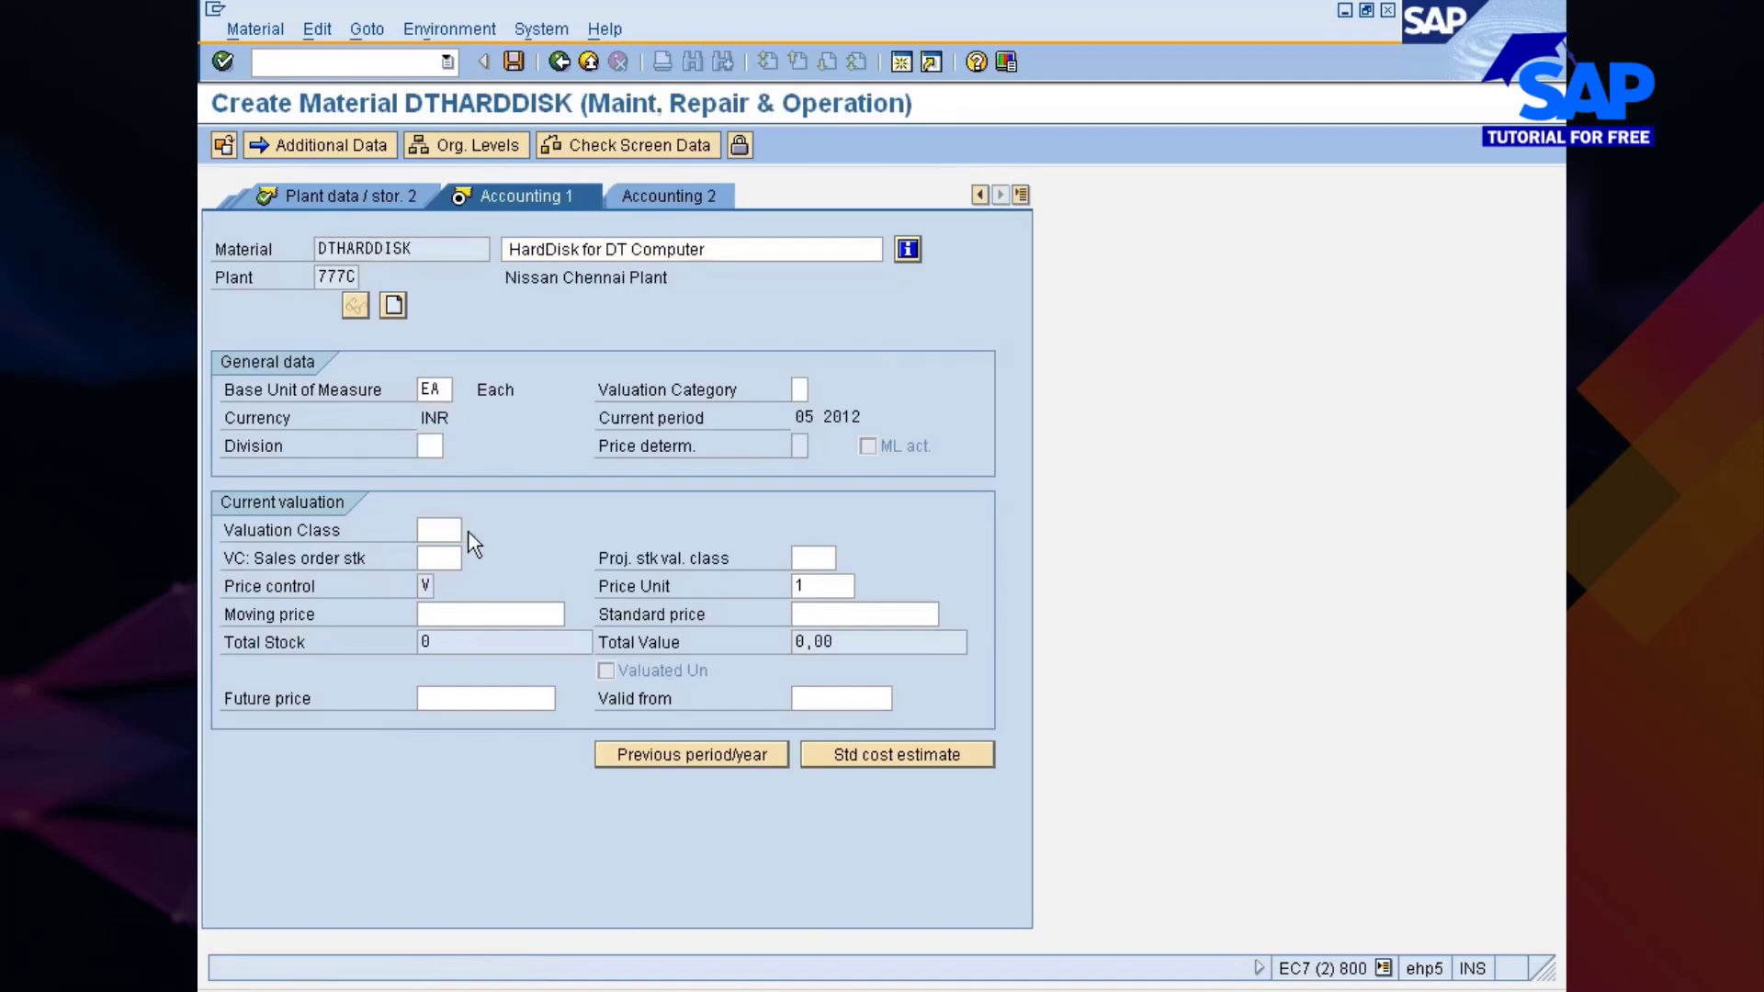
left_click(469, 534)
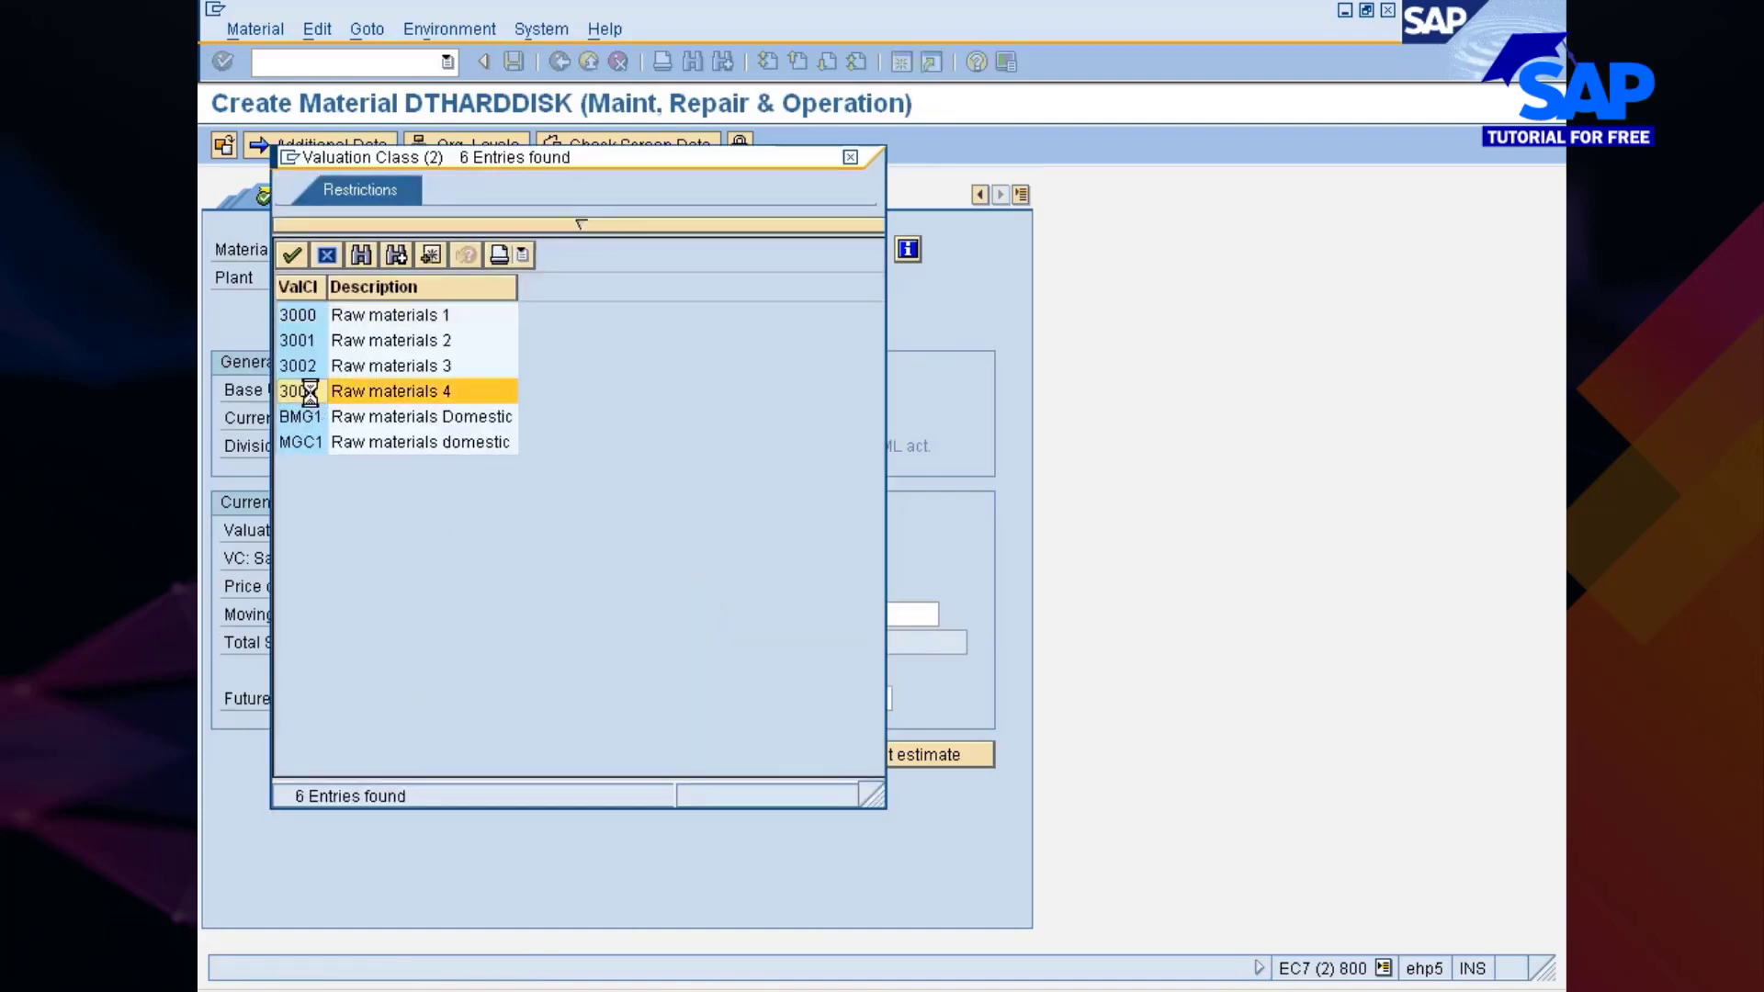
double_click(298, 391)
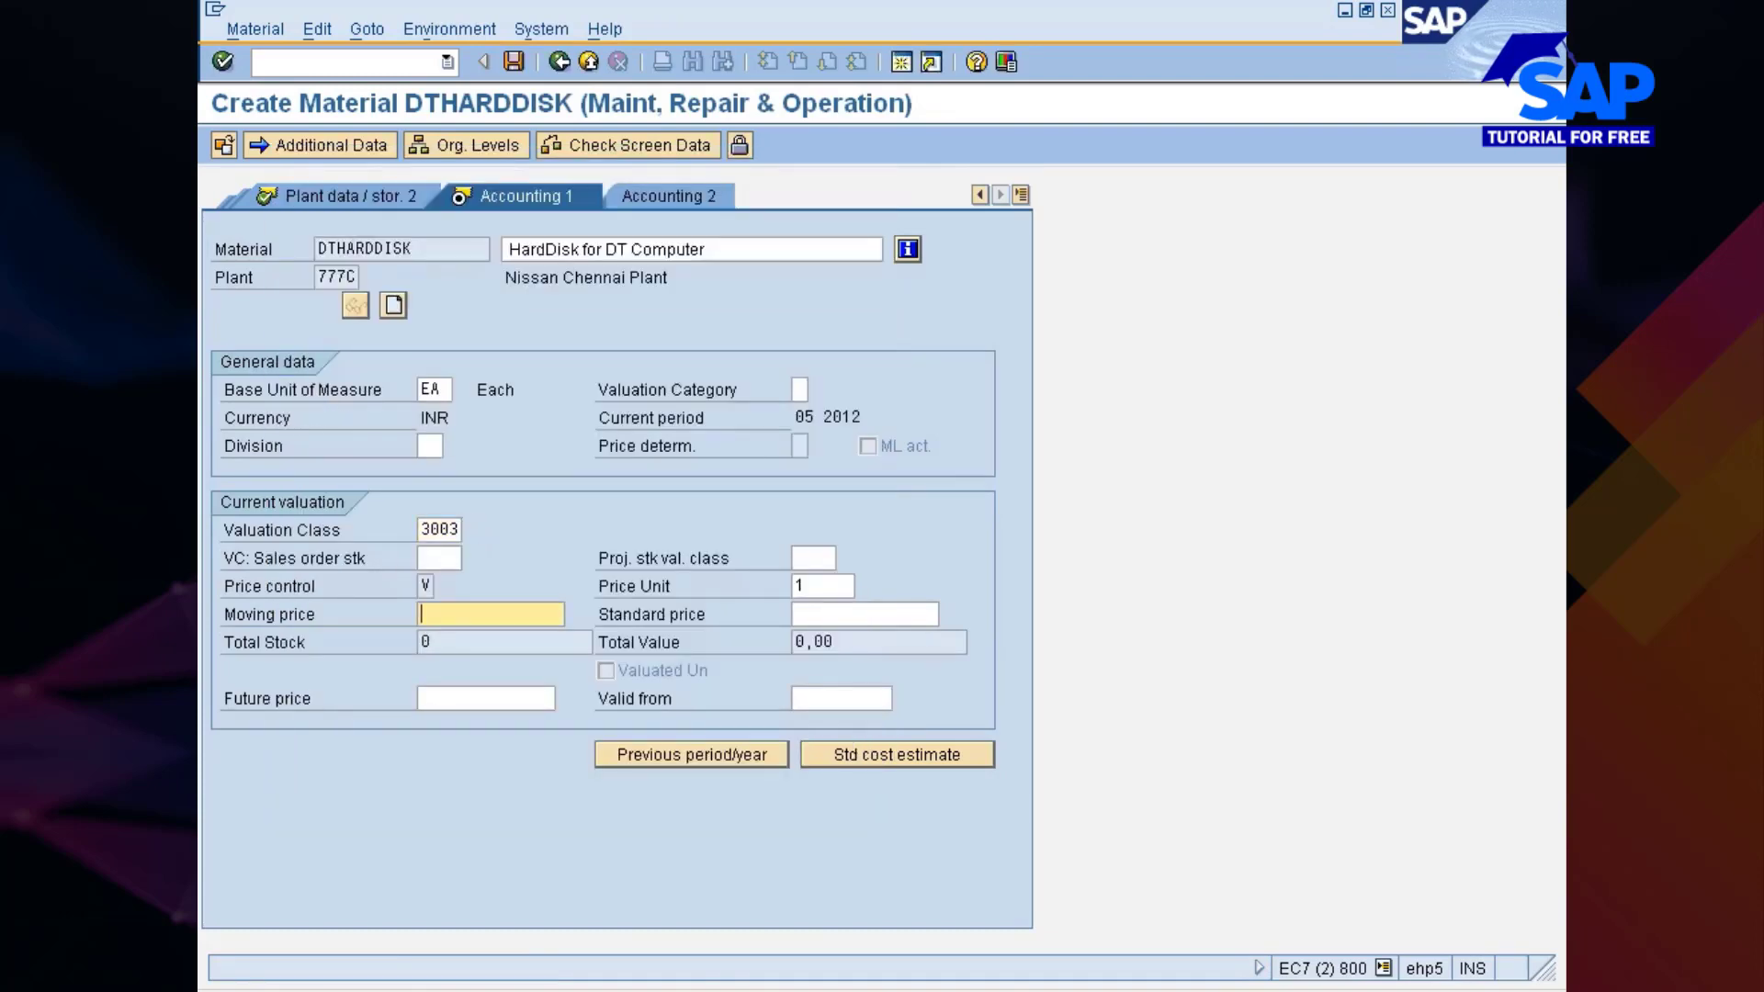
type("6000")
key("Return")
key("Return")
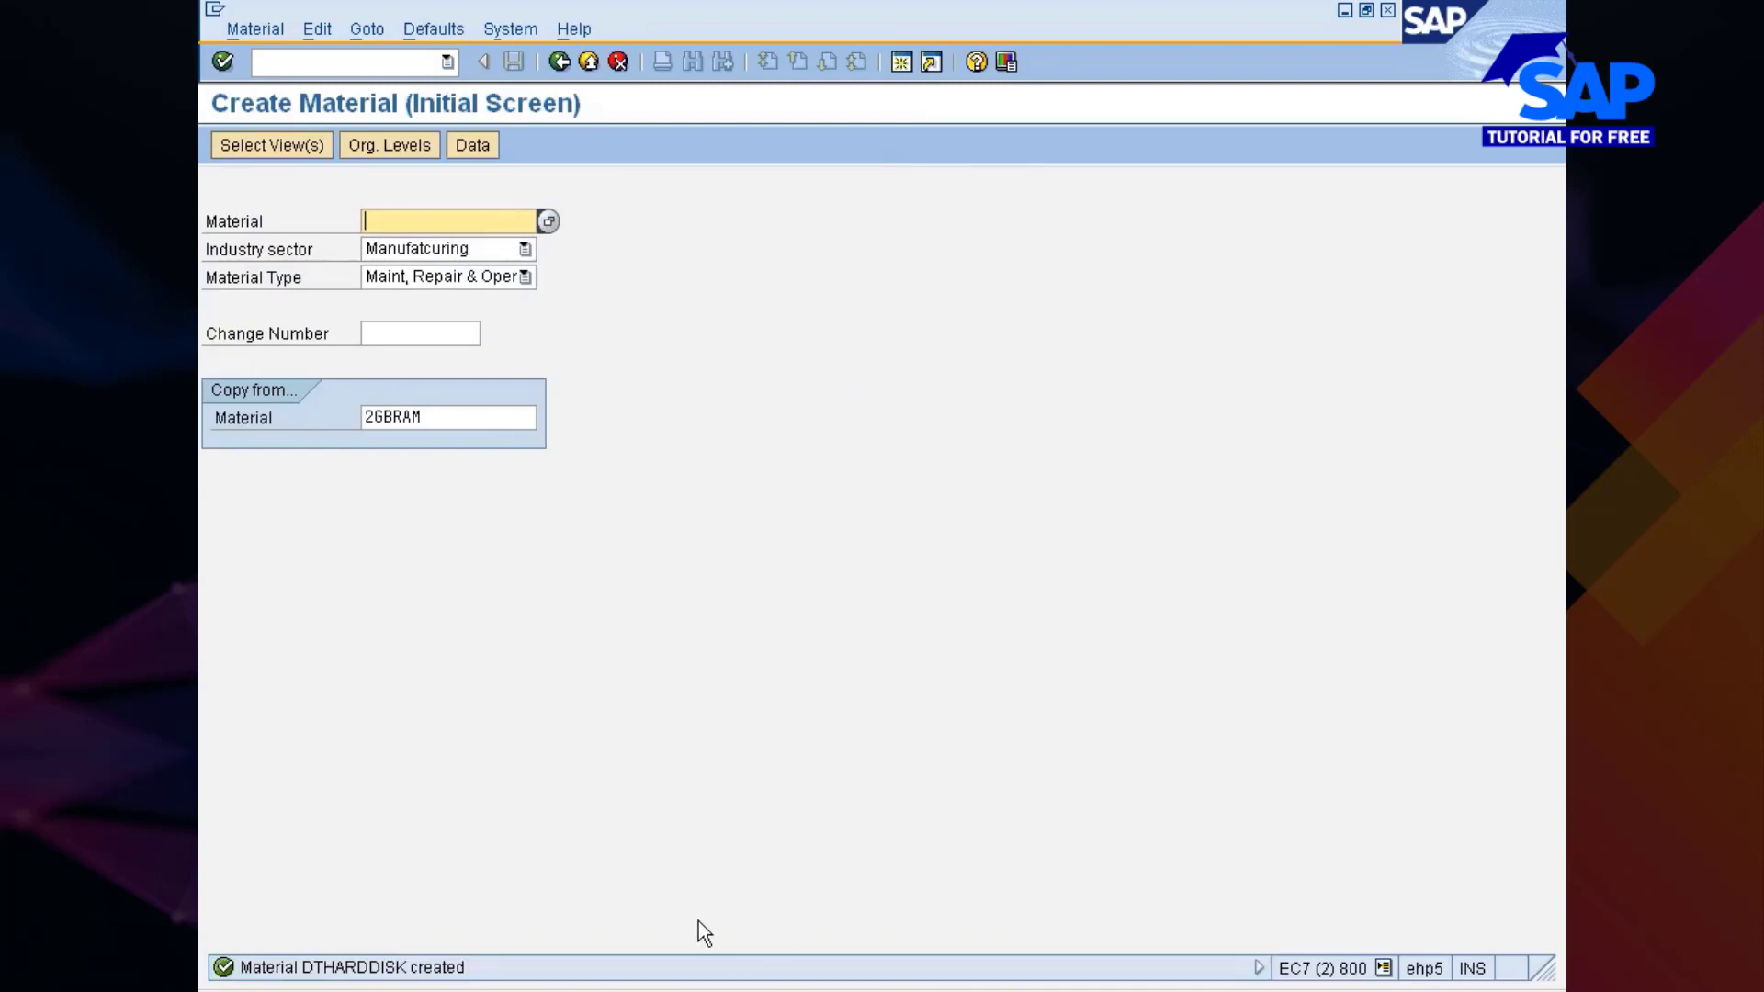
left_click(996, 990)
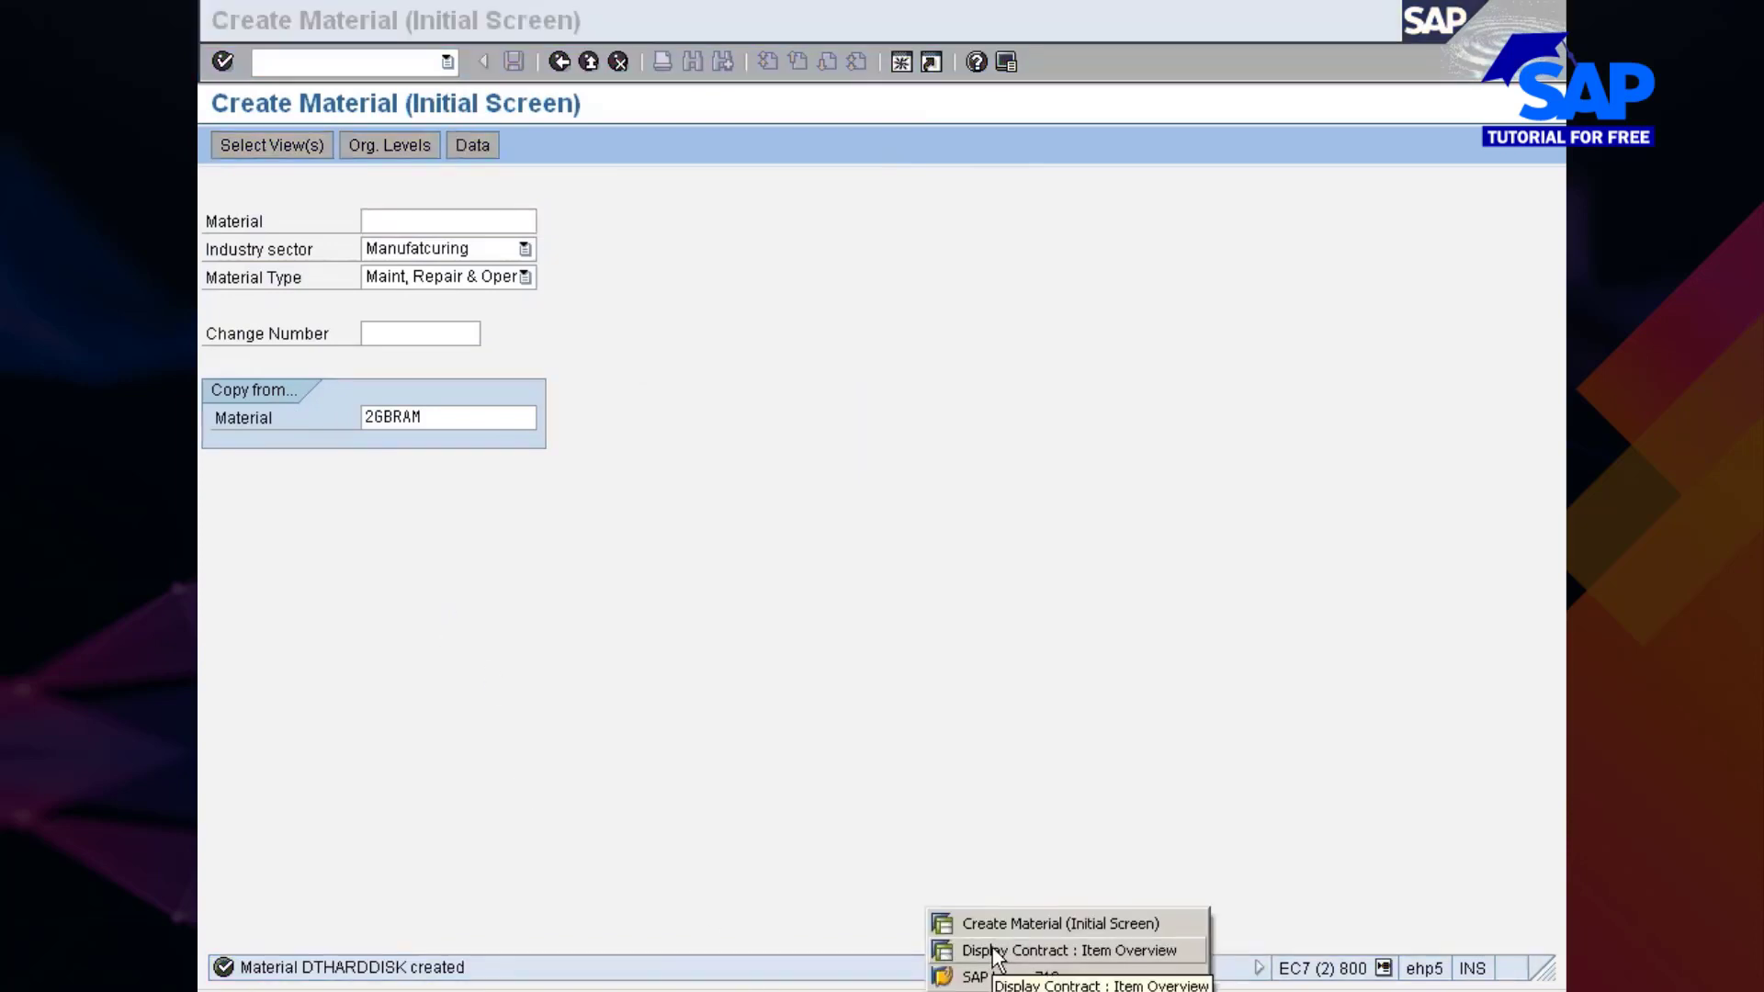
left_click(697, 795)
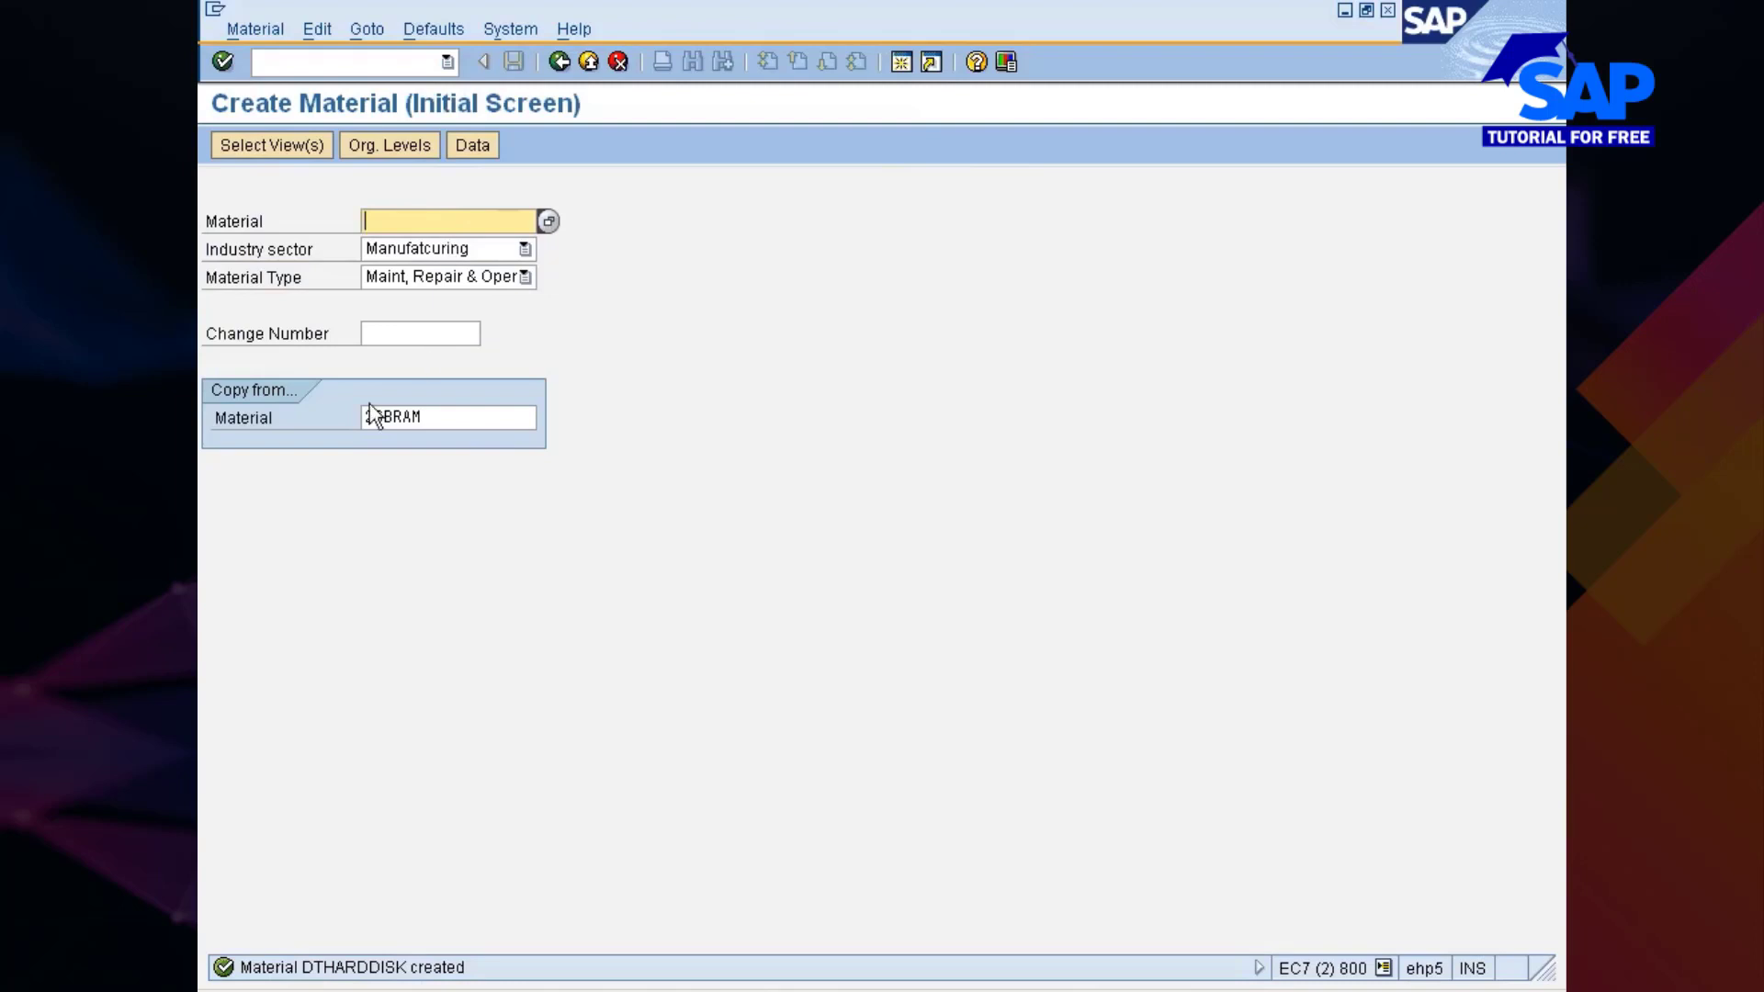
left_click(439, 417)
left_click(365, 417)
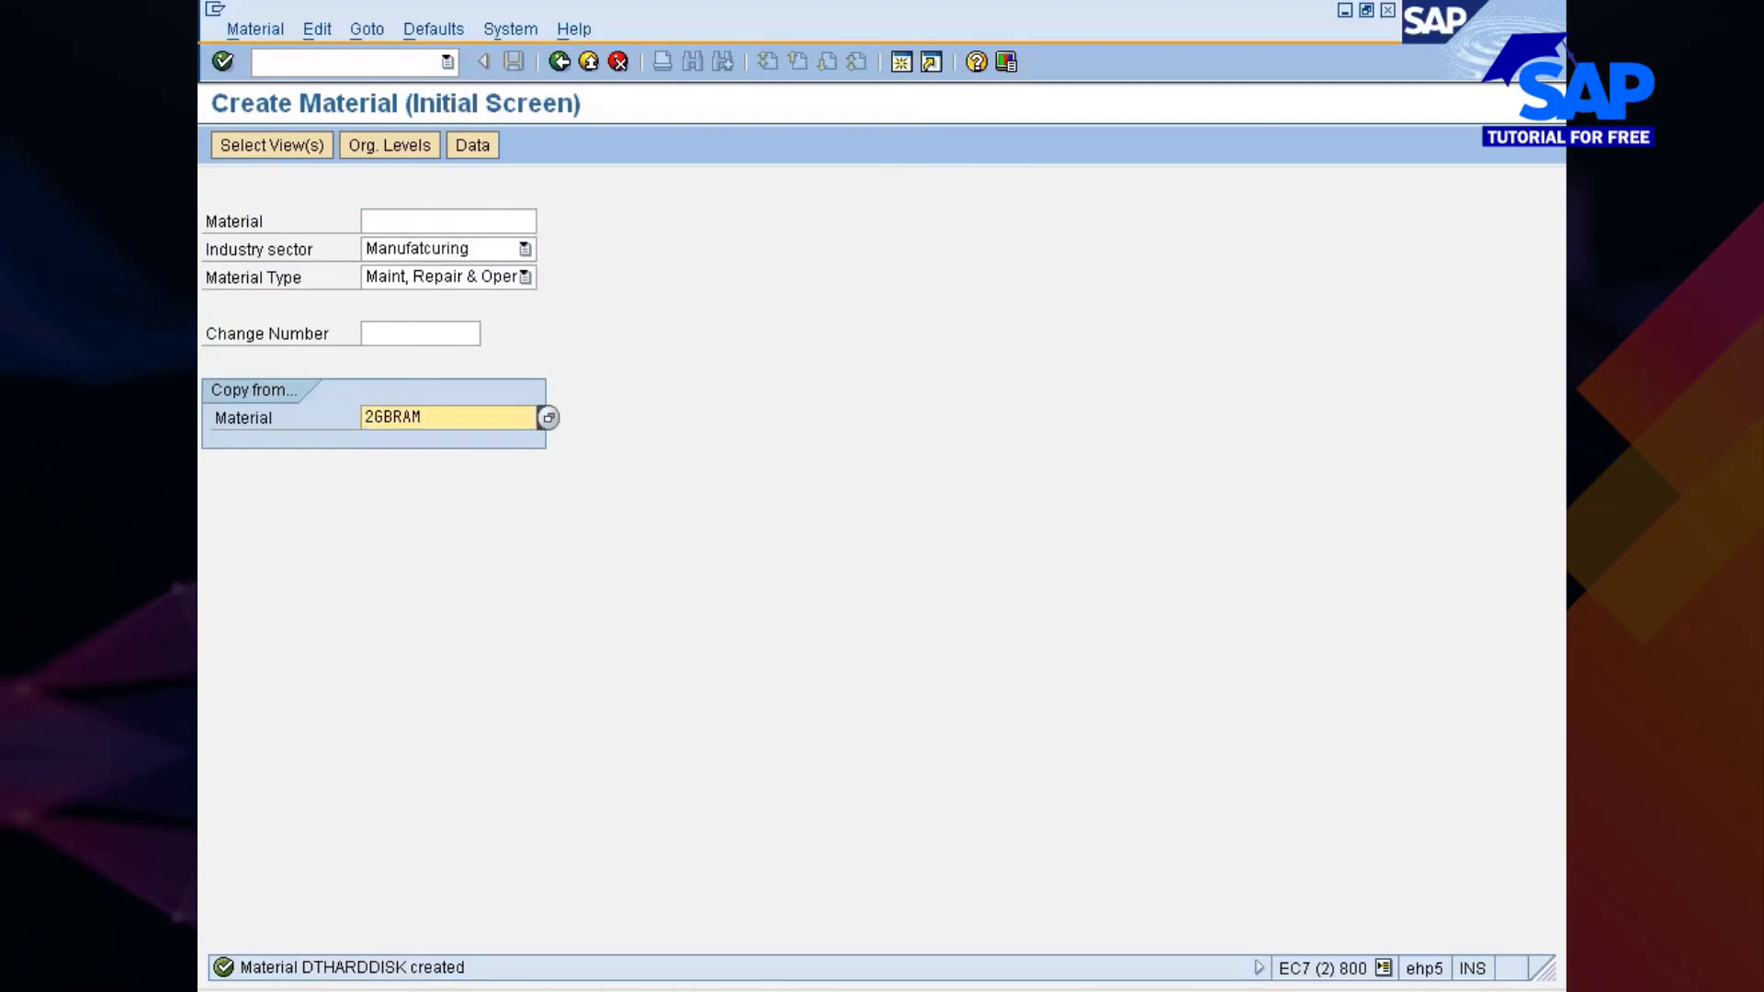
Step: Try to create 2GBRAM for plant 777C with the basic data, purchasing, plant storage and Accounting 1 views, and close the organizational levels
left_click(441, 221)
type("2GBRAM")
key("Return")
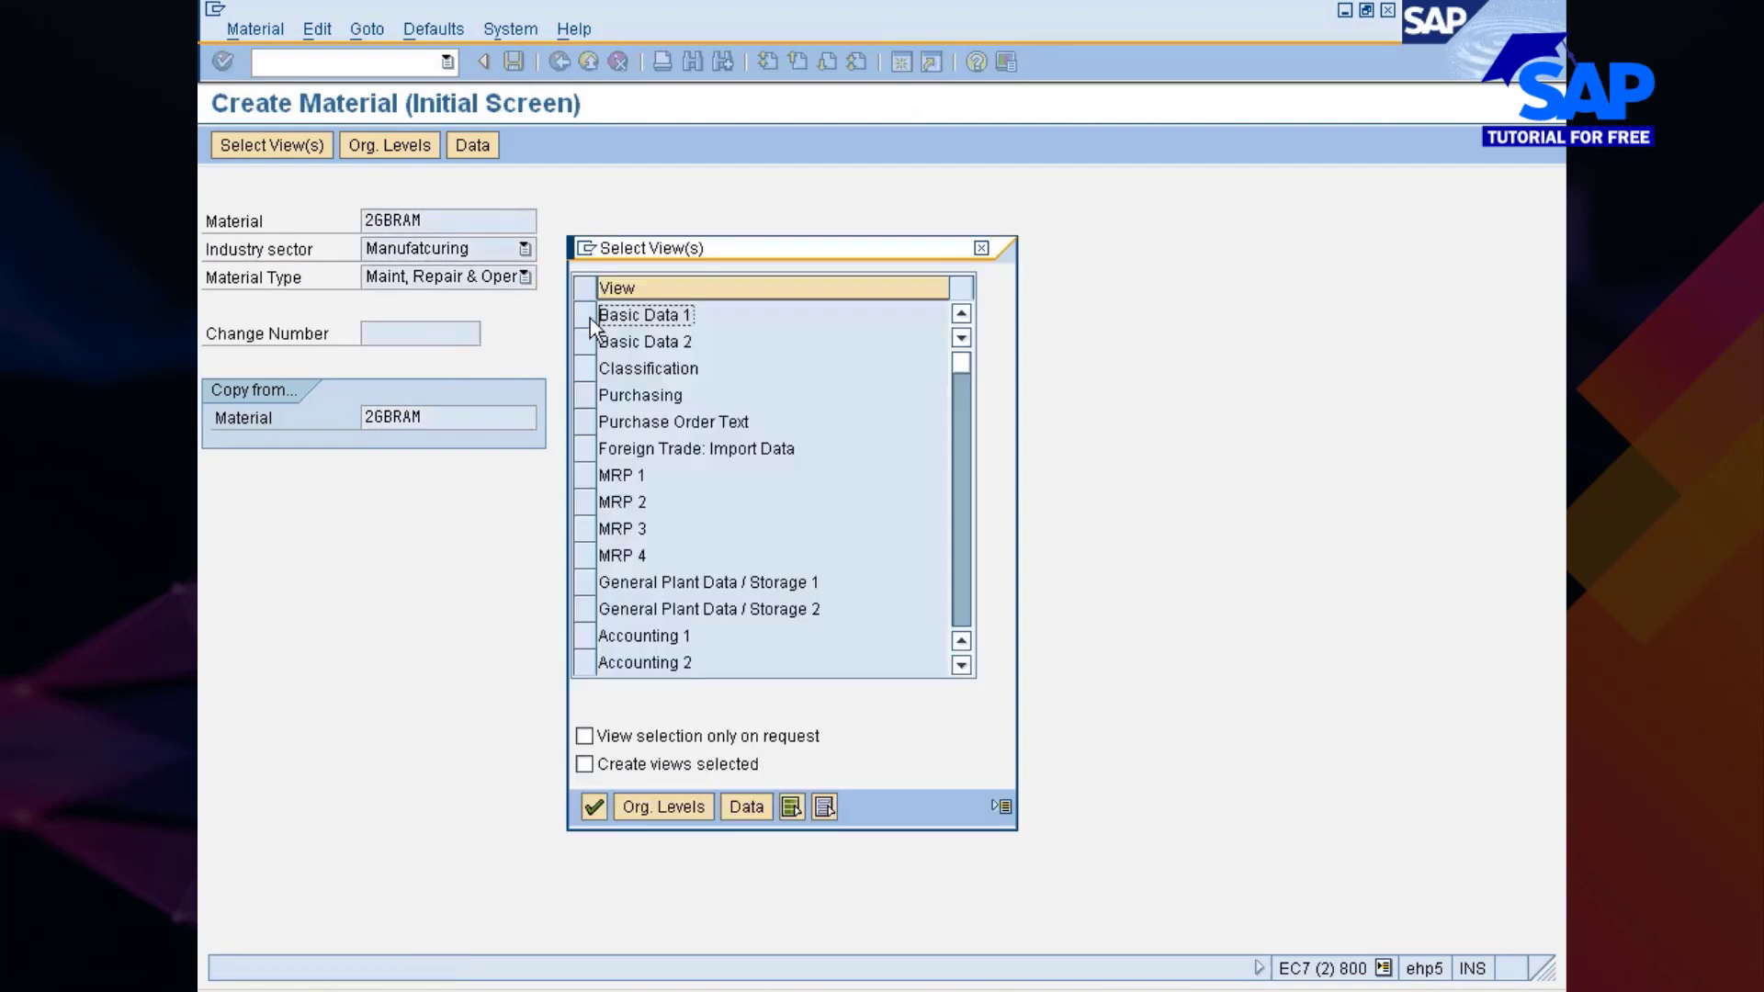
left_click_drag(590, 318, 585, 341)
left_click(582, 397)
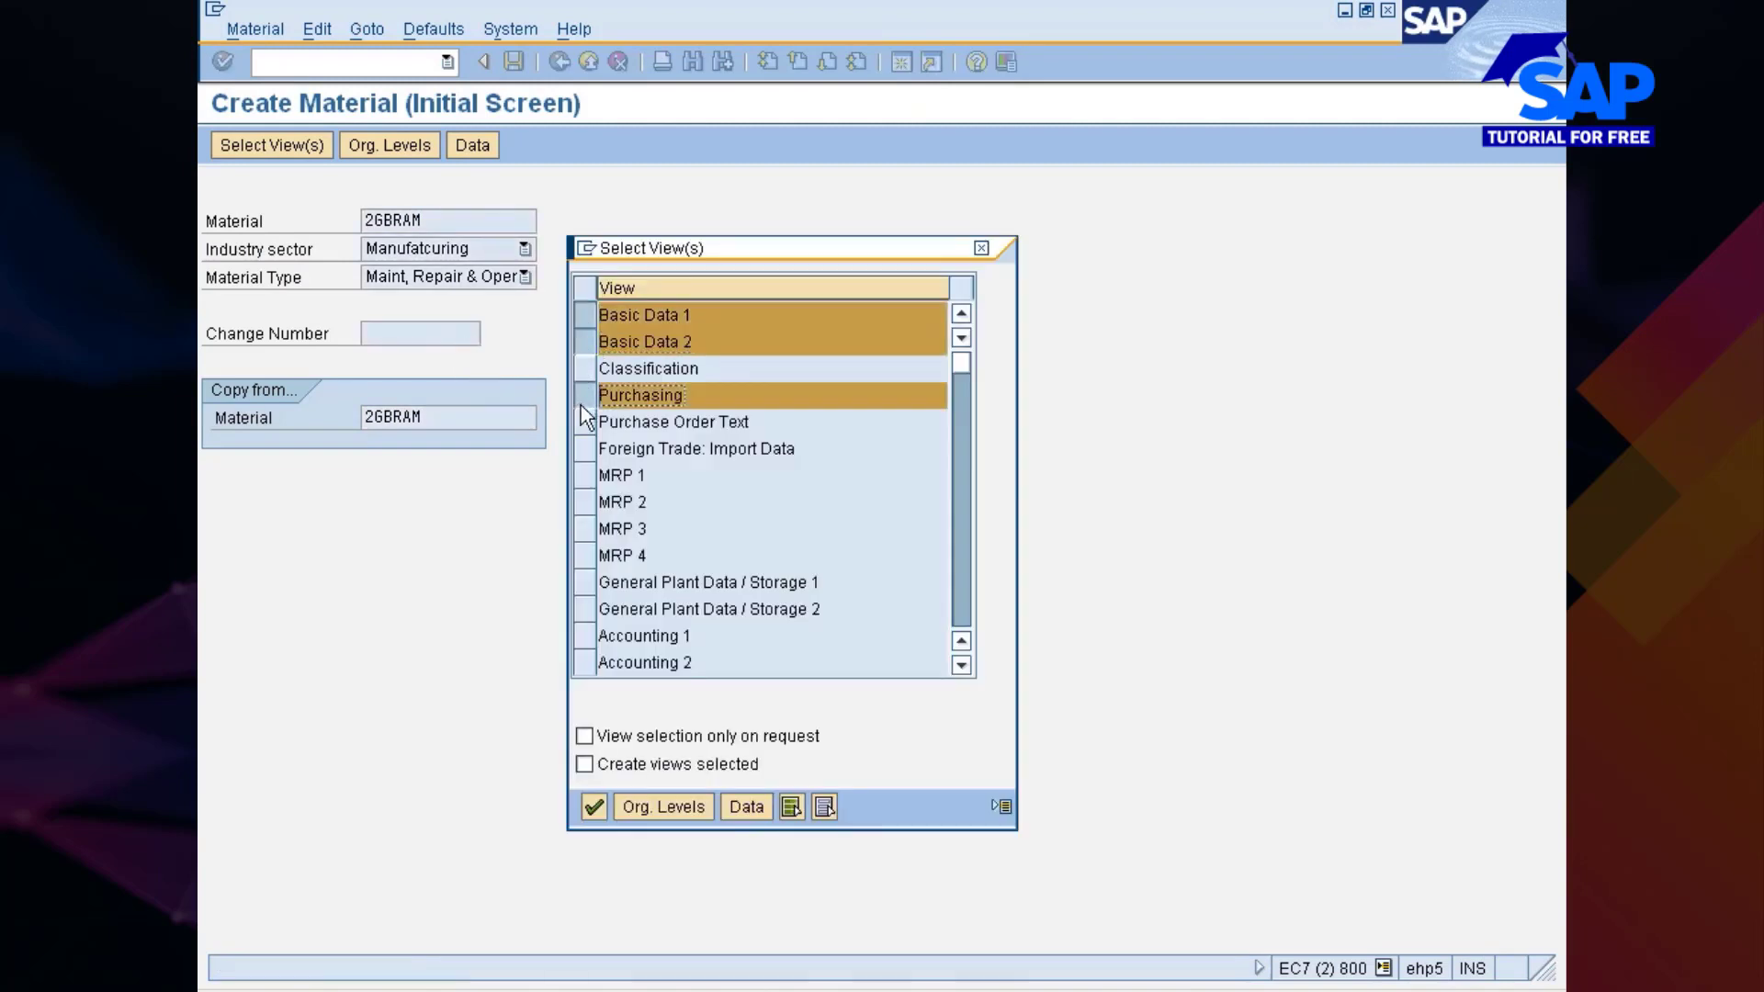
left_click_drag(589, 588, 588, 608)
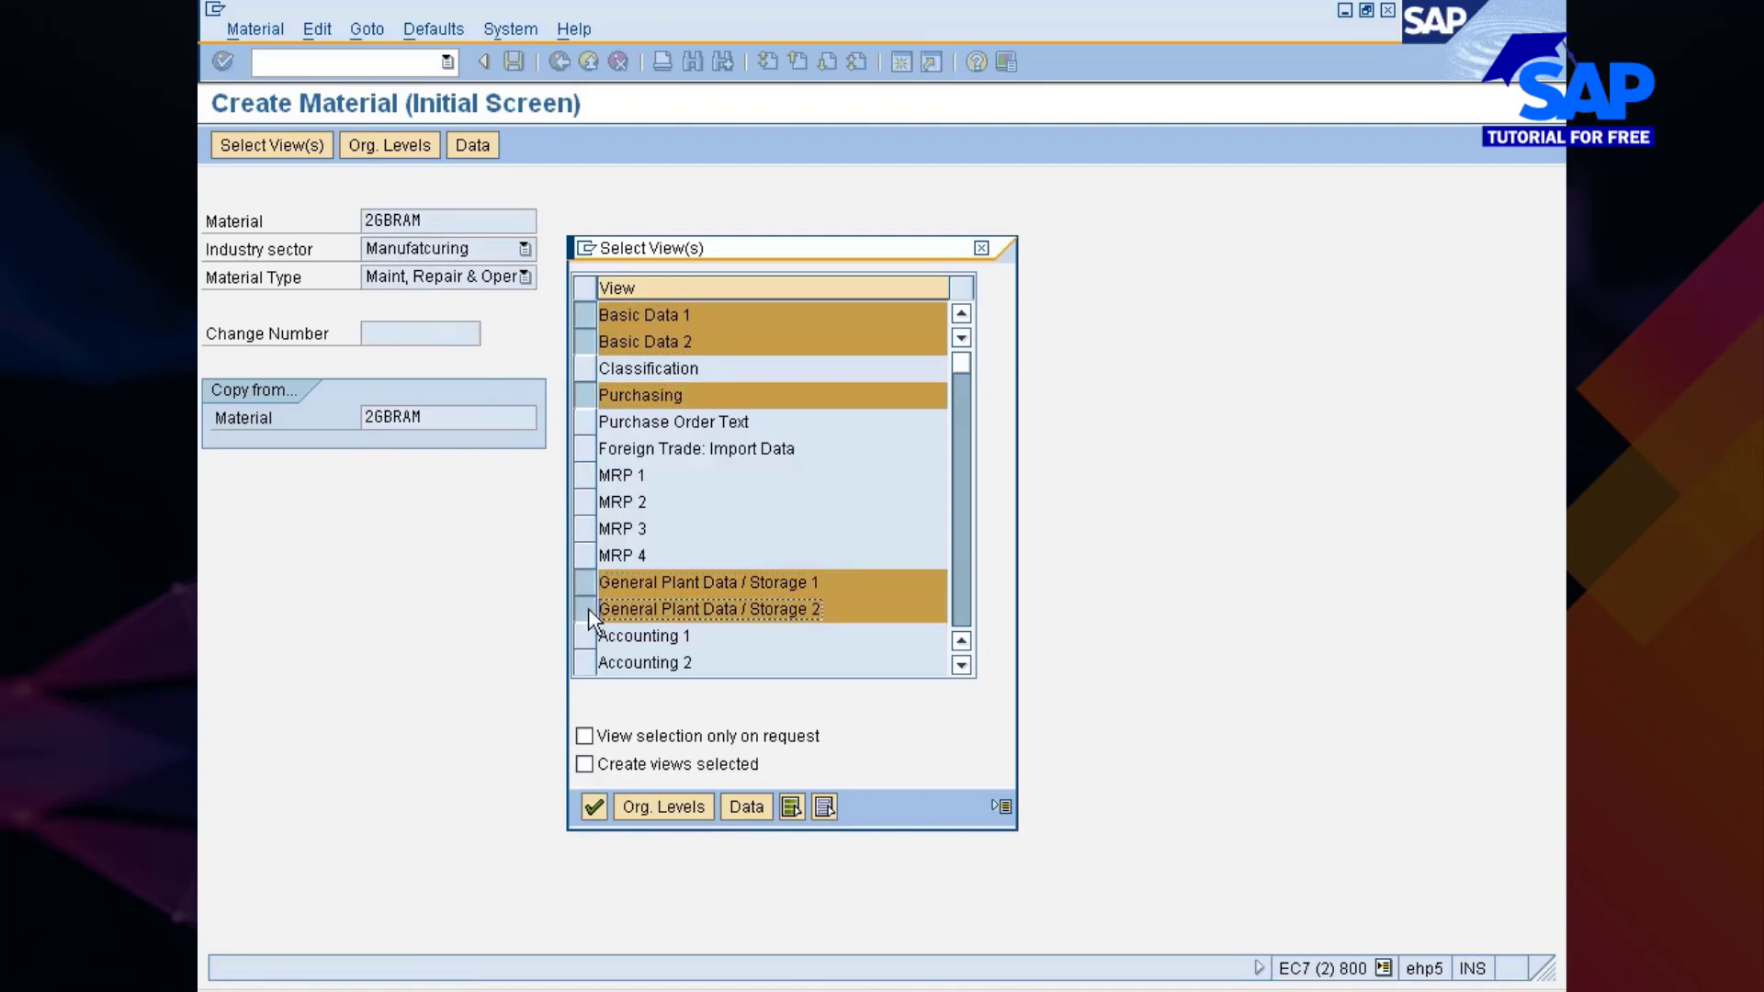
left_click(586, 633)
key("Return")
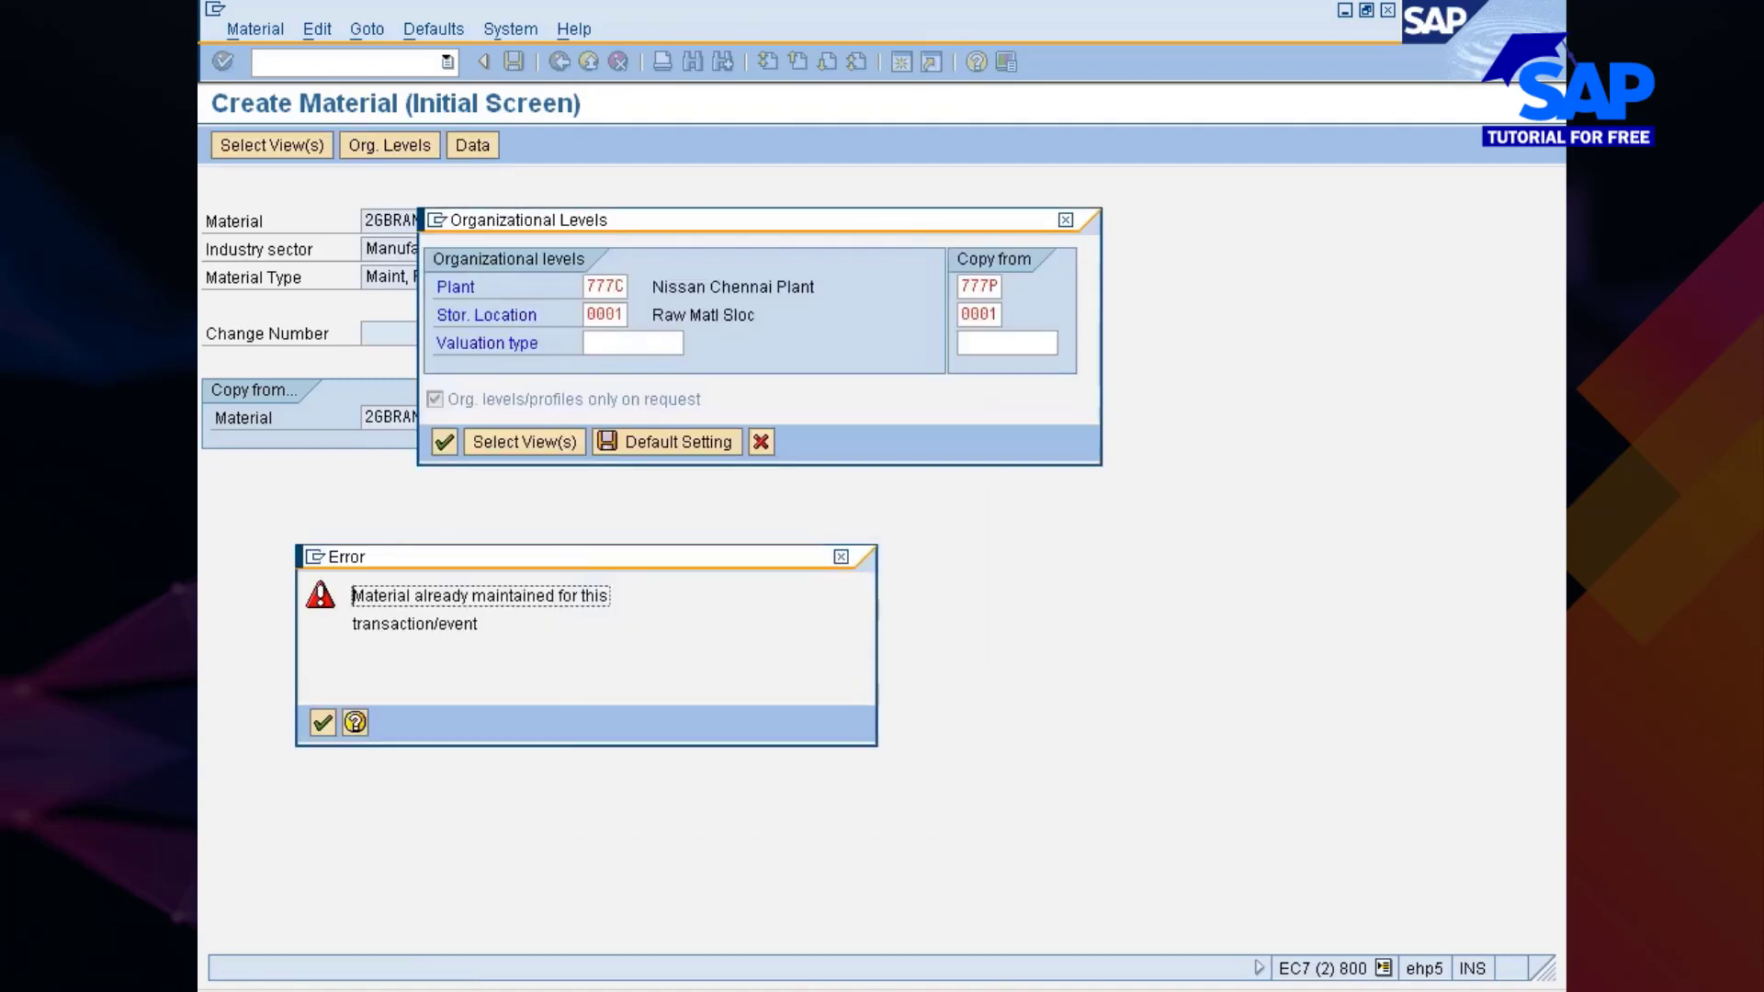
left_click(842, 555)
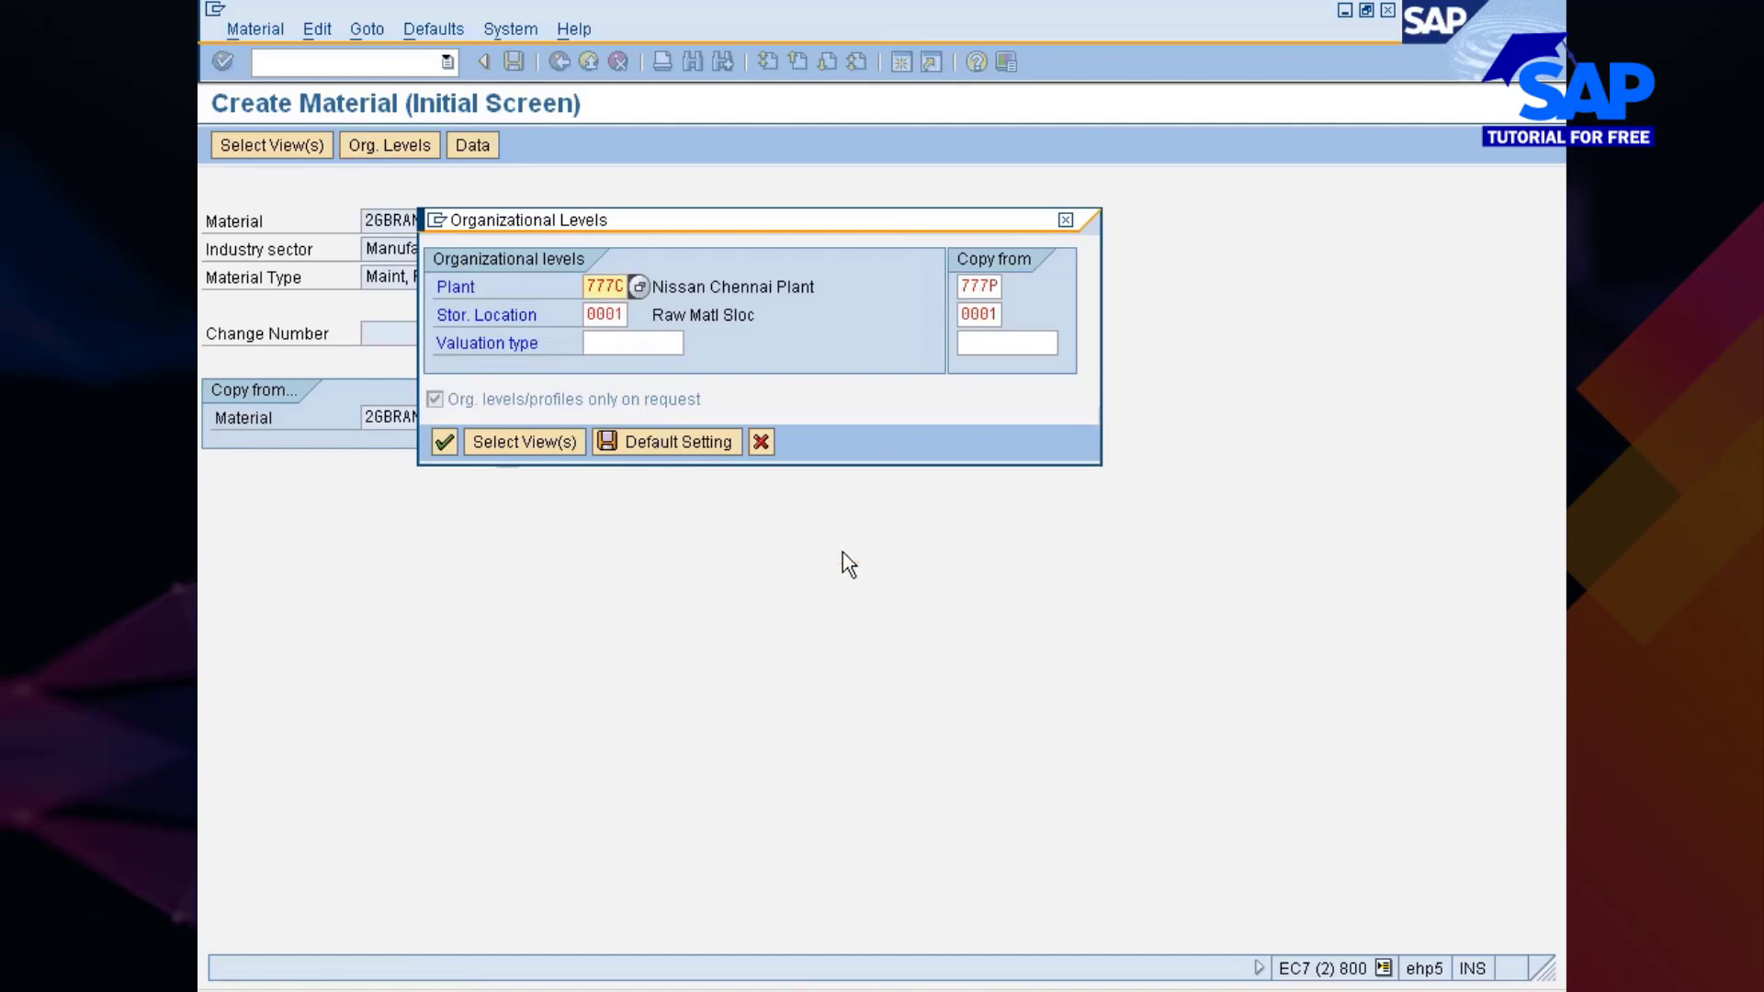
left_click(1062, 220)
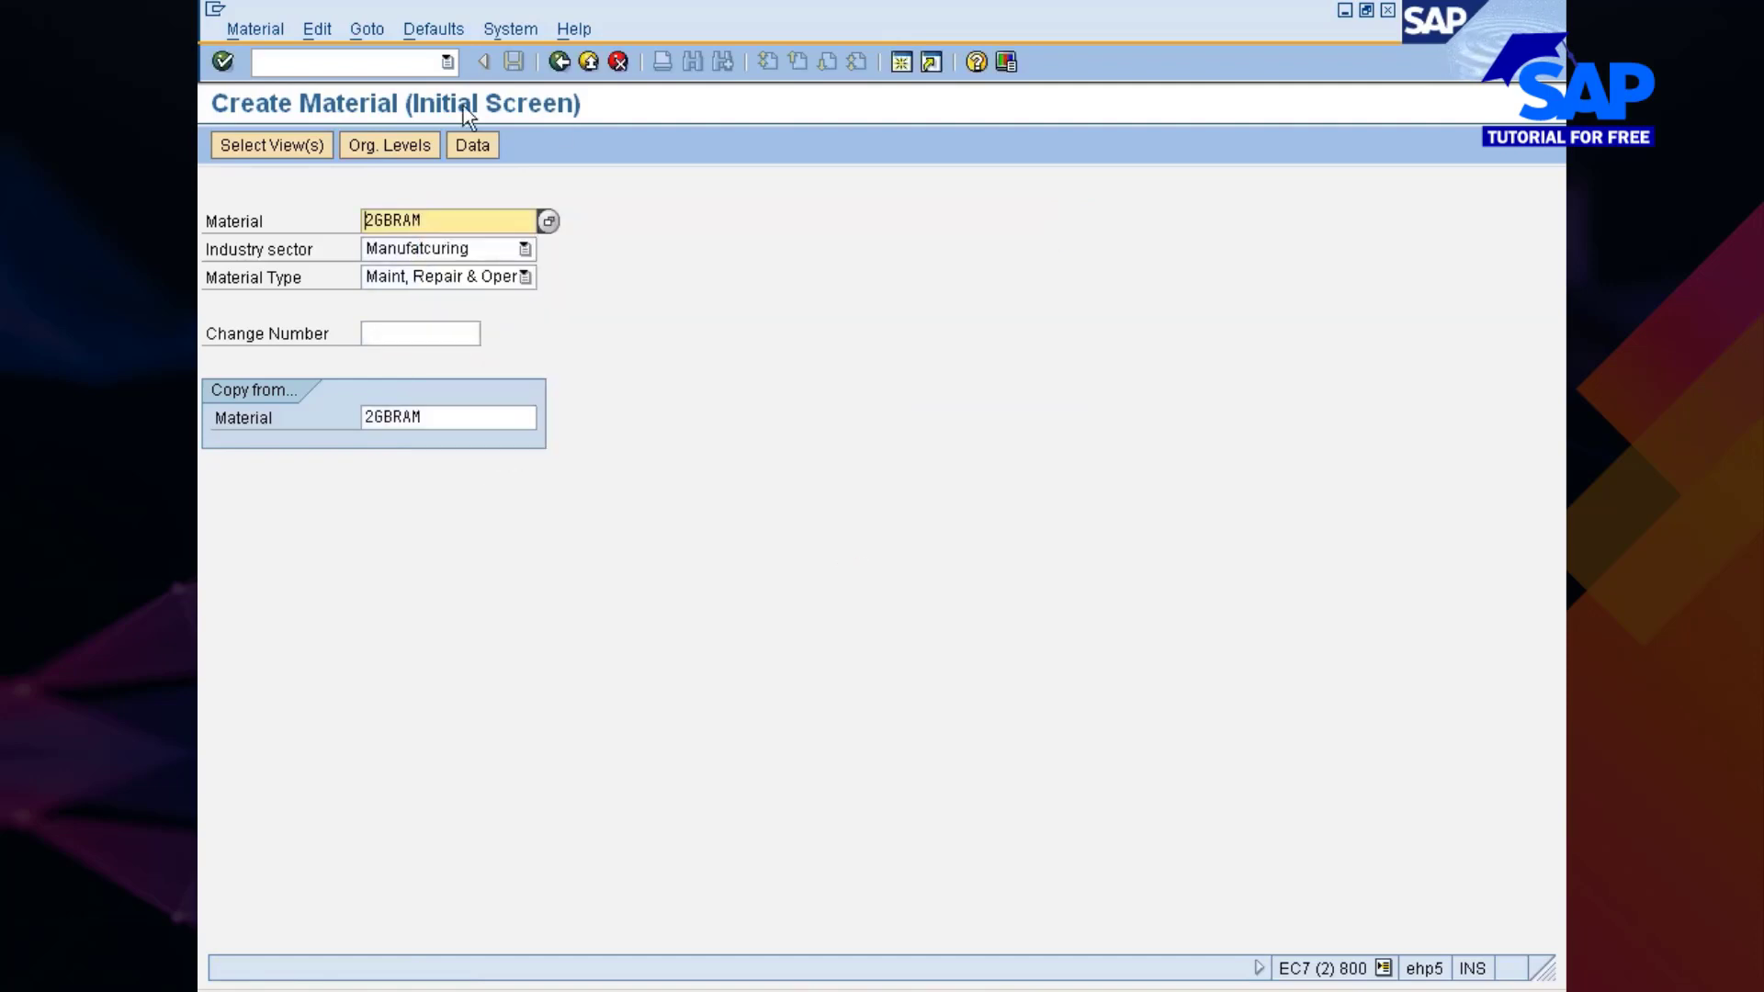
Step: Use /nse16 to list the table MARC entries for plant 777C and check the newly created materials
type("/nse16")
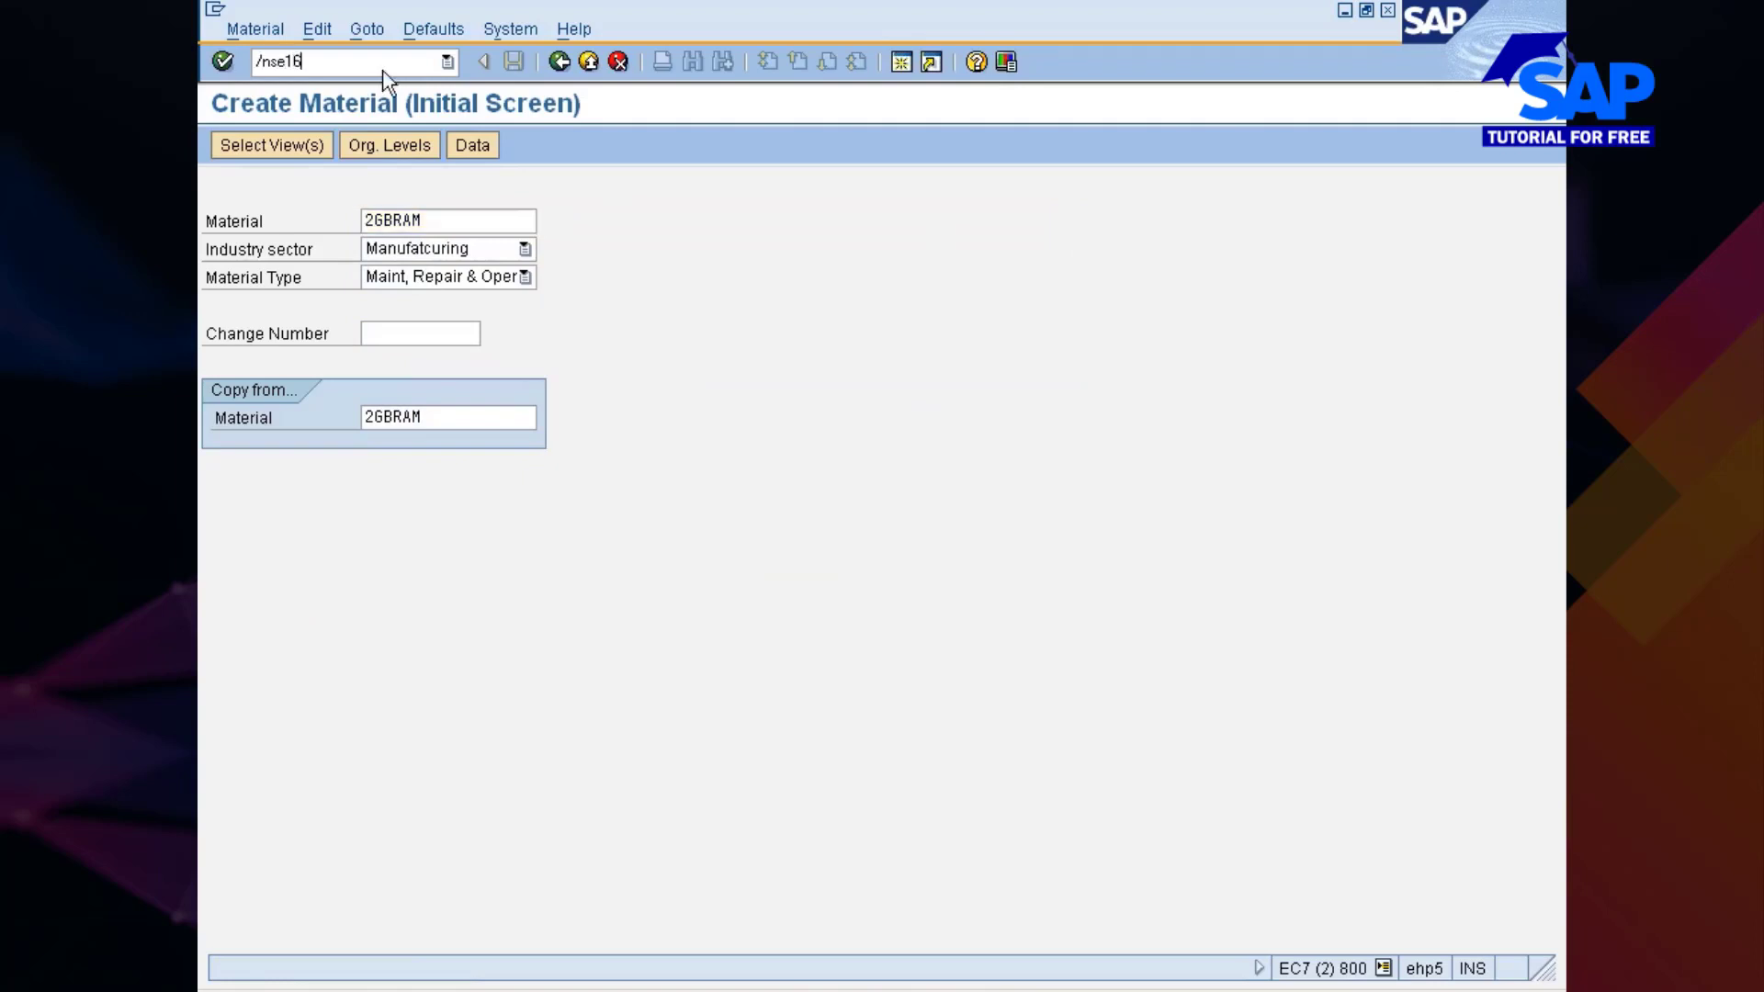
key("Return")
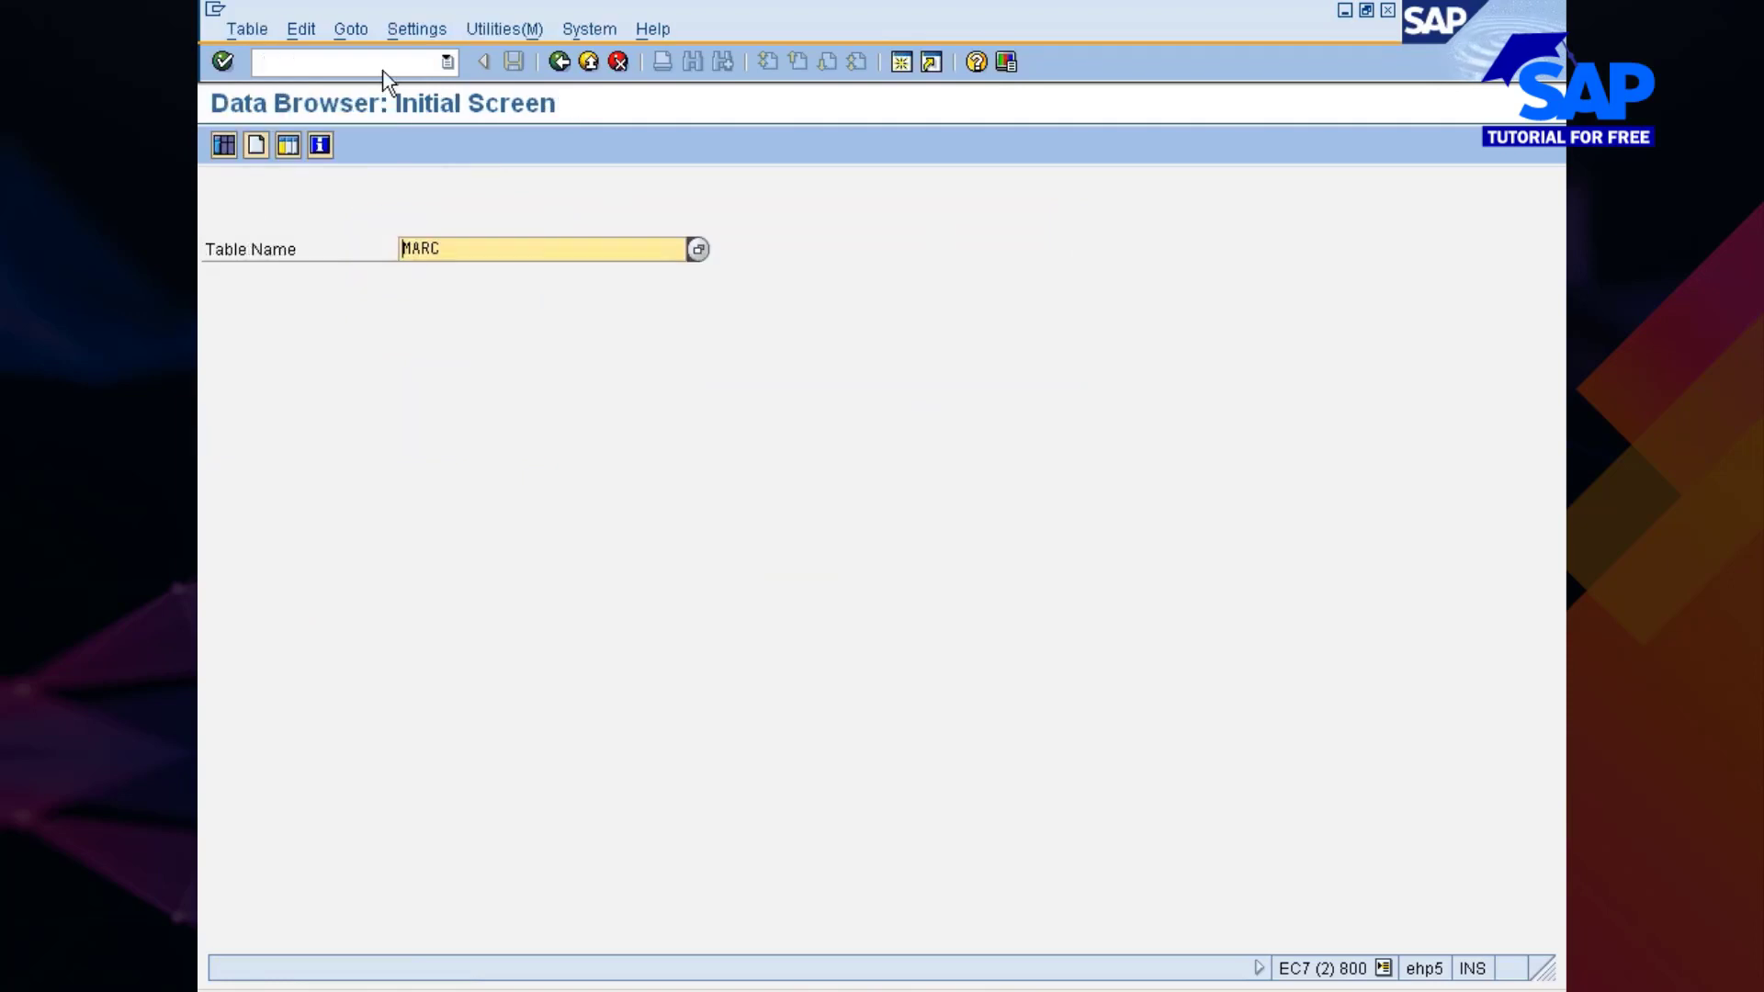
key("Return")
left_click(535, 249)
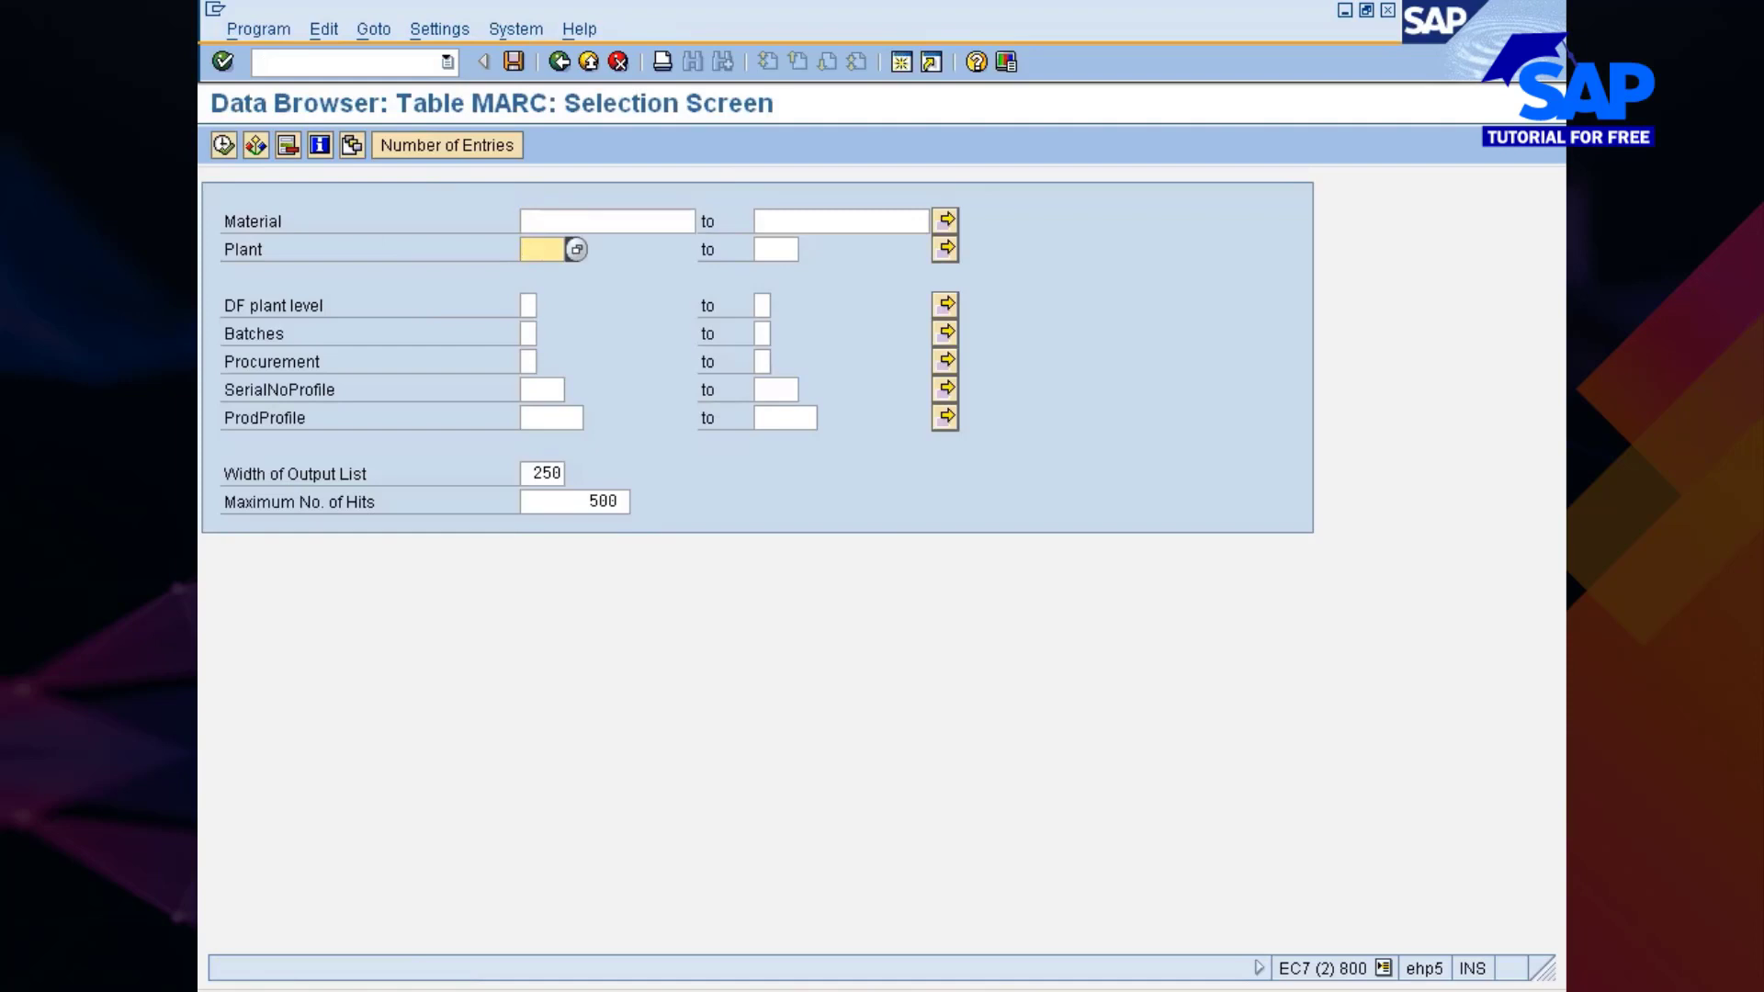
type("777c")
left_click(223, 146)
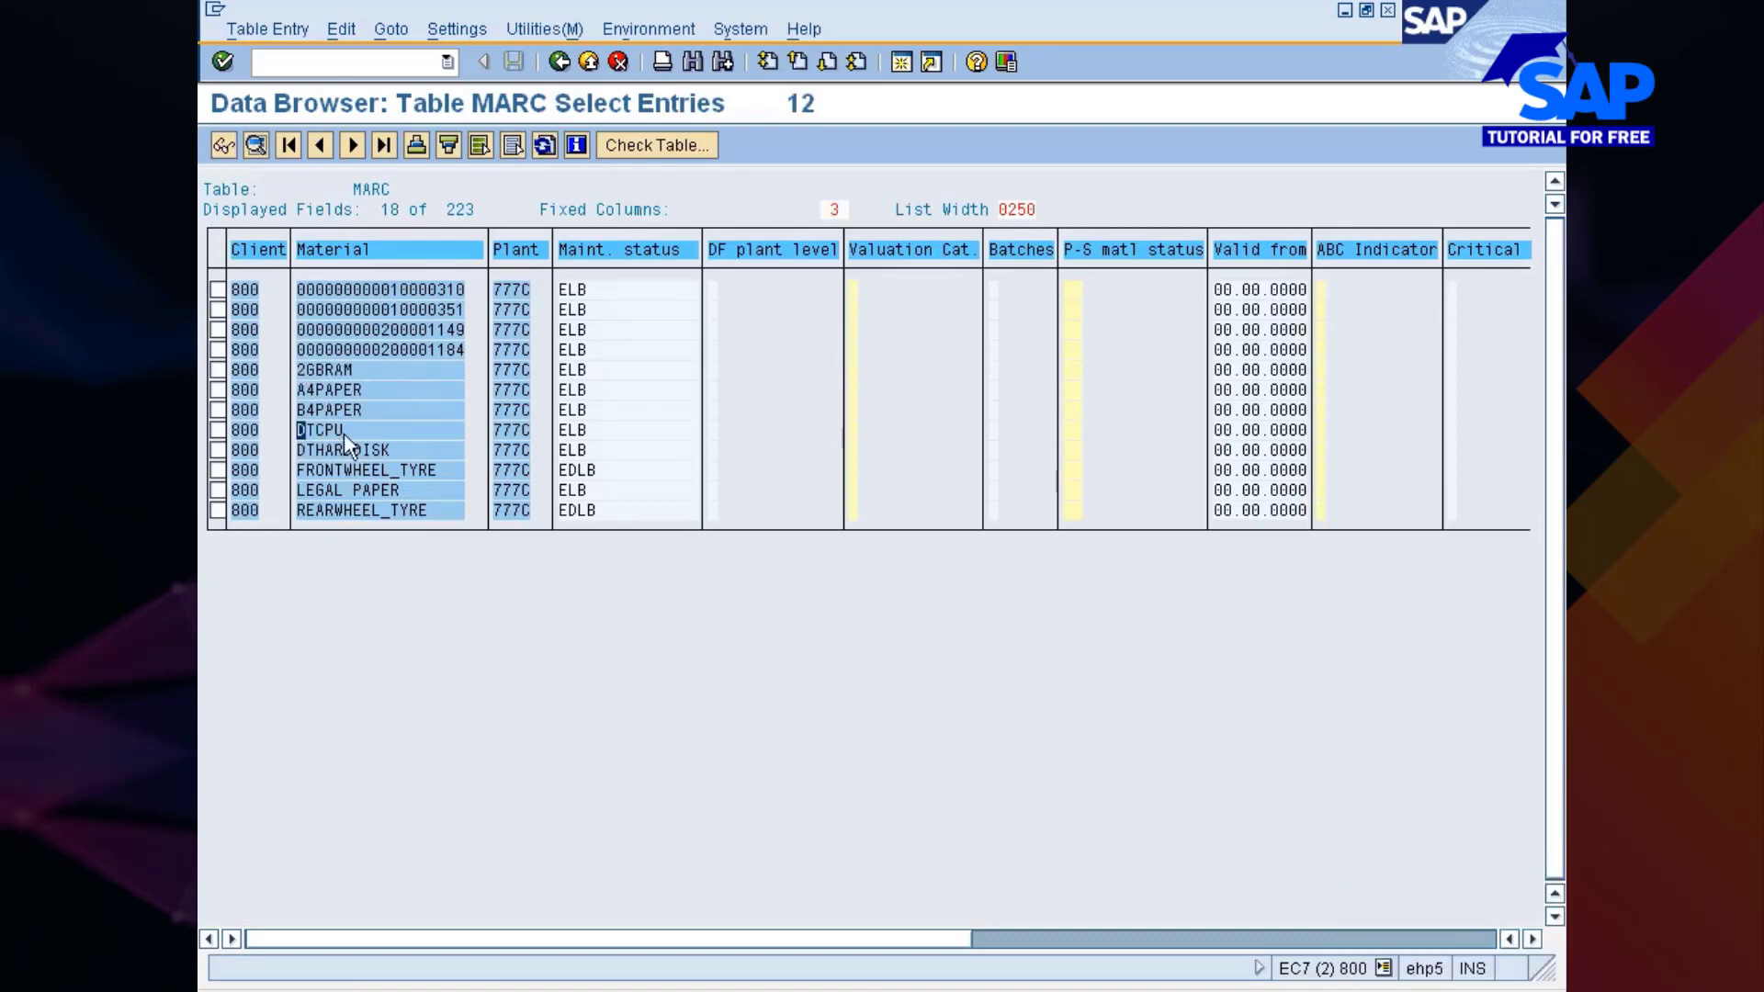
left_click(297, 448)
Step: Switch back to the session displaying the WK contract and highlight its agreement number
left_click(983, 948)
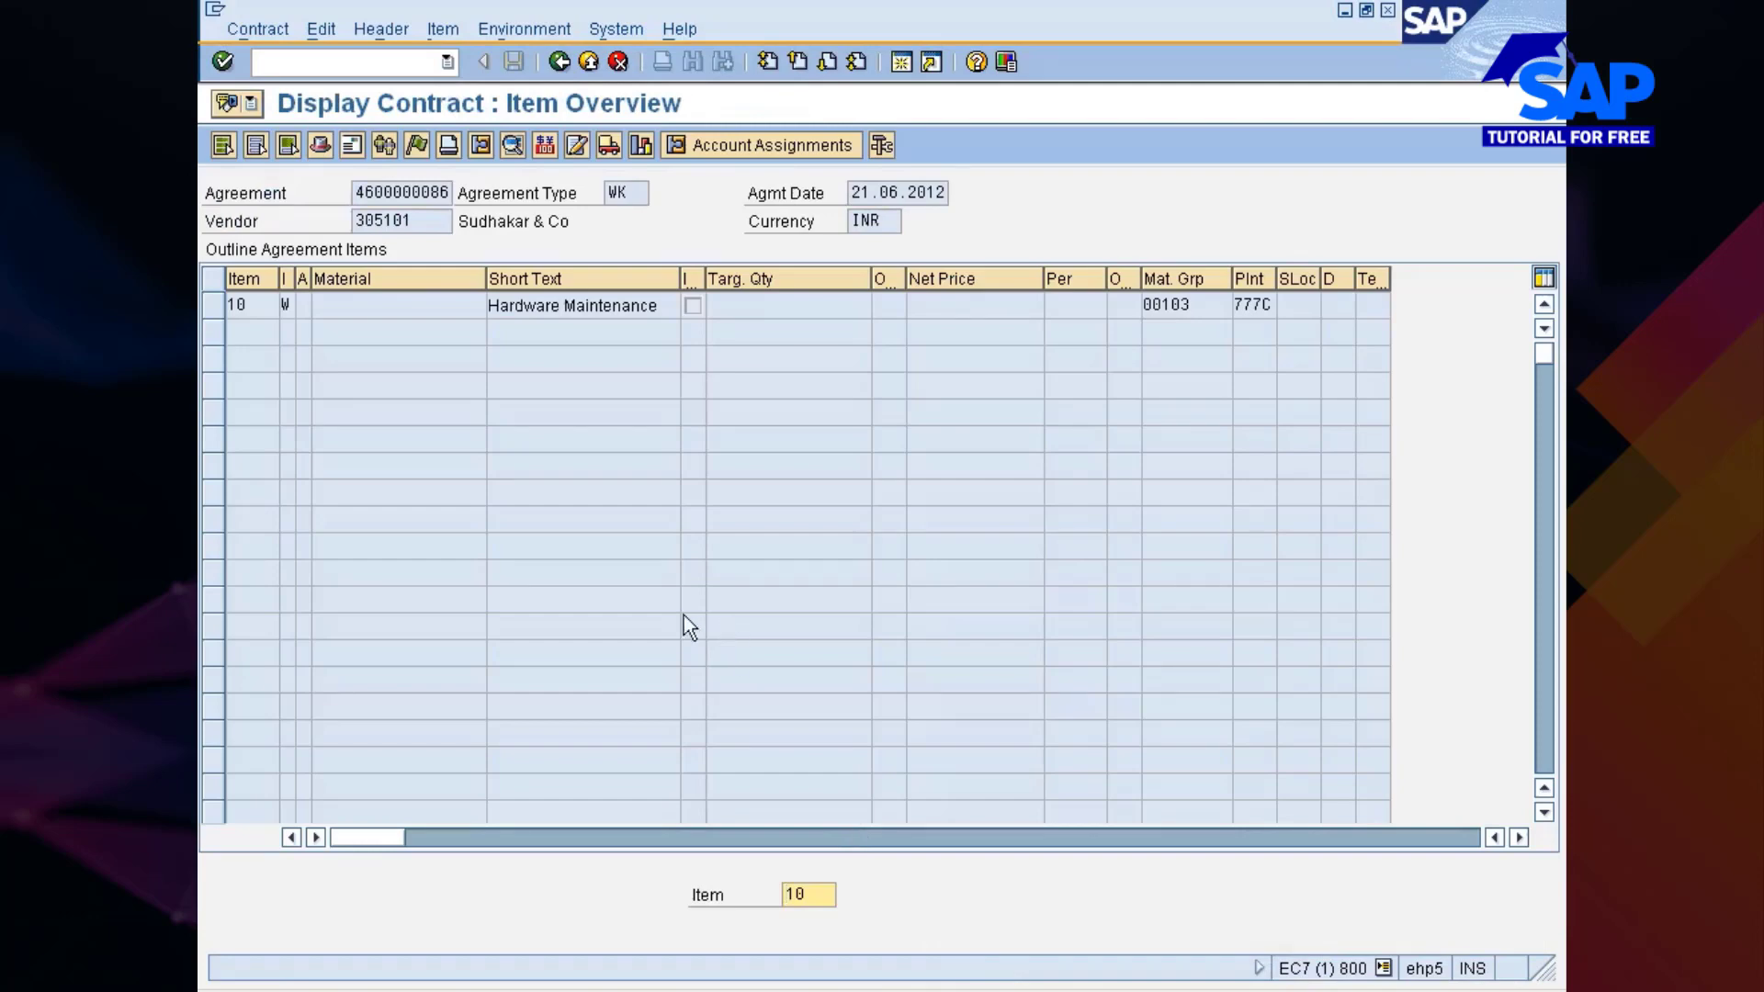
left_click_drag(355, 192, 464, 193)
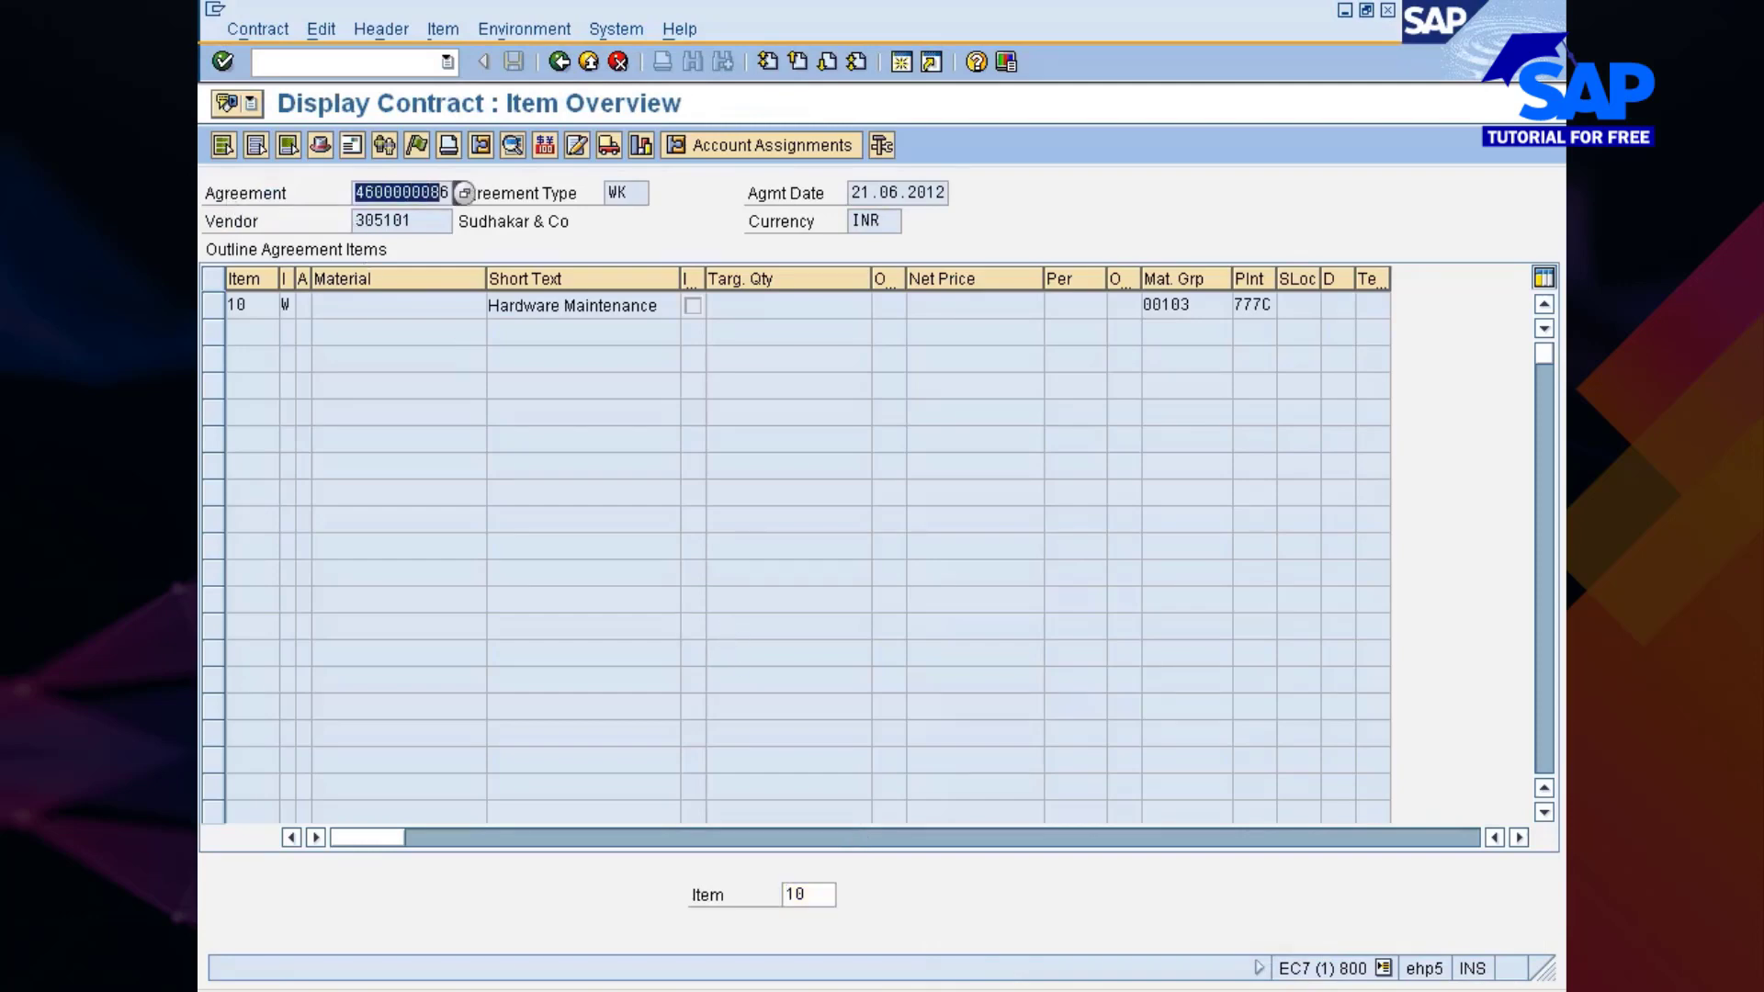
left_click(448, 193)
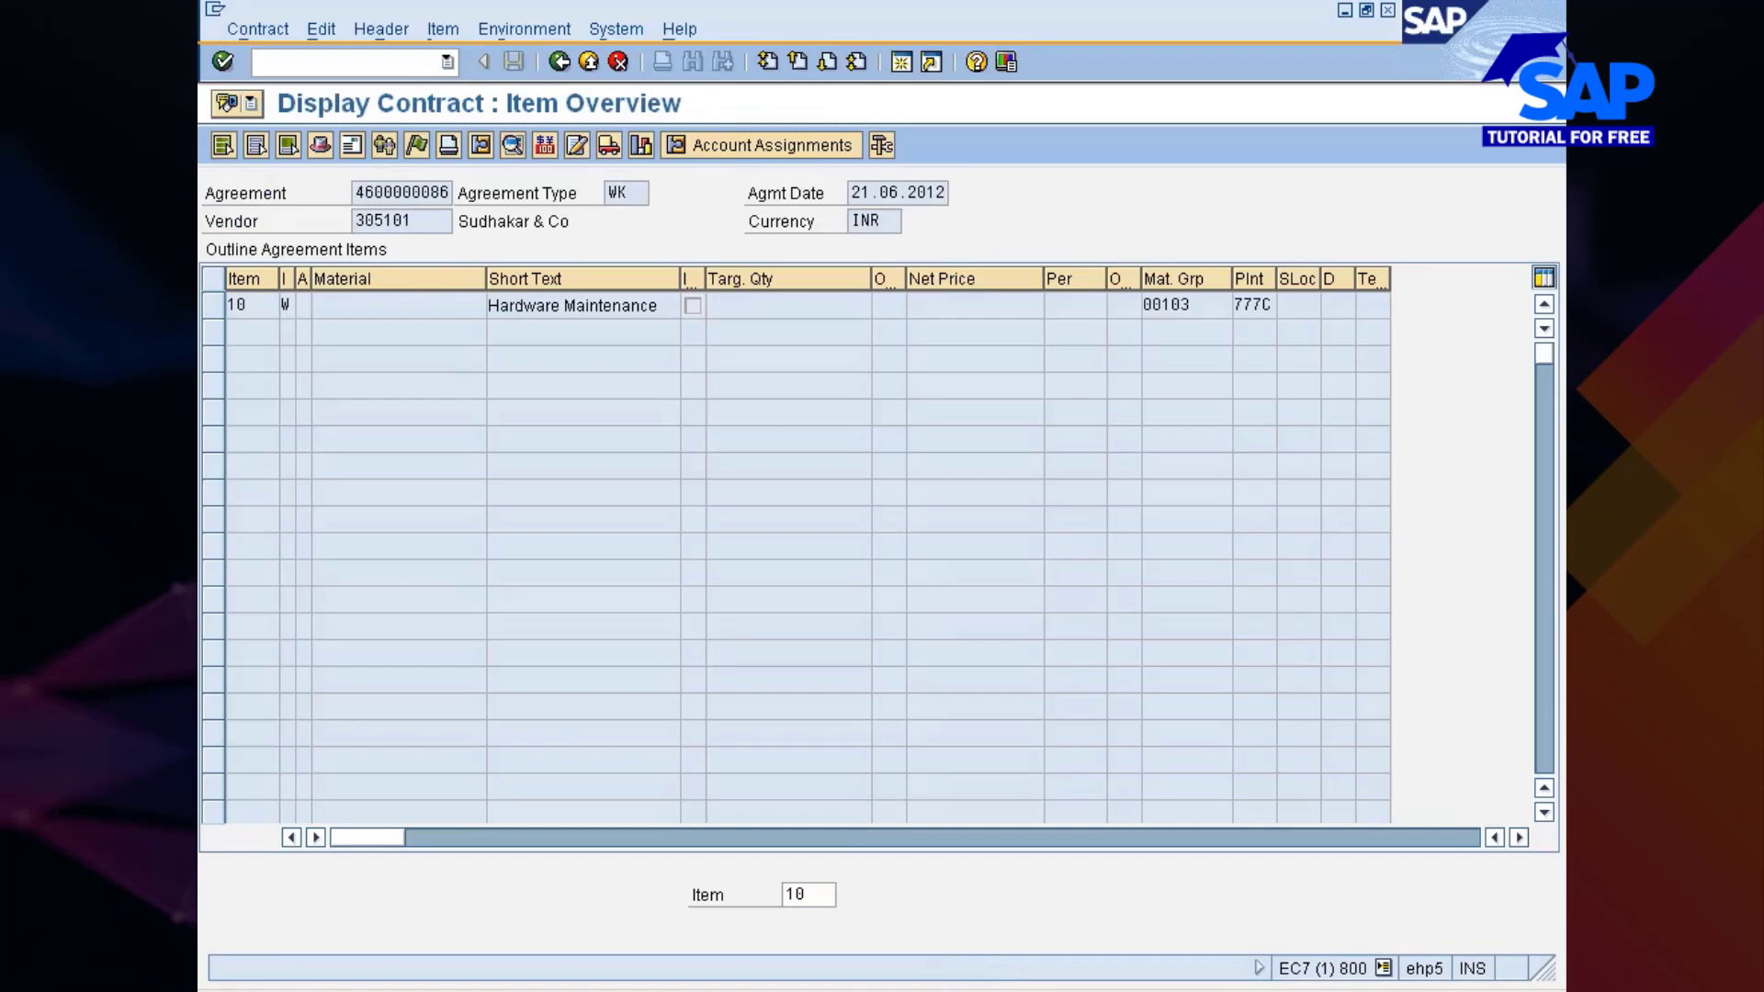
Step: Open transaction ME21N in a new session with /ome21n and choose the document type PODoc for NIssan POs
type("/ome21n")
key("Return")
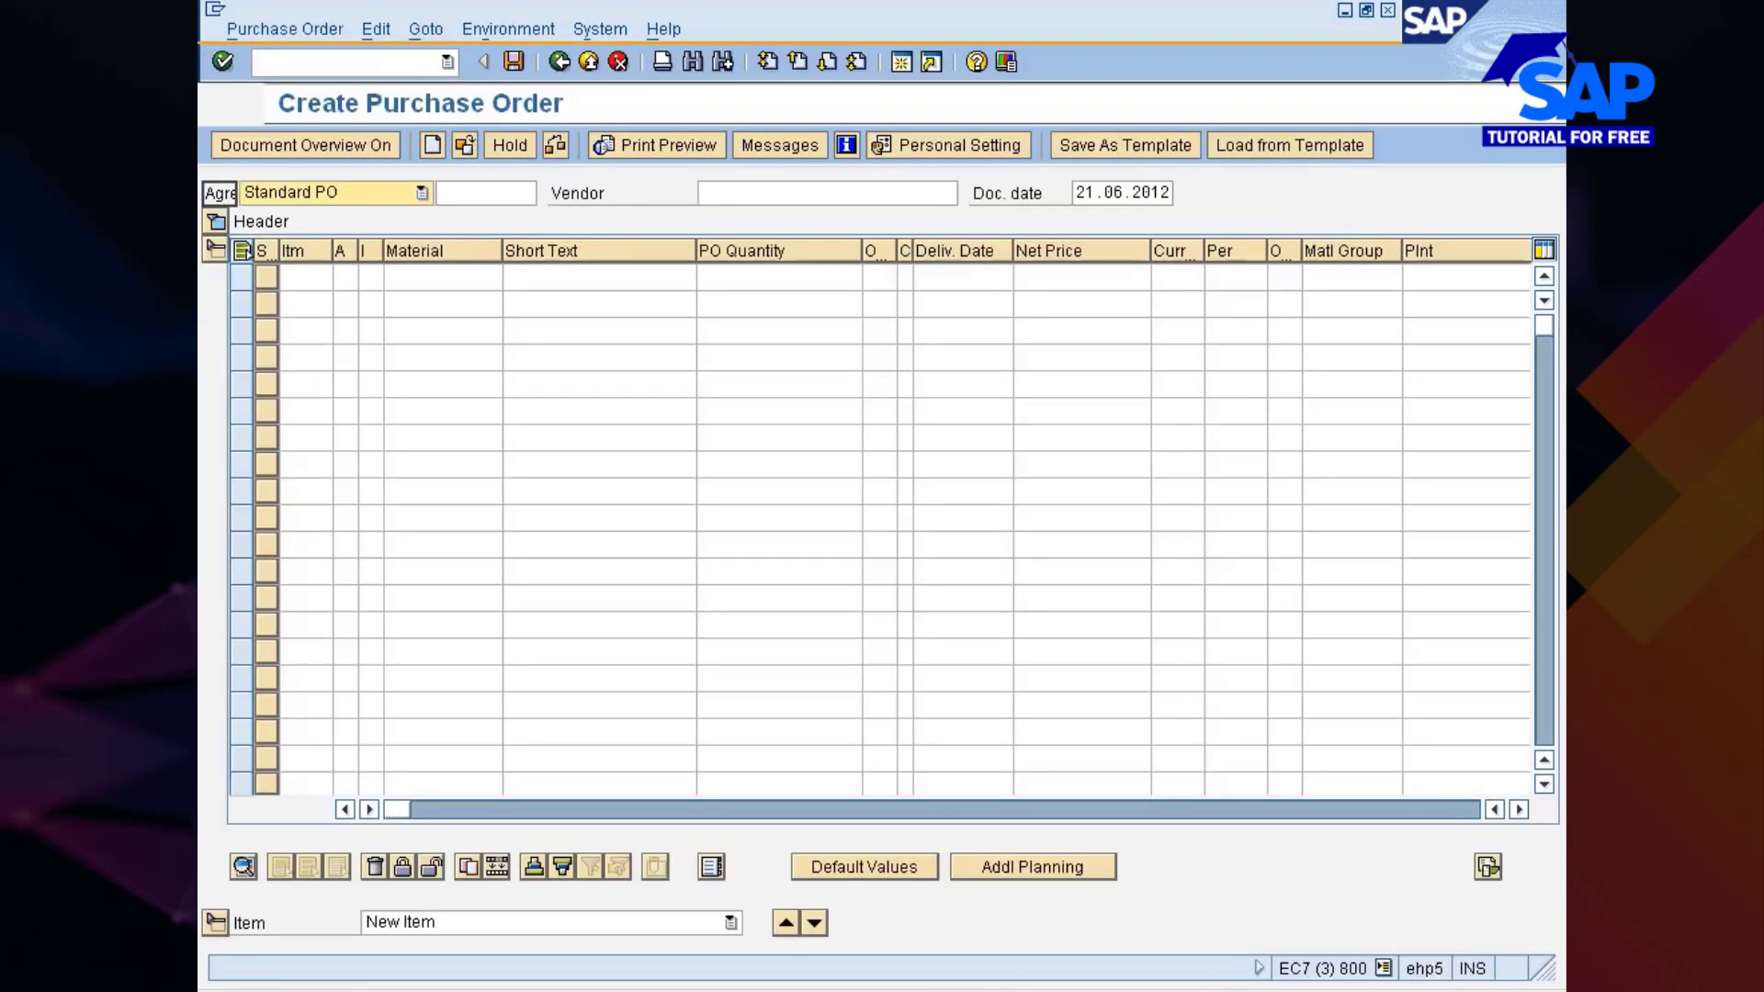
left_click(335, 192)
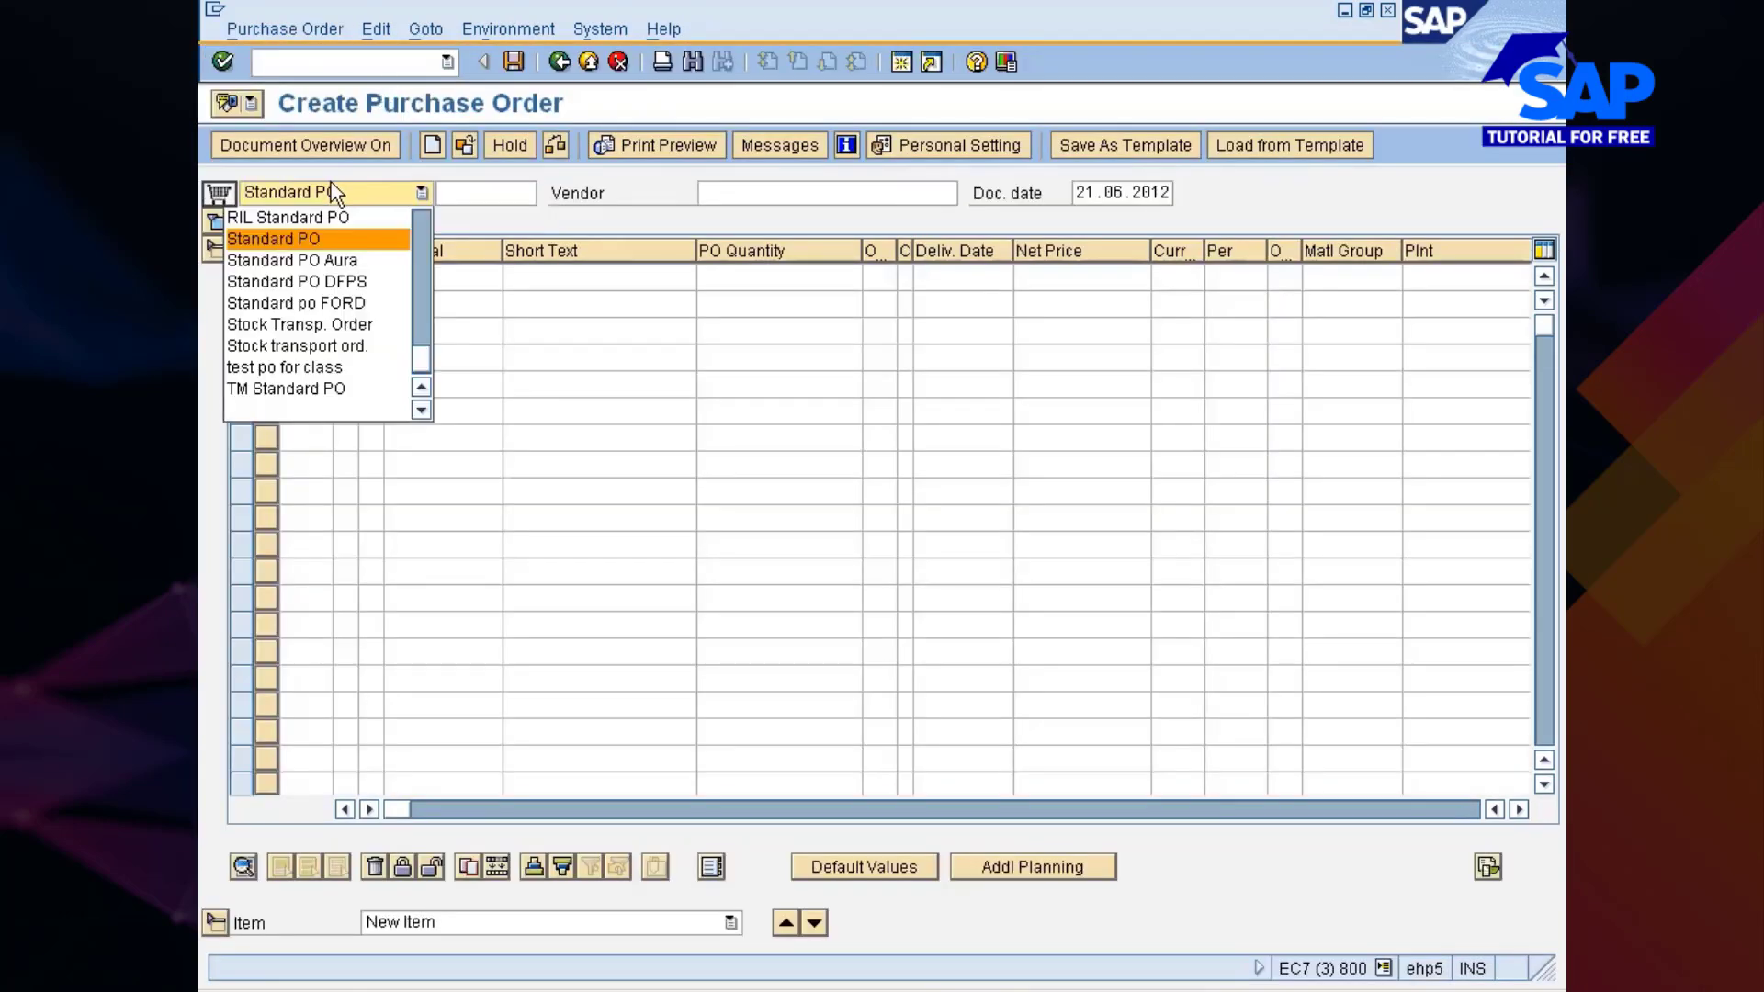
key("p")
key("p")
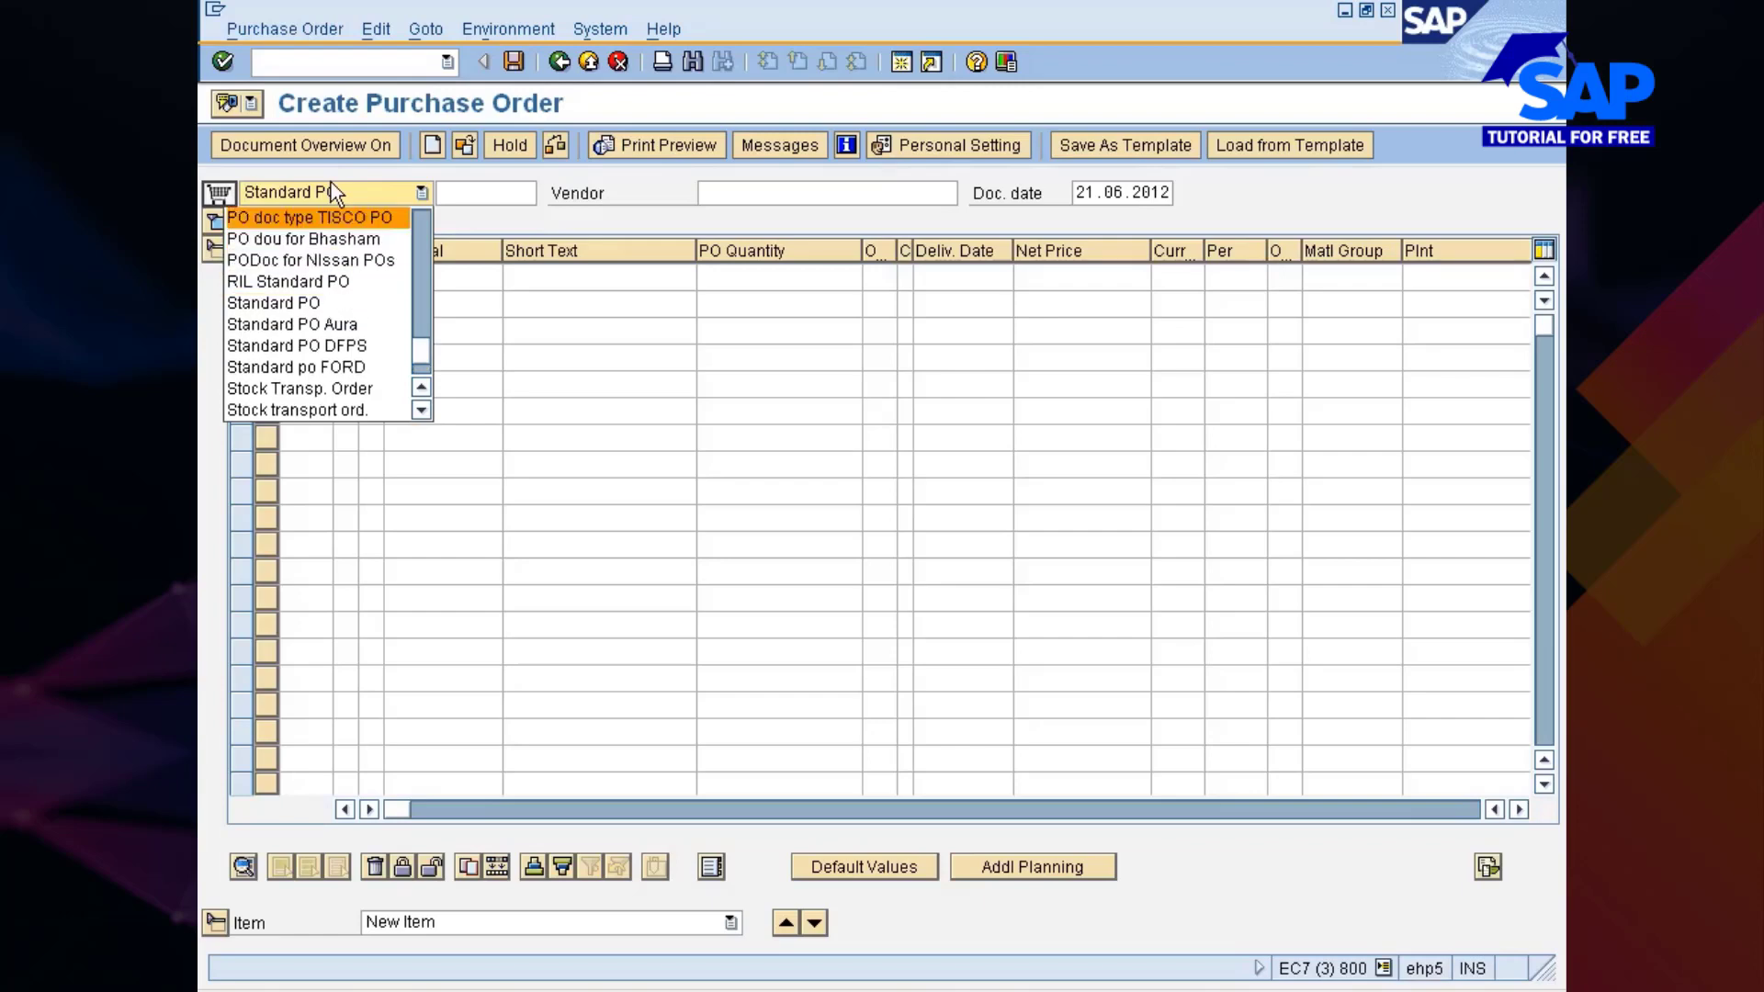
key("p")
key("Return")
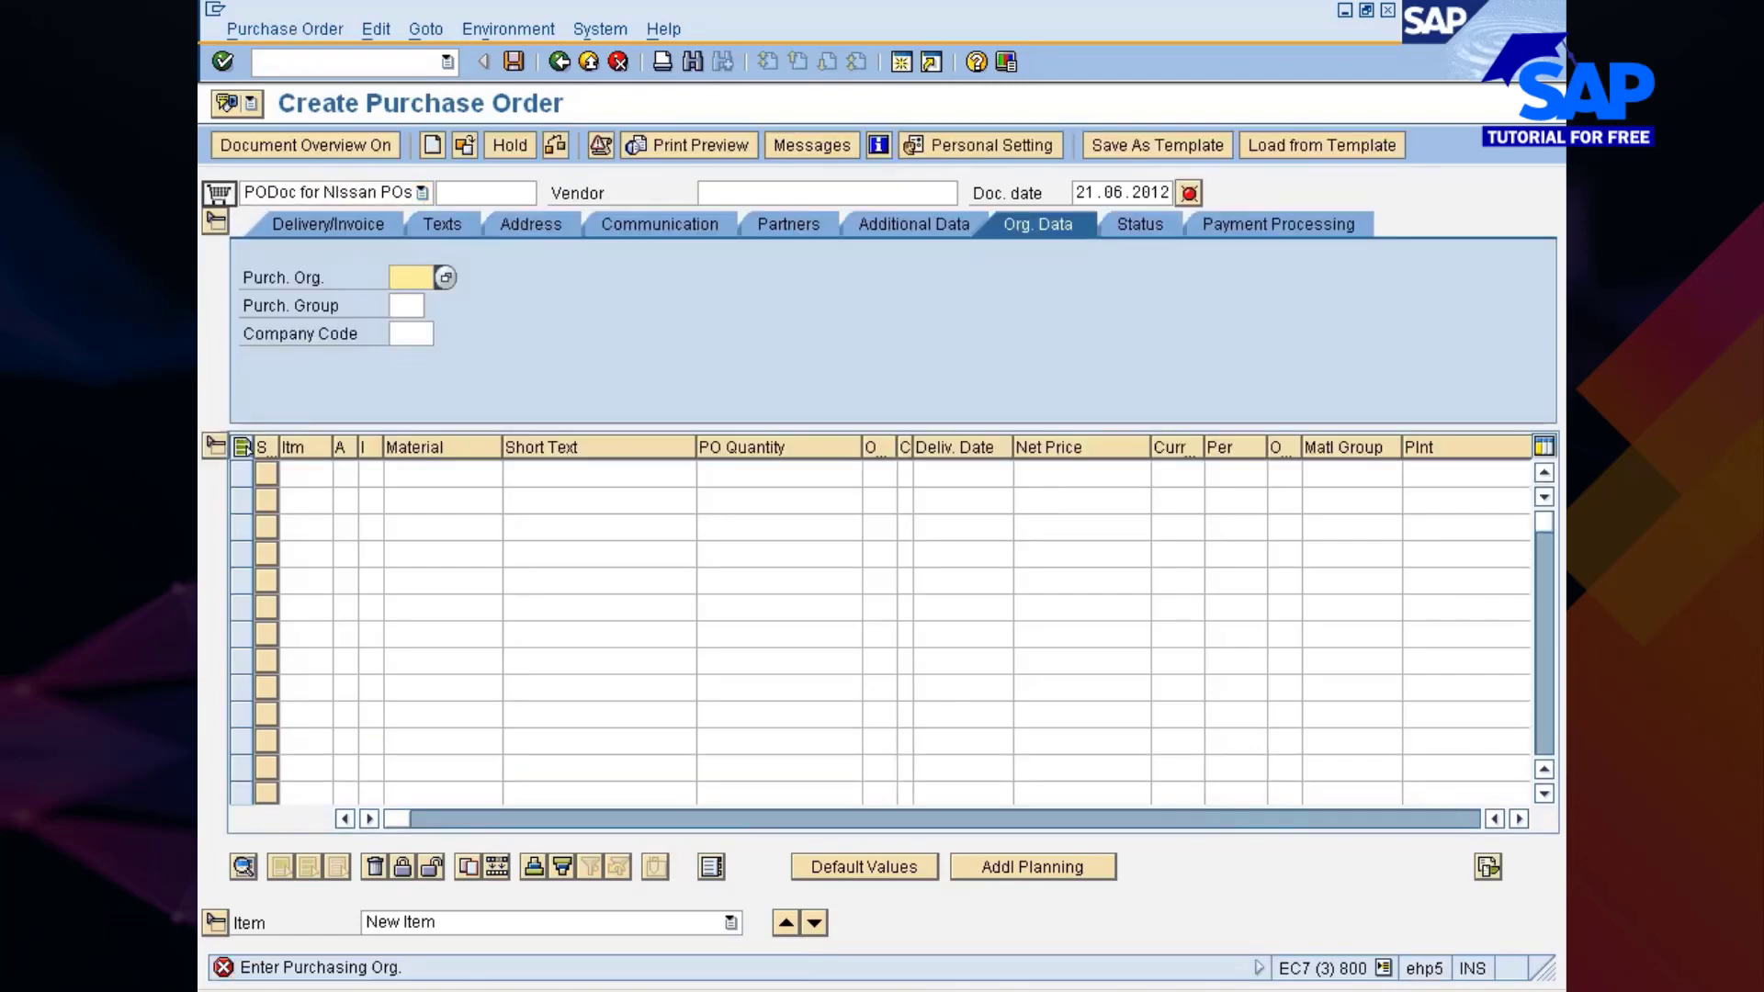
Step: Show the document overview of the purchase order and open its selection for contracts
left_click(292, 149)
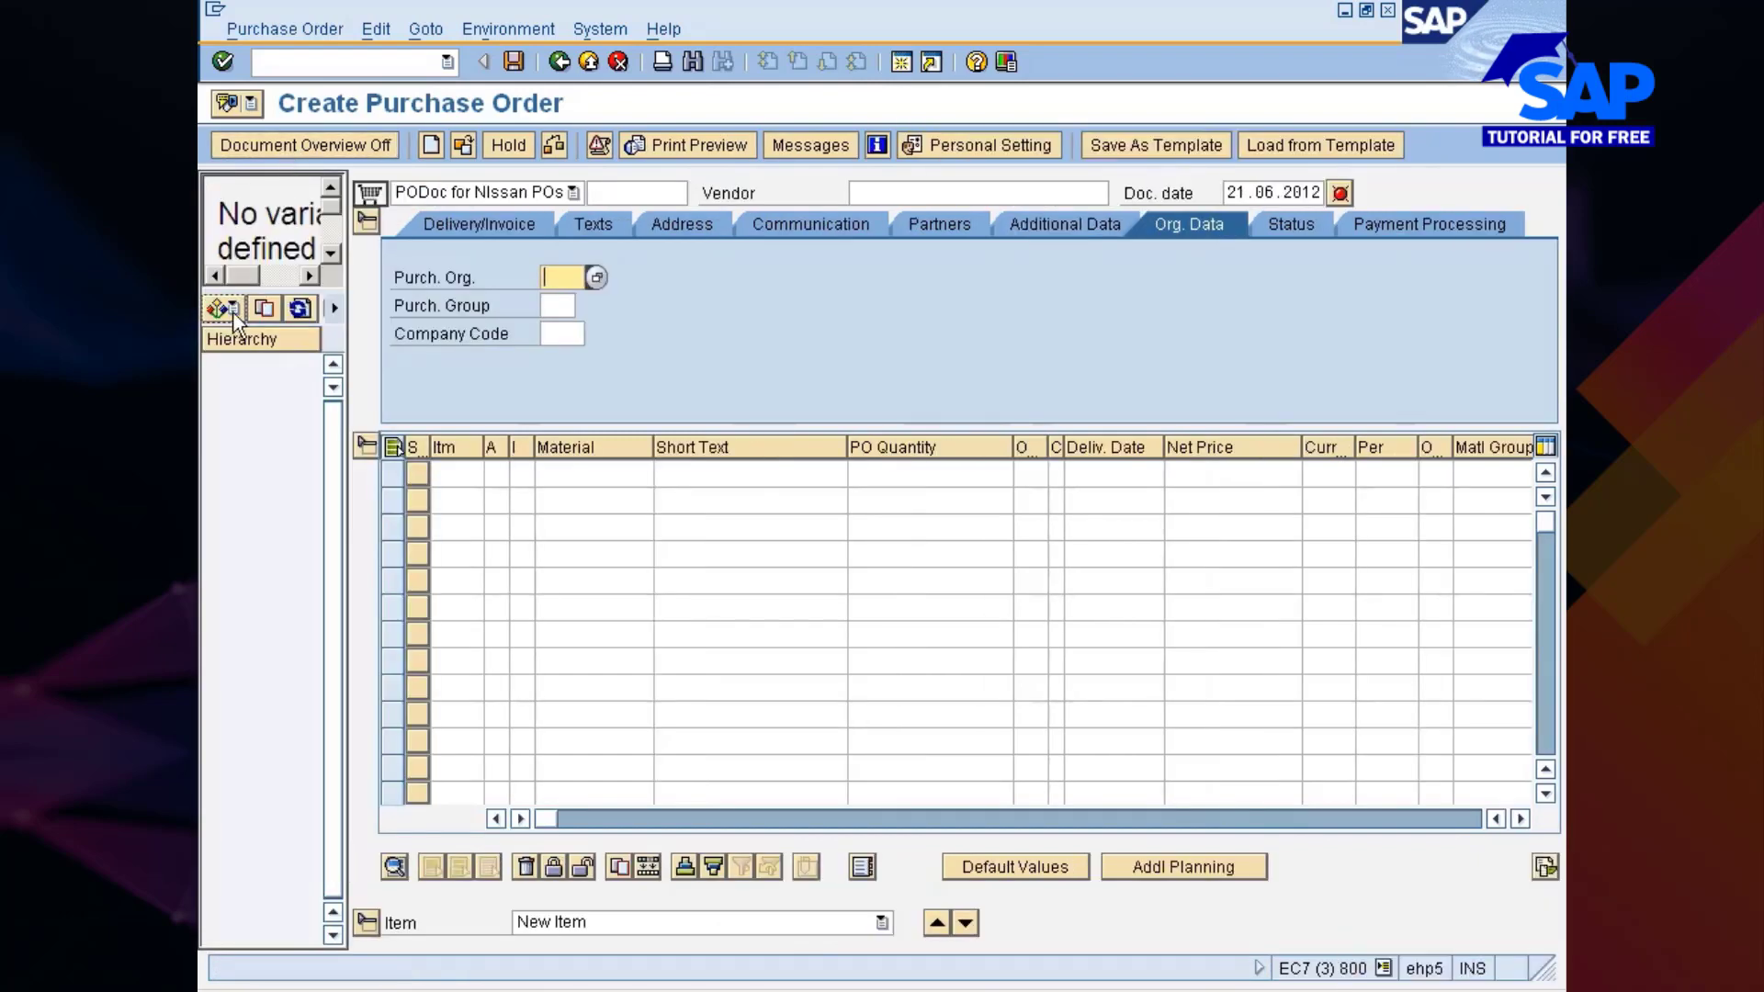
left_click(233, 311)
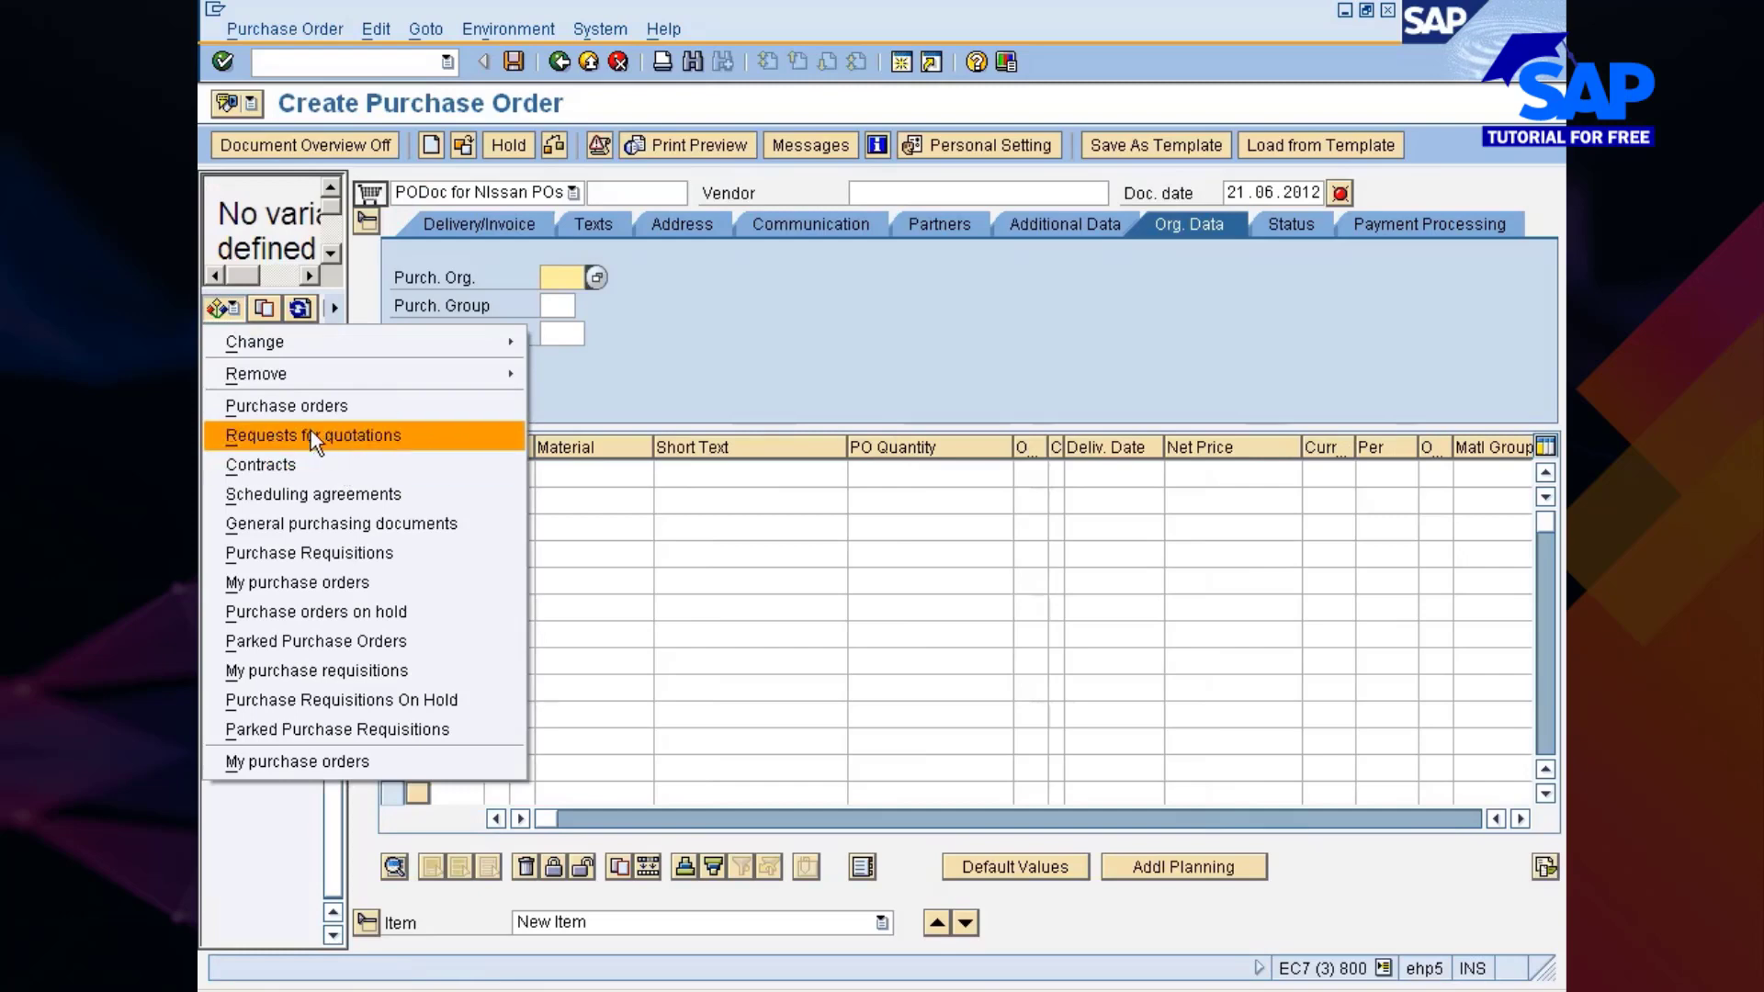
left_click(276, 463)
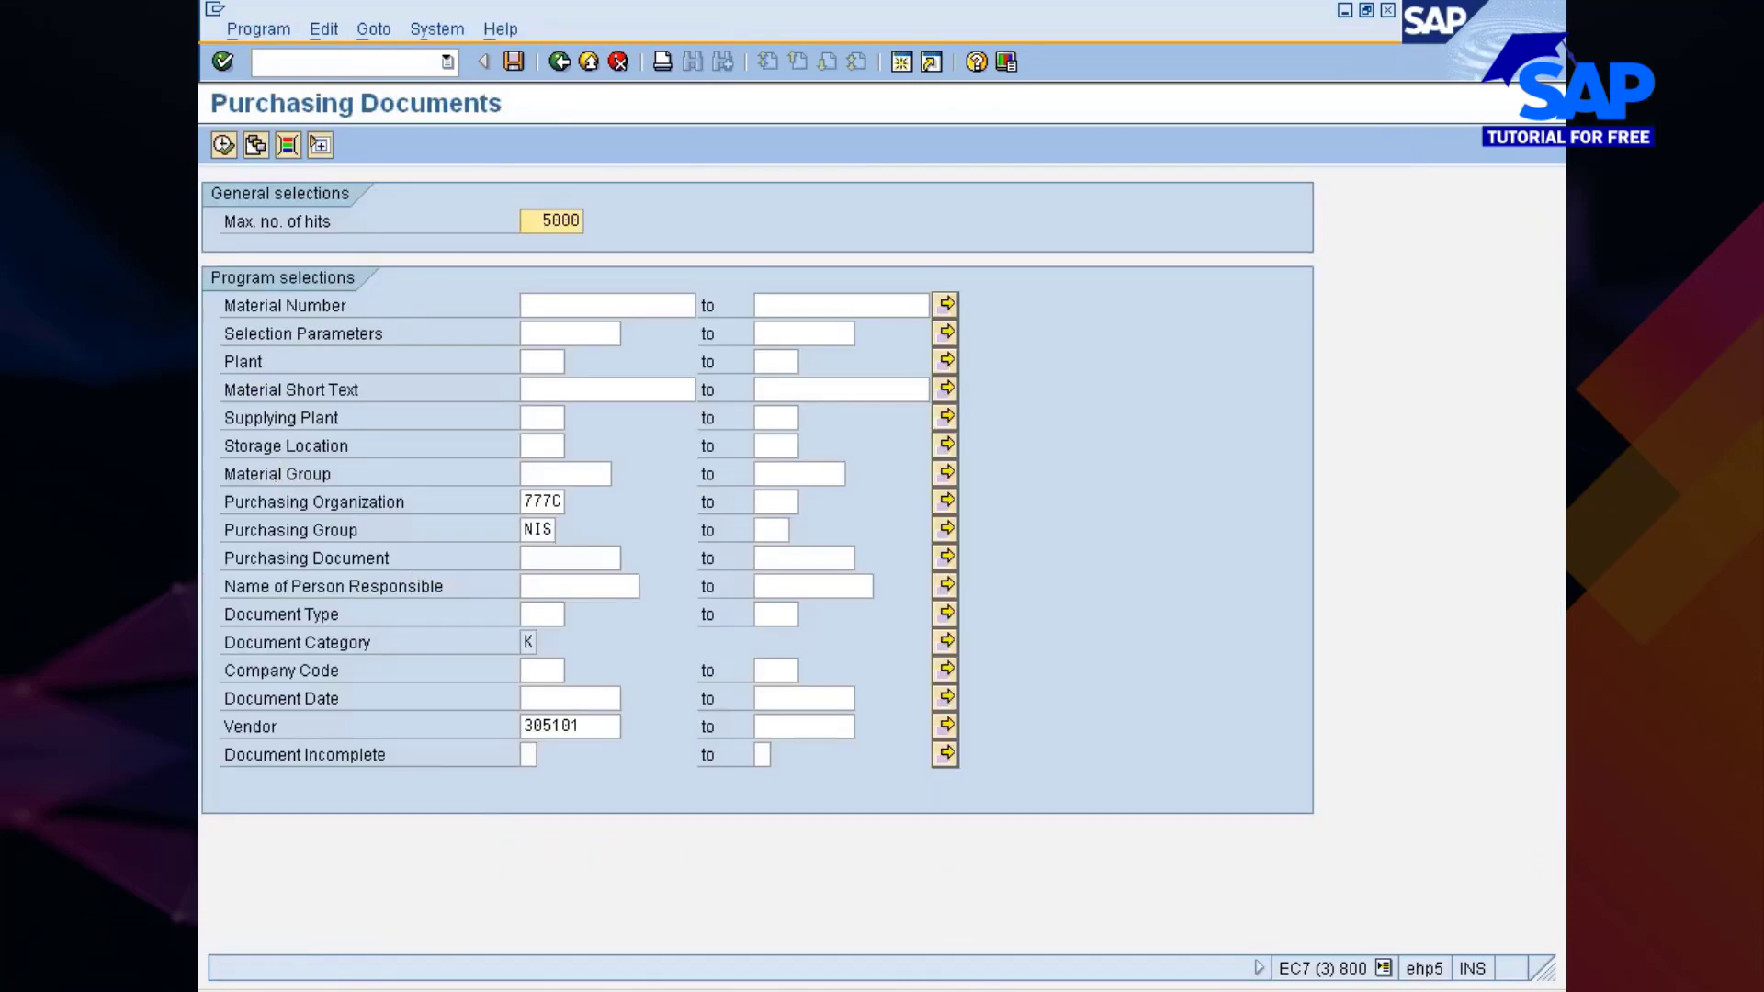
Step: Clear the vendor in the contract selection and pick Sudhakar & Co from the vendor search for purchasing organization 777C
left_click(595, 729)
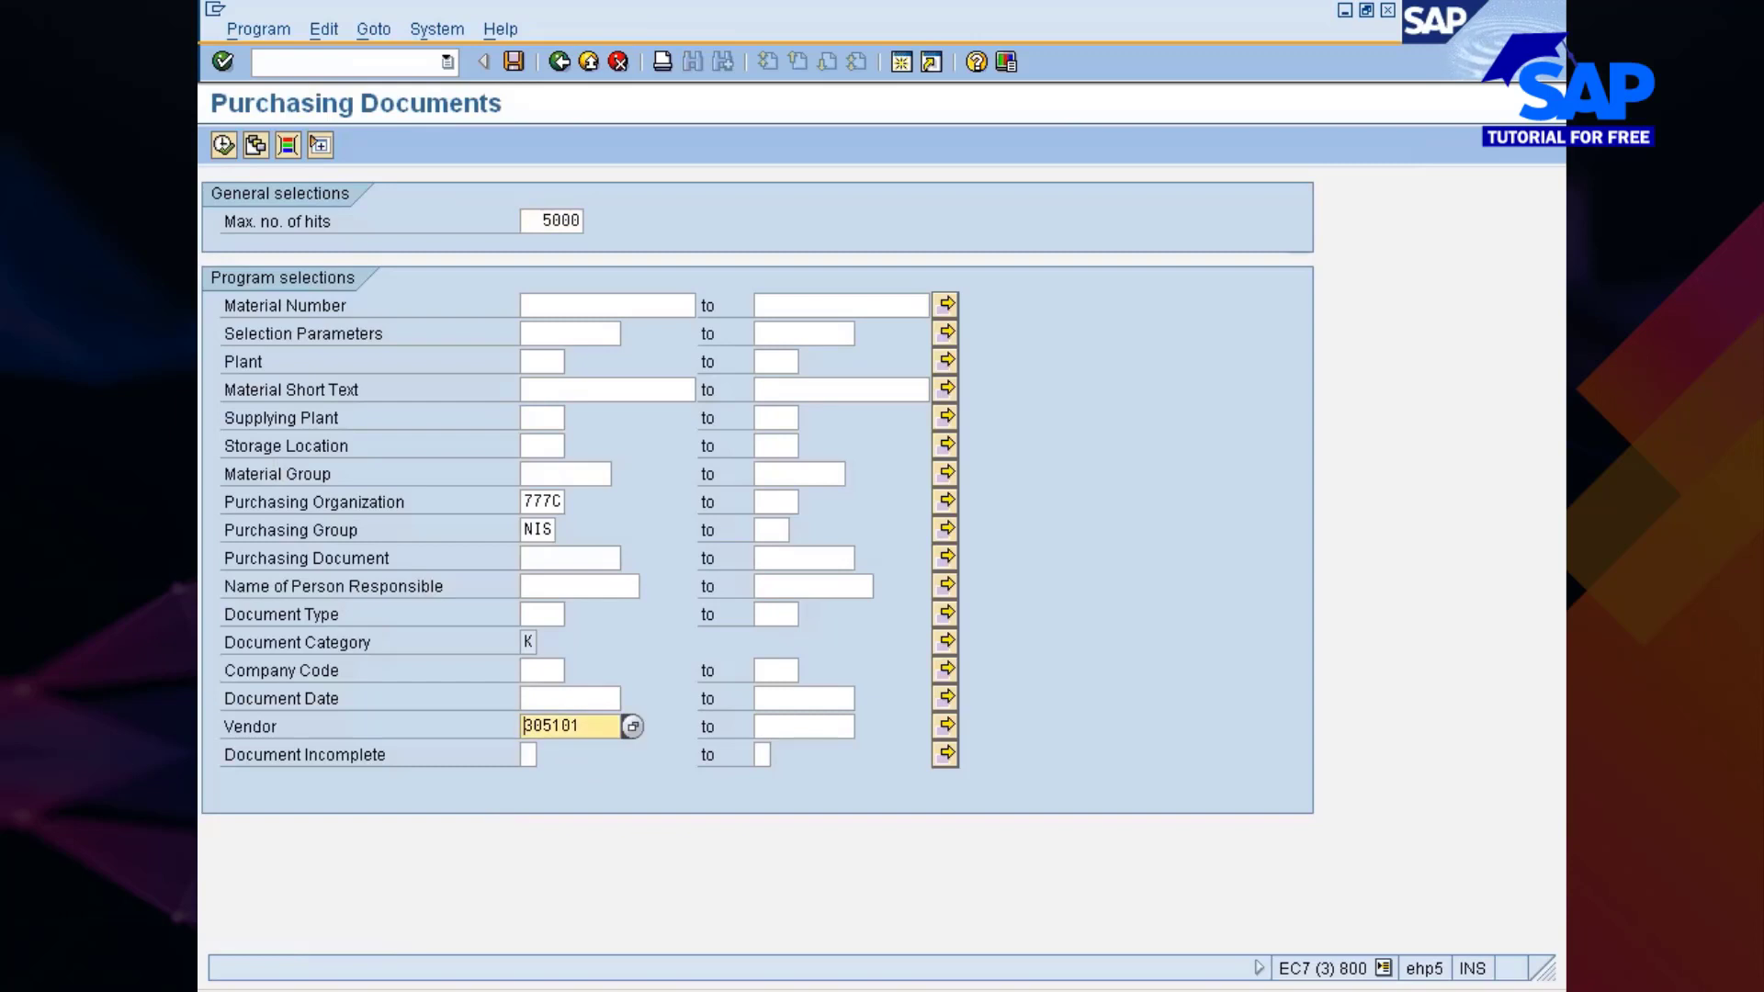
key("Delete")
key("Delete")
key("Delete")
key("Delete")
key("F8")
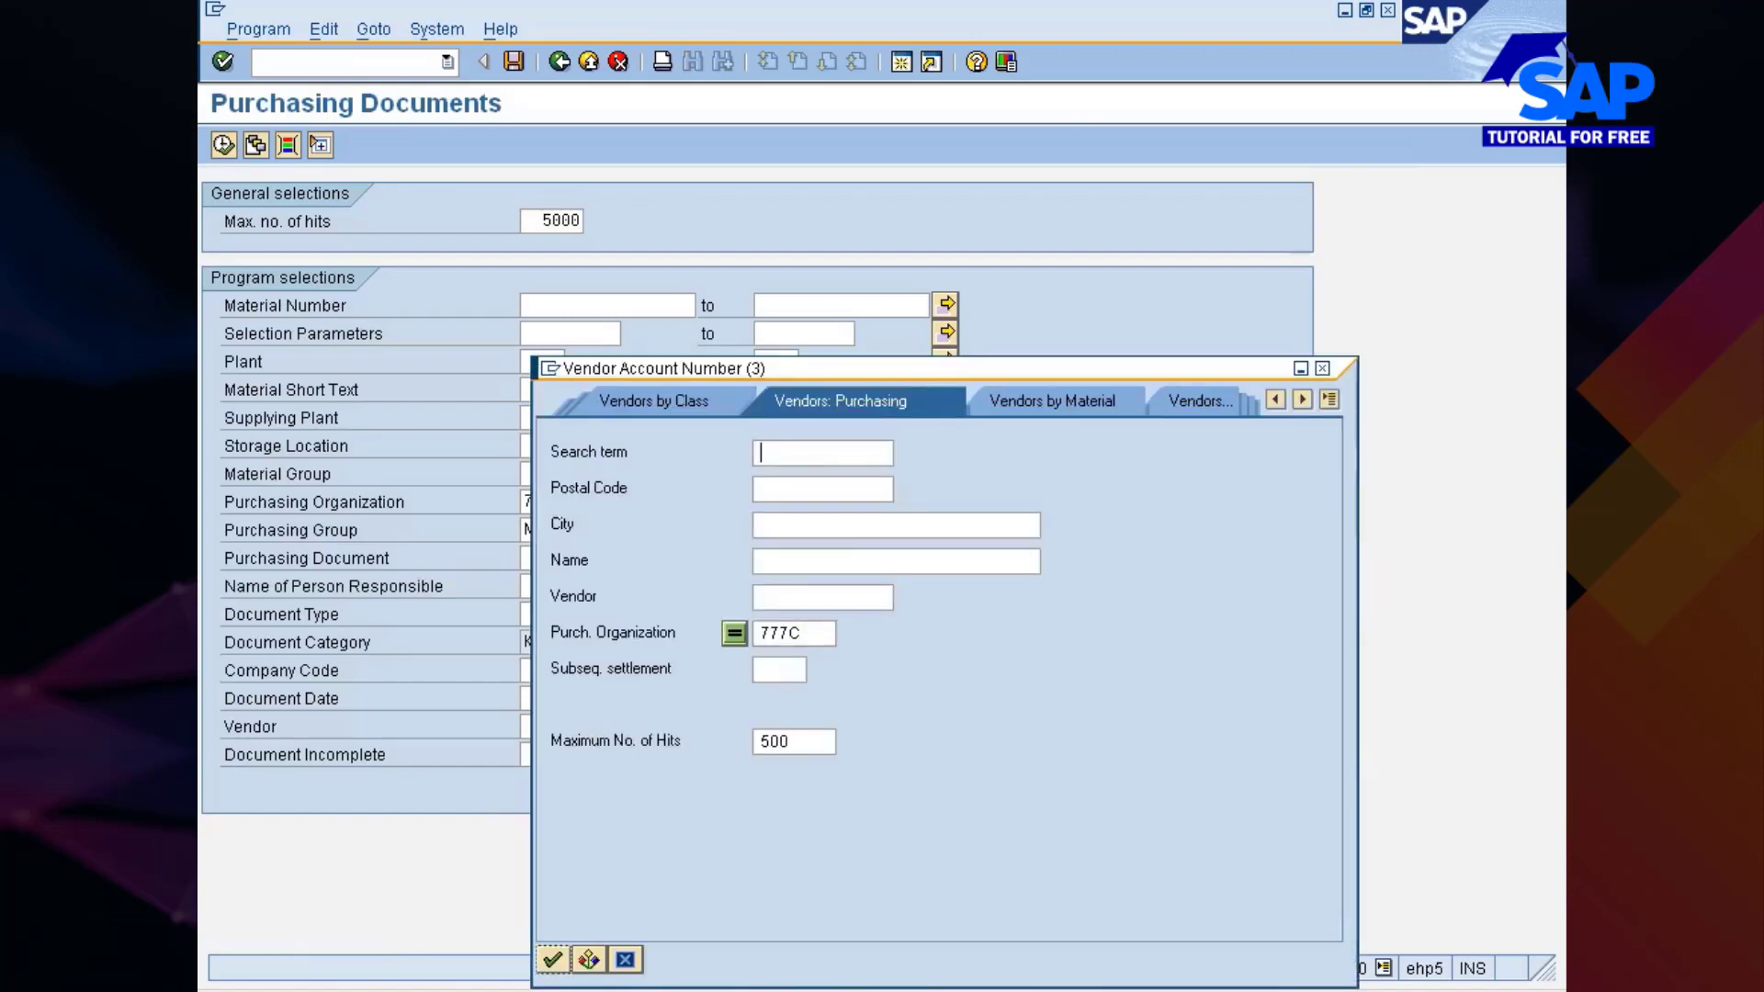
key("Return")
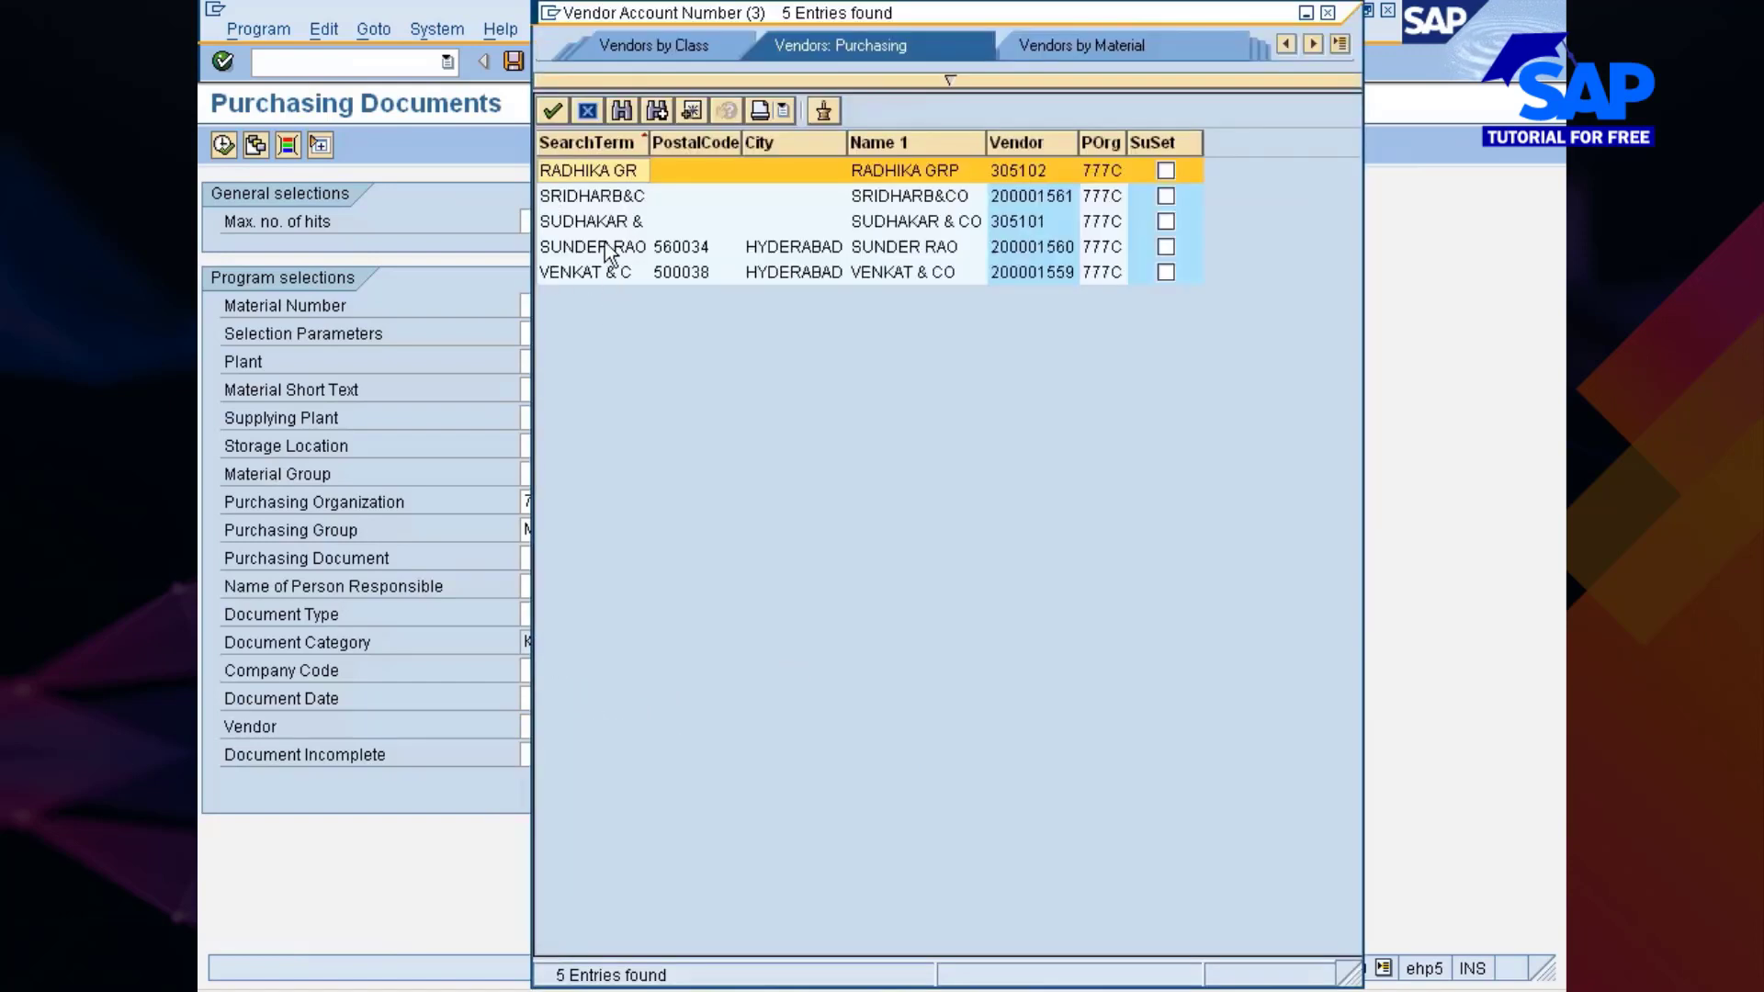
double_click(587, 222)
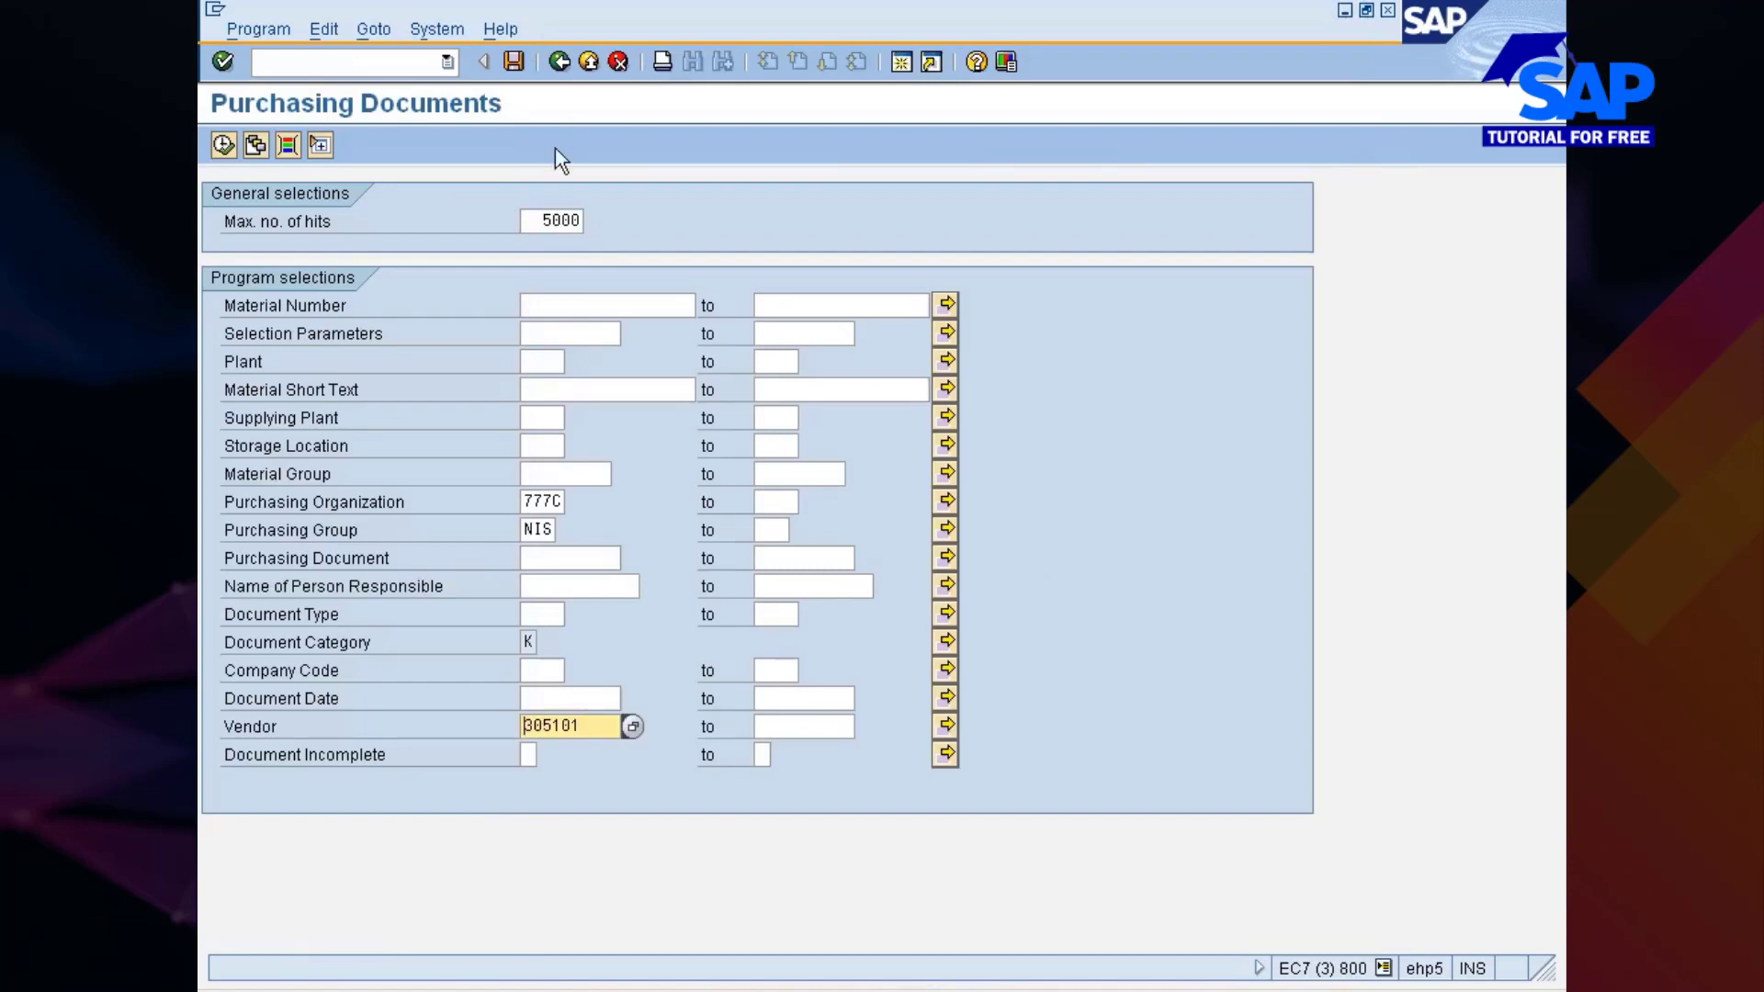
Step: Start a purchase requisition with /nme51n and enter the materials DTCPU, DTHARDDISK and 2GBRAM on three item lines
key("F8")
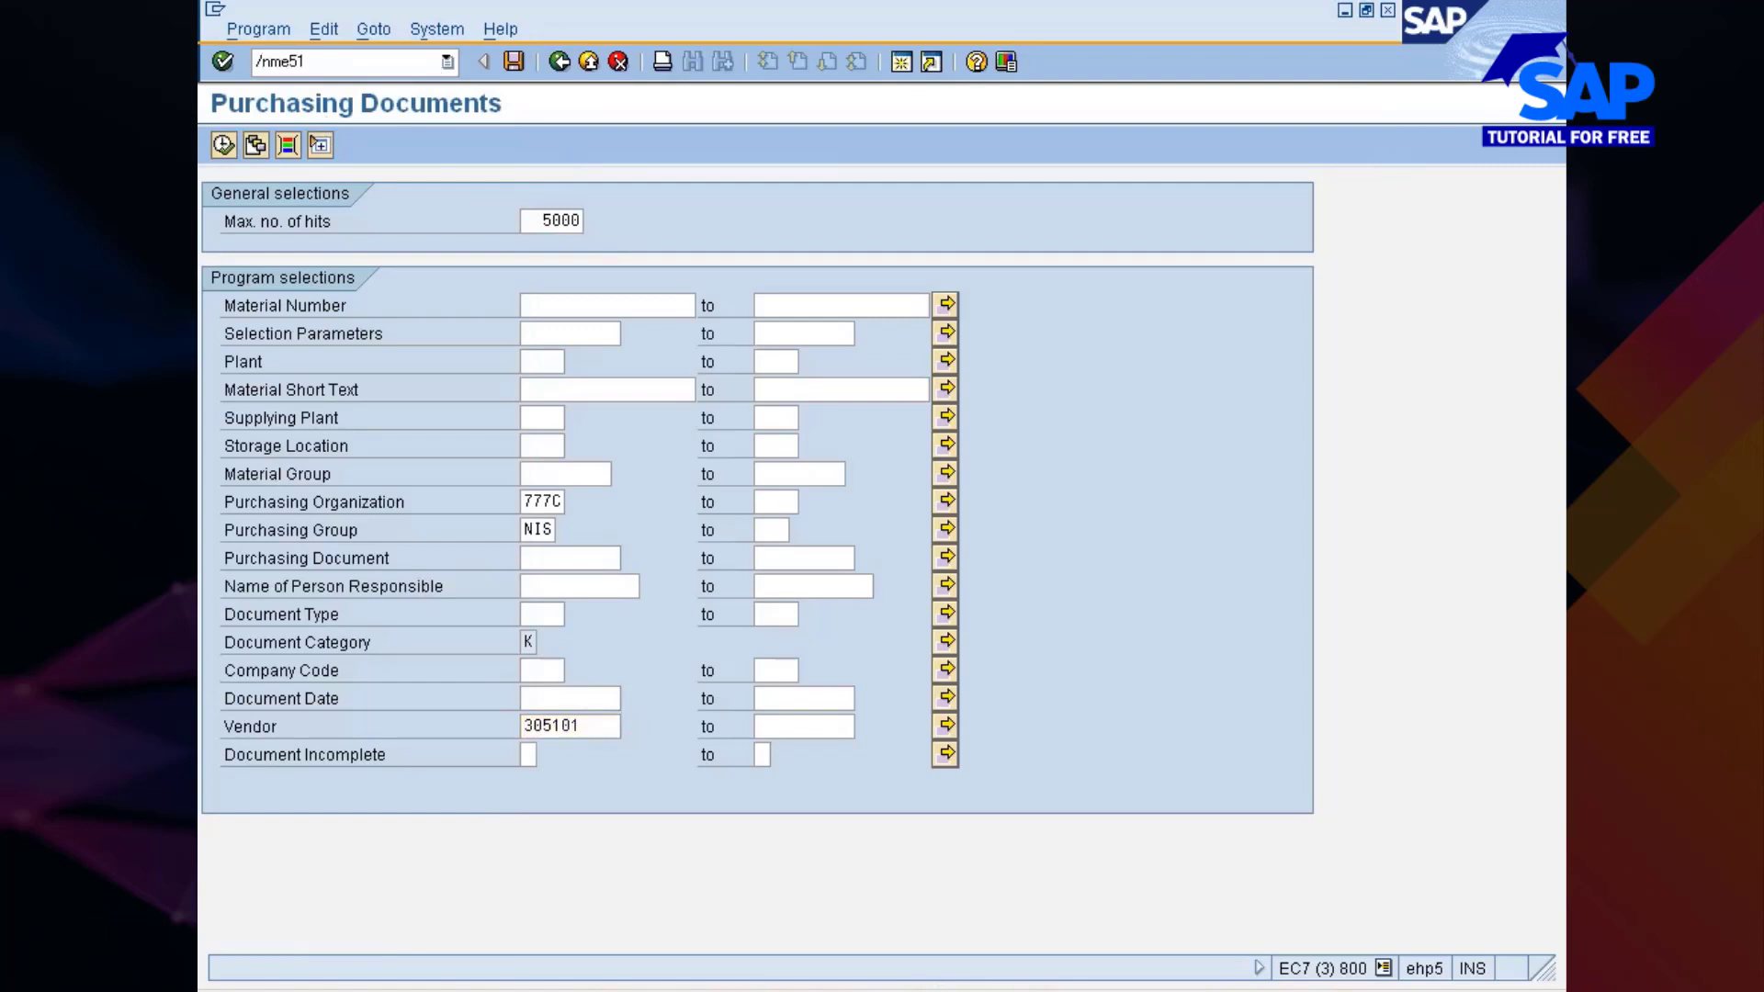
key("Return")
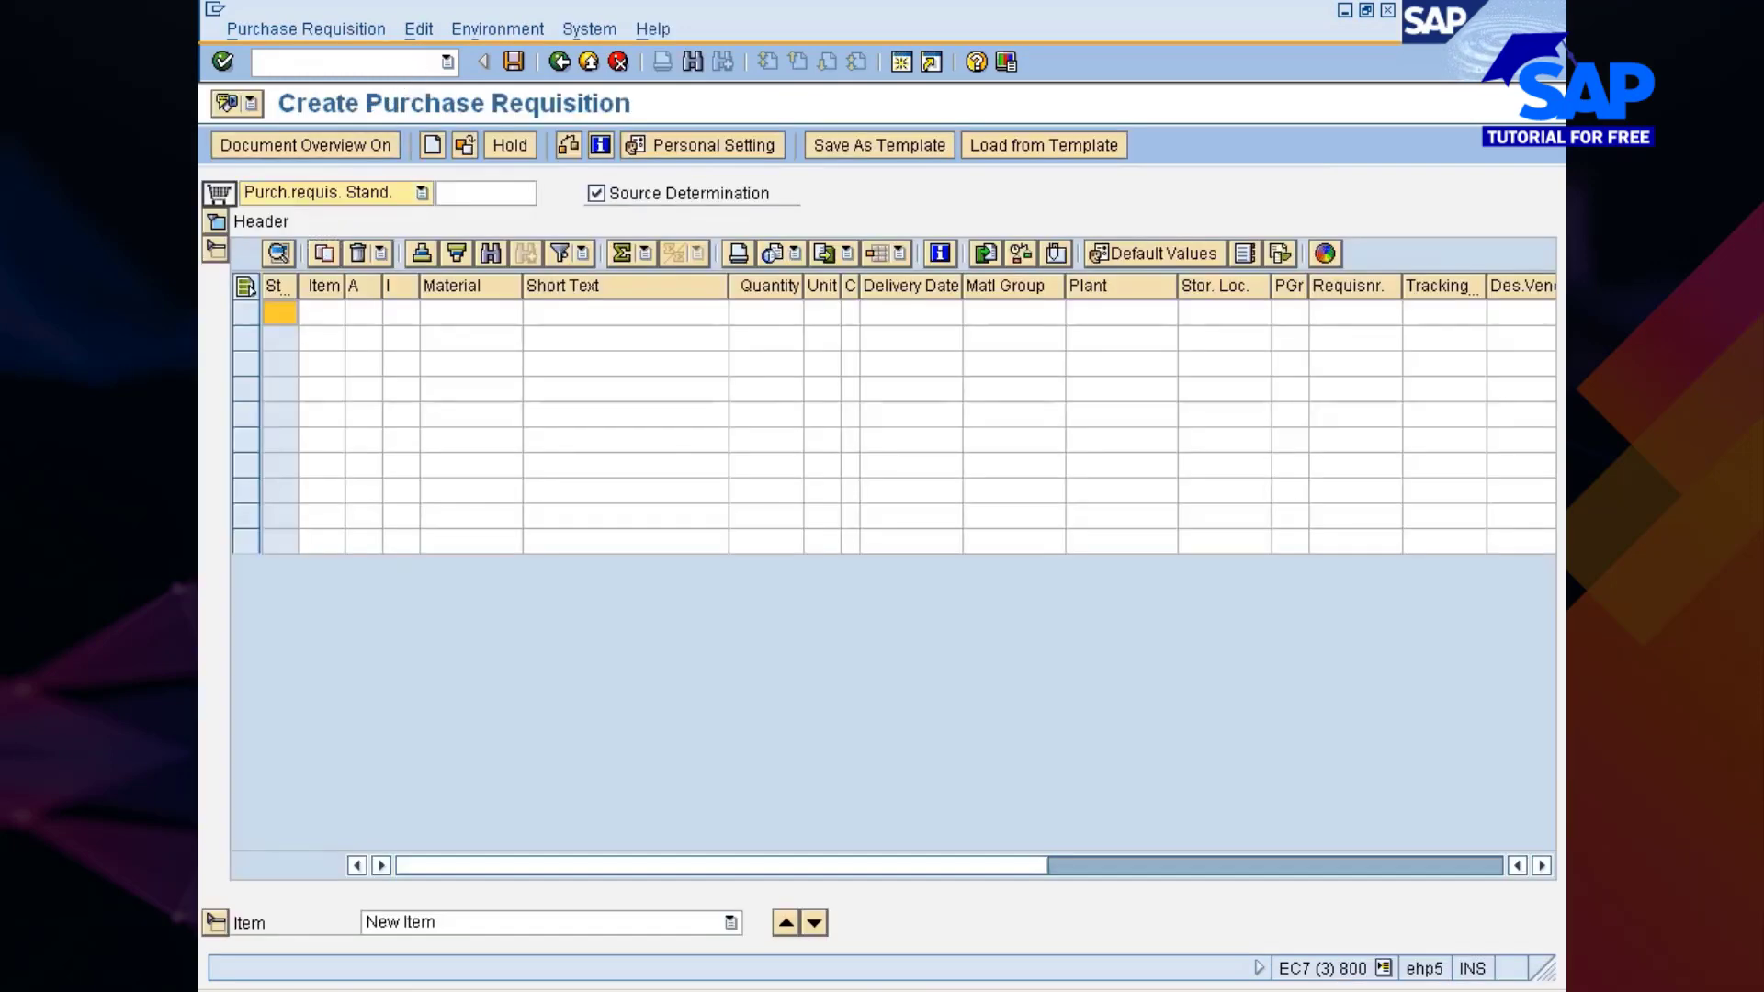
left_click(472, 318)
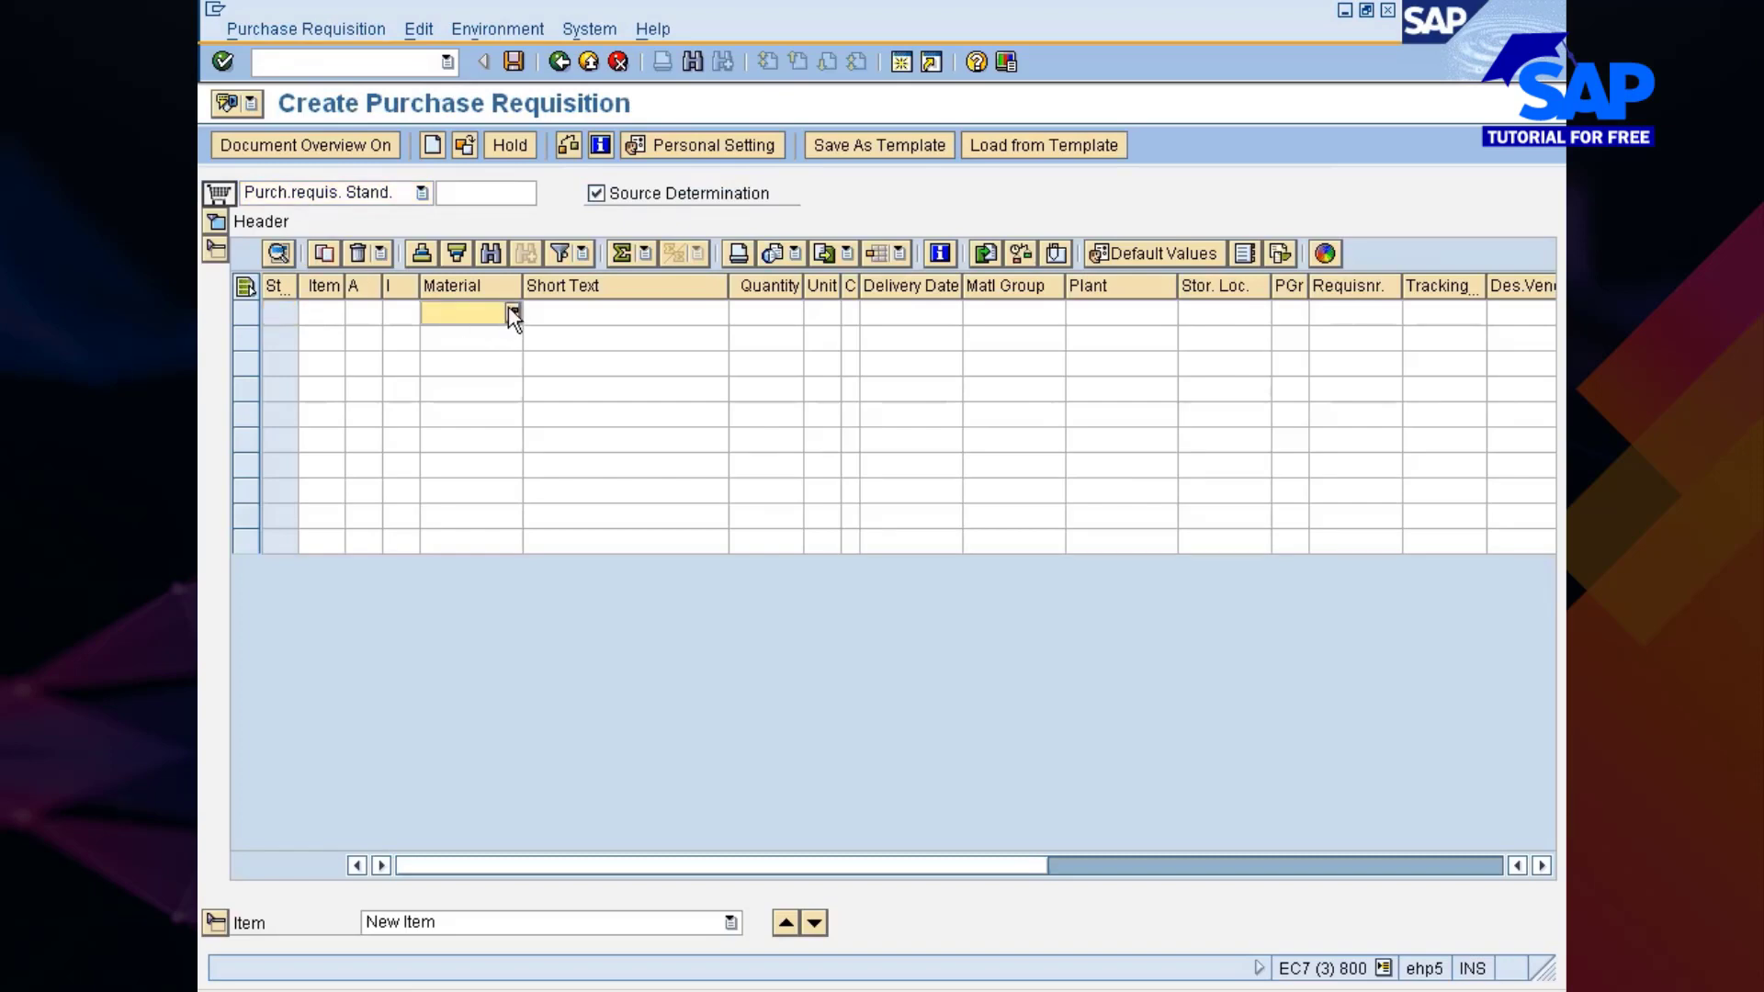
type("d")
type("dth")
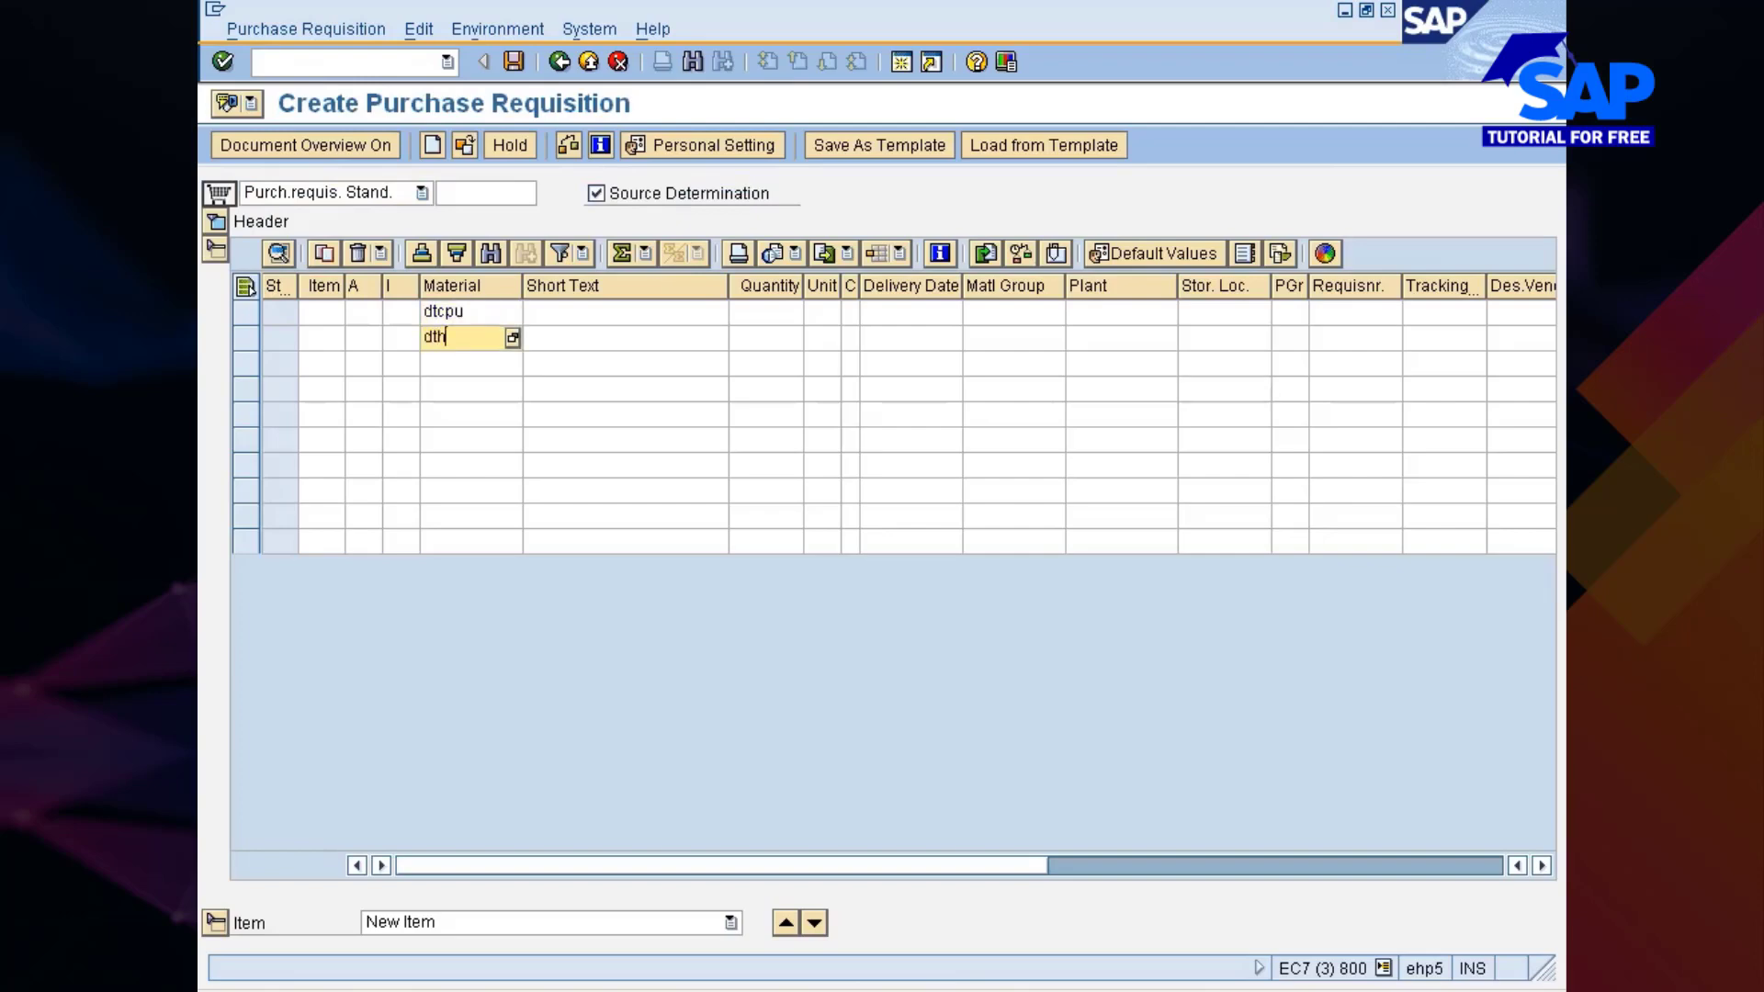
type("arddisk")
left_click(431, 352)
type("2")
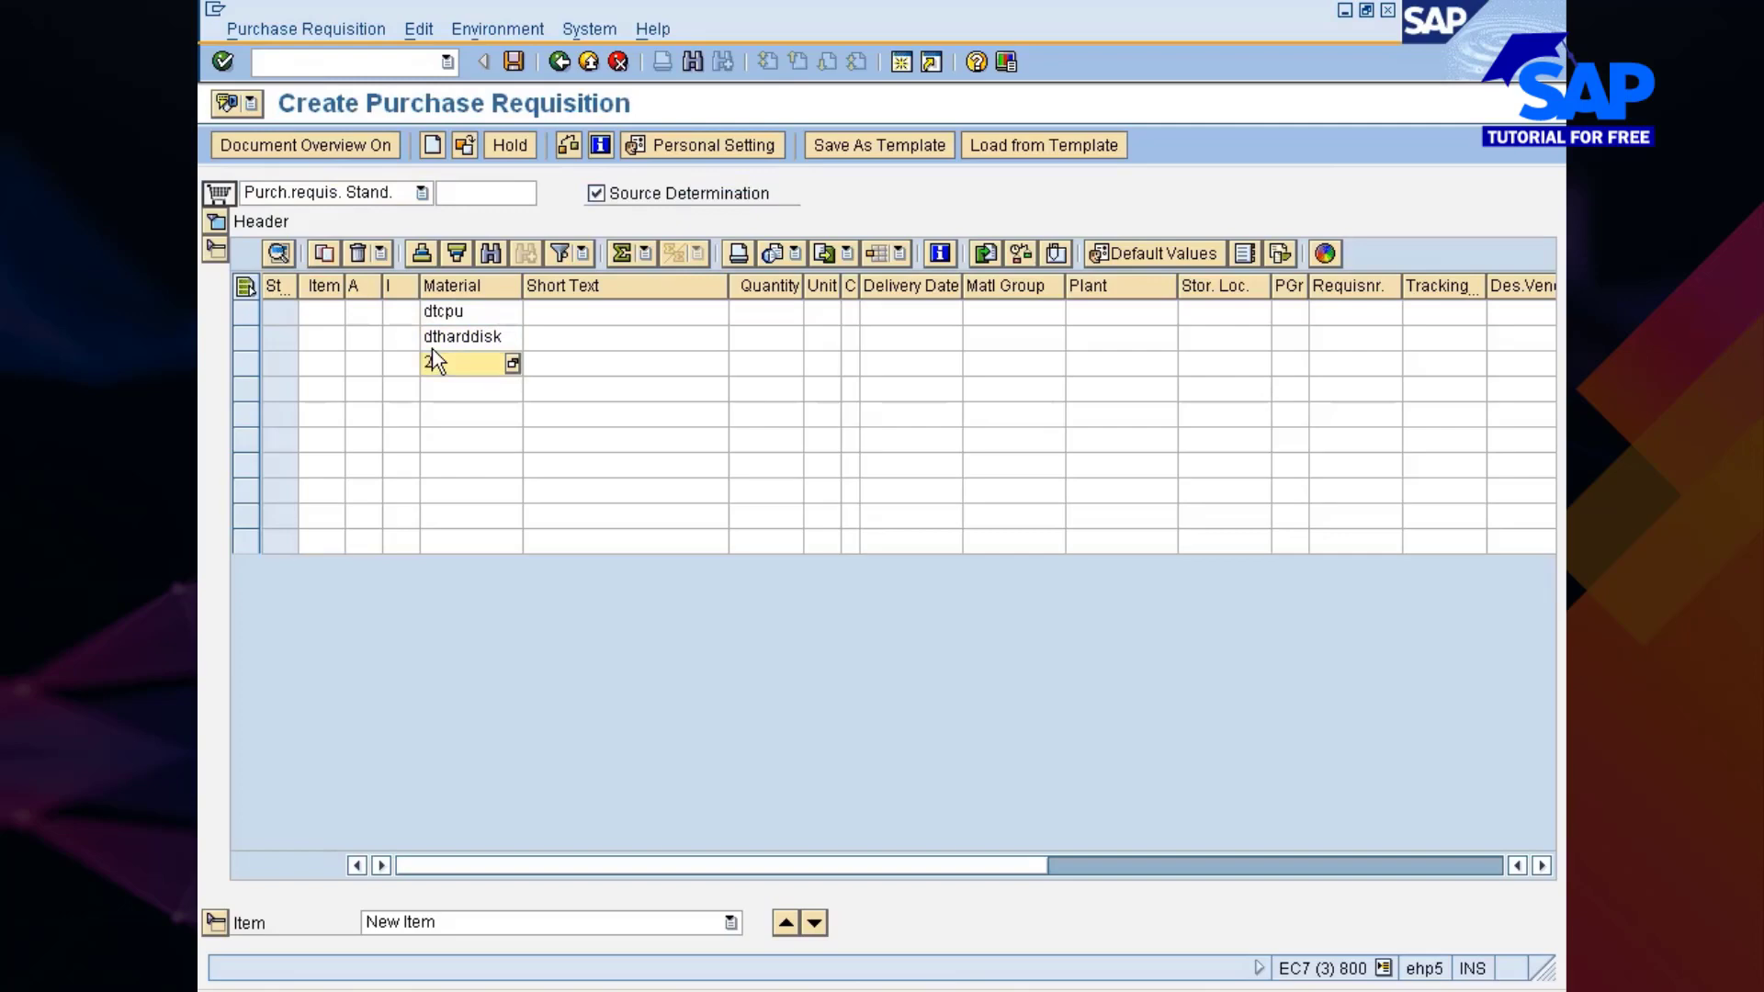
type("dtram")
Step: Set the quantity to 20 for each of the three requisition items
left_click(772, 315)
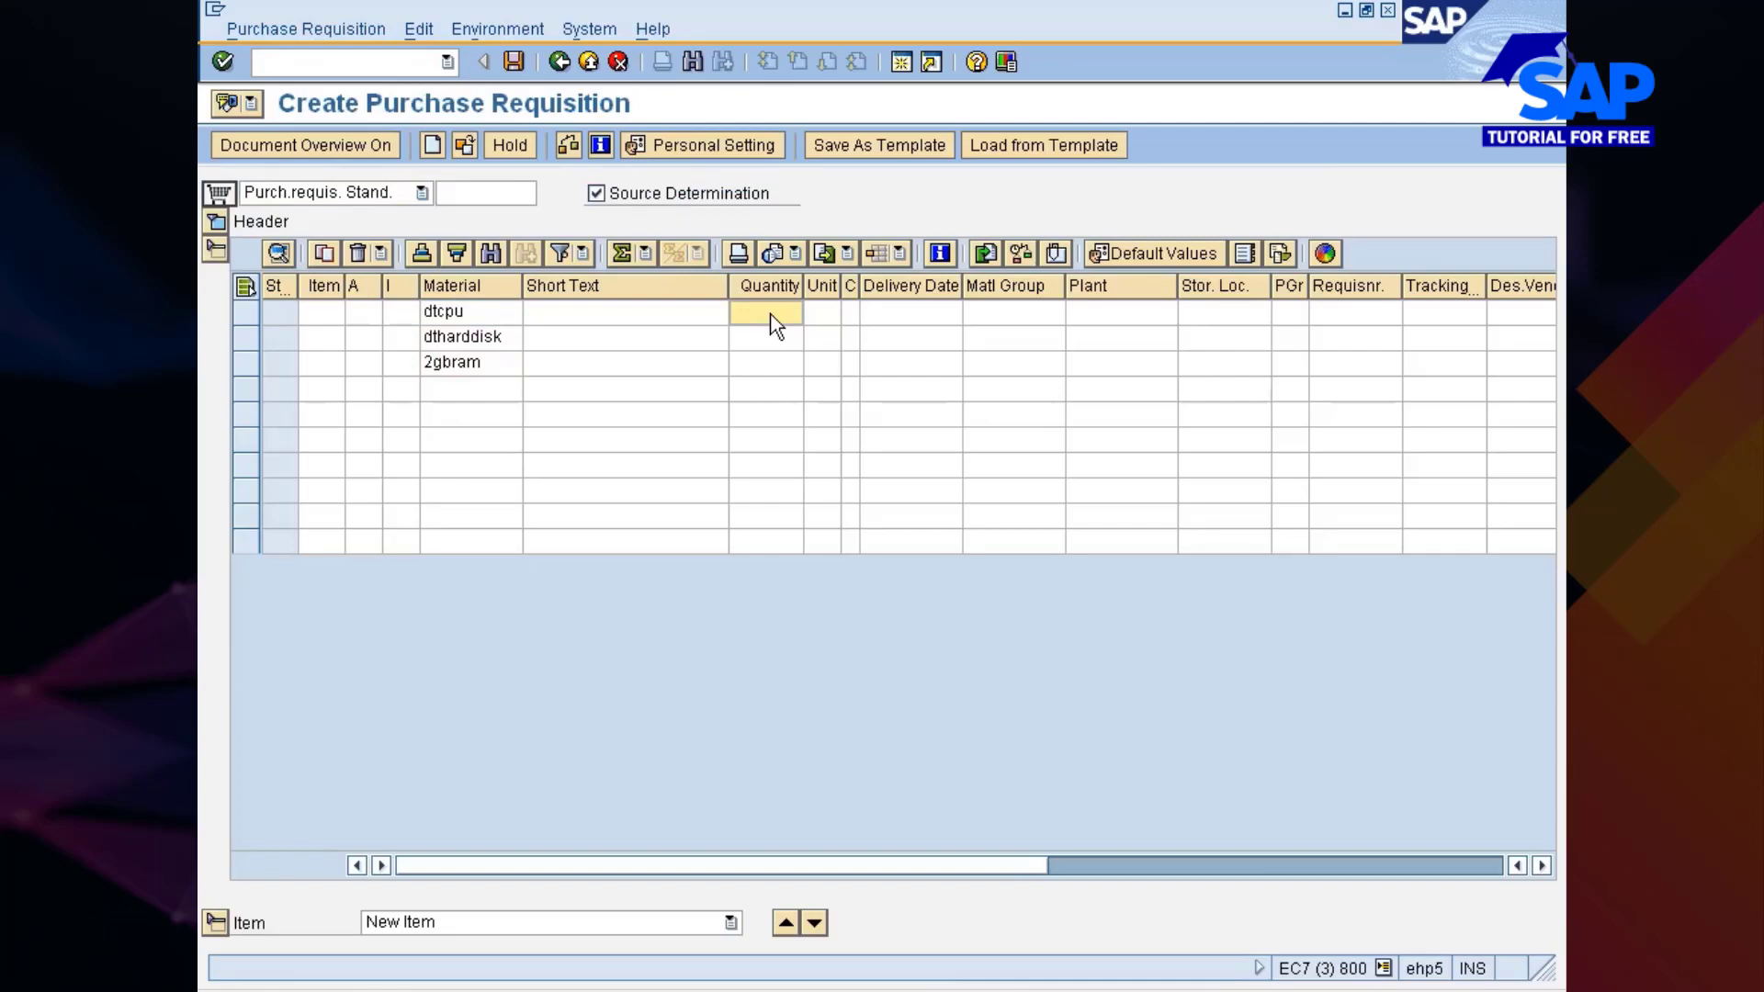
type("100")
key("Down")
left_click(769, 313)
type("20")
key("Down")
type("20")
key("Down")
type("2")
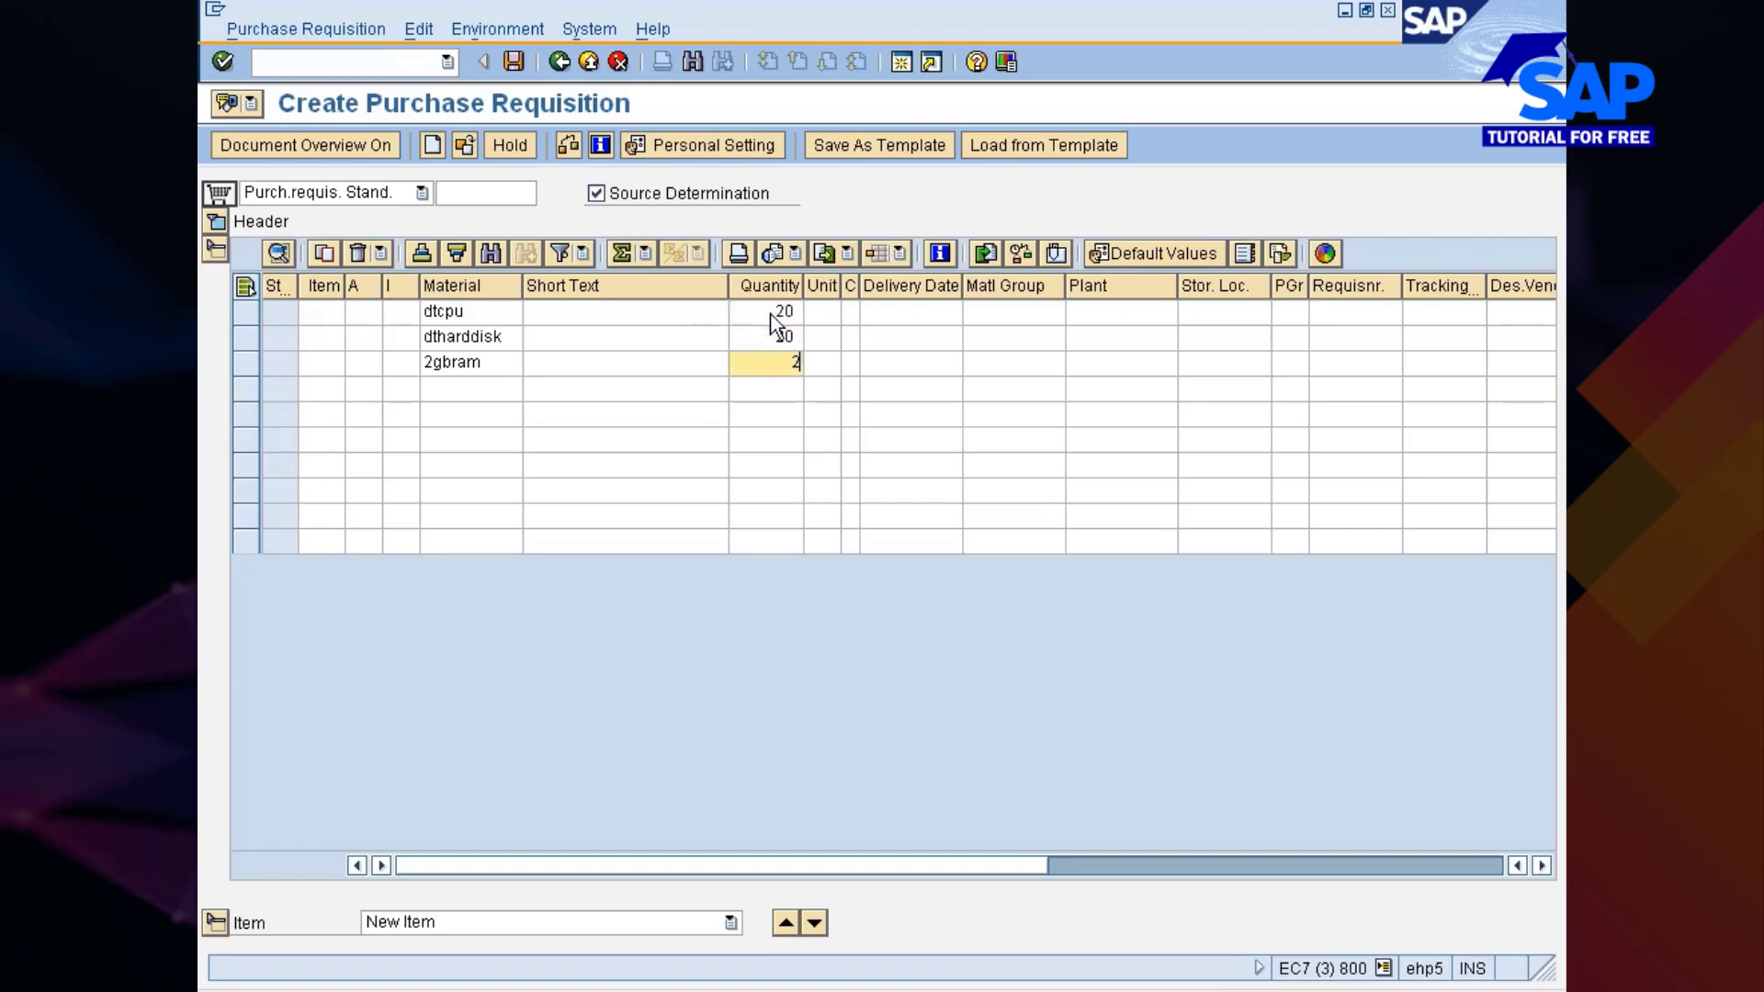
Step: Assign plant 777C to all three requisition items, confirm the entries and acknowledge the system message
left_click(1100, 314)
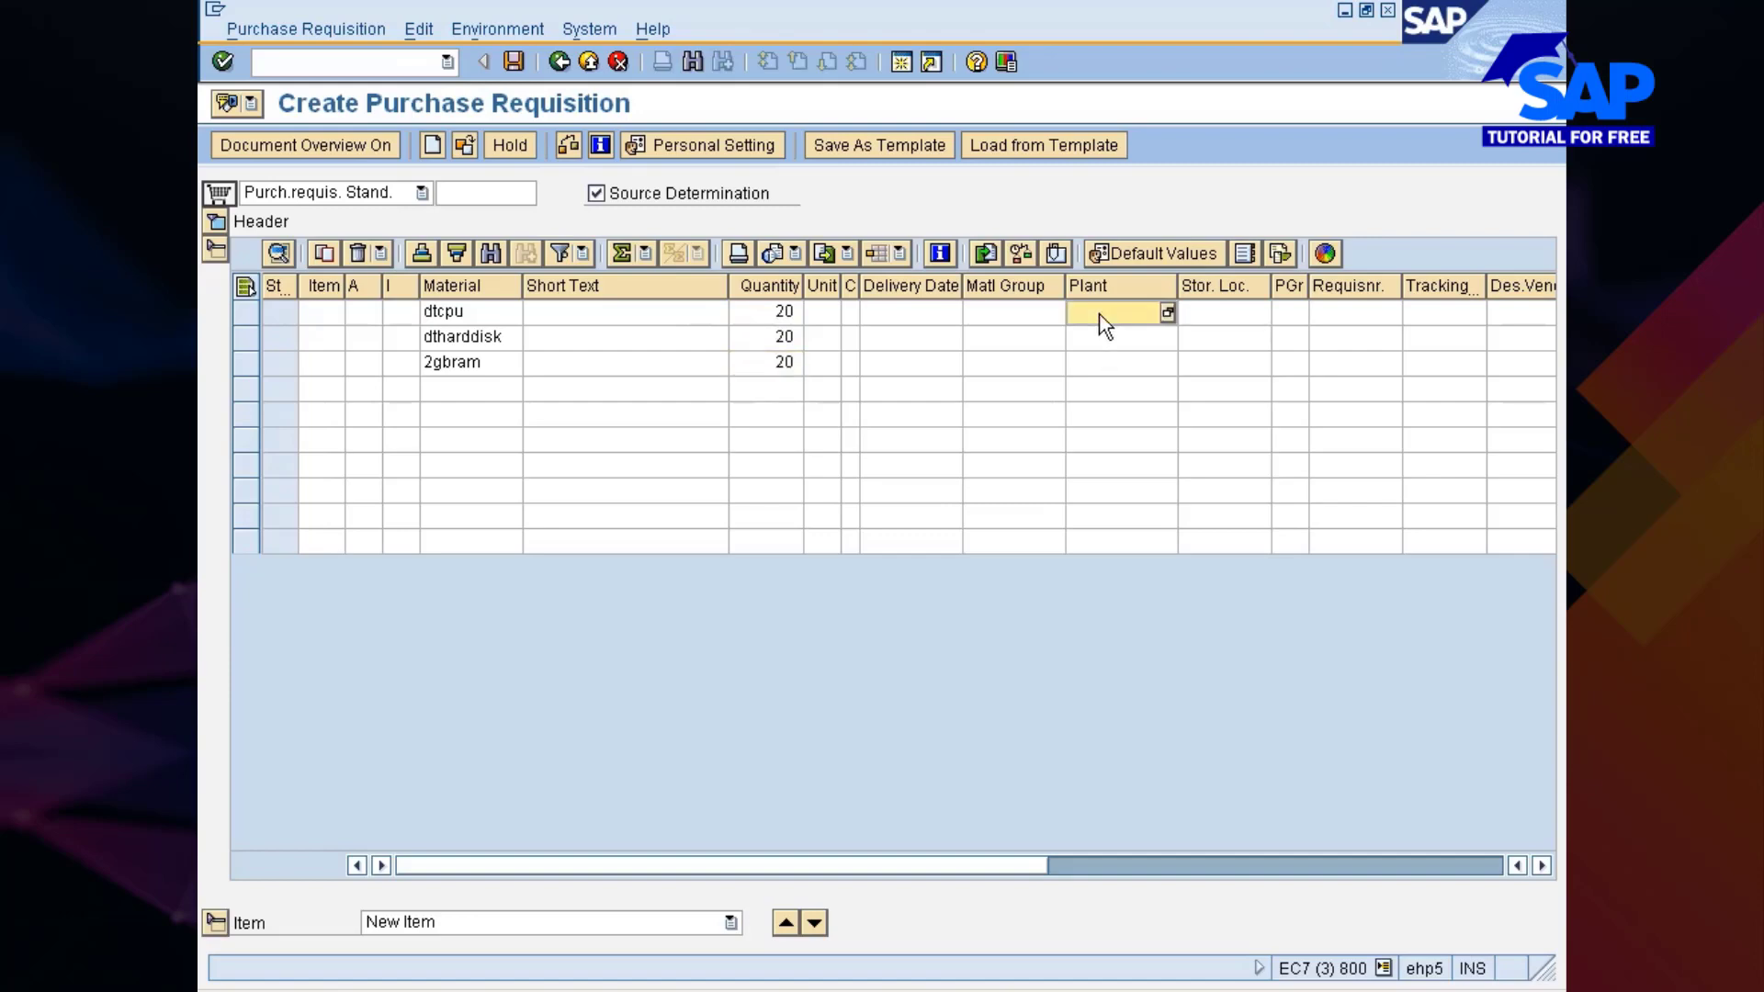
type("7770")
key("Down")
type("7")
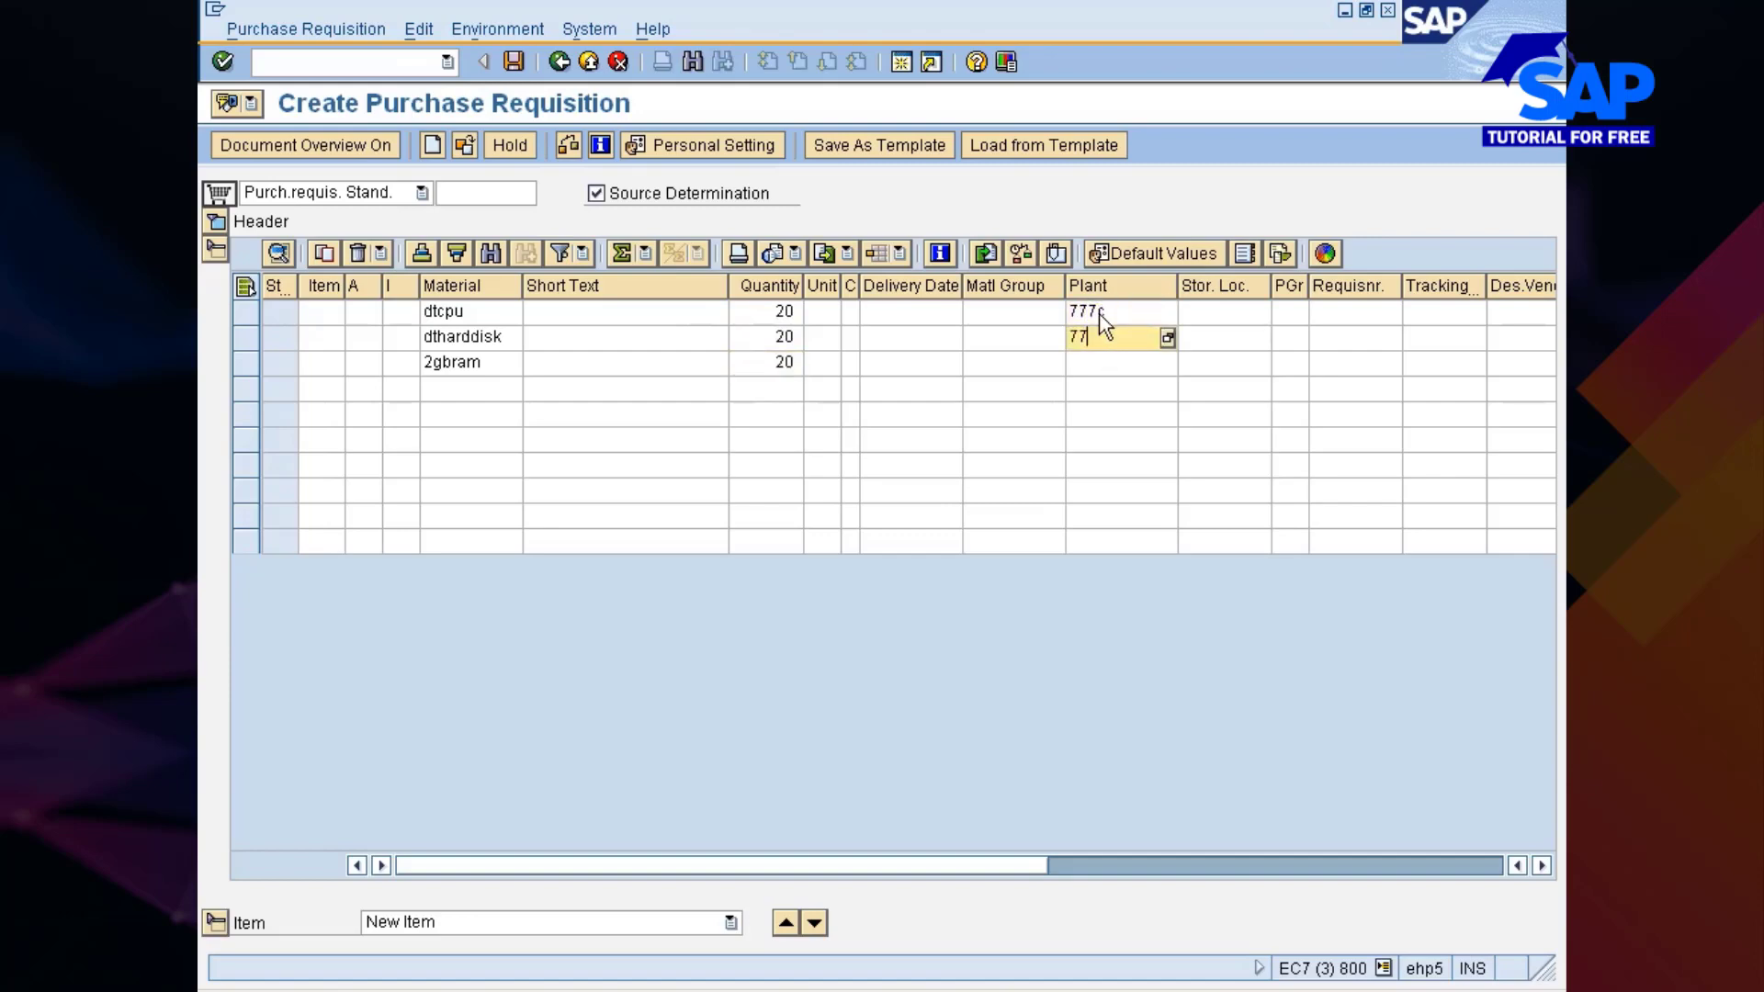
key("Down")
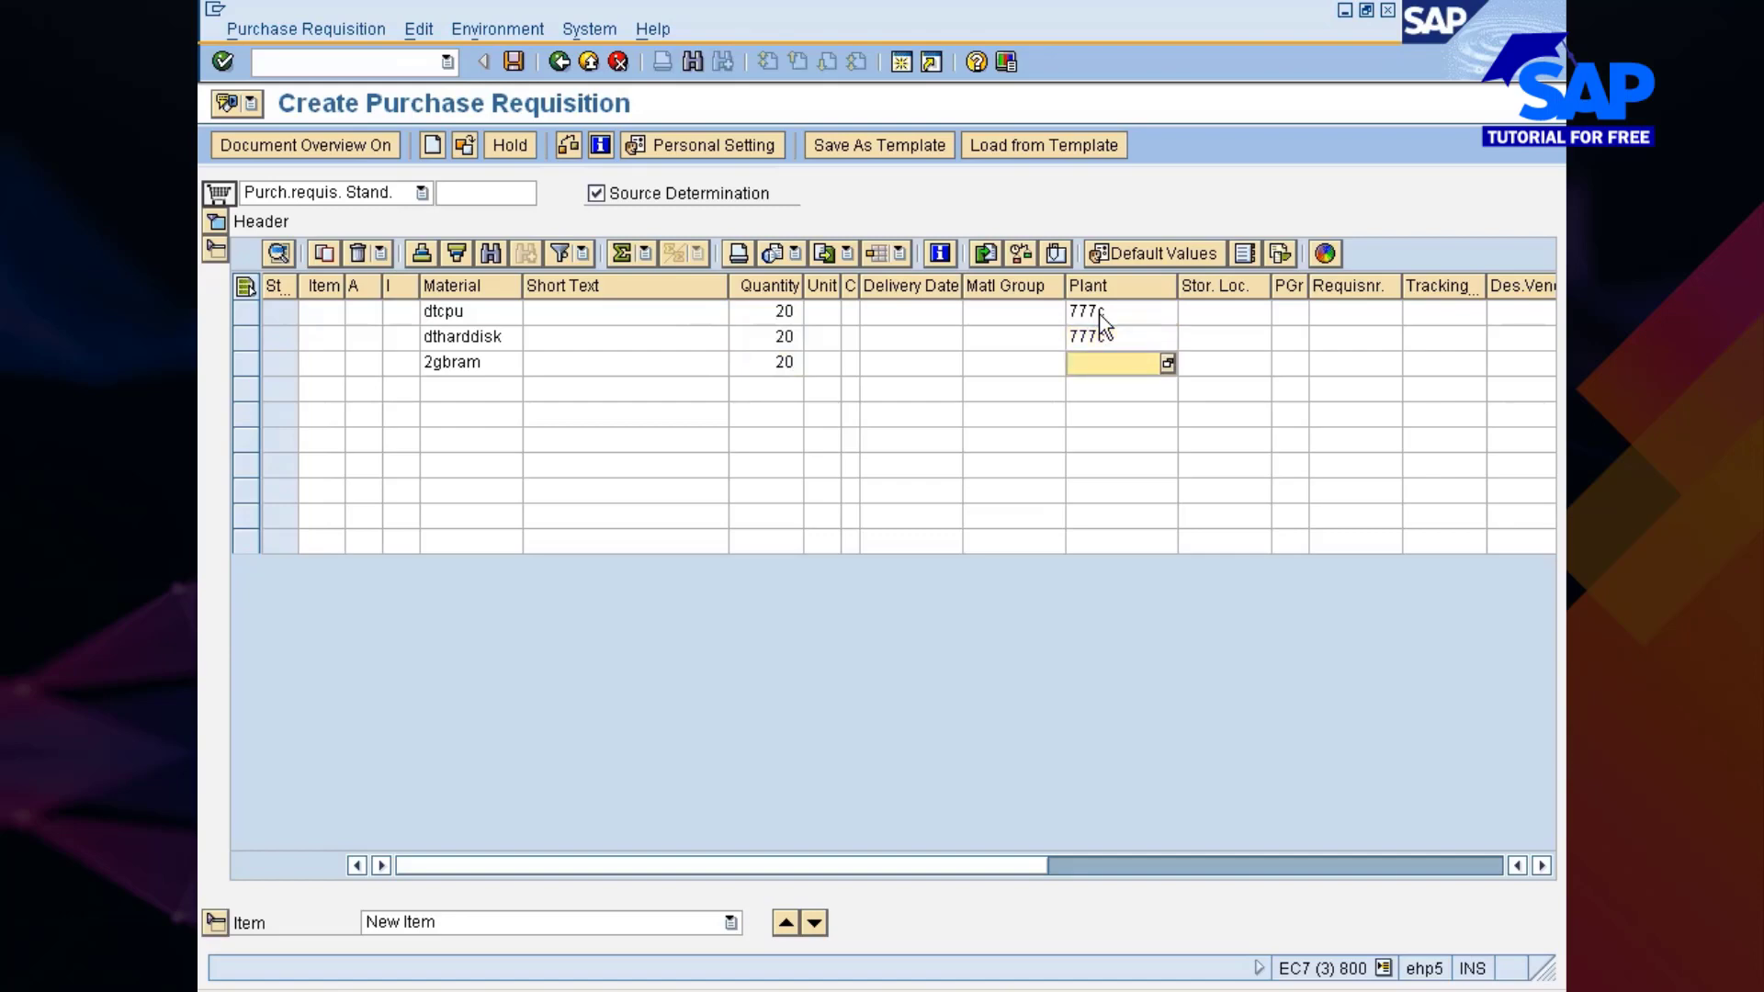
type("77")
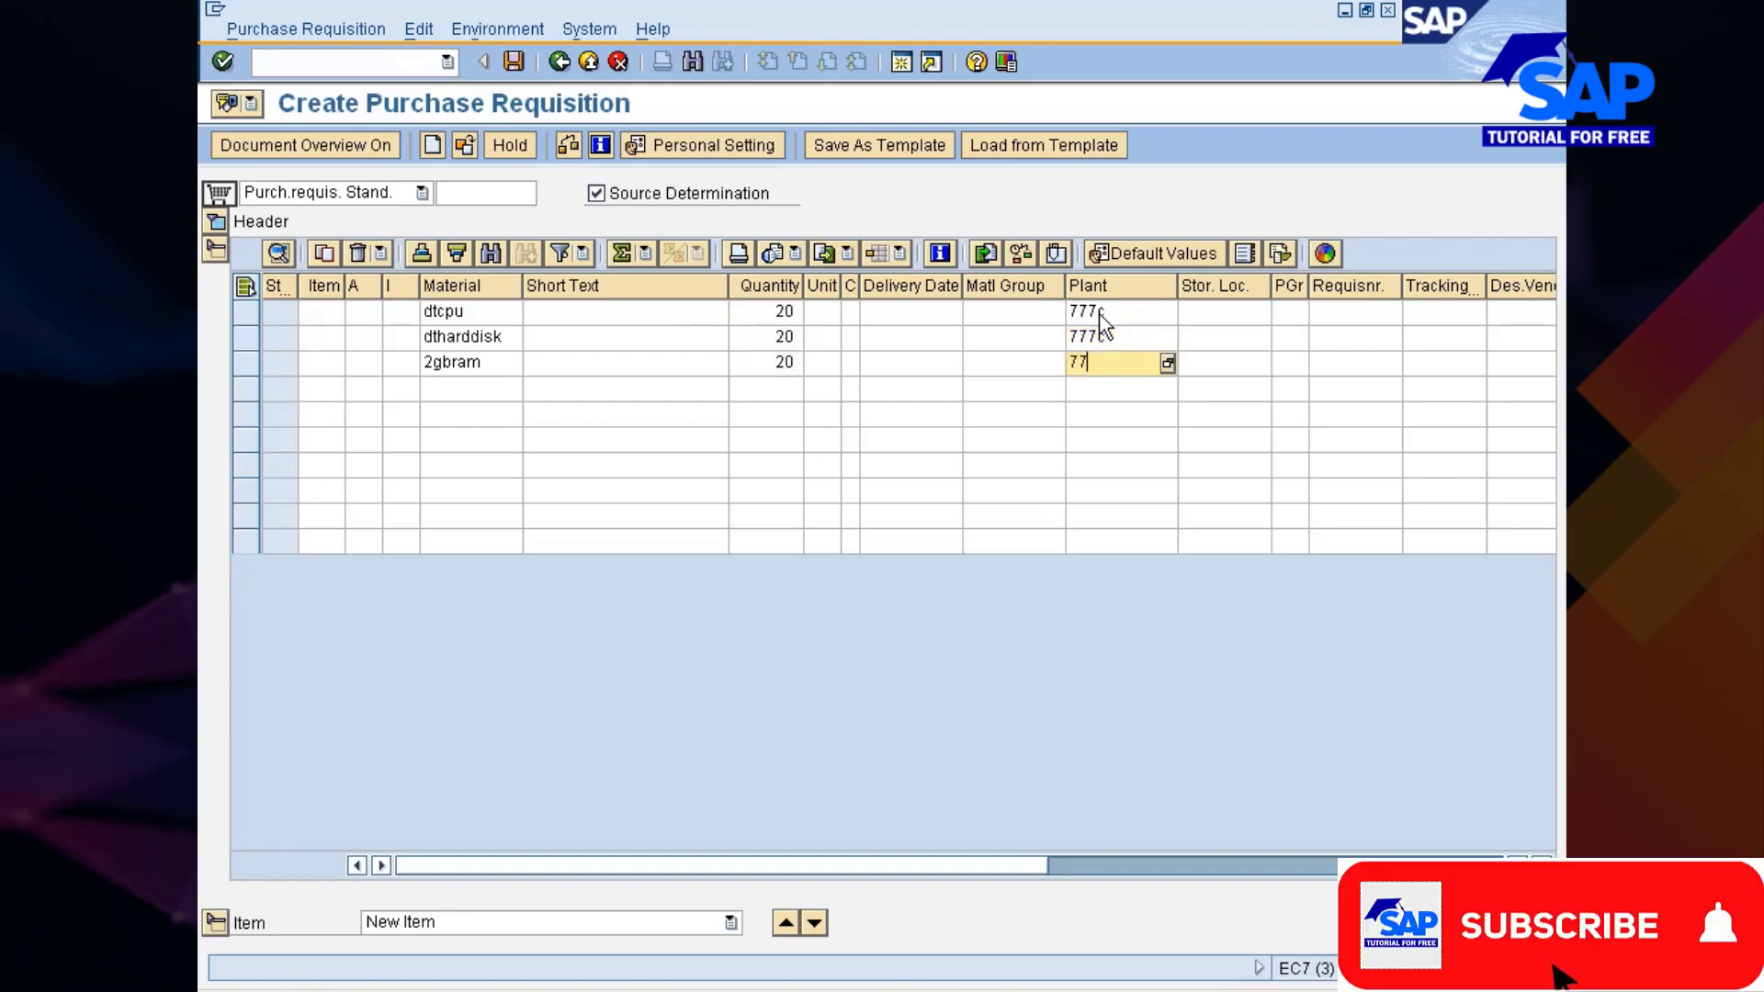
type("7c")
key("Return")
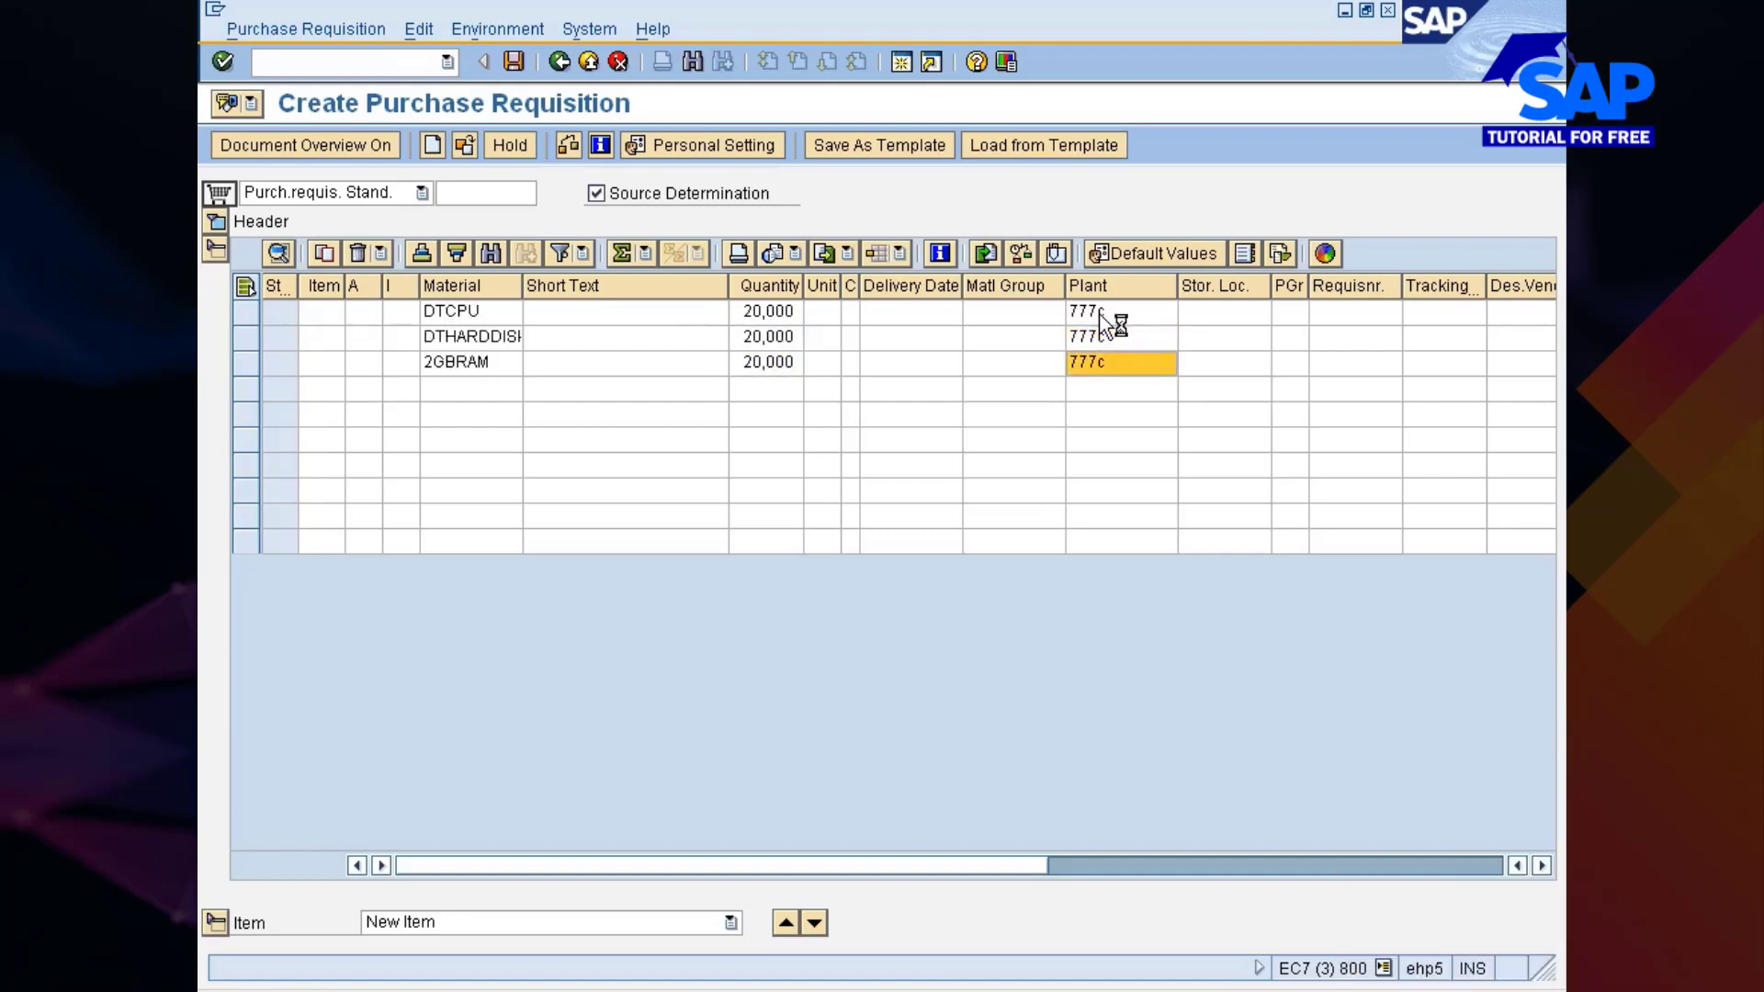
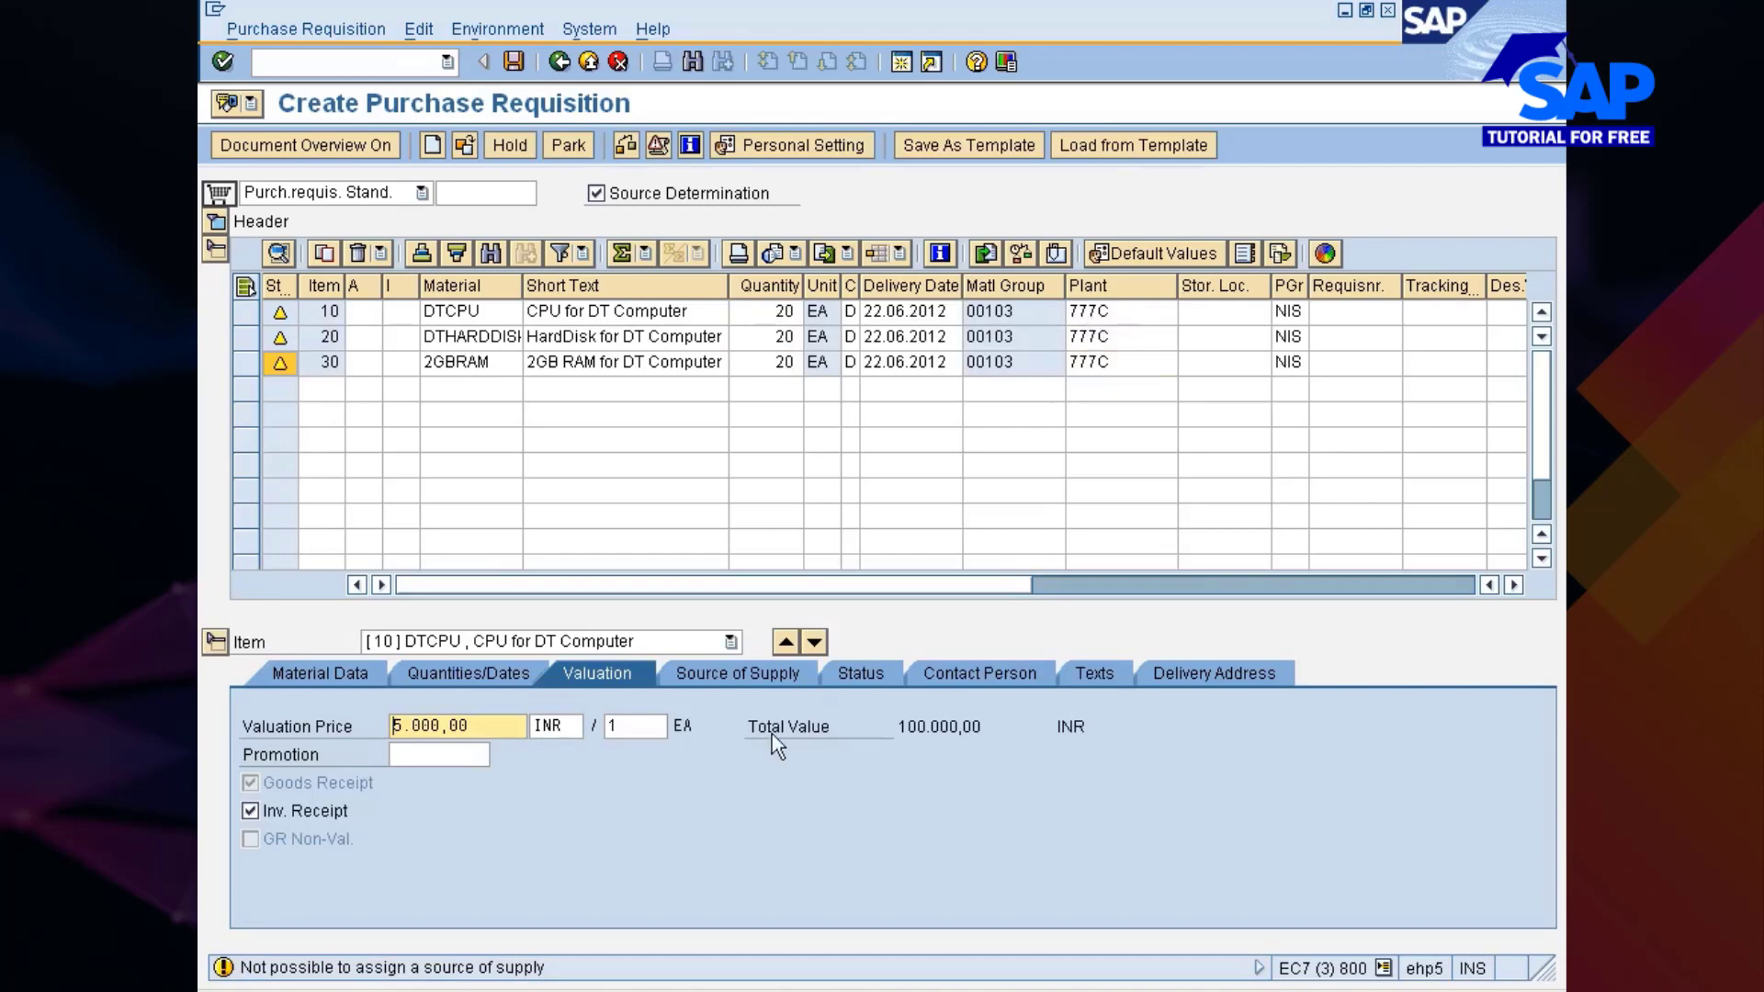
left_click(450, 968)
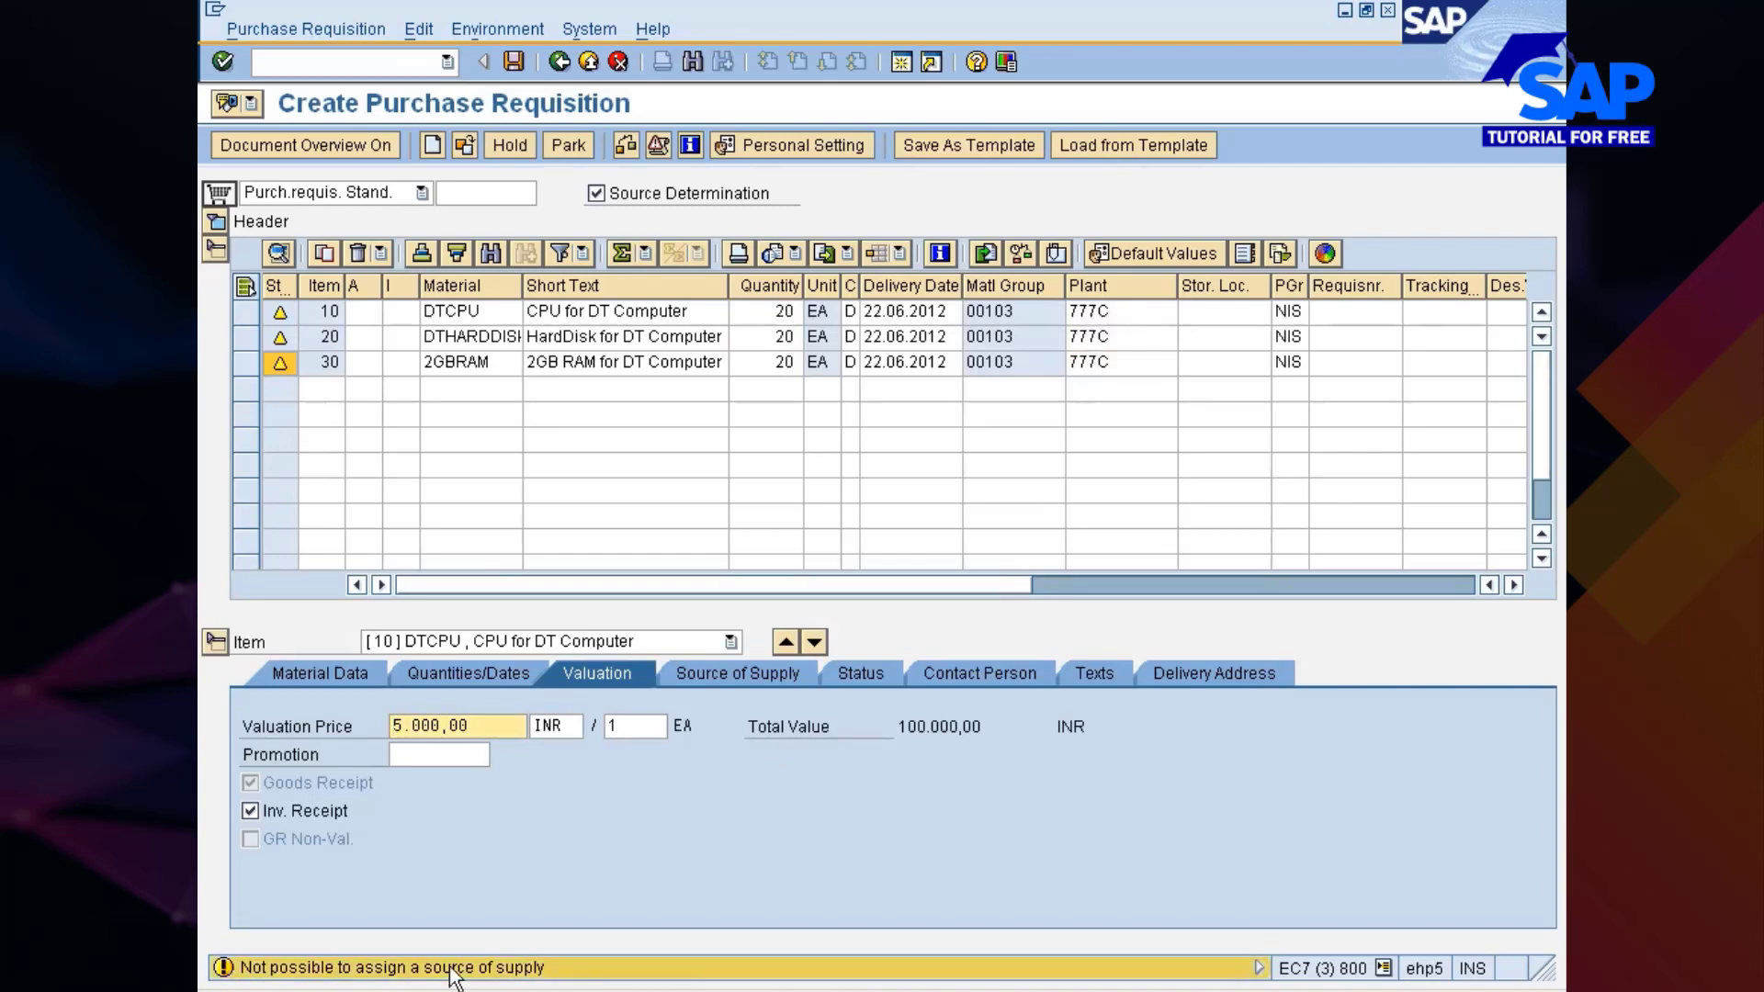
key("Return")
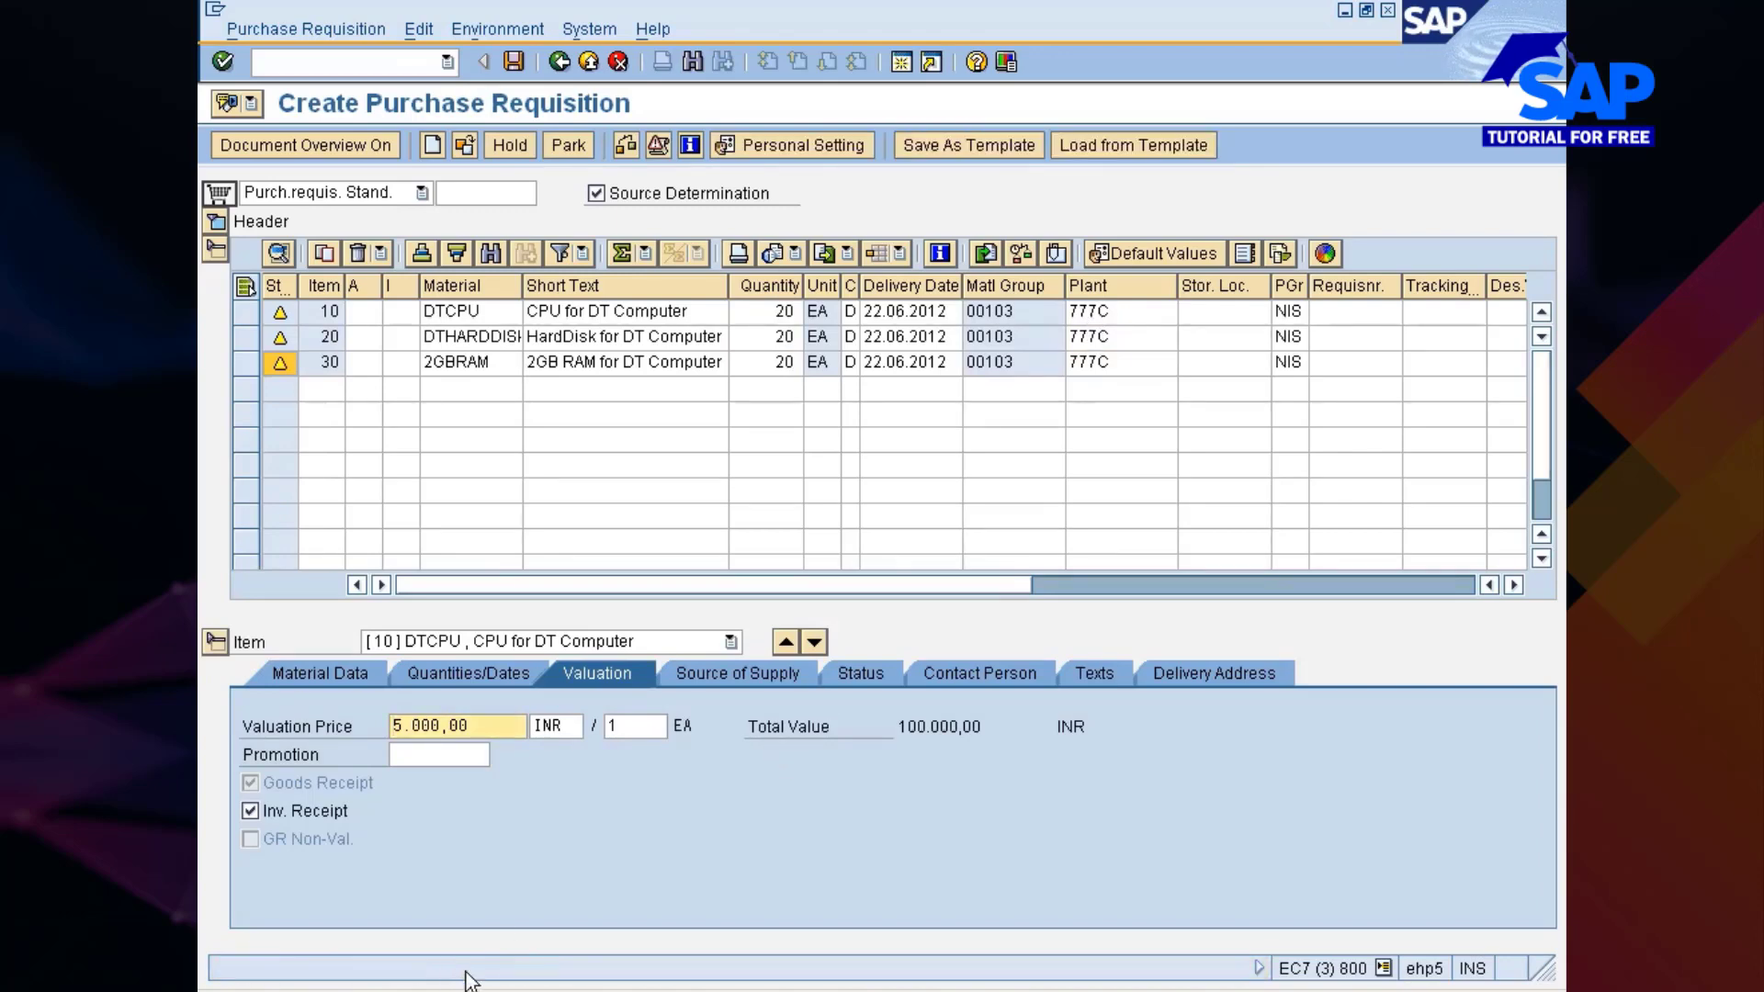
Step: Search for a source-of-supply agreement for item 10 DTCPU by vendor, and compare it with the WK contract in the other session
left_click(741, 679)
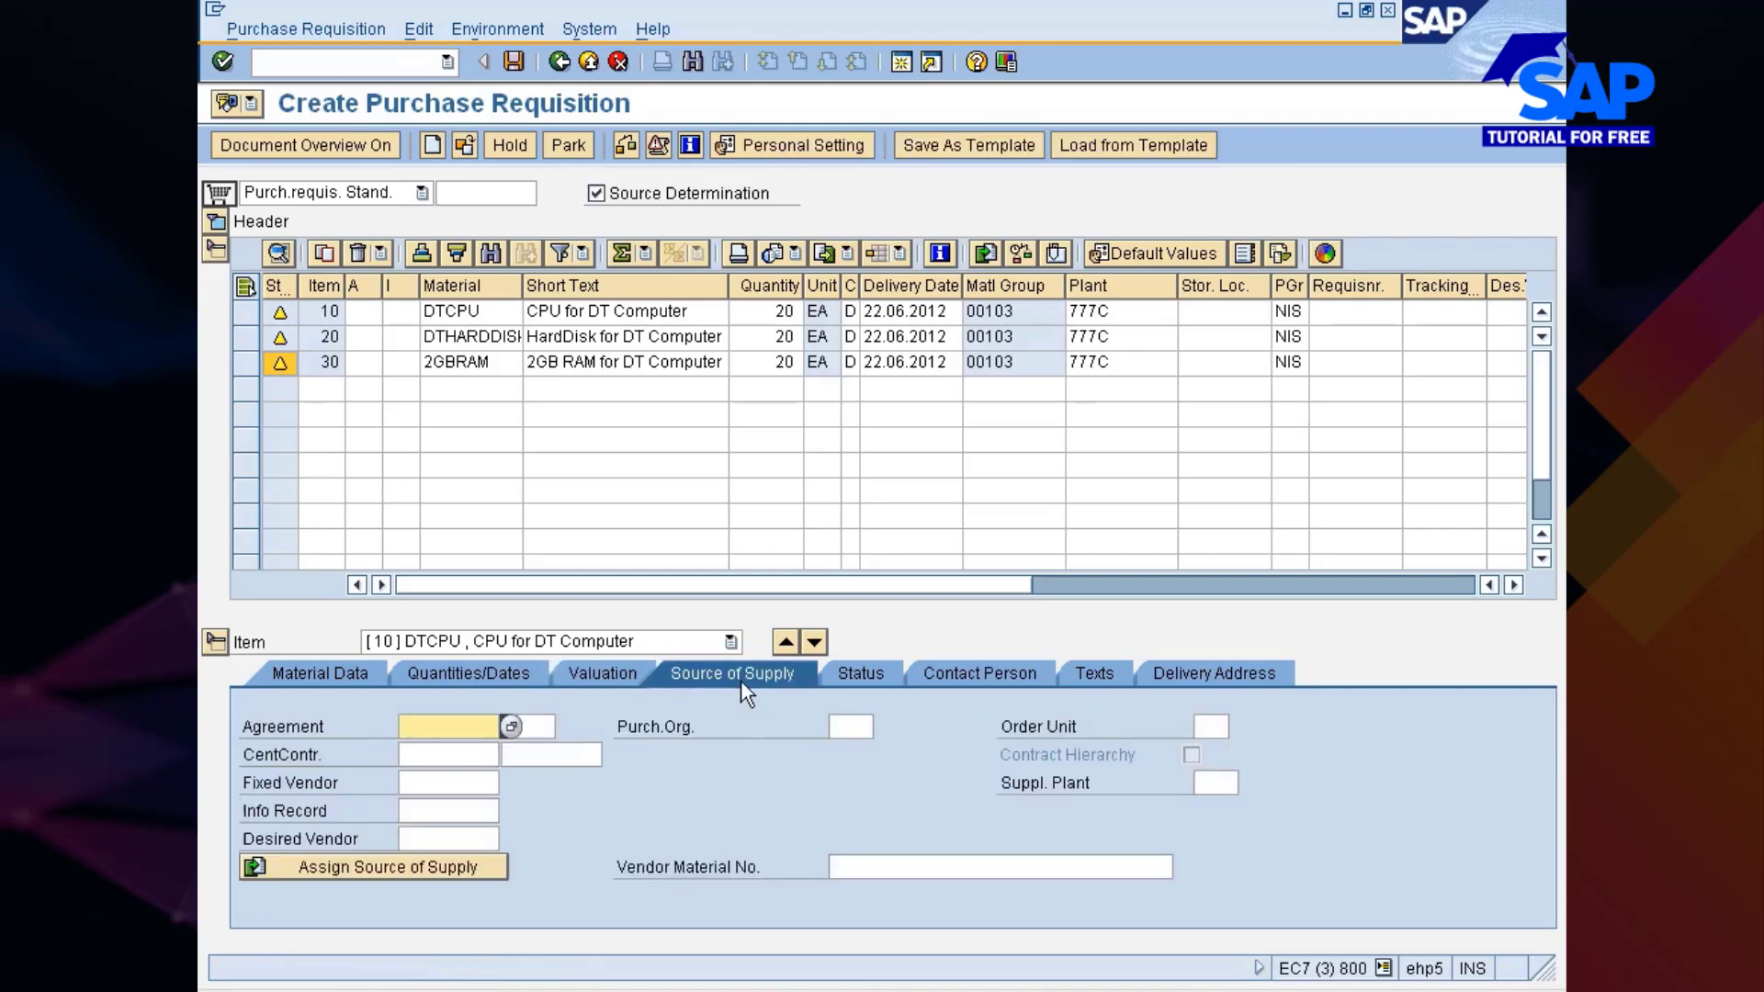
left_click(511, 726)
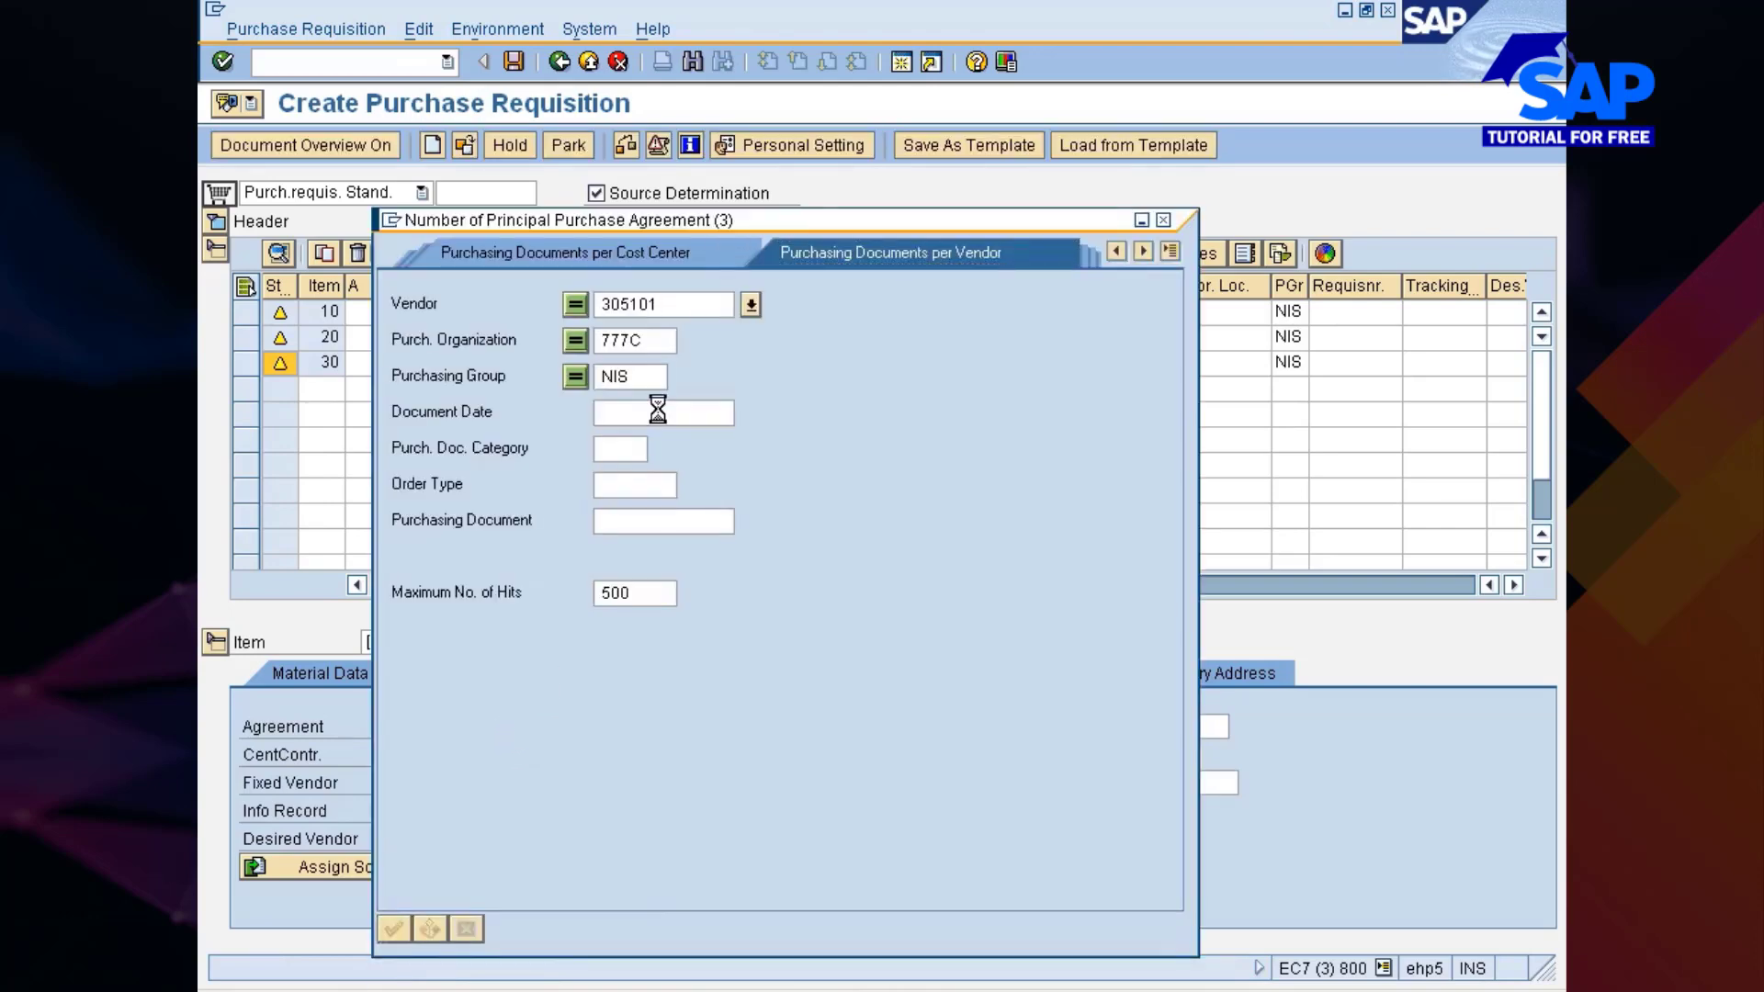
key("Return")
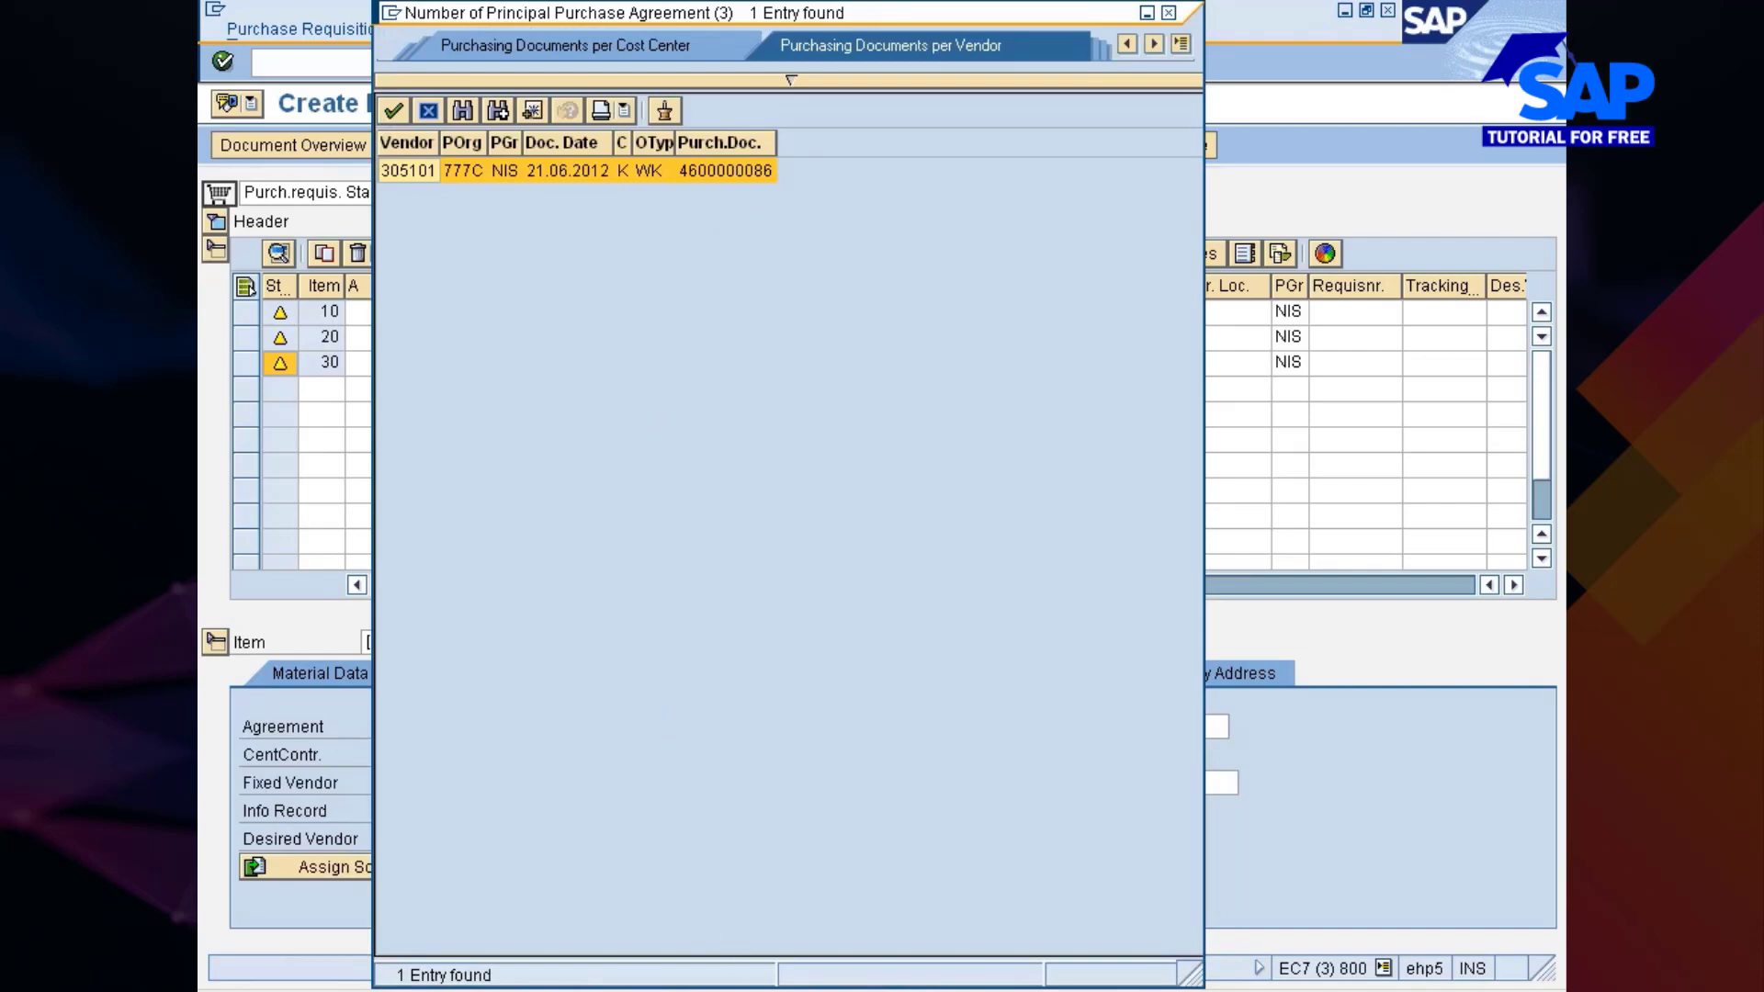
left_click(1018, 950)
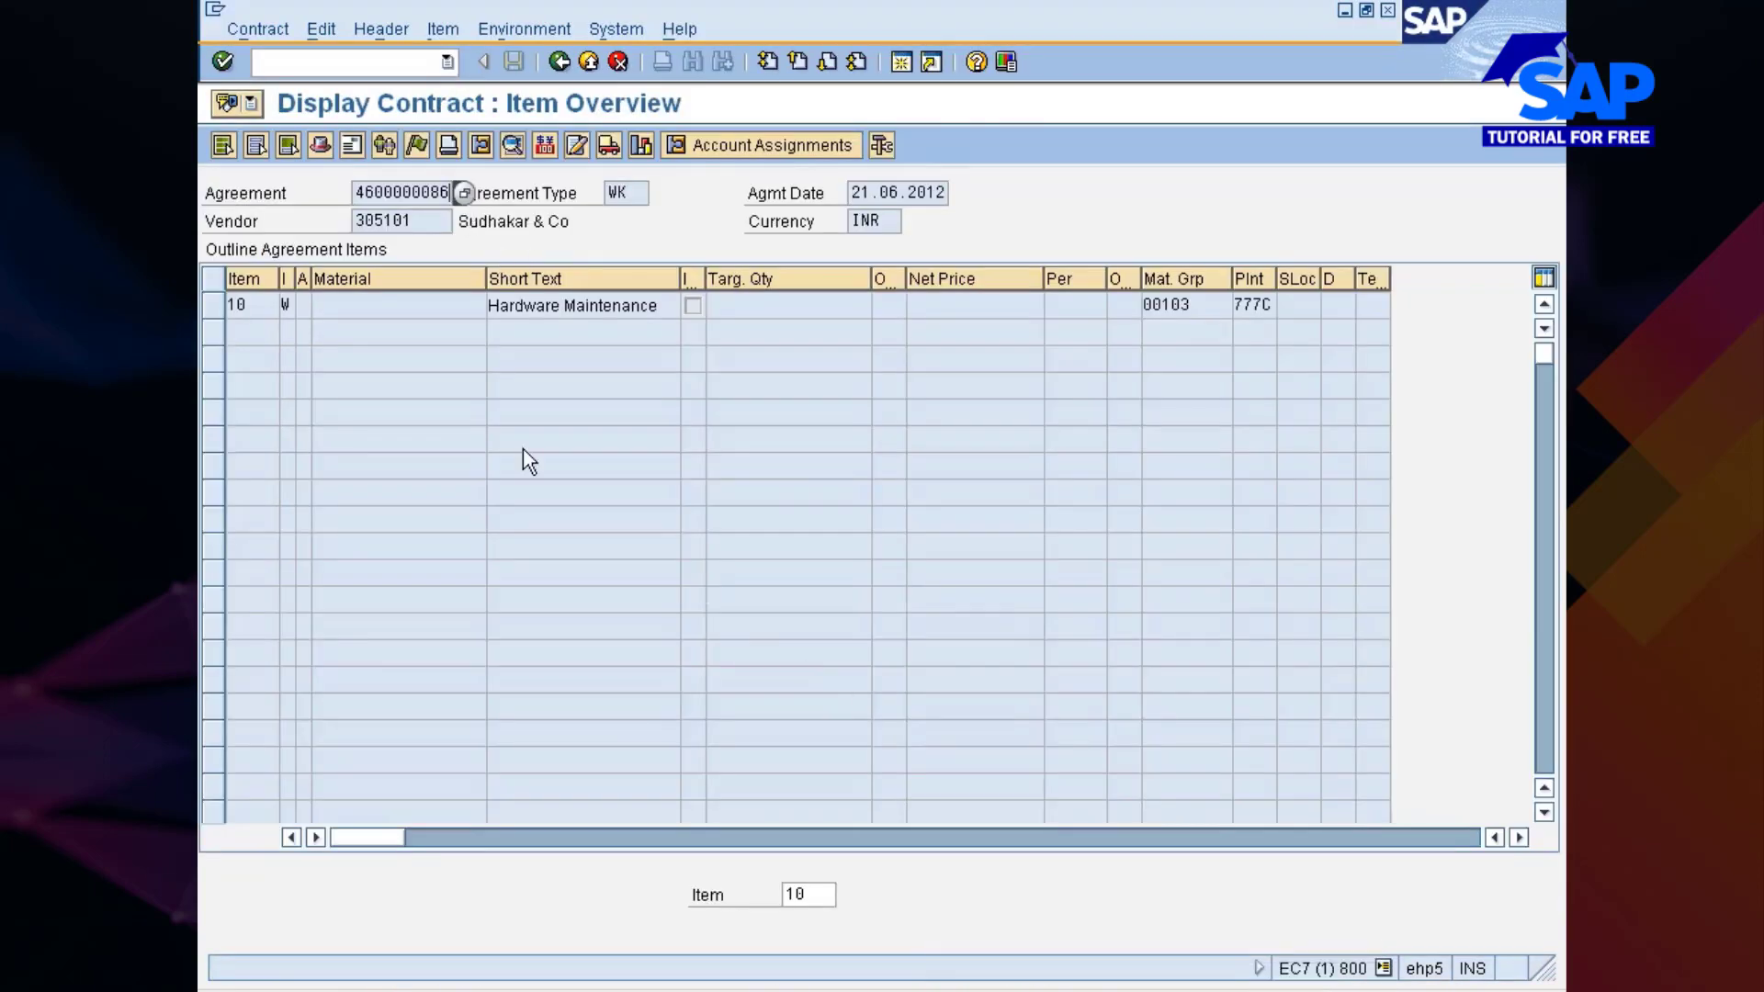
key("alt+Tab")
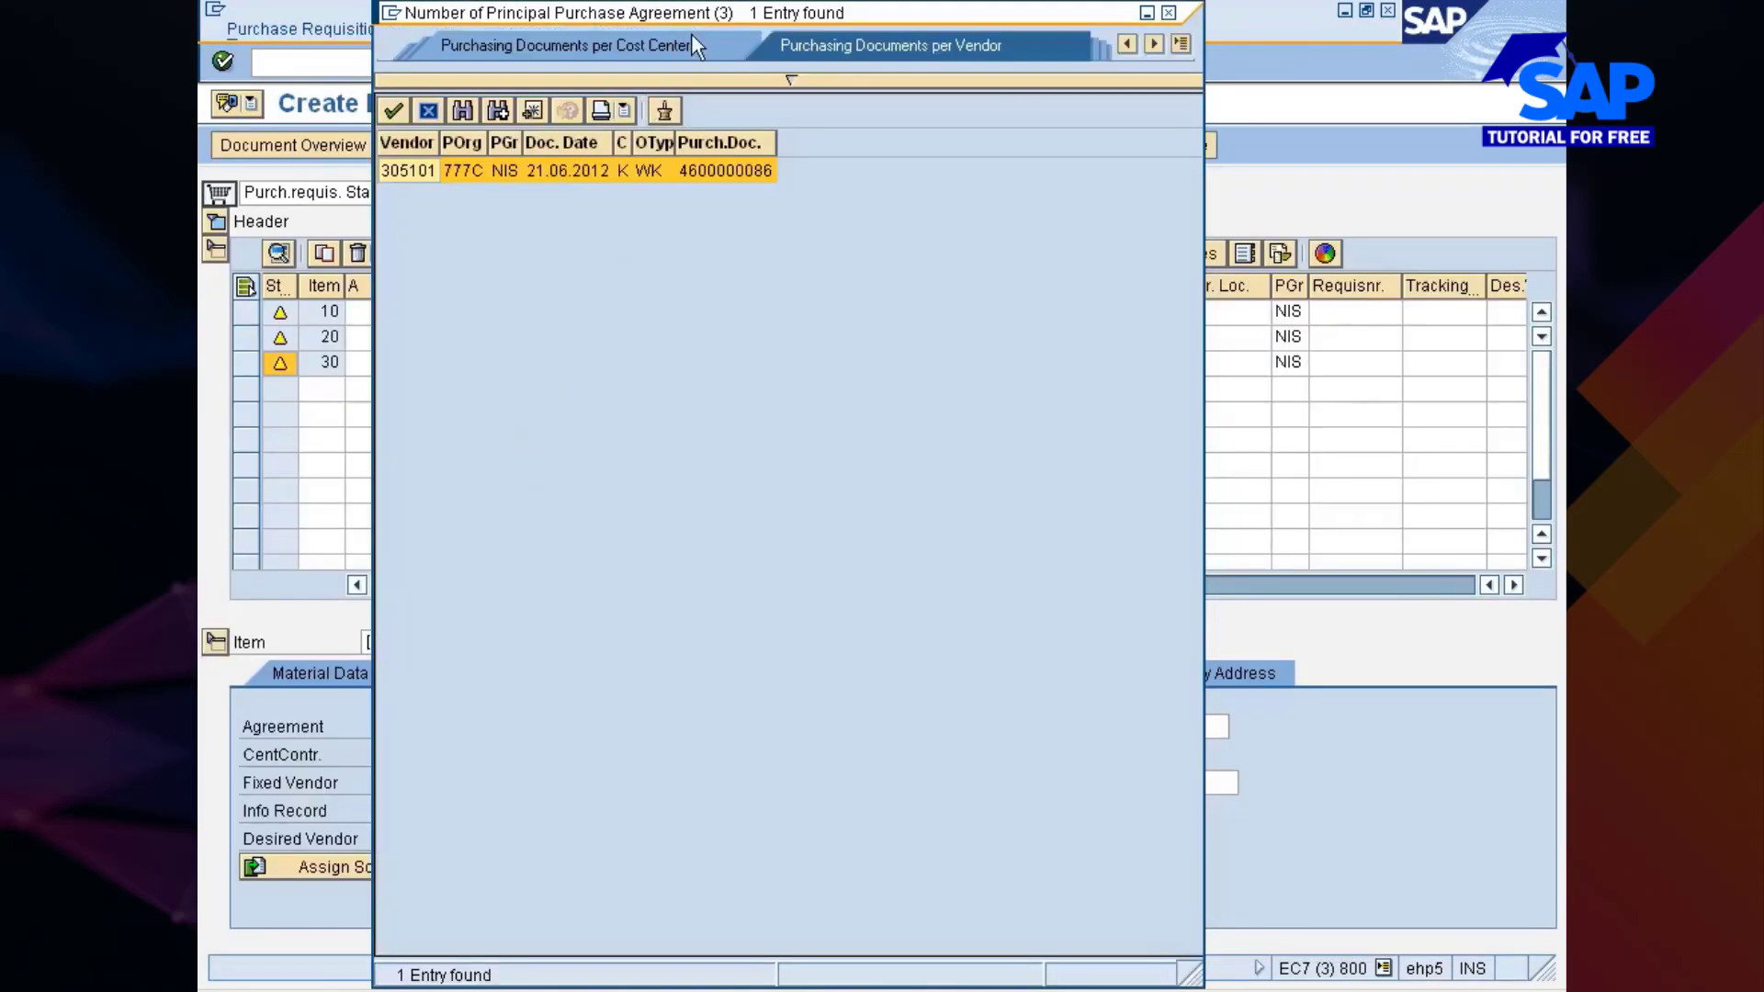
Step: Select the WK contract found for the vendor as the agreement for DTCPU and enter agreement item 10
left_click_drag(692, 13, 770, 41)
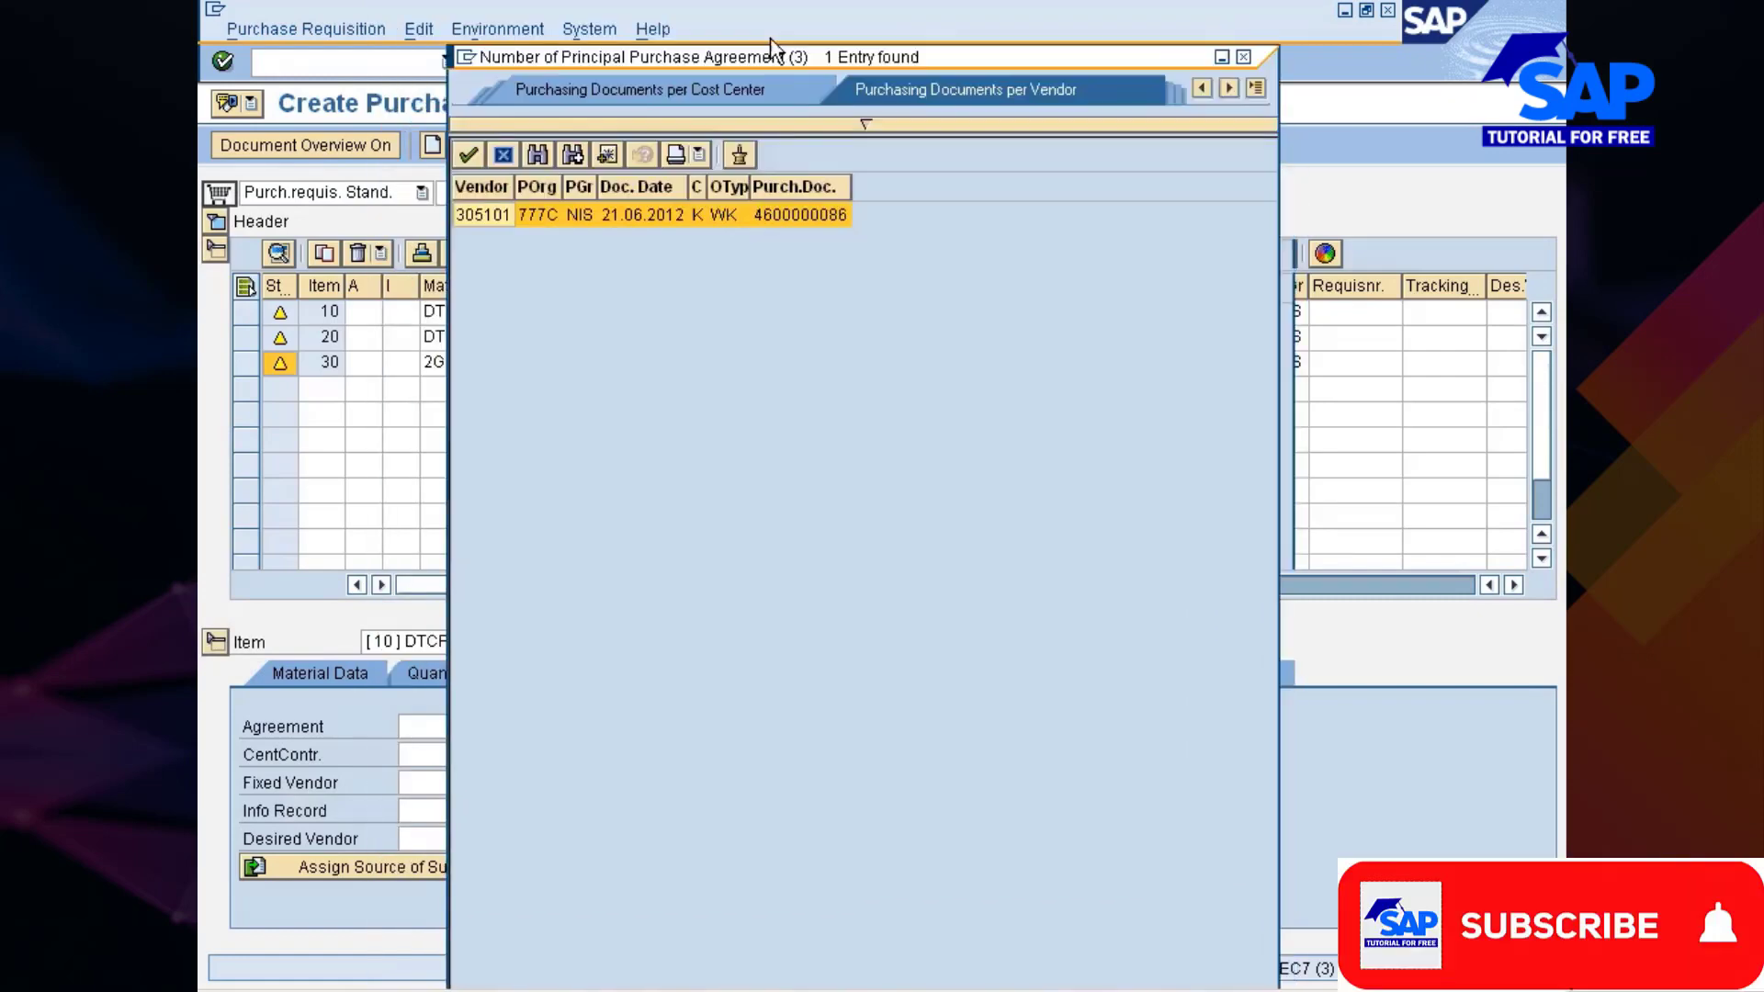
double_click(754, 213)
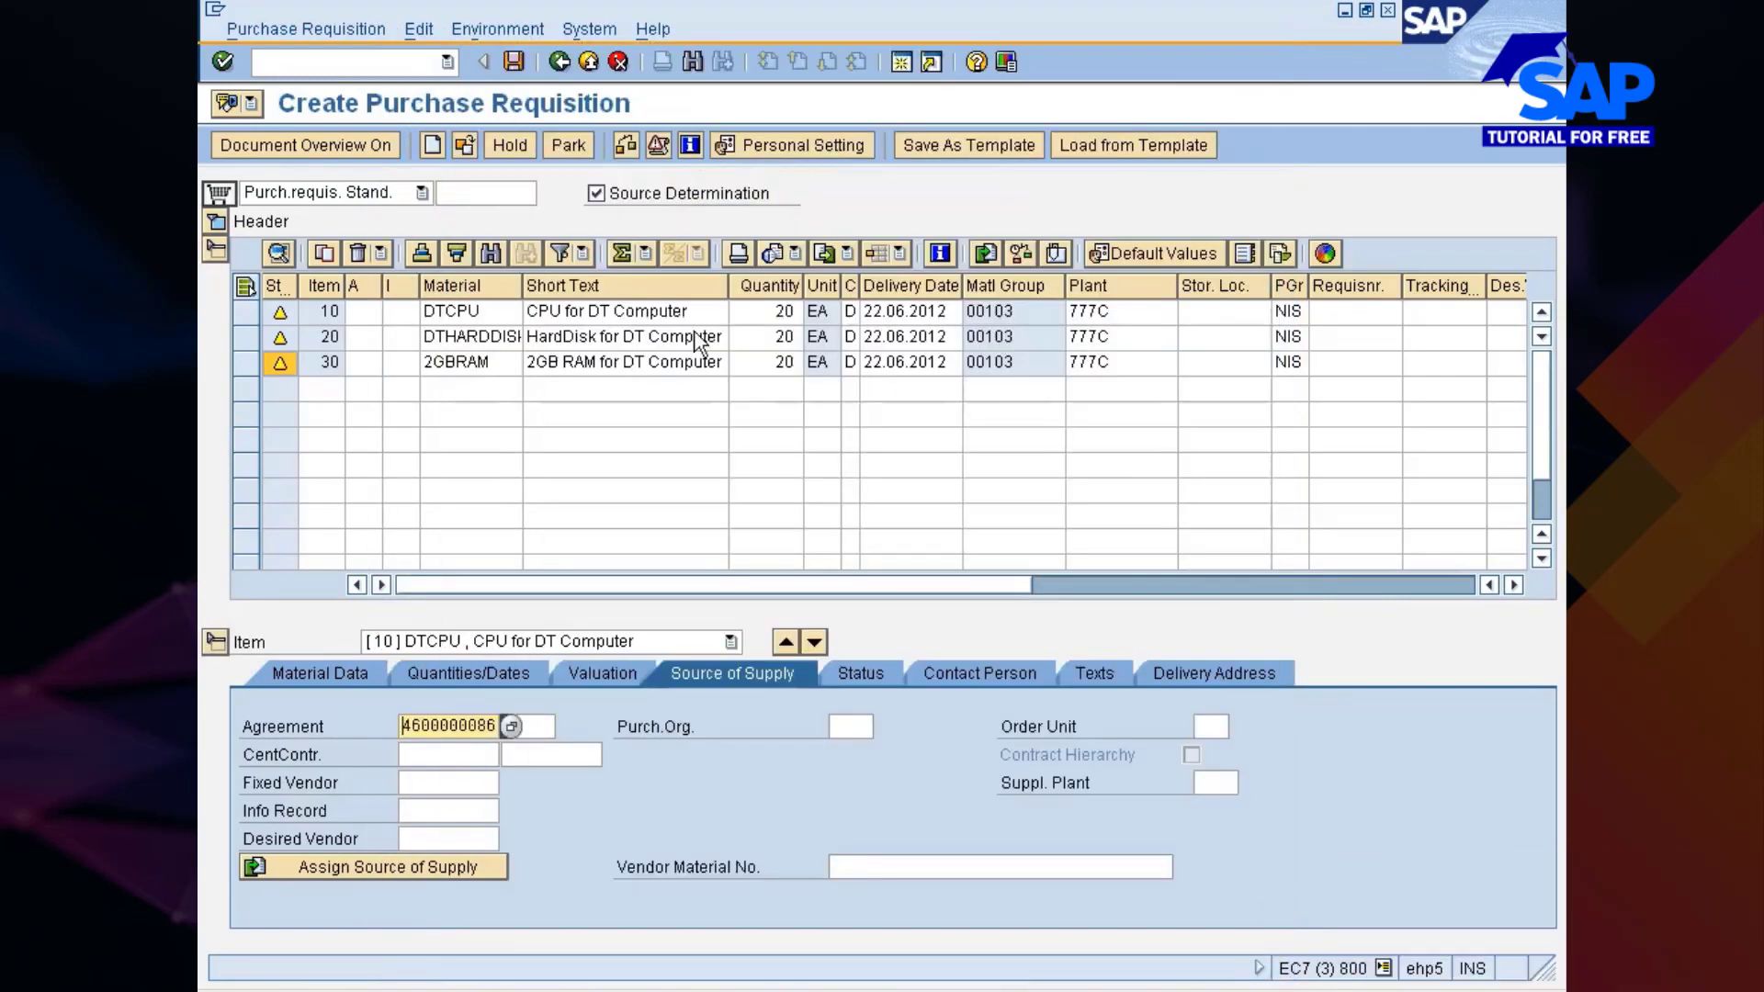
key("Return")
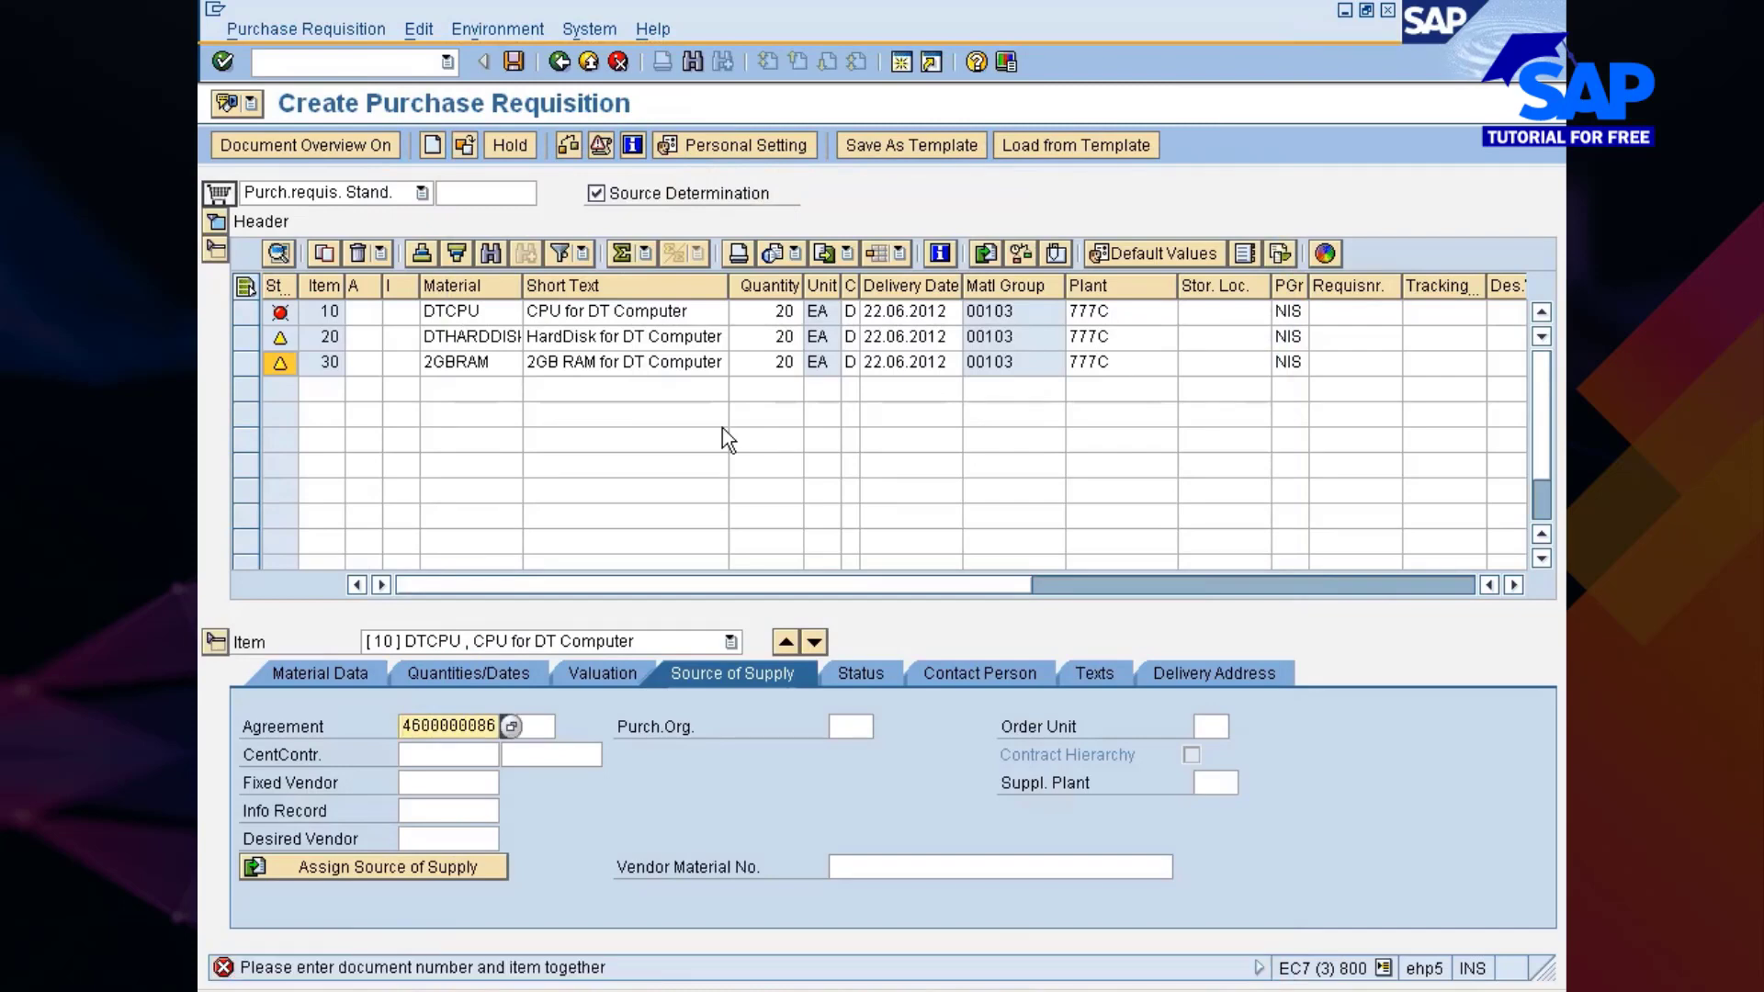
left_click(505, 732)
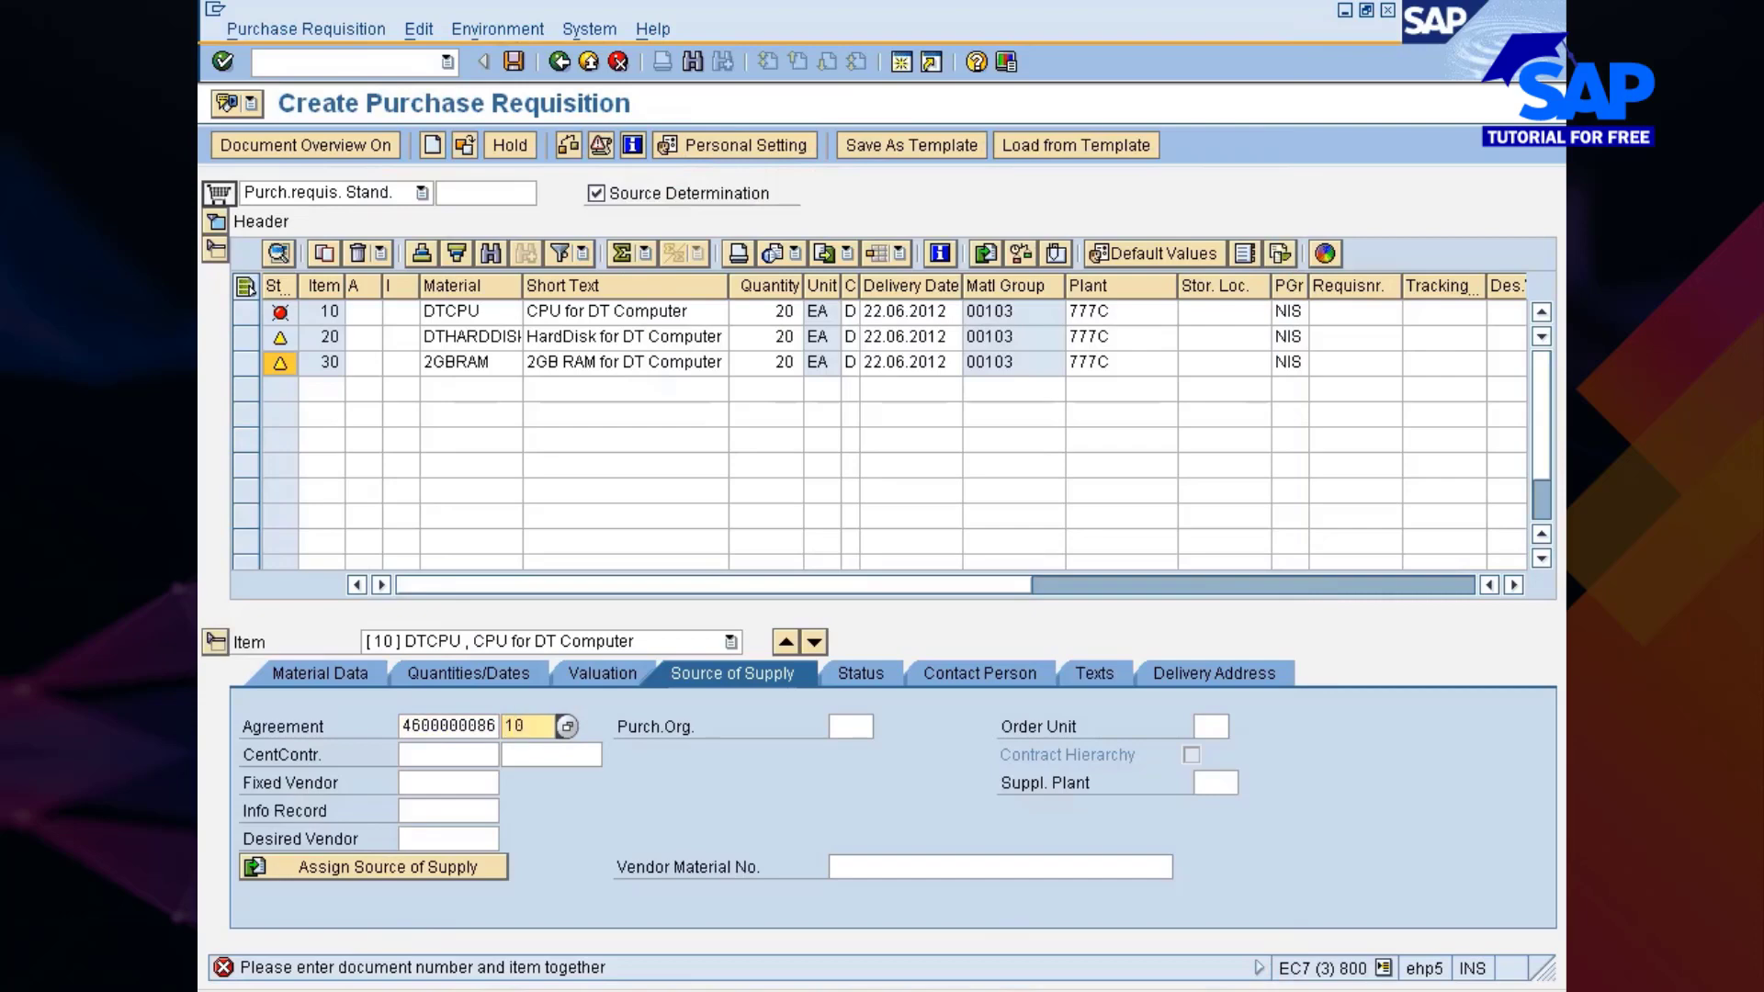
Step: Enter item 10 of the WK contract as DTCPU's agreement and confirm the source of supply
type("10")
key("Return")
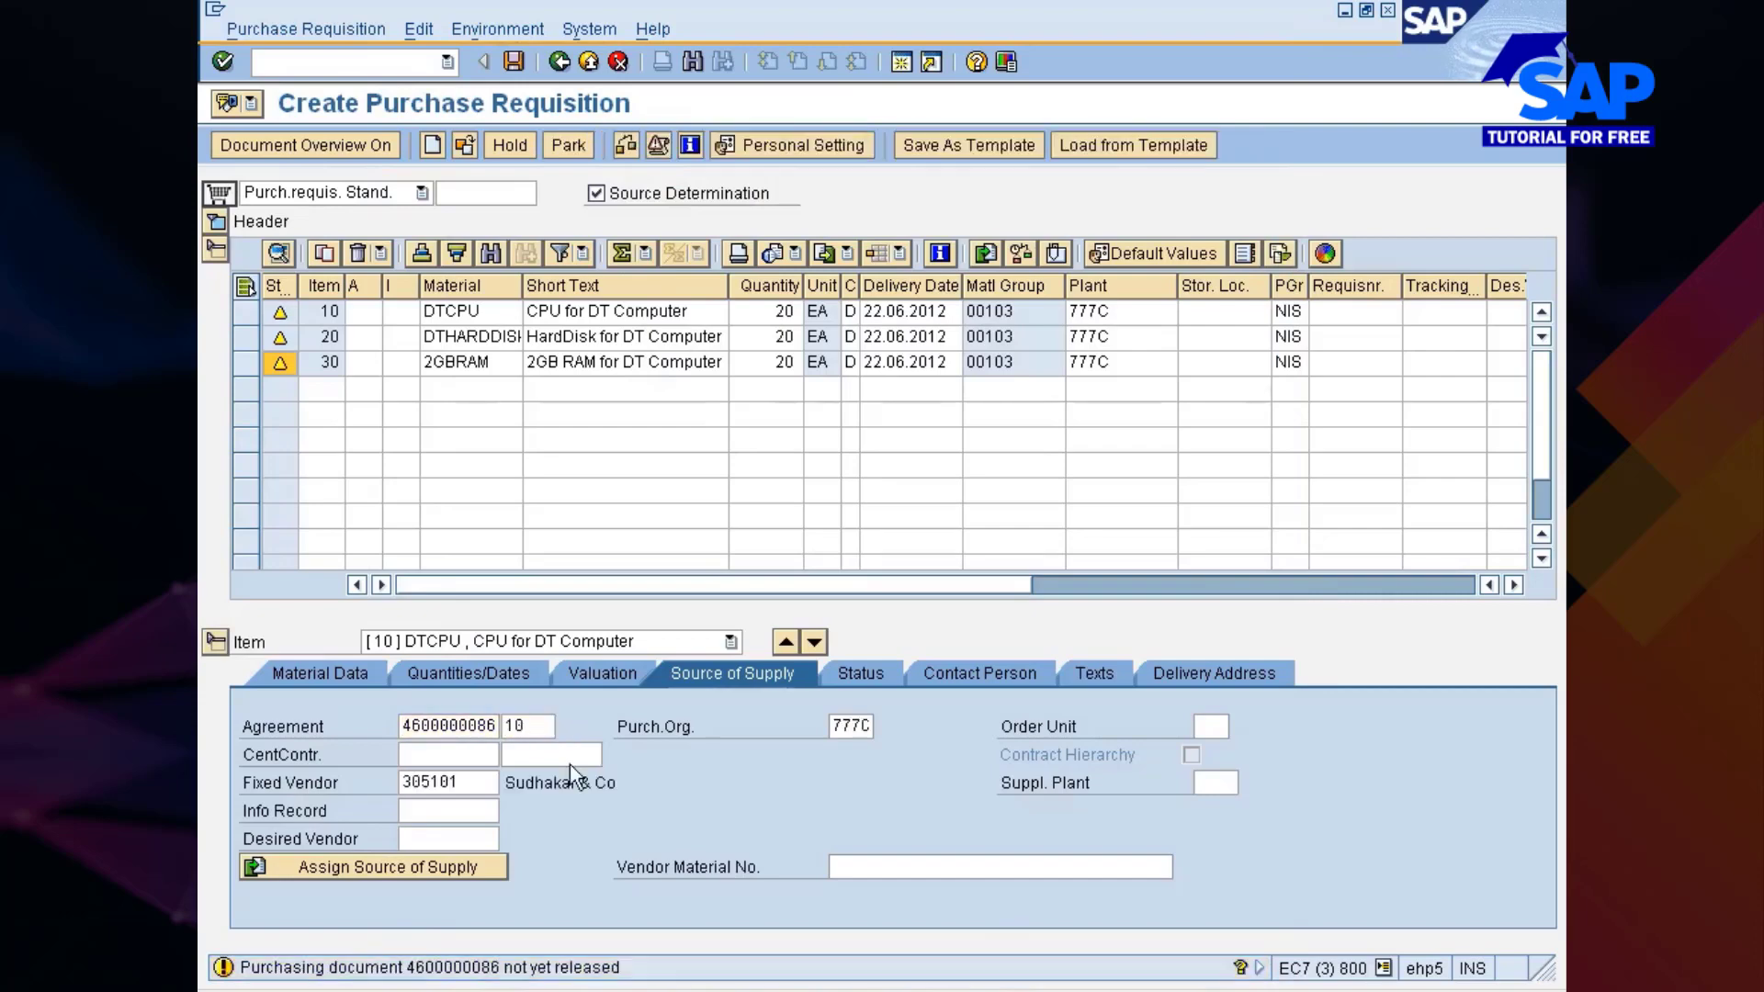
Step: Switch to the contract display session and check the WK contract's release strategy and required release codes
key("alt+Tab")
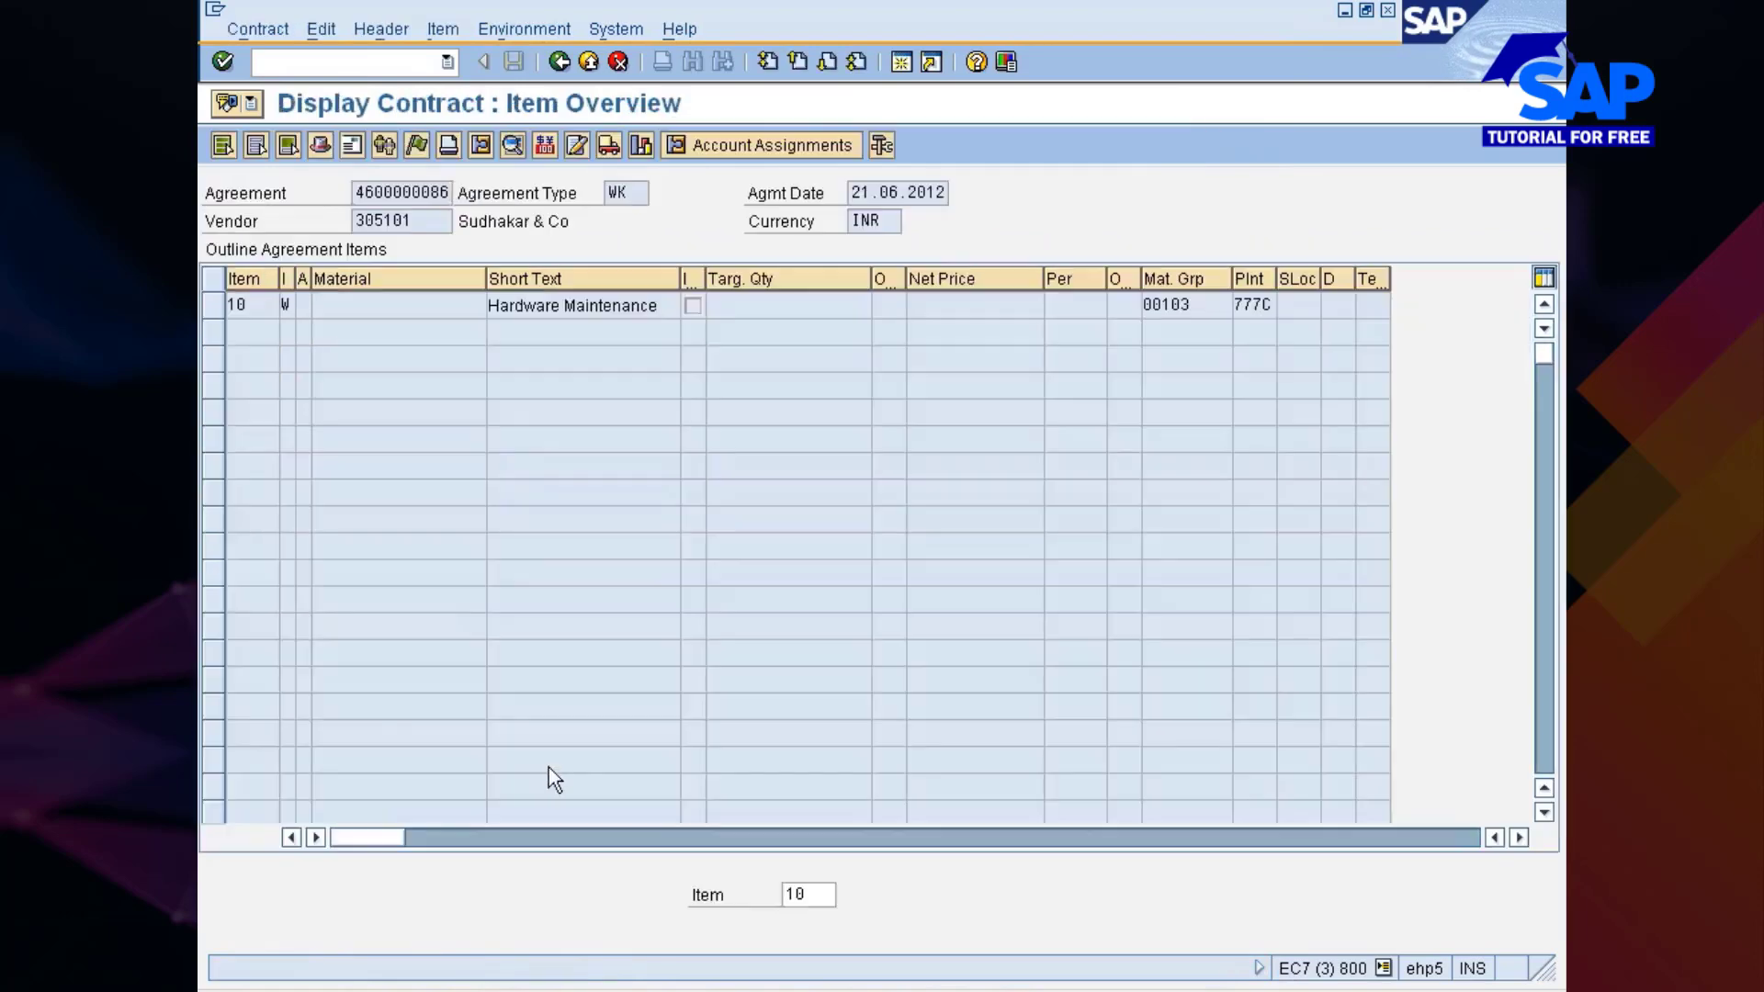
left_click(415, 145)
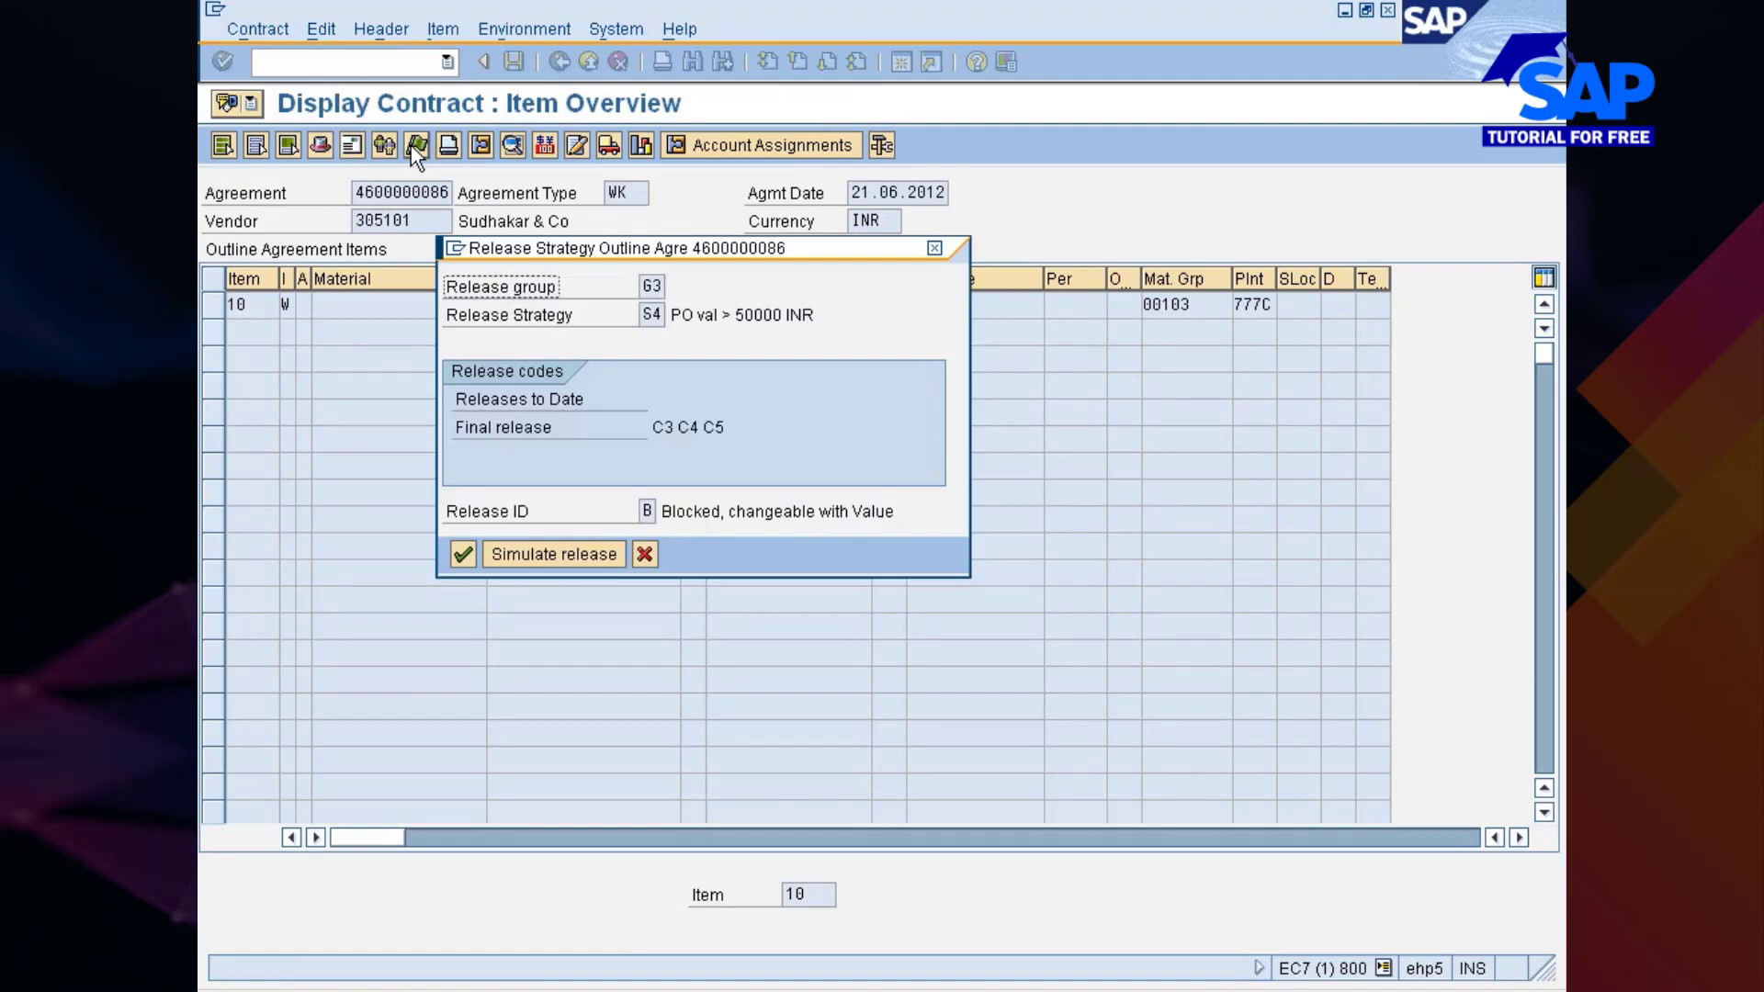
left_click_drag(652, 427, 726, 427)
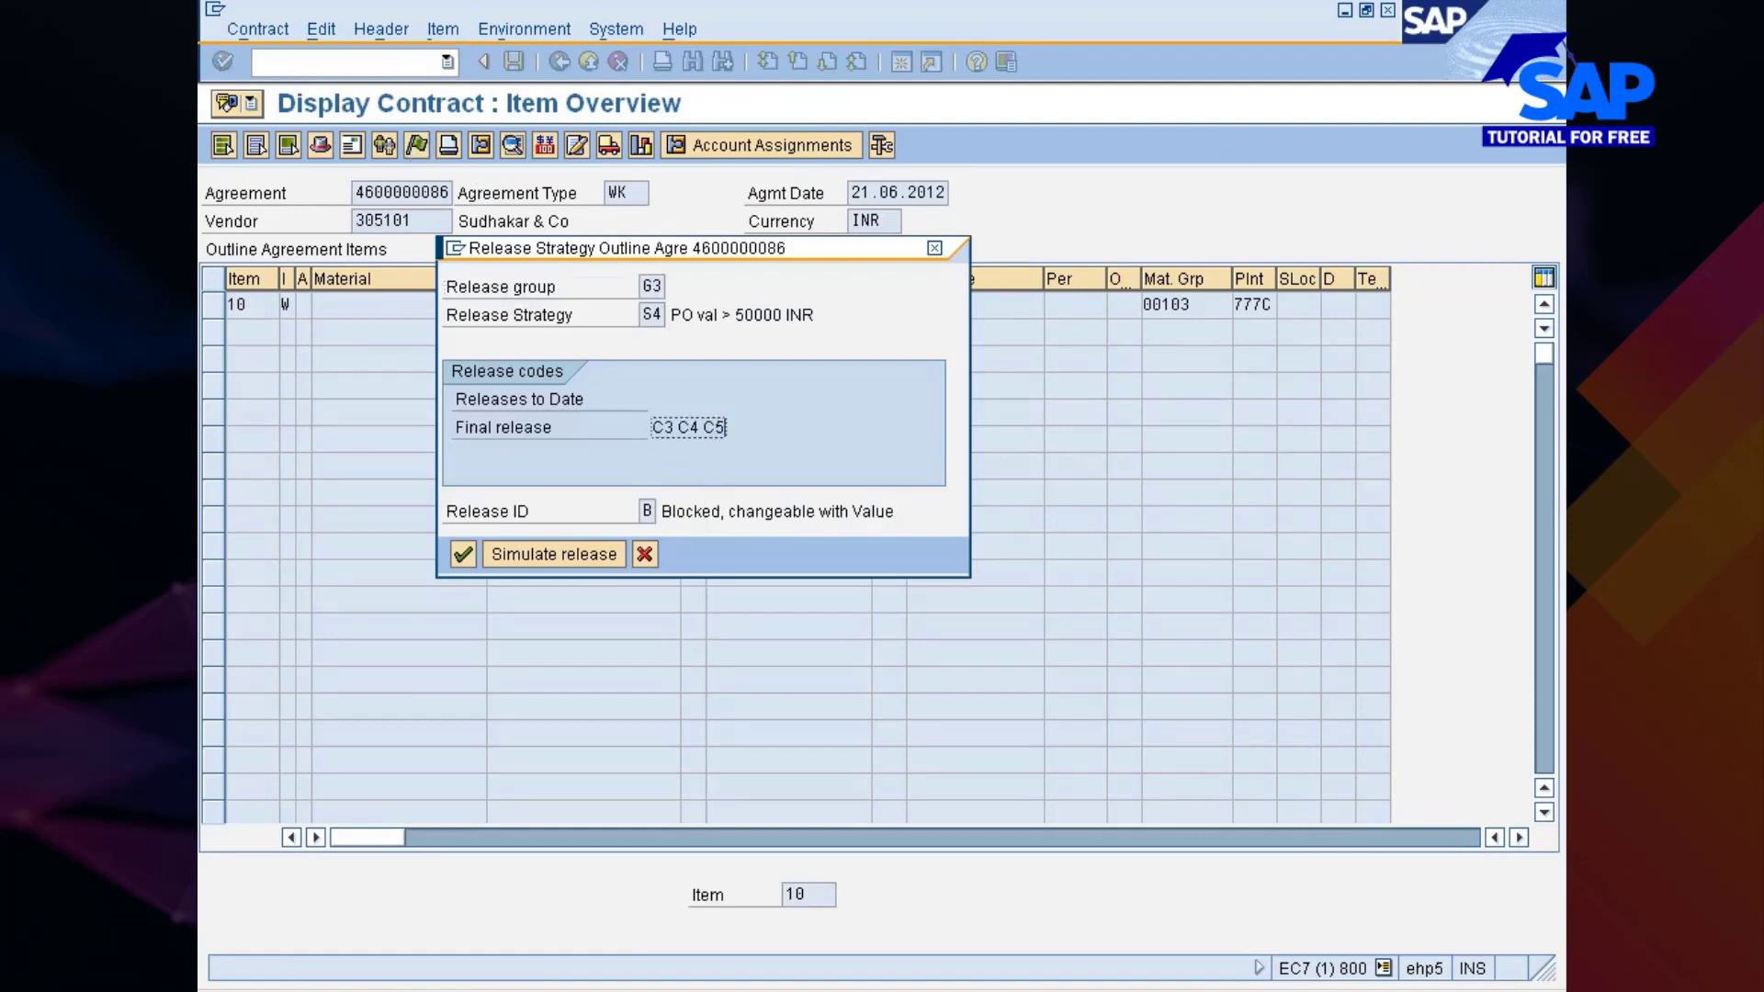
left_click(645, 554)
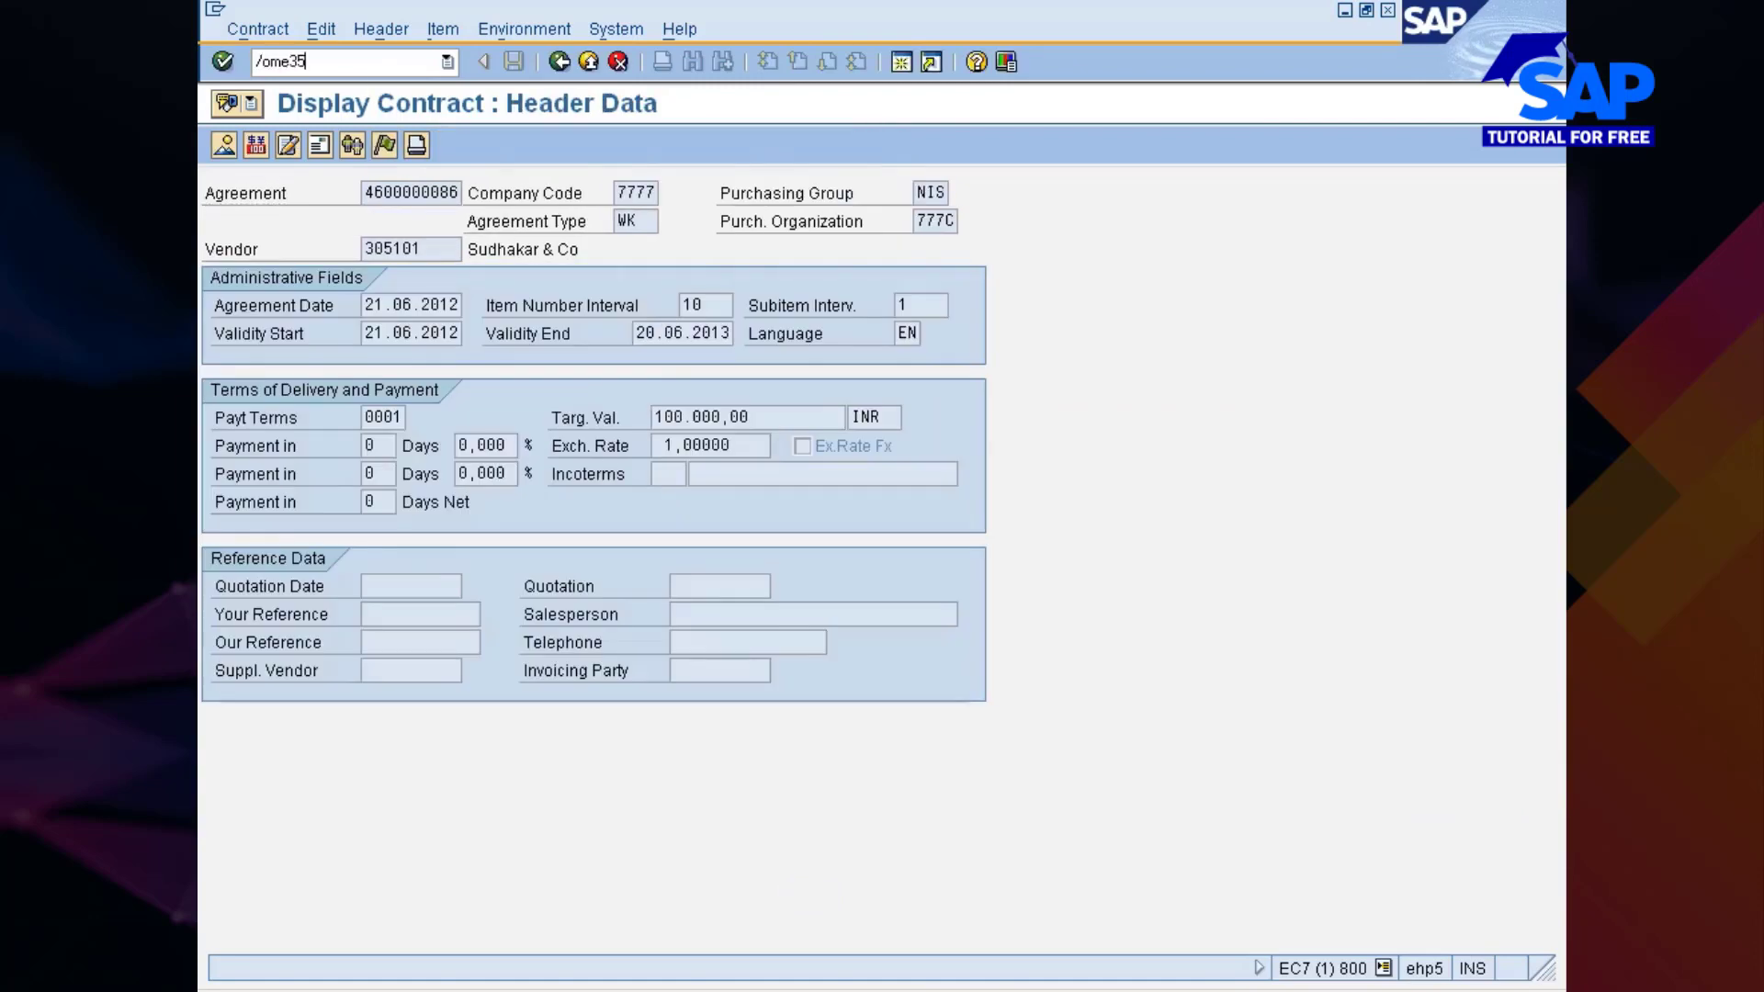
Step: Open transaction ME35L in a new session and search for purchasing documents to release with release code C3
type("/nme35L")
key("Return")
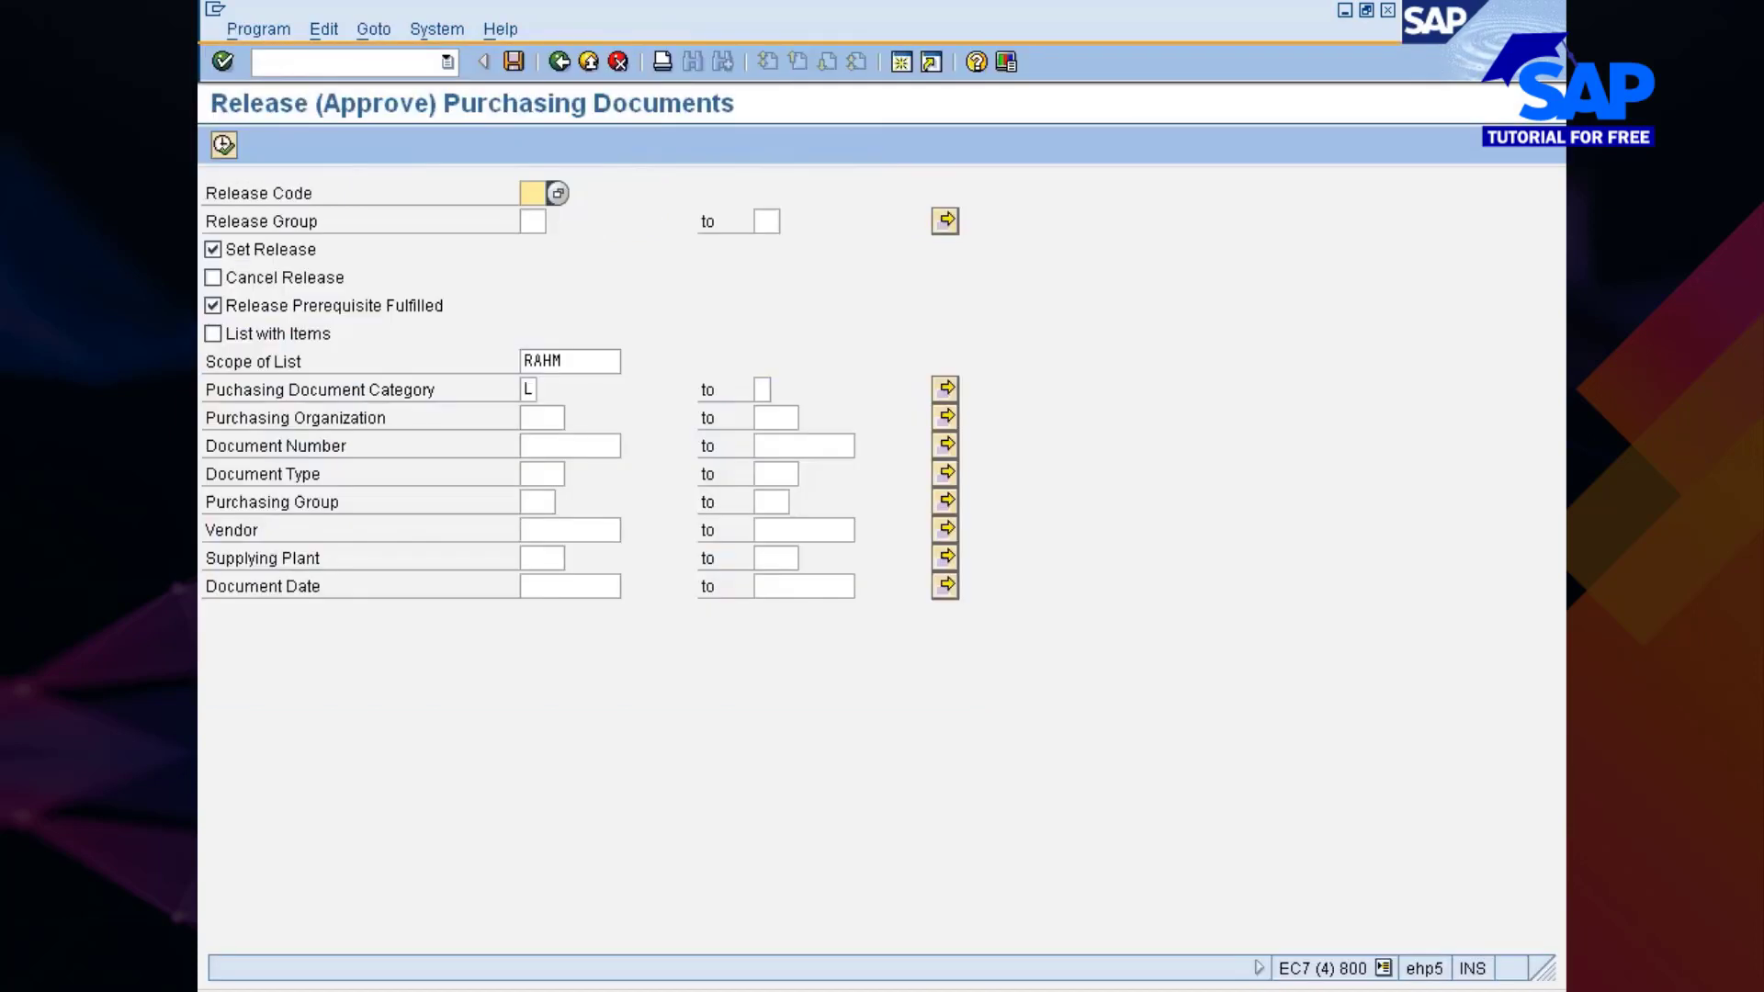
type("c3")
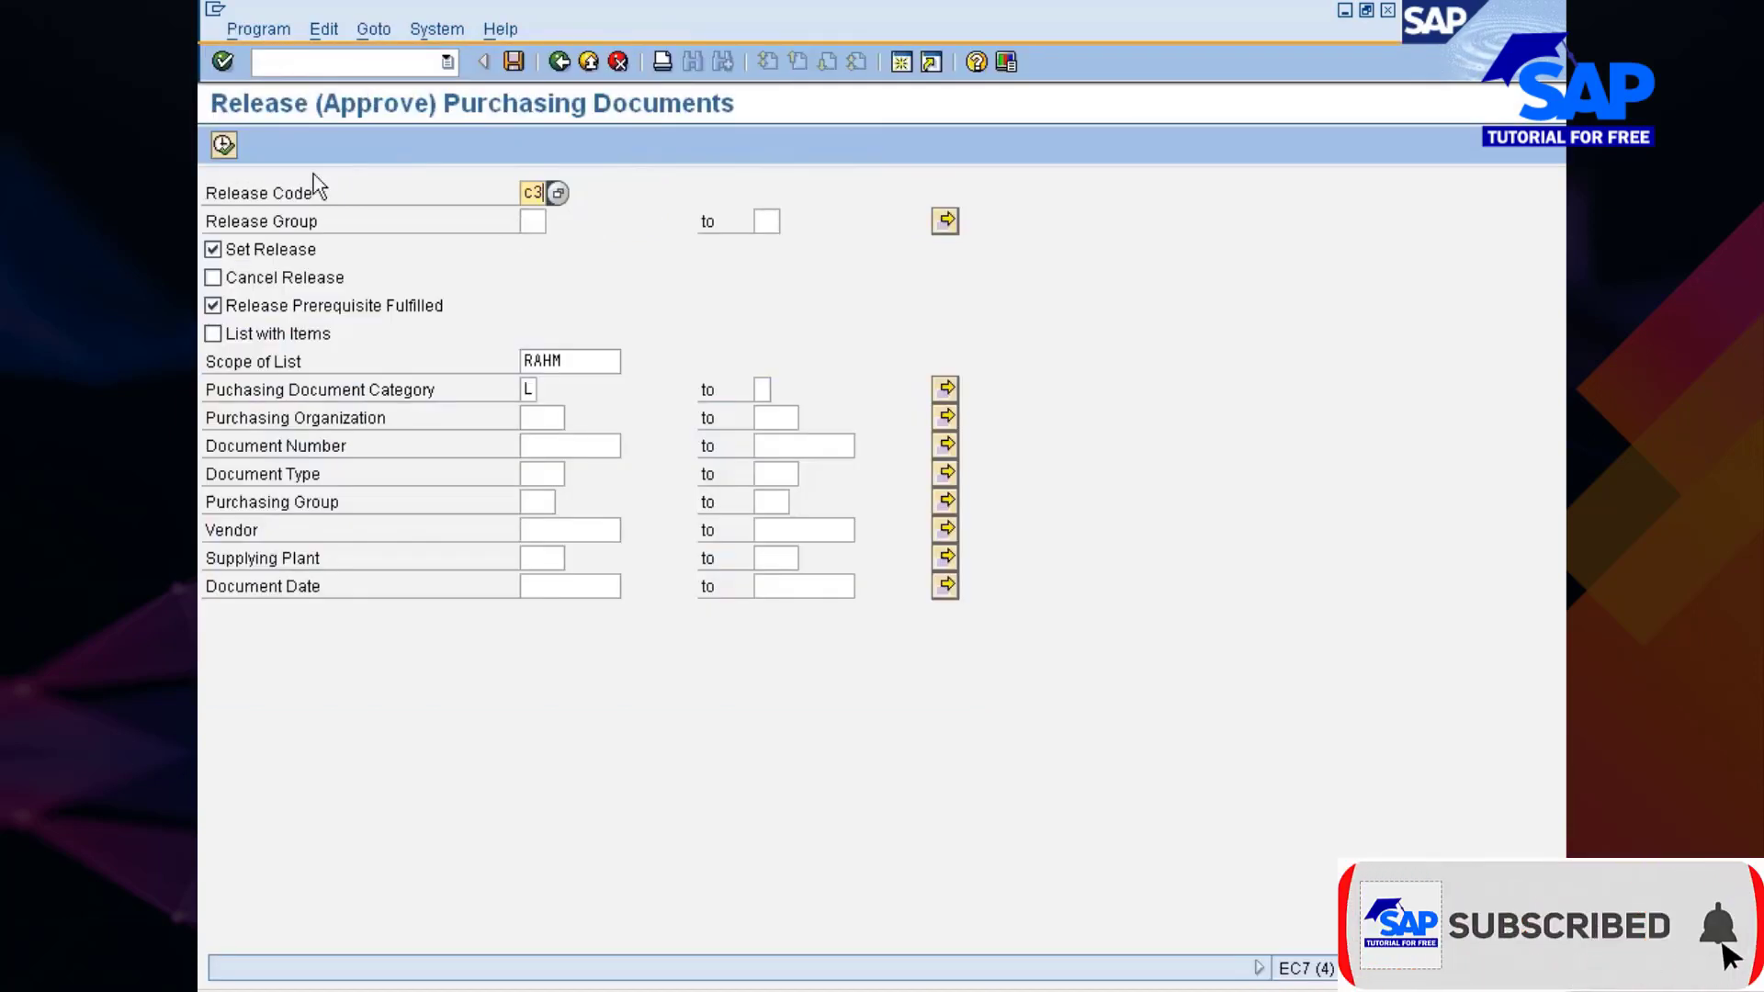
left_click(225, 145)
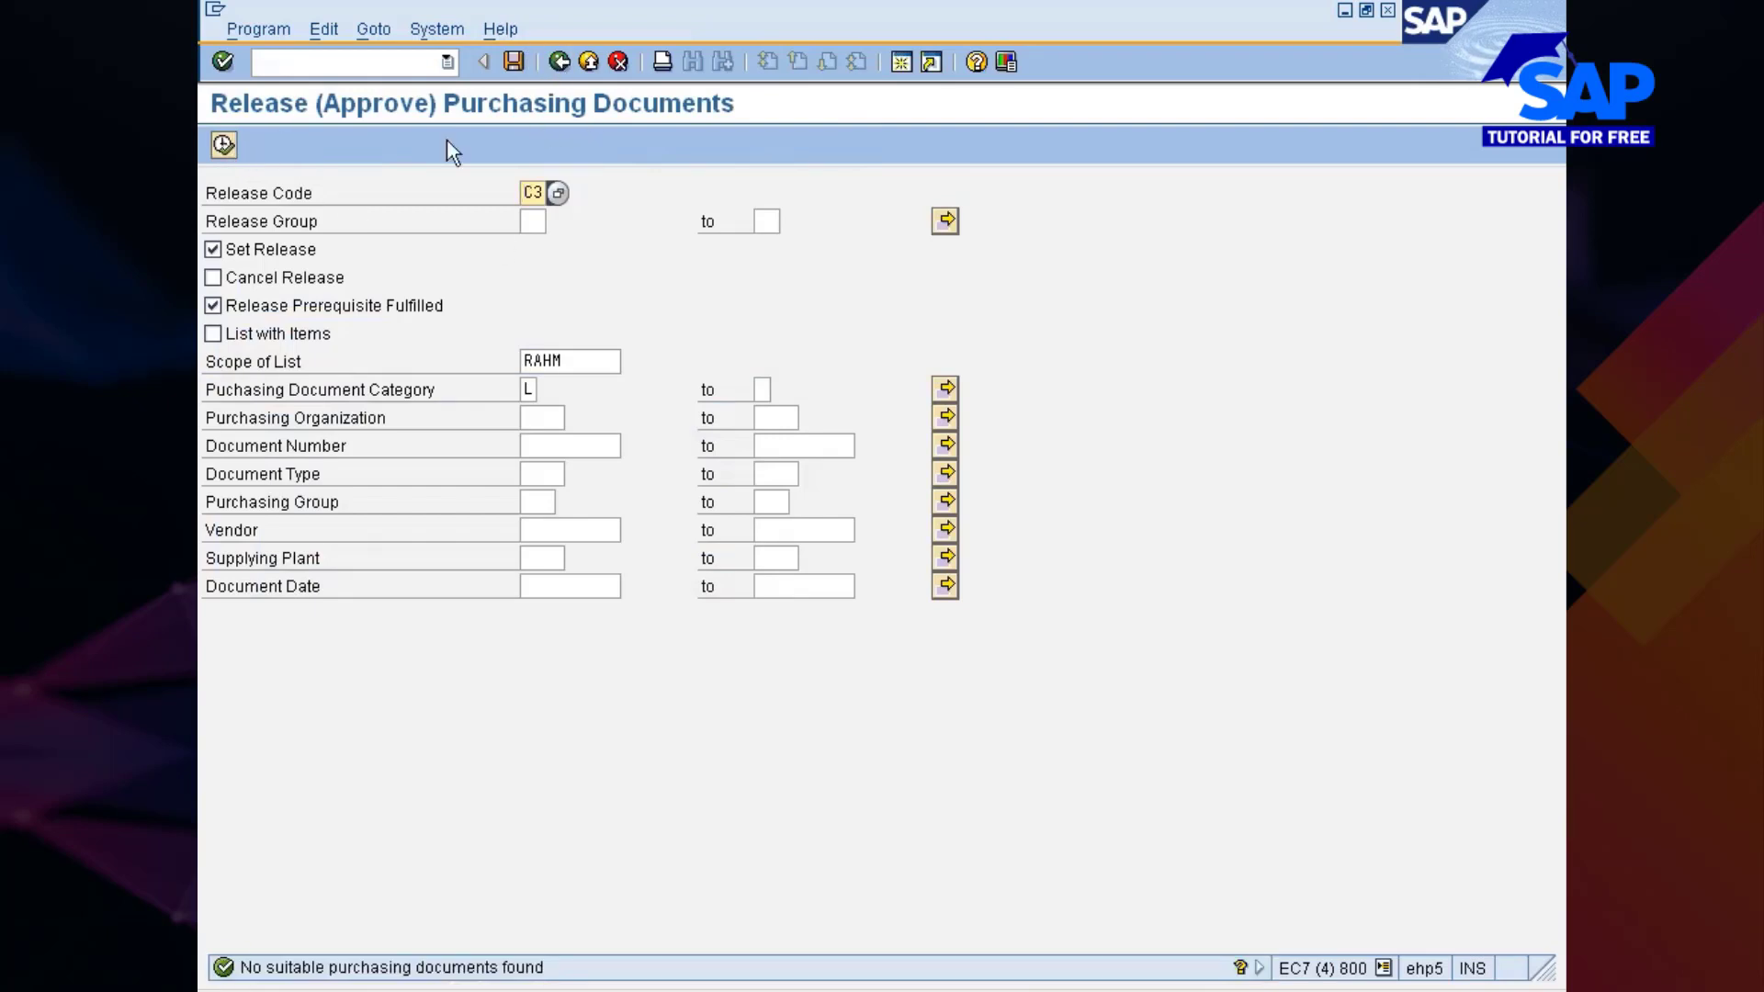
Step: Open transaction ME35K in a new session and list the contracts that can be released with release code C3
left_click(447, 62)
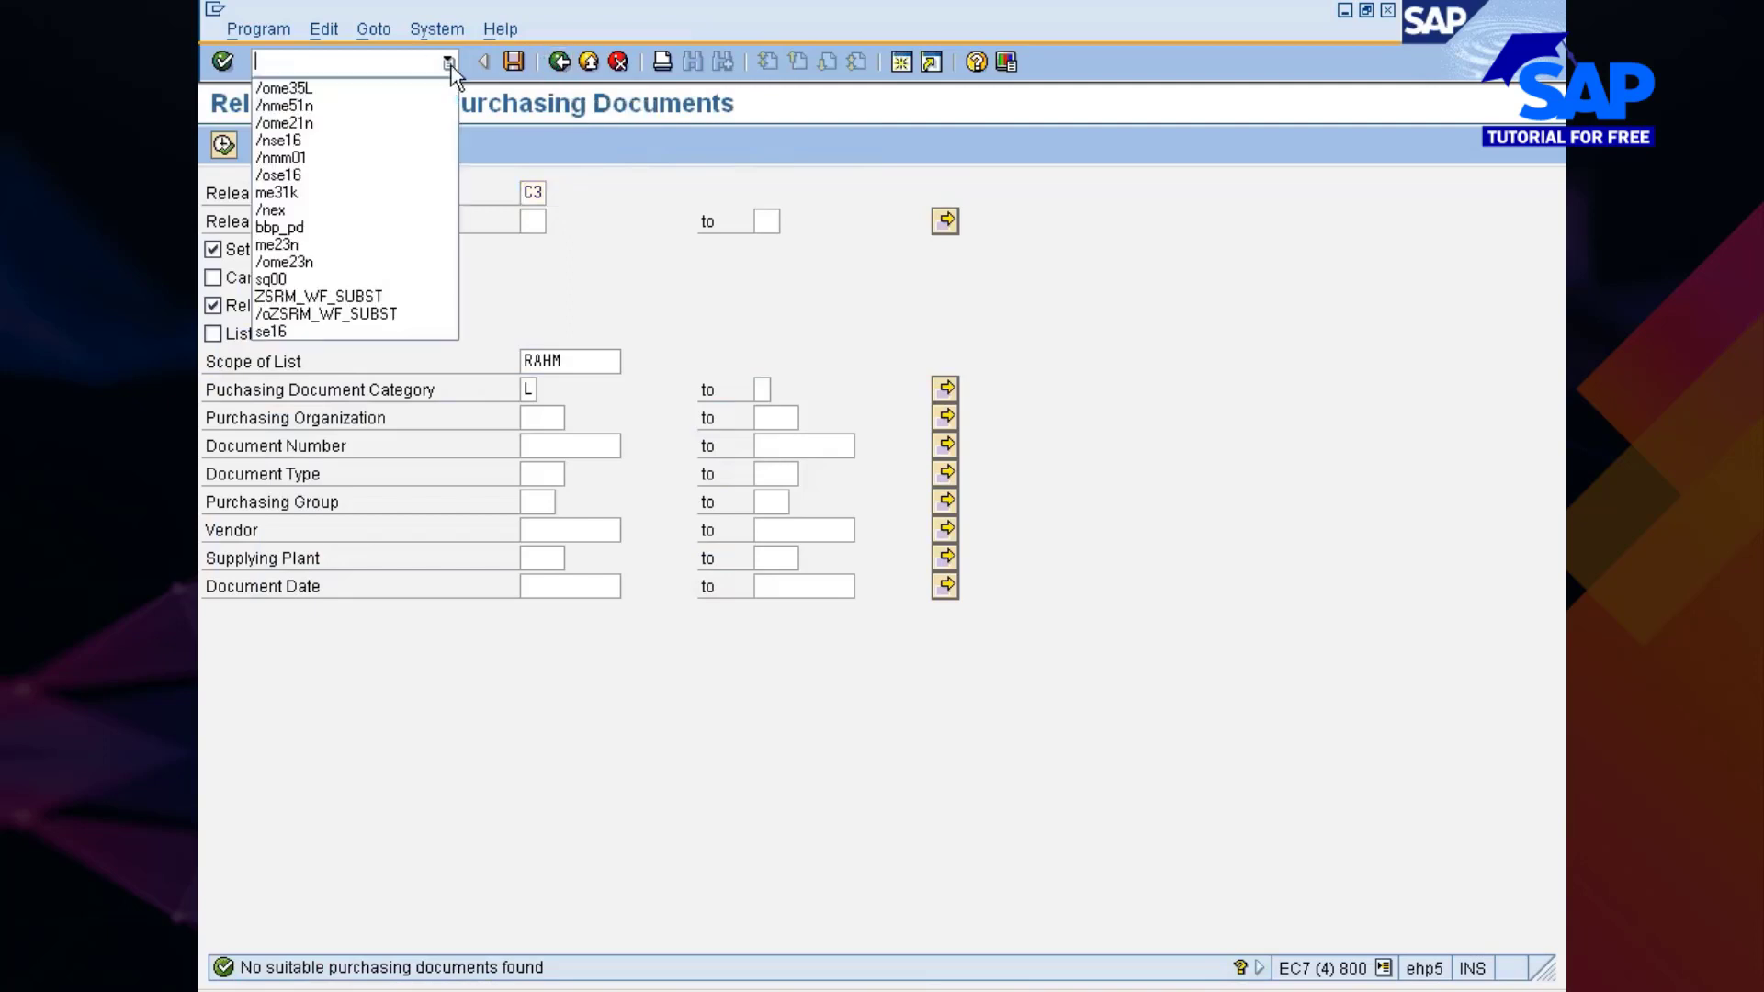
left_click(329, 89)
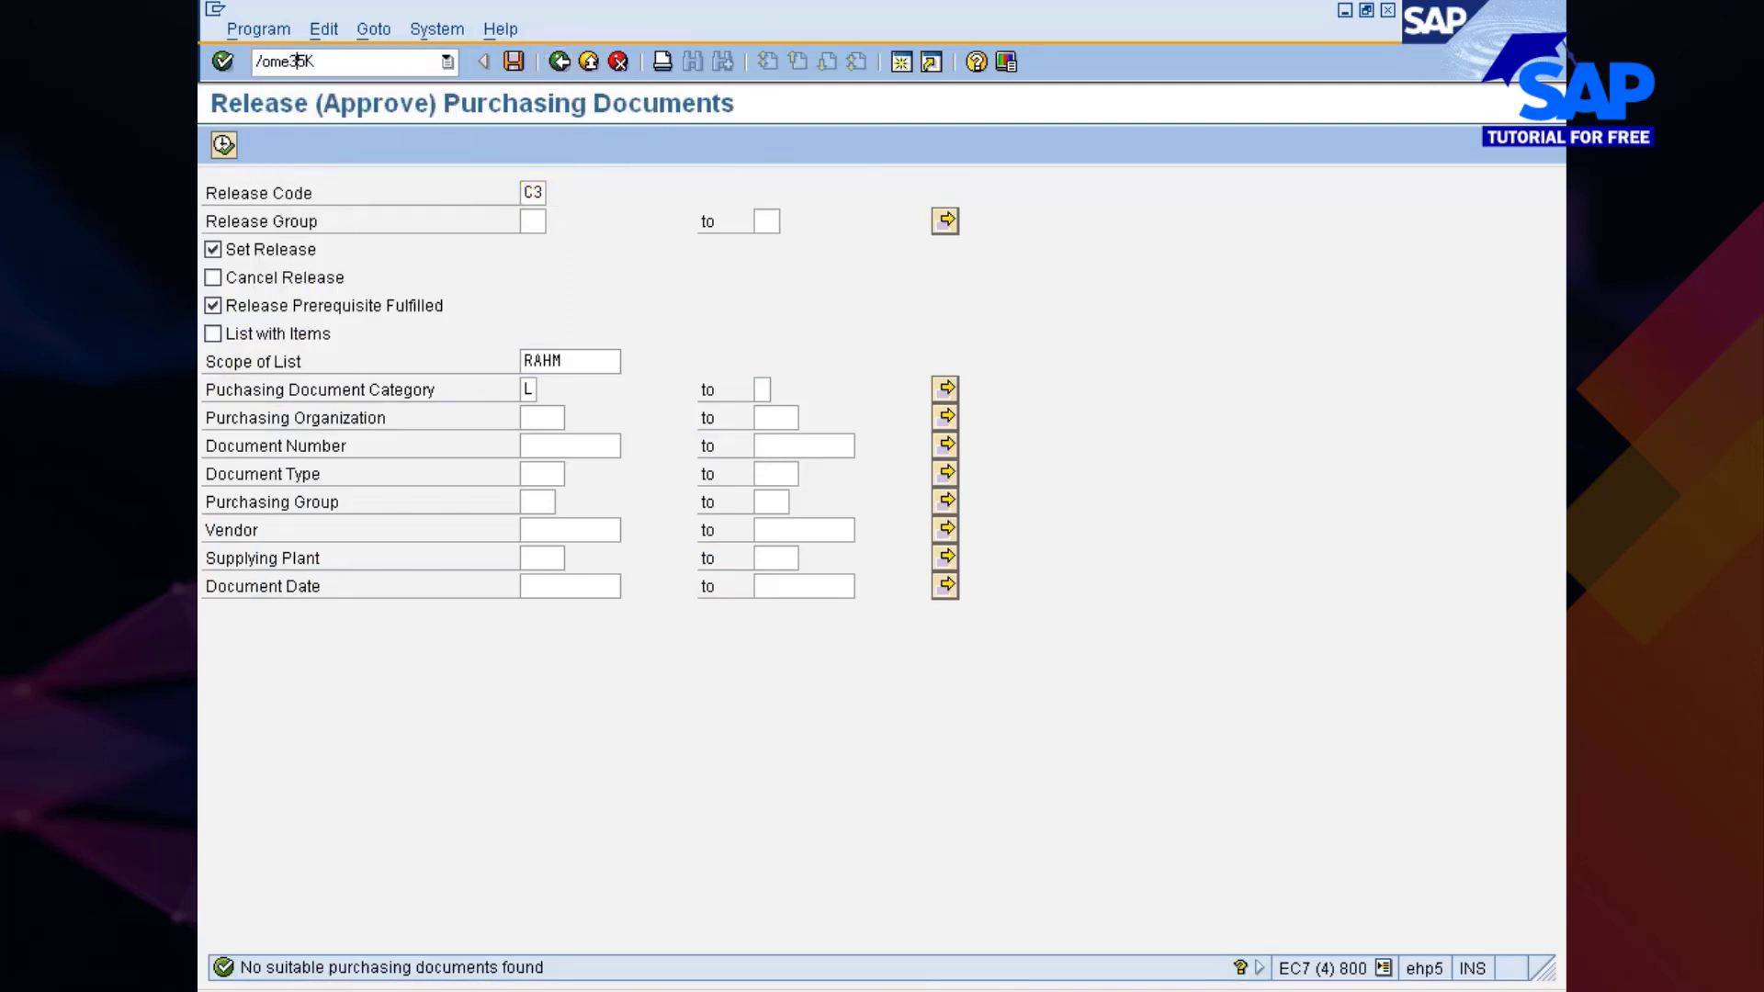
key("BackSpace")
key("Return")
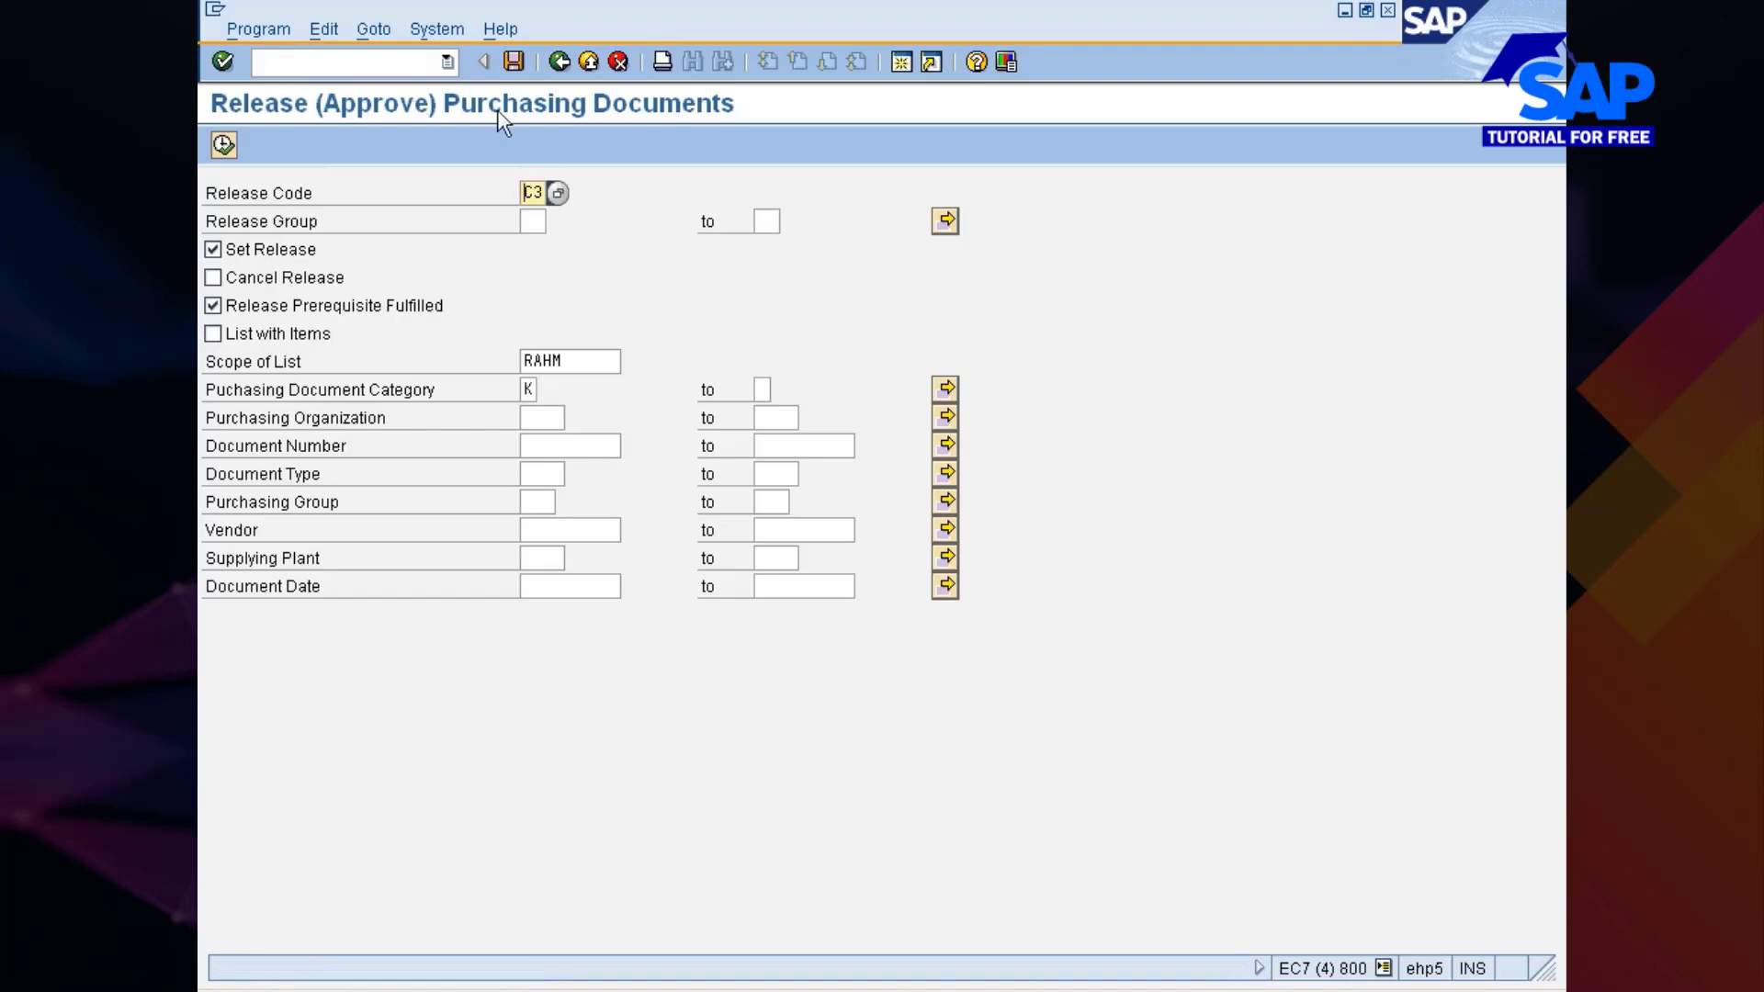
left_click(448, 62)
left_click(297, 89)
key("Return")
left_click(223, 144)
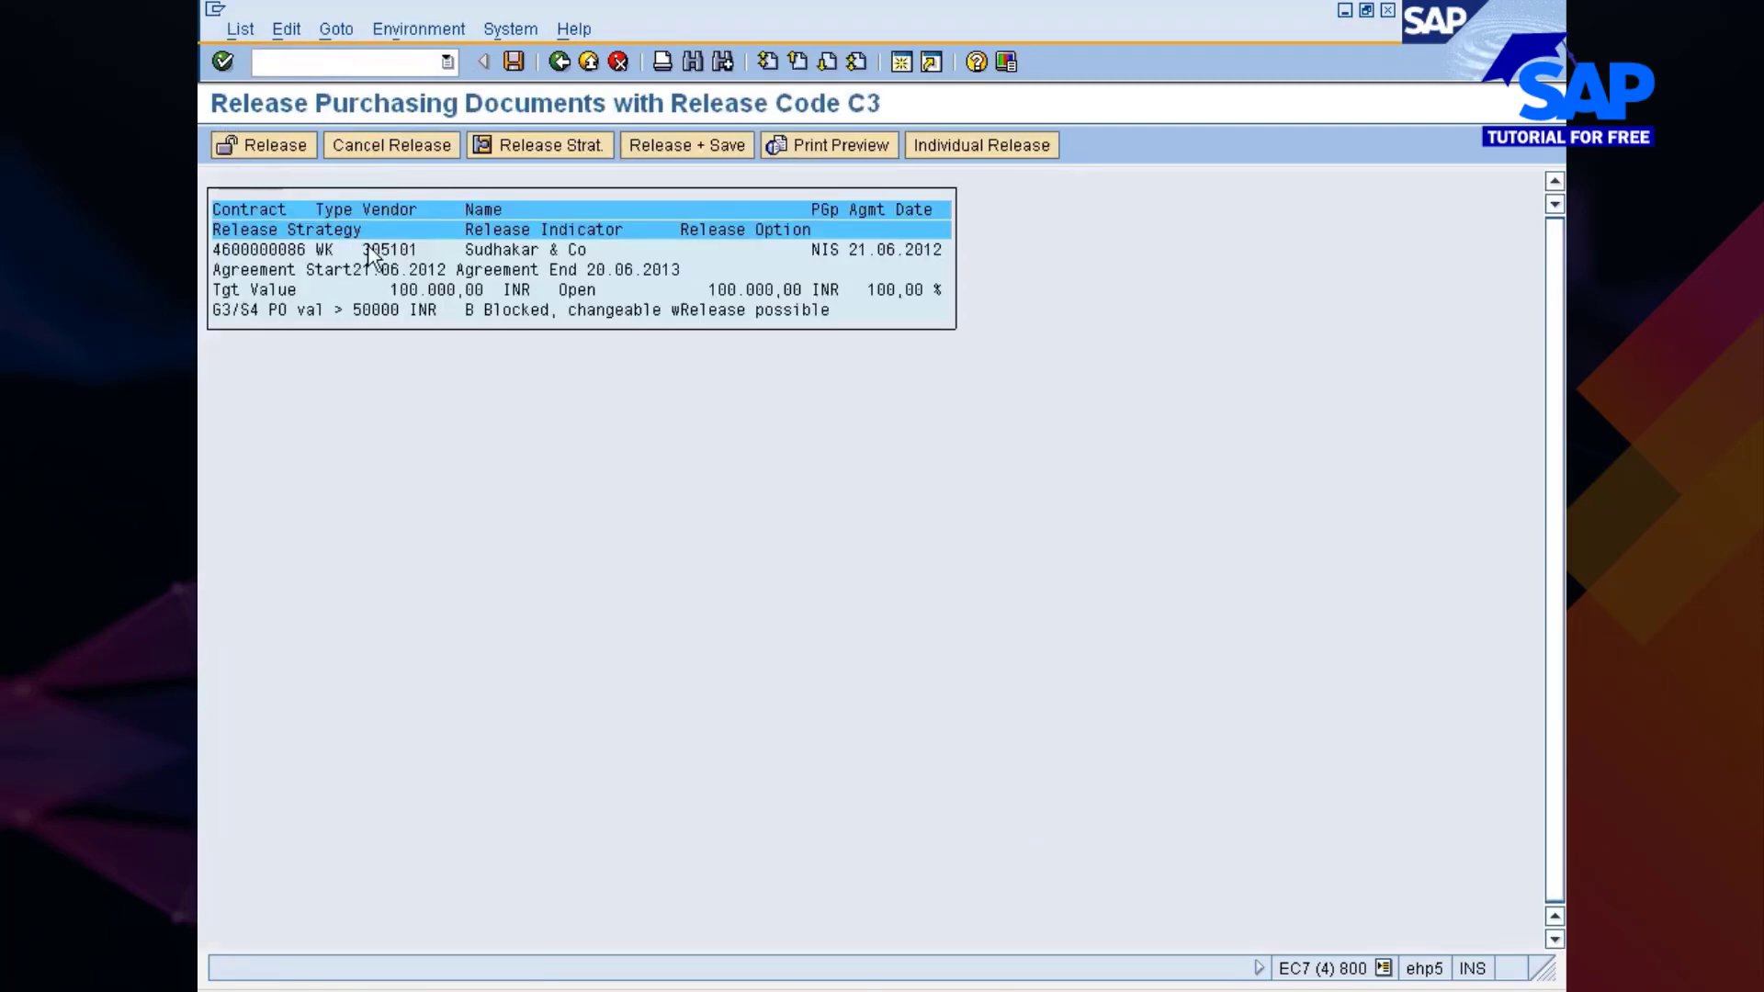
Step: Select the WK contract in the release list and release and save it with code C3
left_click(275, 250)
left_click(479, 310)
left_click(722, 147)
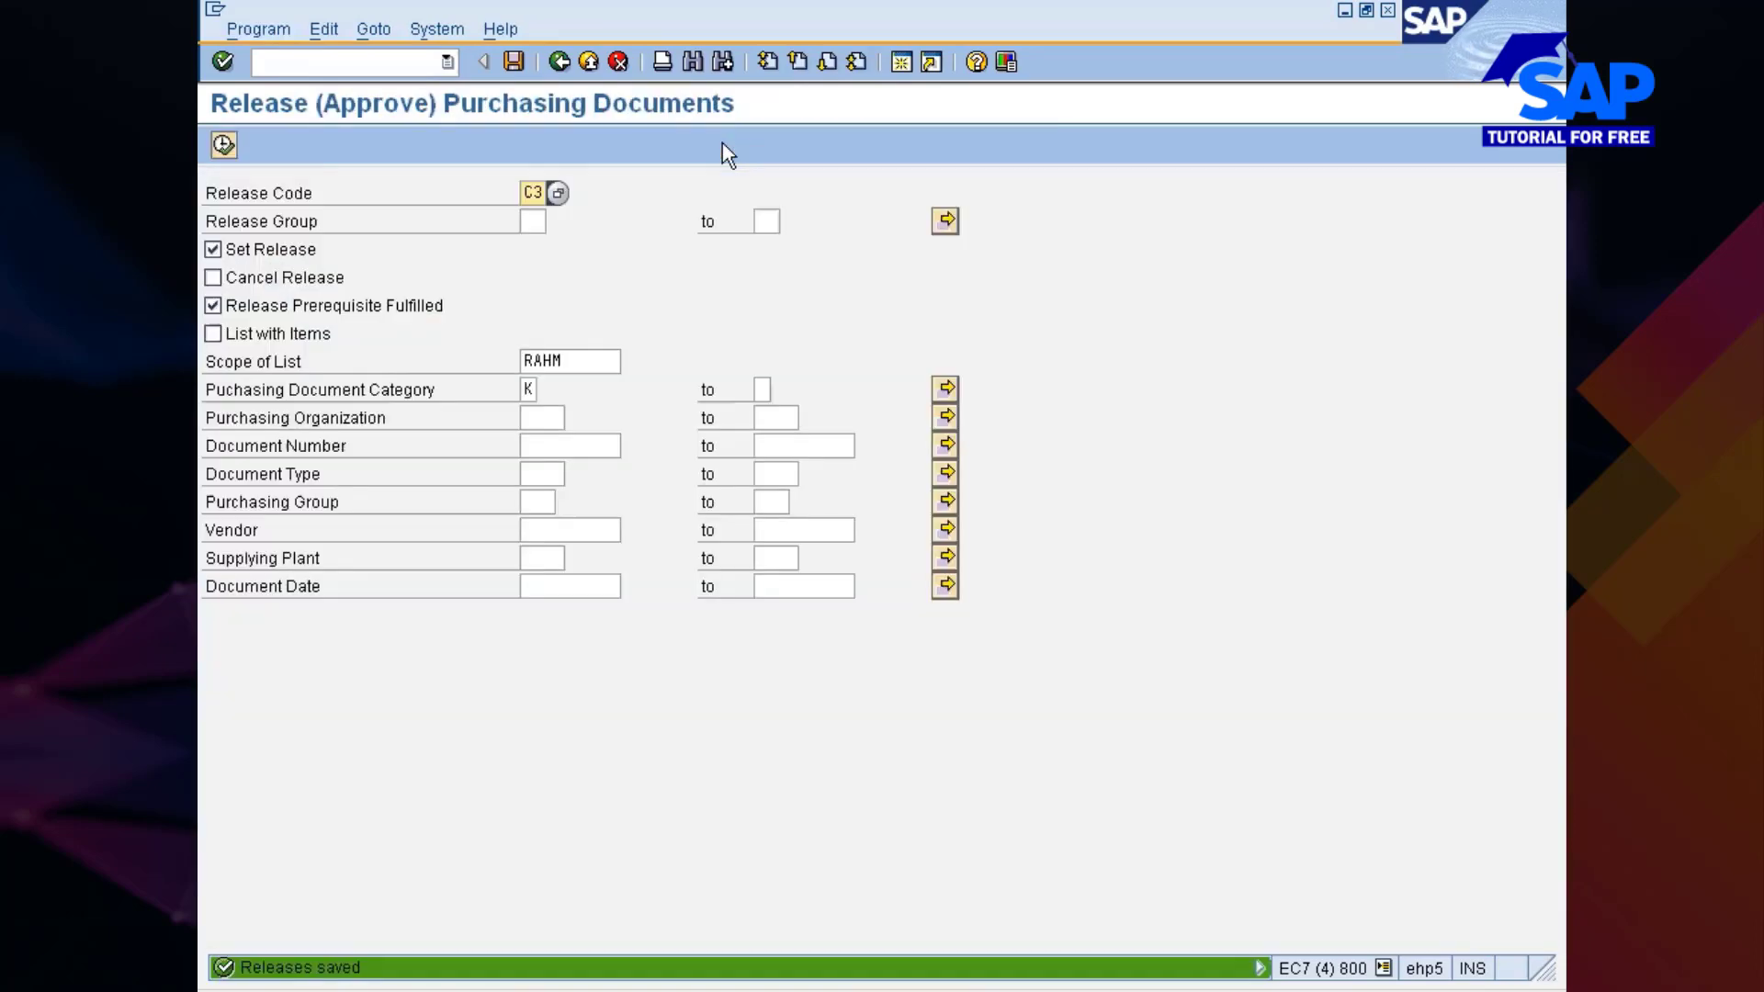
Step: Change the release code to C4, list the contracts, and release and save the WK contract
key("End")
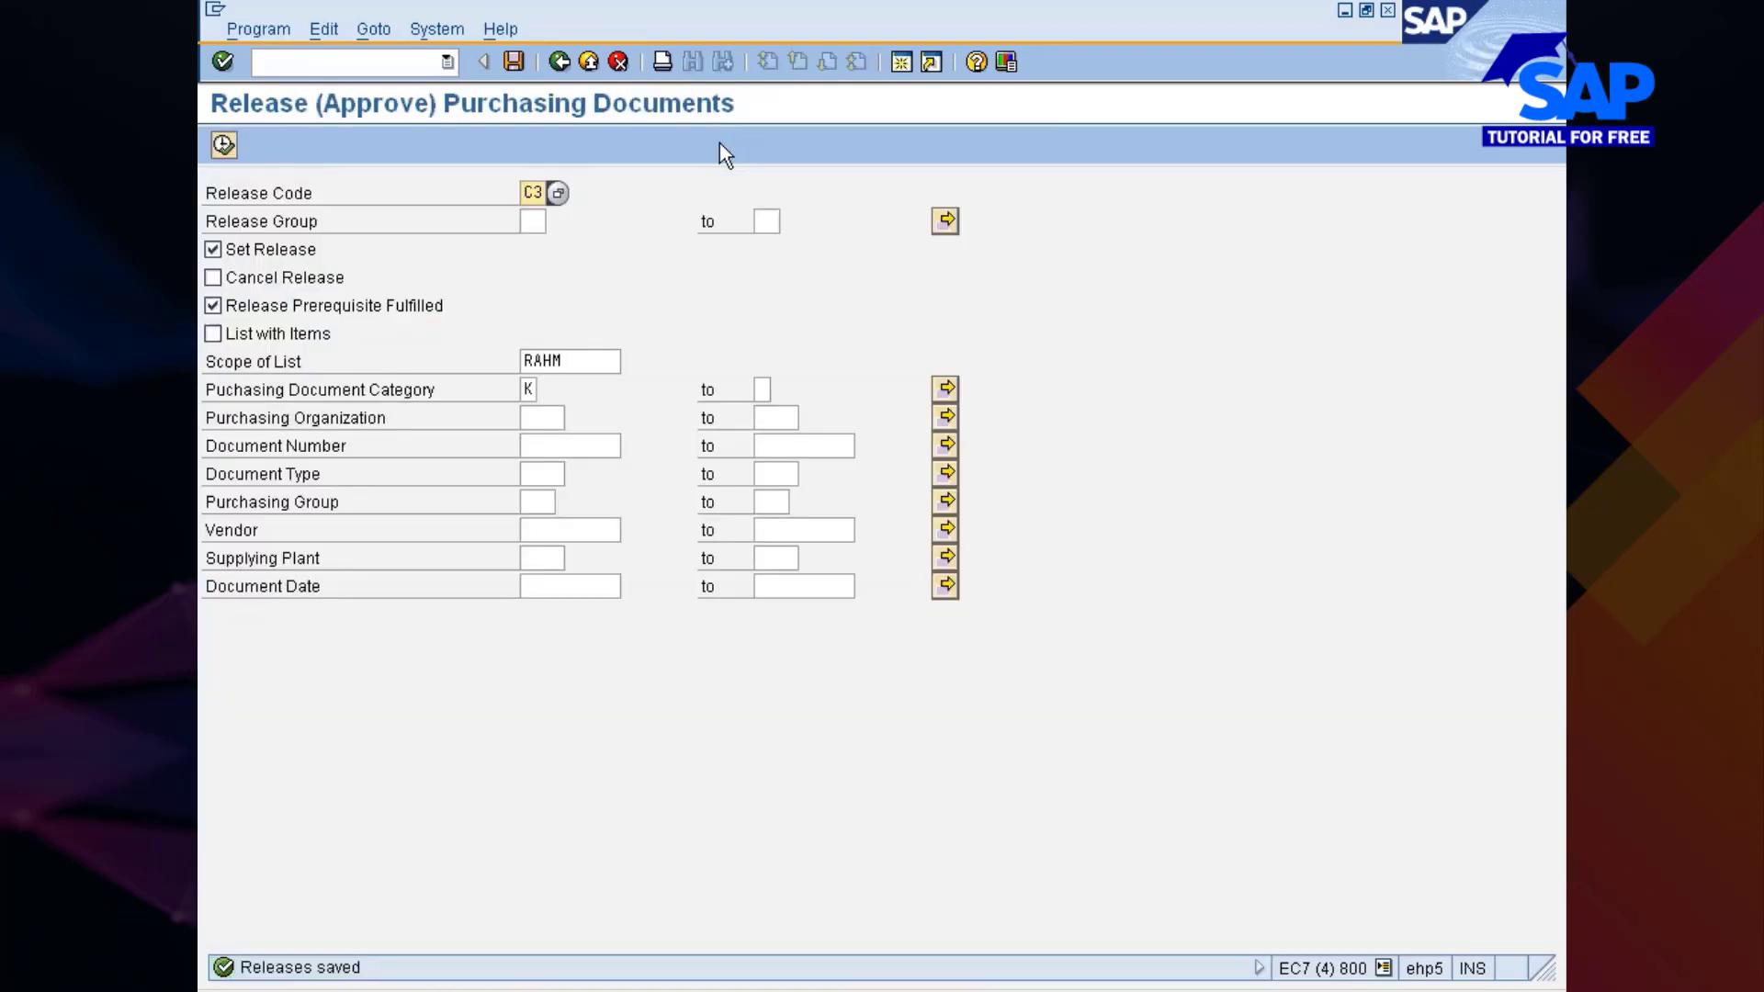
key("BackSpace")
type("4")
key("F8")
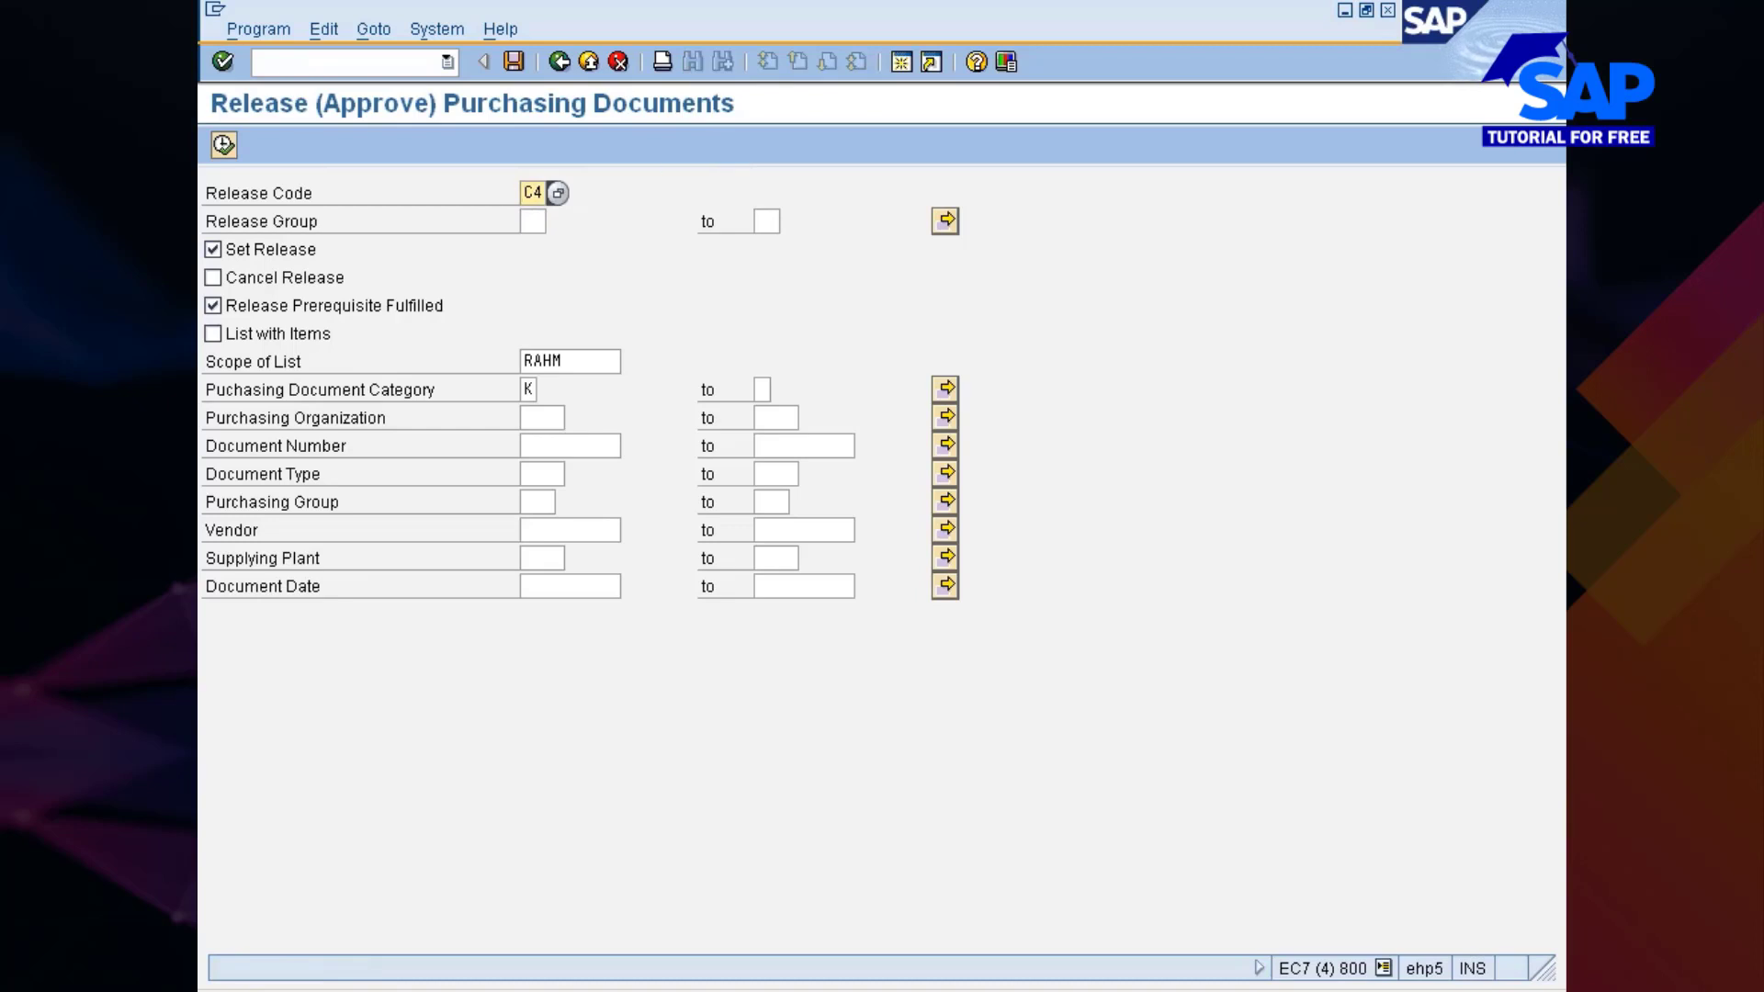
left_click(224, 144)
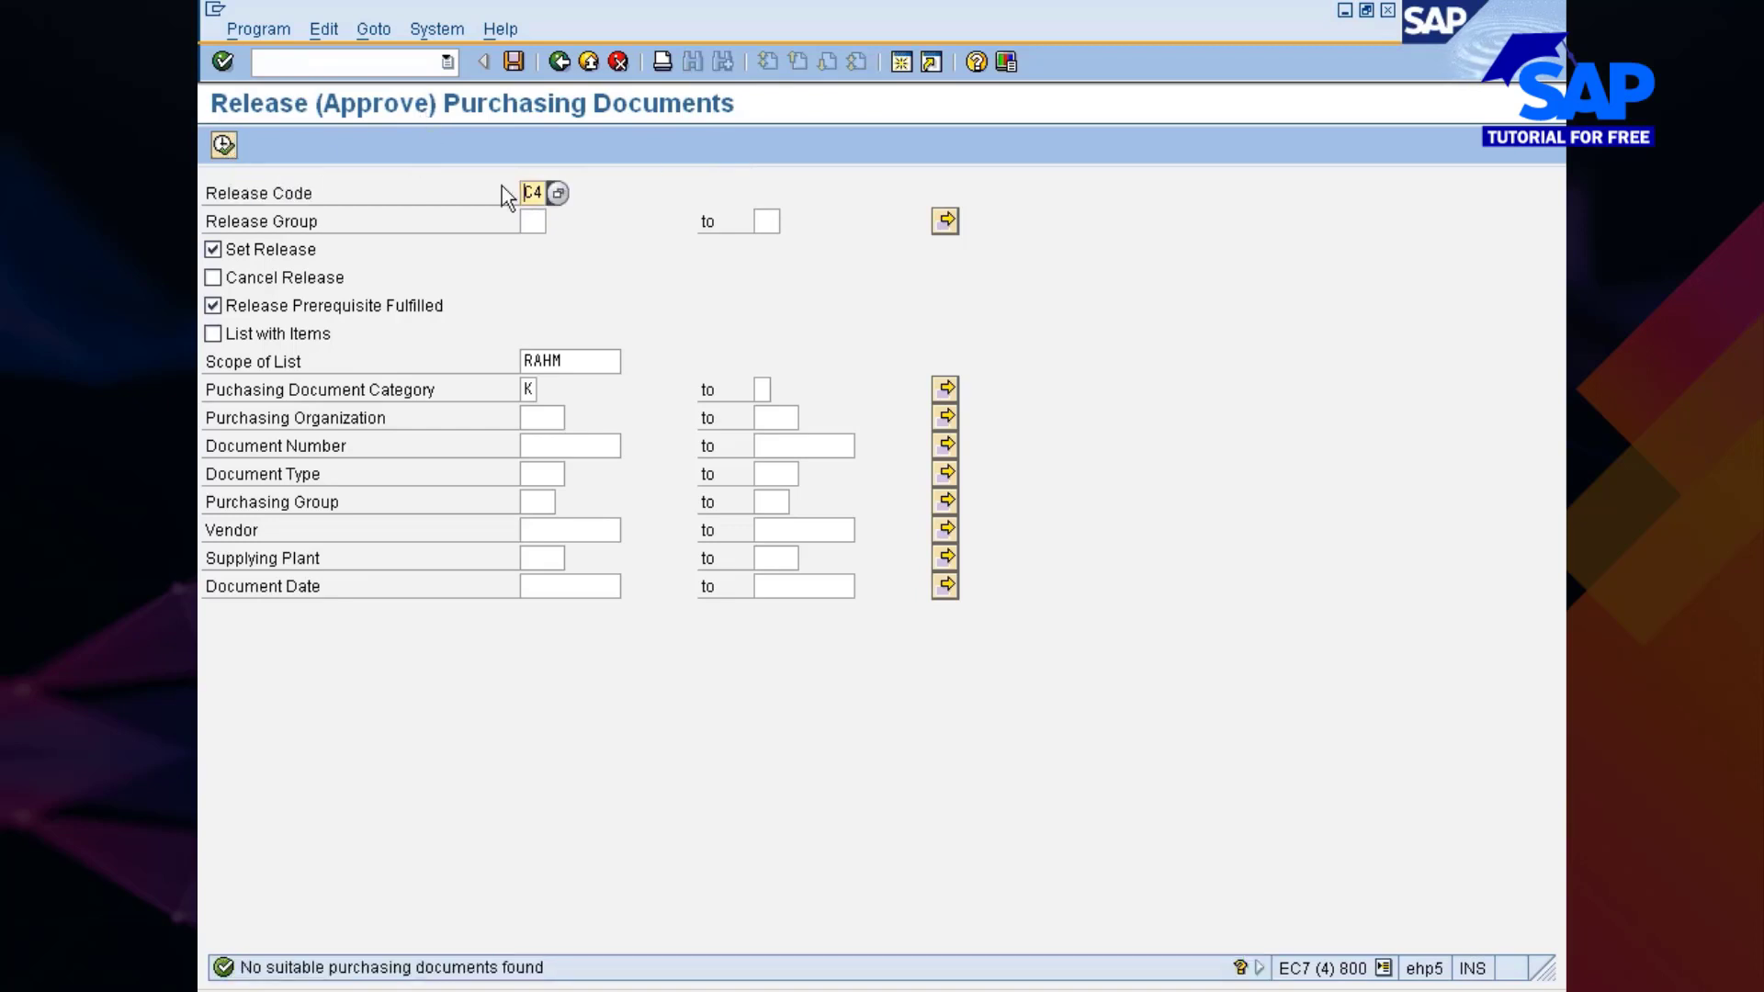
left_click(226, 142)
left_click(746, 145)
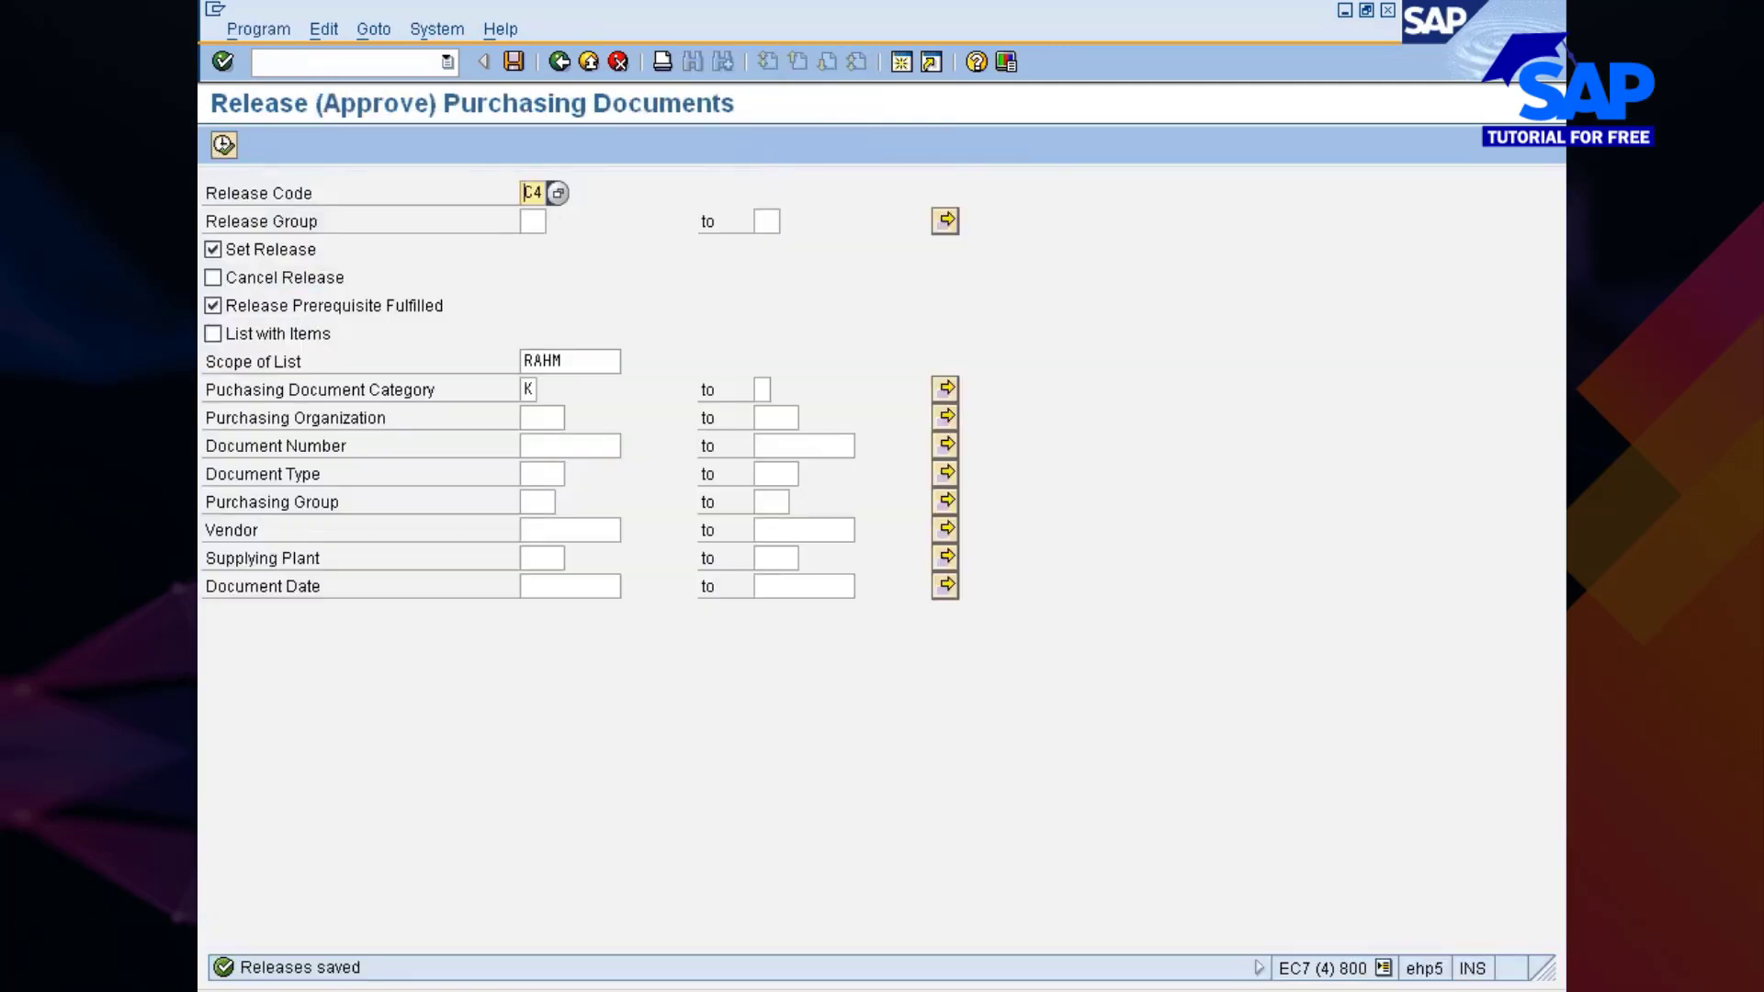
Step: Change the release code to C5, list the contracts, and release and save the WK contract
type("5")
key("Return")
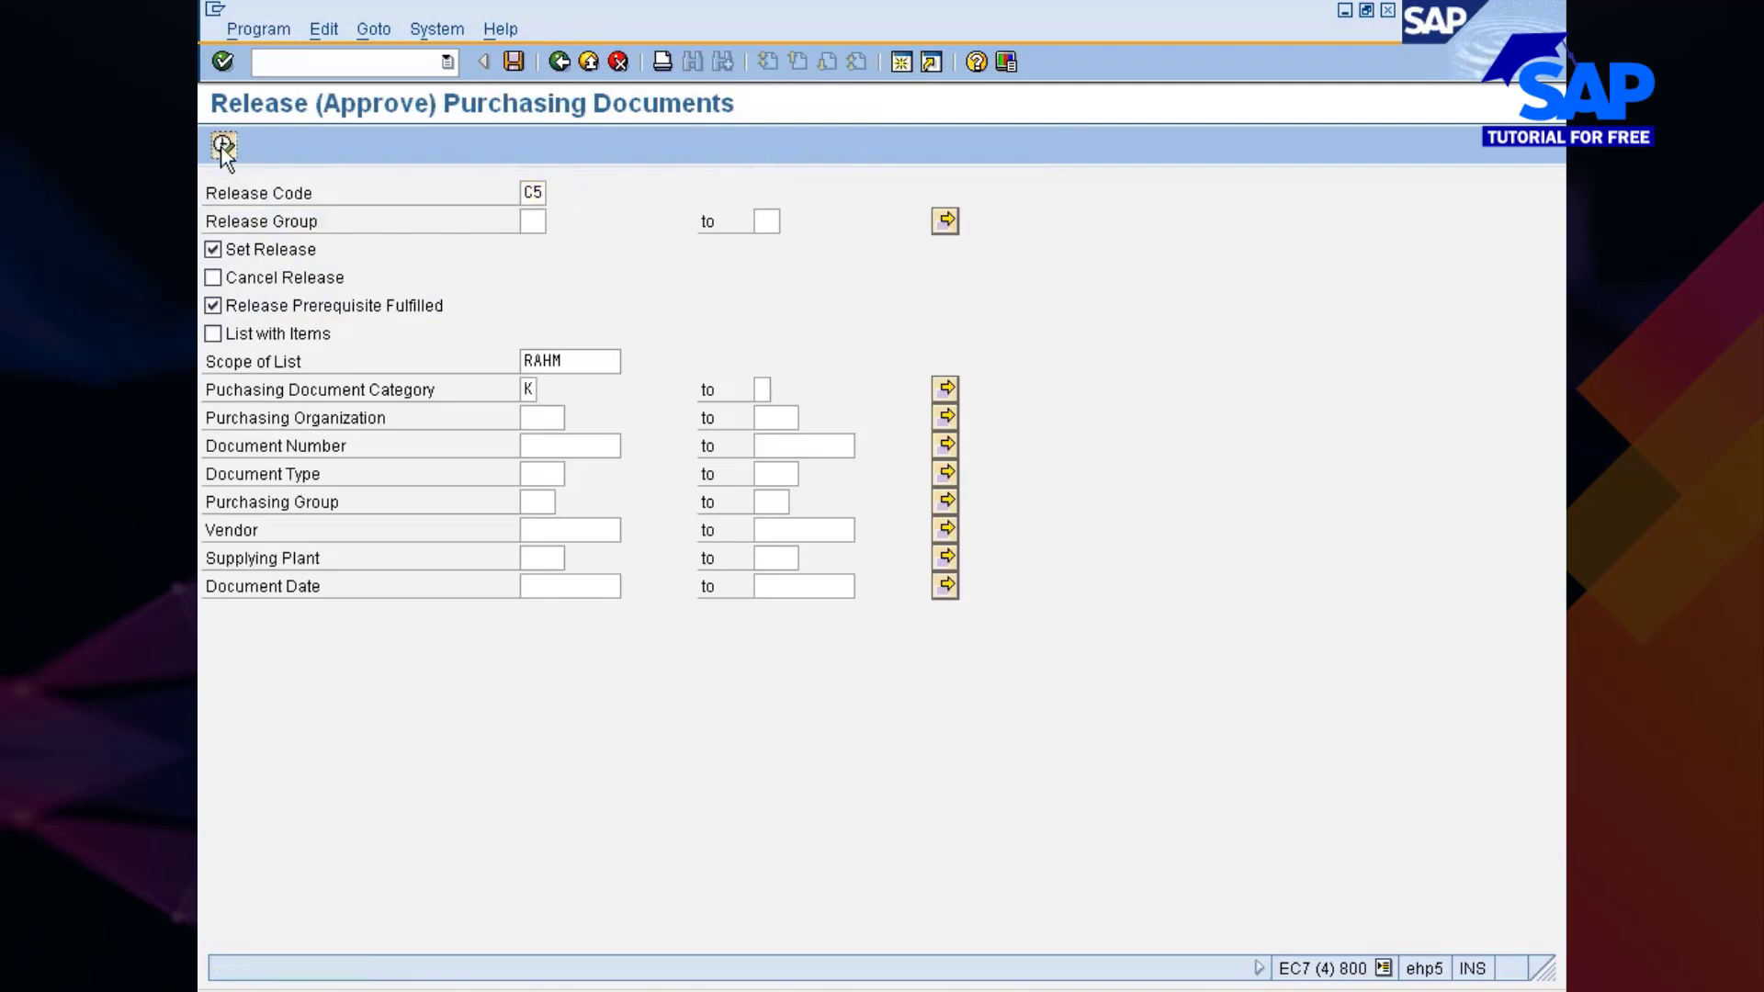
left_click(223, 144)
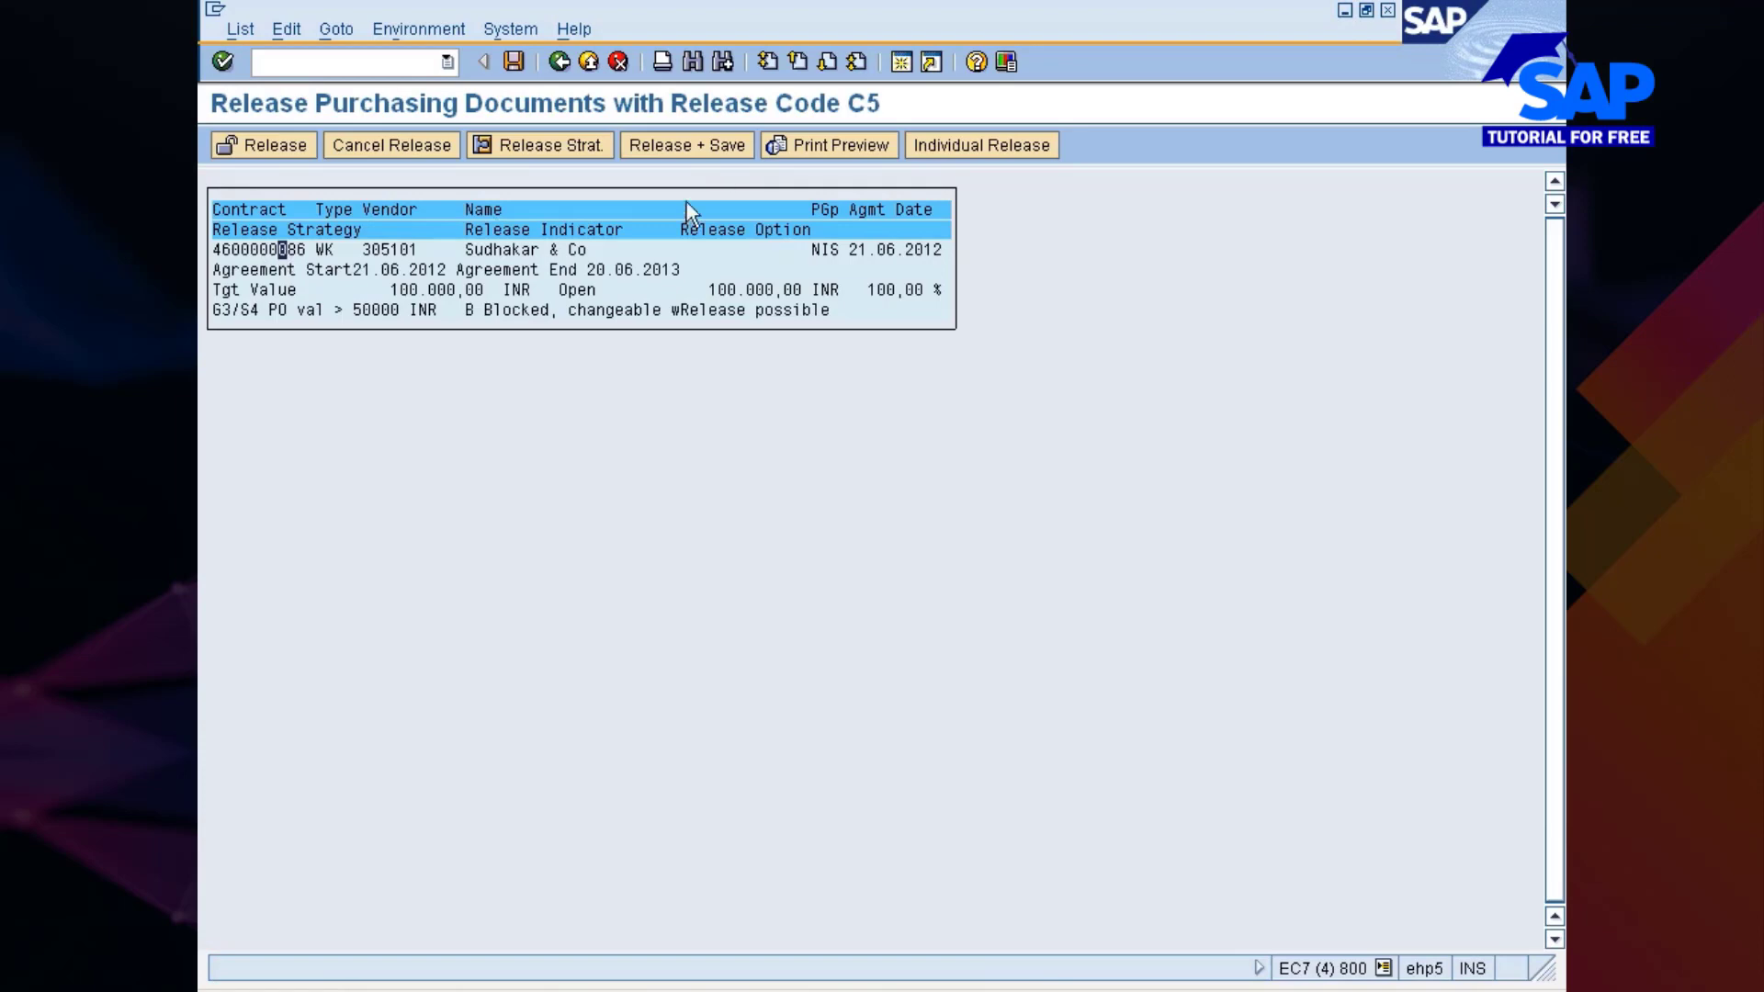
left_click(701, 153)
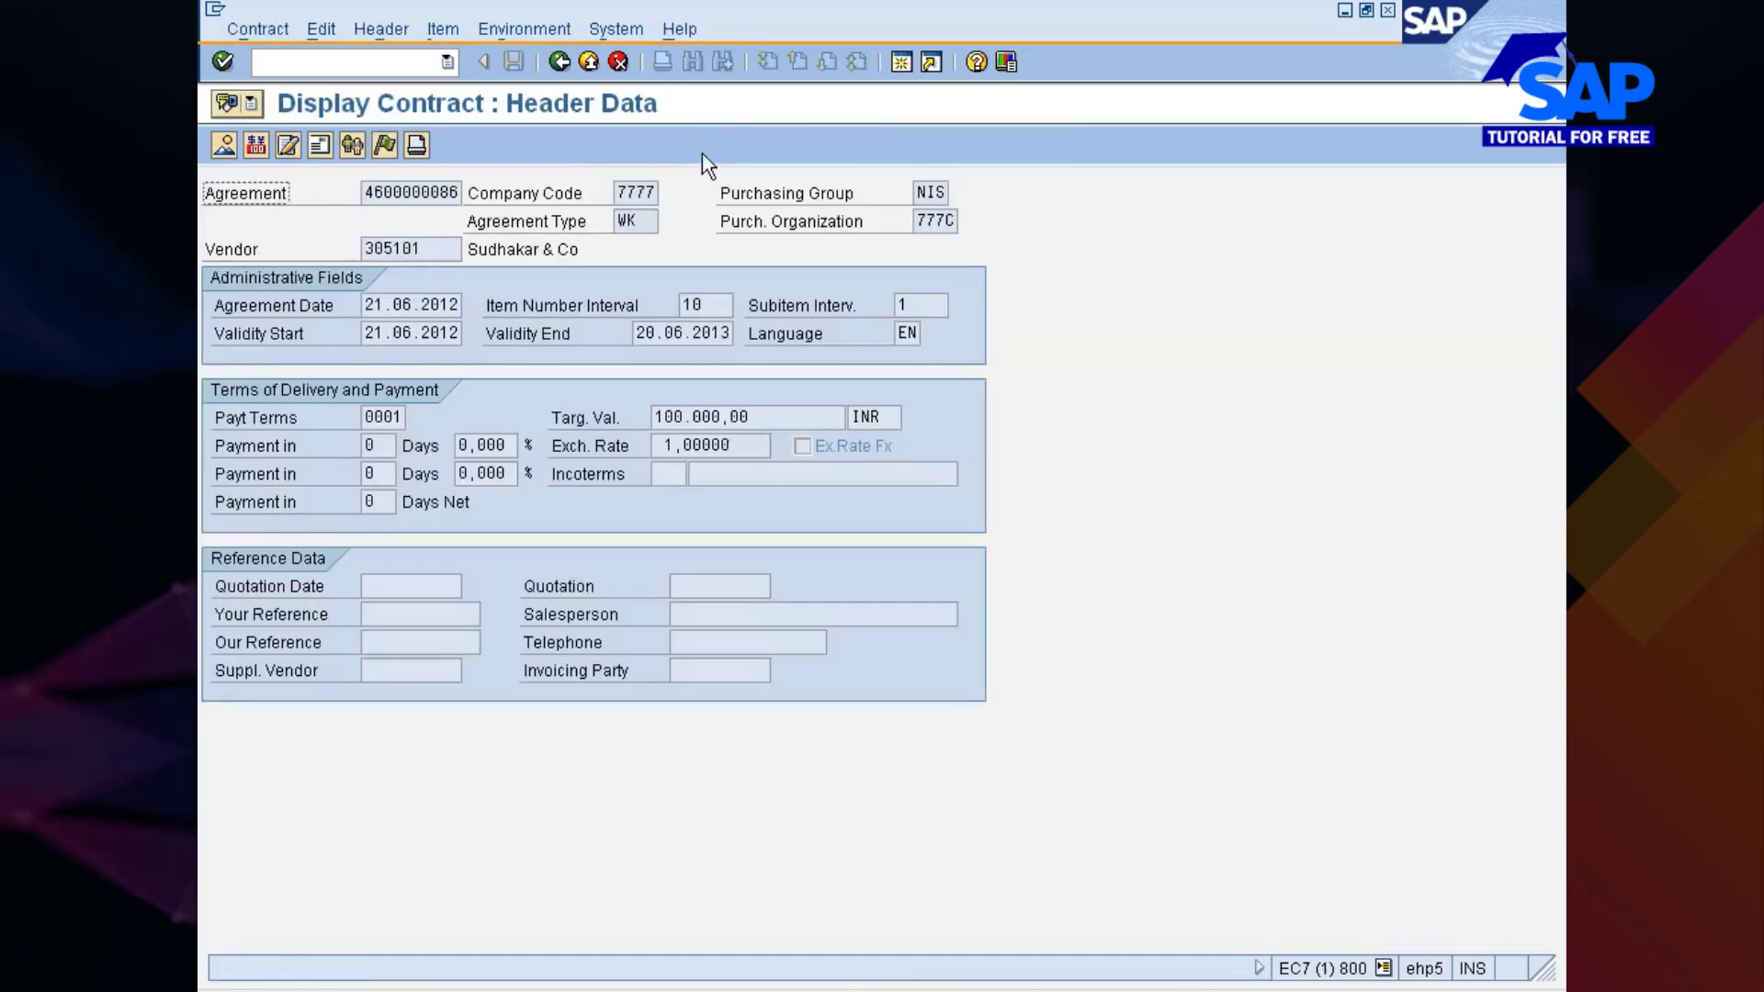
Step: Reload the WK contract in the display session and check its release strategy status
key("alt+Tab")
key("alt+Tab")
left_click(558, 62)
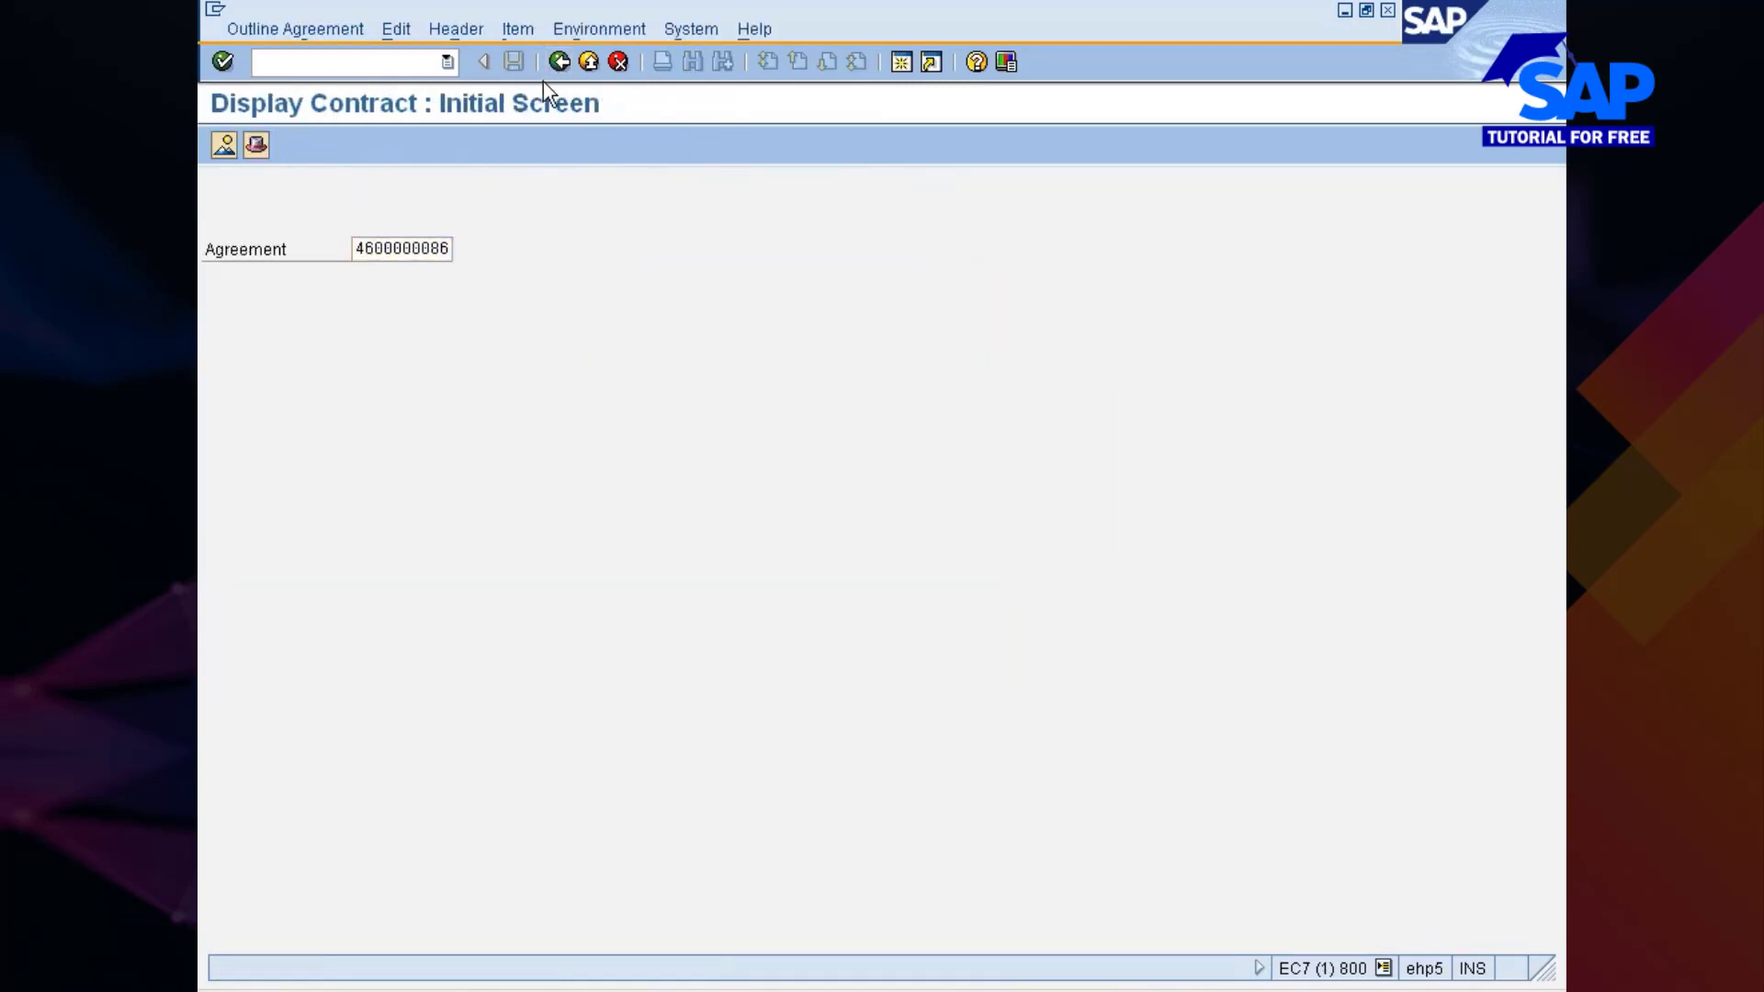
key("Return")
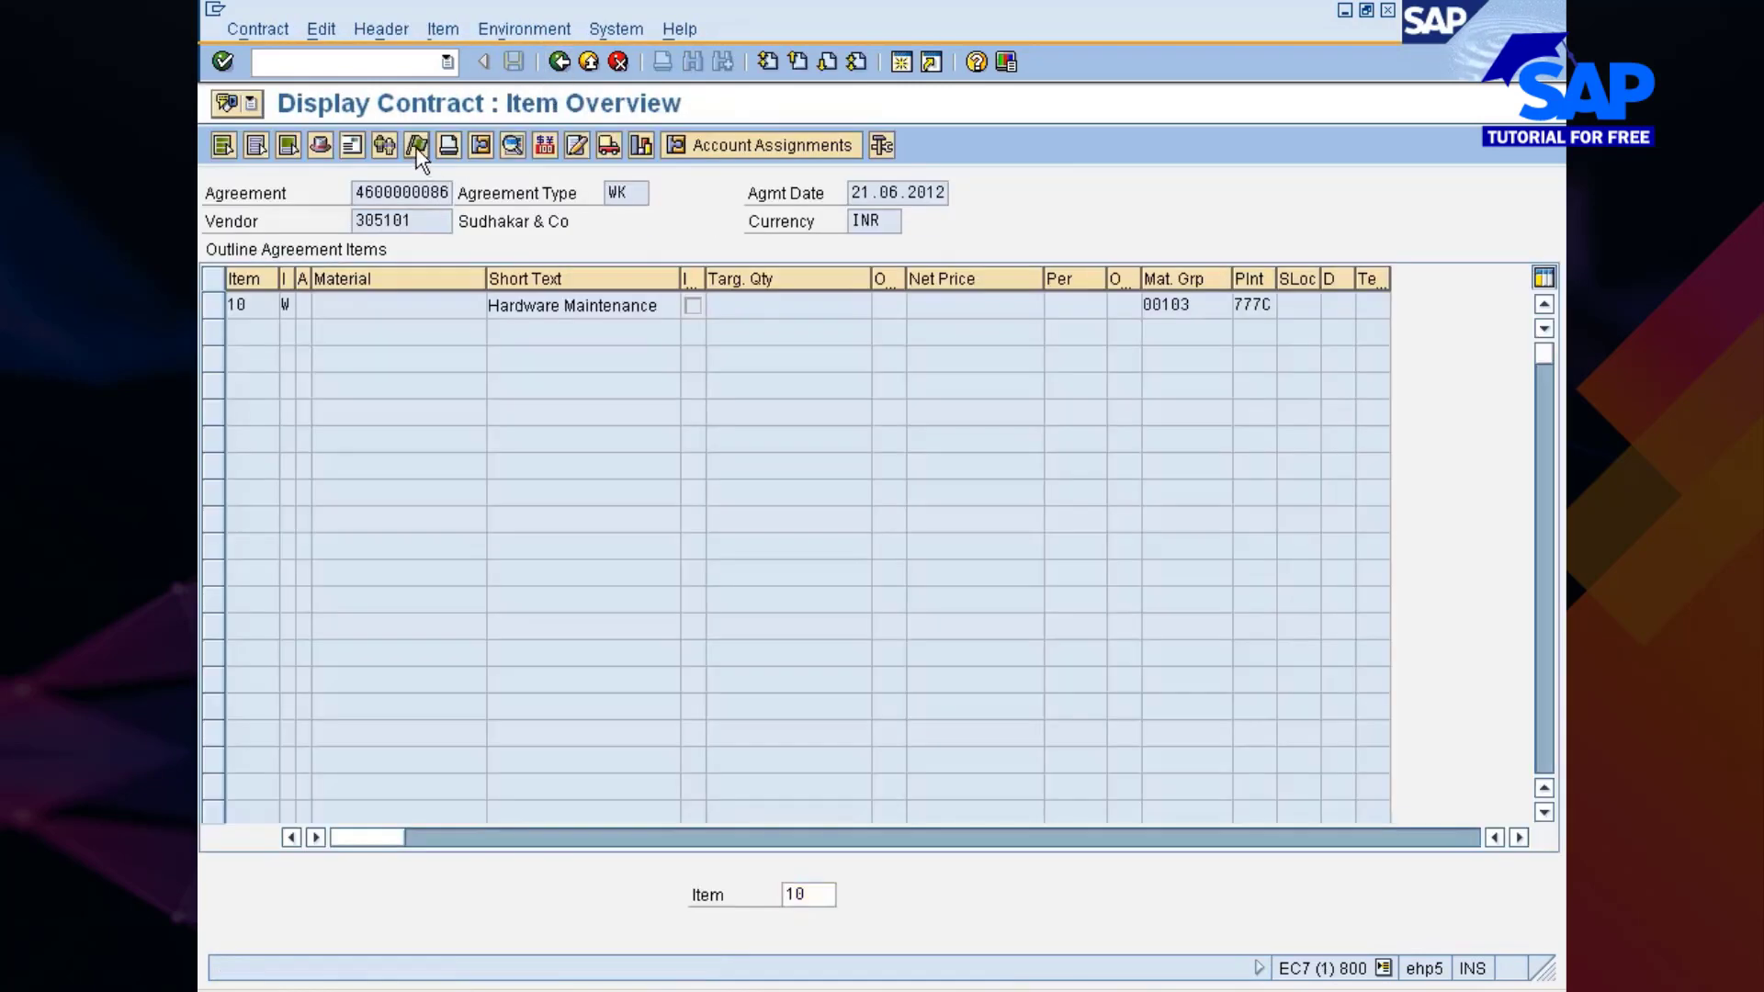
left_click(416, 149)
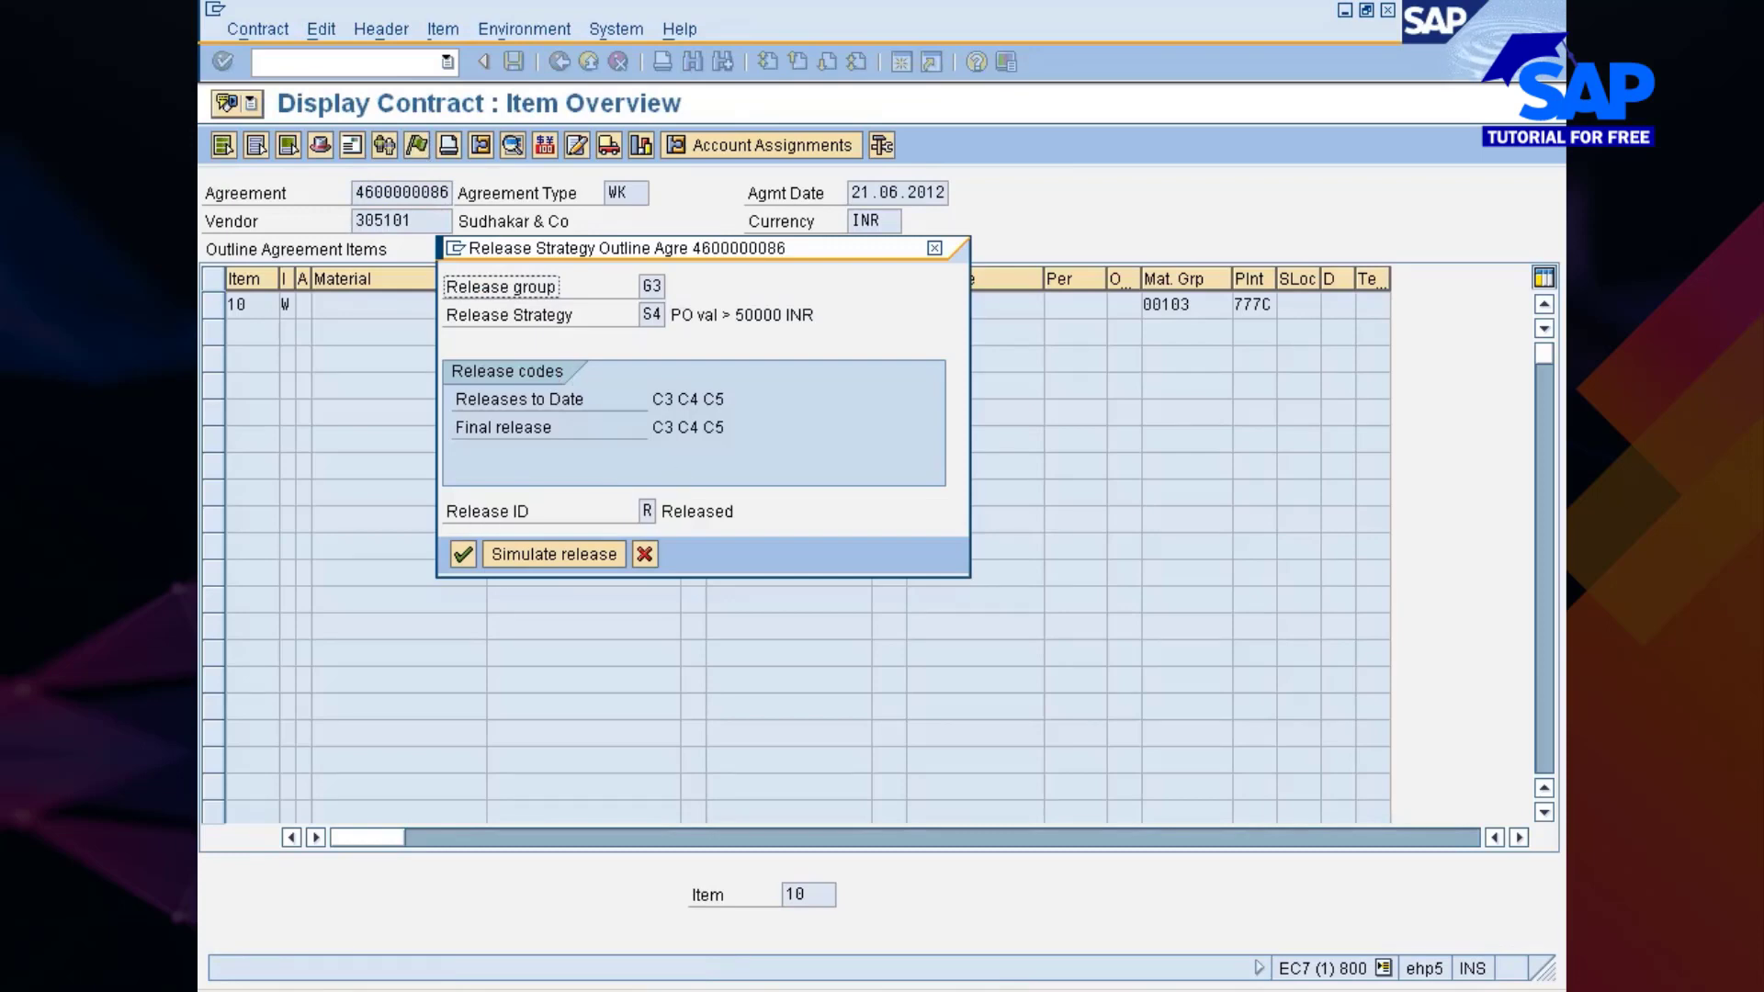
left_click(646, 555)
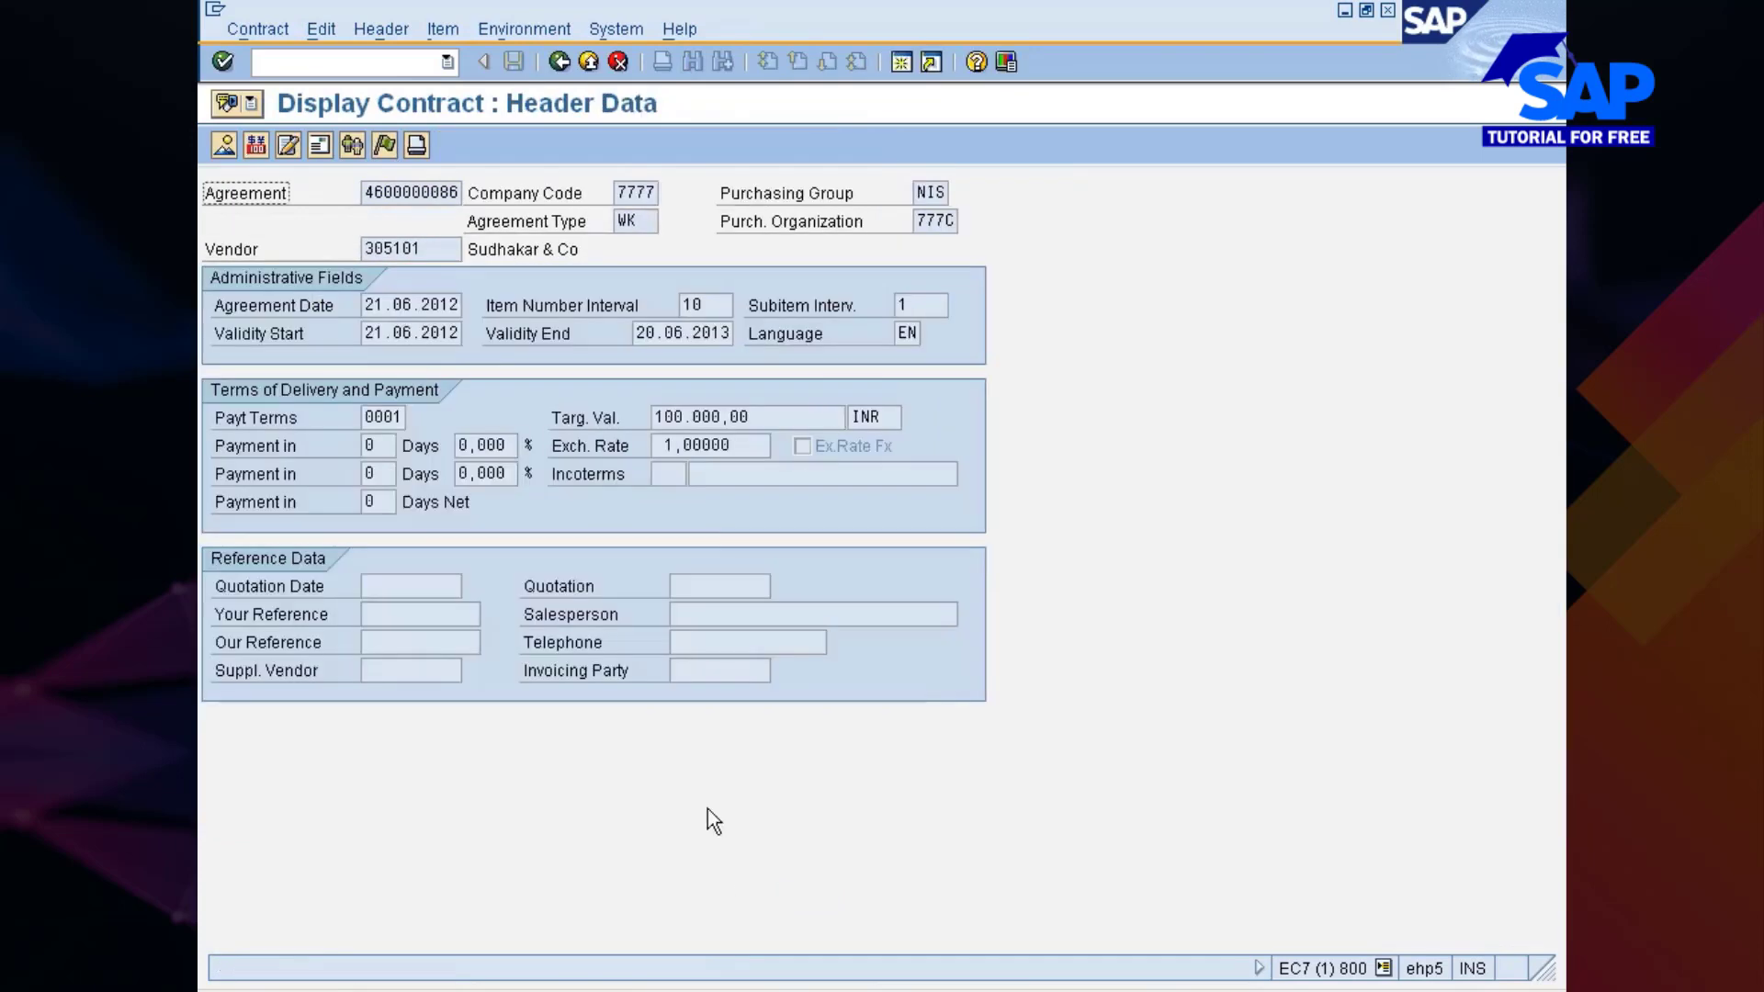
Step: Return to the purchase requisition session and re-enter agreement item 10 for DTCPU
left_click(1001, 990)
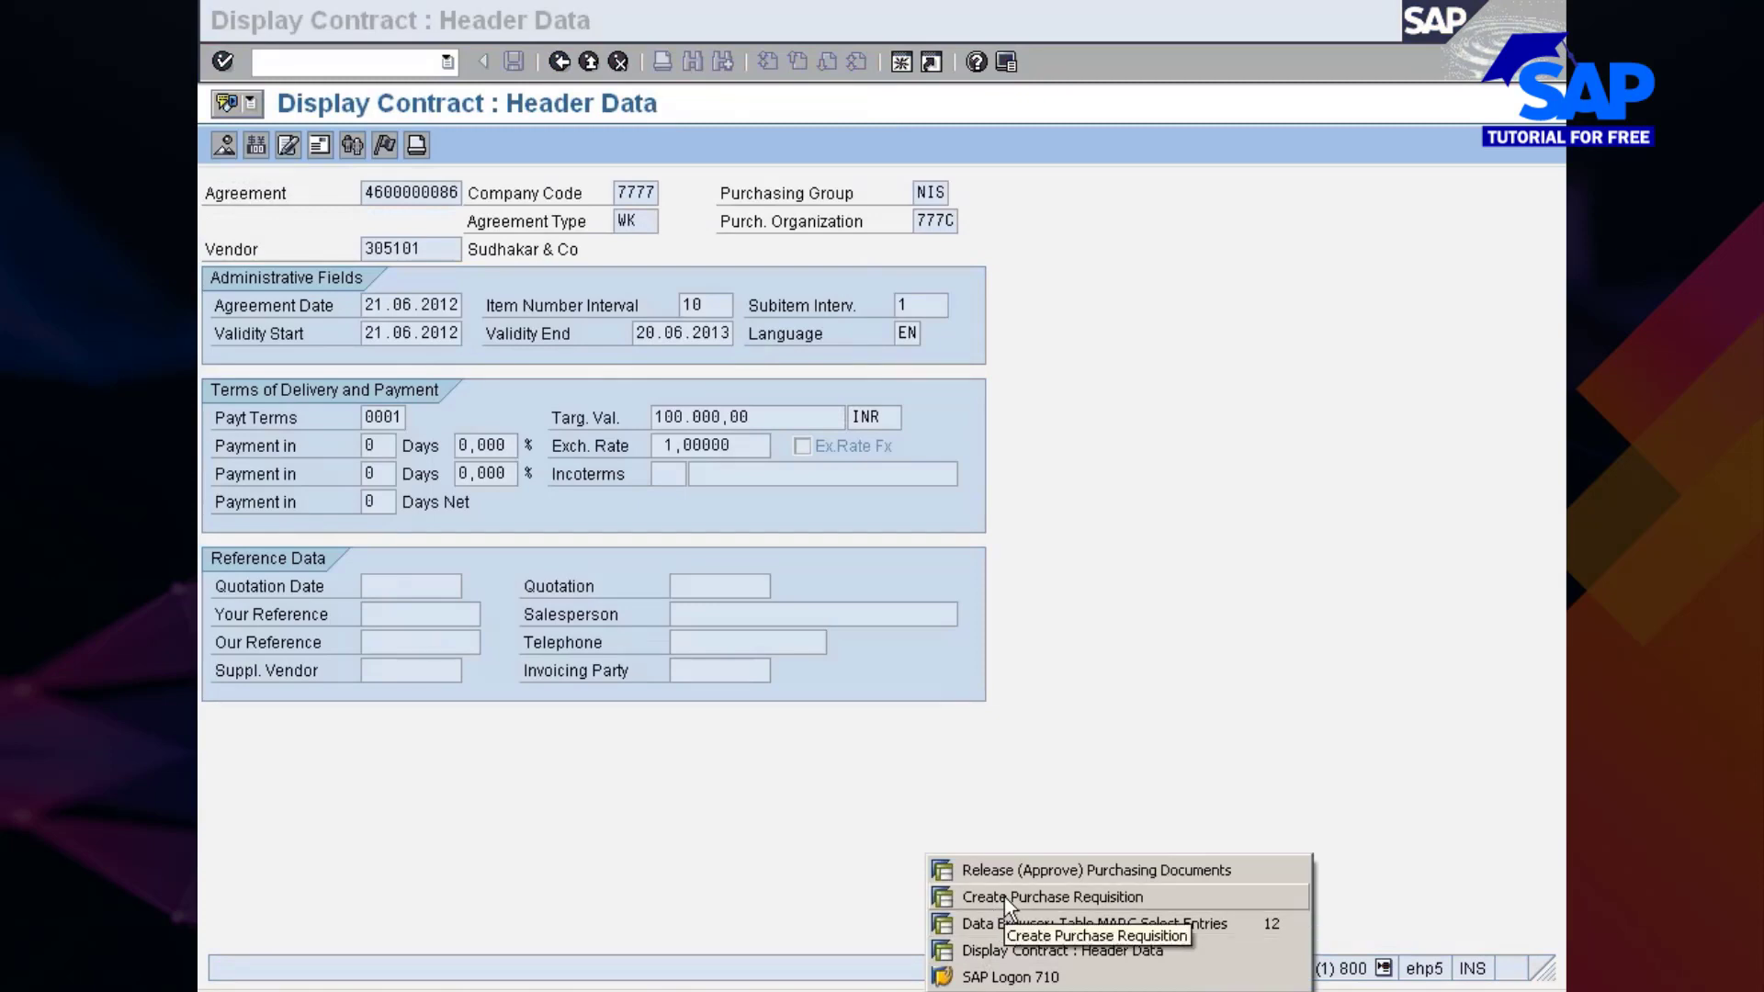
left_click(1005, 897)
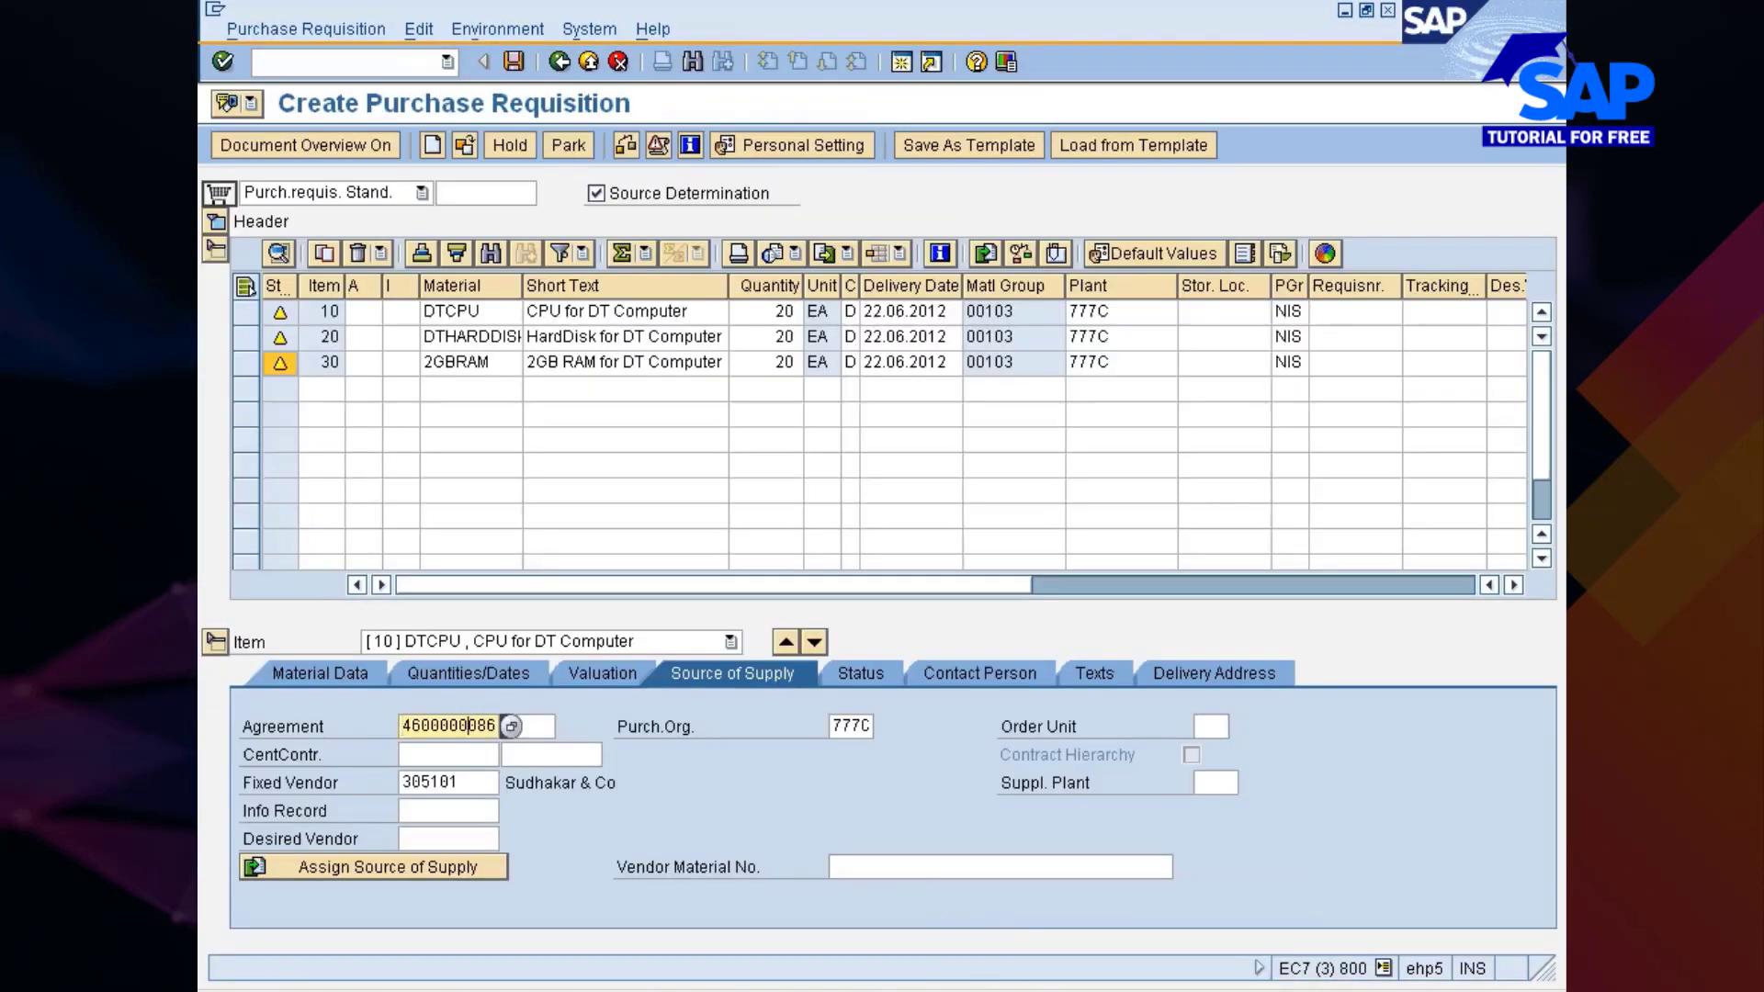
key("Tab")
type("10")
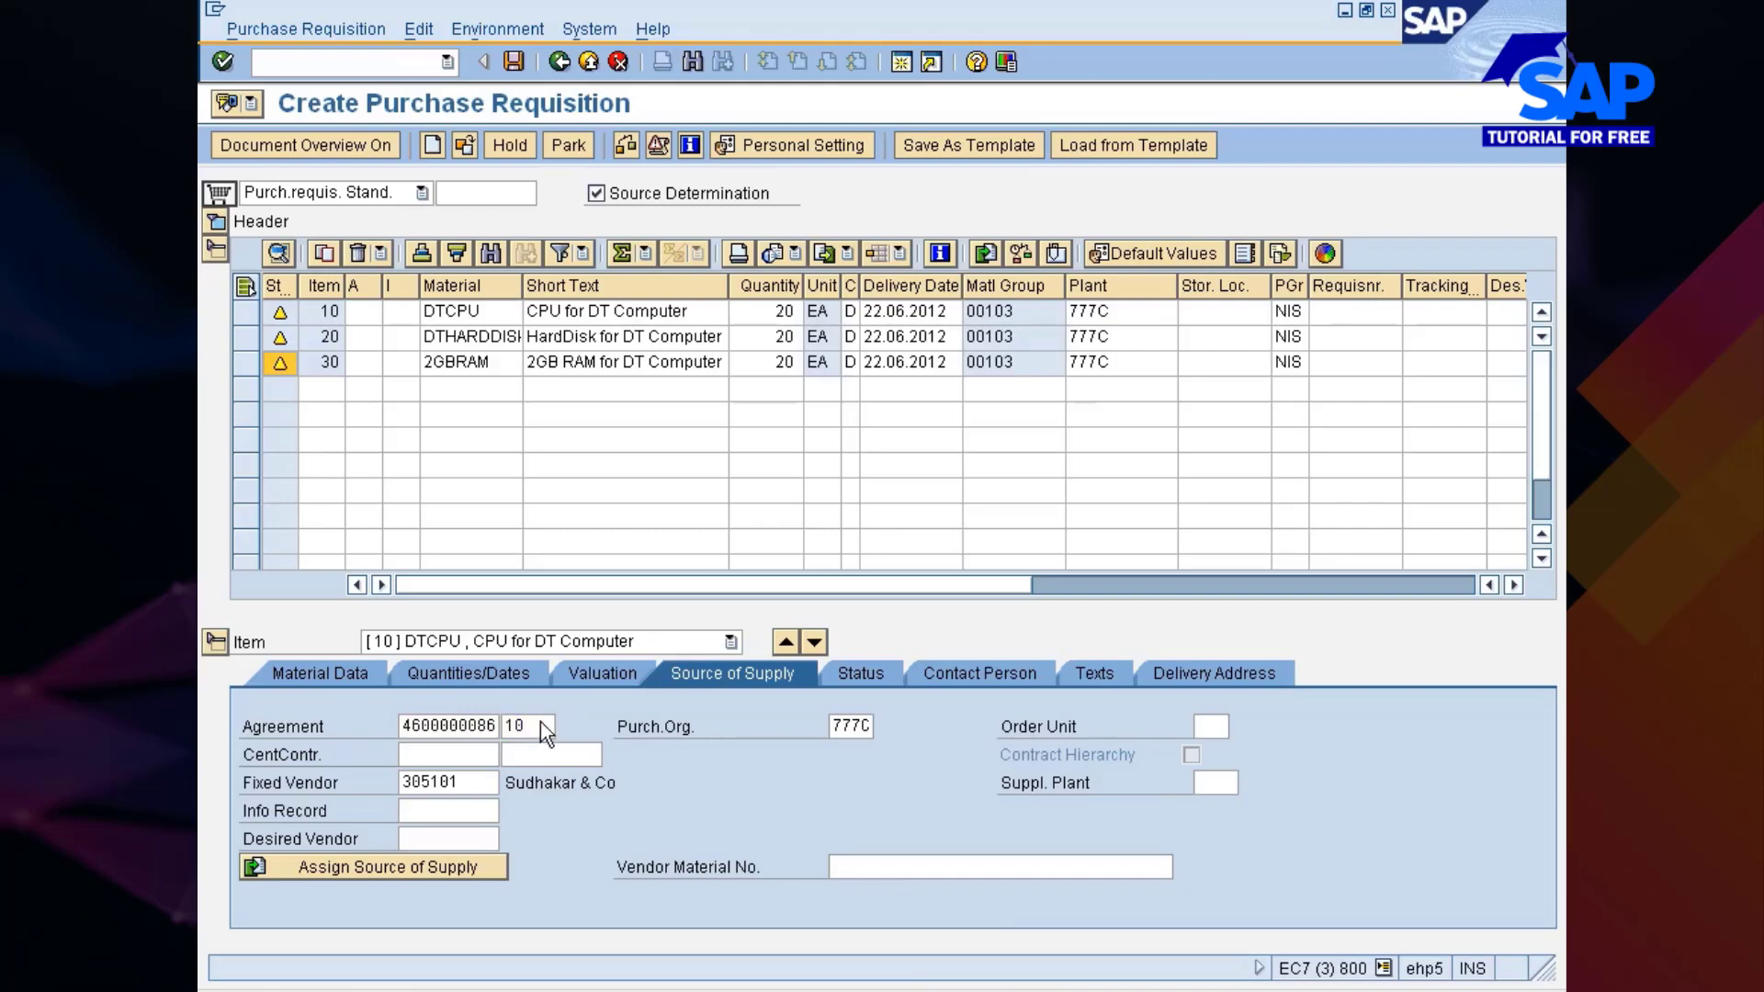
left_click(541, 726)
Step: Assign item 10 of the WK contract as the agreement for requisition item 20 DTHARDDISK and confirm the entries
left_click(535, 642)
left_click(477, 690)
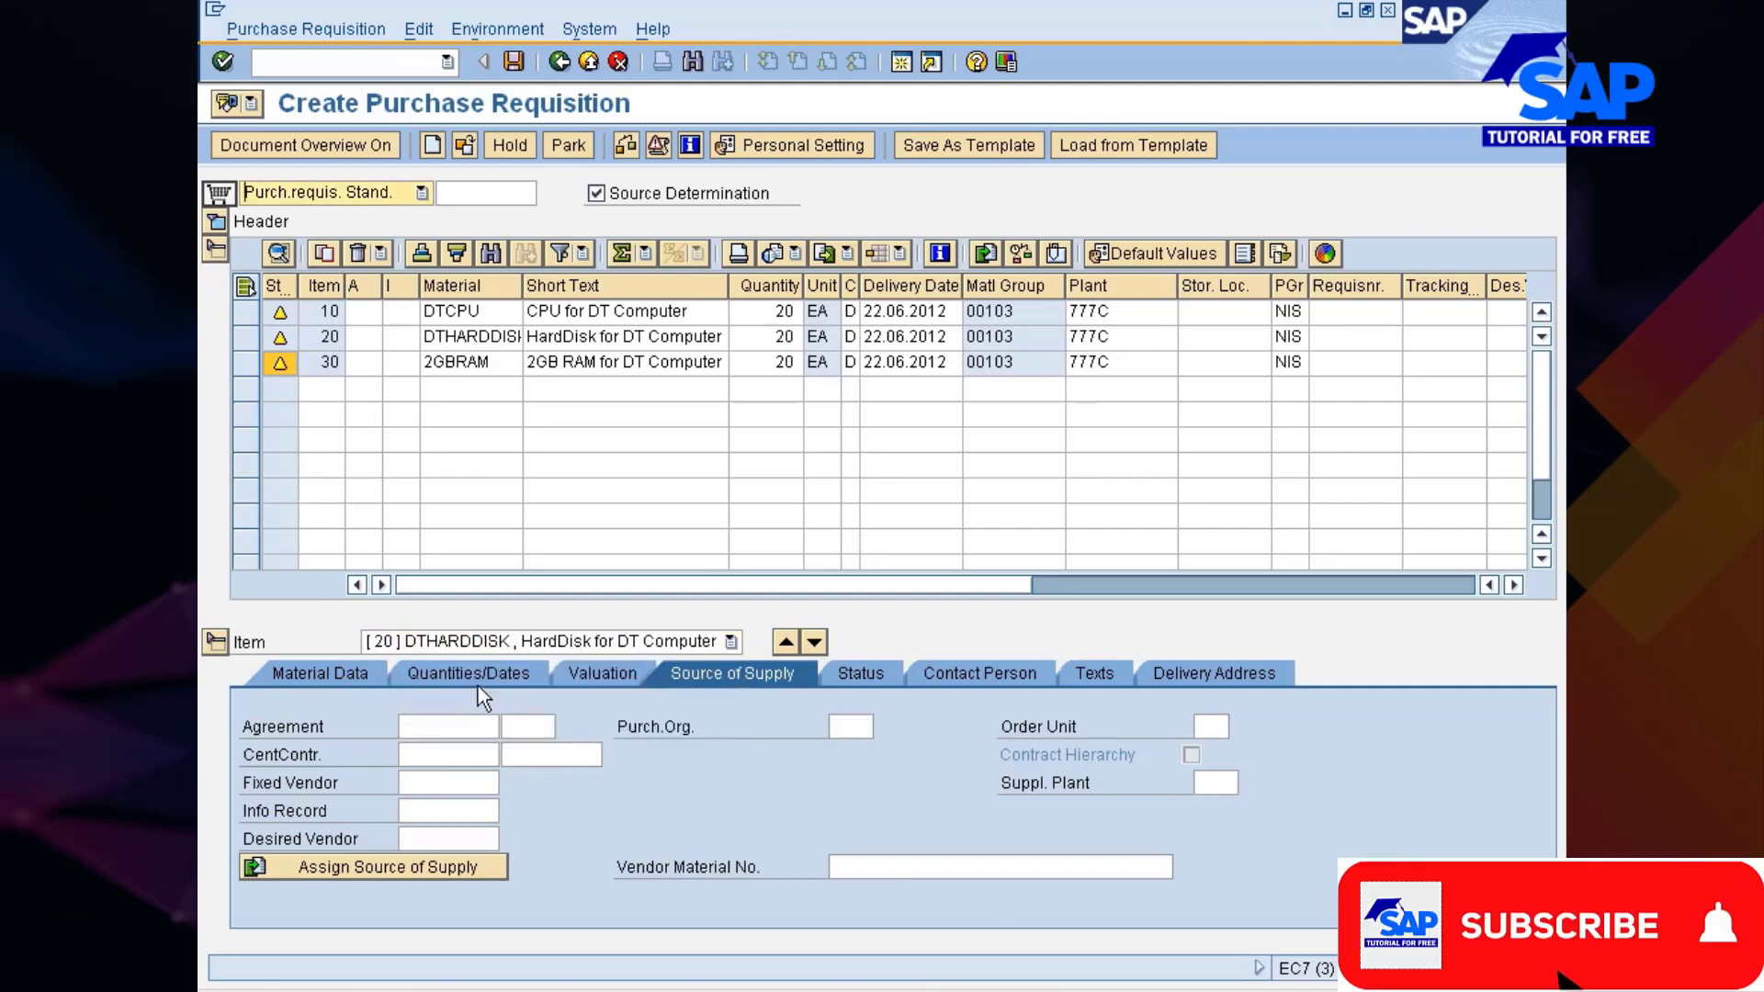
left_click(449, 726)
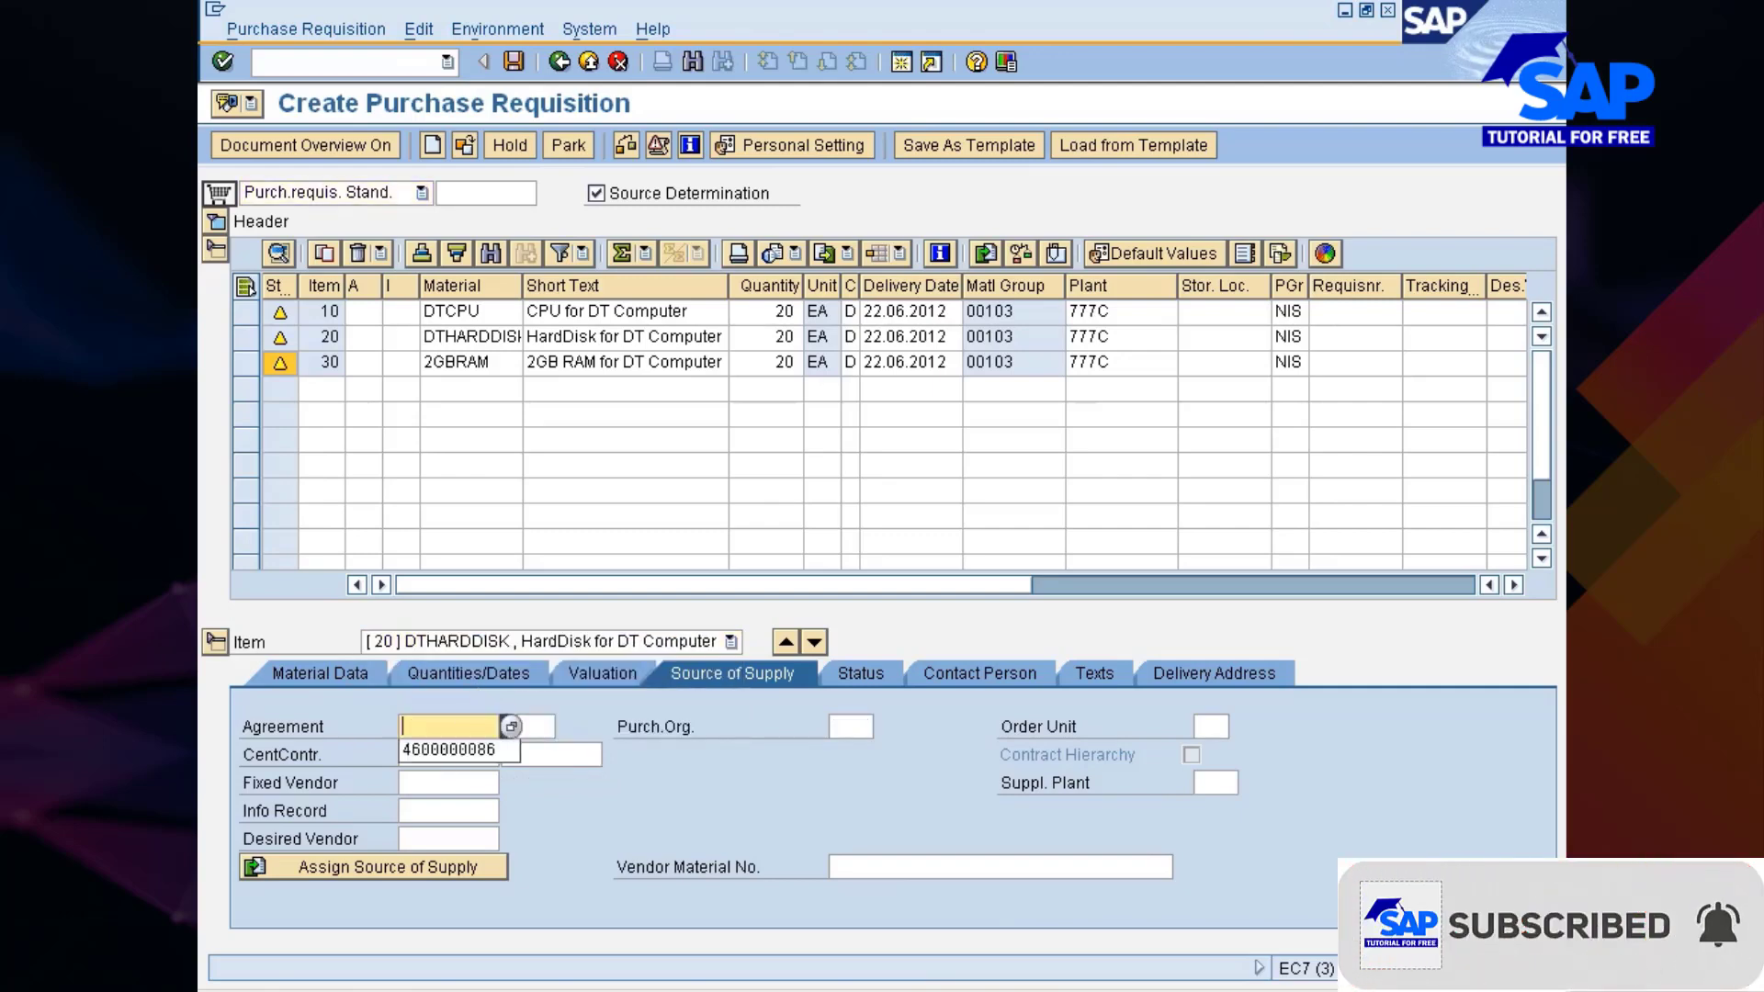
left_click(471, 750)
left_click(527, 726)
left_click(527, 750)
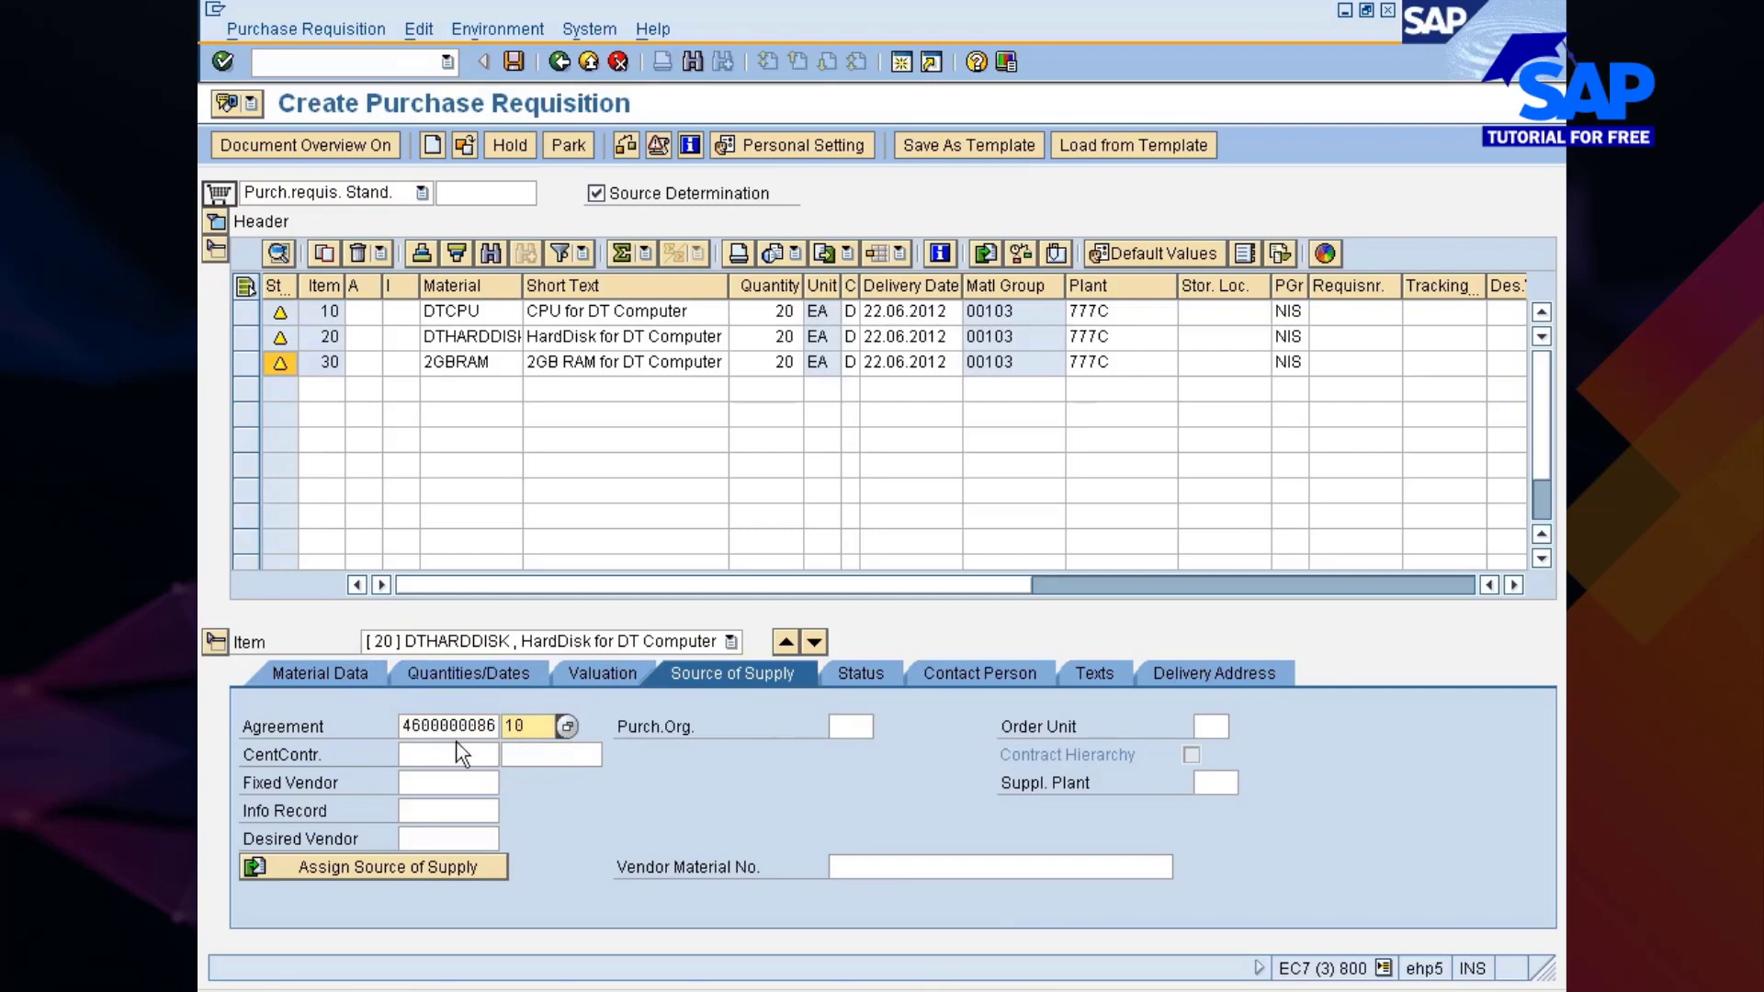
key("Return")
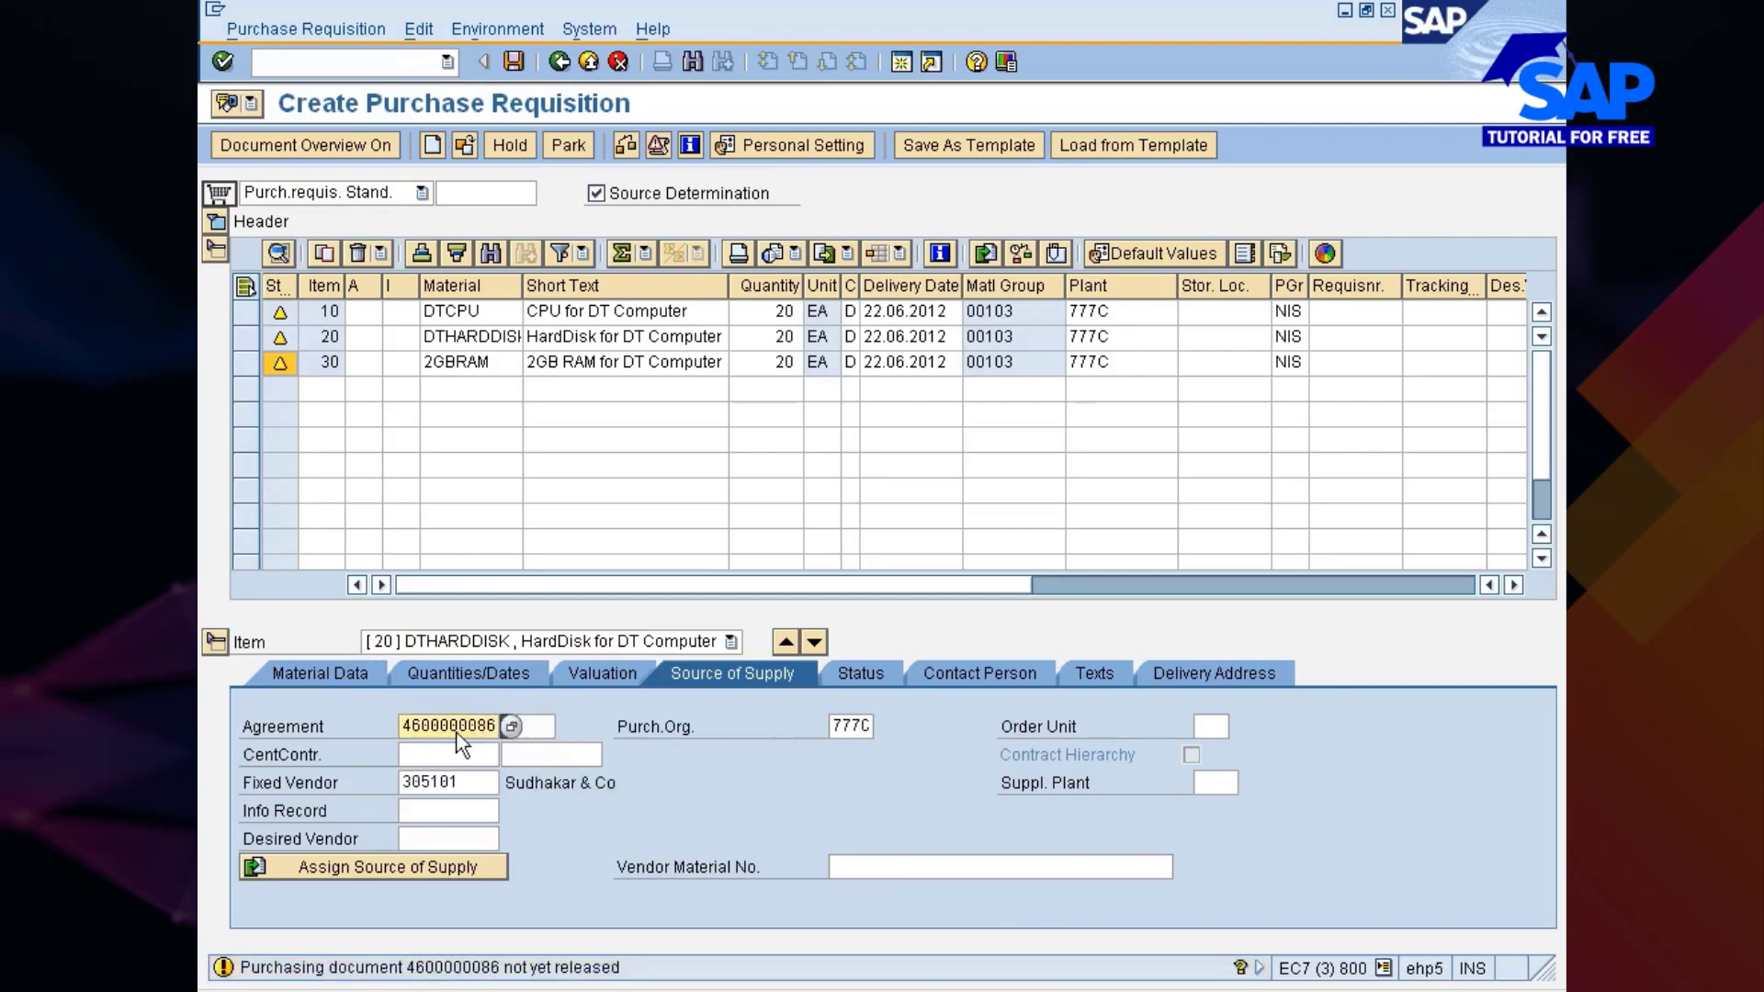
key("Return")
key("Return")
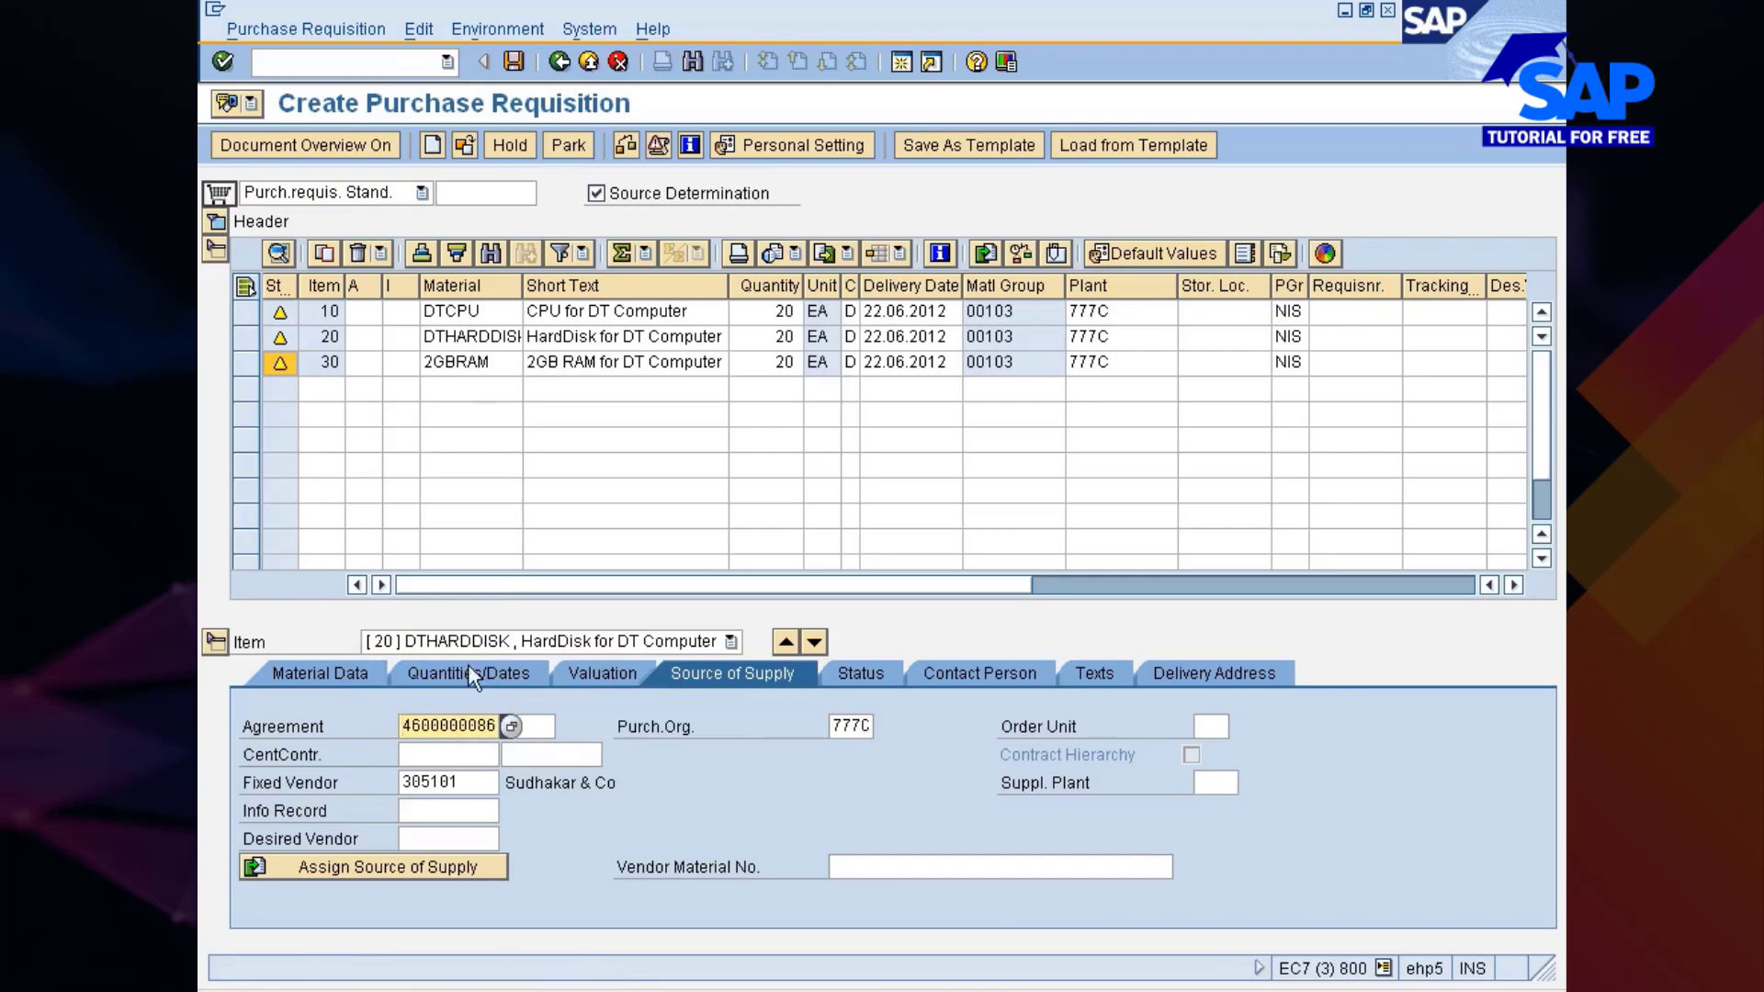
Step: Discard the current requisition by restarting transaction ME51N, and select the first material field of the blank requisition
left_click(496, 641)
left_click(404, 63)
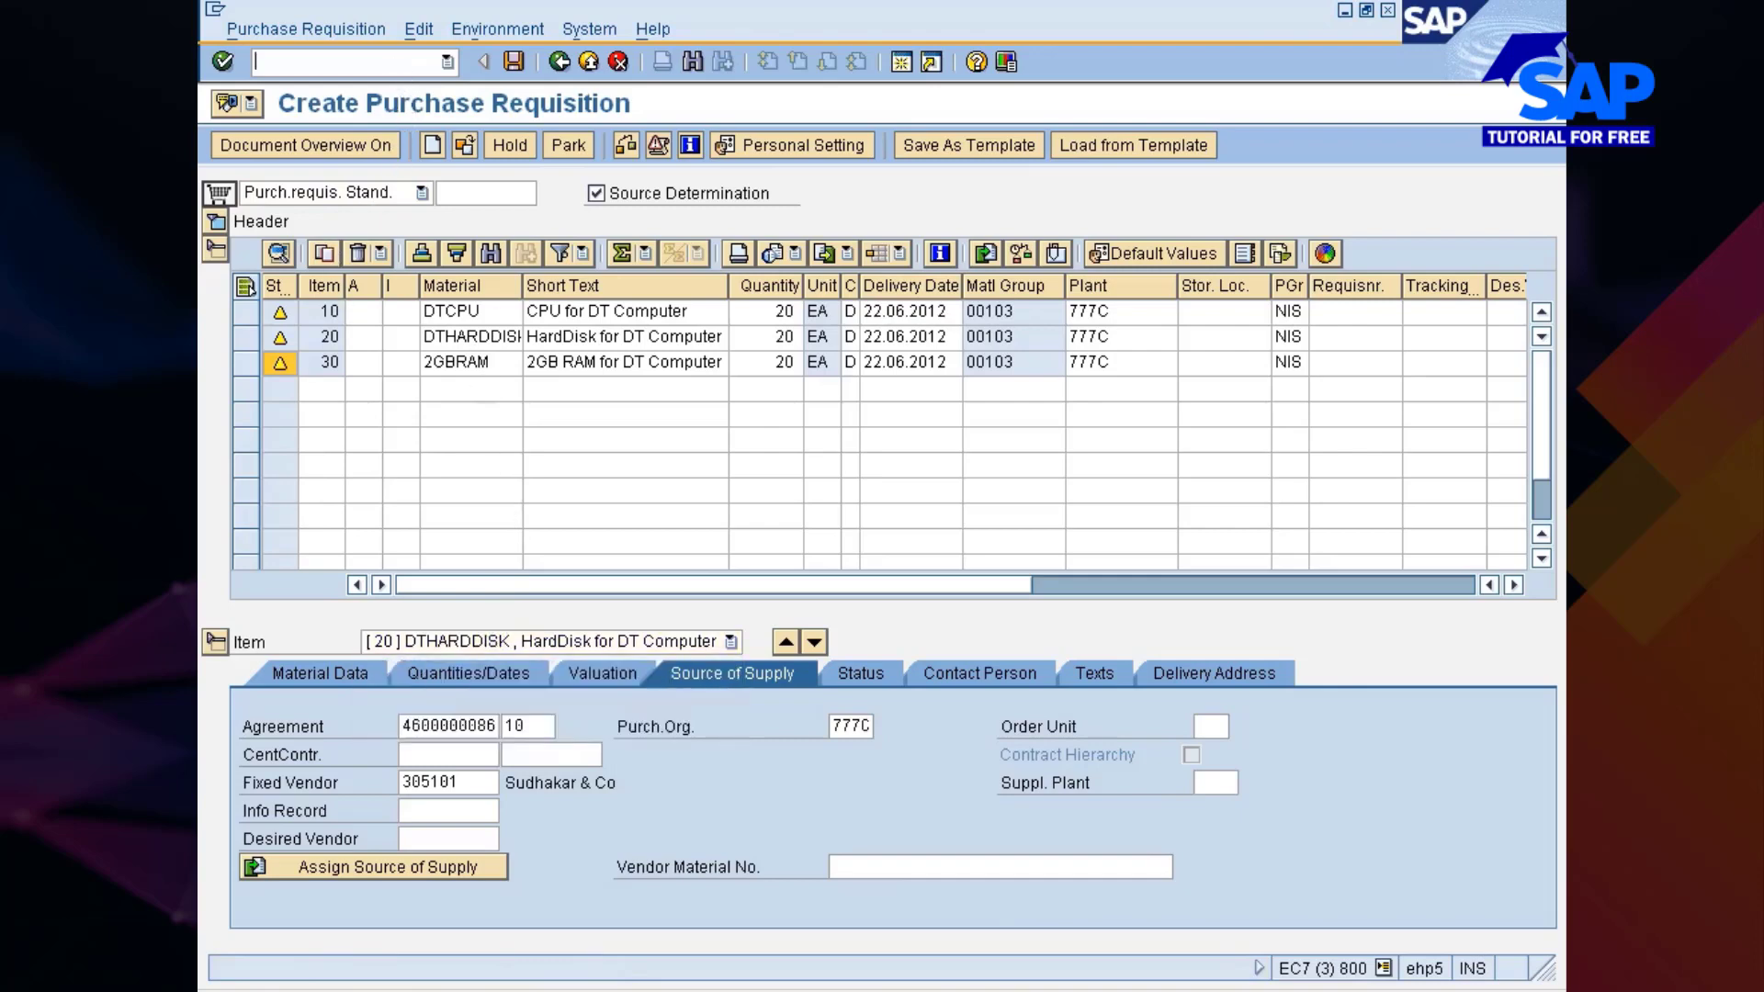
type("/nme51n")
key("Return")
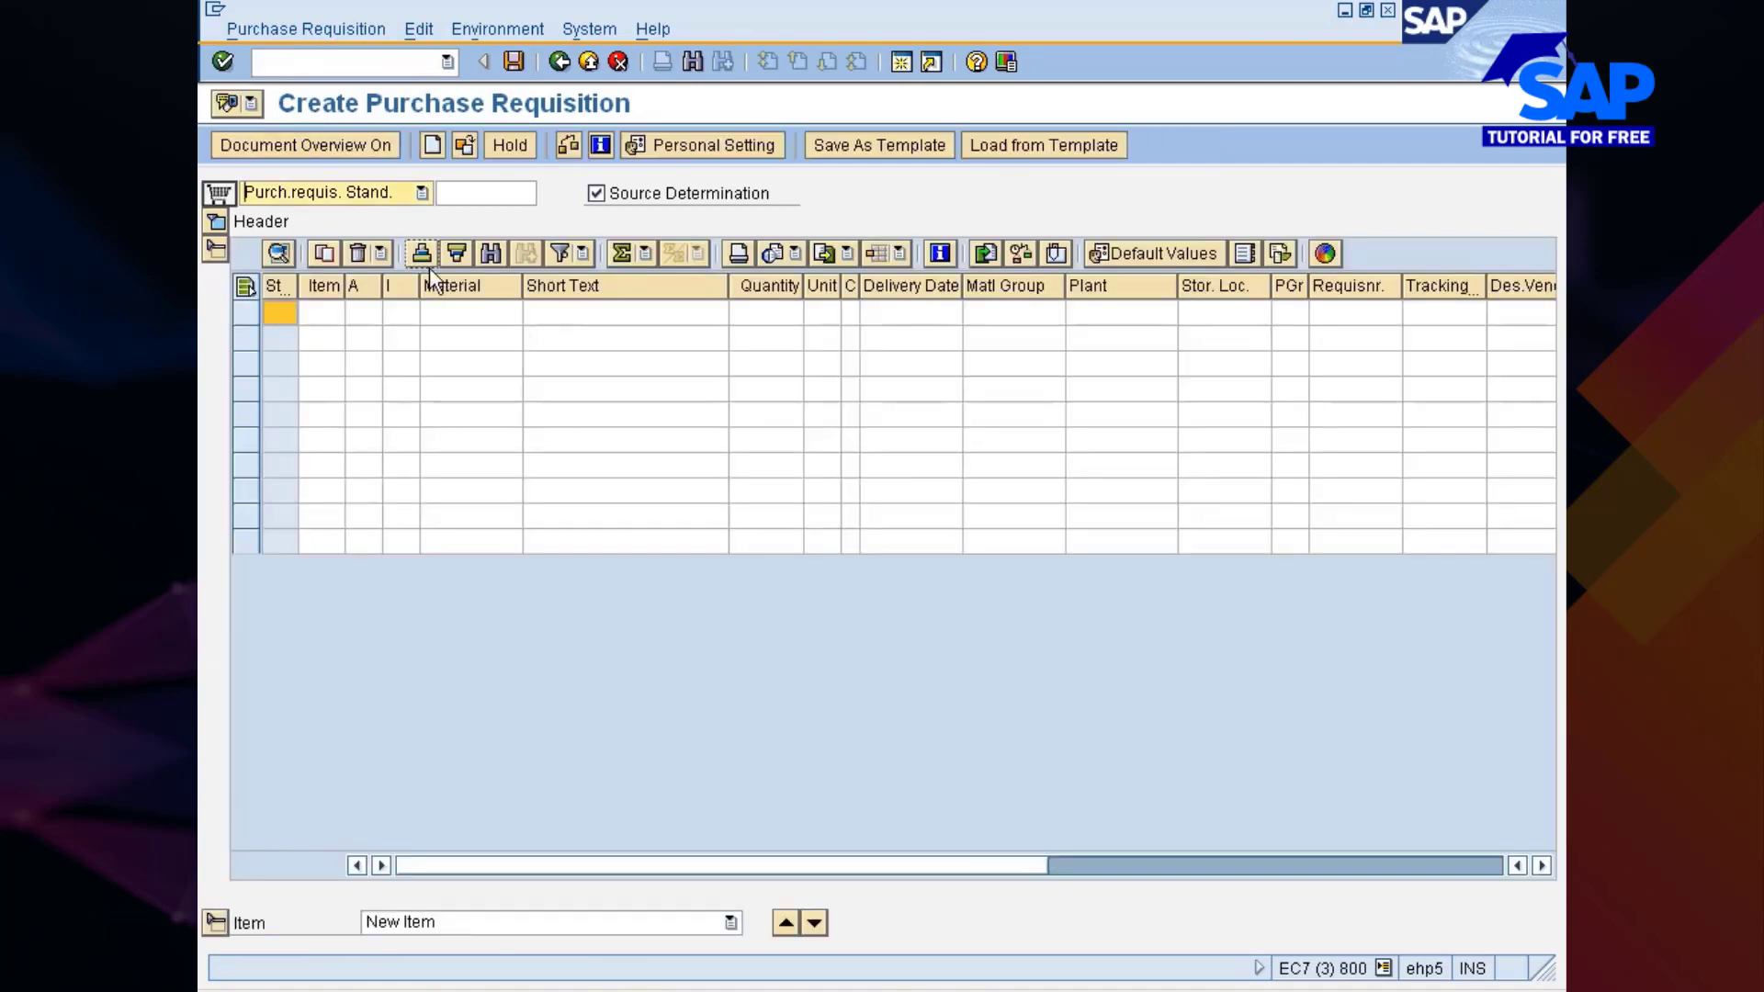
left_click(467, 317)
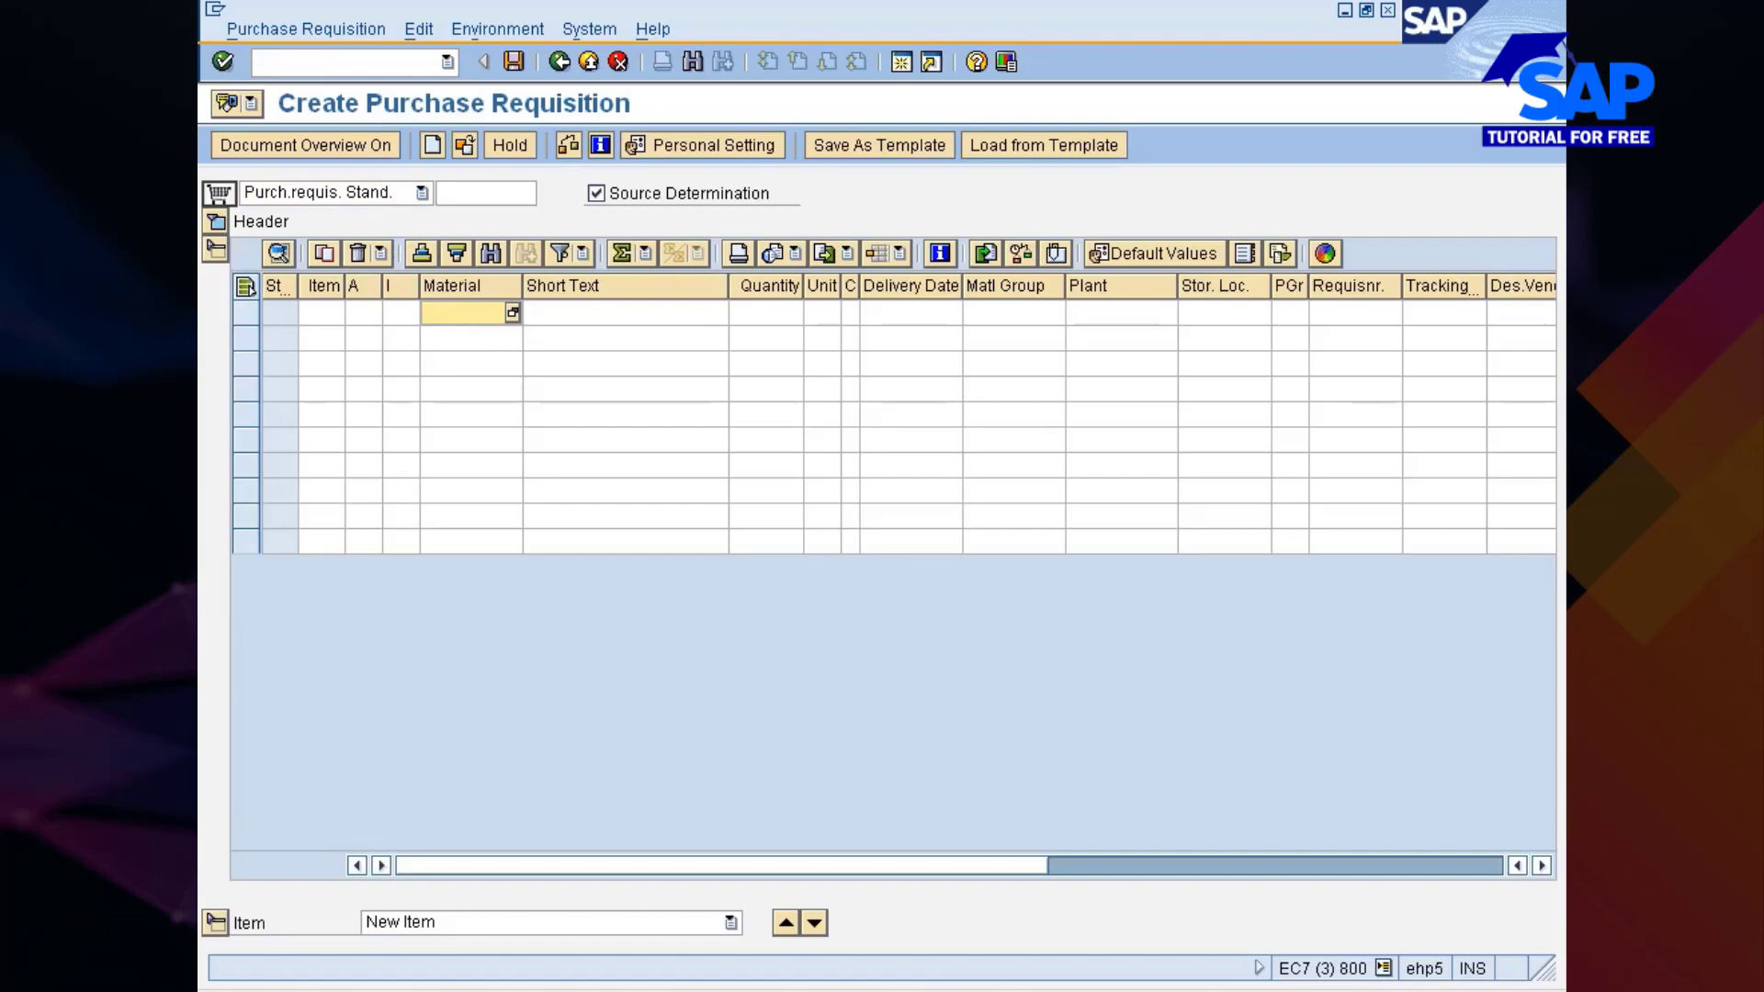
Step: Enter materials 2GBRAM, DTCPU and DTHARDDIS in the first three rows of the blank requisition
type("2gbram")
key("Down")
type("df")
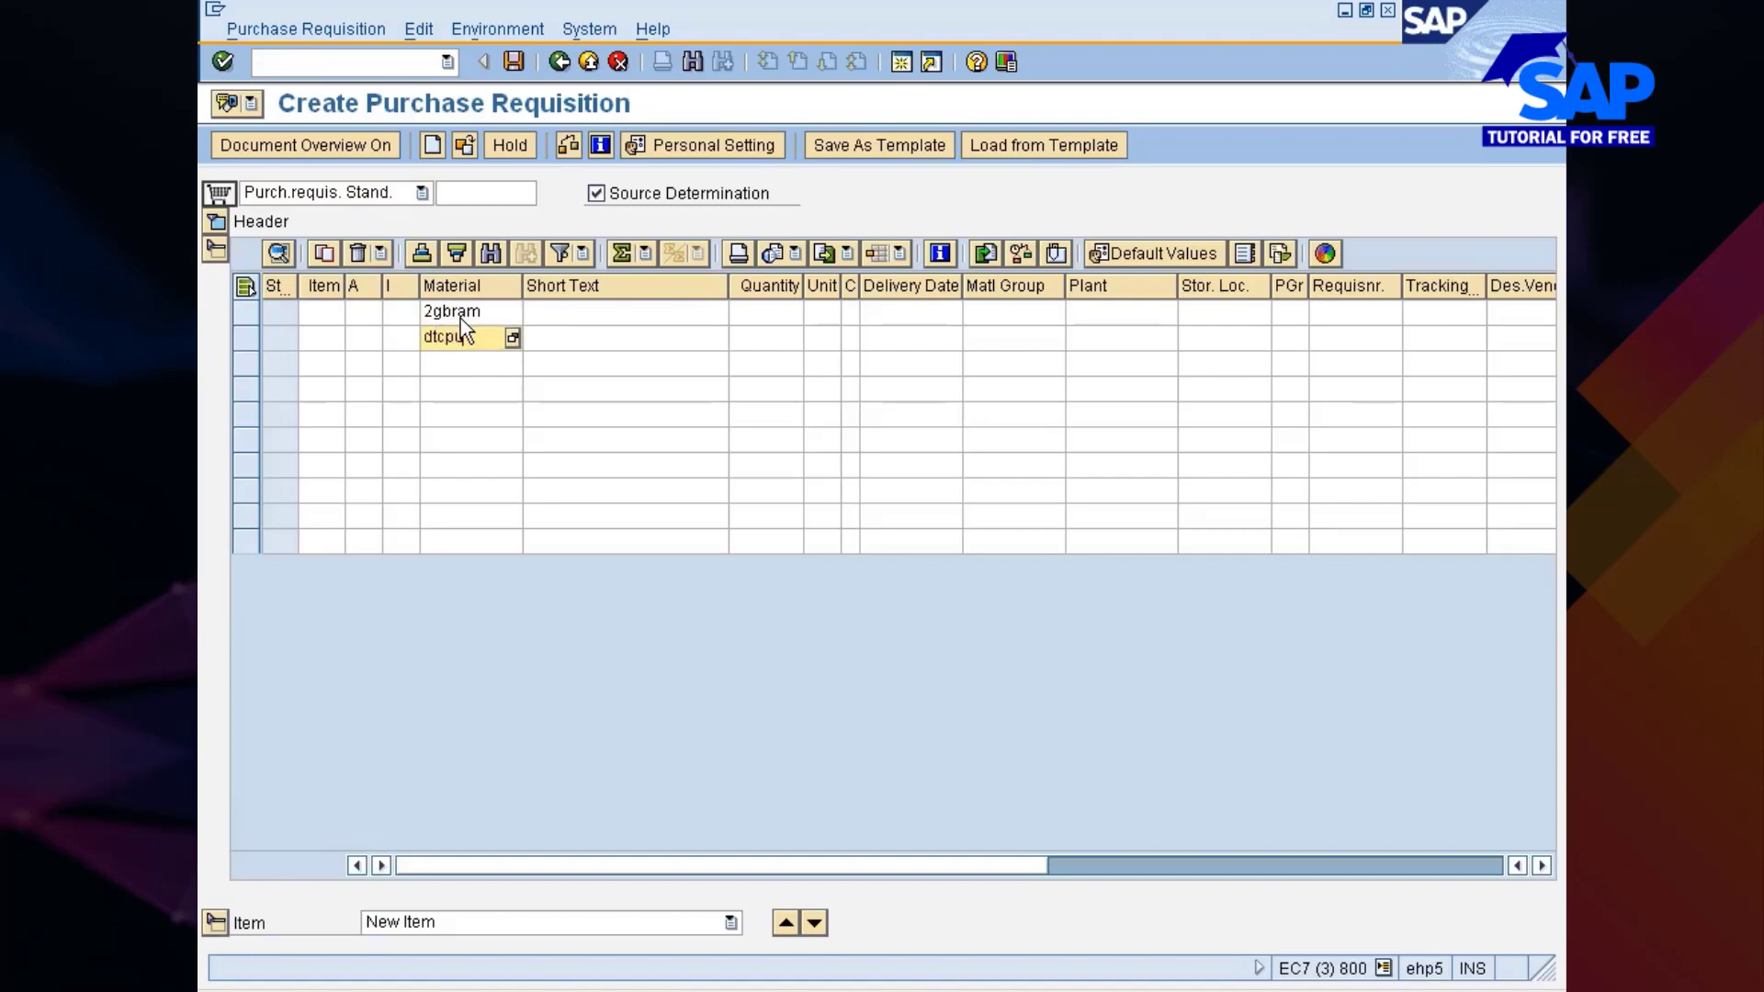
key("Down")
type("d")
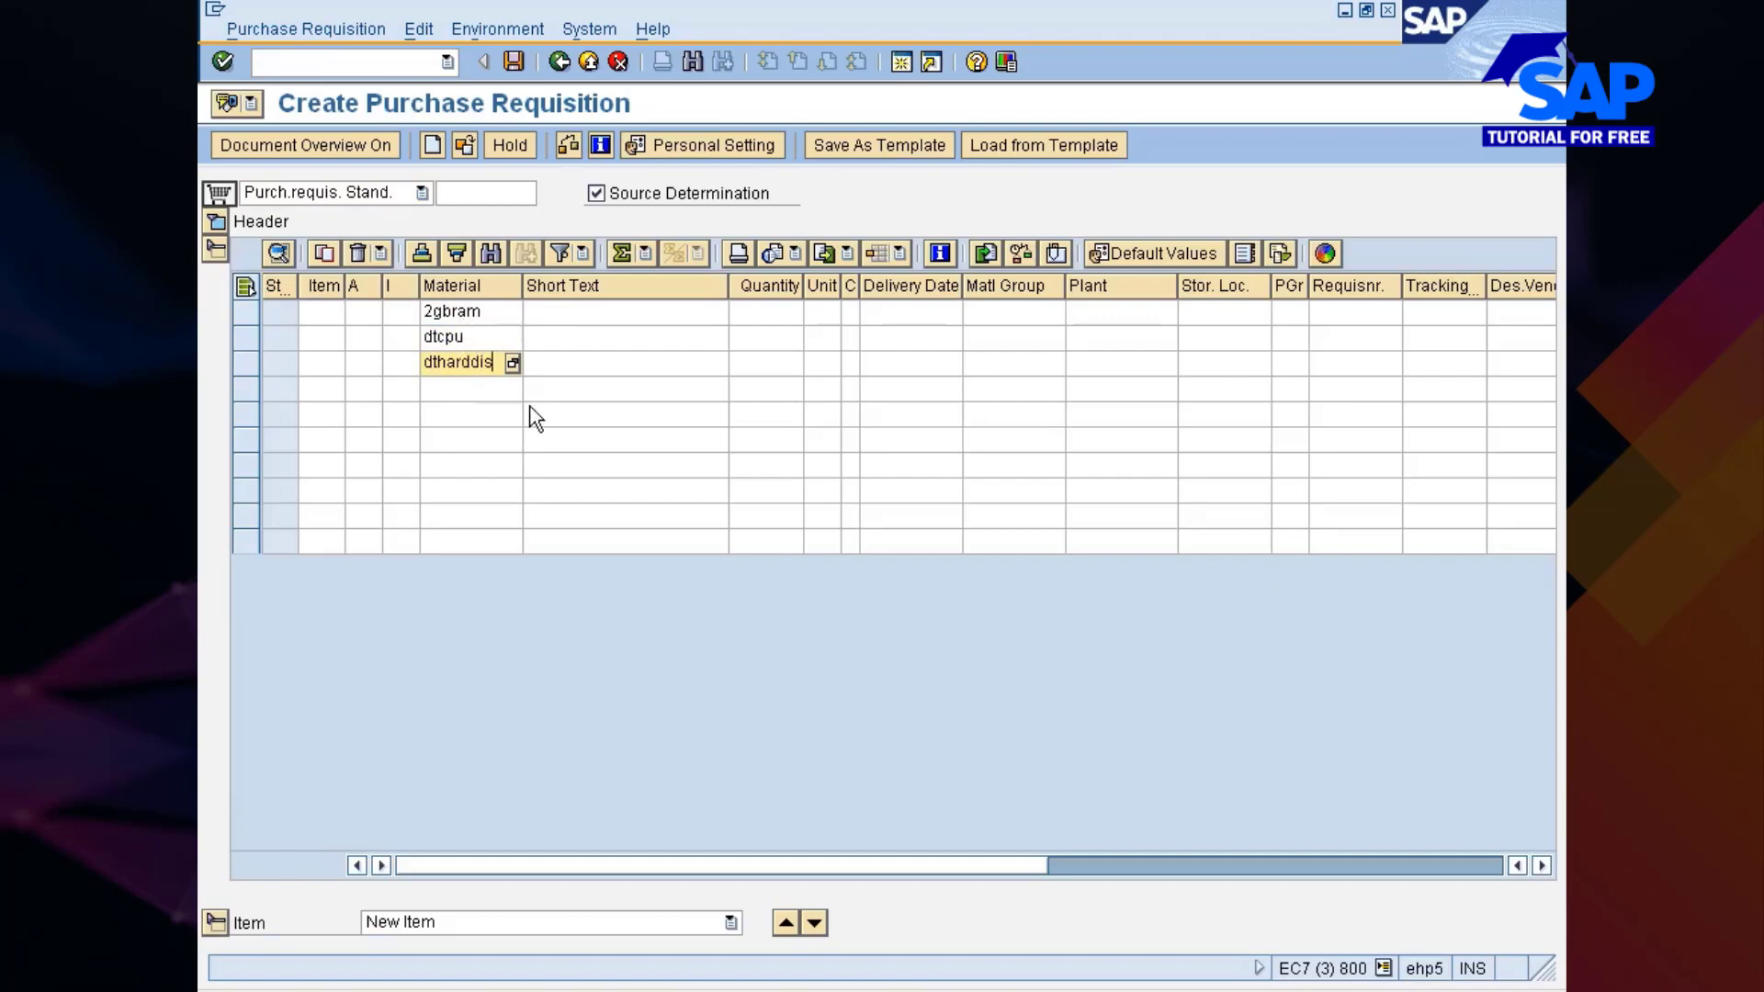
key("BackSpace")
key("BackSpace")
type("is")
Step: Set the quantity to 20 for all three requisition items
left_click(780, 321)
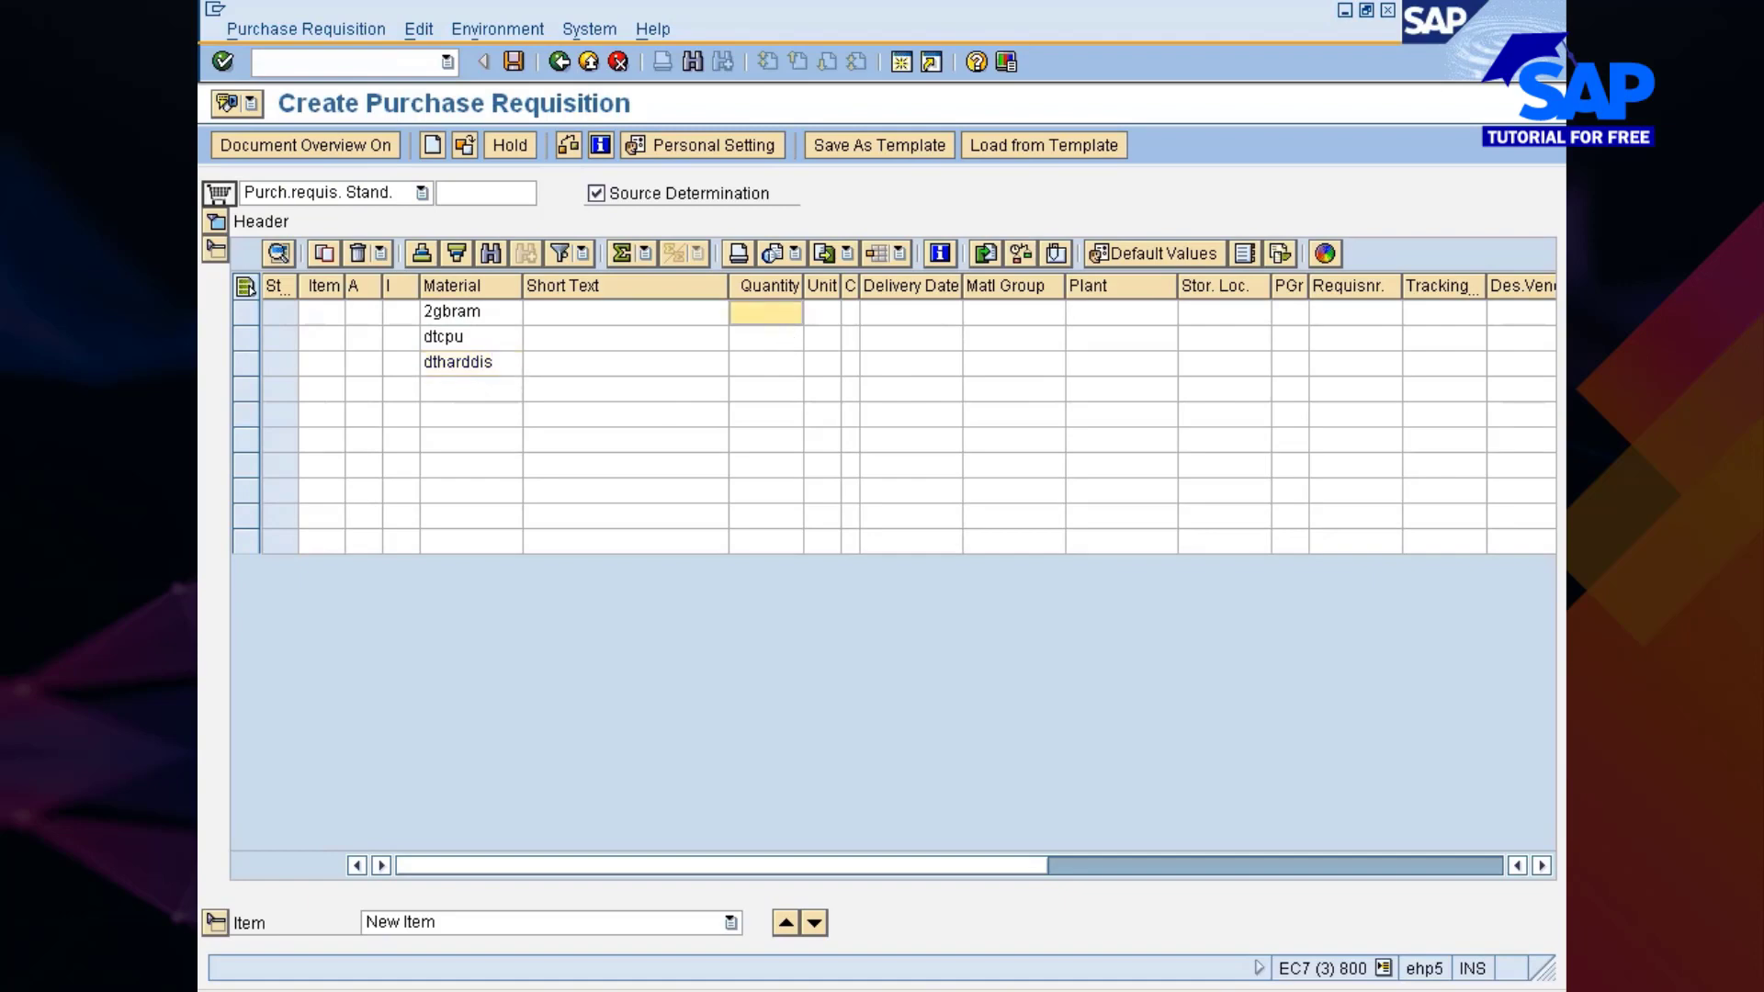
type("20")
key("Down")
type("20")
key("Tab")
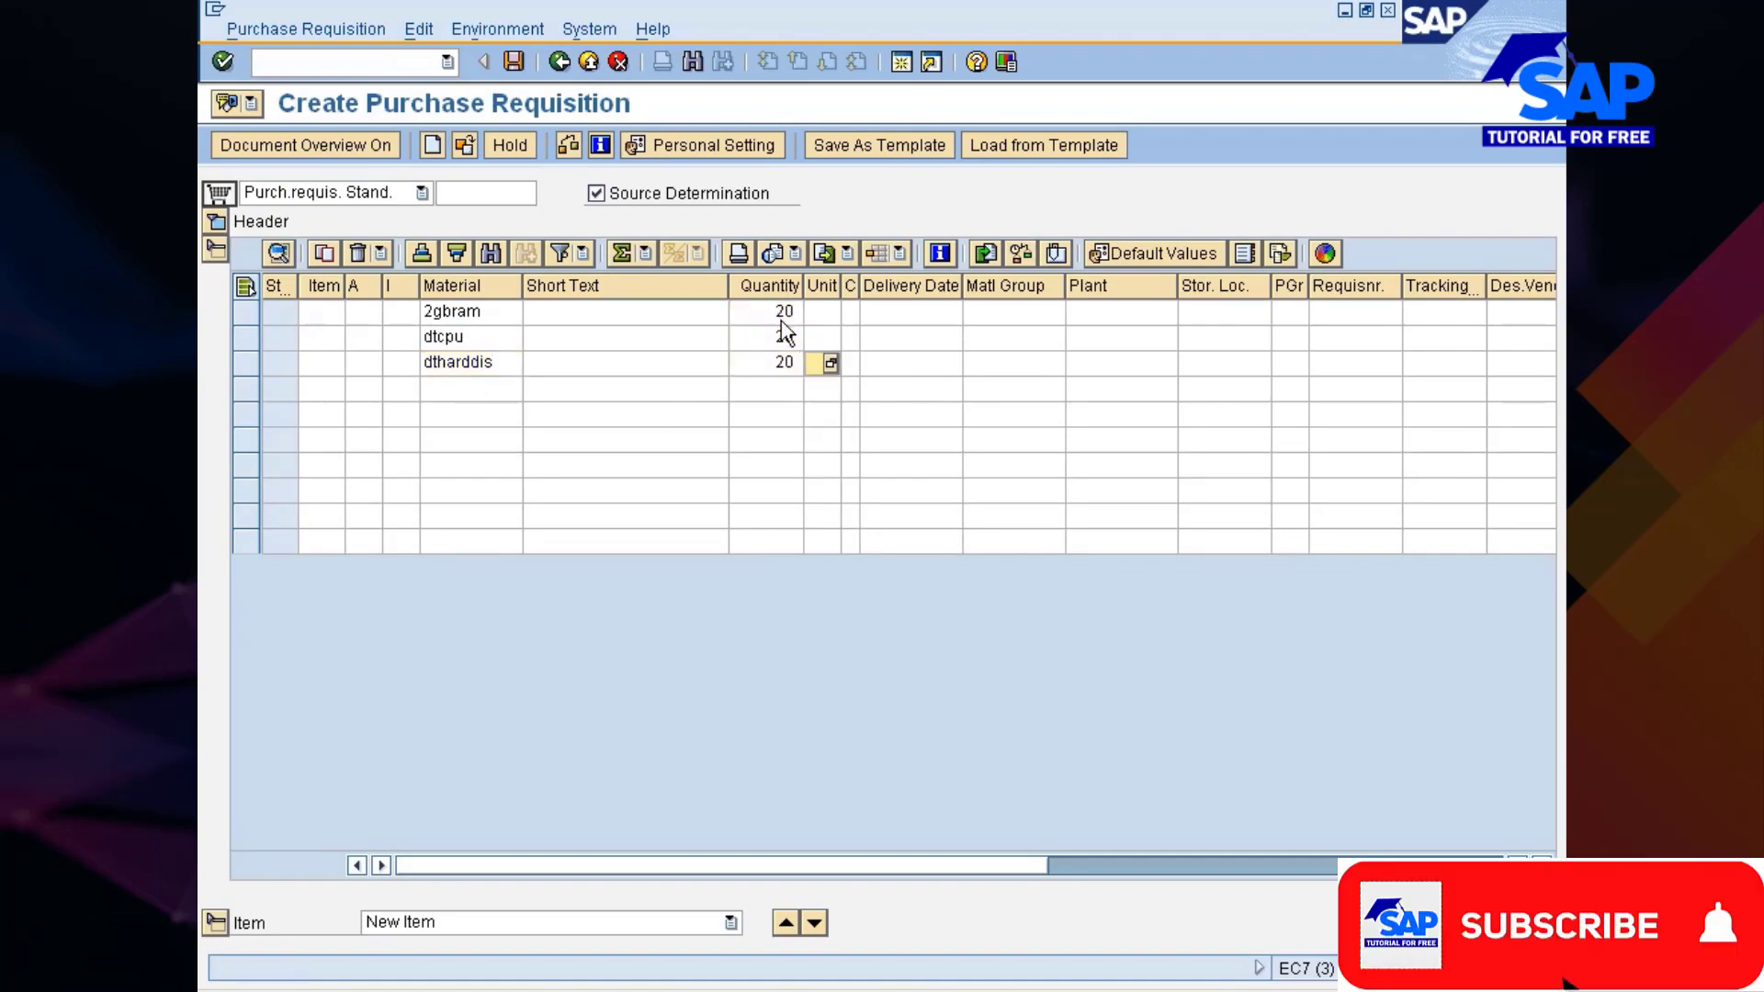
Step: Assign plant 777C to all three requisition items and confirm the entries
left_click(1121, 315)
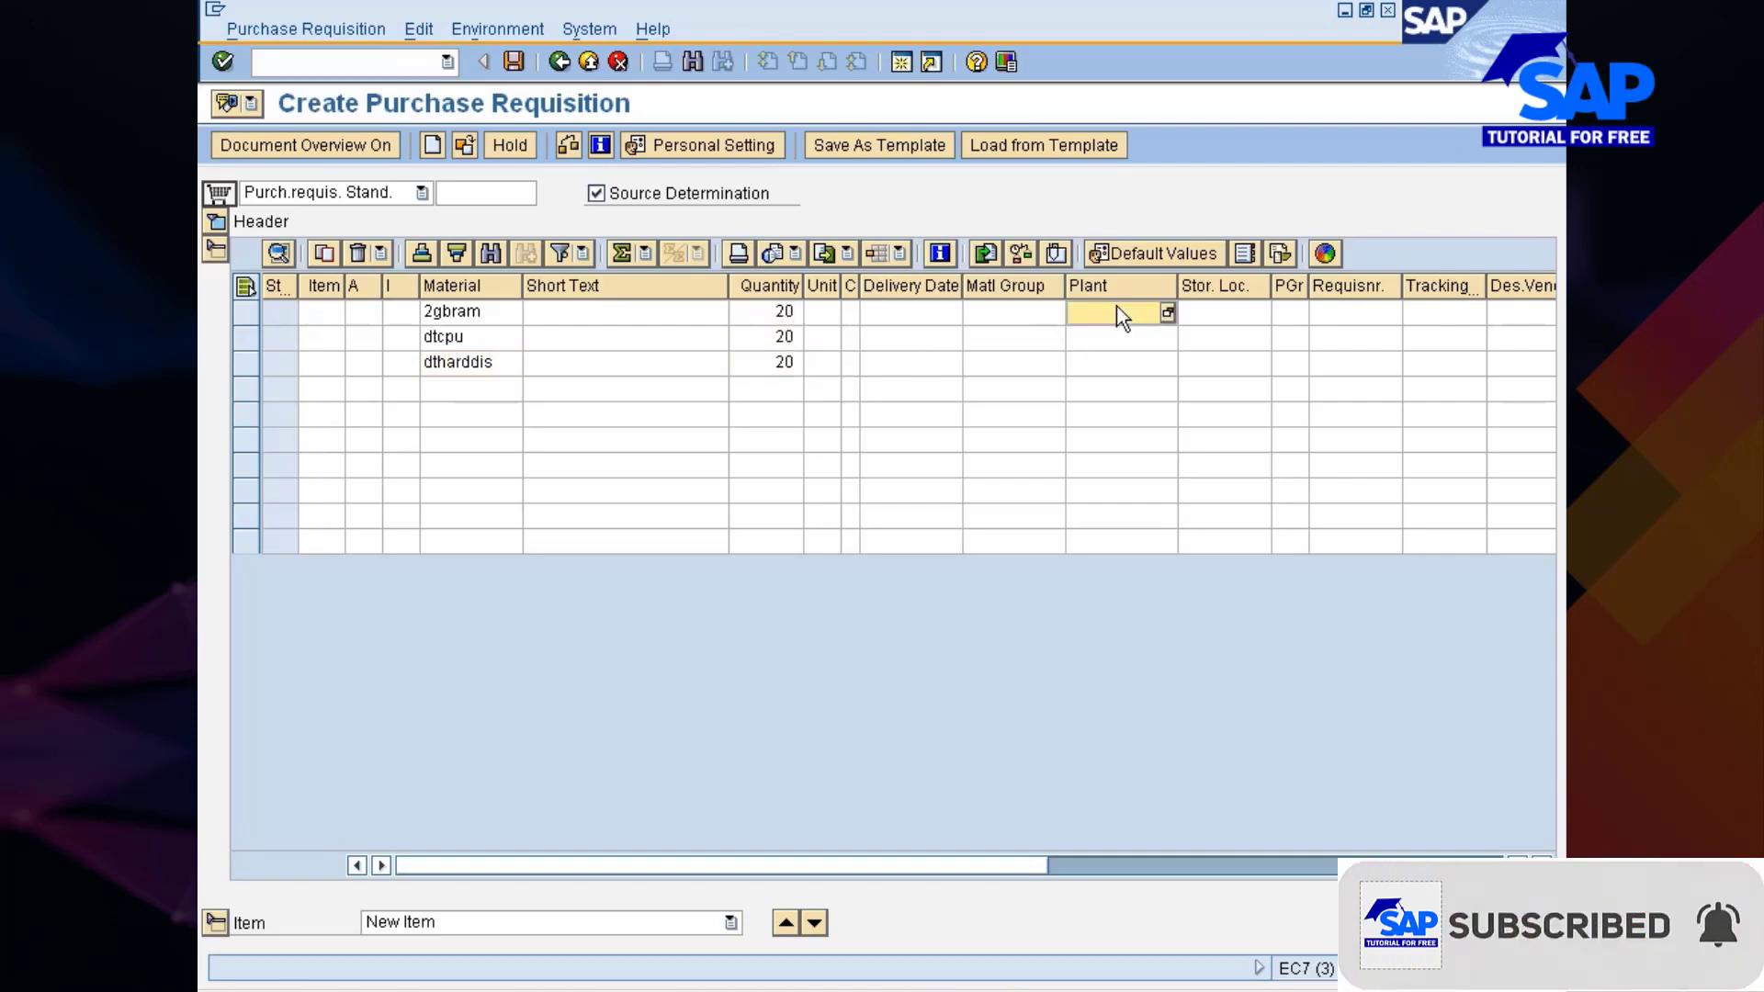
type("7770")
key("Down")
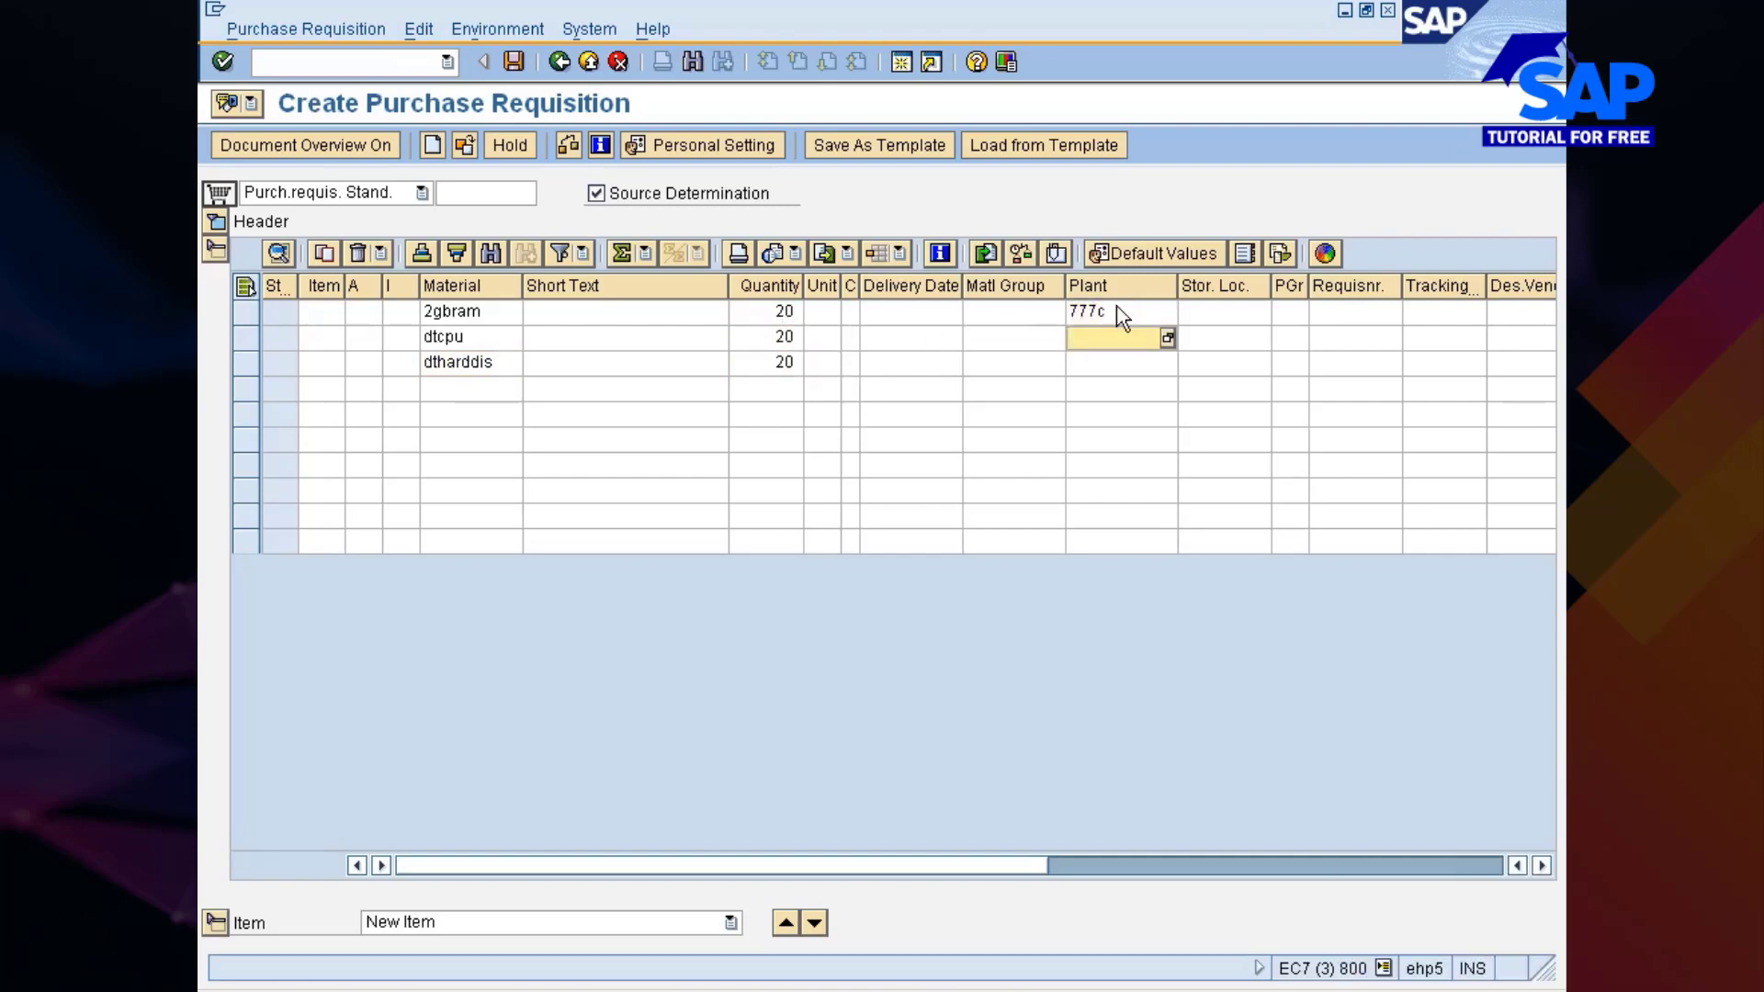
type("777c")
key("Down")
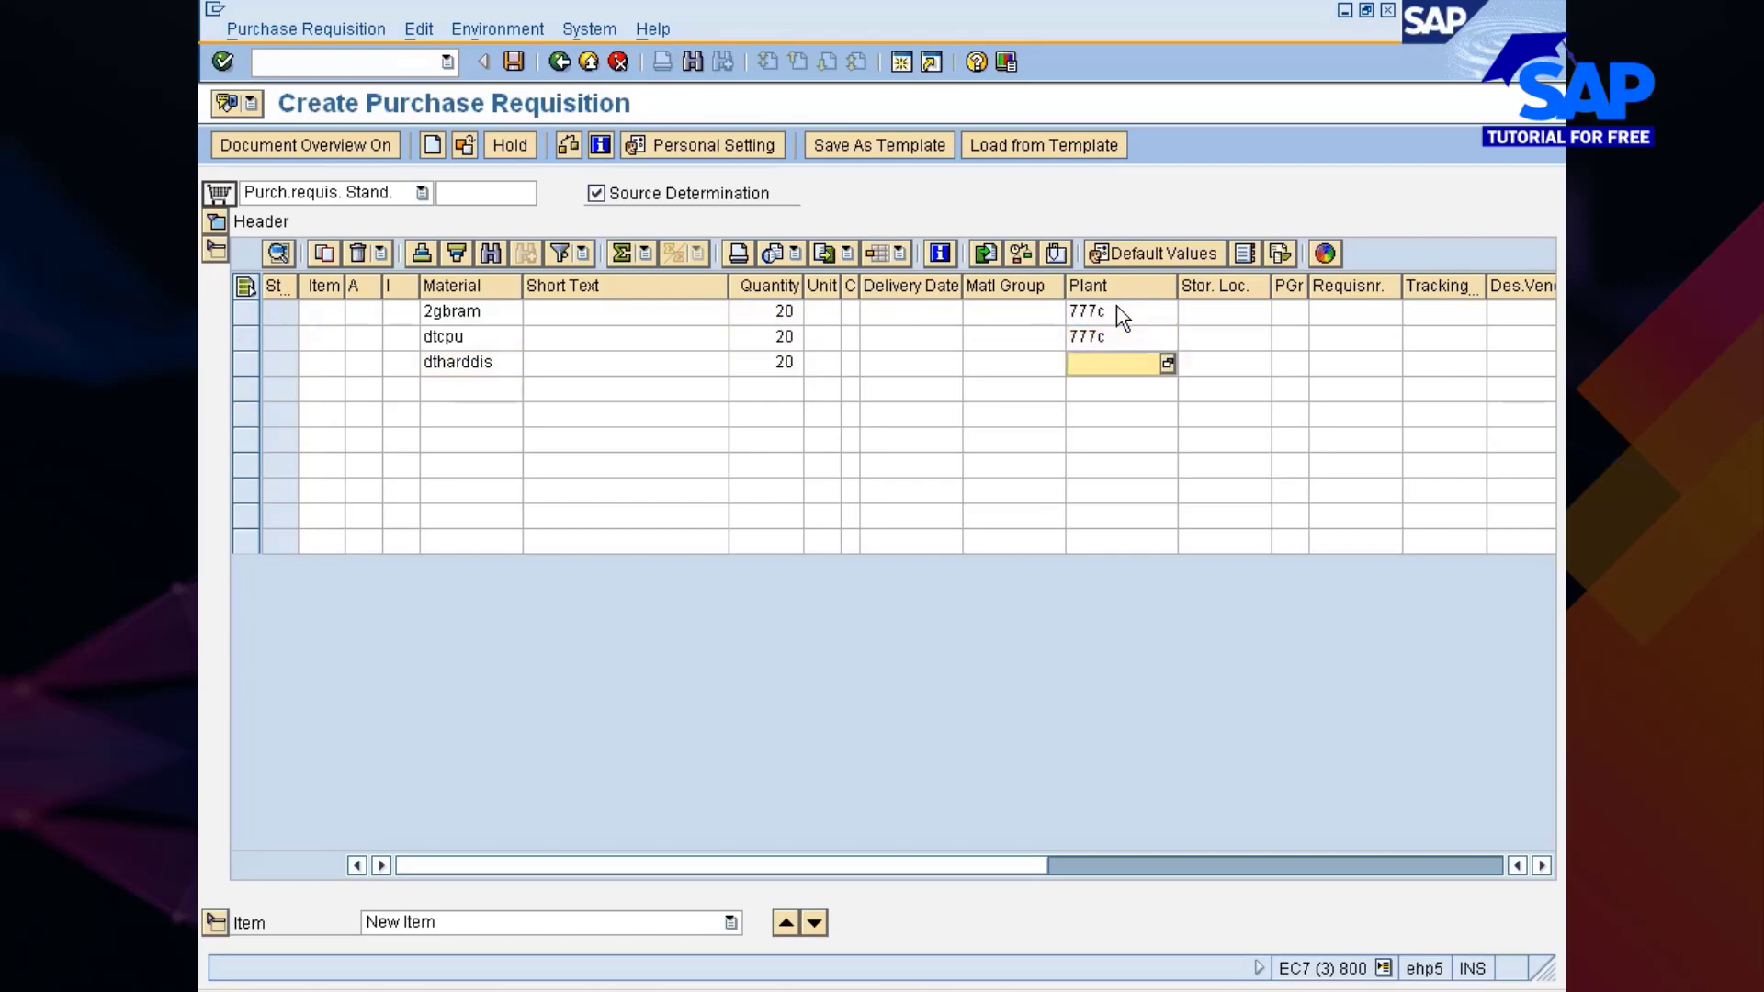
type("777c")
key("Return")
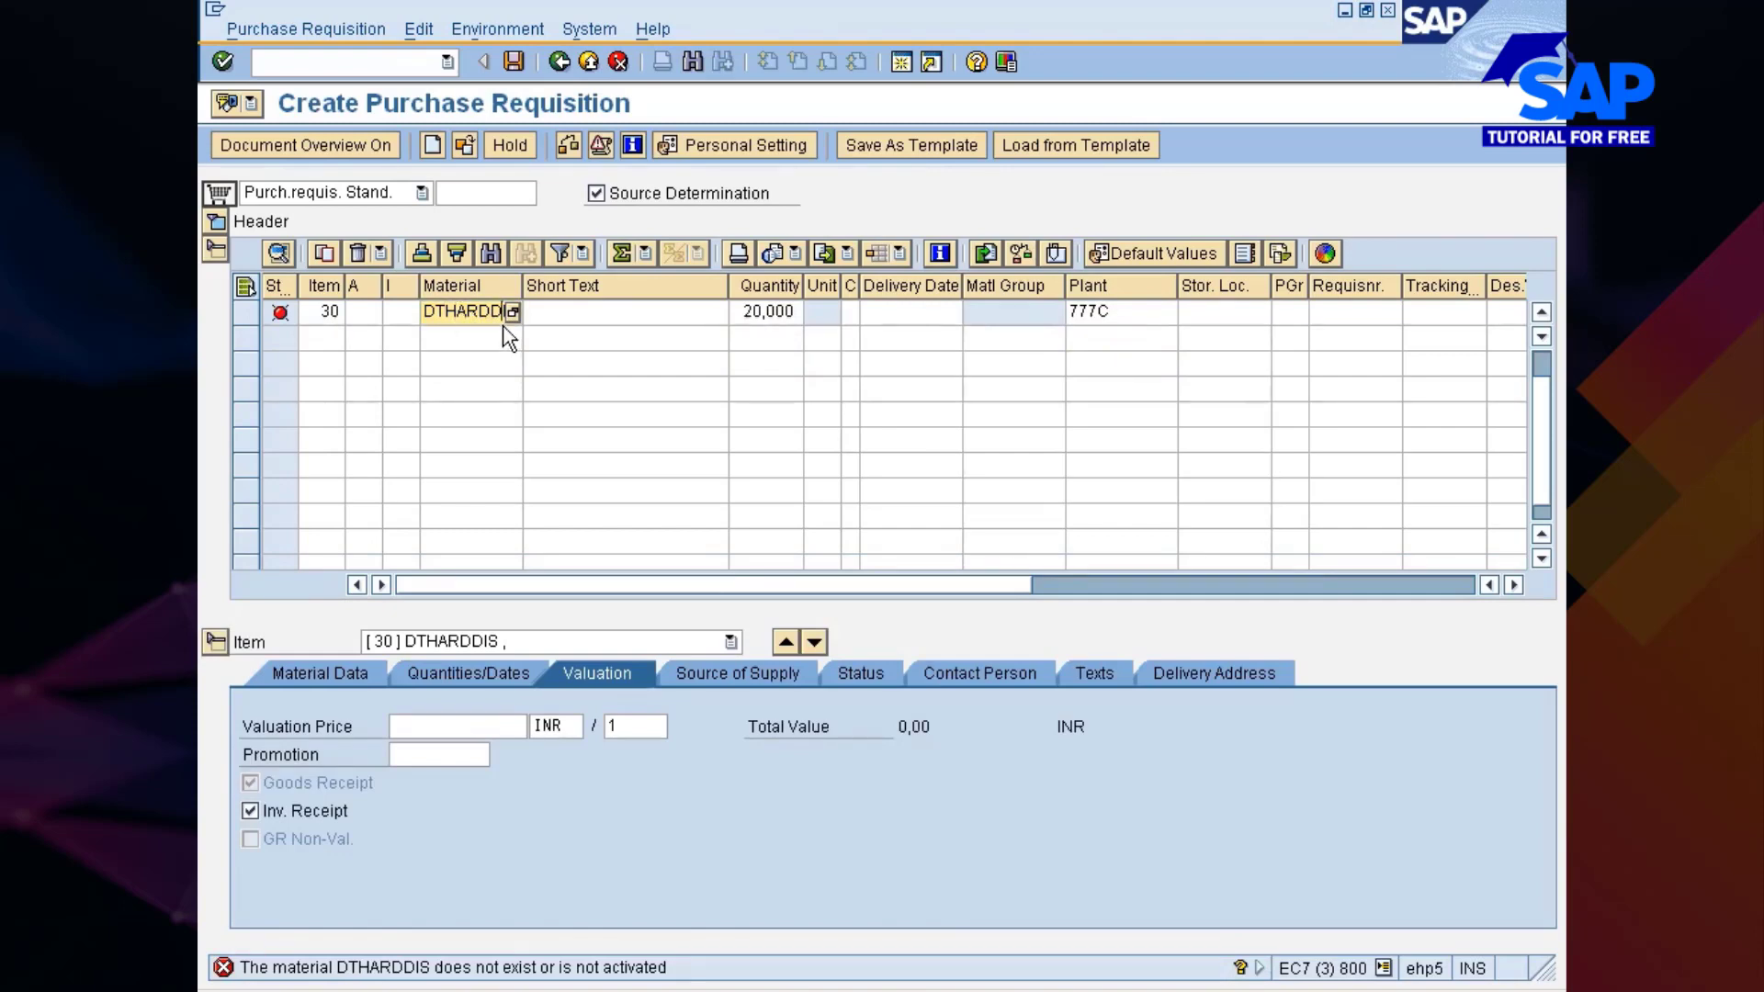
Step: Correct the material of requisition item 30 to DTHARDDISK and confirm it
key("End")
type("K")
key("Return")
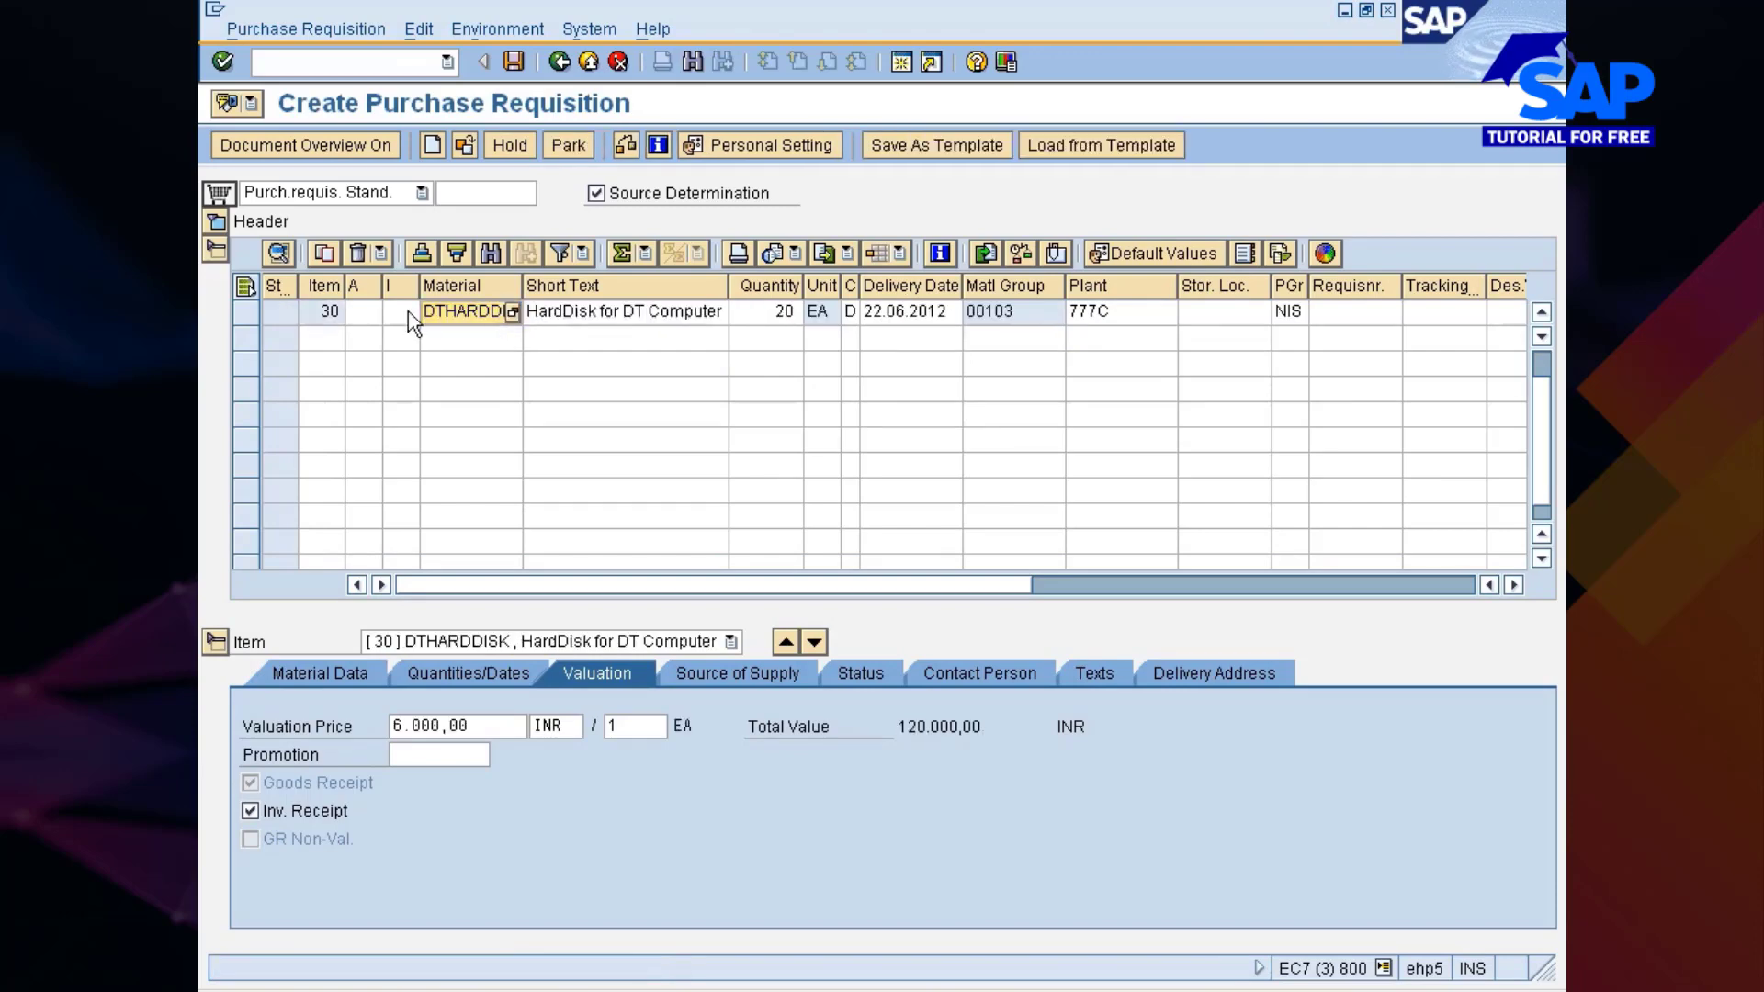
Step: Examine the agreement, agreement item and fixed vendor in the source of supply data of requisition items 30, 10 and 20
left_click(709, 684)
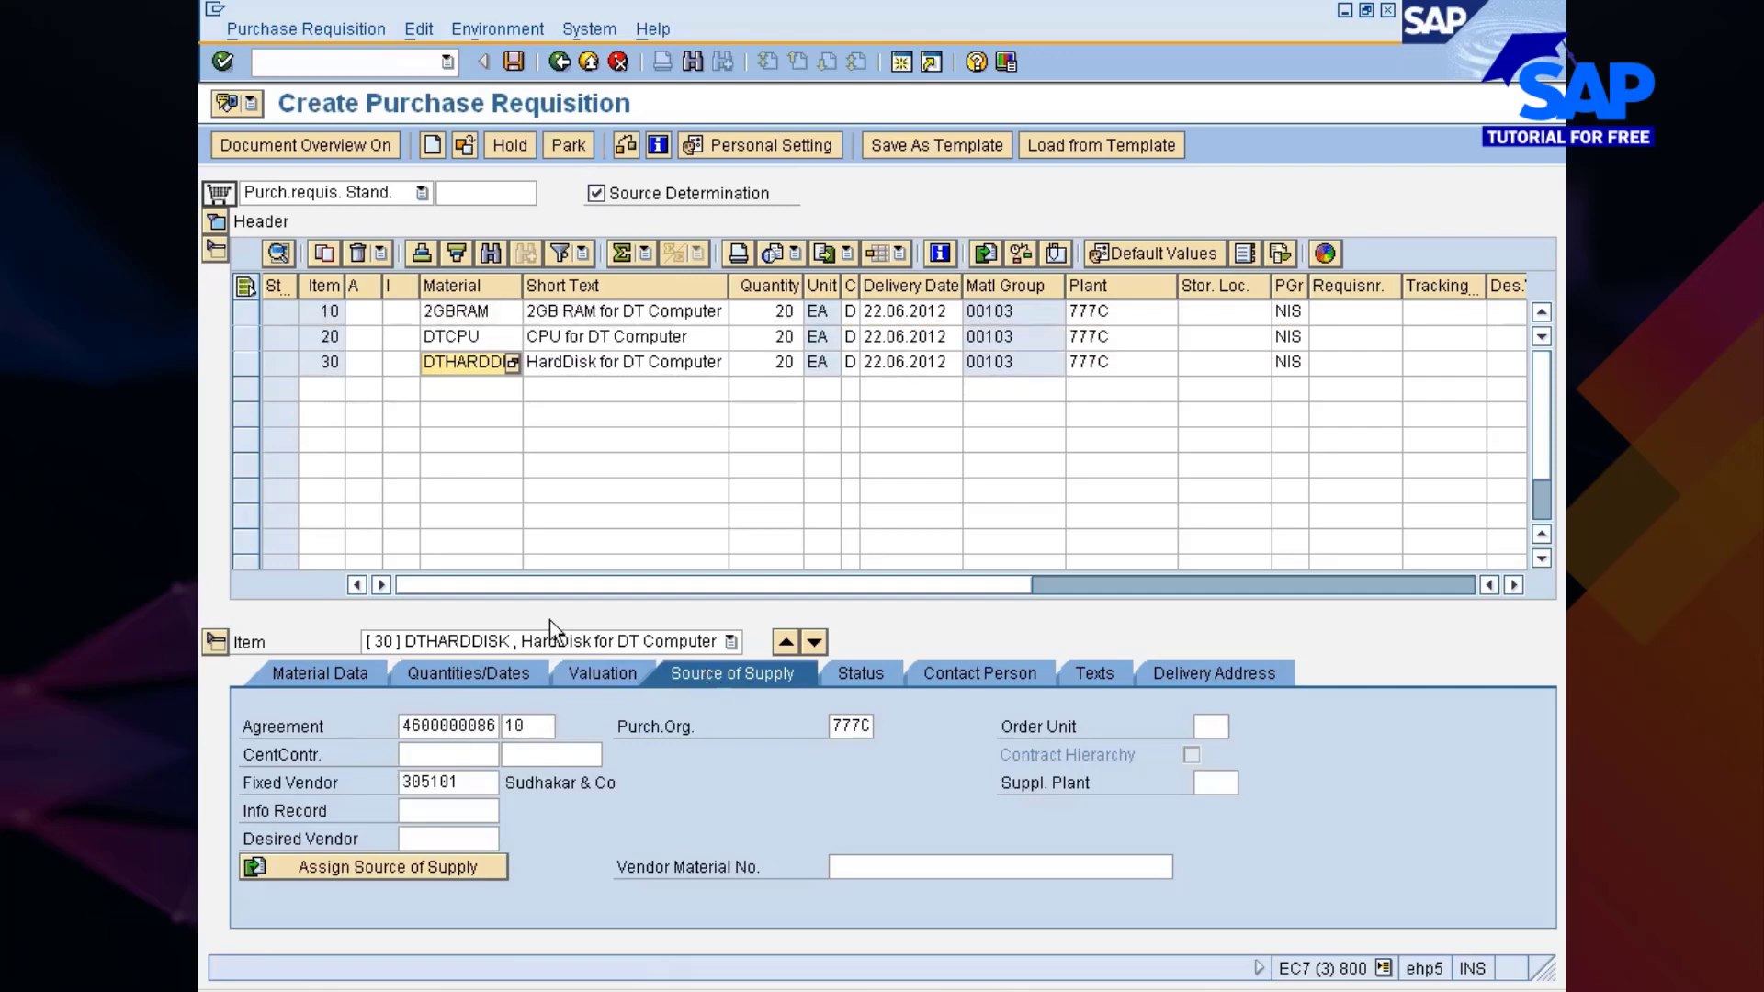
left_click(466, 311)
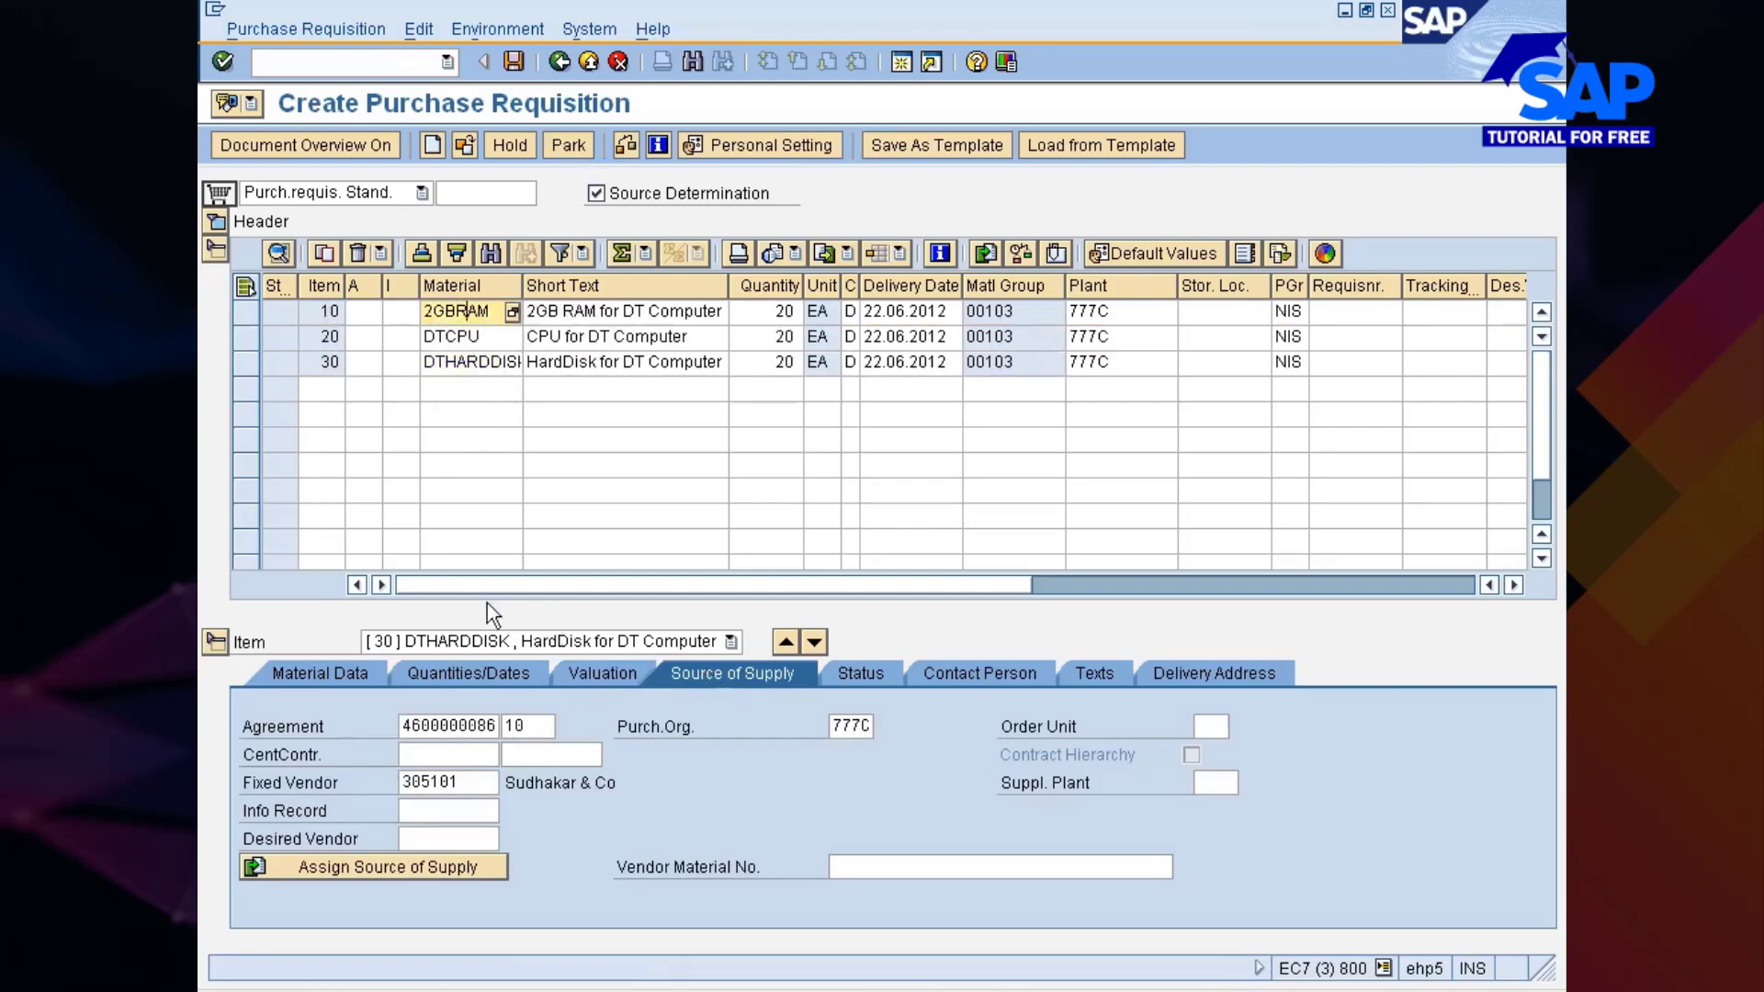
left_click(485, 642)
left_click(476, 662)
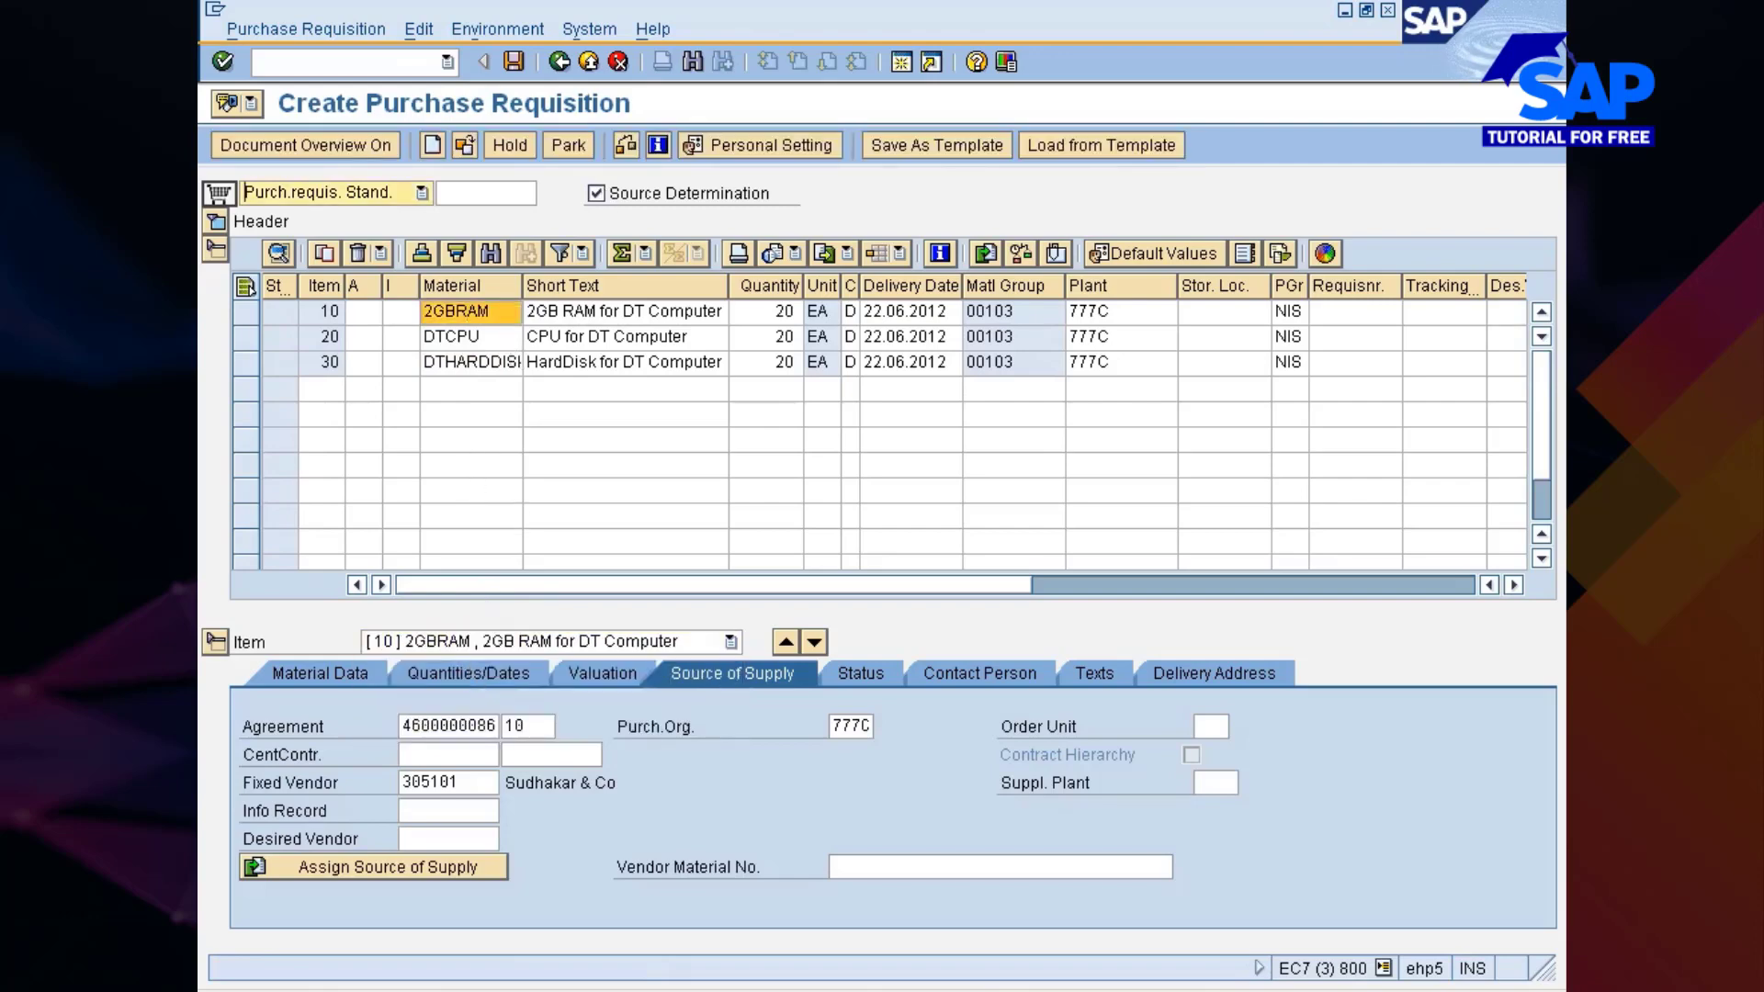
left_click(459, 642)
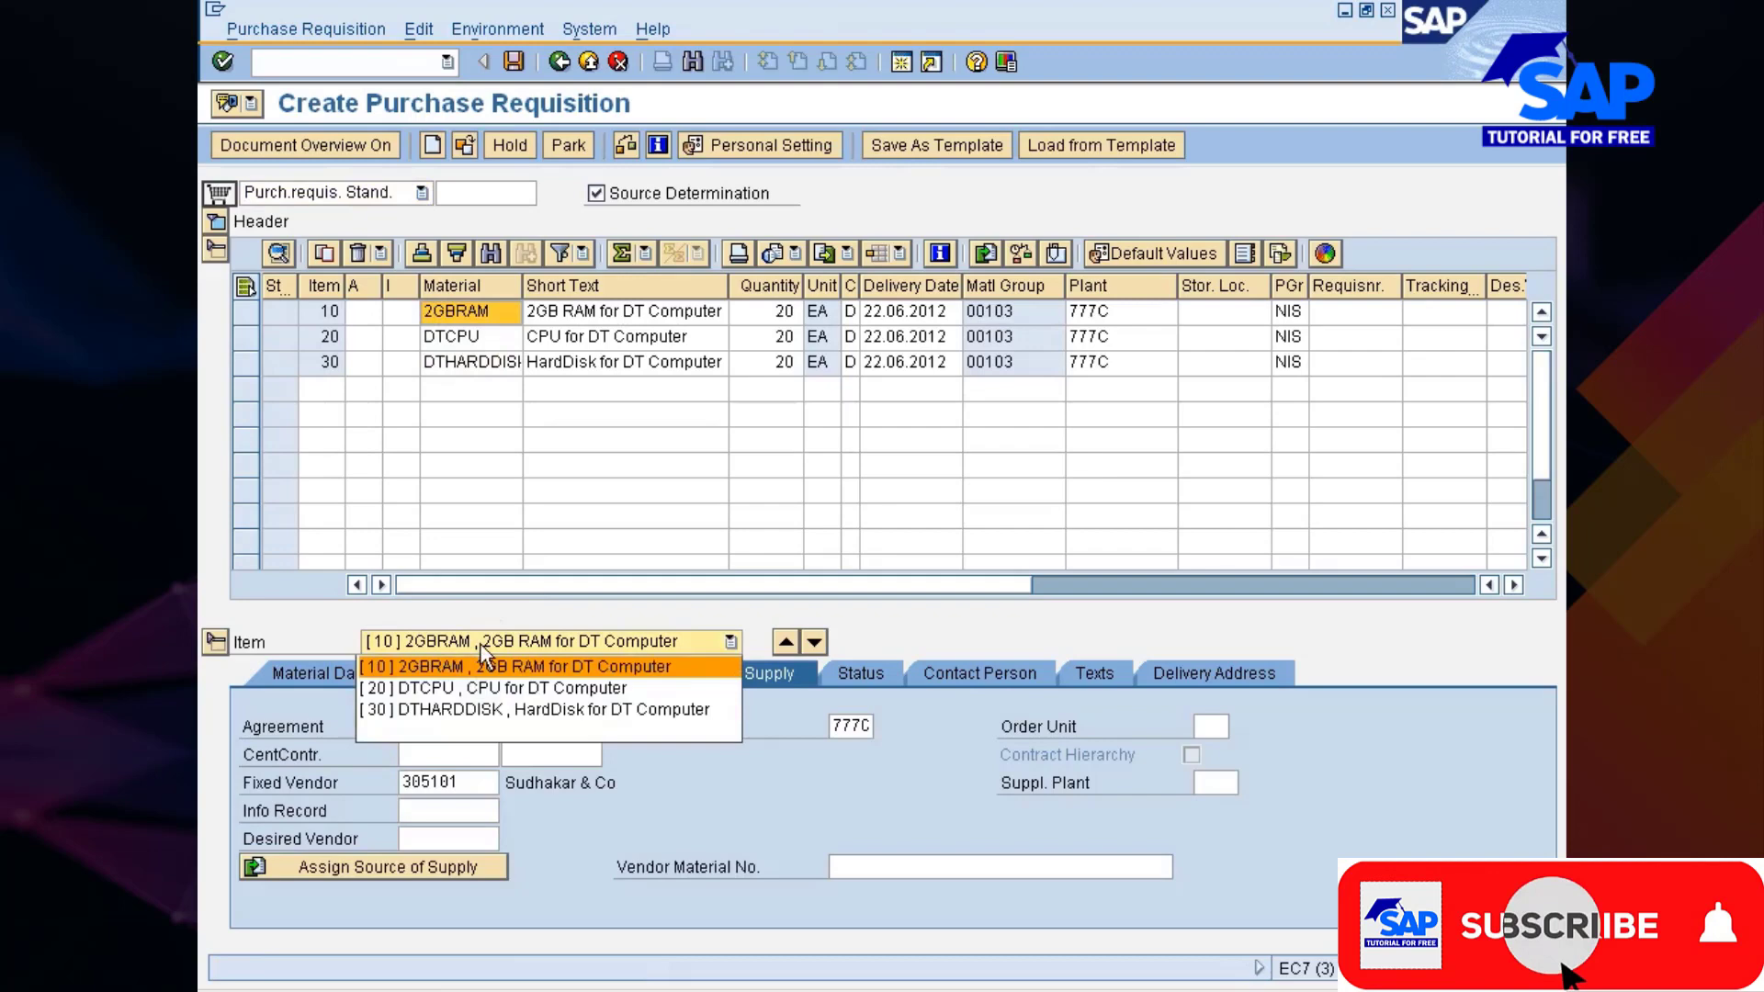
left_click(447, 691)
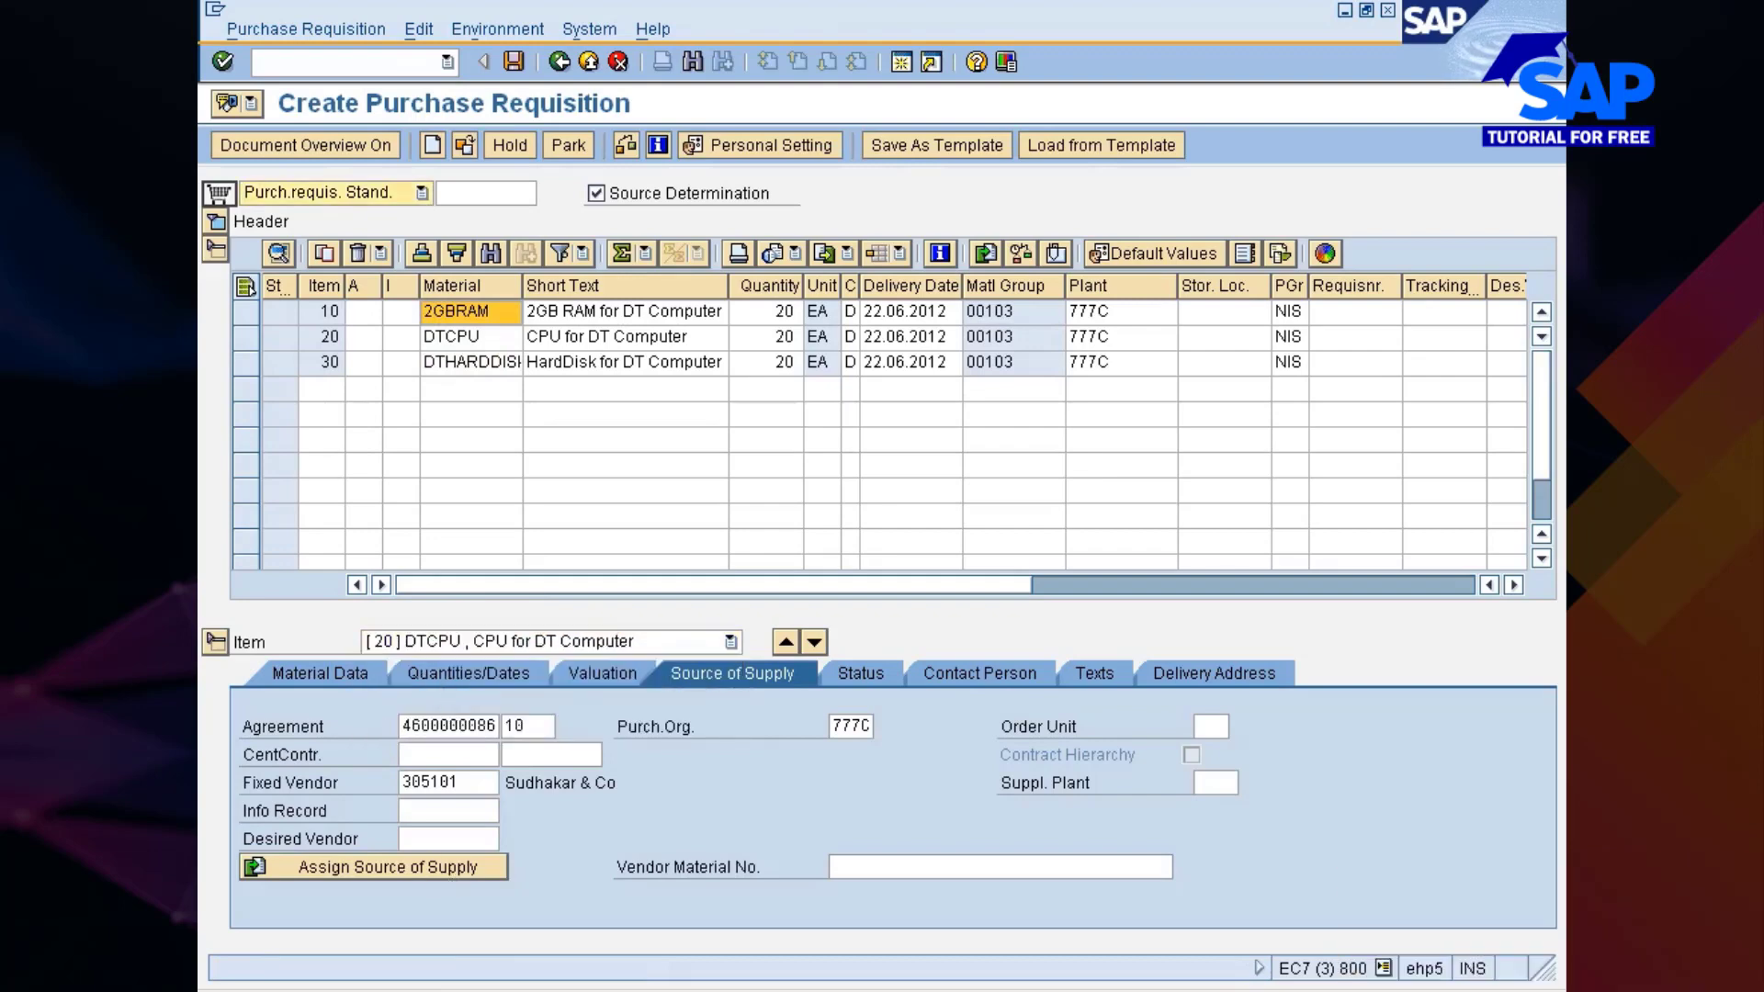
left_click(491, 782)
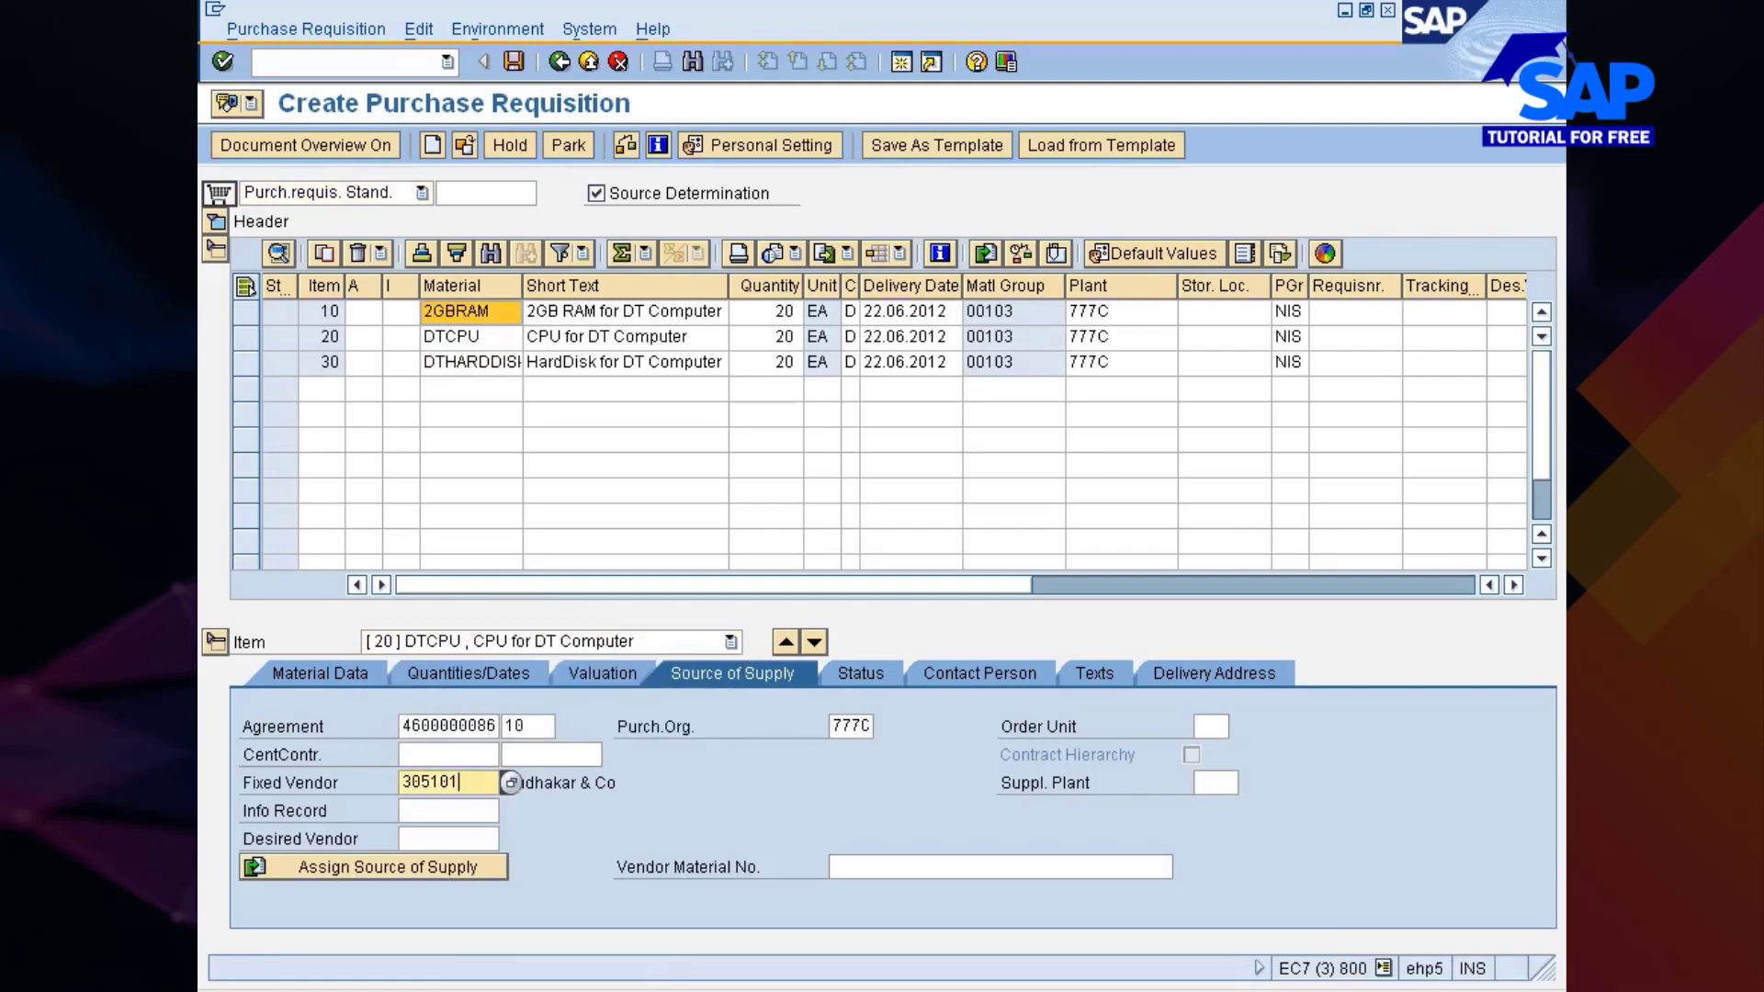
left_click(450, 727)
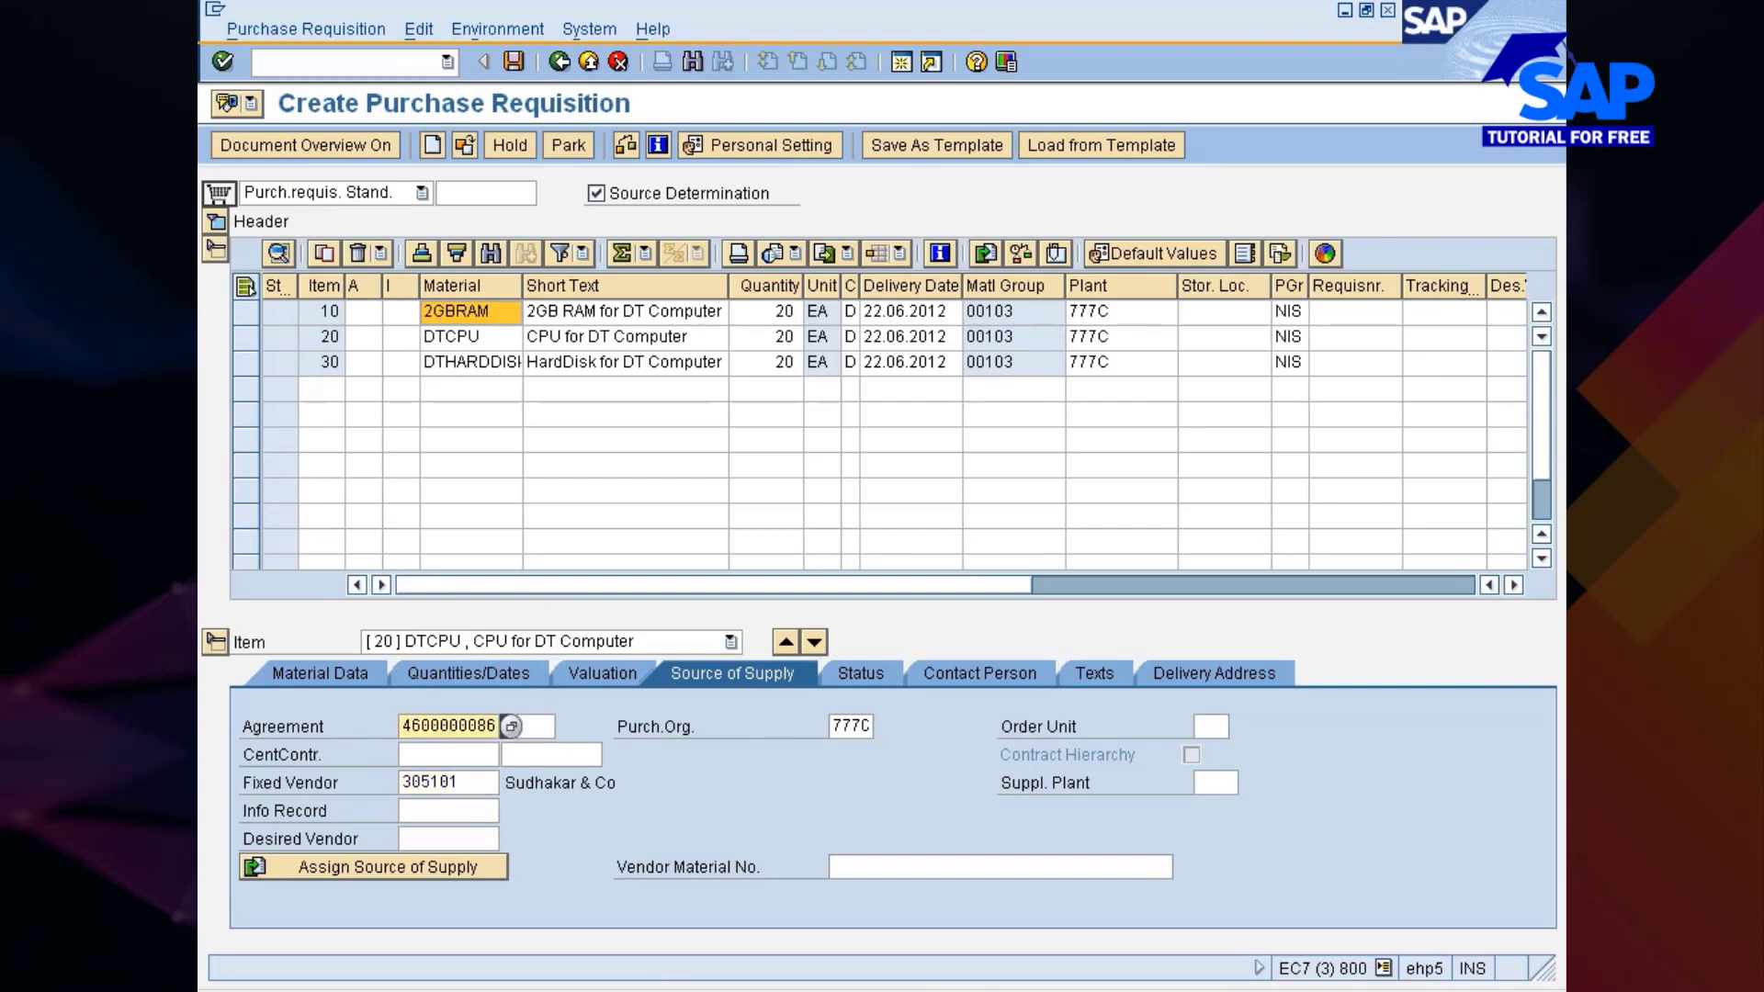
left_click(533, 728)
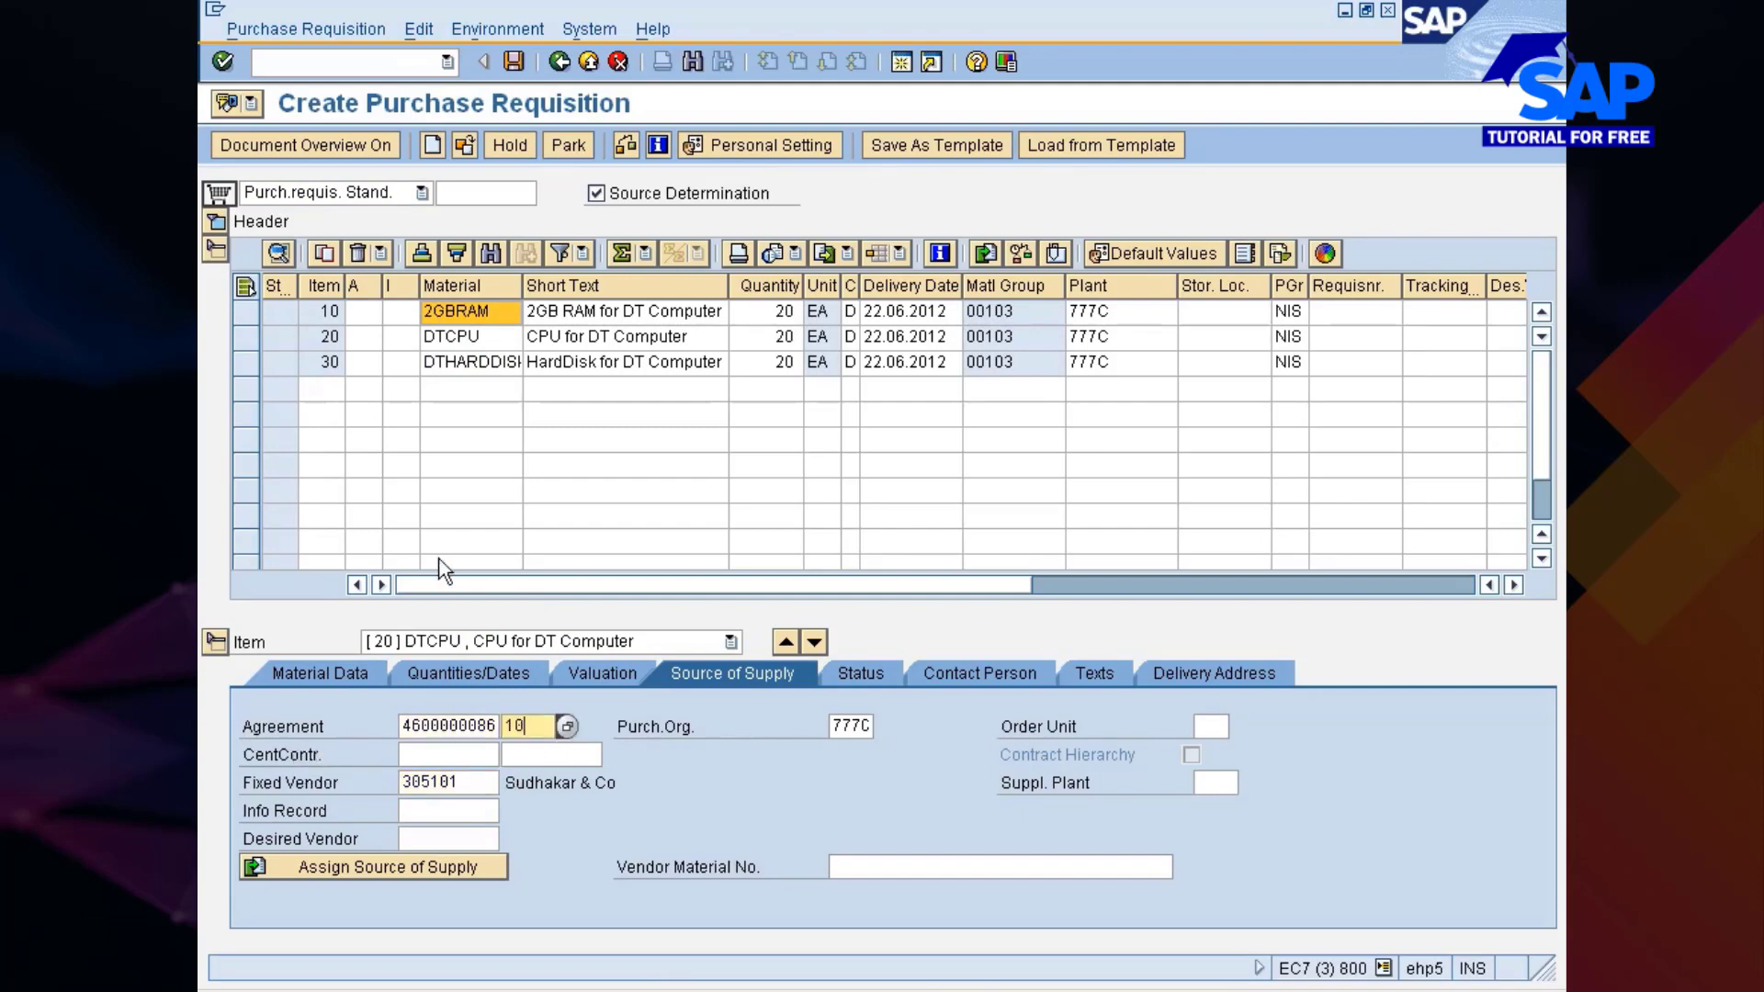
Step: Save the purchase requisition and call up the saved document for display
left_click(510, 59)
left_click(511, 59)
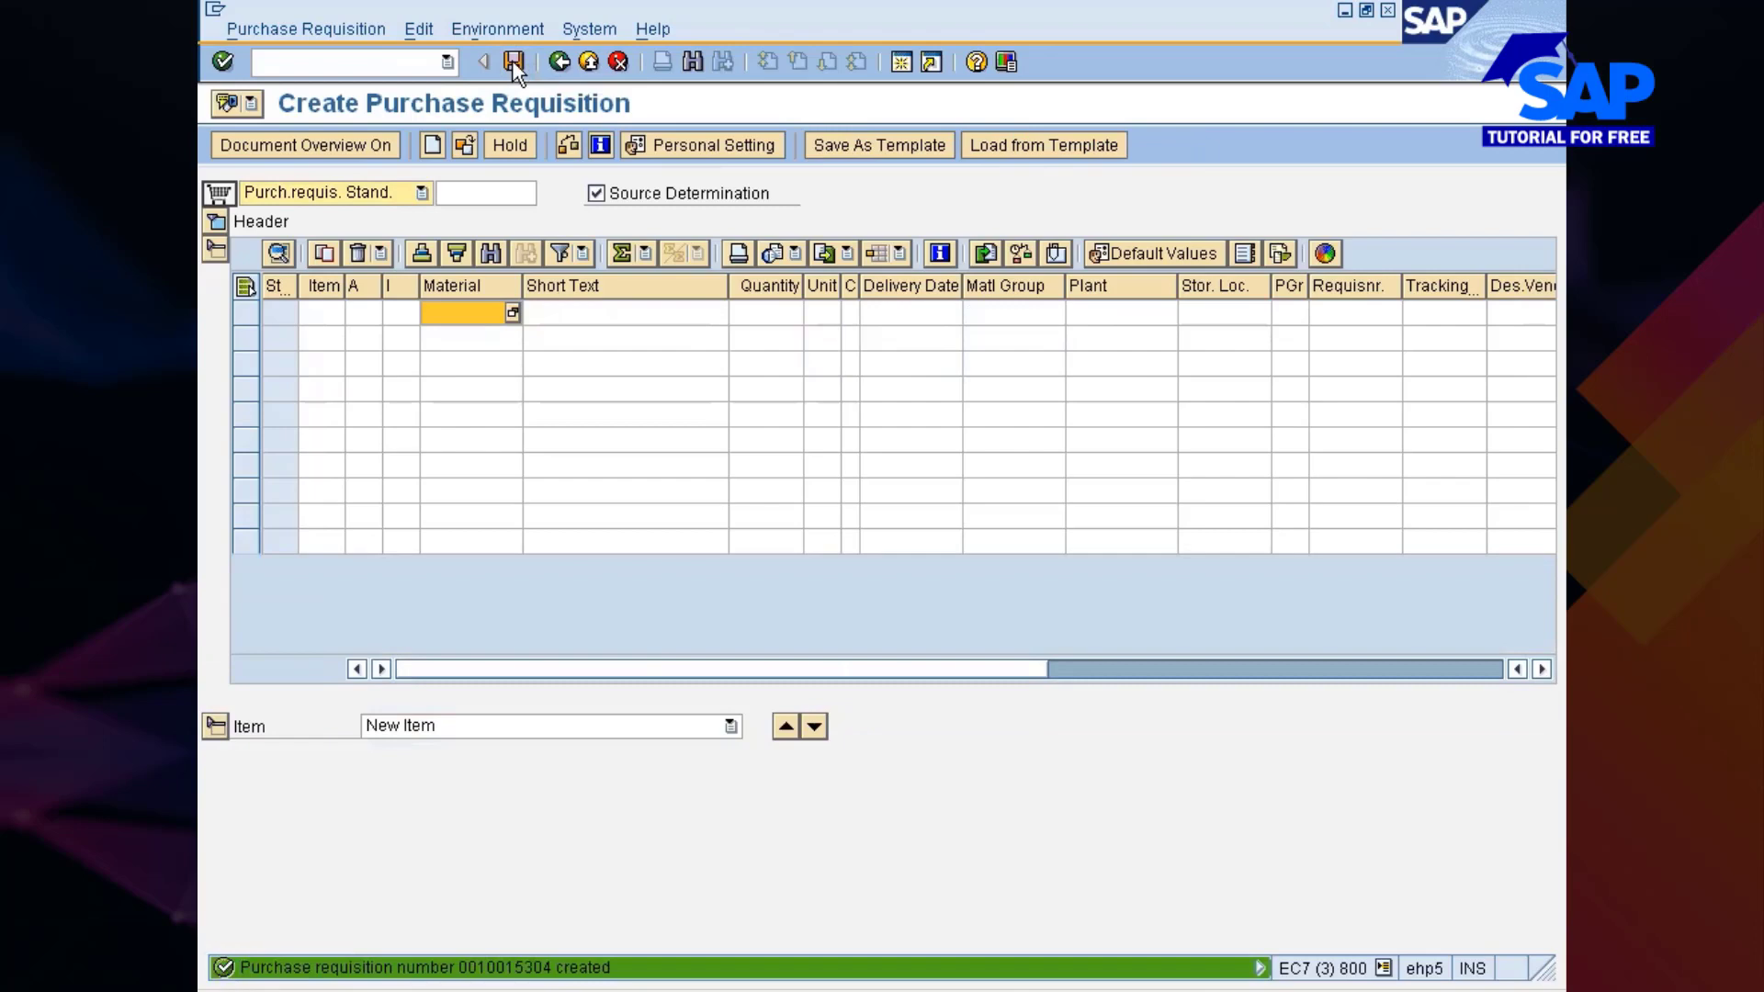
left_click(465, 150)
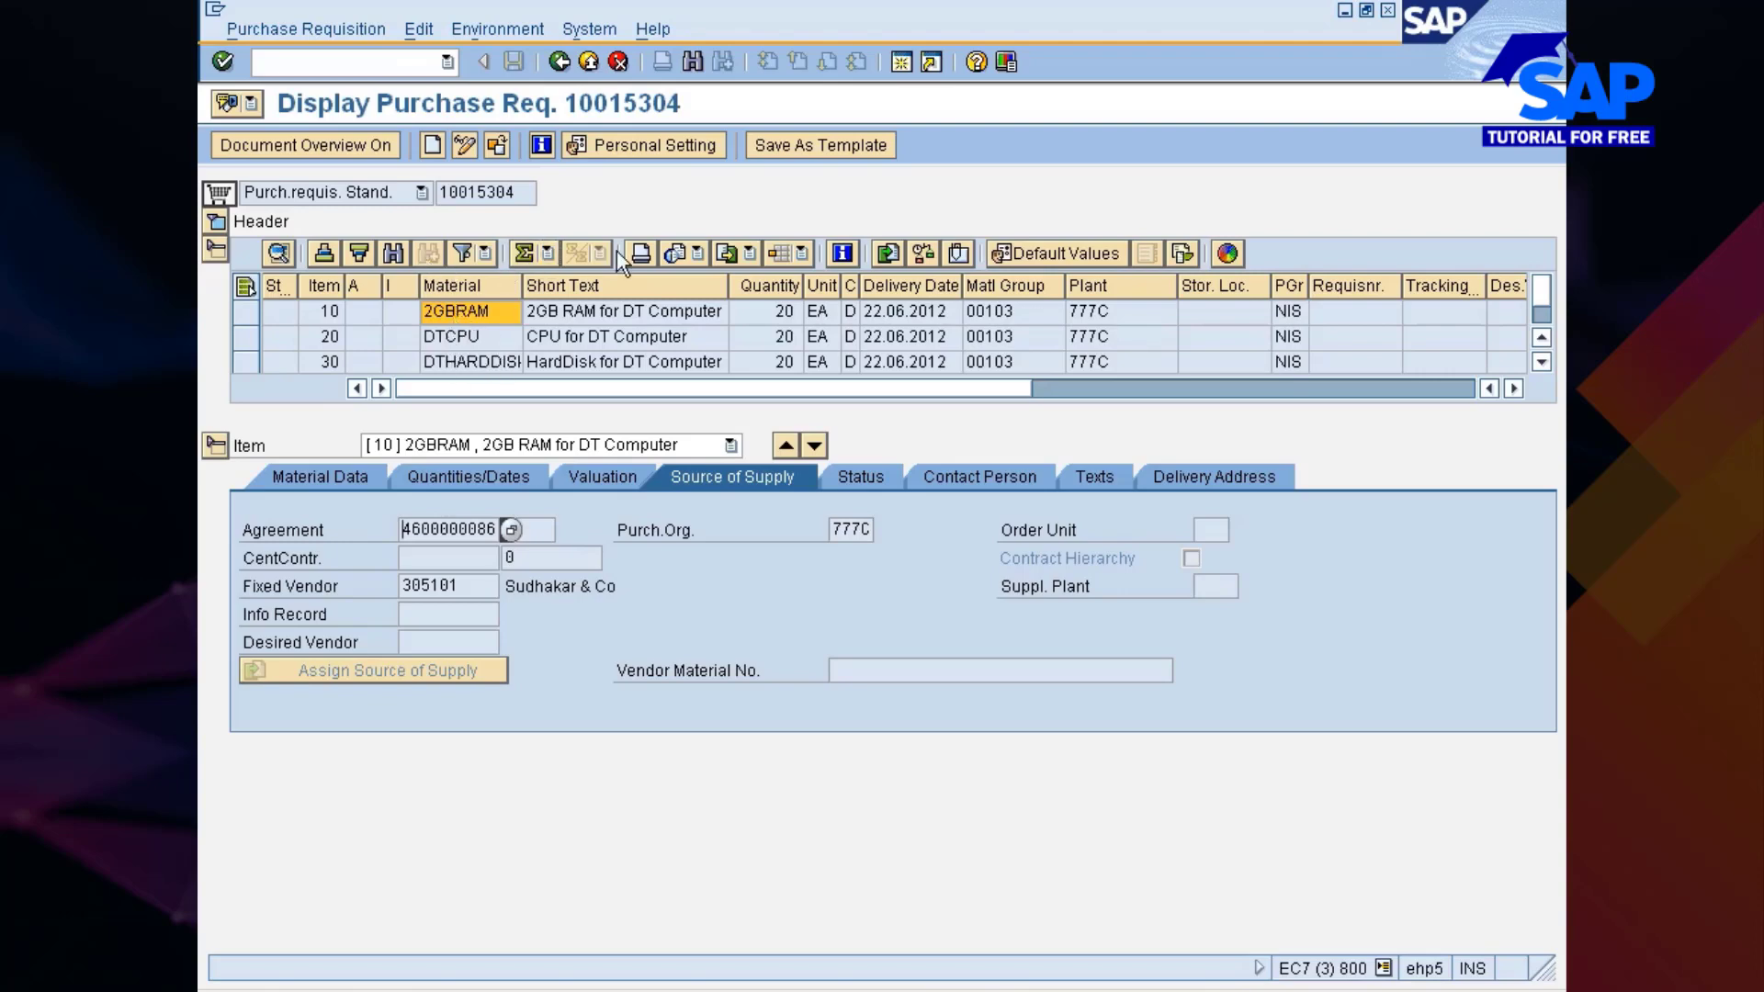
Step: Open transaction ME51N in a new session and turn off Source Determination for the blank requisition
left_click(351, 65)
type("/ome51n")
key("Return")
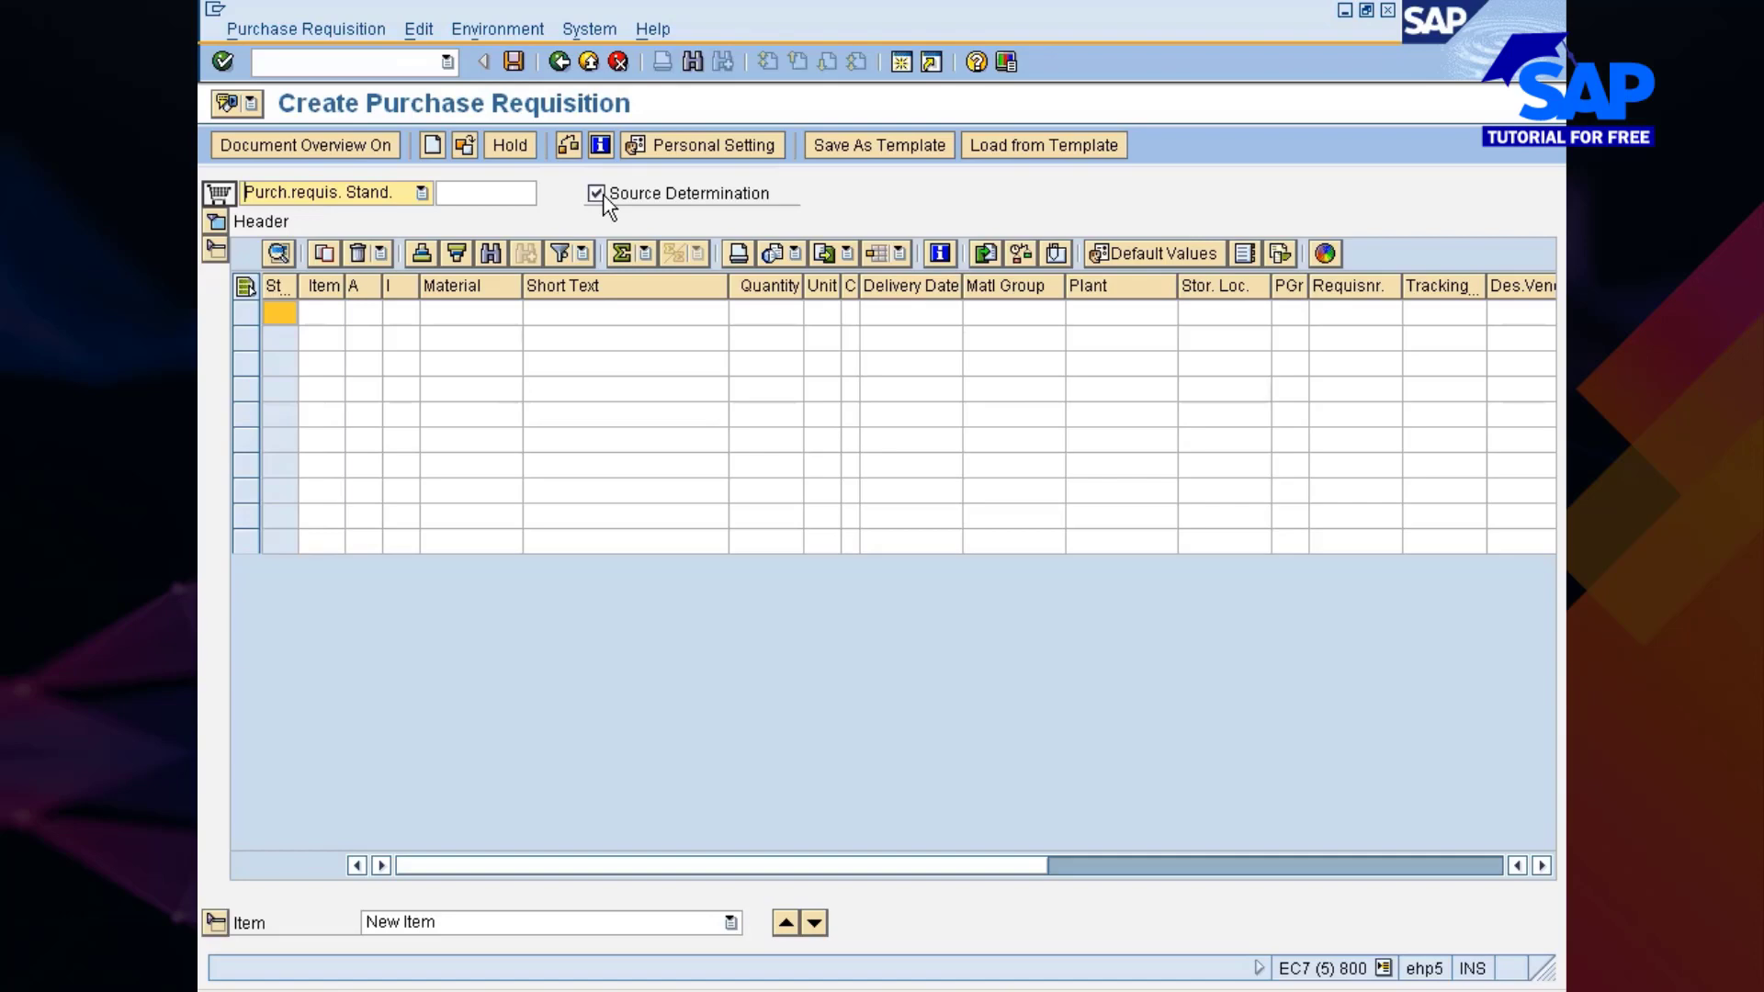
left_click(599, 195)
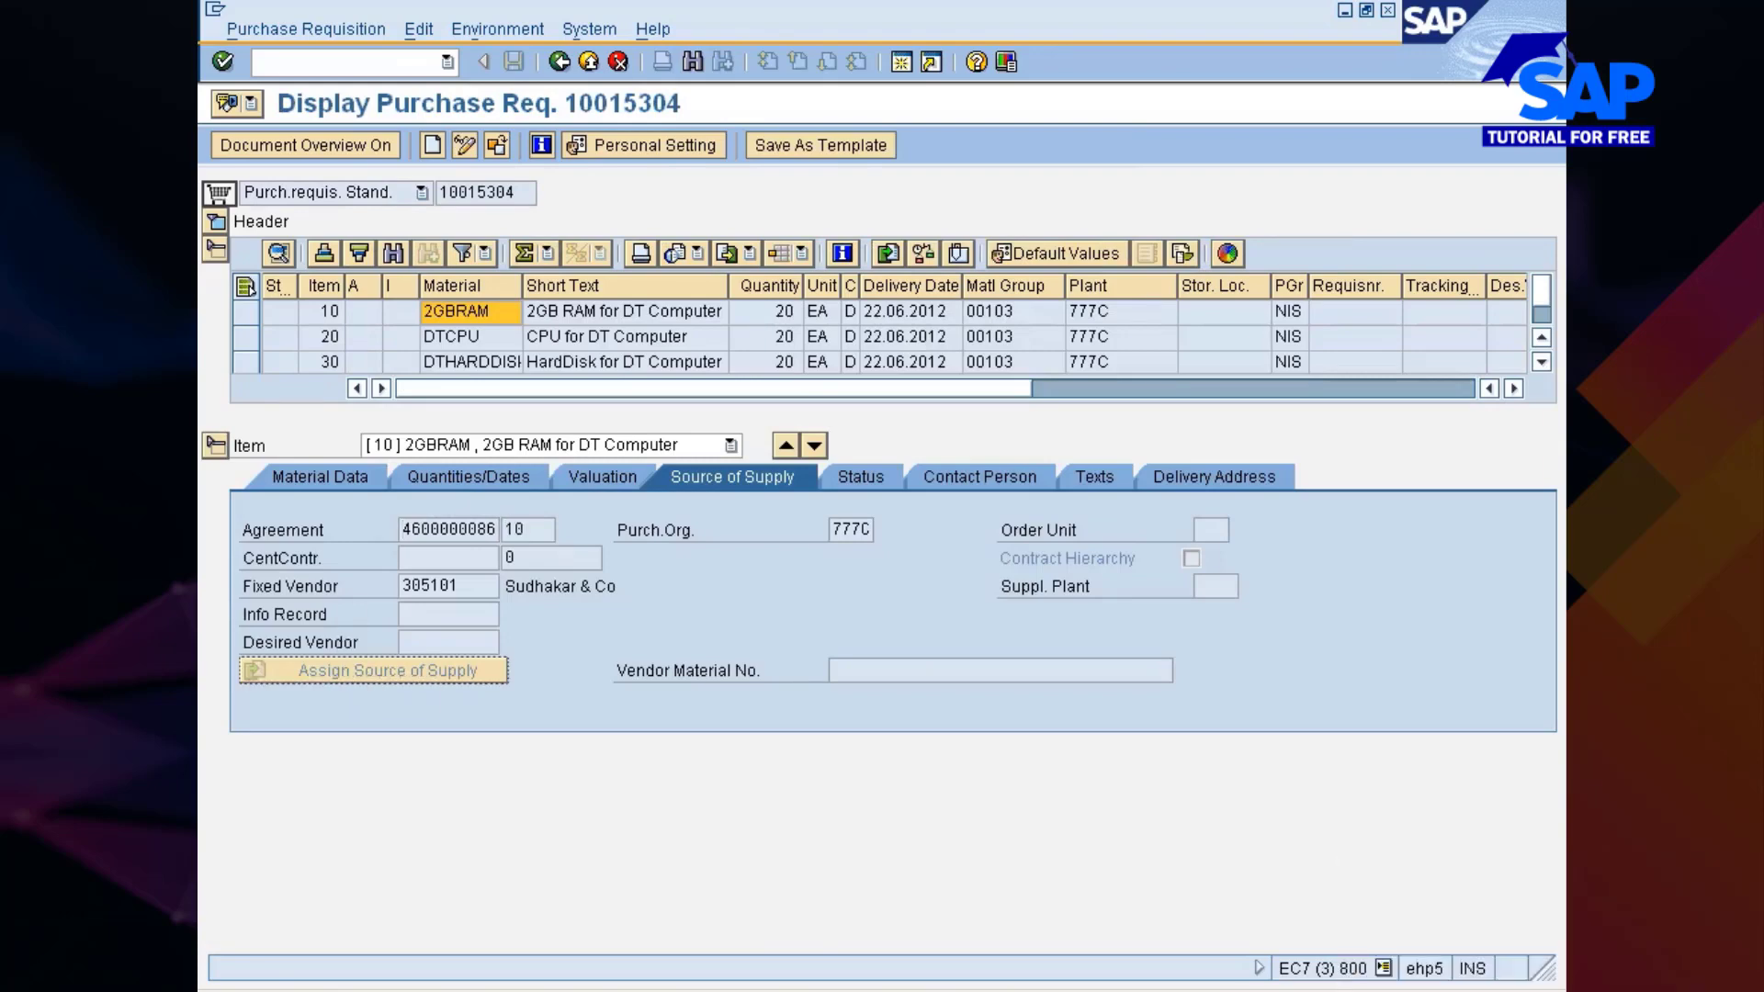
Step: Examine the fixed vendor and desired vendor entries of item 10 in the displayed requisition
left_click(277, 592)
left_click(423, 586)
left_click(432, 642)
Step: Switch to the blank requisition session, start creating a purchase order there, and choose document type PODoc for Nissan POs
left_click(978, 990)
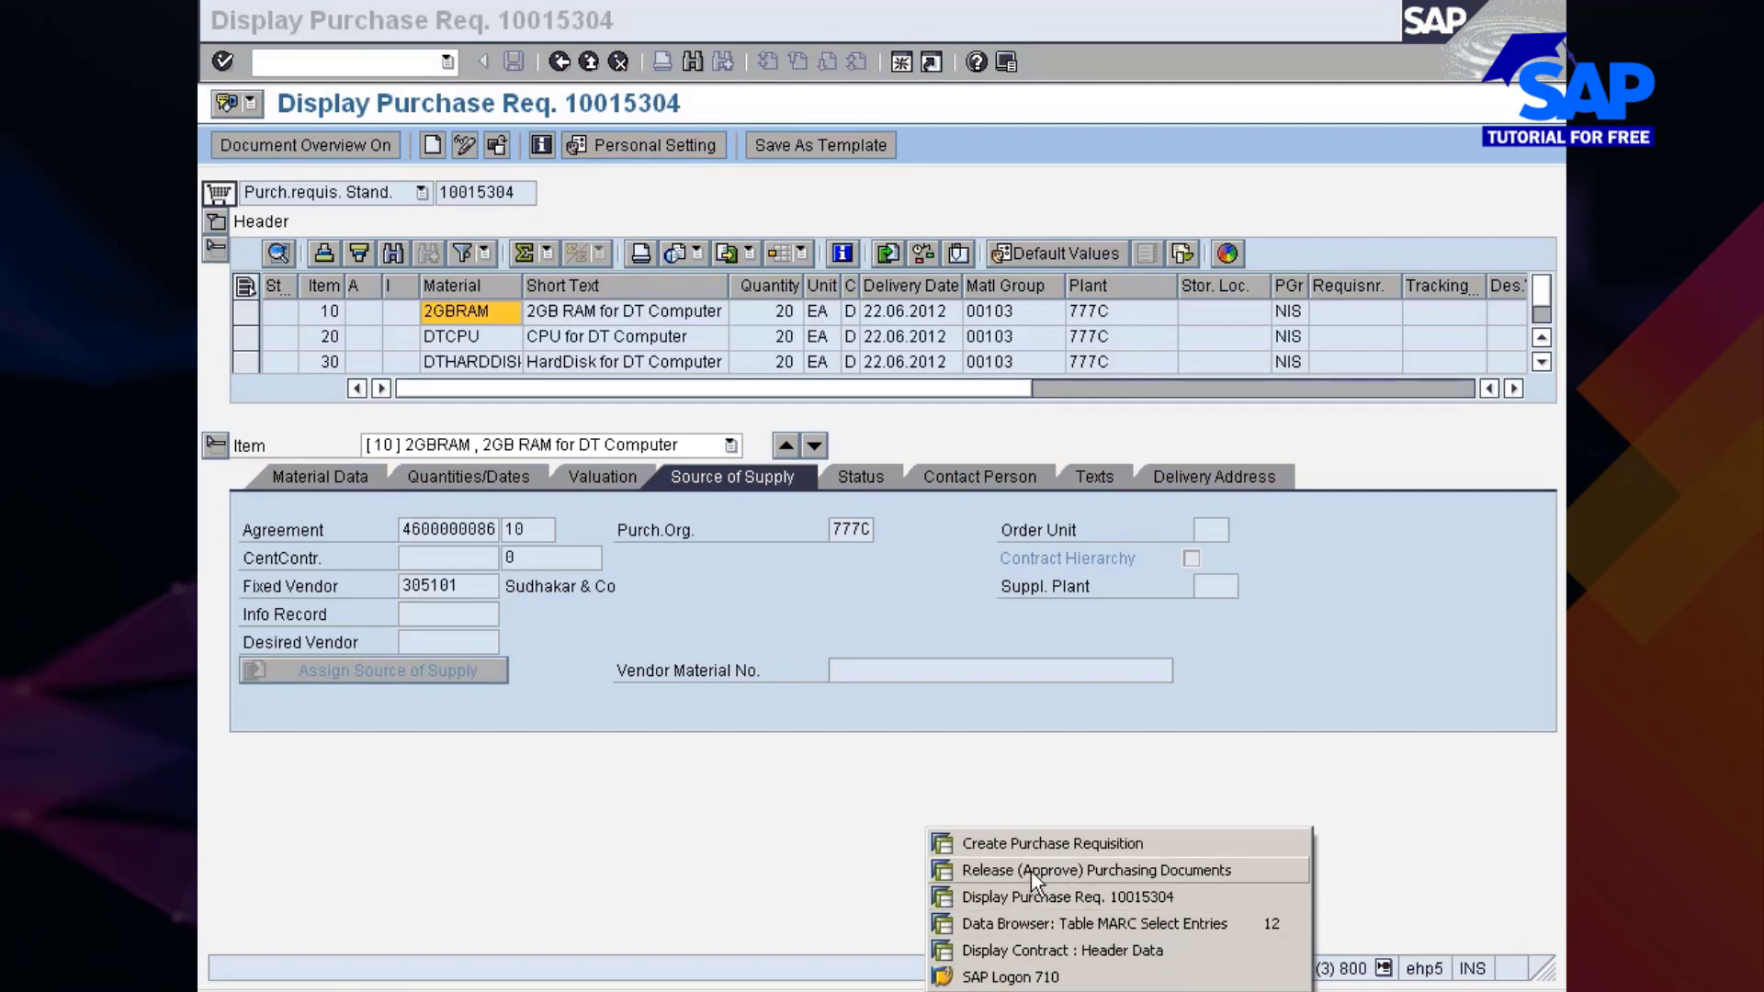
left_click(1040, 843)
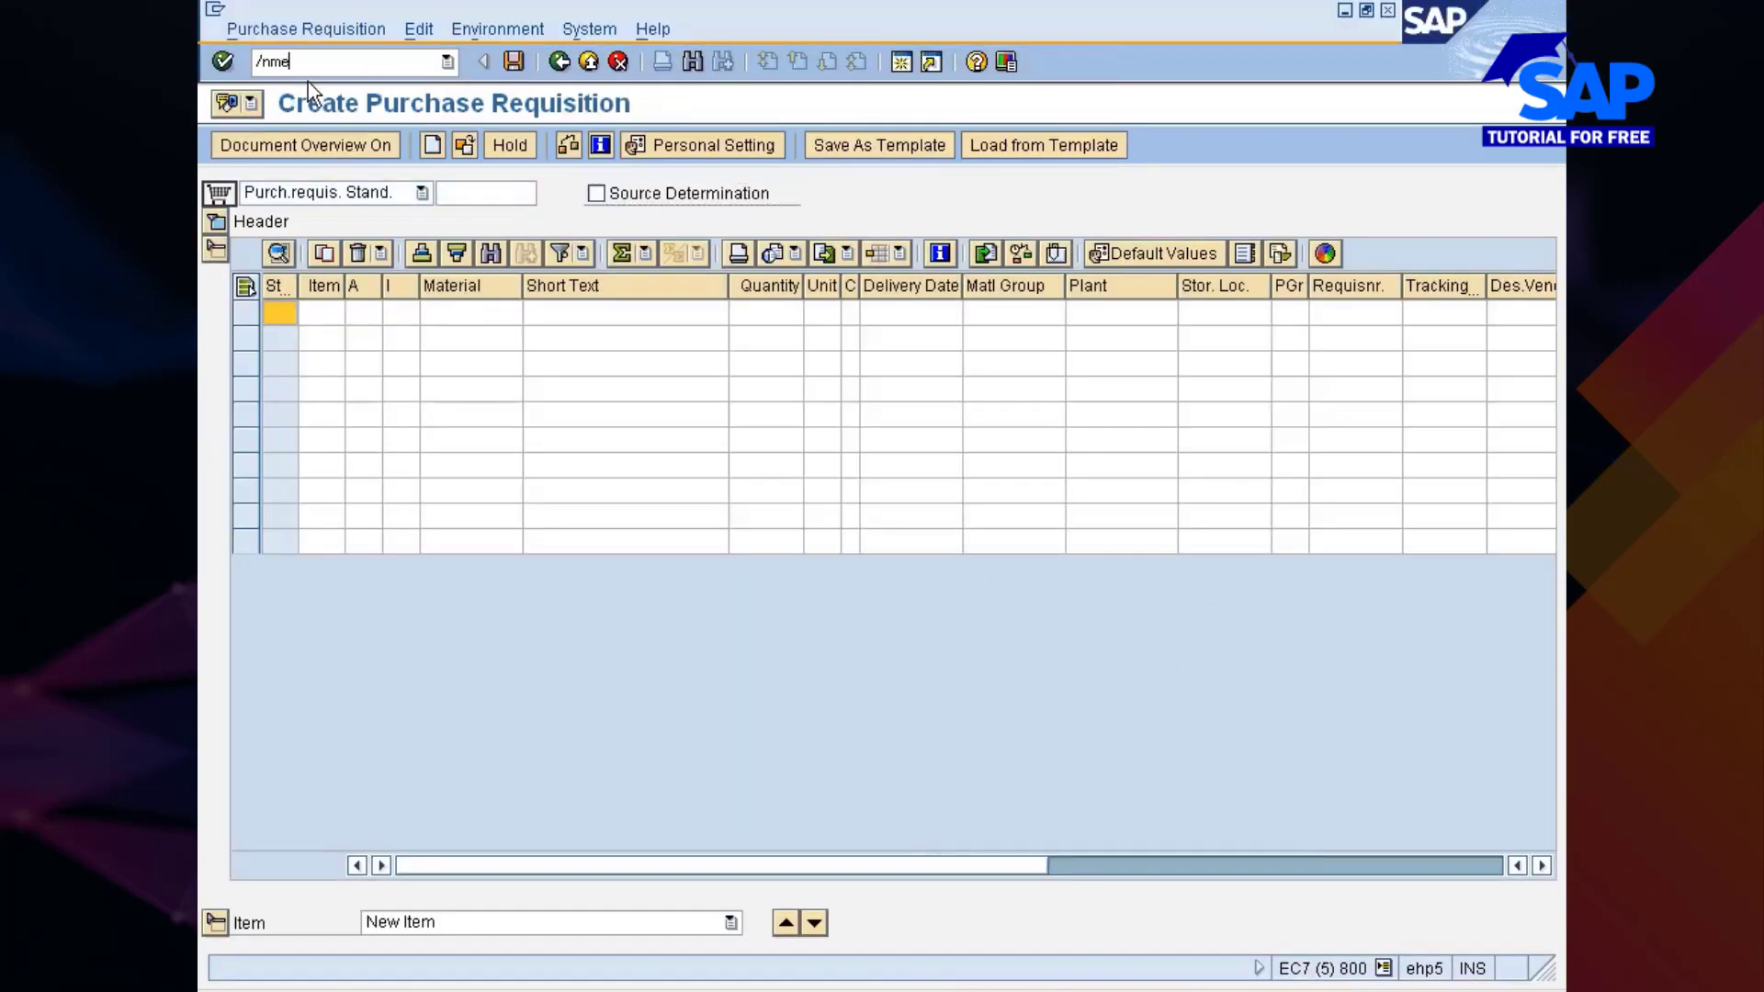
key("Return")
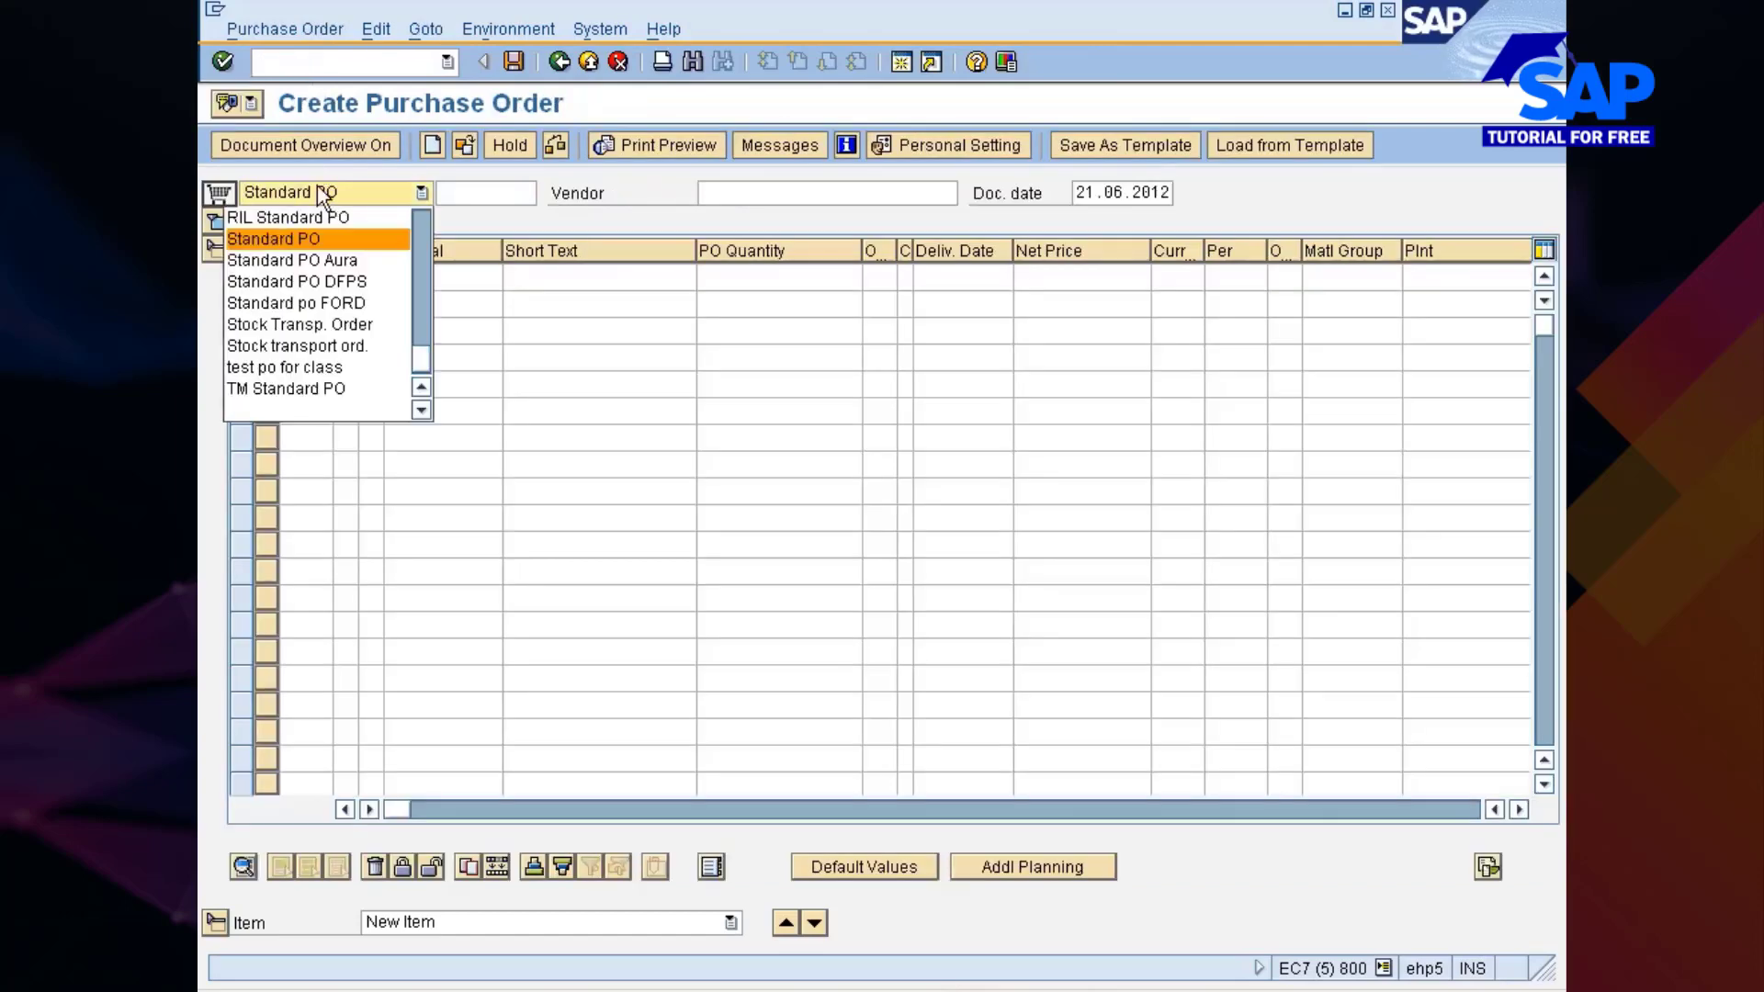
scroll(317, 186, "up", 1)
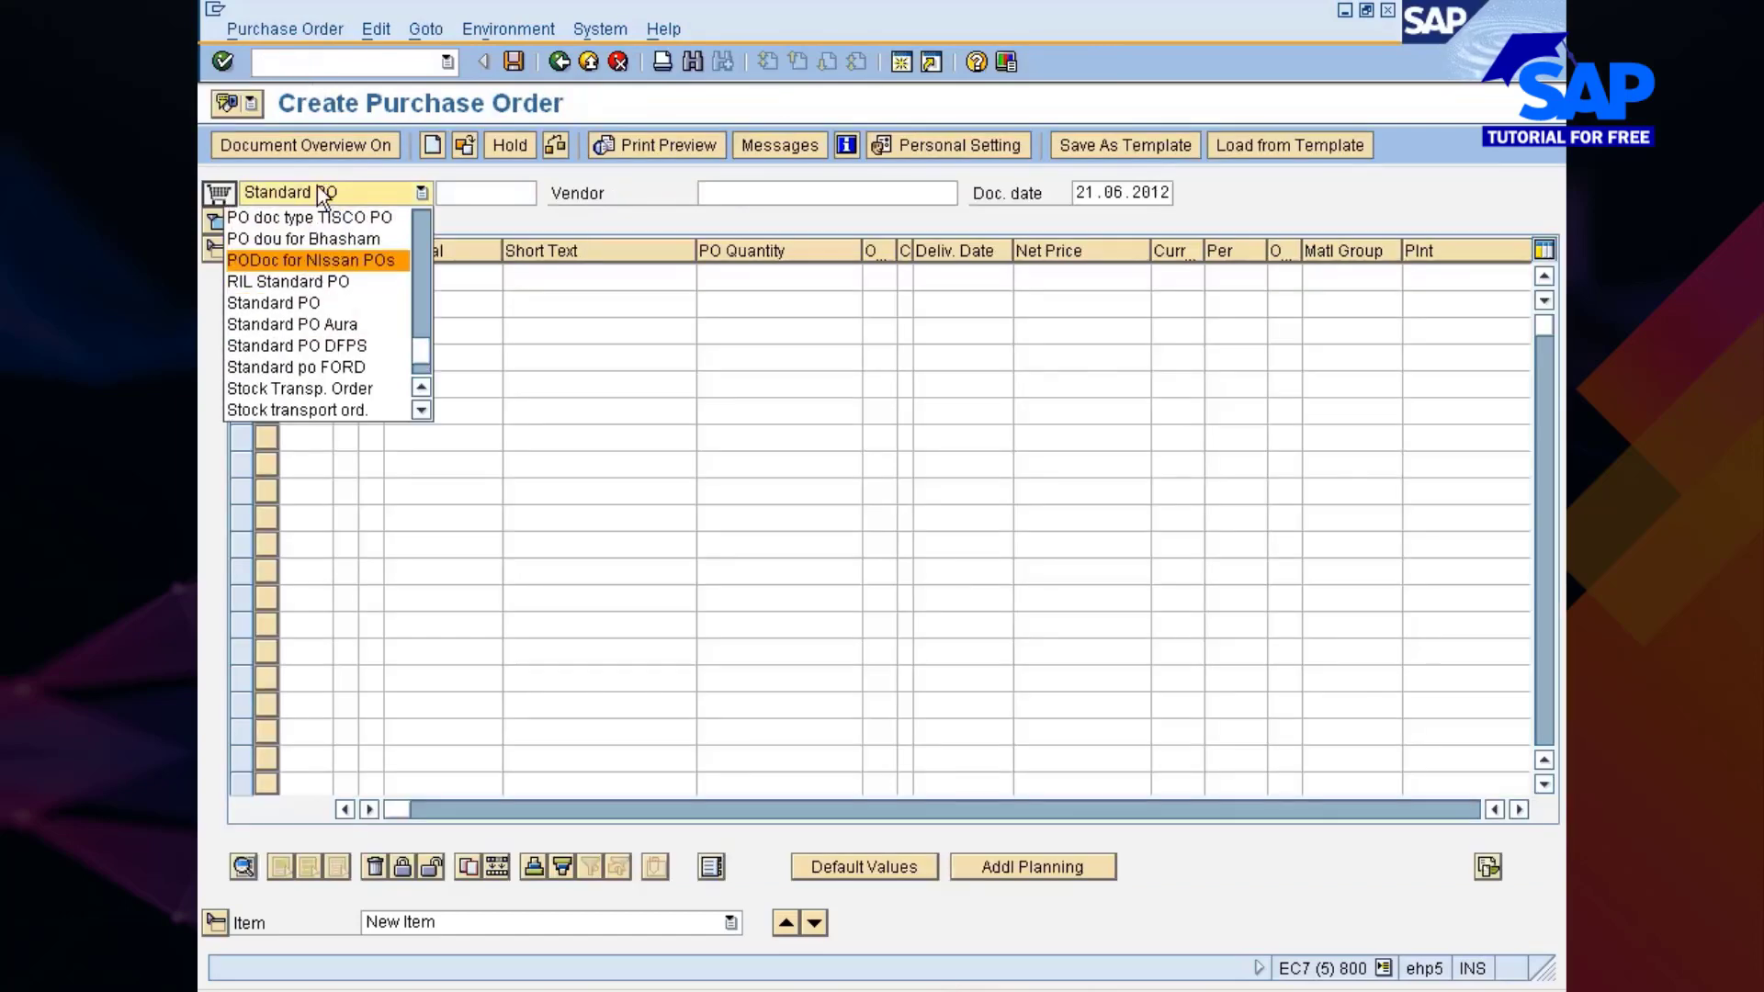
key("Return")
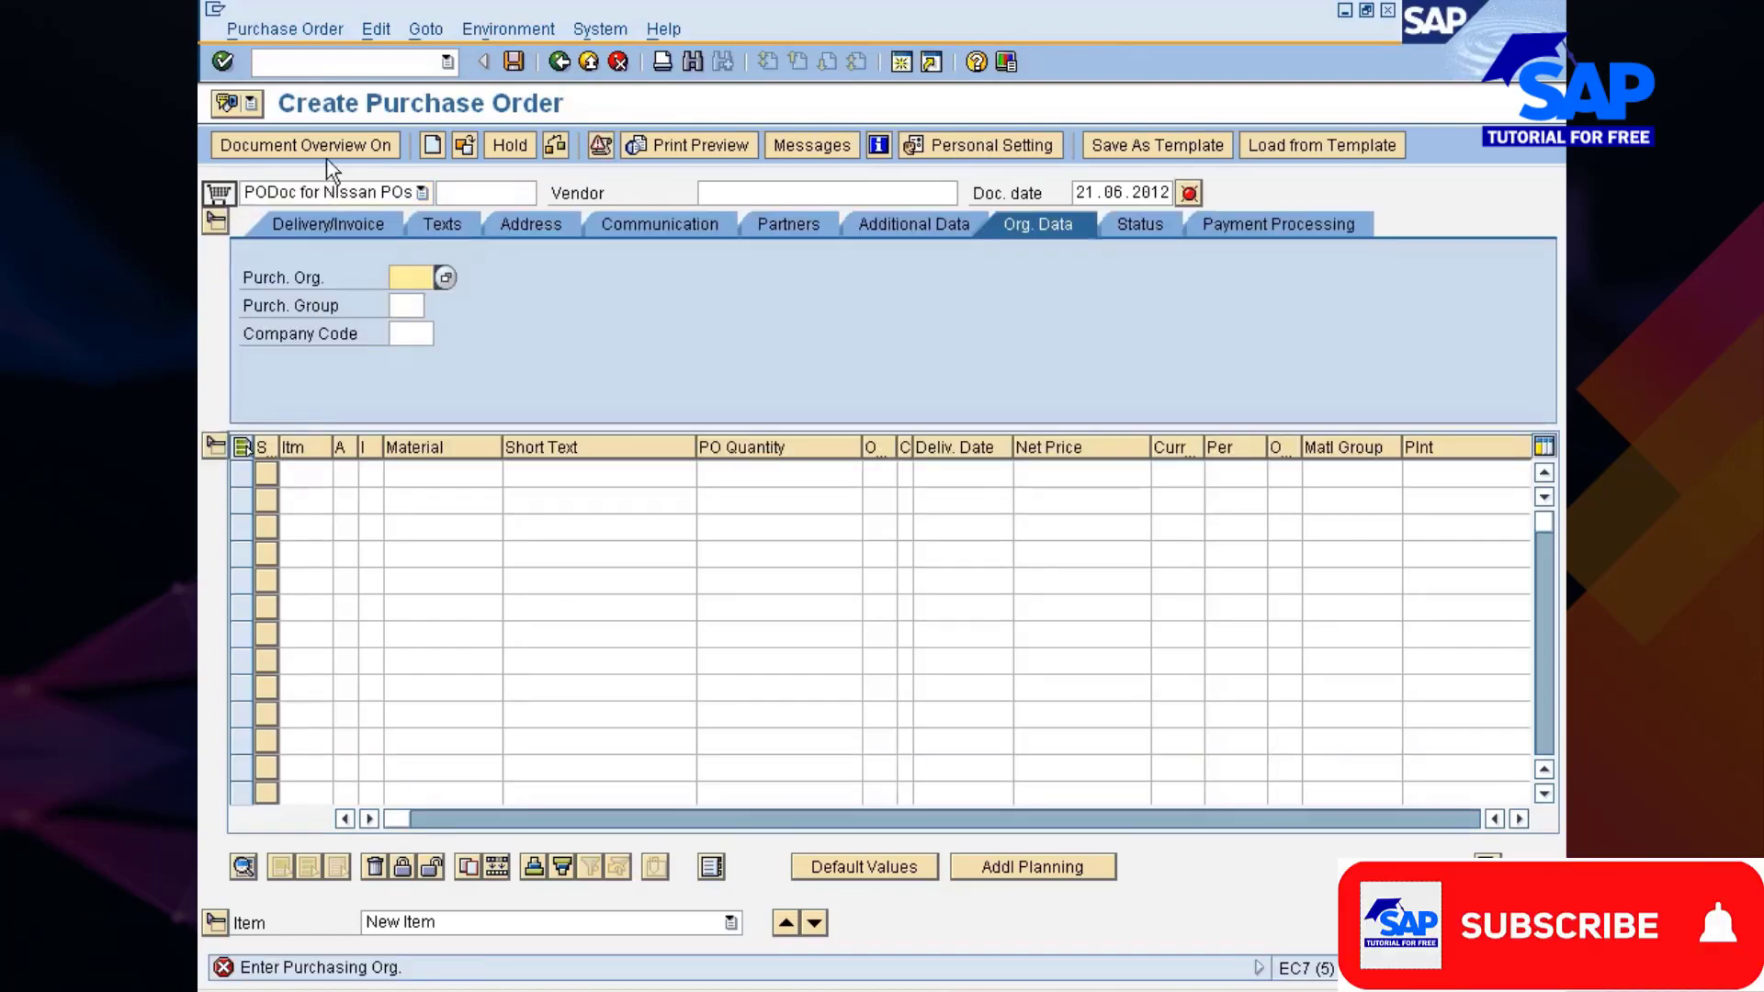
Step: Show the document overview and list My purchase requisitions in it
left_click(323, 147)
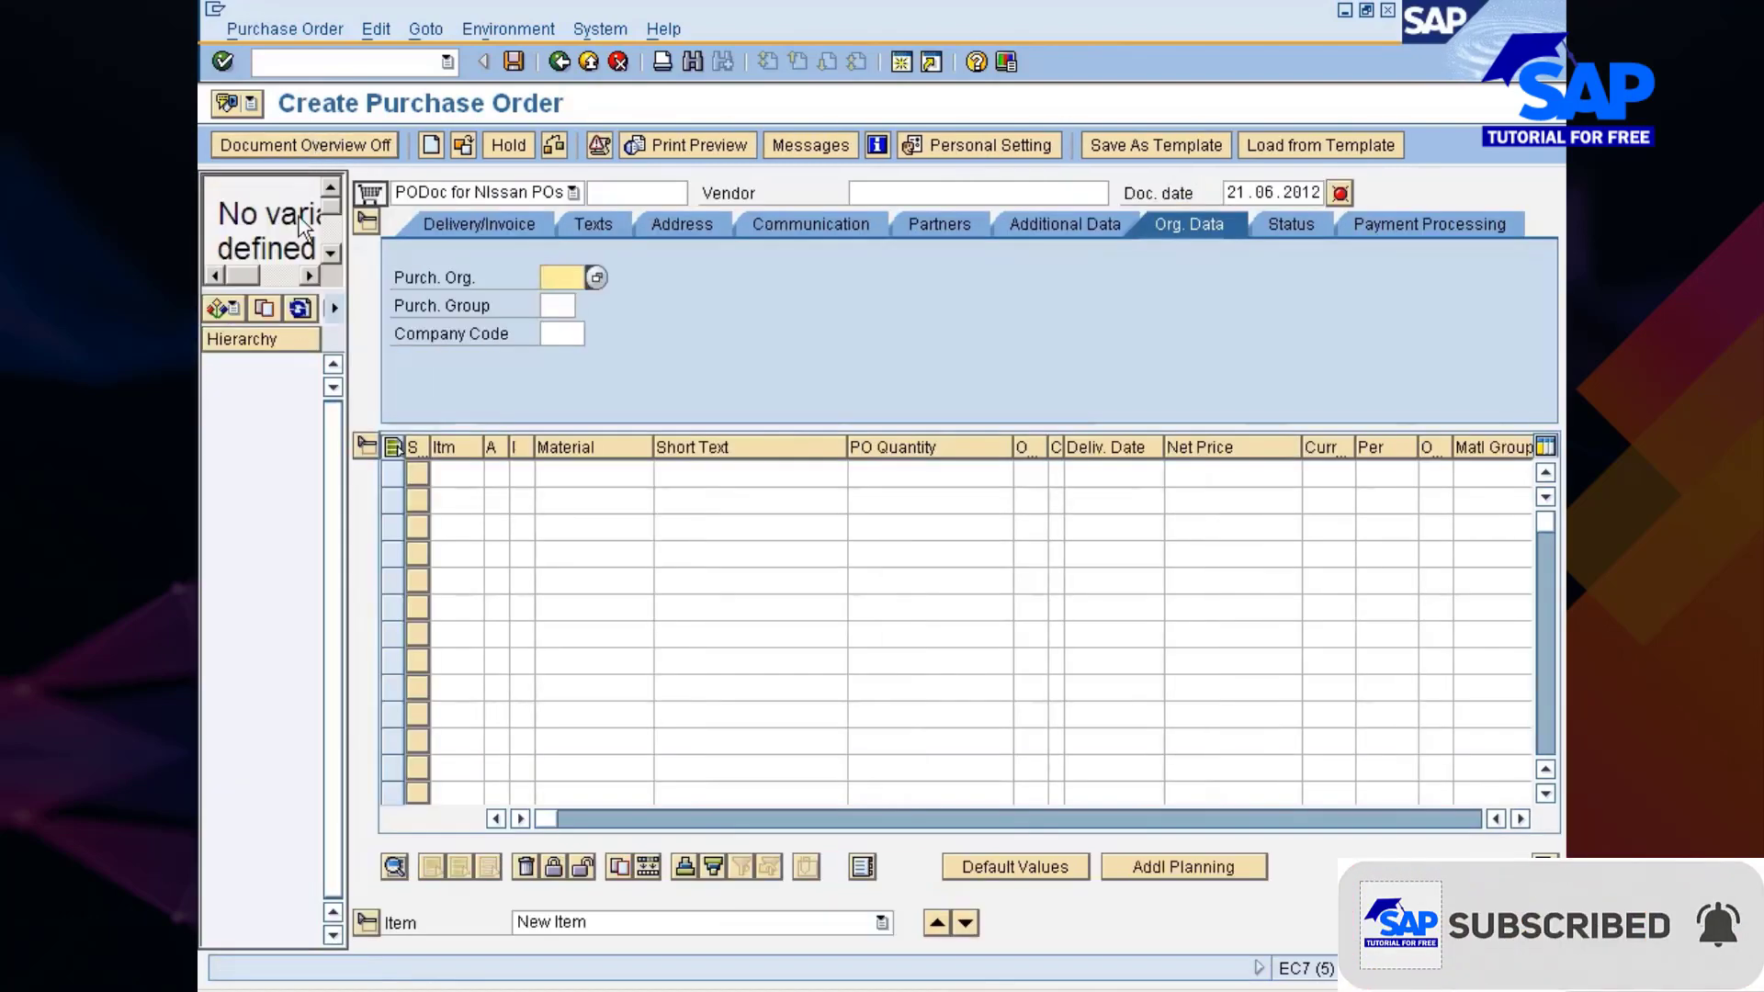
left_click(221, 308)
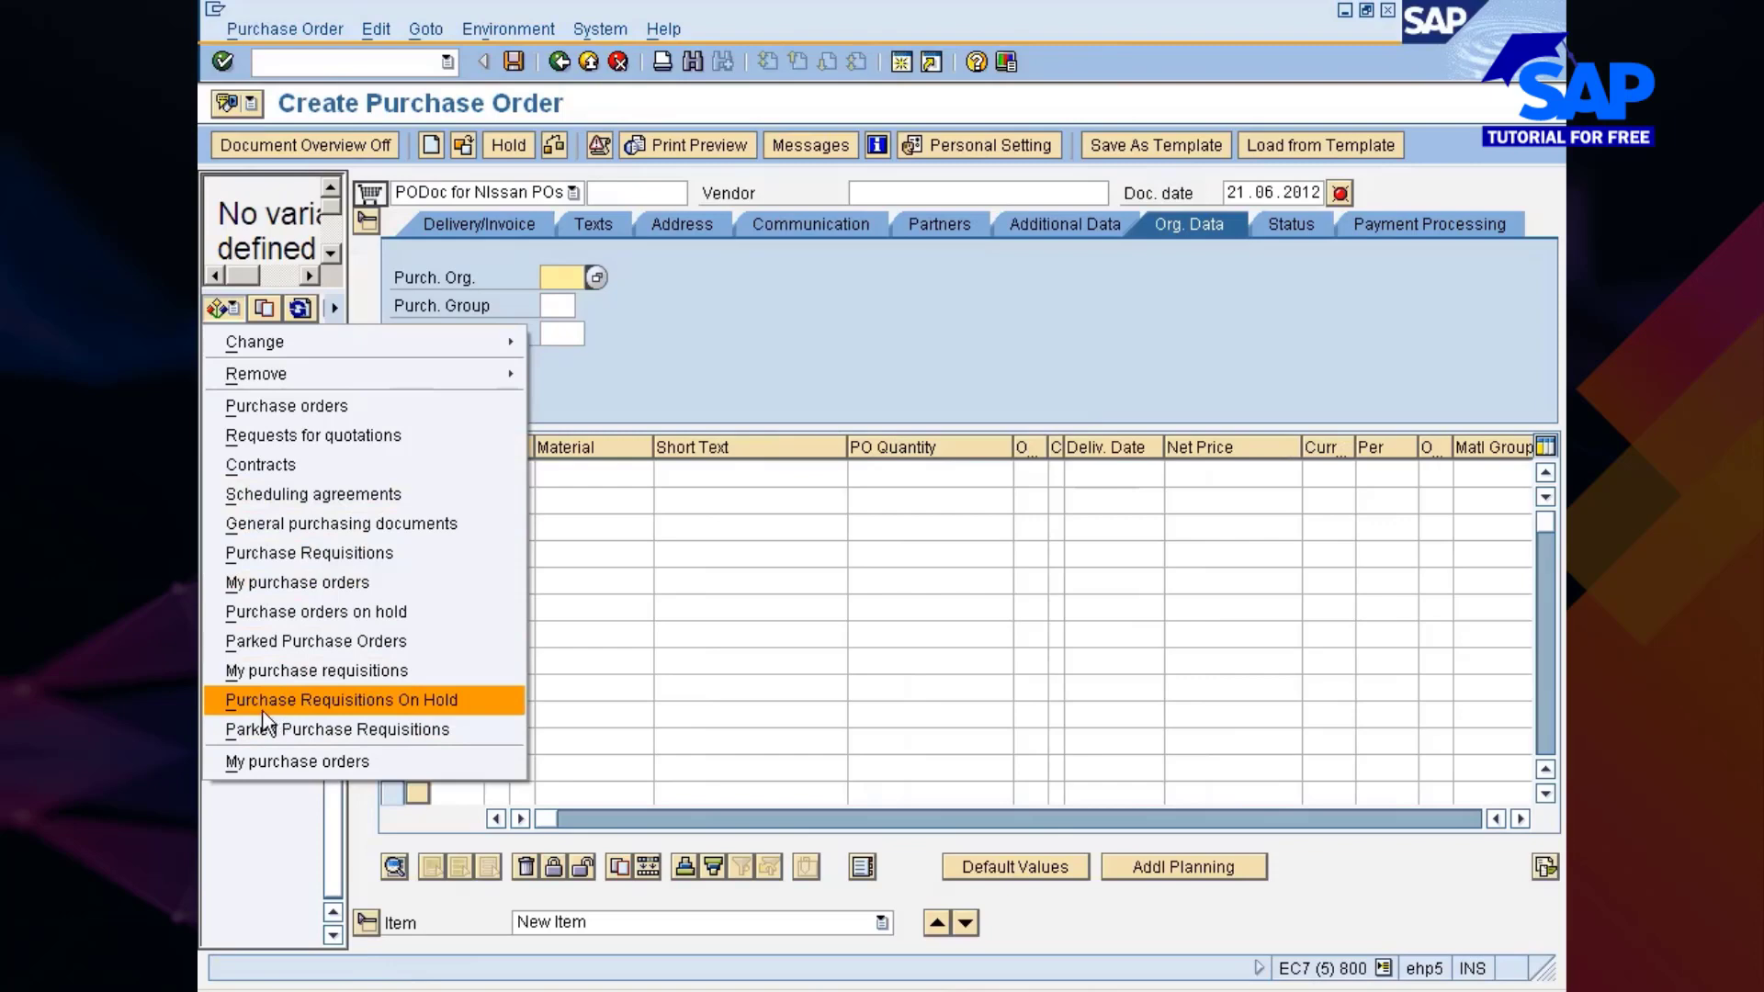
left_click(296, 671)
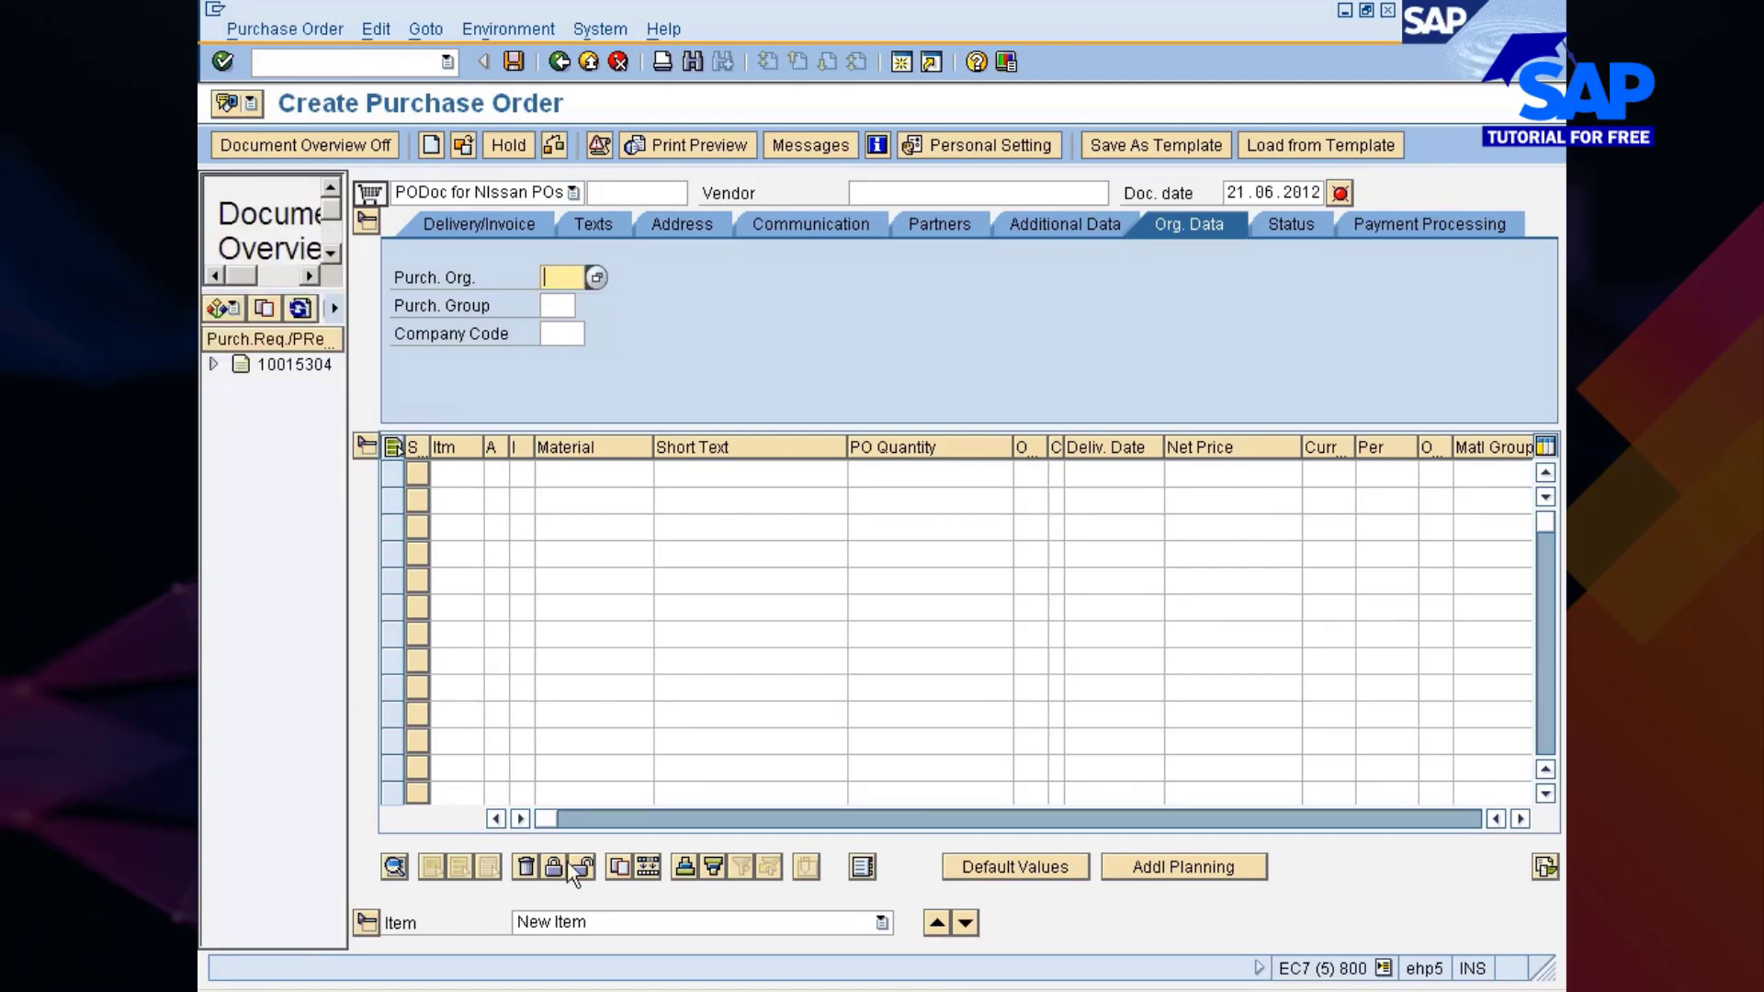
Step: Adopt the requisition listed in the document overview into the new purchase order
left_click(1016, 990)
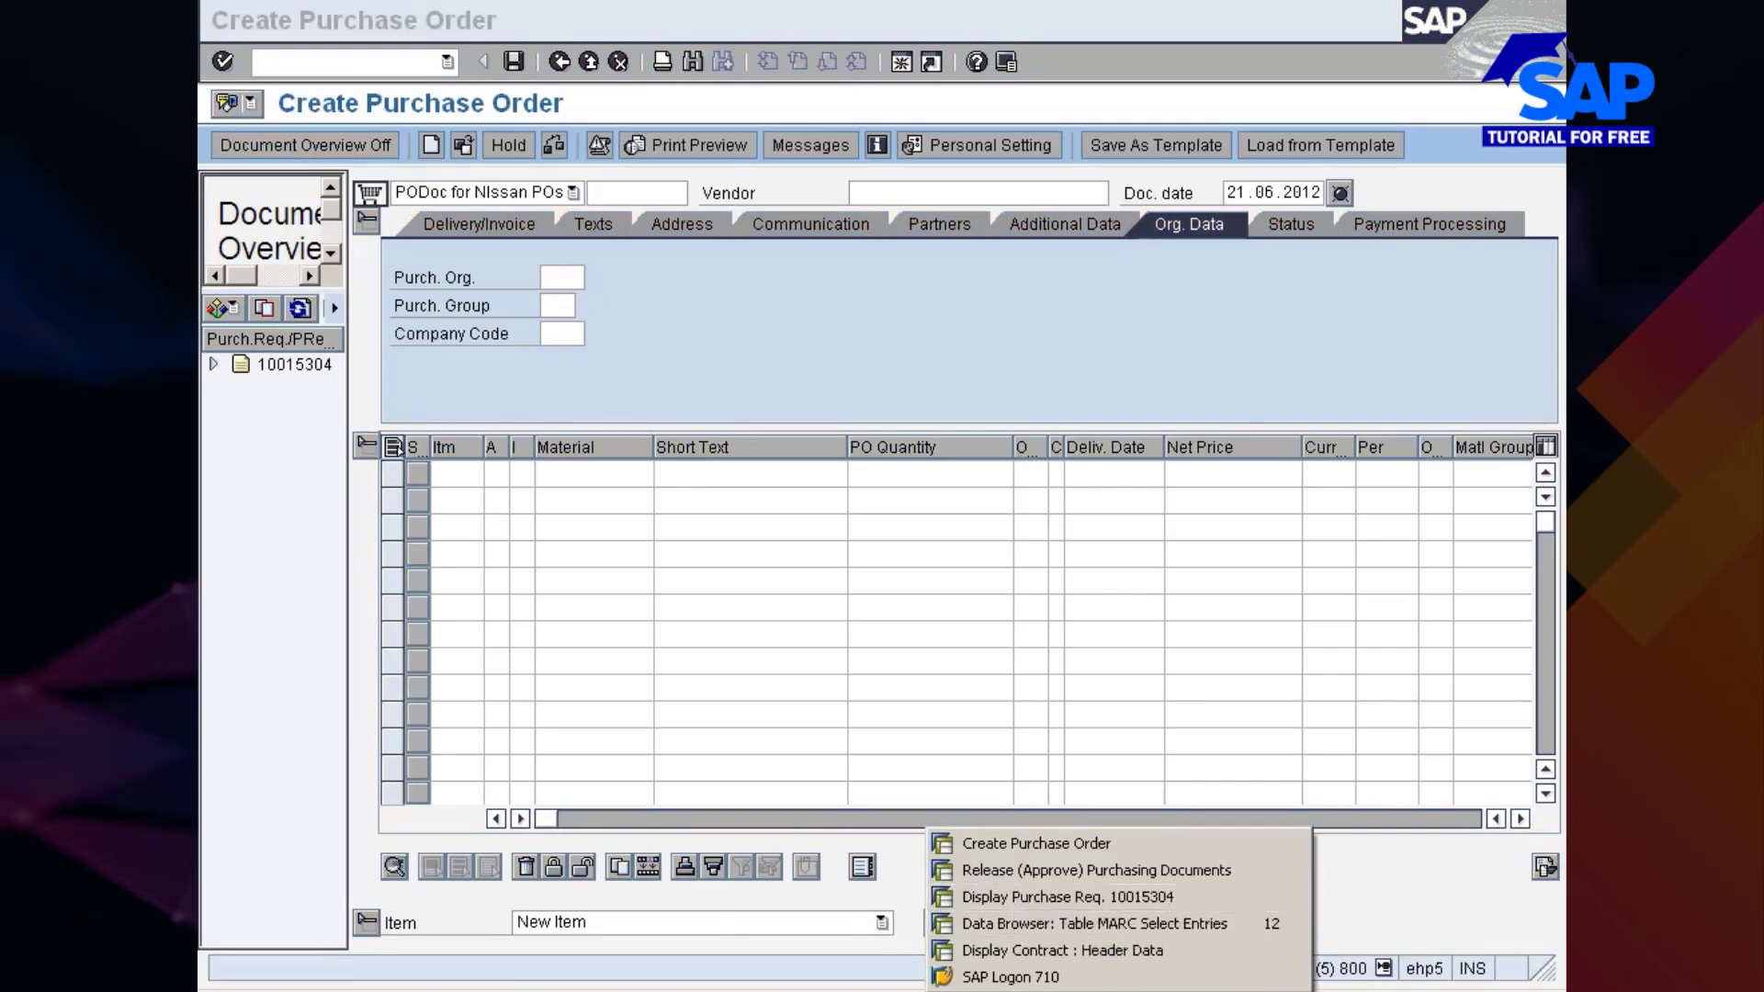
left_click(288, 366)
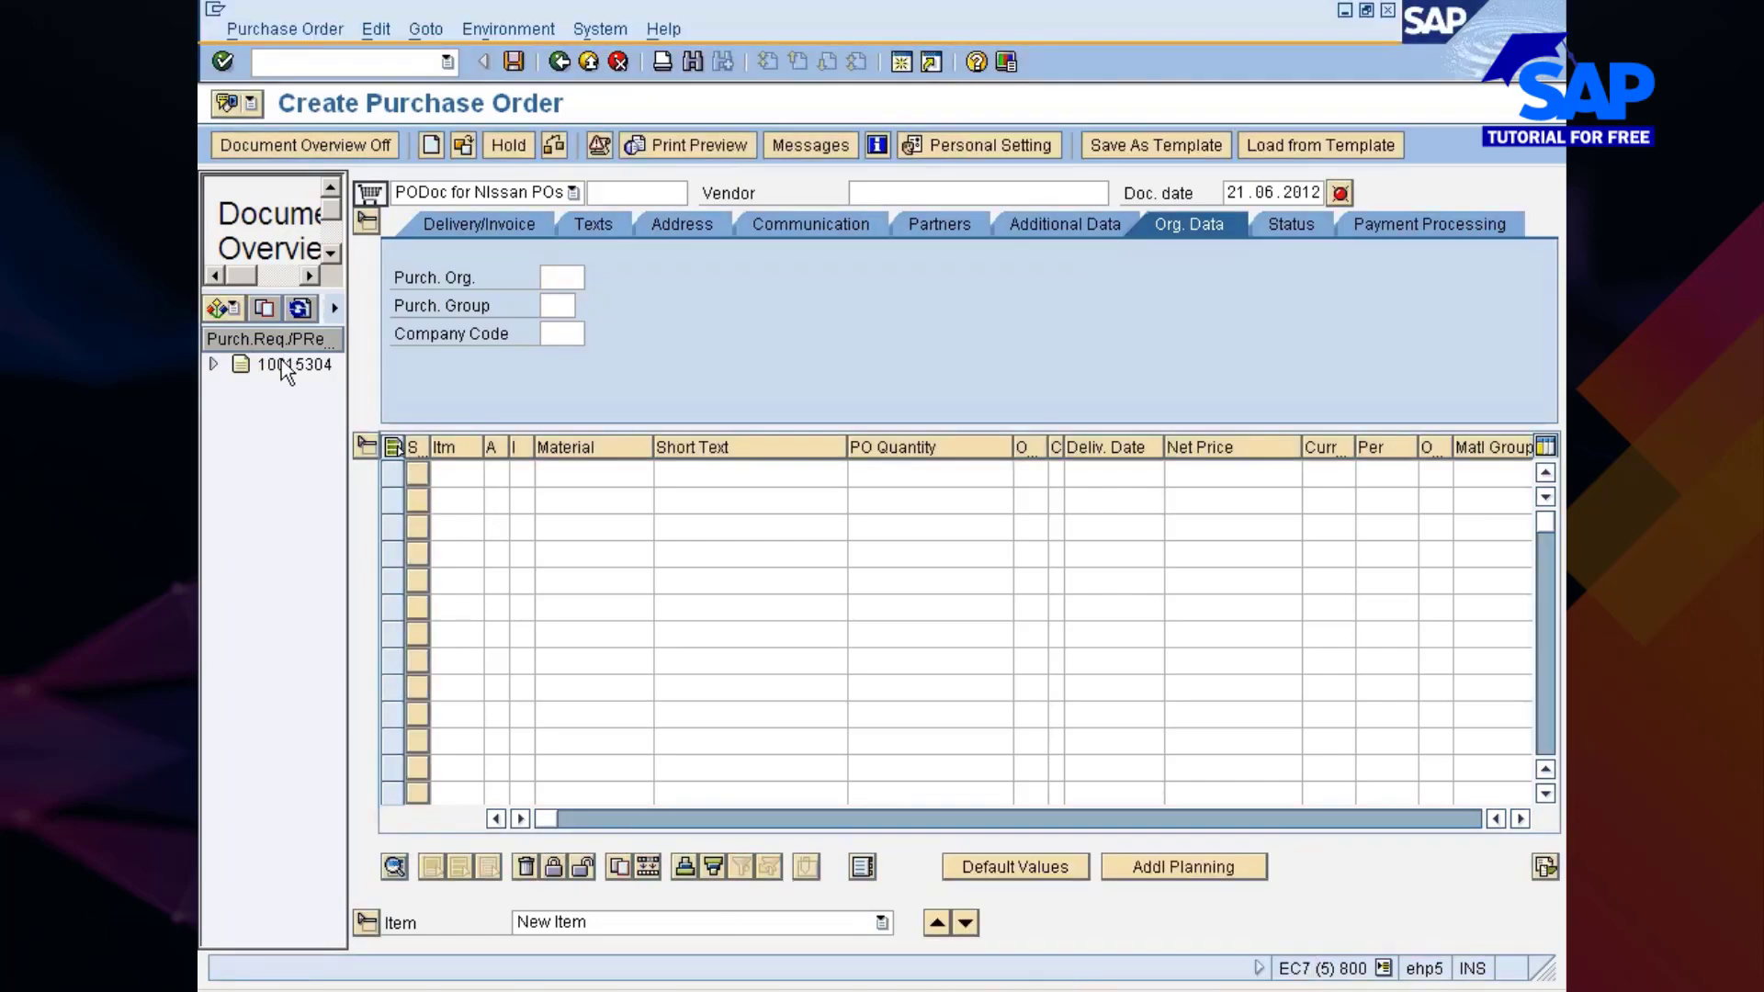
left_click(263, 310)
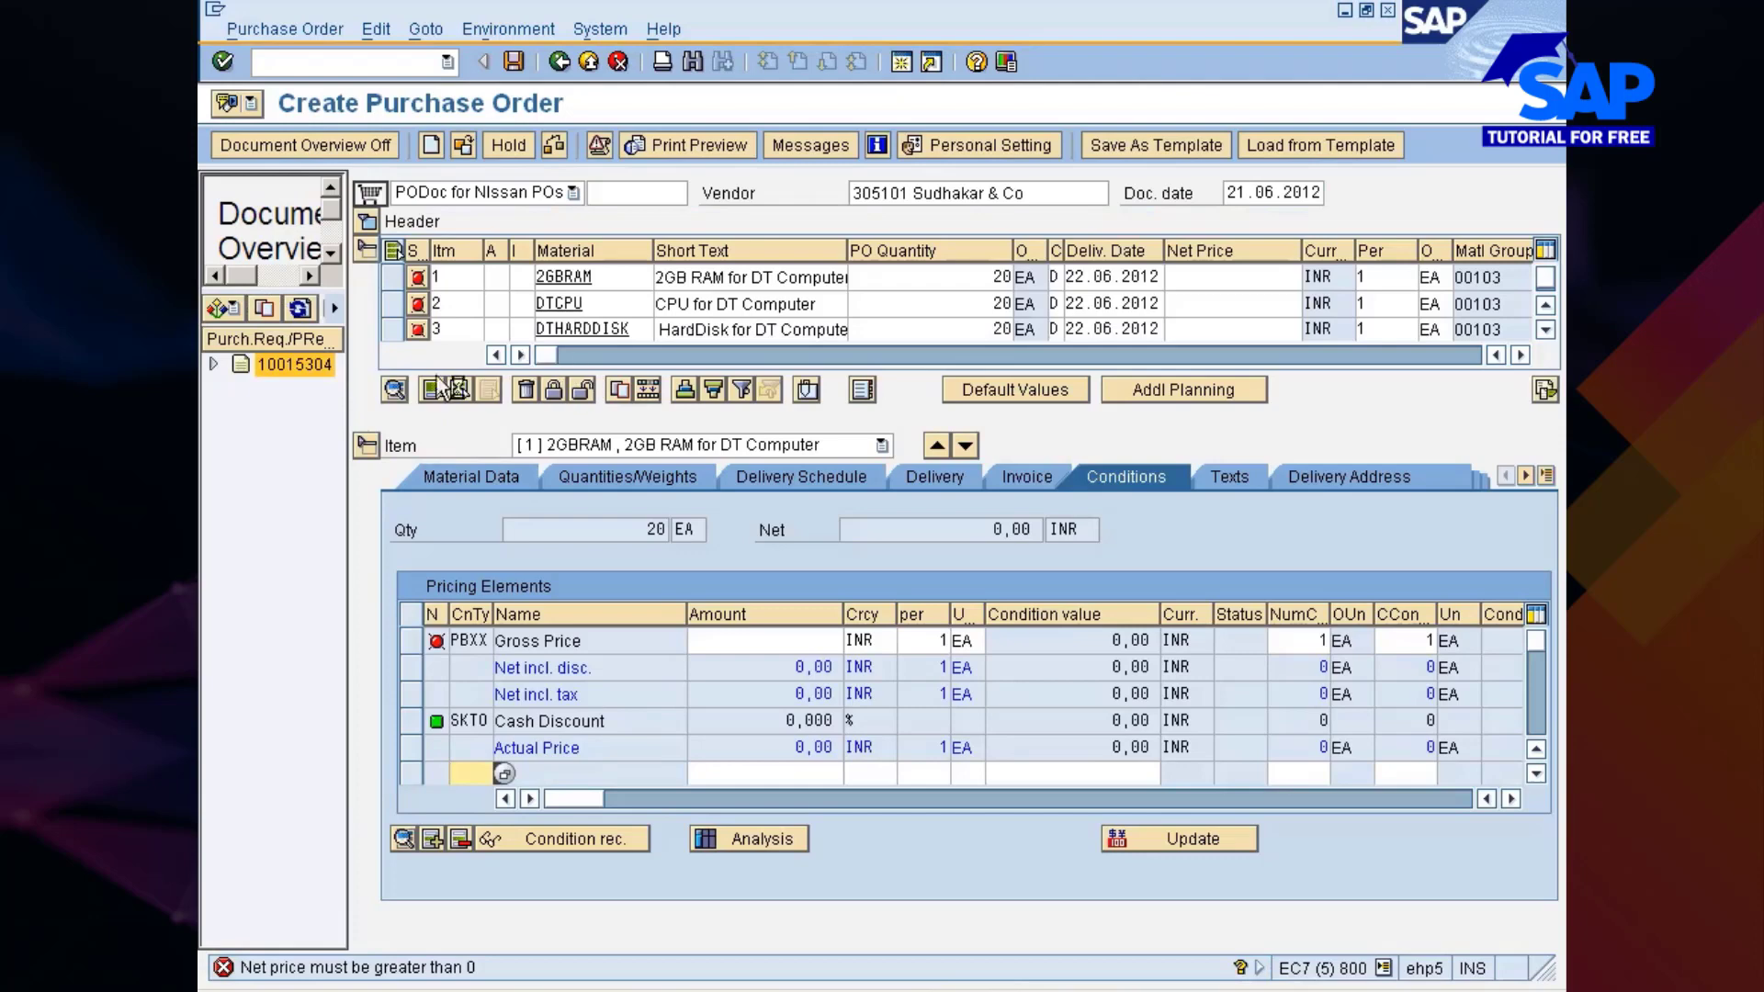
Step: Hide the document overview and review the requisition and outline agreement references of the purchase order items
left_click(308, 145)
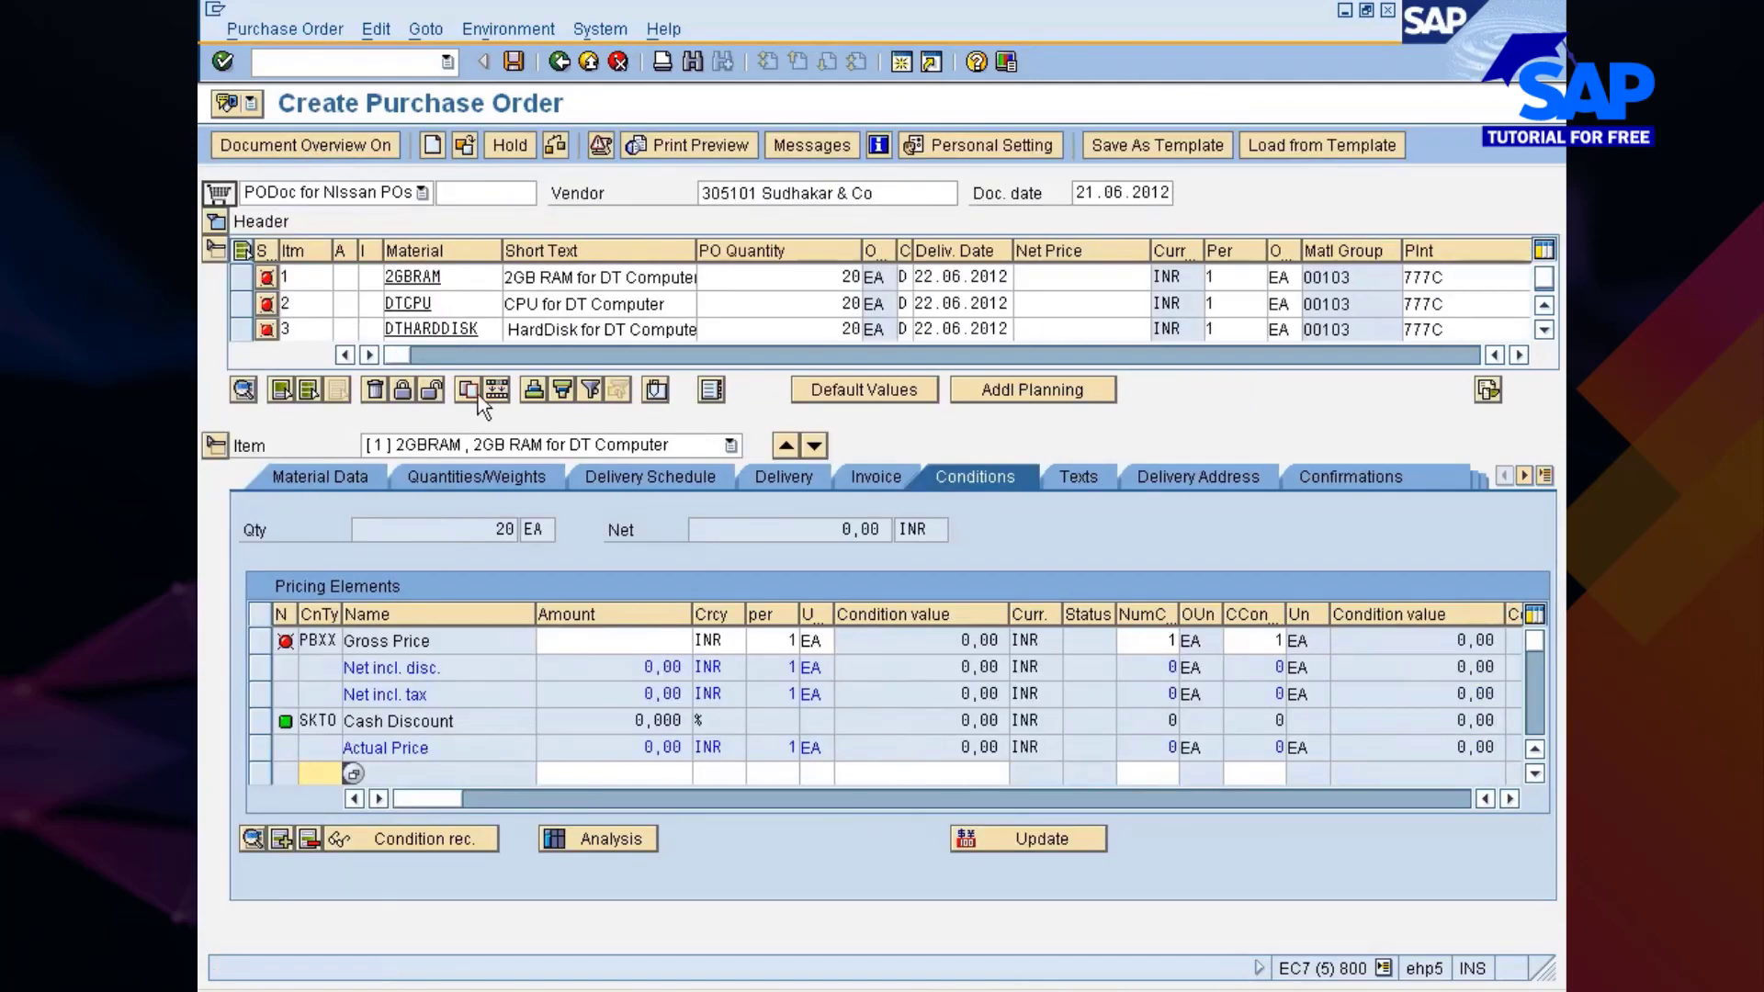
left_click_drag(403, 355, 878, 364)
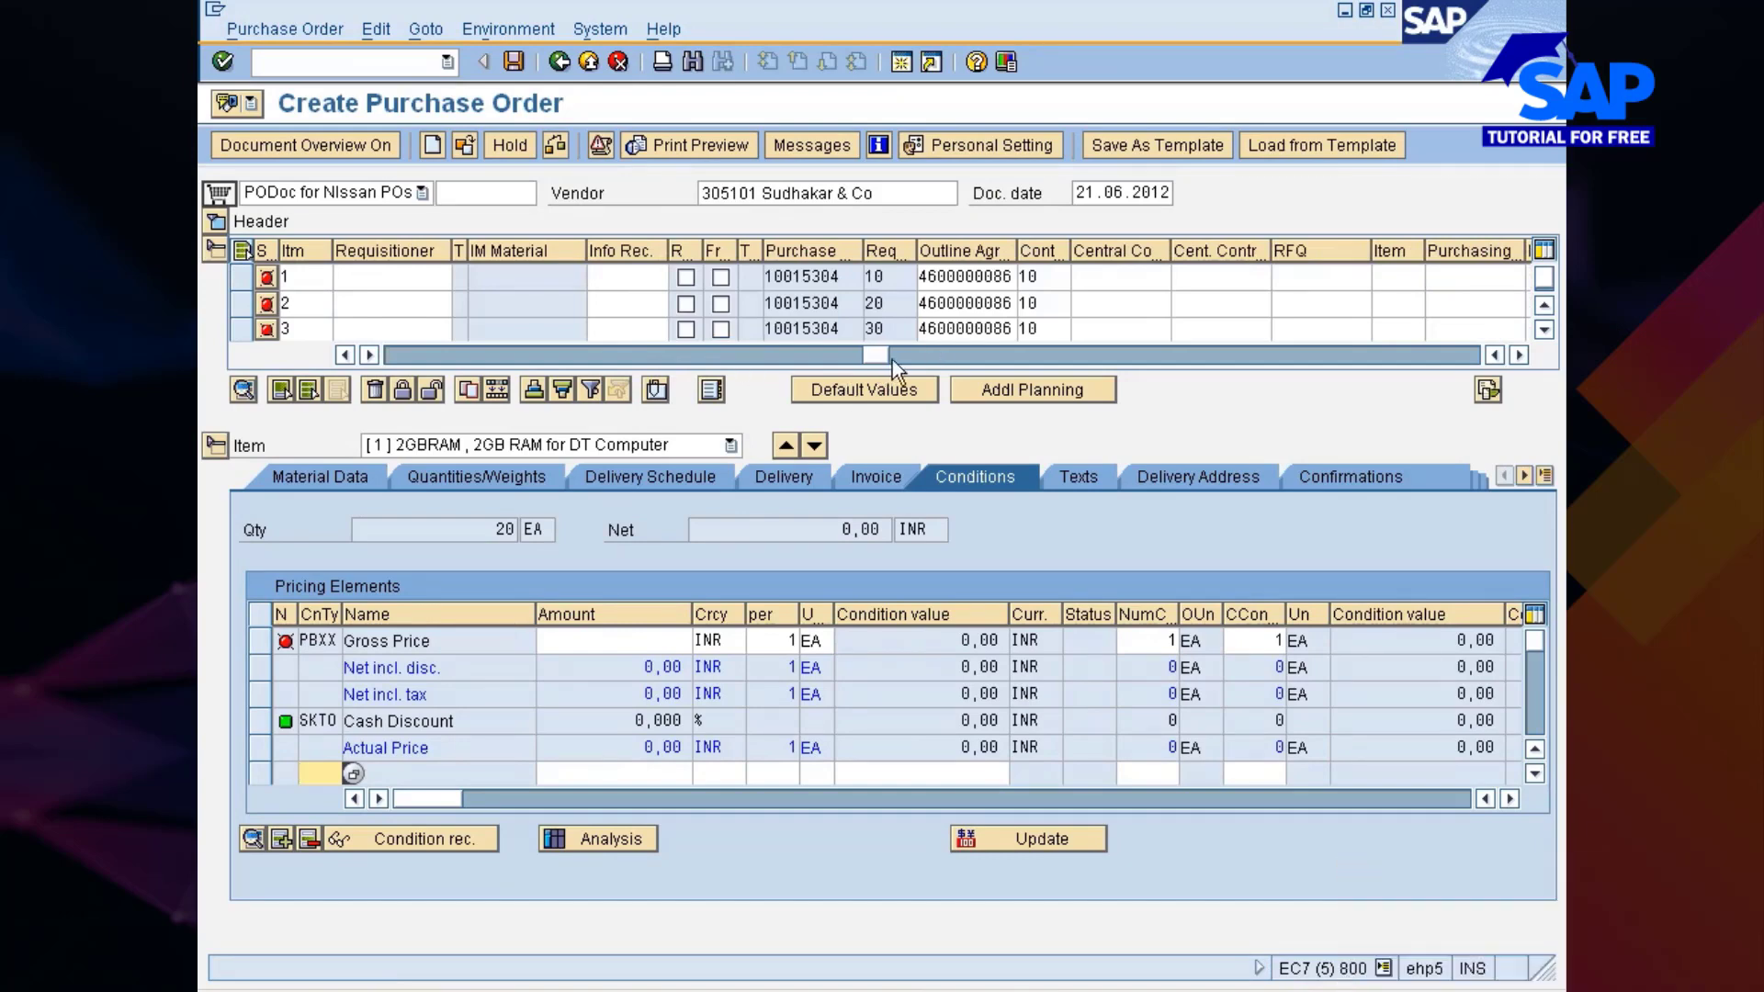
left_click_drag(887, 359, 389, 367)
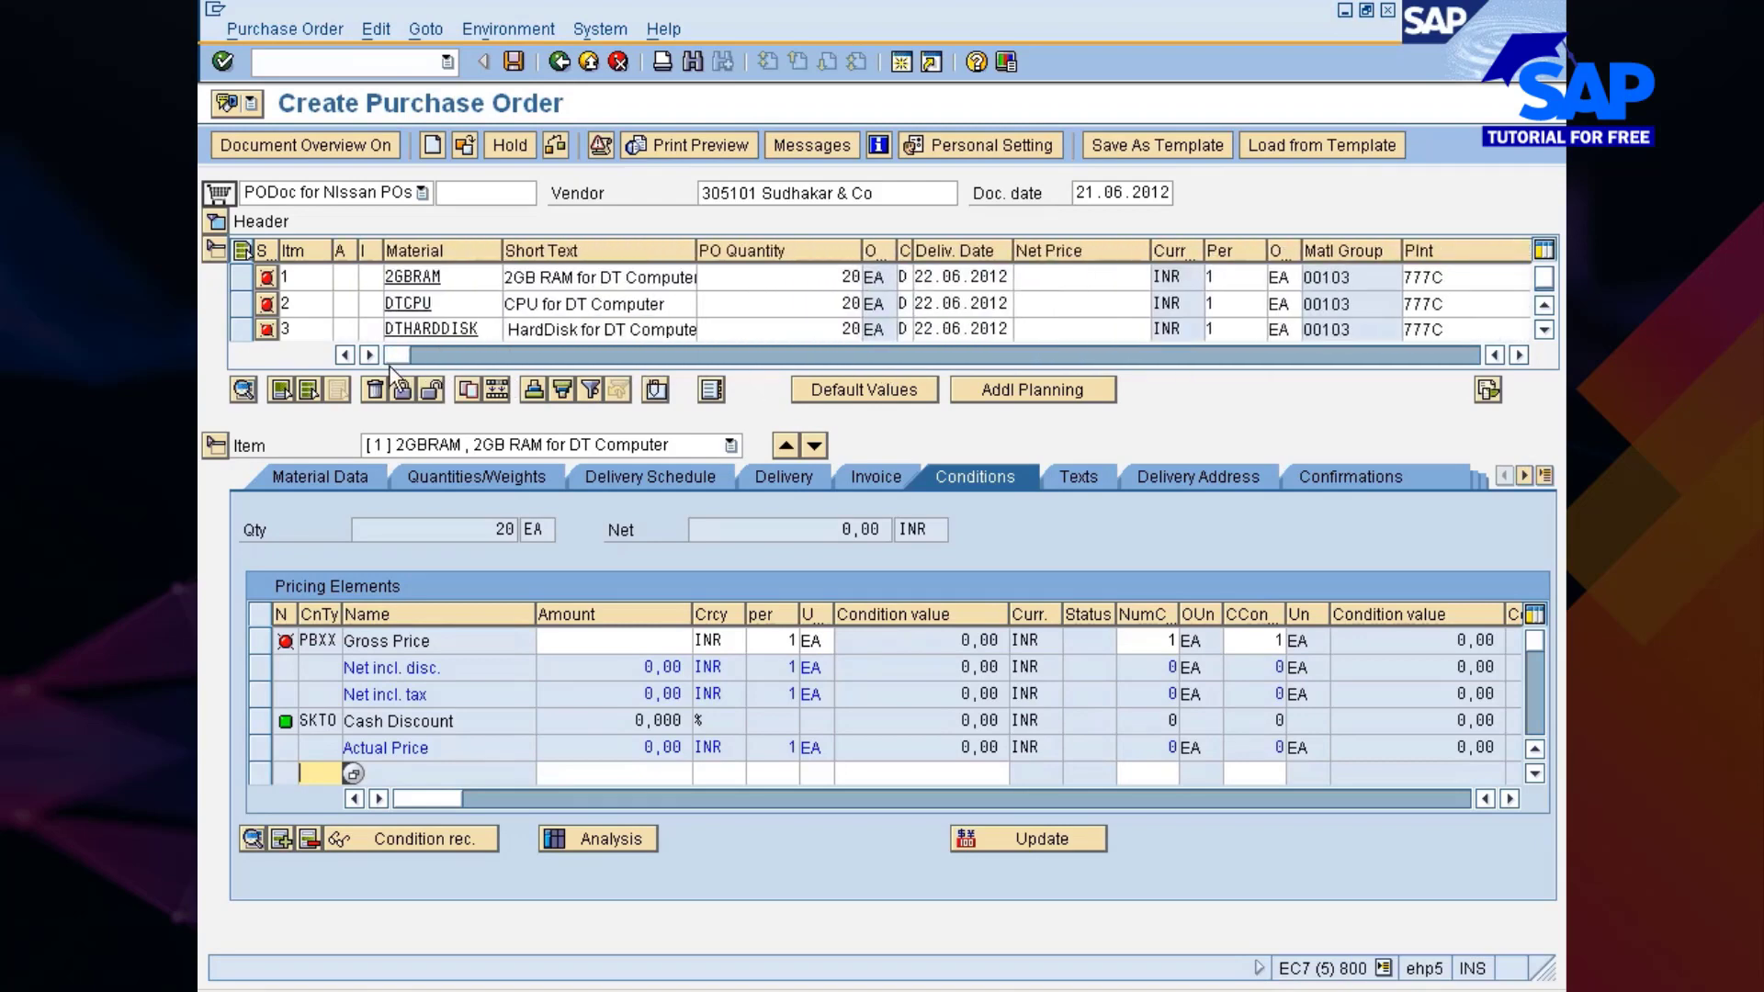
Step: Set the net prices to 2500 for 2GBRAM, 5000 for DTCPU and 7000 for DTHARDDISK
left_click(1080, 278)
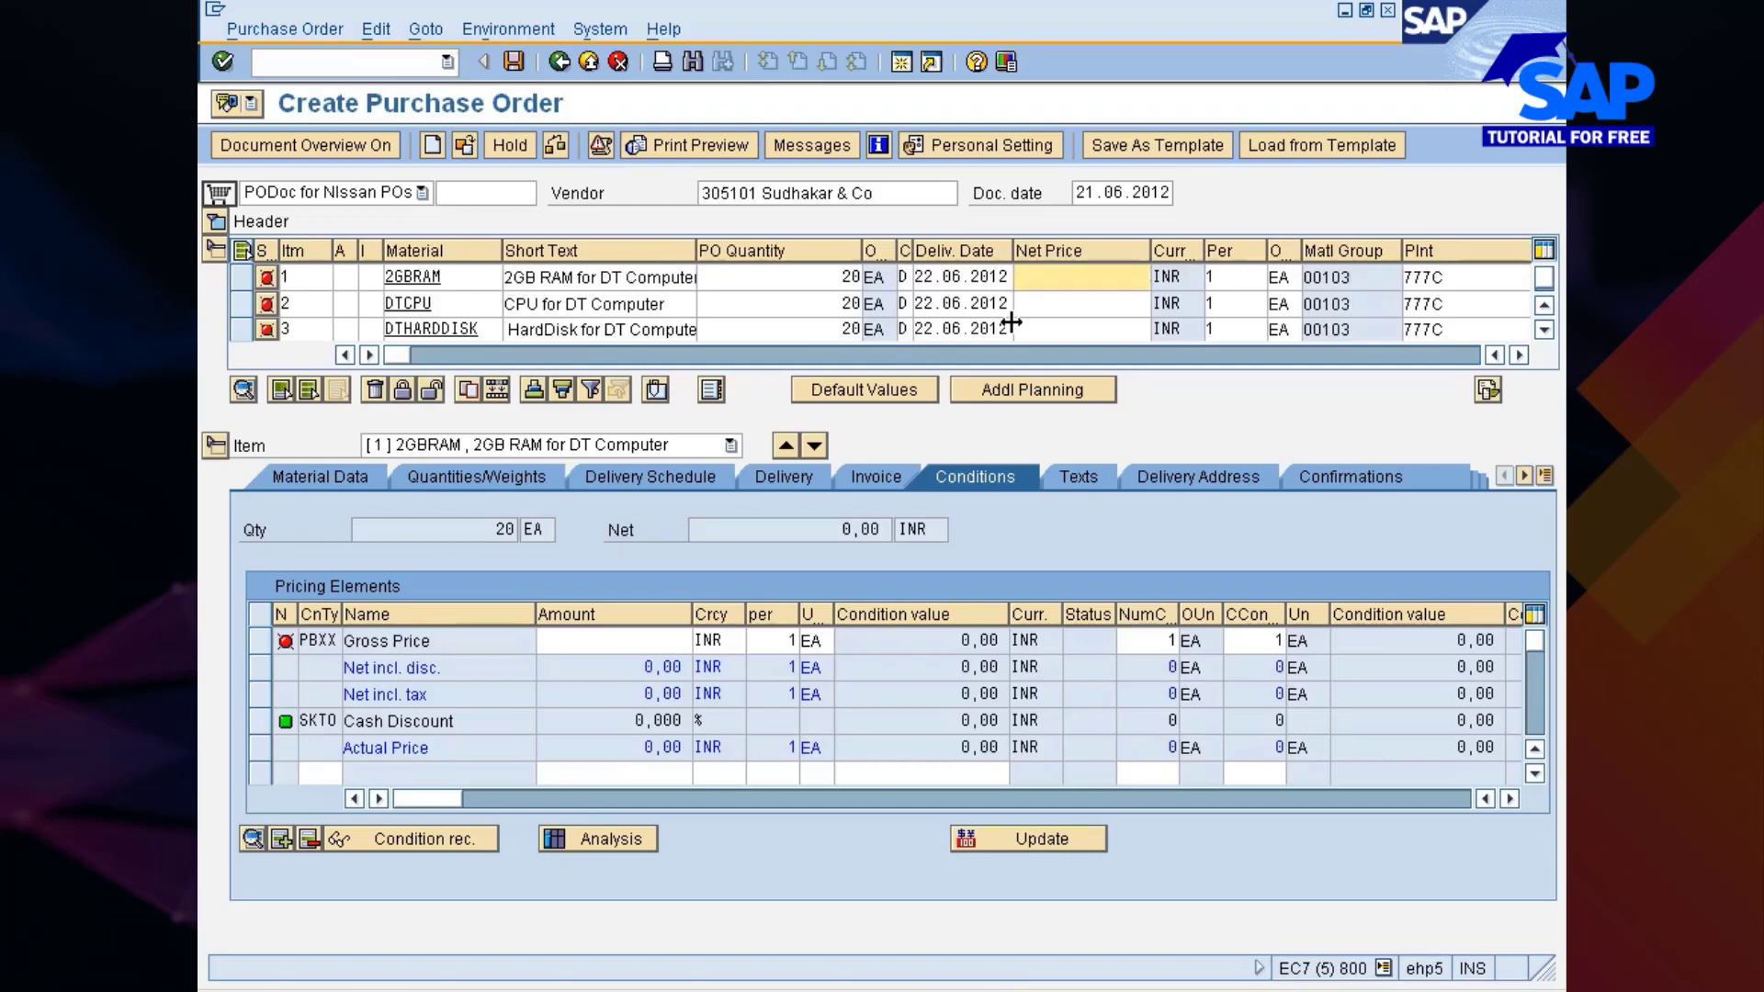
type("500")
key("Down")
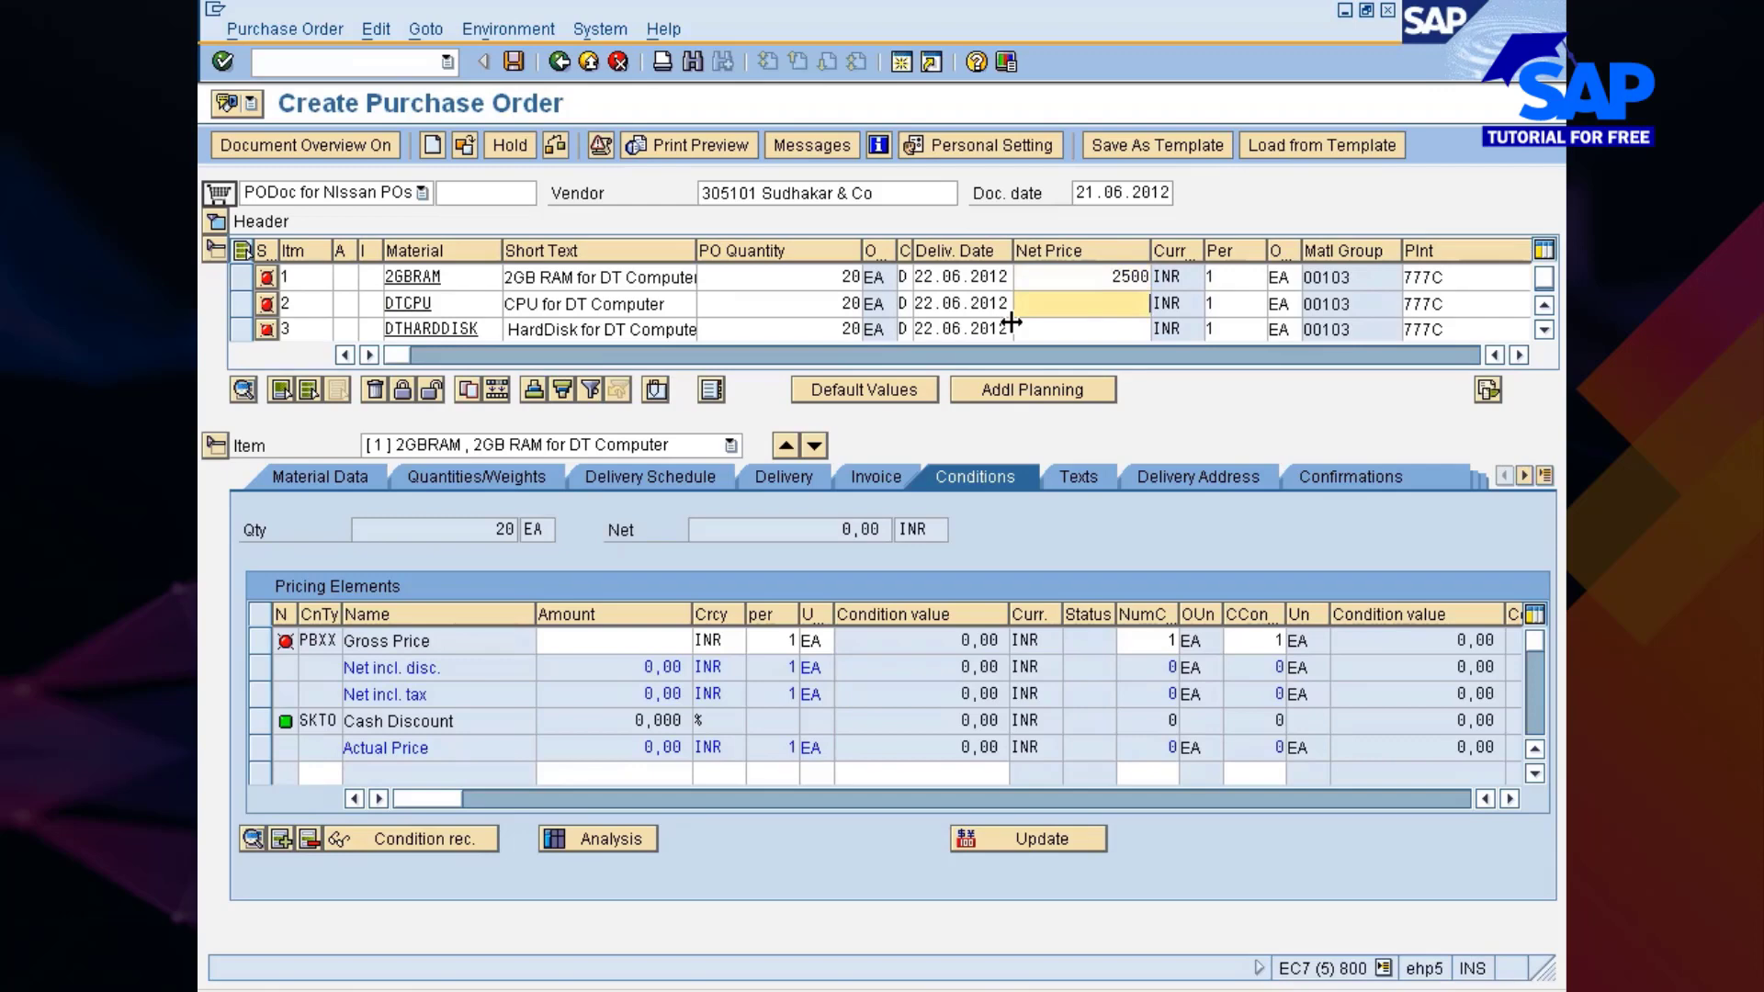
type("5000")
key("Down")
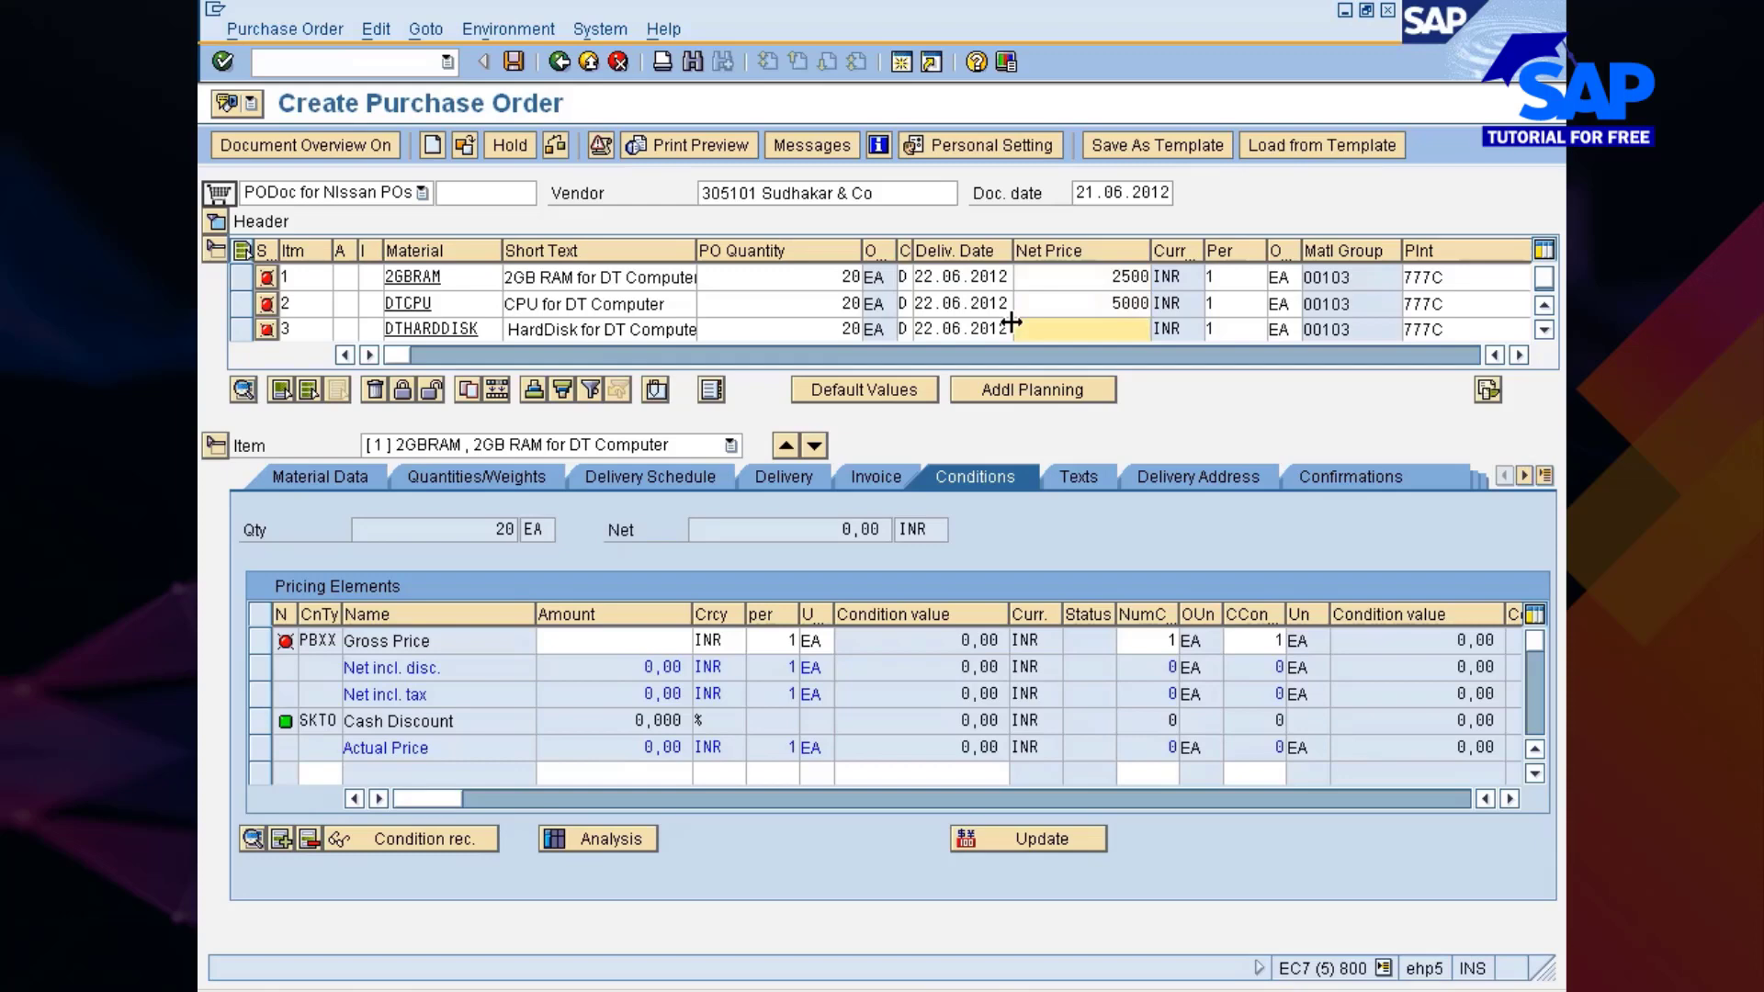
type("7.00")
type("000")
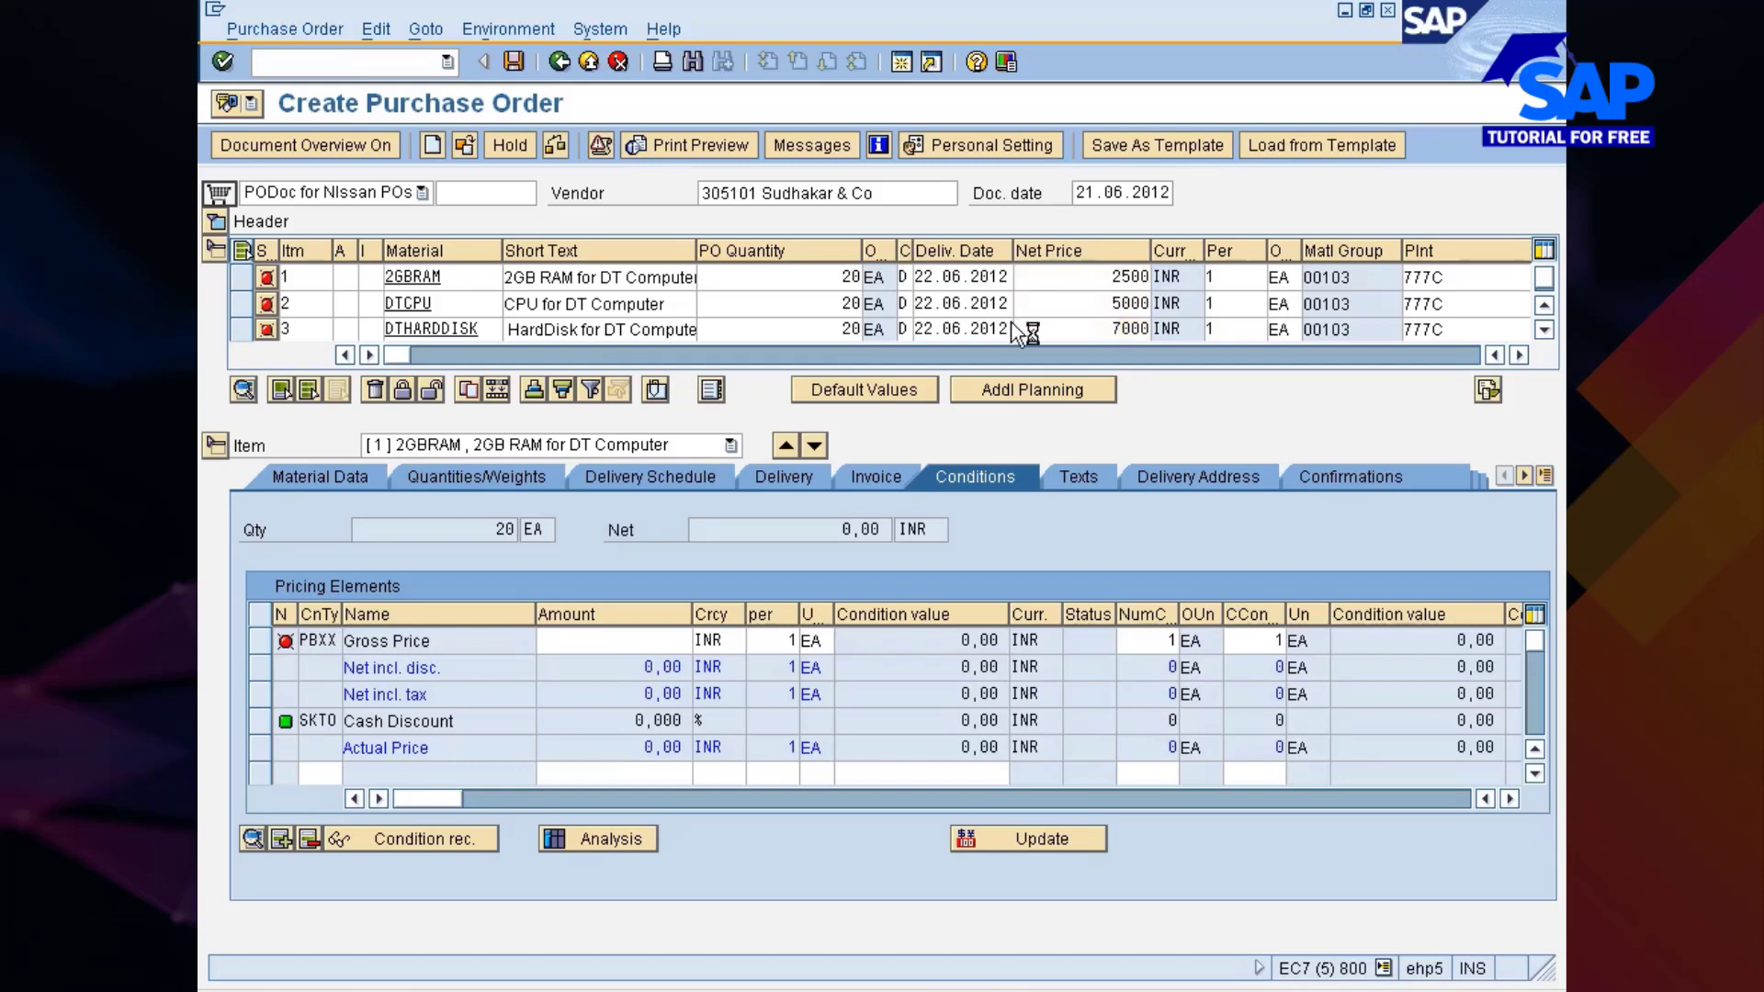
key("Return")
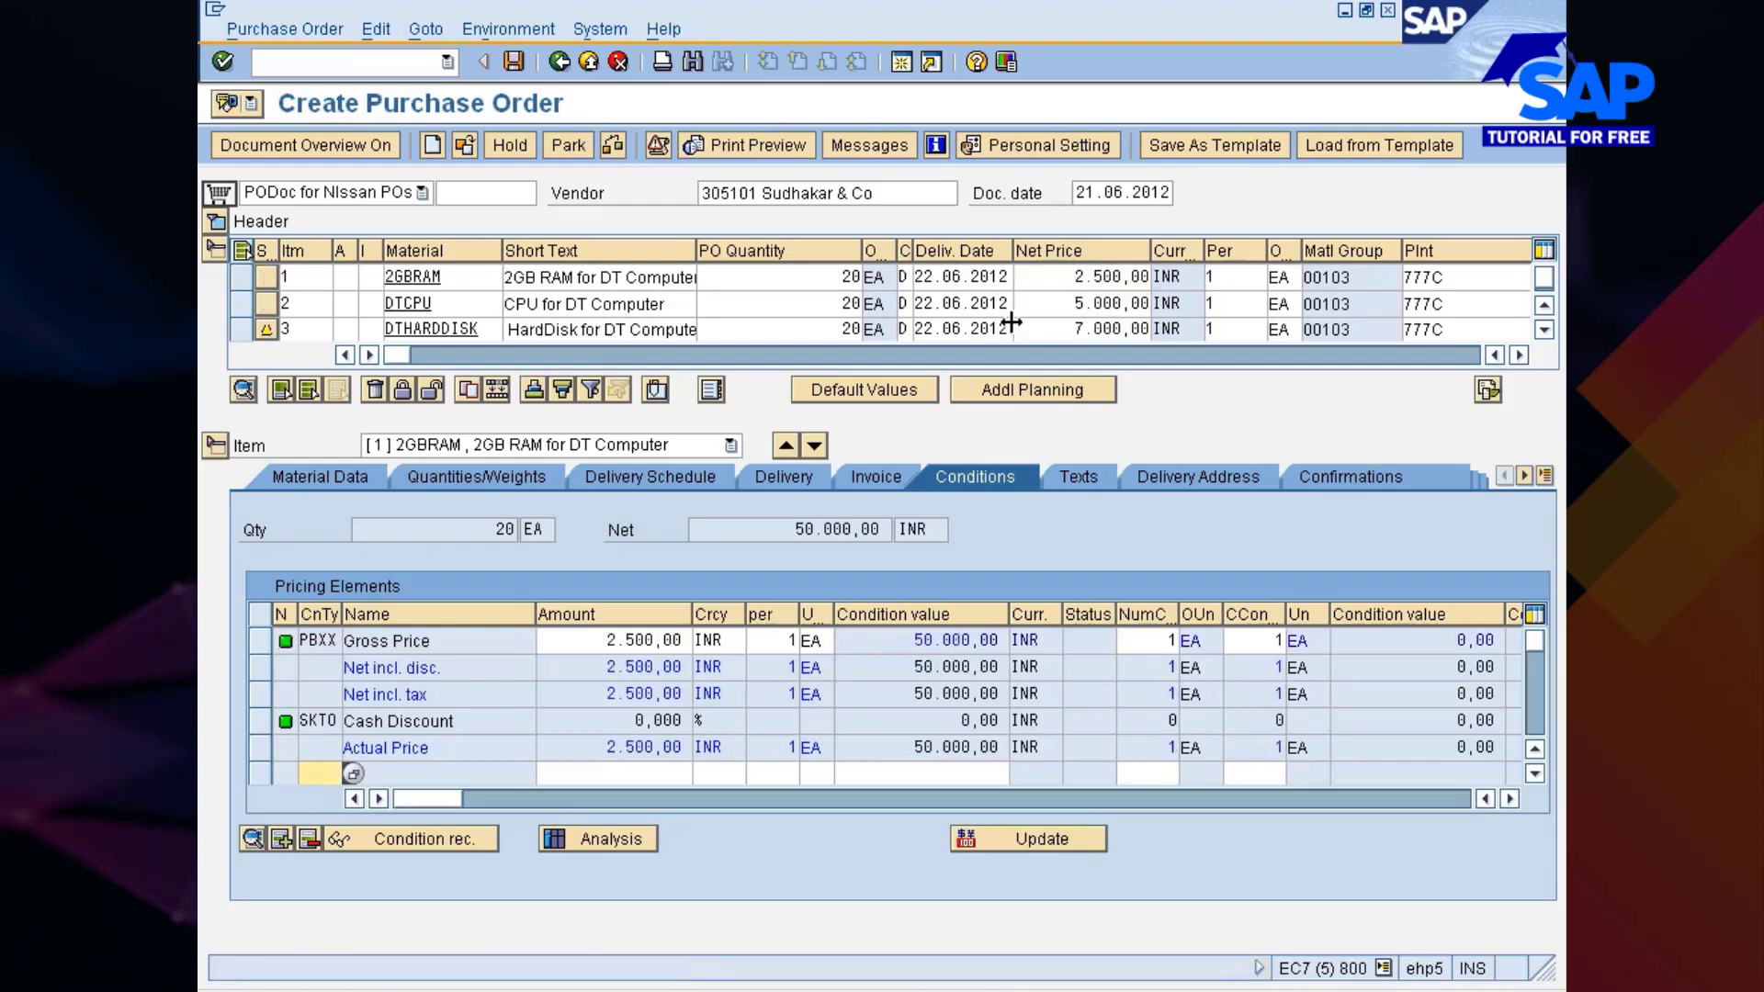
key("Return")
Step: Check the purchase order for messages, close the message list and examine the DTHARDDISK item's quantity
left_click(610, 142)
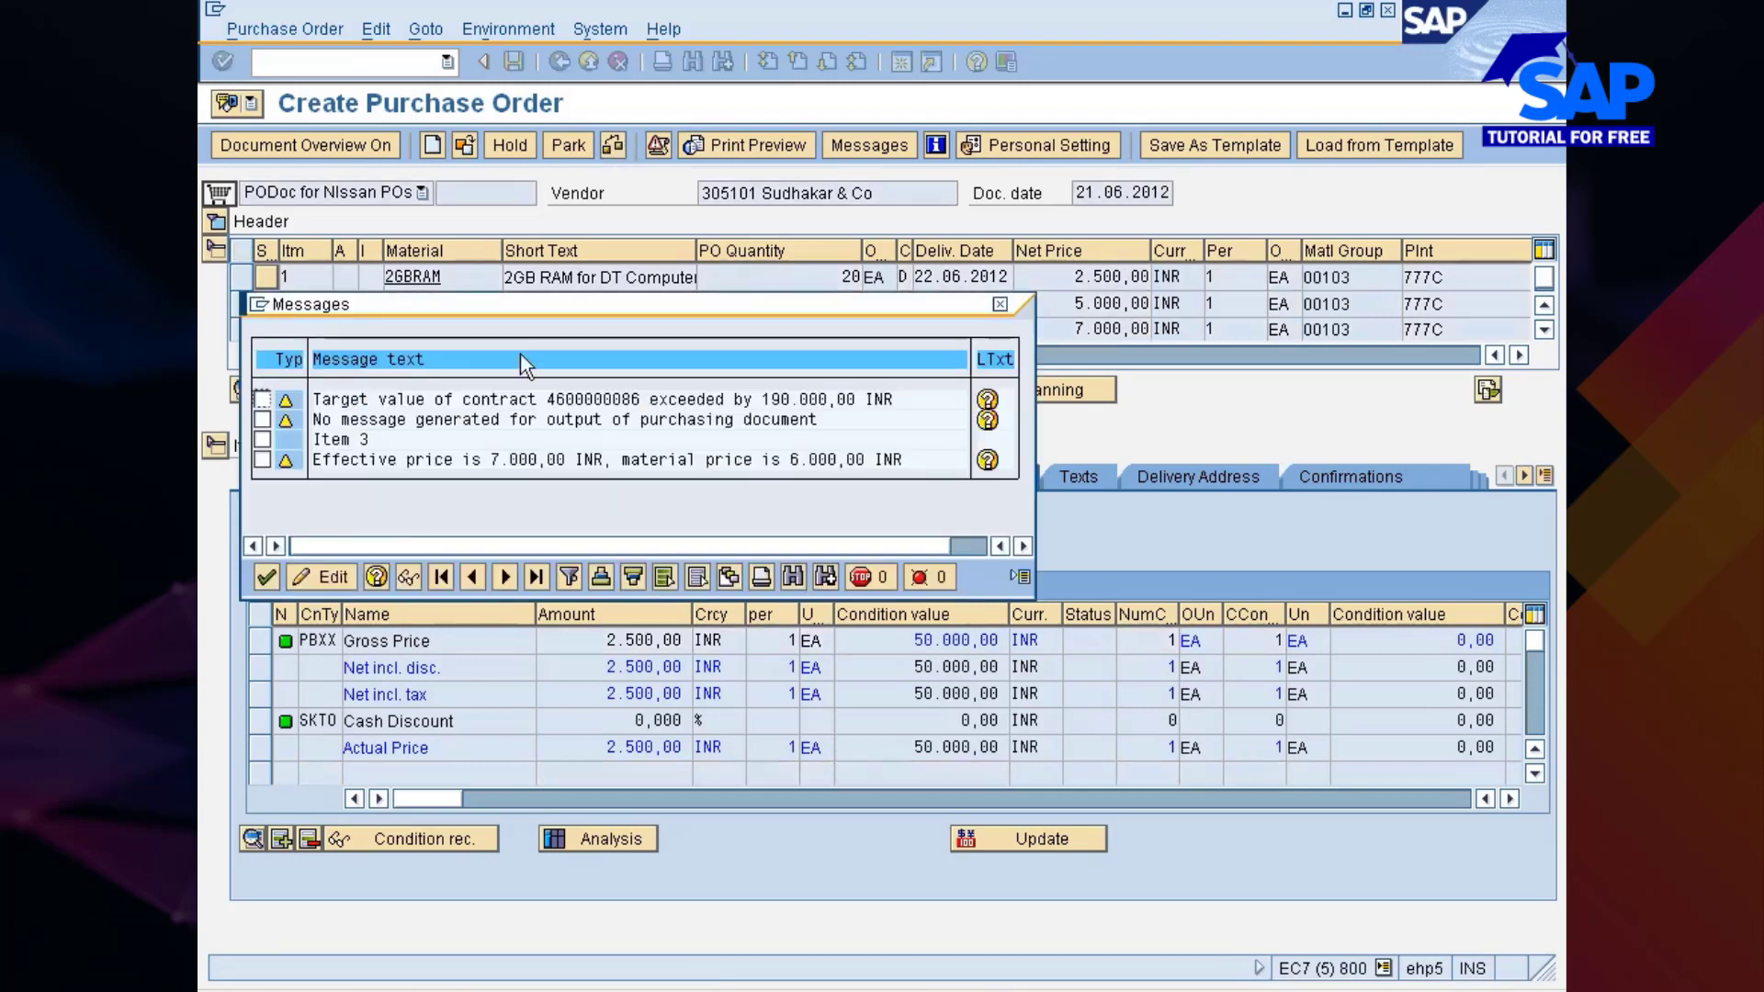
left_click(269, 578)
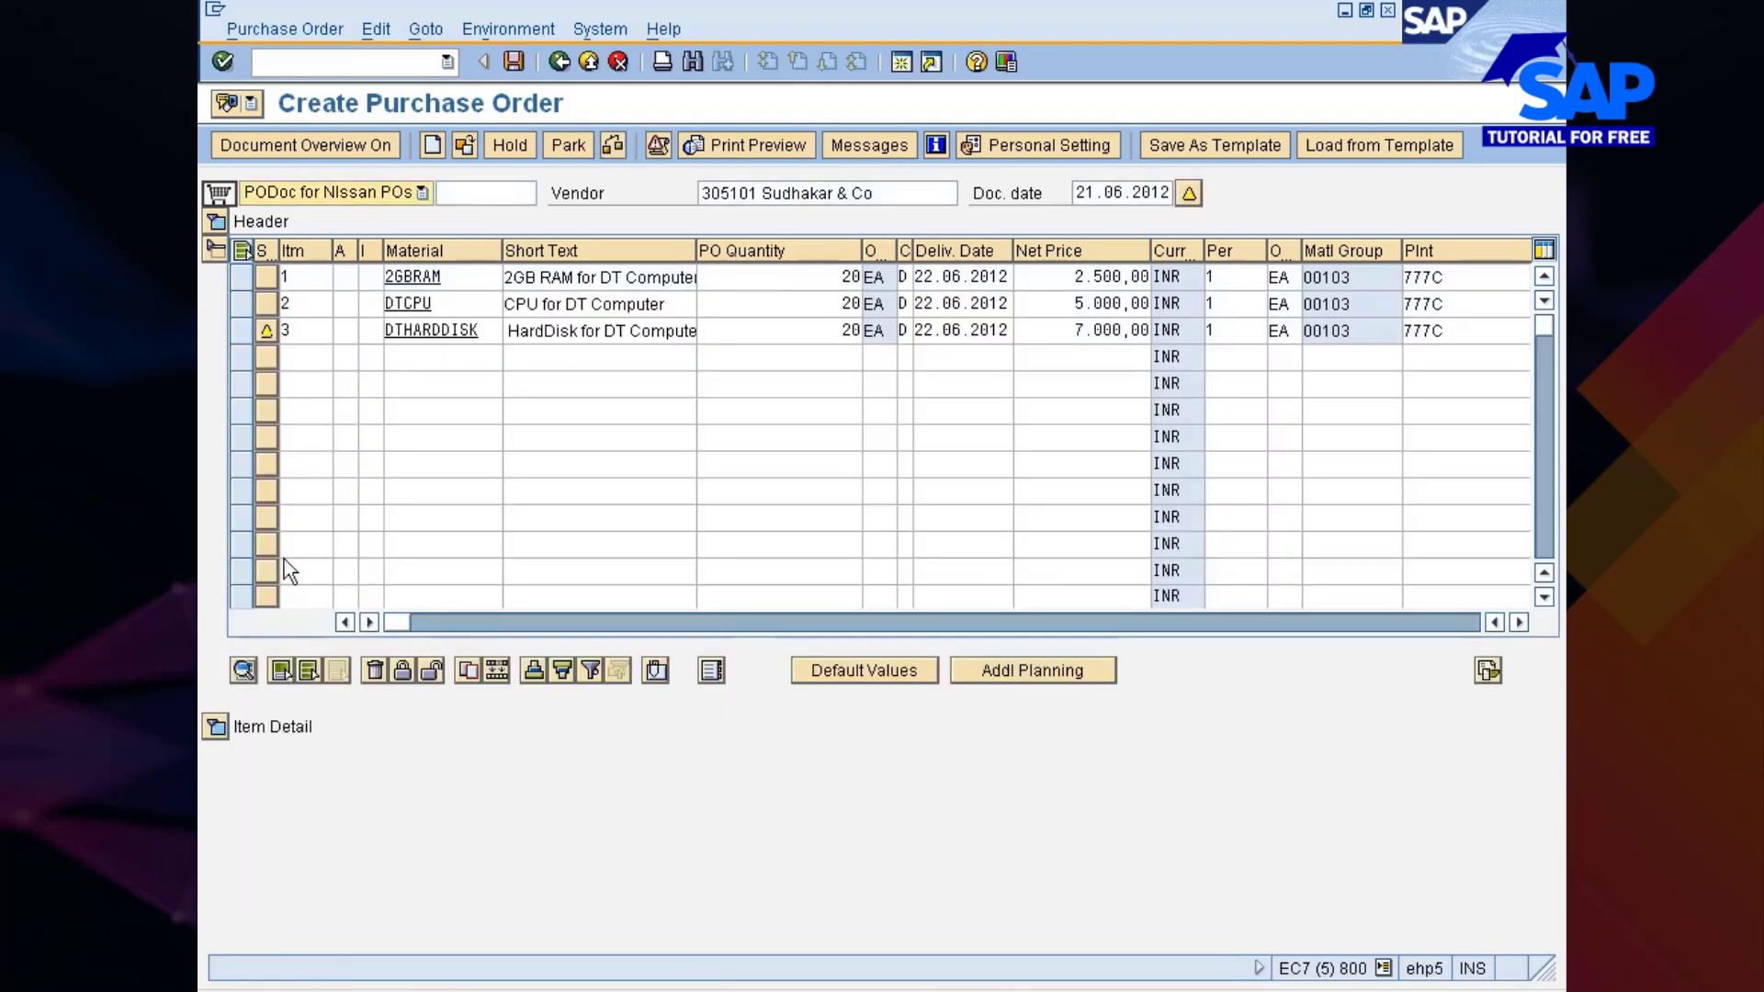
left_click(799, 330)
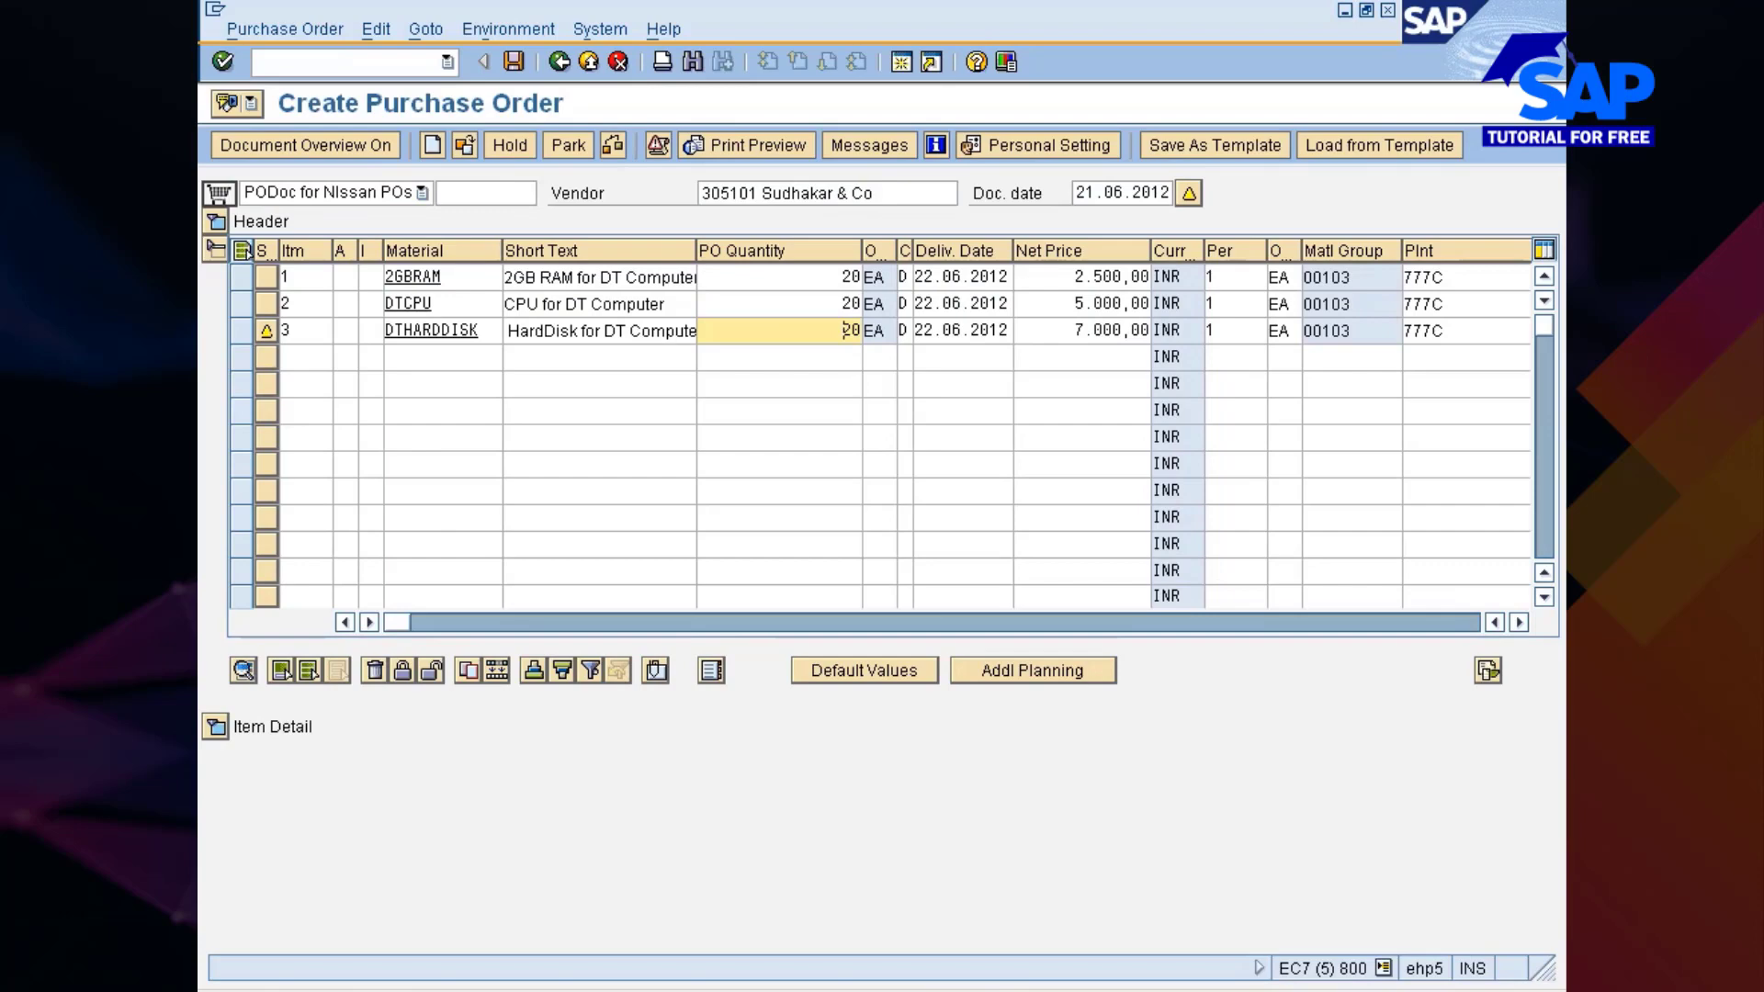
Step: Switch to the contract display session, reopen the contract from its initial screen and examine its item overview
key("alt+Tab")
key("alt+Tab")
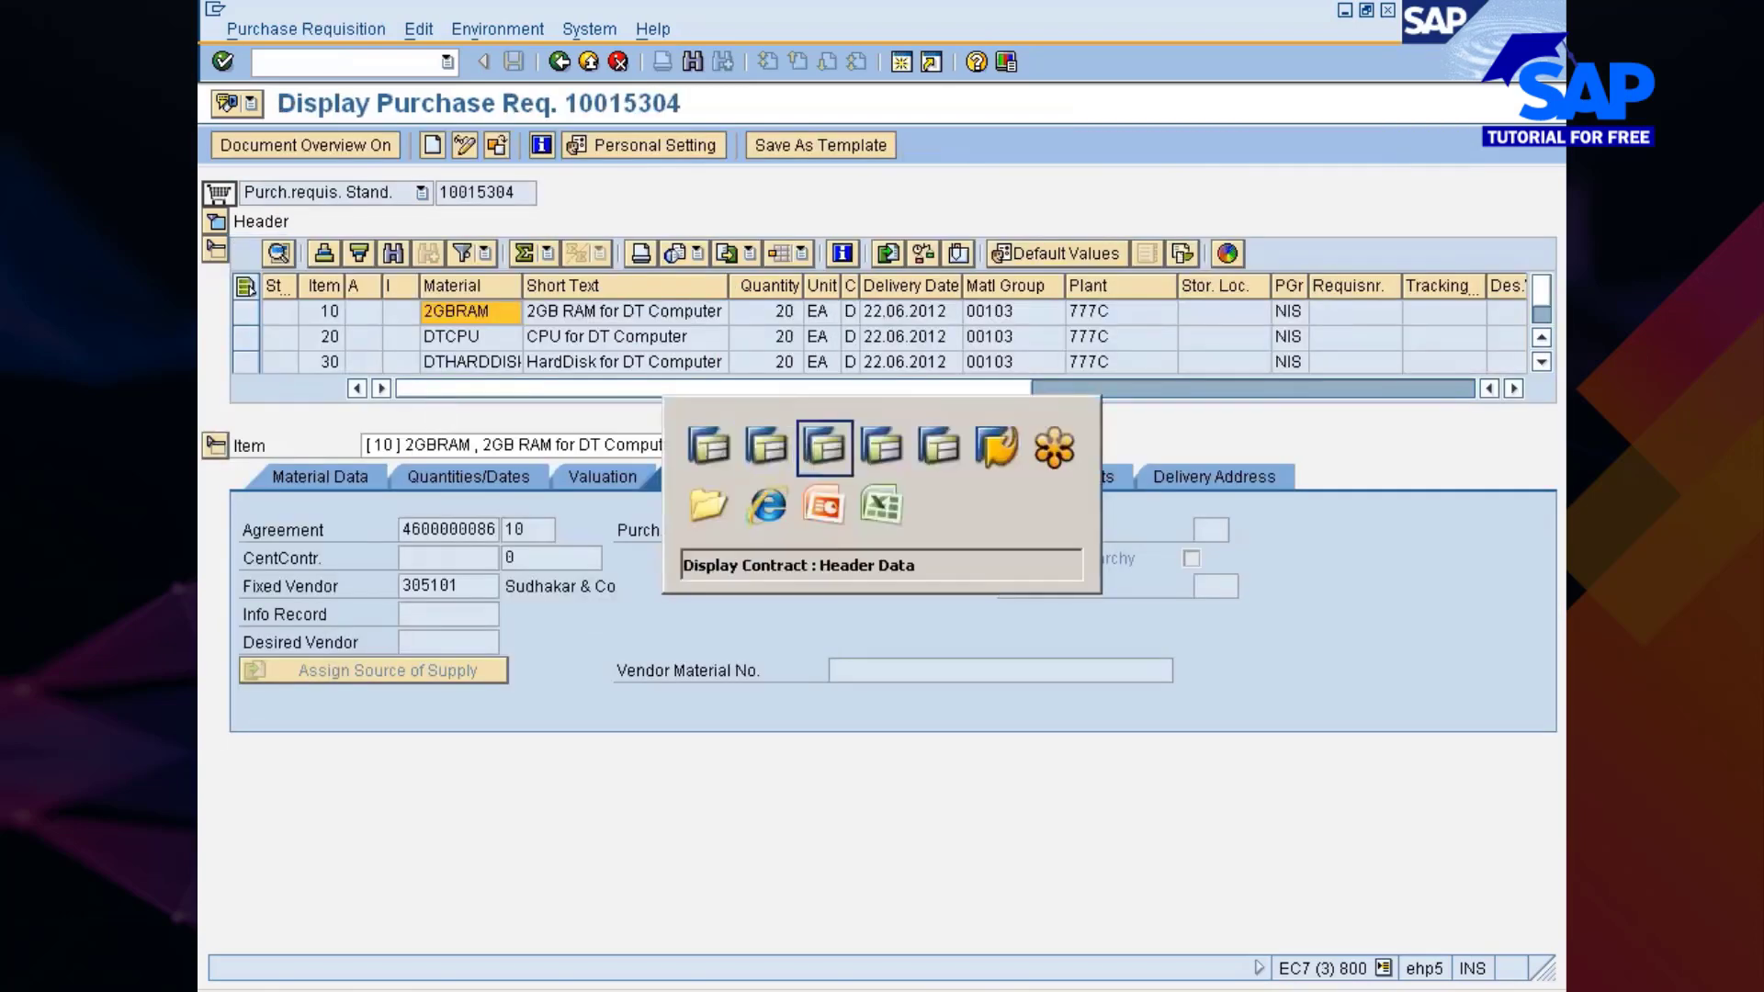
left_click(561, 62)
key("Return")
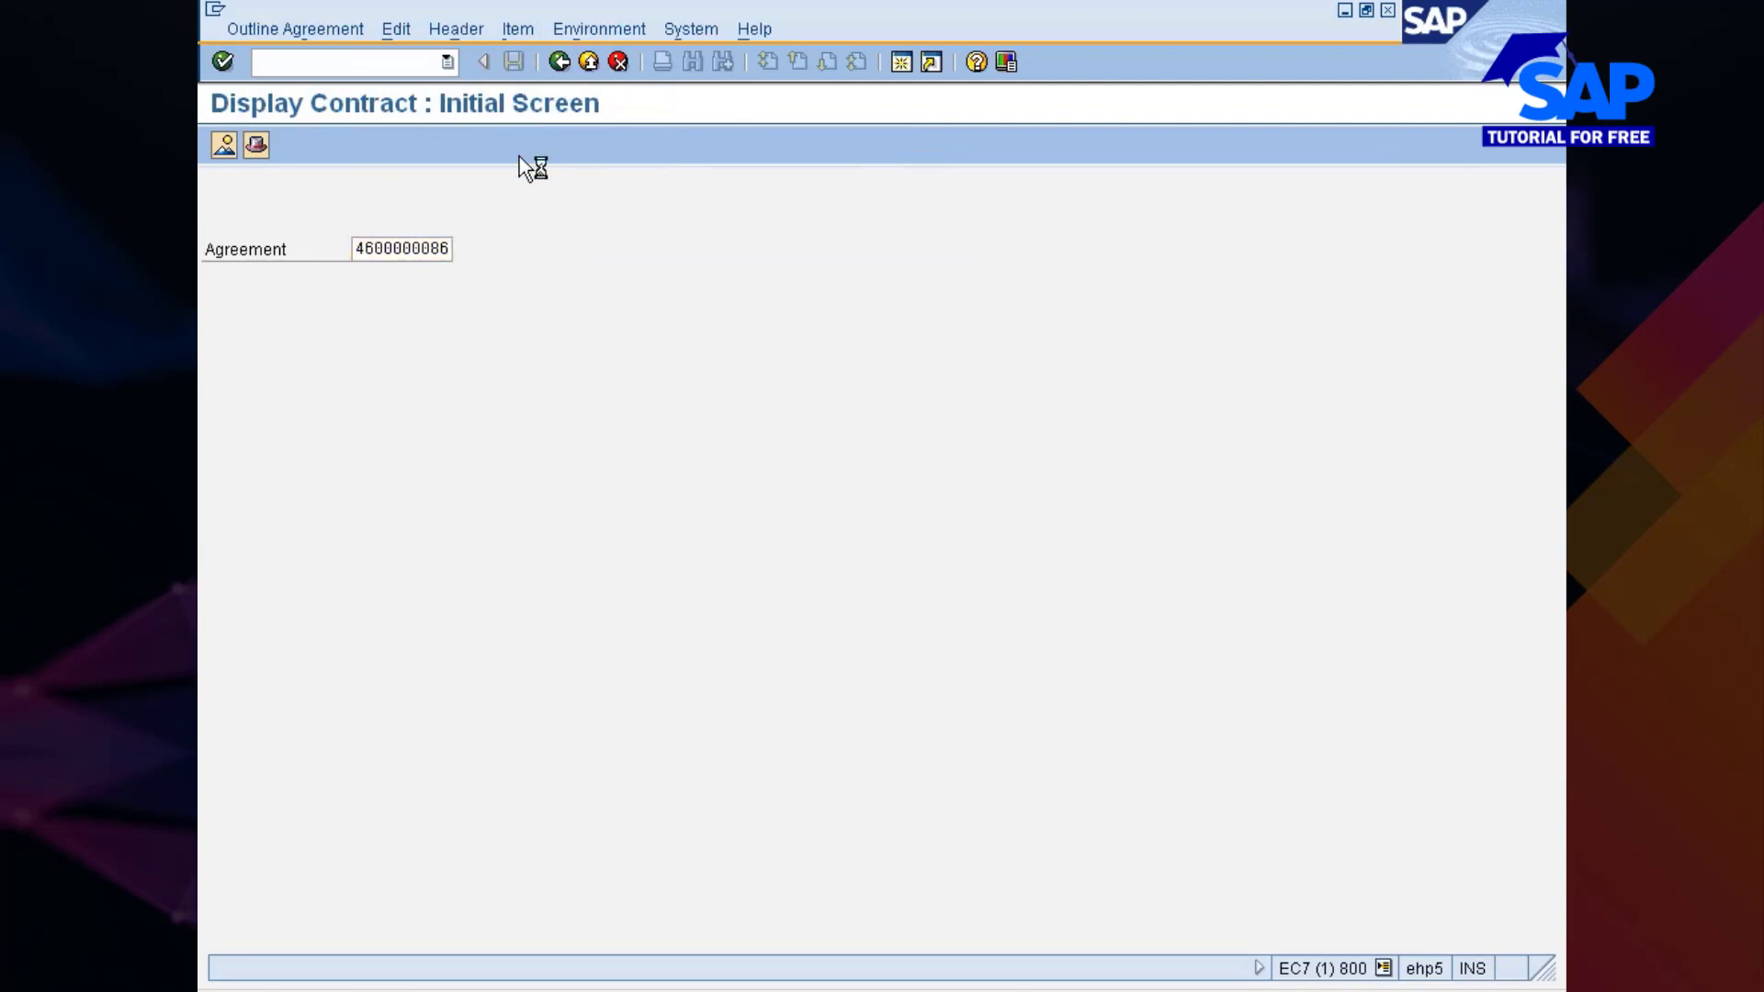
left_click(368, 308)
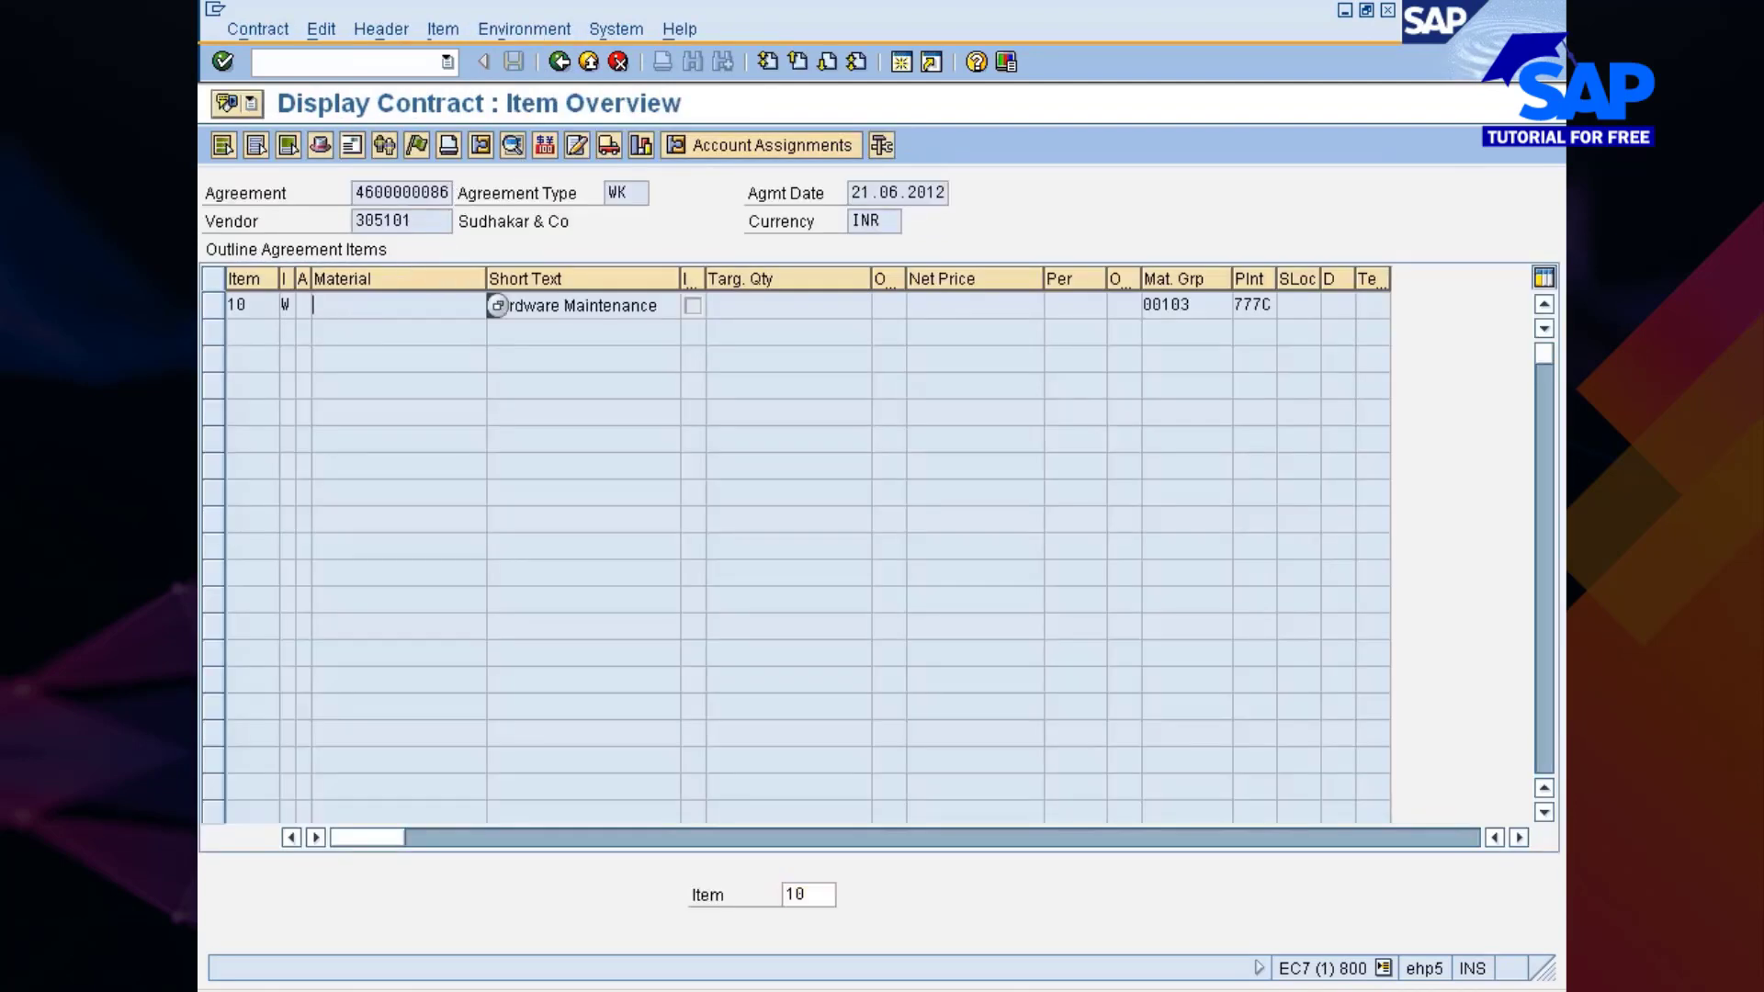
Step: Compare the requisition's source of supply with the contract items, and return to the purchase order being created
key("alt+Tab")
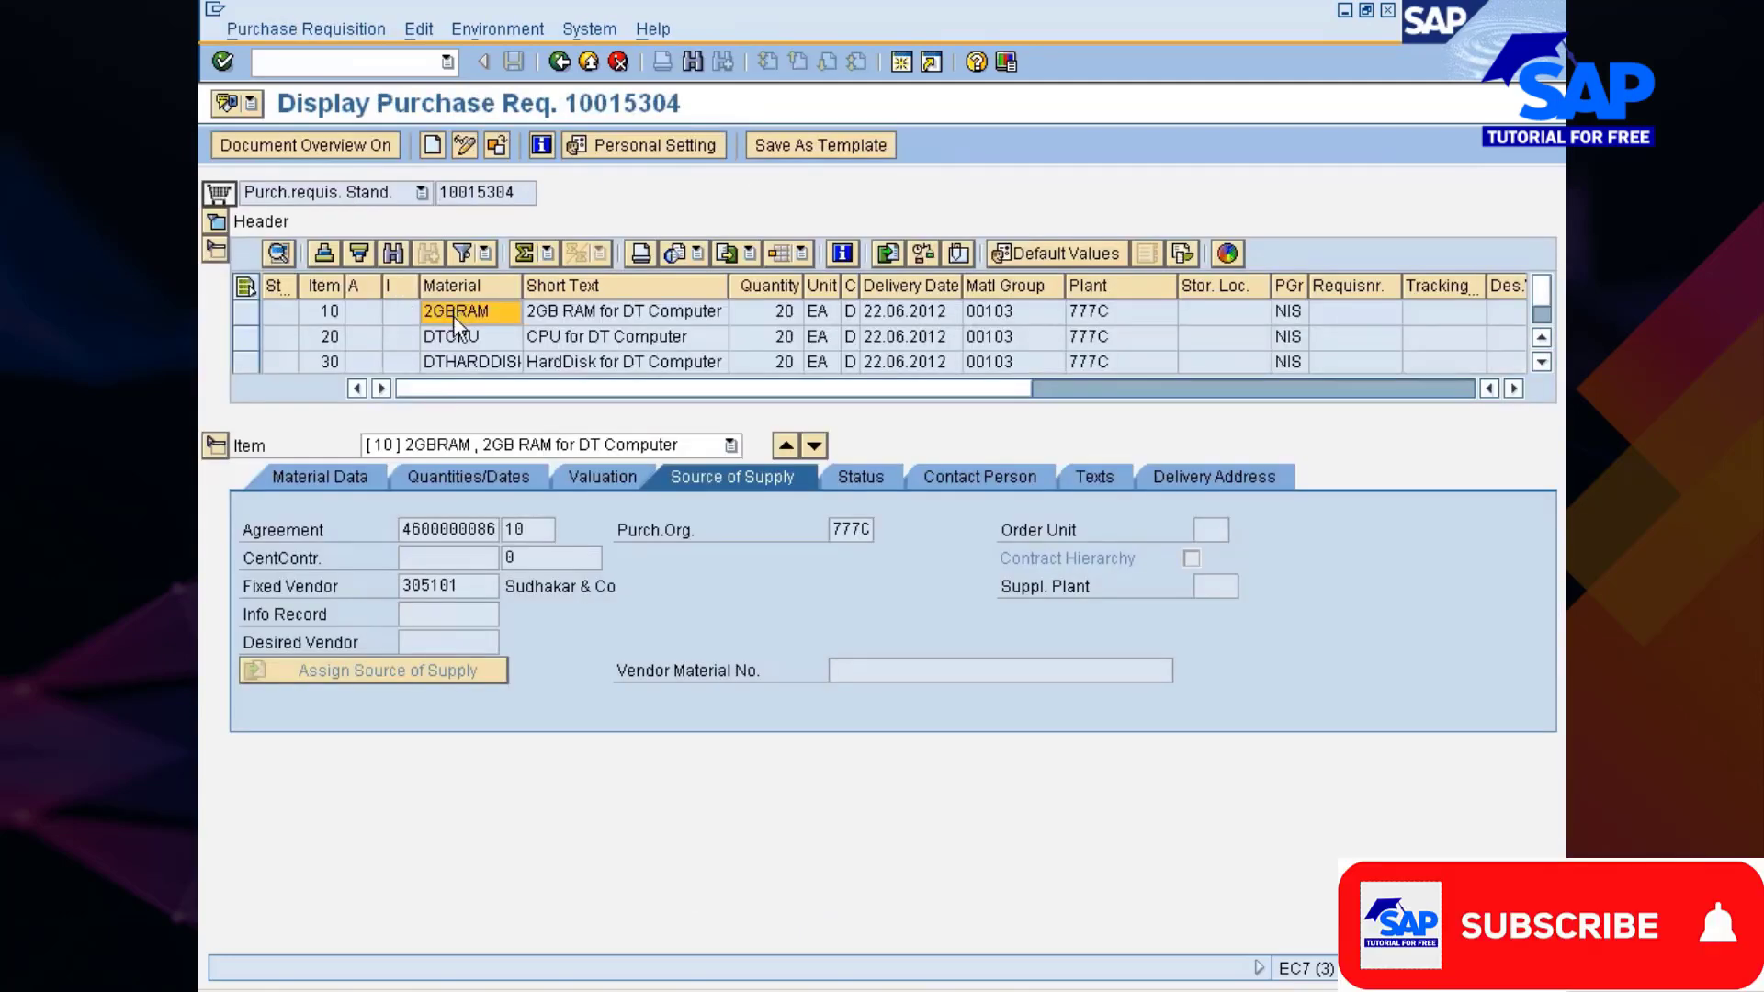
left_click(479, 316)
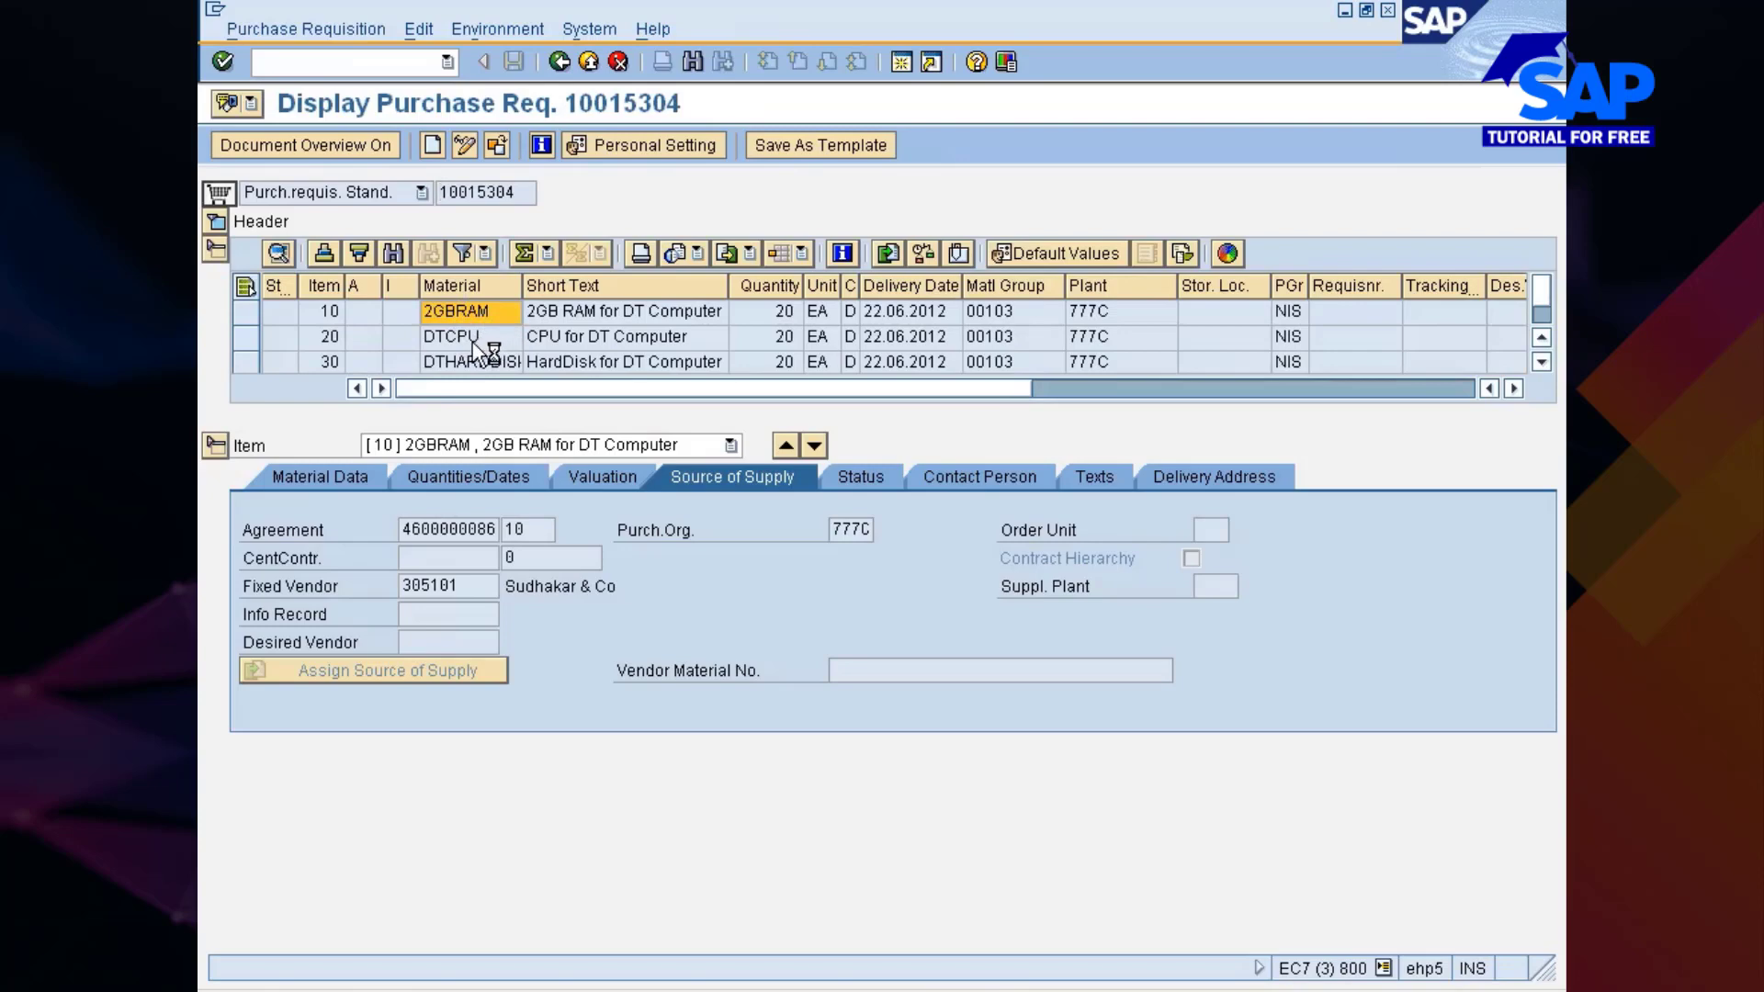
key("alt+Tab")
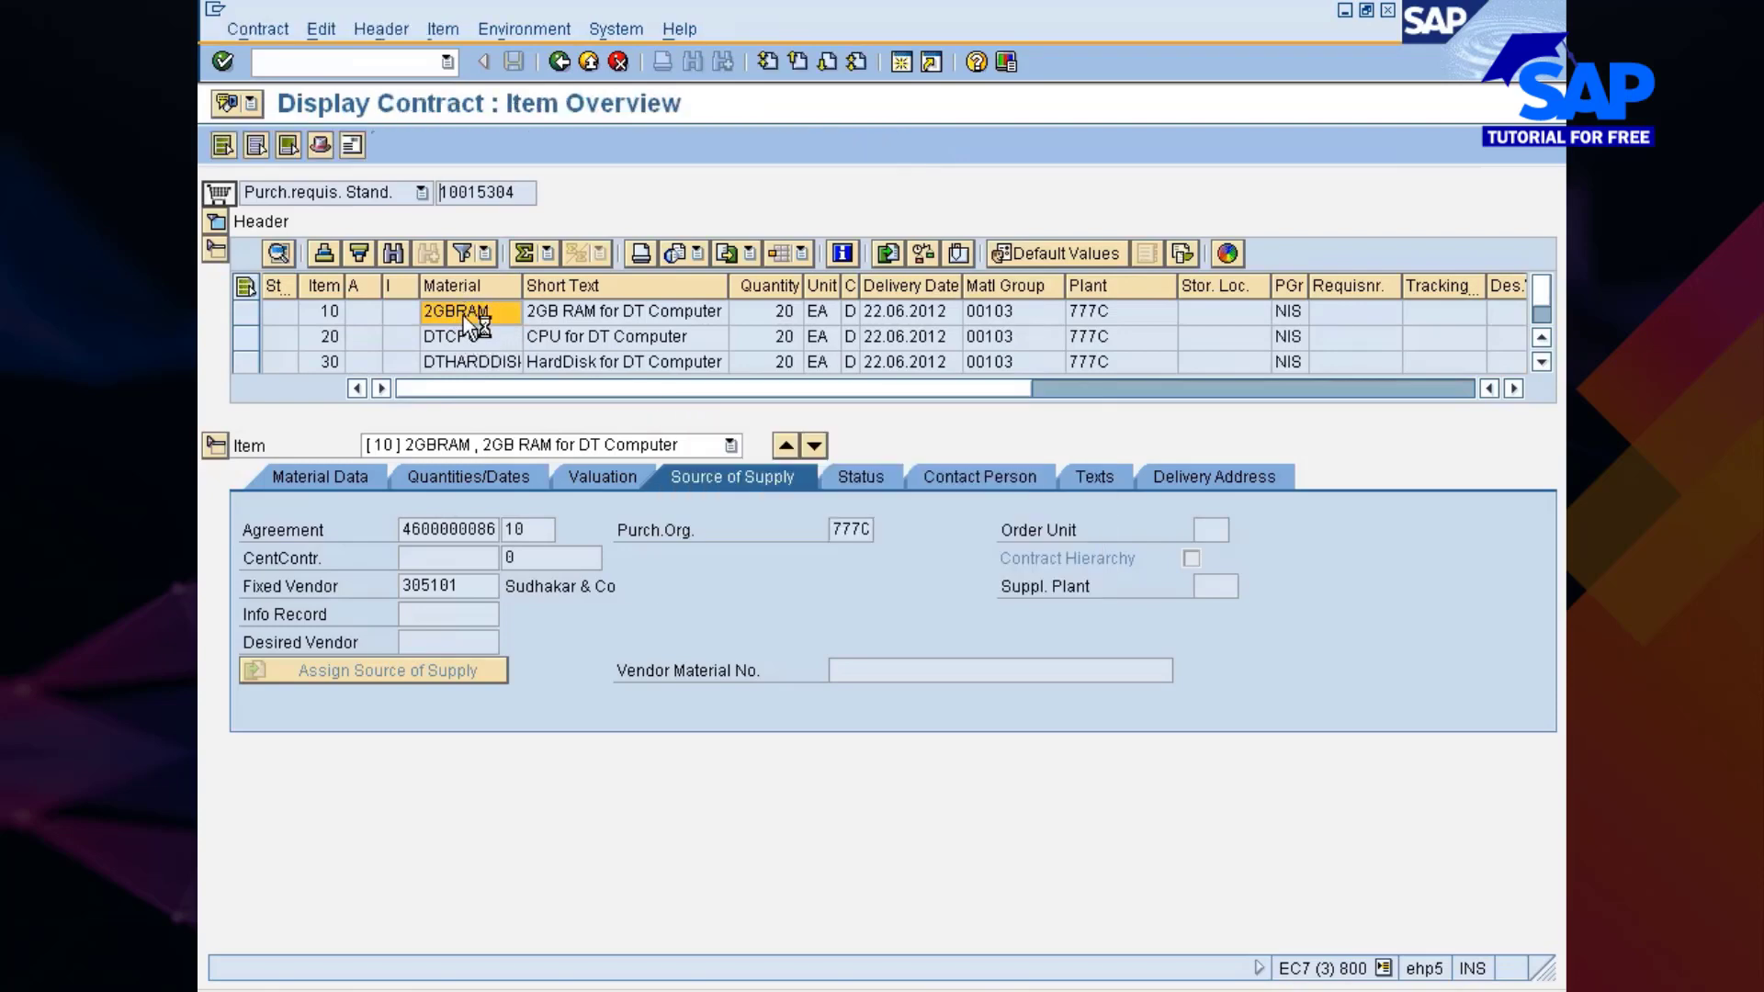
key("alt+Tab")
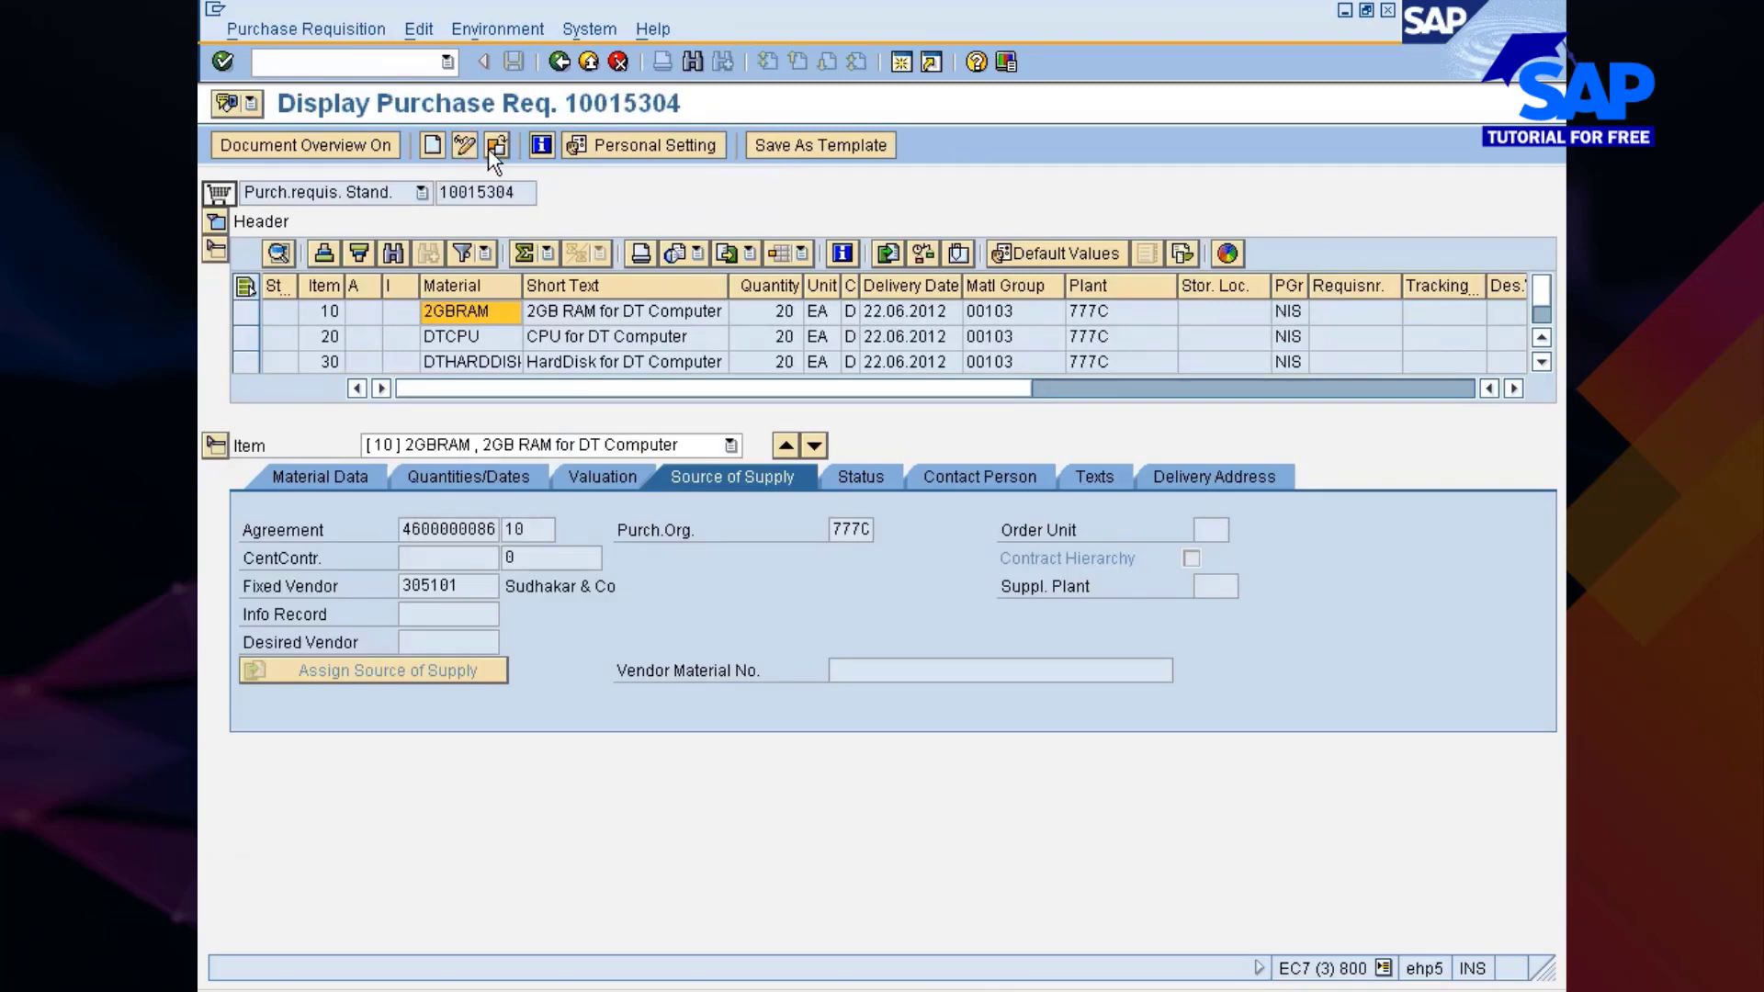
key("alt+Tab")
key("alt+Tab")
key("Tab")
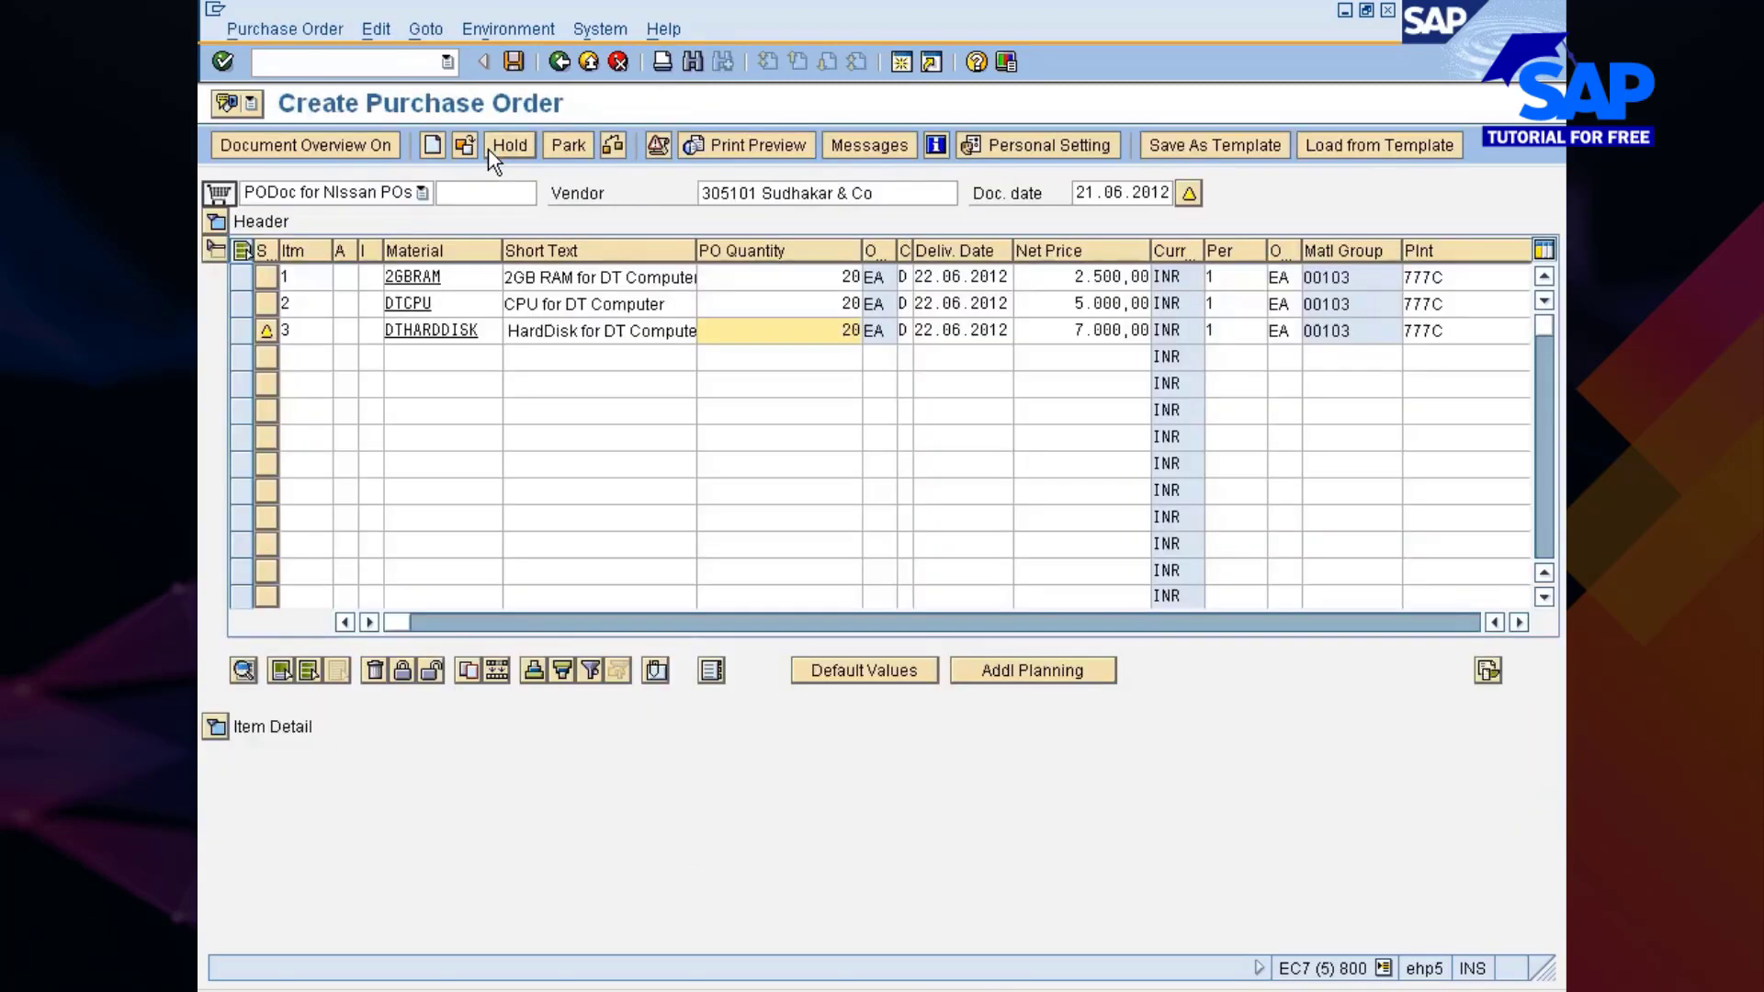
Step: Add output type NEU to the purchase order's output messages
left_click(863, 149)
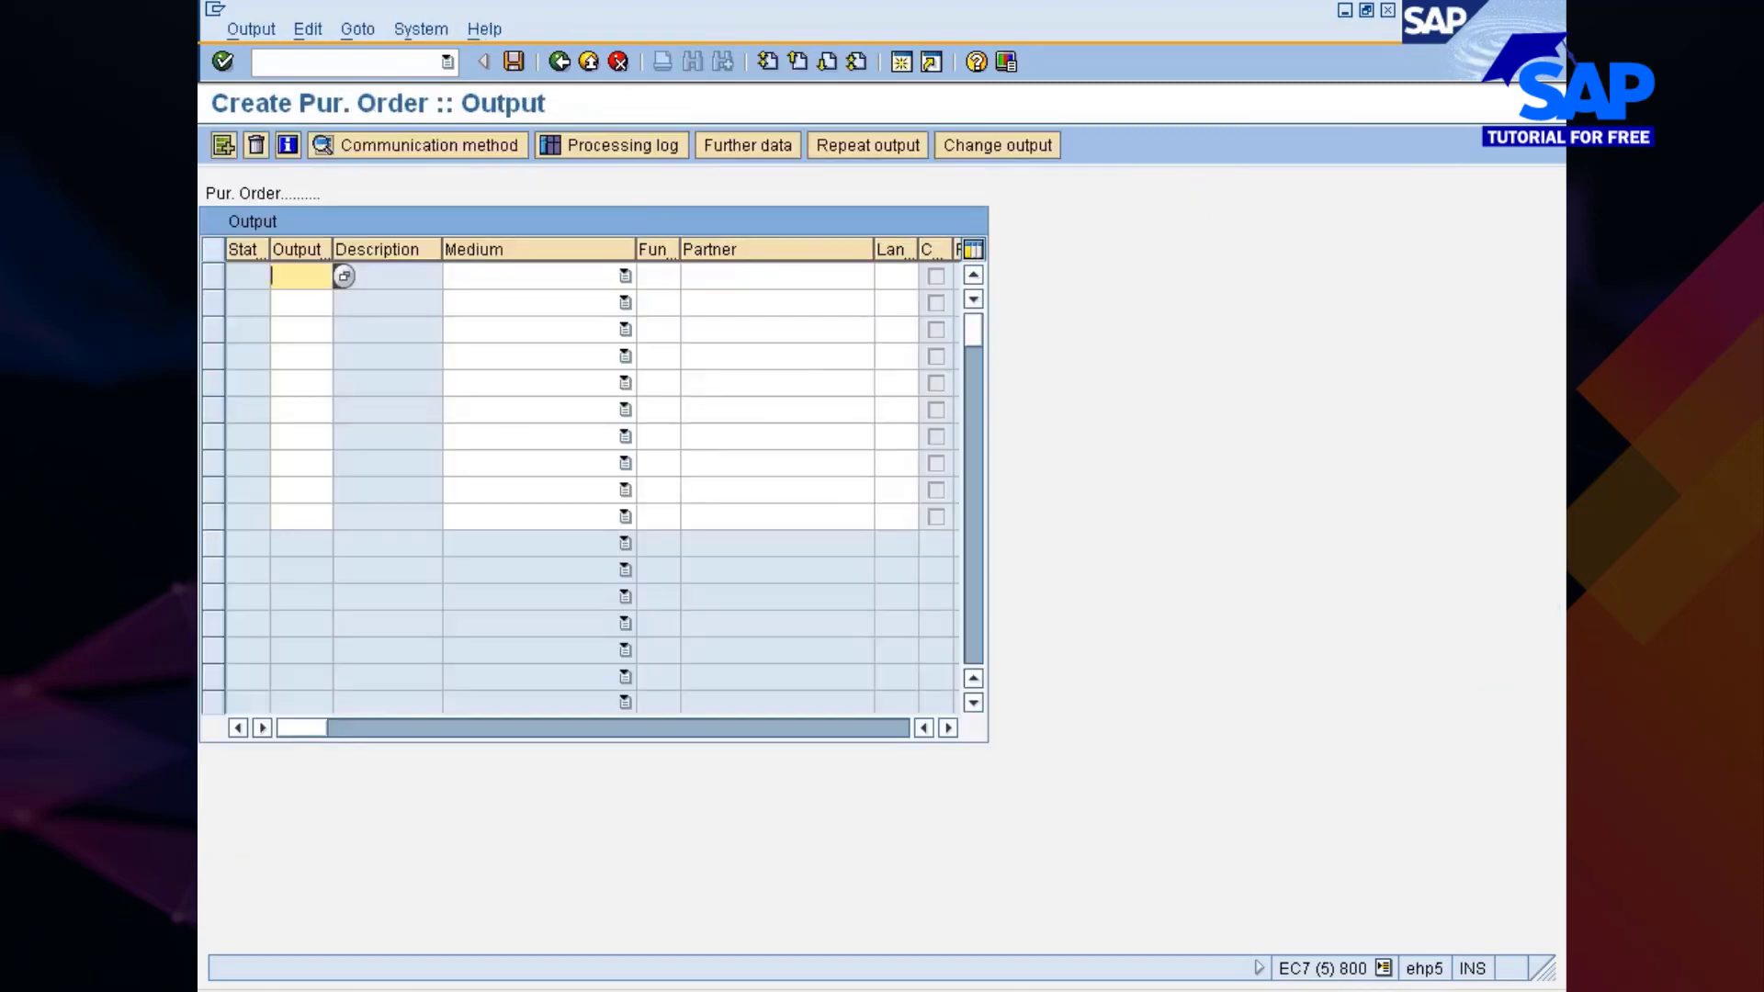
type("neu")
key("Return")
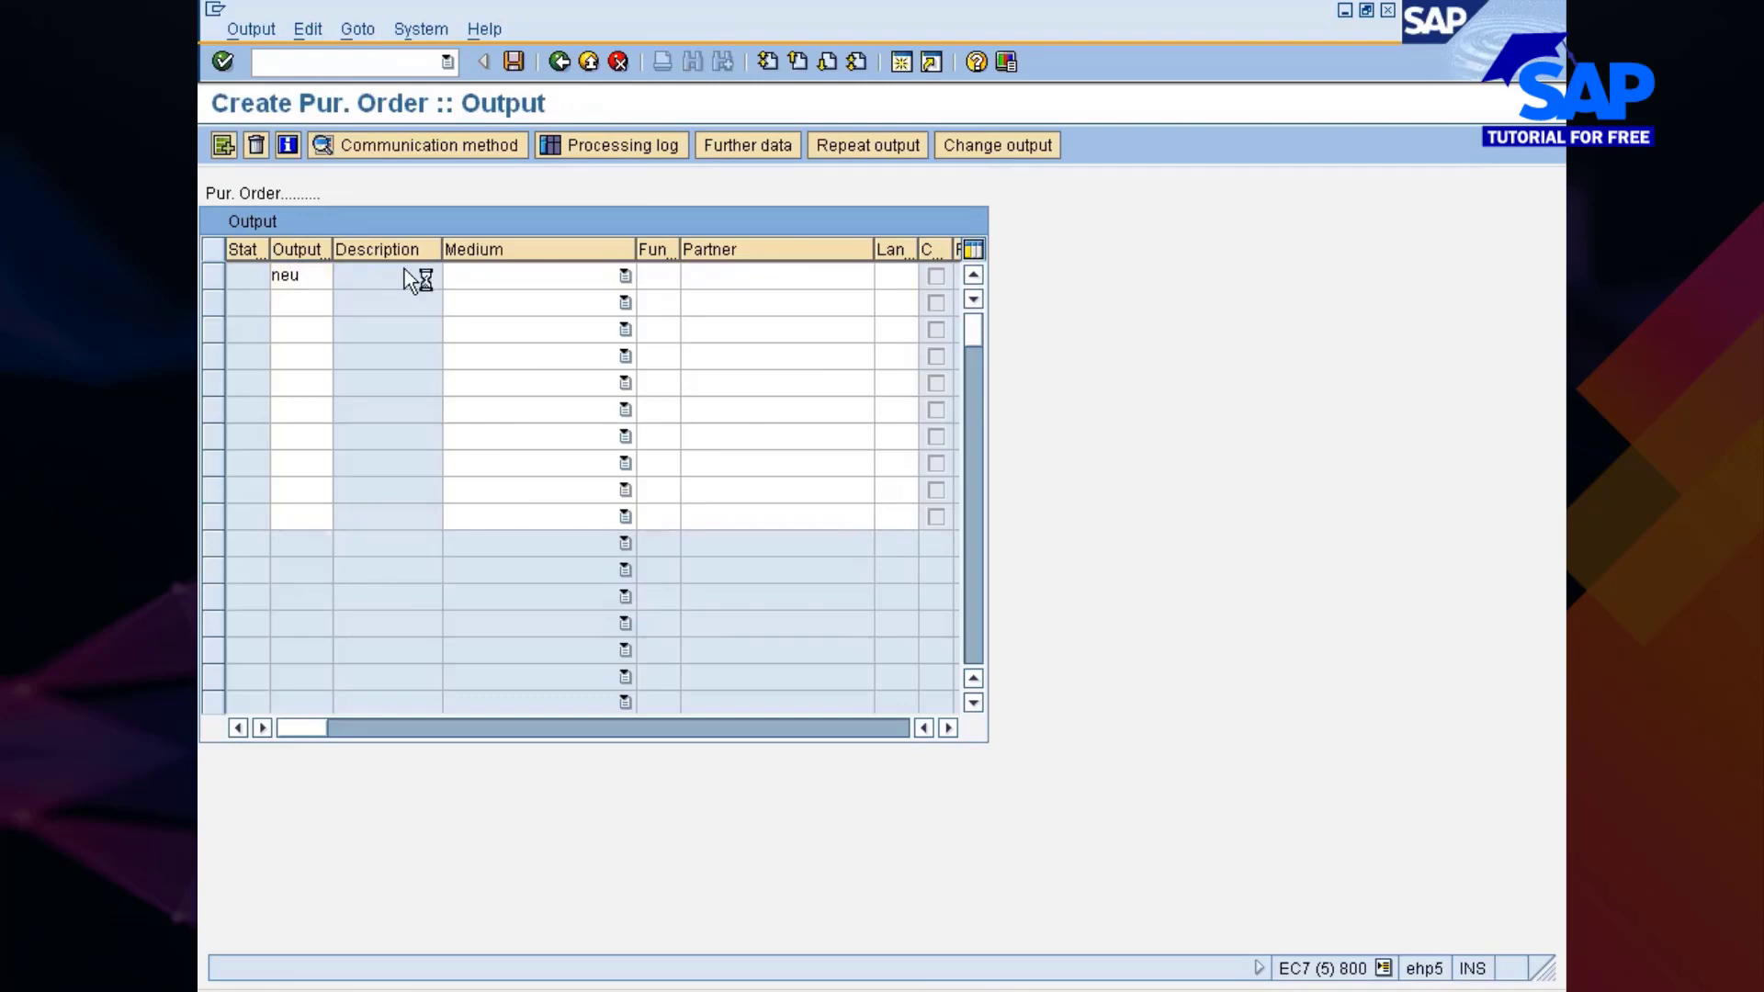
Step: Set the NEU output's logical destination to LP01 with immediate printing, and return to the purchase order
left_click(560, 62)
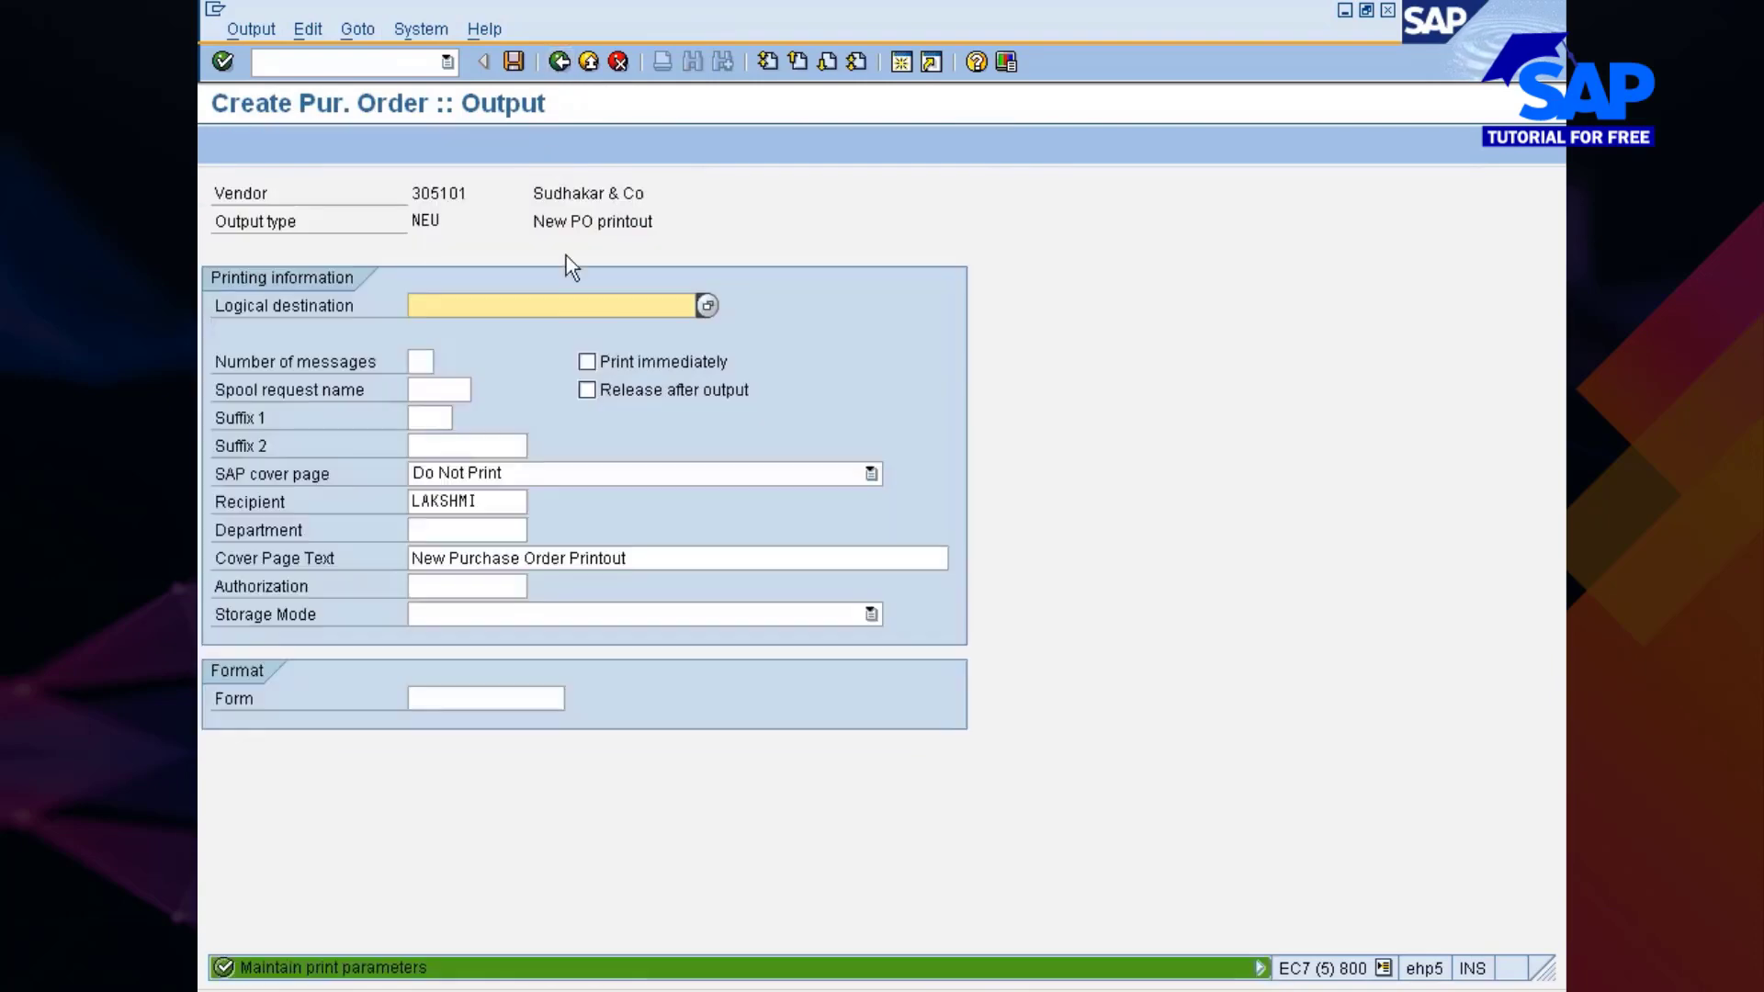
type("lp01")
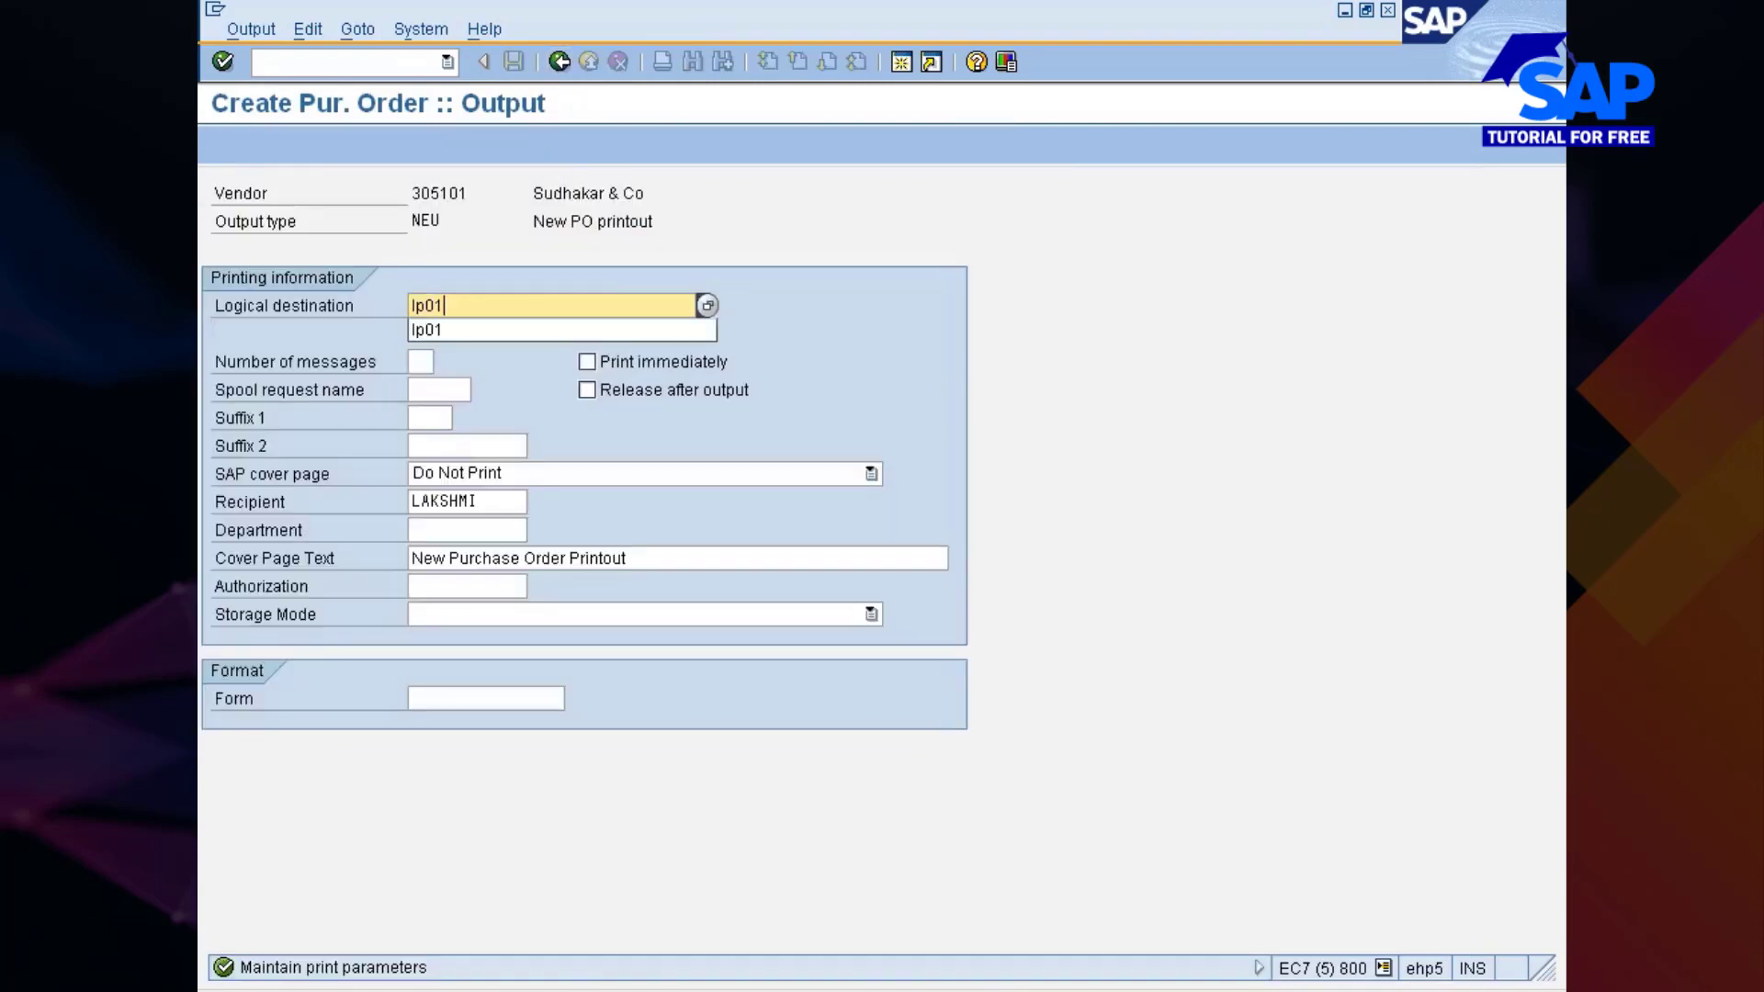
key("Return")
left_click(630, 368)
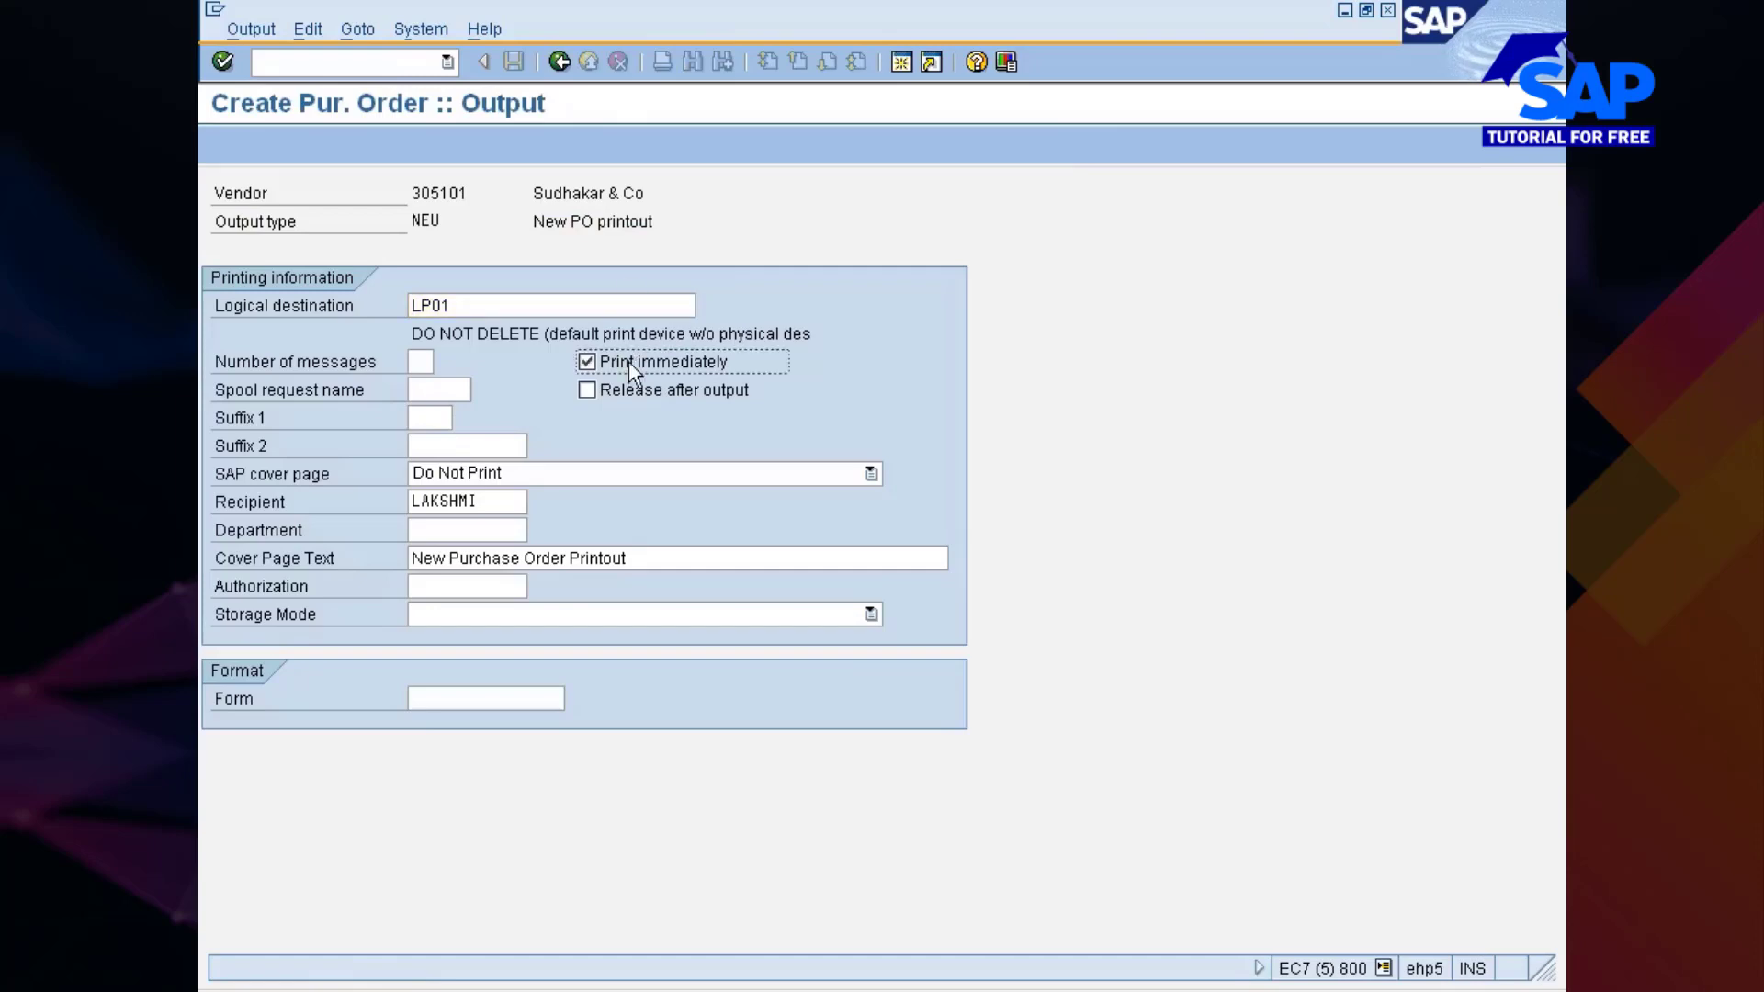
key("F3")
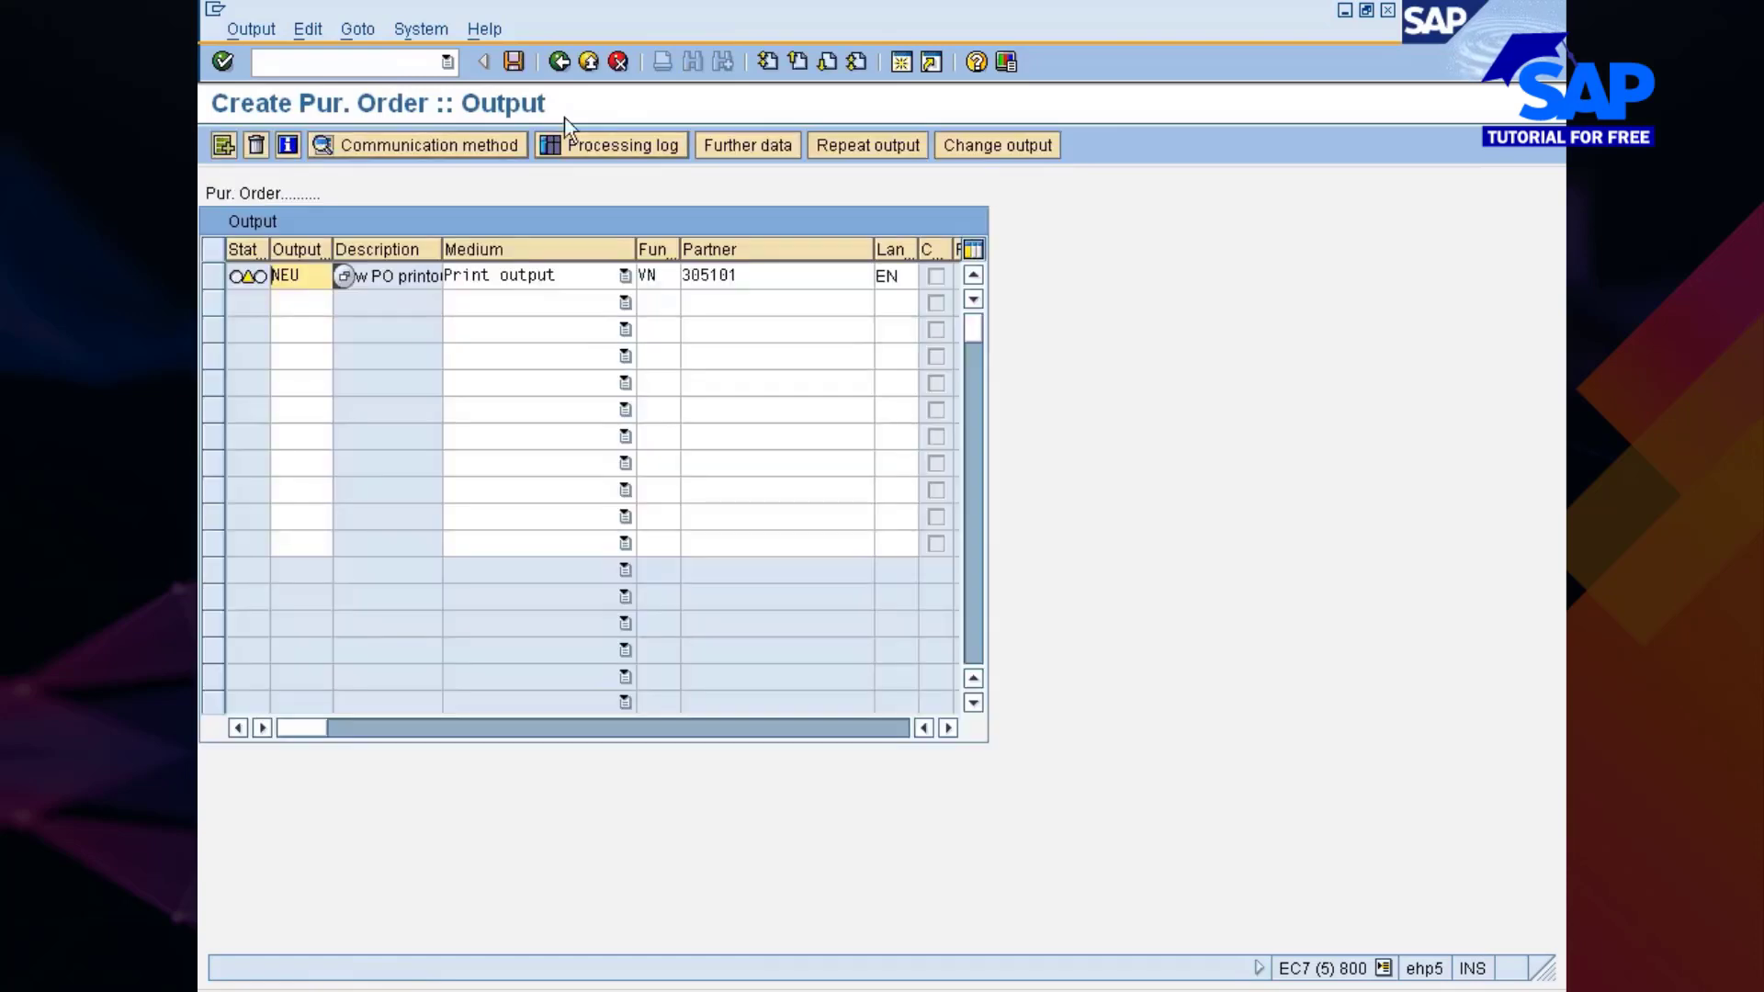
left_click(559, 61)
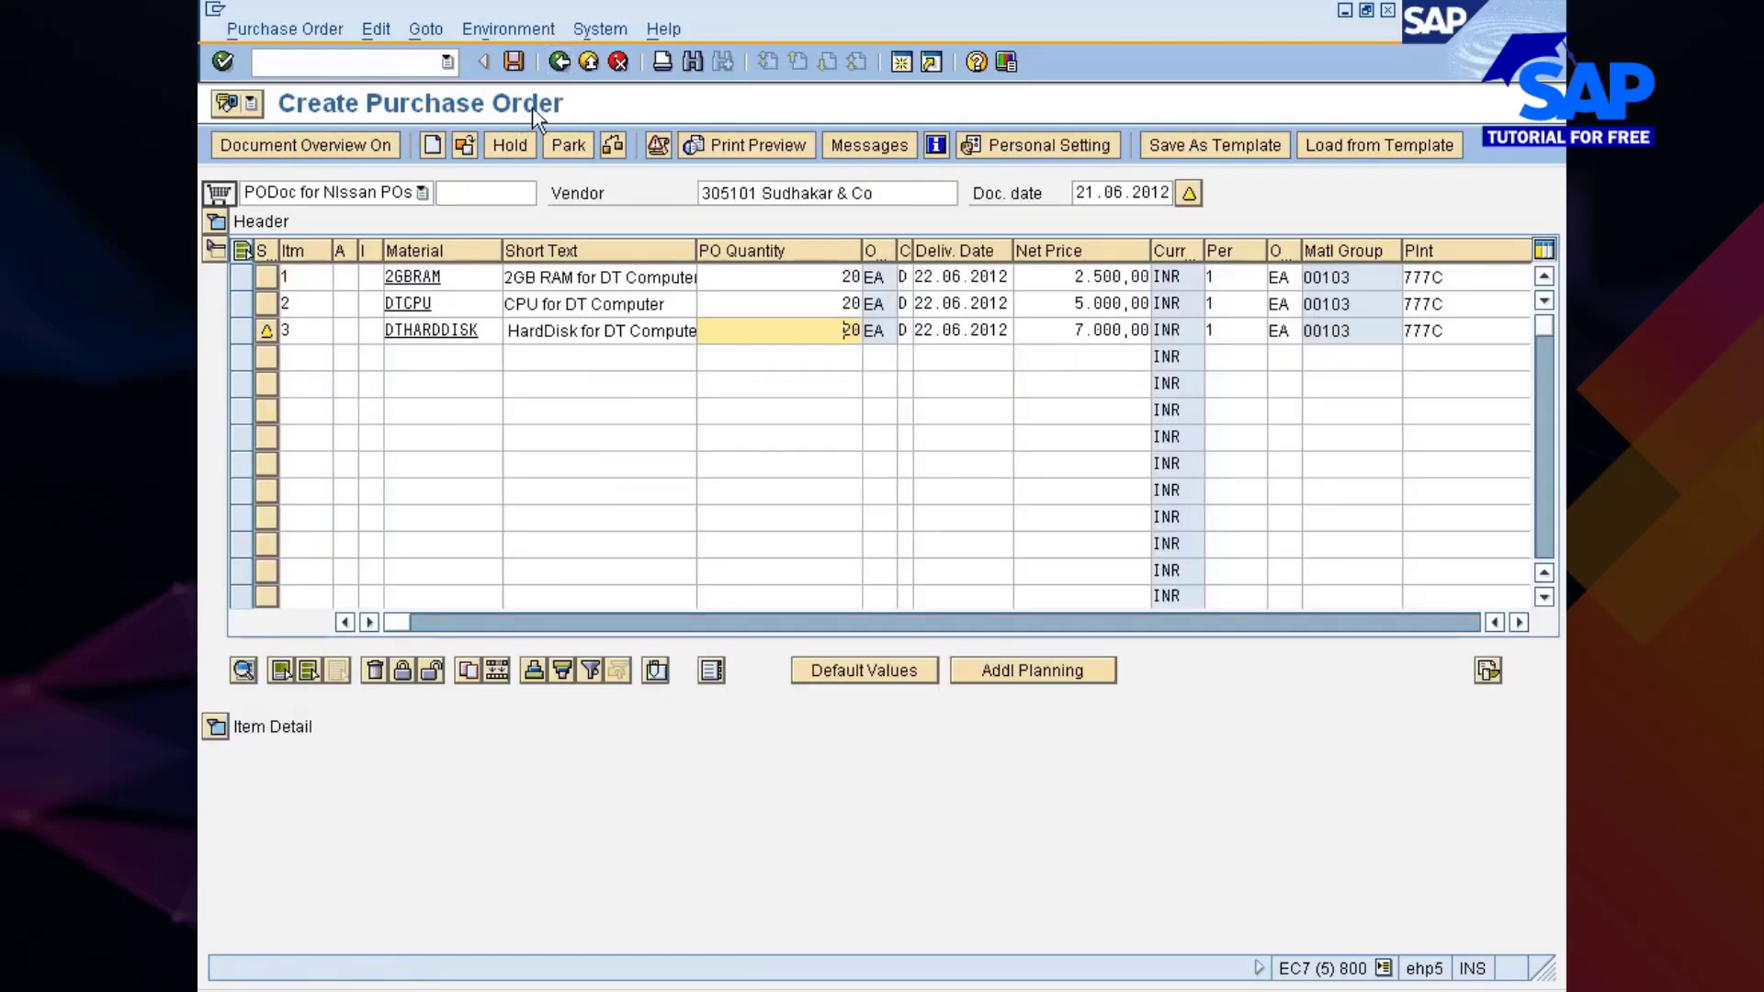
Step: Check the purchase order again, close the message list and save the order despite the system messages
left_click(614, 143)
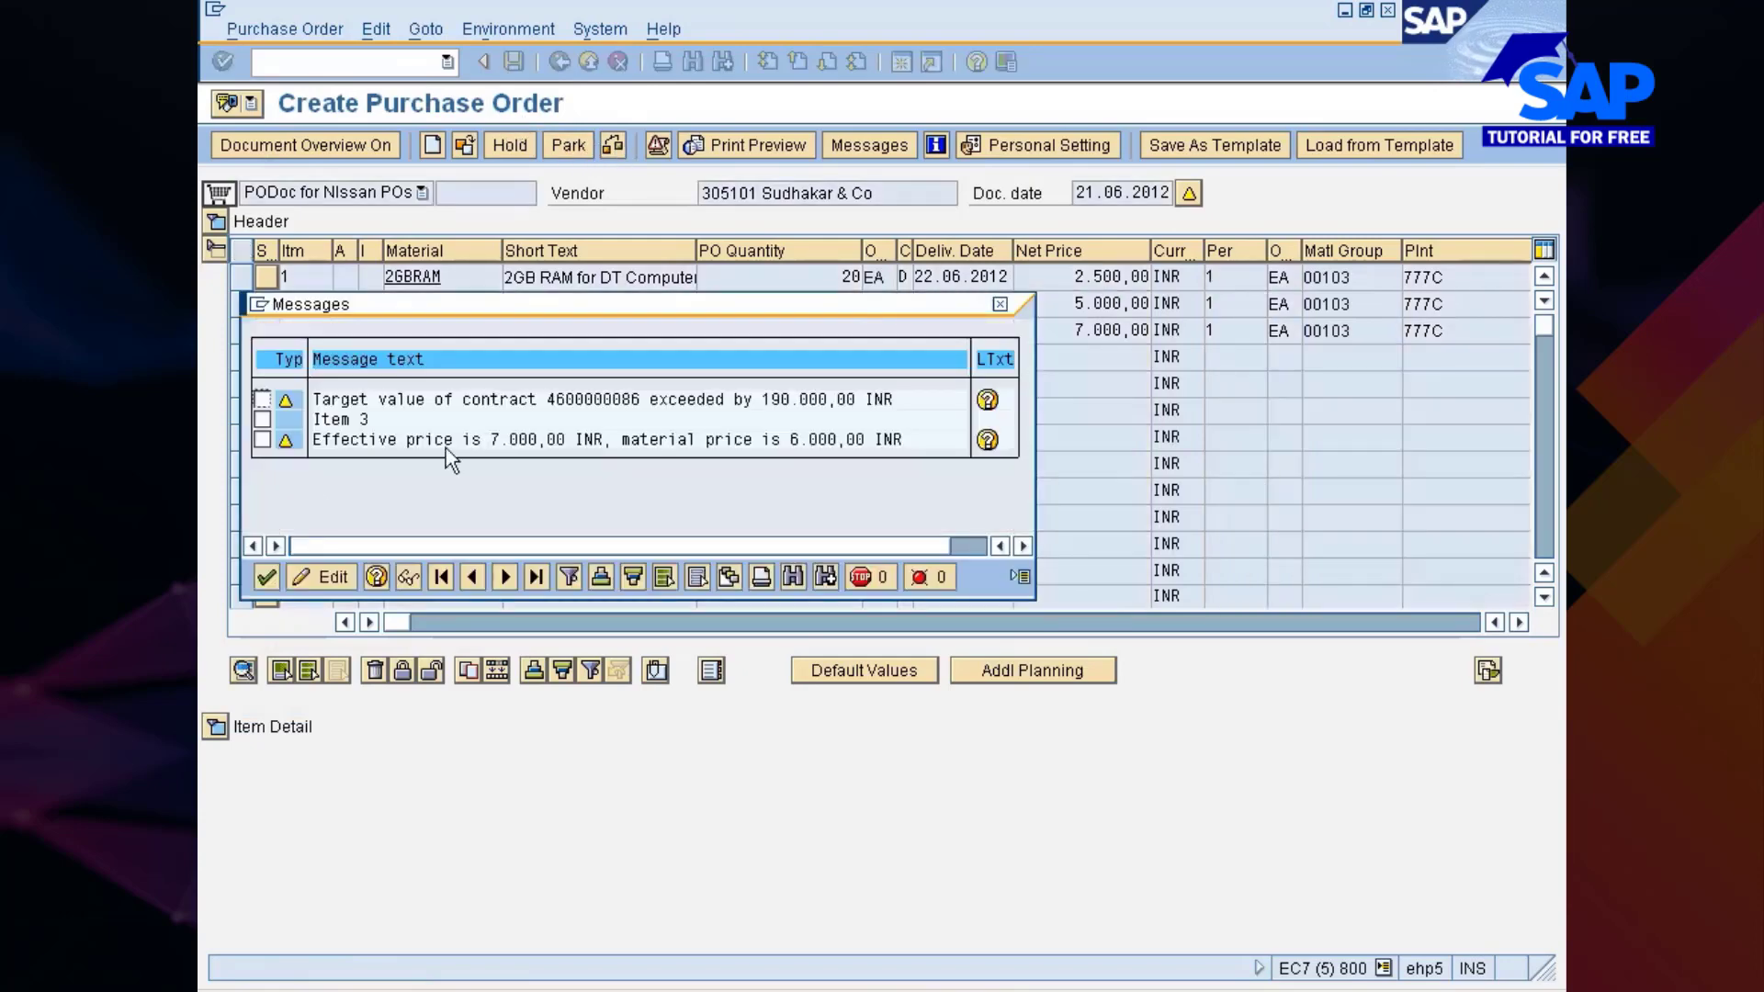
left_click(266, 577)
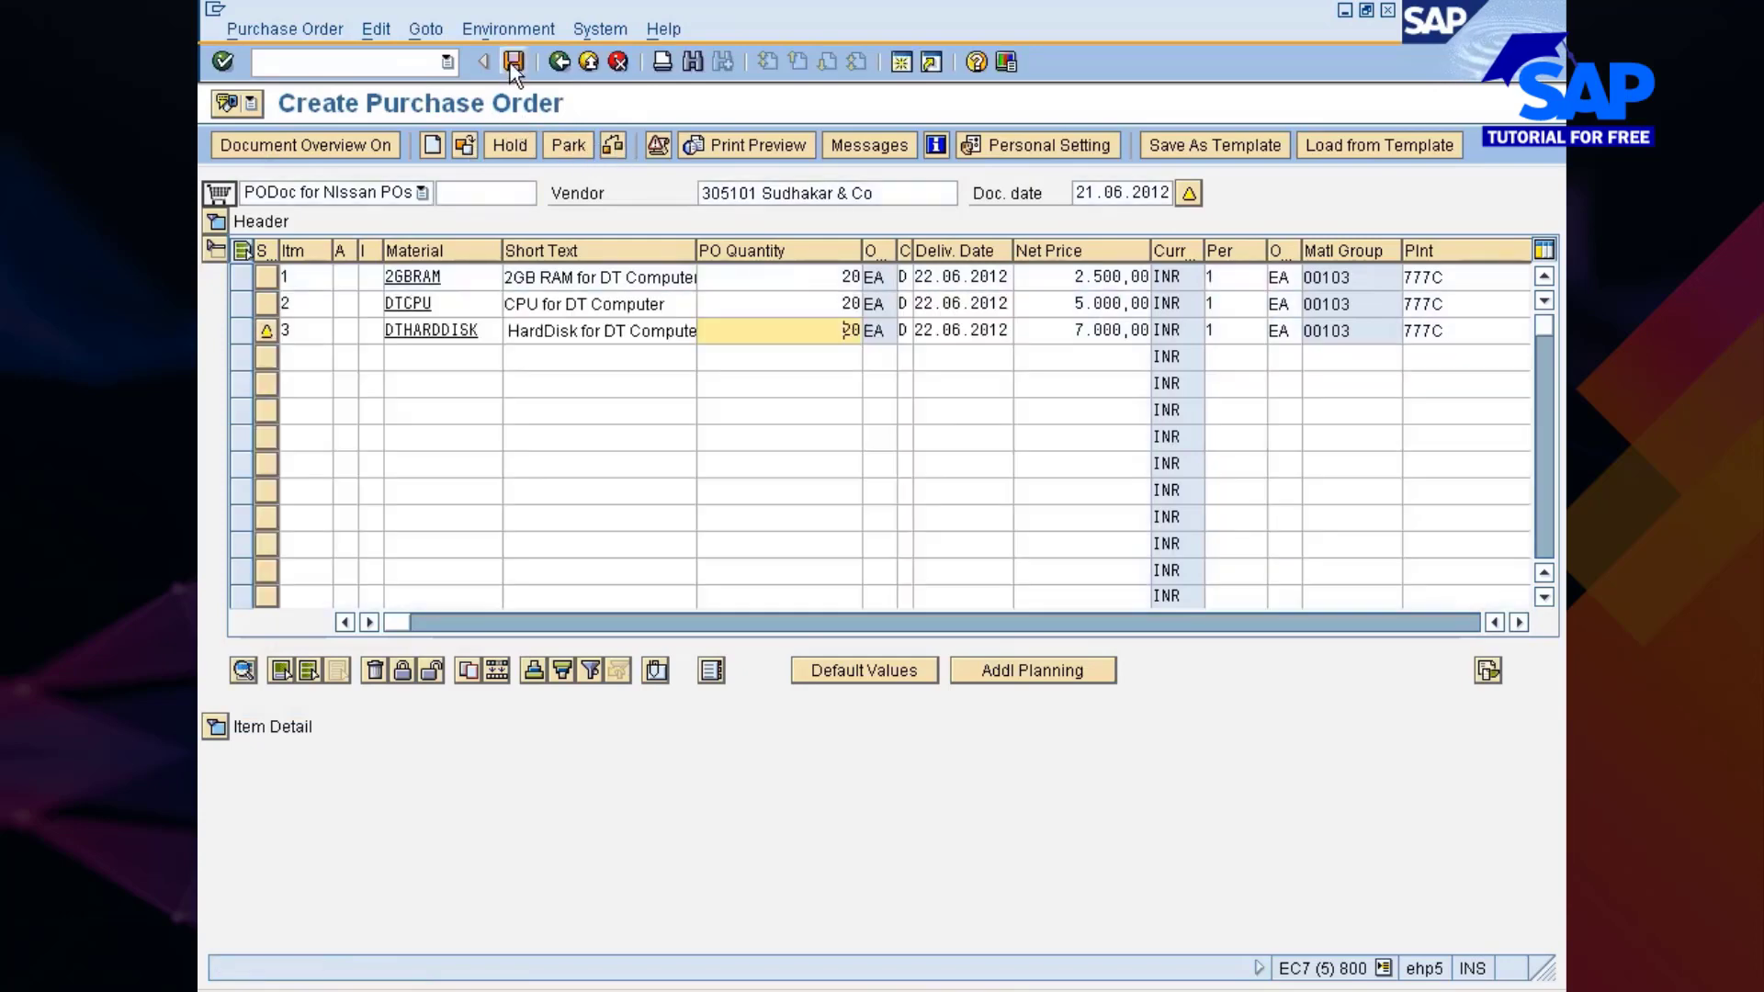
left_click(513, 62)
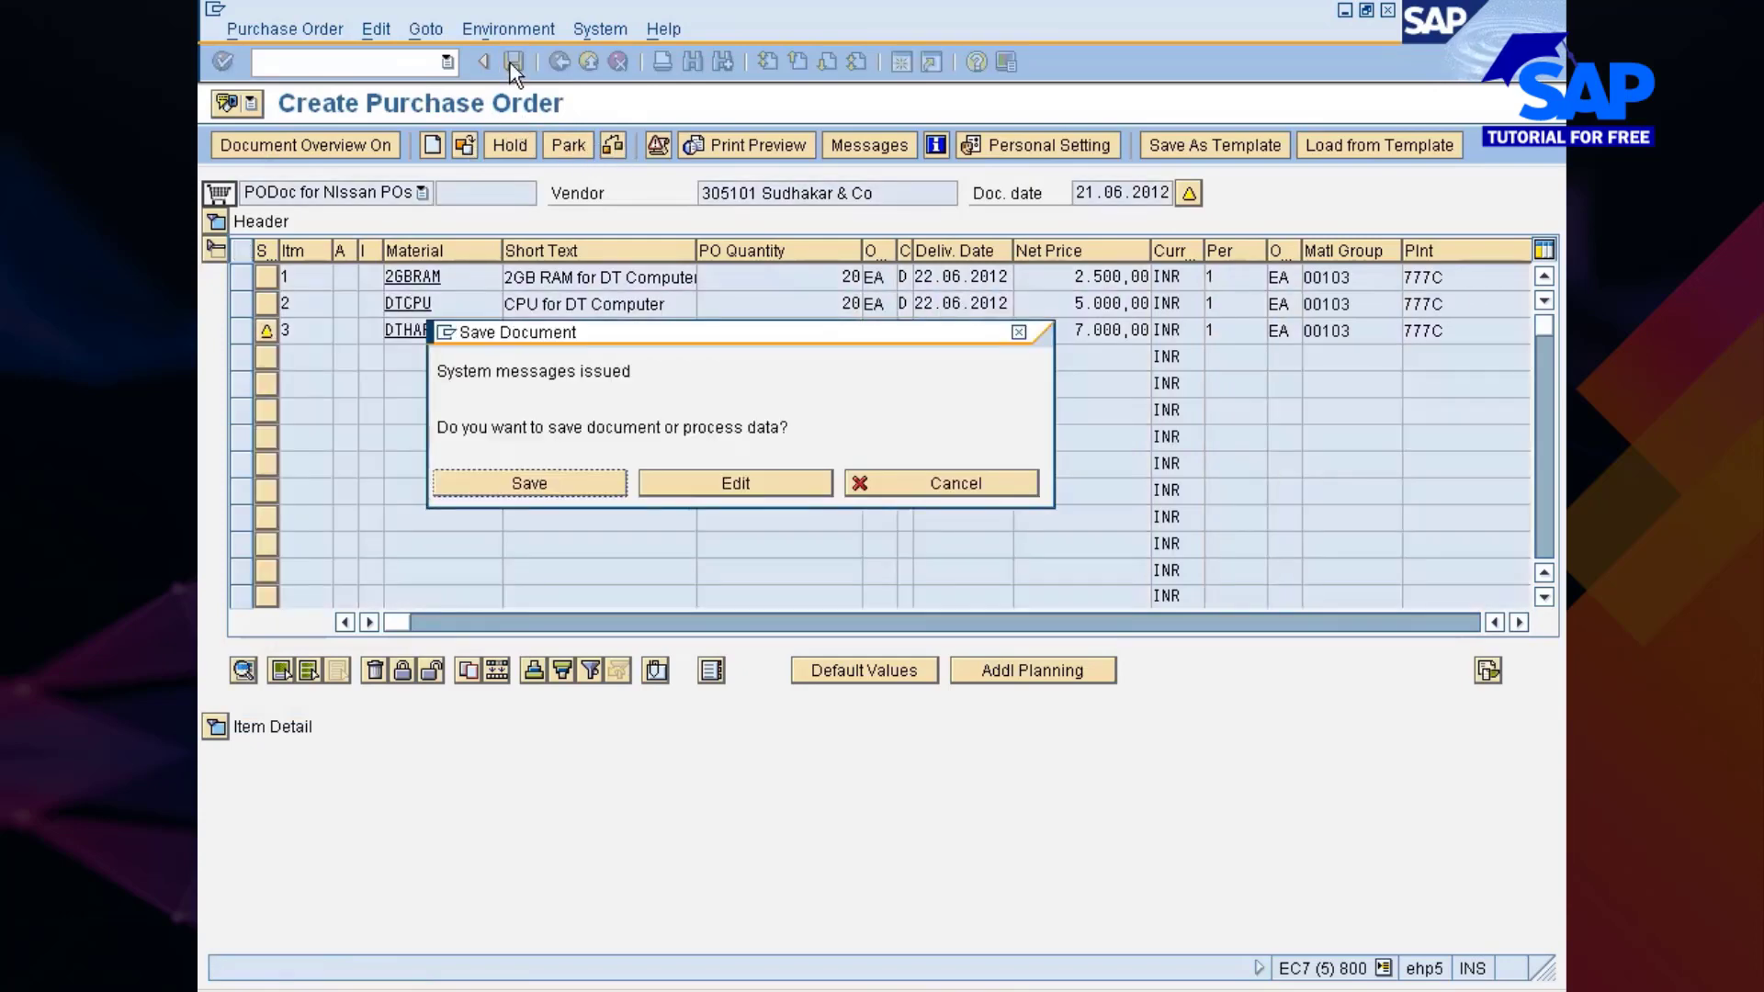
left_click(551, 483)
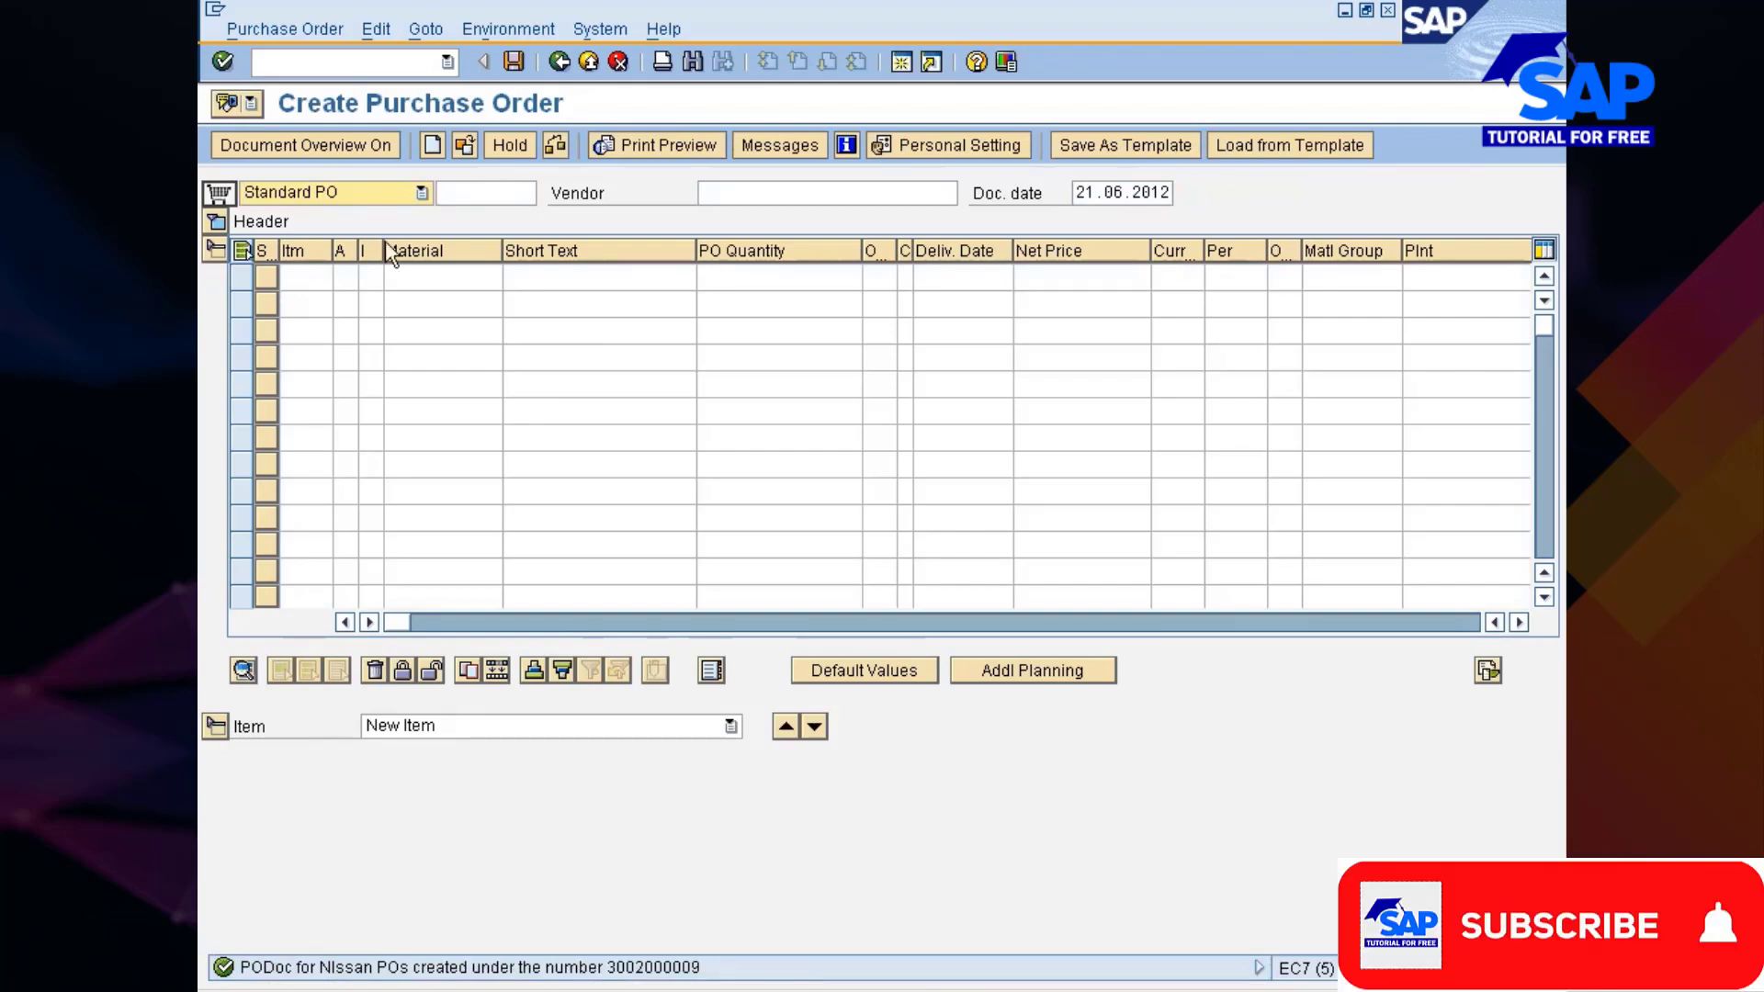
Step: Switch to the contract display session and reload the contract to its item overview
left_click(975, 990)
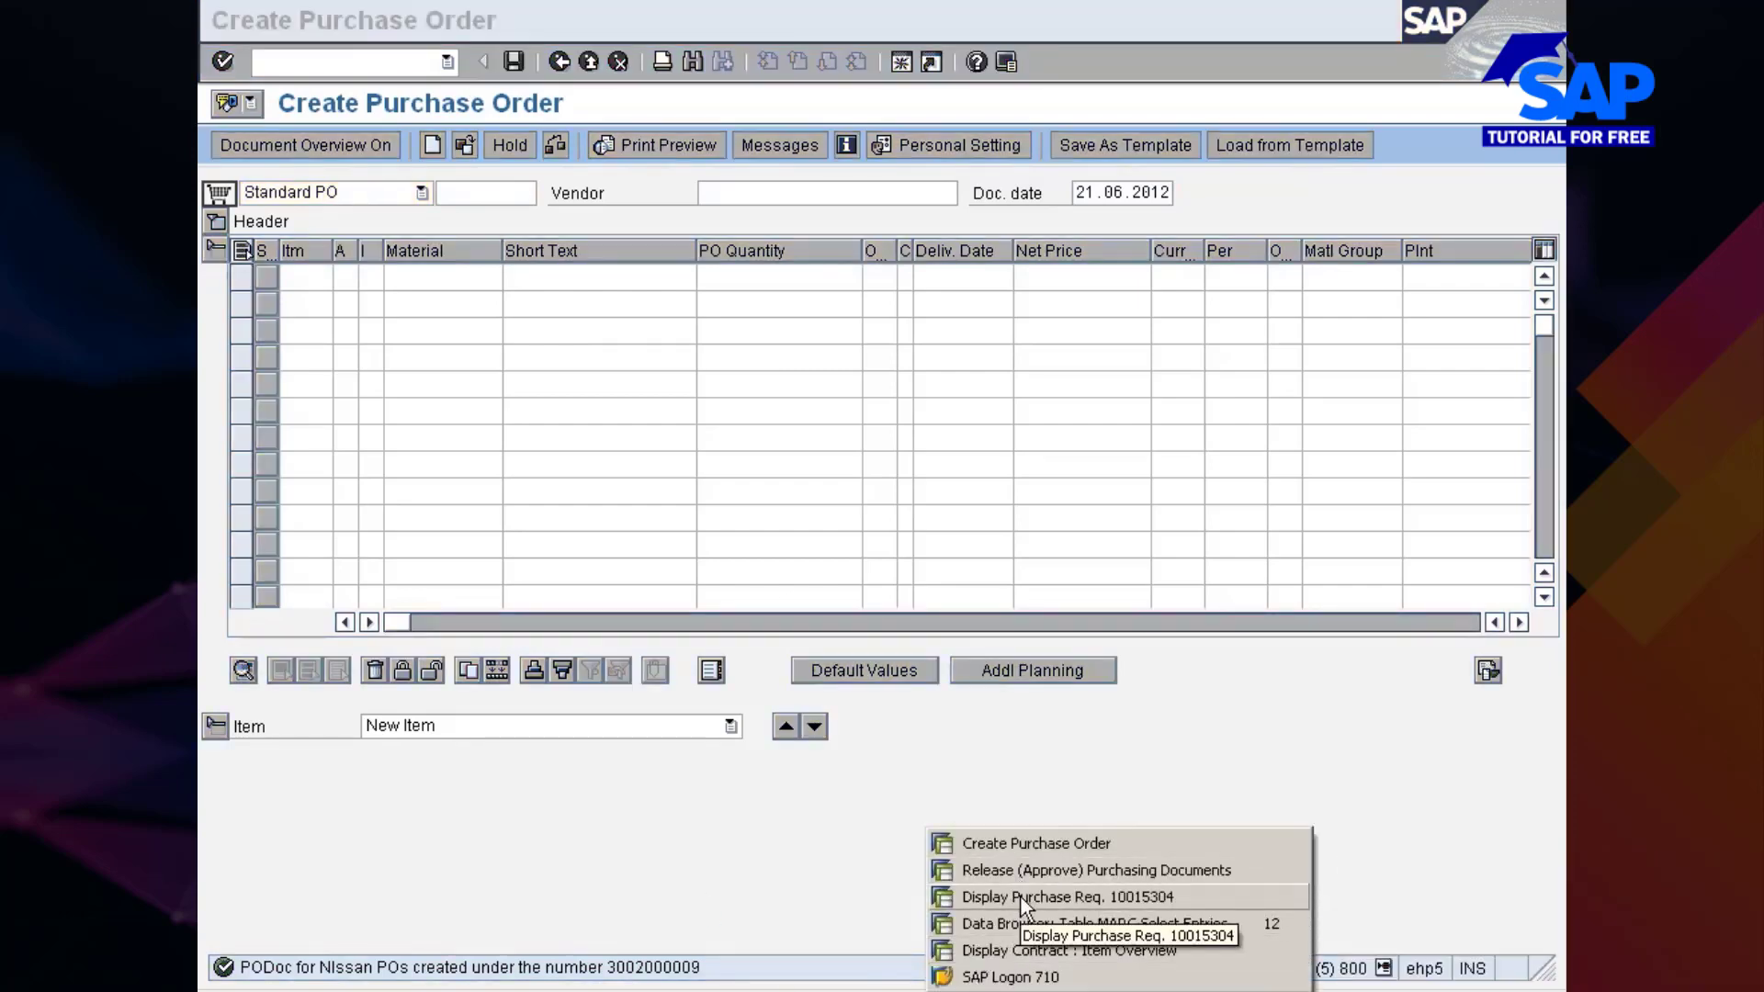
left_click(1010, 948)
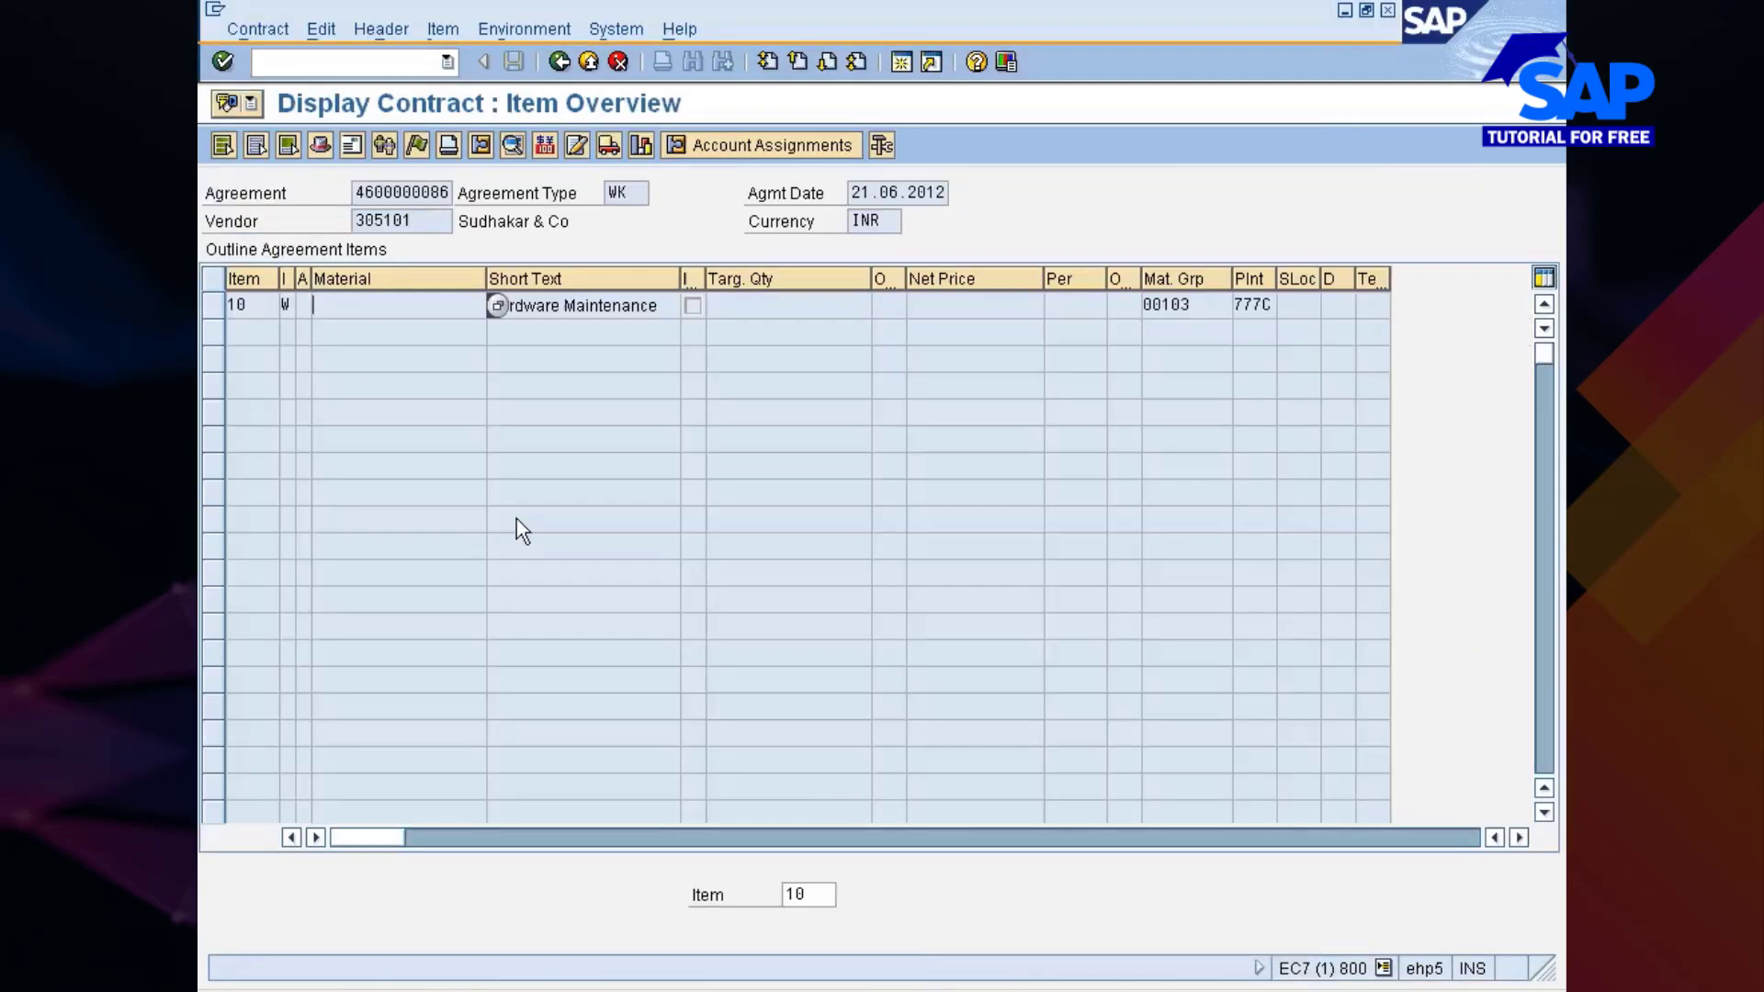
left_click(561, 64)
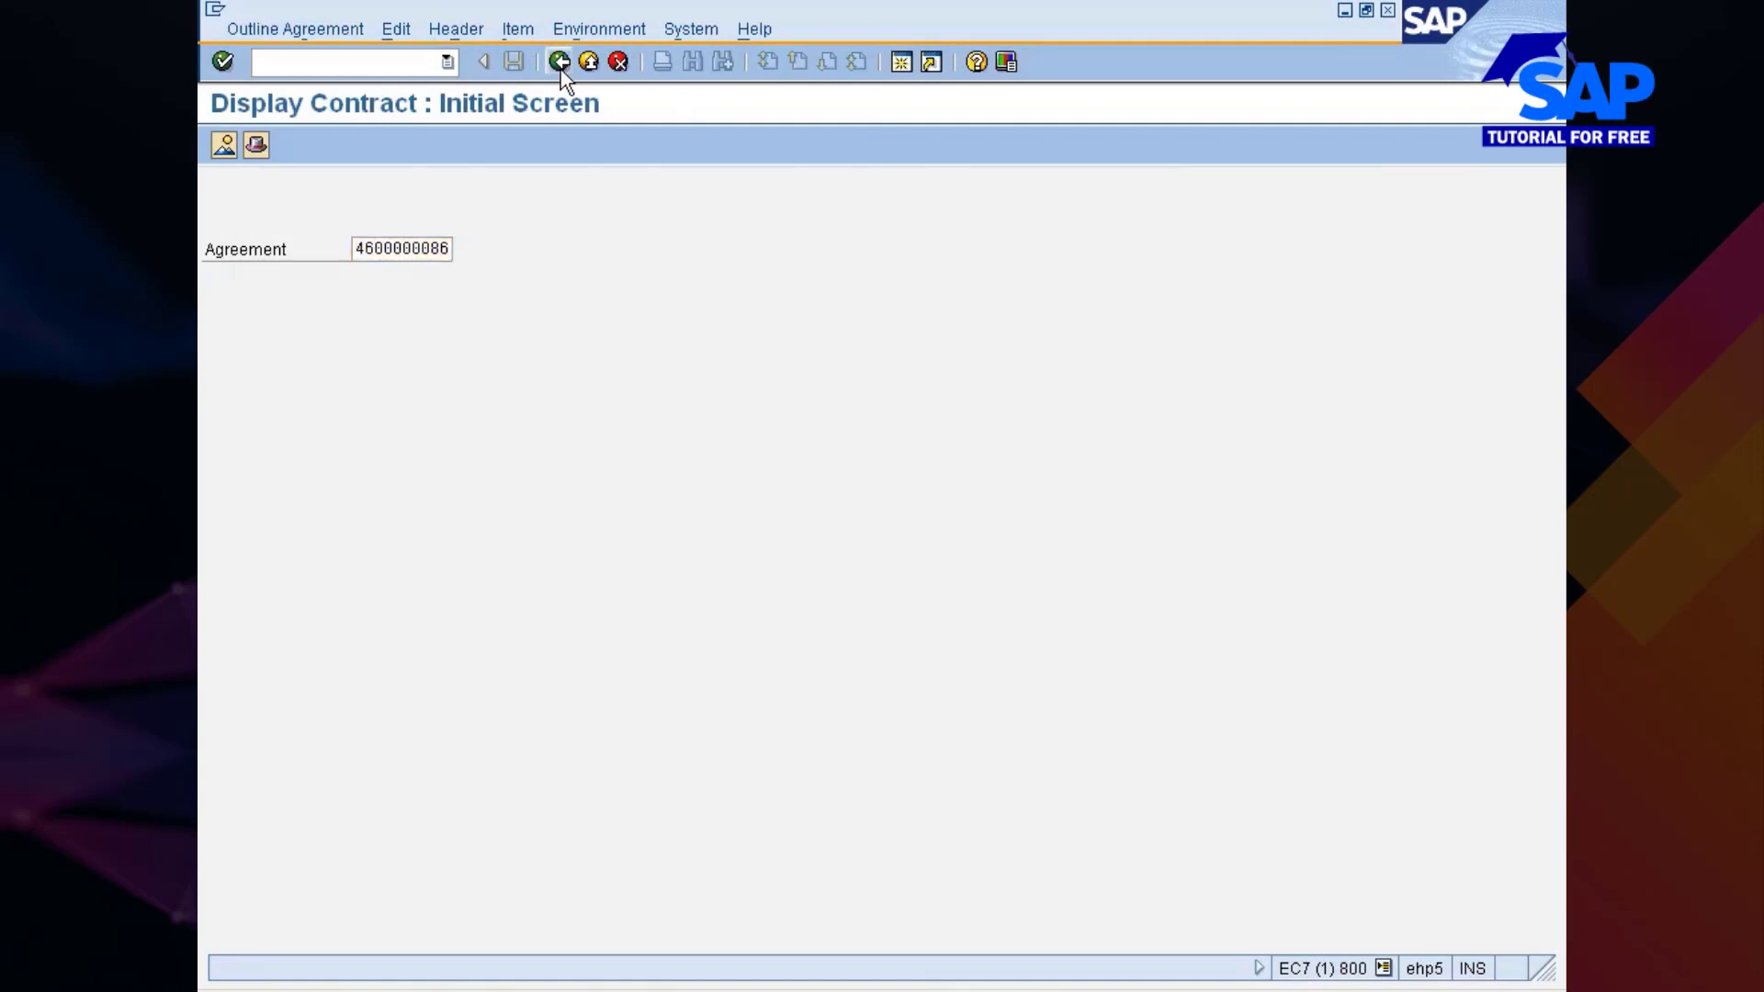
key("Return")
Step: Select contract item 10 and display its release documentation to review the purchase orders issued against it
left_click(443, 29)
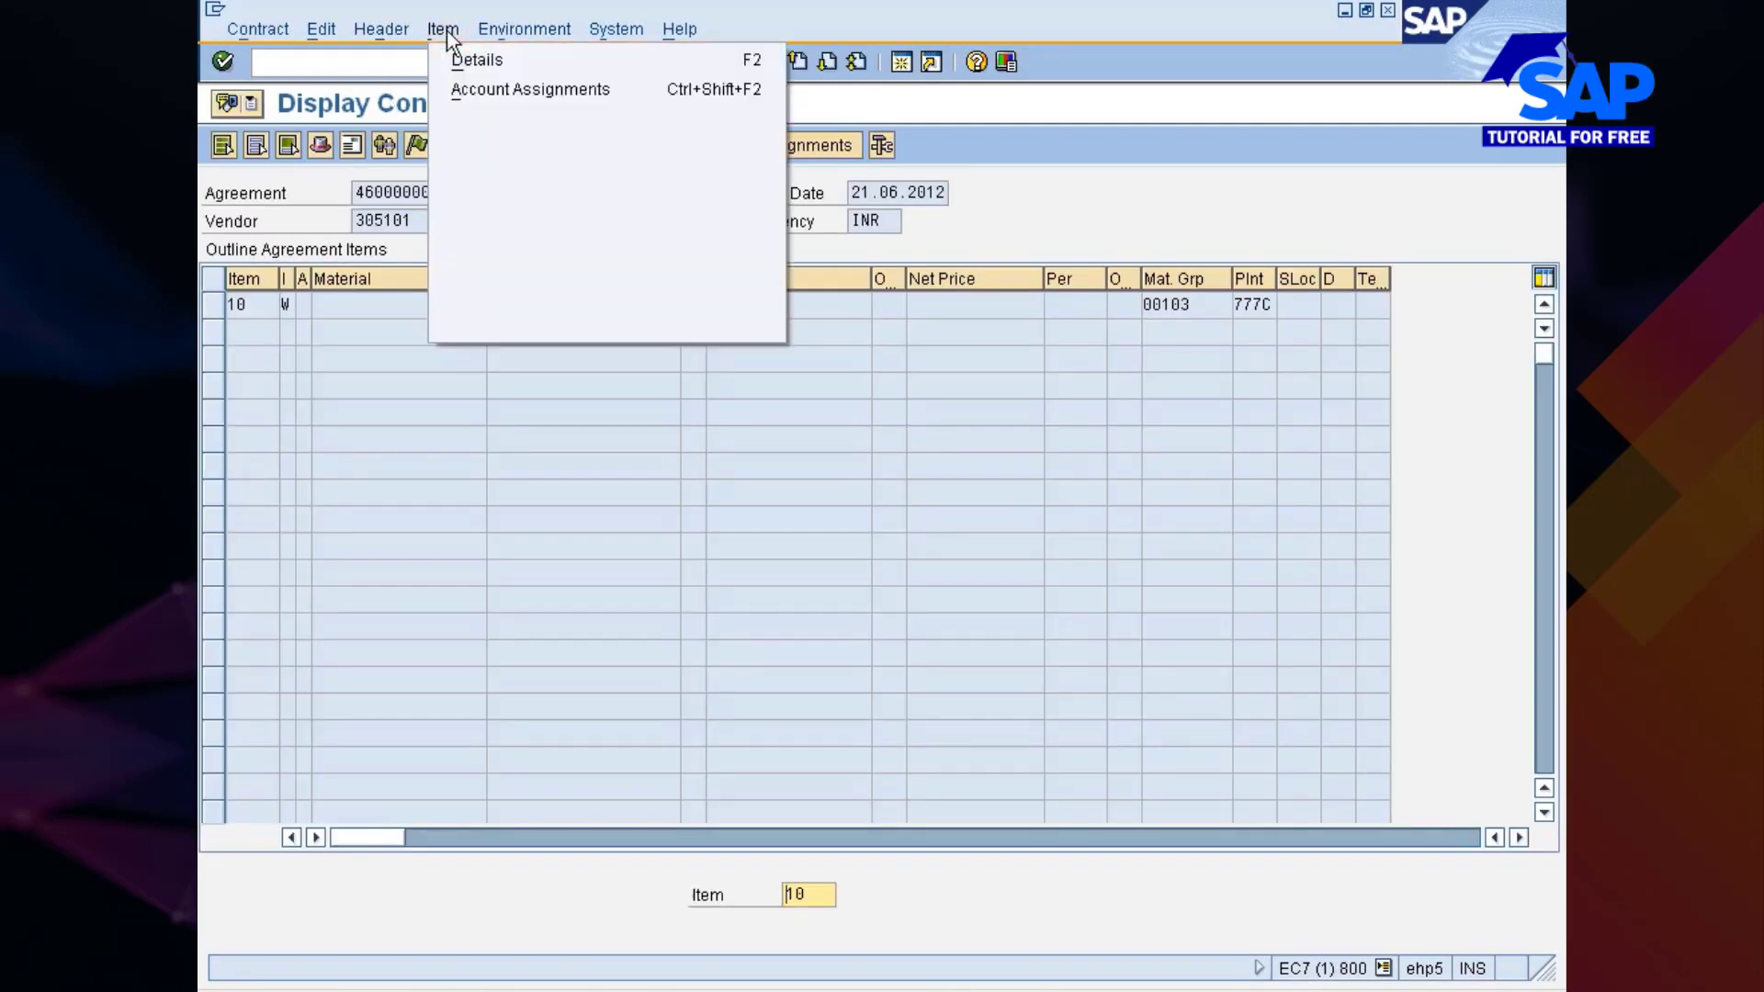
mouse_move(634, 264)
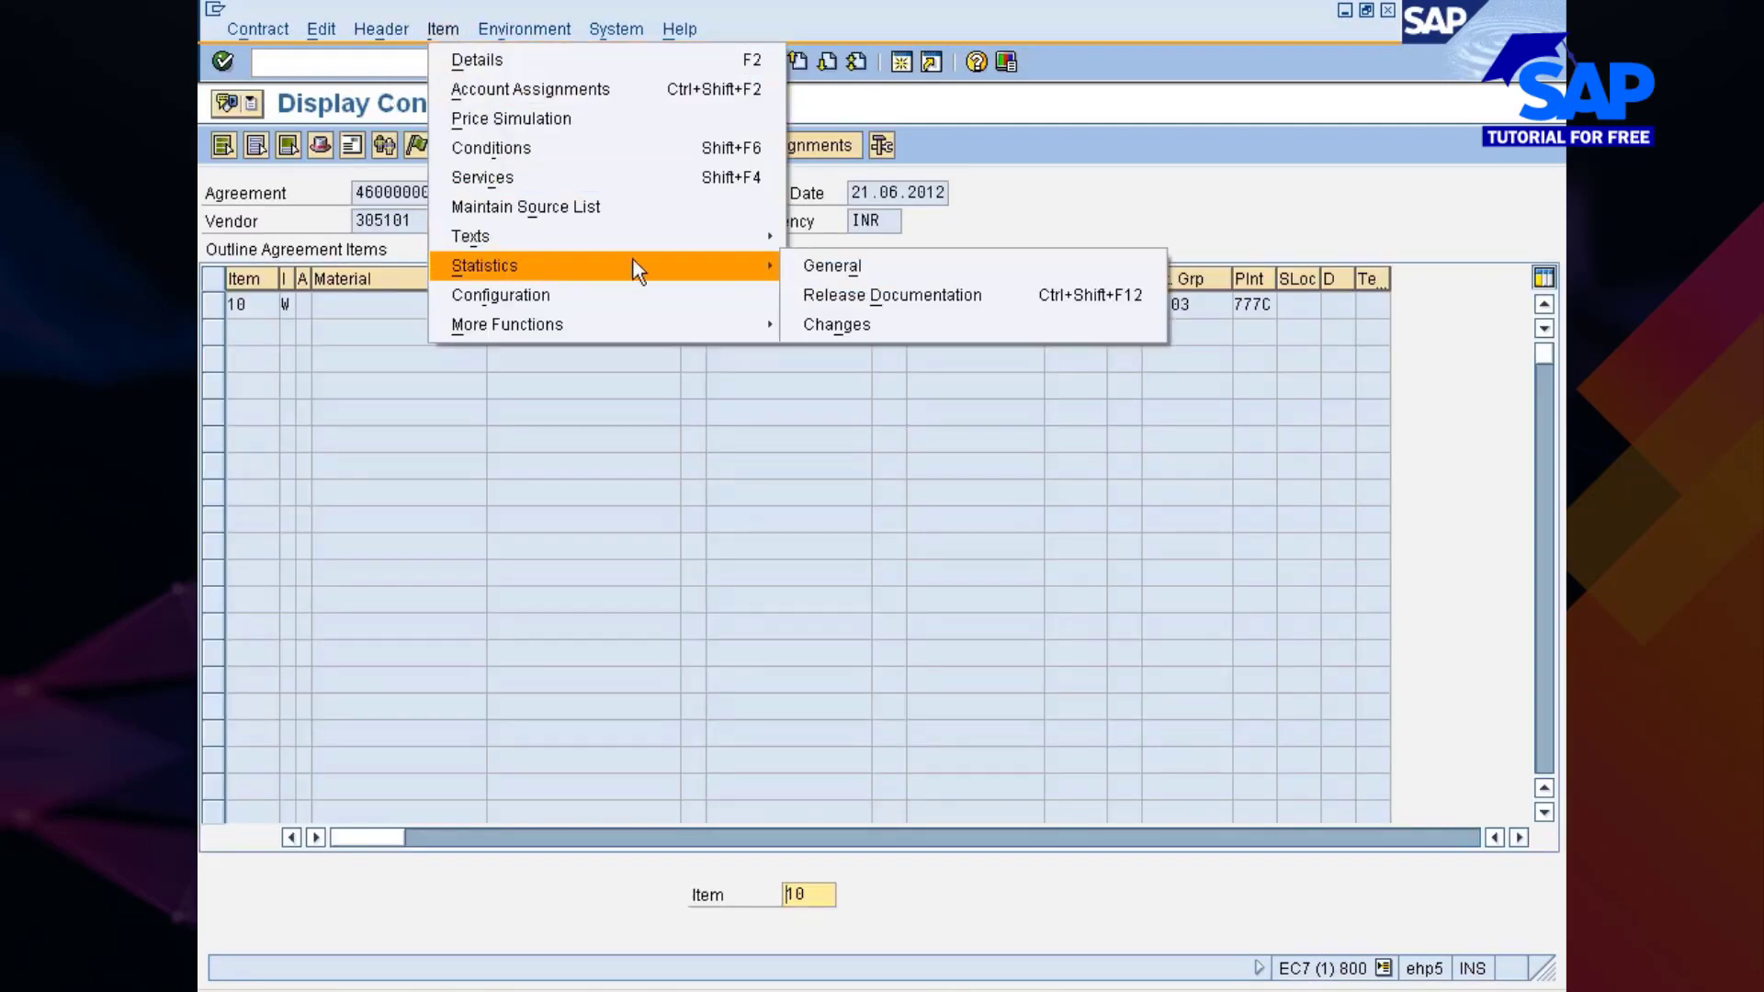
left_click(830, 296)
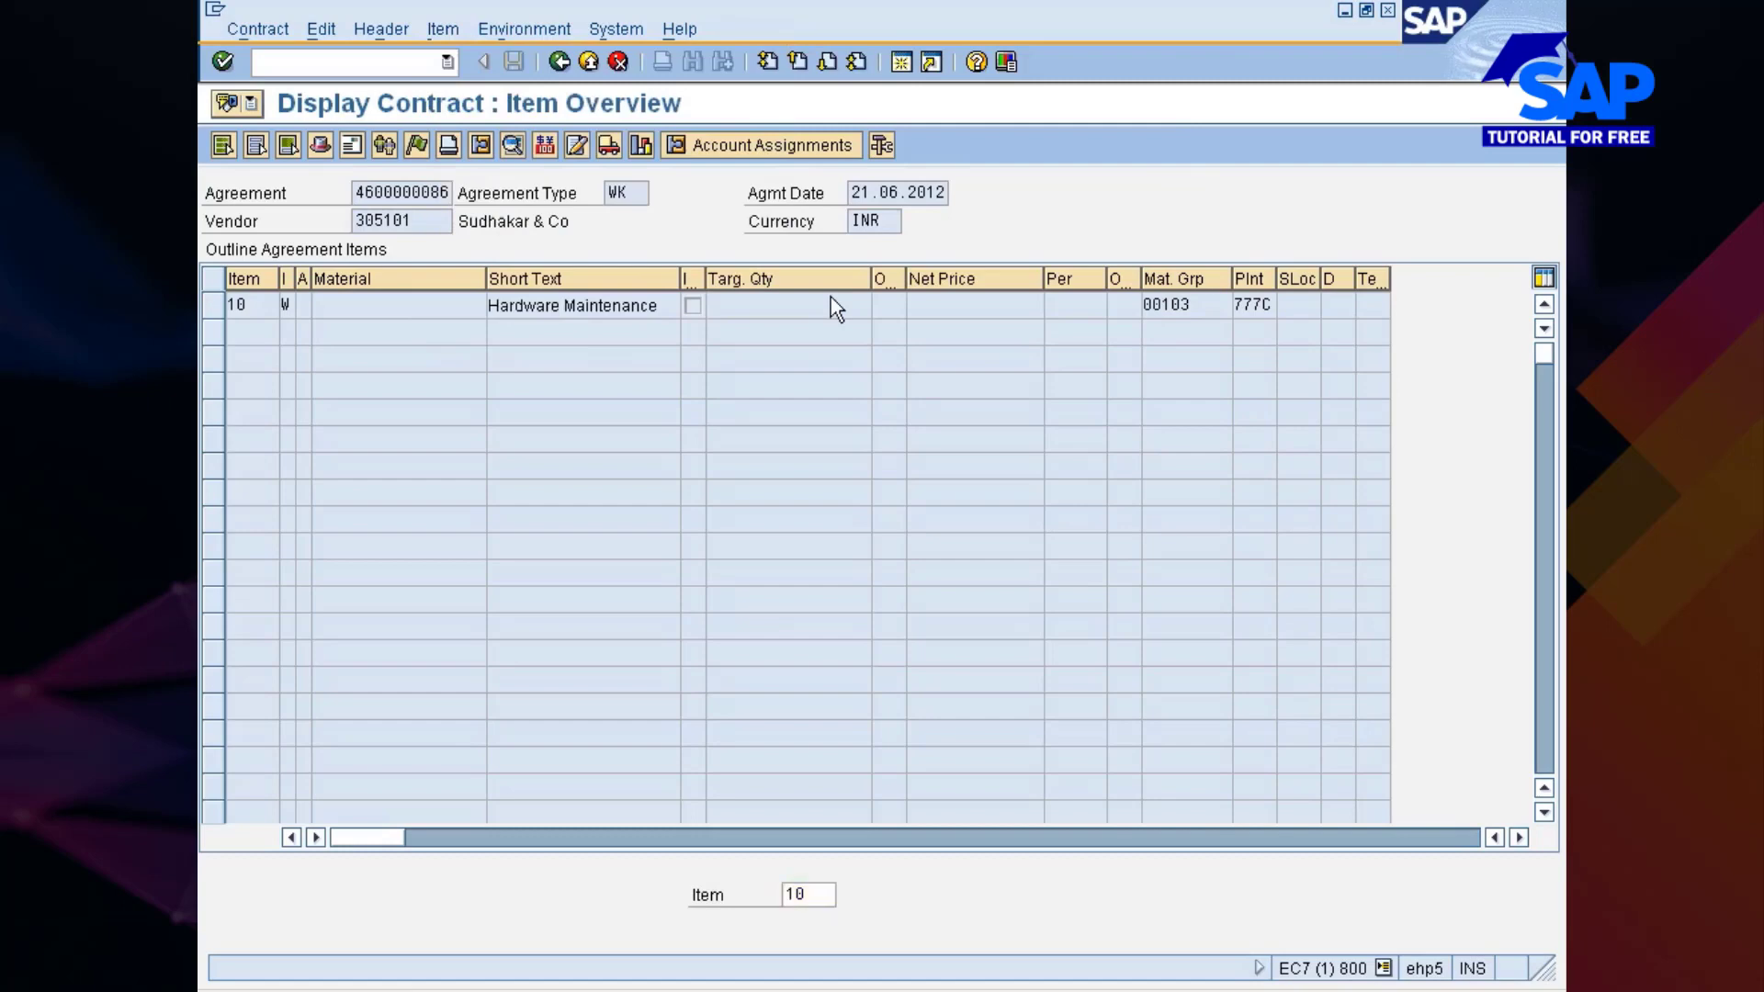
left_click(214, 305)
left_click(444, 29)
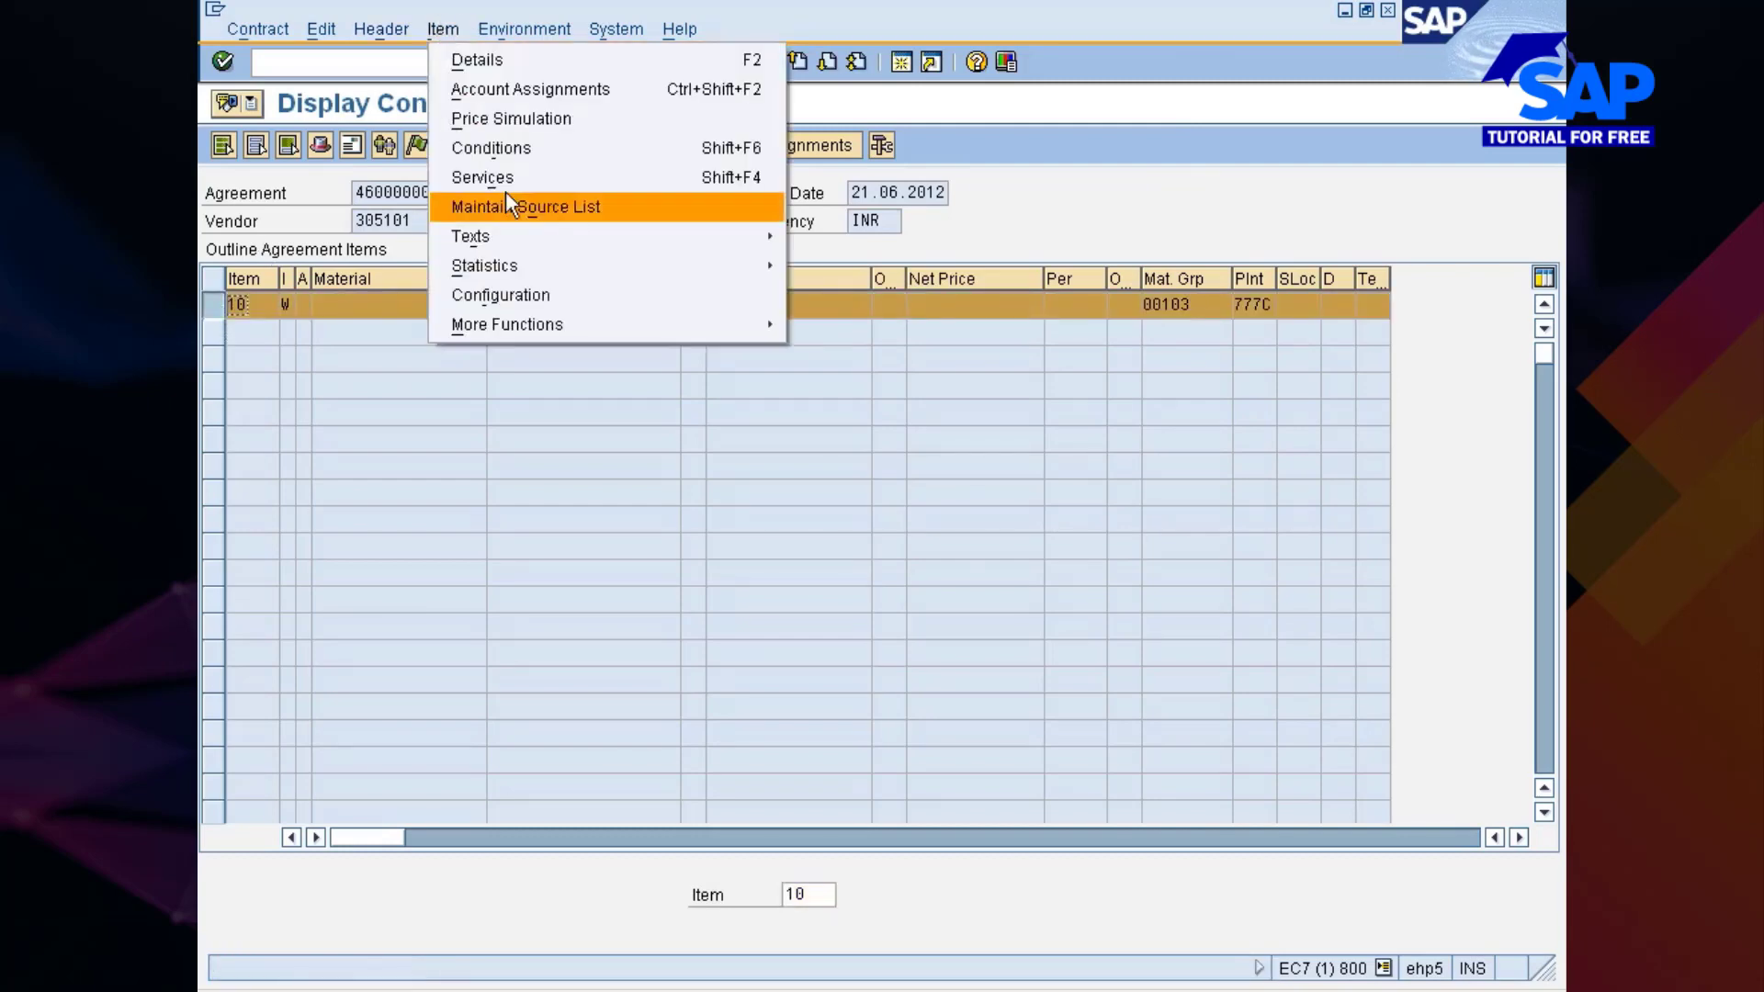
mouse_move(542, 268)
left_click(871, 294)
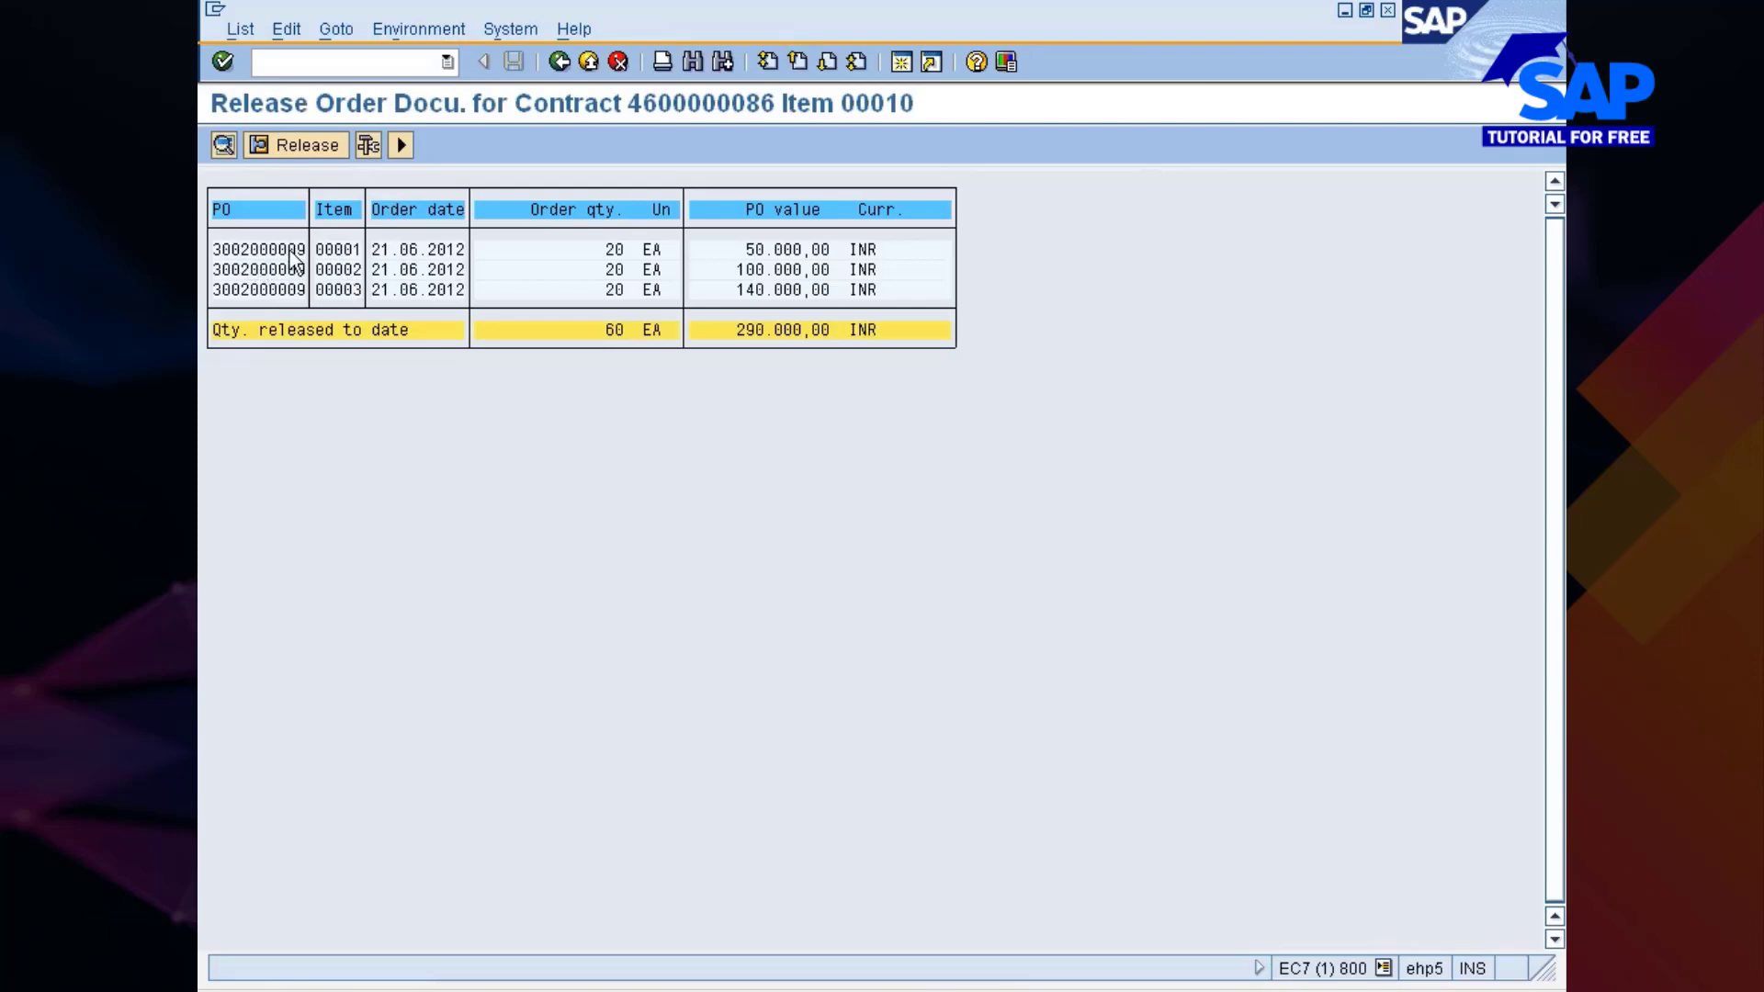
Step: Display the release order details and delivery schedule for purchase order item 00001, and return to the contract's item overview
left_click(309, 147)
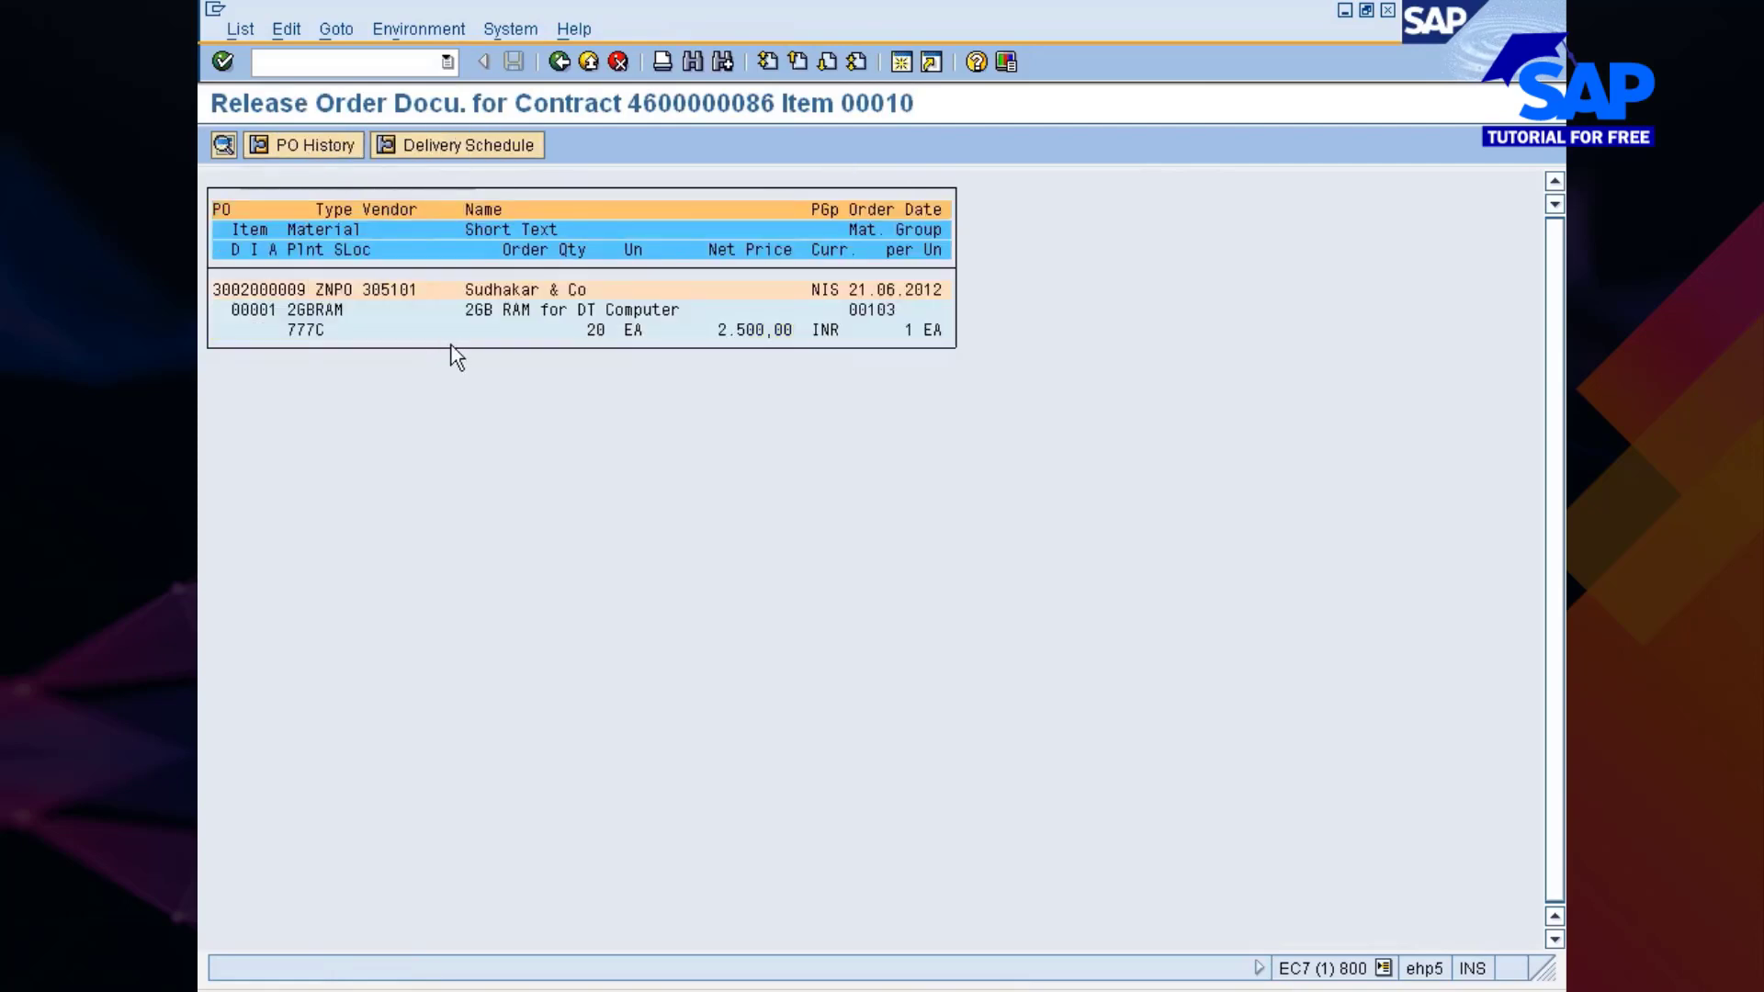
left_click(259, 292)
left_click(426, 150)
left_click(322, 590)
left_click(328, 313)
left_click(457, 147)
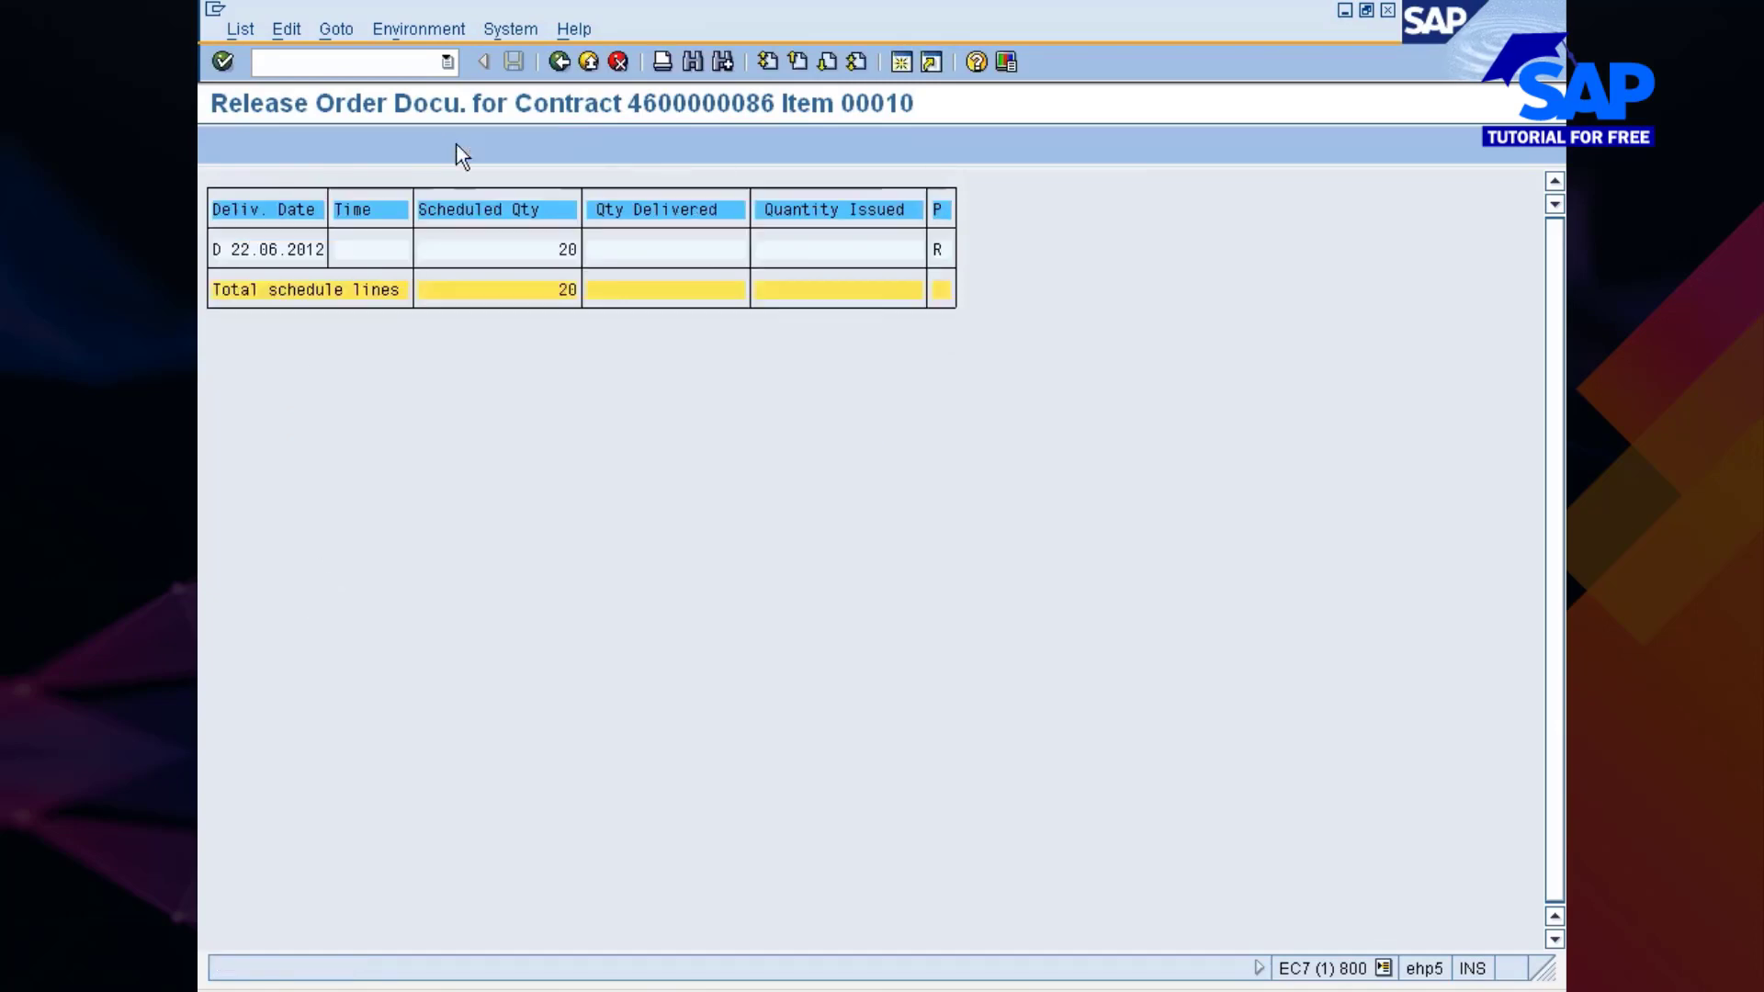
left_click(865, 290)
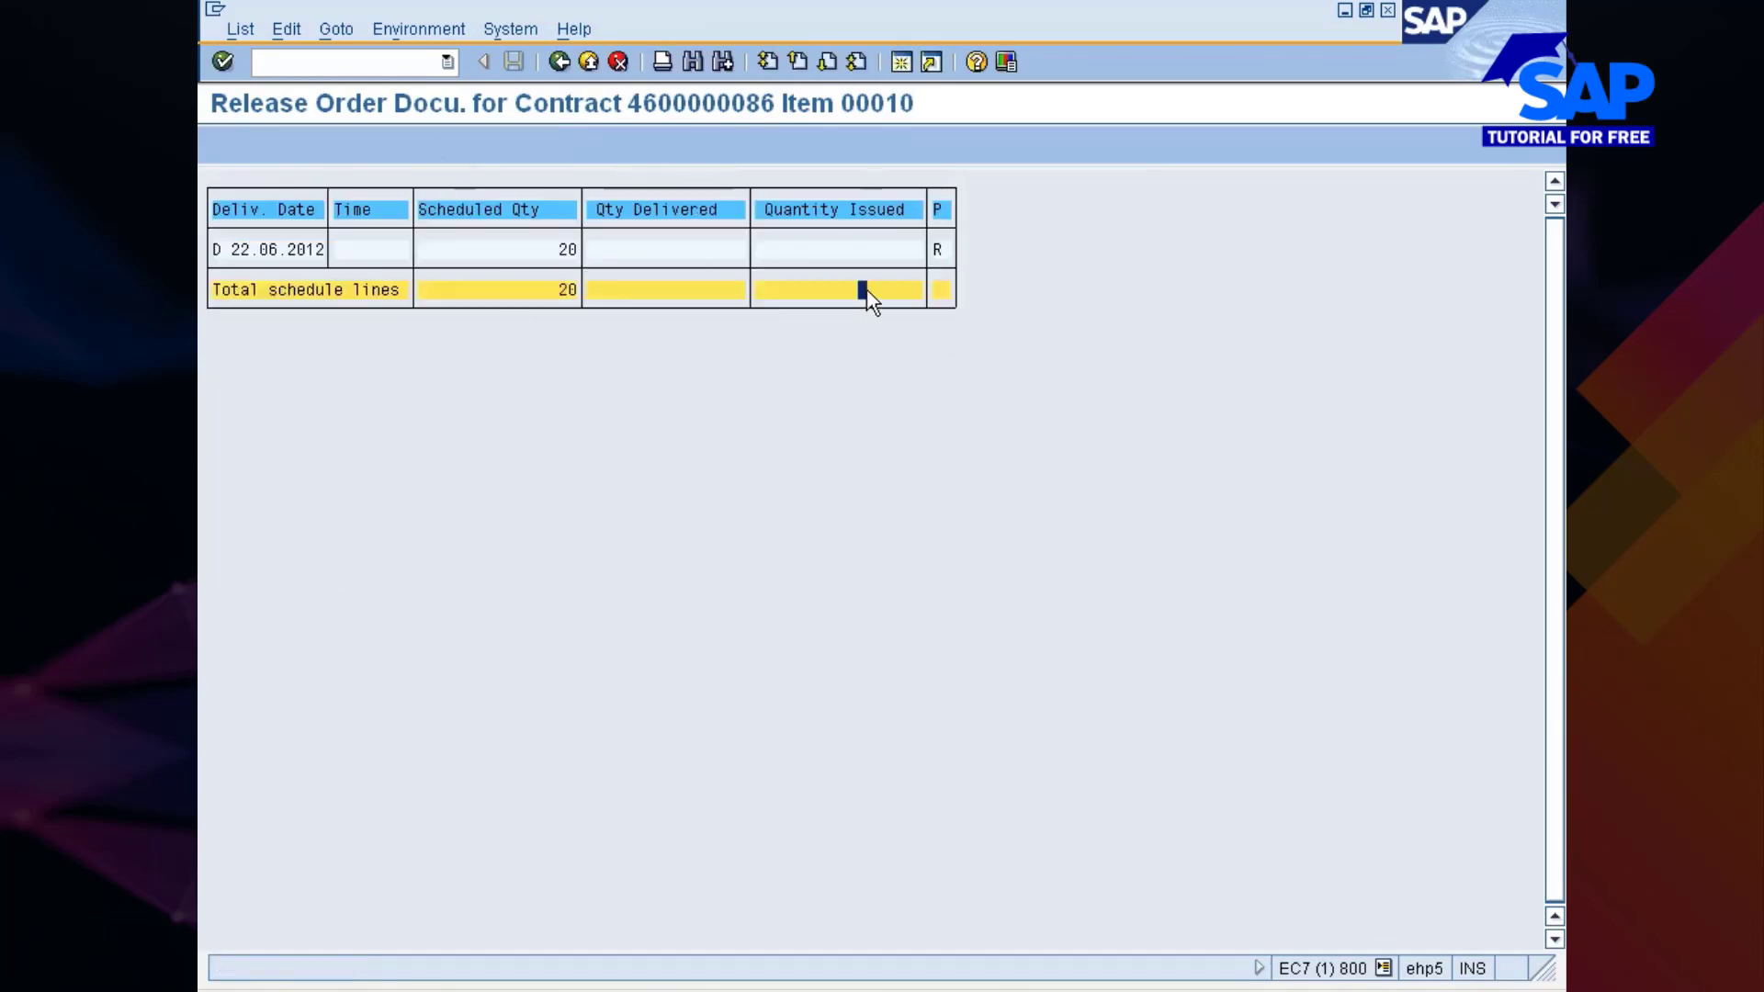
left_click(559, 62)
left_click(558, 61)
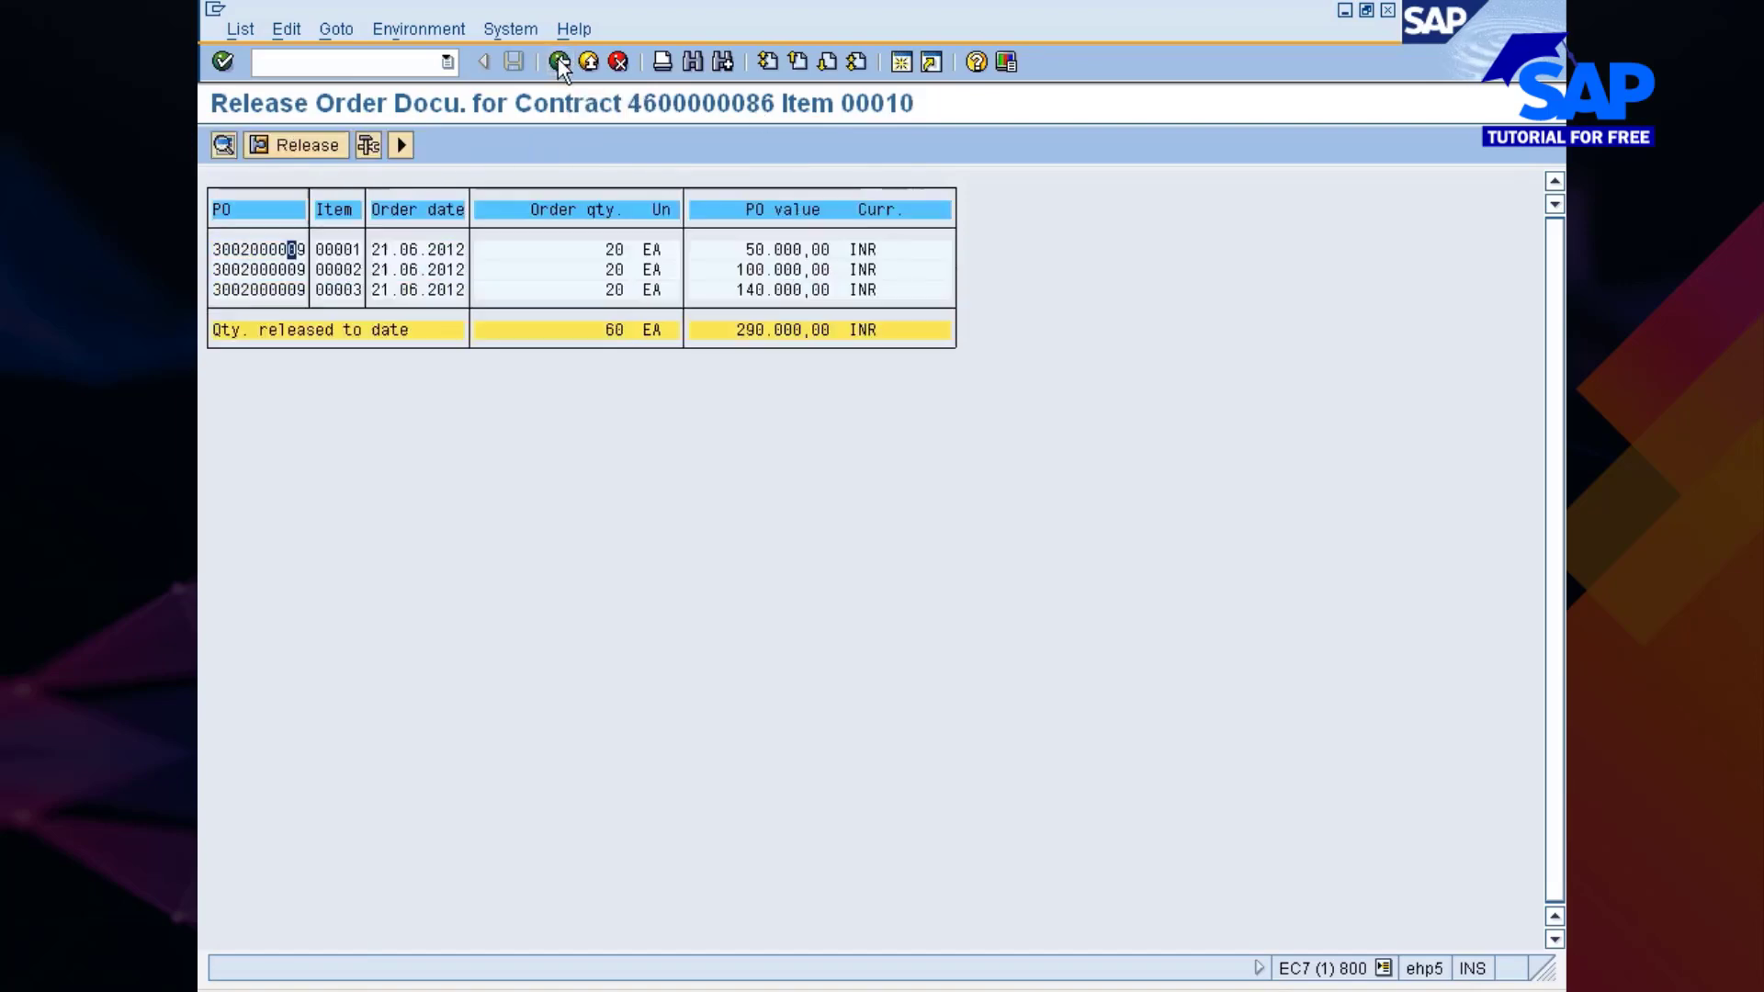
left_click(558, 61)
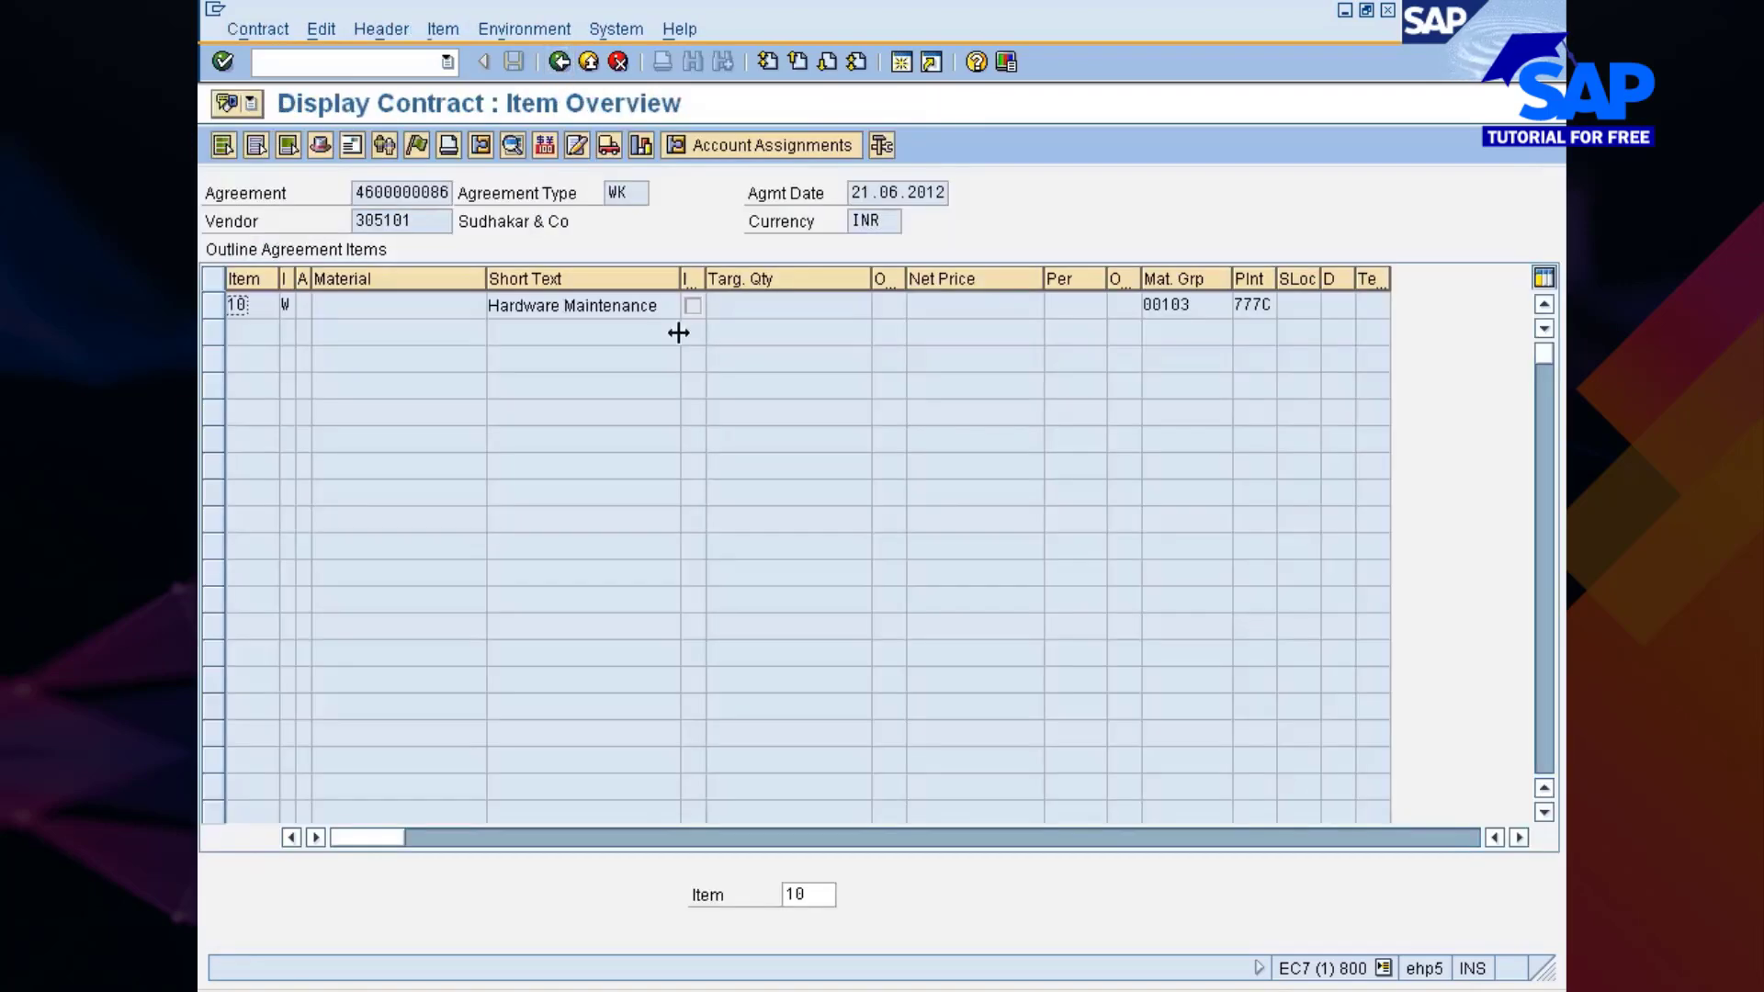
Step: View the open purchase order creation and purchasing document release sessions, returning to the contract's item overview
left_click(955, 989)
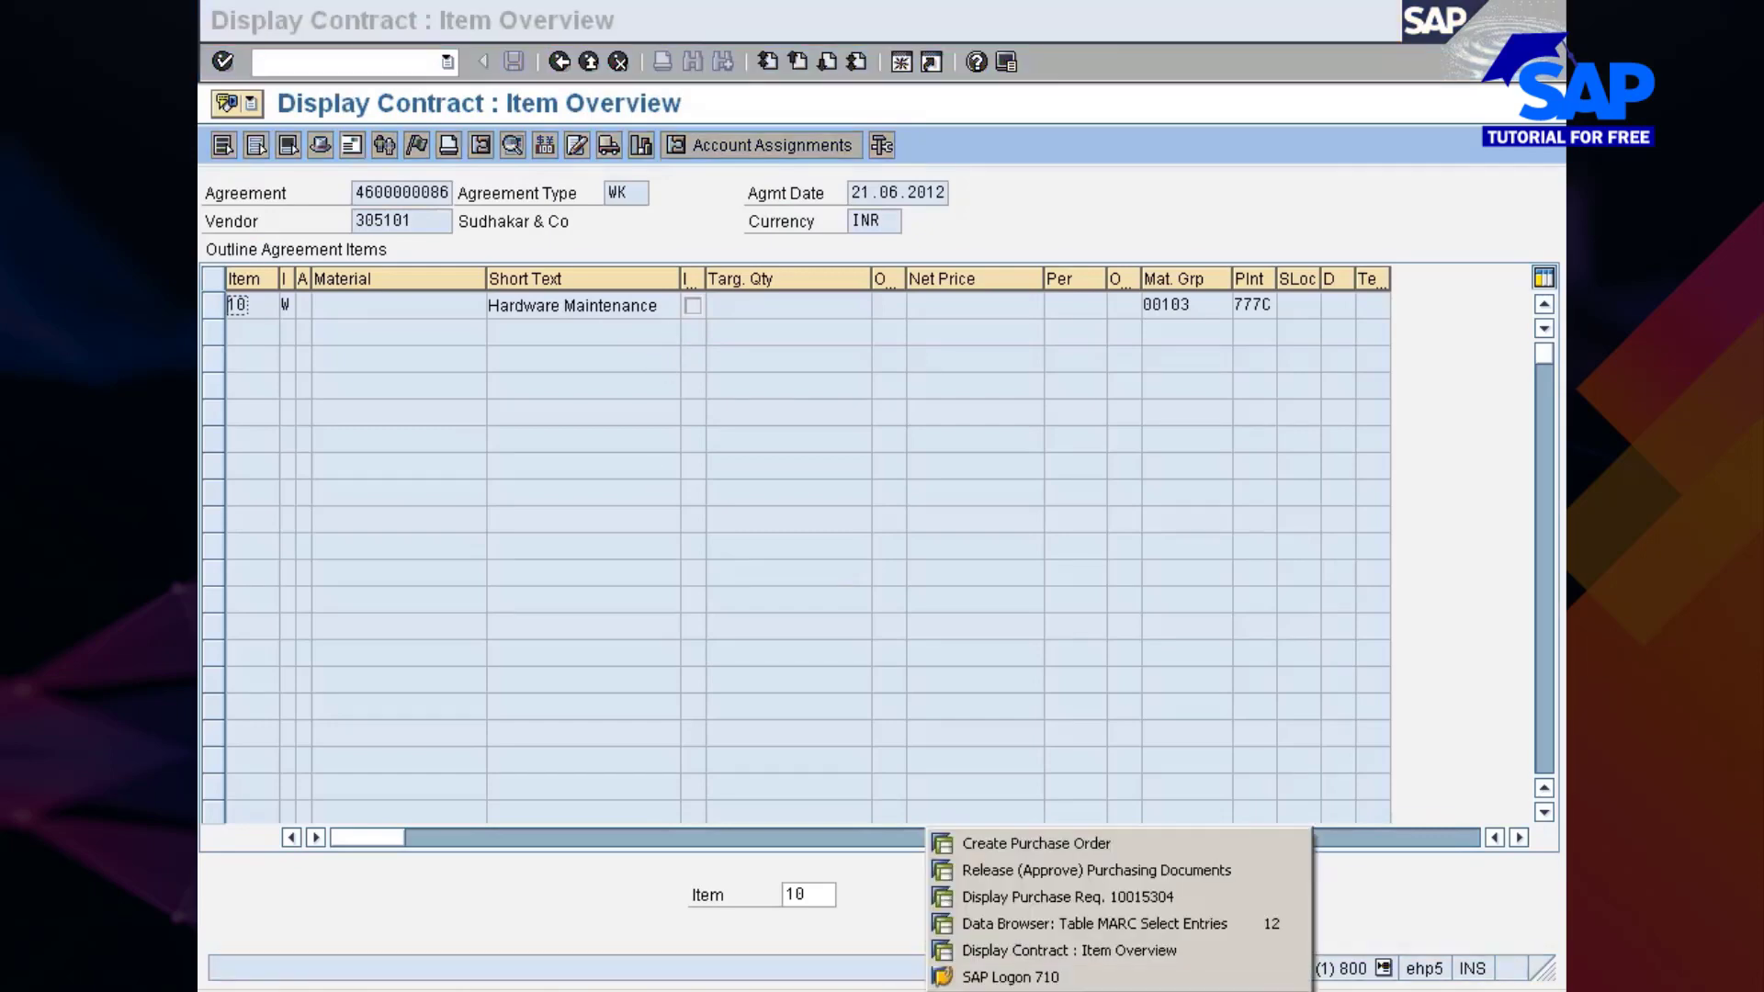
left_click(1037, 843)
left_click(992, 987)
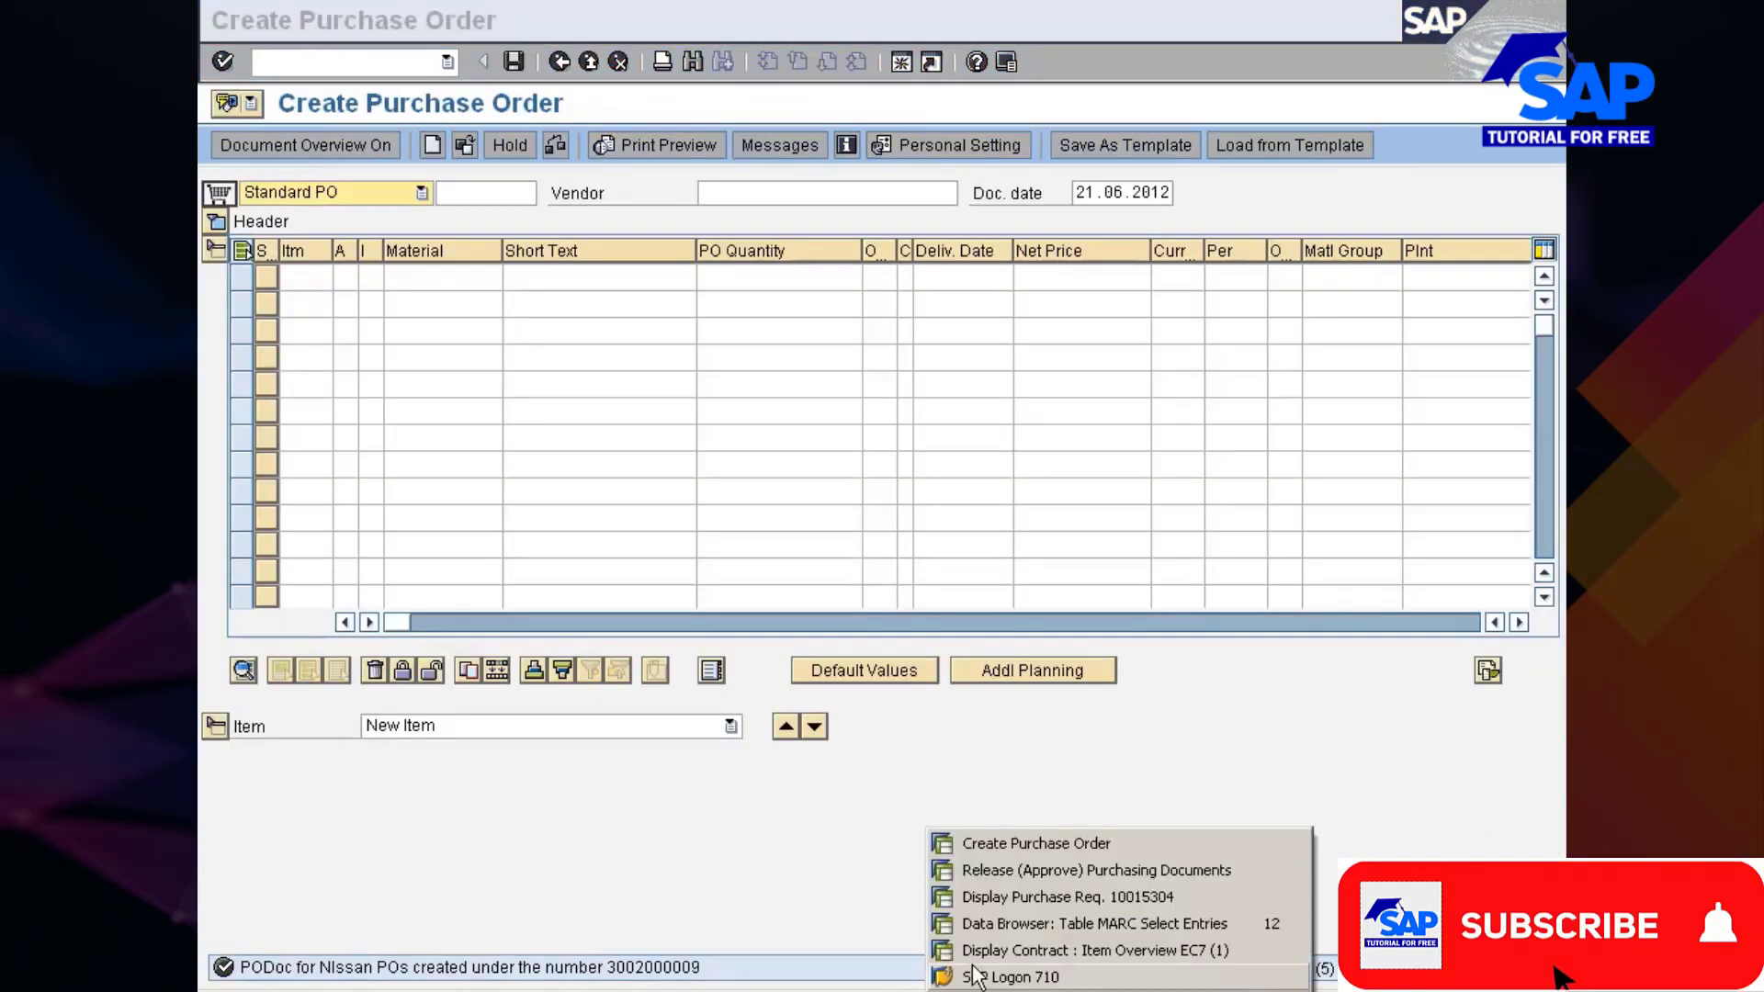
left_click(981, 957)
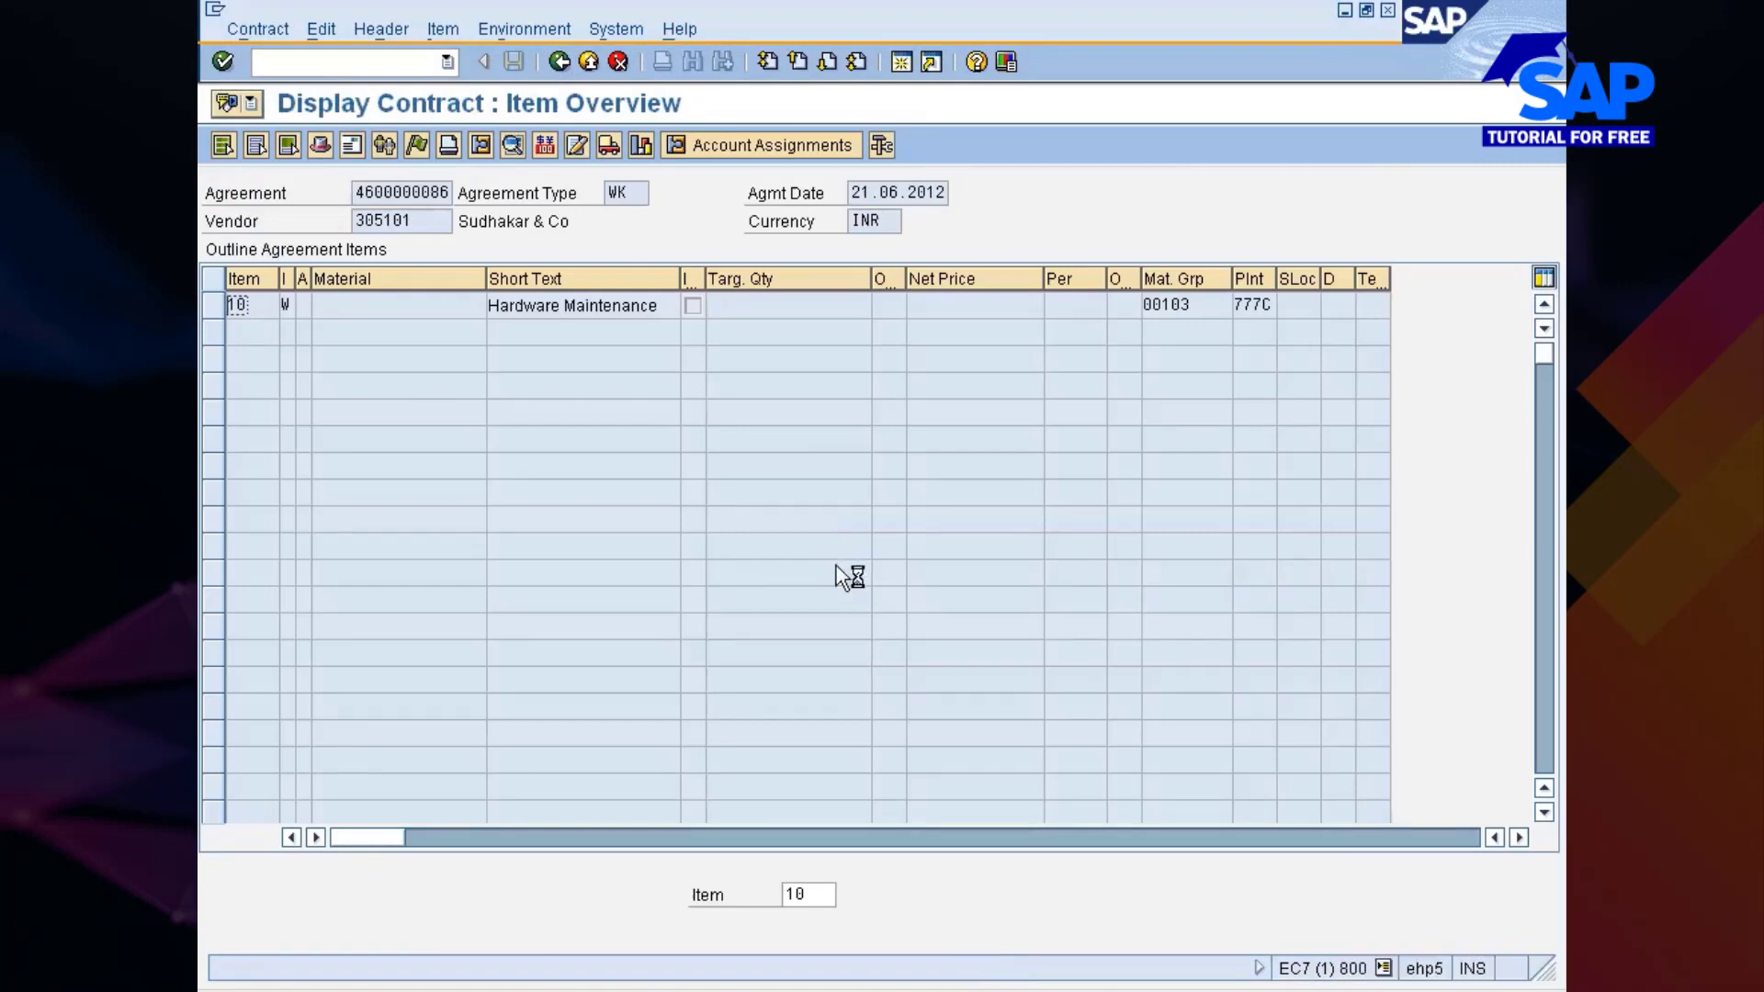
left_click(1001, 988)
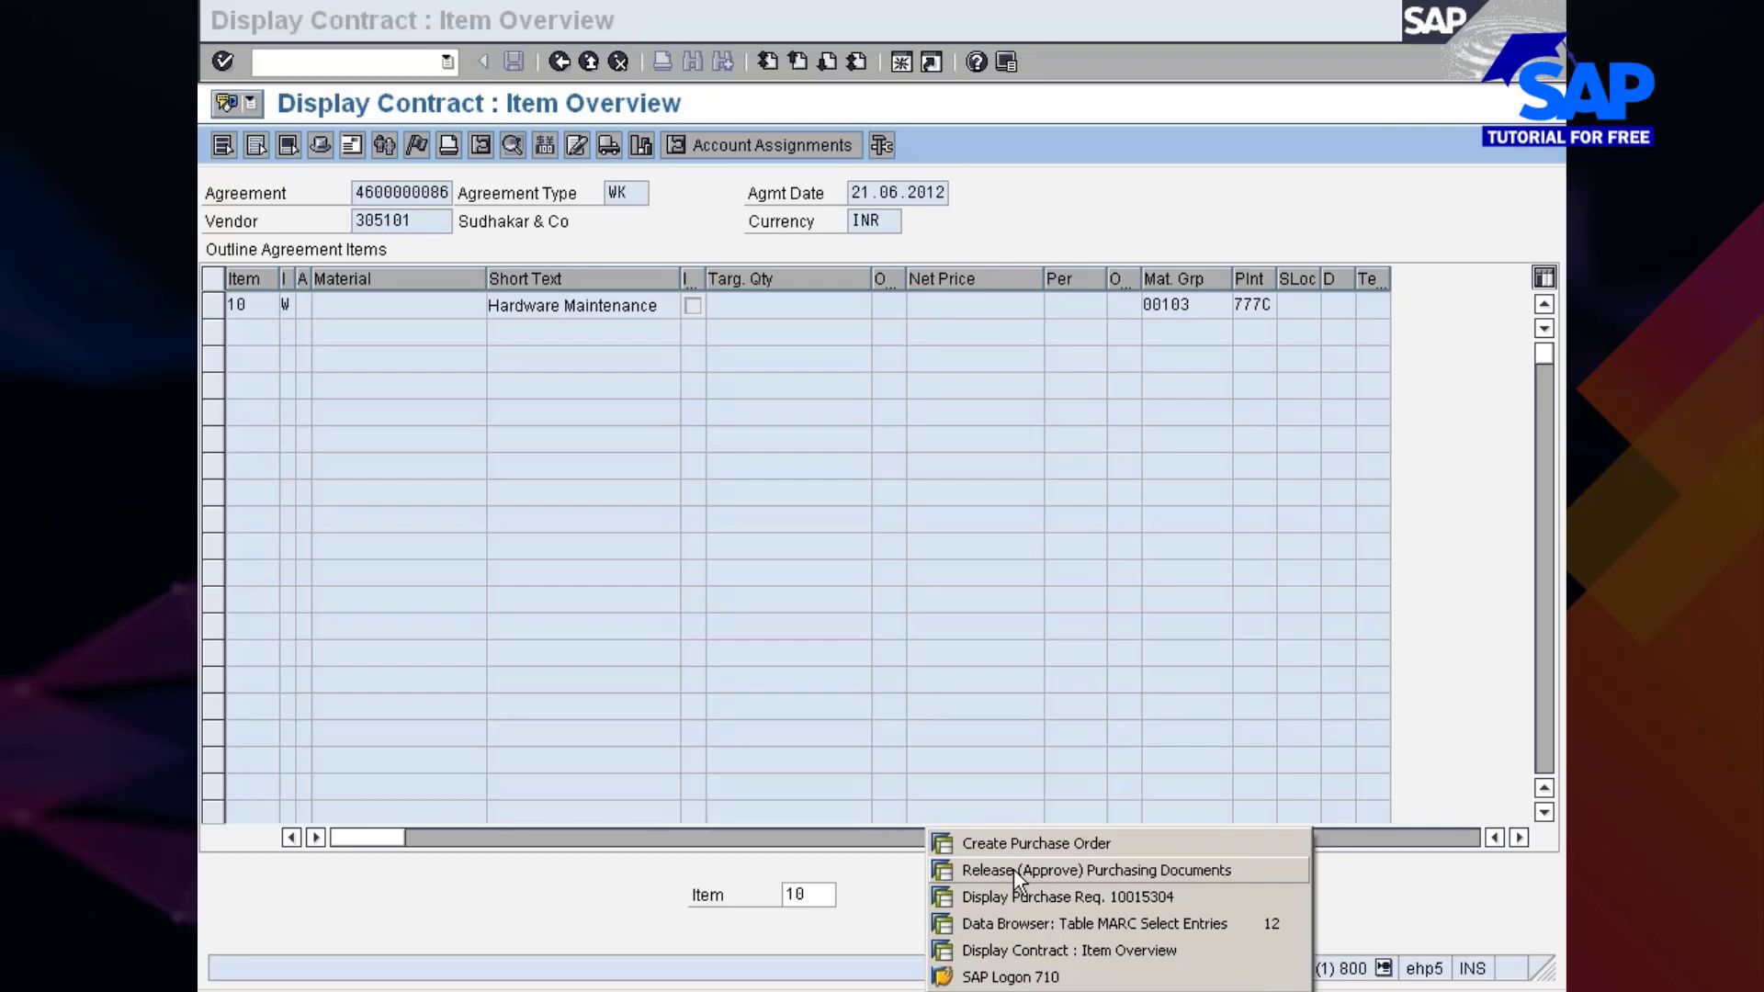
left_click(1012, 869)
left_click(979, 991)
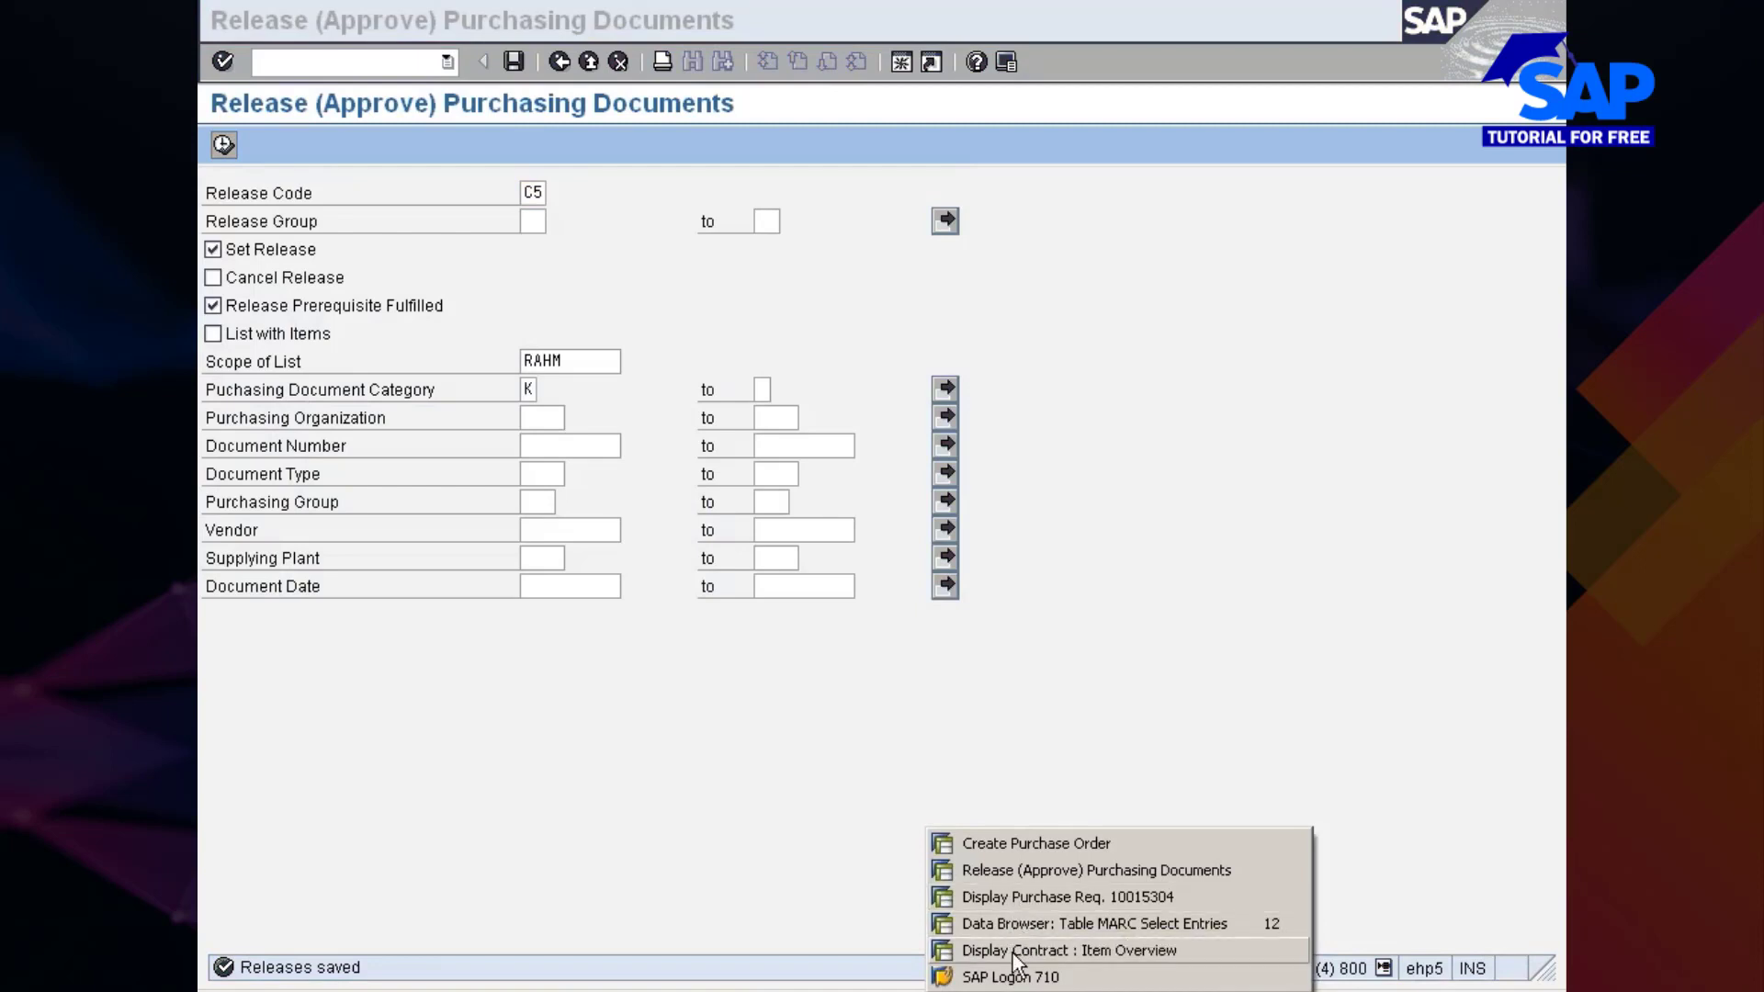
left_click(1066, 949)
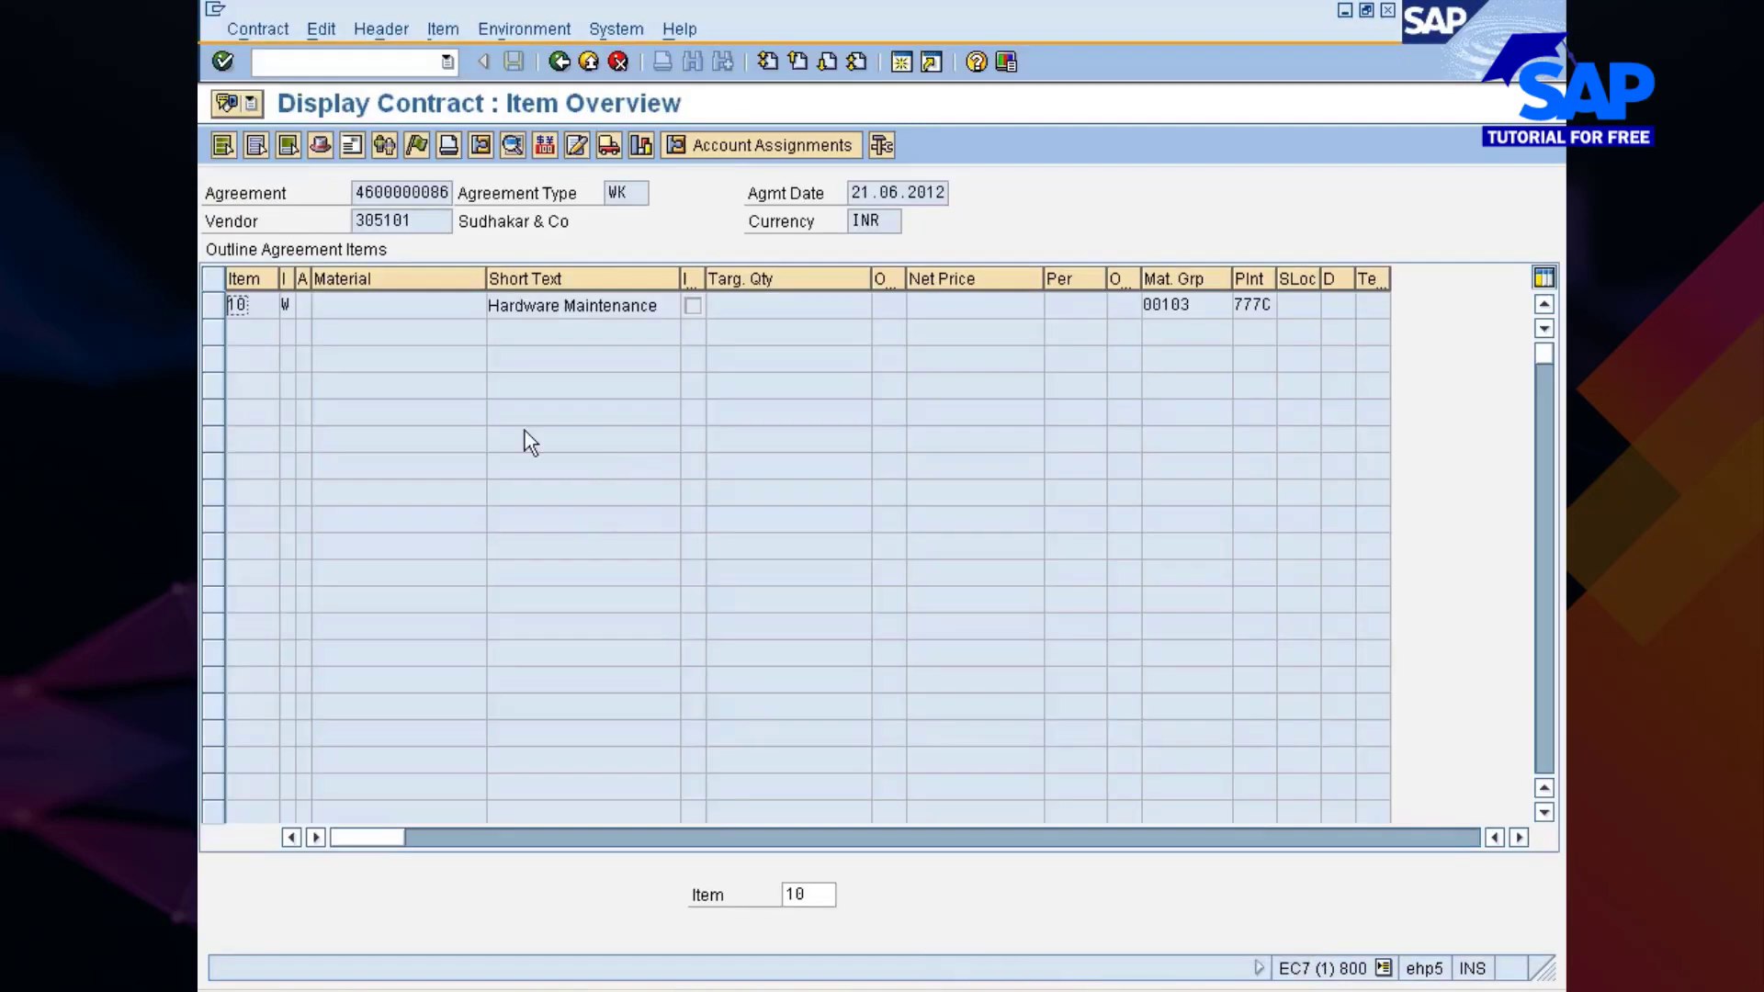
Step: Leave the contract and switch to the PowerPoint presentation Mm310_06.ppt to read the notes on unknown account assignment in contracts and release orders
left_click(554, 62)
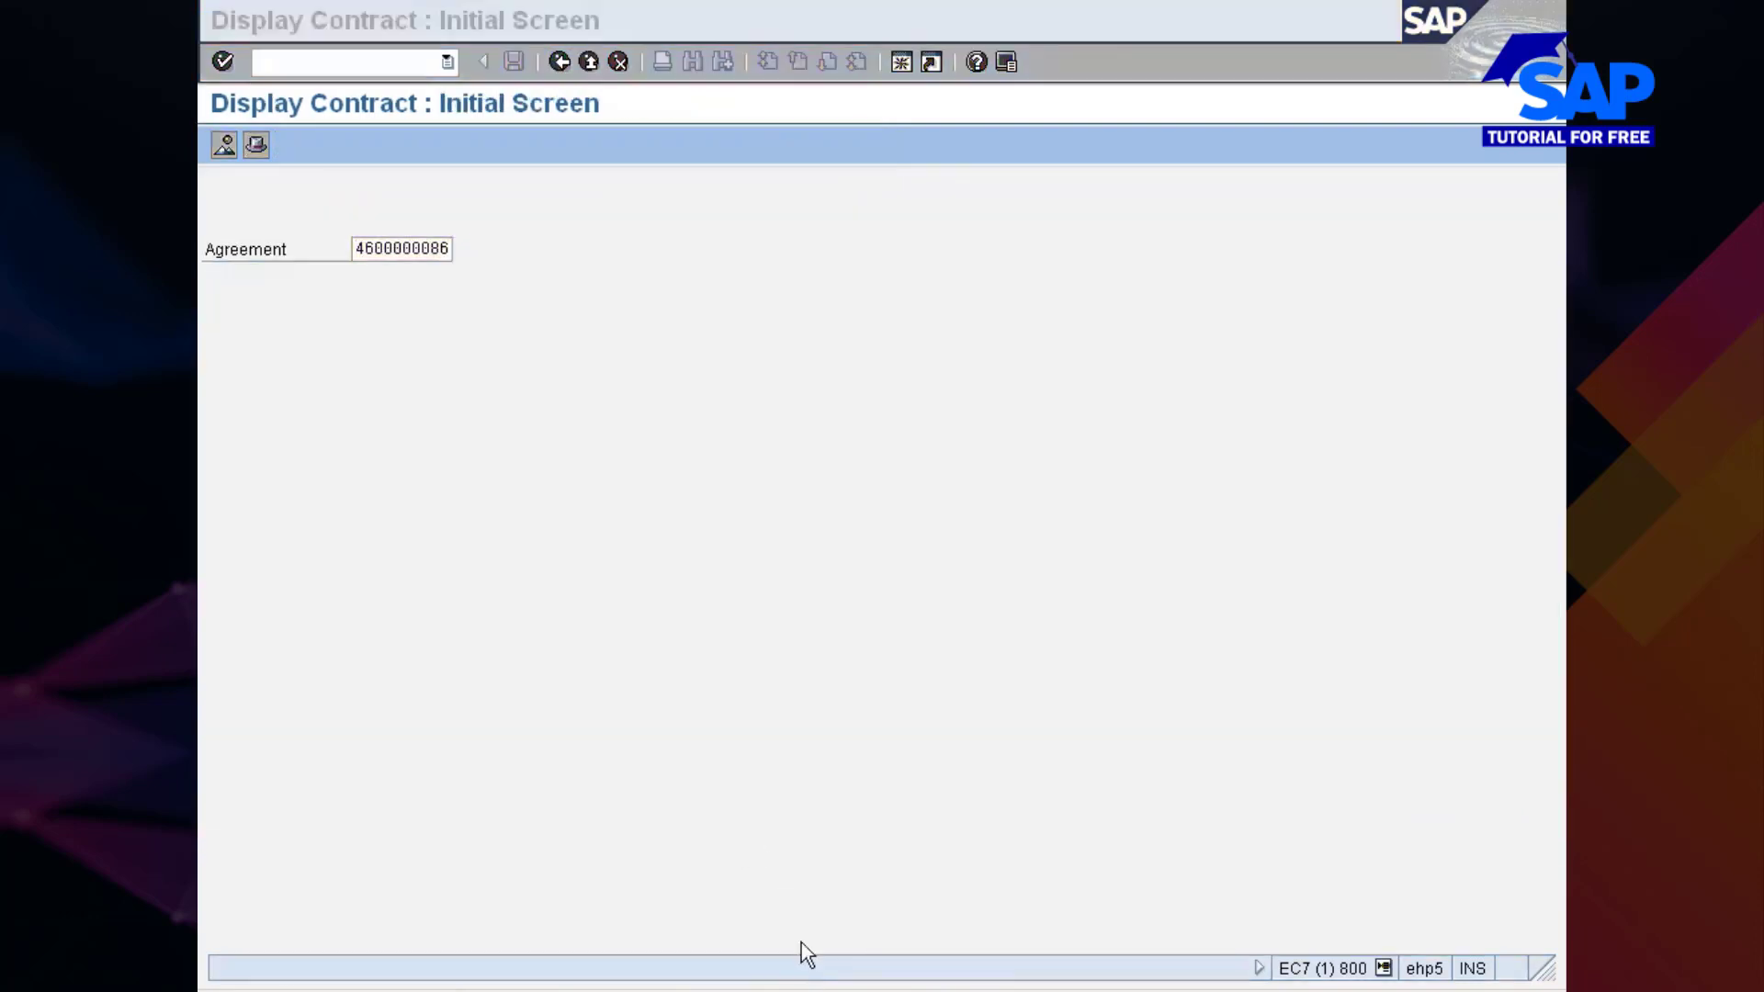
left_click(801, 942)
left_click(779, 841)
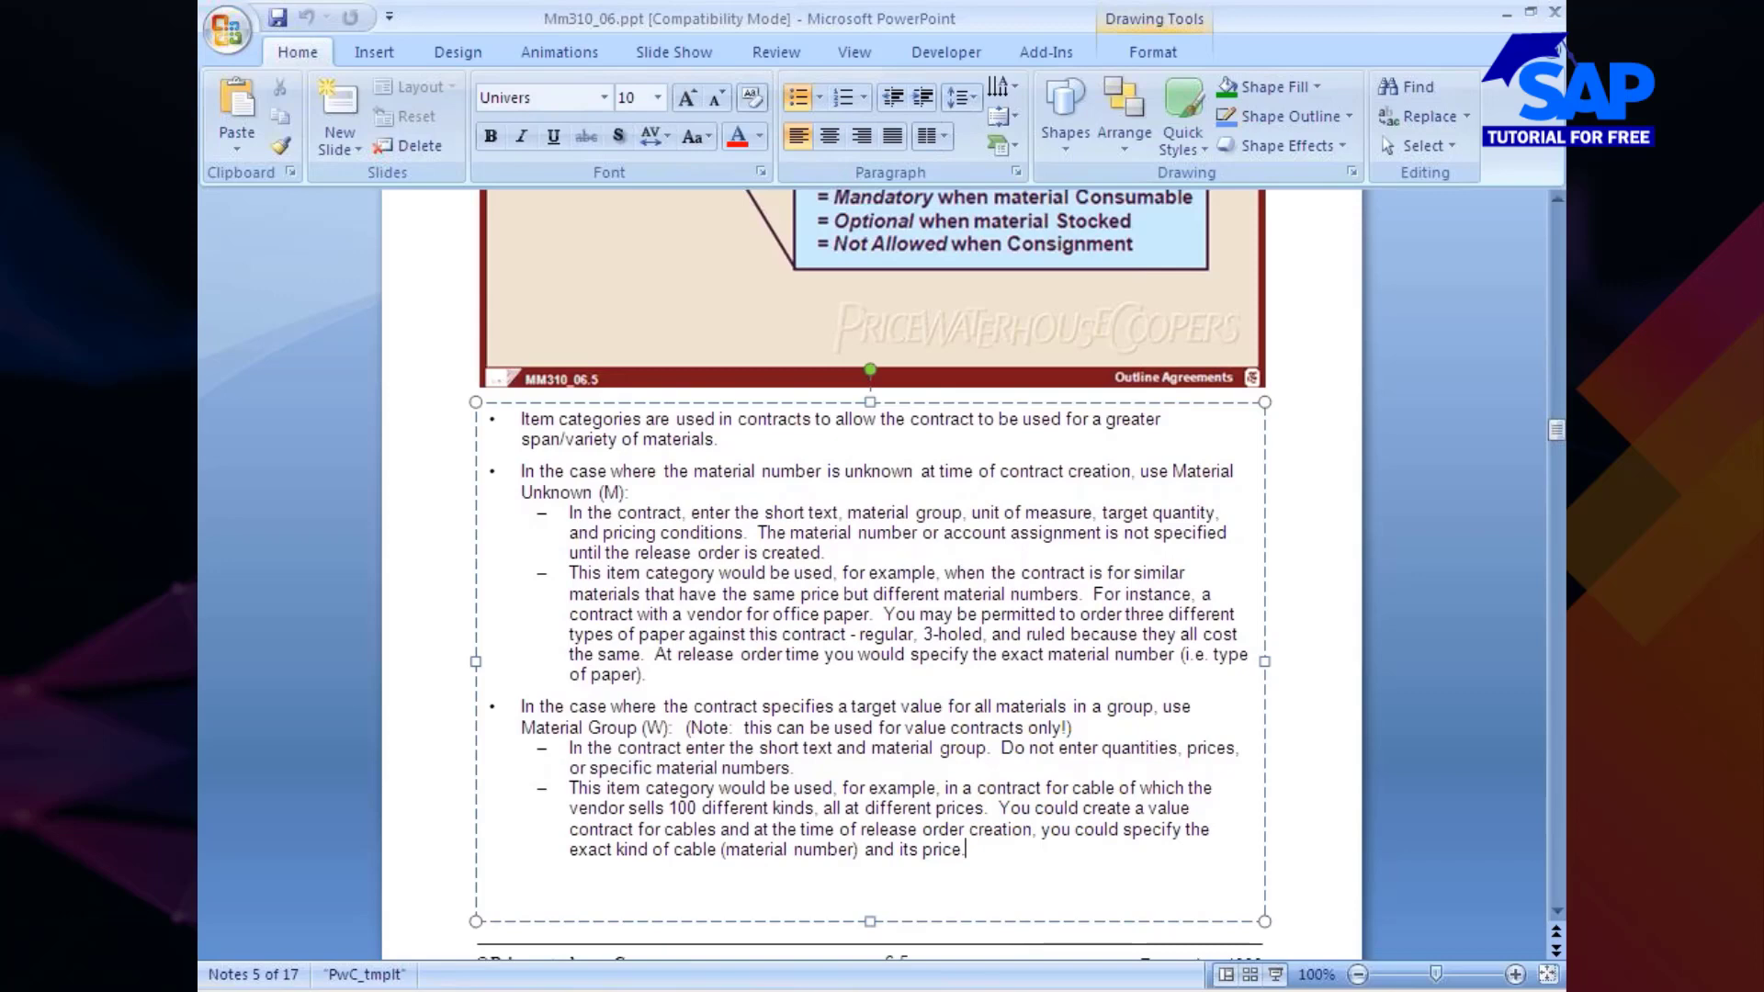
key("Page_Down")
scroll(728, 659, "up", 1)
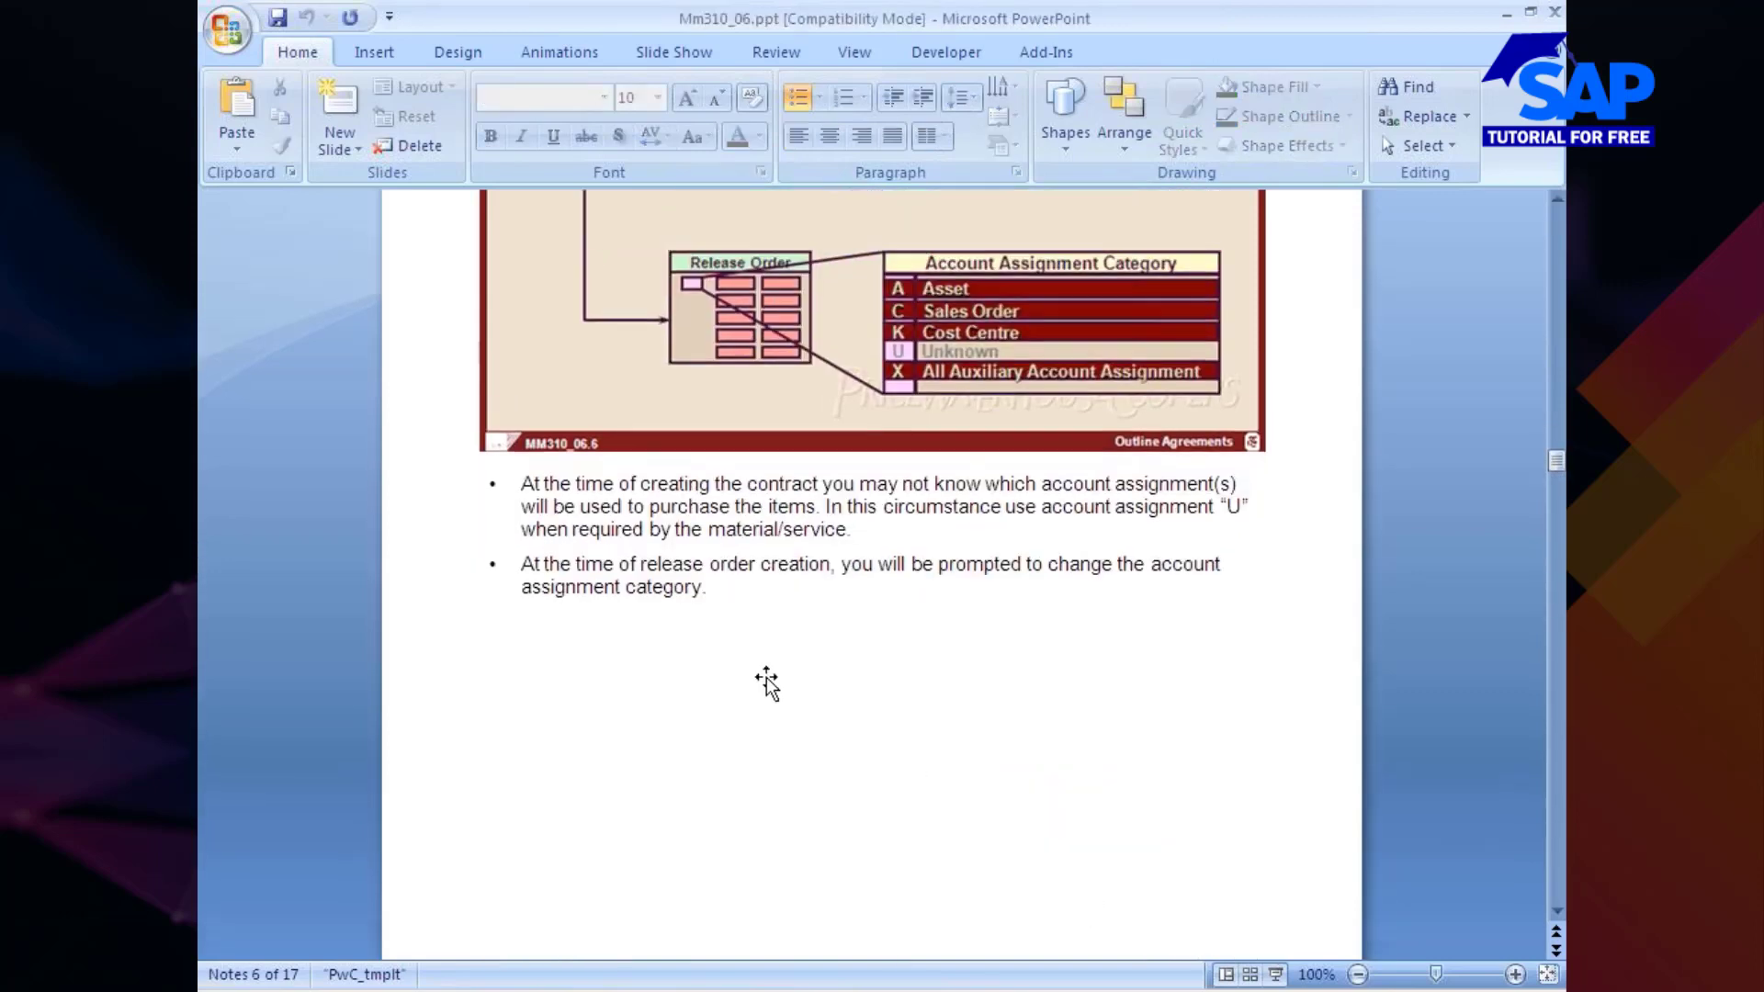
scroll(766, 681, "up", 1)
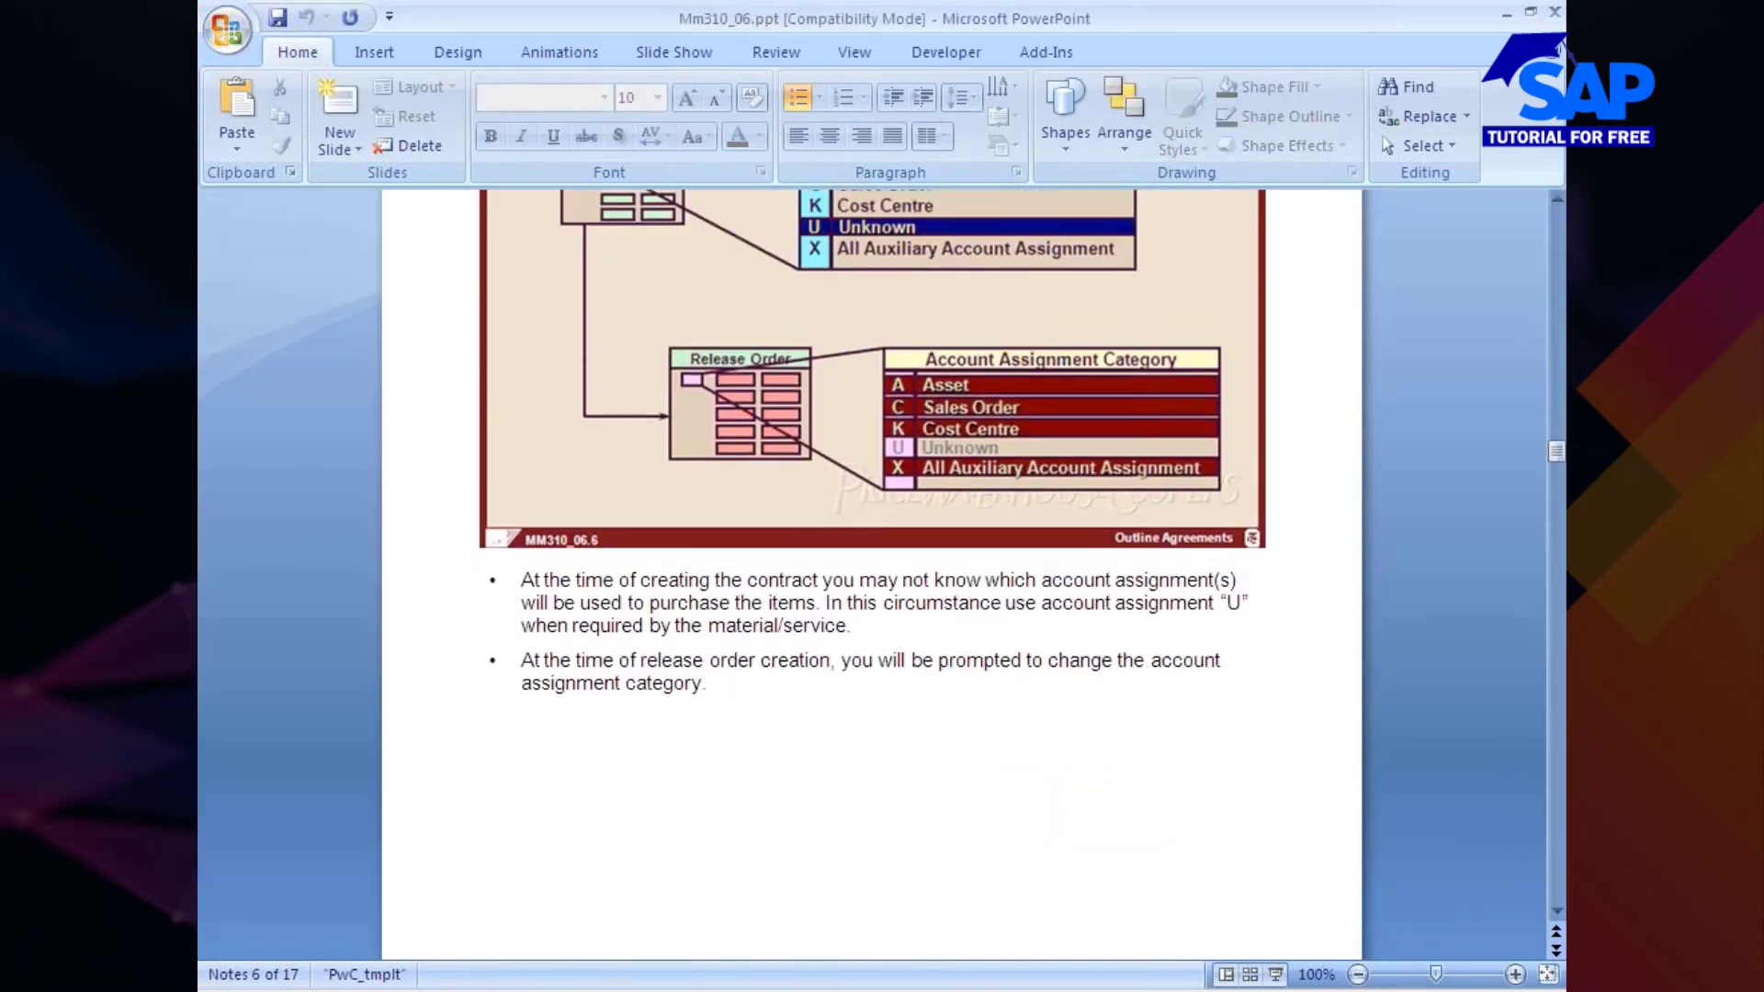
scroll(872, 460, "up", 1)
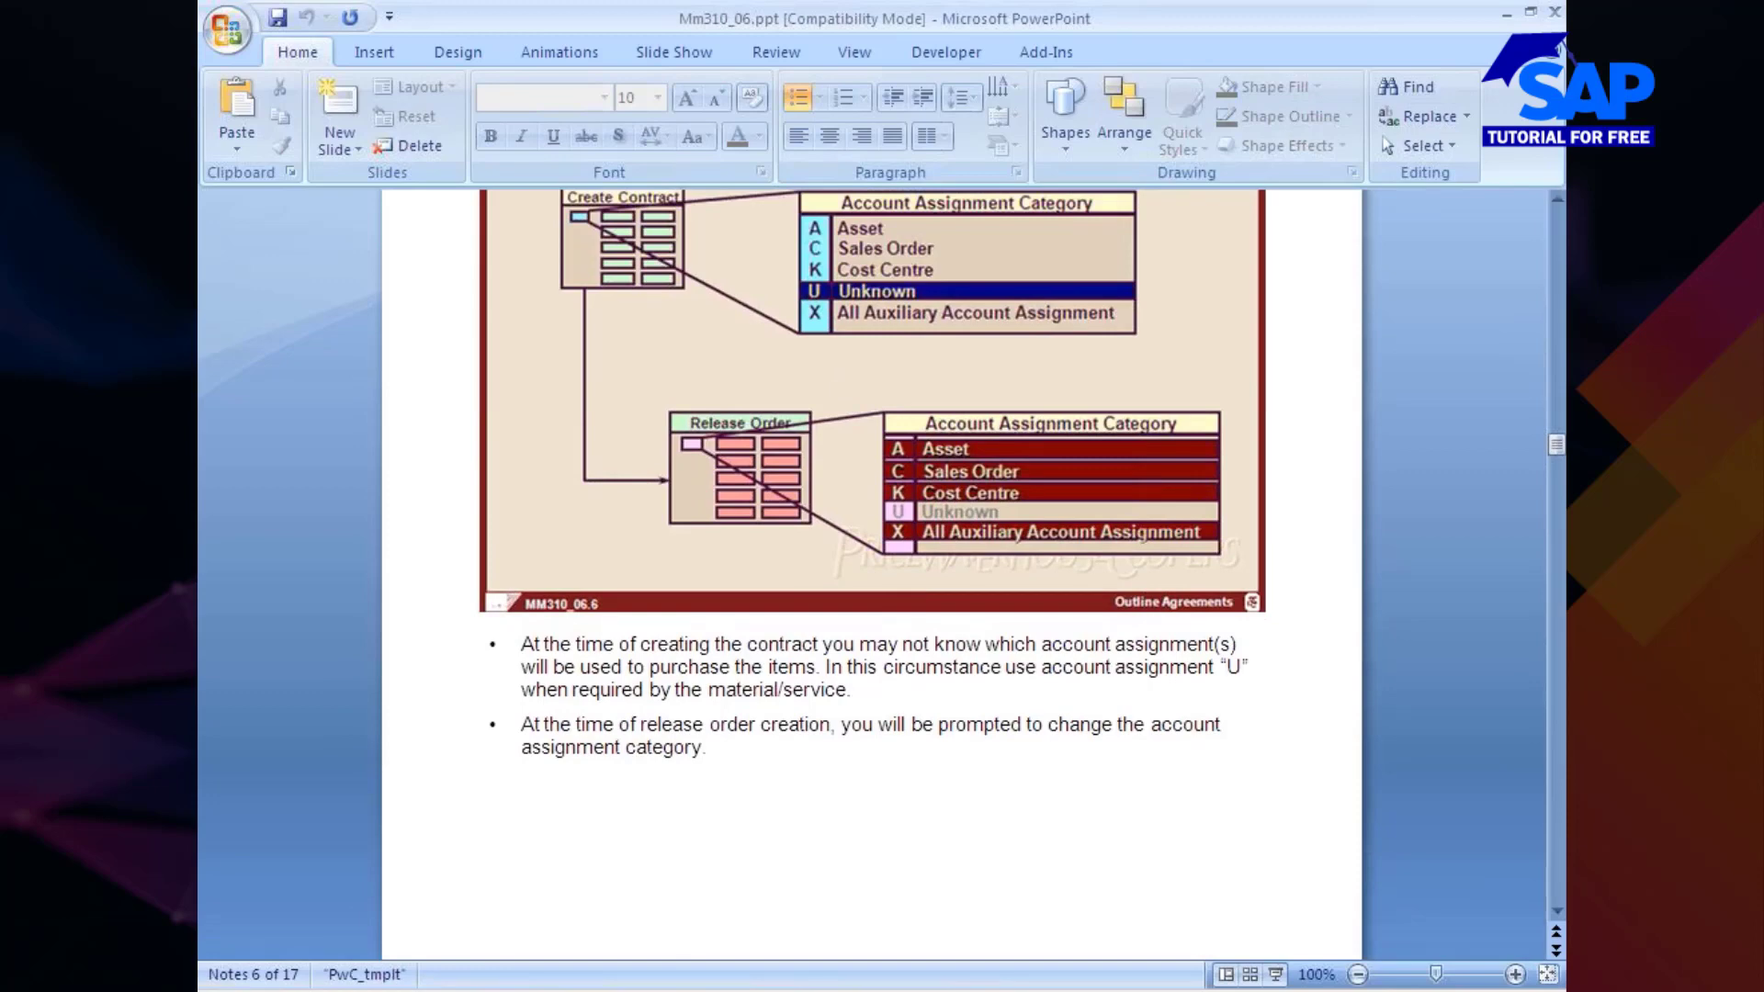
scroll(854, 615, "down", 2)
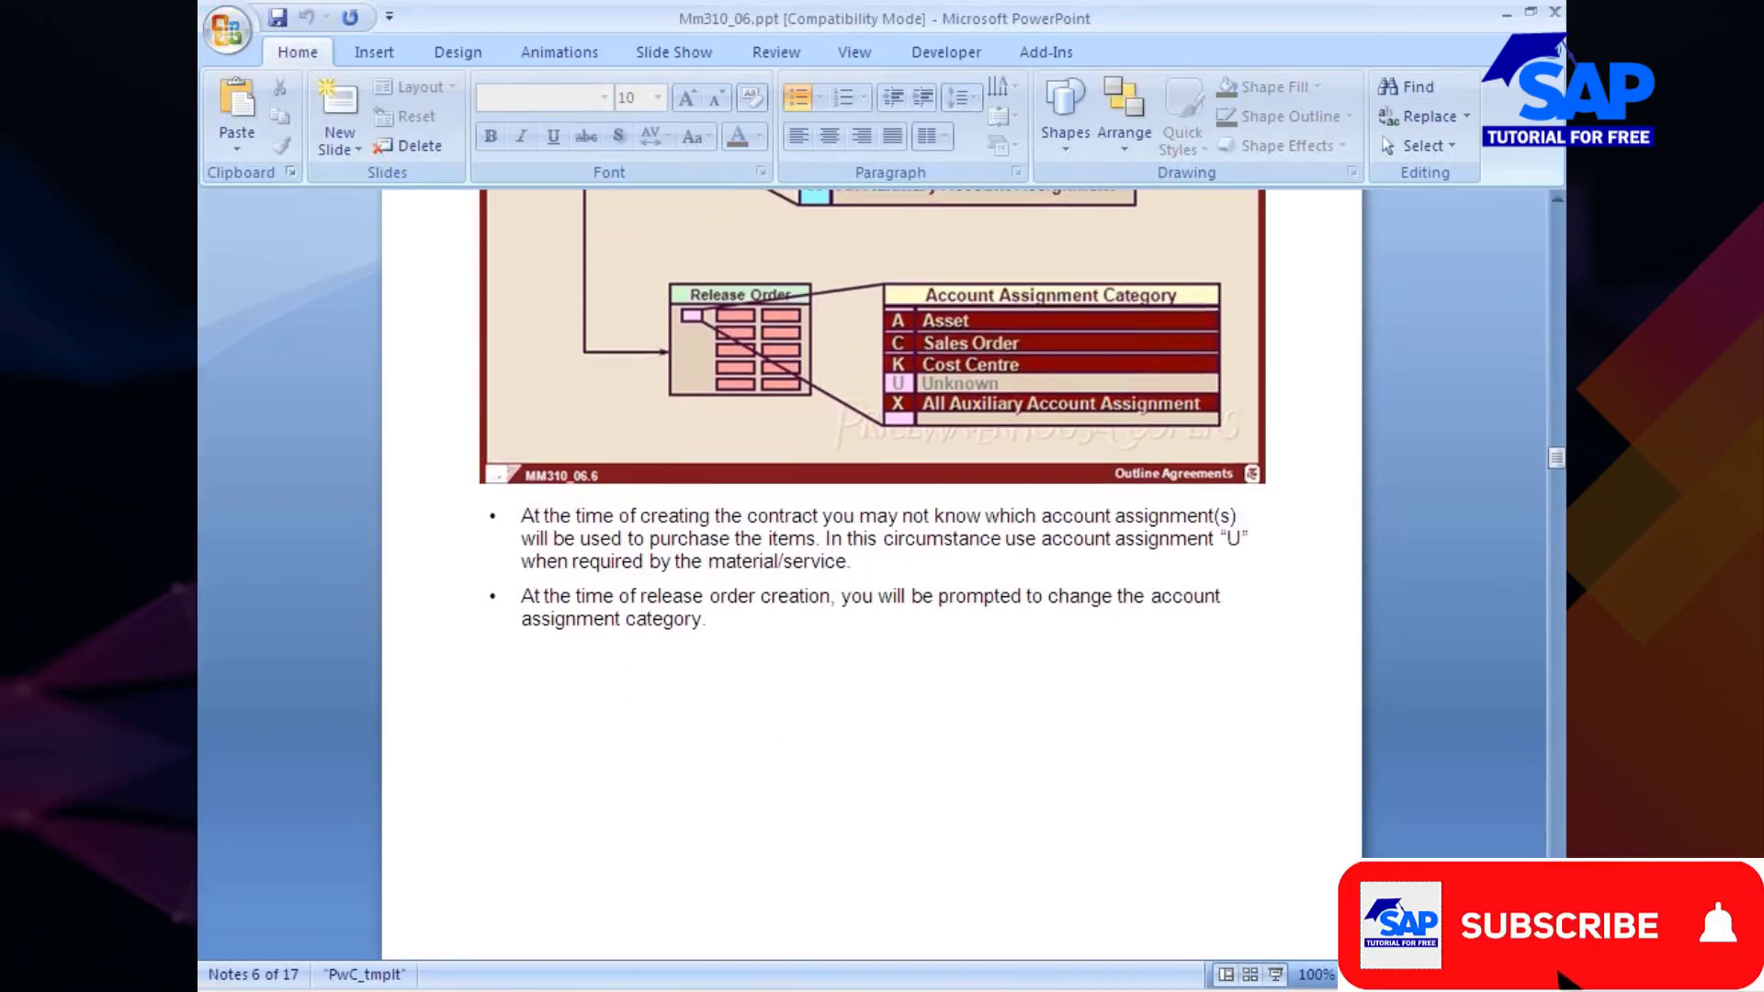
Step: Go to the Release Orders slide and examine its contract-to-release-order diagram and the notes beneath it
scroll(853, 642, "down", 10)
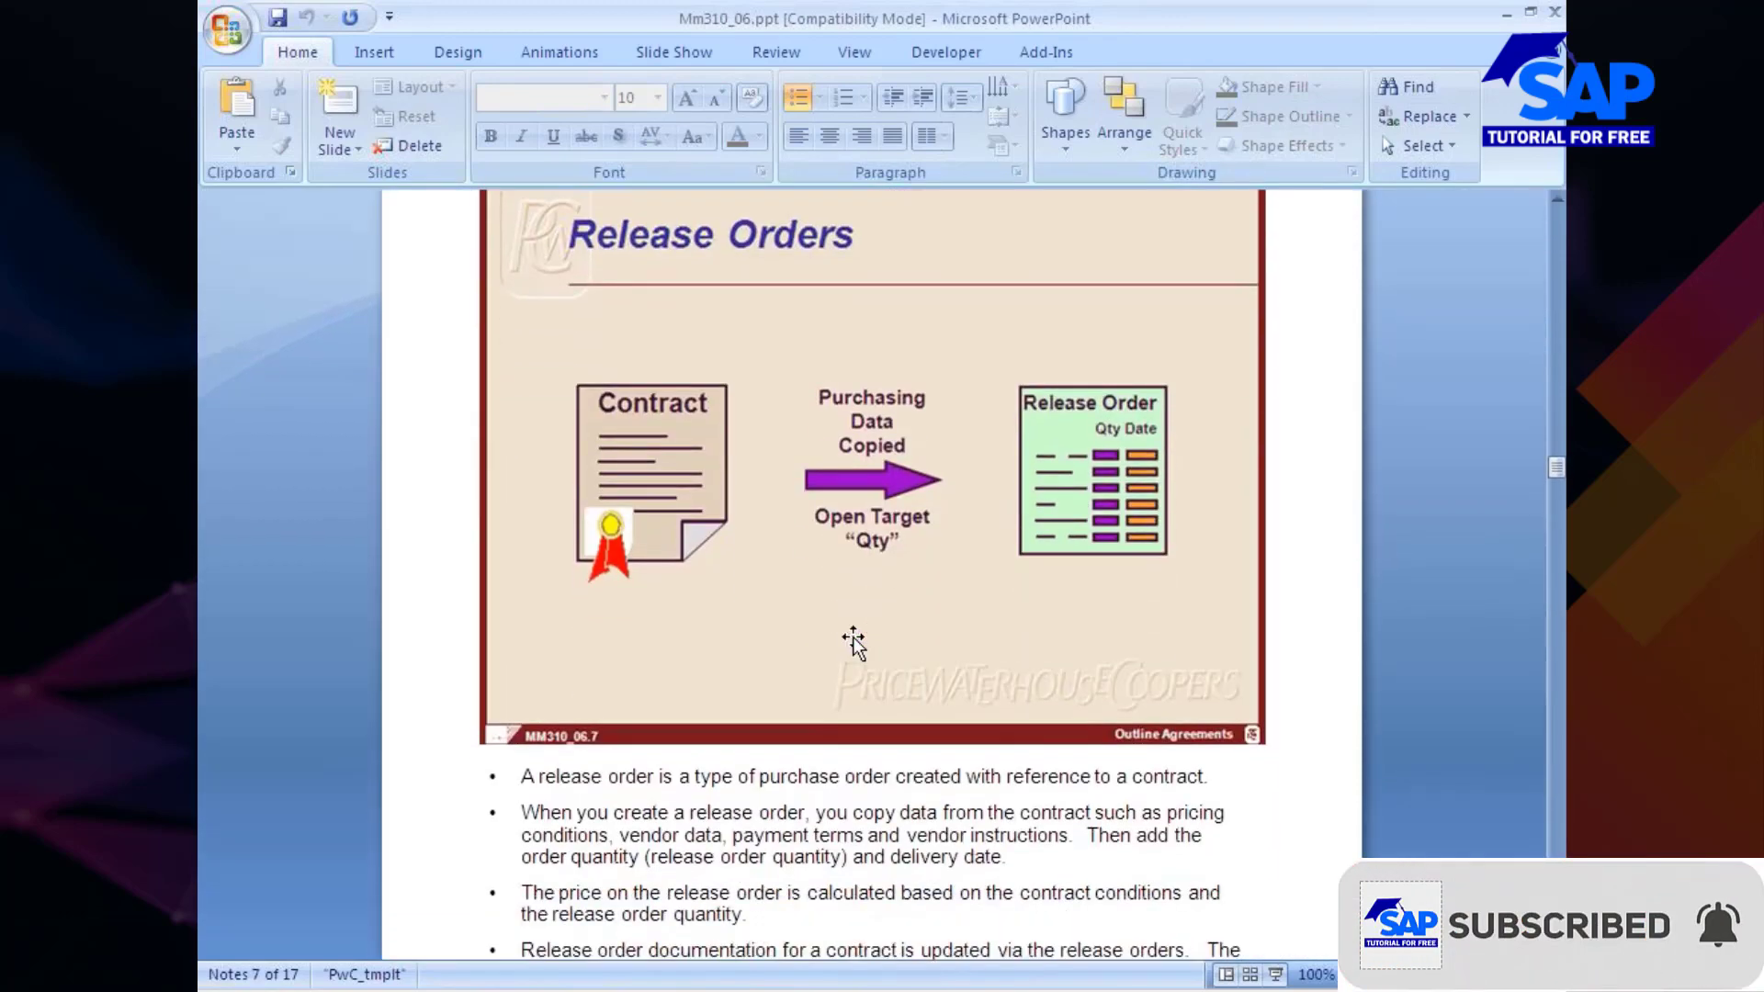
scroll(854, 642, "down", 1)
scroll(853, 642, "up", 1)
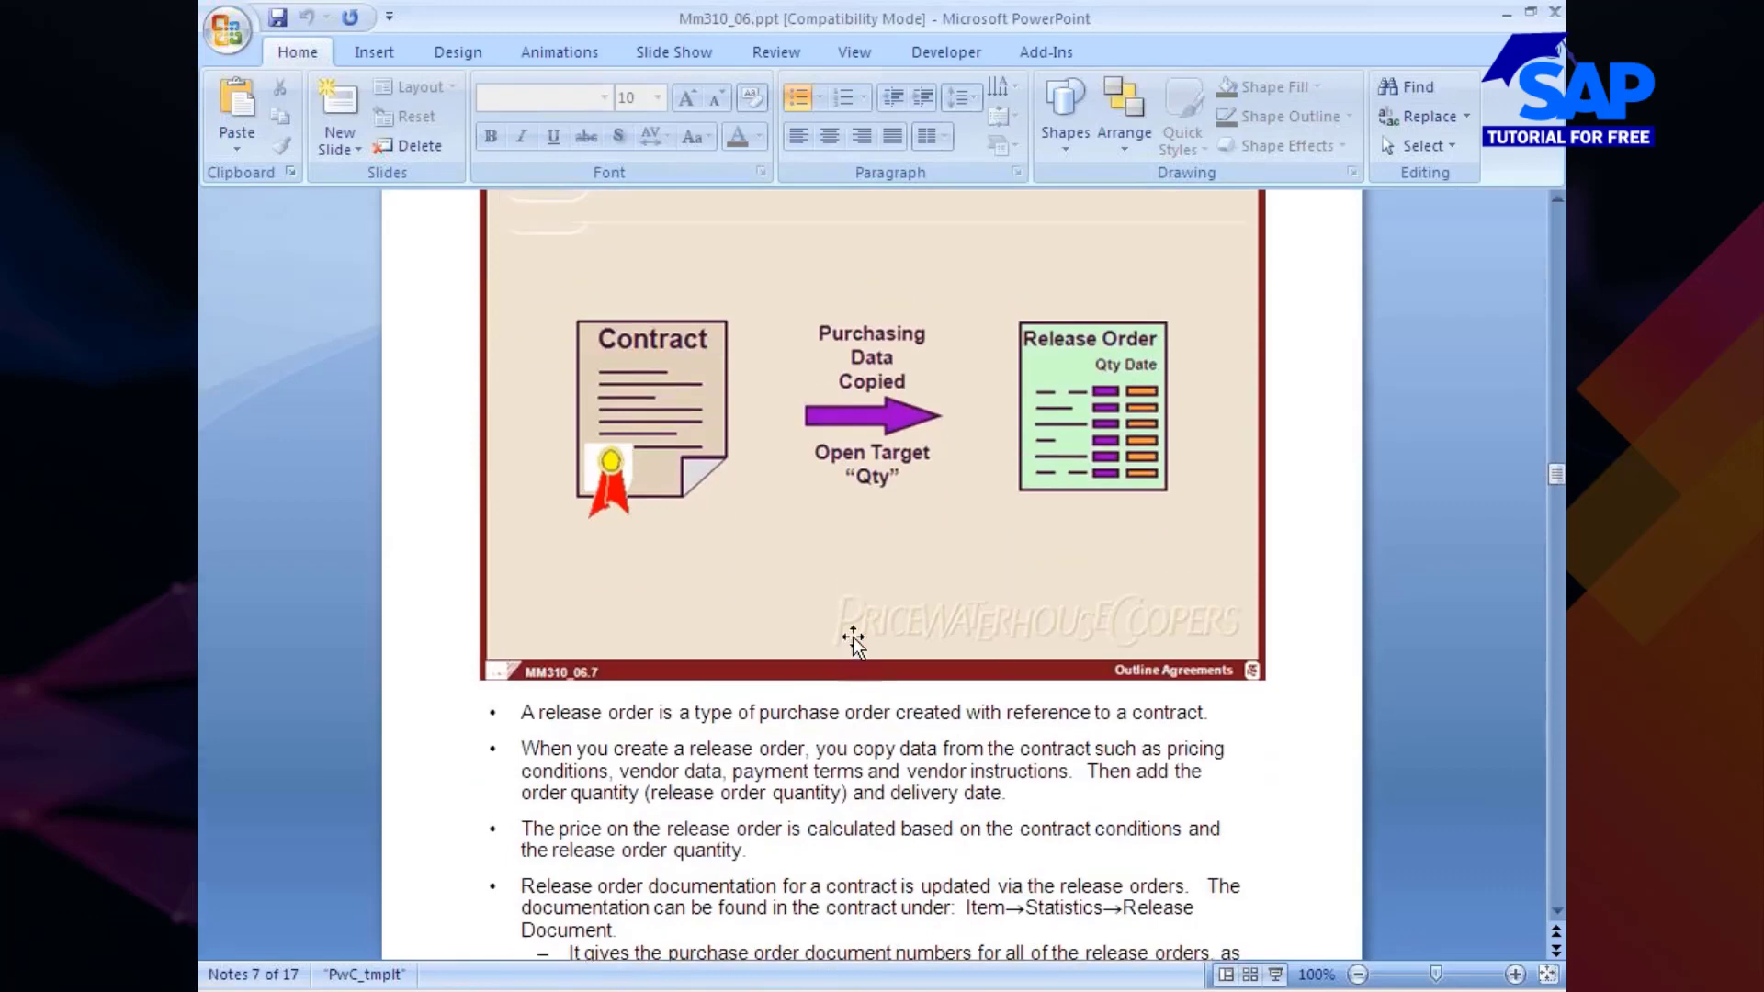
scroll(854, 642, "up", 1)
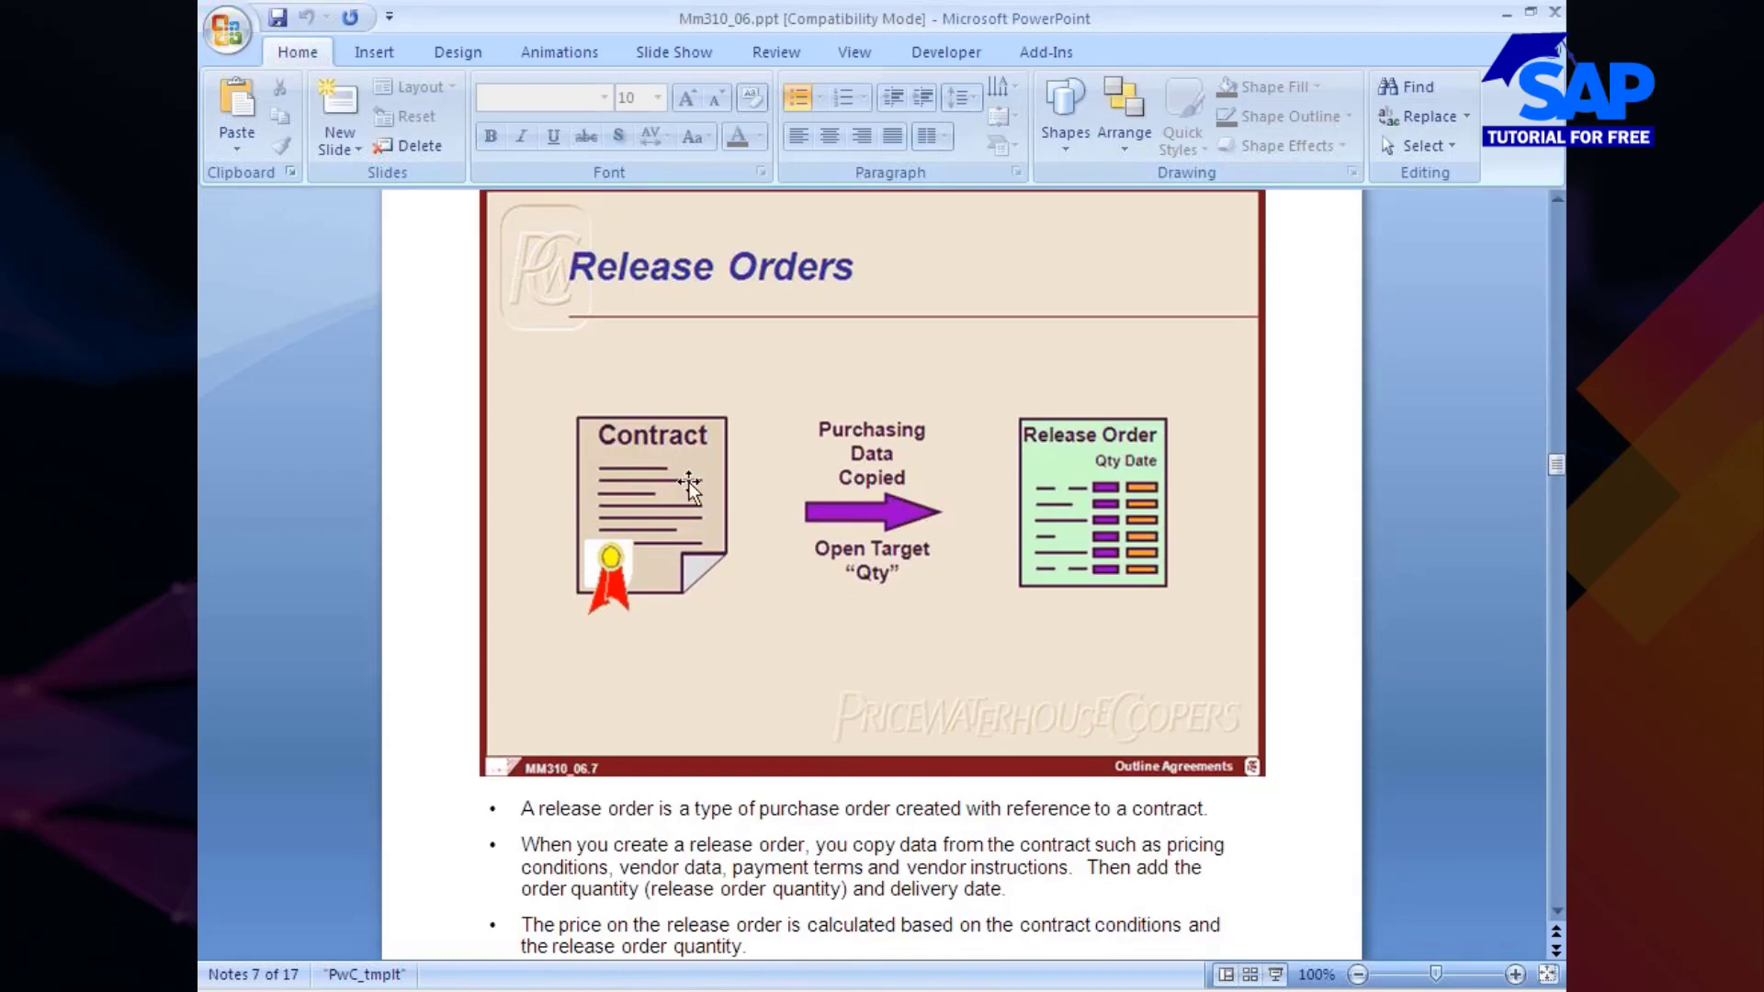
scroll(1107, 542, "down", 5)
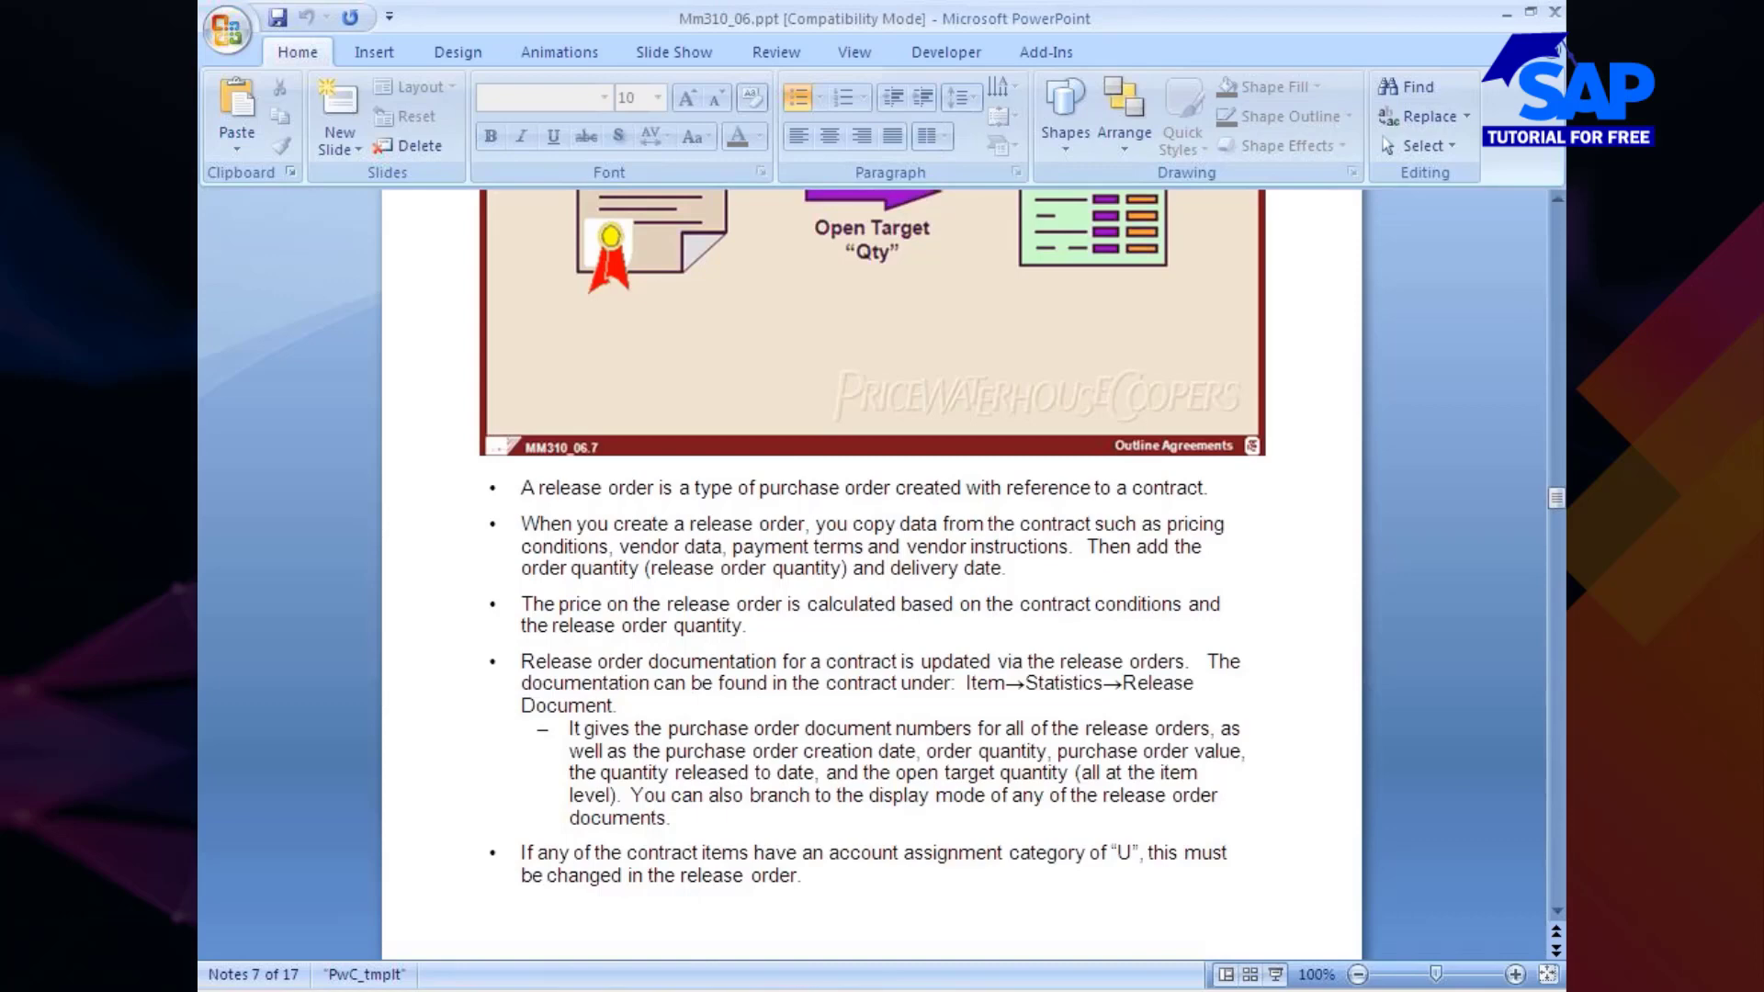
Step: Highlight the Release Orders notes on copied contract data, price calculation and the Item→Statistics→Release documentation path while reading them
left_click_drag(1006, 569, 536, 533)
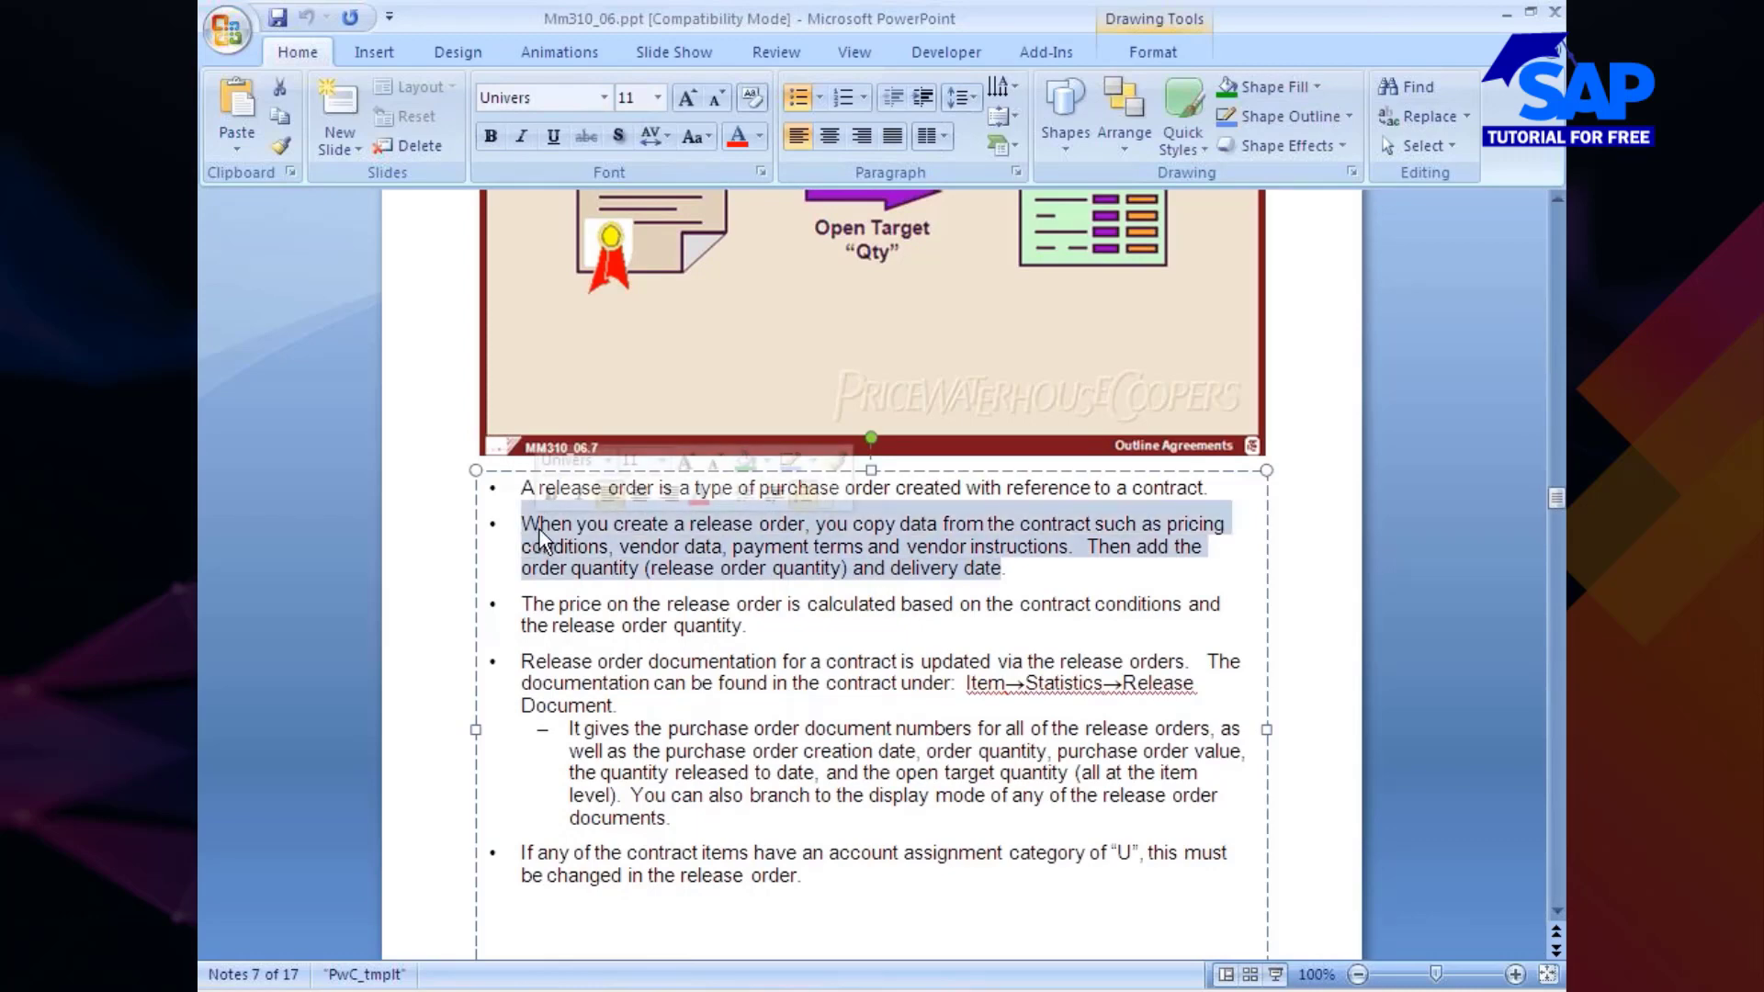
scroll(539, 538, "down", 1)
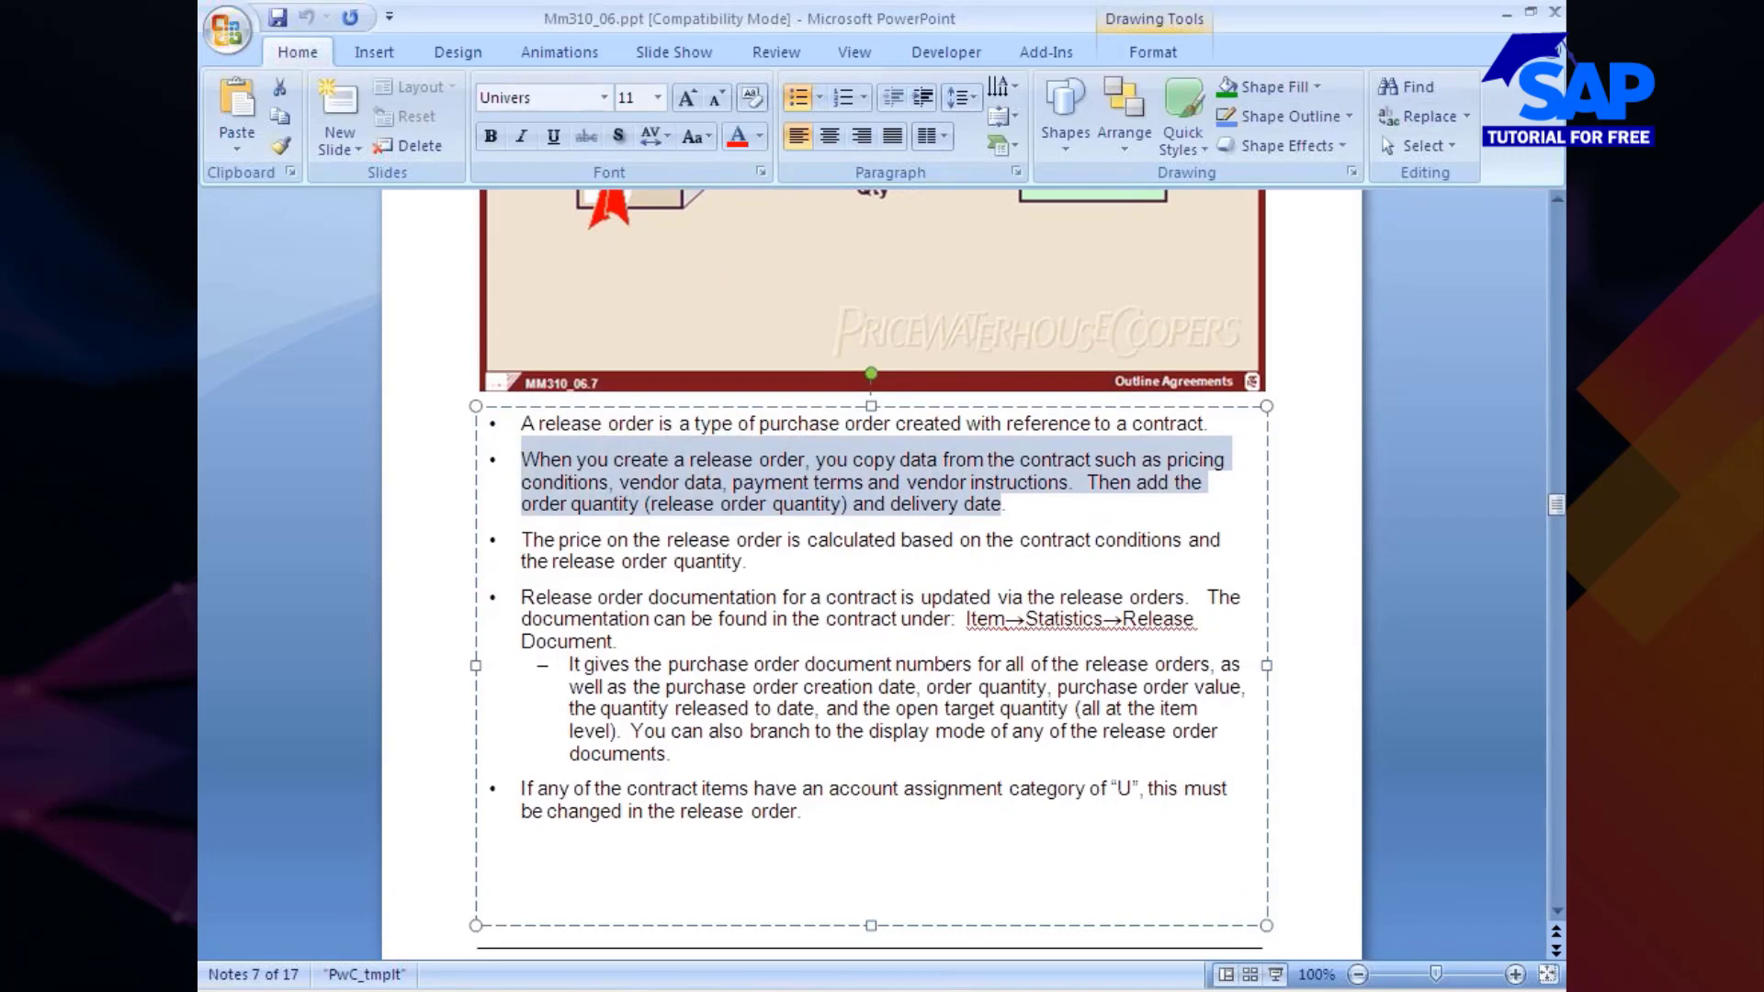
left_click_drag(807, 539, 747, 562)
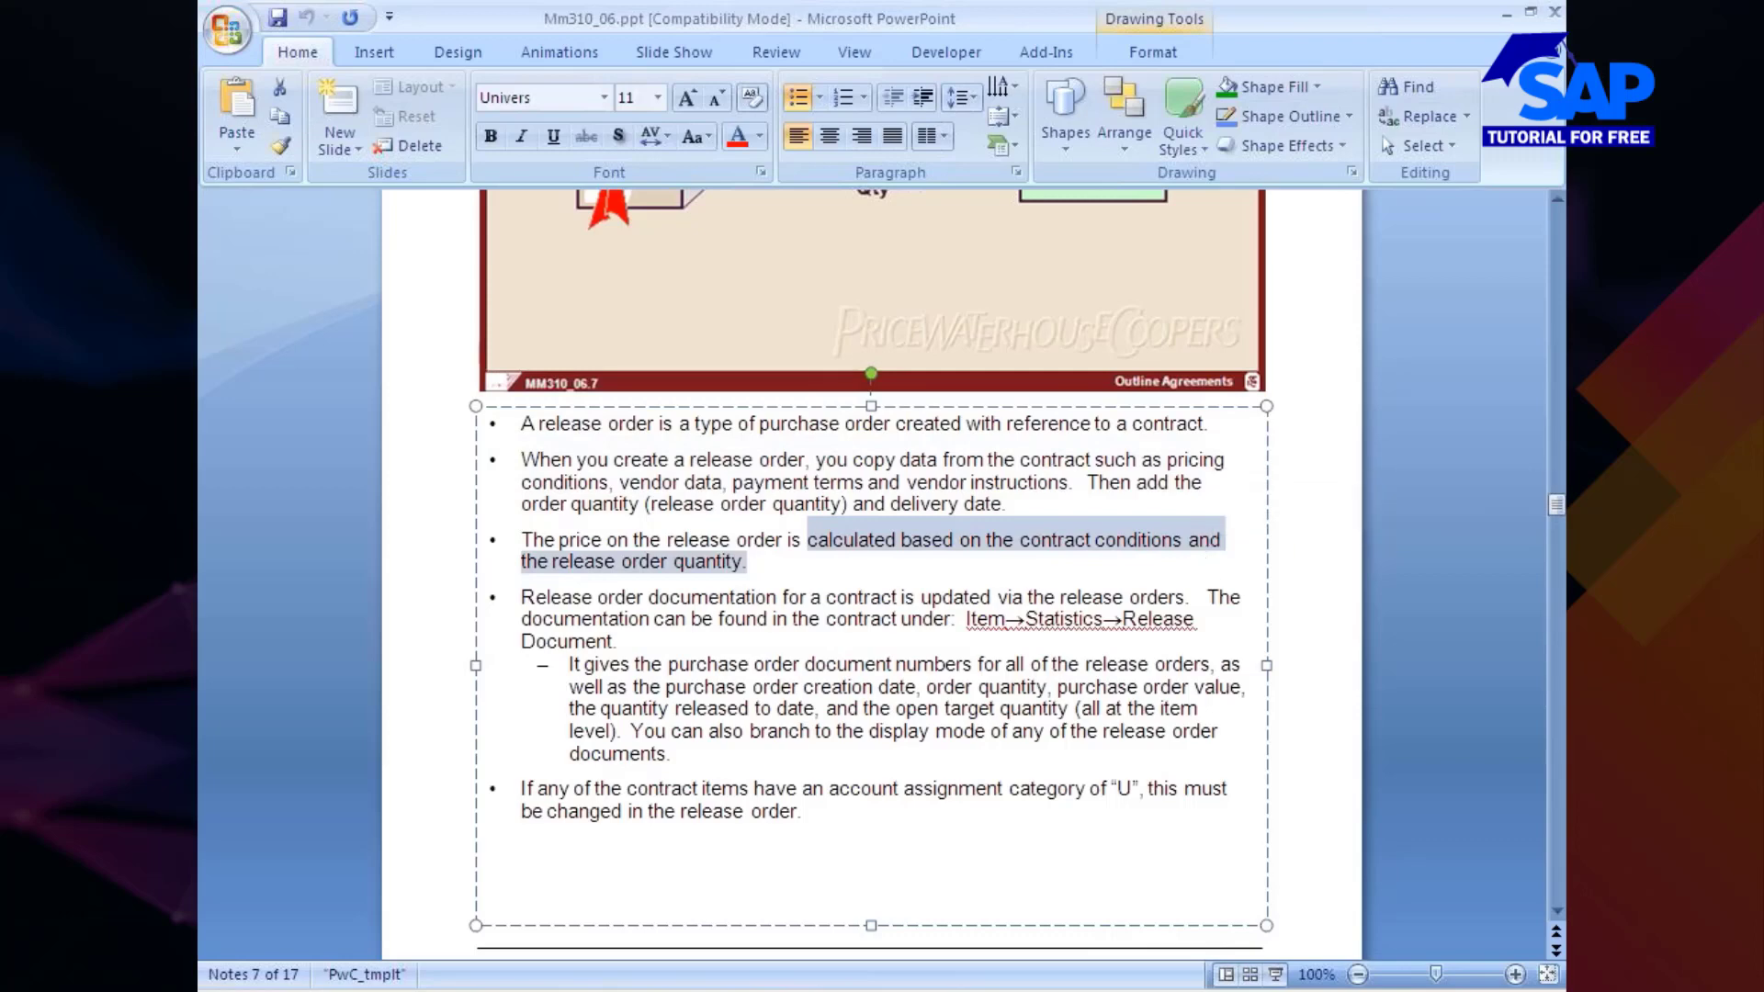
scroll(1217, 551, "down", 1)
left_click_drag(521, 546, 914, 556)
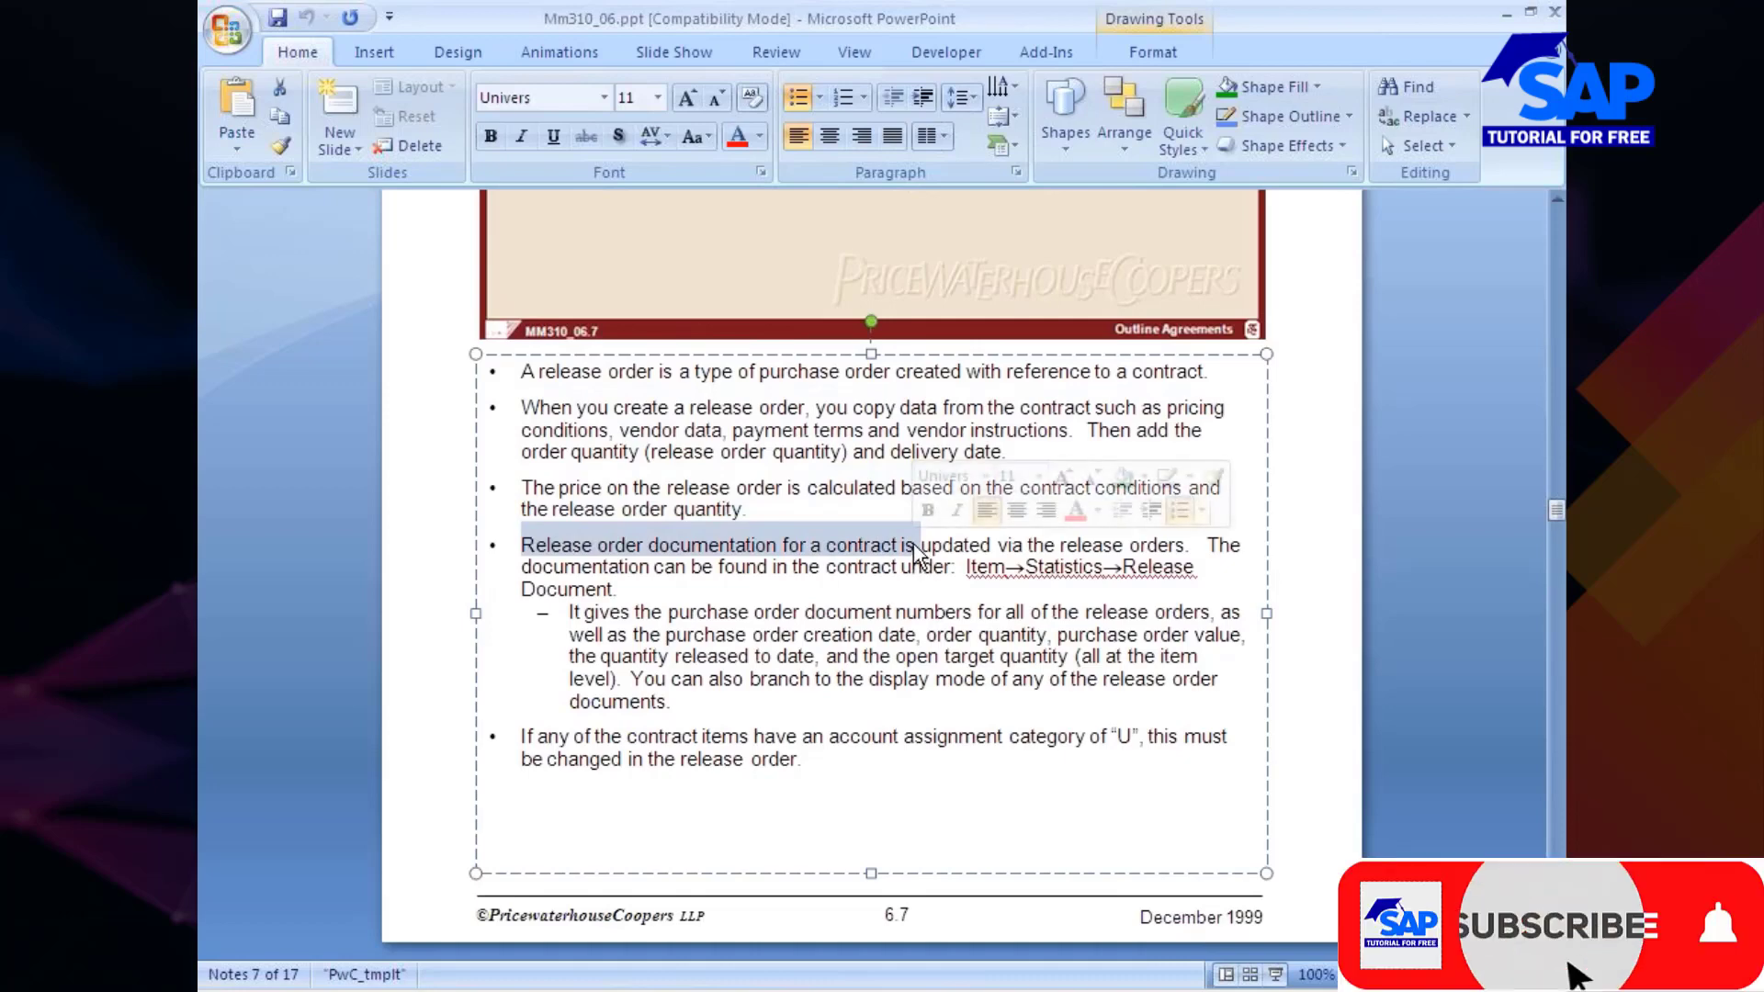
left_click_drag(953, 567, 1197, 568)
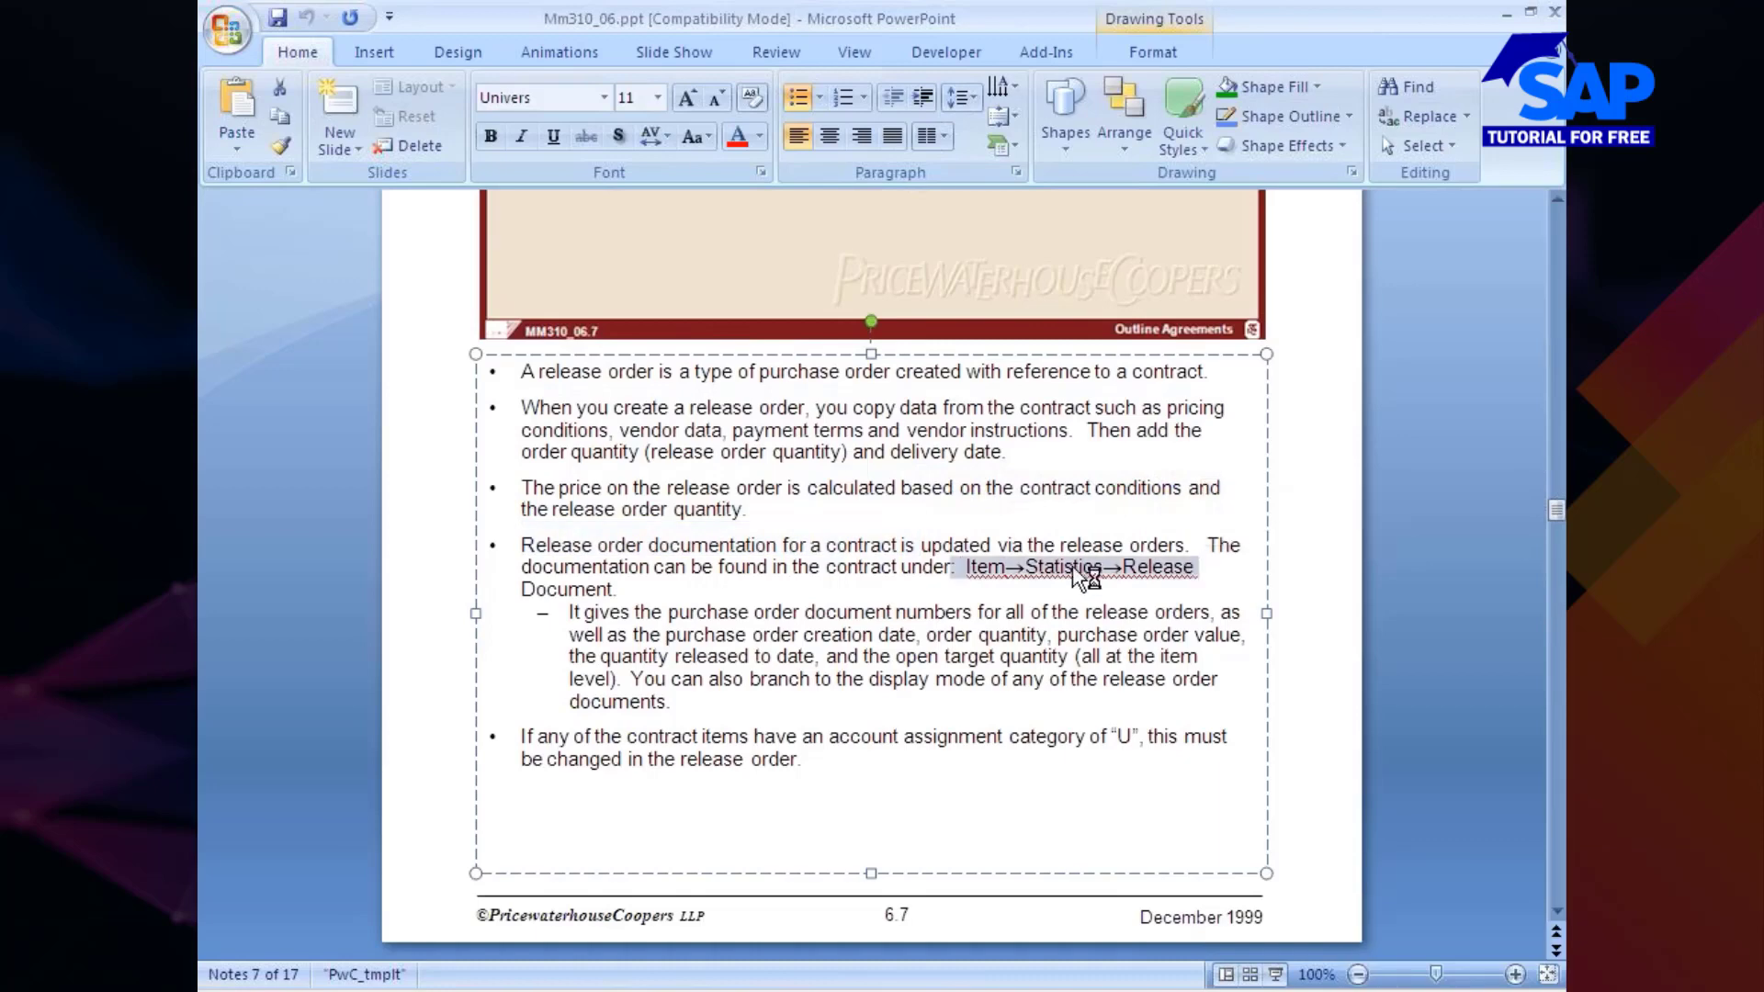
Step: Glance at the Centrally Agreed Contract slide, return to the Release Orders notes and highlight the bullet on account assignment category "U"
scroll(670, 532, "down", 3)
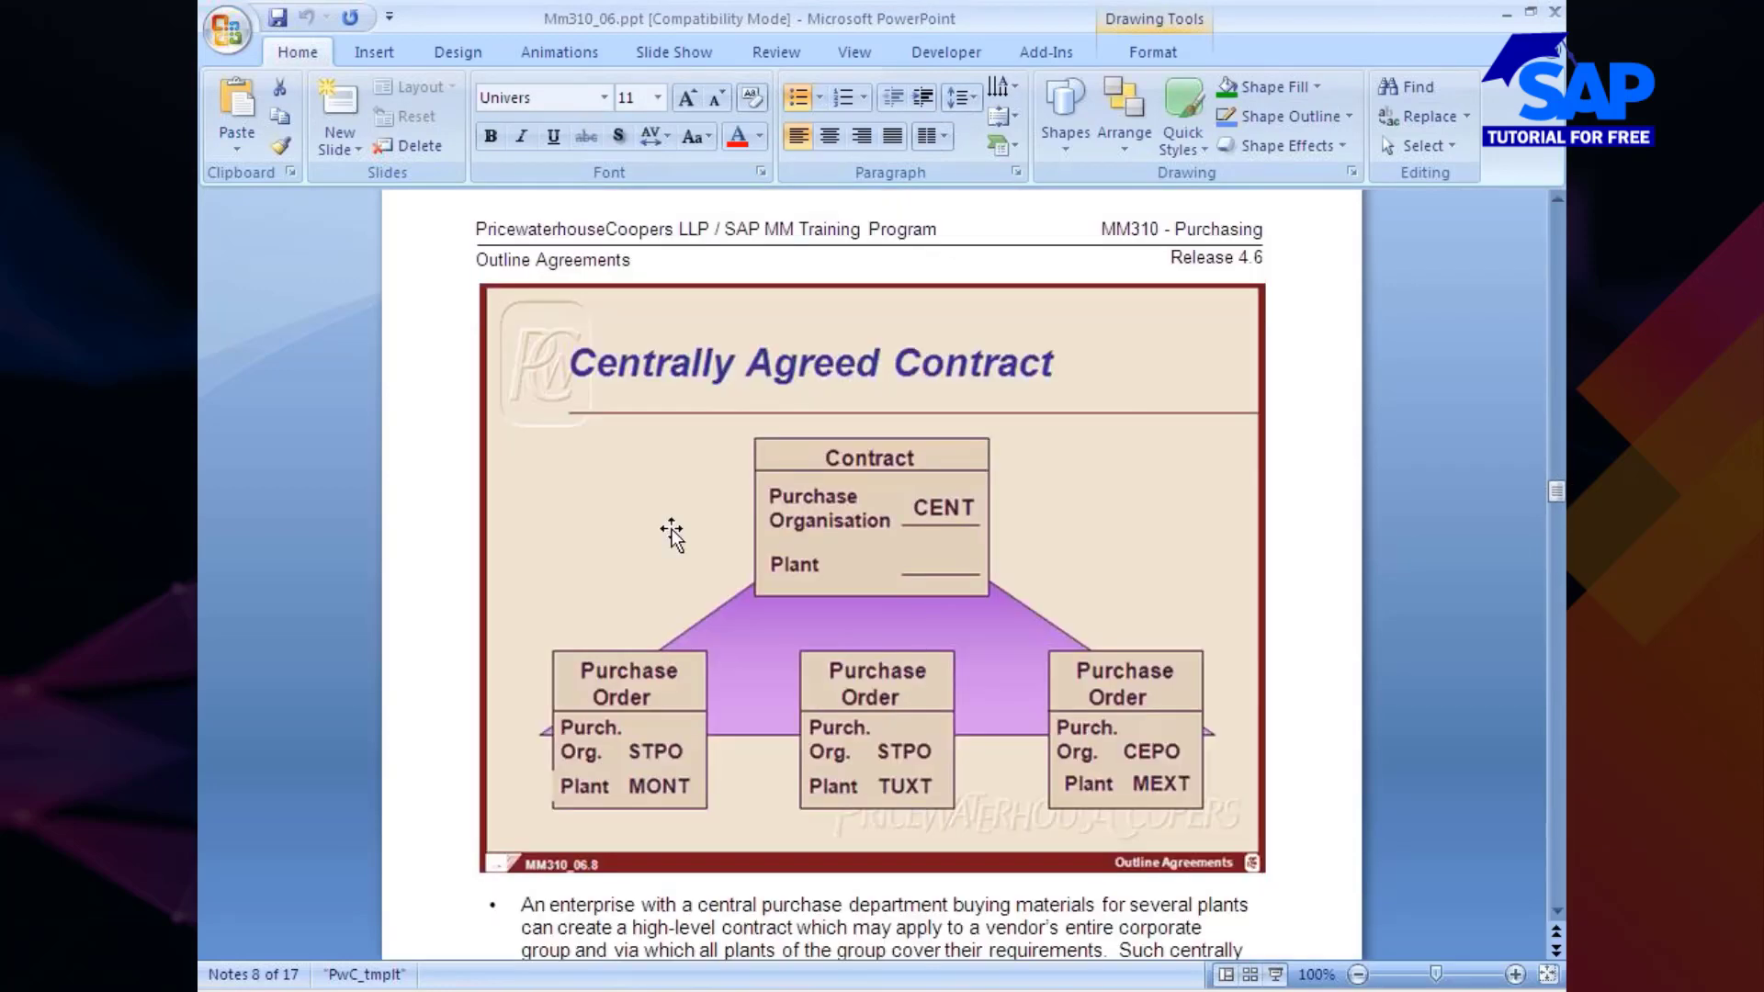
scroll(672, 531, "up", 1)
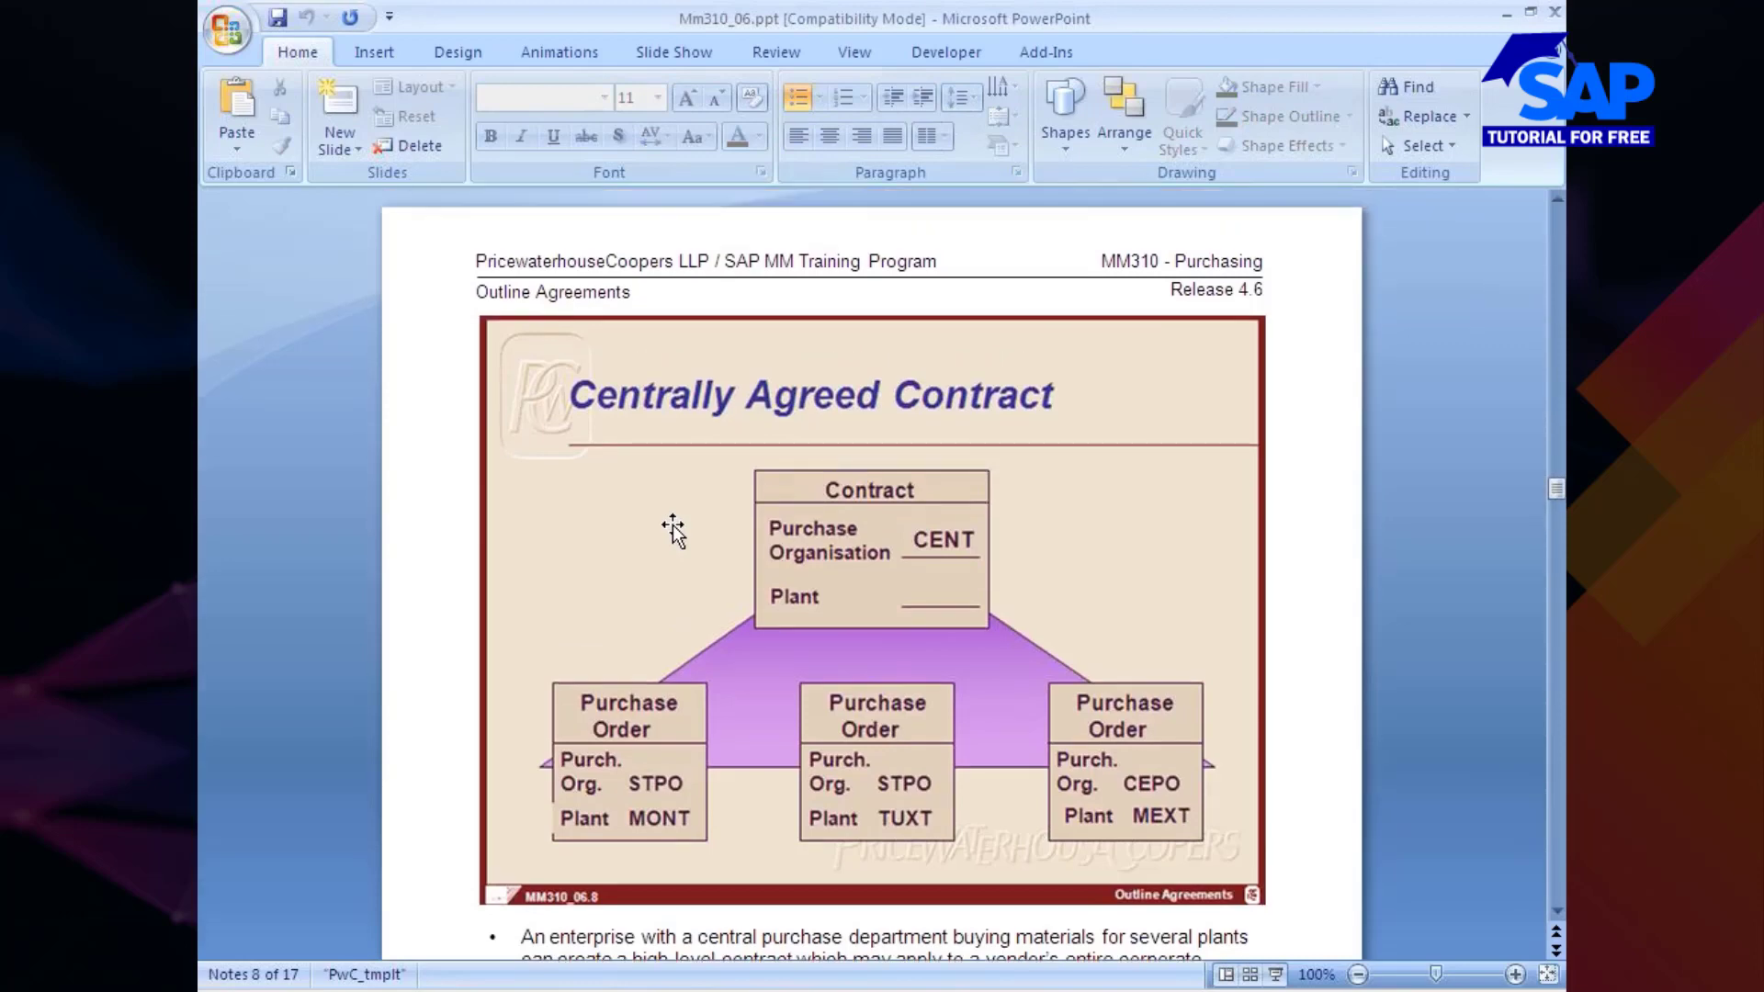
scroll(672, 531, "up", 2)
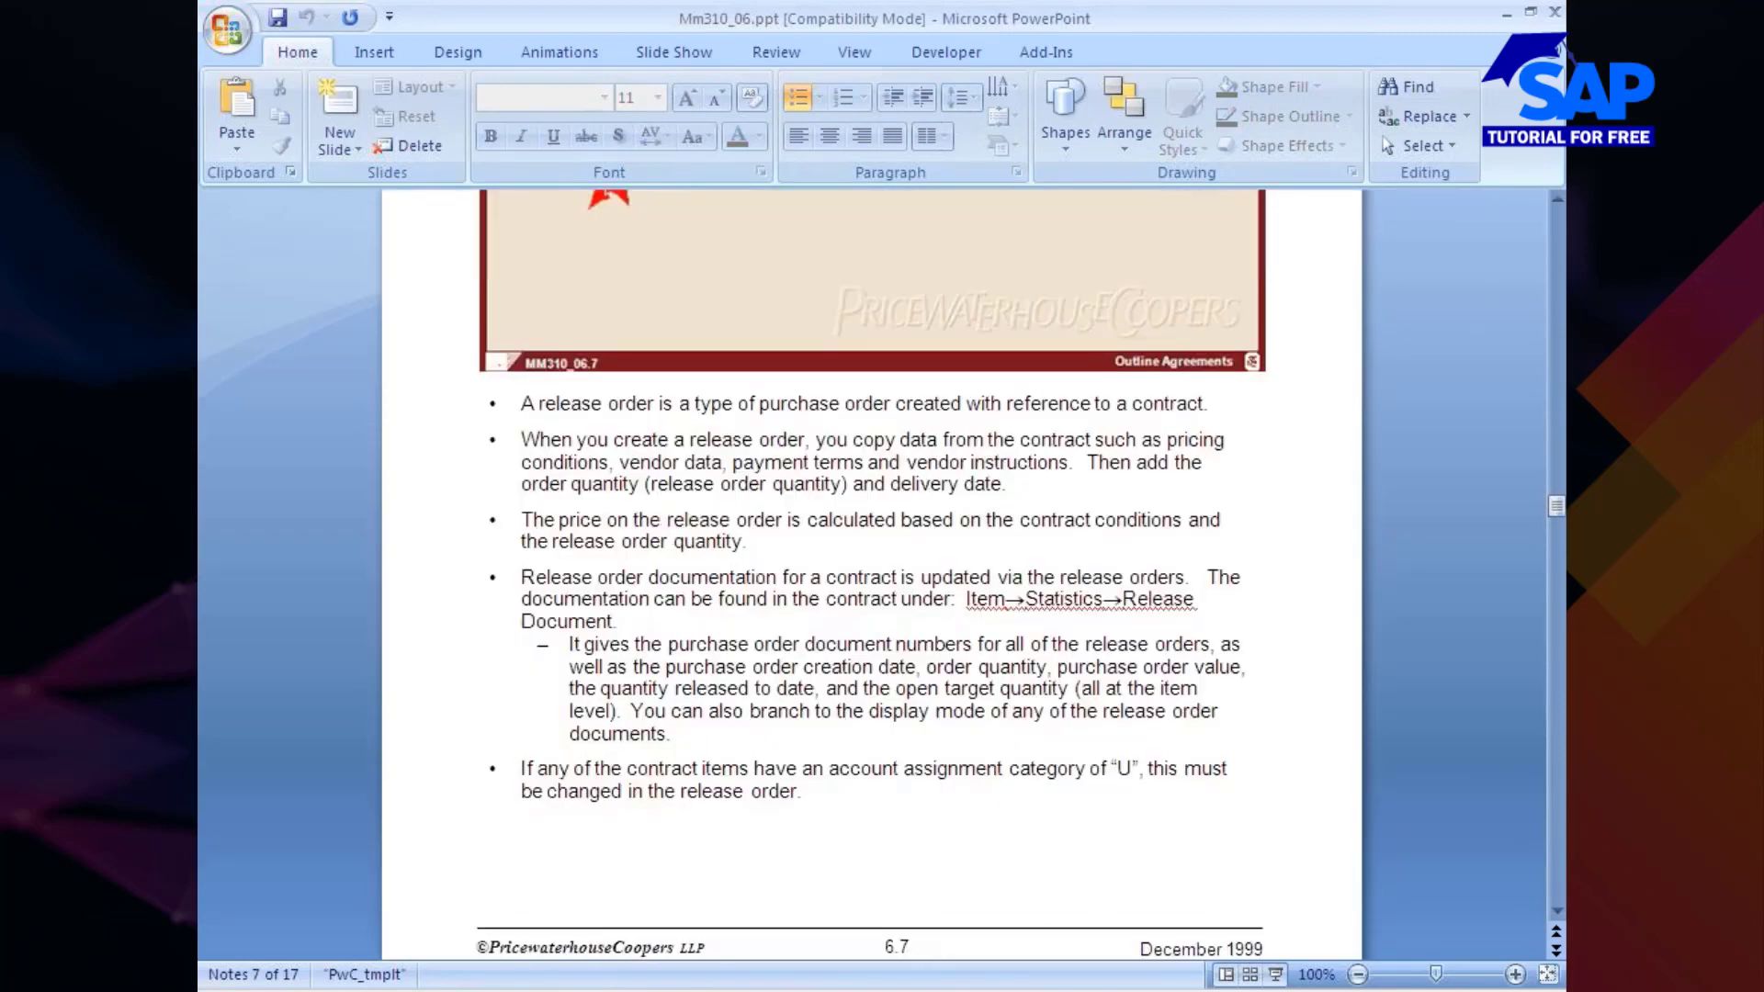
scroll(670, 537, "down", 3)
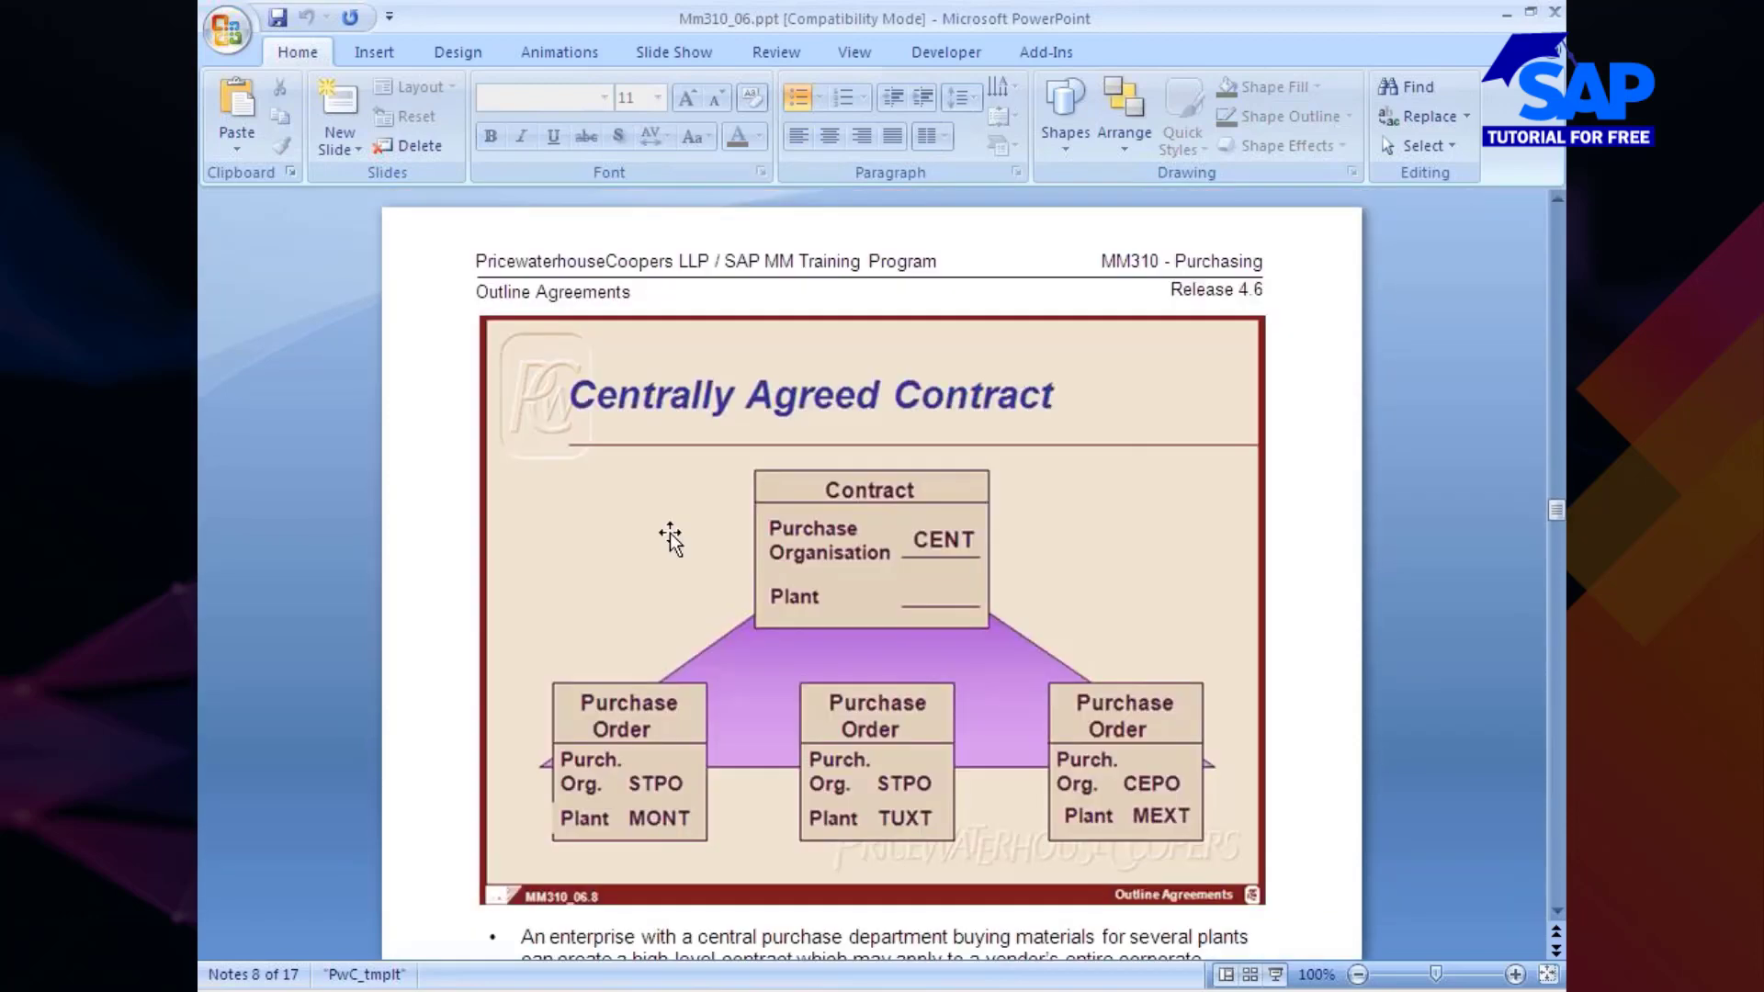
scroll(670, 538, "up", 3)
left_click_drag(520, 736, 822, 760)
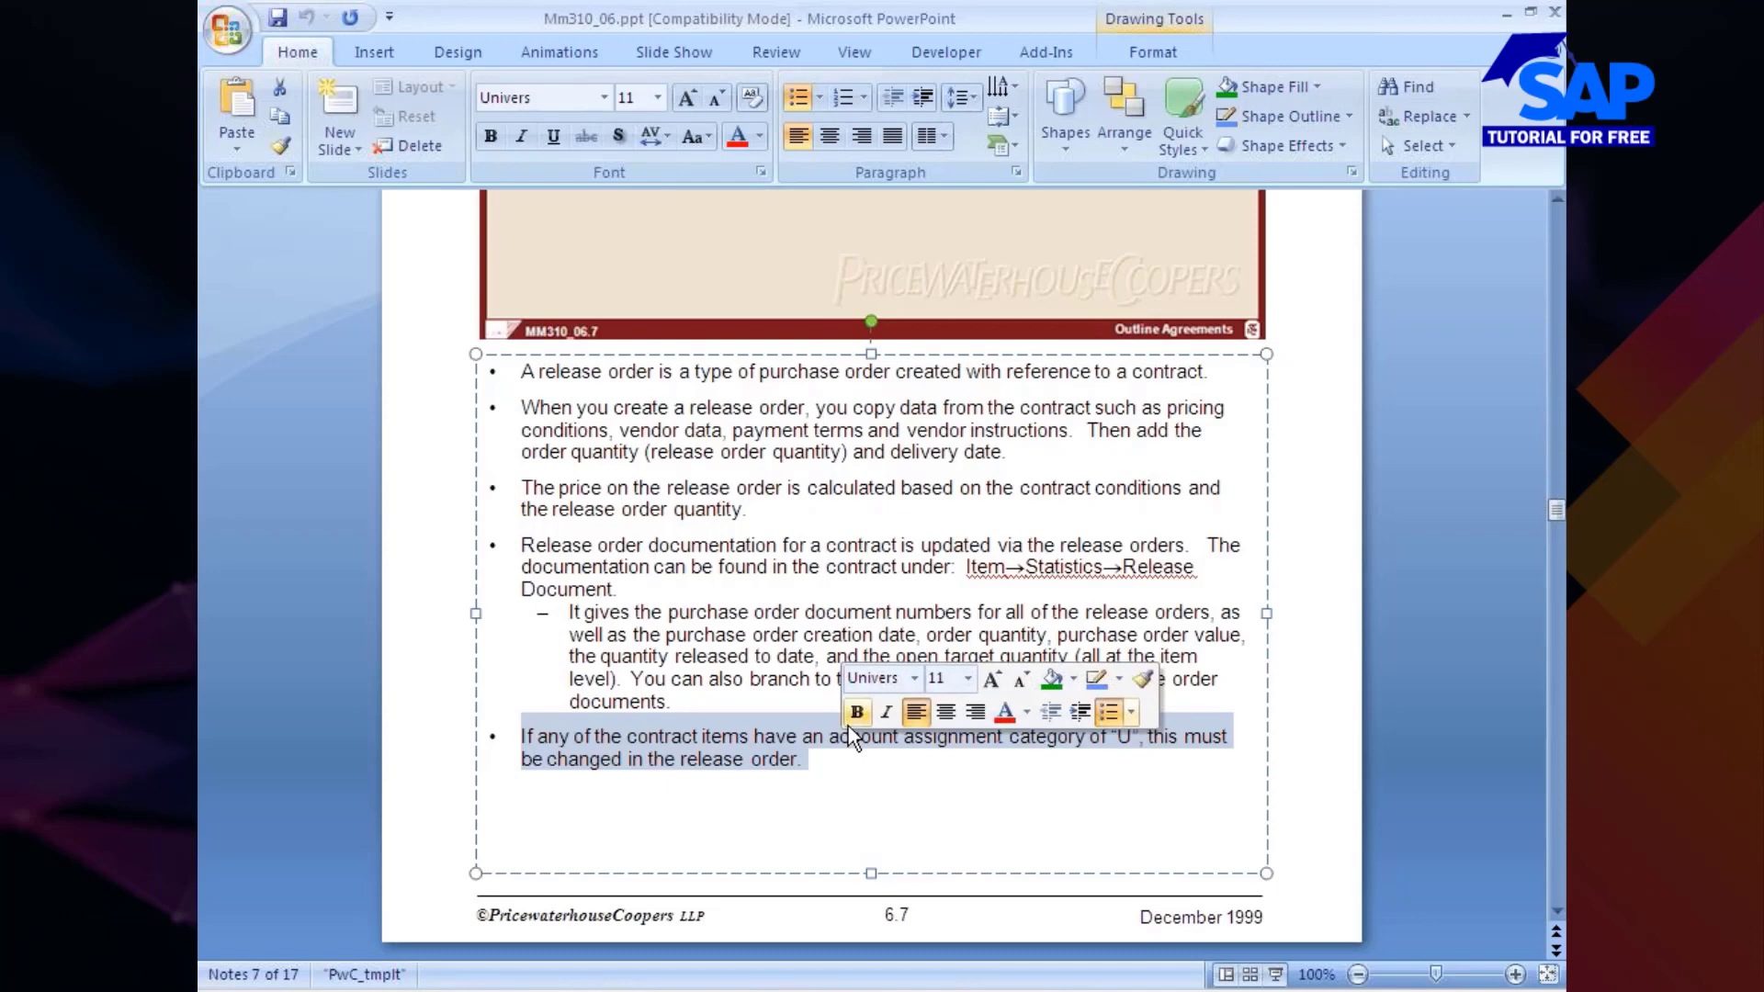
left_click(817, 755)
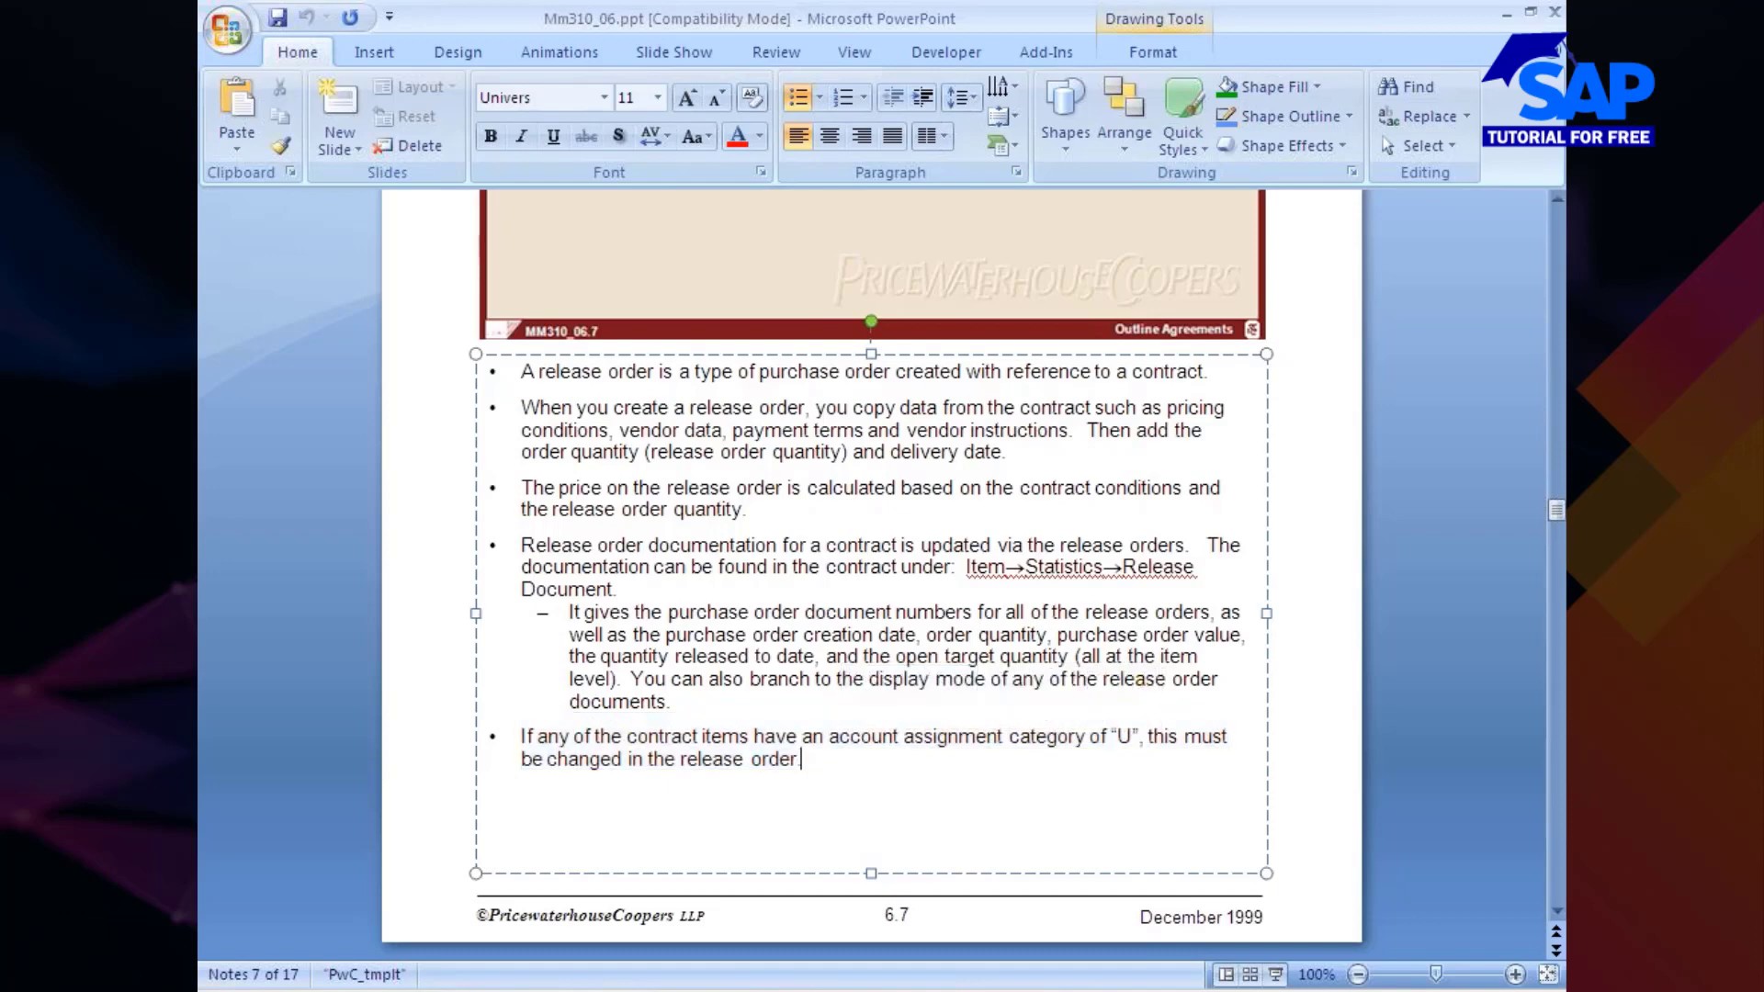
Step: Go to the Centrally Agreed Contract slide and read its notes on contracts covering several plants
scroll(822, 742, "down", 1)
scroll(822, 746, "down", 2)
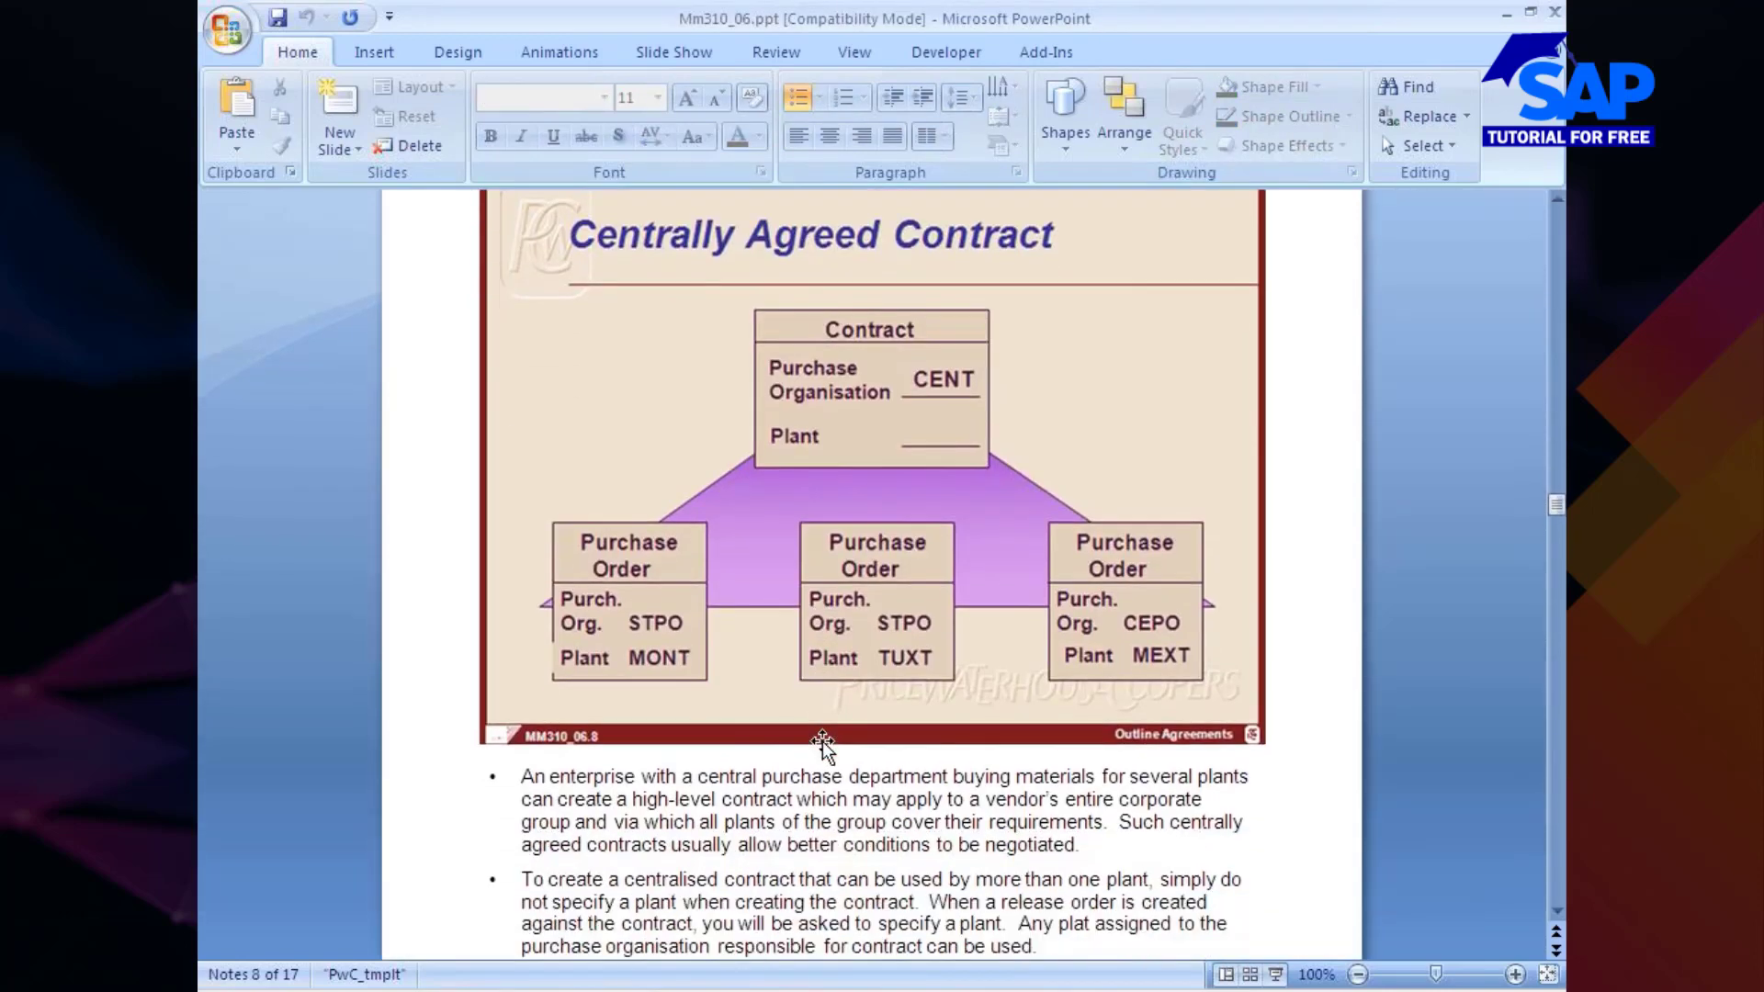
scroll(822, 746, "down", 4)
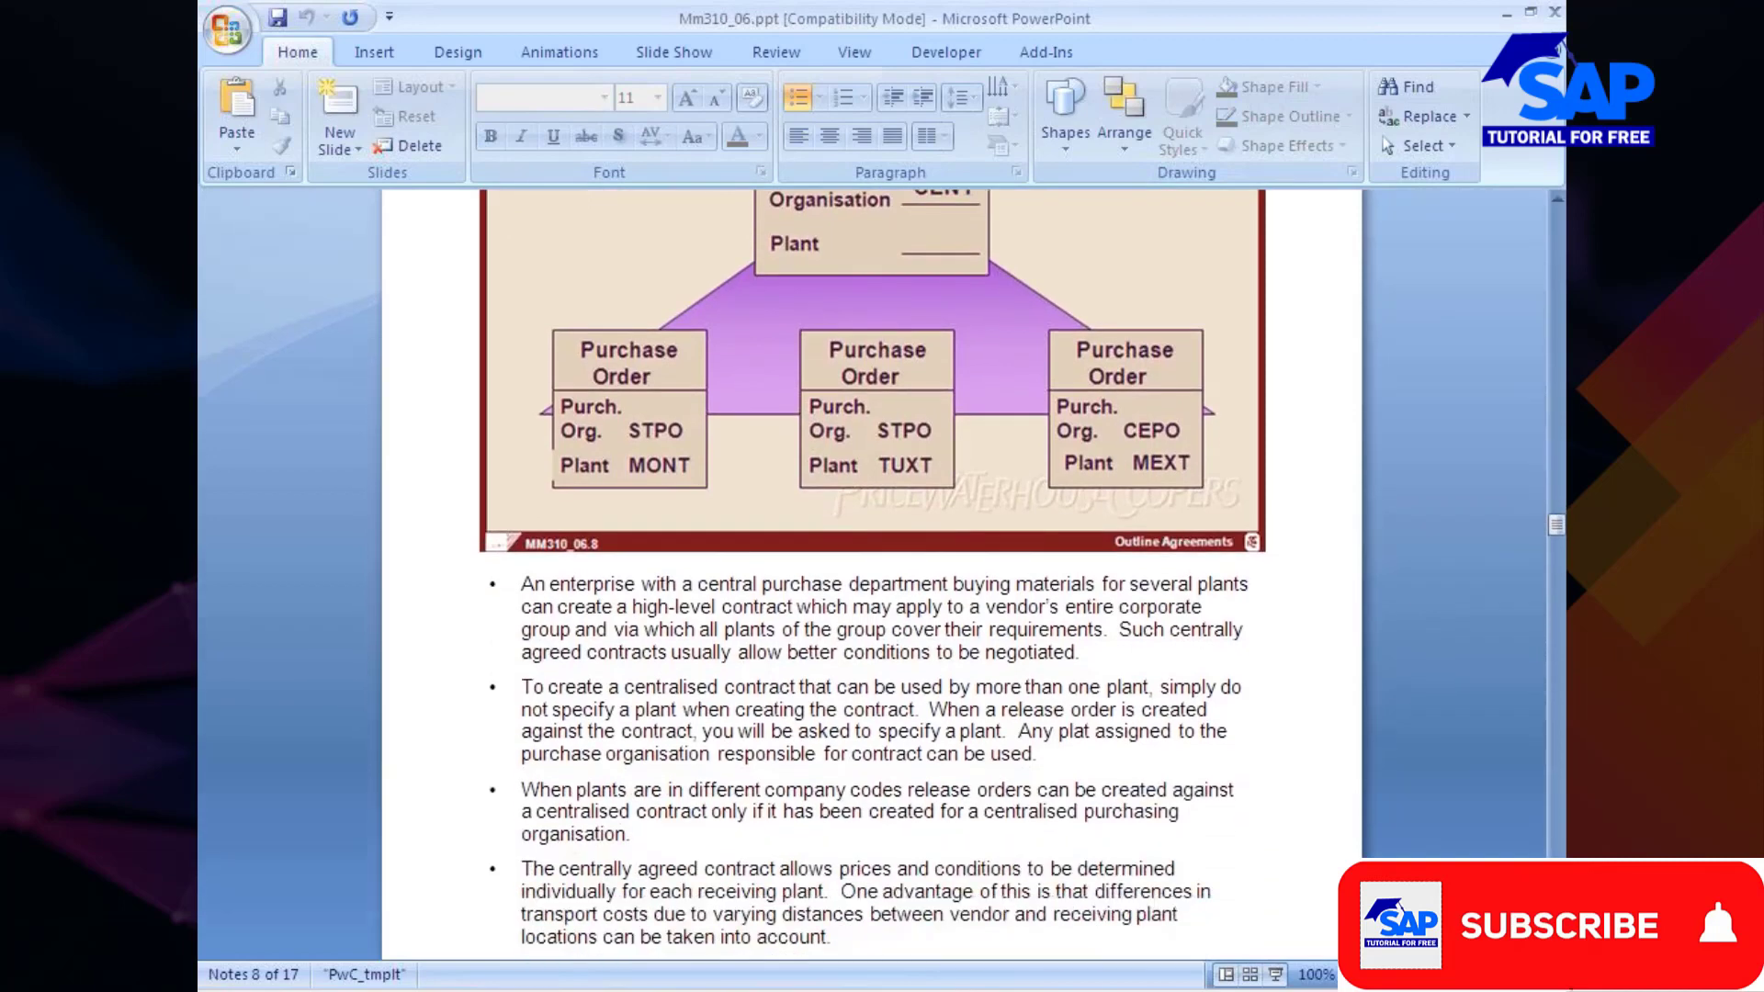
scroll(881, 569, "down", 1)
scroll(881, 570, "down", 1)
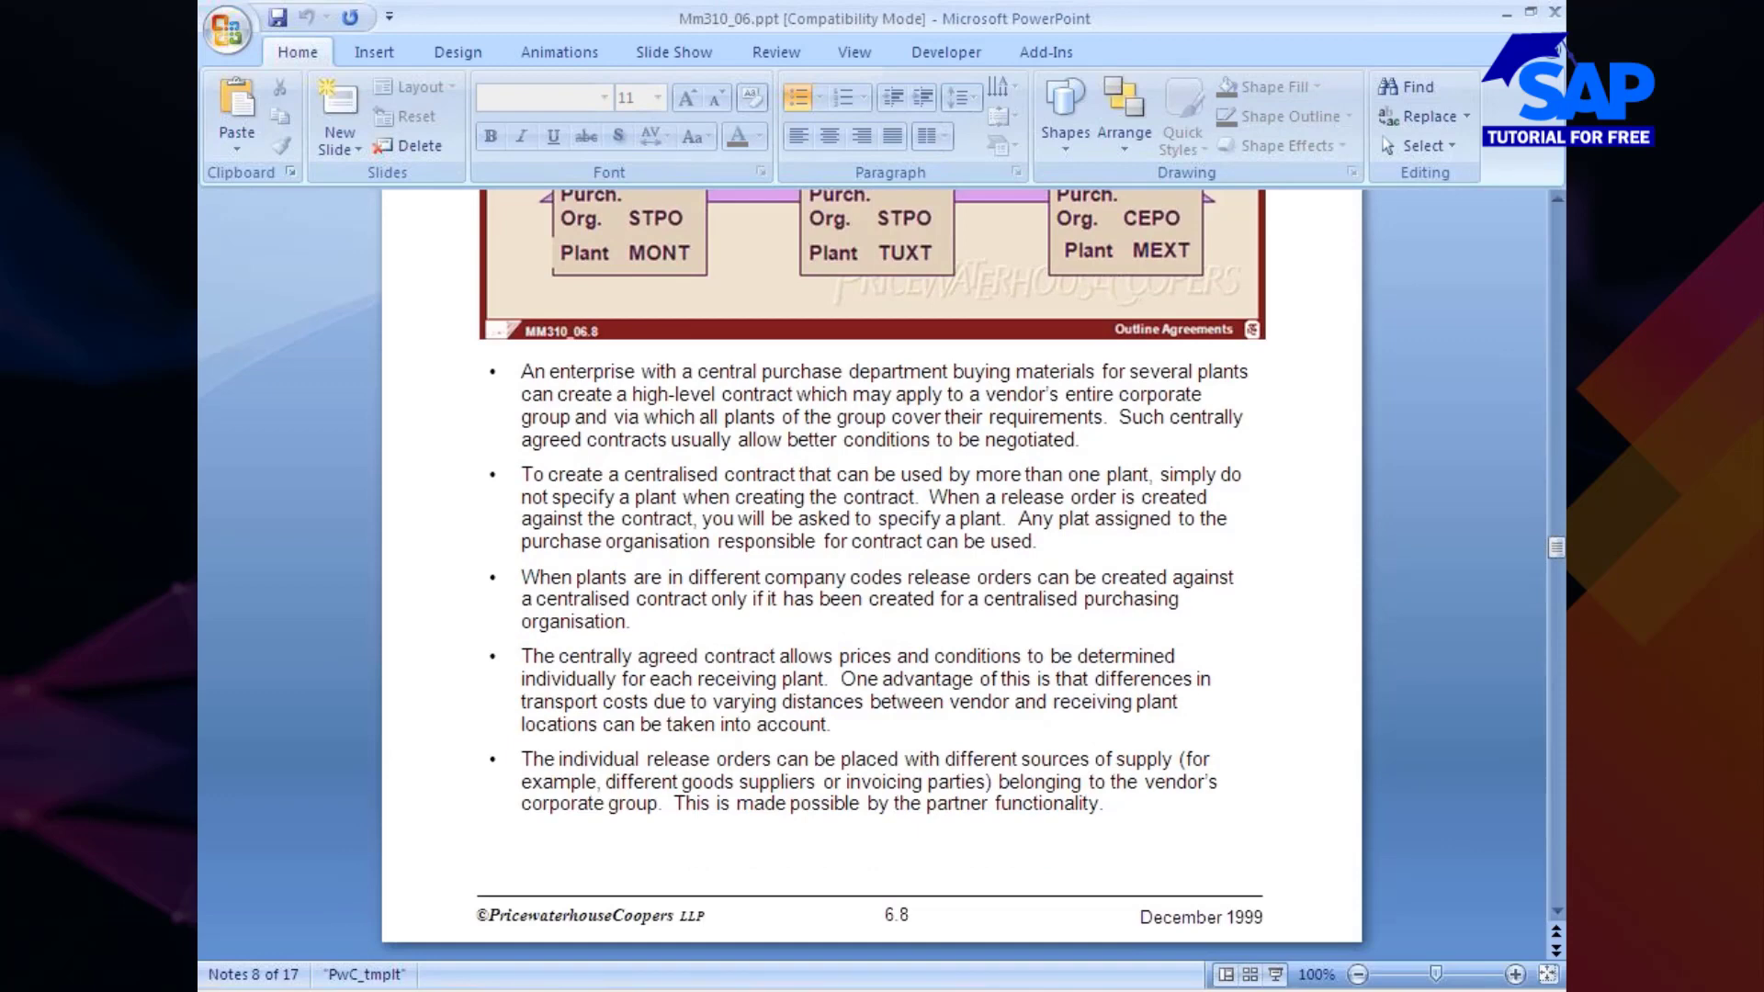
Step: Go to the Processing Scheduling Agreements slide, examine its diagram and notes, and switch to the SAP MM 10AM Class workbook in Excel
scroll(824, 743, "down", 3)
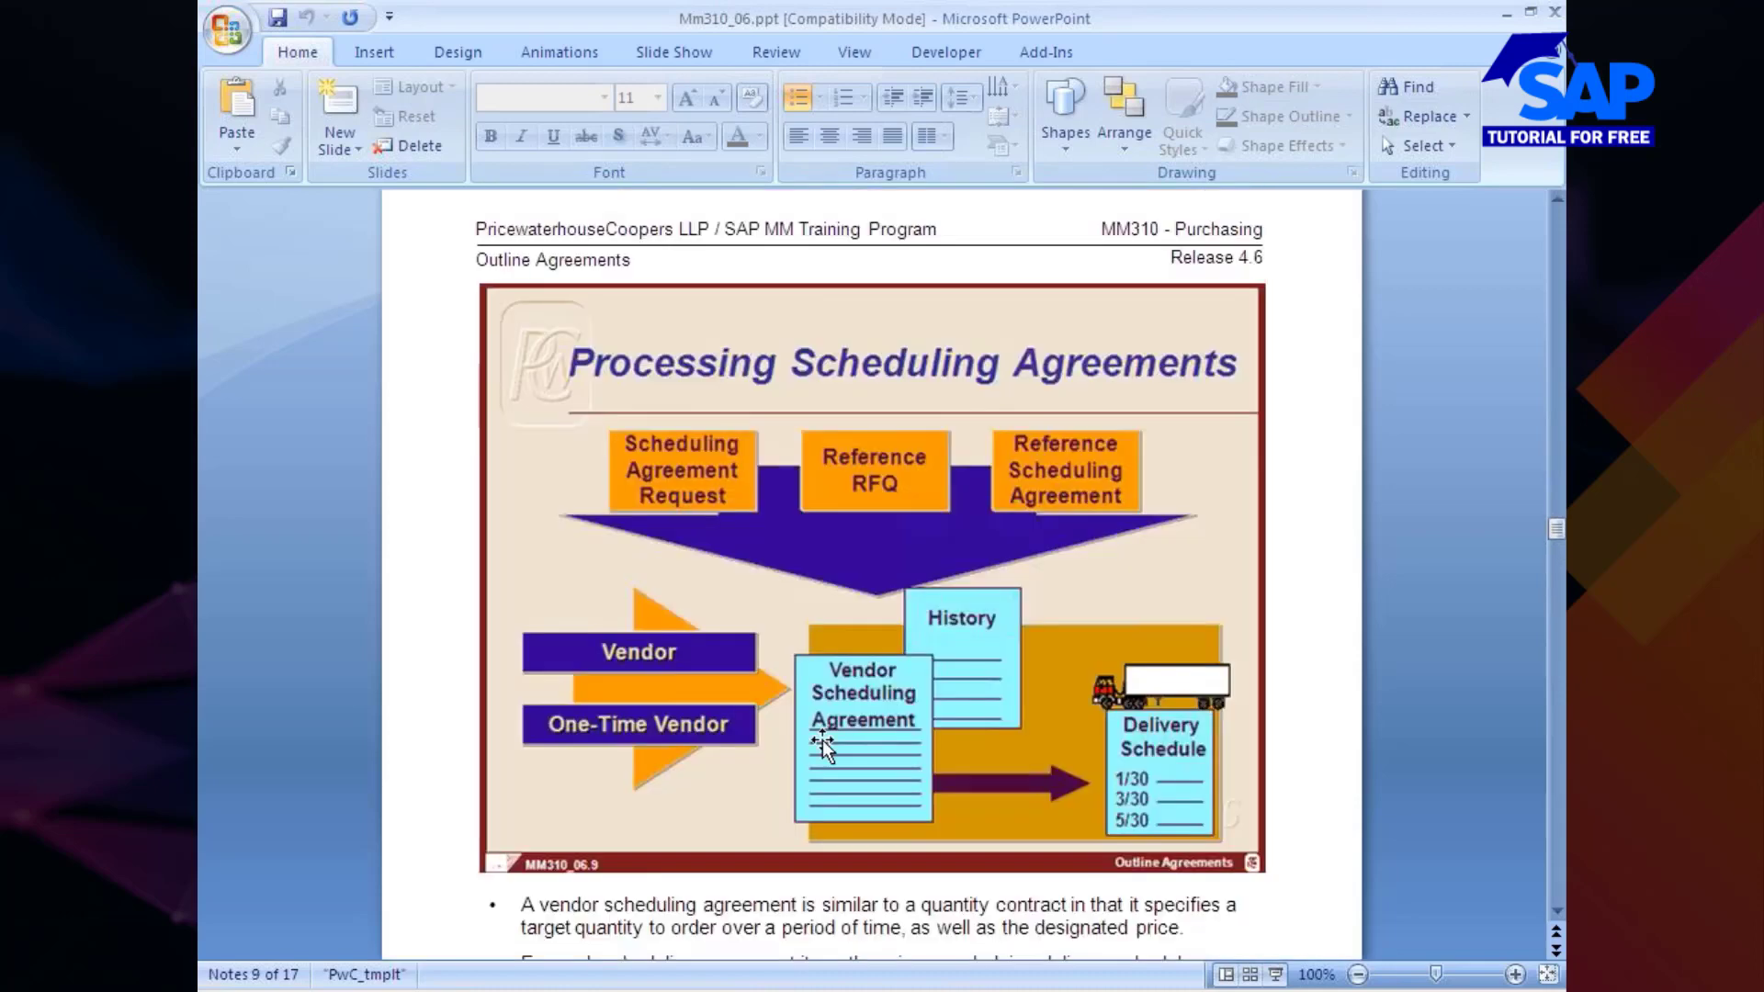
scroll(824, 742, "down", 1)
scroll(824, 742, "down", 1)
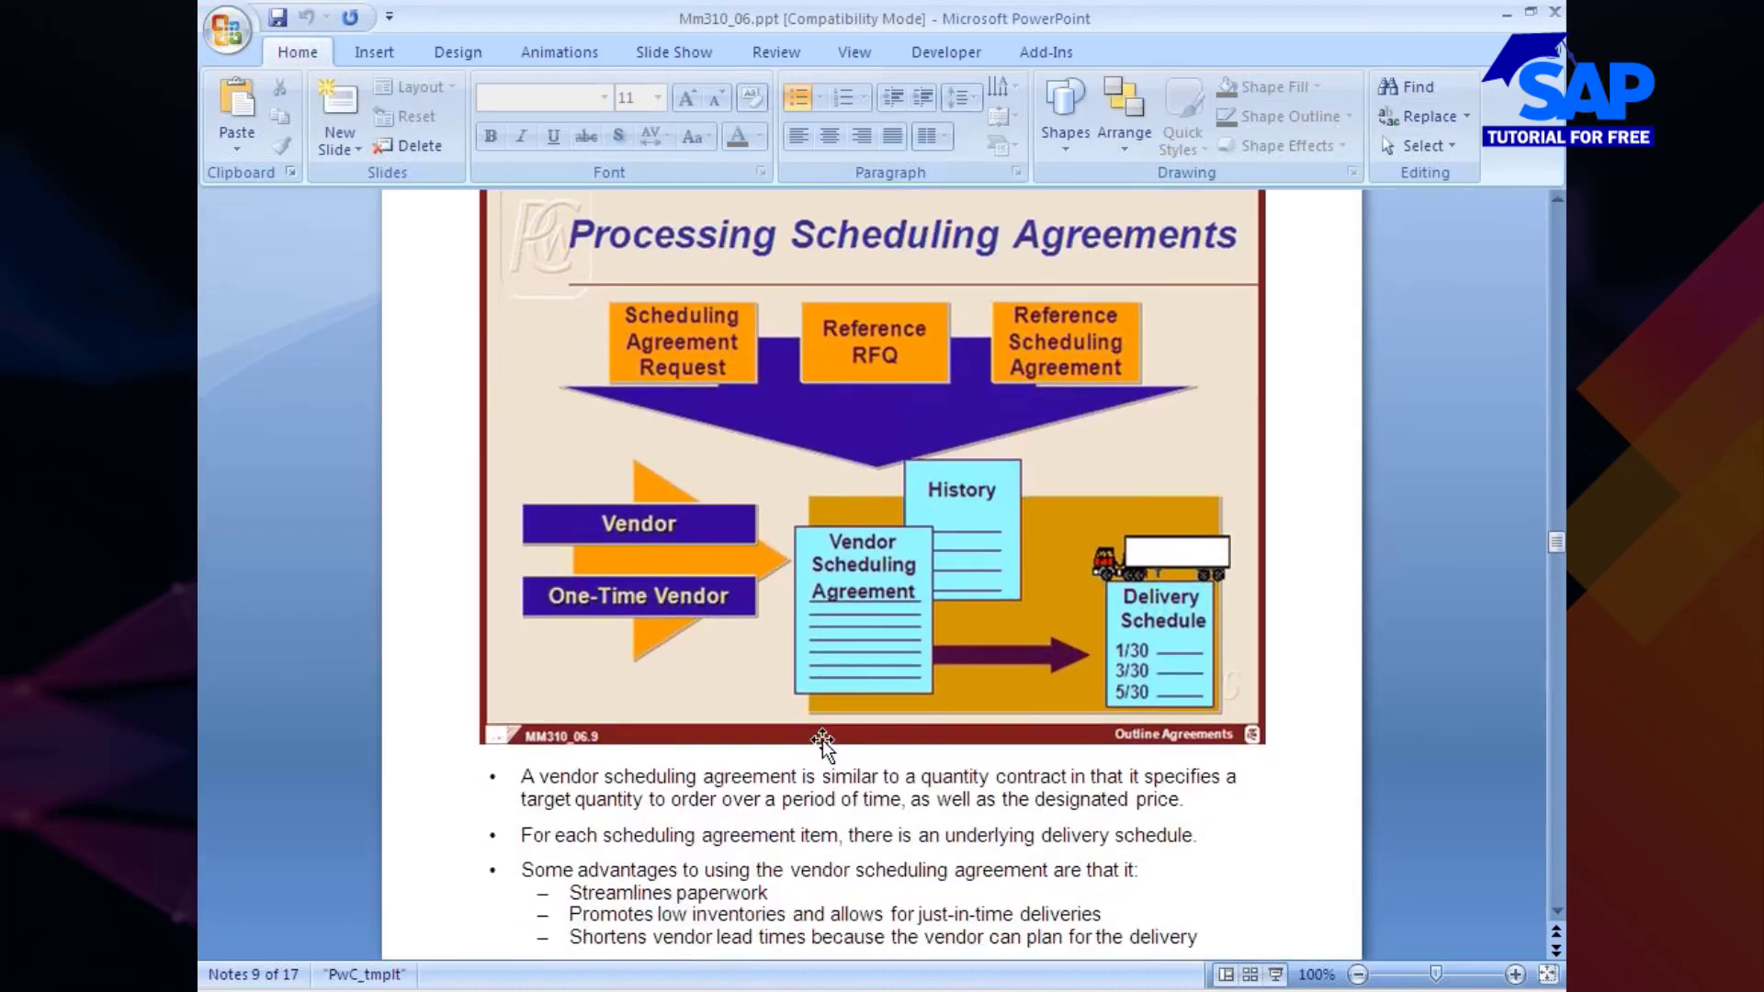
scroll(822, 742, "down", 1)
scroll(823, 742, "up", 1)
left_click(845, 990)
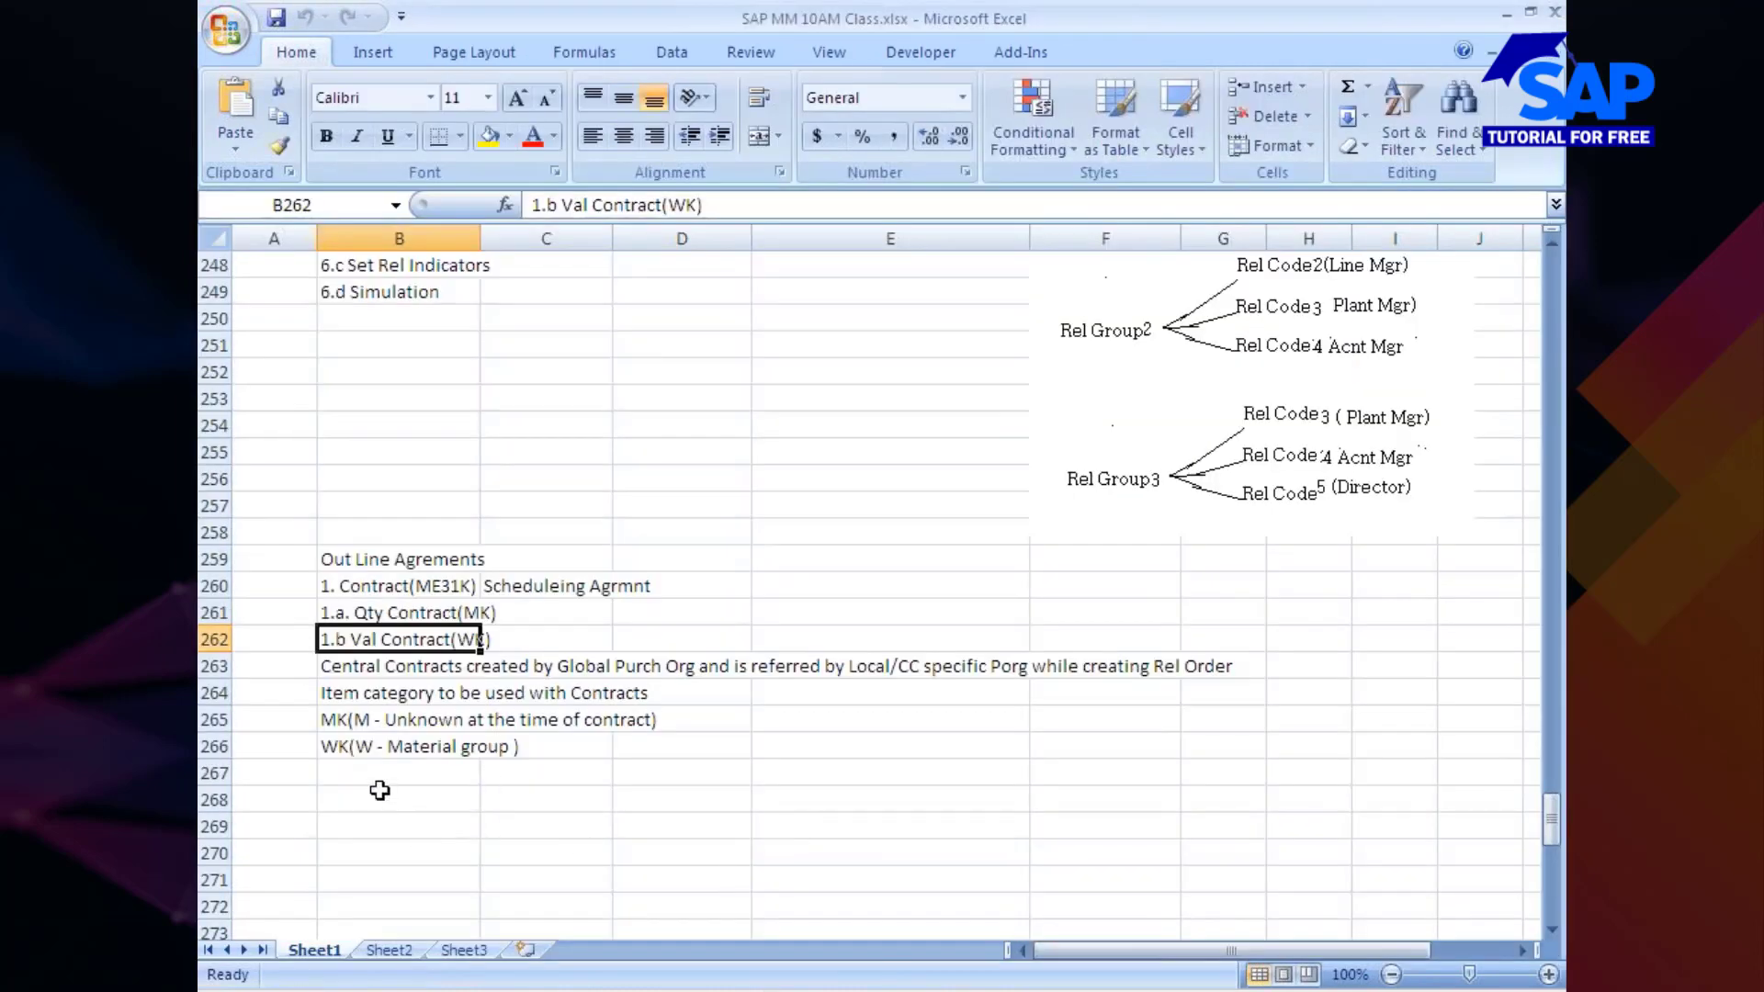
left_click(362, 801)
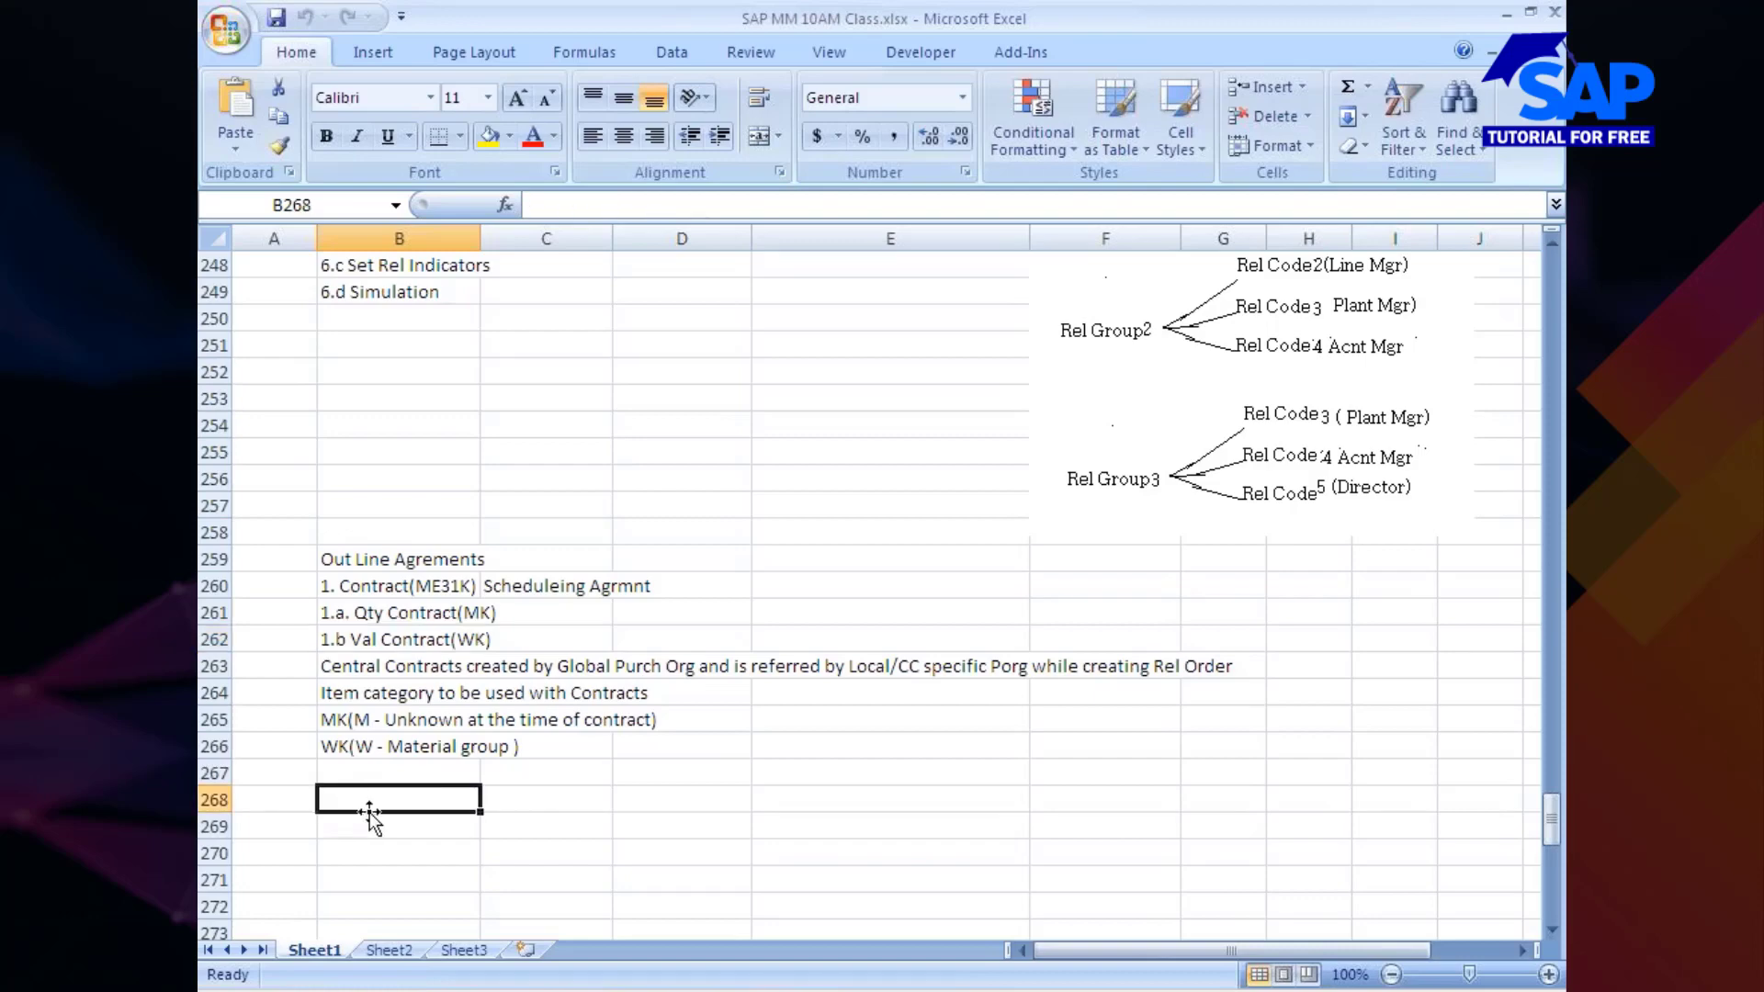
type("2.")
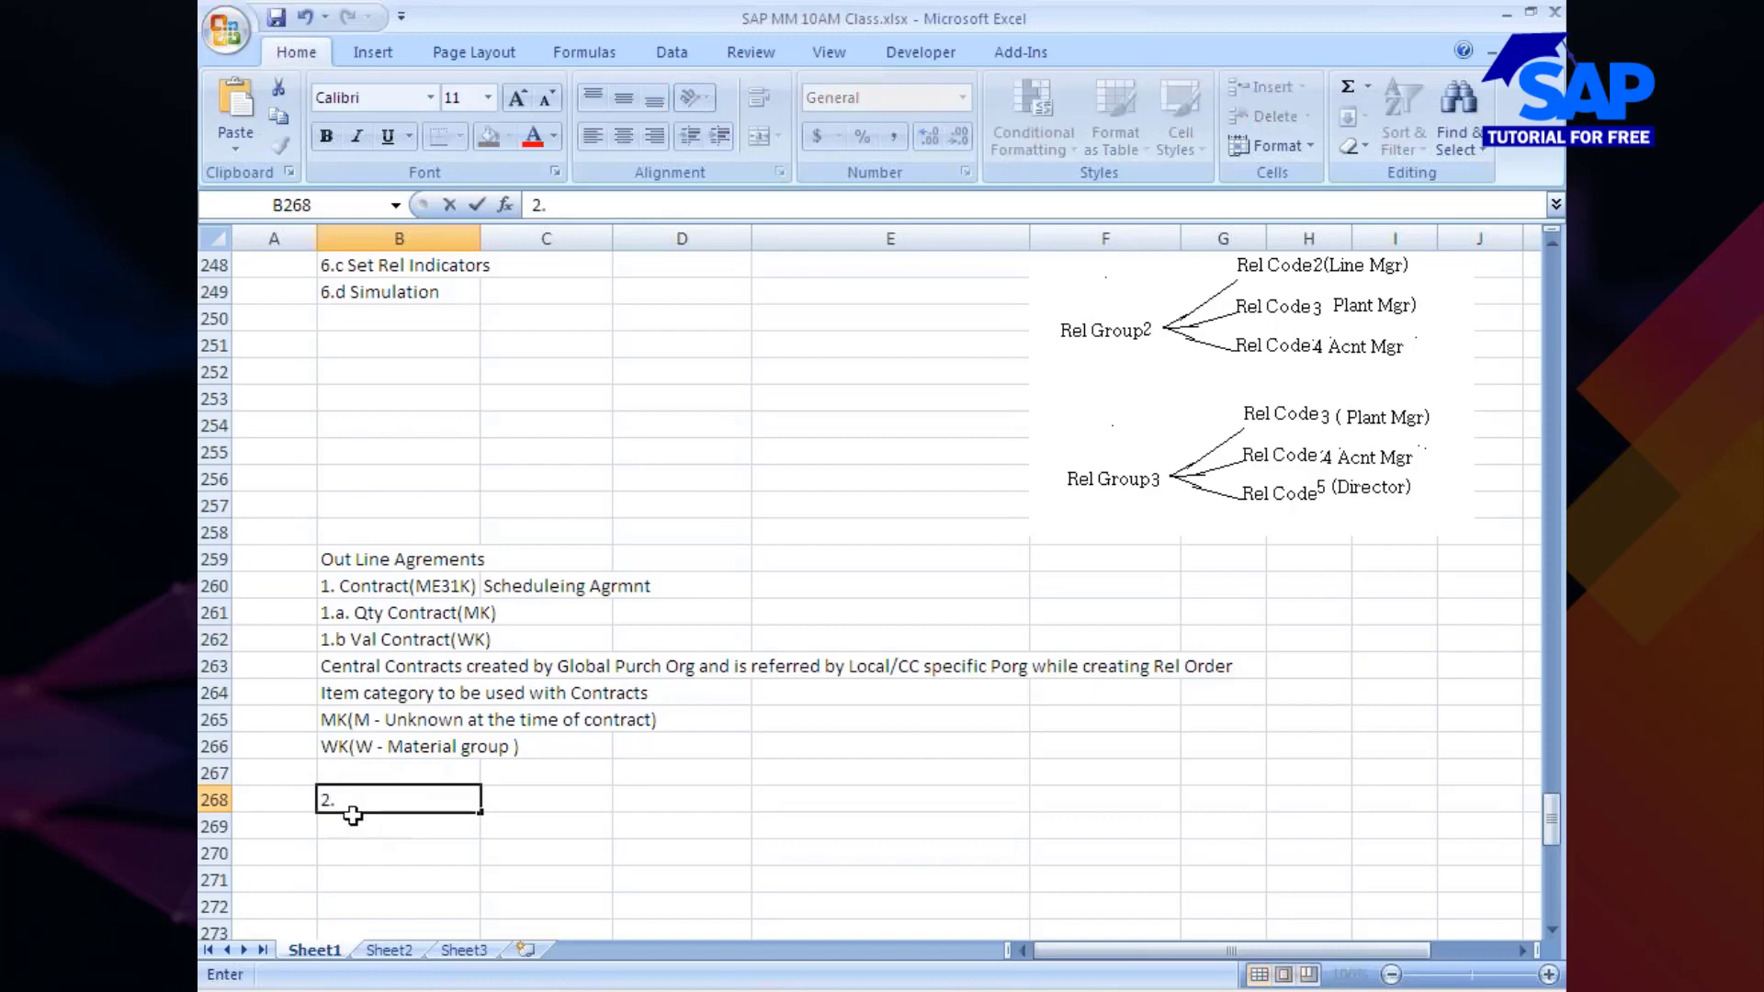
key("BackSpace")
key("BackSpace")
key("BackSpace")
Step: Try to copy the "Scheduleing Agrmnt" entry from C260 into a new heading numbered "2." in B268
left_click(397, 590)
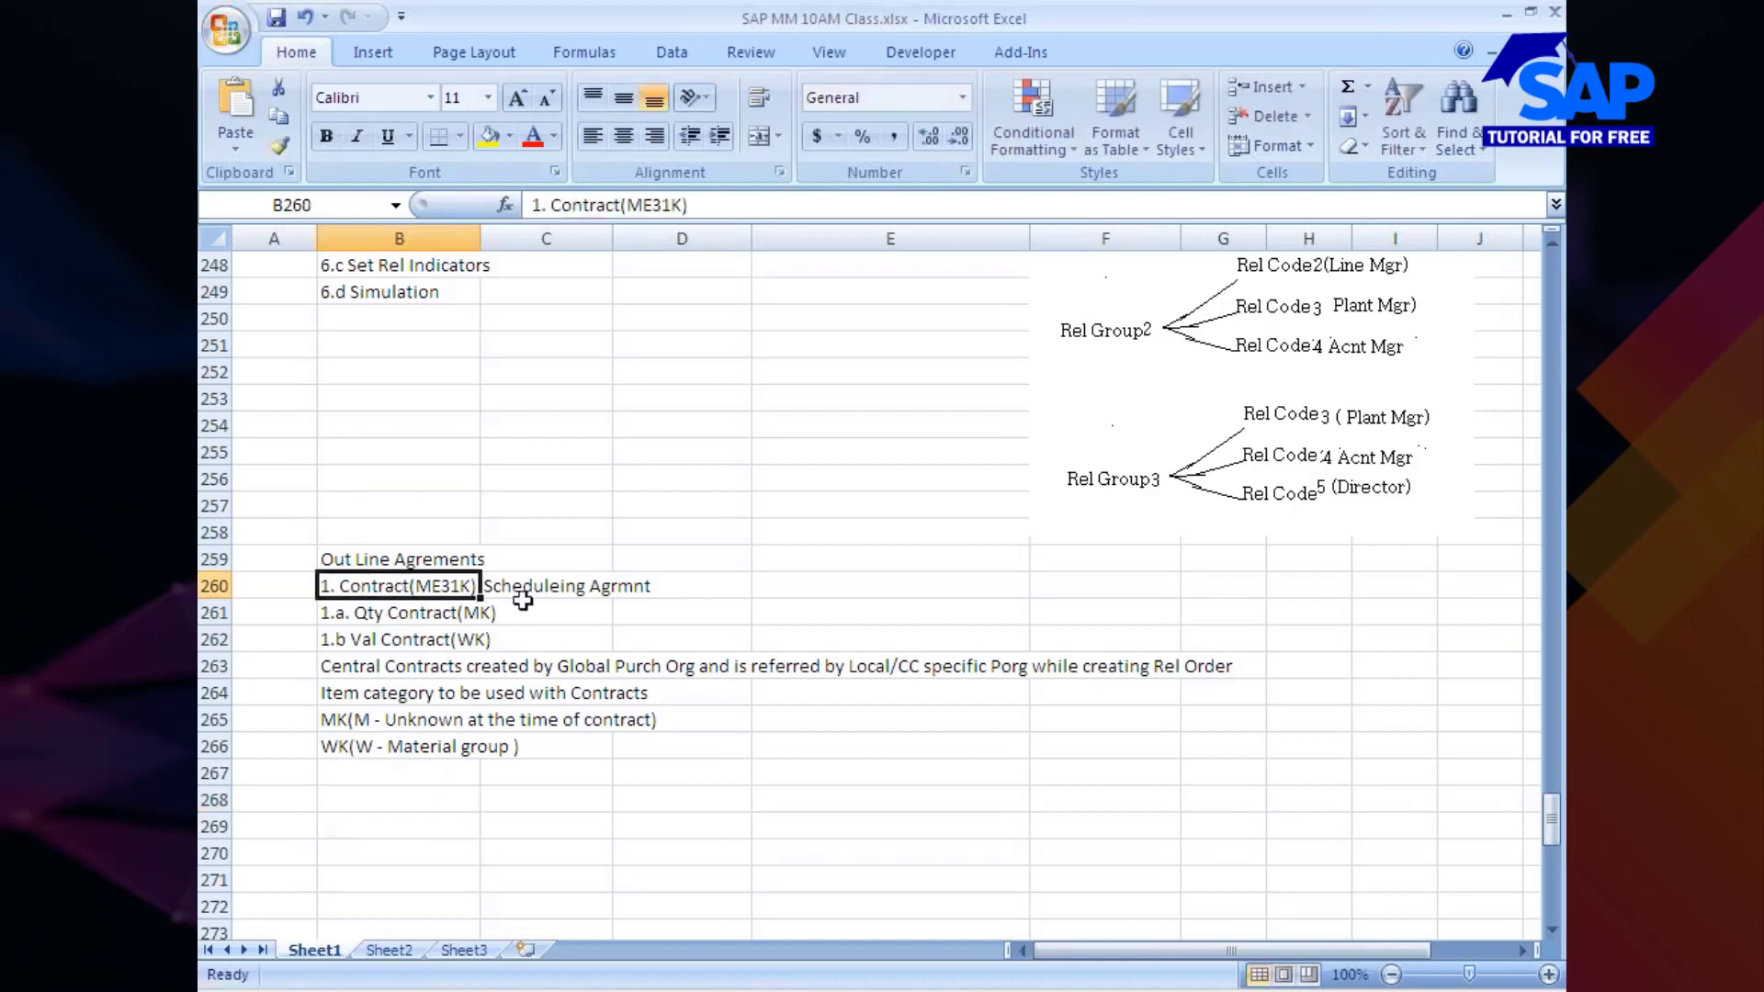
left_click_drag(533, 598, 644, 603)
key("ctrl+c")
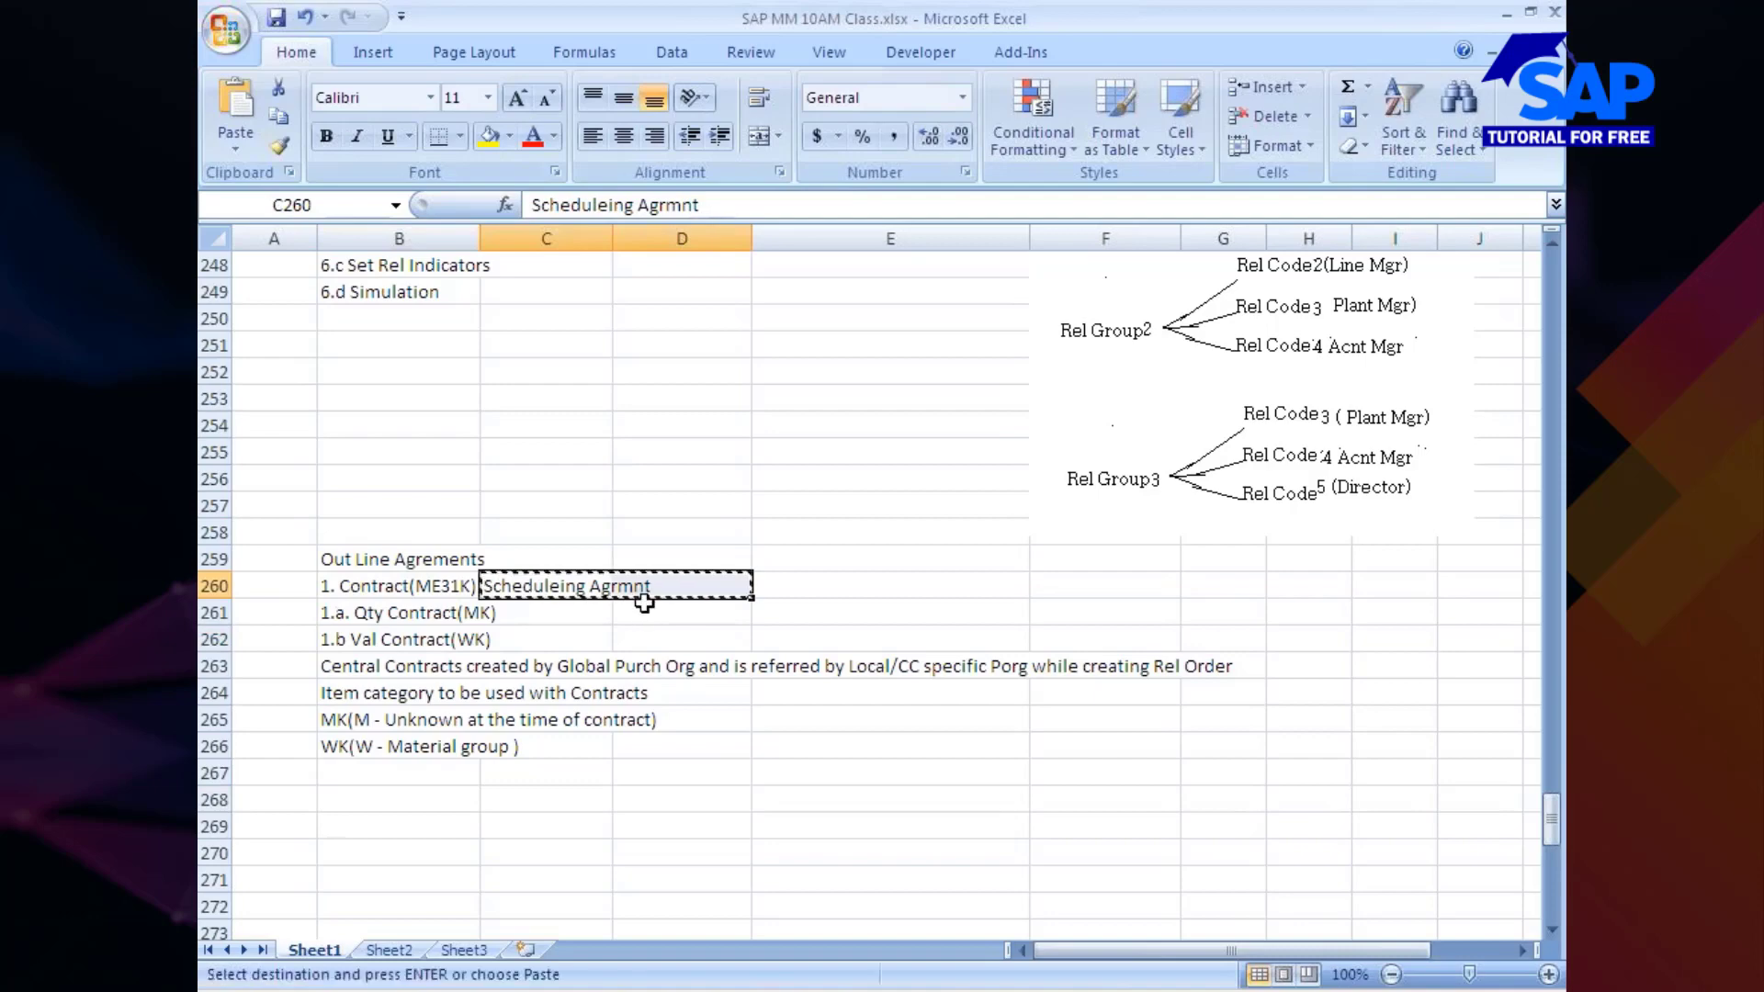
left_click(378, 774)
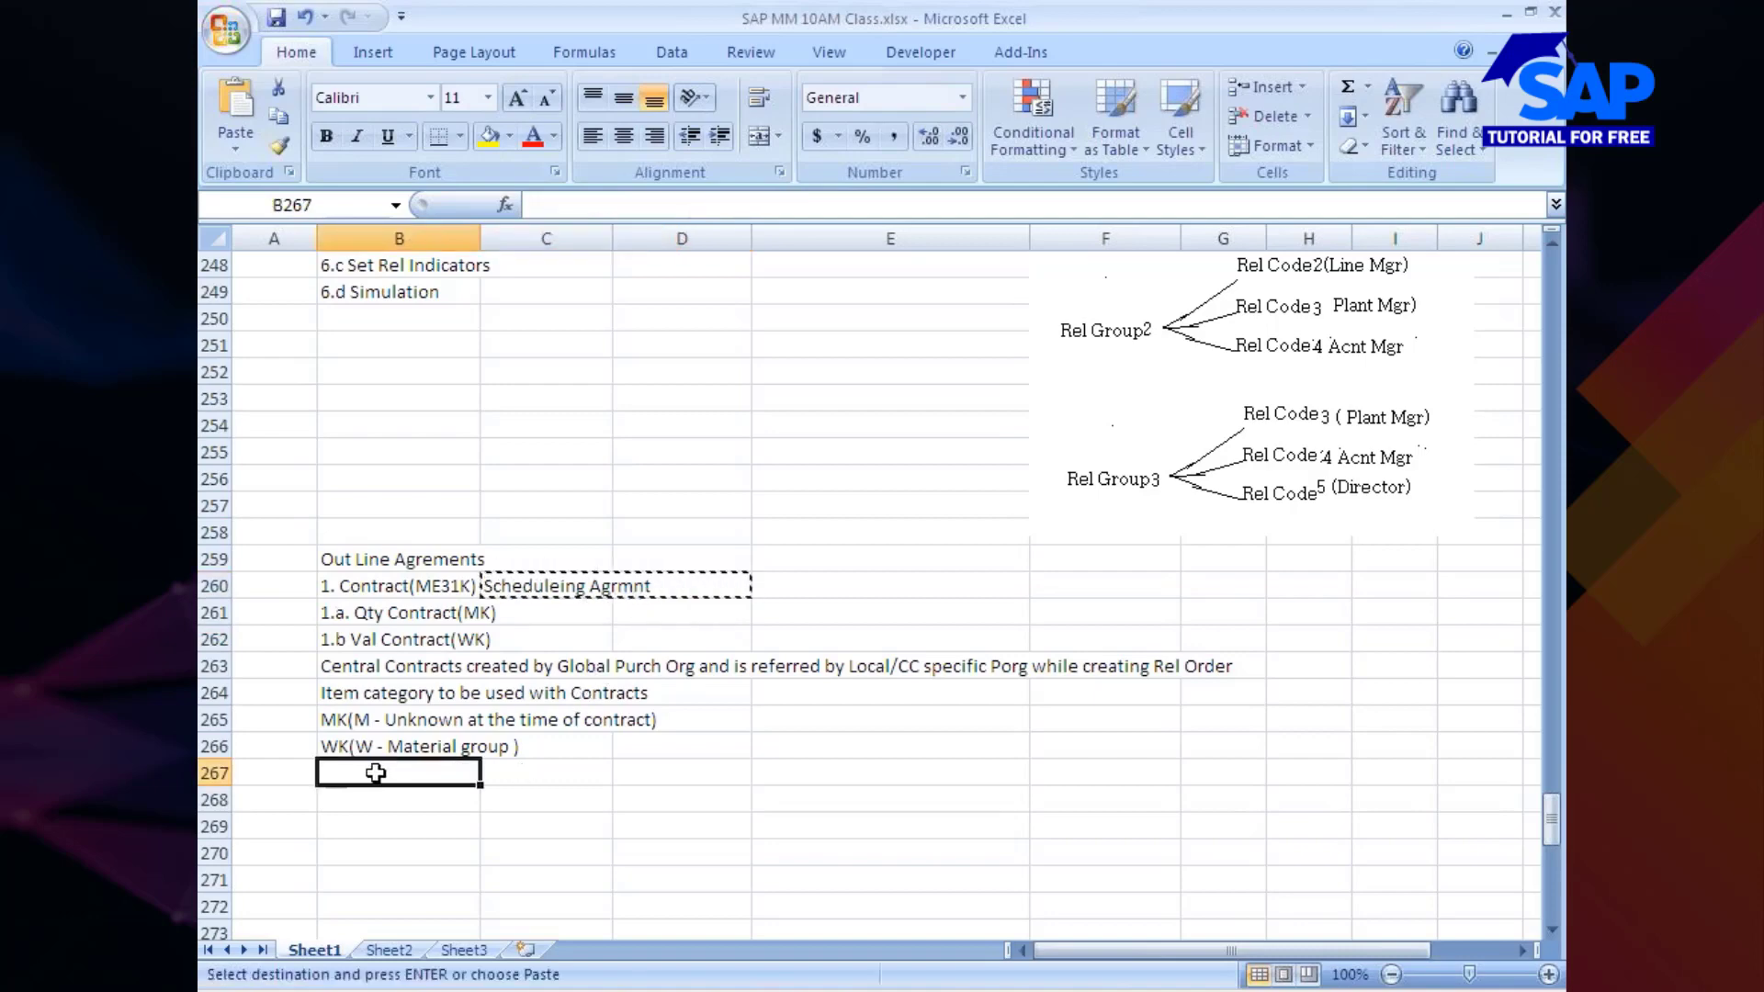
left_click(370, 799)
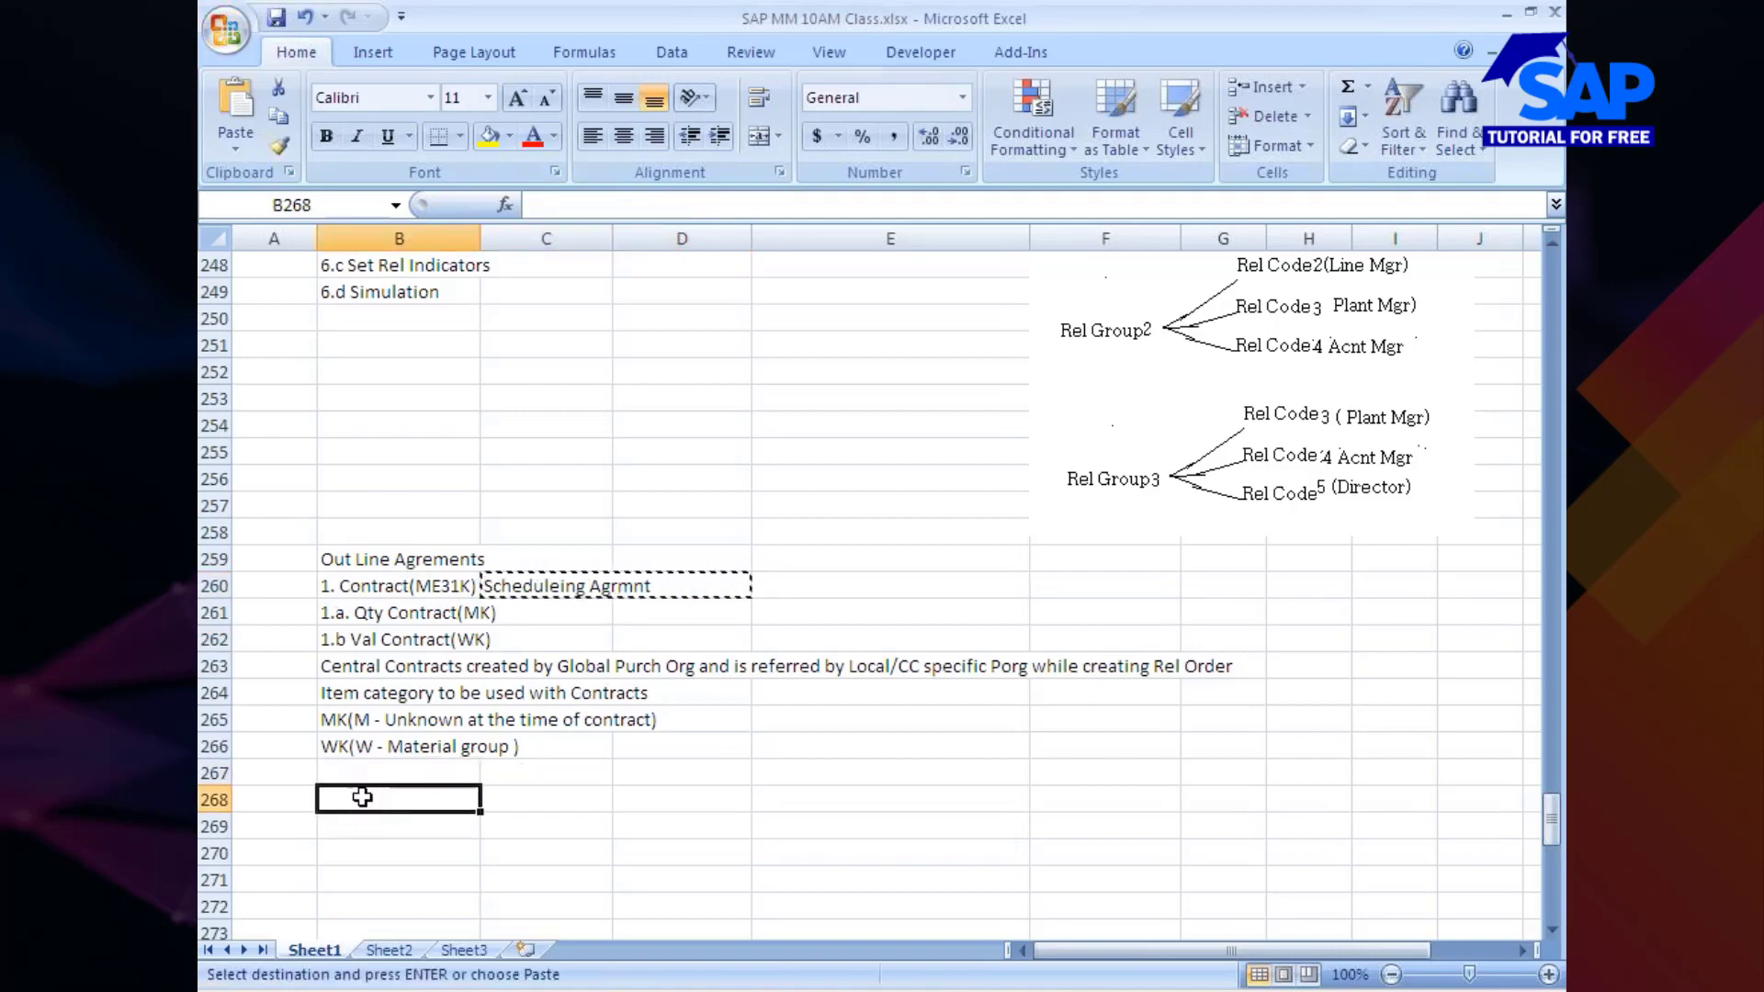
type("2.")
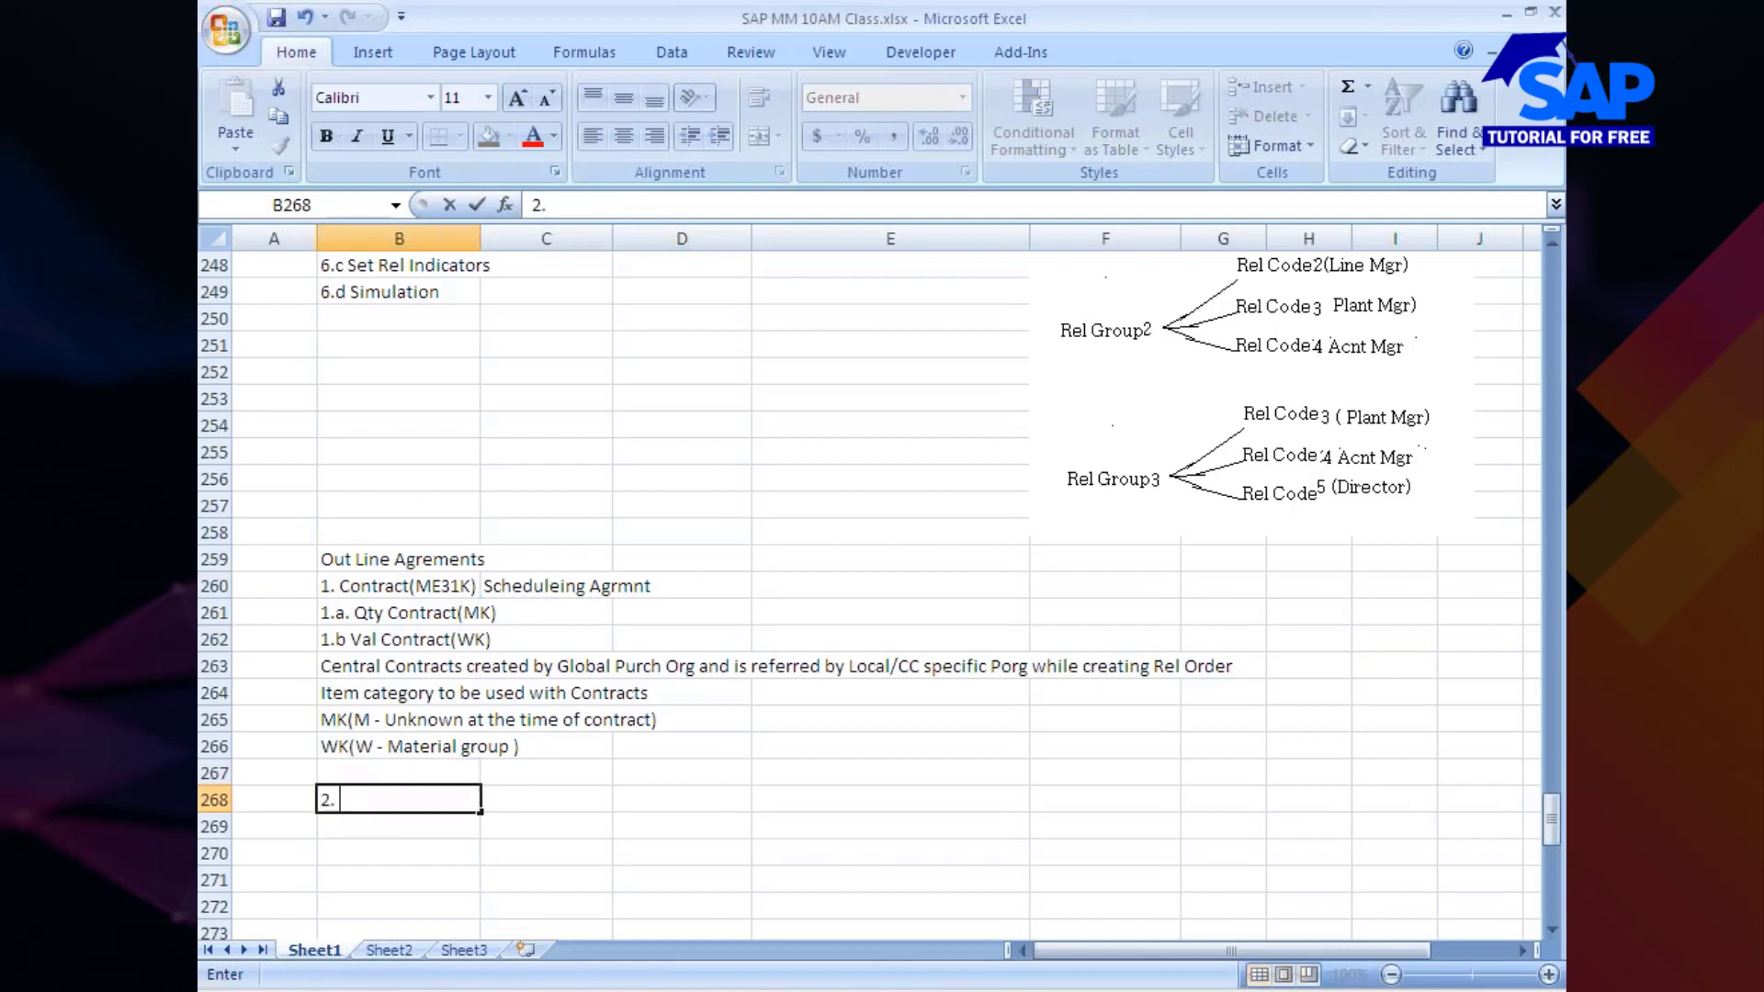
Step: Move the text "Scheduleing Agrmnt" out of C260 and into B268 as the heading "2. Scheduleing Agrmnt"
left_click(546, 586)
left_click_drag(700, 204, 523, 207)
key("Delete")
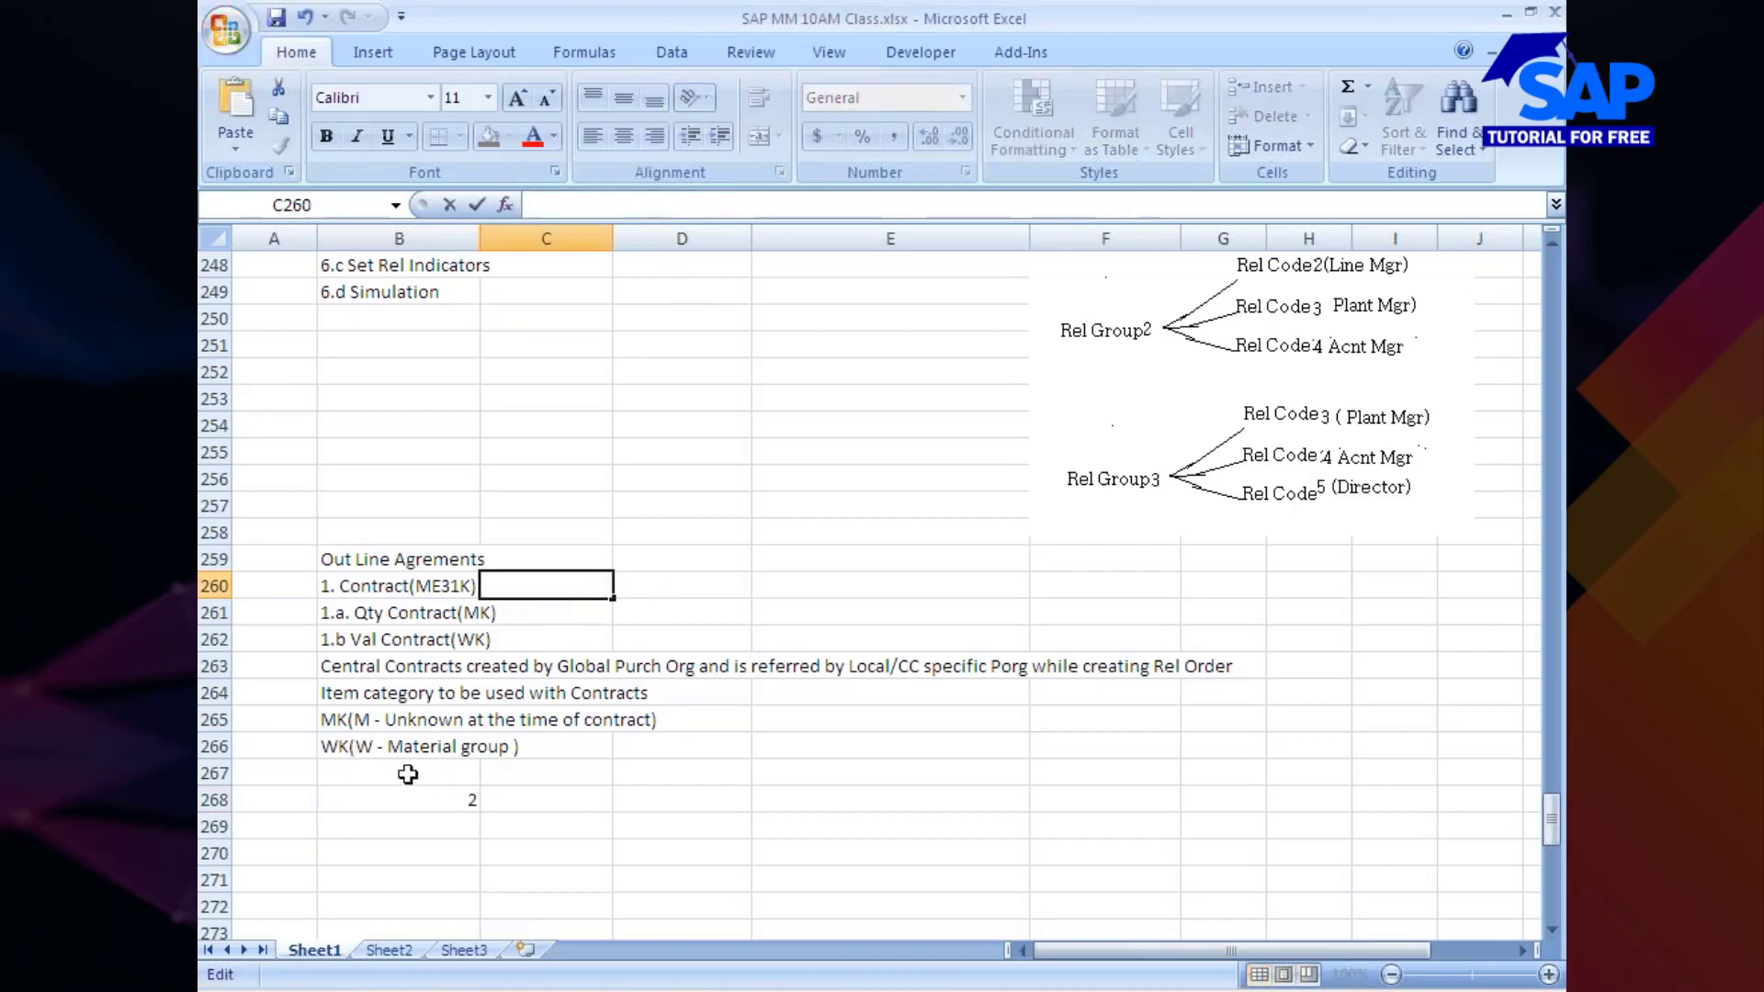
left_click(393, 802)
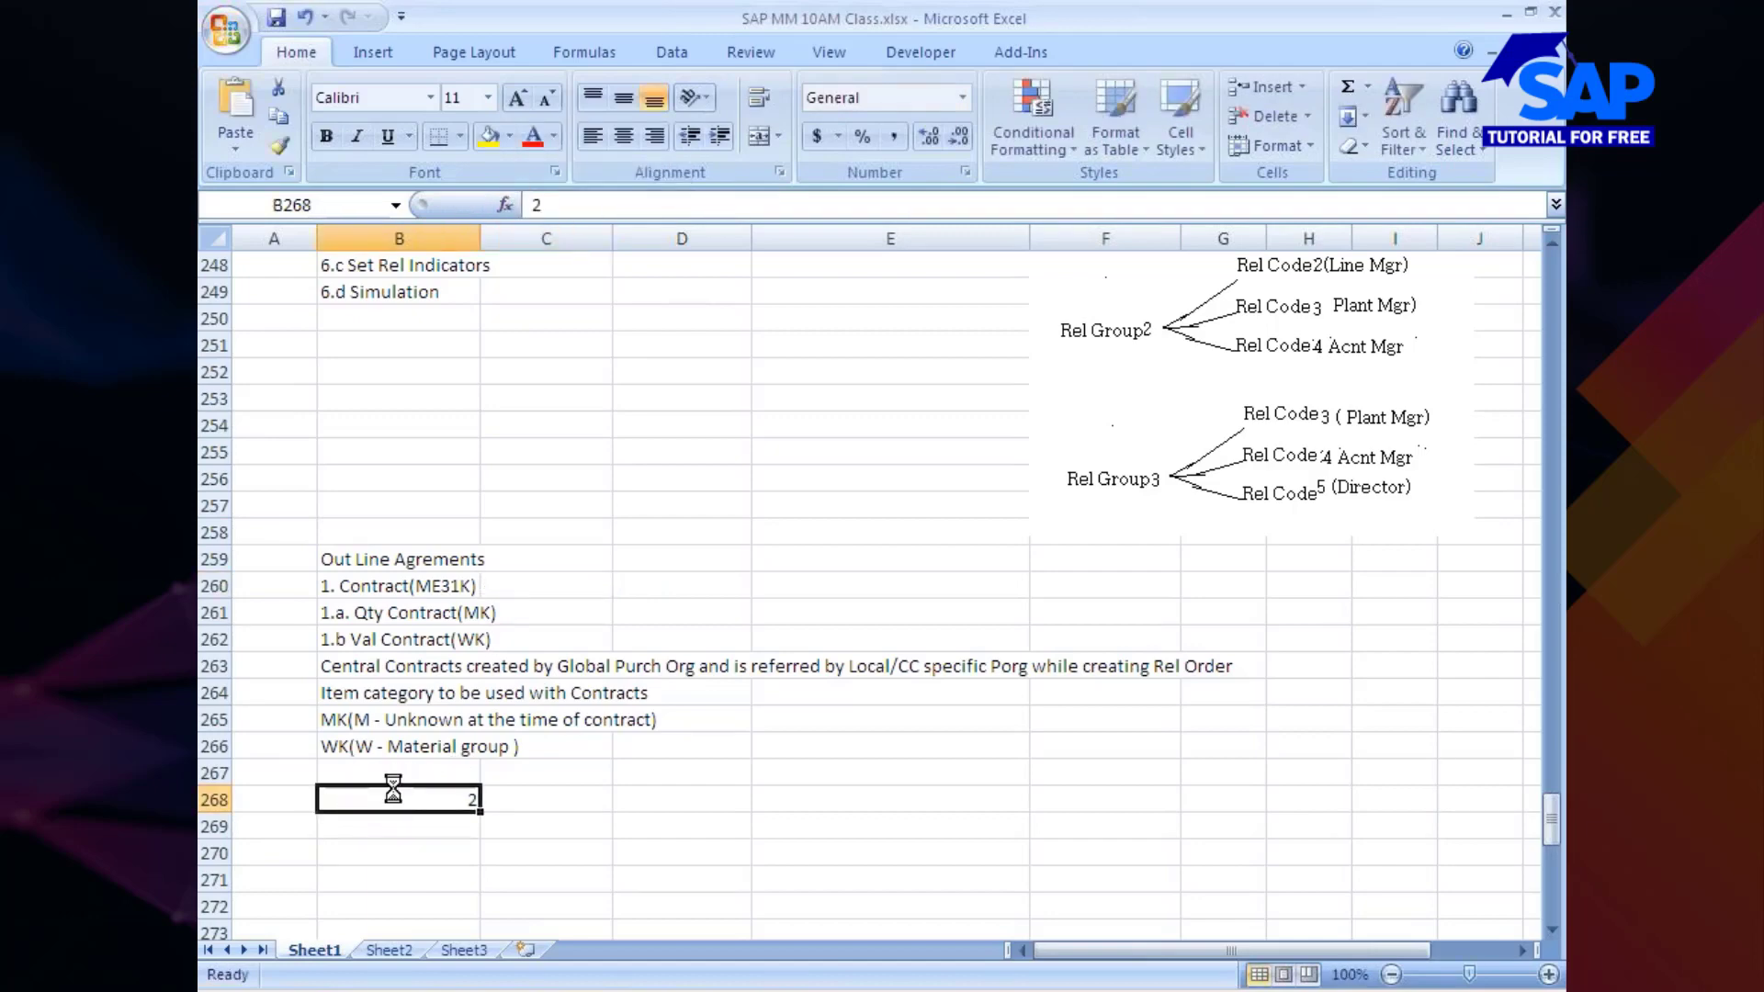
type("2.")
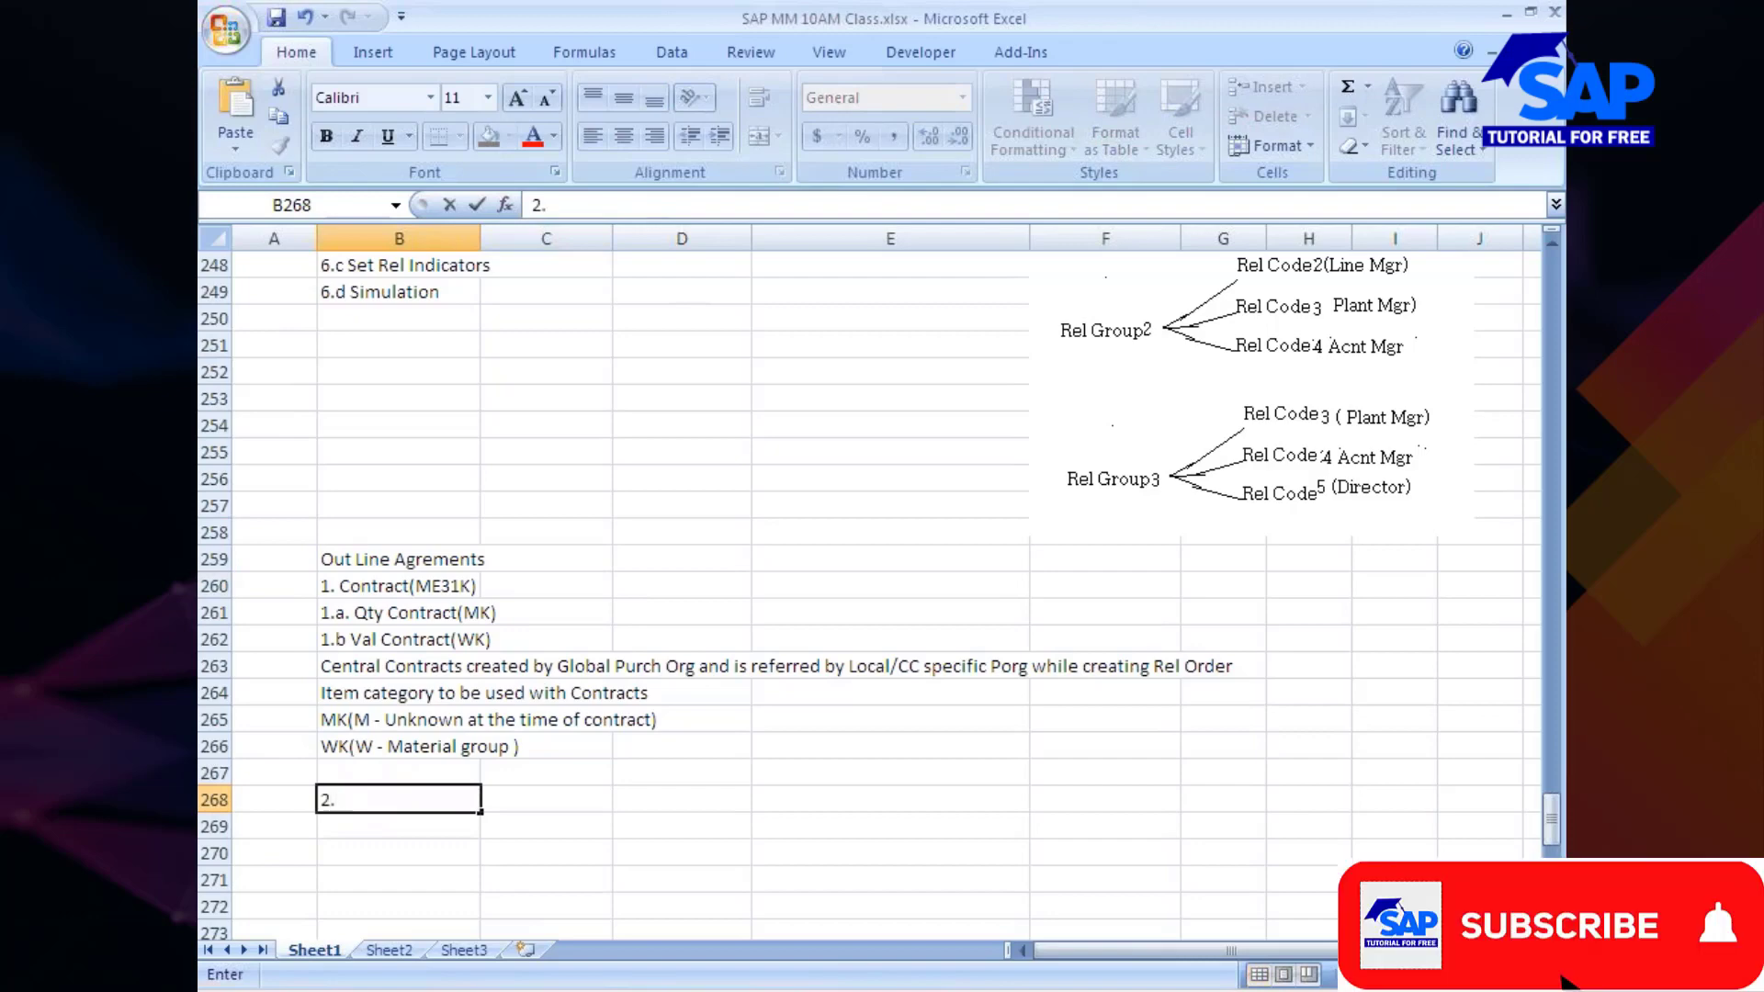
key("ctrl+v")
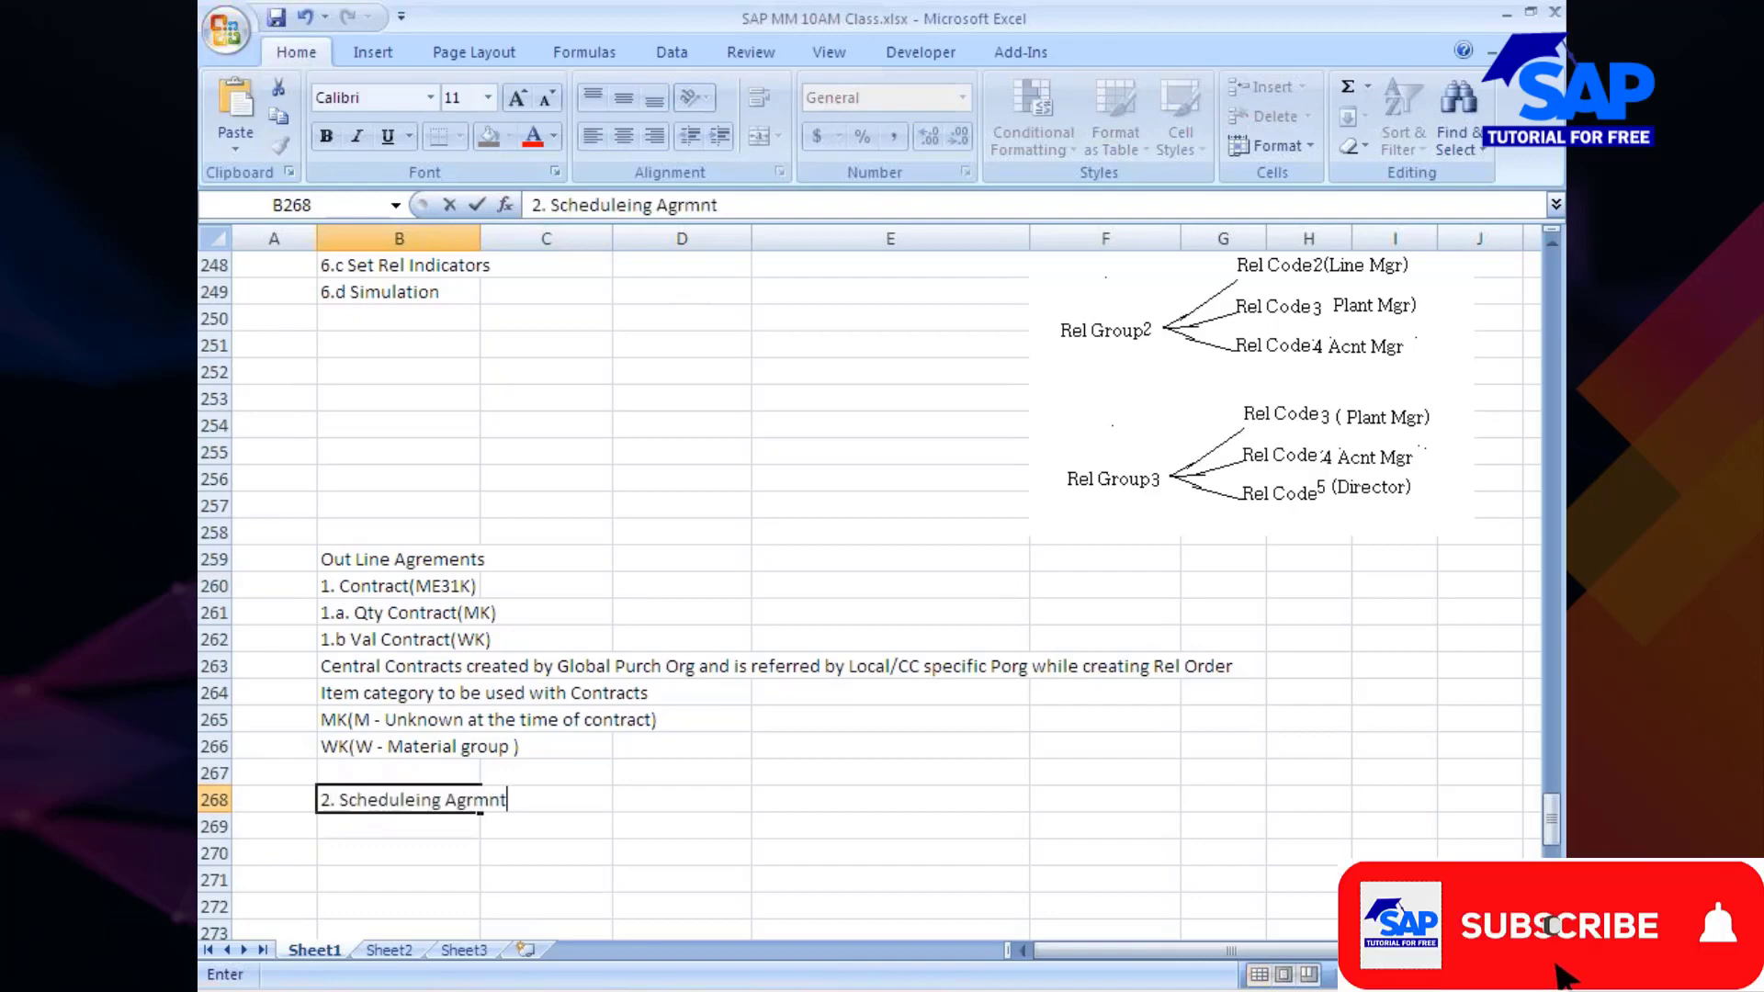
left_click(393, 825)
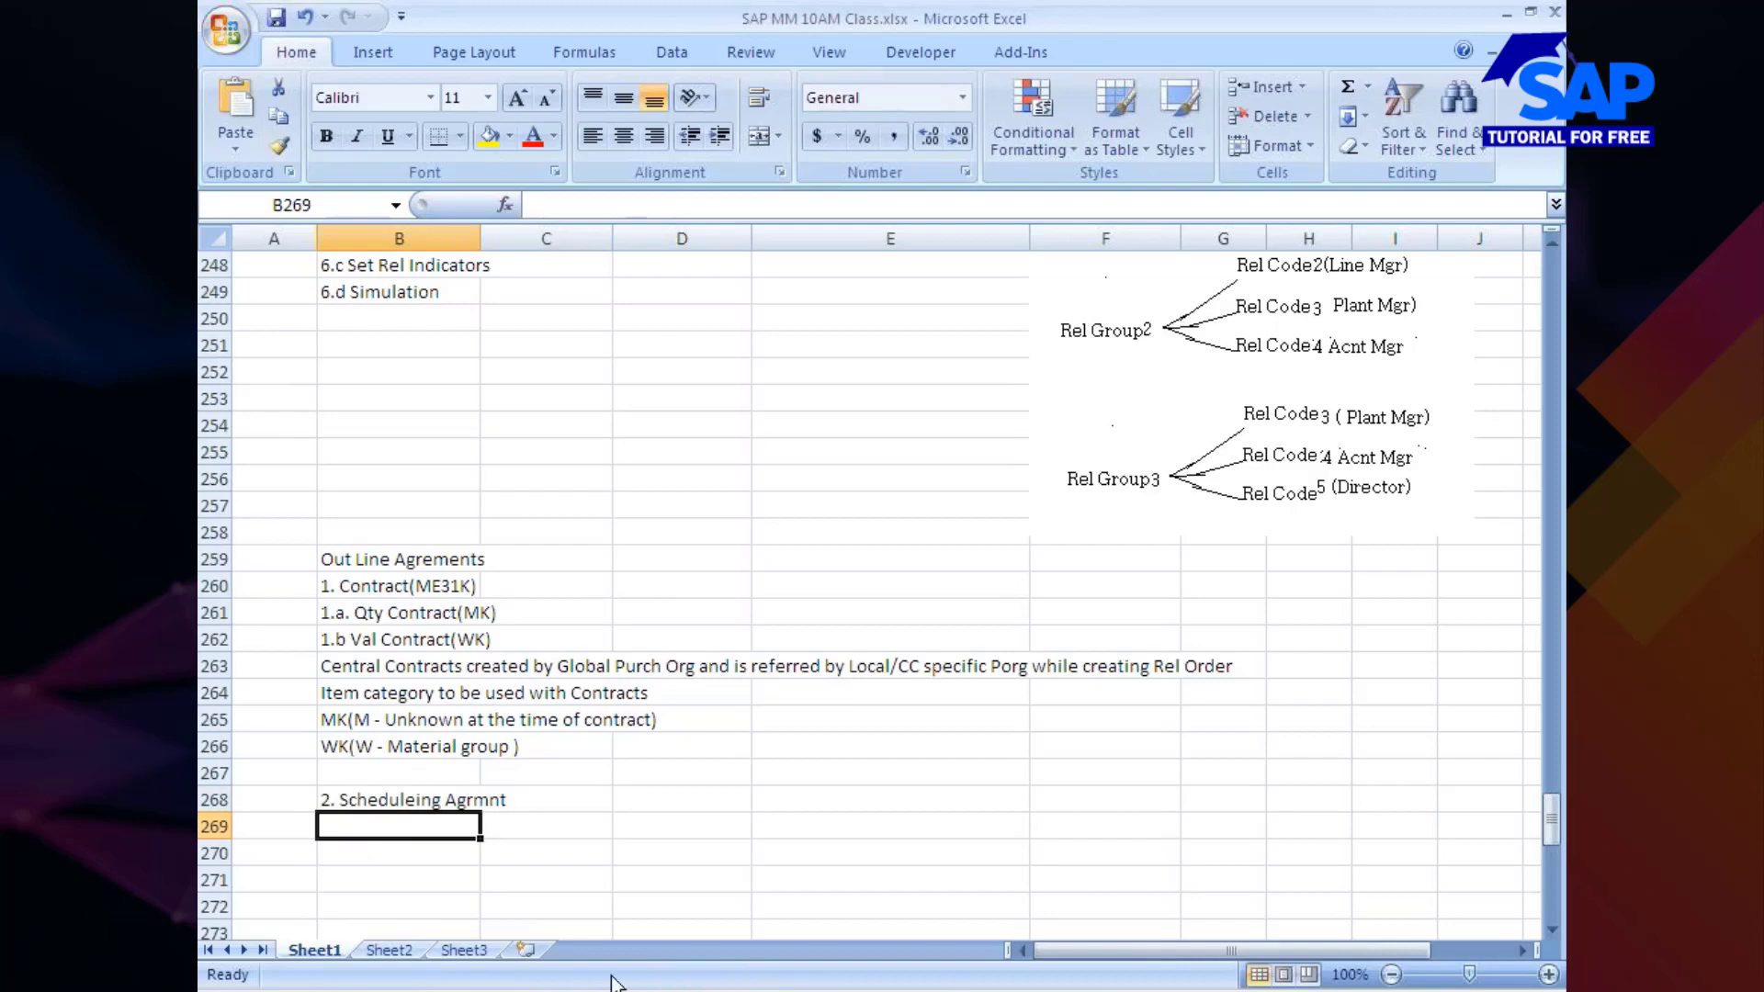
Step: Switch to the SAP session that shows the Display Contract initial screen
left_click(990, 990)
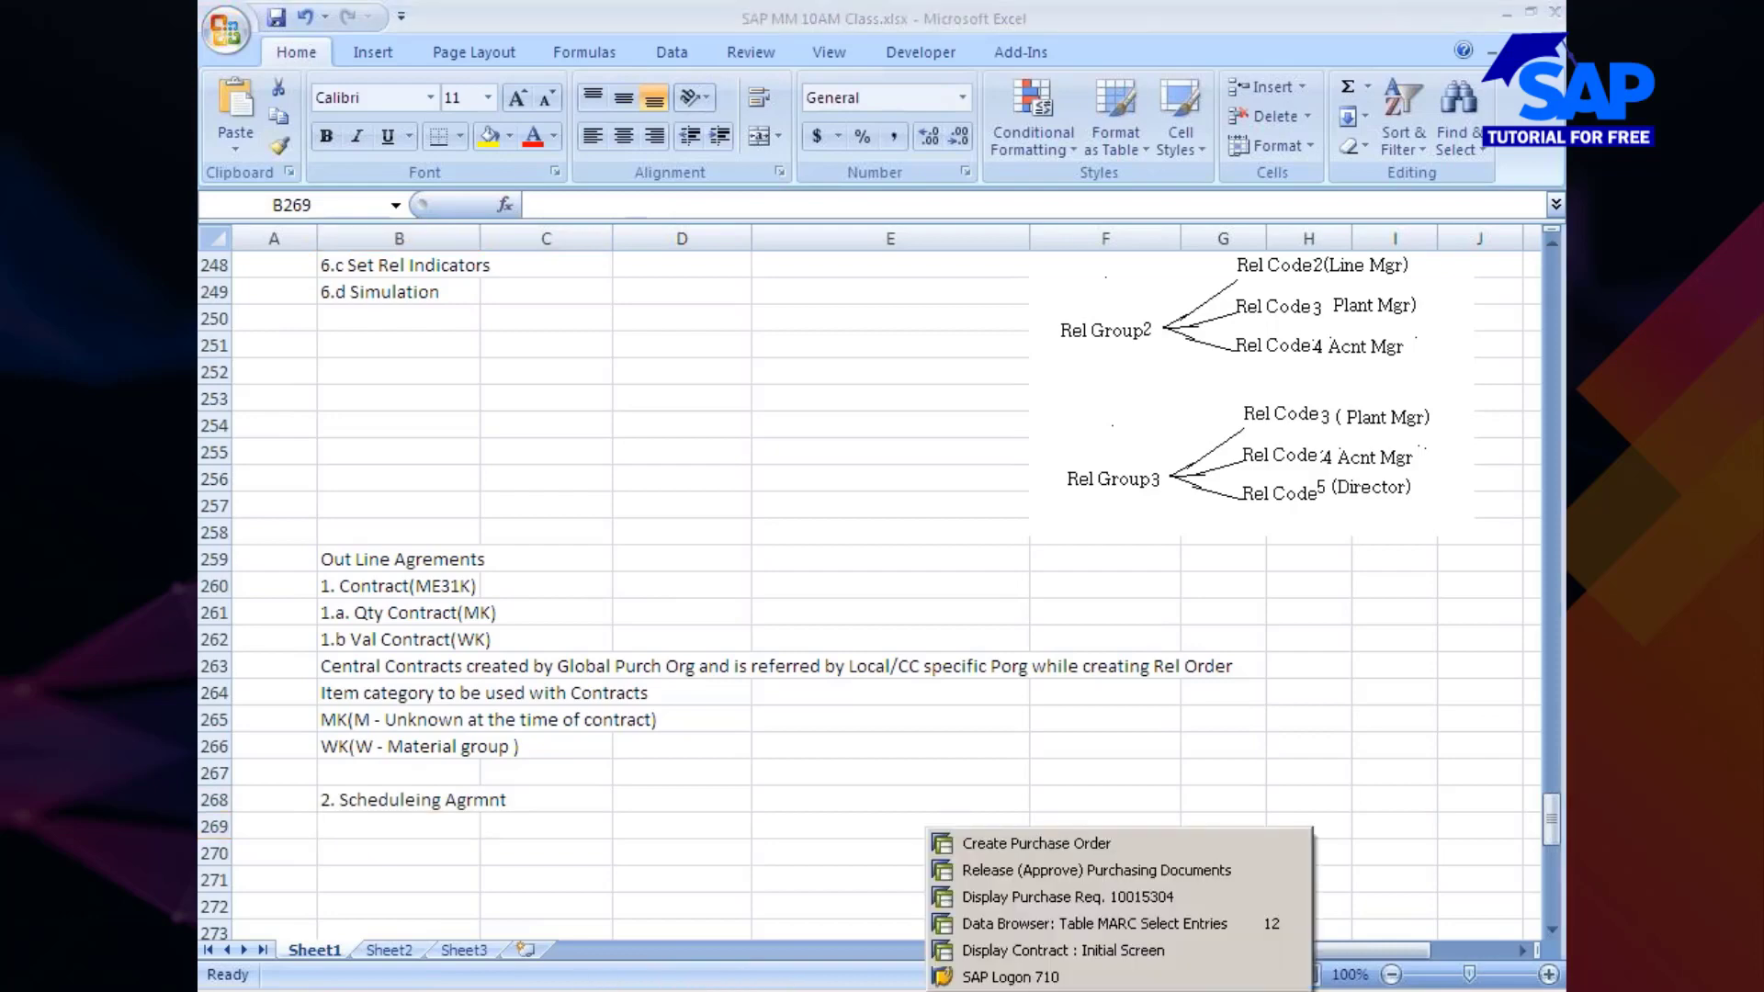
left_click(988, 953)
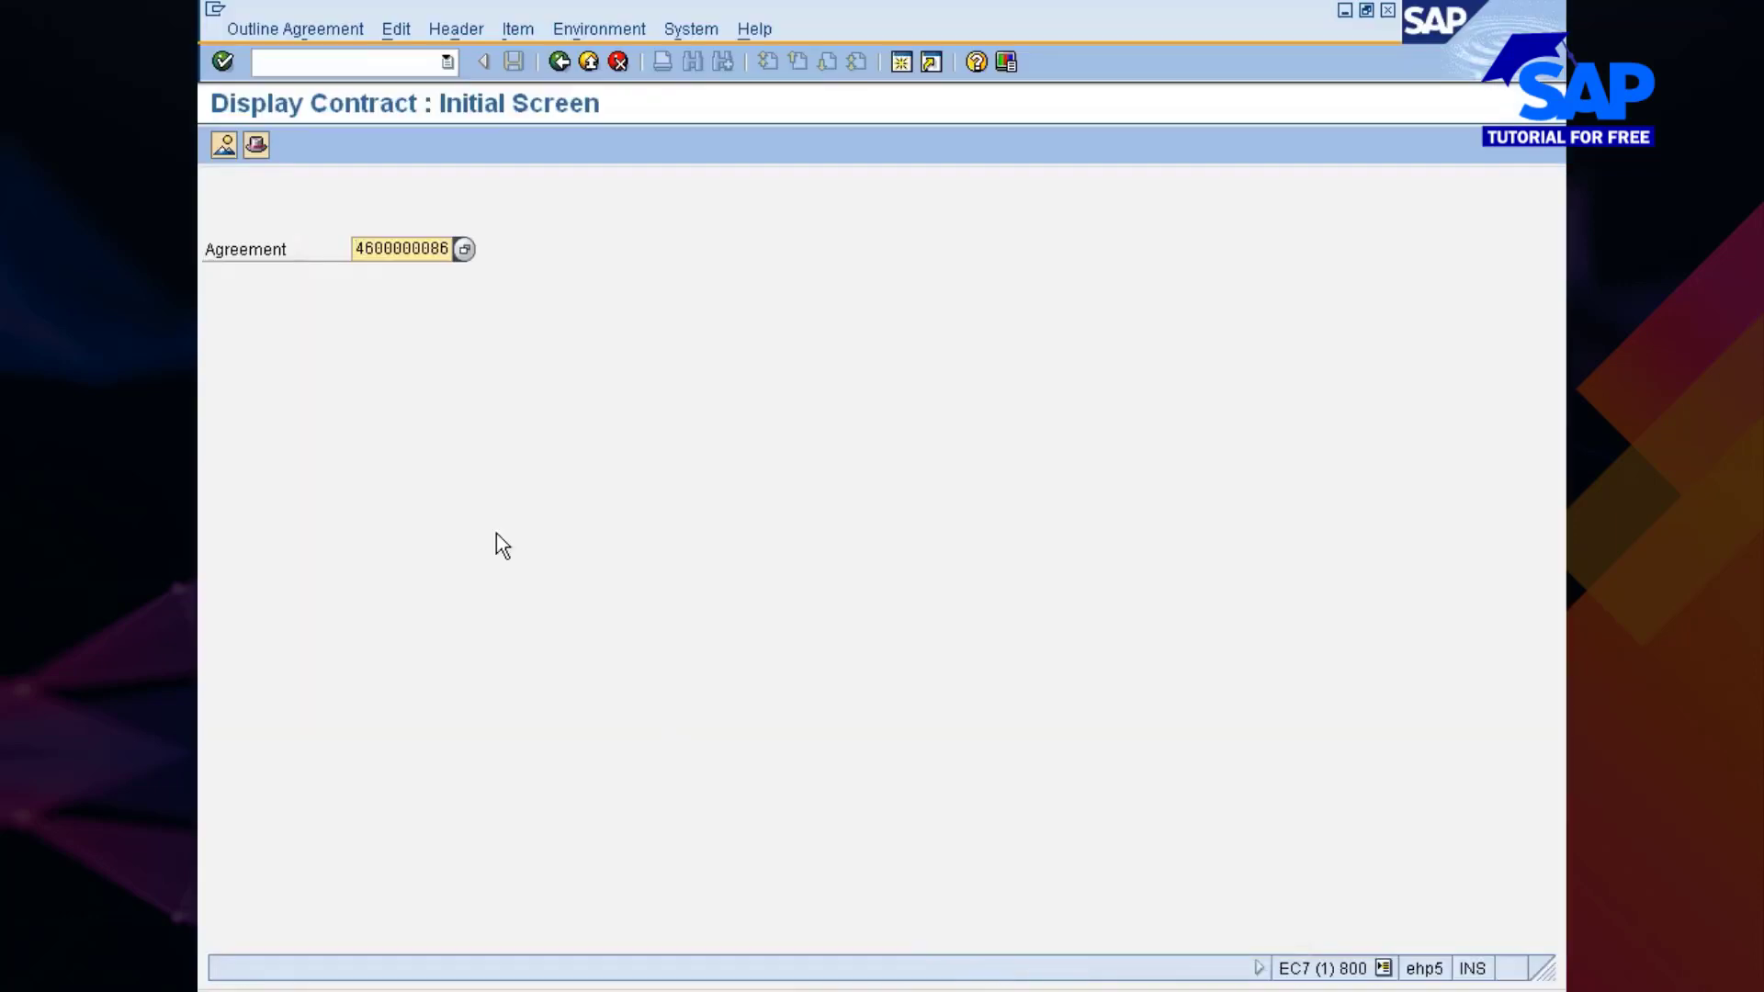
Step: Display the existing value contract, examine its item overview and header data, and return to the initial screen
left_click(299, 29)
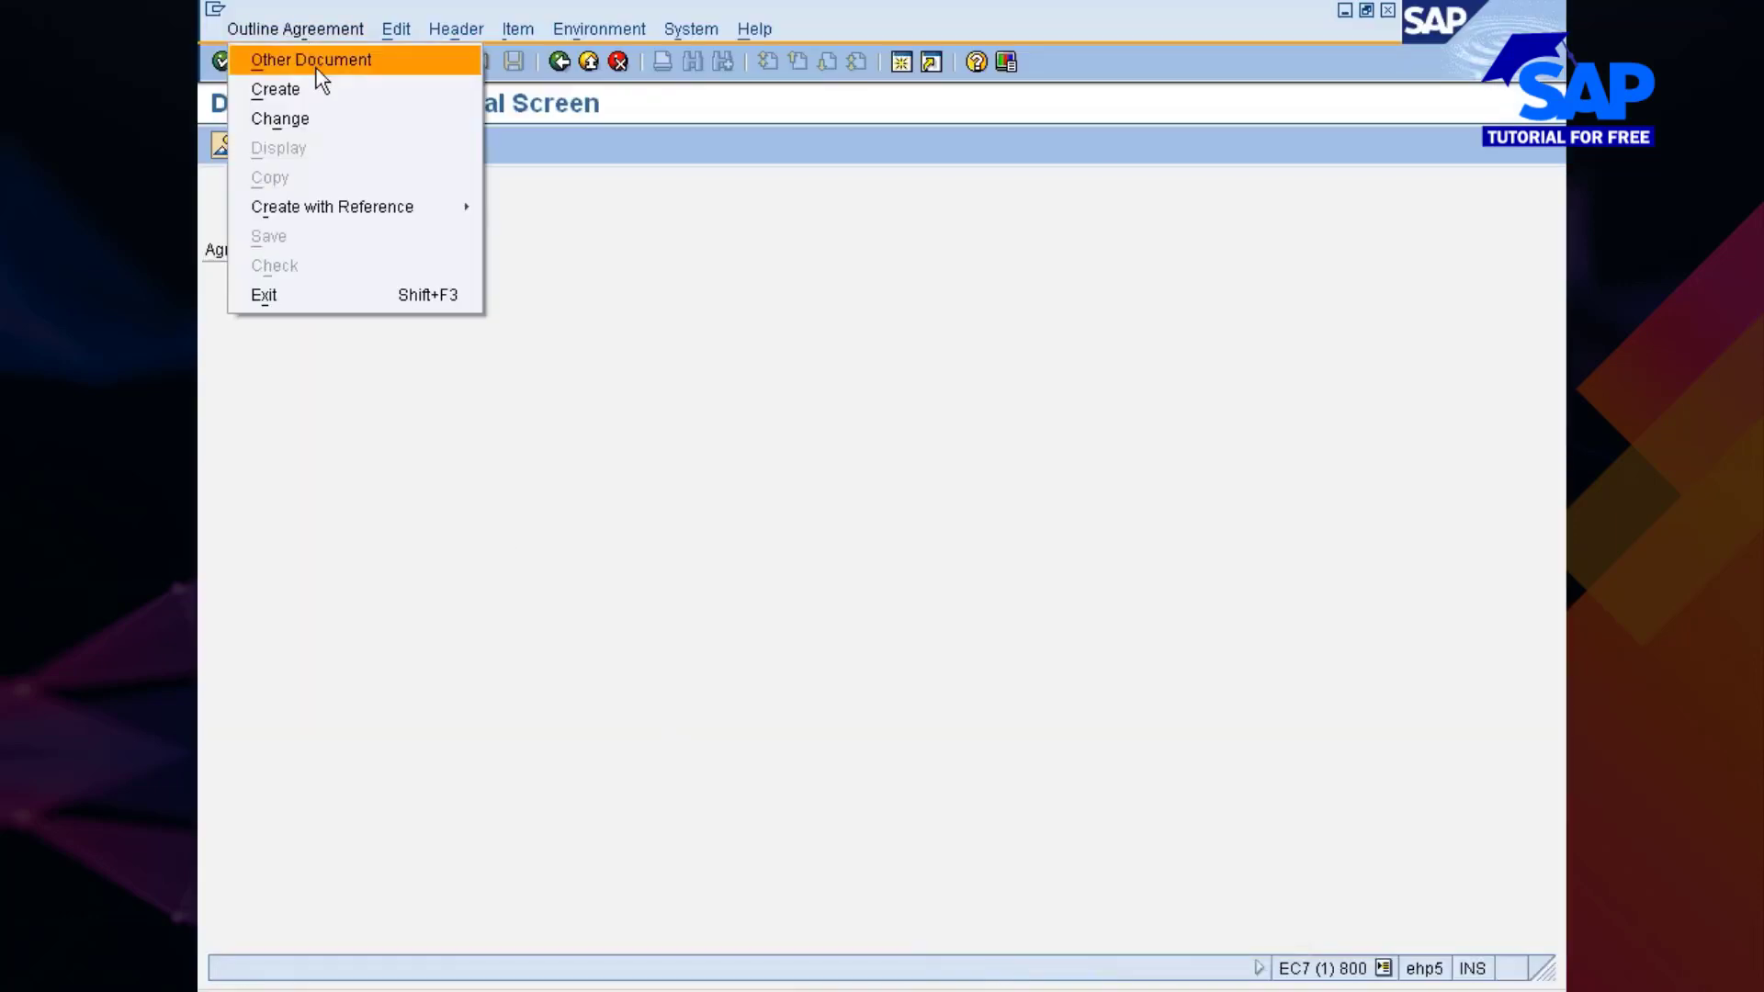
left_click(722, 274)
key("Return")
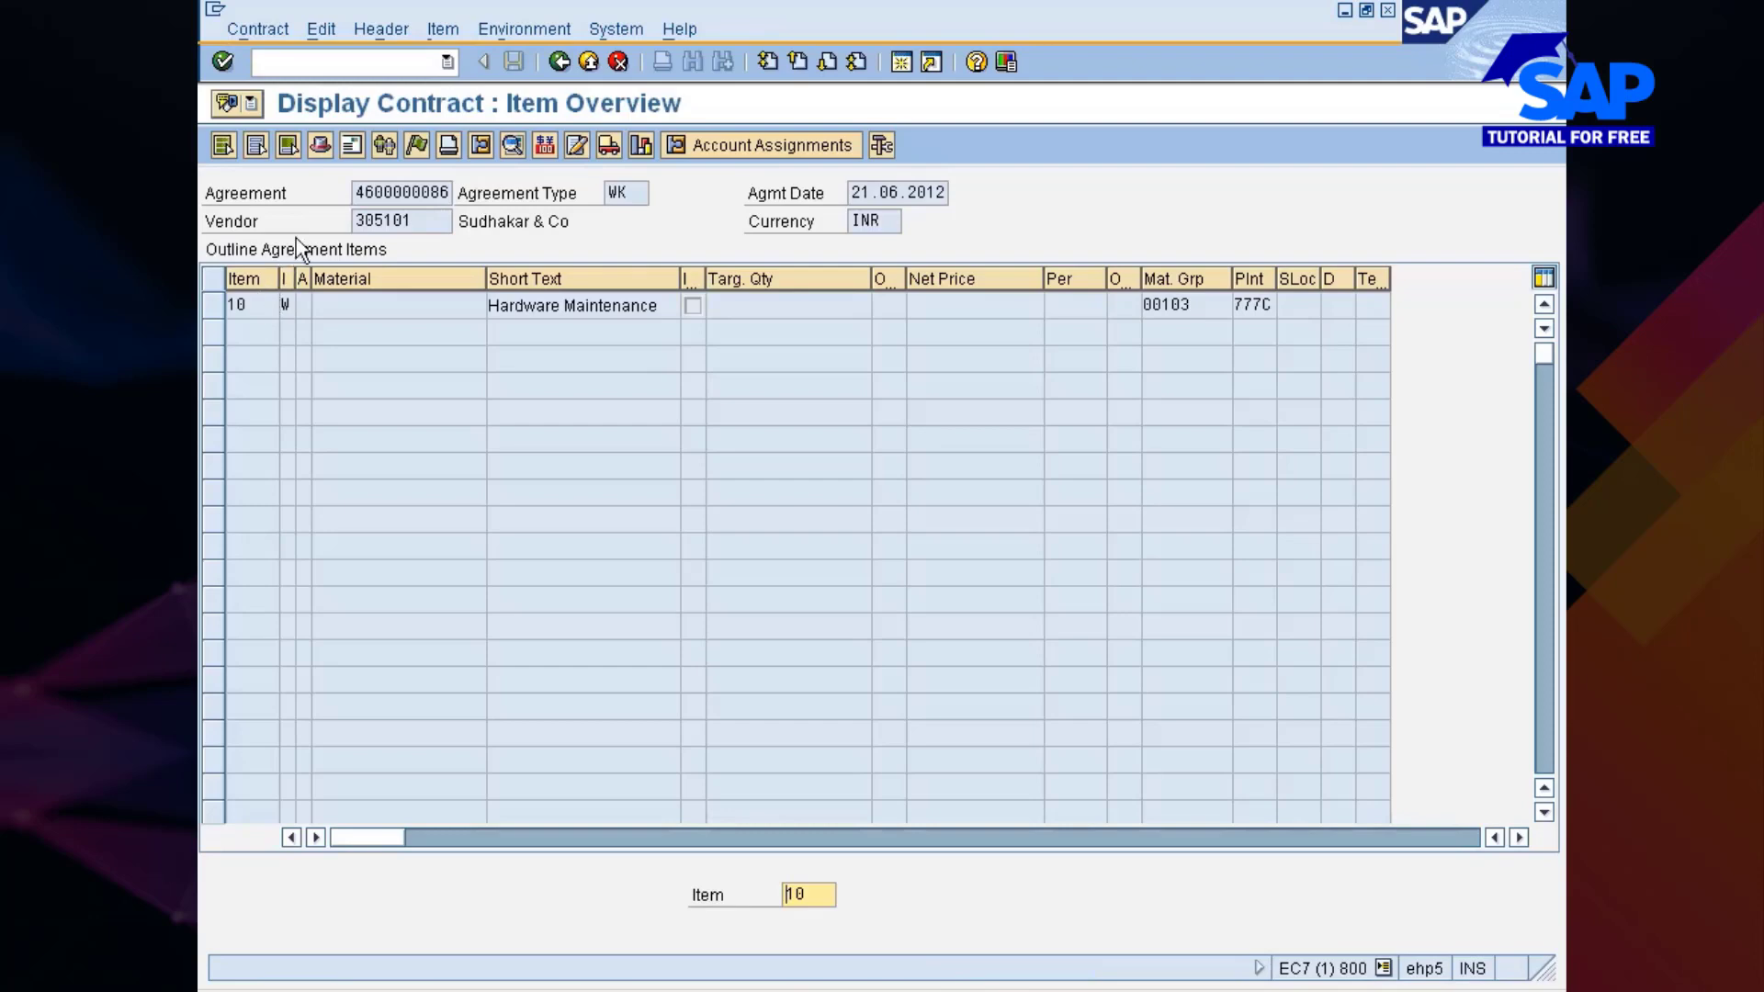
left_click(319, 145)
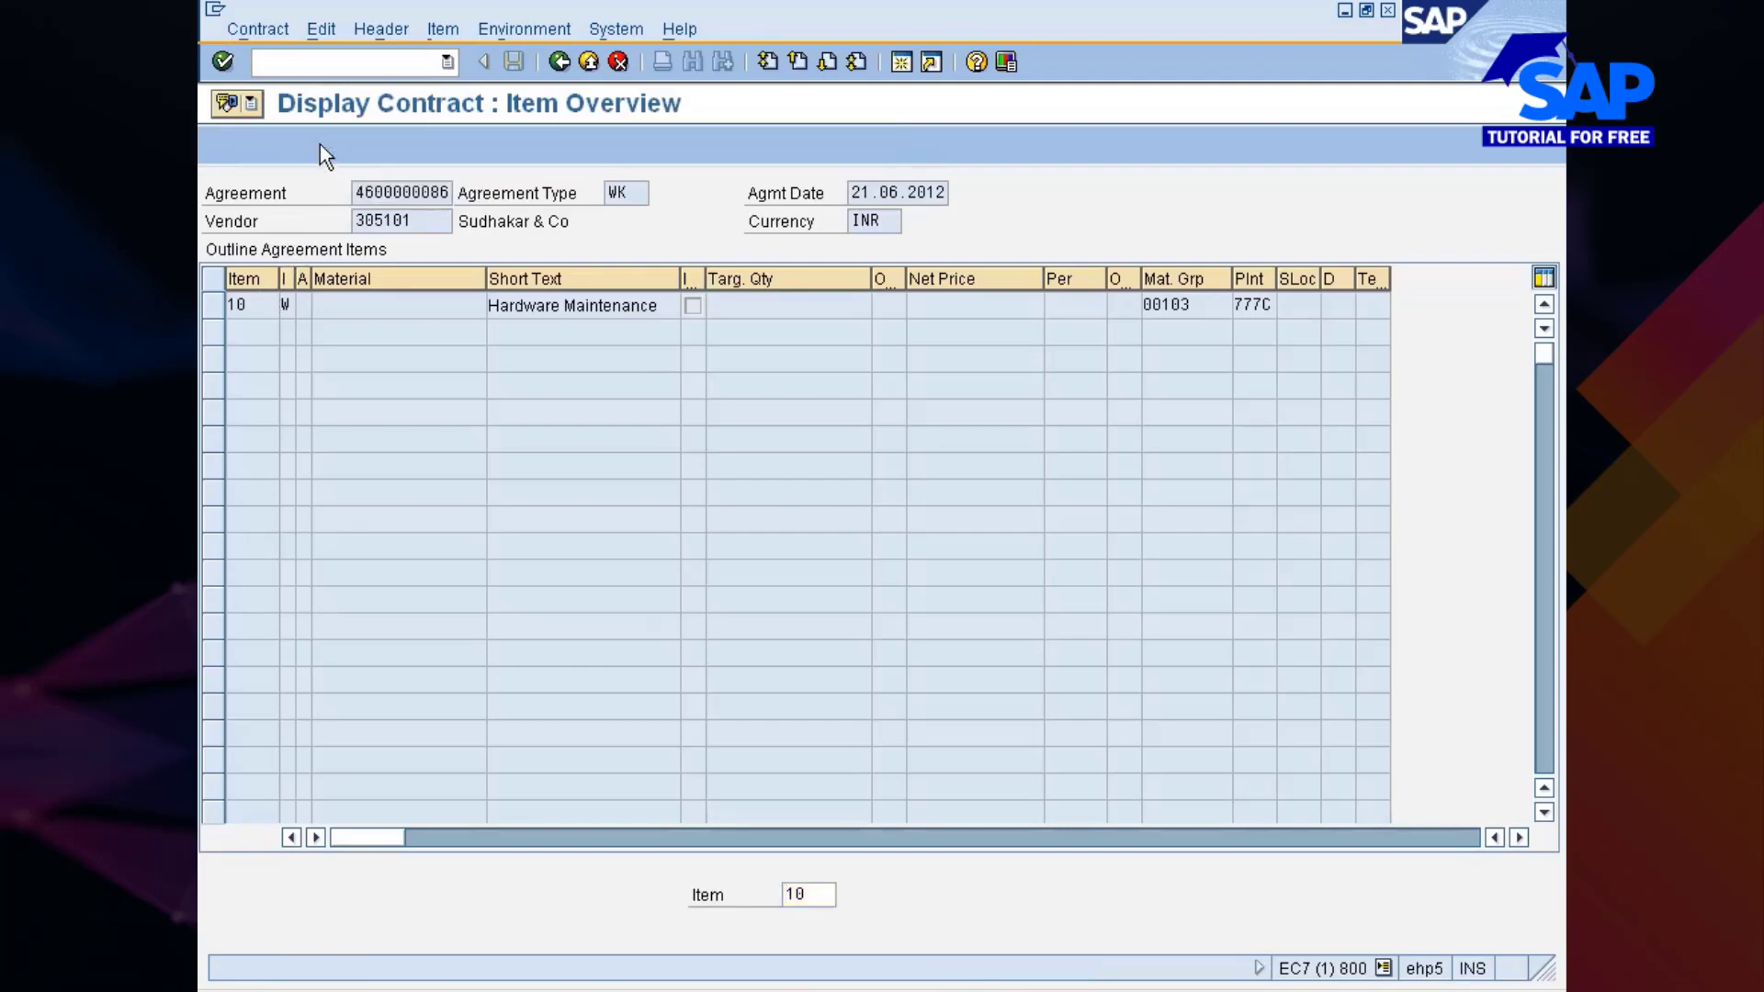
left_click_drag(210, 335, 755, 342)
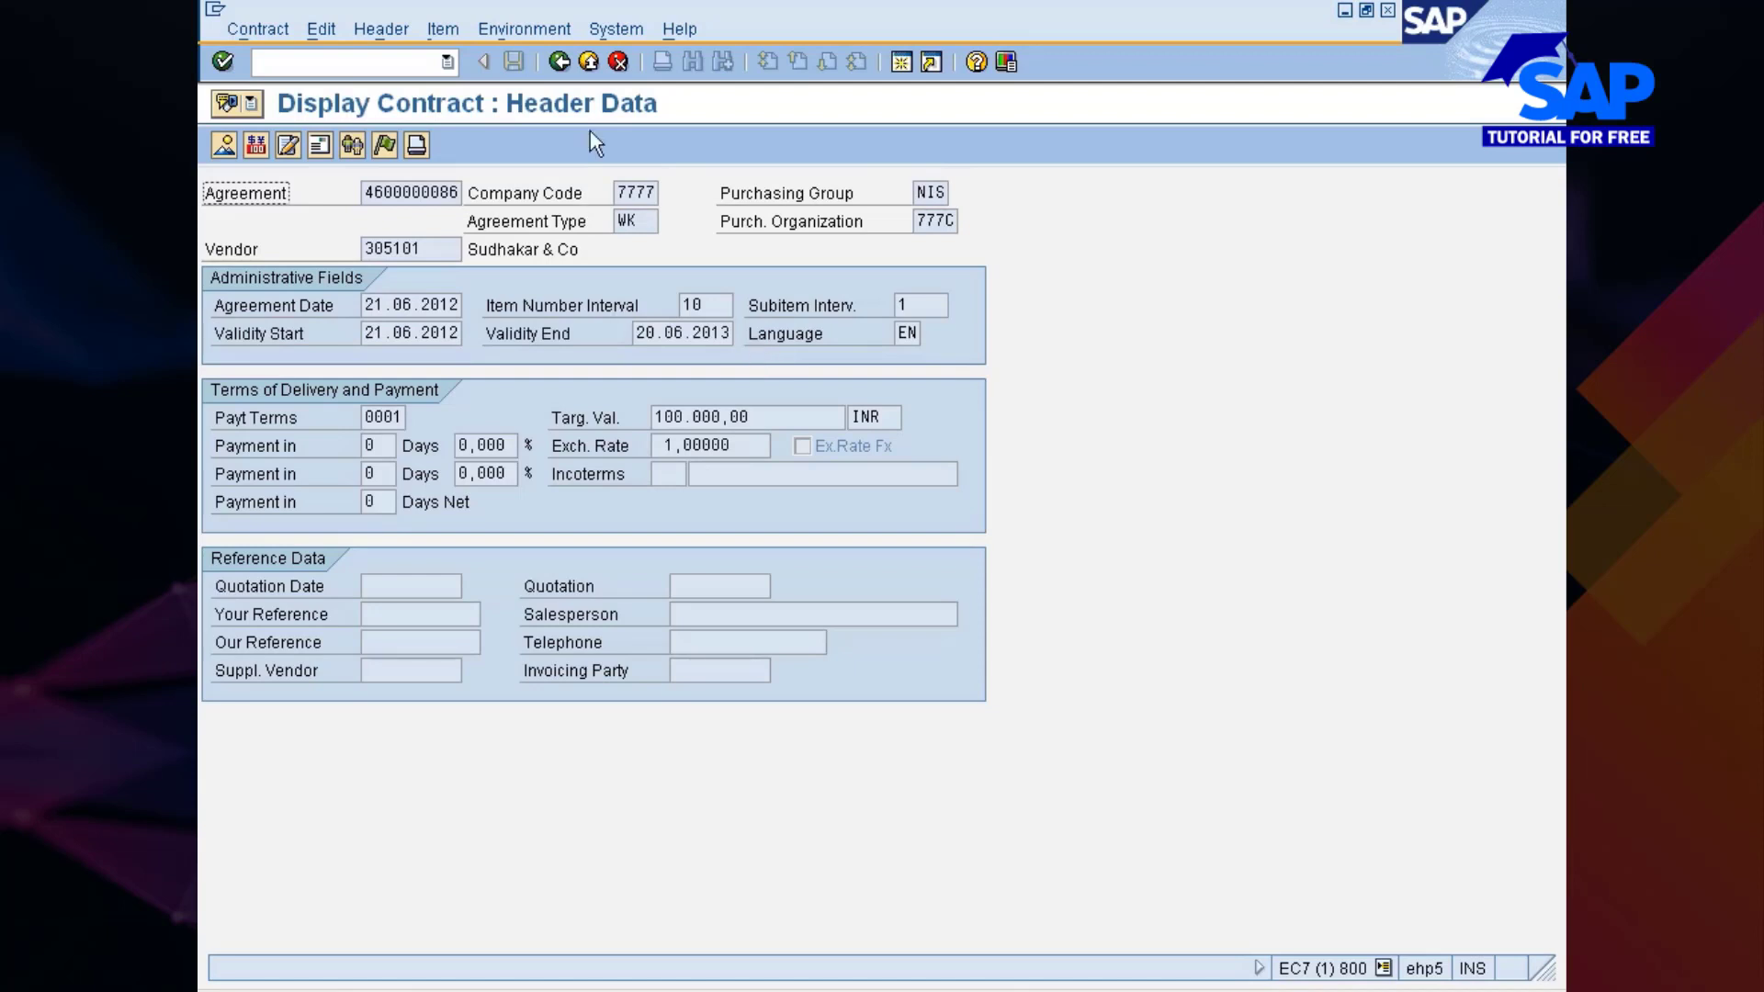
left_click(559, 62)
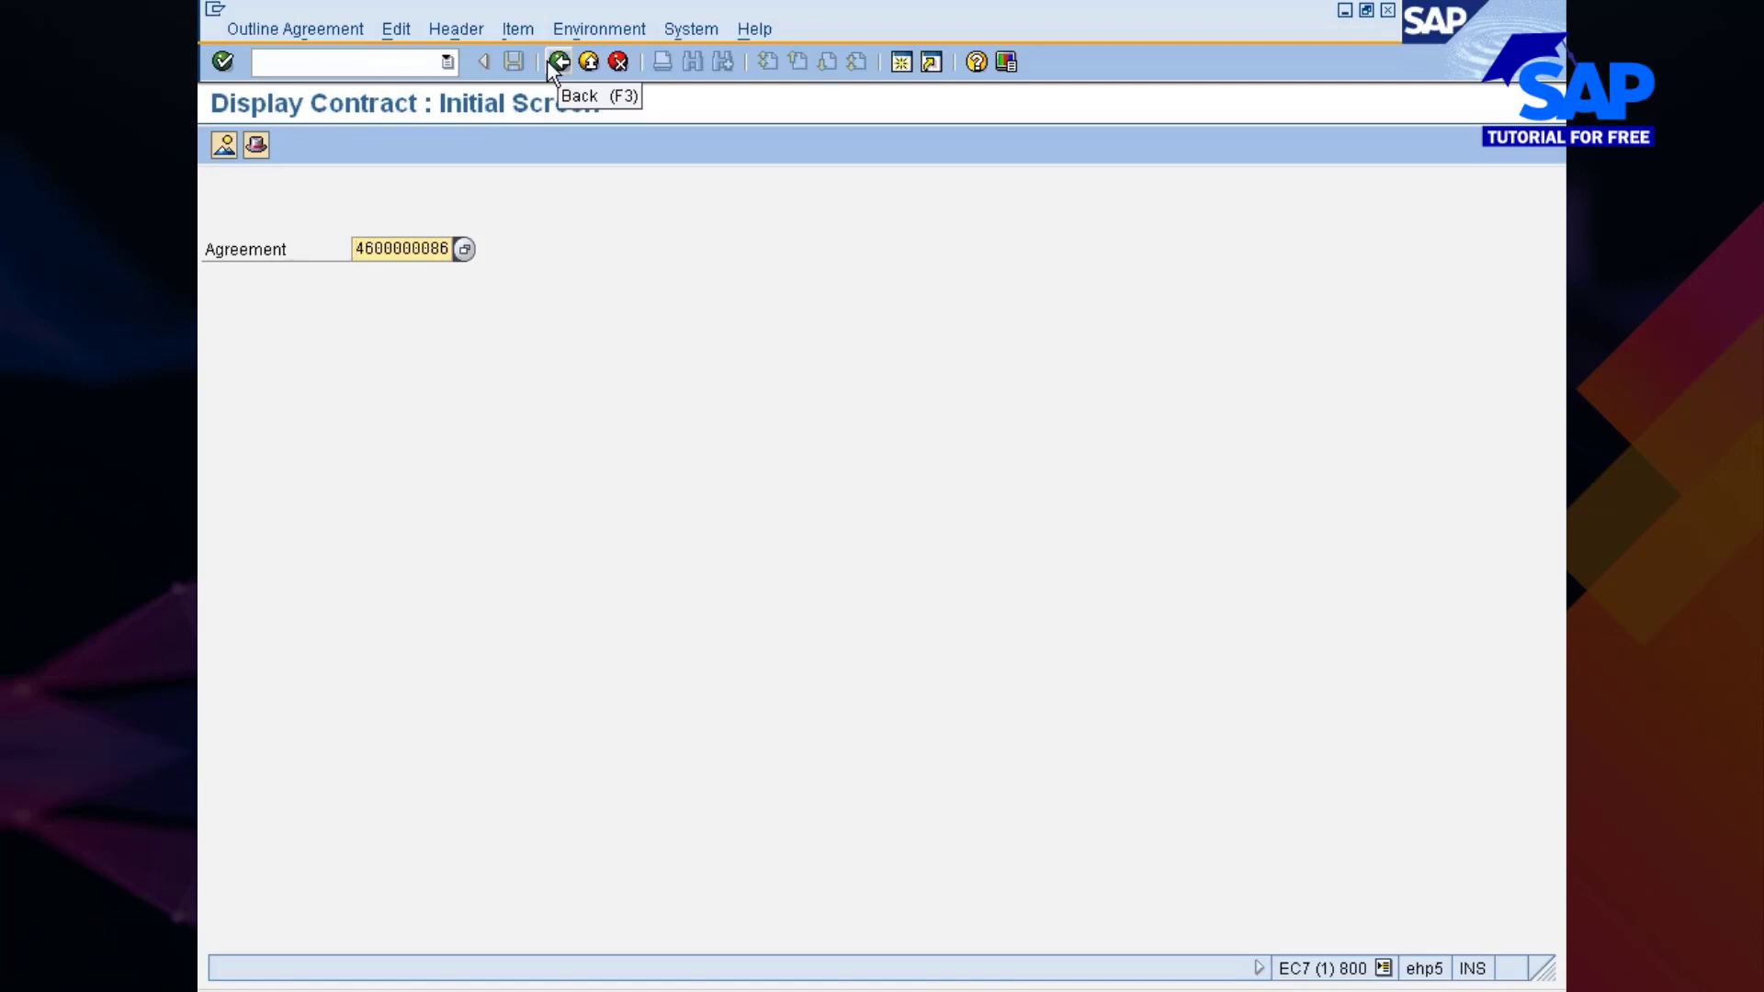
left_click(548, 59)
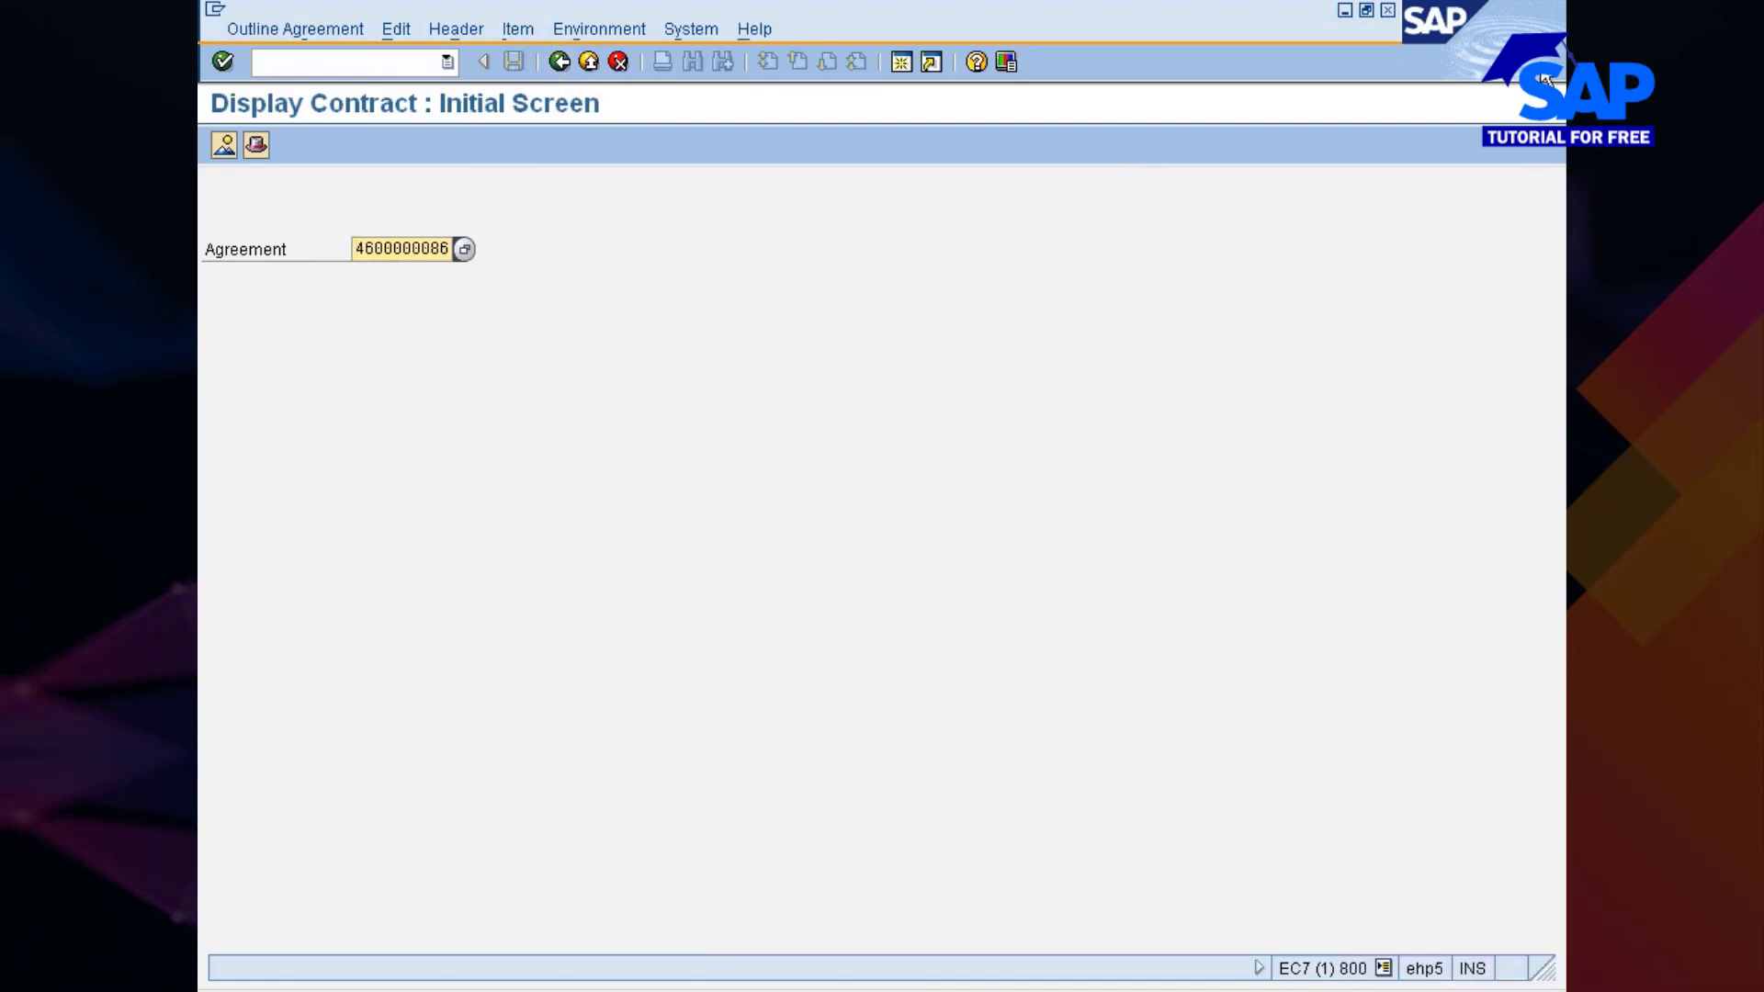
Step: Switch to the Excel class notes and enter "2.a SA w/o Rel Doc(LP) created with T code ME31L" in cell B269
left_click(1551, 13)
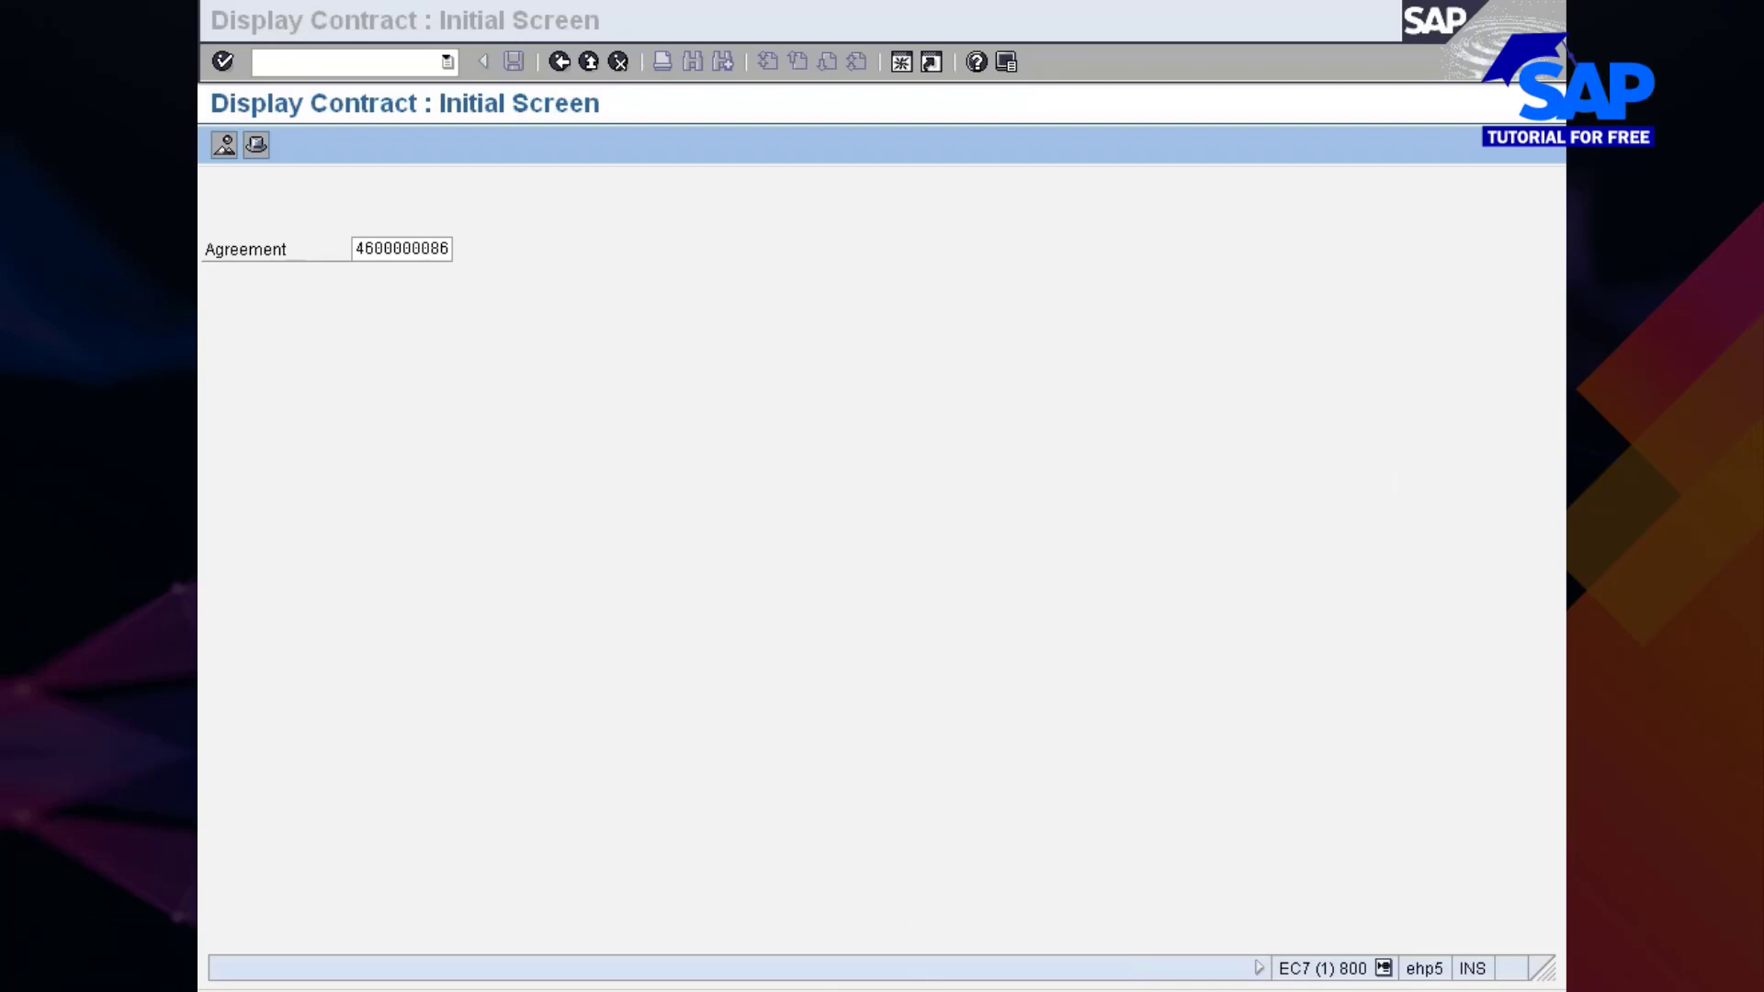
left_click(882, 990)
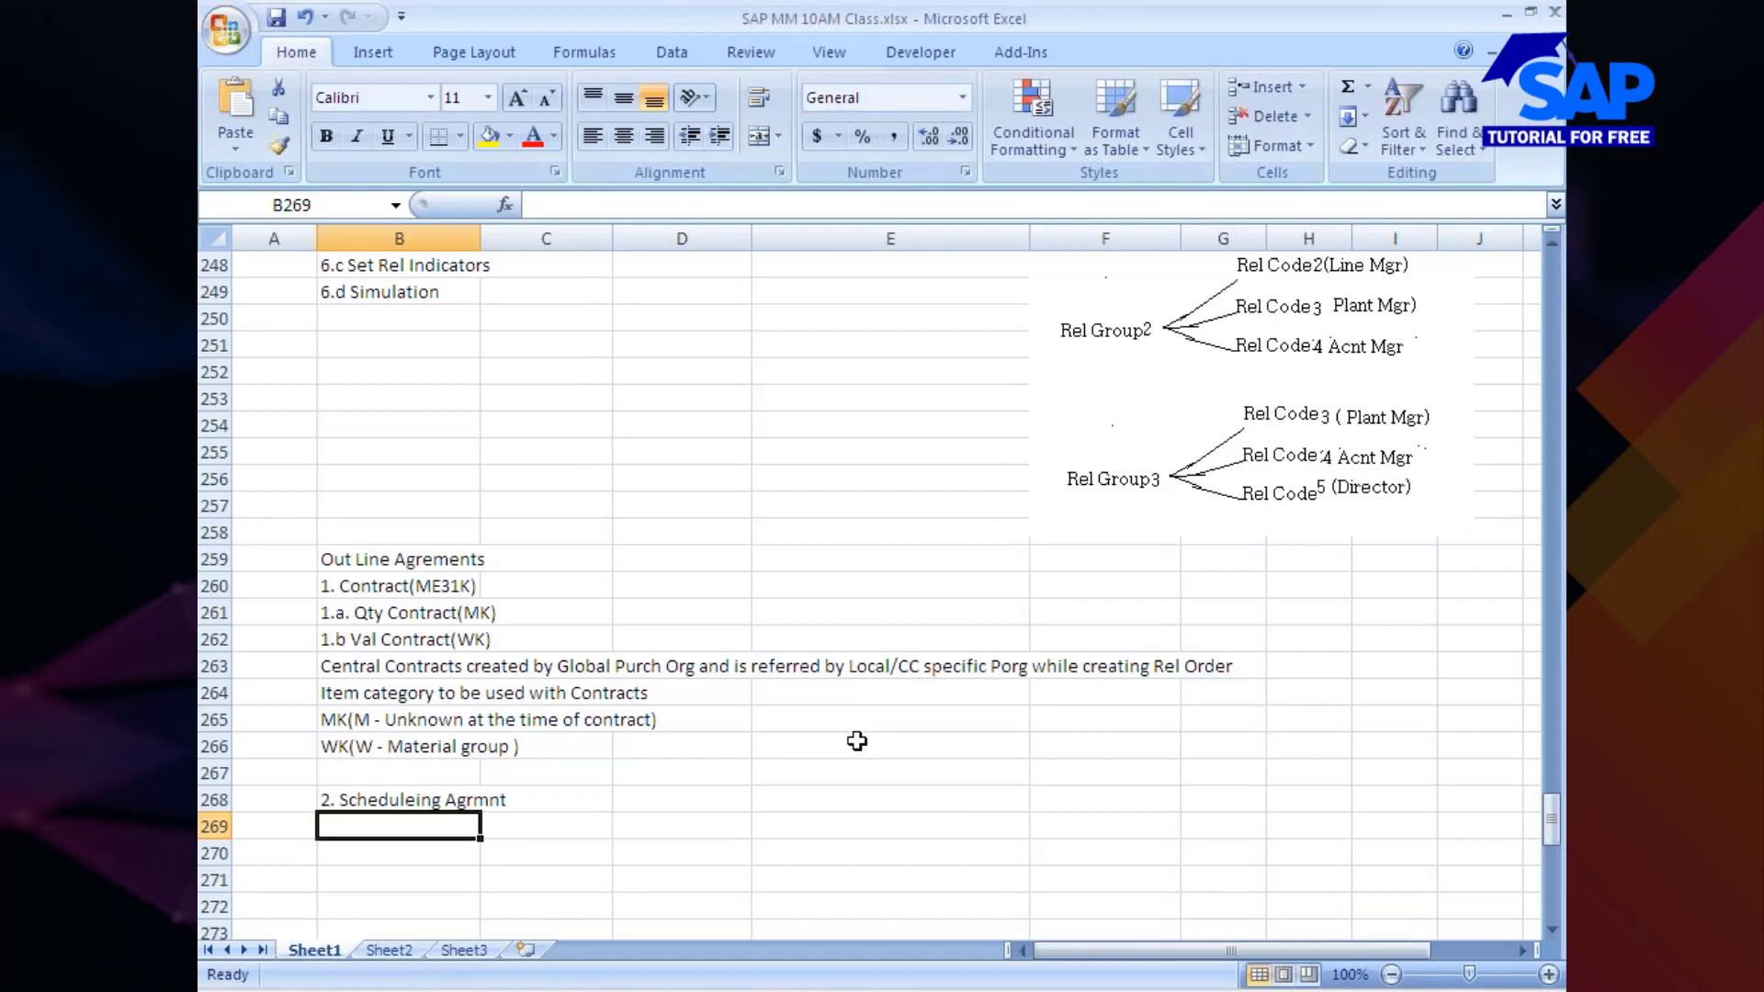
scroll(846, 760, "down", 2)
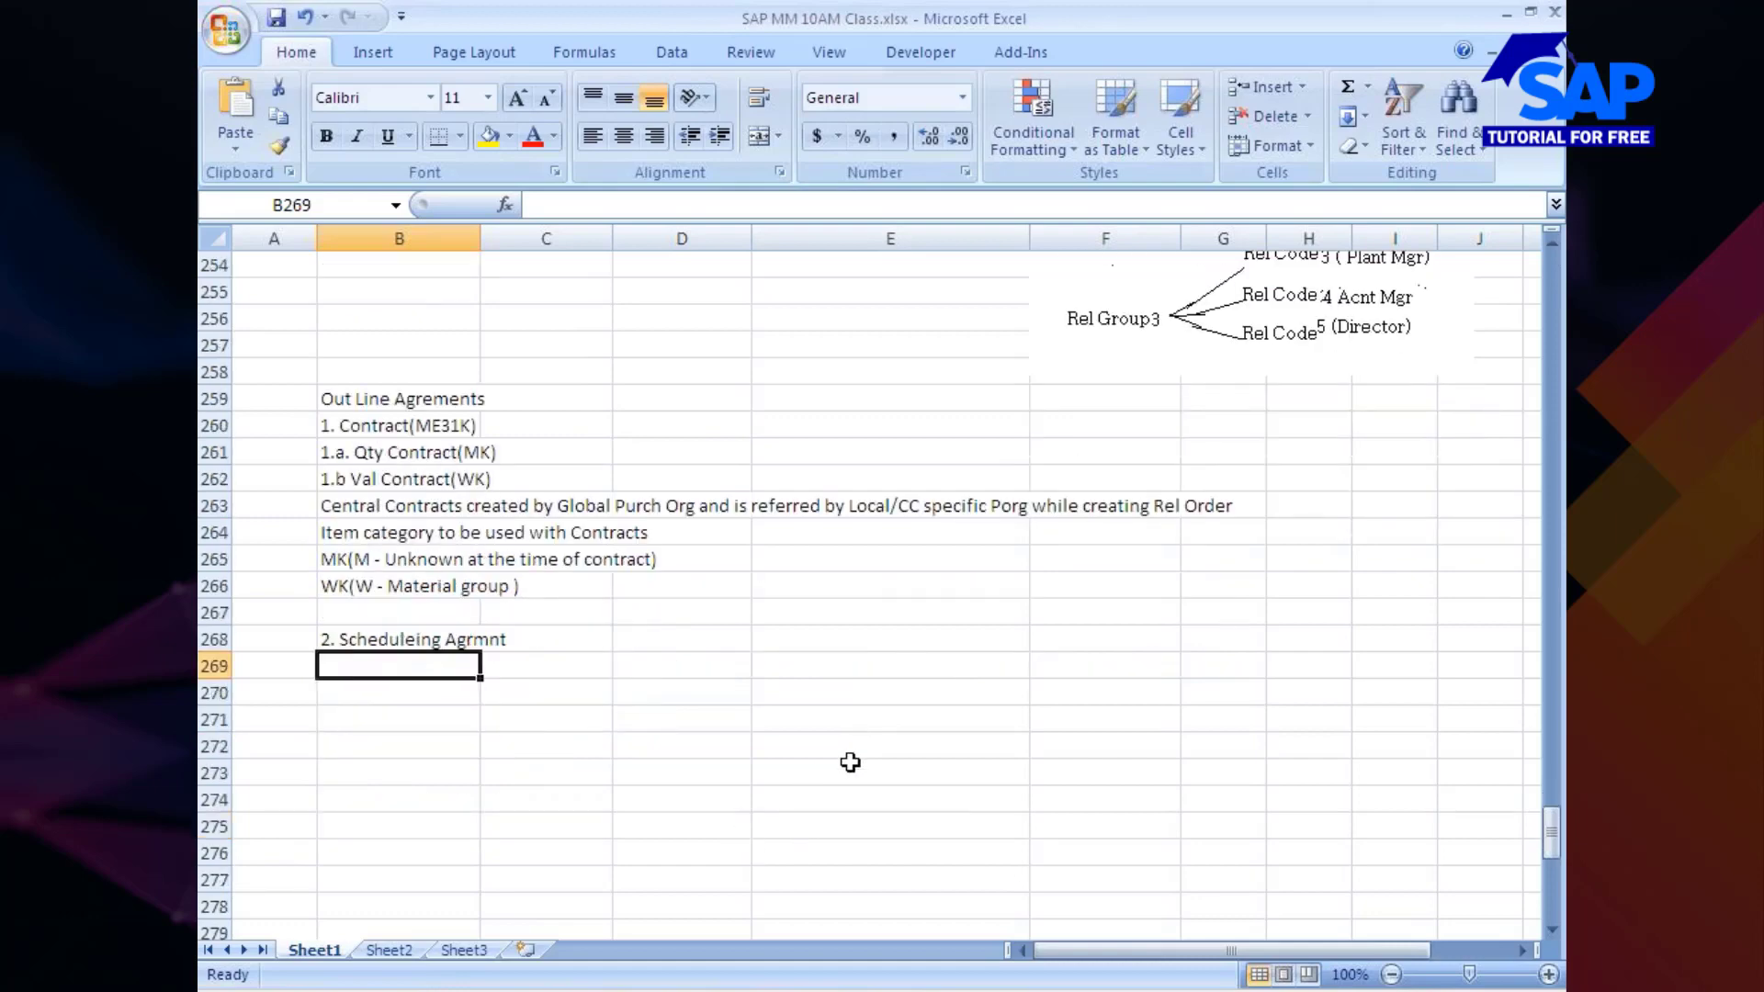
type("2.")
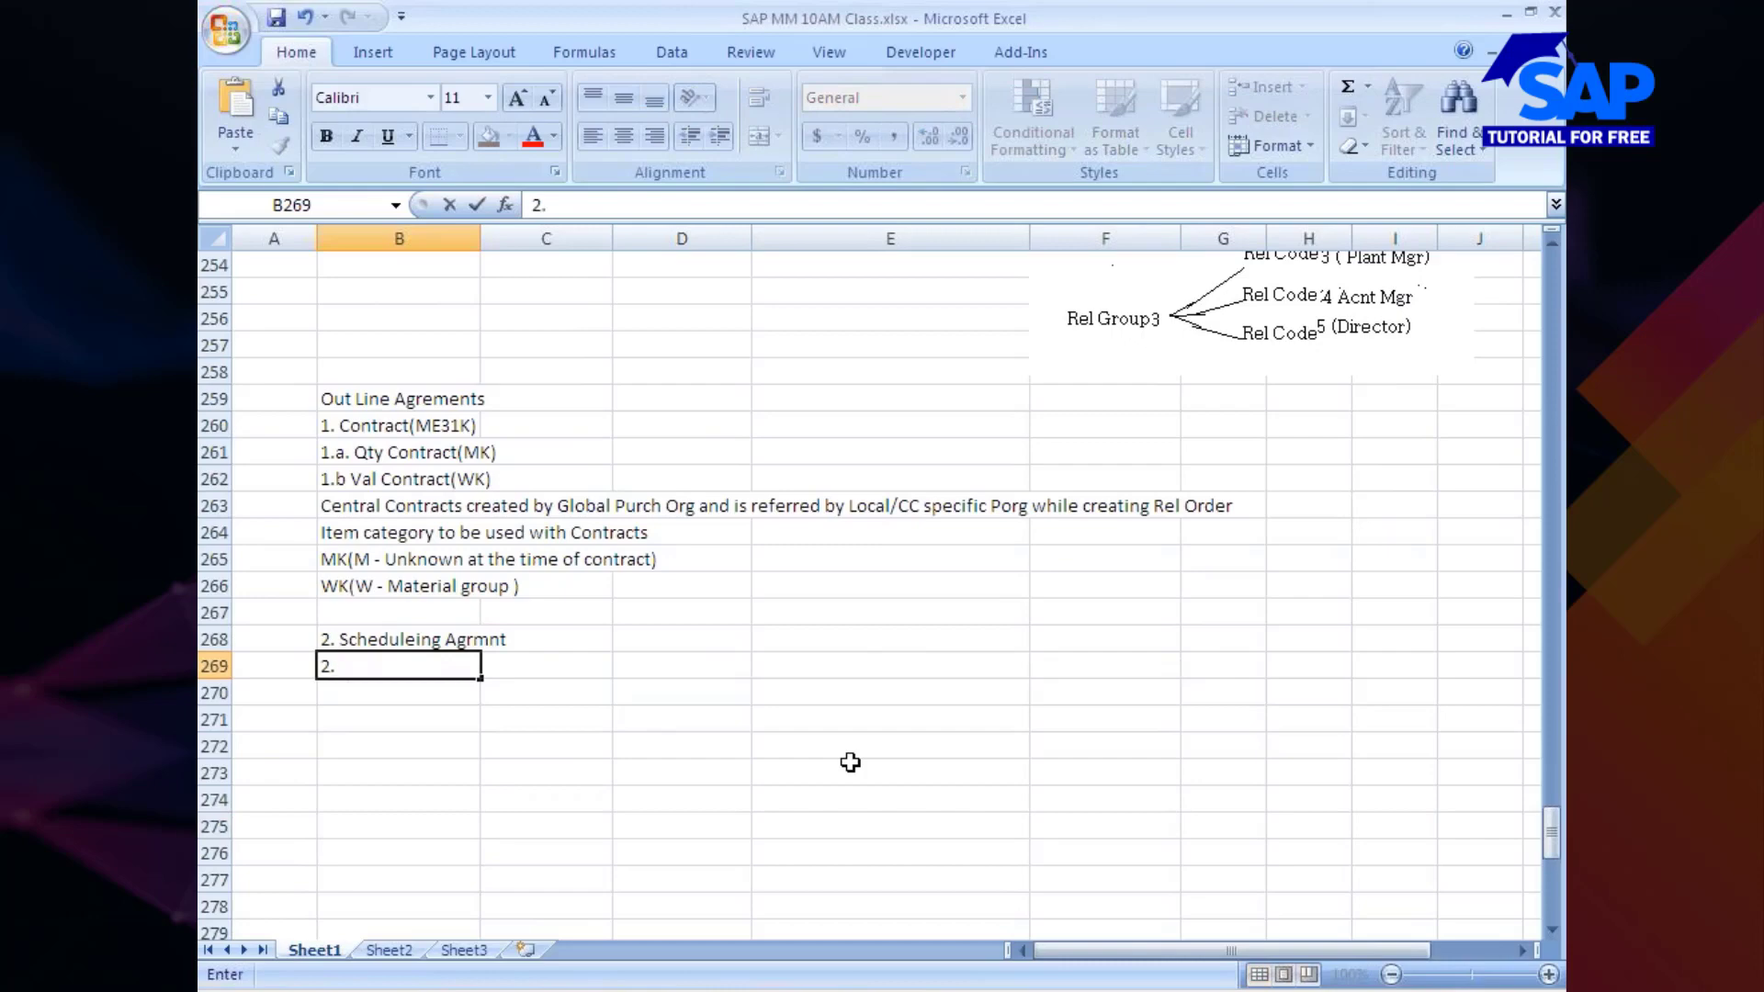
type("a SZ")
key("BackSpace")
type("A w/o Rel")
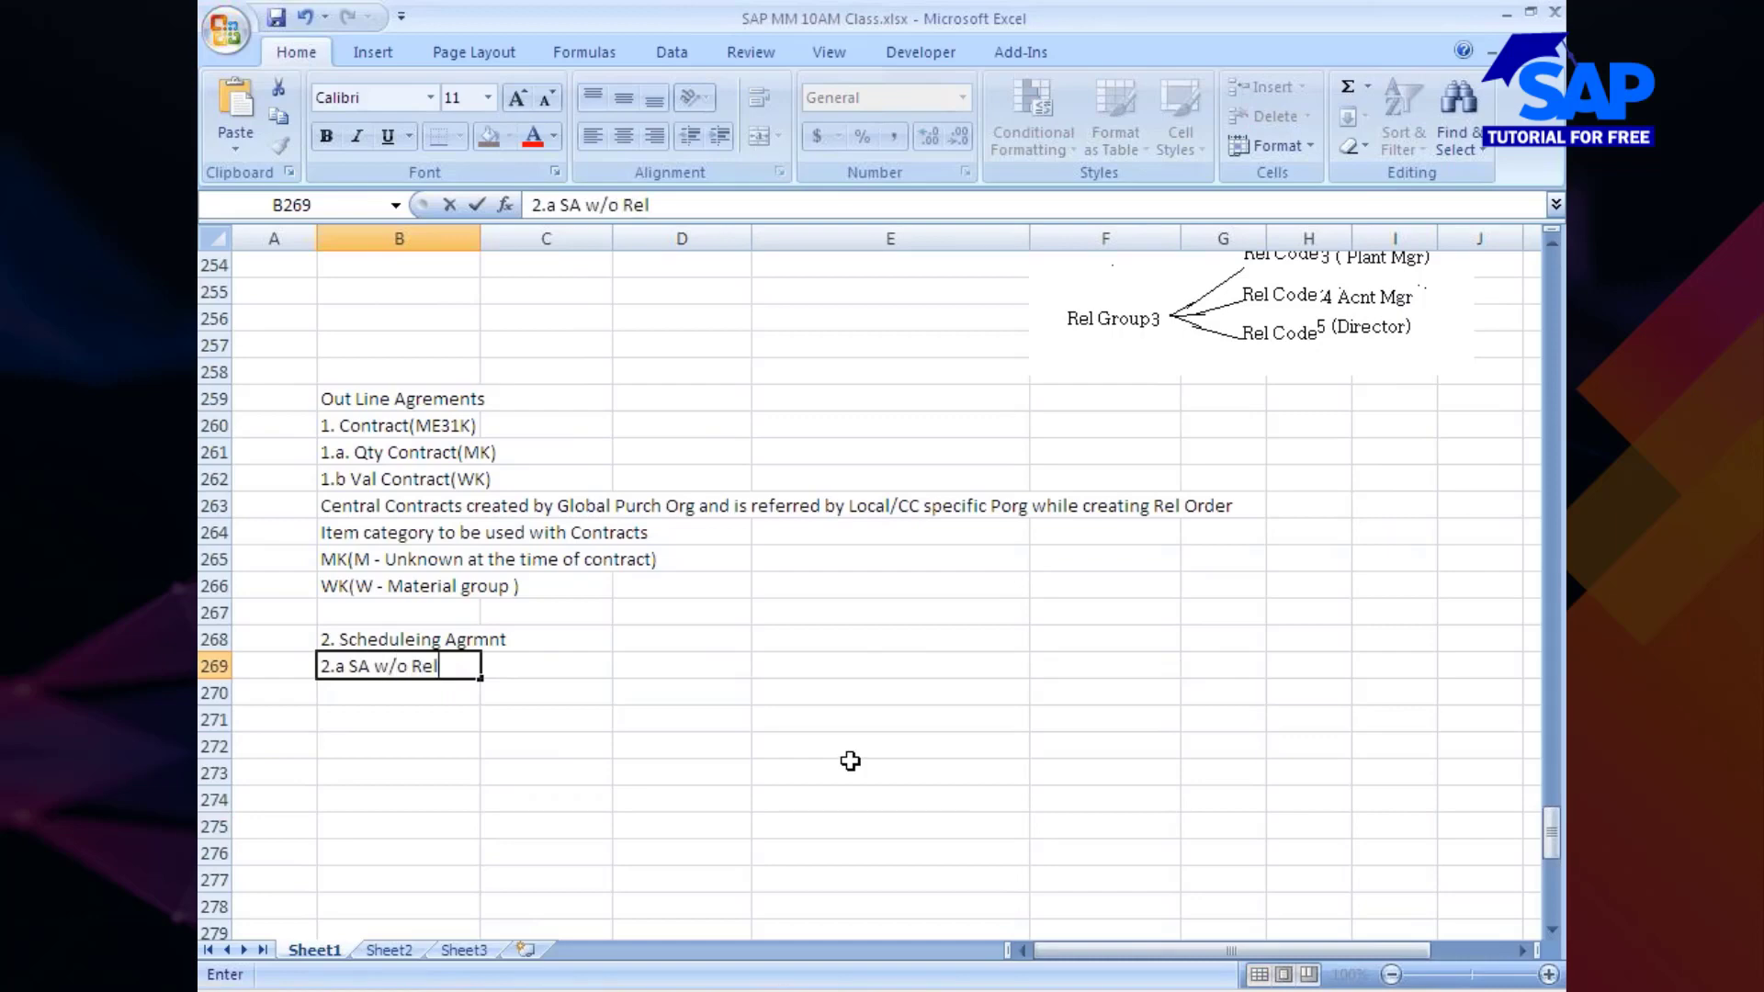
type(" Doc(LP) crea")
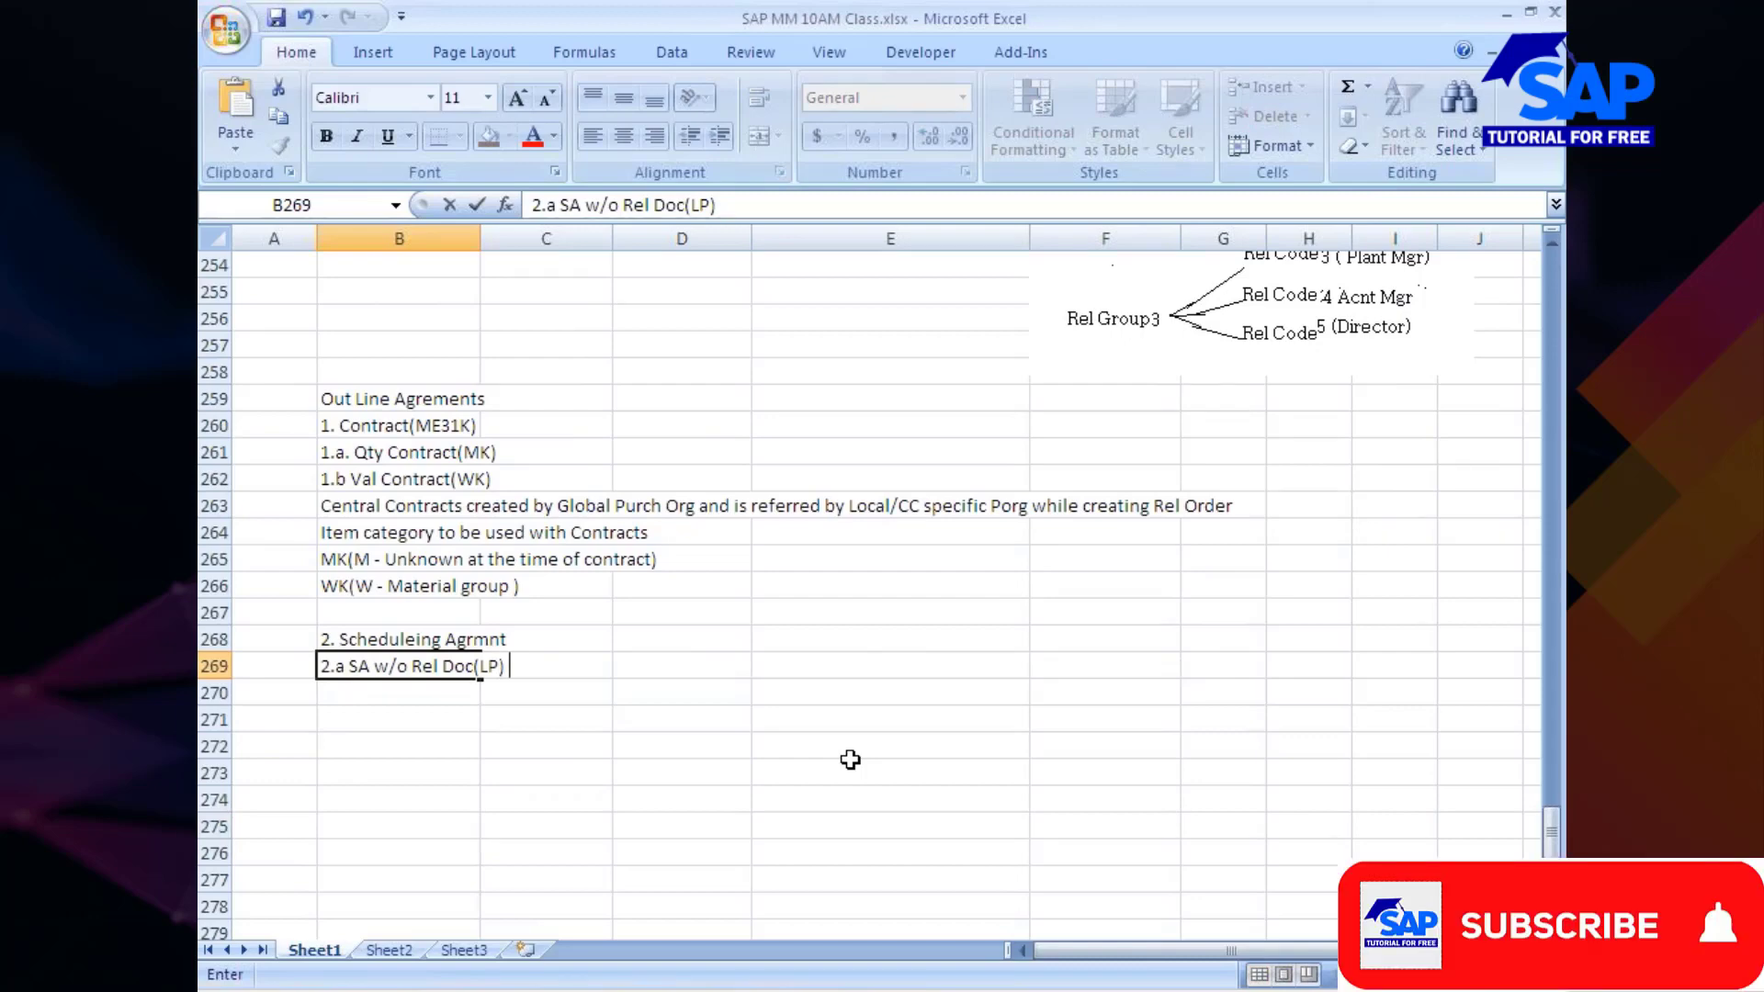
type("ted ")
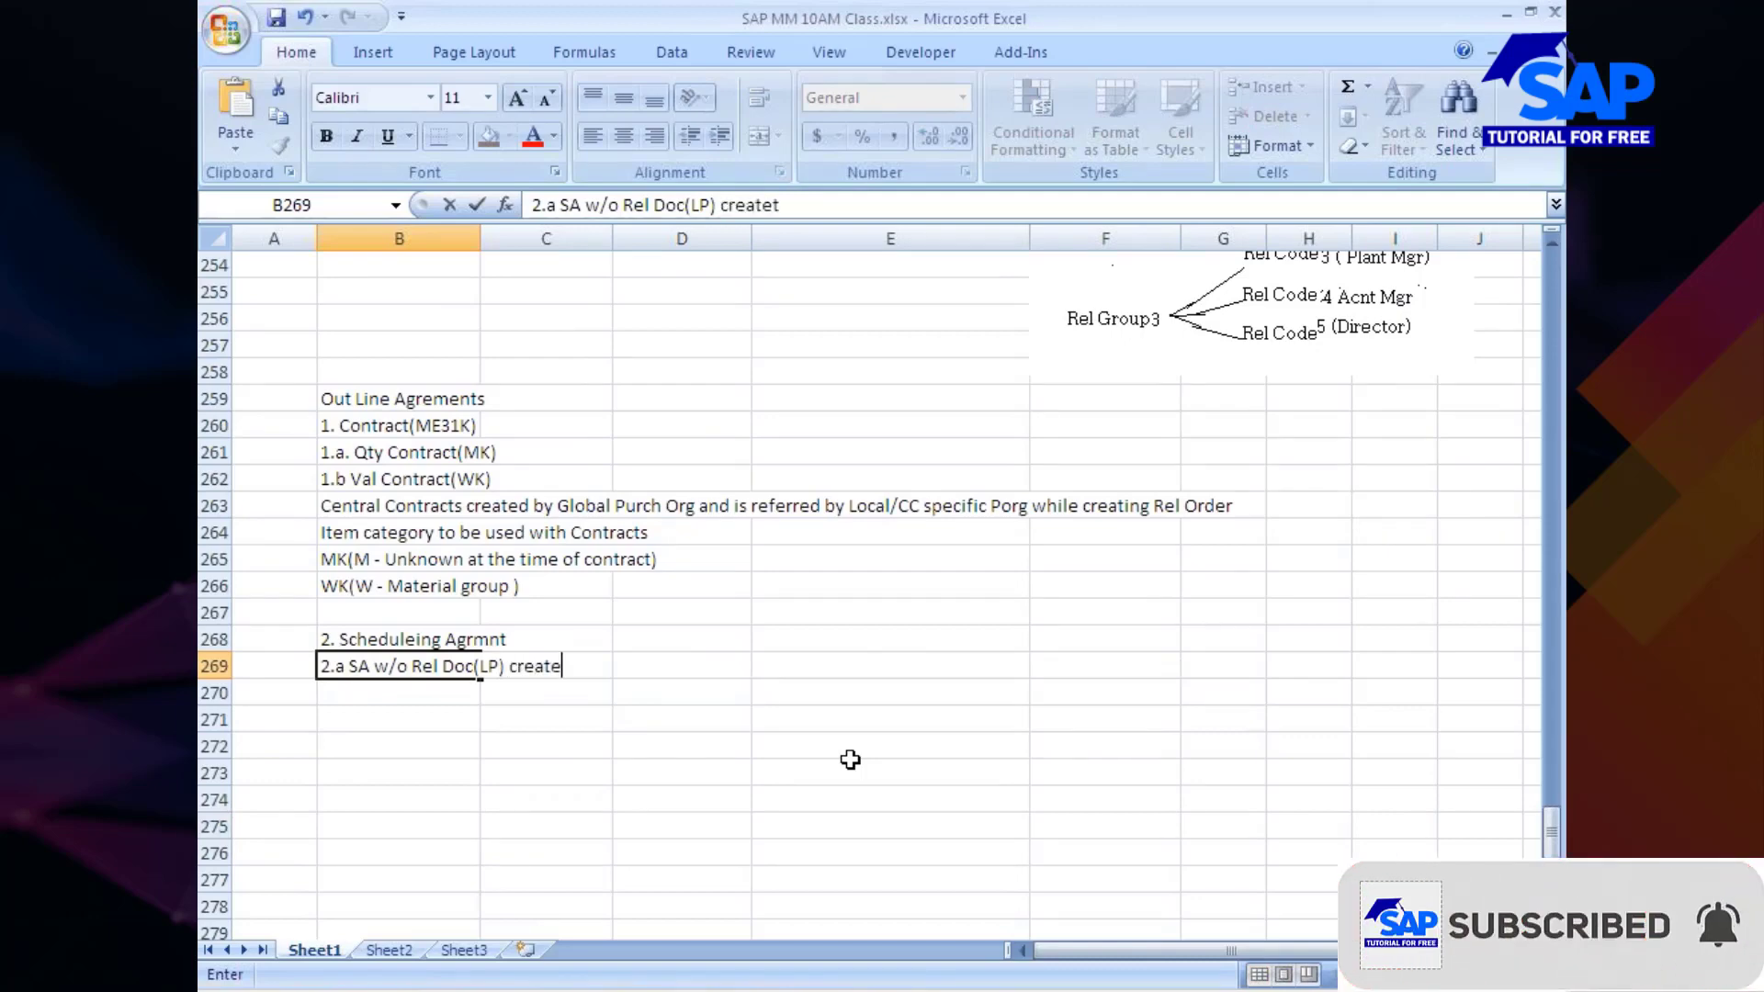
type("wi")
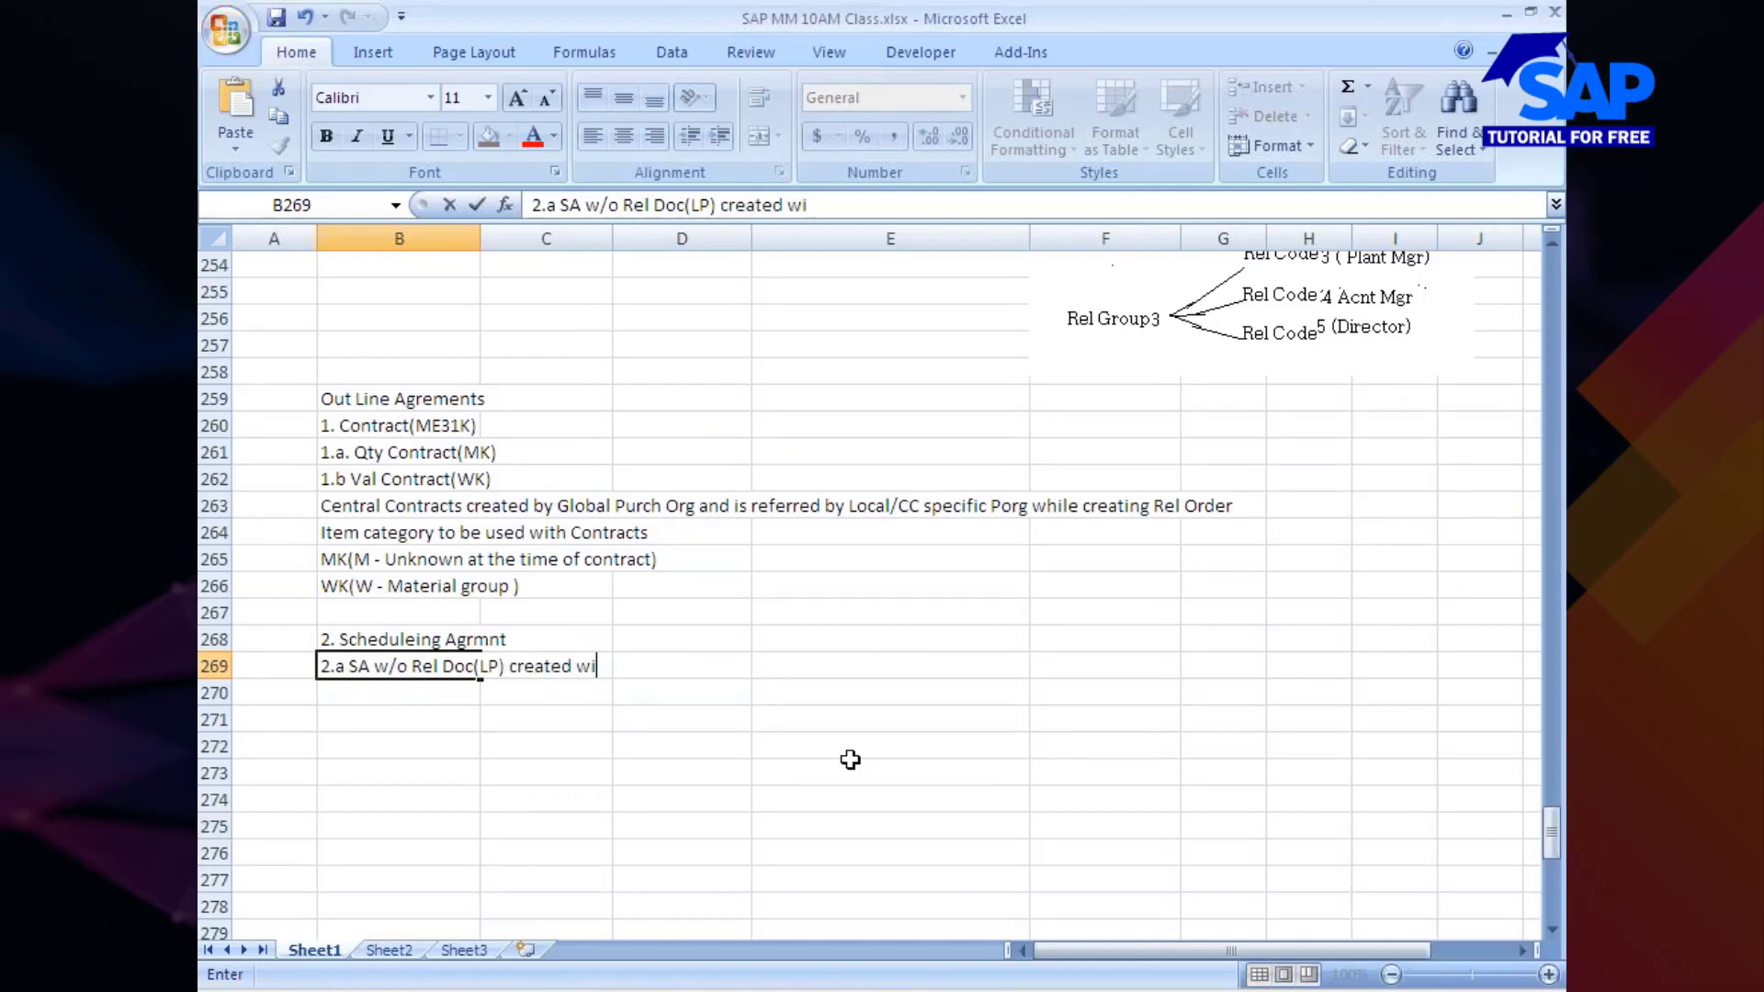
type("th T code M")
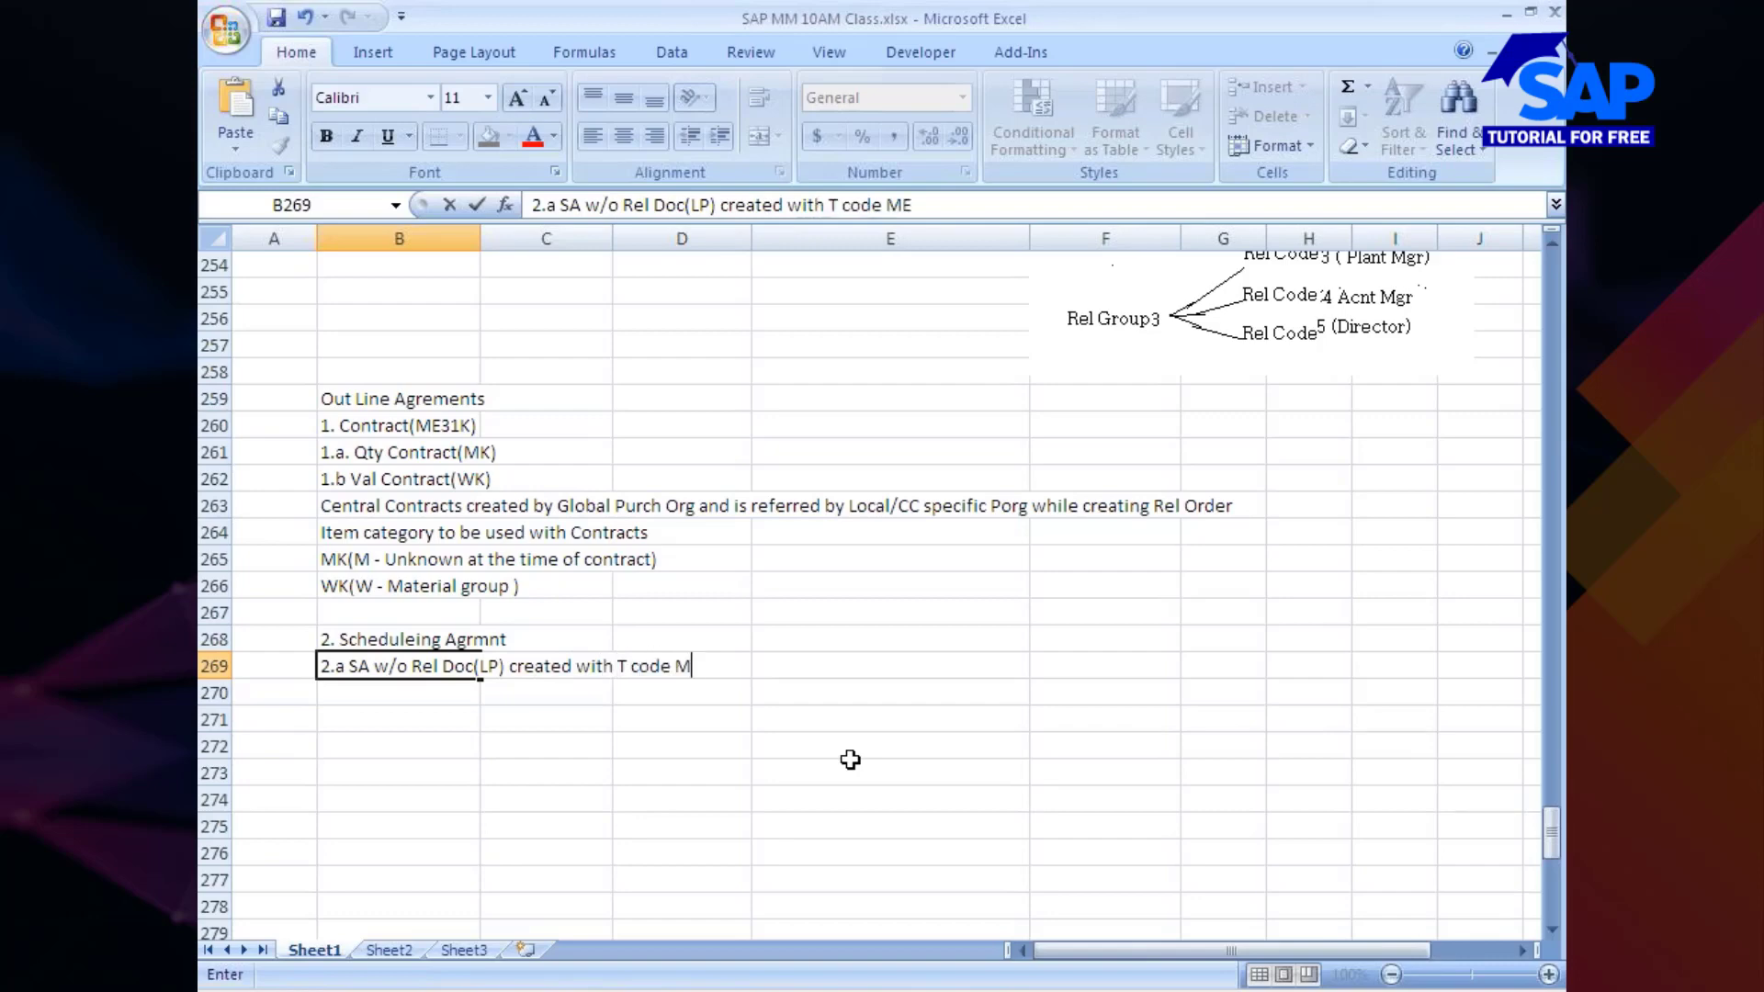
type("E31L")
Step: Enter "2.b" in cell B270 and append the wording copied from B269, "SA w/o Rel Doc(LP) created with T code ME31L"
left_click(369, 693)
type("2.")
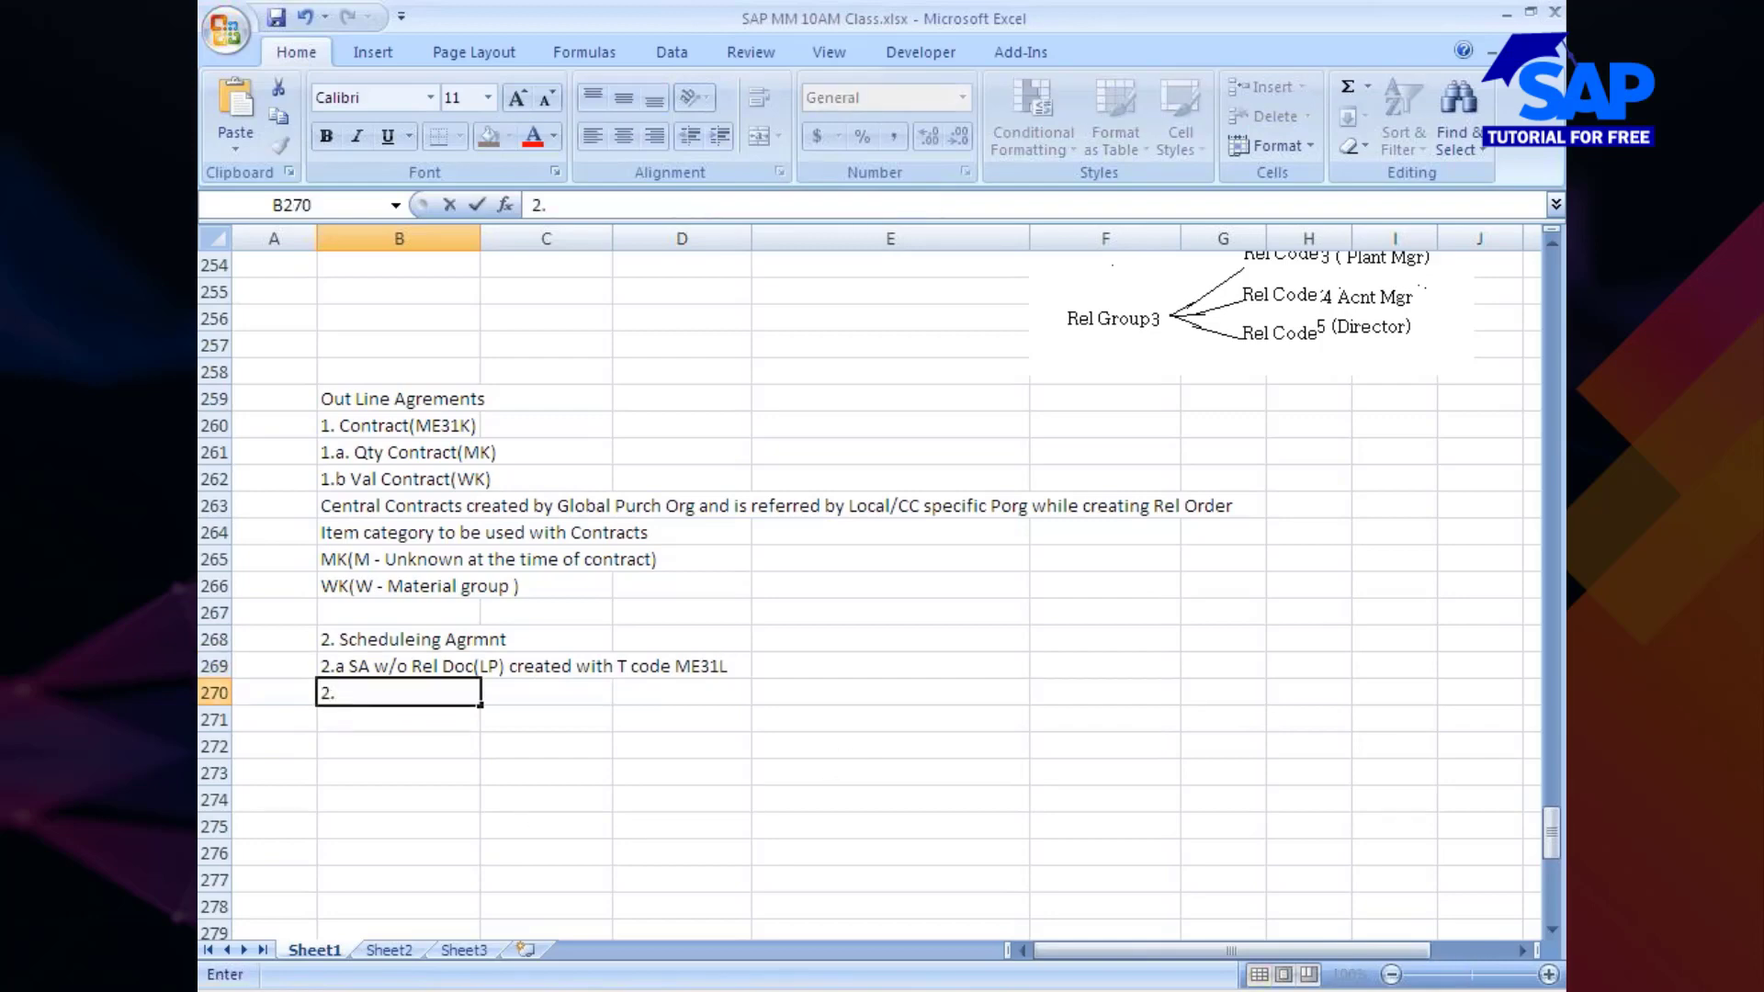
type("b")
left_click(364, 664)
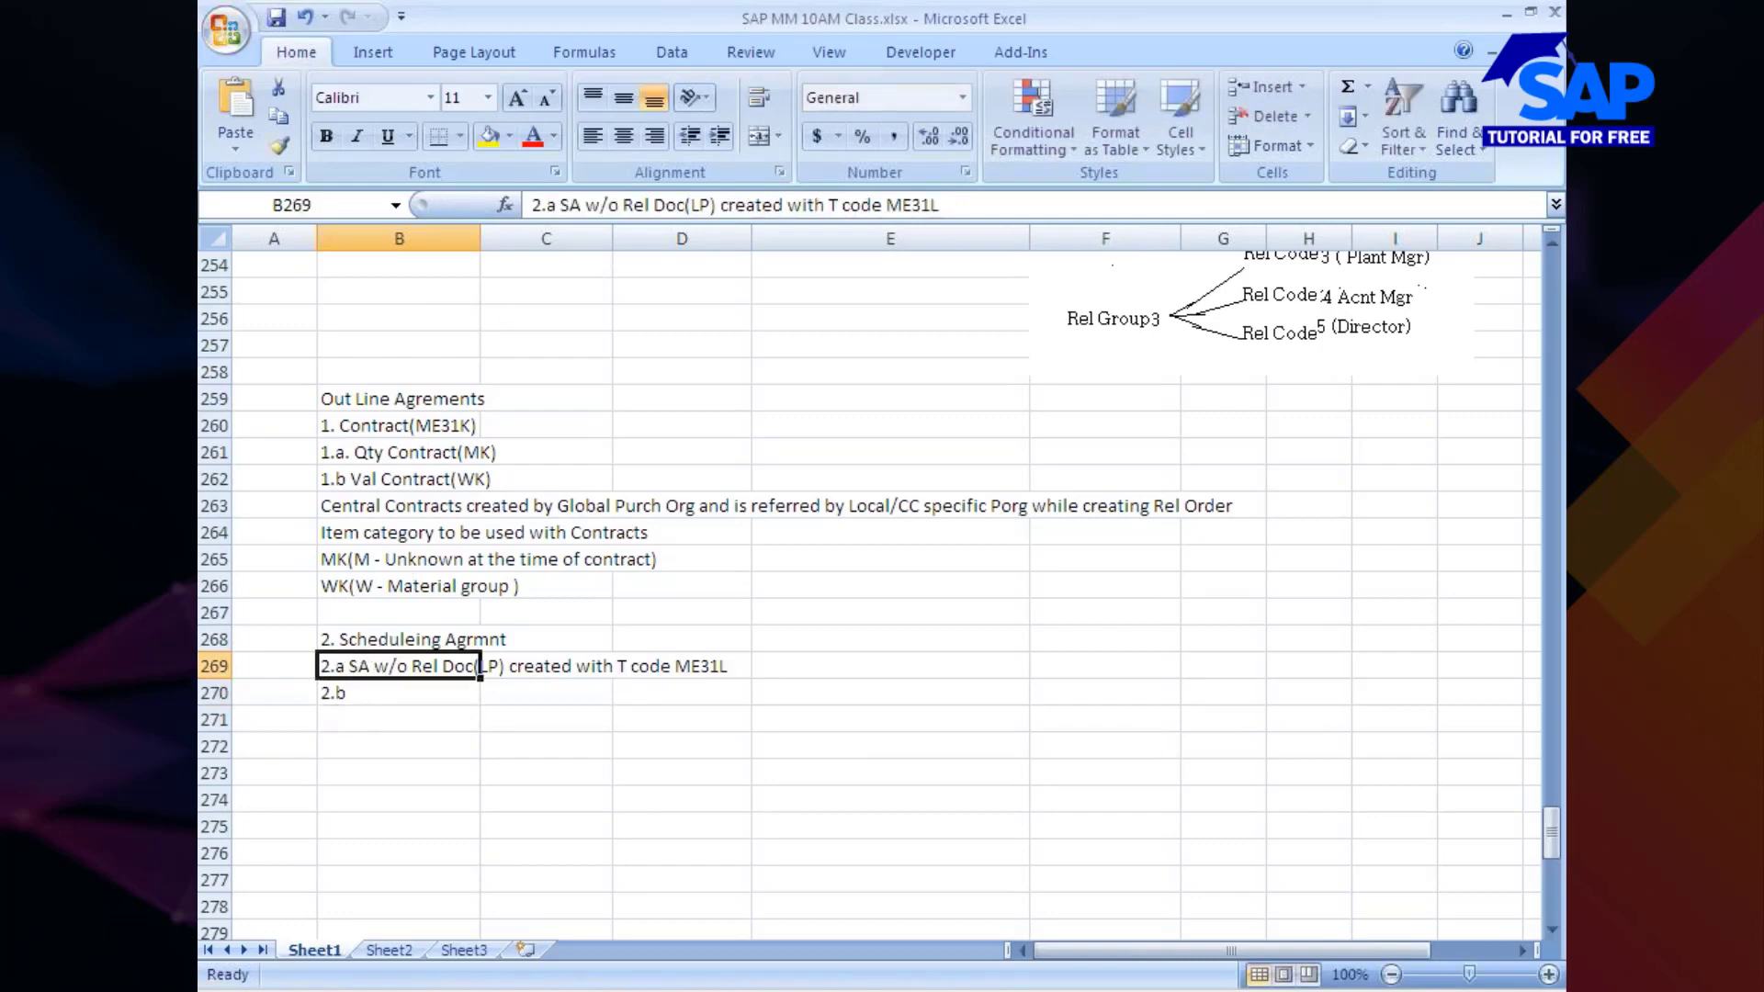
left_click_drag(559, 205, 938, 205)
key("ctrl+c")
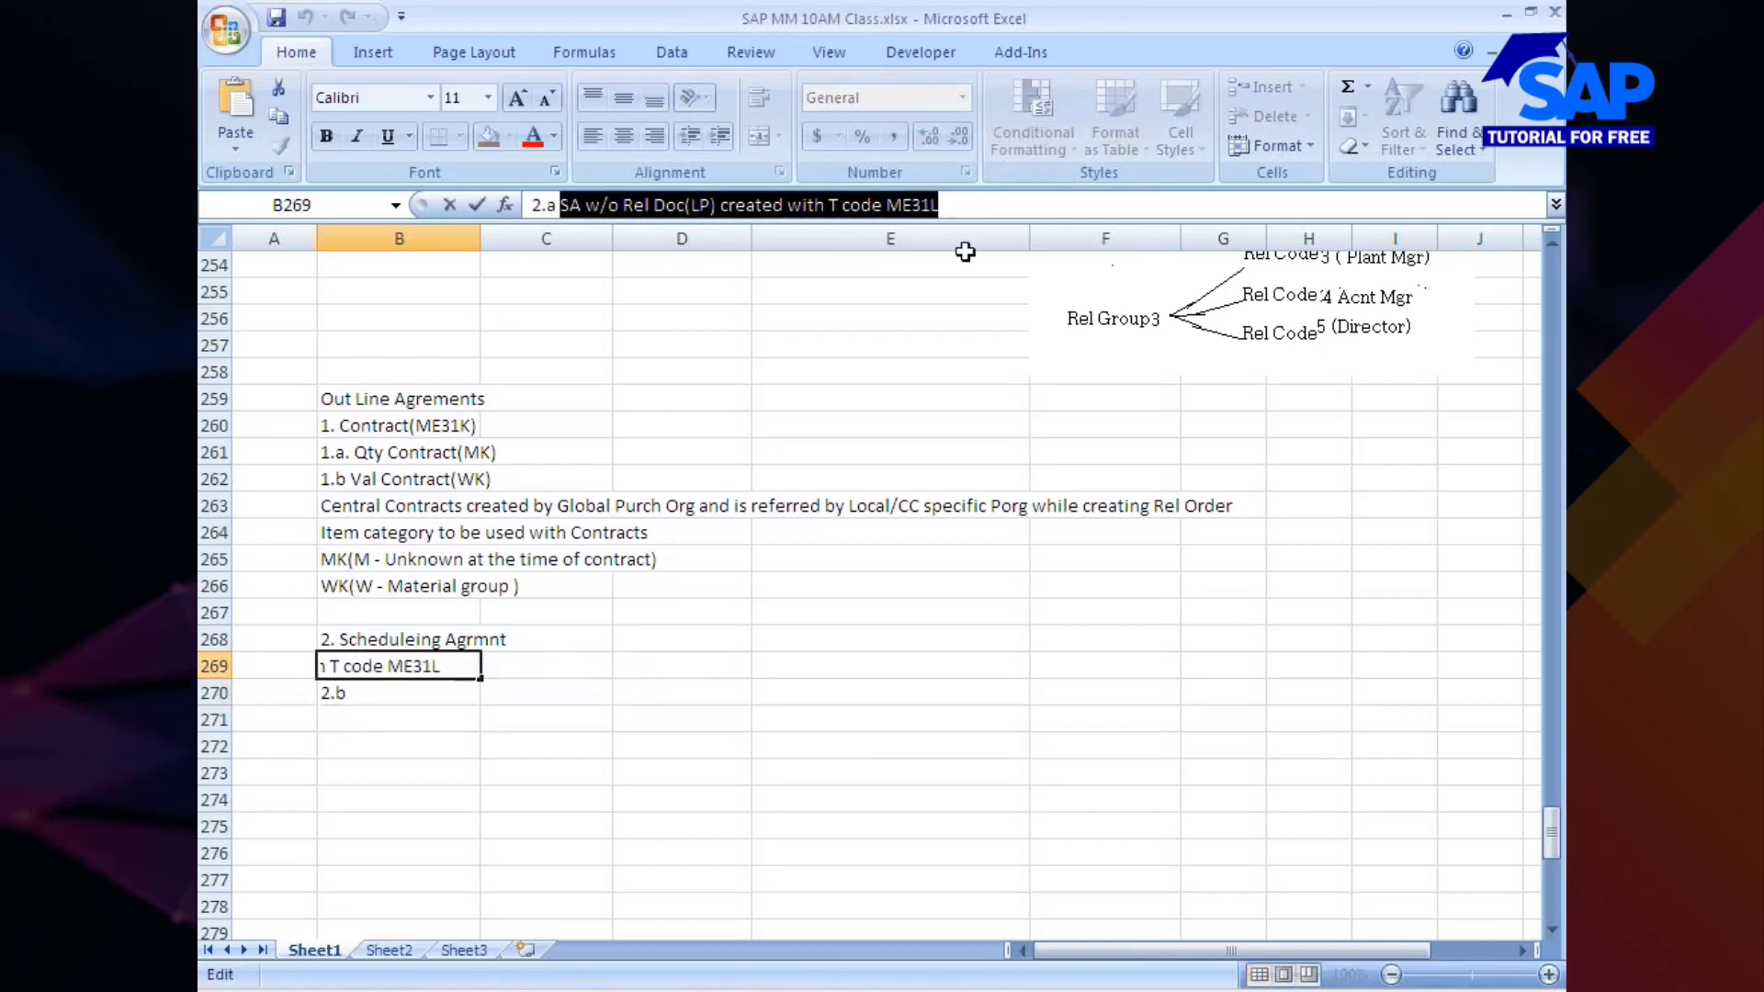
double_click(374, 686)
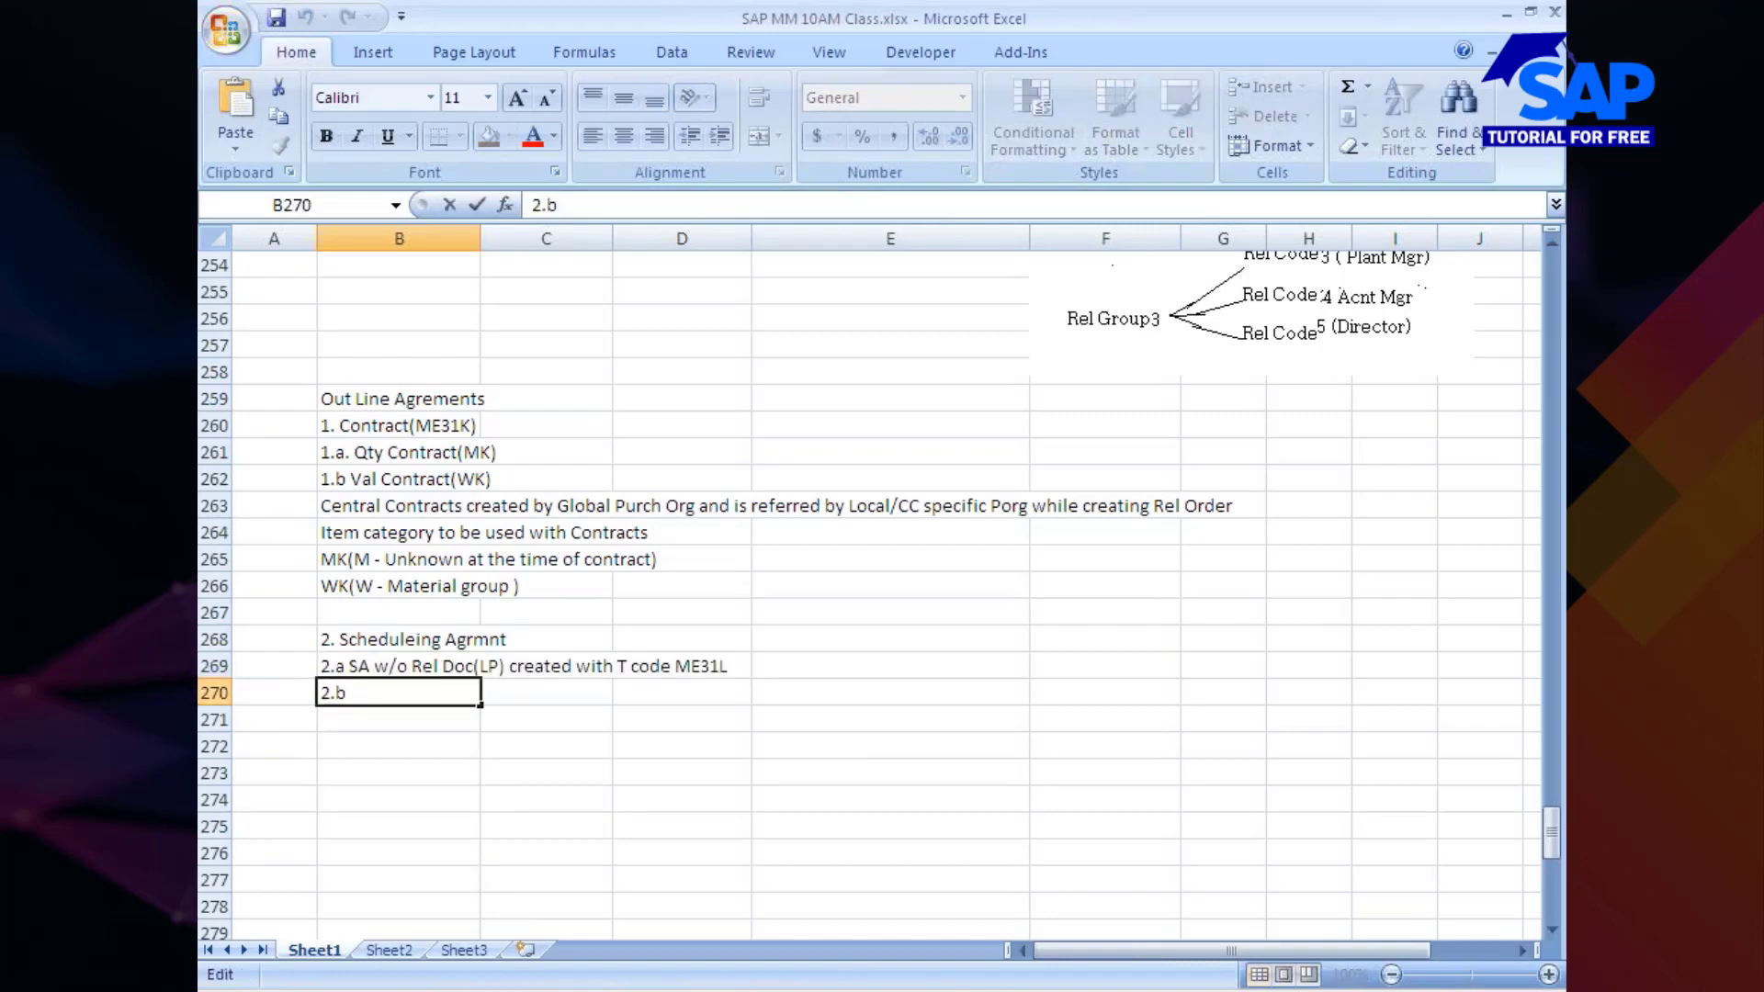
key("ctrl+v")
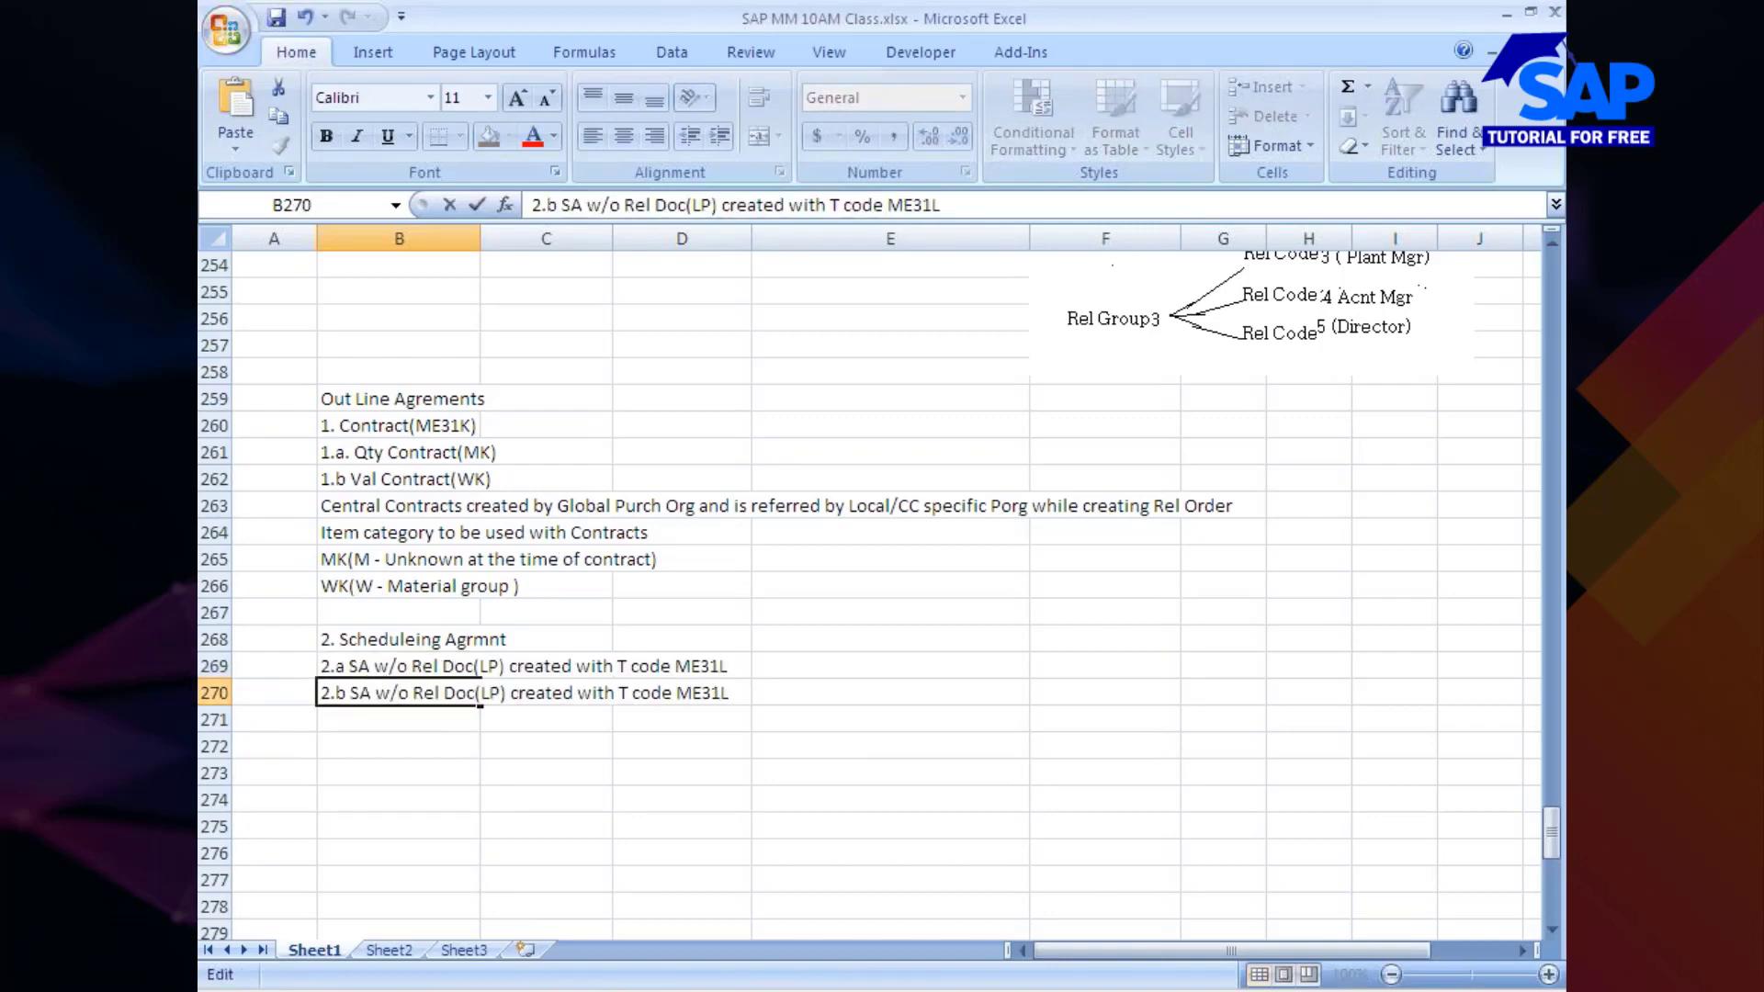
Step: Edit the 2.b note in B270 so it reads "SA w/ Rel Doc(LPA)" before "created with T code ME31L"
key("BackSpace")
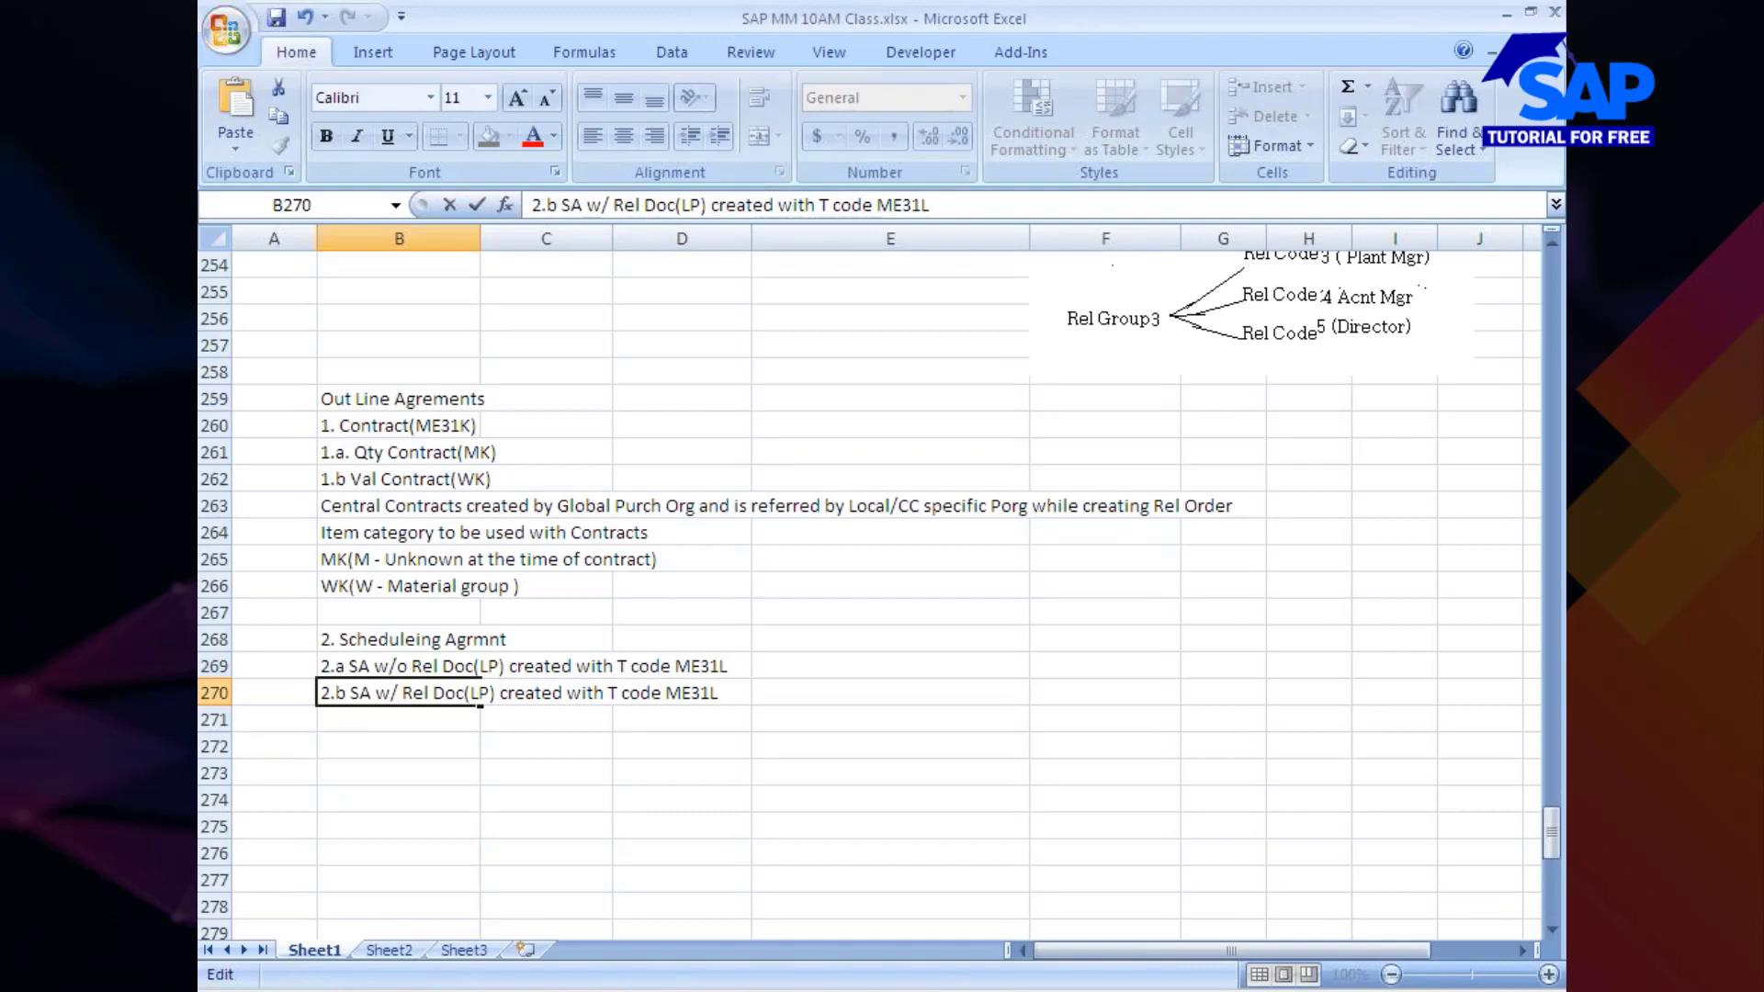
left_click(489, 694)
type("A")
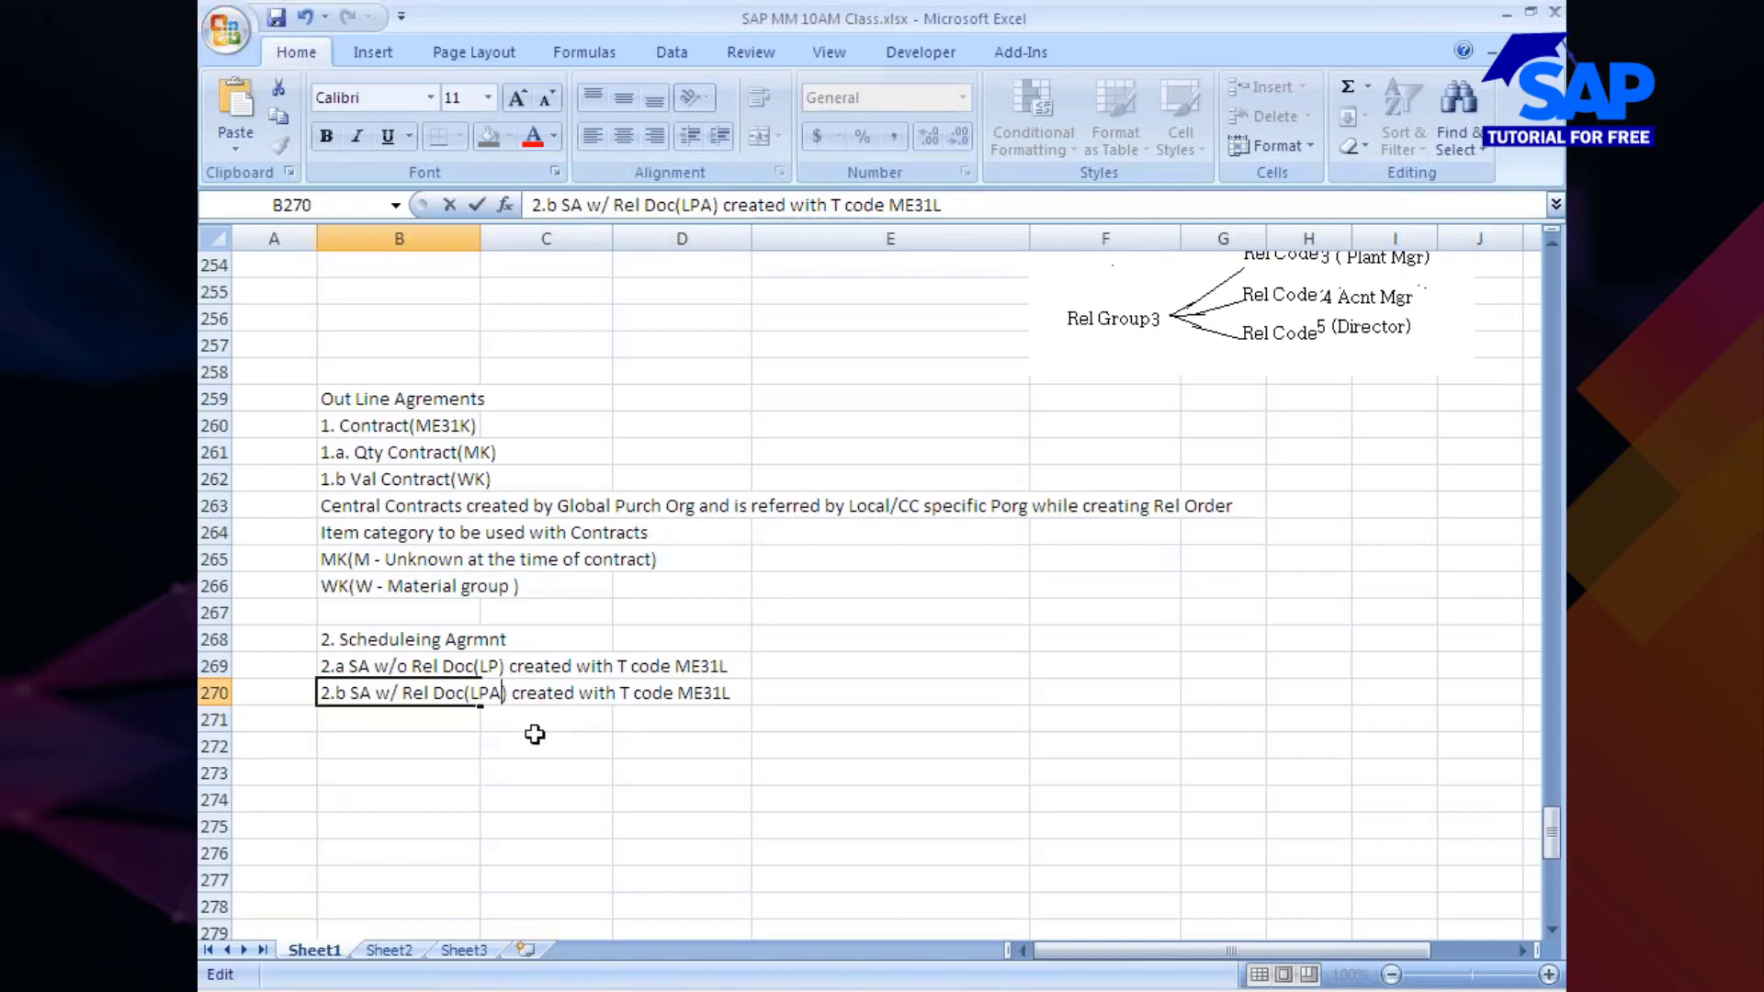
left_click(496, 719)
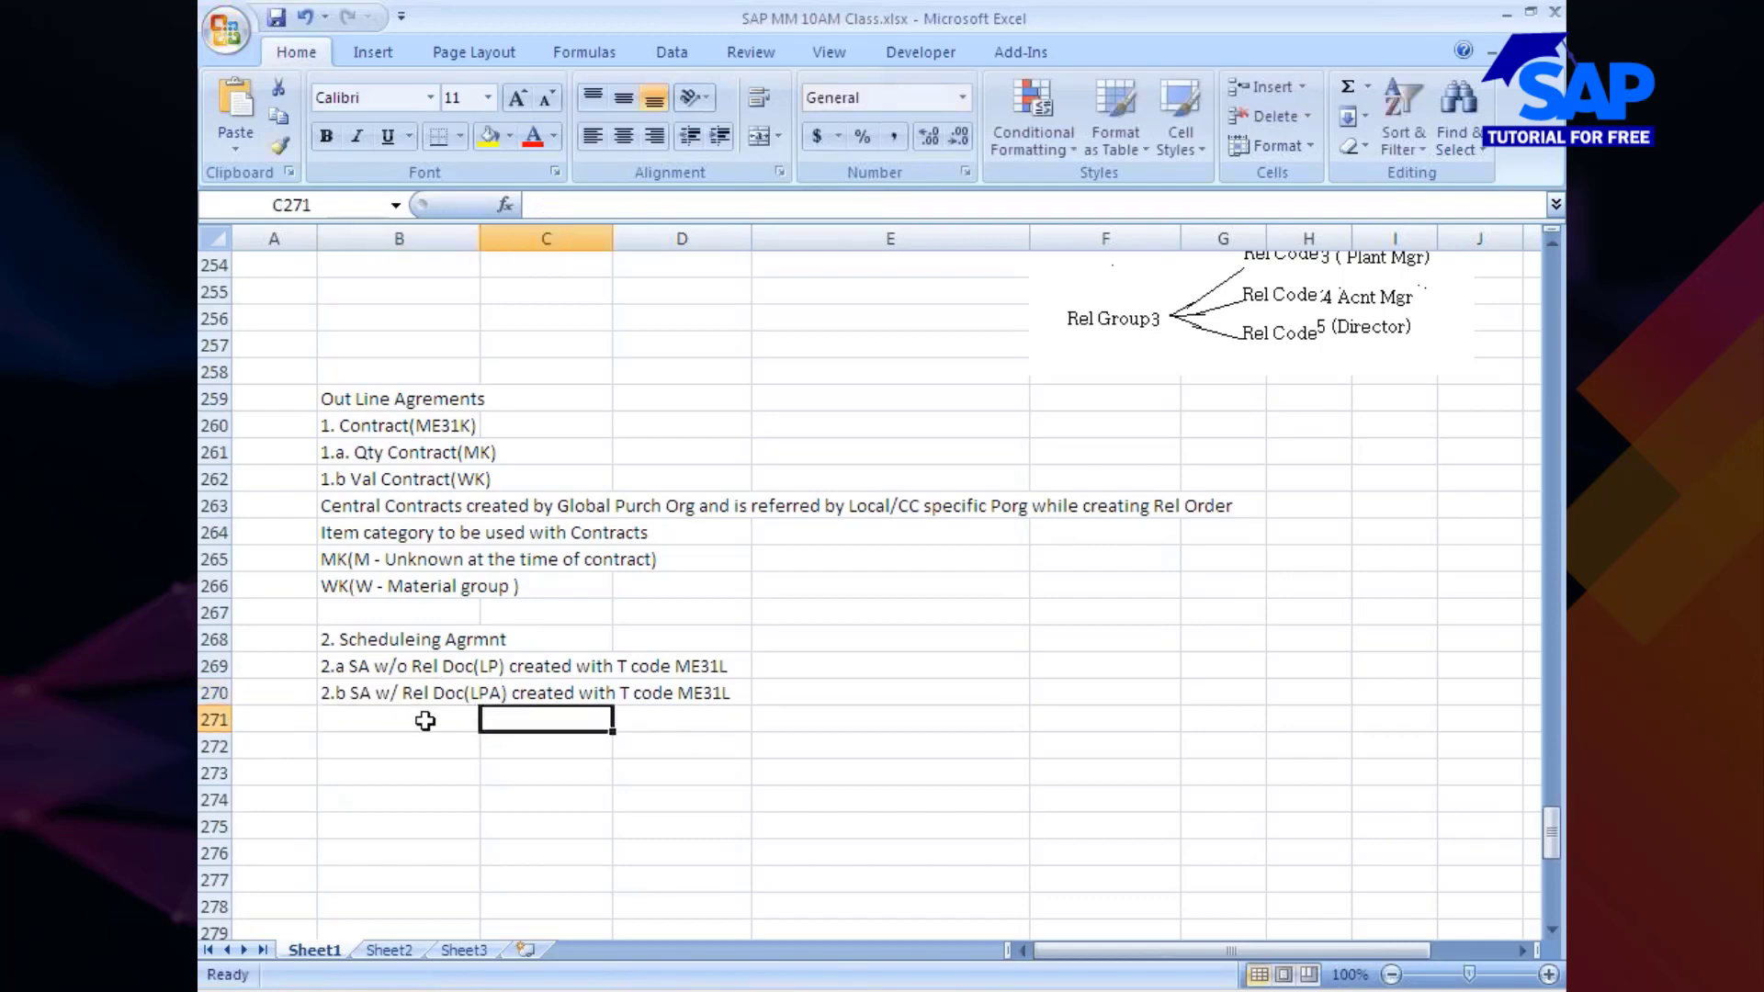
left_click(424, 720)
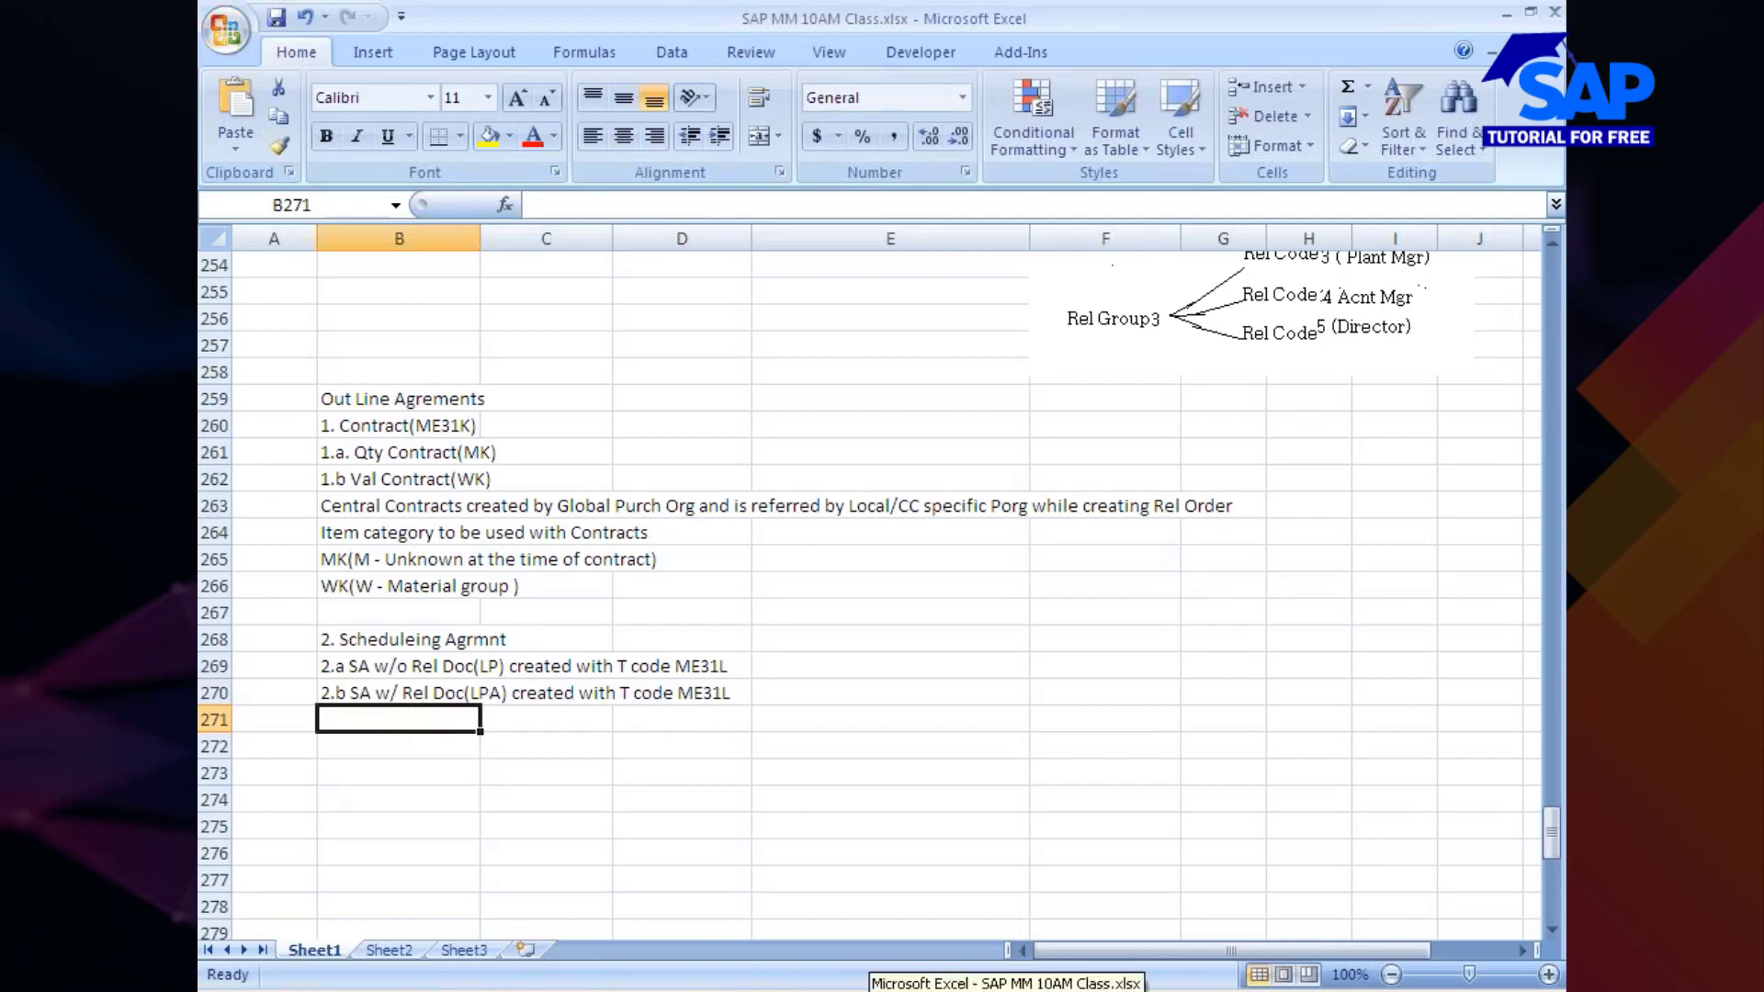
Step: Switch to the PowerPoint presentation Mm310_06.ppt to examine the Processing Scheduling Agreements slide
left_click(1183, 63)
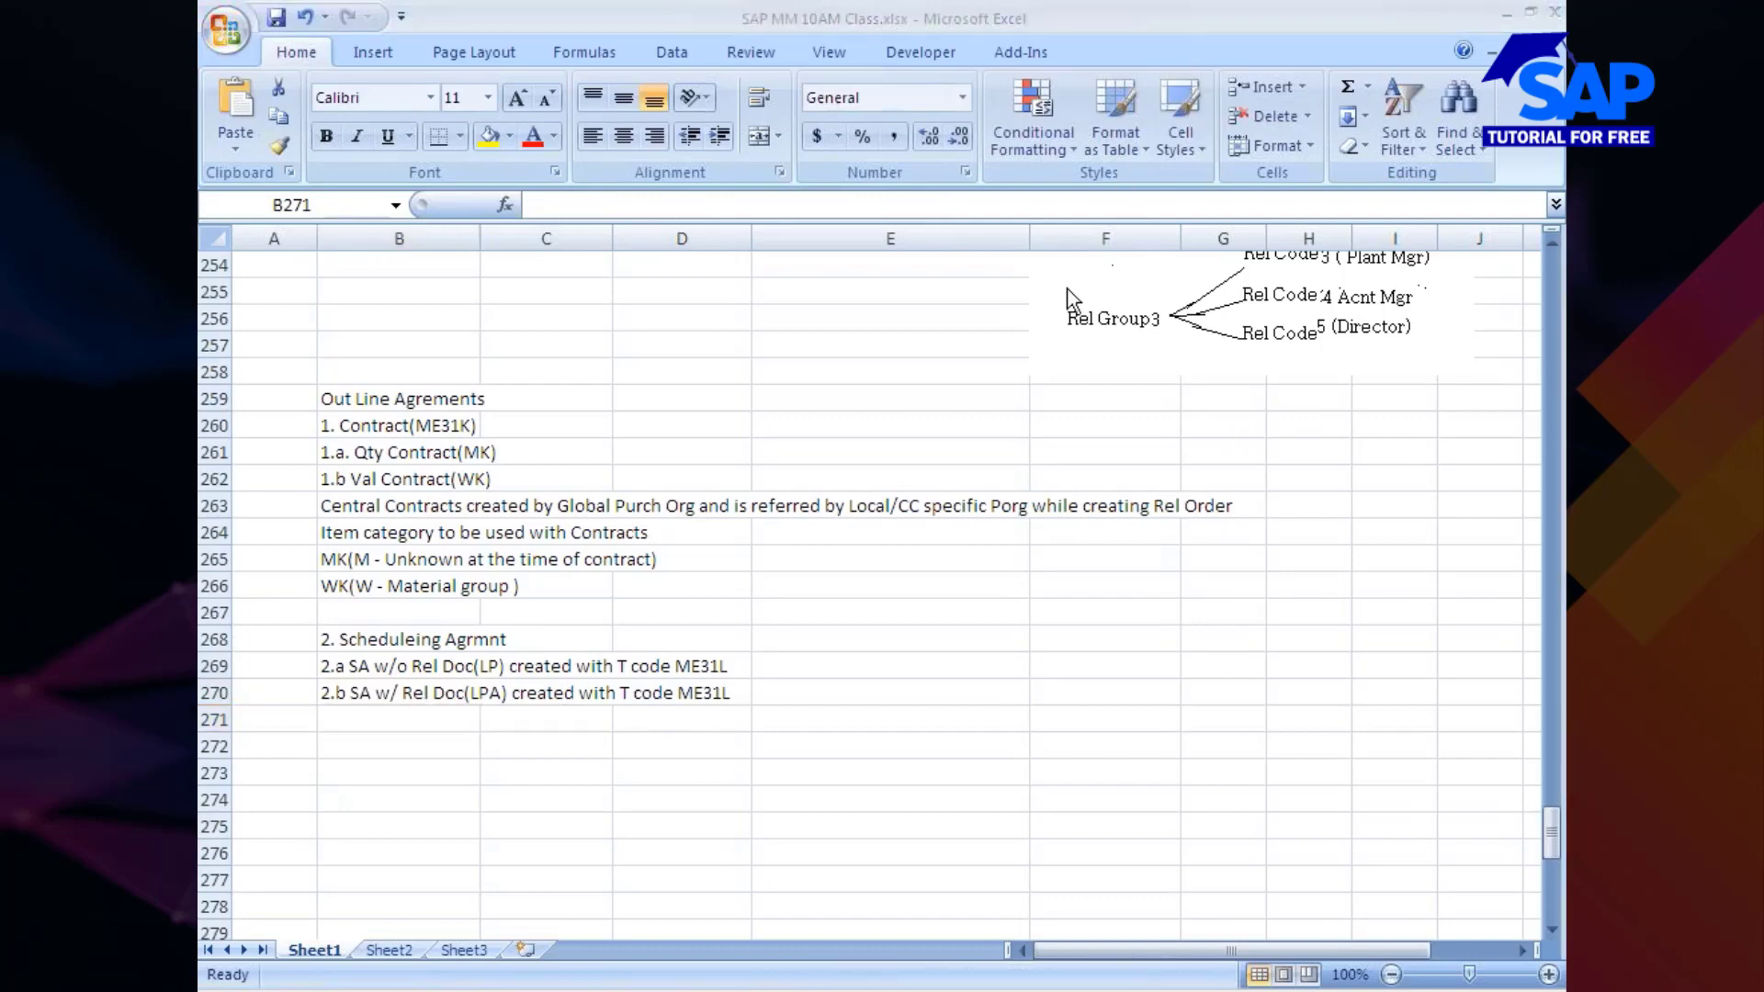
left_click(946, 990)
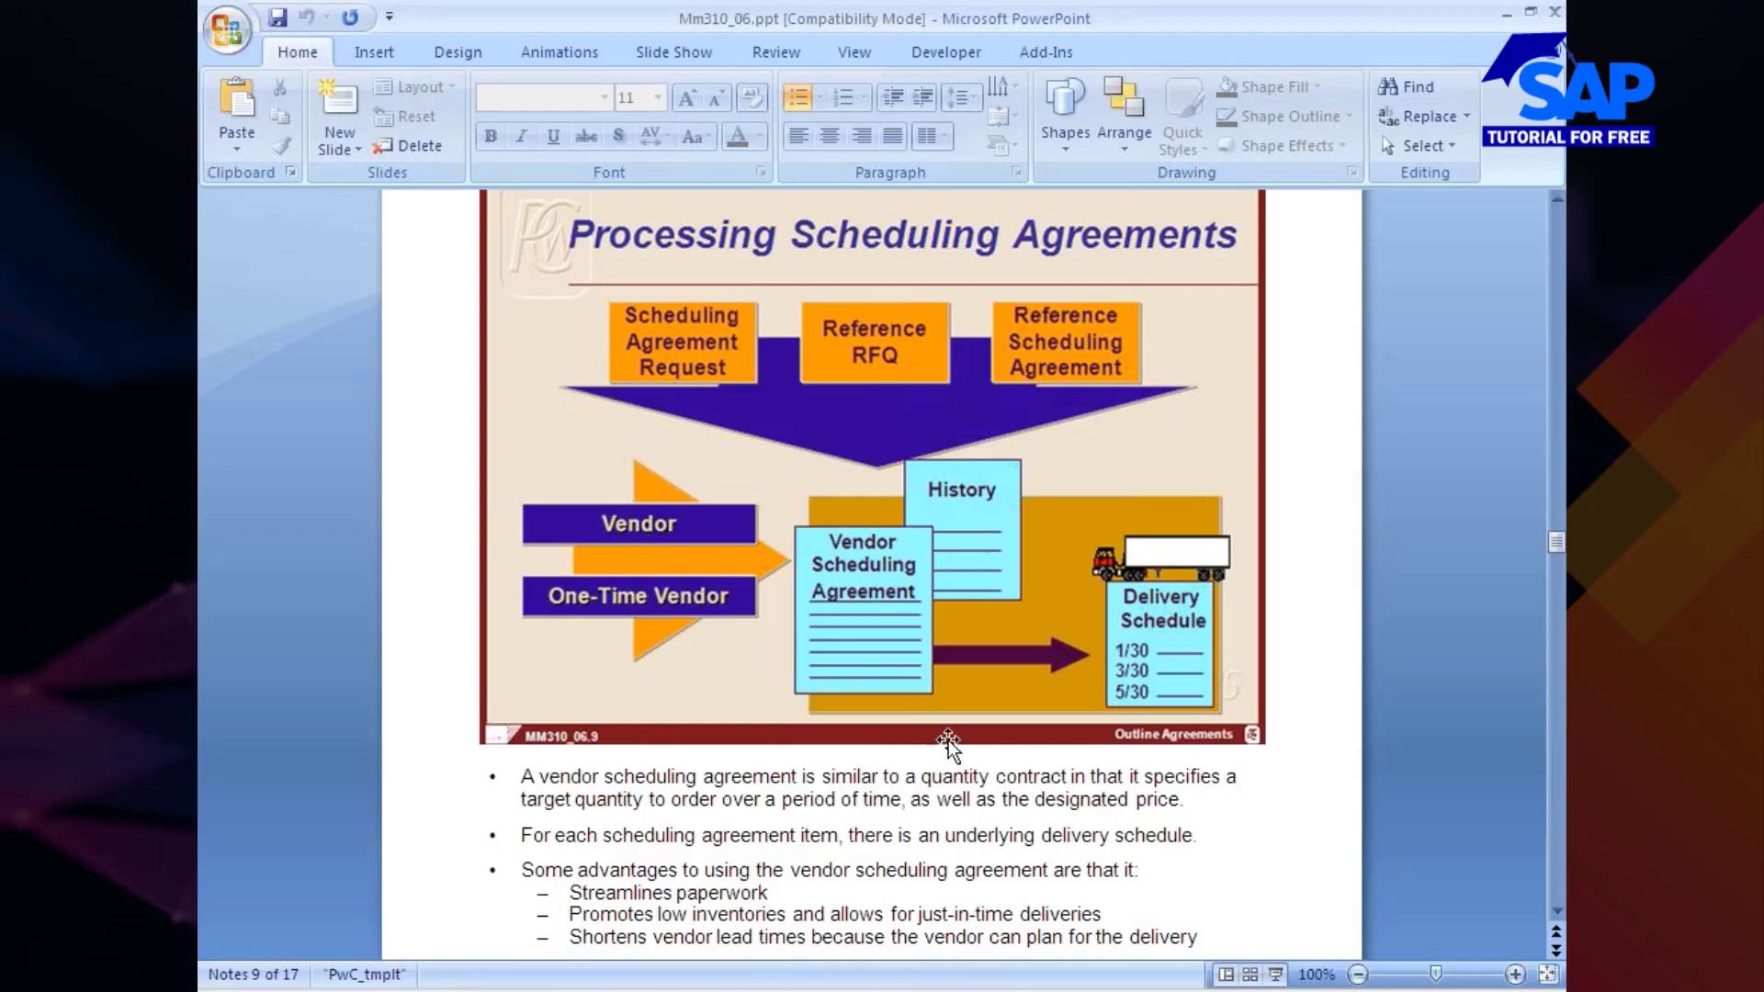
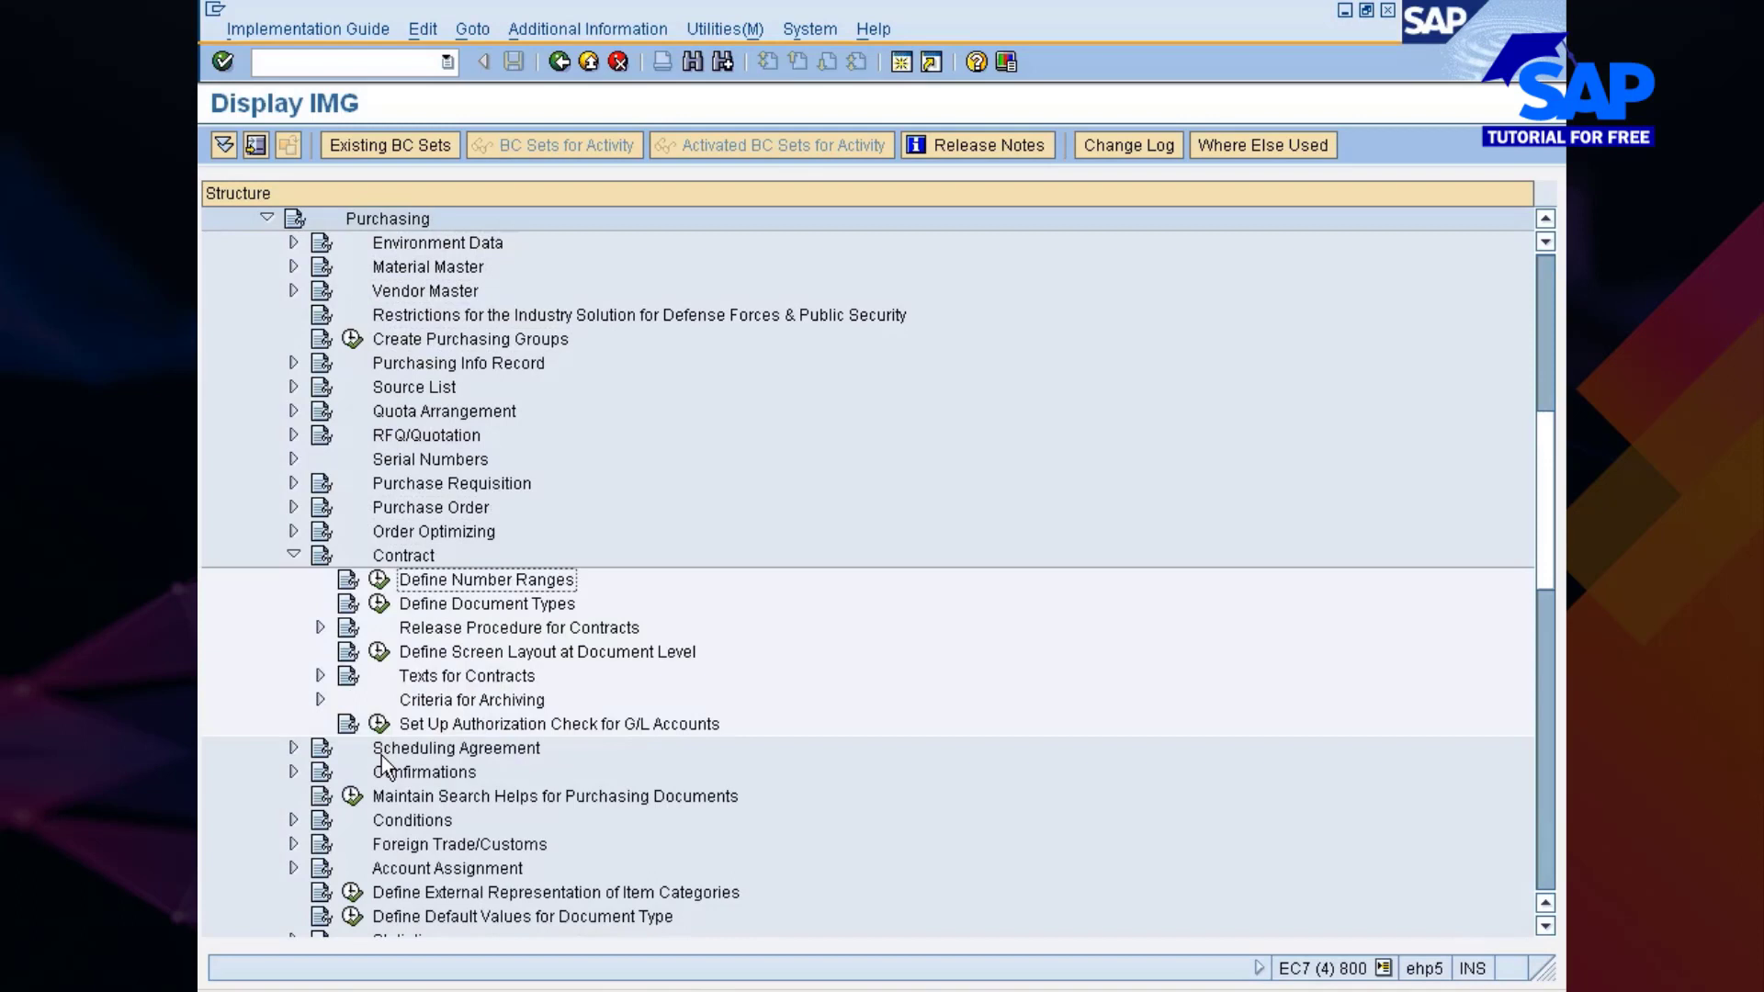
Step: Go through the configuration activities under Contract in the Purchasing section of the IMG
key("Down")
key("Down")
key("Down")
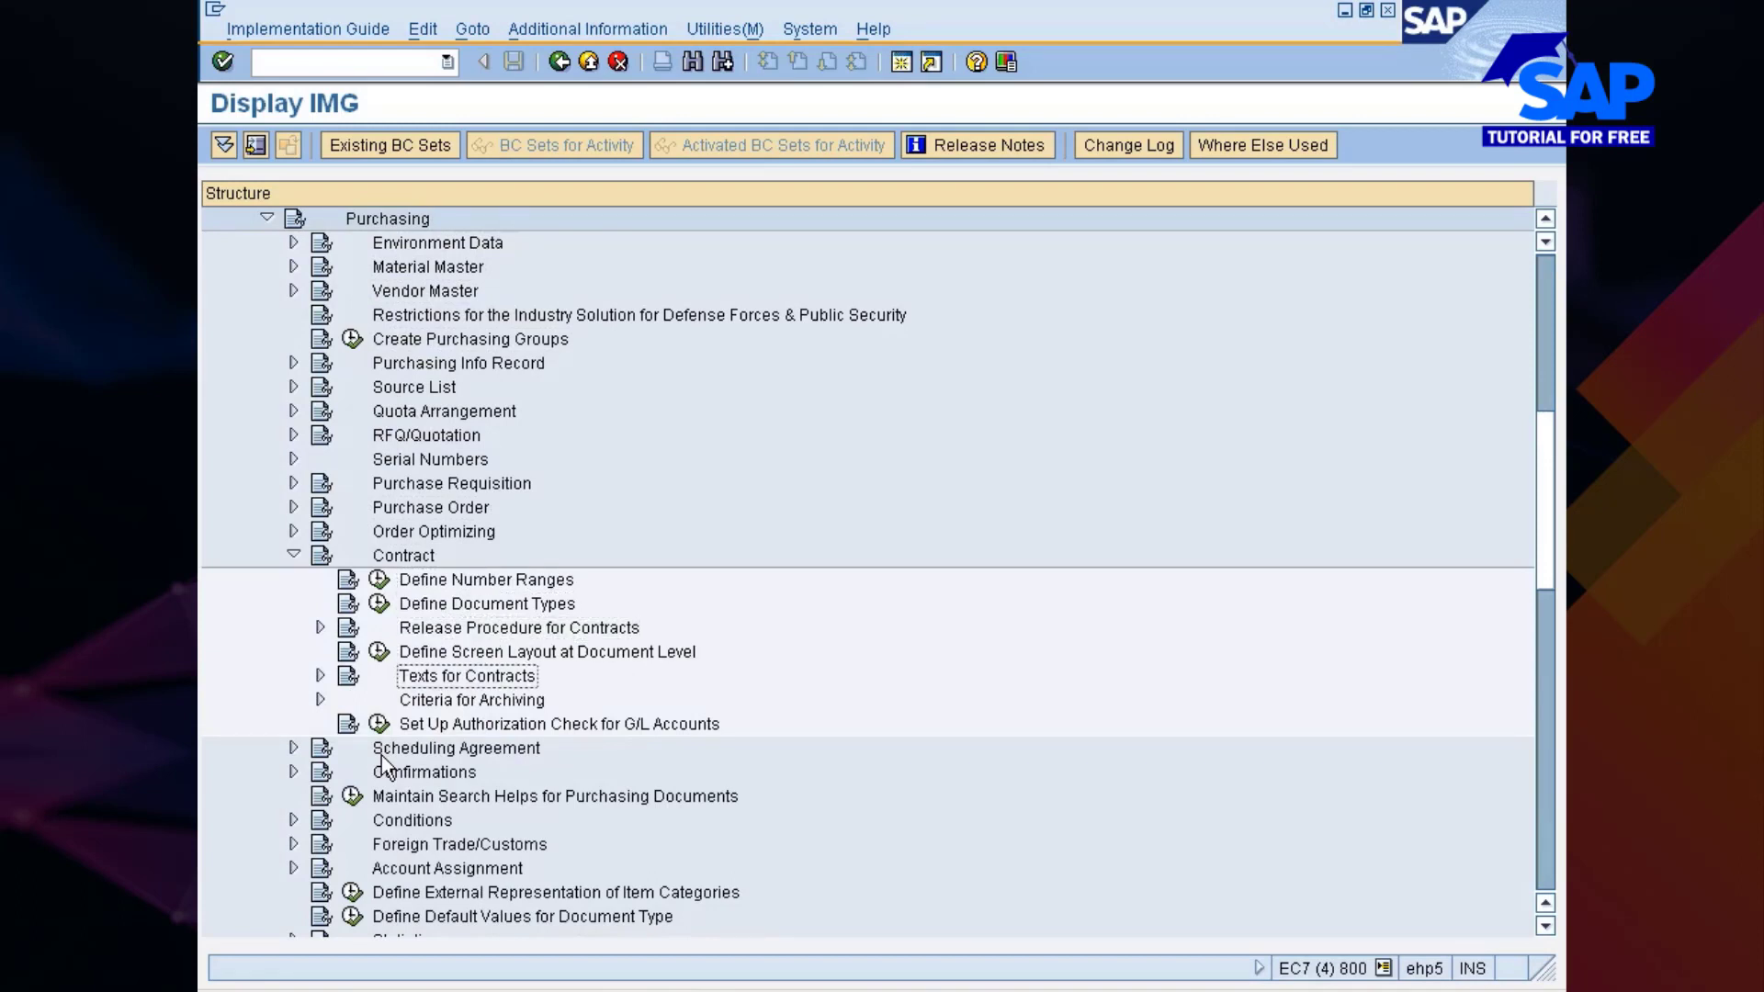
key("Down")
key("Down")
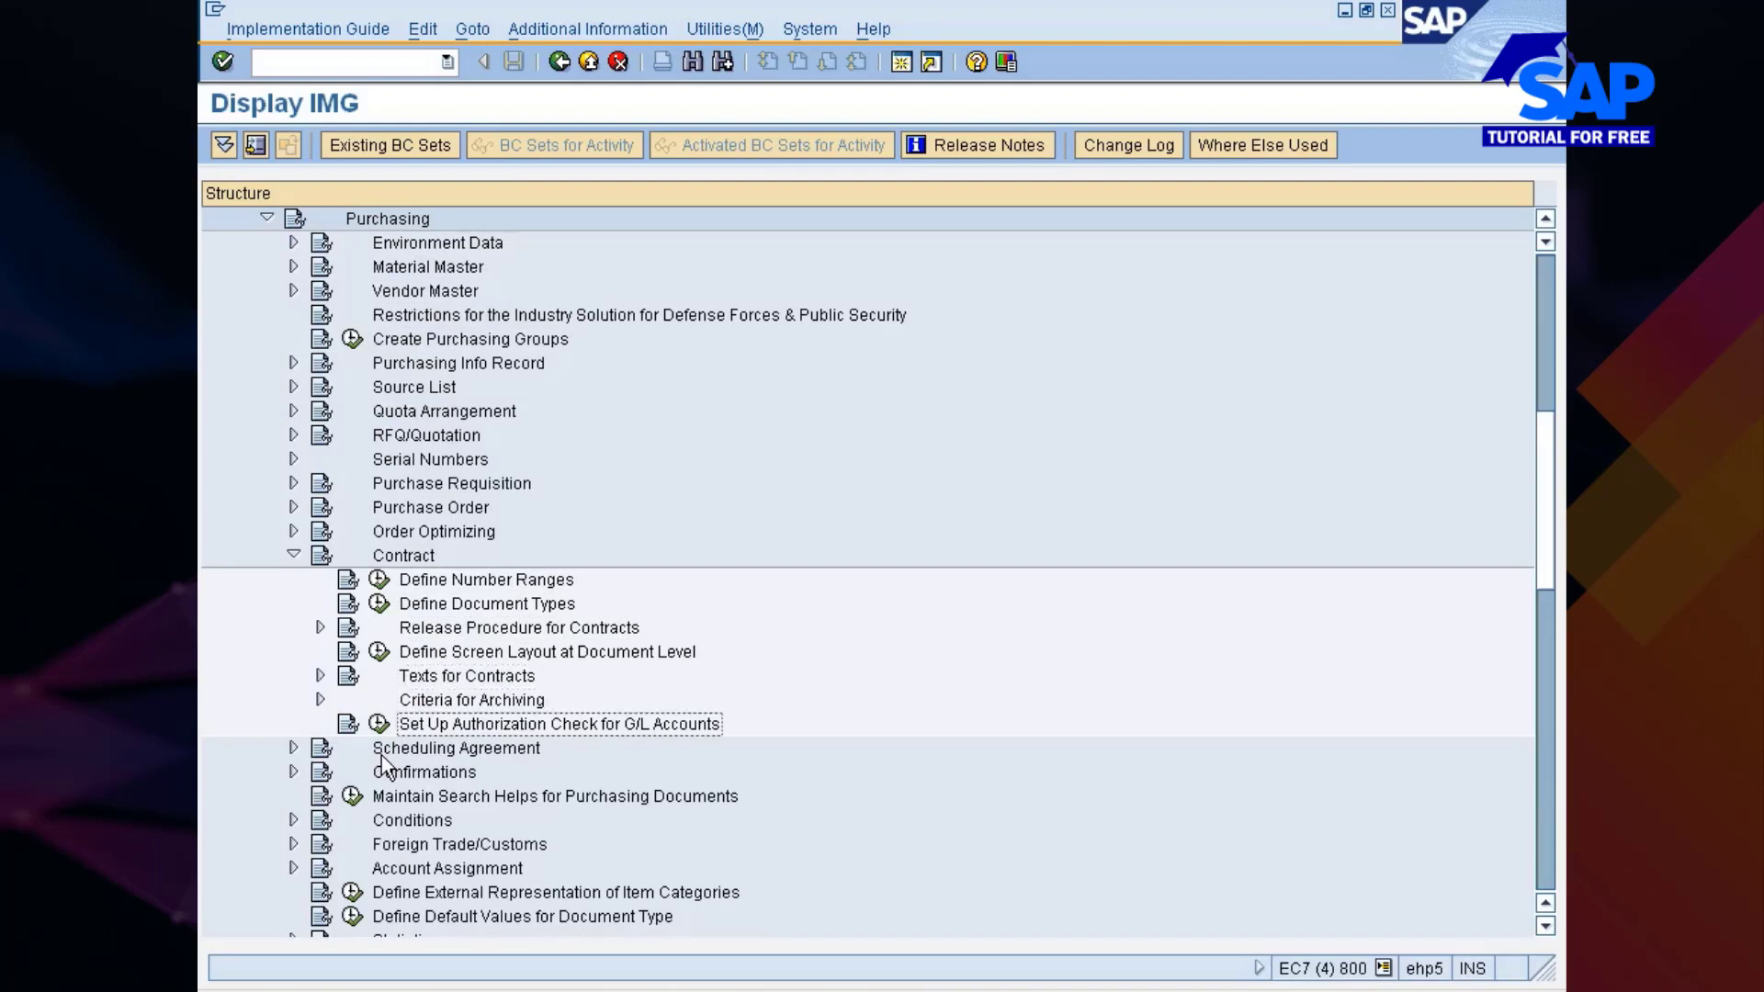
Step: Go back up the Purchasing structure and expand the Purchase Order node
key("Up")
key("Up")
key("Up")
key("Up")
key("Up")
key("Up")
key("Up")
key("Up")
key("Up")
key("Up")
key("Up")
key("Up")
key("Up")
key("Up")
key("Up")
key("Up")
key("Up")
key("Up")
key("Down")
key("Down")
key("Down")
key("Down")
key("Down")
key("Down")
key("Down")
key("Down")
key("Down")
key("Right")
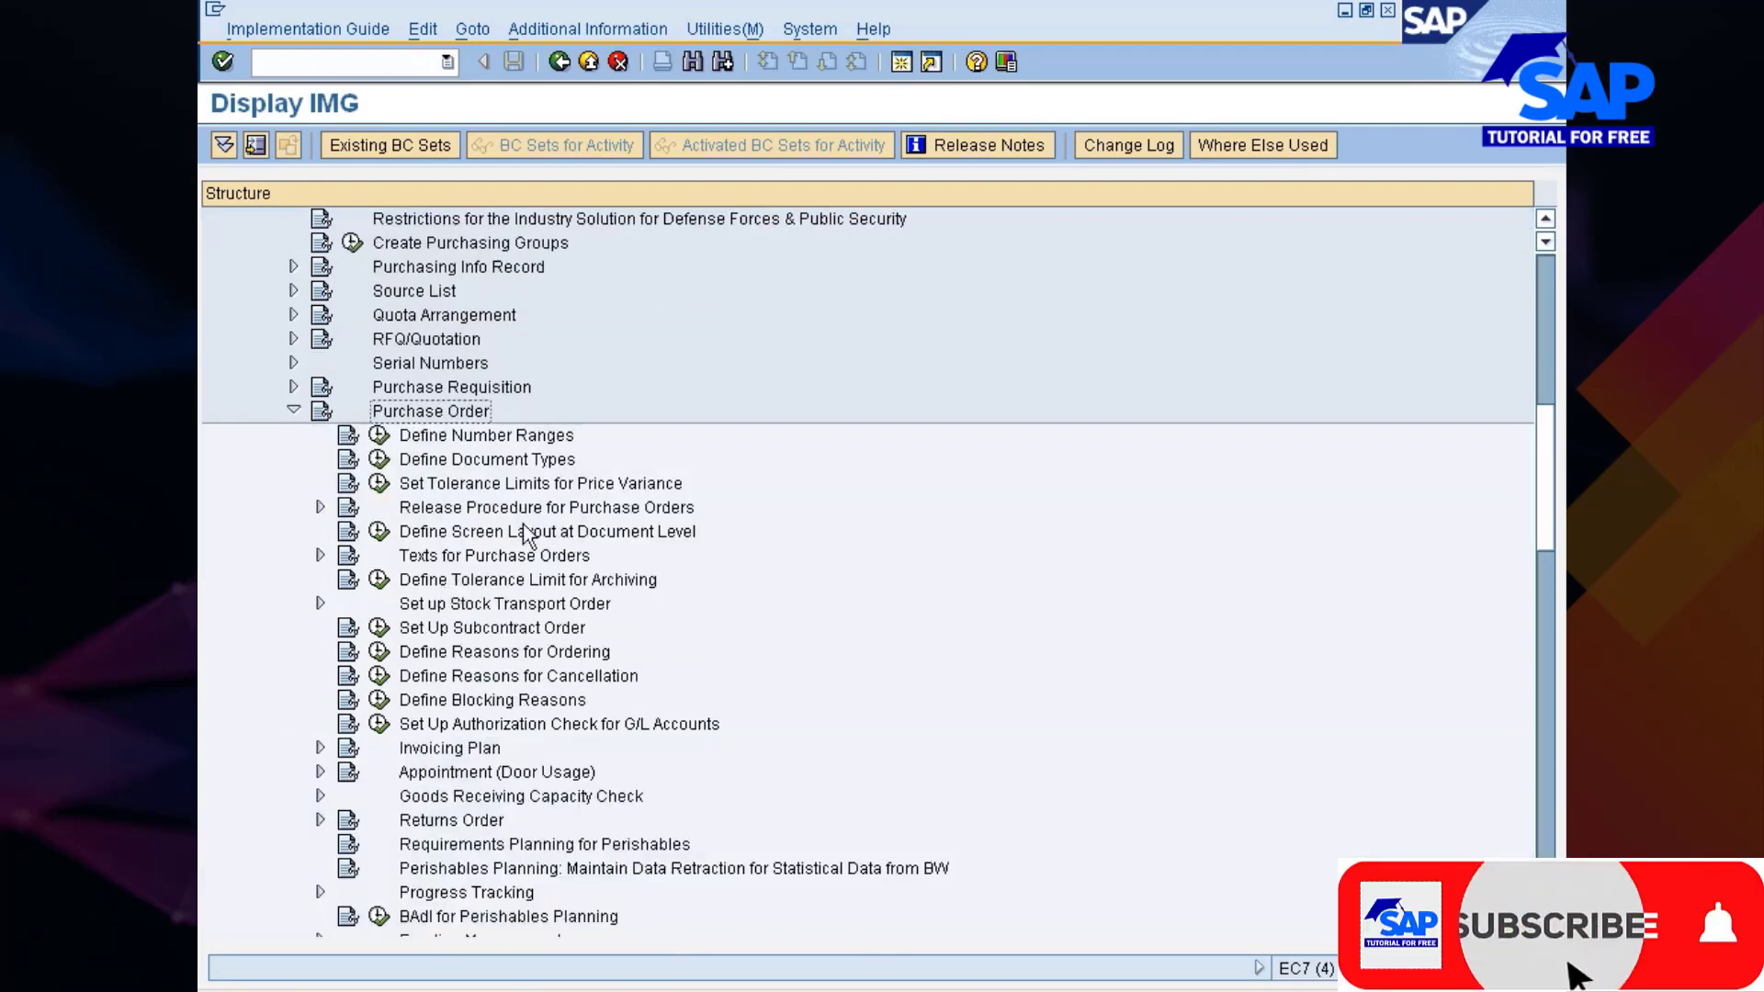
Step: Examine the Purchase Order configuration activities, from Define Number Ranges through Set Up Authorization Check for G/L Accounts, against those under Contract
left_click(513, 434)
left_click(492, 459)
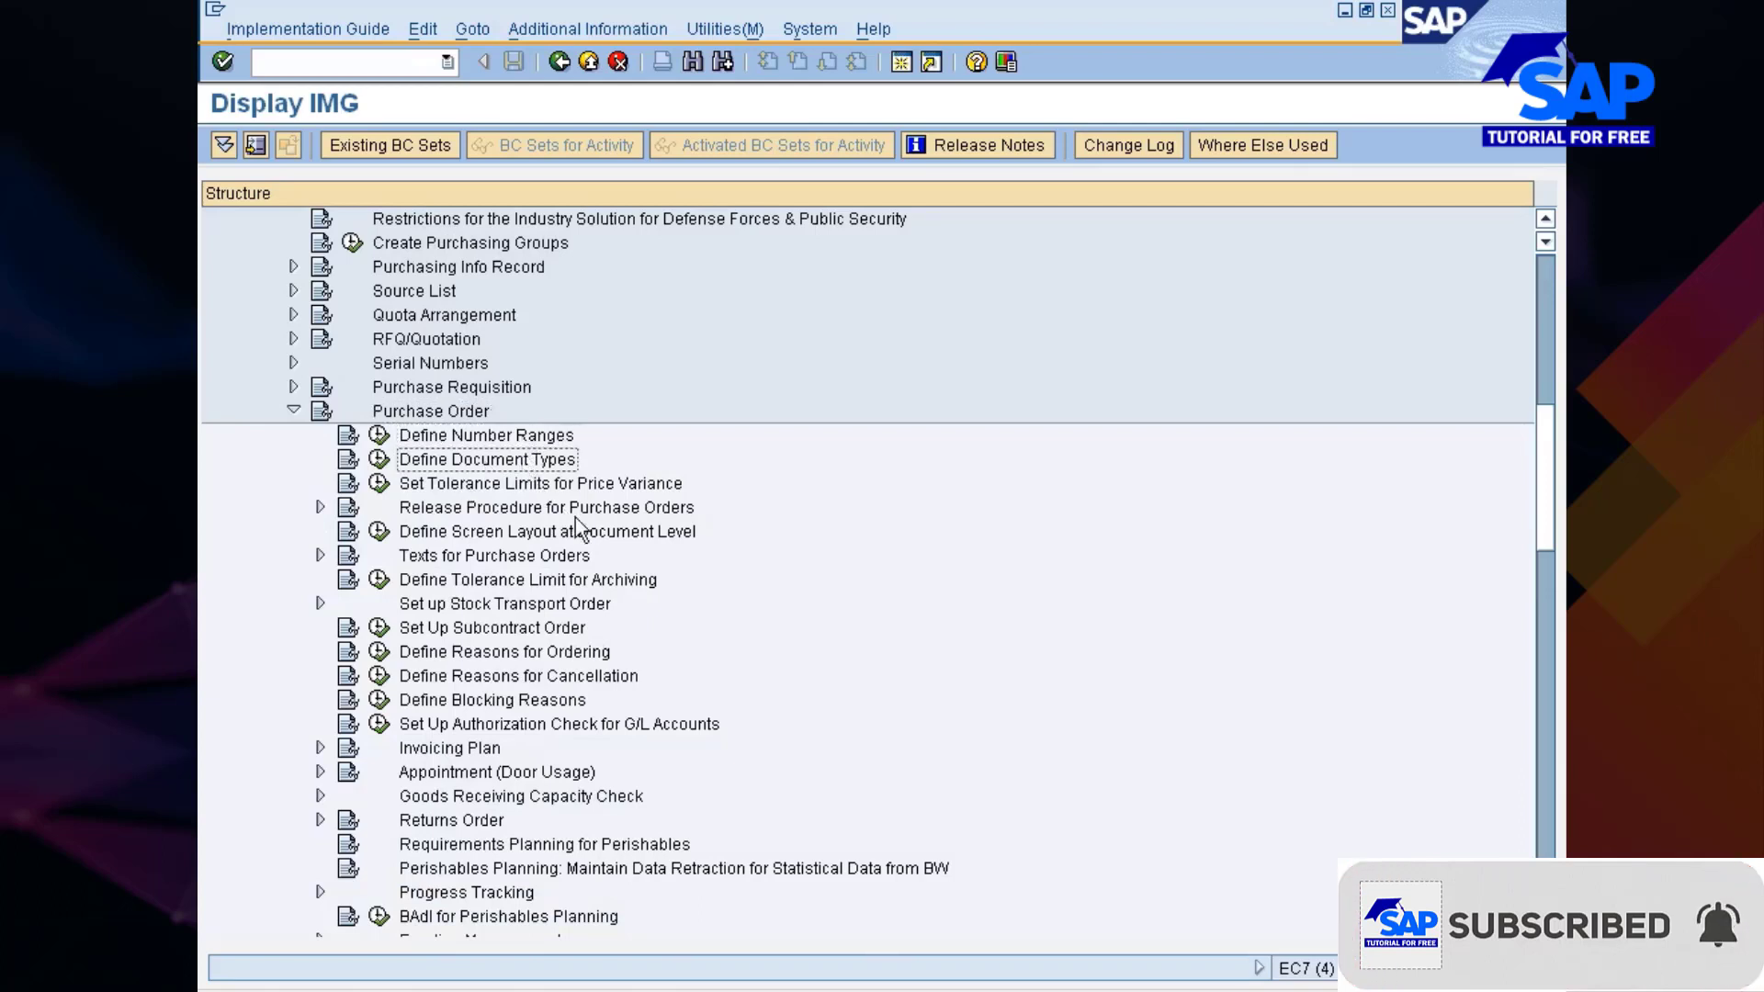
left_click(512, 510)
left_click(502, 533)
left_click(485, 559)
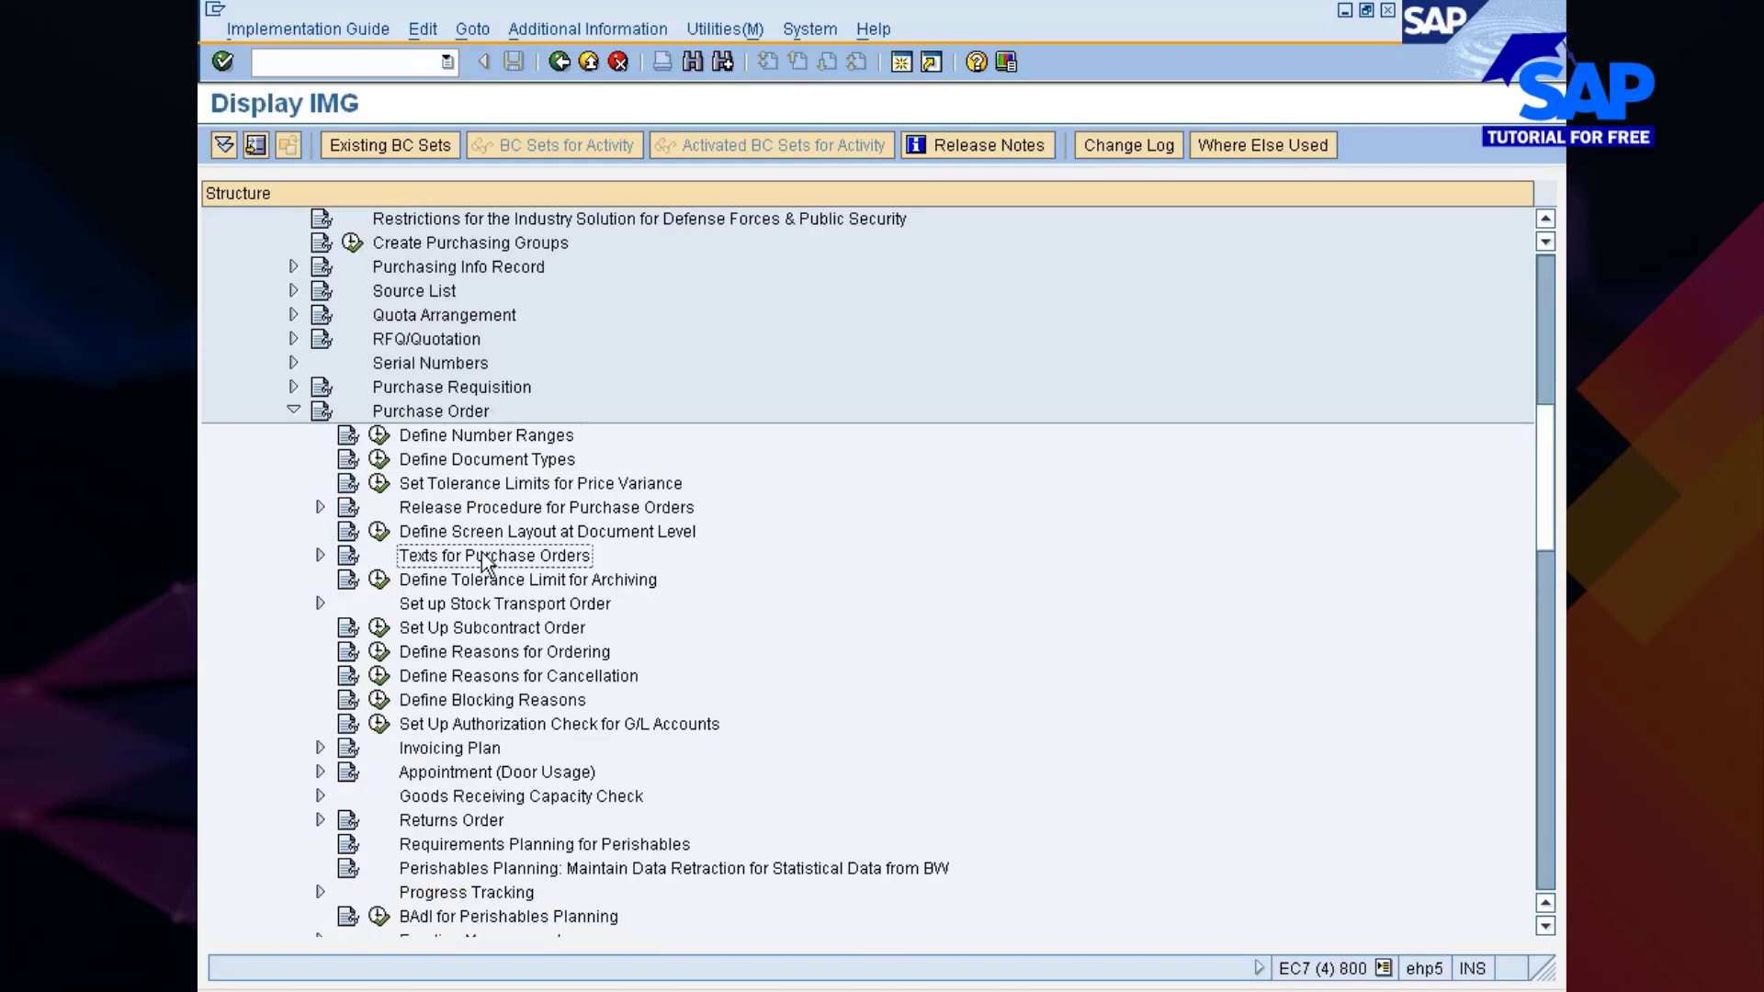
left_click(504, 580)
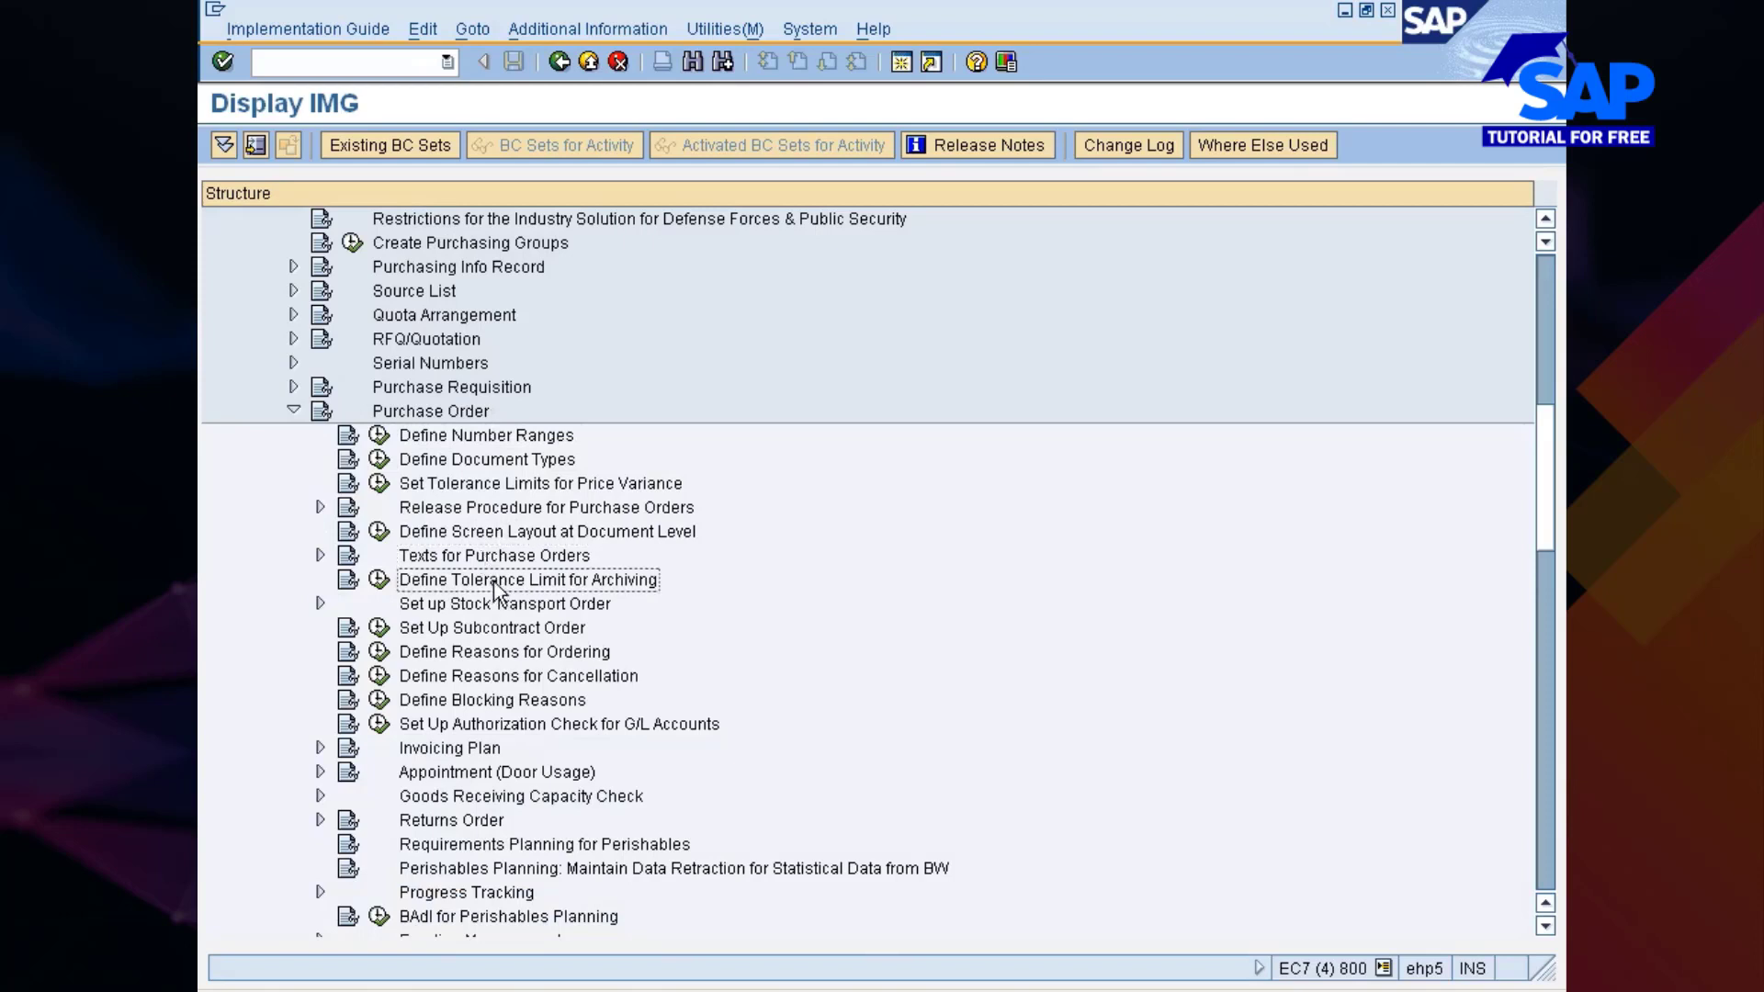
scroll(686, 549, "down", 2)
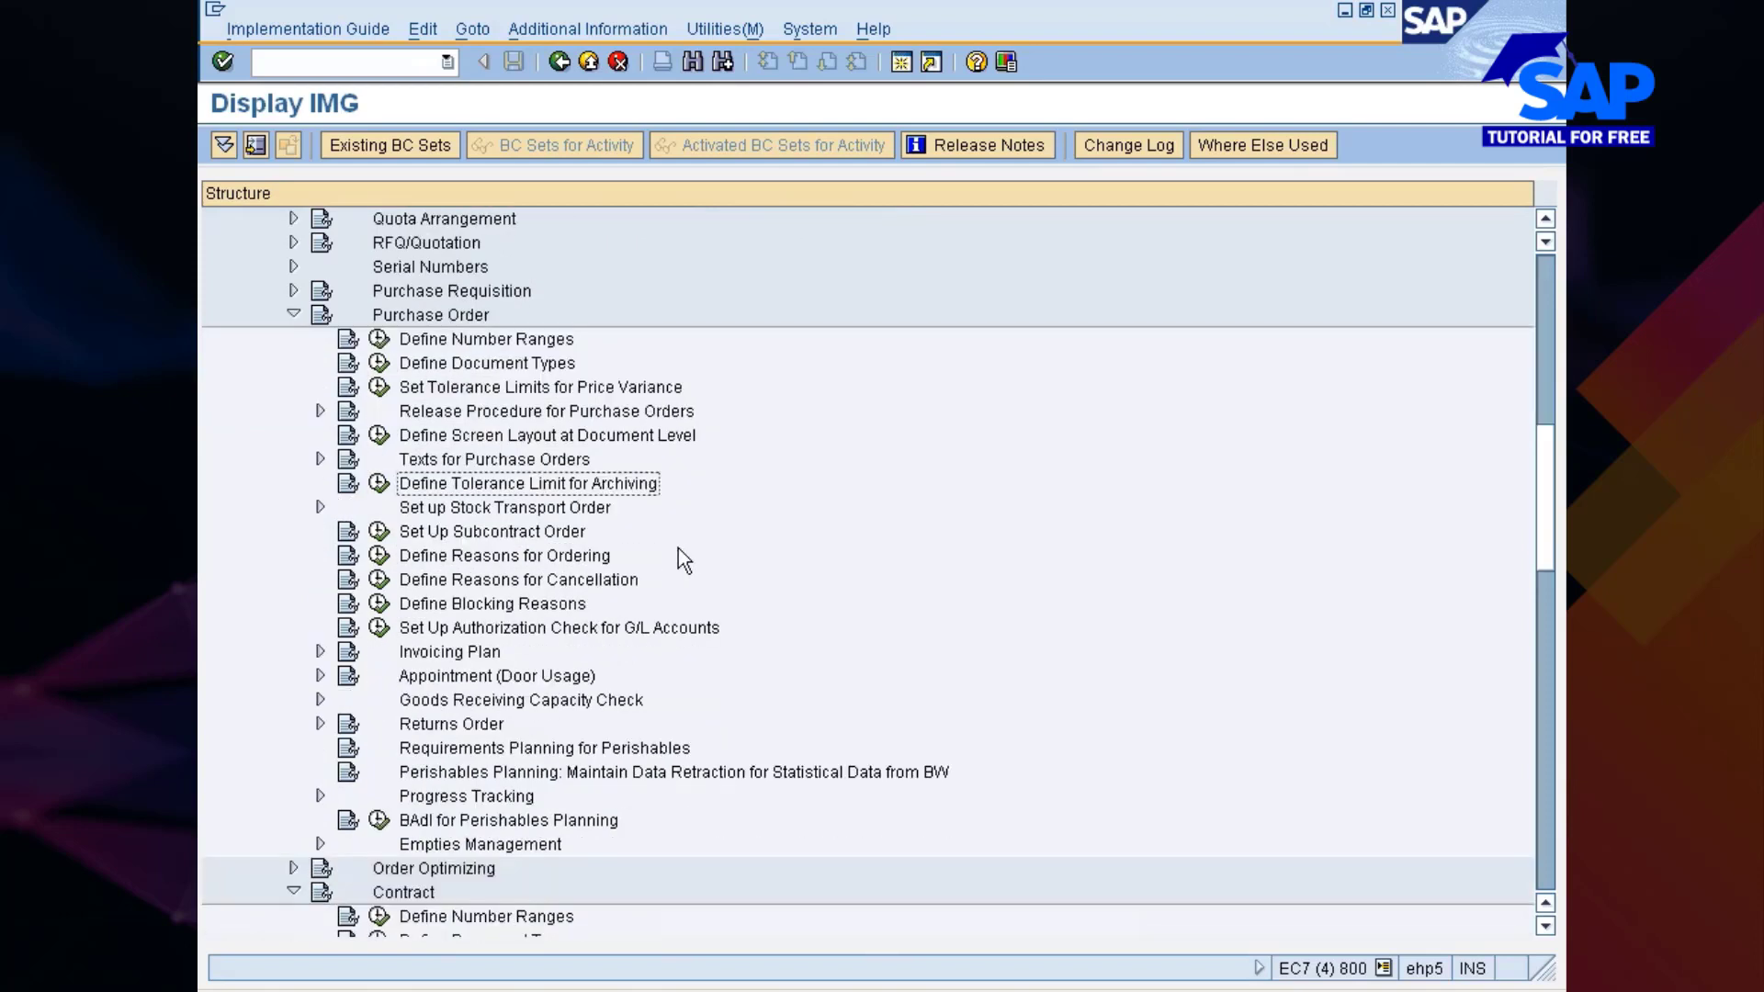
left_click(486, 629)
scroll(757, 511, "down", 5)
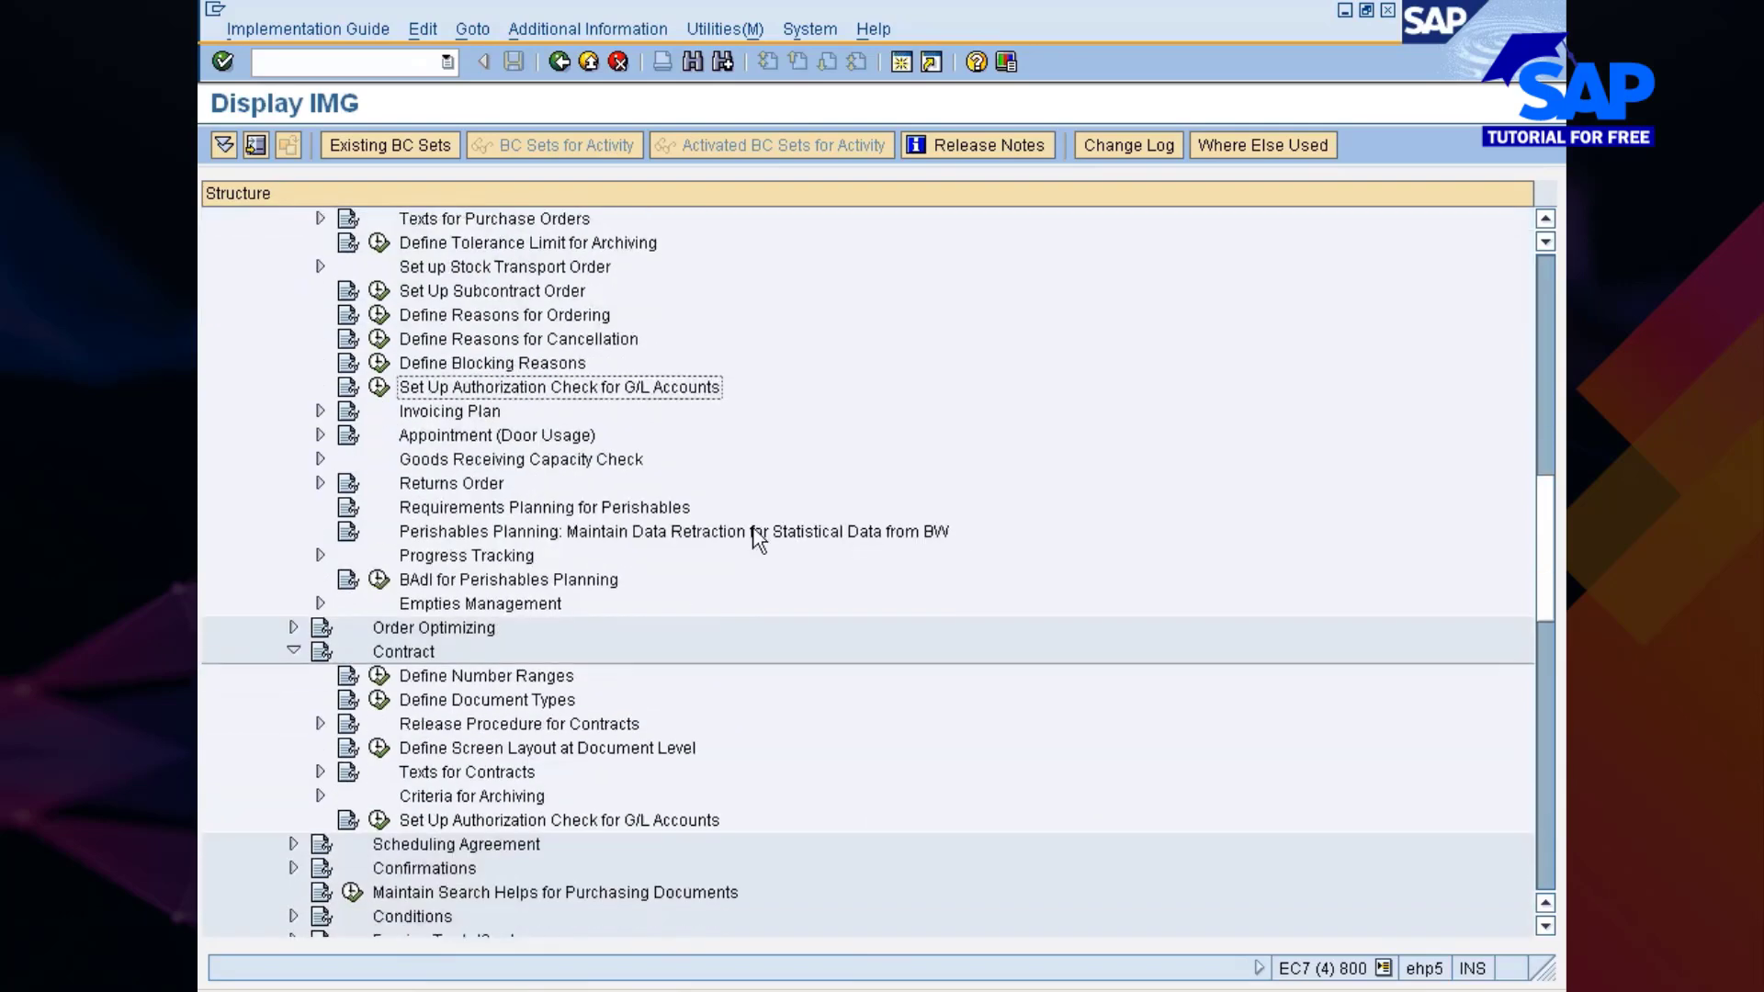
Step: Collapse the Contract node in the Purchasing structure and expand the Scheduling Agreement node
scroll(734, 551, "down", 4)
scroll(599, 549, "down", 1)
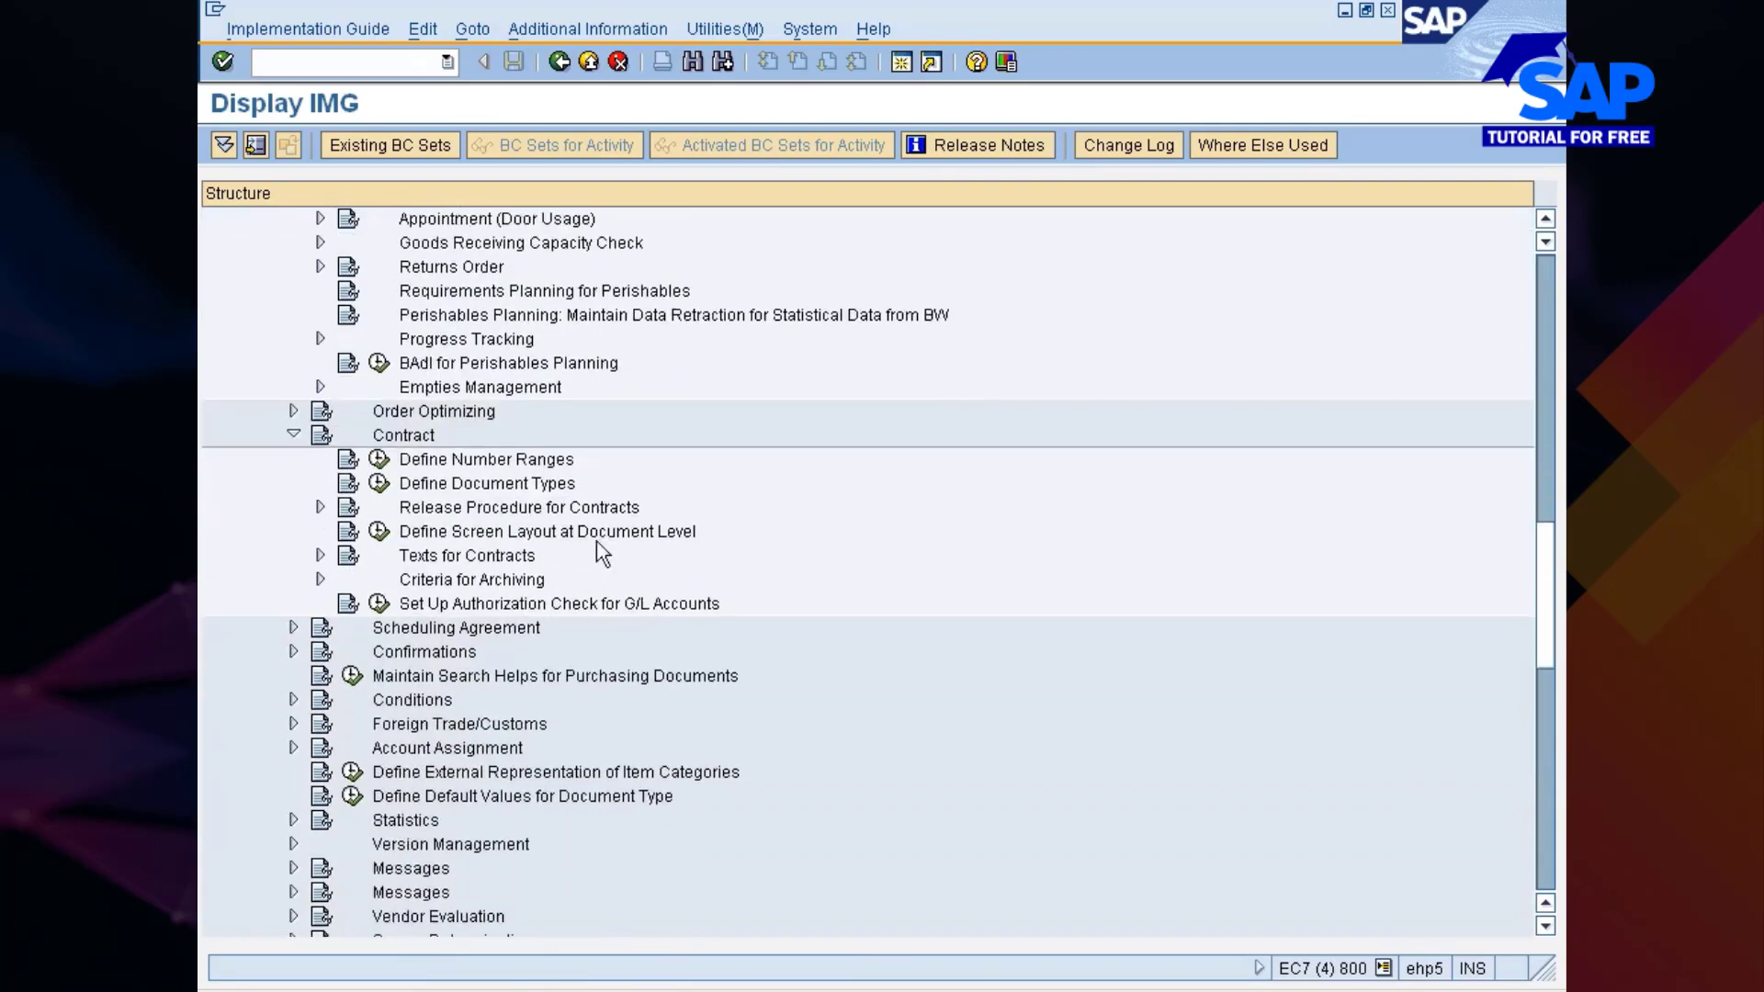
scroll(599, 549, "down", 3)
left_click(294, 316)
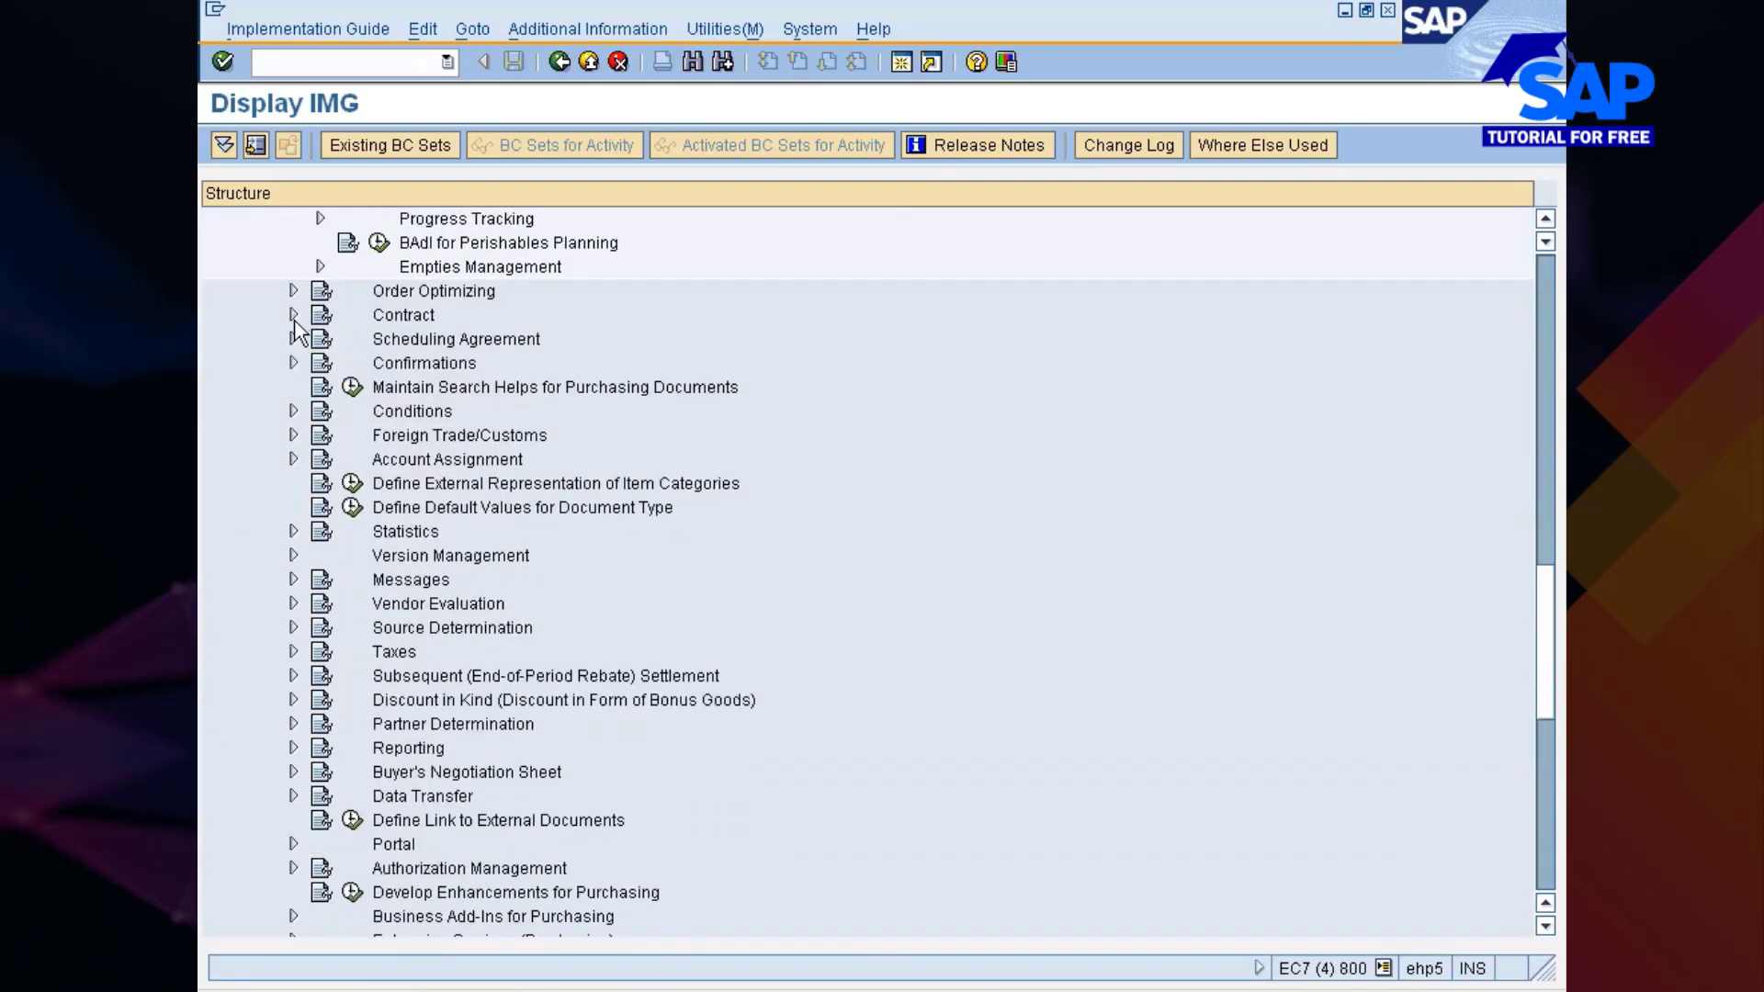
double_click(411, 347)
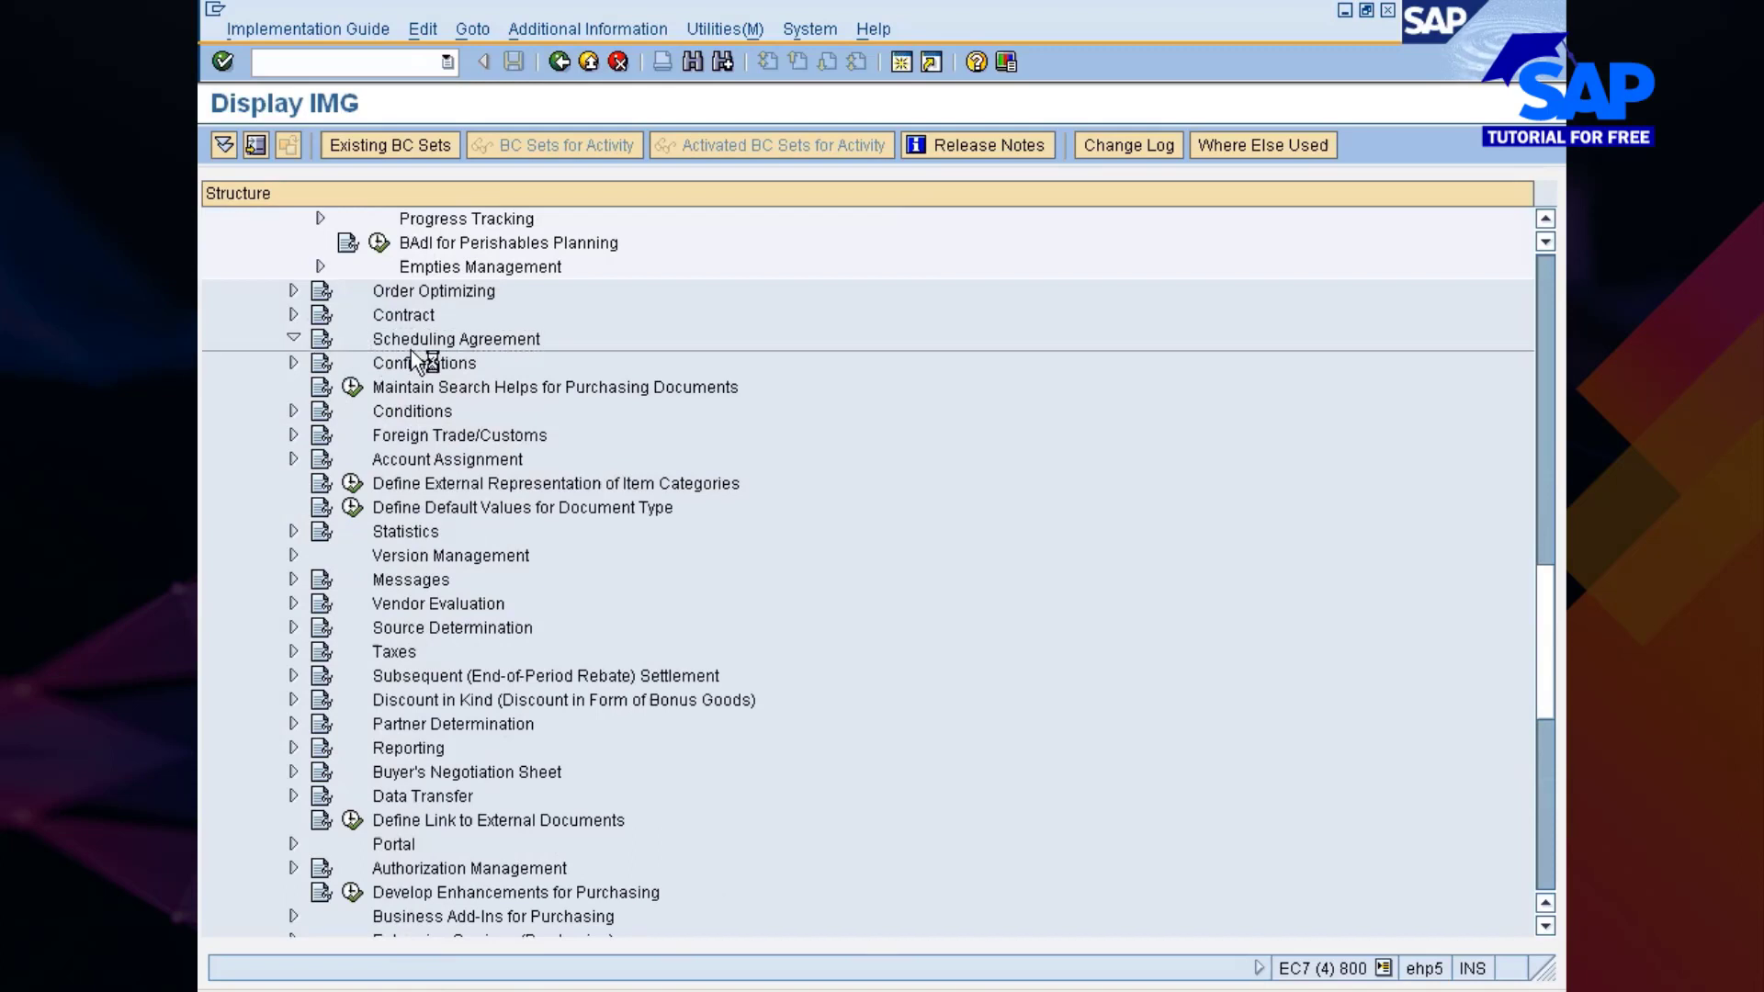
Step: Examine the Scheduling Agreement configuration activities, from Define Number Ranges through Maint. Rel. Creation Profile for Sched. Agmt. w. Rel. Docu
key("Down")
key("Down")
key("Down")
key("Down")
key("Down")
key("Down")
key("Down")
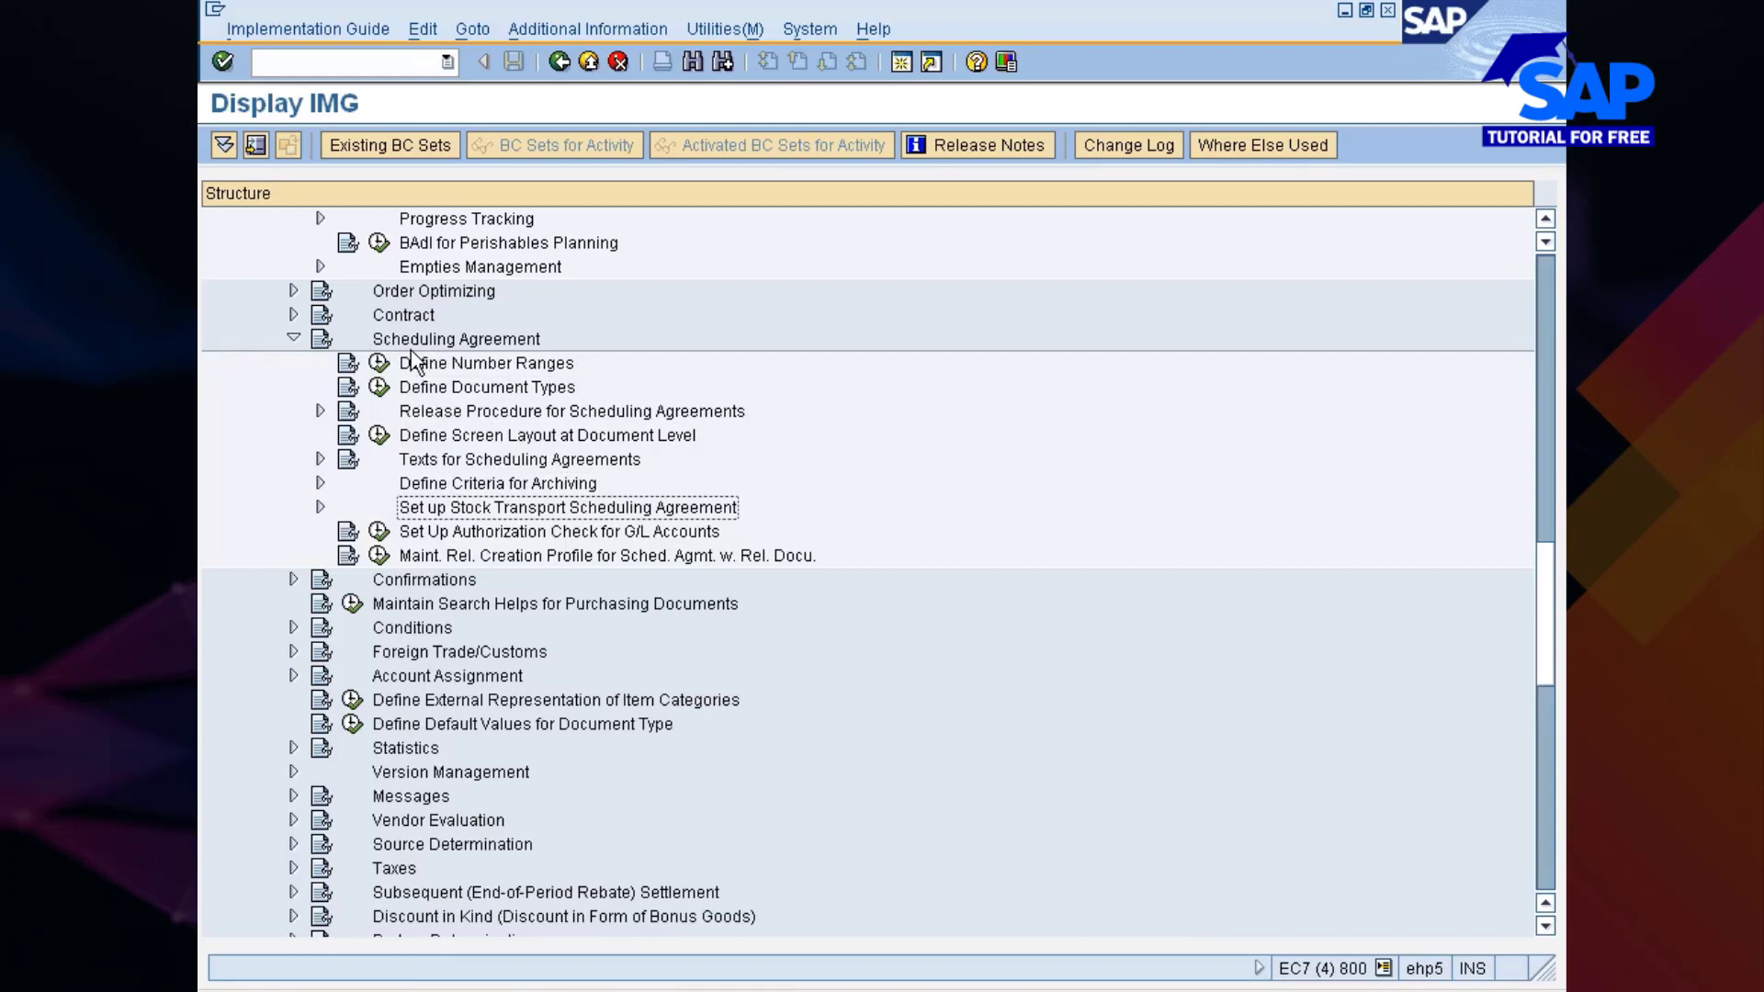
key("Down")
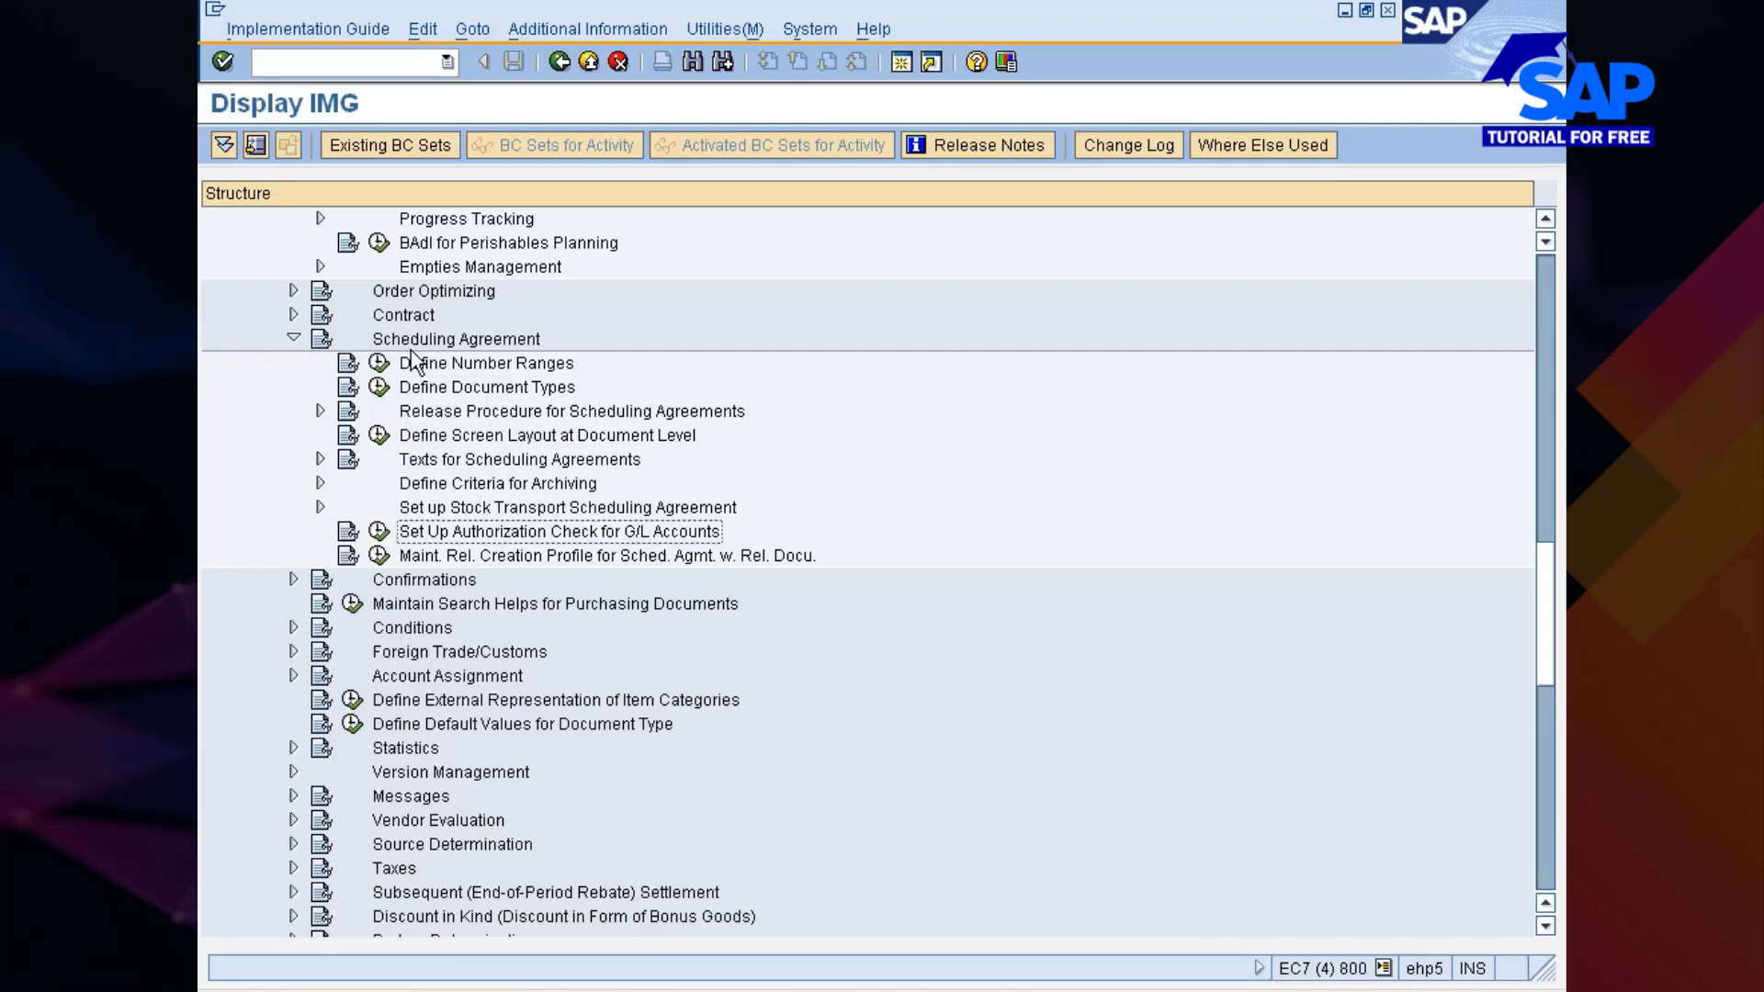
key("Up")
key("Up")
key("Up")
key("Up")
key("Up")
key("Up")
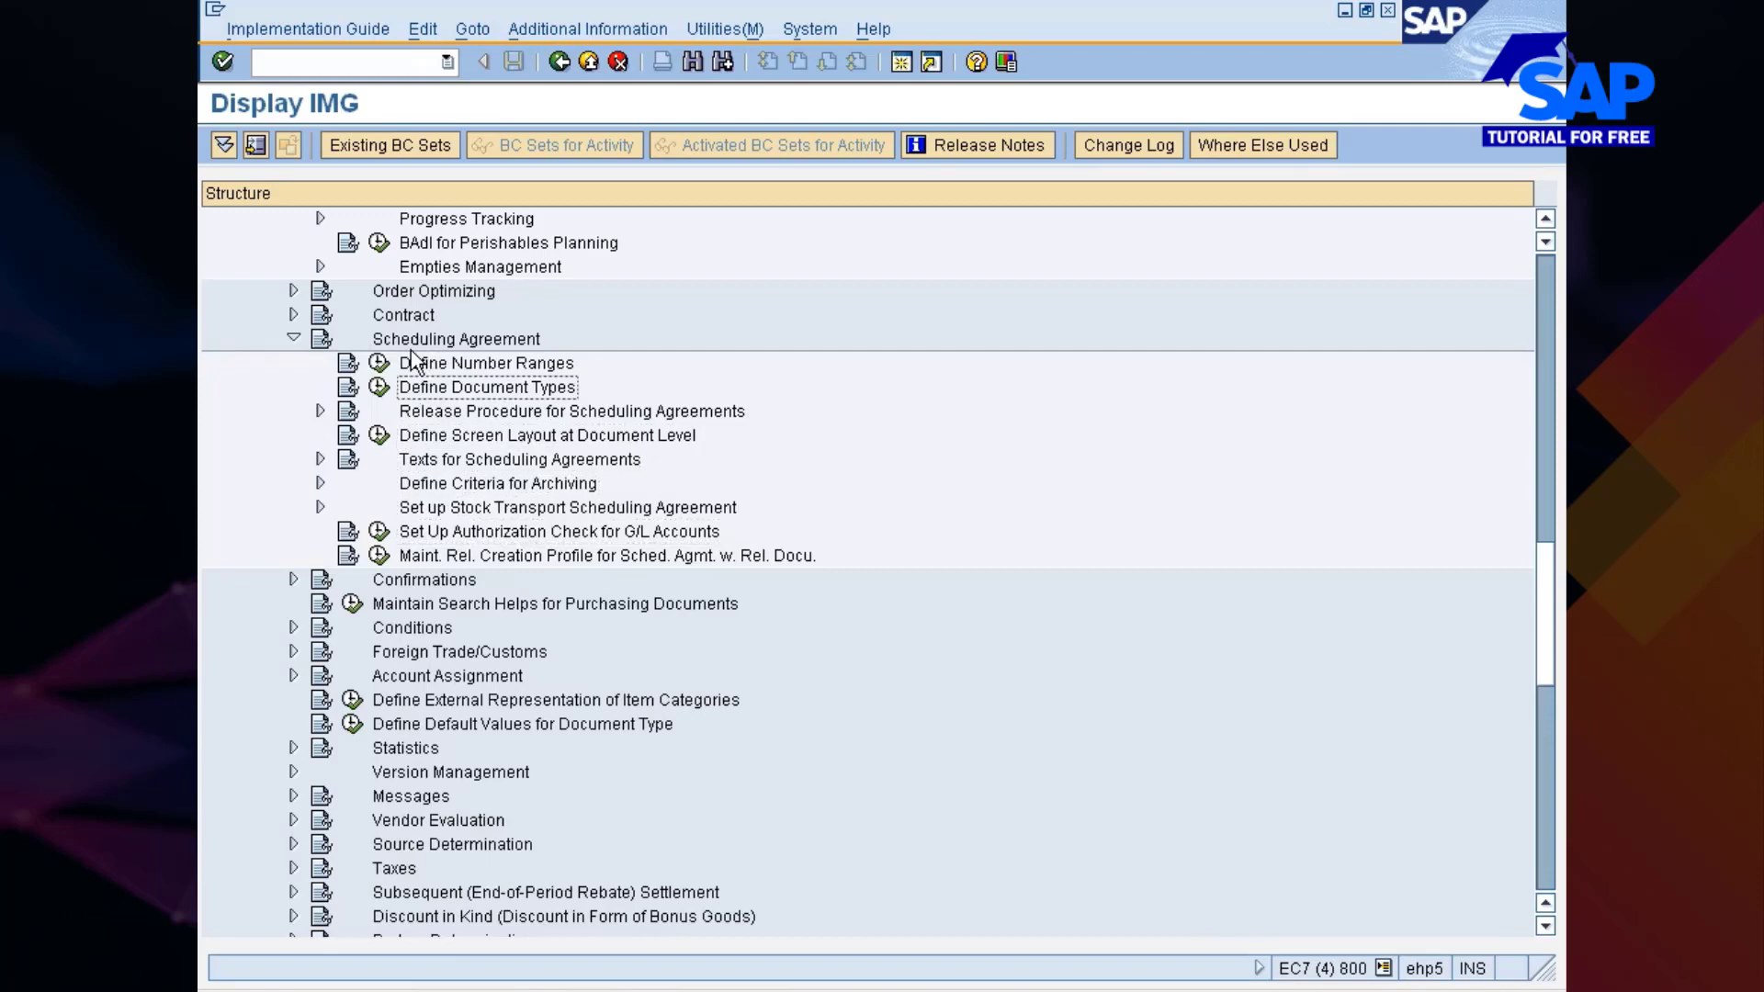
key("Down")
key("Down")
key("Down")
key("Down")
key("Down")
key("Down")
key("Down")
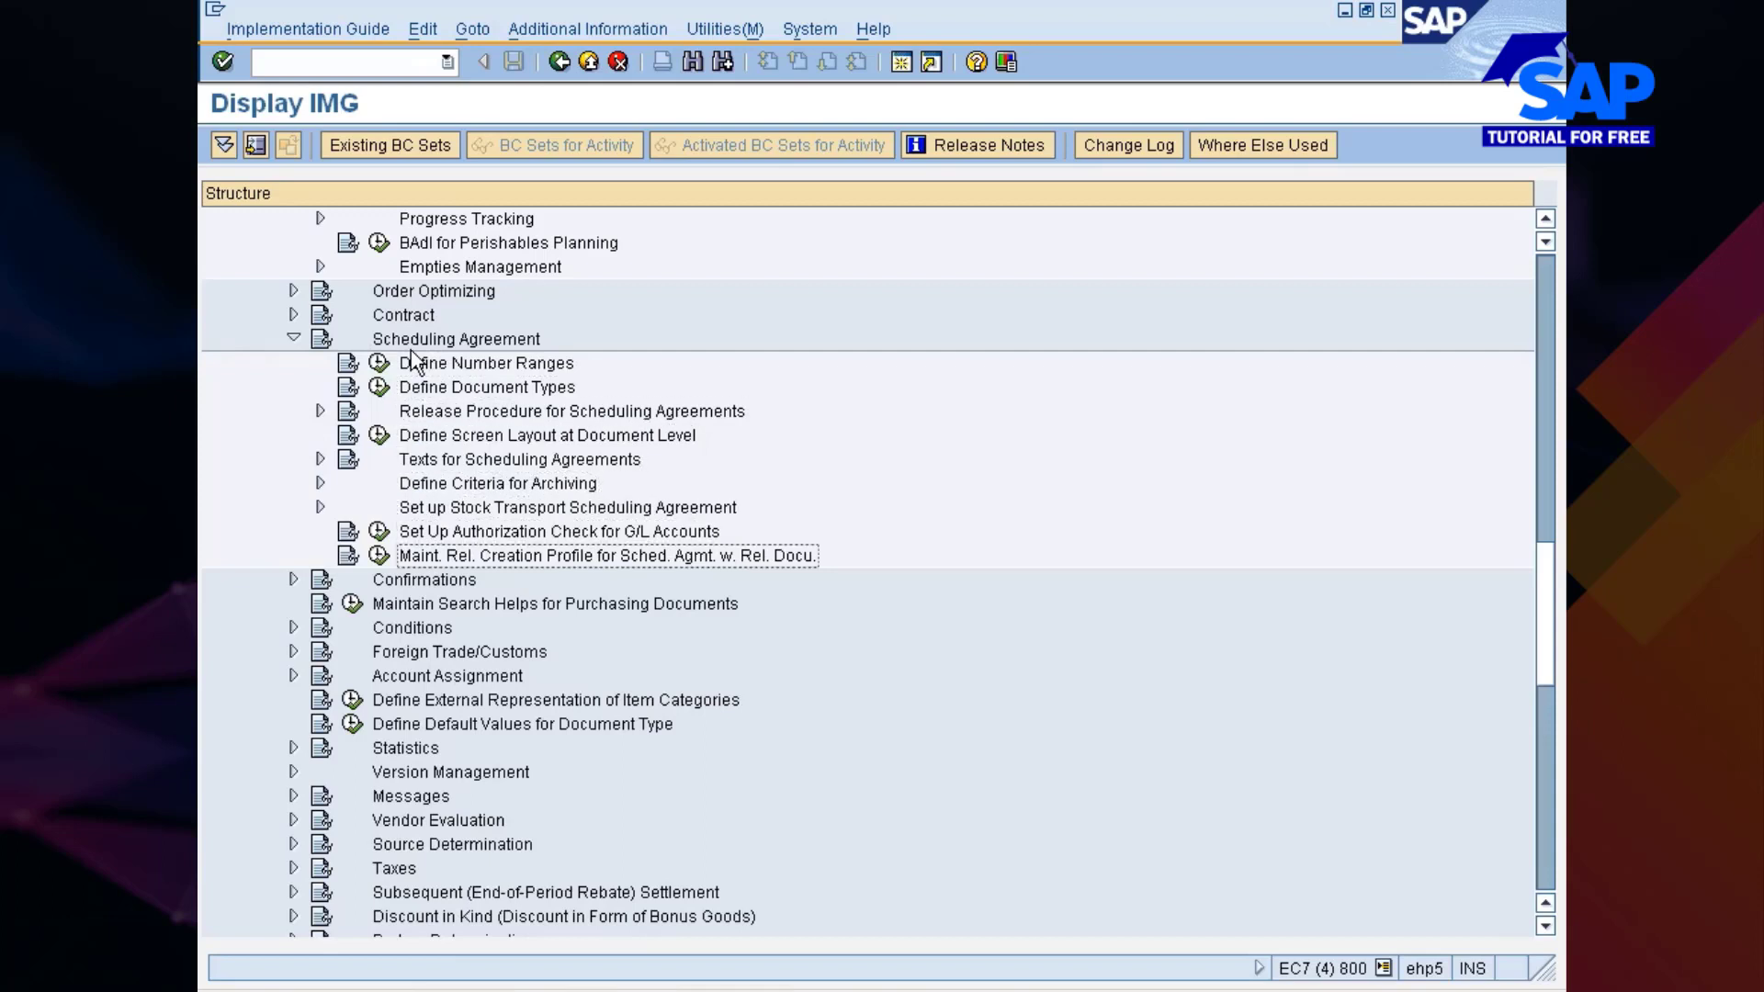
key("Up")
key("Up")
key("Up")
key("Up")
key("Up")
key("Up")
key("Up")
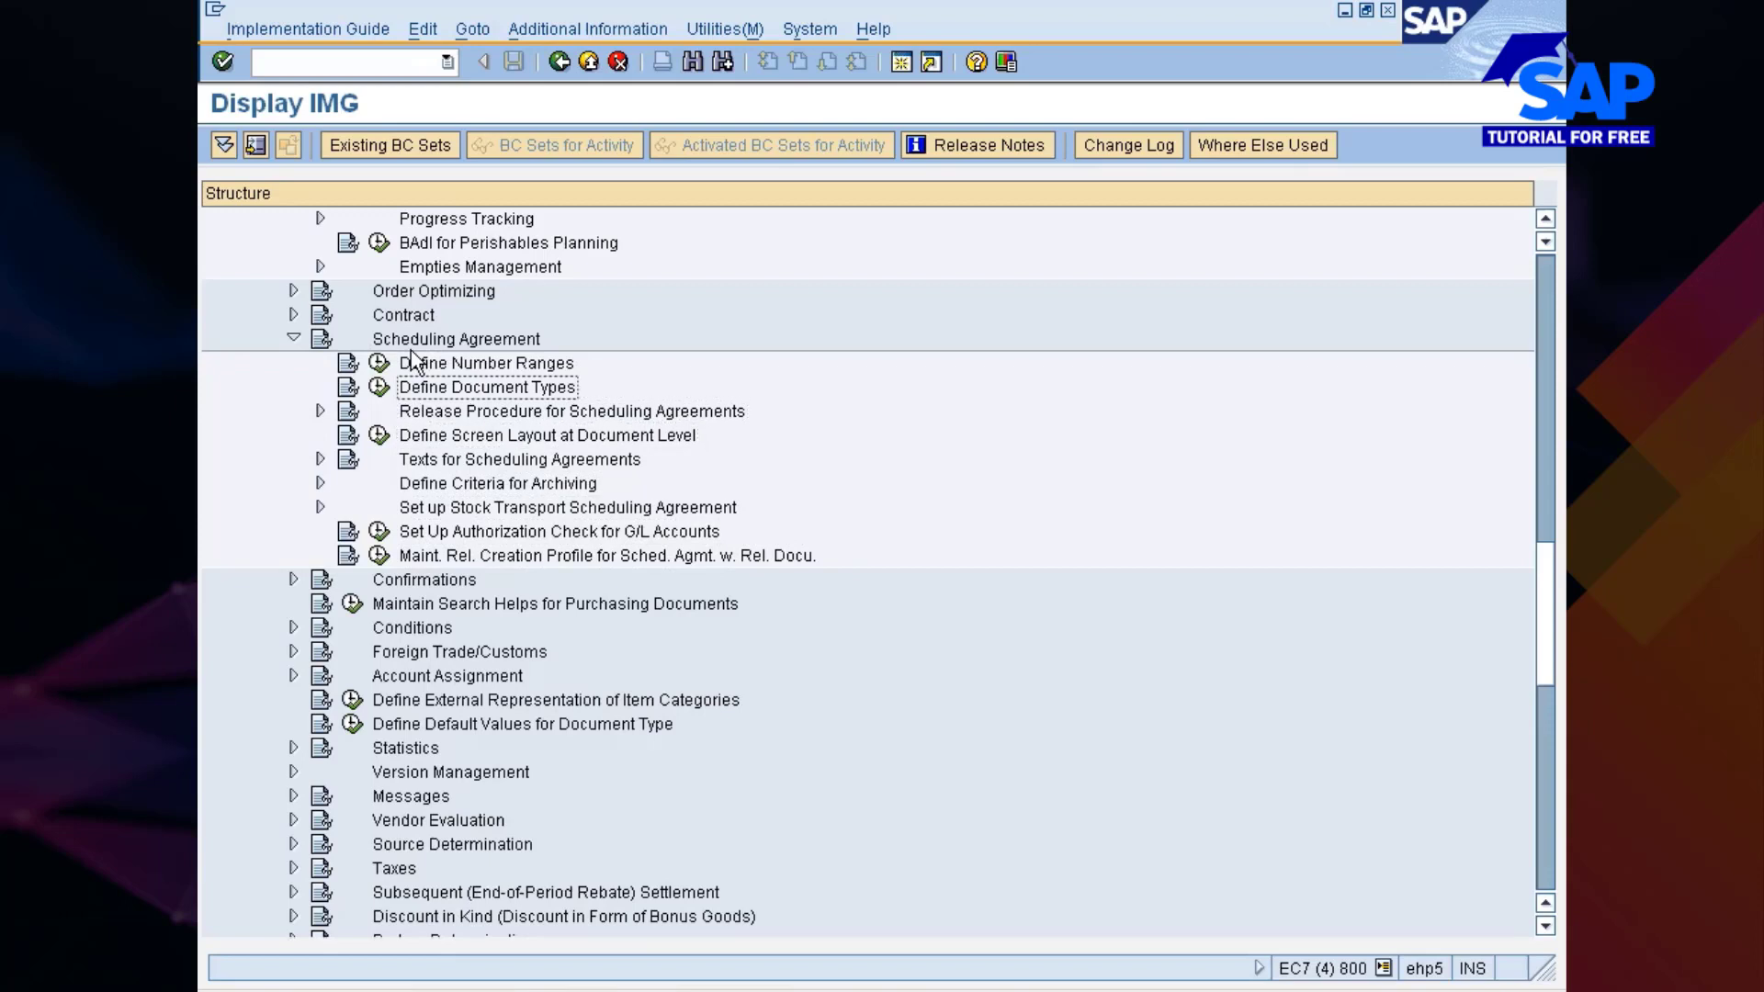
Step: Open Define Document Types for scheduling agreements and select the LP and LPA document types
left_click(378, 387)
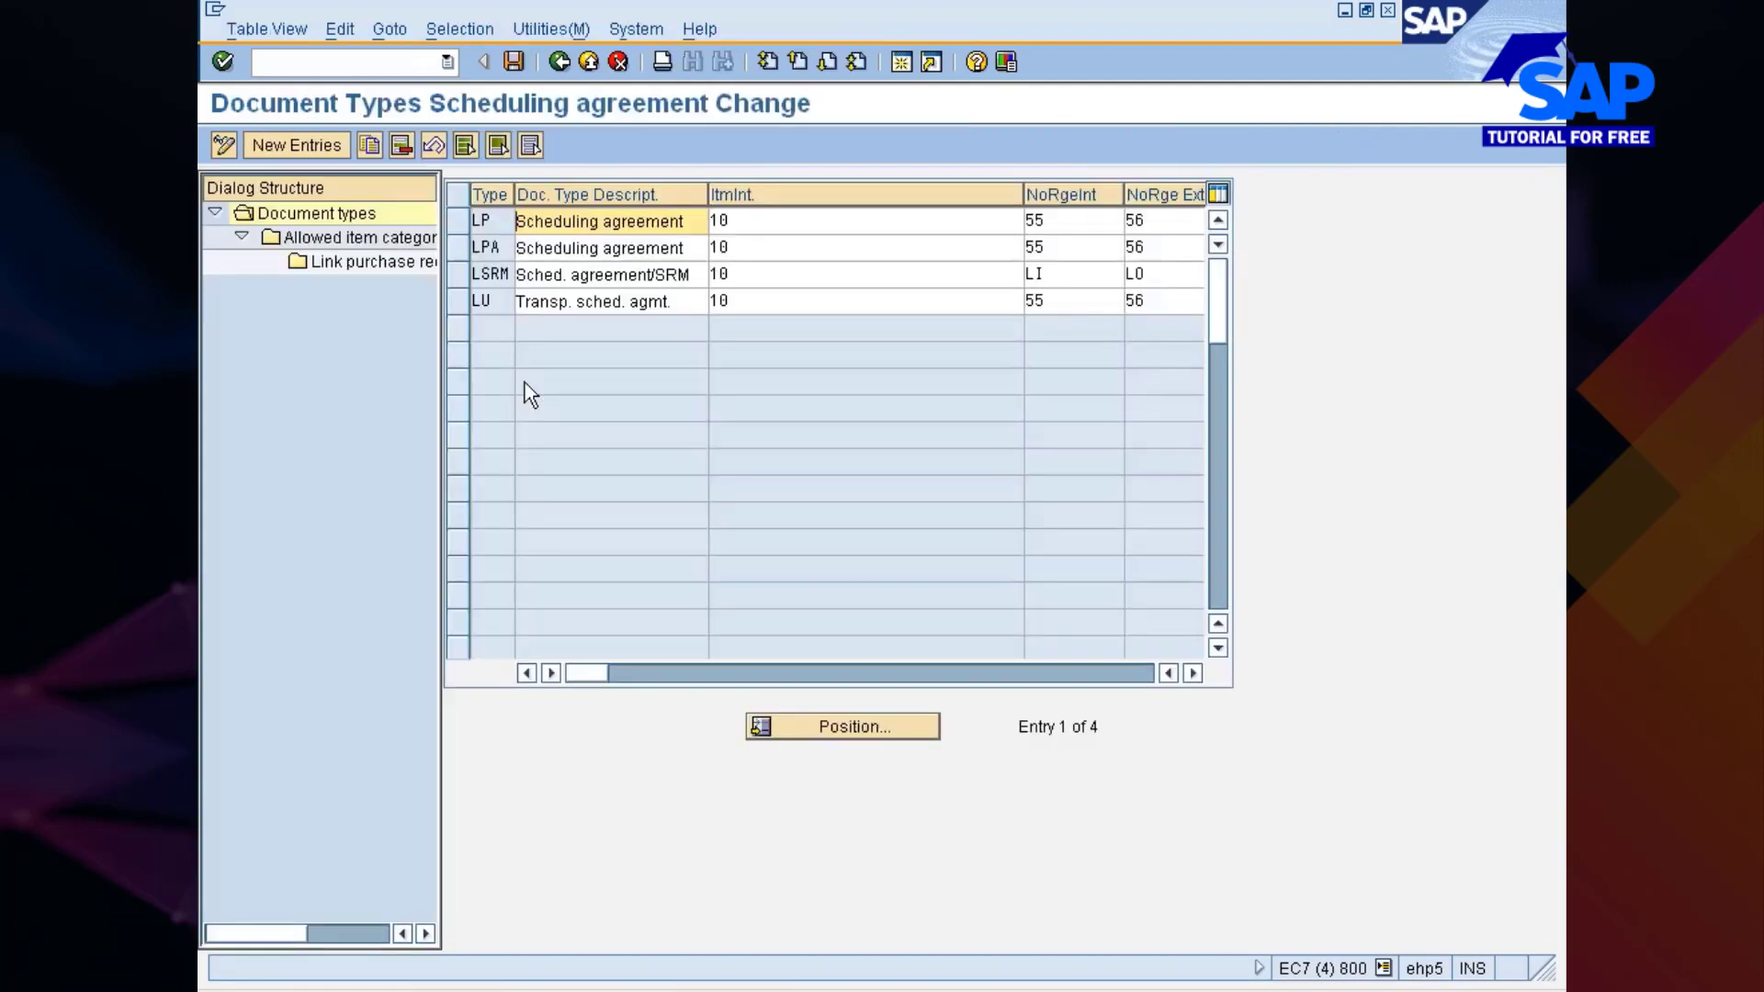
left_click_drag(458, 279, 458, 294)
left_click(457, 274)
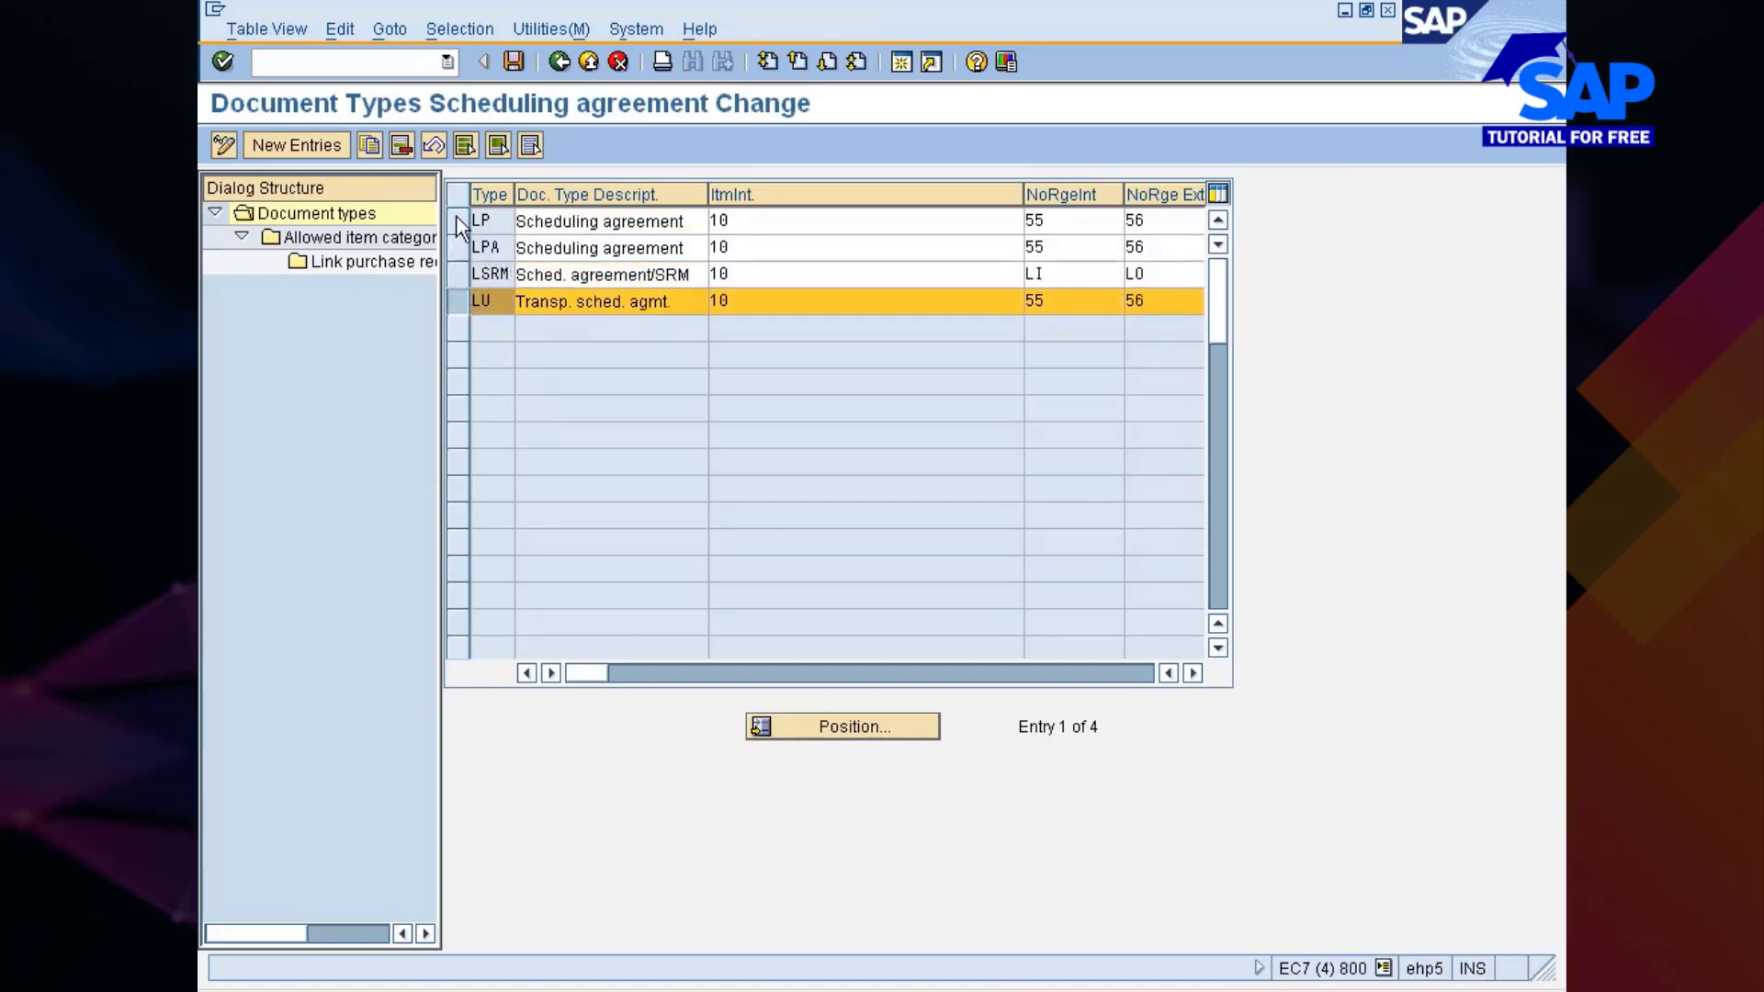
left_click(457, 220)
left_click(459, 248)
left_click(457, 301)
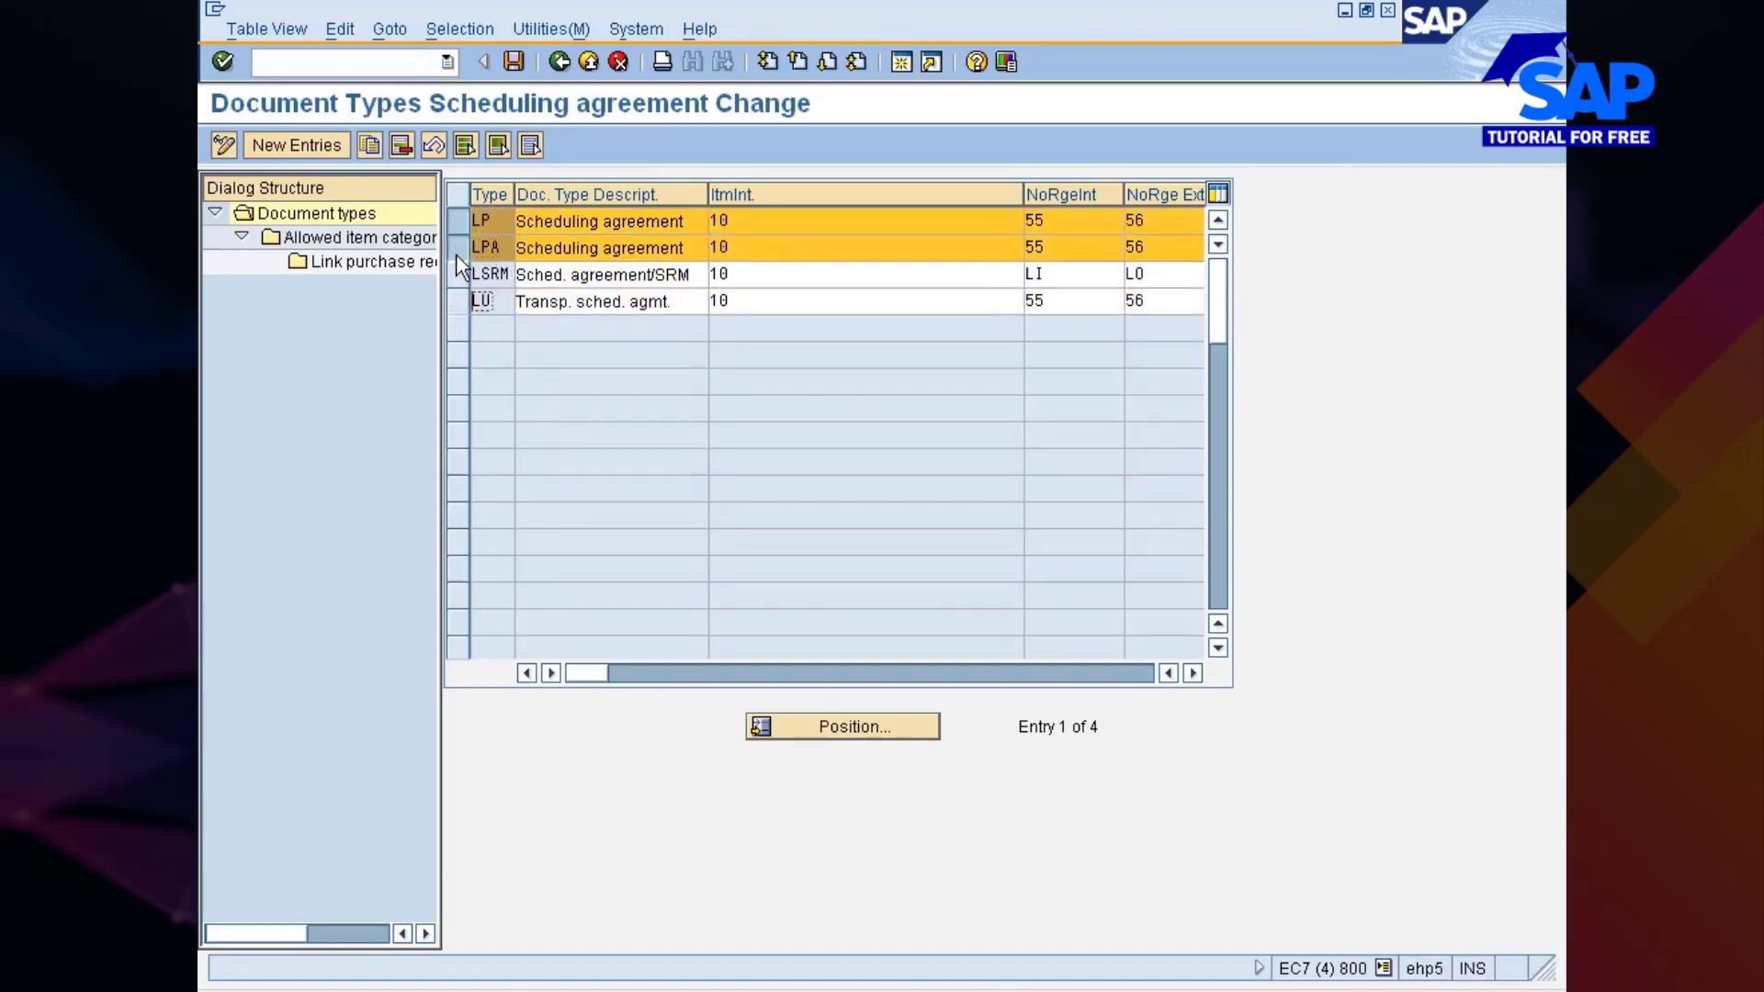
left_click(458, 246)
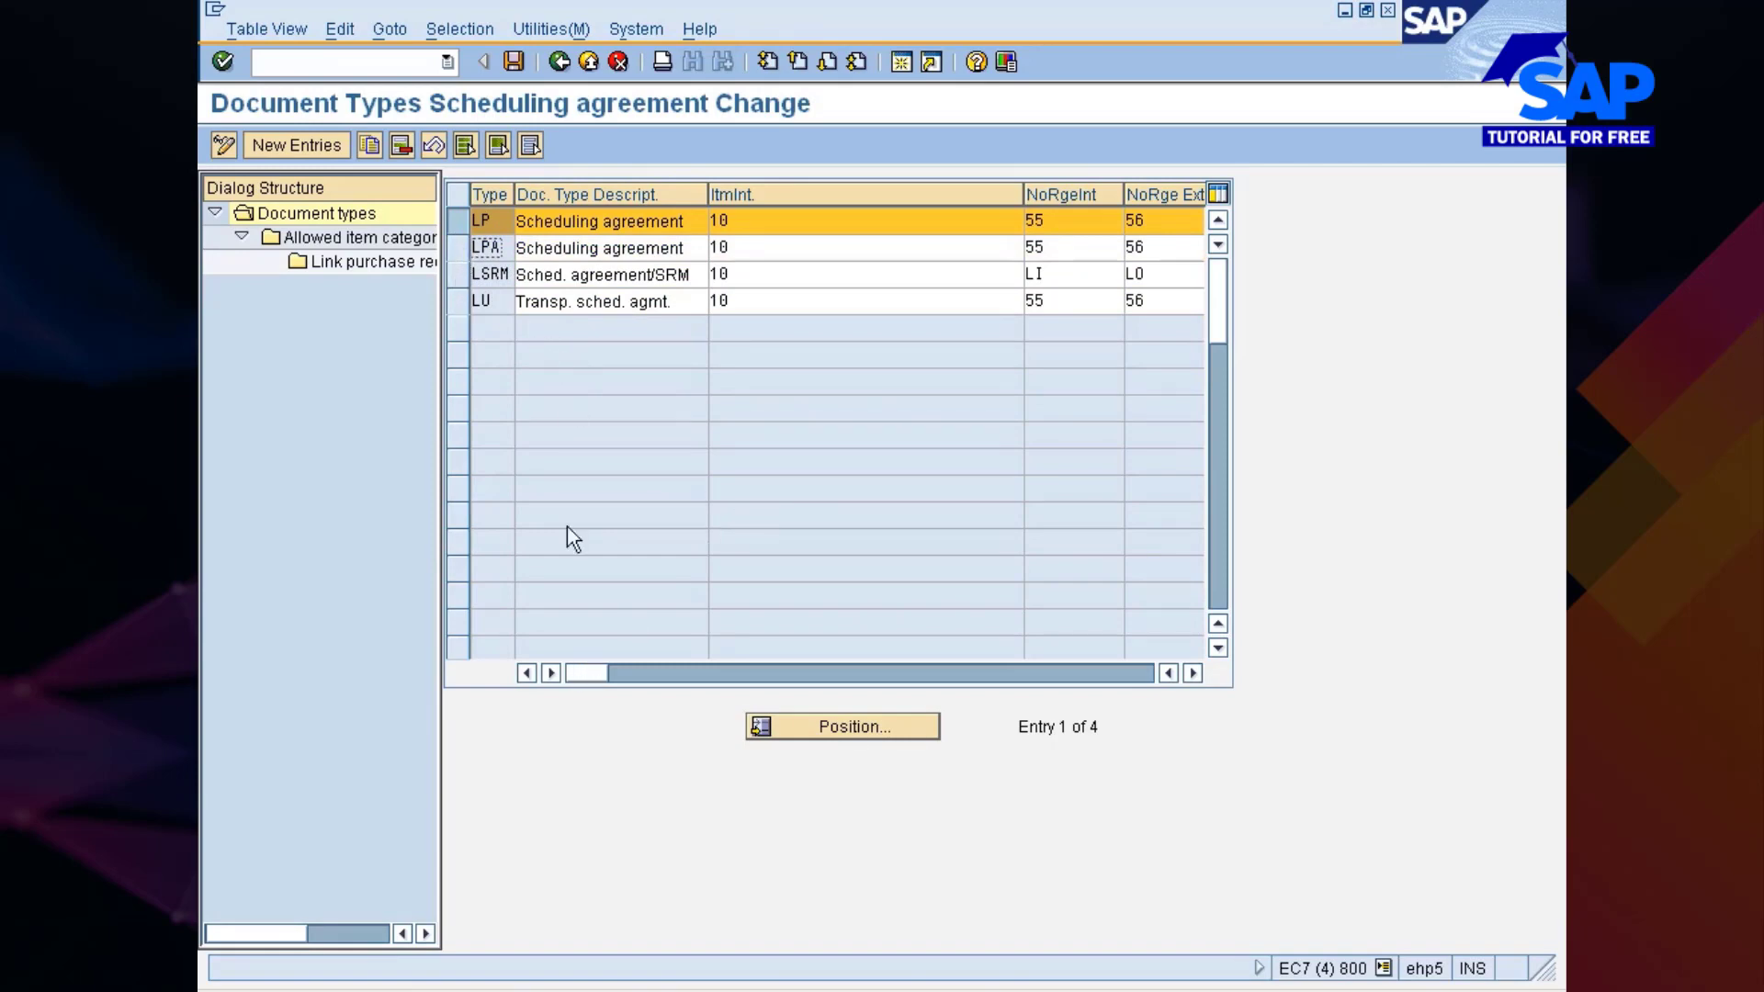
left_click(457, 248)
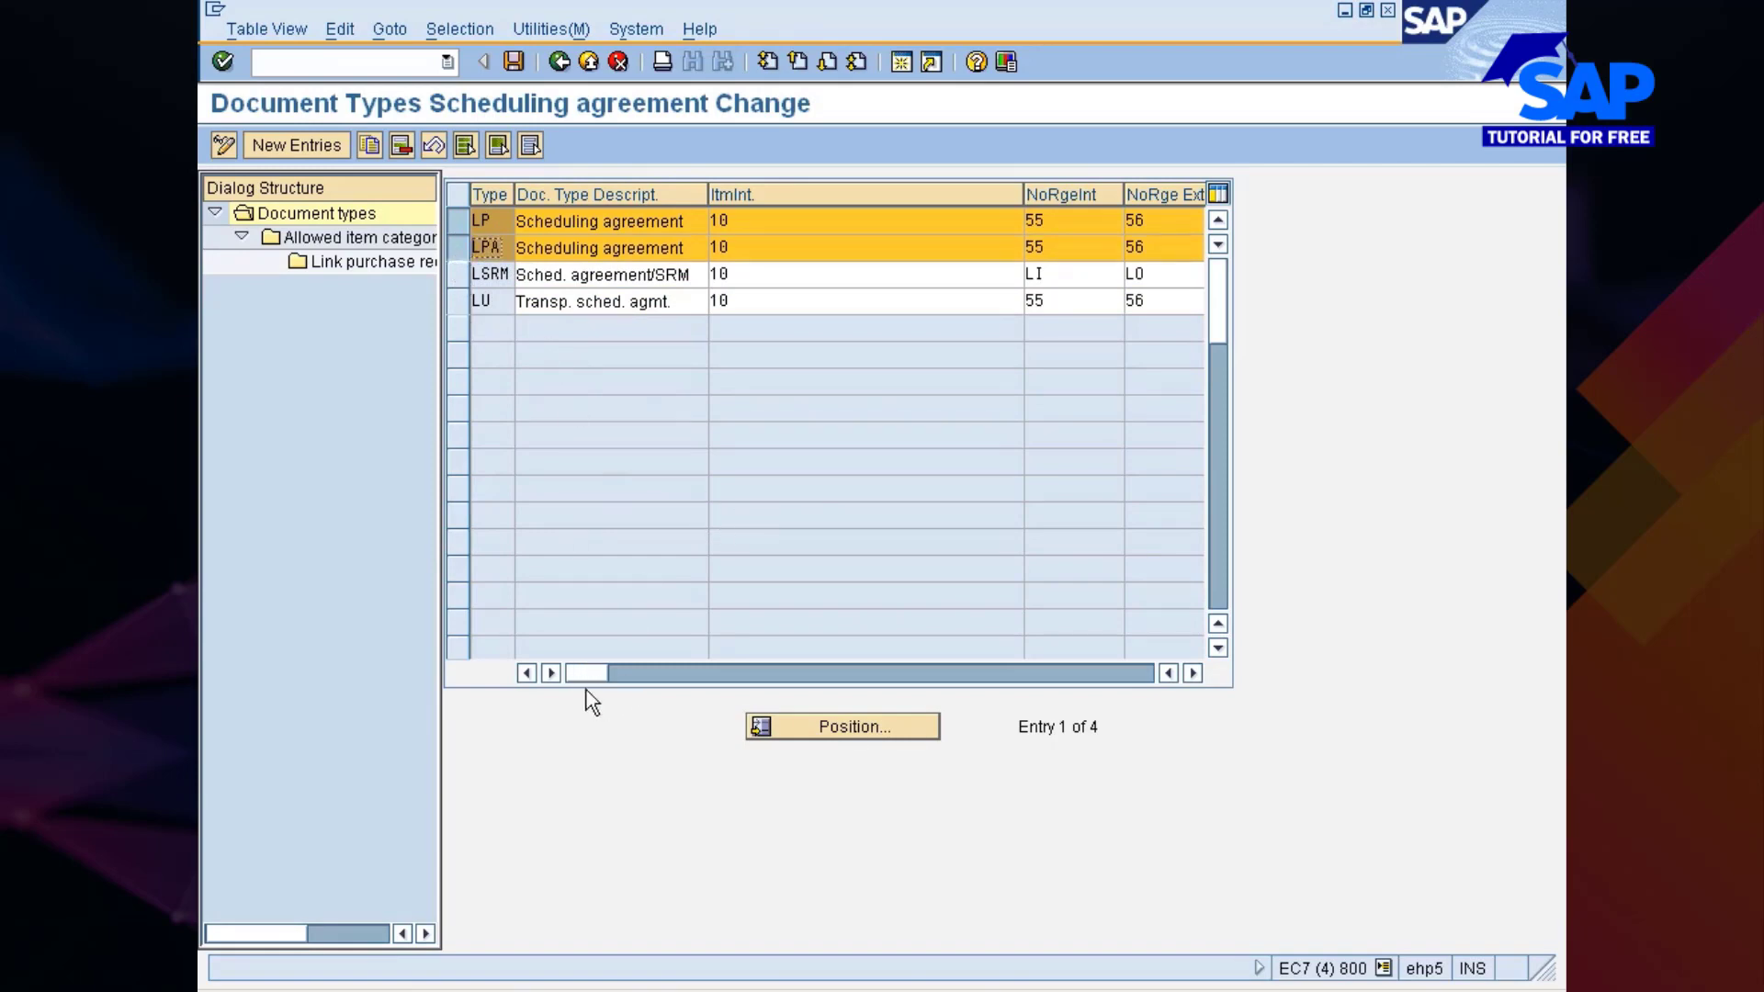
Step: Compare the Release docu. setting of document types LP and LPA, widening that column to read its heading
left_click_drag(592, 680, 786, 675)
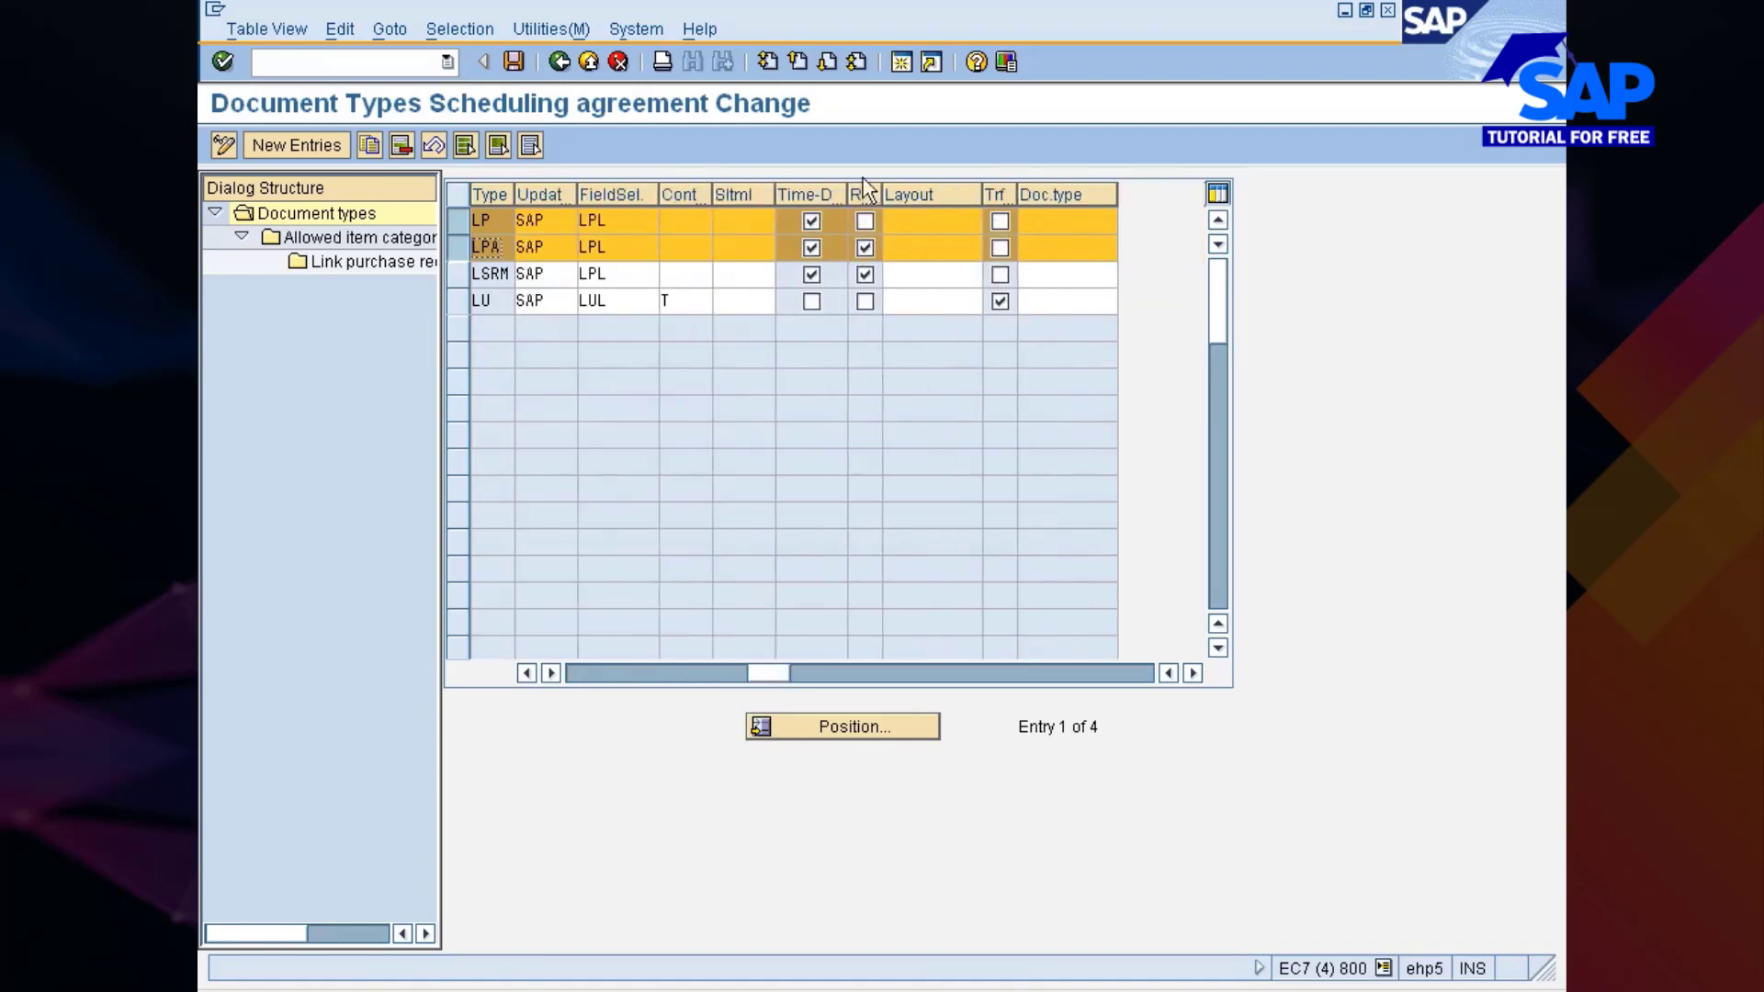
left_click_drag(882, 195, 985, 194)
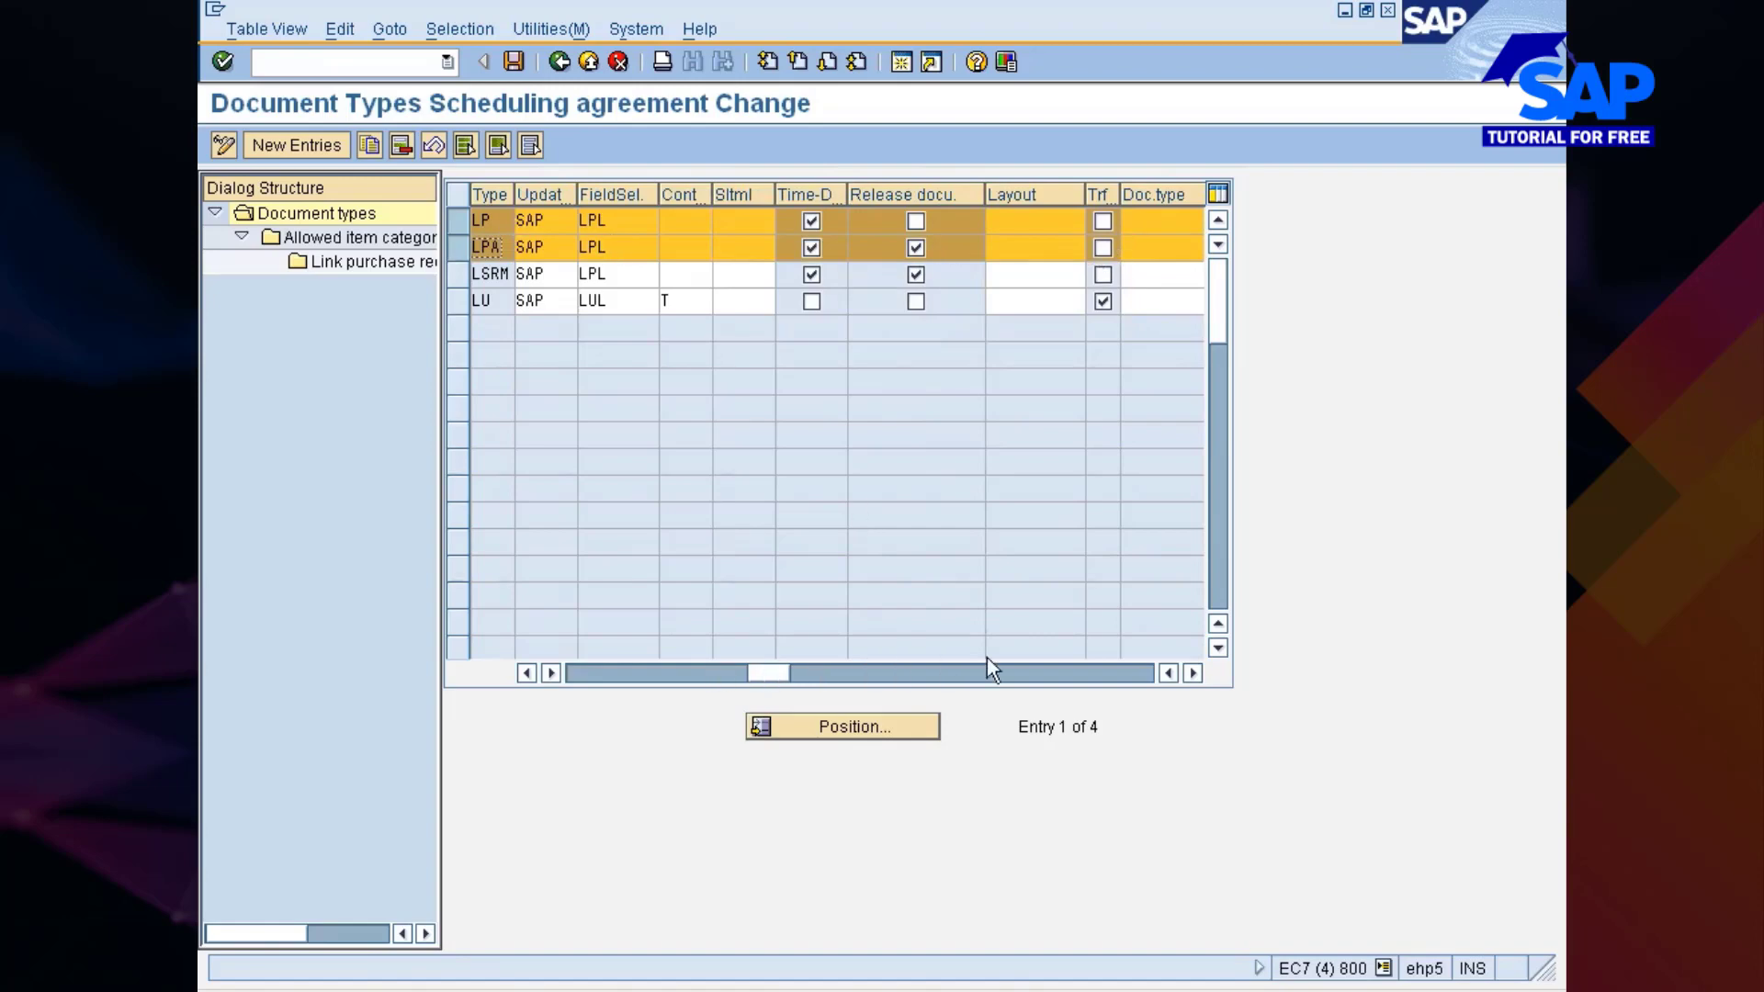
left_click_drag(791, 677, 533, 675)
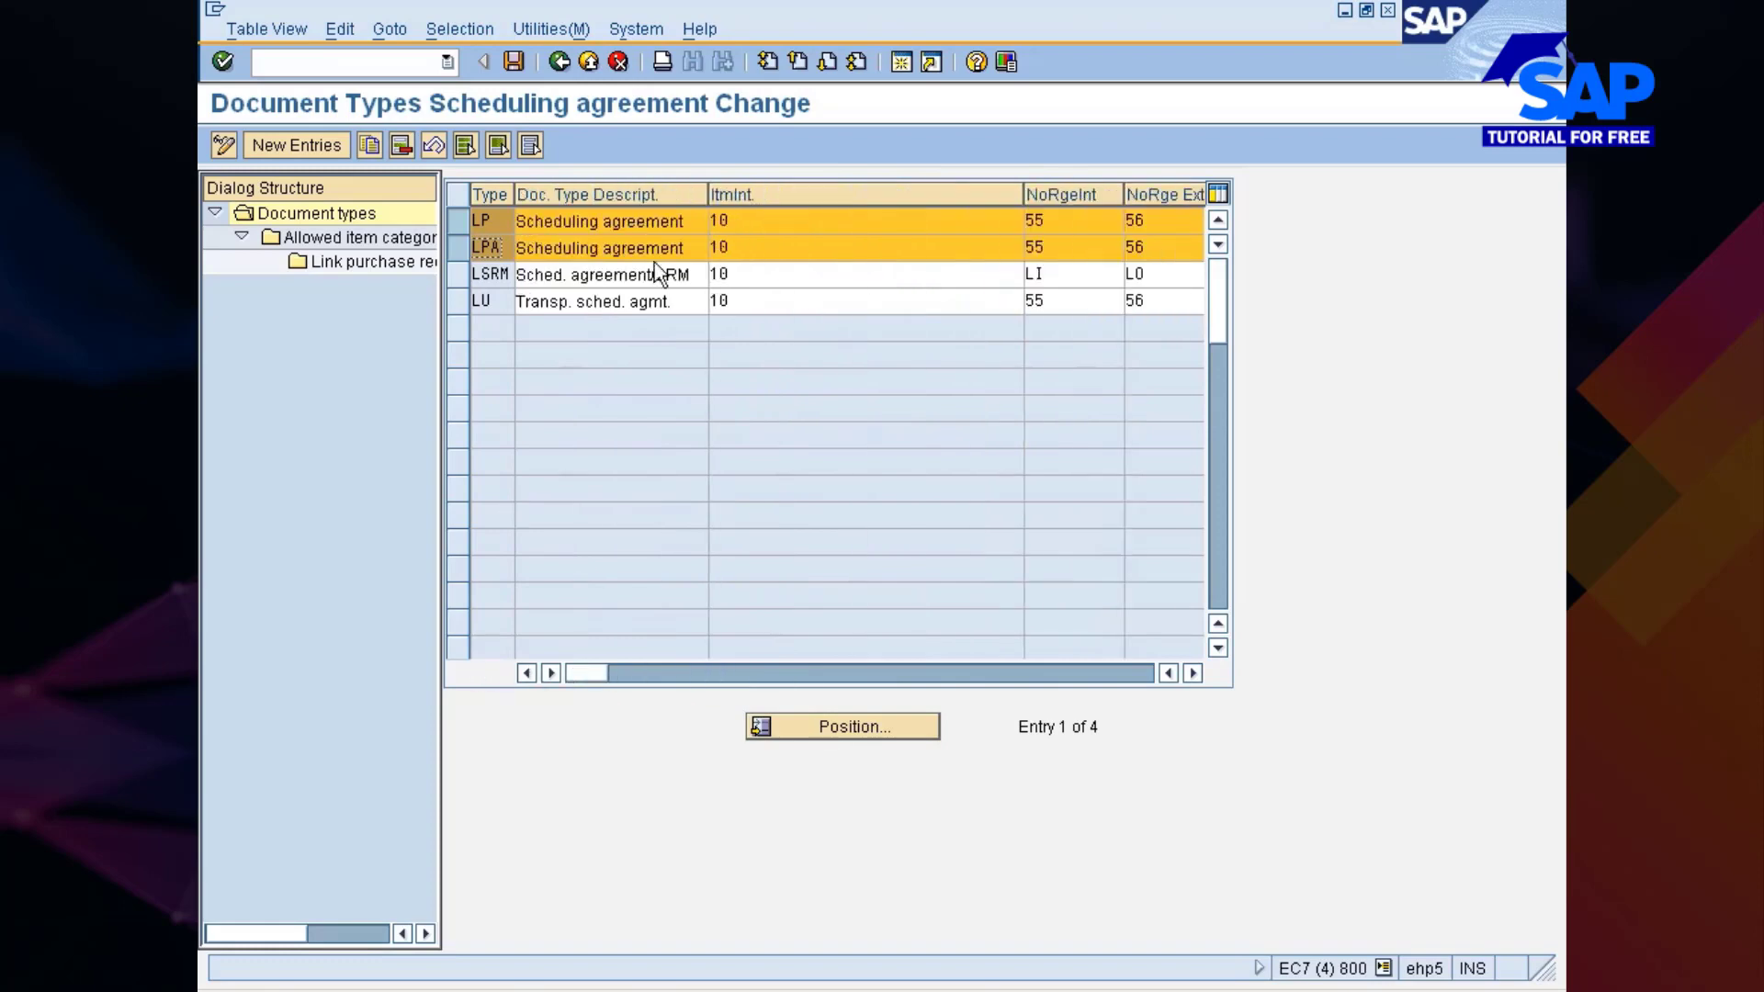
Step: View the allowed item categories for document type LP and return to the document types
left_click(454, 247)
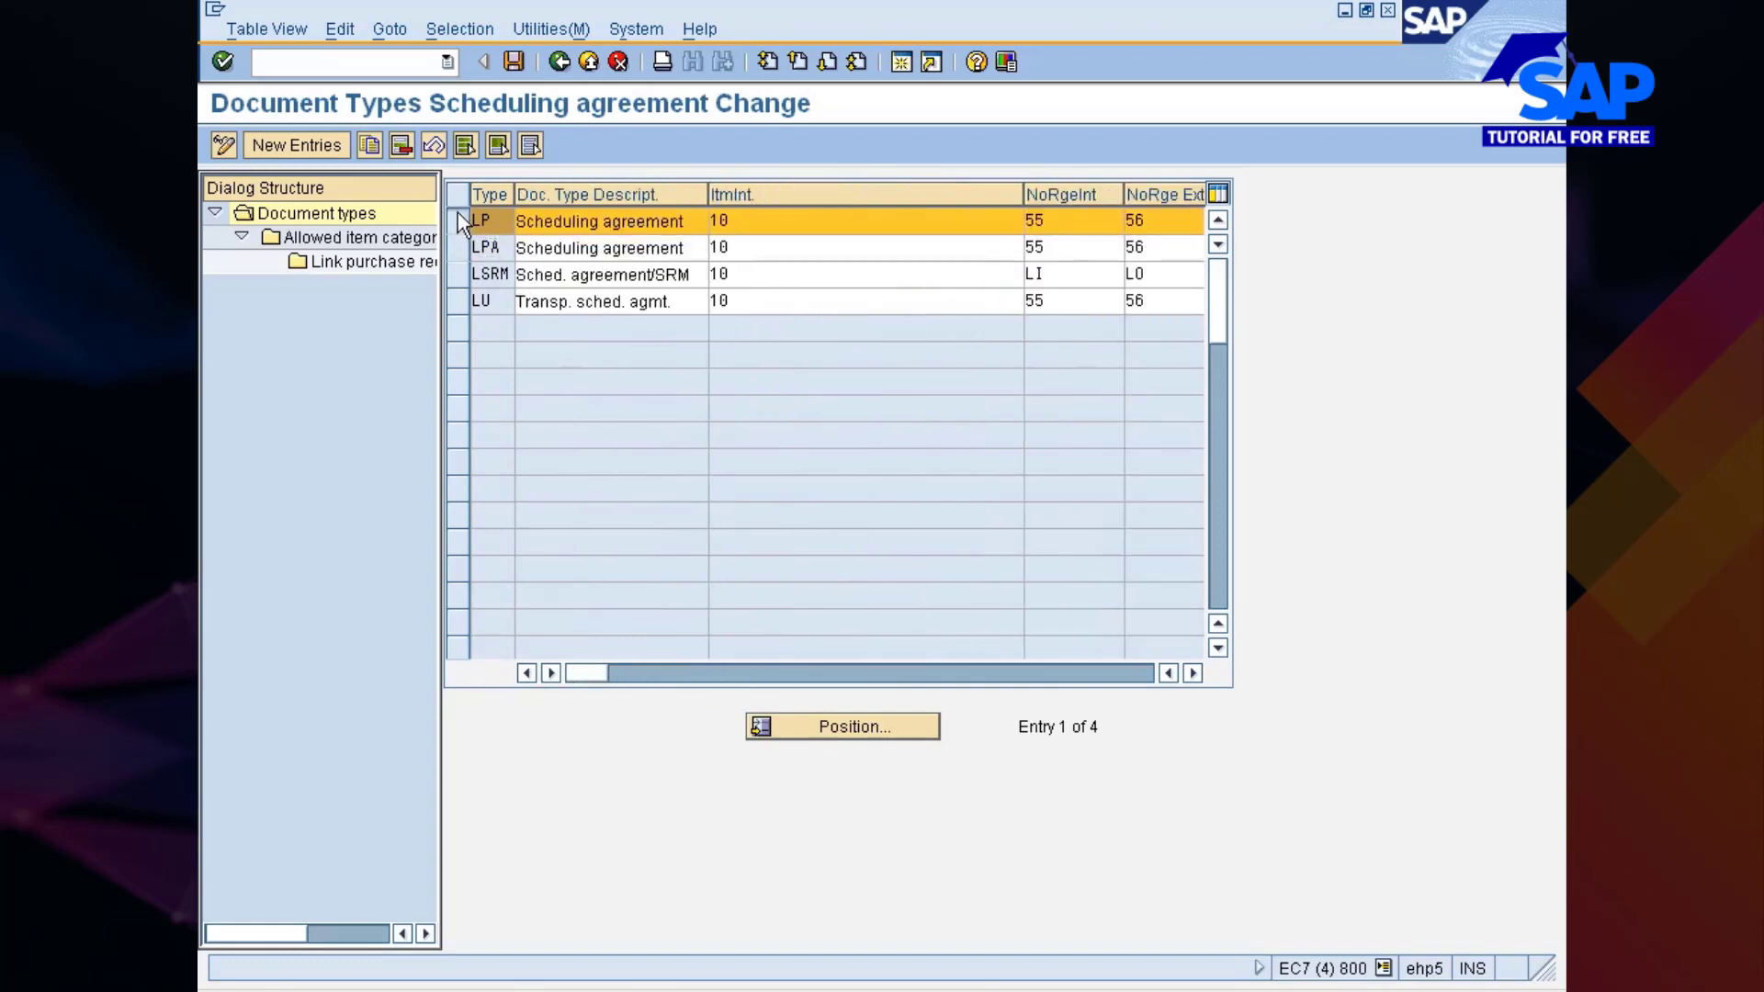
left_click(458, 214)
left_click(459, 219)
double_click(358, 241)
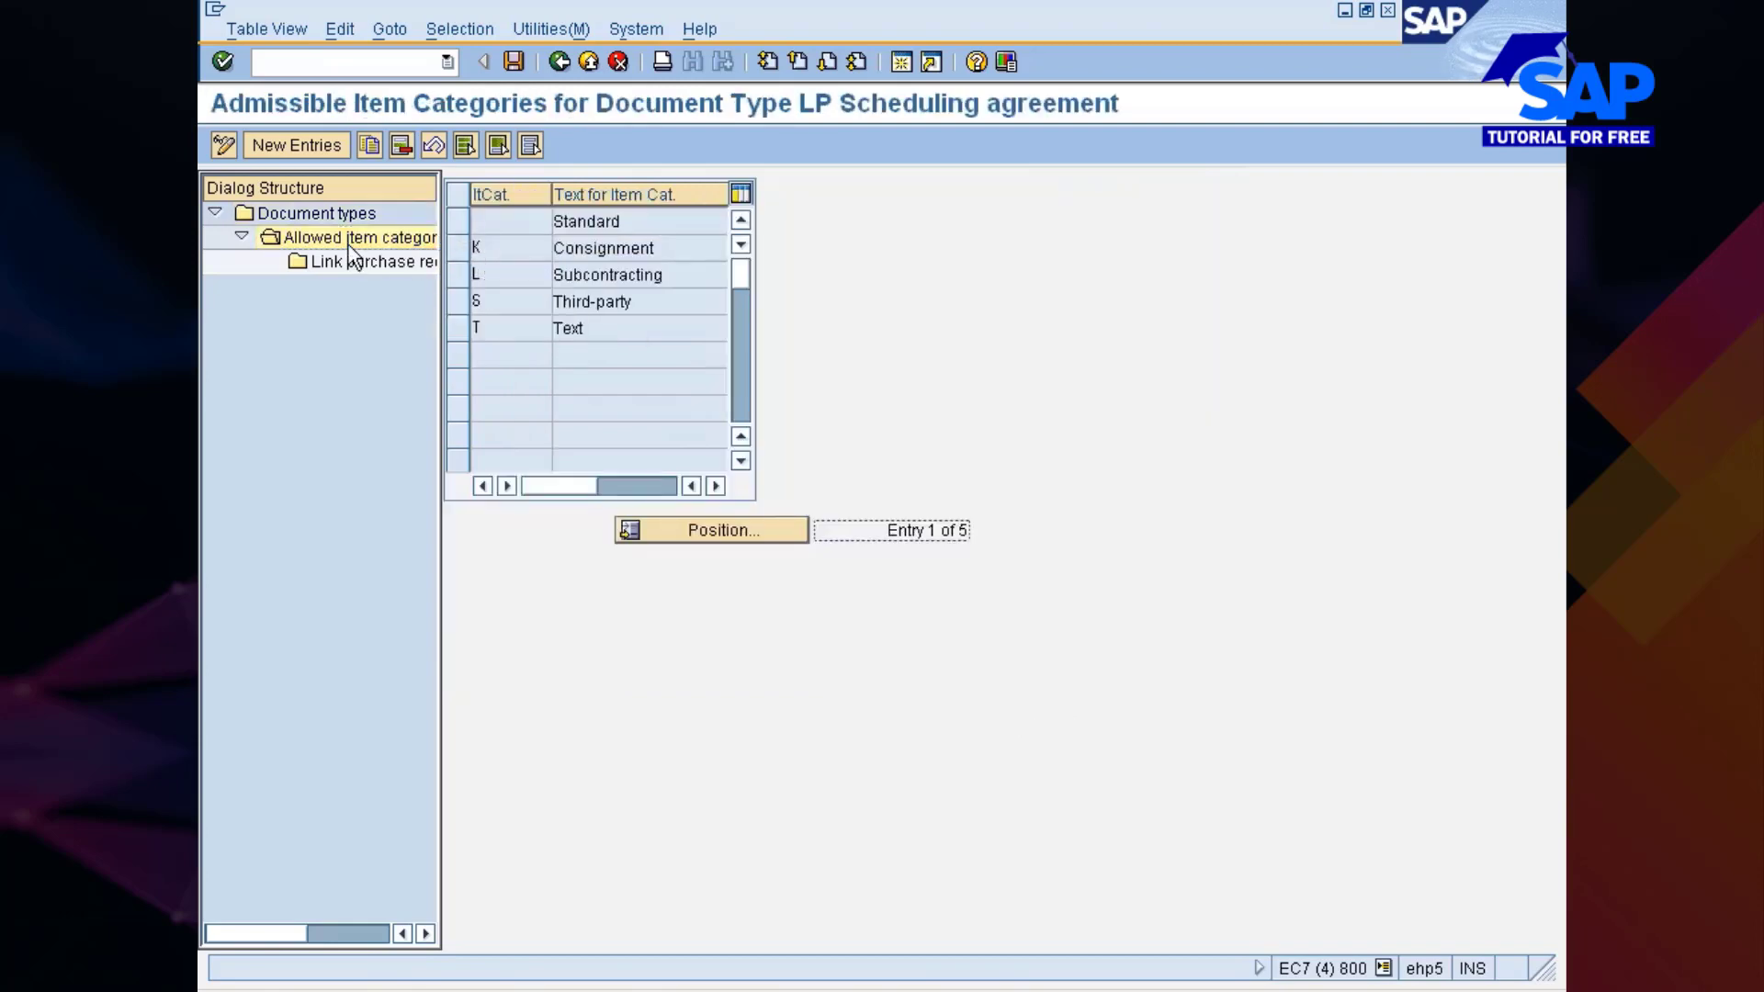
left_click(565, 63)
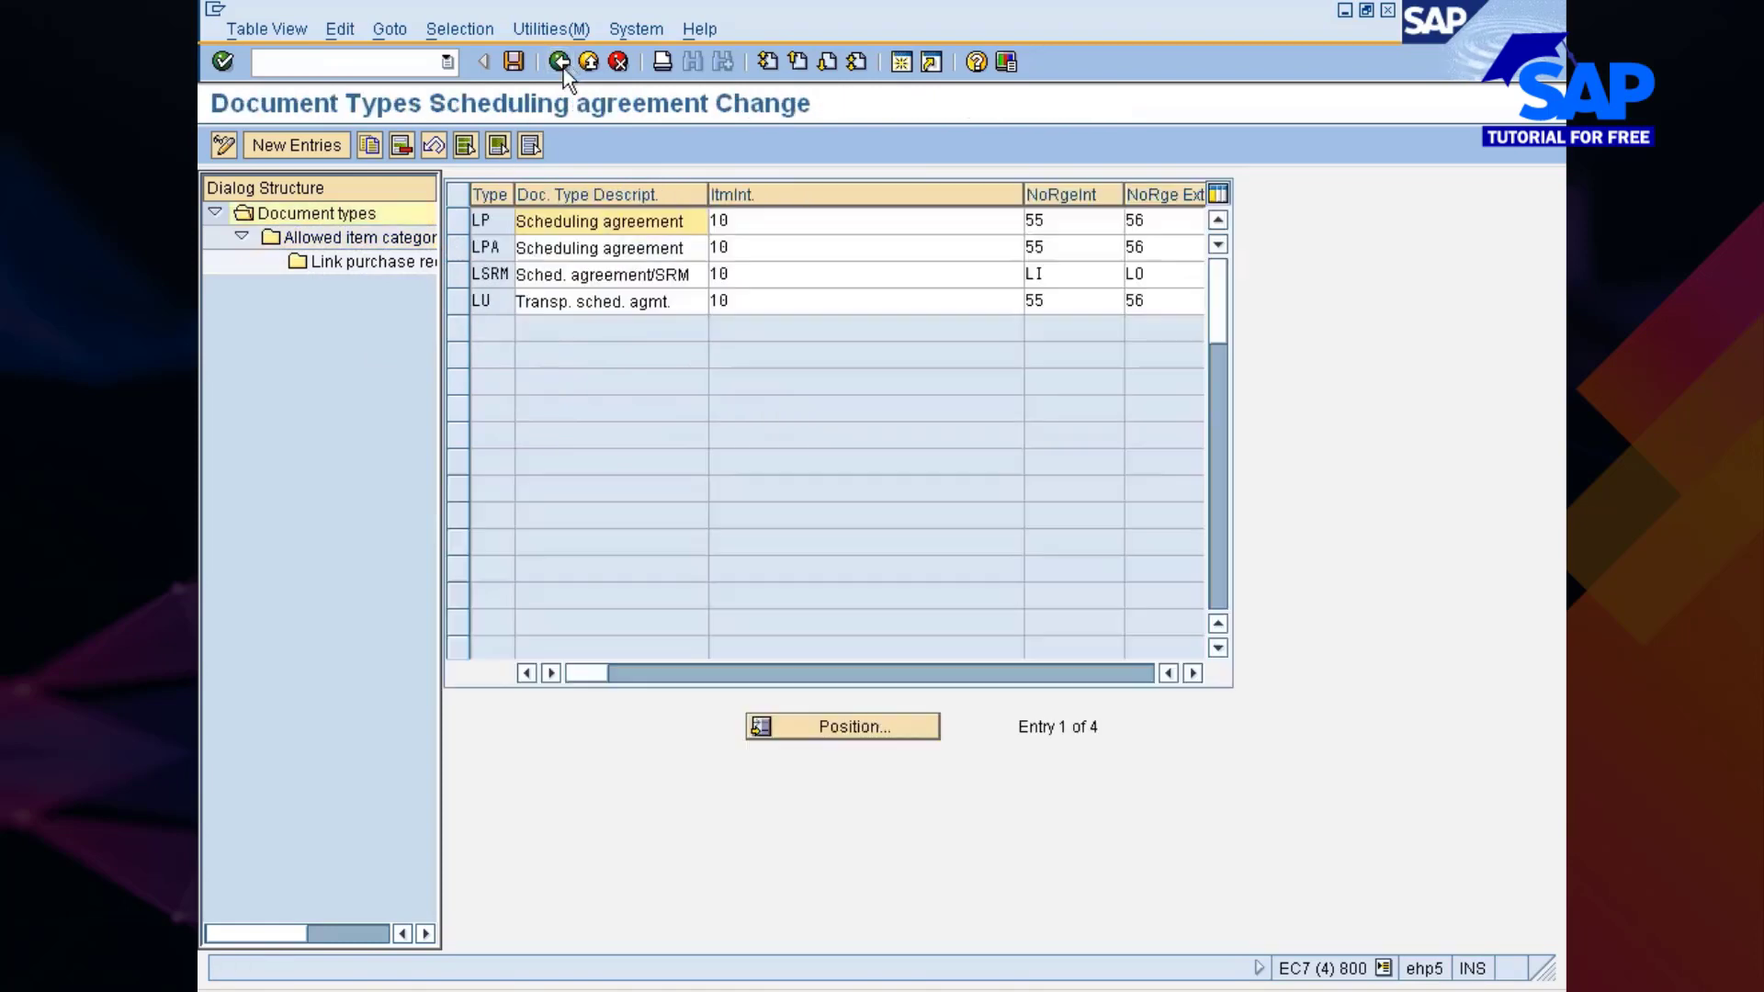
Step: View the purchase requisition links for document type LP and go back to the IMG structure
left_click(459, 219)
double_click(369, 262)
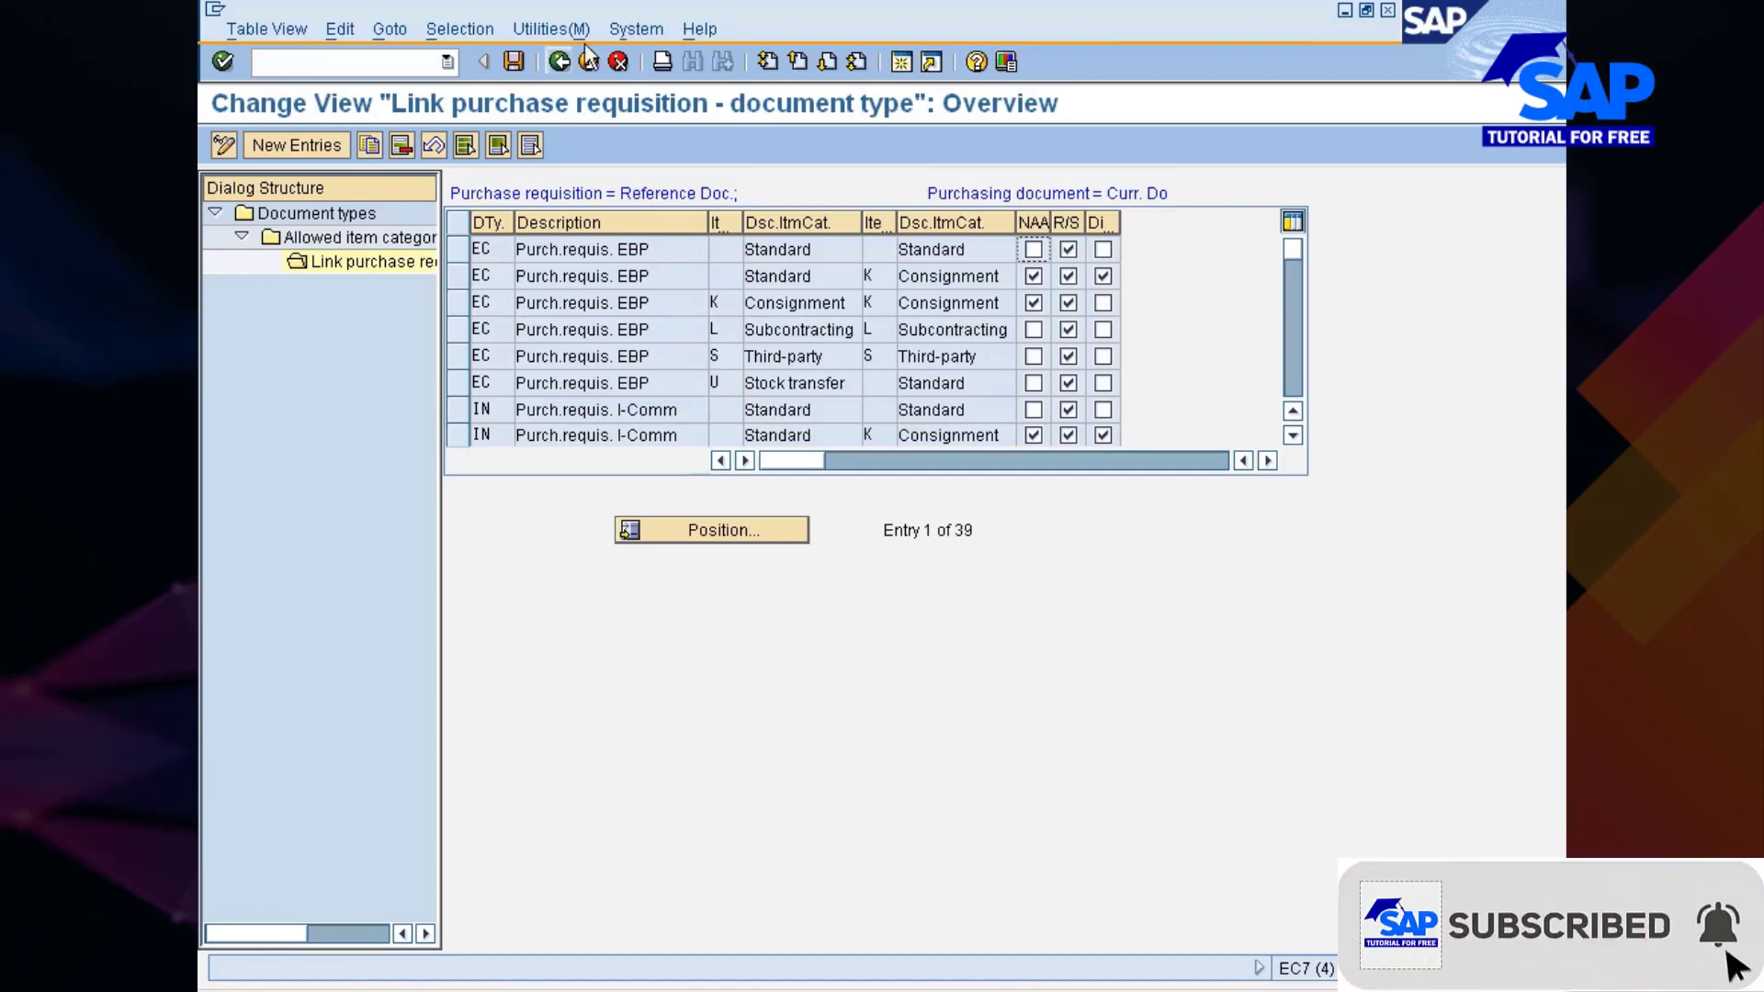
left_click(566, 63)
left_click(560, 61)
Step: Open the release creation profile maintenance for scheduling agreements with release documentation
scroll(597, 271, "down", 3)
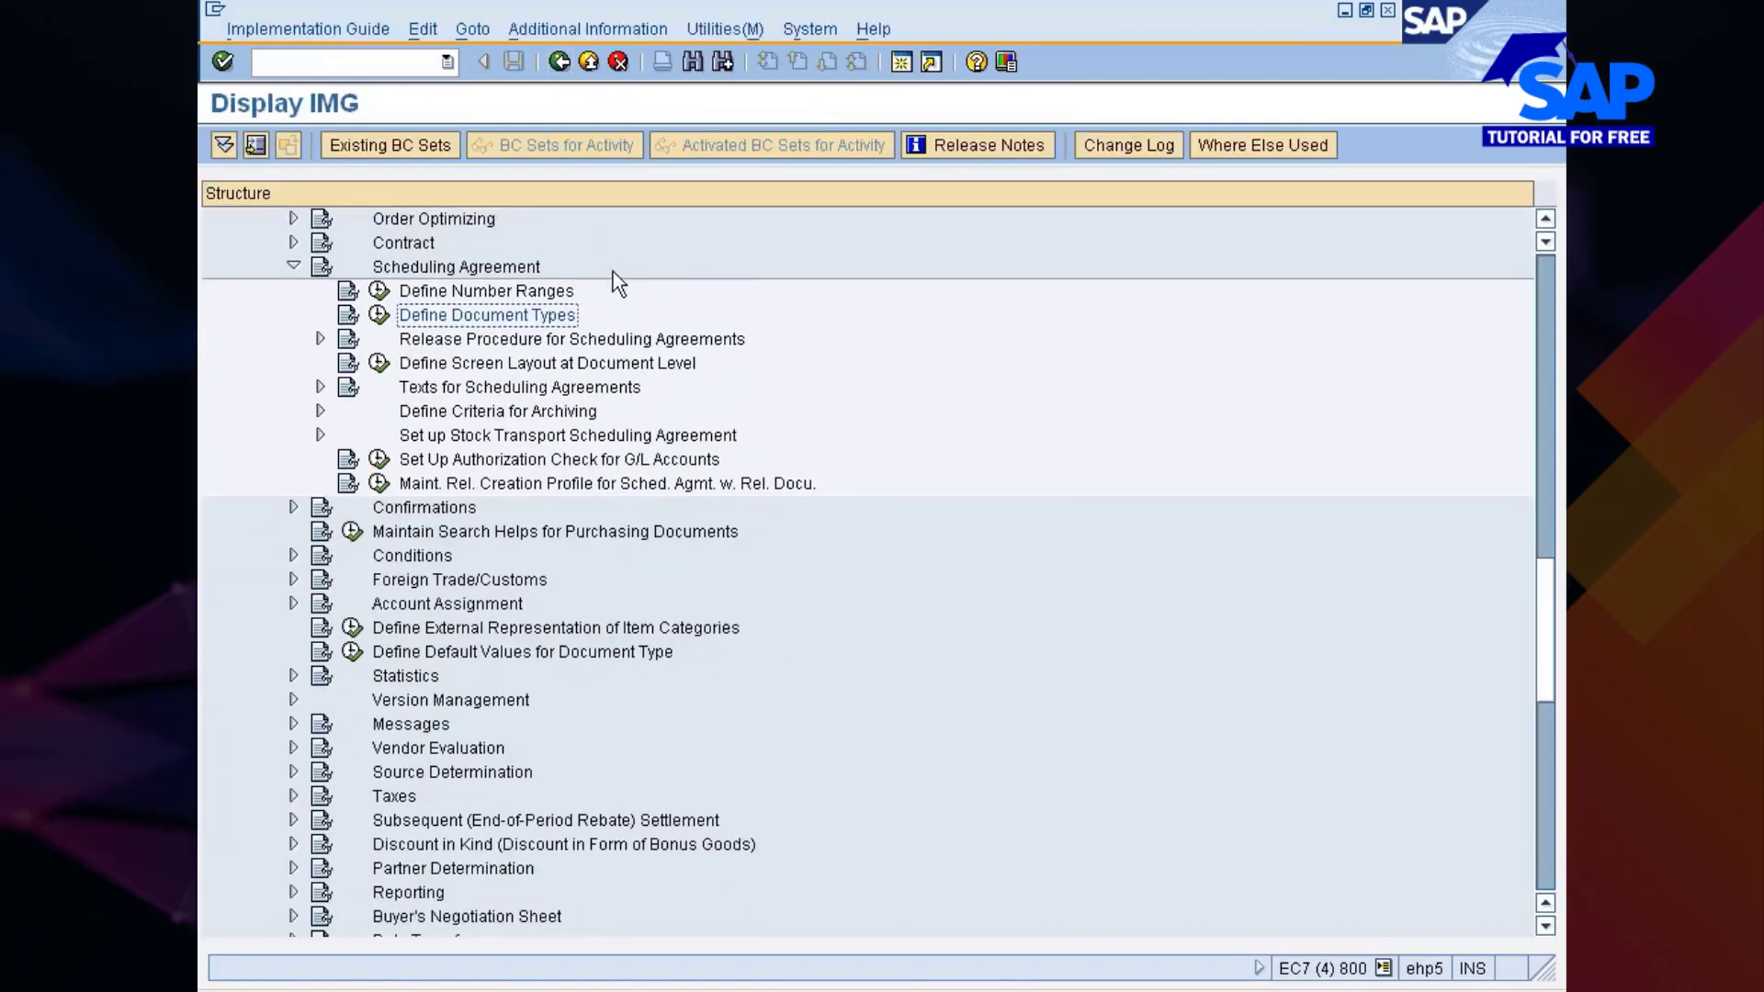
left_click(510, 339)
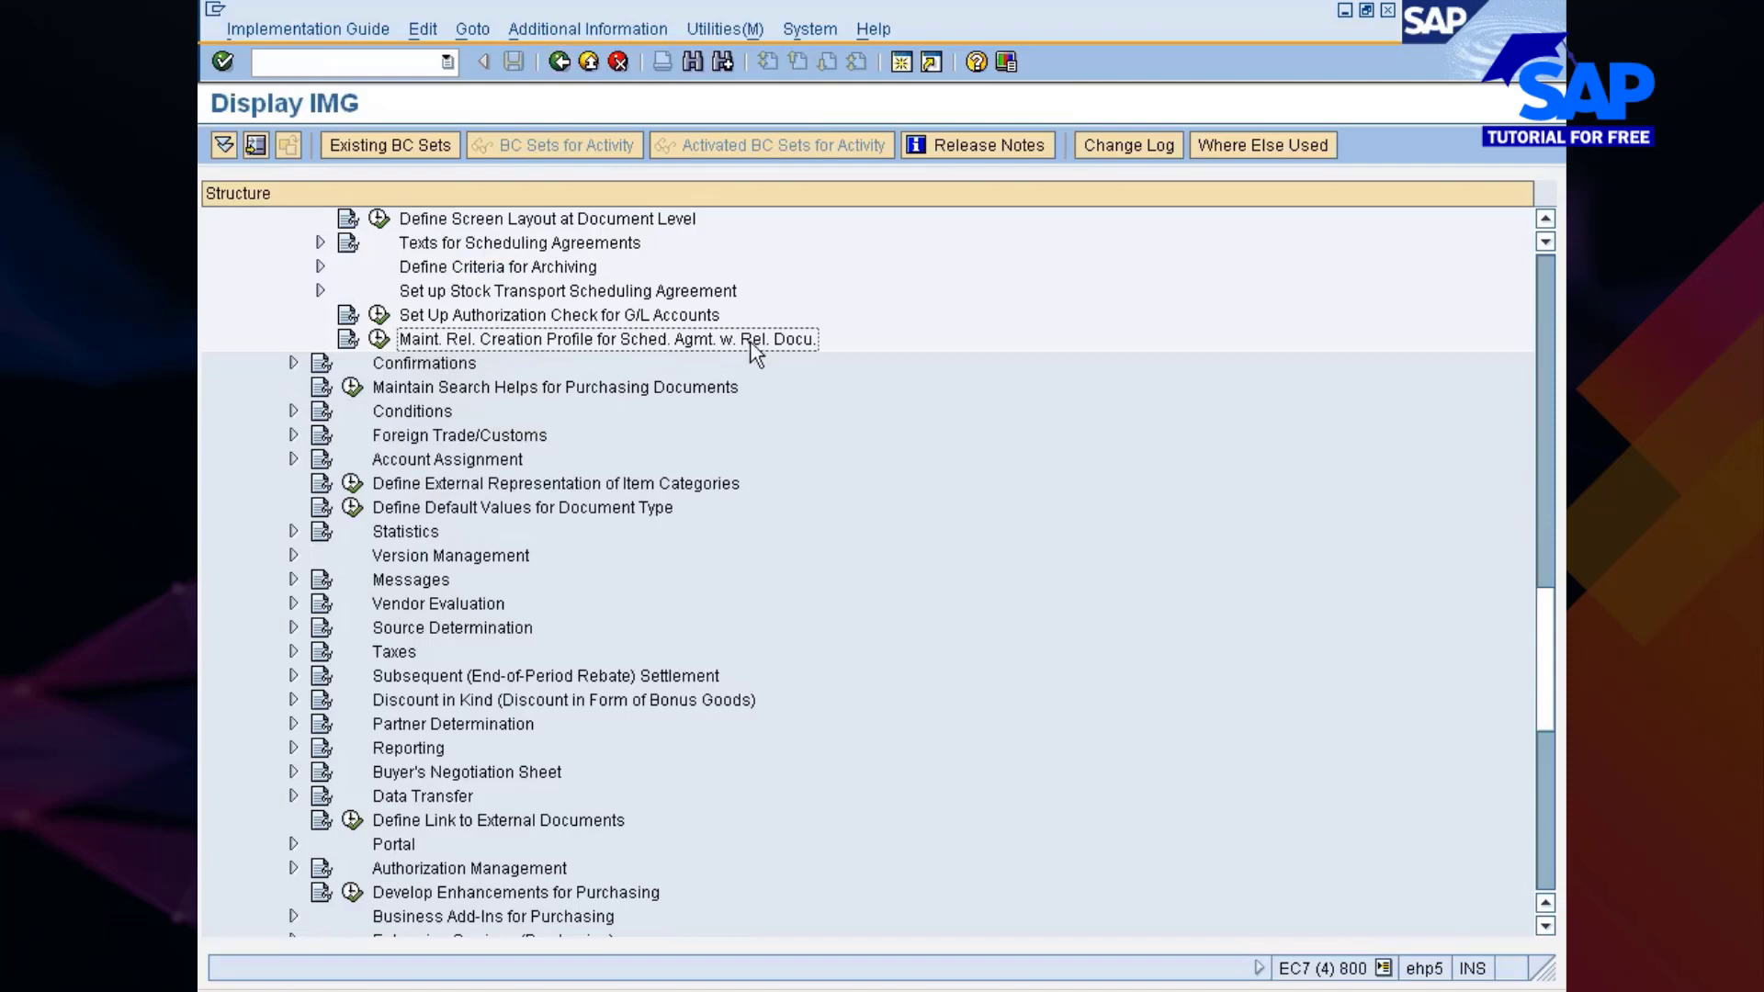
left_click(378, 340)
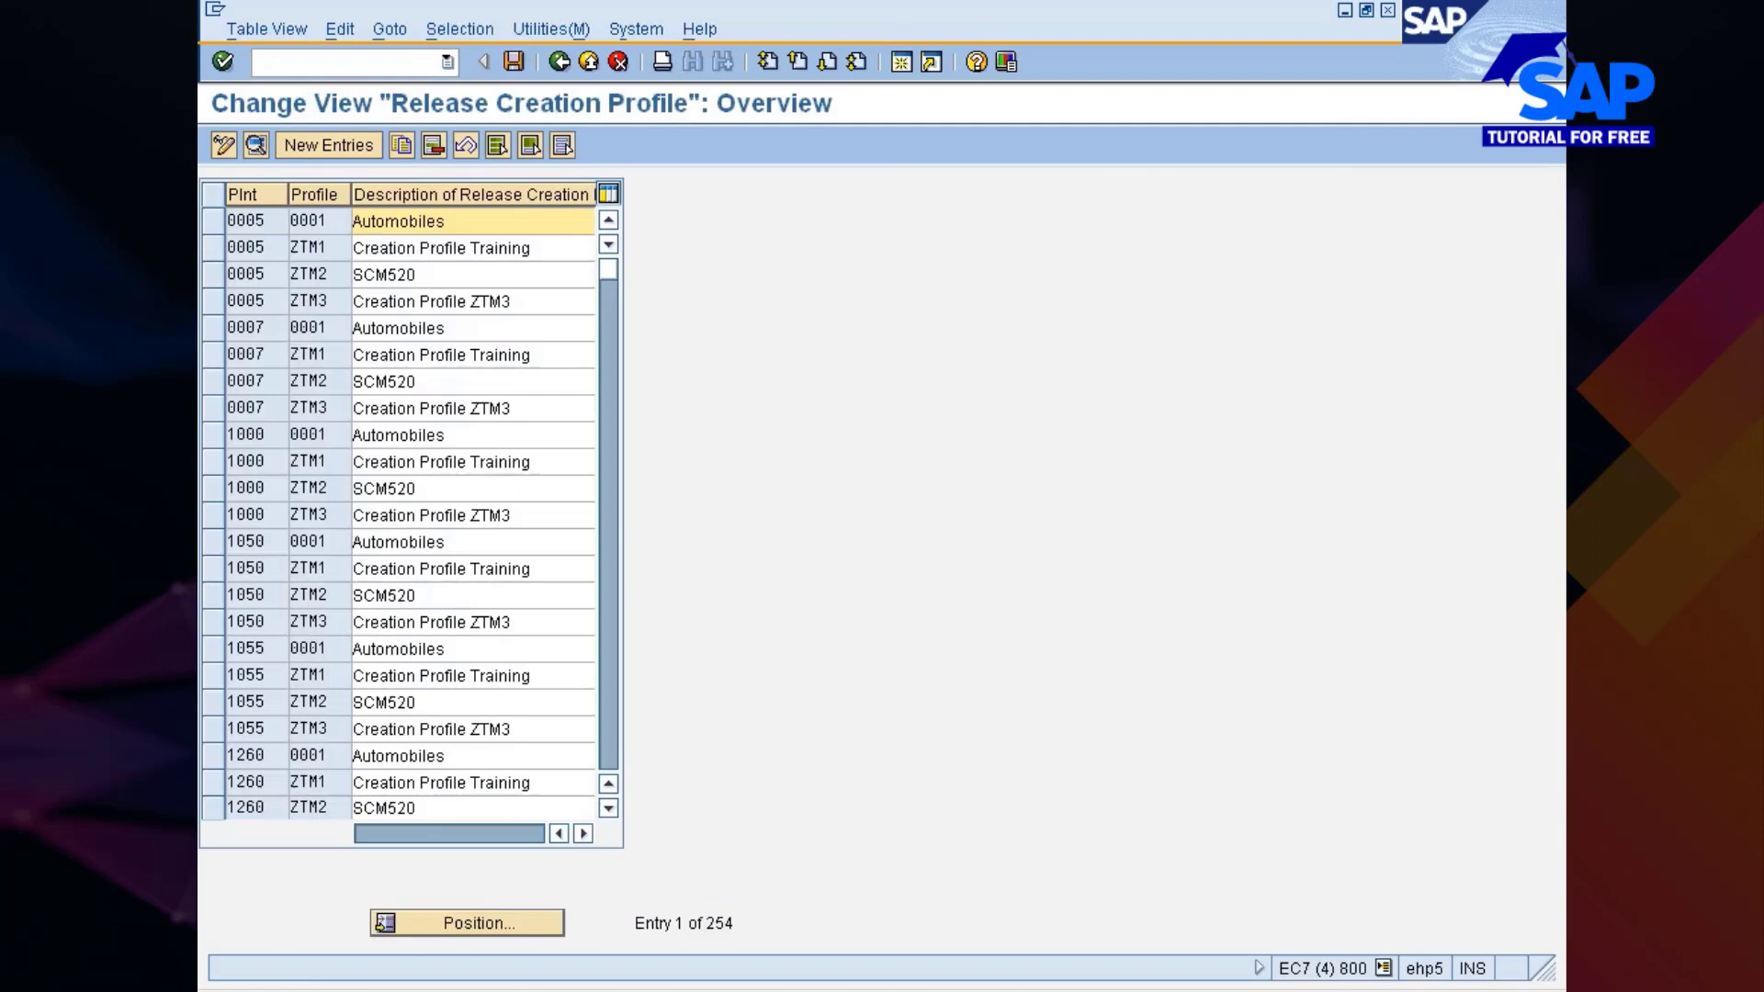
Step: Look up plant 777C in the release creation profiles and return to the start of the list
left_click(428, 920)
type("777c")
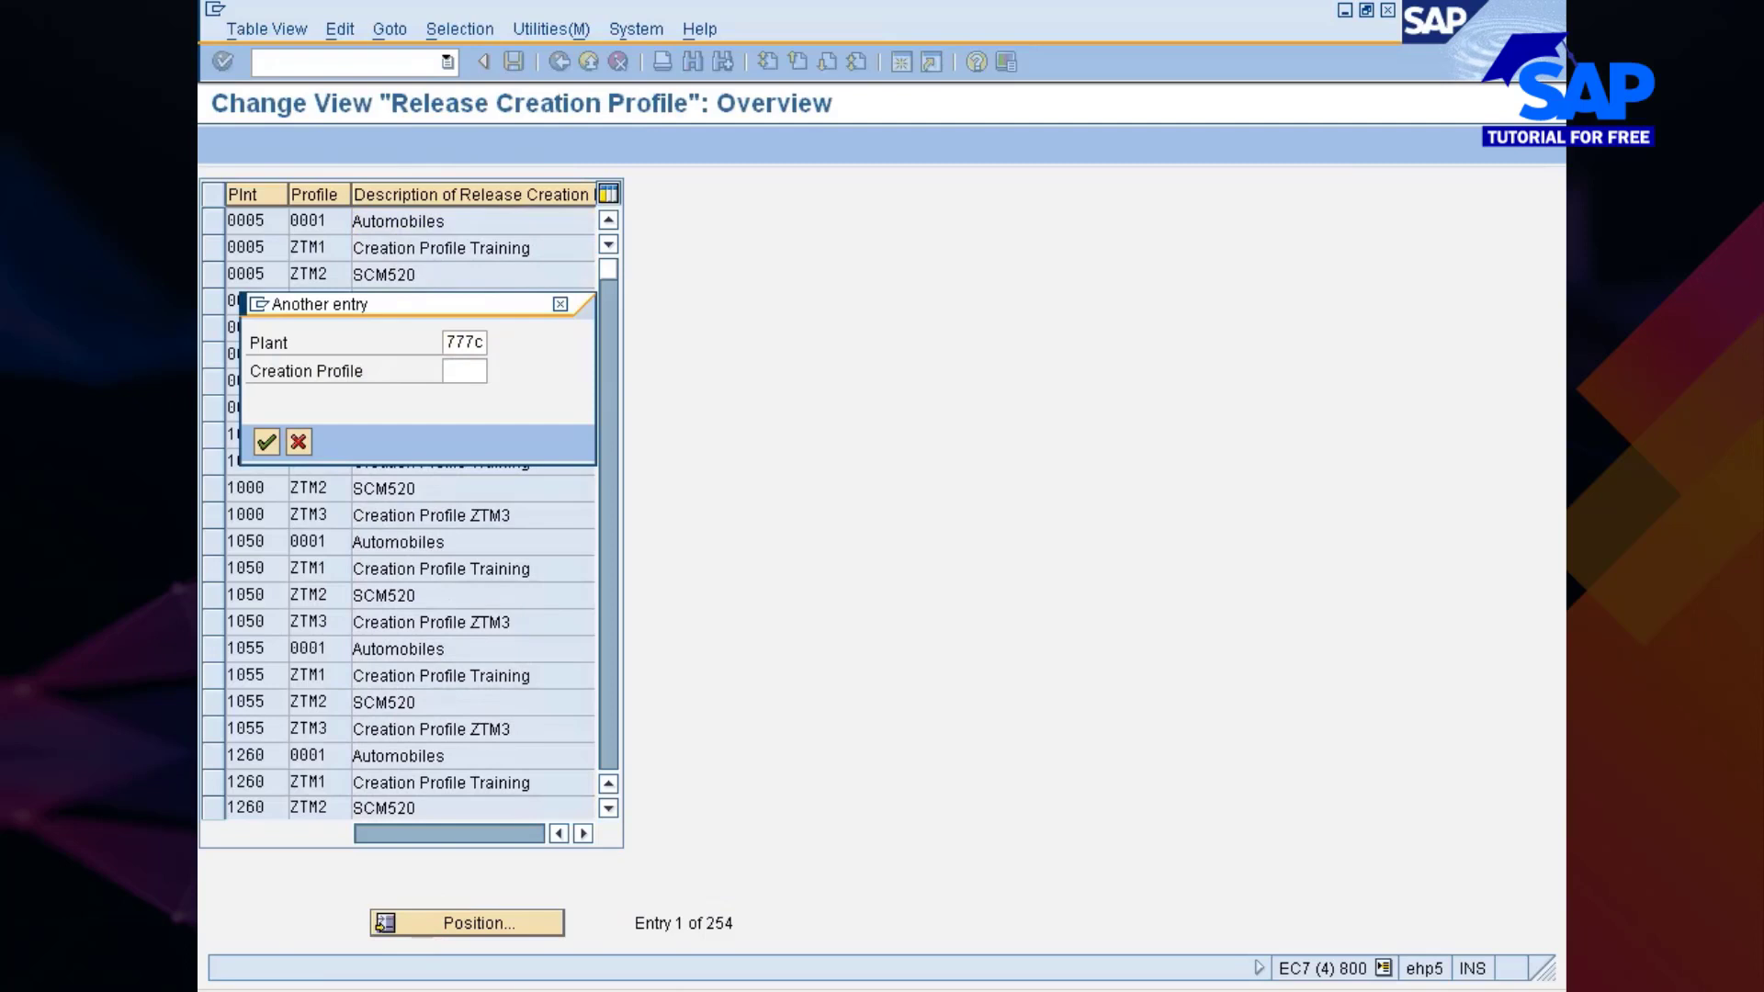
key("Return")
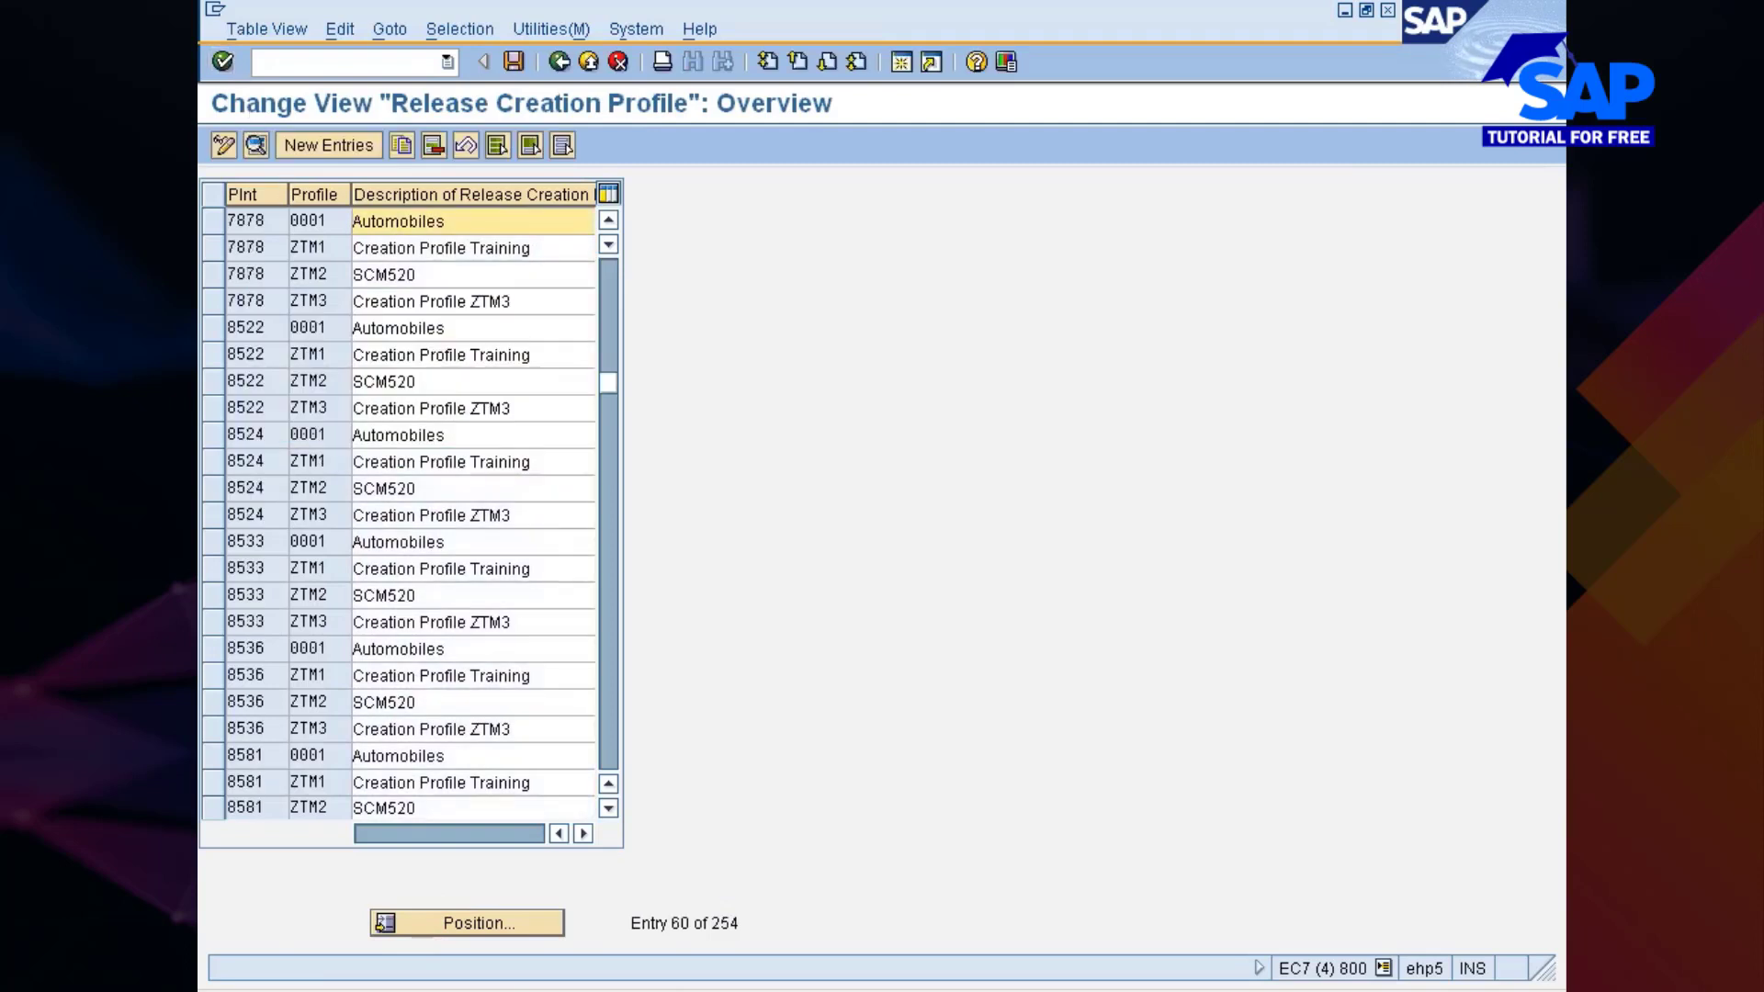
left_click_drag(608, 377, 645, 204)
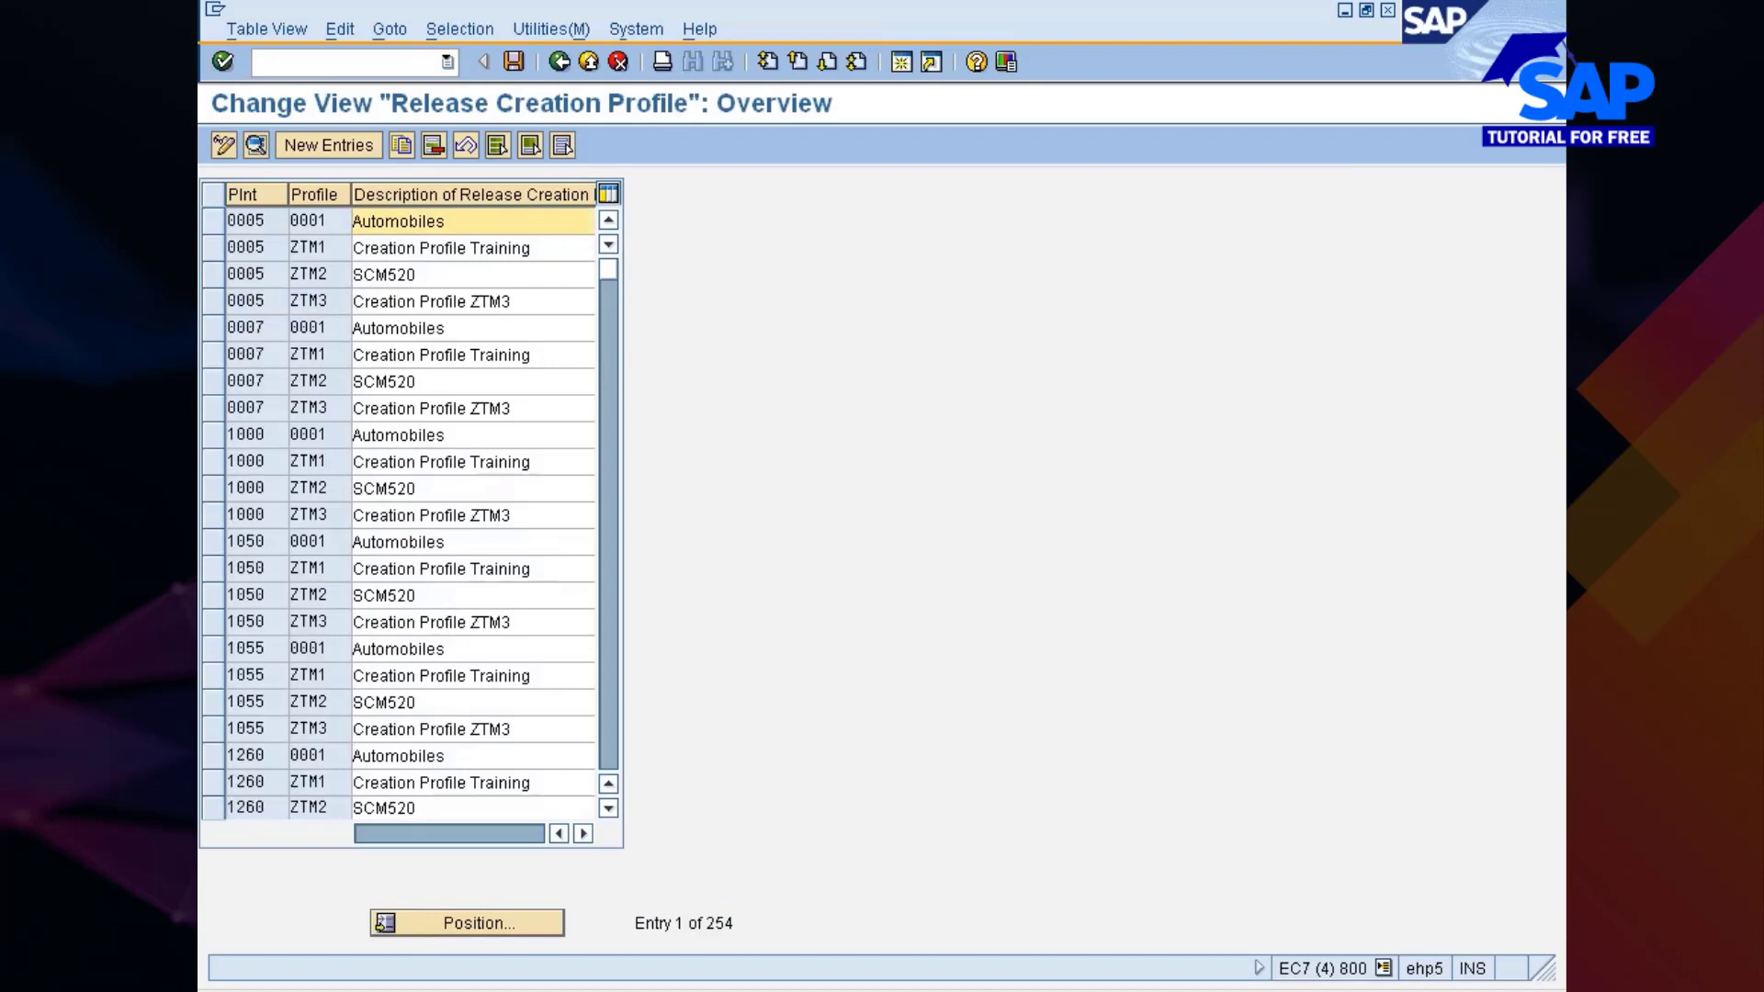
Step: Copy the Automobiles release creation profile 0001 of plant 1000 to plant 777C as creation profile 7777
left_click(235, 434)
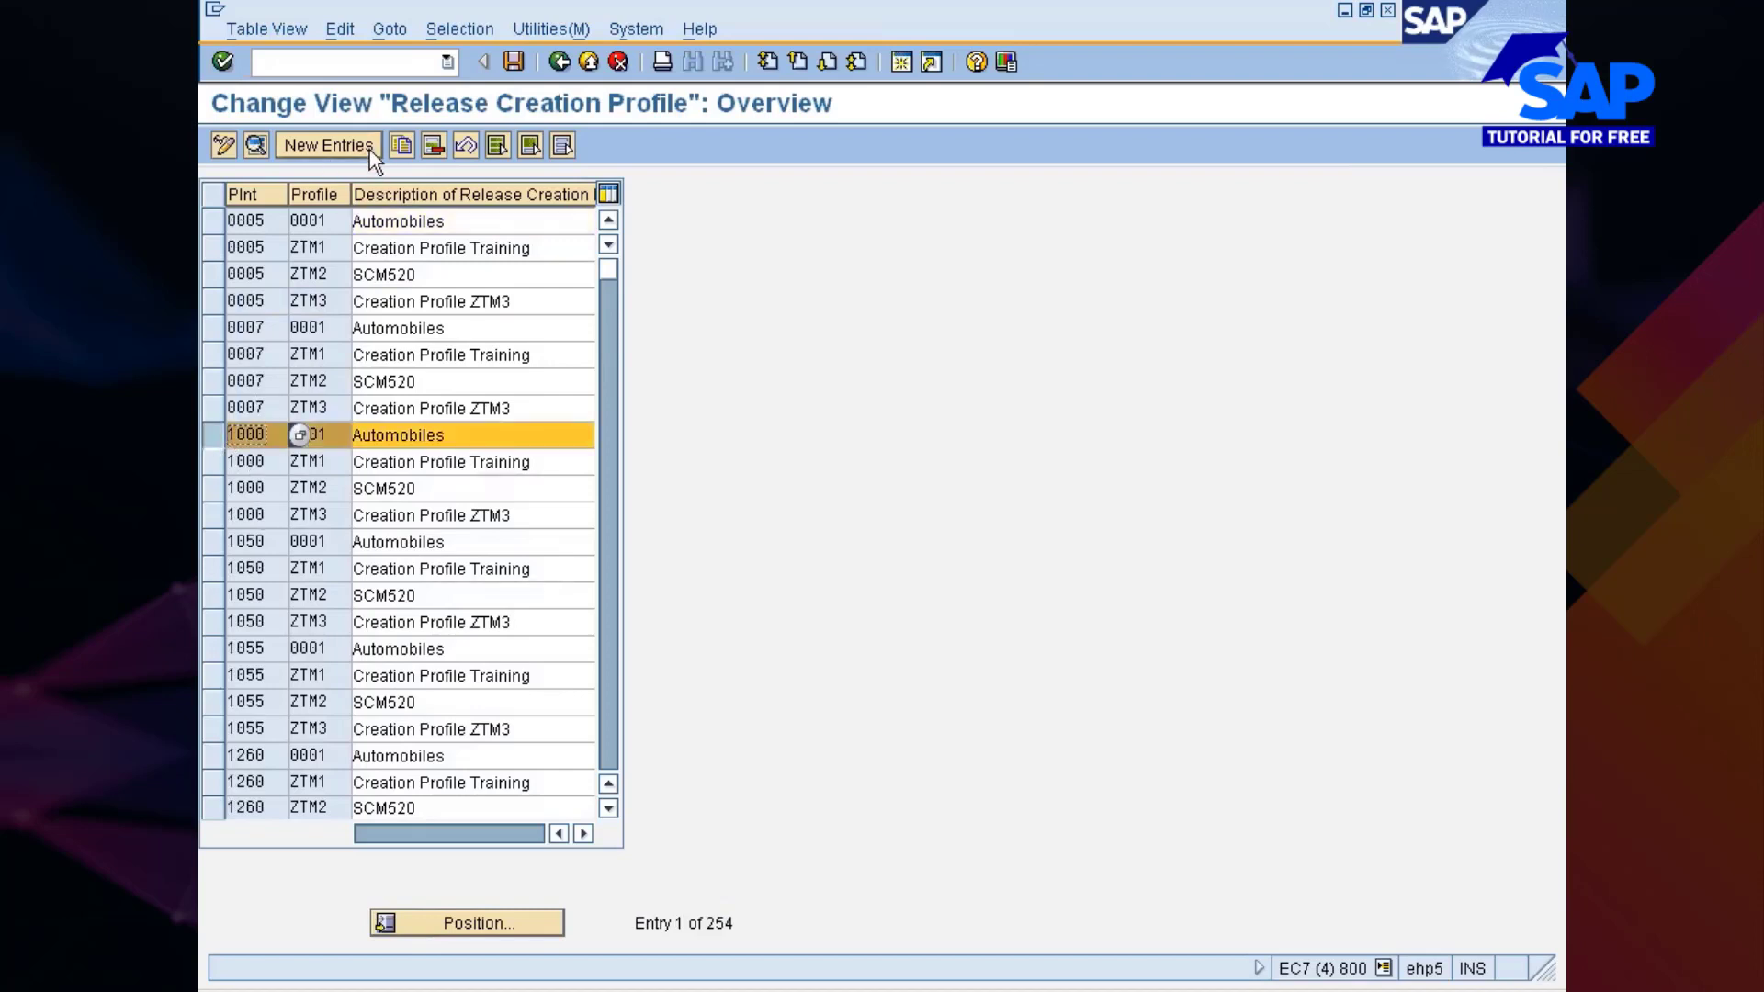
left_click(399, 146)
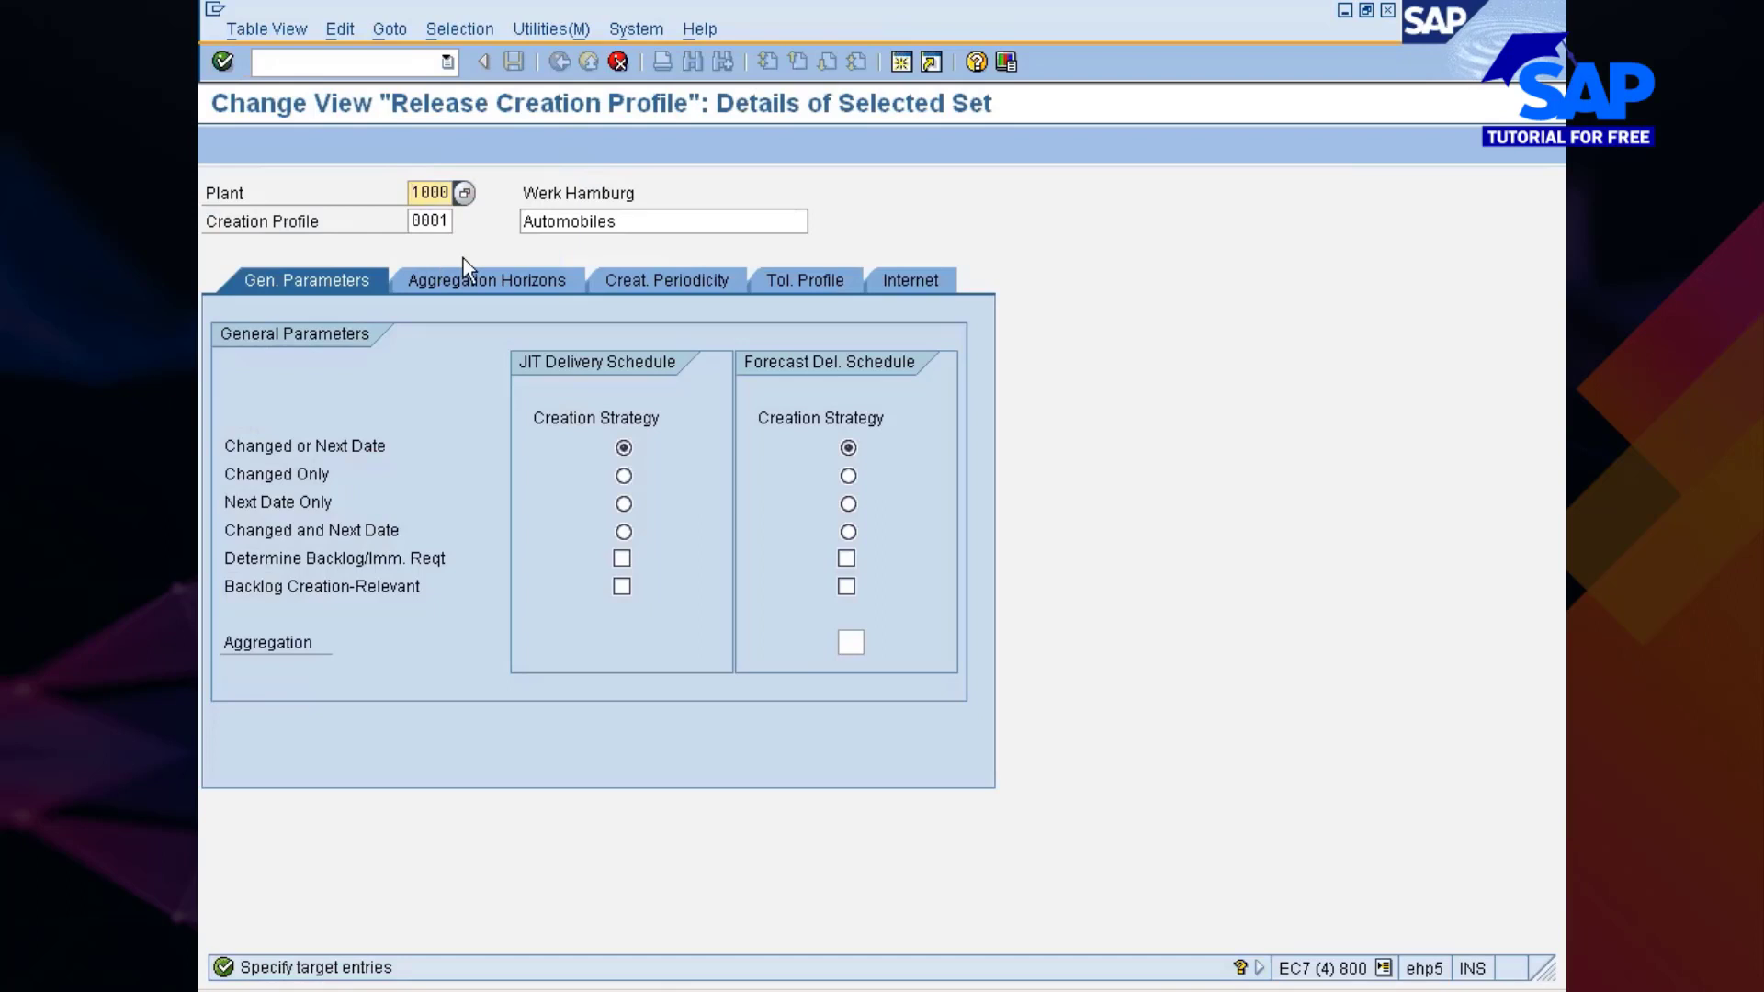
key("shift+End")
type("7777")
key("BackSpace")
type("0")
key("Tab")
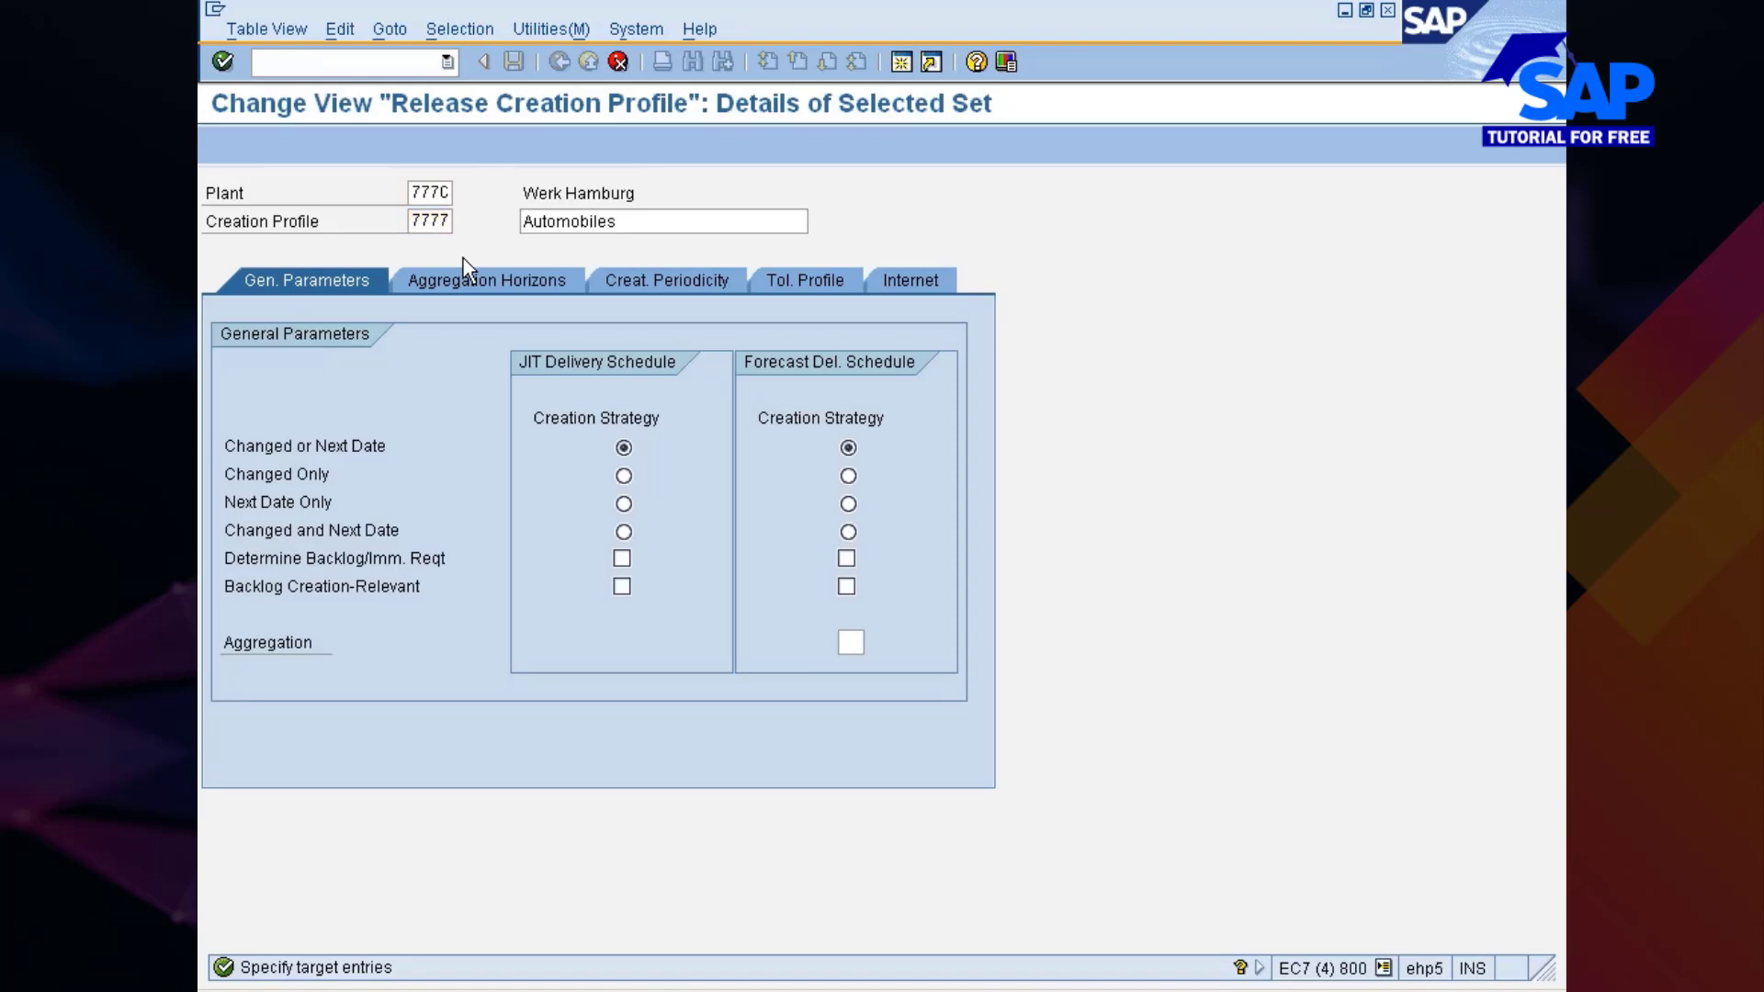
key("Return")
Step: Clear the description of profile 7777 for plant 777C and put back "Automobiles", copied from the entry below
left_click_drag(450, 221, 353, 222)
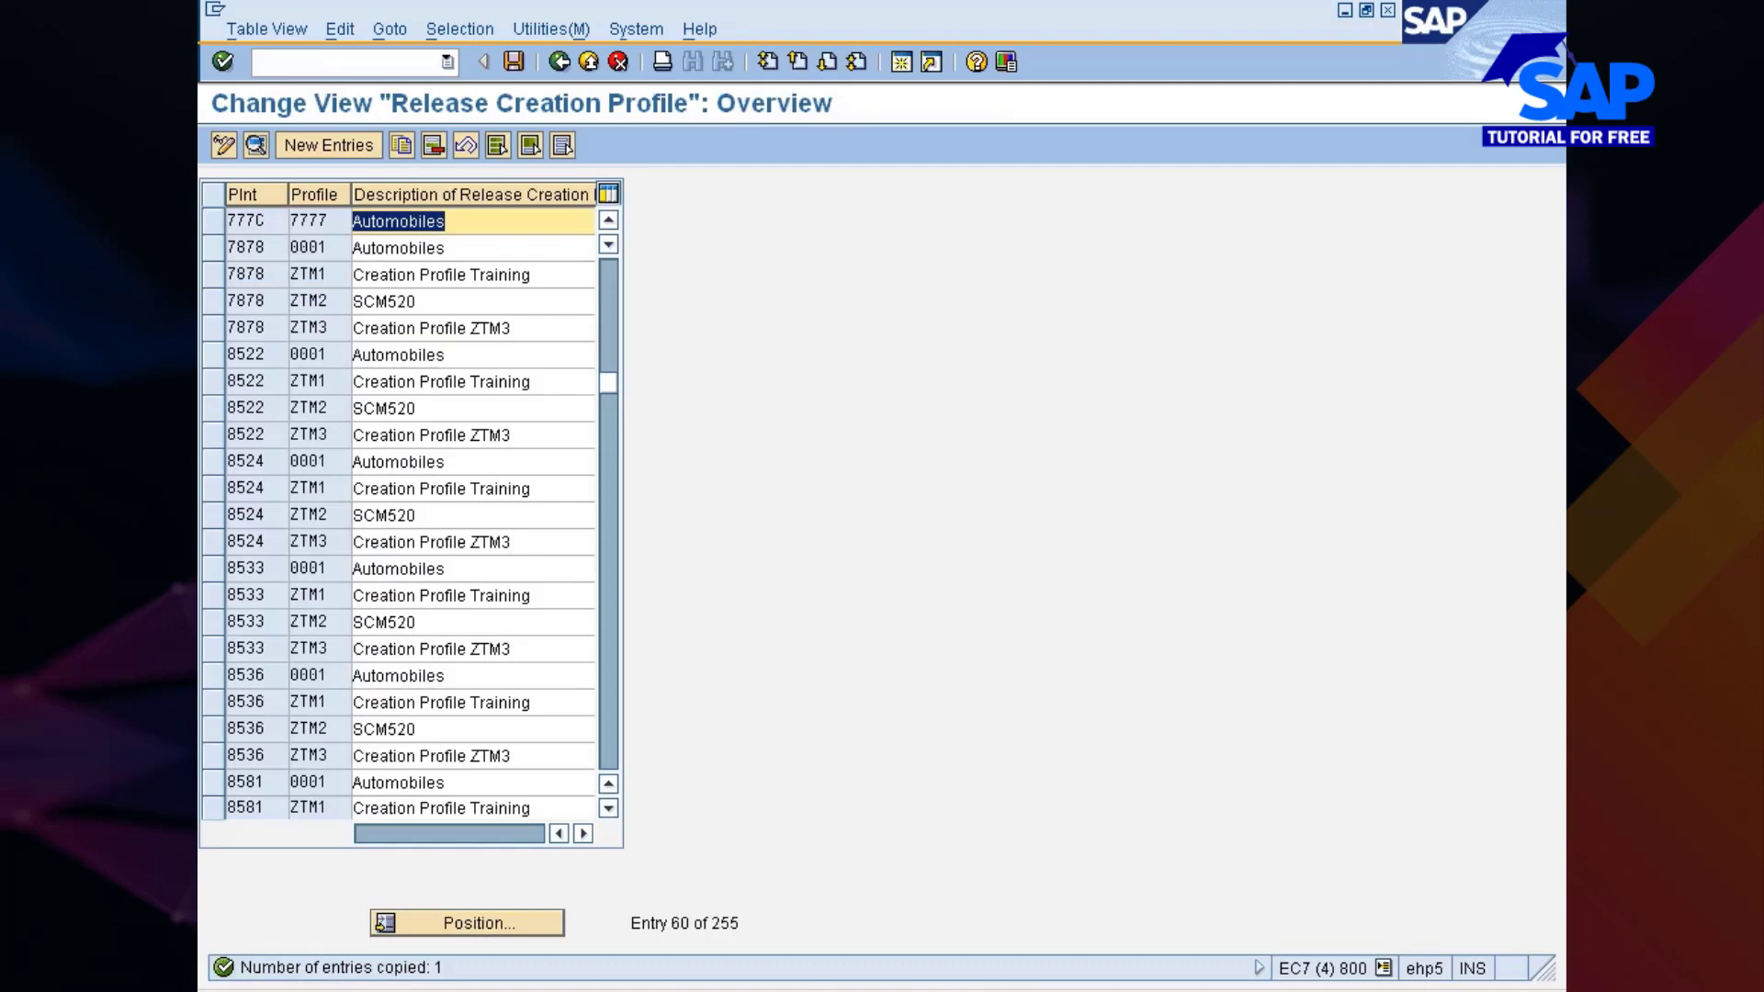
key("BackSpace")
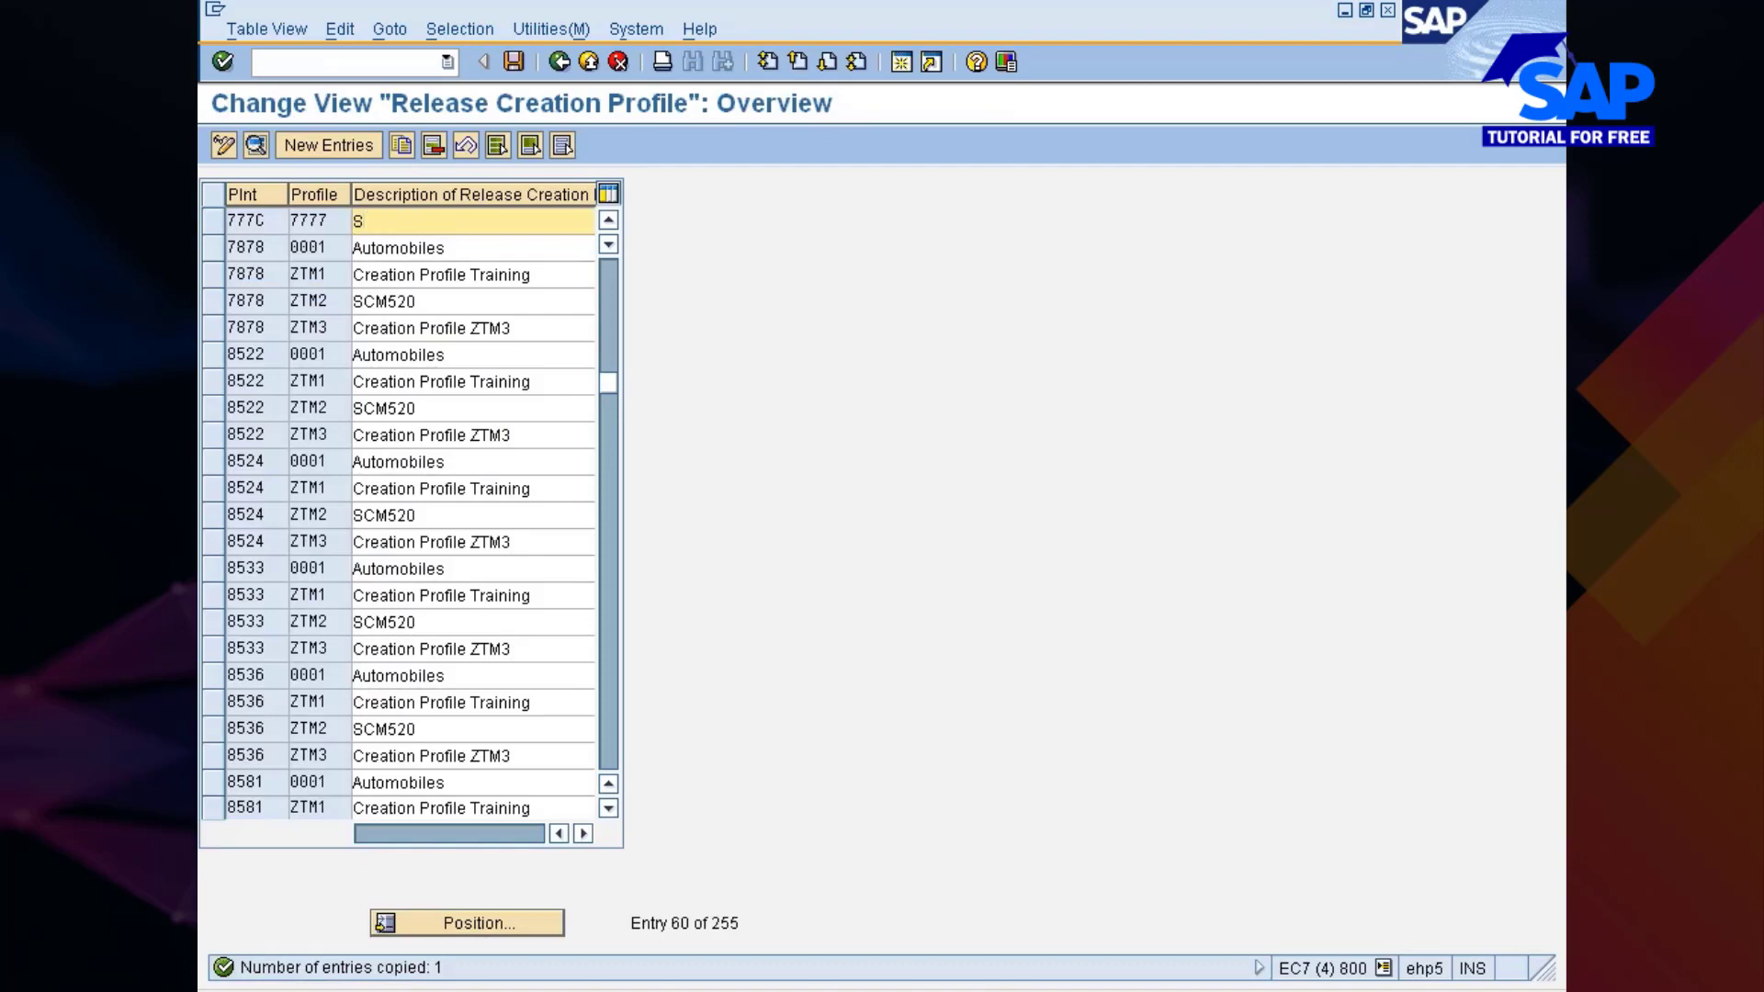
left_click_drag(448, 248, 353, 248)
left_click(353, 246)
left_click(357, 221)
left_click_drag(447, 248, 353, 248)
key("ctrl+c")
left_click(354, 248)
left_click(360, 221)
key("ctrl+v")
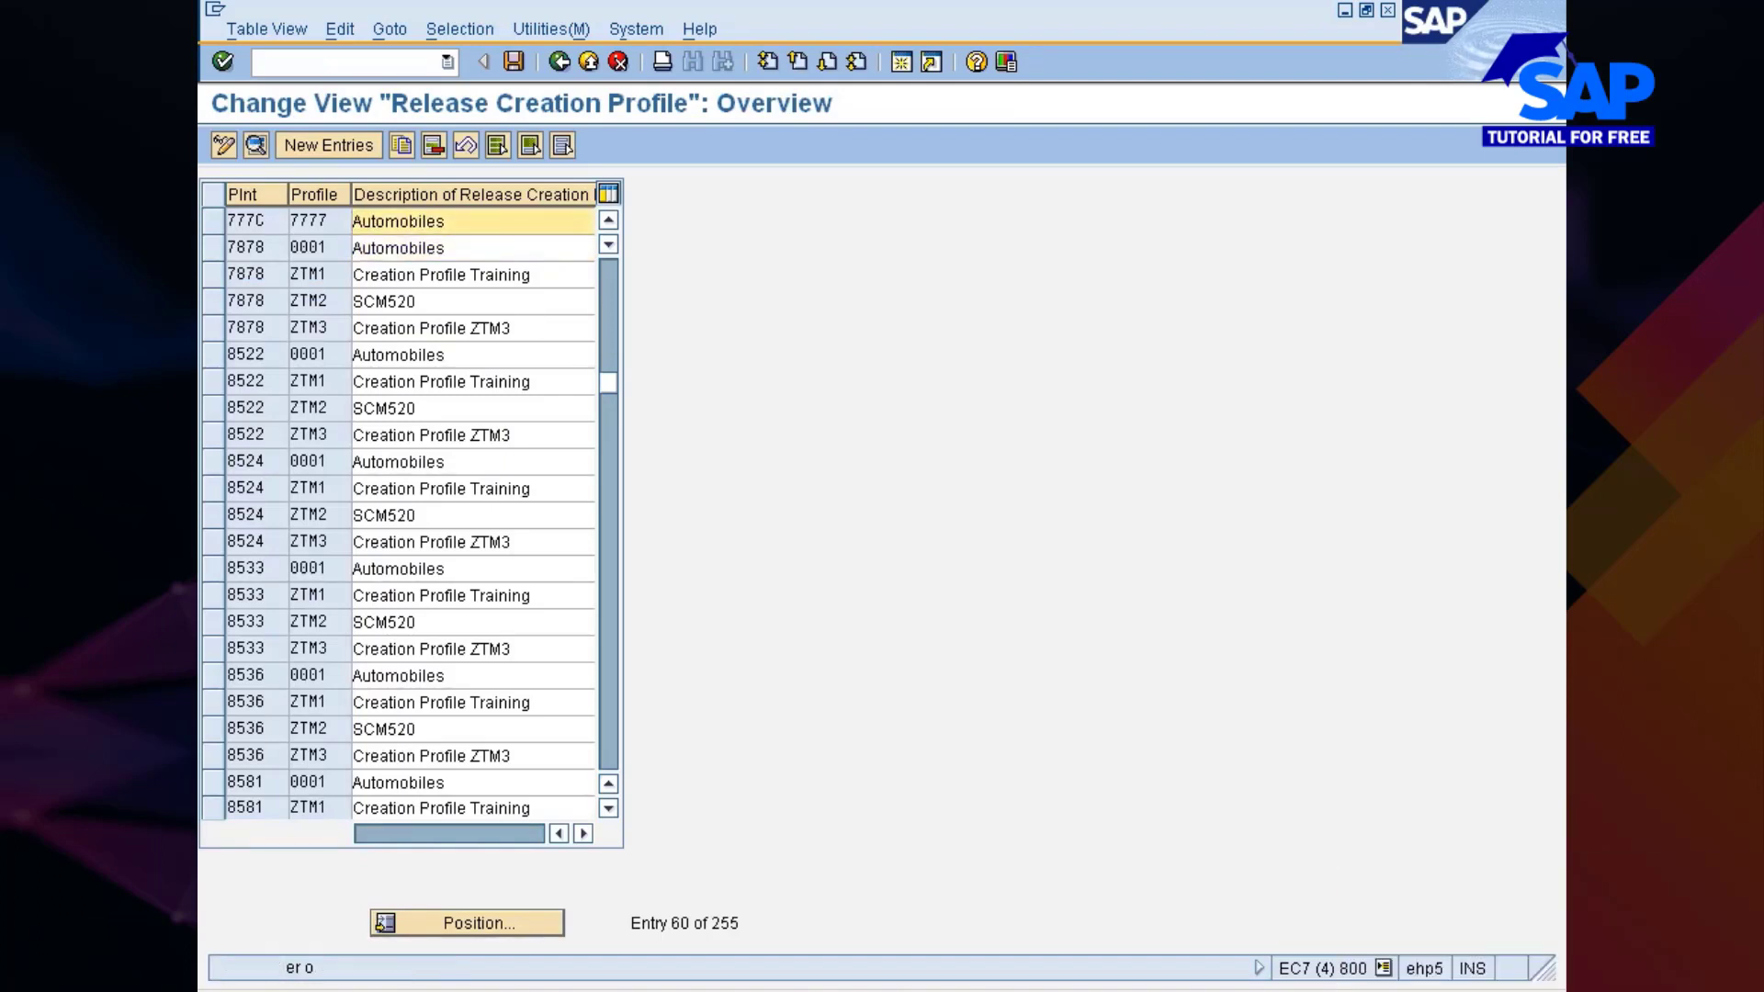
Step: Save the new release creation profile 7777 for plant 777C and open its details
key("ctrl+s")
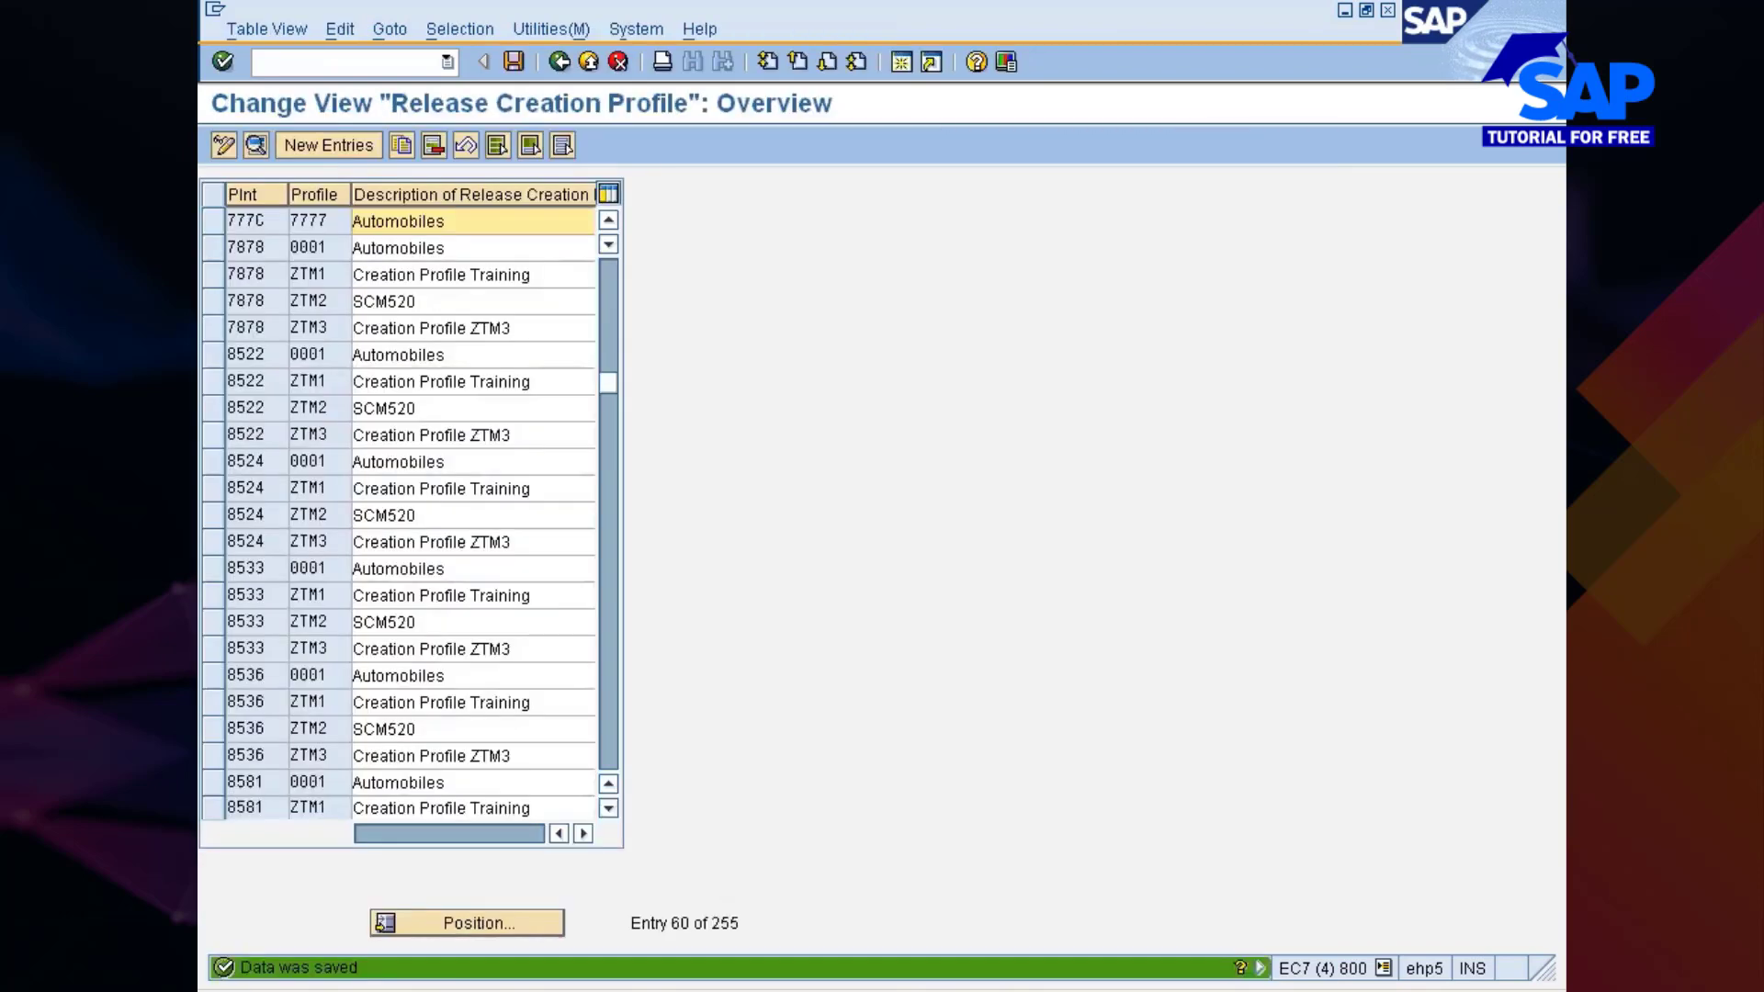
left_click(213, 221)
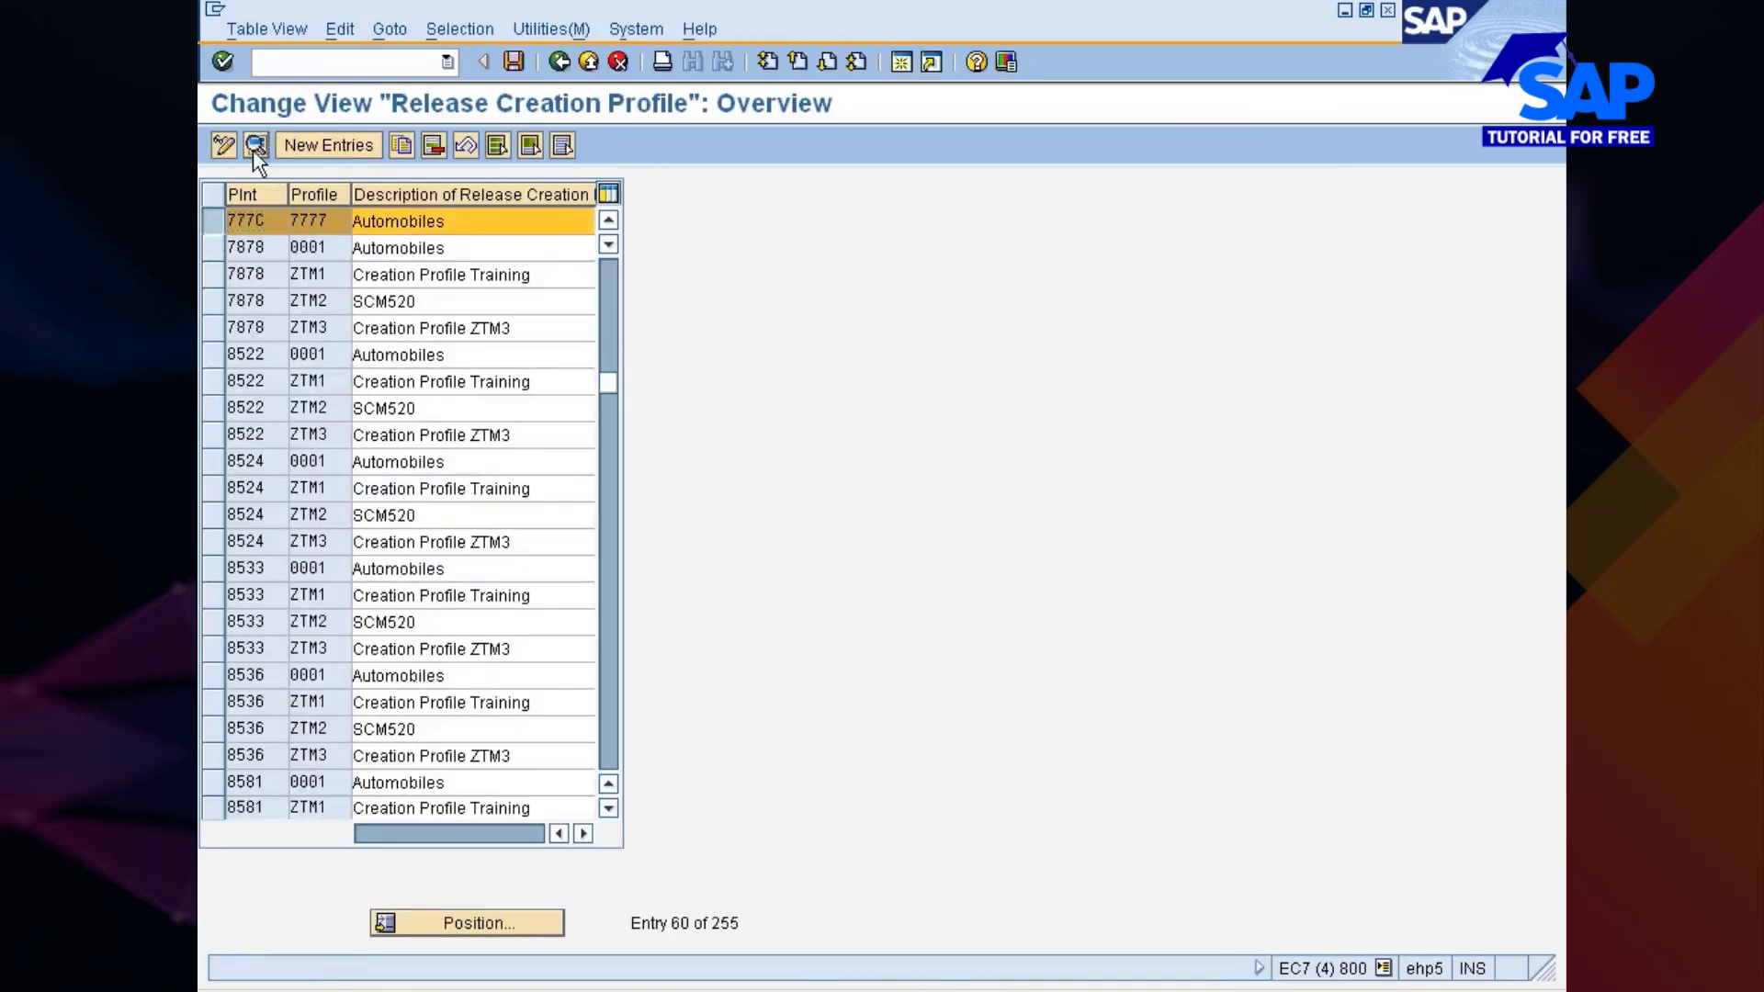
left_click(255, 152)
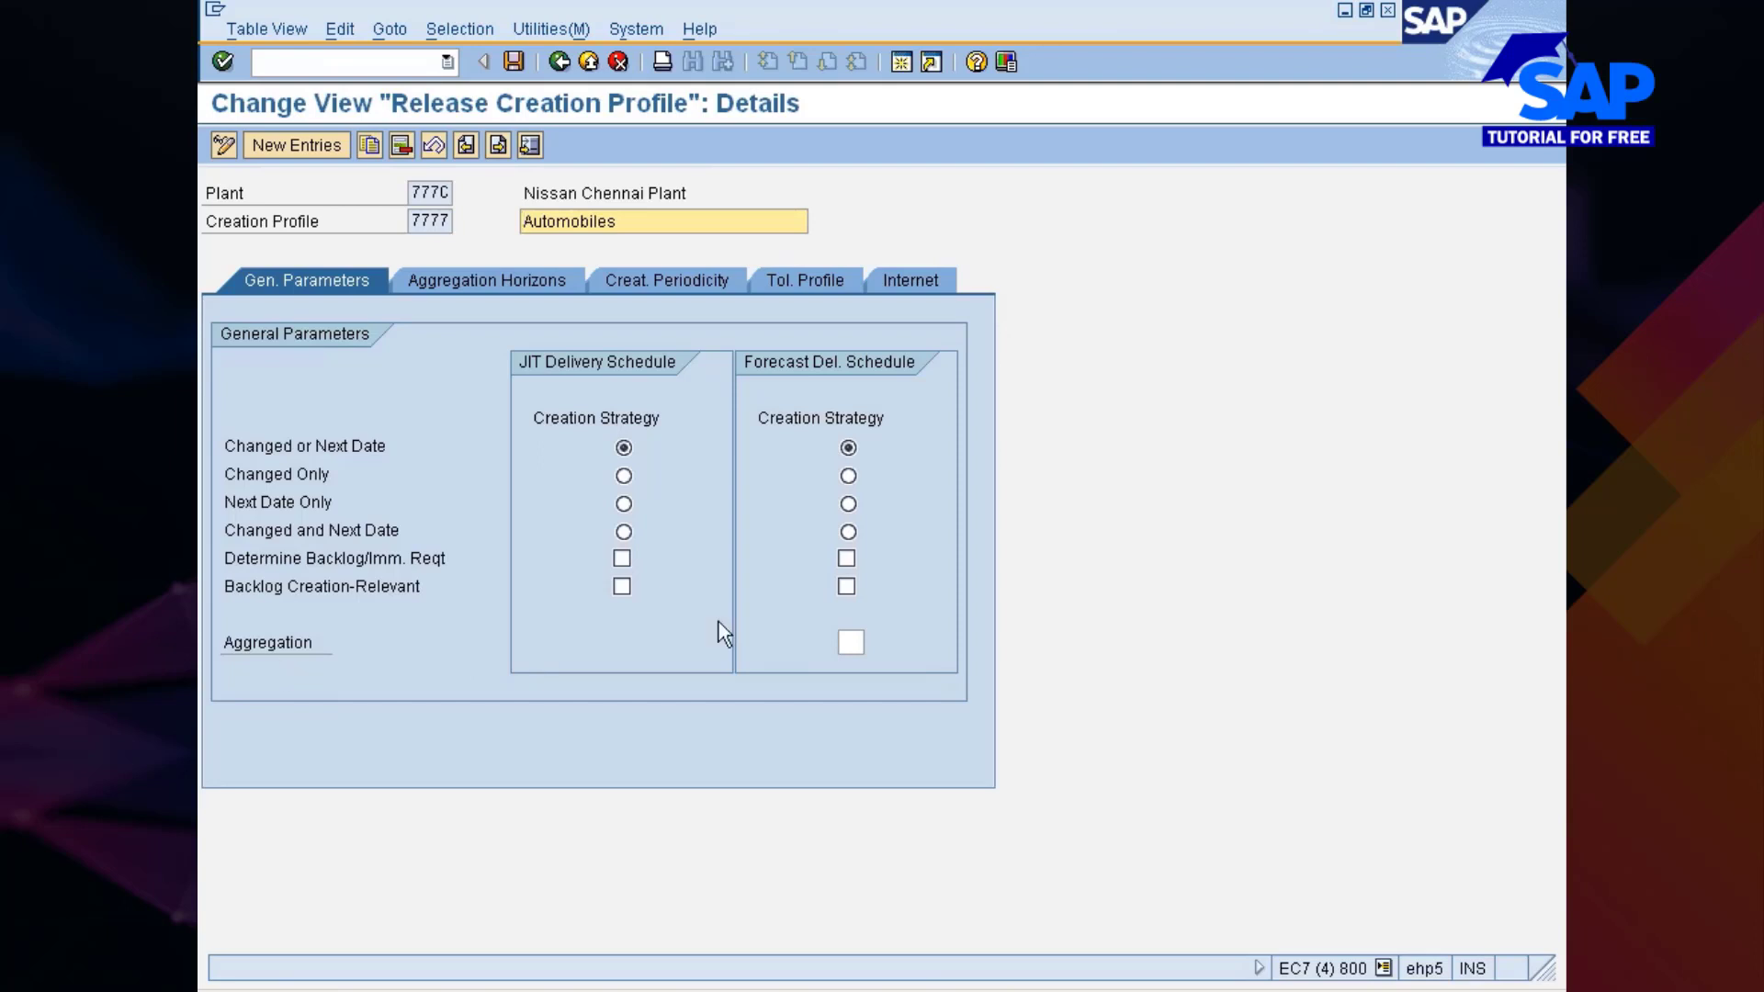
Step: Review the general parameters, aggregation horizons, creation periodicity, tolerance profile and Internet settings of creation profile 7777 for plant 777C
left_click(849, 642)
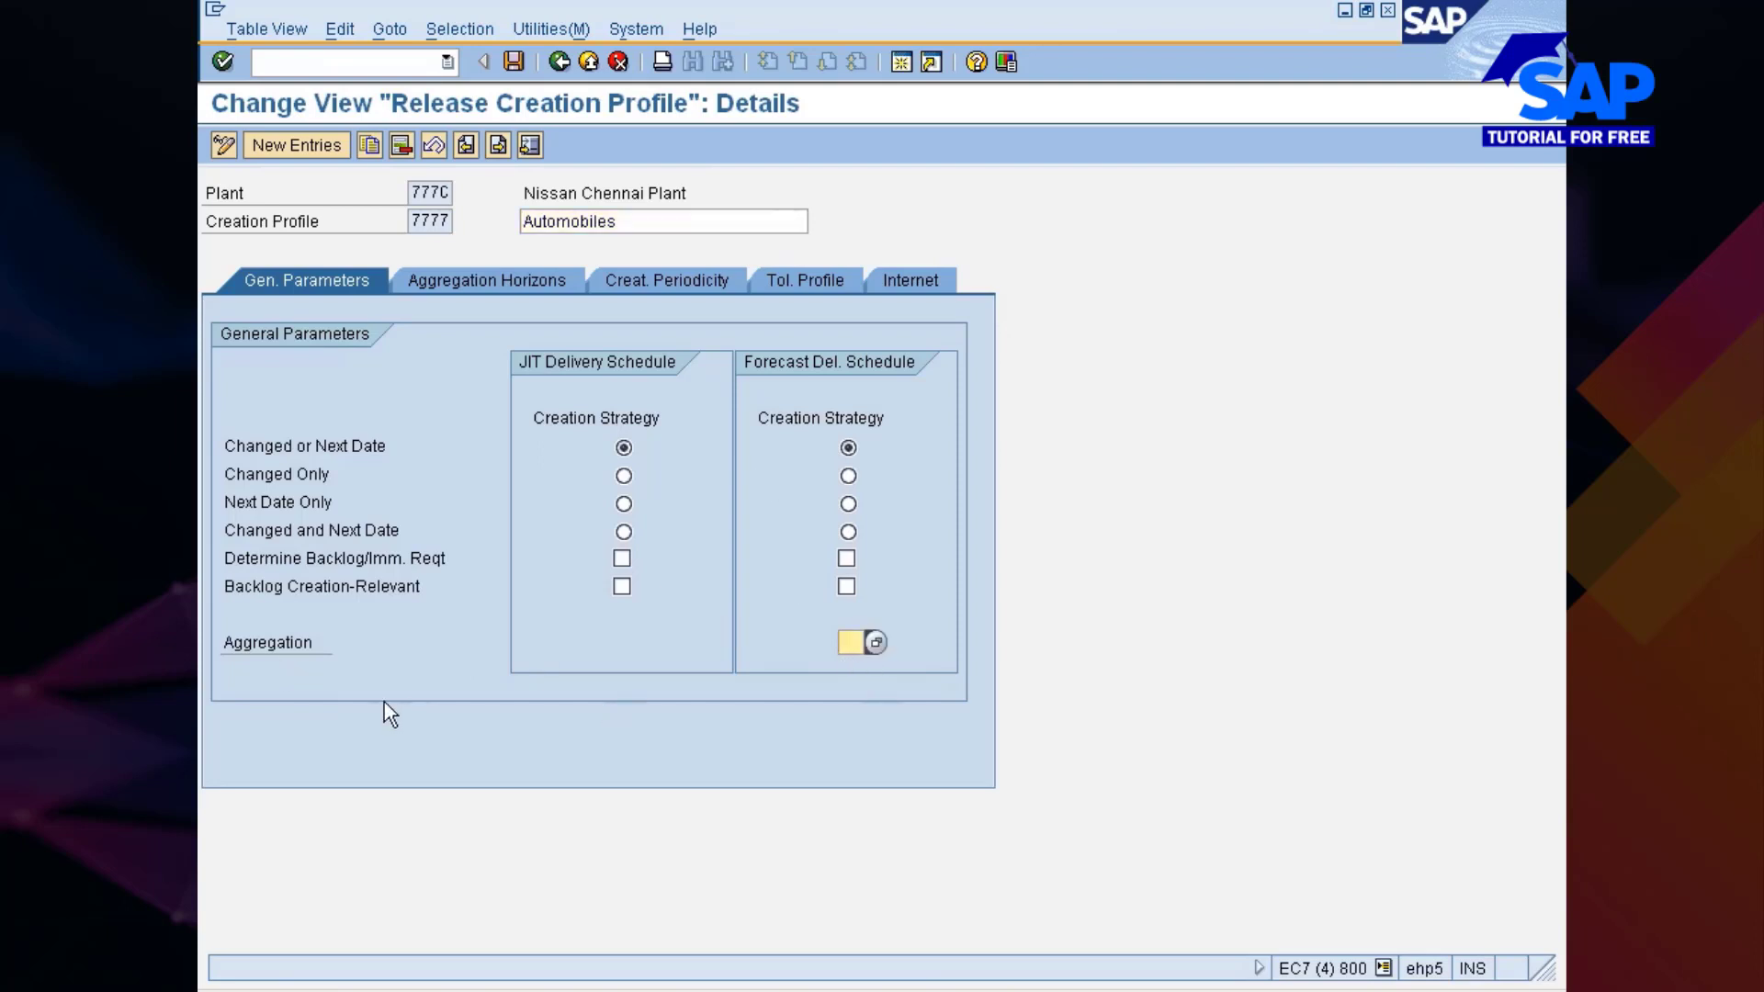
left_click(503, 287)
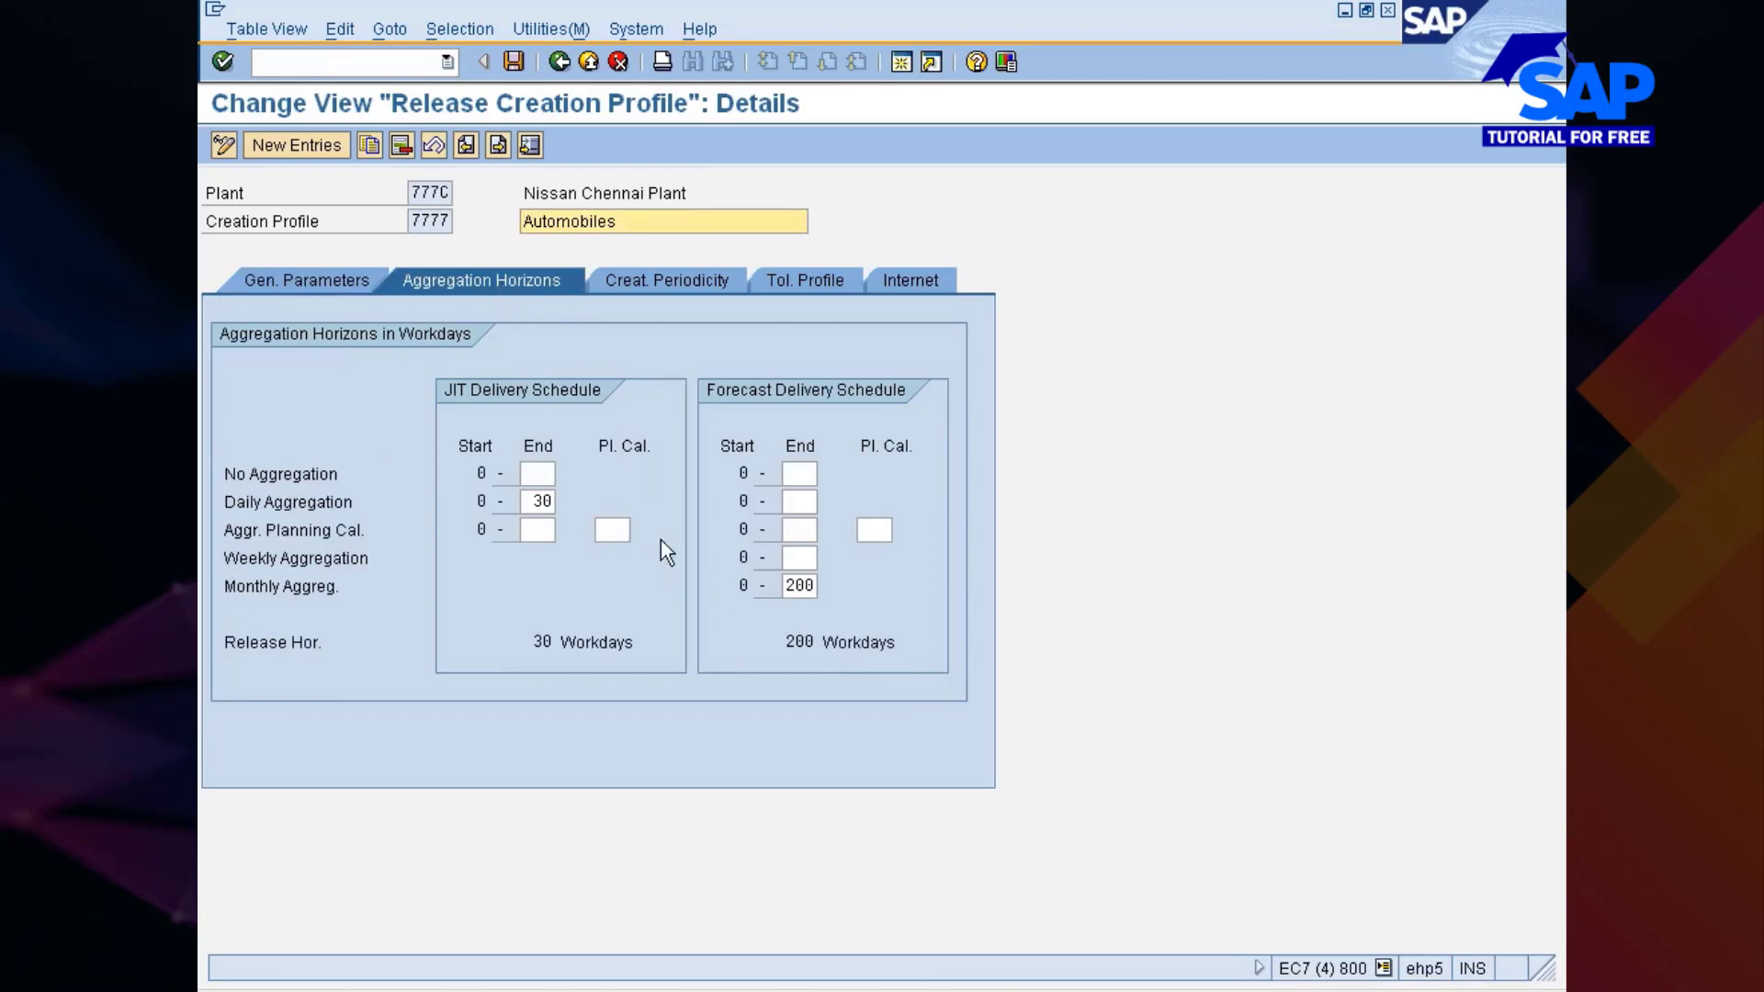
left_click(698, 279)
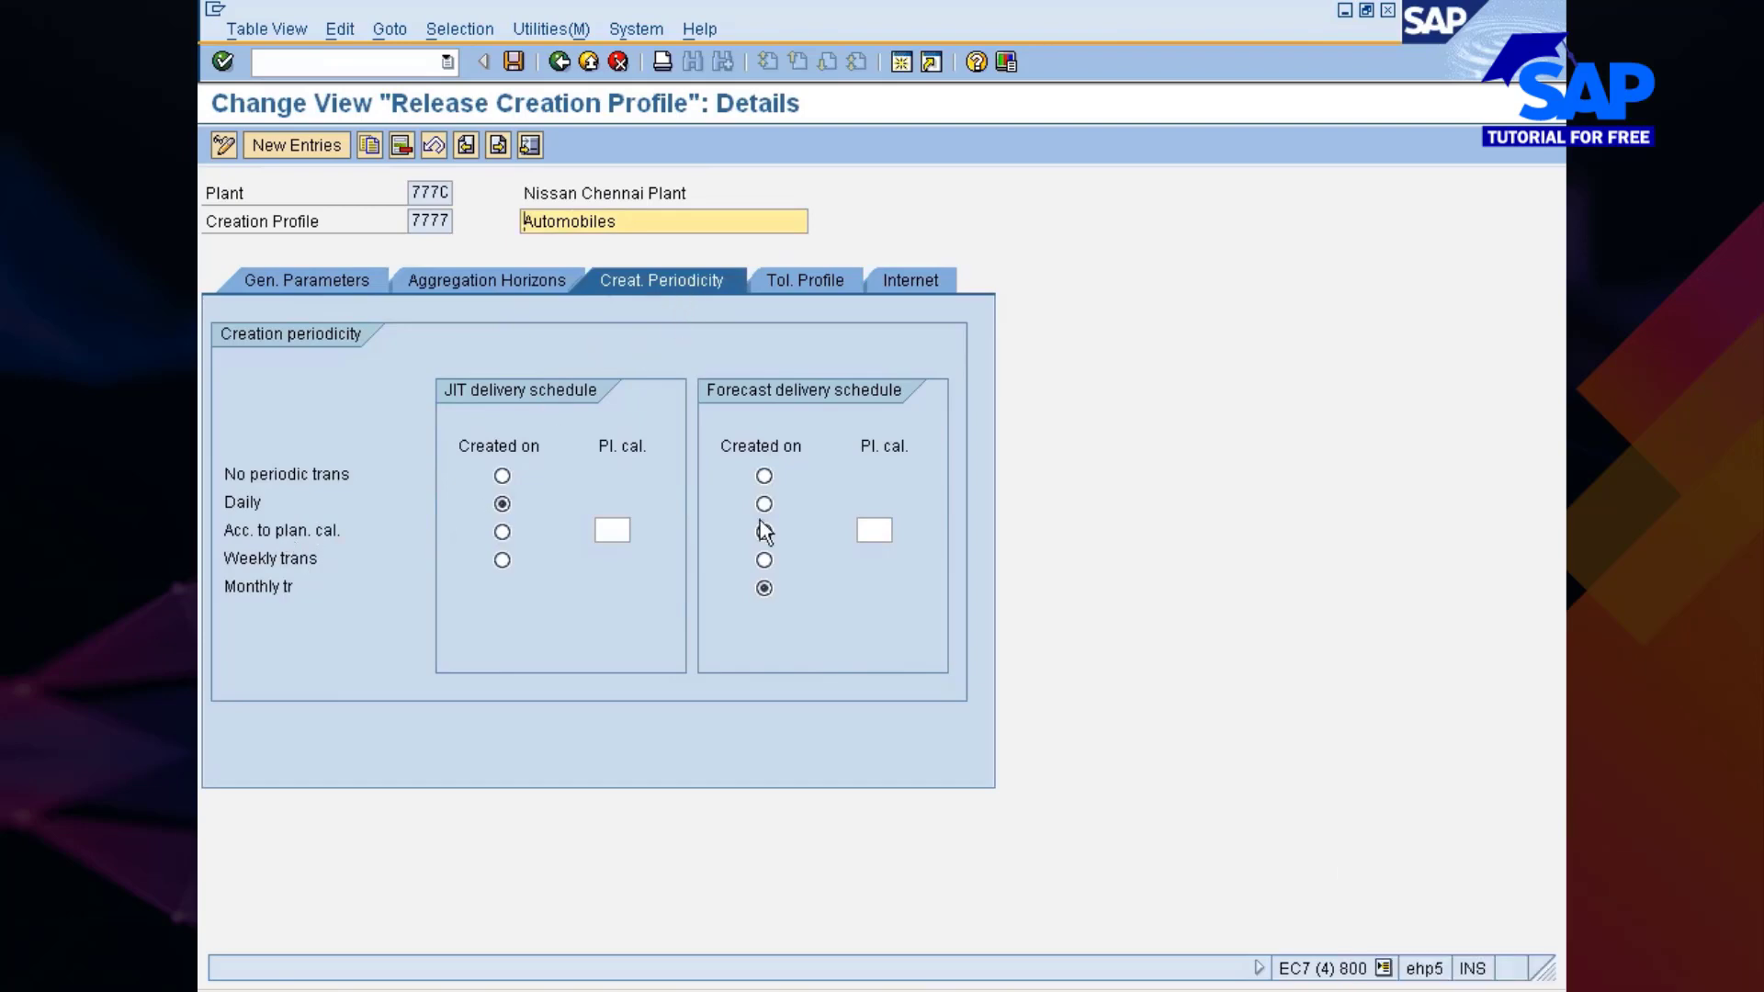
left_click(791, 285)
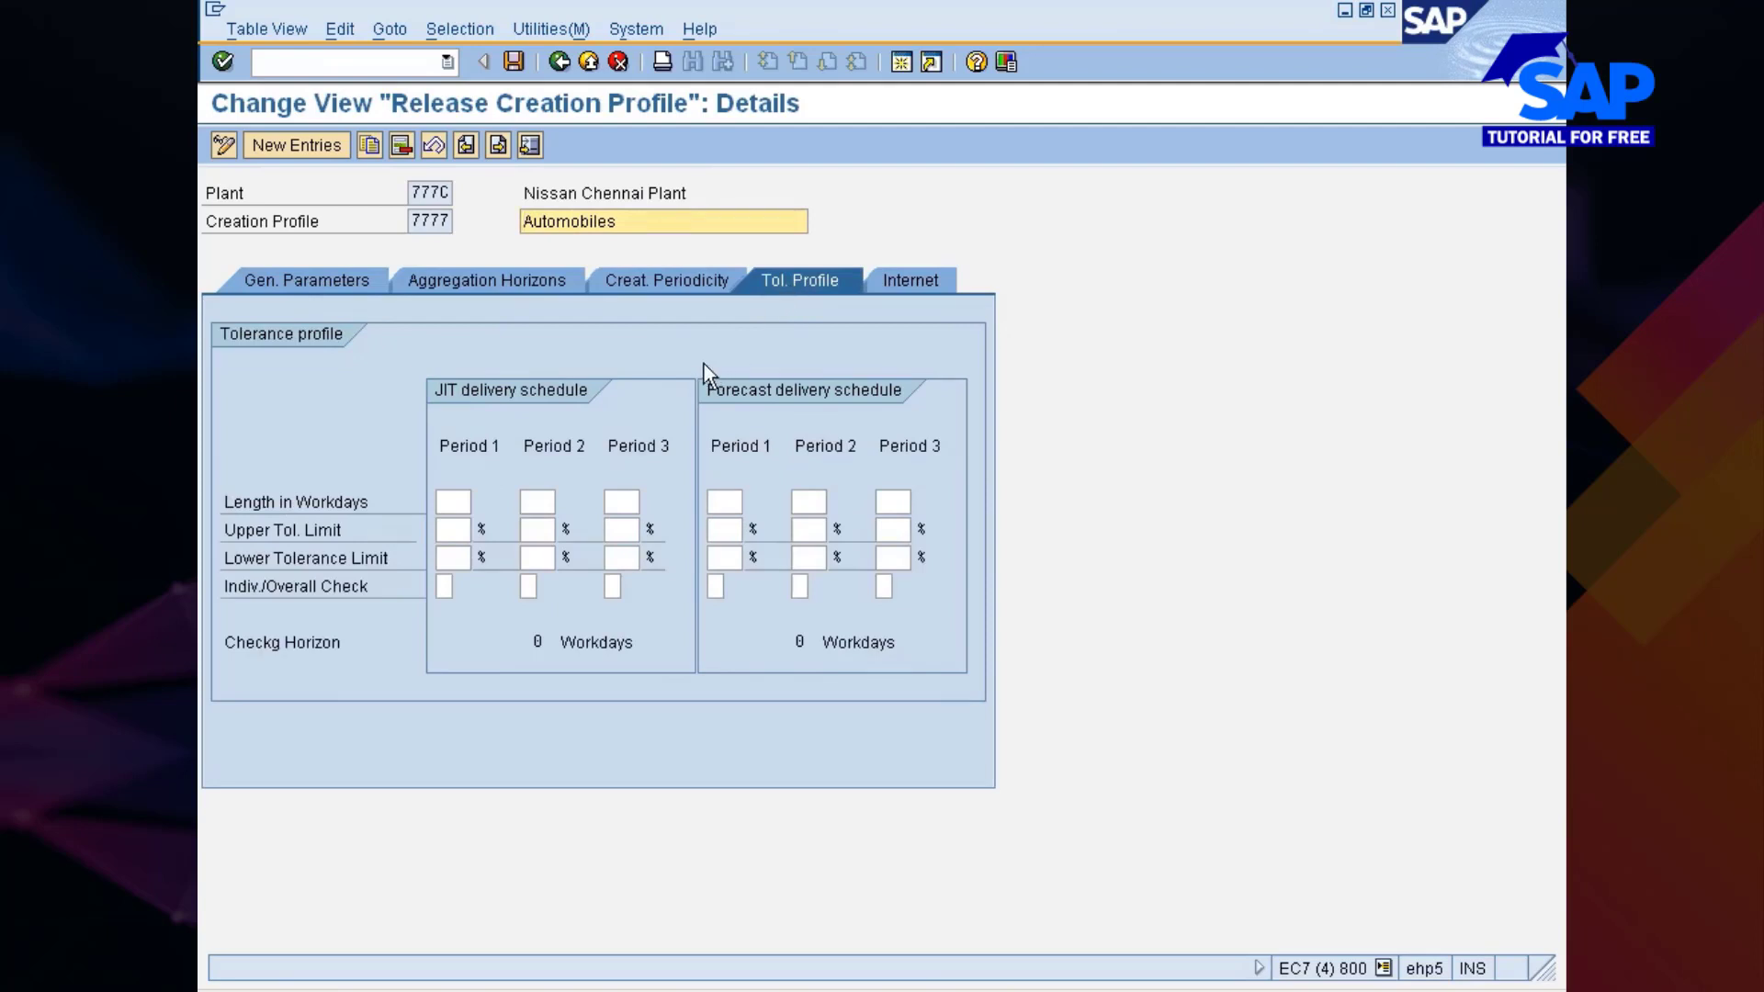
left_click(913, 285)
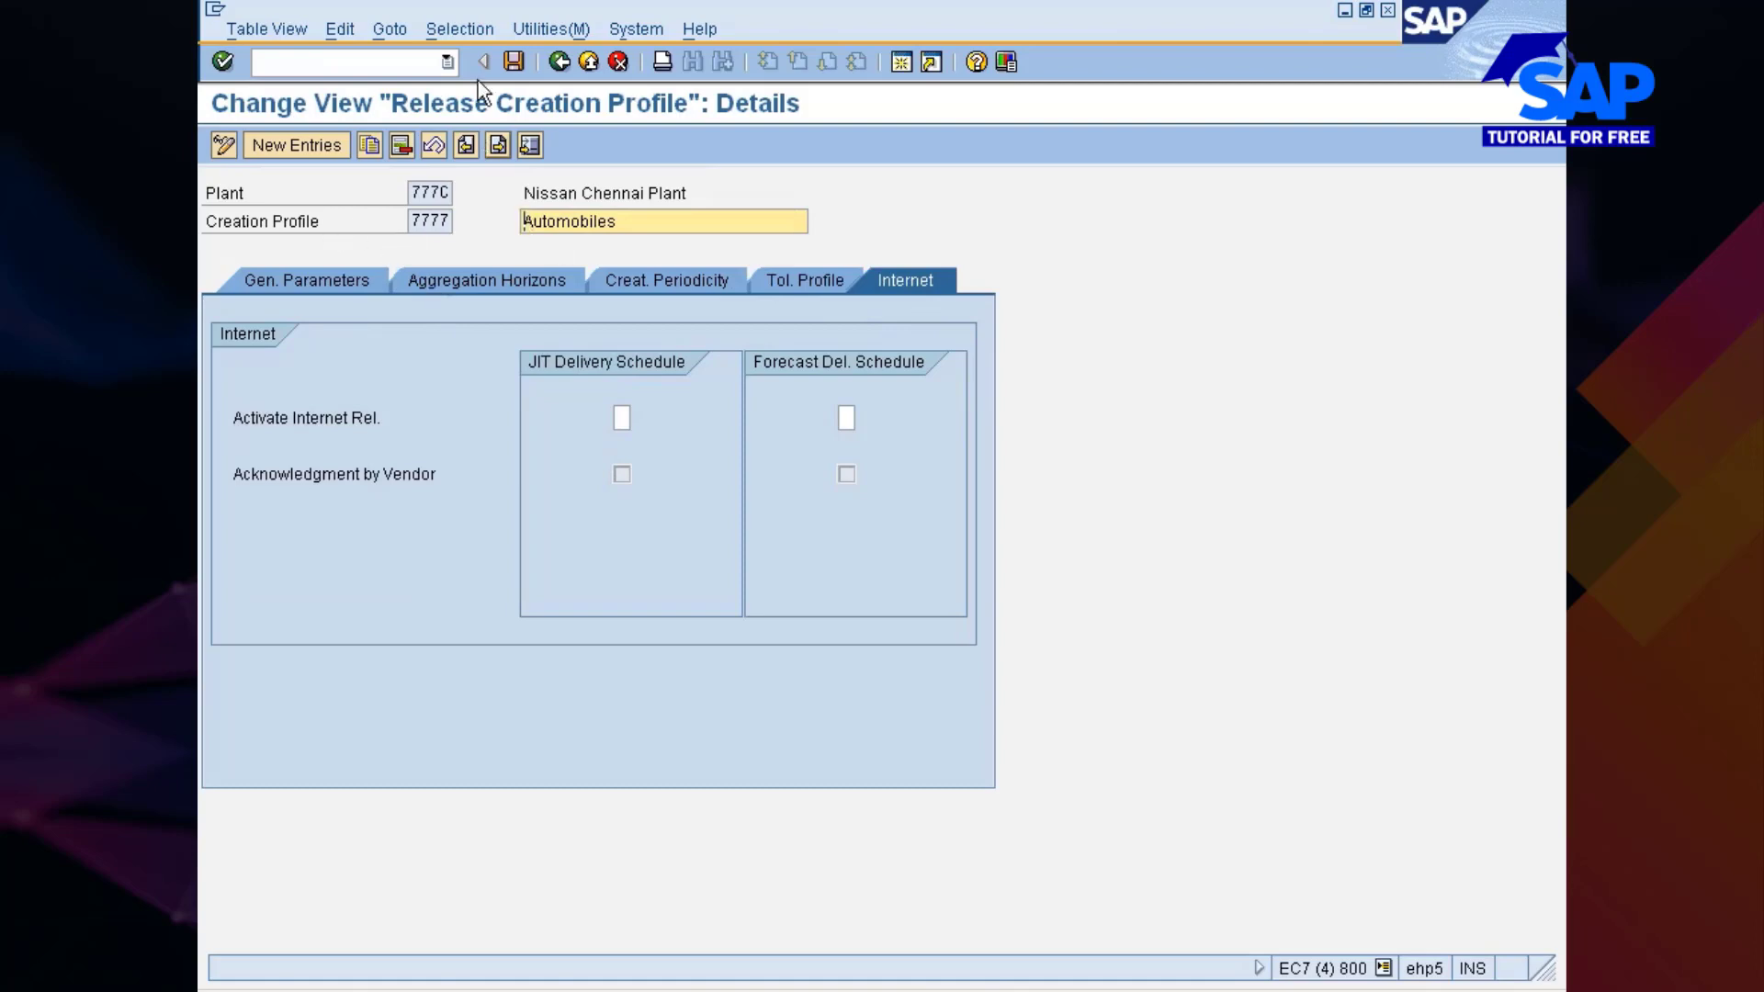
Step: Save creation profile 7777 and return to the IMG structure
left_click(514, 61)
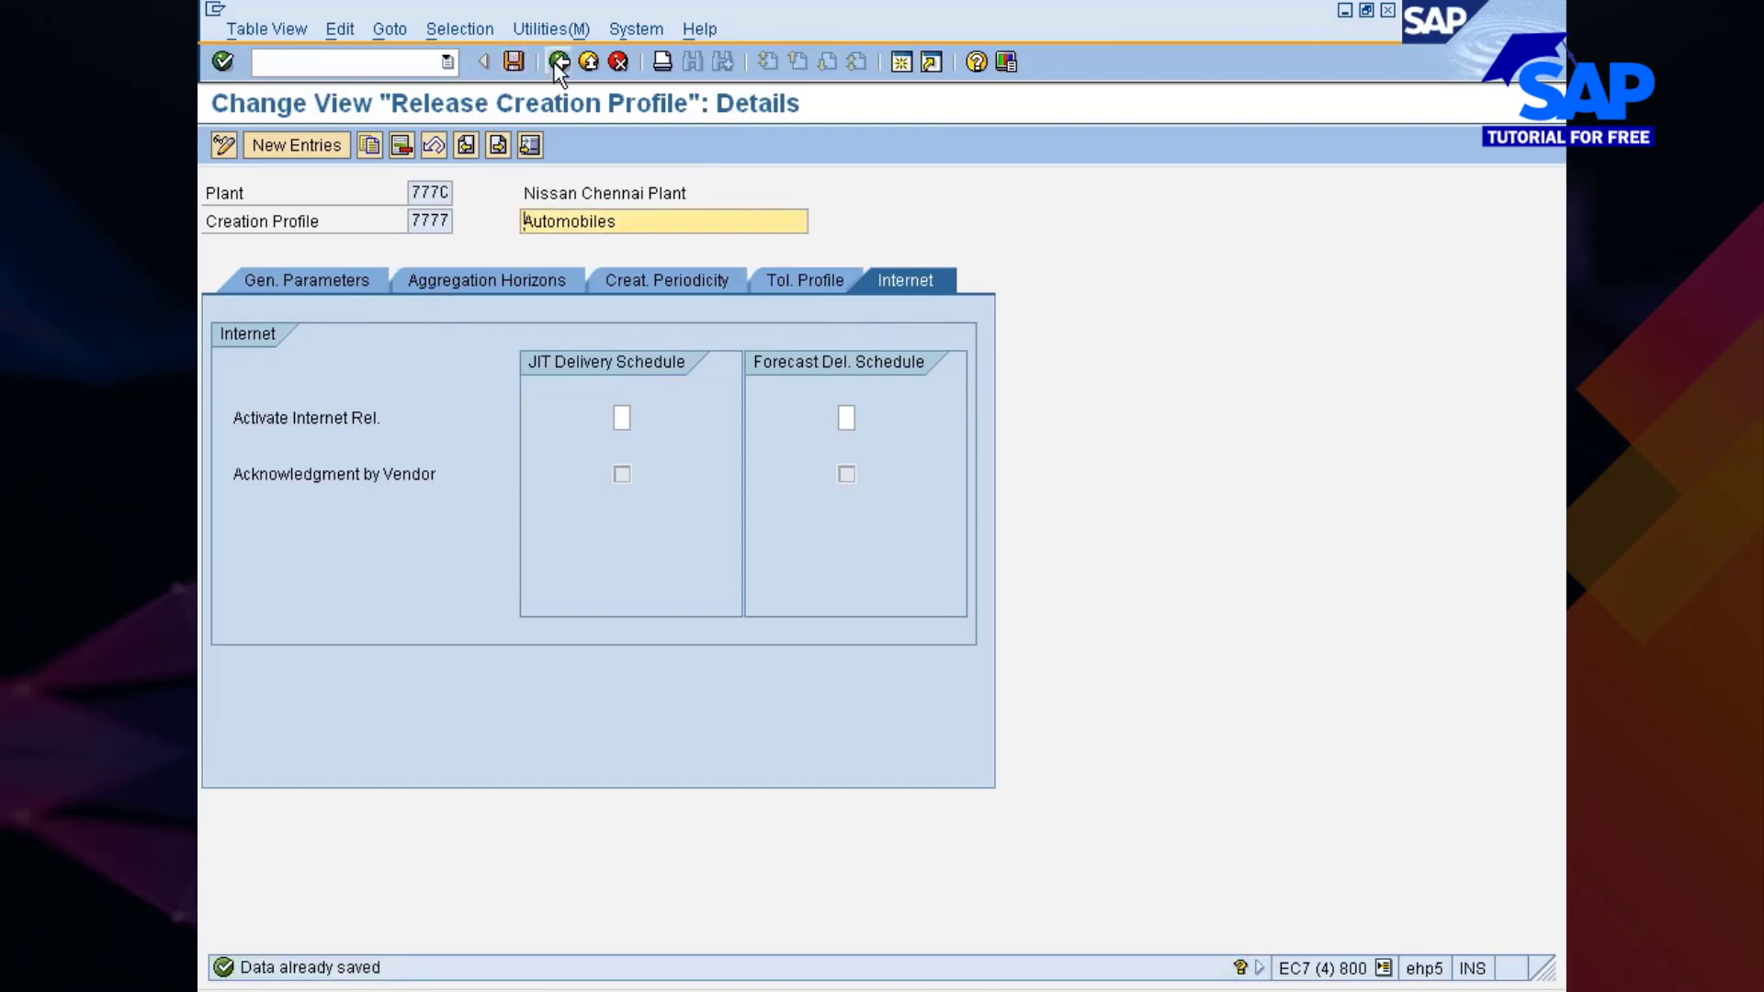
left_click(558, 61)
left_click(556, 62)
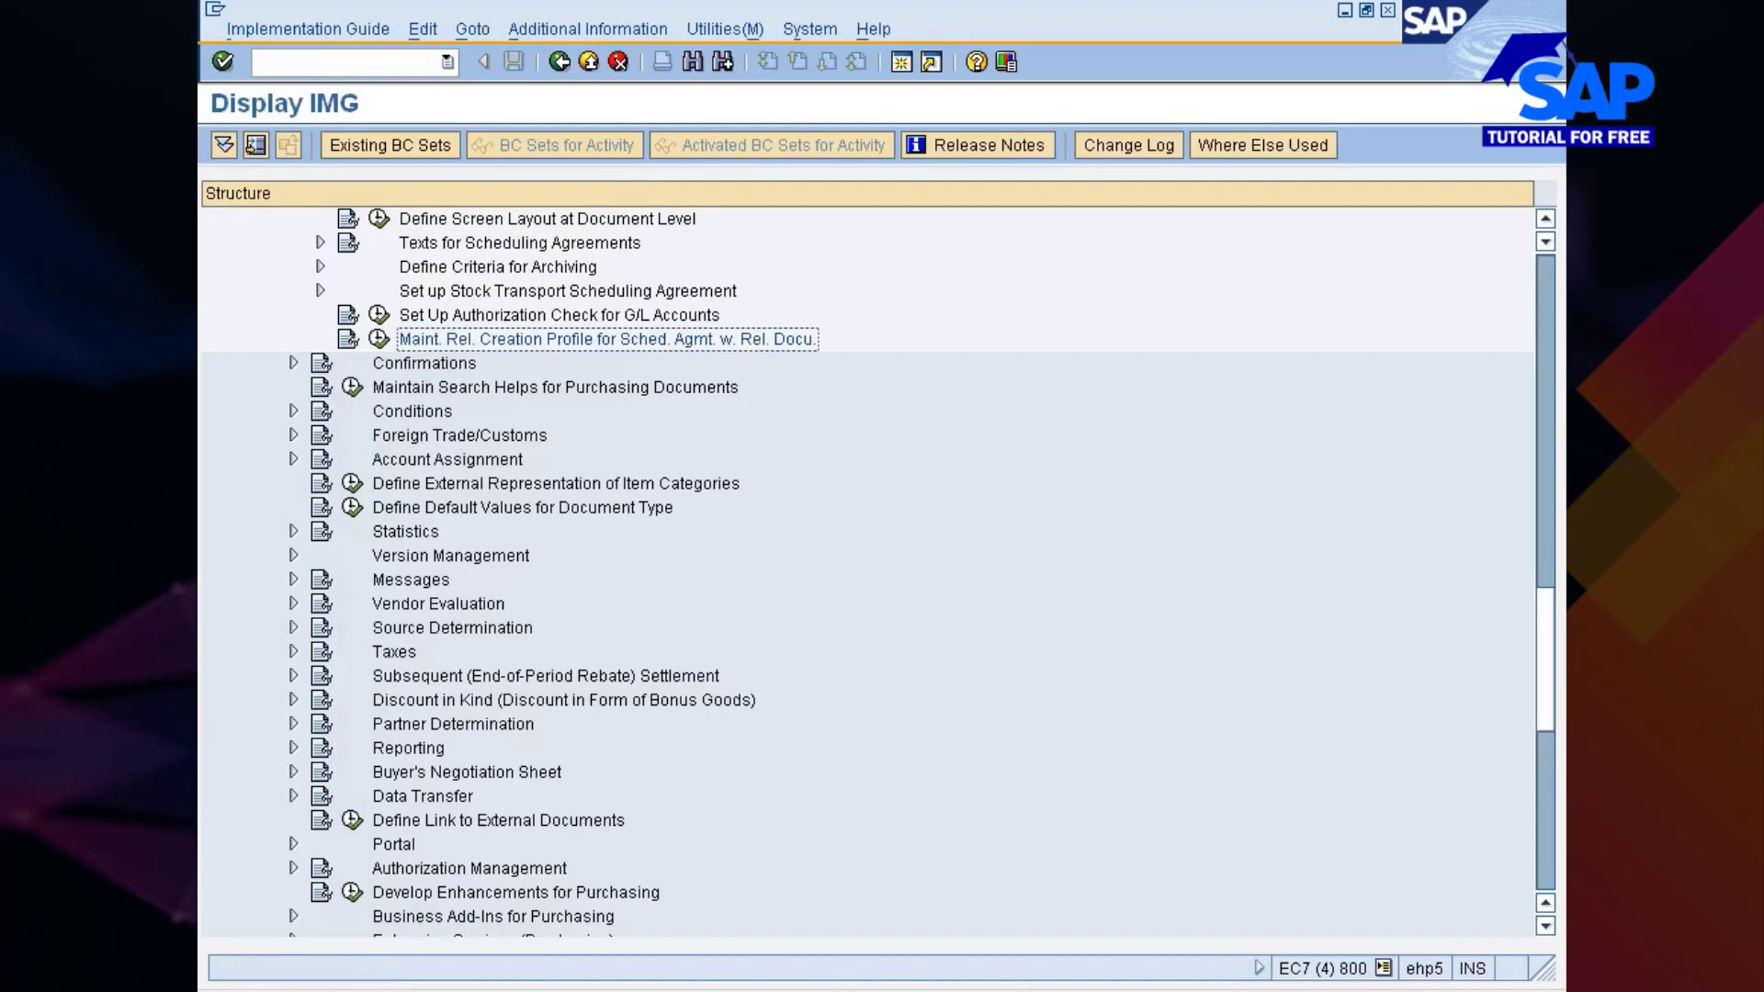
Step: Switch to the Delivery Schedule slide in PowerPoint, and open a blank drawing in Paint
key("alt+Tab")
scroll(893, 665, "up", 5)
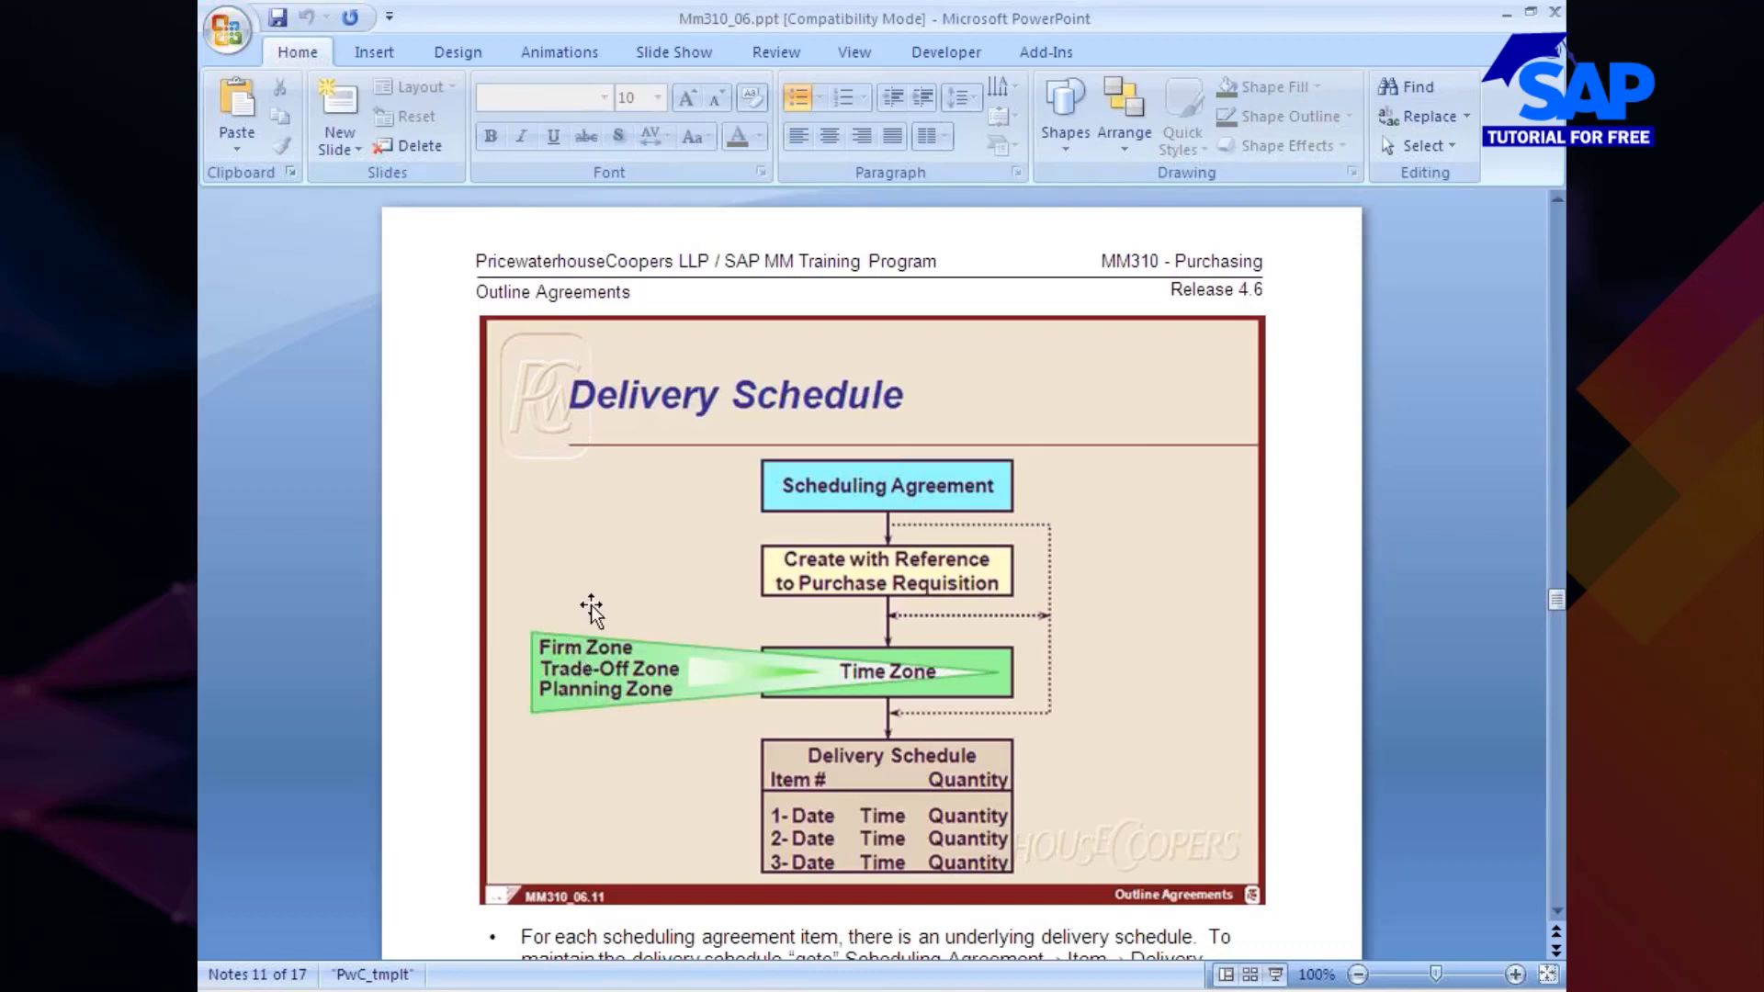
left_click(240, 990)
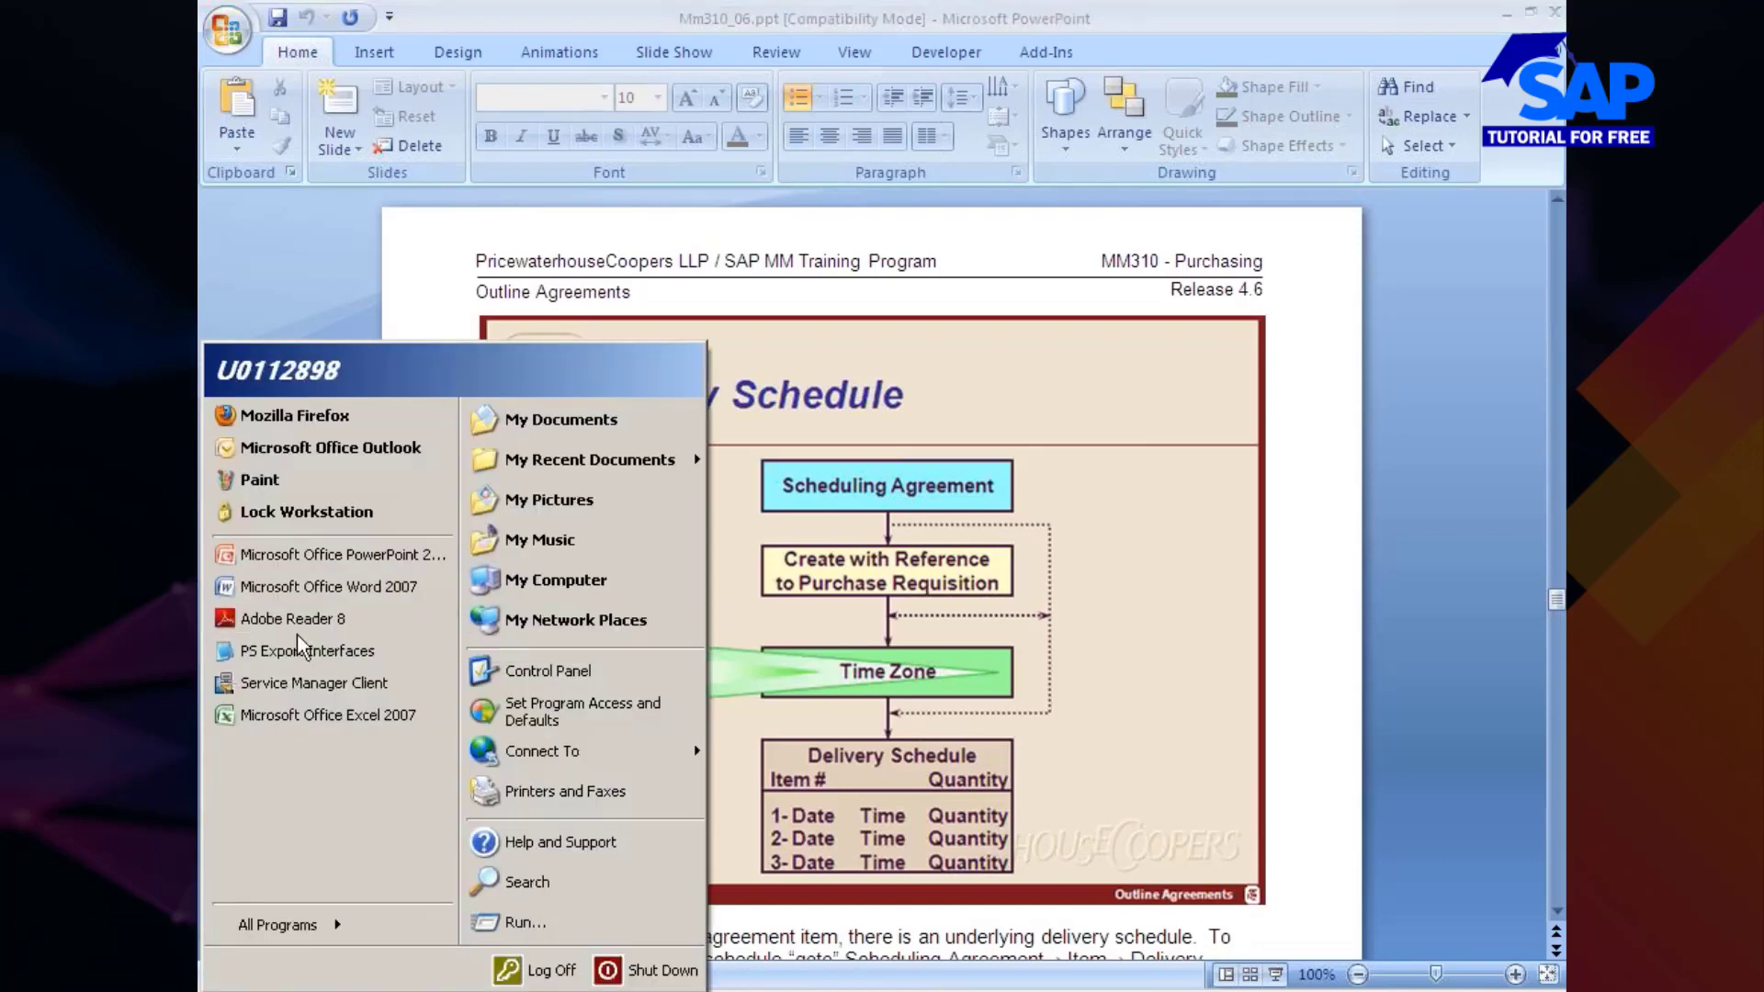
left_click(260, 479)
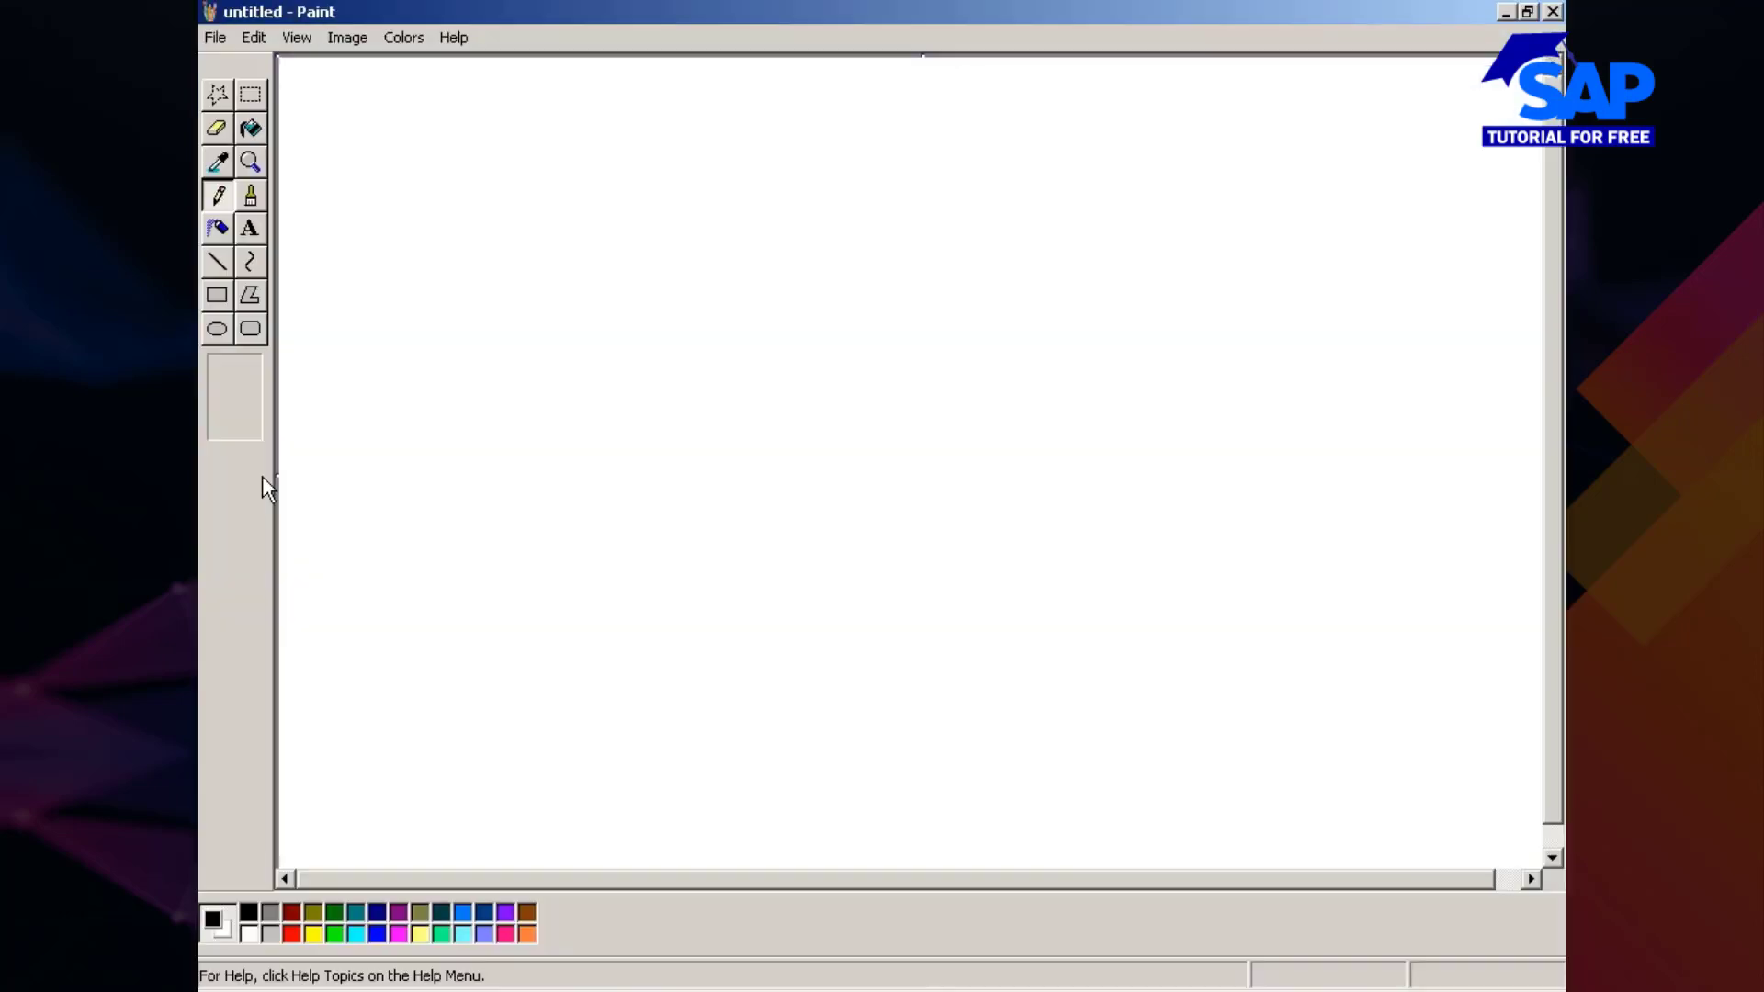
Step: Draw a long horizontal timeline across the upper part of the canvas, crossed by four short vertical tick marks
left_click(230, 268)
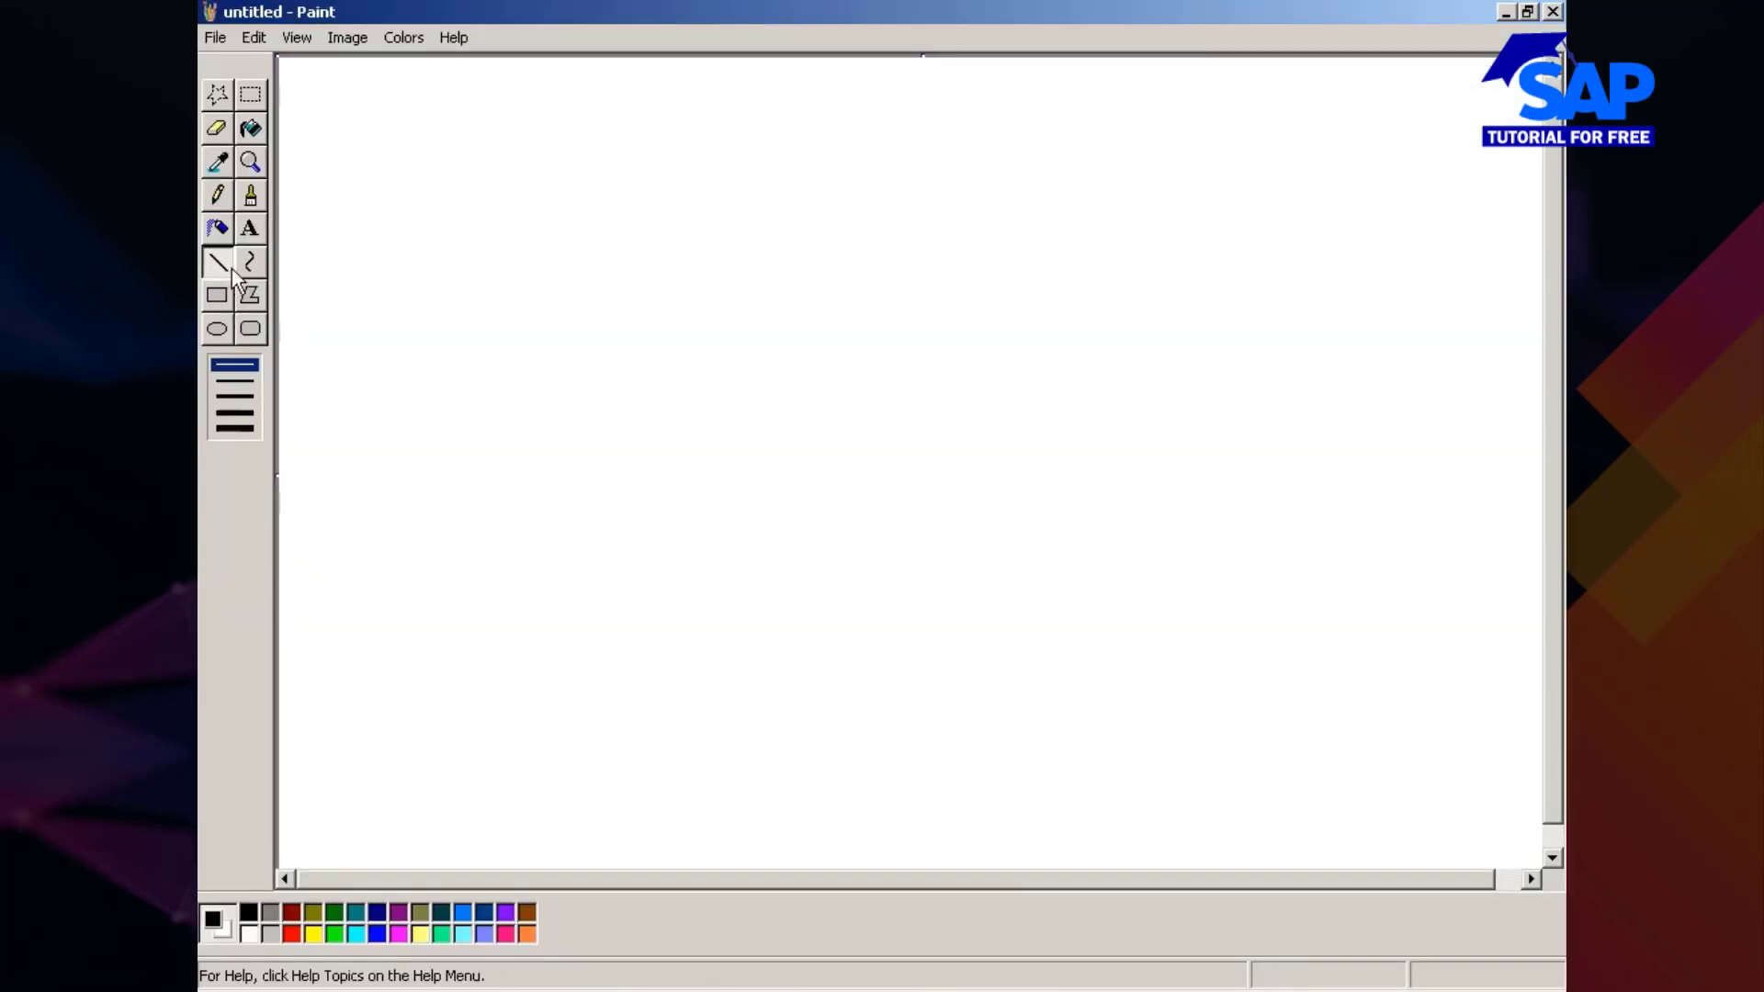
left_click_drag(502, 342, 1280, 343)
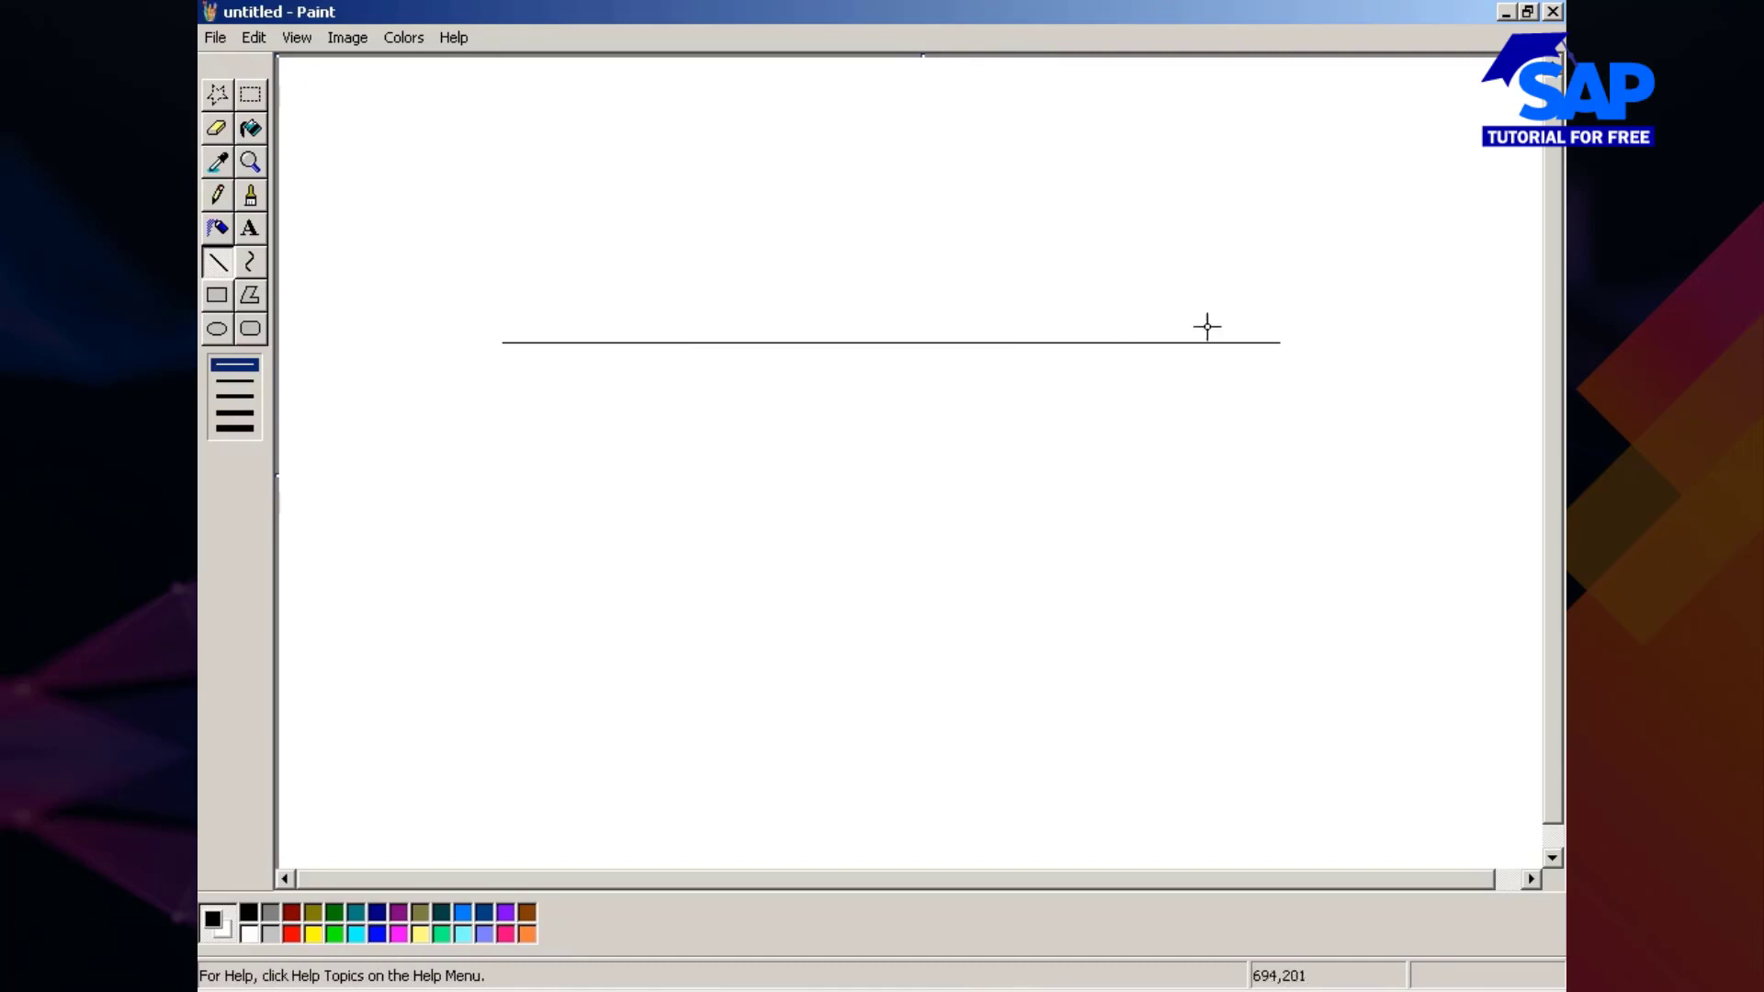
left_click_drag(1169, 316, 1170, 381)
left_click_drag(1025, 321, 1025, 367)
left_click_drag(841, 328, 841, 380)
left_click_drag(632, 322, 638, 374)
key("ctrl+z")
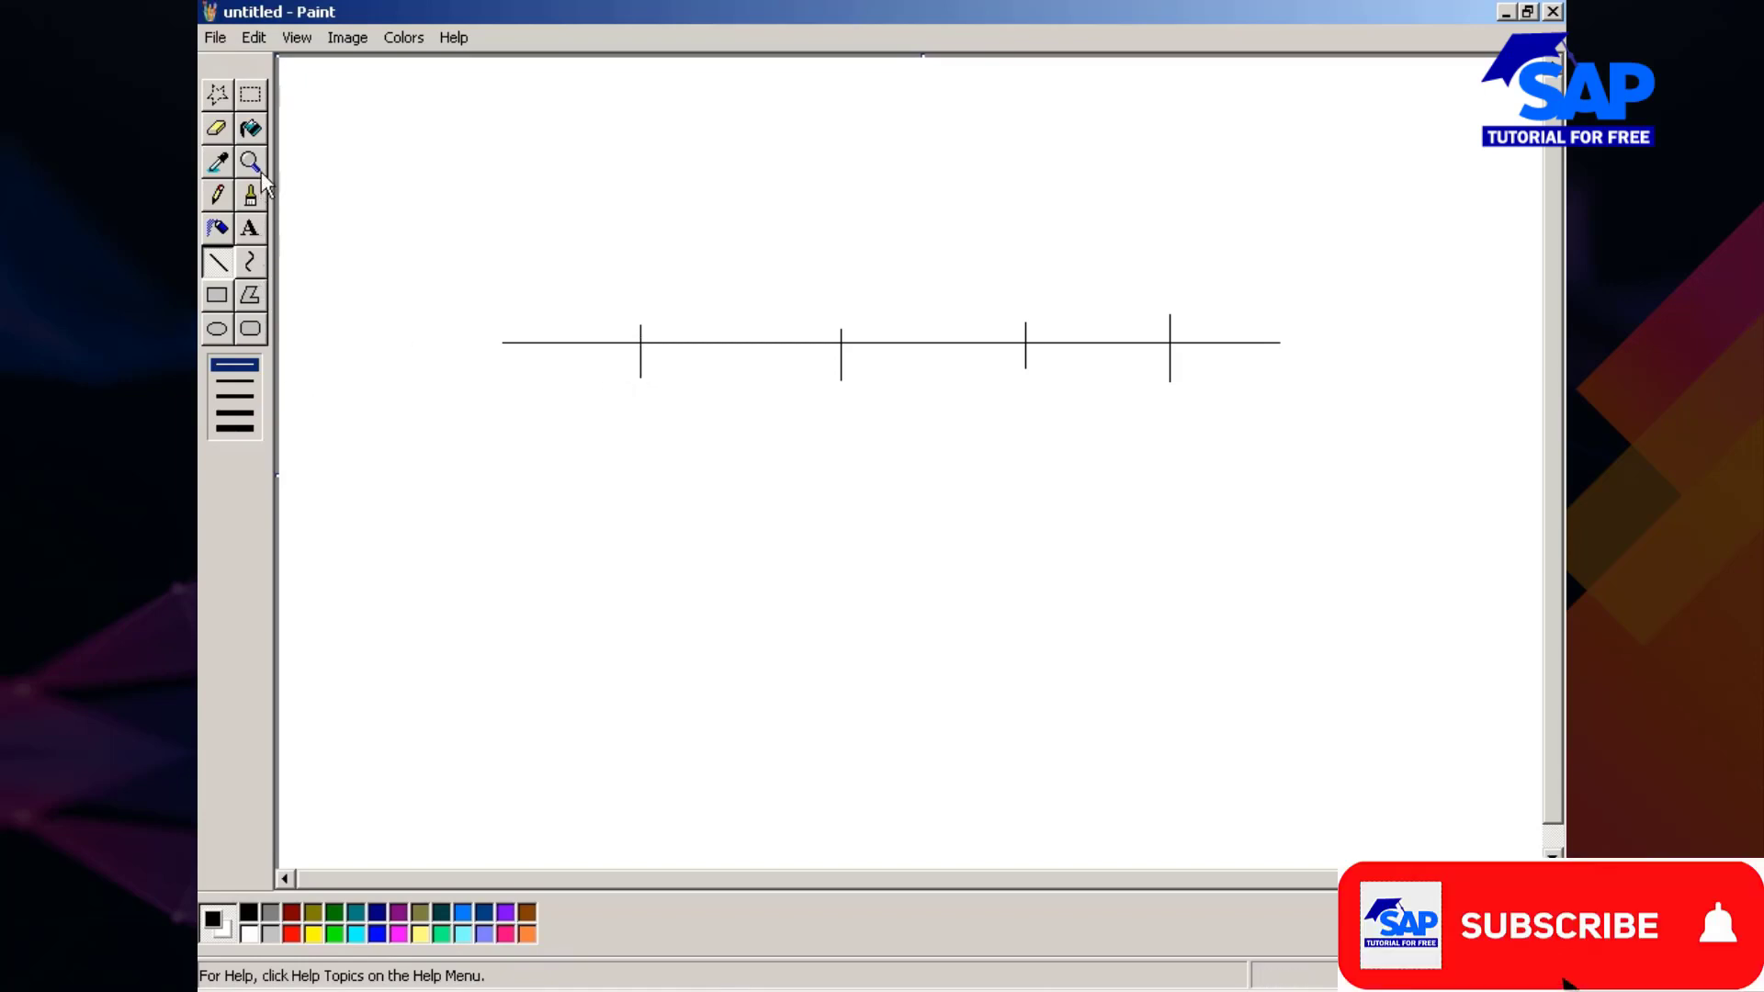
Step: Label the rightmost tick mark "Del date of DS" with the date 25/06/2012 beneath it
left_click(250, 229)
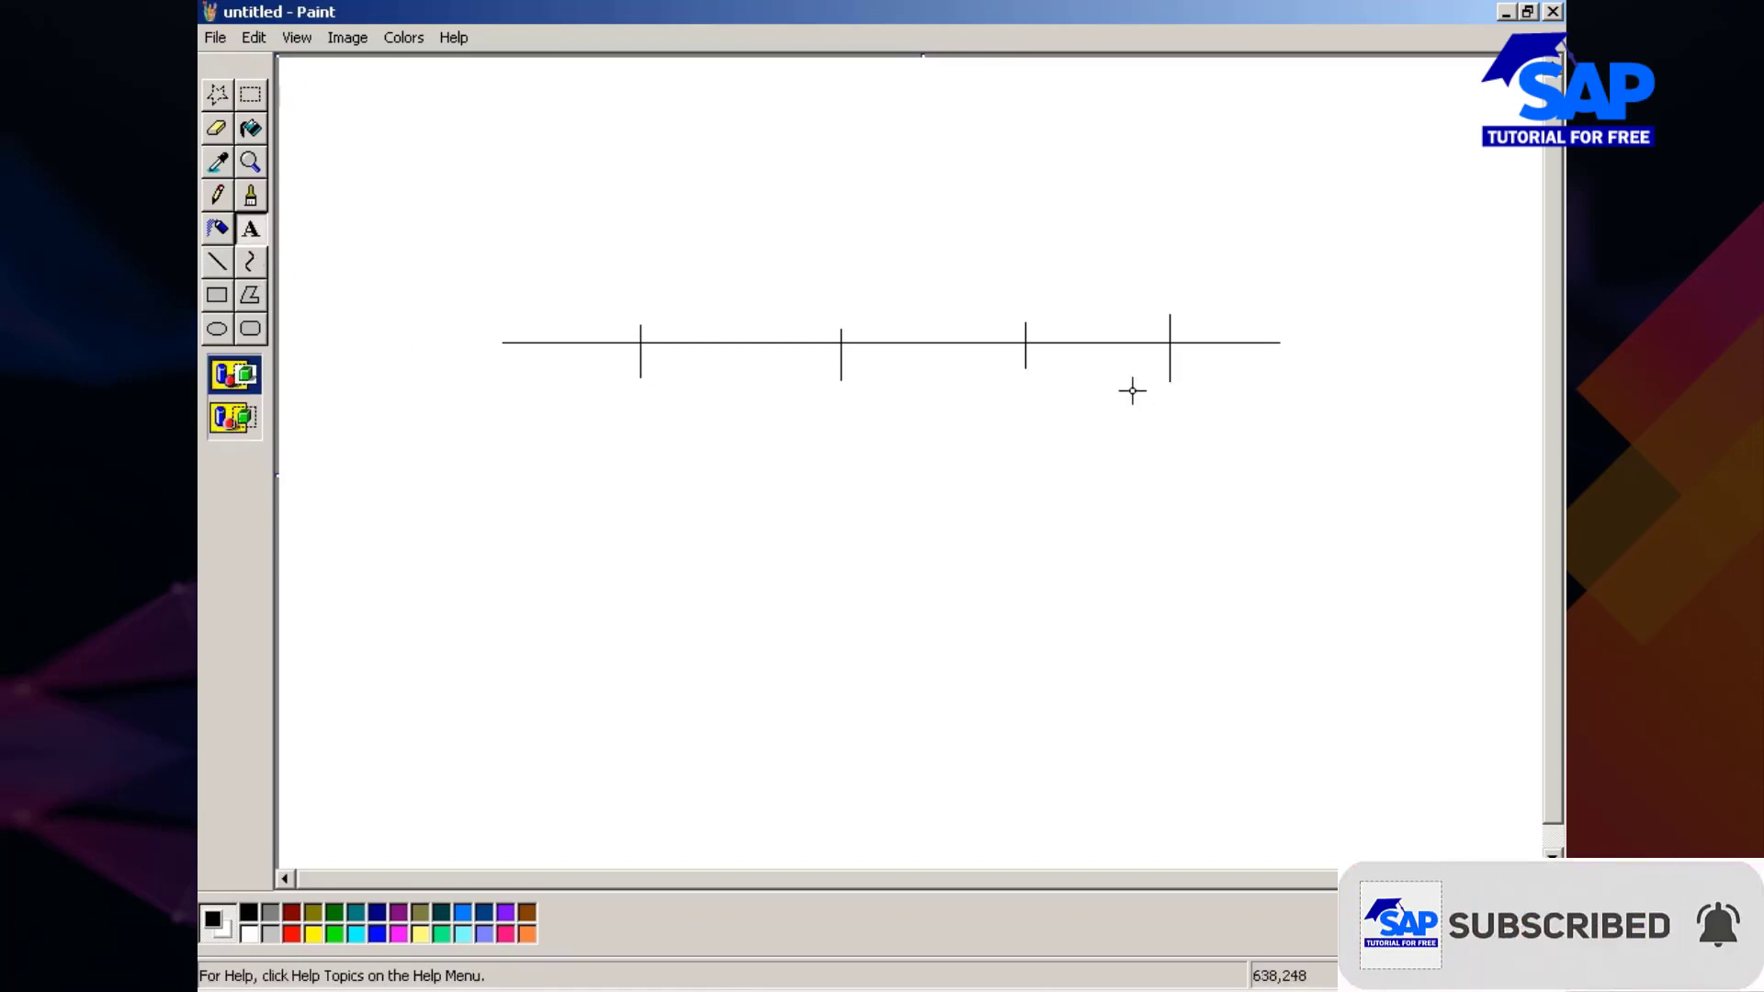
left_click_drag(1130, 385, 1254, 415)
type("Del date of DS")
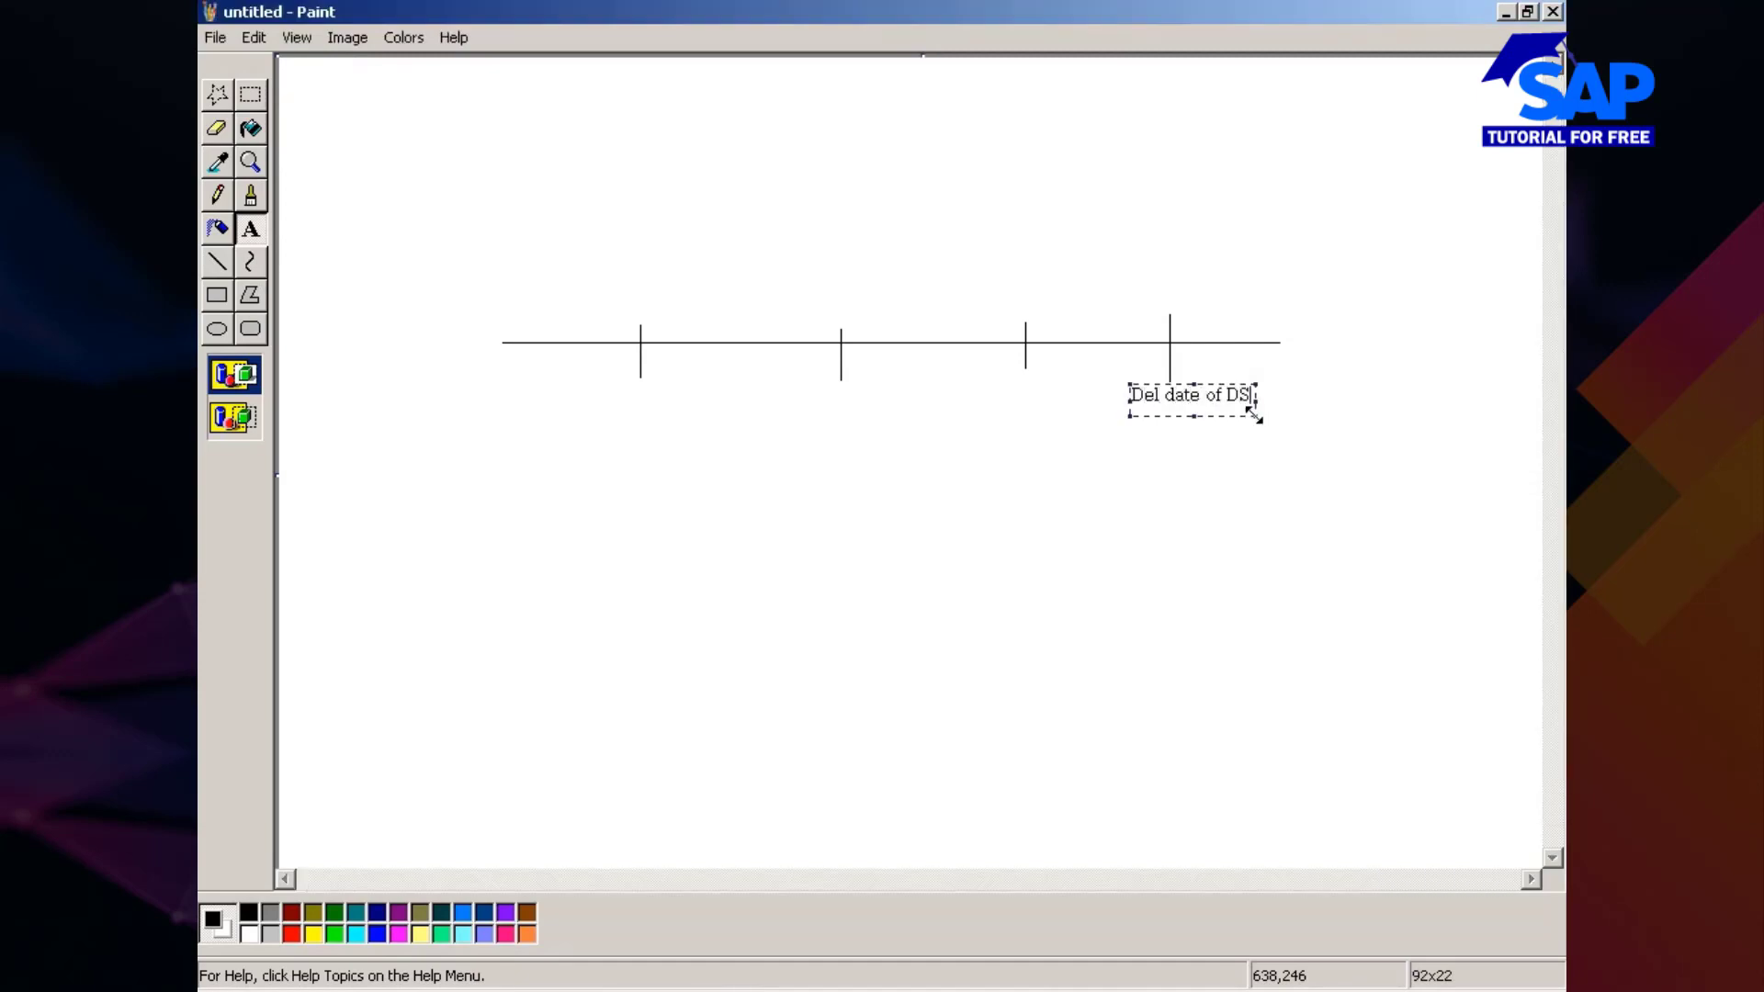
left_click(1191, 480)
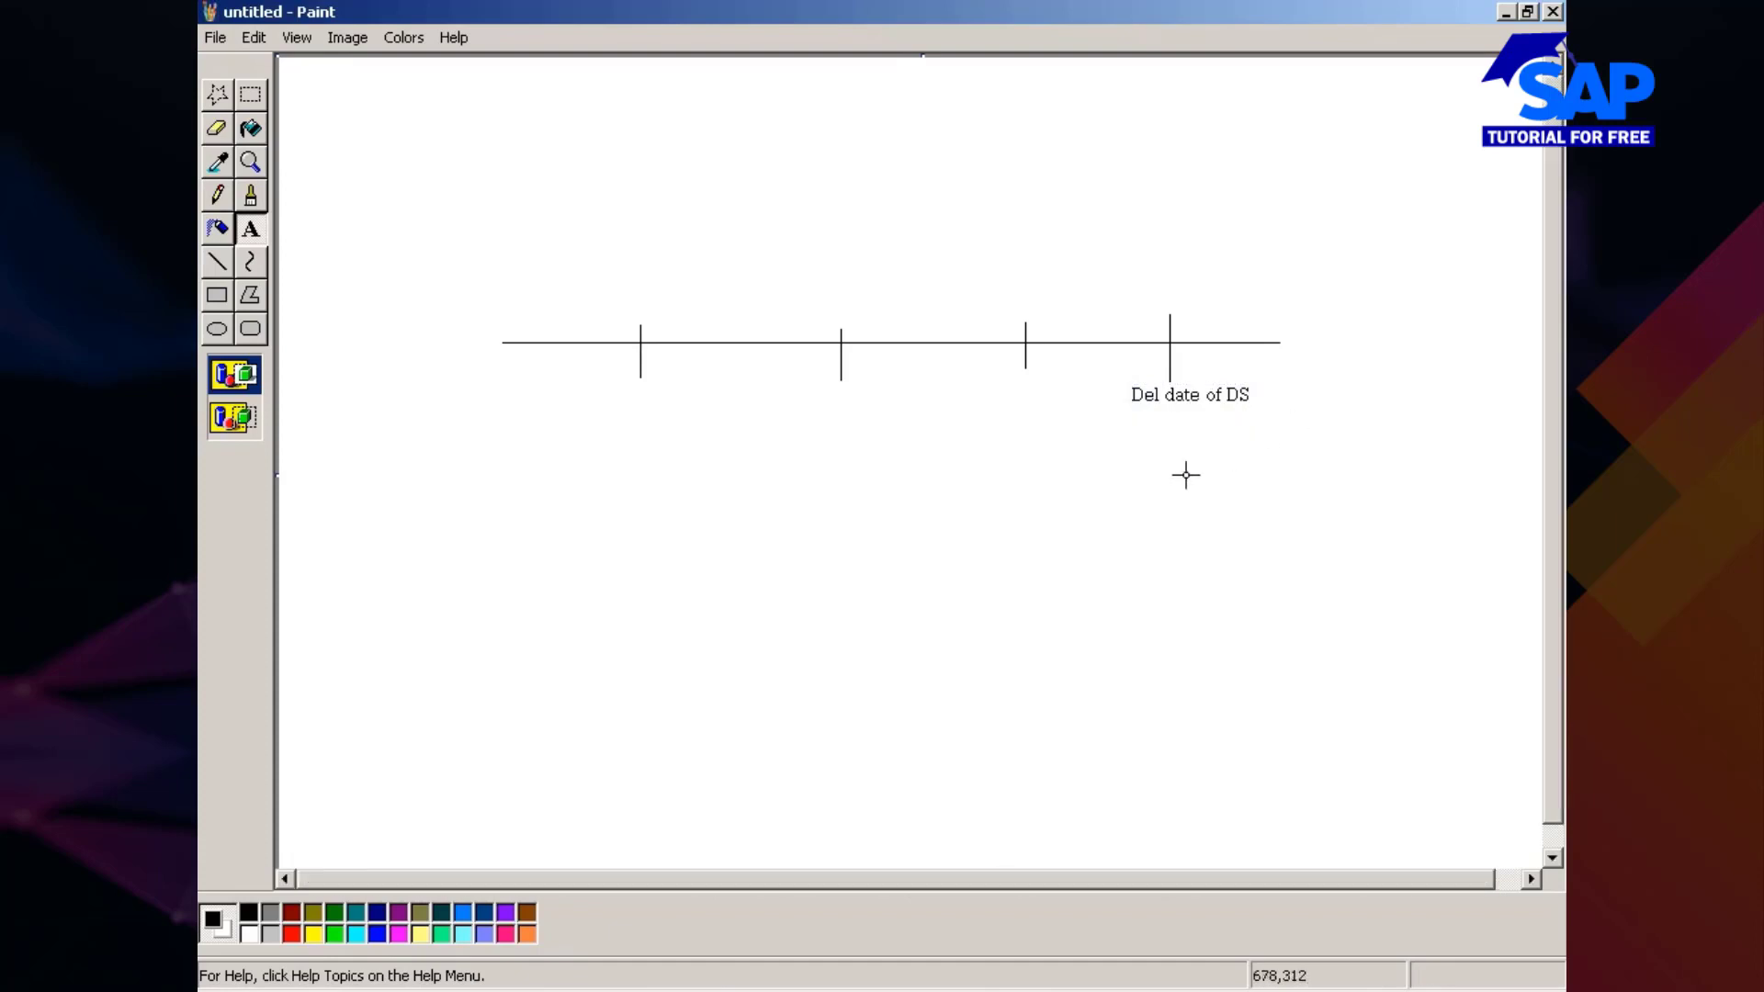
left_click(248, 225)
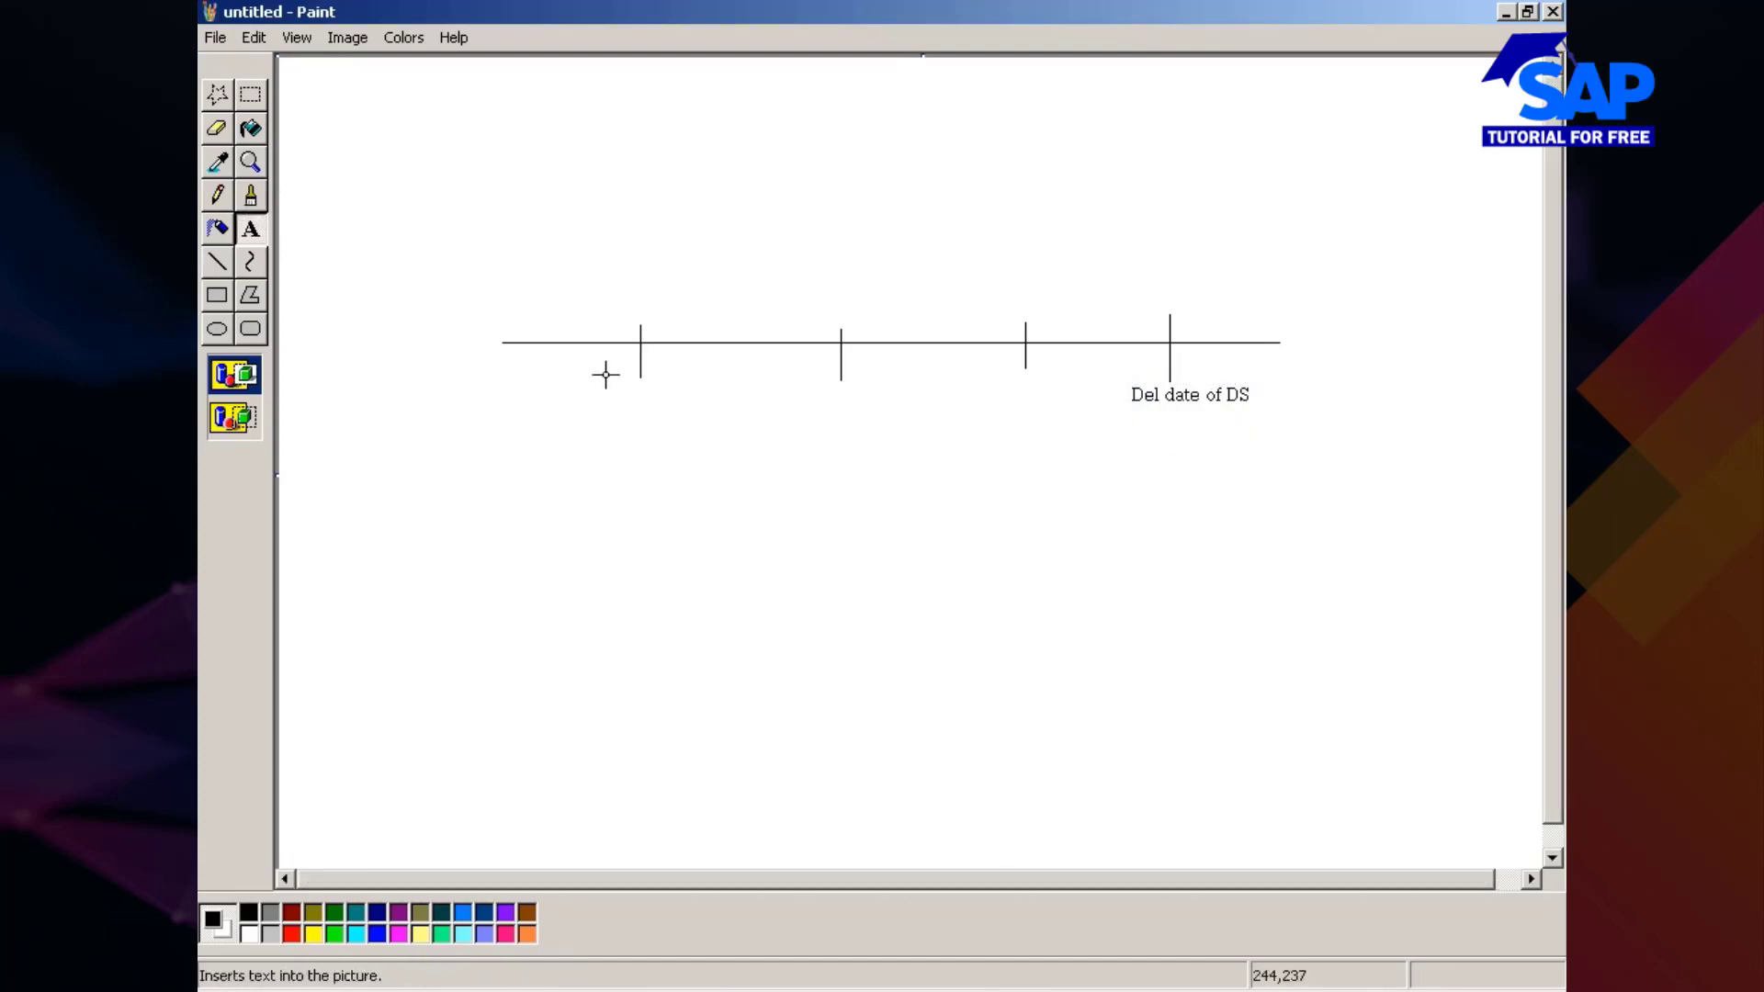
left_click_drag(1147, 415, 1252, 441)
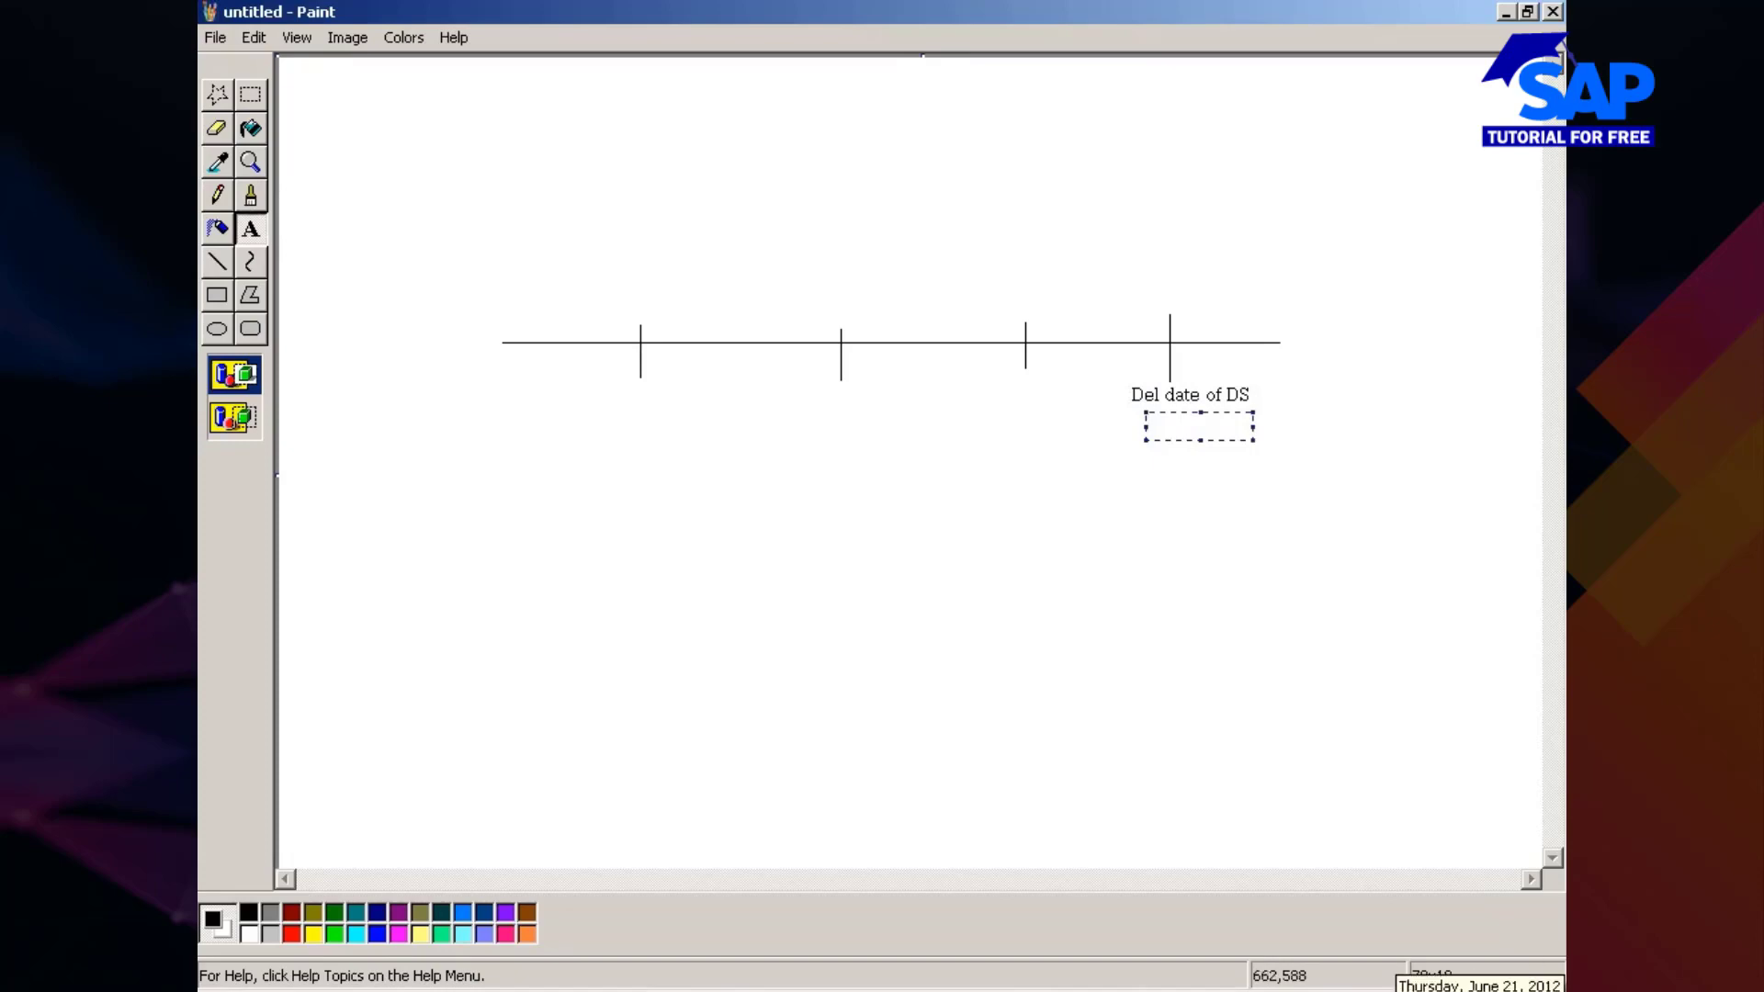
type("25/06/2012")
left_click(1259, 587)
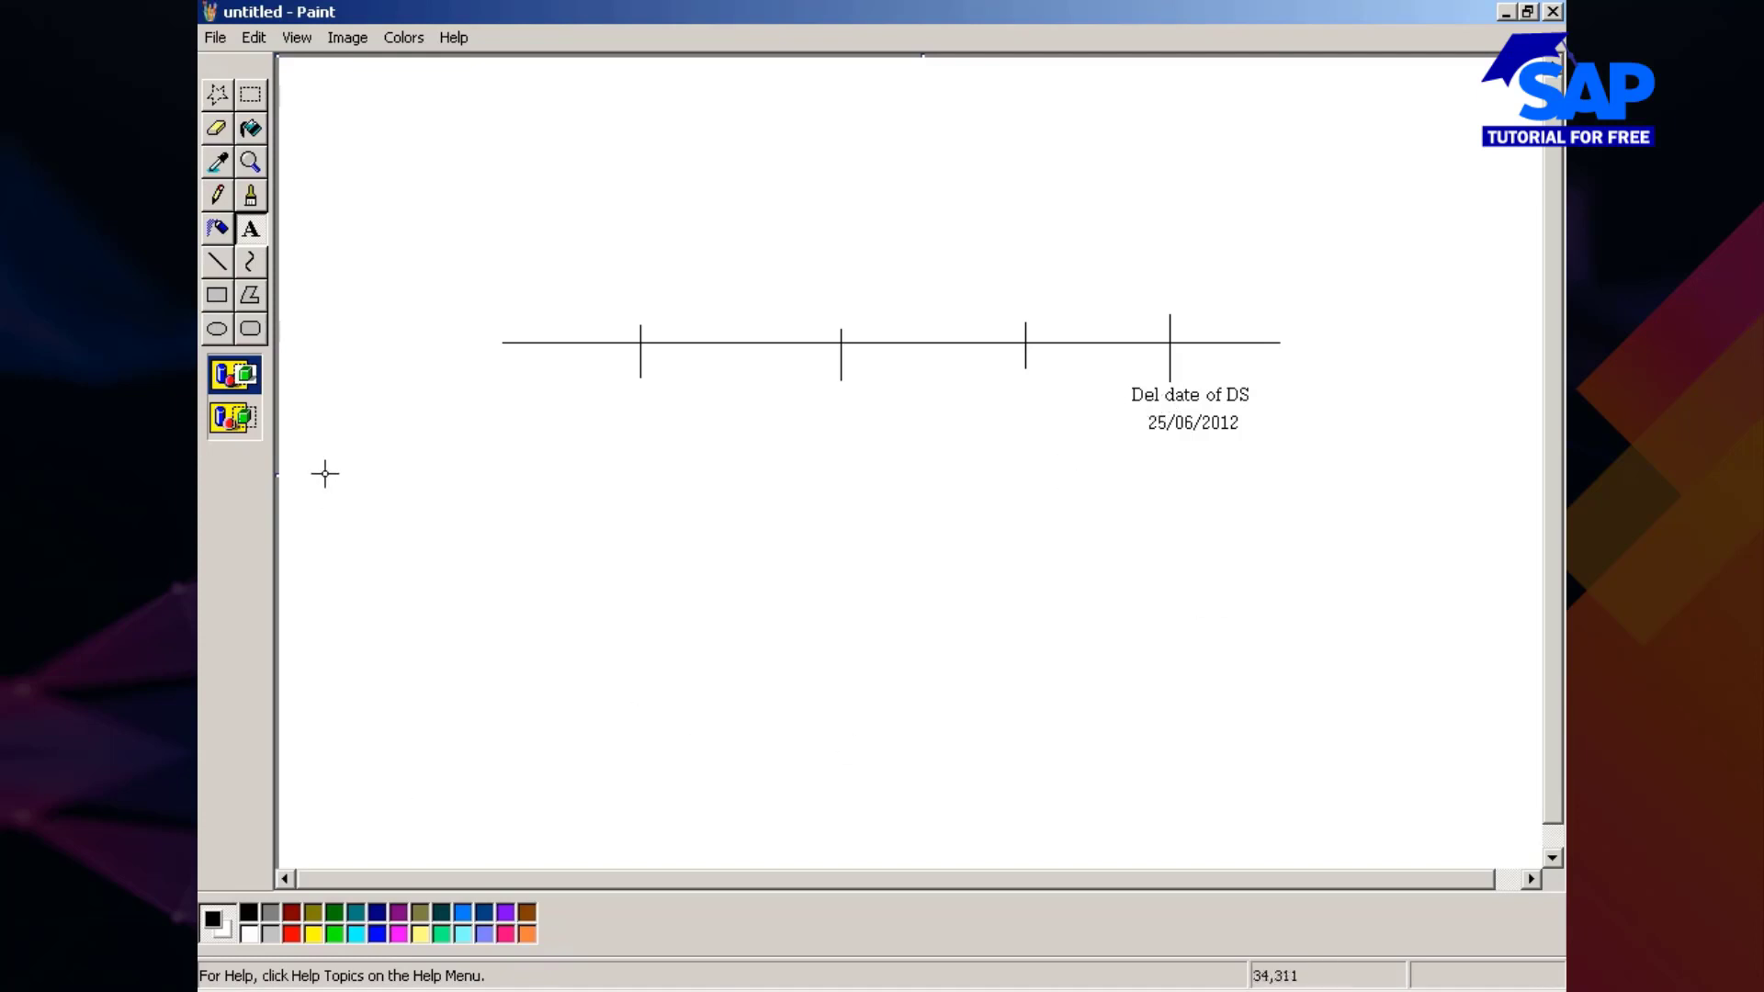
Step: Label the third tick mark 18/06/2012 and the second tick mark 11/06/2012, both below the timeline
left_click_drag(981, 369, 1091, 398)
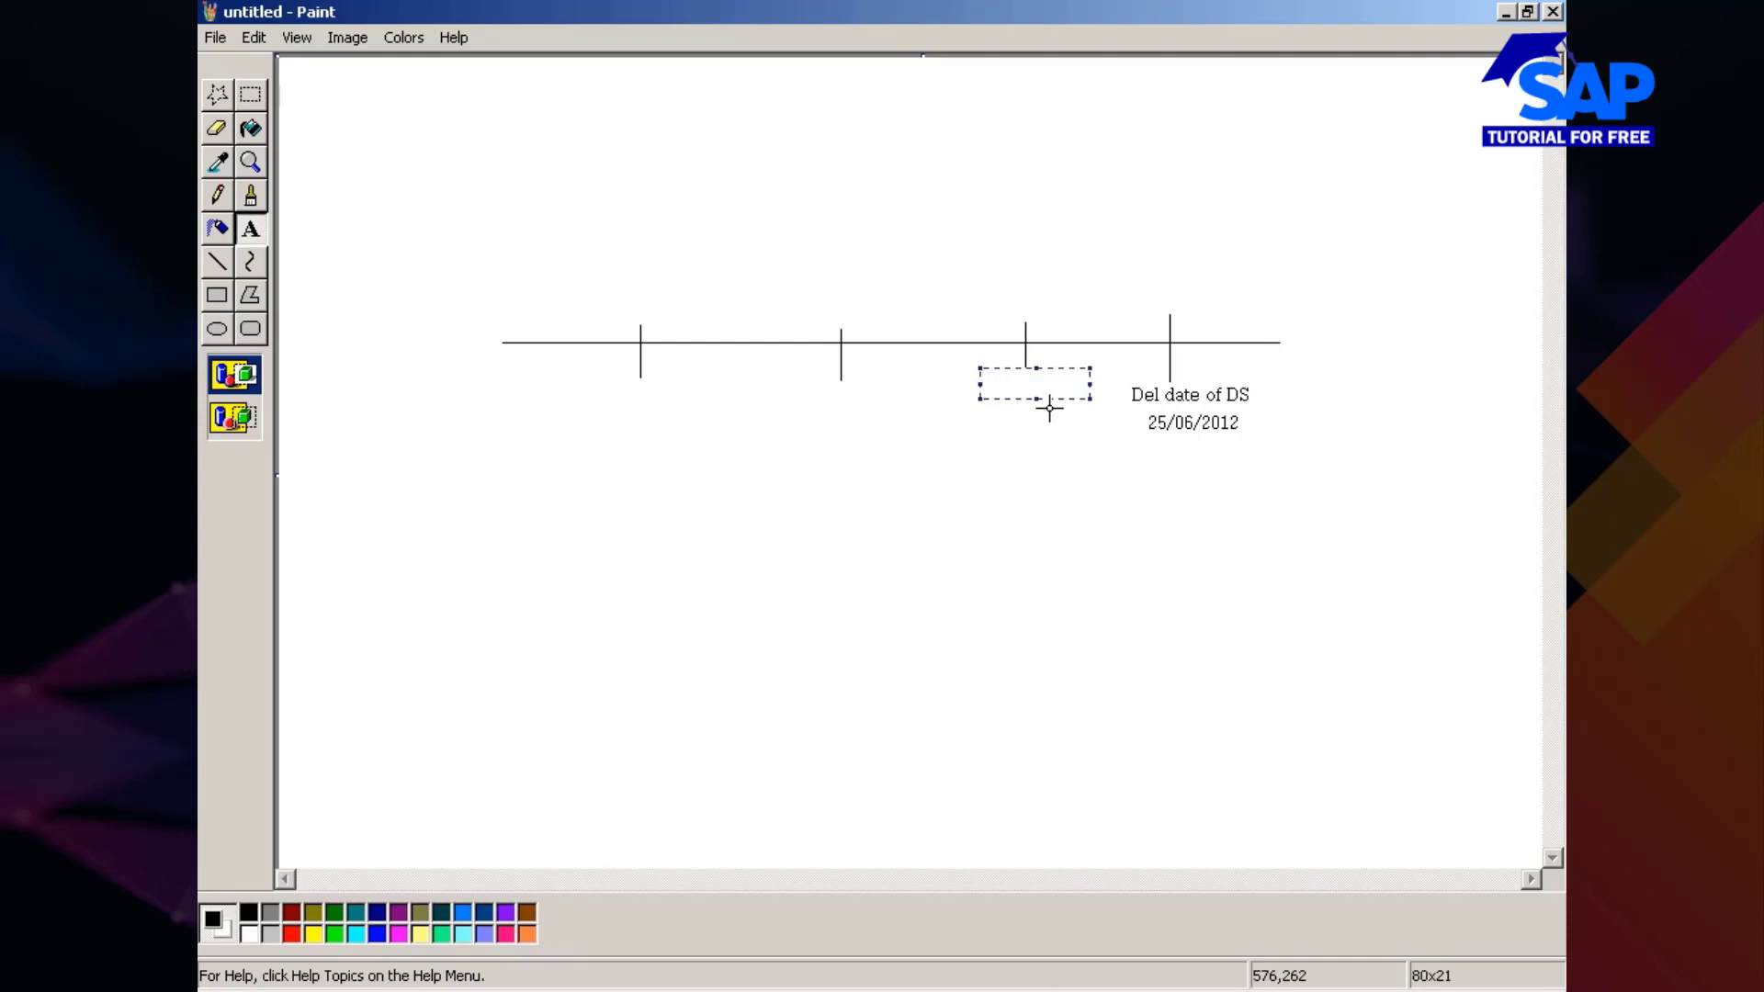
type("18/06/2012")
left_click(1008, 484)
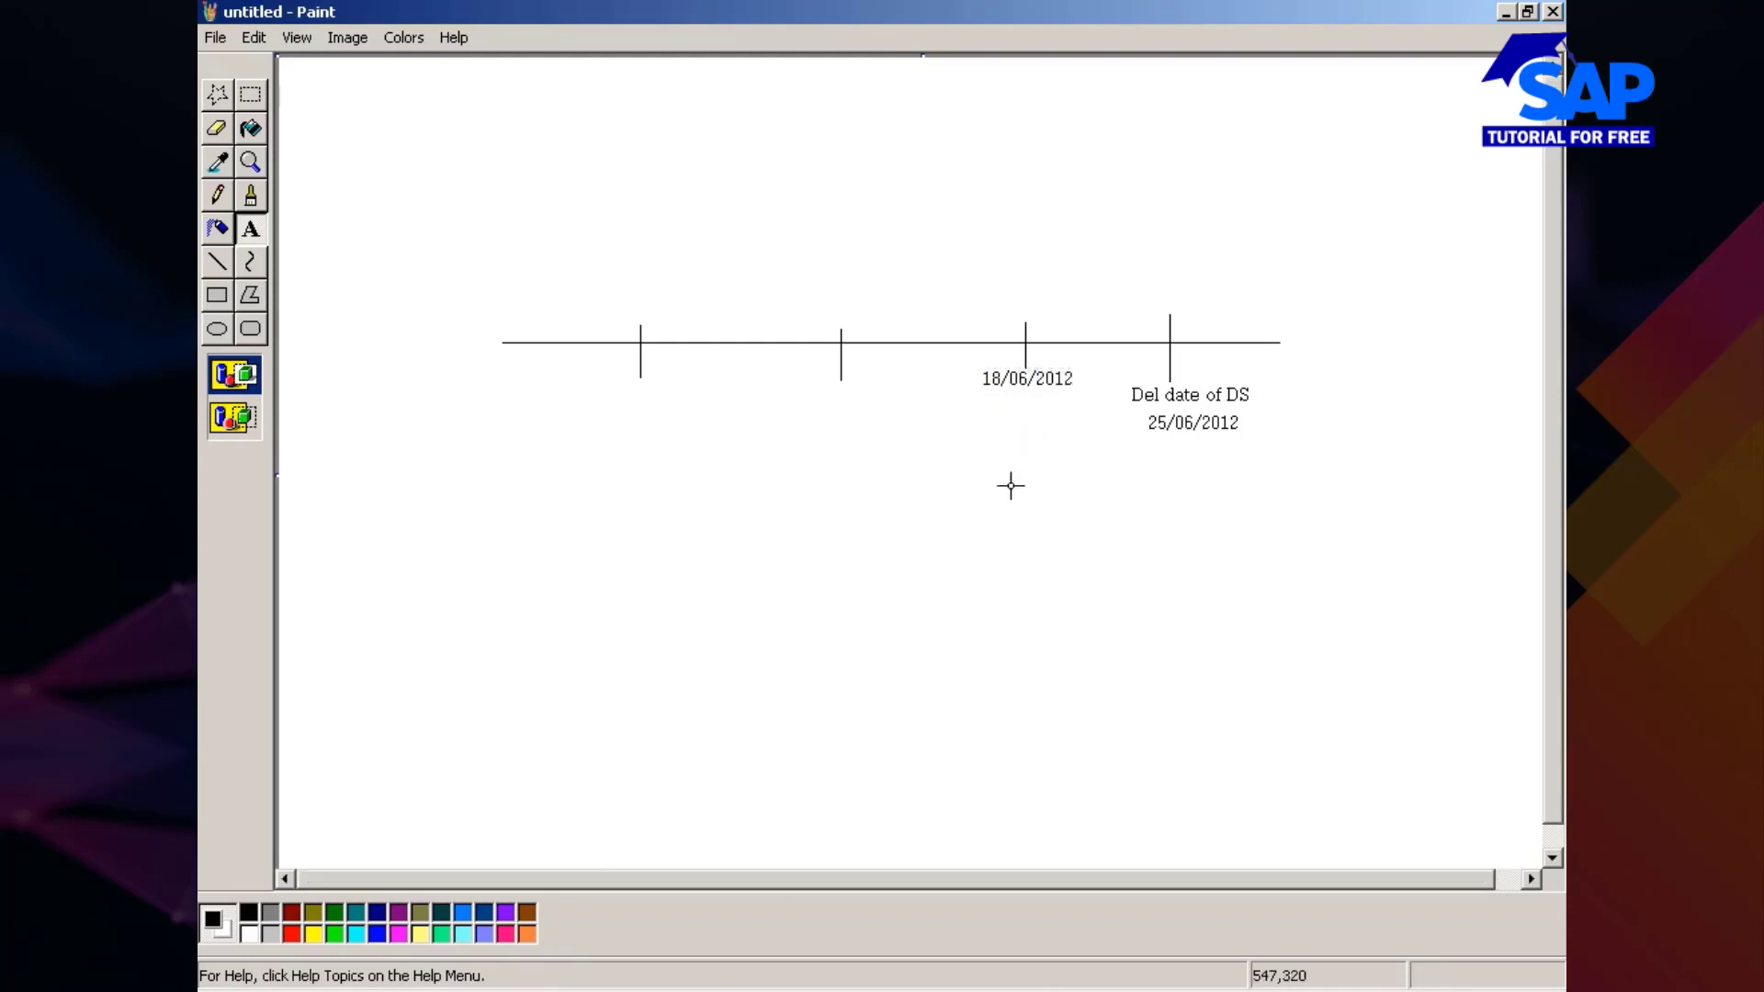
left_click_drag(803, 372, 895, 401)
type("11")
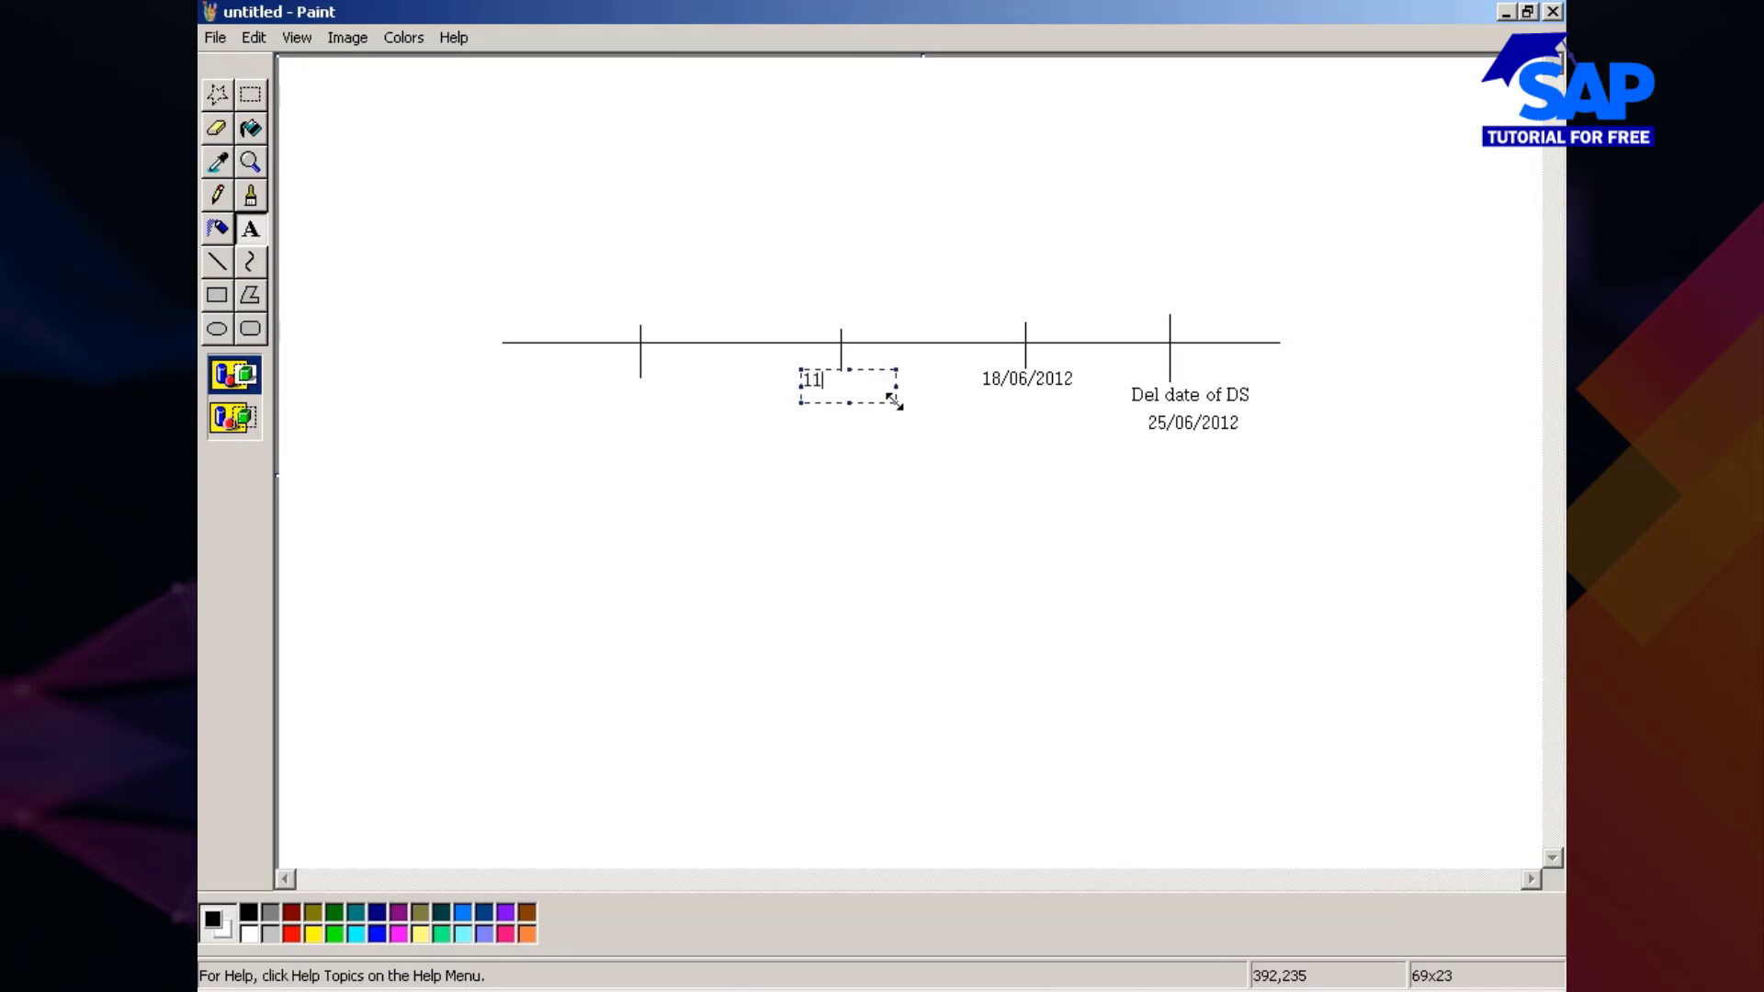
type("/06/2012")
left_click(862, 519)
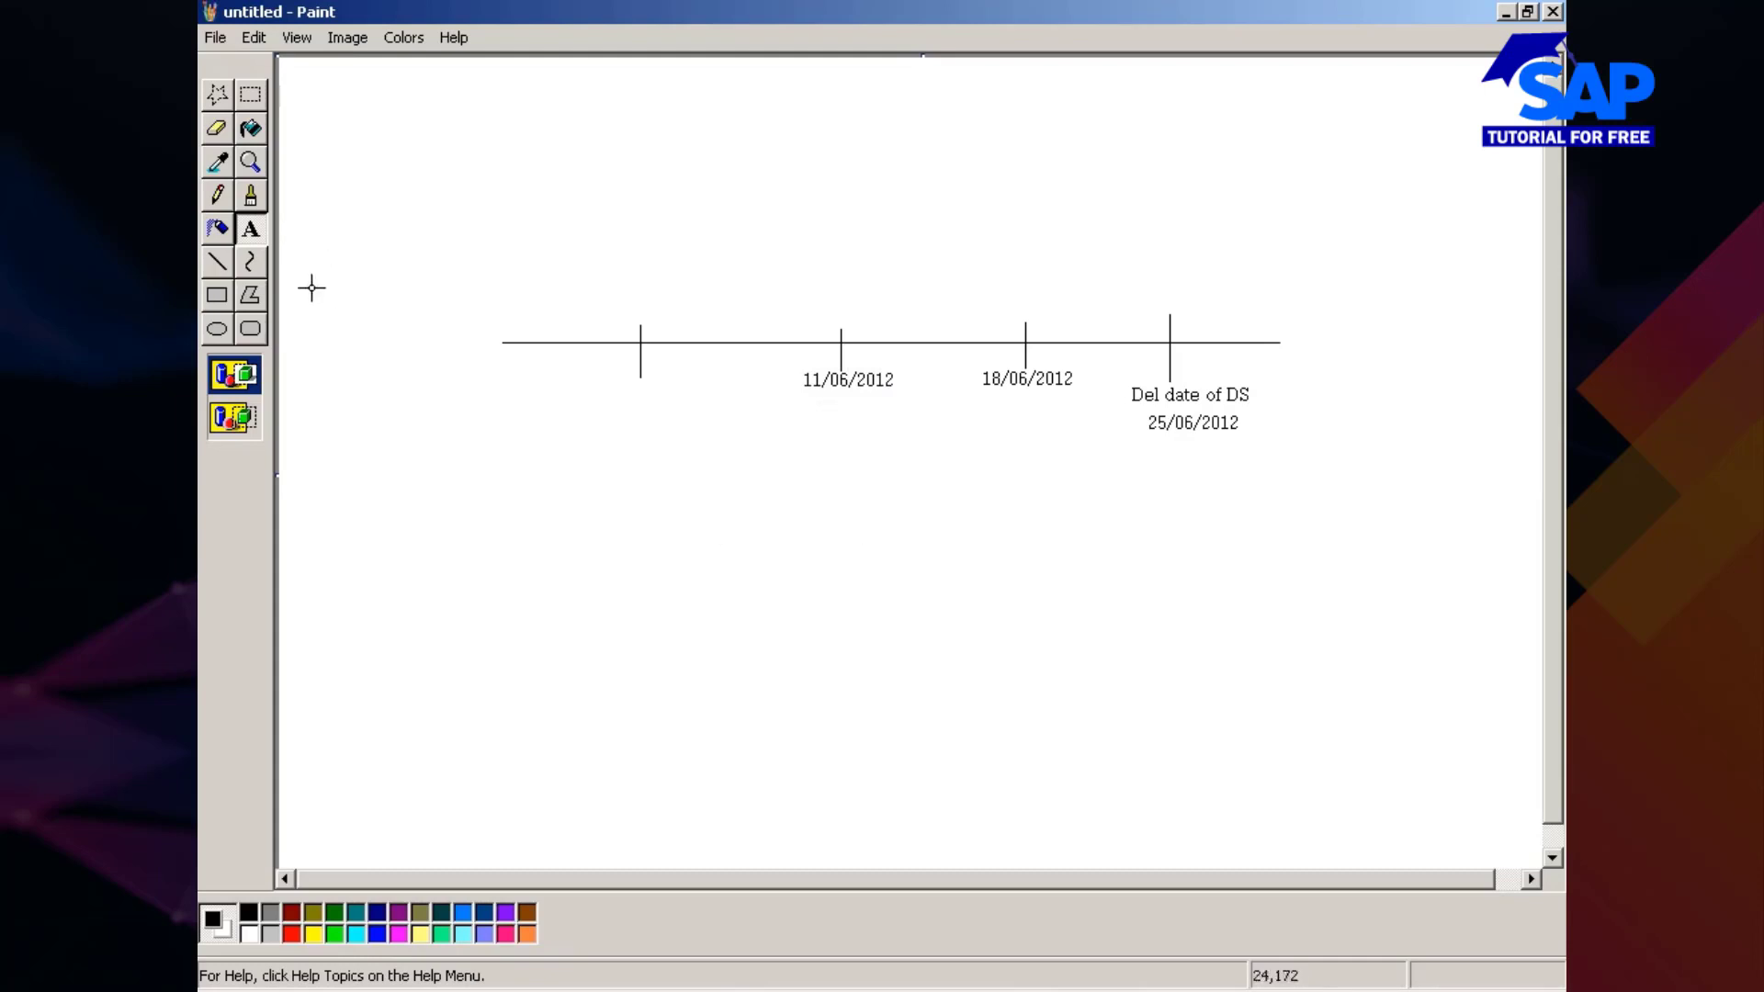
Step: Draw an L-shaped leader line below the timeline between 18/06/2012 and 25/06/2012, and label it "matl cost + Prod cost"
left_click(217, 263)
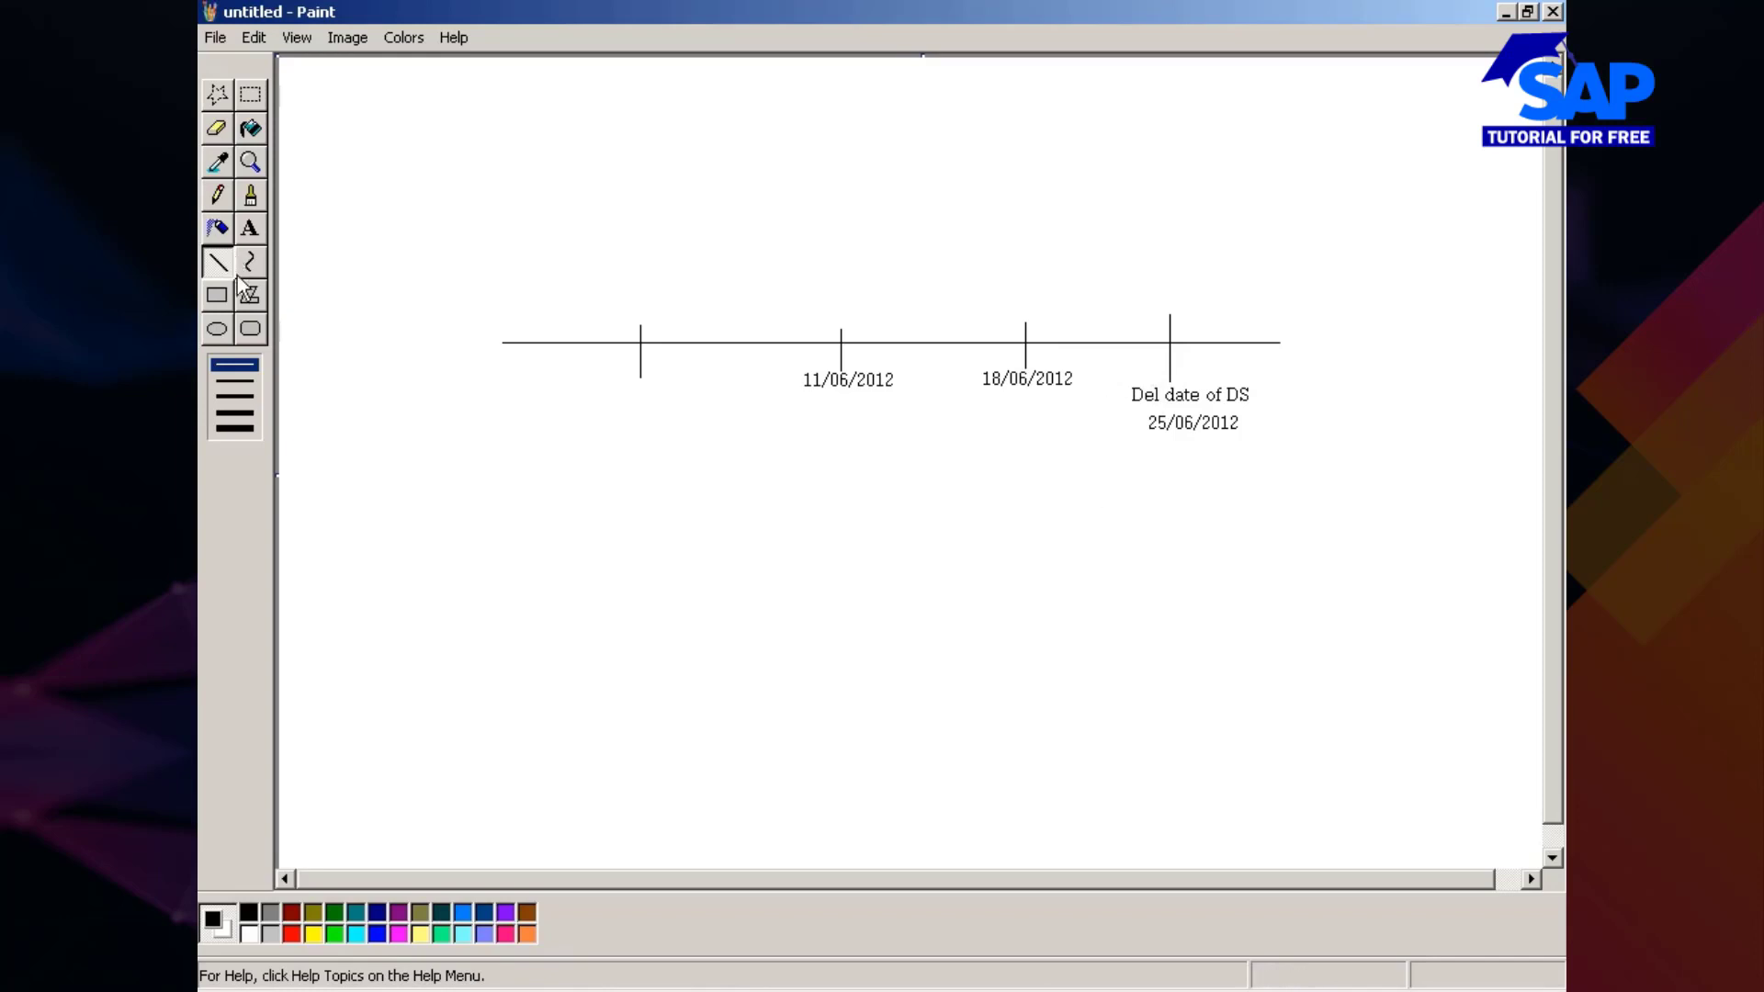
mouse_move(1099, 379)
left_mouse_down()
mouse_move(1099, 541)
mouse_move(1148, 541)
left_mouse_up()
left_click(258, 229)
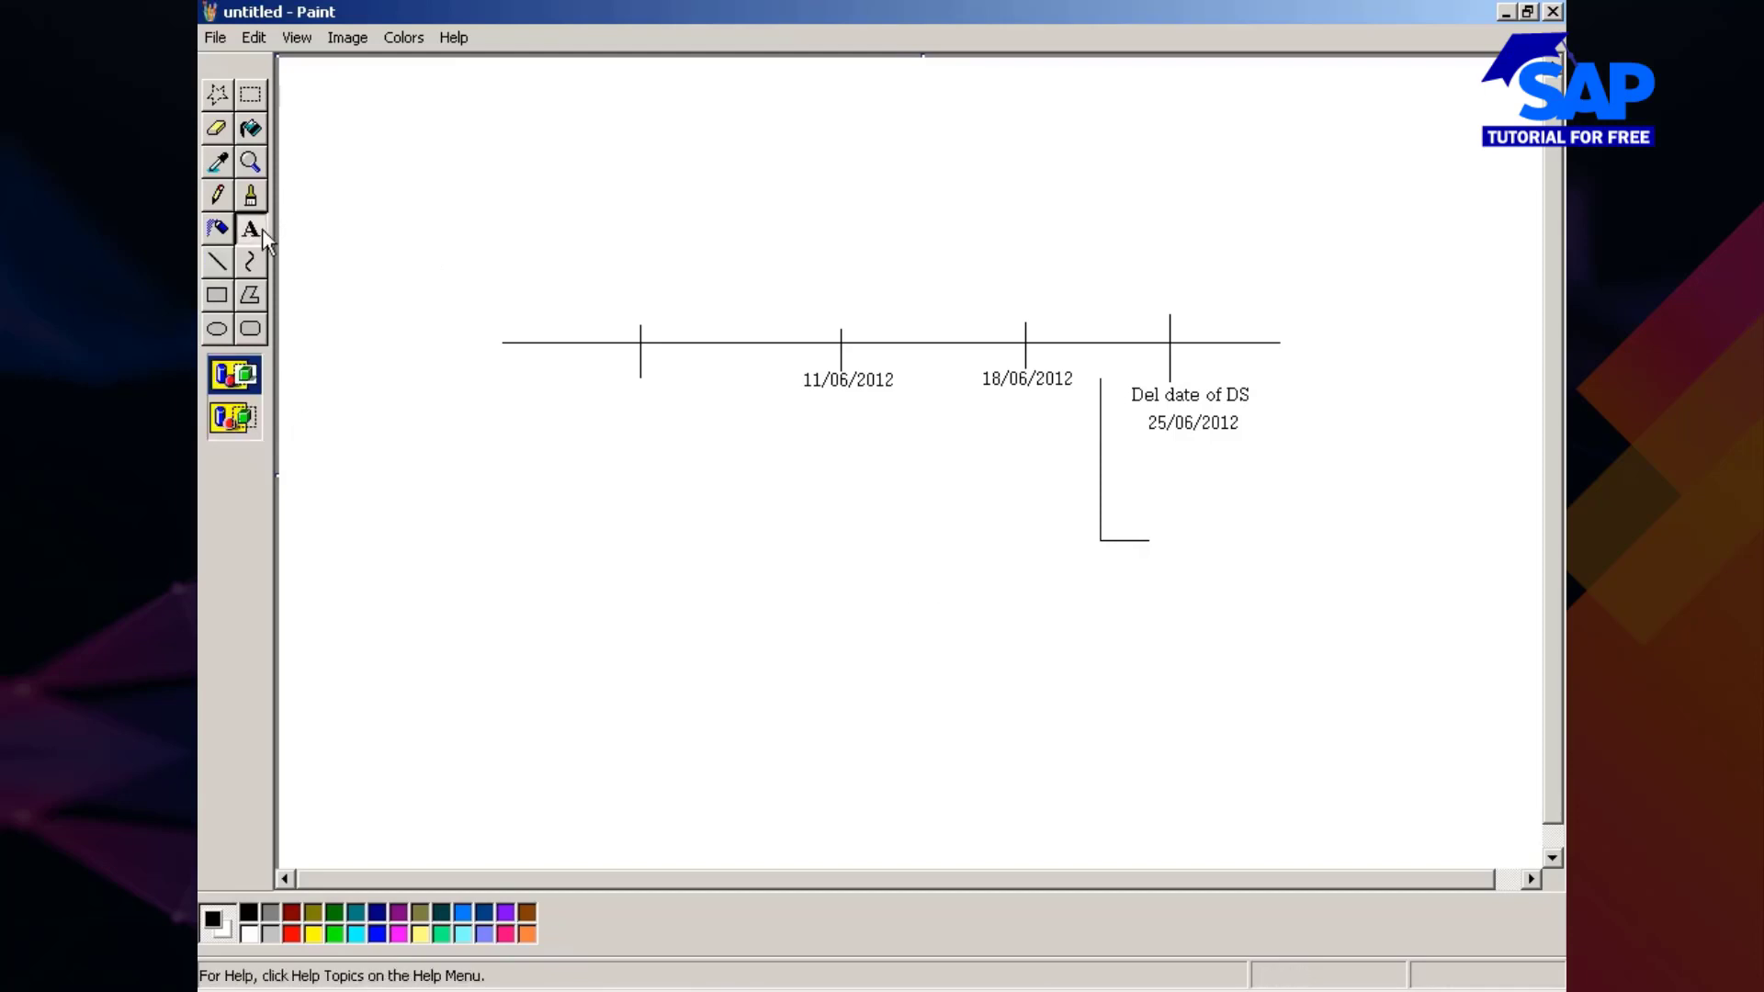
mouse_move(1145, 507)
left_mouse_down()
mouse_move(1149, 543)
mouse_move(1420, 554)
left_mouse_up()
type("matl cost +")
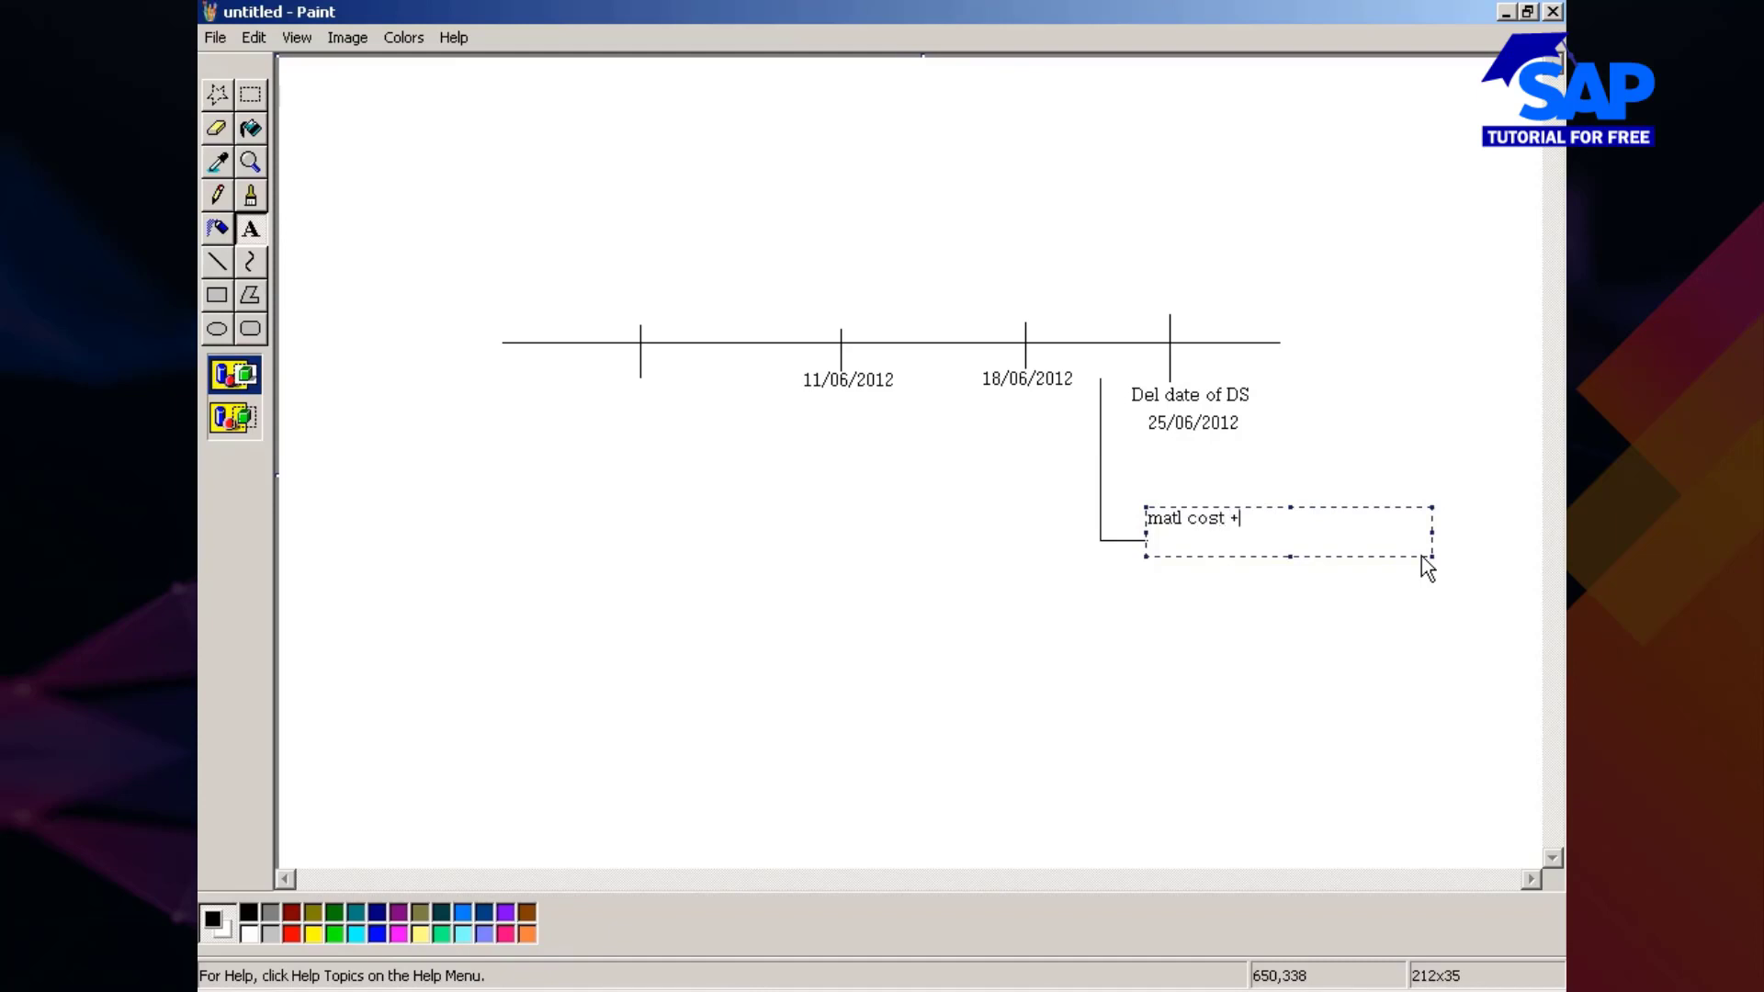
type(" Prod cost")
left_click(1199, 621)
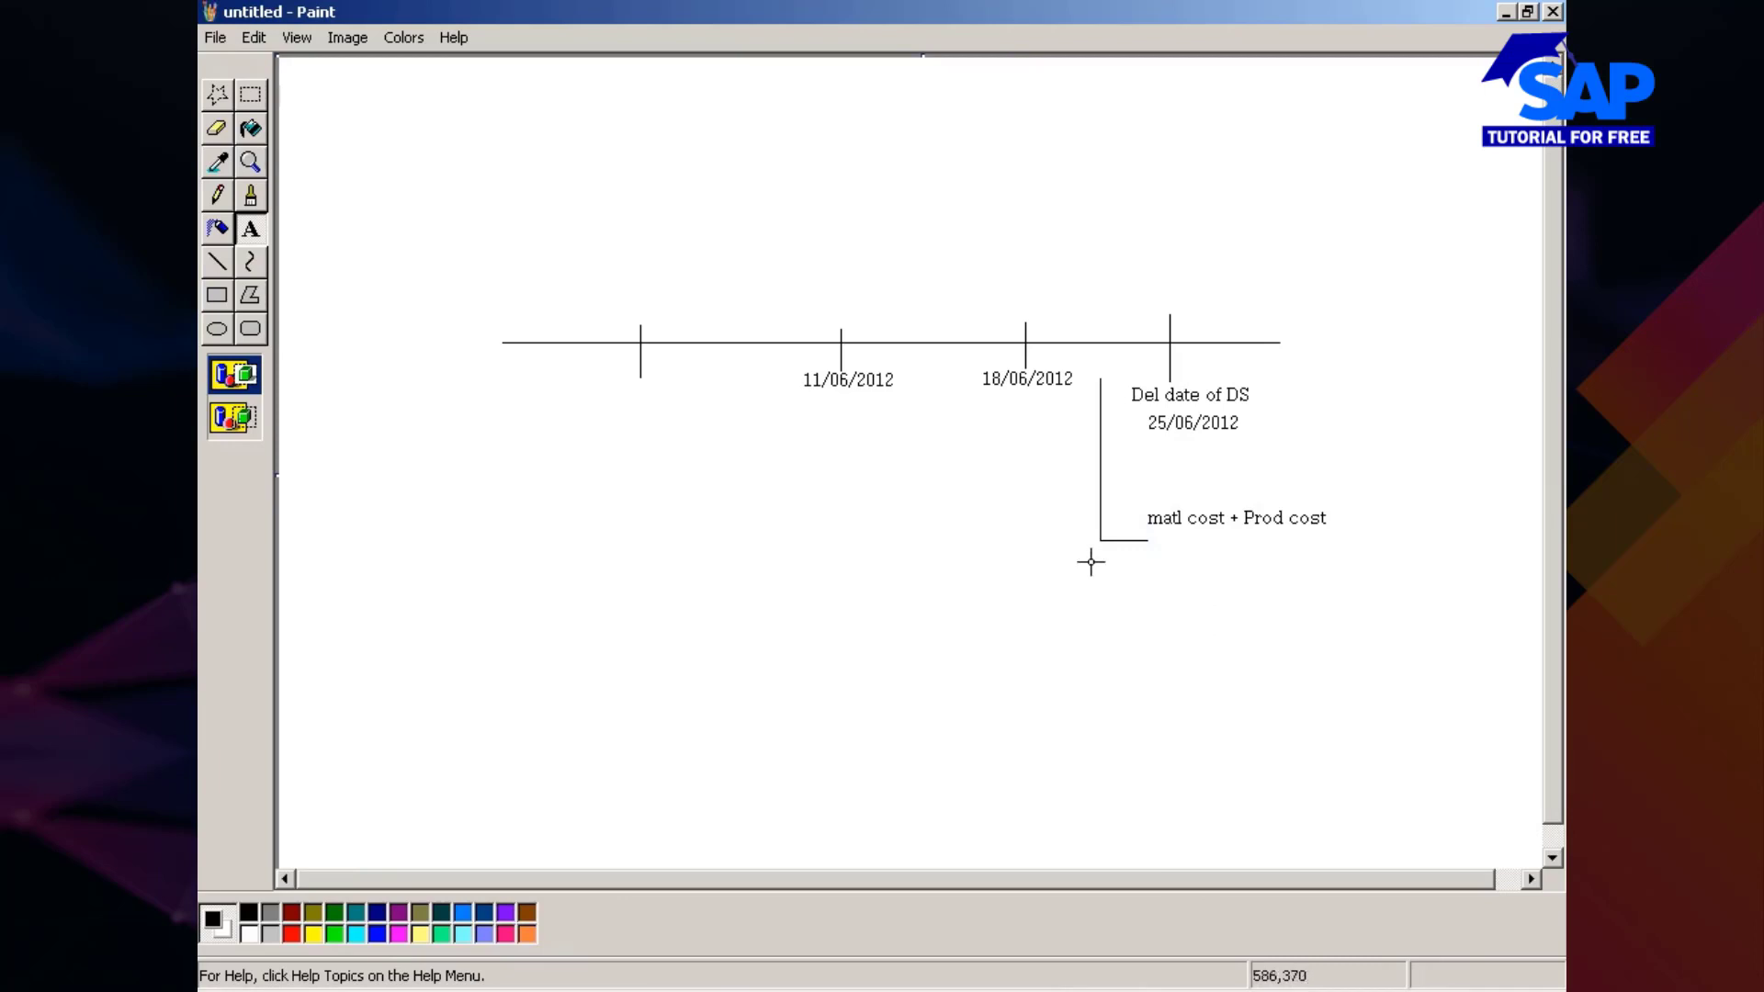
Step: Draw a longer L-shaped leader line down from the timeline between 11/06/2012 and 18/06/2012
left_click_drag(918, 342, 917, 342)
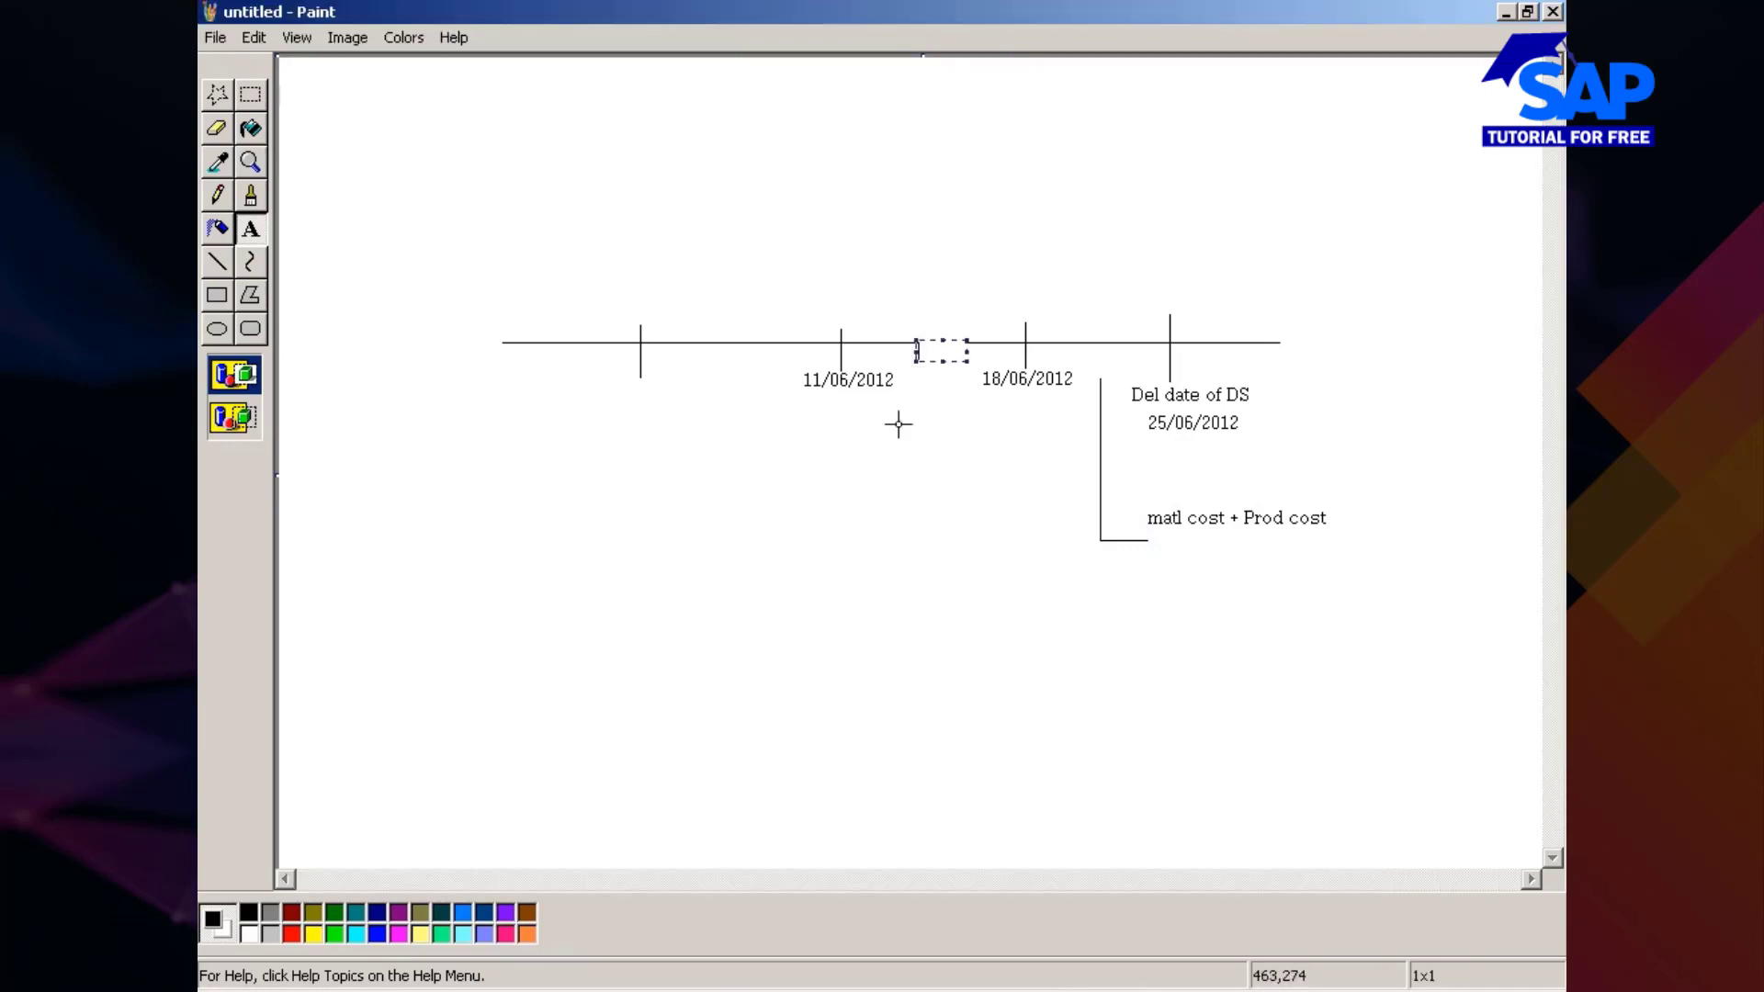
left_click(892, 548)
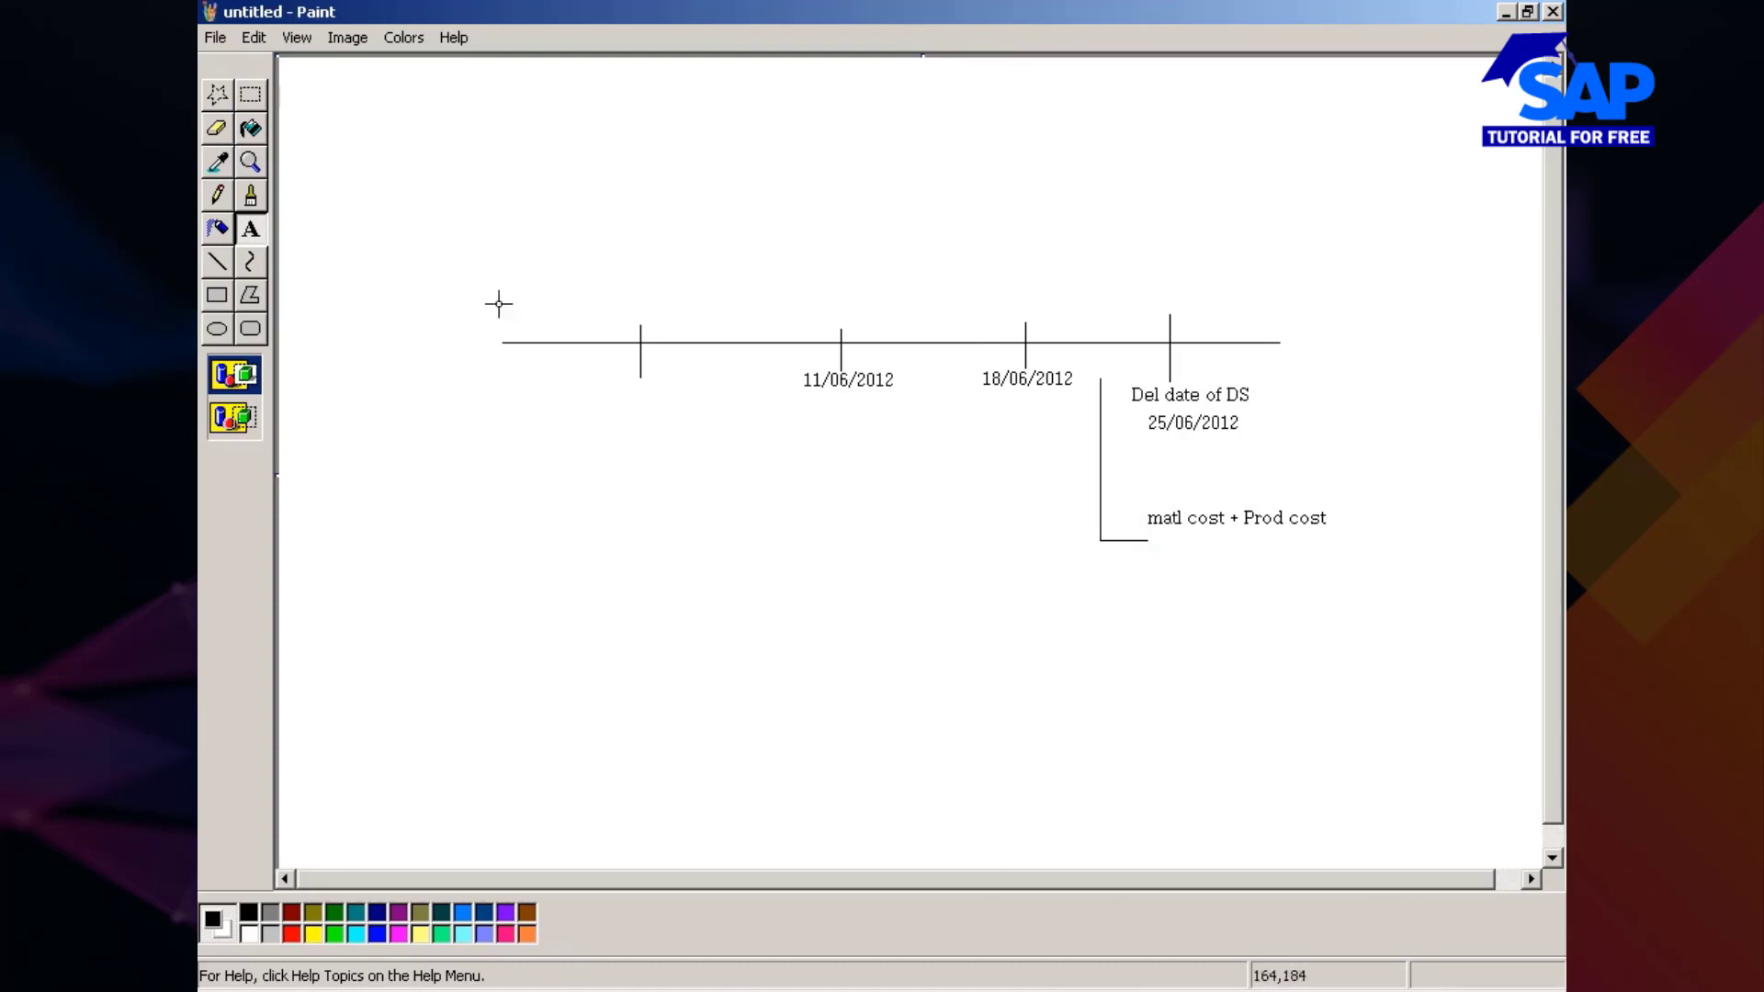
left_click(218, 261)
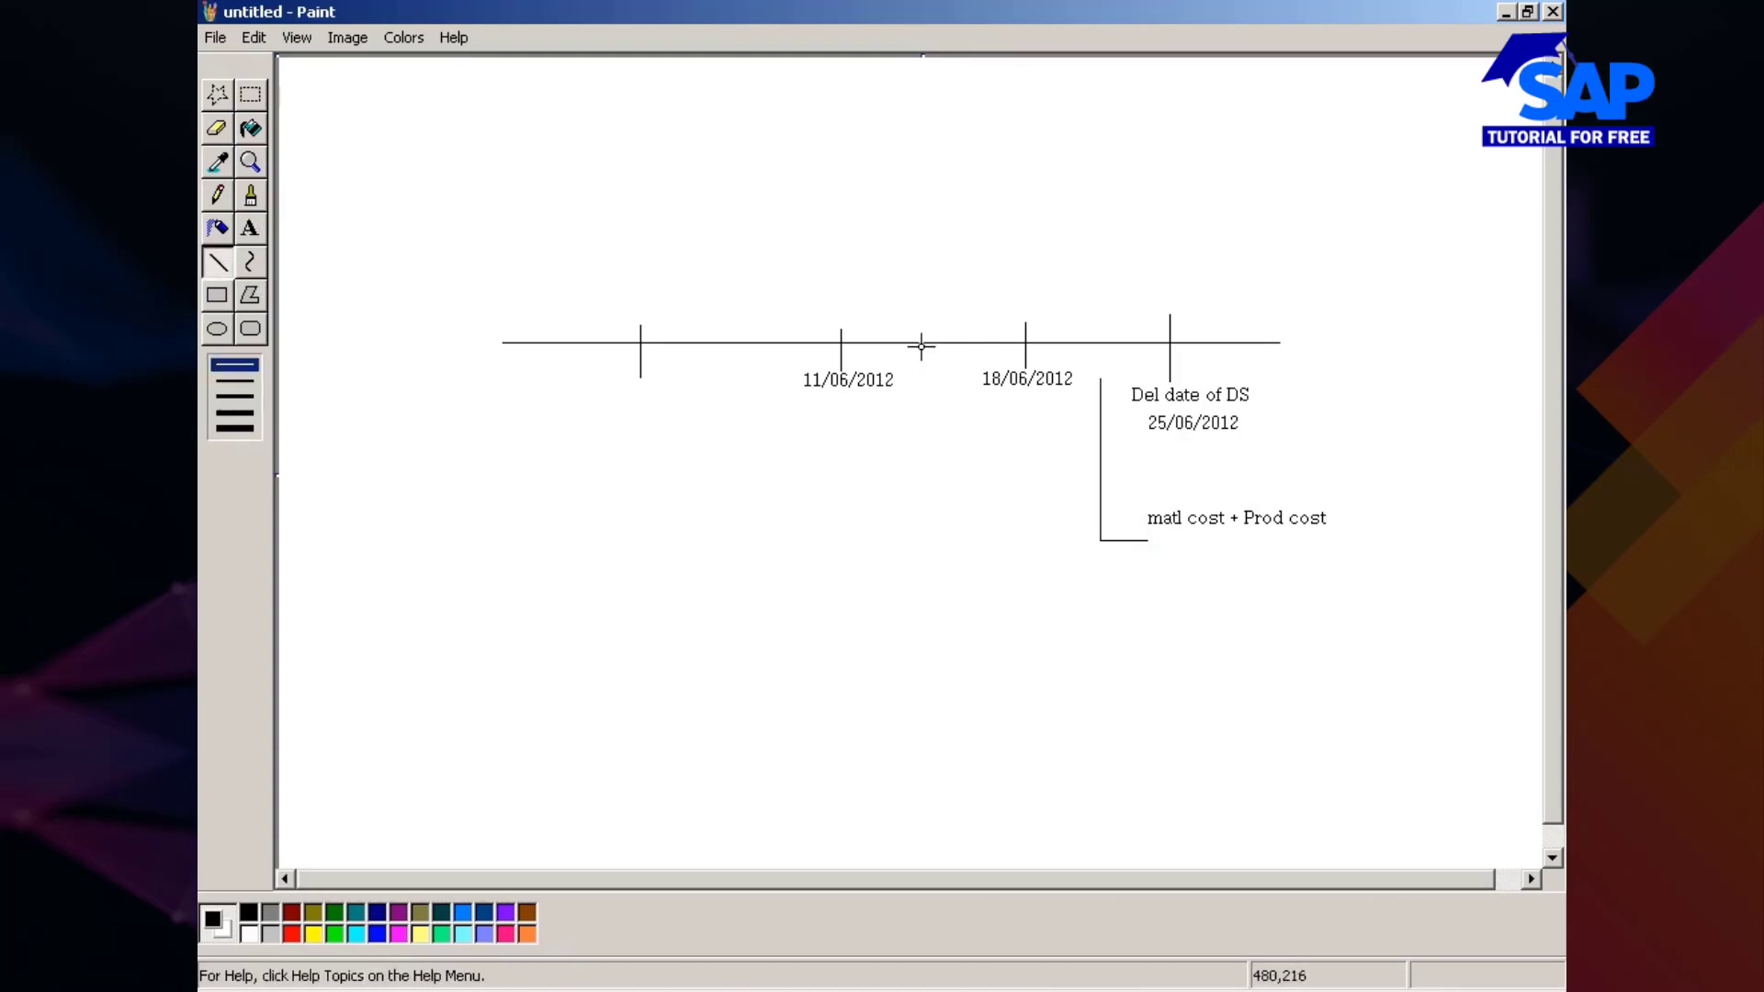
mouse_move(922, 344)
left_mouse_down()
mouse_move(910, 598)
mouse_move(922, 615)
mouse_move(954, 606)
left_mouse_up()
Step: Add the text "Firm Zone" above the timeline section between 18/06/2012 and 25/06/2012
left_click(249, 228)
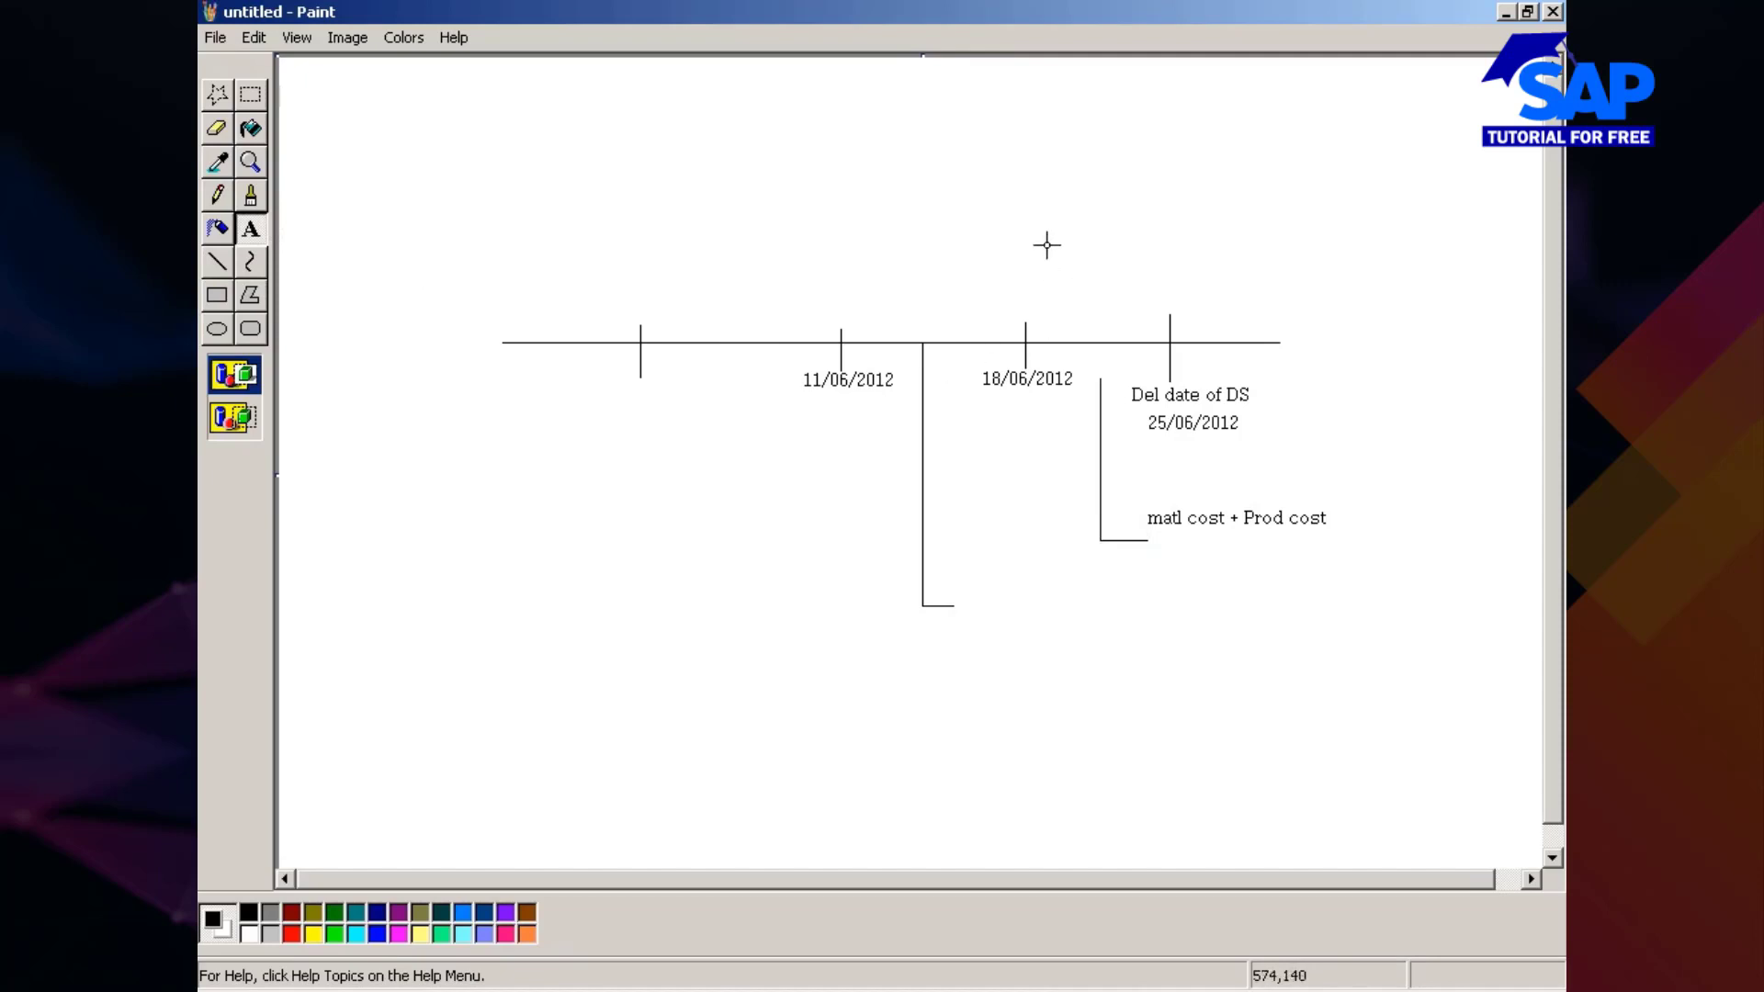
left_click_drag(1032, 251, 1161, 295)
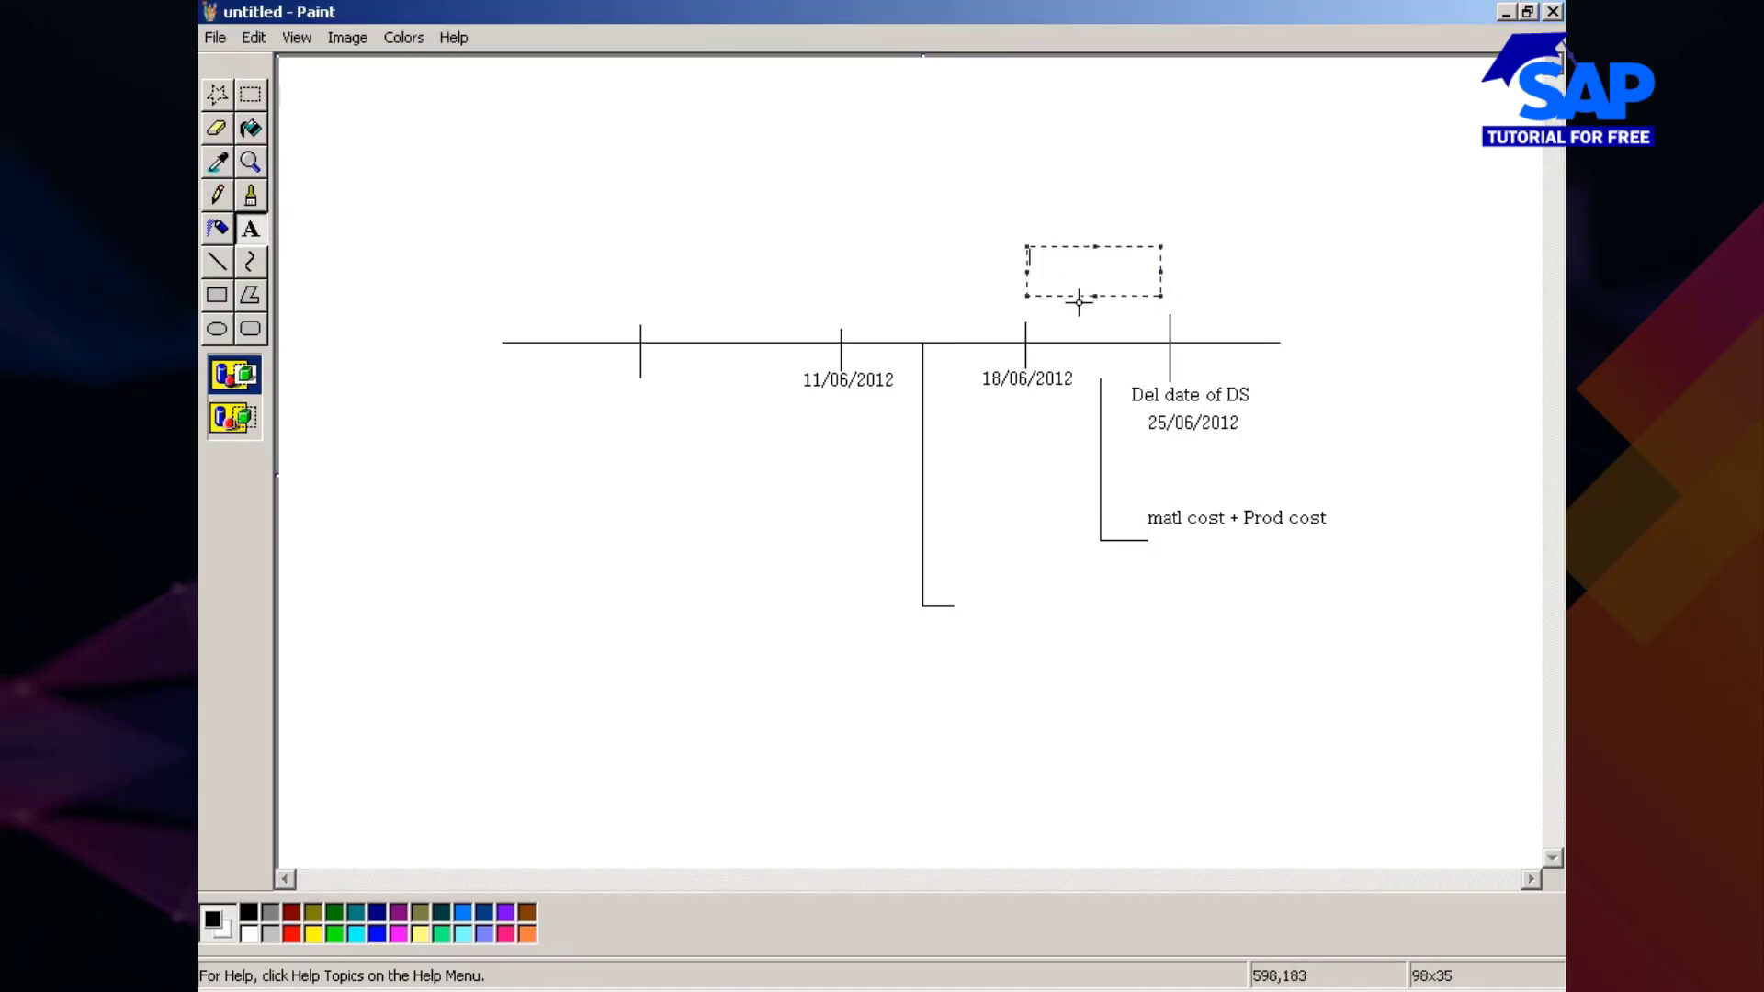
type("Firm Zone")
left_click(1114, 213)
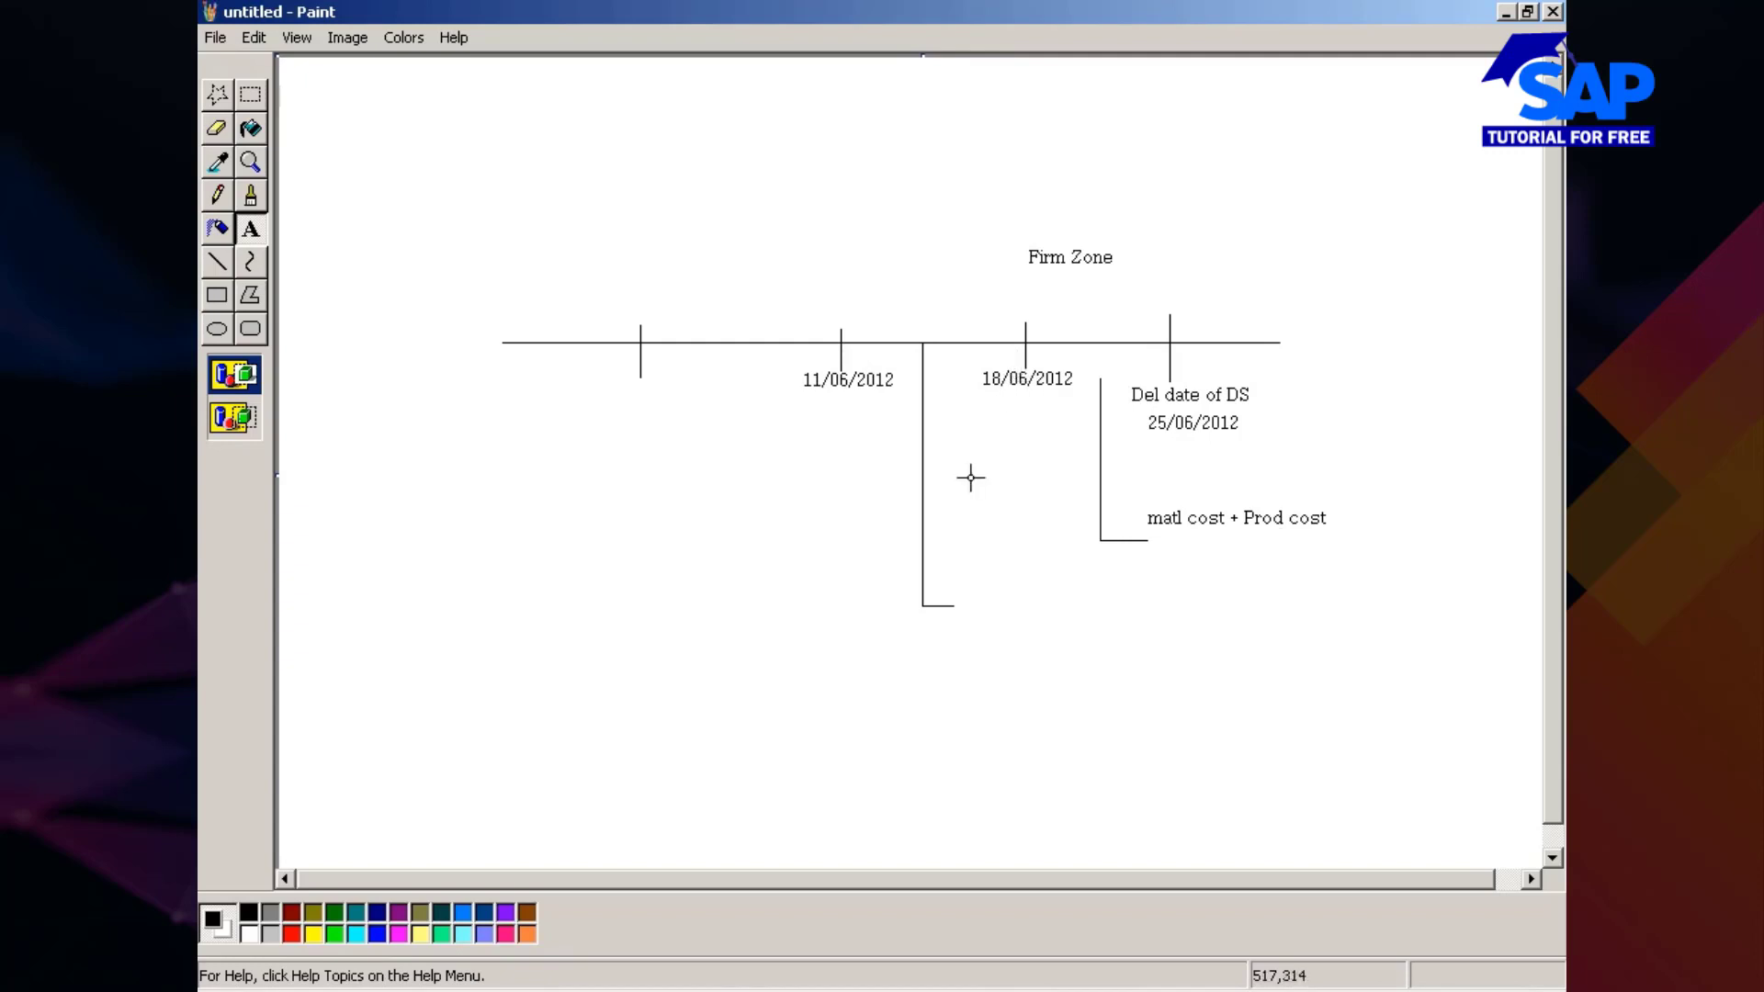
Step: Label the end of the longer leader line "matl cost"
left_click_drag(954, 593, 1069, 623)
type("matl cost")
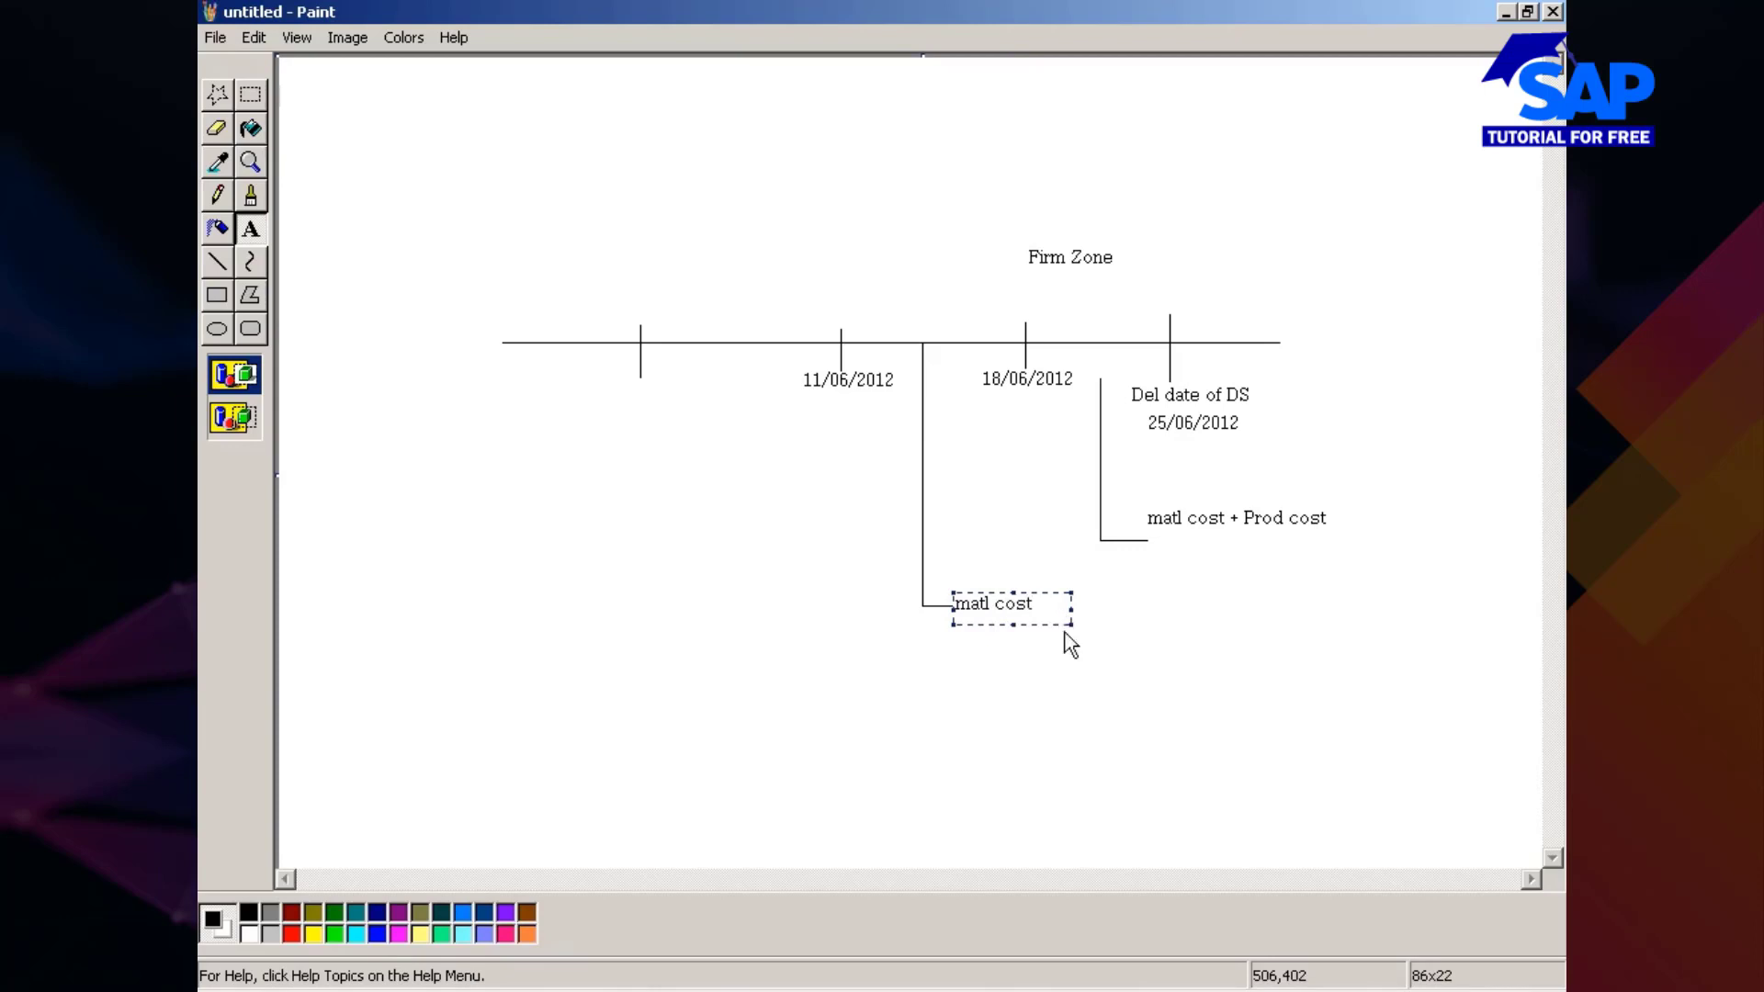
left_click(1056, 659)
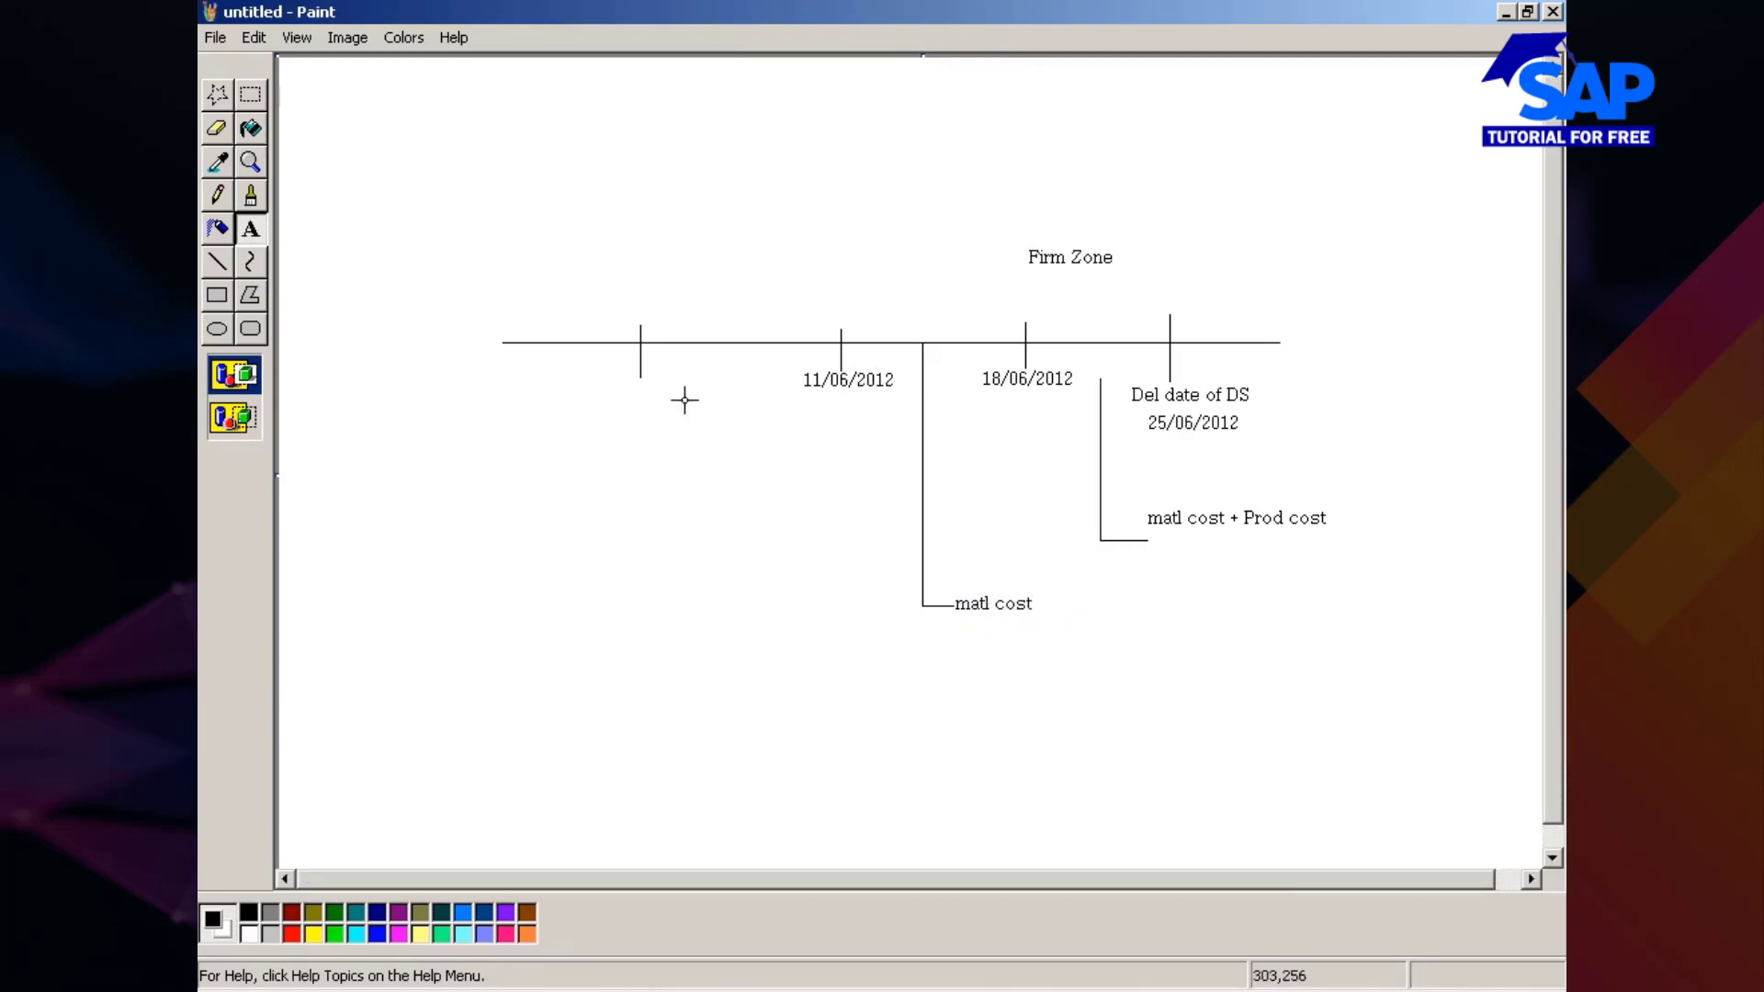
Step: Draw a left-pointing arrow above the timeline before 11/06/2012, with a short vertical line above the 11/06/2012 mark
left_click(217, 262)
mouse_move(828, 300)
left_mouse_down()
mouse_move(700, 299)
mouse_move(743, 293)
mouse_move(702, 300)
mouse_move(721, 310)
left_mouse_up()
left_click_drag(845, 250, 845, 312)
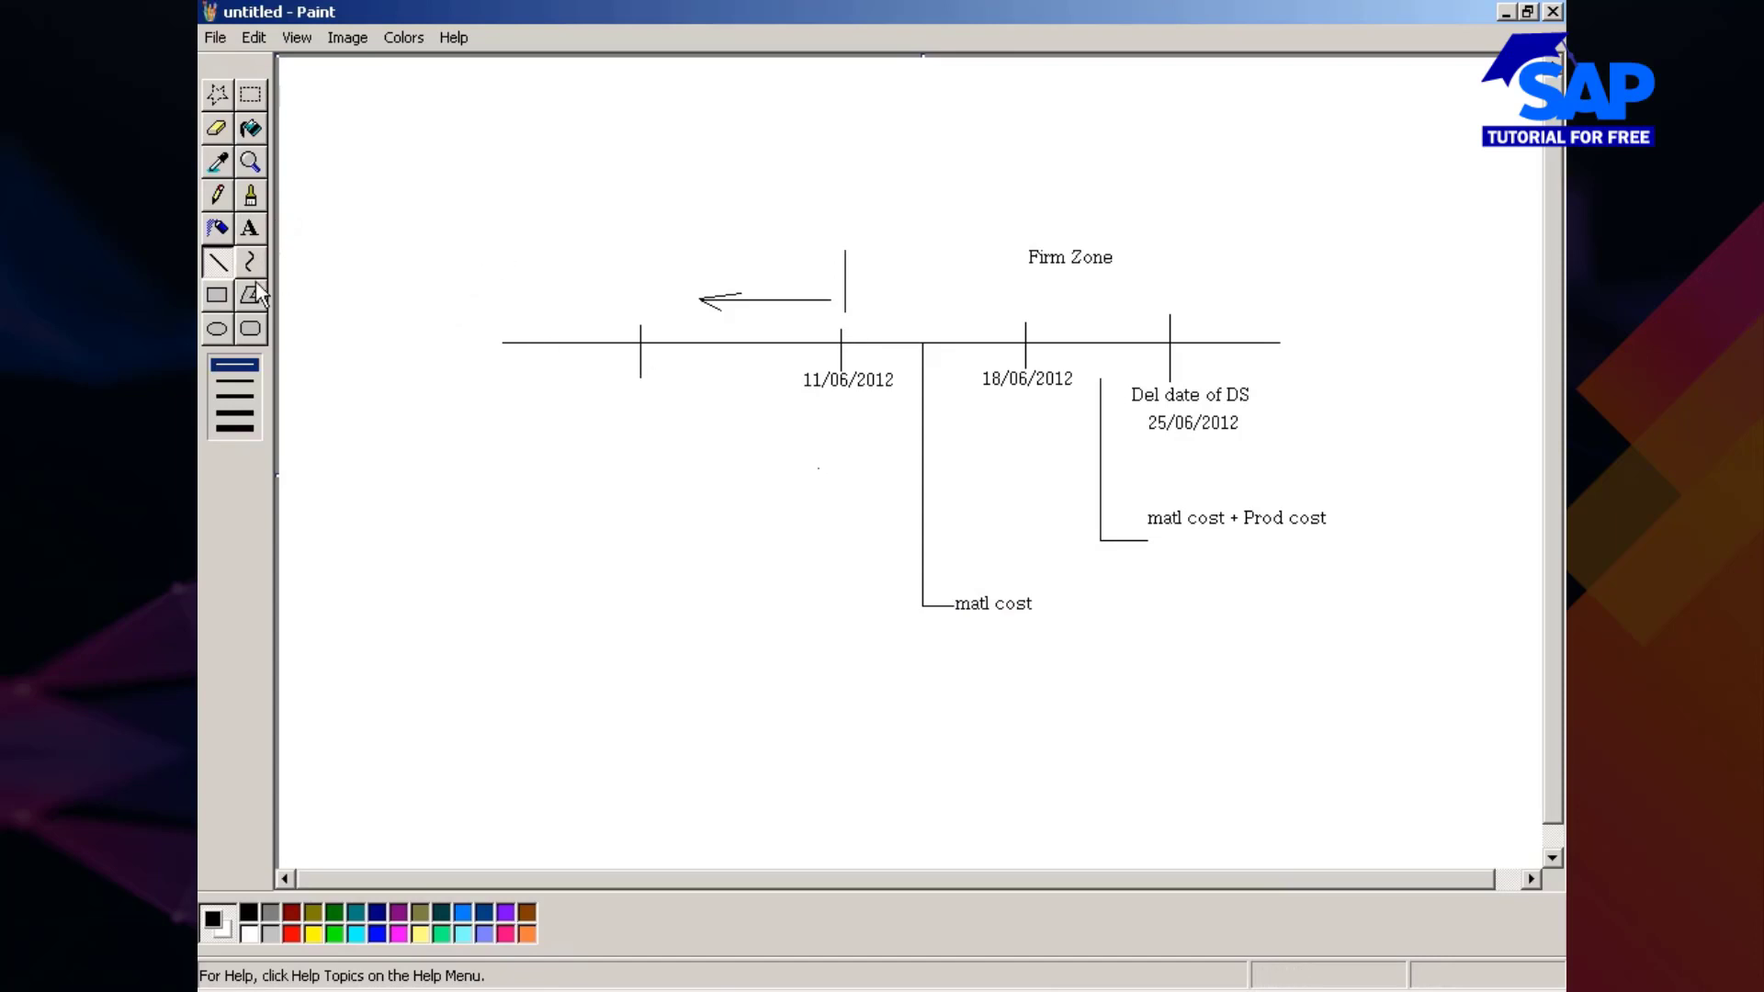
Step: Add the text "Free Zone" above the left-pointing arrow, over the timeline section before 11/06/2012
left_click(250, 229)
left_click(640, 219)
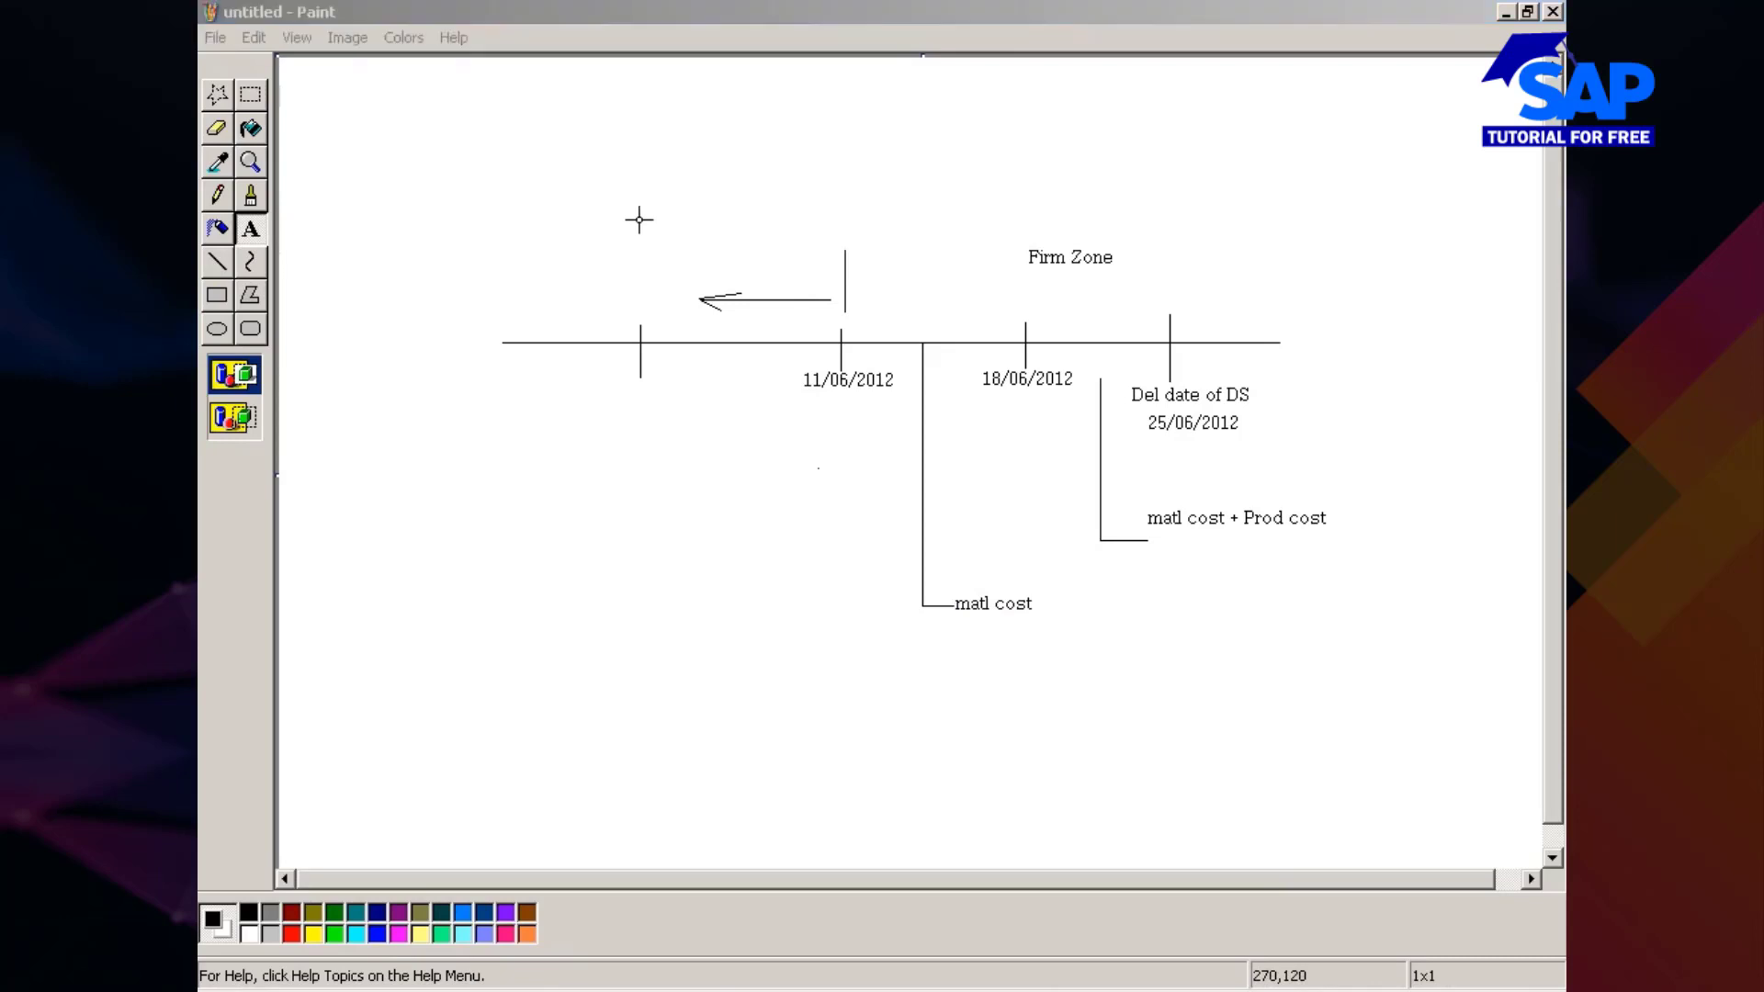
left_click(635, 254)
left_click_drag(643, 223, 801, 268)
type("Free Zone")
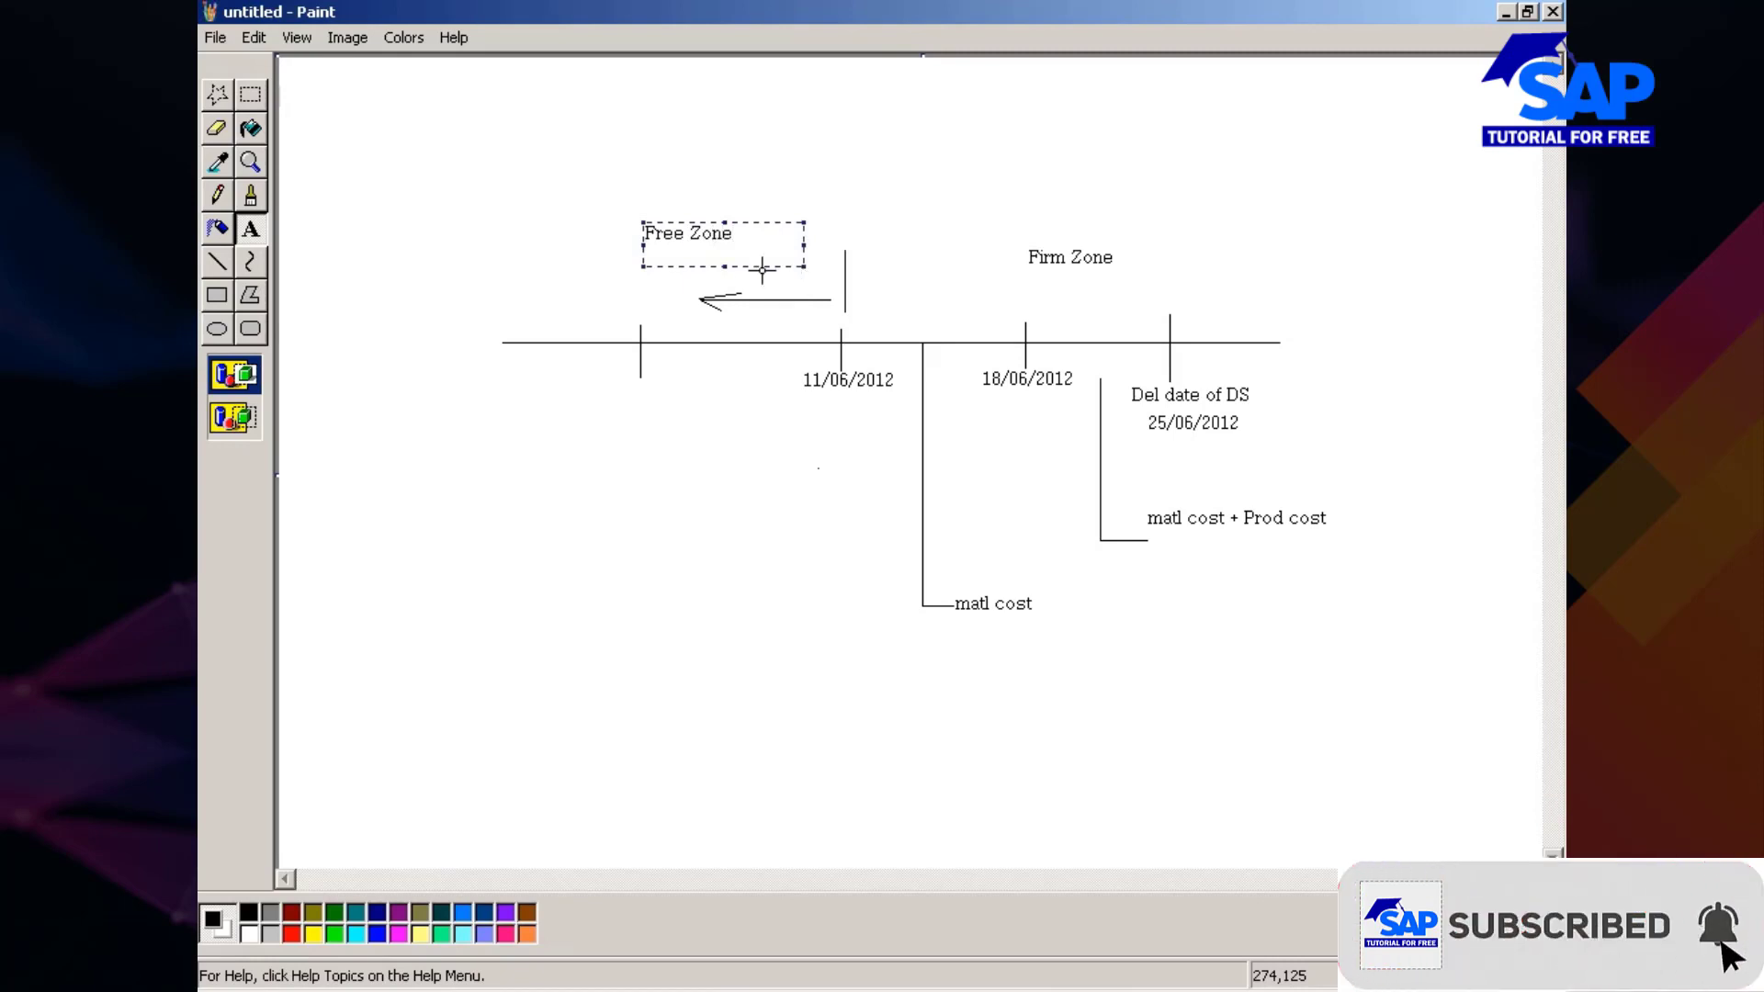
Step: Add the text "Traded Off Zone" above the timeline section between 11/06/2012 and 18/06/2012
left_click(846, 287)
left_click_drag(850, 224, 994, 258)
type("Traded Off ")
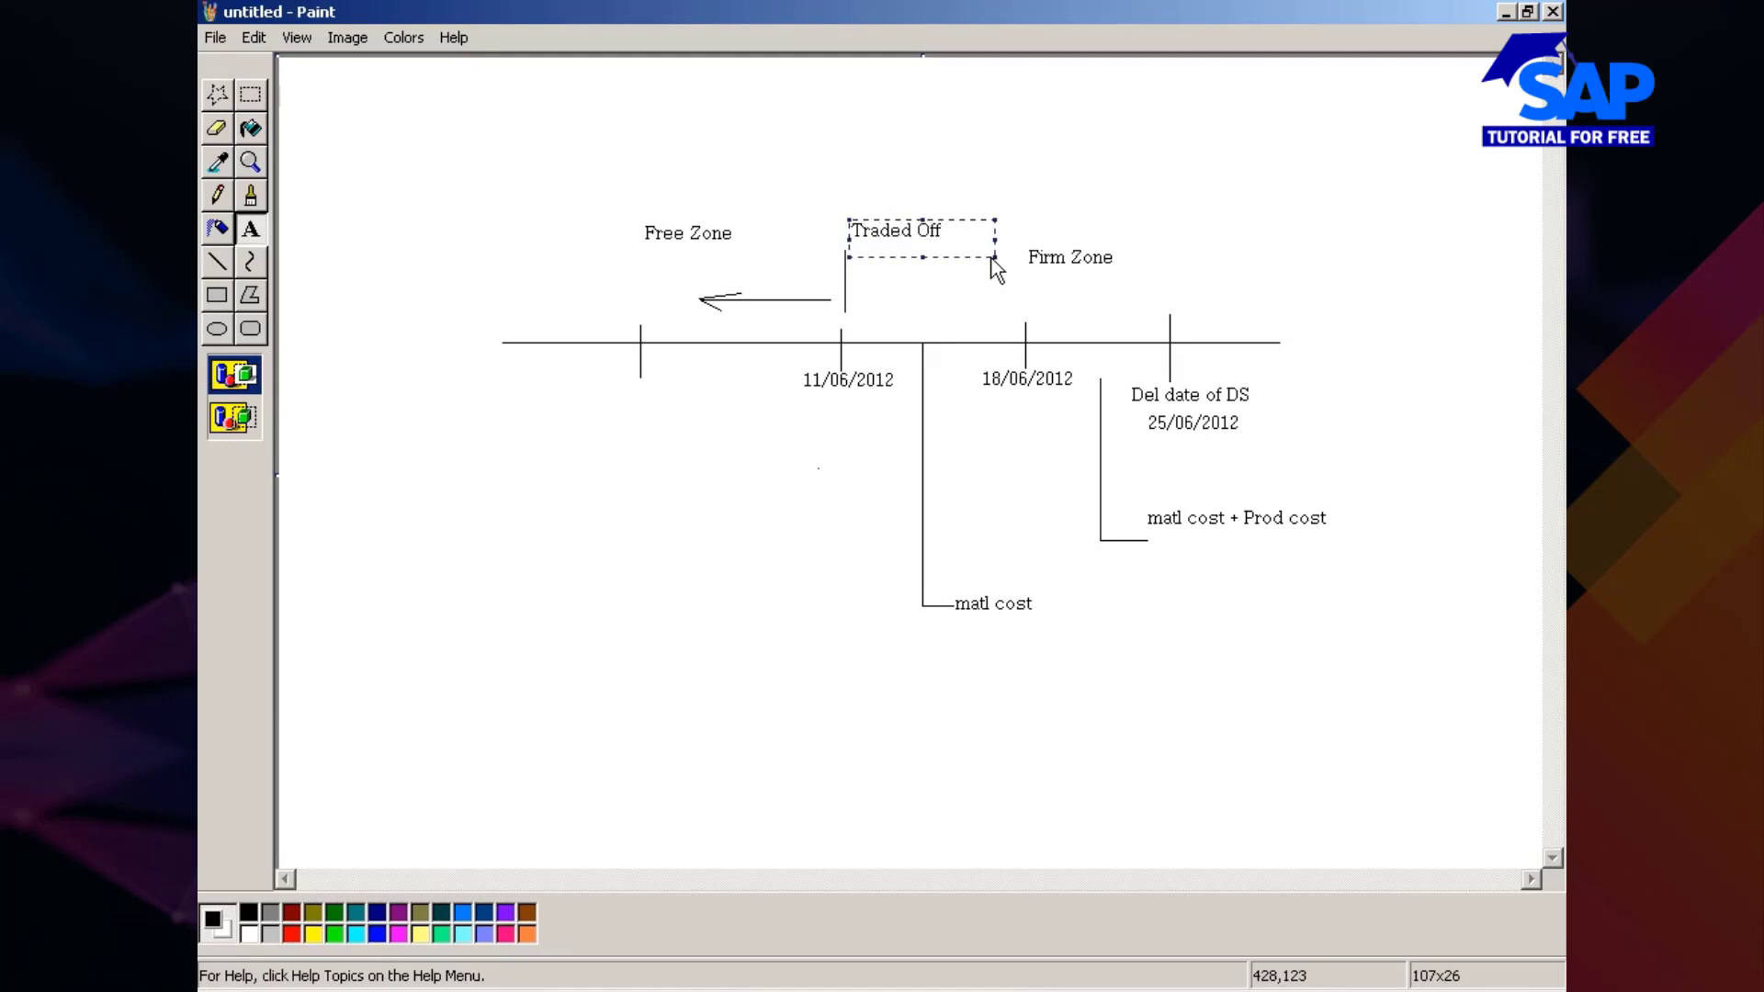
type("Zone")
left_click(778, 492)
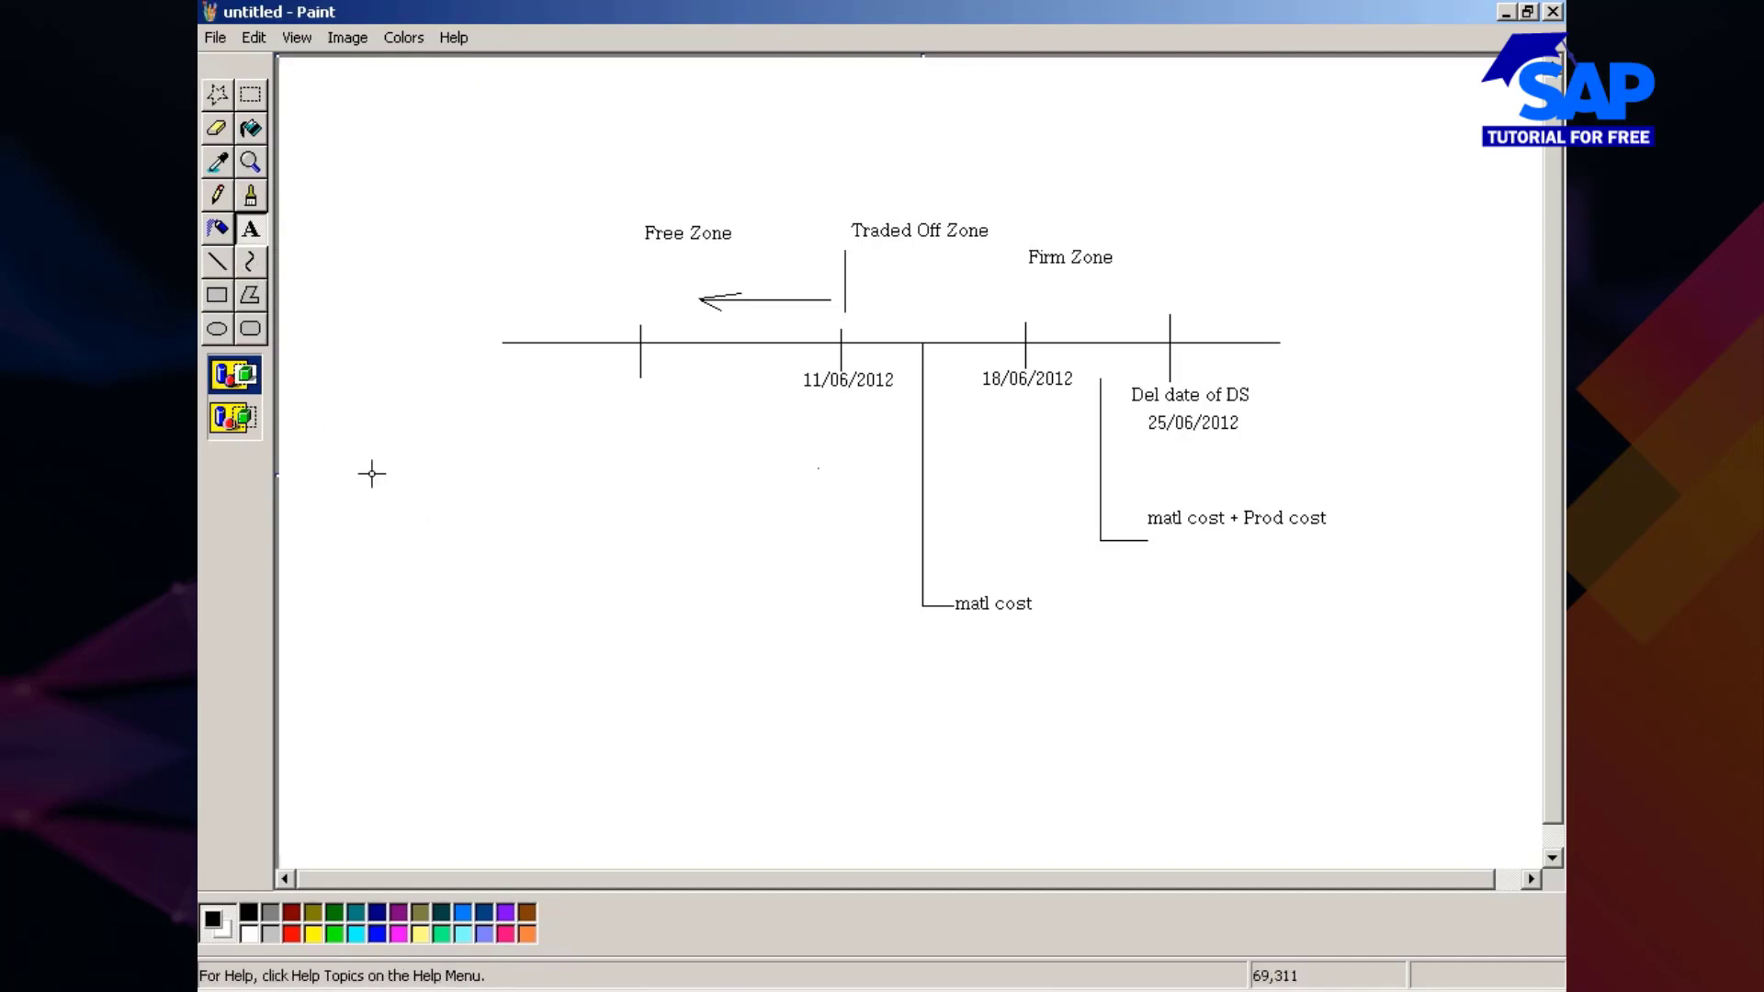
Step: Add the title text "Time Zones" in a wide text box below the "matl cost" label
left_click_drag(678, 654, 1227, 746)
type("T")
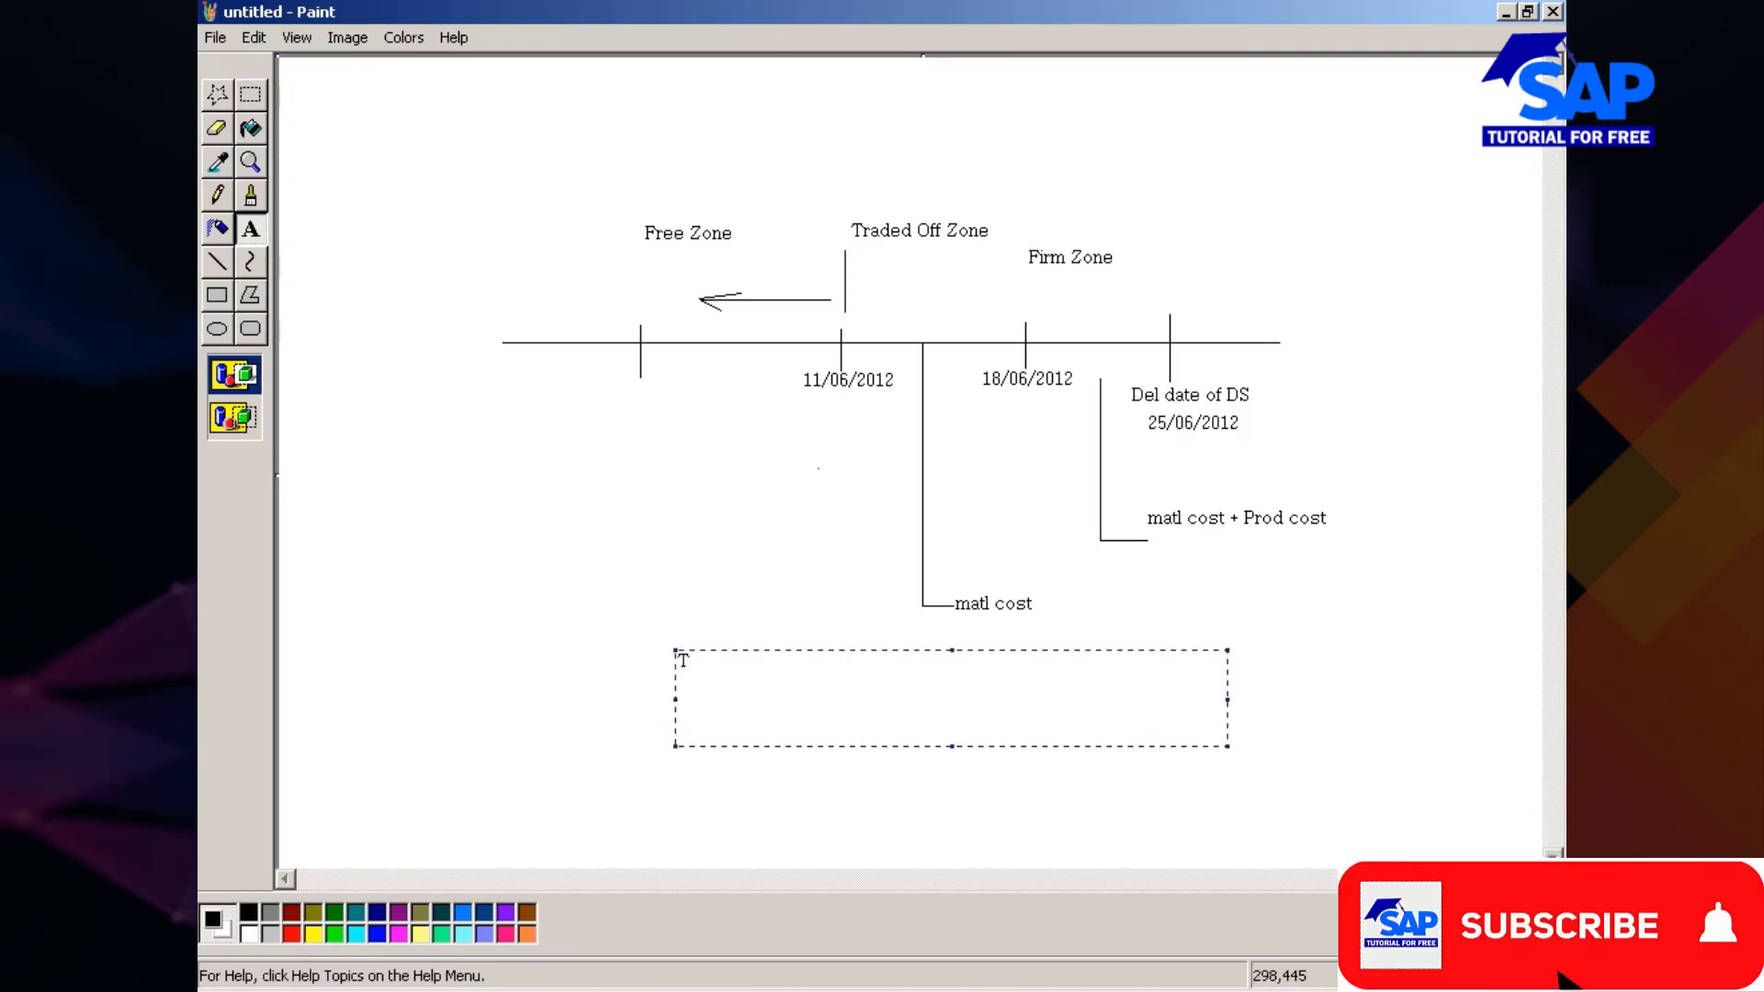
type("ime Zone ")
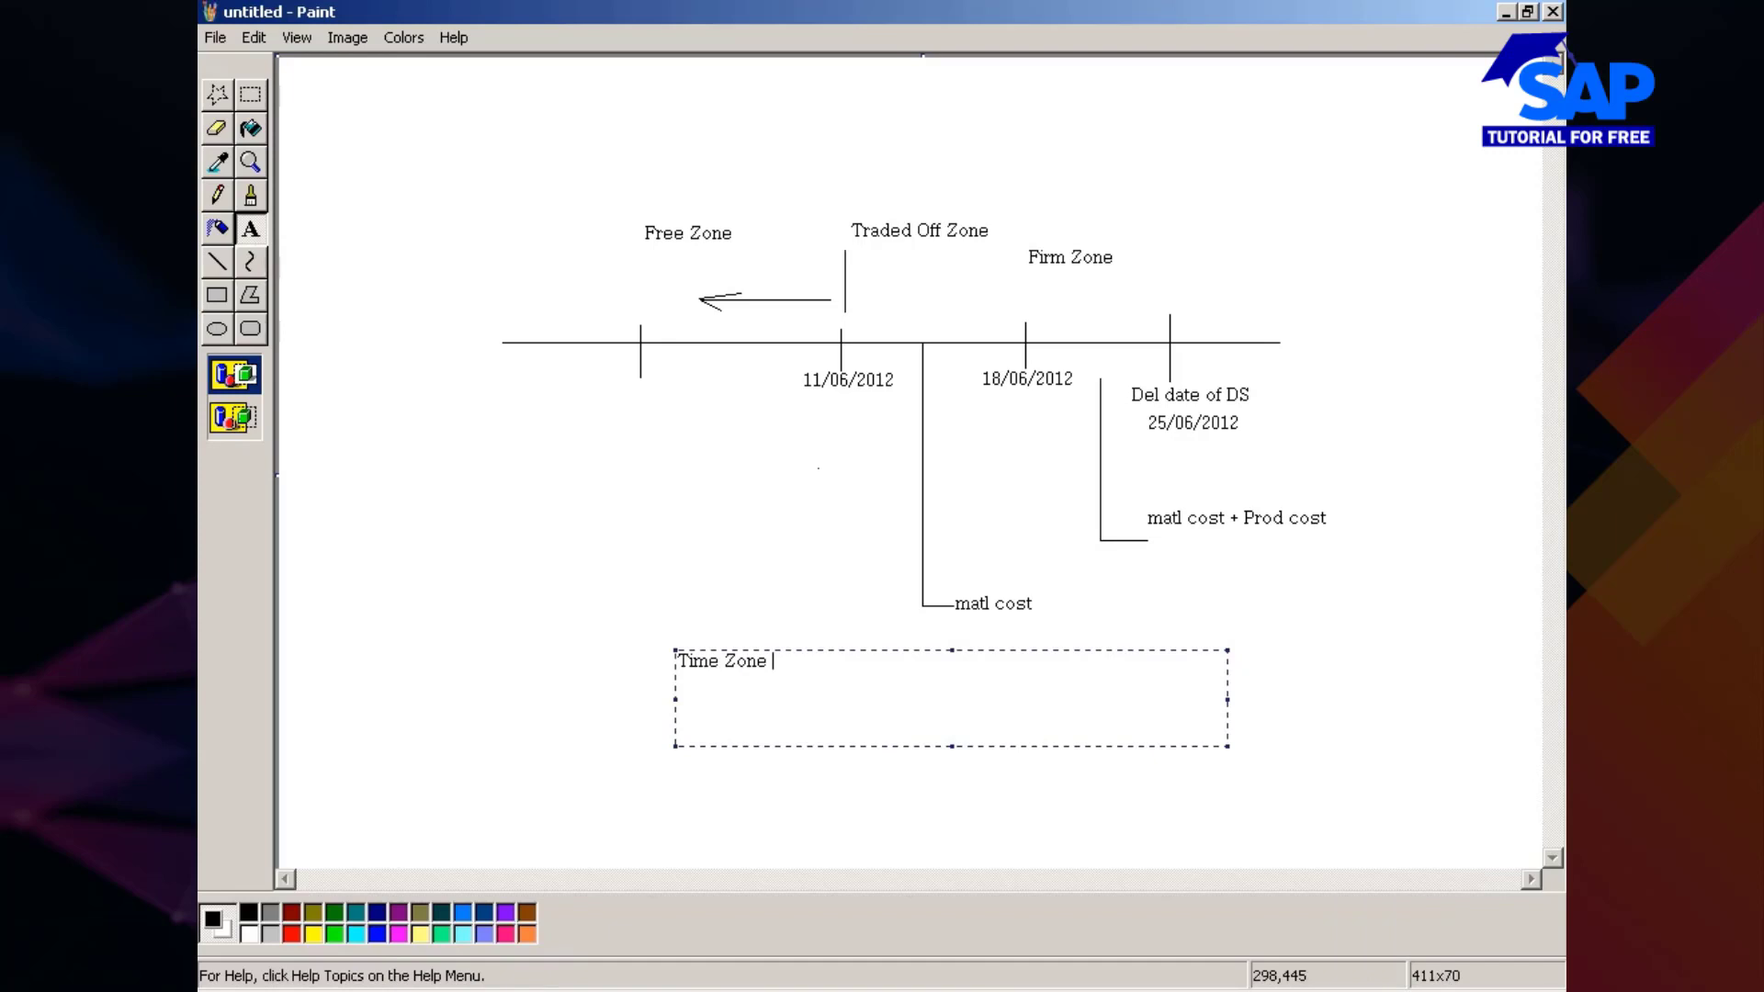
type("s")
Step: Set the font size of the "Time Zones" title to 30
left_click_drag(783, 661, 640, 654)
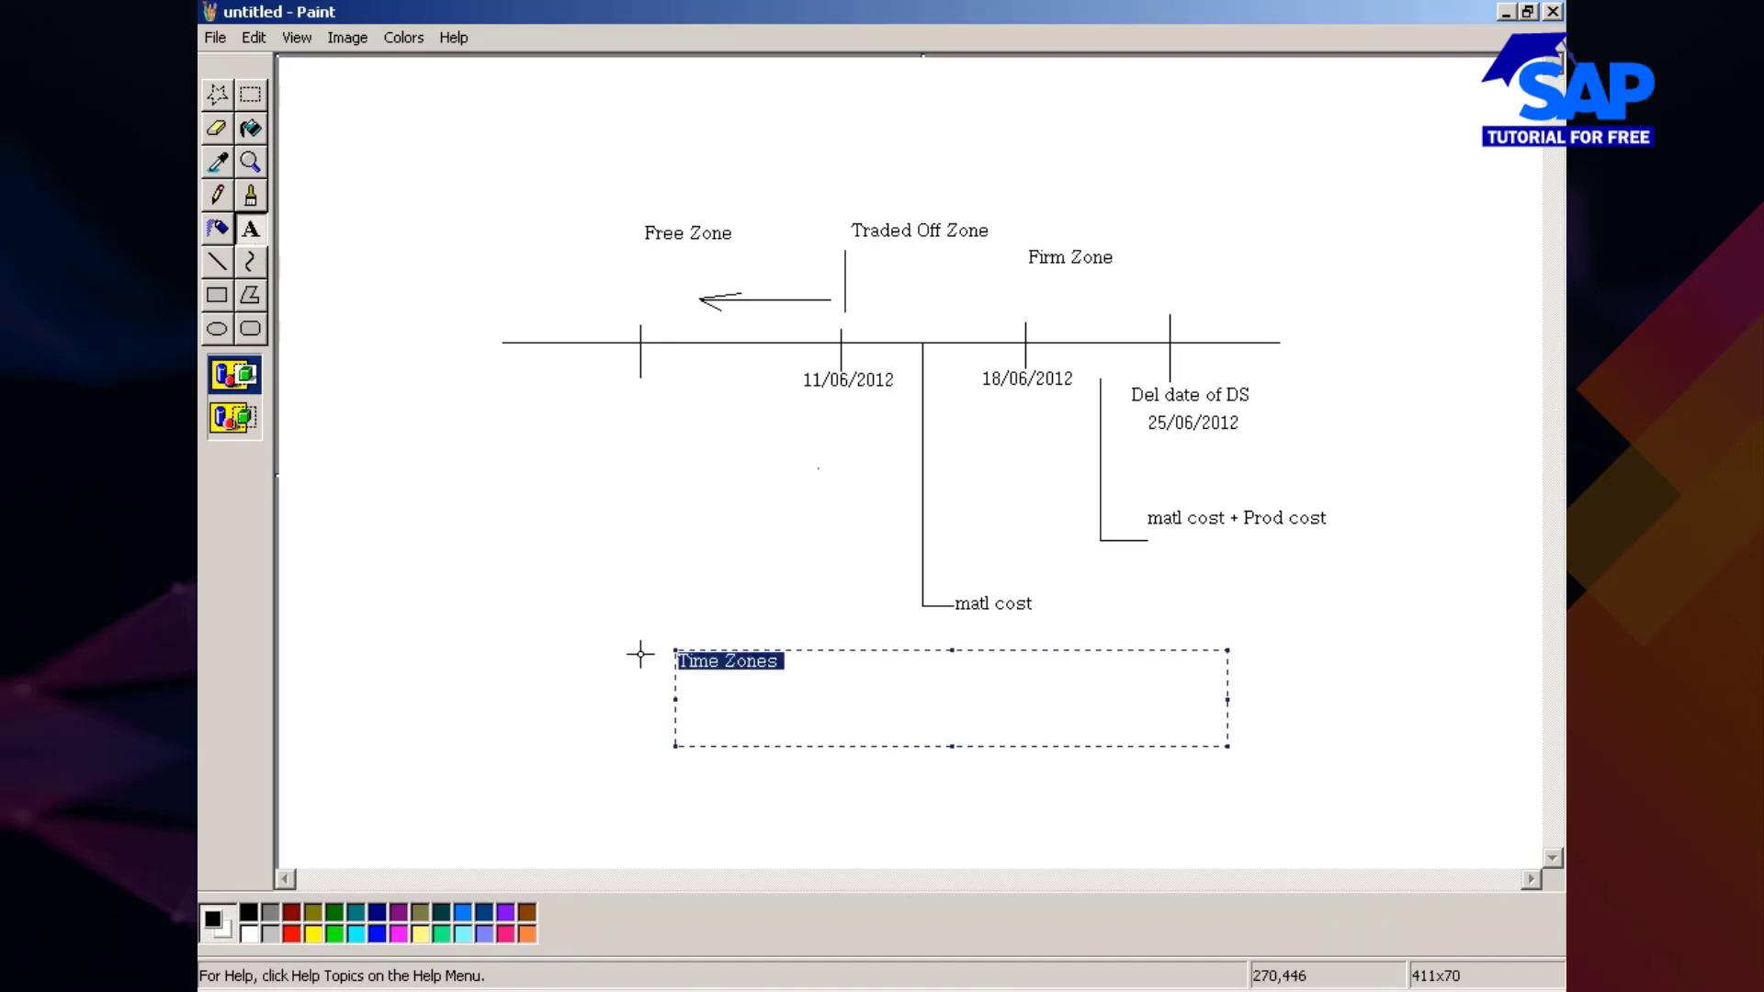
right_click(713, 663)
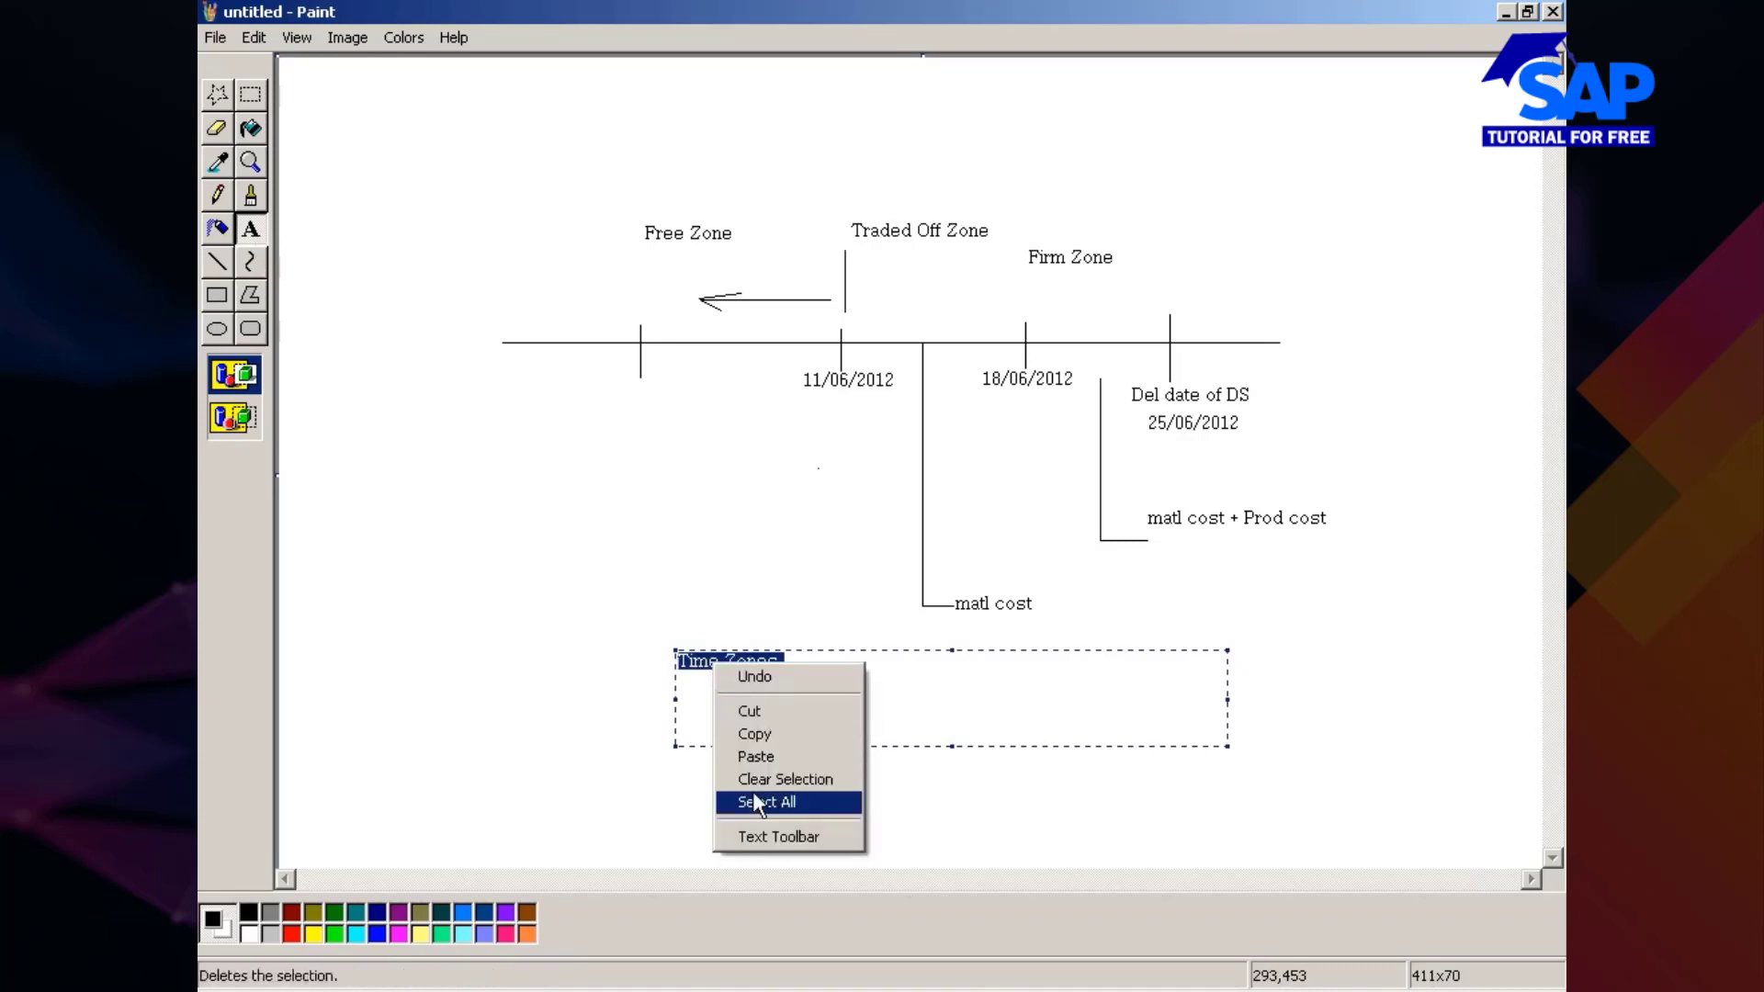
left_click(755, 836)
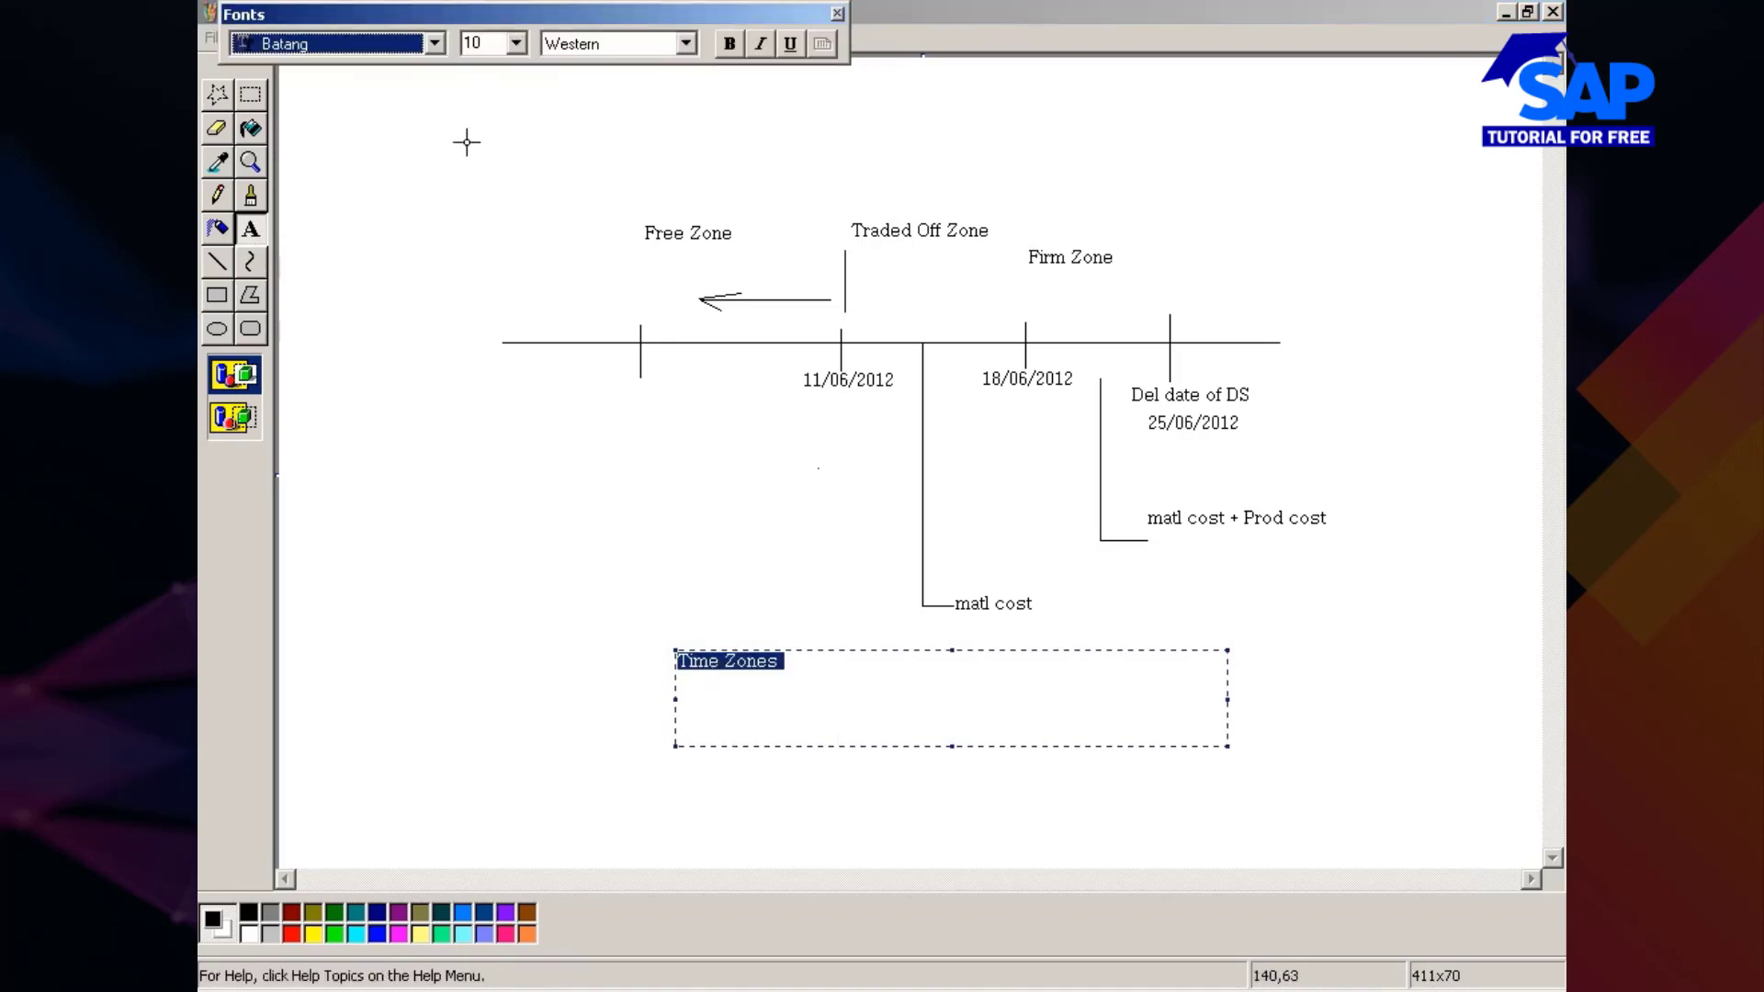
key("Tab")
type("30")
key("Return")
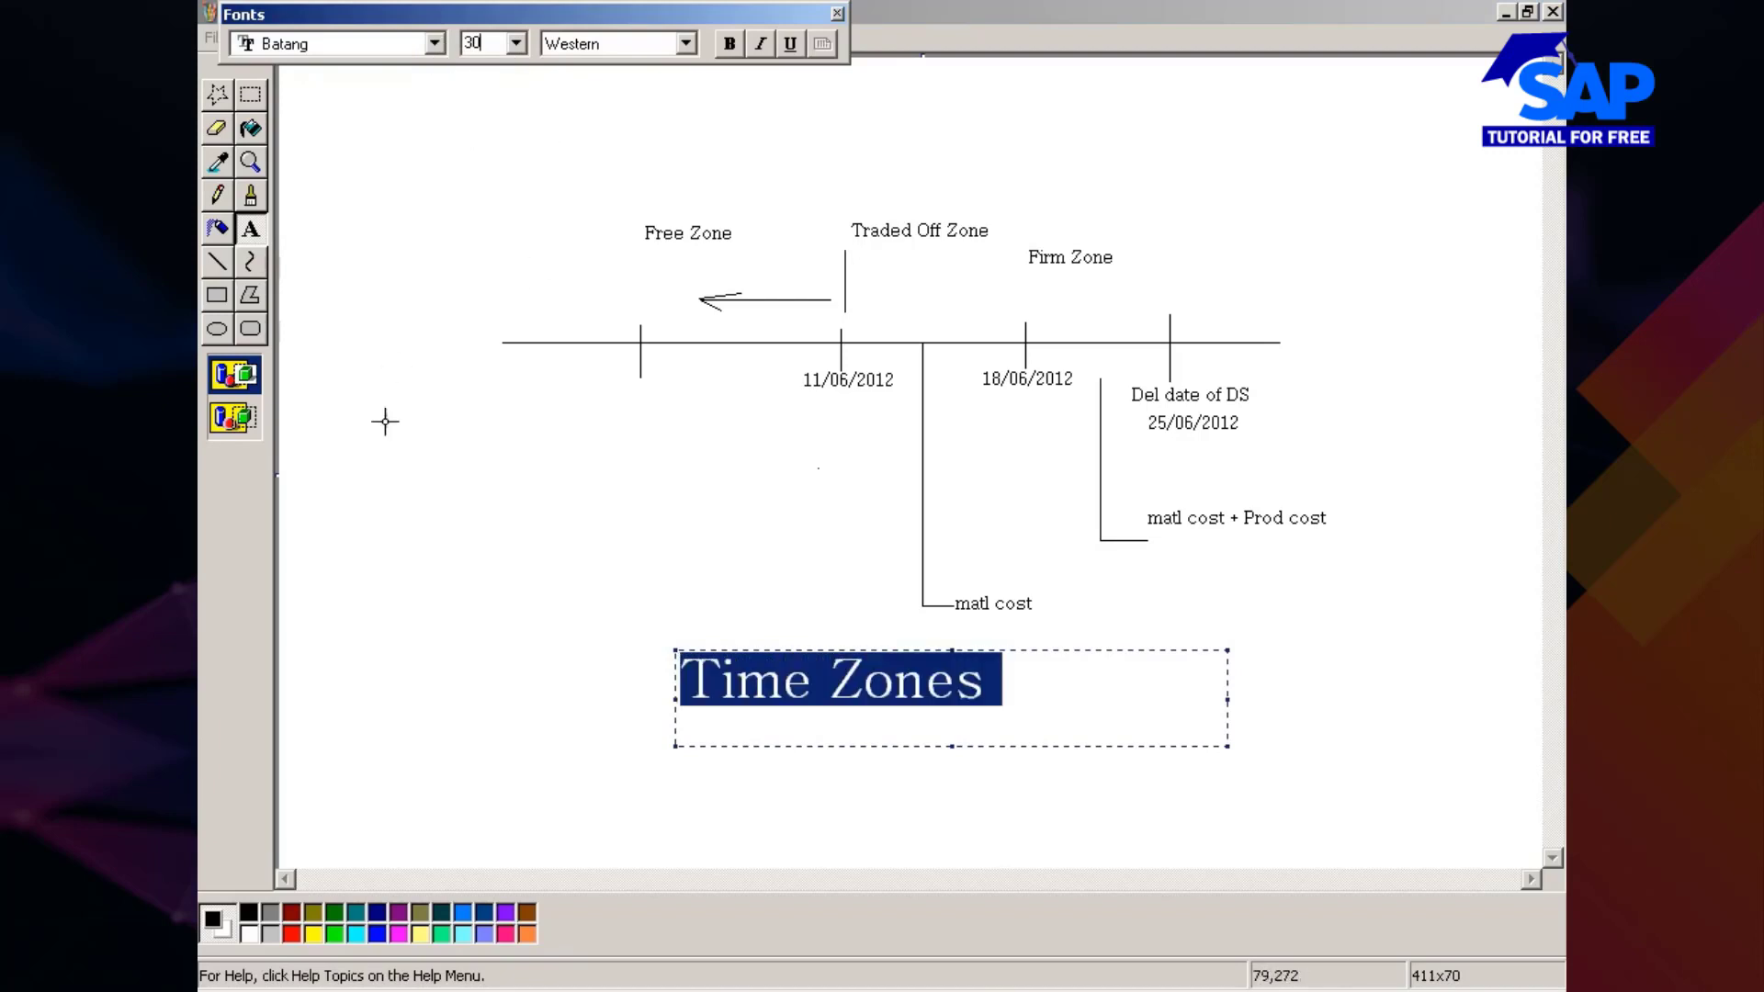
left_click(393, 471)
Step: Capture the screen area containing the timeline drawing and its "Time Zones" title with the screen-copy utility
left_click(487, 991)
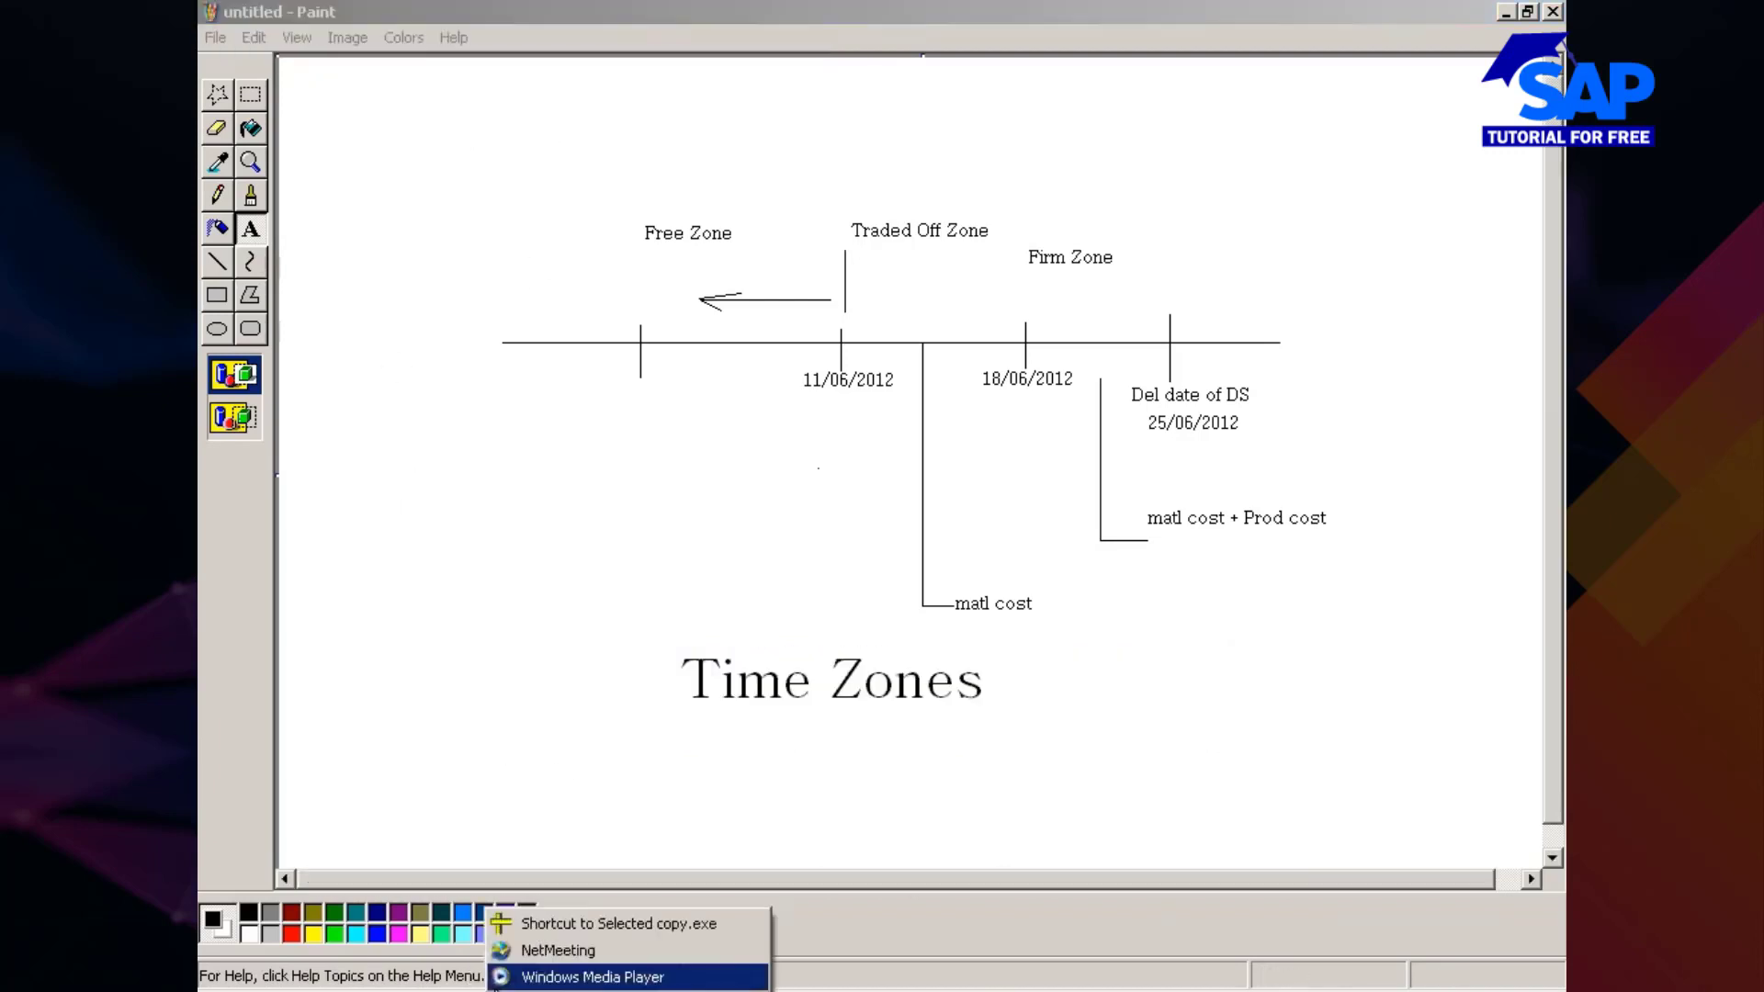
left_click(516, 924)
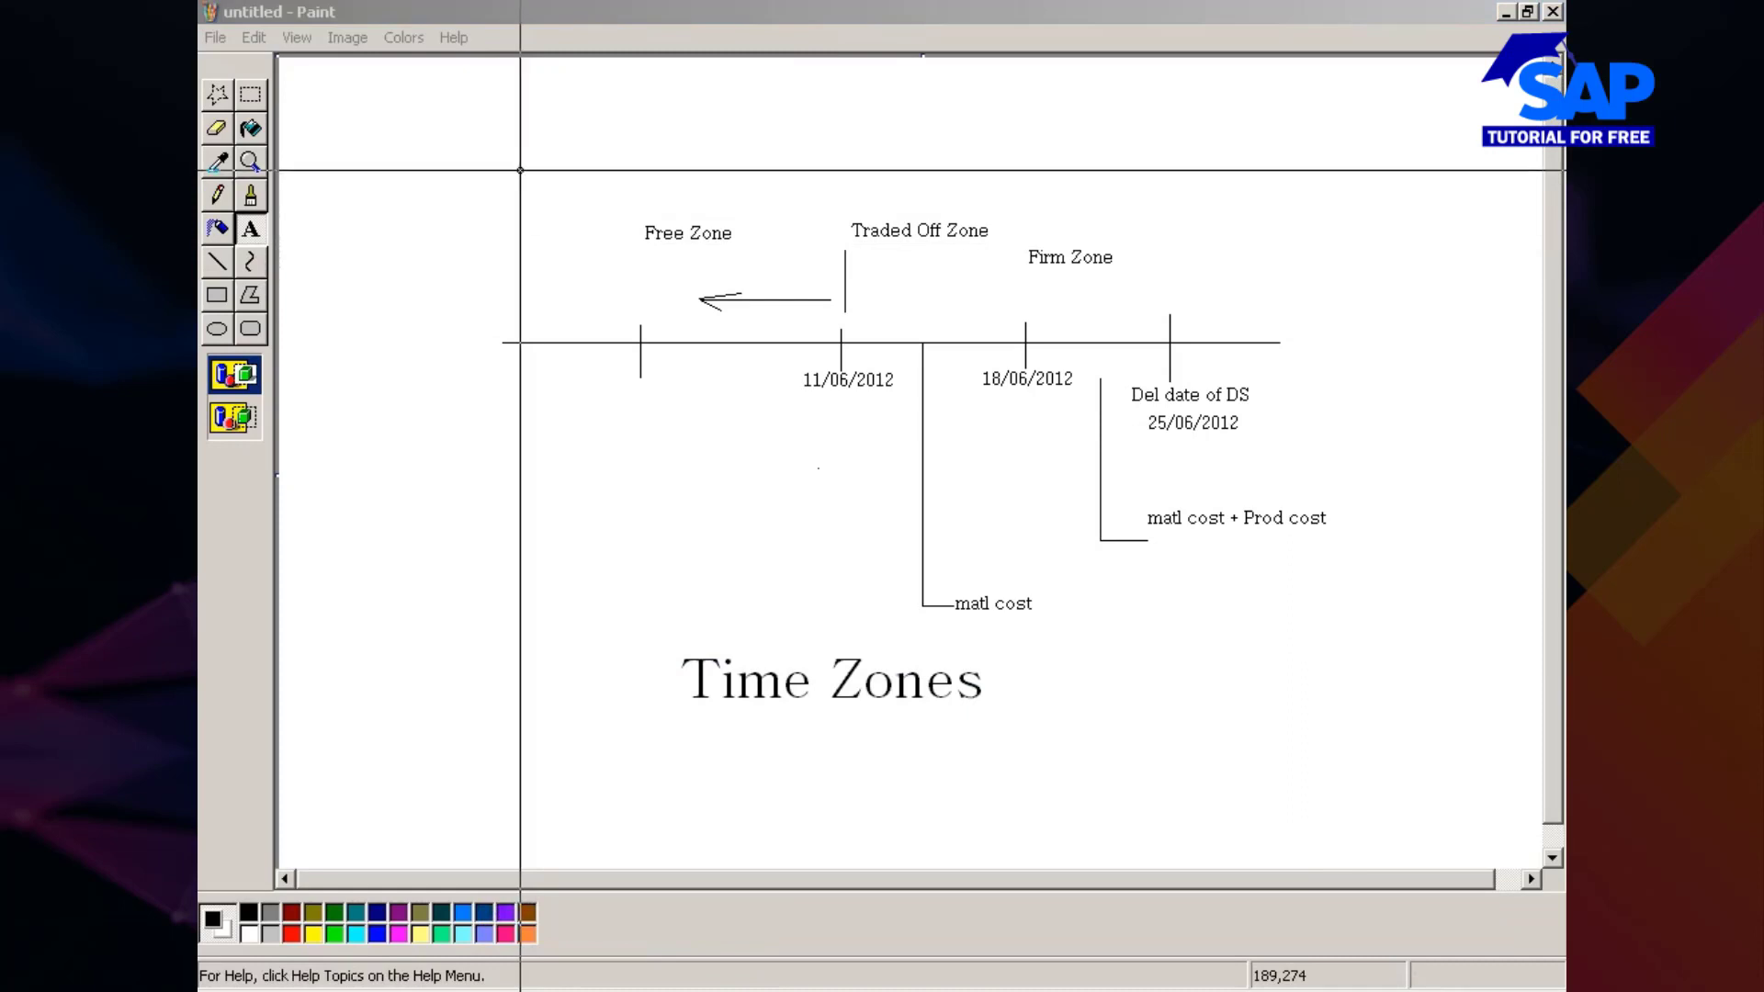
mouse_move(540, 163)
left_mouse_down()
mouse_move(559, 243)
mouse_move(1075, 689)
mouse_move(1358, 818)
mouse_move(1369, 787)
left_mouse_up()
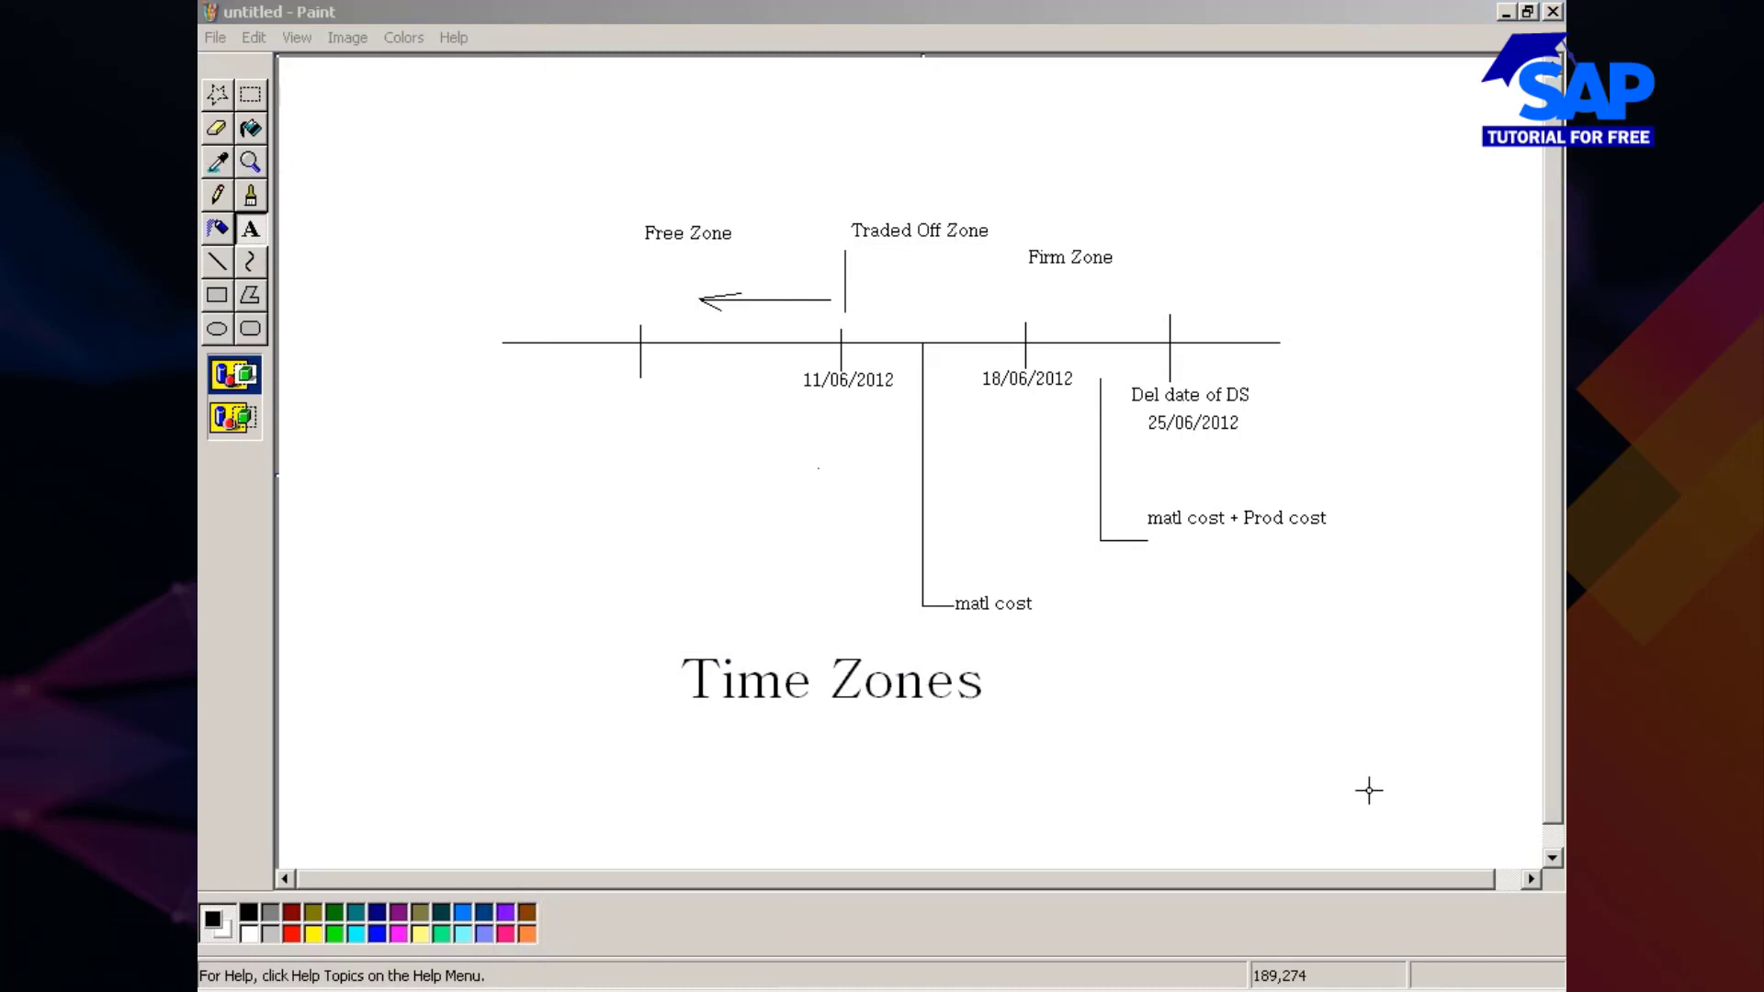
Step: Switch to the Excel class notes and paste the captured drawing at cell F268, beside the scheduling agreement notes
left_click(846, 982)
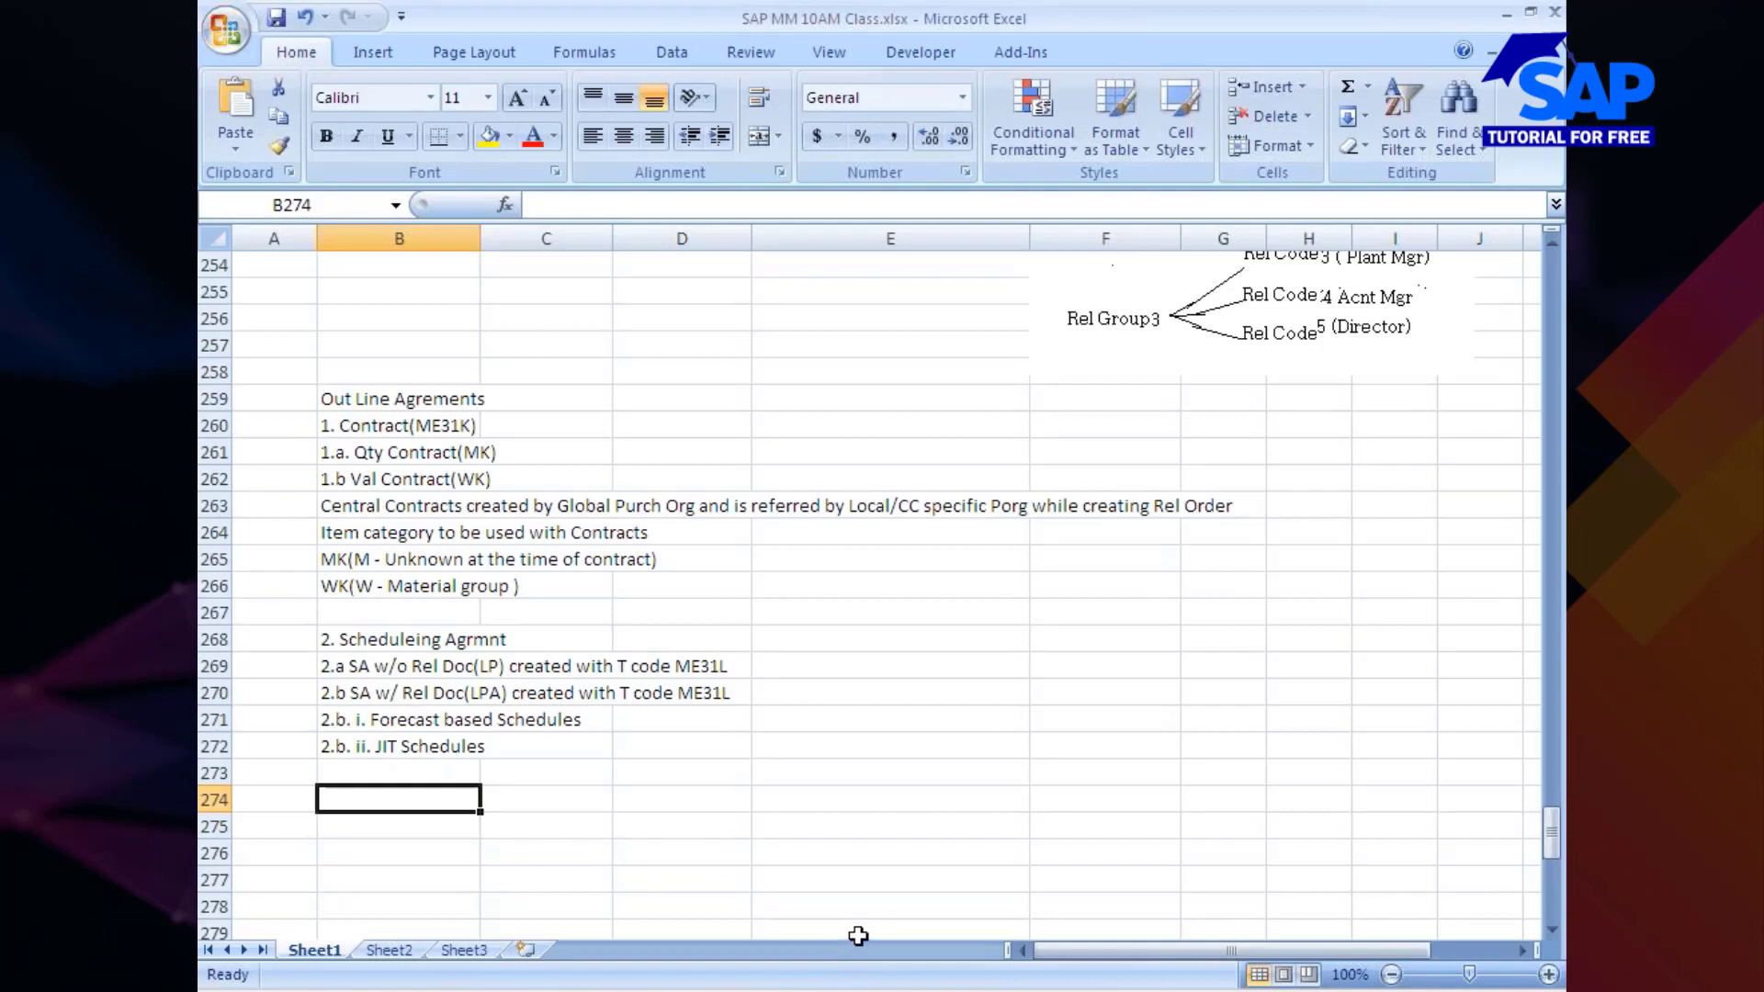
left_click(1057, 696)
left_click(1066, 643)
key("ctrl+v")
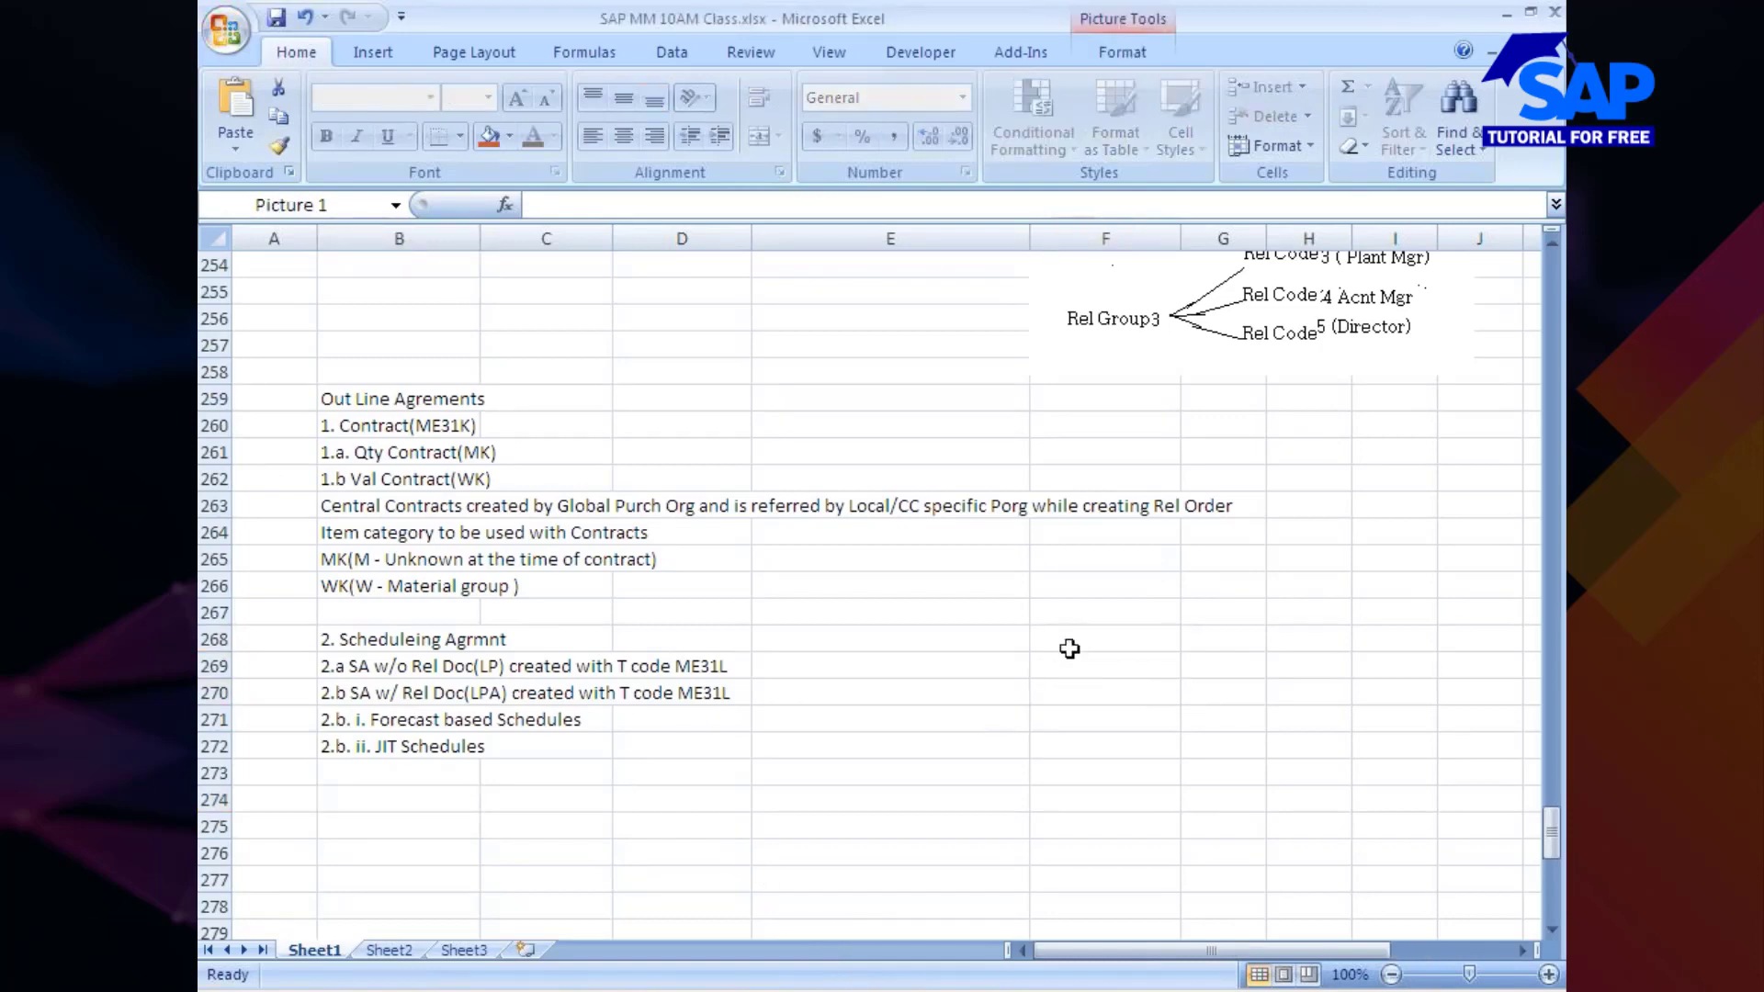
scroll(1011, 699, "down", 4)
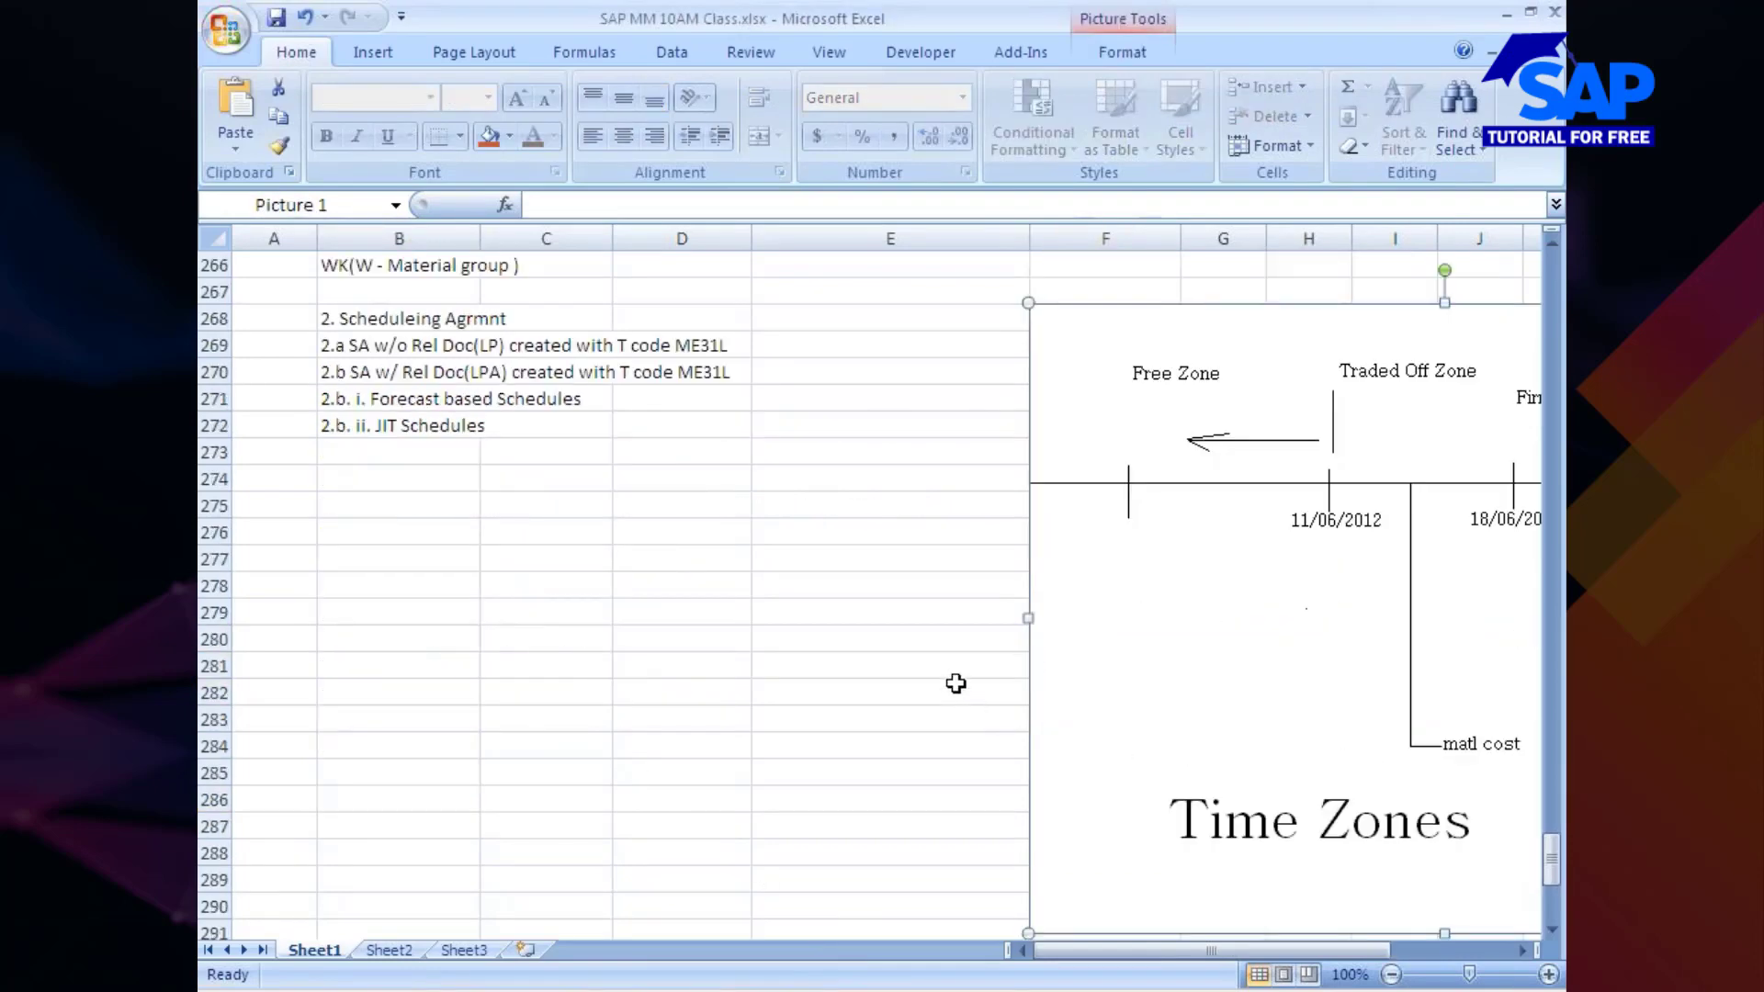
scroll(955, 675, "up", 3)
left_click(868, 672)
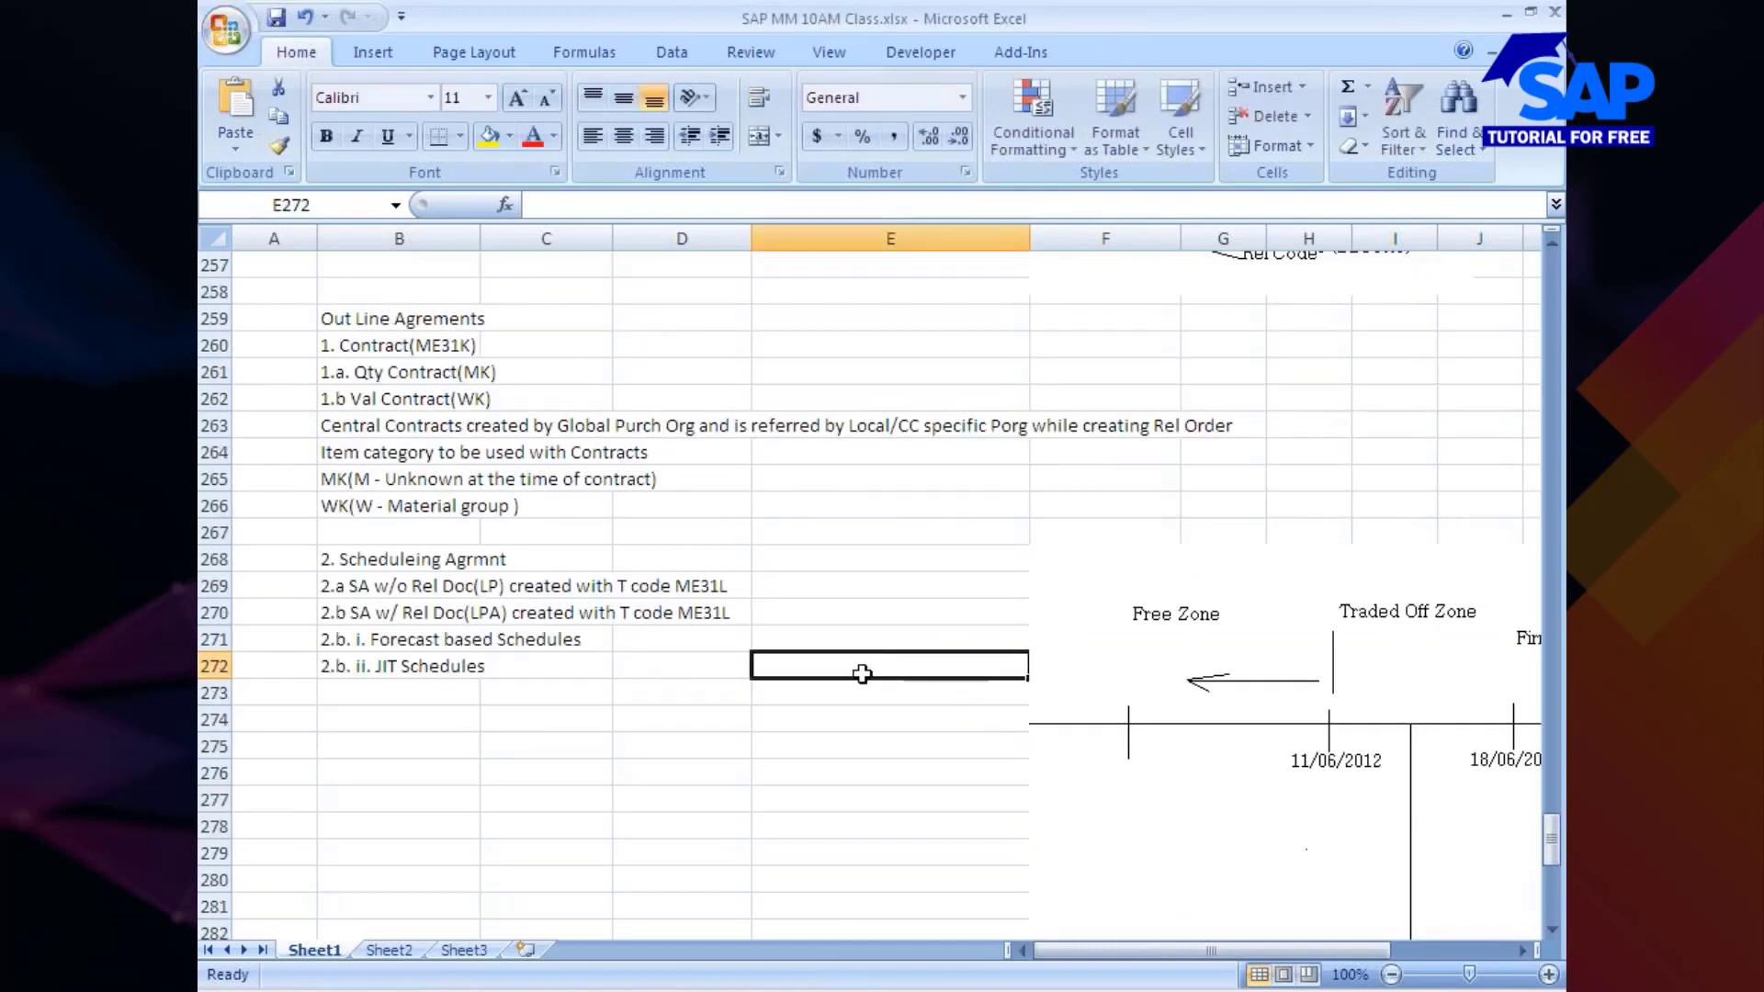
left_click(715, 785)
Step: Switch to the Mm310_06.ppt presentation and review the Delivery Schedule and JIT Delivery Schedule slides with their notes
key("alt+Tab")
key("alt+Tab")
key("alt+Tab")
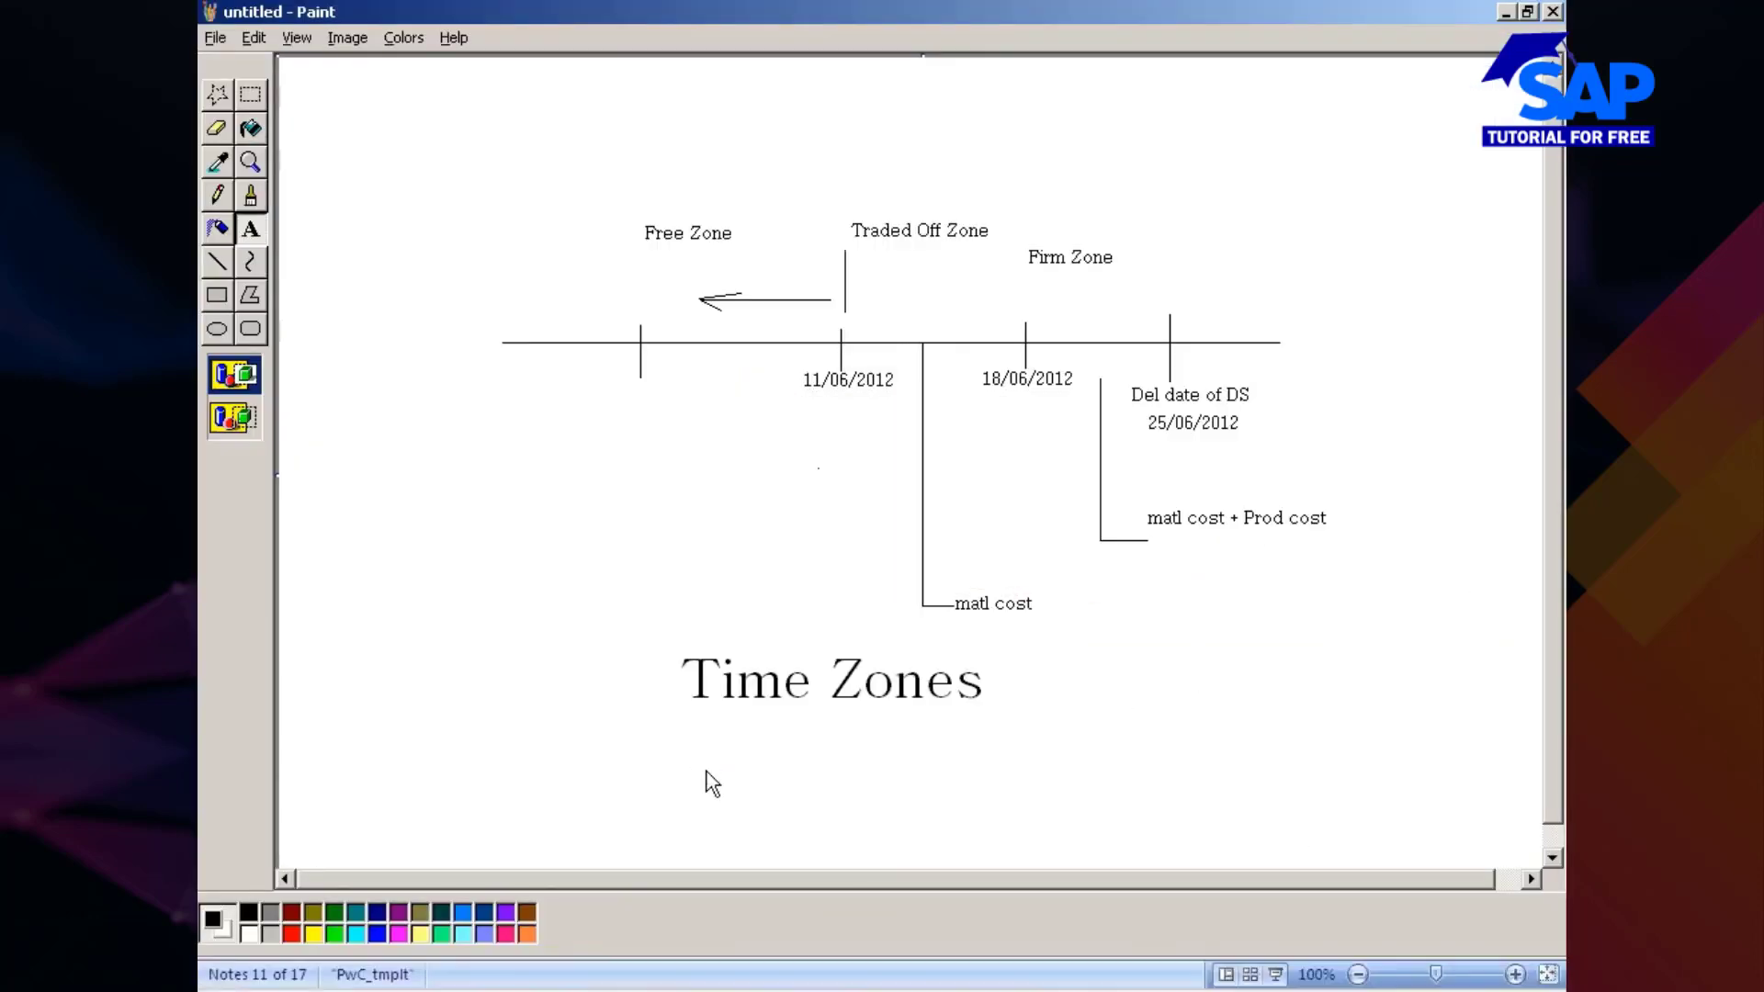
scroll(966, 735, "down", 2)
scroll(966, 735, "down", 5)
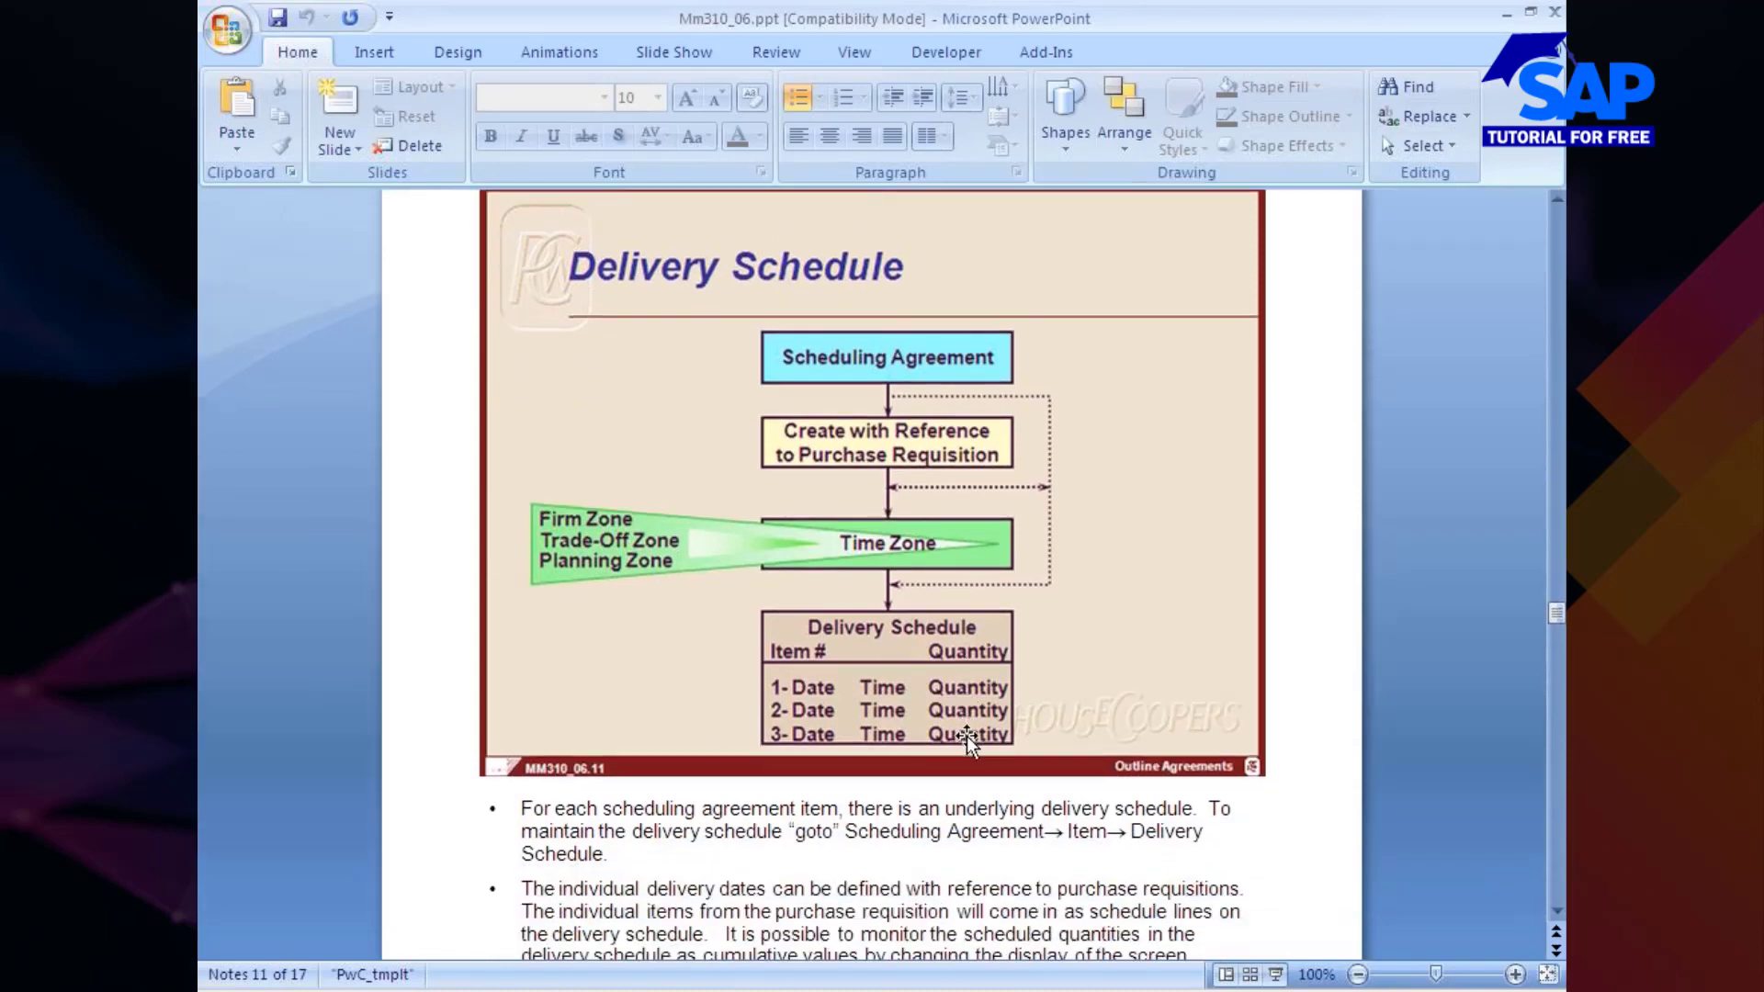
scroll(873, 569, "down", 1)
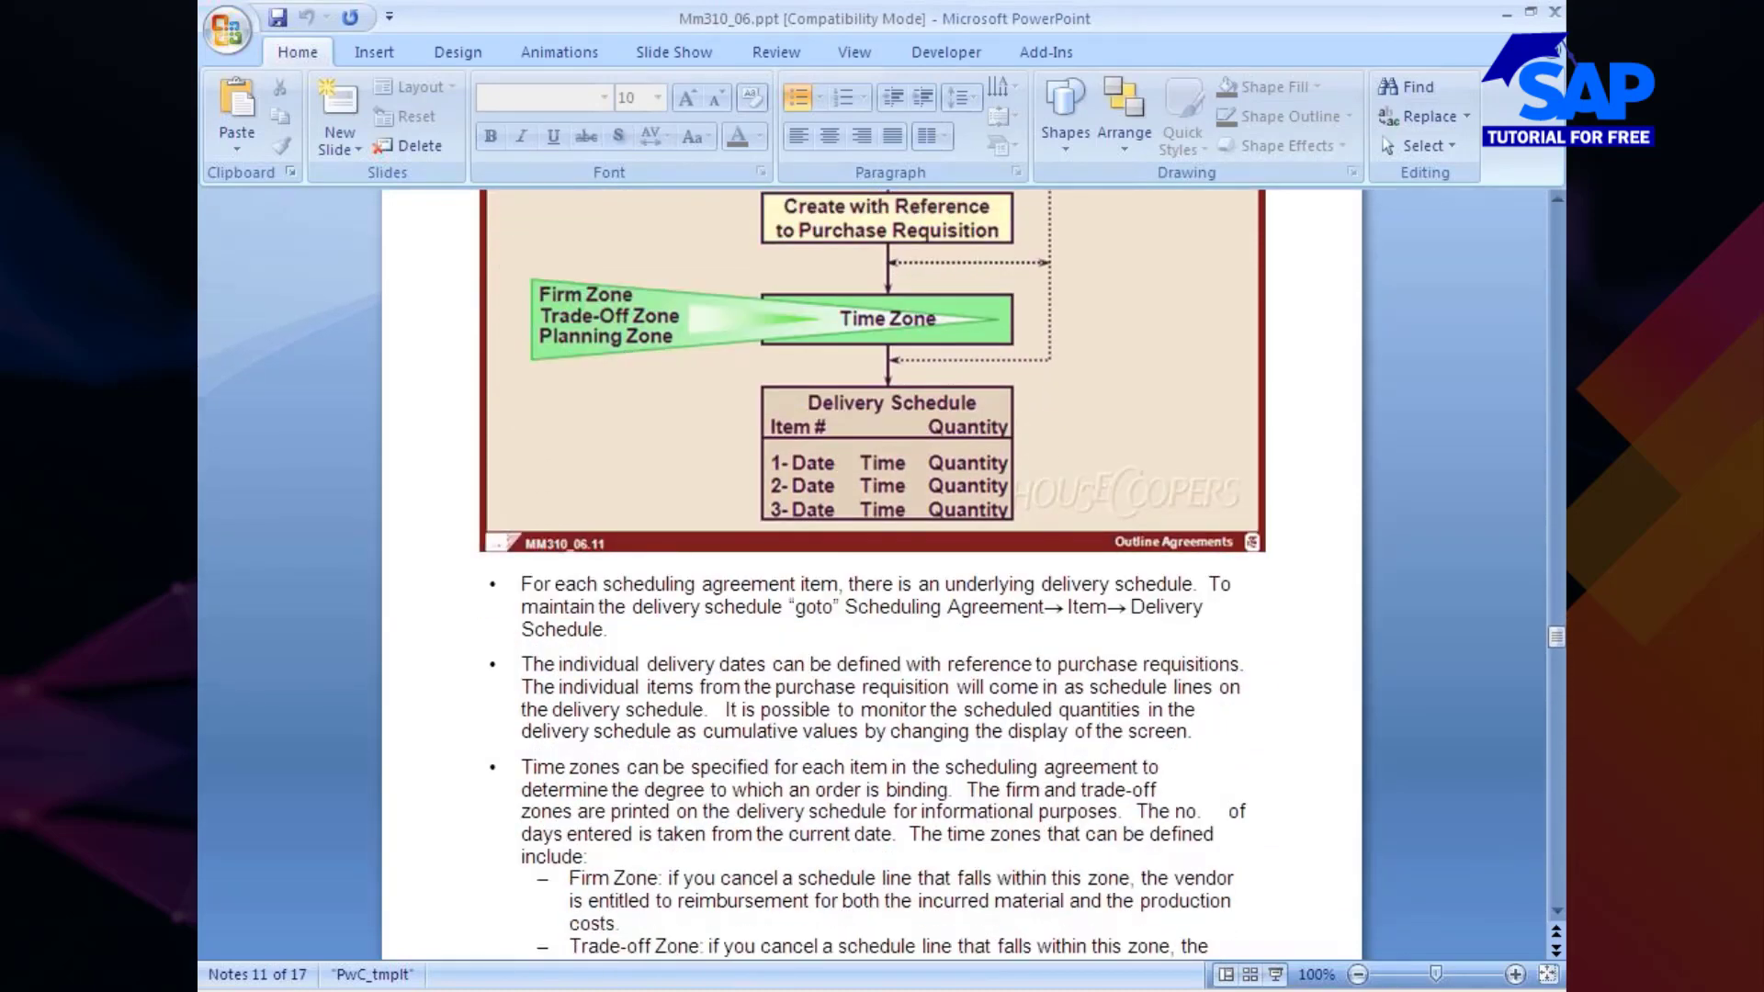
key("alt+Tab")
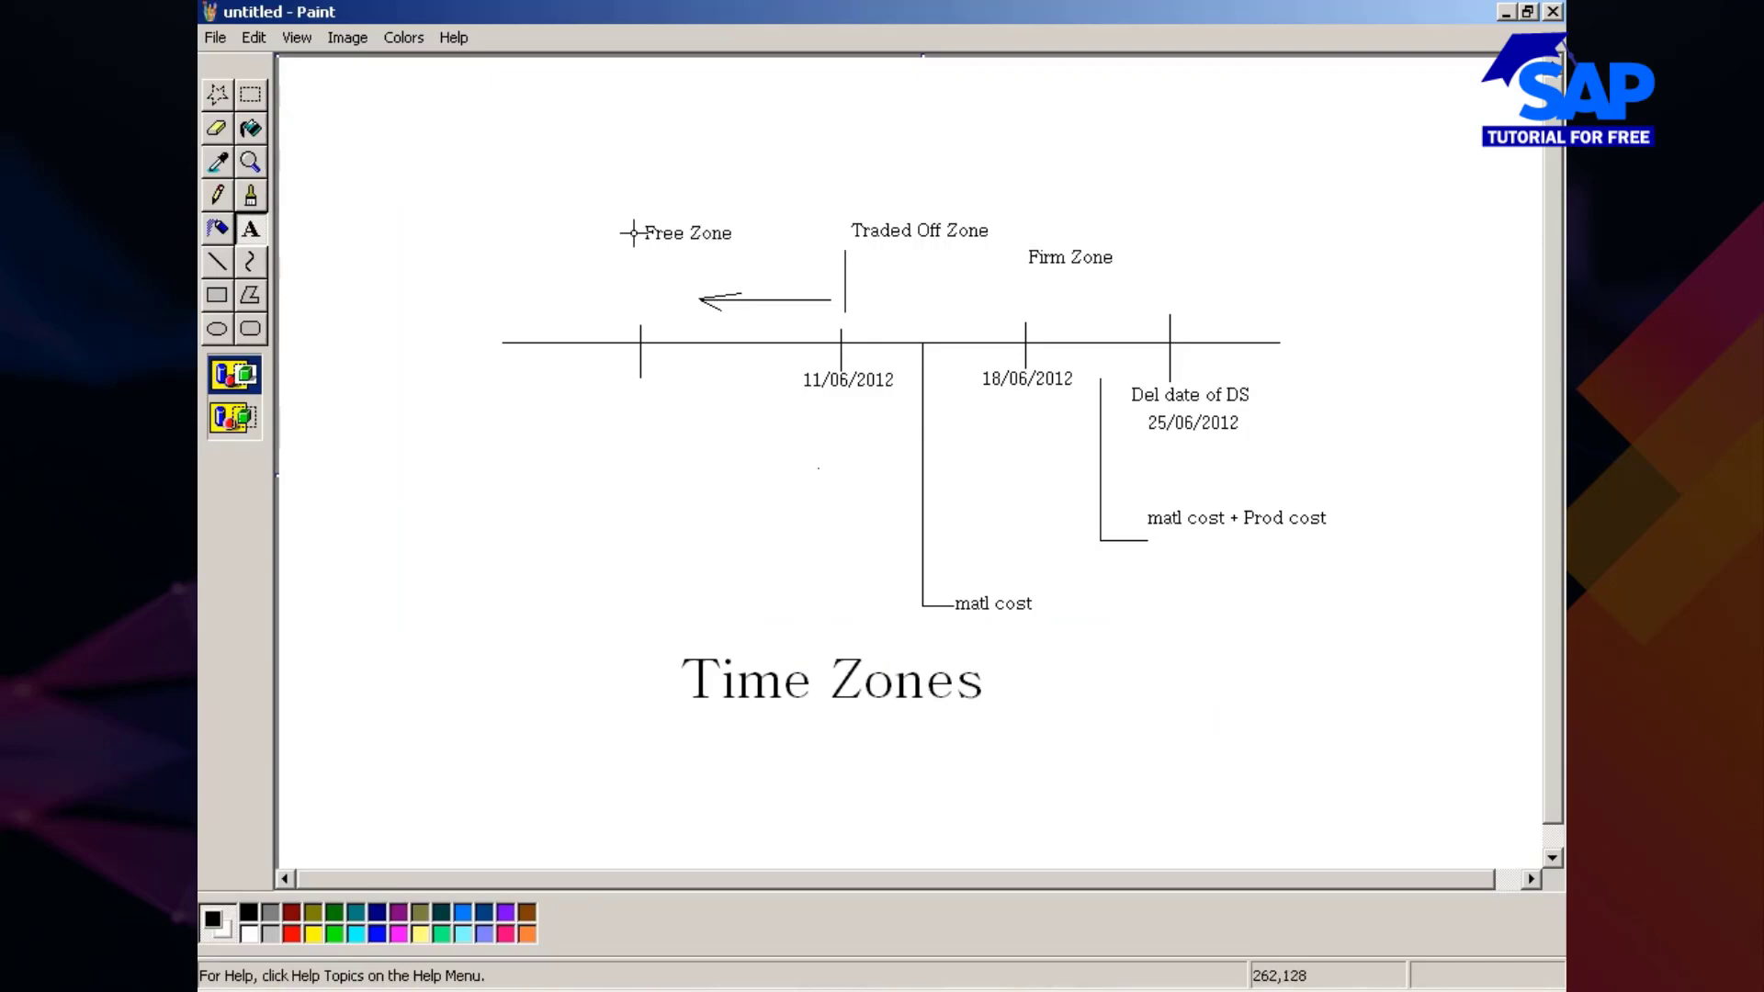
key("alt+Tab")
scroll(775, 562, "down", 2)
scroll(735, 587, "down", 3)
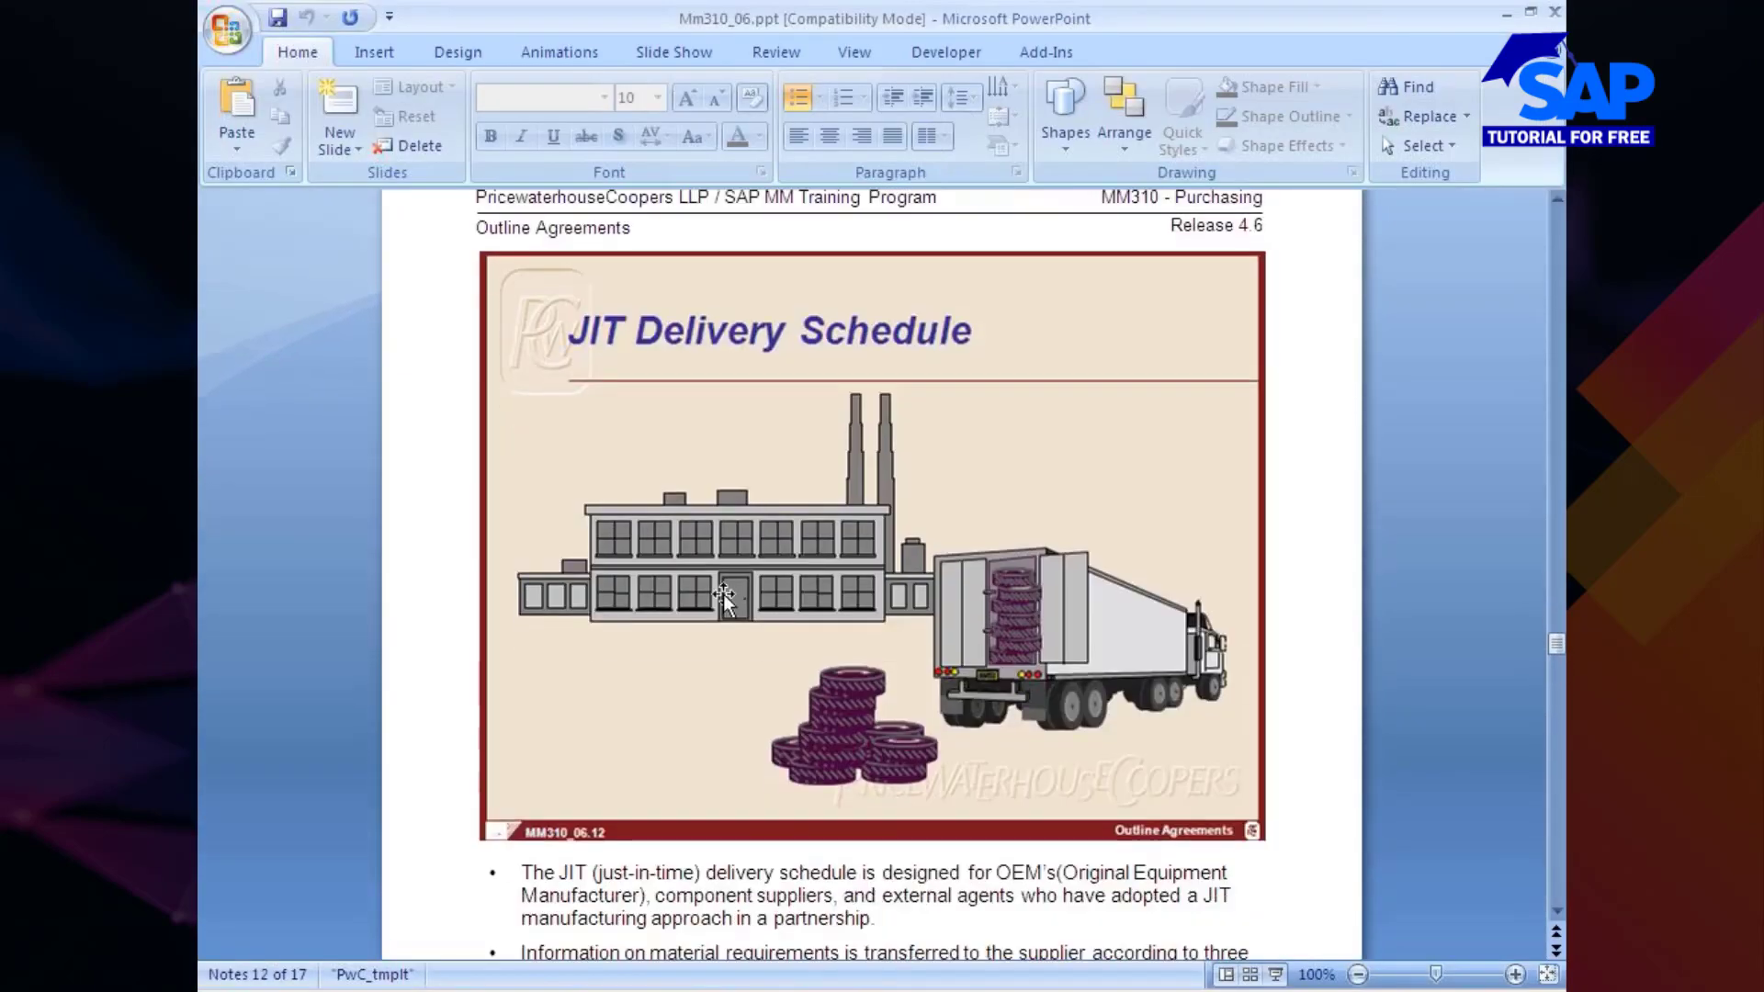
scroll(700, 656, "down", 4)
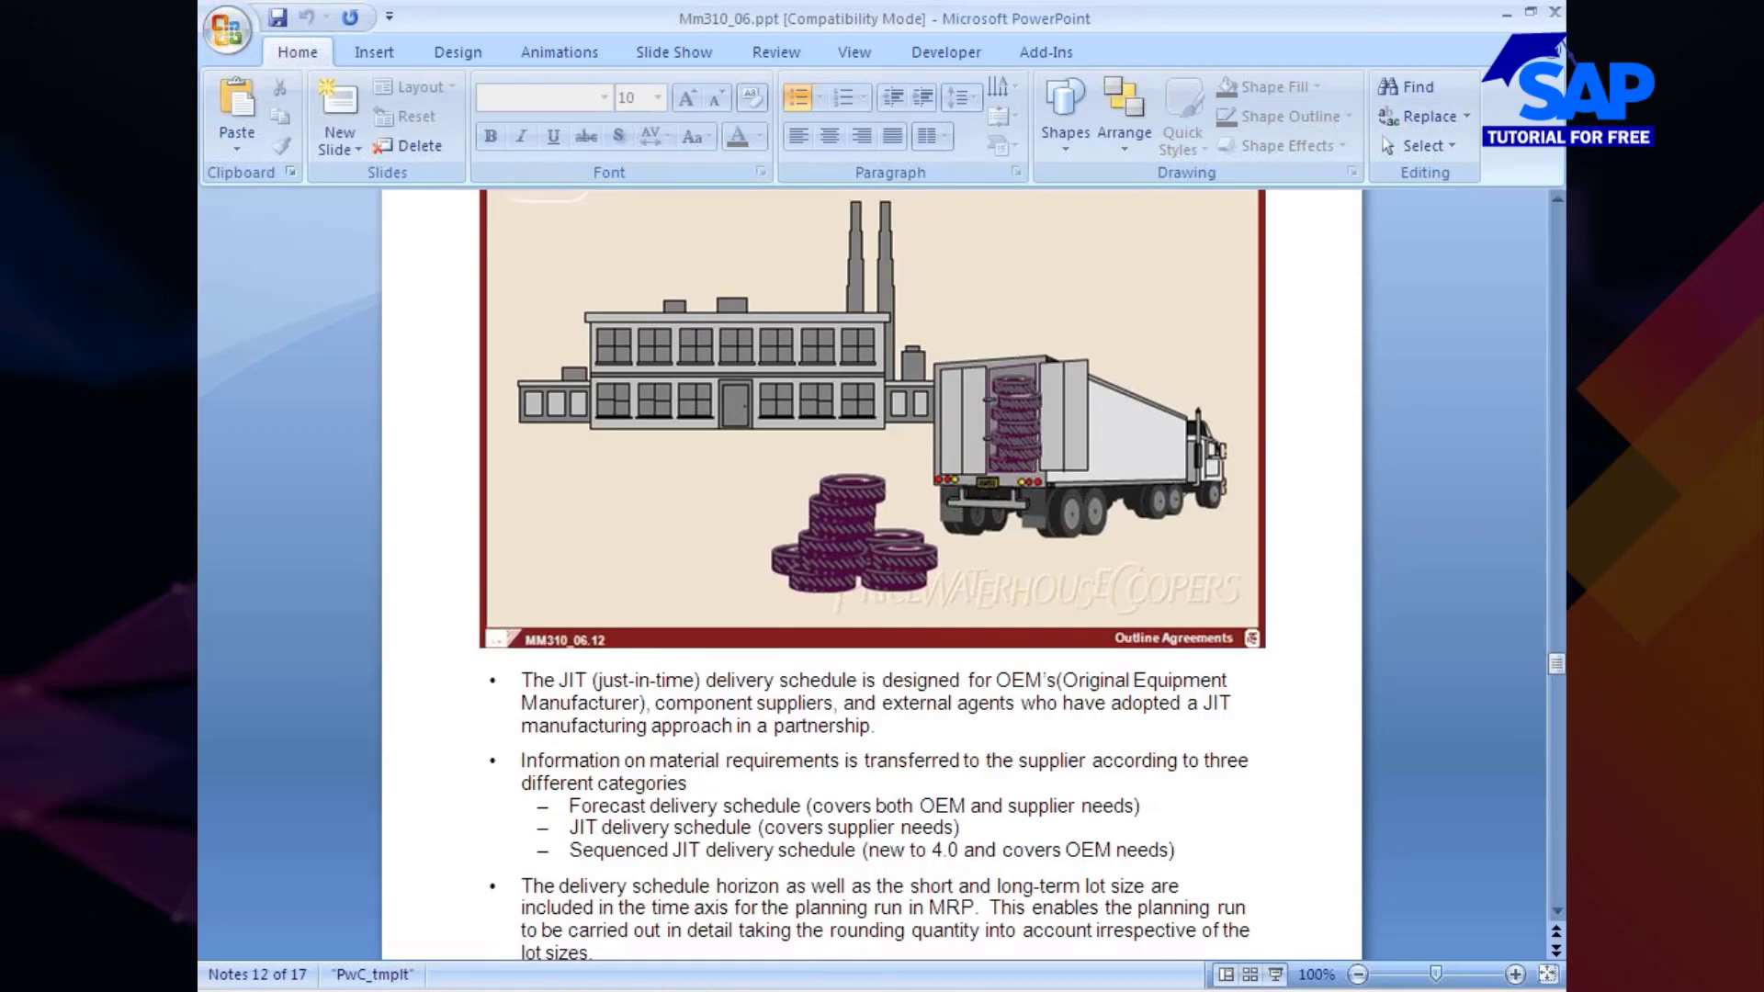
Step: Switch to SAP, leave the contract display and start transaction ME31L to create a scheduling agreement
left_click(937, 948)
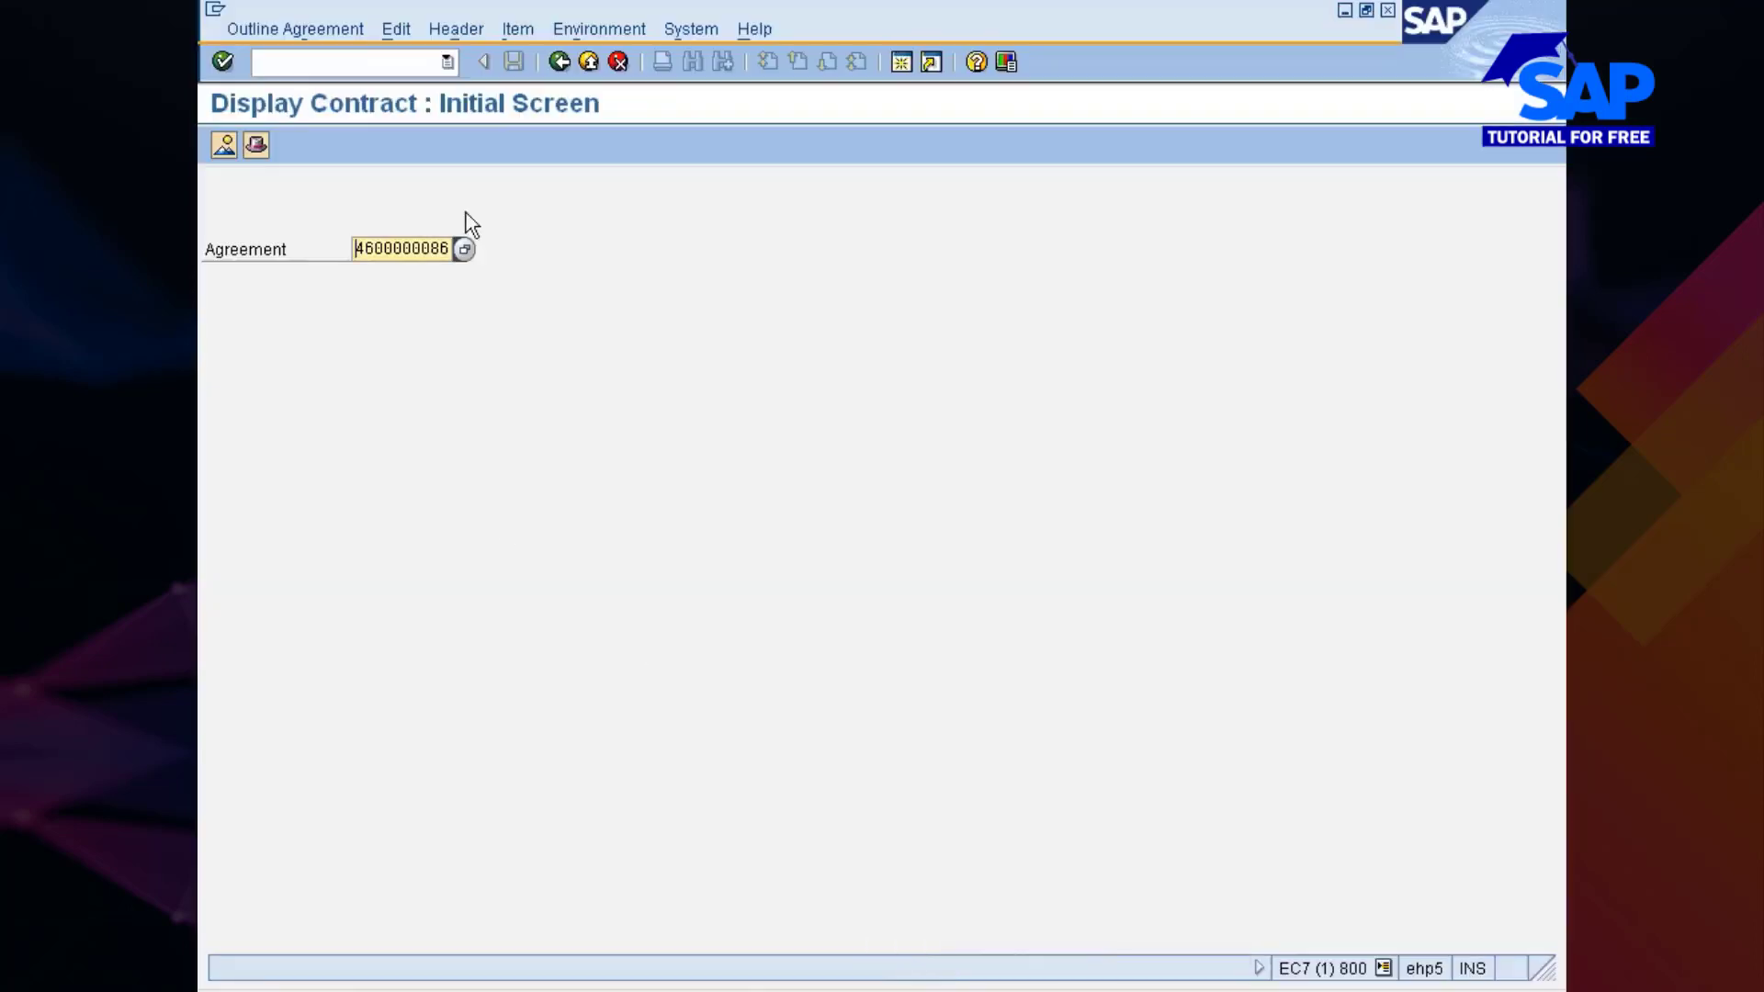
left_click(559, 62)
type("me31")
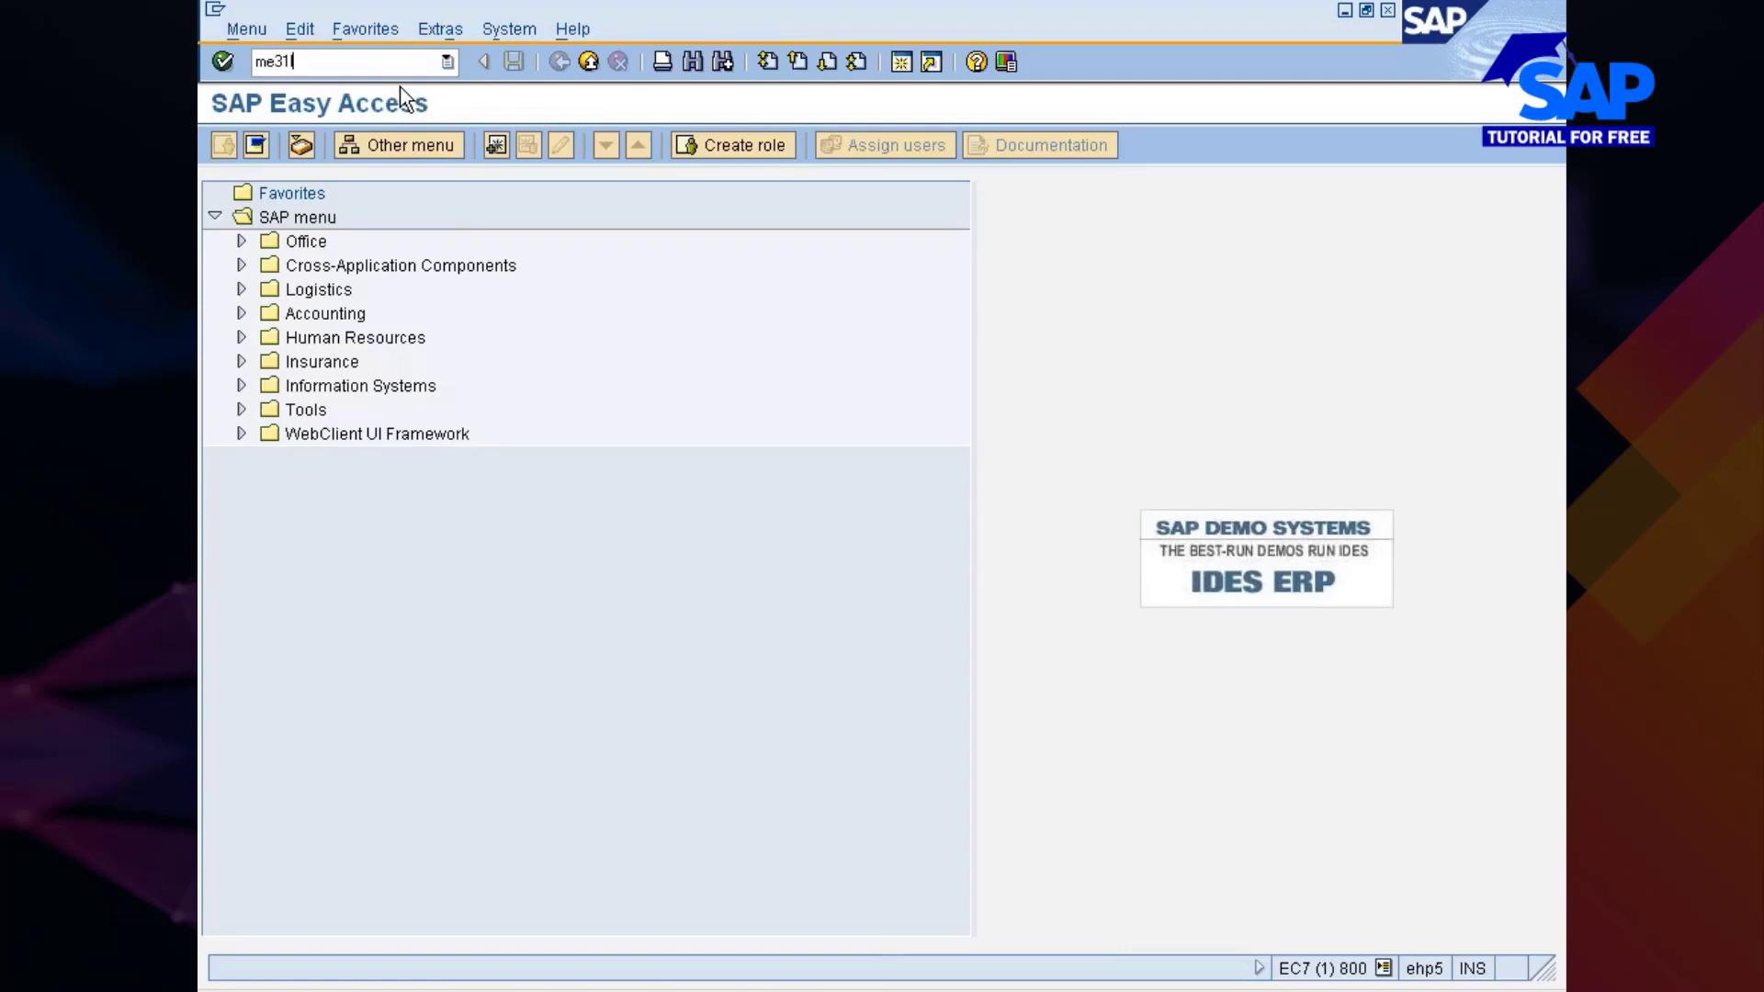
key("Return")
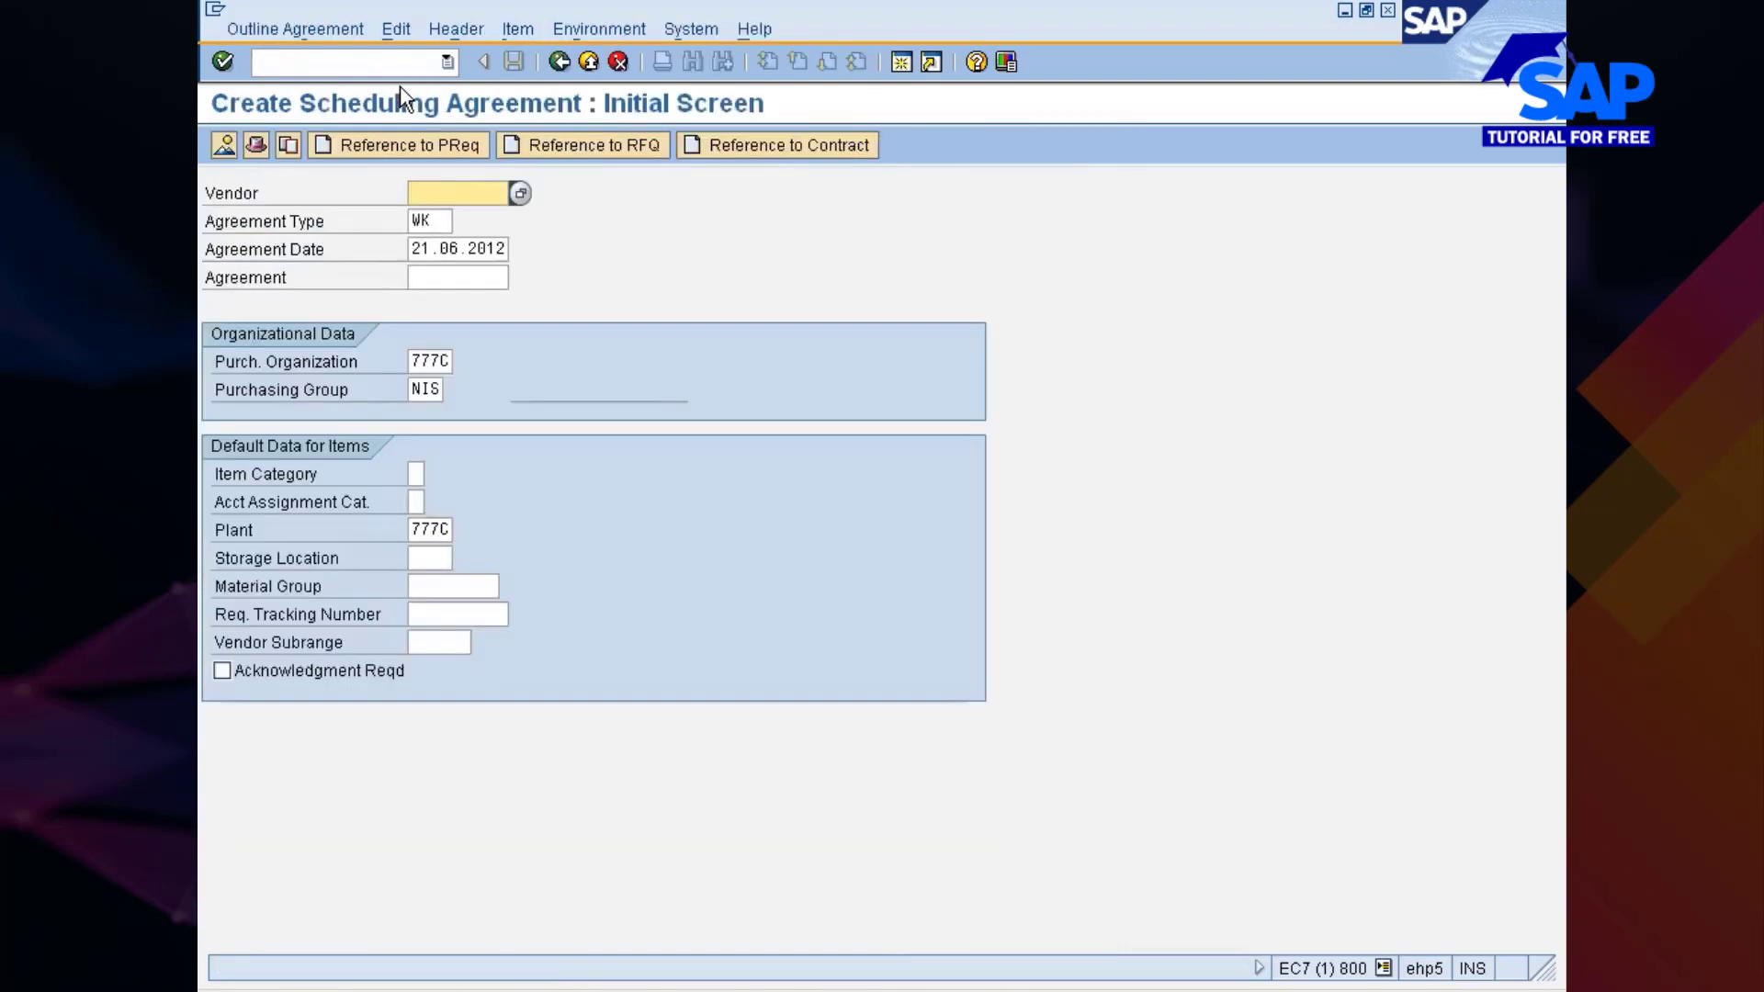
Step: Search the vendors of purchasing organization 777C and select the first Hyderabad vendor listed for the scheduling agreement
left_click(520, 192)
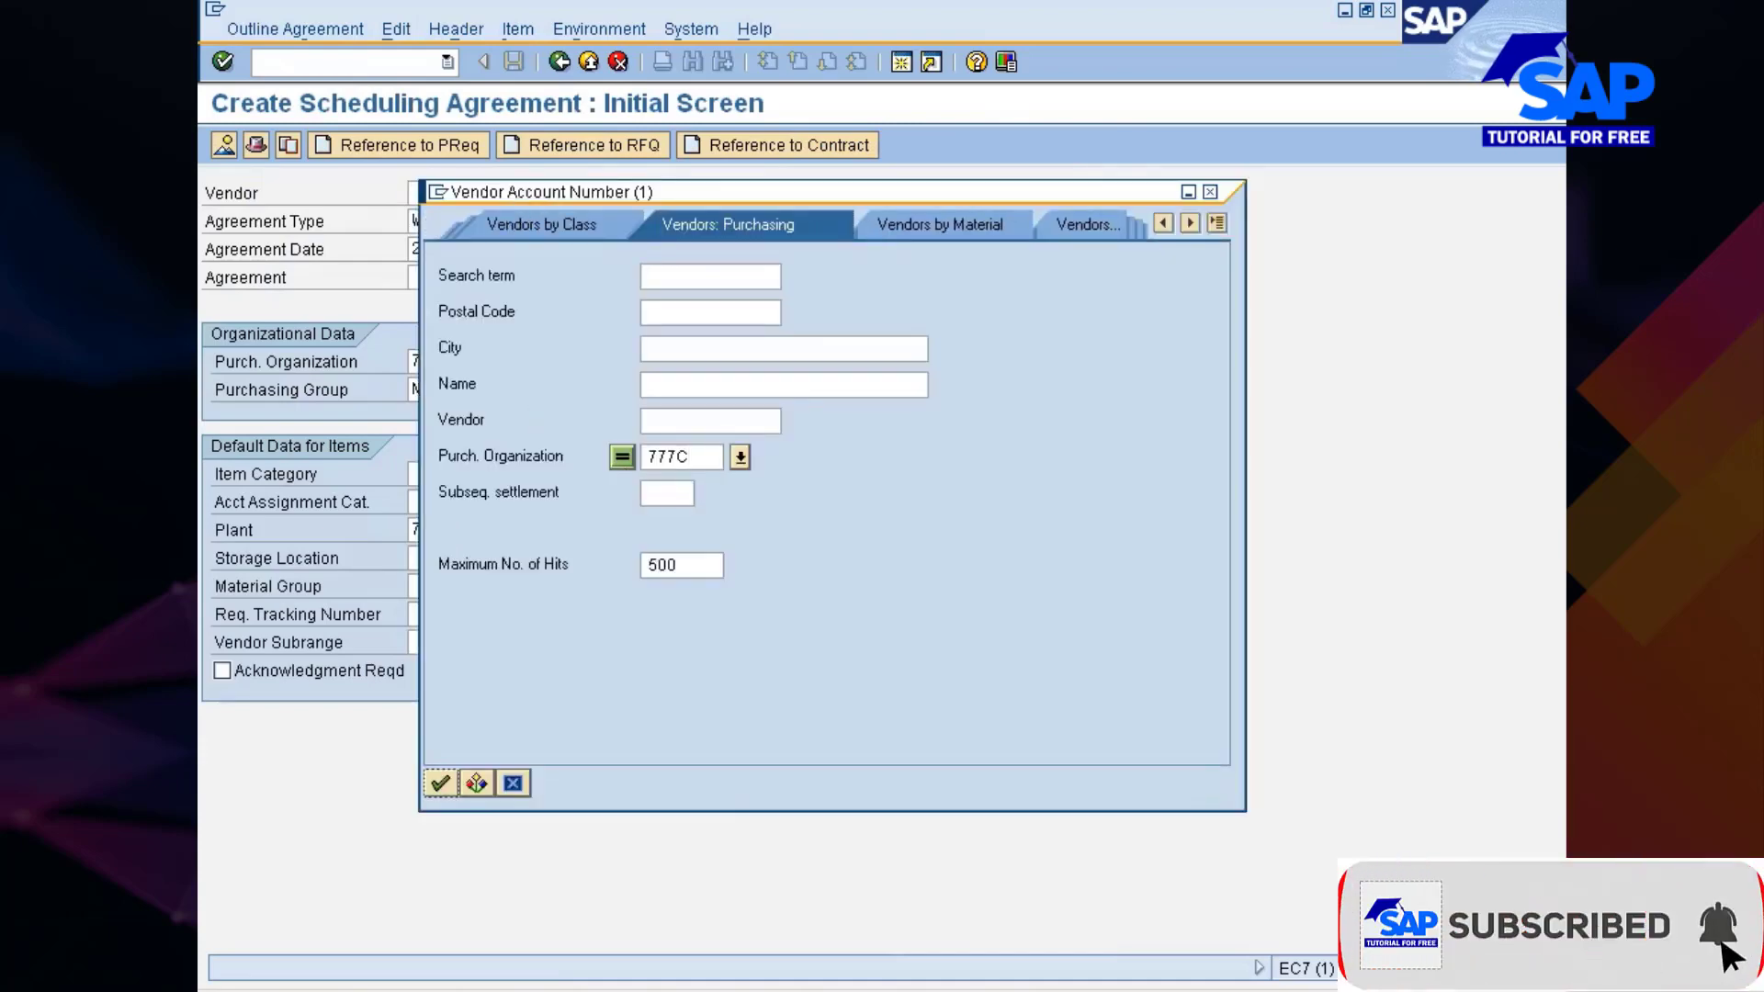
key("Return")
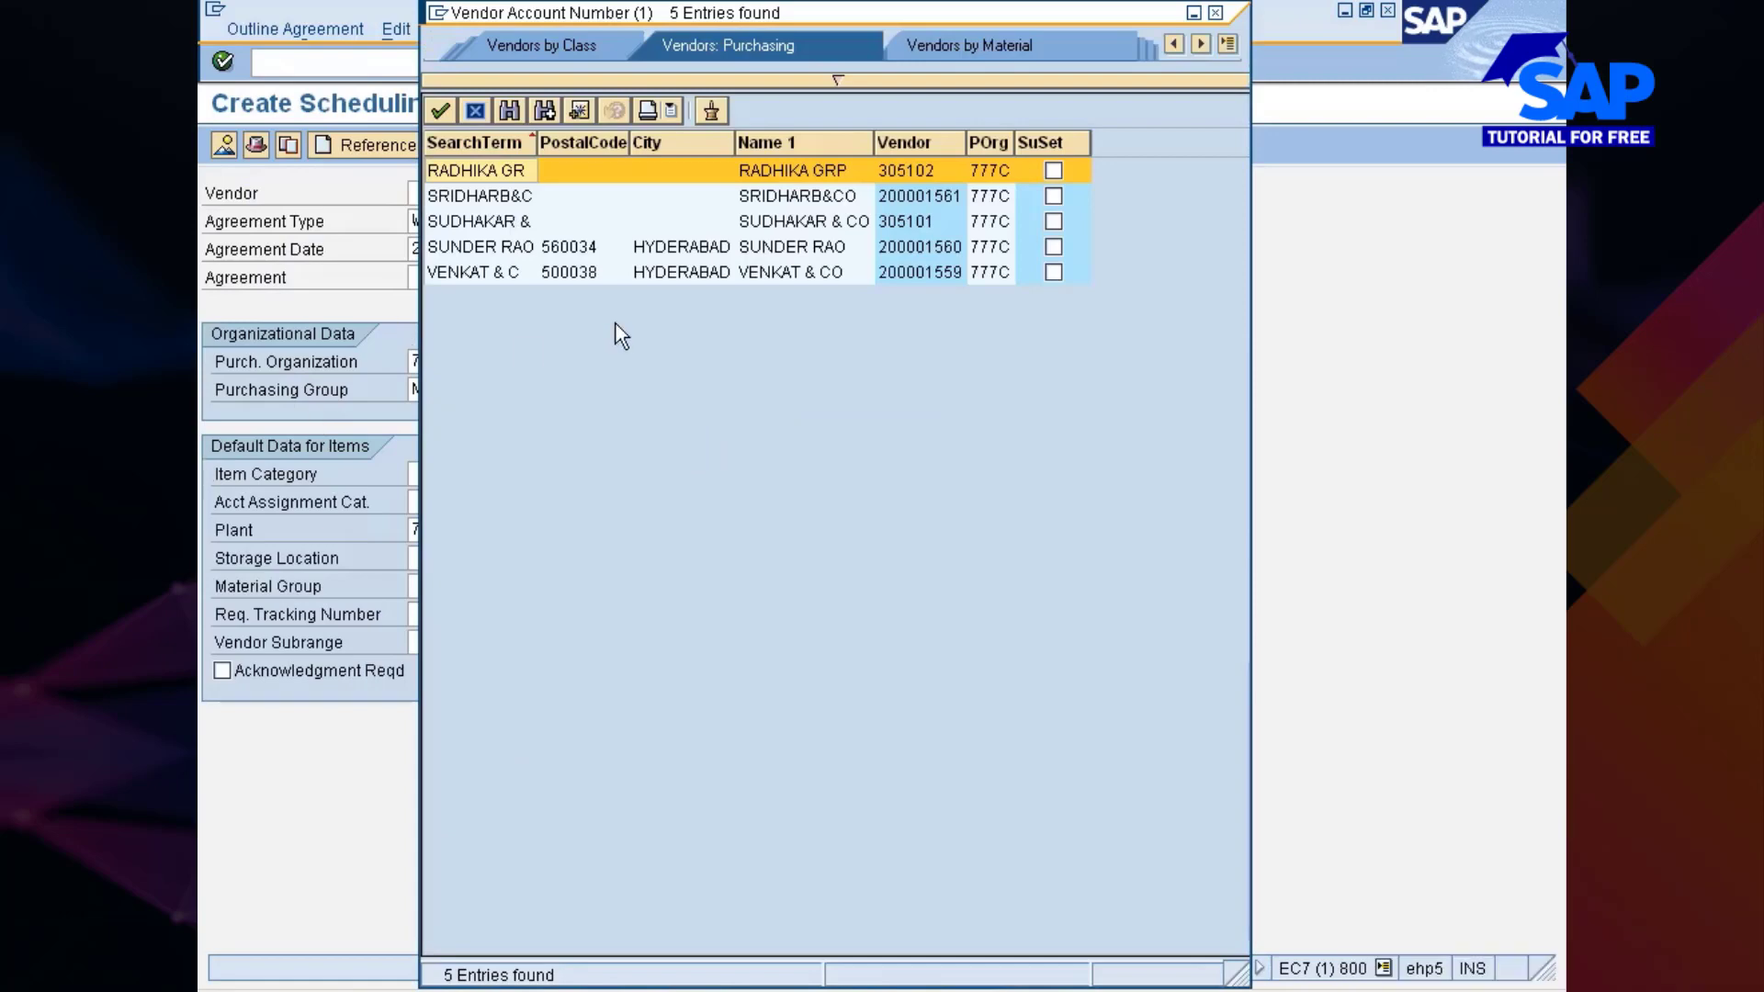
double_click(753, 248)
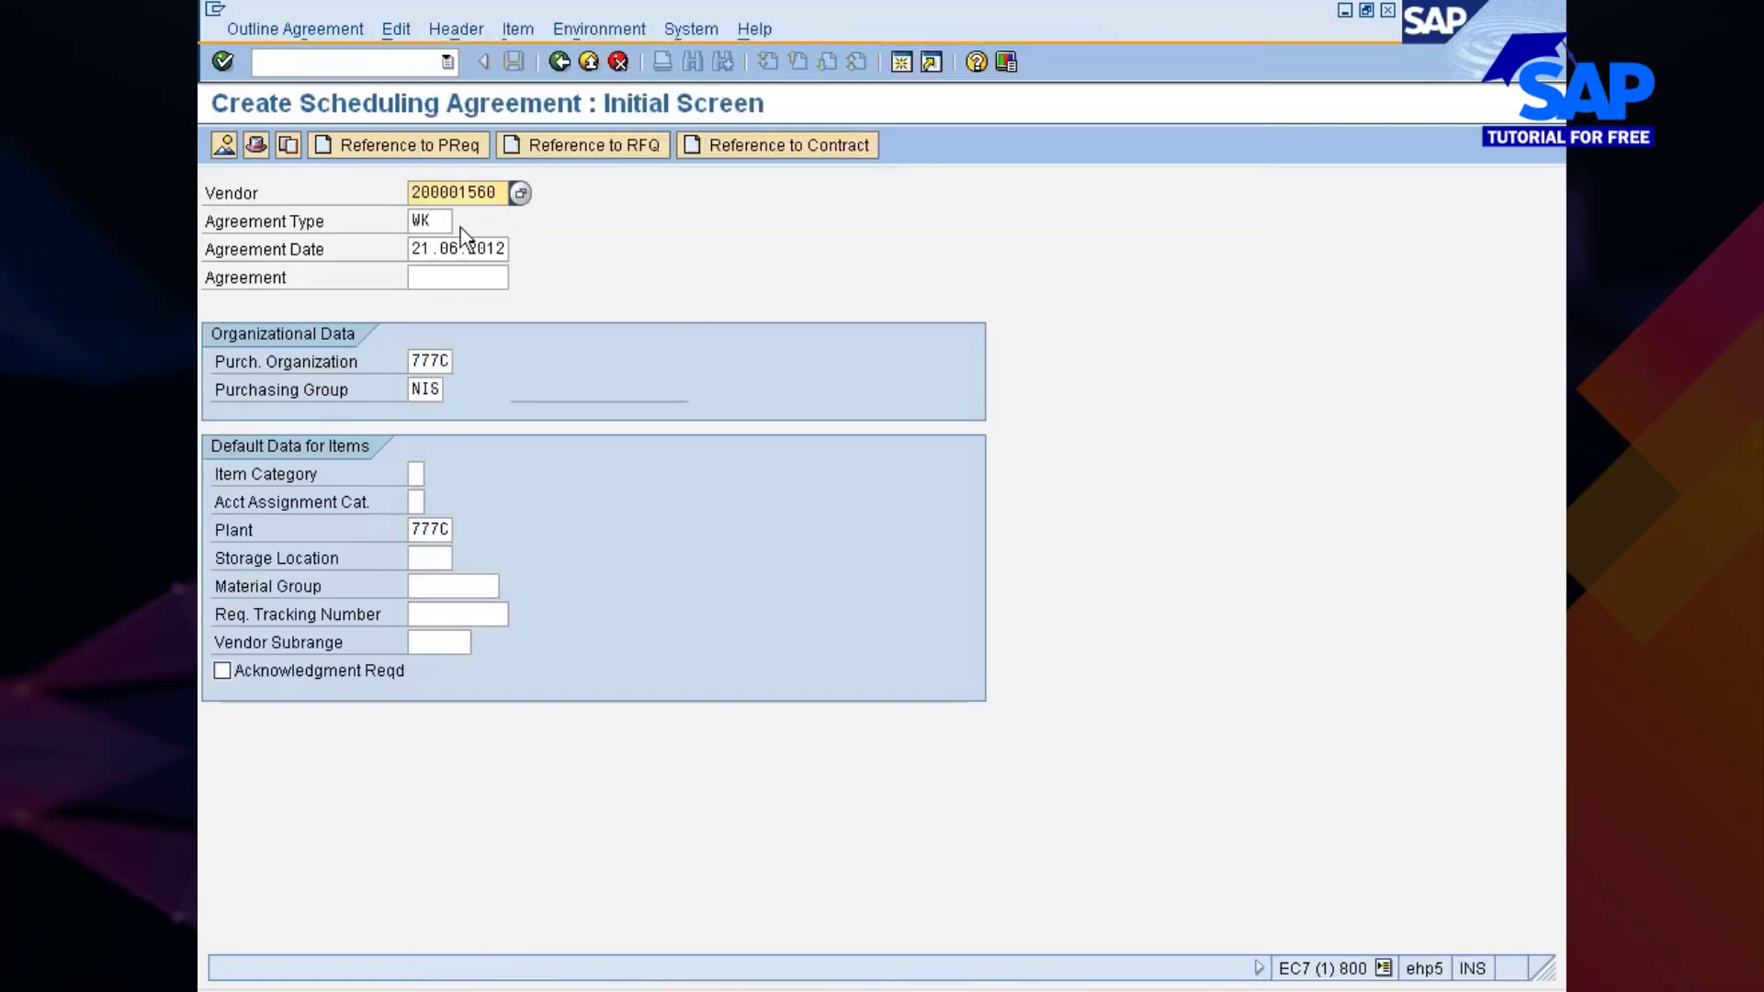
Step: Set the agreement type to LP (Scheduling agreement) from the list of document types
key("Tab")
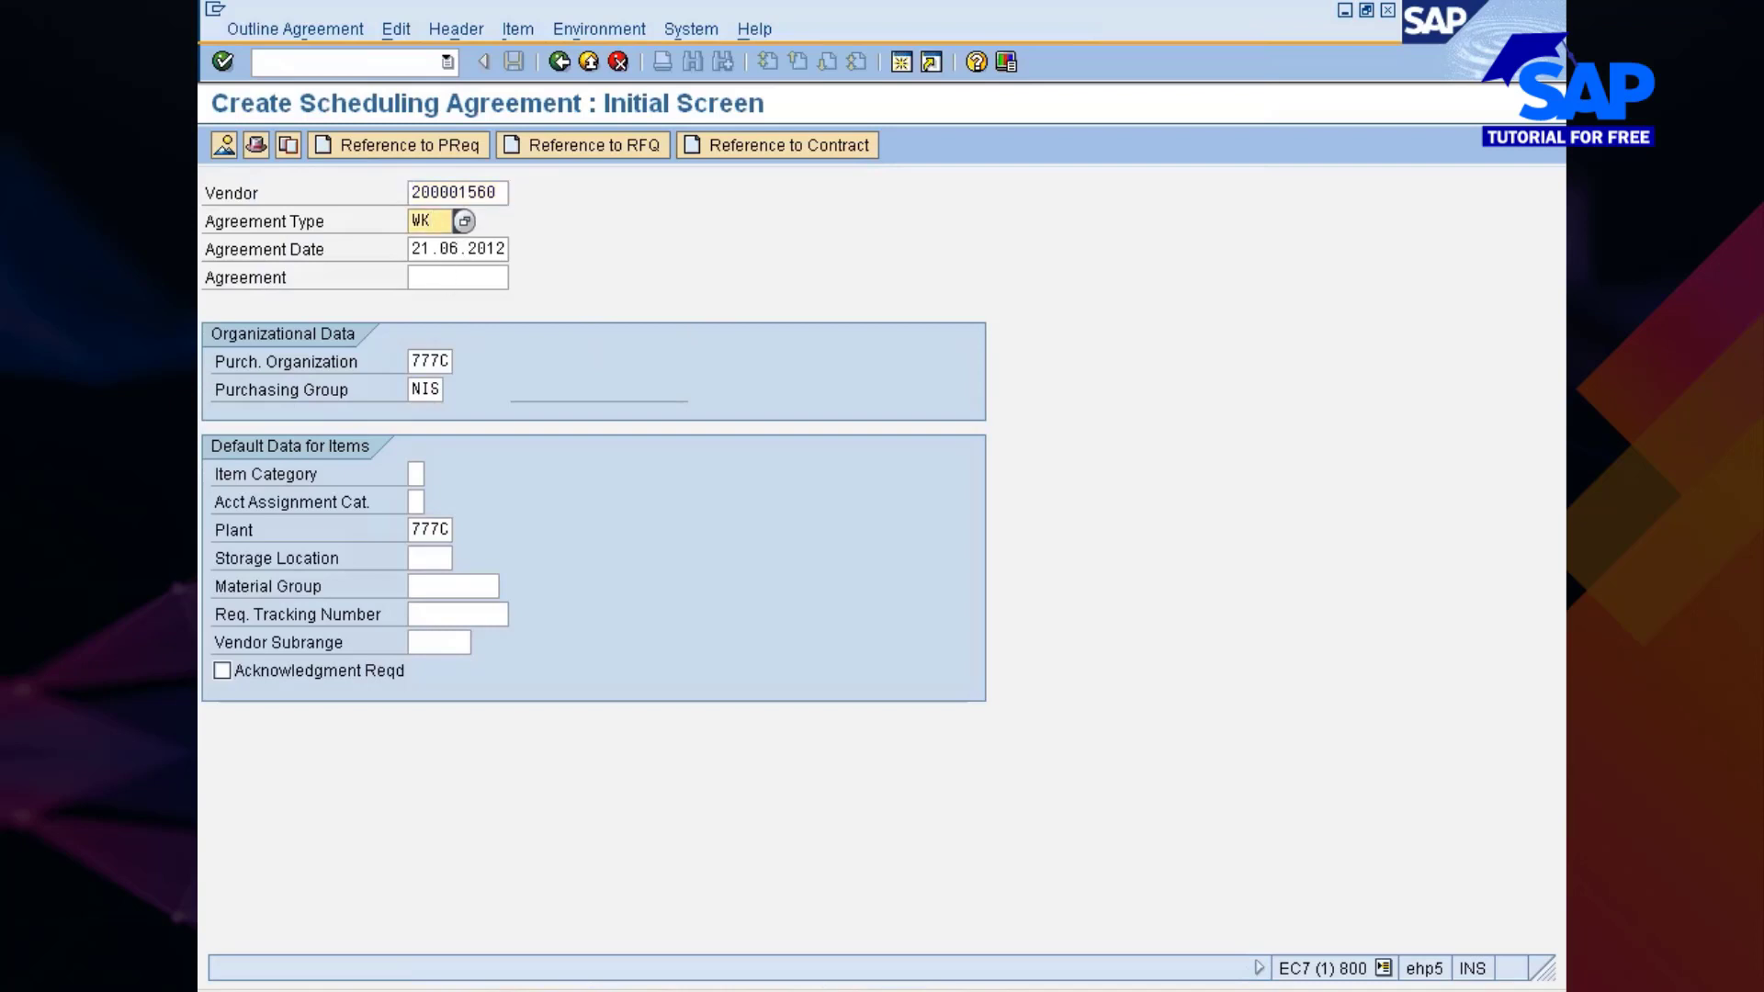
left_click(464, 221)
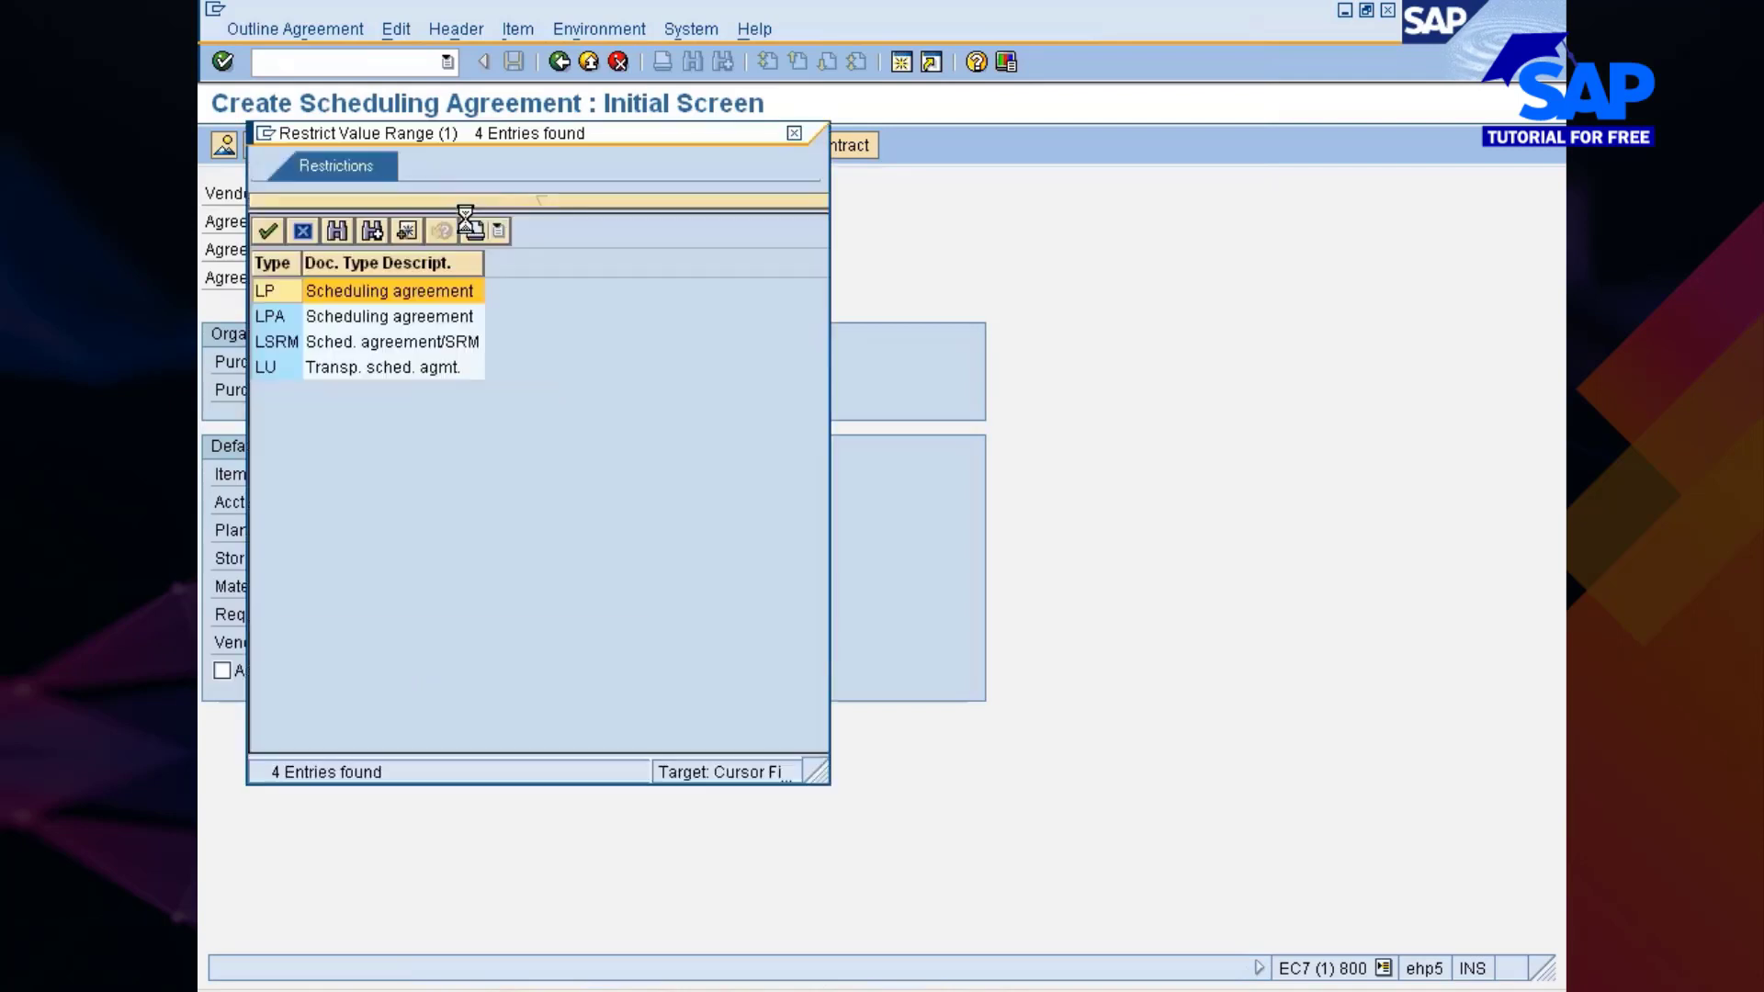
double_click(270, 289)
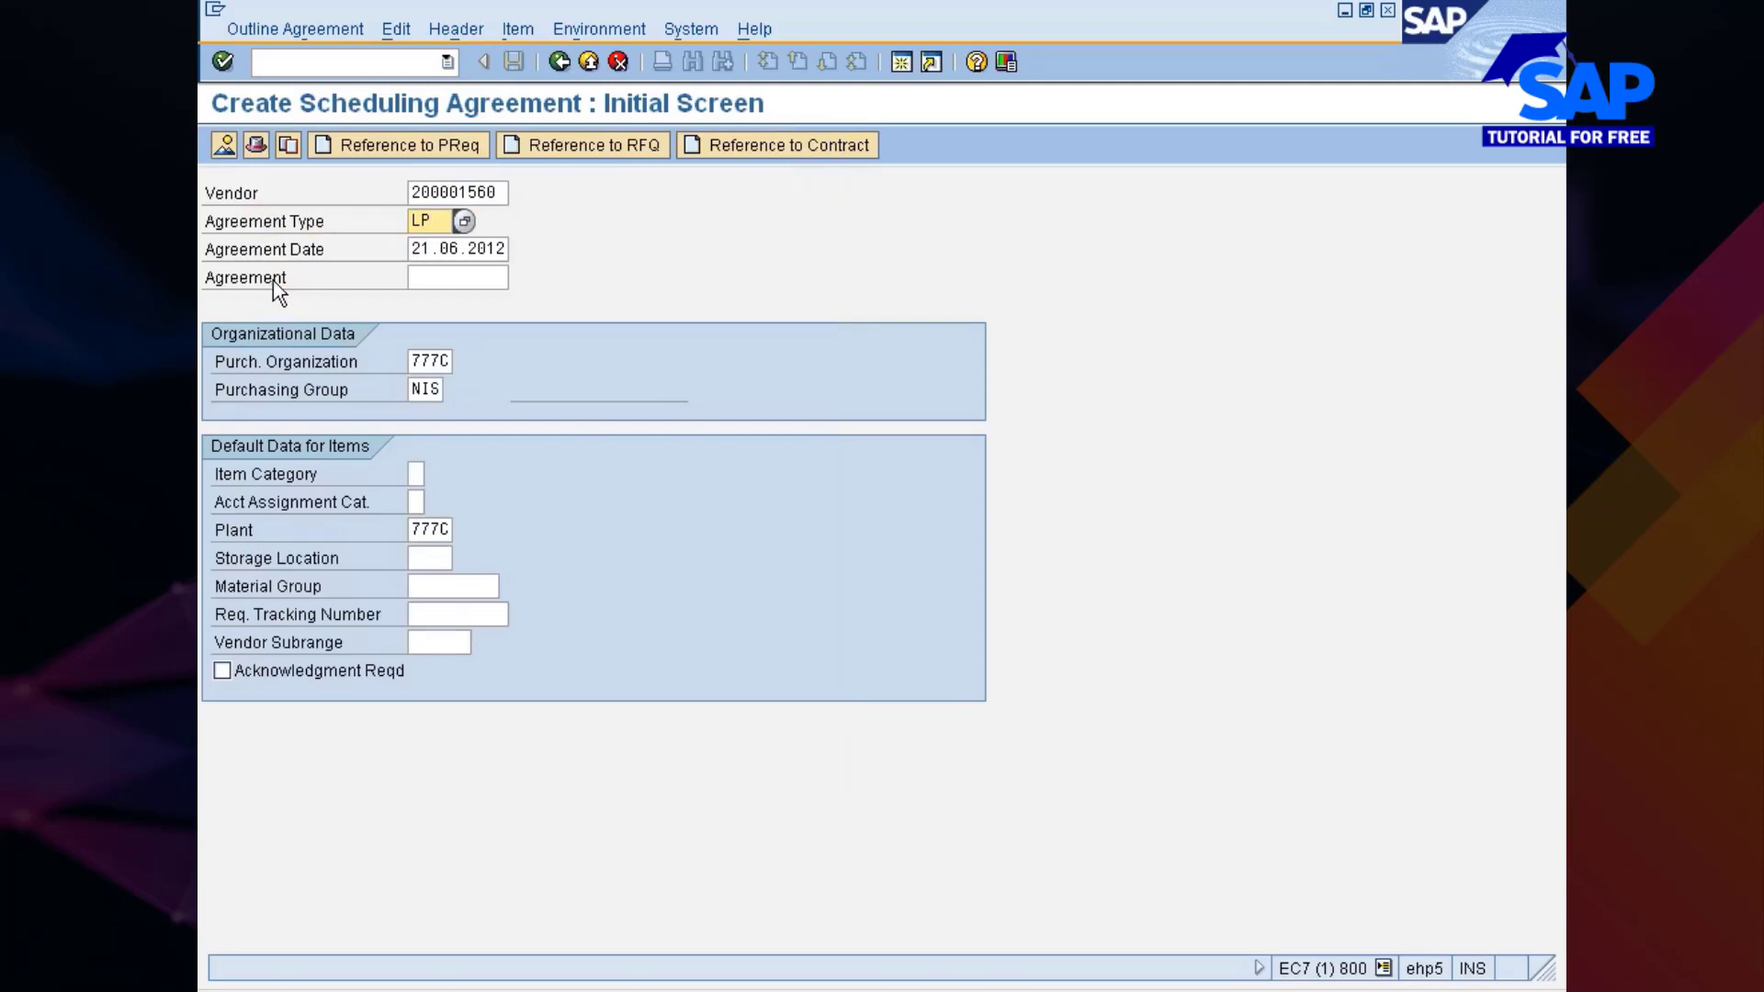
key("Down")
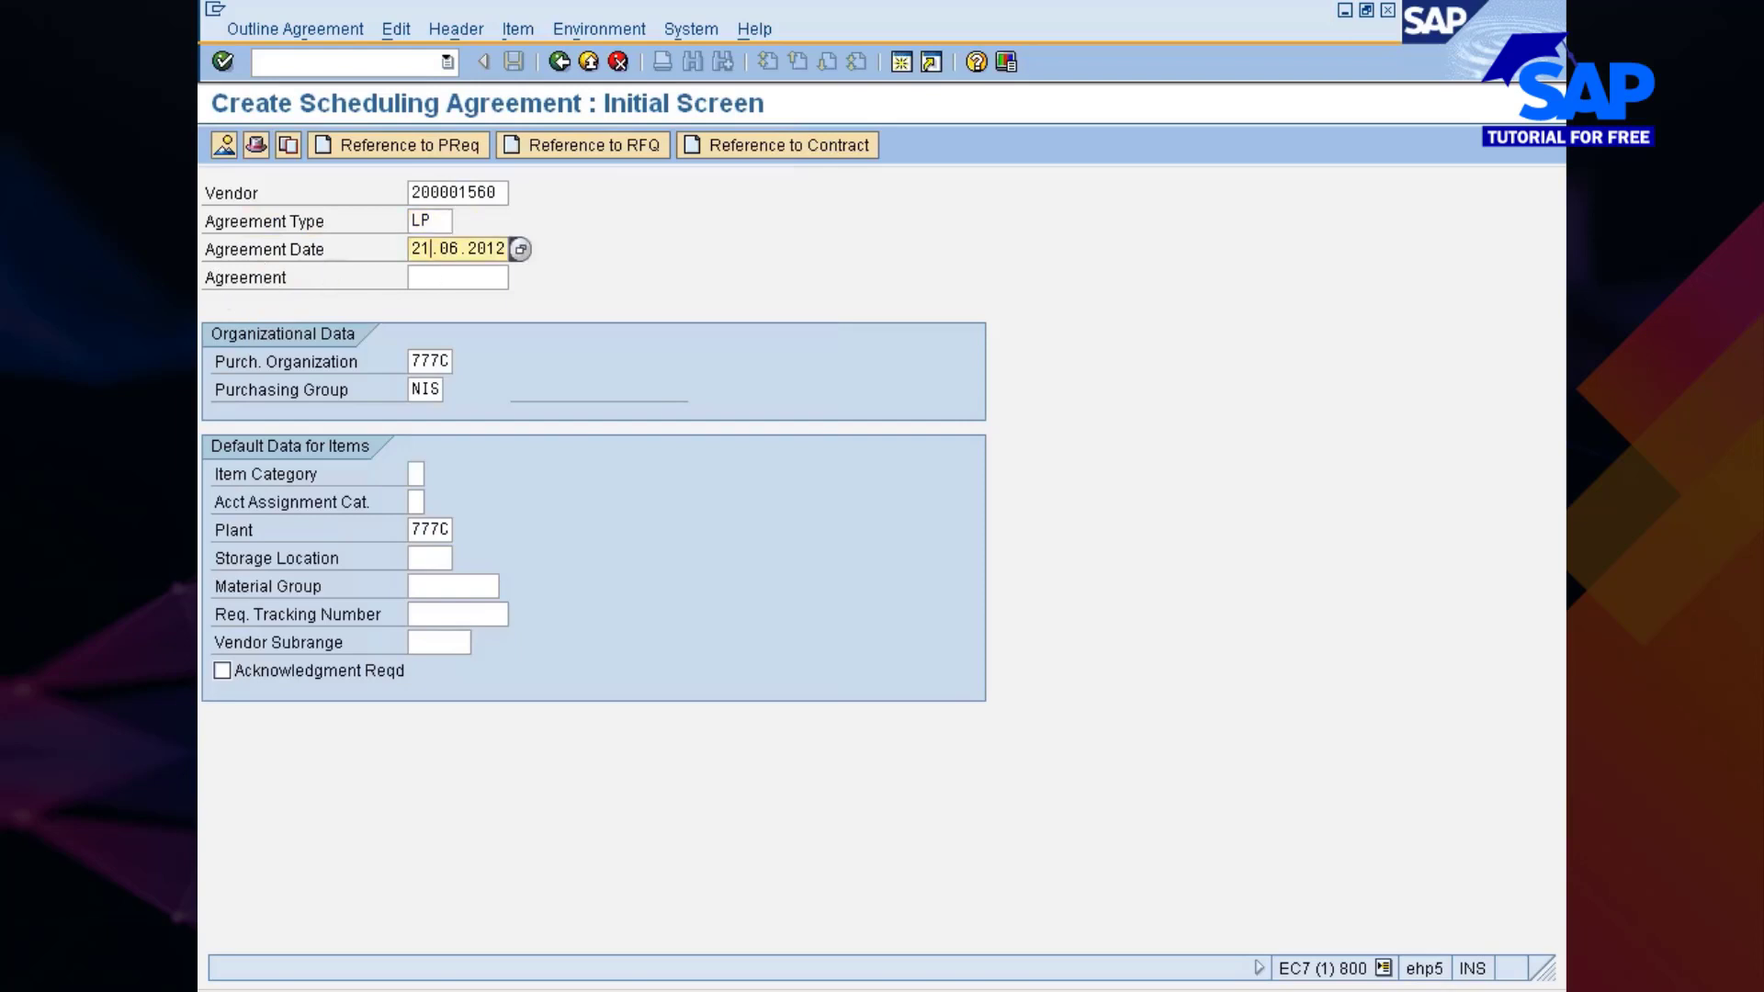
left_click(420, 361)
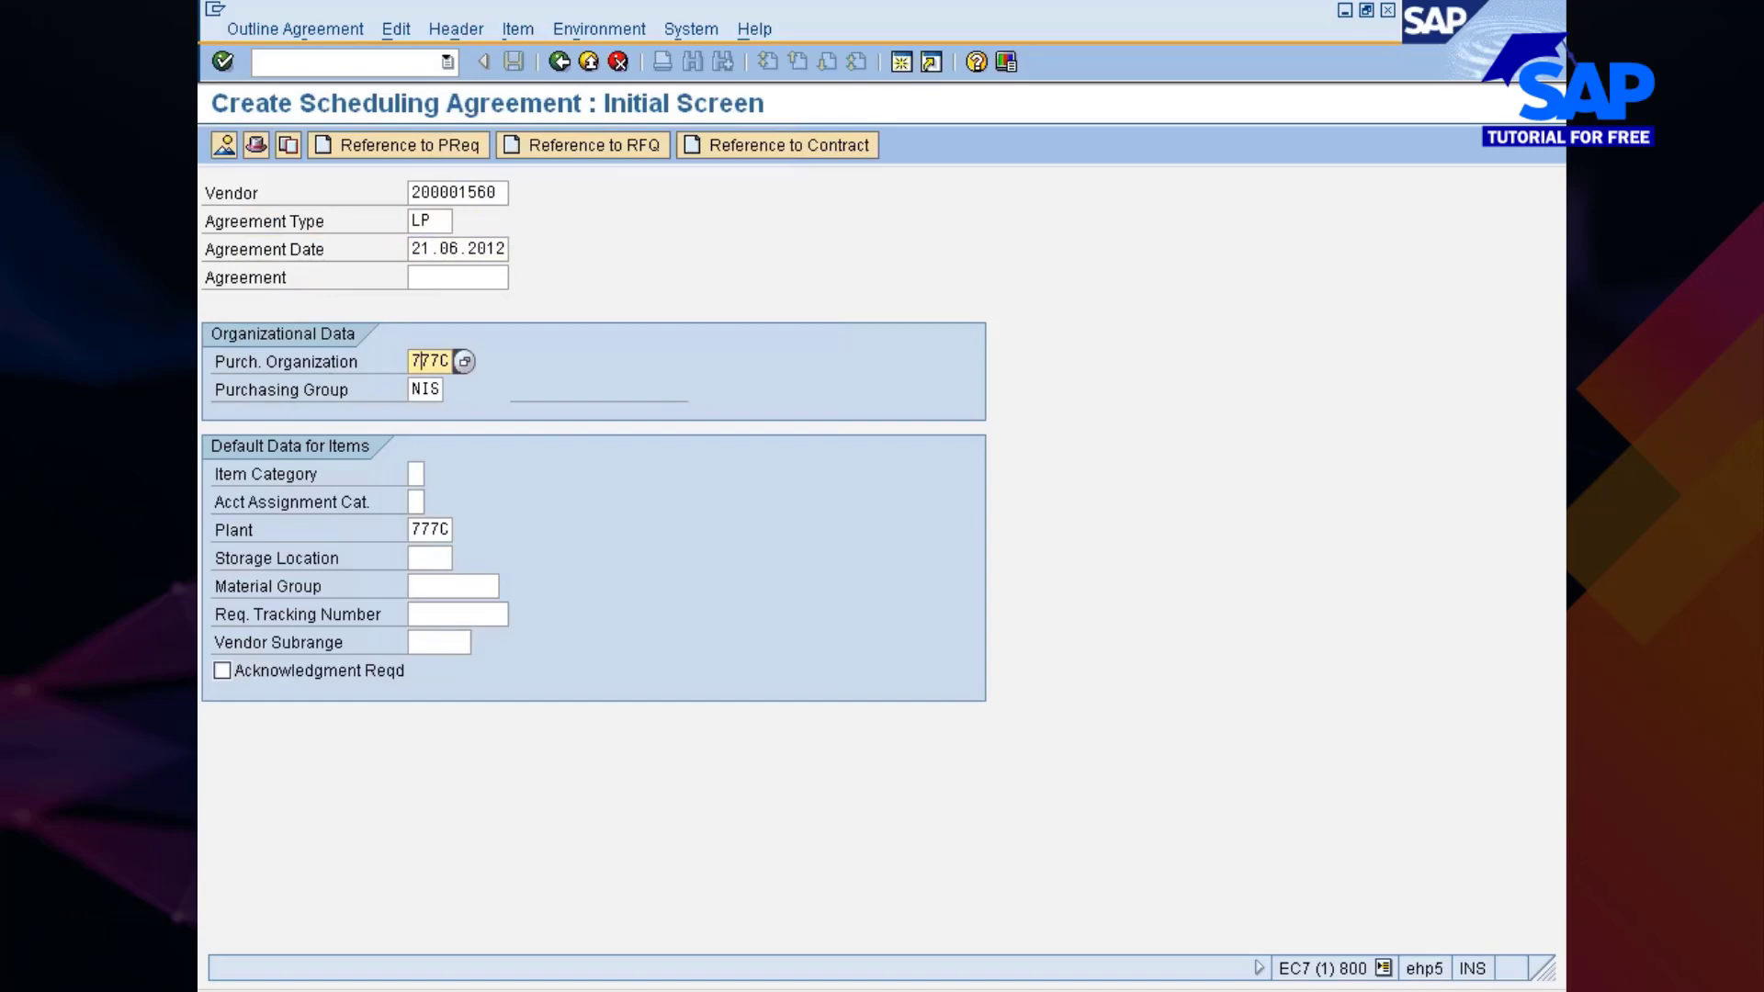
Step: Accept the initial data, set the scheduling agreement's validity end to 20.06.2013 and continue to the item overview
key("Down")
key("Return")
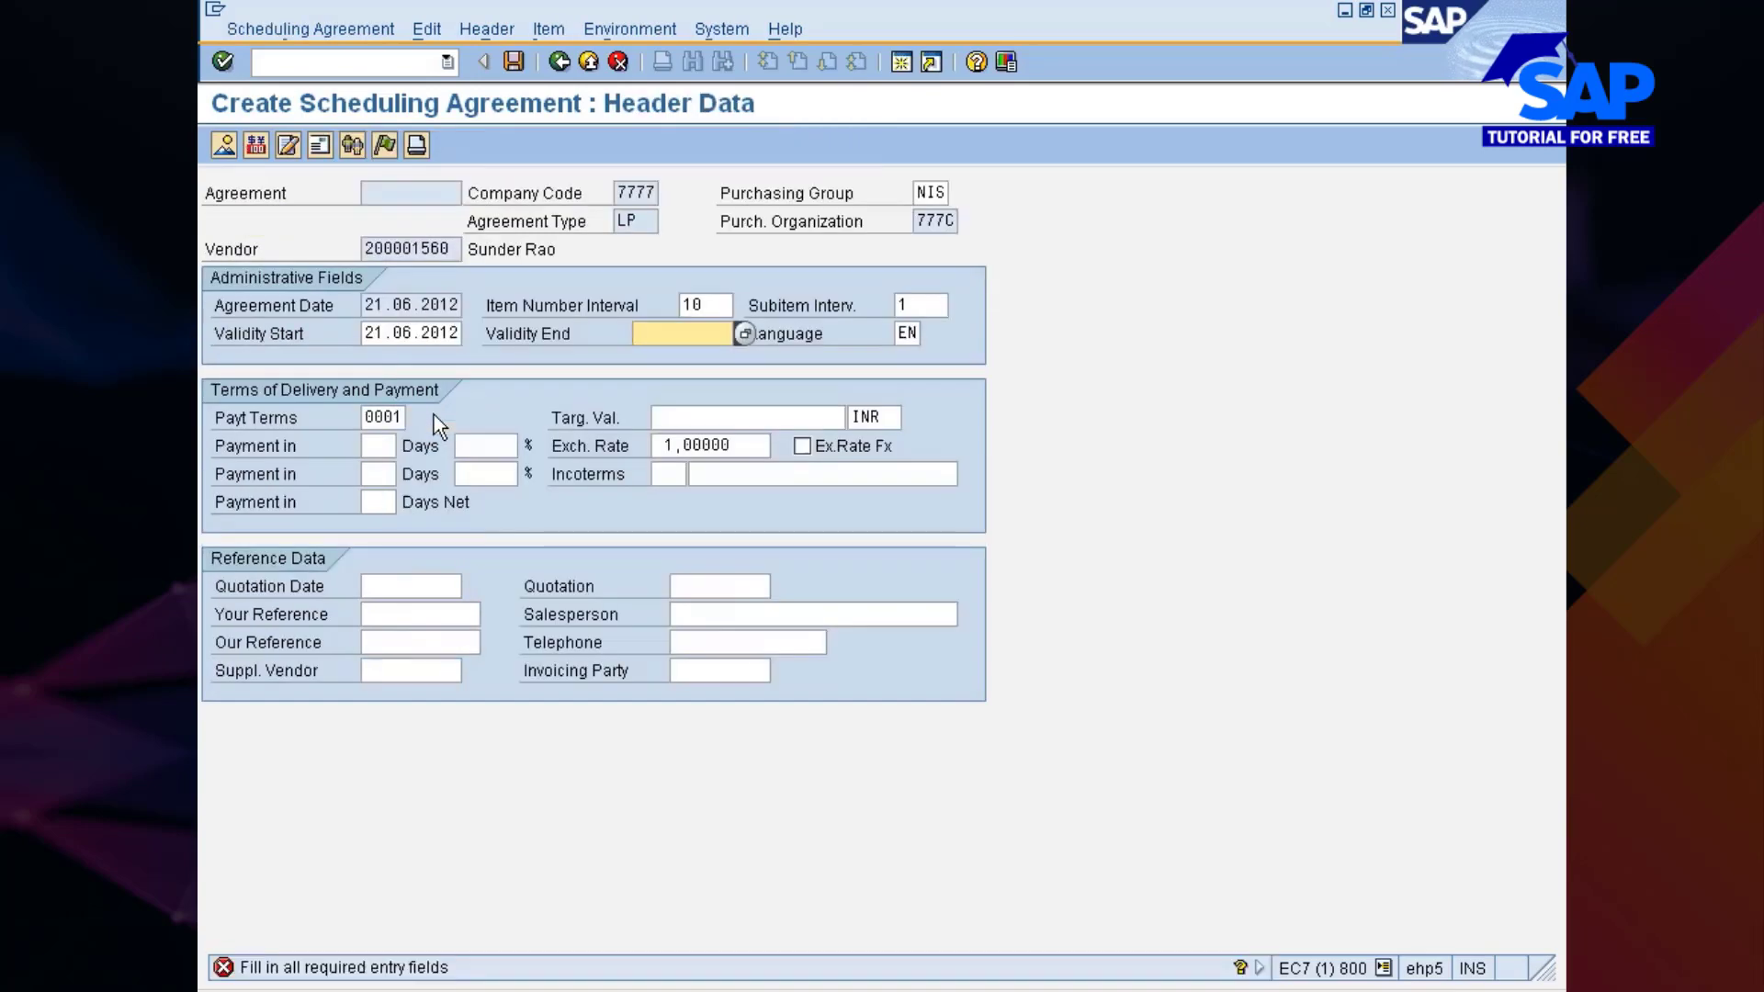
key("Down")
key("Down")
key("Return")
key("Return")
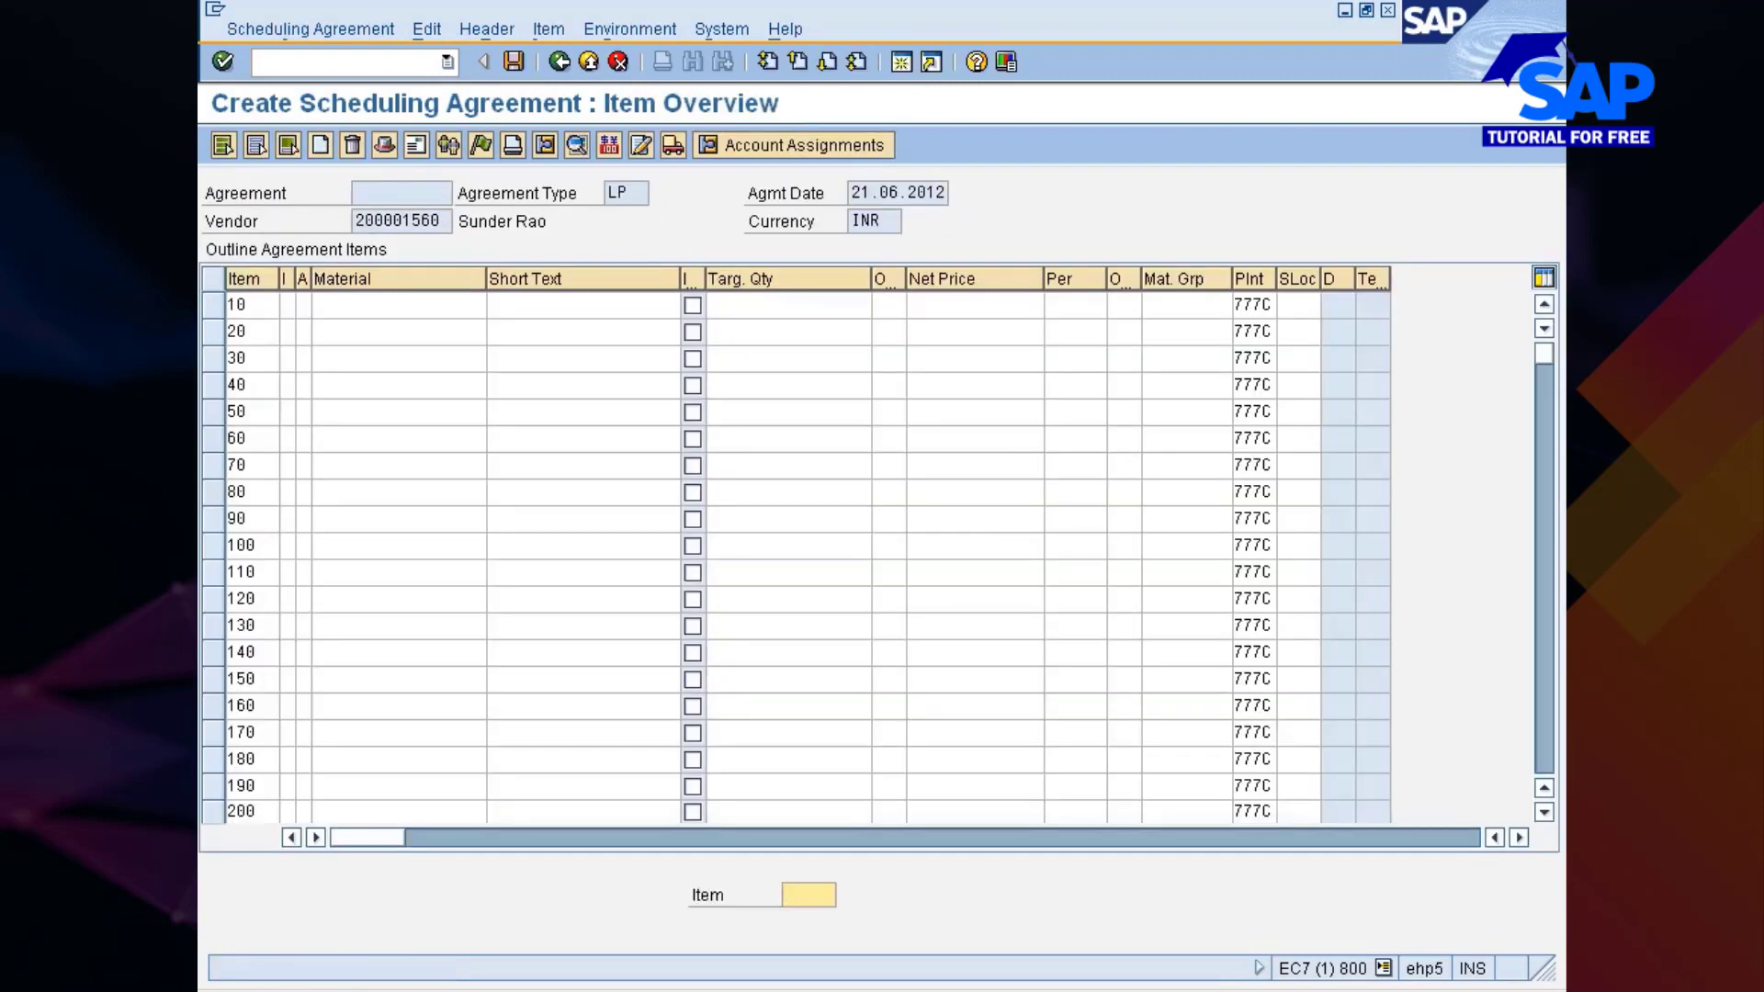
Step: Search the plant 777C materials and choose REARWHEEL_TYRE as the material of item 10
left_click(419, 308)
left_click(497, 304)
key("Return")
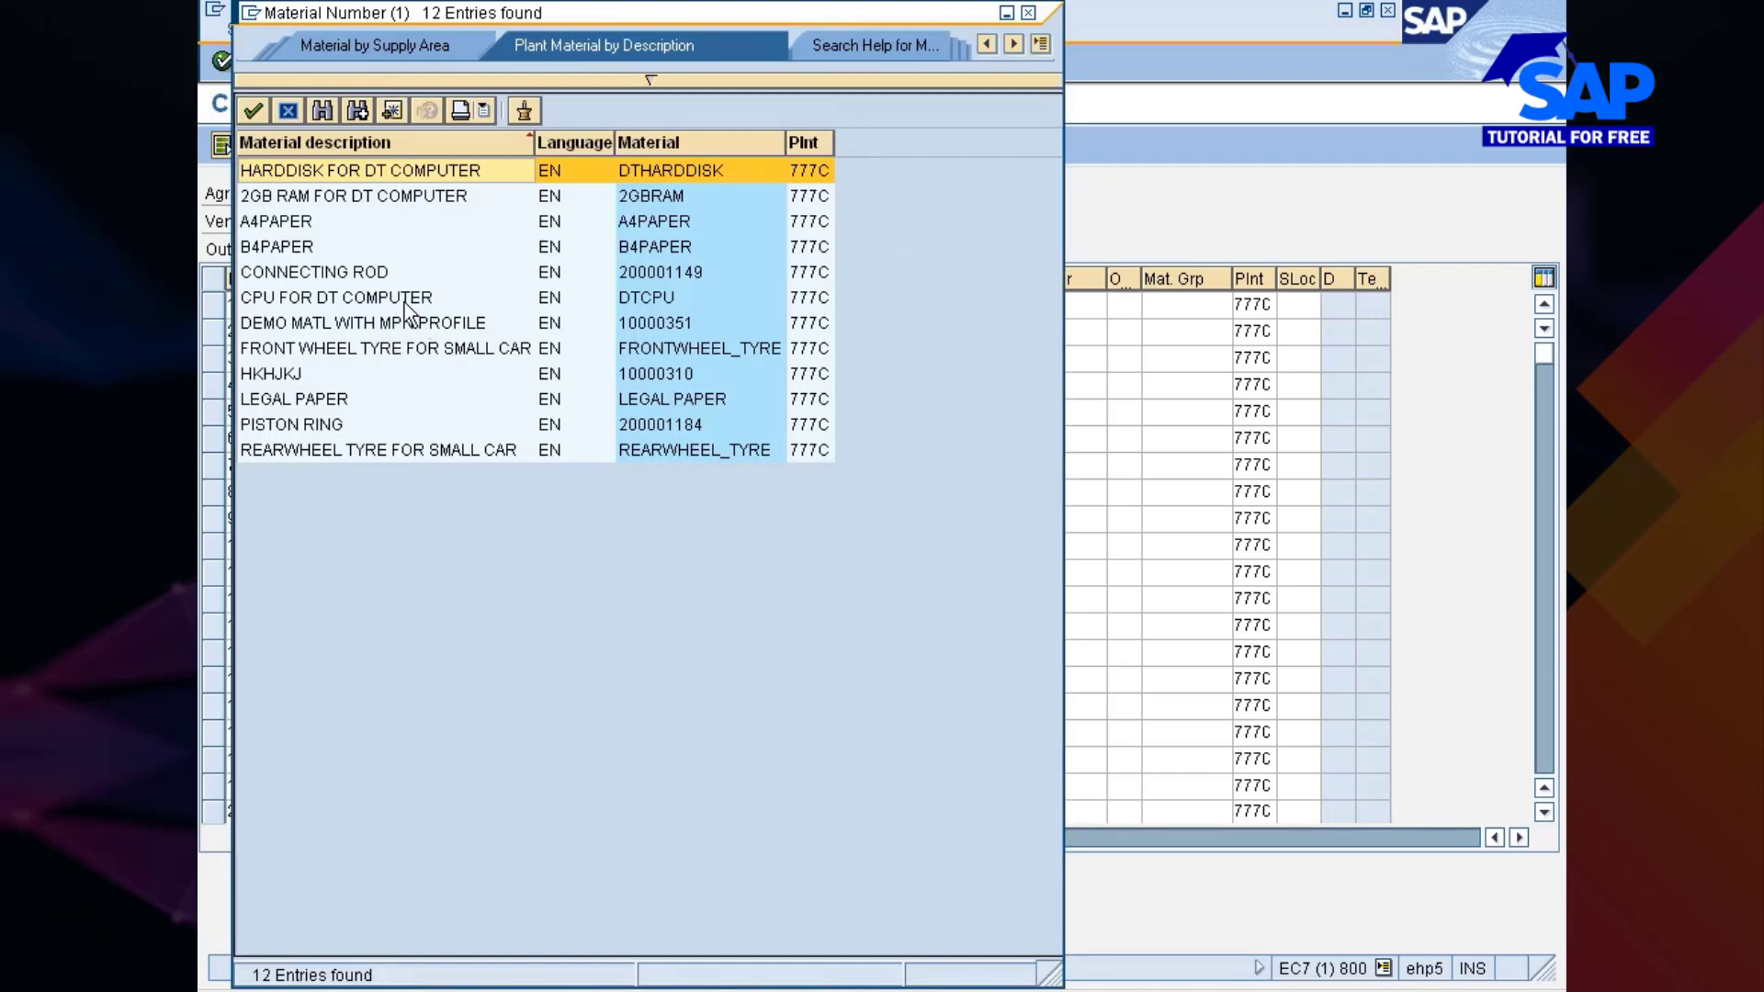
double_click(301, 452)
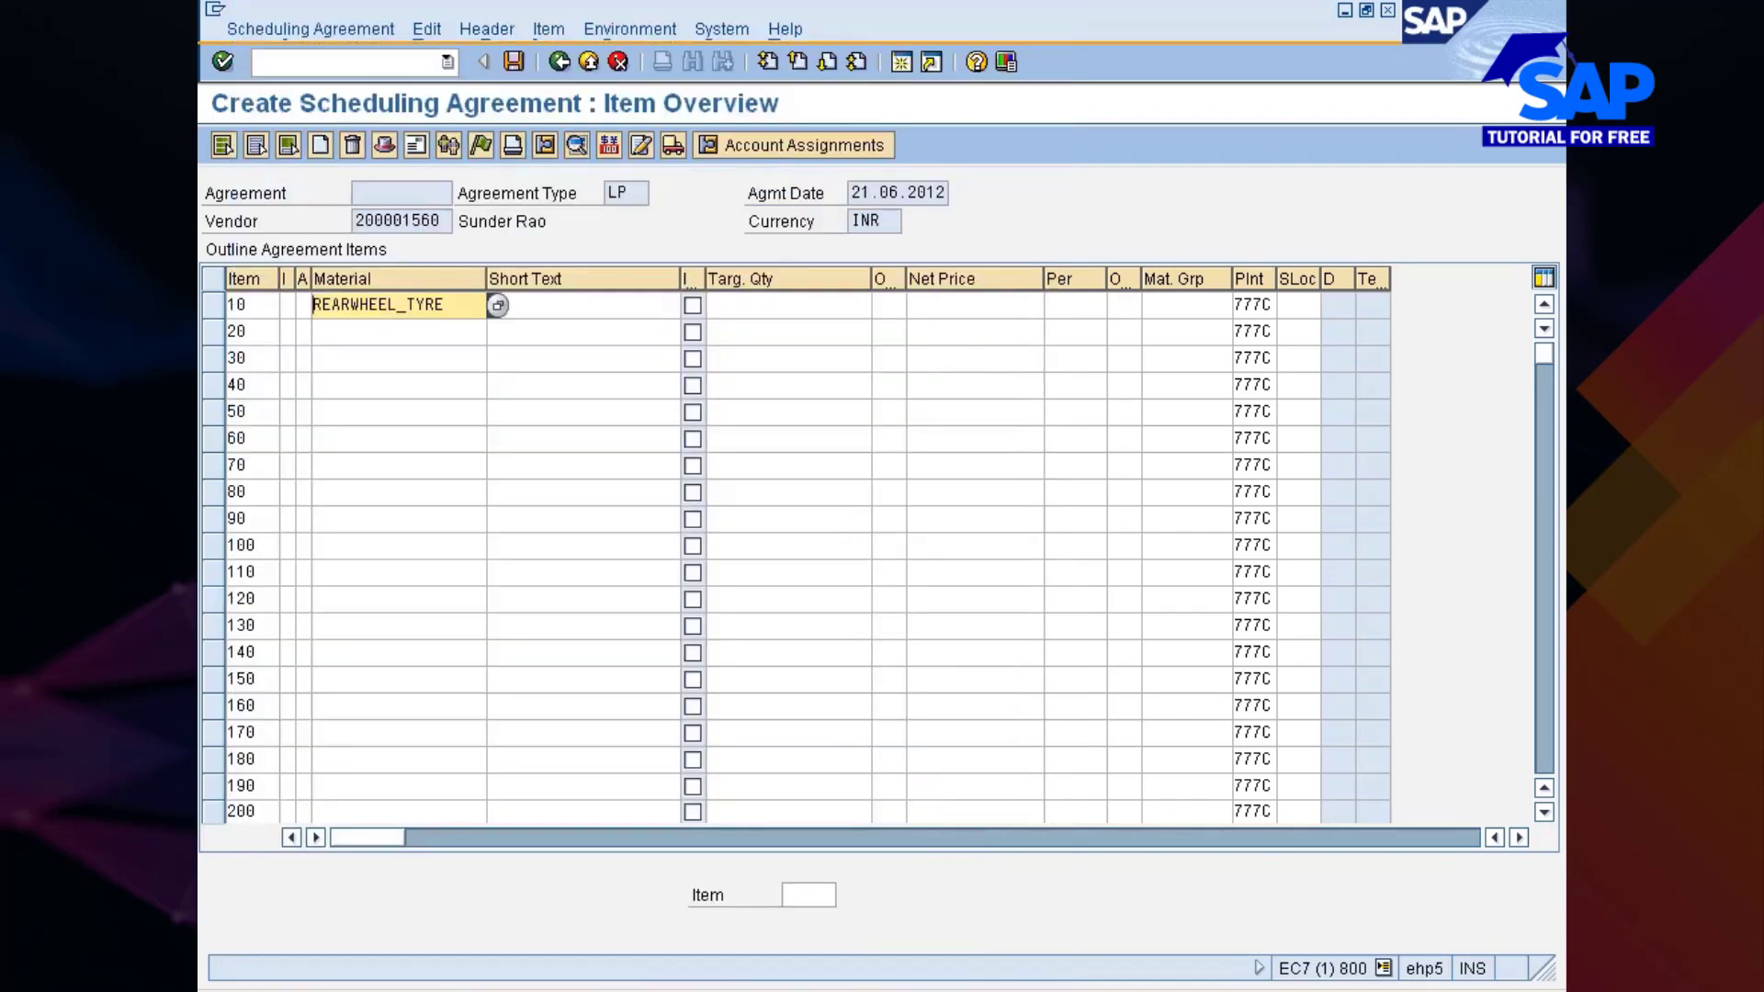
Step: Set the target quantity of the REARWHEEL_TYRE item to 1000
left_click(582, 305)
left_click(788, 306)
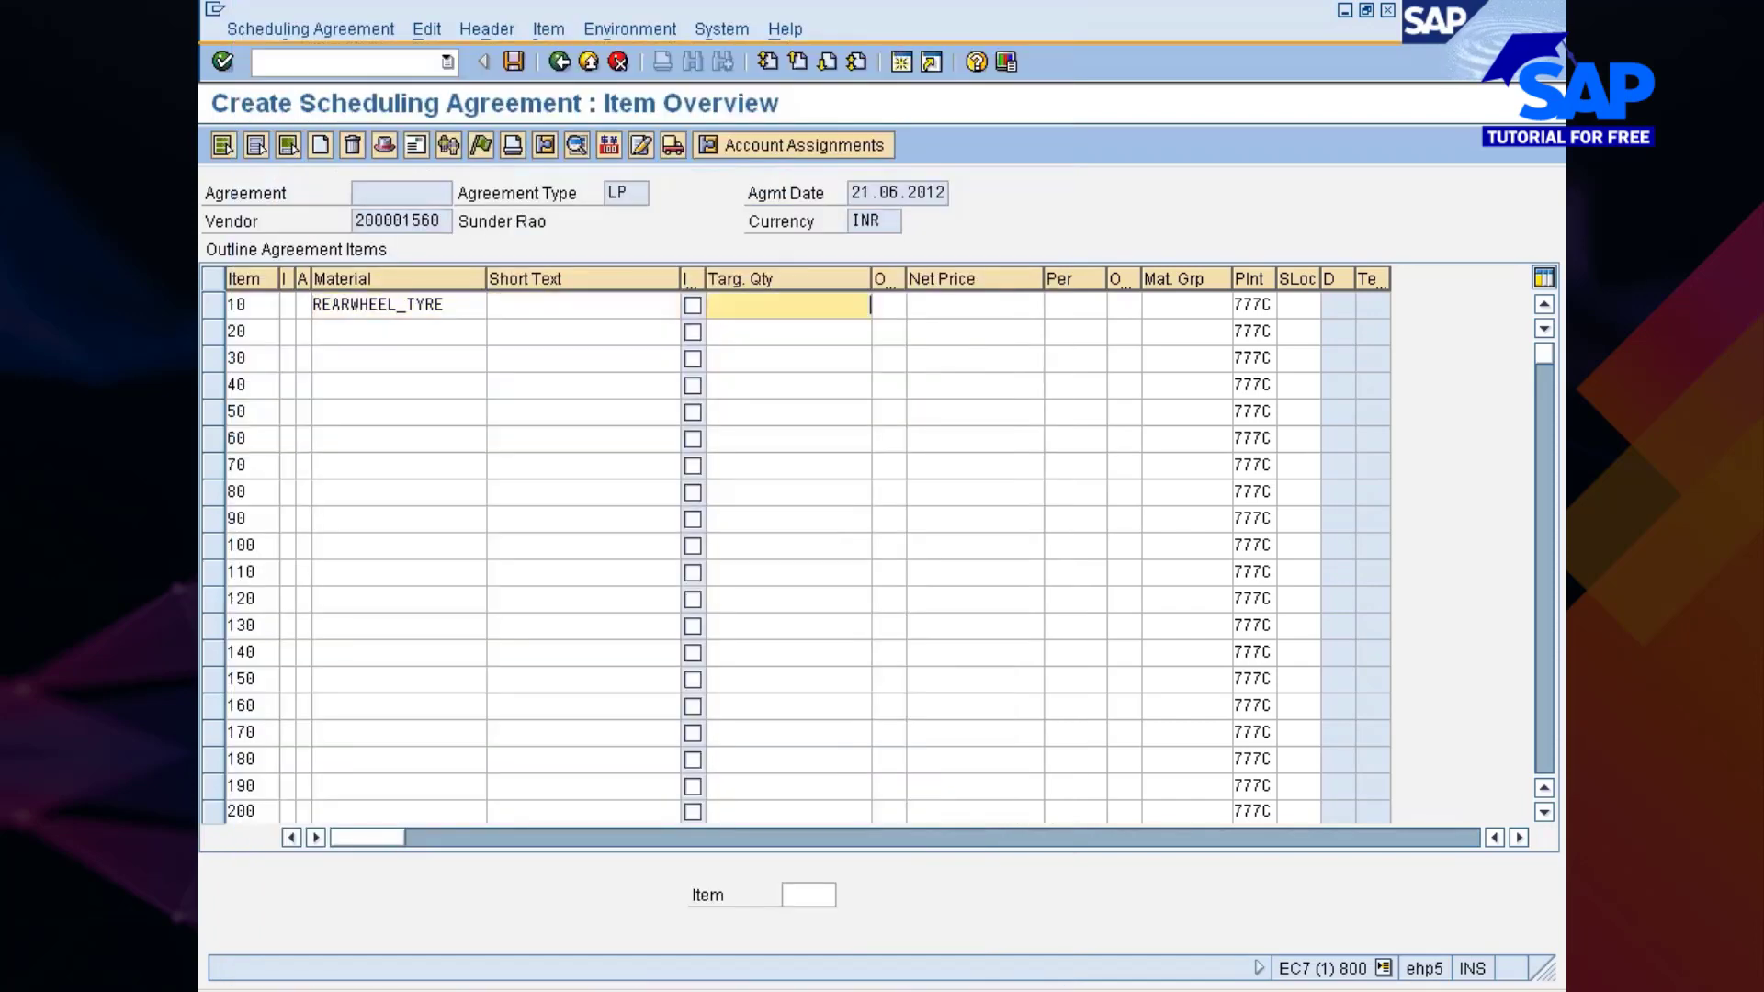
type("1000")
key("Return")
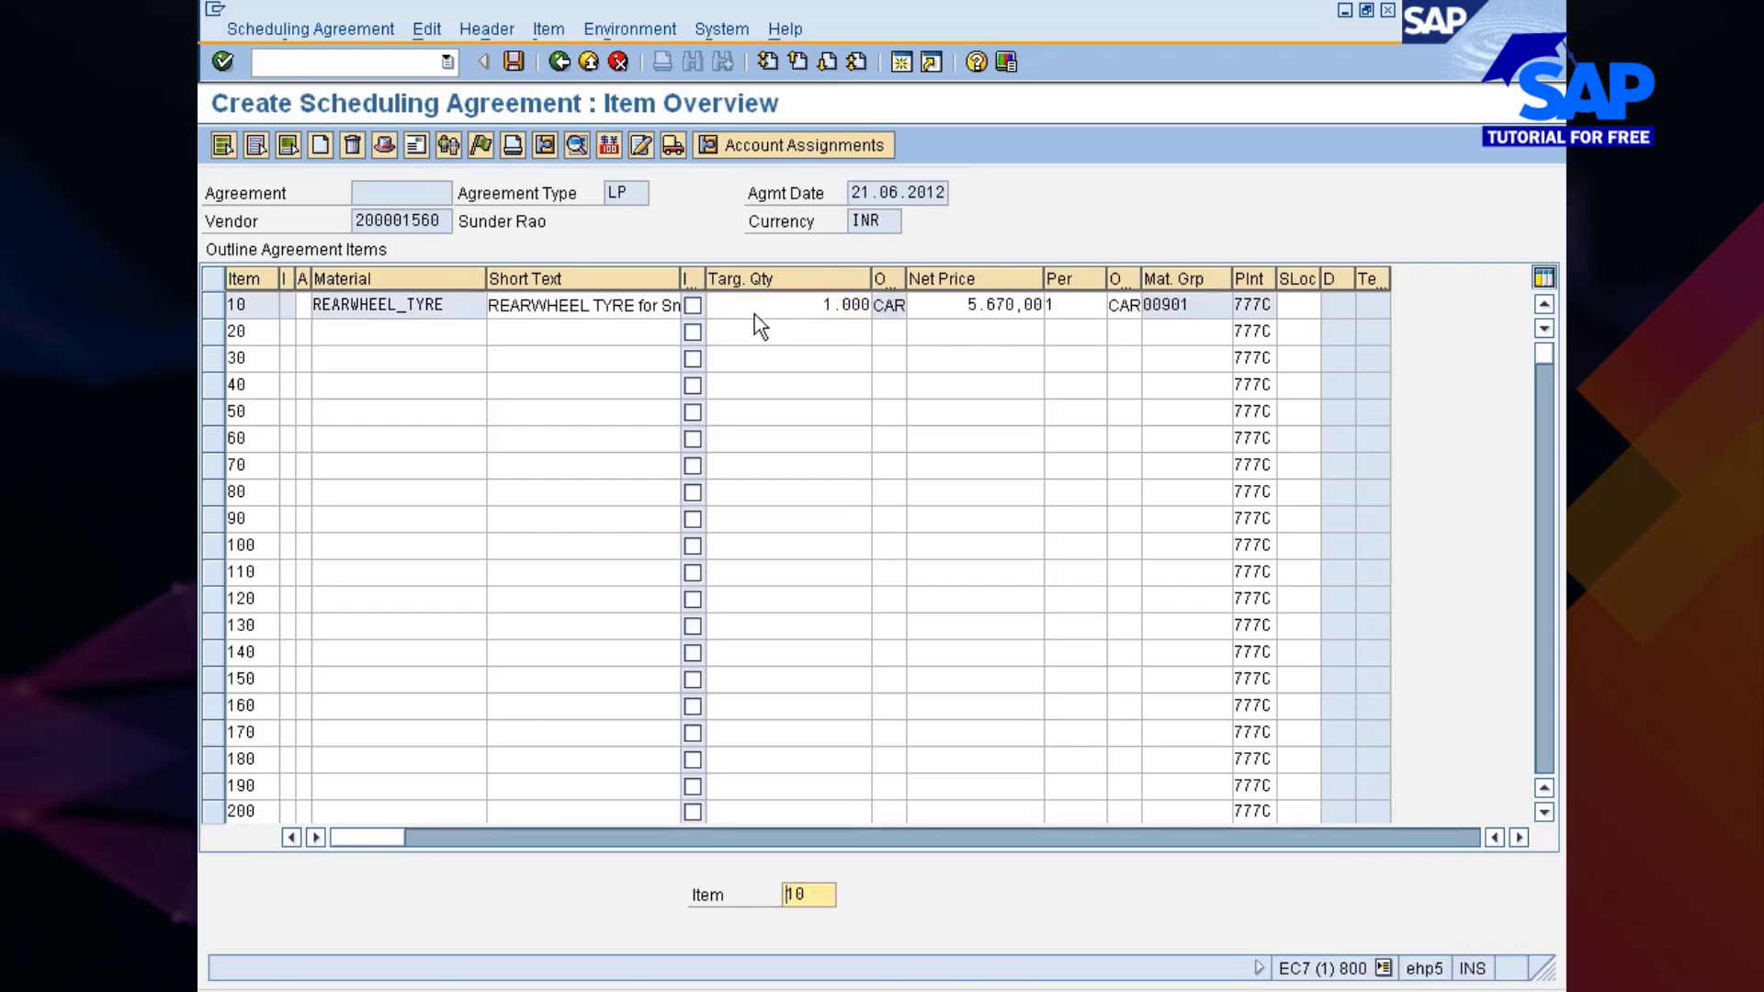
Step: Inspect the scheduling agreement's NEU output message and return to the item overview without exiting the document
left_click(213, 309)
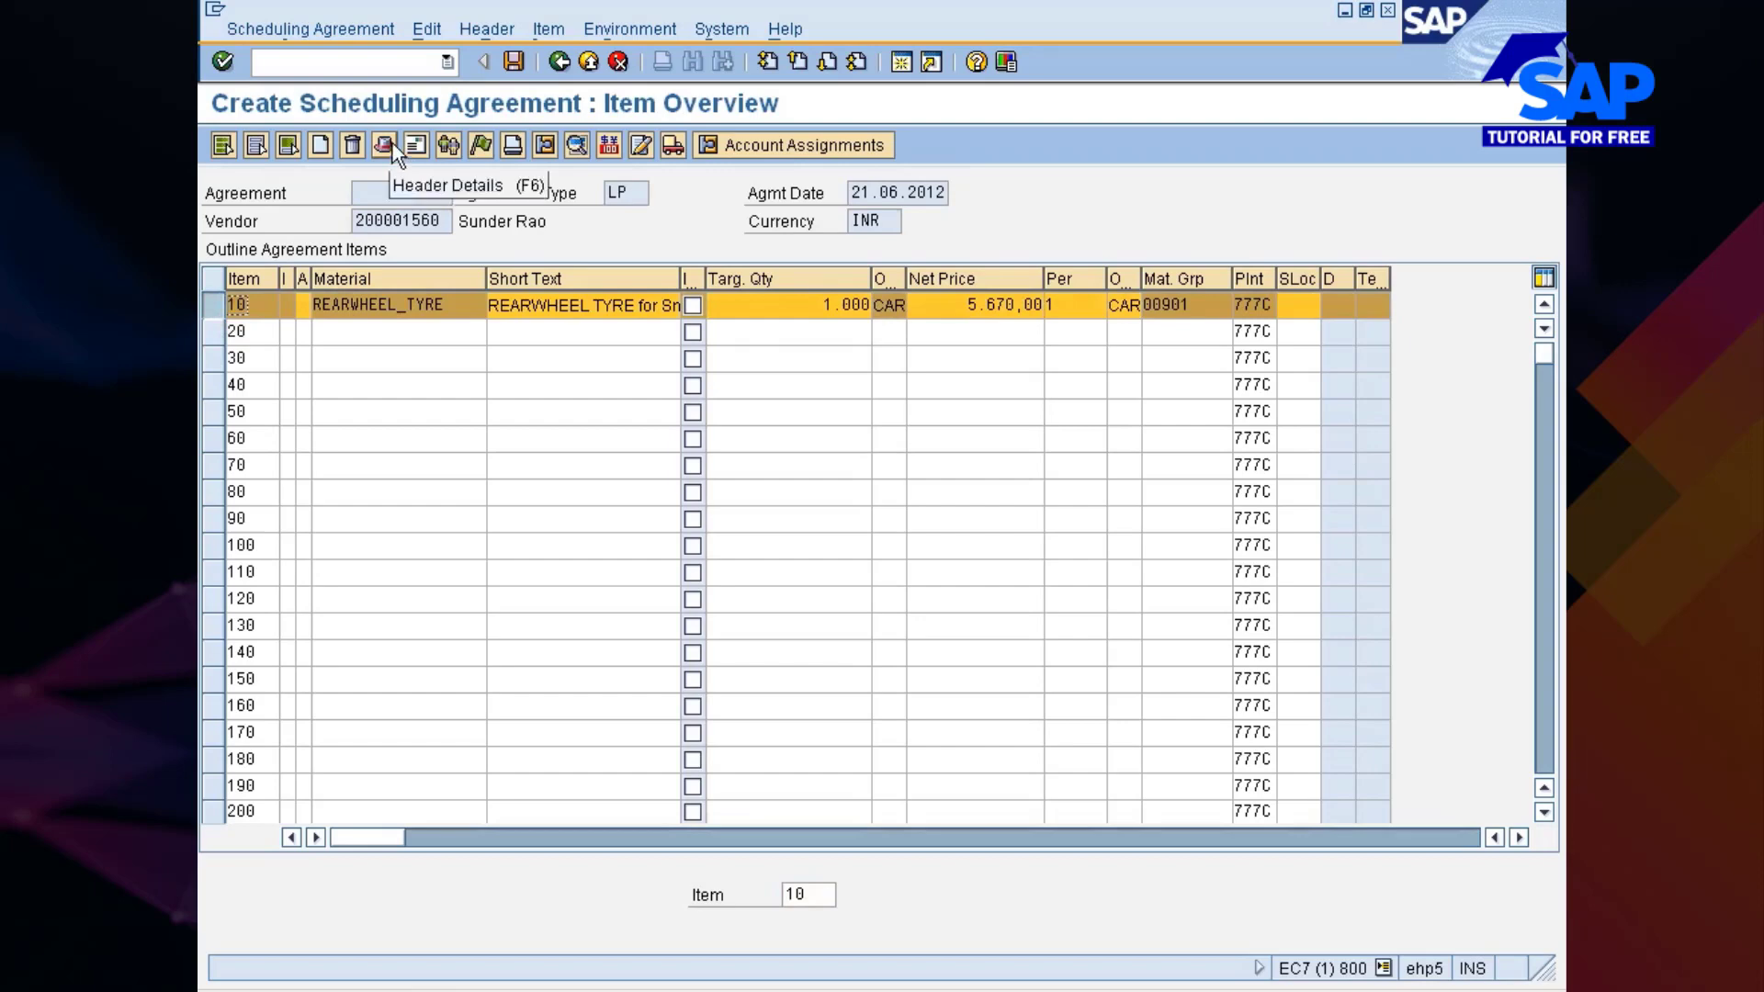
left_click(512, 146)
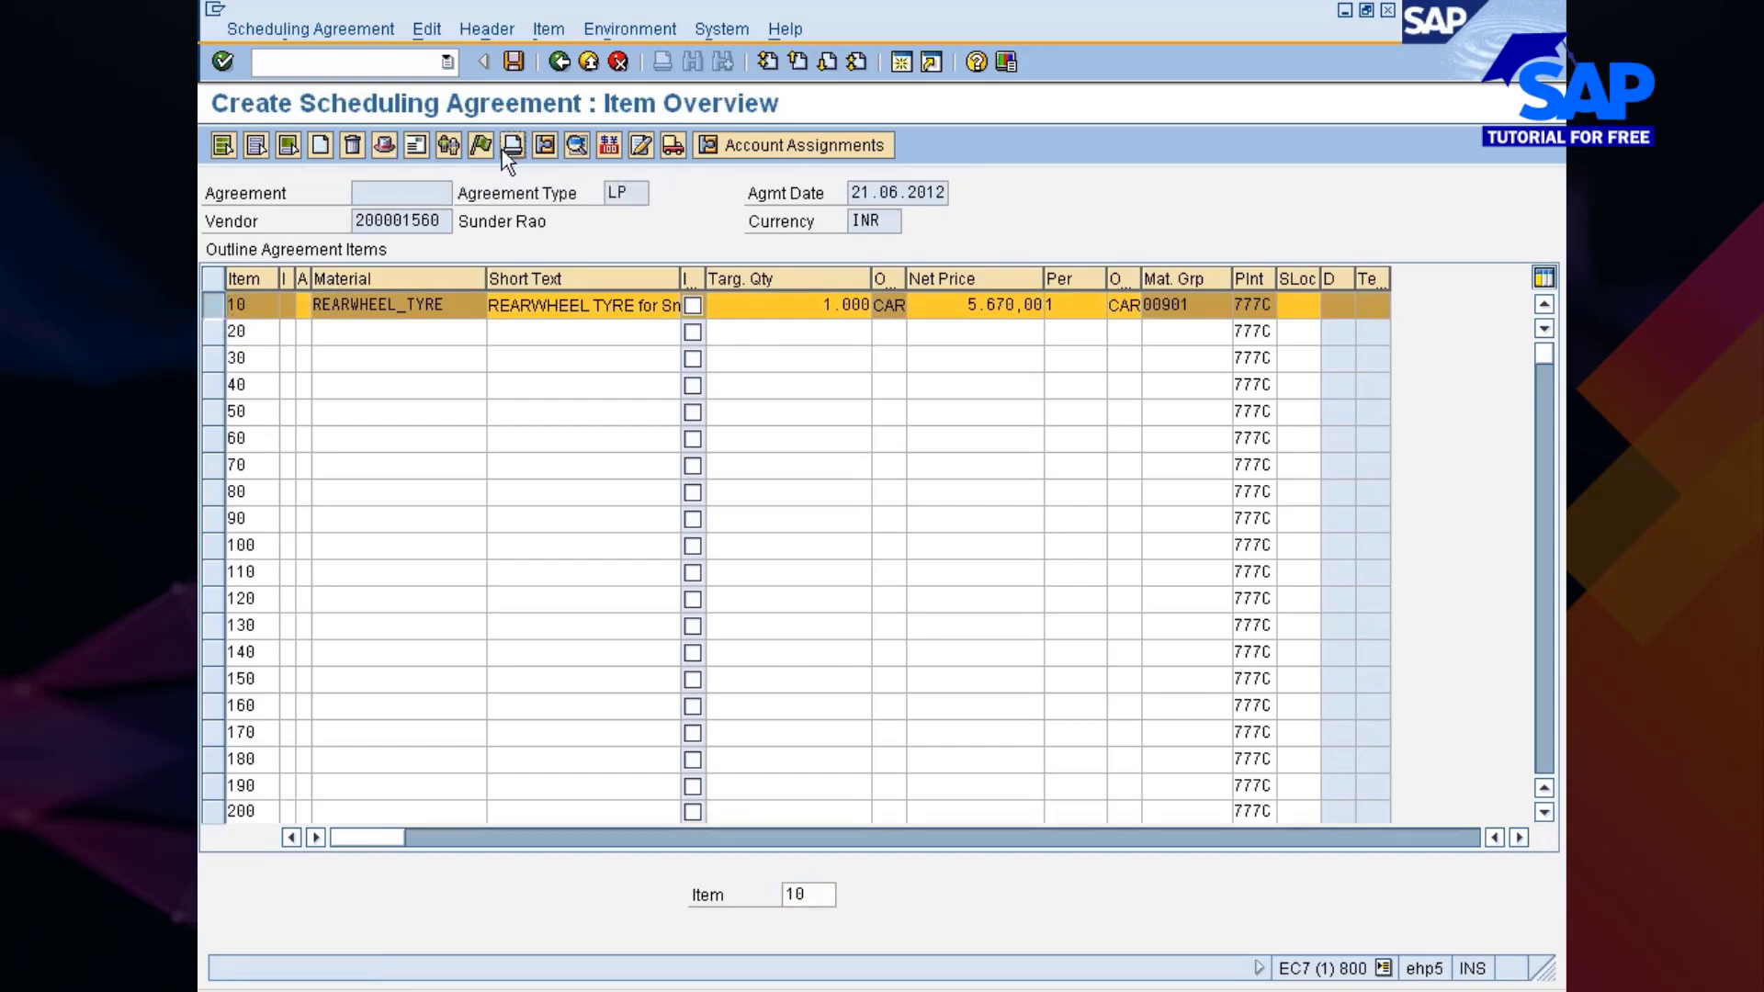
left_click(498, 152)
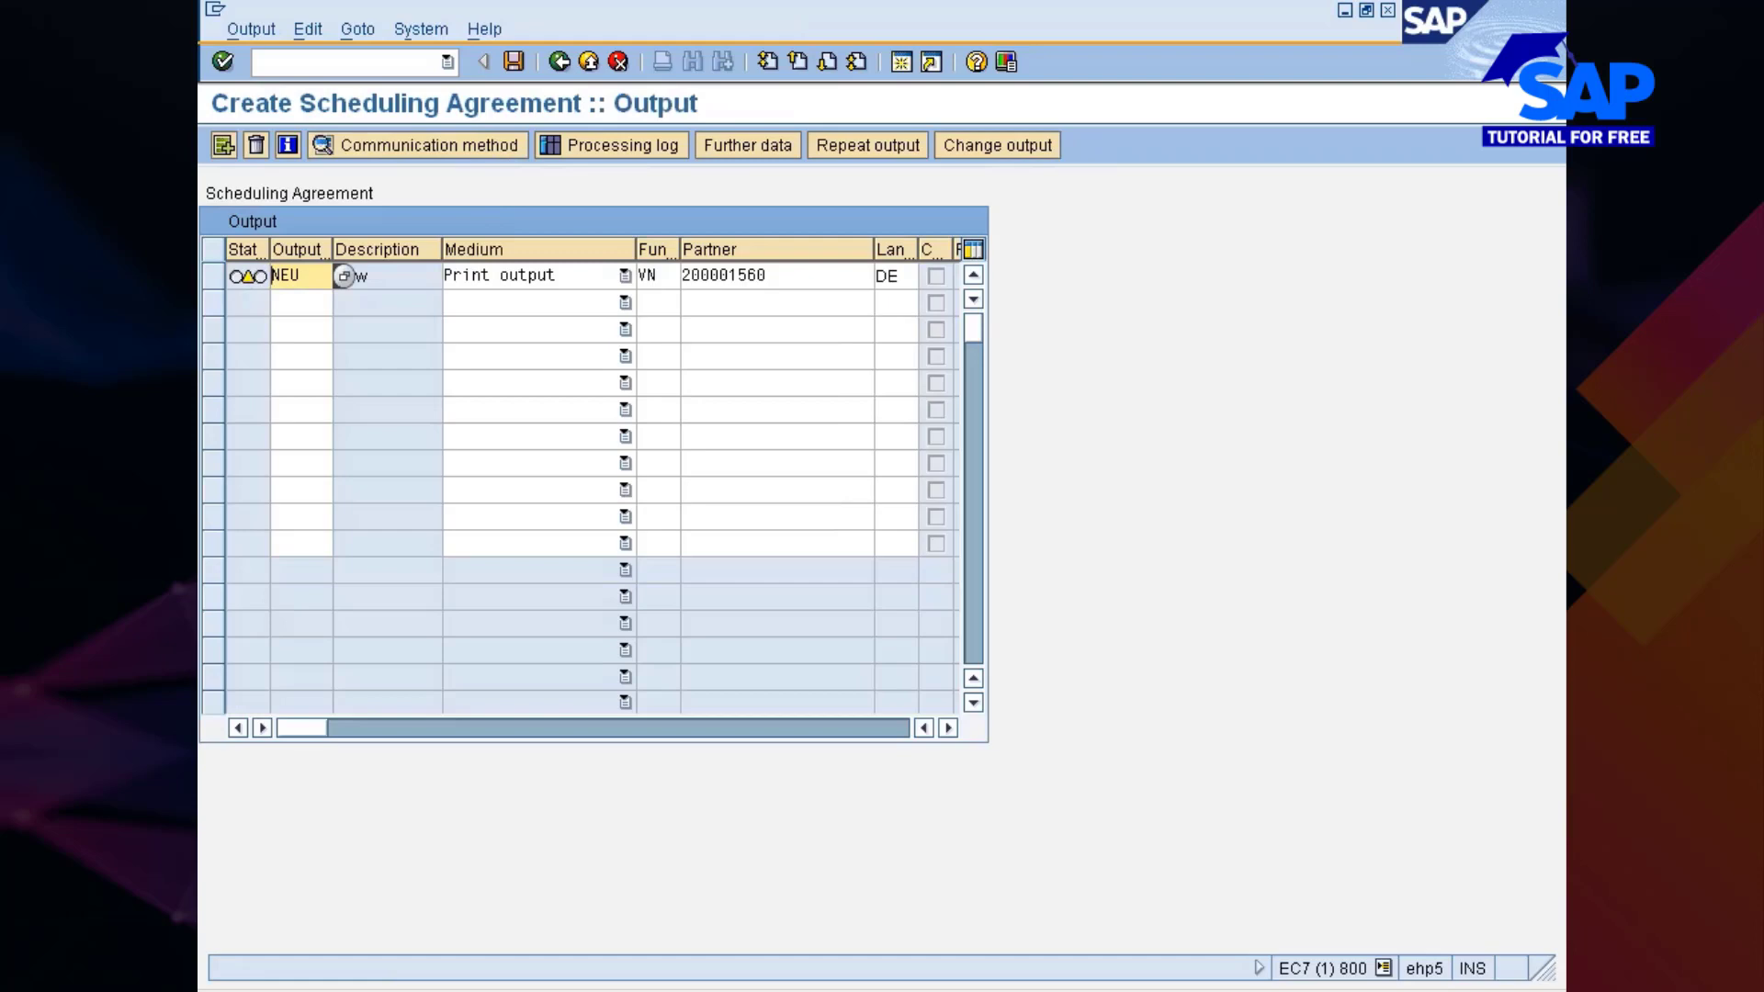
left_click_drag(301, 276, 281, 276)
left_click(281, 276)
left_click(562, 62)
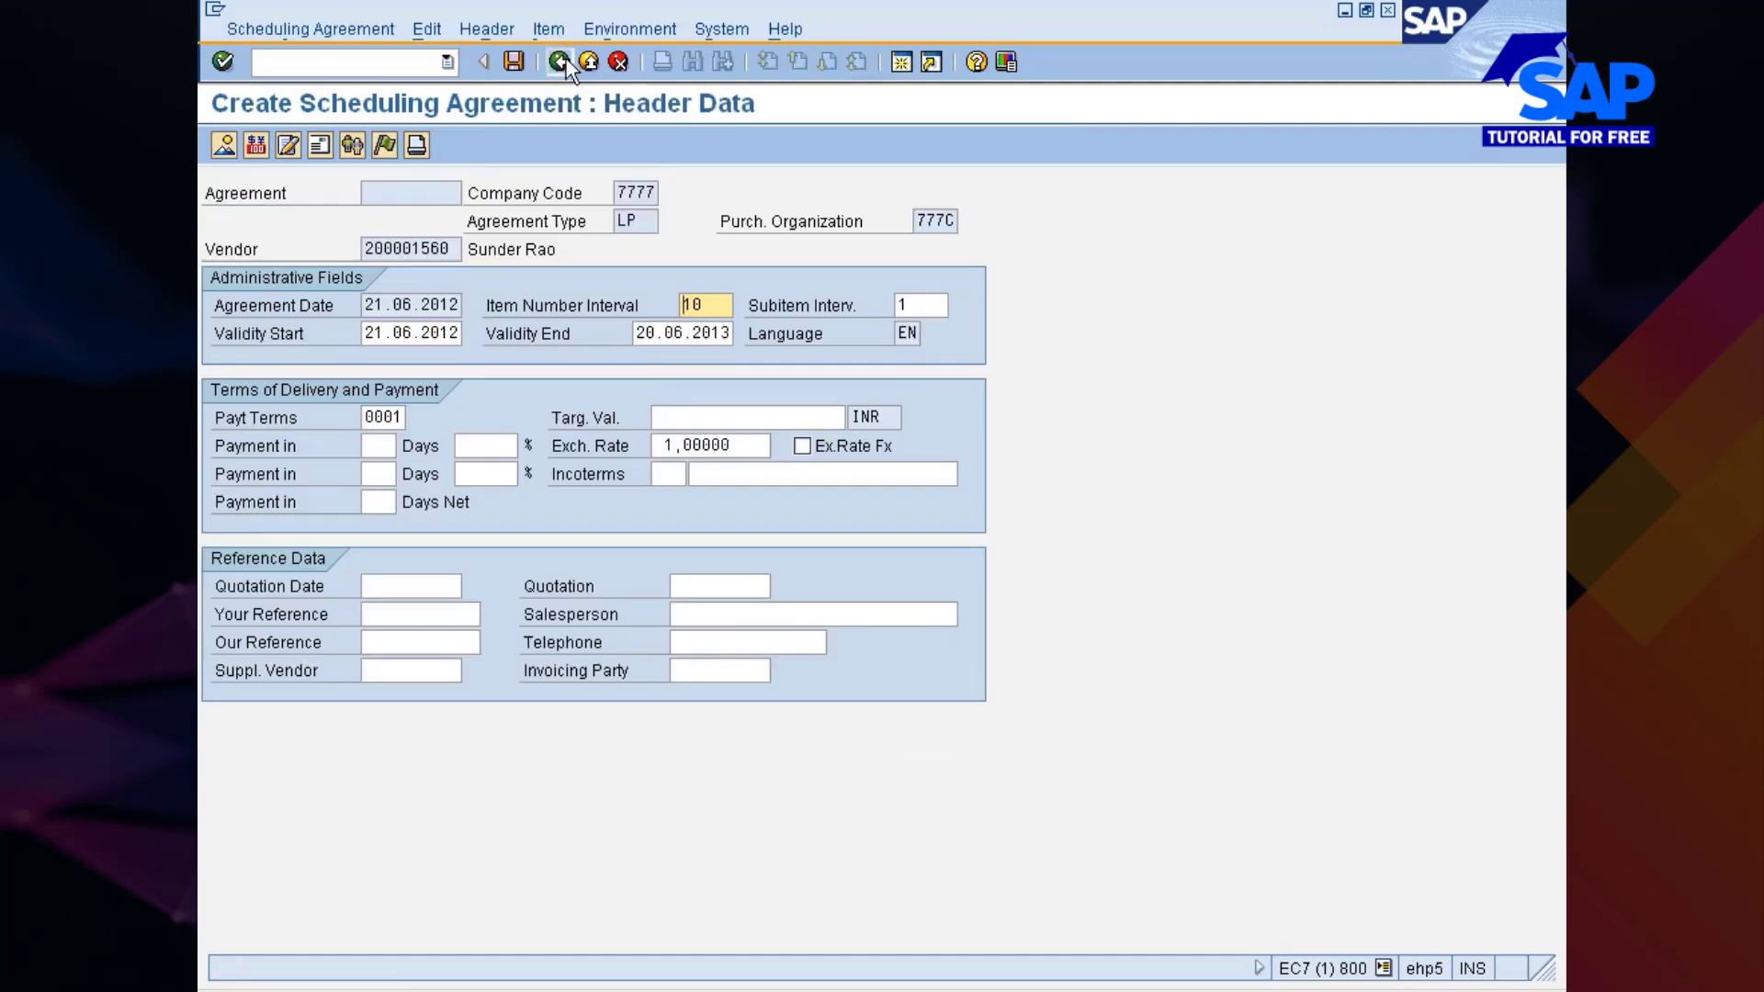
left_click(566, 59)
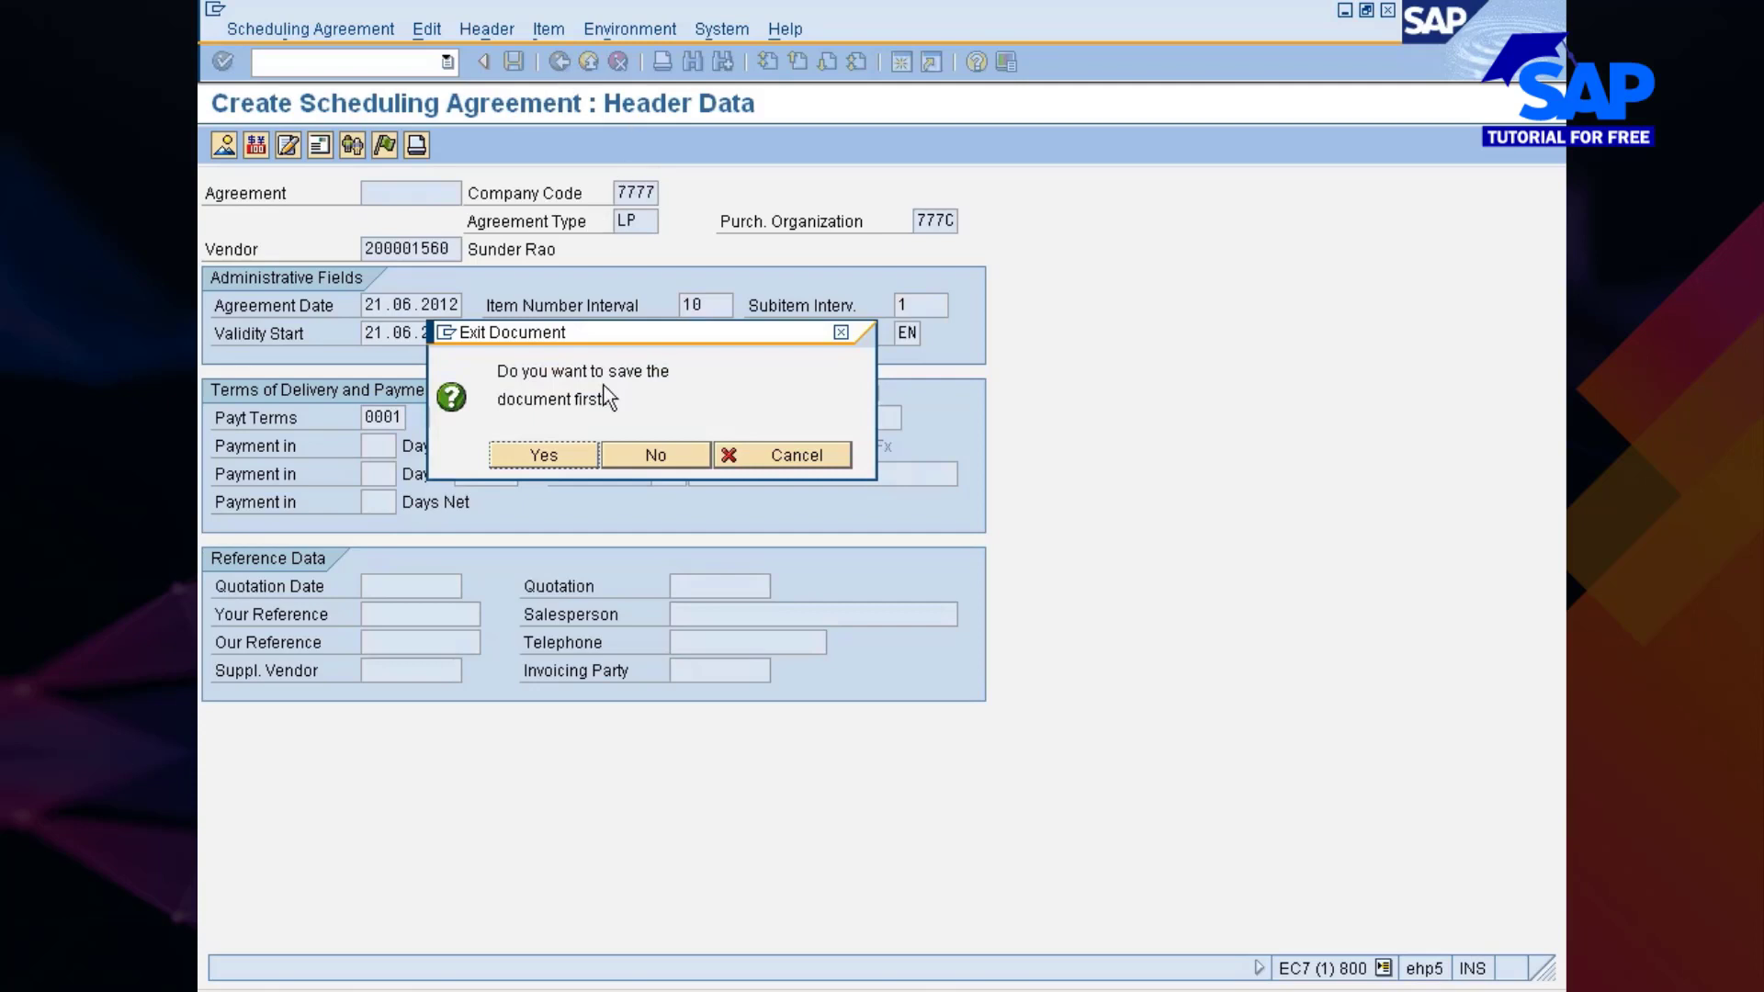
left_click(745, 455)
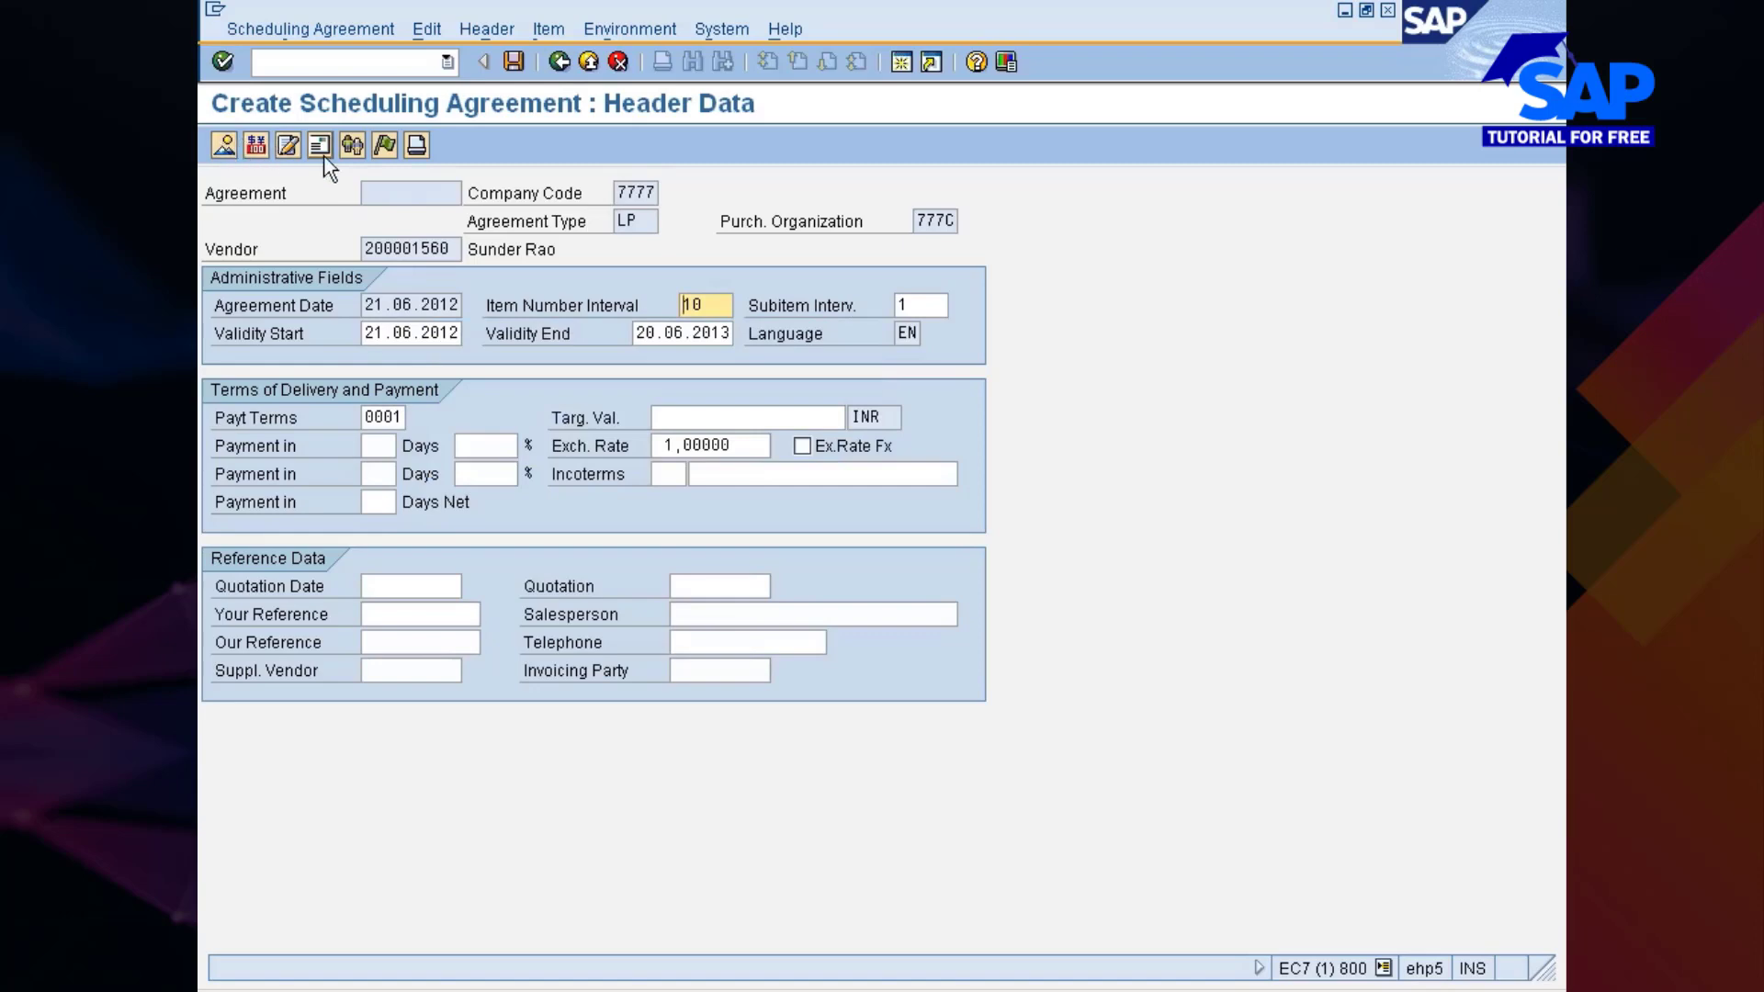
left_click(225, 150)
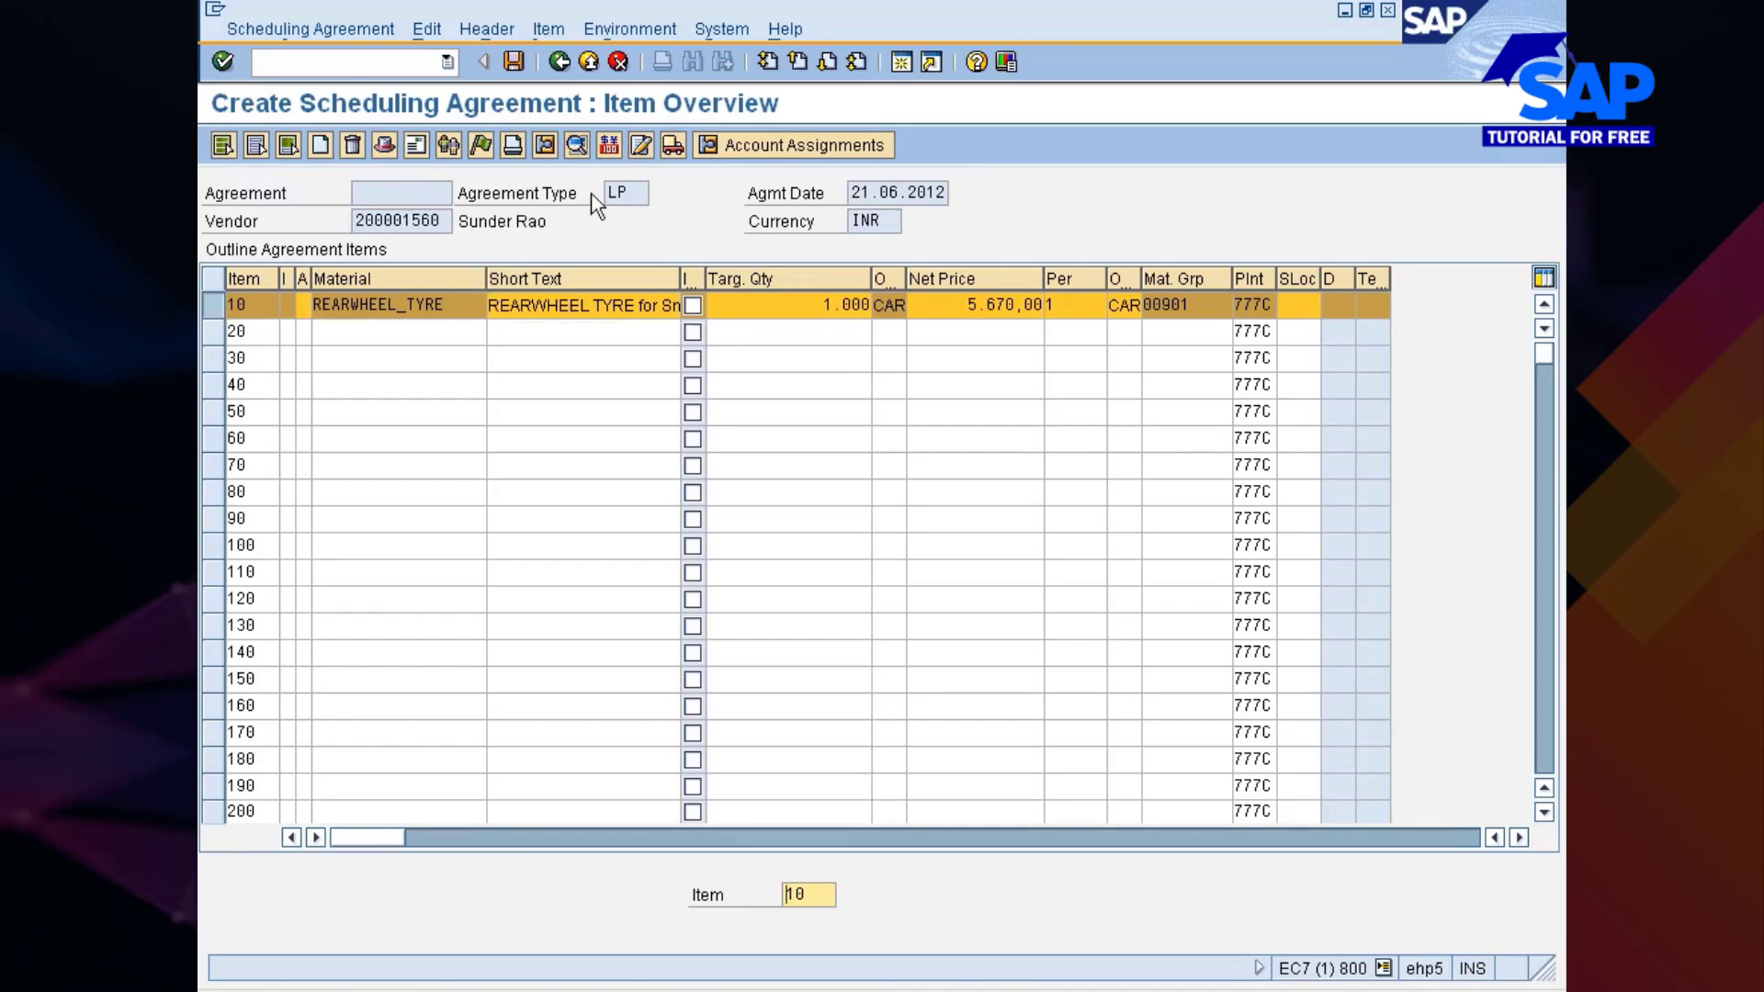
Step: Check the functions available for item 10, widen the order price unit column and save the scheduling agreement
left_click(548, 29)
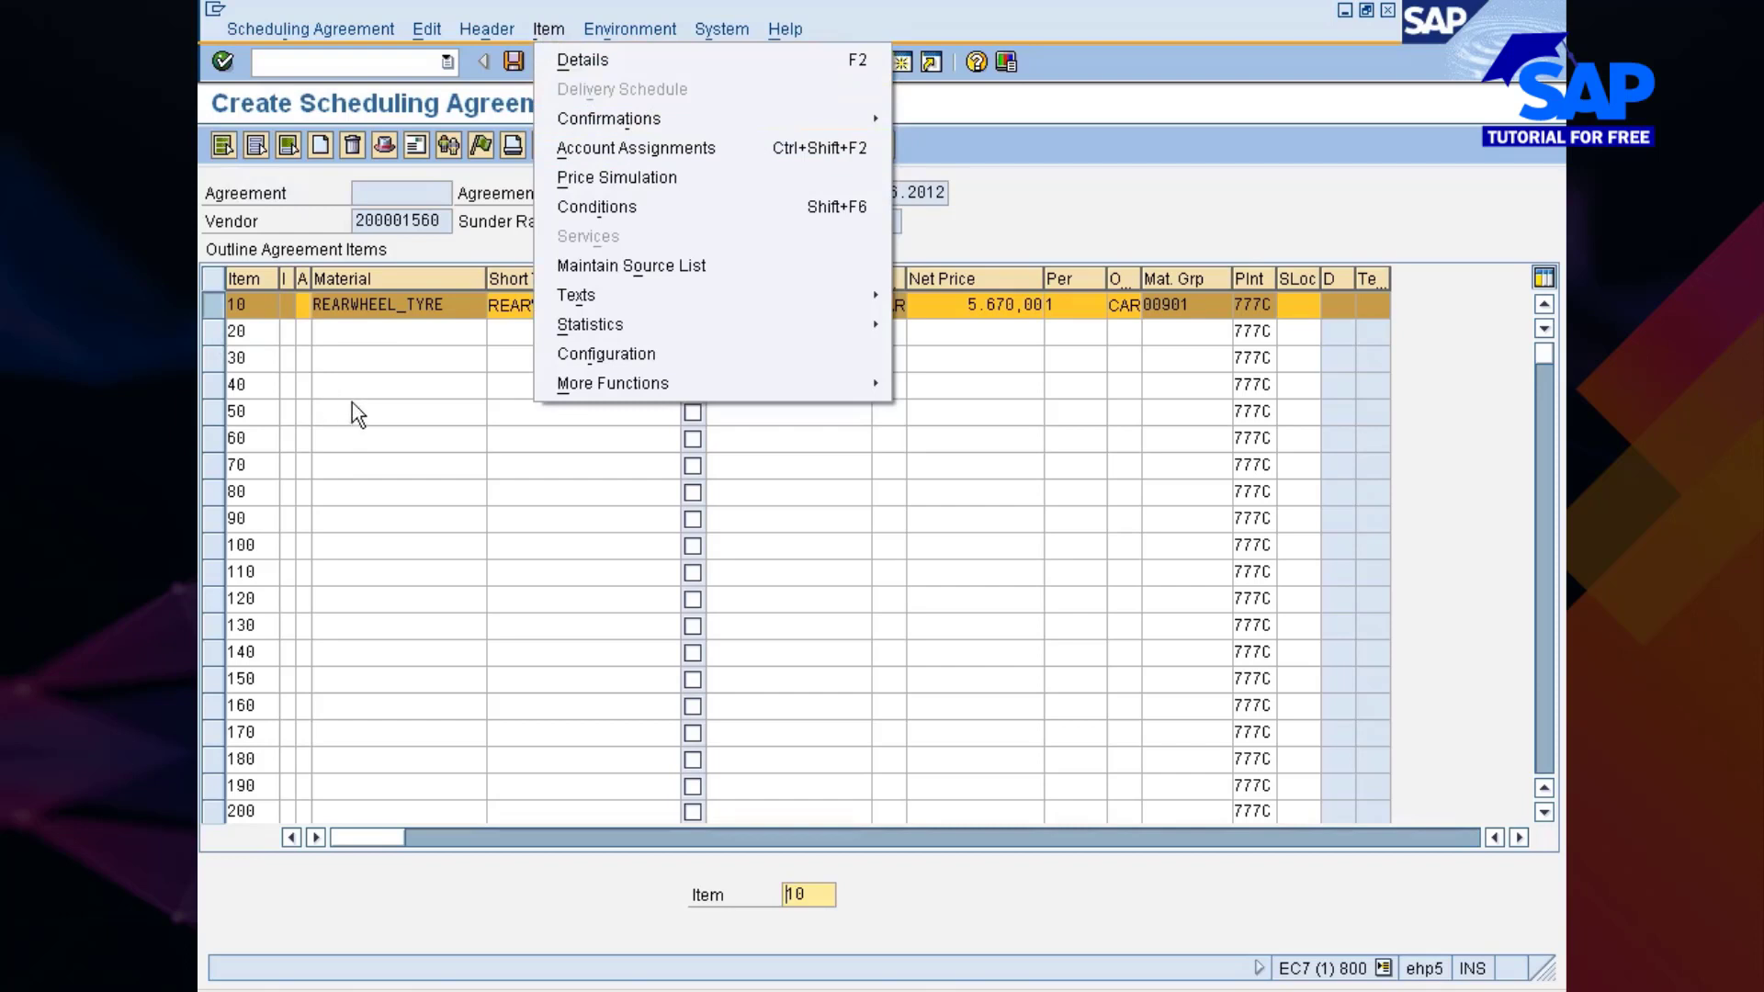
left_click(380, 335)
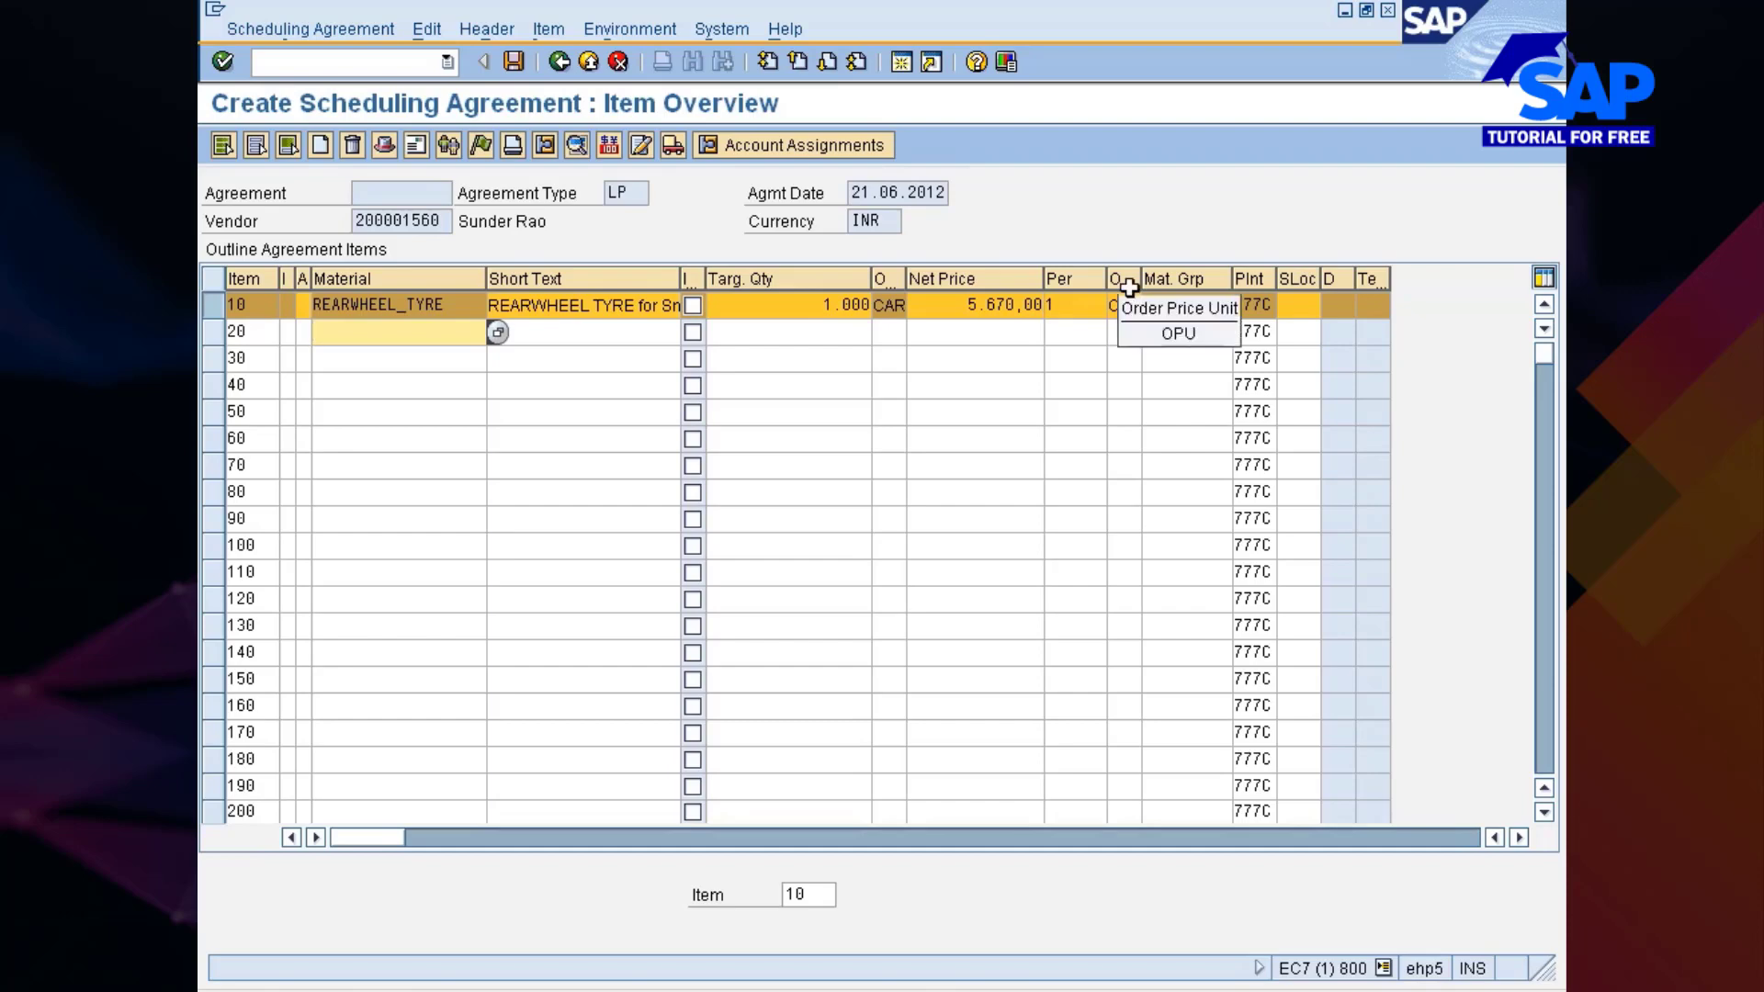
left_click_drag(1142, 279, 1207, 278)
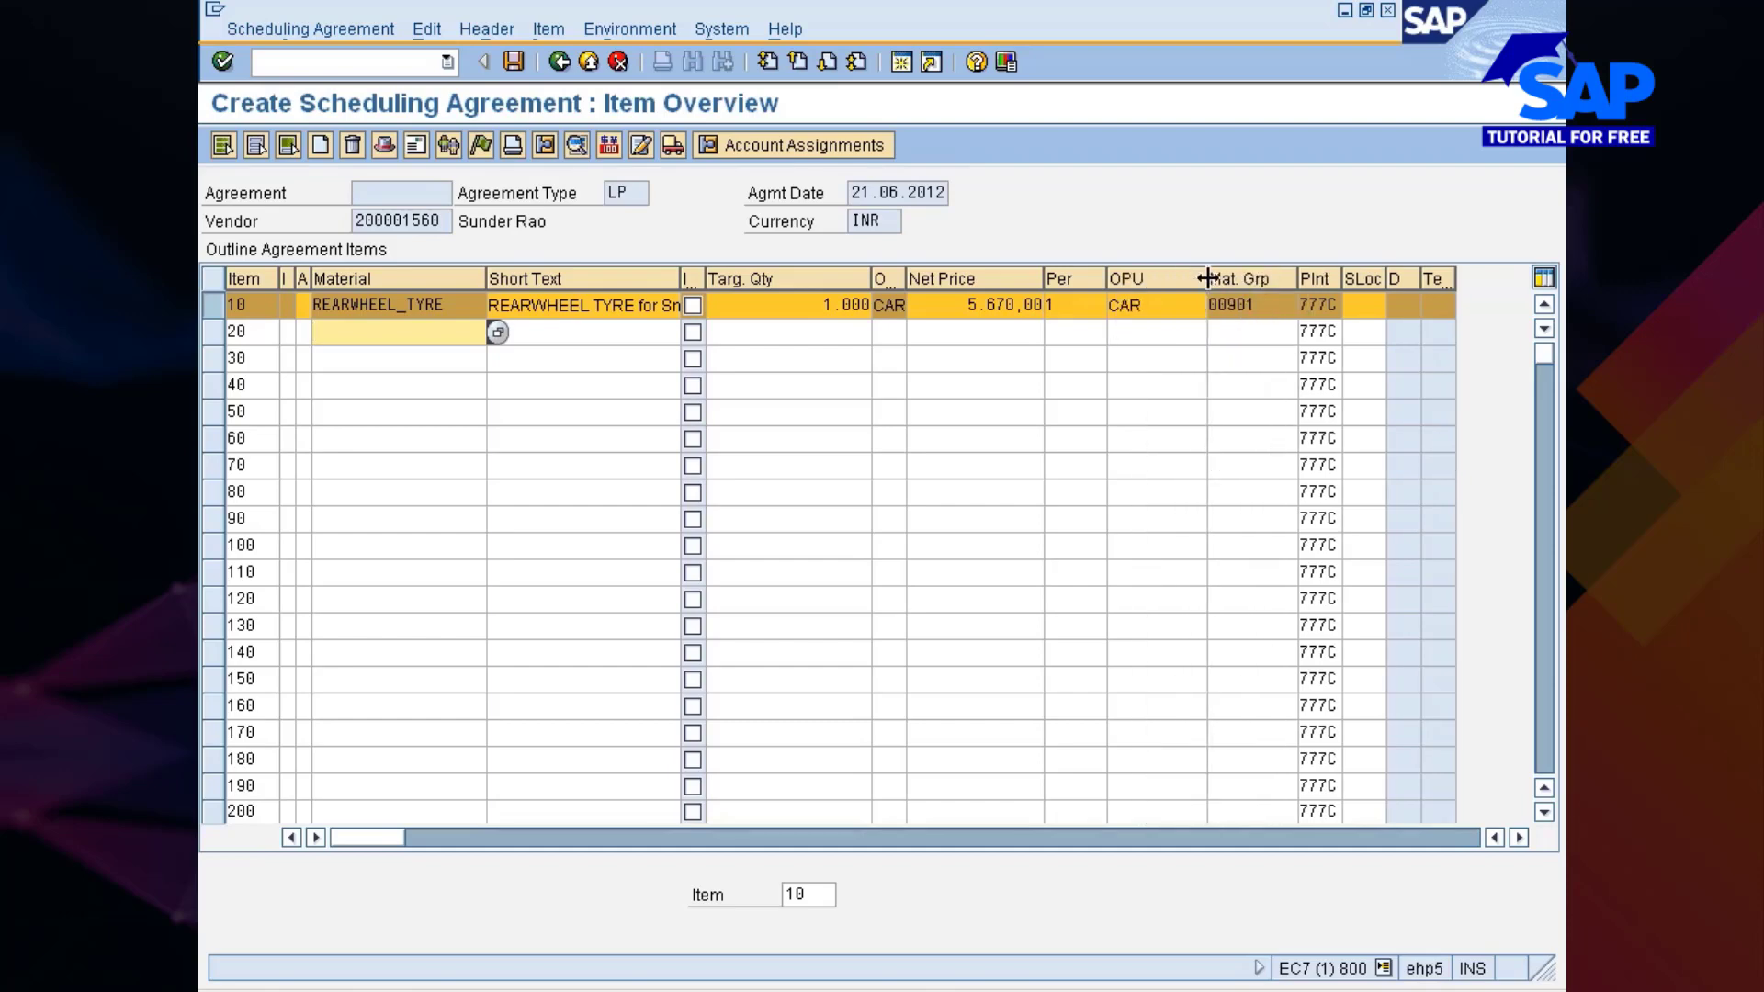
left_click(825, 304)
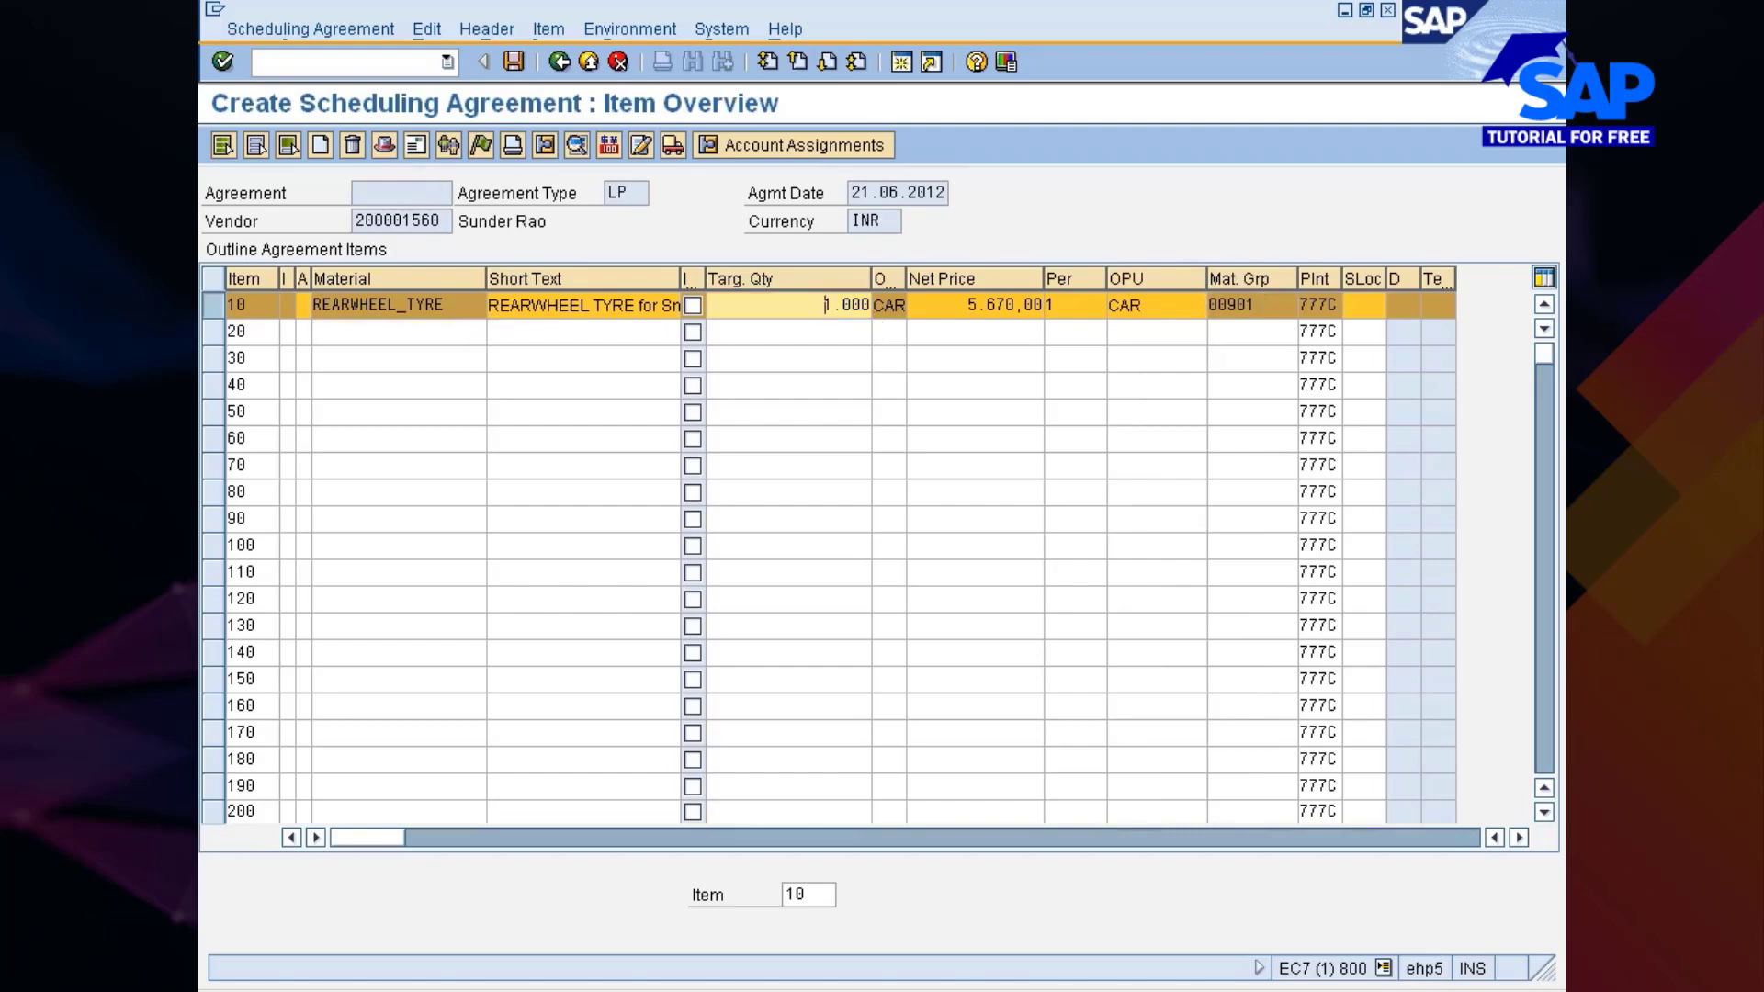
left_click(219, 307)
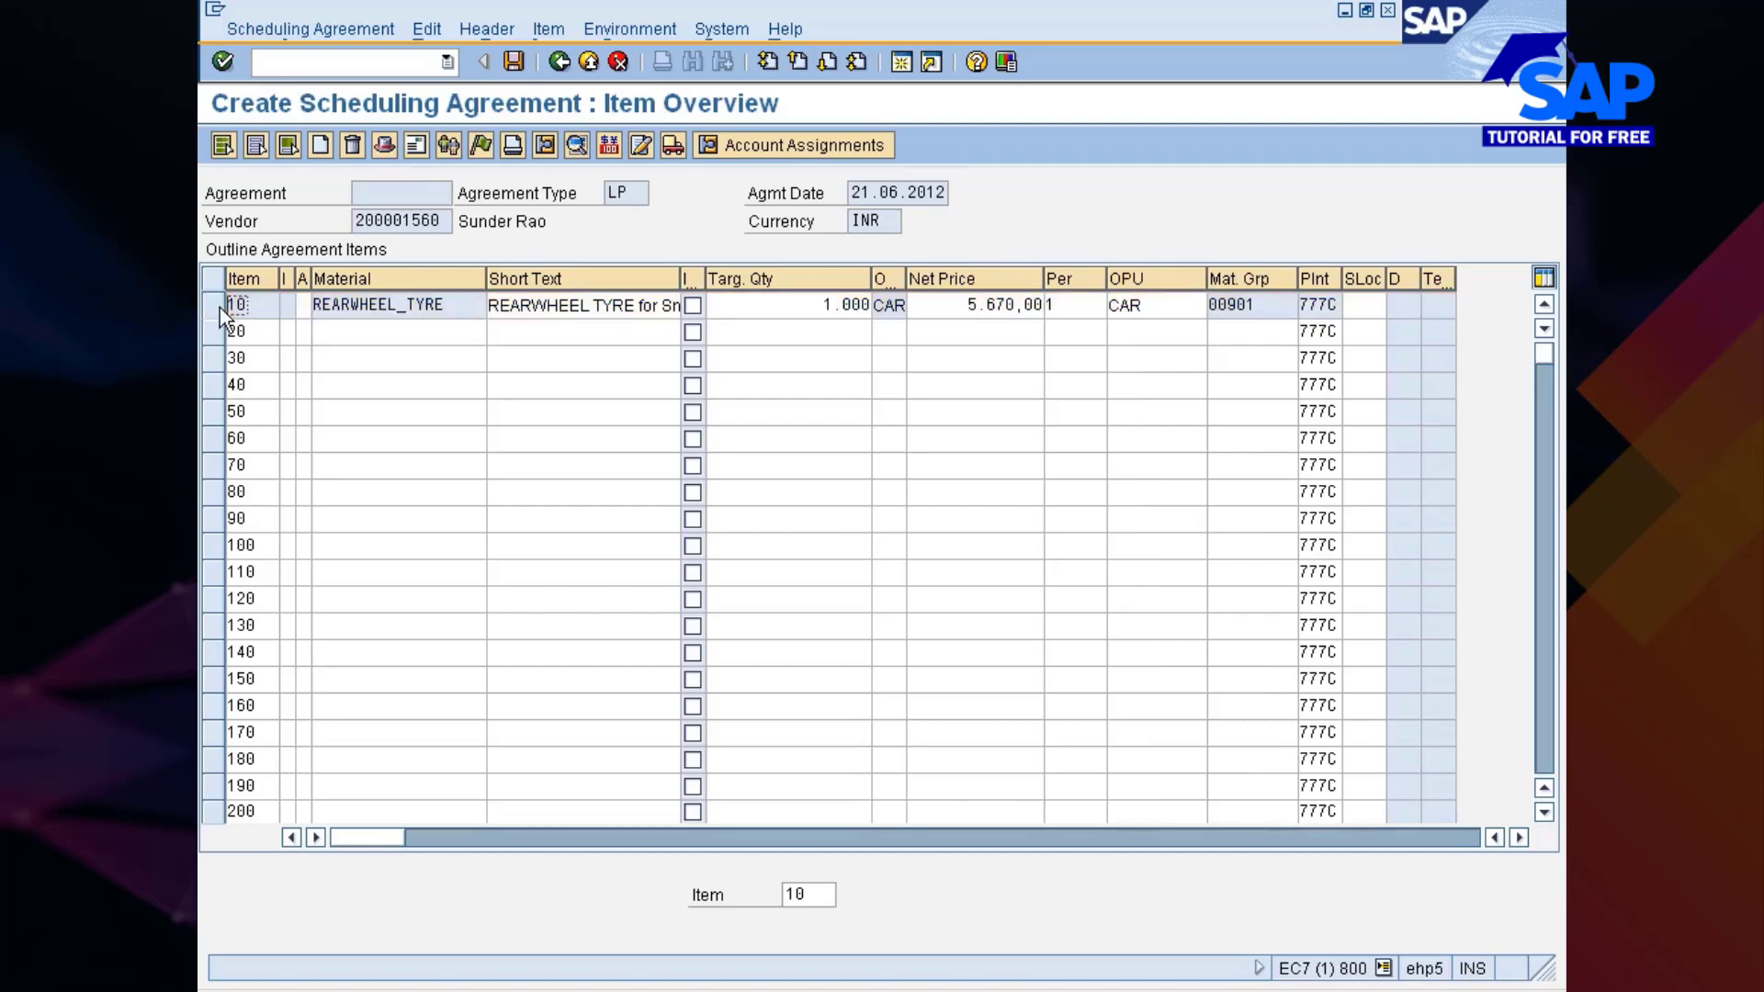
key("Tab")
left_click(515, 61)
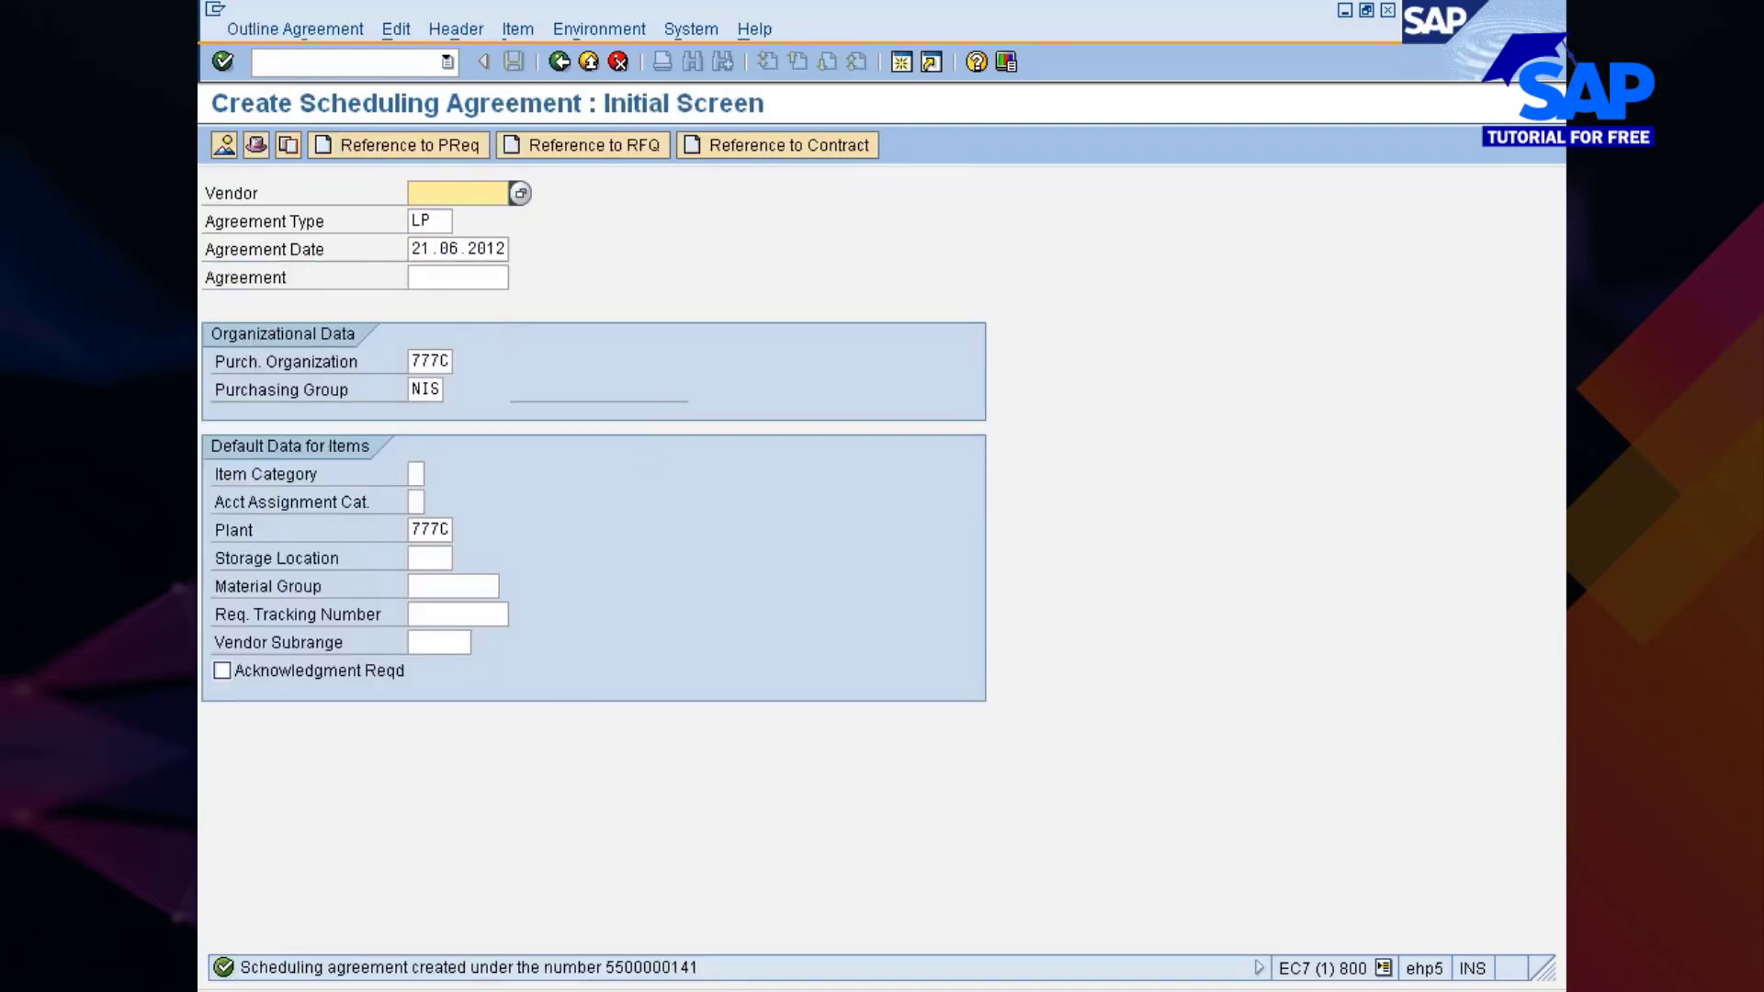
Step: Switch to the SAP MM 10AM Class.xlsx notes in Excel and enter the heading "Process Steps for SA" in B274
key("alt+Tab")
scroll(564, 781, "down", 2)
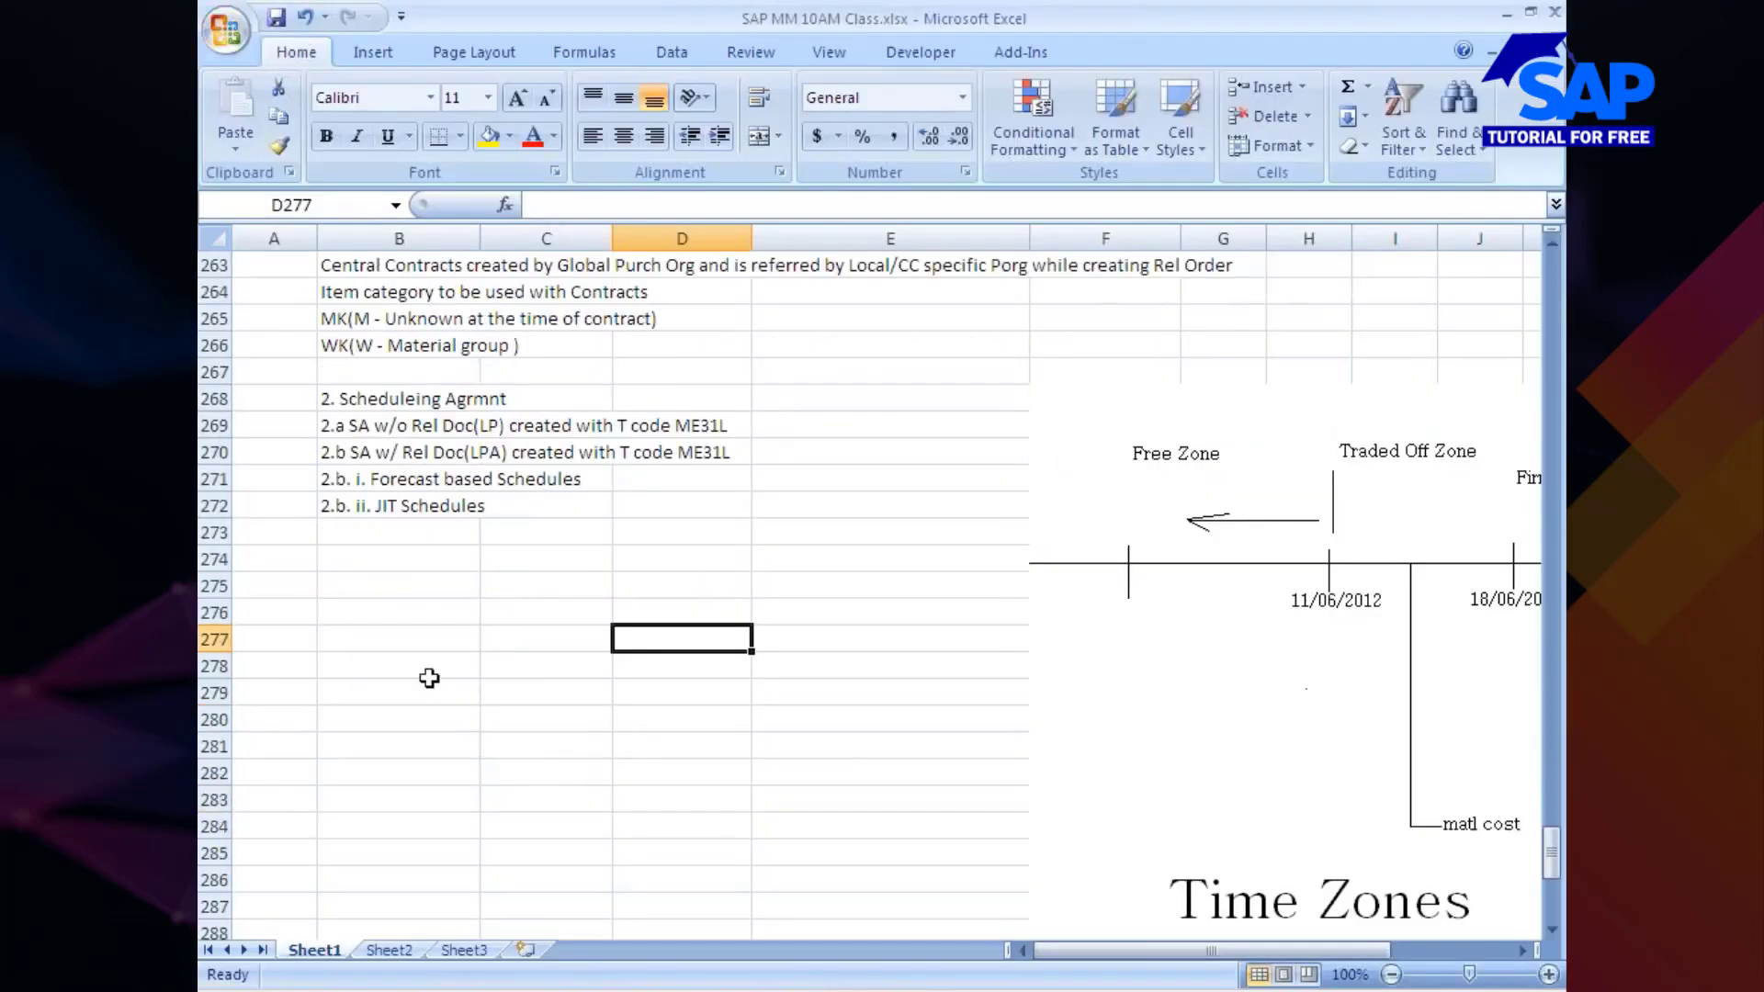
left_click(377, 562)
type("Proce")
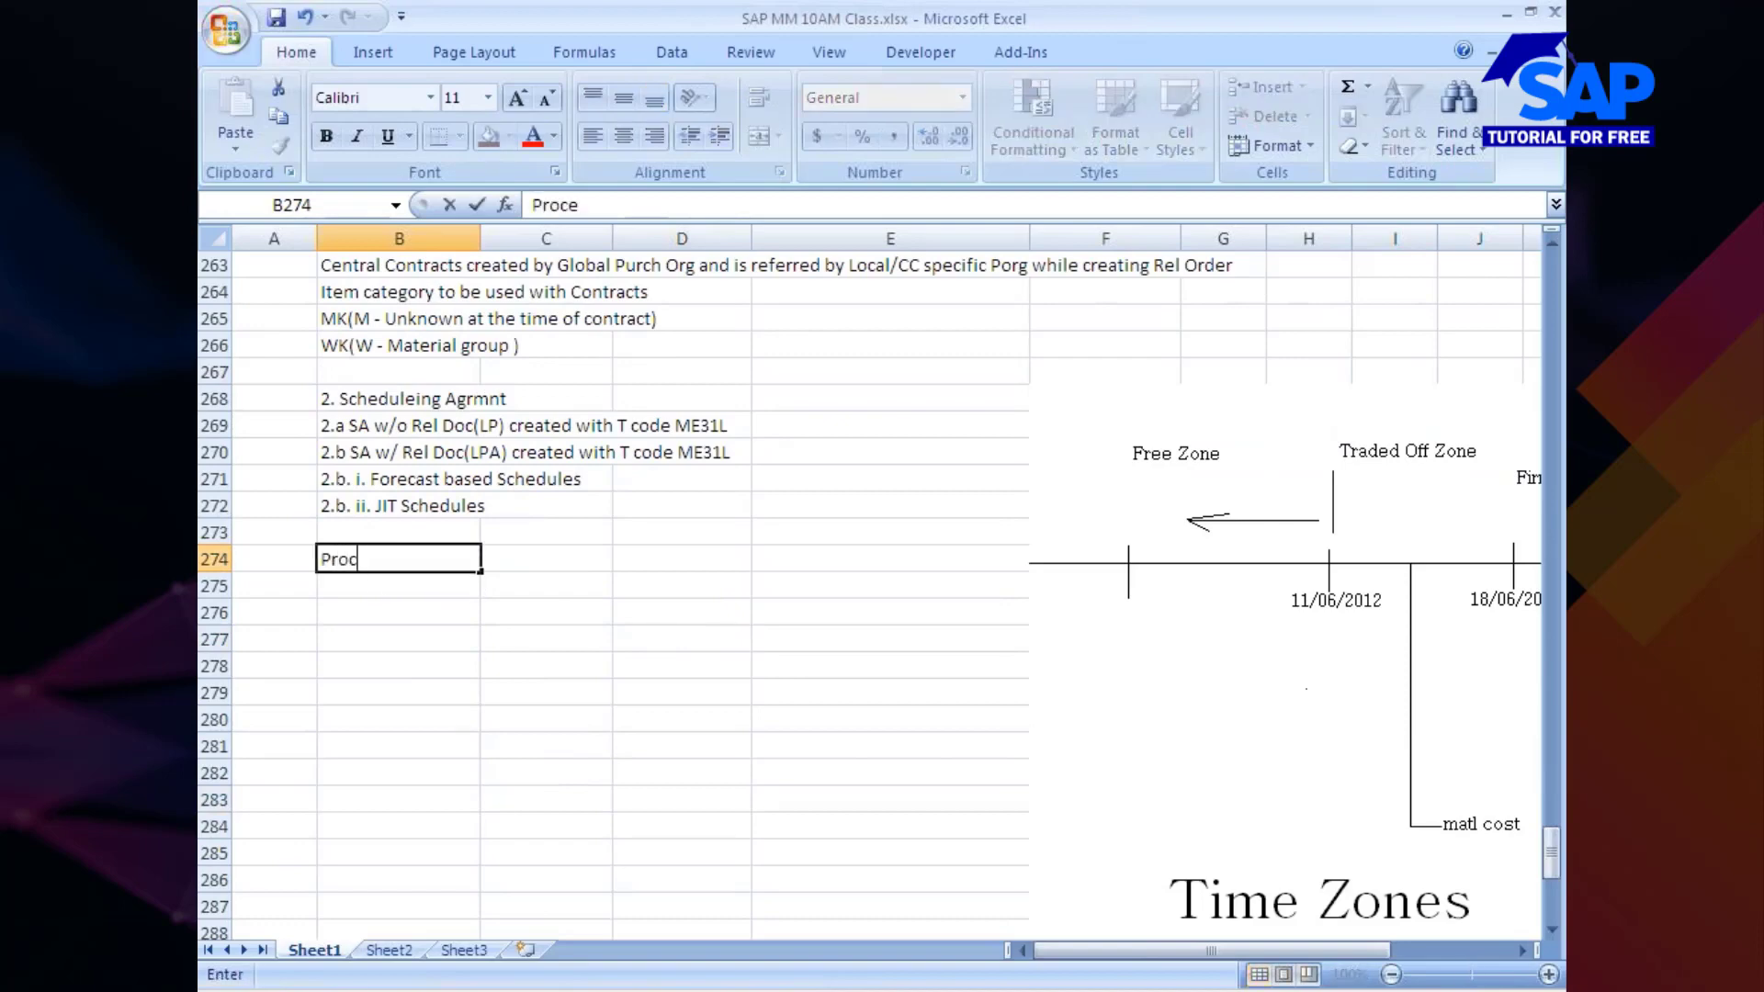
type("ess Steps for SA")
key("Return")
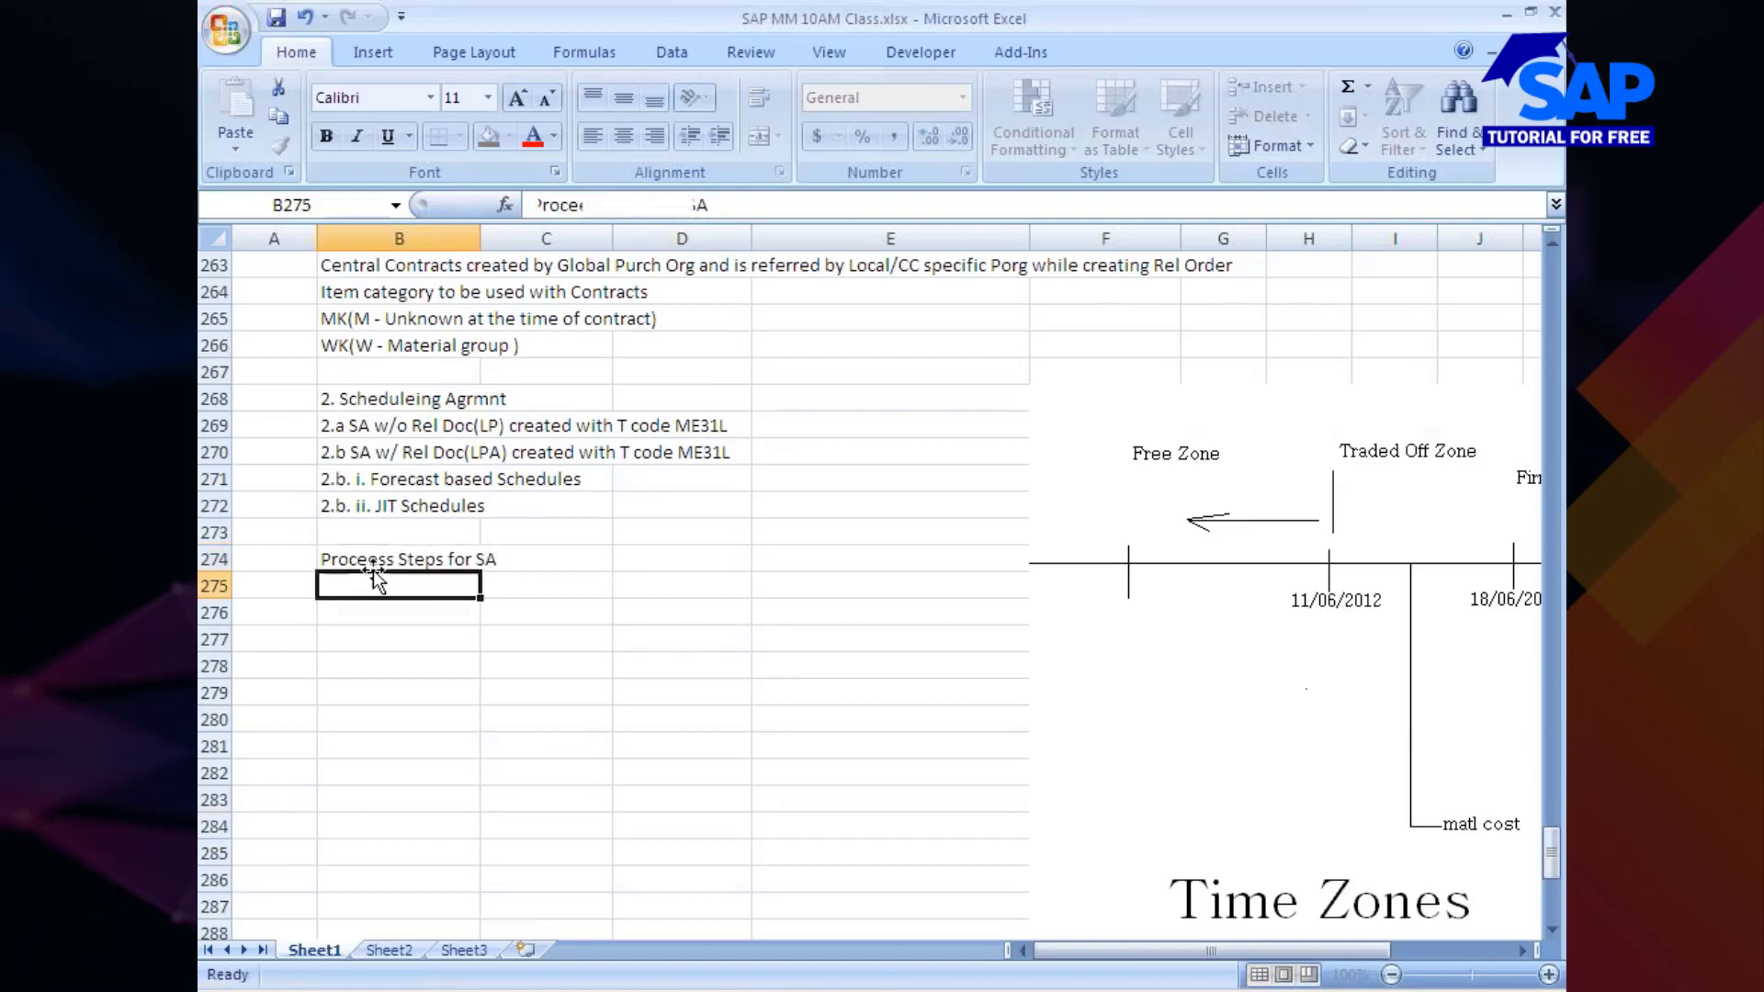
Step: List "1. Create SA" and "2. Create/Maintain Del Sched" below the heading and start line 3
type("1. Cre")
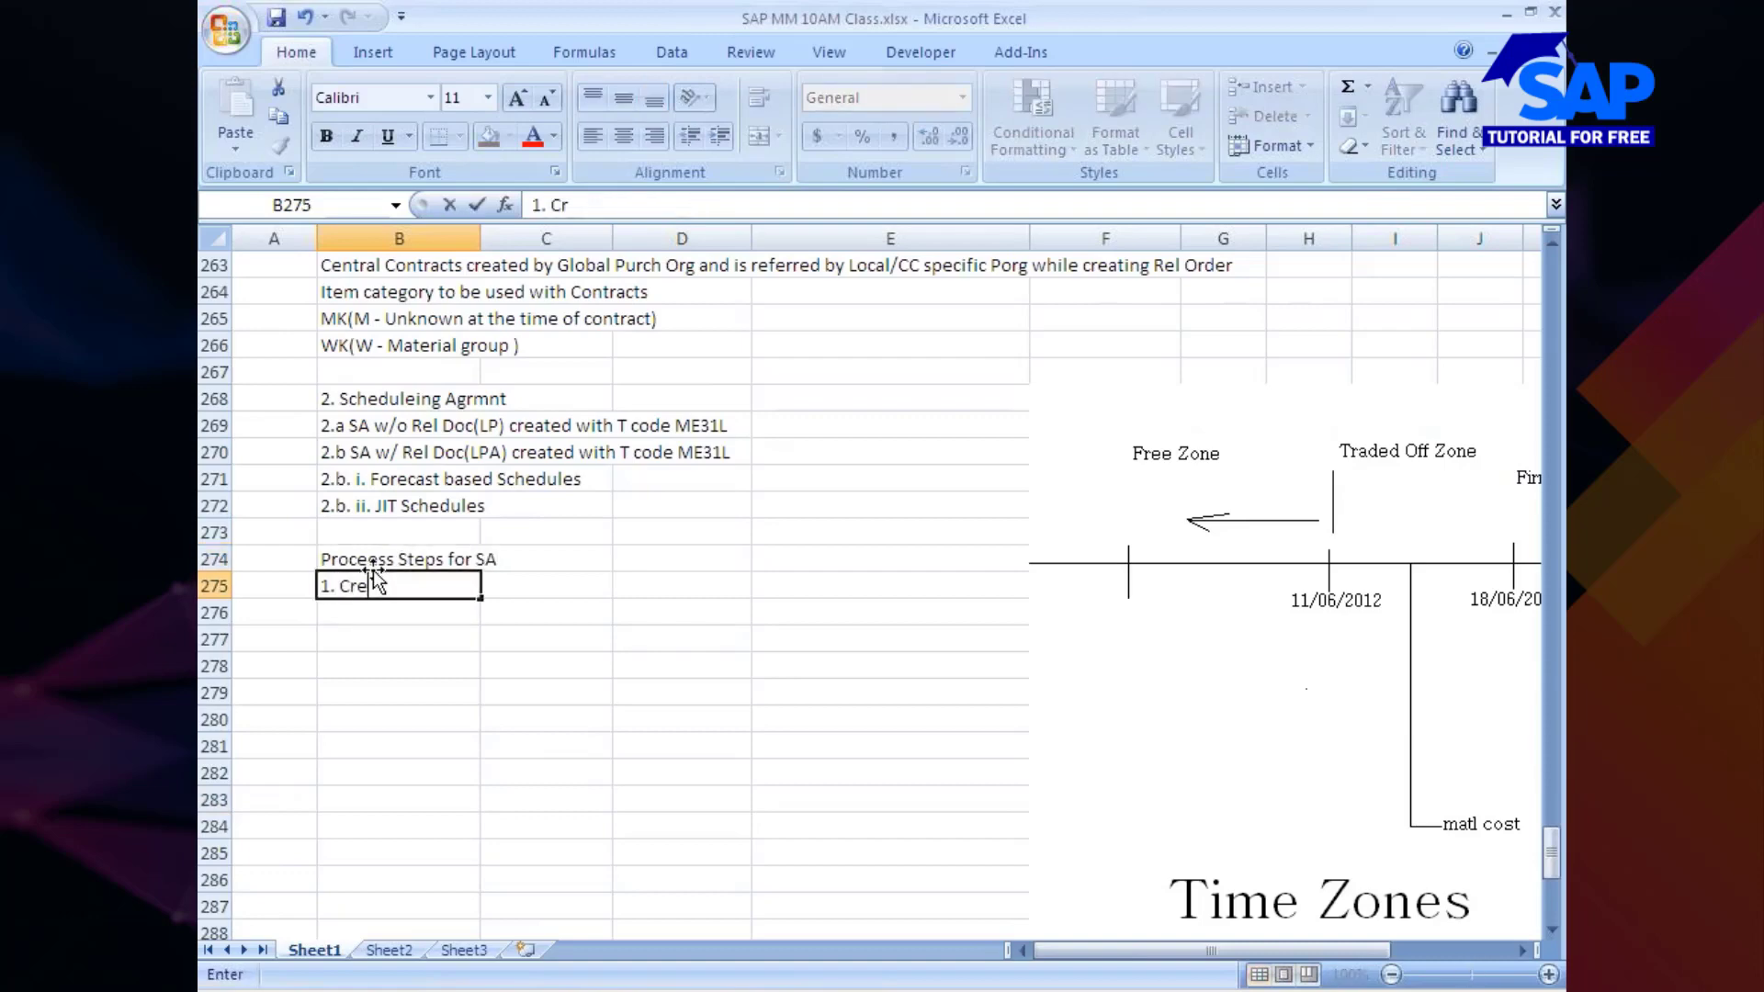
type("ate SA")
key("Return")
type("2.")
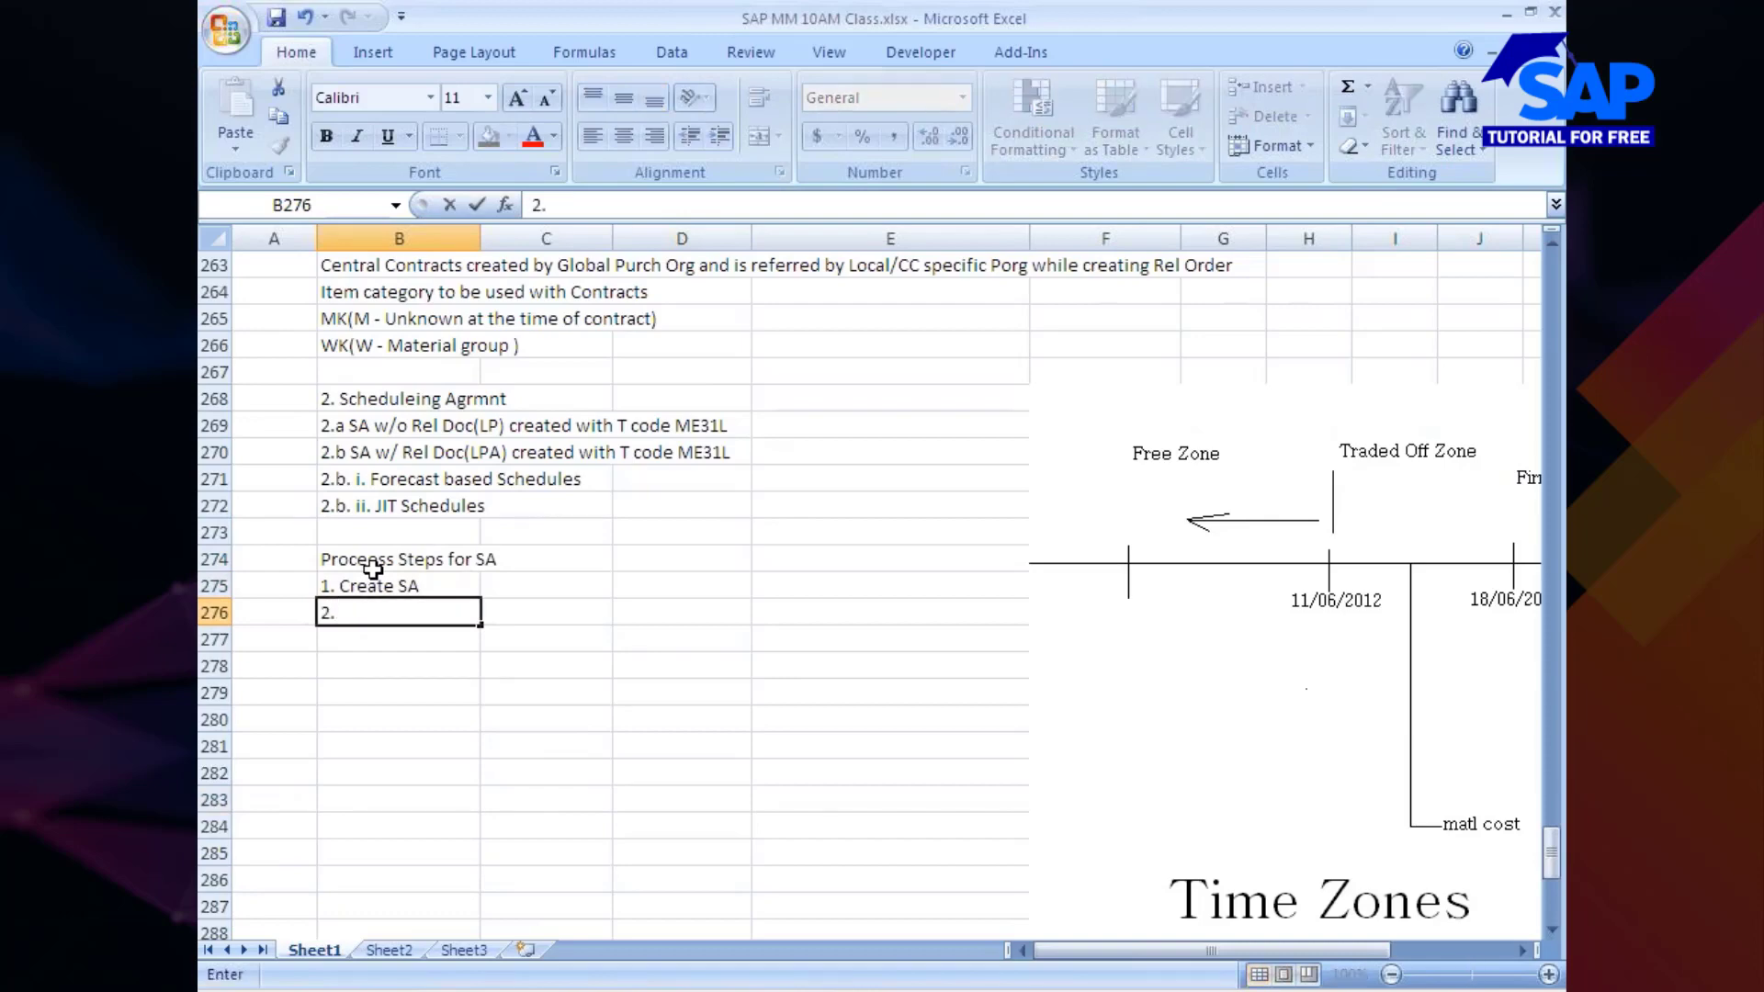
type(" Create")
key("BackSpace")
type("e/Maintain")
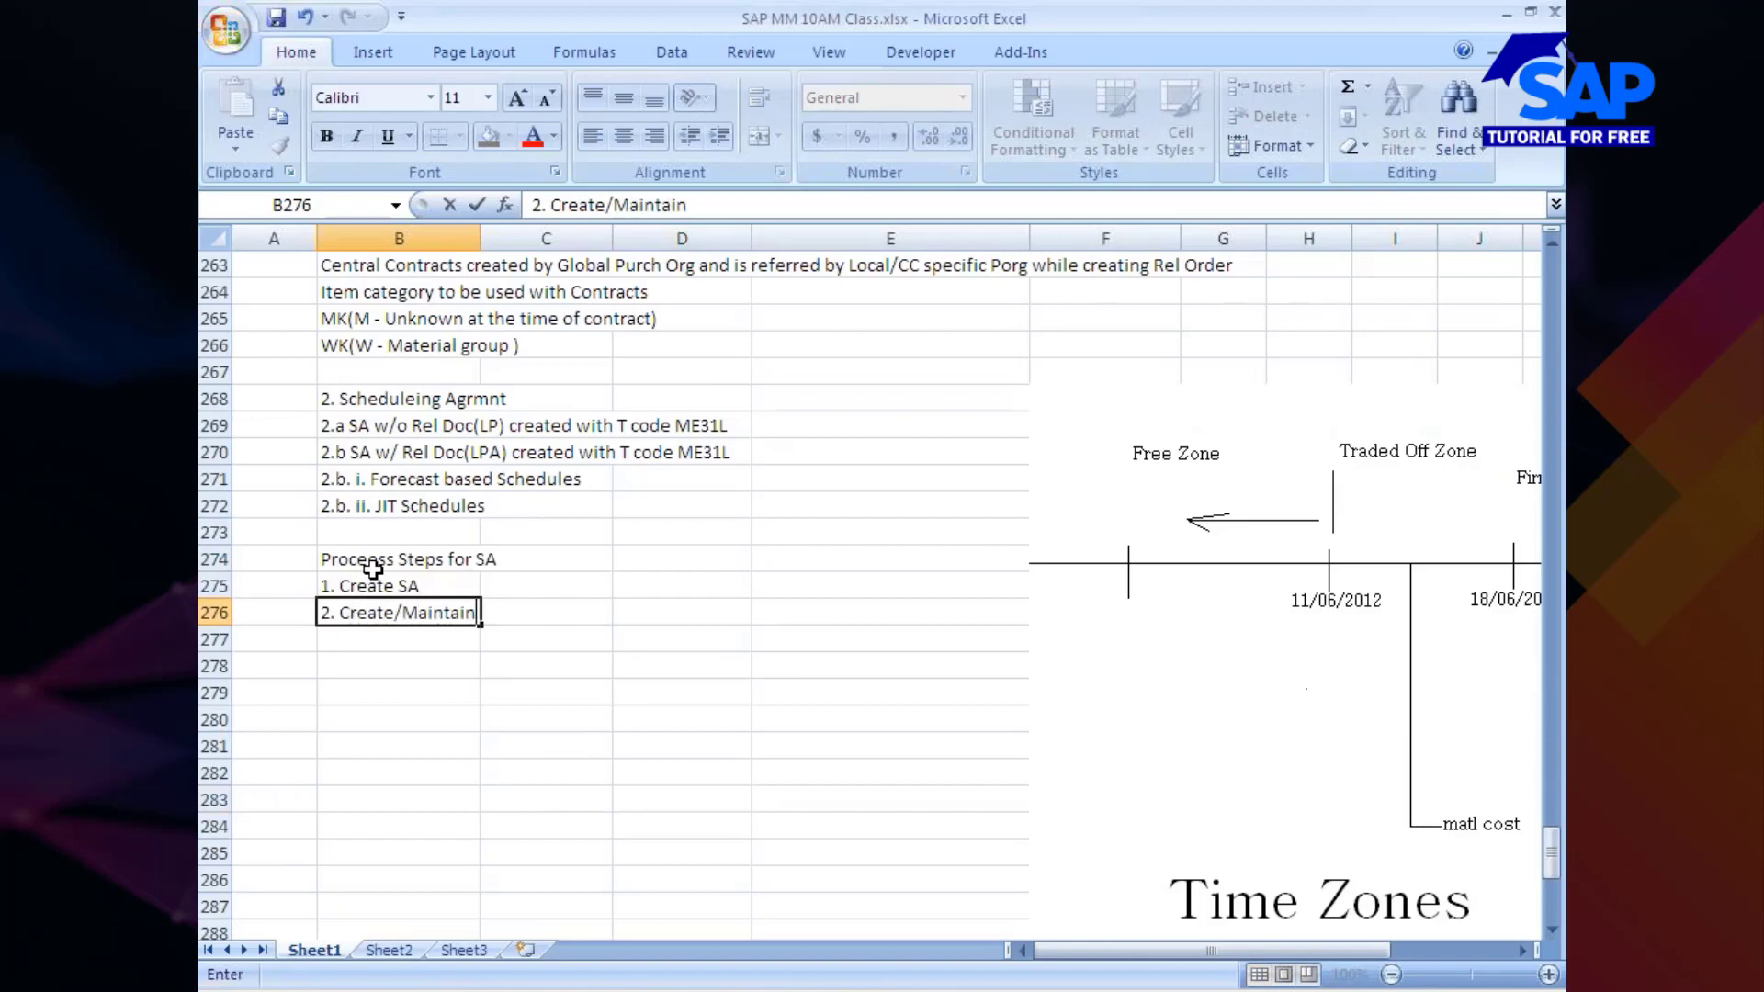
type(" Del Sched")
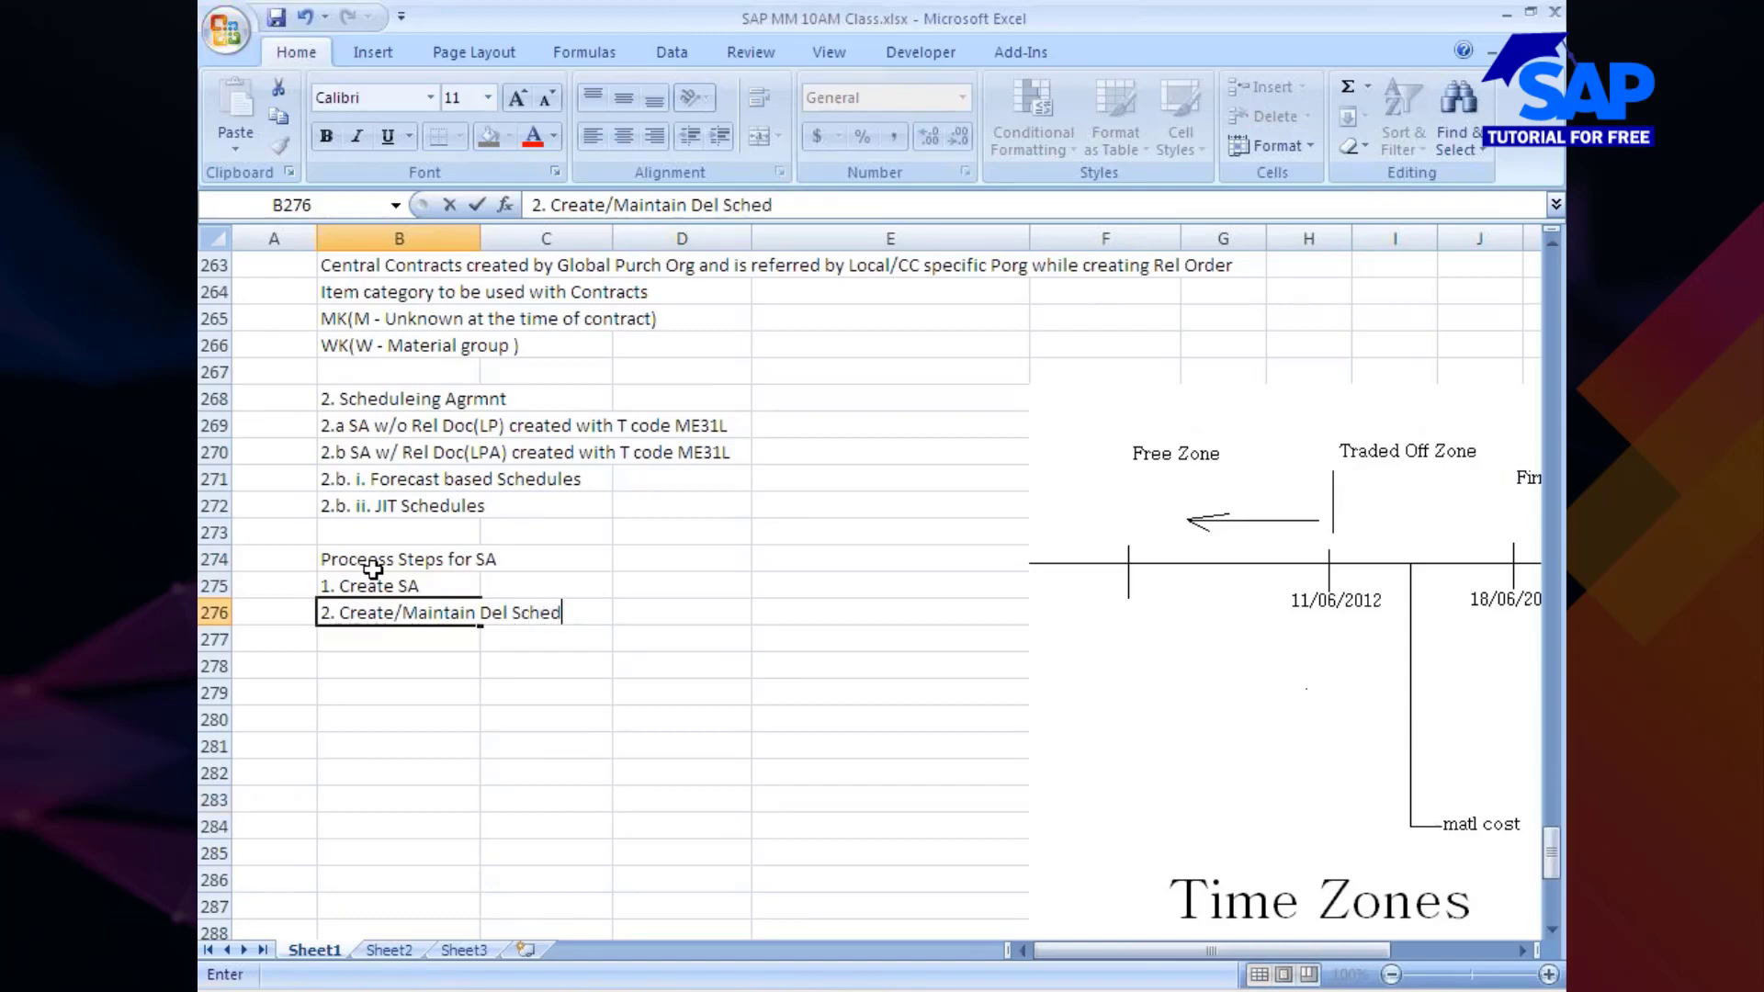
left_click(366, 643)
type("3")
Step: Switch to SAP and display the item overview of the newly created scheduling agreement
key("alt+Tab")
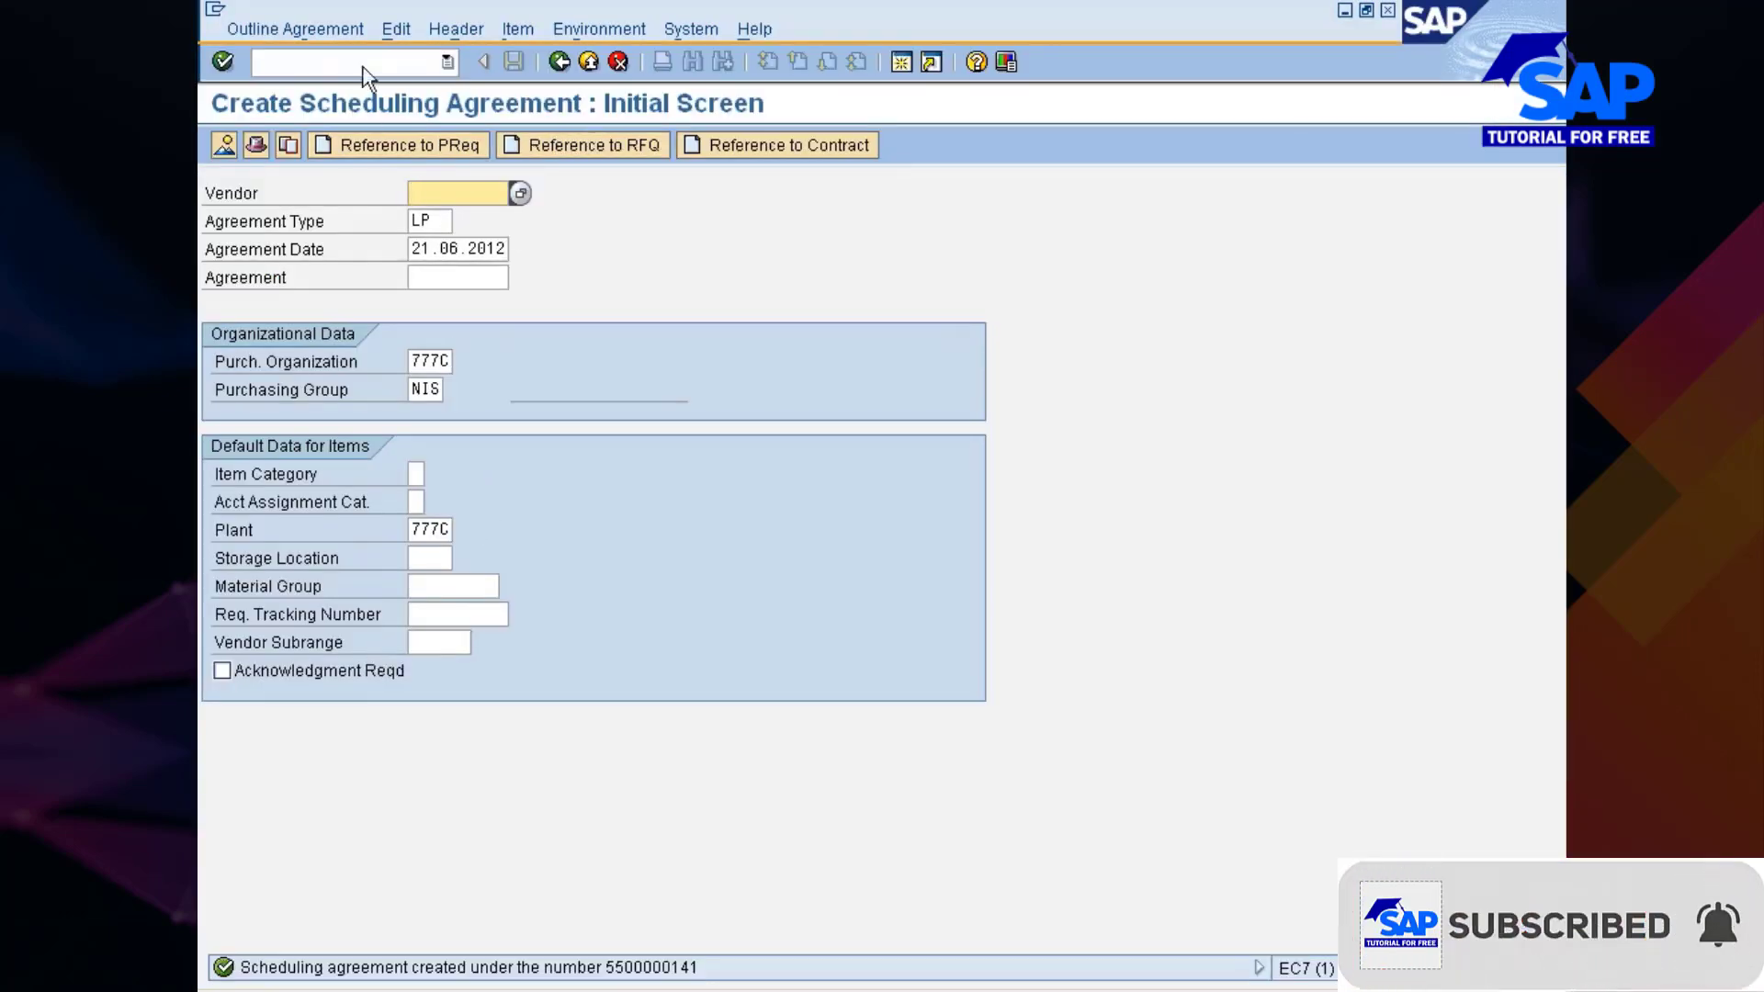
left_click(285, 30)
left_click(296, 149)
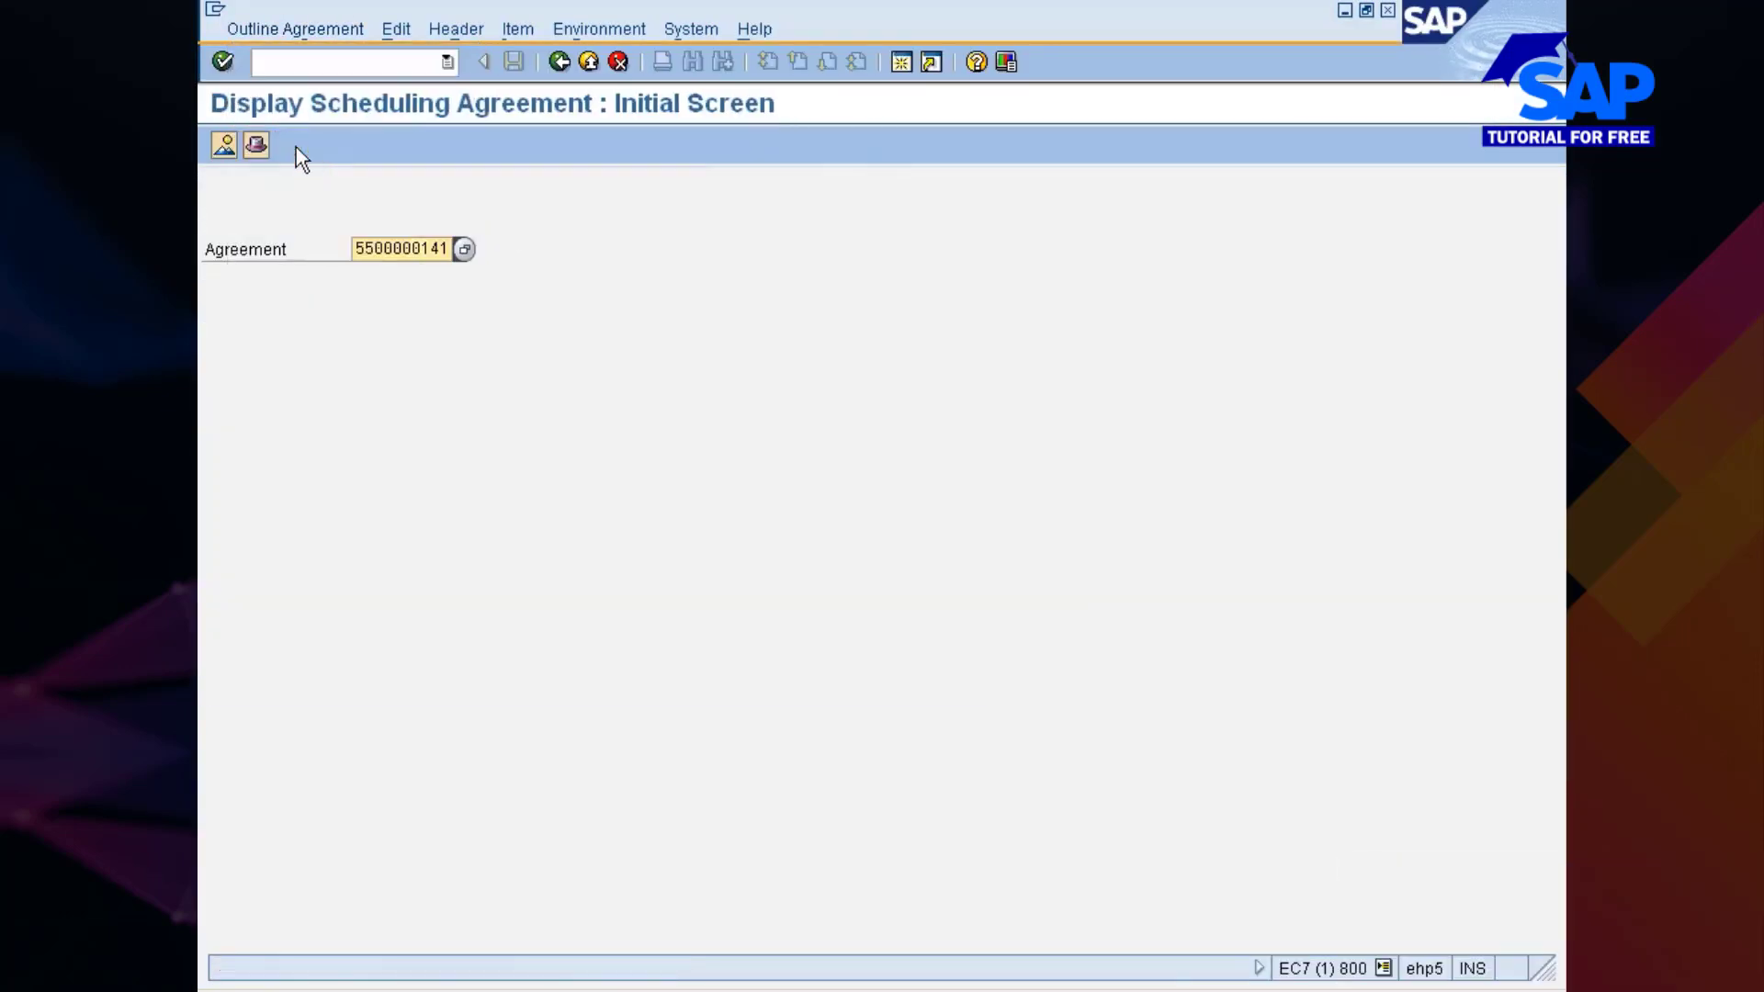
key("Return")
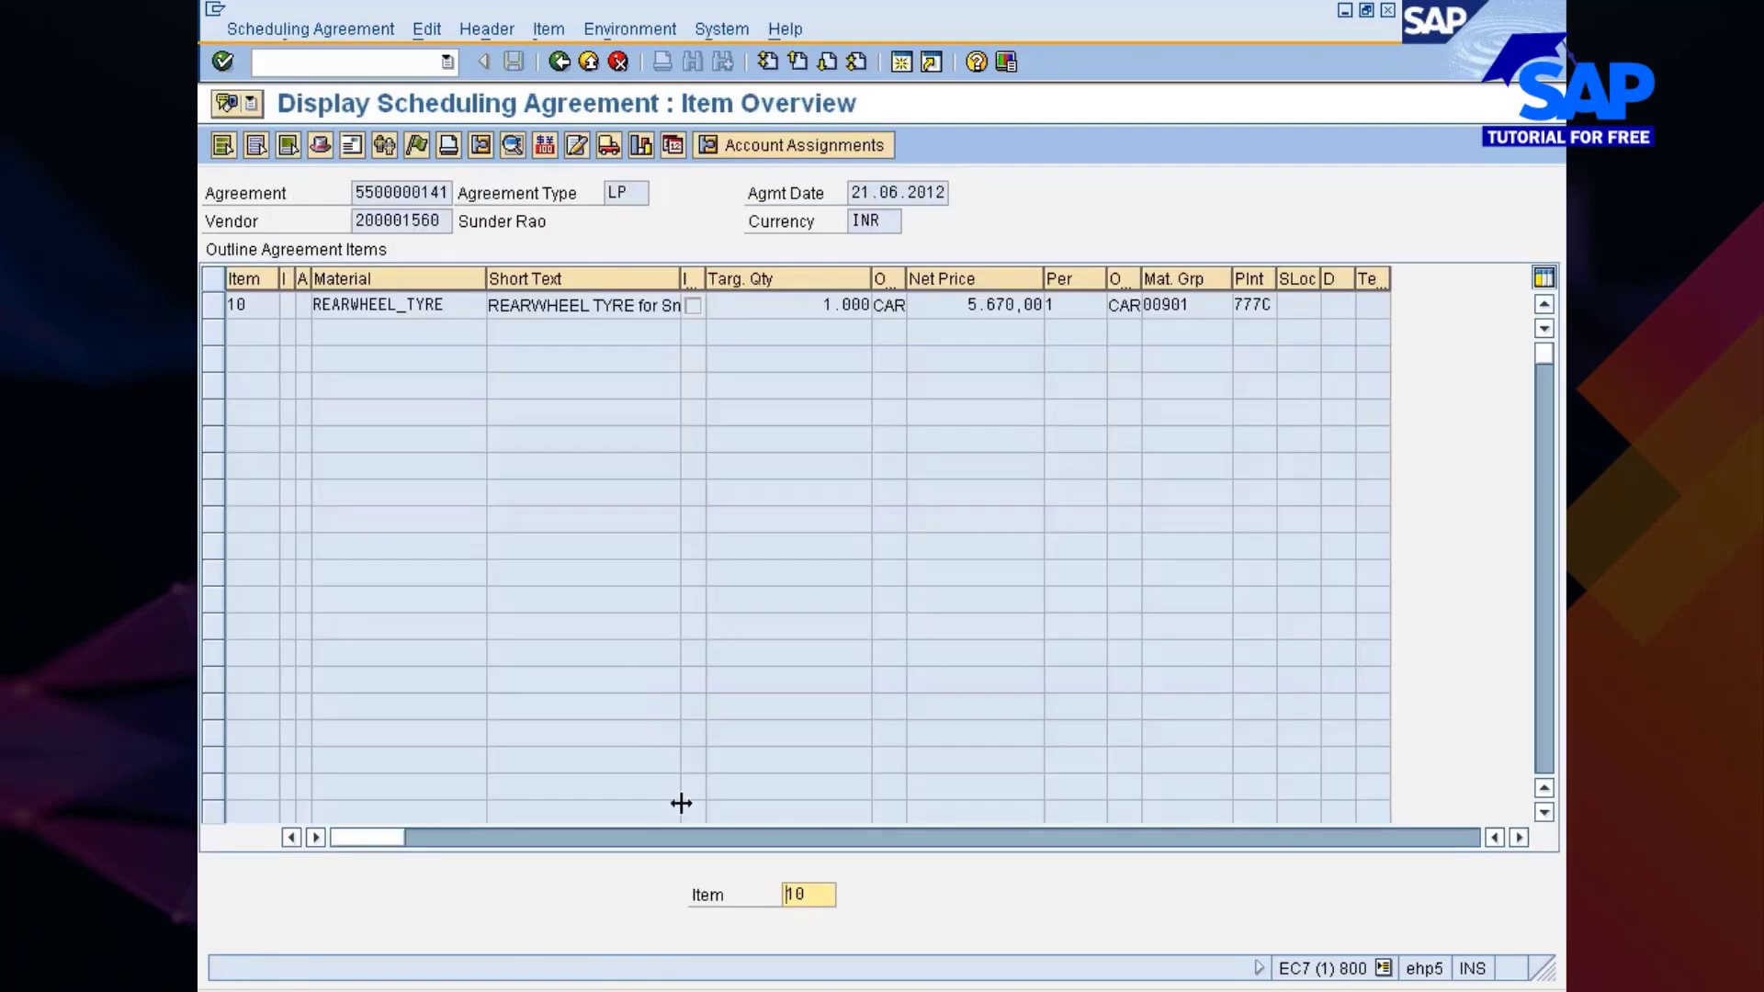
Step: Switch to the SAP session with the MARC table Data Browser and leave it for the SAP Easy Access menu
left_click(952, 915)
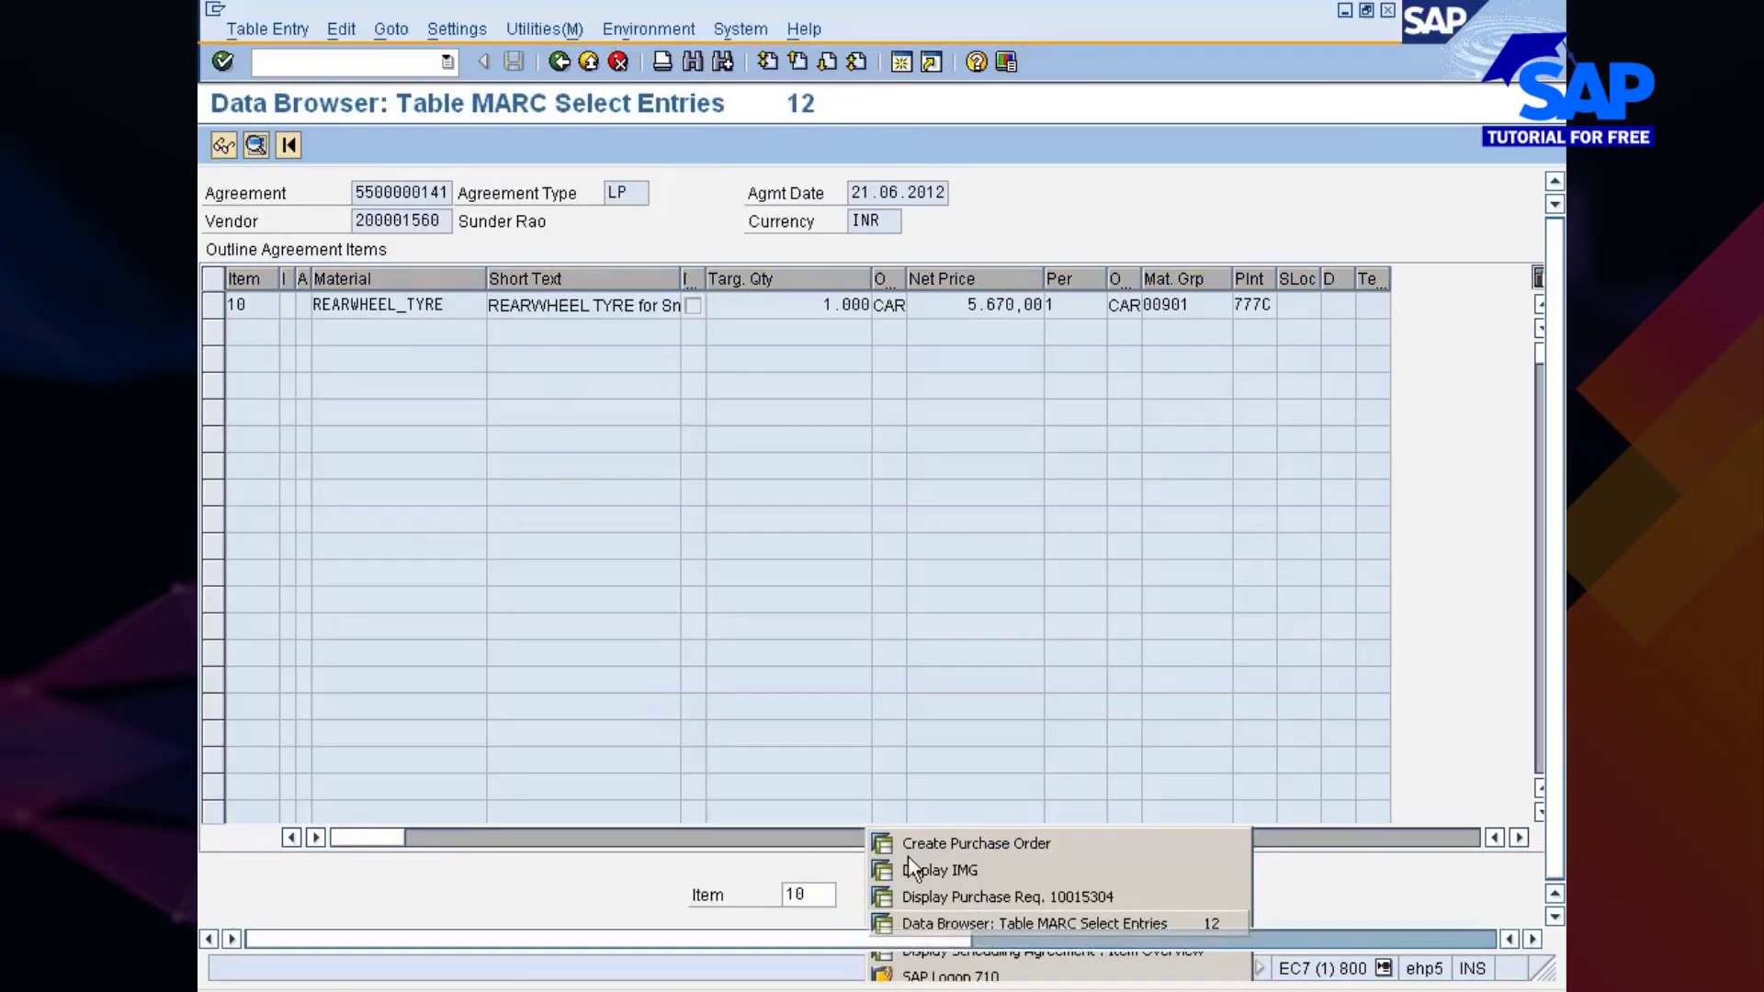
left_click(559, 62)
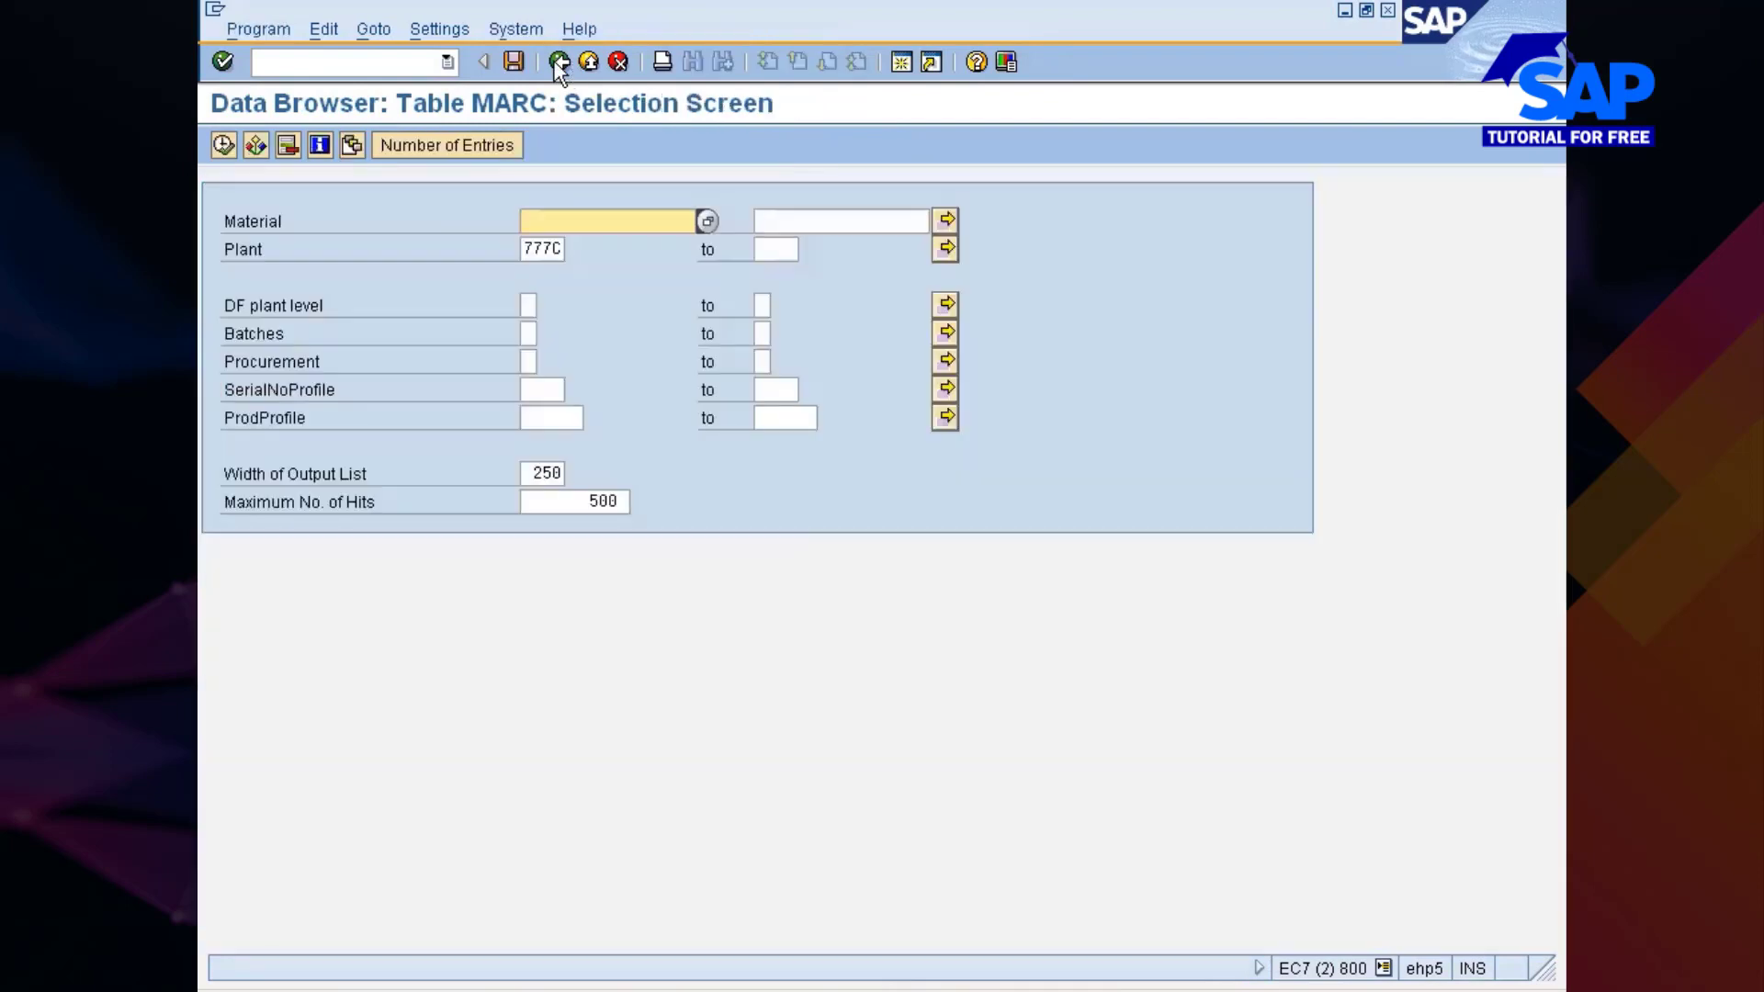
left_click(559, 62)
left_click(556, 61)
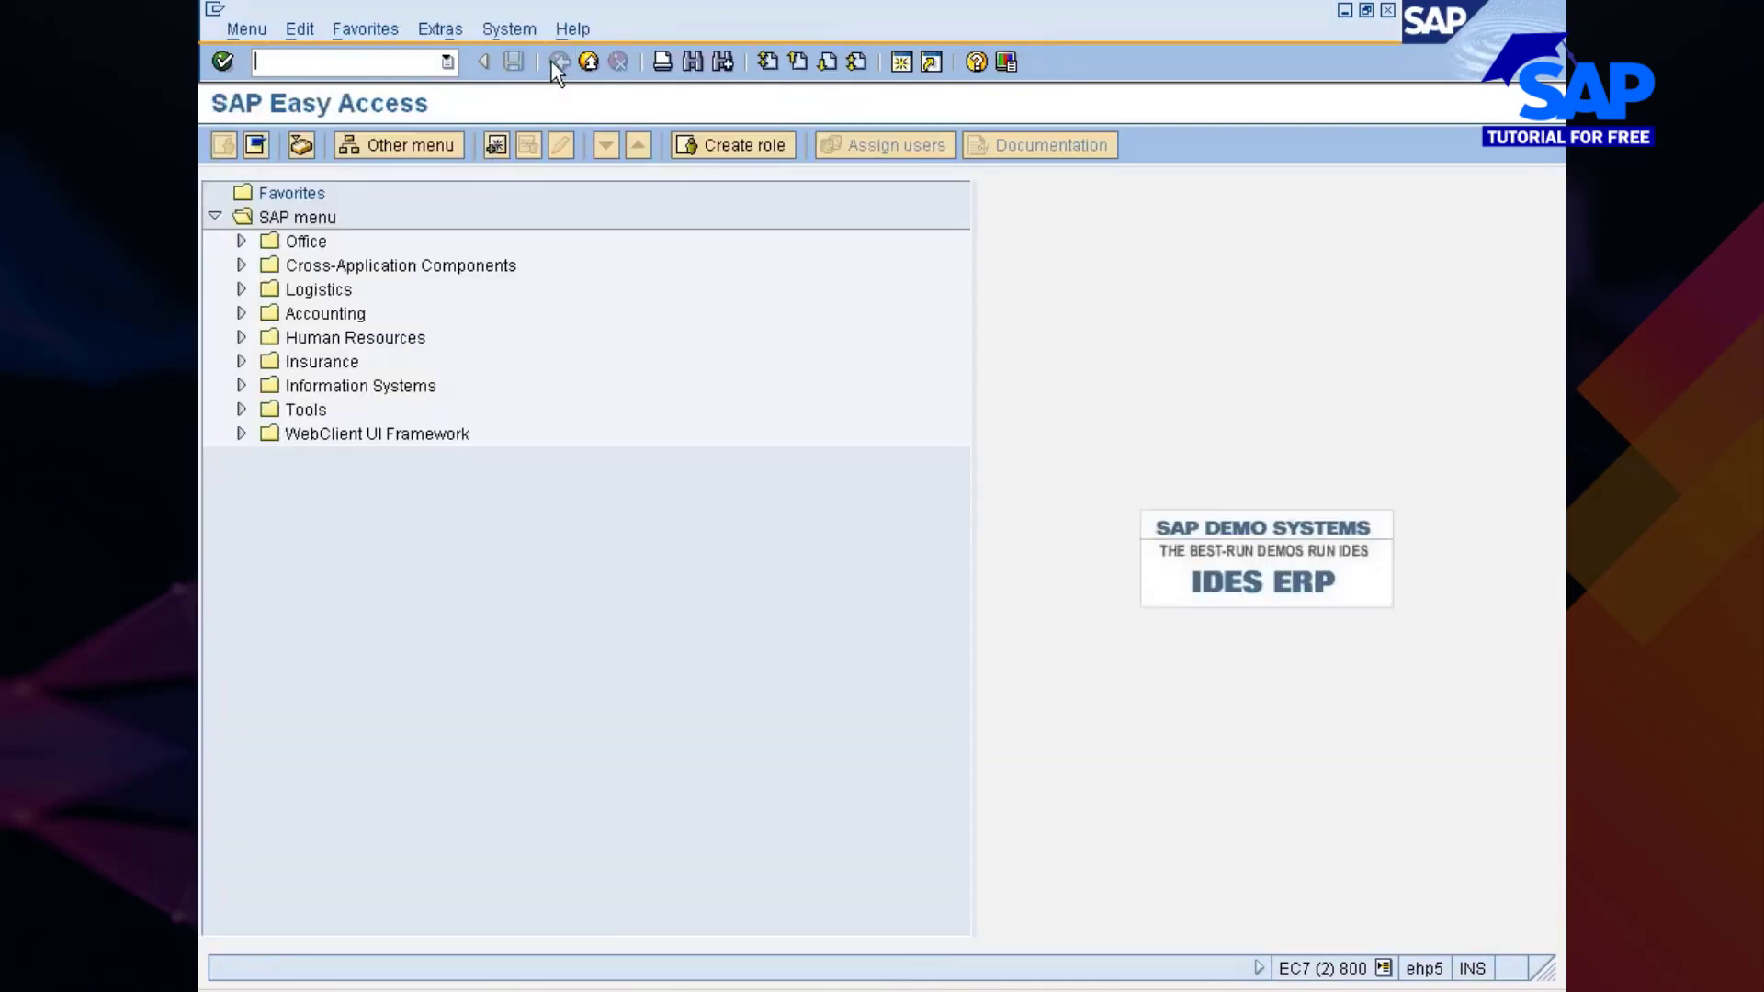
Step: Expand the Logistics and Materials Management folders in the SAP menu and select Purchasing
double_click(317, 290)
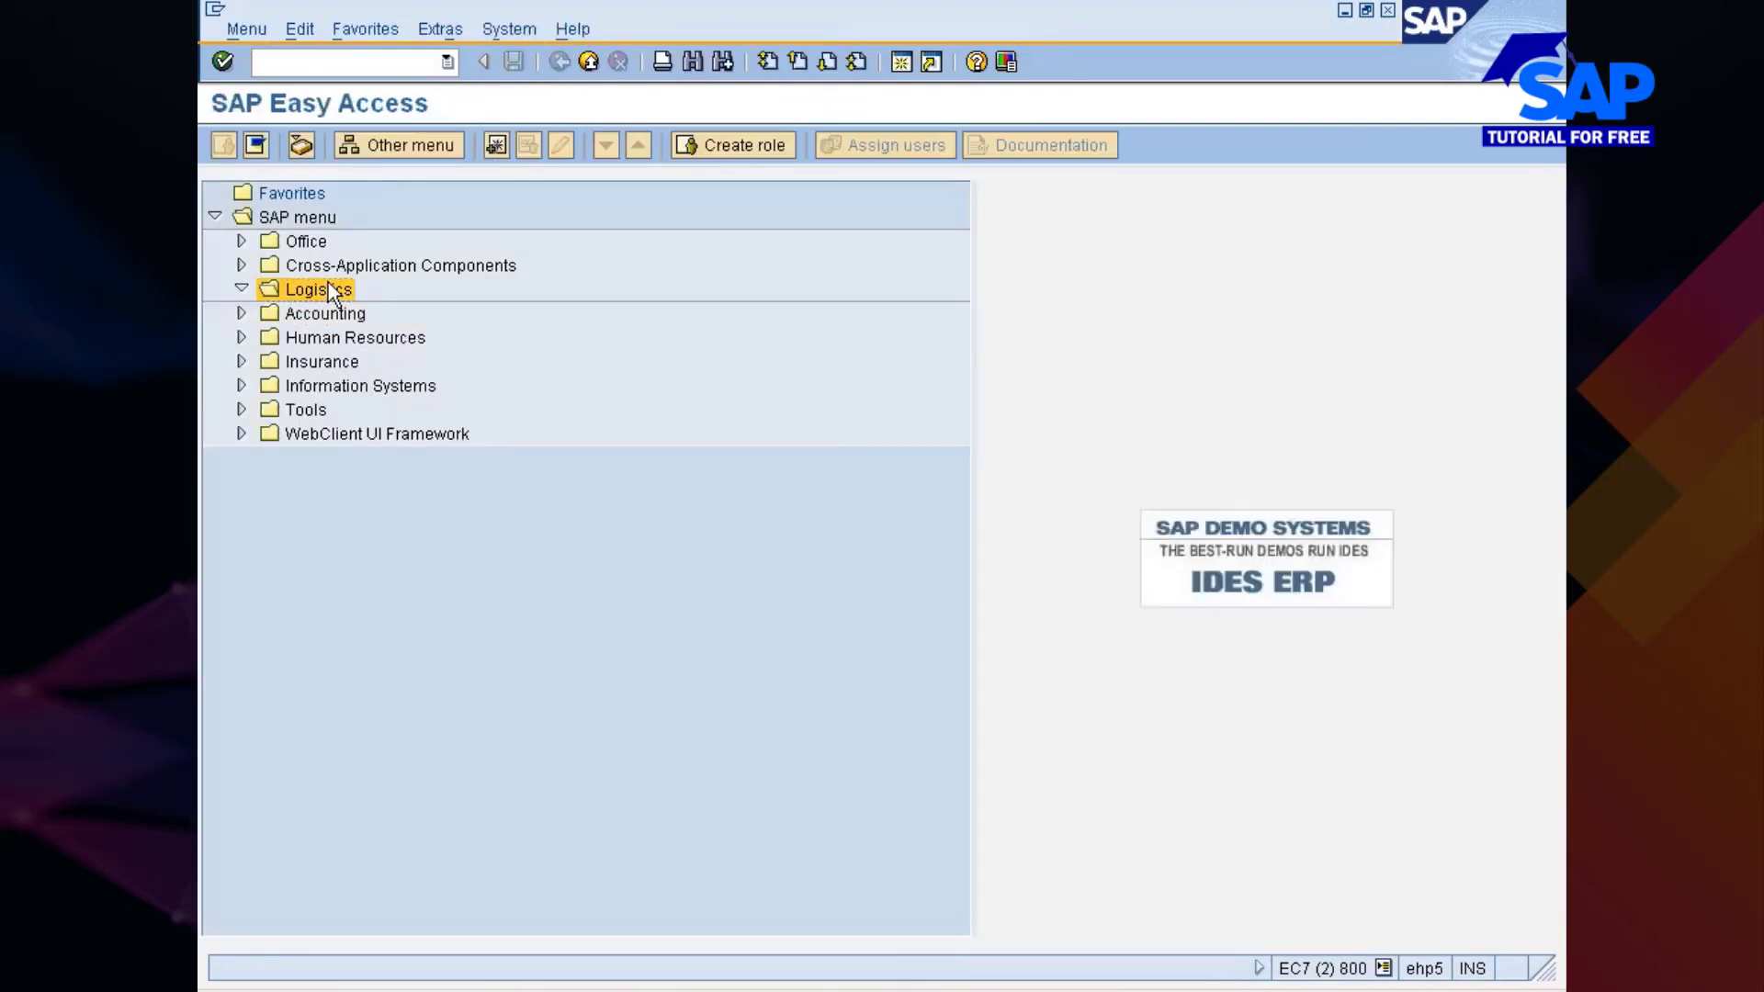
key("Down")
key("Right")
key("Down")
key("Down")
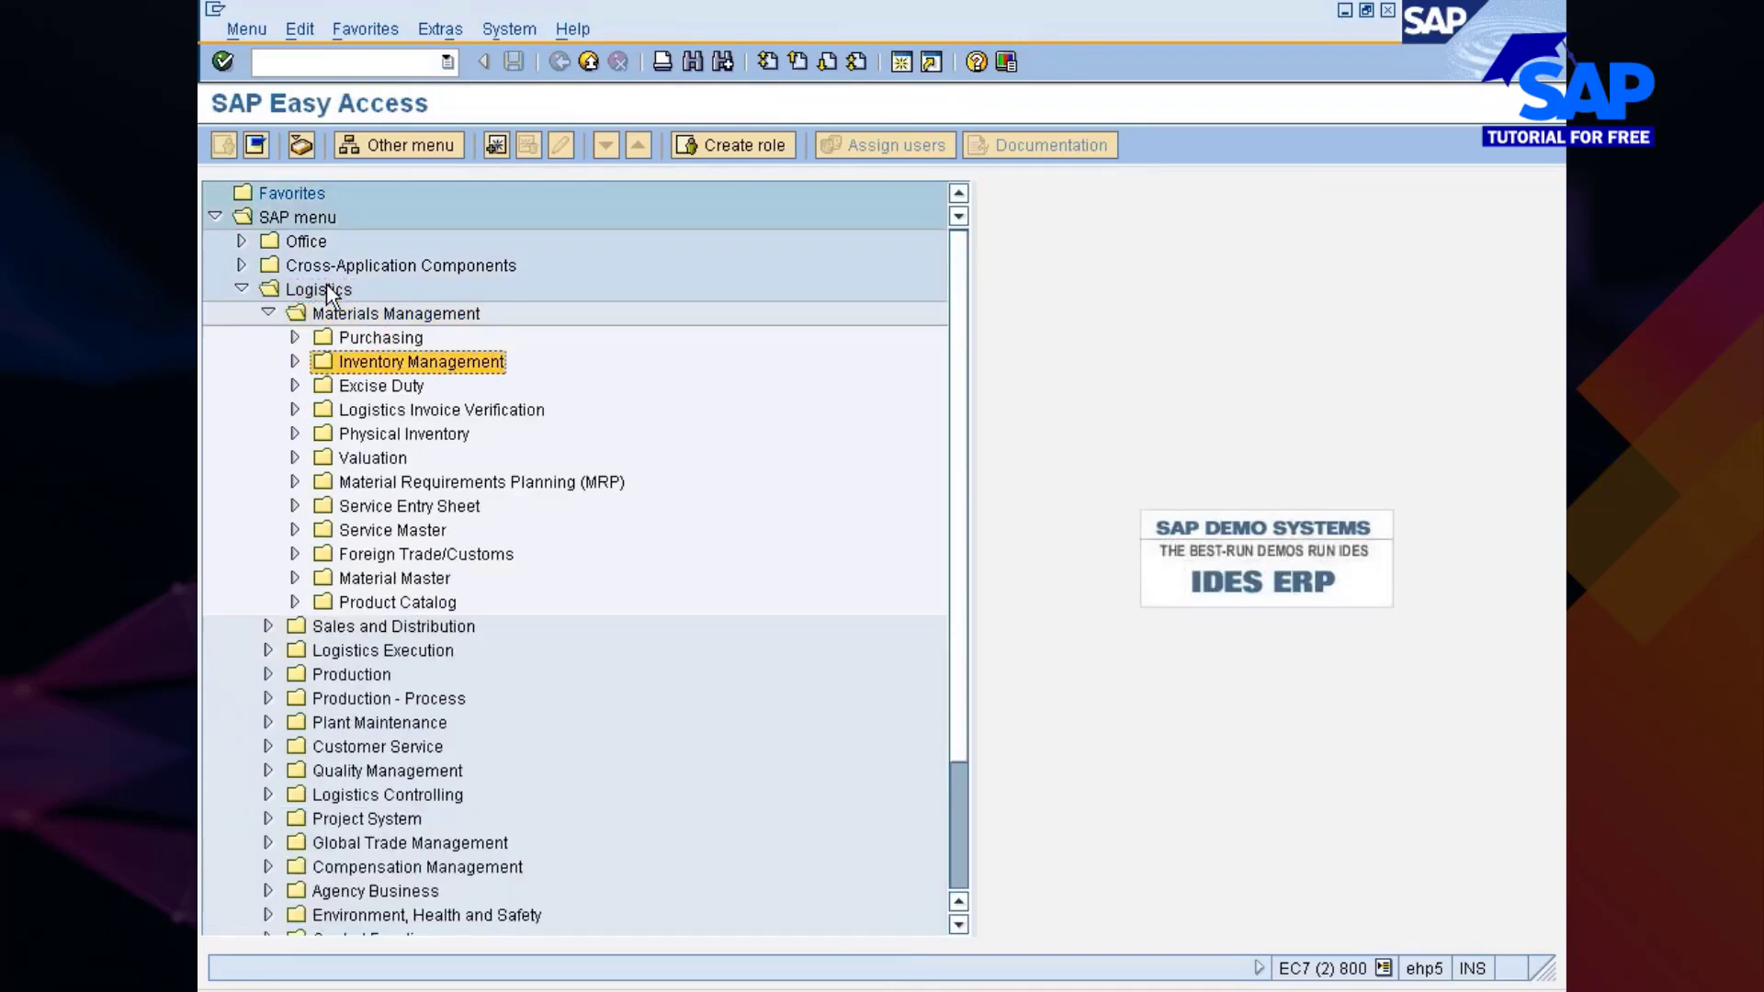
key("Up")
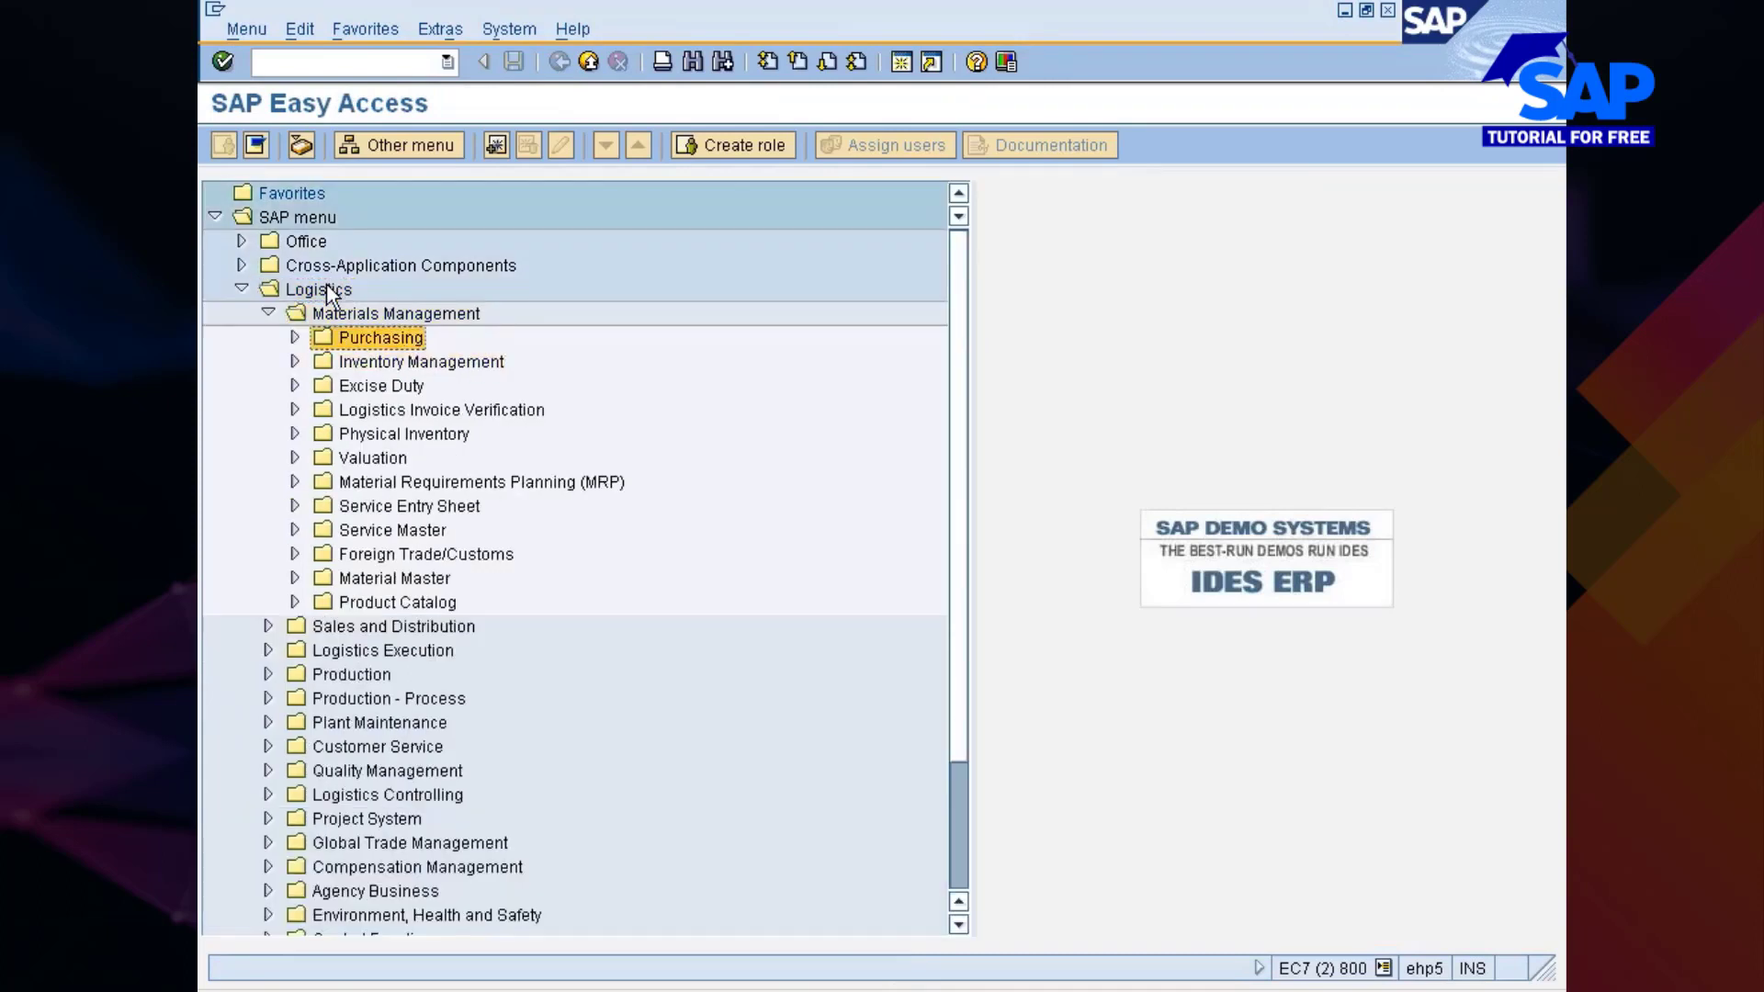
Step: Expand the Purchasing and Outline Agreement folders and select Scheduling Agreement
key("Right")
key("Down")
key("Down")
key("Down")
key("Down")
key("Down")
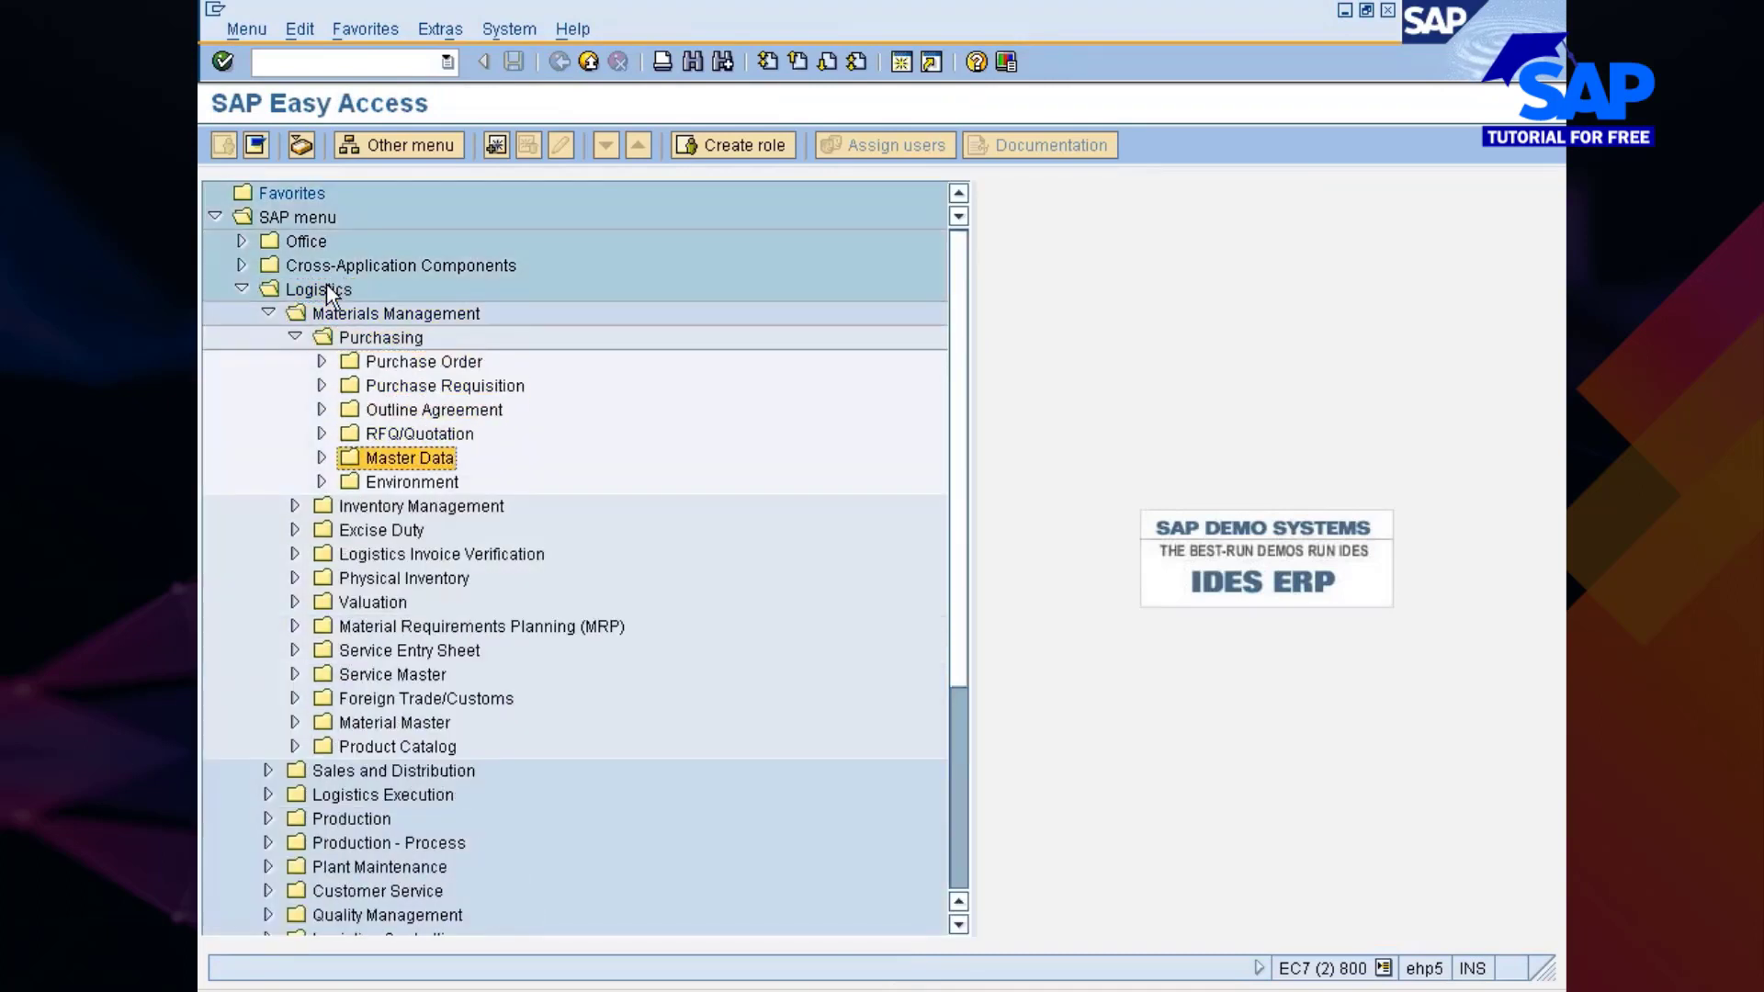
key("Up")
key("Up")
key("Right")
key("Down")
key("Down")
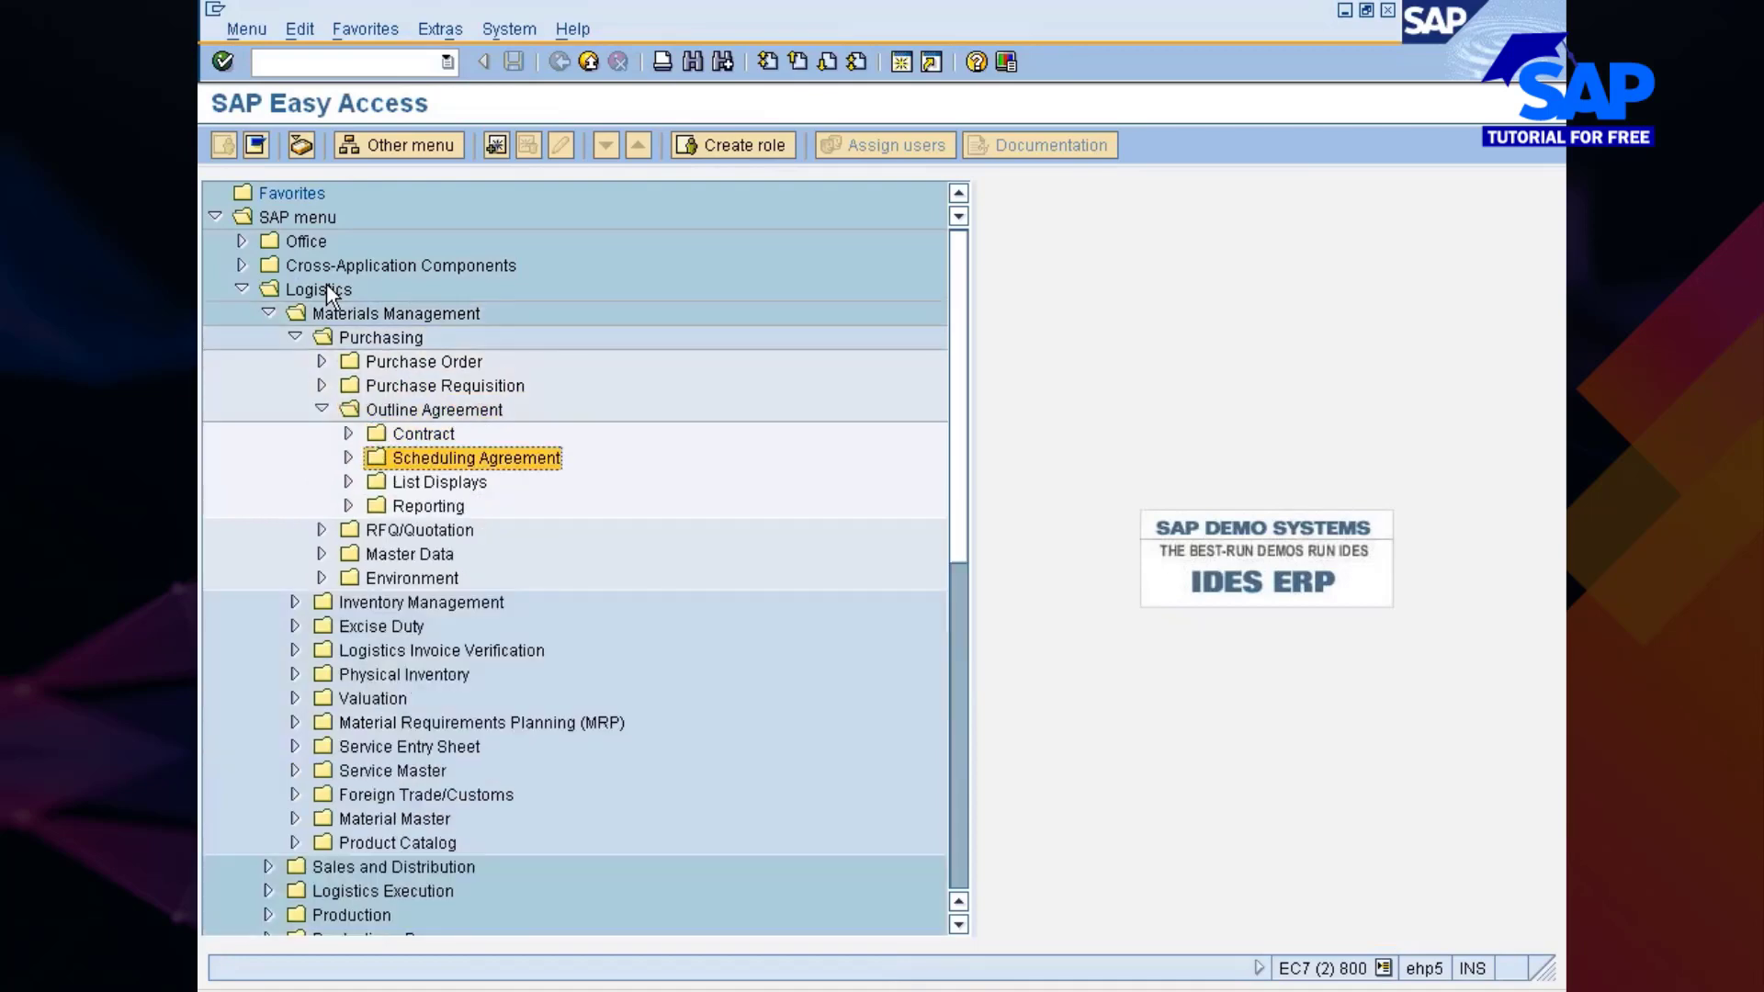
Step: Expand Scheduling Agreement and its Delivery Schedule folder, and start transaction ME38 - Maintain
key("Right")
key("Down")
key("Down")
key("Down")
key("Down")
key("Up")
key("Up")
key("Up")
key("Down")
key("Down")
key("Down")
key("Down")
key("Down")
key("Down")
key("Right")
key("Down")
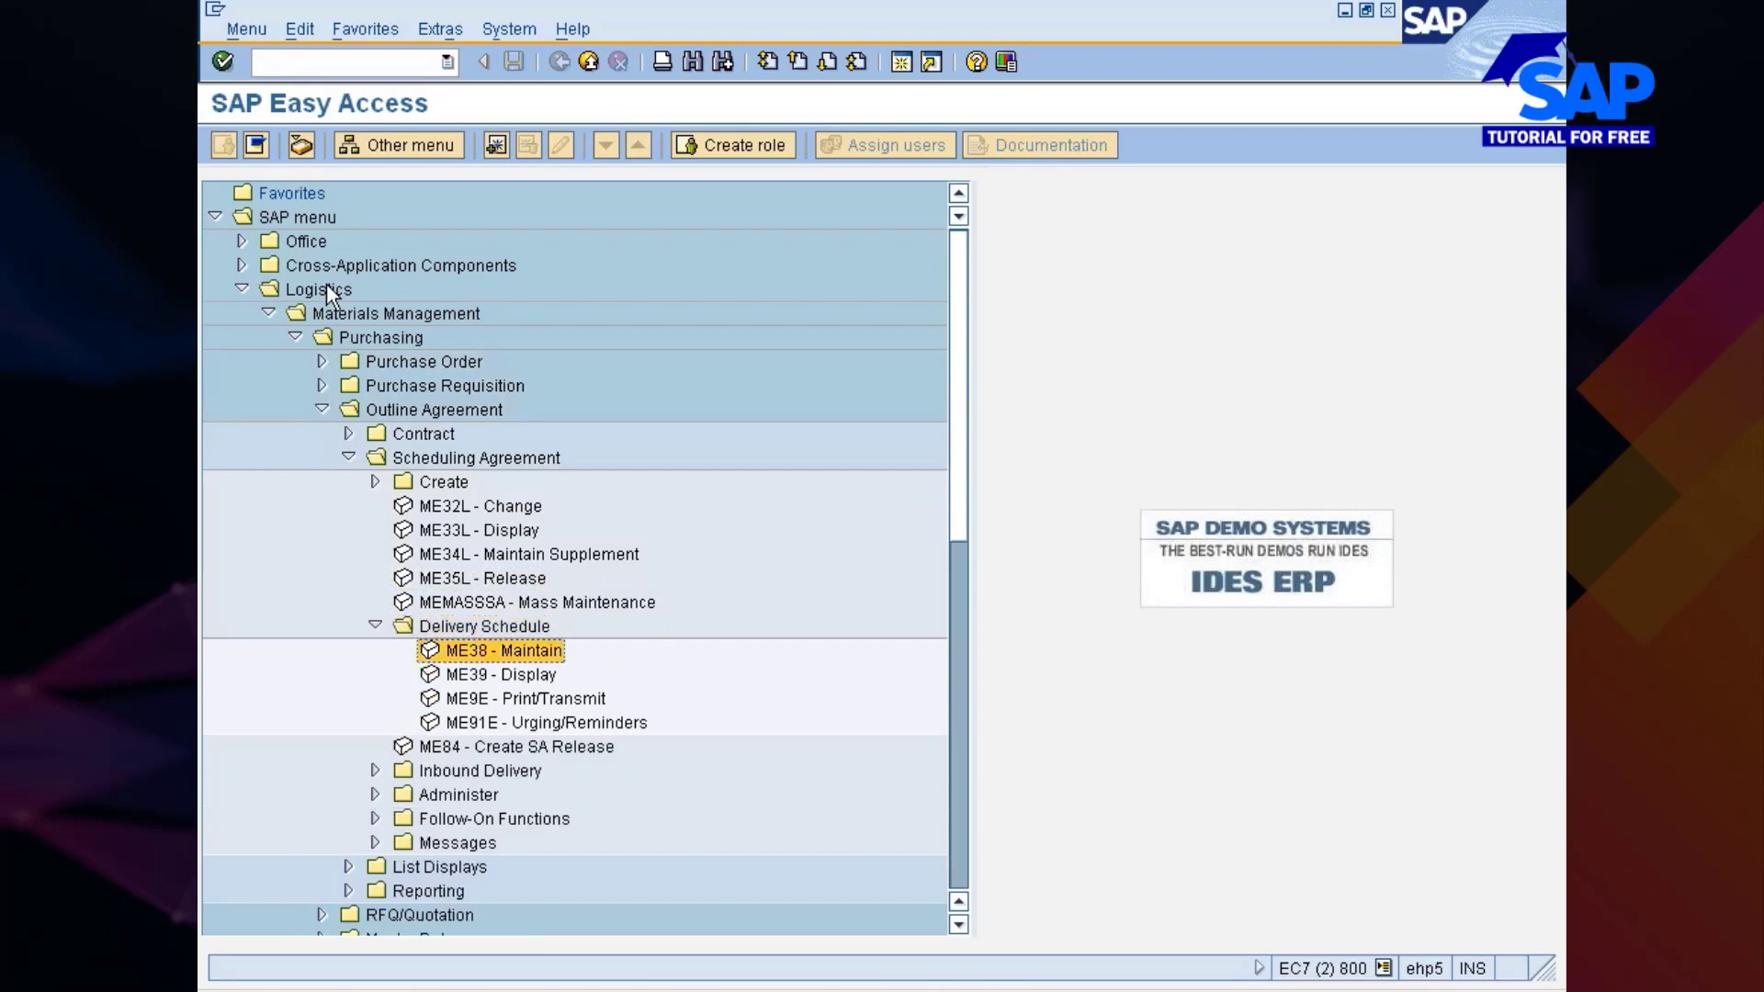
key("Return")
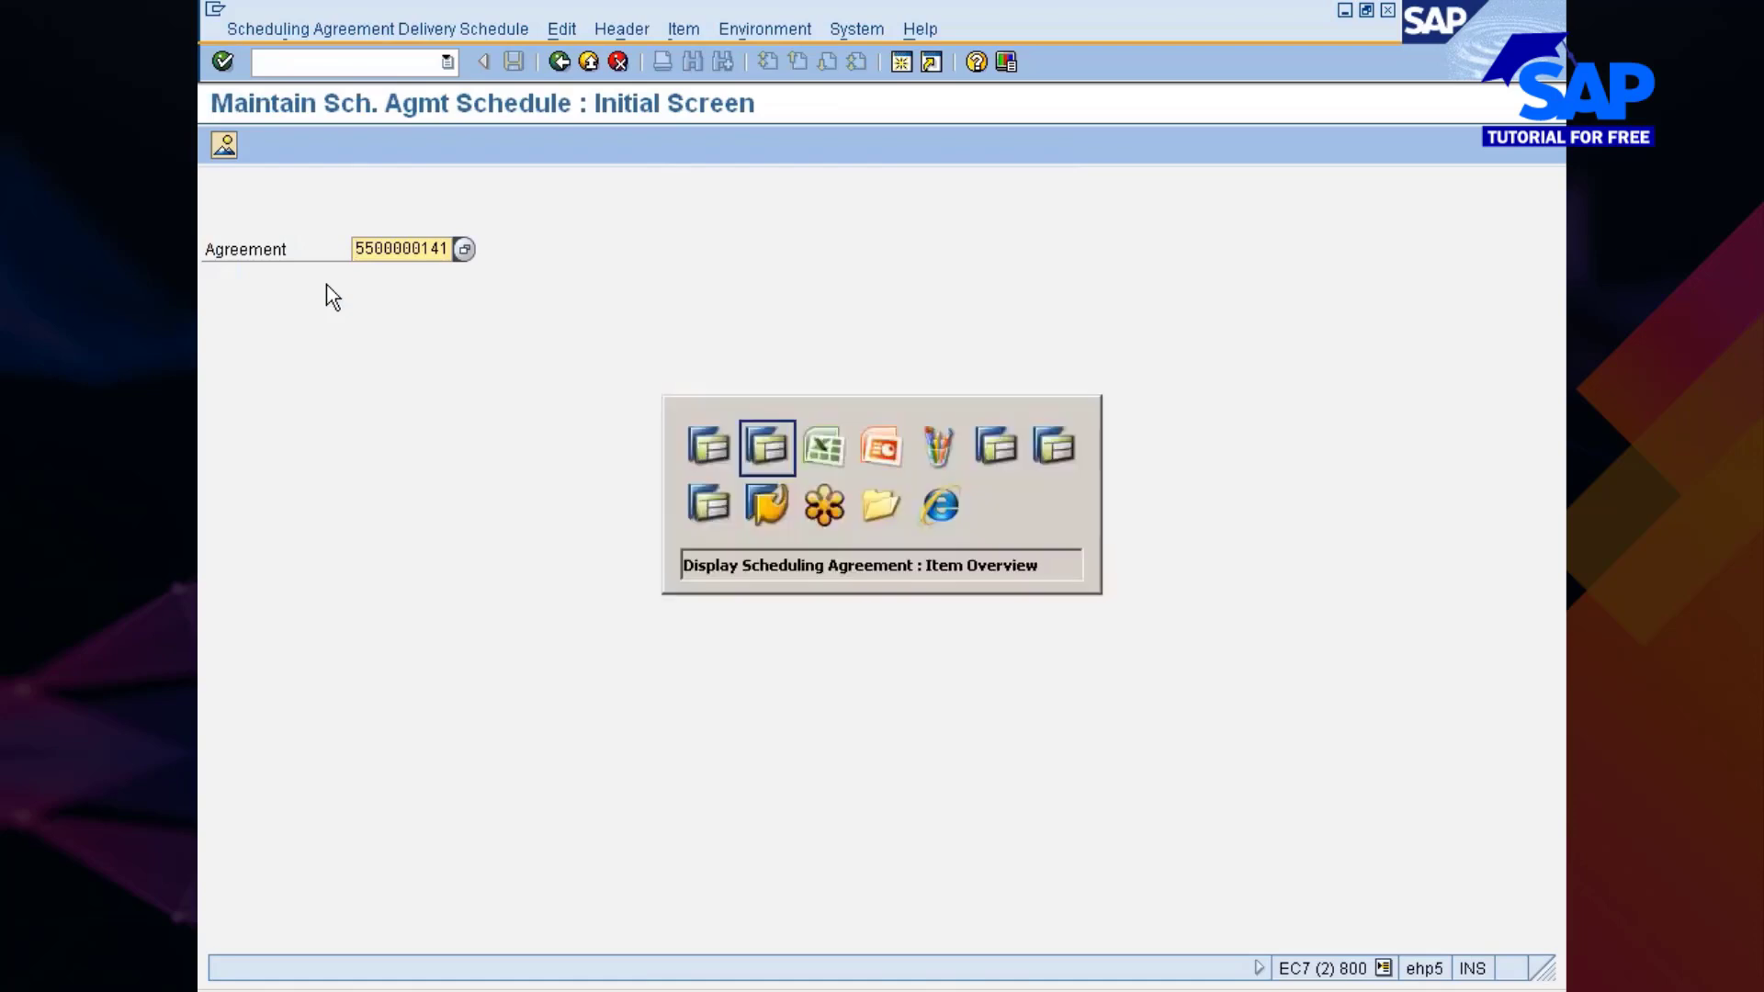
Step: Open the delivery schedule of item 10, REARWHEEL_TYRE, in the newly created scheduling agreement
key("Return")
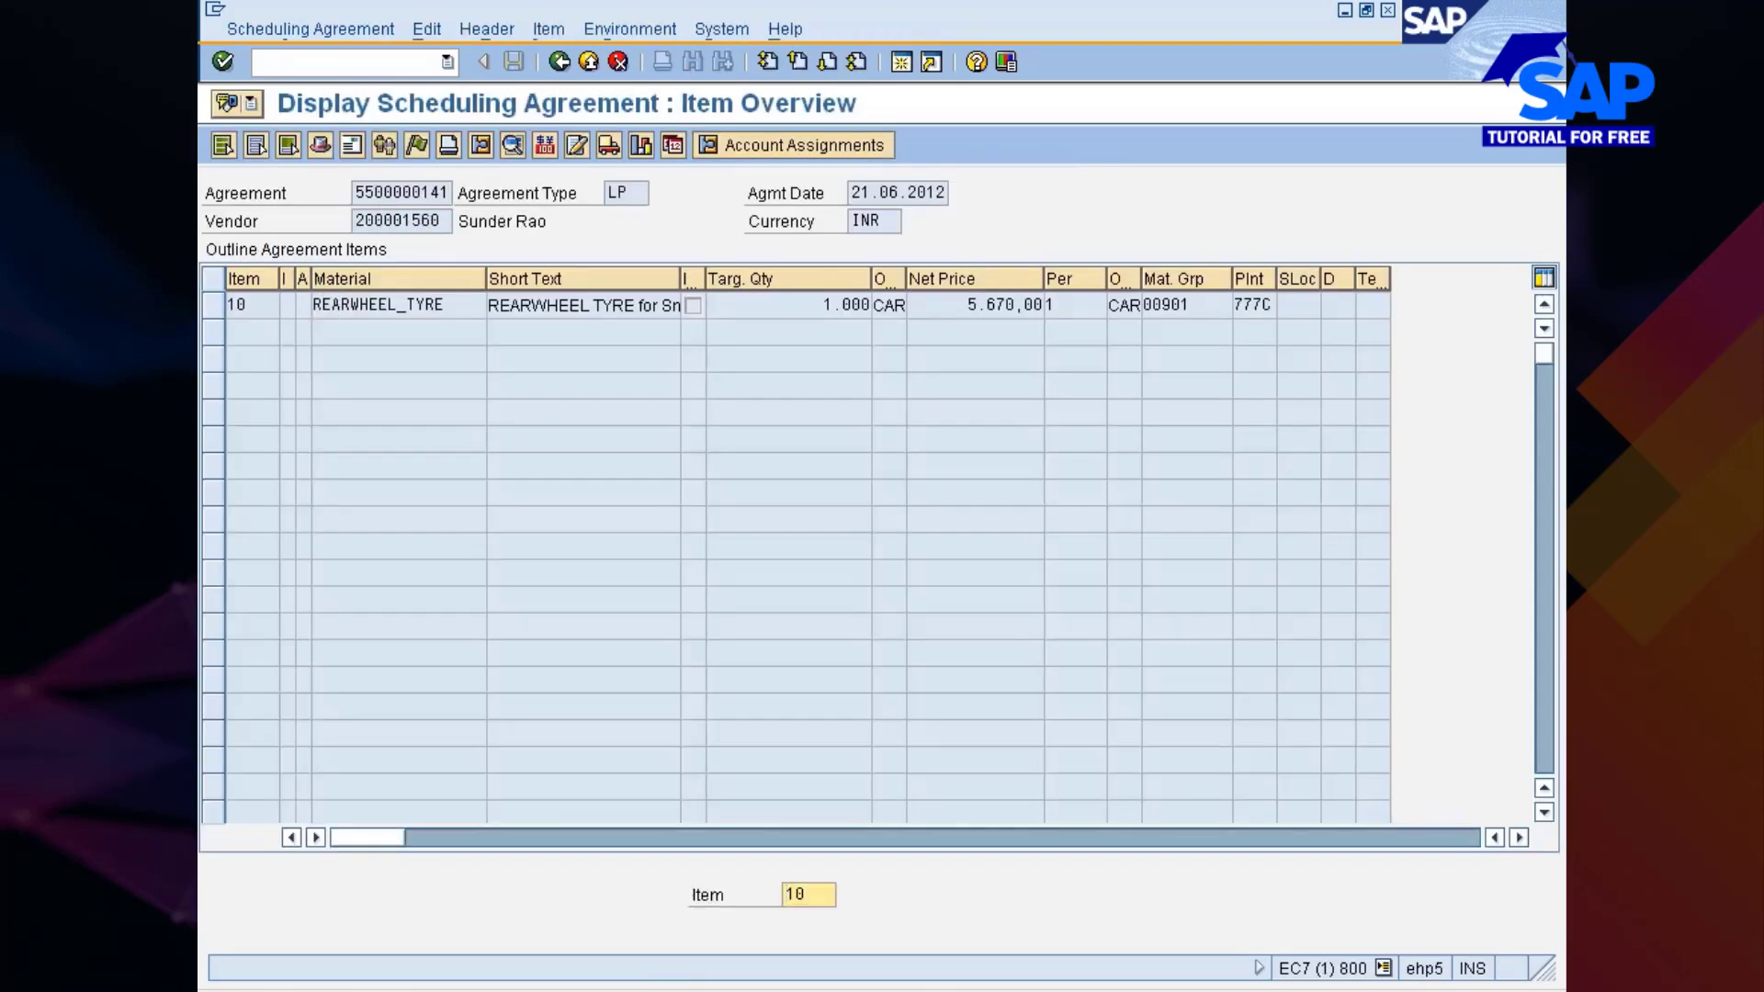
key("alt+Tab")
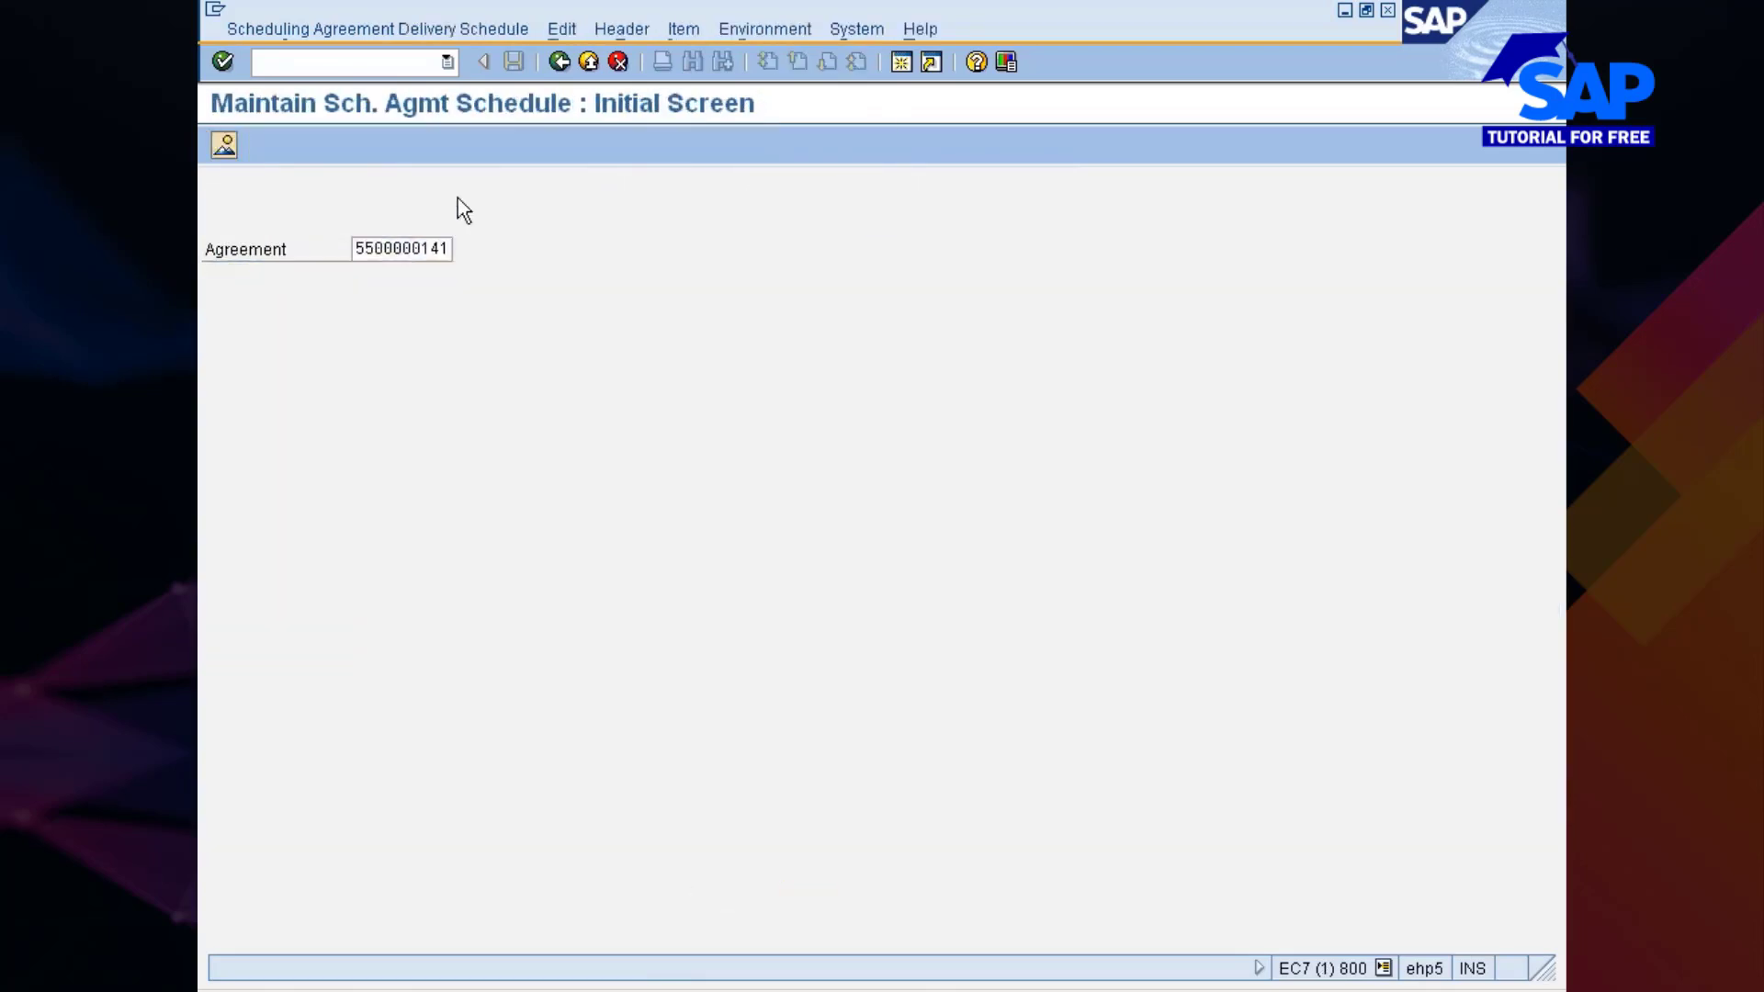
key("Return")
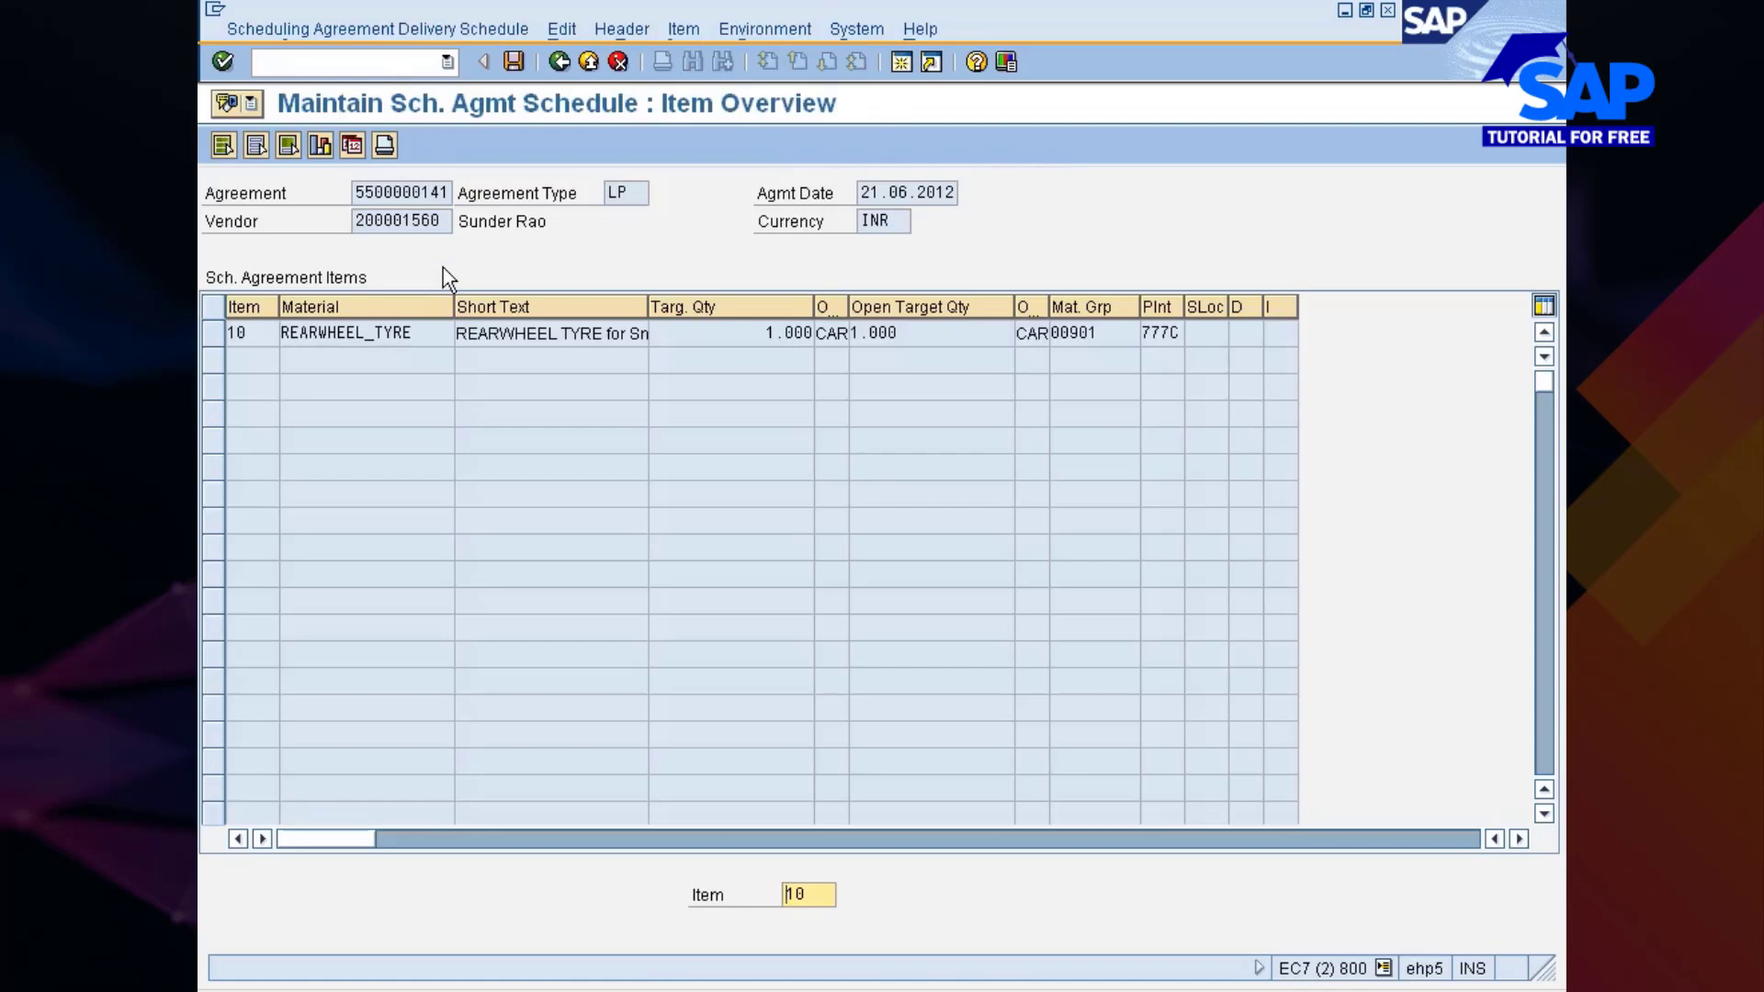
left_click(213, 333)
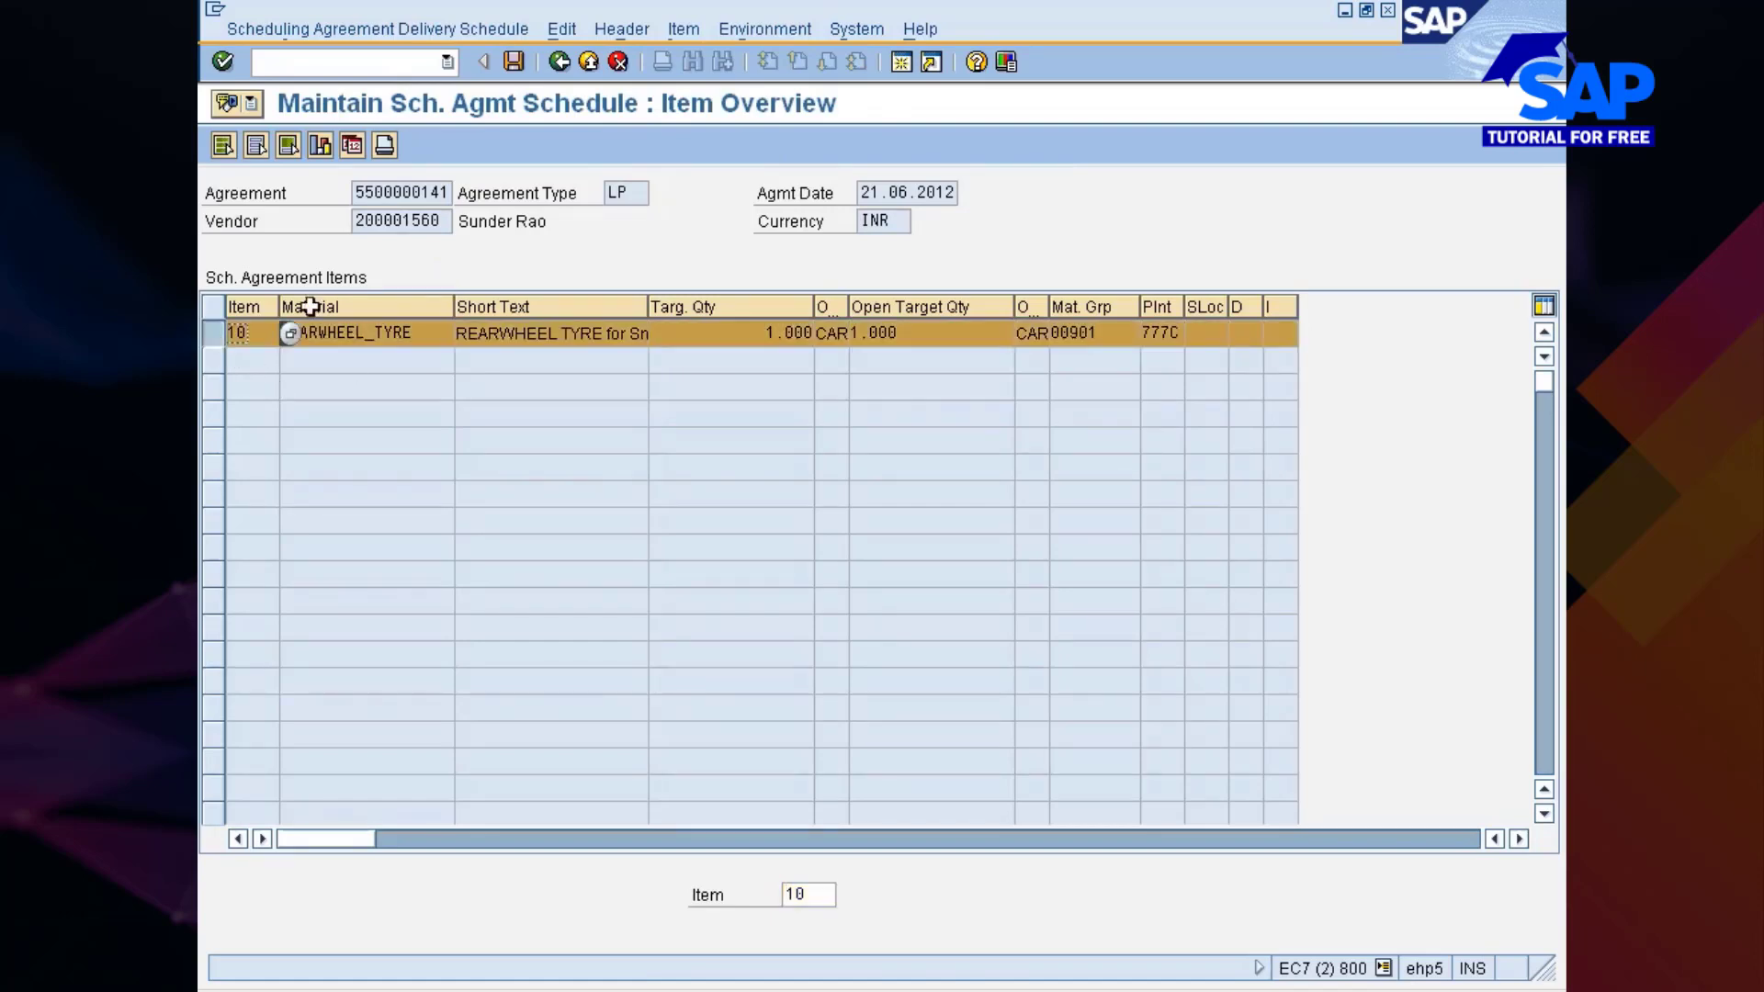
left_click(352, 147)
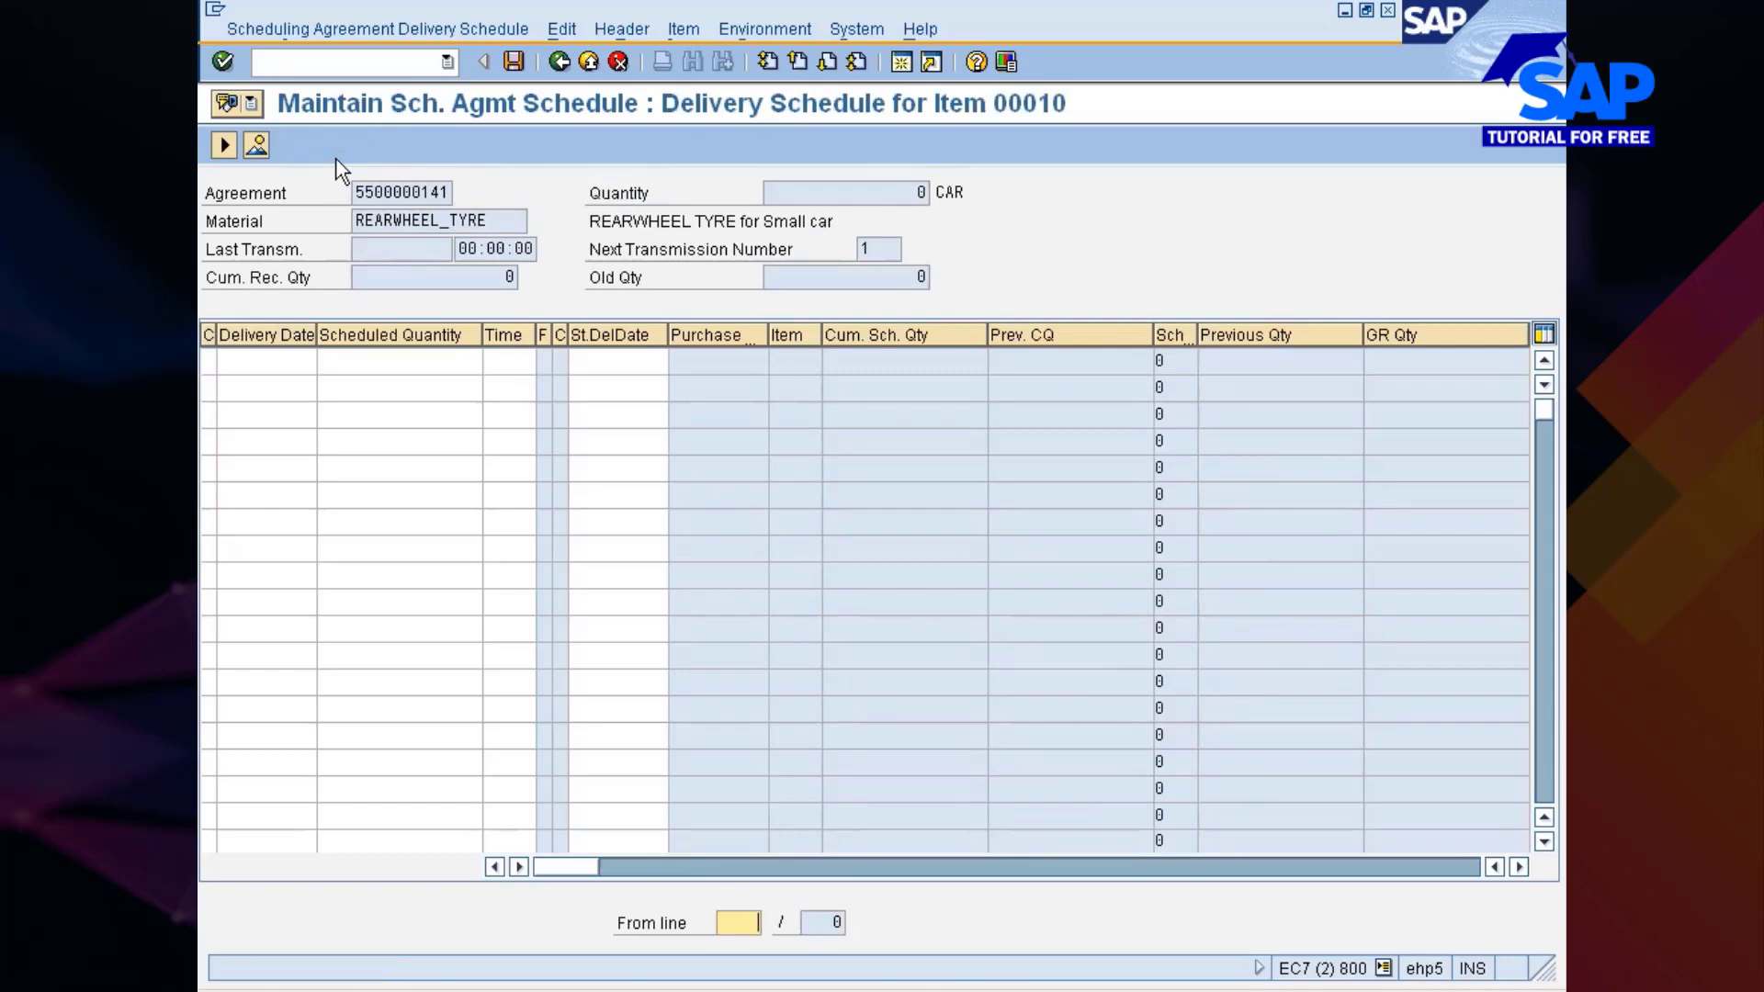
Step: Enter 28.06.2012 and 09.07.2012 as the first two delivery dates of the schedule
left_click(265, 361)
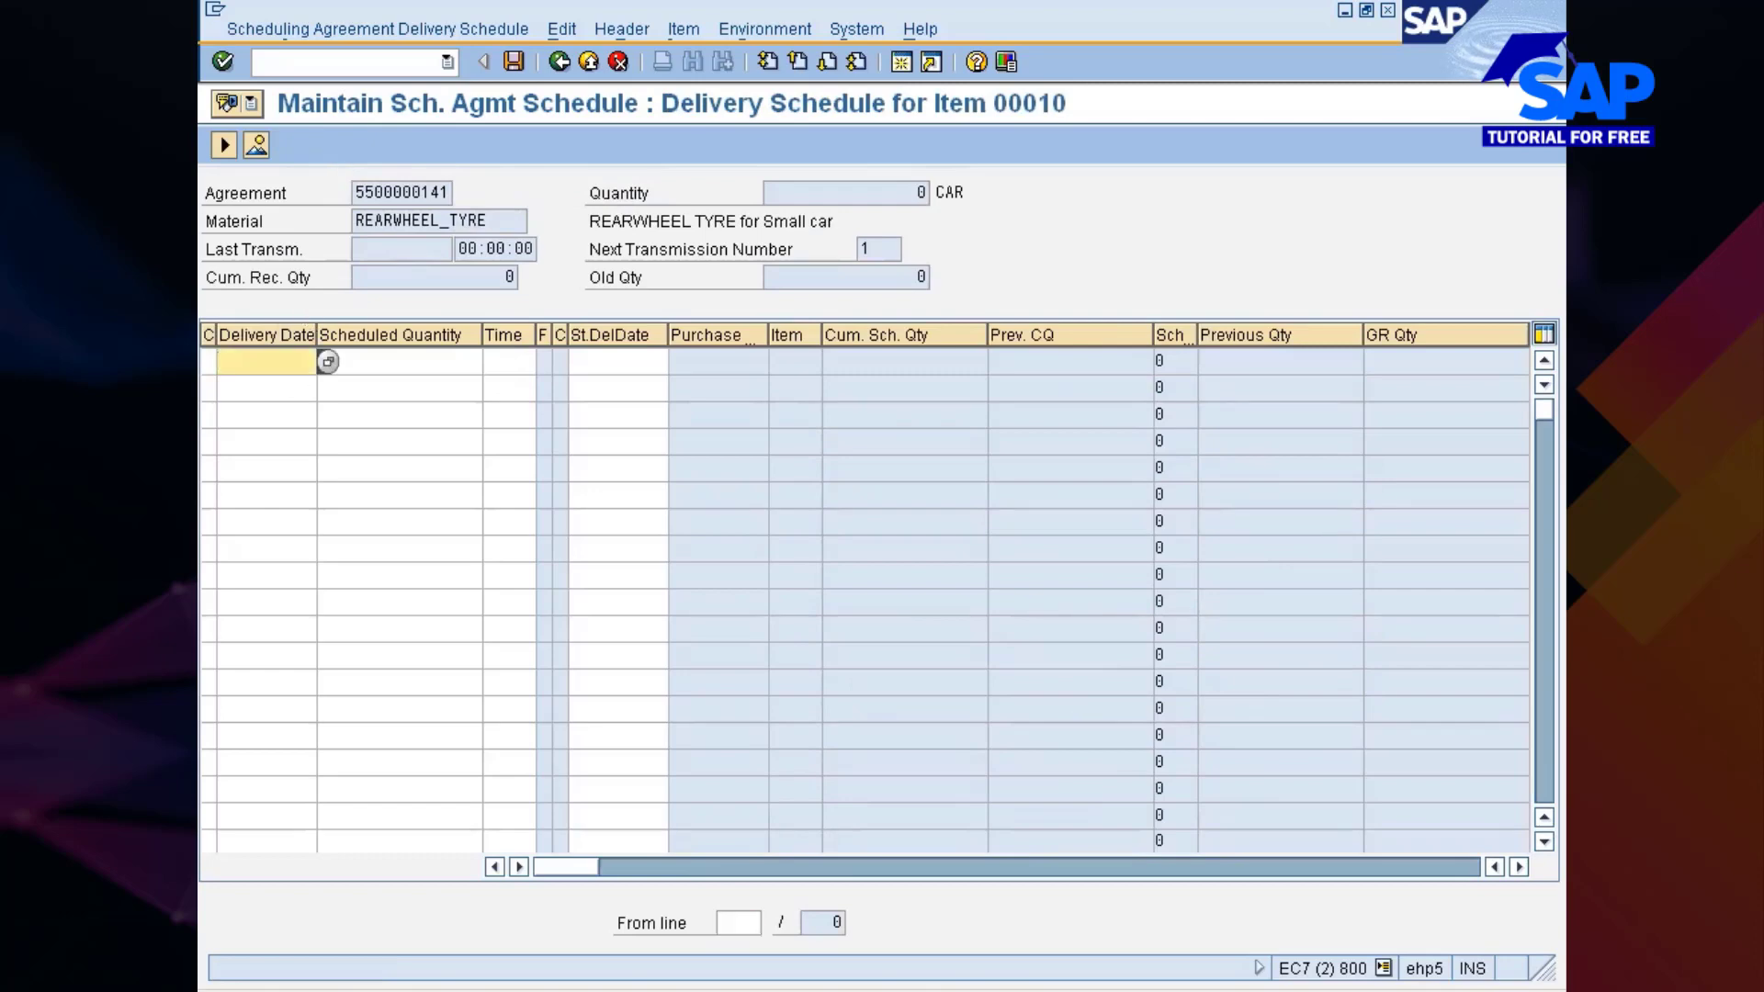
left_click(323, 362)
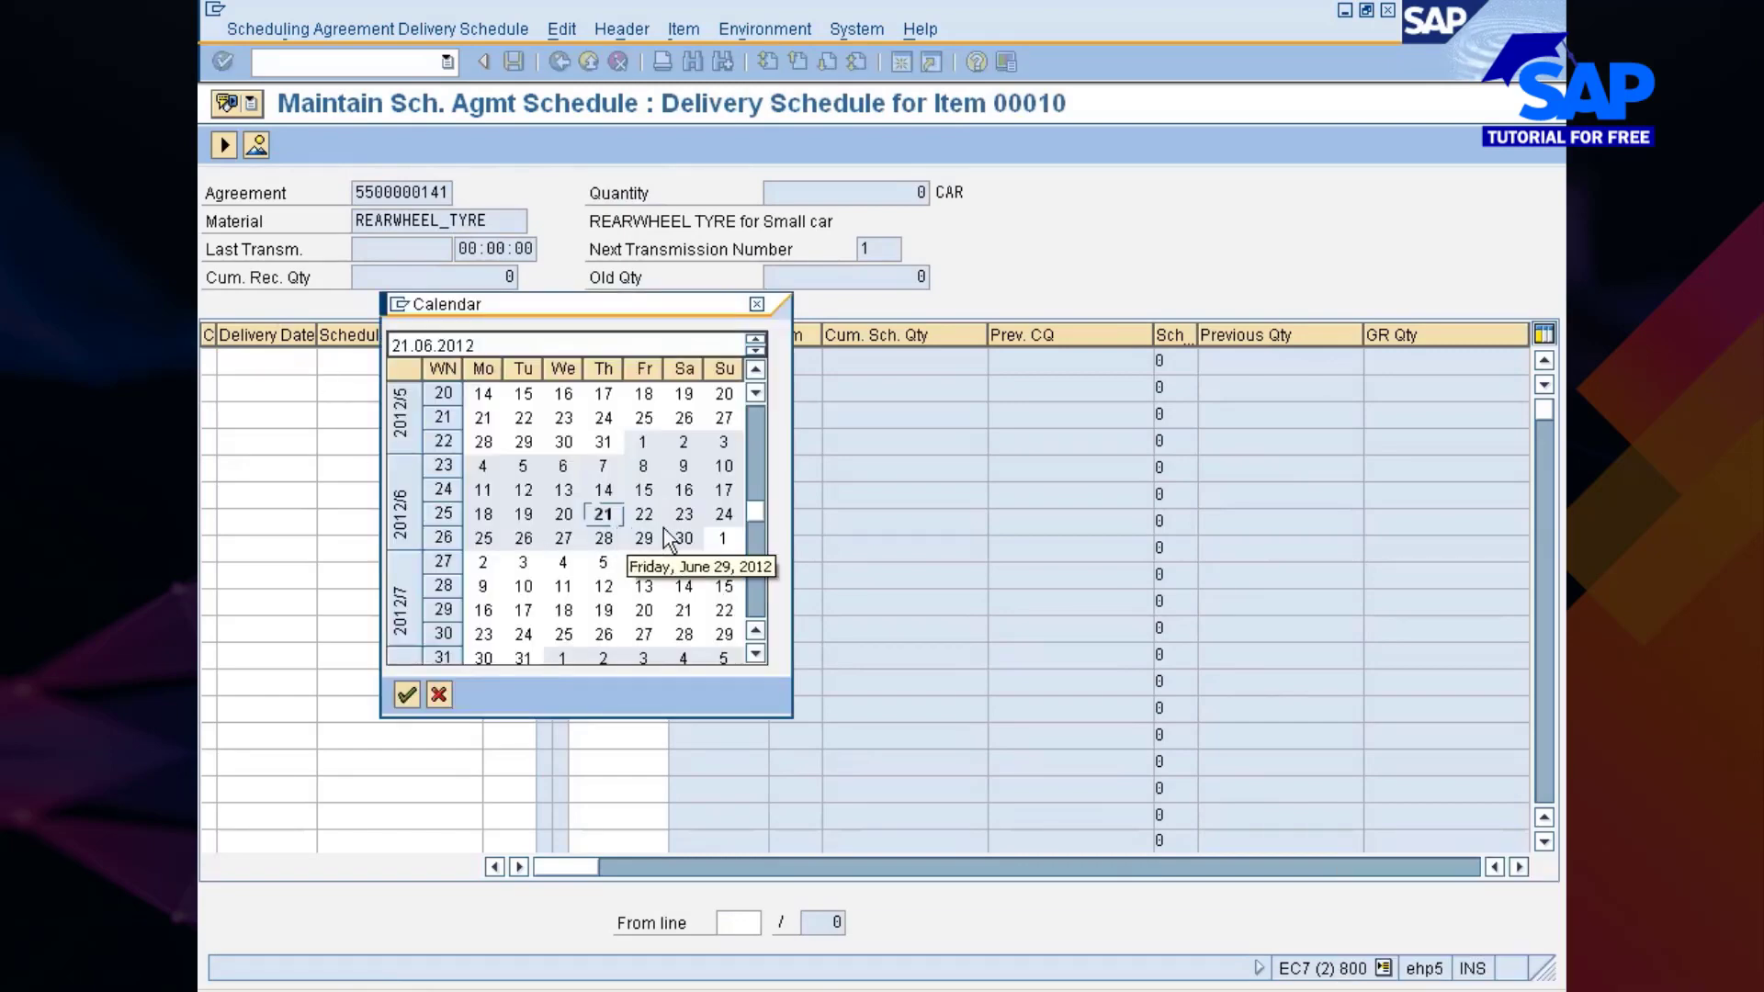
double_click(604, 540)
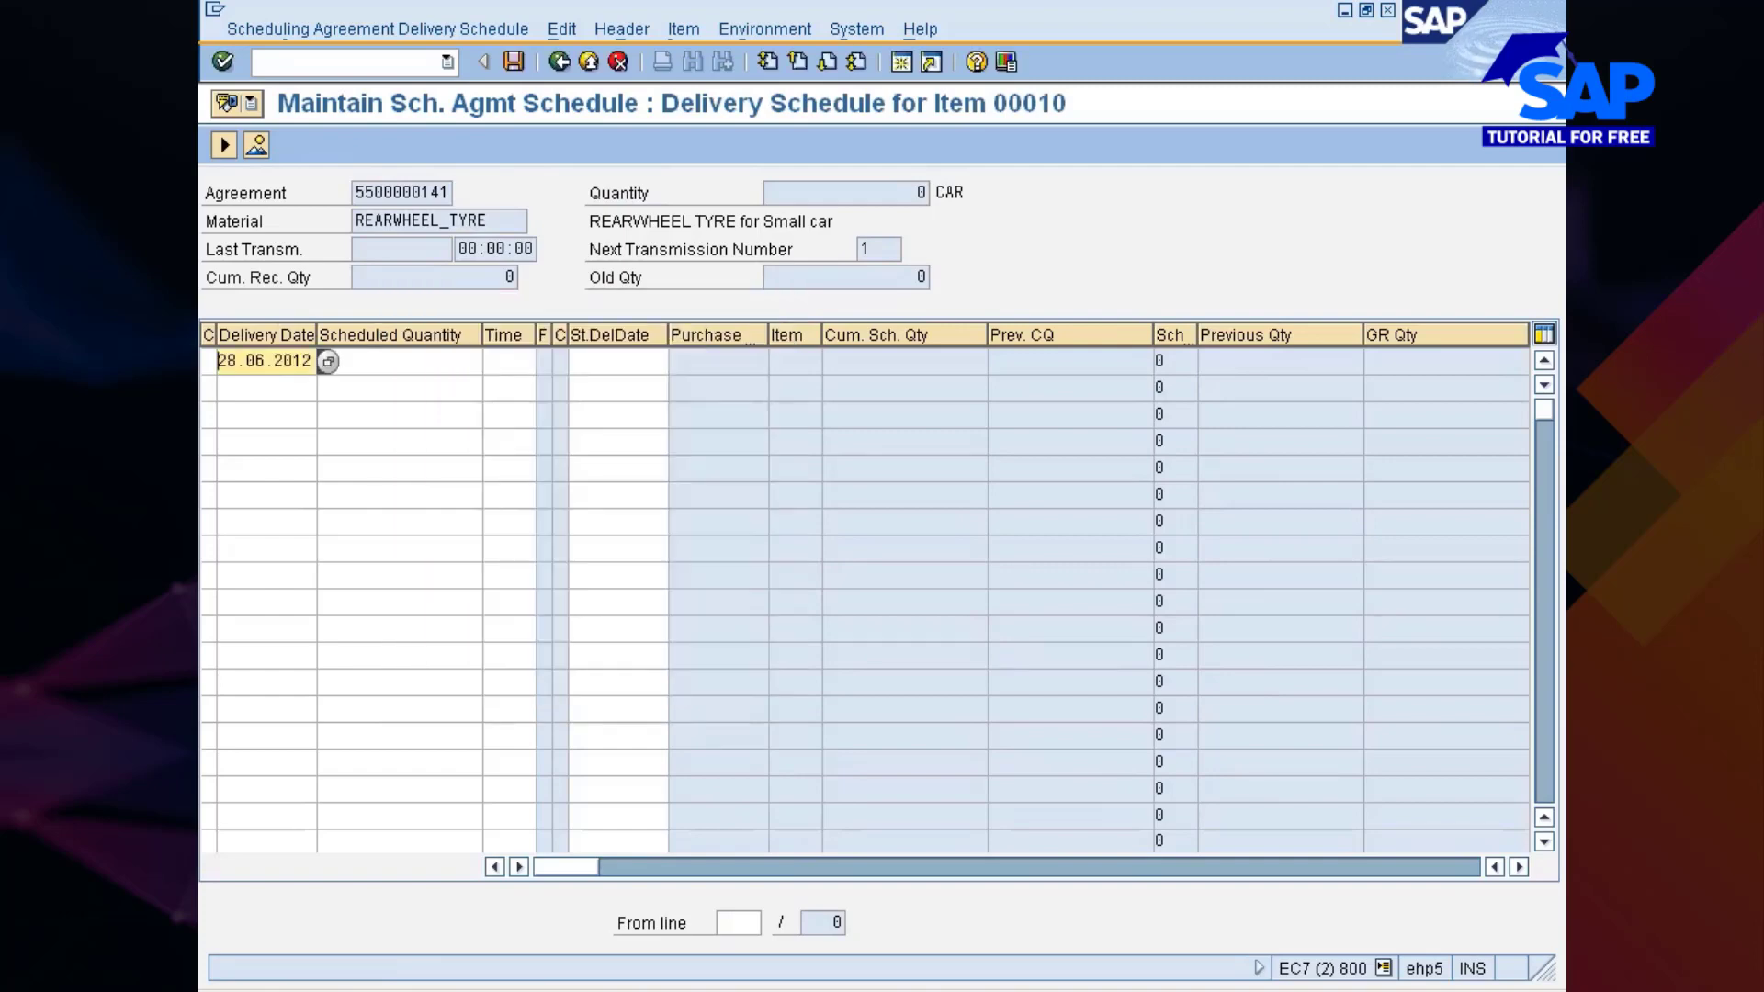
left_click(266, 386)
left_click(325, 396)
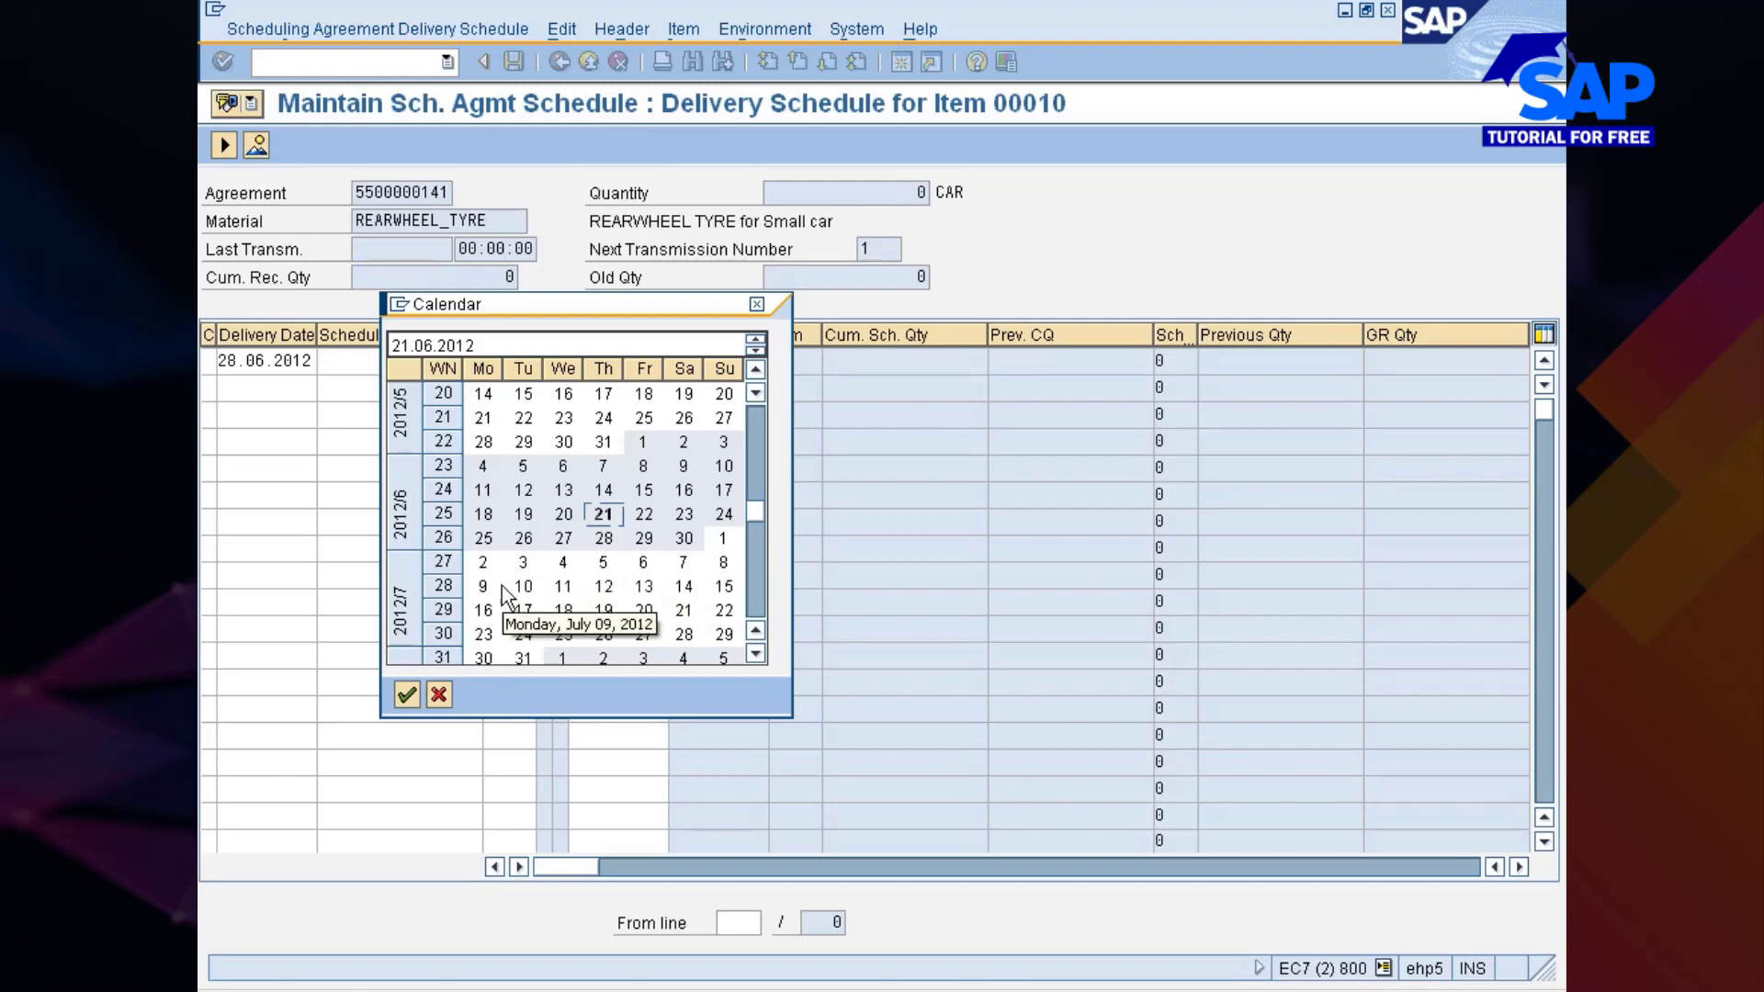
double_click(487, 586)
Step: Copy the 09.07.2012 delivery date to the third schedule line and change it to 19.07.2012
left_click(265, 415)
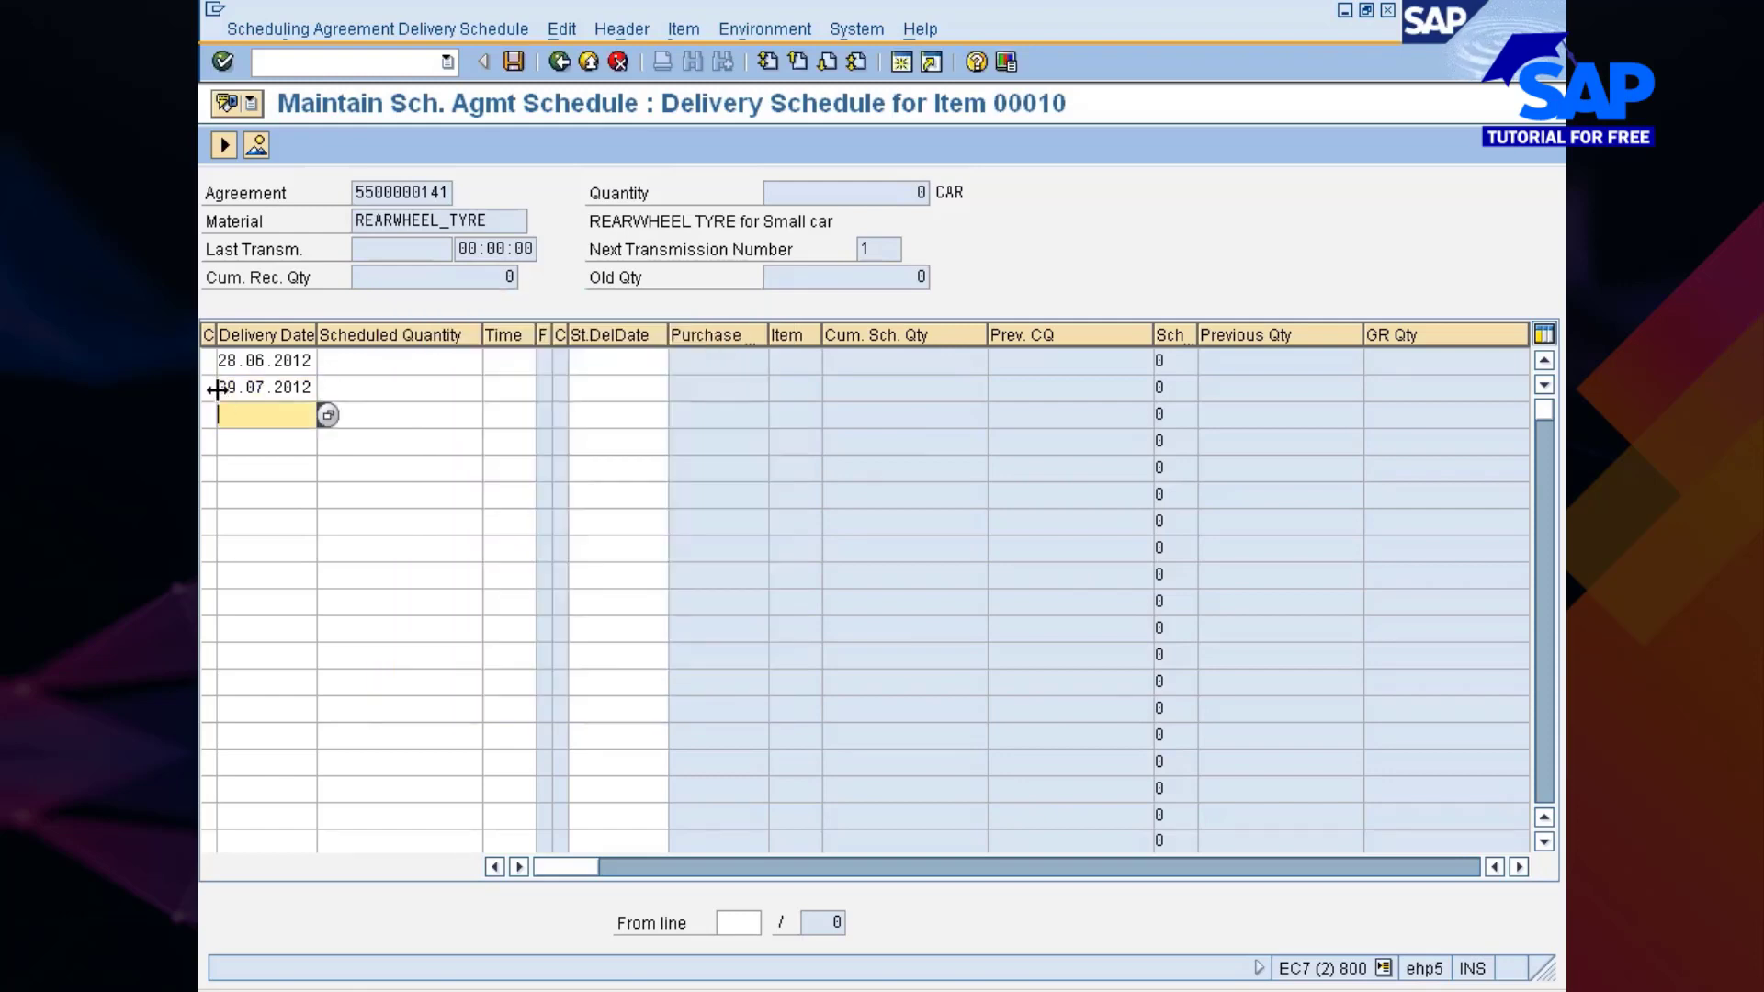
left_click_drag(219, 388, 312, 388)
key("ctrl+c")
left_click(287, 415)
key("ctrl+v")
key("BackSpace")
type("1")
left_click(267, 442)
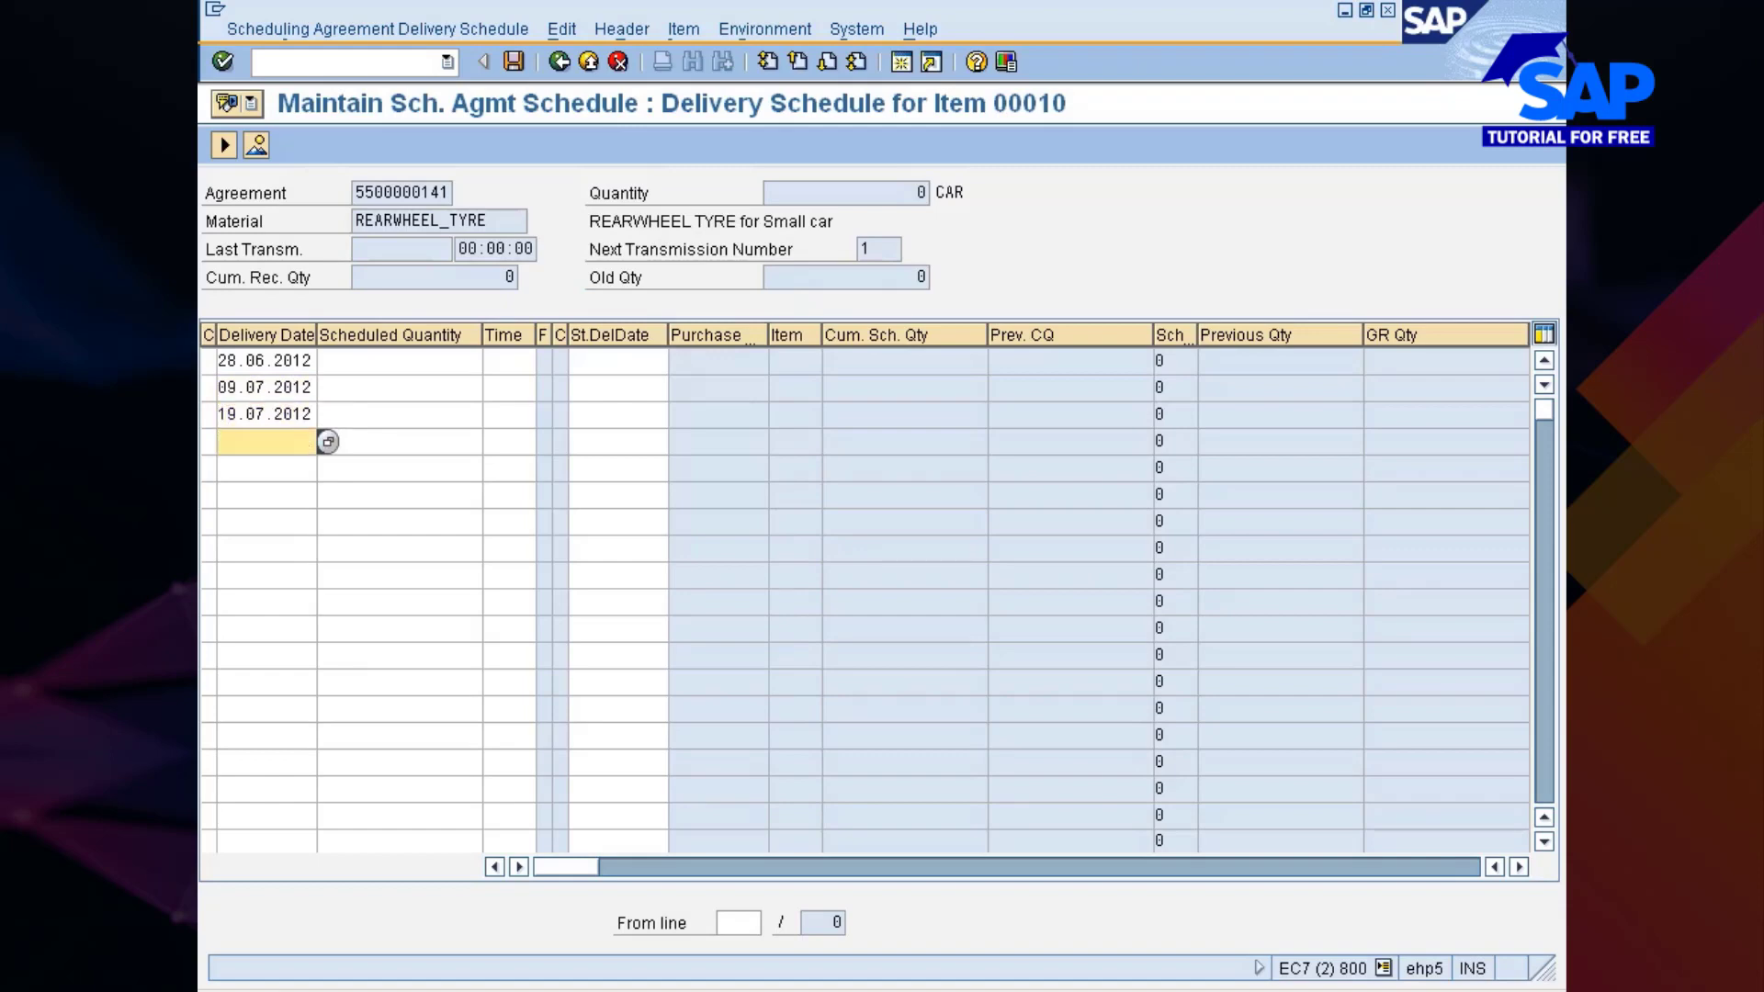
Step: Paste the delivery date into the fourth schedule line and change it to 29.07.2012
left_click(310, 415)
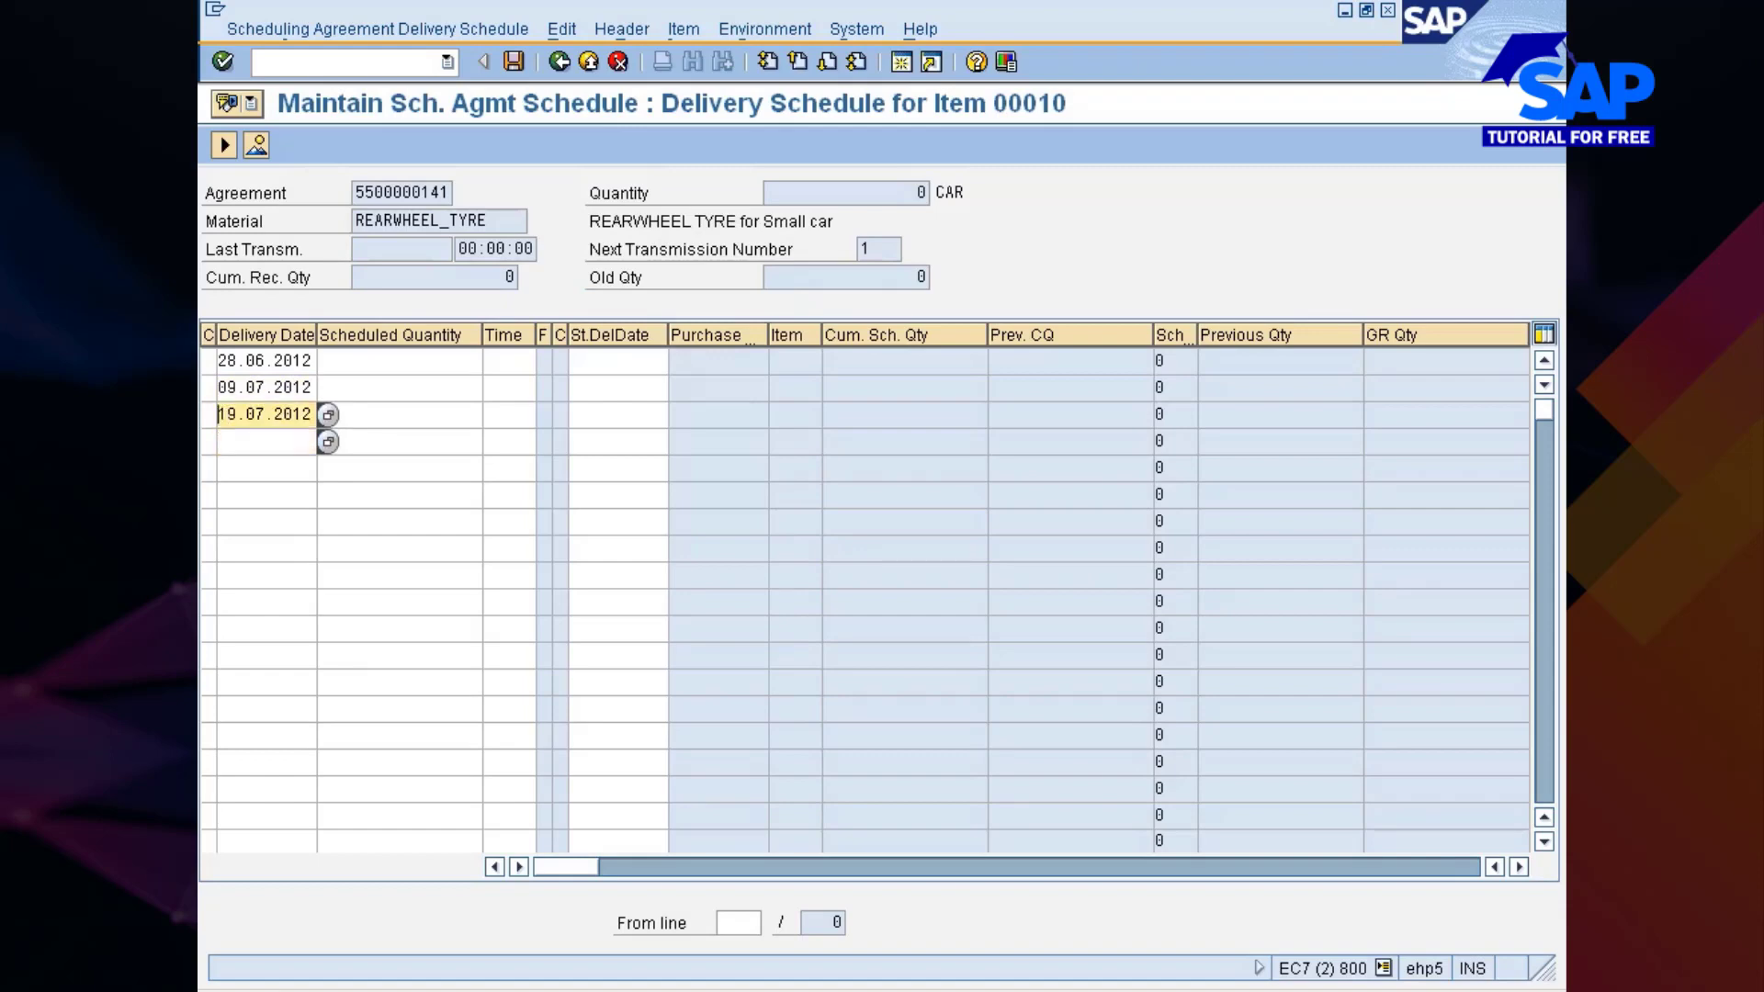
left_click(294, 442)
key("ctrl+v")
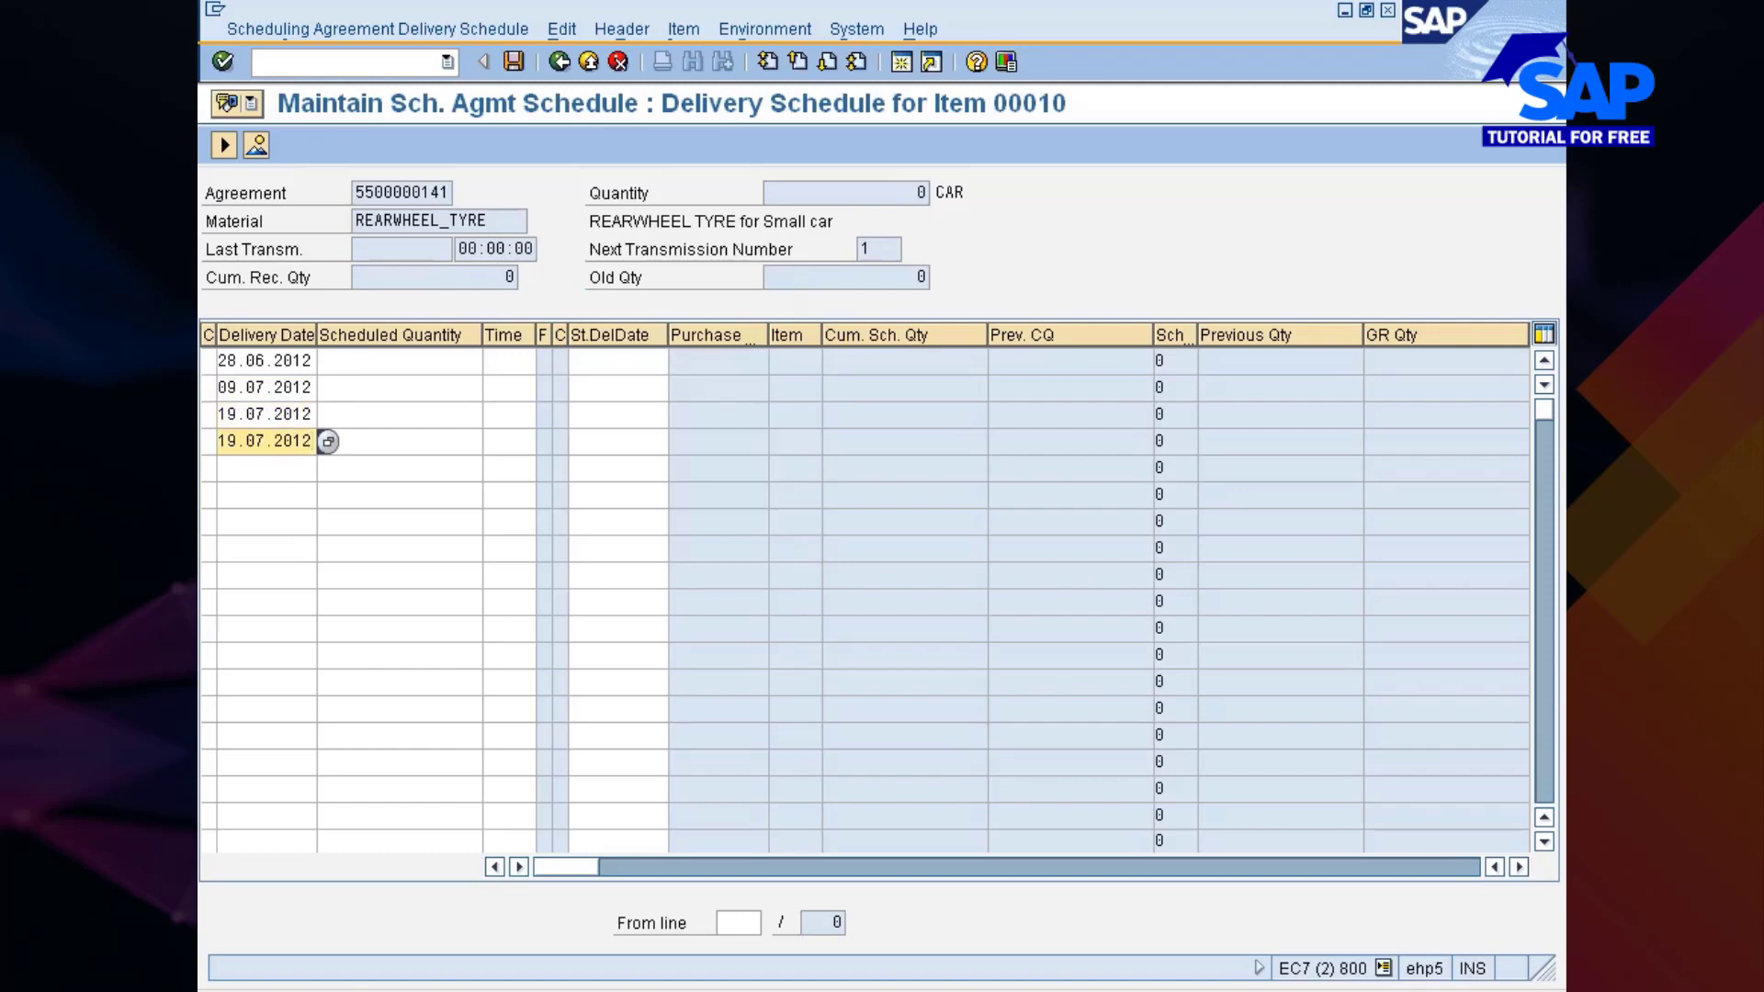
key("BackSpace")
type("2")
key("Return")
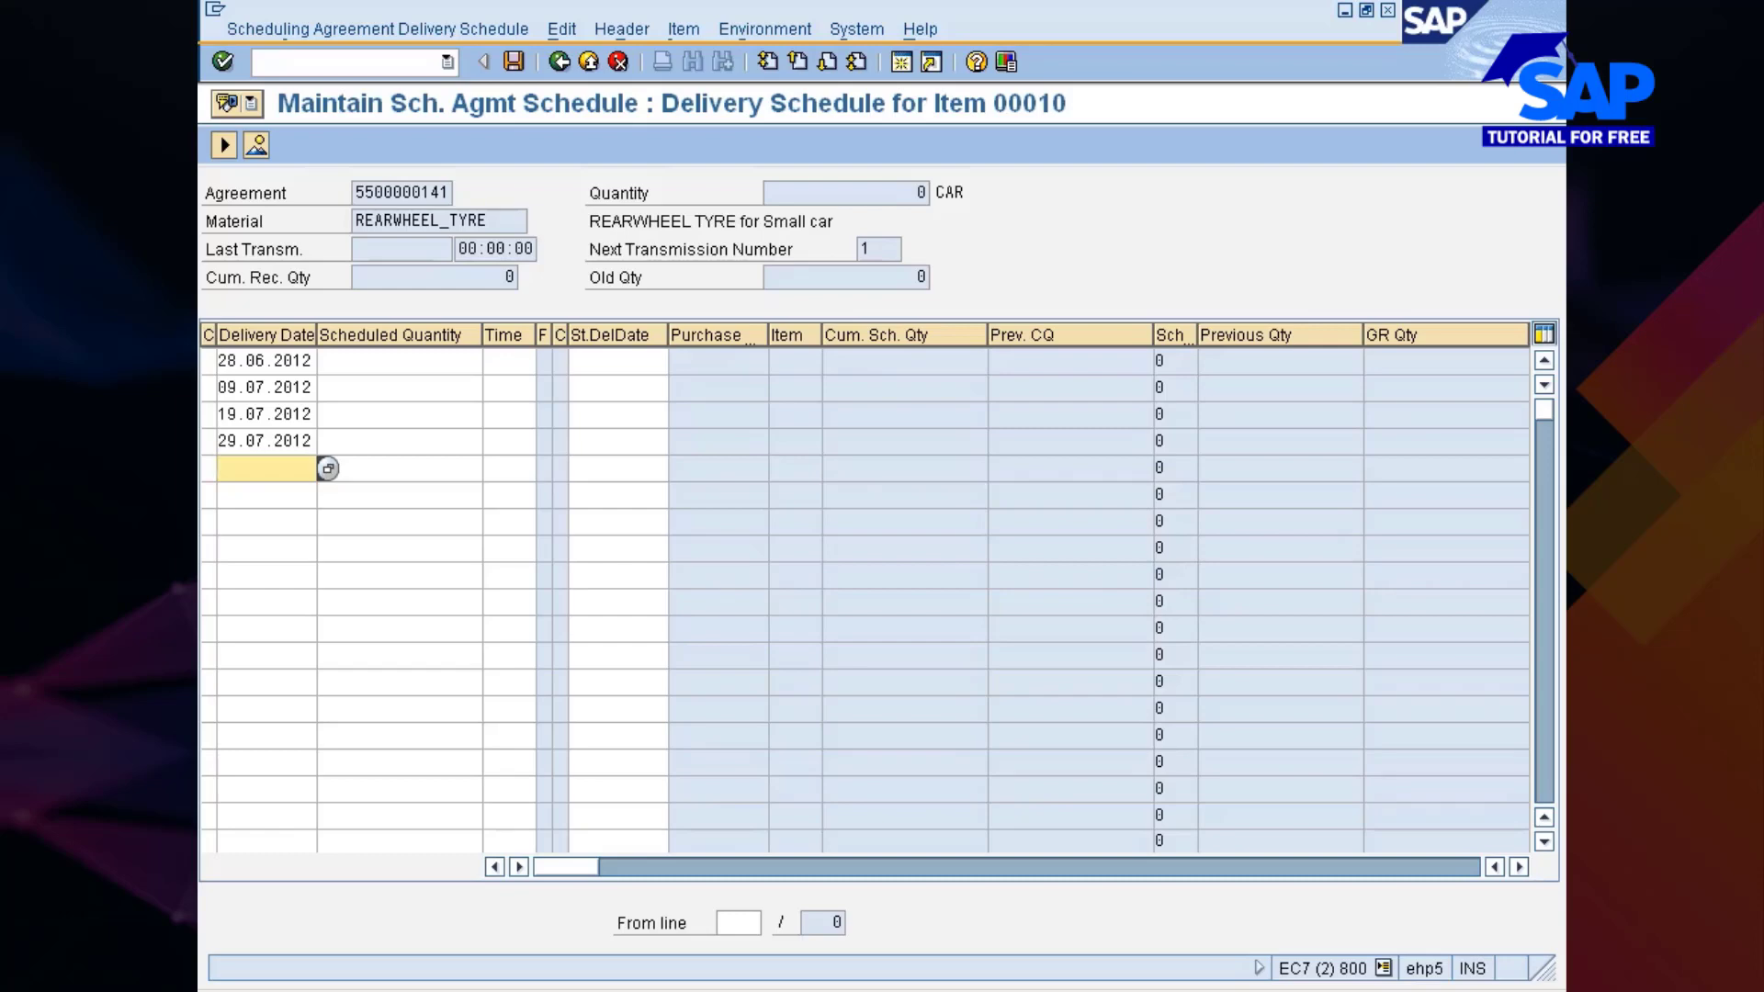
Step: Copy the three July delivery dates as a block into the empty lines below them
key("ctrl+y")
left_click_drag(267, 388, 266, 442)
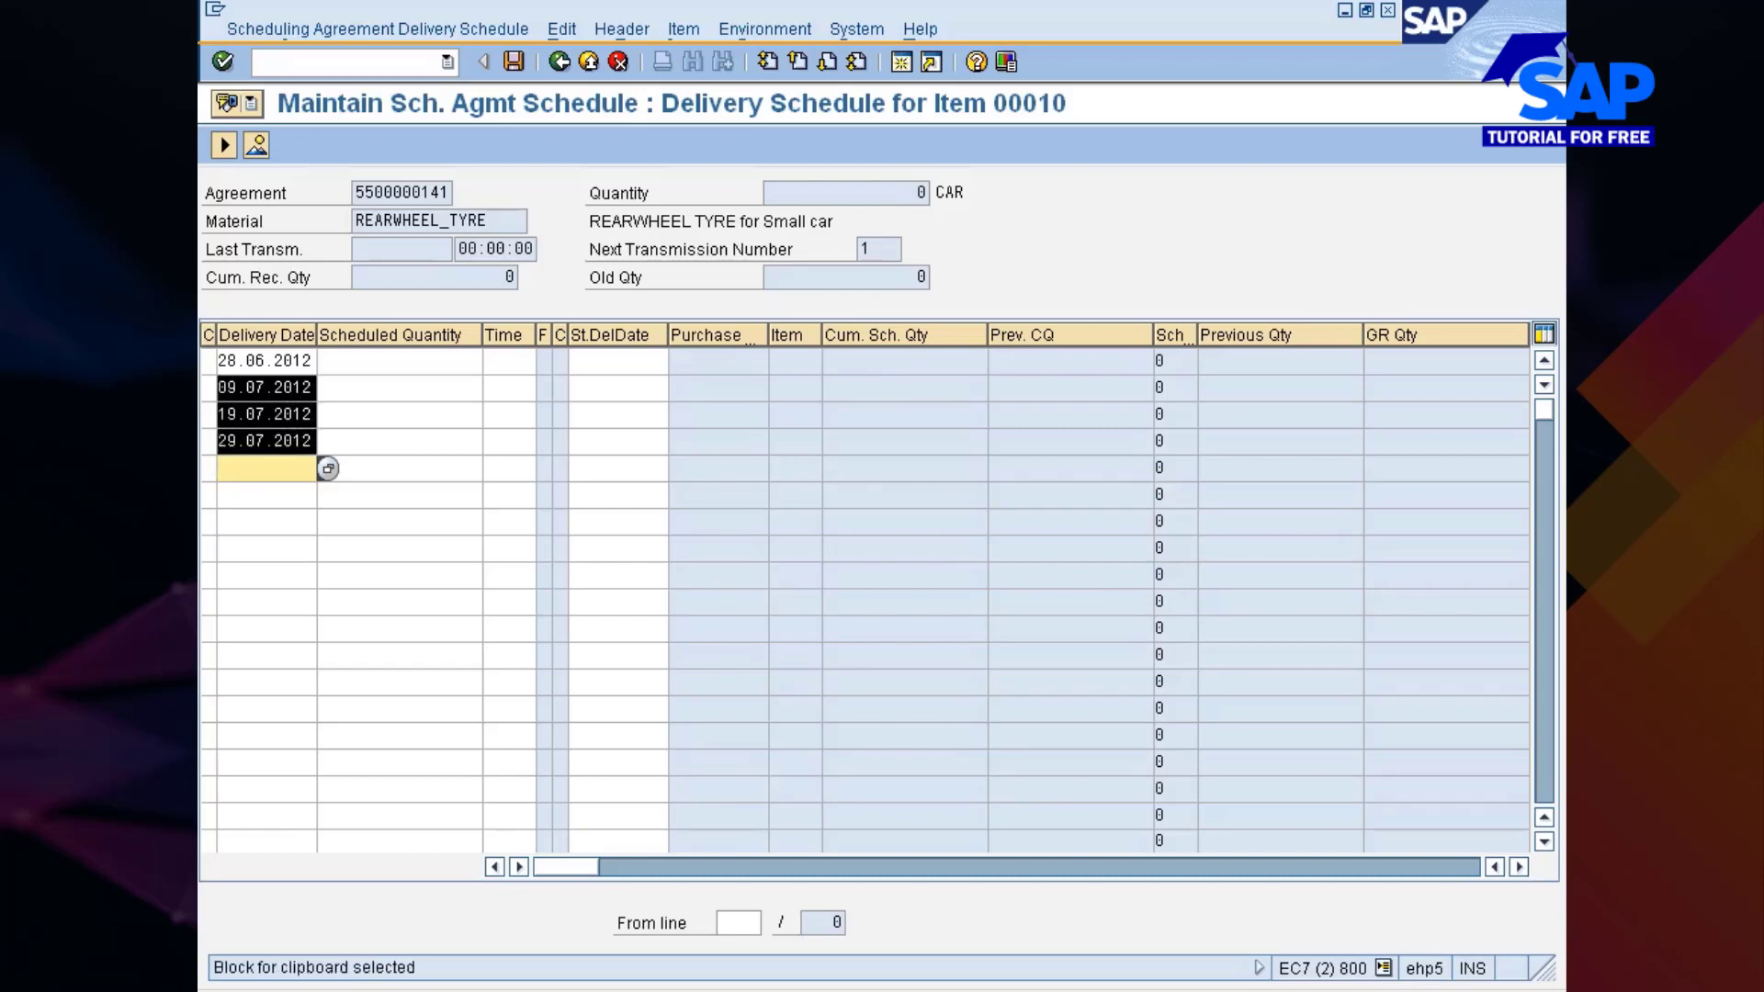
key("ctrl+c")
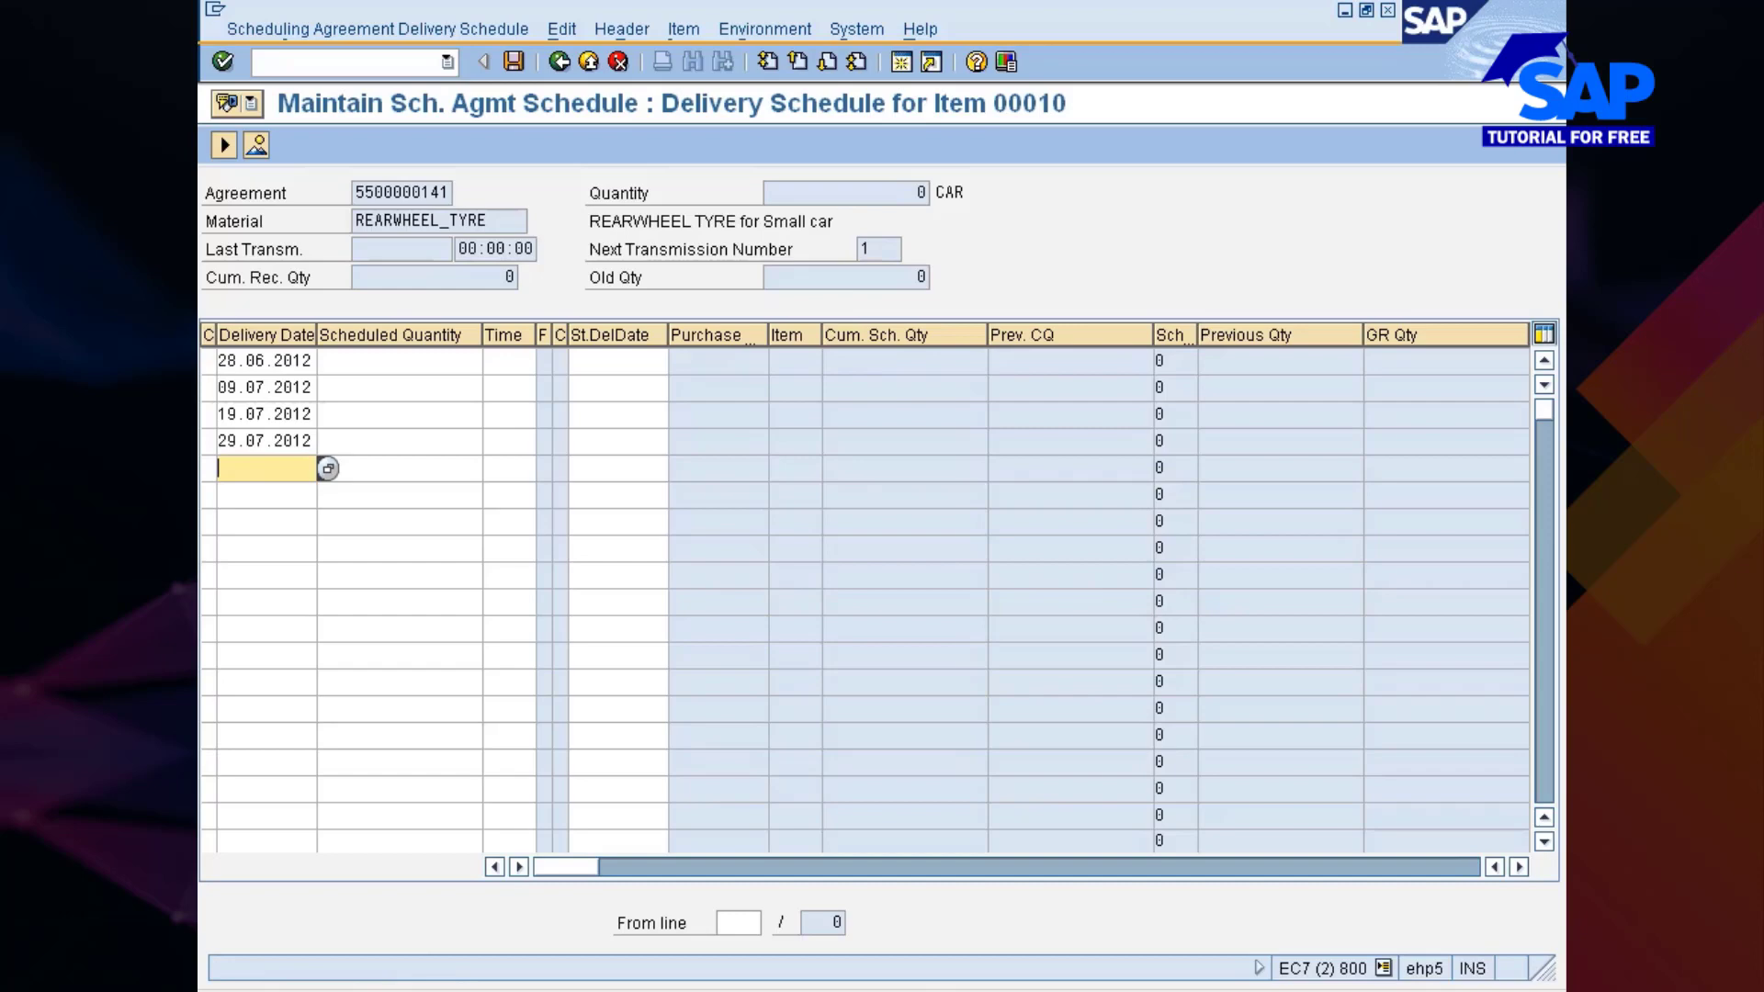
key("ctrl+v")
Step: Change the month of the three pasted dates to August: 09.08.2012, 19.08.2012 and 29.08.2012
left_click(265, 467)
key("BackSpace")
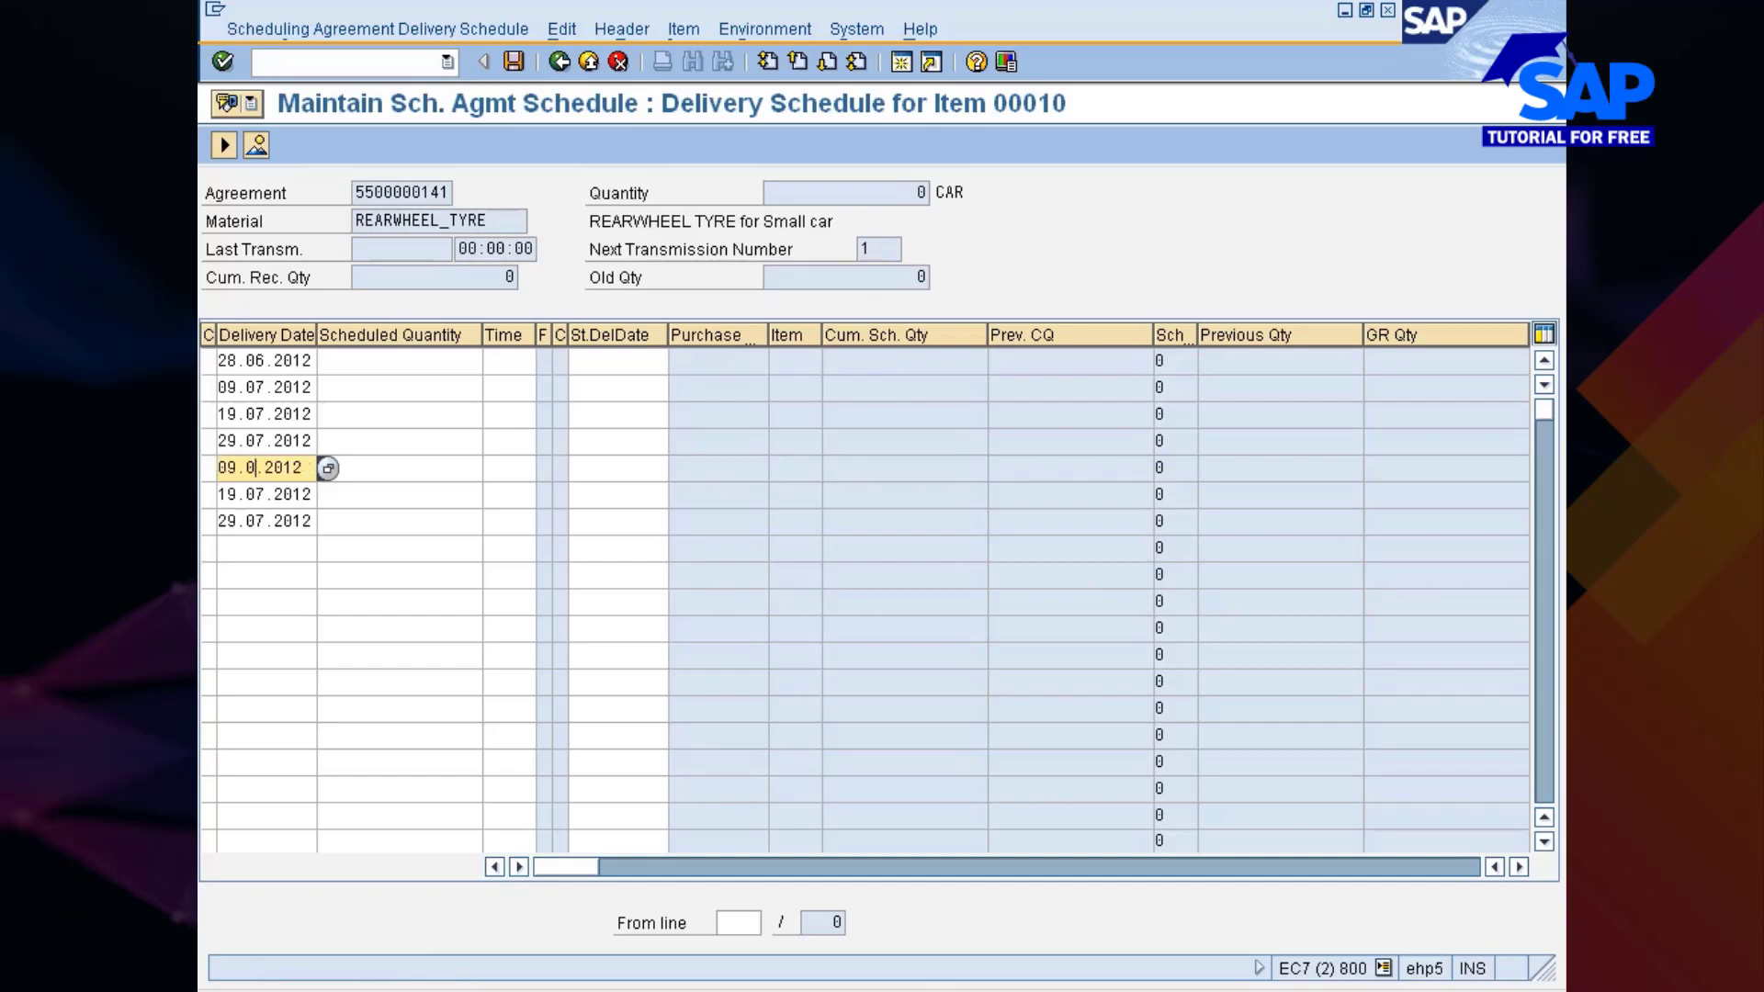
type("8")
key("Down")
key("BackSpace")
type("8")
key("Down")
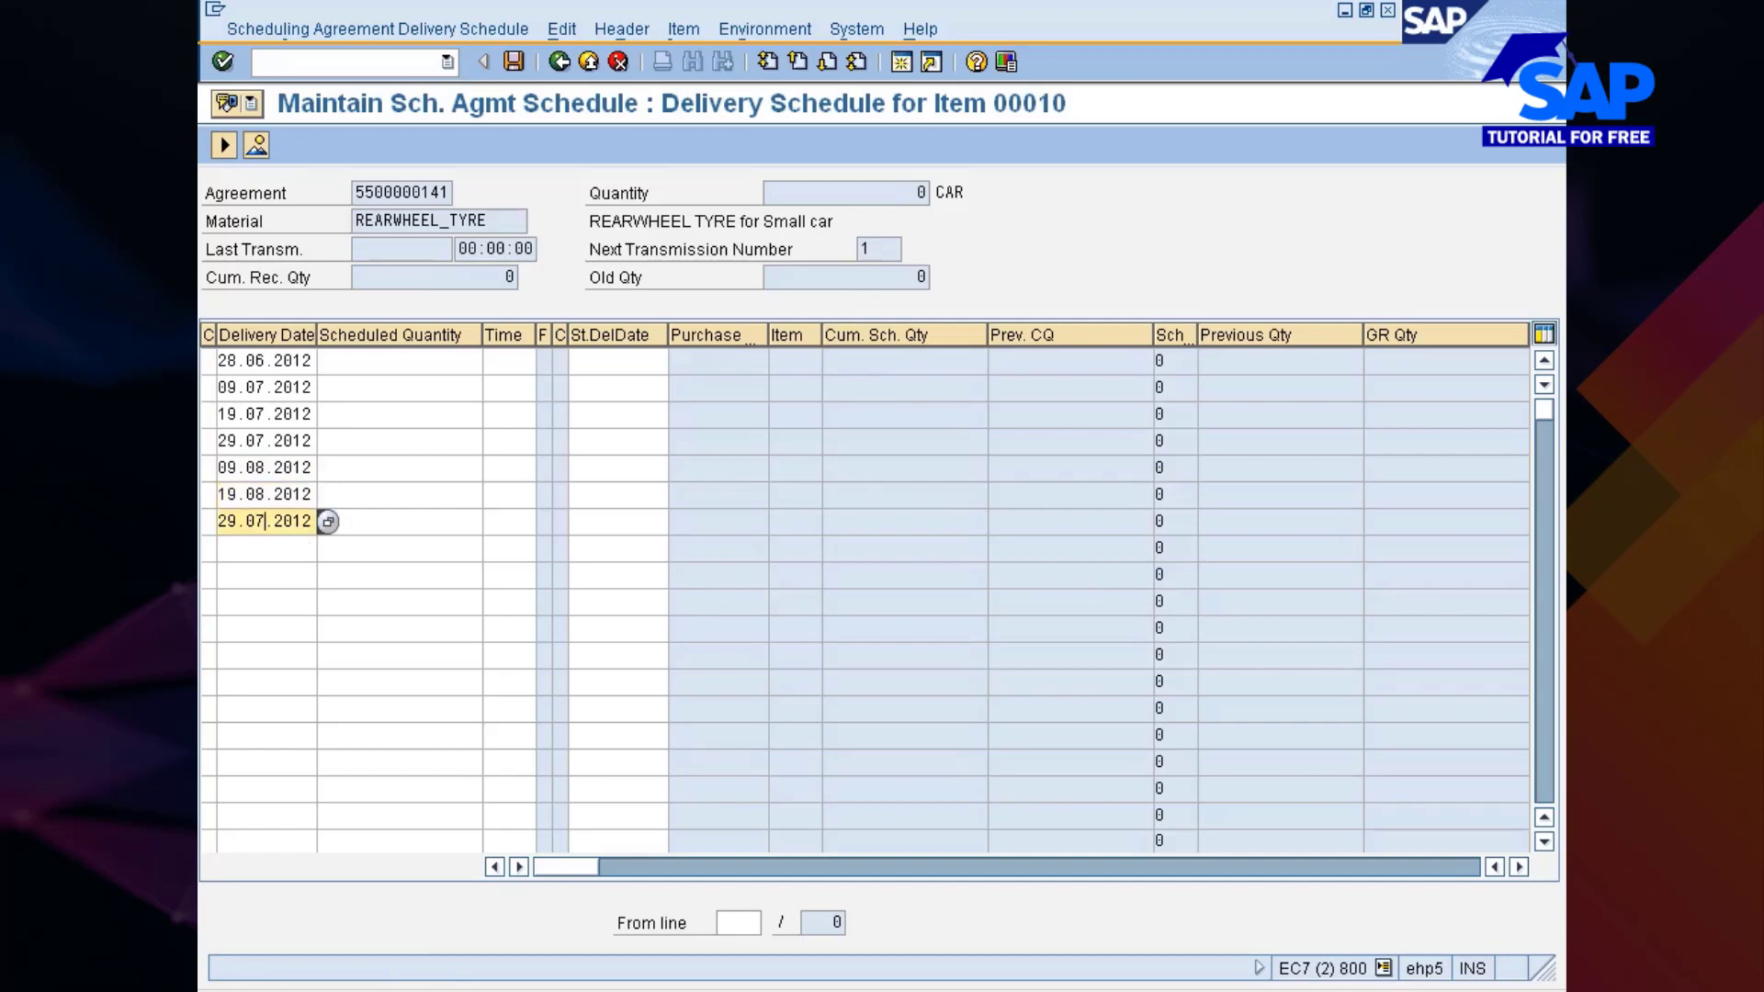
key("BackSpace")
type("8")
left_click(264, 575)
left_click(264, 387)
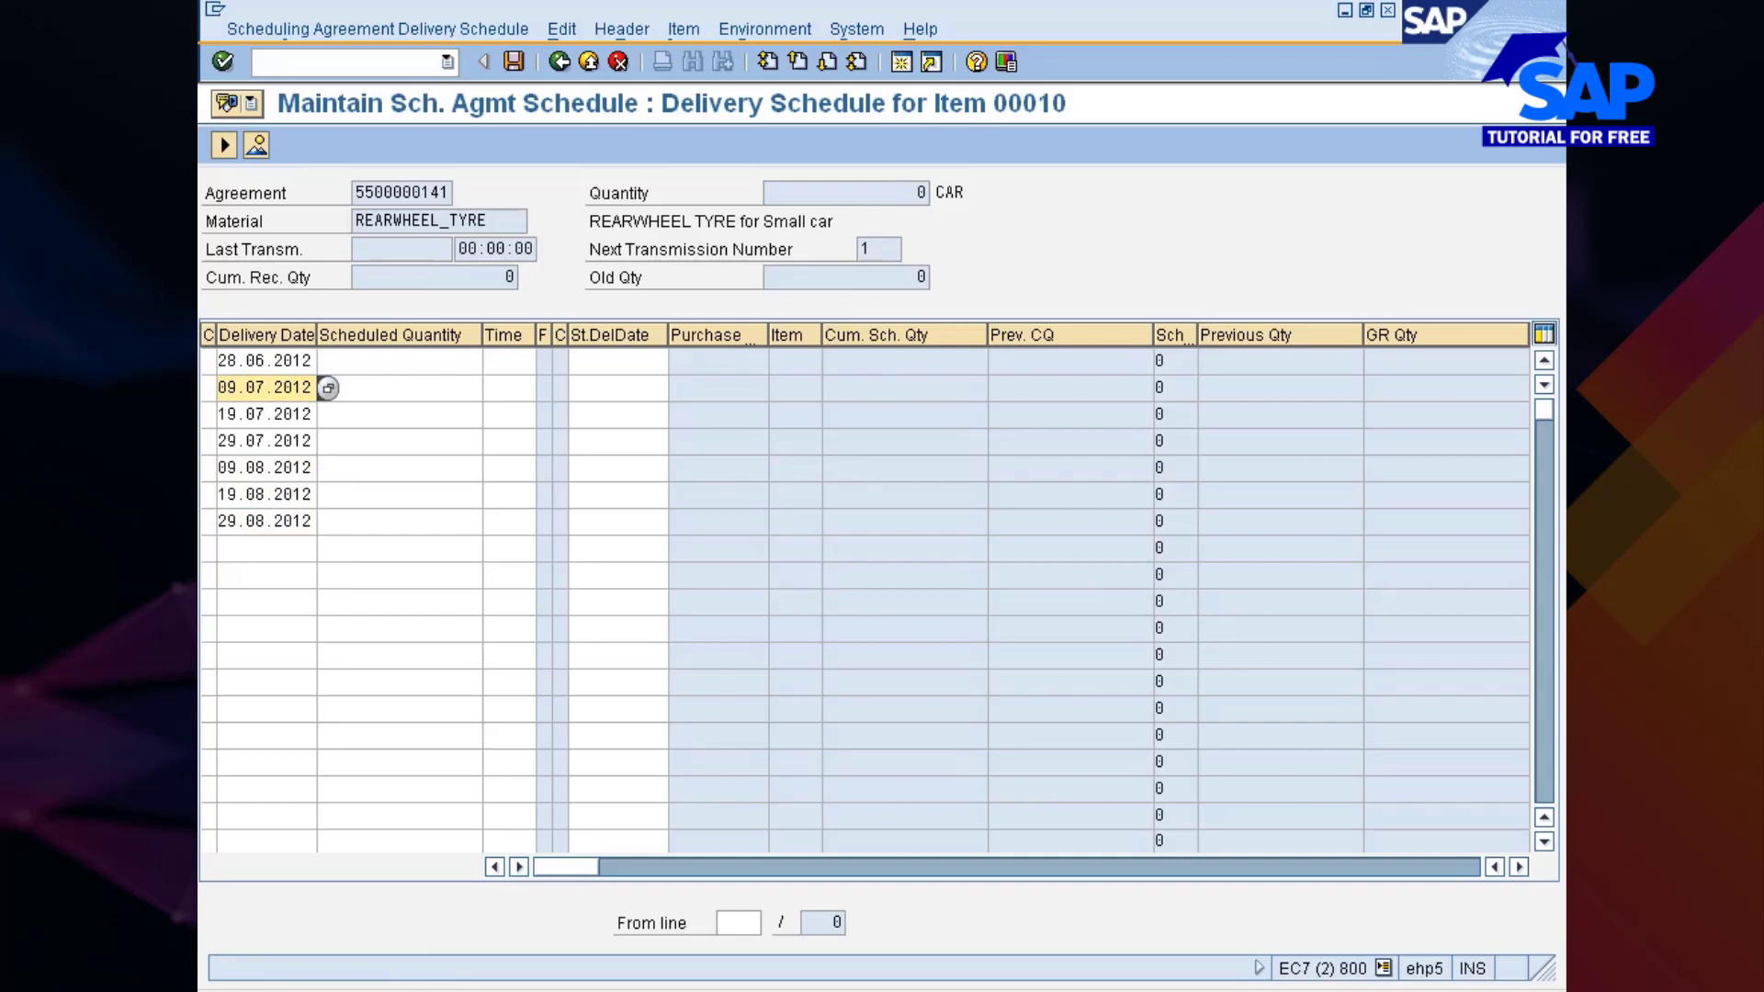
key("ctrl+y")
left_click_drag(223, 387, 299, 521)
key("ctrl+c")
left_click(263, 548)
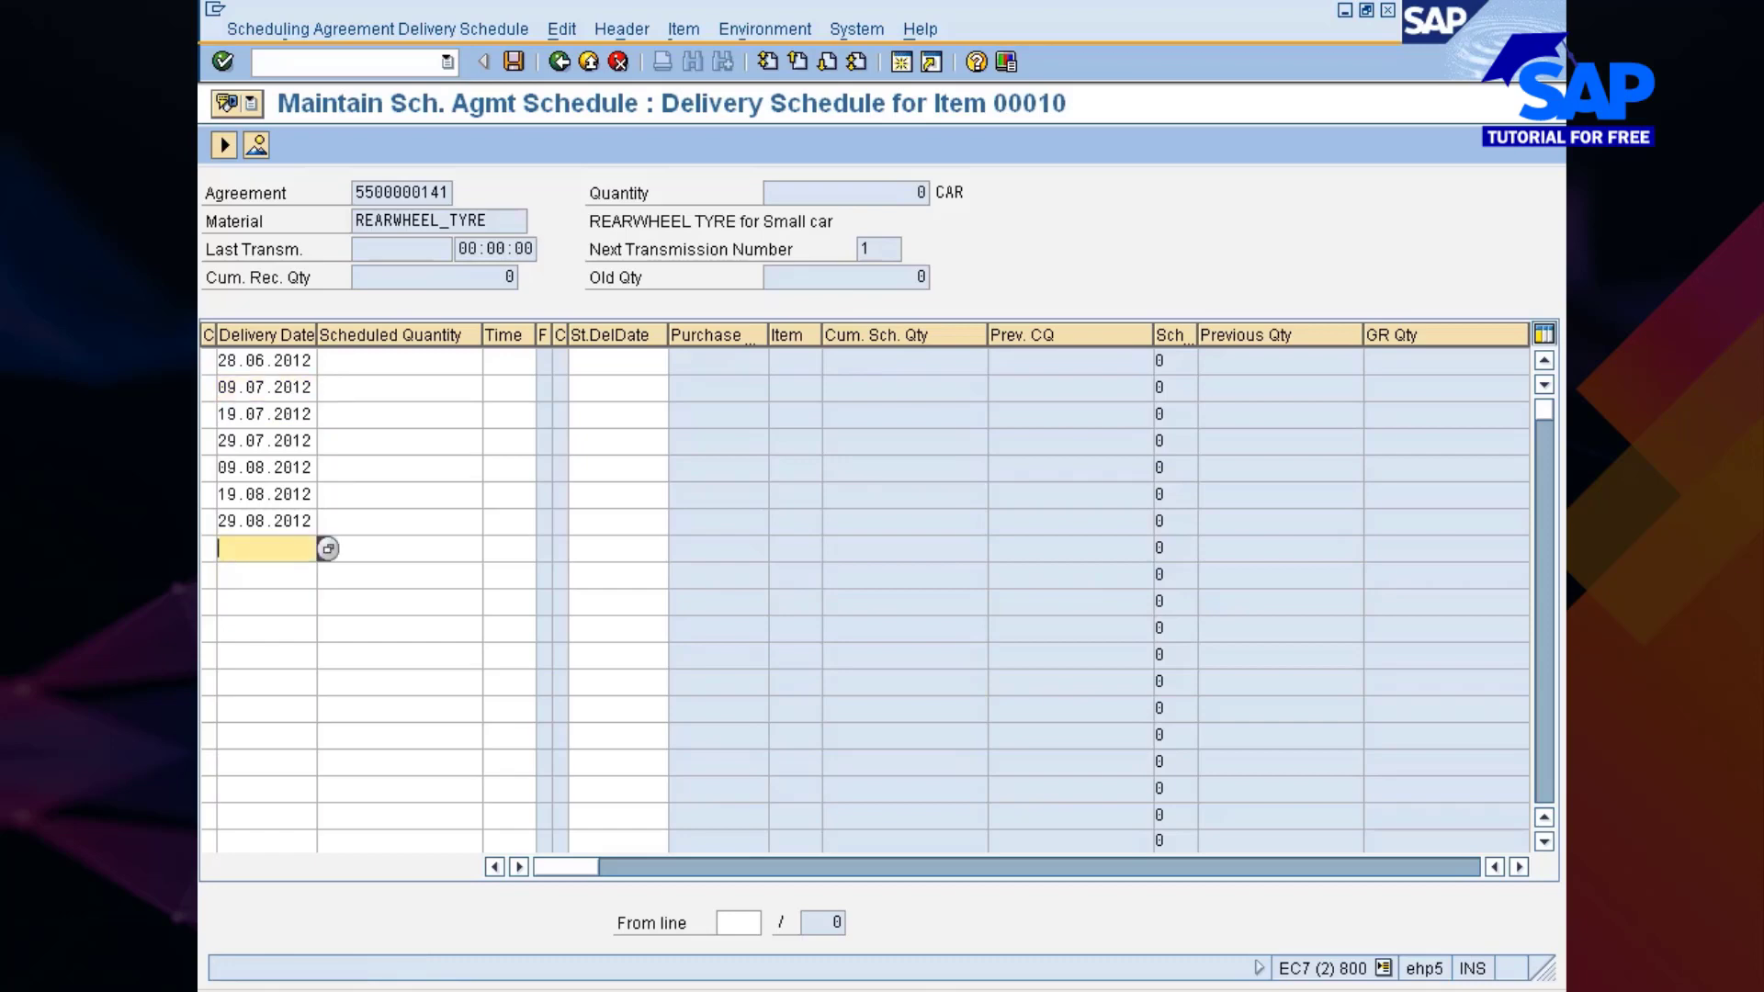
Step: Copy the block of delivery dates from 09.07.2012 to 29.08.2012 into the empty lines below
left_click(220, 387)
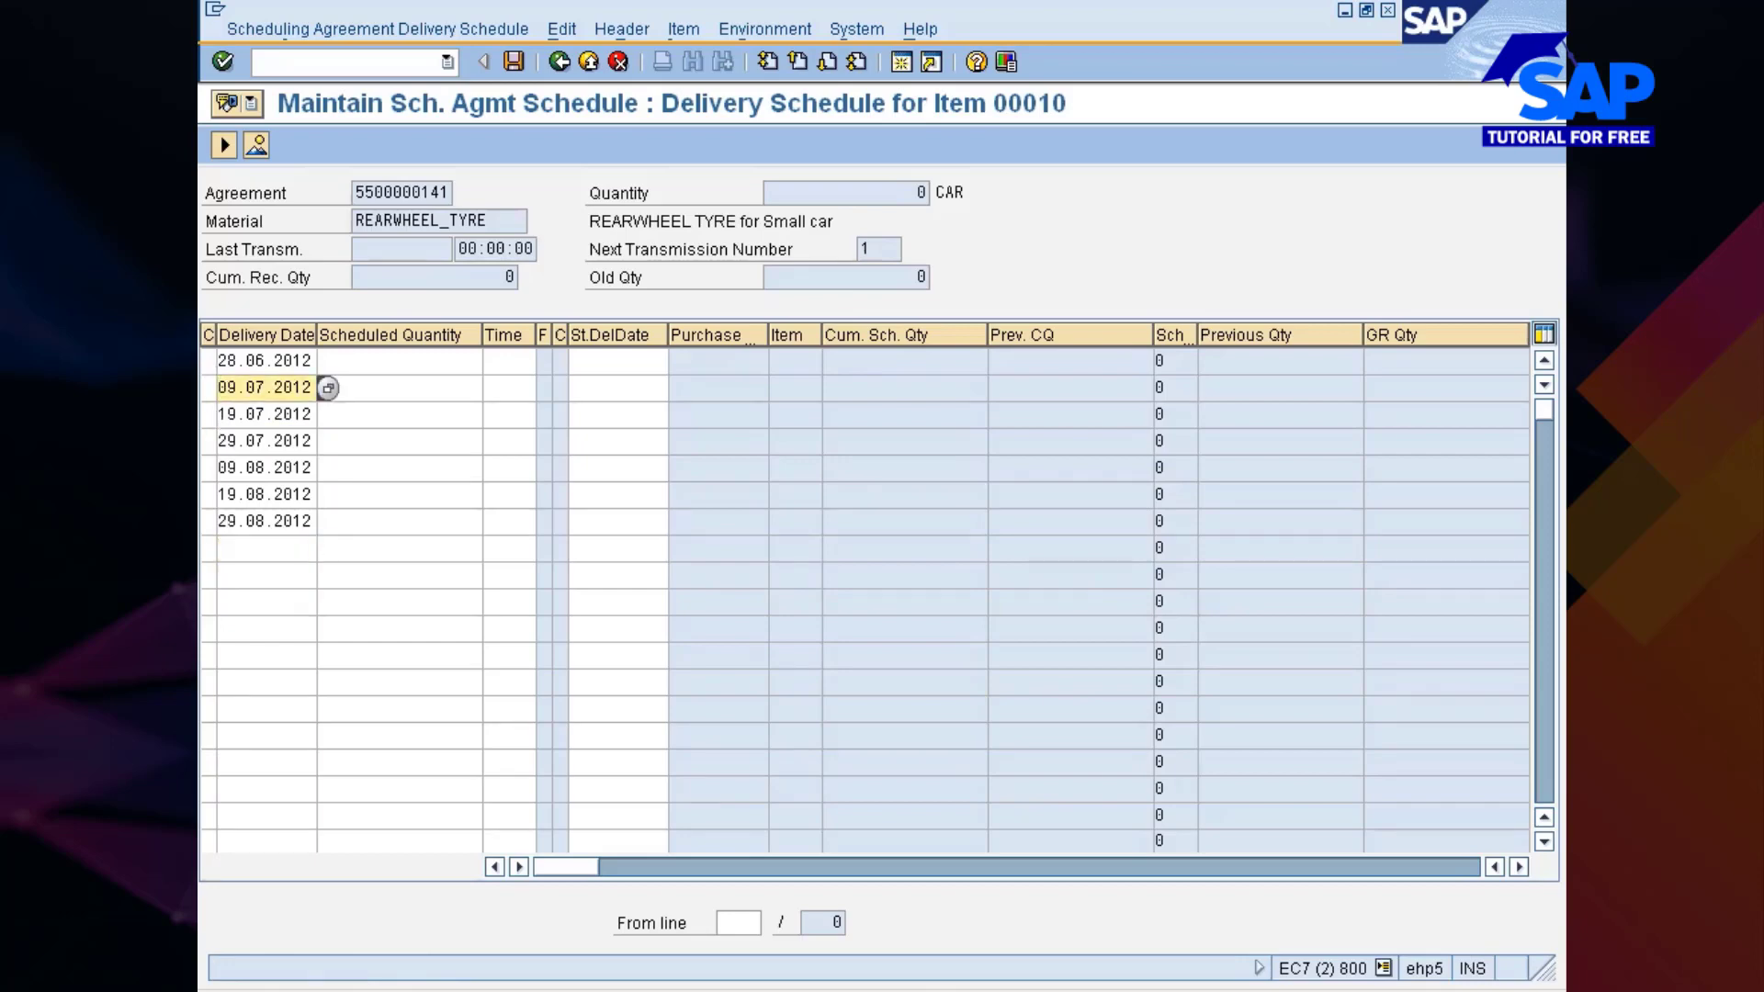
key("ctrl+y")
left_click_drag(223, 388, 300, 521)
key("ctrl+c")
left_click(263, 548)
key("ctrl+v")
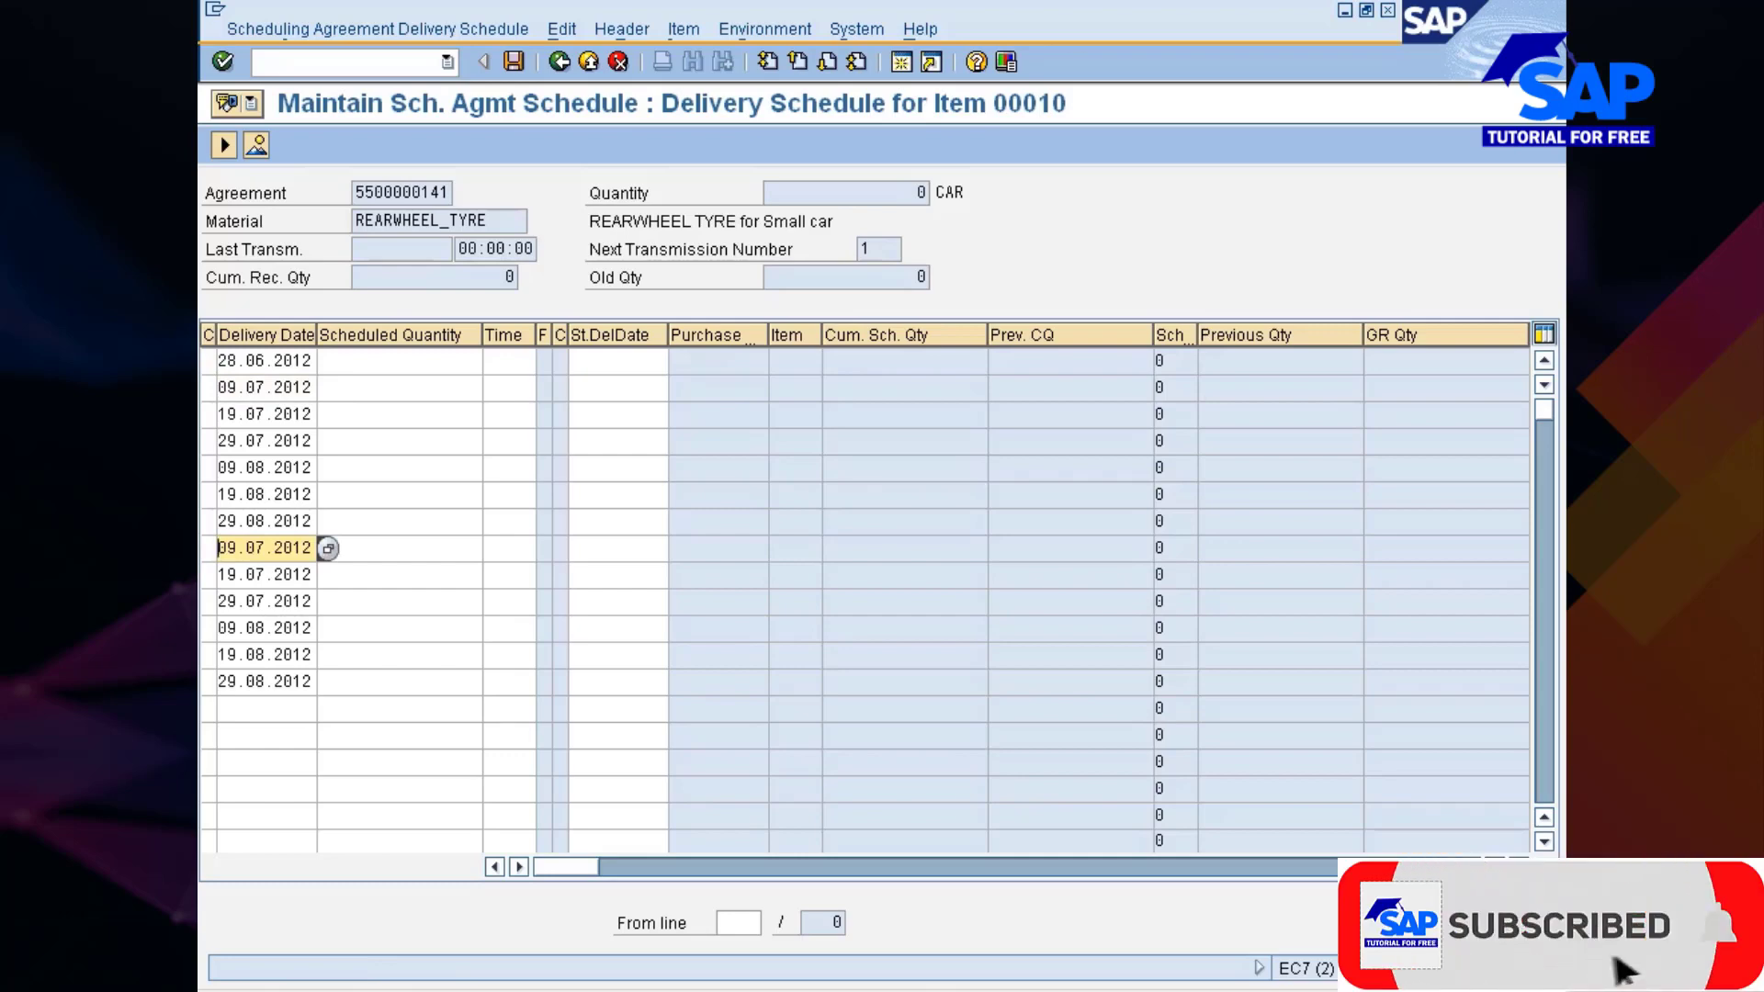
Step: Change the first three pasted delivery dates to September: 09.09.2012, 19.09.2012 and 29.09.2012
key("BackSpace")
type("9")
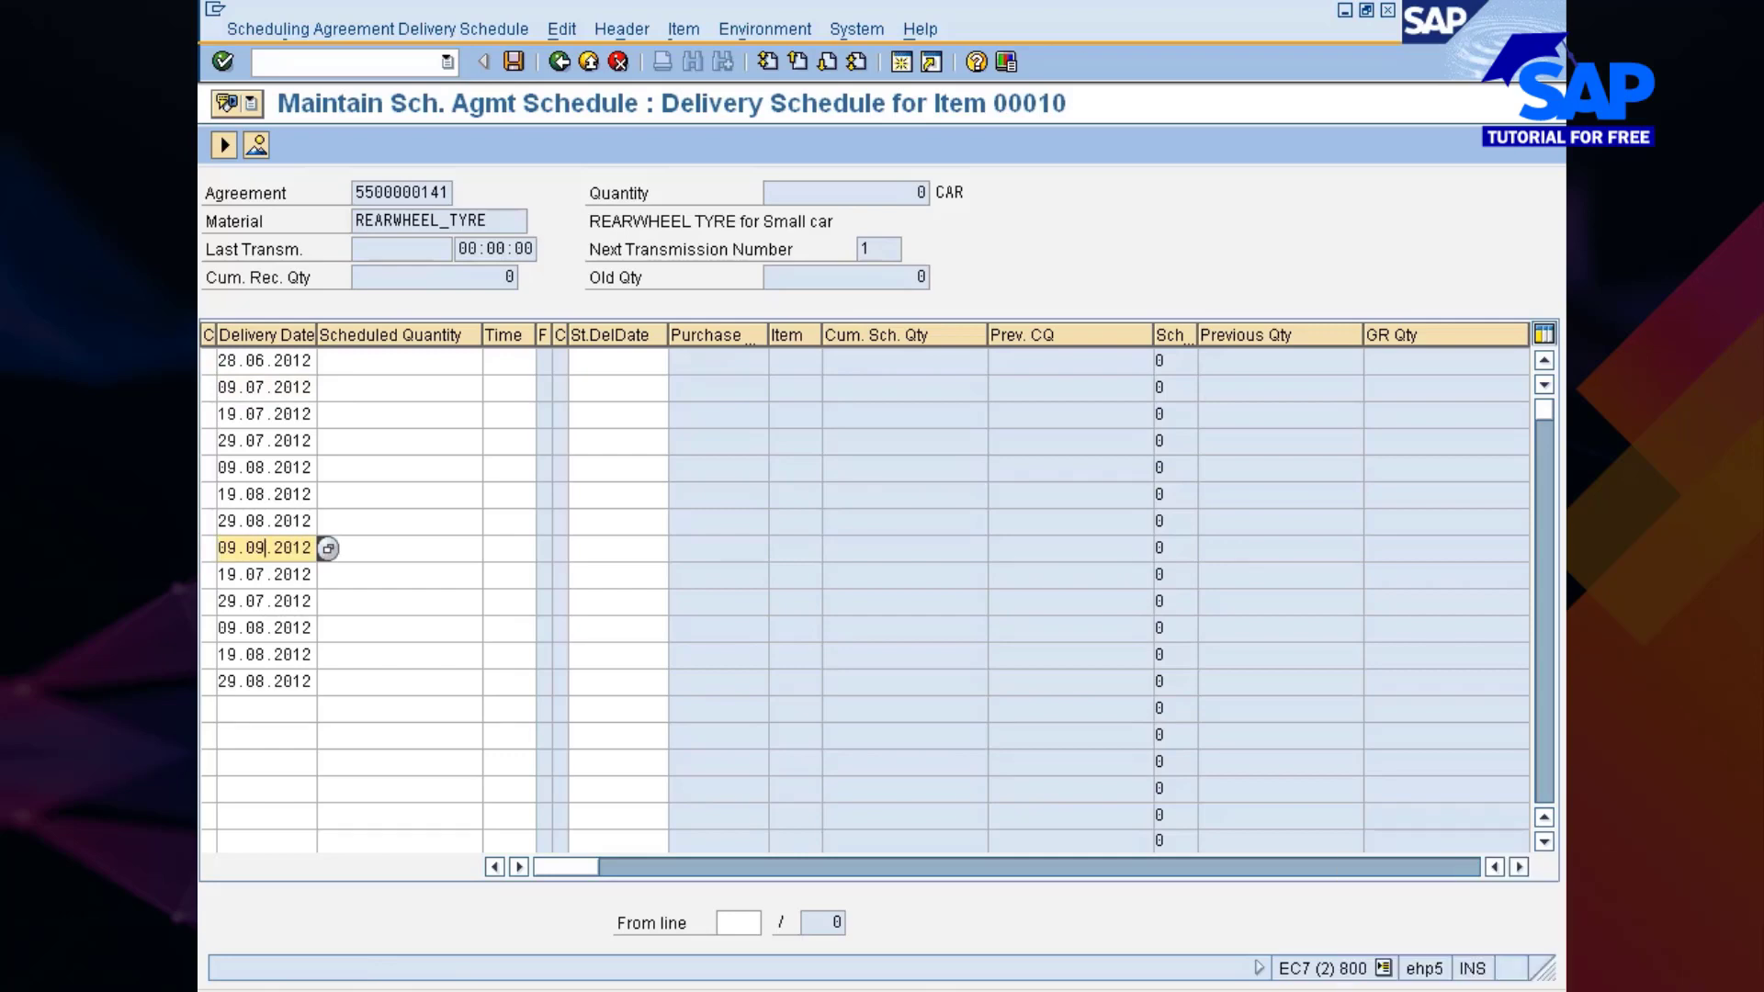
key("Down")
key("BackSpace")
type("9")
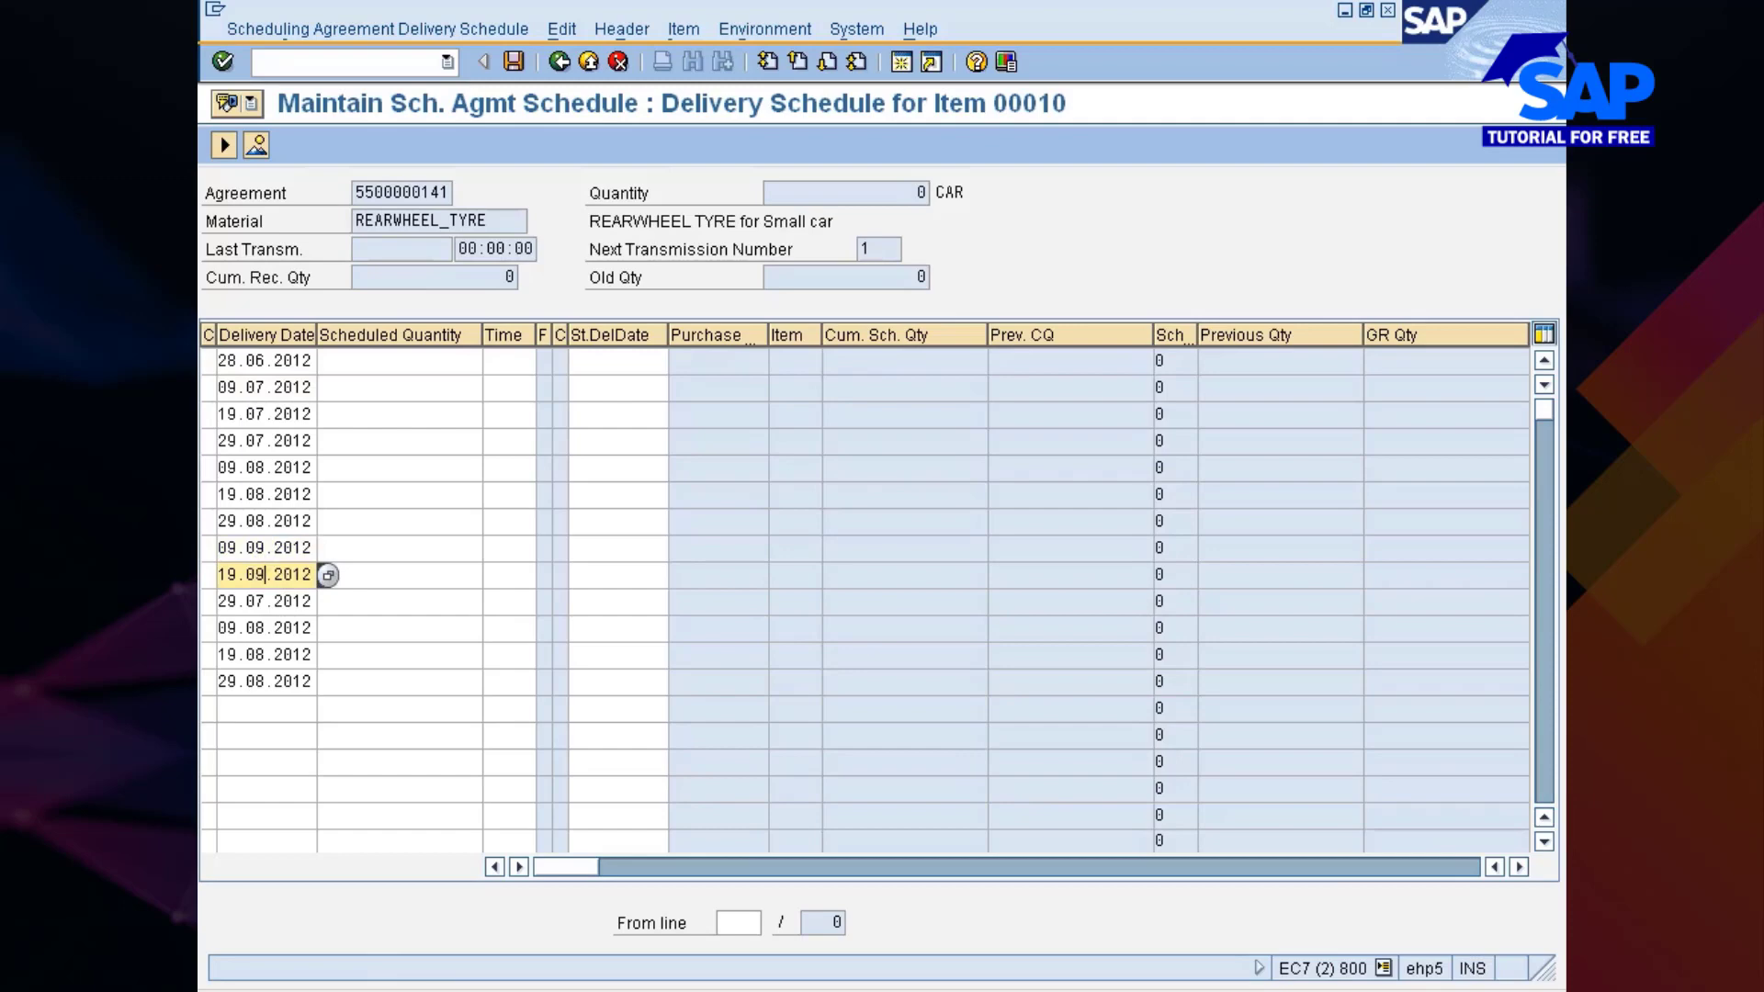
key("Down")
key("BackSpace")
type("9")
Step: Change the last three pasted delivery dates to October: 09.10.2012, 19.10.2012 and 29.10.2012
key("Down")
key("BackSpace")
key("BackSpace")
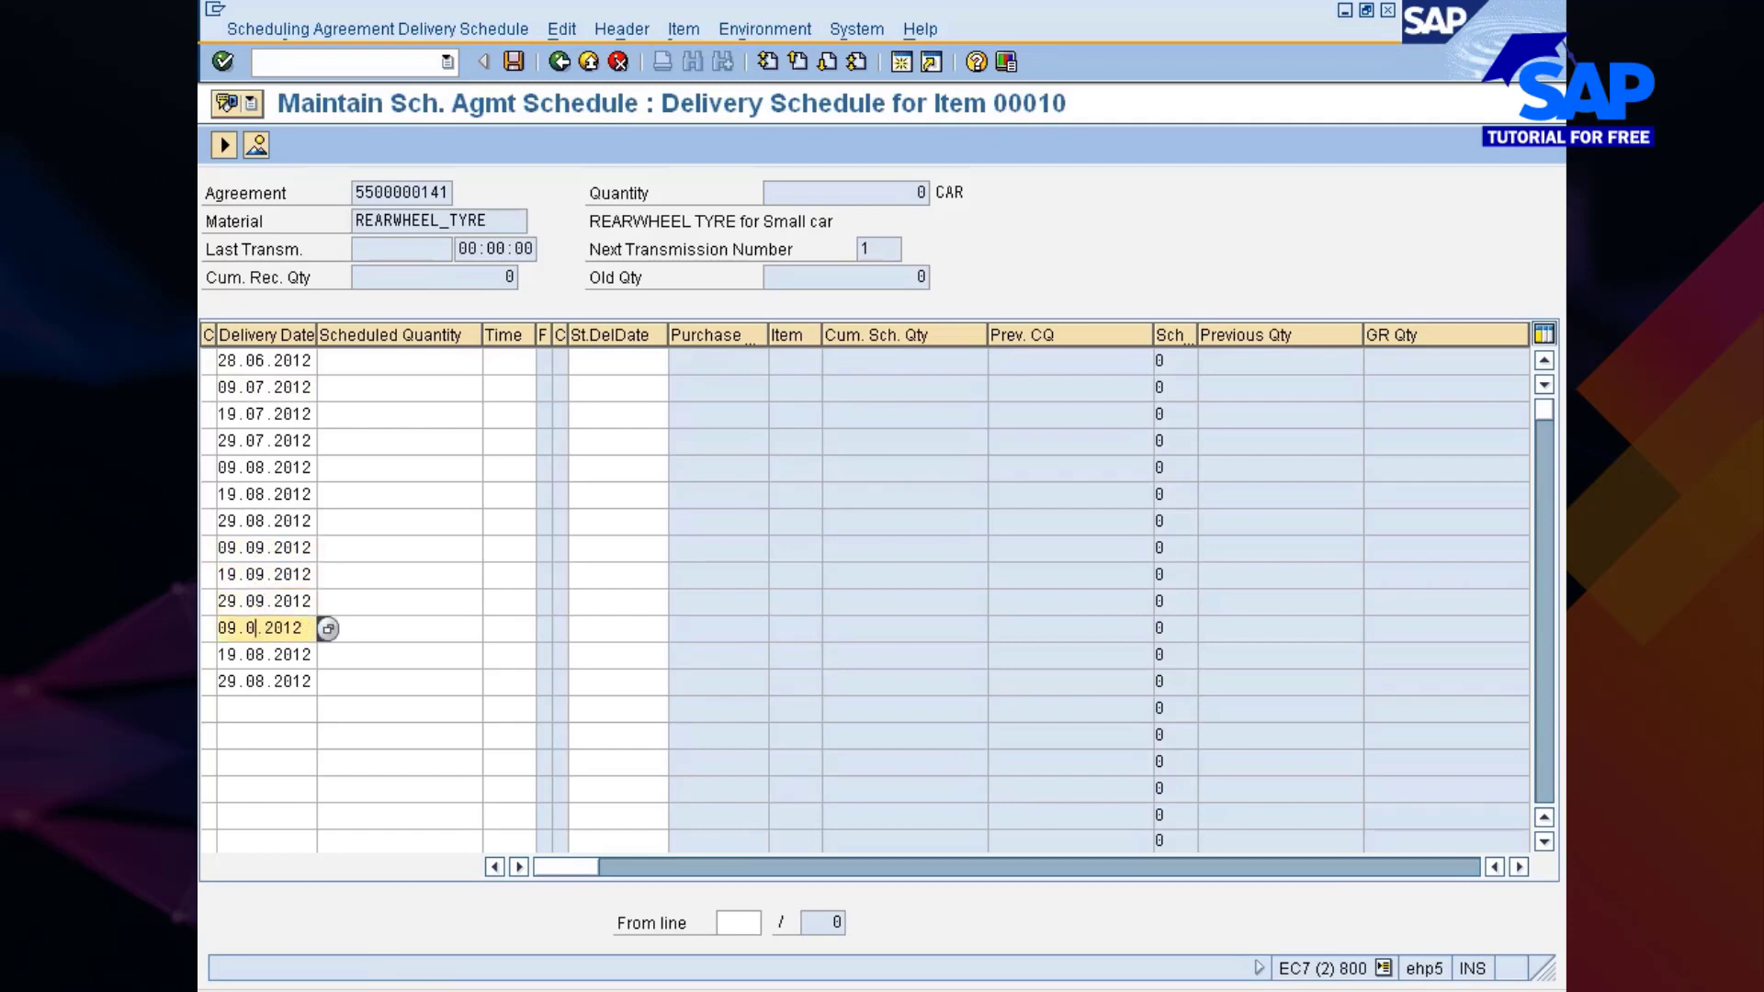
type("10")
key("Down")
key("BackSpace")
key("BackSpace")
type("10")
key("Down")
key("BackSpace")
type("10")
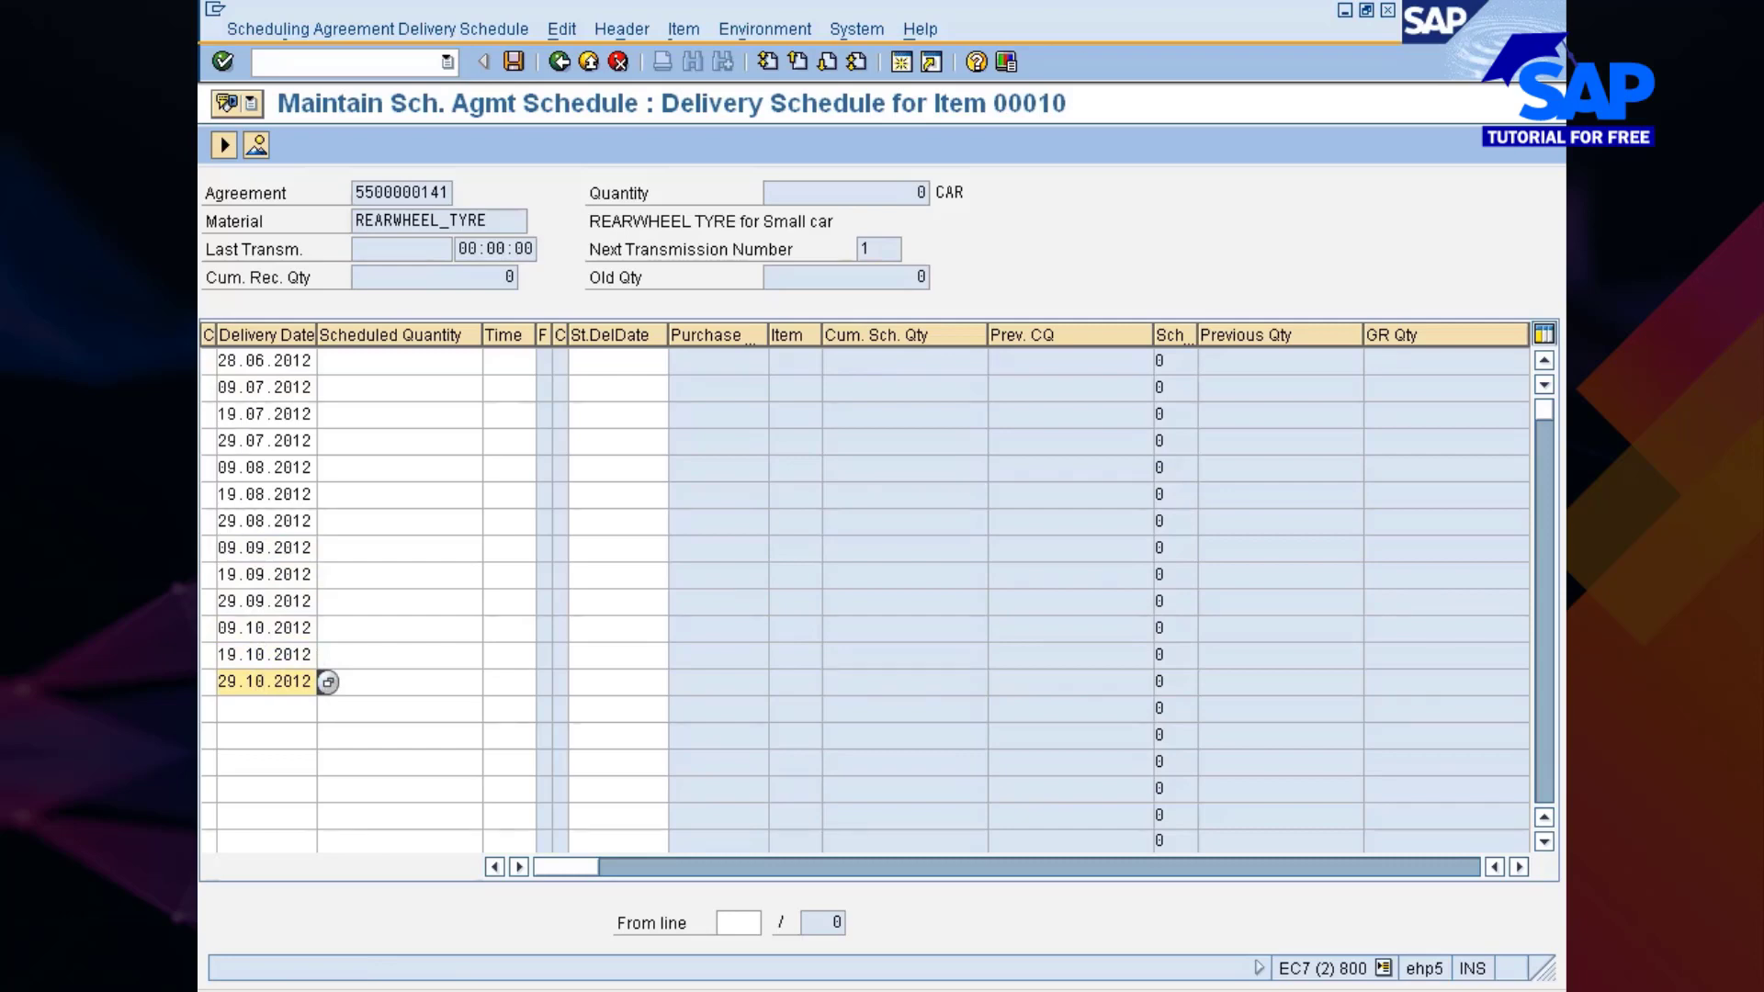
Step: Enter scheduled quantities 10 for 28.06.2012, 120 for 09.07.2012, 100 for 19.07.2012 and 70 for 29.07.2012
left_click(391, 361)
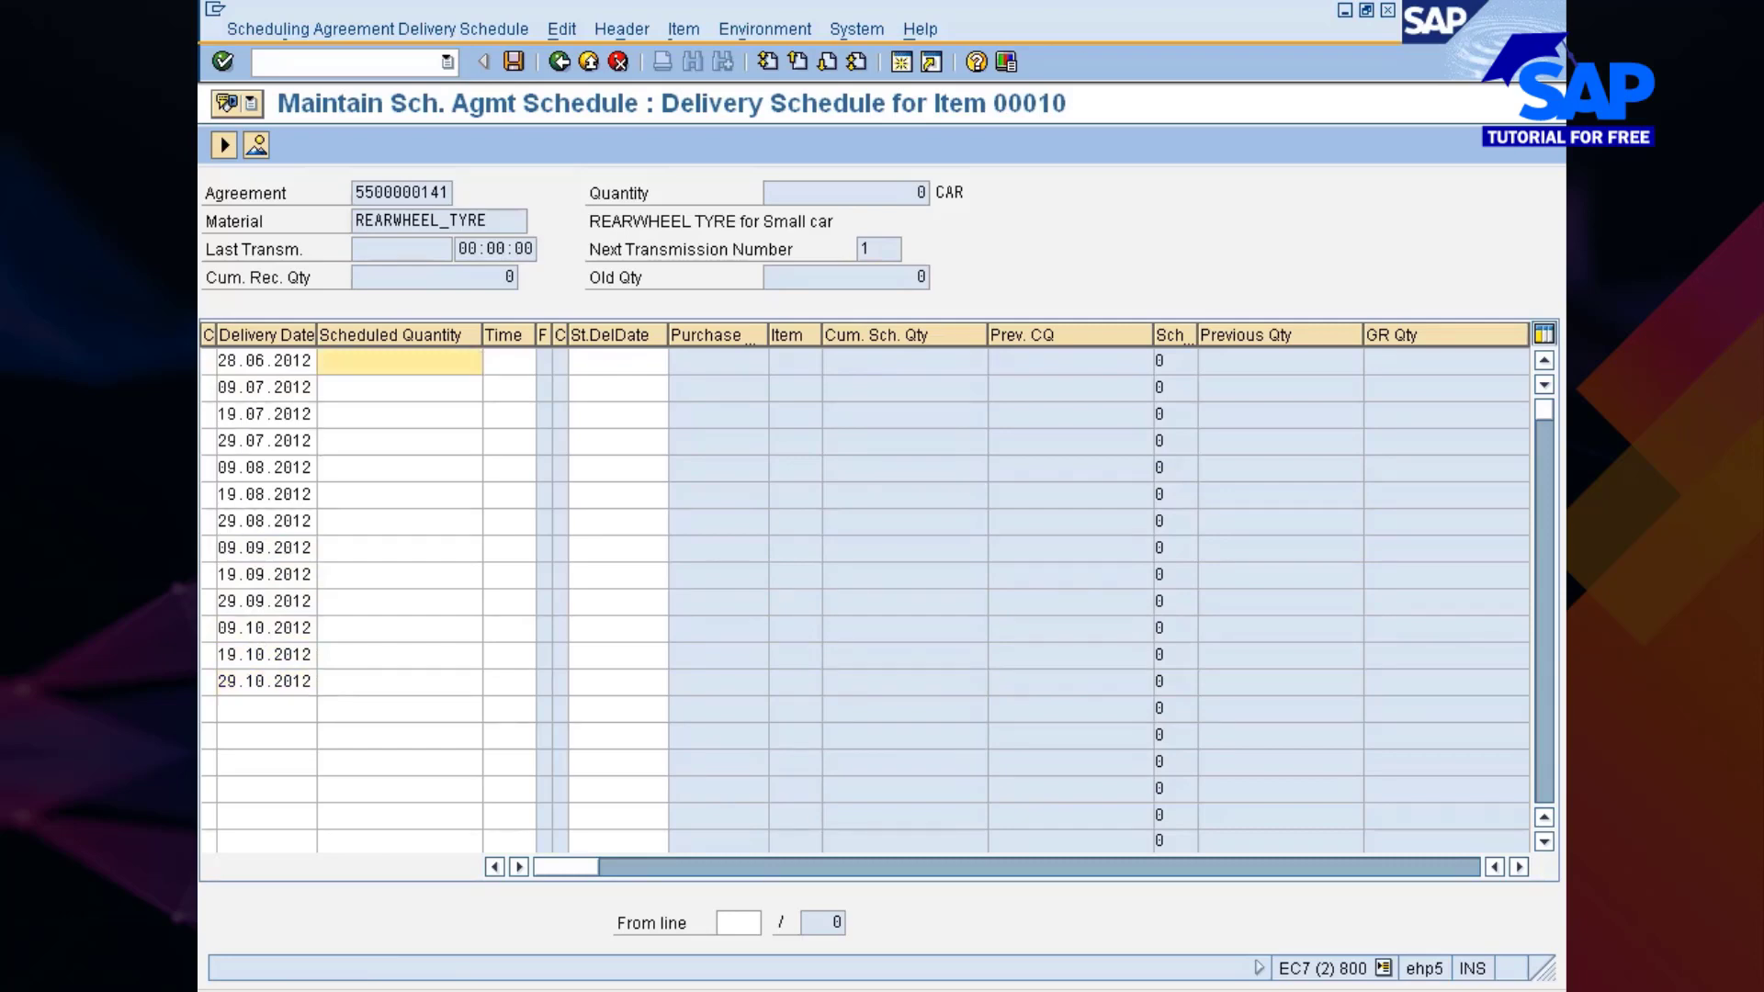
left_click(400, 388)
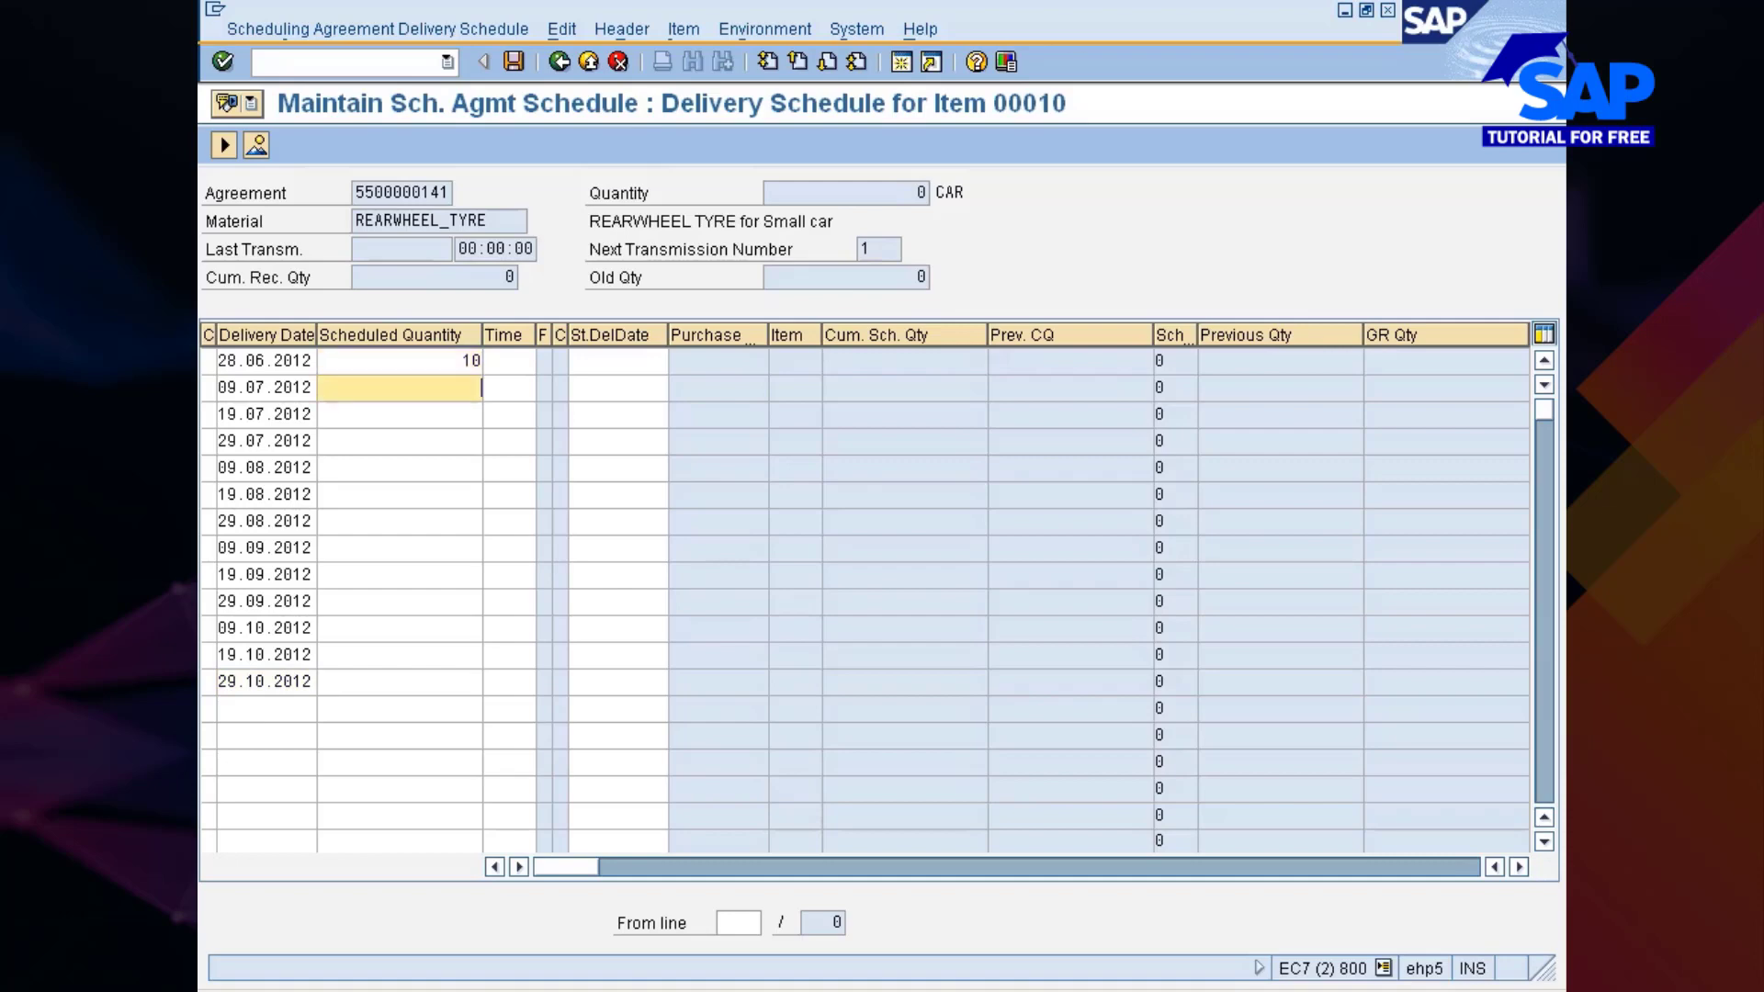
type("120")
left_click(400, 414)
type("100")
left_click(400, 440)
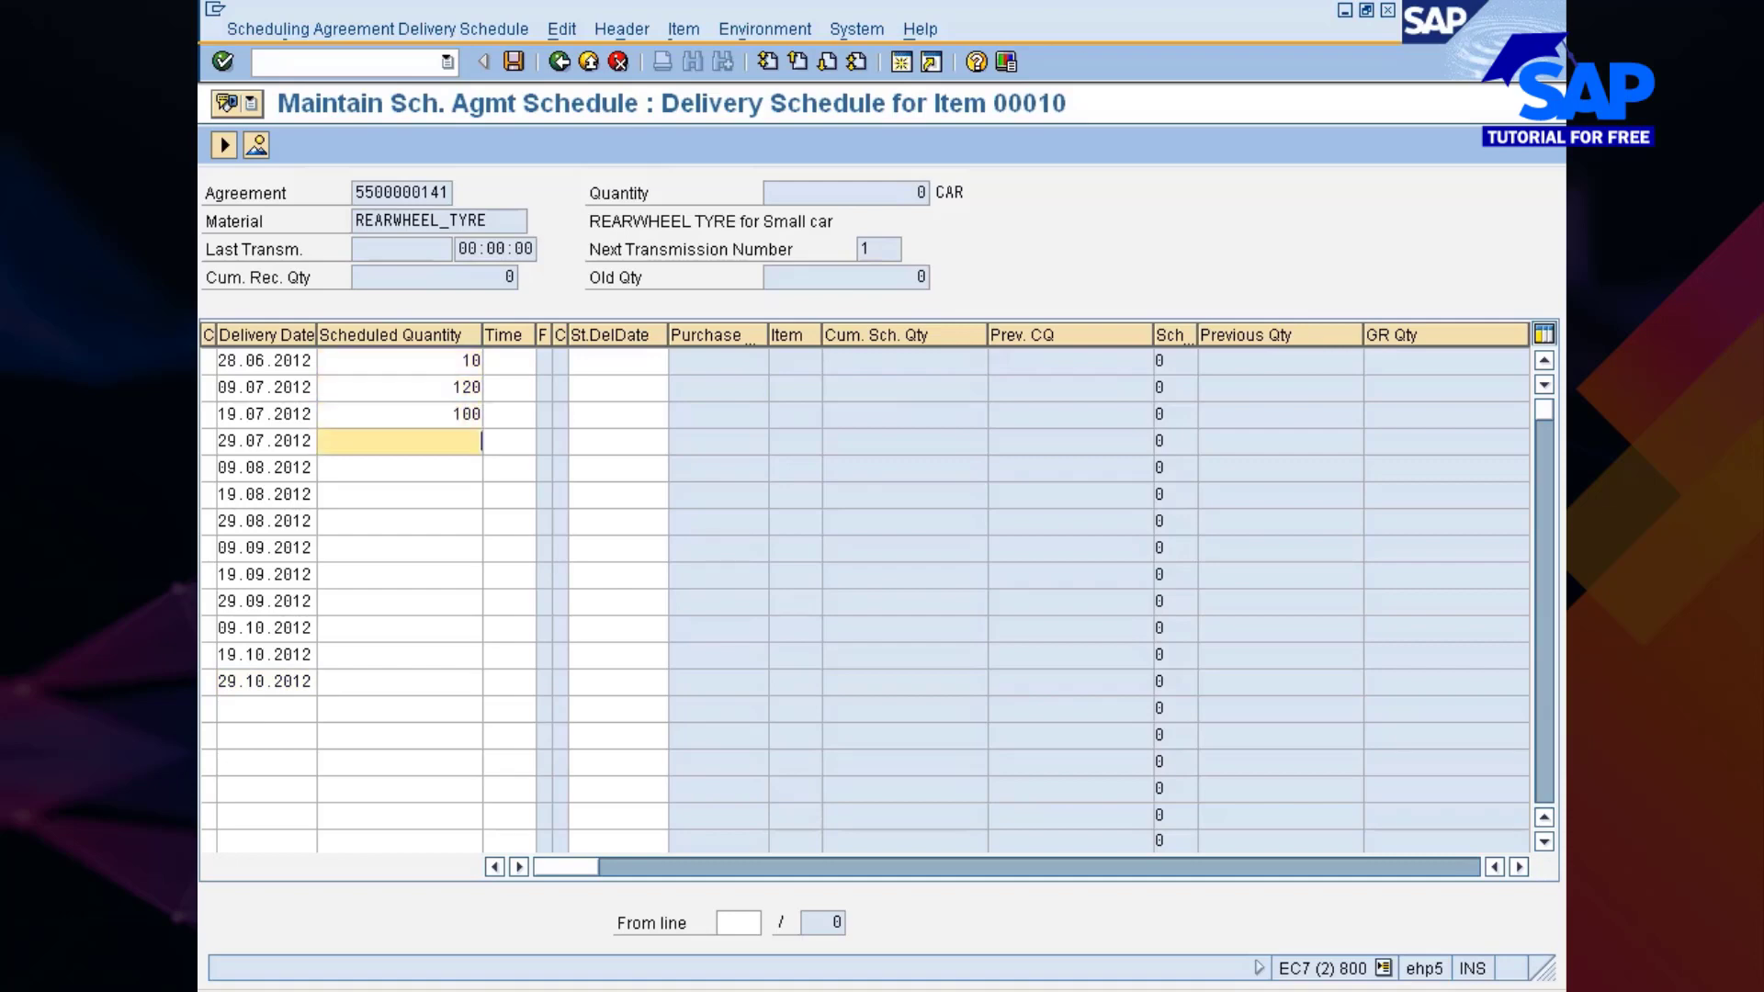
type("70")
Step: Enter scheduled quantities for the August deliveries: 80 on 09.08.2012, 120 on 19.08.2012 and 50 on 29.08.2012
left_click(400, 468)
type("80")
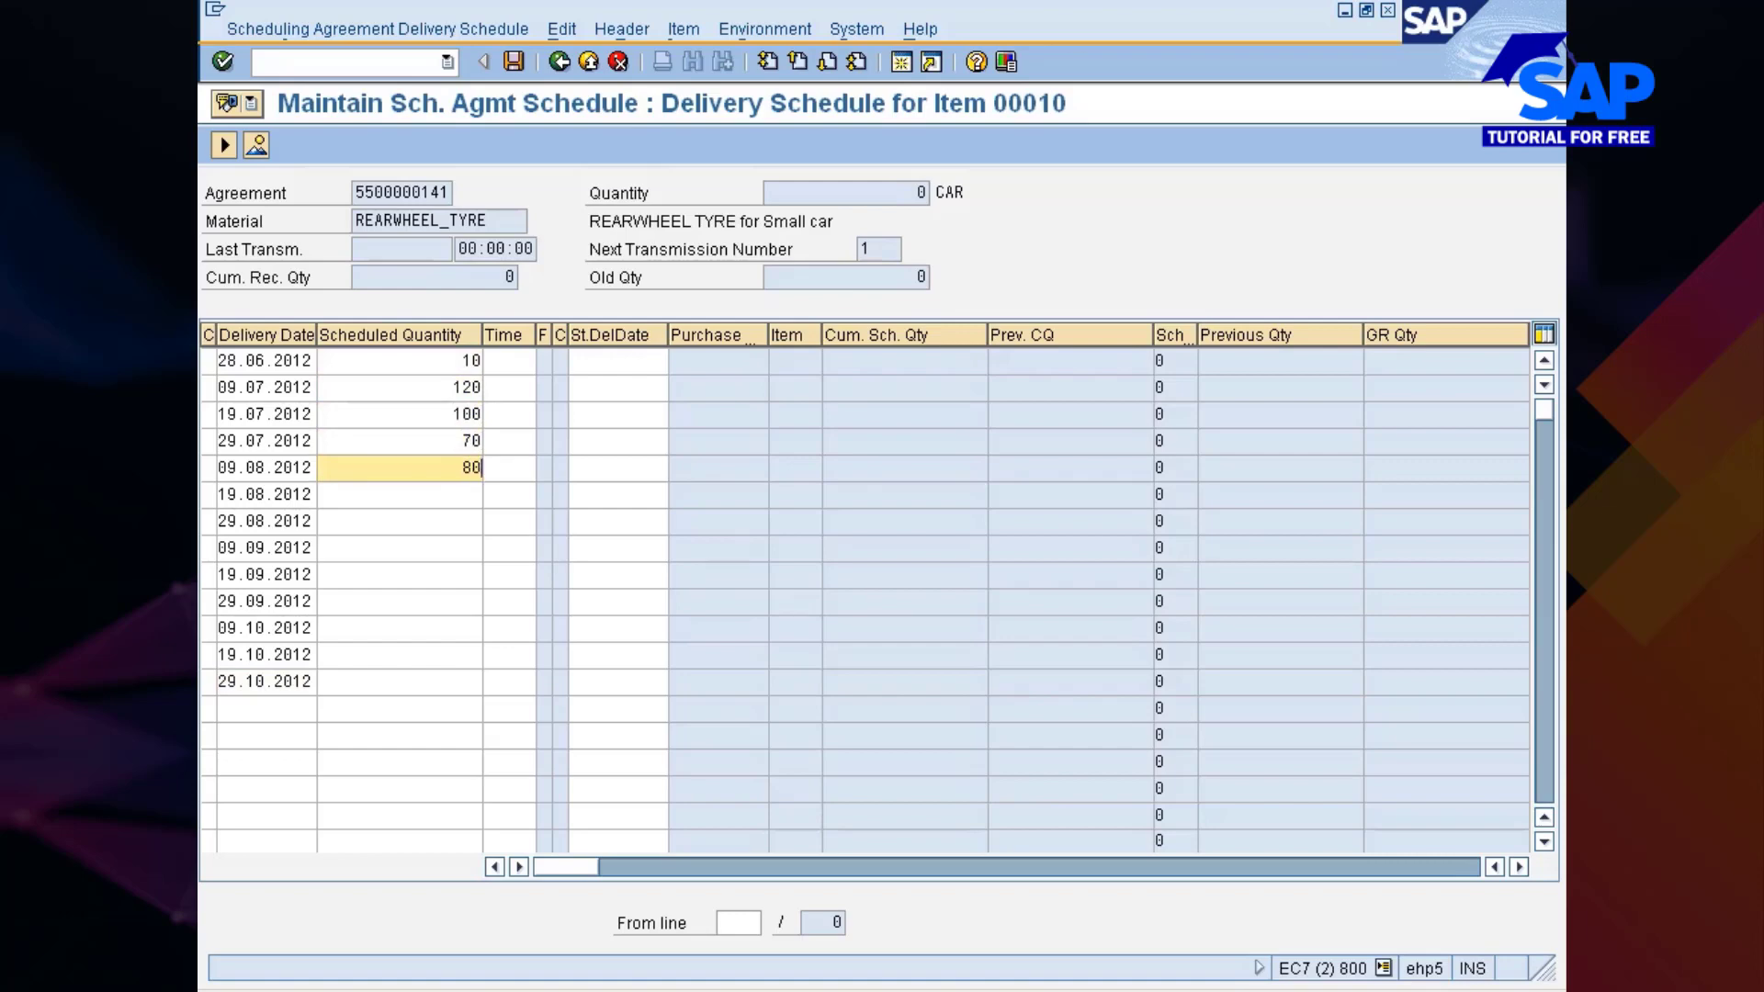
left_click(400, 494)
type("120")
left_click(400, 522)
type("50")
Step: Enter scheduled quantities for the September deliveries: 40 on 09.09.2012, 70 on 19.09.2012 and 90 on 29.09.2012
left_click(400, 549)
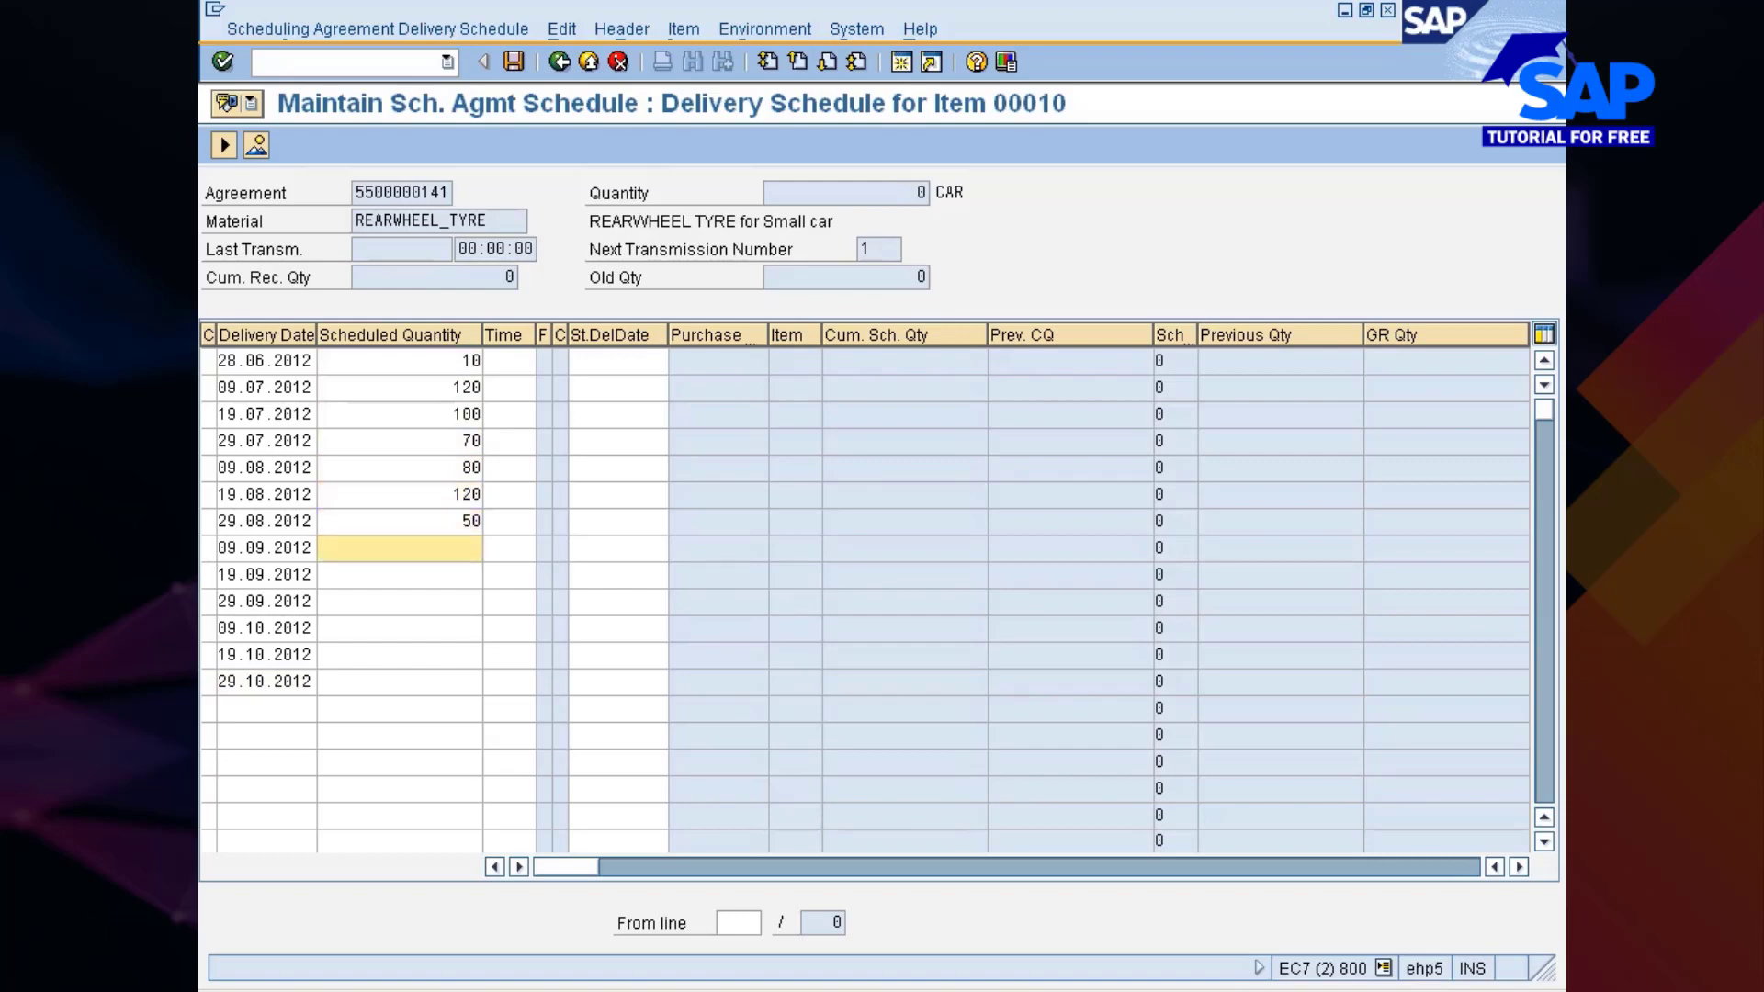
type("40")
left_click(400, 575)
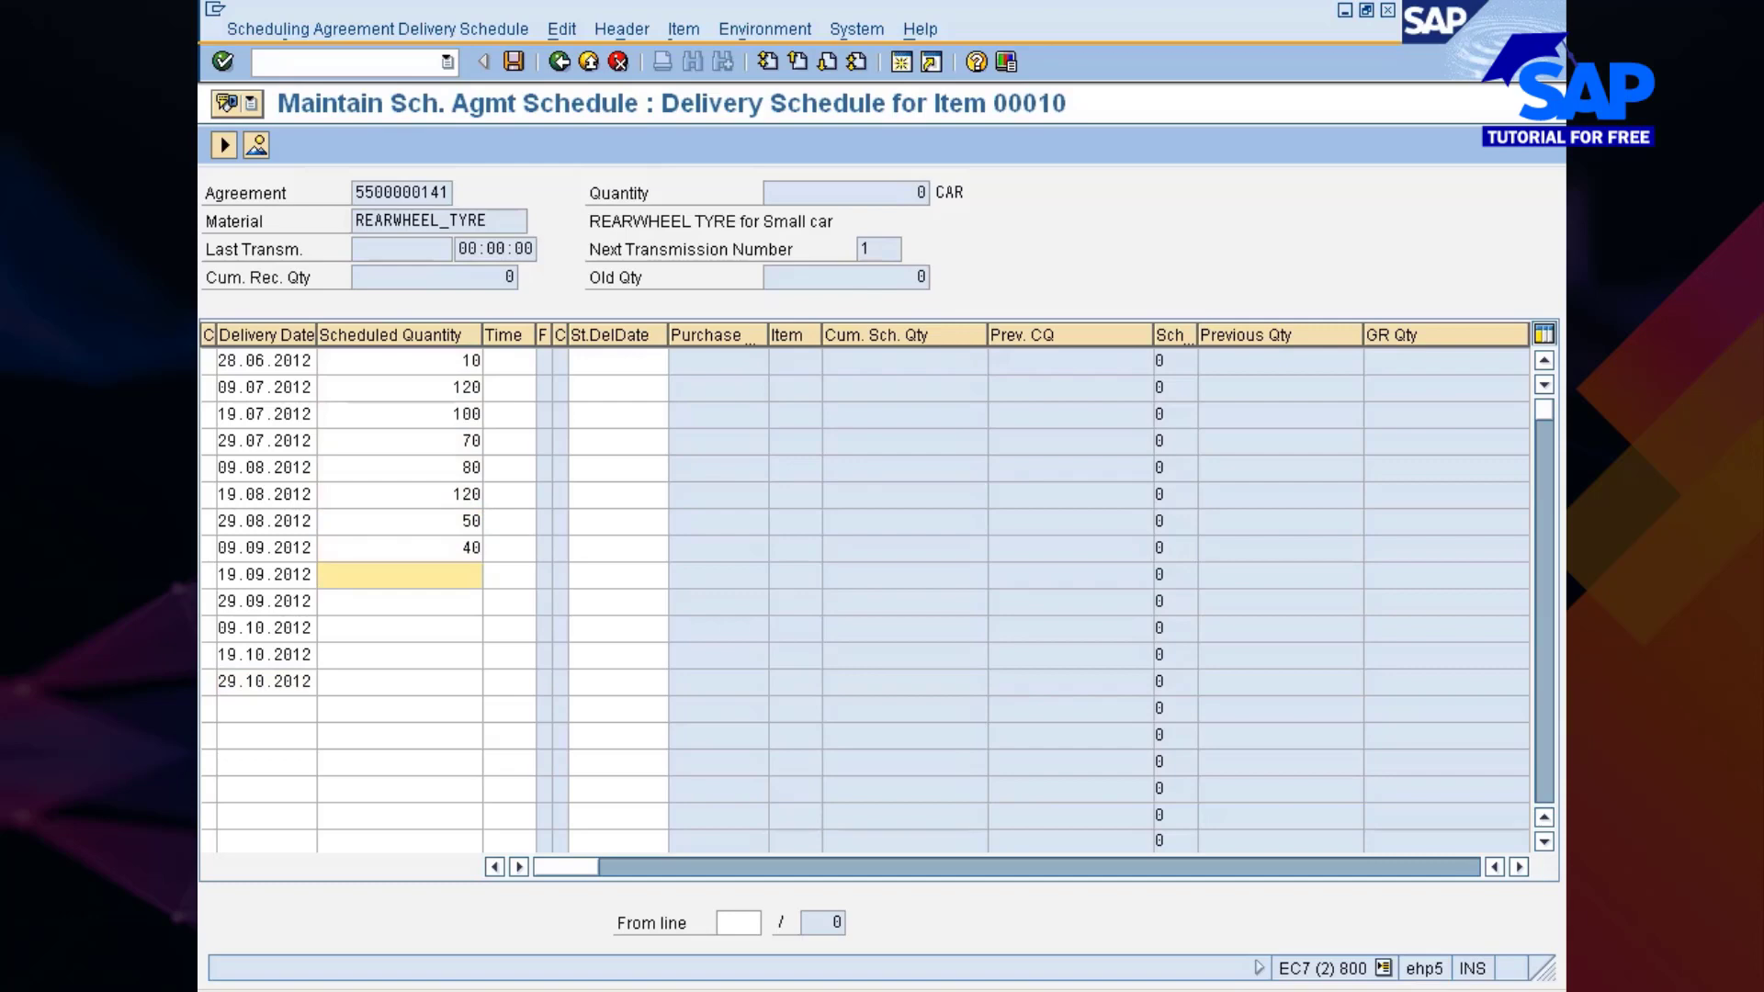
type("70")
left_click(400, 602)
type("90")
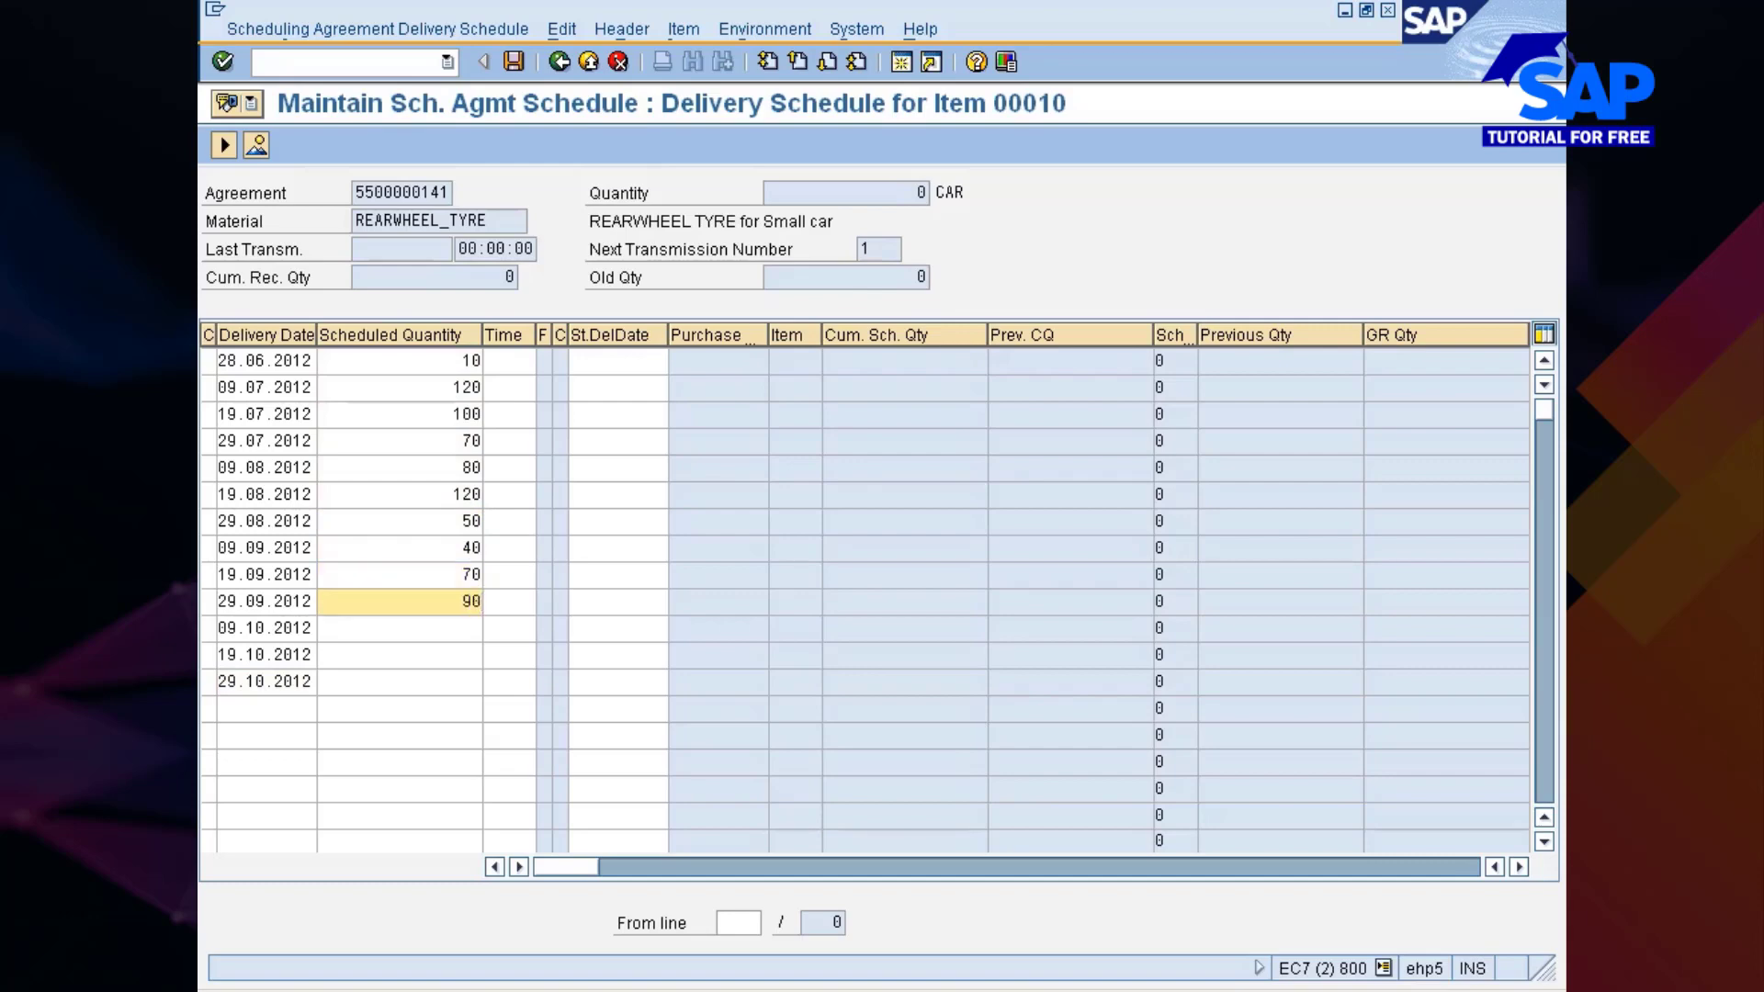
Step: Enter scheduled quantities for the October deliveries: 20 on 09.10.2012, 50 on 19.10.2012 and 60 on 29.10.2012
left_click(399, 629)
type("20")
left_click(399, 655)
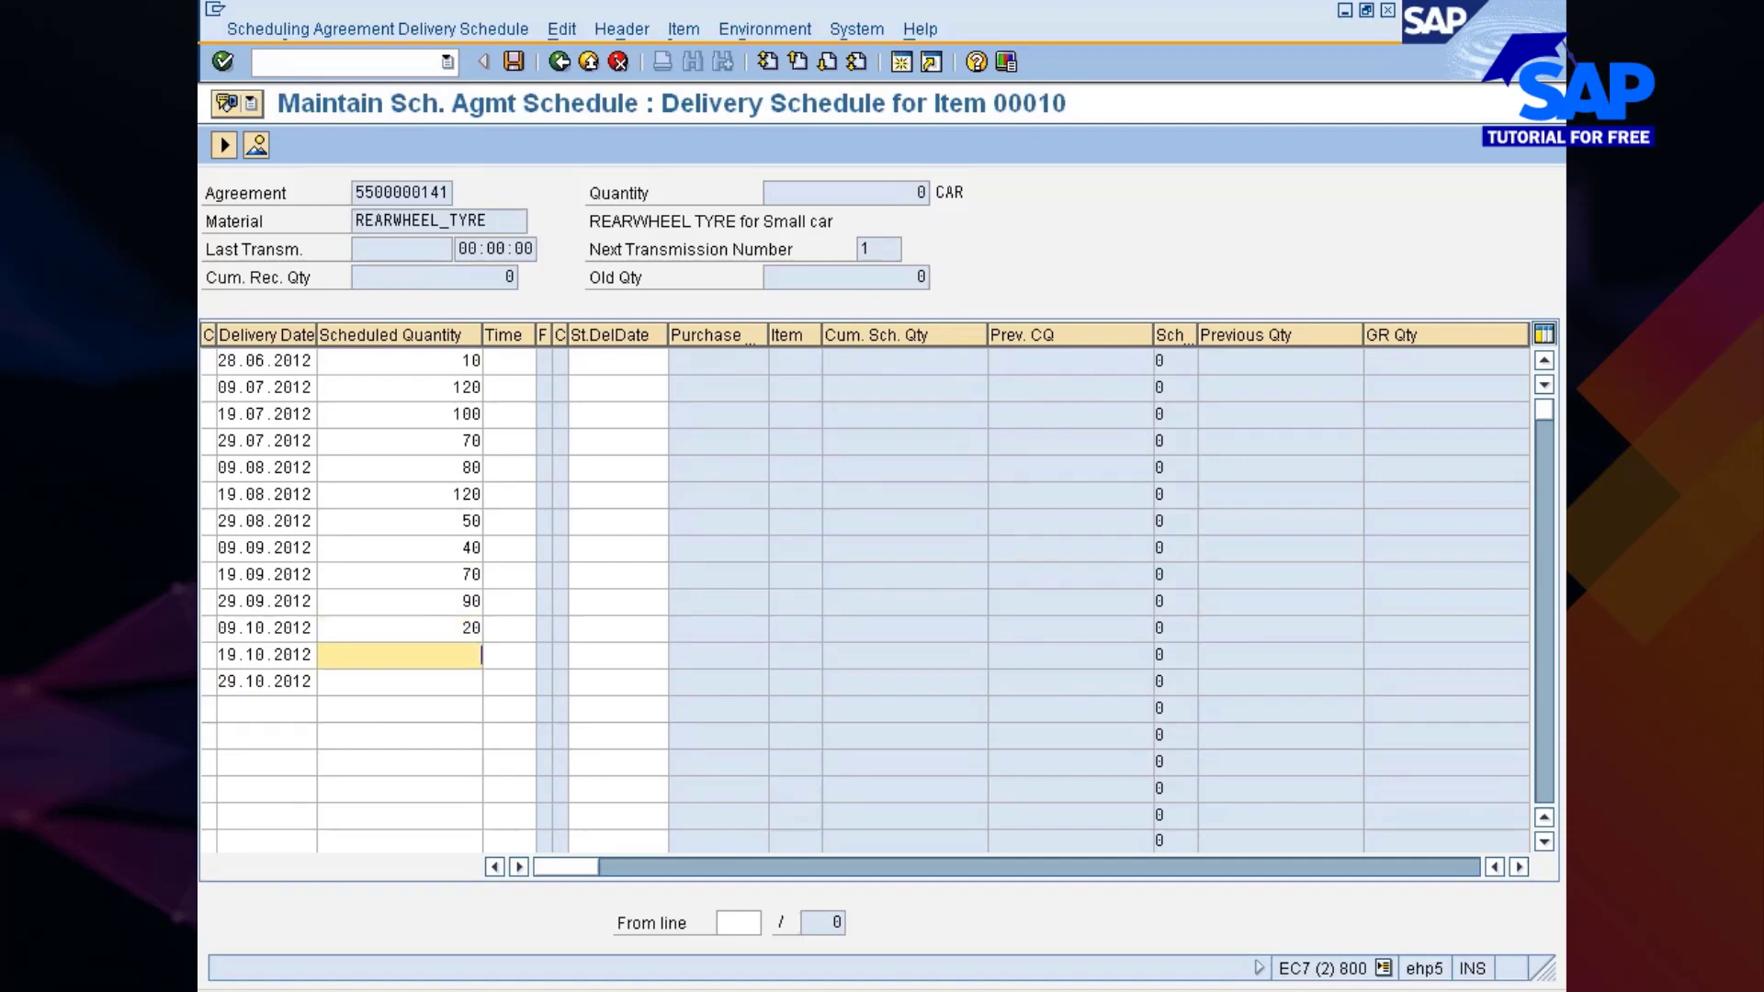
type("50")
key("Down")
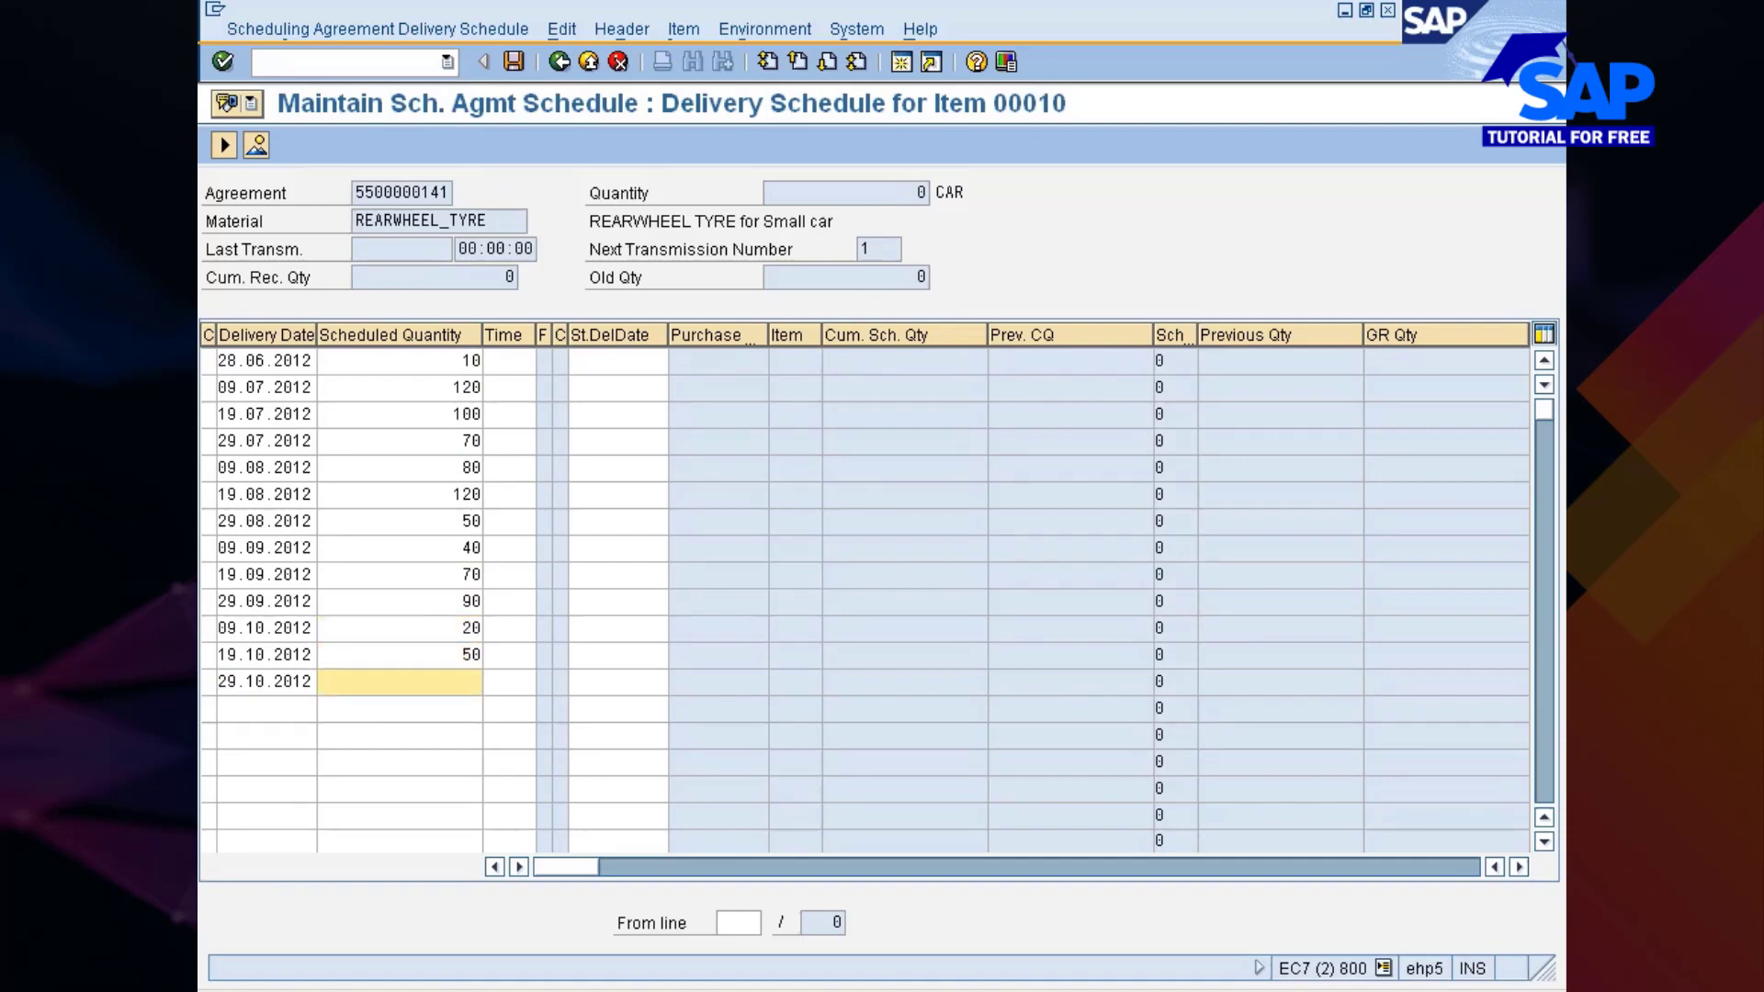
type("60")
key("Return")
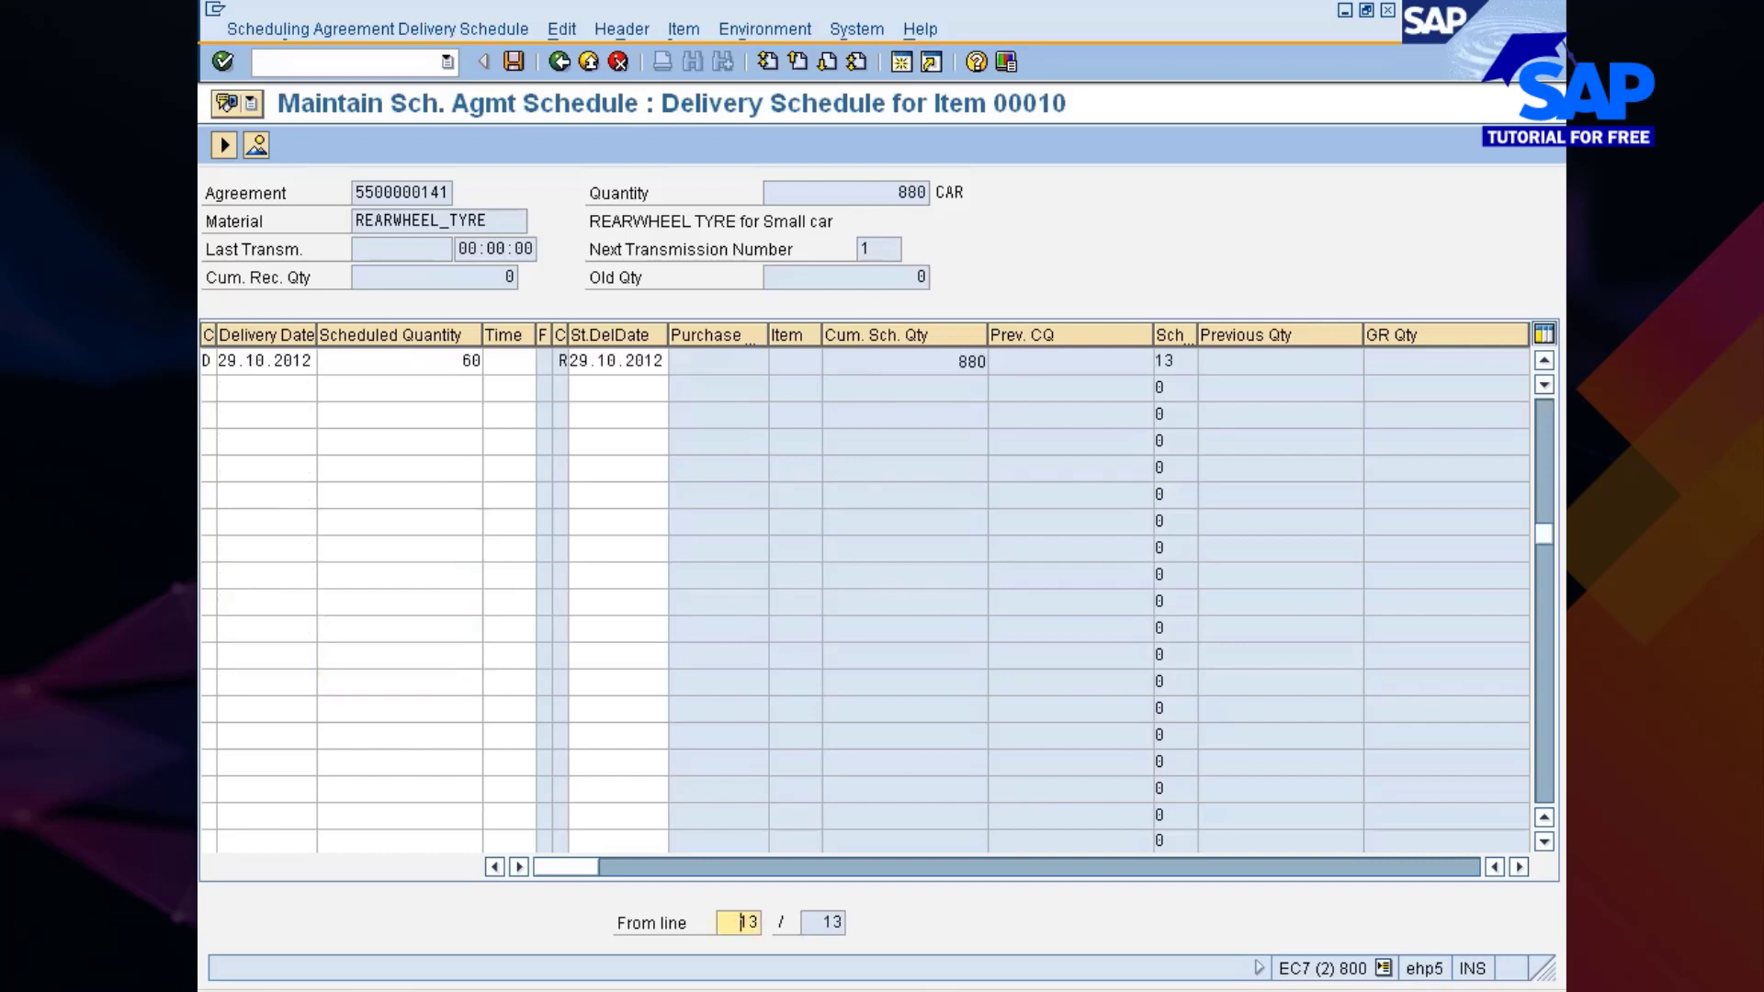
Step: Set the scheduled quantity of the 29.10.2012 delivery to 160
left_click_drag(1543, 538, 1543, 404)
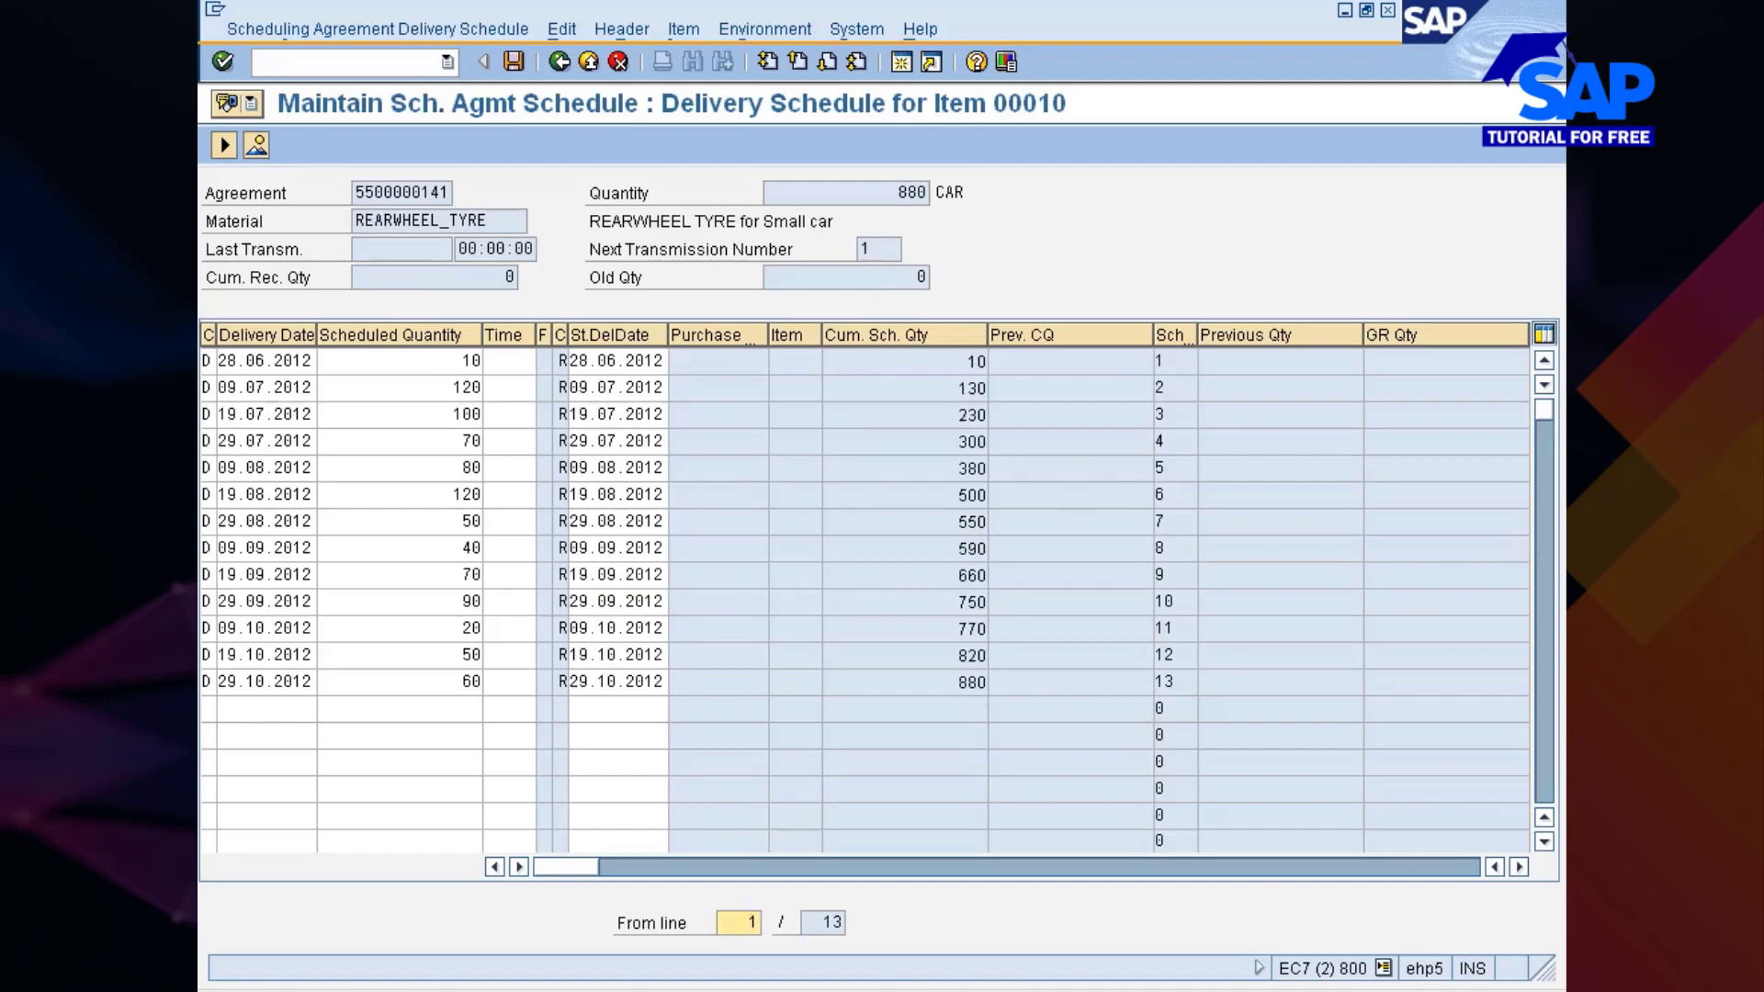
left_click(465, 681)
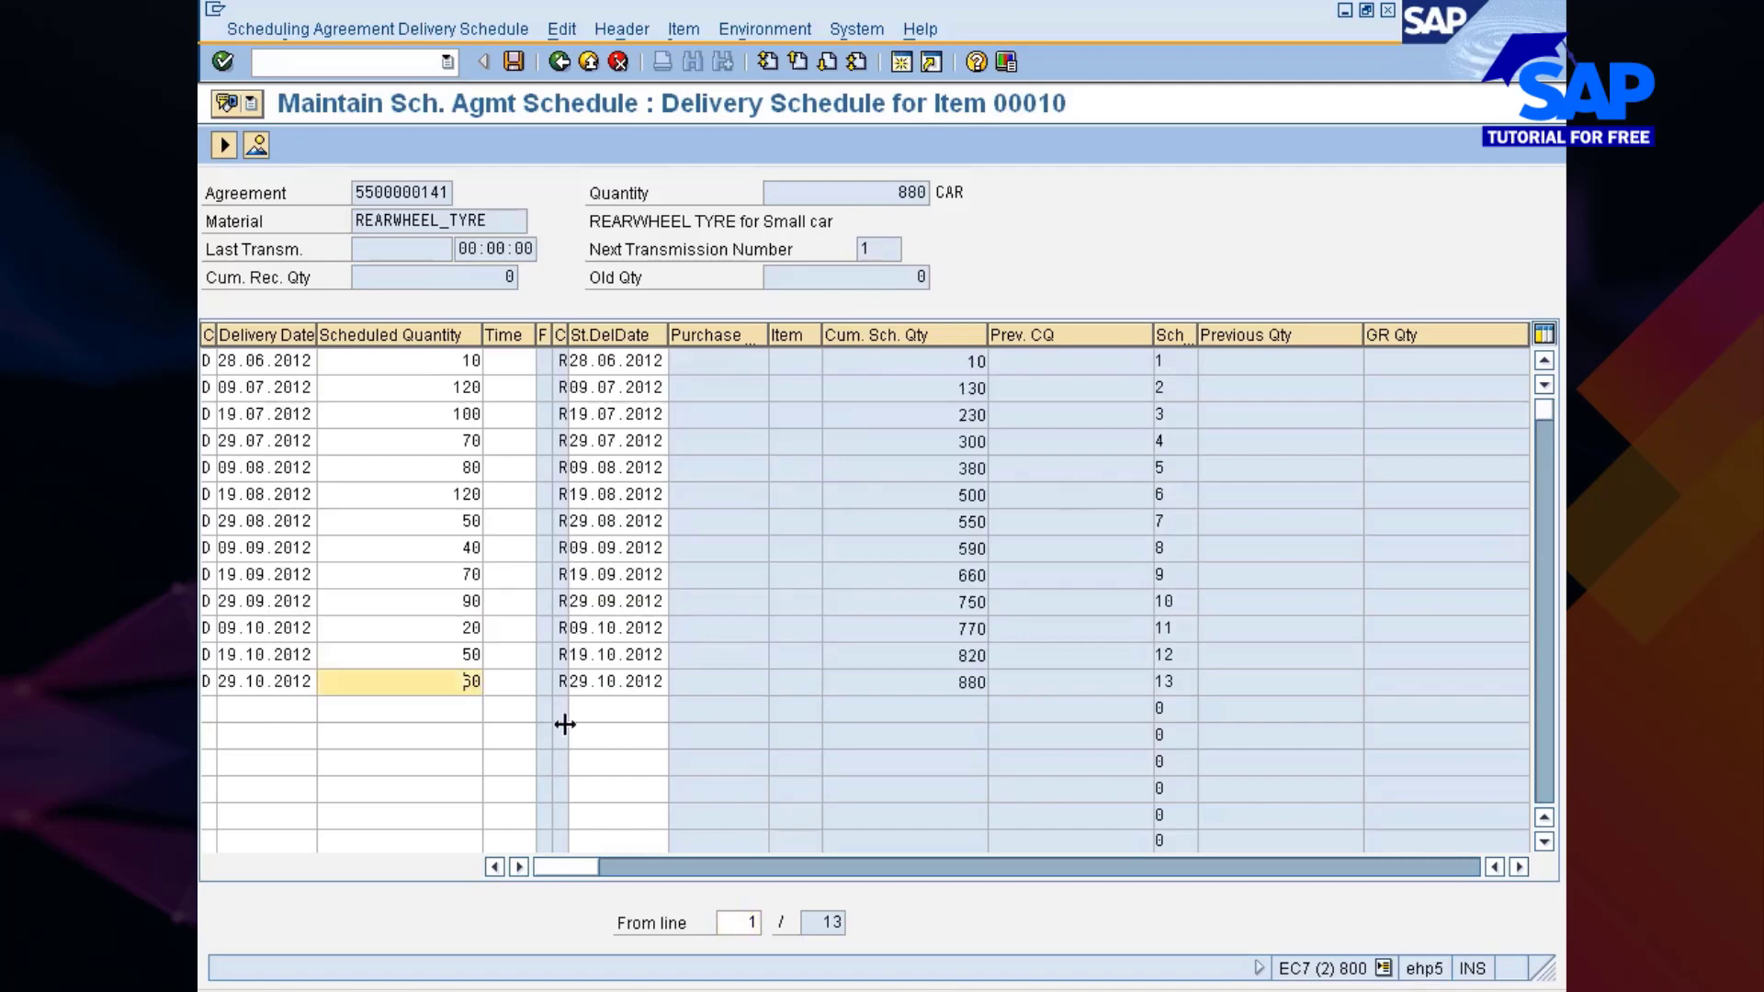
type("1")
key("Return")
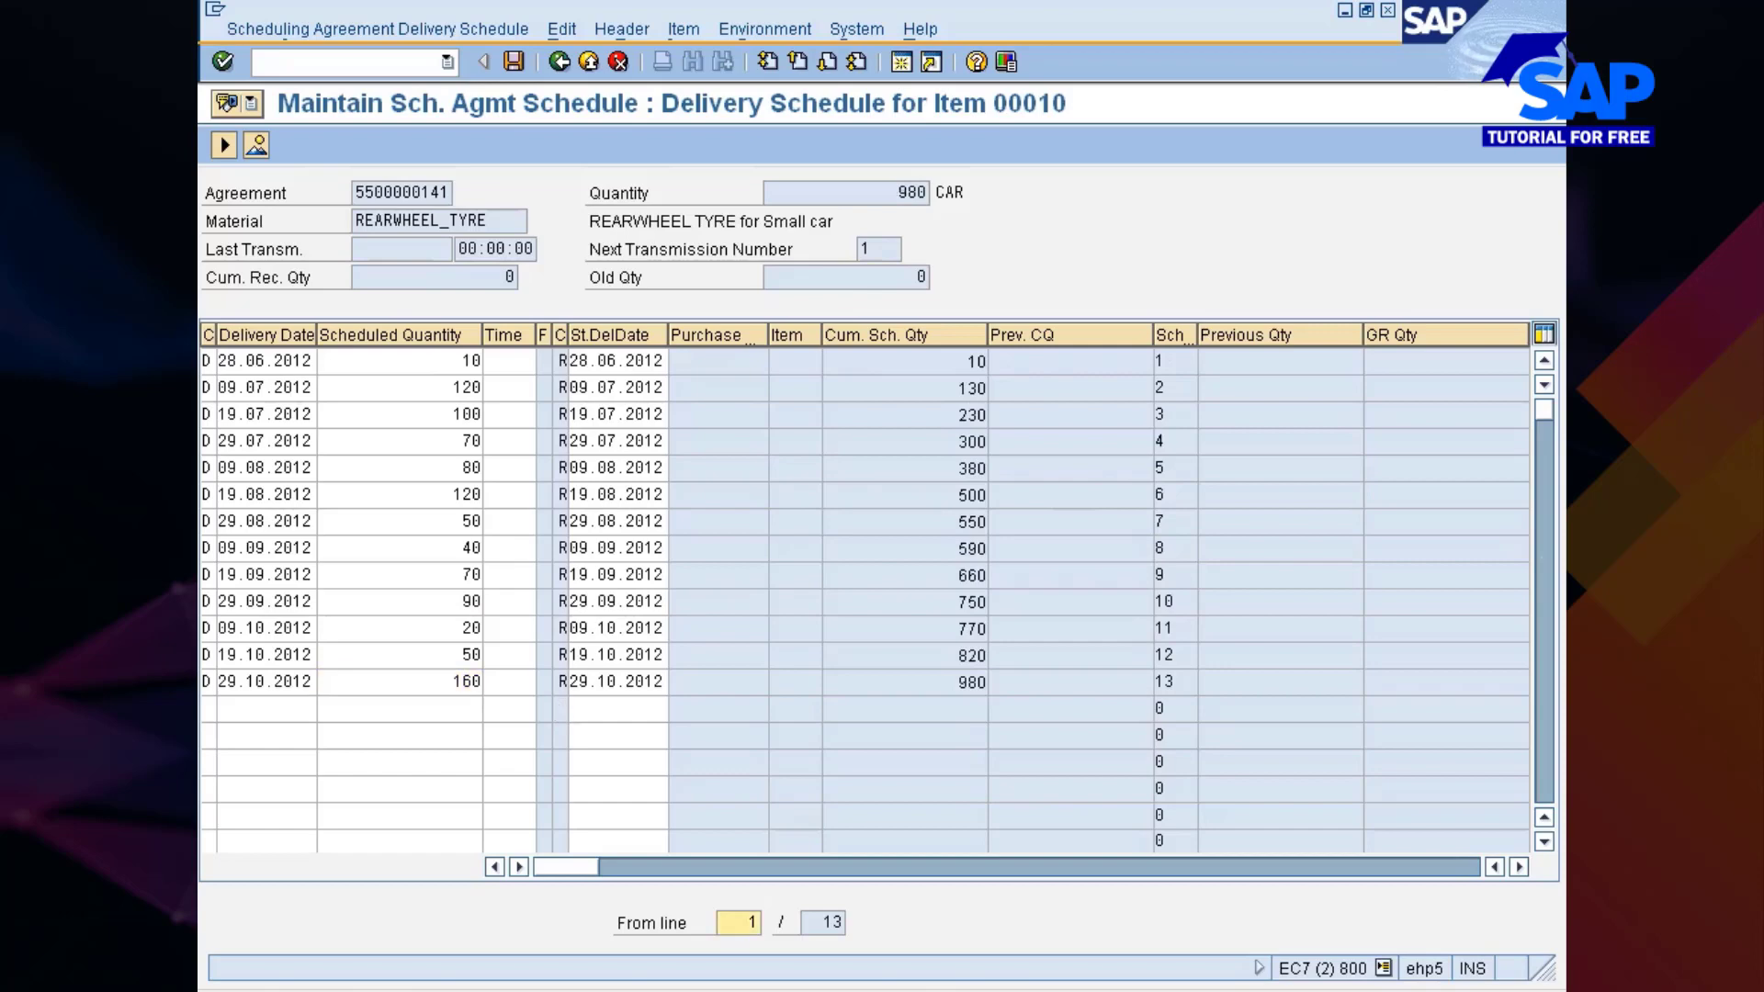
Step: Set the scheduled quantity of the 09.10.2012 delivery to 40
left_click(475, 627)
key("BackSpace")
key("BackSpace")
type("4")
key("Return")
left_click(926, 192)
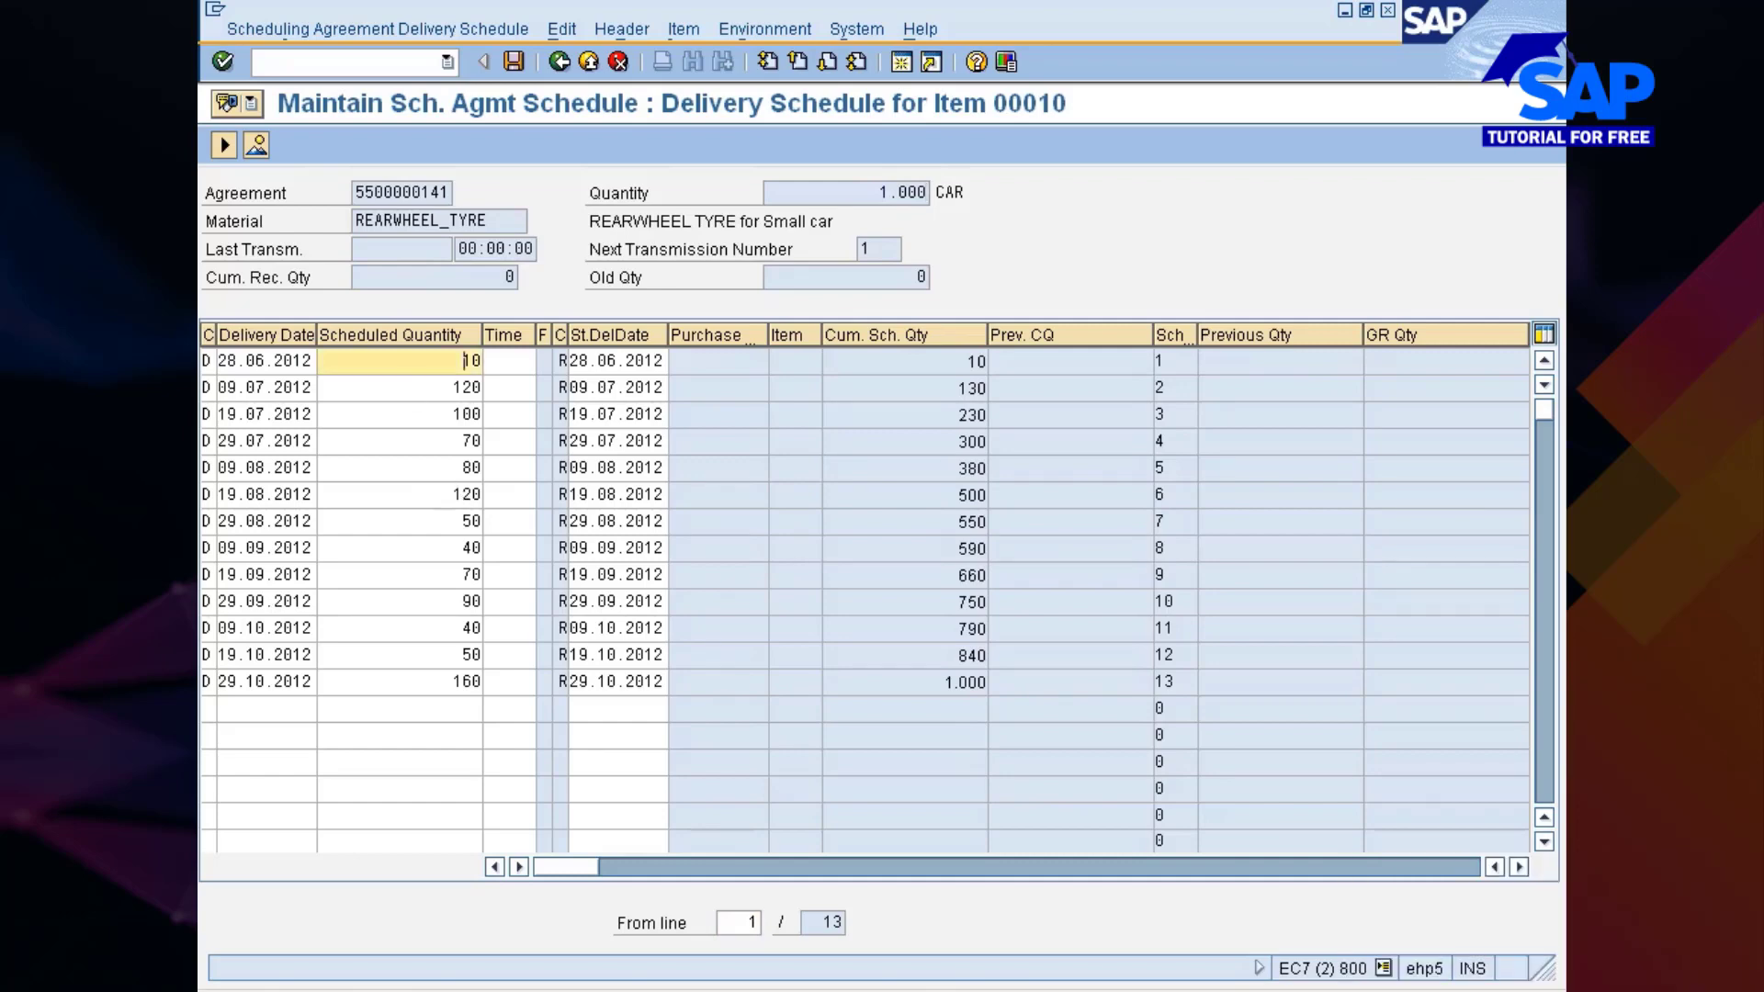
left_click(266, 387)
left_click(455, 387)
left_click(292, 414)
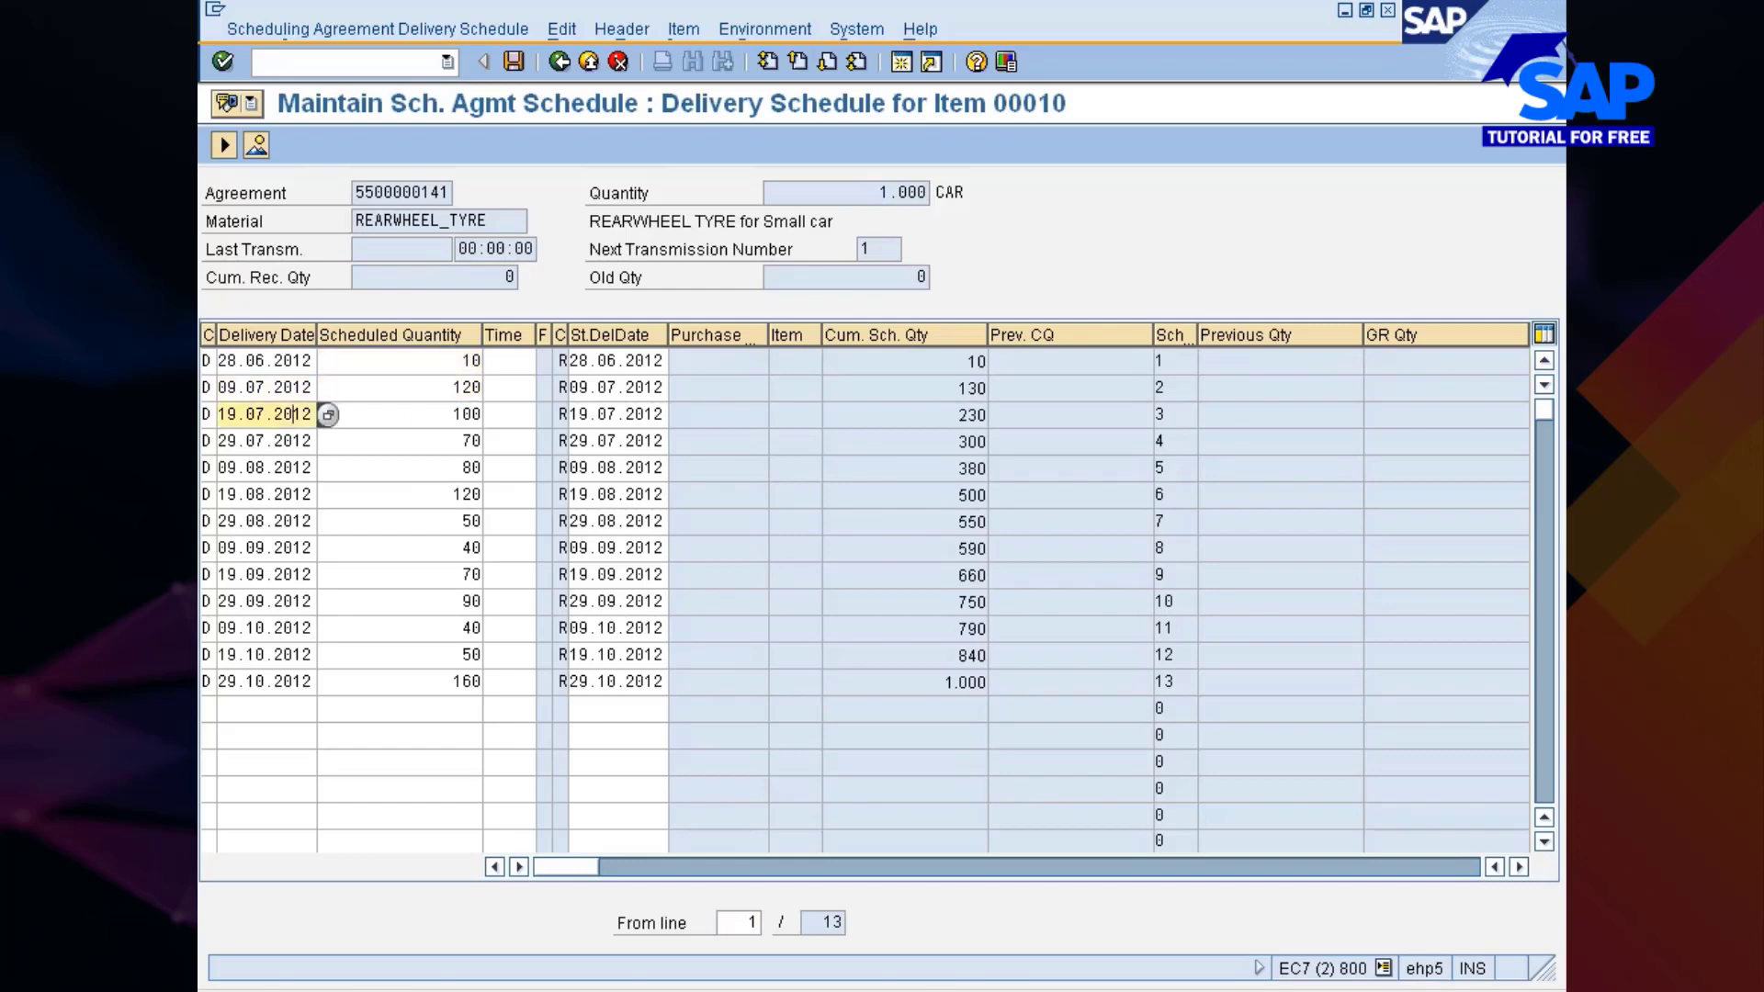
left_click(455, 414)
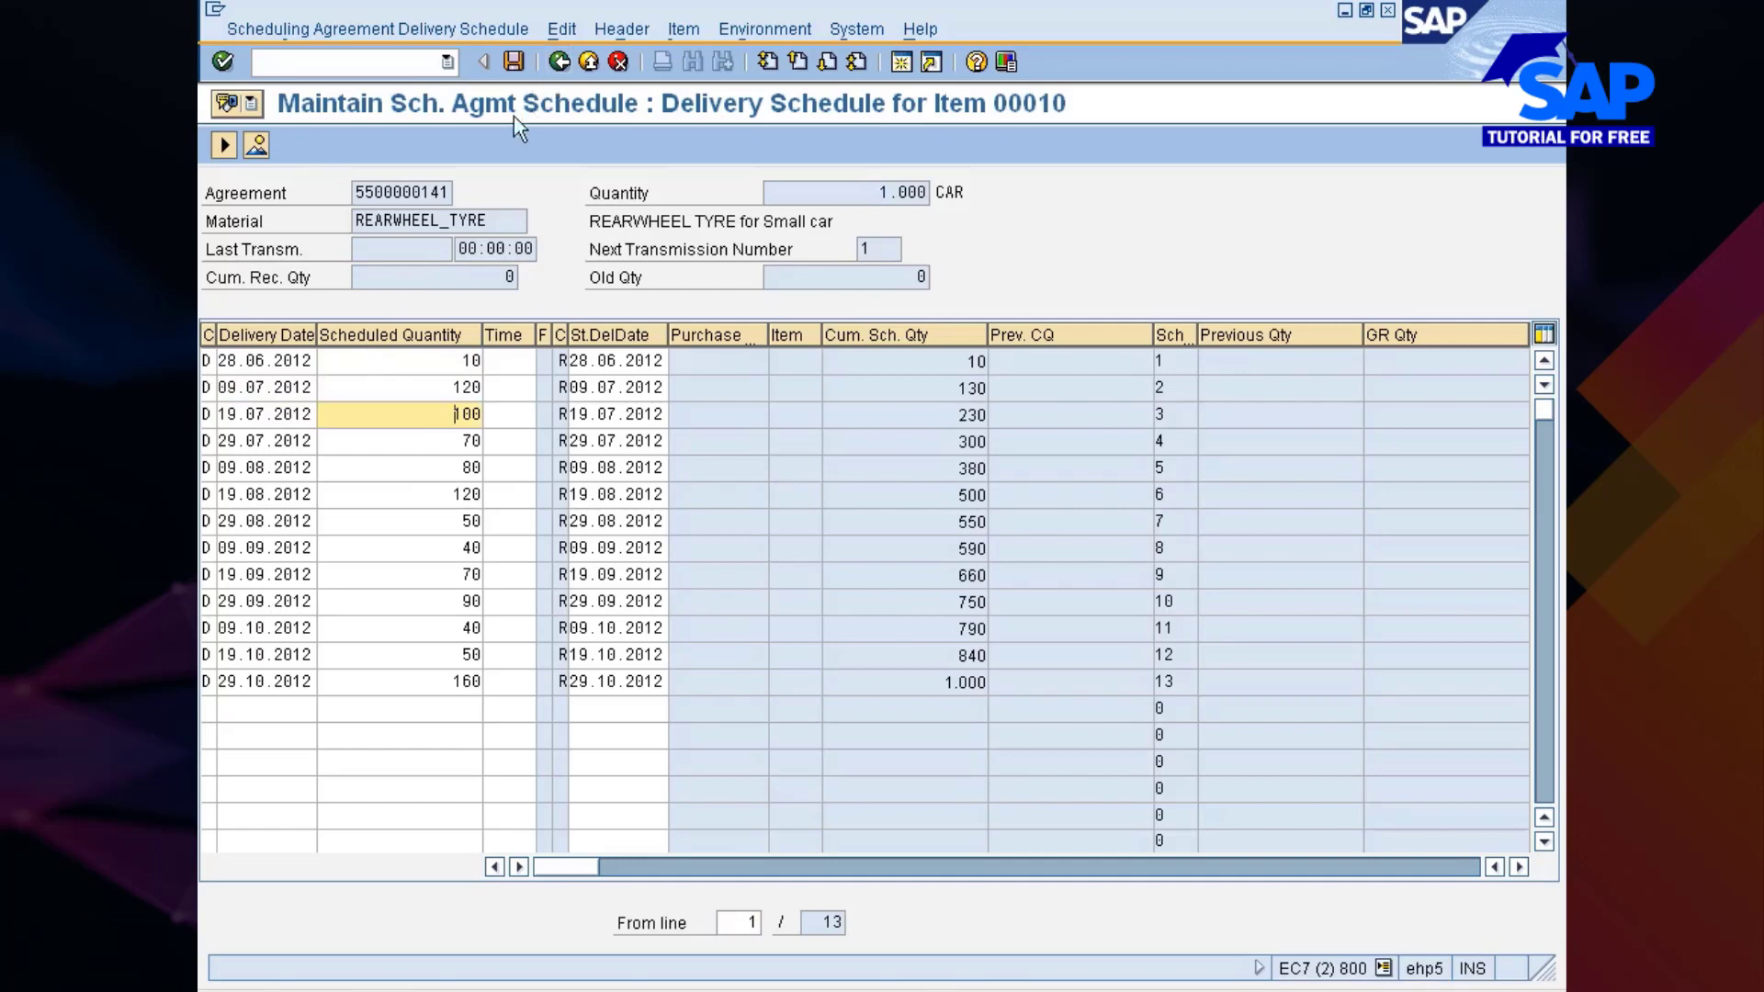
Step: Open the schedule's header messages and set the LPET output's communication method to Print immediately
left_click(629, 31)
left_click(634, 86)
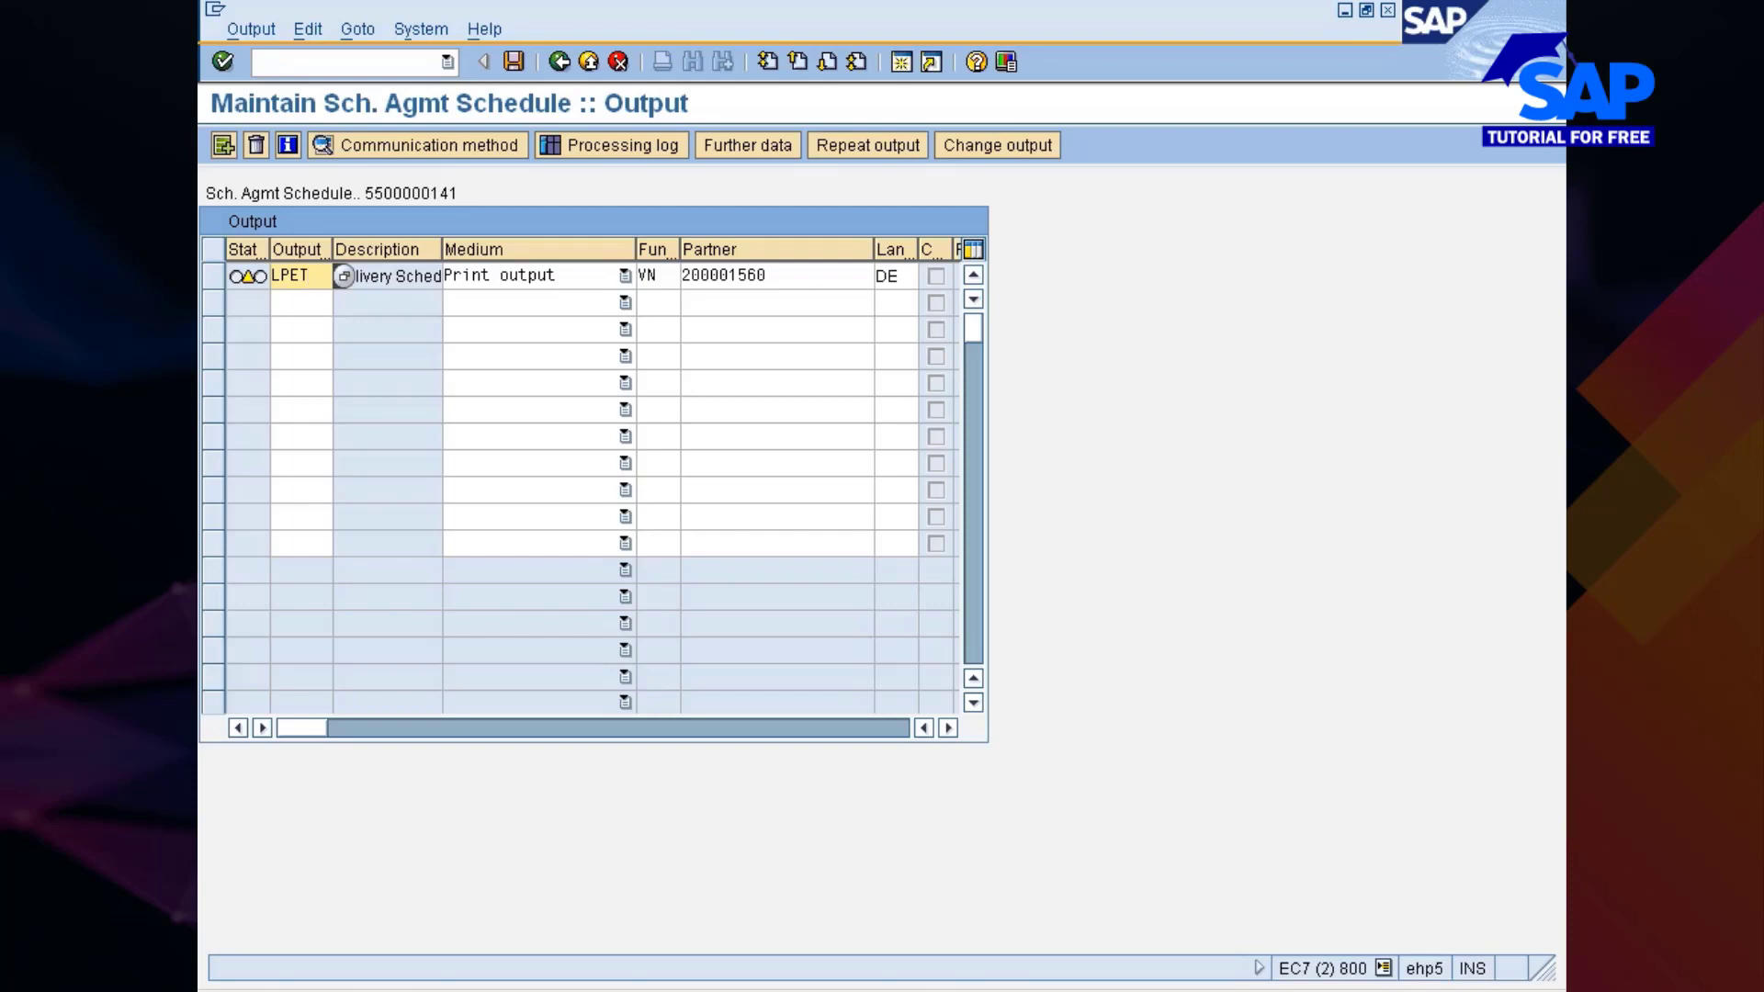
left_click(211, 278)
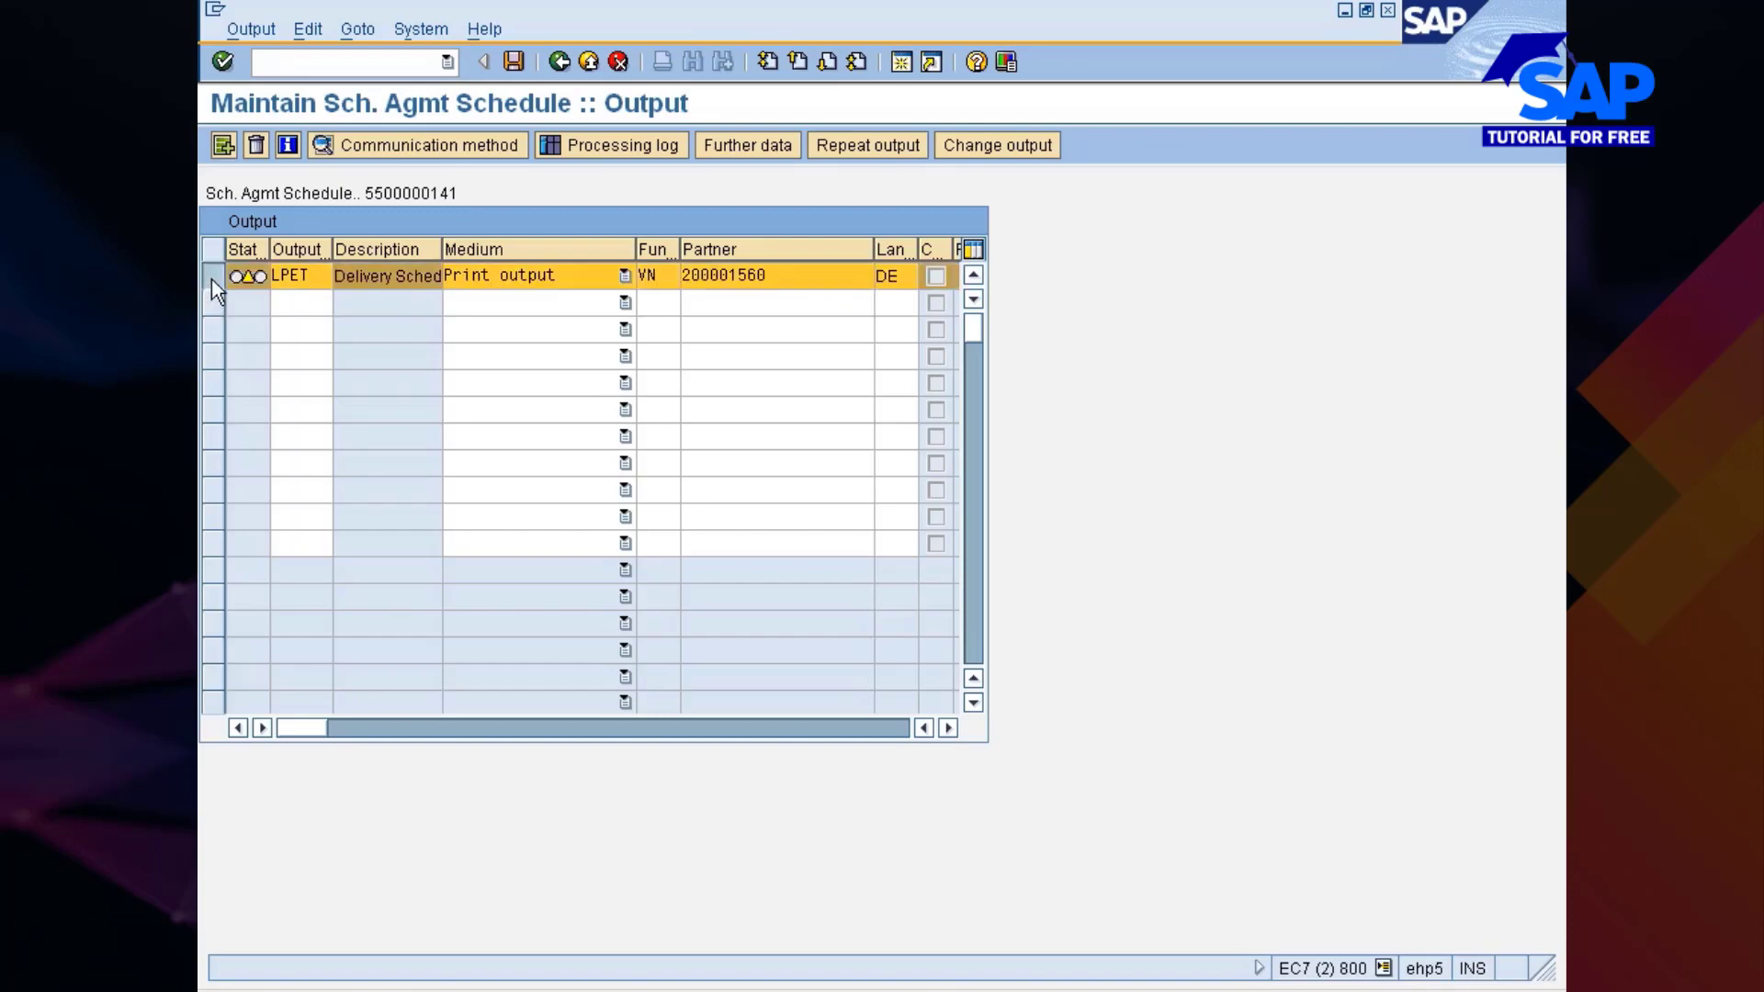
left_click(456, 145)
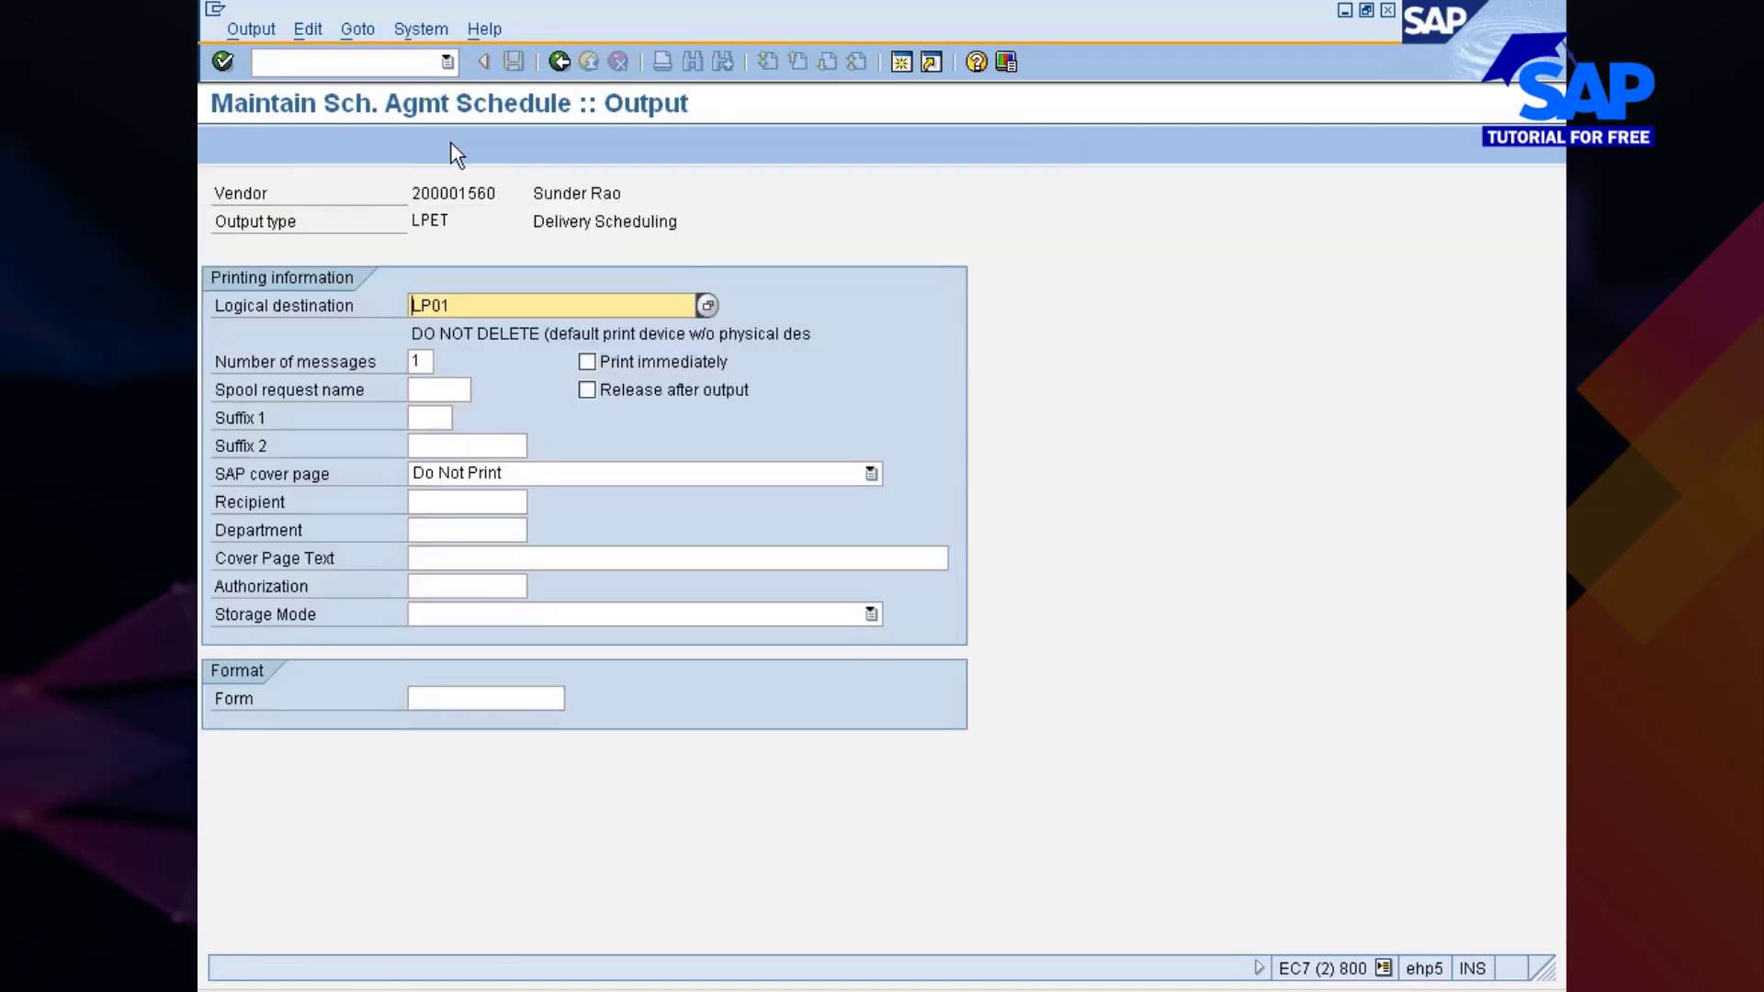
left_click(642, 357)
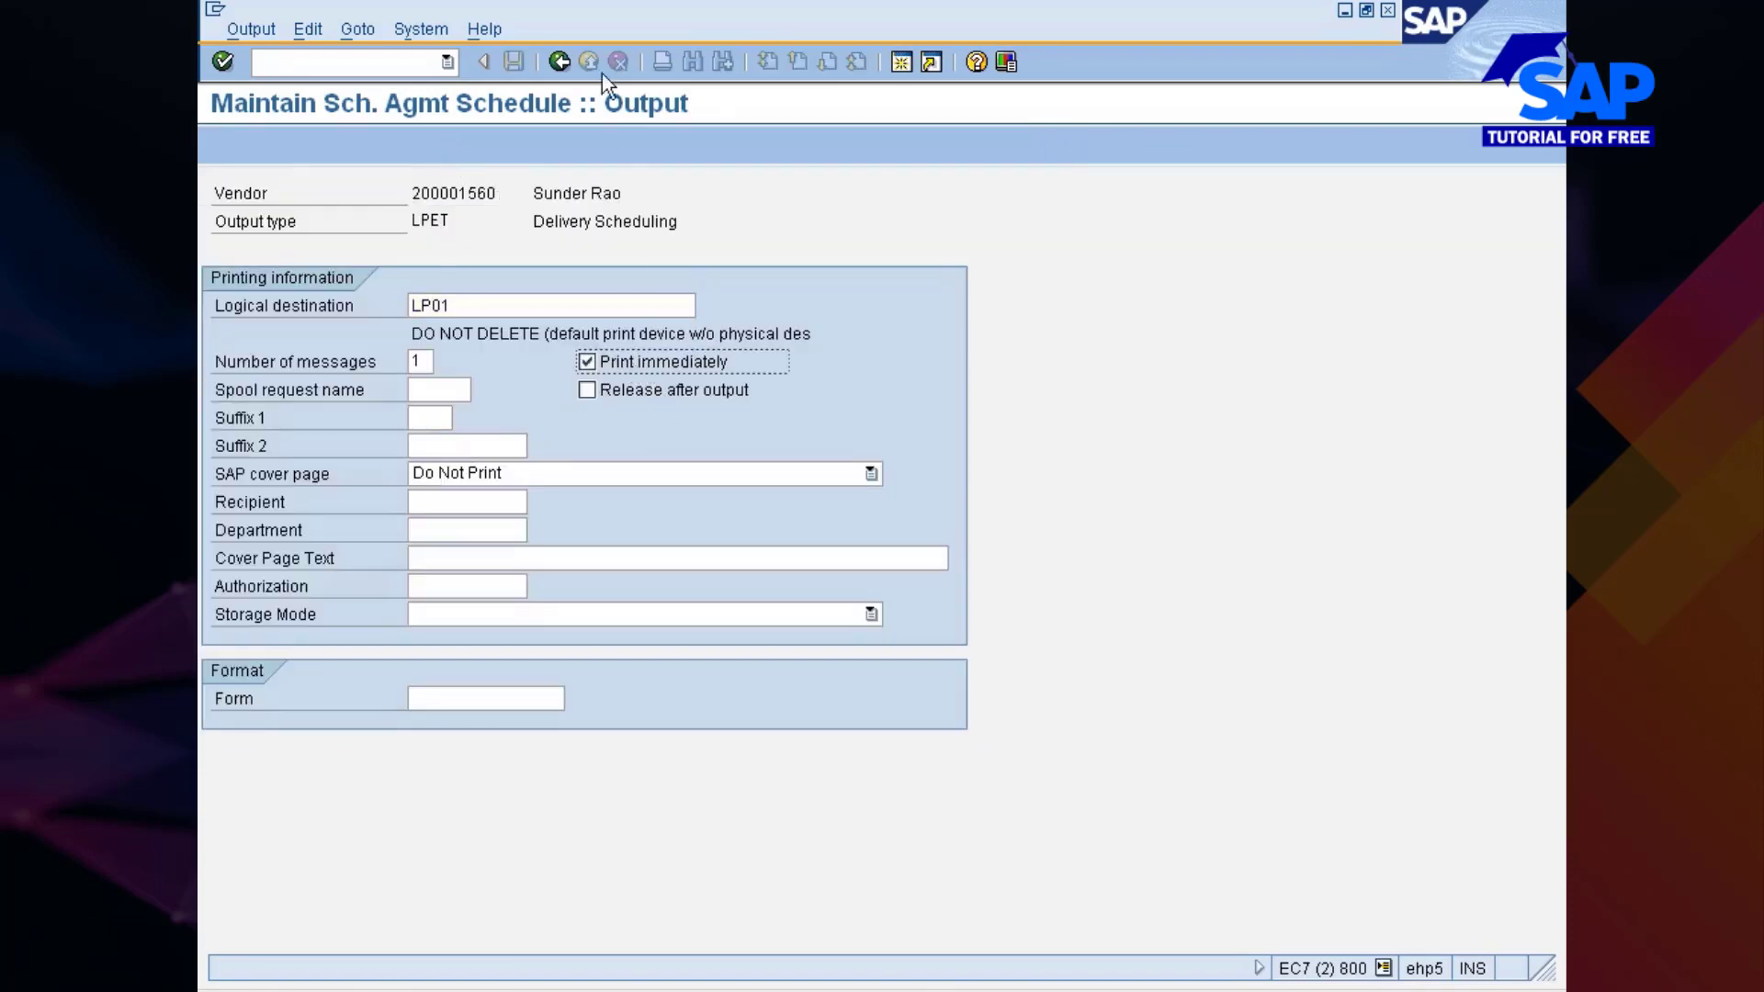
left_click(559, 62)
Step: Set the LPET output's dispatch time to Send immediately (when saving the application) and save the delivery schedule
left_click(213, 276)
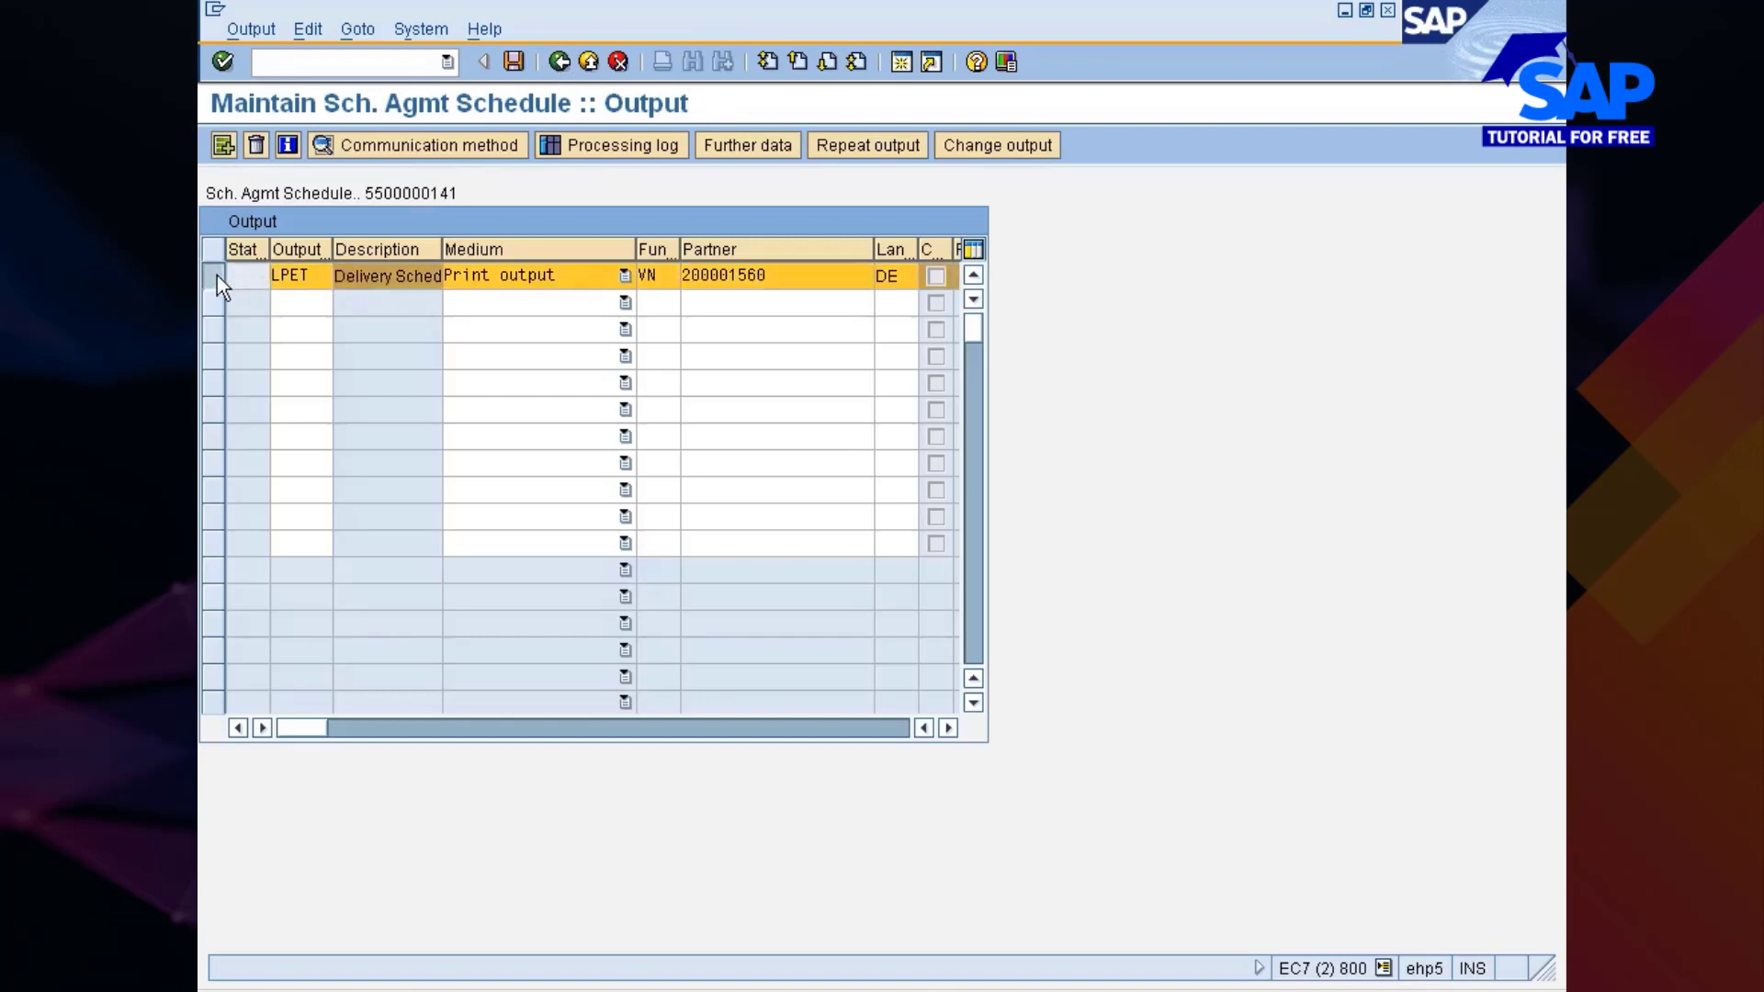
left_click(759, 149)
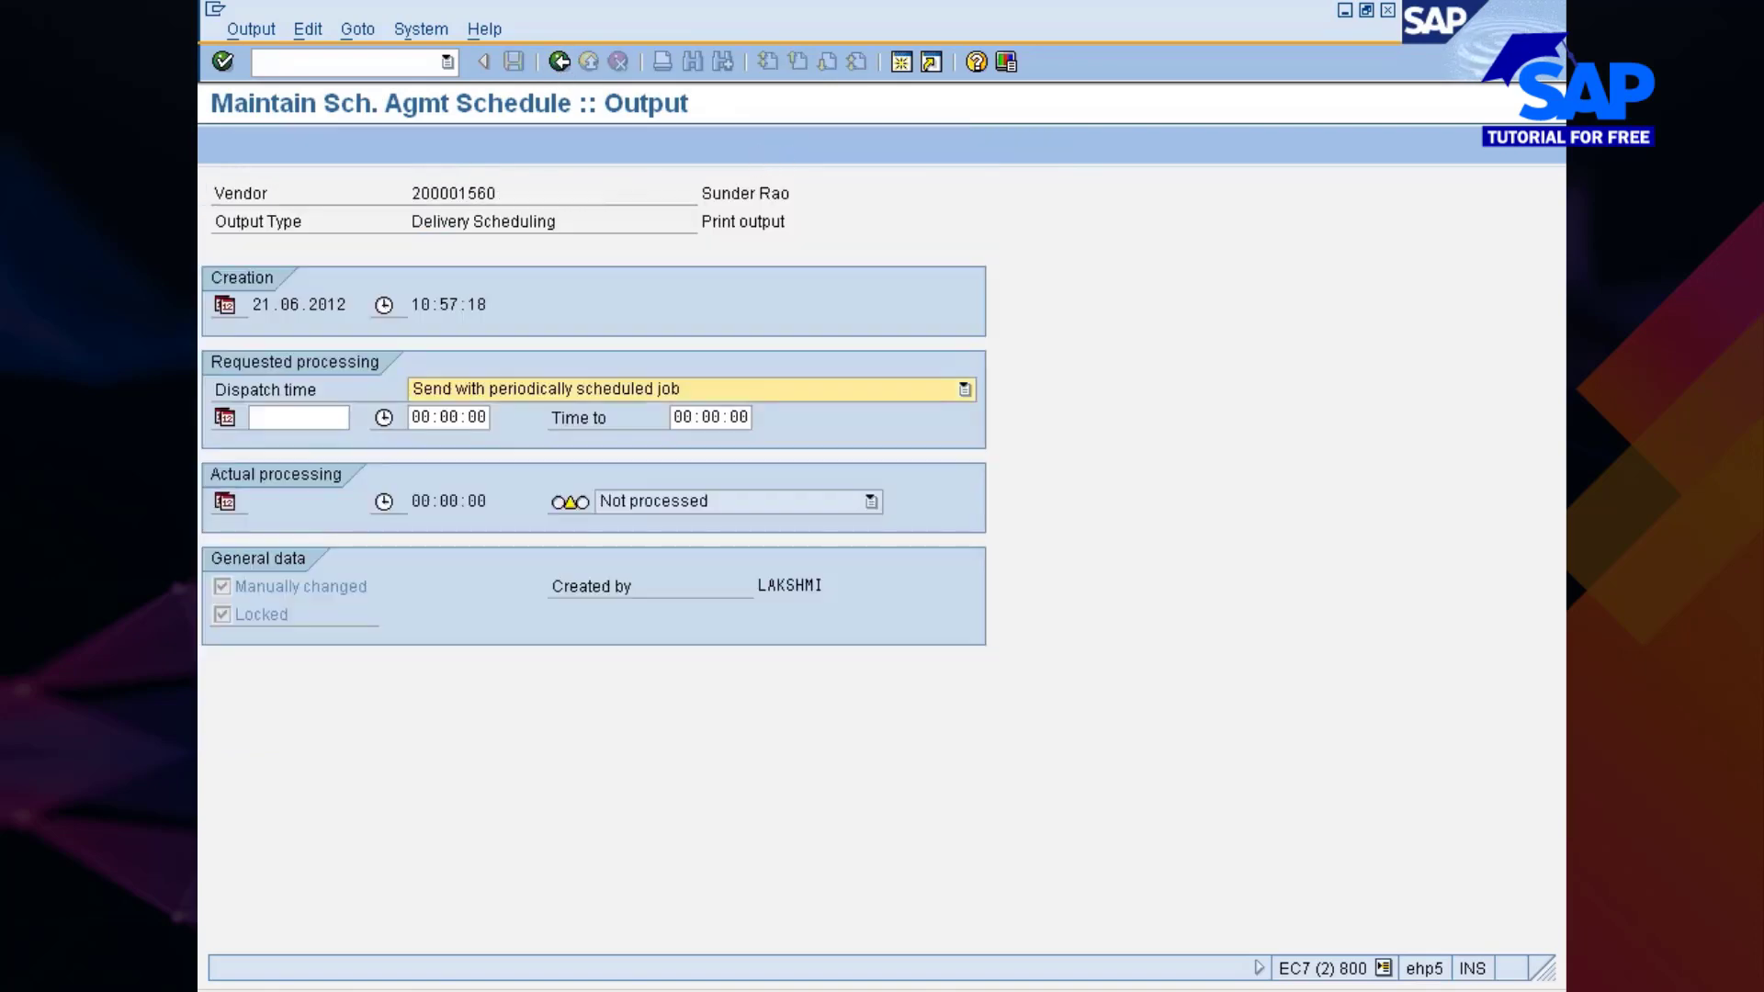
left_click(636, 388)
left_click(509, 477)
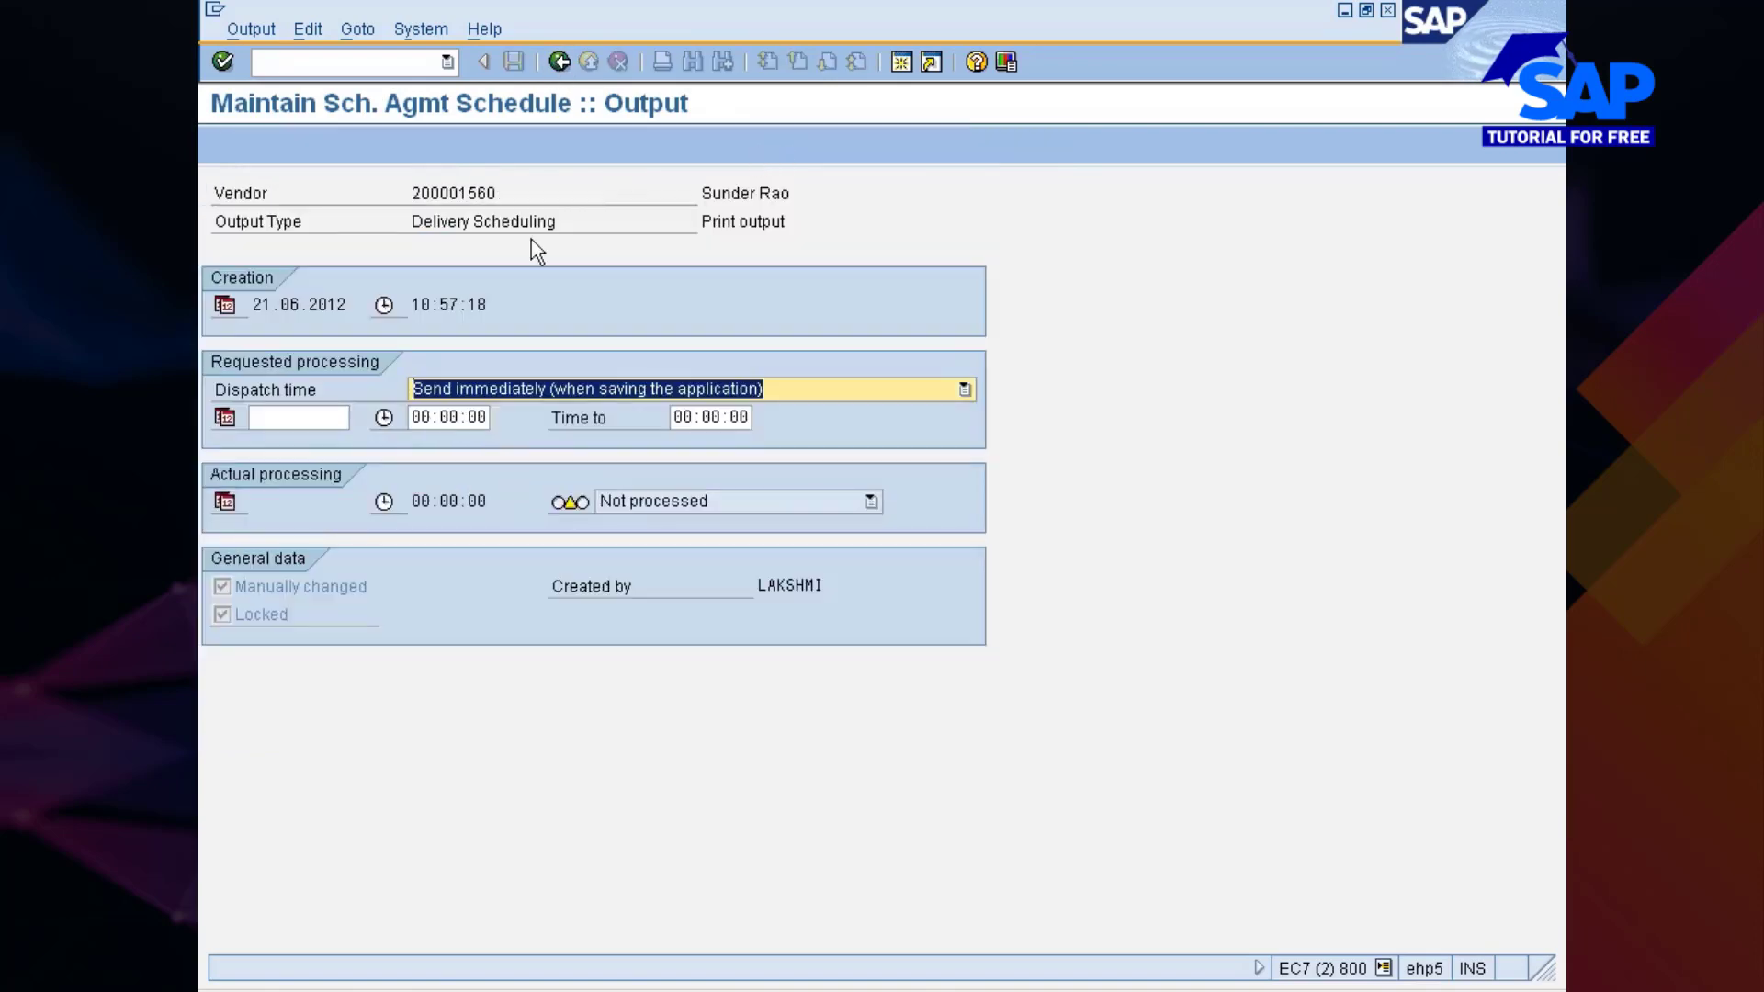
left_click(559, 62)
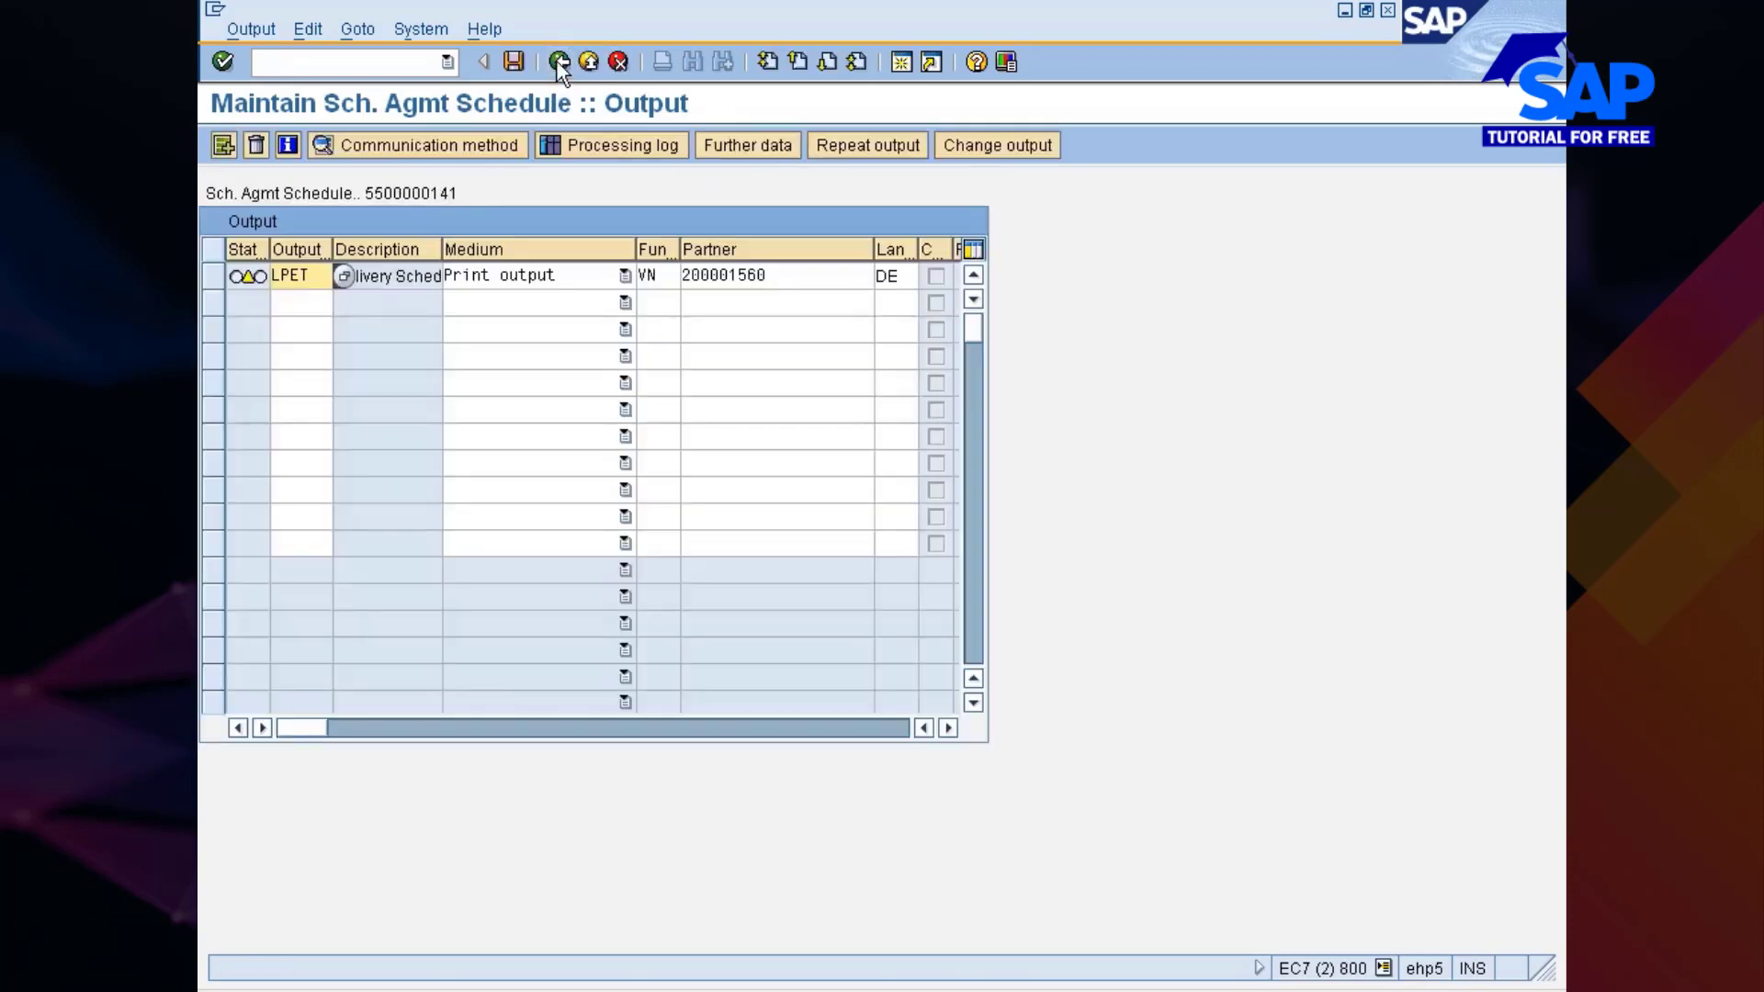
left_click(559, 62)
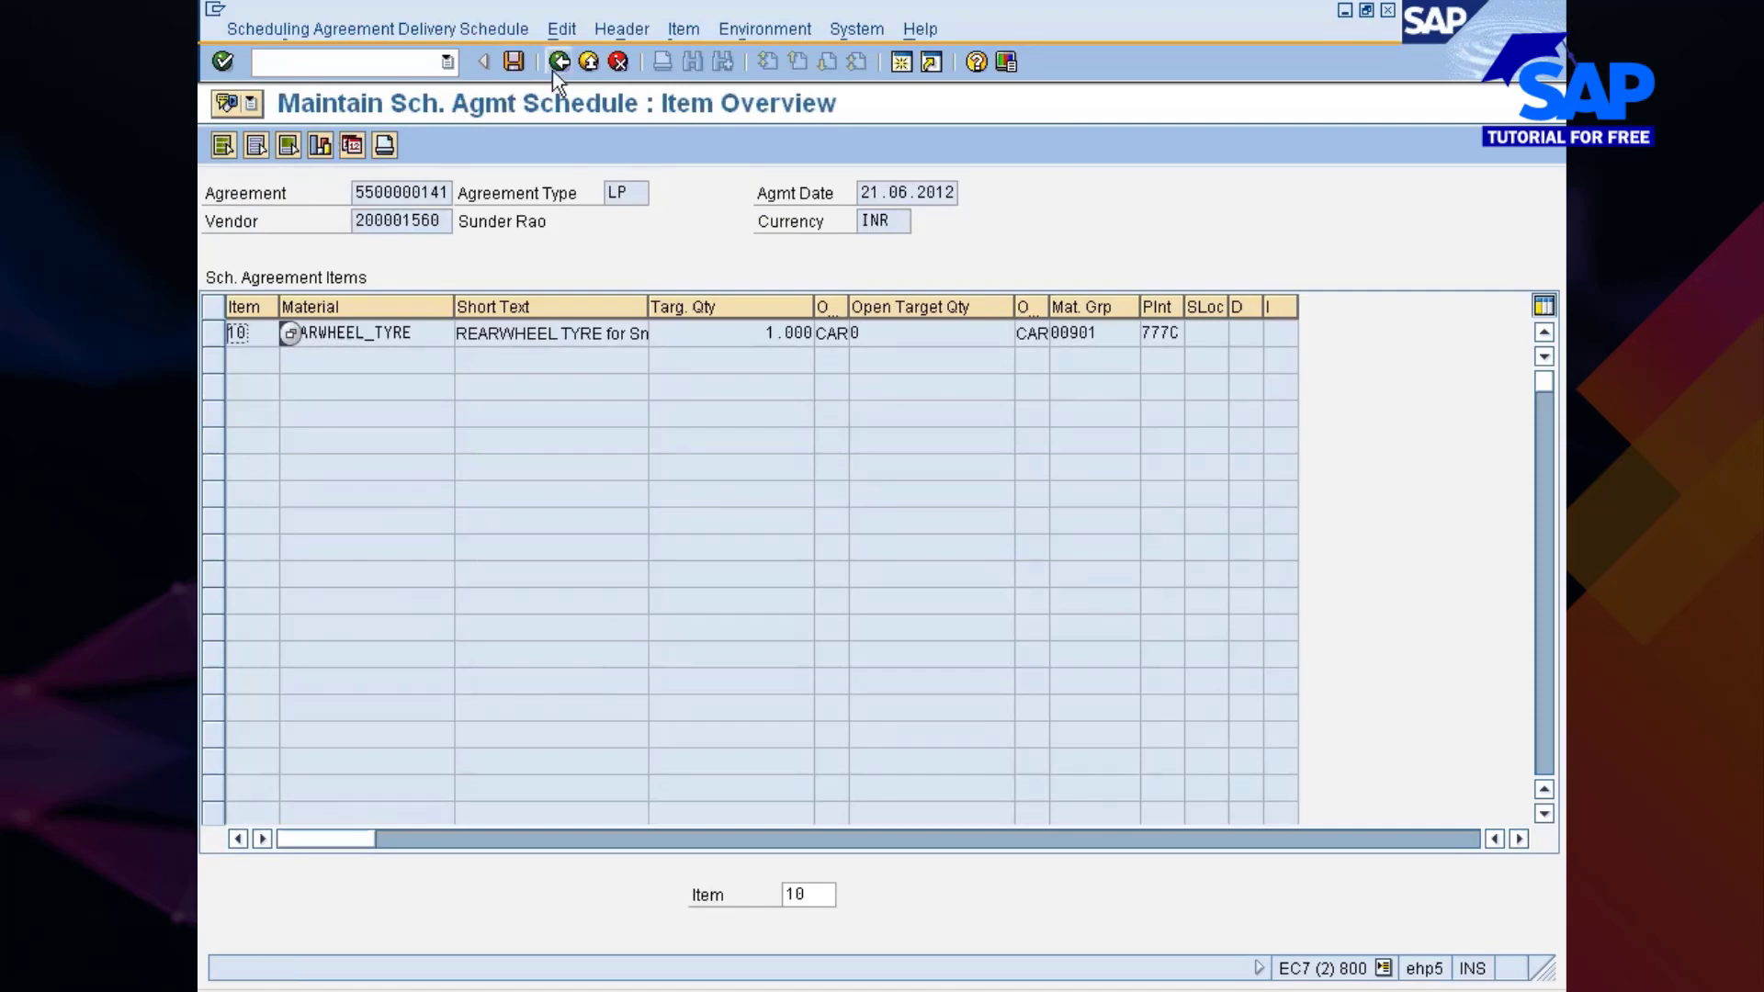
left_click(513, 65)
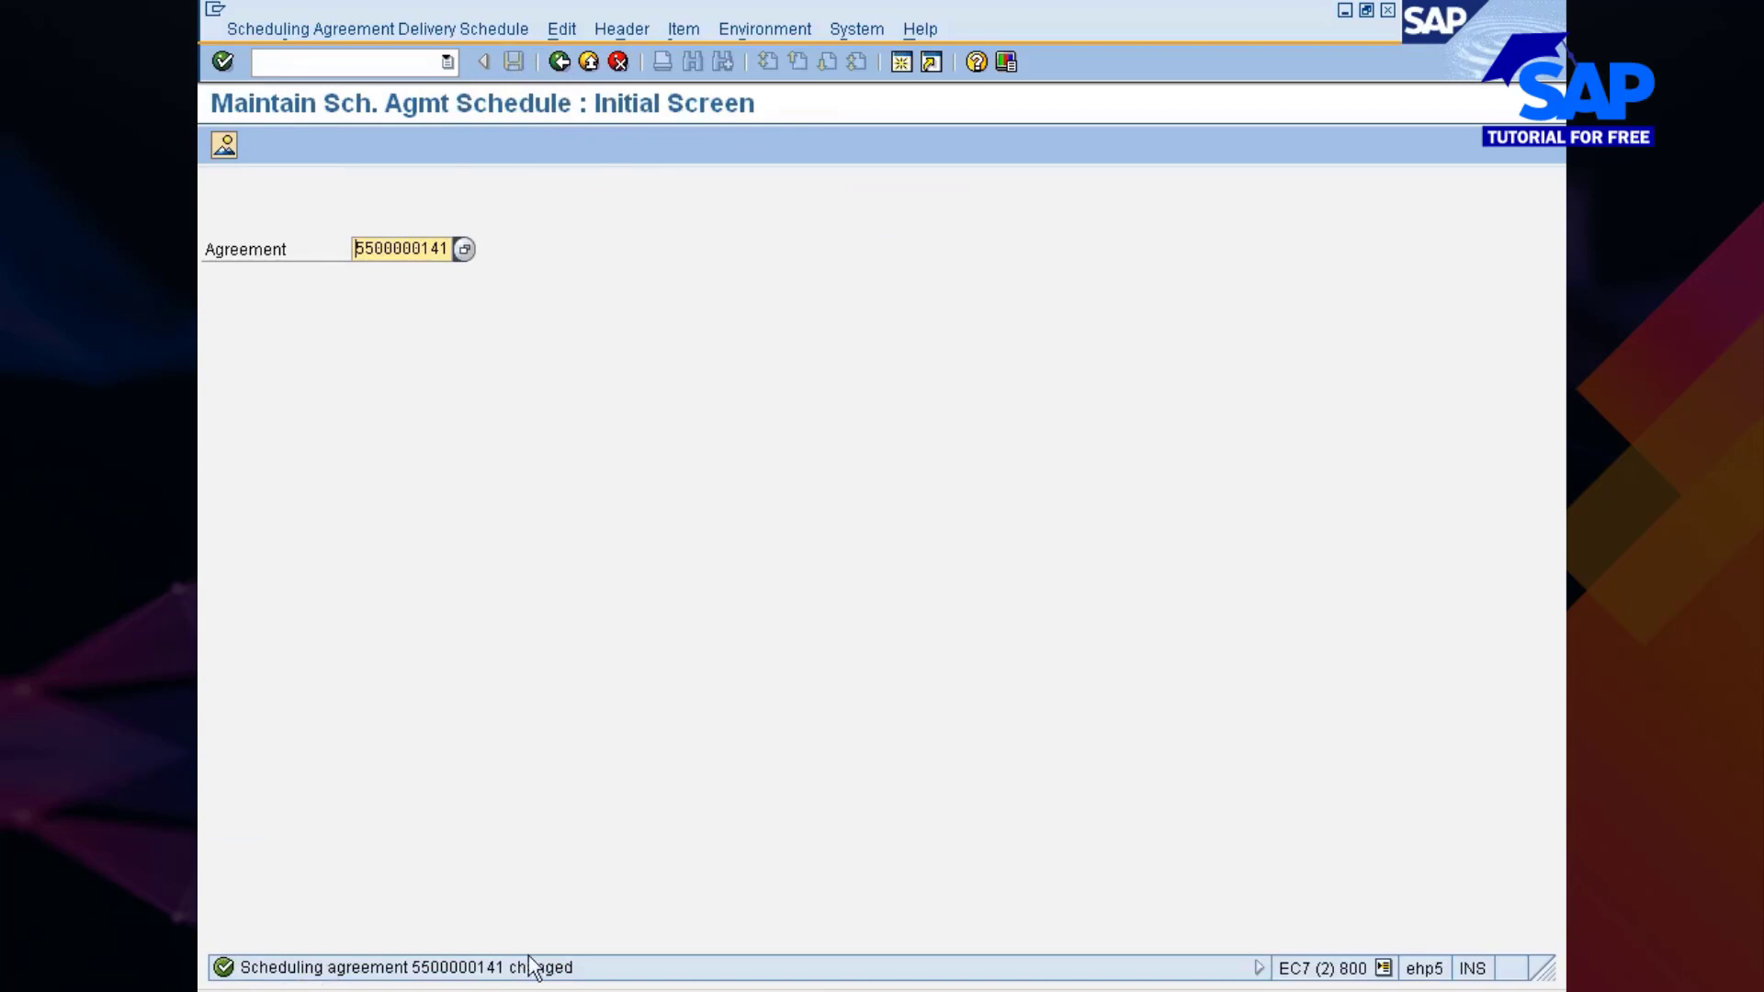
Step: Switch to the Display Scheduling Agreement session and reload the same agreement's item overview
left_click(957, 989)
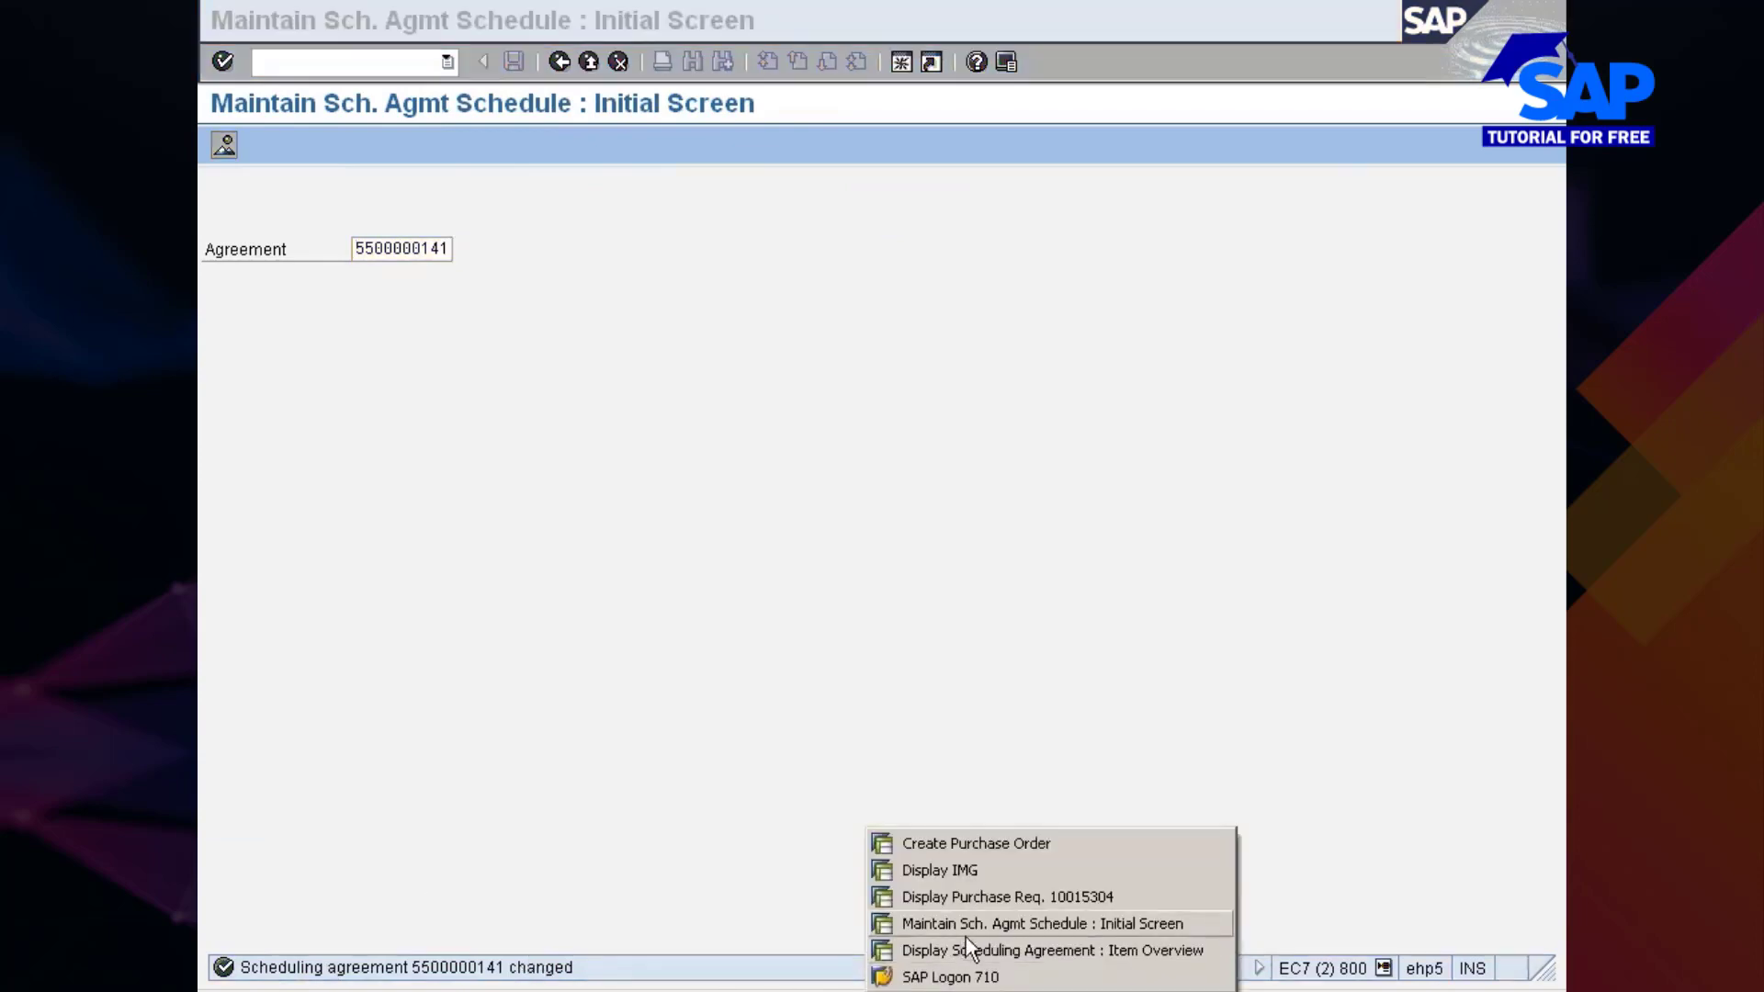
left_click(957, 951)
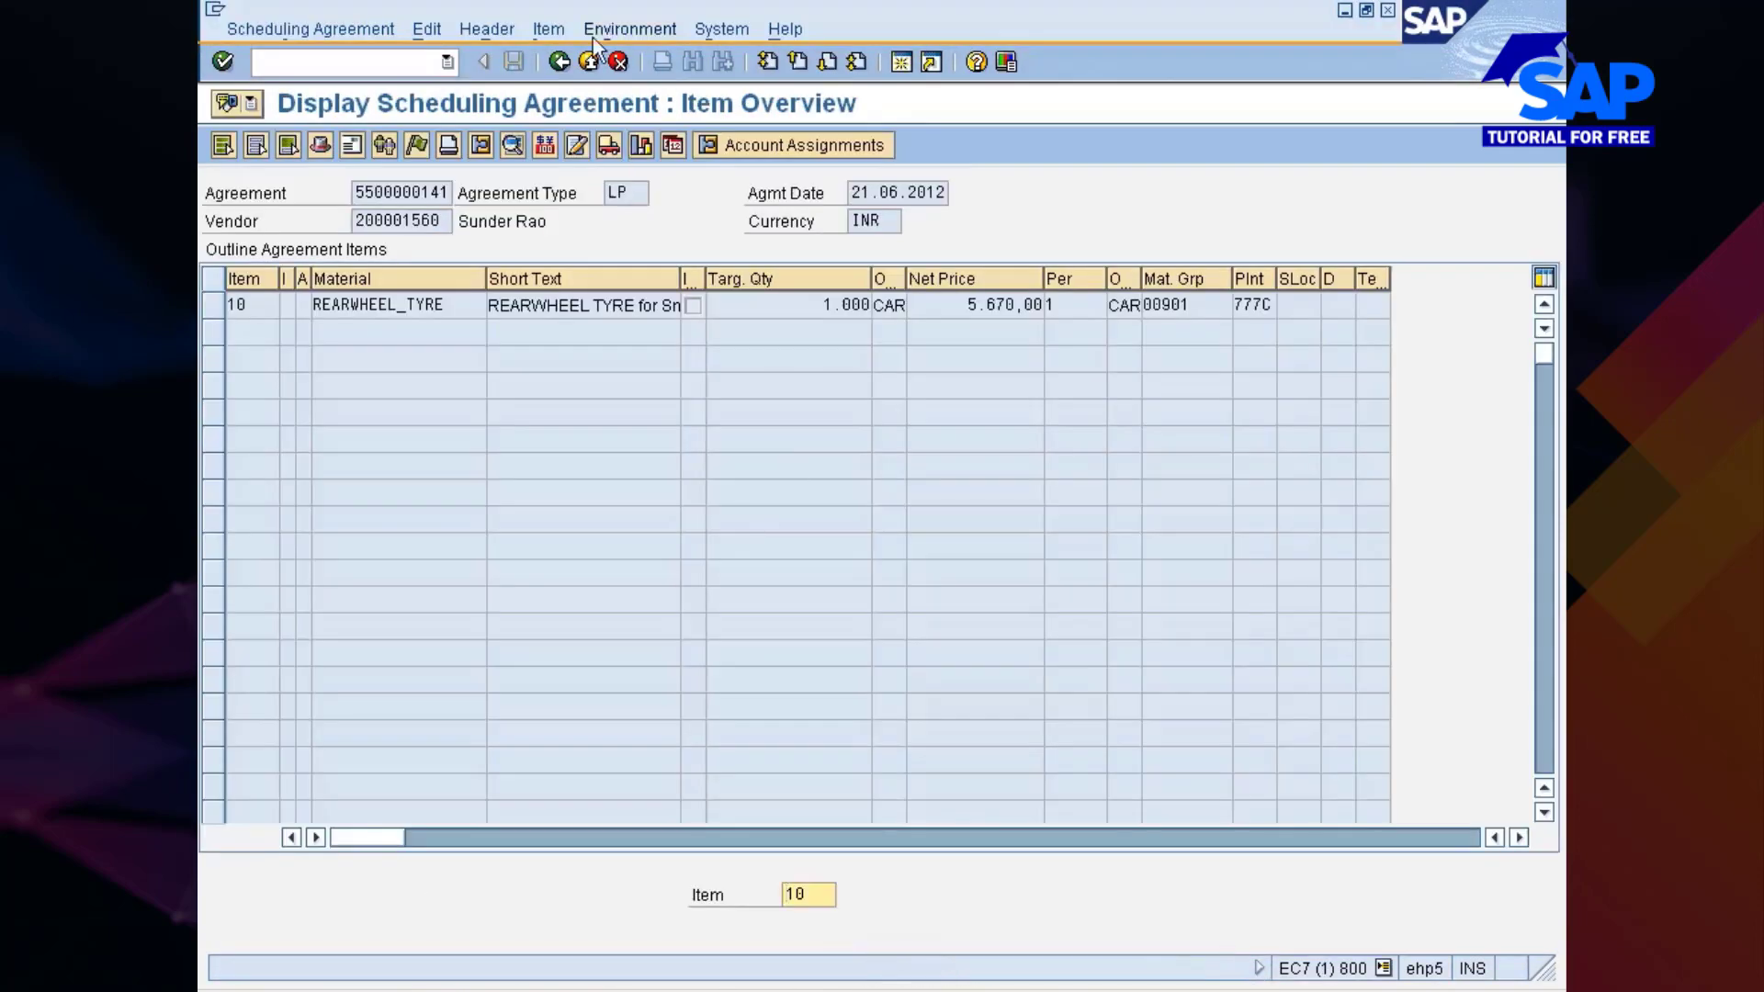
left_click(564, 59)
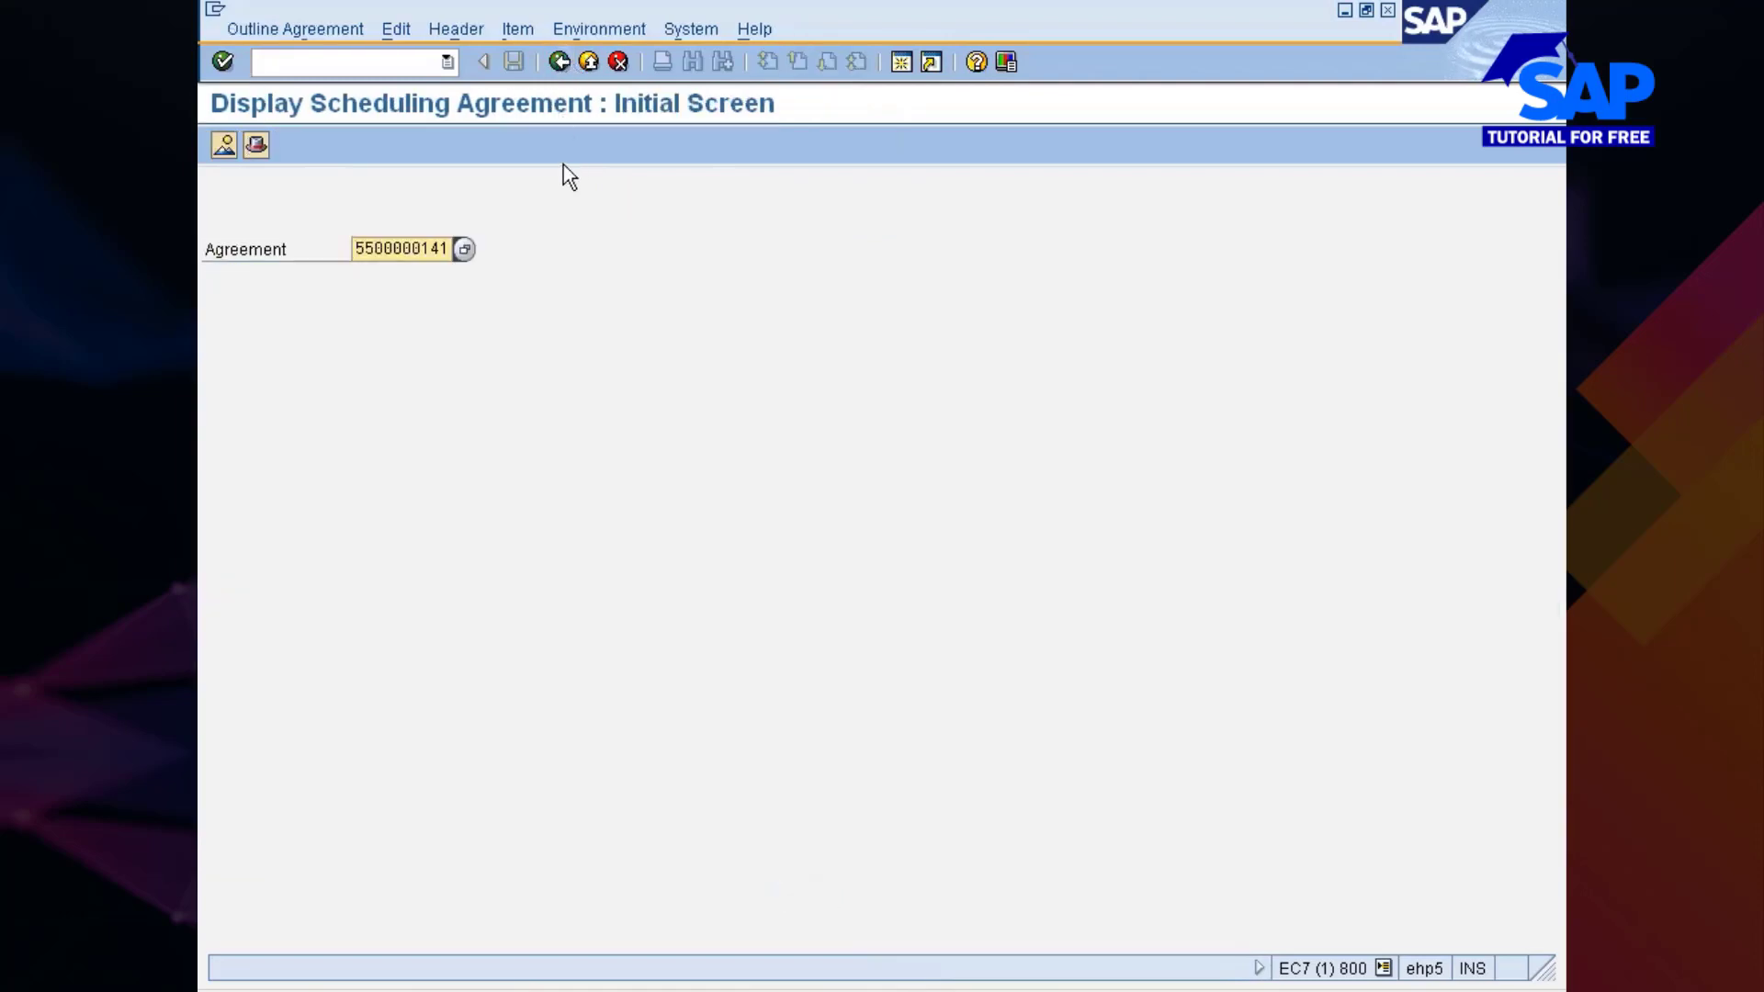
left_click(276, 29)
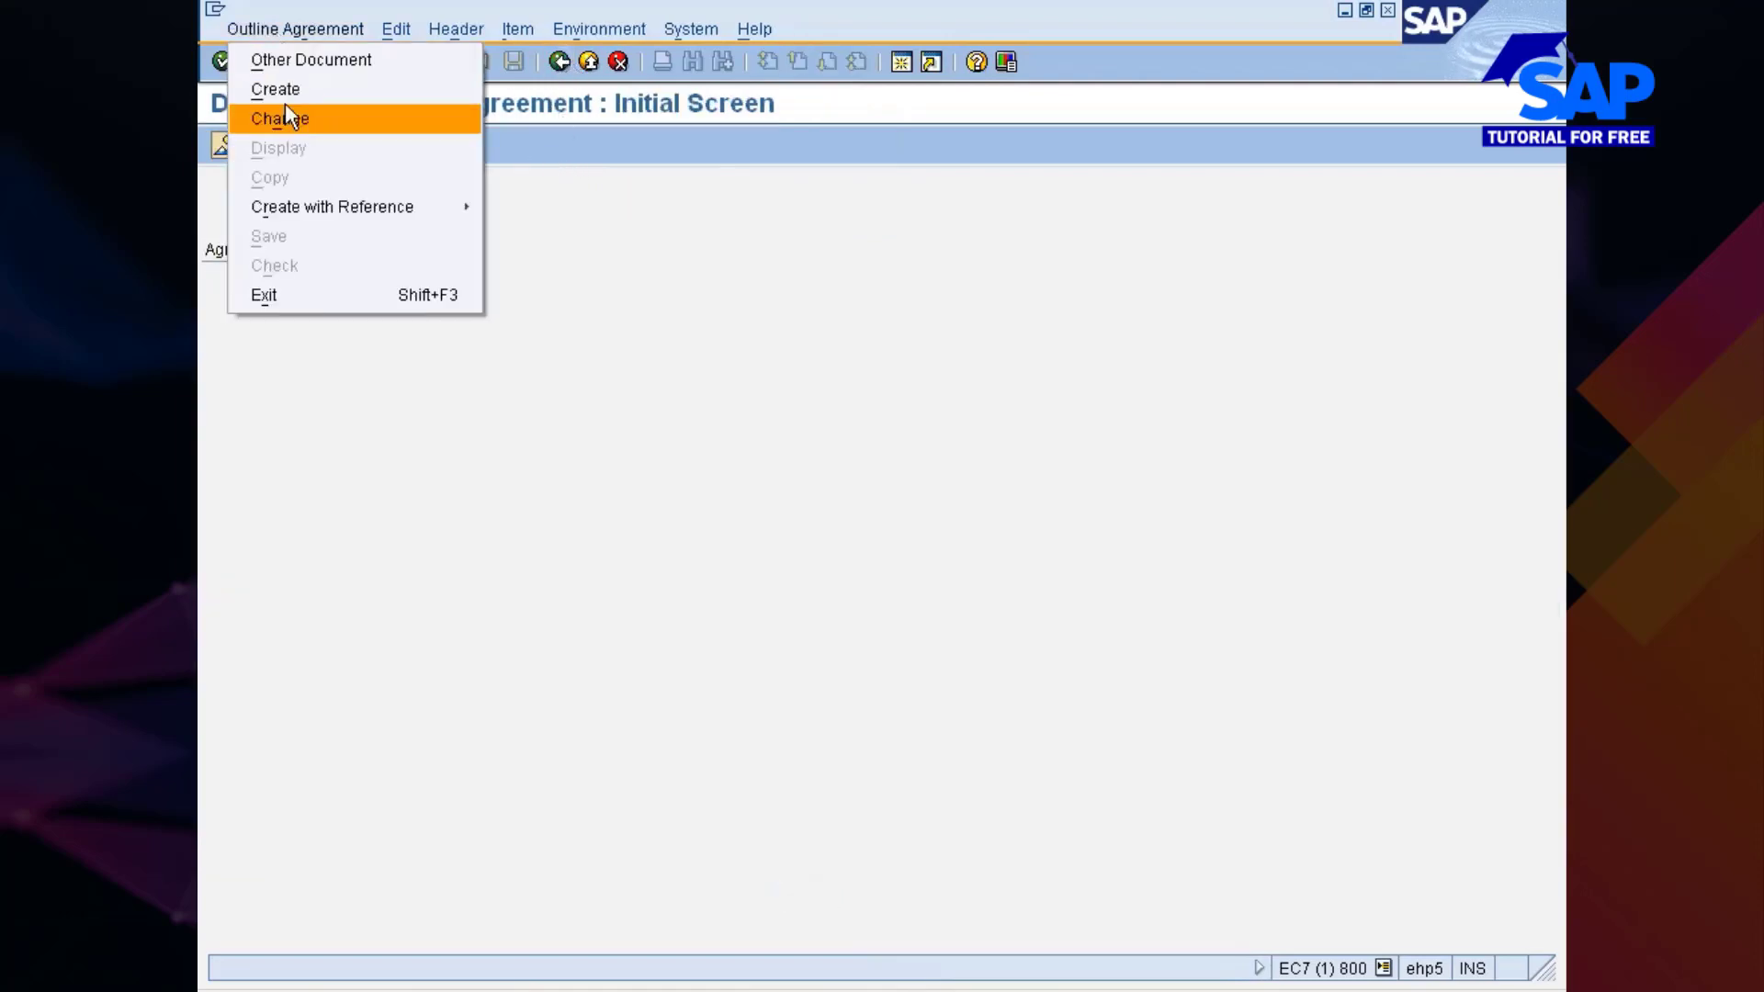
left_click(722, 287)
key("Return")
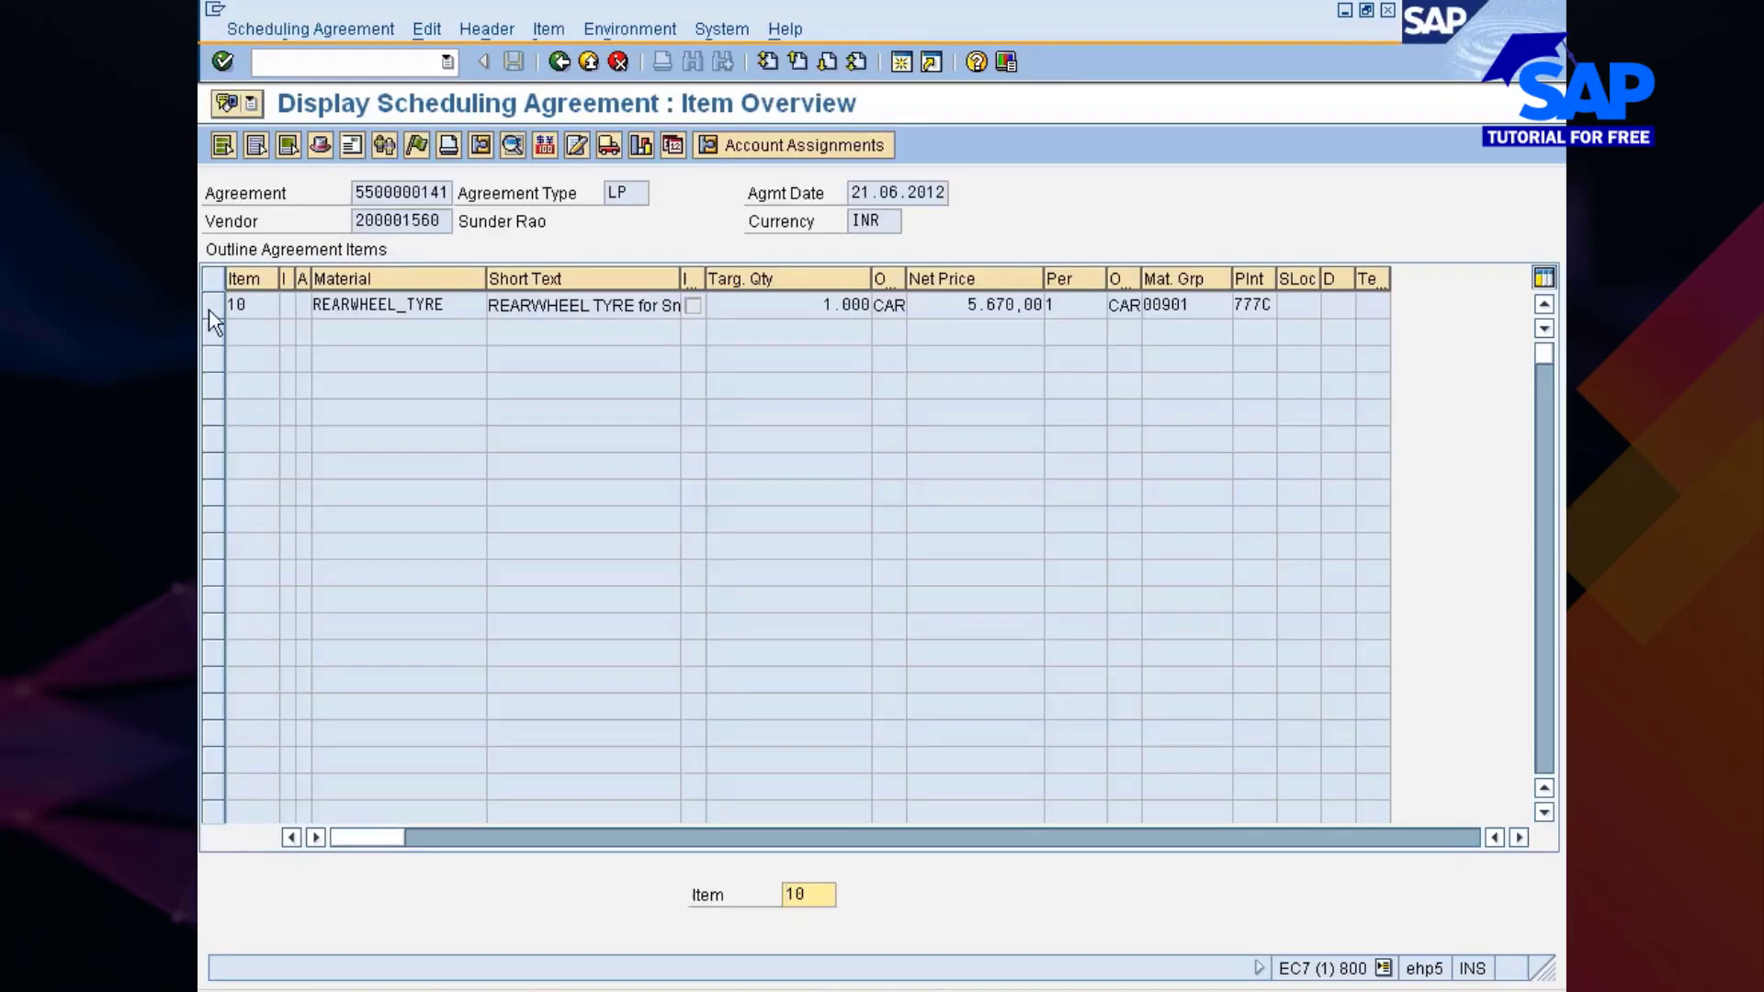
Step: Display the delivery schedule for item 10 (REARWHEEL_TYRE) and the agreement's header output messages
left_click(210, 311)
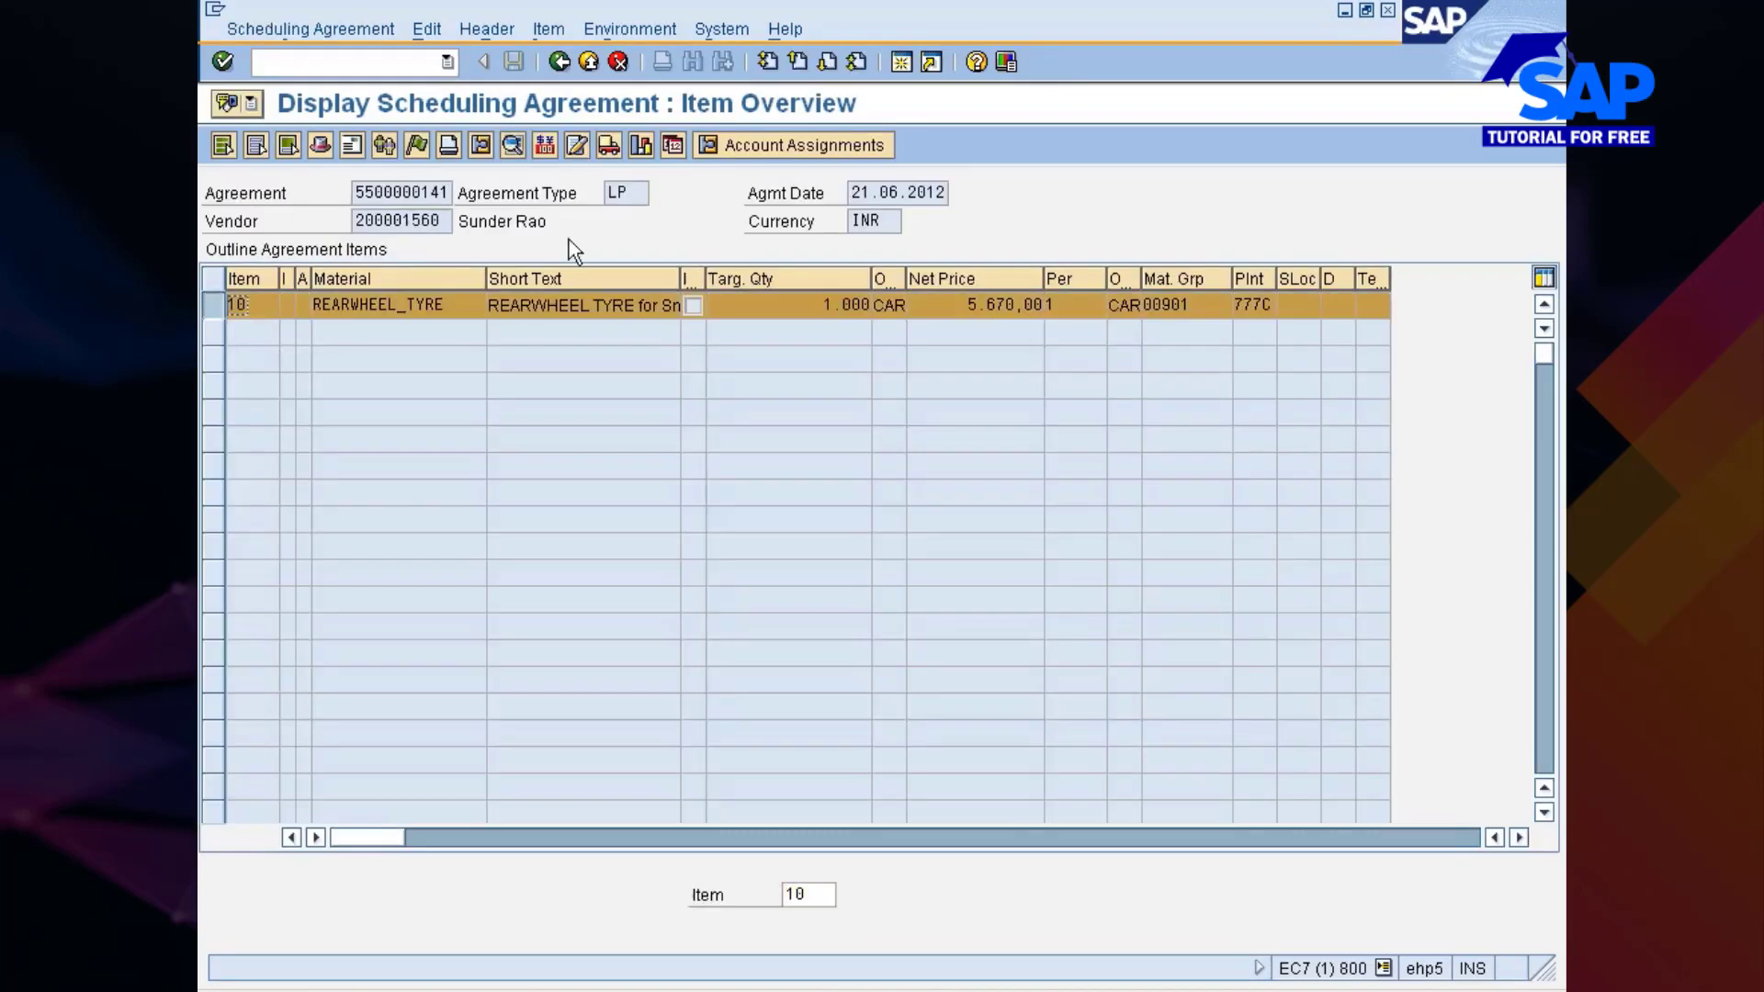
left_click(672, 145)
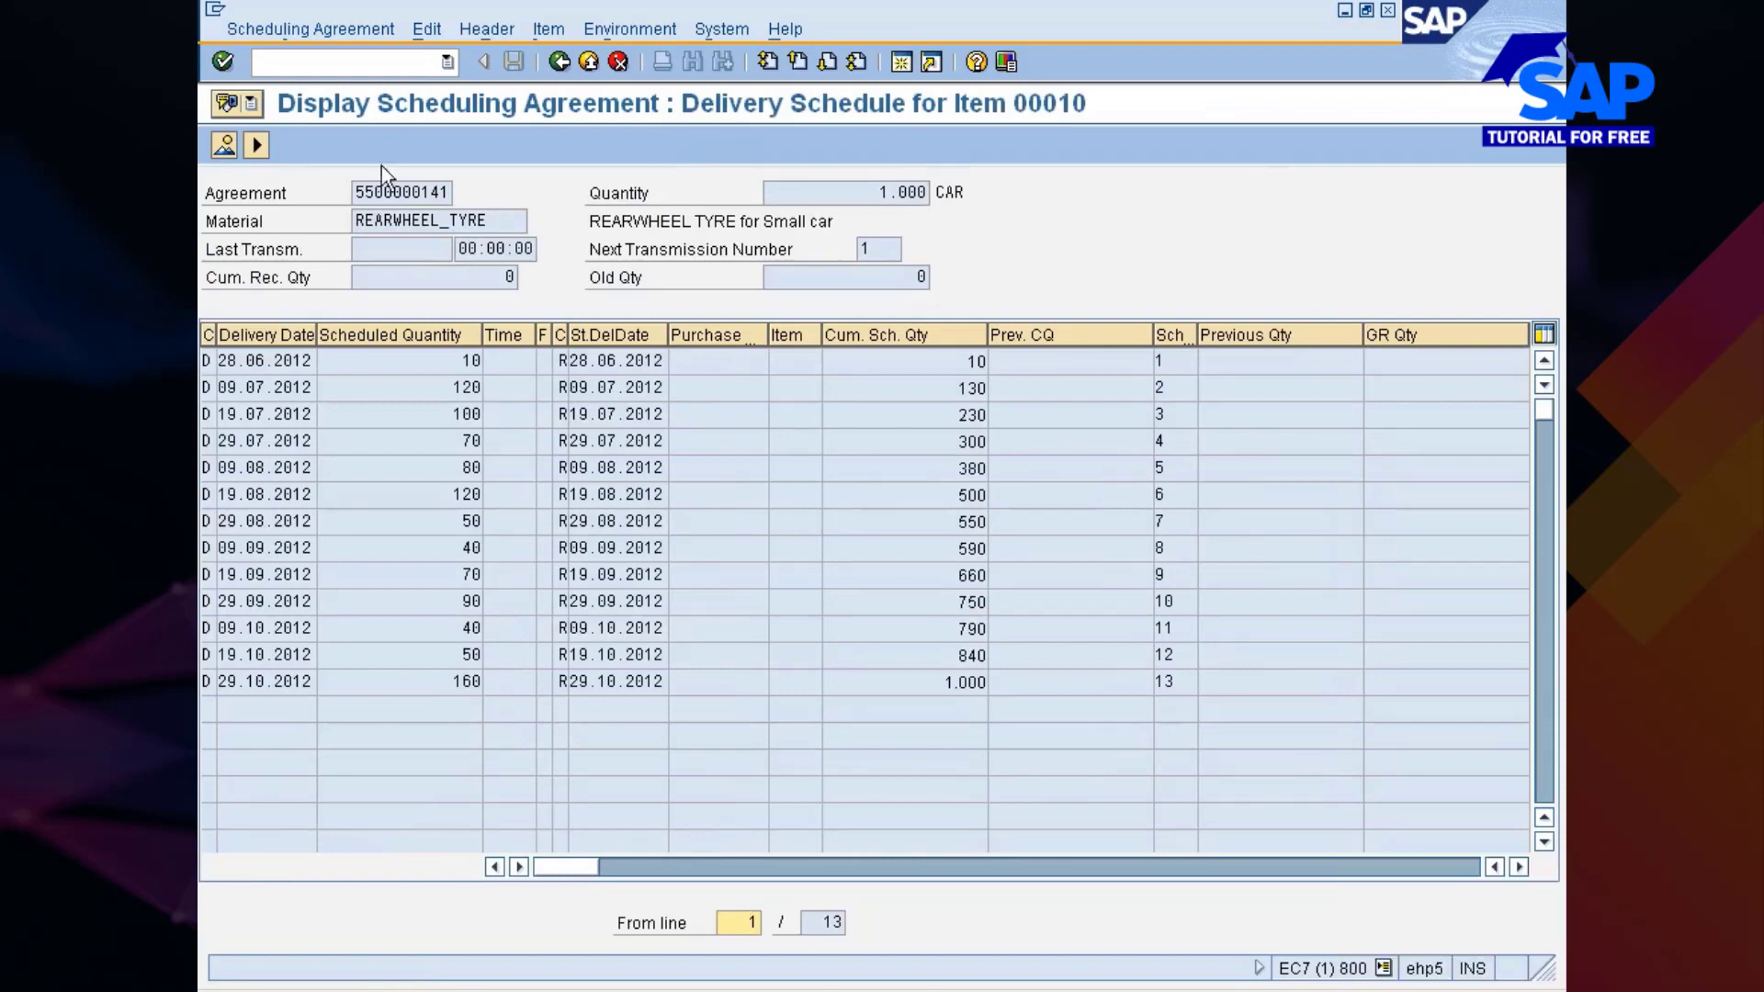
left_click(486, 29)
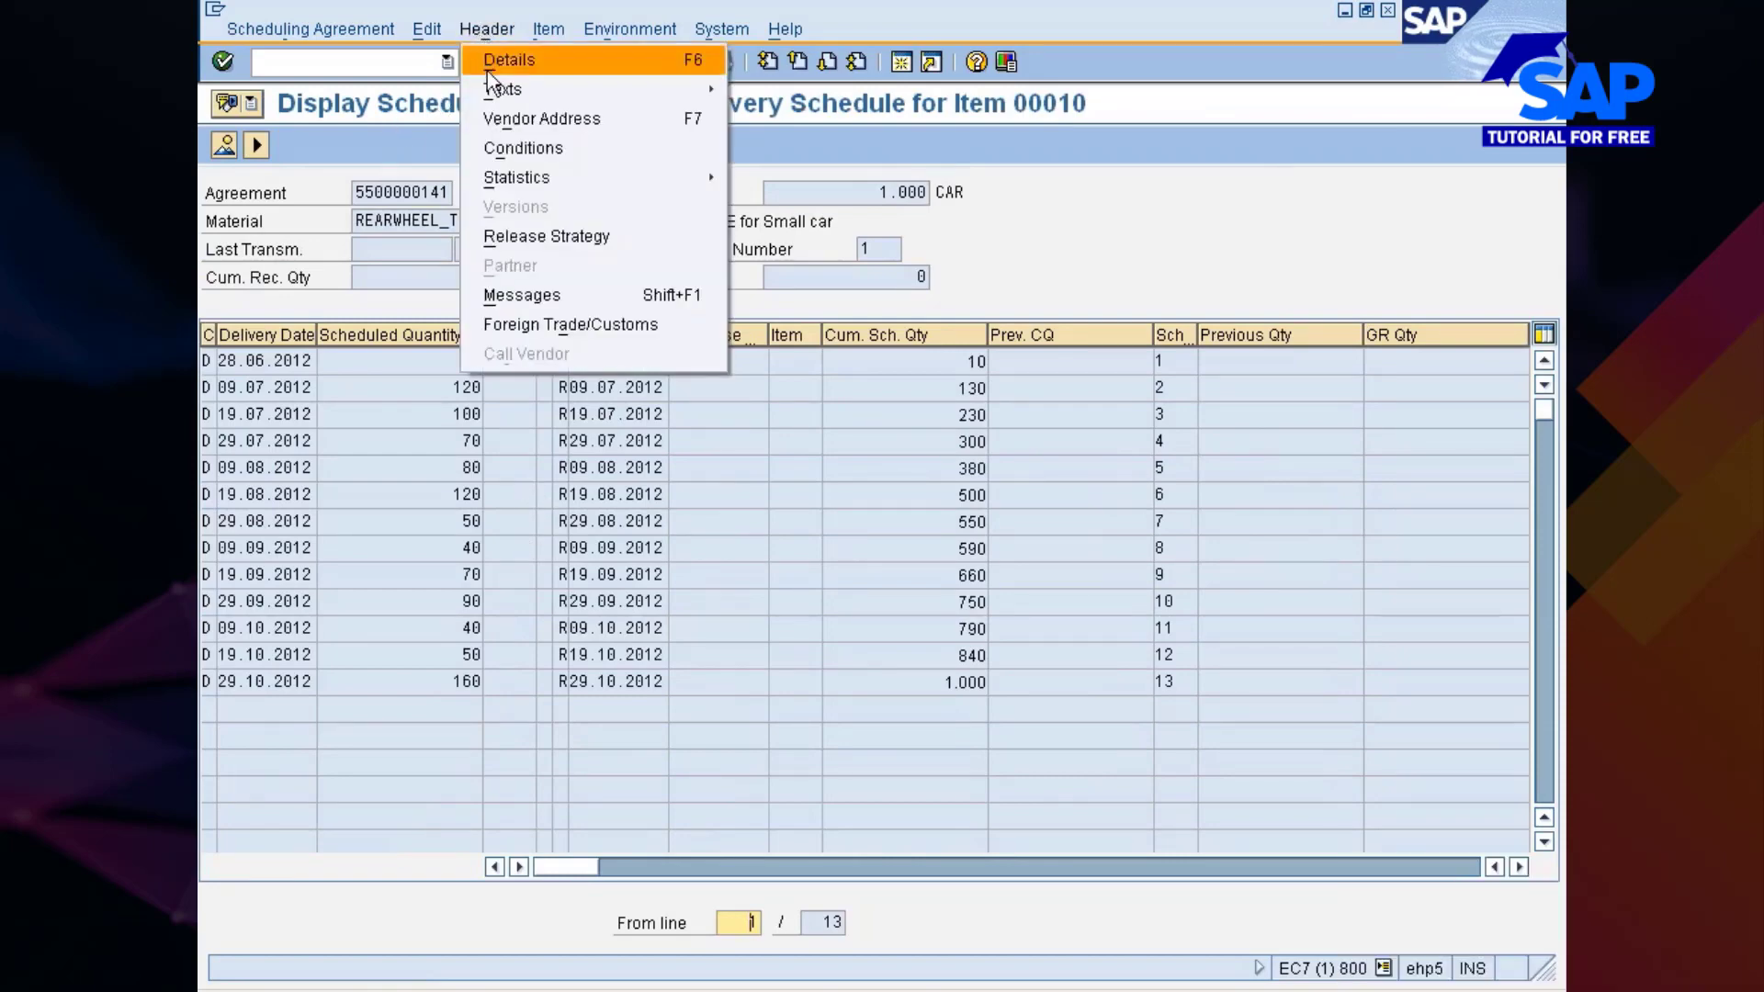
left_click(520, 292)
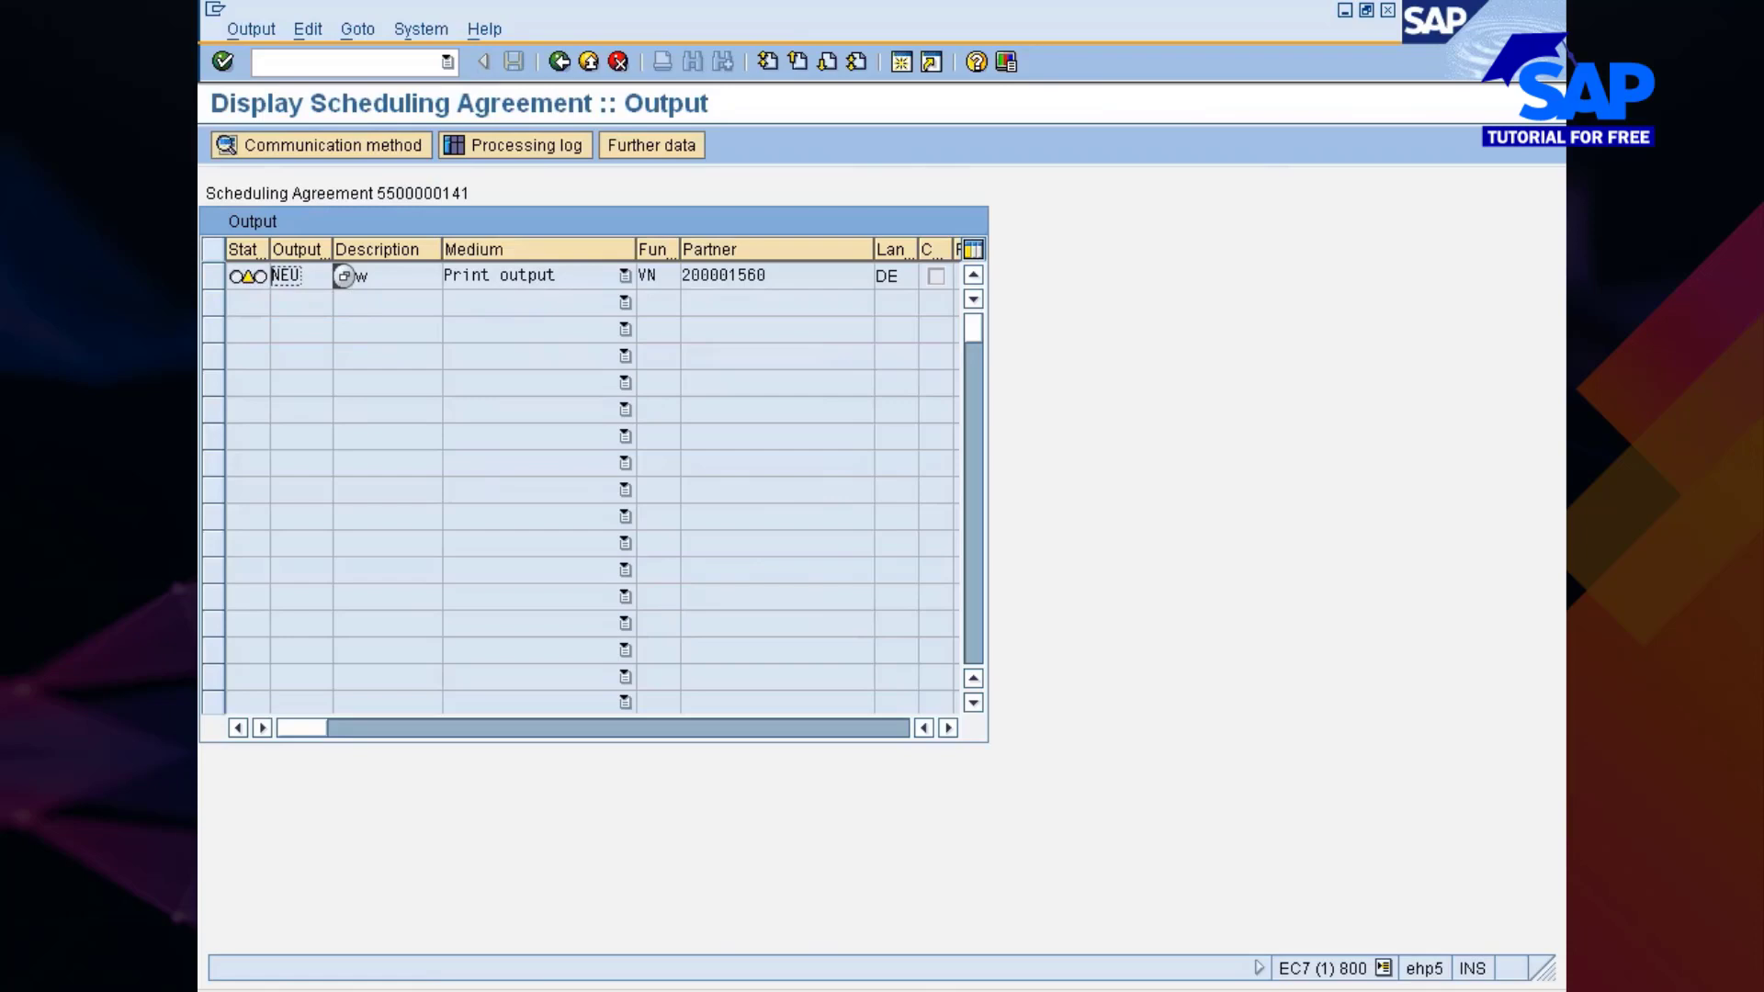
Step: Leave the agreement's output display and add "3.Transmit the SA & DS to Vendor" to the SA process steps in Excel
left_click(564, 61)
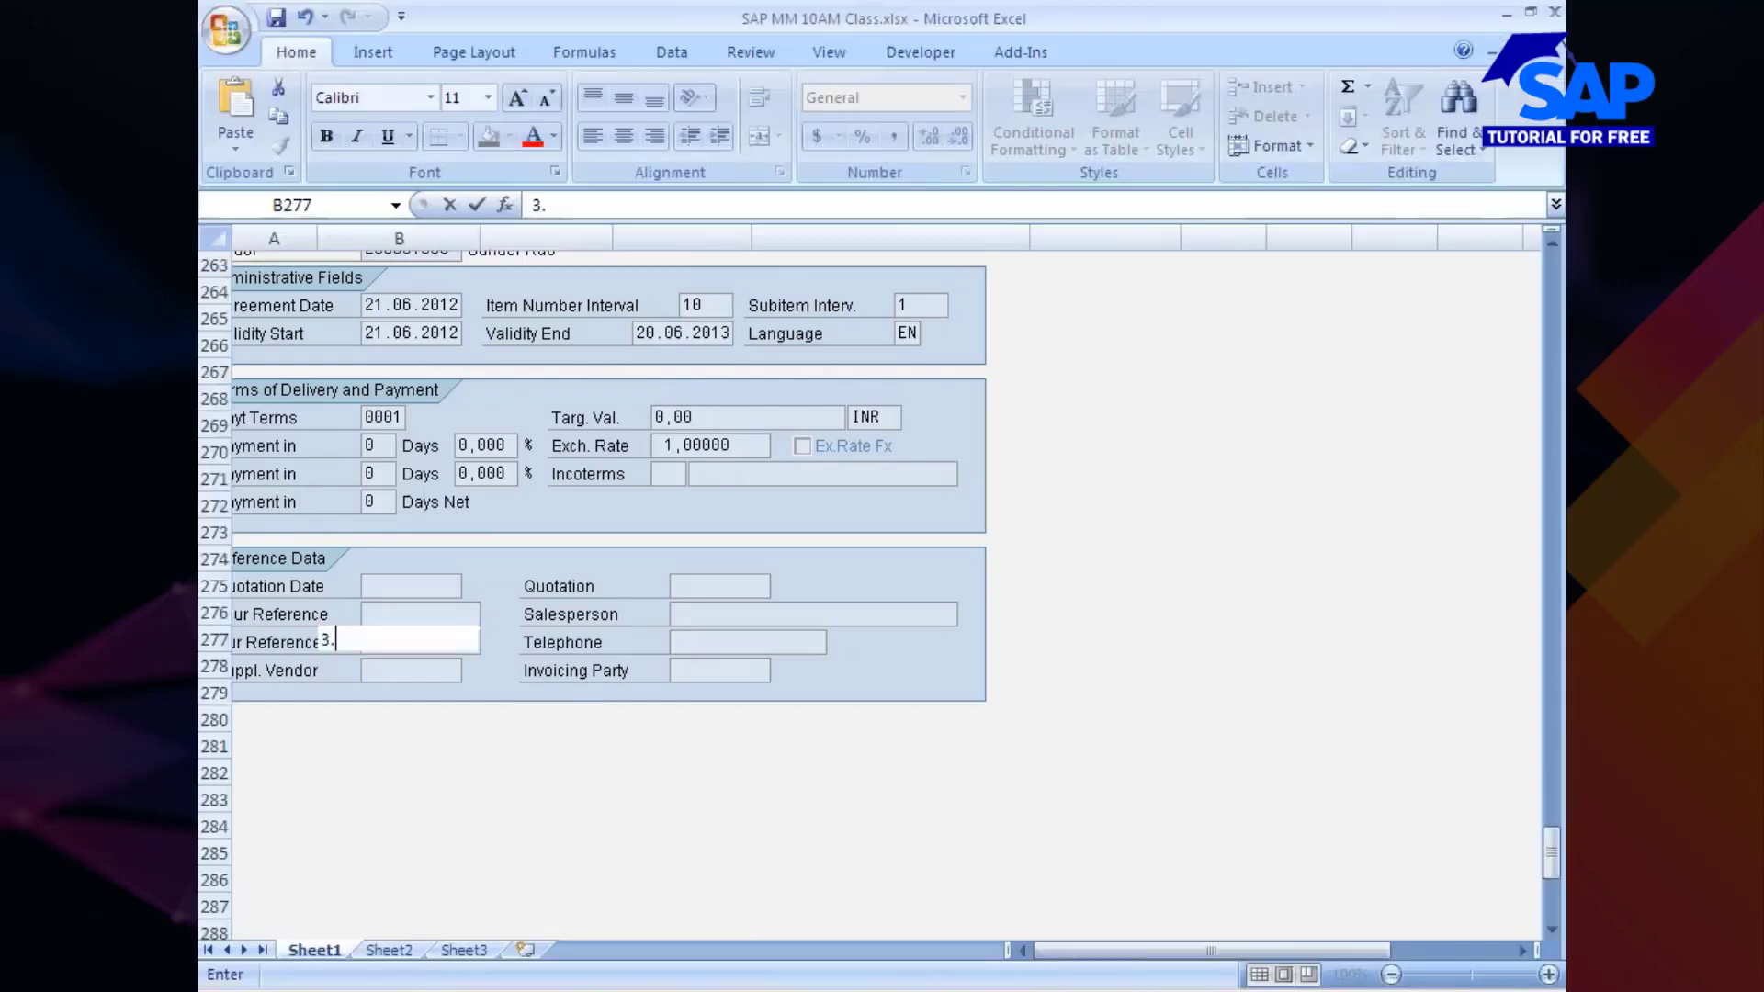
type("Transmit the SA & DS ")
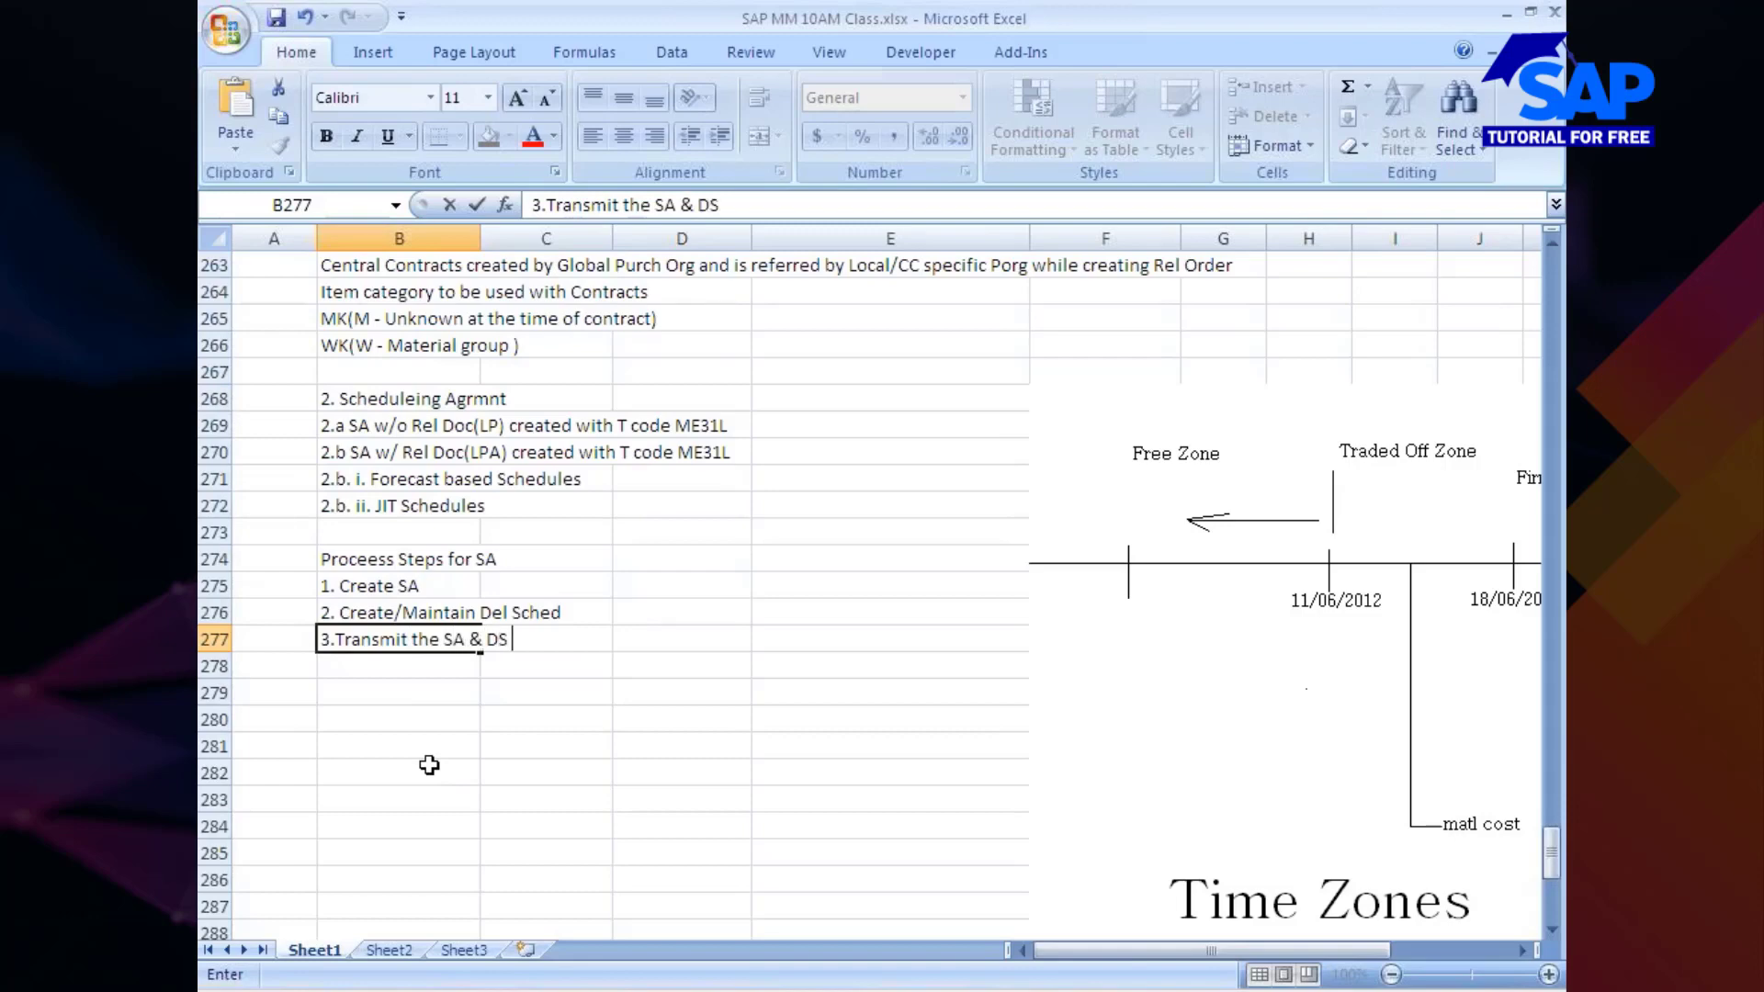
type("to Vendor")
key("Return")
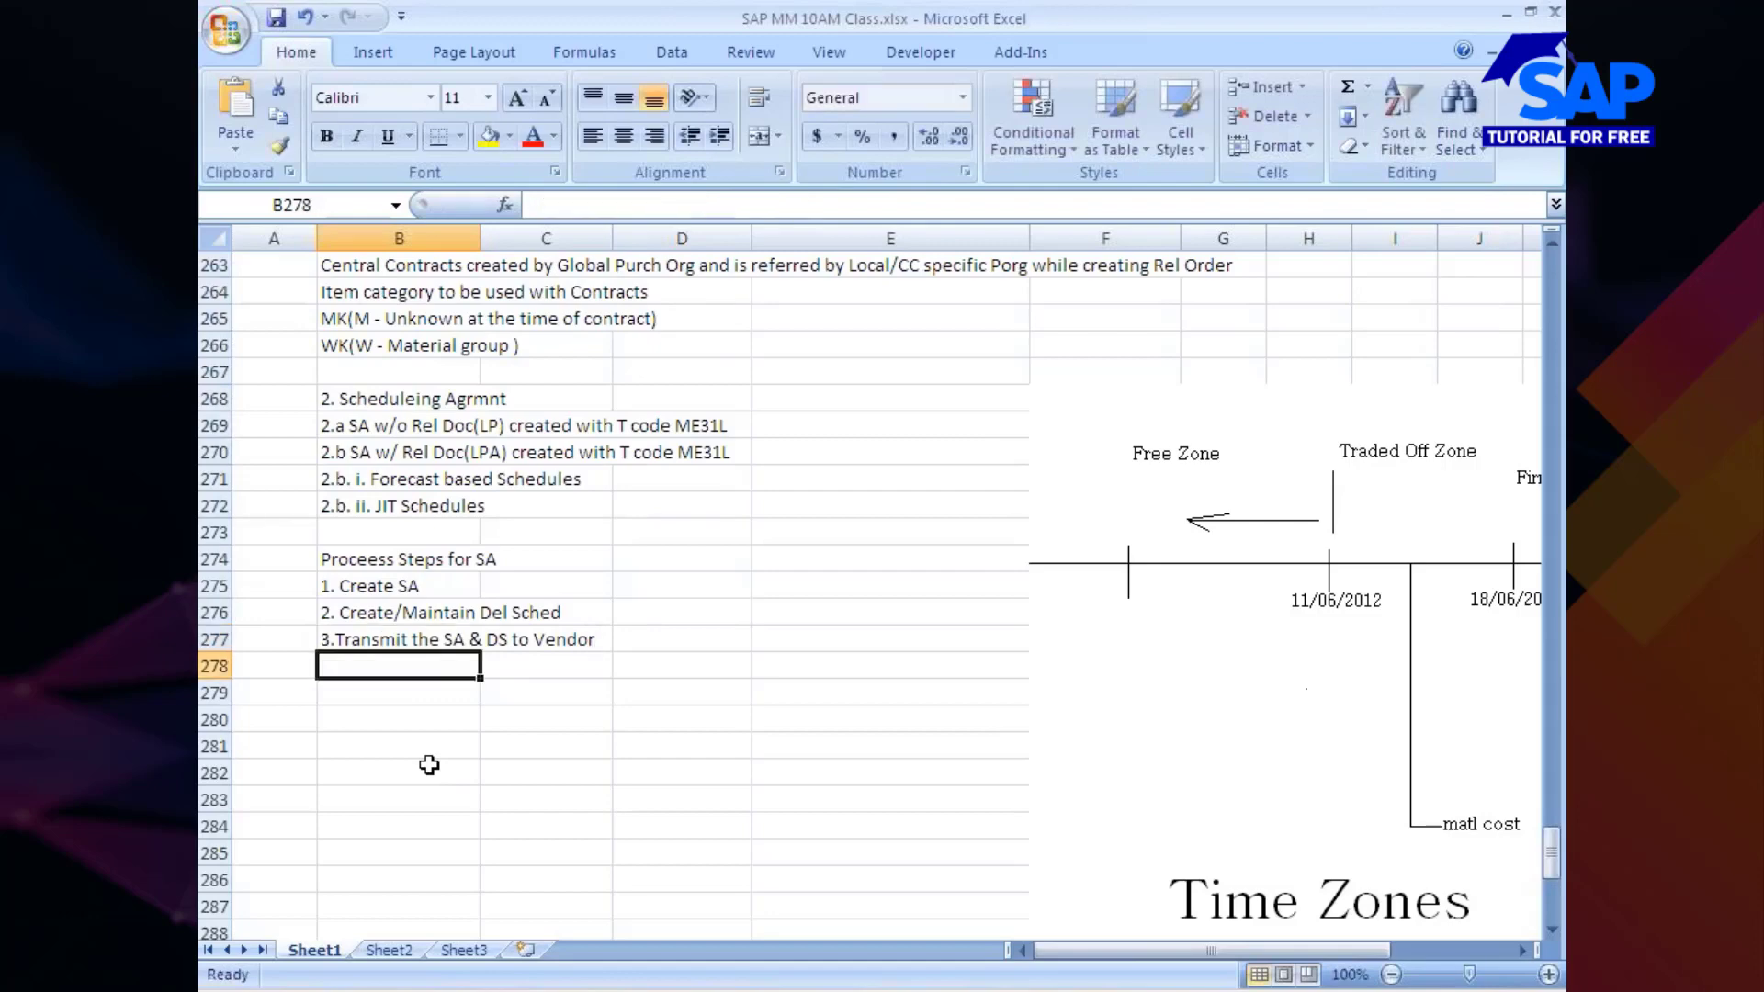
Step: Switch to the Display Purchase Req. session in SAP and return it to the SAP Easy Access screen
key("alt+Tab")
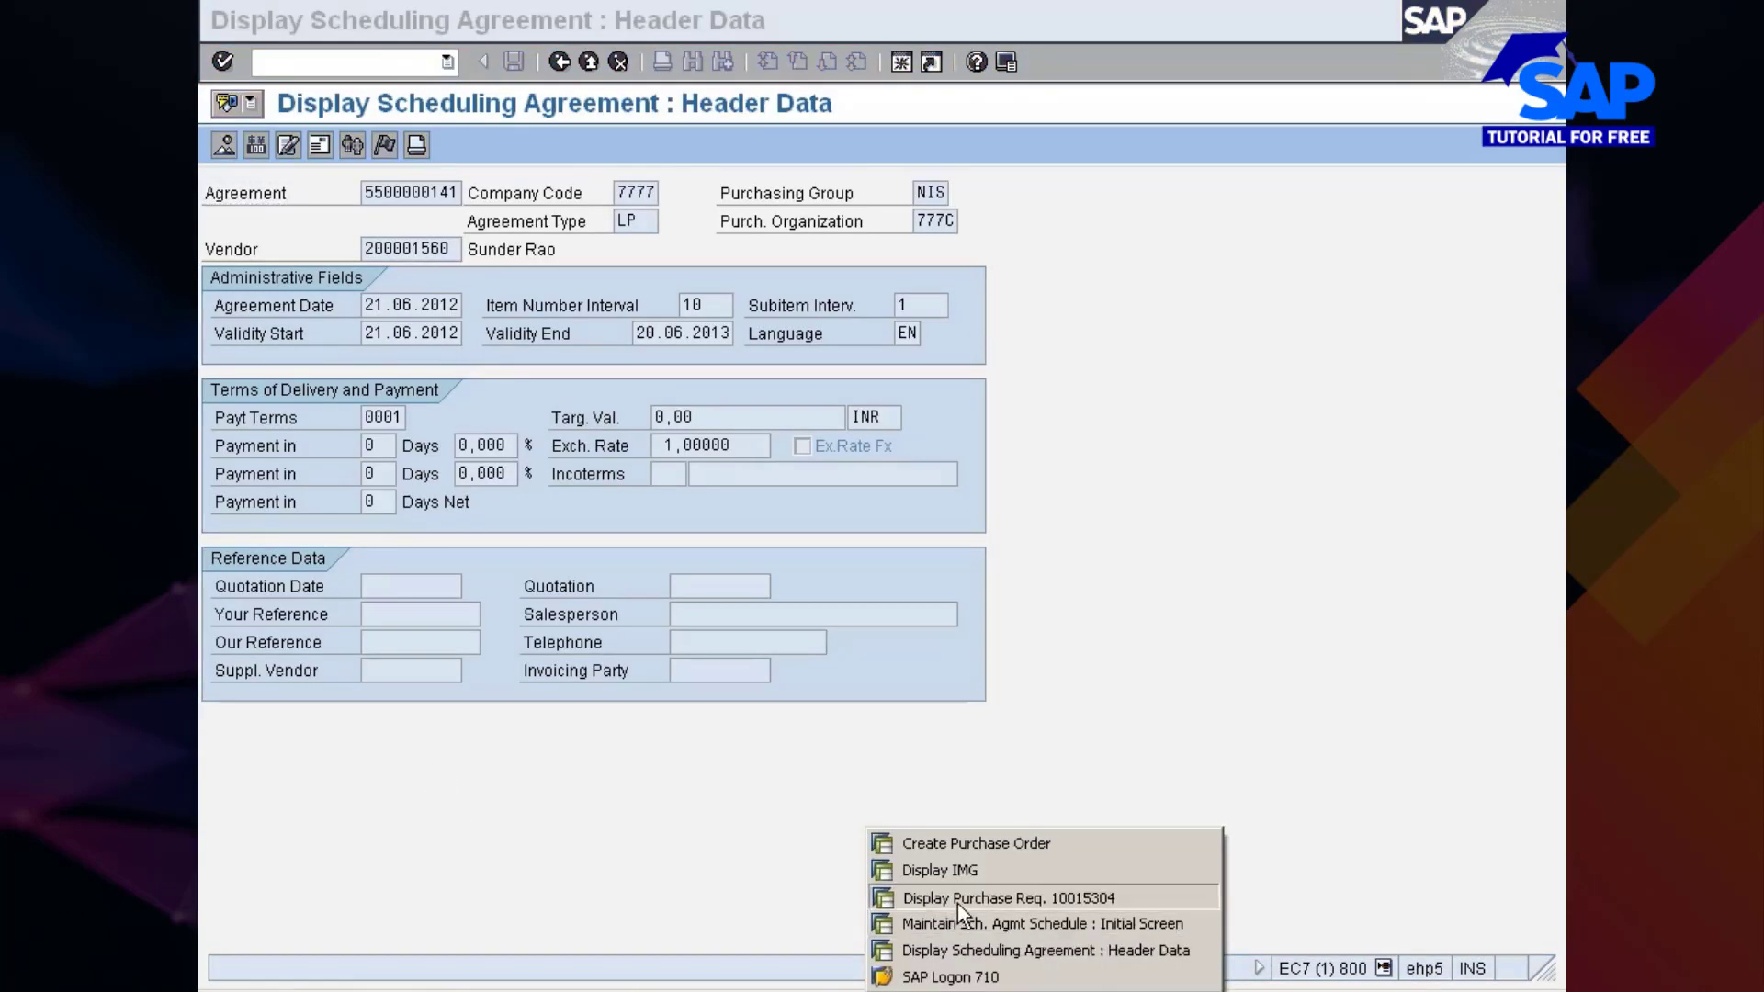
left_click(957, 900)
left_click(561, 63)
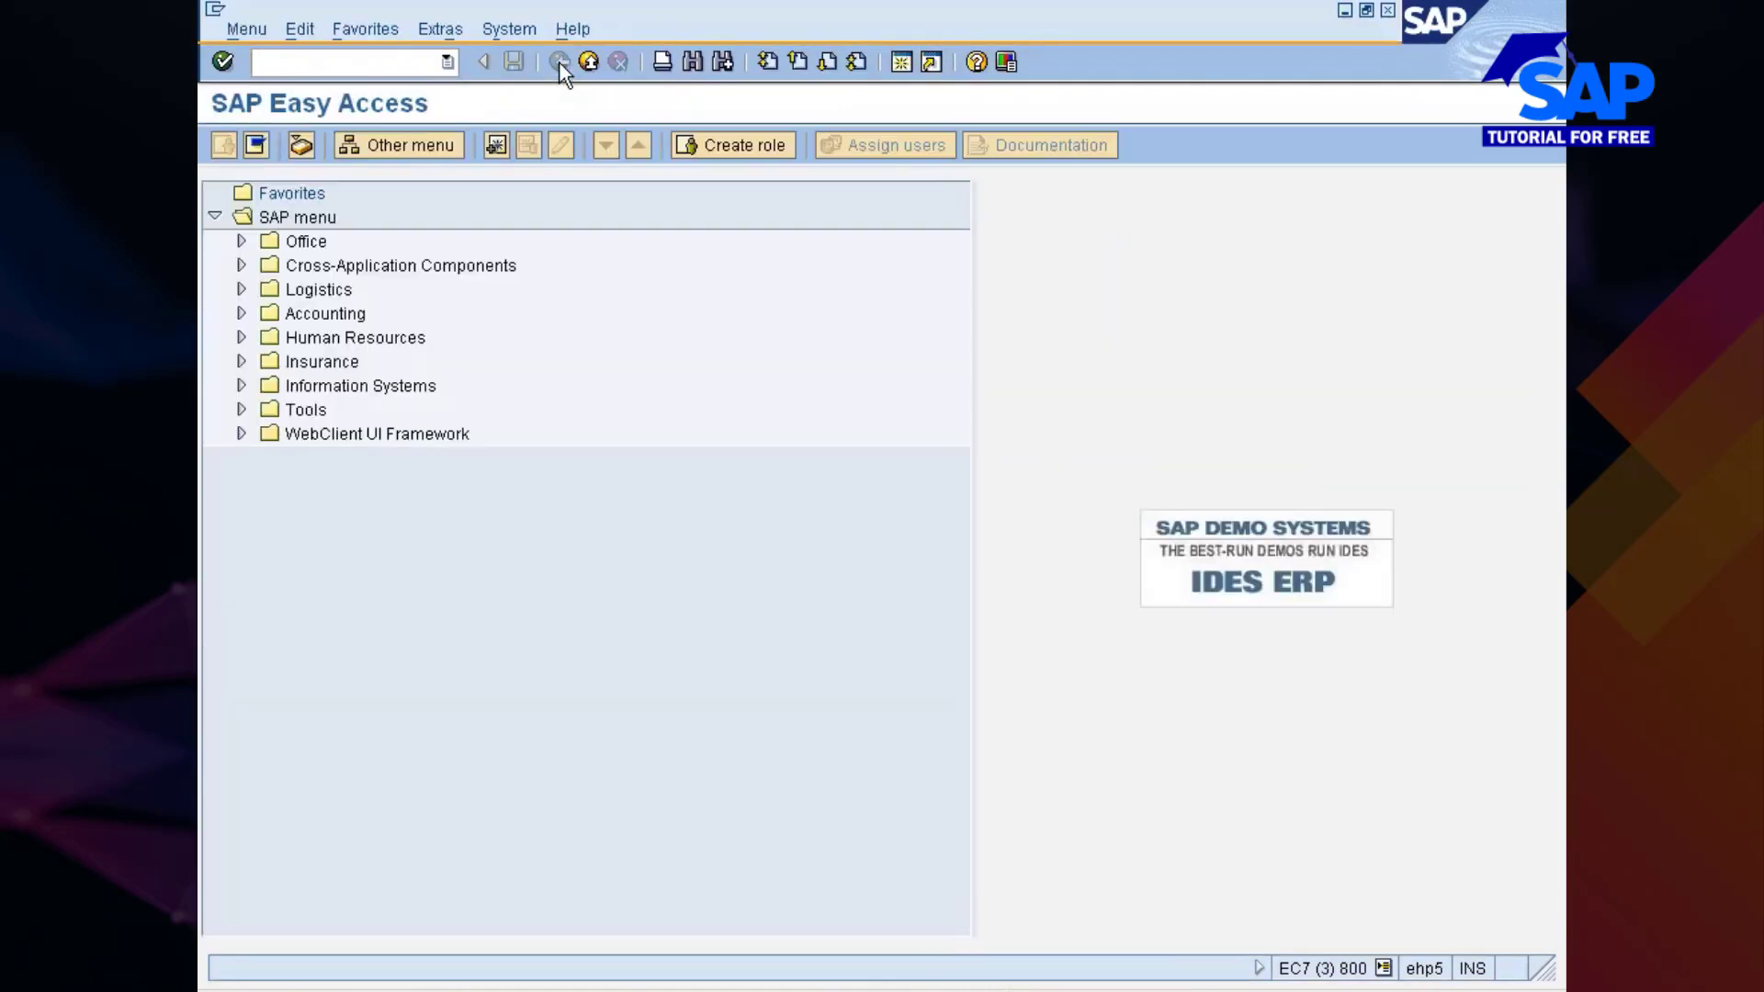
Step: Expand the Logistics and Materials Management folders of the SAP menu down to Purchasing
left_click(328, 292)
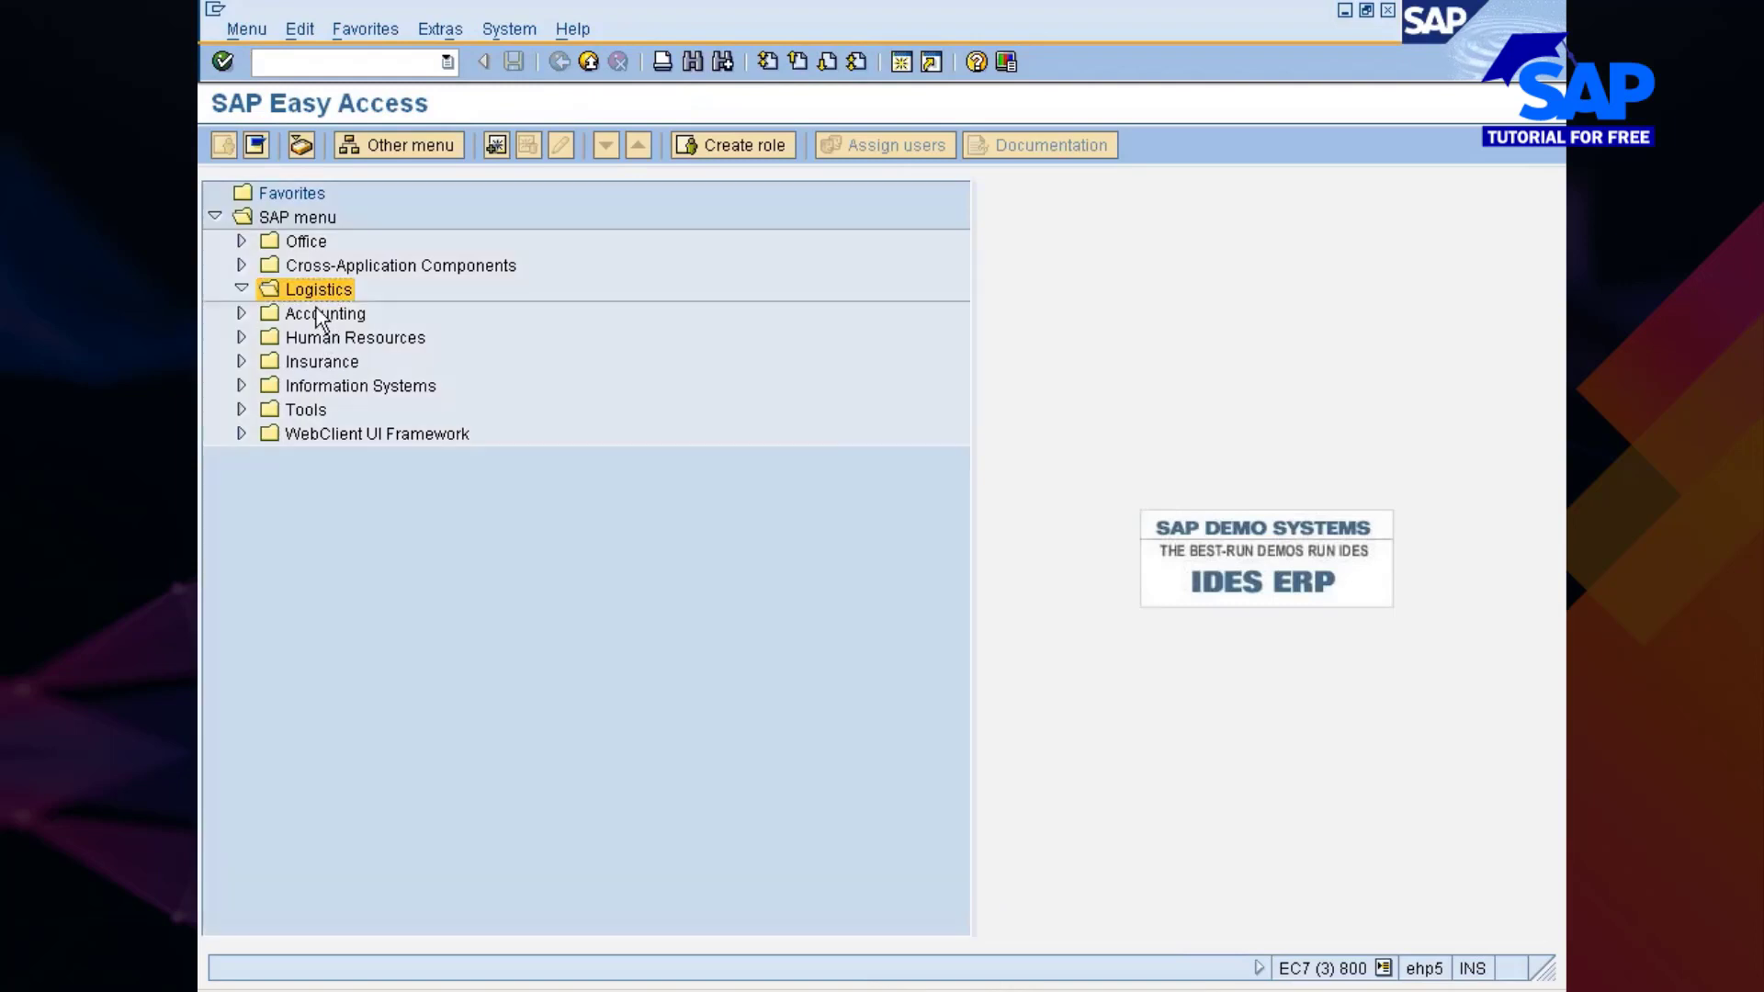
left_click(320, 317)
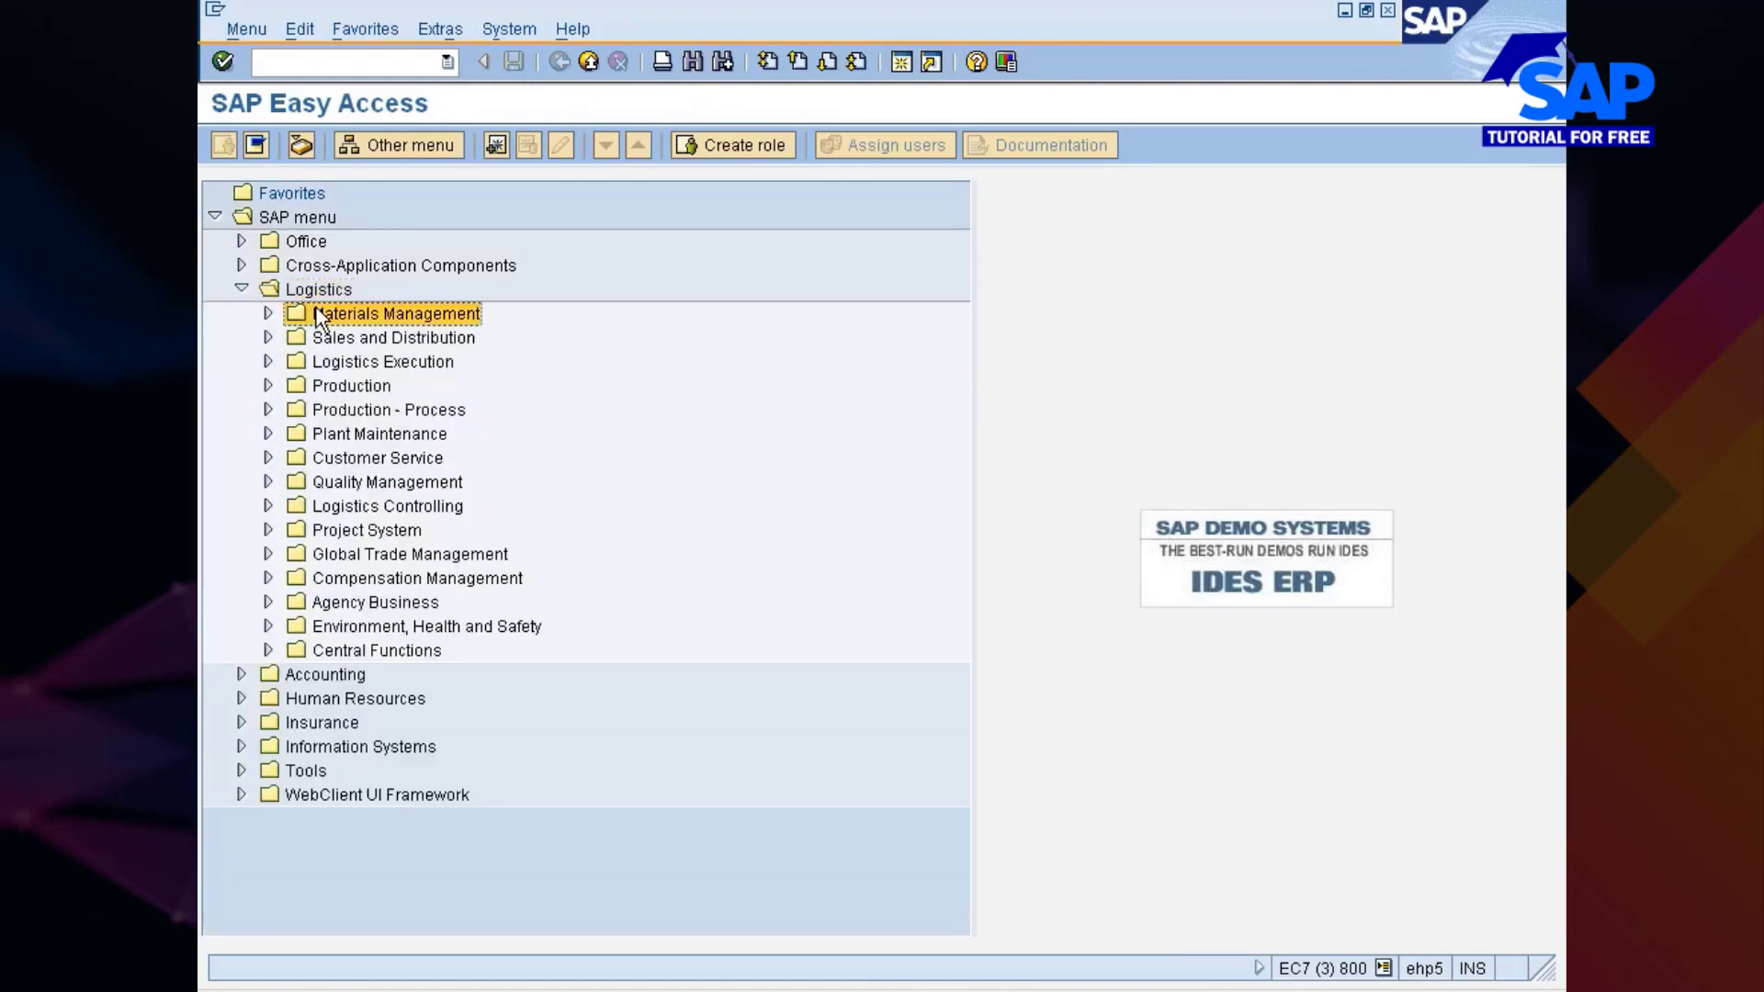
key("Down")
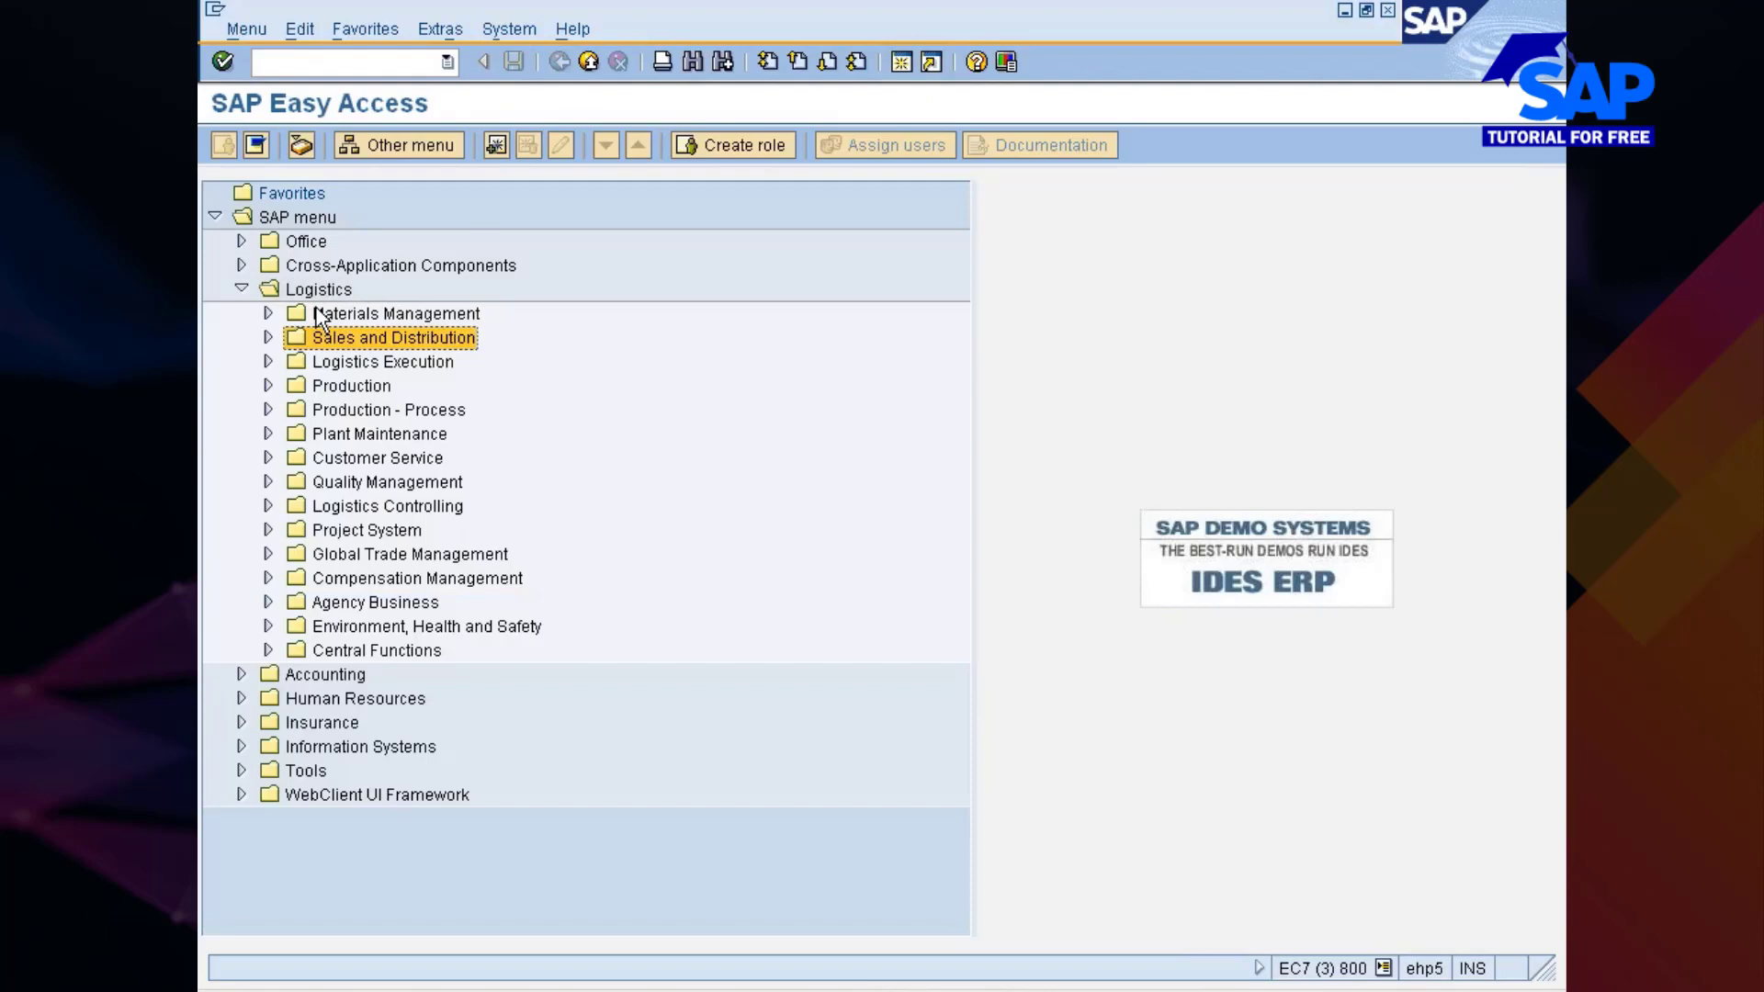
key("Down")
key("Up")
key("Up")
key("Right")
key("Down")
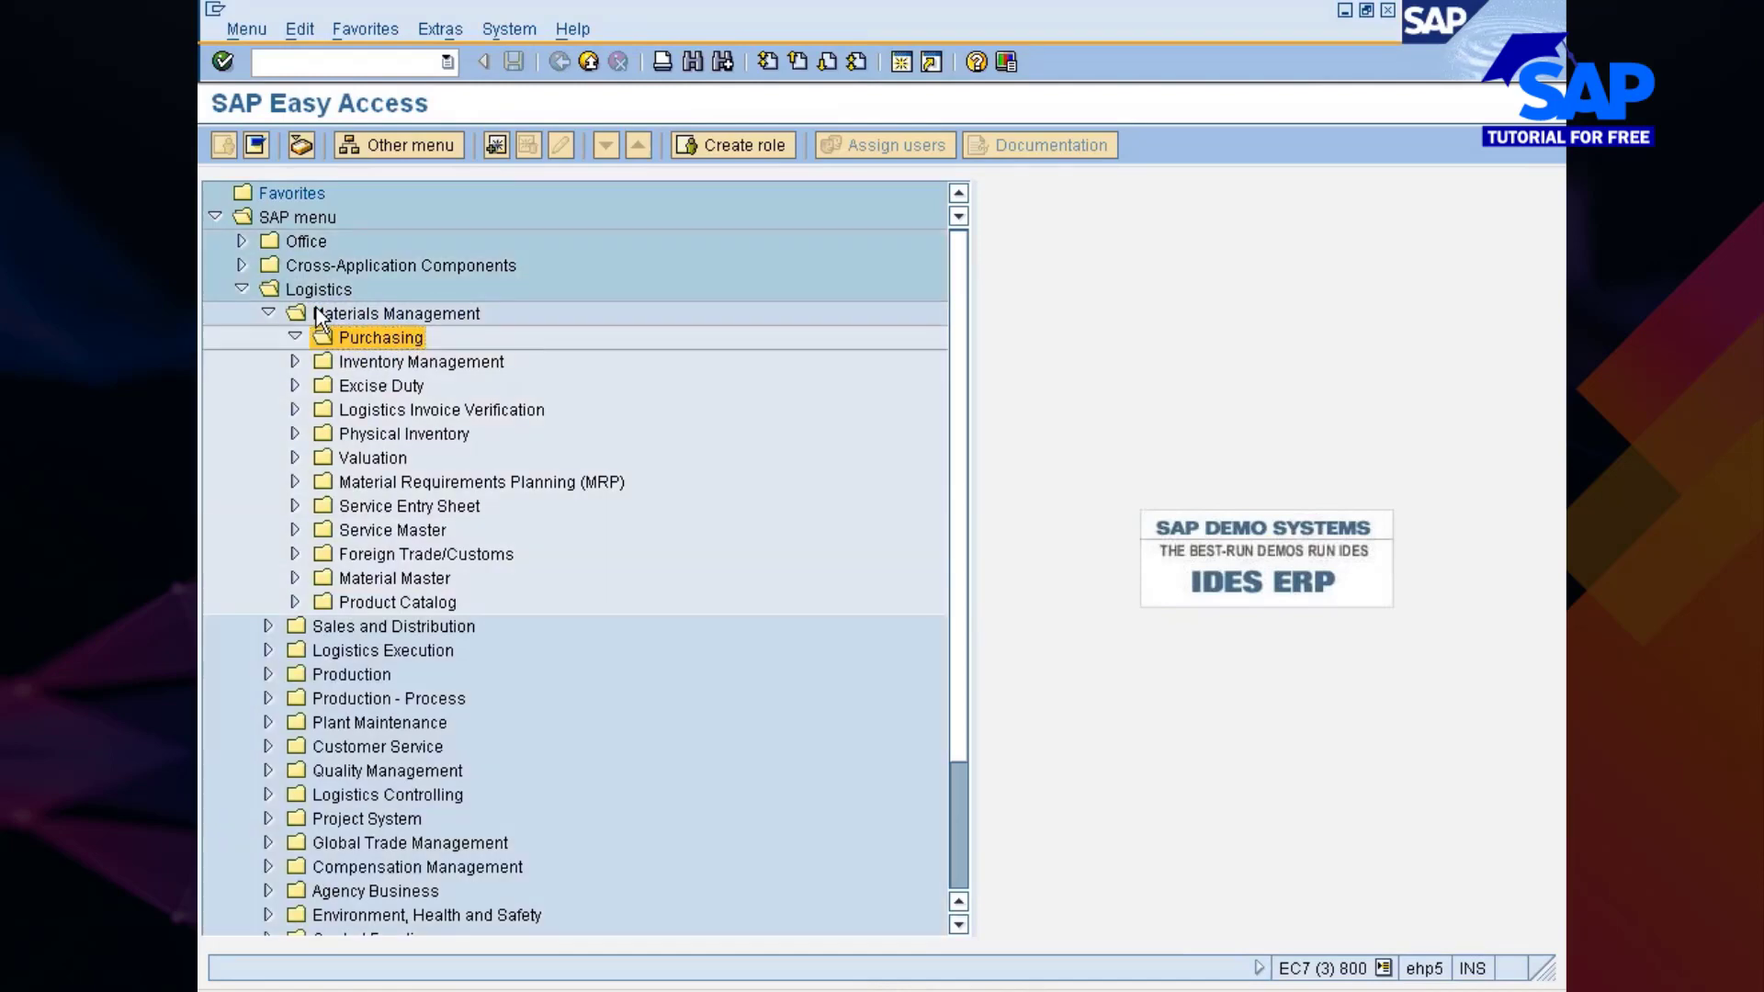
Step: Expand Purchasing and Purchase Order, and locate the ME9F - Print/Transmit transaction in the purchase order Messages folder
key("Right")
key("Down")
key("Right")
key("Down")
key("Down")
key("Down")
key("Down")
key("Down")
key("Down")
key("Down")
key("Down")
key("Down")
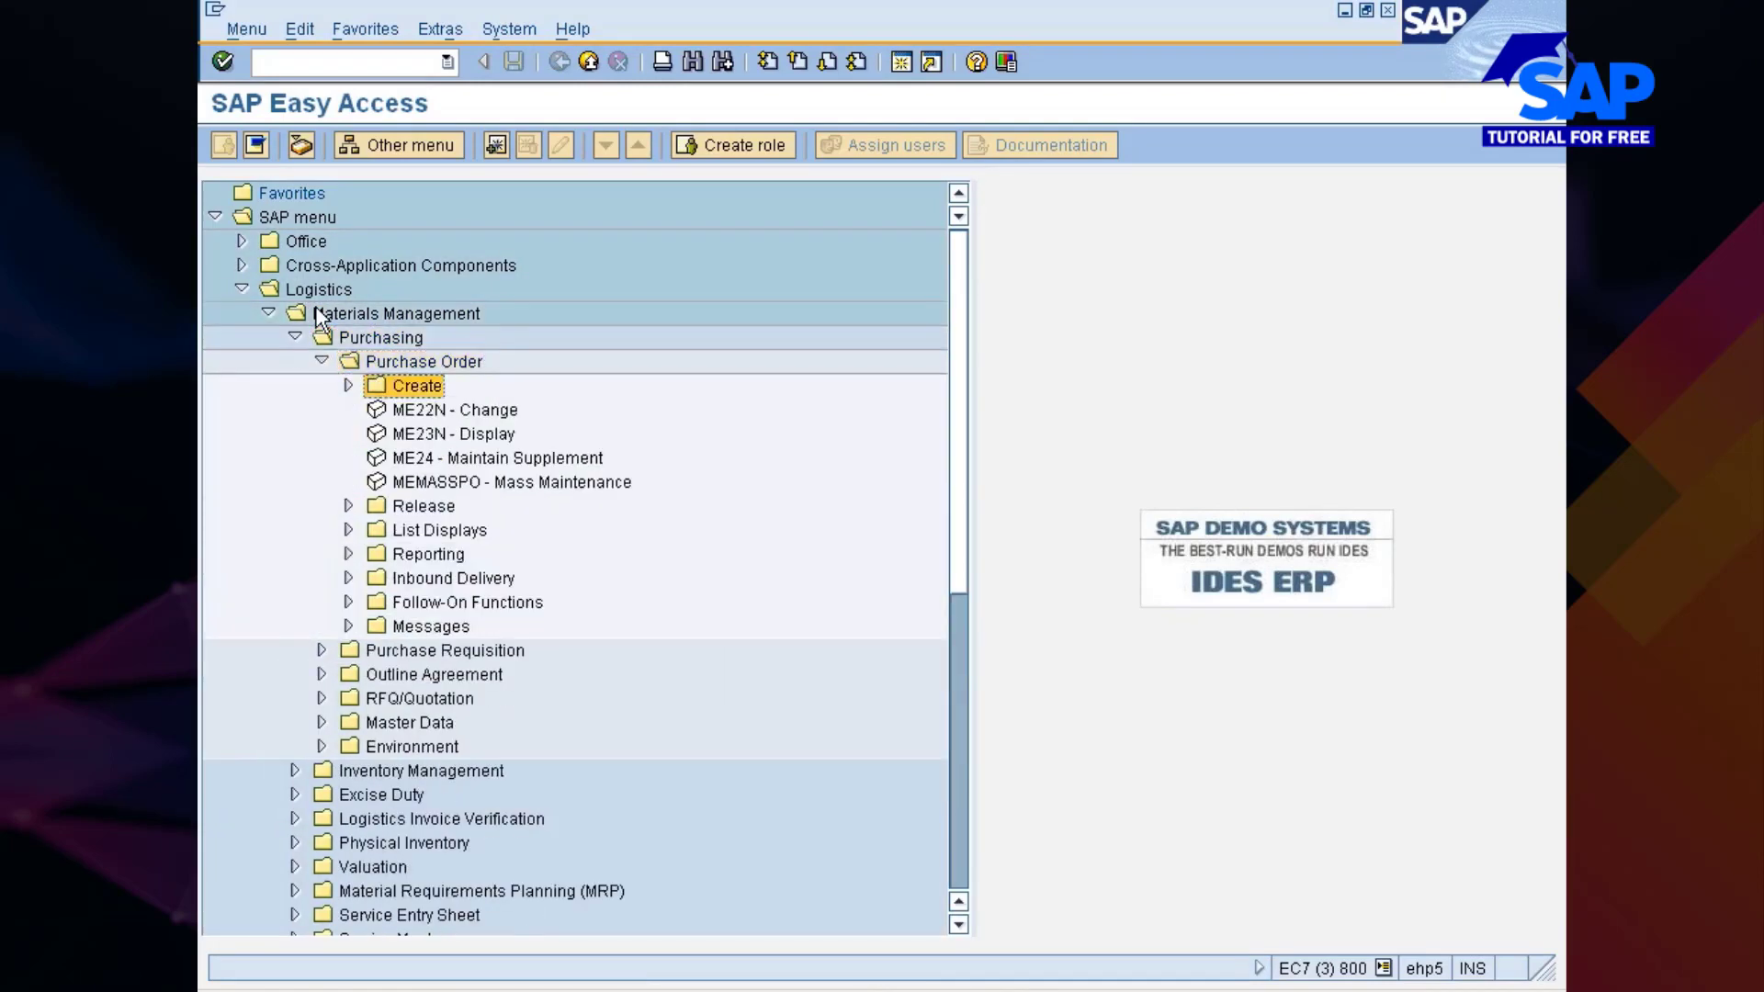
key("Down")
key("Down")
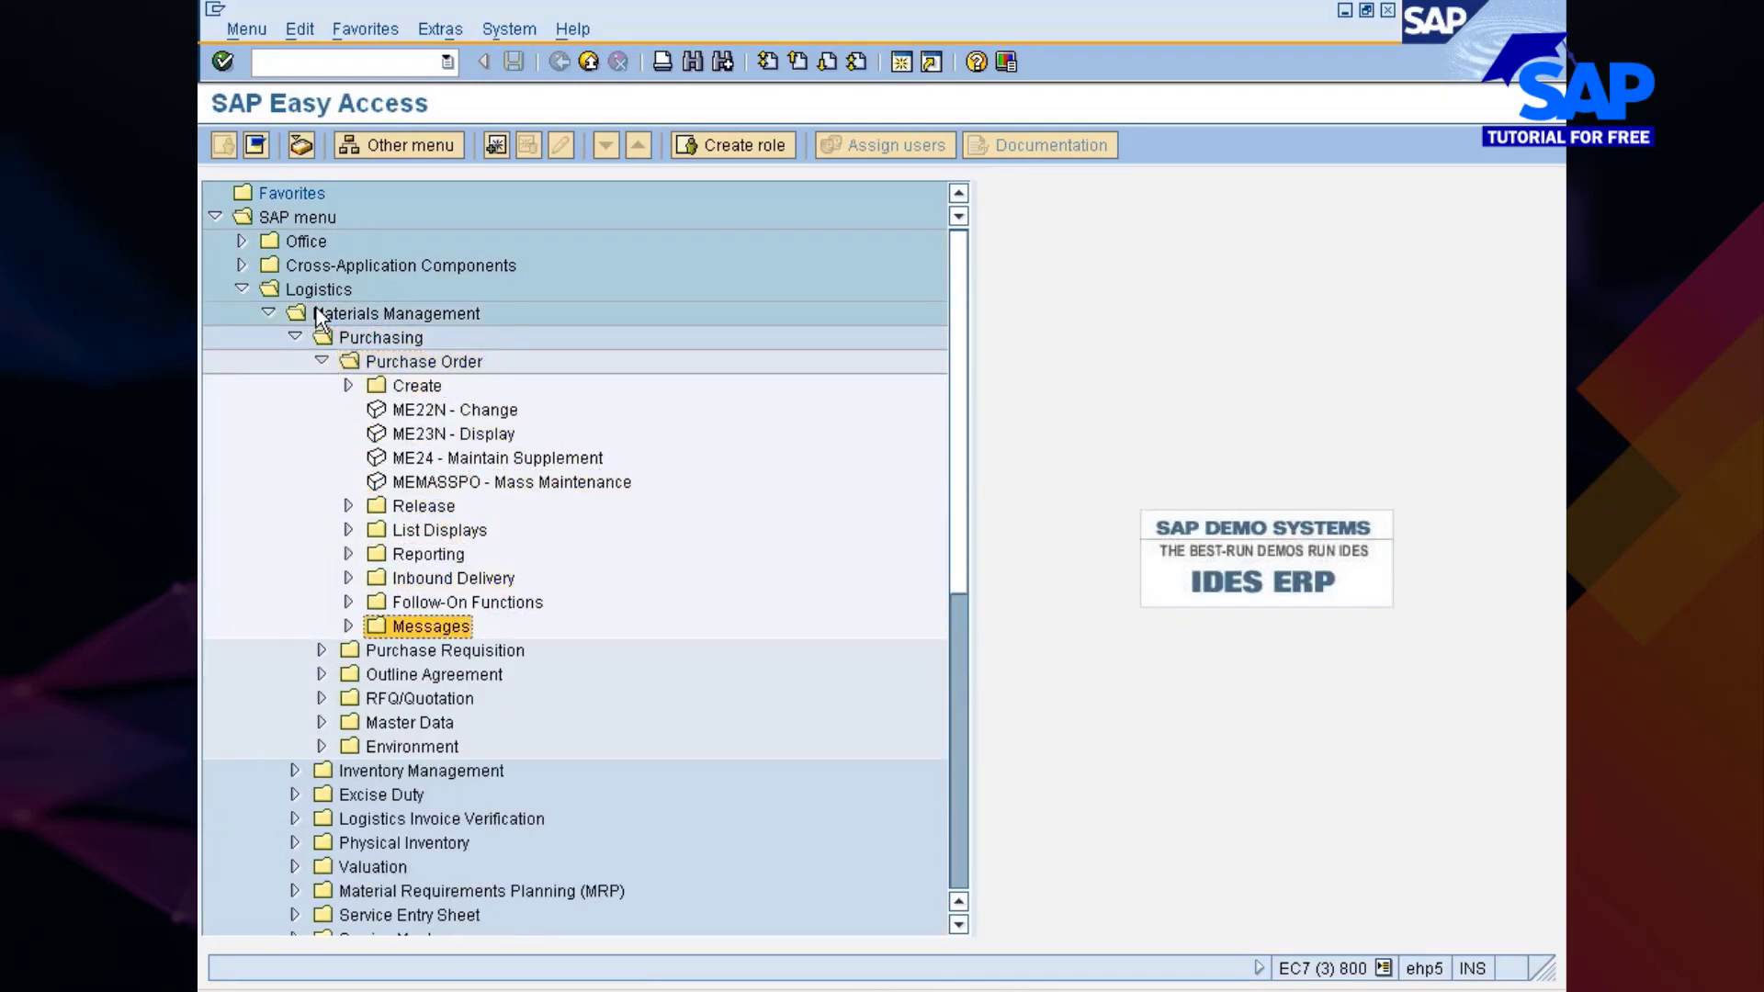
key("Right")
key("Down")
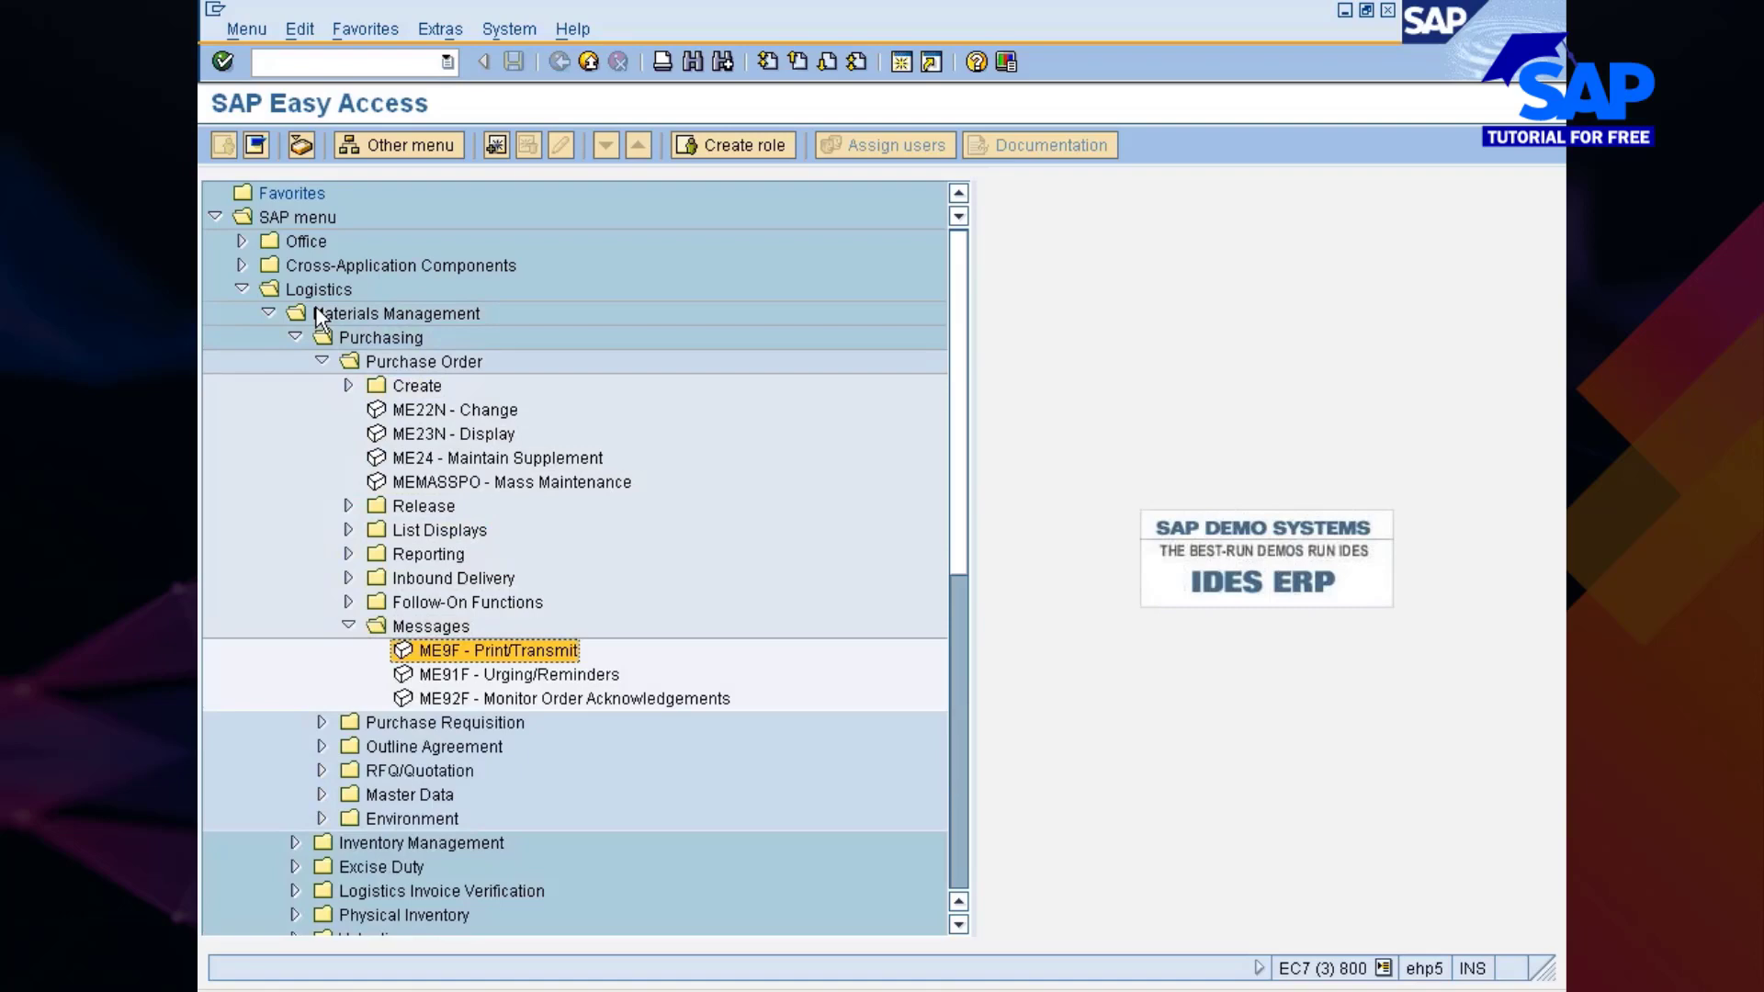
Step: Collapse the purchase order Messages folder and check which functions the Purchase Requisition folder offers
key("Left")
key("Left")
key("Down")
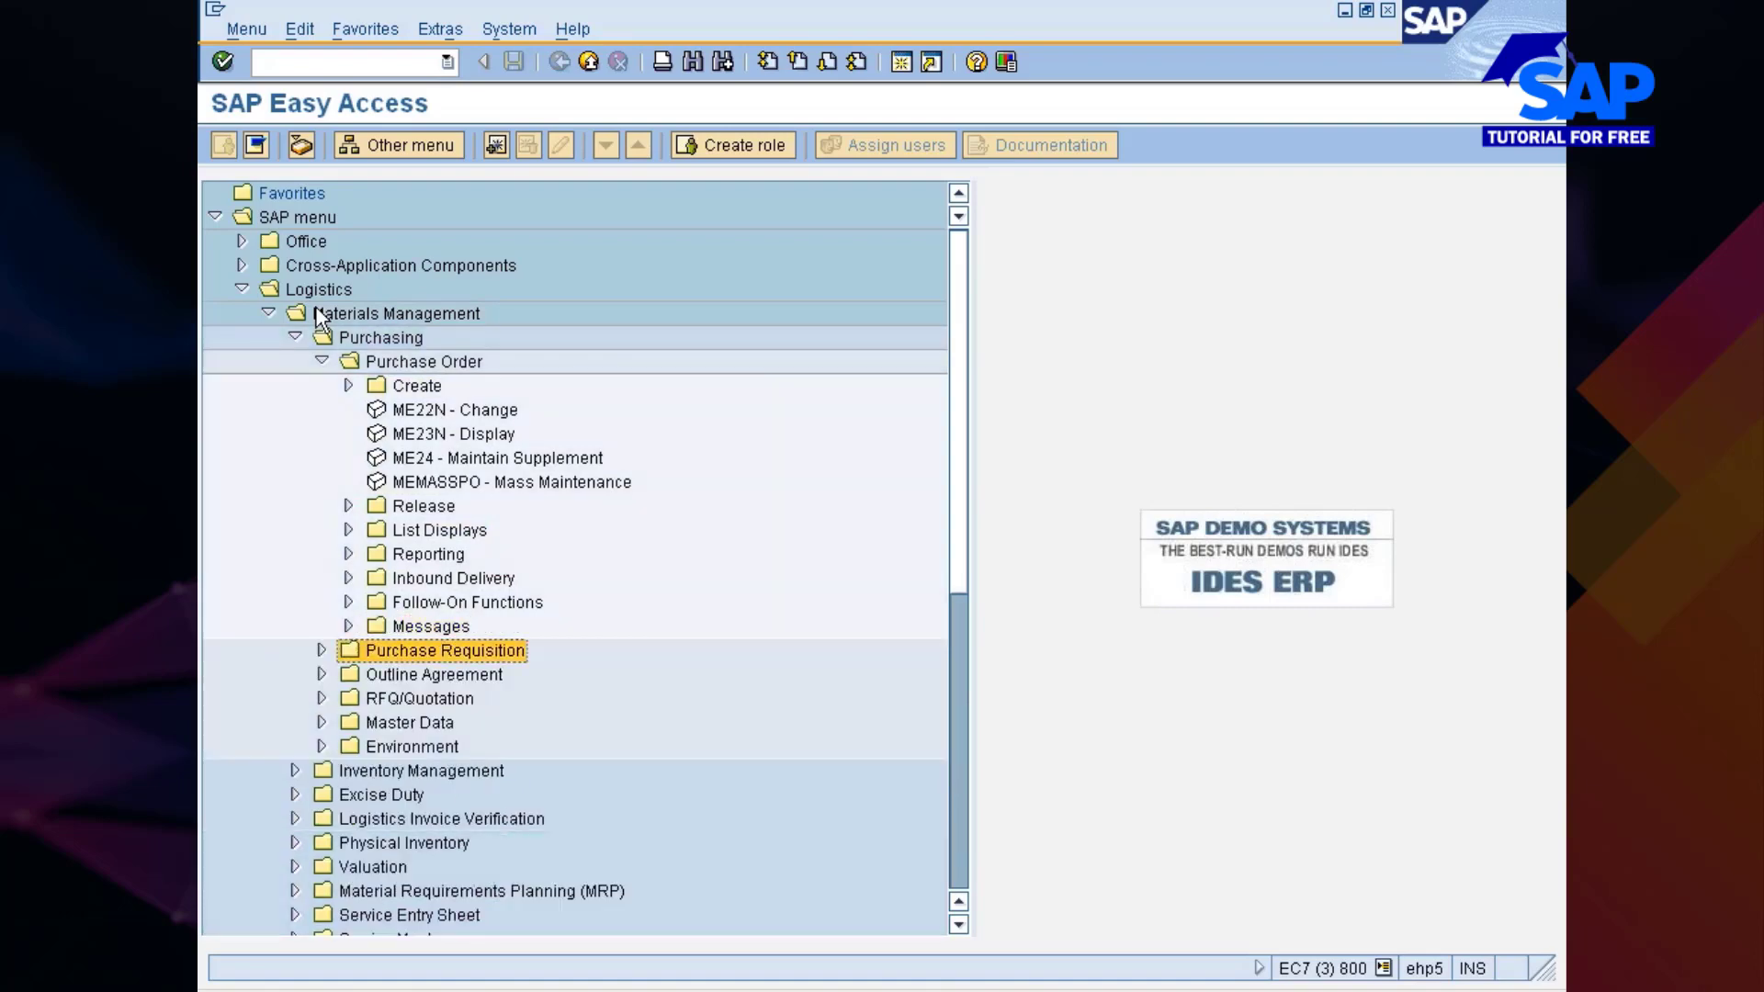
key("Right")
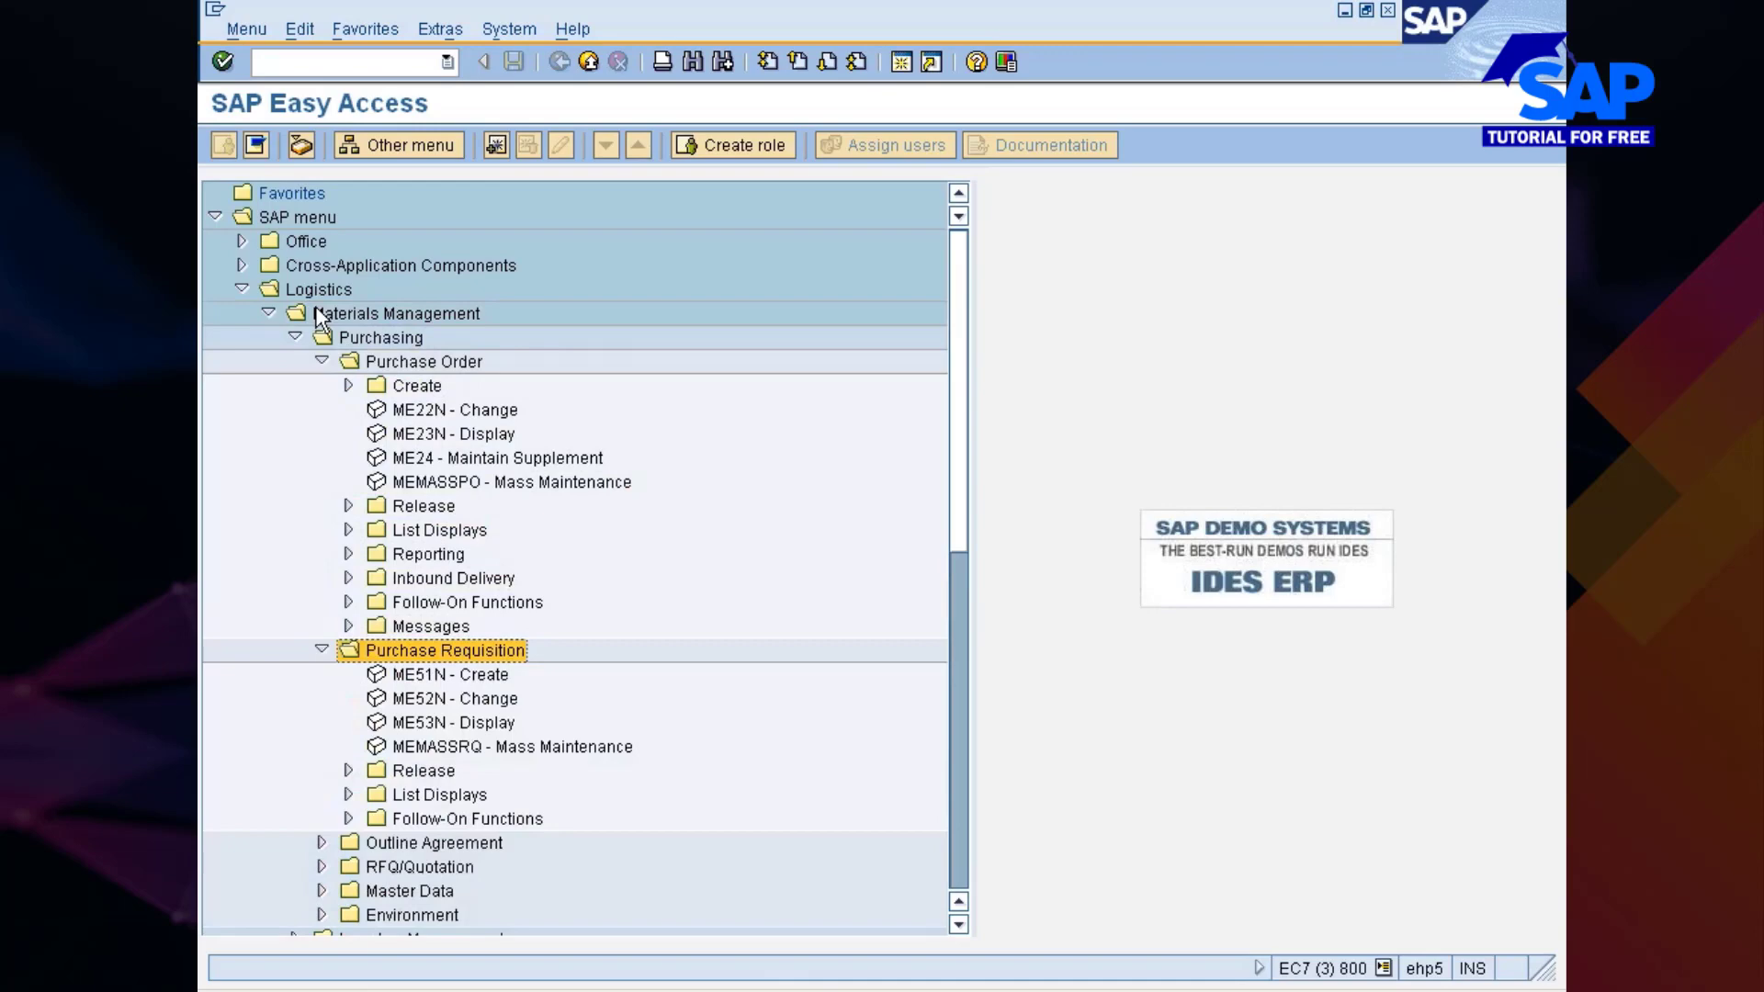
key("Left")
key("Right")
key("Left")
Step: Expand the RFQ/Quotation folder and examine the transactions in its Quotation subfolder
key("Down")
key("Right")
key("Down")
key("Down")
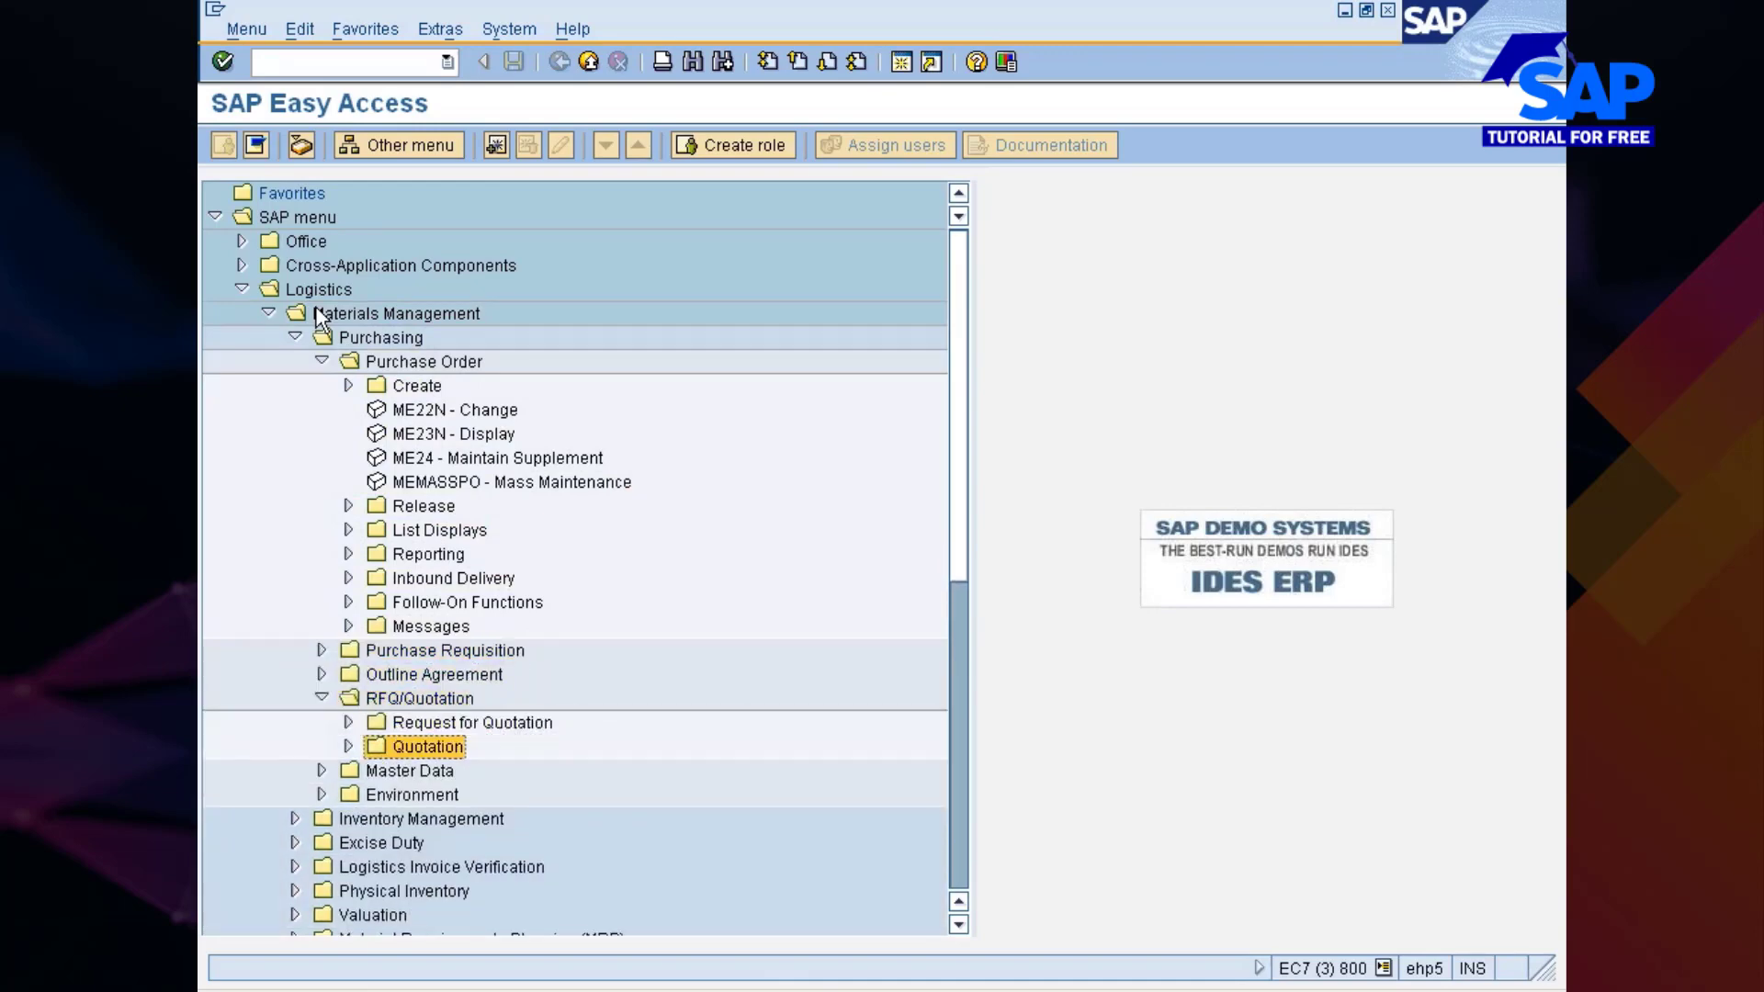
key("Right")
key("Down")
key("Down")
key("Up")
key("Up")
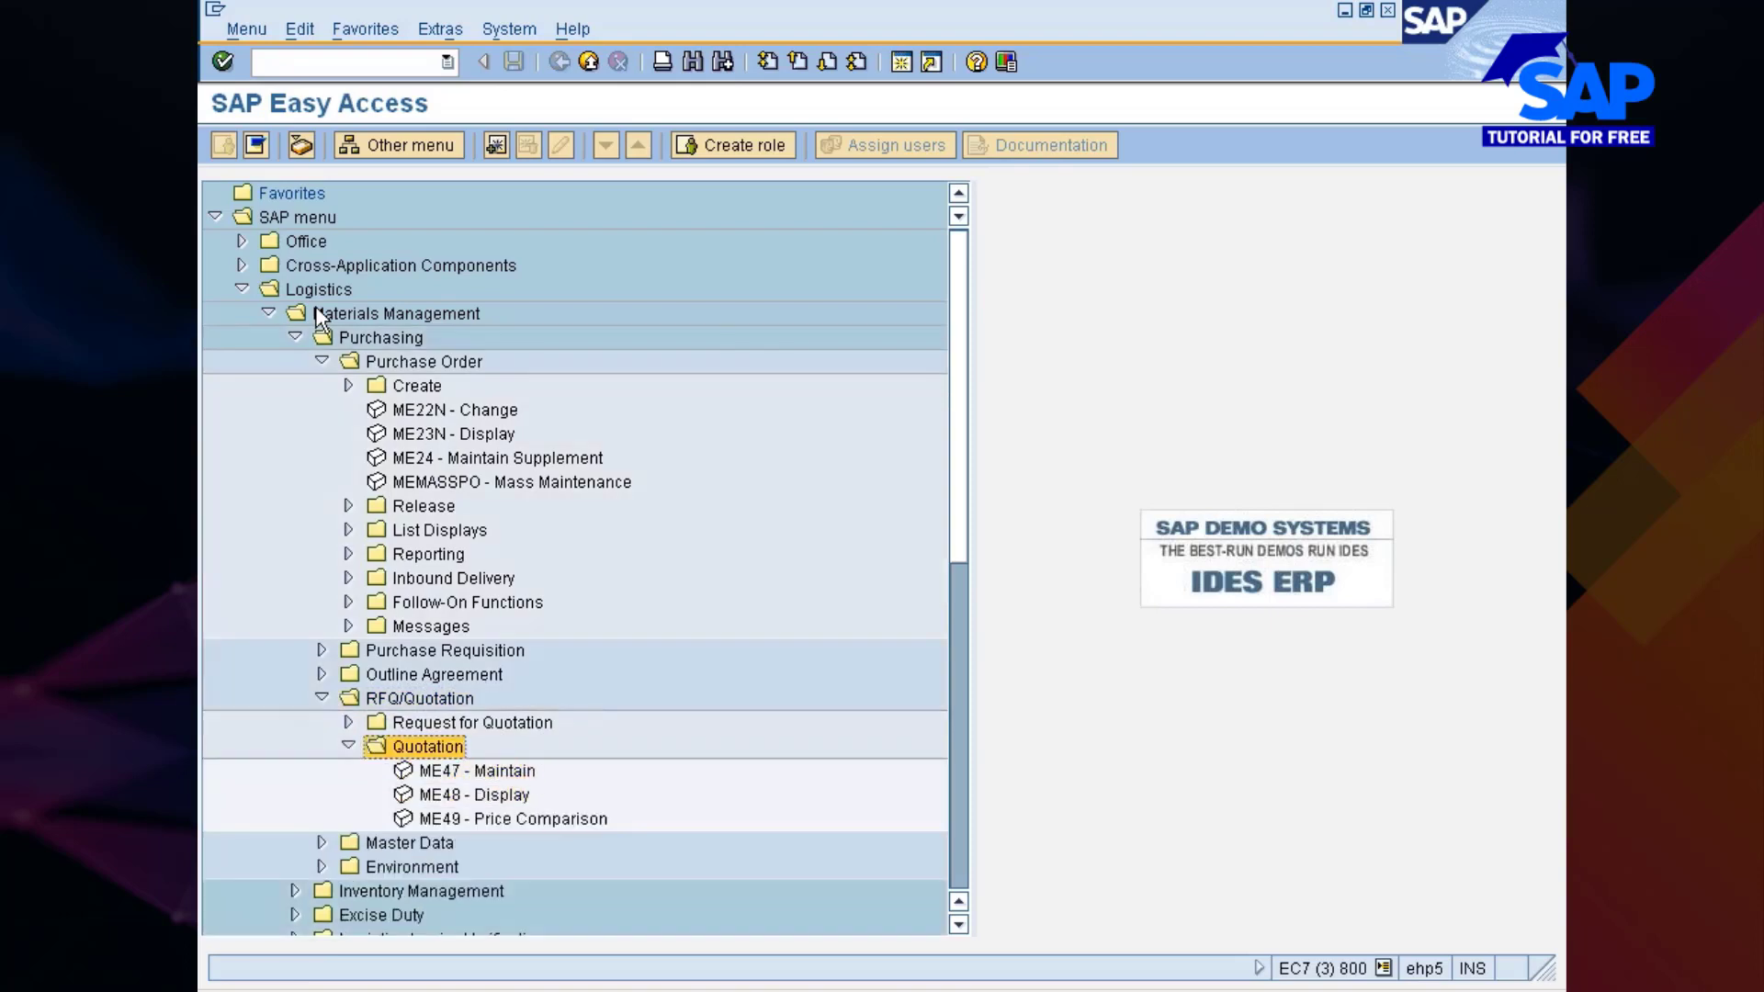
Step: Locate the ME9A - Print/Transmit transaction in the Messages folder under Request for Quotation
key("Left")
key("Up")
key("Right")
key("Down")
key("Down")
key("Down")
key("Down")
key("Down")
key("Down")
key("Down")
key("Down")
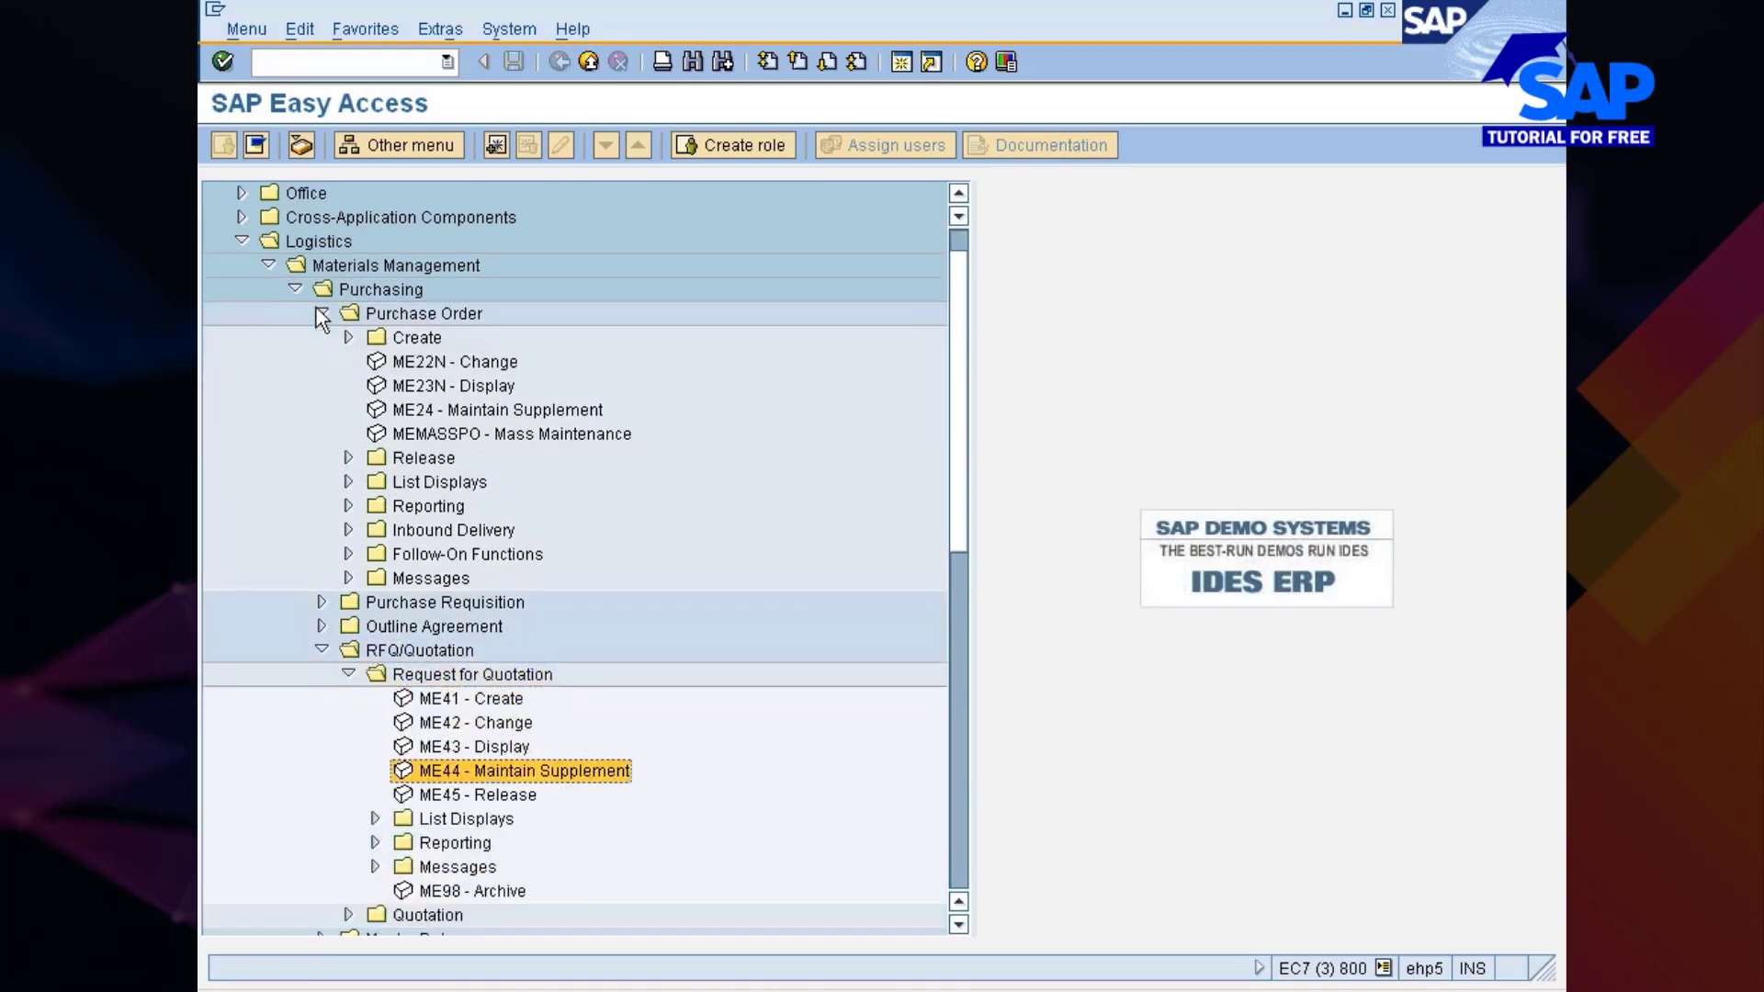
key("Right")
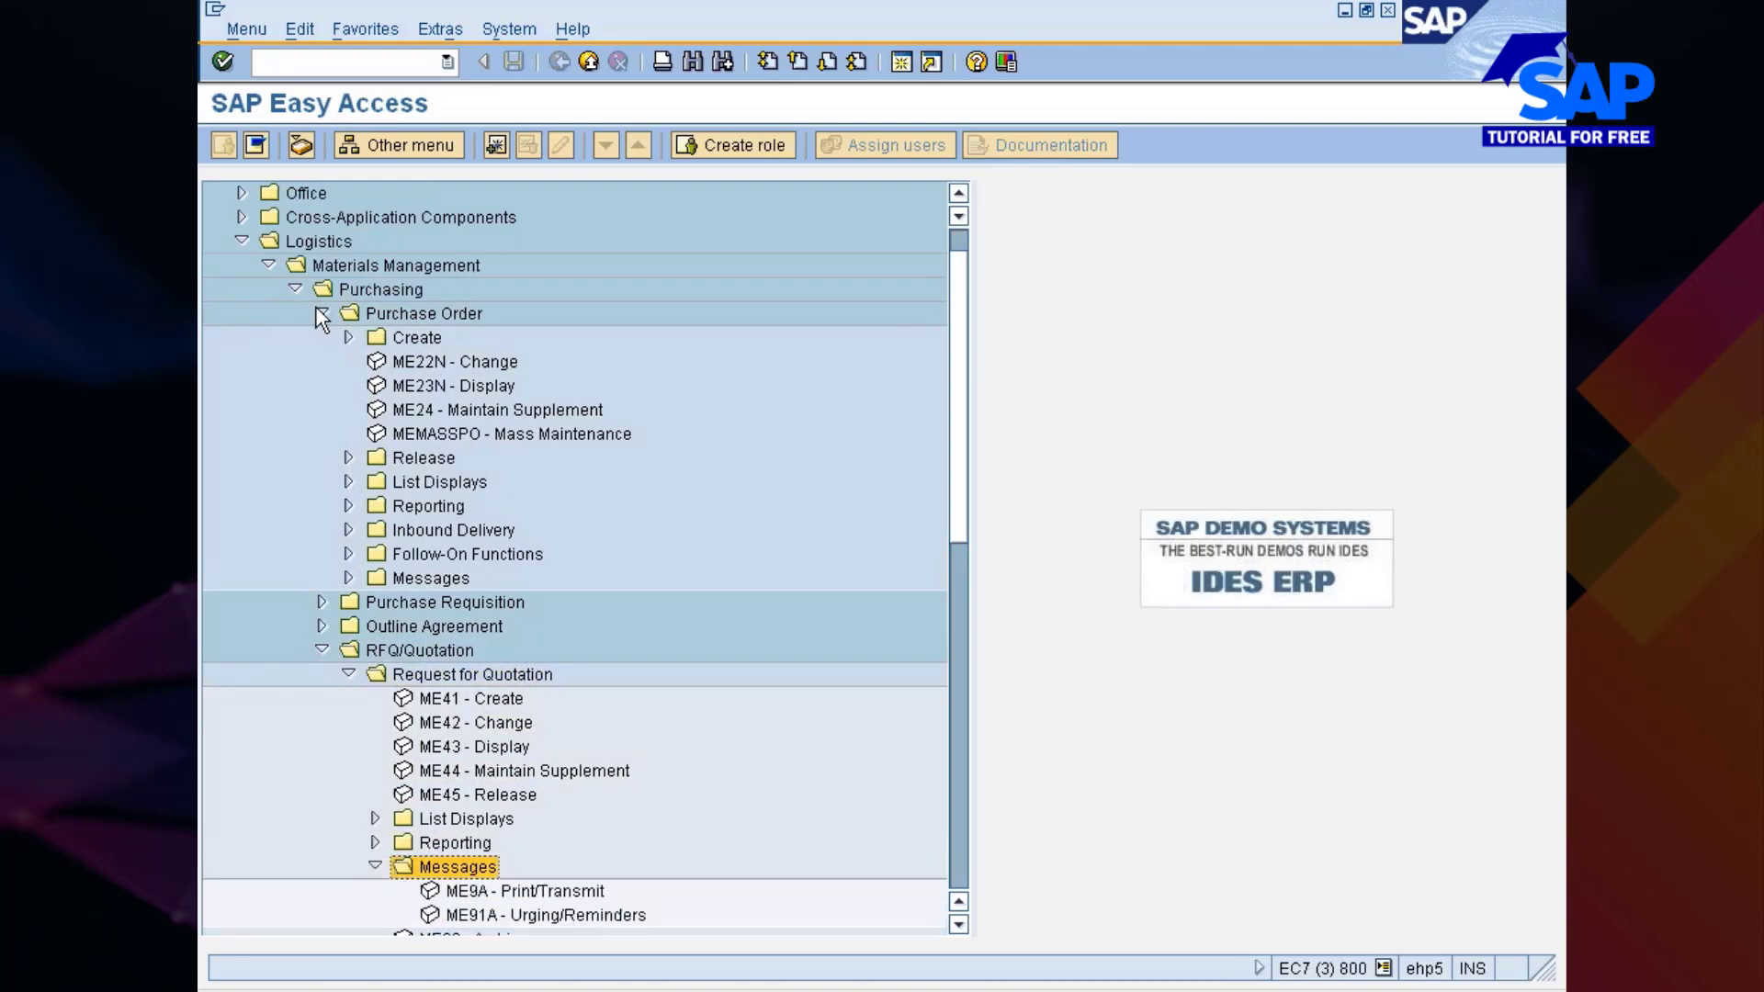
key("Down")
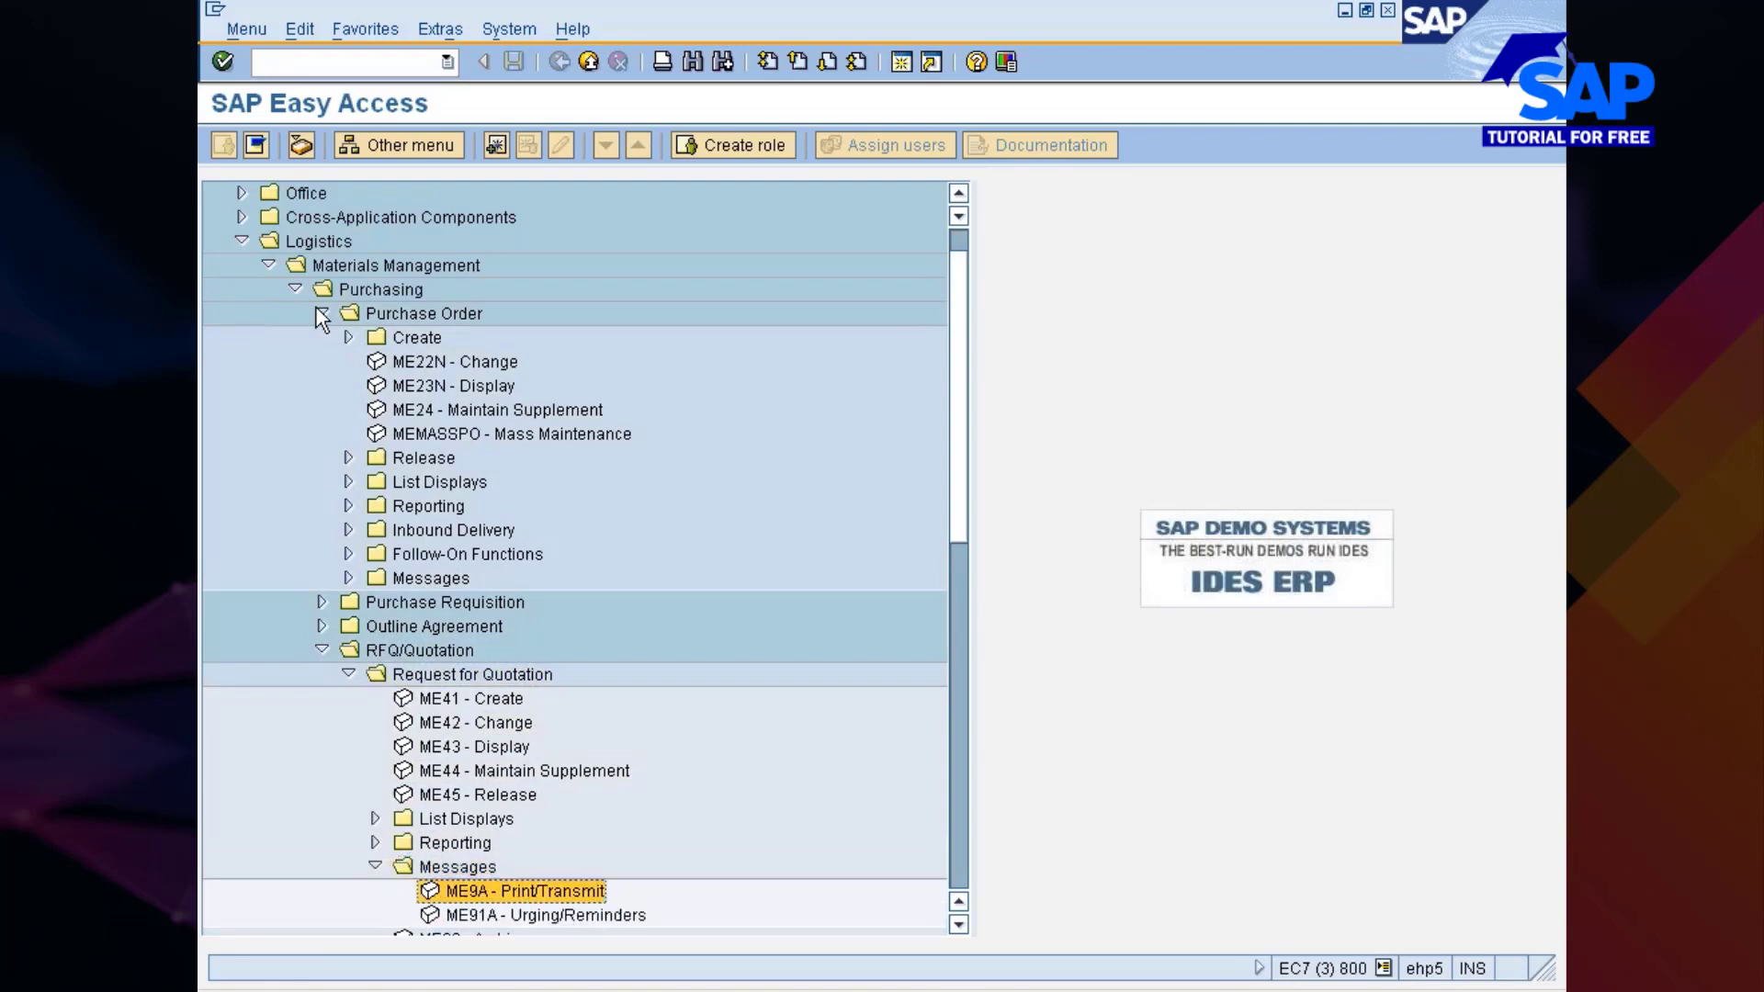
Step: Collapse the Request for Quotation messages, the Request for Quotation folder and the RFQ/Quotation folder
key("Up")
key("Left")
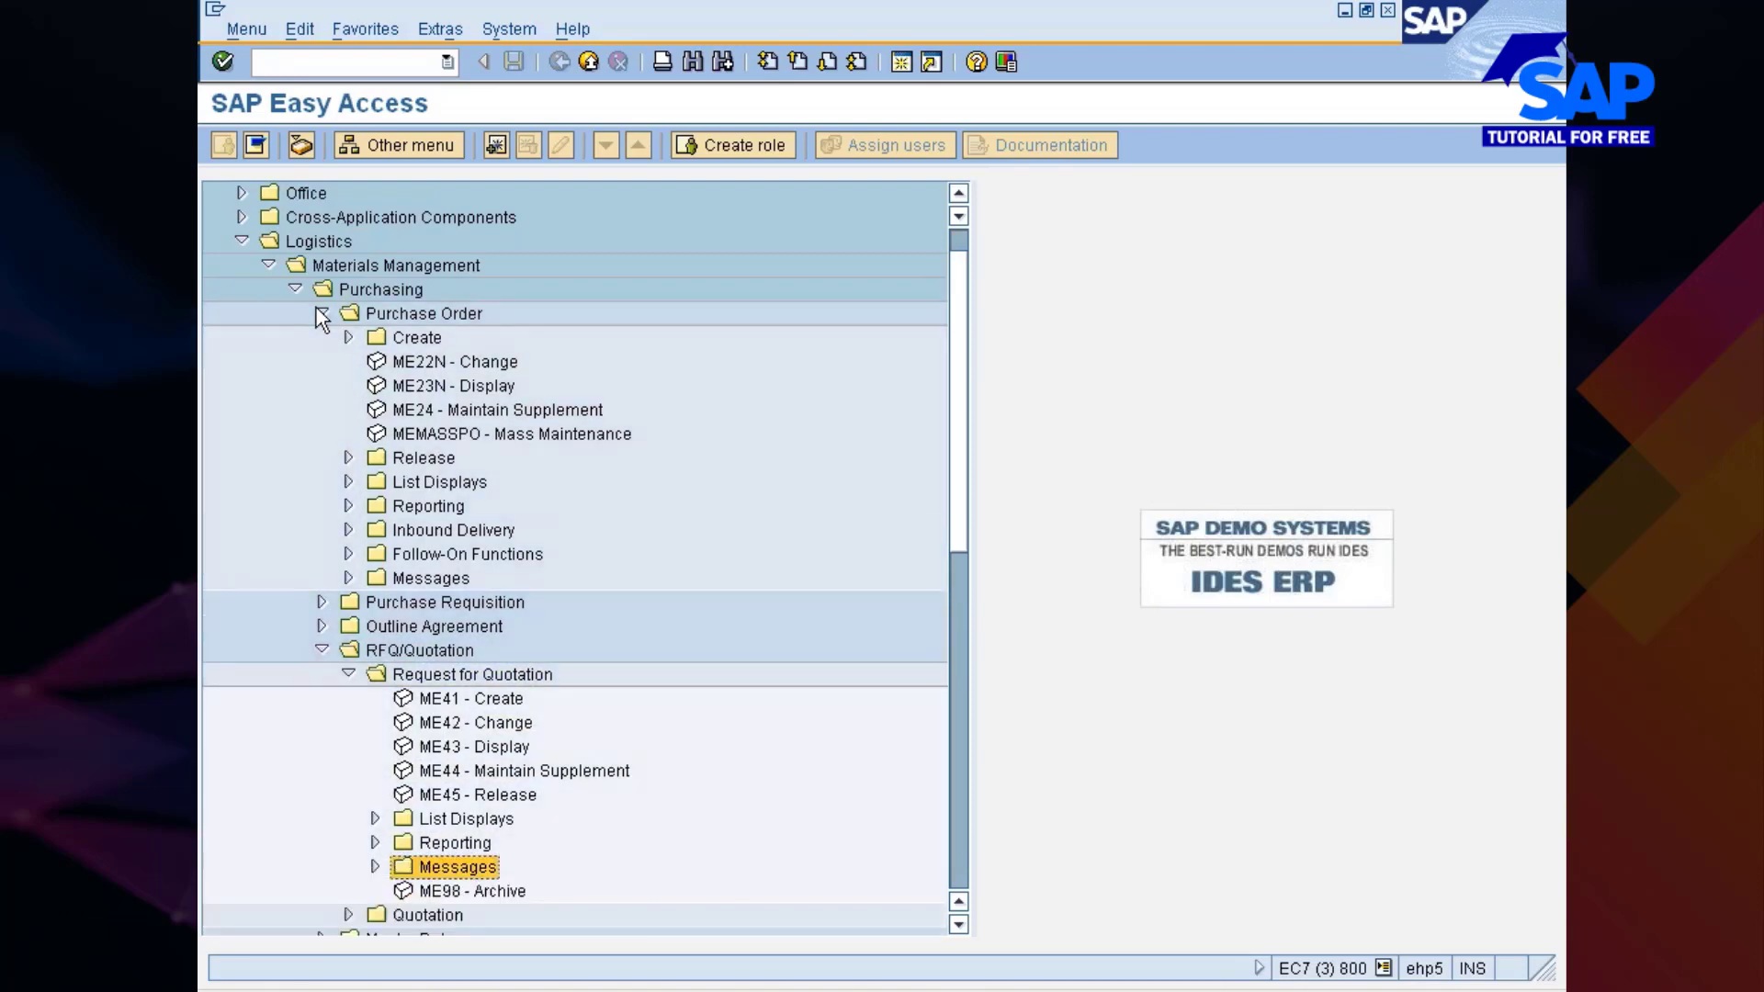
key("Up")
key("Up")
key("Up")
key("Up")
key("Up")
key("Up")
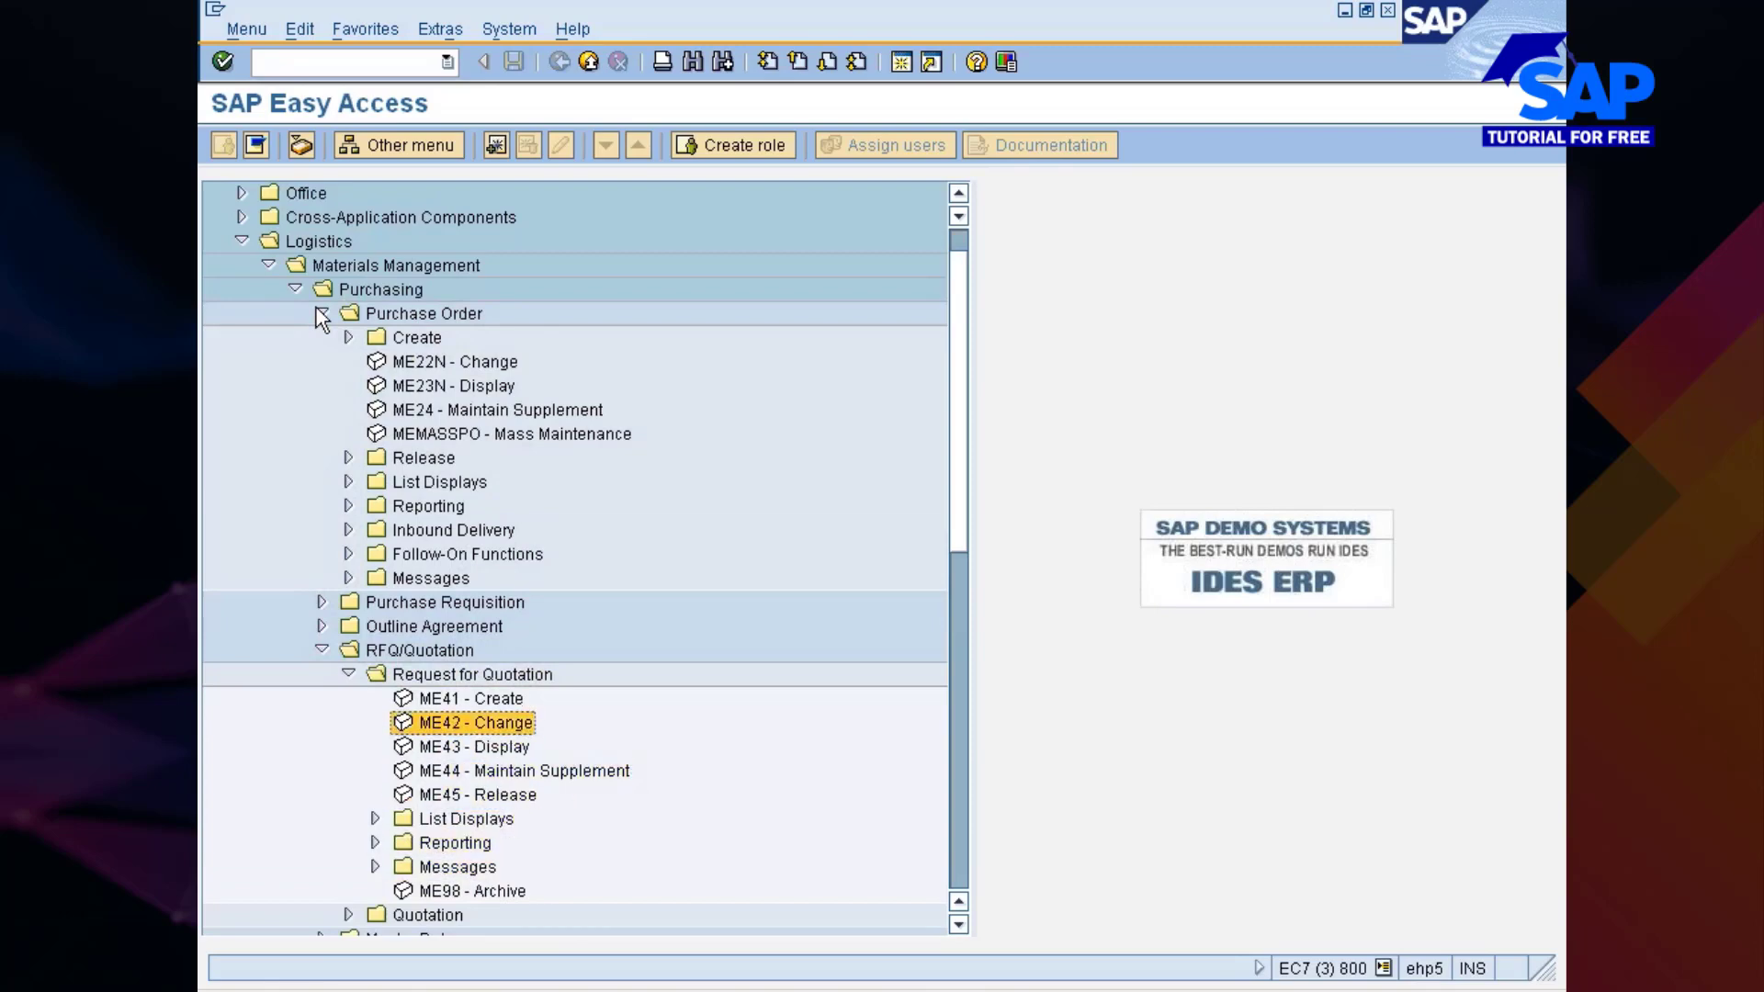
key("Up")
key("Up")
key("Left")
key("Up")
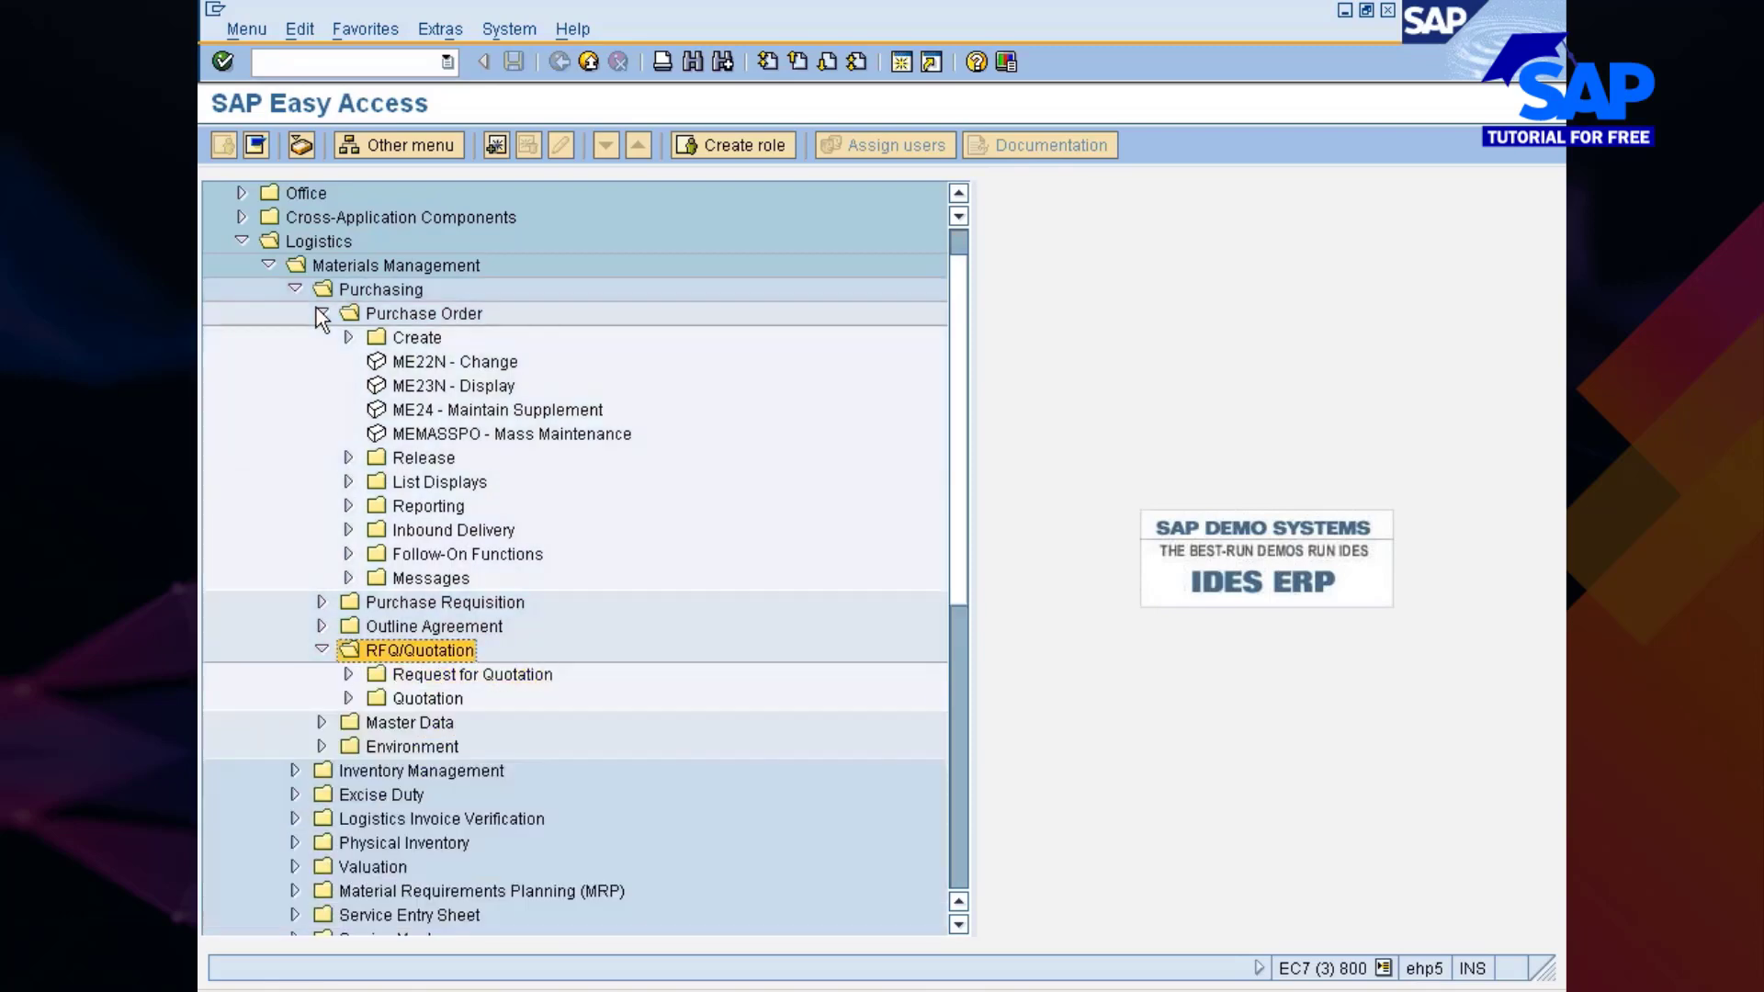
key("Left")
key("Down")
Step: Expand the Outline Agreement folder under Purchasing
key("Up")
key("Up")
key("Up")
key("Up")
key("Up")
key("Up")
key("Up")
key("Up")
key("Up")
key("Up")
key("Up")
key("Up")
key("Down")
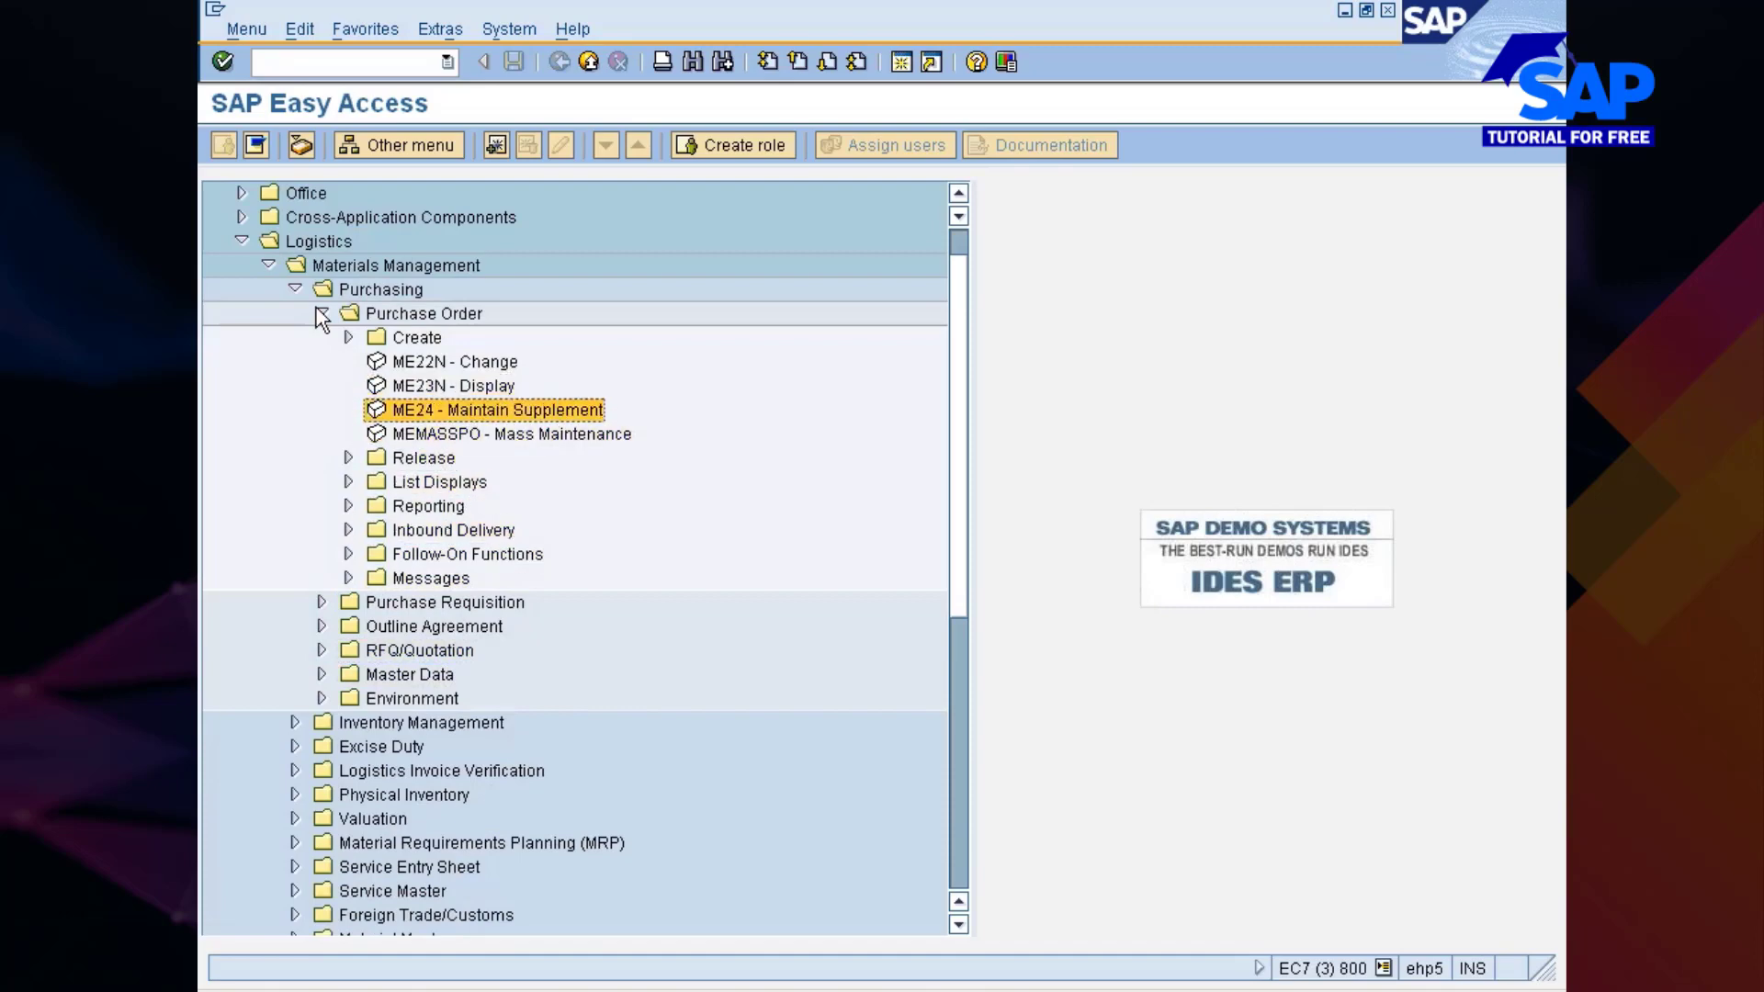
key("Down")
key("Down")
key("Down")
key("Down")
key("Down")
key("Down")
key("Down")
key("Down")
key("Down")
key("Down")
key("Down")
key("Down")
key("Up")
key("Up")
key("Up")
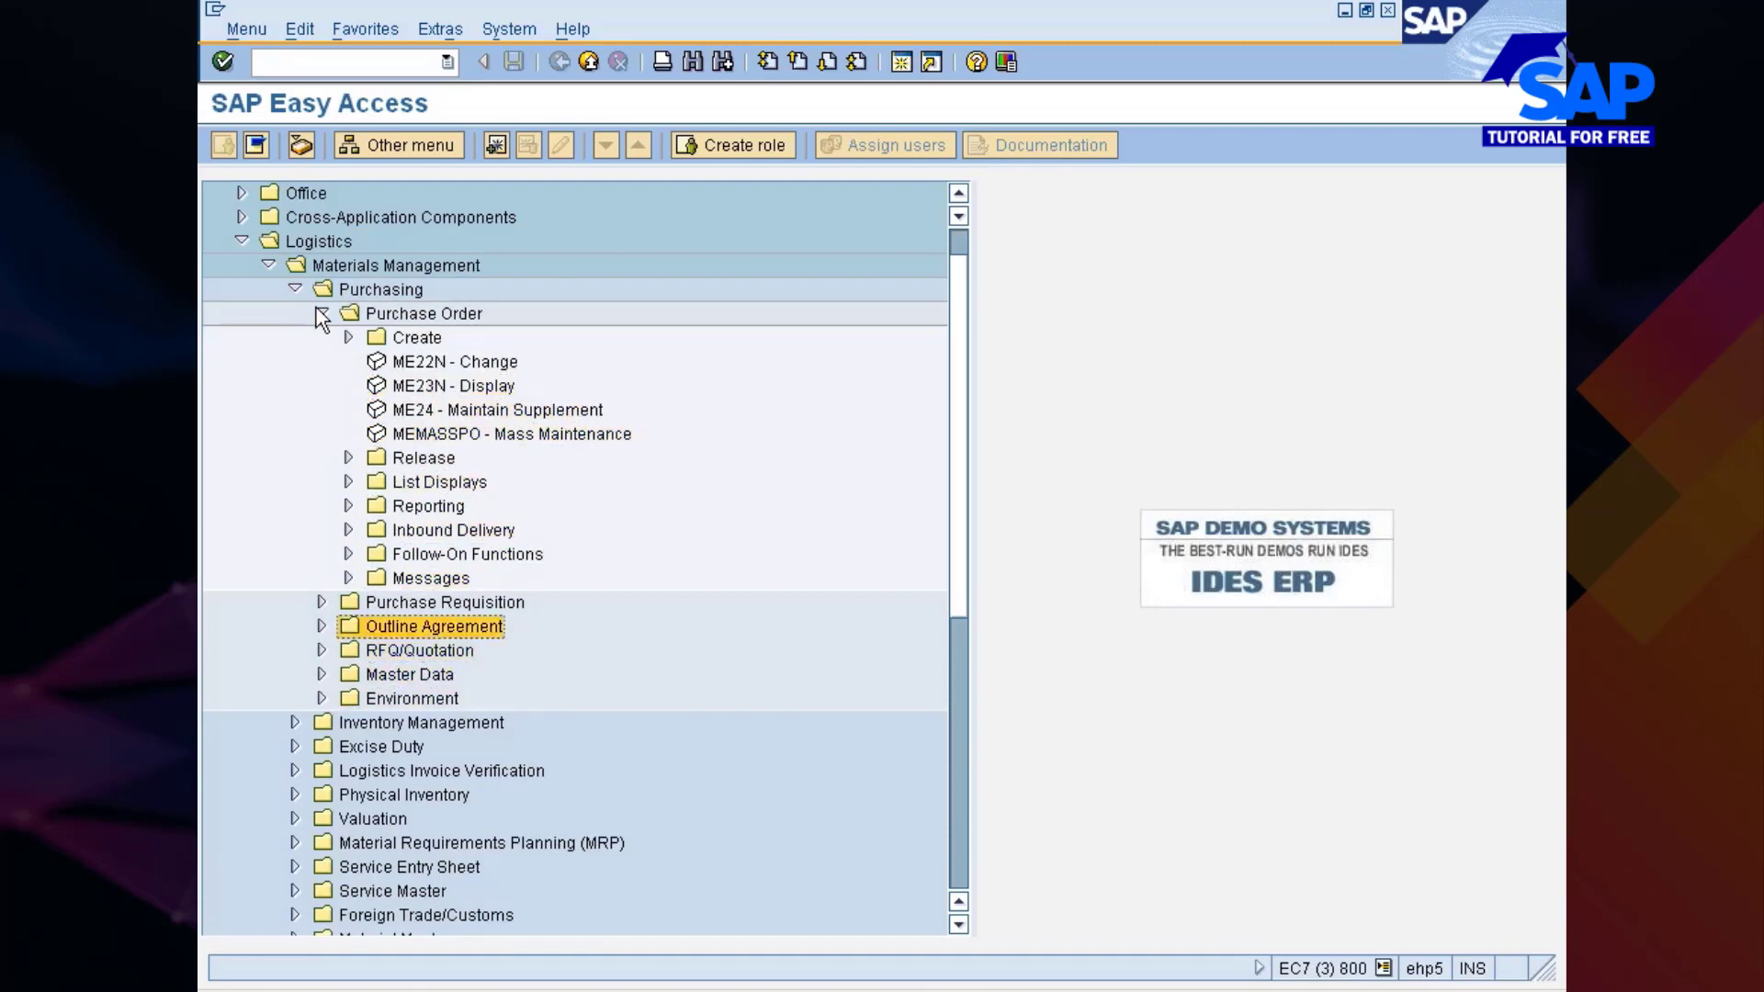
key("Right")
key("Down")
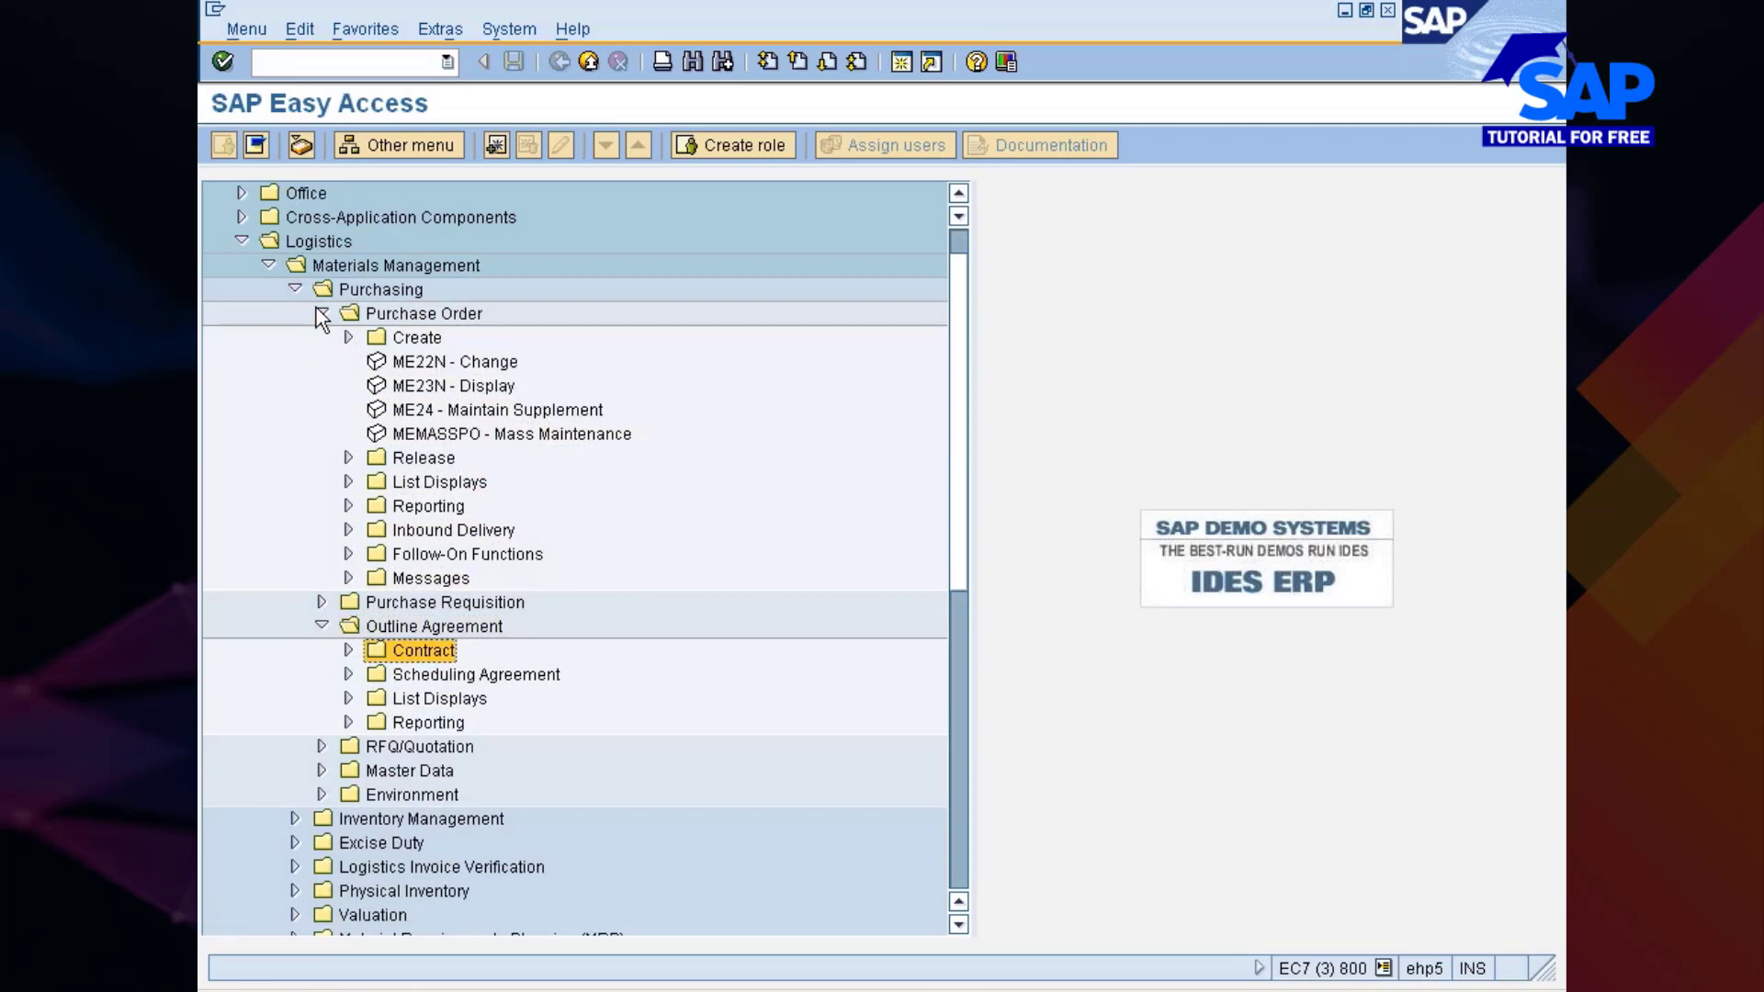
Step: Examine the functions in the Contract folder under Outline Agreement and collapse it again
key("Right")
key("Down")
key("Down")
key("Down")
key("Down")
key("Down")
key("Down")
key("Down")
key("Down")
key("Right")
key("Down")
key("Down")
key("Up")
key("Up")
key("Left")
key("Up")
key("Up")
key("Up")
key("Up")
key("Up")
key("Up")
key("Up")
key("Up")
key("Left")
Step: Expand the Scheduling Agreement folder and examine the transactions in its Delivery Schedule subfolder
key("Down")
key("Right")
key("Down")
key("Down")
key("Down")
key("Down")
key("Down")
key("Down")
key("Down")
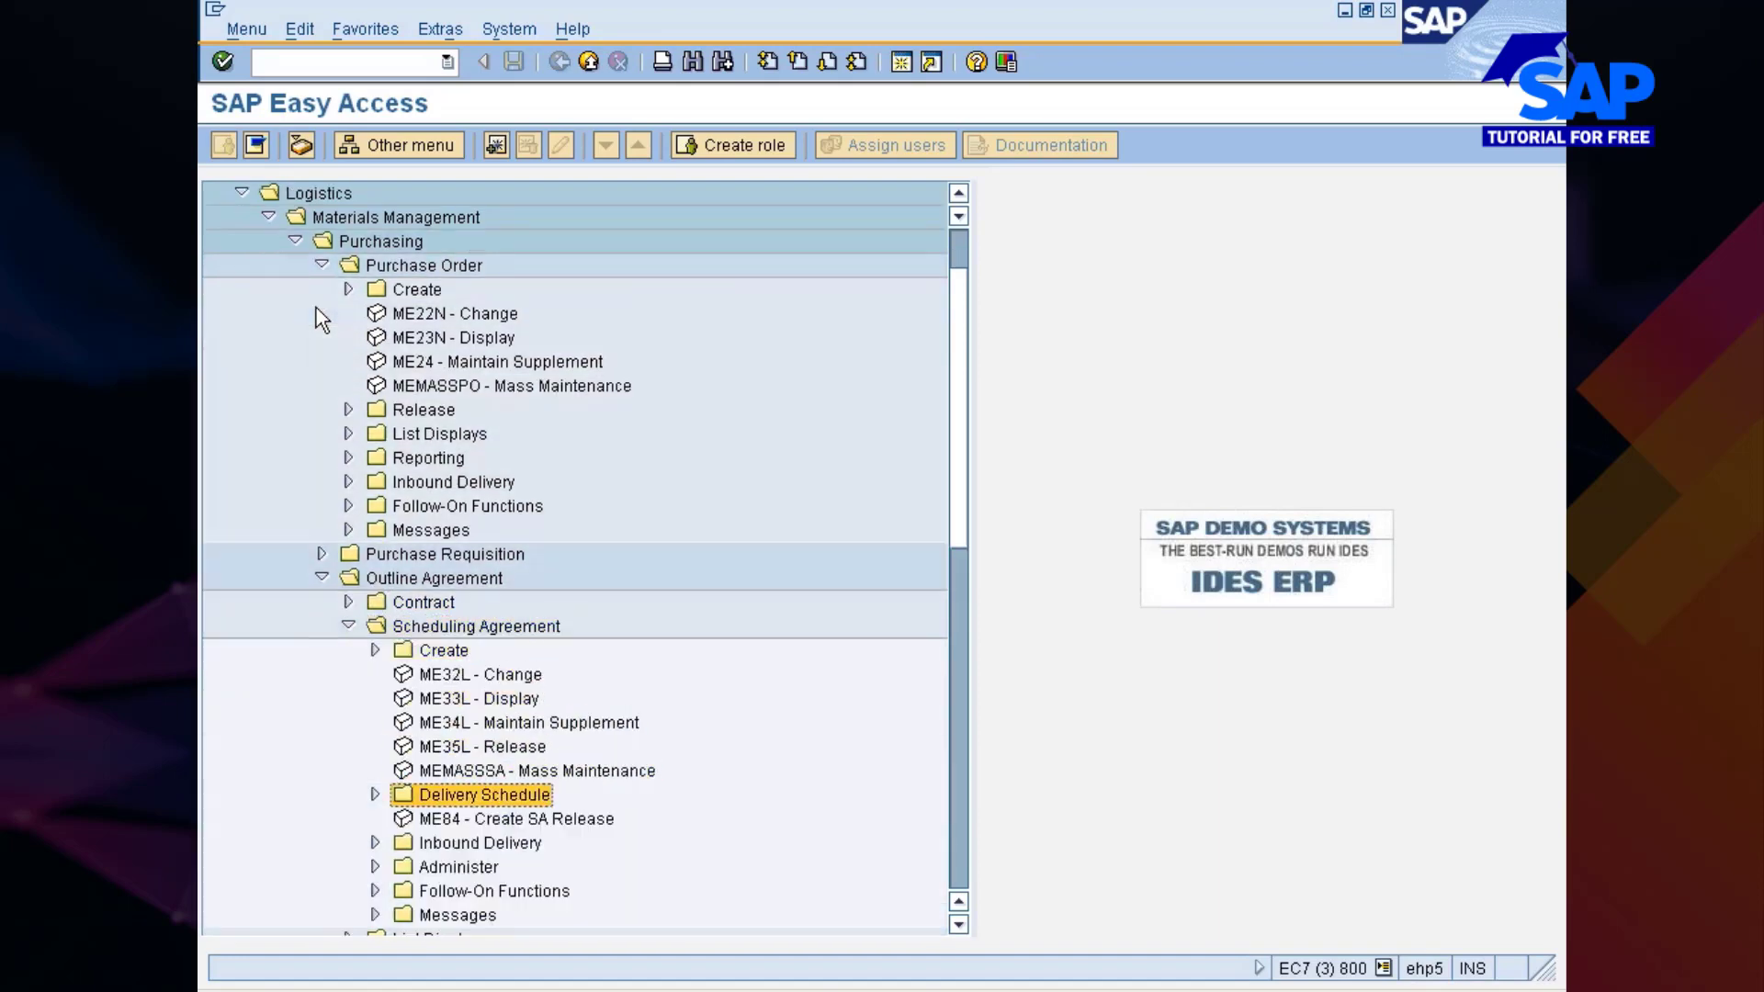
key("Right")
key("Down")
key("Down")
key("Down")
key("Down")
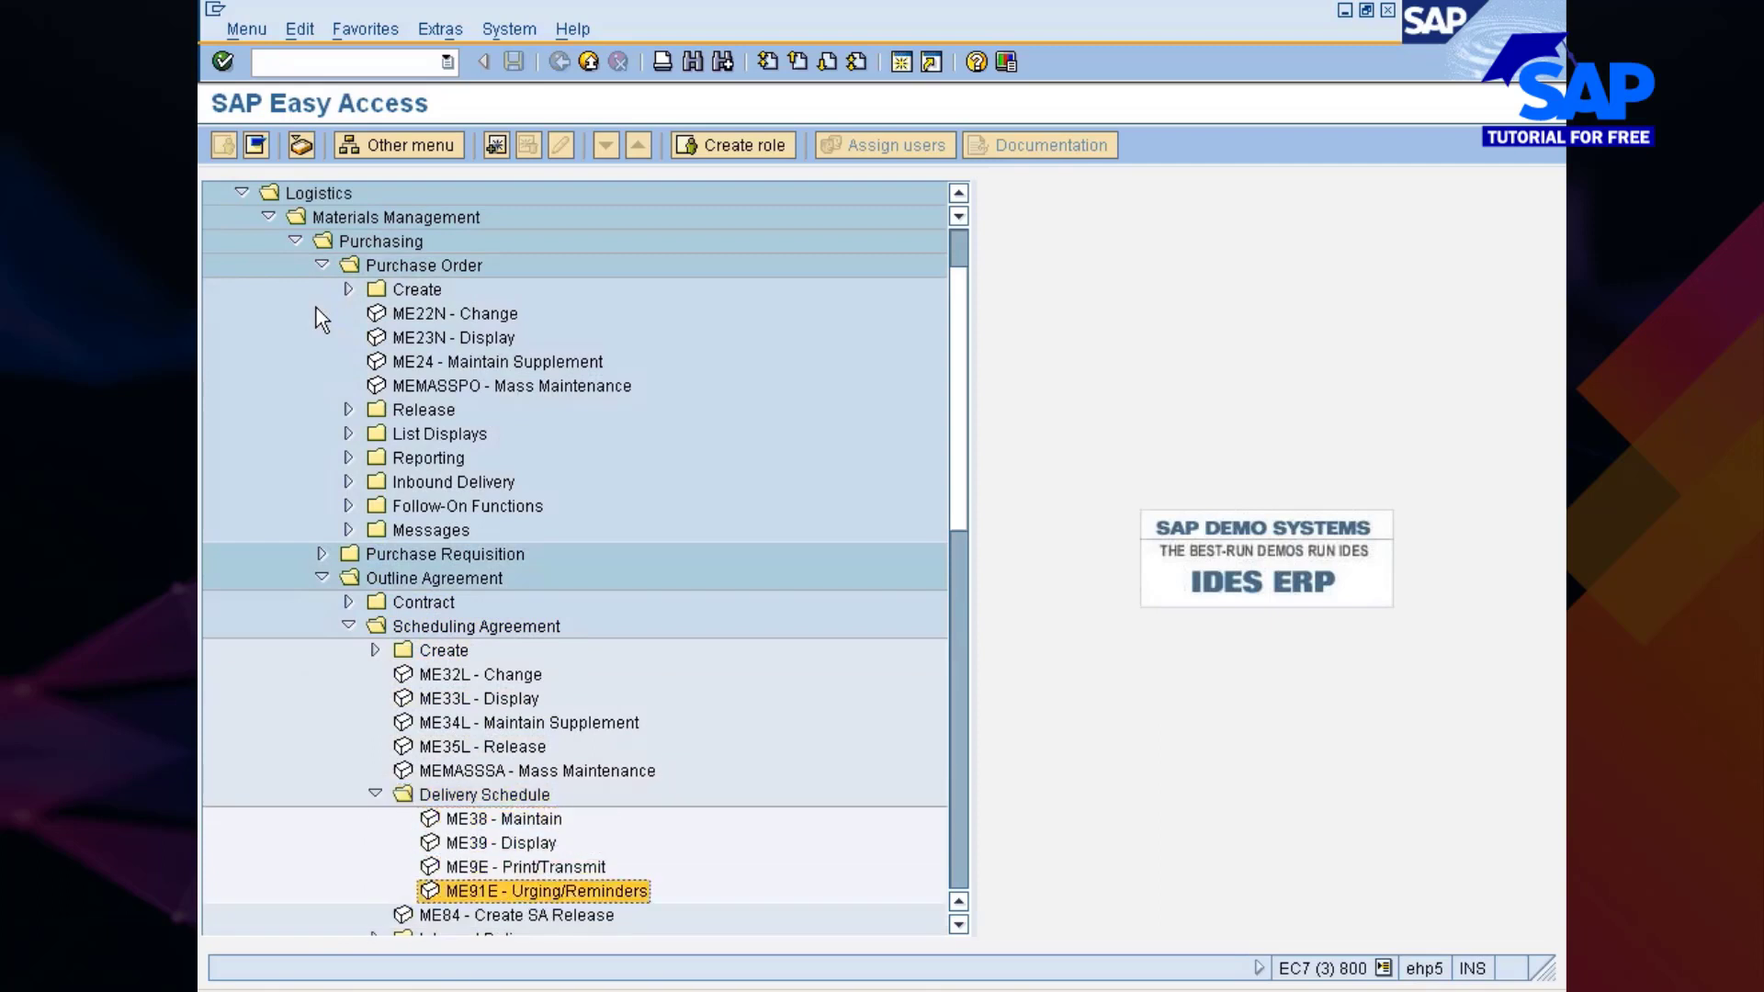
Step: Expand the Messages folder under Scheduling Agreement and select the ME9L - Print/Transmit transaction
key("Up")
key("Up")
key("Up")
key("Down")
key("Down")
key("Down")
key("Down")
key("Down")
key("Down")
key("Down")
key("Down")
key("Down")
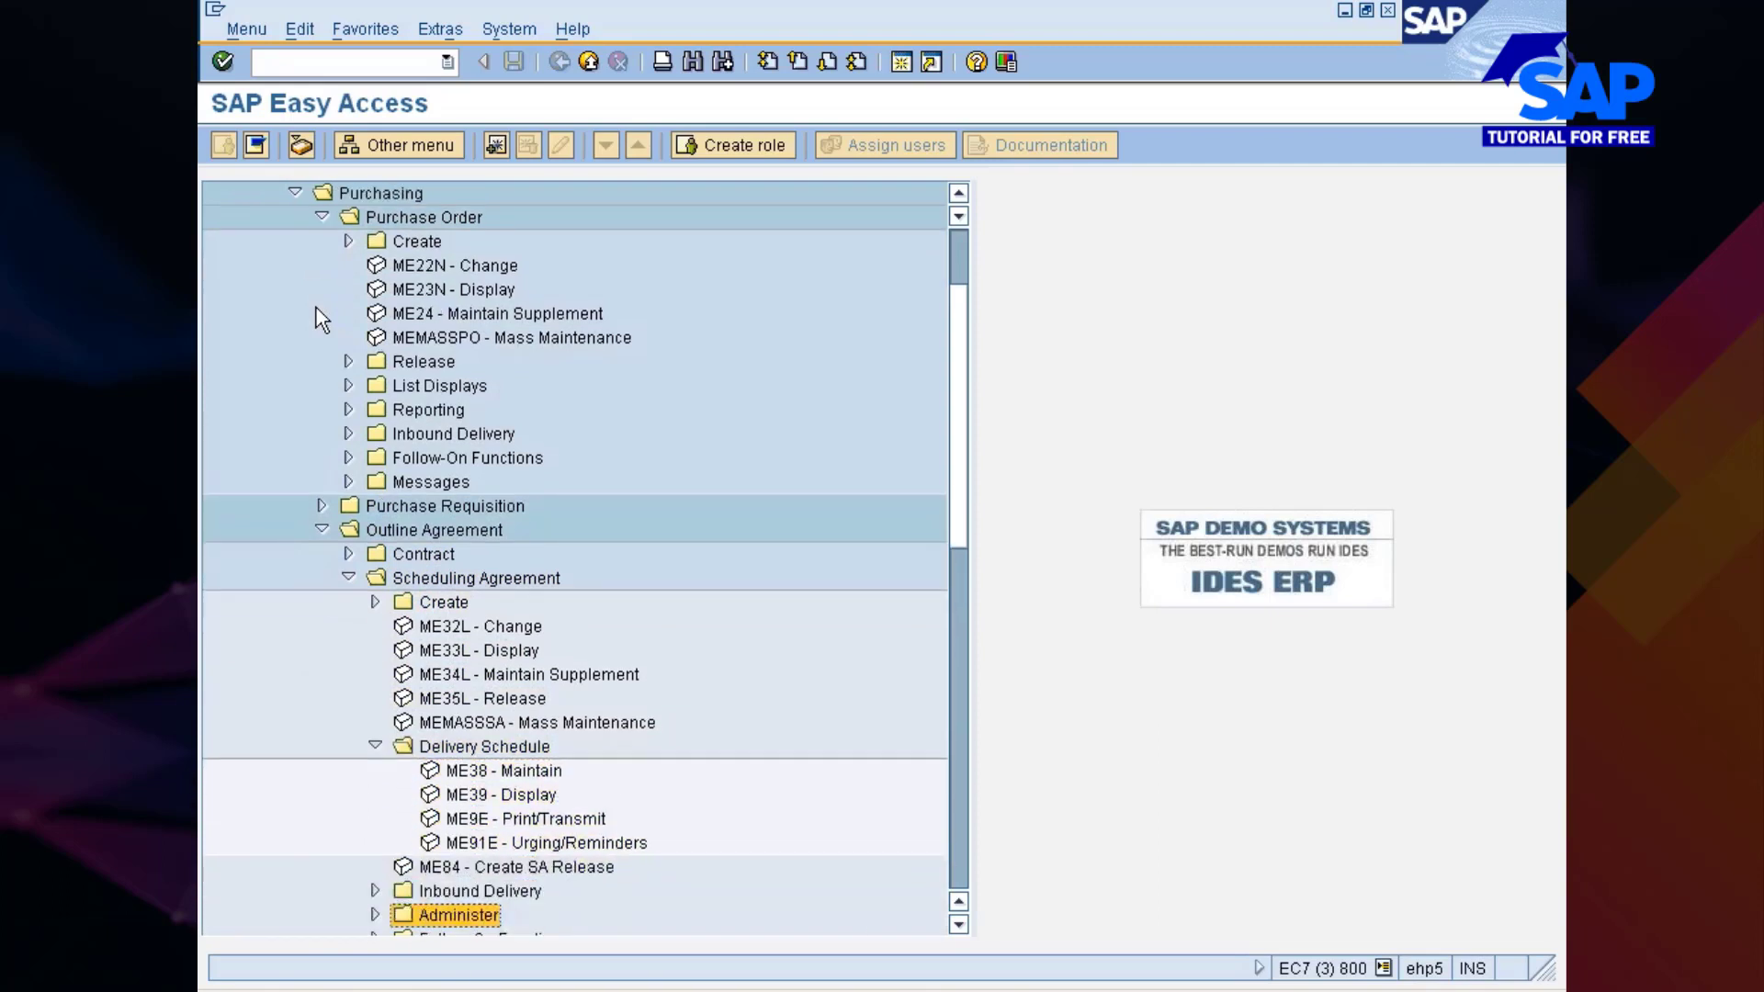
key("Up")
key("Right")
key("Down")
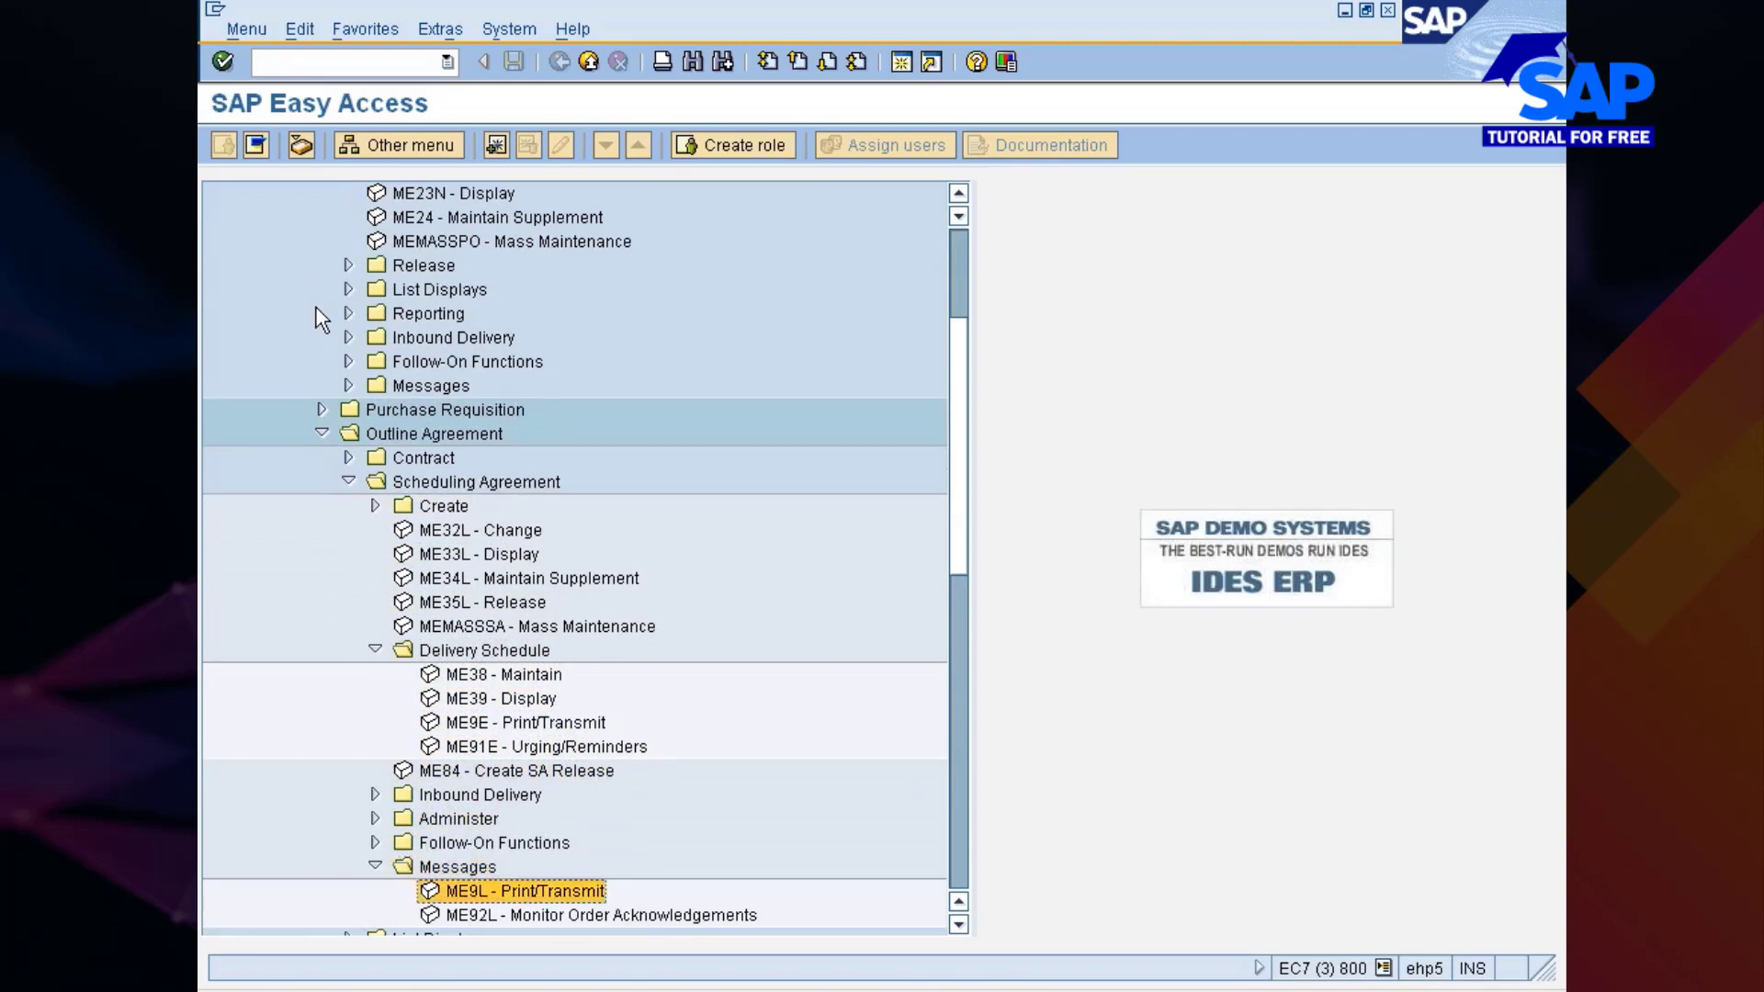
Step: Start the ME9L - Print/Transmit transaction and go to the Application field of its message data
scroll(590, 565, "down", 3)
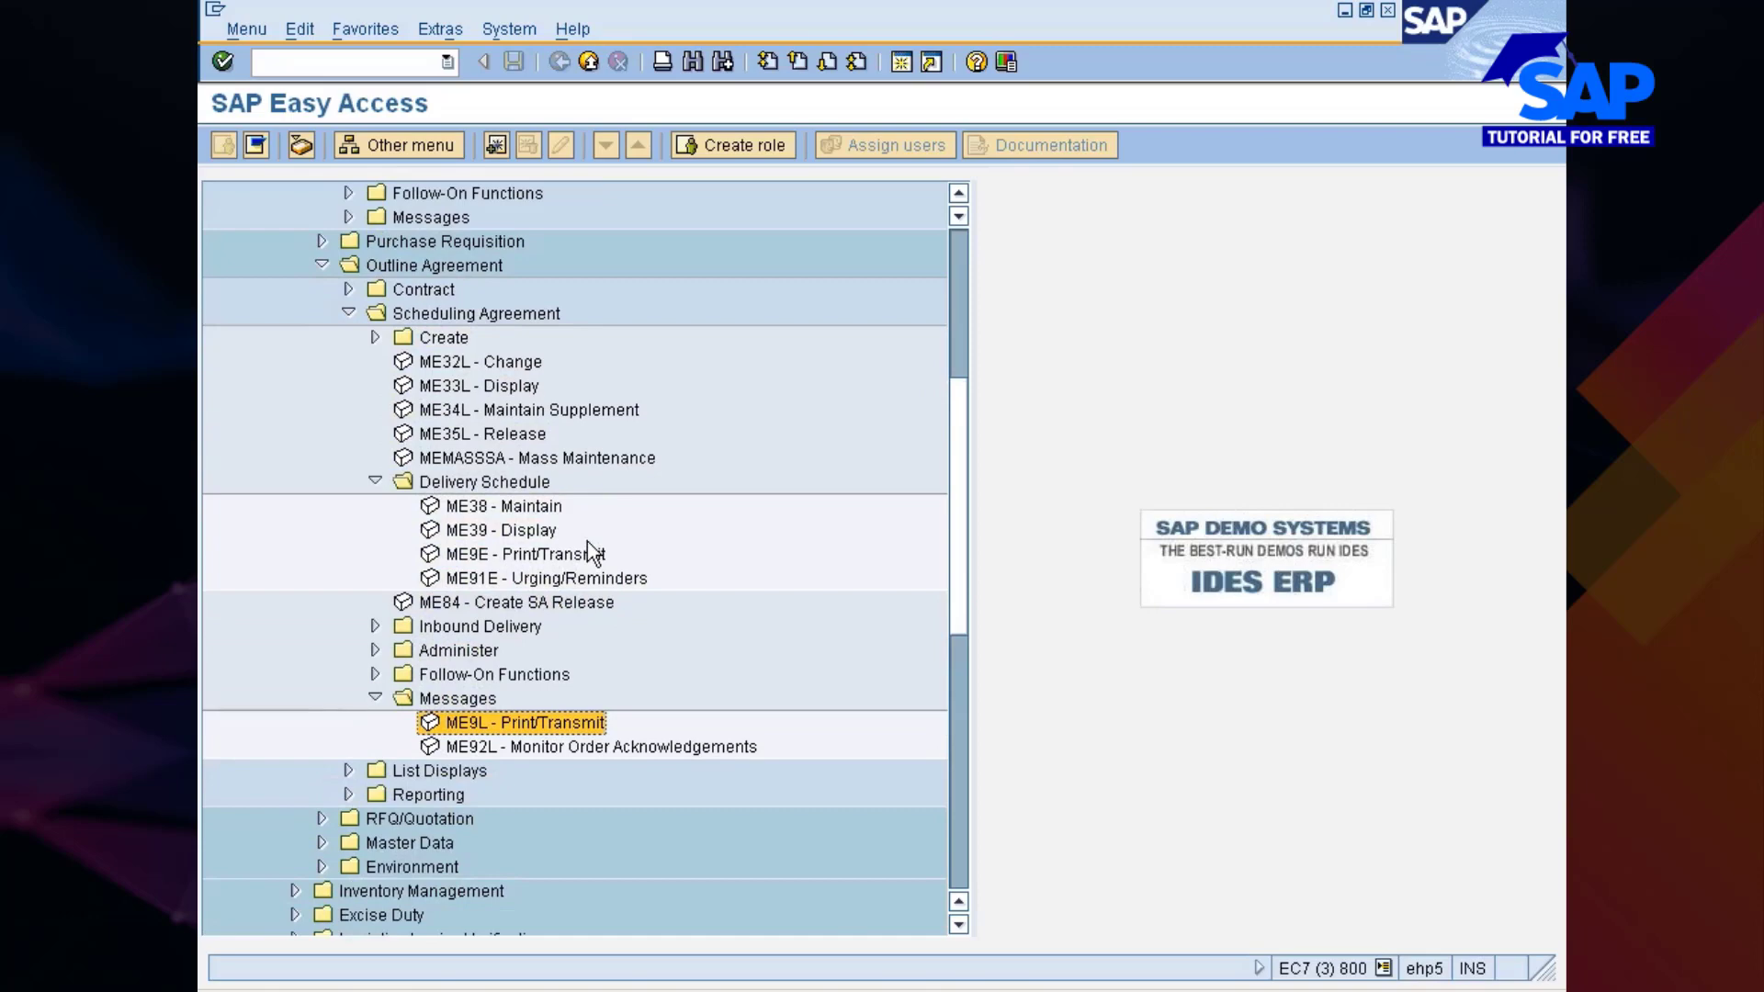
key("Return")
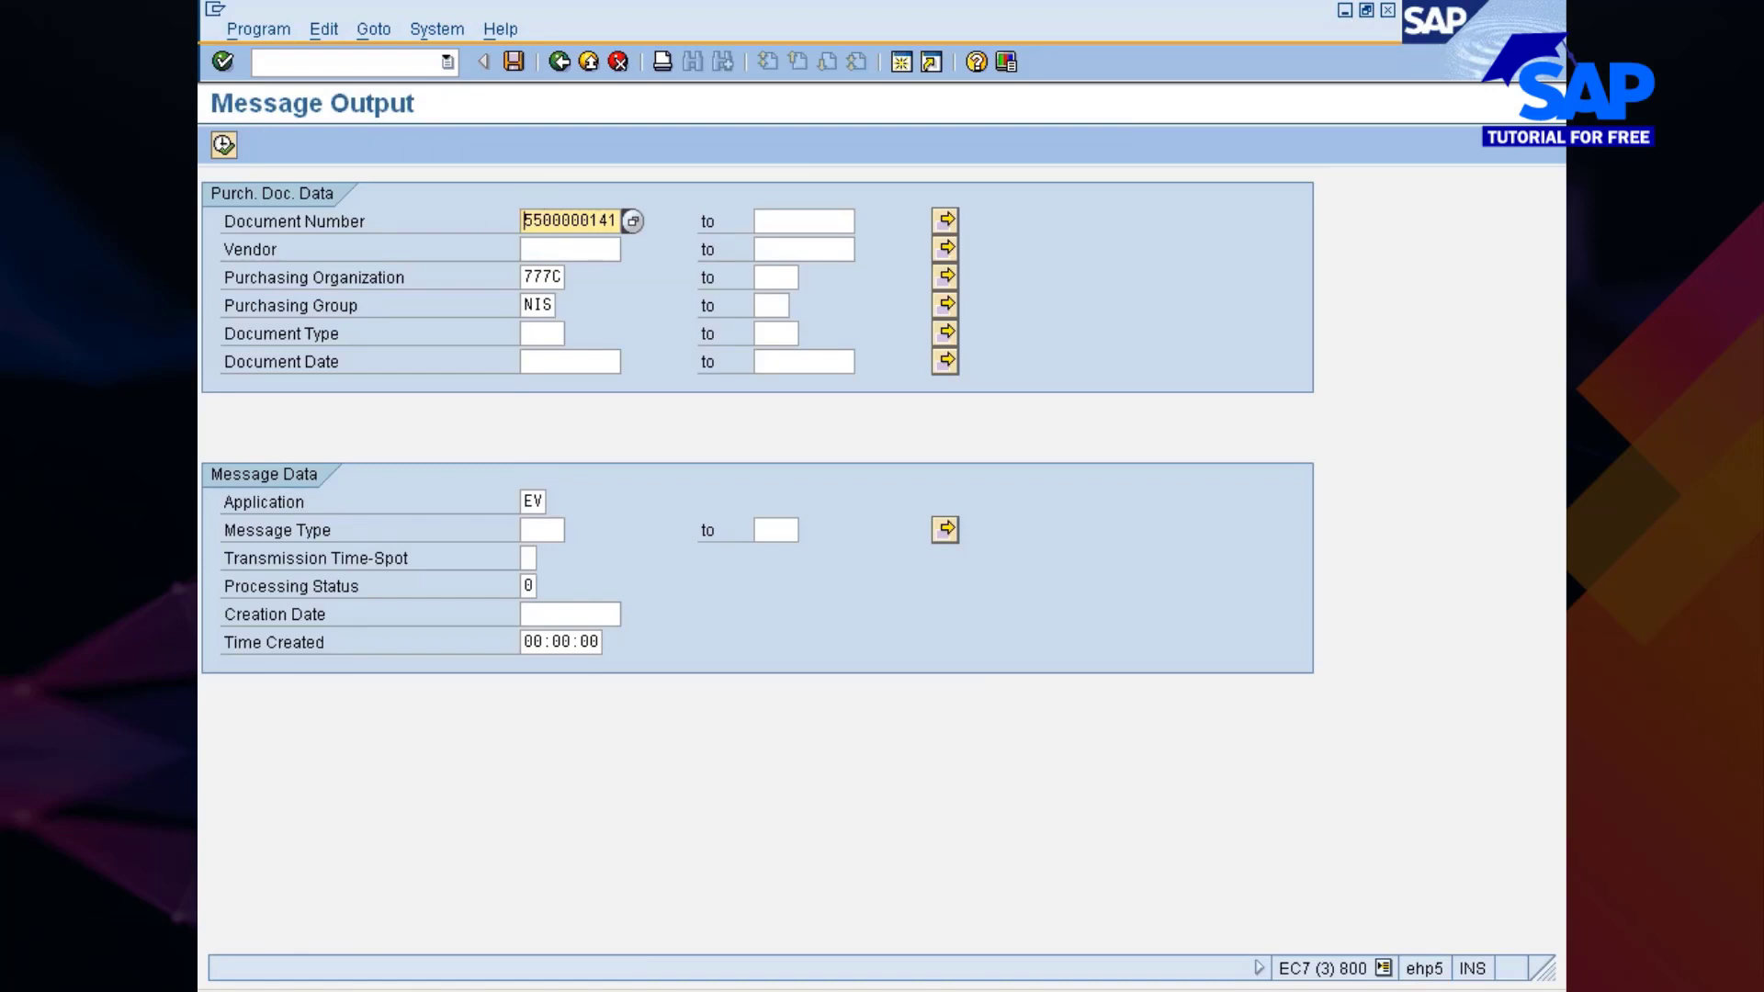
left_click(541, 501)
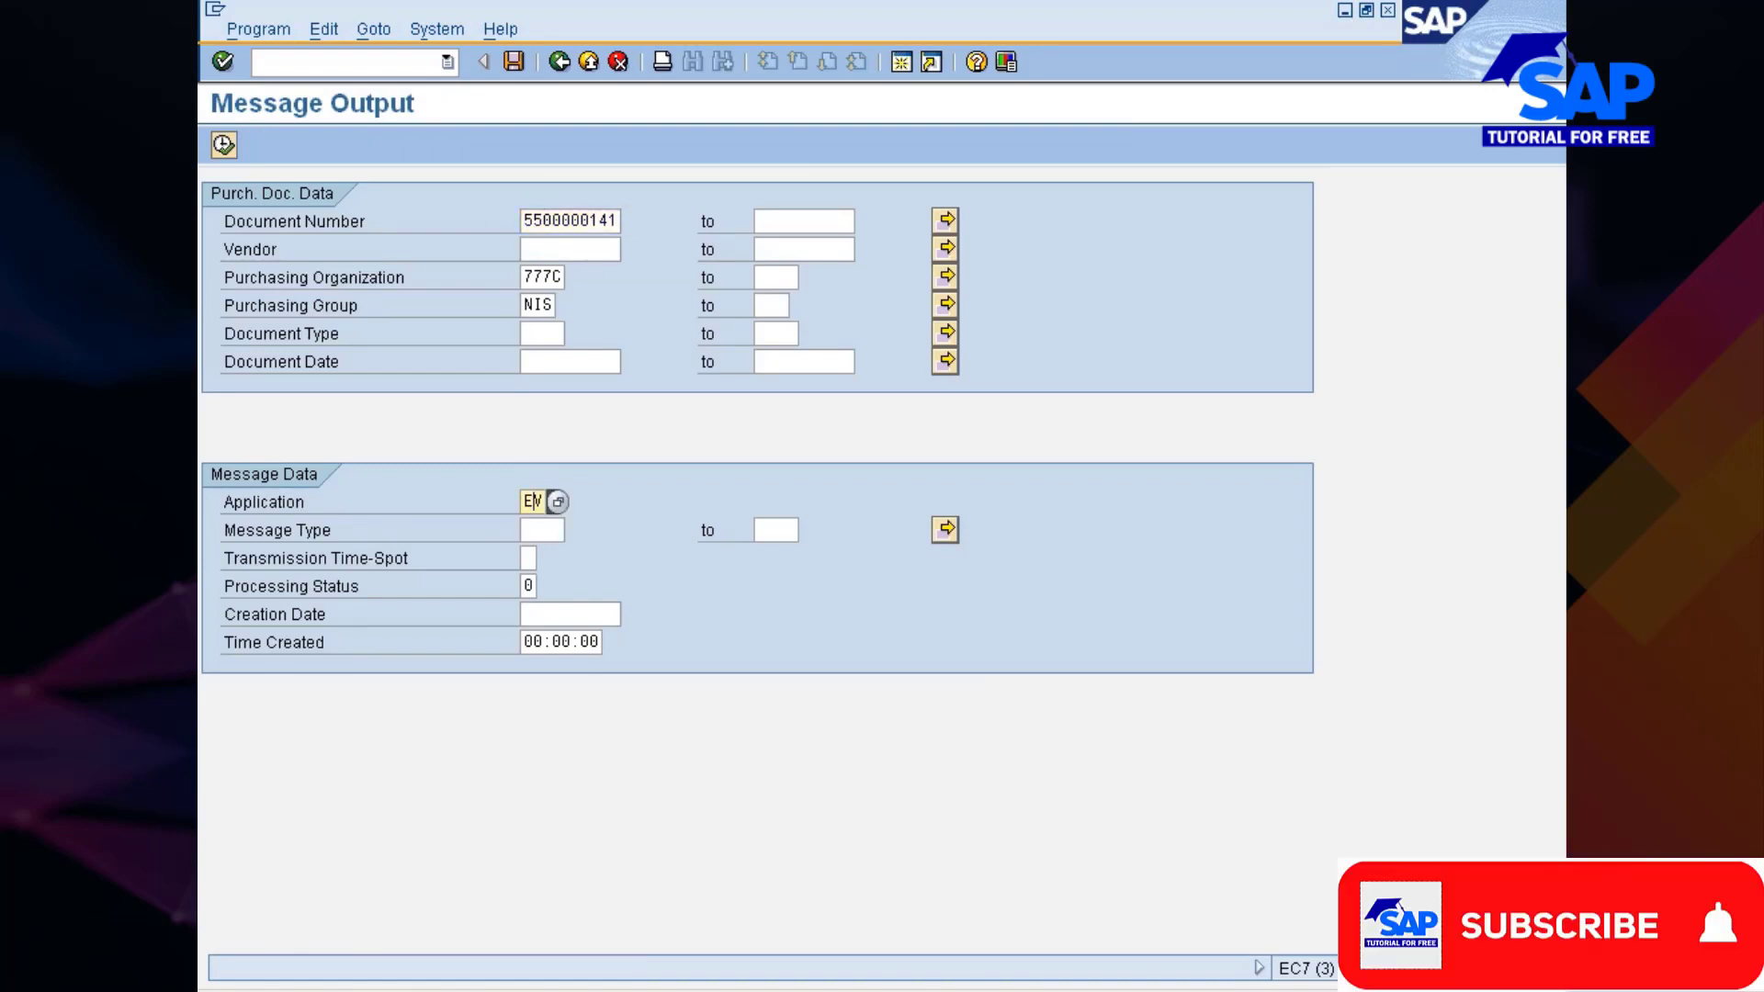
Step: Set the message Application to EV (Purch.Outline Agr.) and run the message output selection for the scheduling agreement
left_click(554, 505)
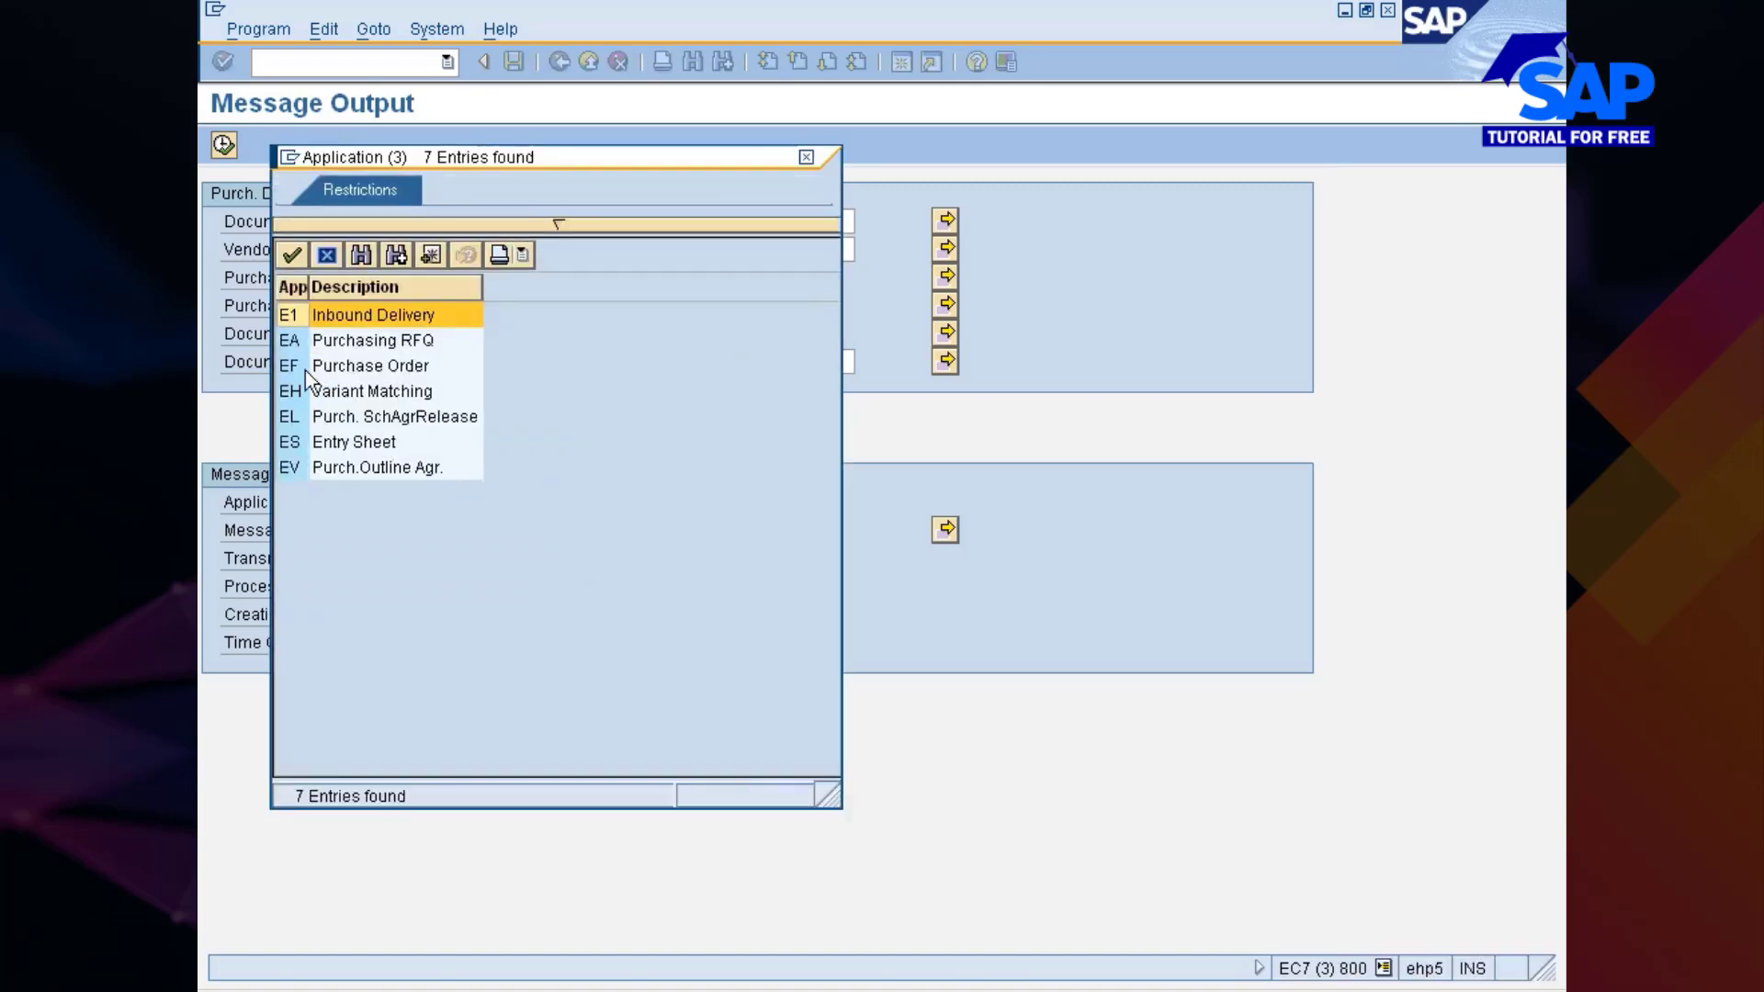
left_click(299, 470)
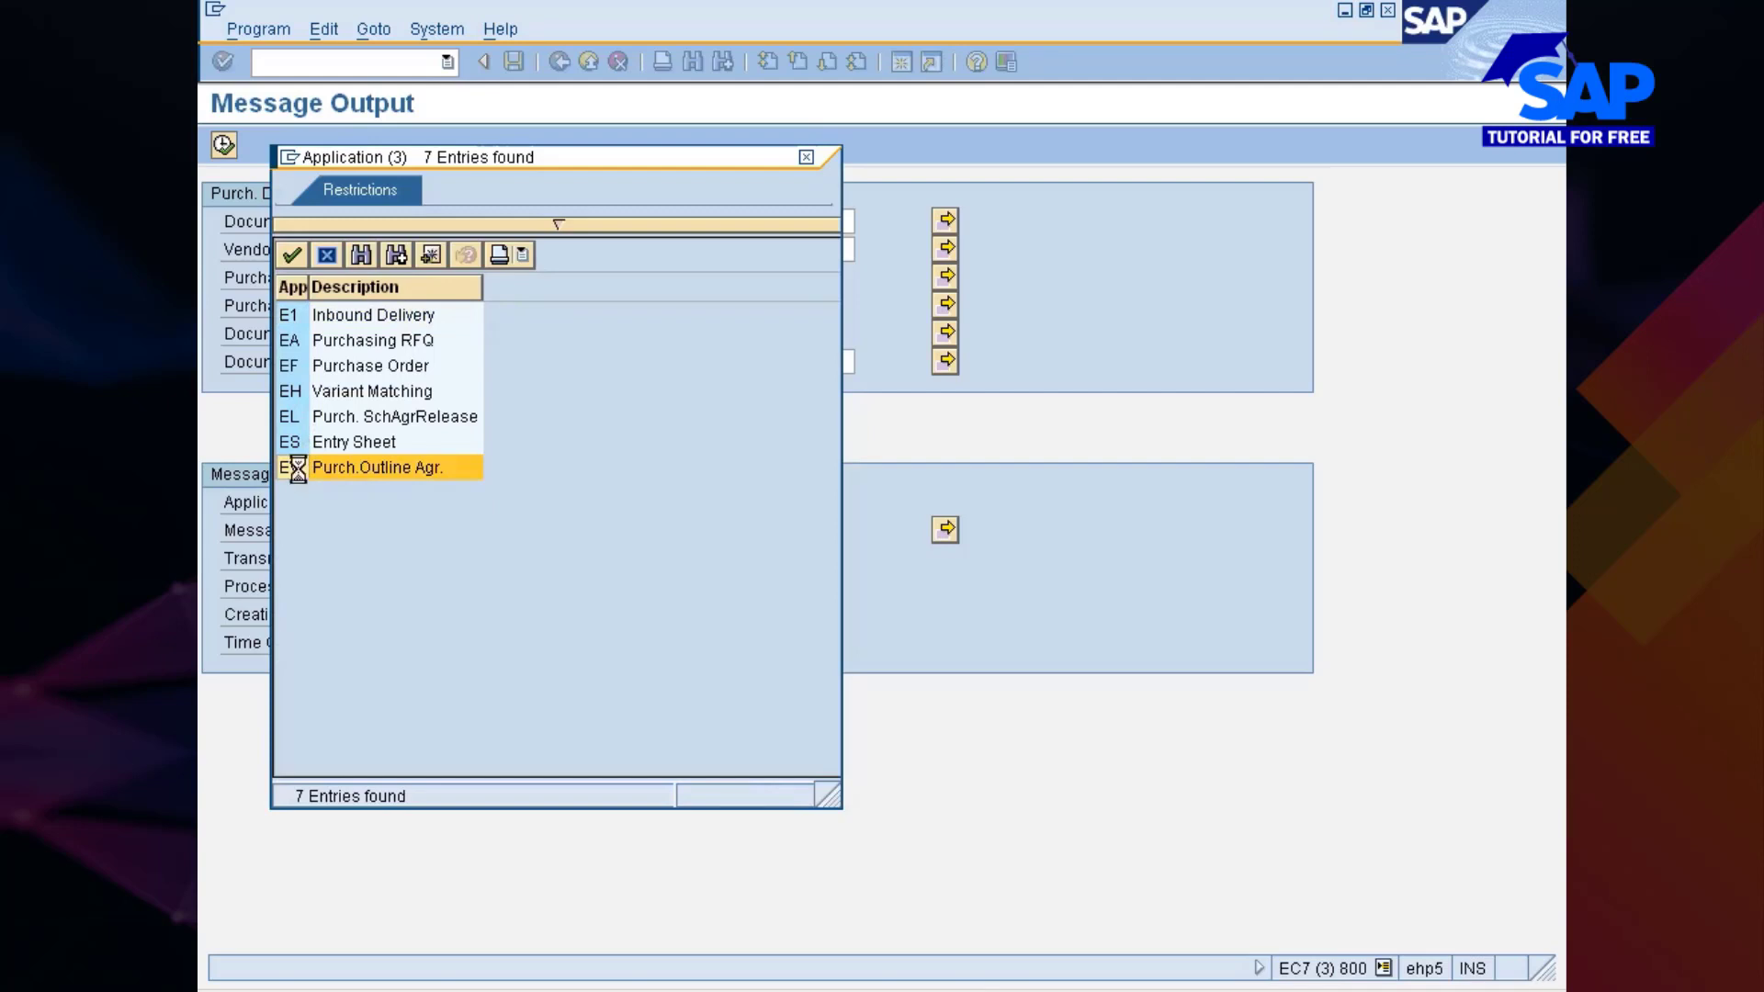
double_click(299, 470)
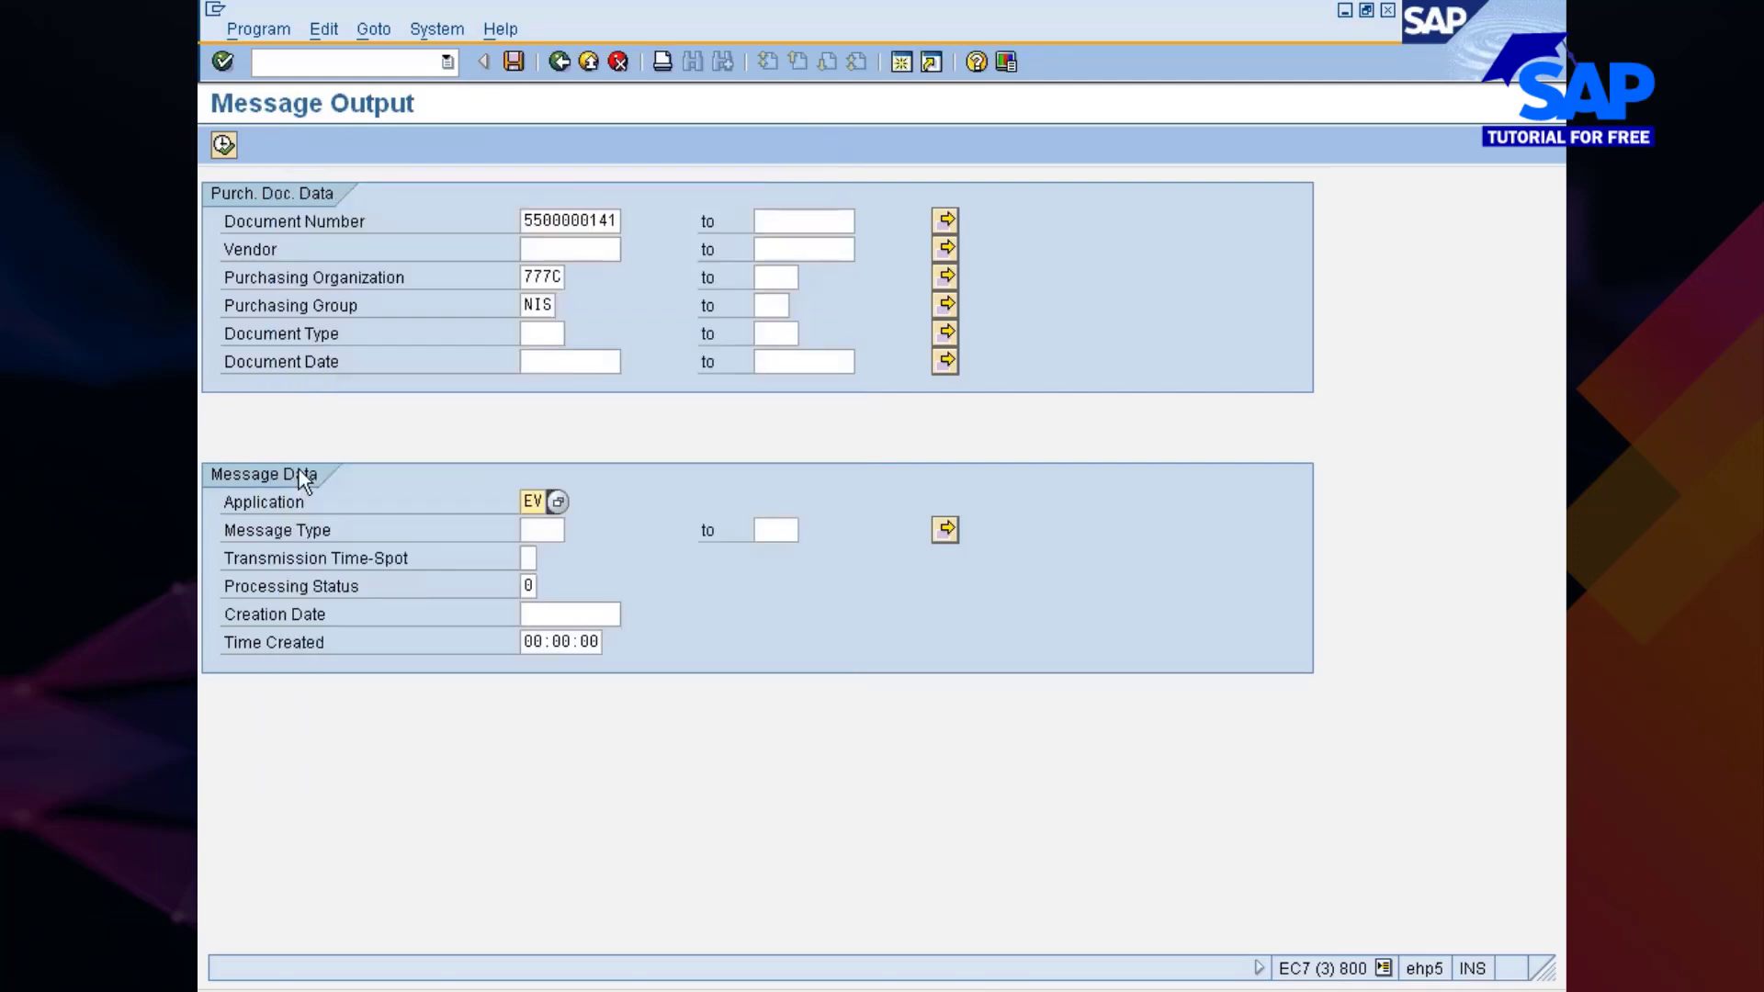
left_click(224, 145)
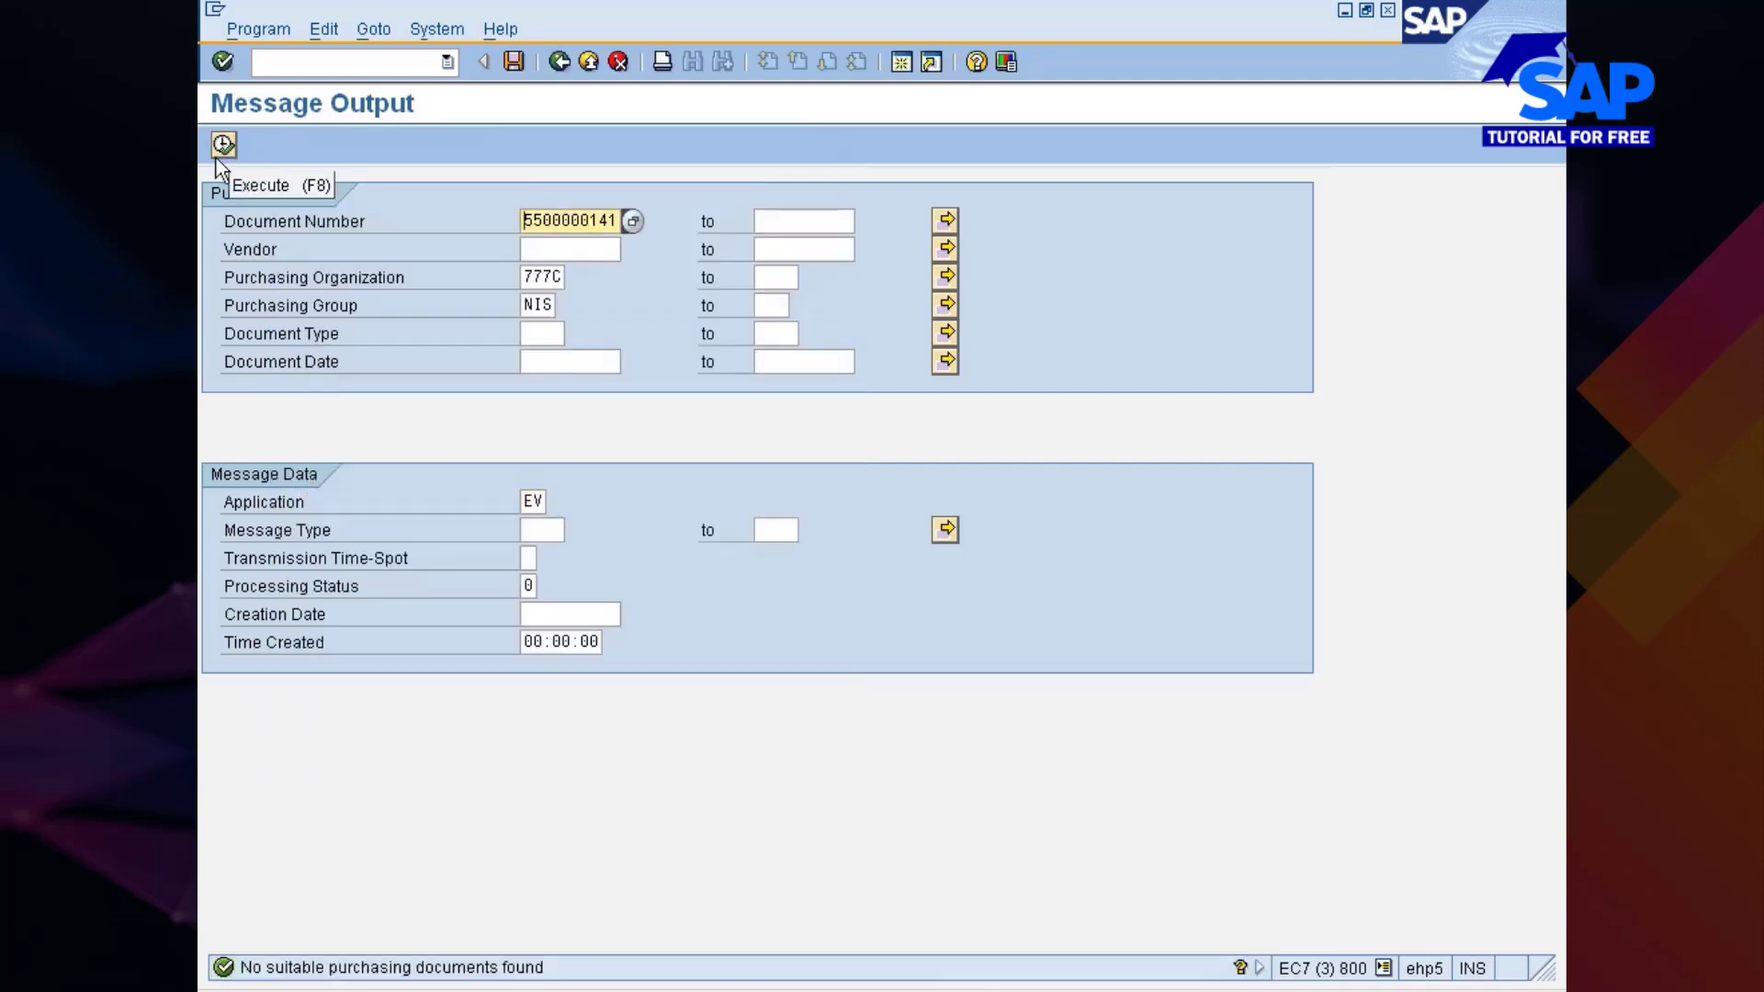
left_click(560, 62)
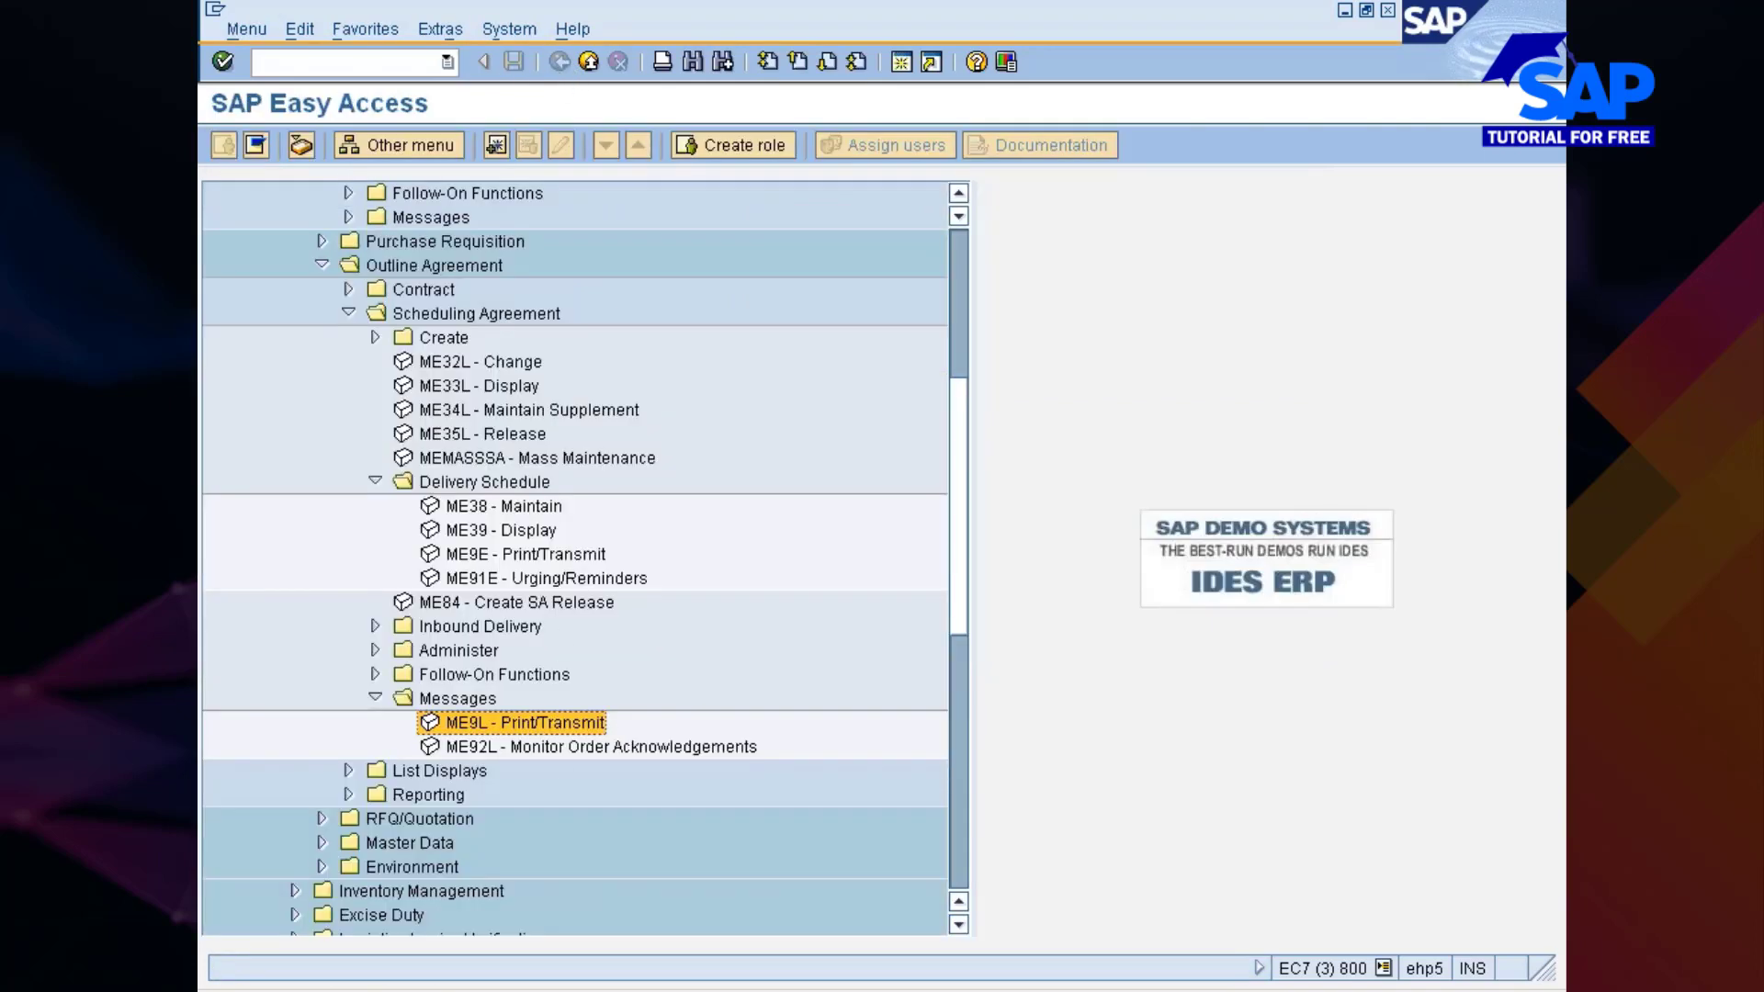
Step: Switch to the session displaying the scheduling agreement and examine the required release codes in its release strategy
left_click(913, 951)
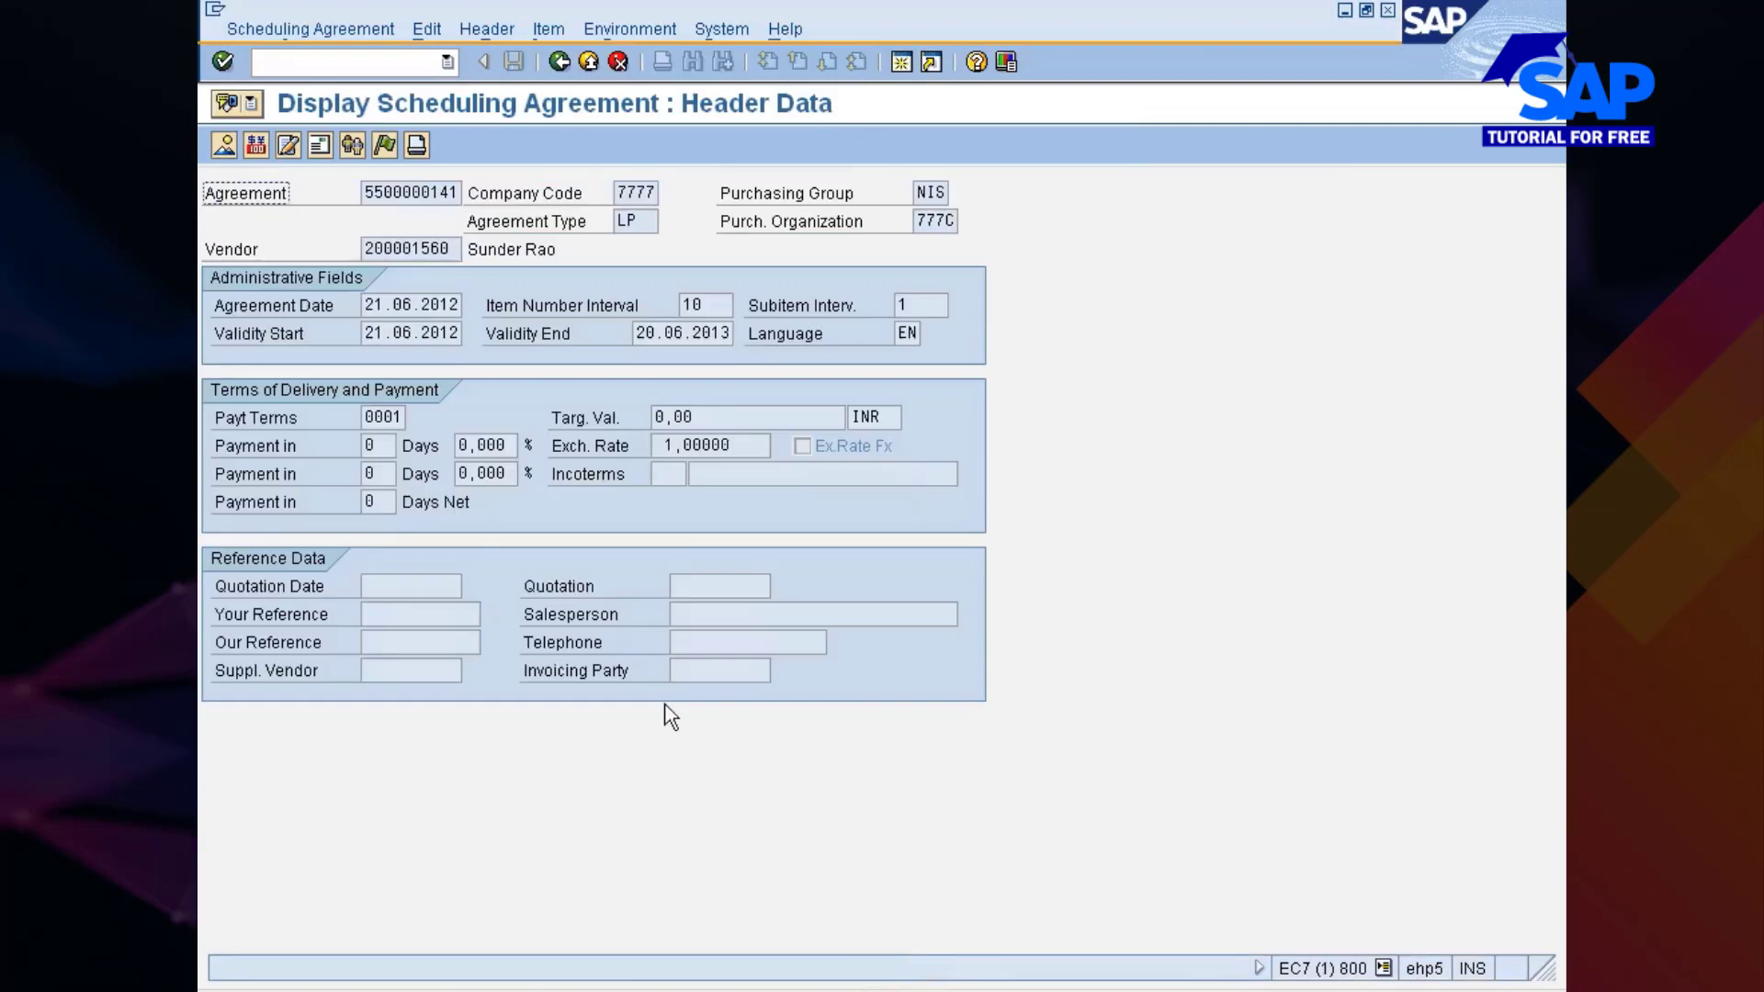
left_click(387, 143)
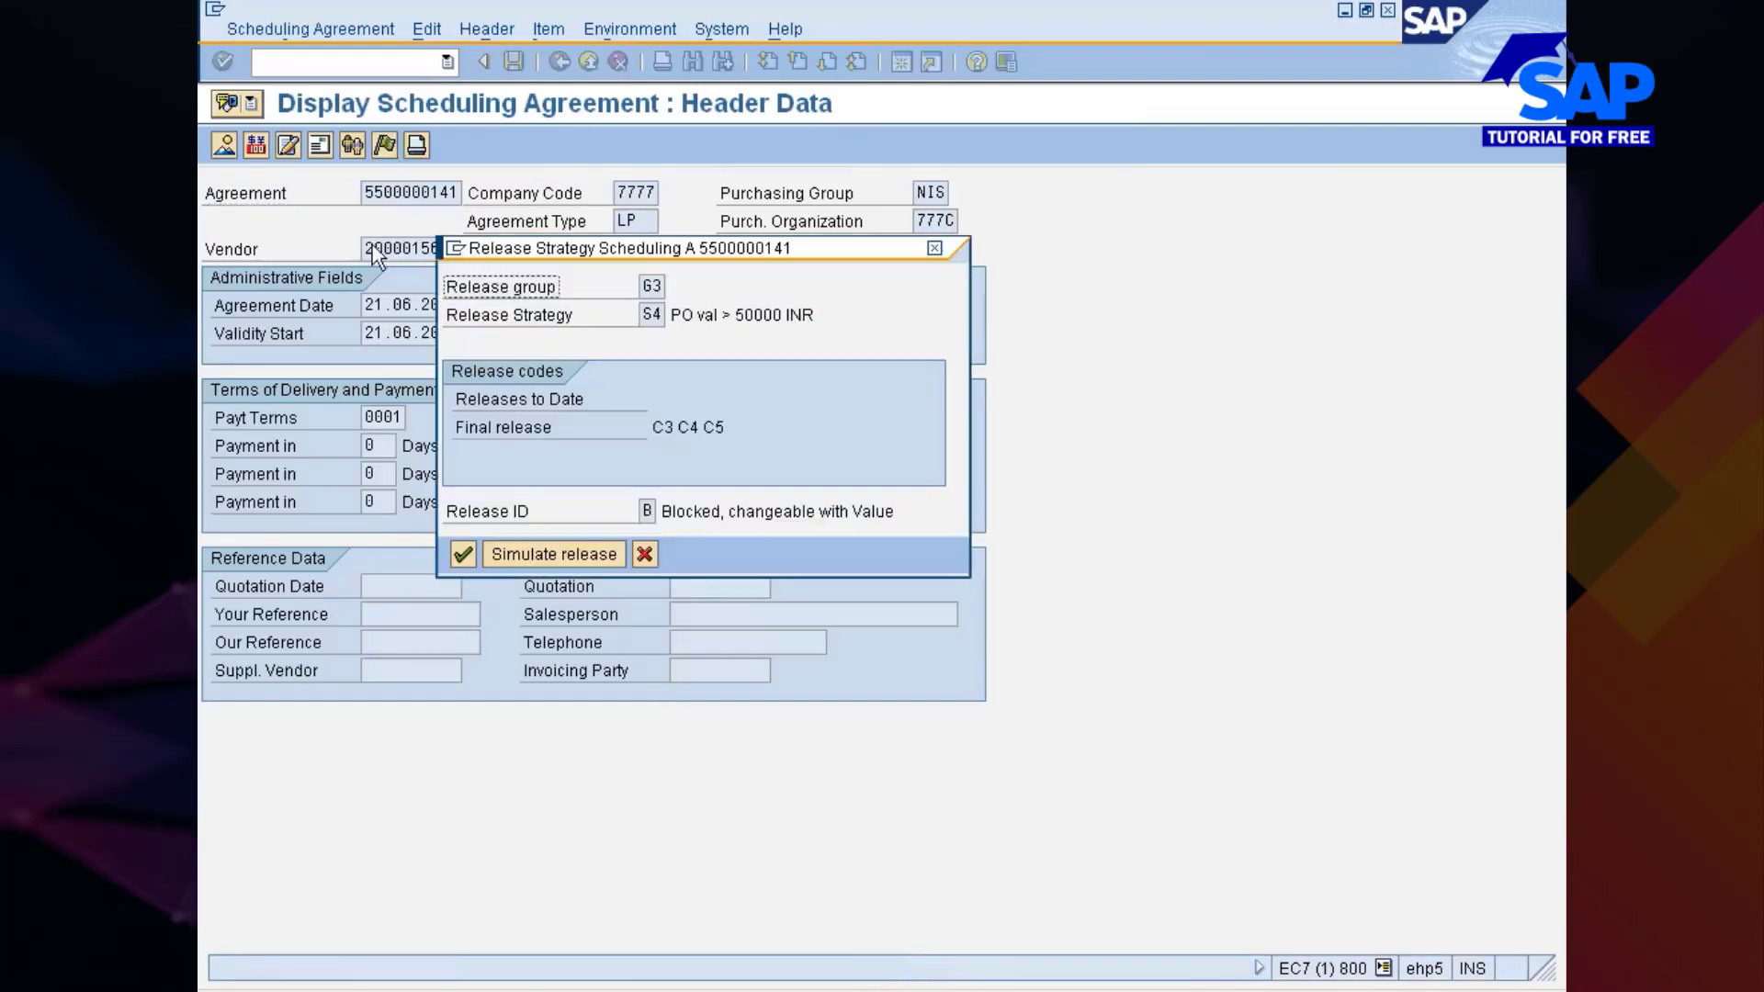
left_click(656, 428)
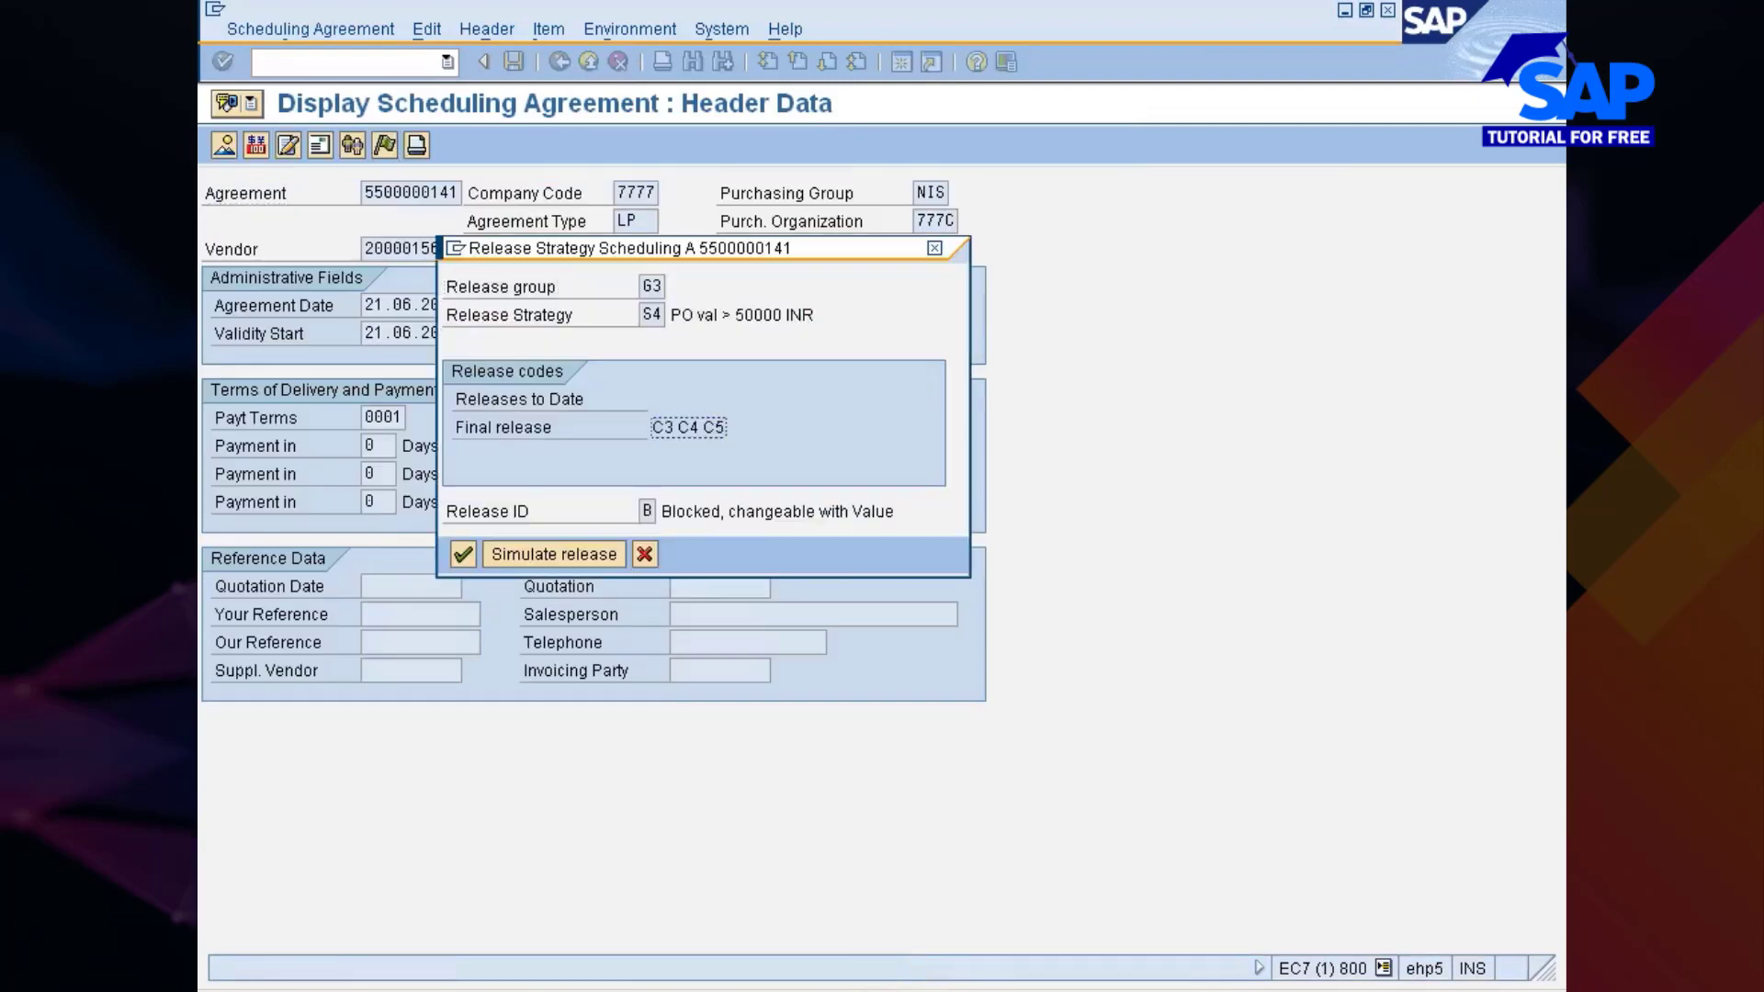
left_click(641, 554)
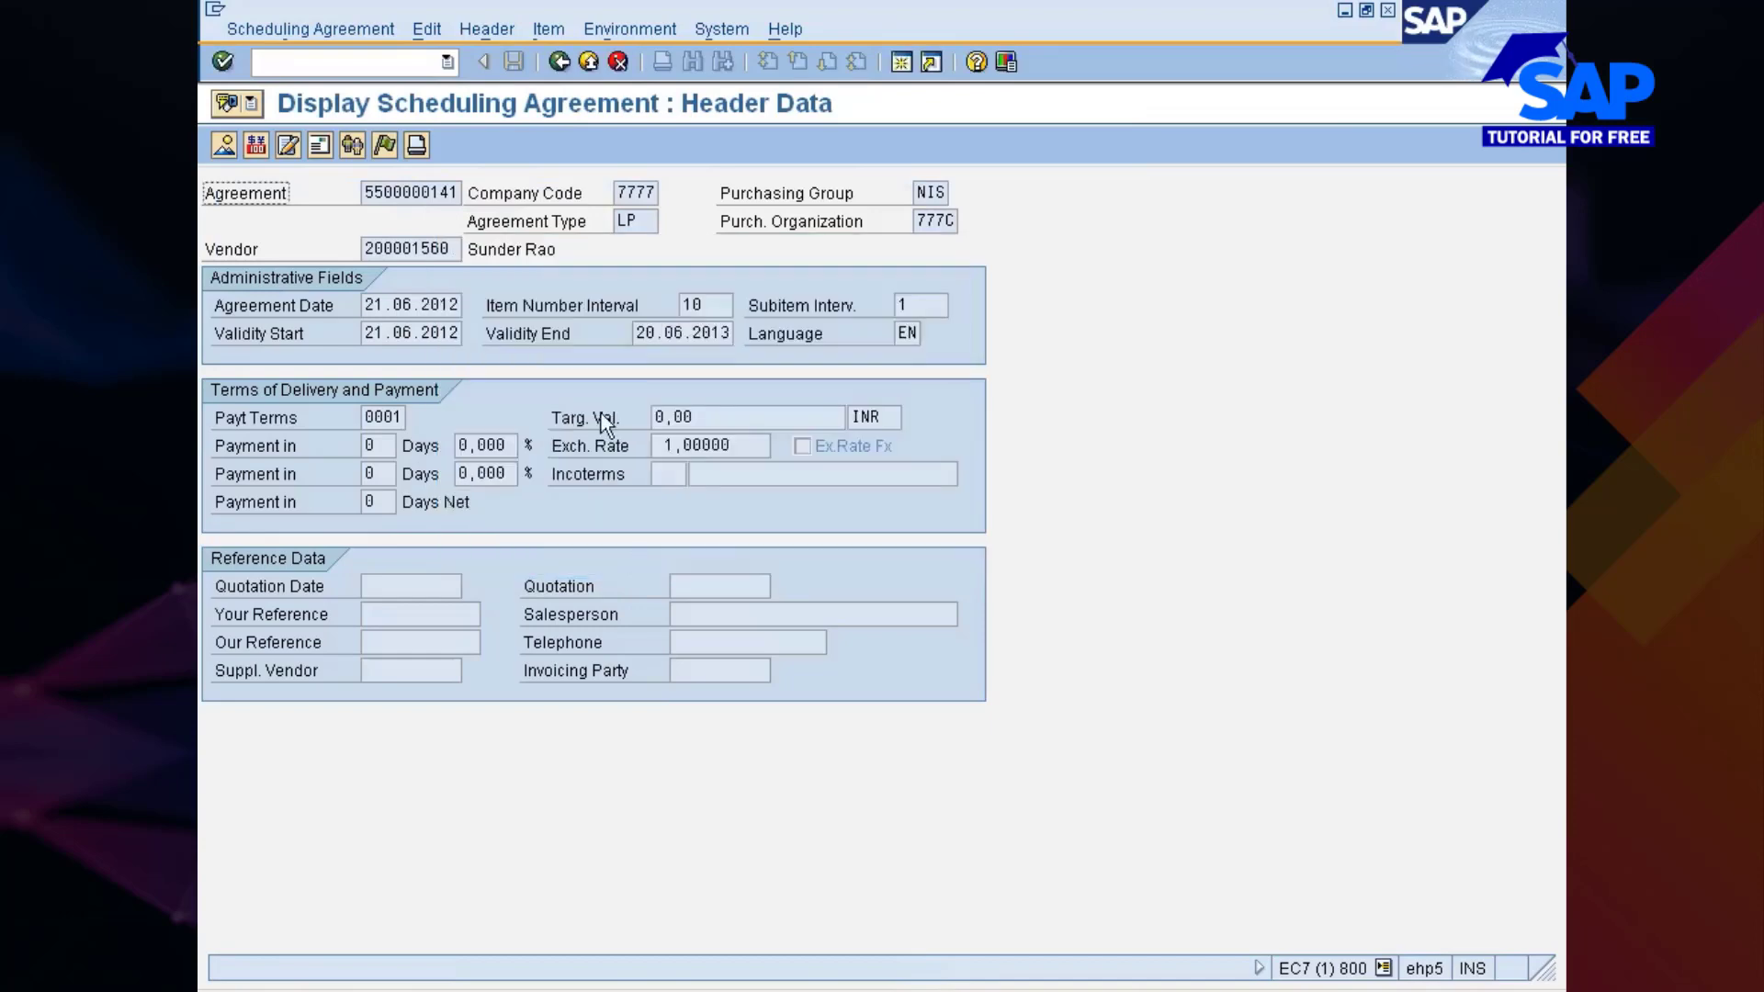
Step: Start the ME35L - Release transaction in the other session and release and save the scheduling agreement with release code C3
left_click(946, 990)
left_click(949, 901)
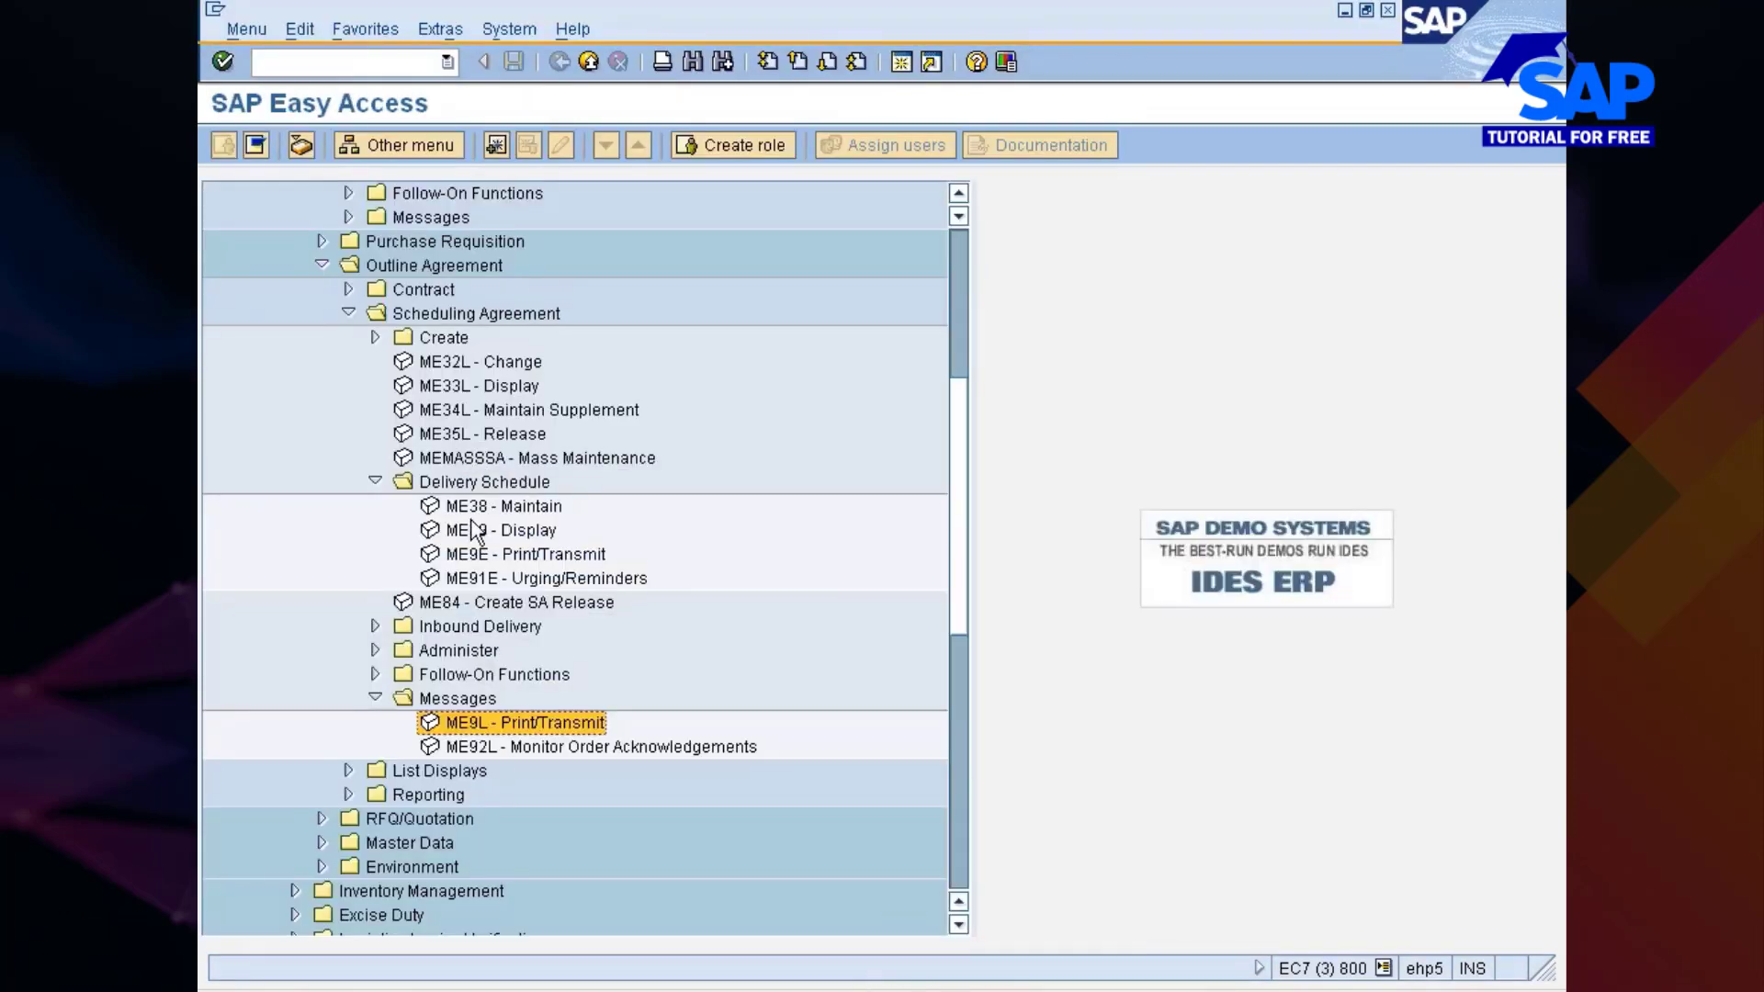
left_click(477, 436)
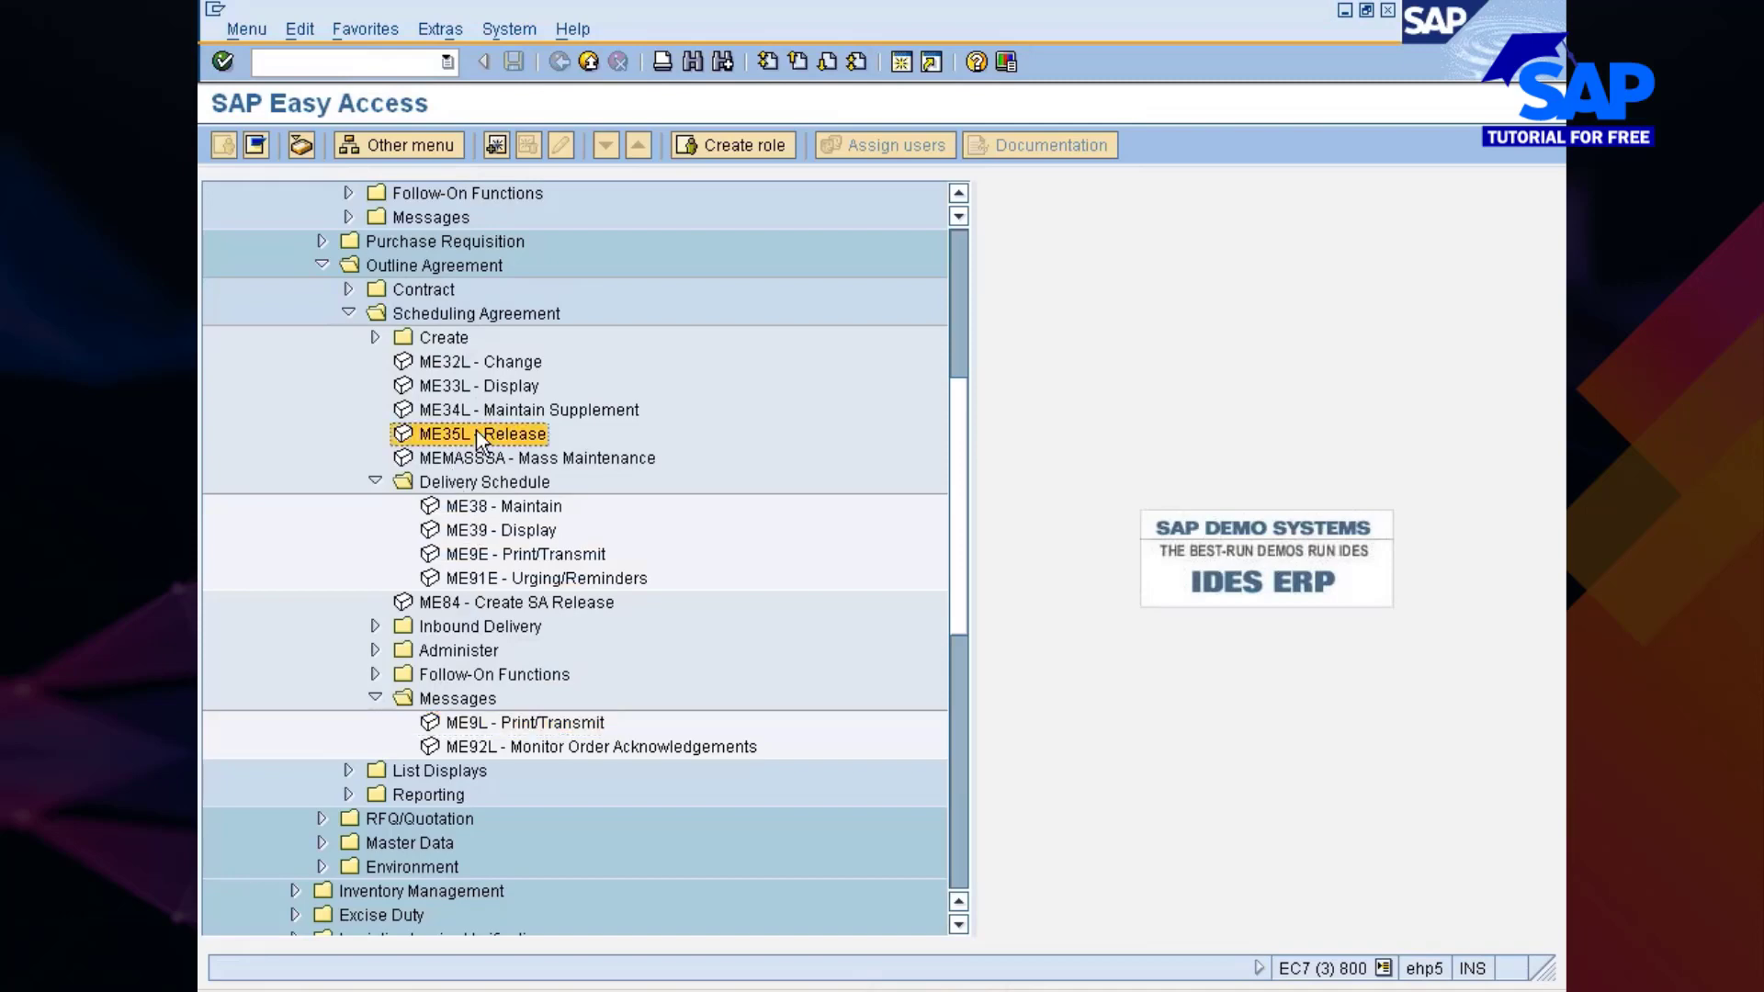
double_click(476, 432)
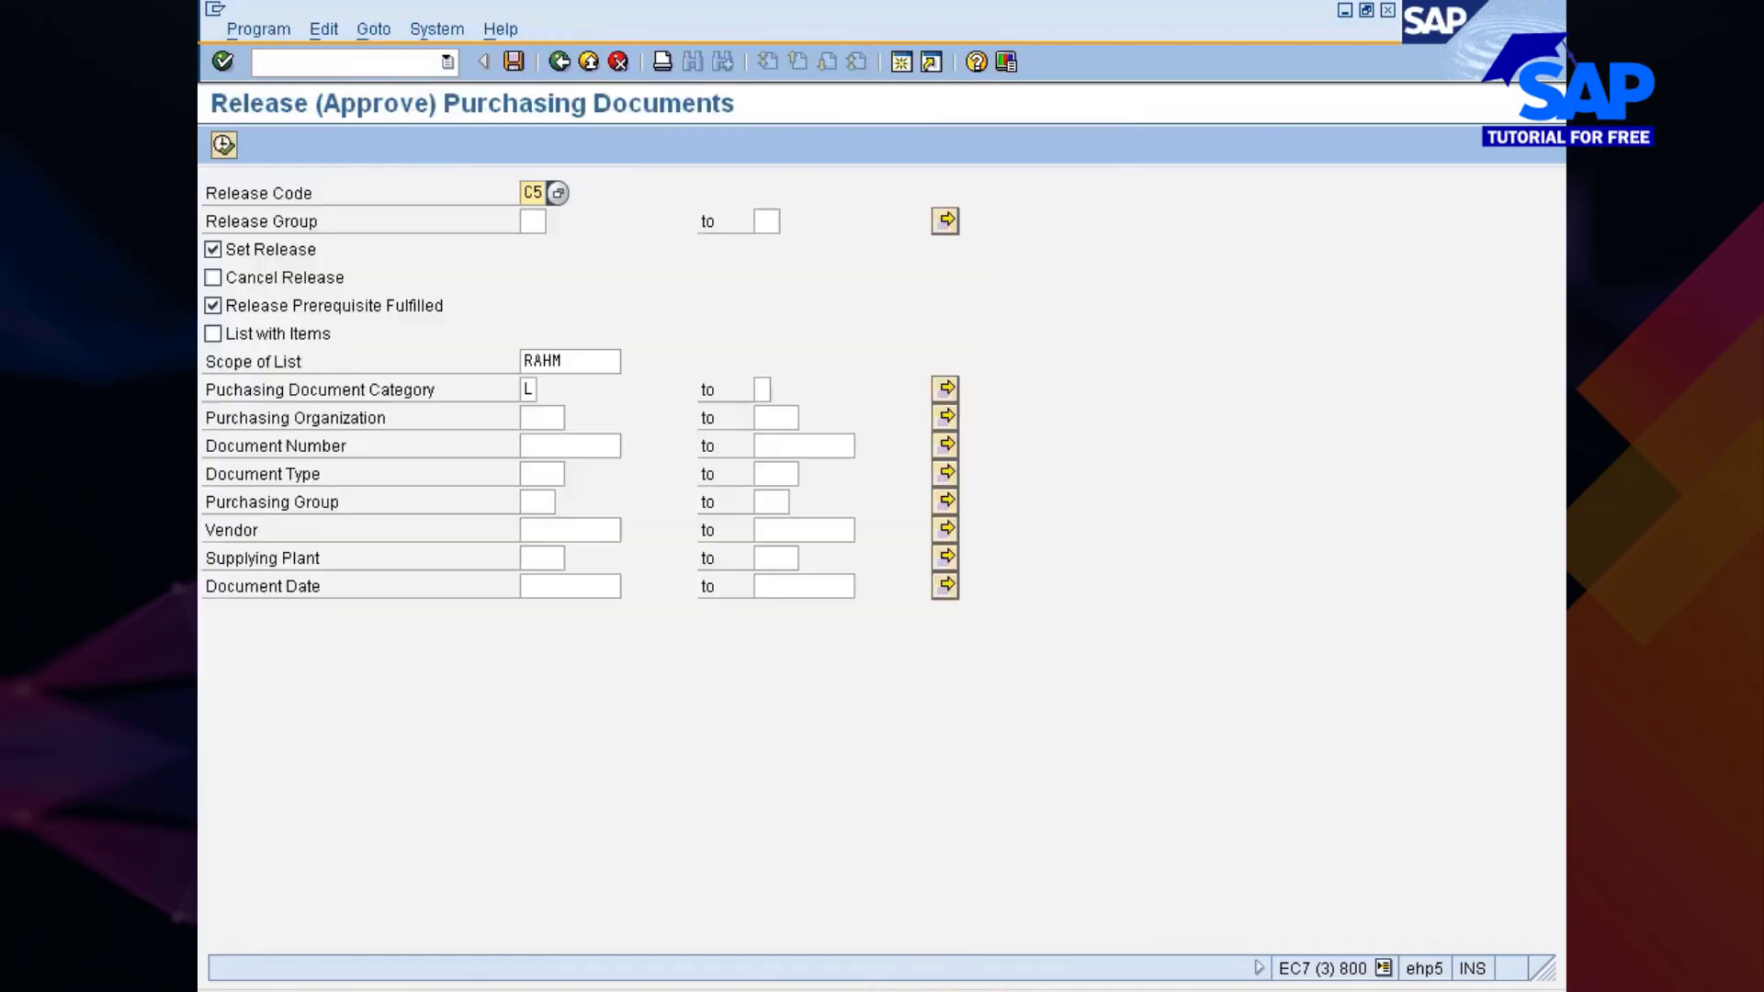
key("BackSpace")
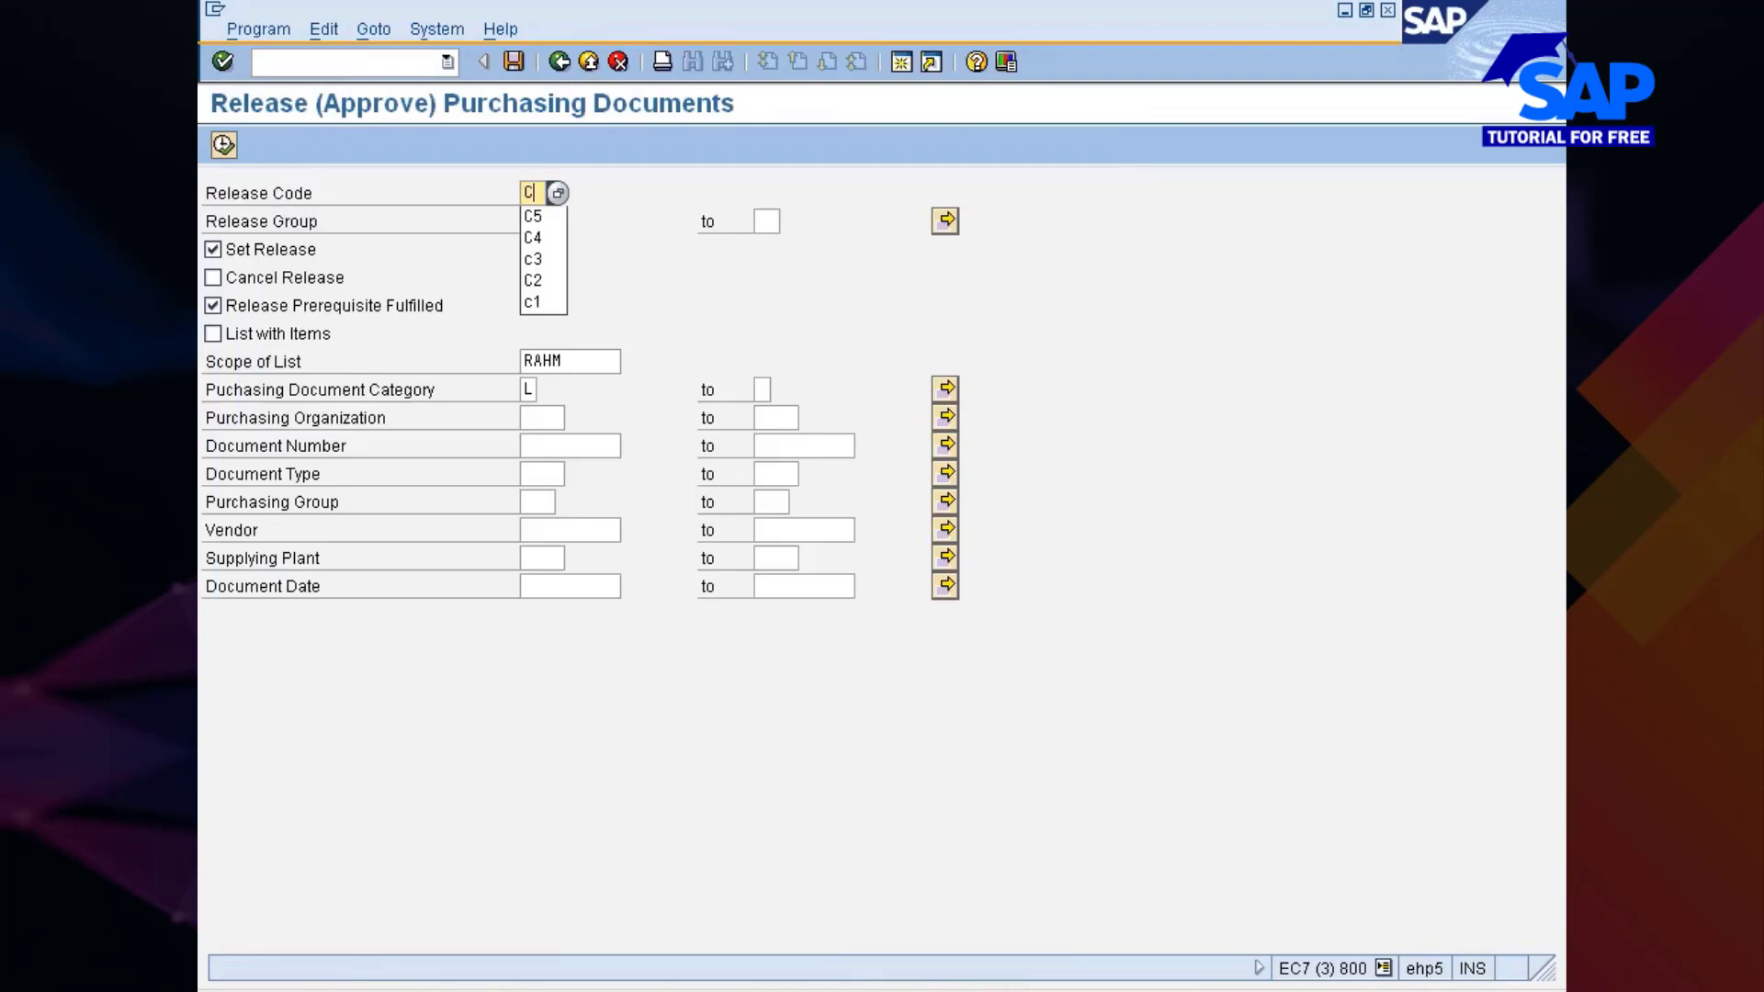
key("Return")
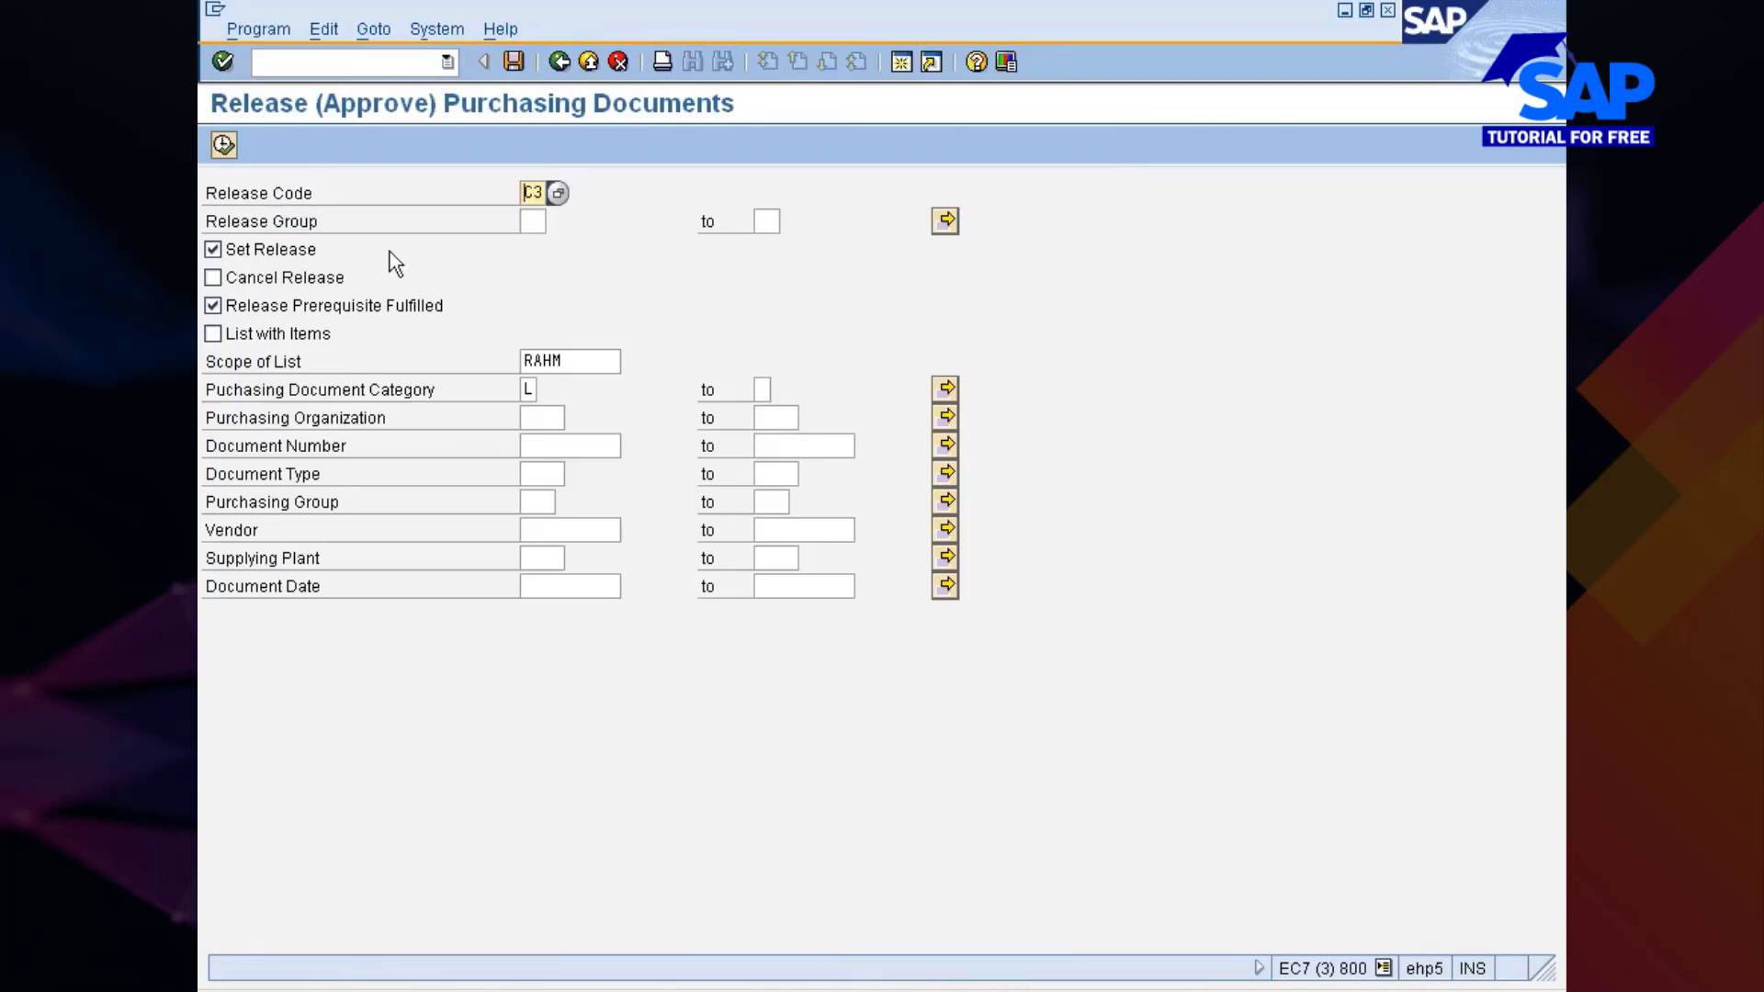
left_click(225, 143)
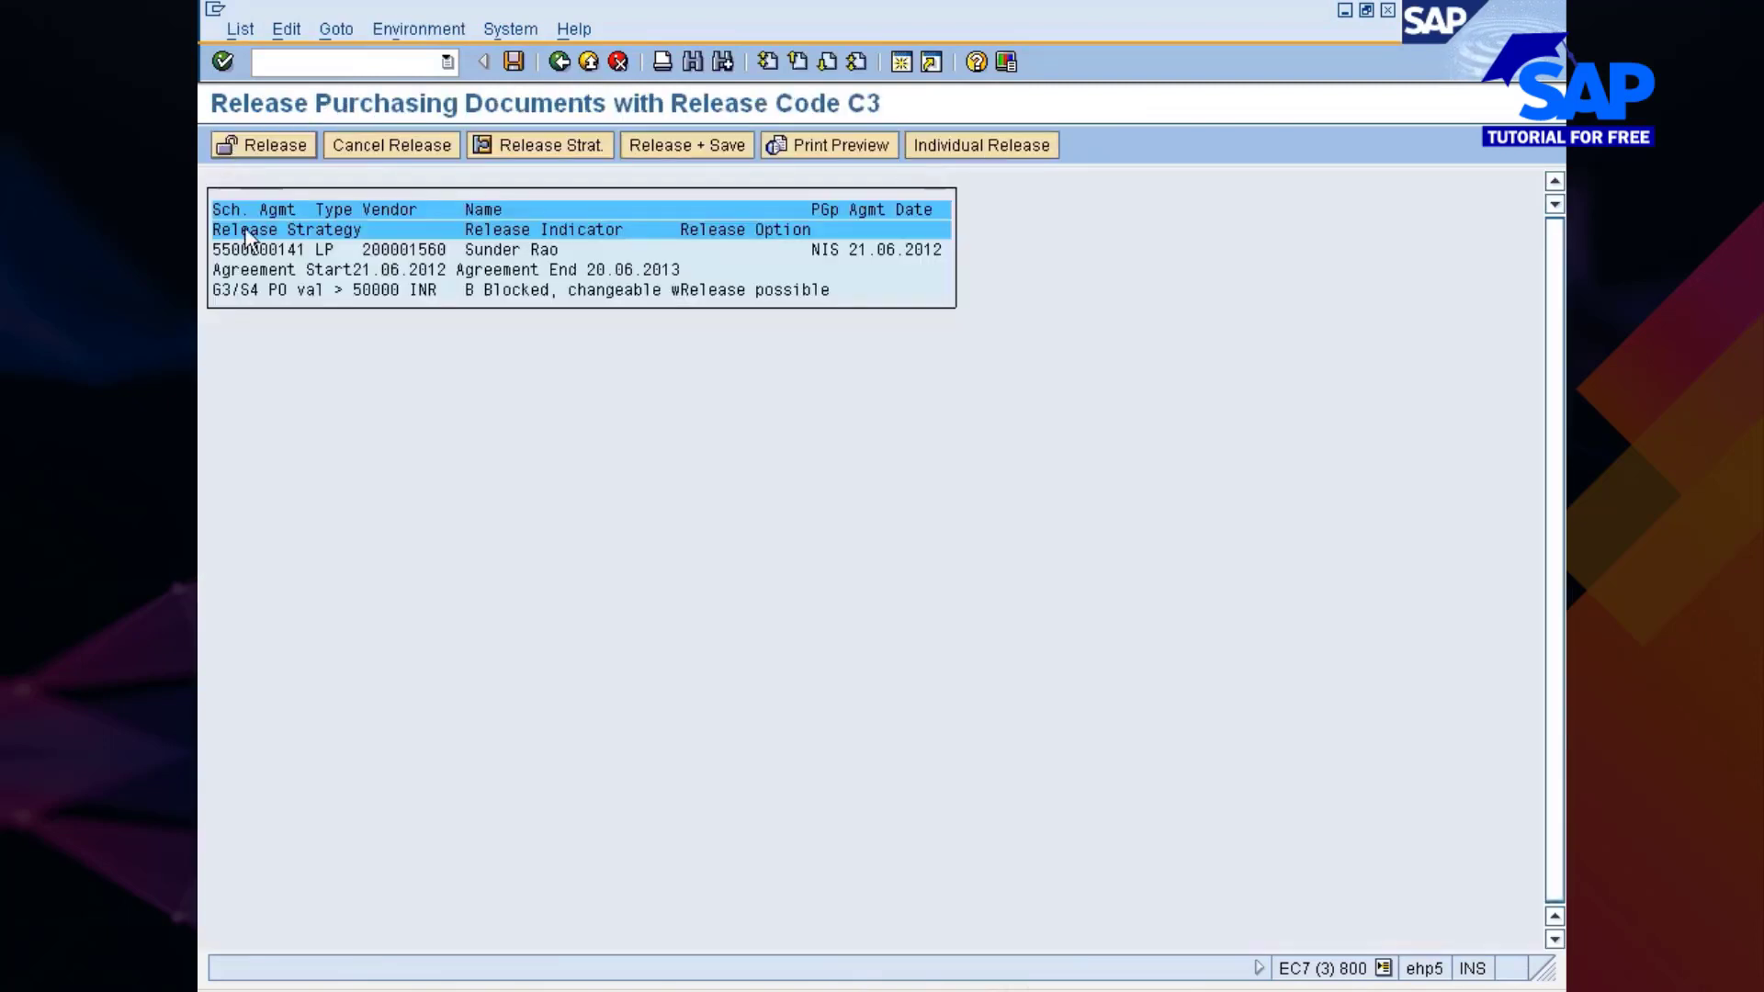
left_click(726, 142)
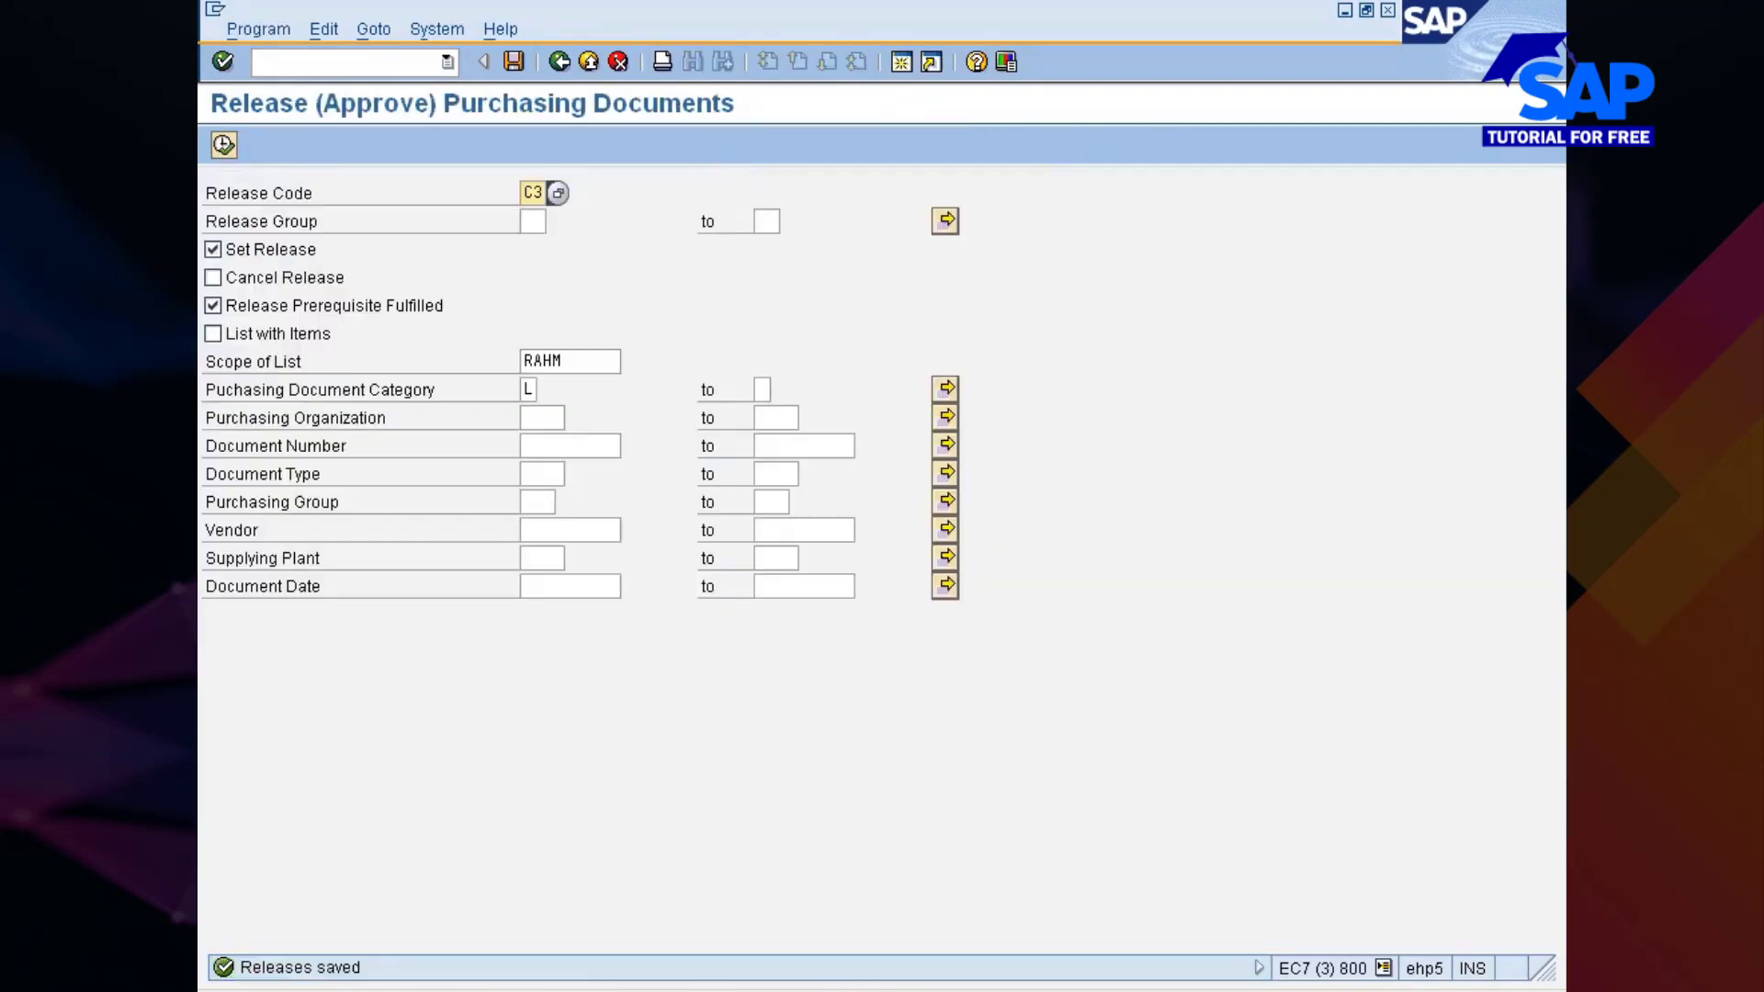
Step: Release and save the scheduling agreement with release code C4 and with release code C5
left_click(542, 193)
left_click(543, 226)
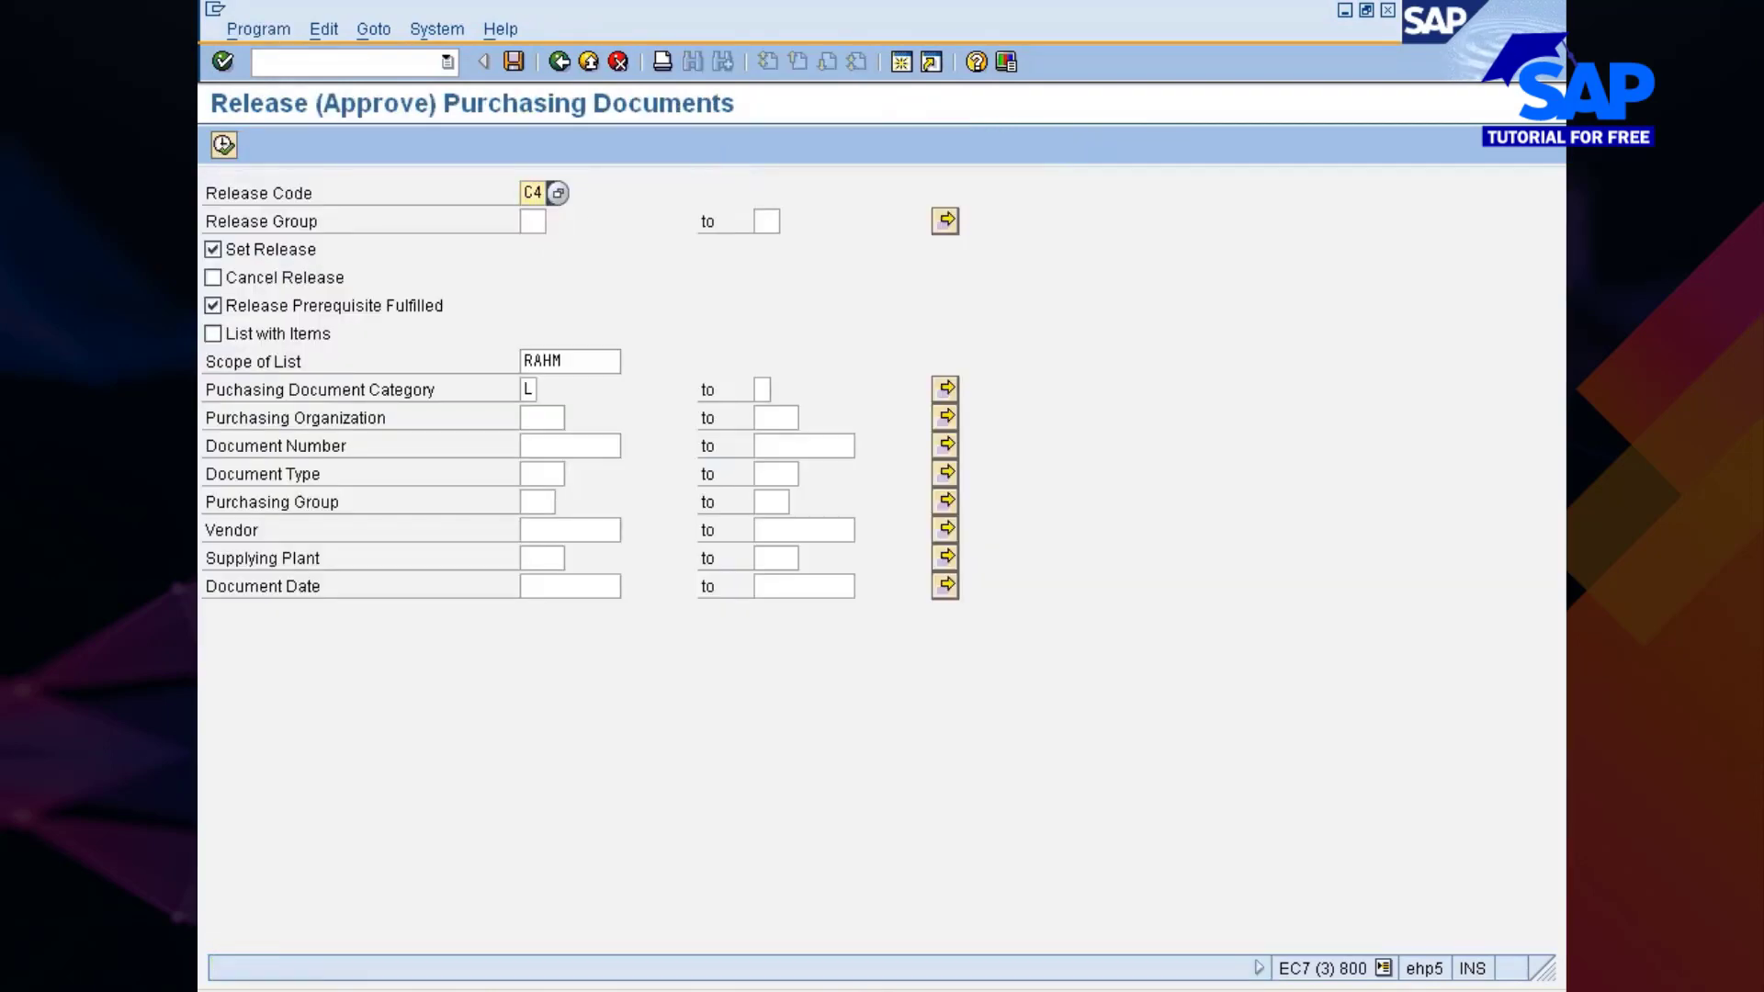
left_click(223, 144)
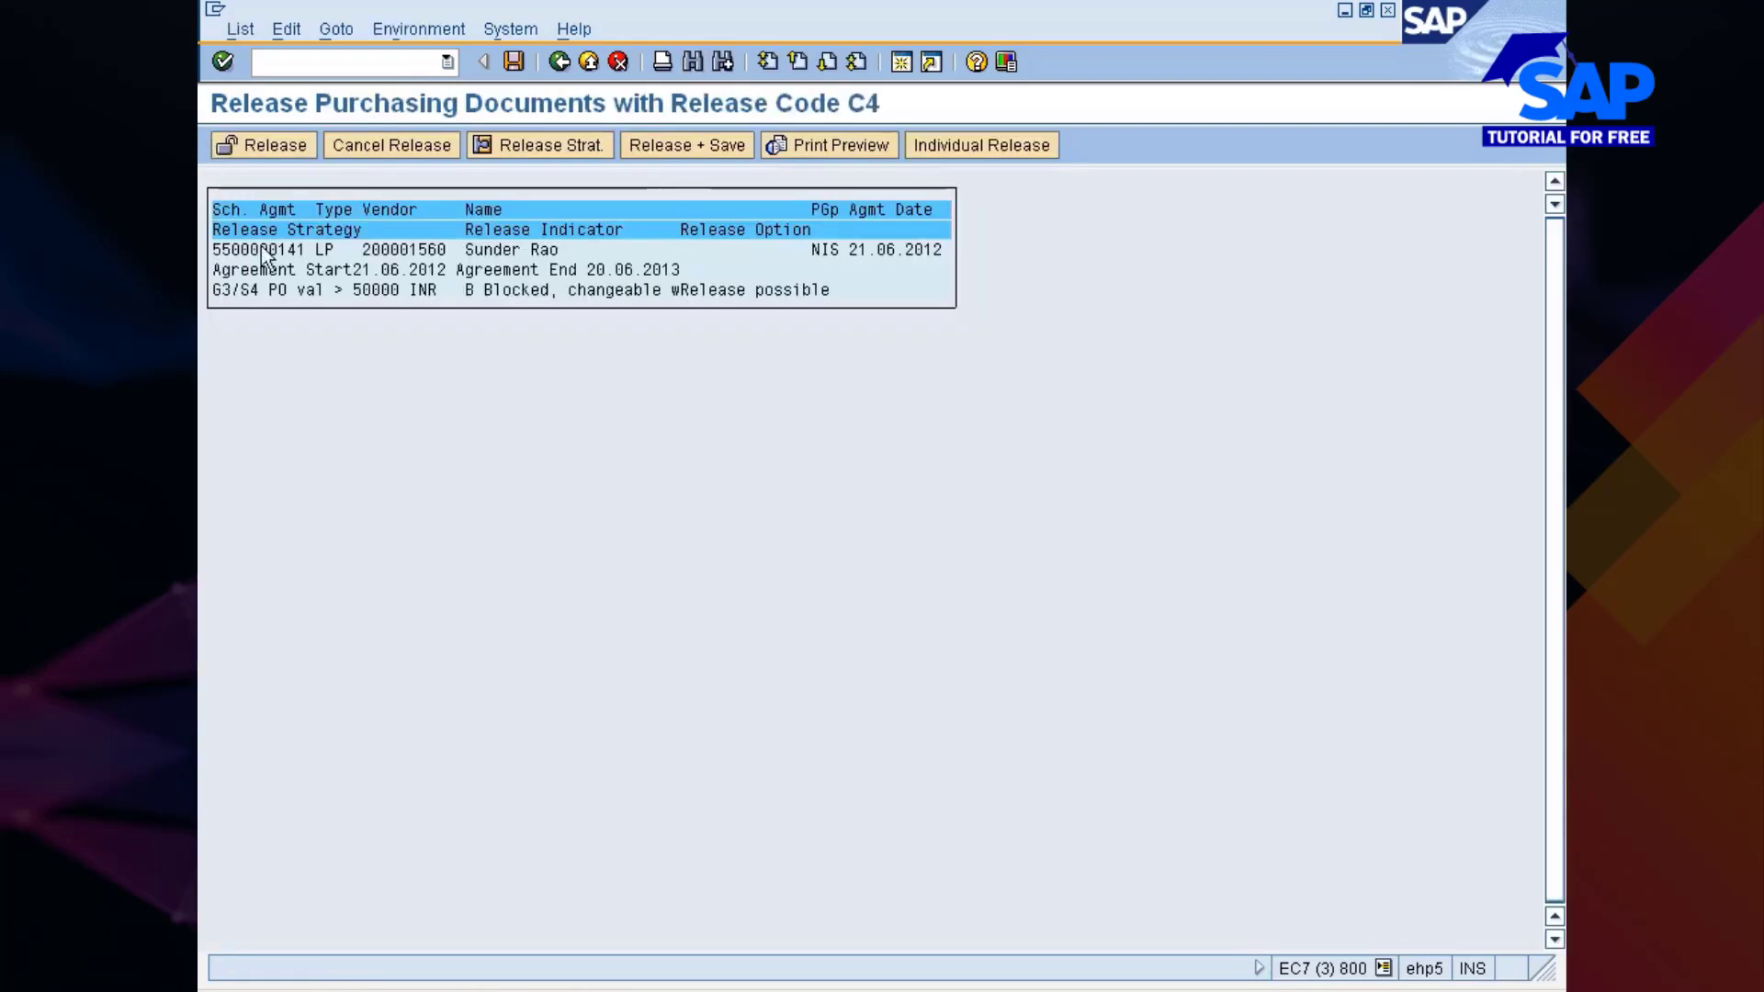
left_click(689, 147)
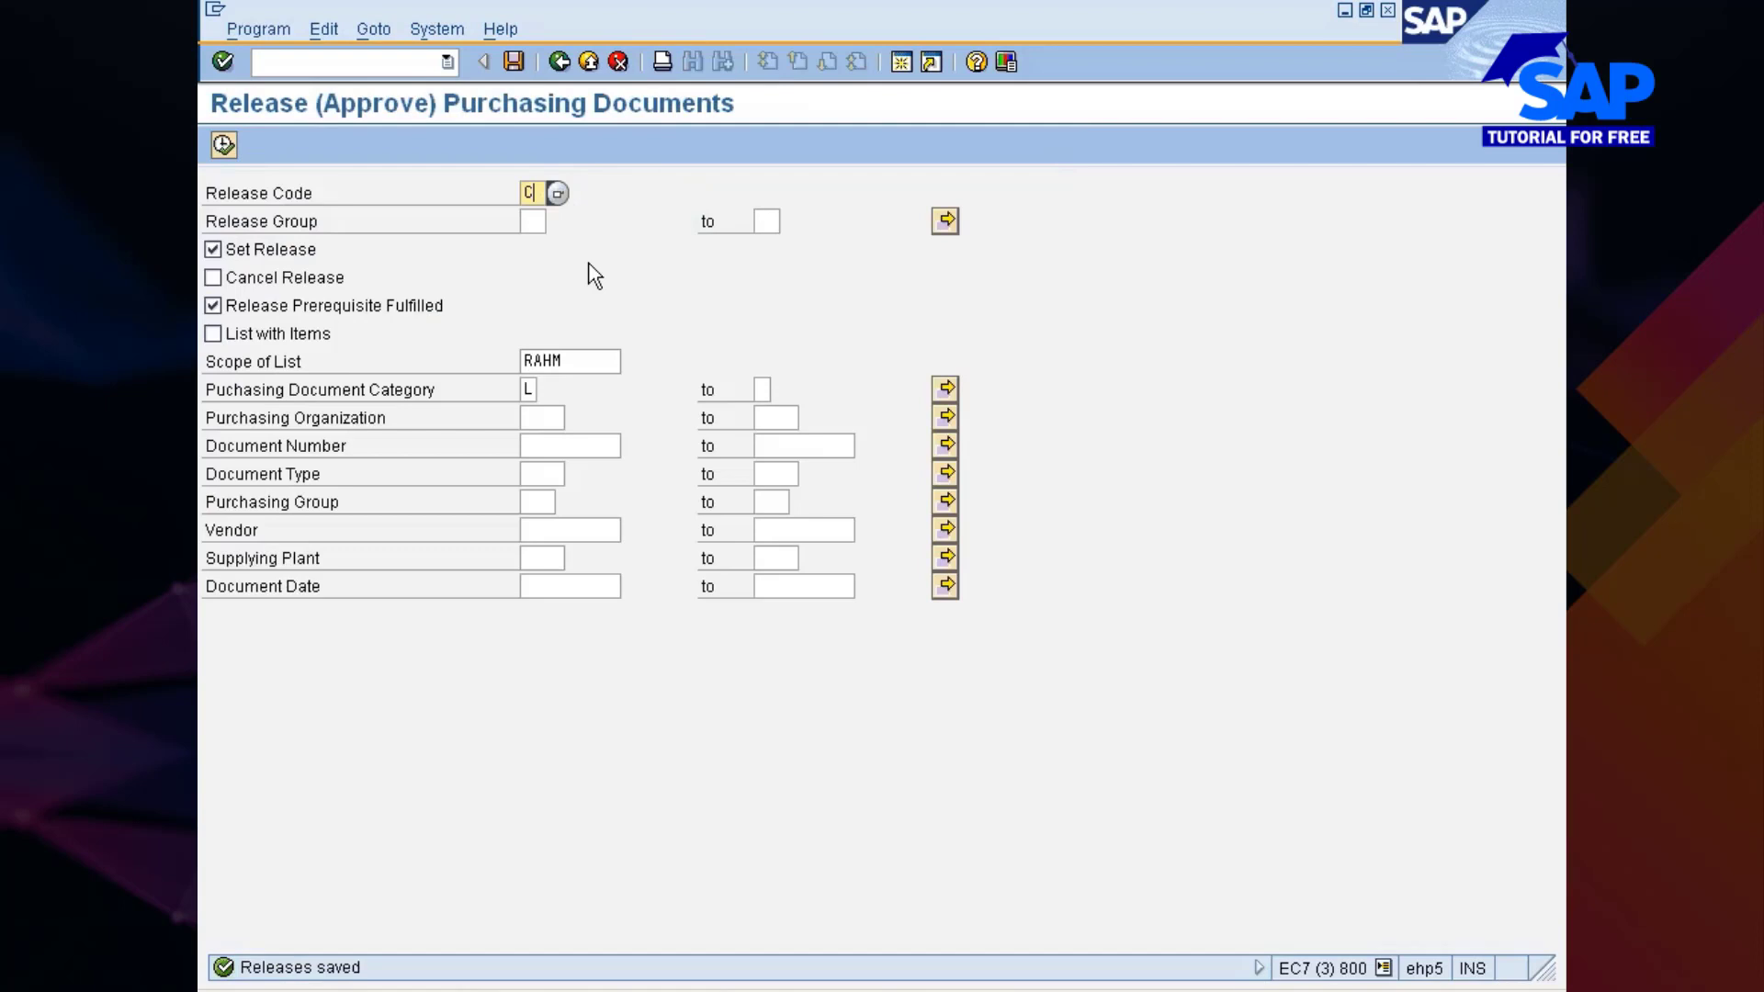
left_click(222, 145)
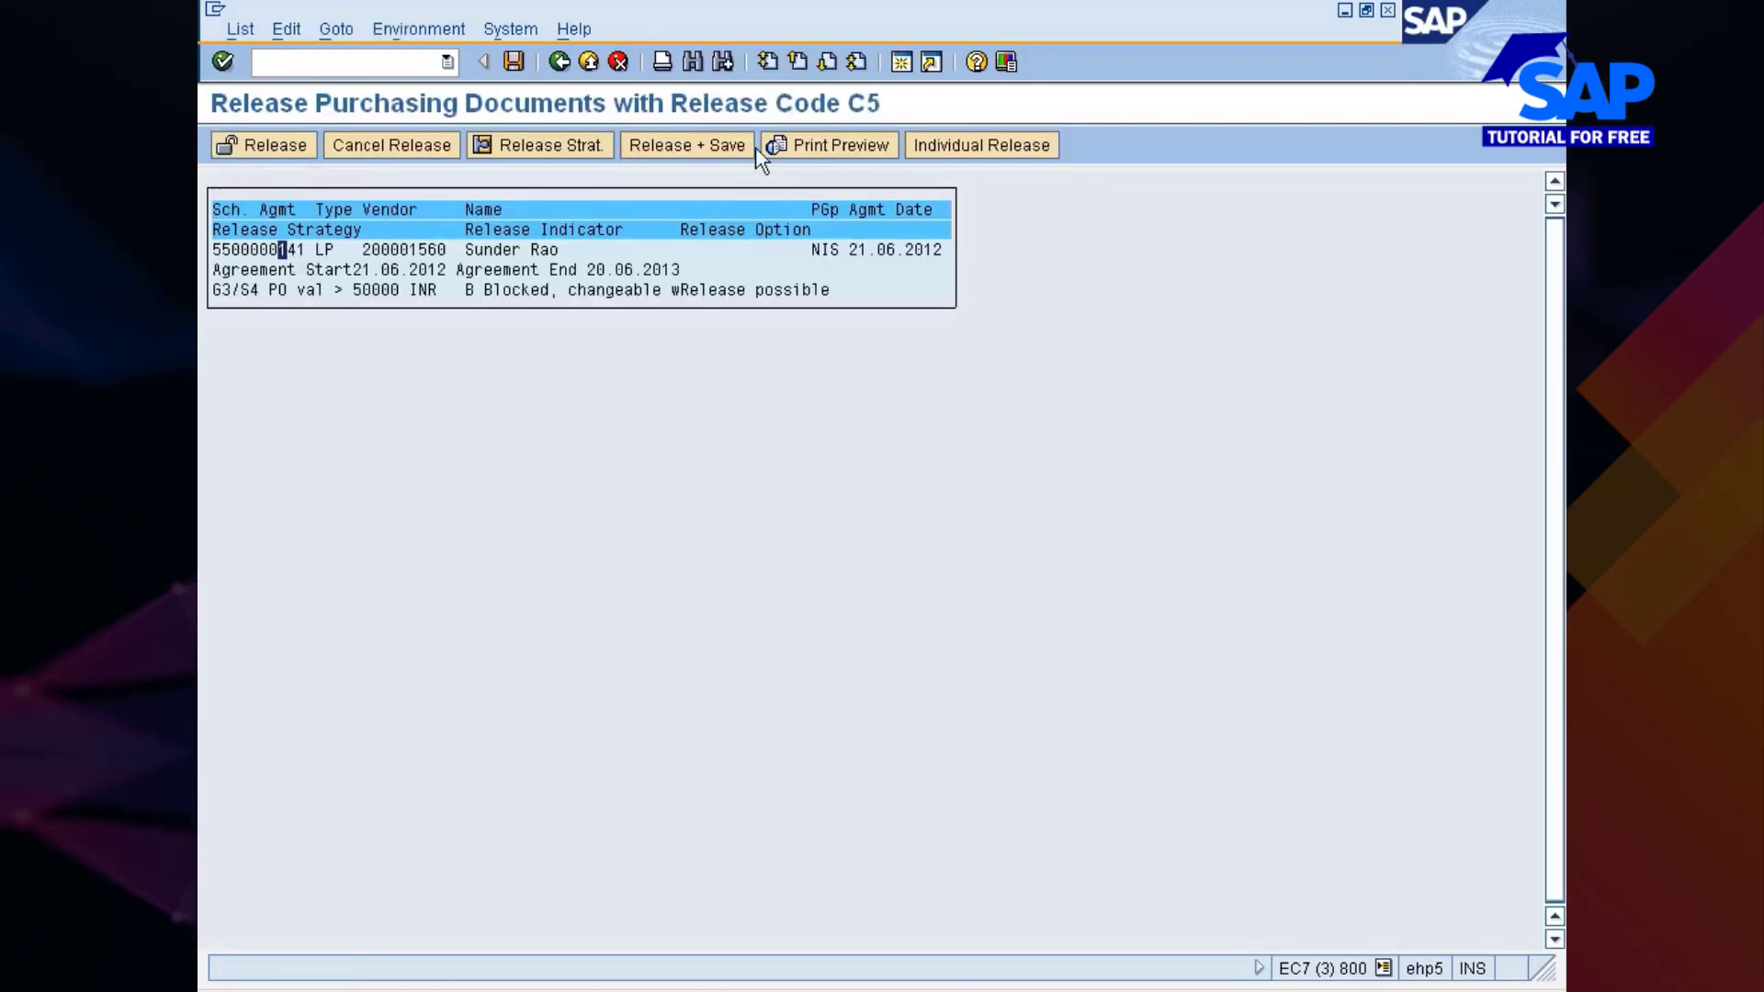
left_click(727, 147)
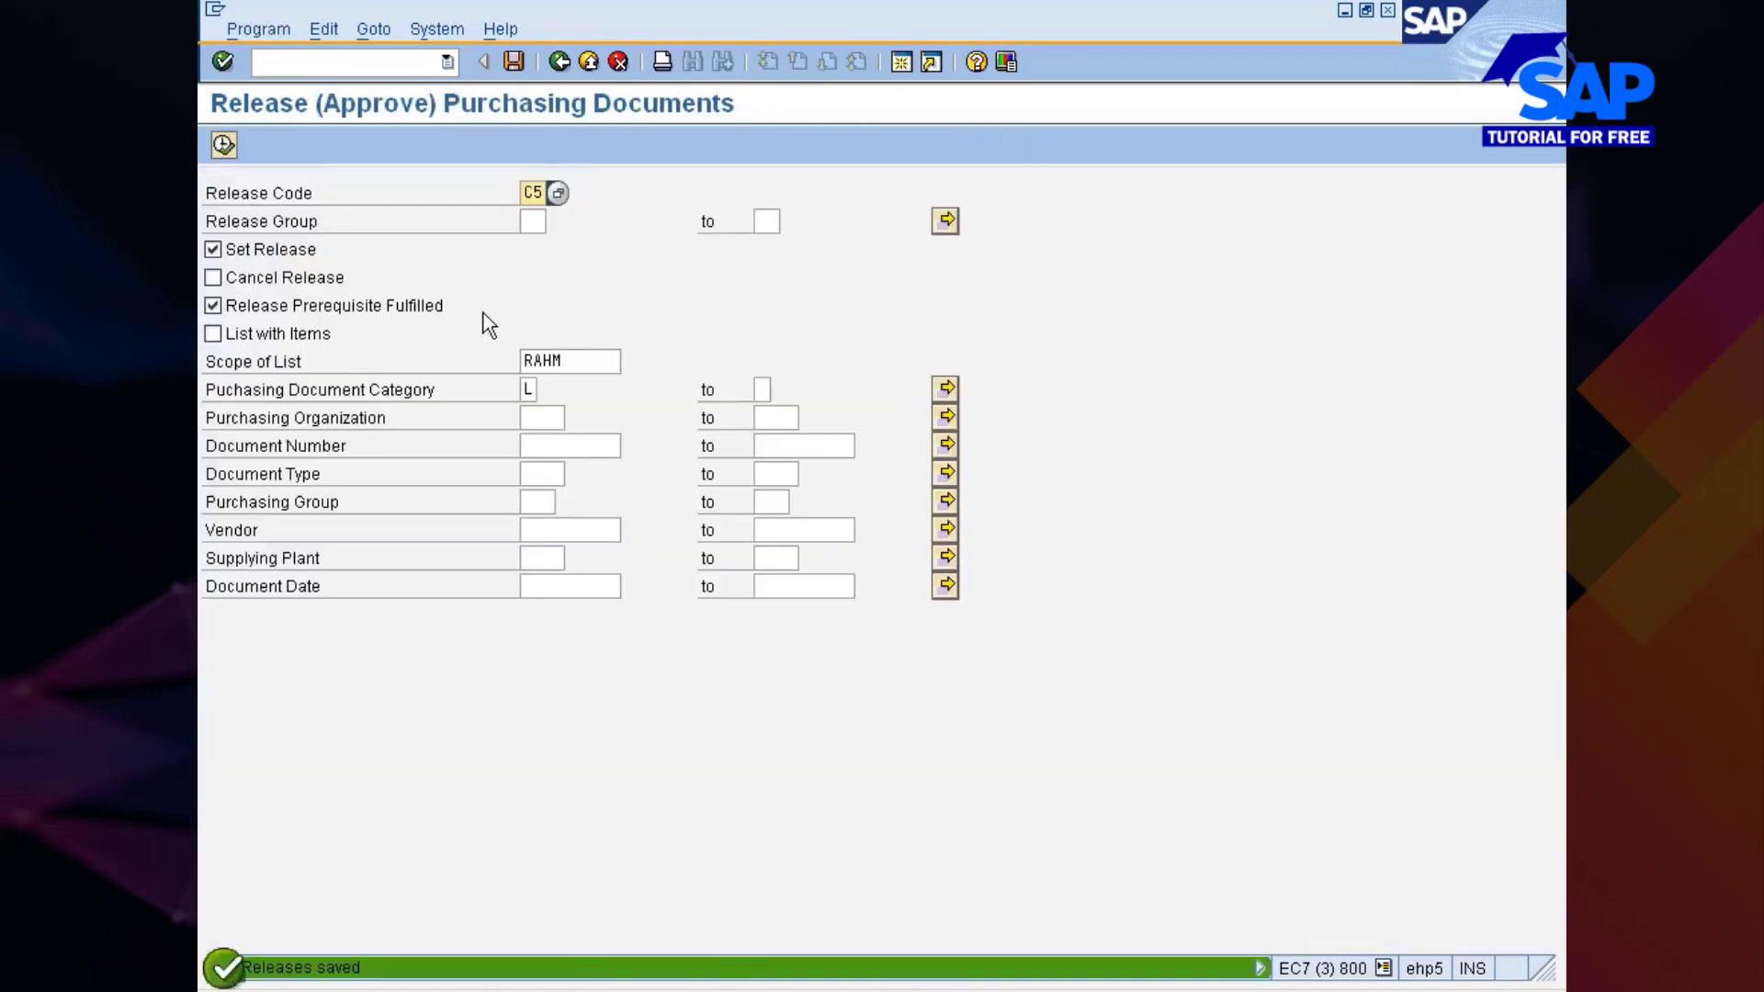
Step: Switch to the agreement display session, reopen the scheduling agreement and check the Release ID in its release strategy
left_click(905, 989)
left_click(923, 949)
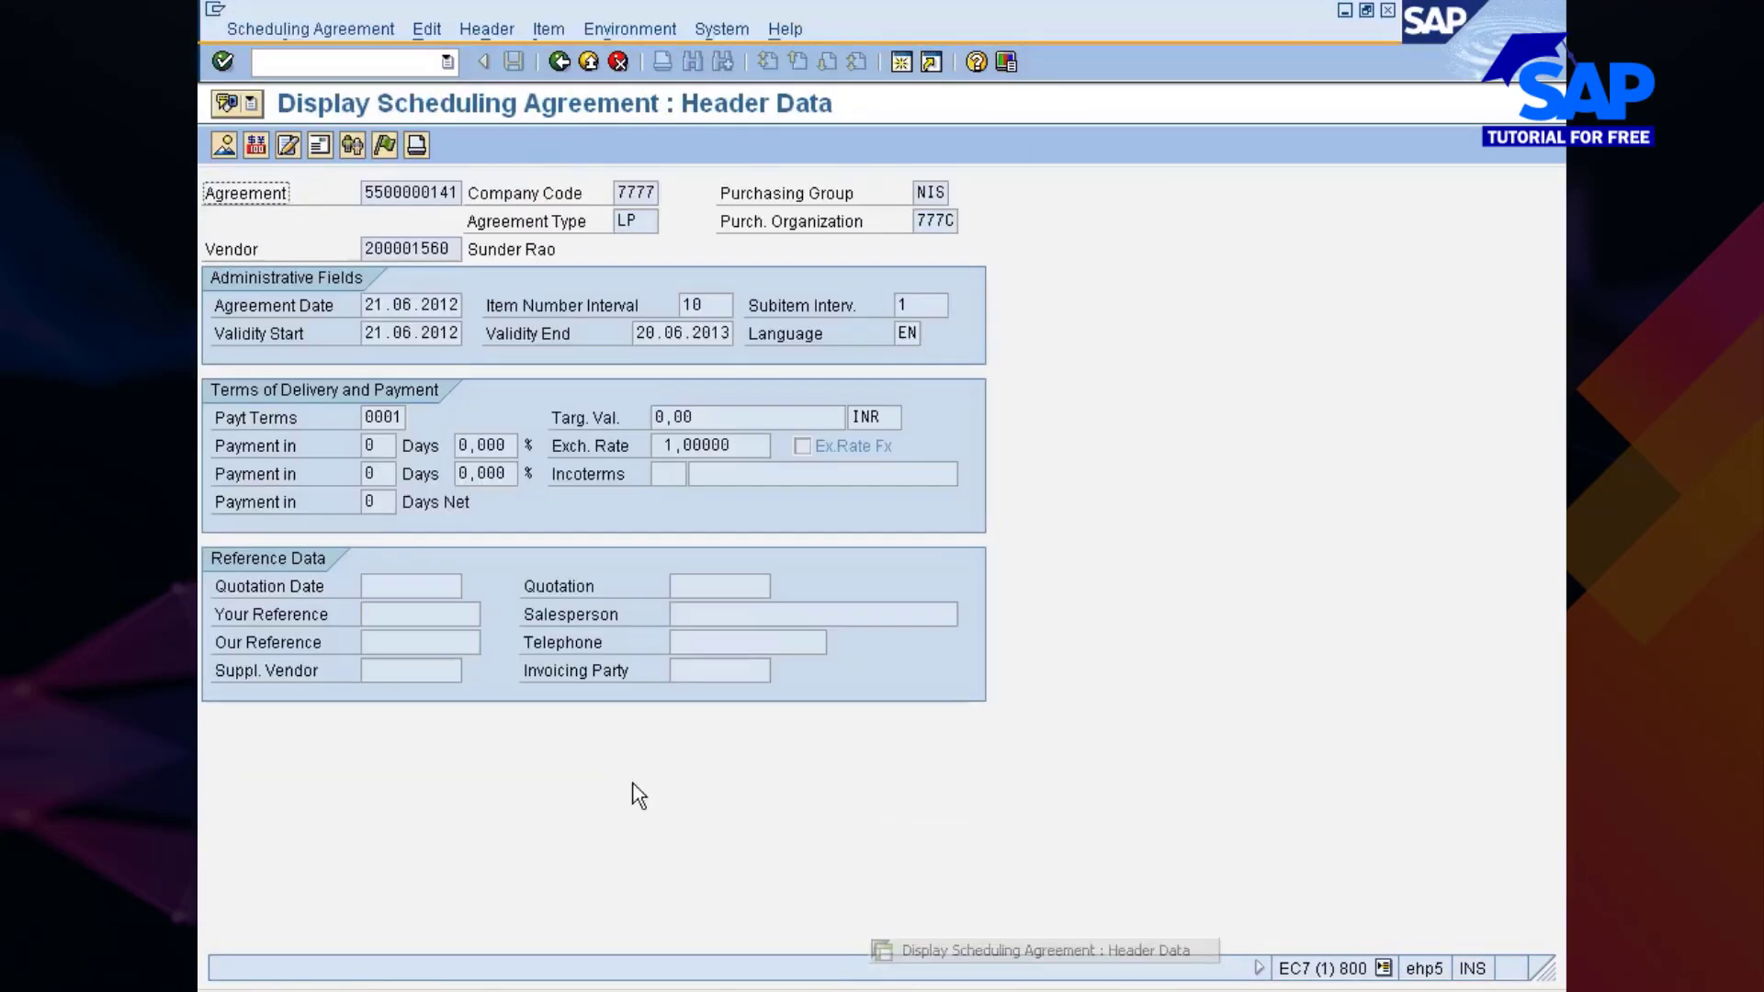
left_click(558, 61)
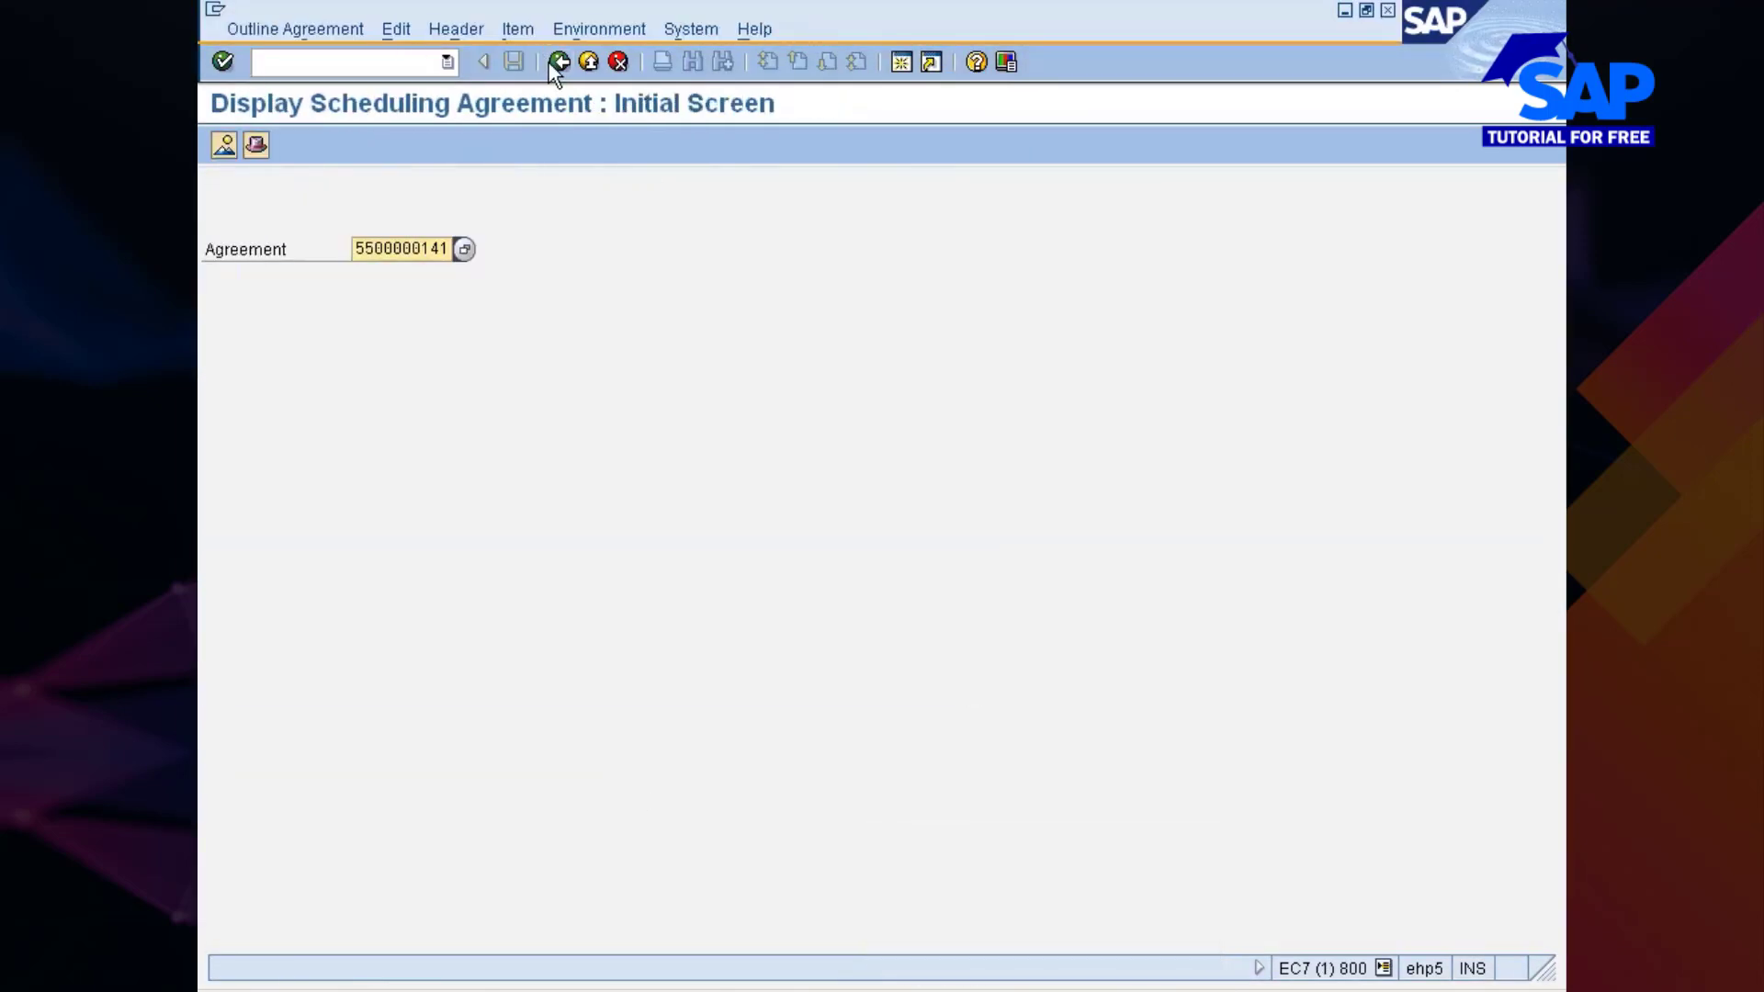
key("Return")
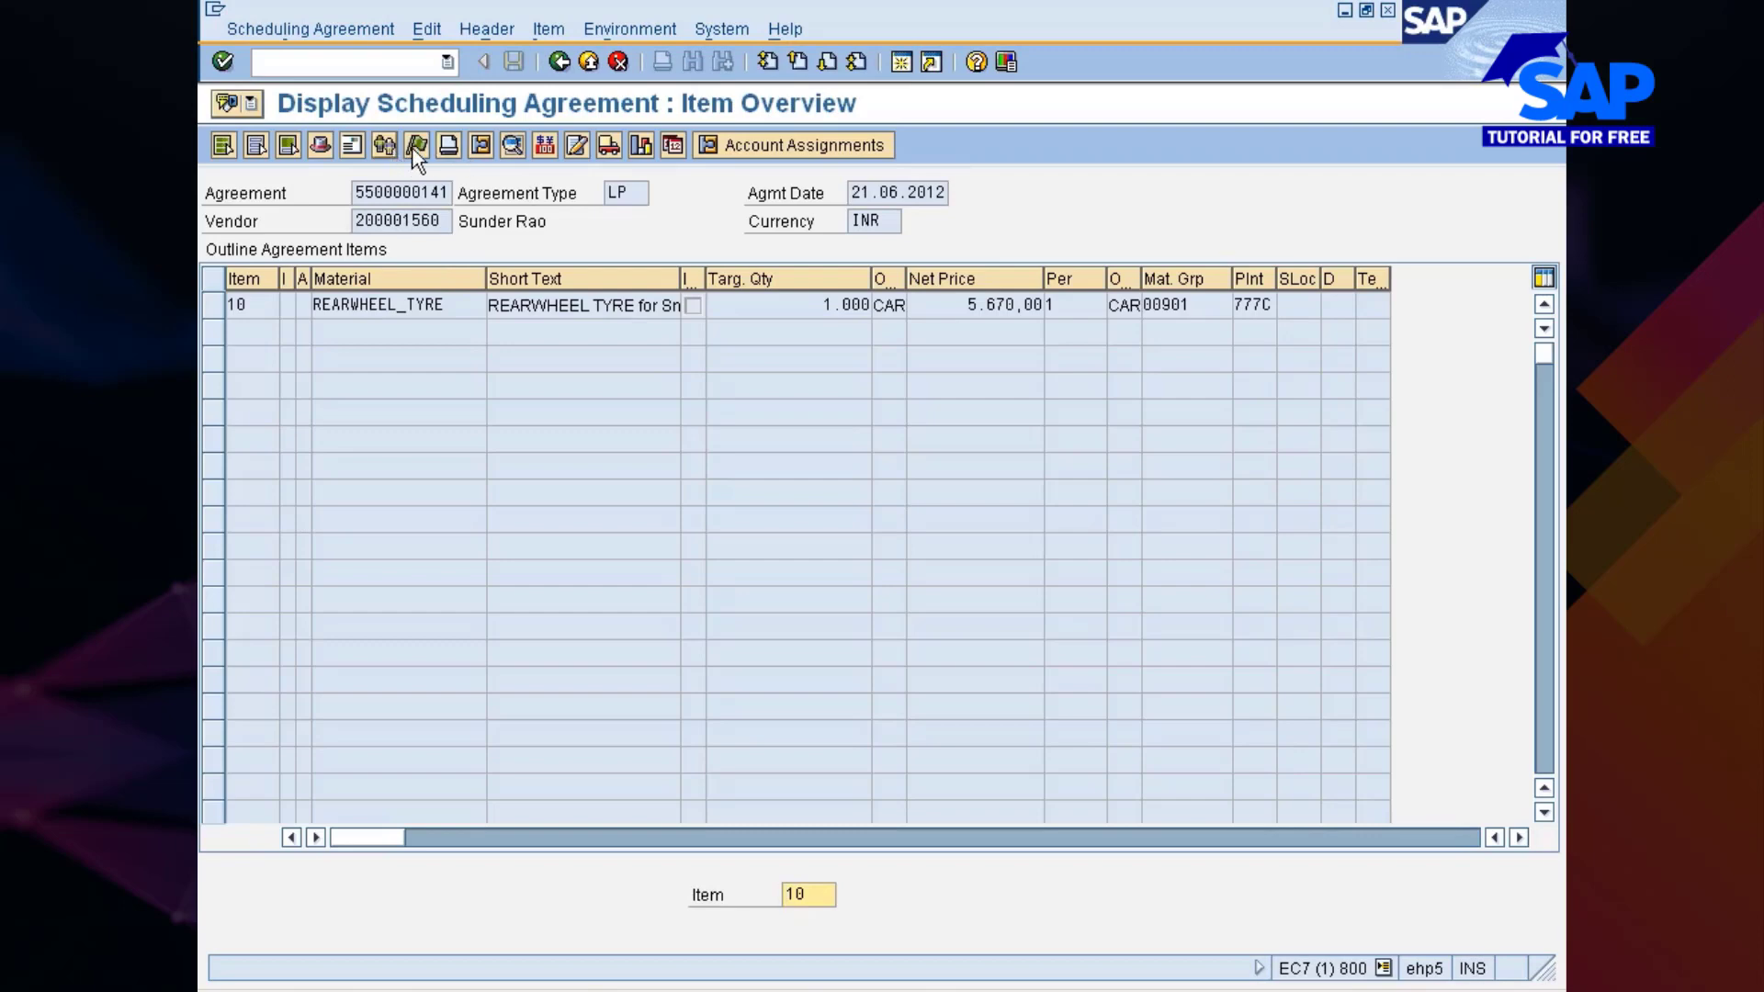
left_click(415, 145)
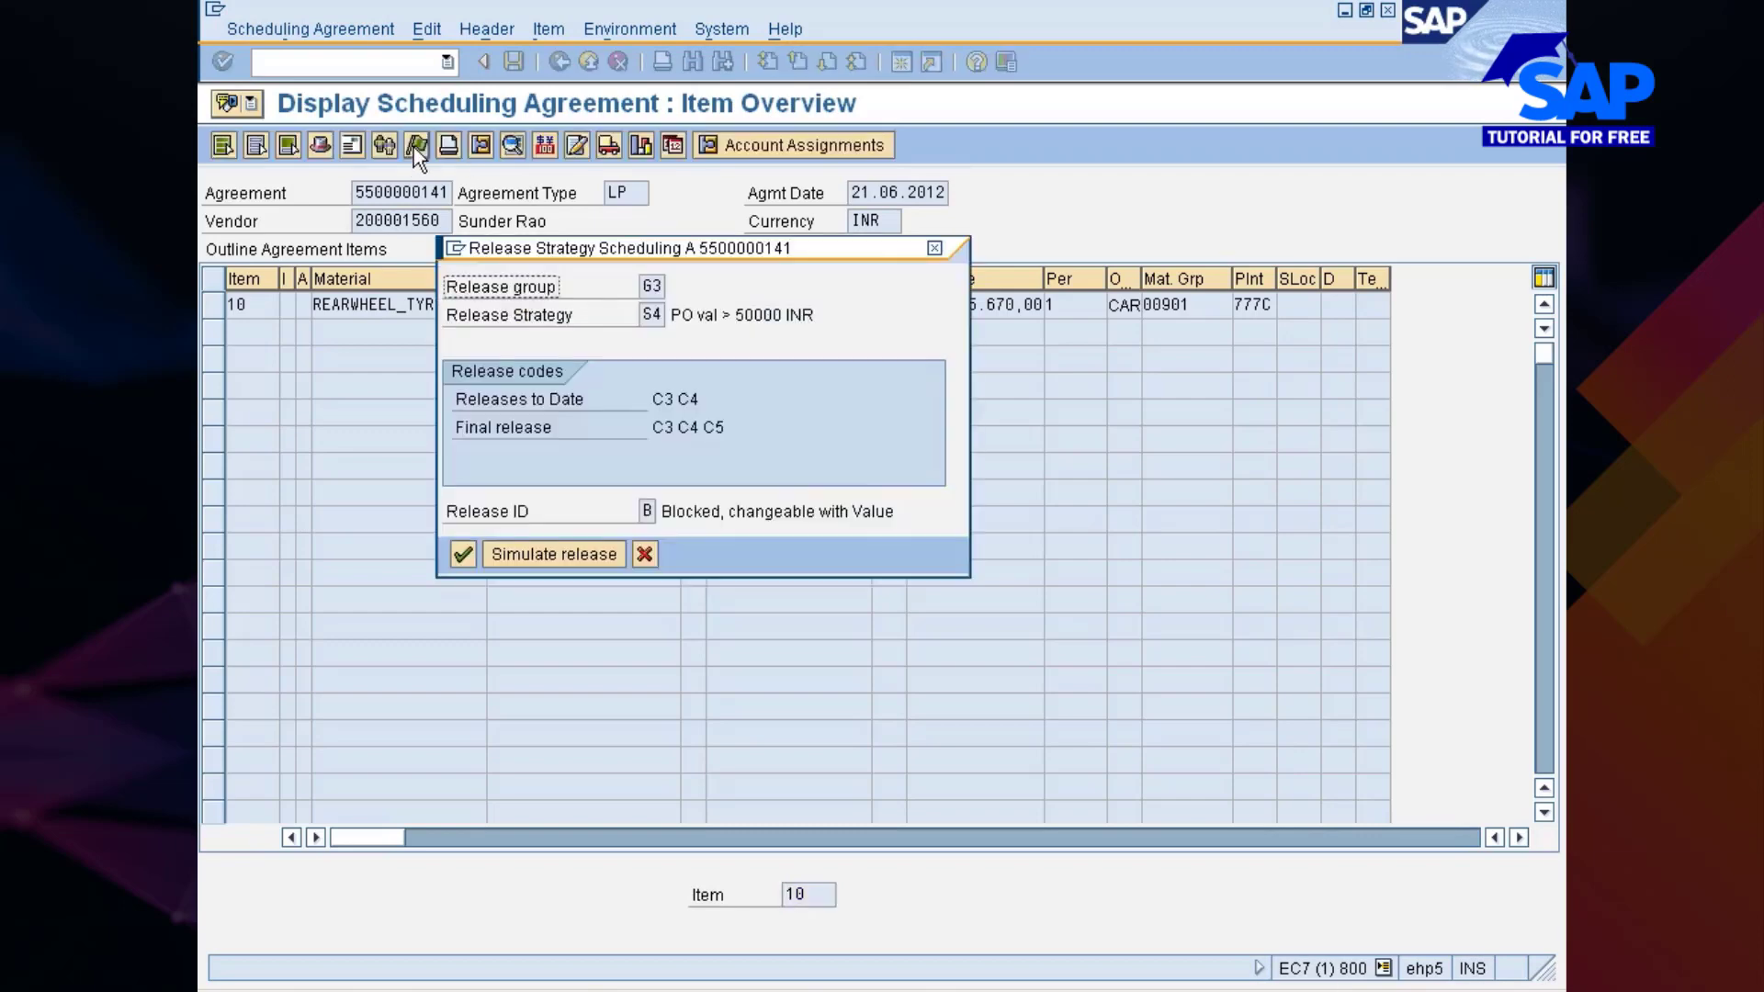
left_click(515, 511)
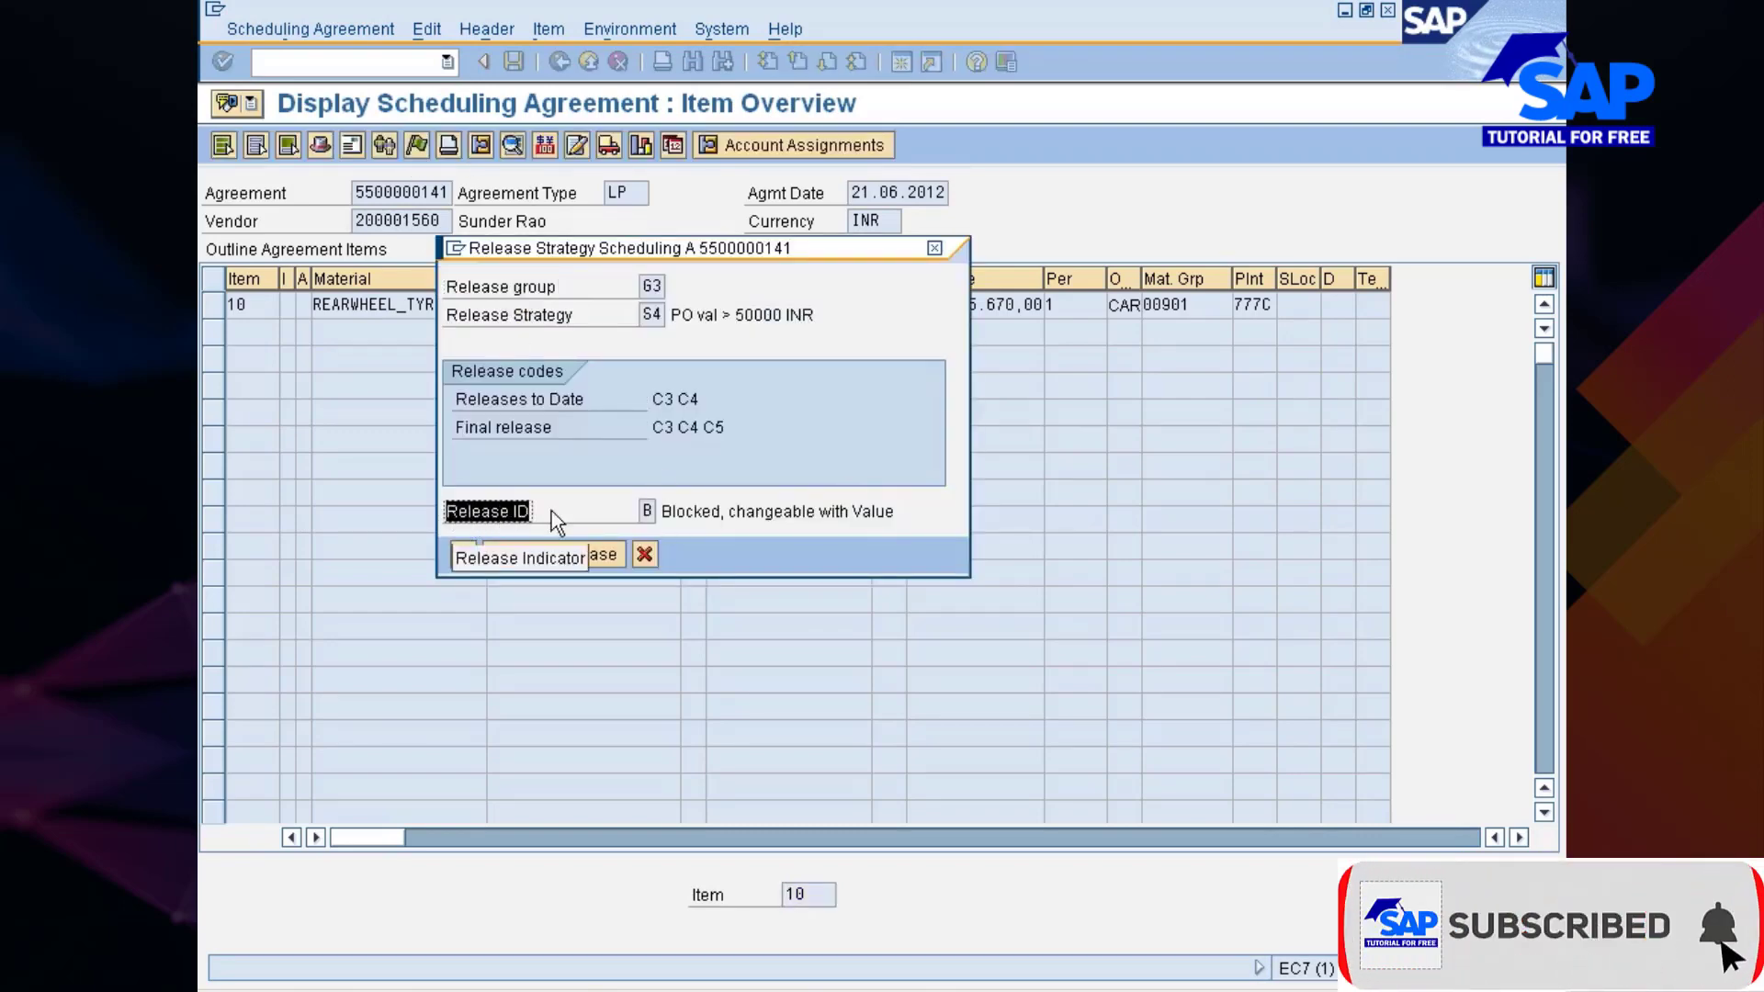
left_click(646, 555)
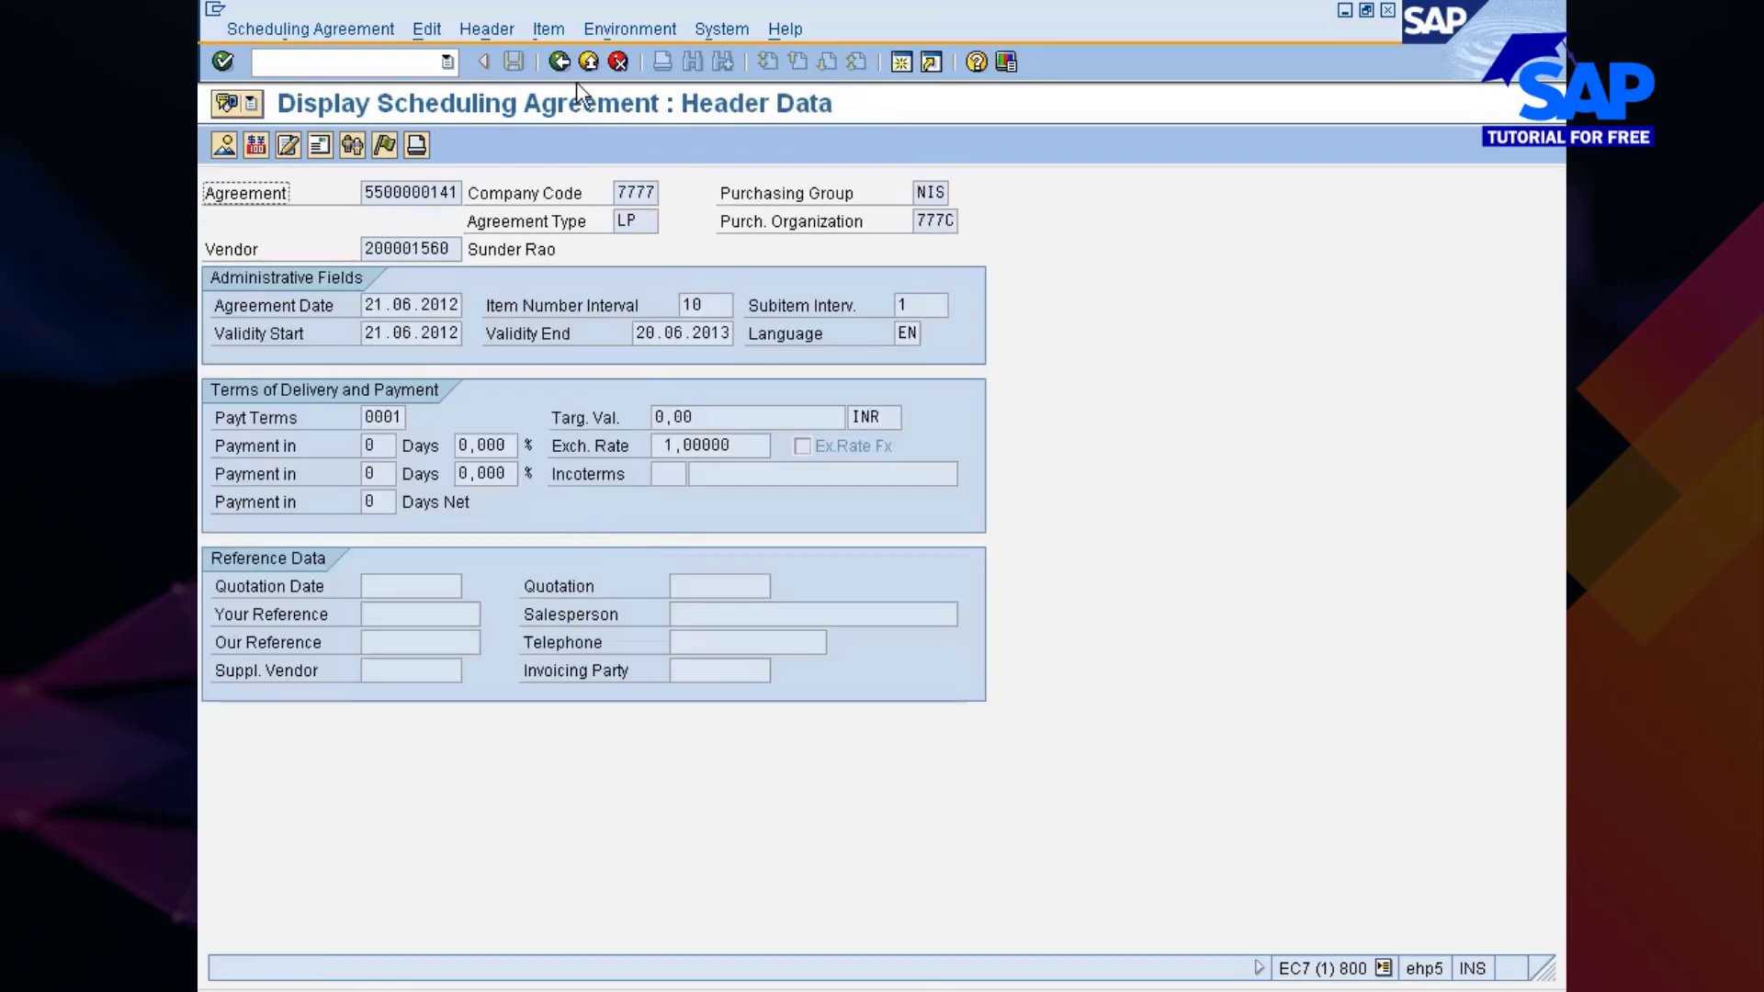
Step: Exit and restart the Display Scheduling Agreement transaction, open the agreement and recheck its release codes and Release ID
left_click(559, 61)
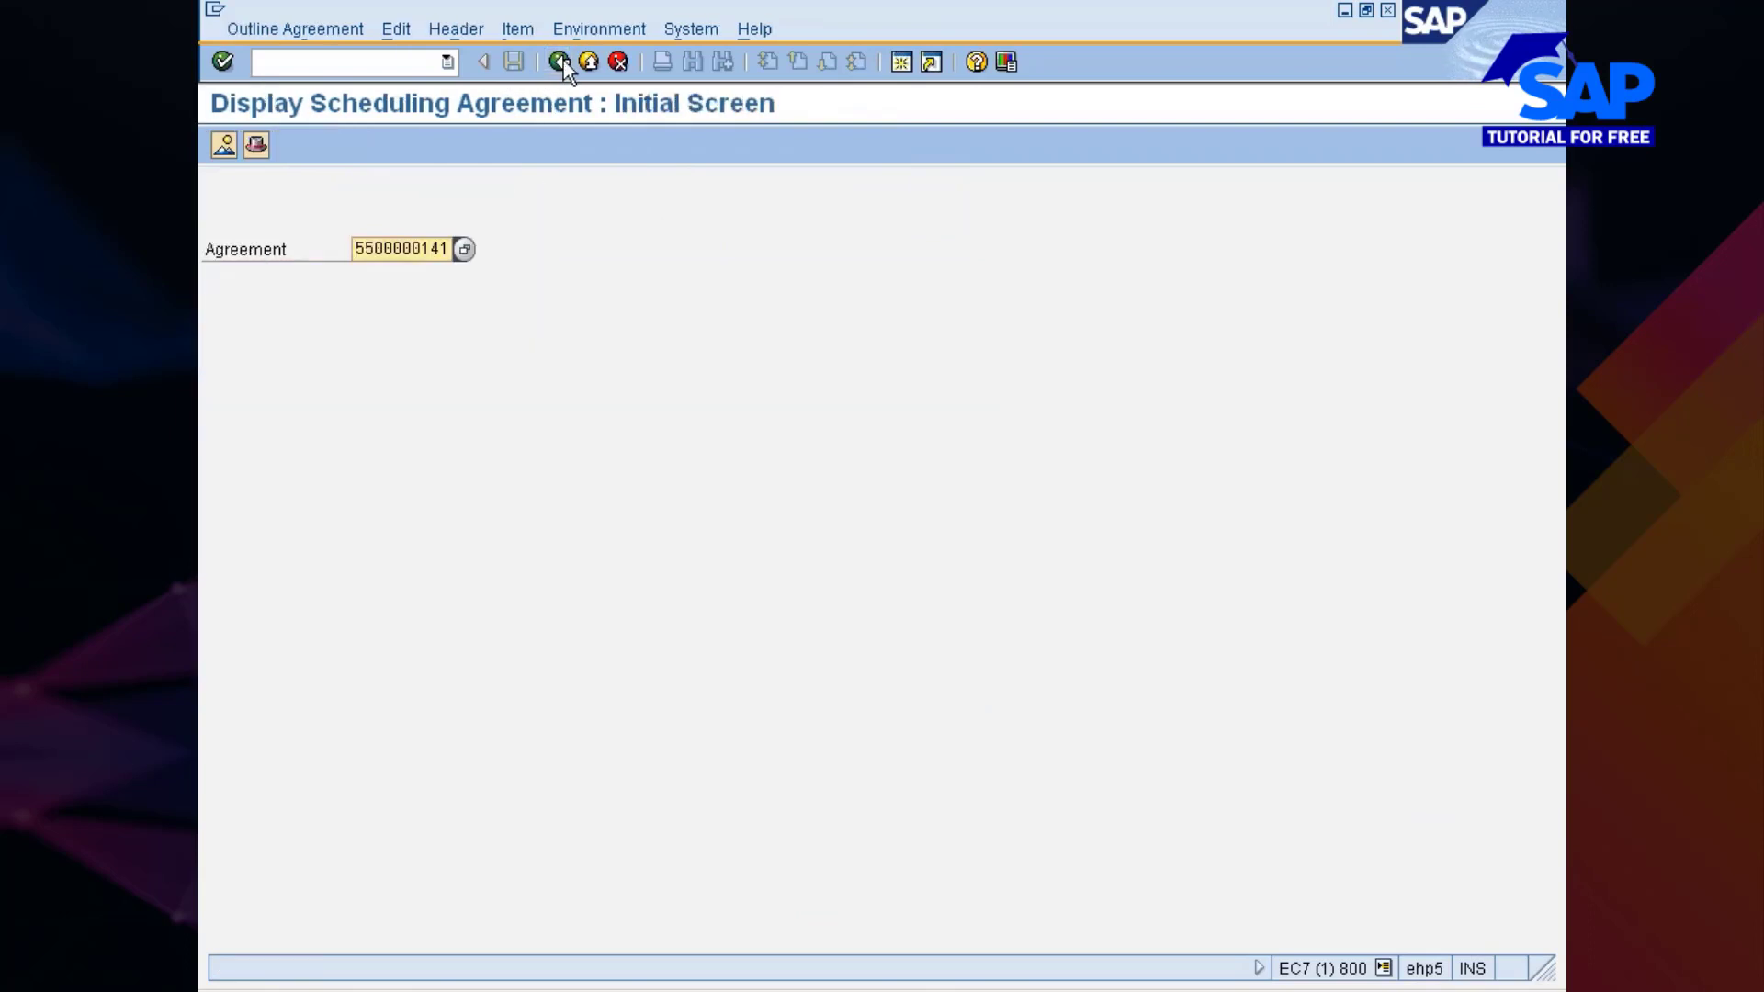
left_click(559, 62)
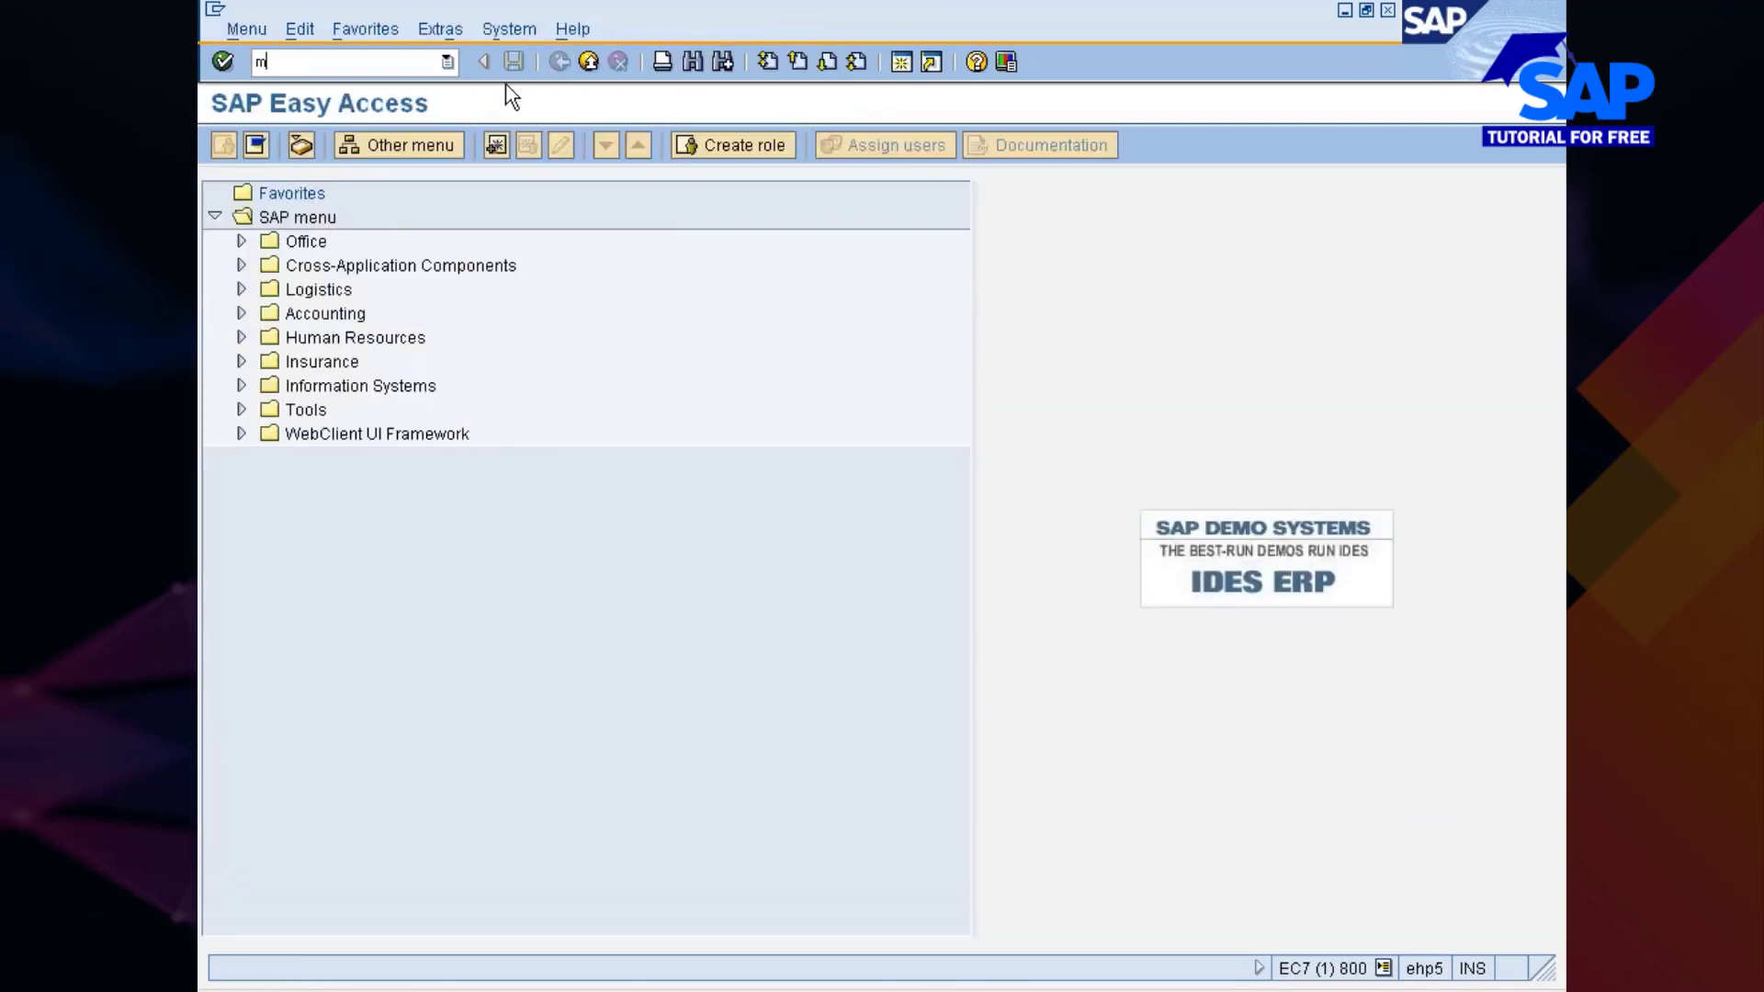
key("Return")
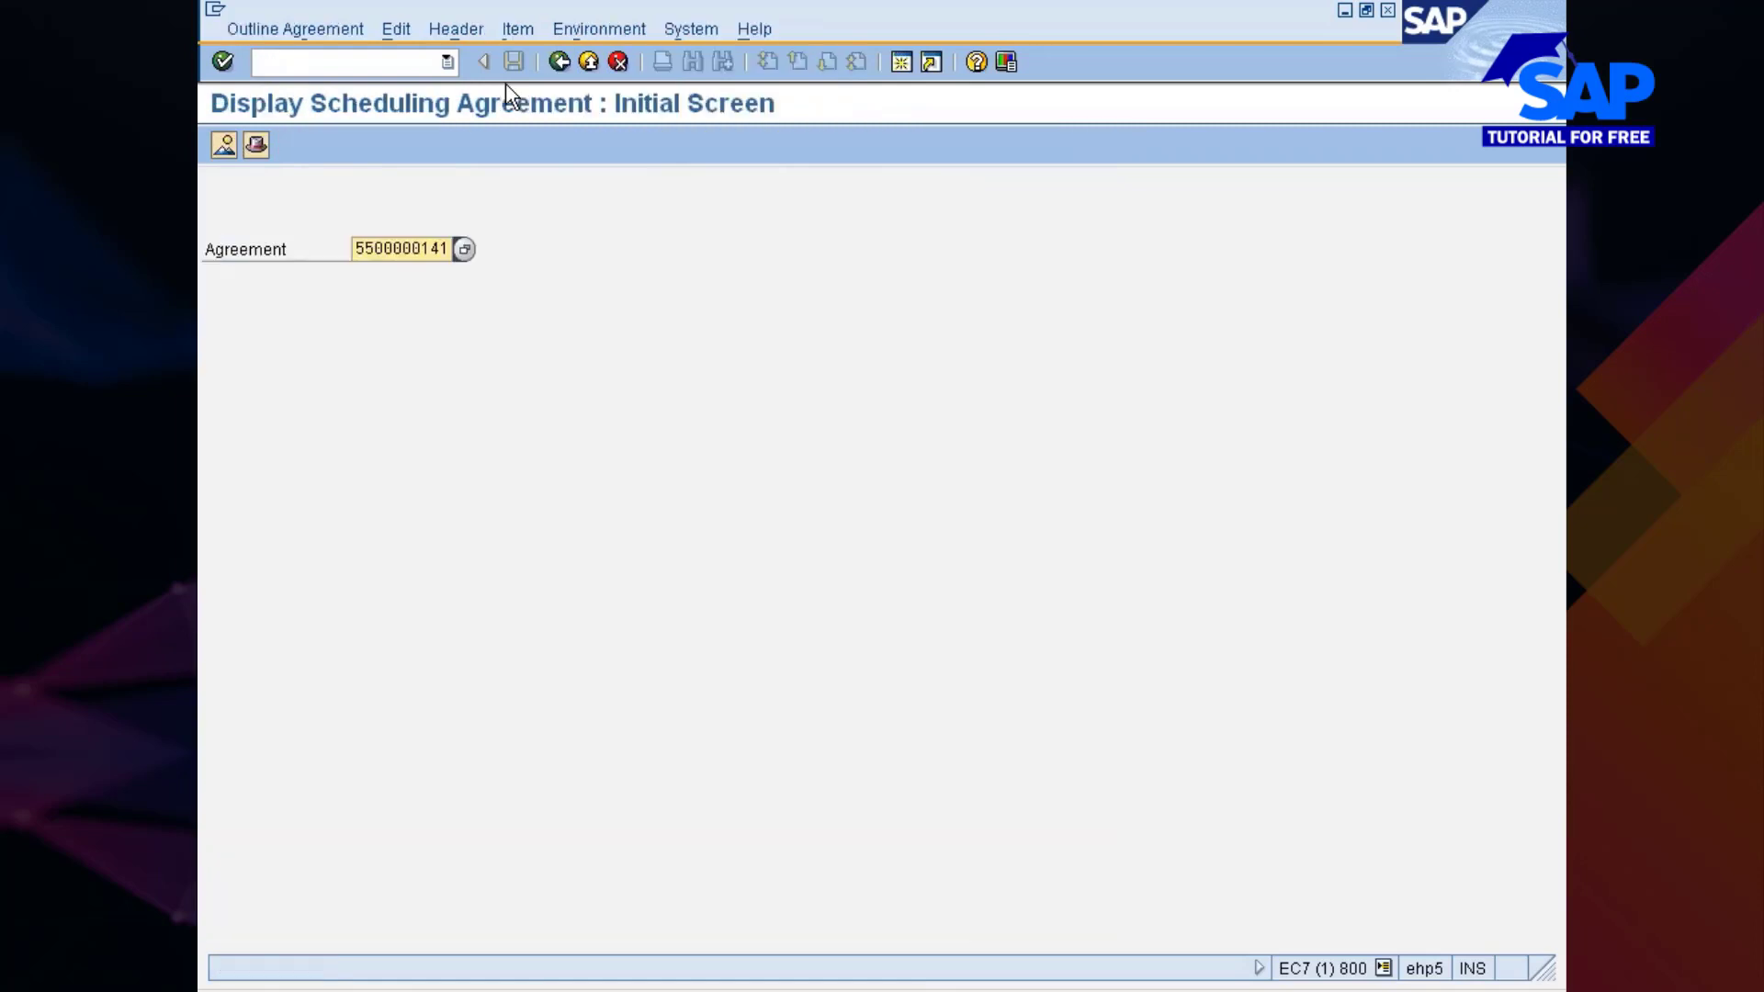
key("Return")
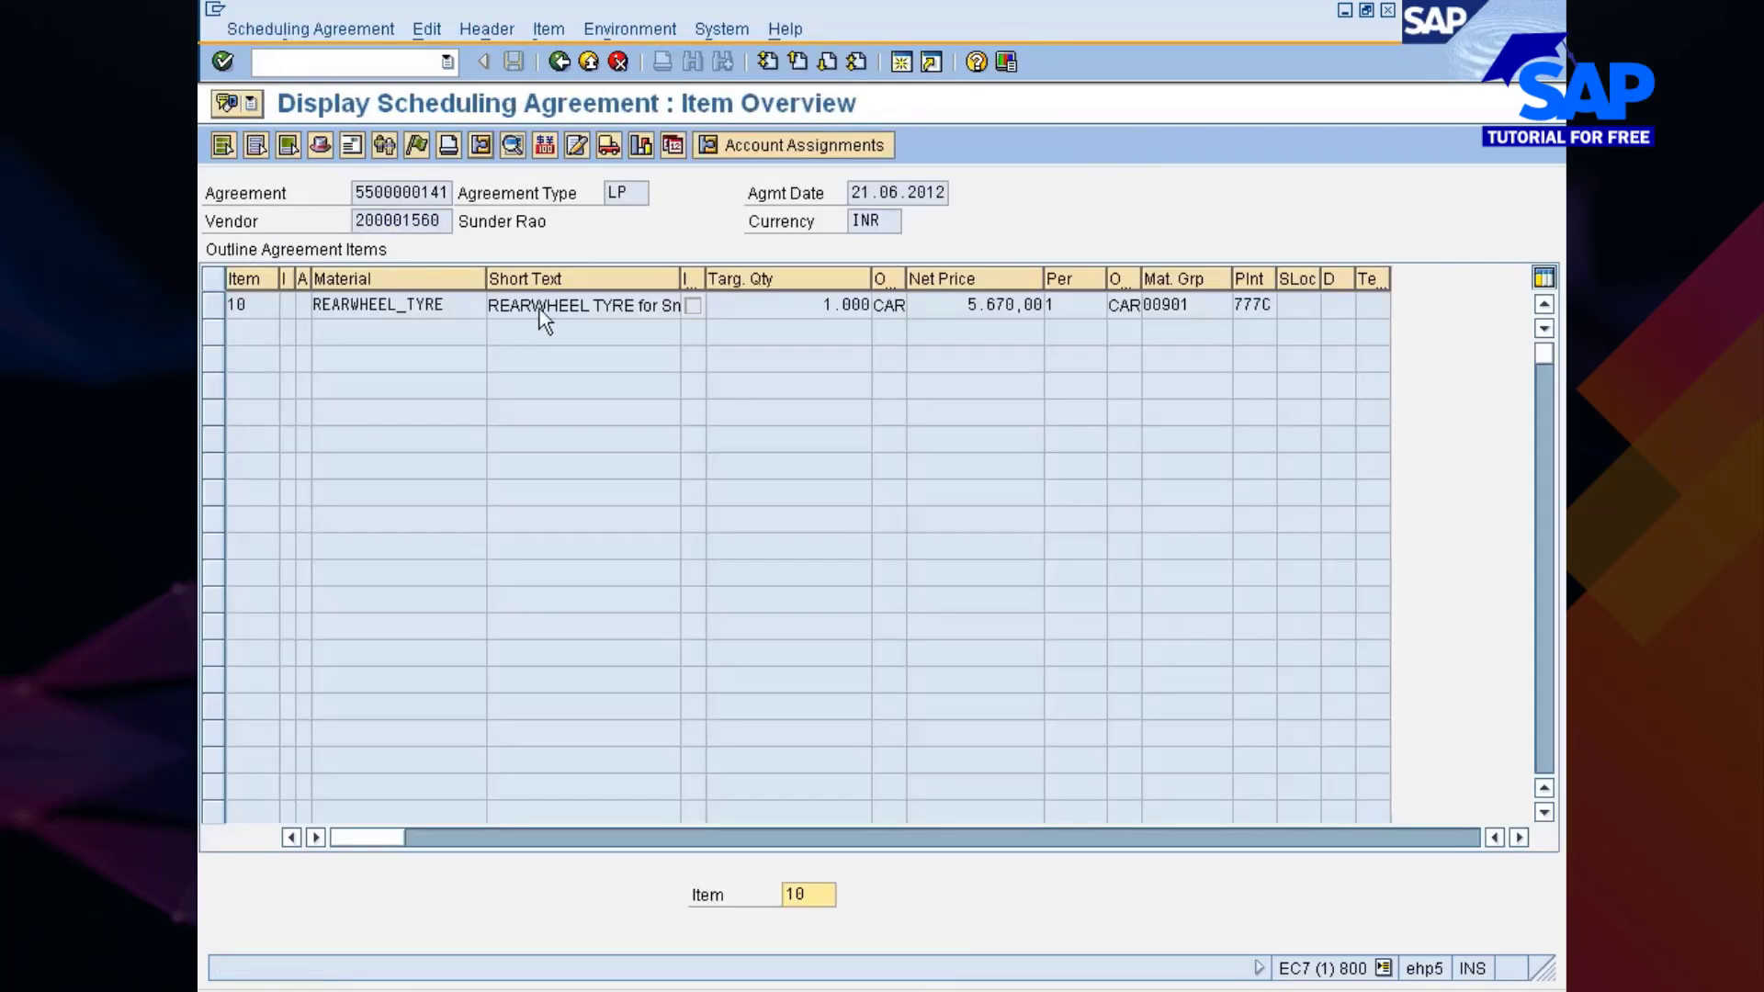
left_click(418, 144)
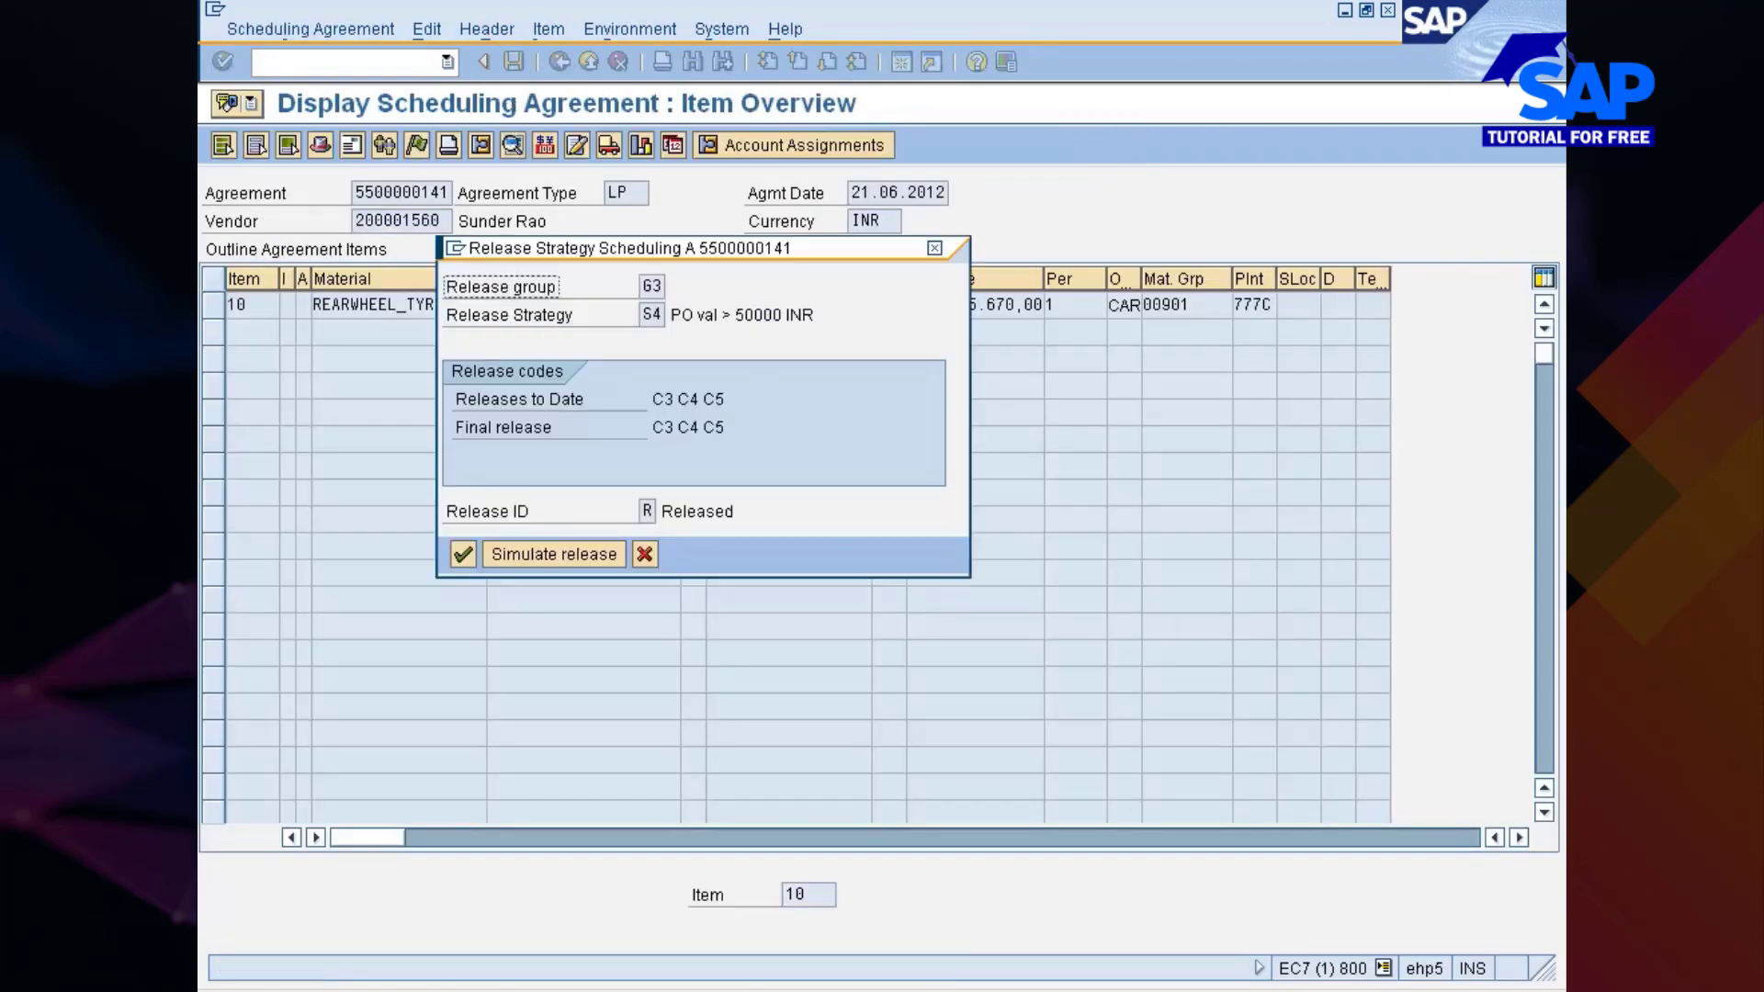
left_click(663, 511)
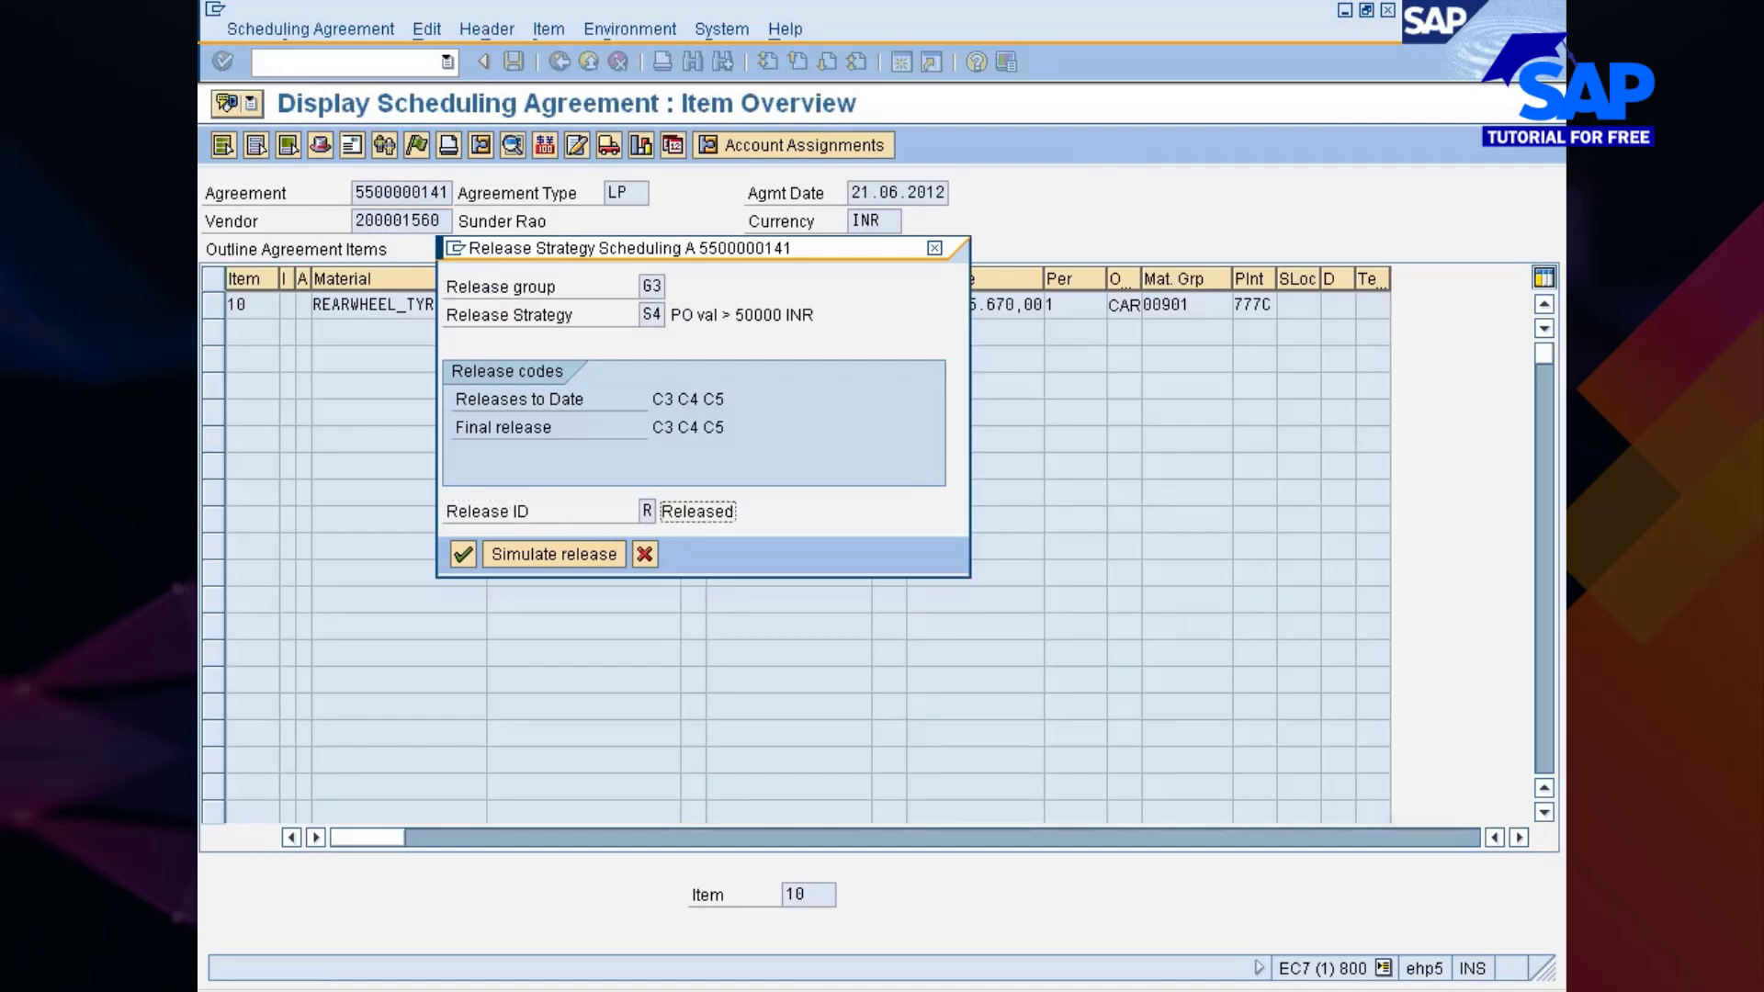
left_click_drag(448, 514, 734, 516)
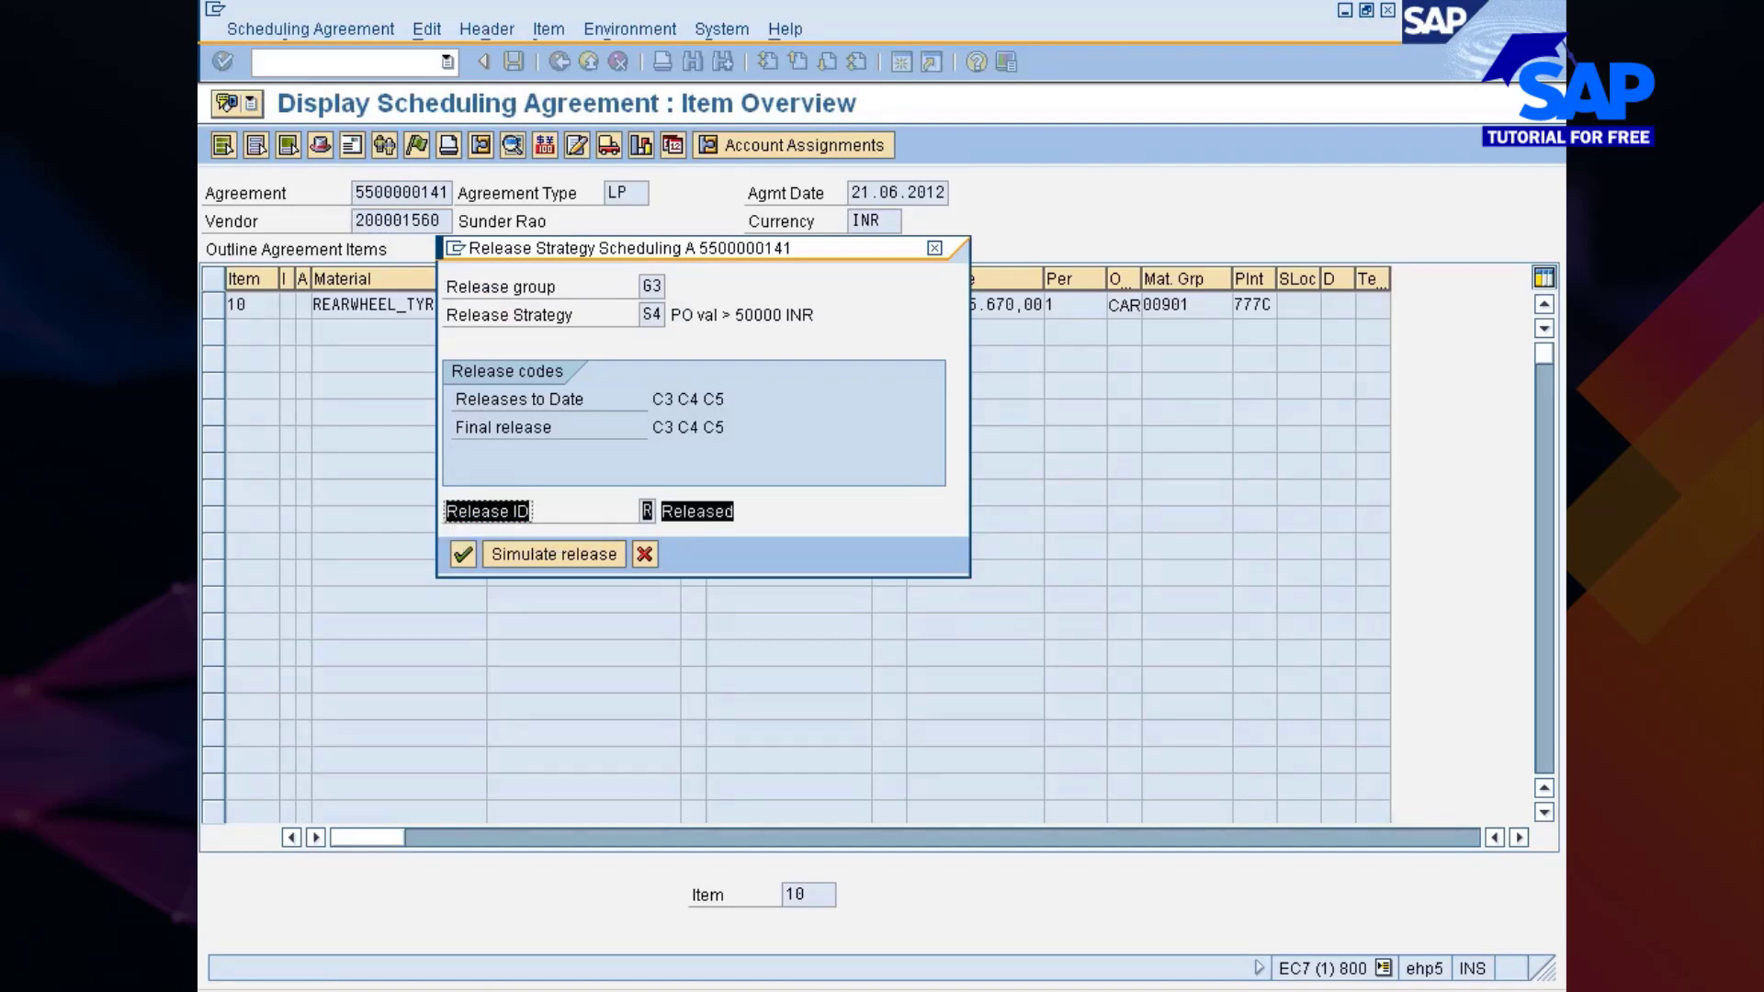
left_click(643, 554)
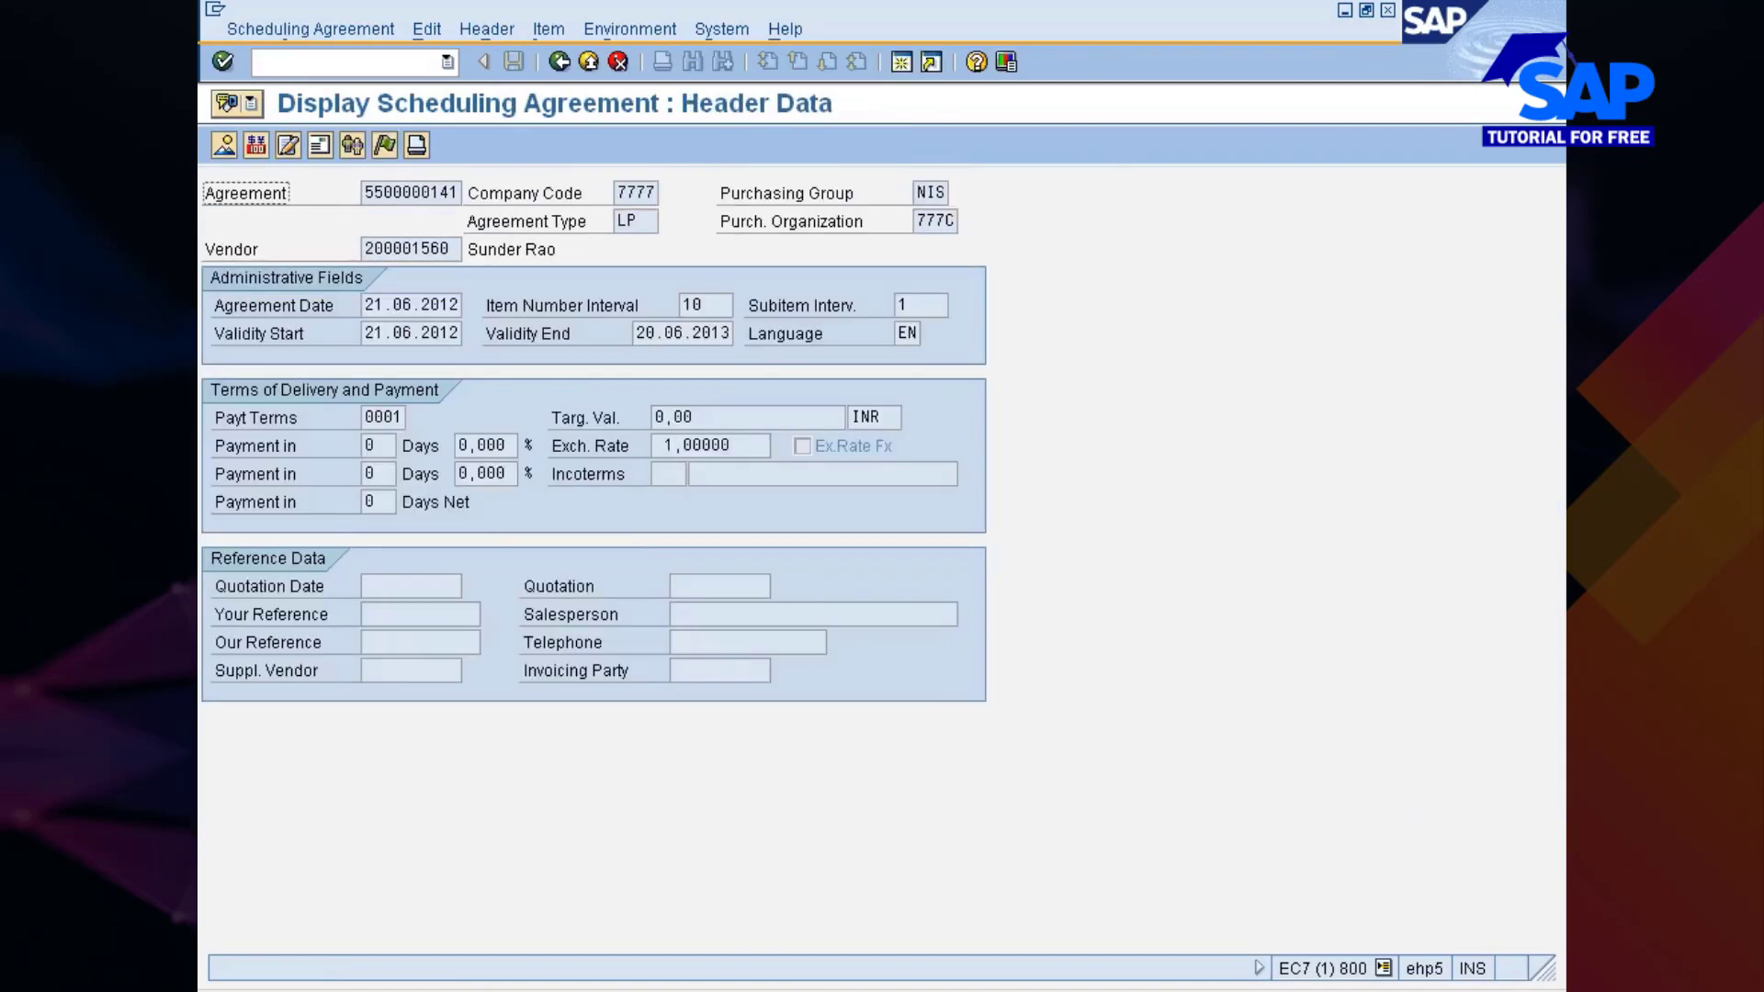
Step: Switch to the Release (Approve) Purchasing Documents session and start the message output transaction there with /nme9e
left_click(934, 990)
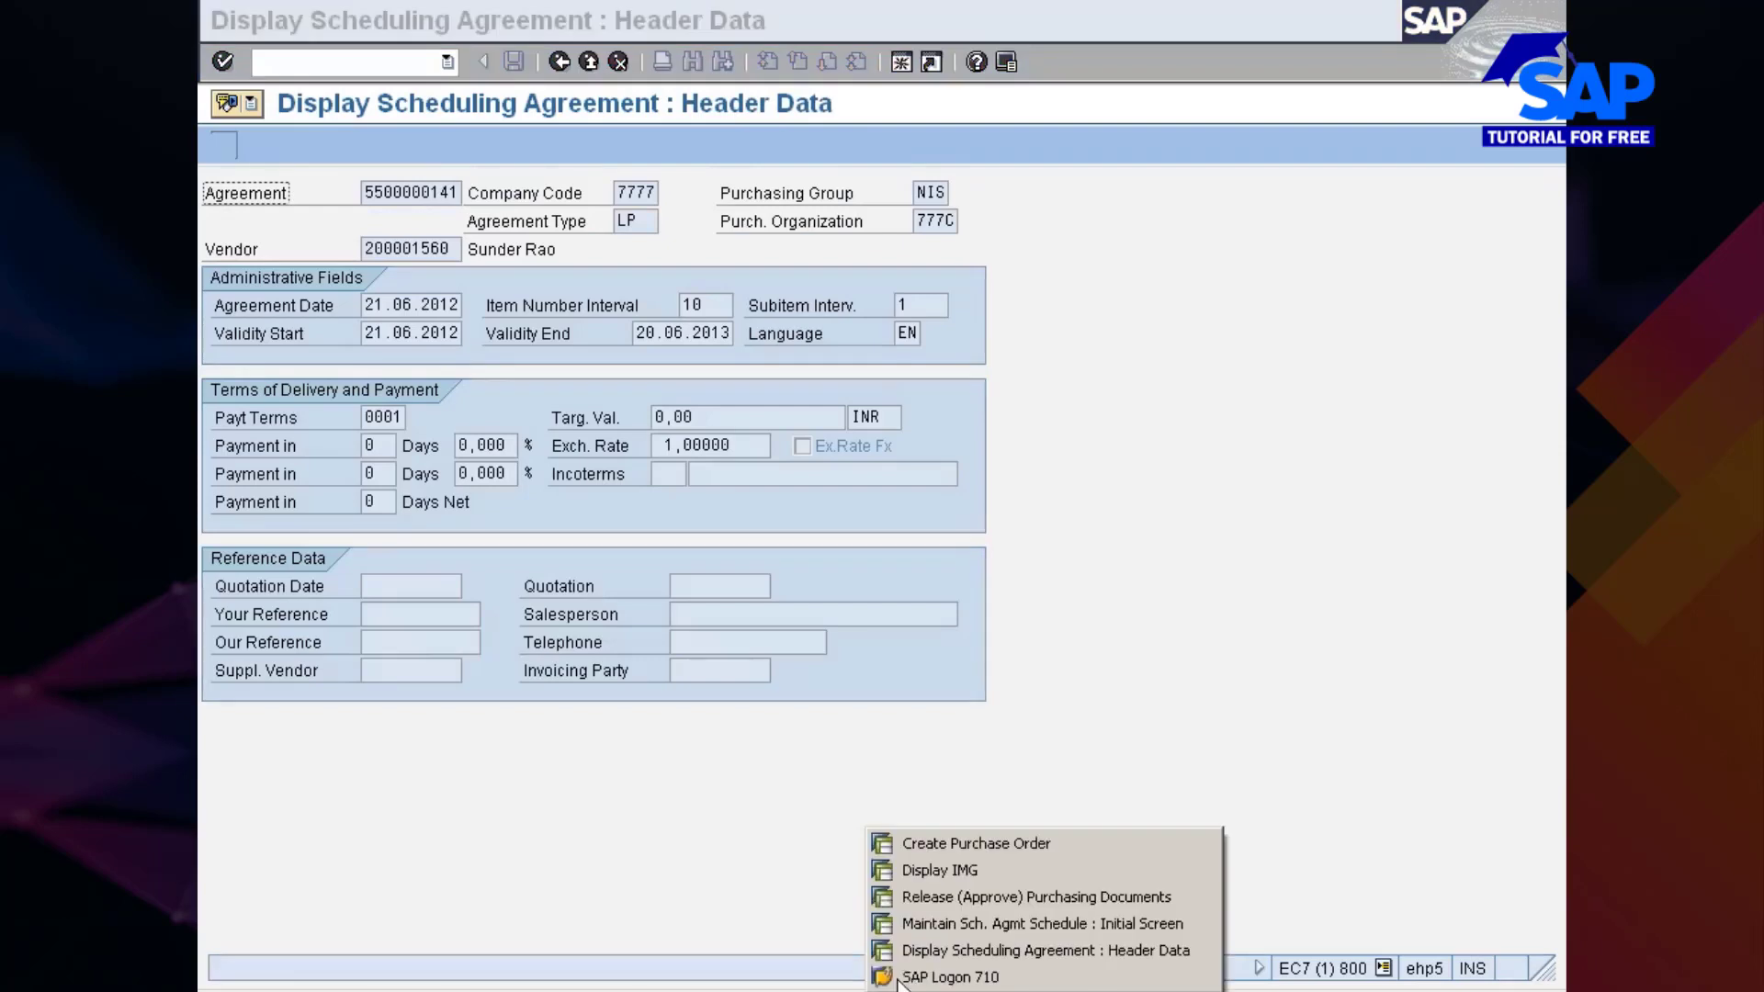
left_click(953, 897)
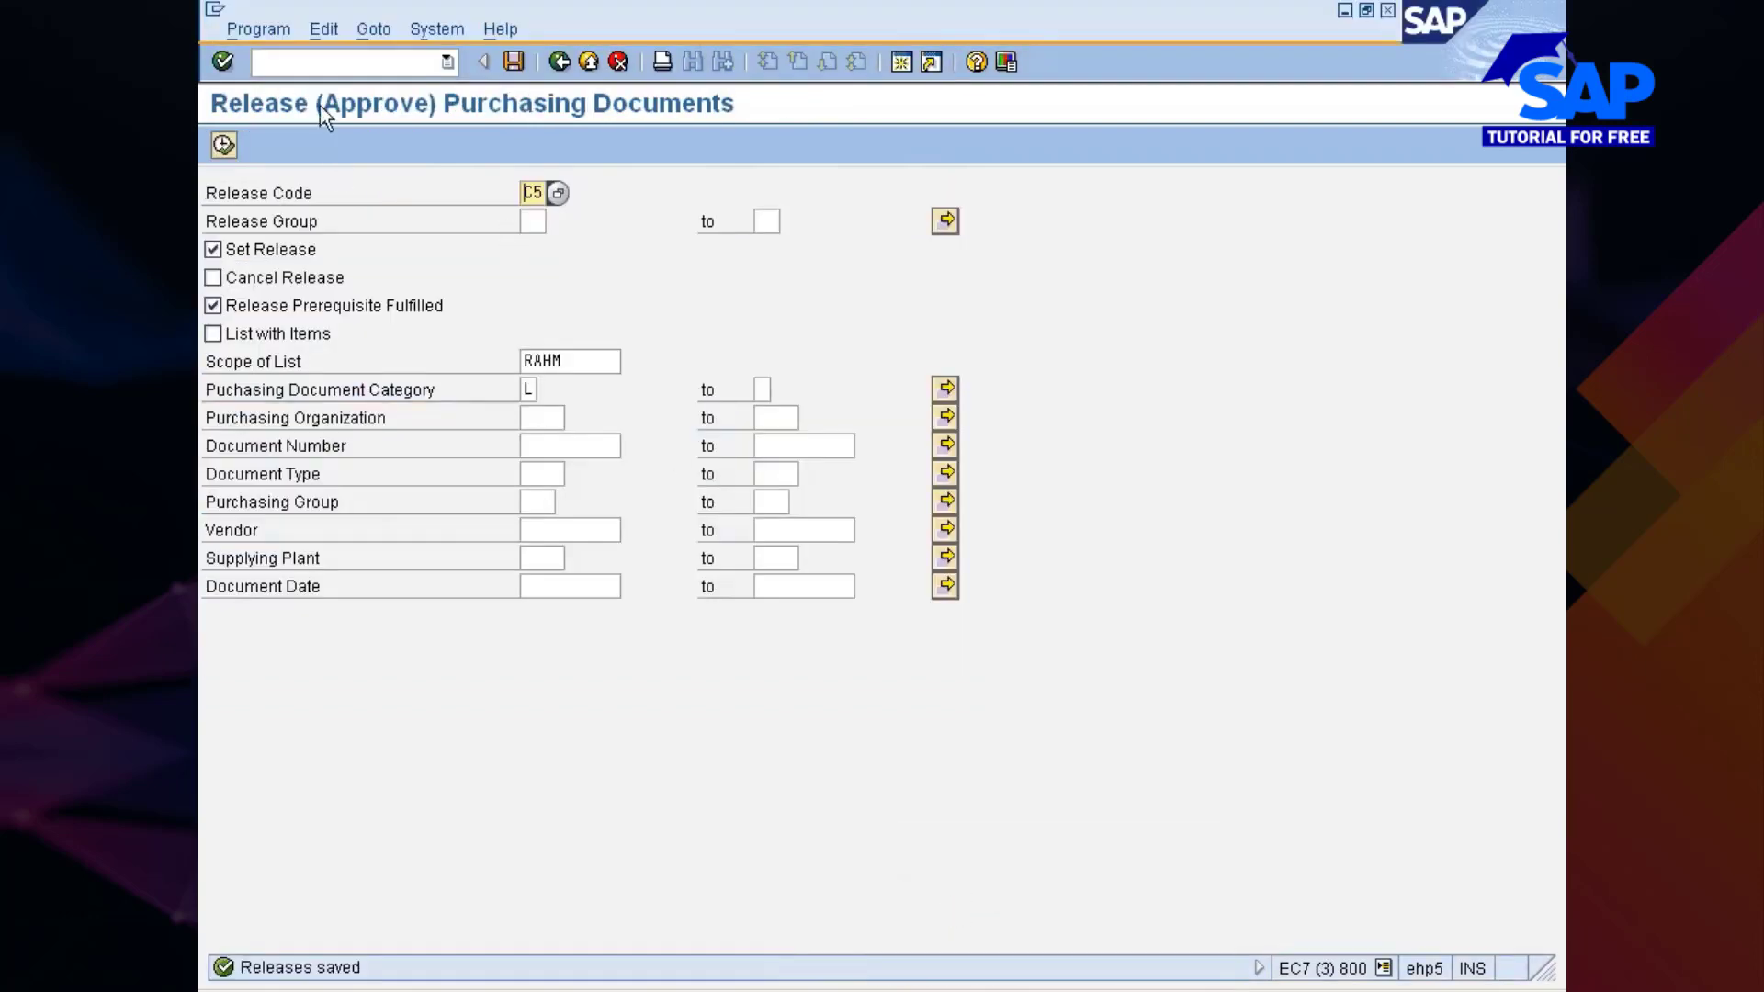
left_click(916, 990)
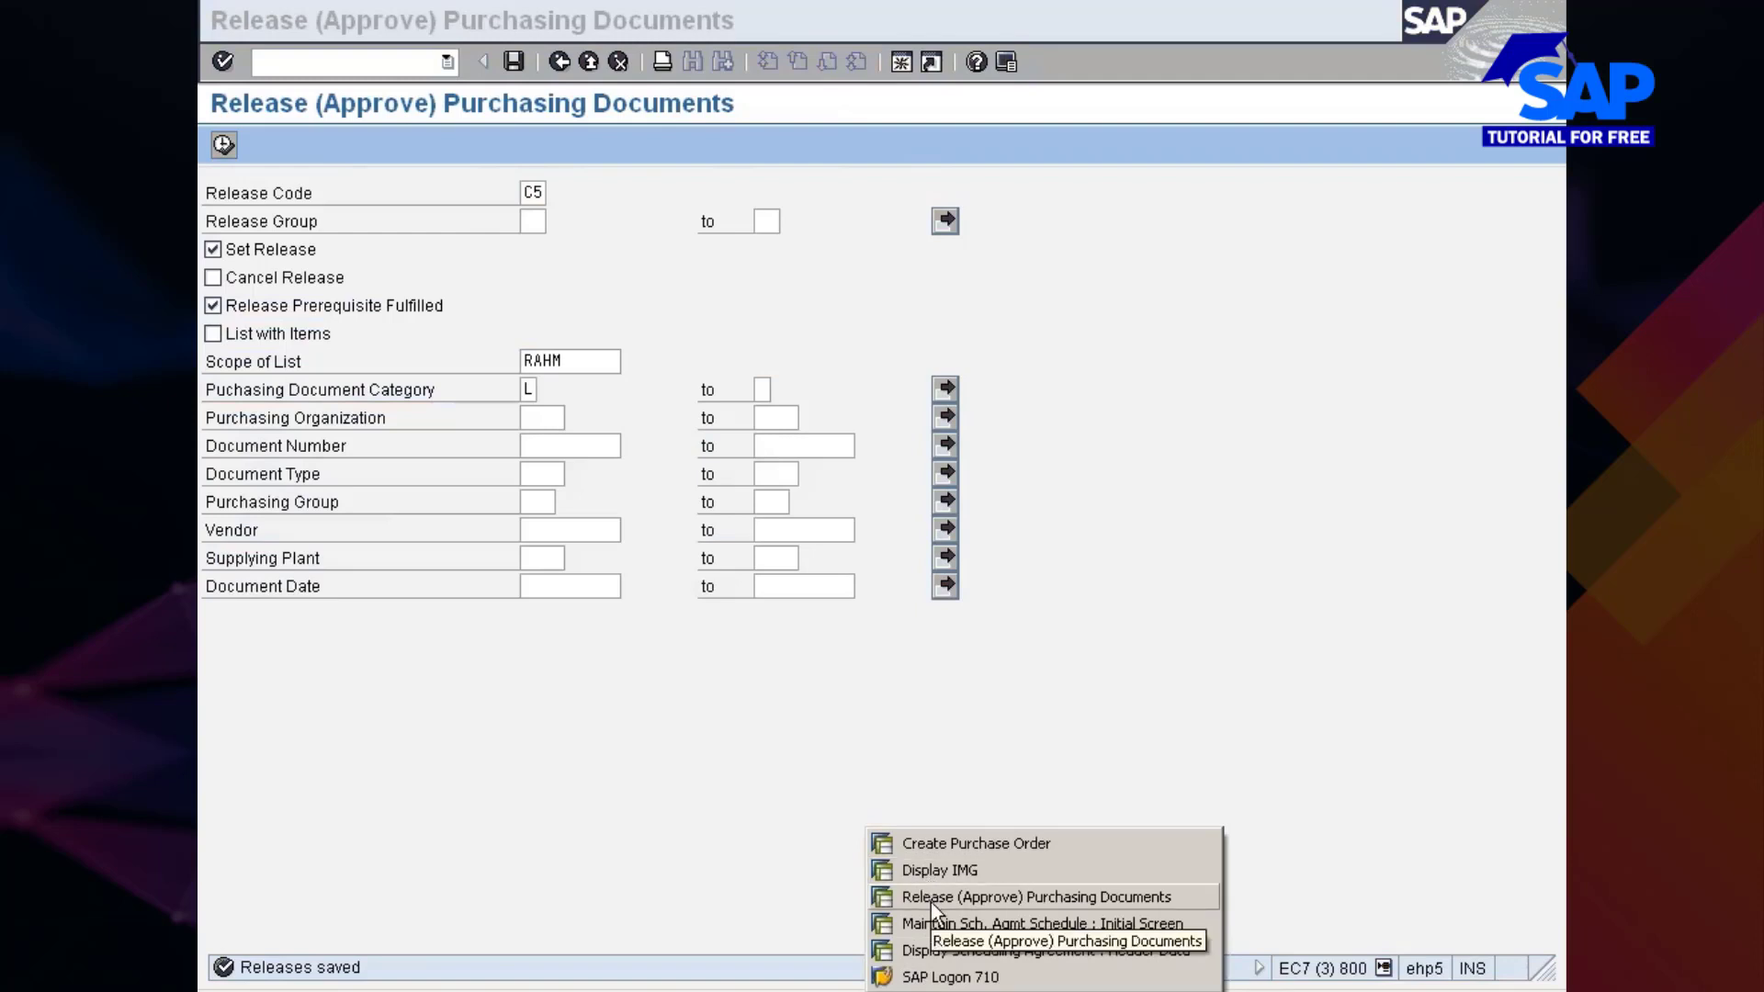
left_click(932, 950)
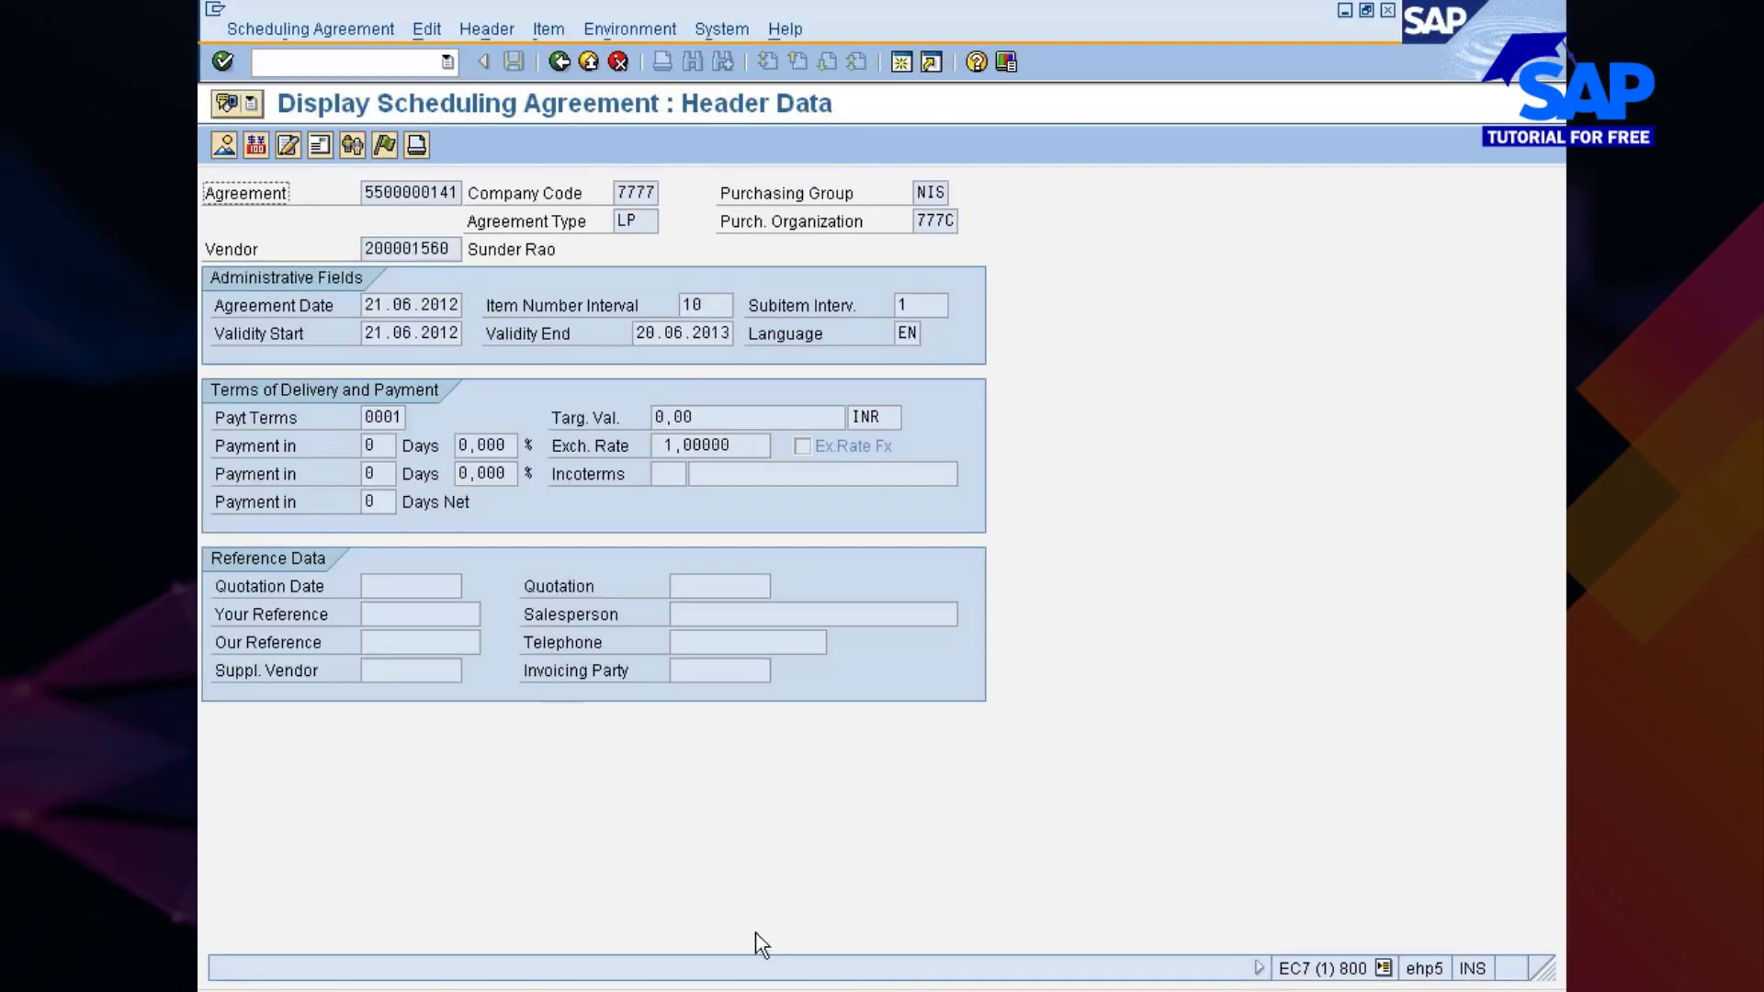
left_click(917, 991)
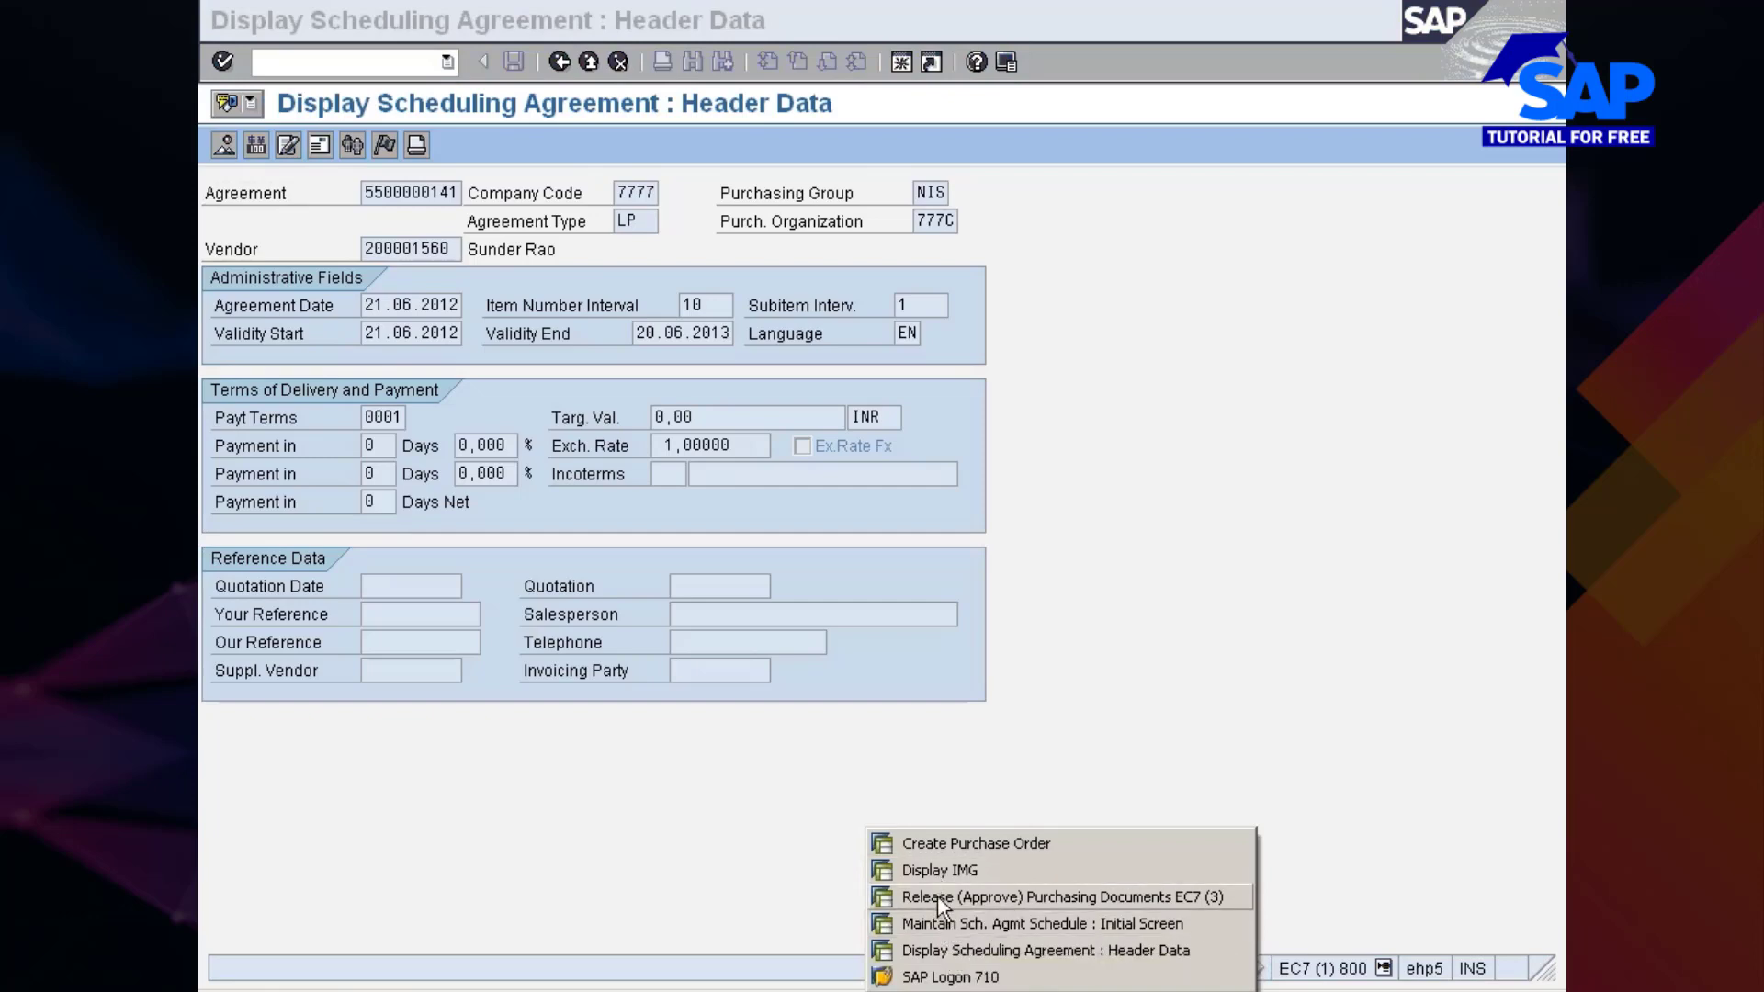
left_click(938, 899)
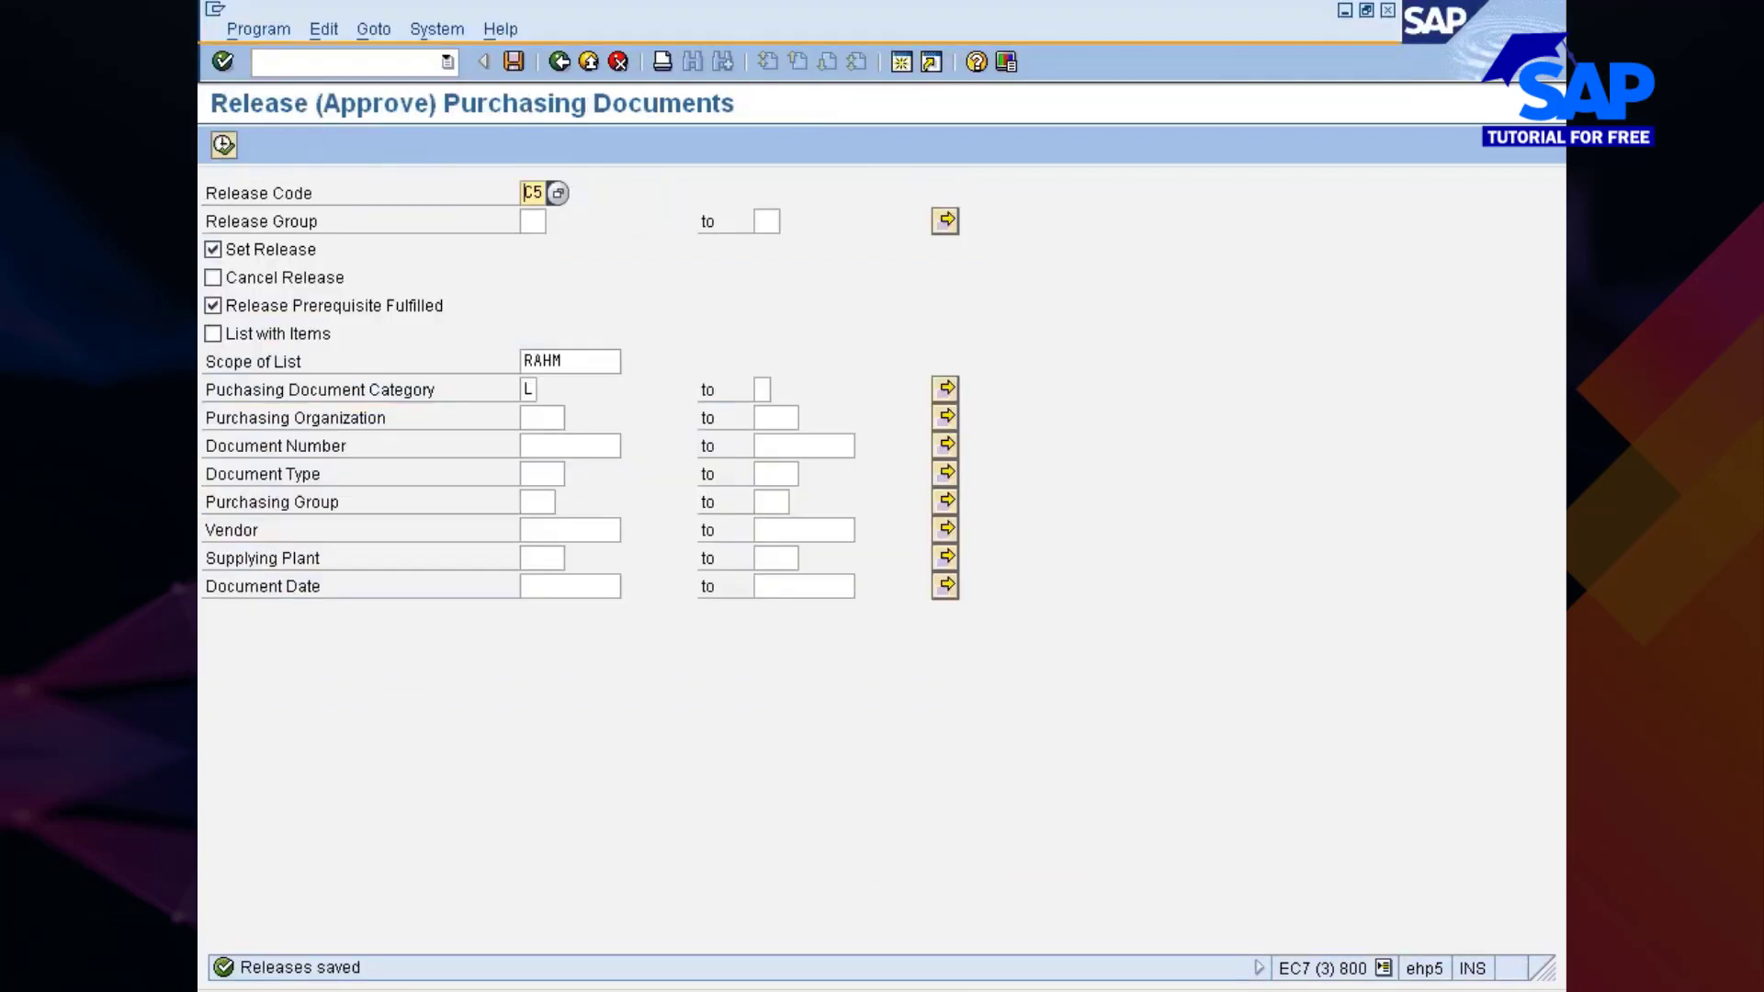
key("ctrl+slash")
type("/nme9e")
key("Return")
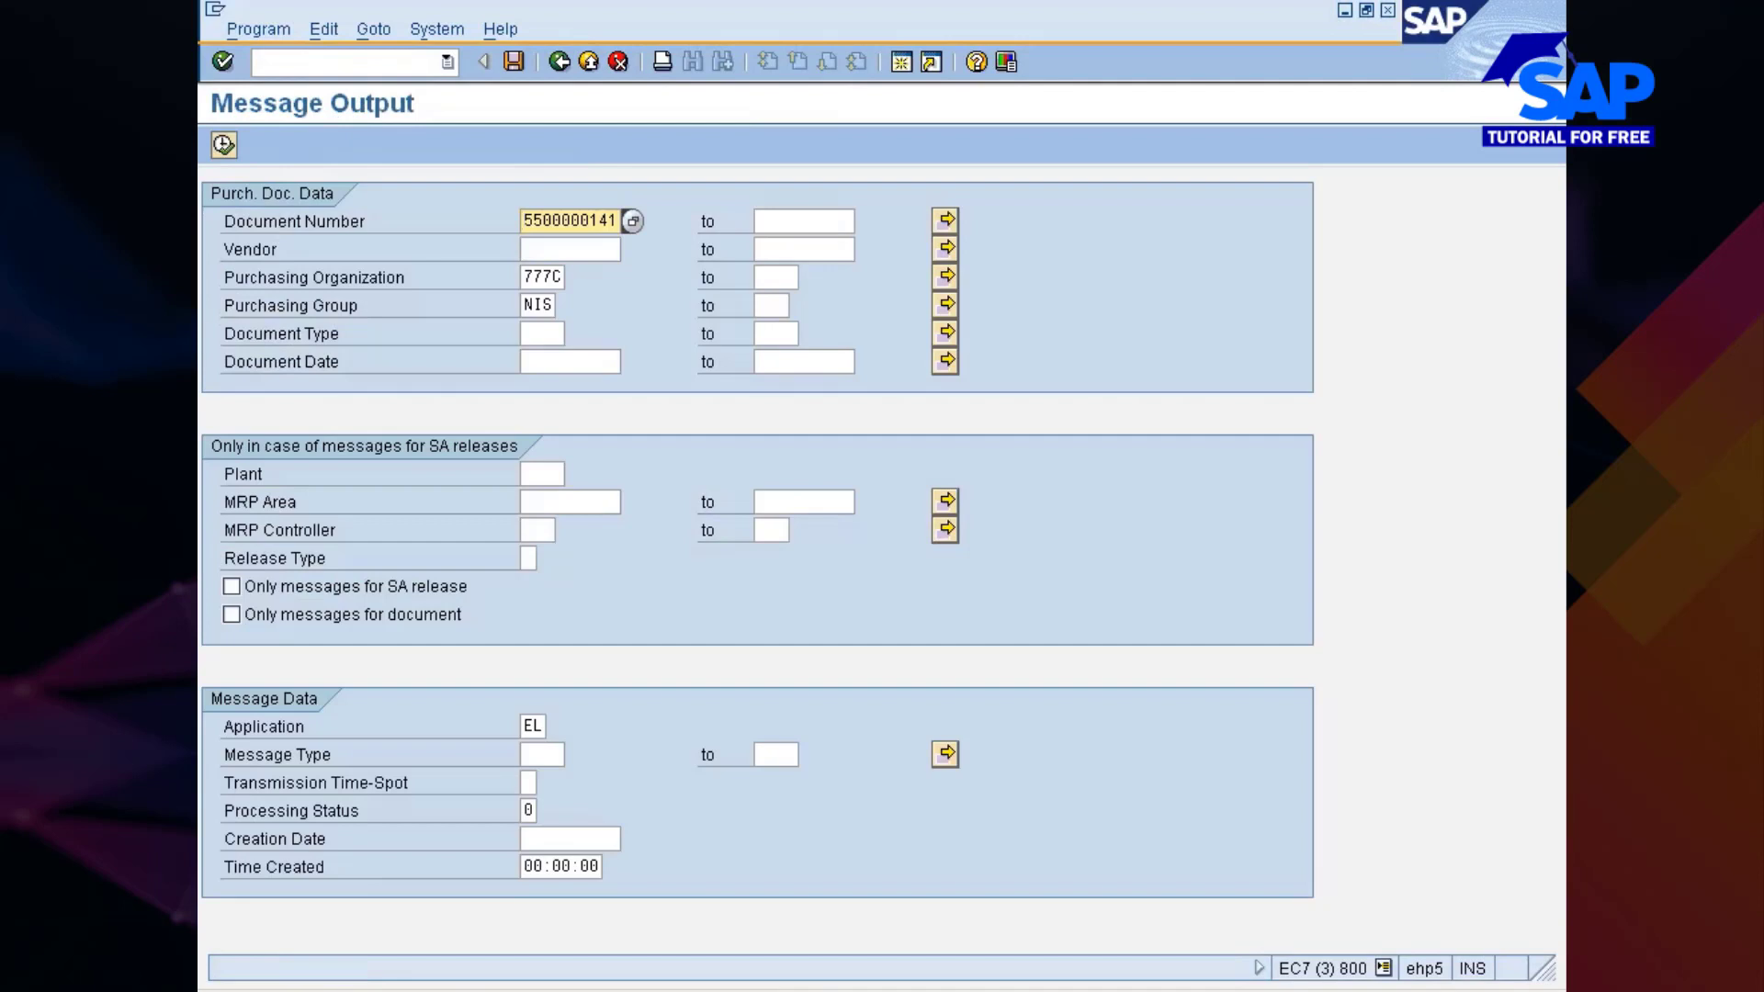
Step: Look through the possible message types and their application codes, closing the value list without choosing one
left_click(542, 755)
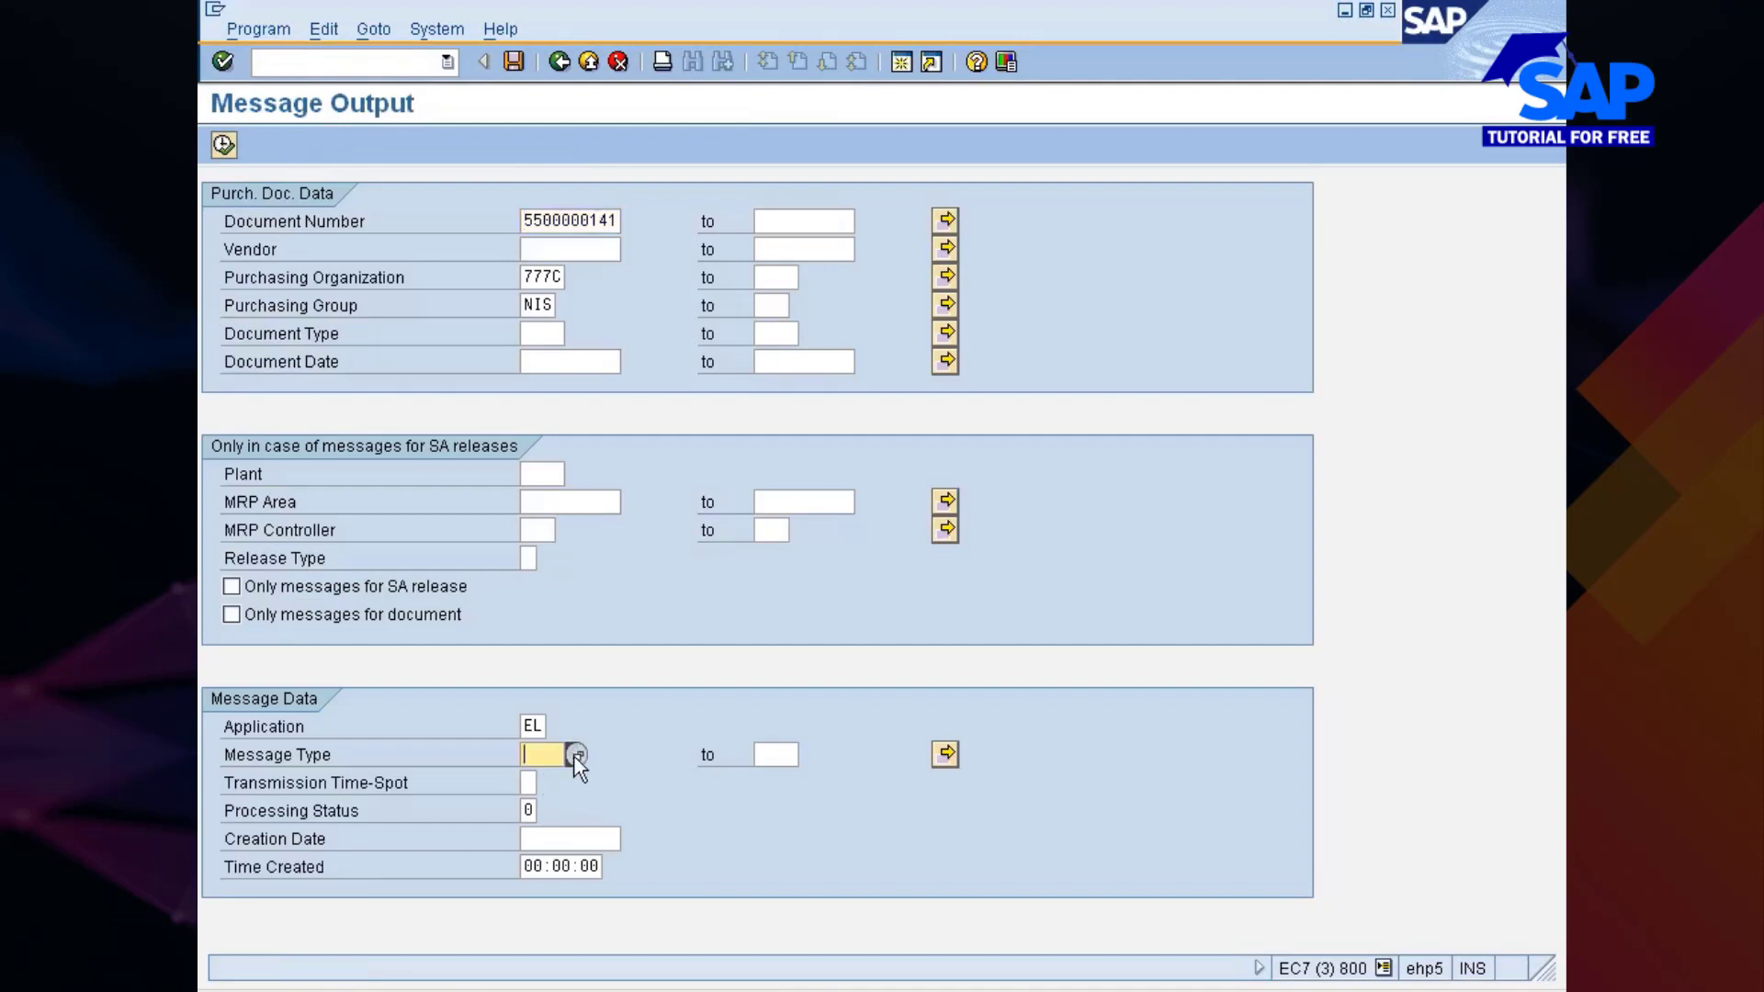
left_click(575, 756)
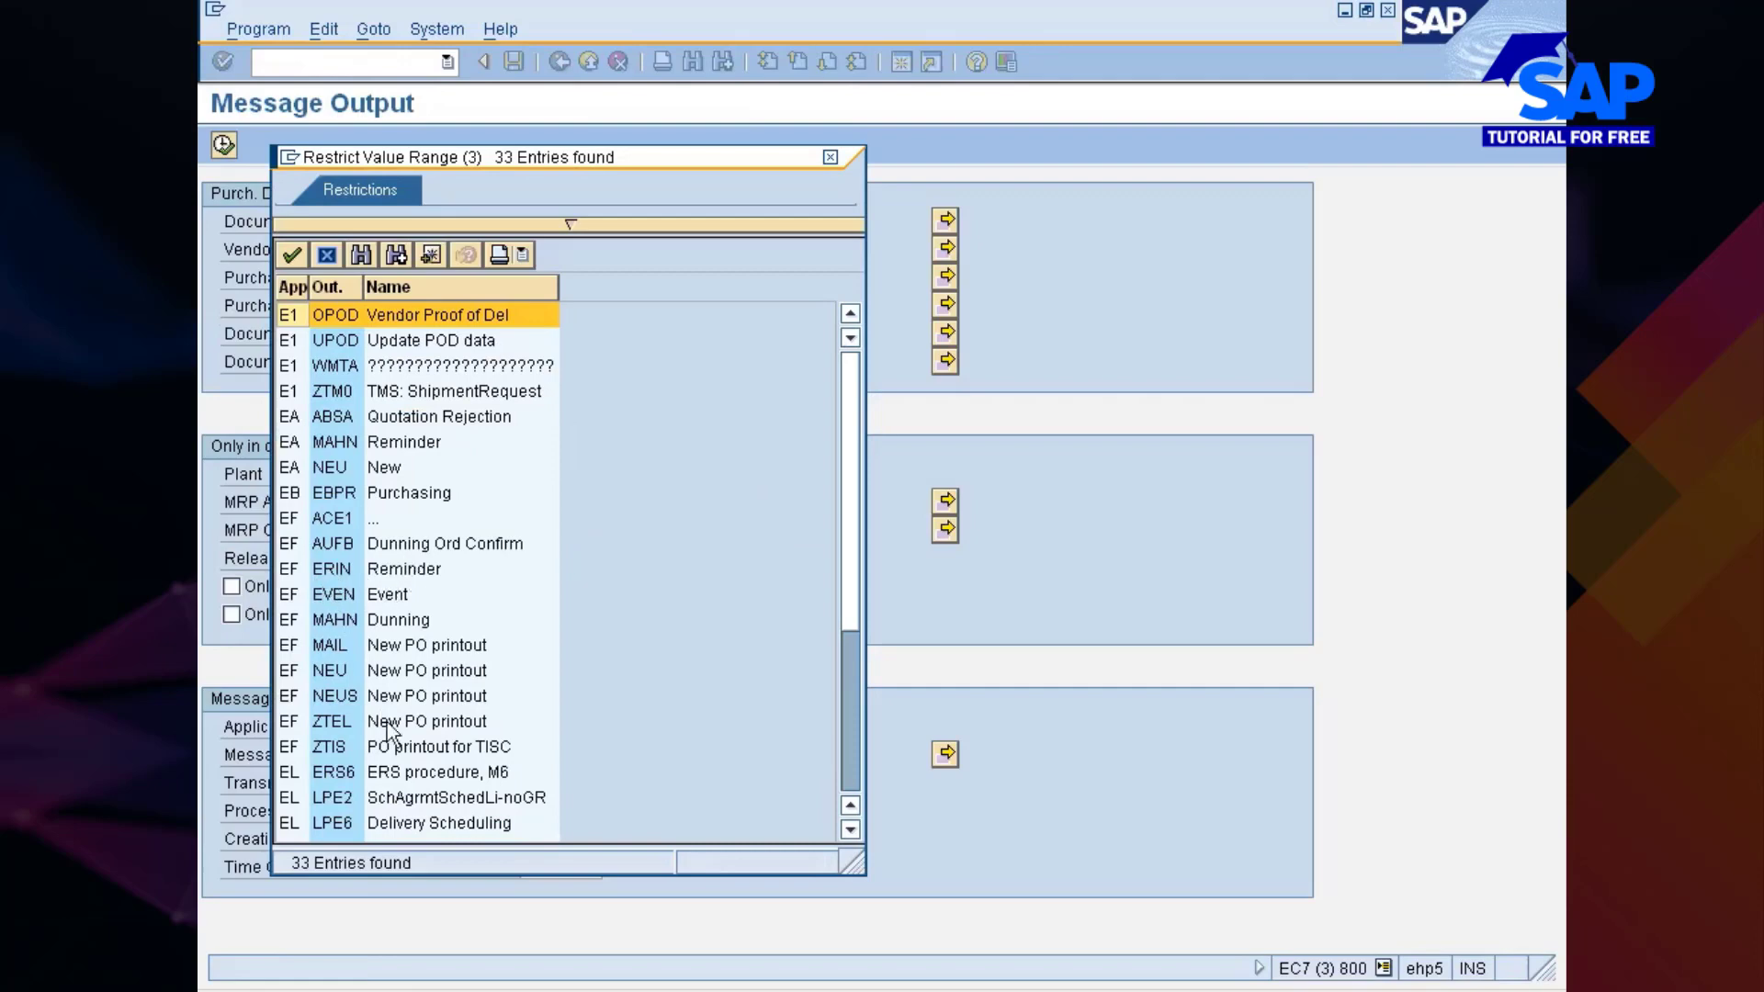
scroll(349, 653, "down", 4)
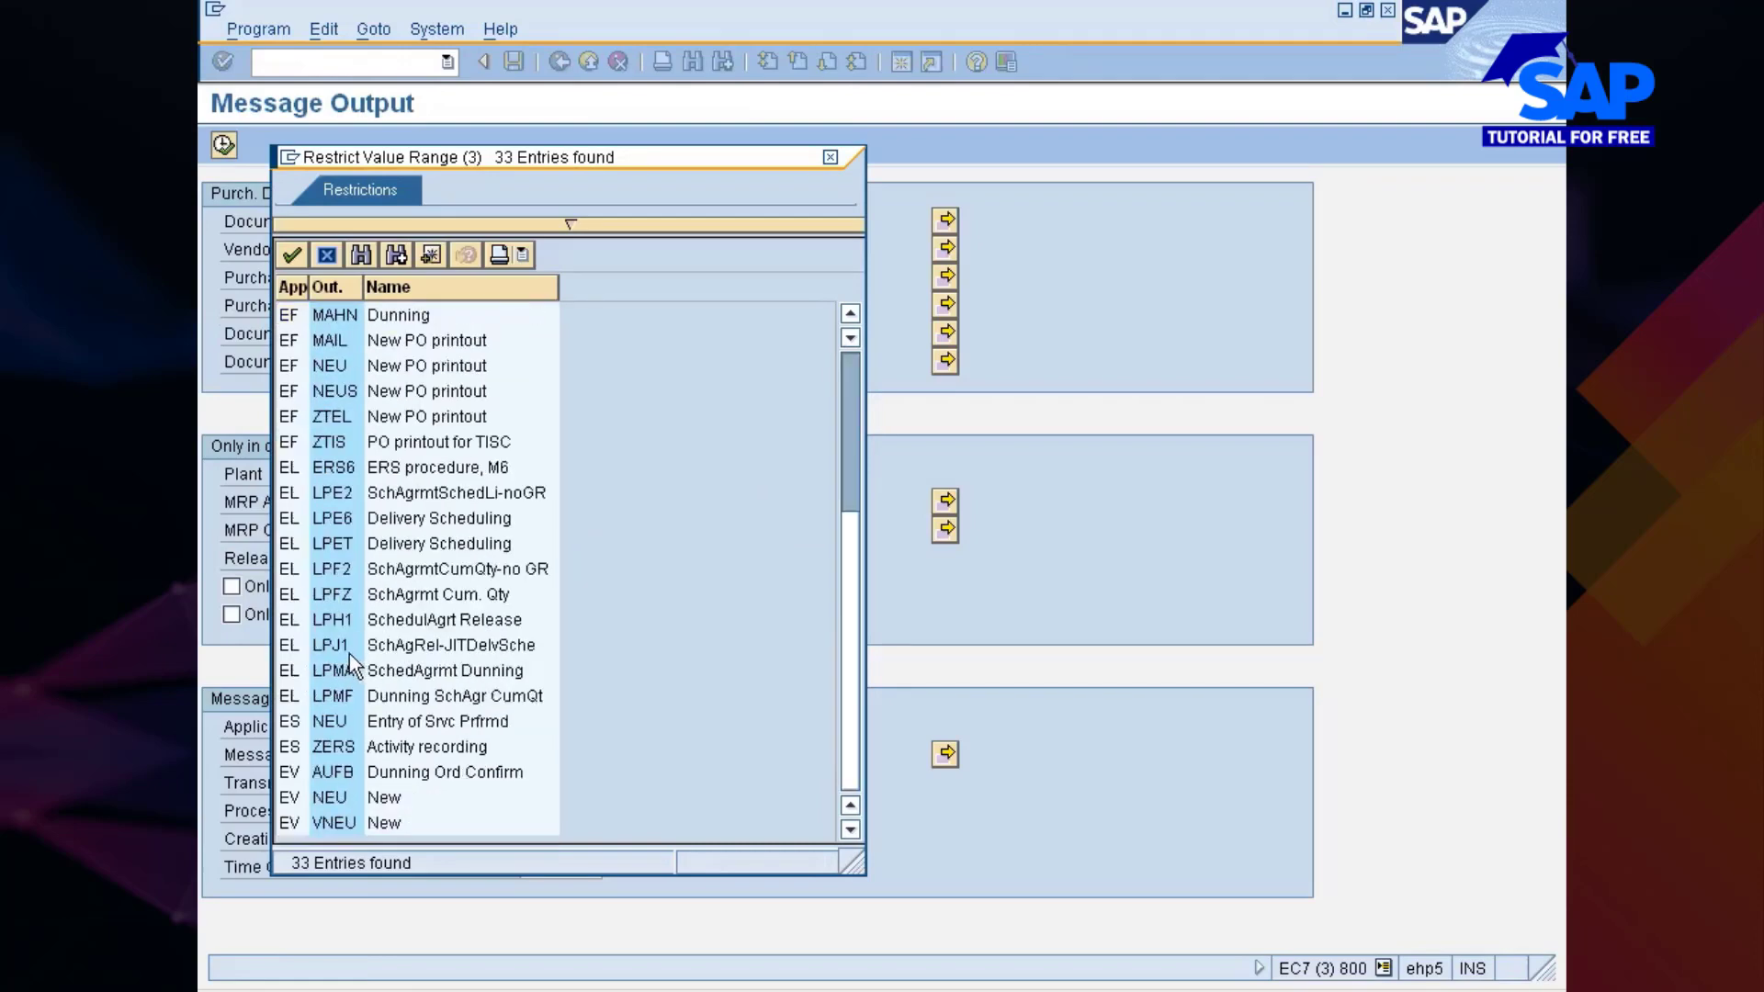
left_click(293, 797)
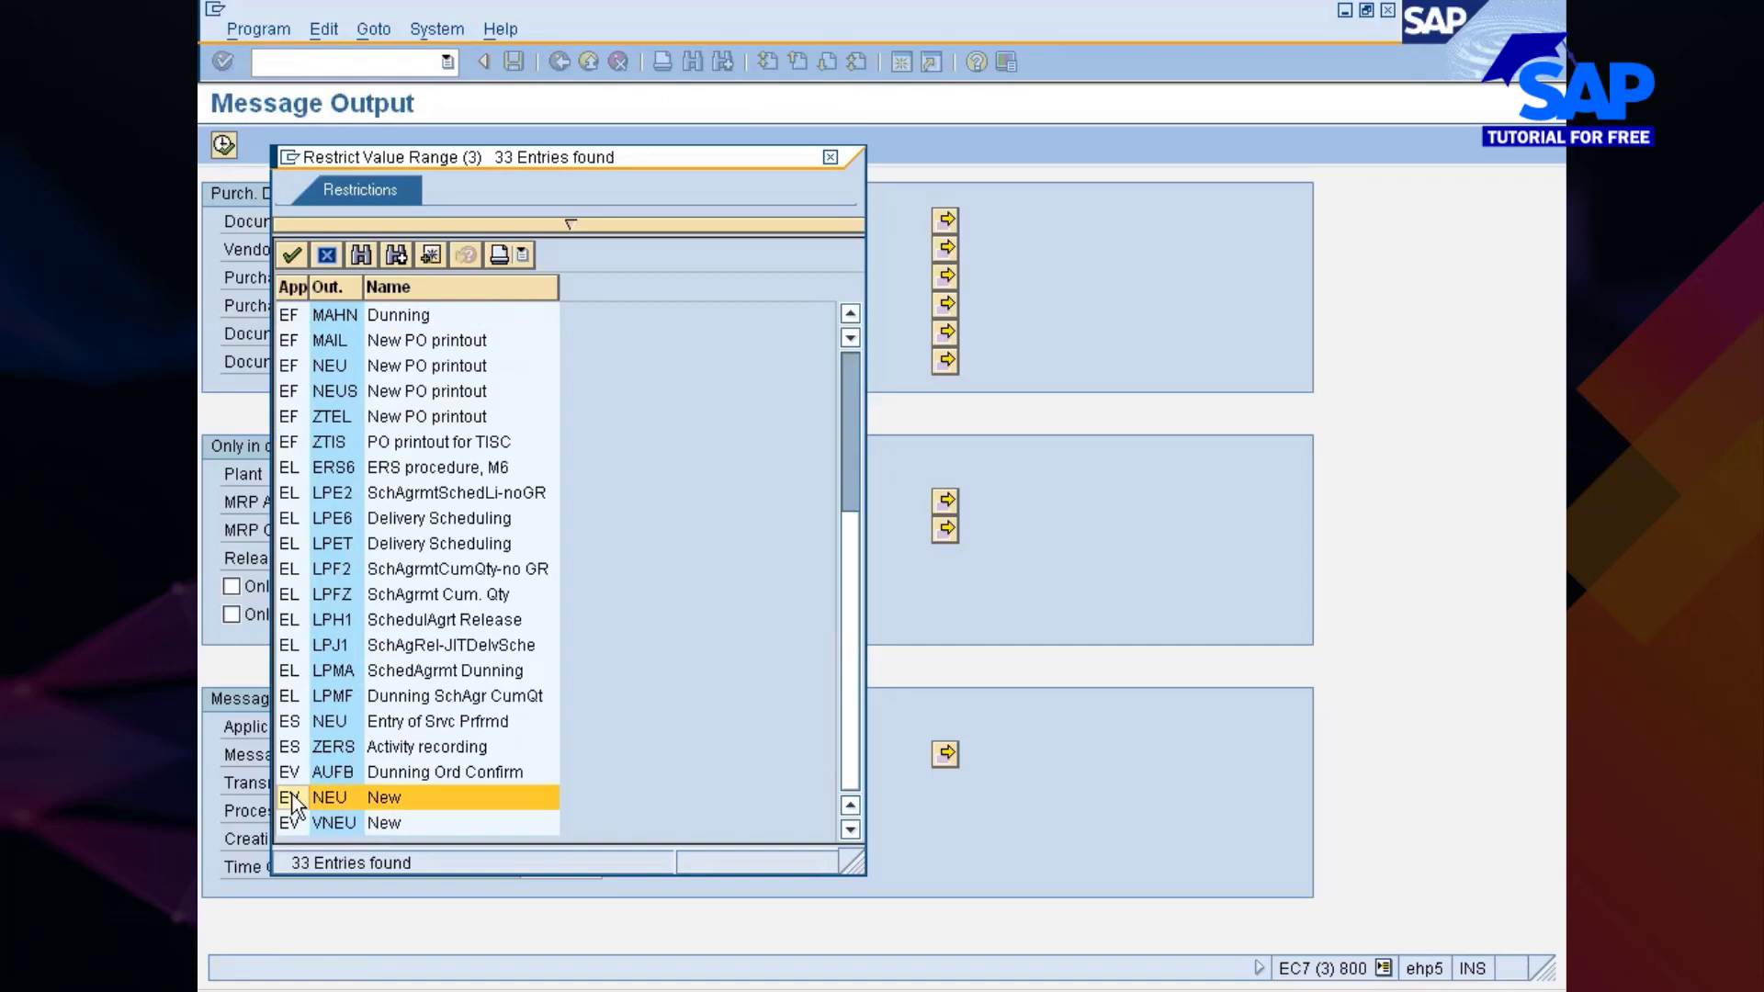
left_click(832, 158)
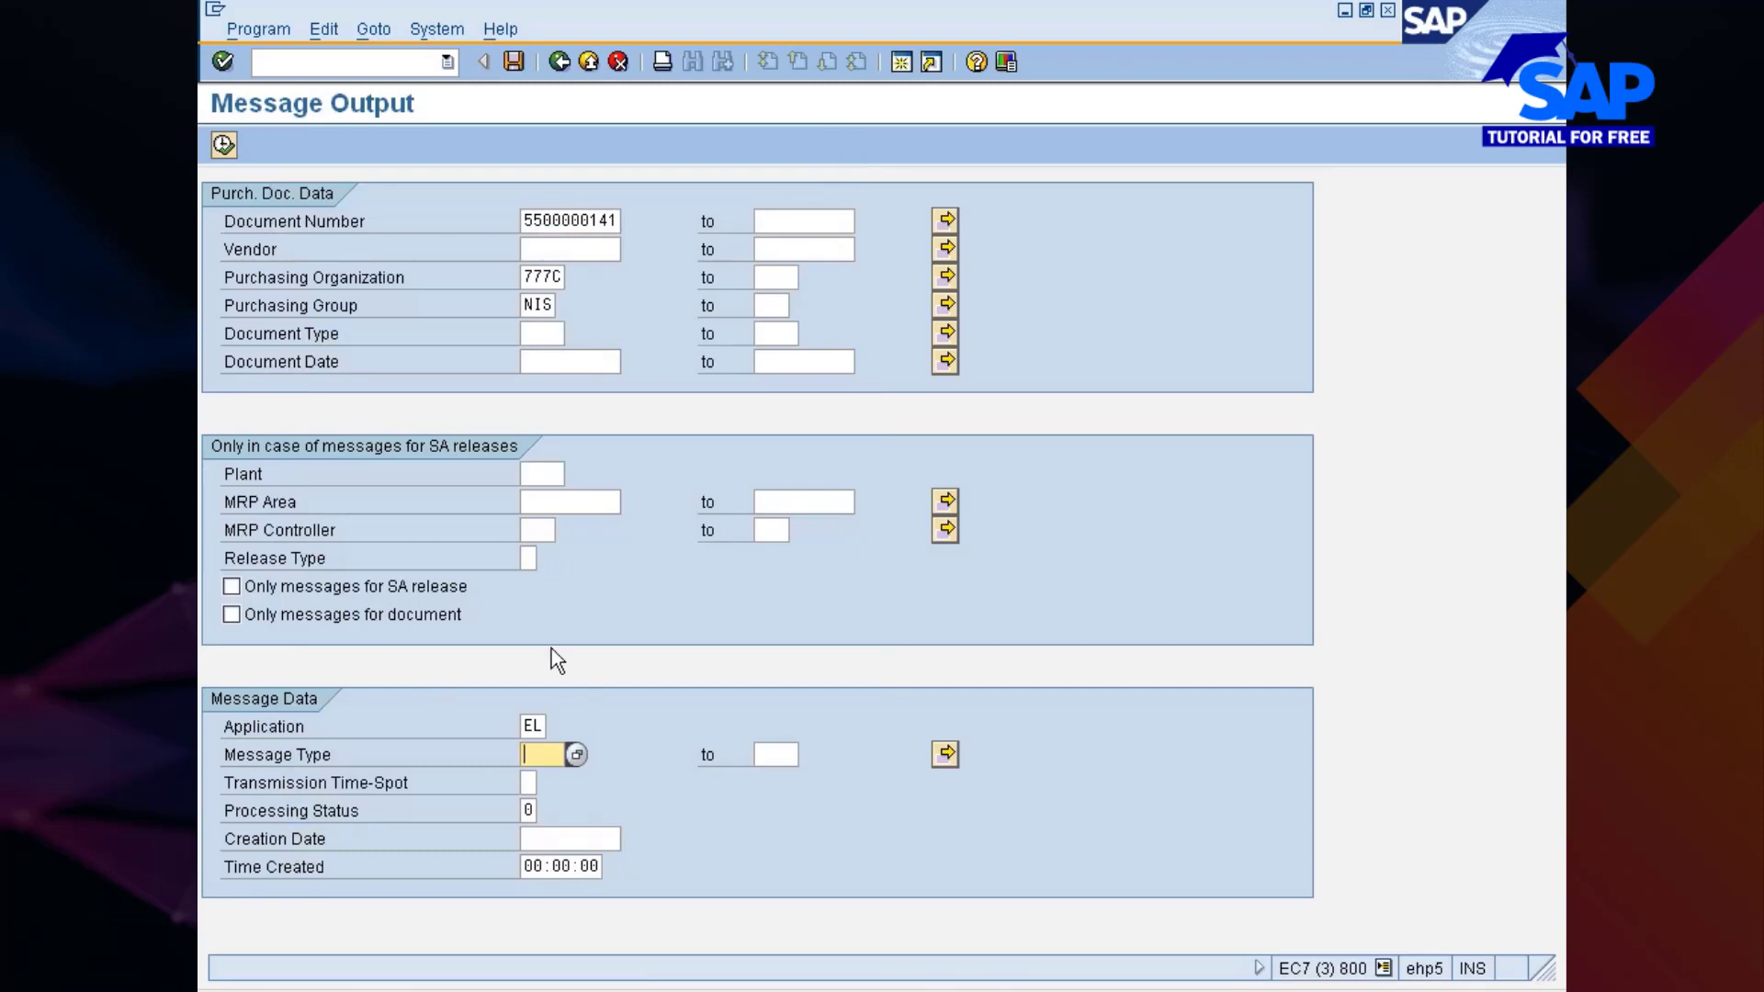
Step: Replace the application code in the message data, list the agreement's output messages and select the NEU message
left_click(536, 727)
key("BackSpace")
key("BackSpace")
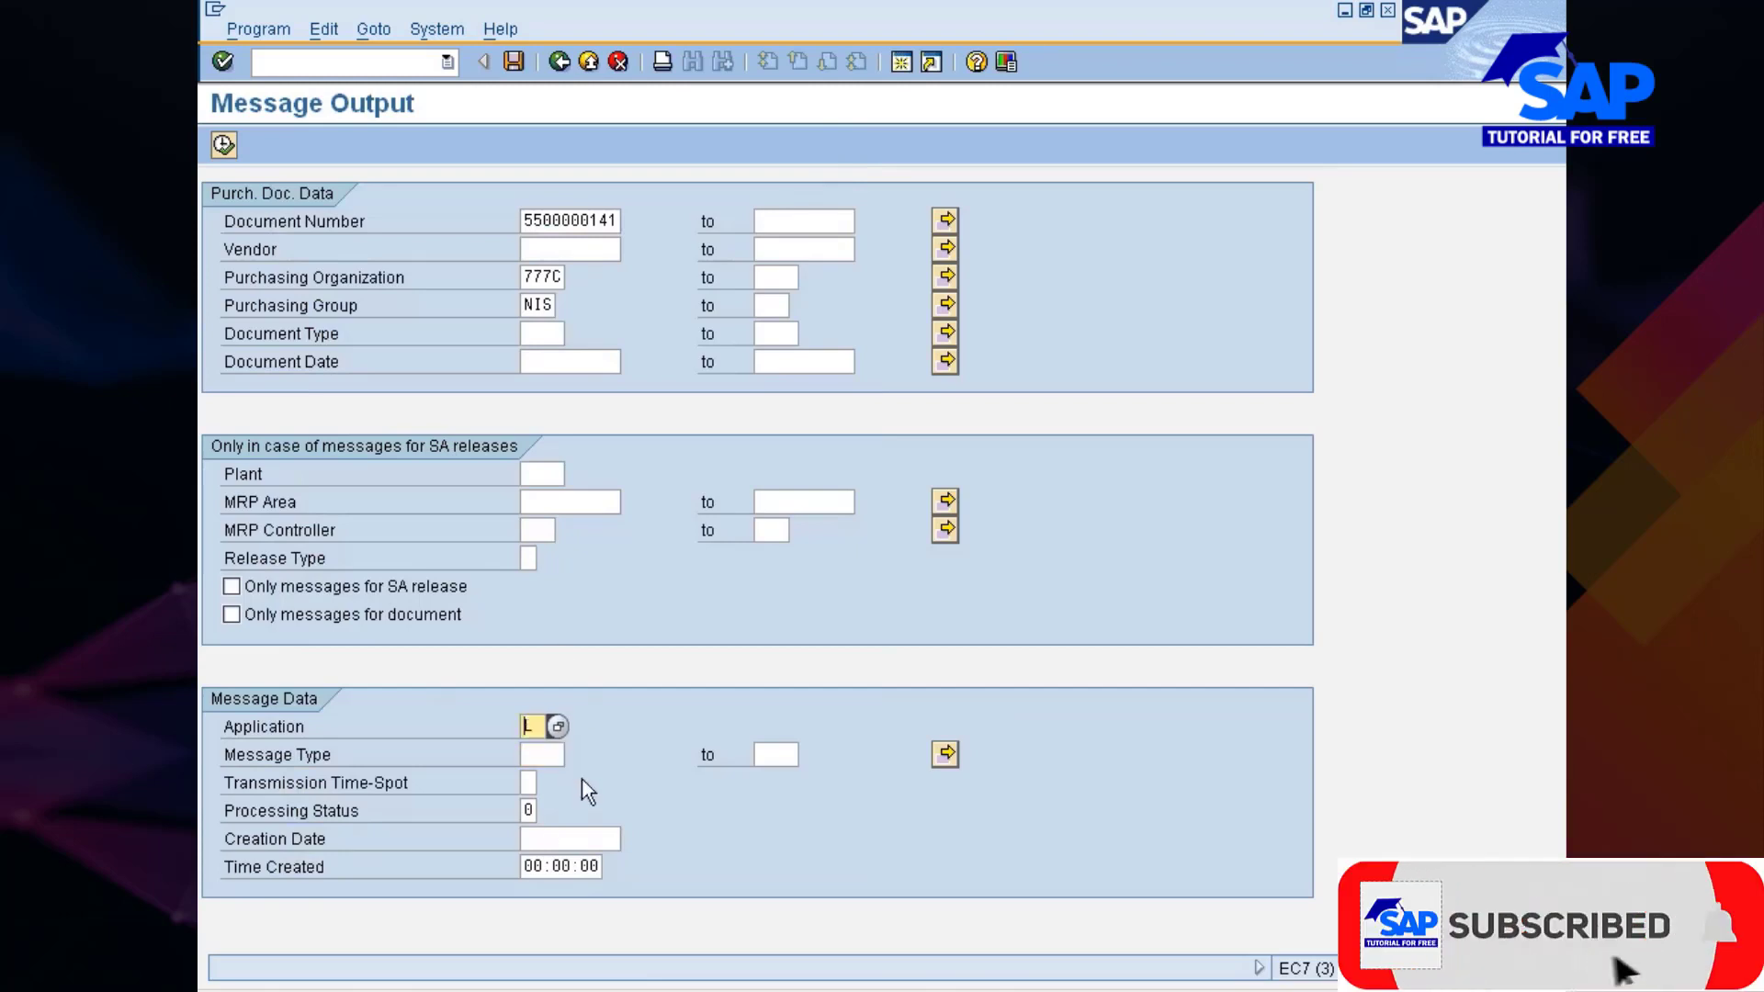
left_click(224, 145)
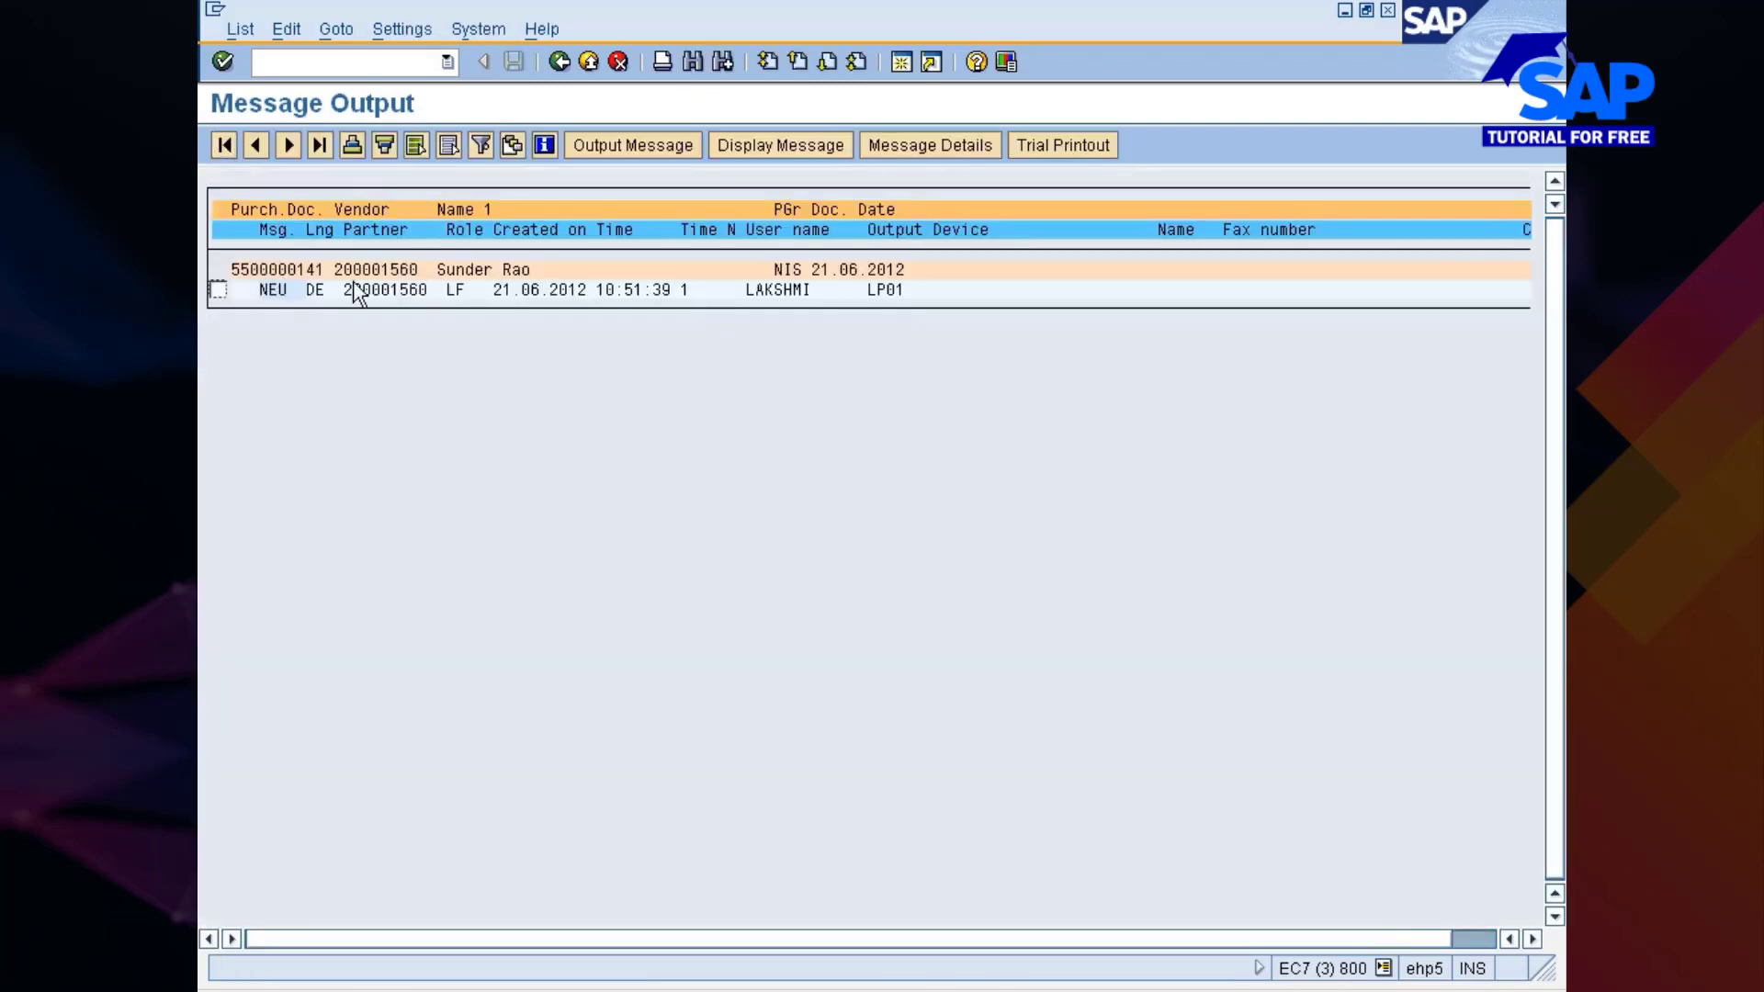
left_click(219, 291)
left_click(917, 991)
left_click(935, 952)
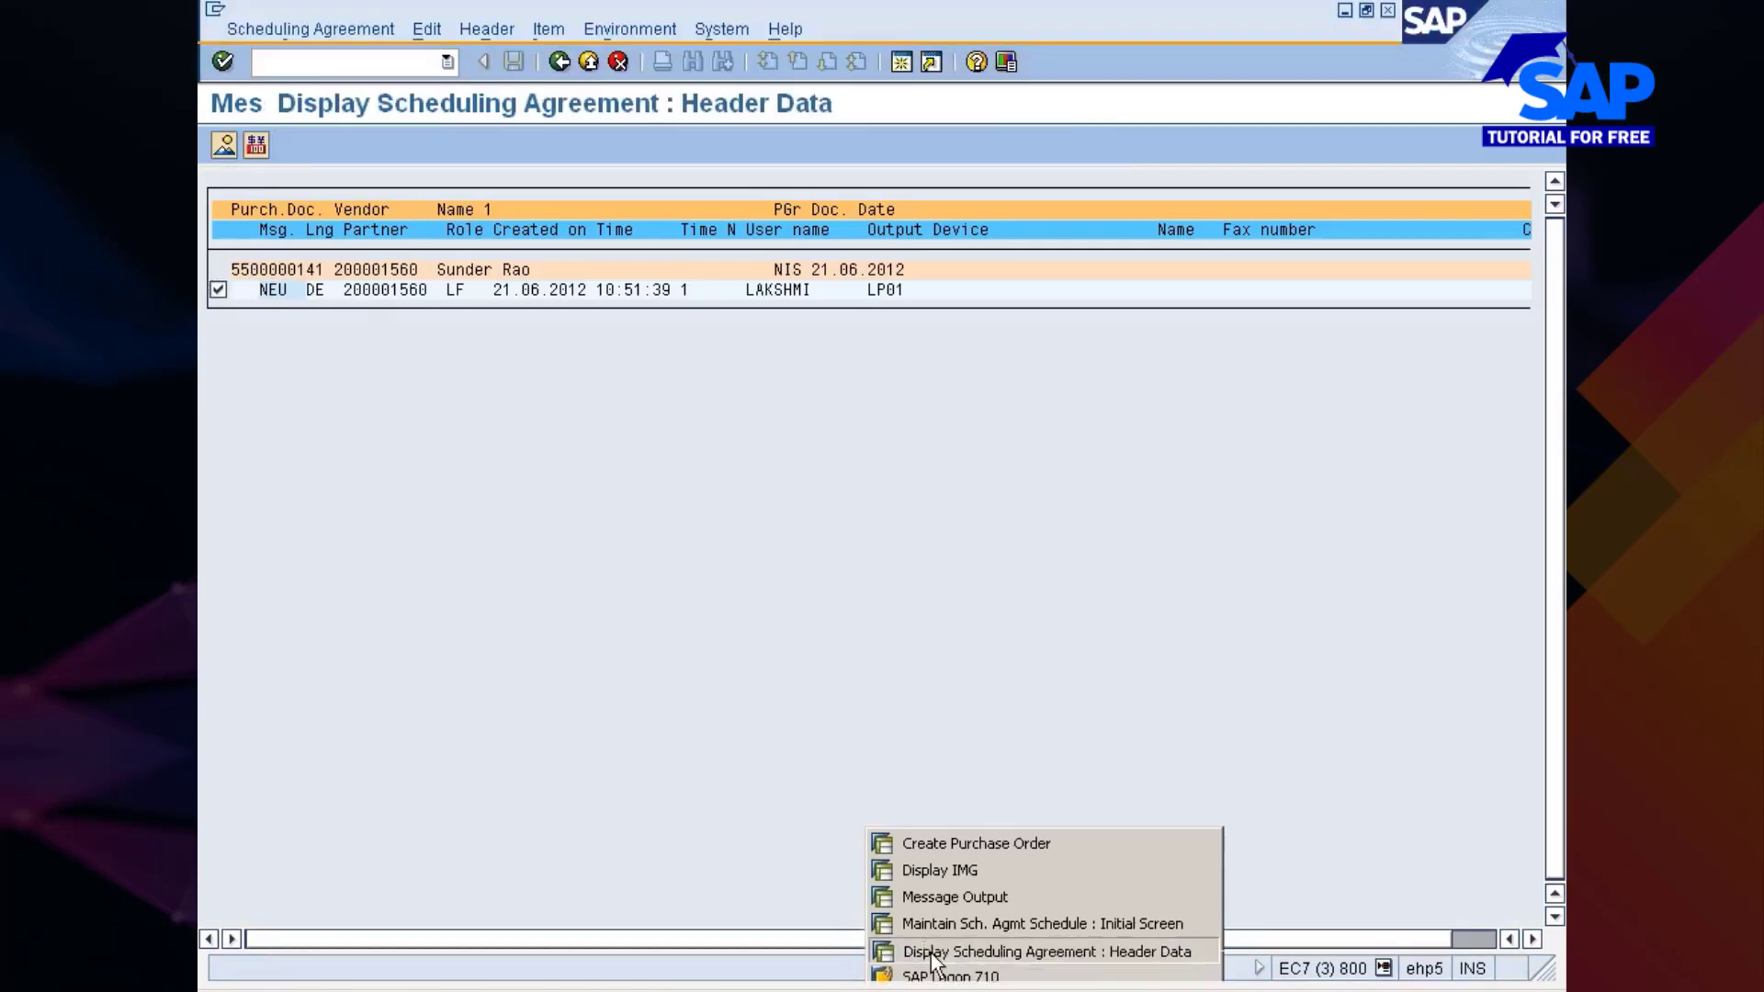
key("alt+Tab")
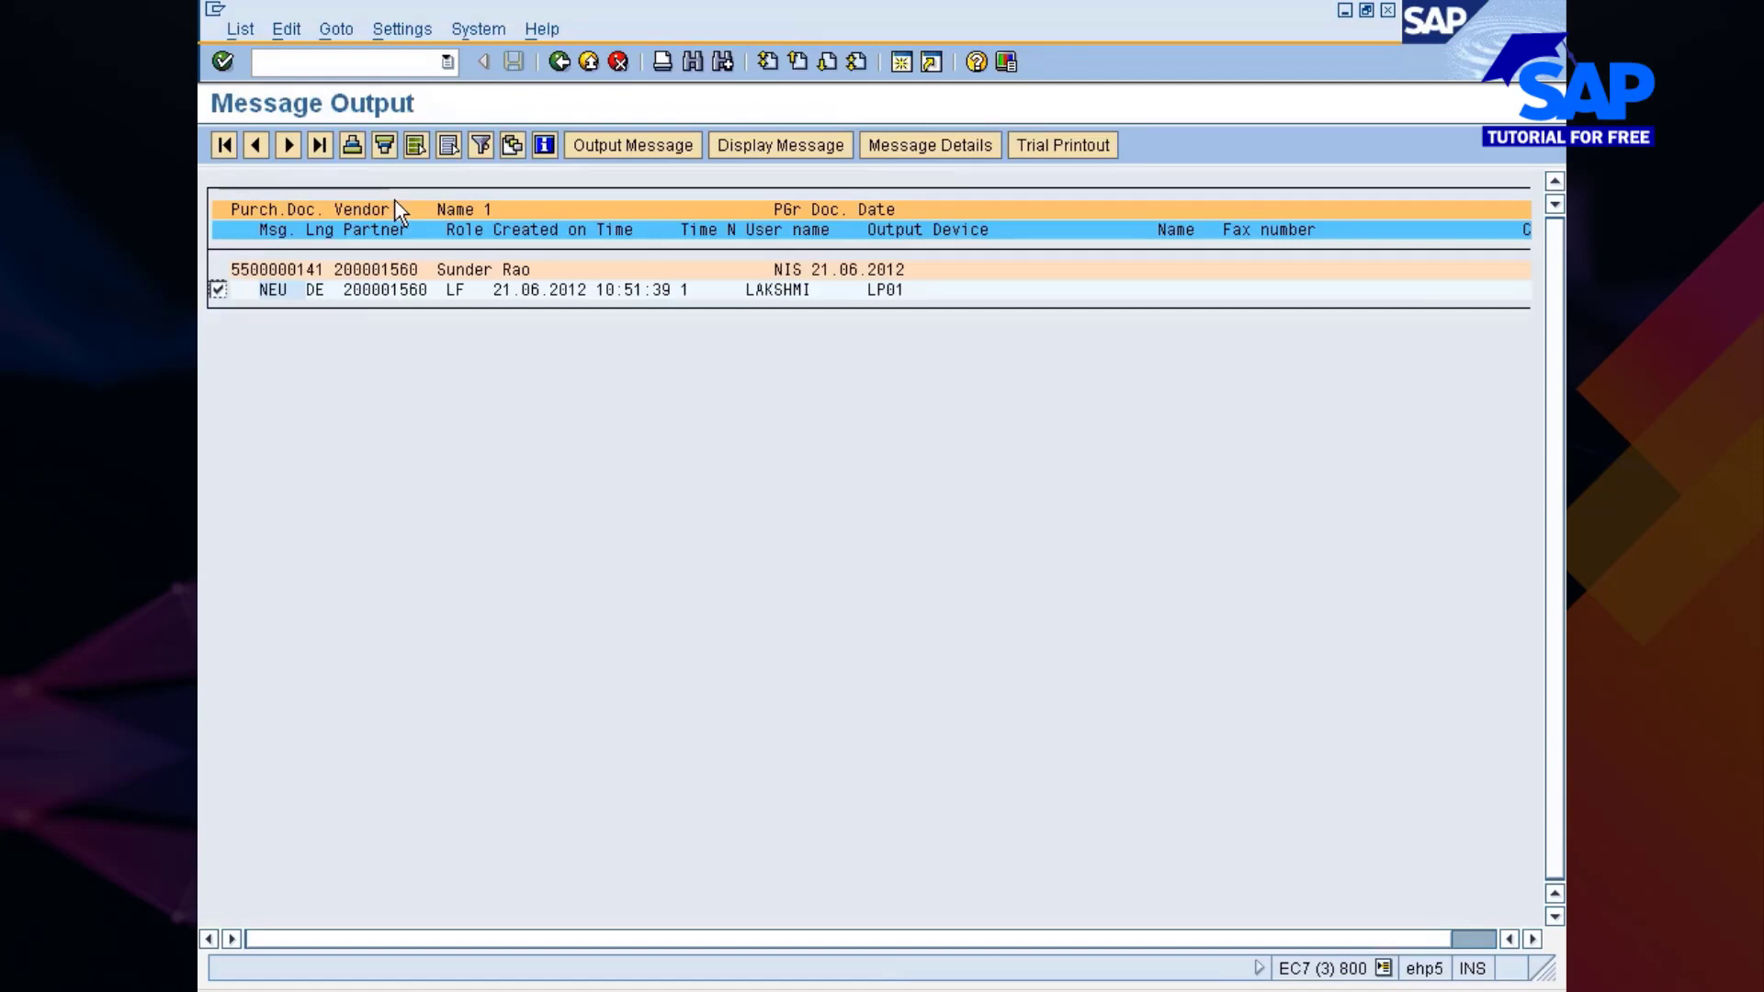
Step: Display the selected NEU message, examine the scheduling agreement's print preview from header to net value, and return to the message list
left_click(790, 153)
scroll(724, 404, "down", 2)
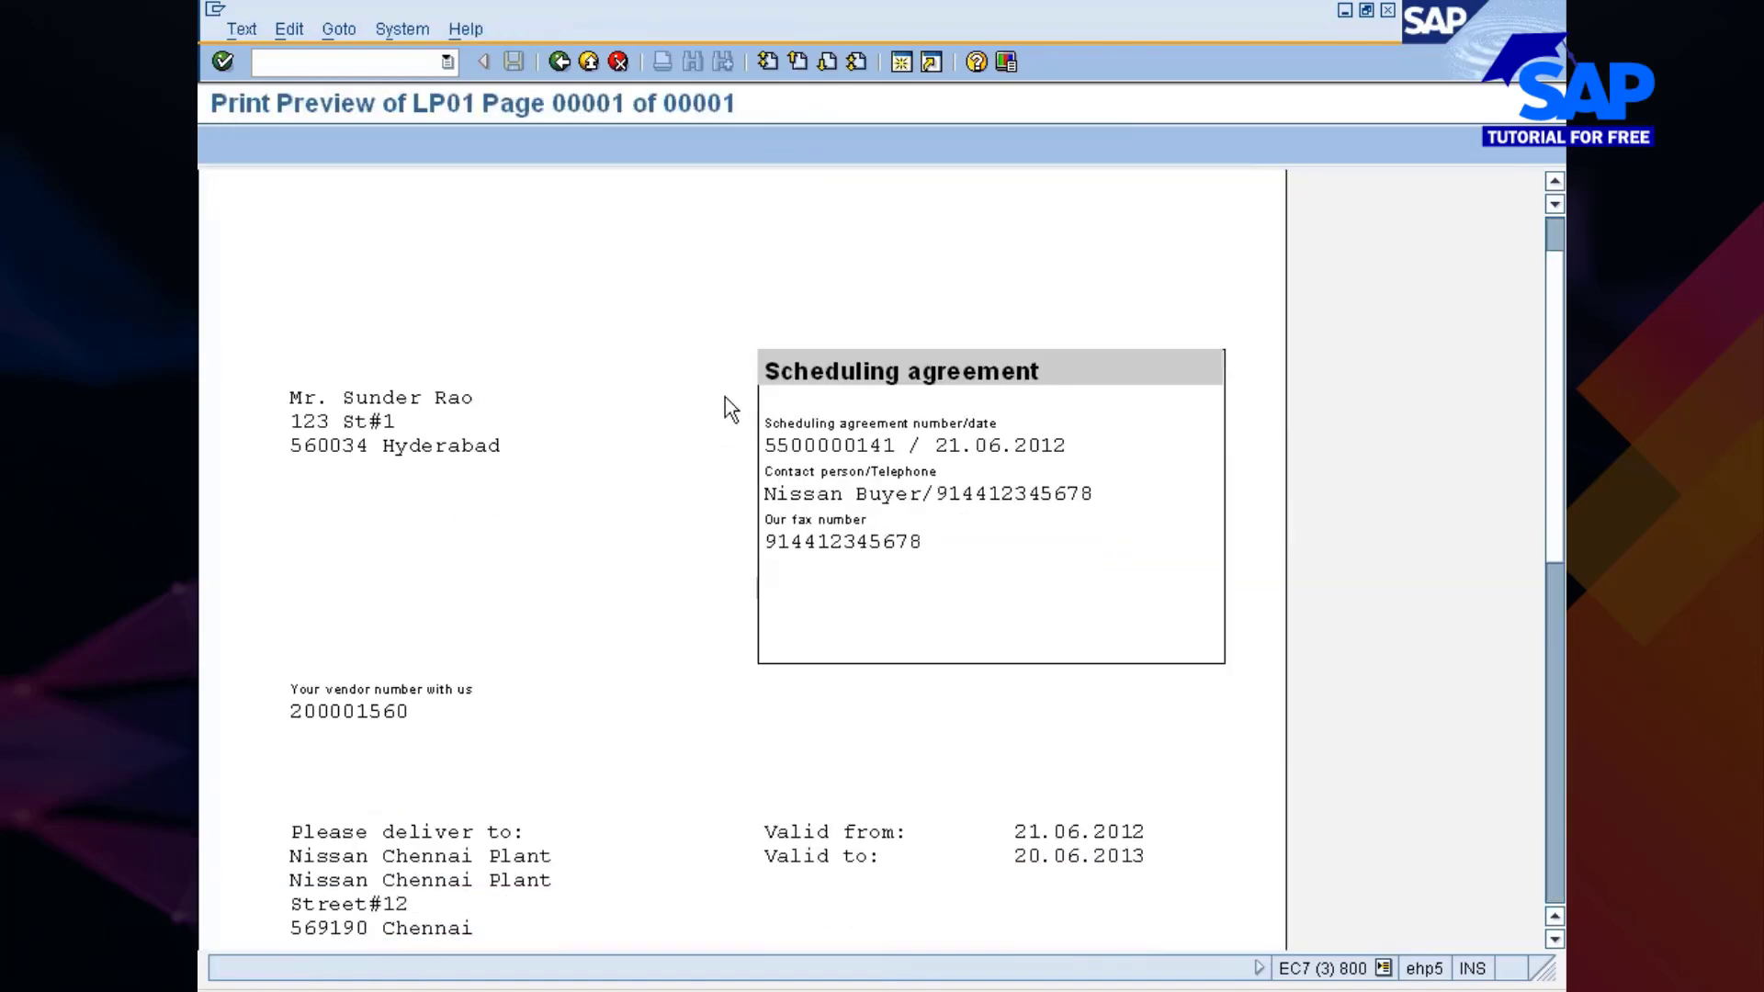
scroll(733, 407, "down", 1)
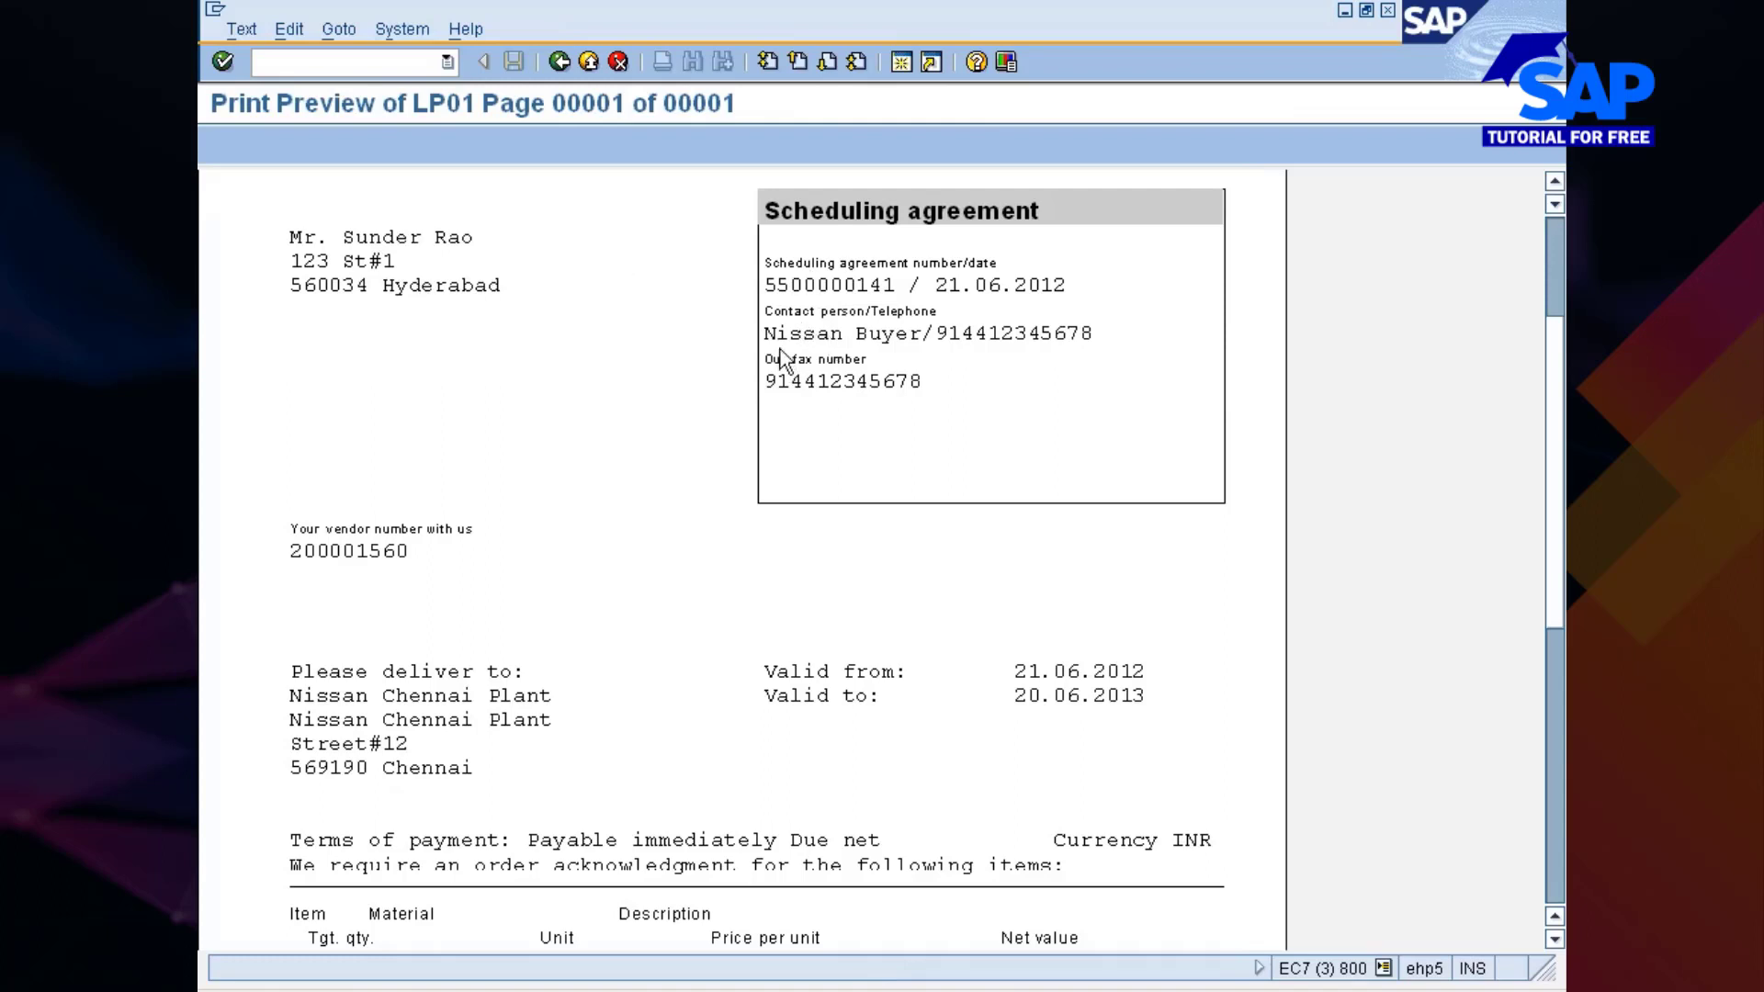
scroll(1030, 349, "down", 4)
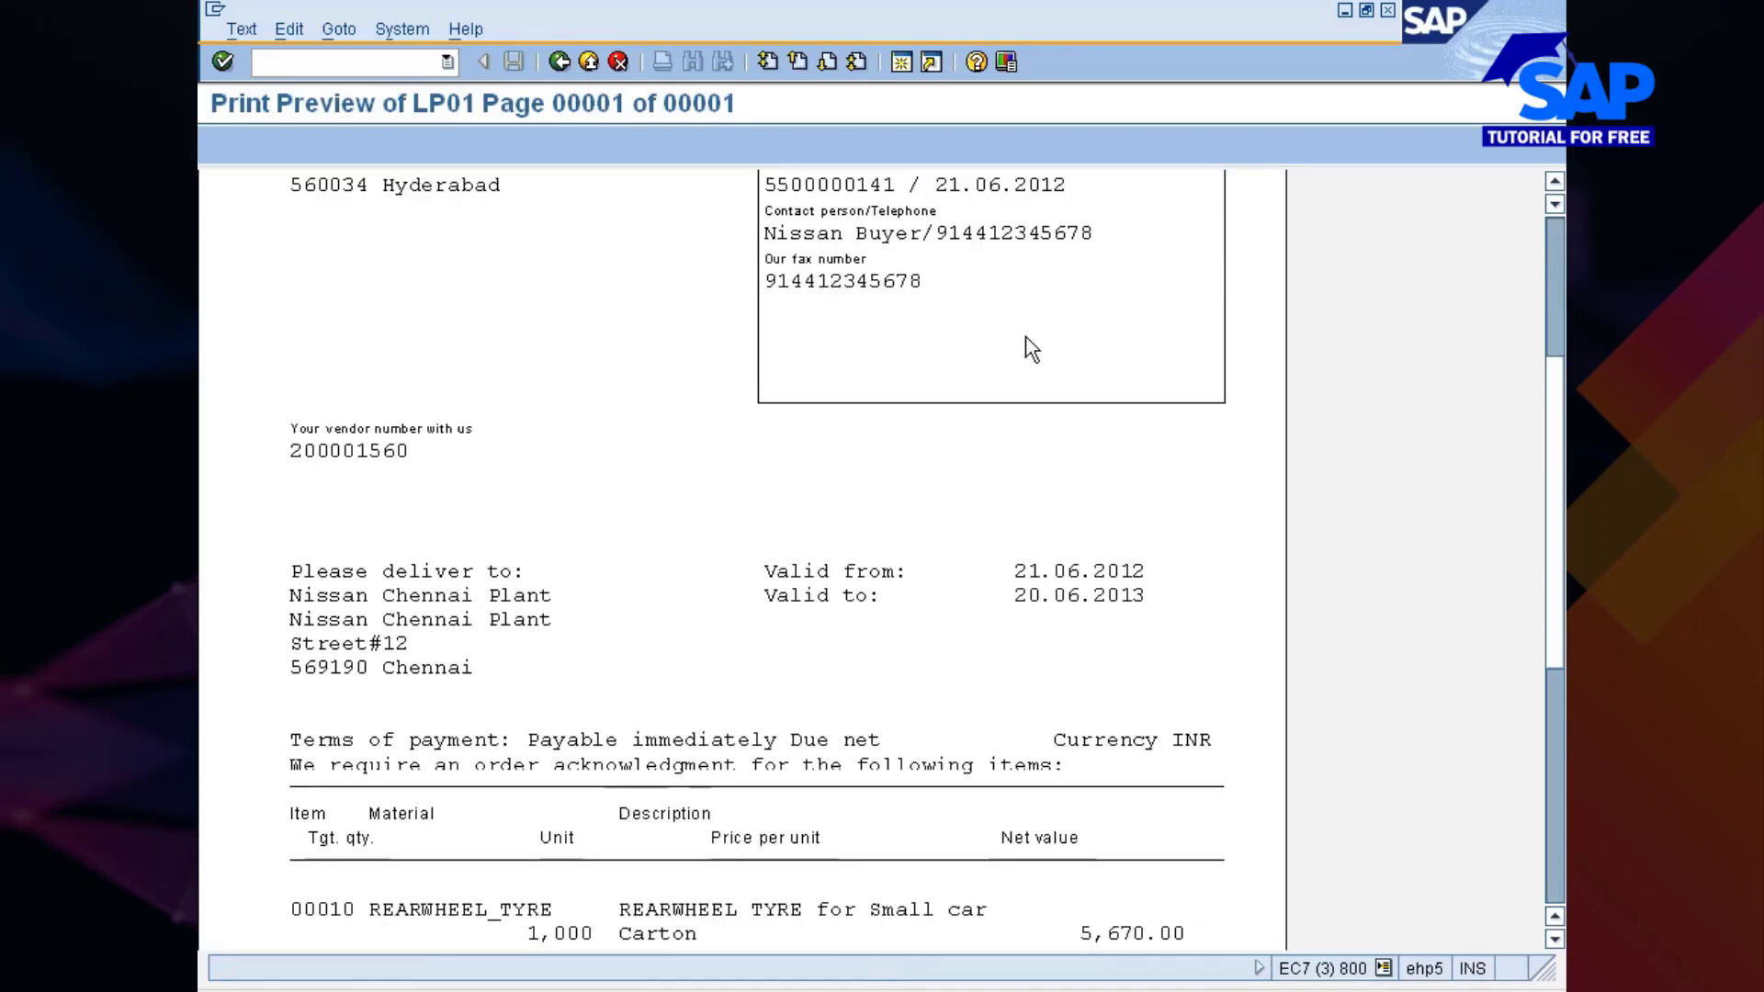
scroll(386, 487, "down", 4)
scroll(382, 390, "down", 1)
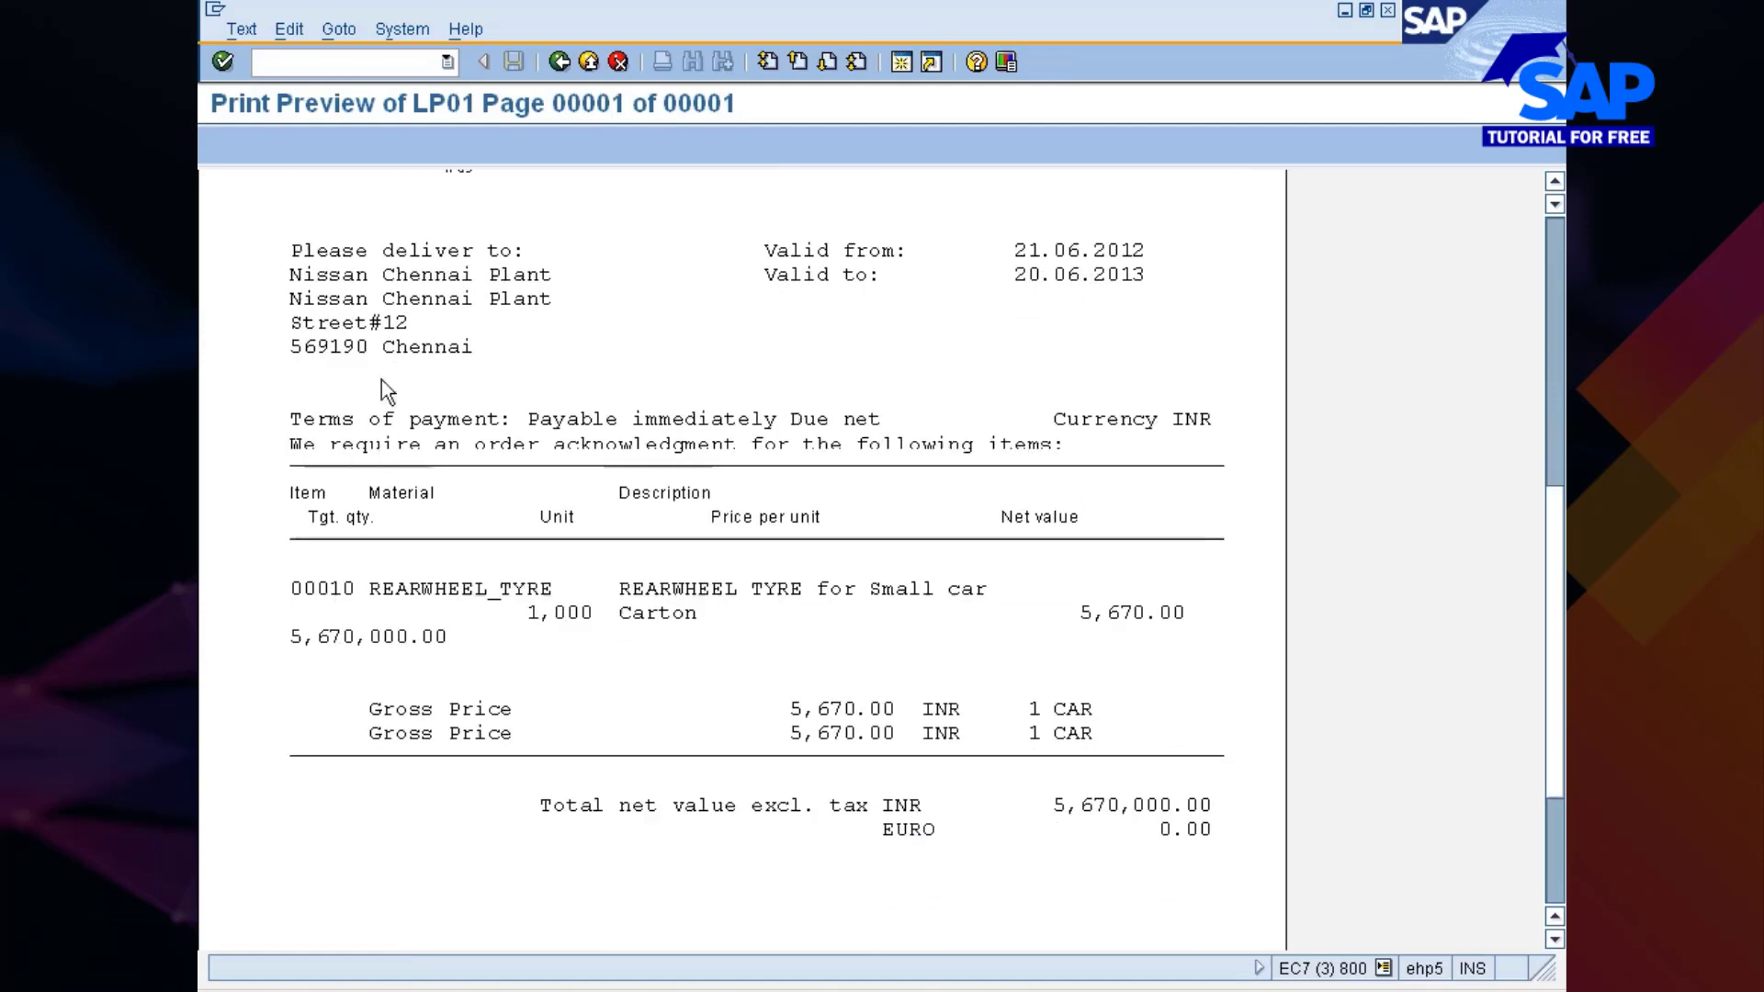
scroll(513, 433, "down", 3)
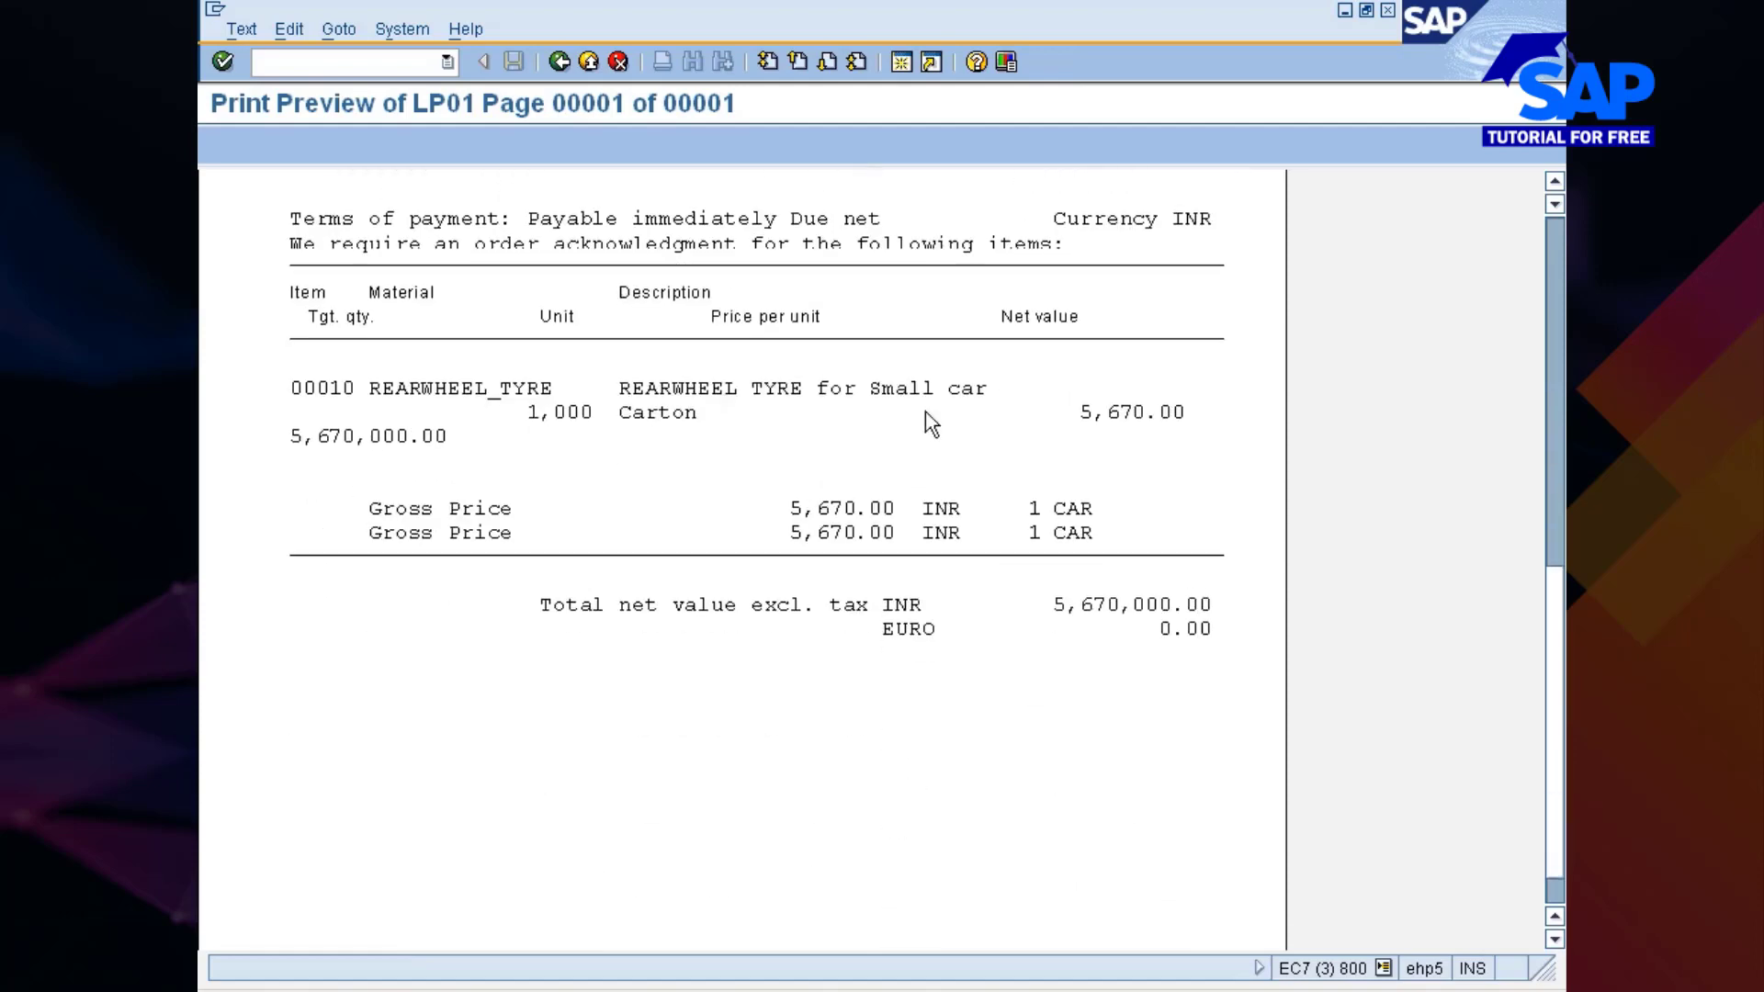
scroll(910, 427, "down", 1)
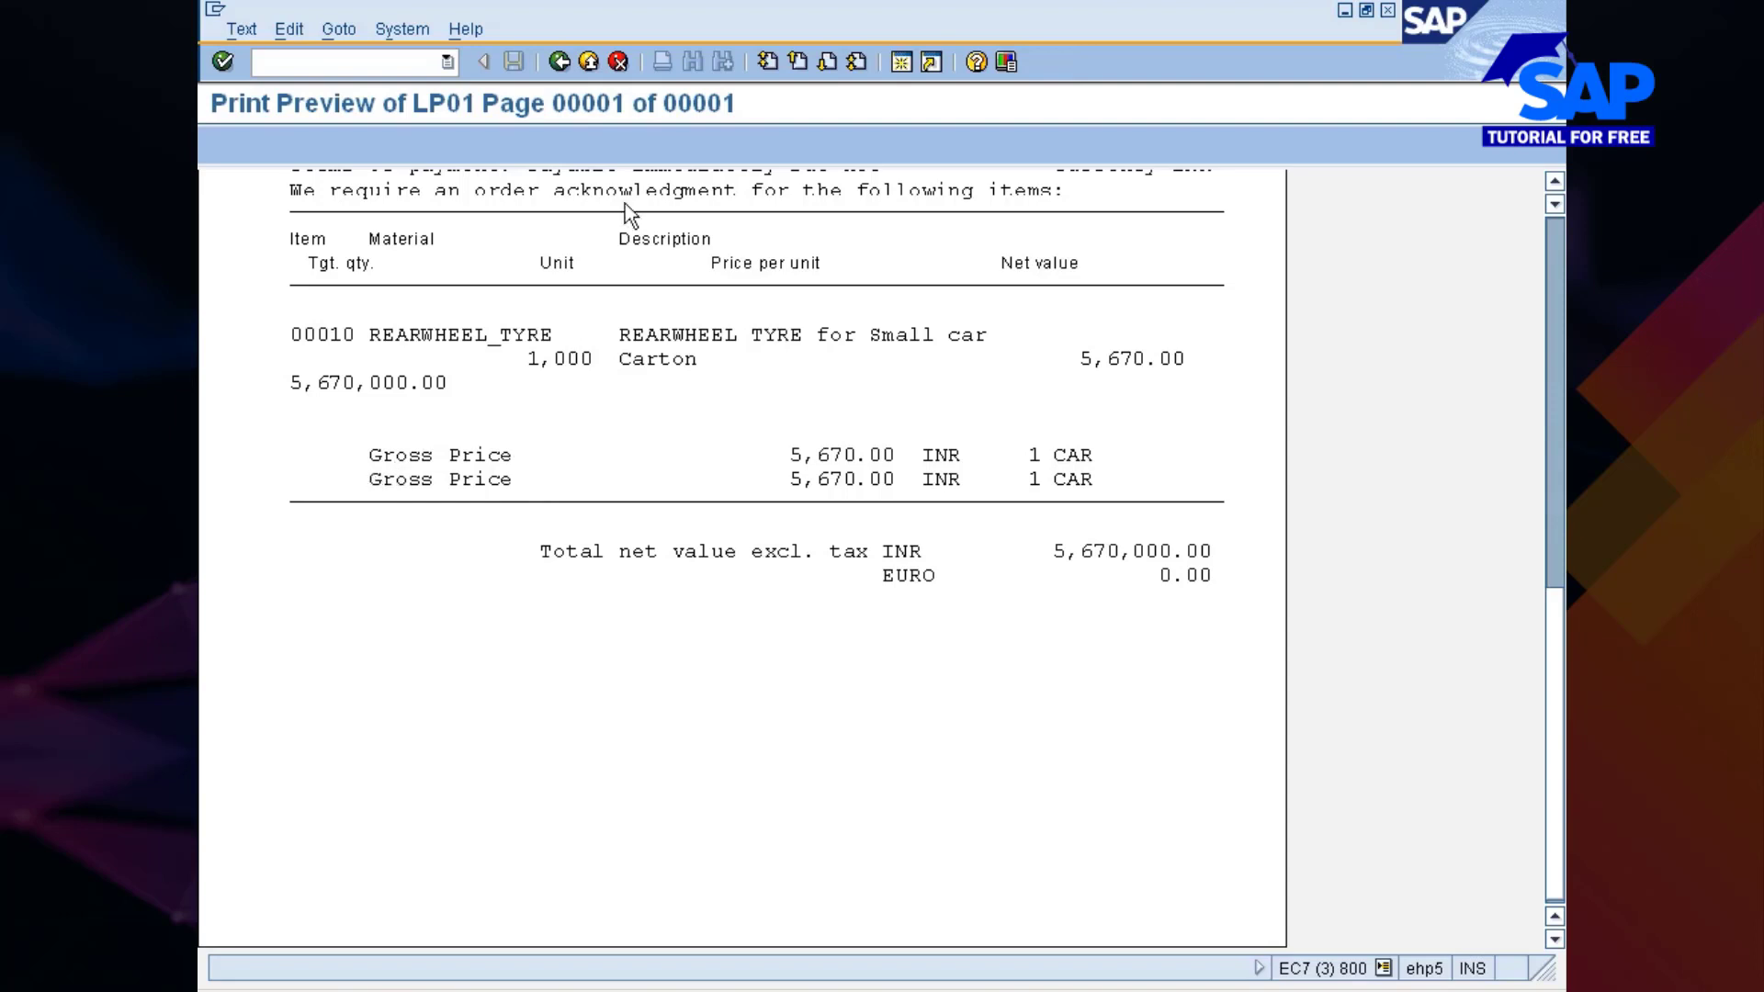
left_click(561, 63)
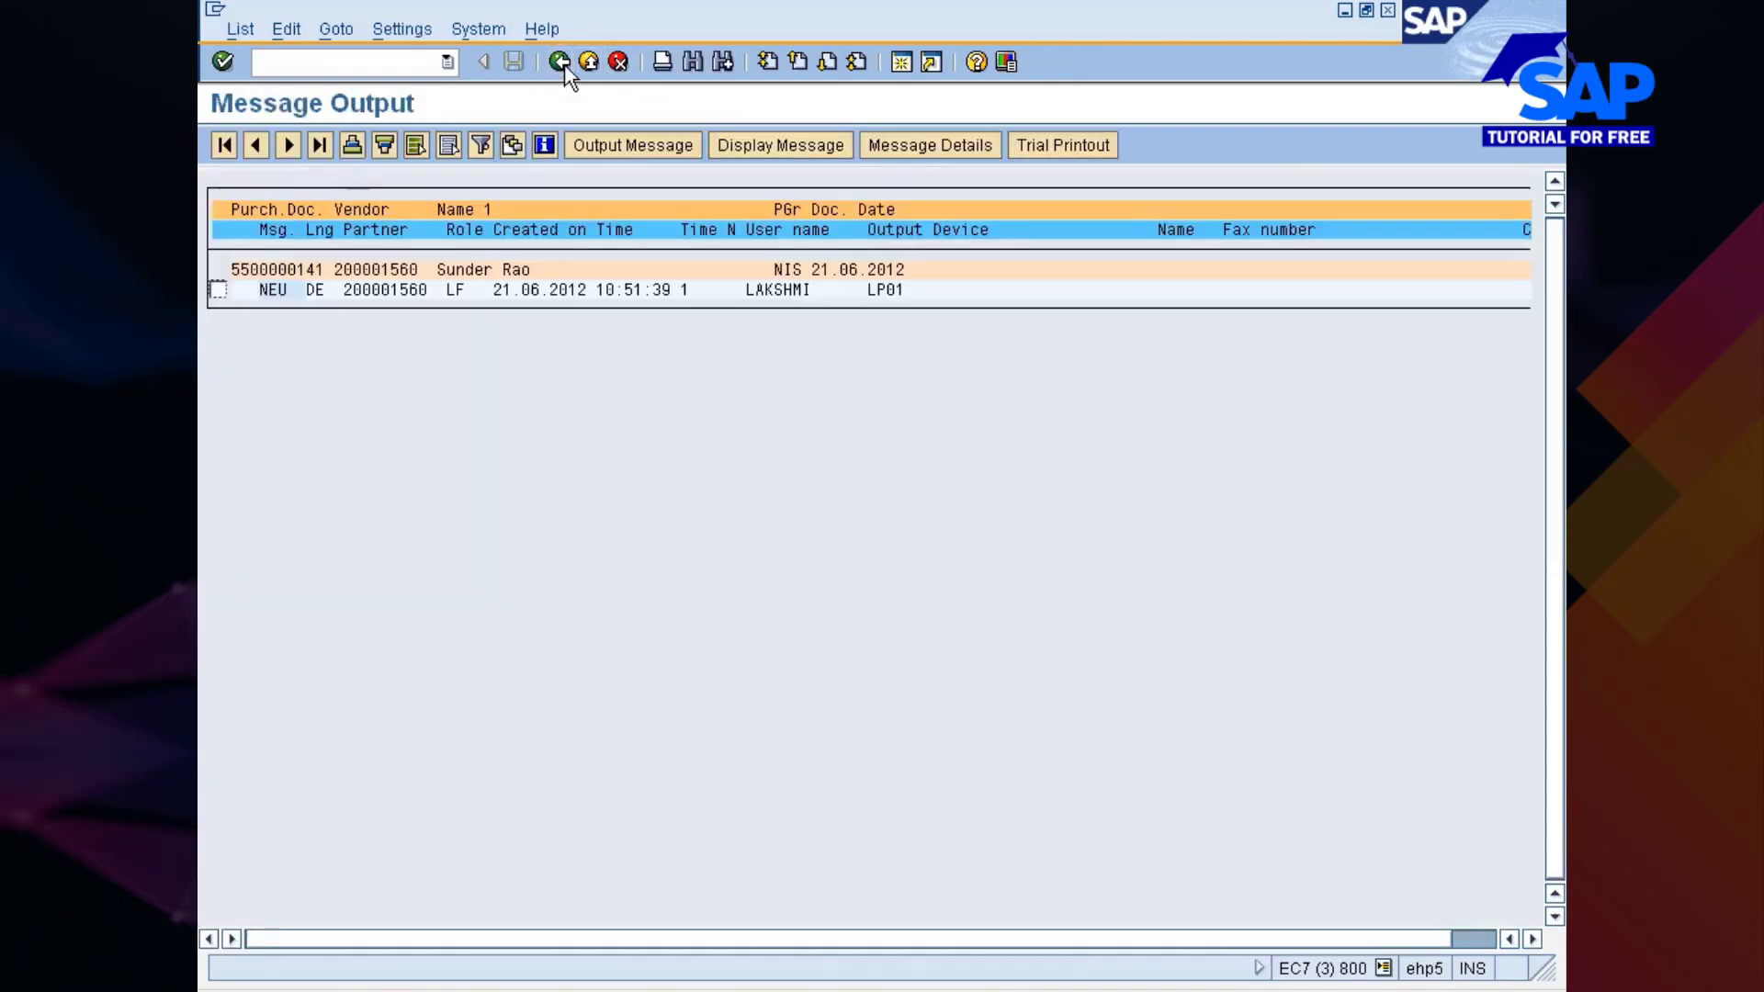
Step: Select the NEU message again, output it to the vendor and exit the message output transaction
left_click(218, 291)
left_click(622, 145)
left_click(562, 63)
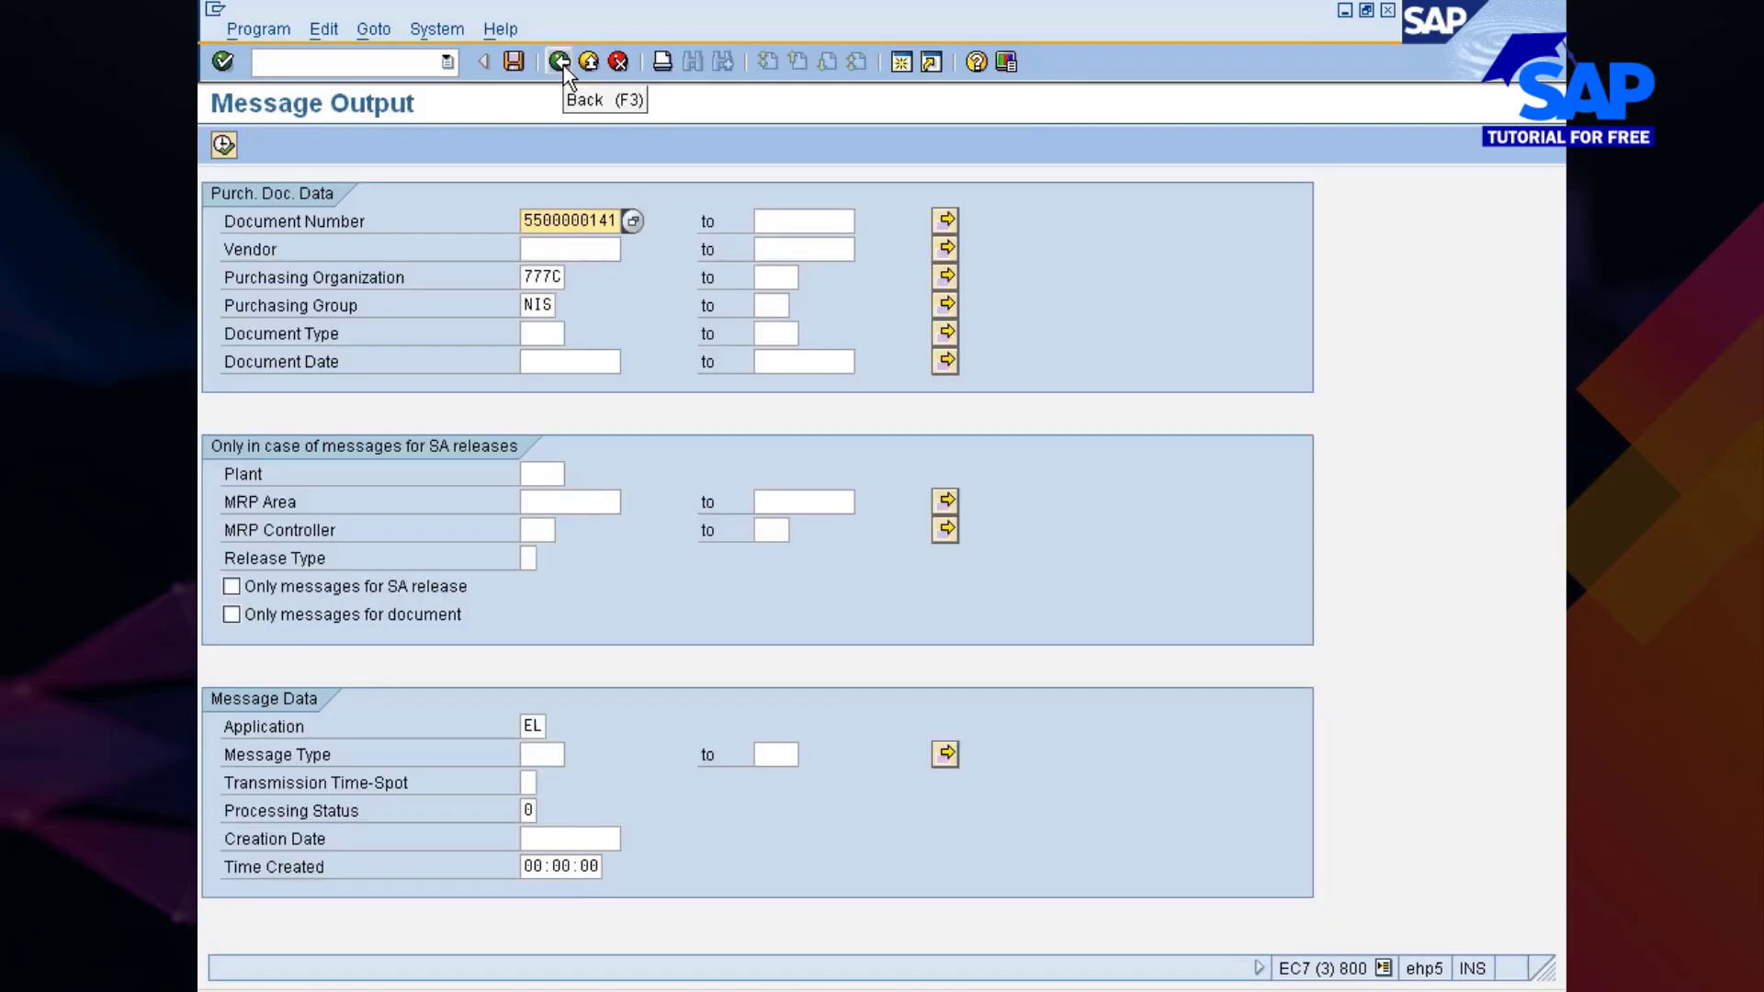
left_click(562, 63)
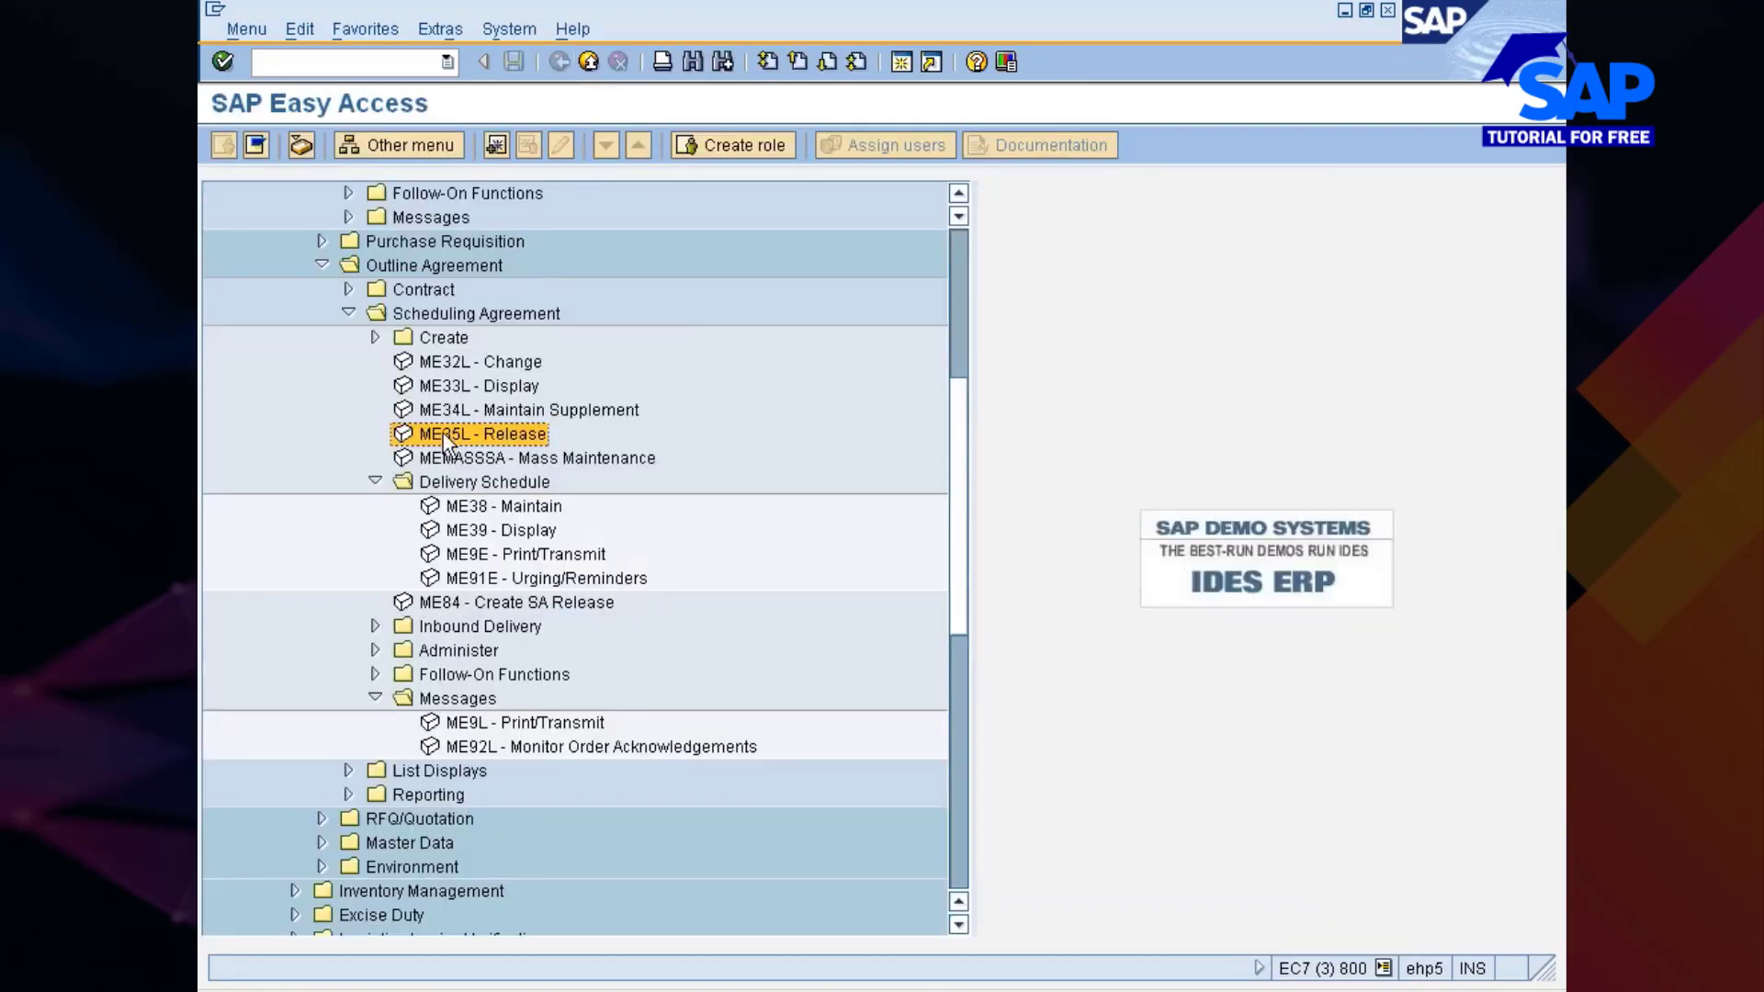
Step: Start ME9E - Print/Transmit for the delivery schedule and run it for the agreement with application EL and no message type
scroll(547, 509, "down", 2)
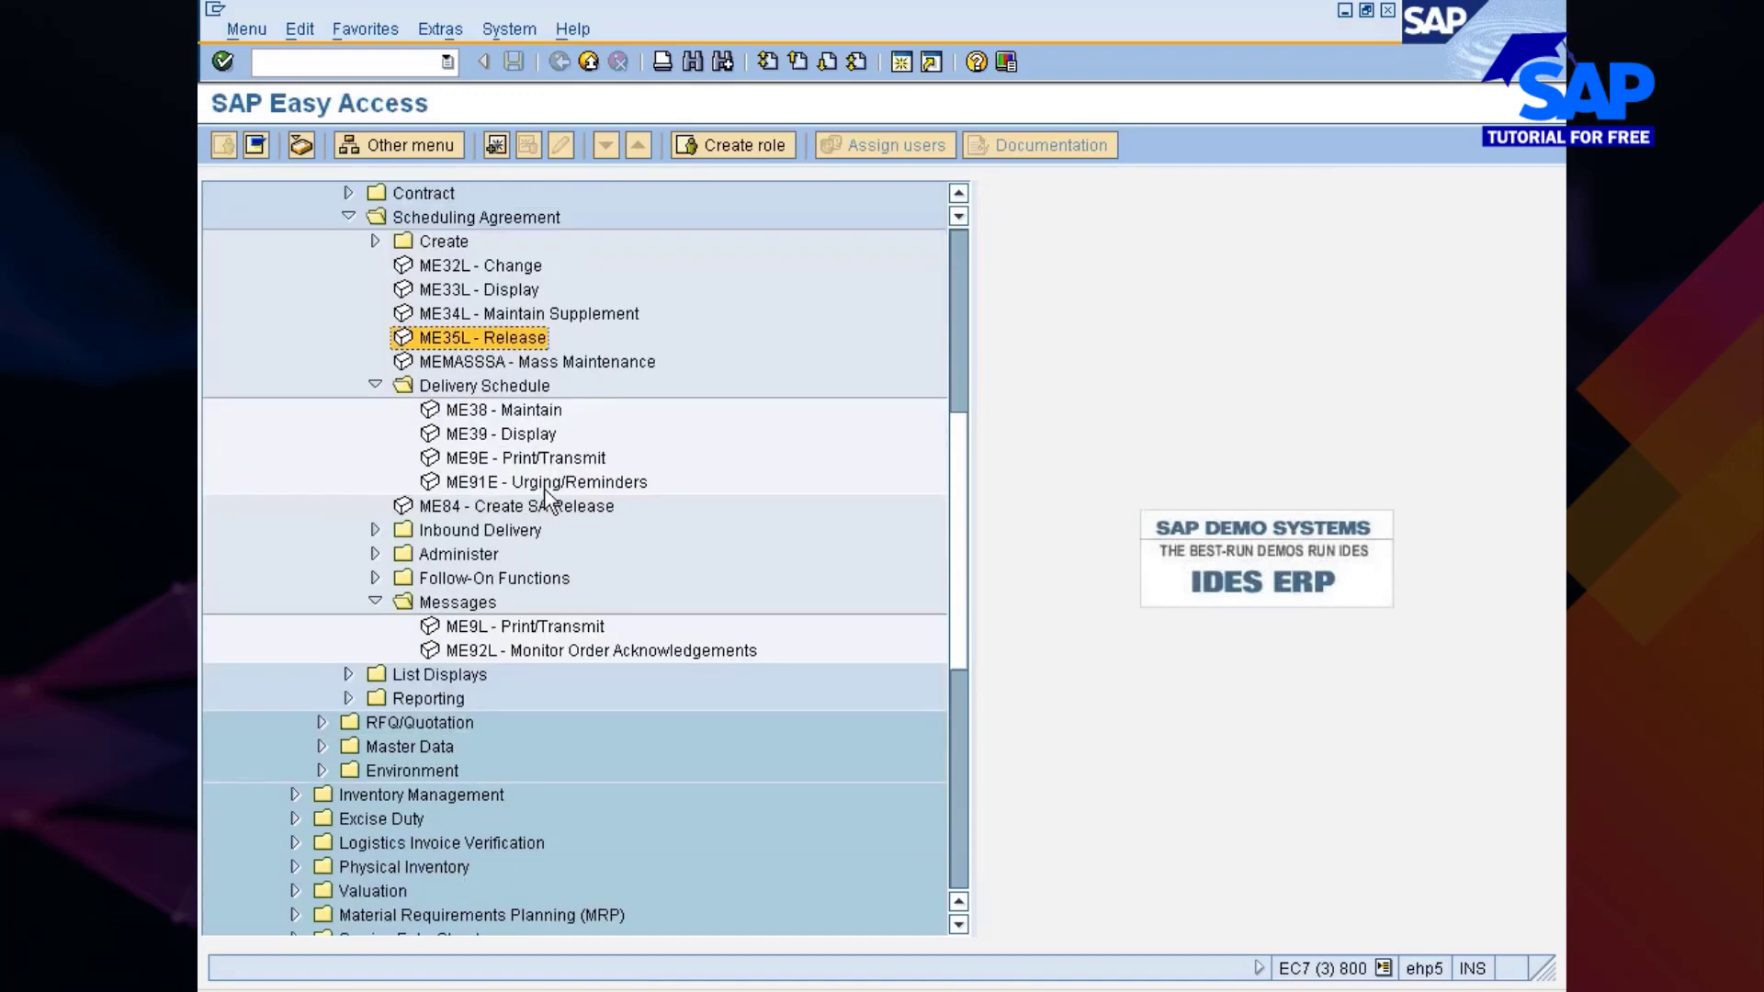
left_click(485, 464)
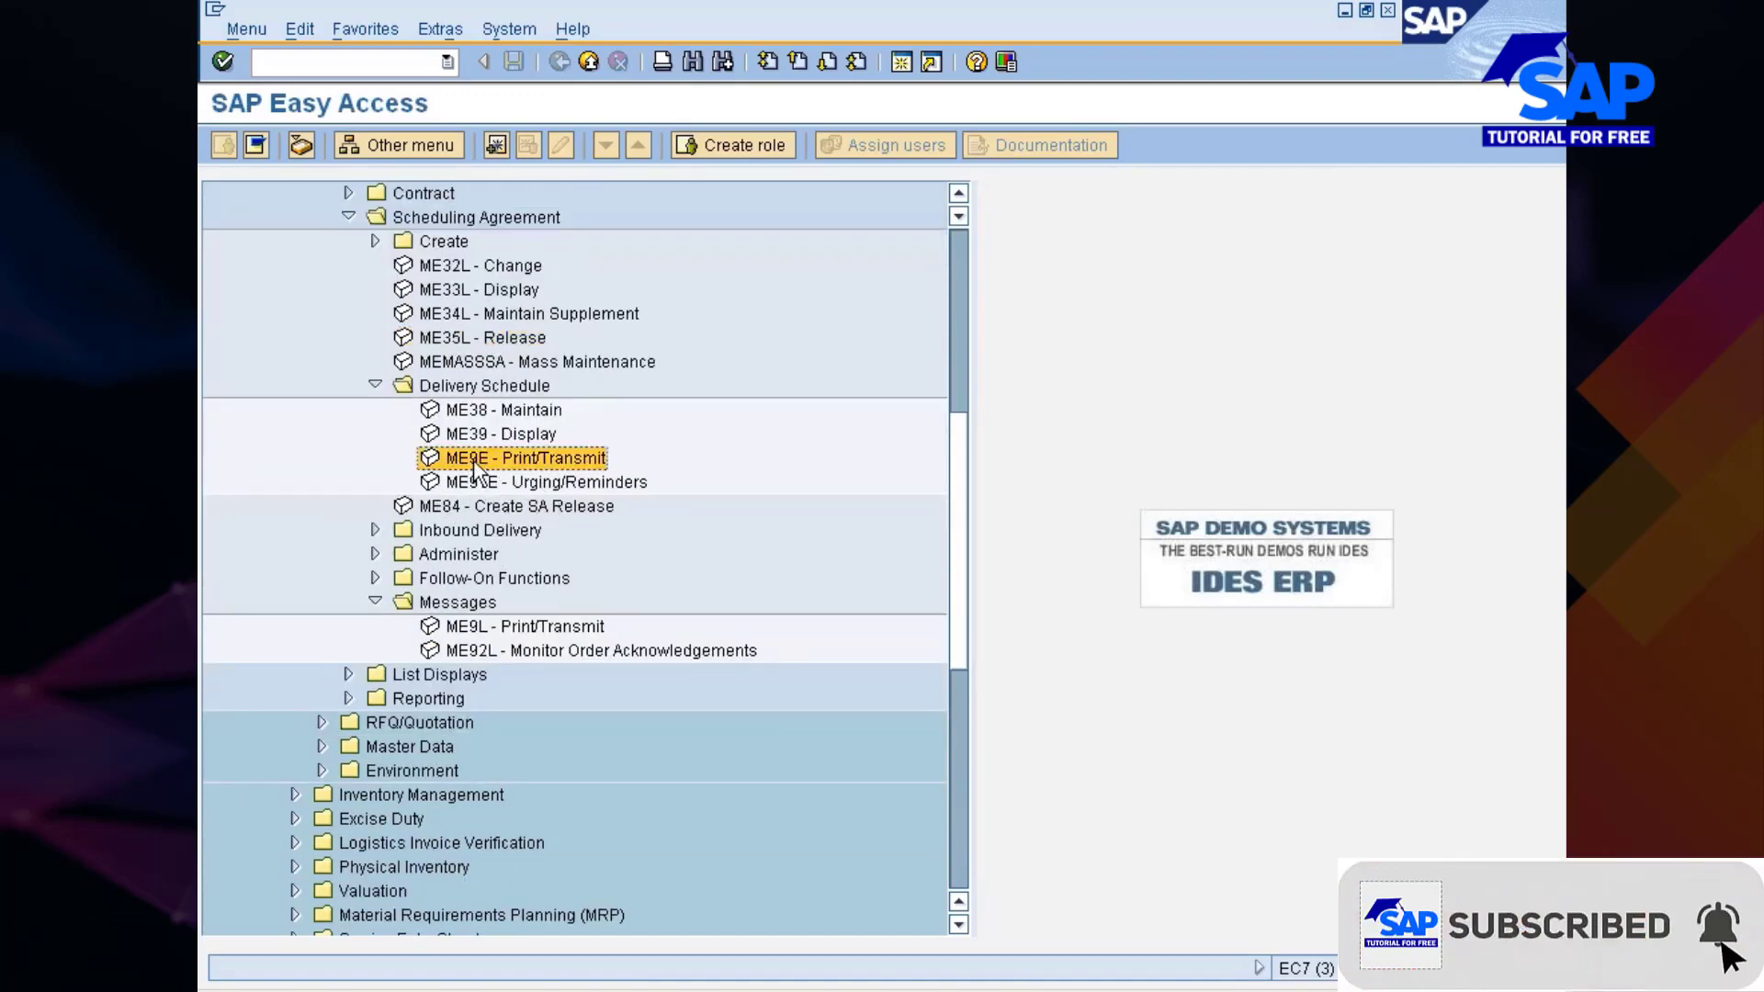
double_click(474, 459)
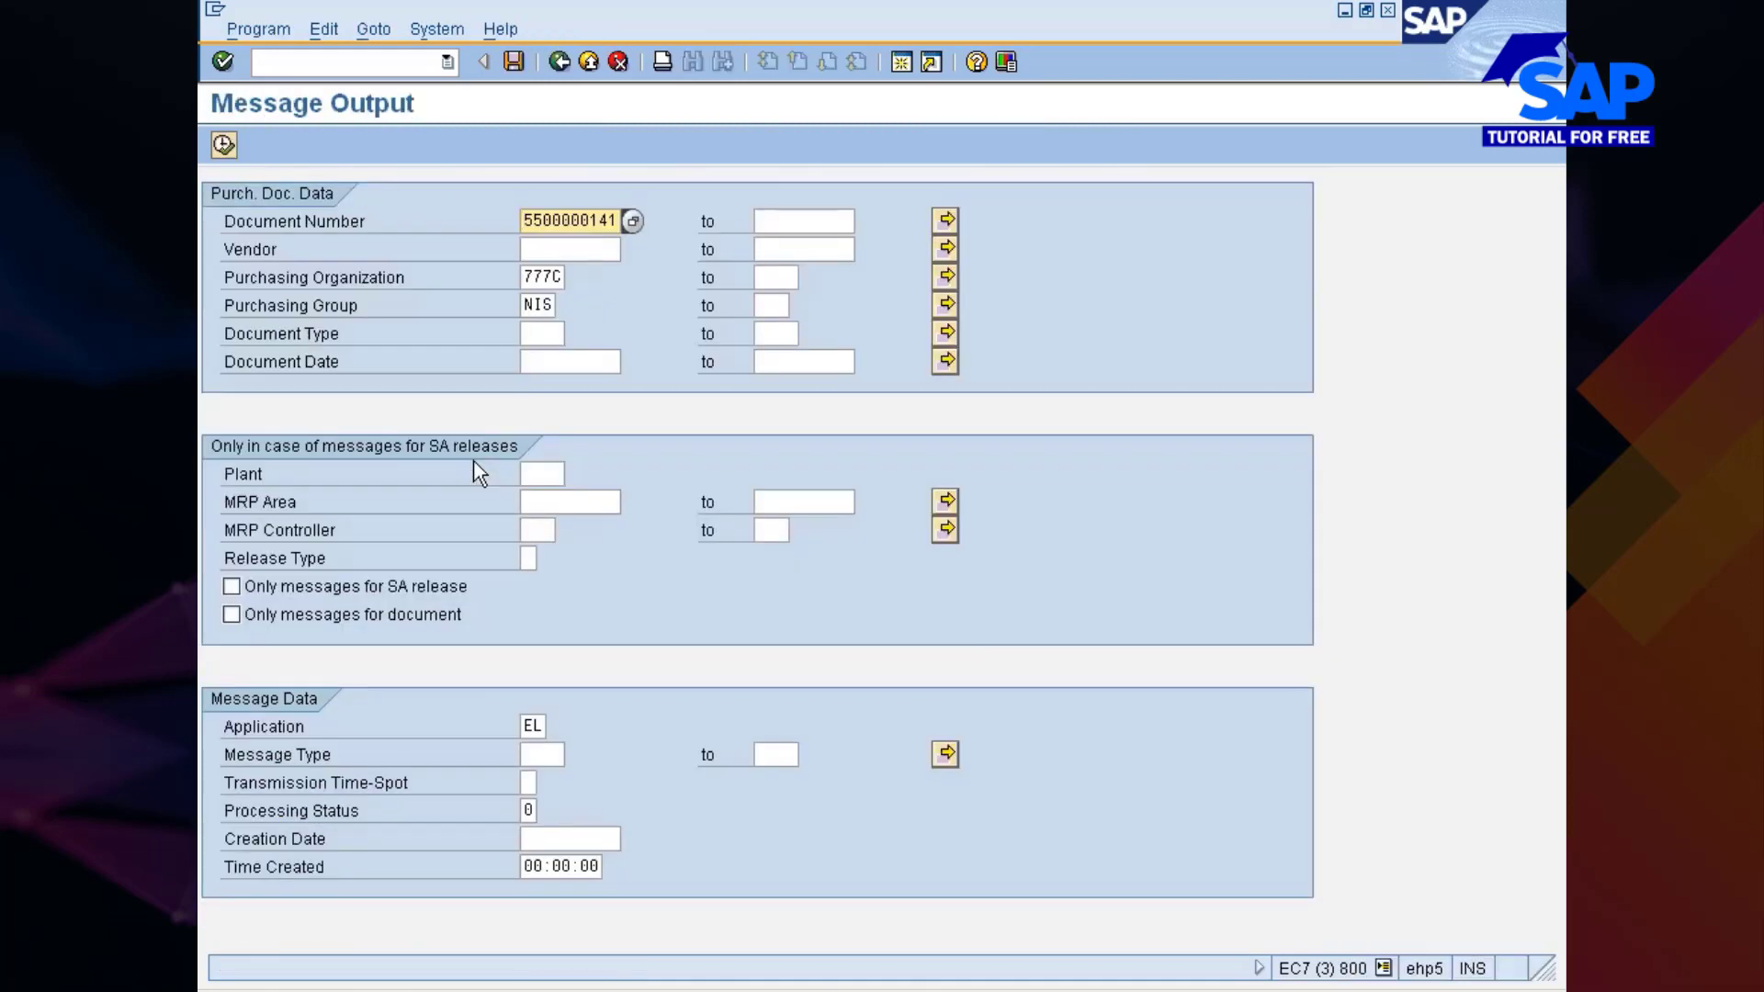
left_click(534, 726)
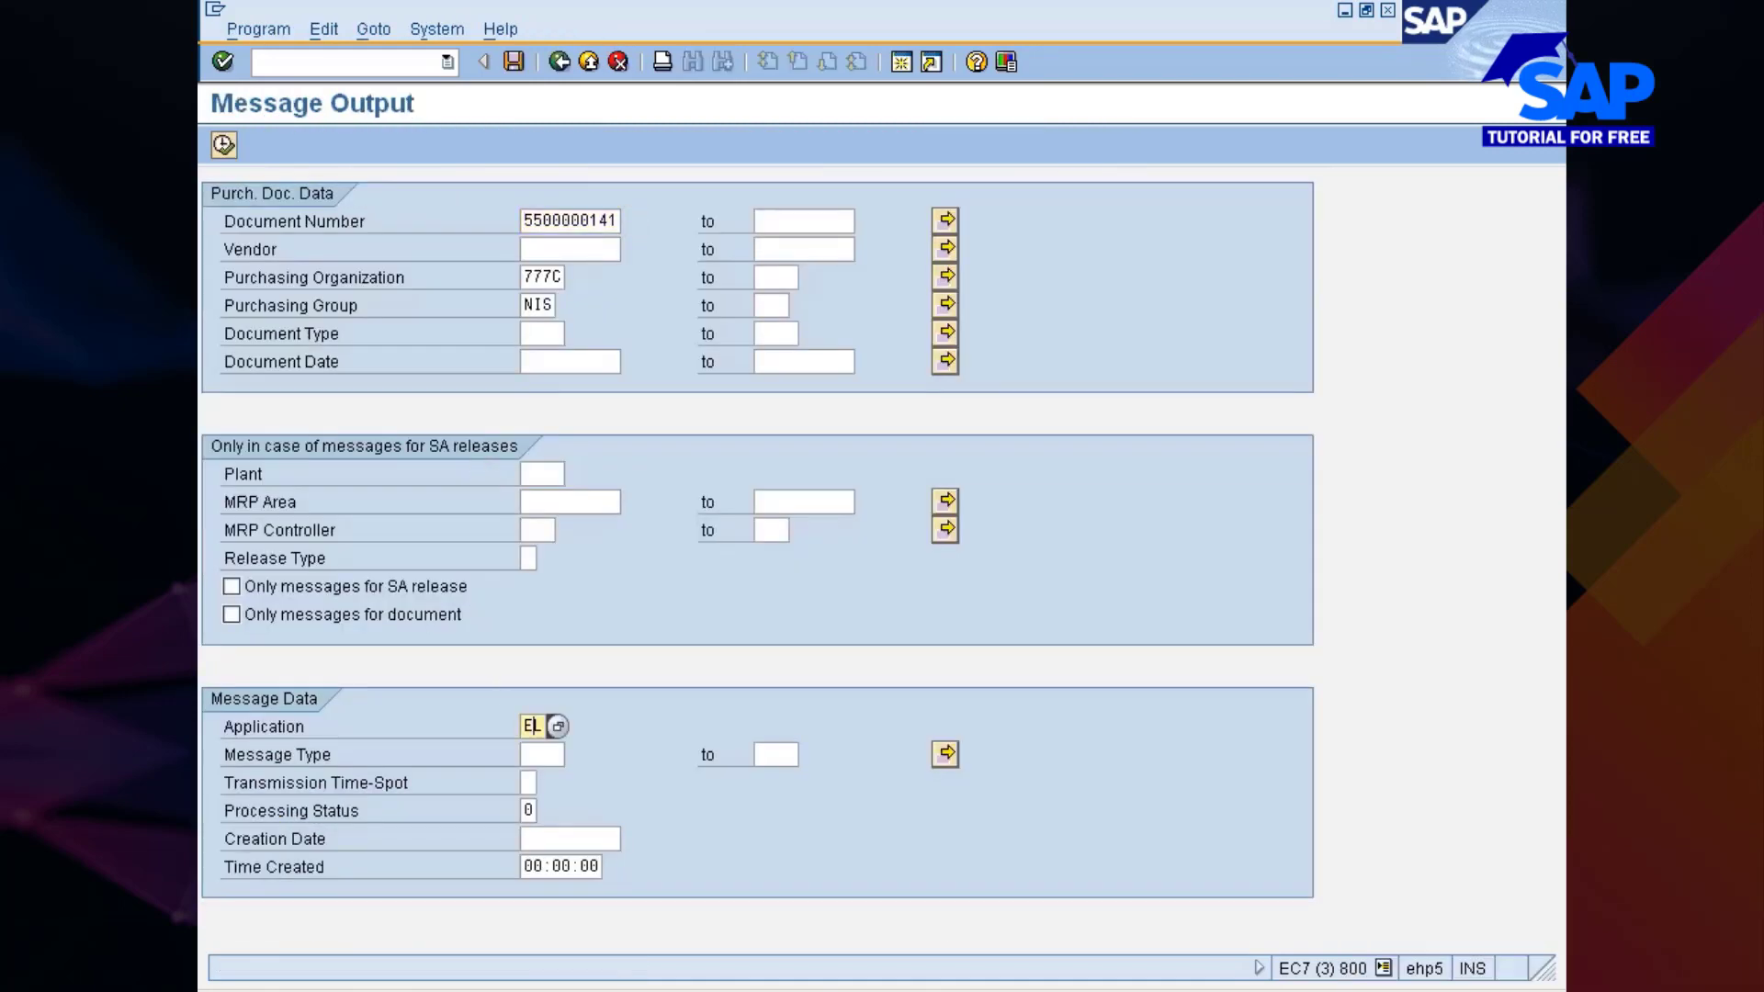
left_click(571, 220)
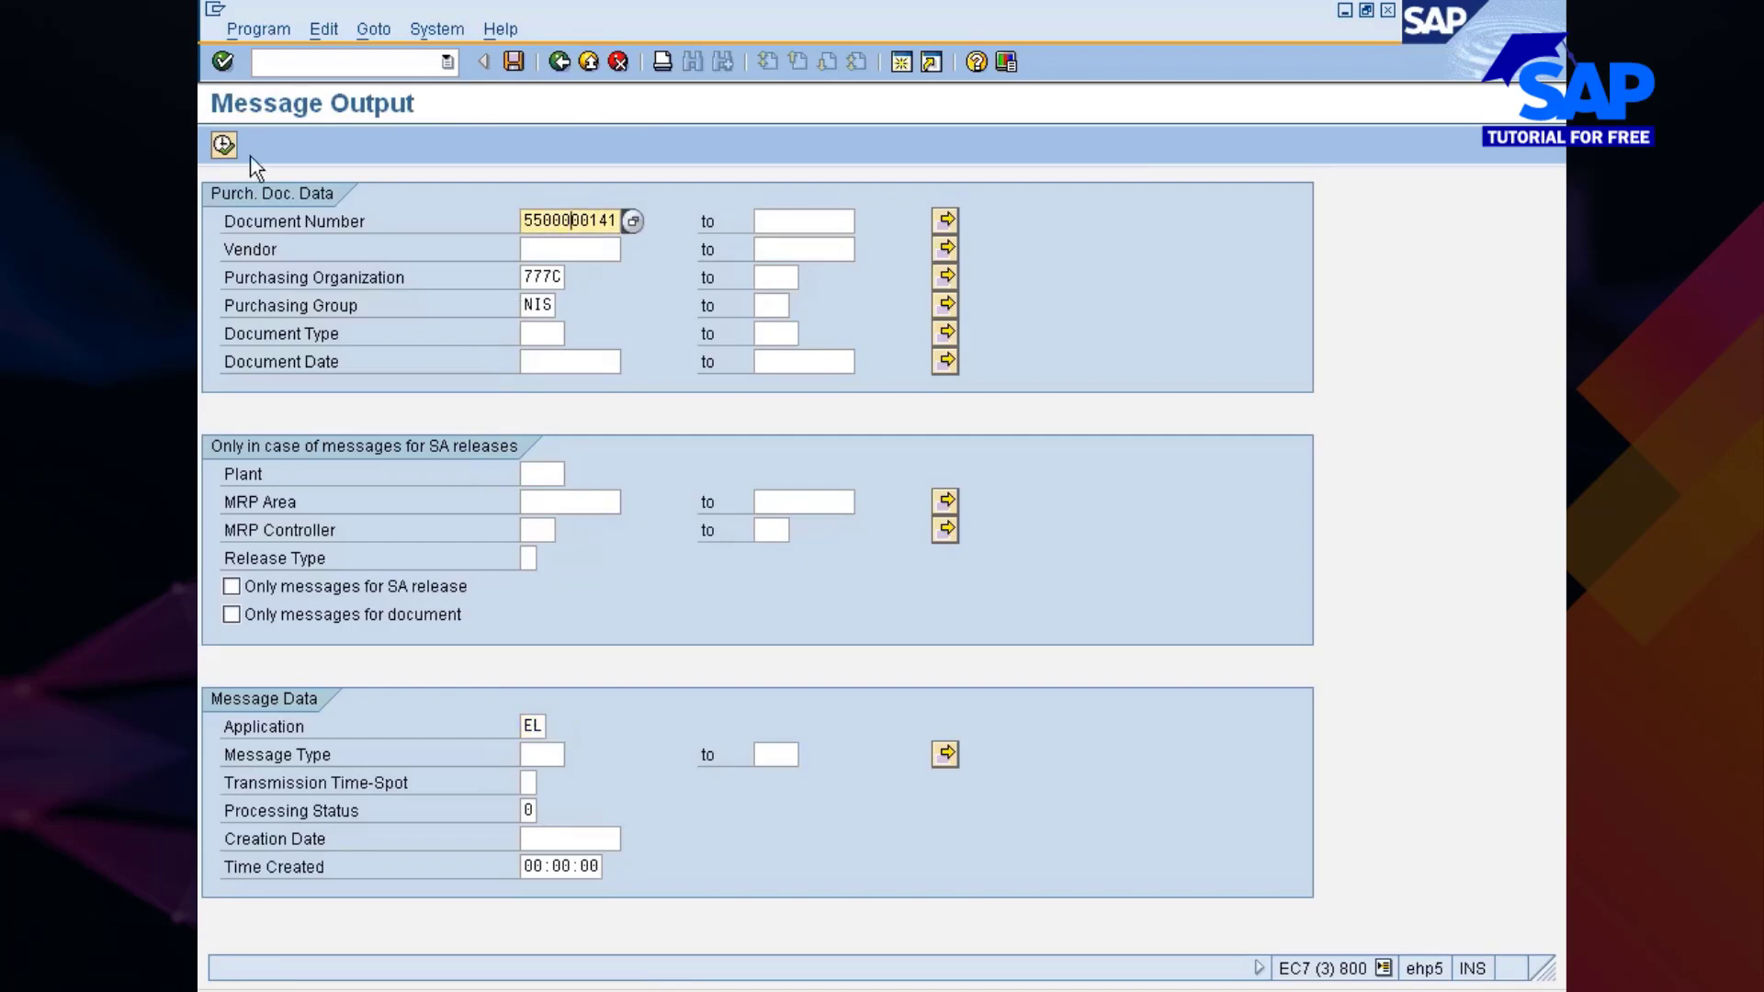
left_click(540, 754)
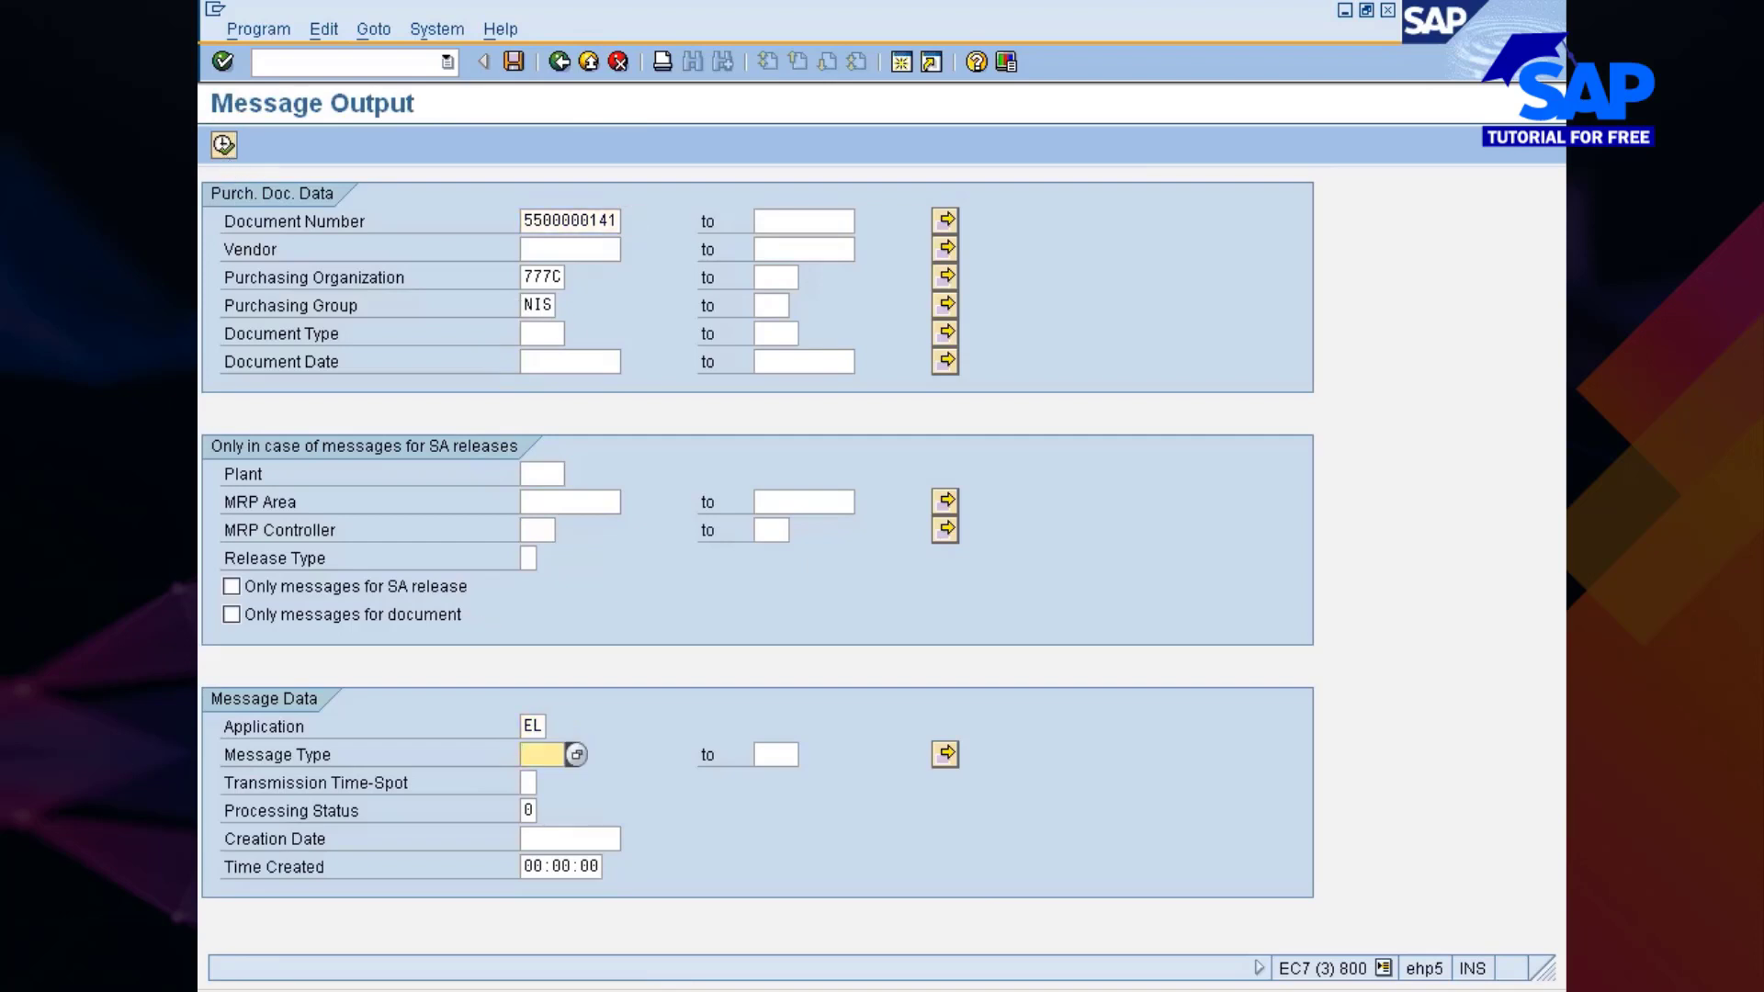
left_click(223, 144)
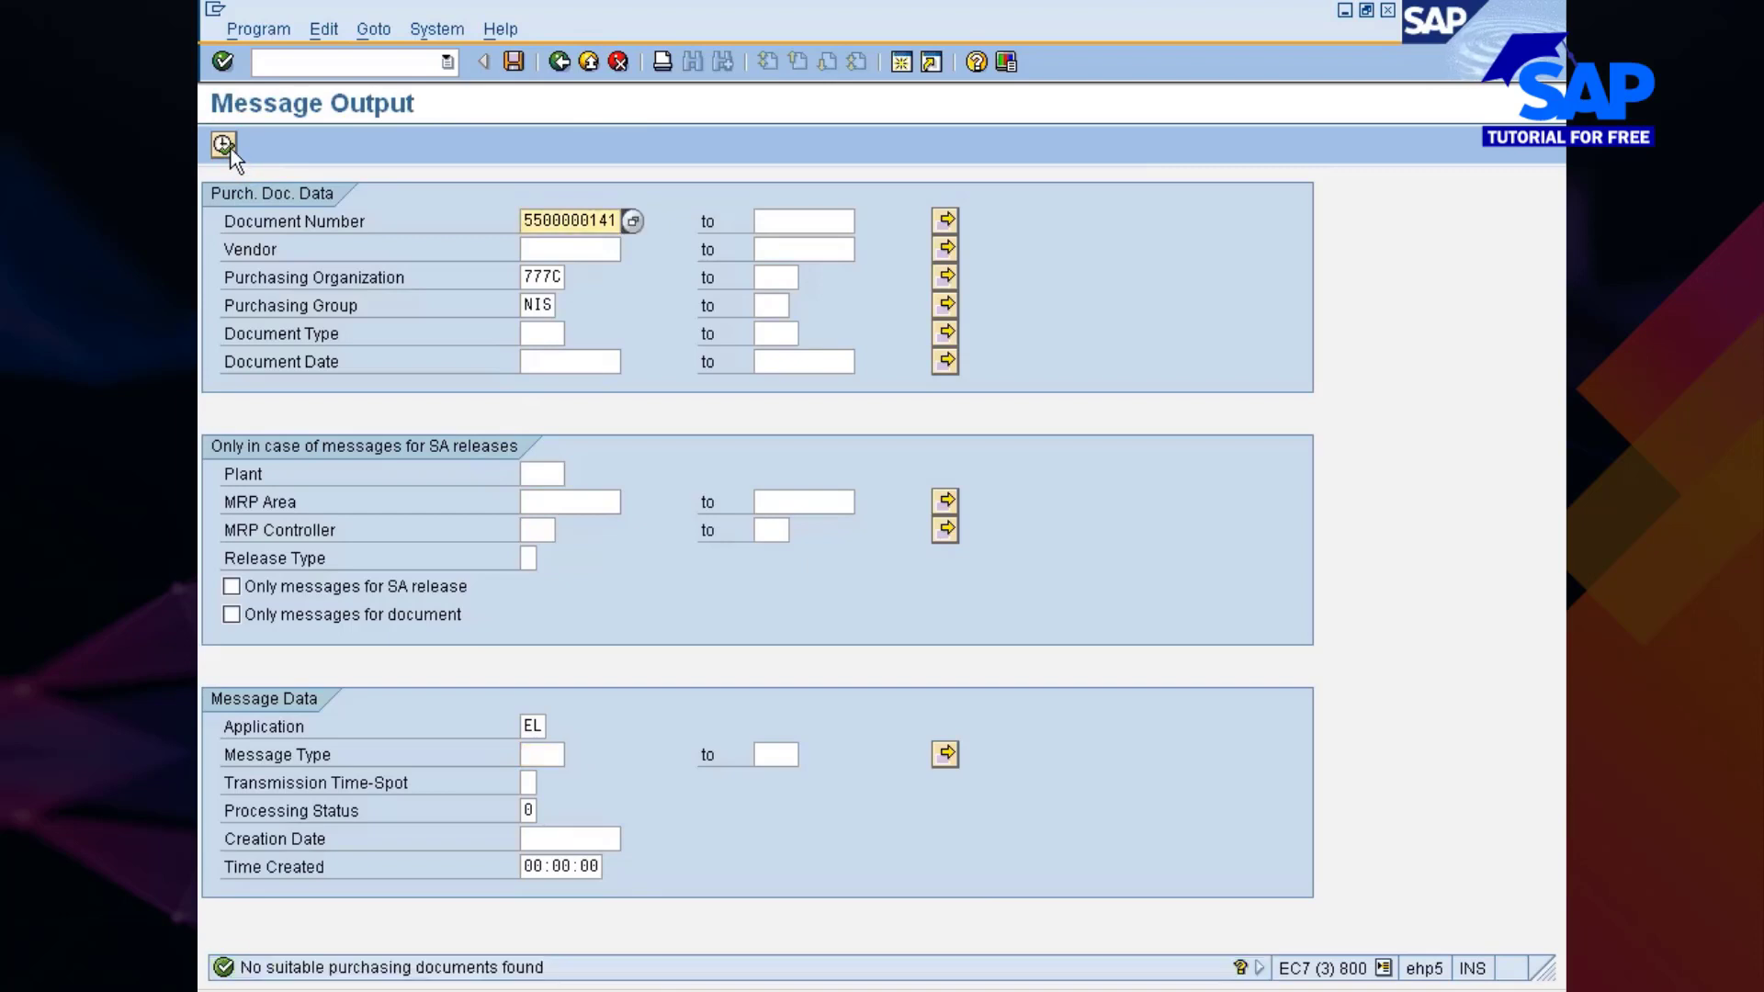
Step: Set the message type to LPET and rerun the message output selection for the agreement
left_click(544, 754)
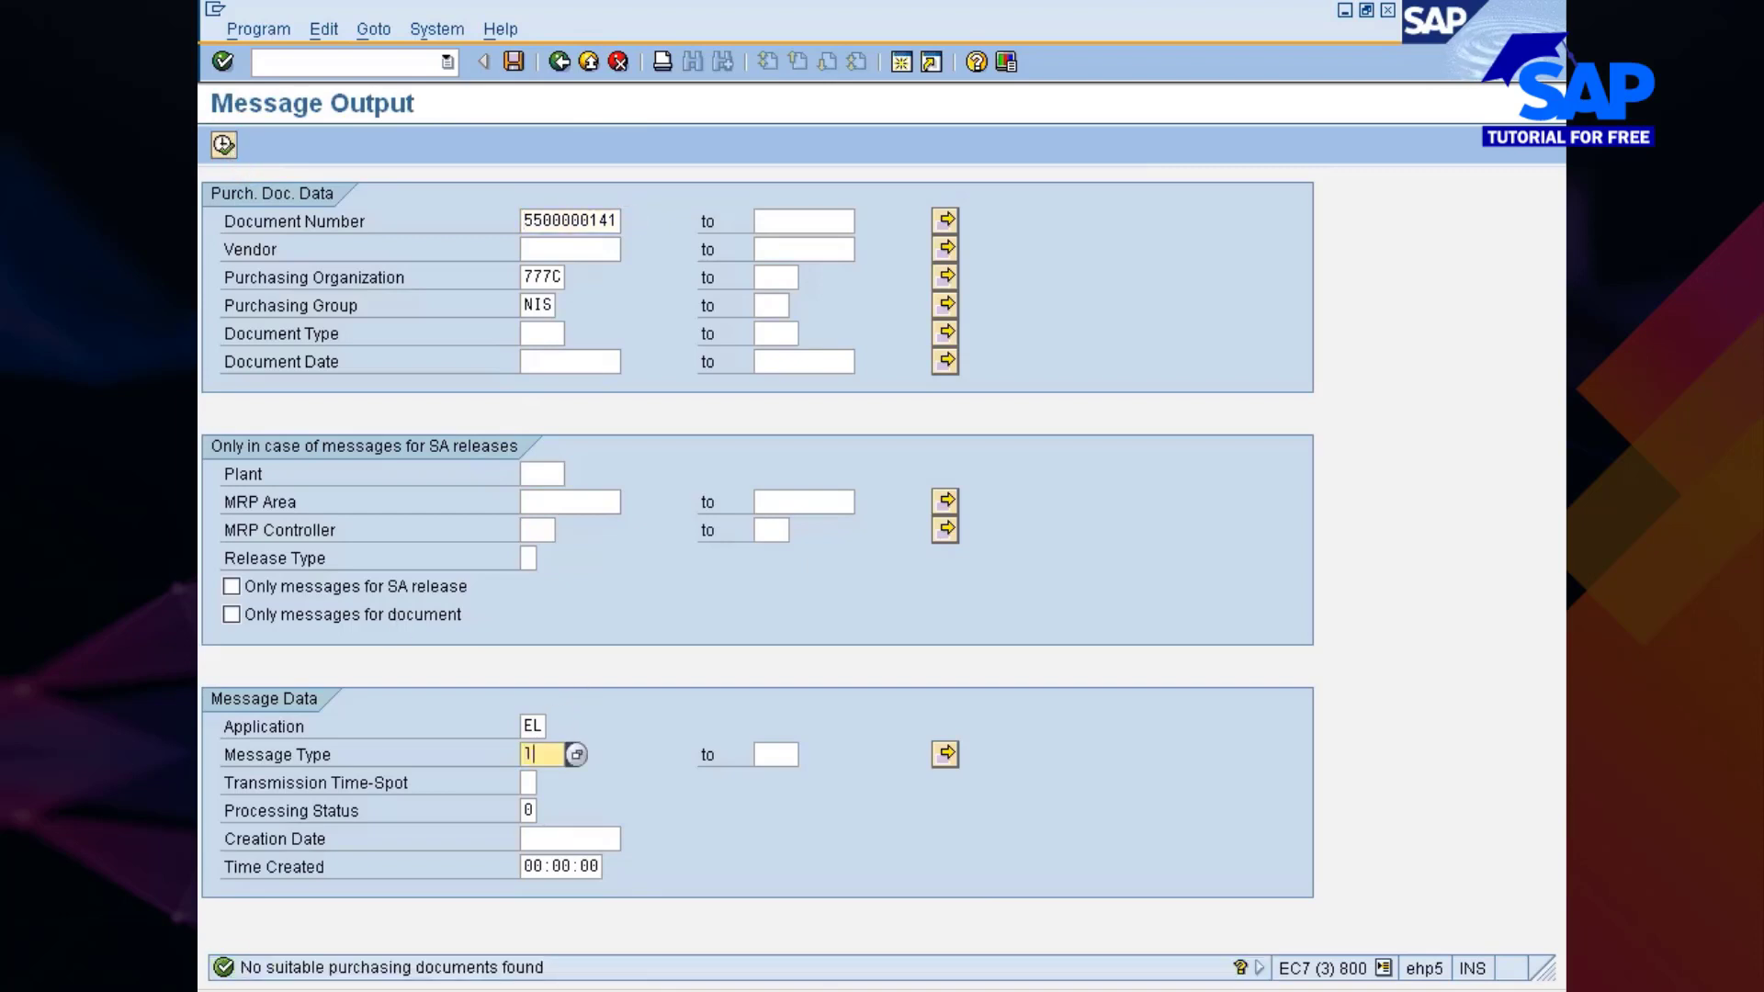
type("lpet")
key("Return")
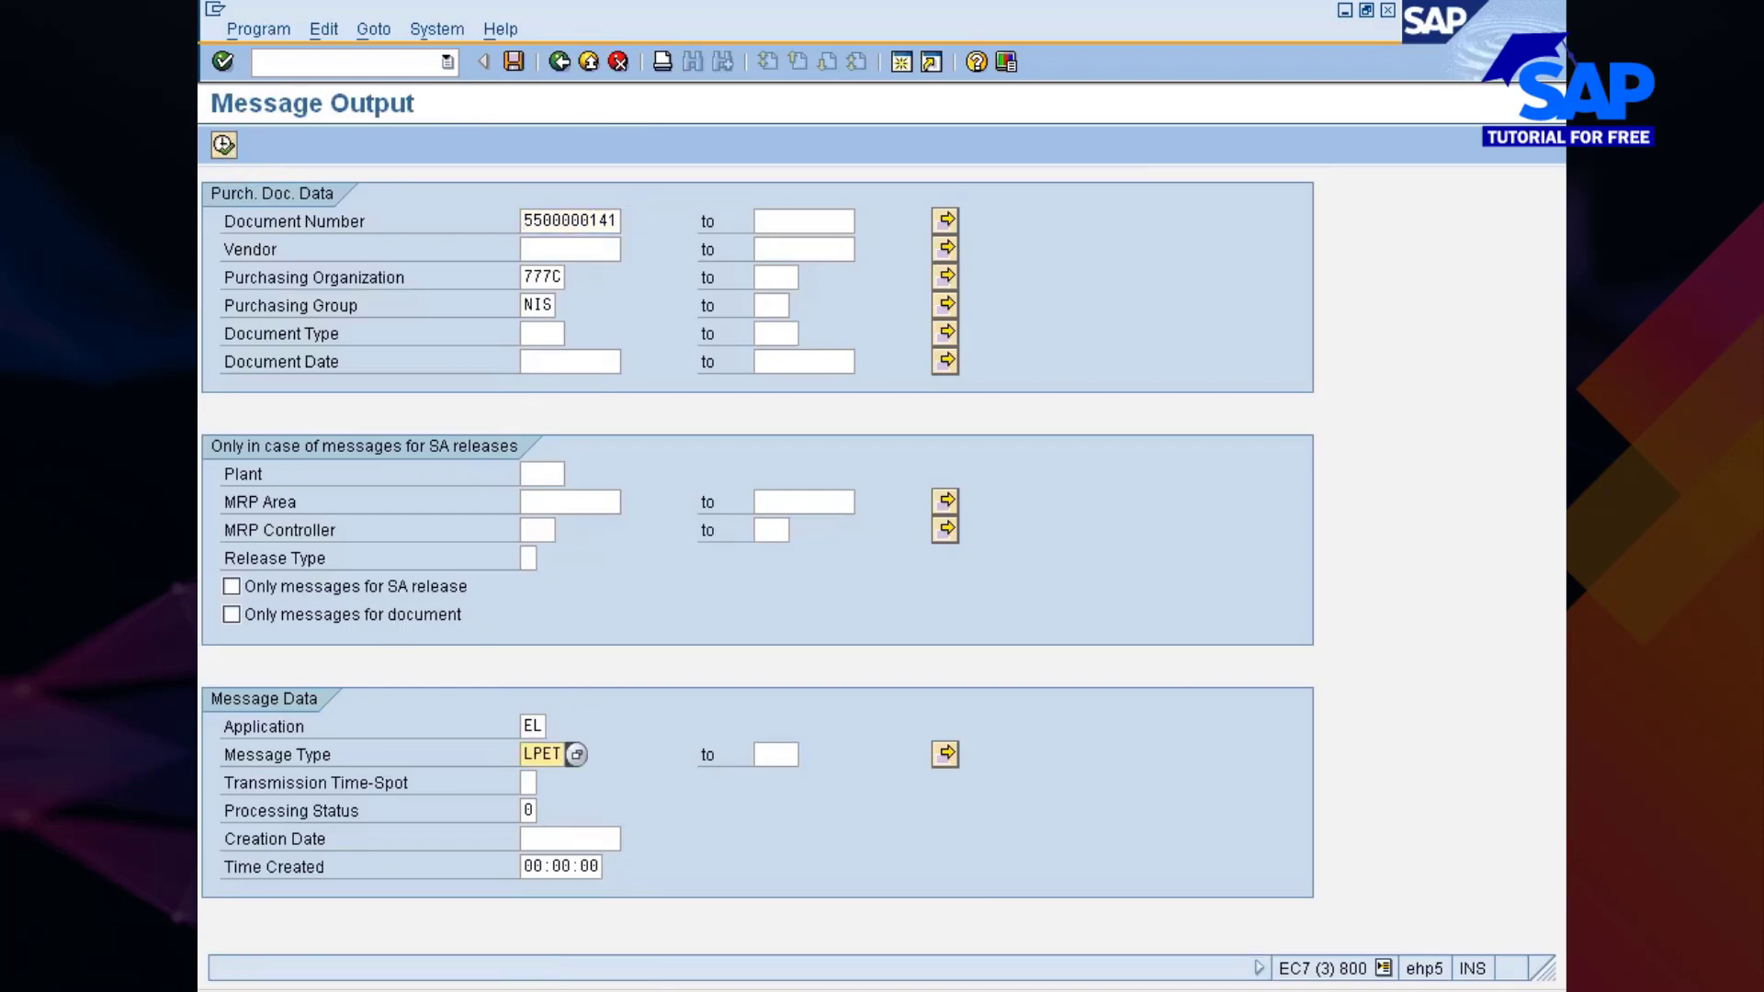
left_click(223, 144)
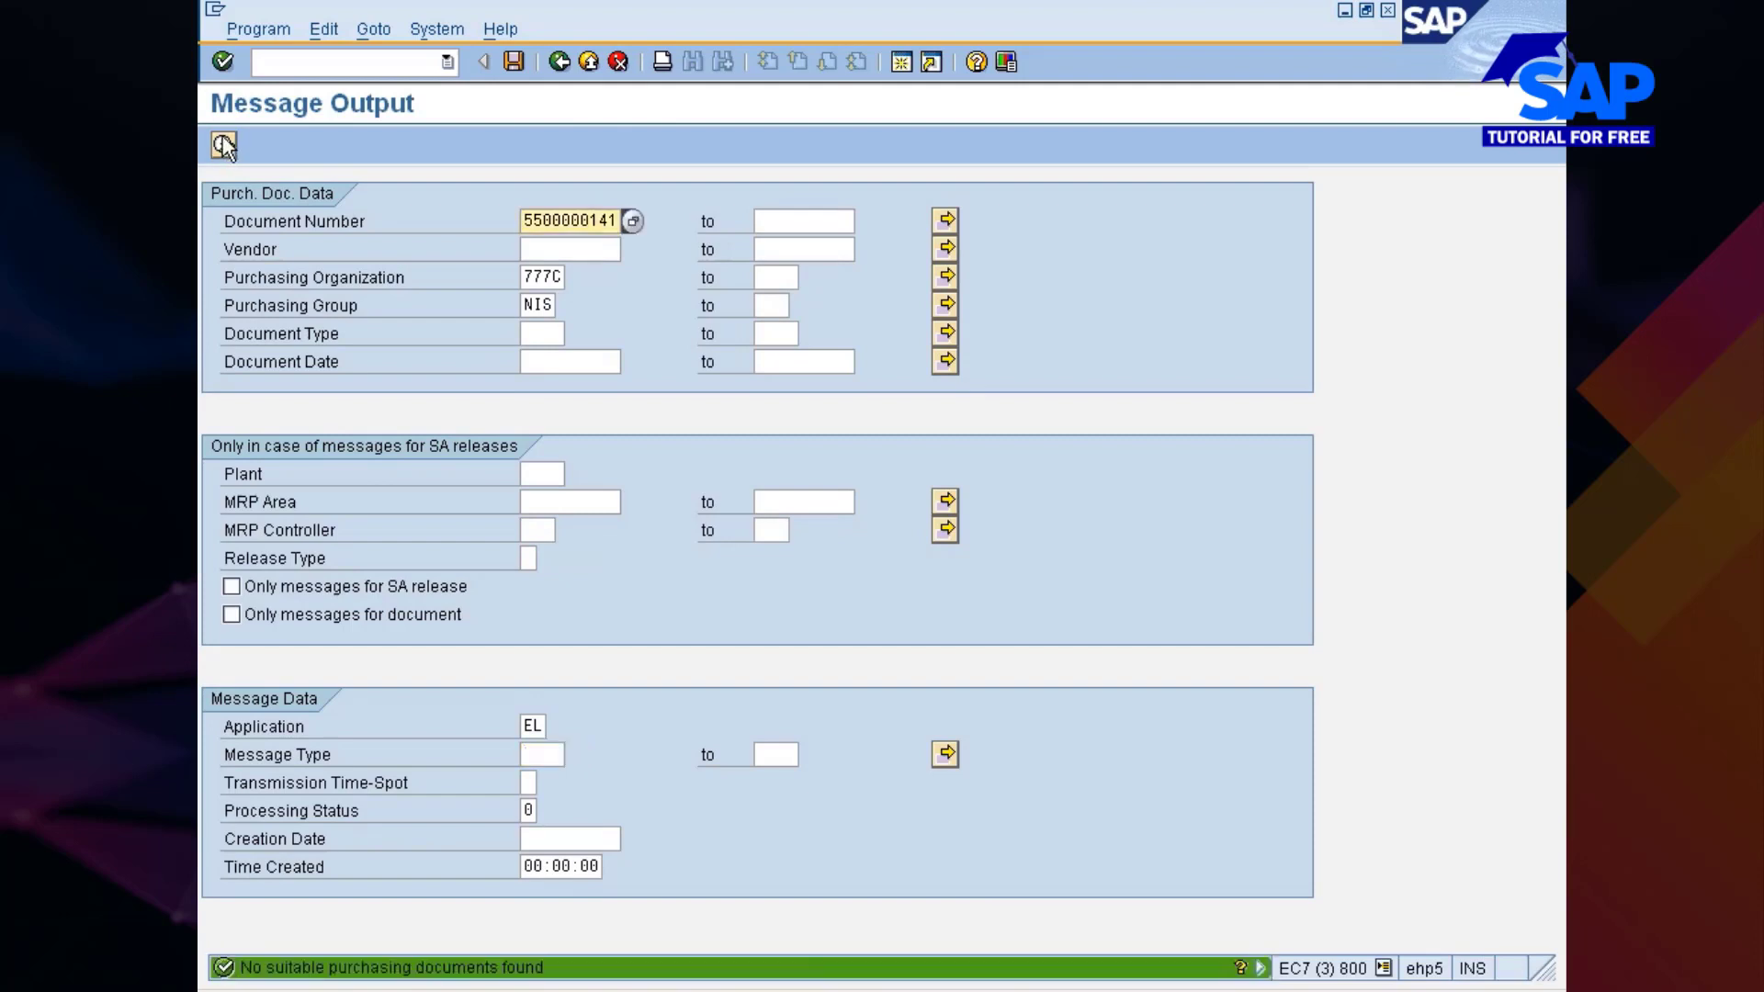
Step: Set the processing status to 1 (Successfully processed) and rerun the message output selection without a message type
left_click(528, 810)
left_click(544, 810)
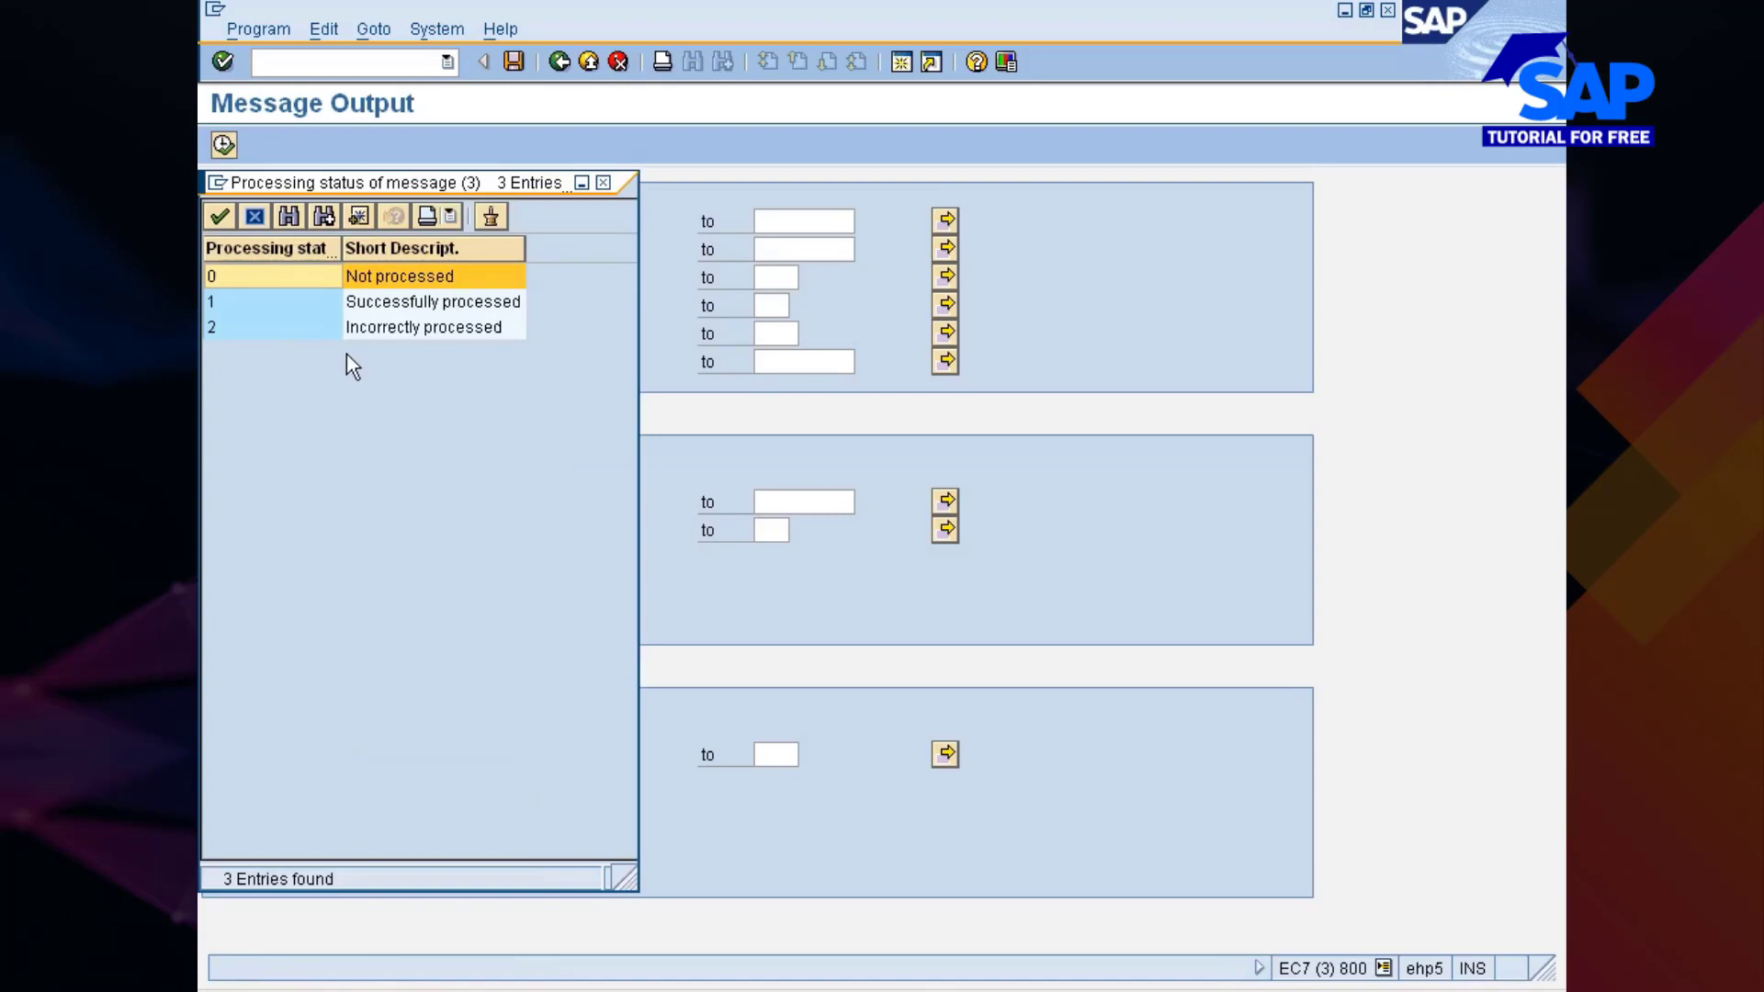
left_click(413, 307)
double_click(412, 307)
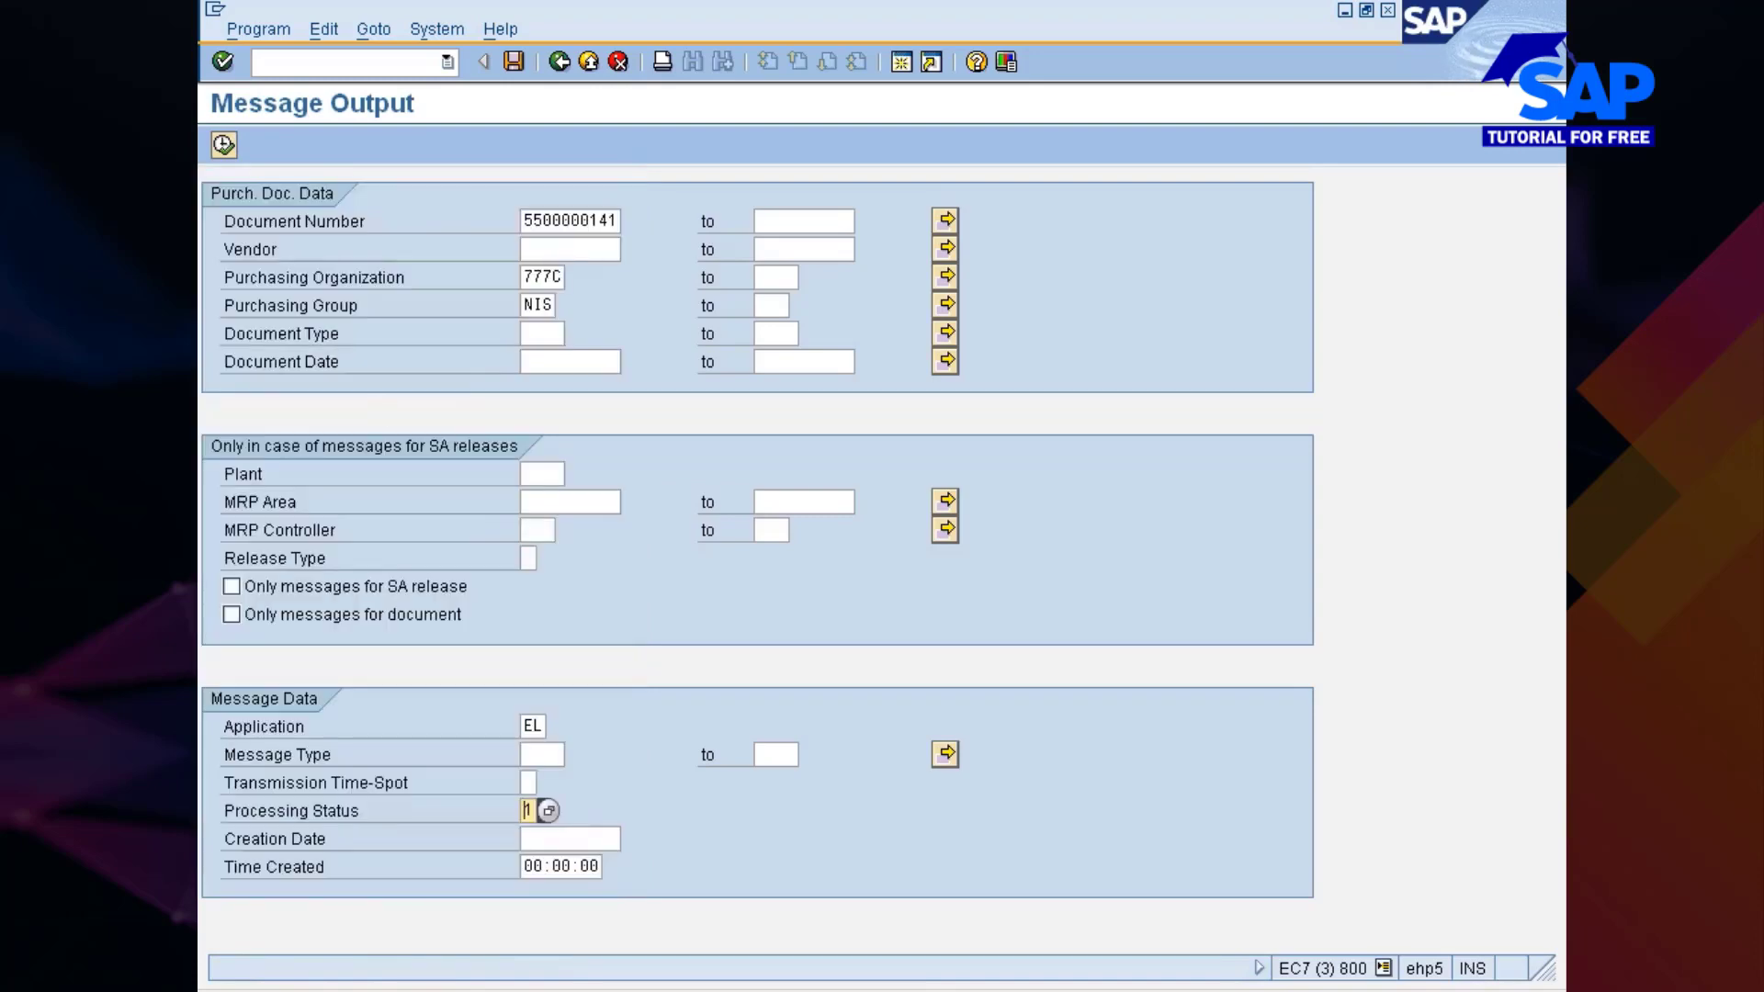
left_click(224, 146)
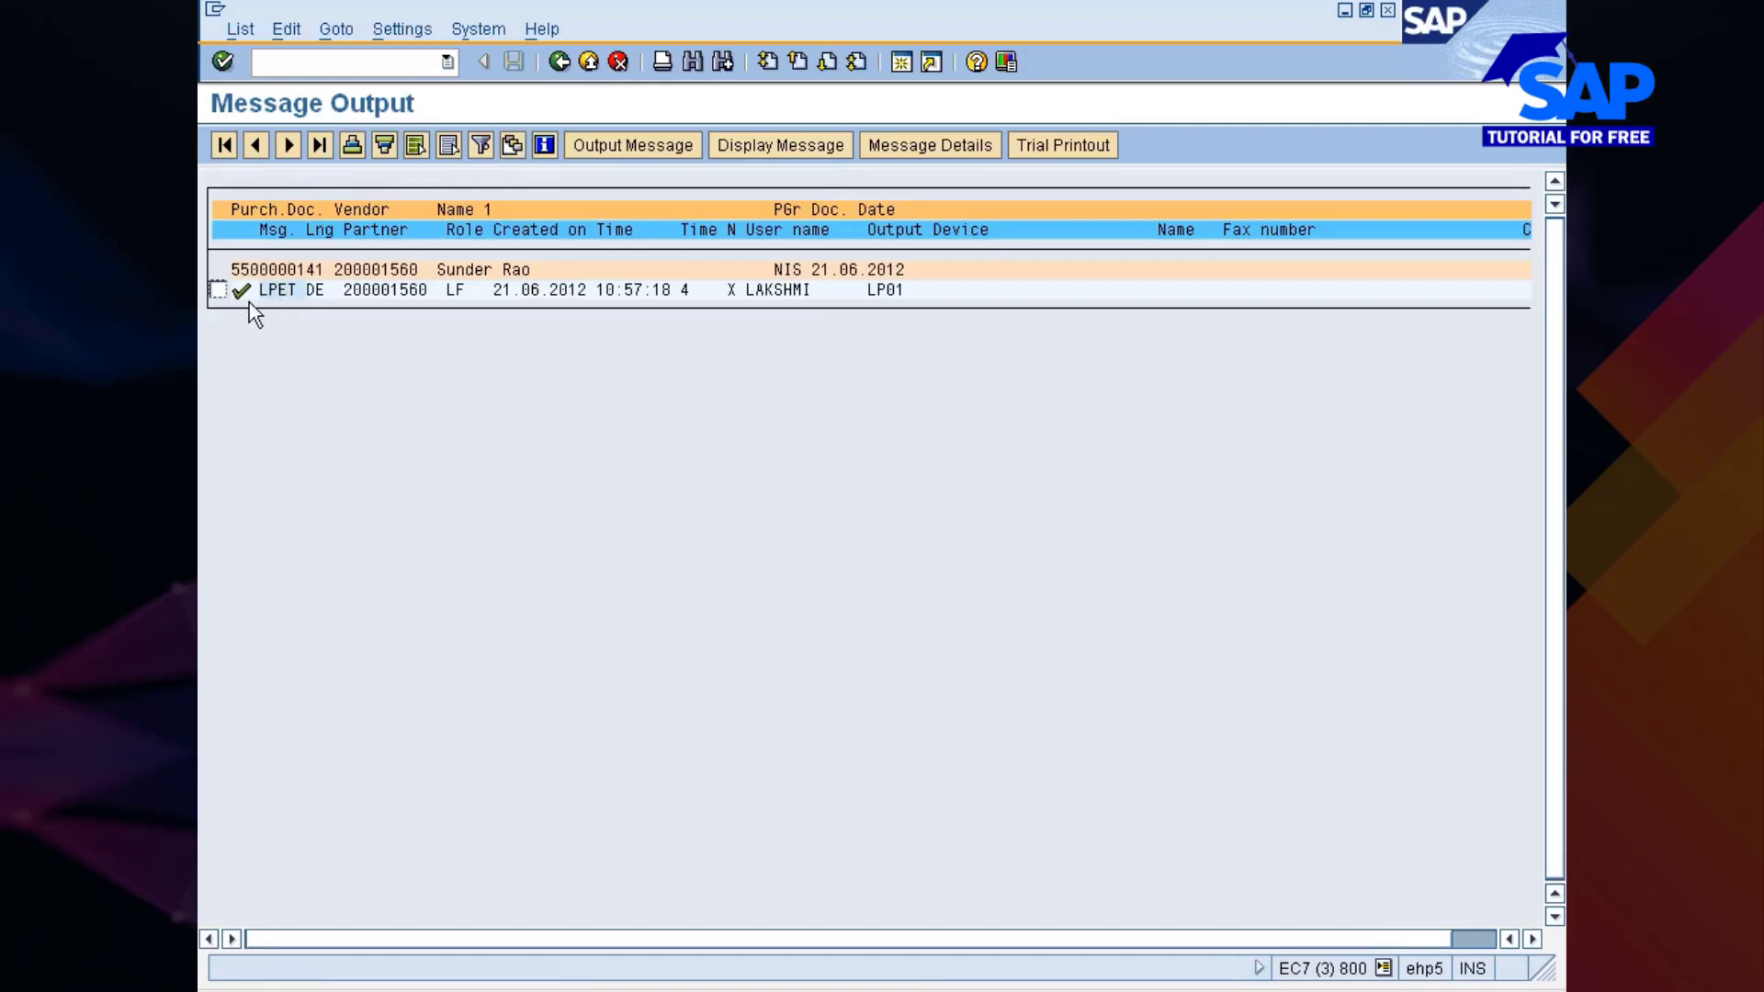
Step: Display the LPET message and examine the delivery schedule's print preview, including the delivery address, item quantities and scheduled delivery dates
left_click(219, 290)
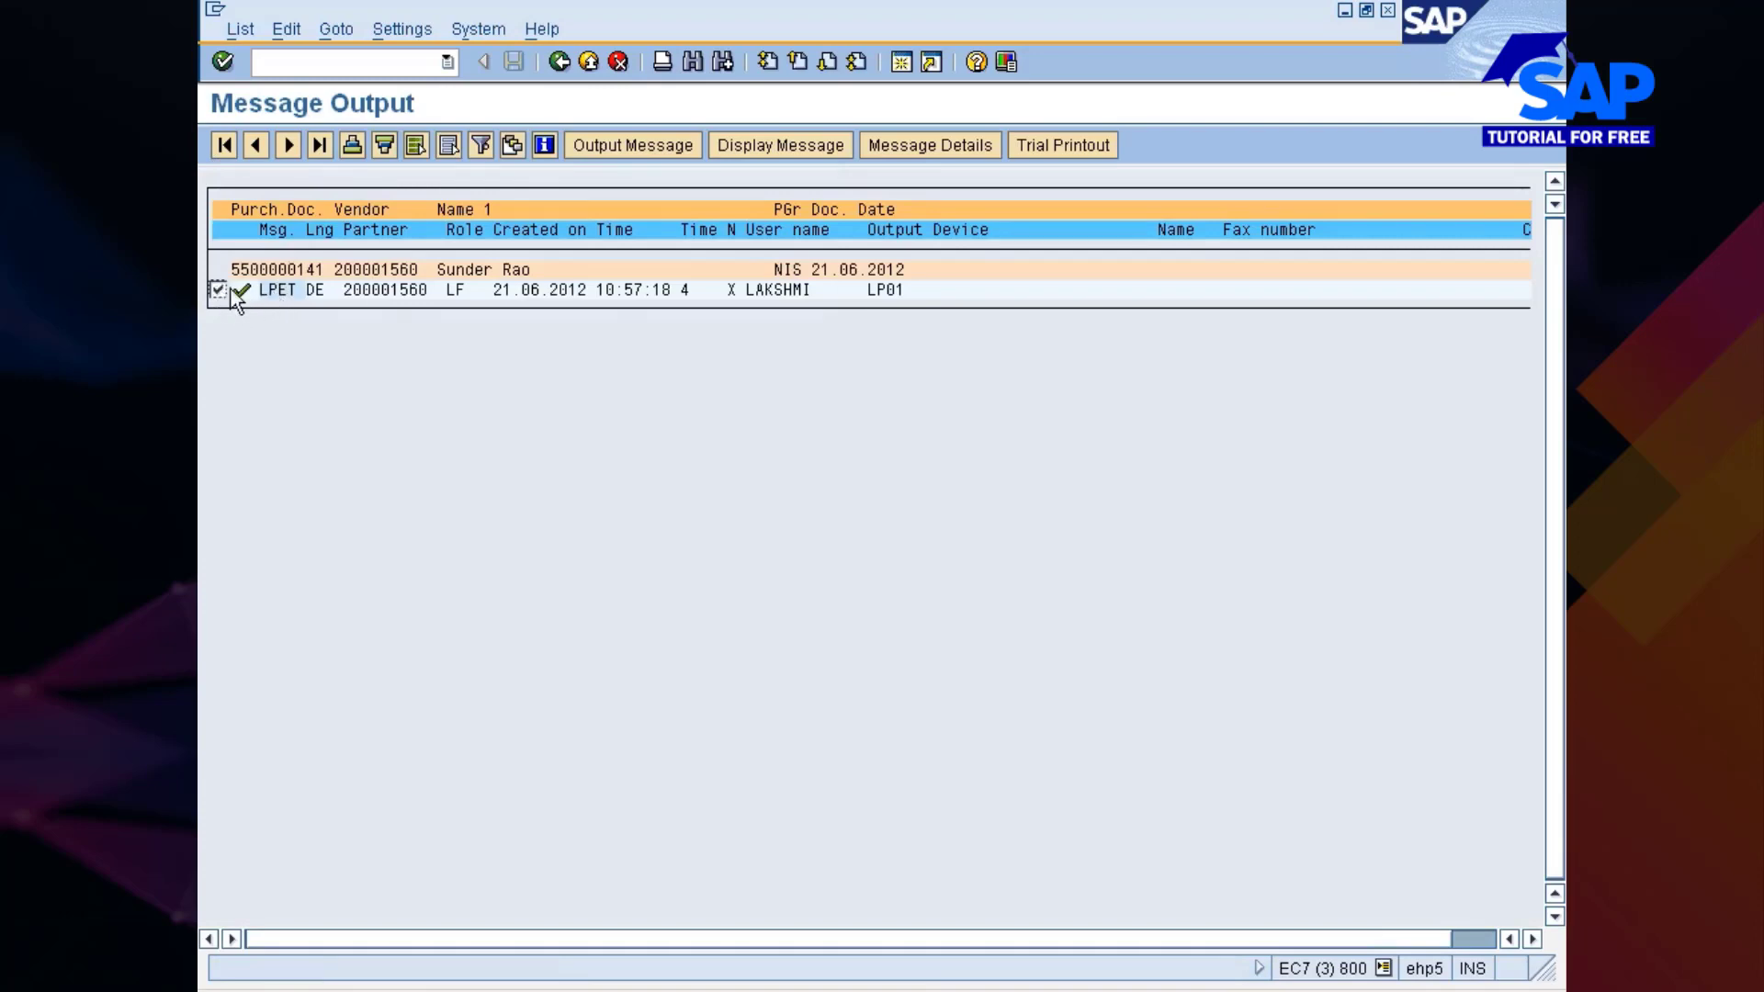
left_click(797, 147)
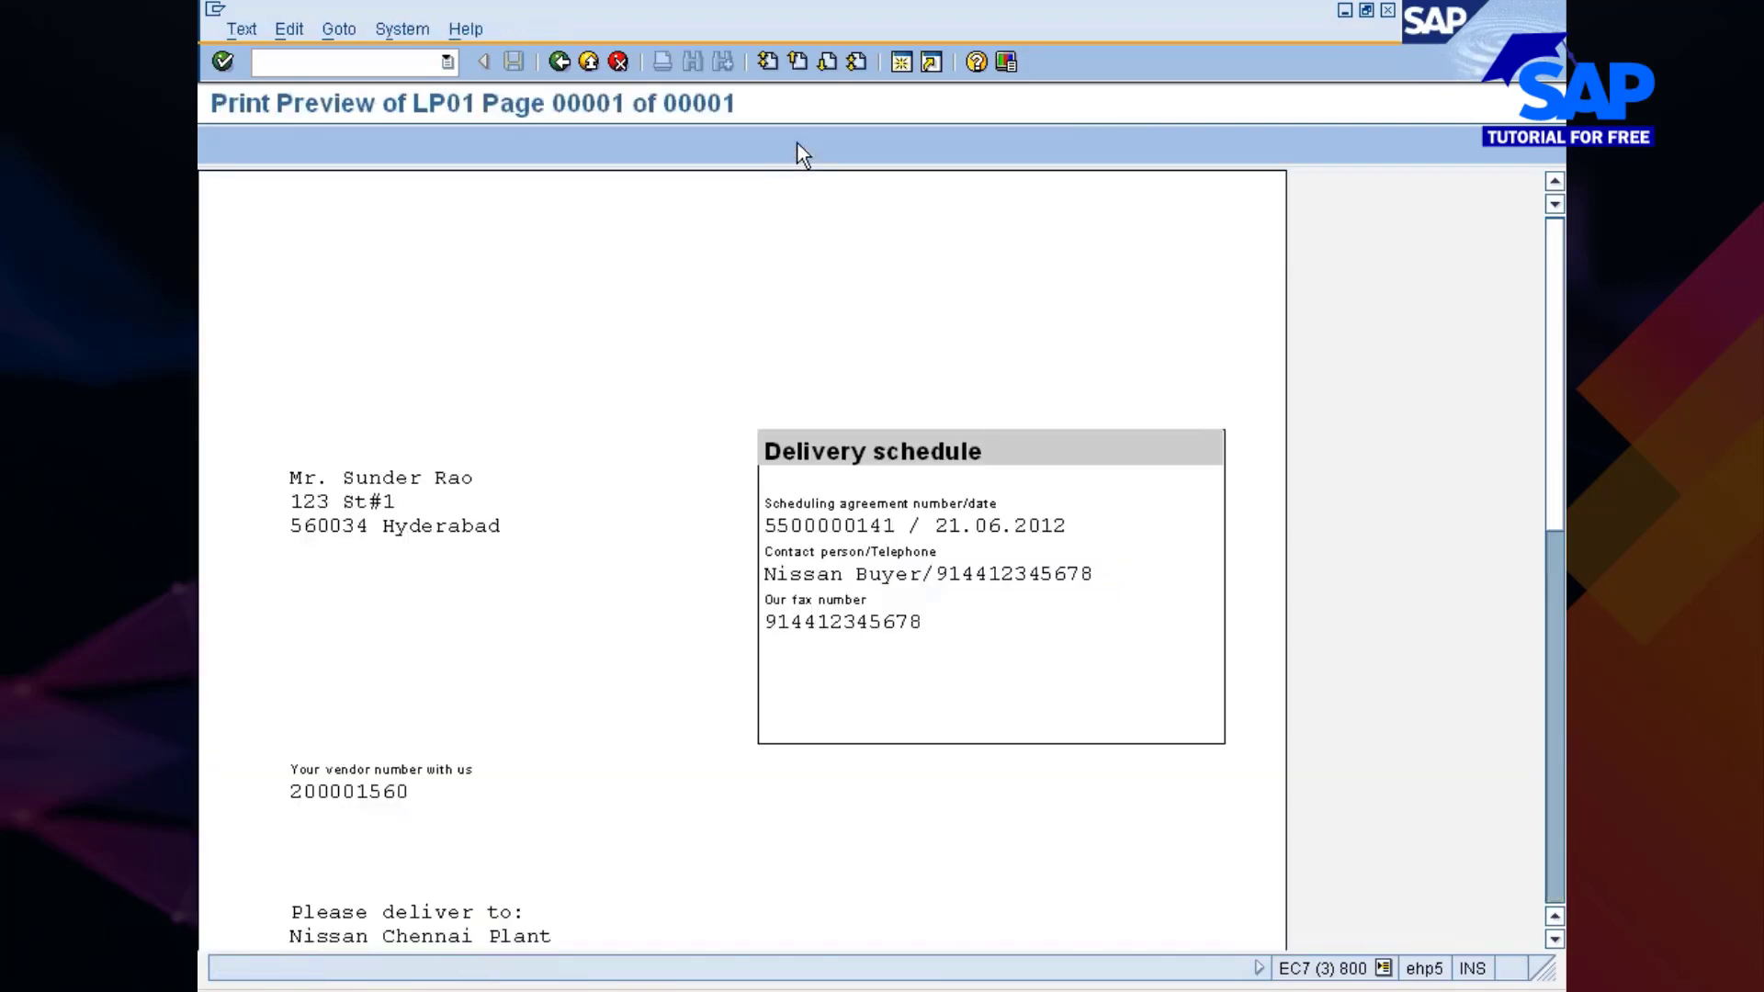
scroll(693, 503, "down", 10)
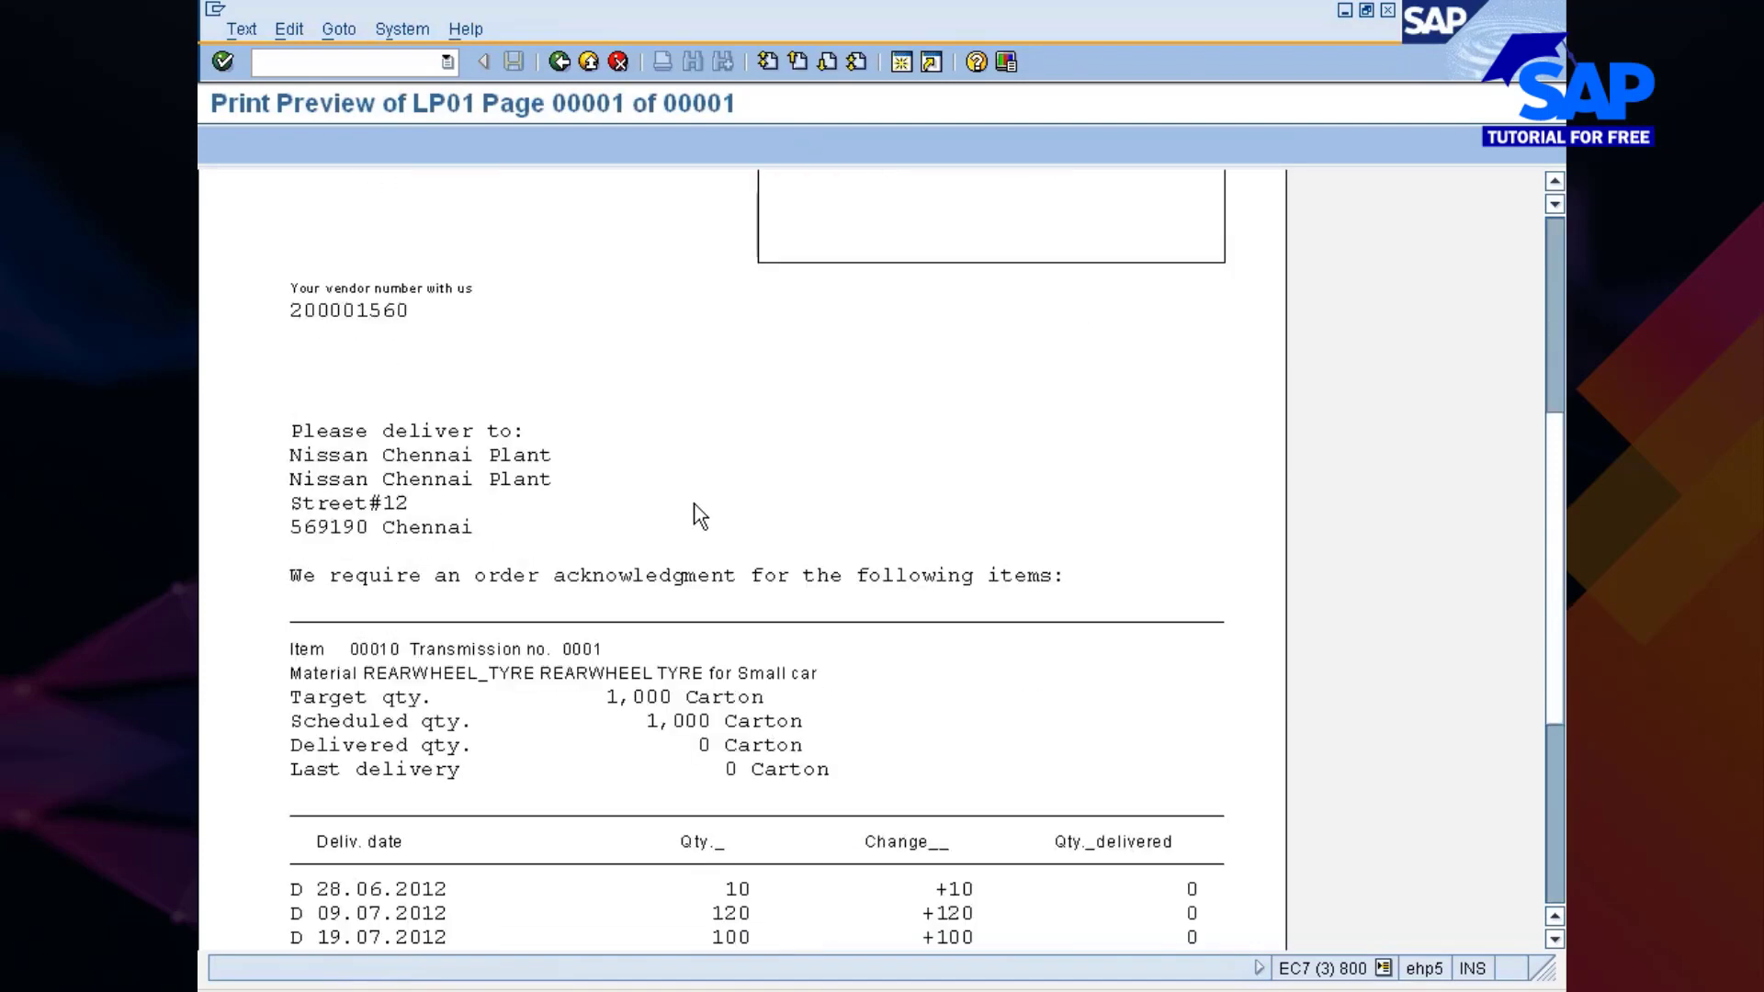
scroll(685, 498, "down", 1)
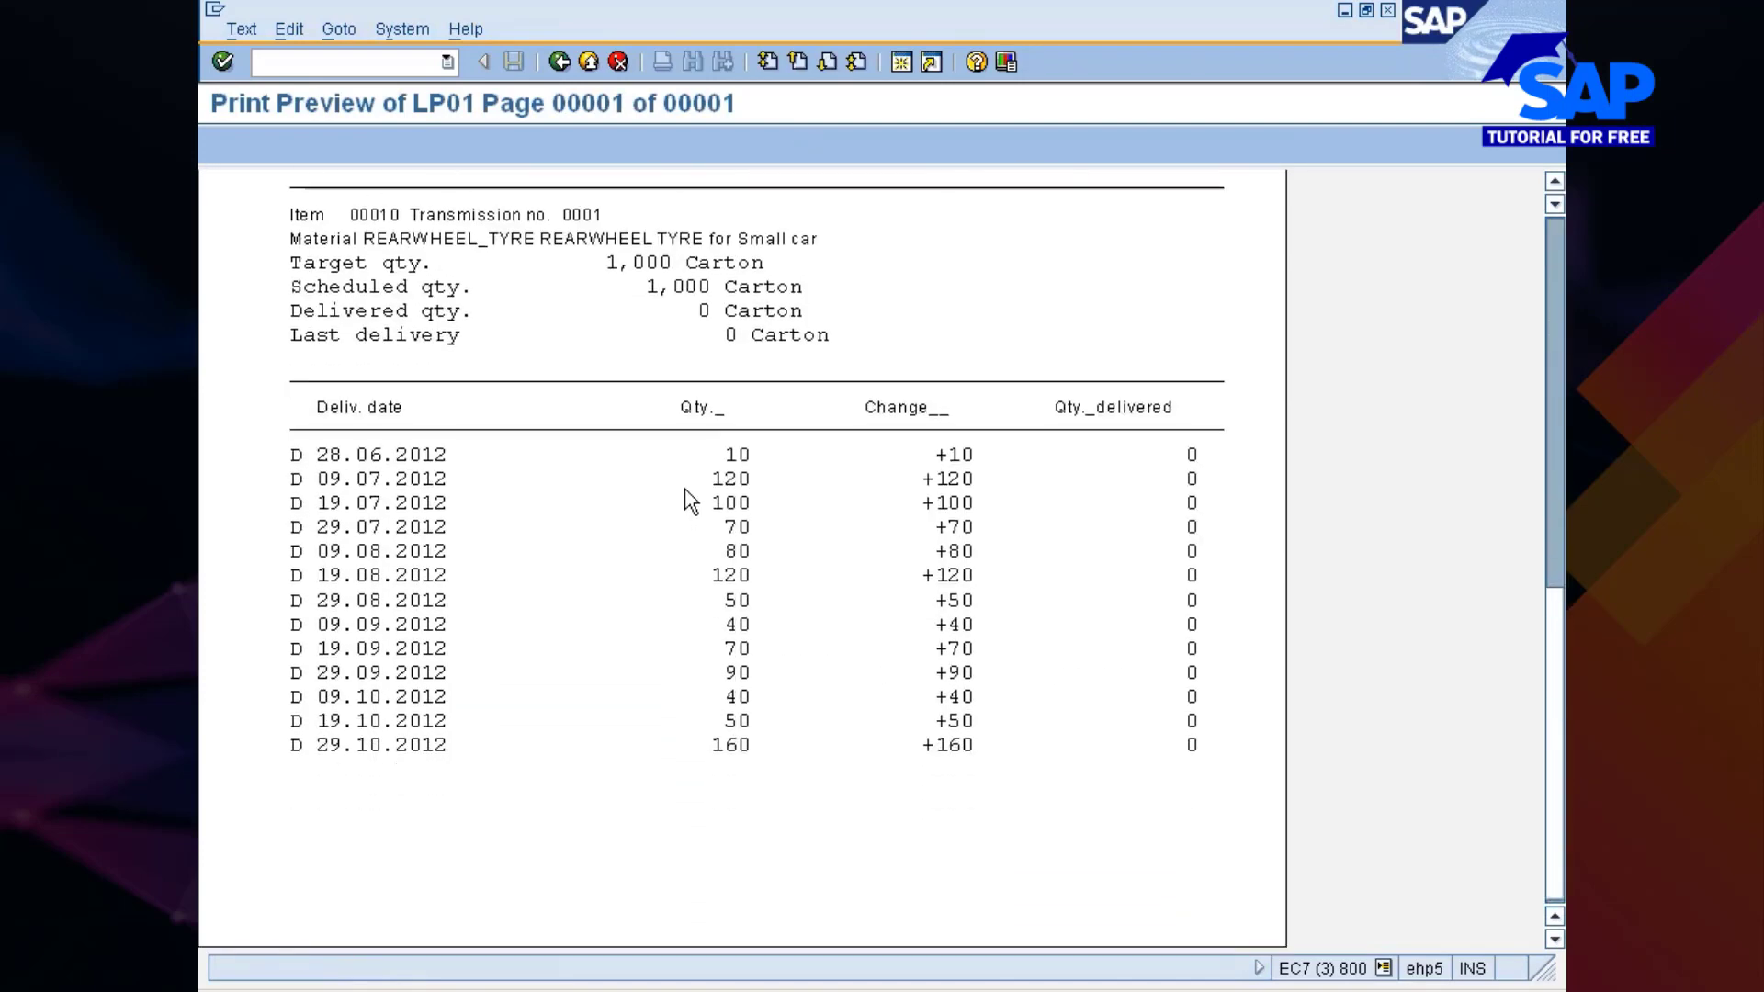
scroll(455, 454, "up", 3)
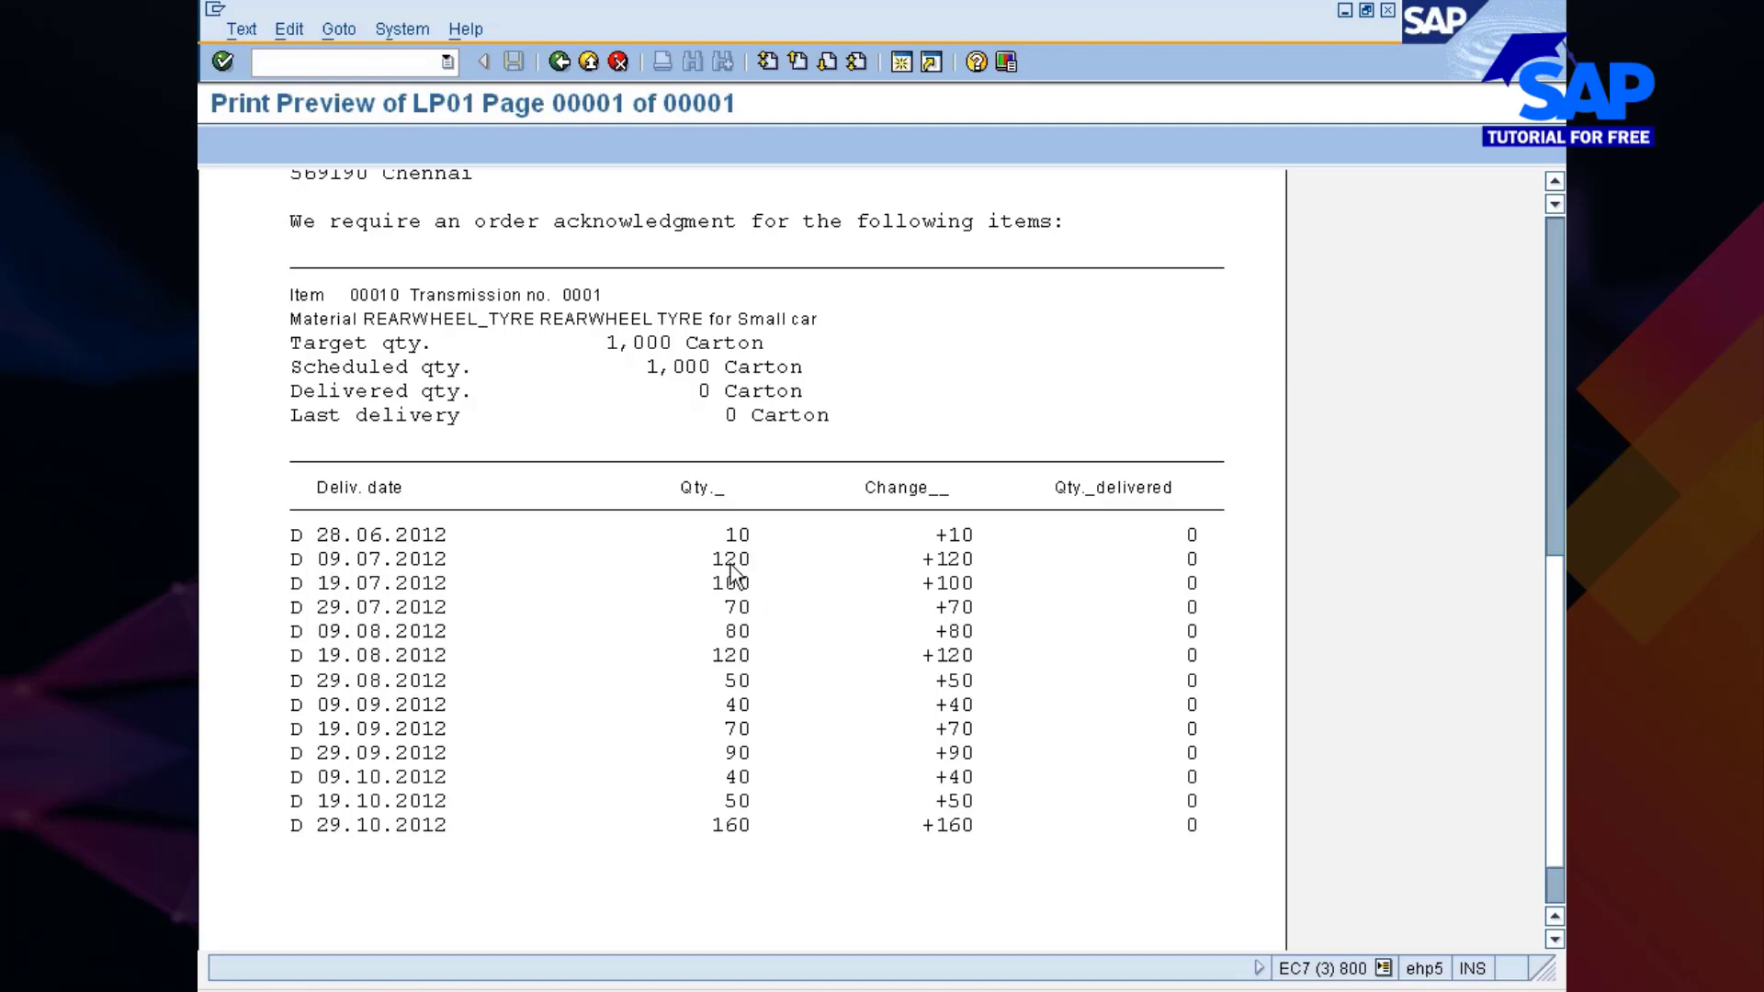
scroll(496, 588, "down", 2)
scroll(483, 574, "up", 12)
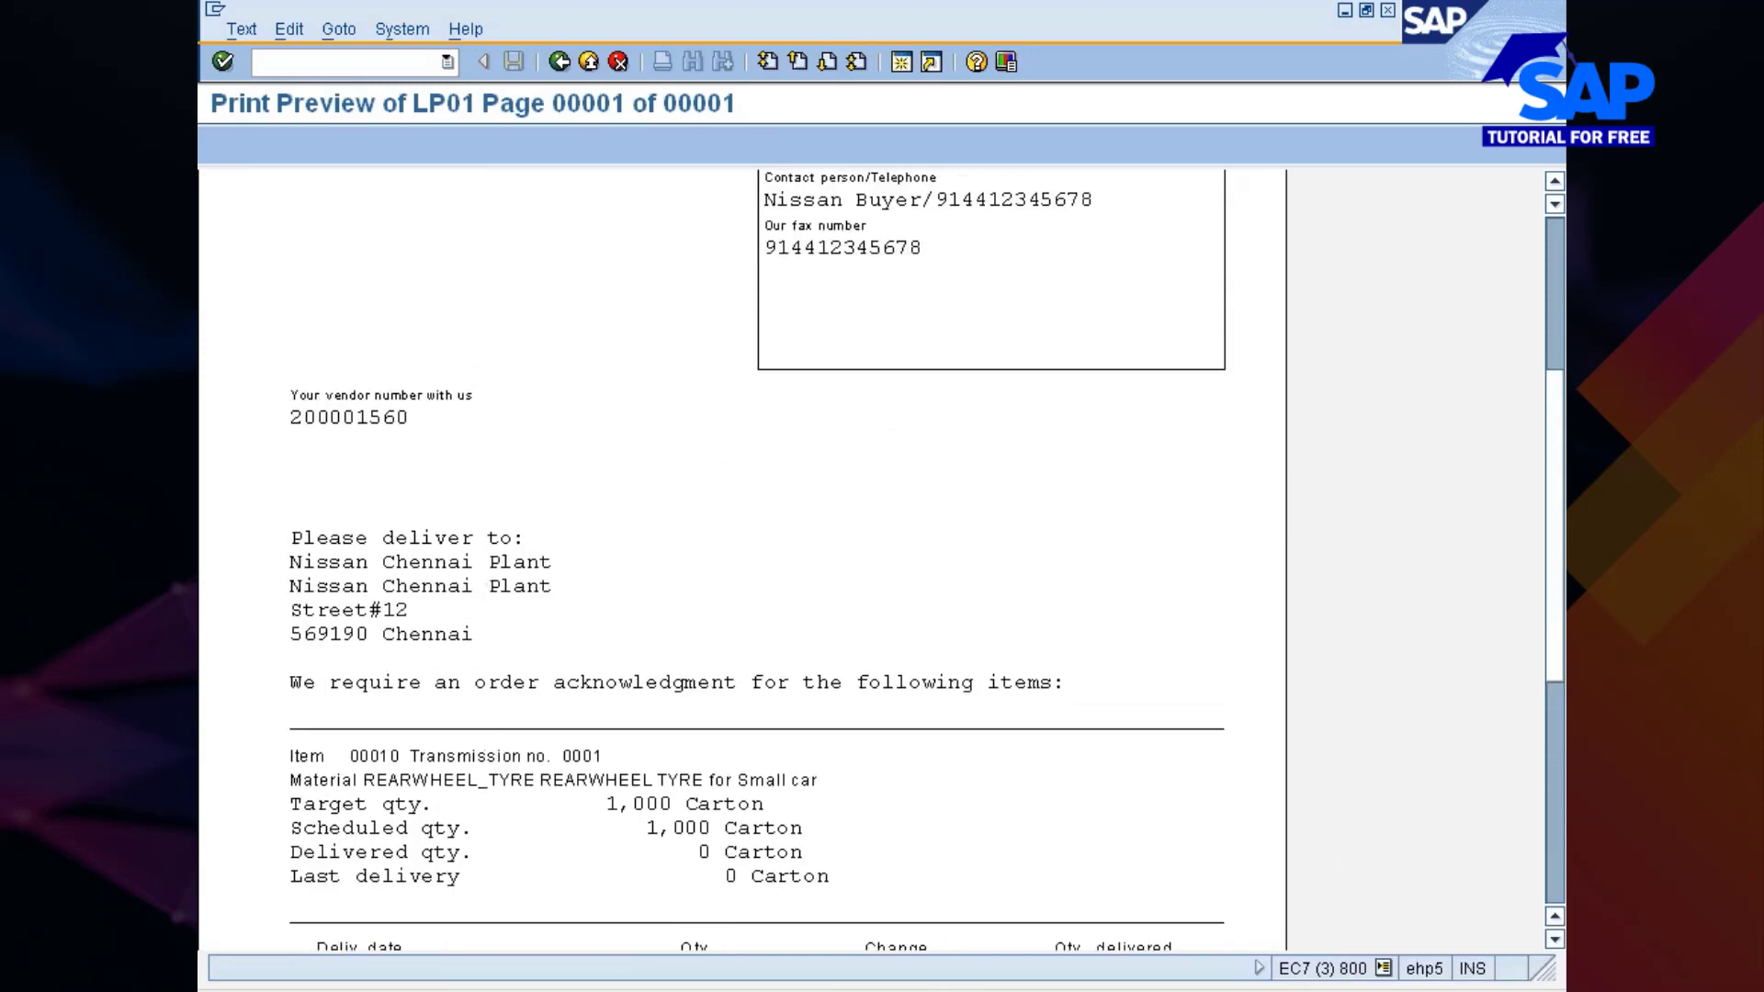
Step: Switch to the Excel class notes and review the three scheduling agreement process steps in B275 to B277
key("alt+Tab")
left_click(401, 592)
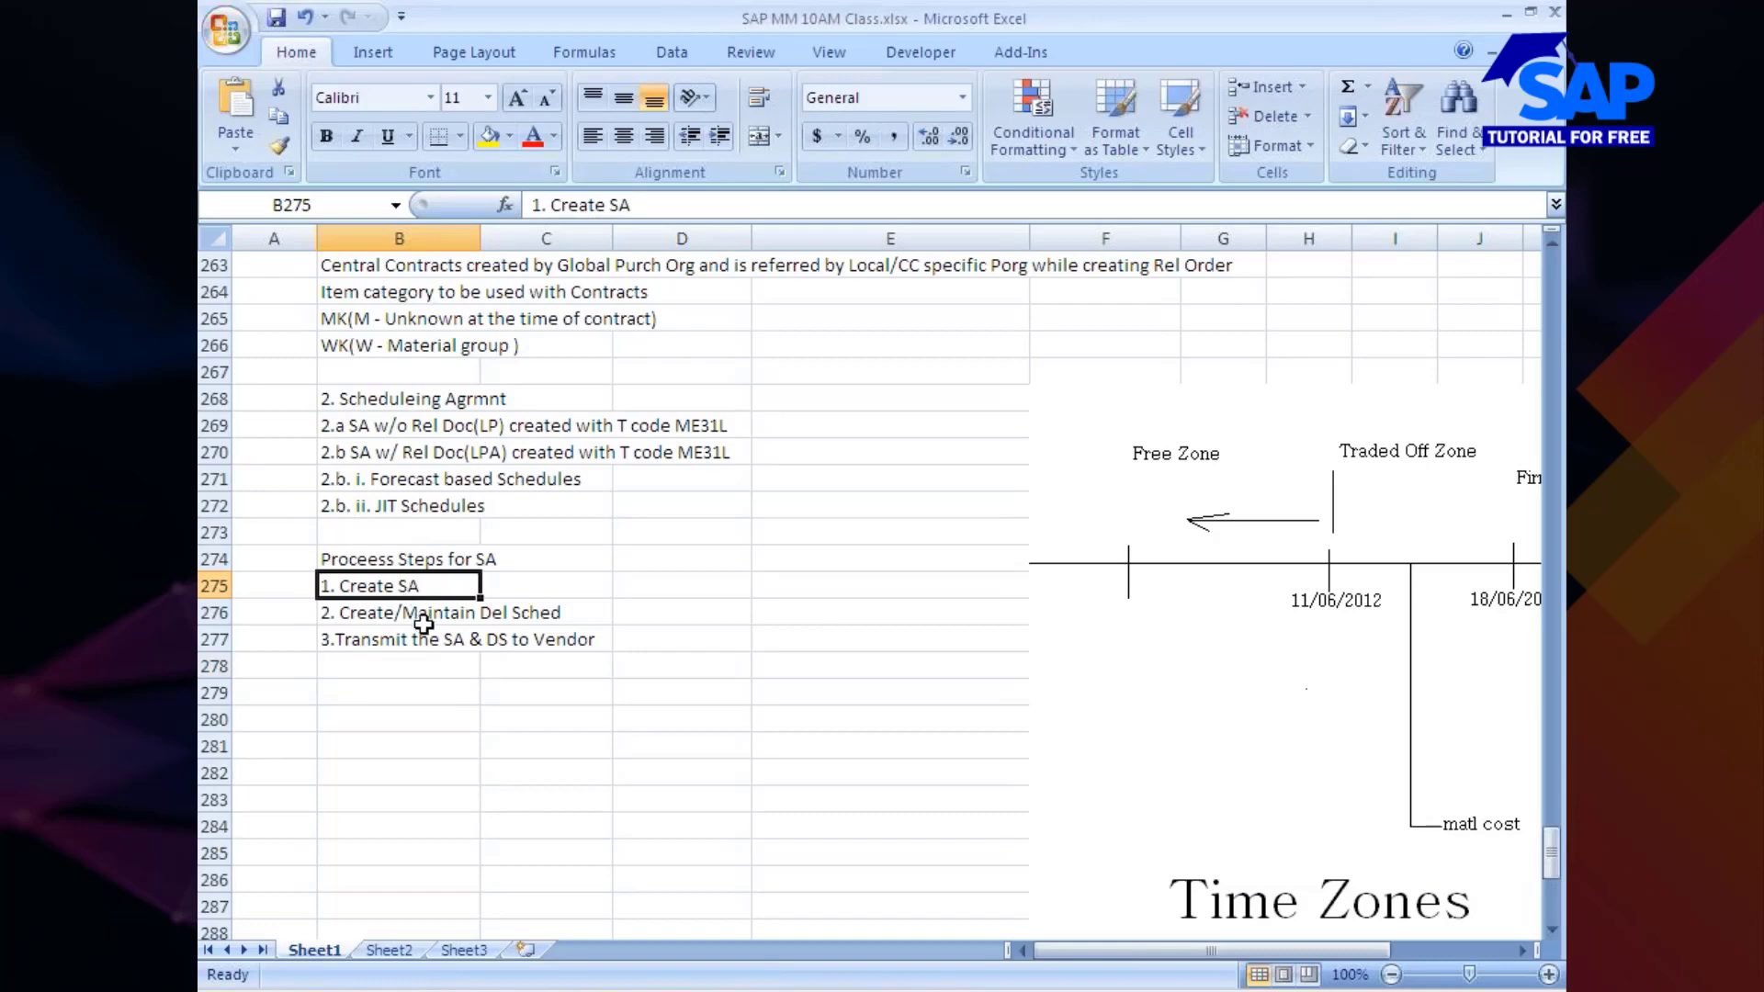
left_click(512, 616)
left_click(464, 645)
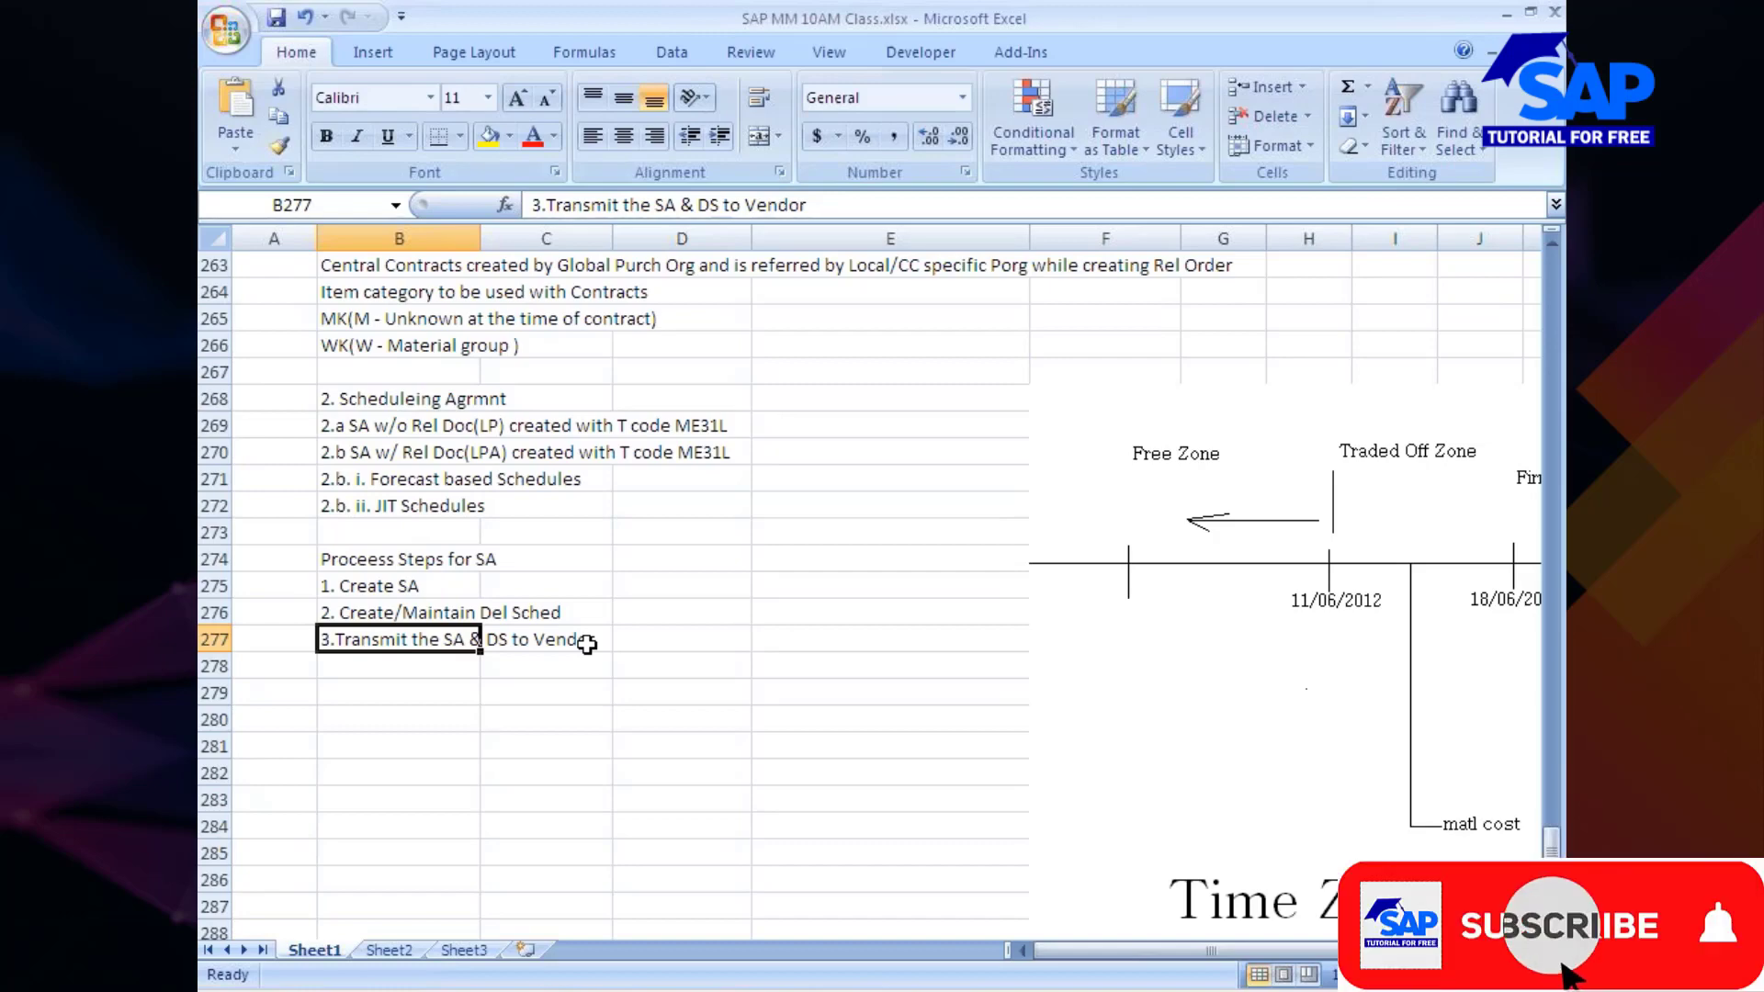
left_click(466, 724)
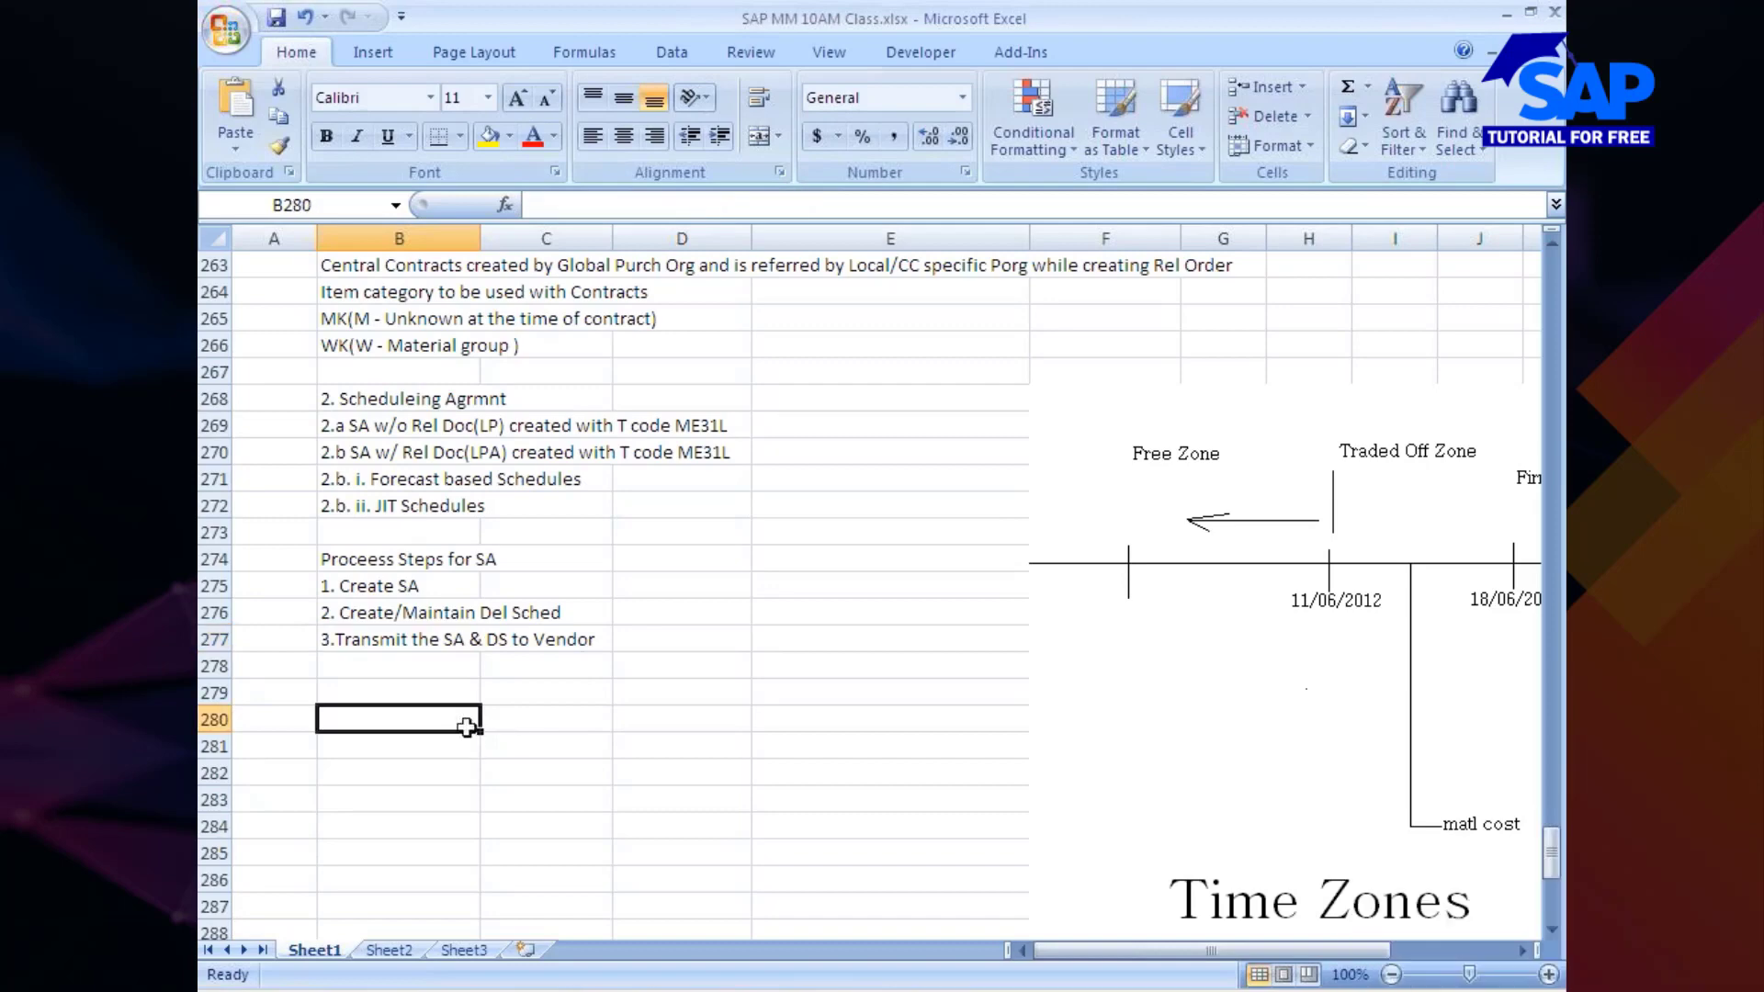
Step: Extend the process steps heading in cell B274 to read "Proceess Steps for Saw/o rel doc"
left_click(529, 559)
left_click(402, 560)
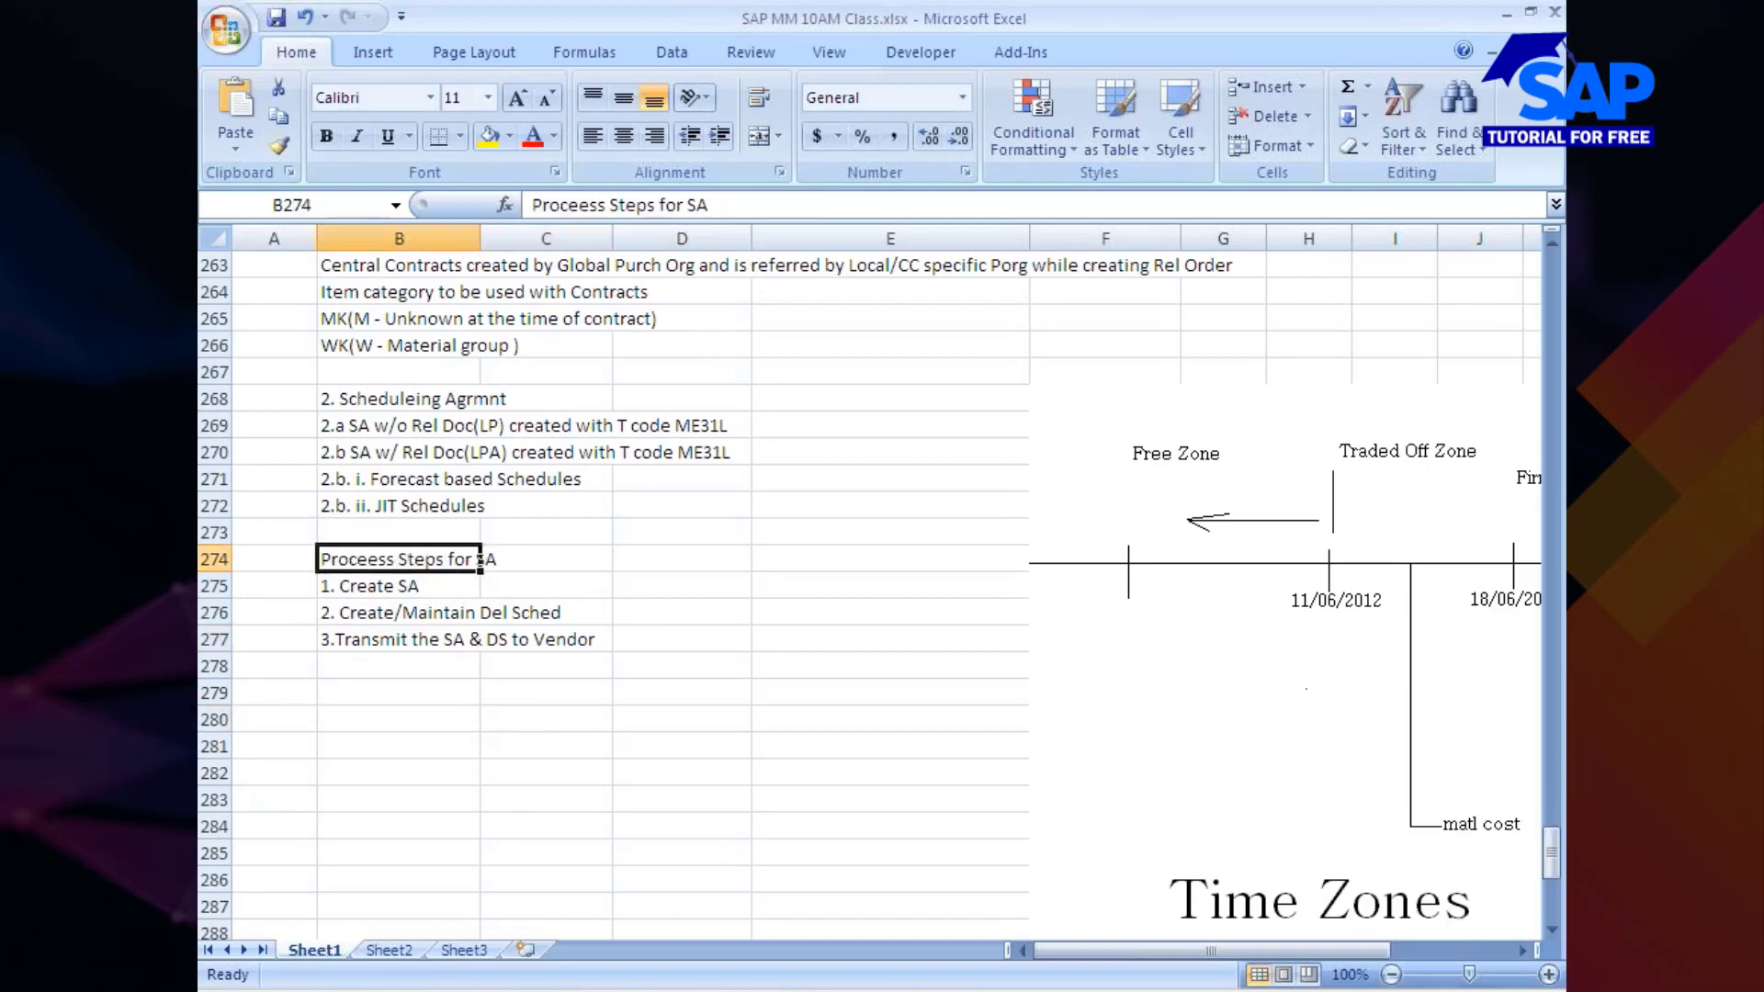
left_click(708, 205)
type("Saw/")
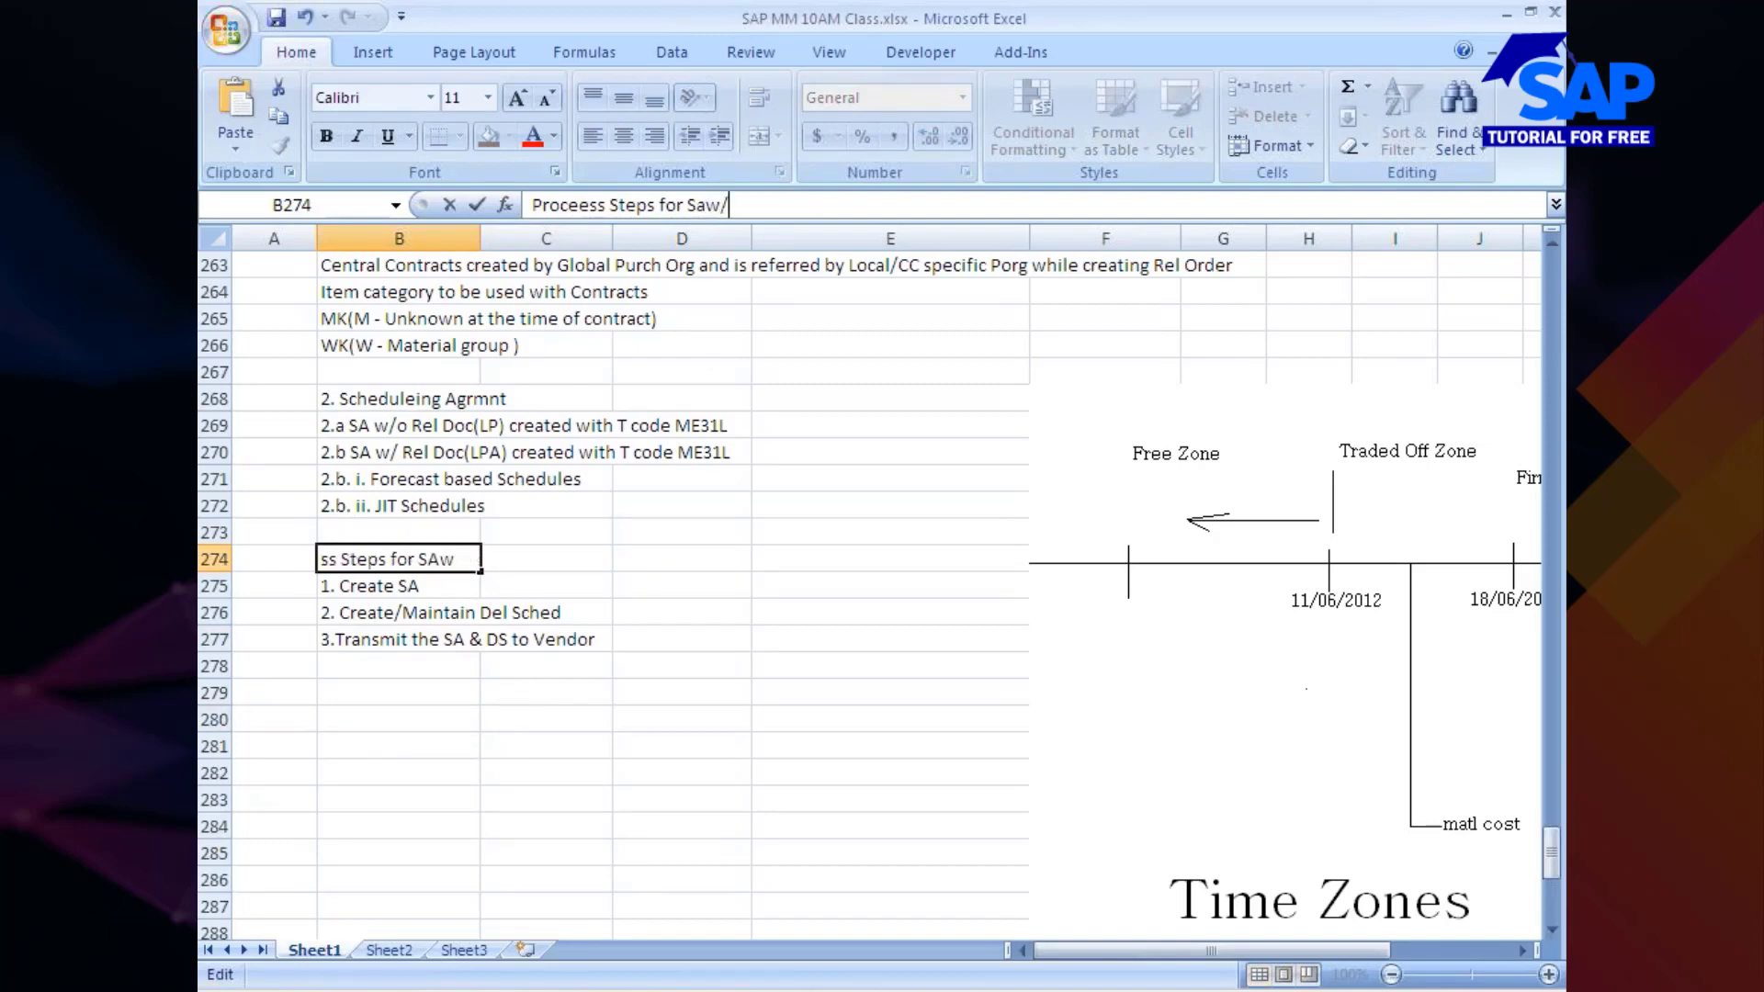
type("o rel doc")
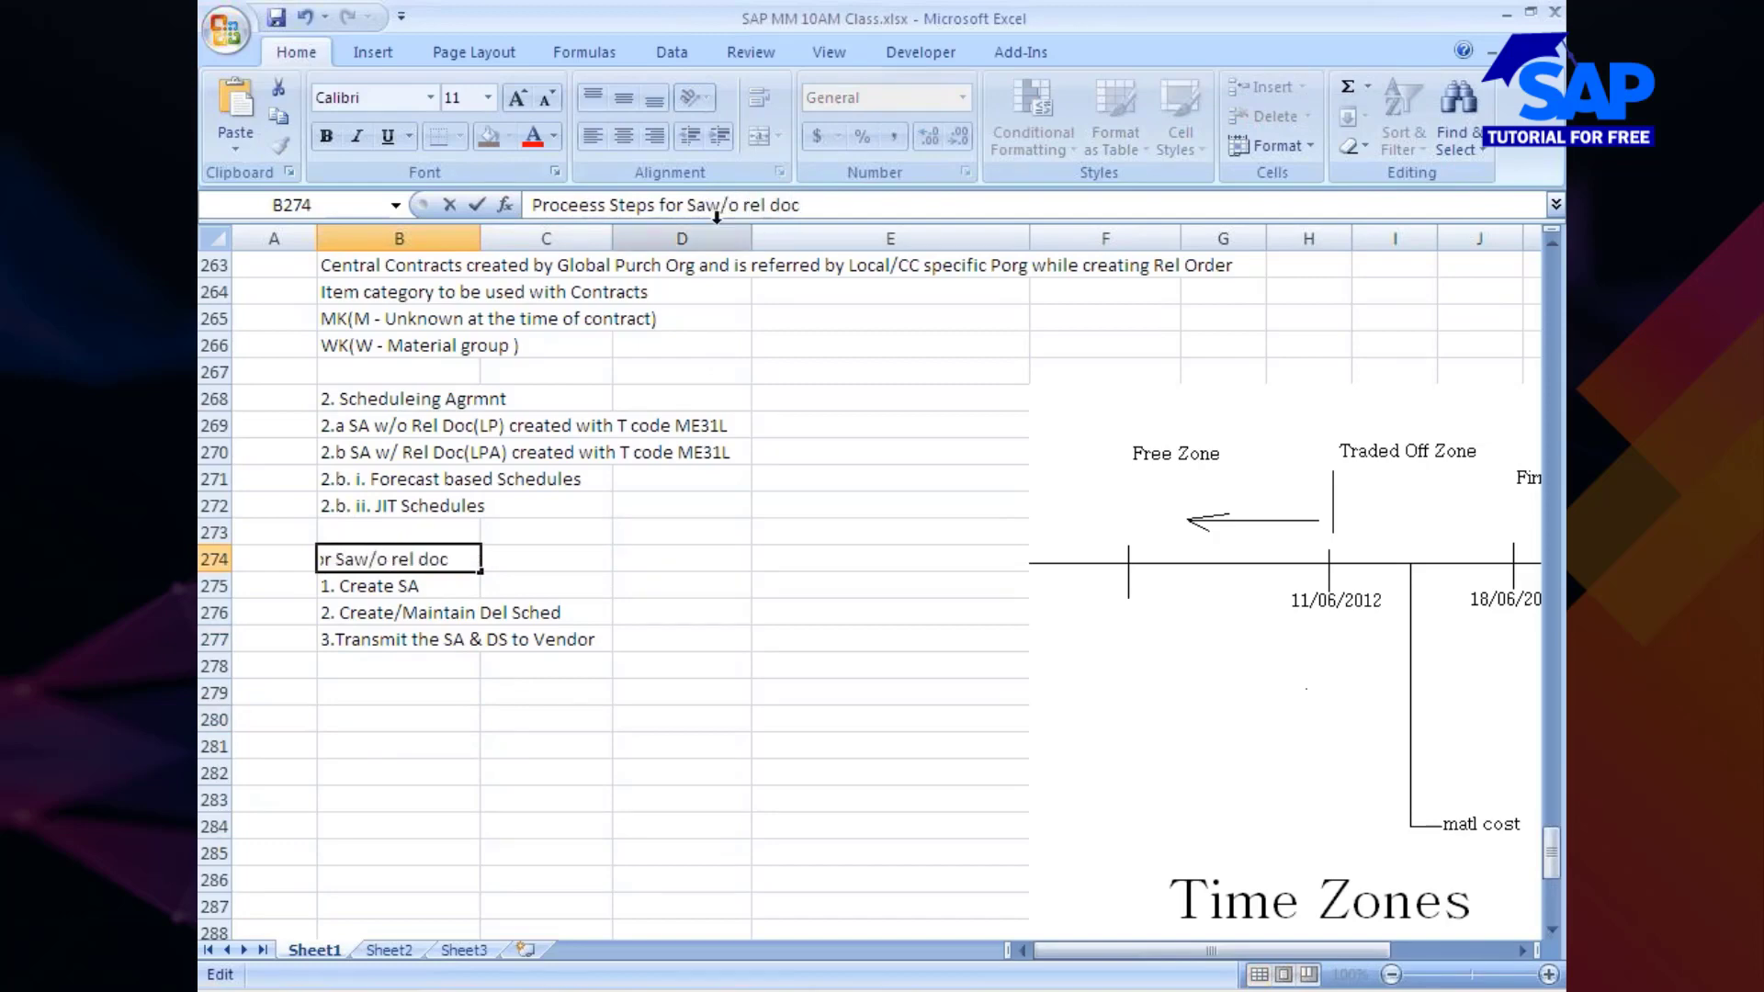
Step: Copy the heading text from B274 into B279 and edit the copy to read "Proceess Steps for SA w/o rel doc"
left_click_drag(800, 206, 506, 213)
key("ctrl+c")
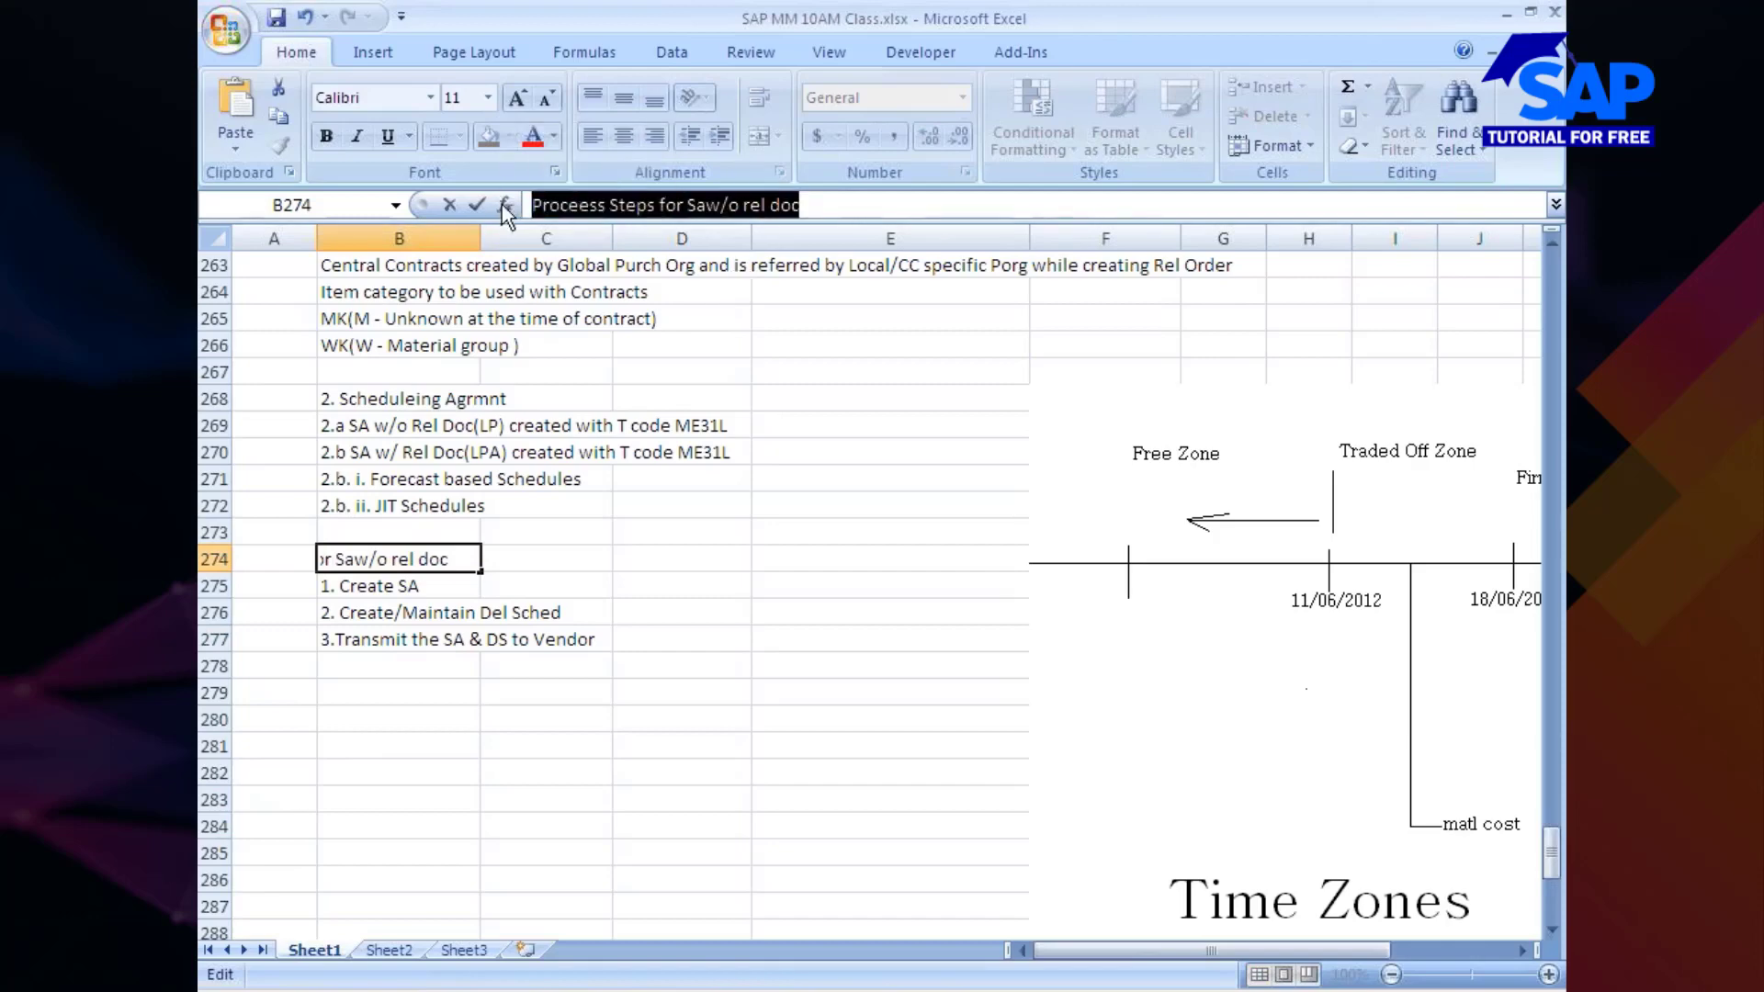
left_click(369, 690)
key("ctrl+v")
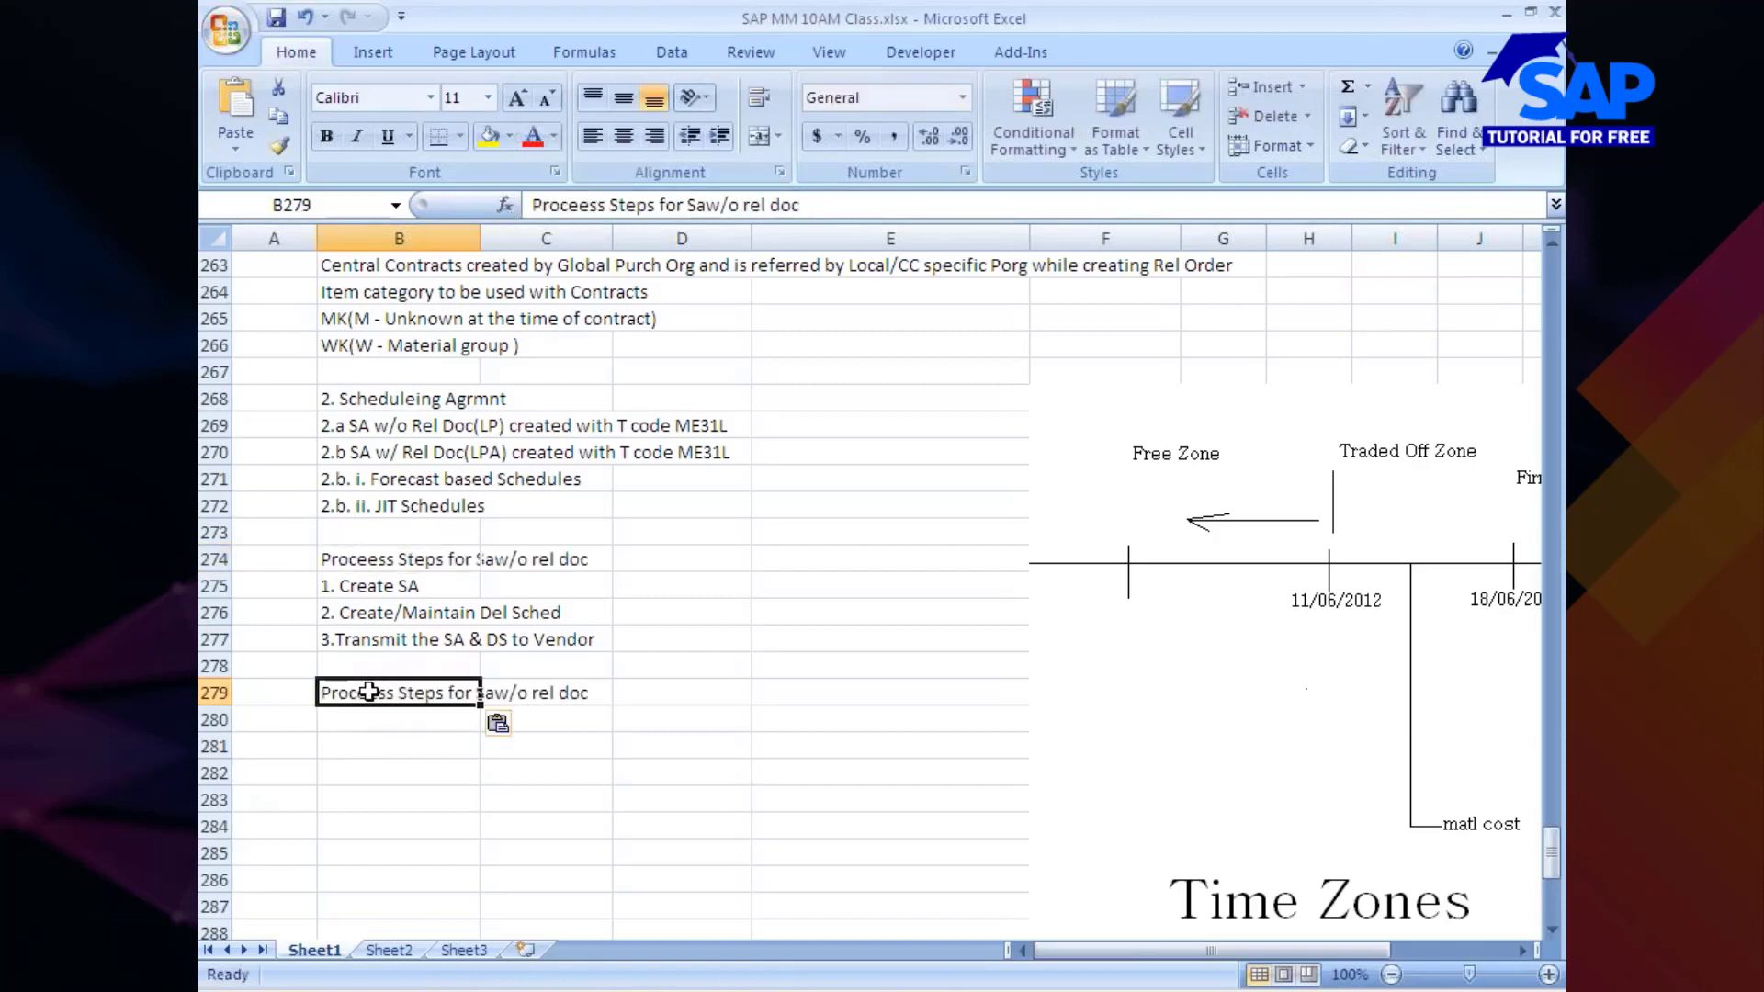
left_click(697, 205)
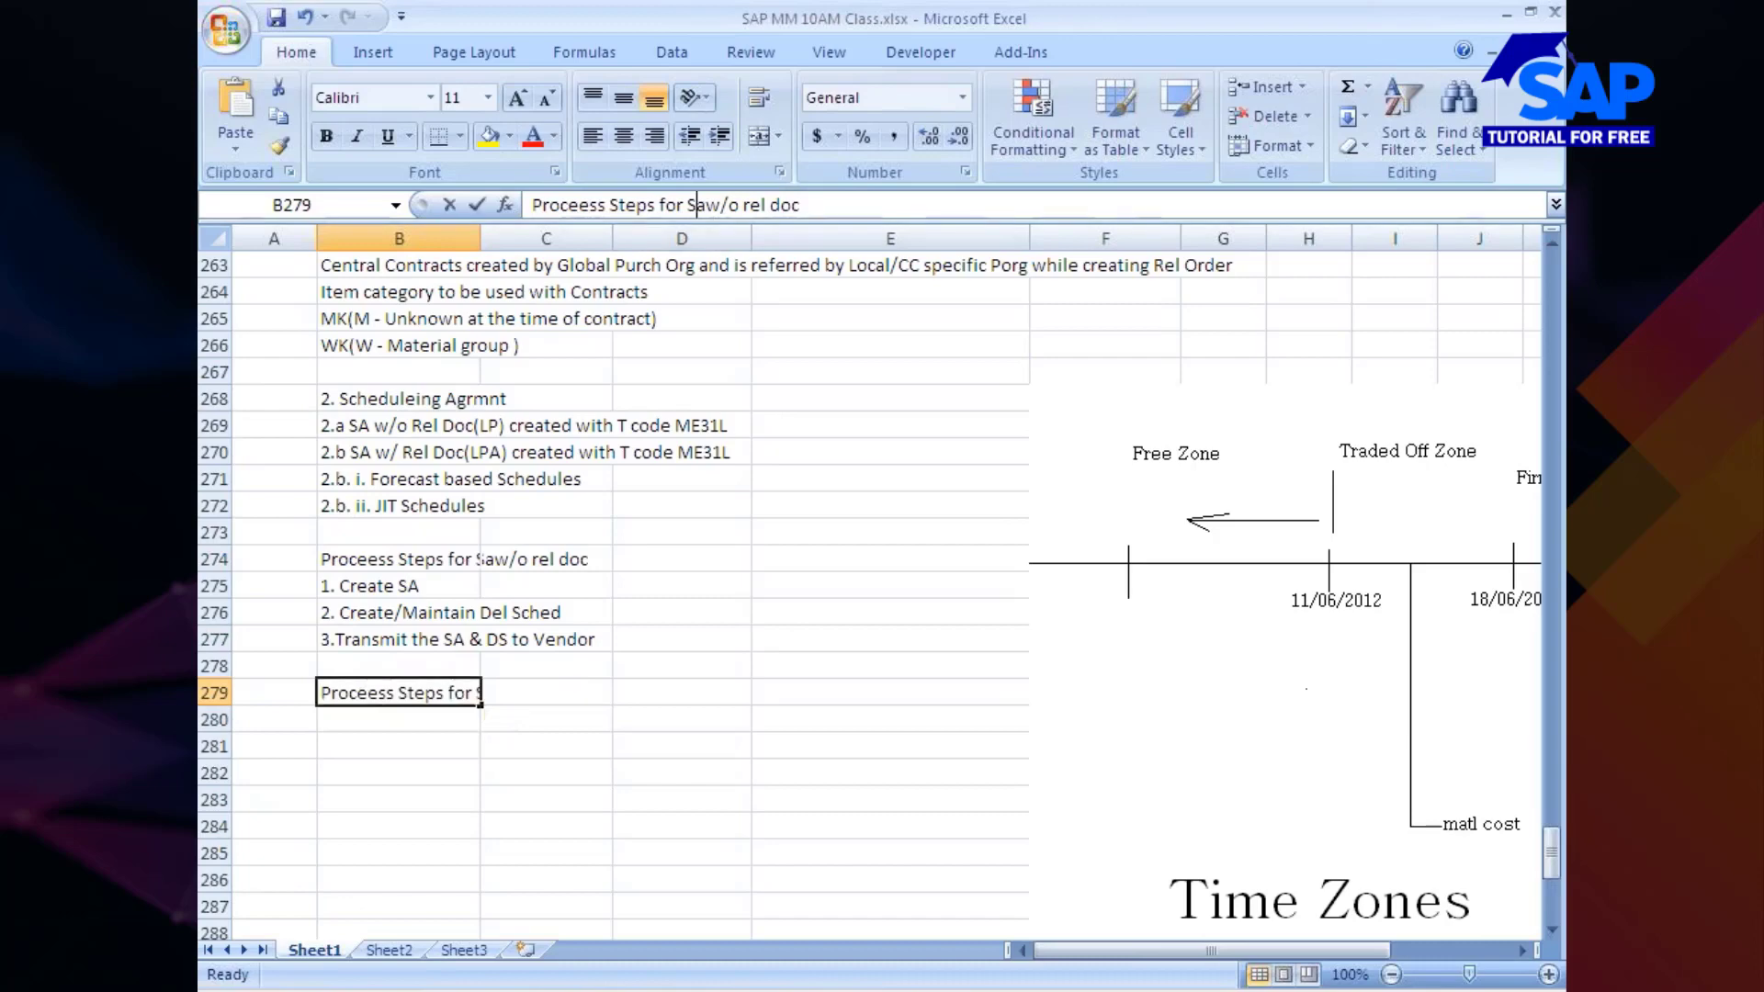
key("Delete")
type("A")
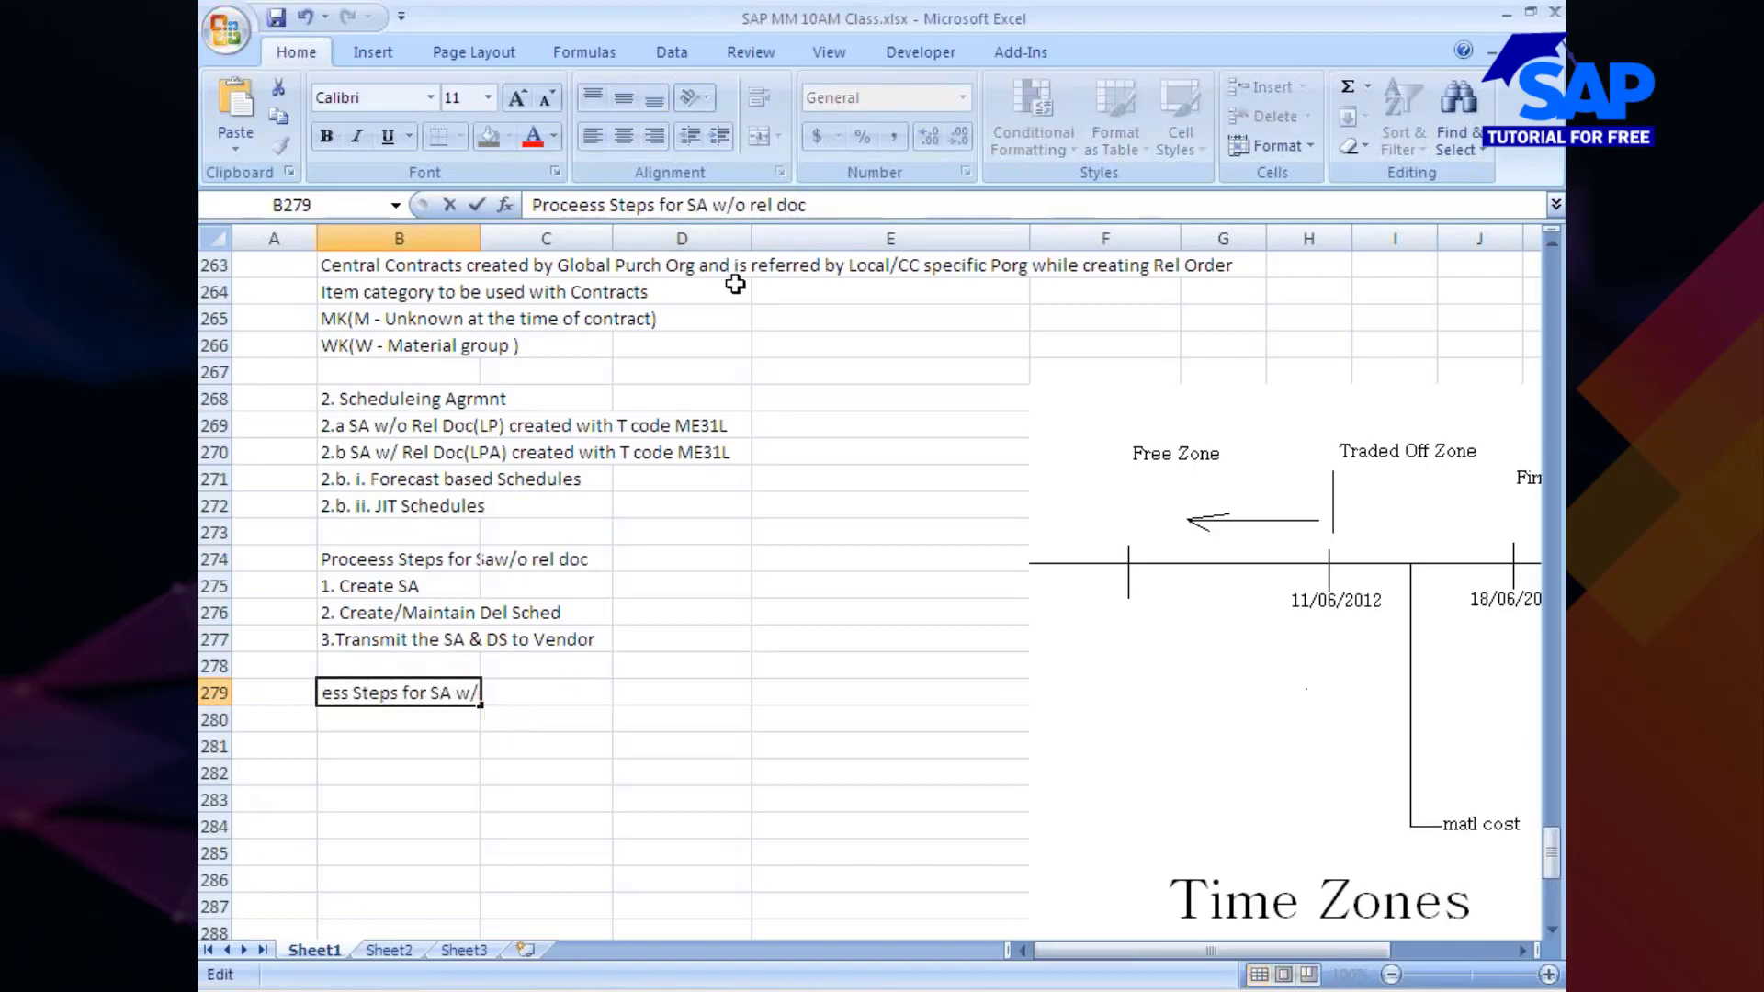
Step: Change the B279 heading to "Proceess Steps for SA w/ rel doc" and copy the three process steps from rows 275–277 beneath it
key("Delete")
left_click(426, 795)
left_click_drag(349, 589, 353, 611)
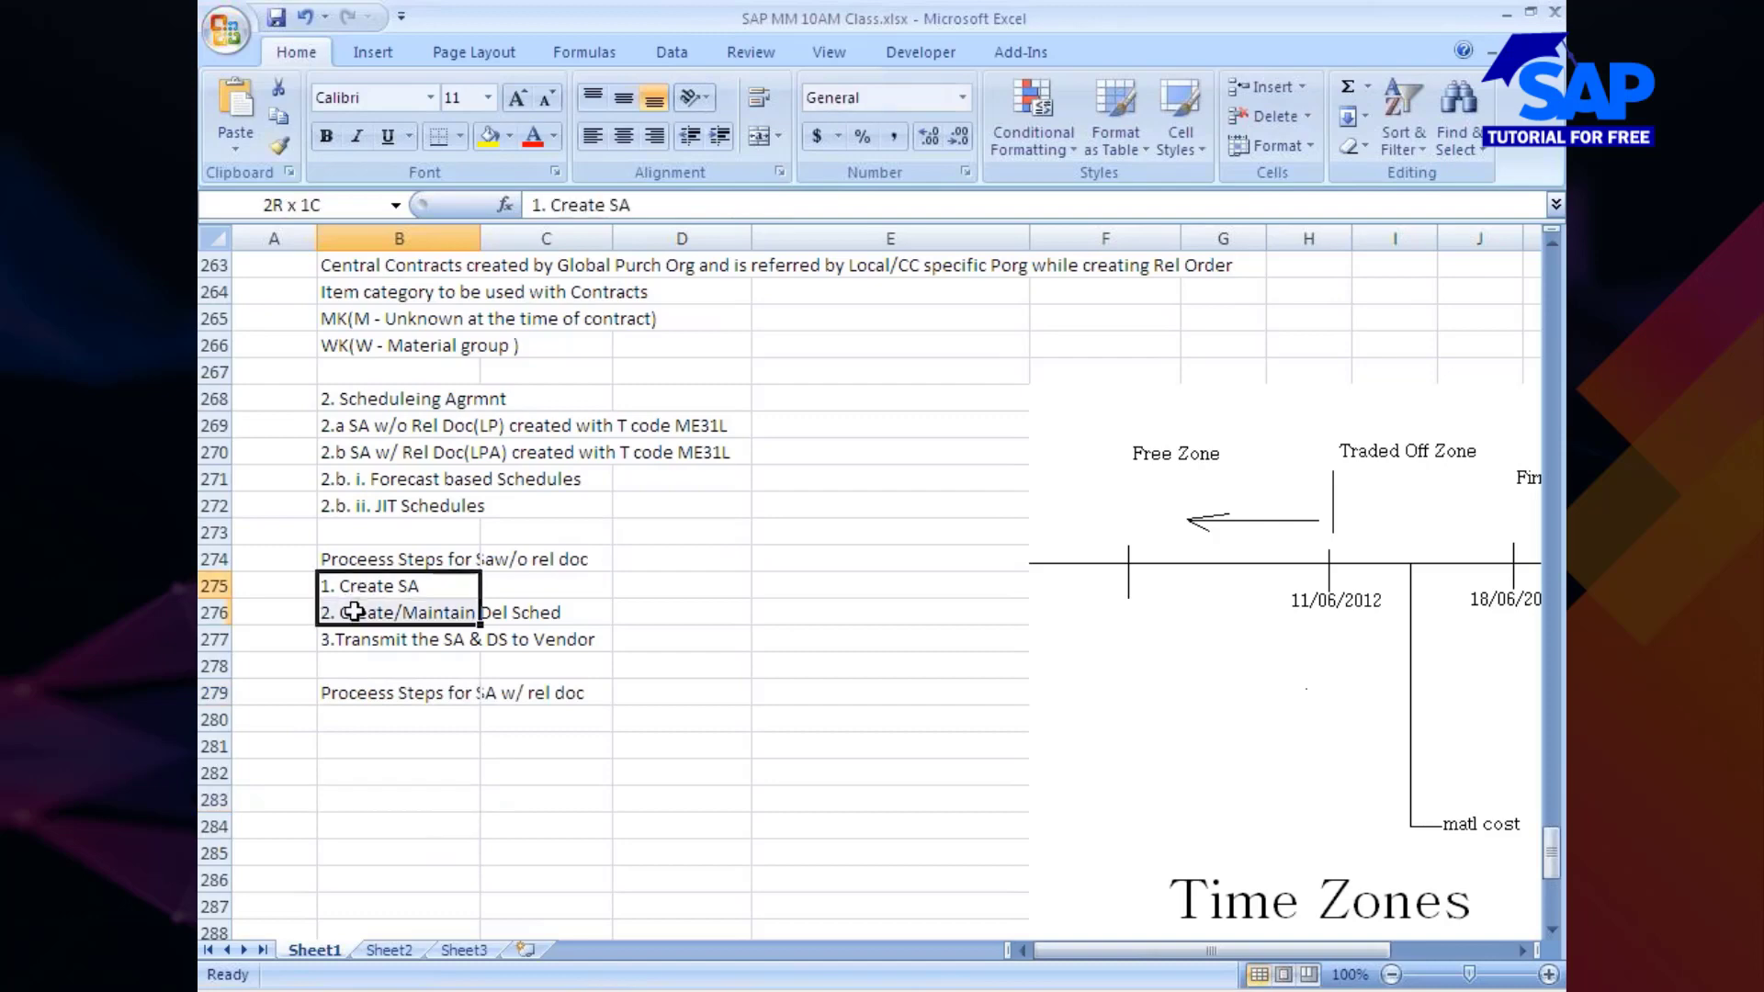
key("shift+Right")
key("ctrl+c")
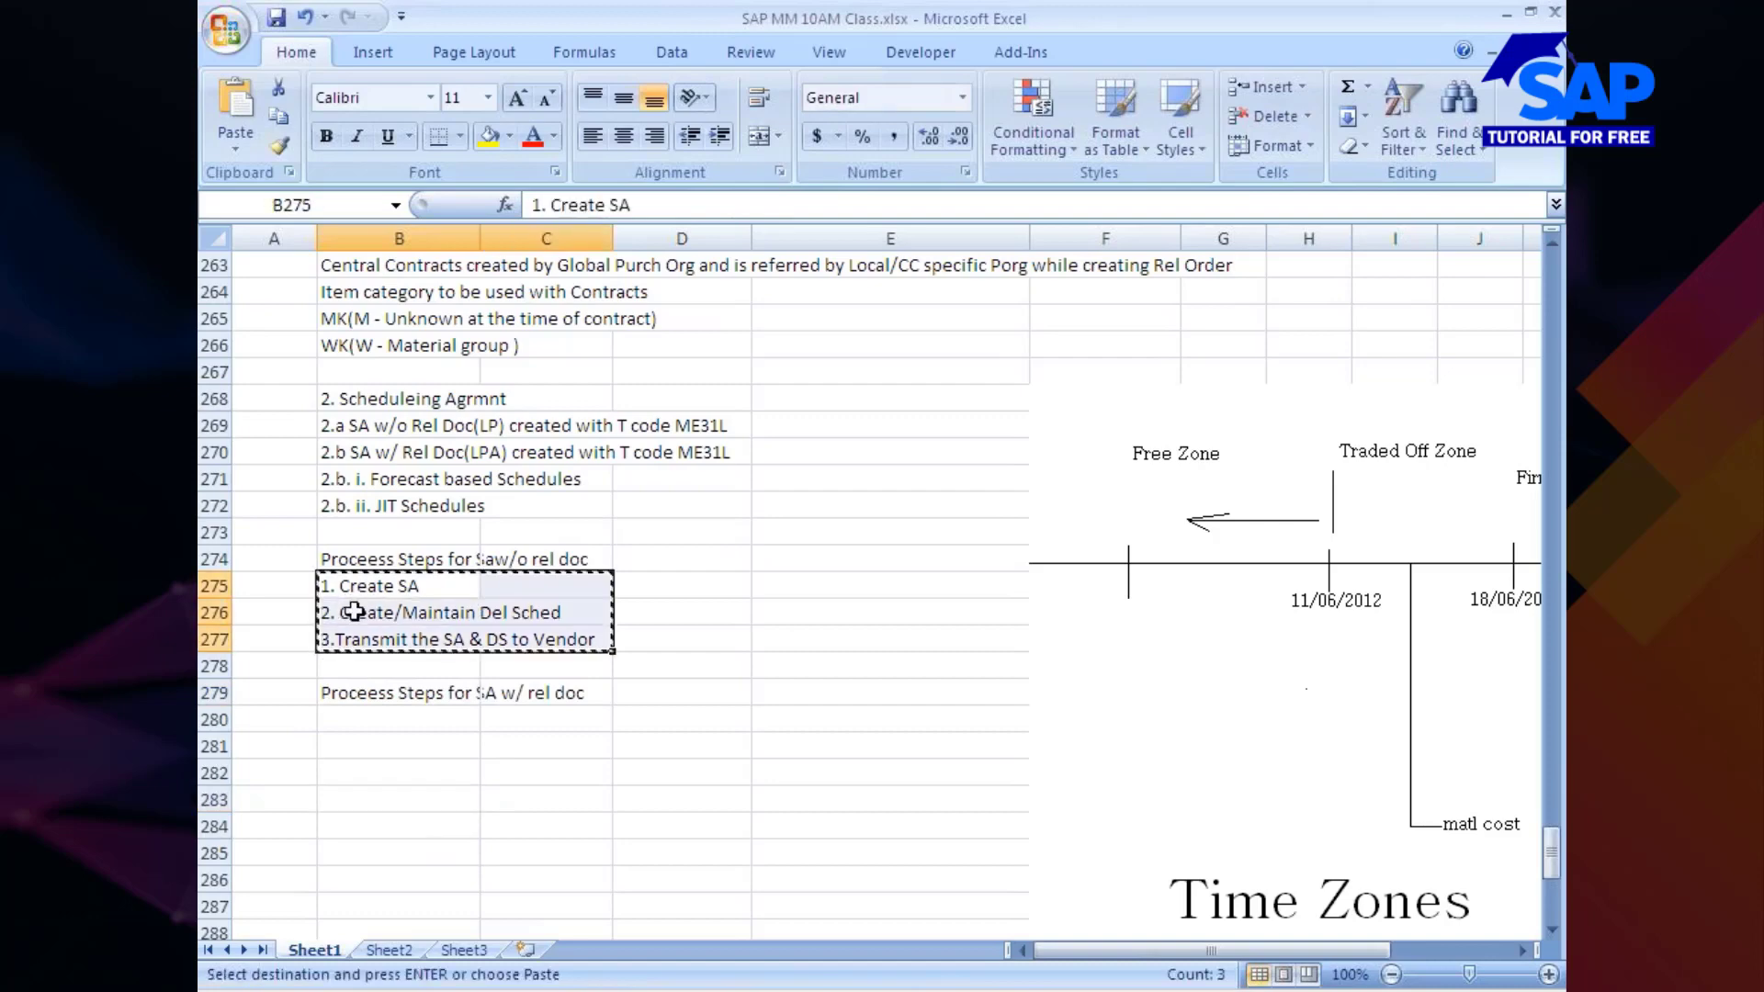
left_click(378, 717)
key("ctrl+v")
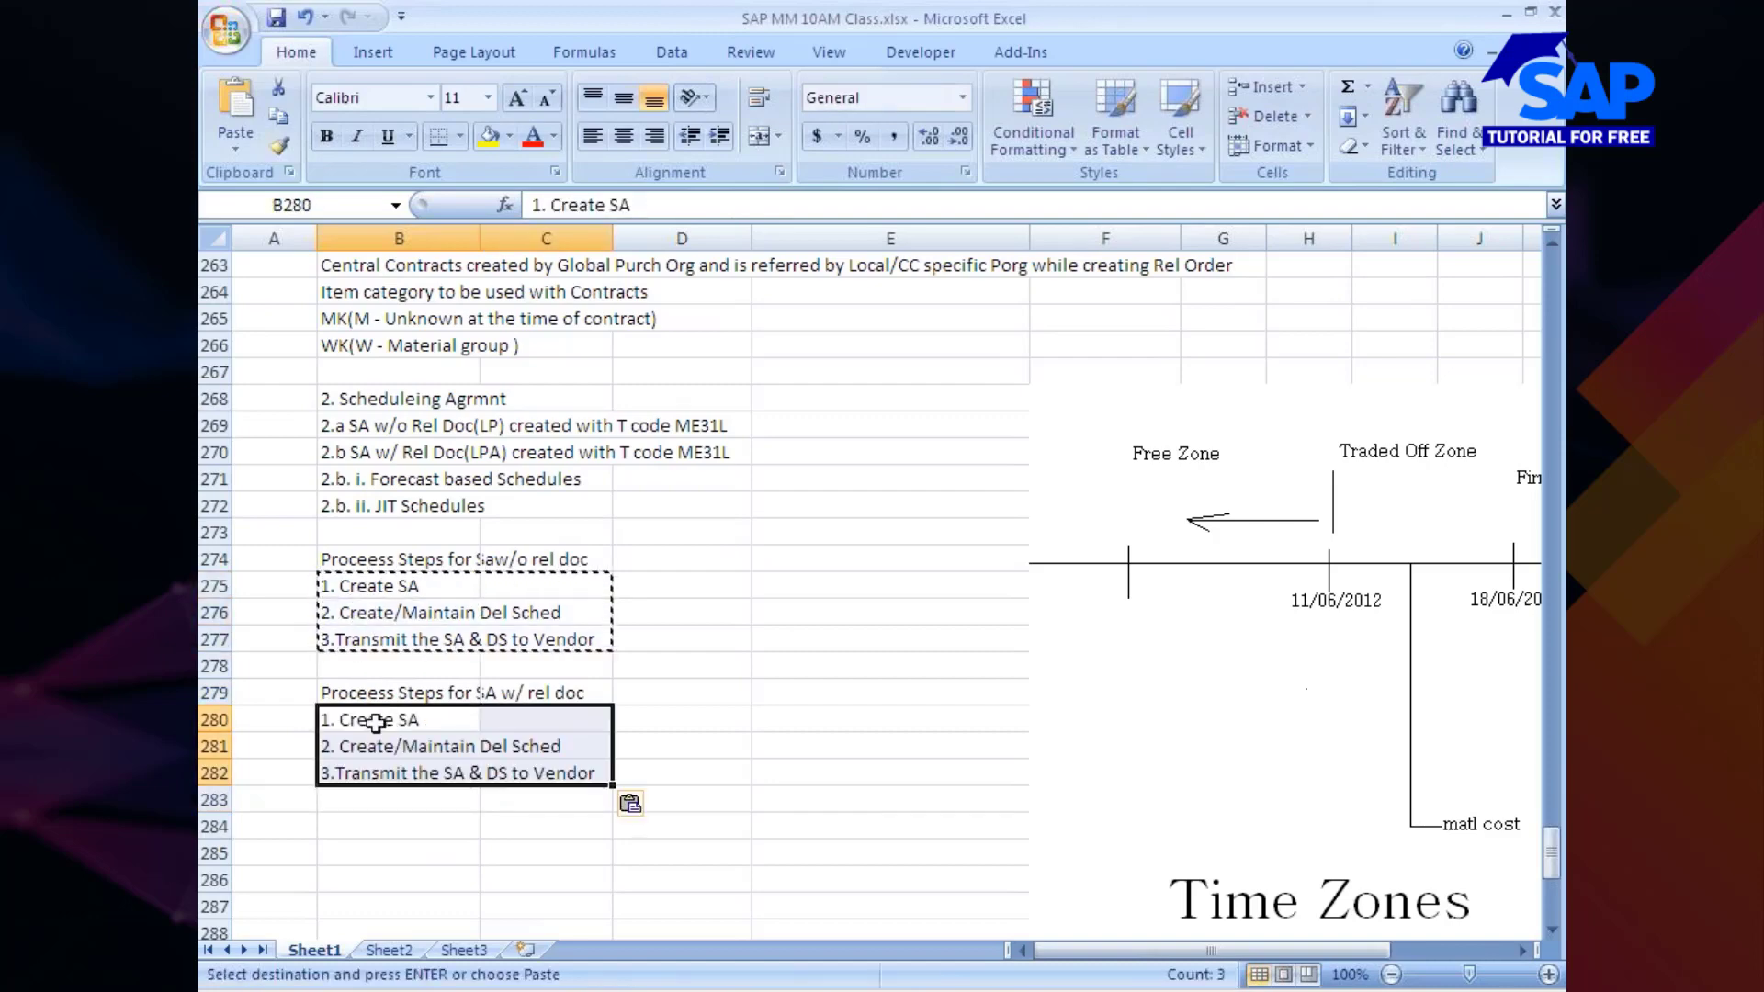
left_click(380, 825)
Step: Switch to SAP and leave the print preview, returning to the Message Output selection screen
key("alt+Tab")
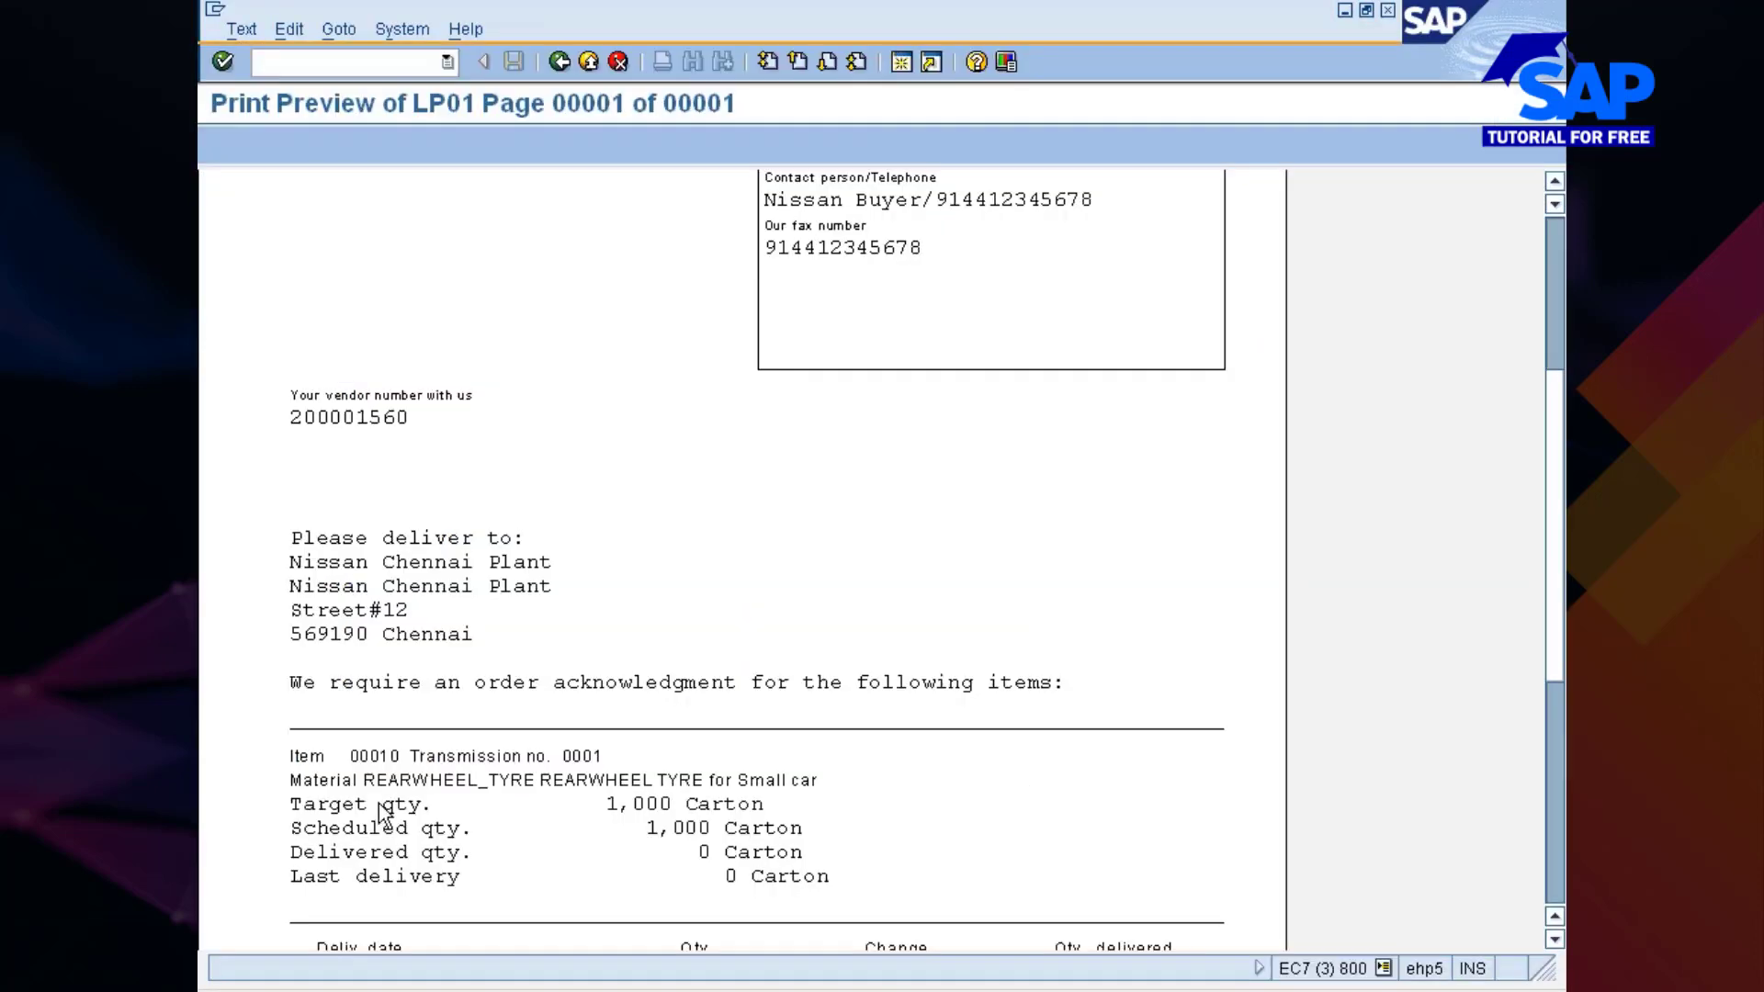
left_click(558, 61)
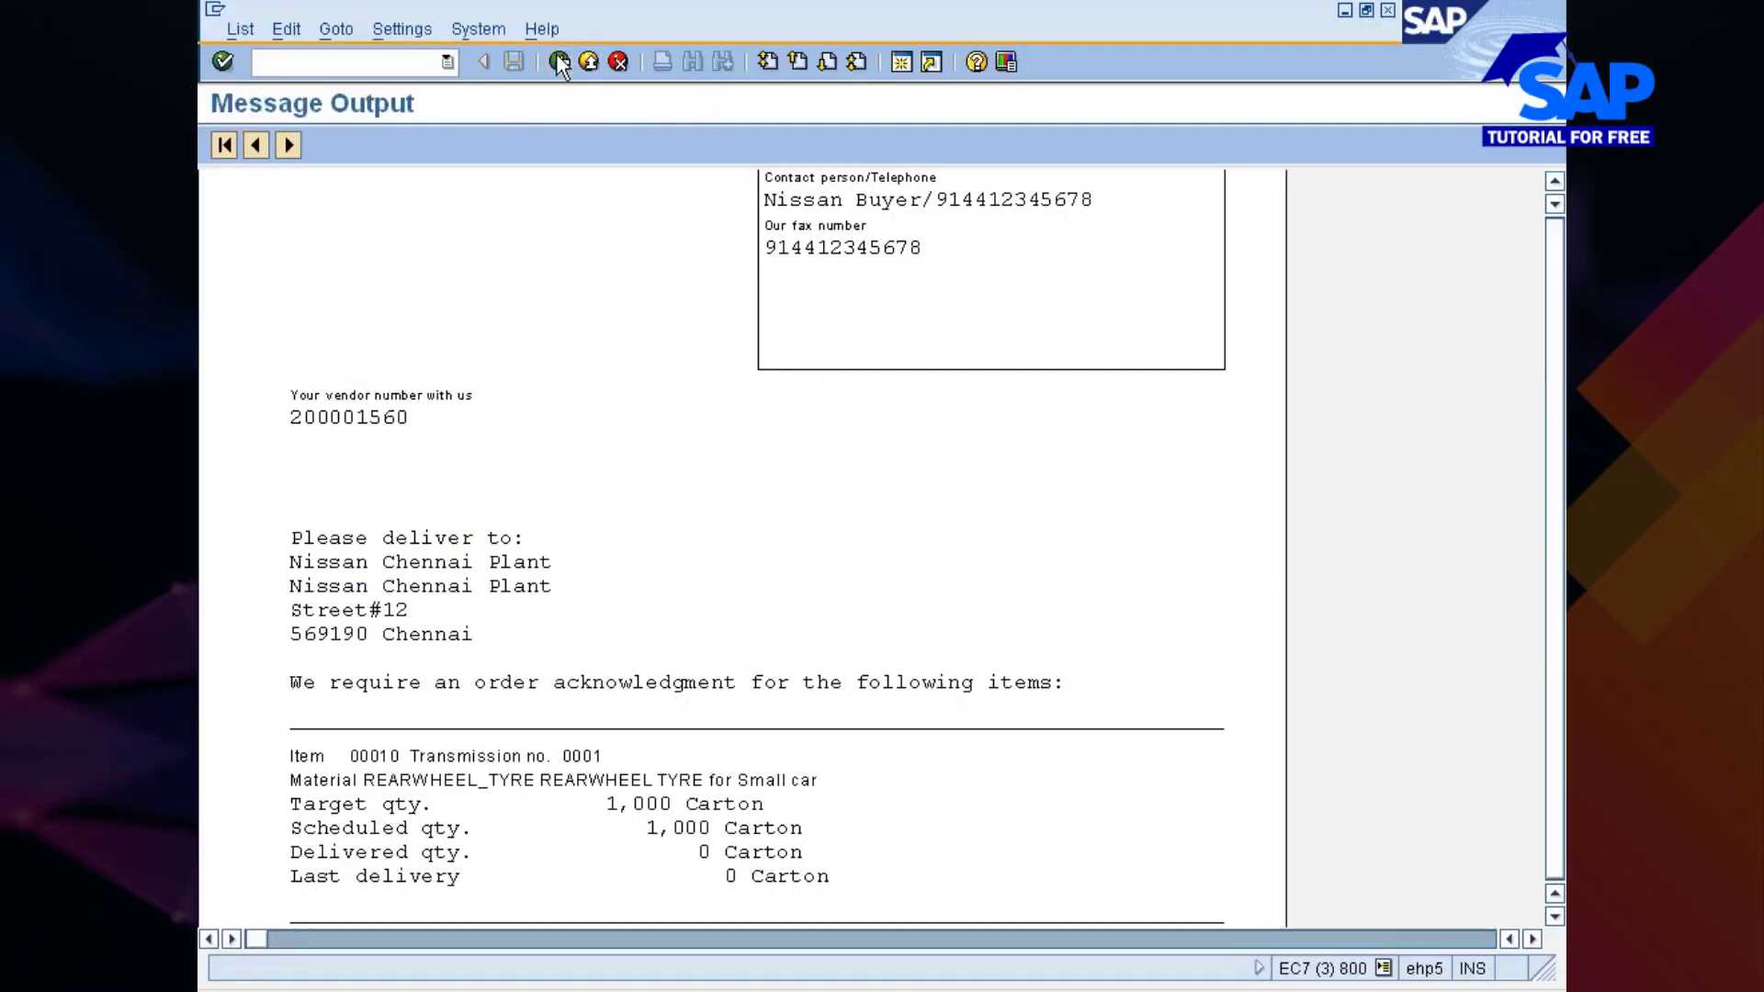
left_click(559, 63)
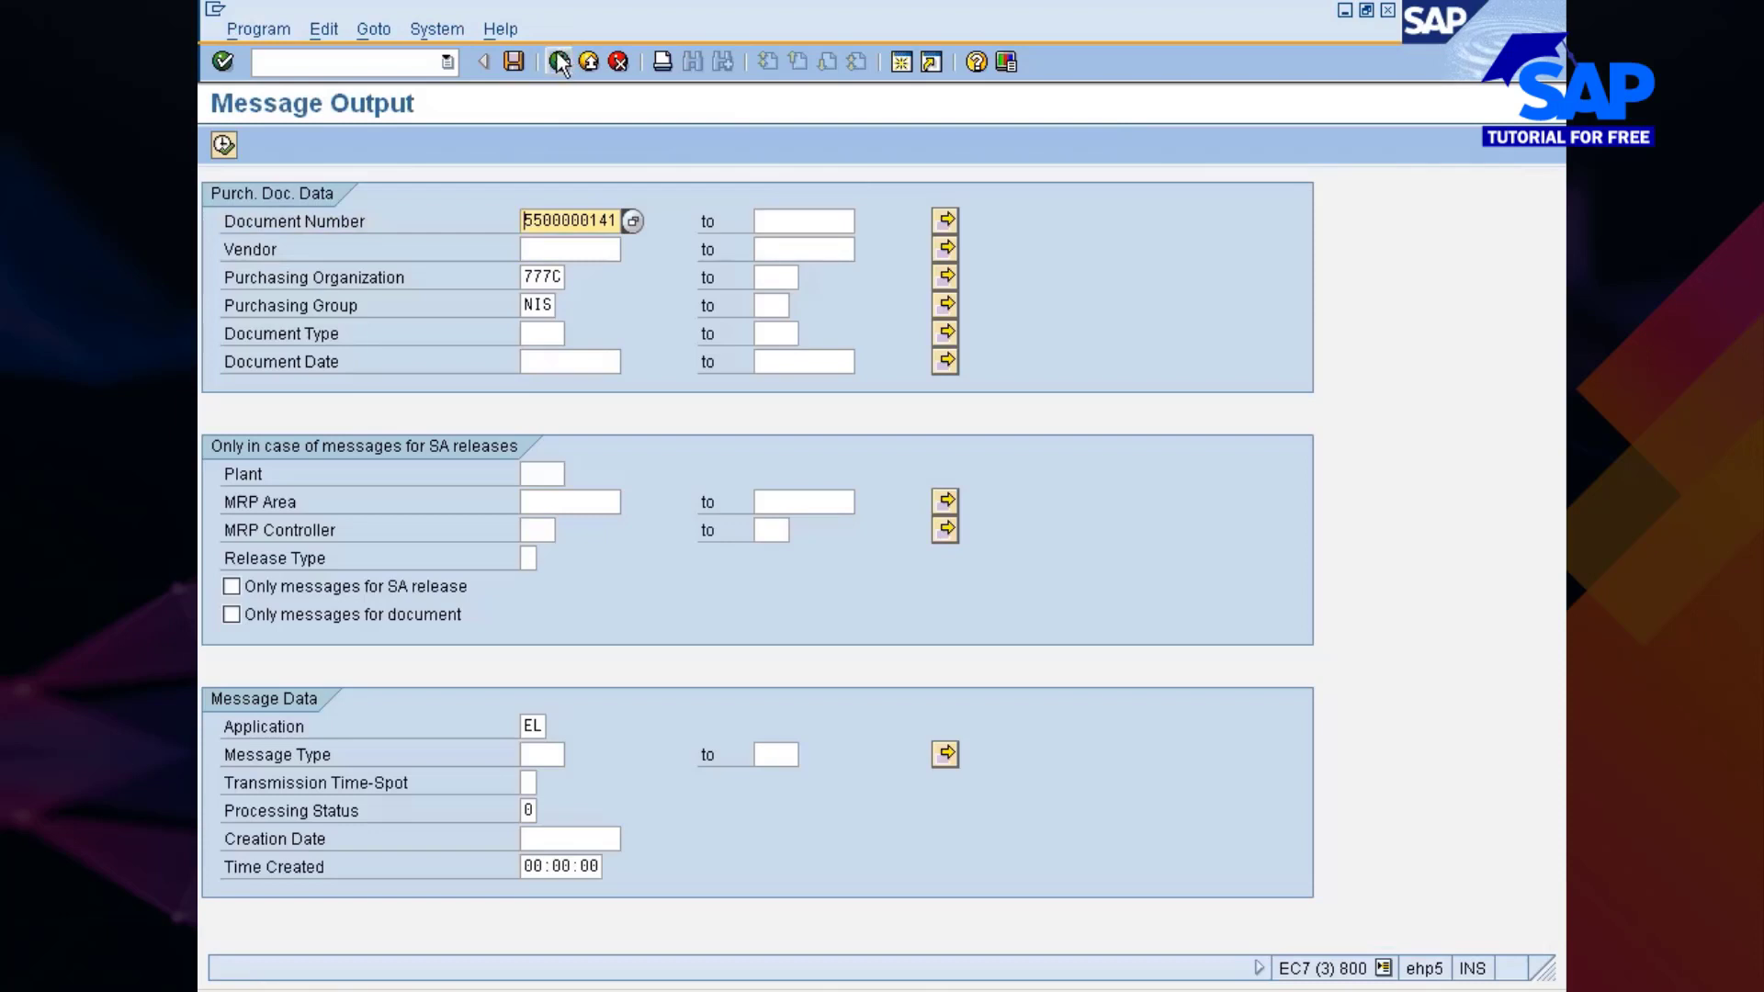
Step: Switch to the Display Scheduling Agreement session and start creating a new scheduling agreement
left_click(921, 991)
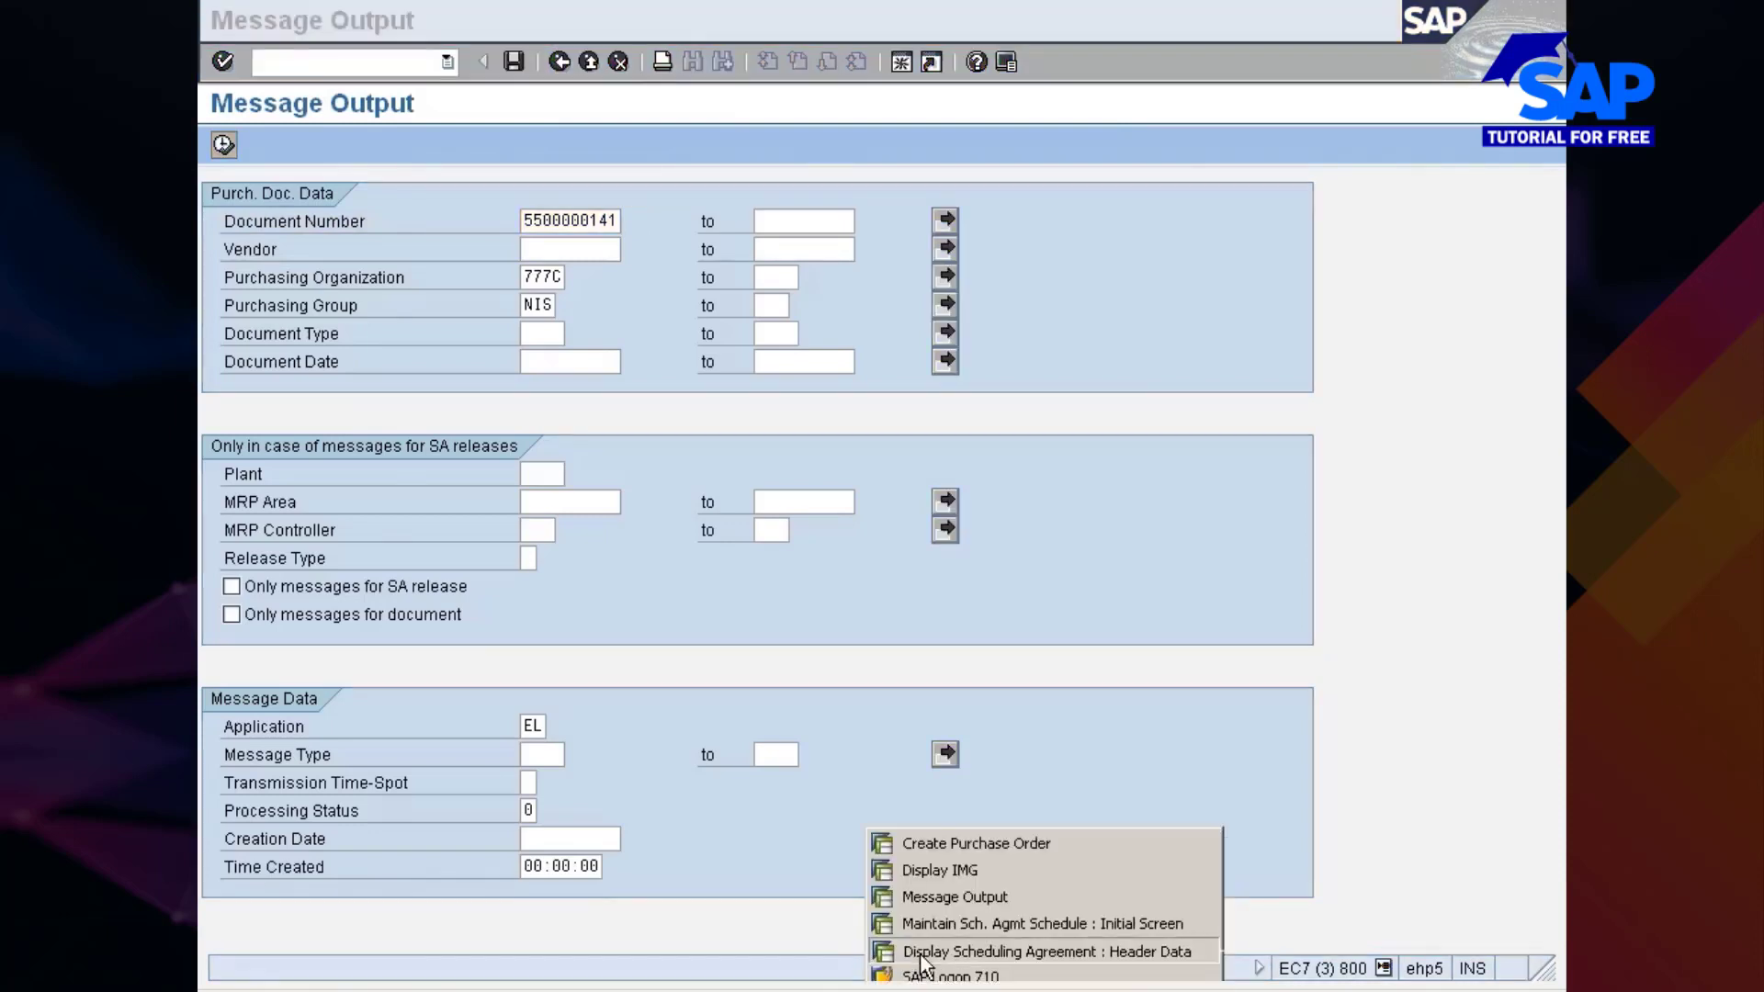
left_click(920, 952)
left_click(328, 38)
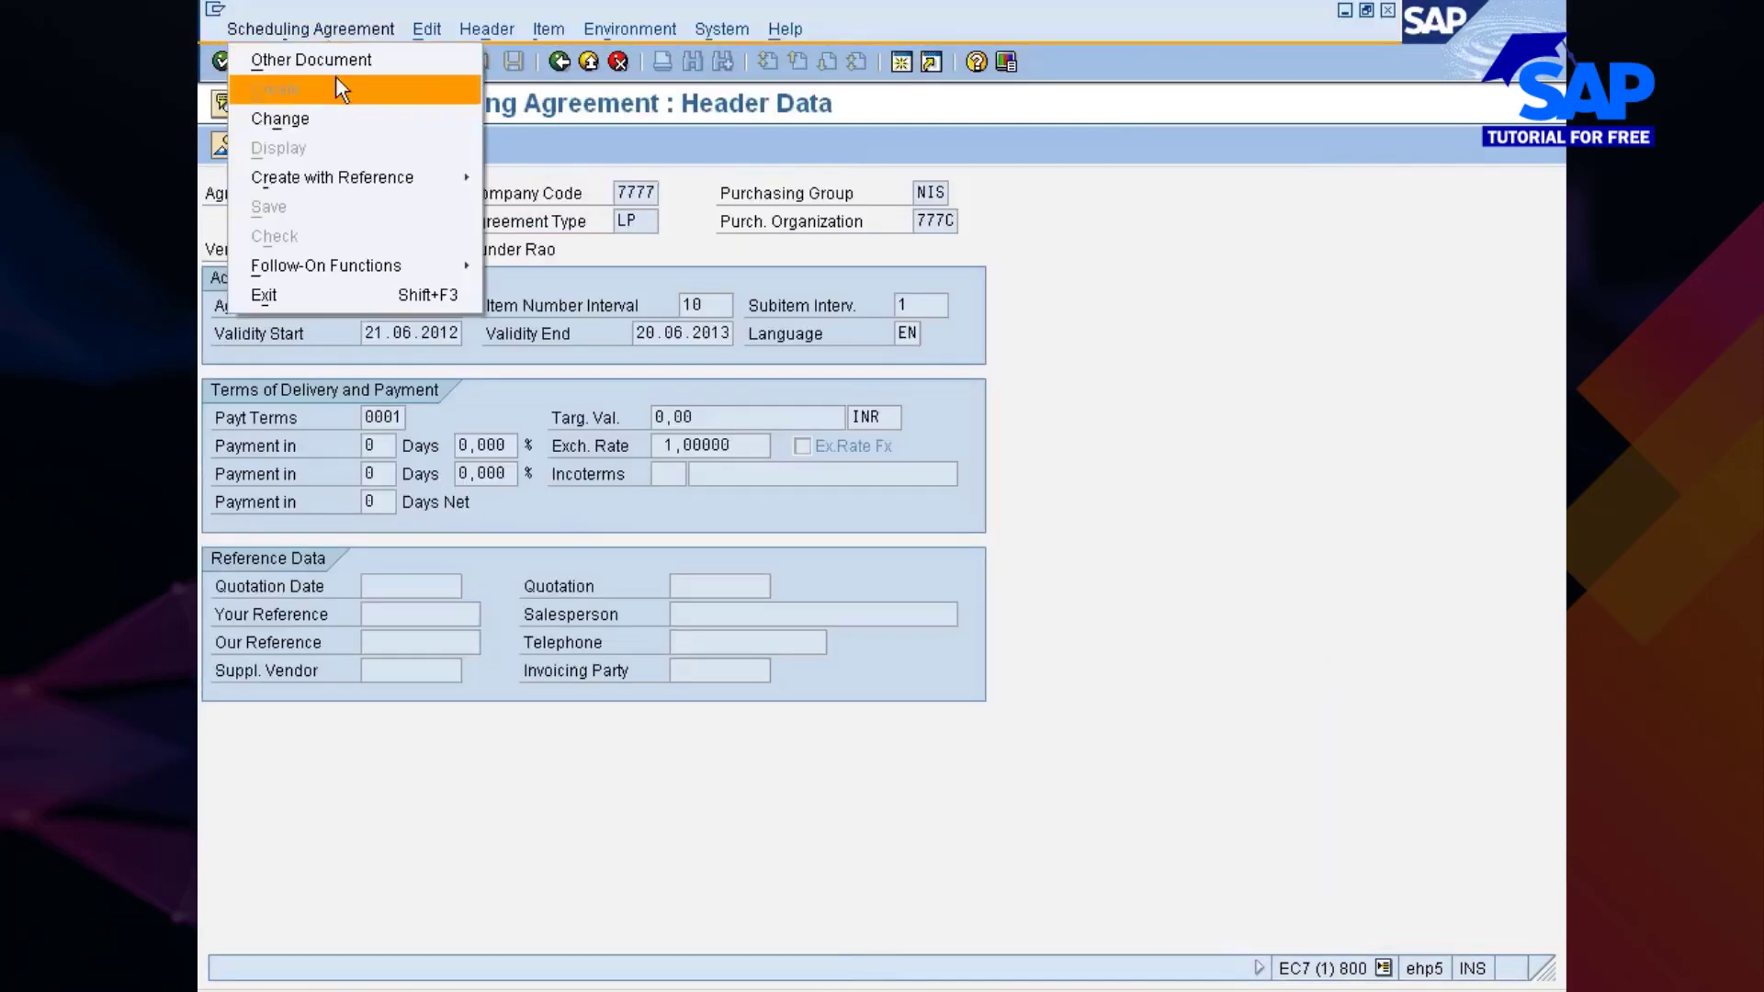
left_click(349, 57)
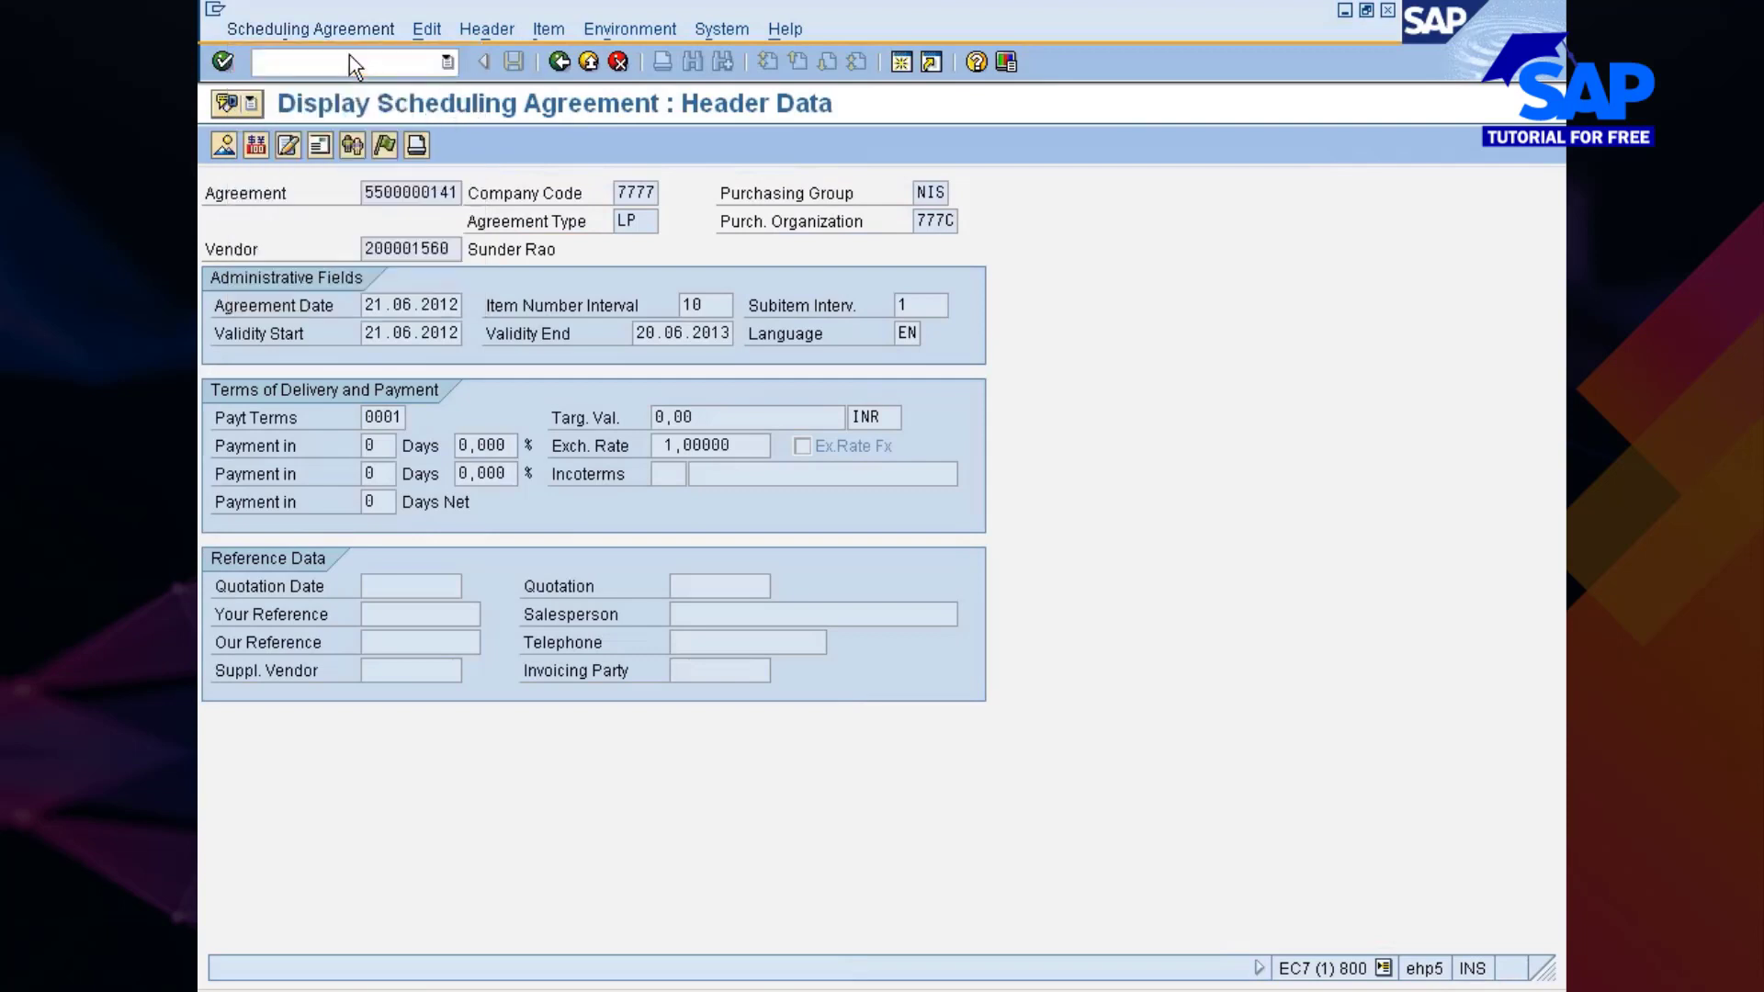
left_click(273, 36)
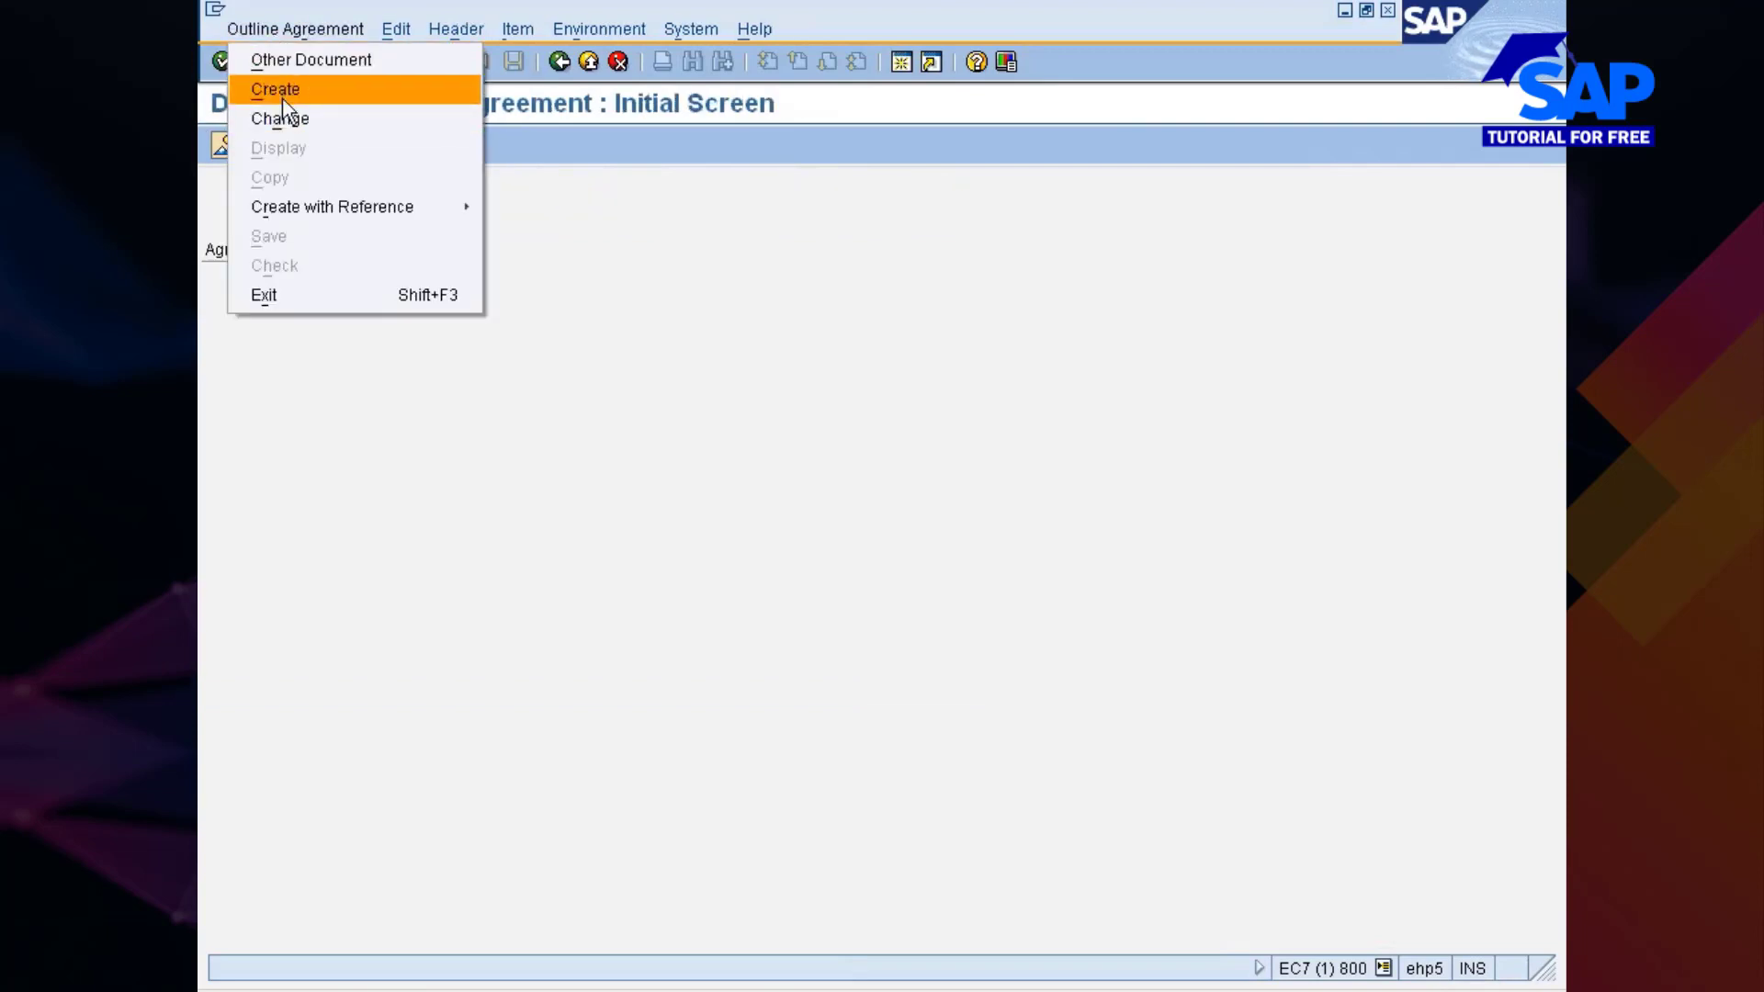
left_click(278, 91)
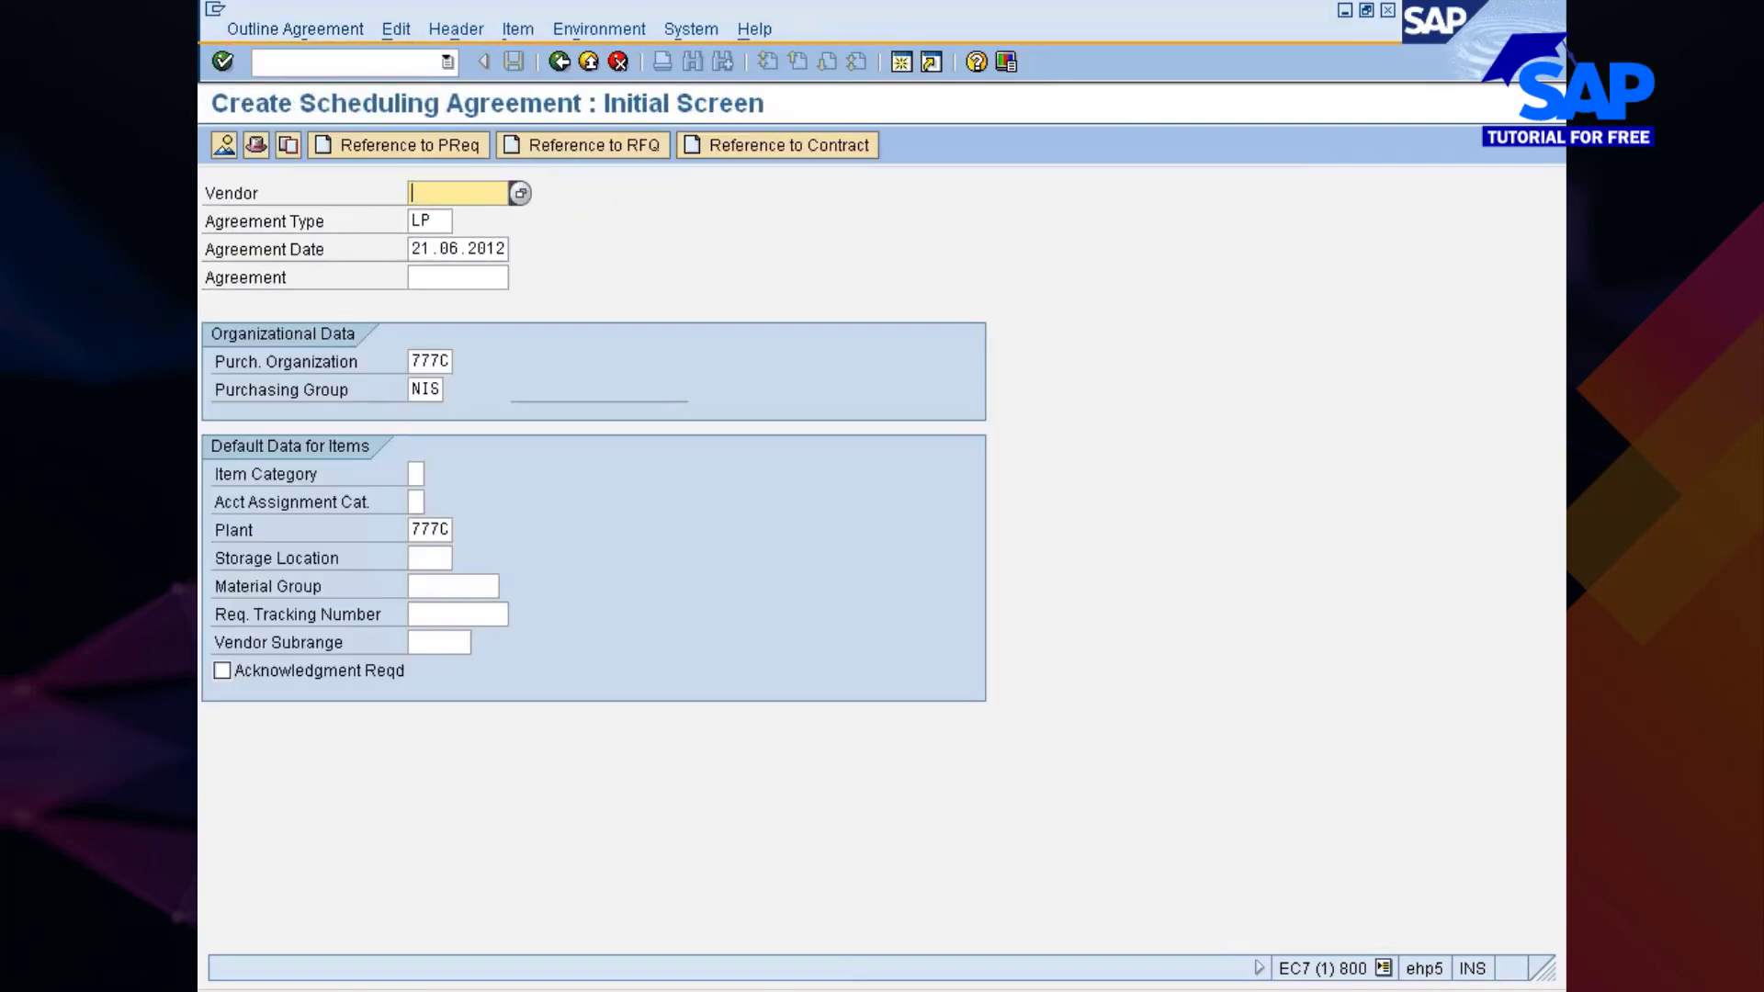
Step: Search the vendors of purchasing organization 777C and select Venkat & Co as the agreement's vendor
key("F4")
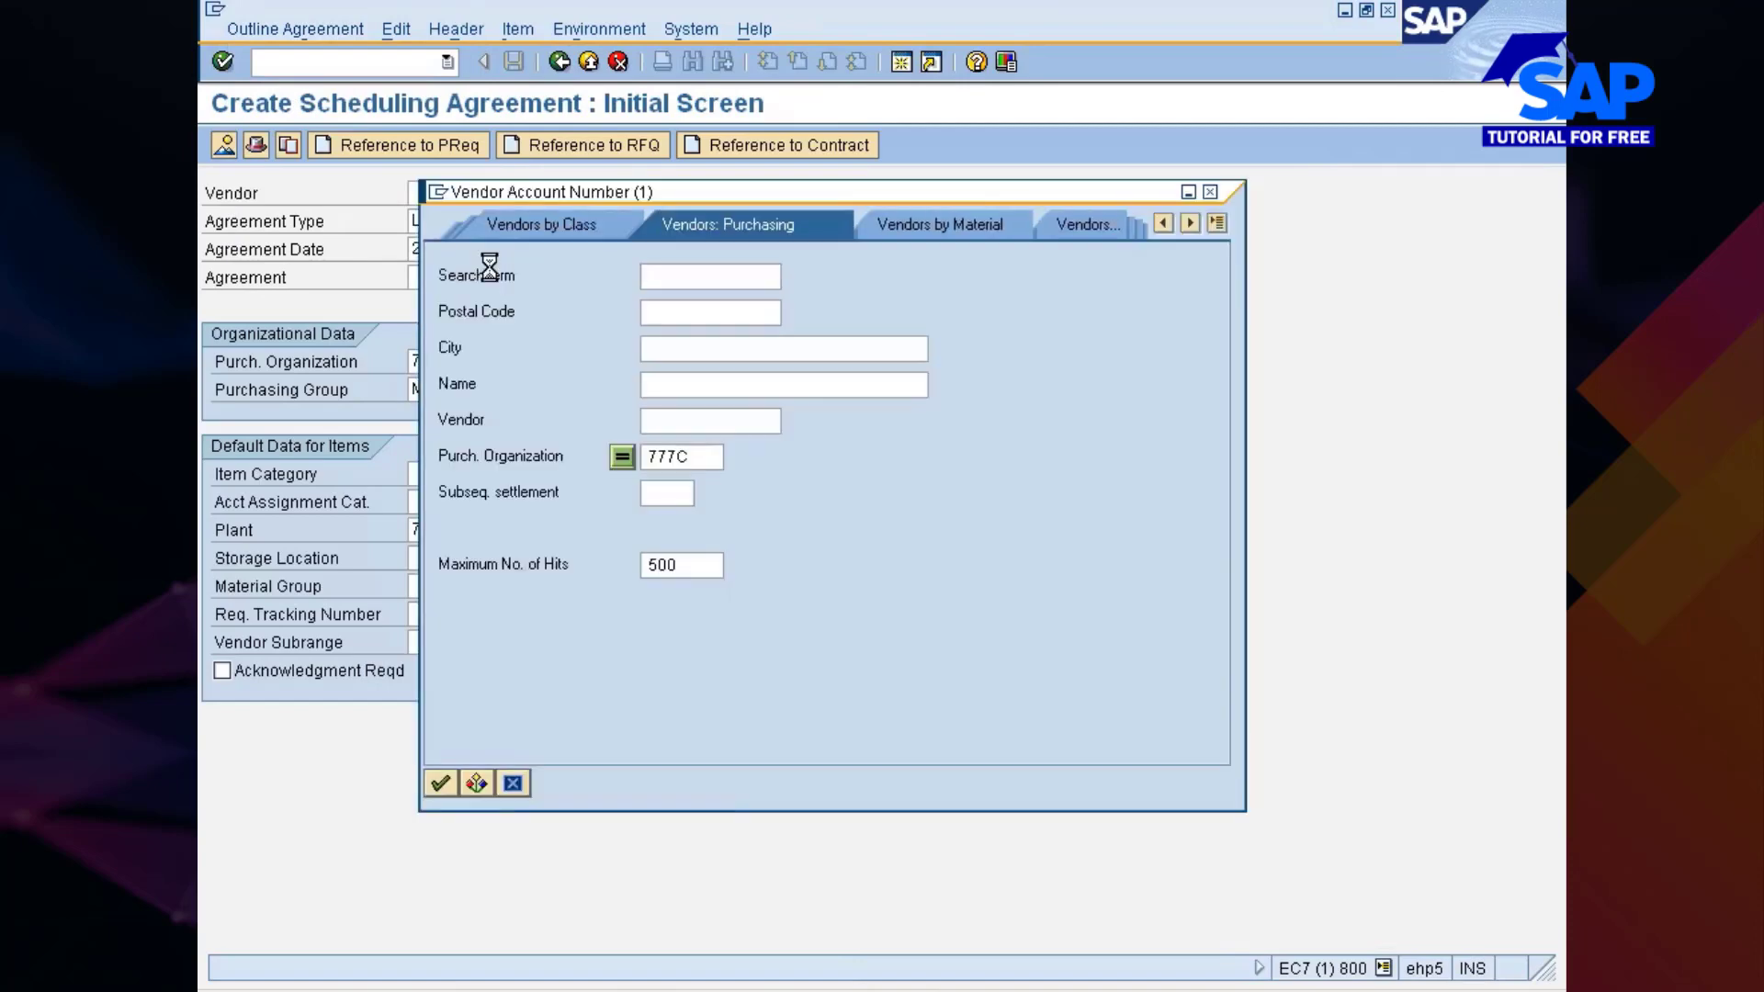
key("Return")
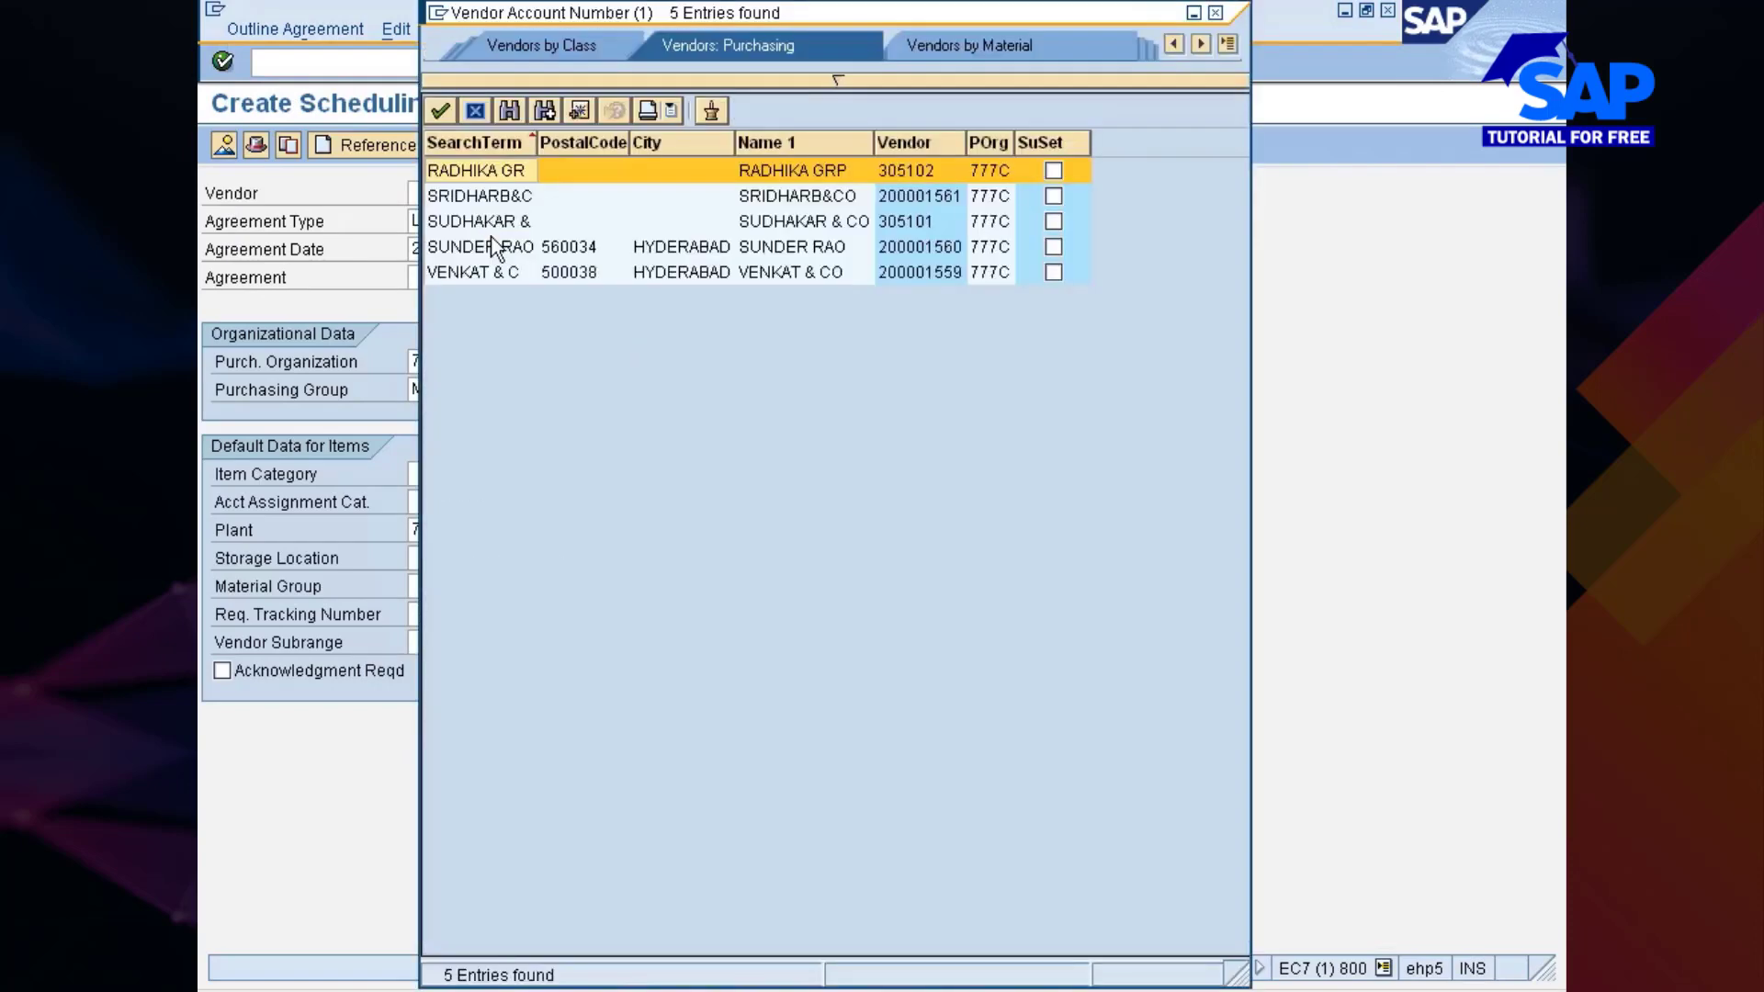
double_click(494, 270)
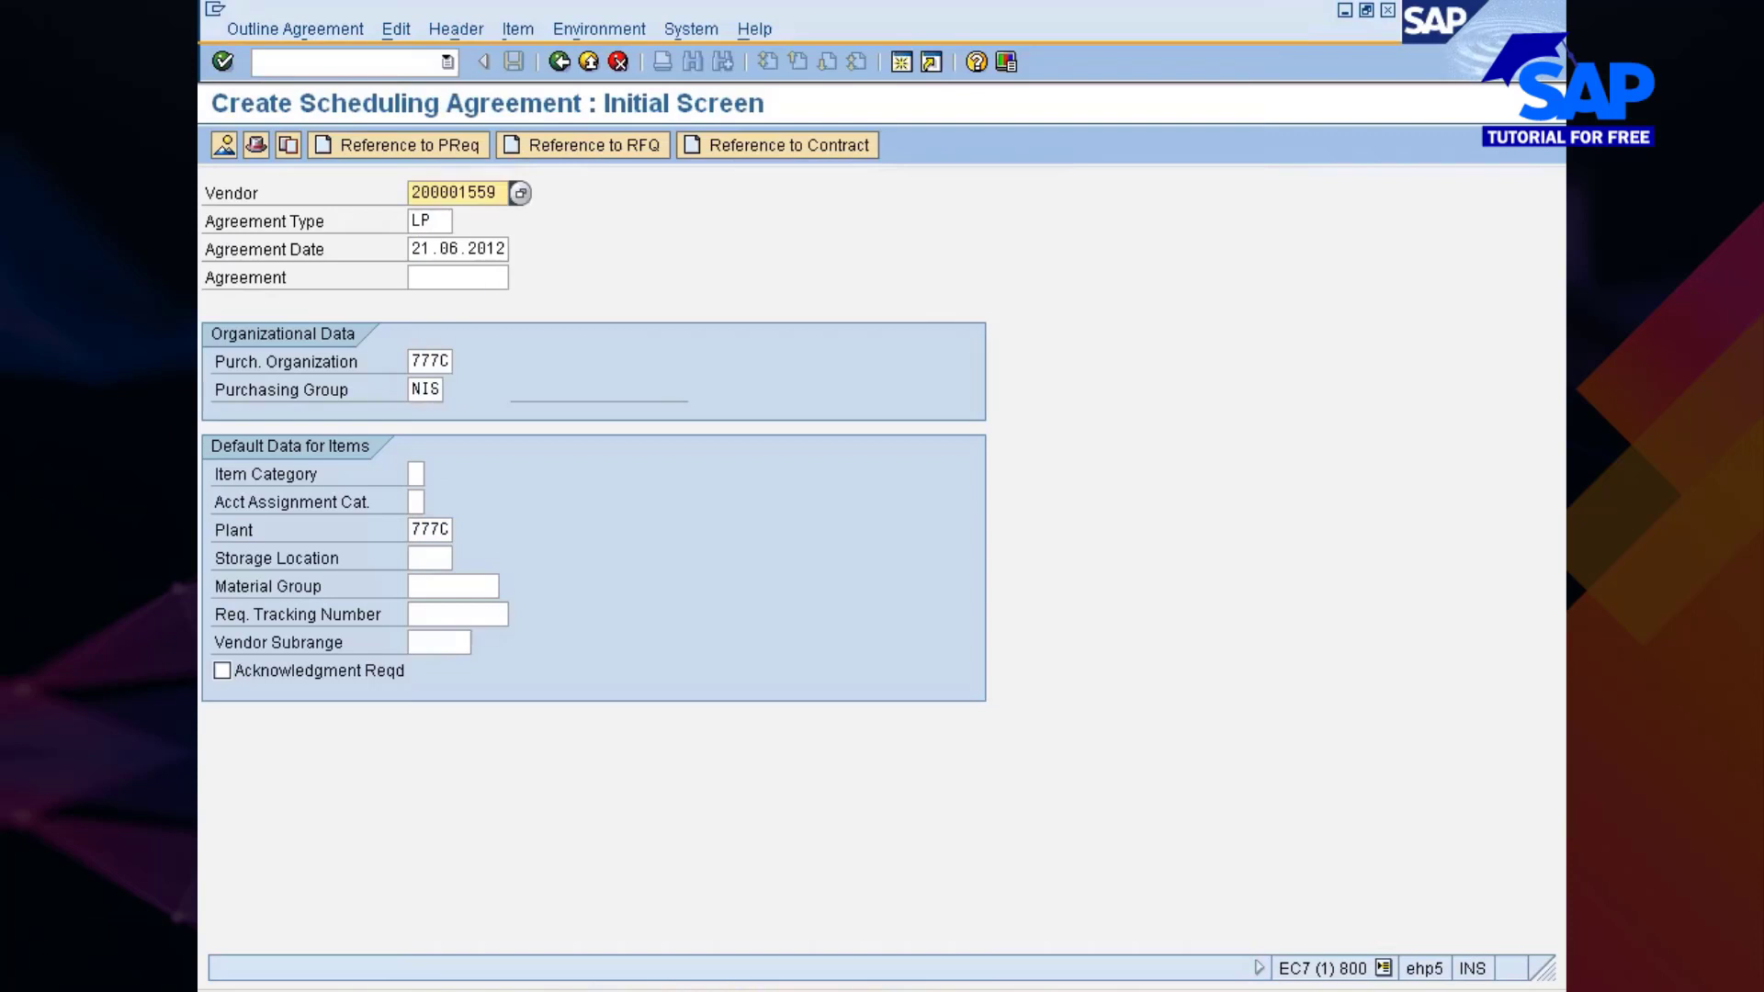
Step: Continue to the agreement's header data, set the validity end to 20.06.2013 and proceed to the item overview
left_click(436, 389)
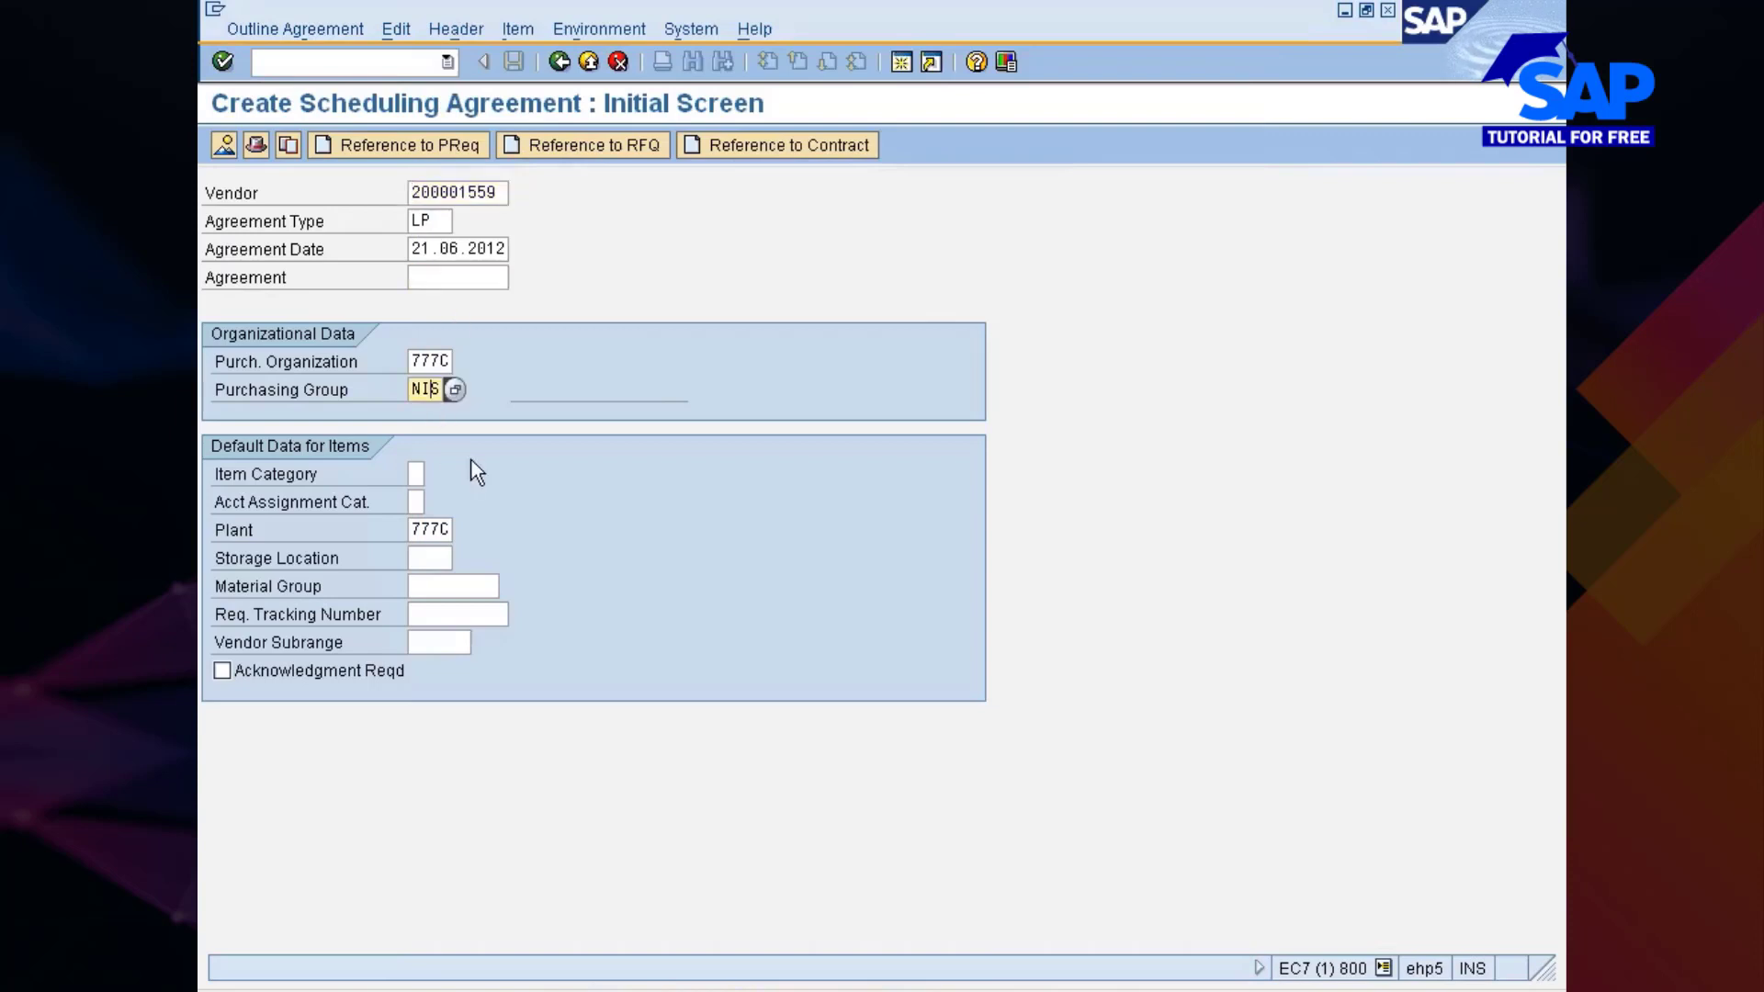
key("Return")
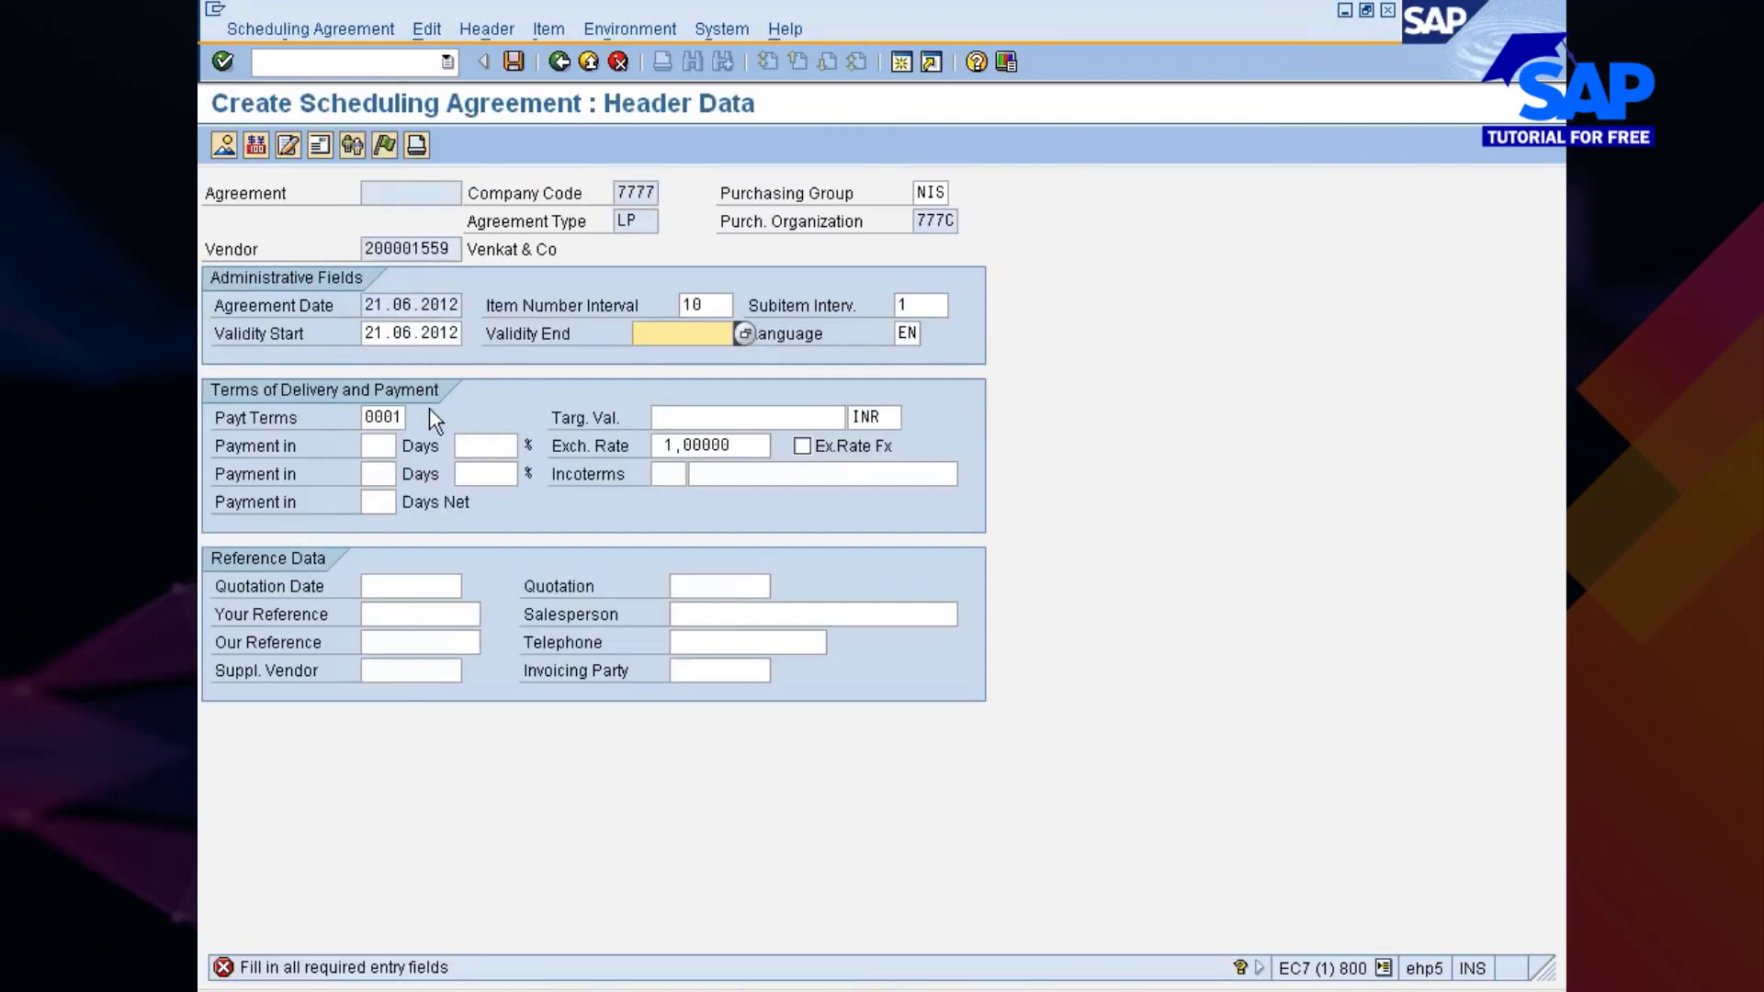
left_click(698, 358)
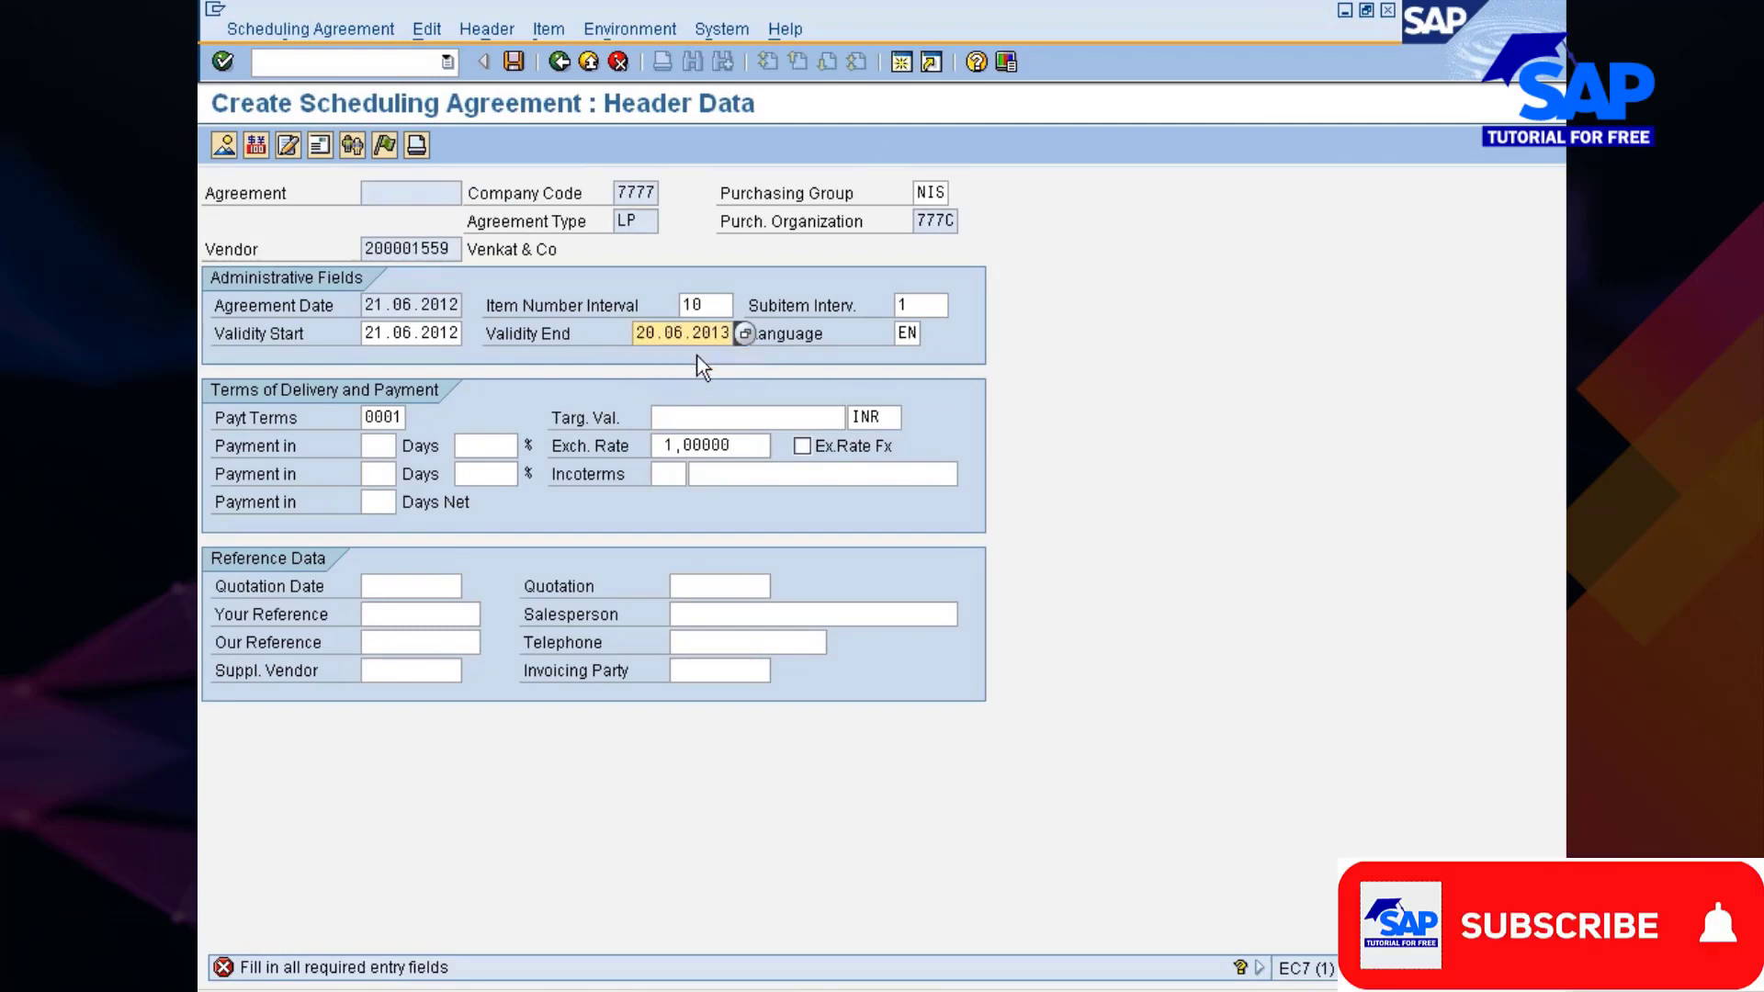
key("Return")
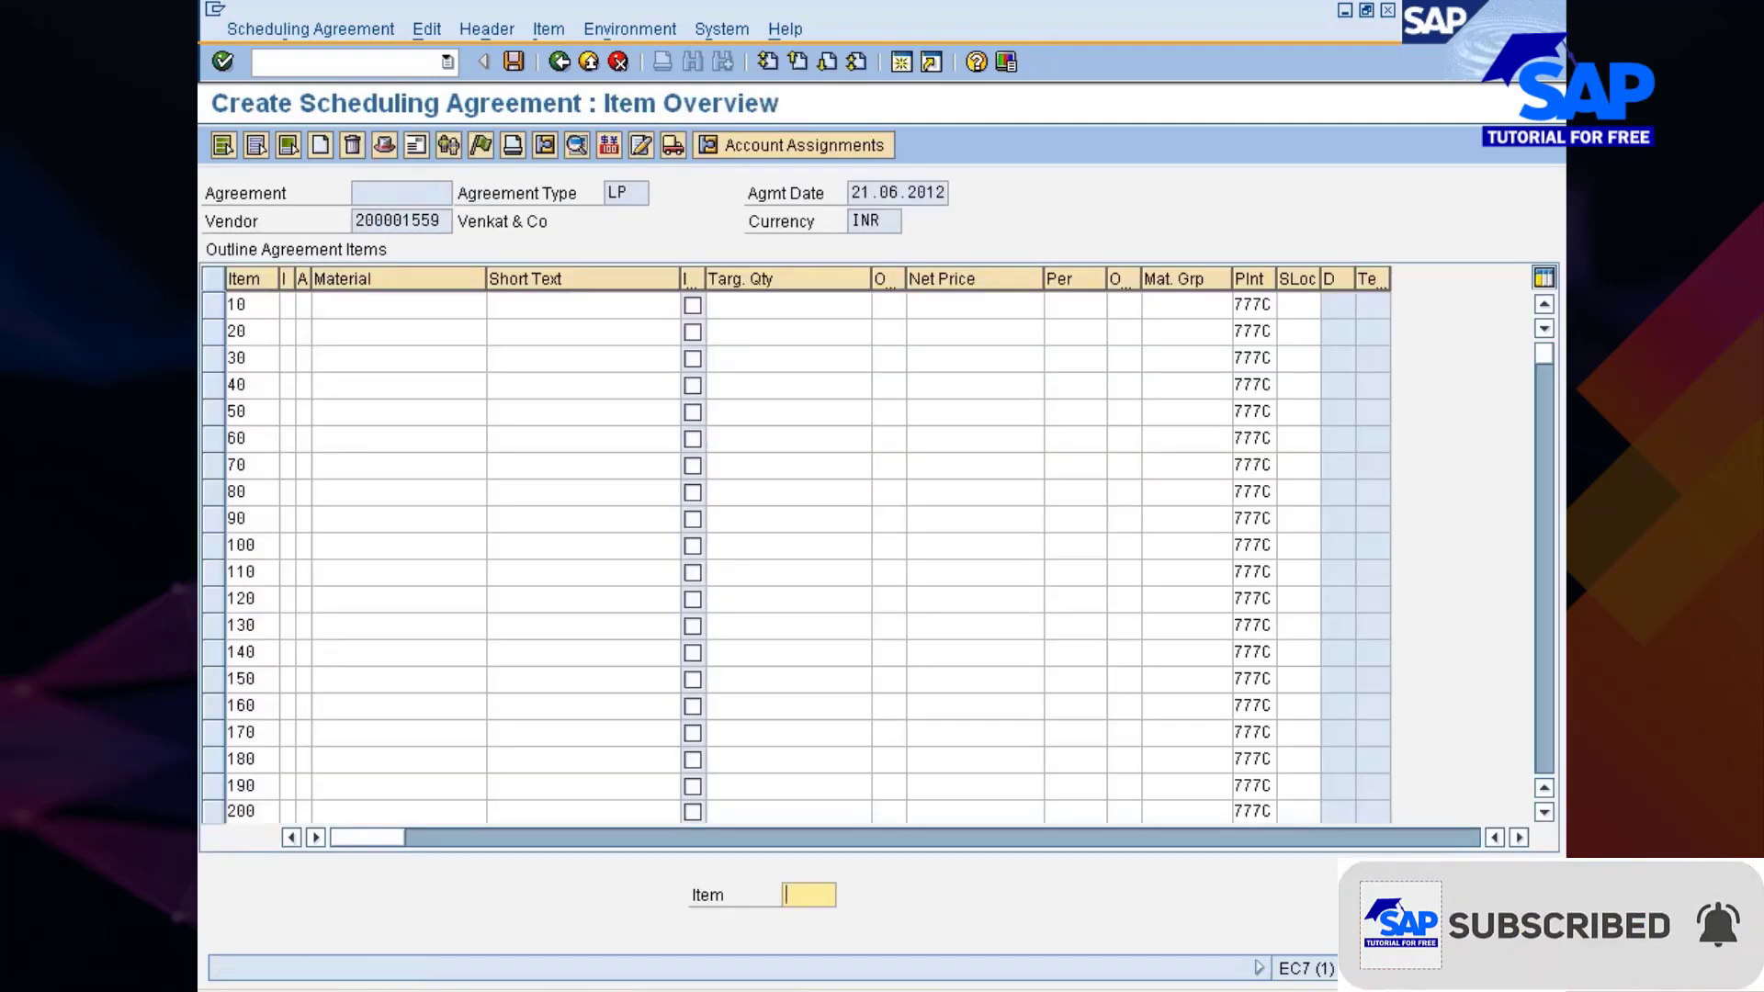
Step: Search plant 777C's materials by description and choose Piston Ring as the material for item 10
left_click(497, 307)
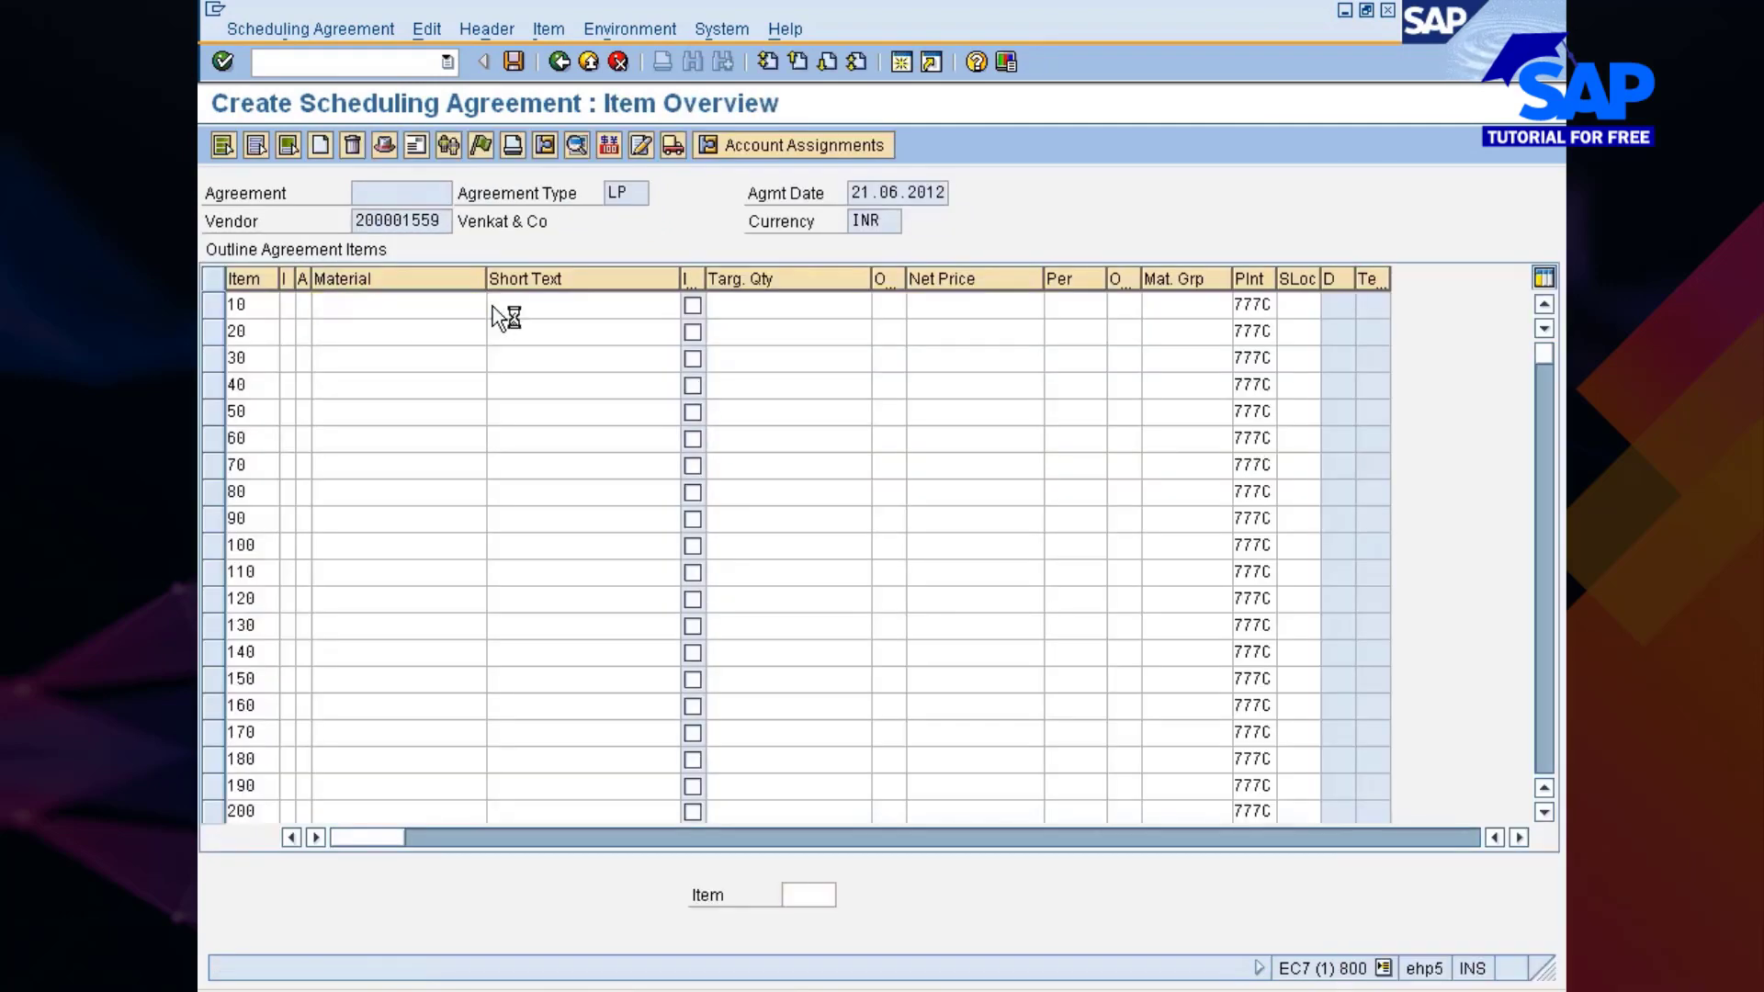
key("Return")
key("BackSpace")
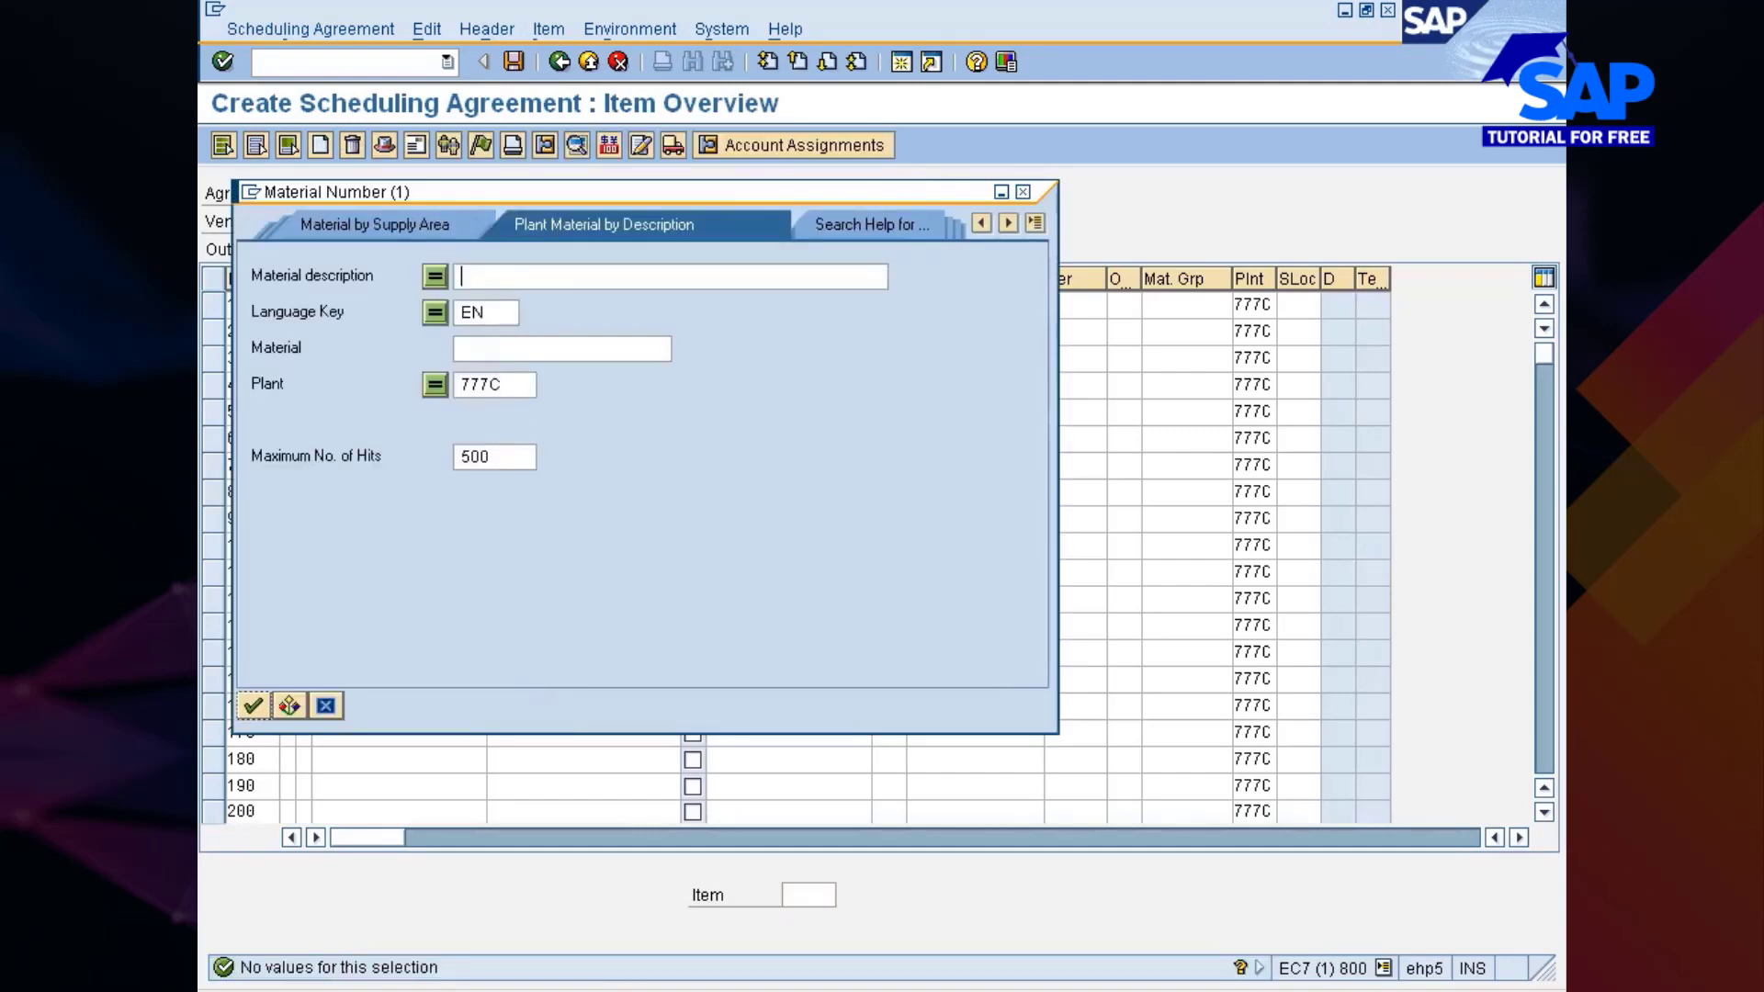
key("Return")
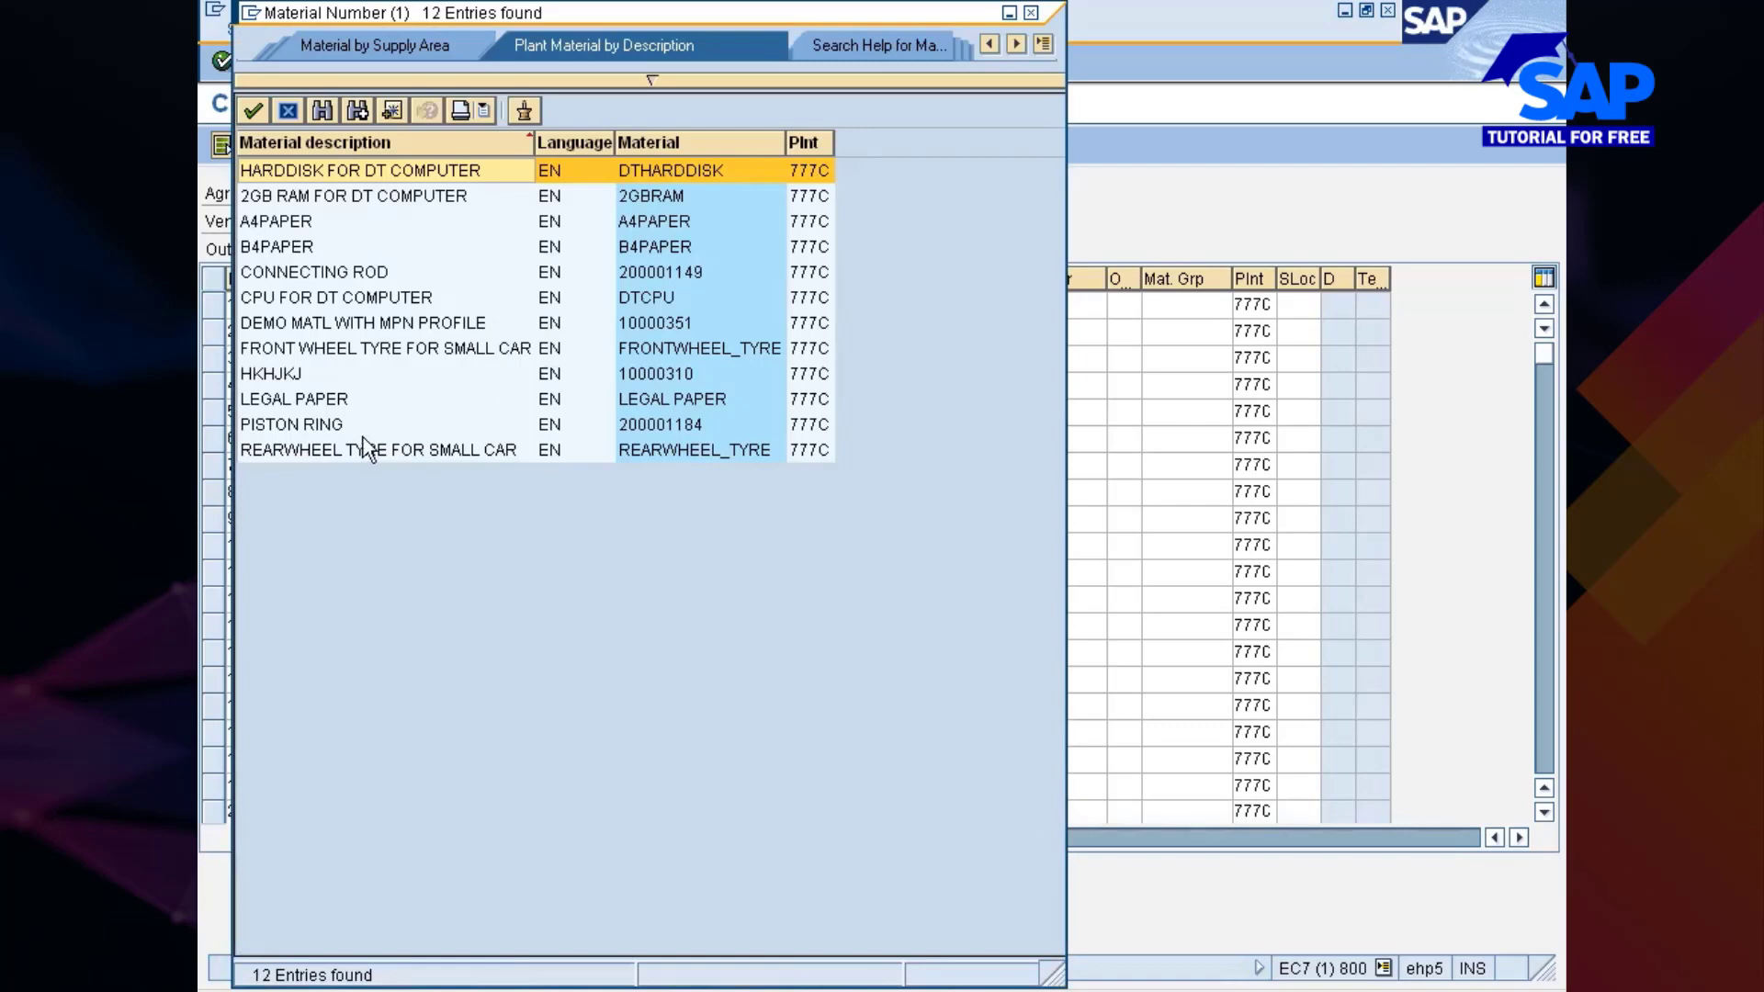
double_click(380, 422)
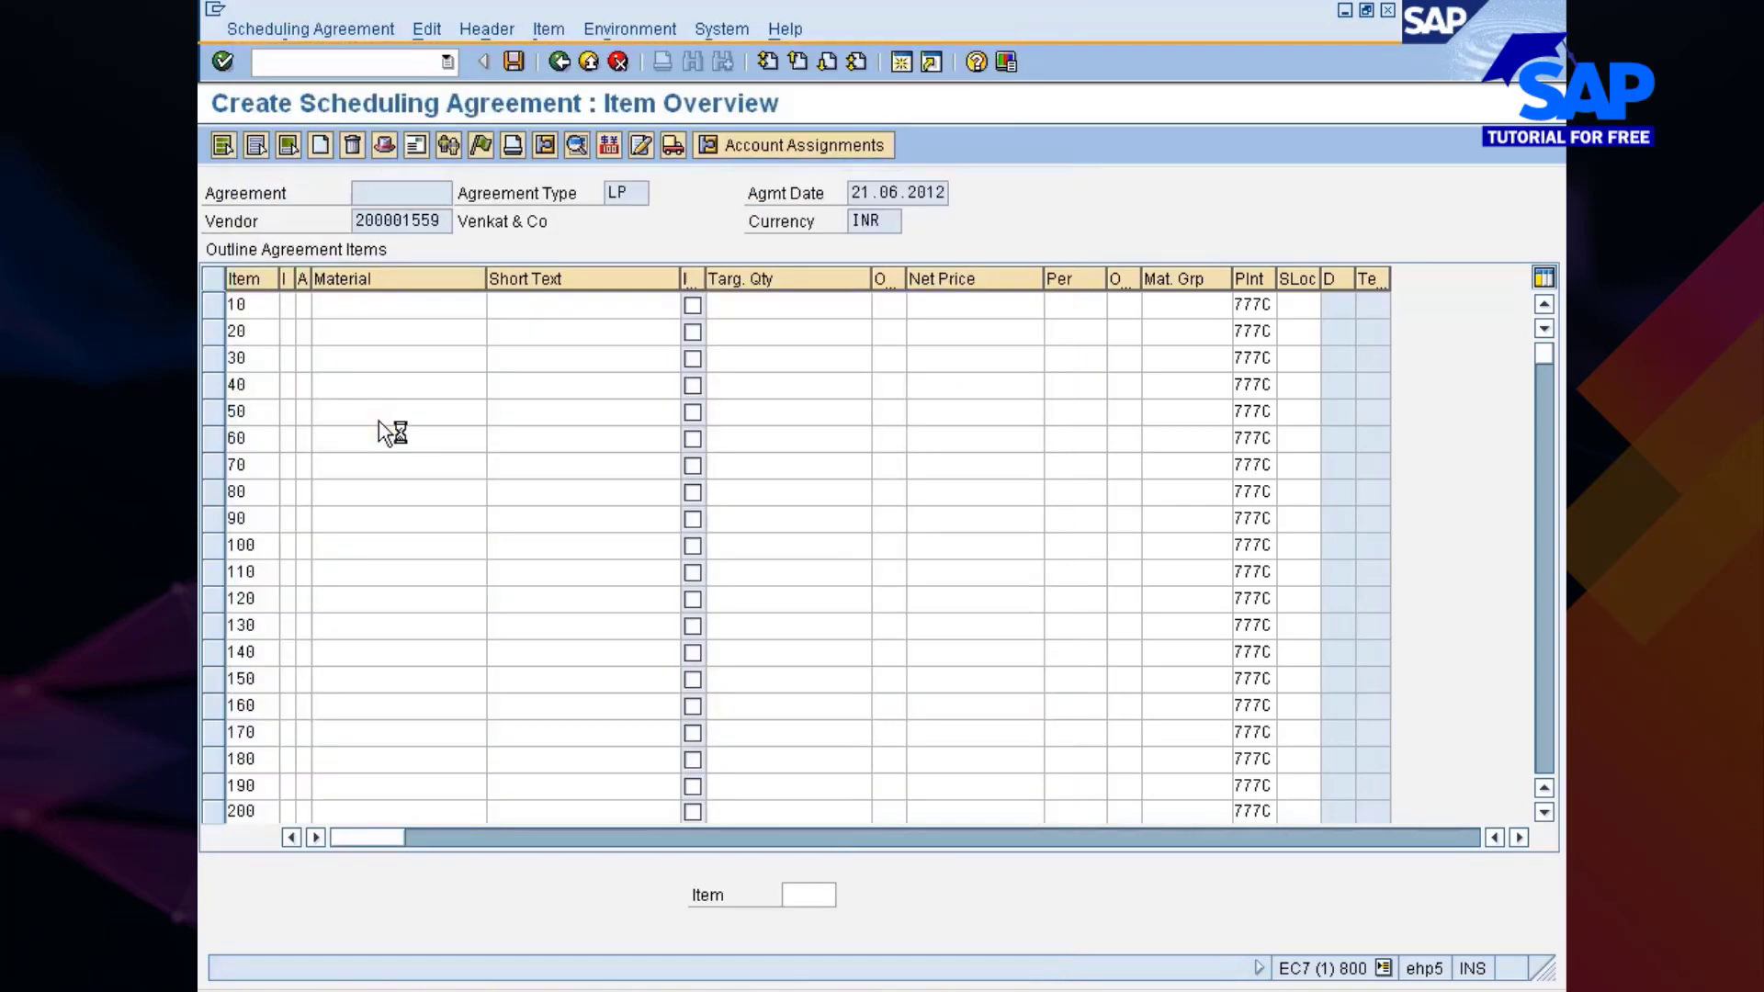
Step: Set item 10's target quantity to 1.000 and confirm the item line
left_click(797, 305)
type("1.00")
type("000")
key("Return")
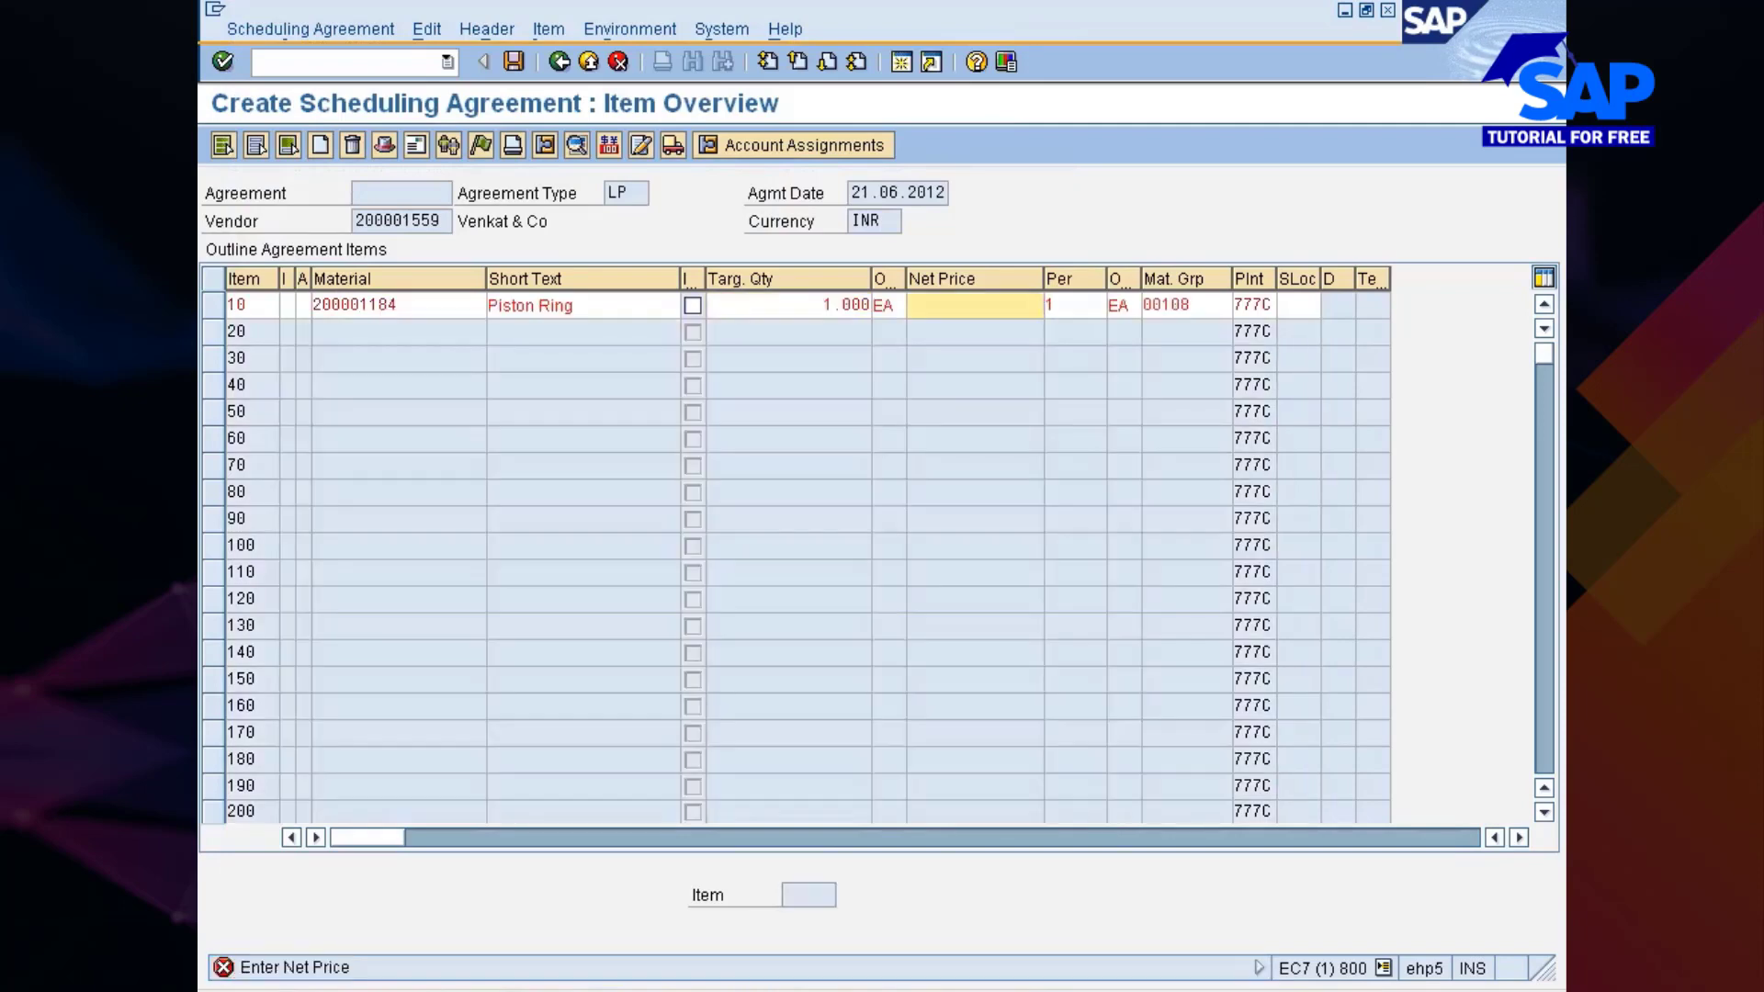
Step: Copy item 10's material number and open the Display Material transaction (/nmm03) in the Create Purchase Order session
left_click_drag(403, 306, 313, 305)
key("ctrl+c")
left_click(312, 301)
left_click(905, 981)
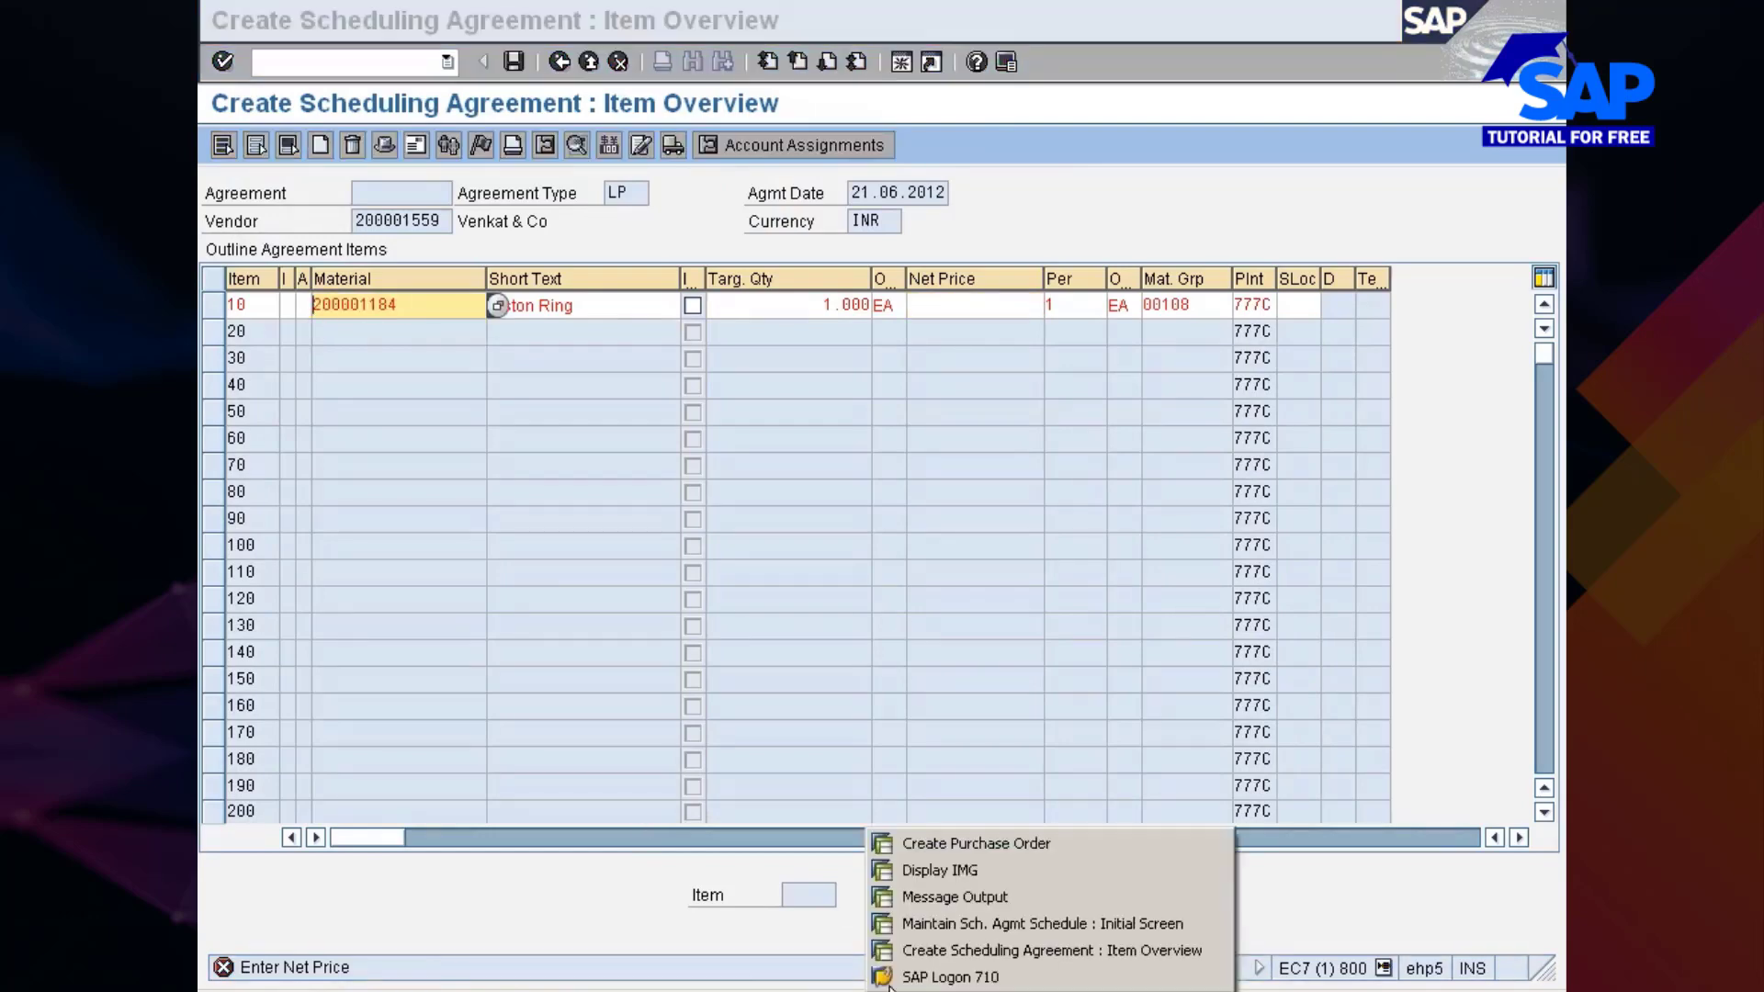
left_click(947, 843)
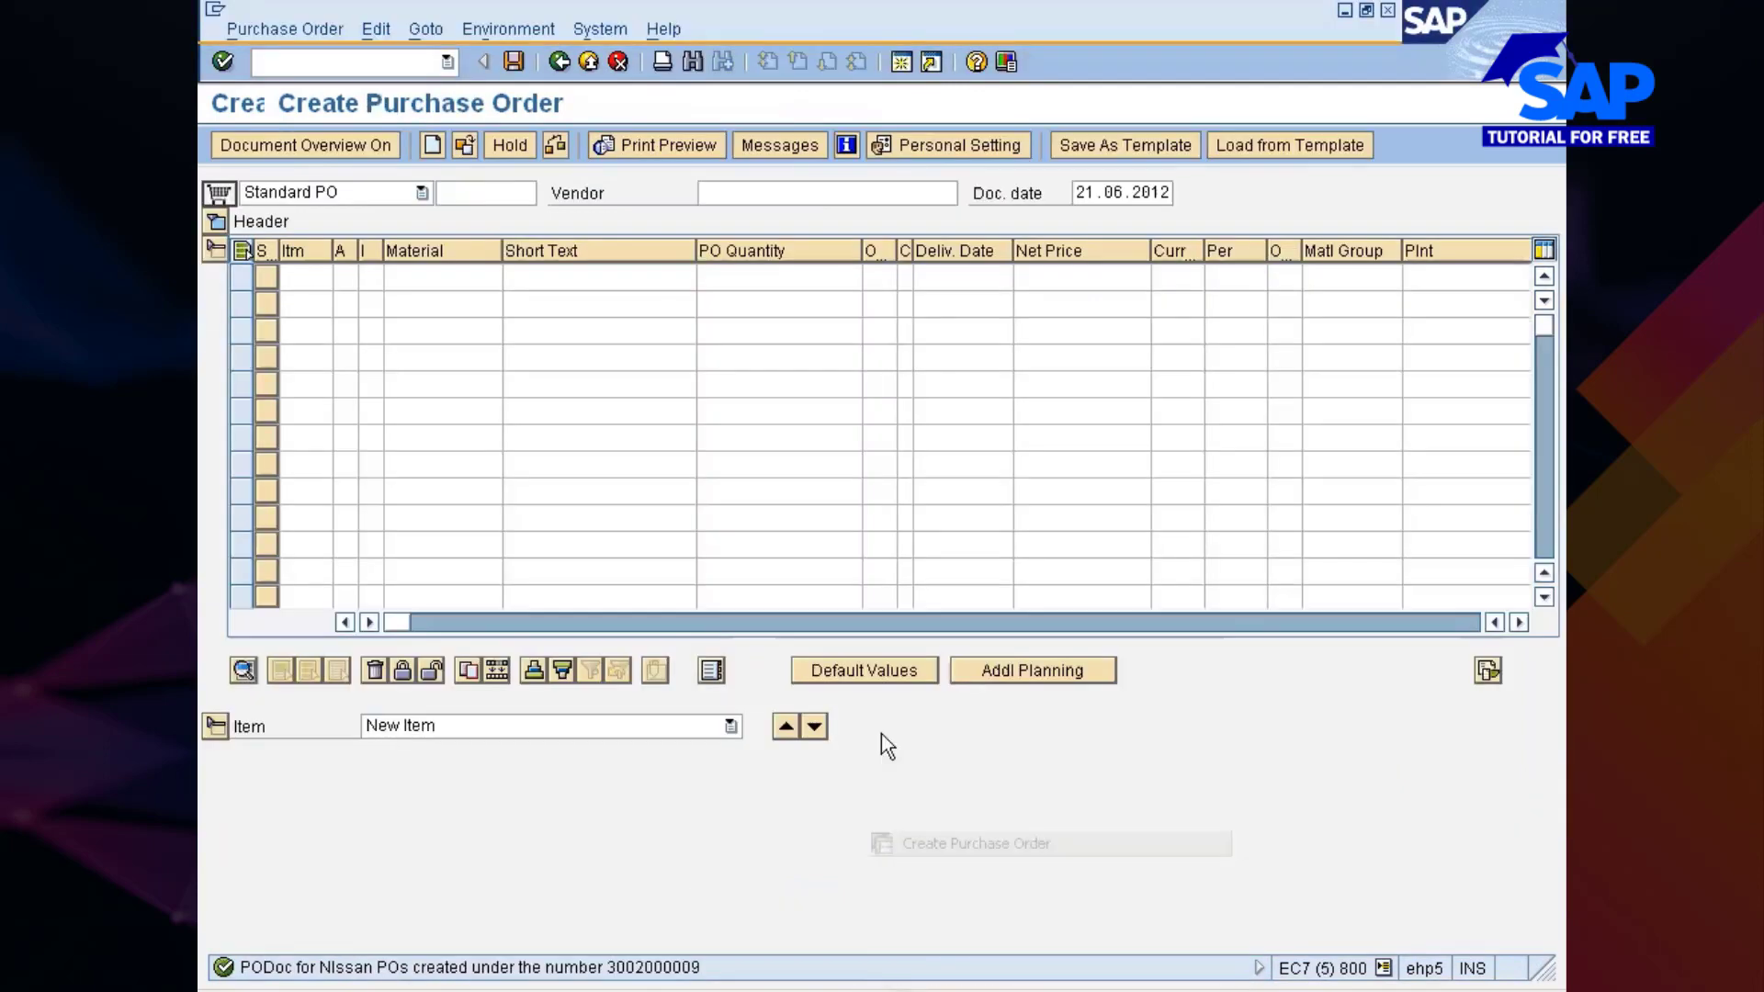
type("/nmm03")
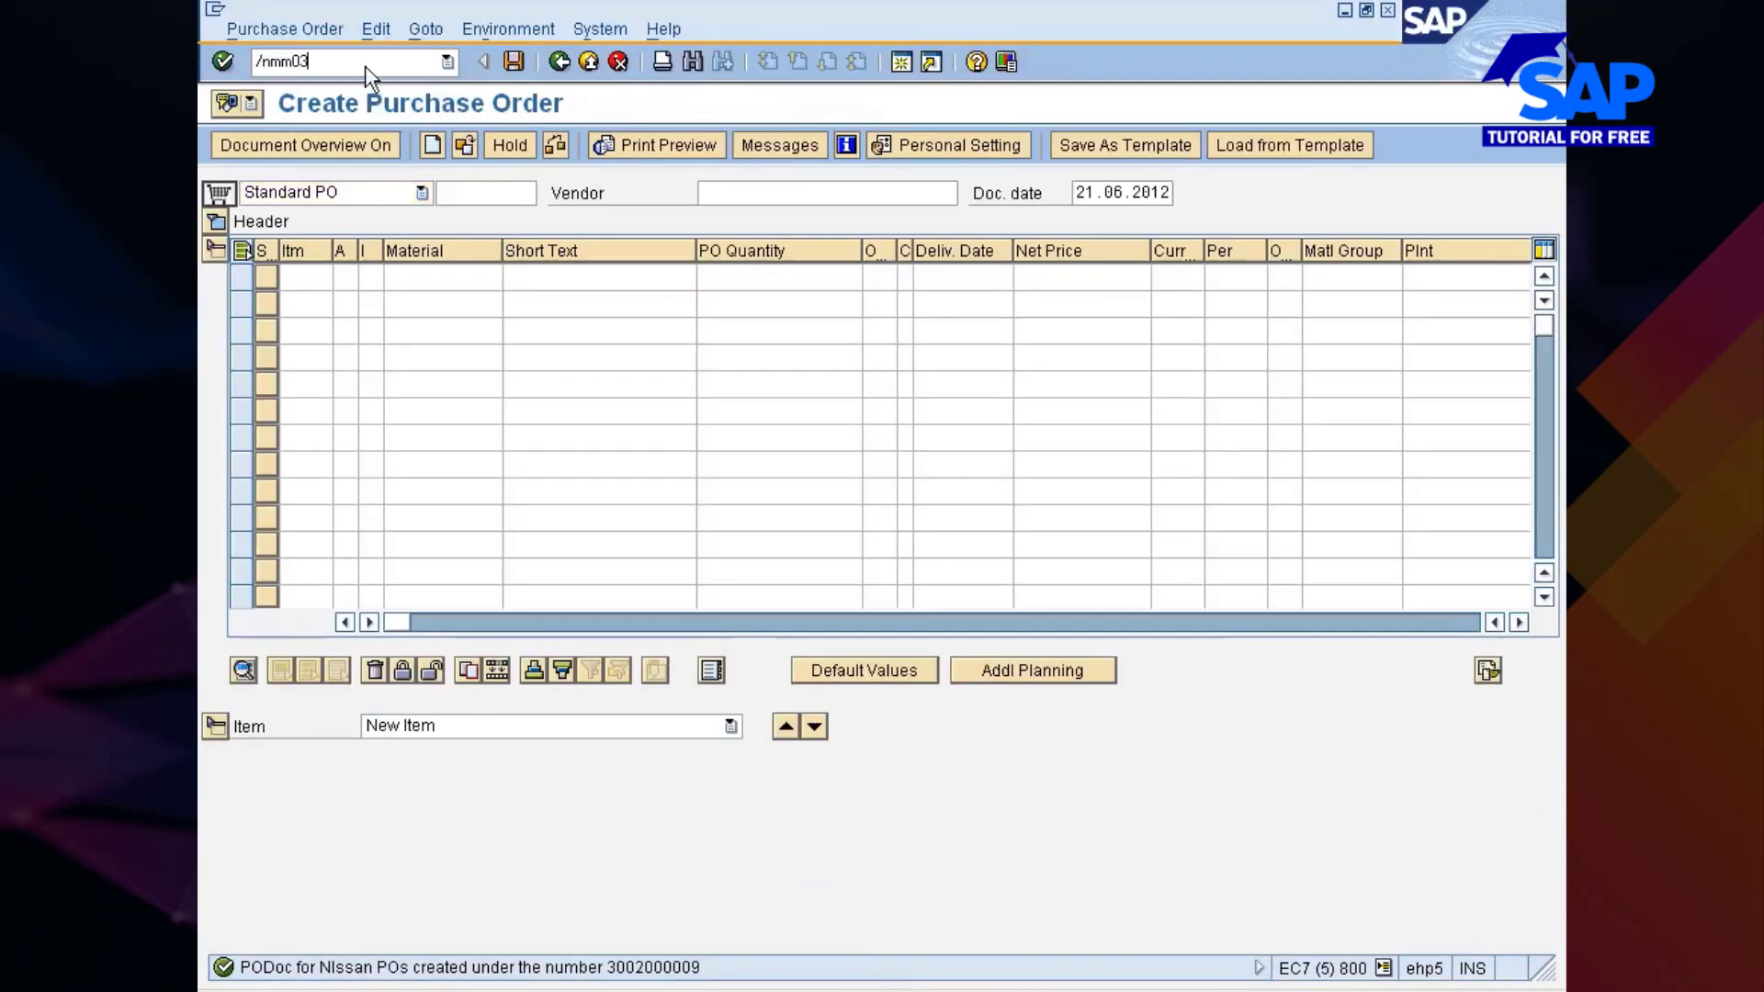
key("Return")
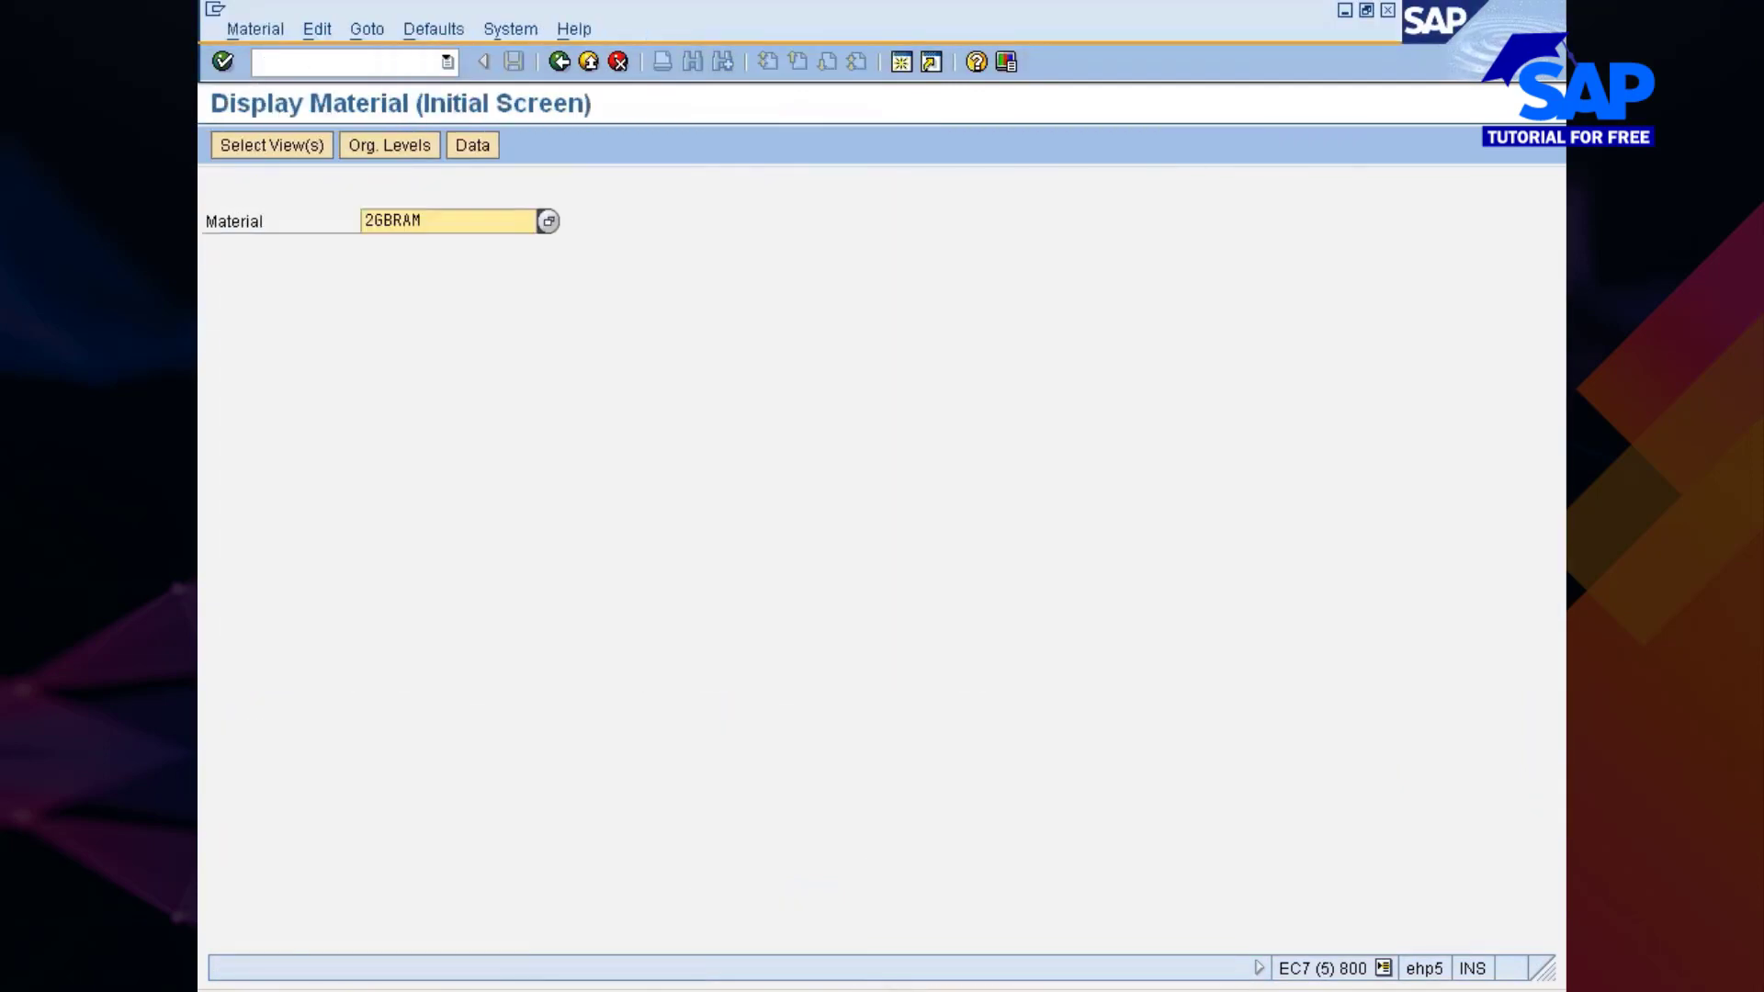
Step: Display the copied material's Accounting 1 view for plant 777C to check its moving price
key("ctrl+v")
key("Return")
left_click(595, 500)
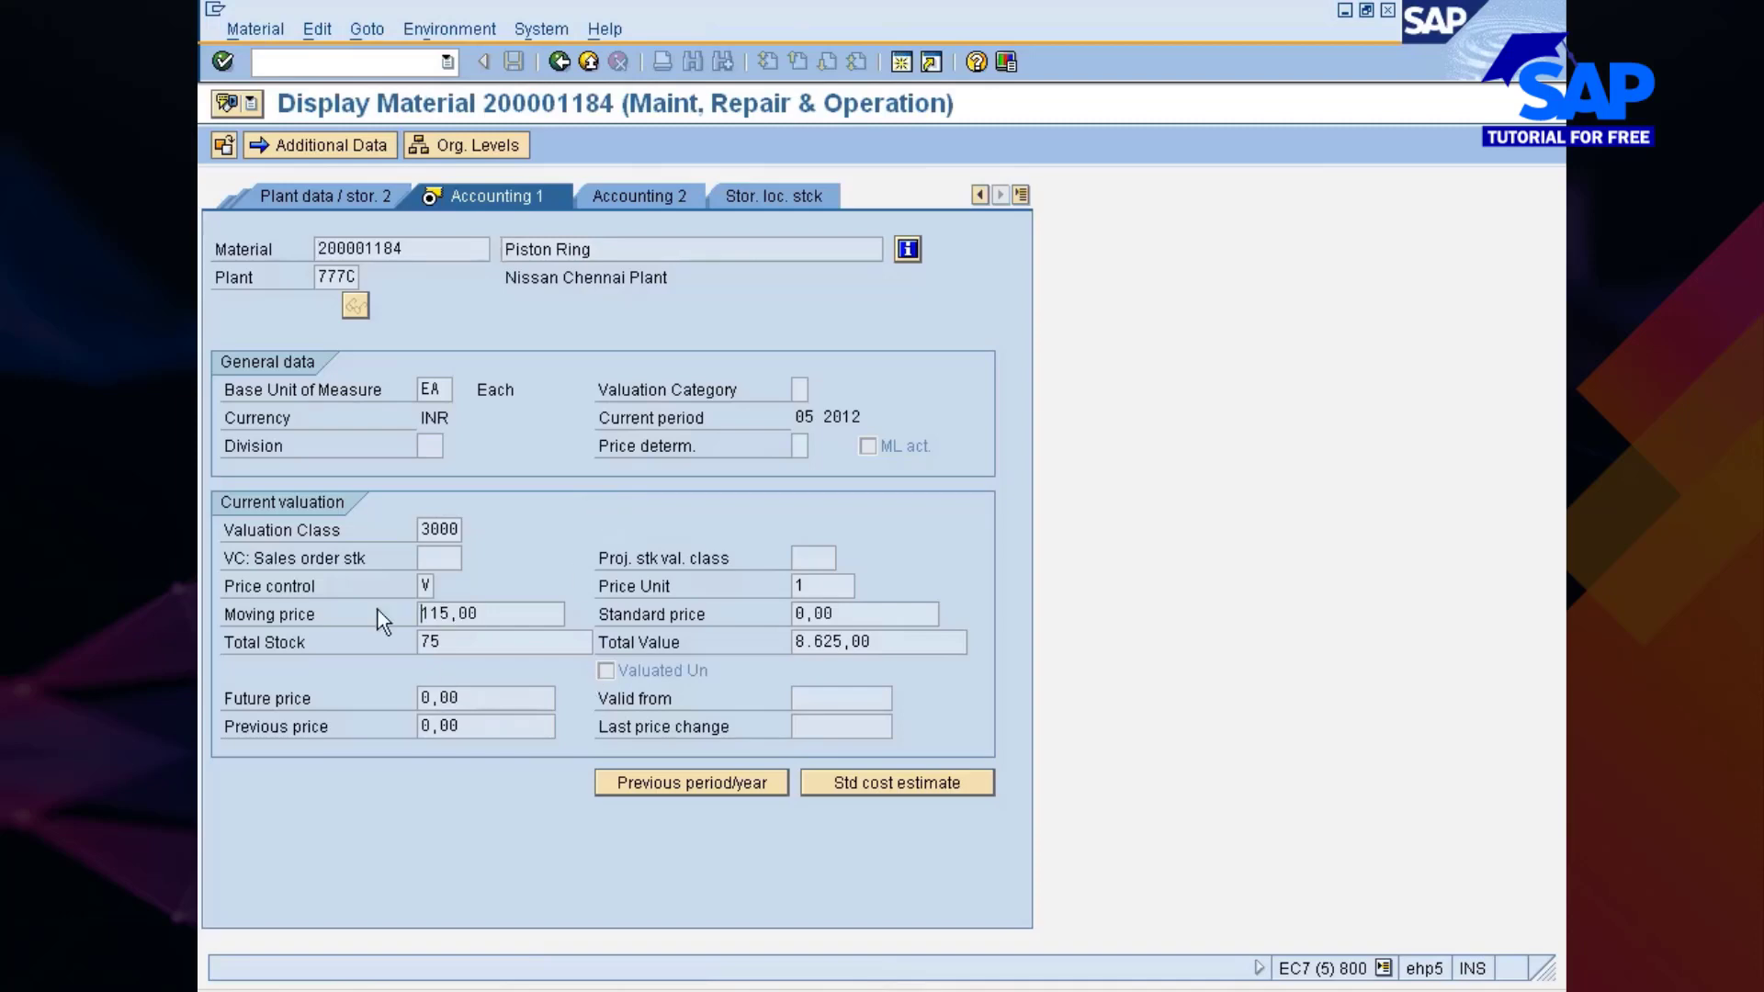
Step: Return to the new scheduling agreement and set item 10's net price to 115
key("alt+Tab")
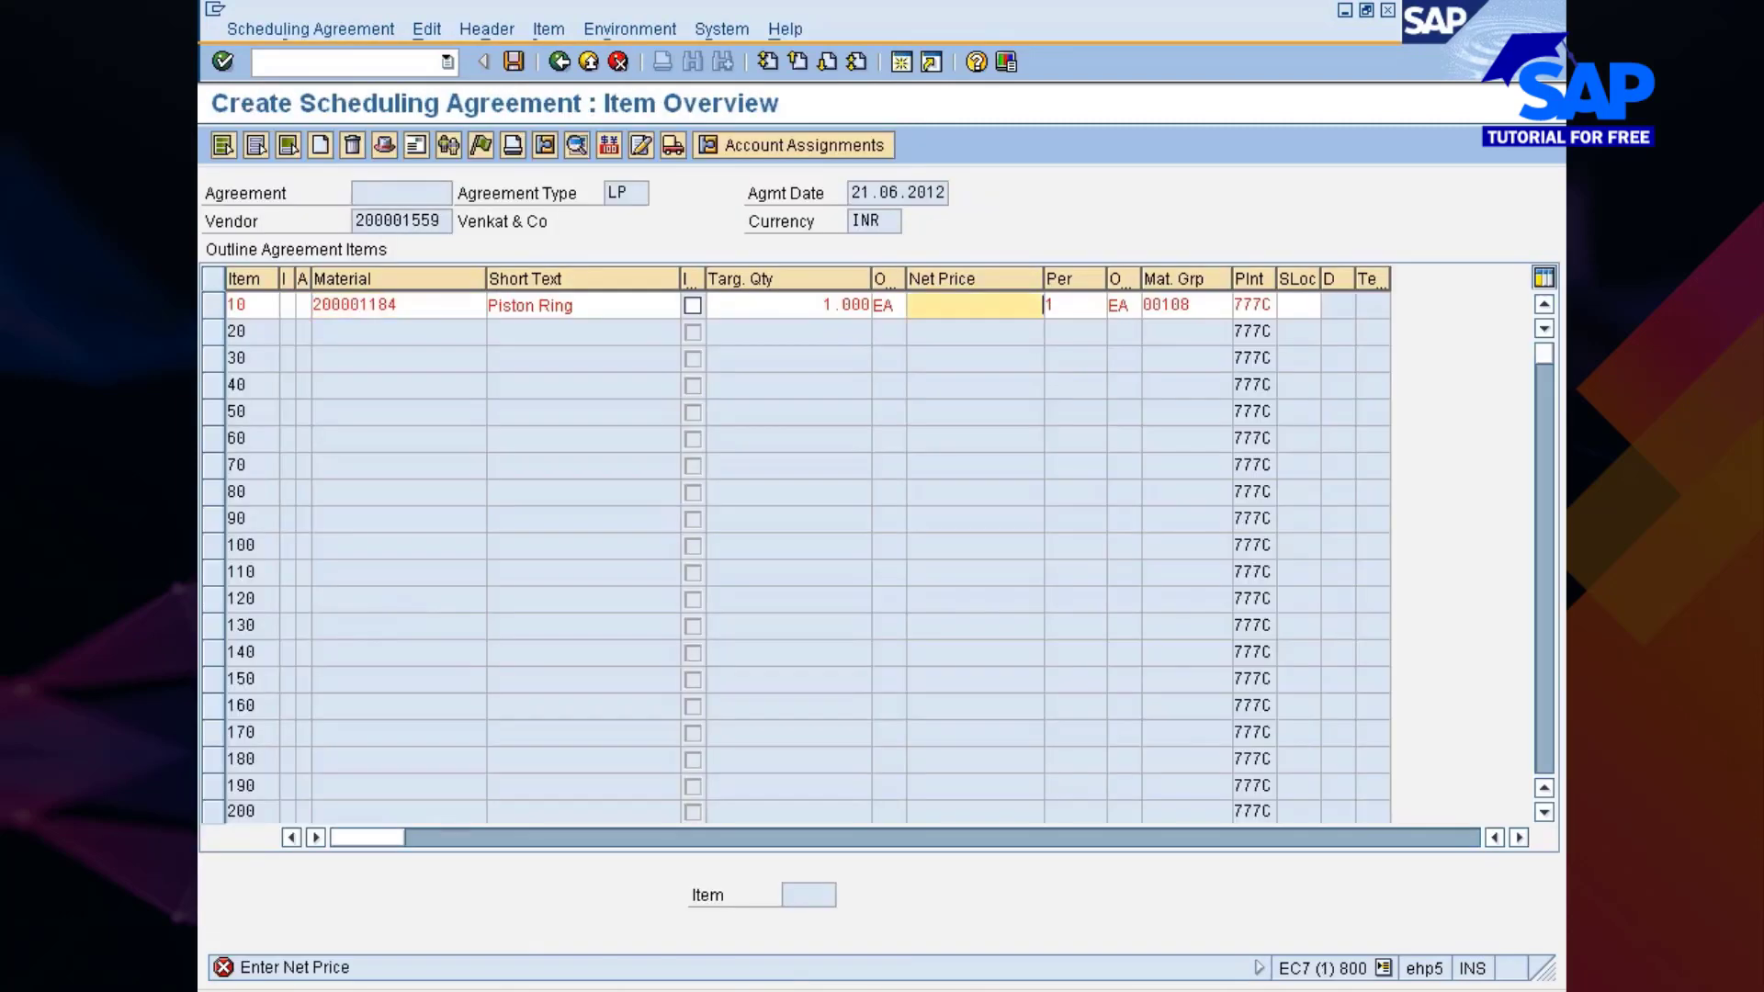
type("5")
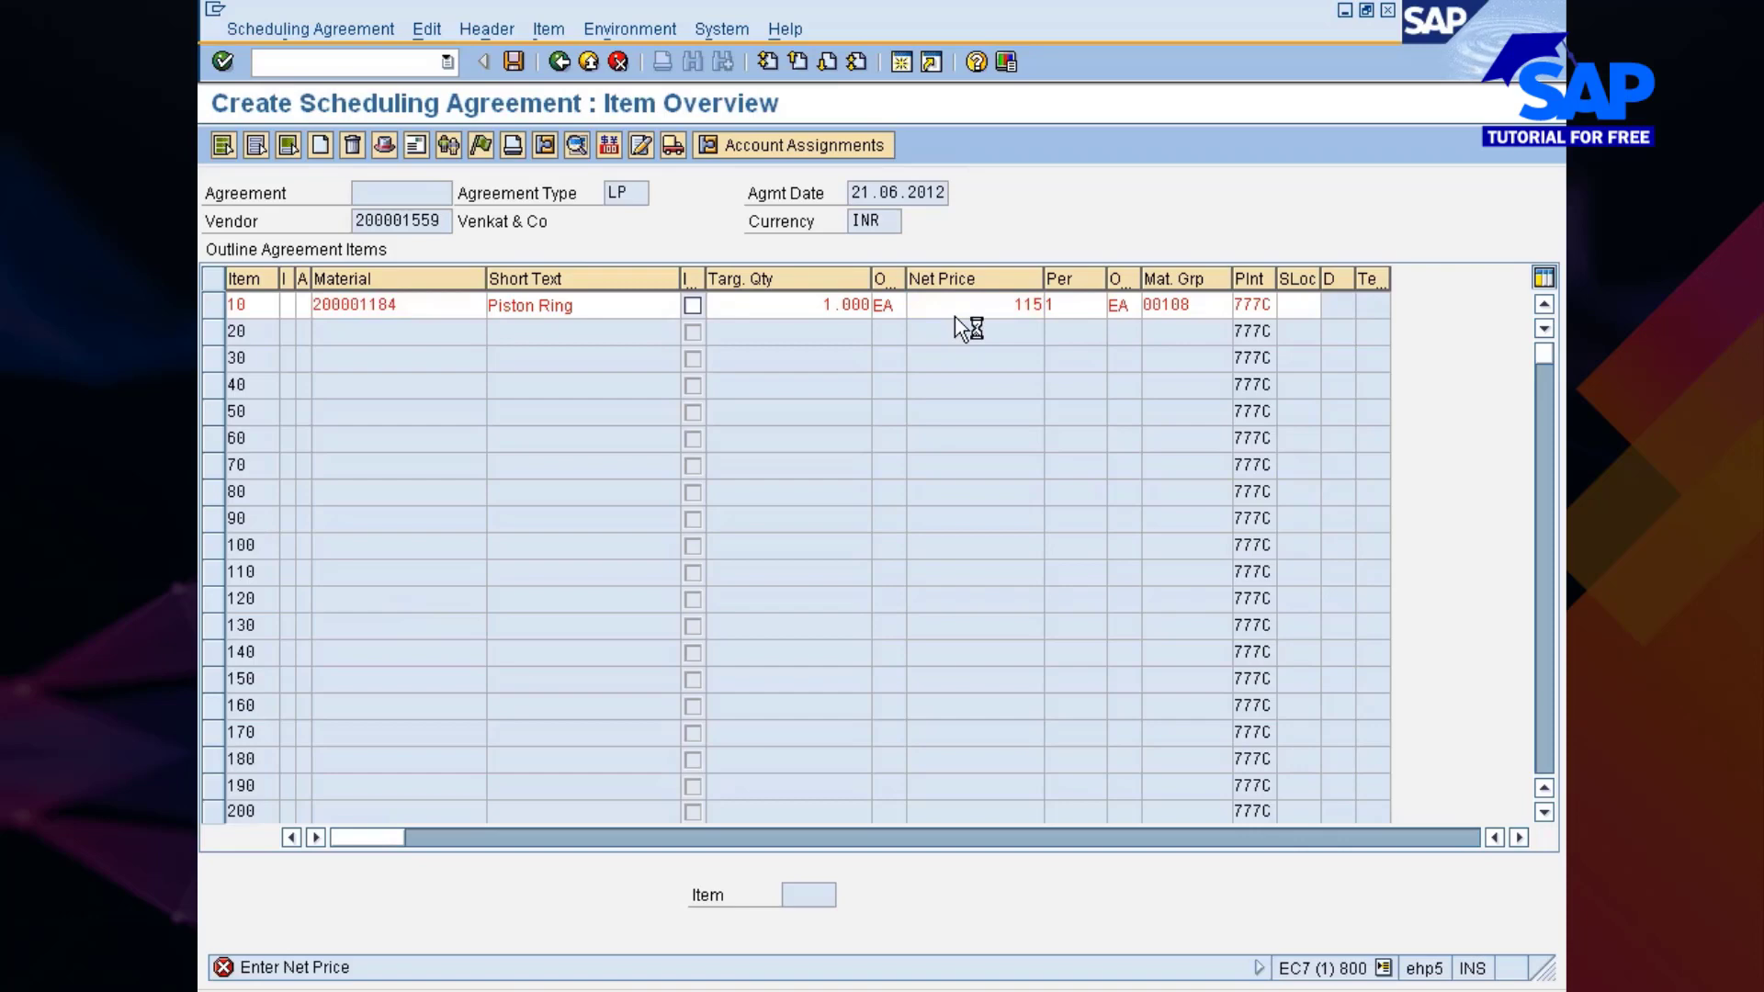
key("Return")
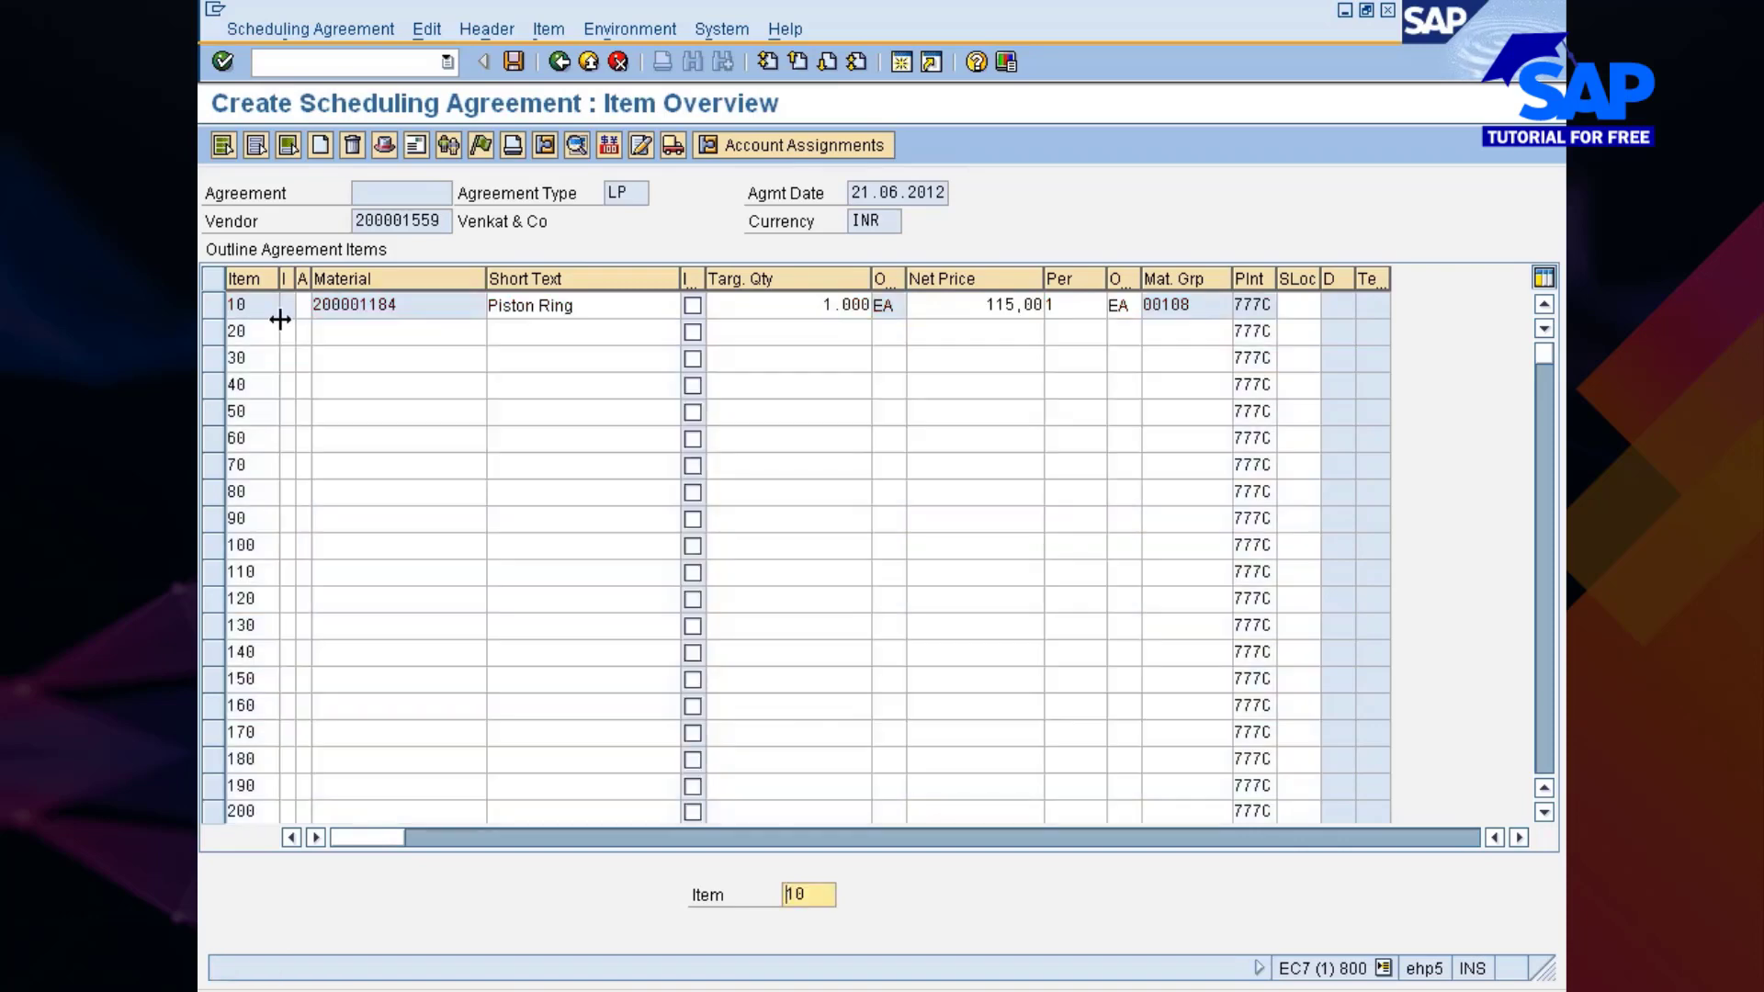
Step: Review the scheduling agreement's output messages and header data, finishing back at the item overview
left_click(213, 305)
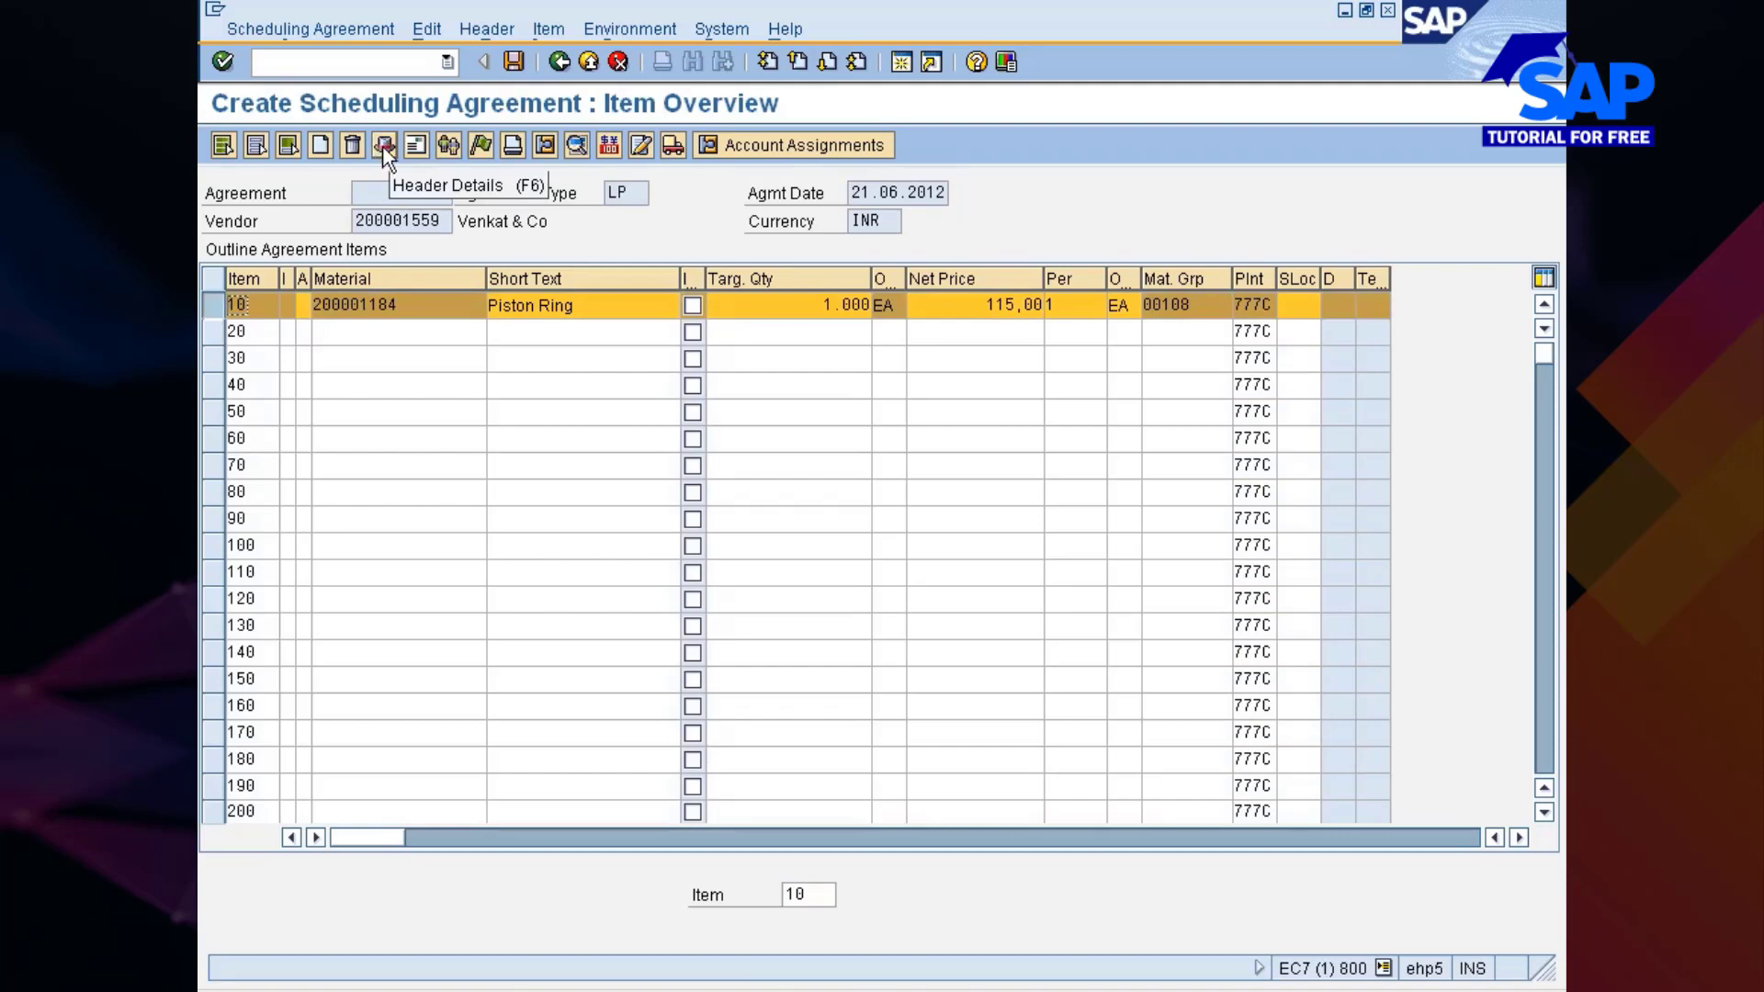
left_click(545, 145)
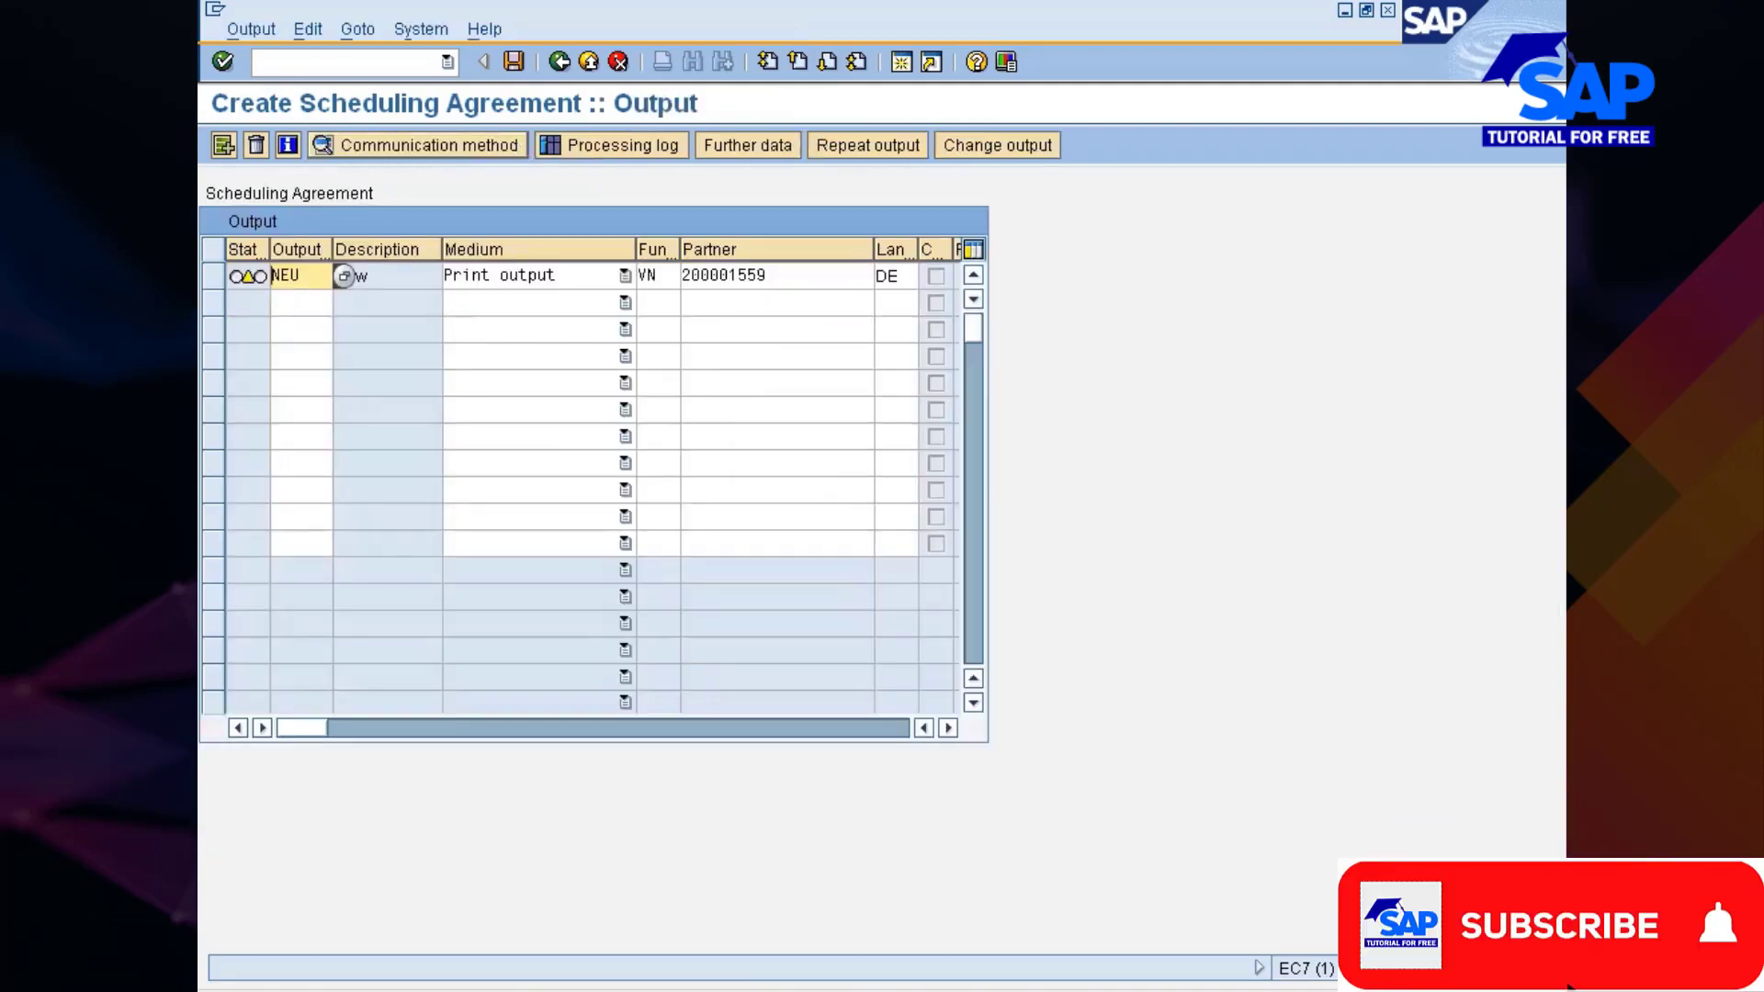
left_click(551, 60)
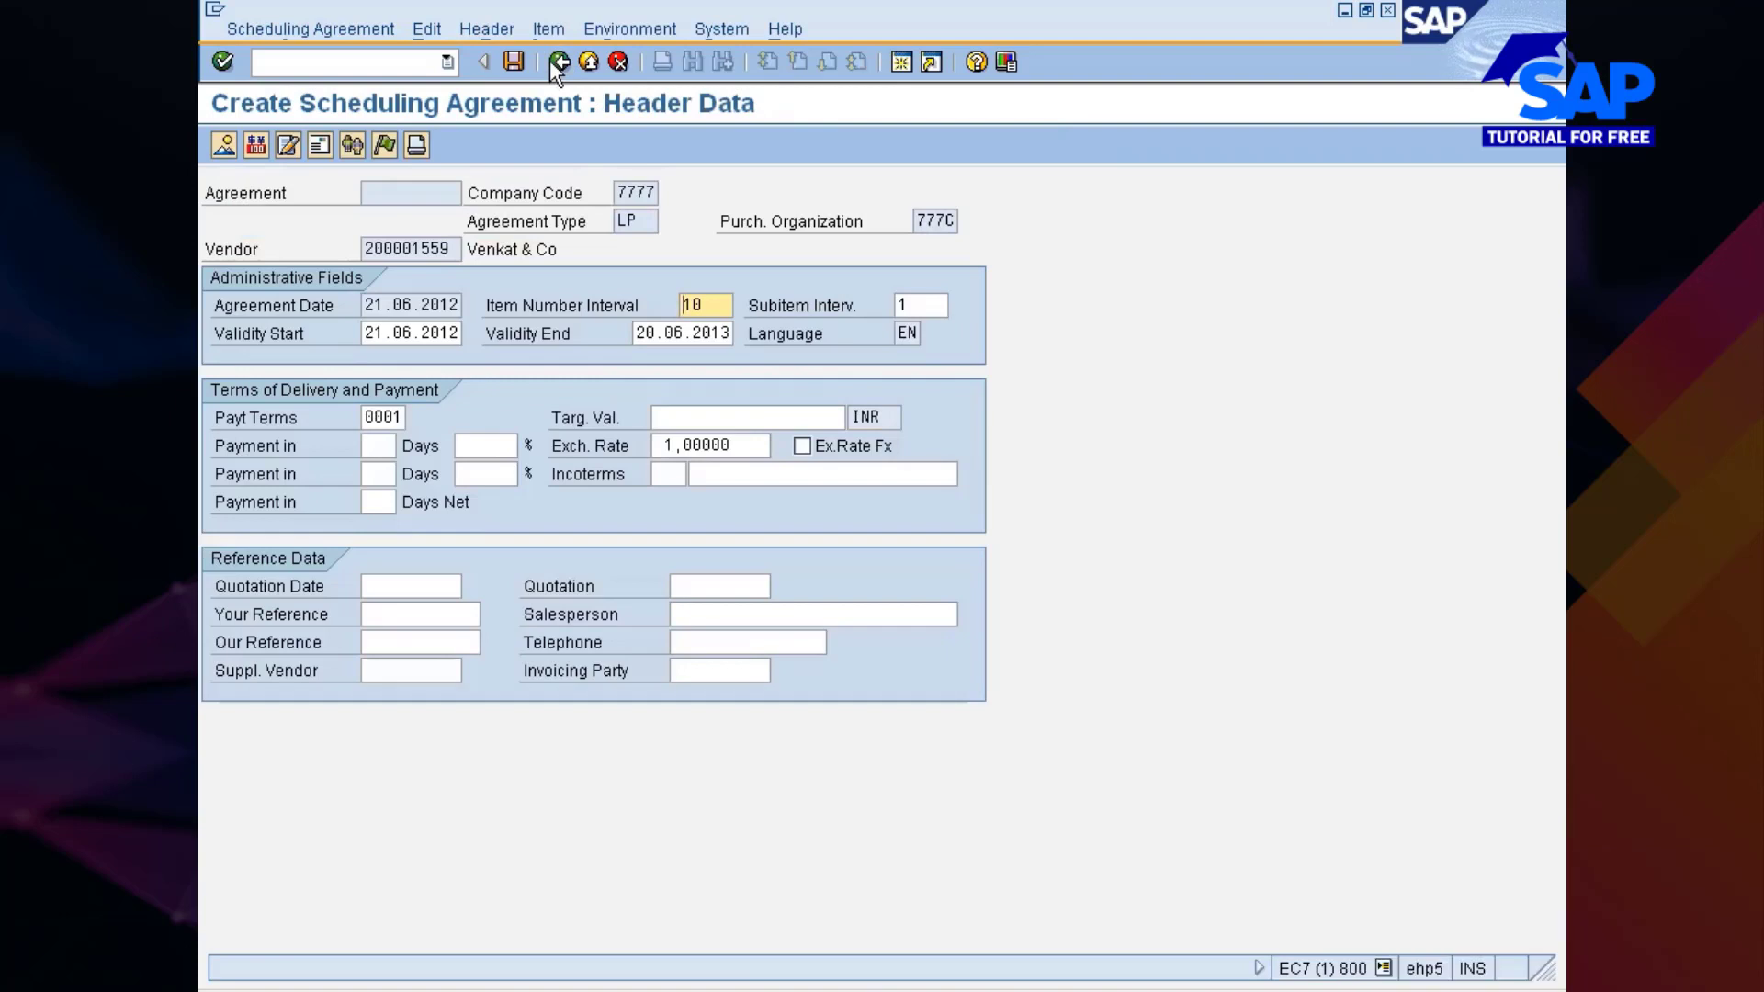
left_click(231, 147)
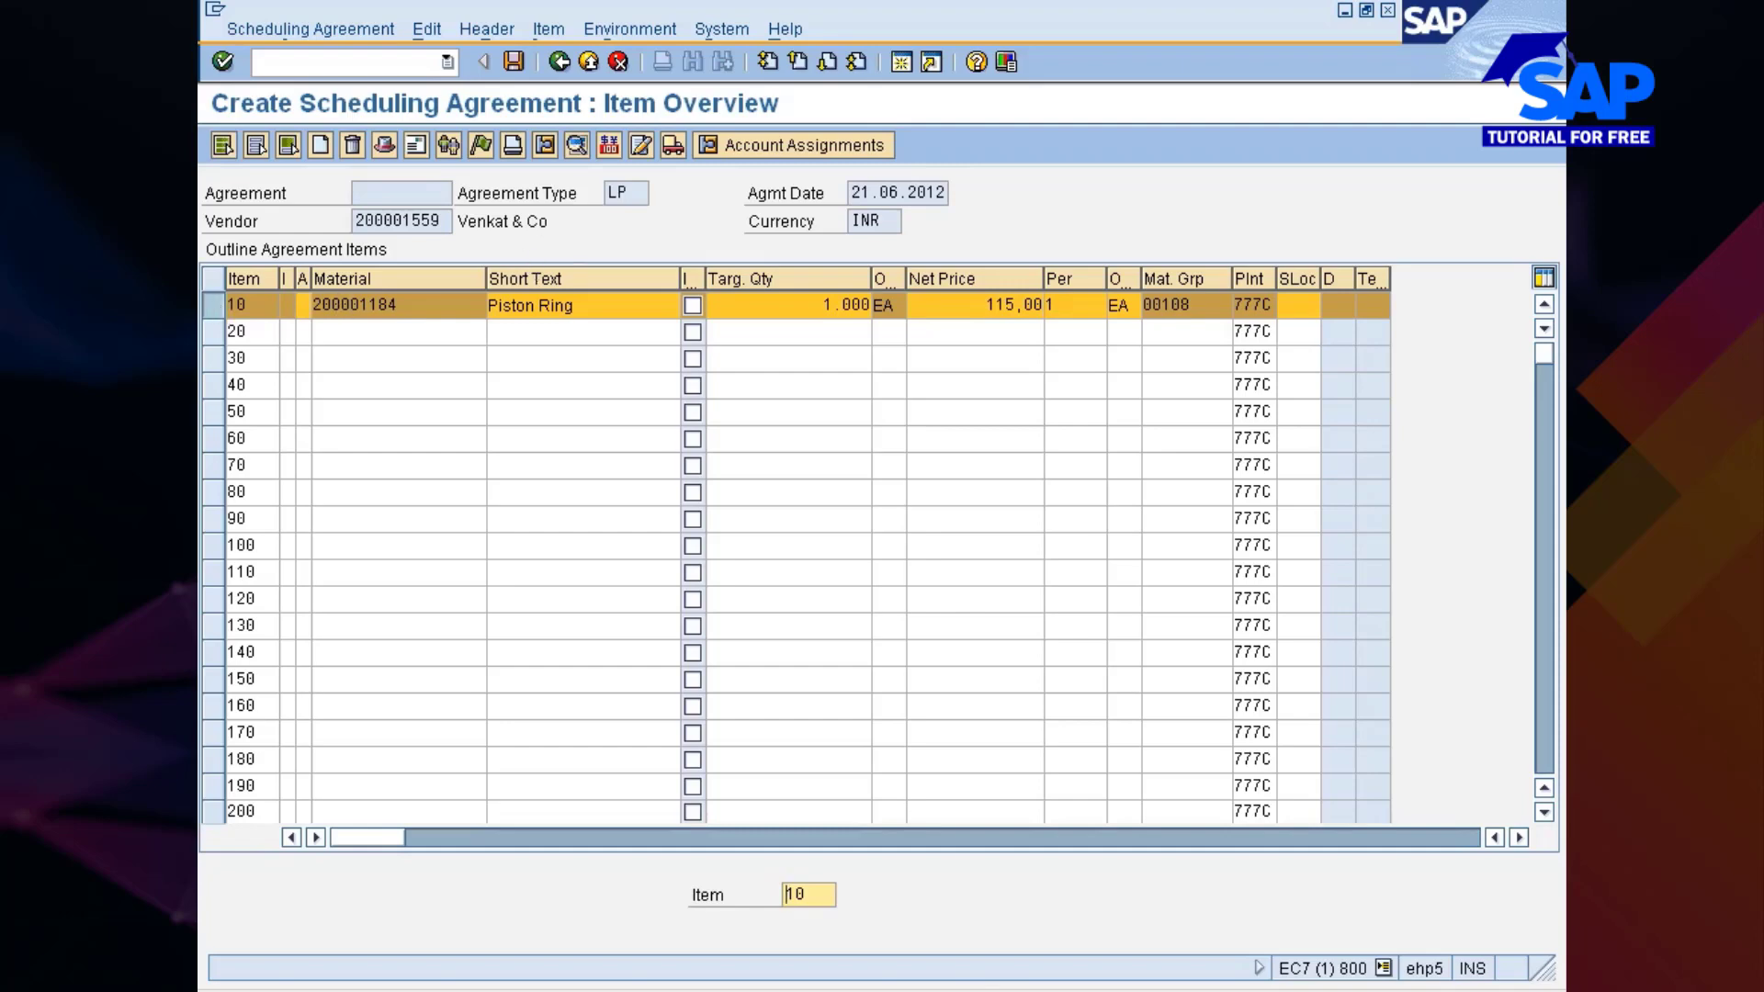
Step: In item 10's additional data, set the firm zone to 10 and the trade-off zone to 20
left_click(576, 147)
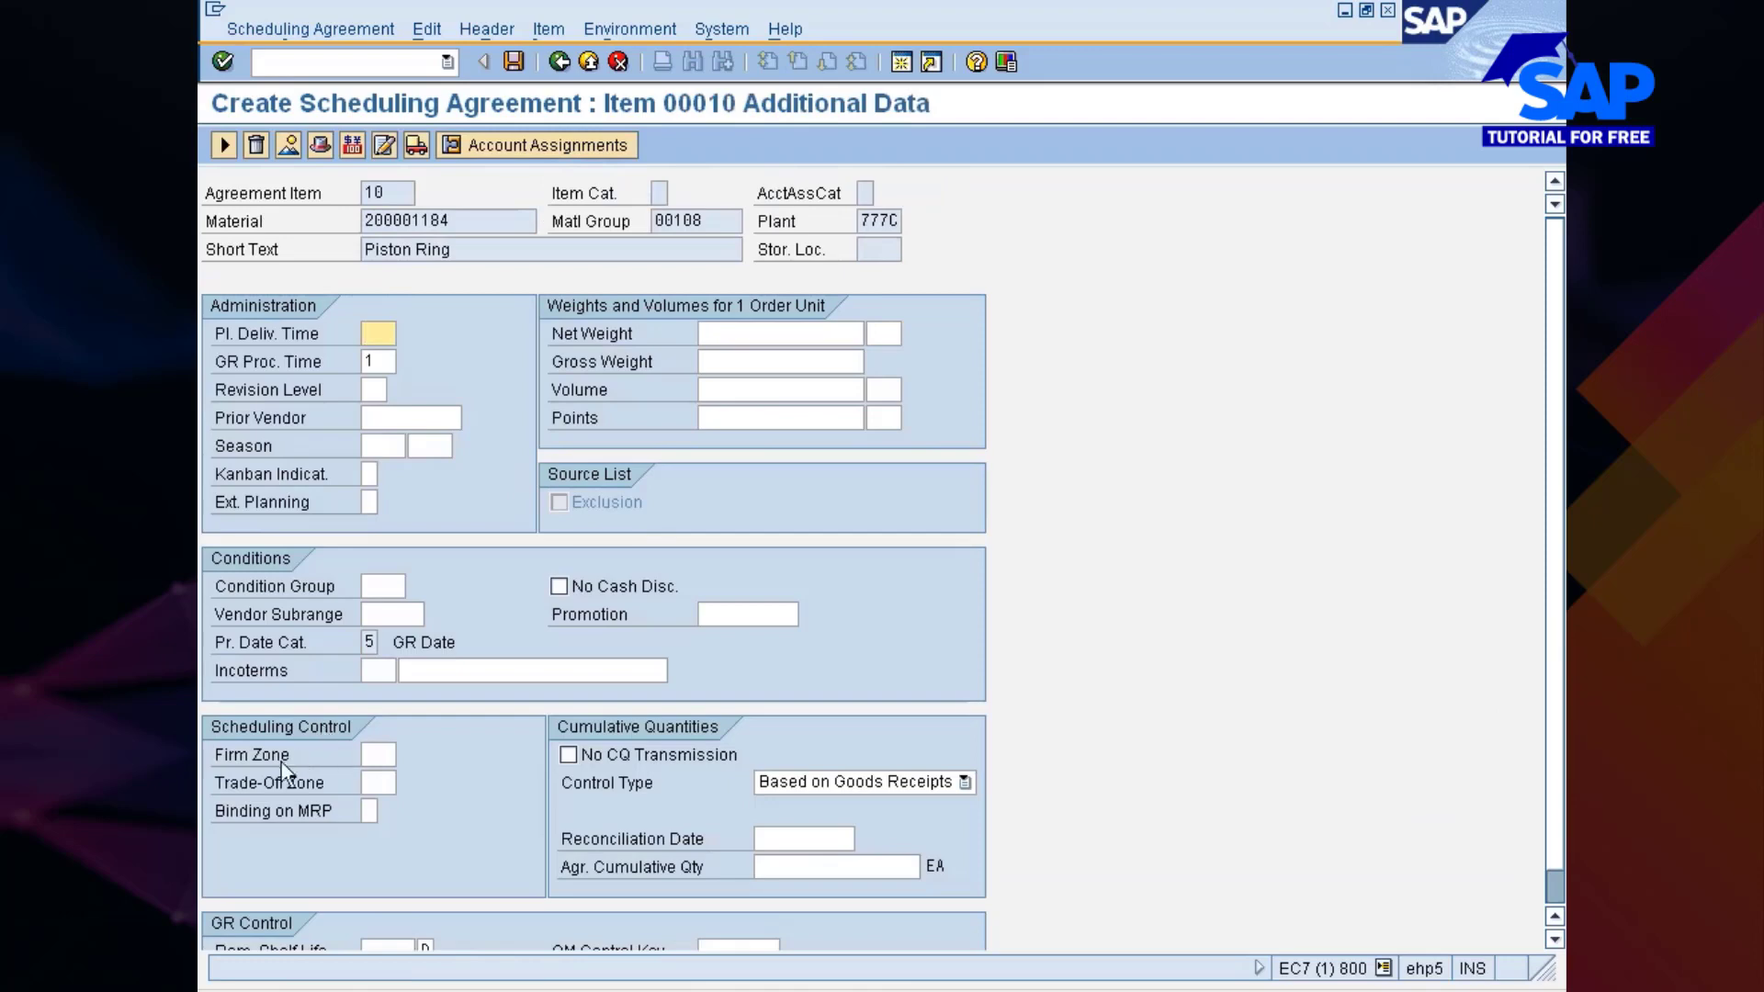
left_click(376, 754)
key("Tab")
key("Tab")
left_click(376, 754)
key("Tab")
left_click(377, 754)
type("10")
key("Tab")
type("20")
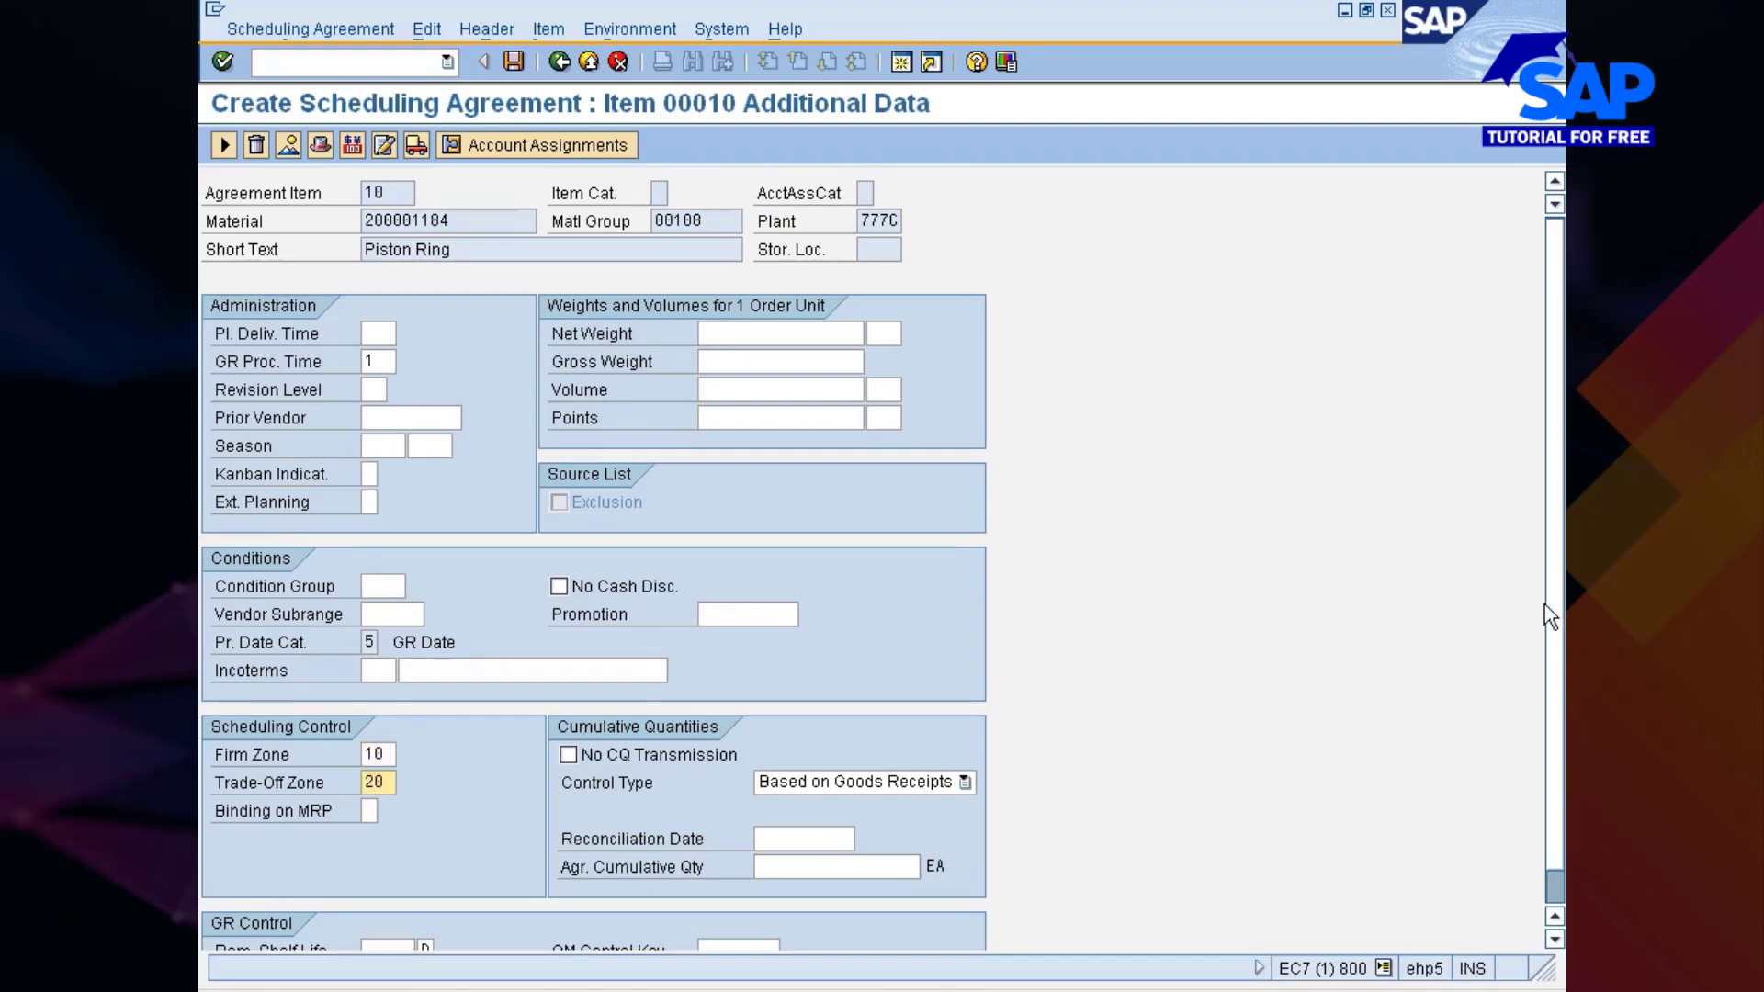
Step: Examine item 10's additional data and item details for the output control fields of the LP agreement
scroll(1554, 615, "down", 1)
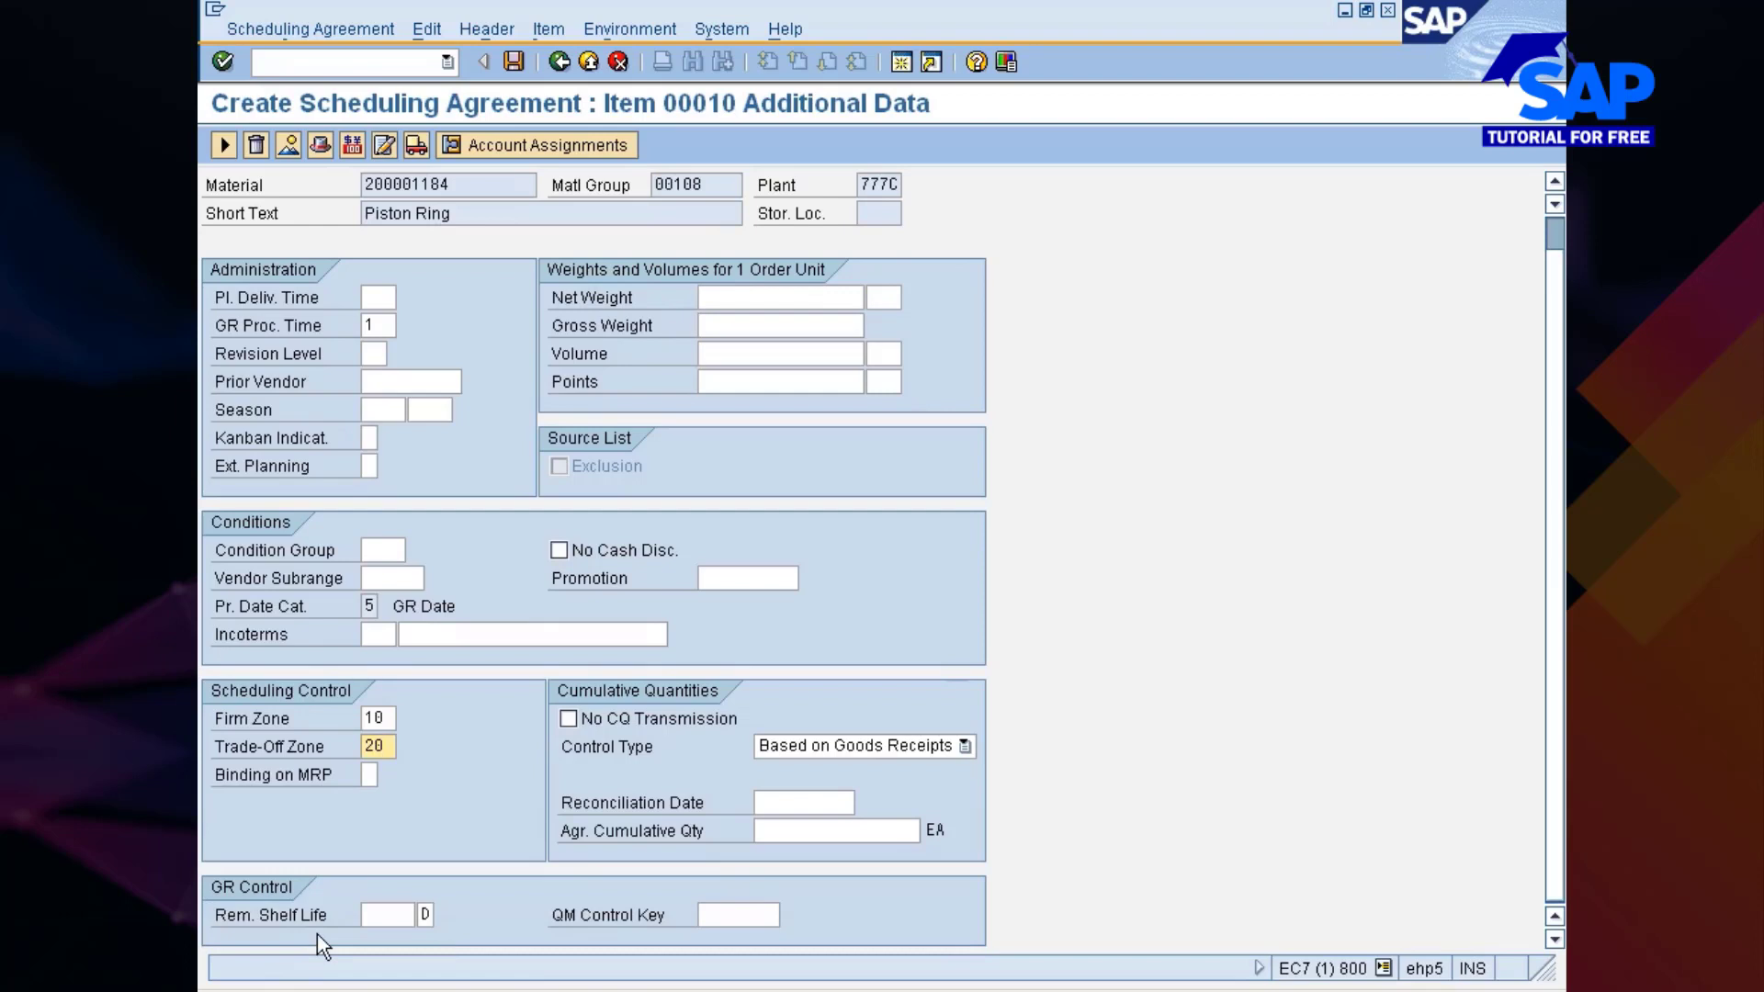
left_click(387, 915)
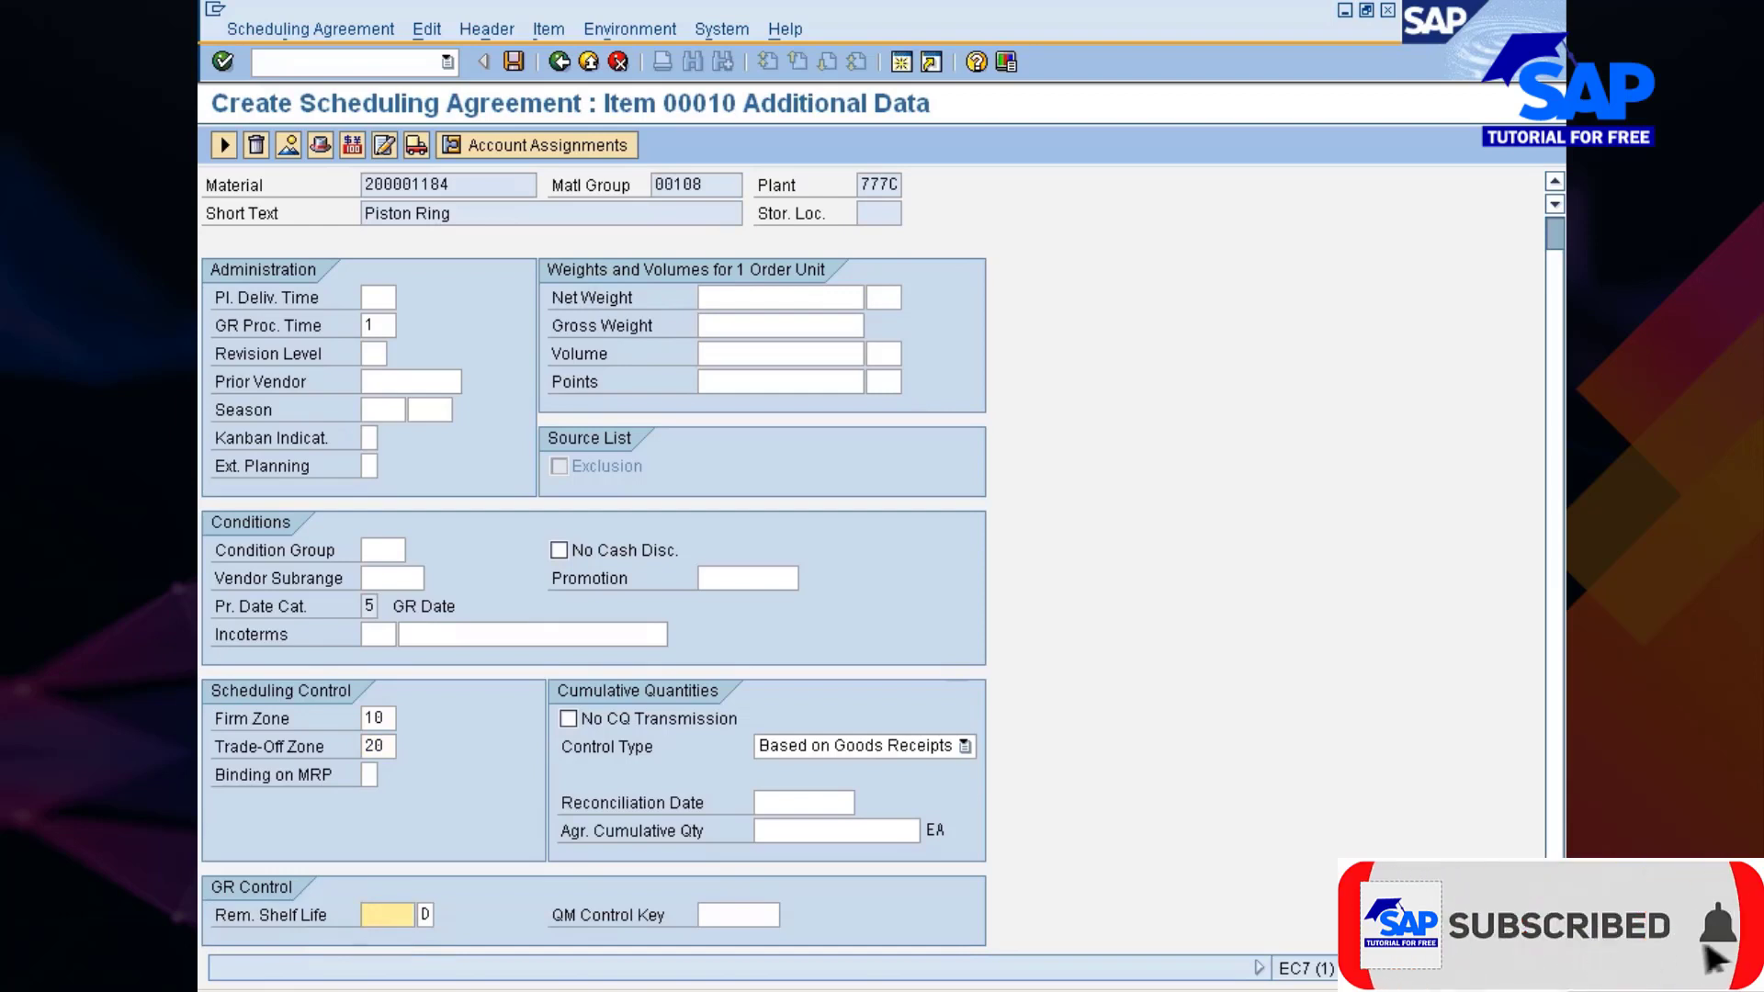
scroll(467, 838, "up", 1)
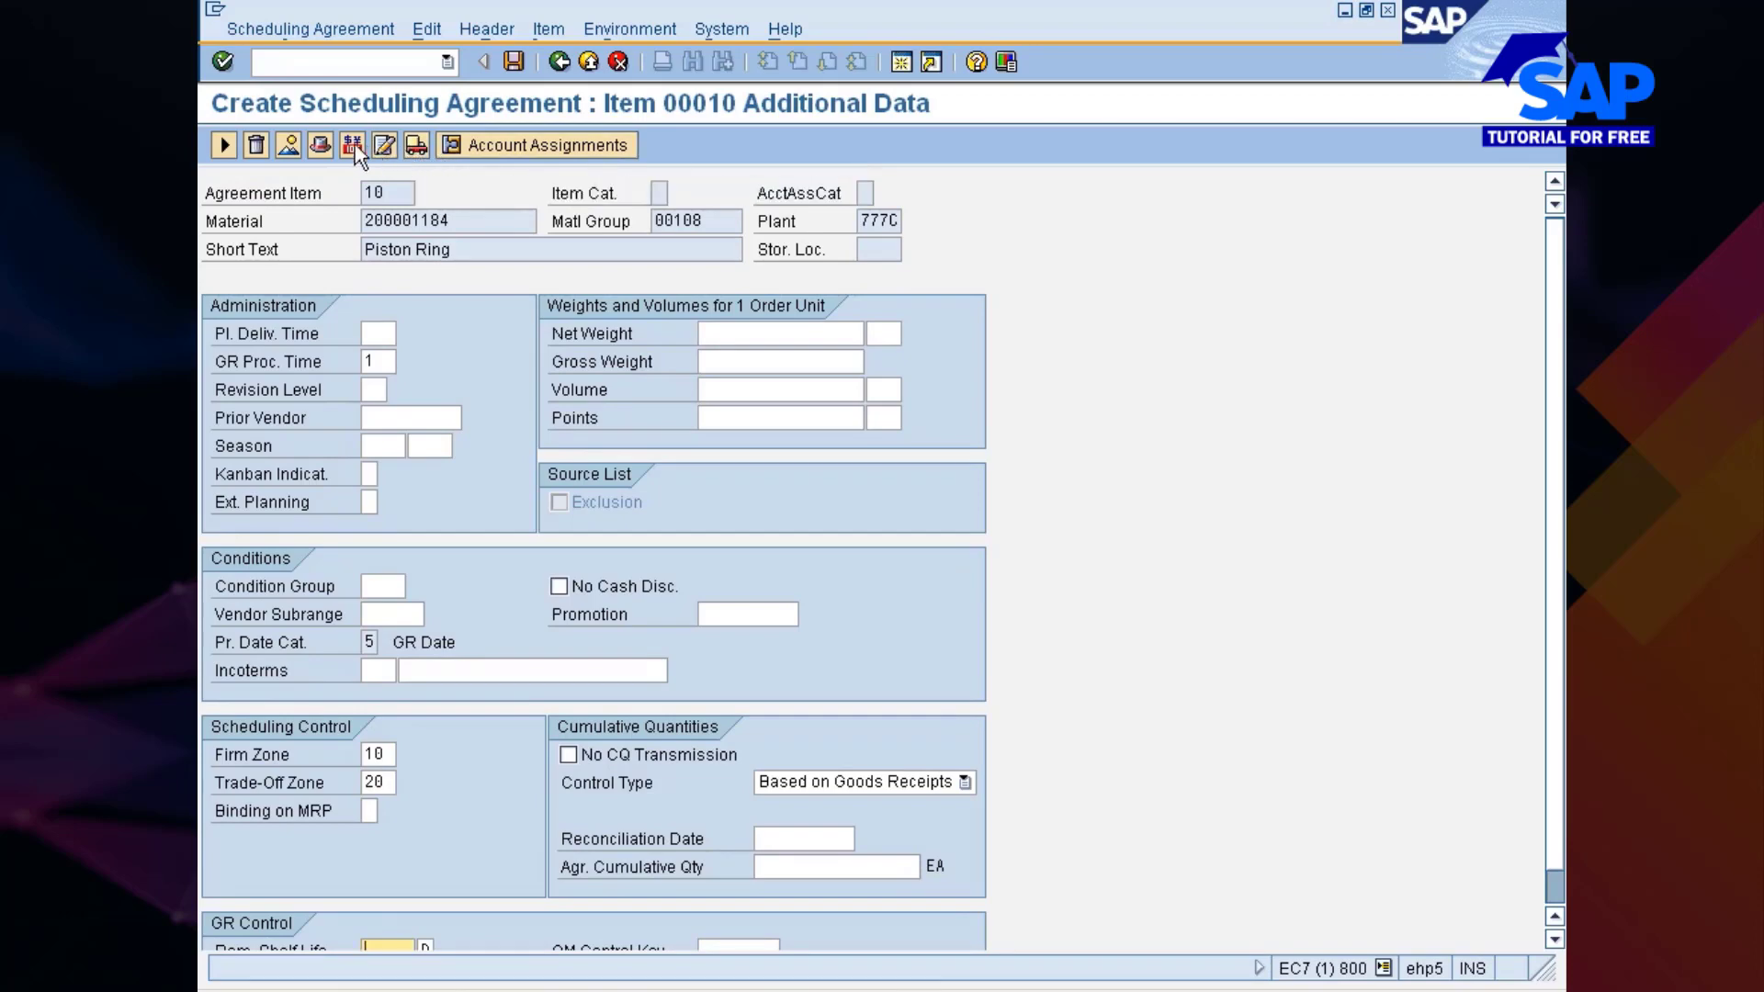
left_click(282, 144)
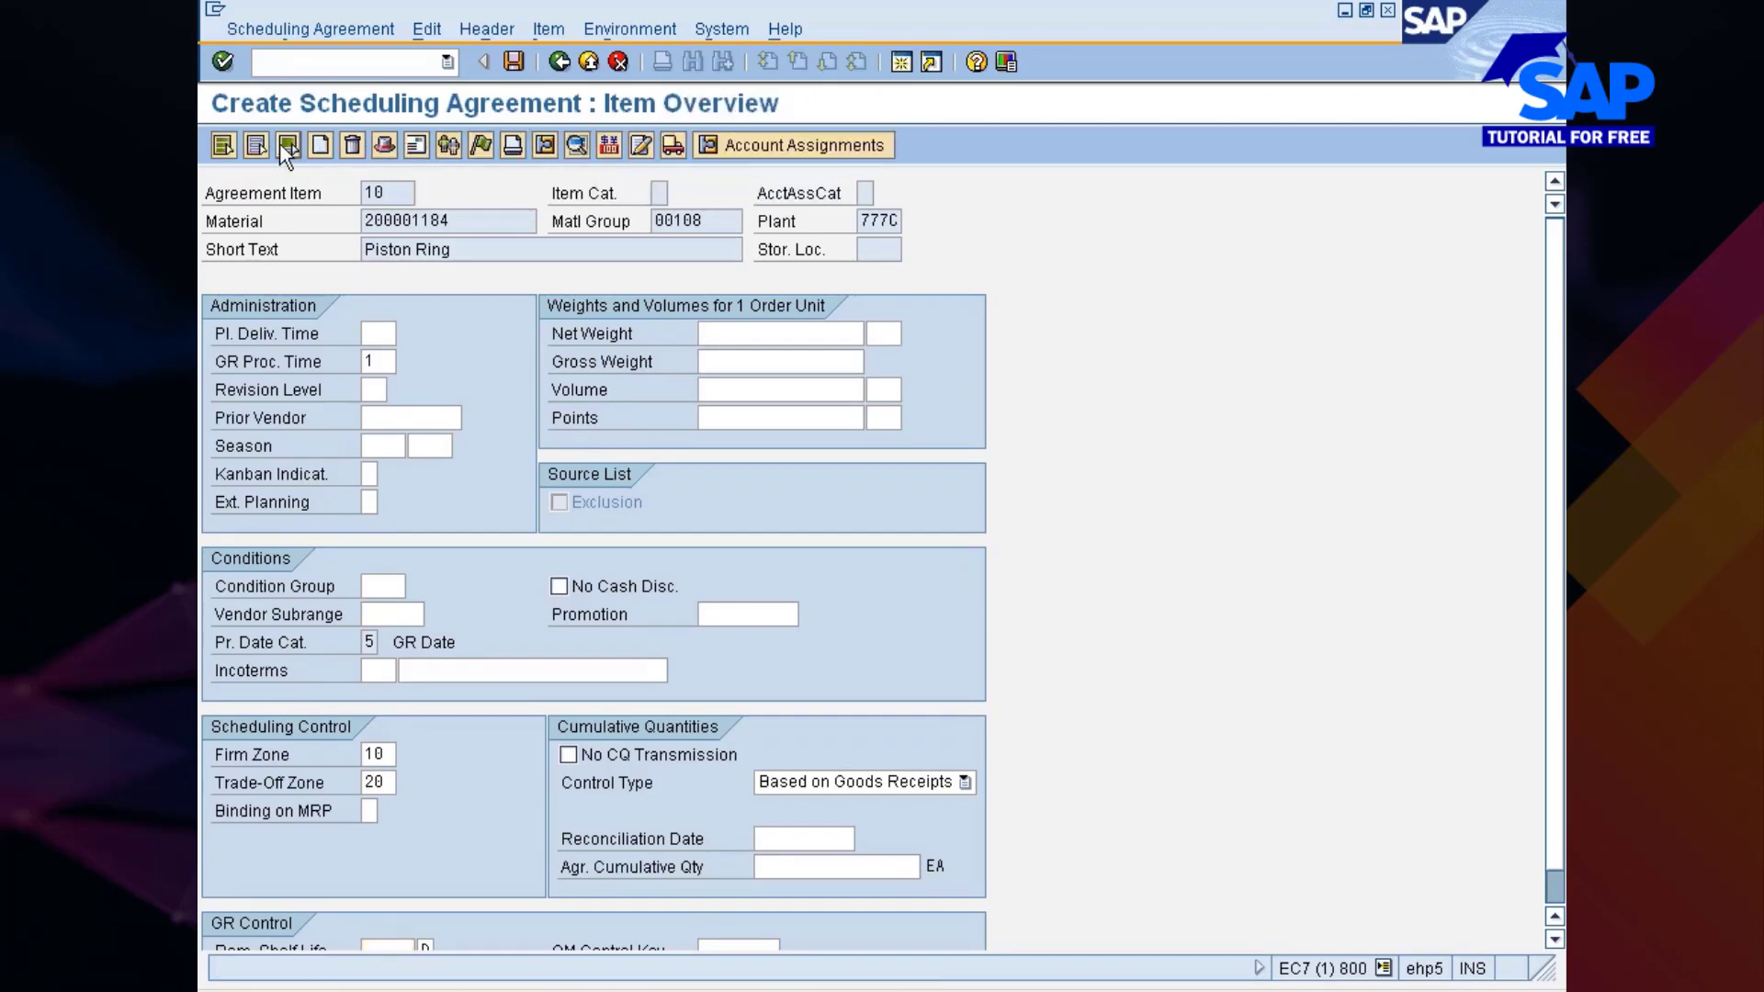
left_click(544, 144)
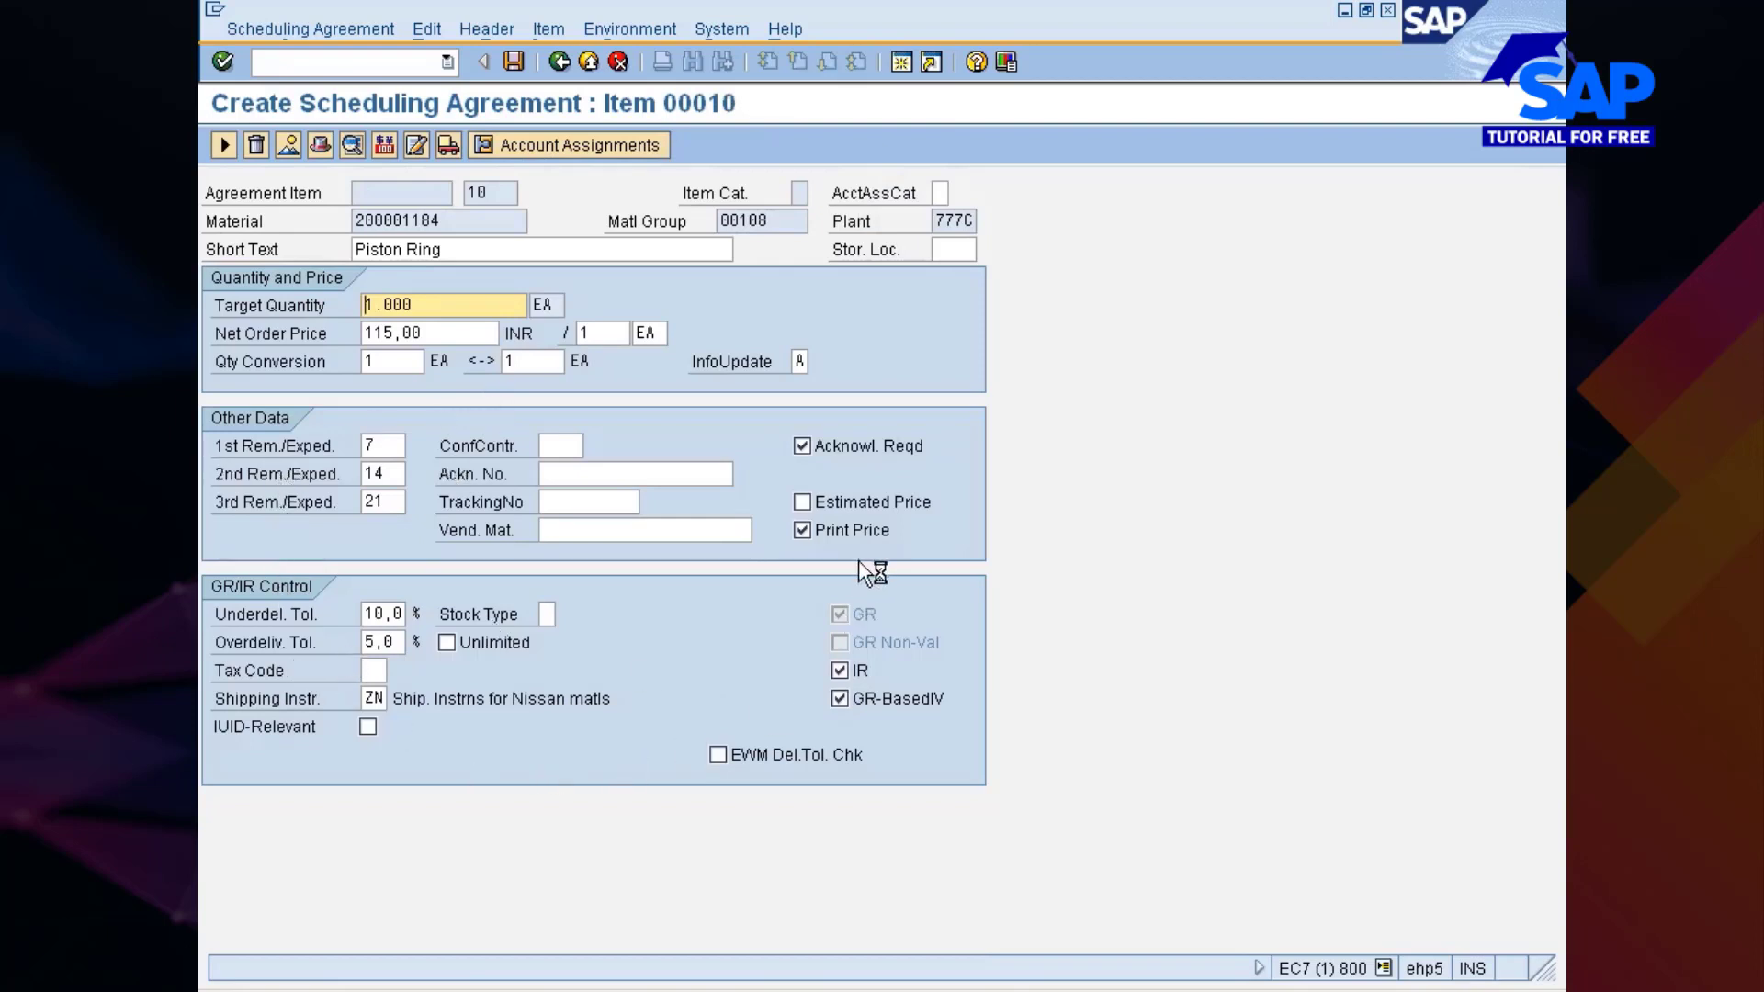
left_click(353, 147)
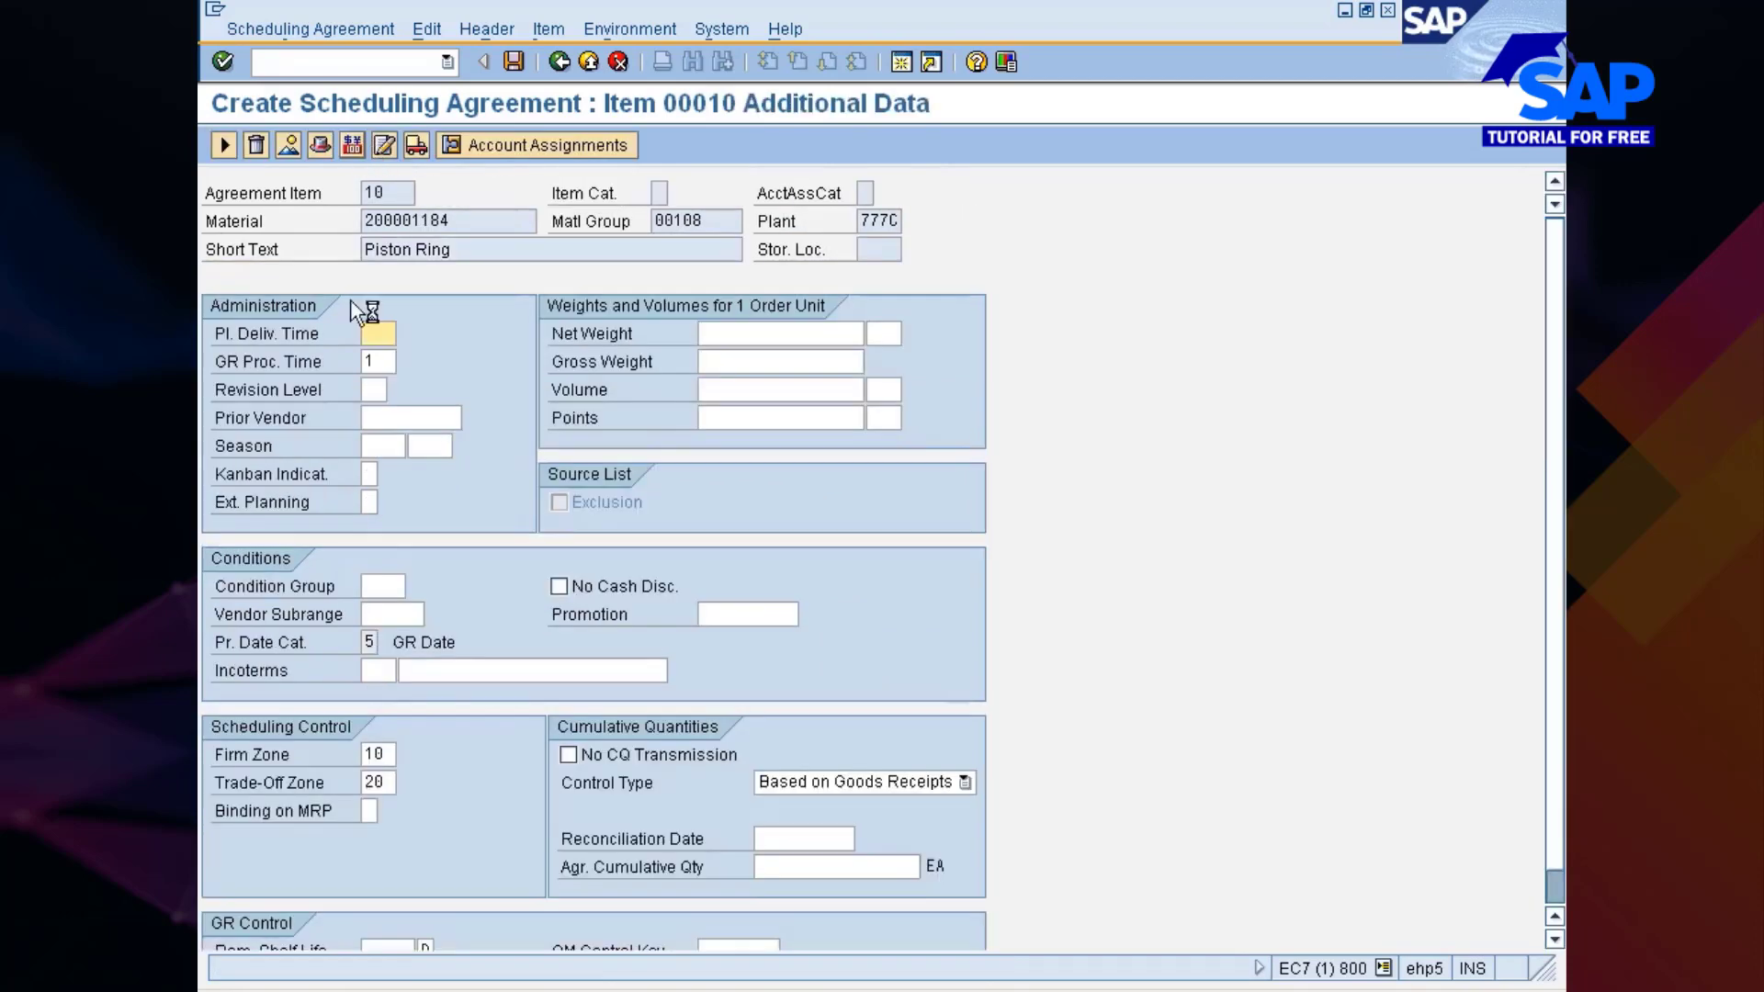
scroll(1562, 725, "down", 1)
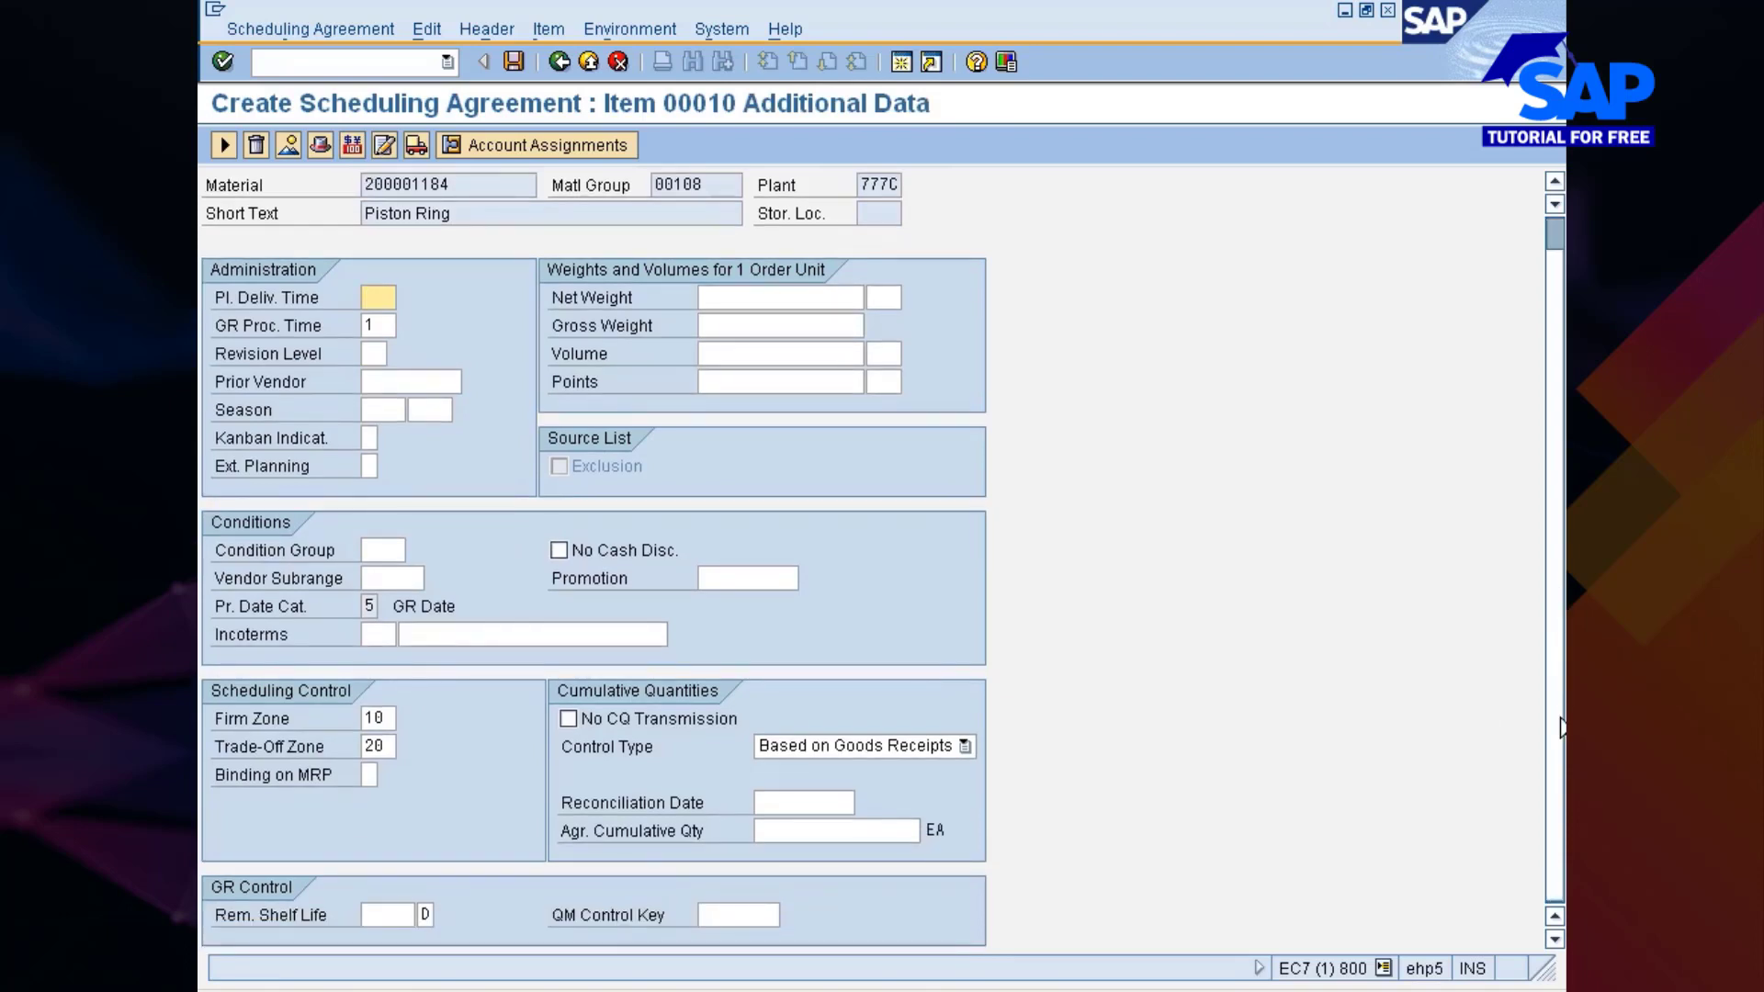
scroll(1562, 643, "up", 1)
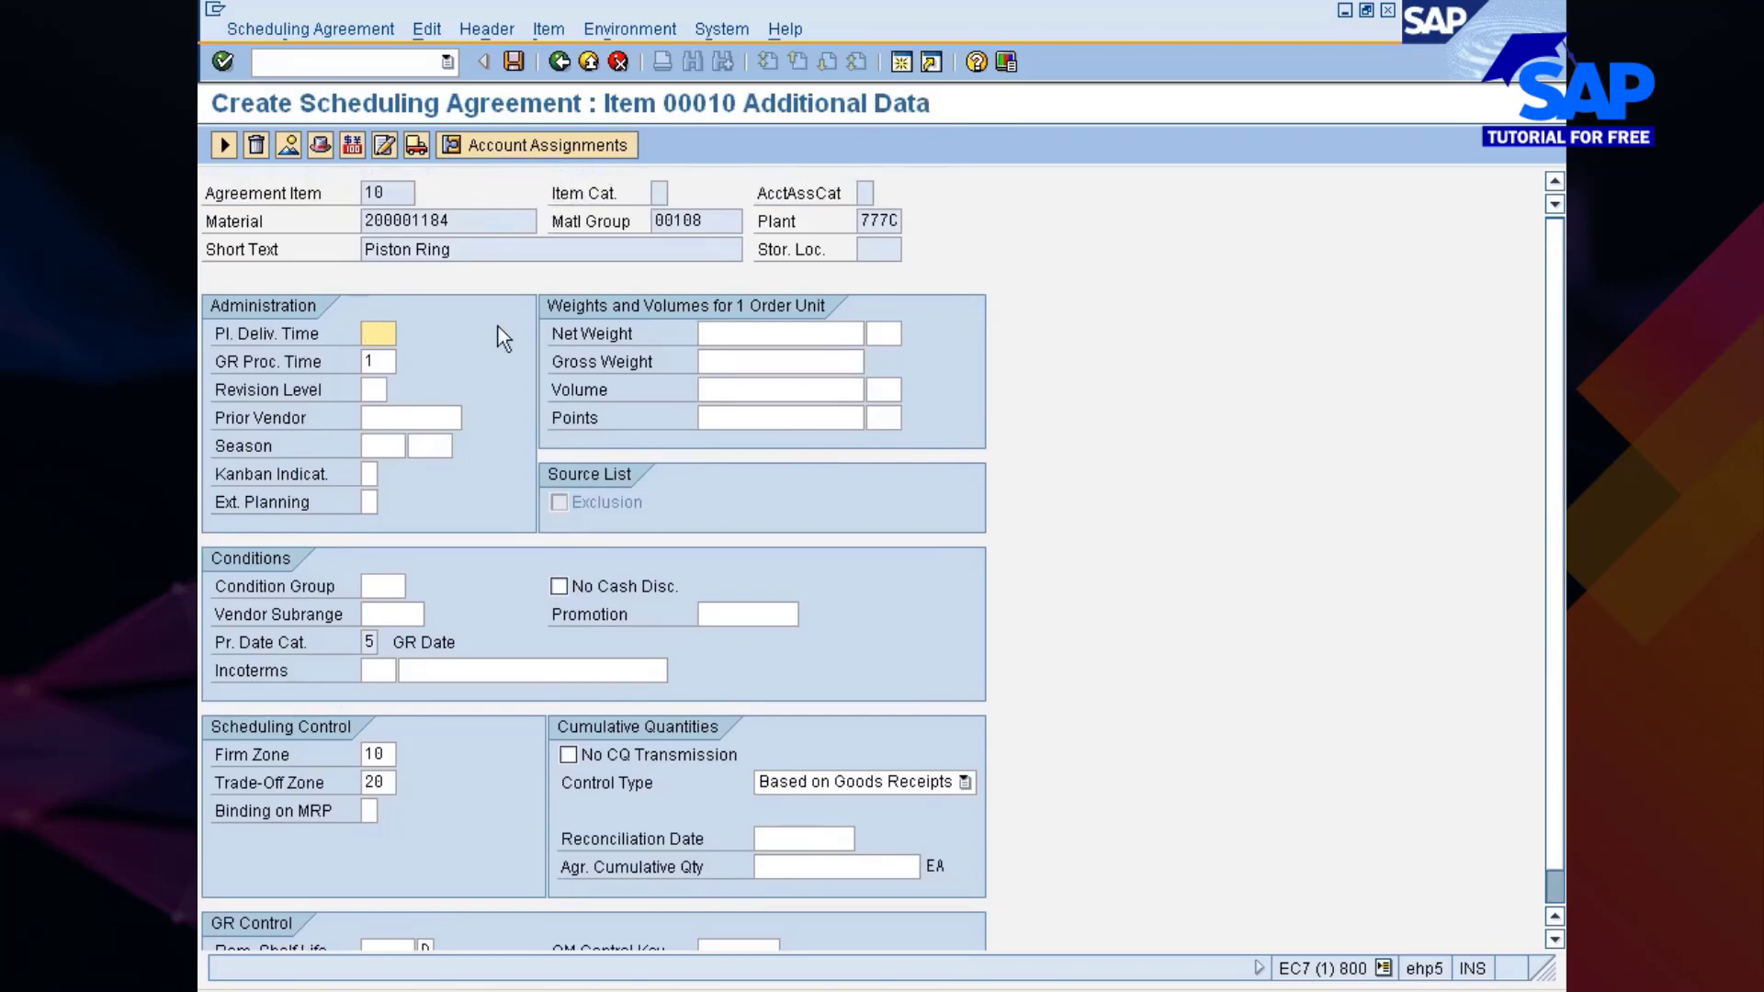
Step: Leave the LP scheduling agreement without saving it, returning to the initial creation screen
left_click(557, 62)
left_click(558, 61)
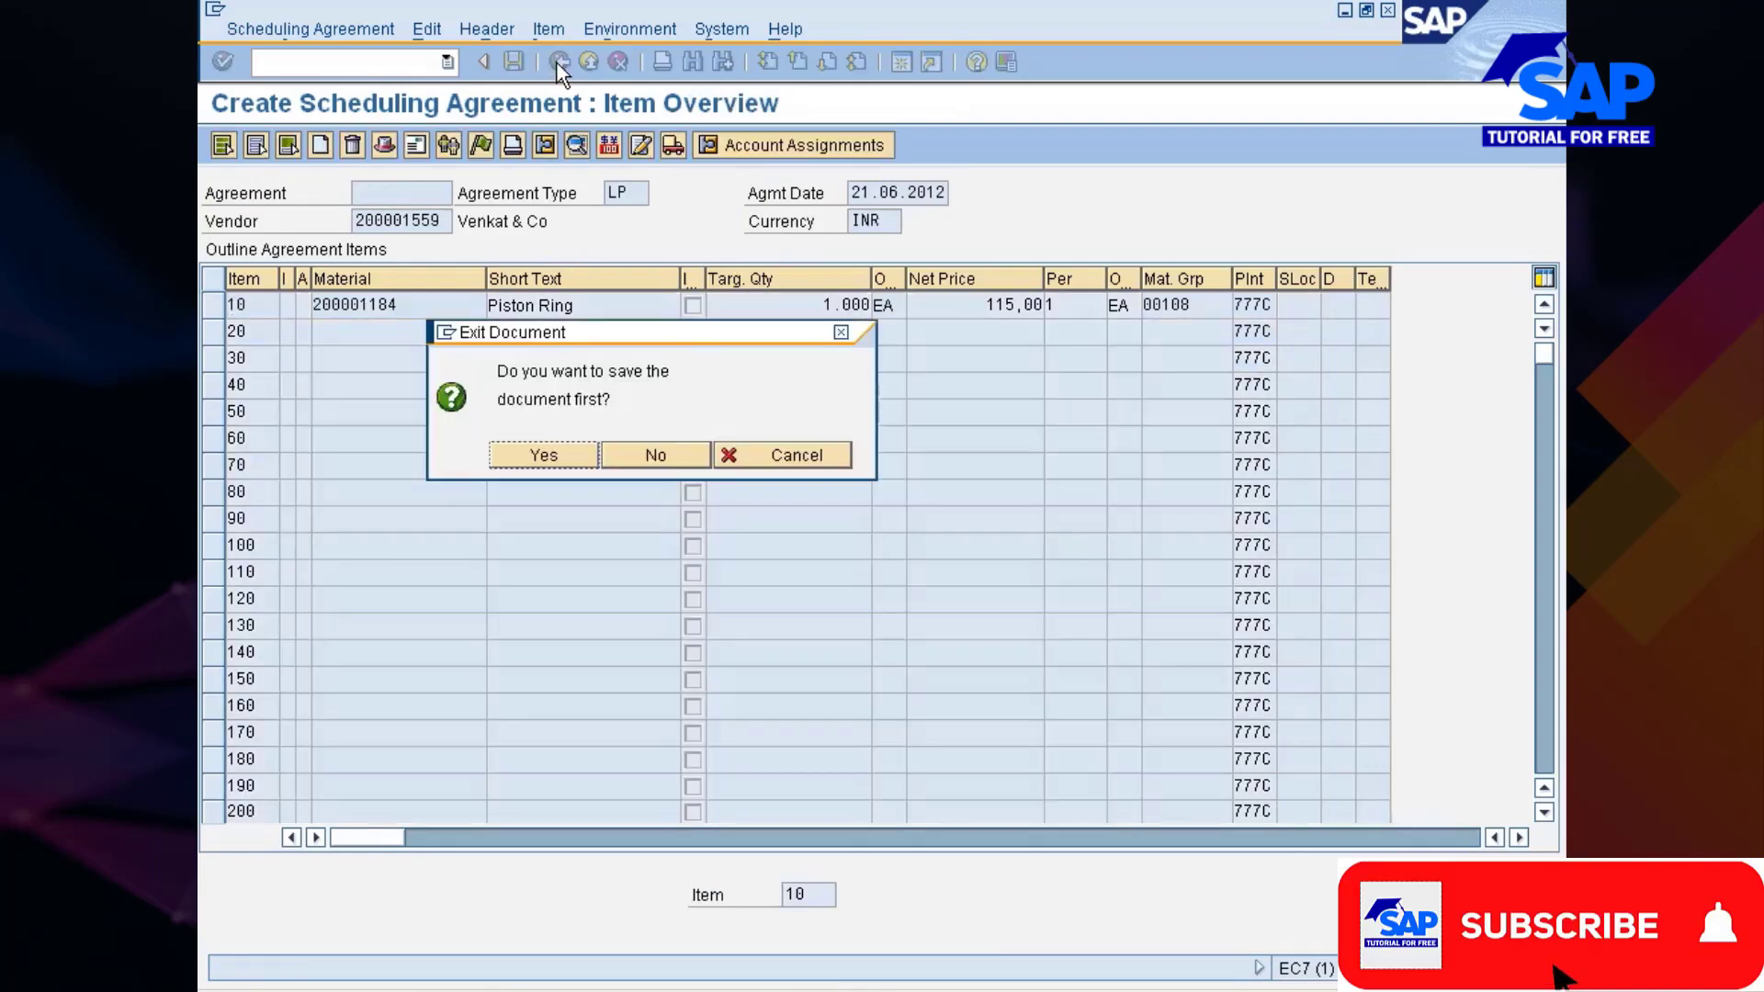
left_click(657, 450)
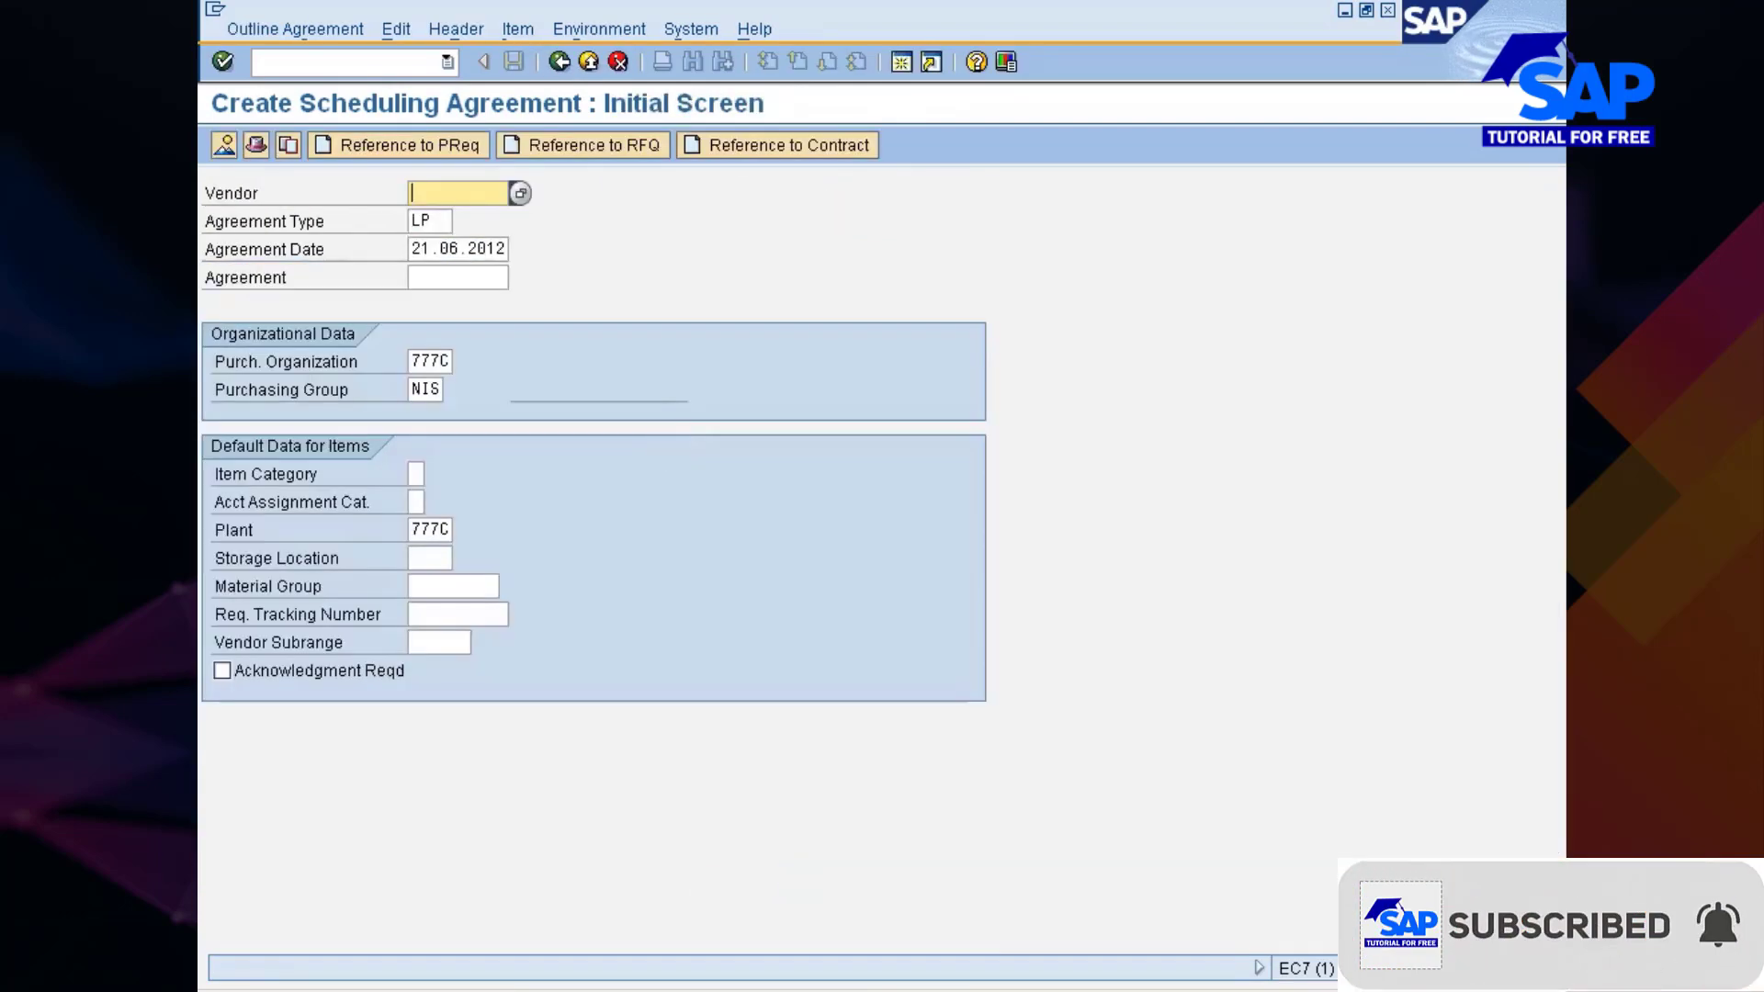
Step: Set the new scheduling agreement's type to LPA and choose Venkat & Co as the vendor
left_click(433, 221)
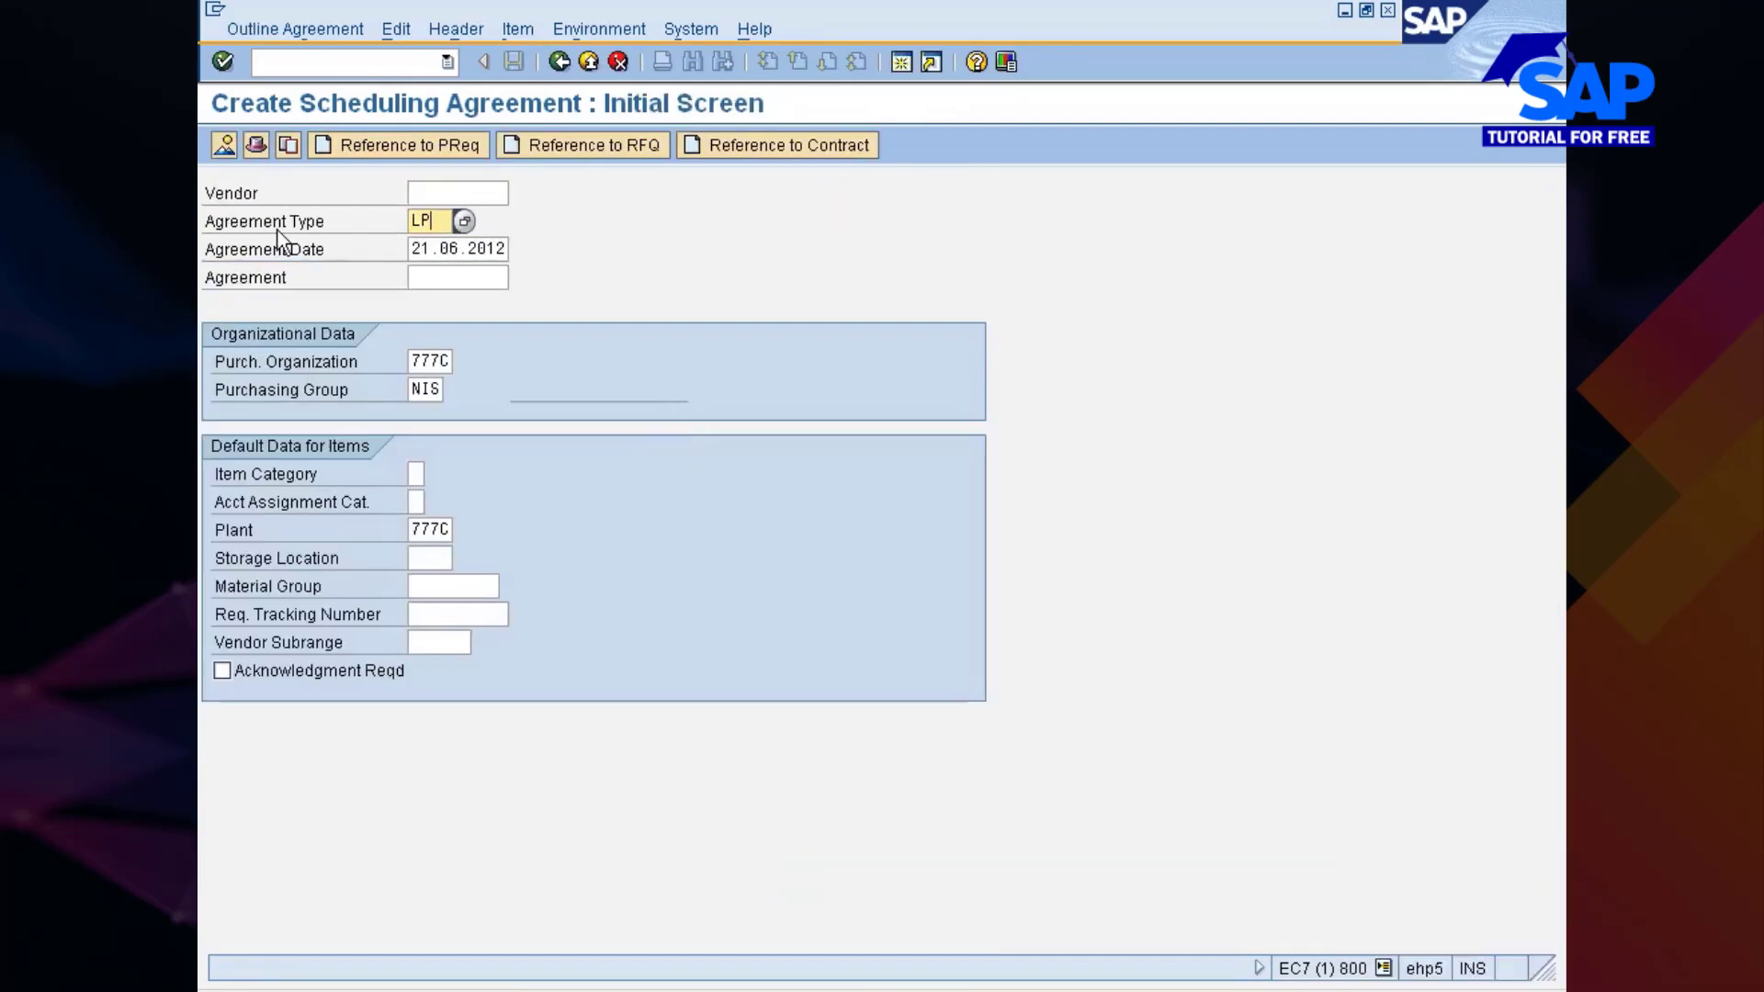
left_click(464, 221)
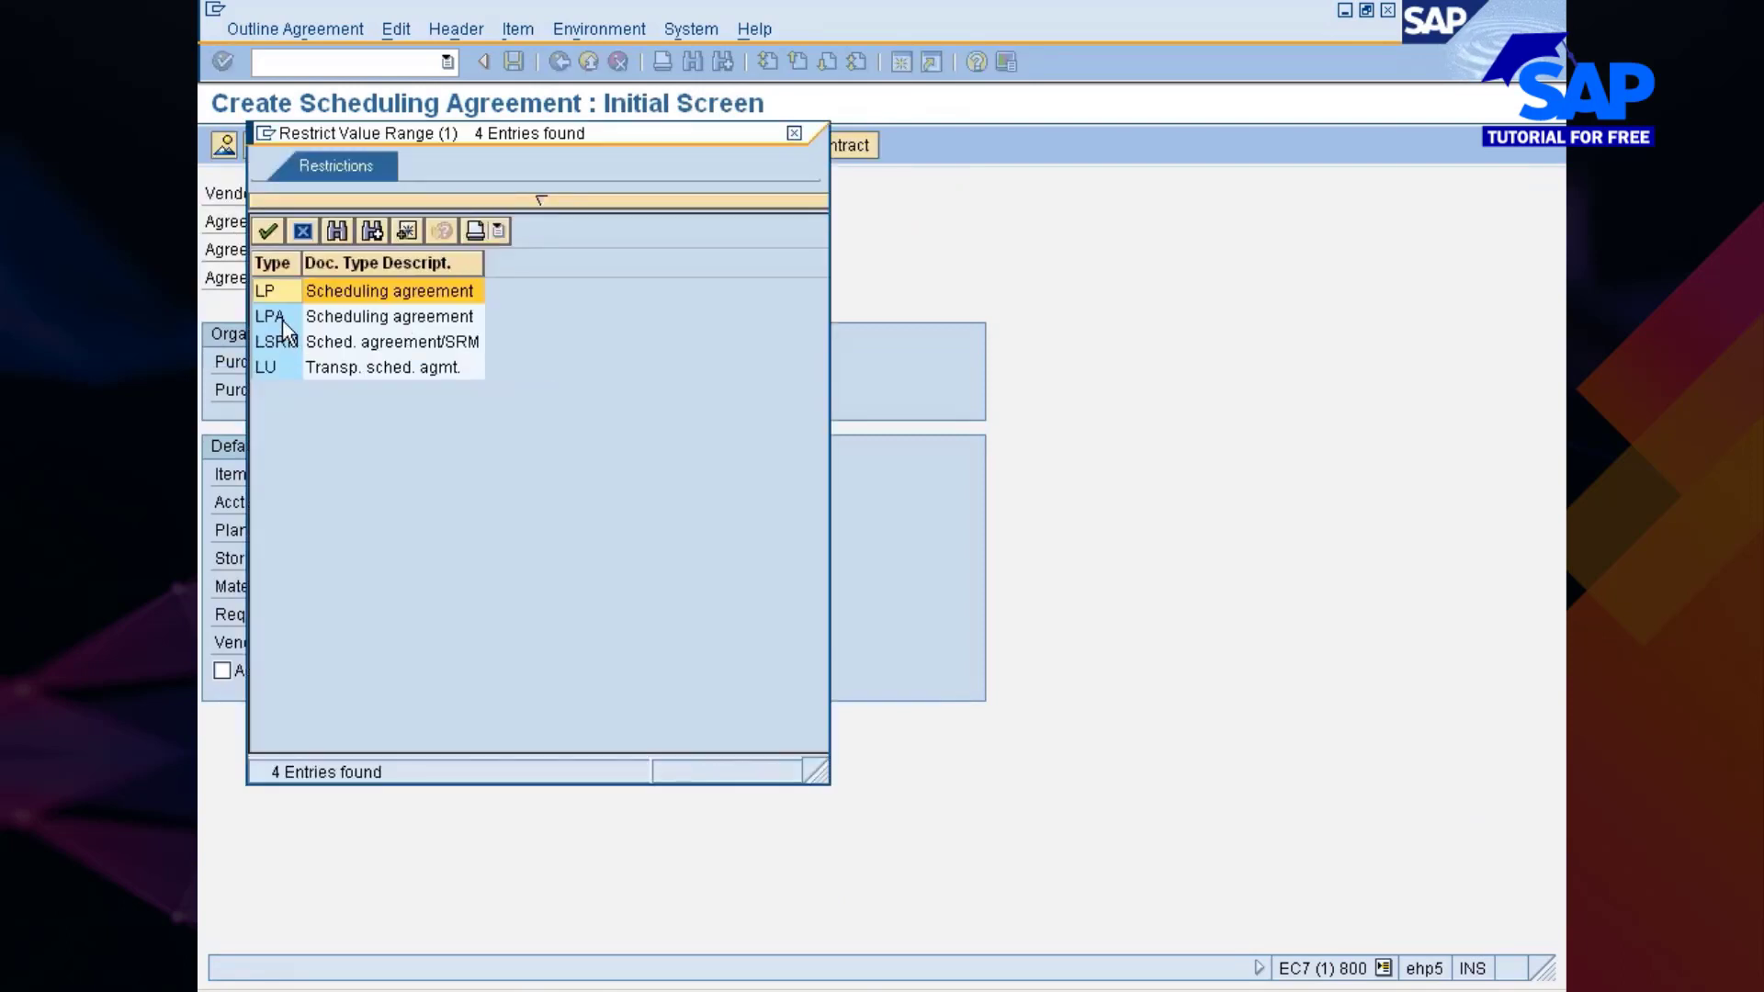
double_click(279, 317)
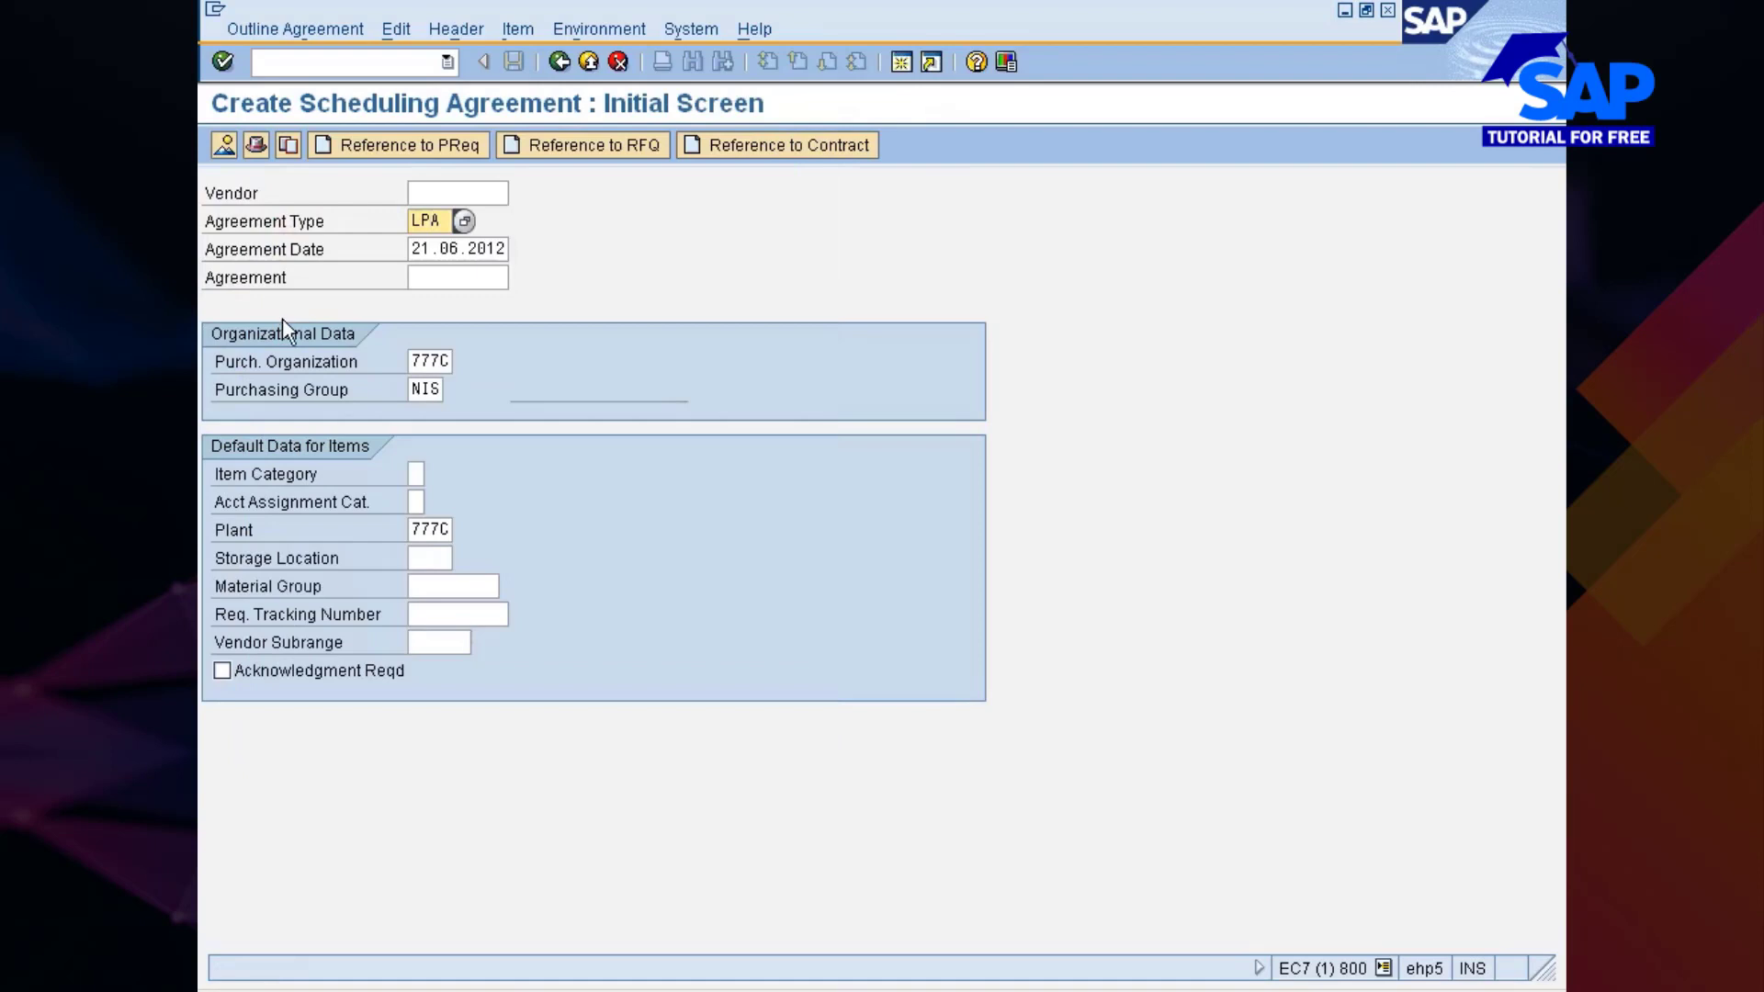
left_click(432, 193)
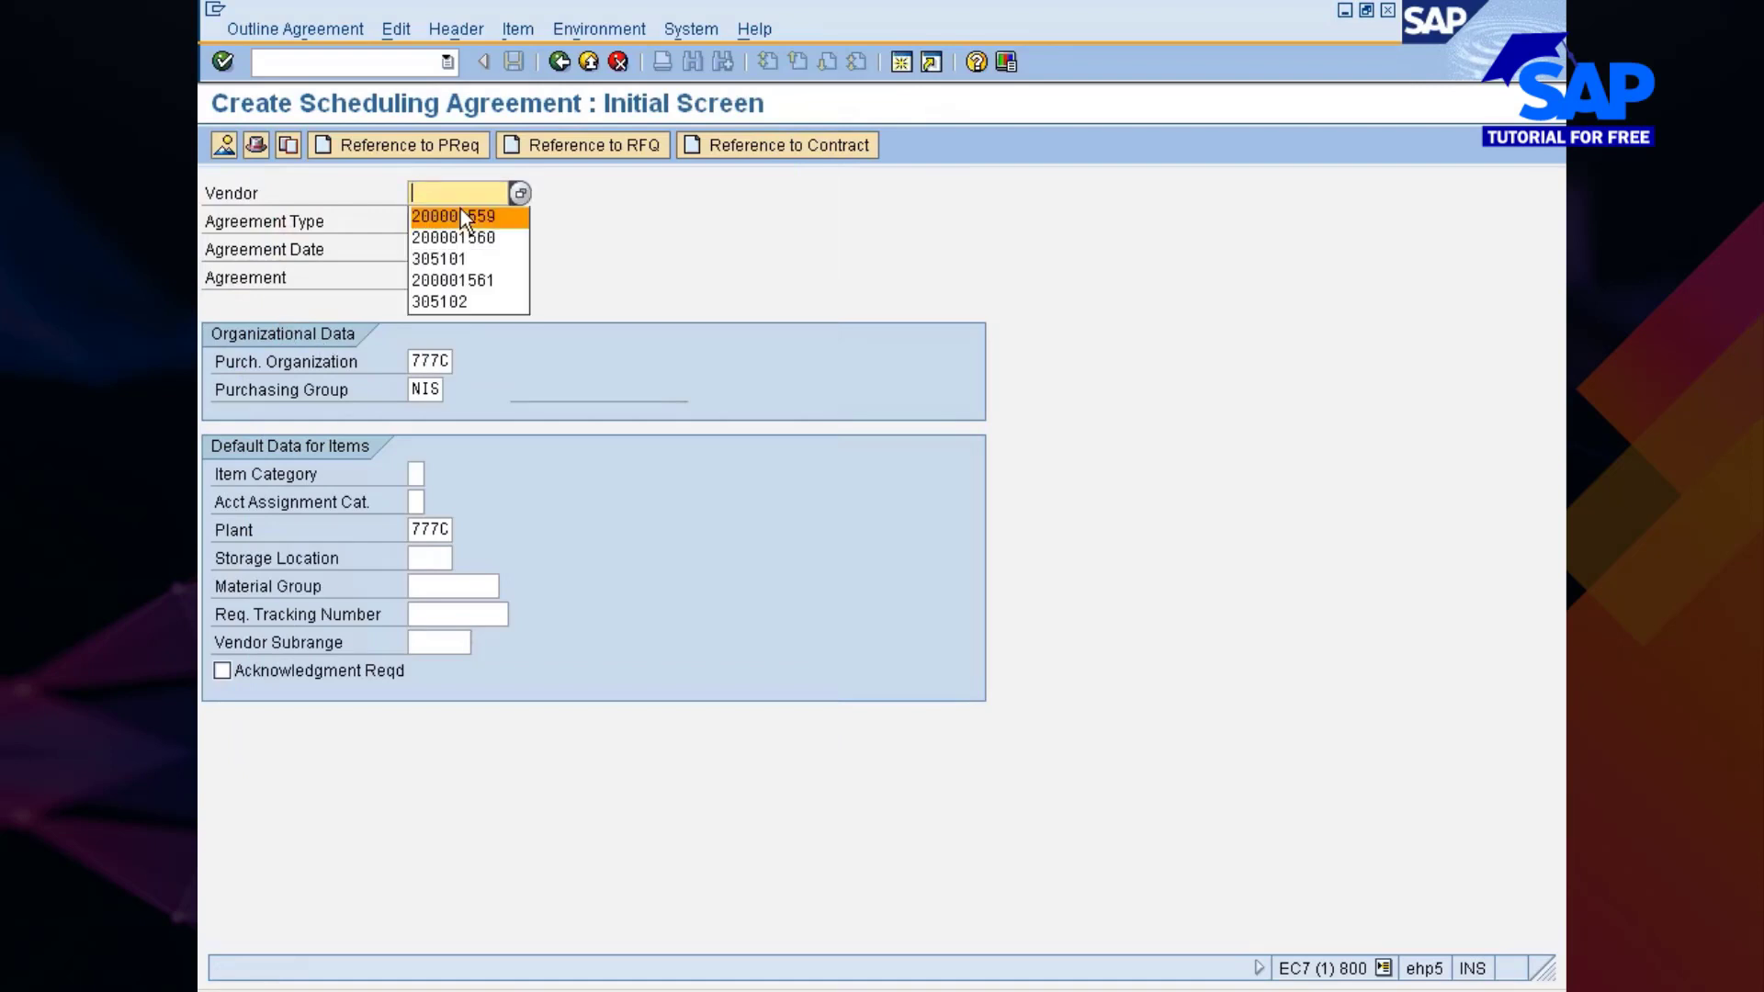
left_click(520, 199)
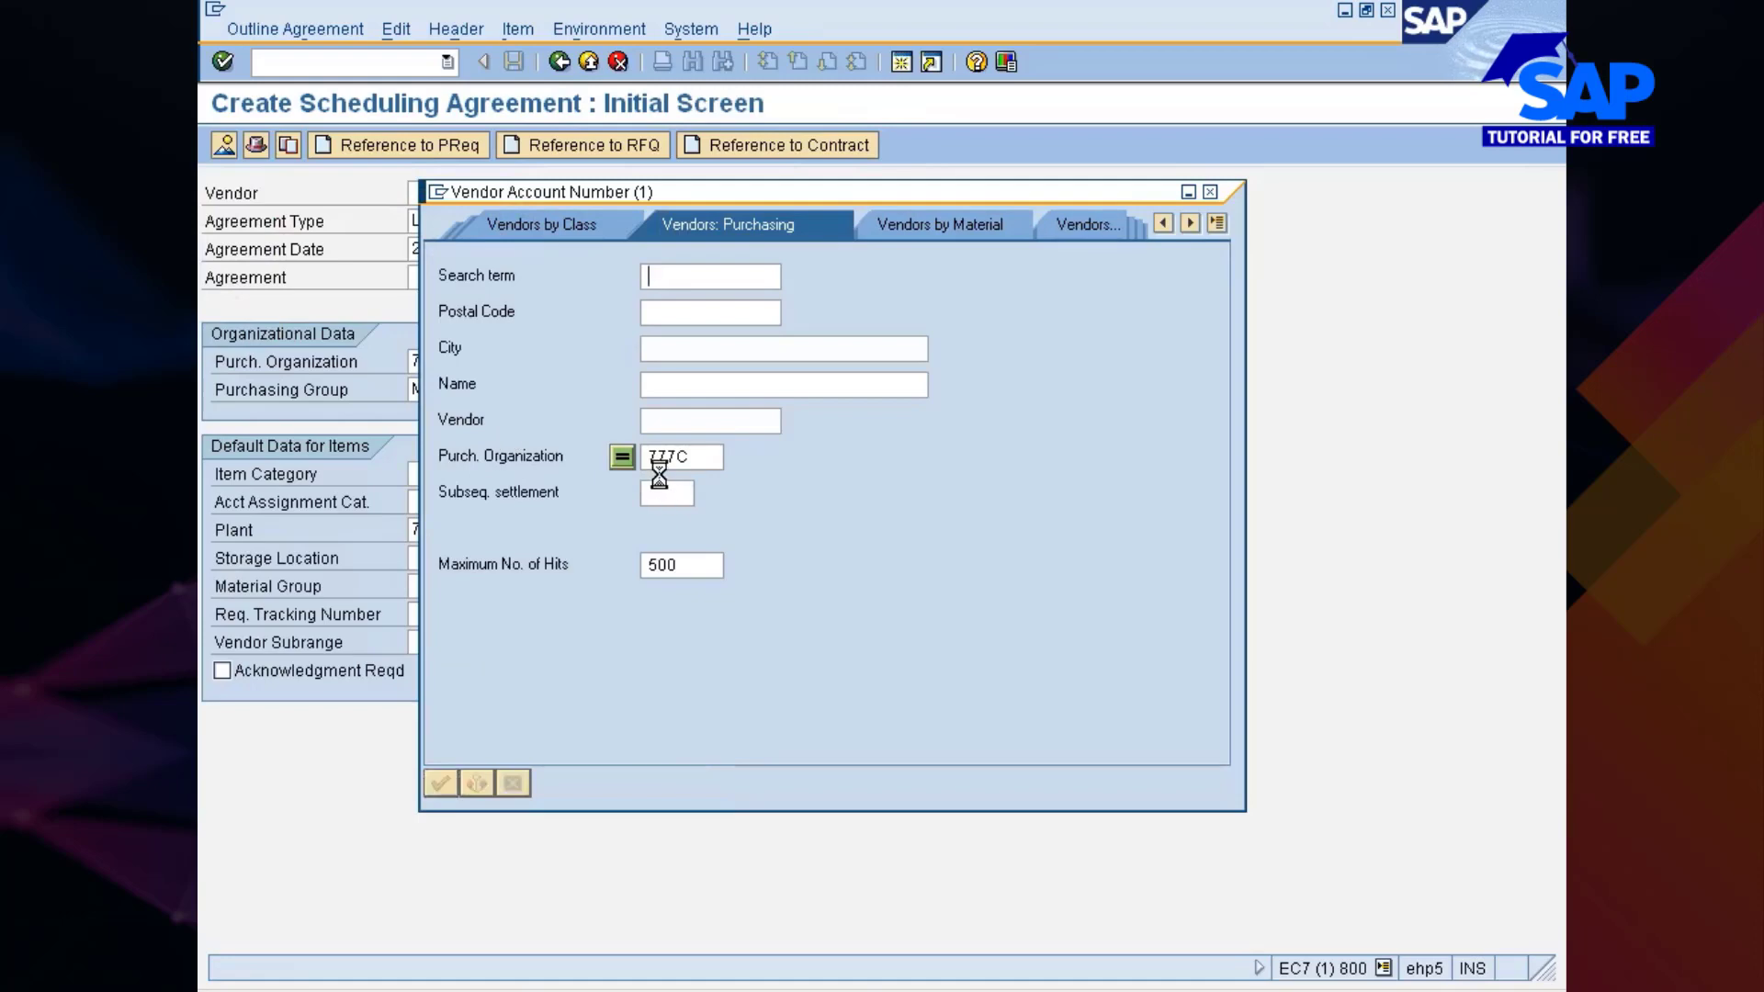
key("Return")
double_click(481, 273)
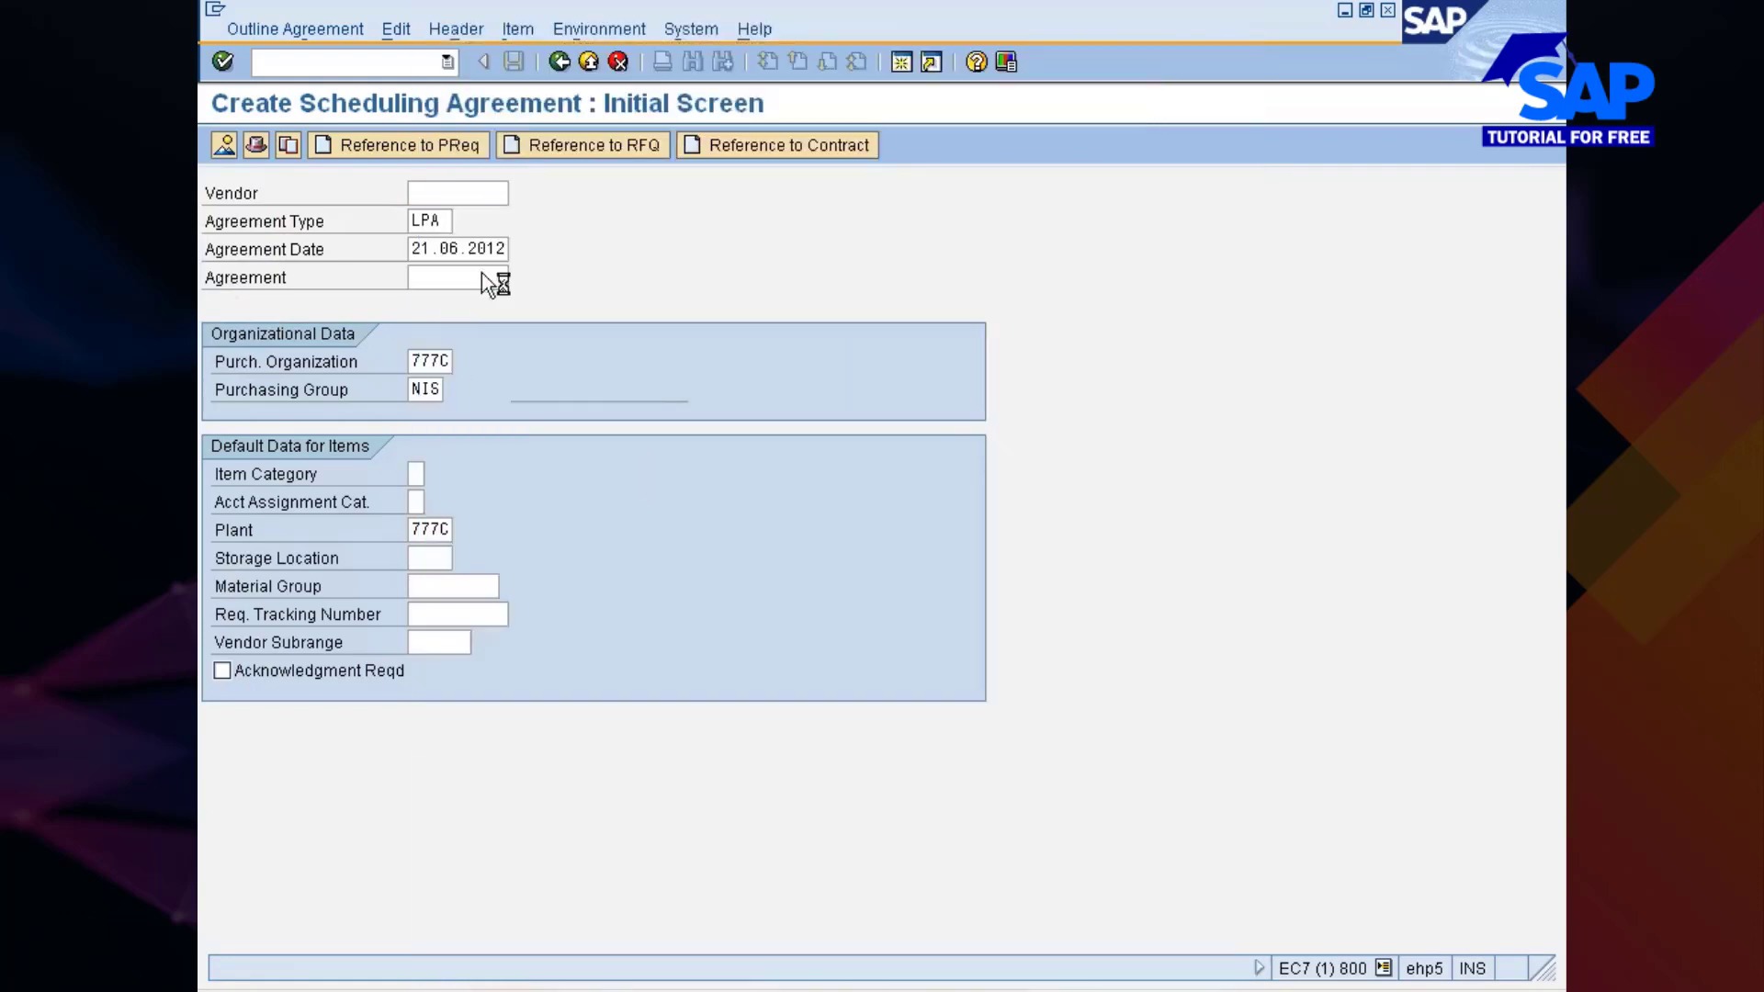
Step: Continue to the header data, set the validity end to 20.06.2013 and proceed to the item overview
key("Return")
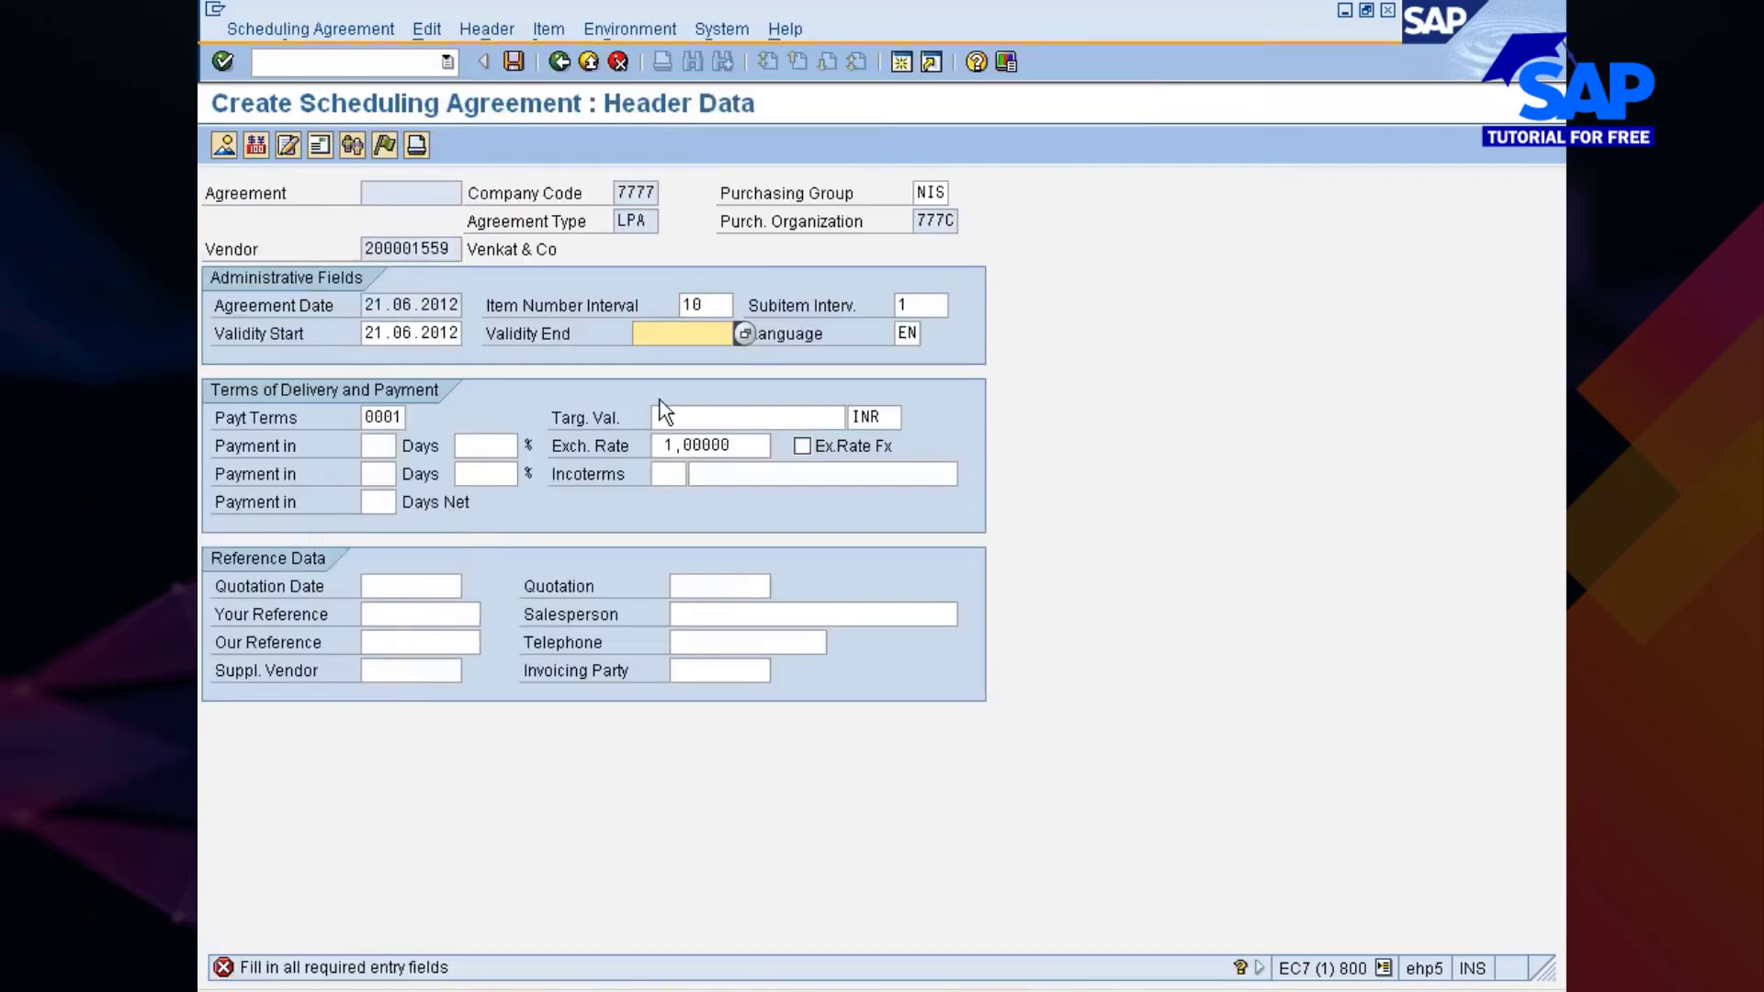
left_click(676, 357)
key("Return")
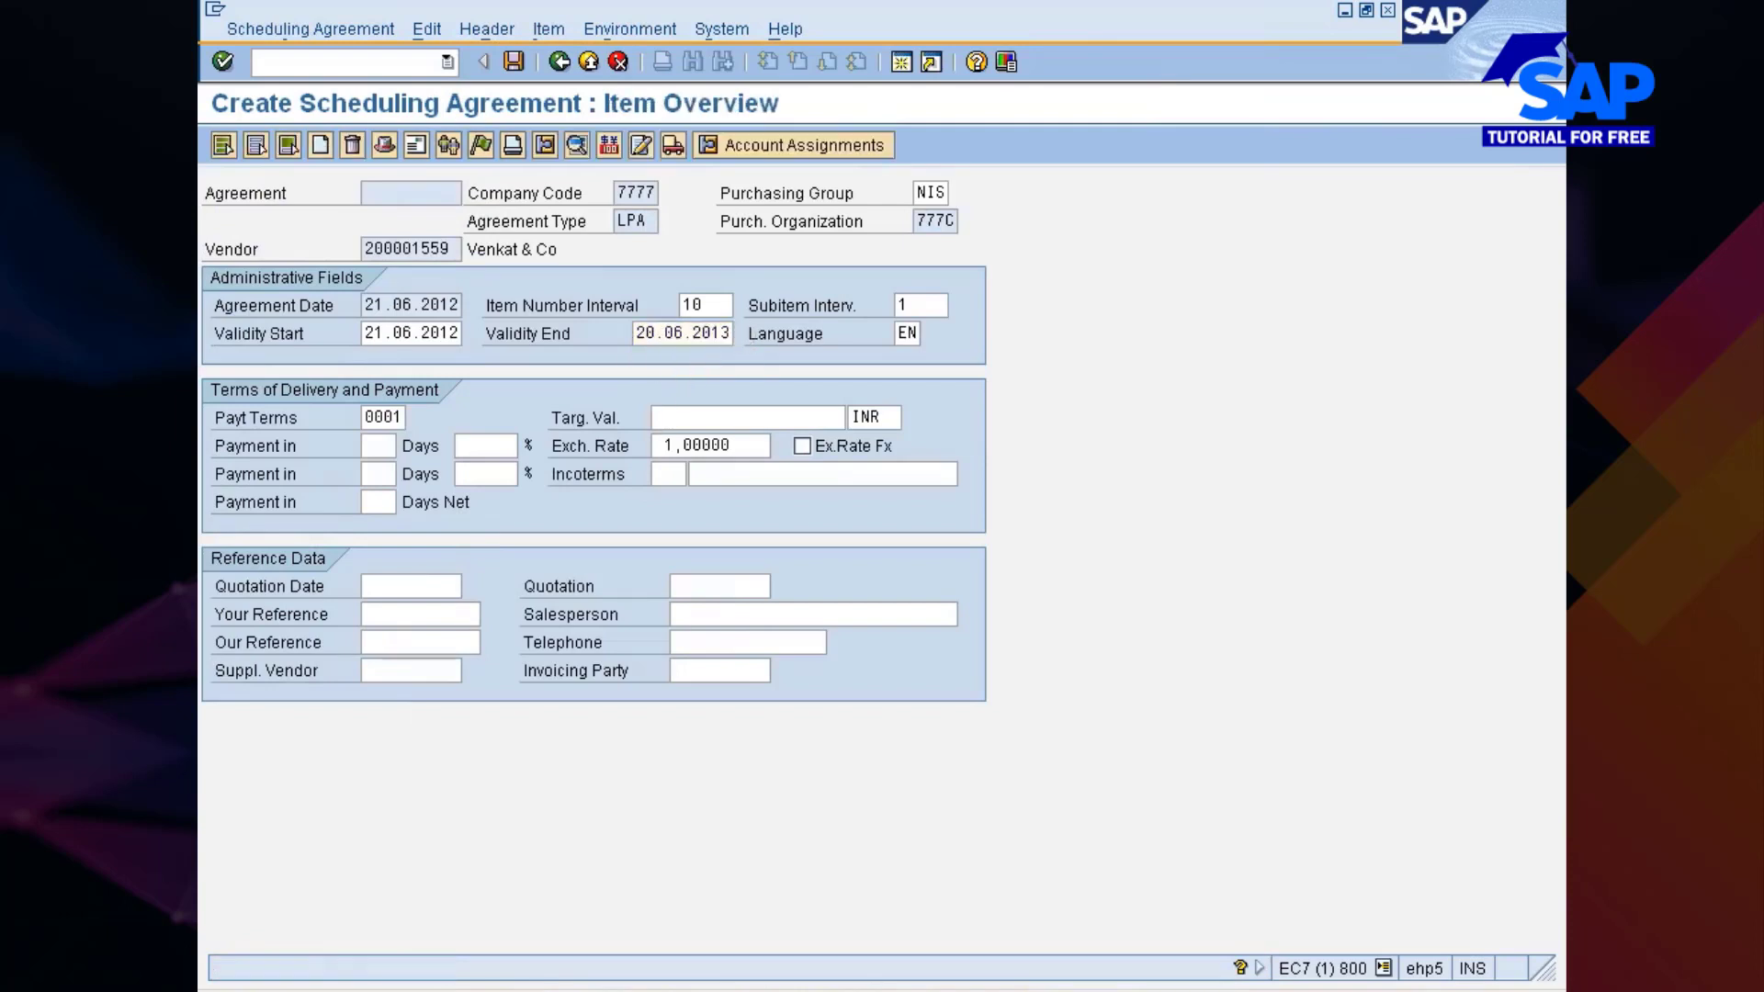
Step: Enter Piston Ring (material 200001184) as item 10 with a target quantity of 1000
left_click(395, 305)
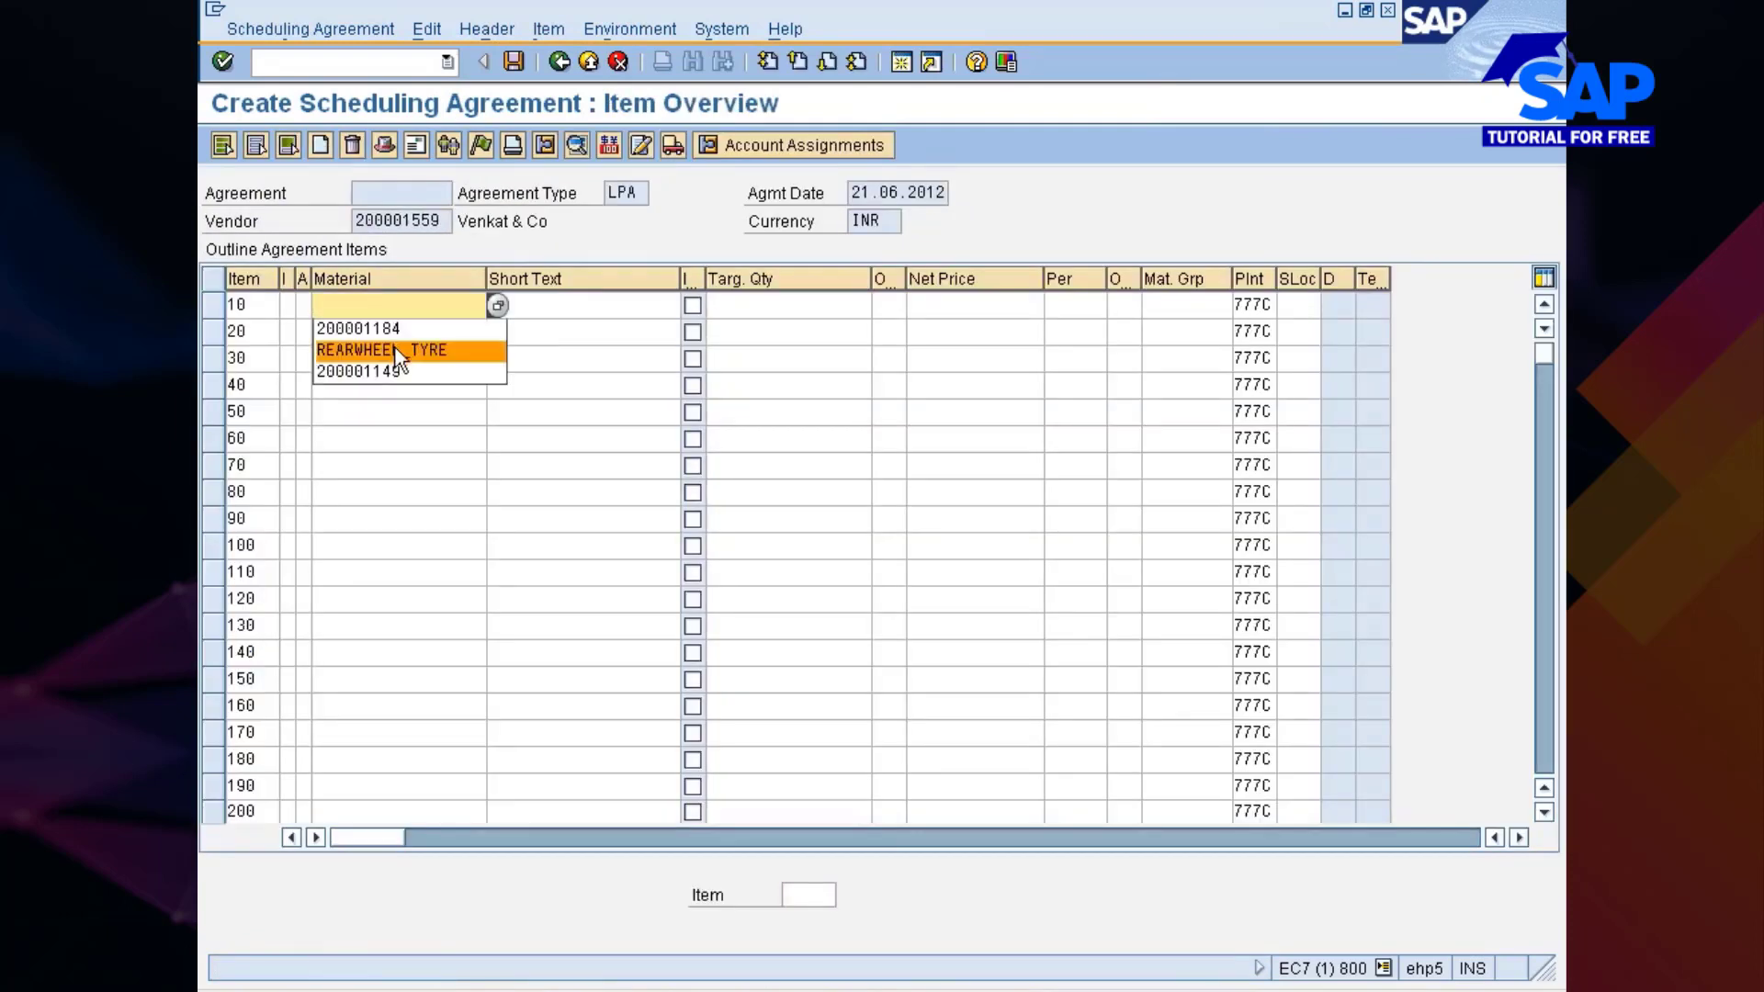
left_click(487, 317)
left_click(498, 307)
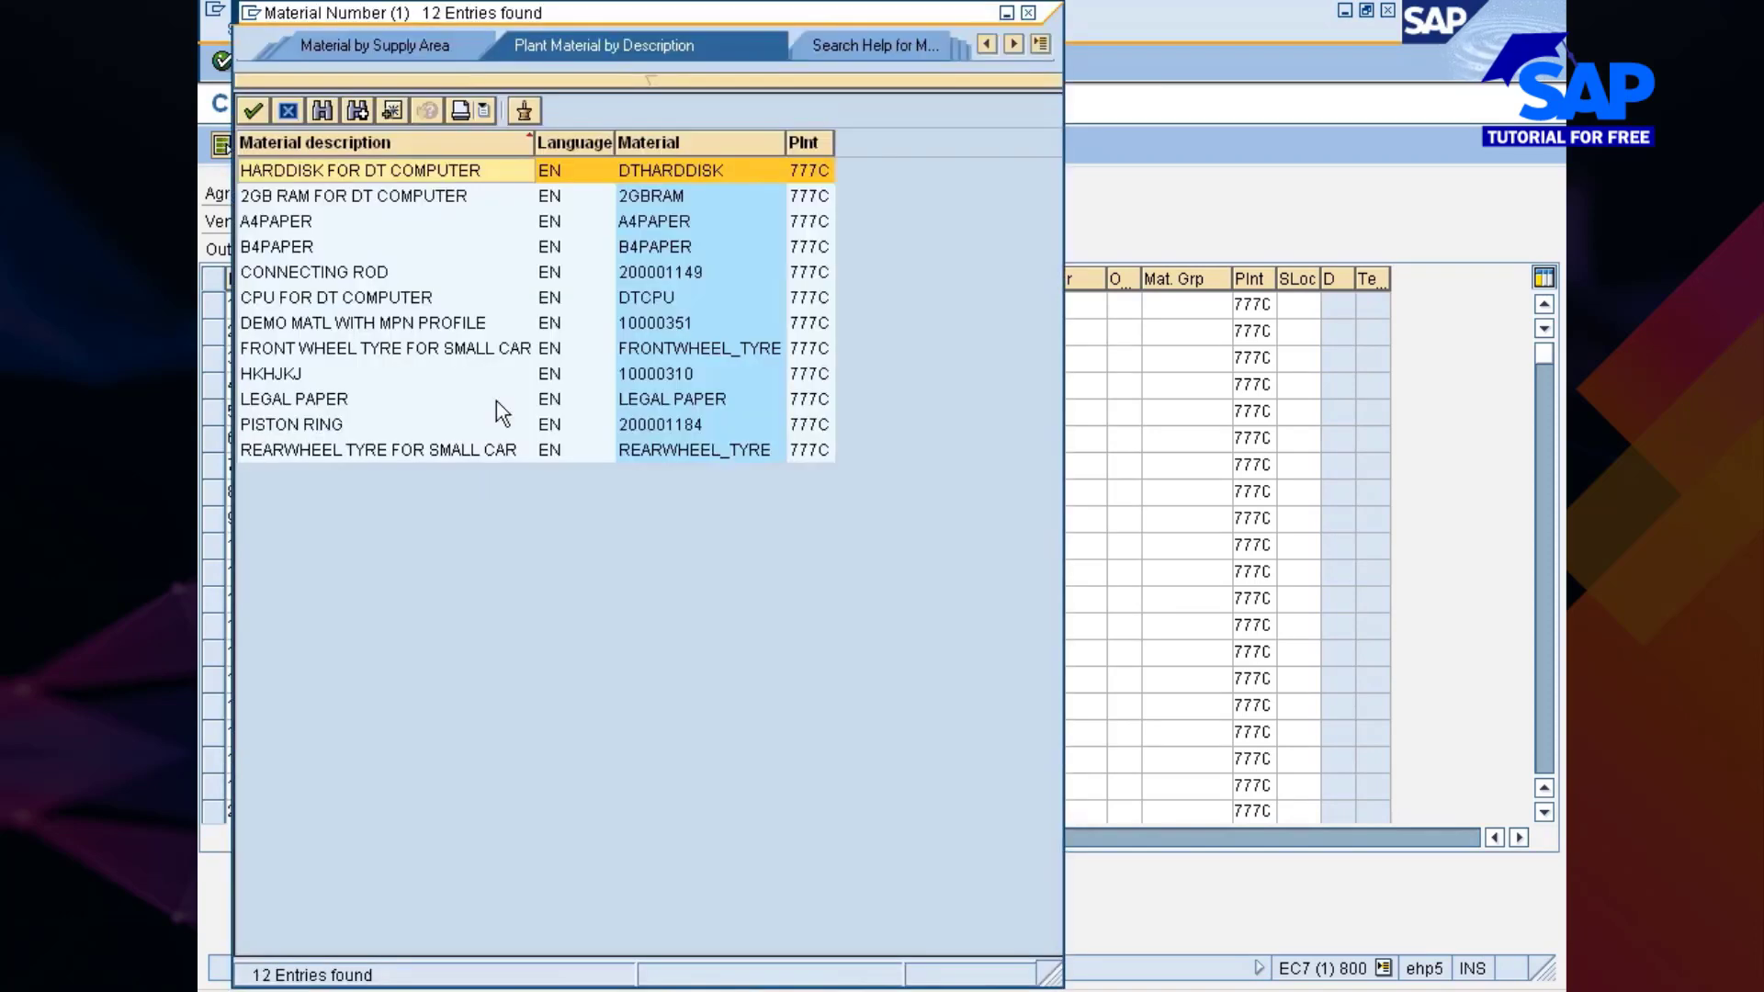
double_click(320, 427)
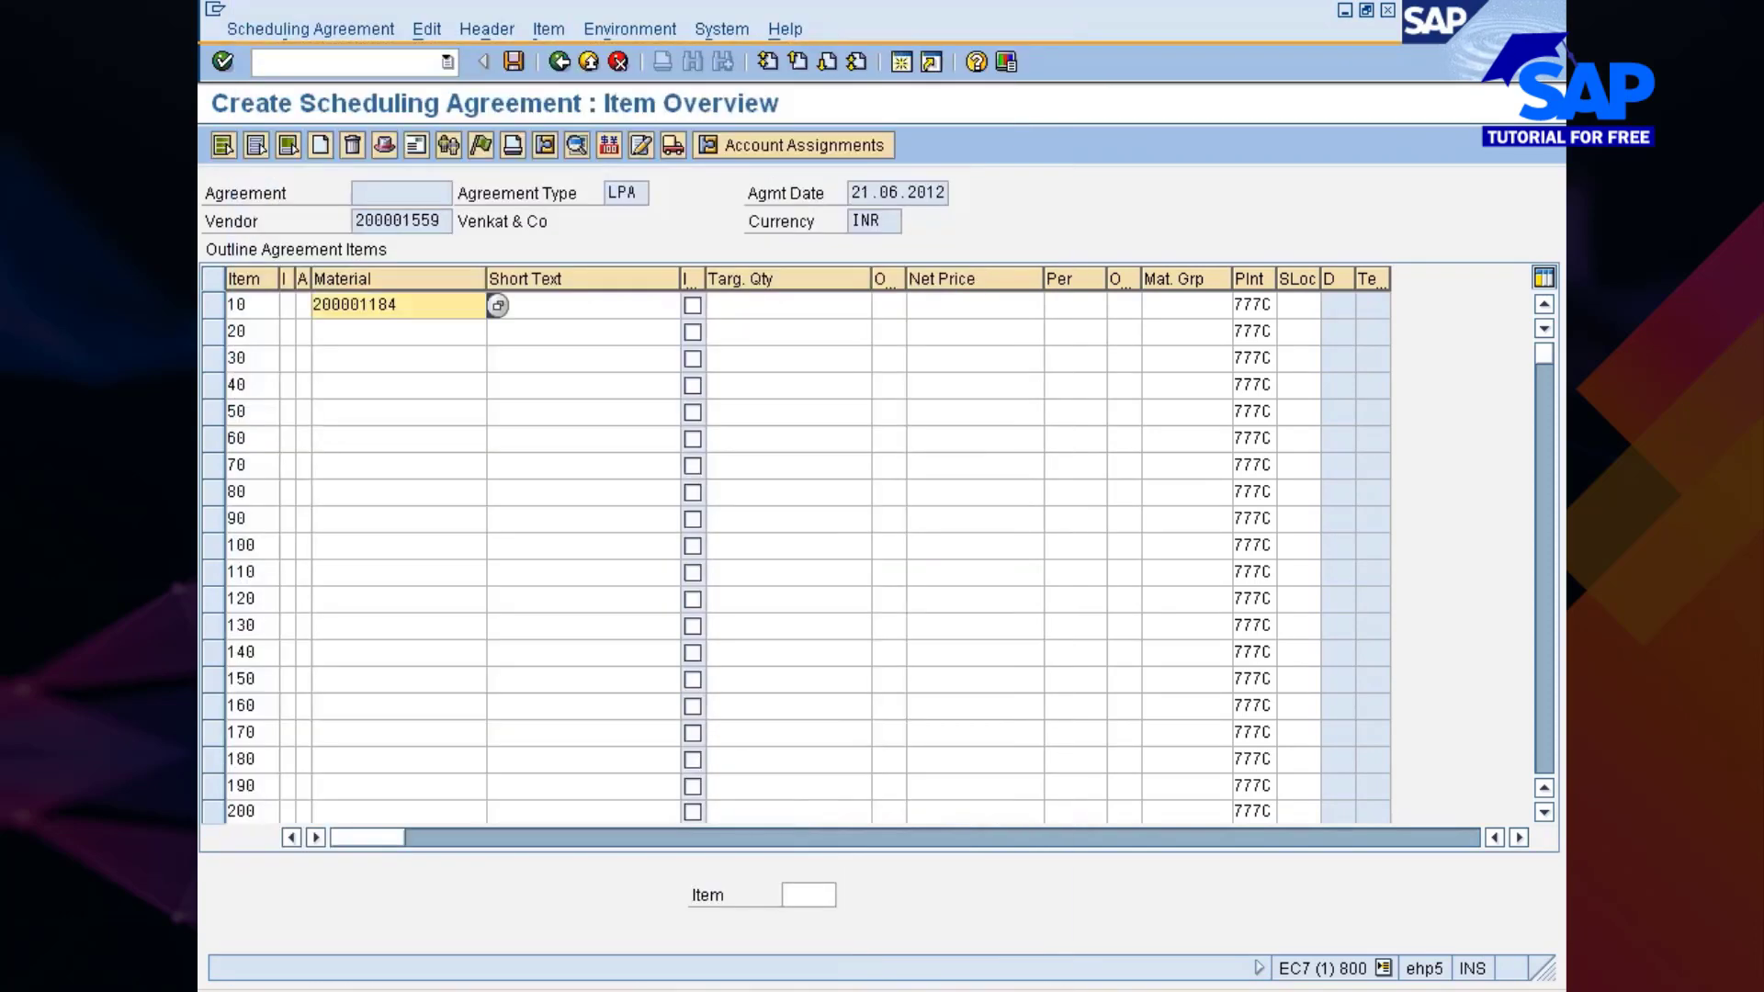
left_click(788, 305)
left_click(796, 328)
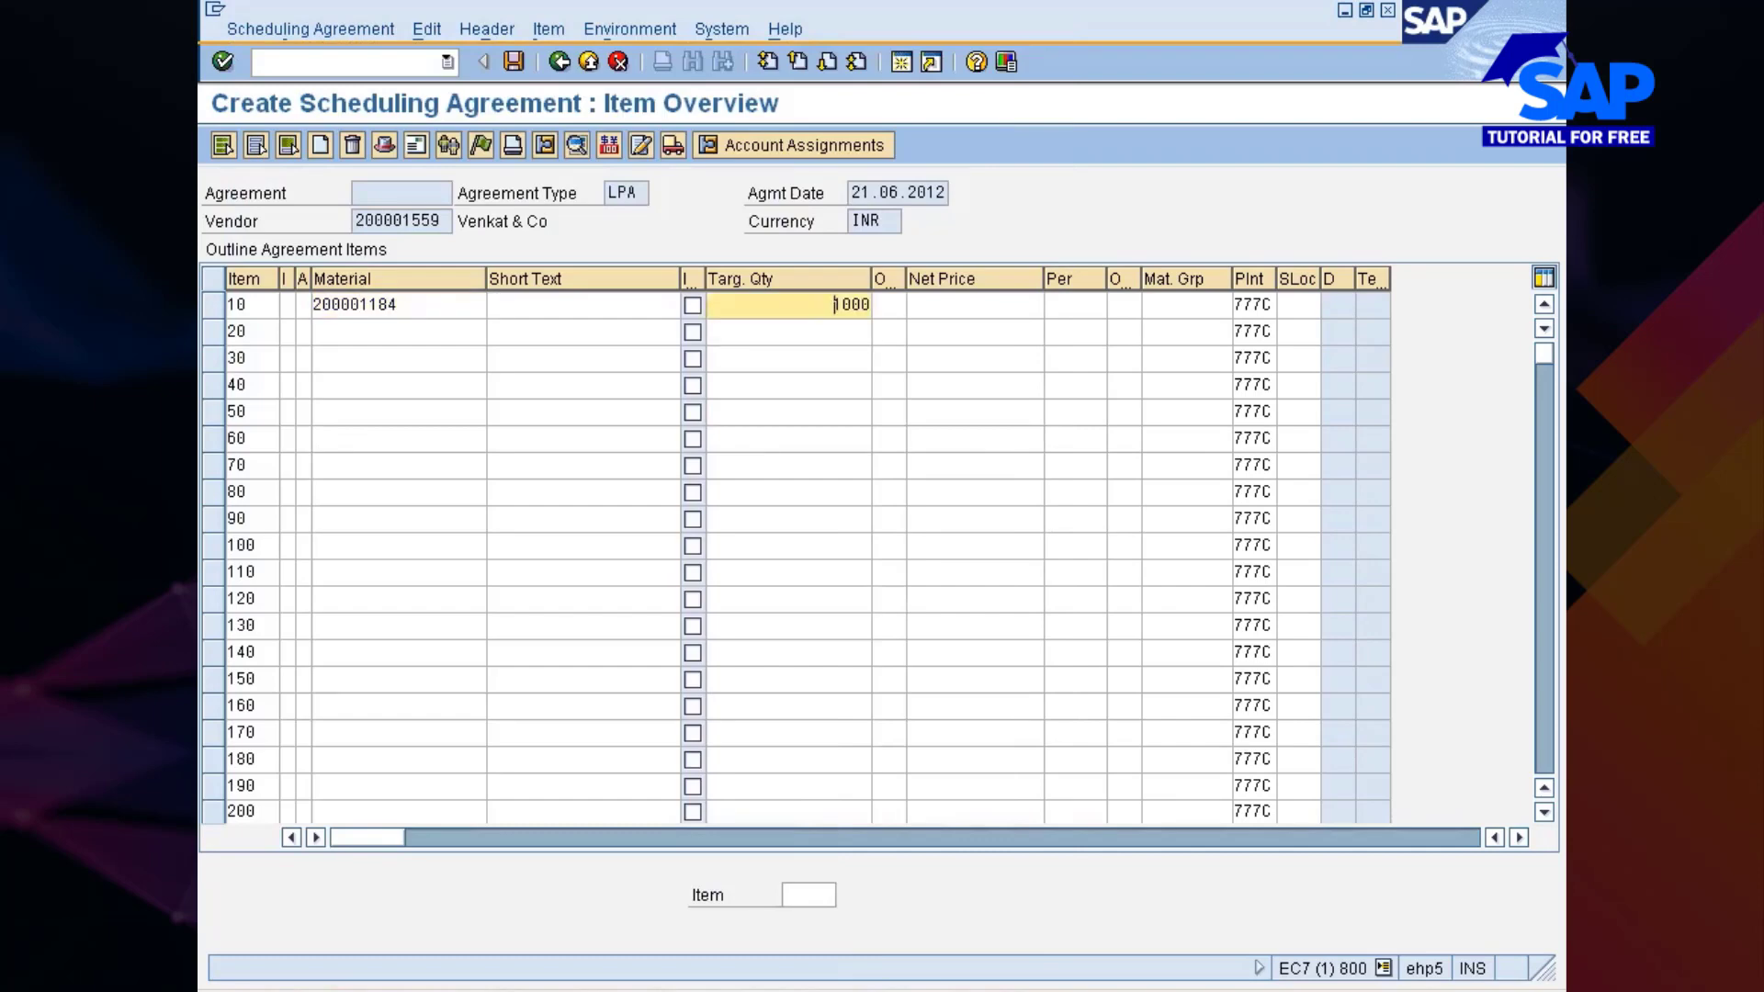
key("Return")
Step: Set item 10's net price to 110
left_click(973, 305)
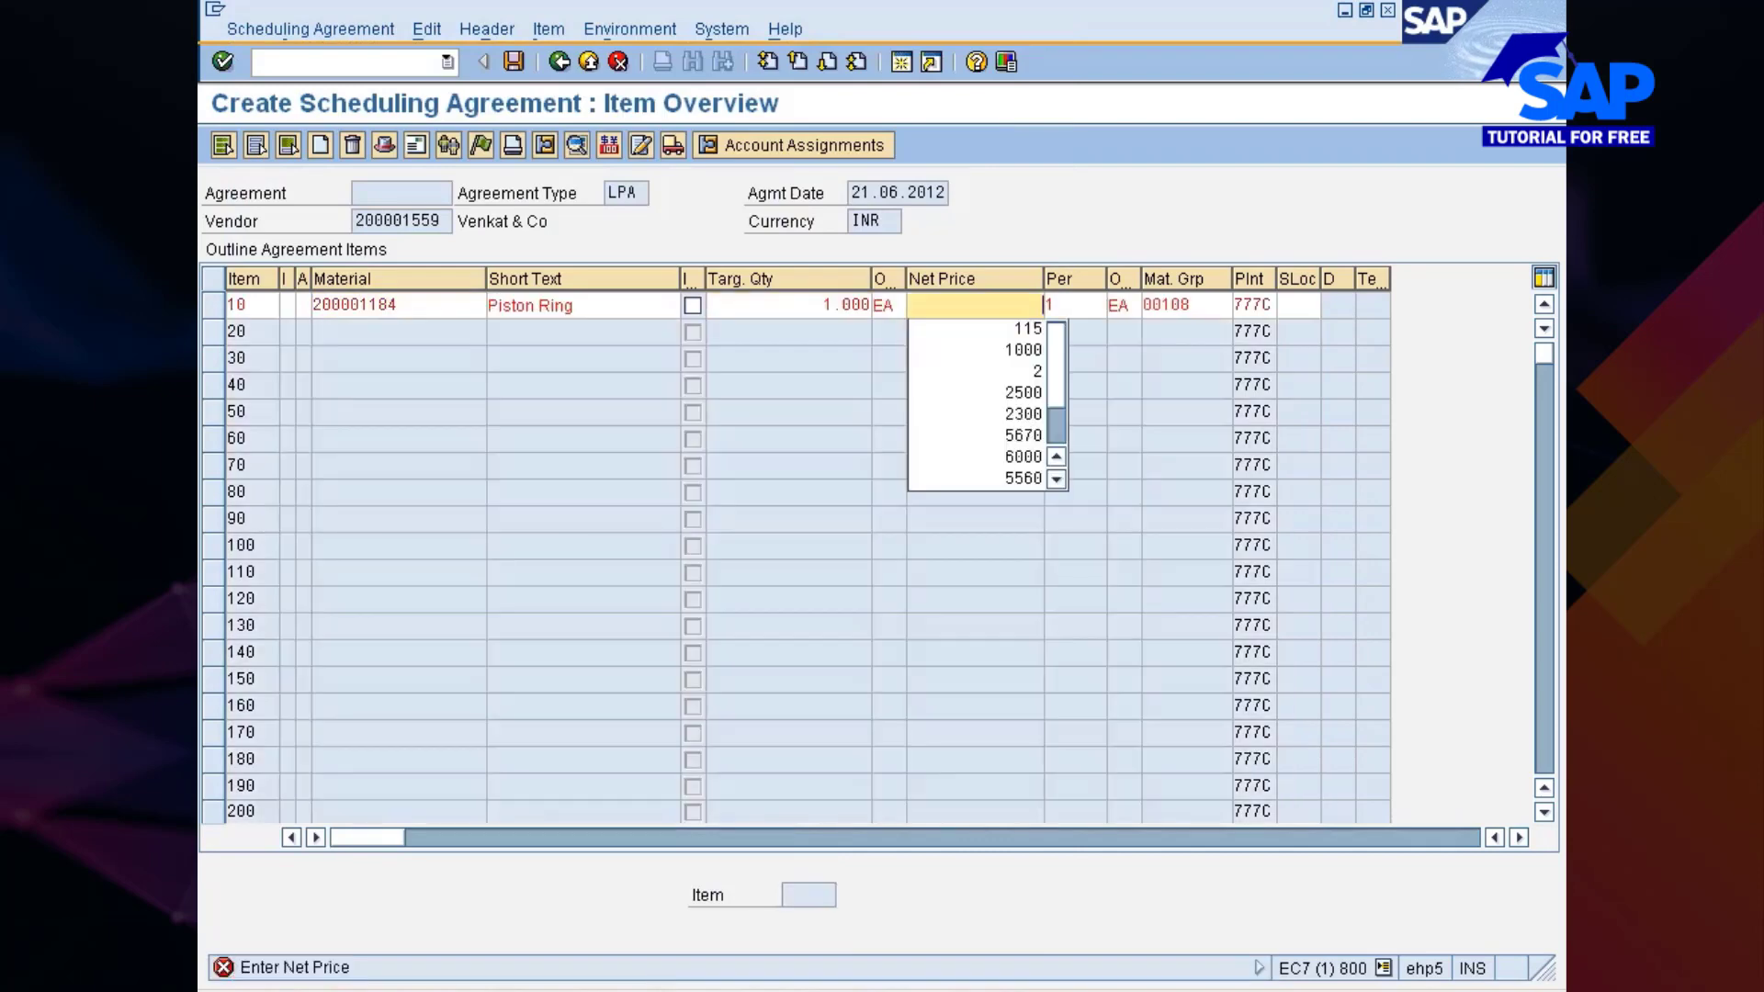
left_click(976, 327)
left_click(1025, 305)
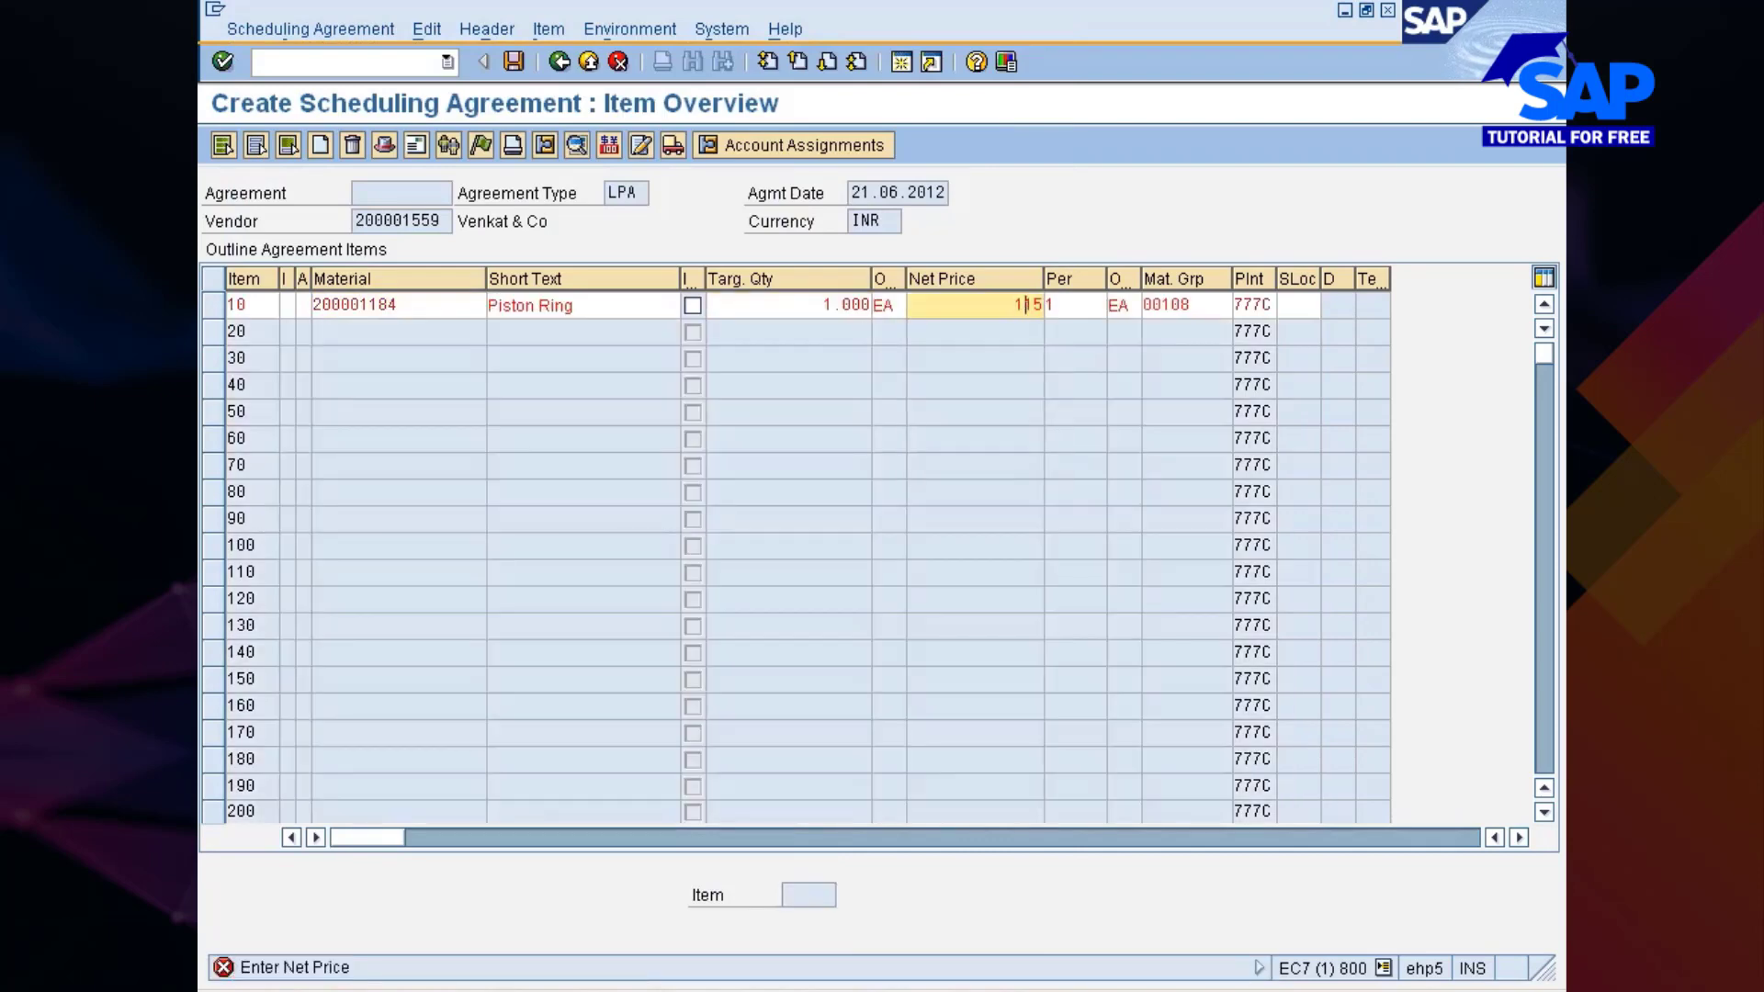
key("BackSpace")
type("0")
key("Return")
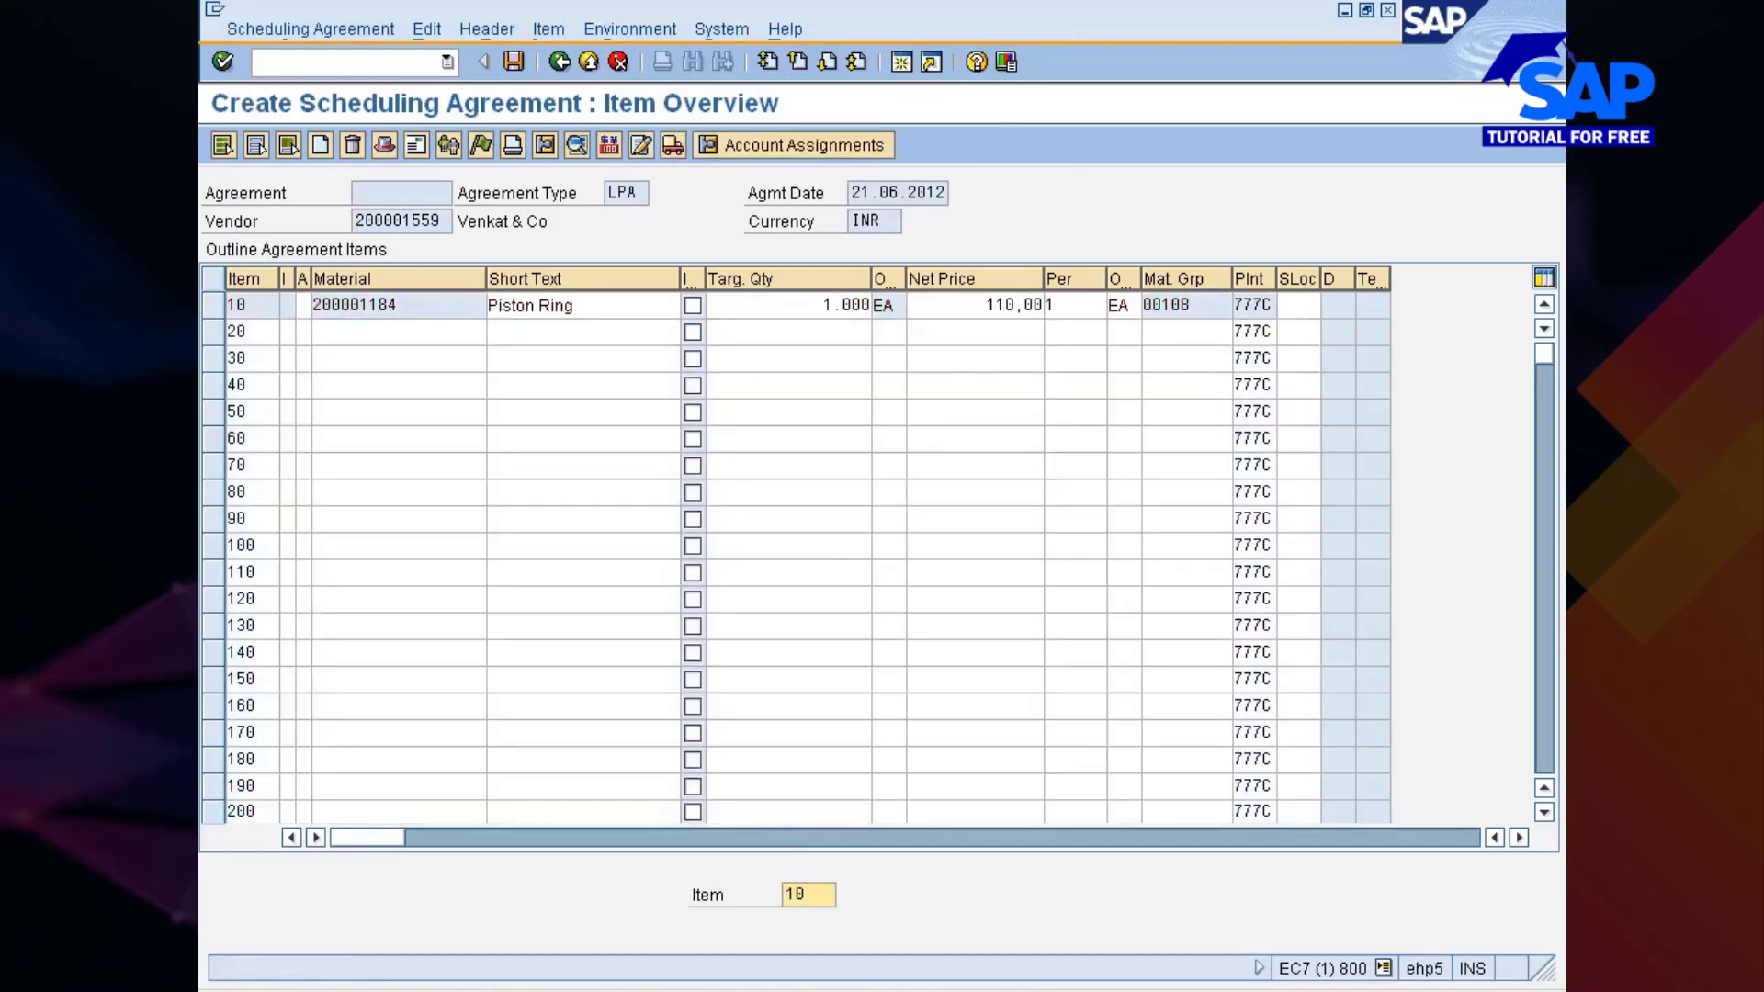
Step: Assign release creation profile 7777 (Automobiles) in item 10's additional data and return to the item overview
left_click(215, 305)
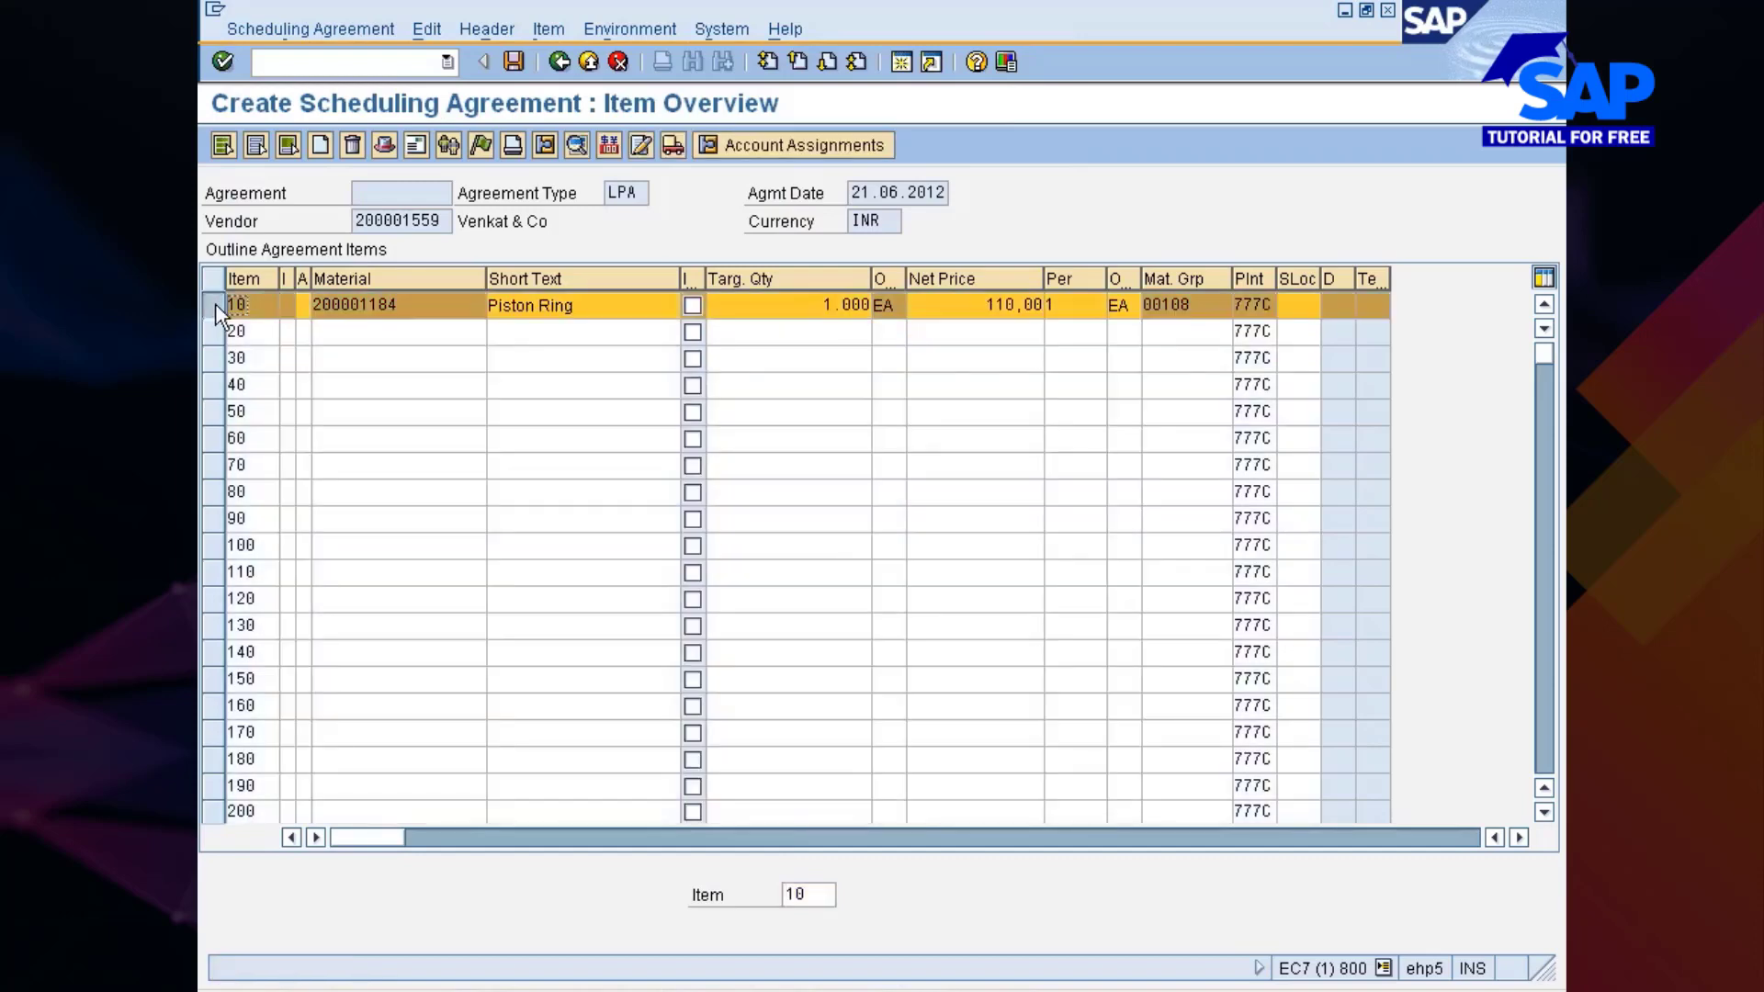
left_click(575, 147)
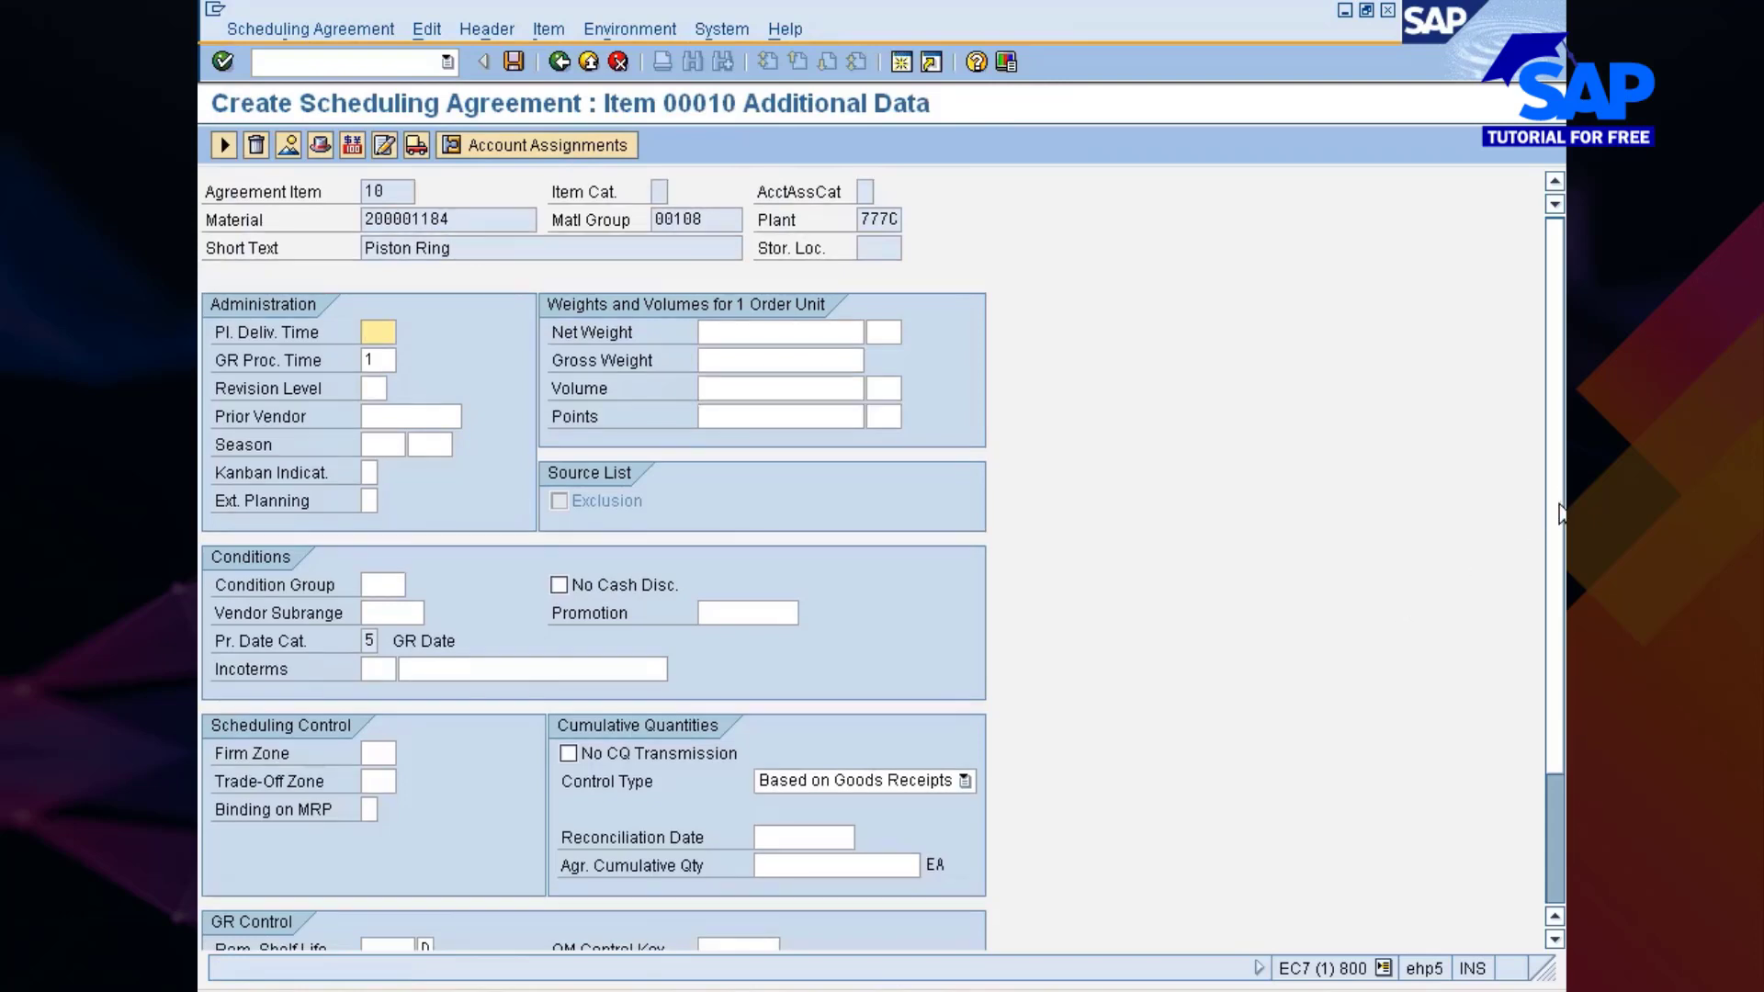
scroll(1556, 670, "down", 2)
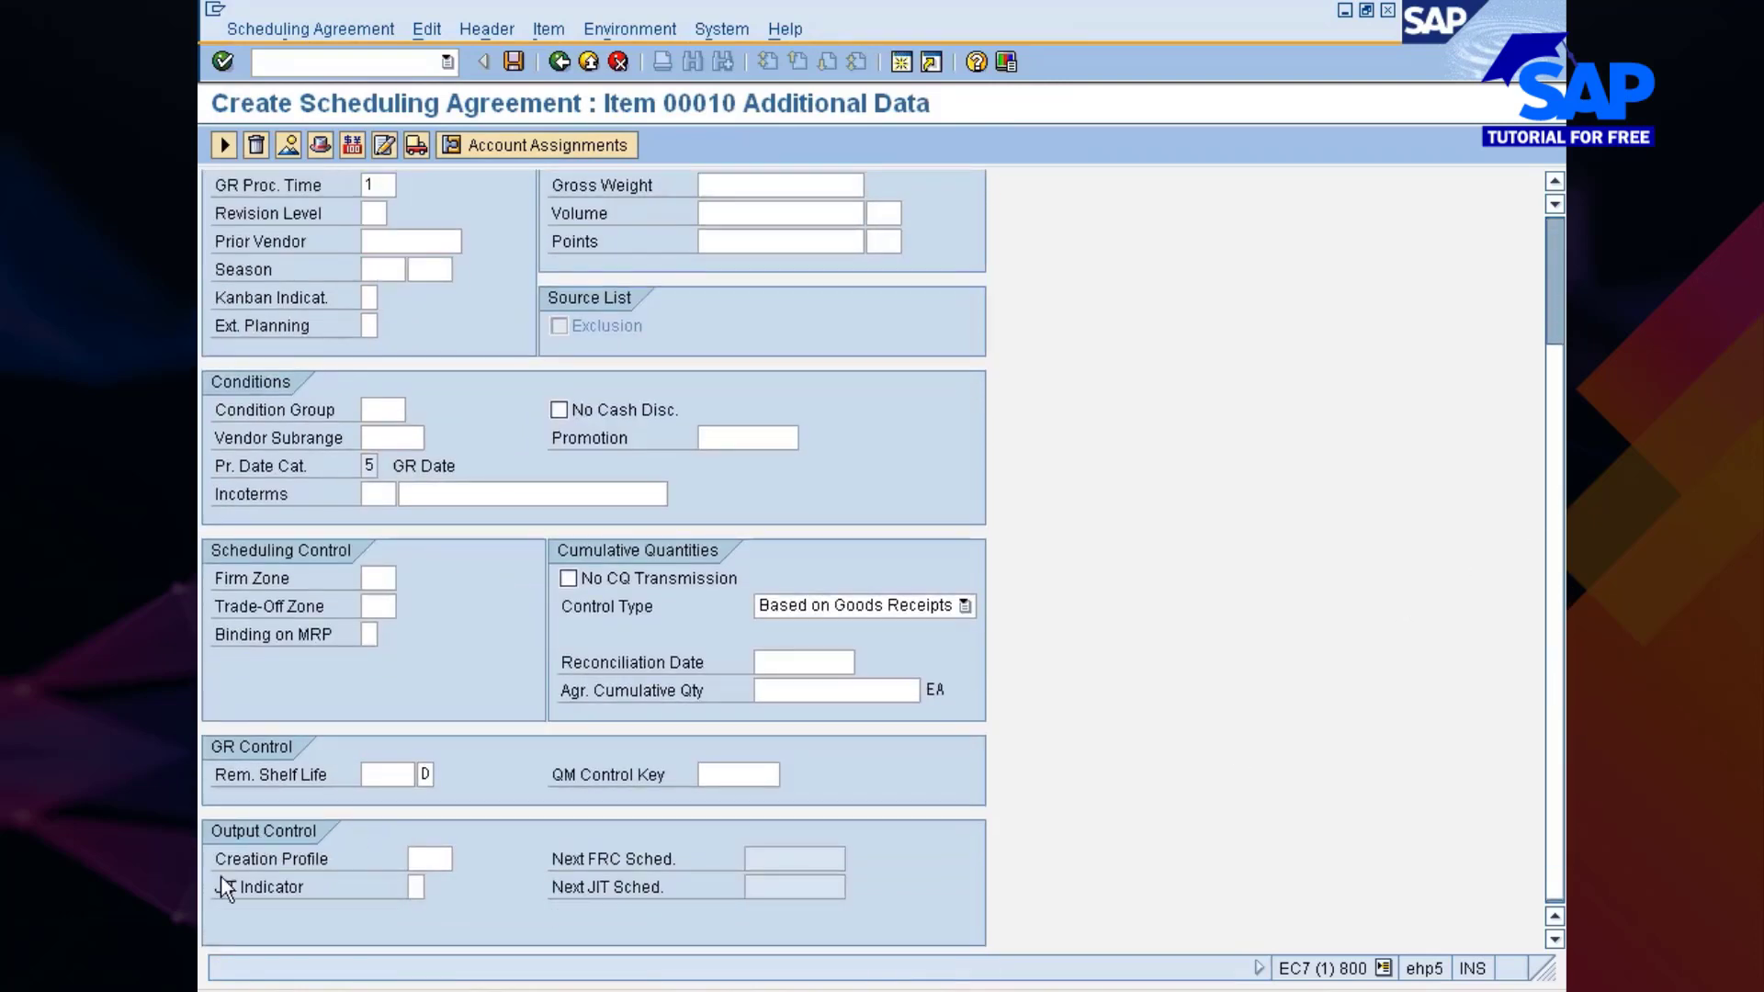
left_click(424, 859)
left_click(465, 859)
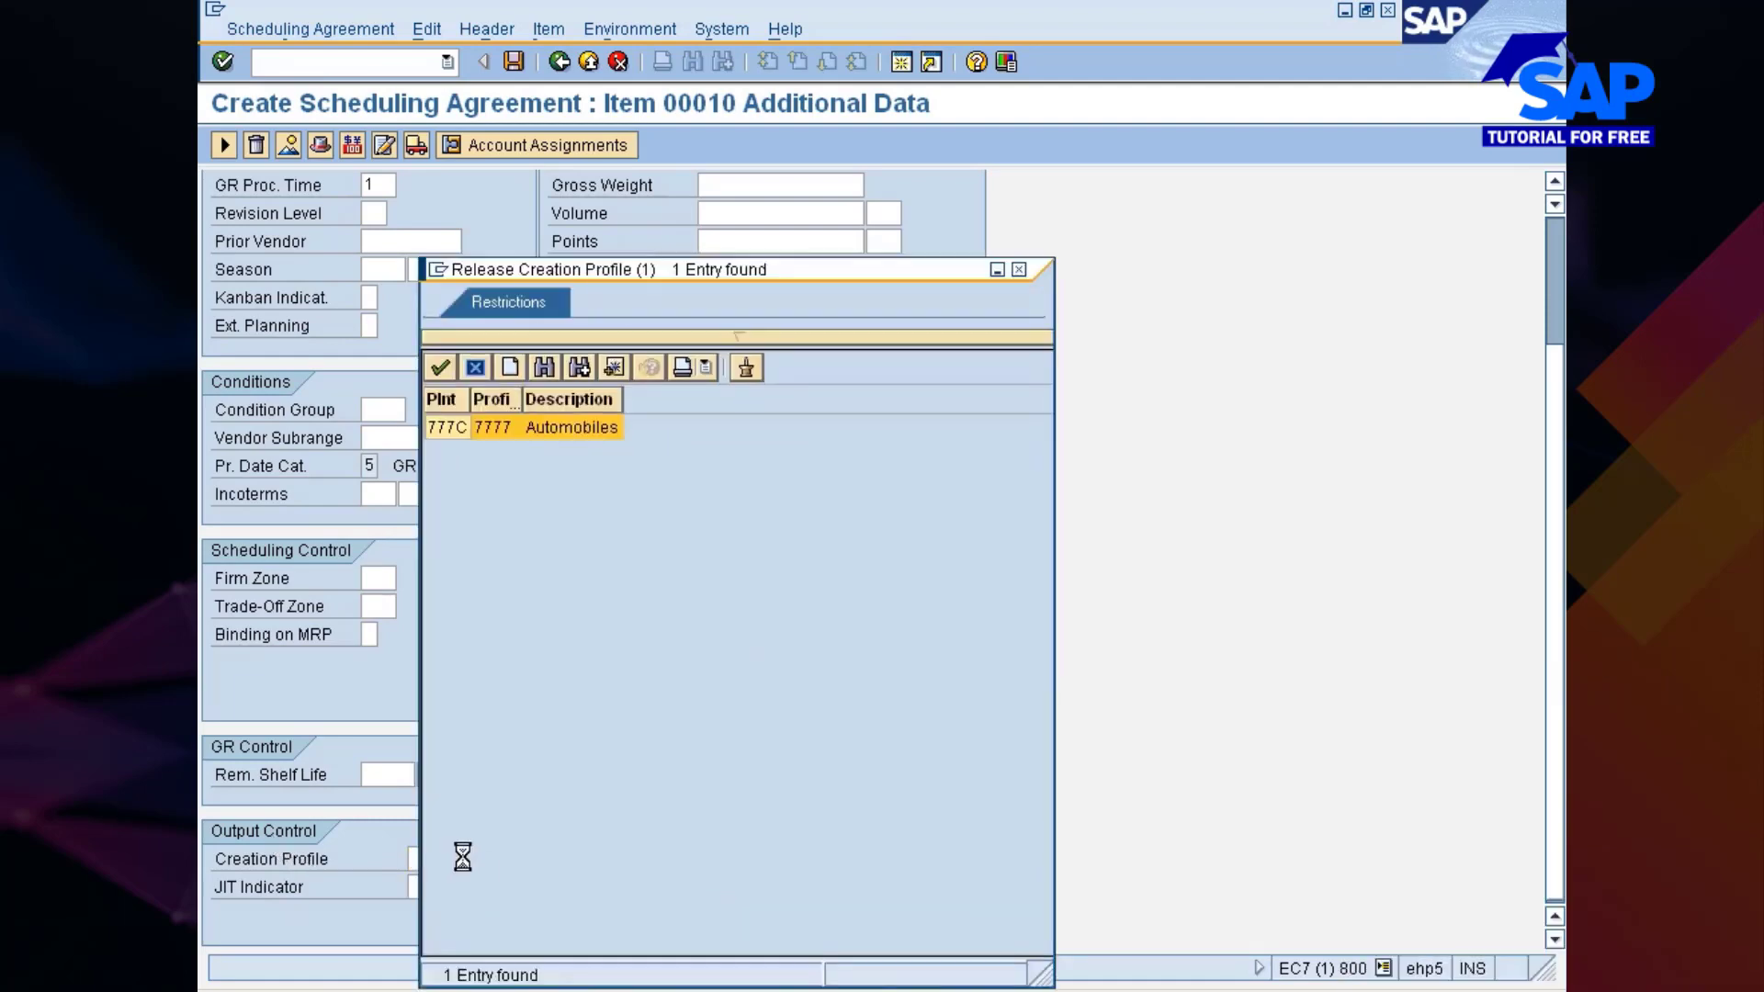
double_click(501, 428)
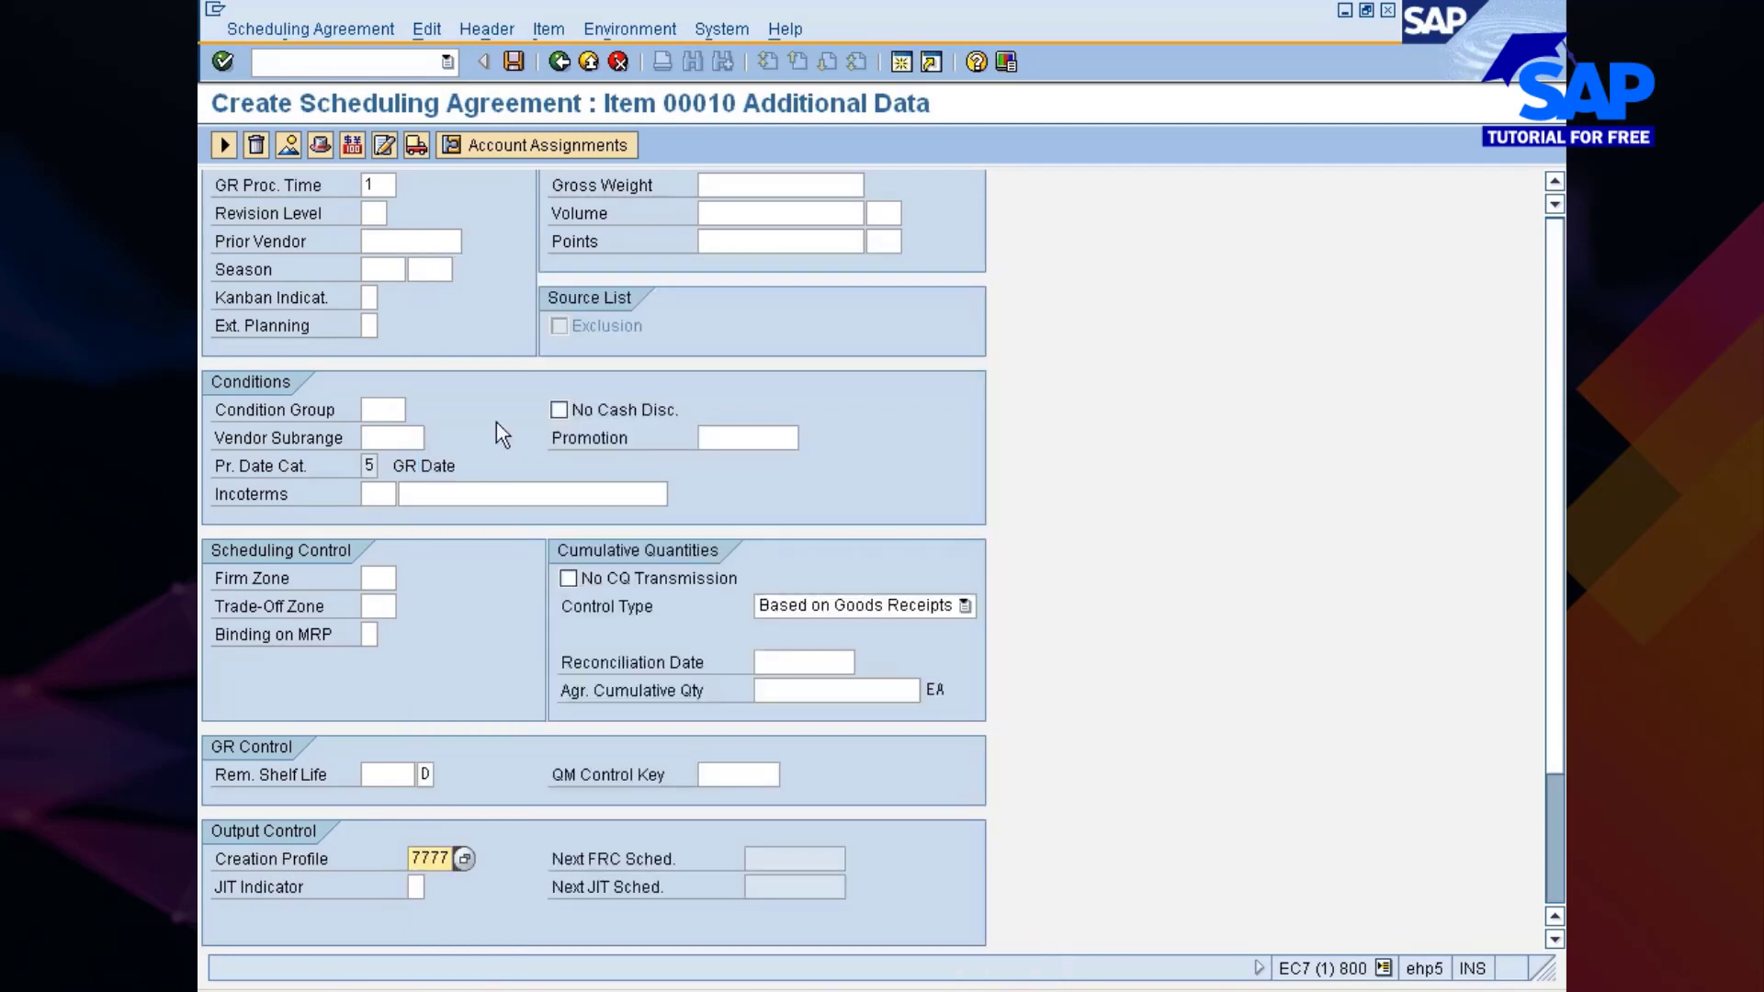
key("F3")
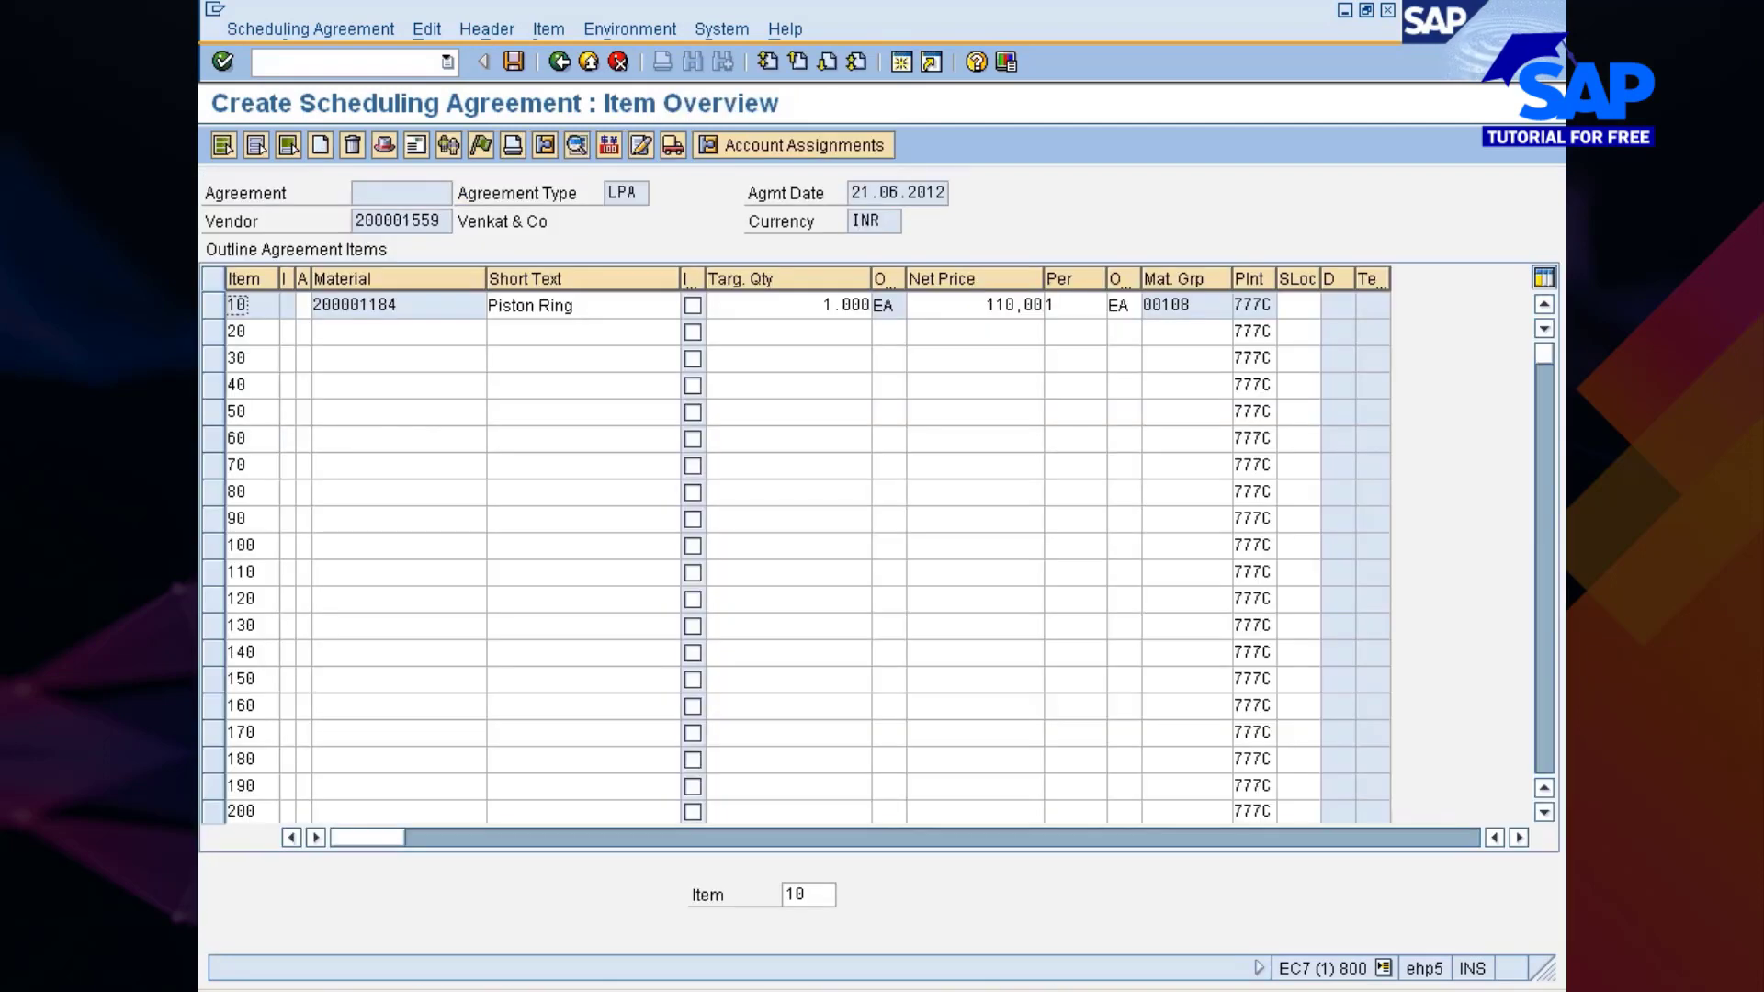
Step: Check the release creation profile in item 10's additional data and save the scheduling agreement
left_click(516, 67)
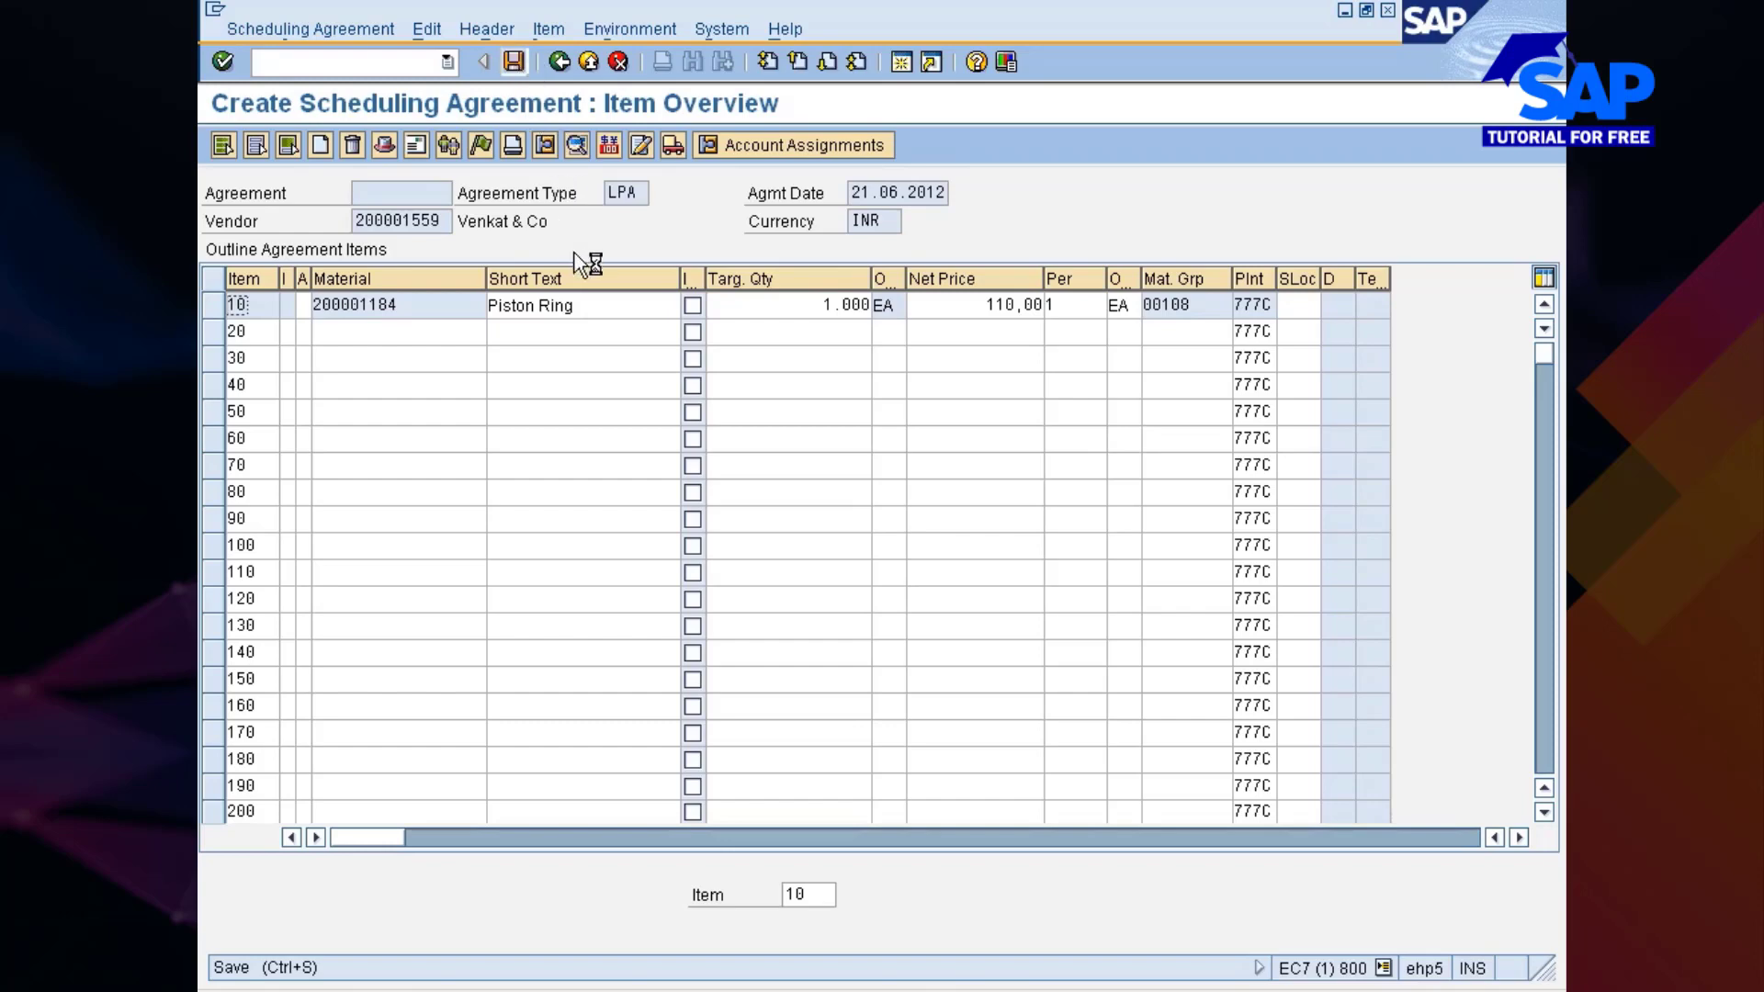
left_click(577, 145)
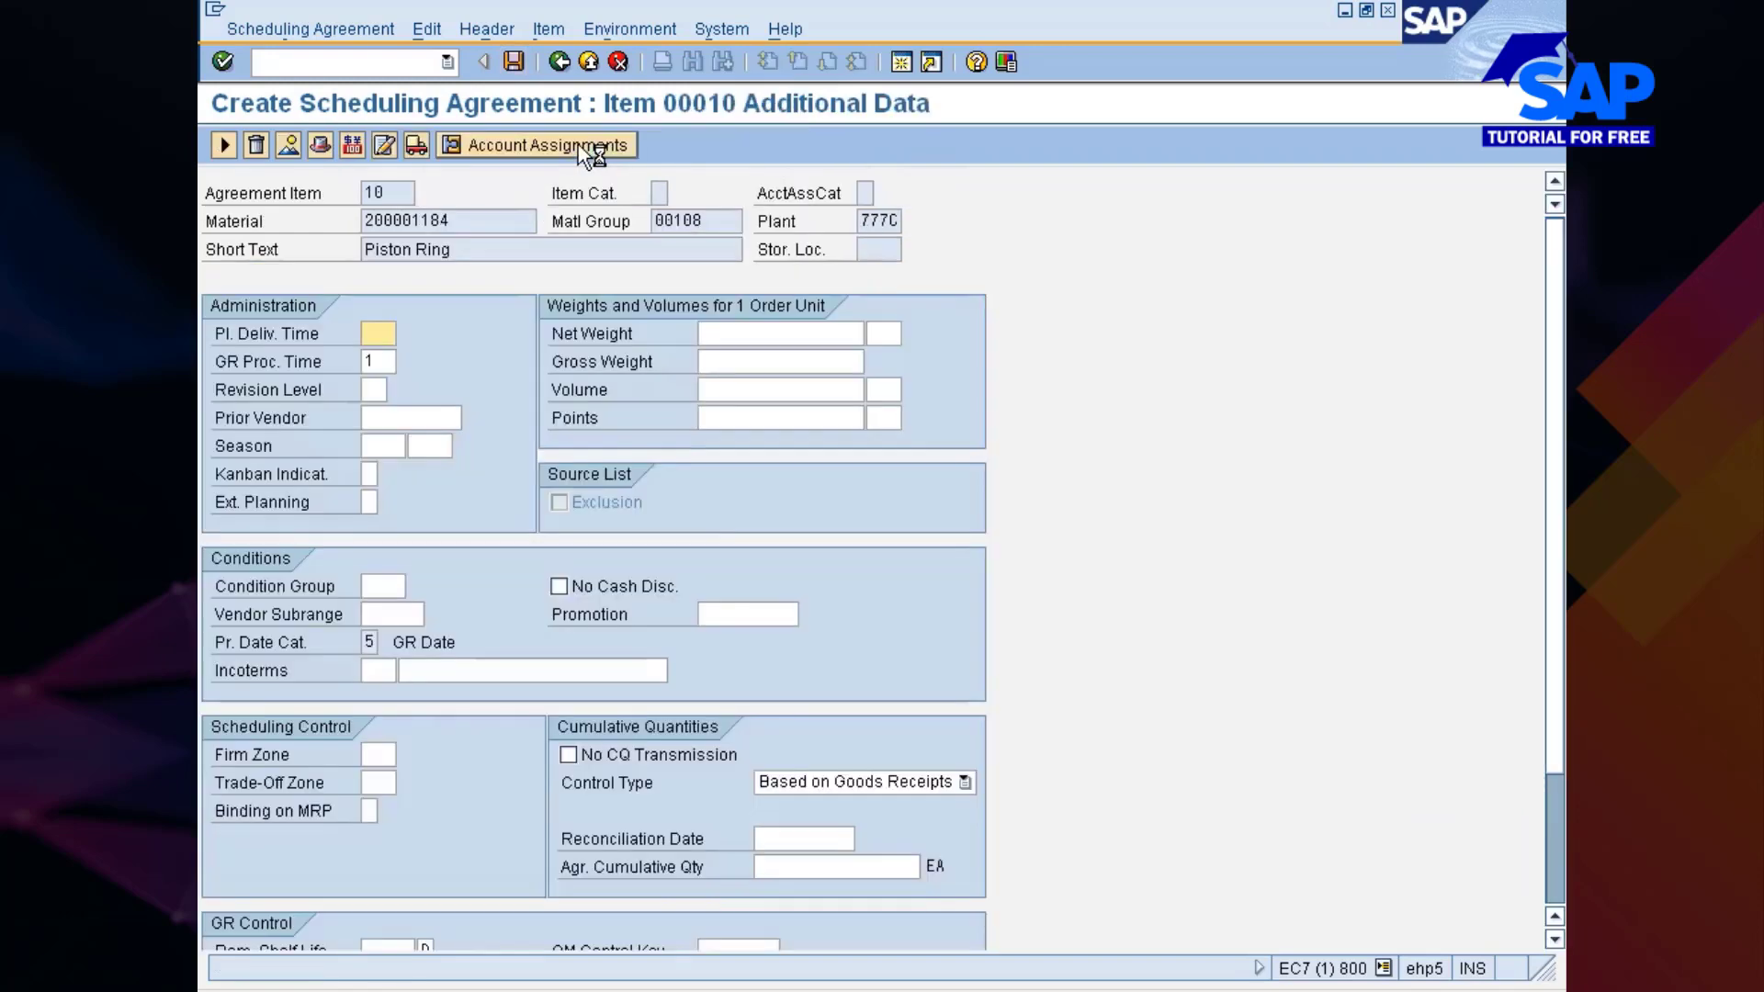
scroll(1559, 799, "down", 2)
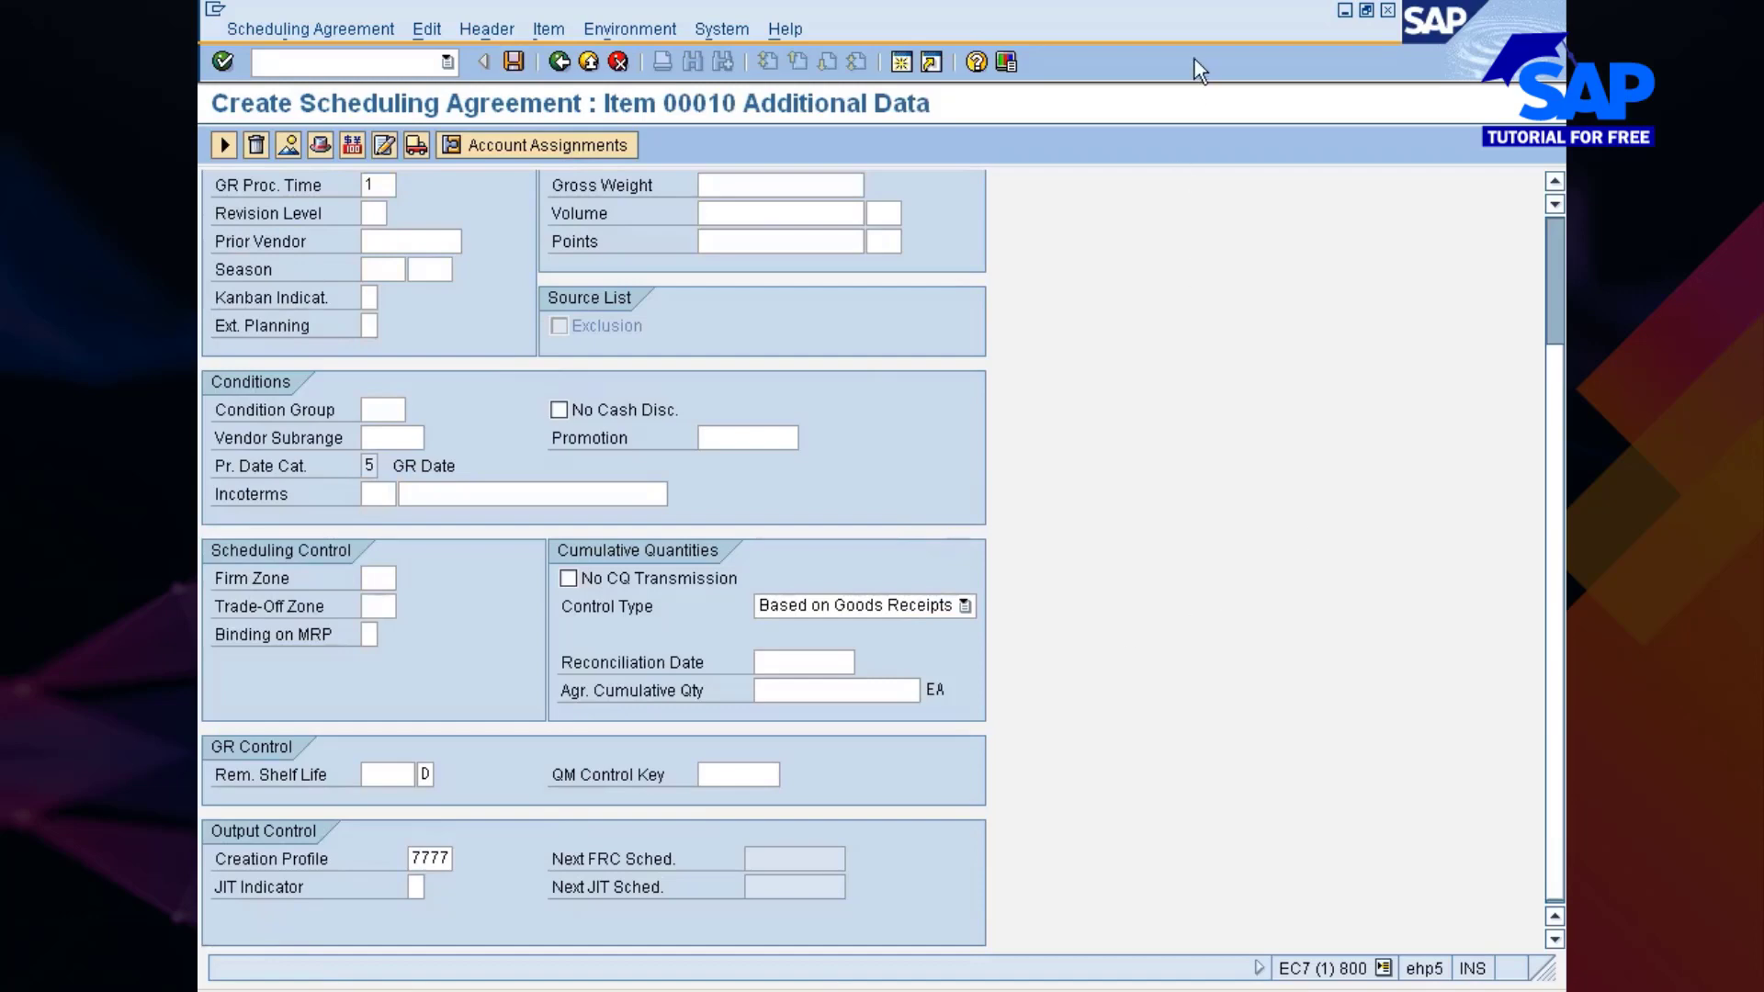
key("alt+Tab")
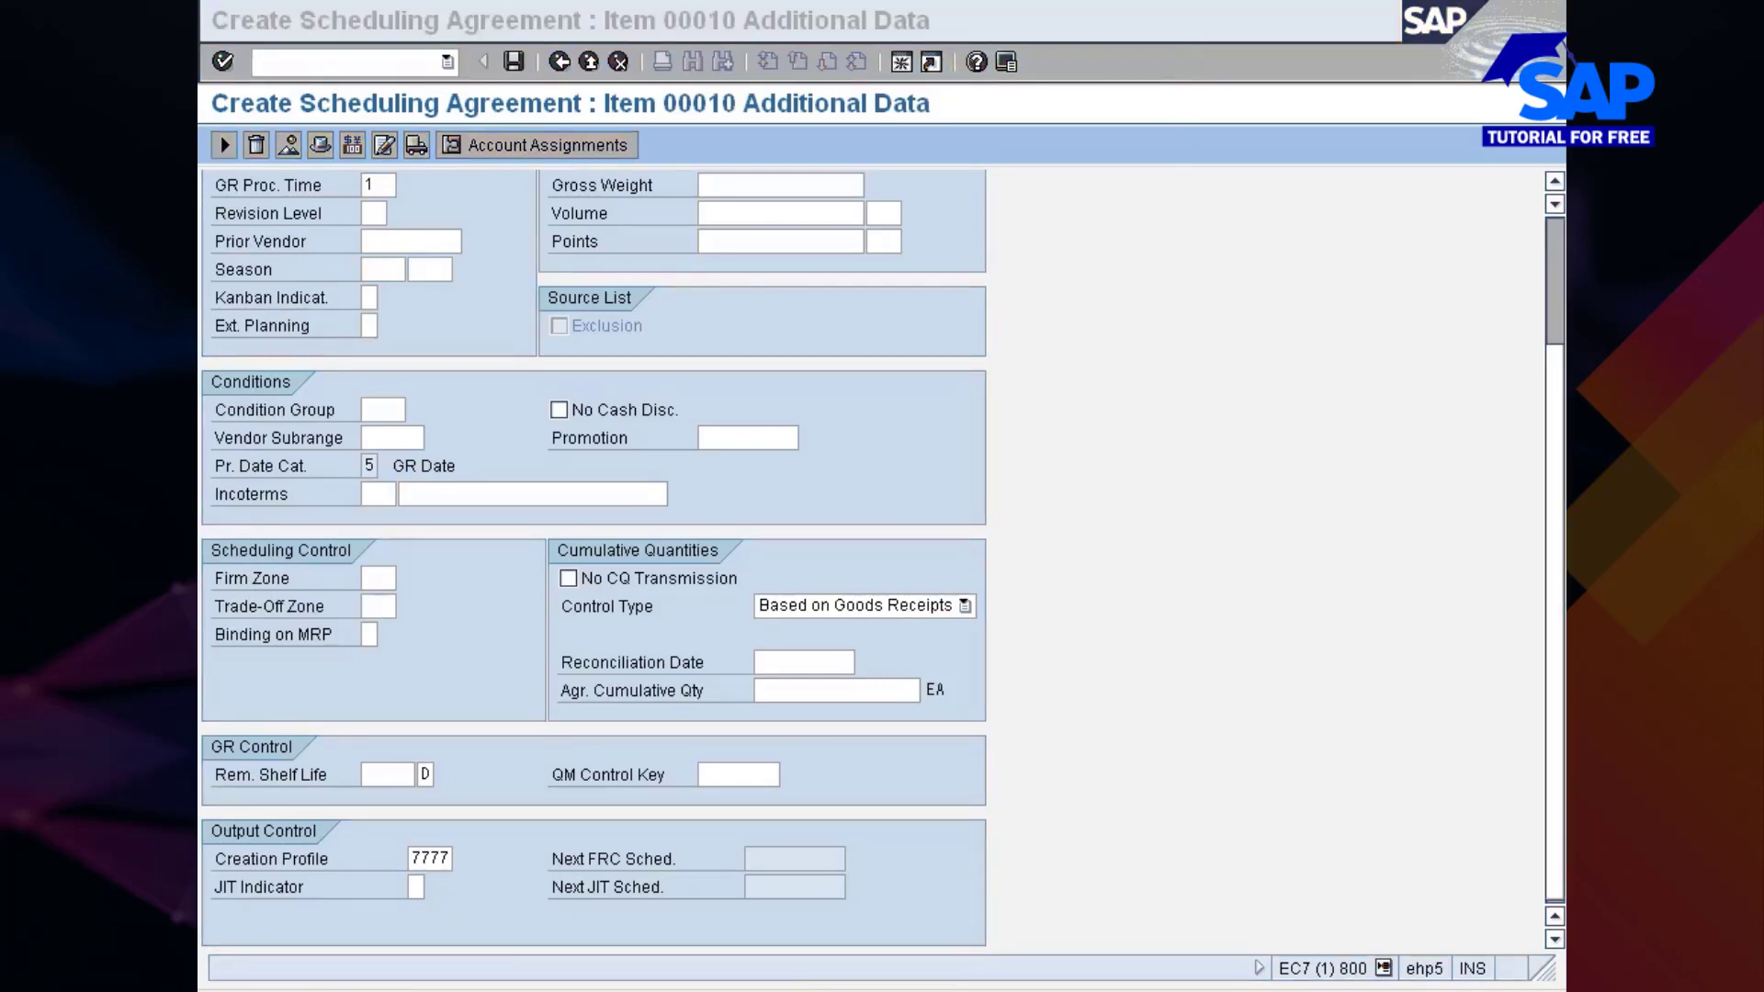
left_click(482, 294)
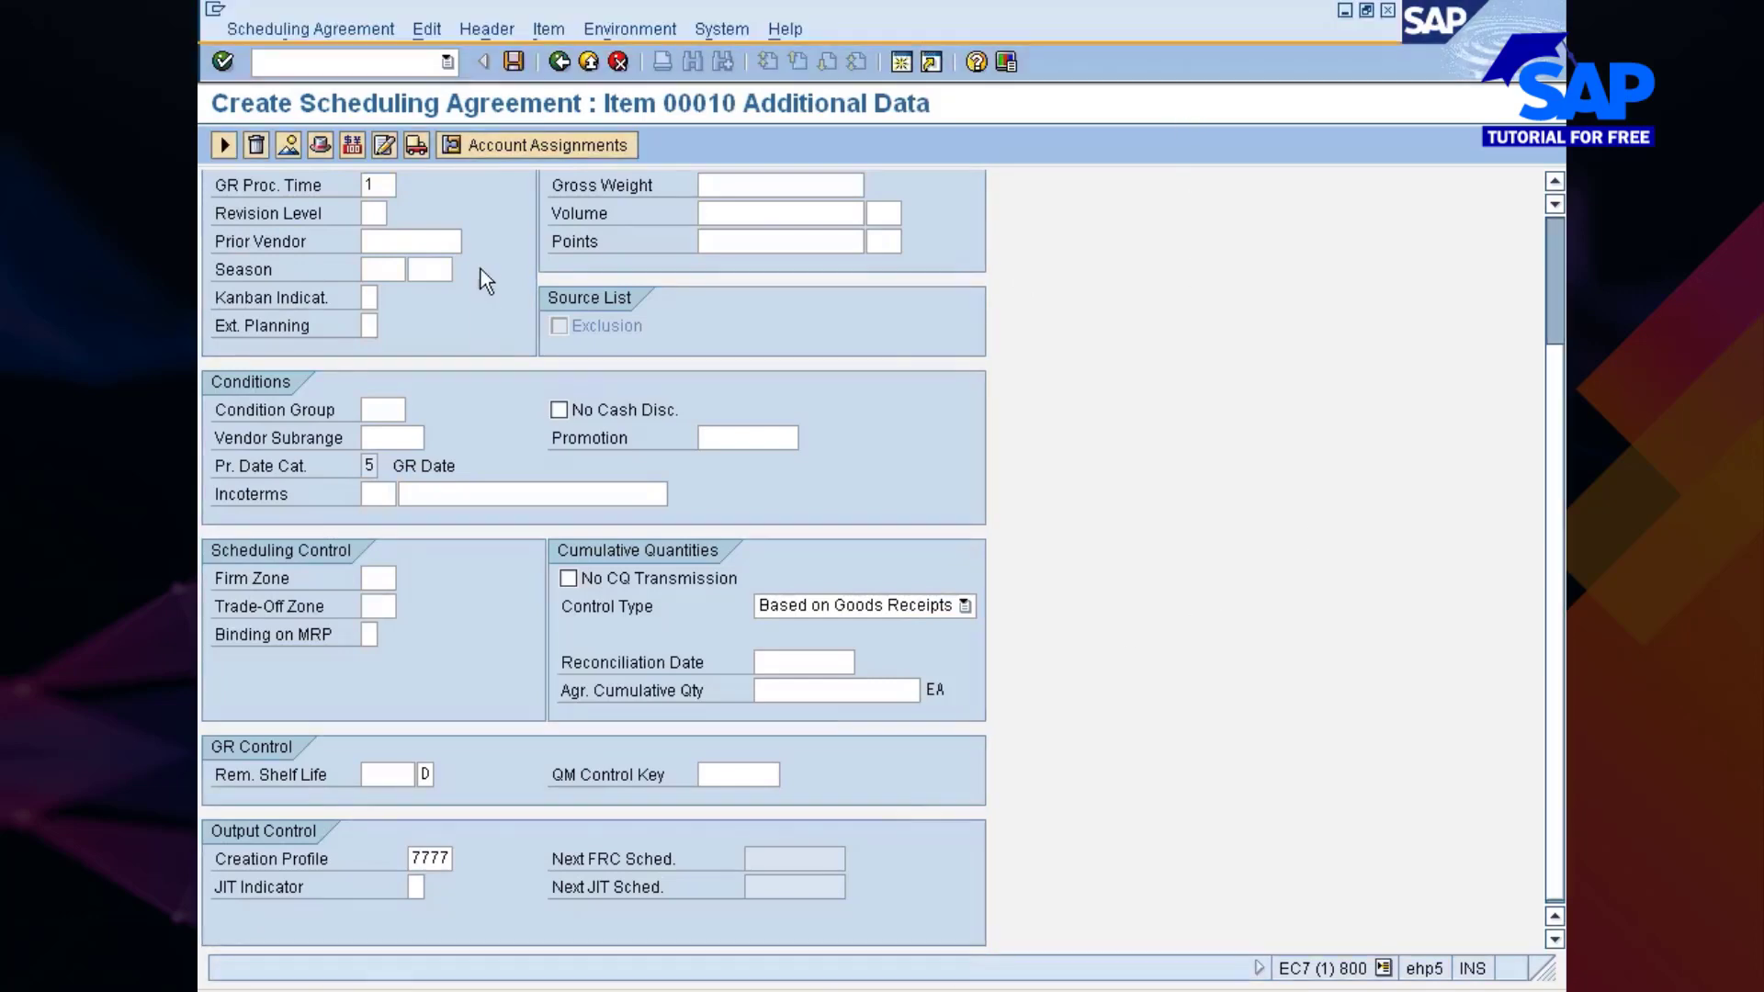
left_click(520, 62)
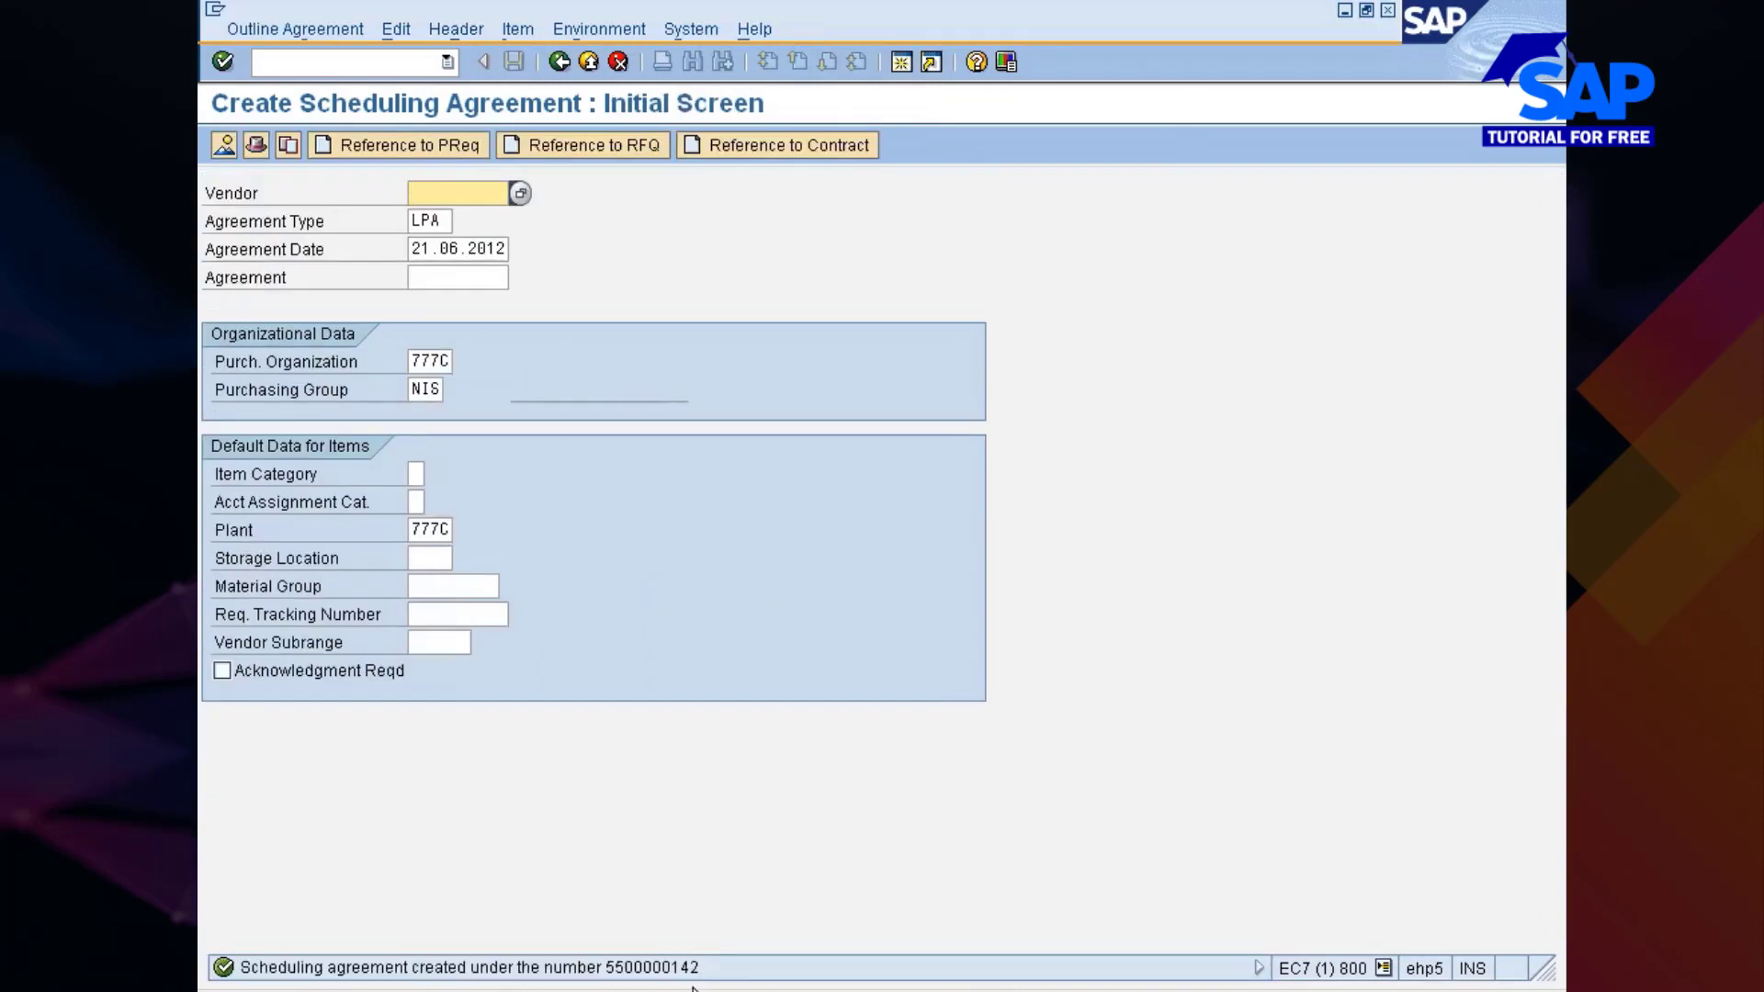
Step: Display the newly saved Piston Ring scheduling agreement
left_click(294, 30)
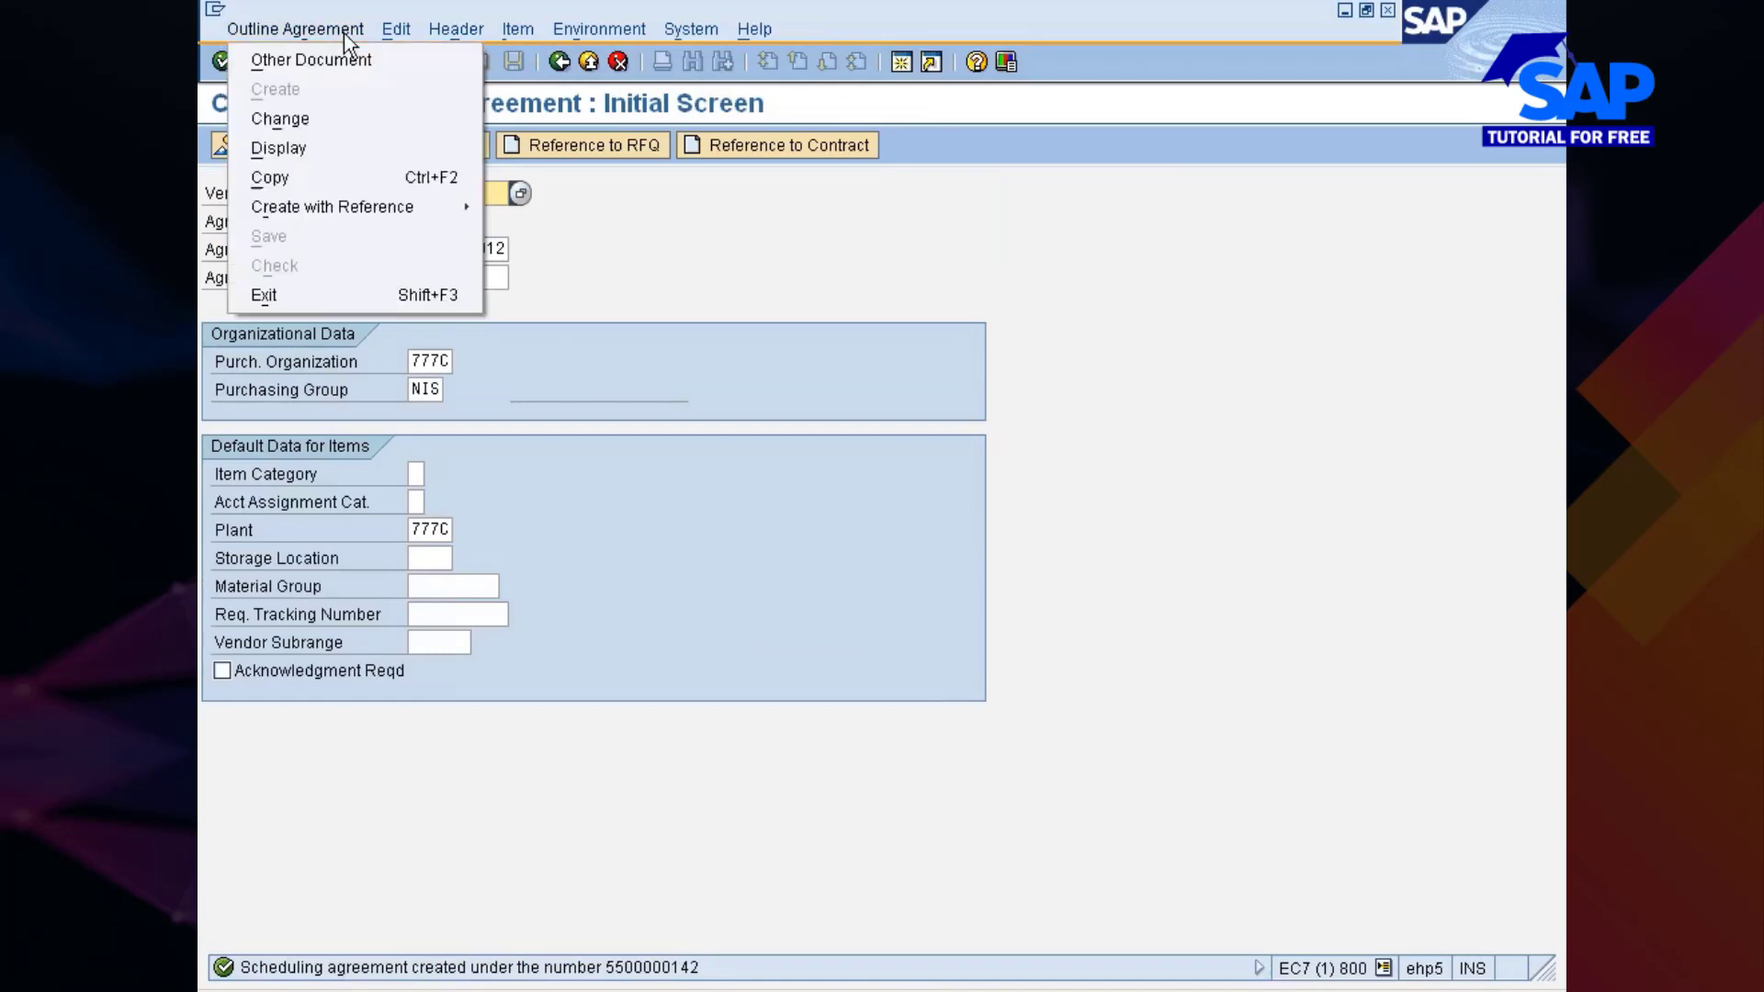
left_click(323, 149)
key("Return")
Step: Switch to the schedule maintenance session and open the delivery schedule of item 10 in the REARWHEEL_TYRE agreement
left_click(951, 990)
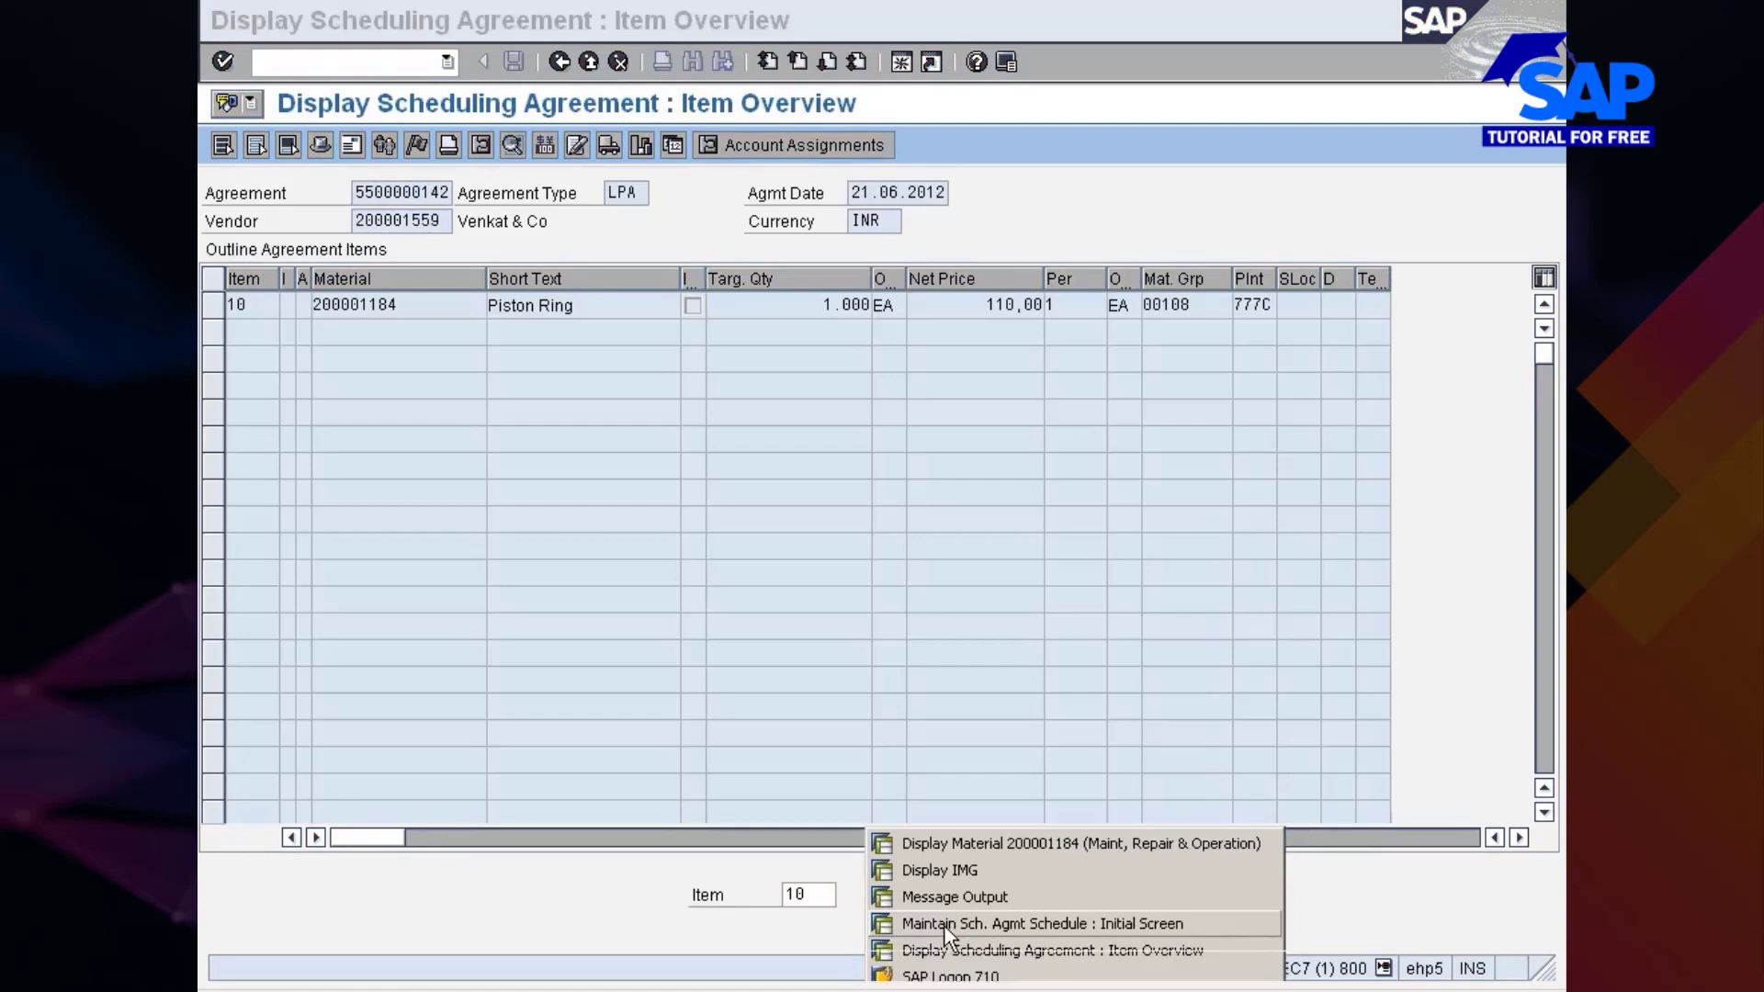
left_click(946, 926)
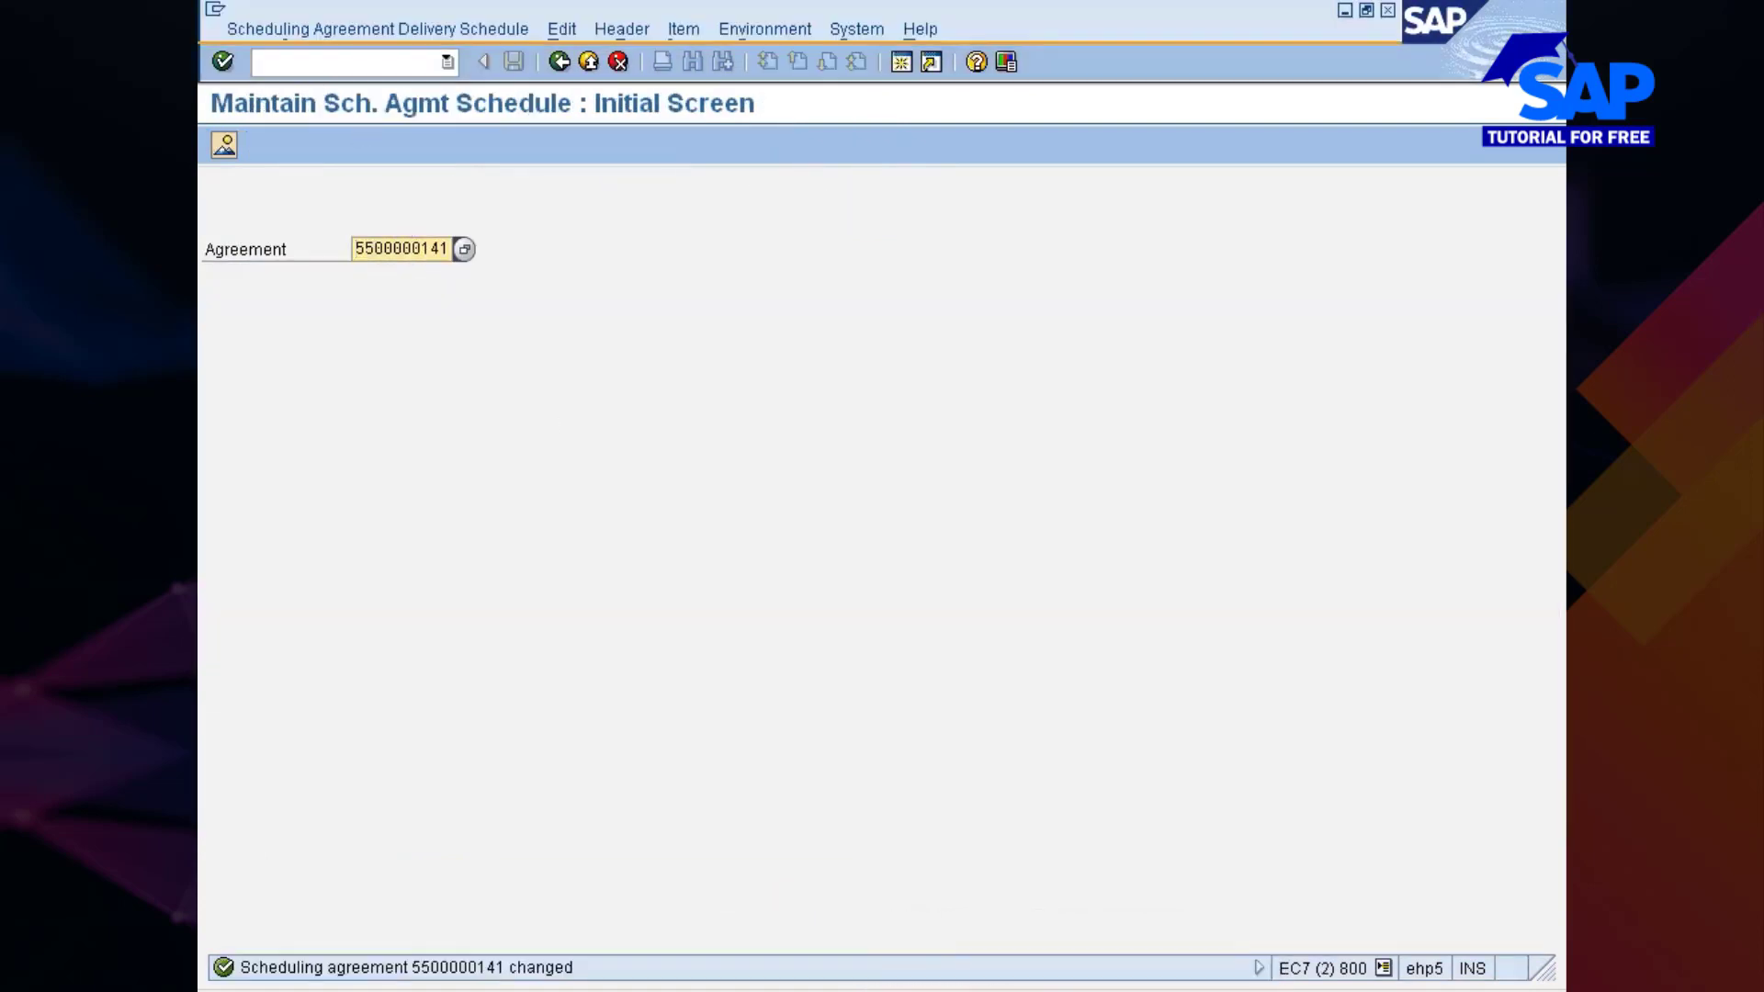
left_click(377, 29)
mouse_move(305, 90)
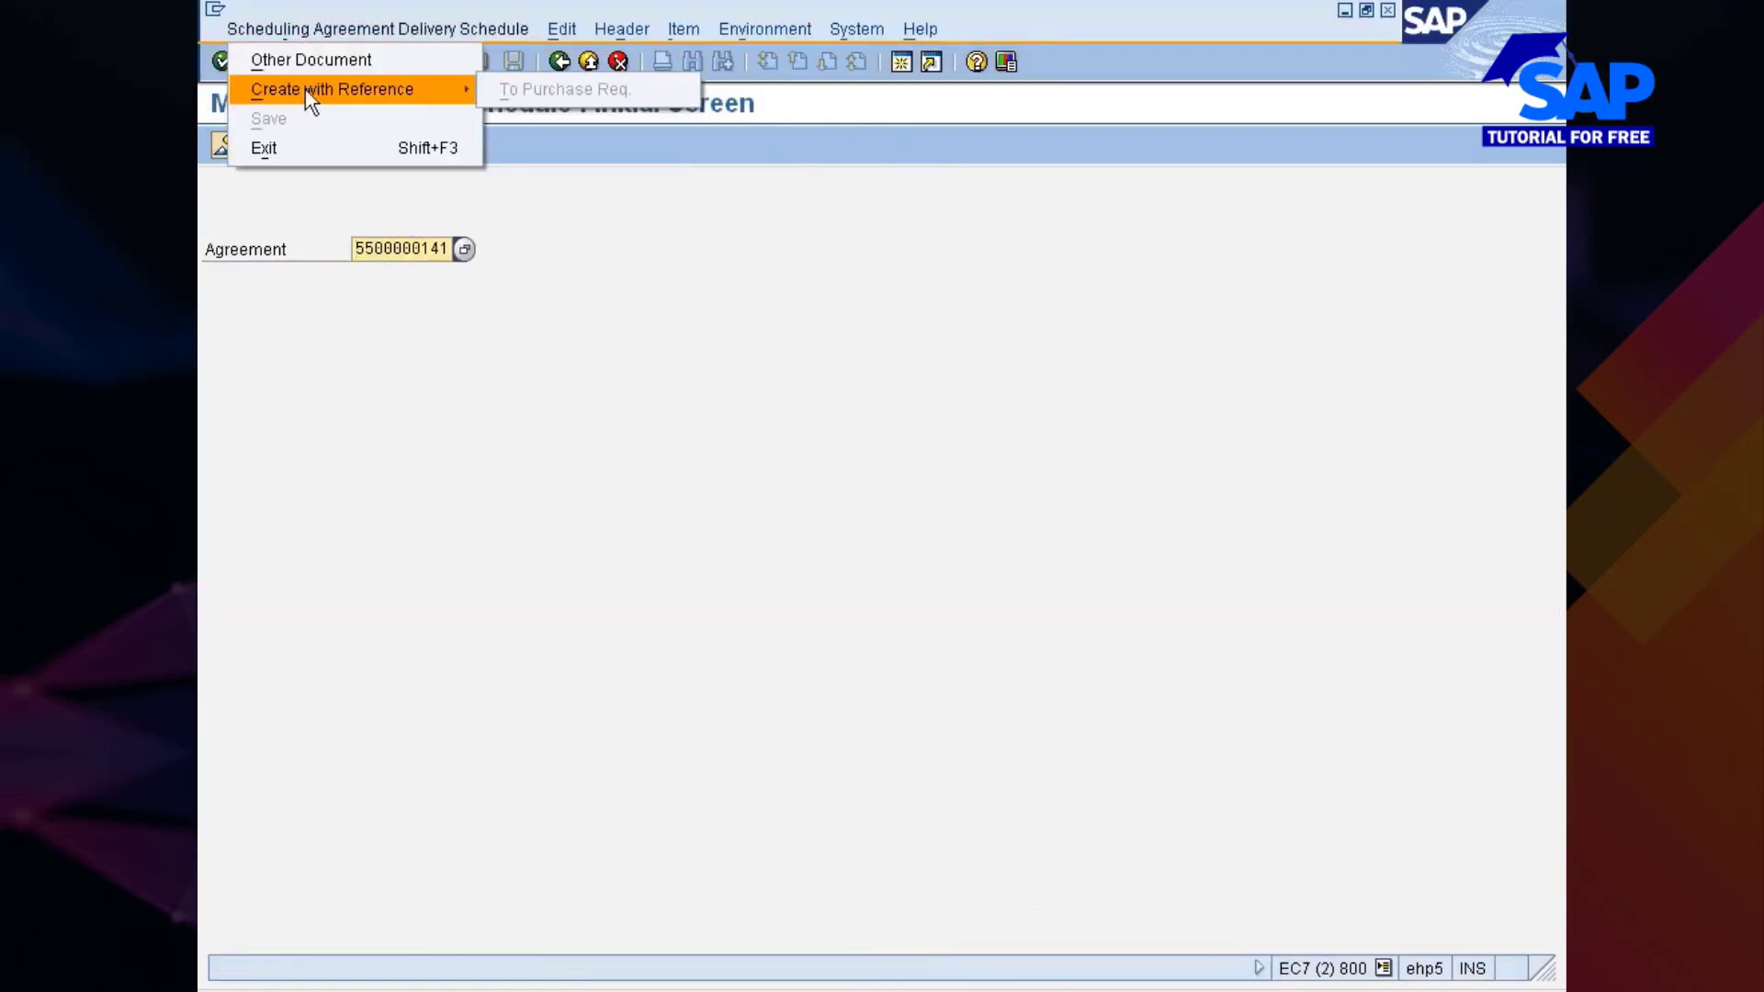
left_click(385, 246)
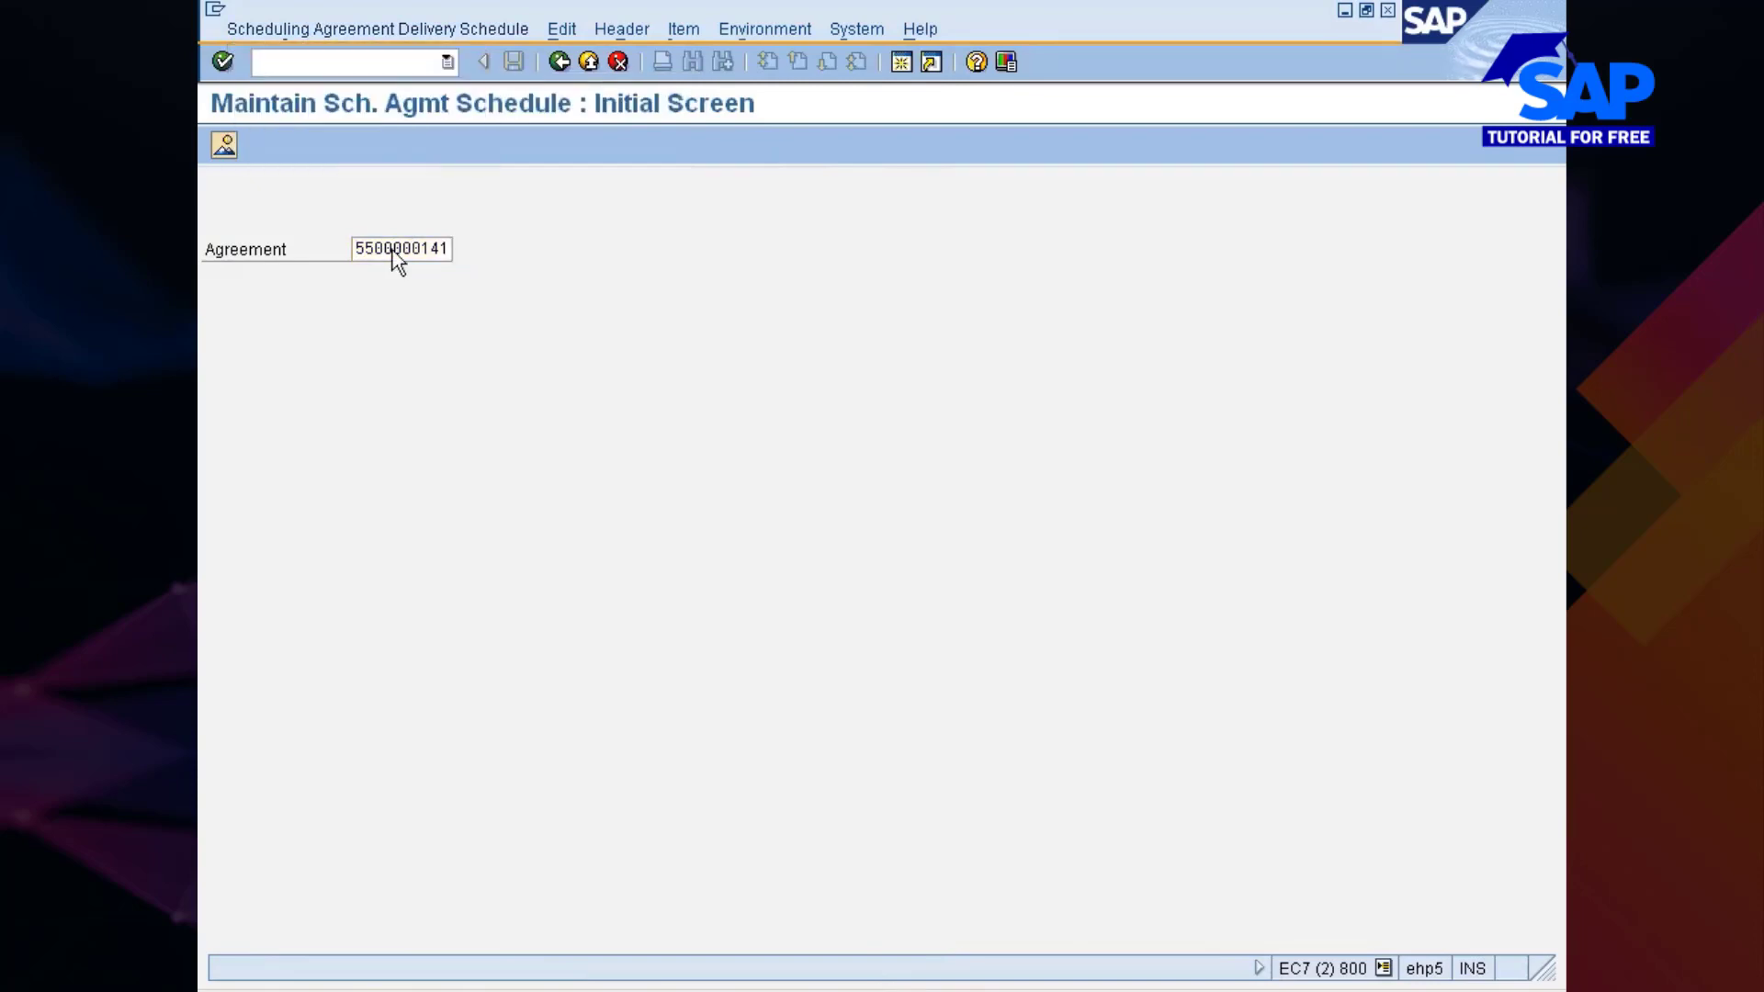
key("Return")
left_click(203, 340)
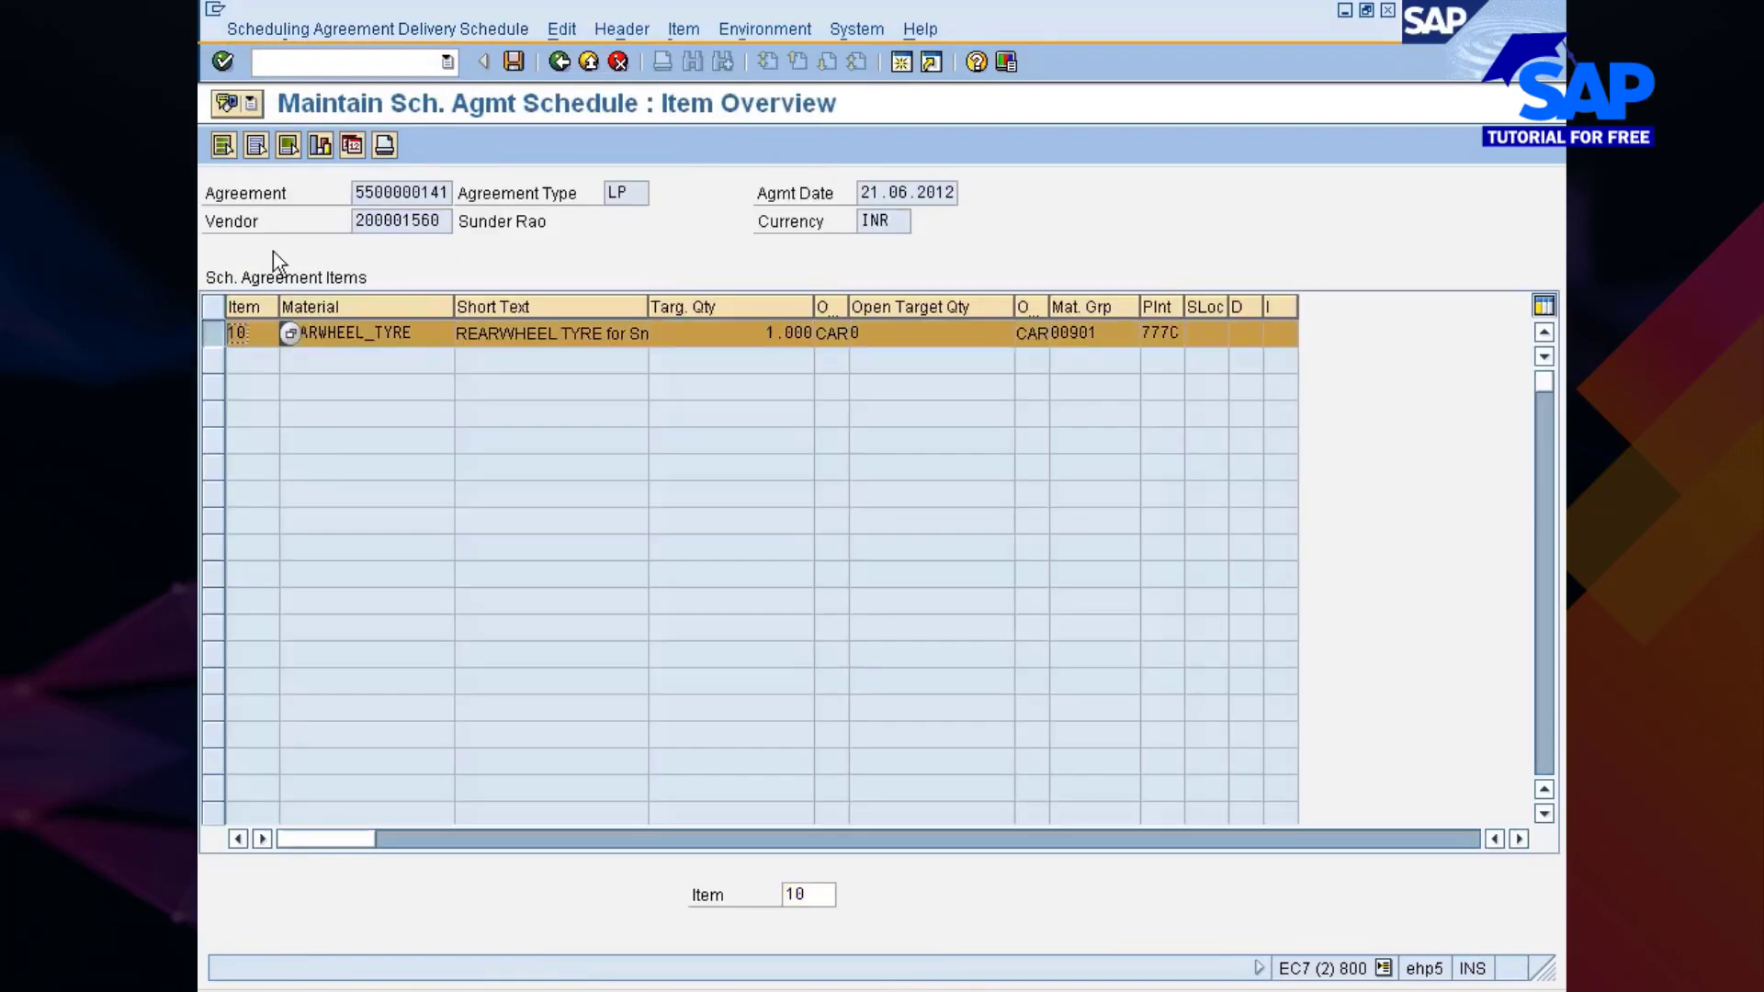
left_click(354, 143)
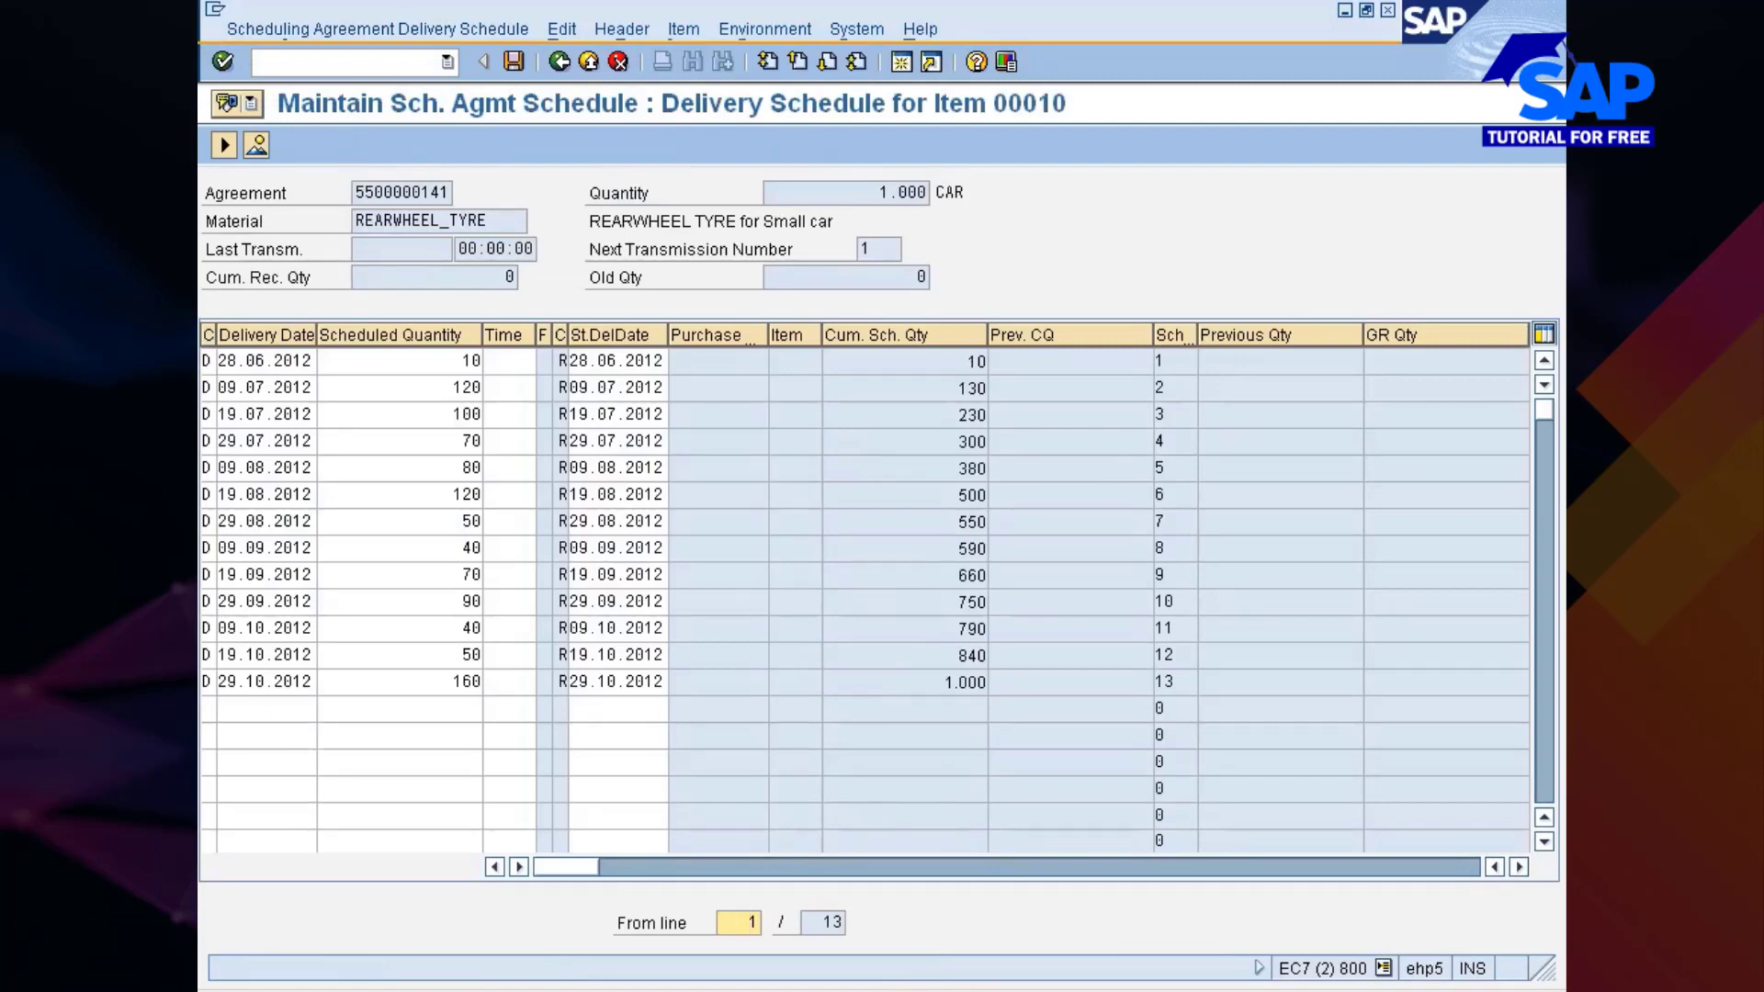
Step: Copy all delivery dates and scheduled quantities from 28.06.2012 to 29.10.2012 and return to the initial screen
left_click(230, 360)
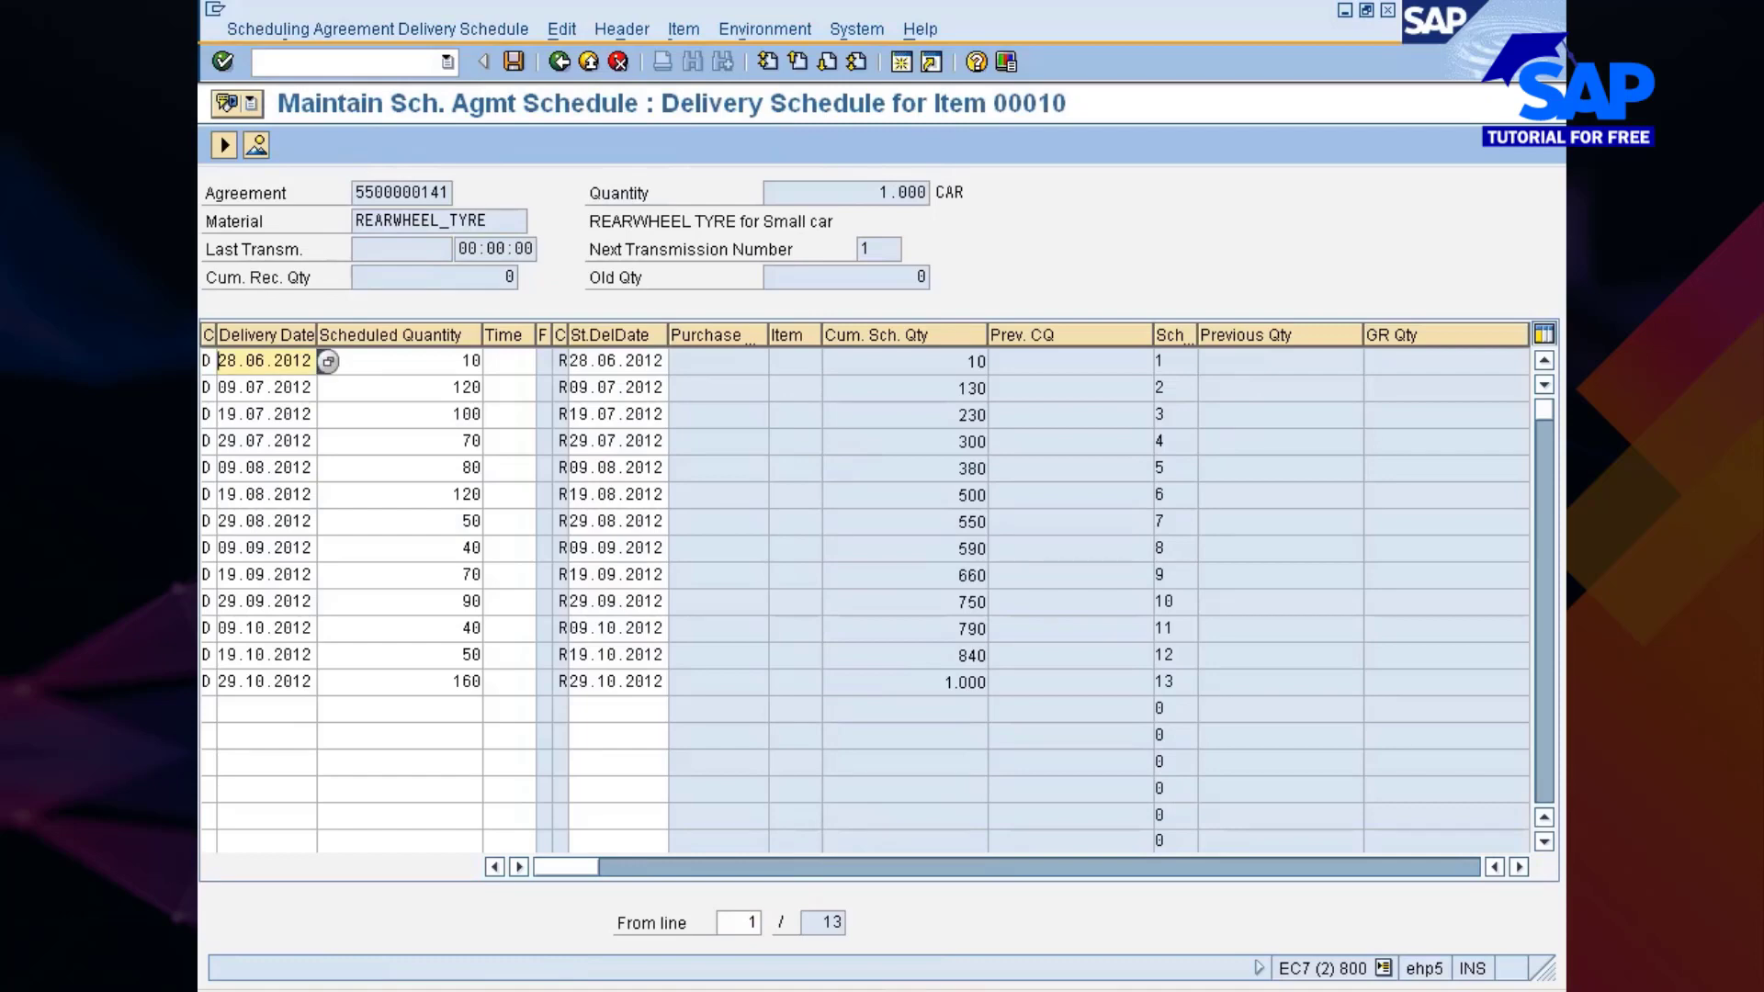
key("ctrl+y")
left_click_drag(239, 360, 459, 681)
key("ctrl+c")
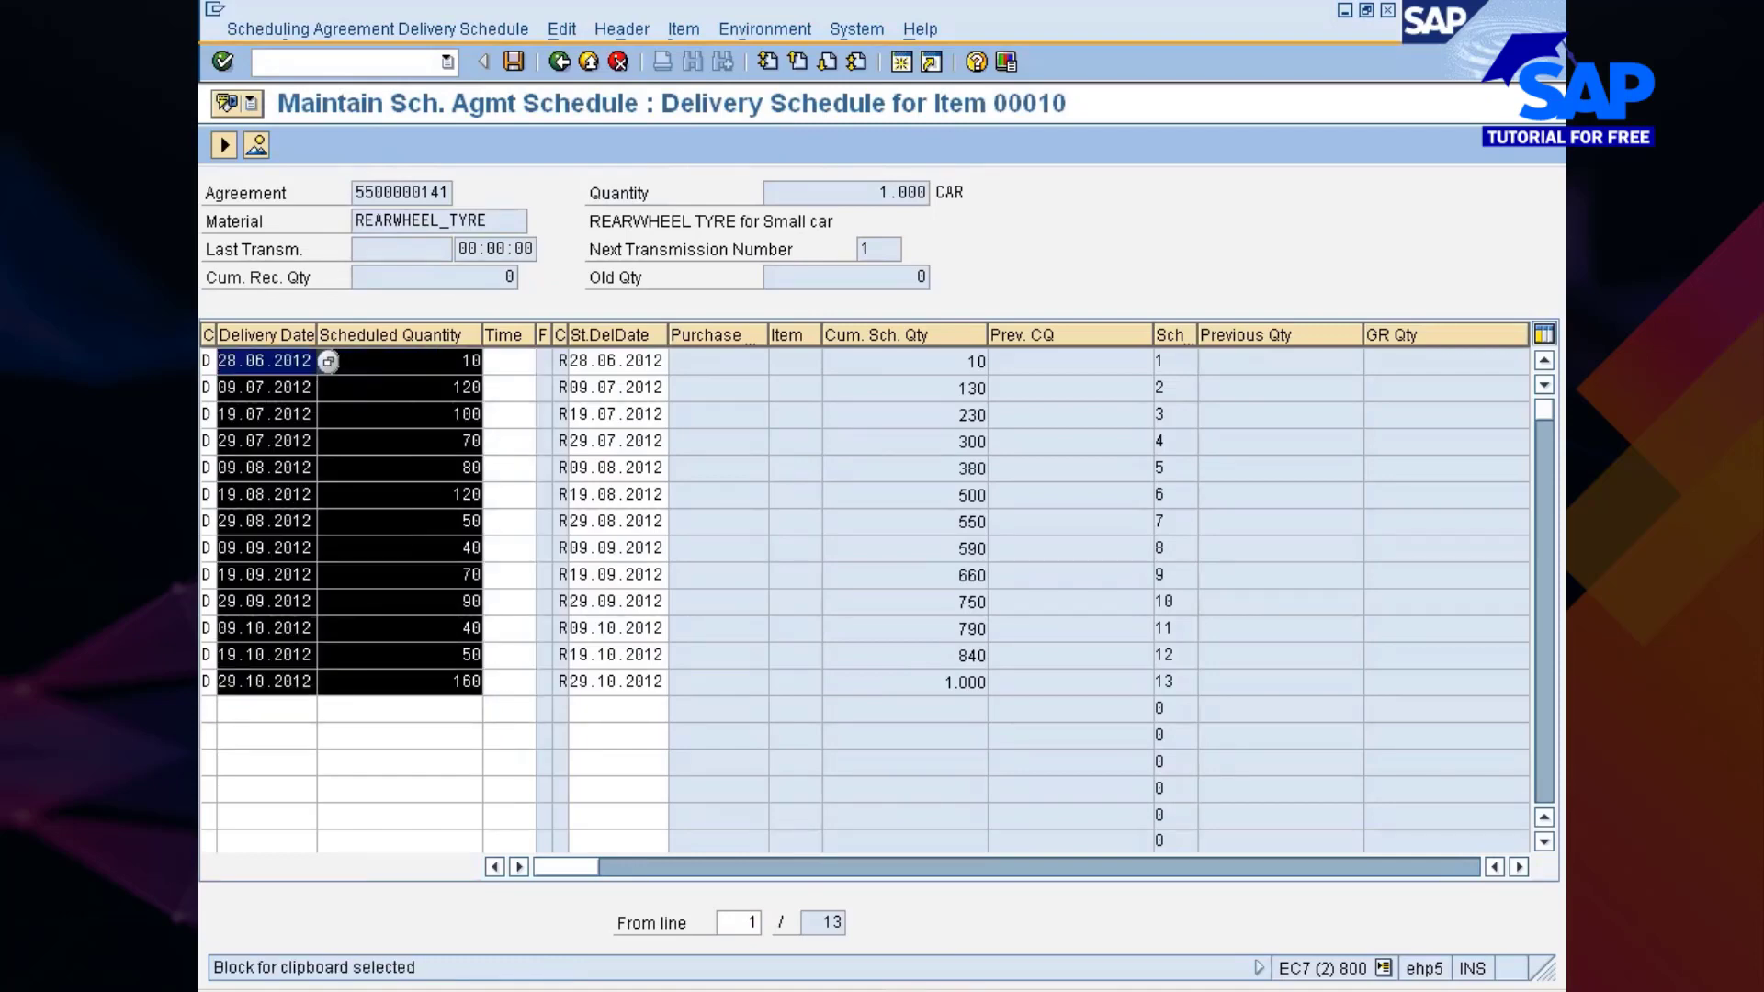
left_click(554, 63)
left_click(557, 62)
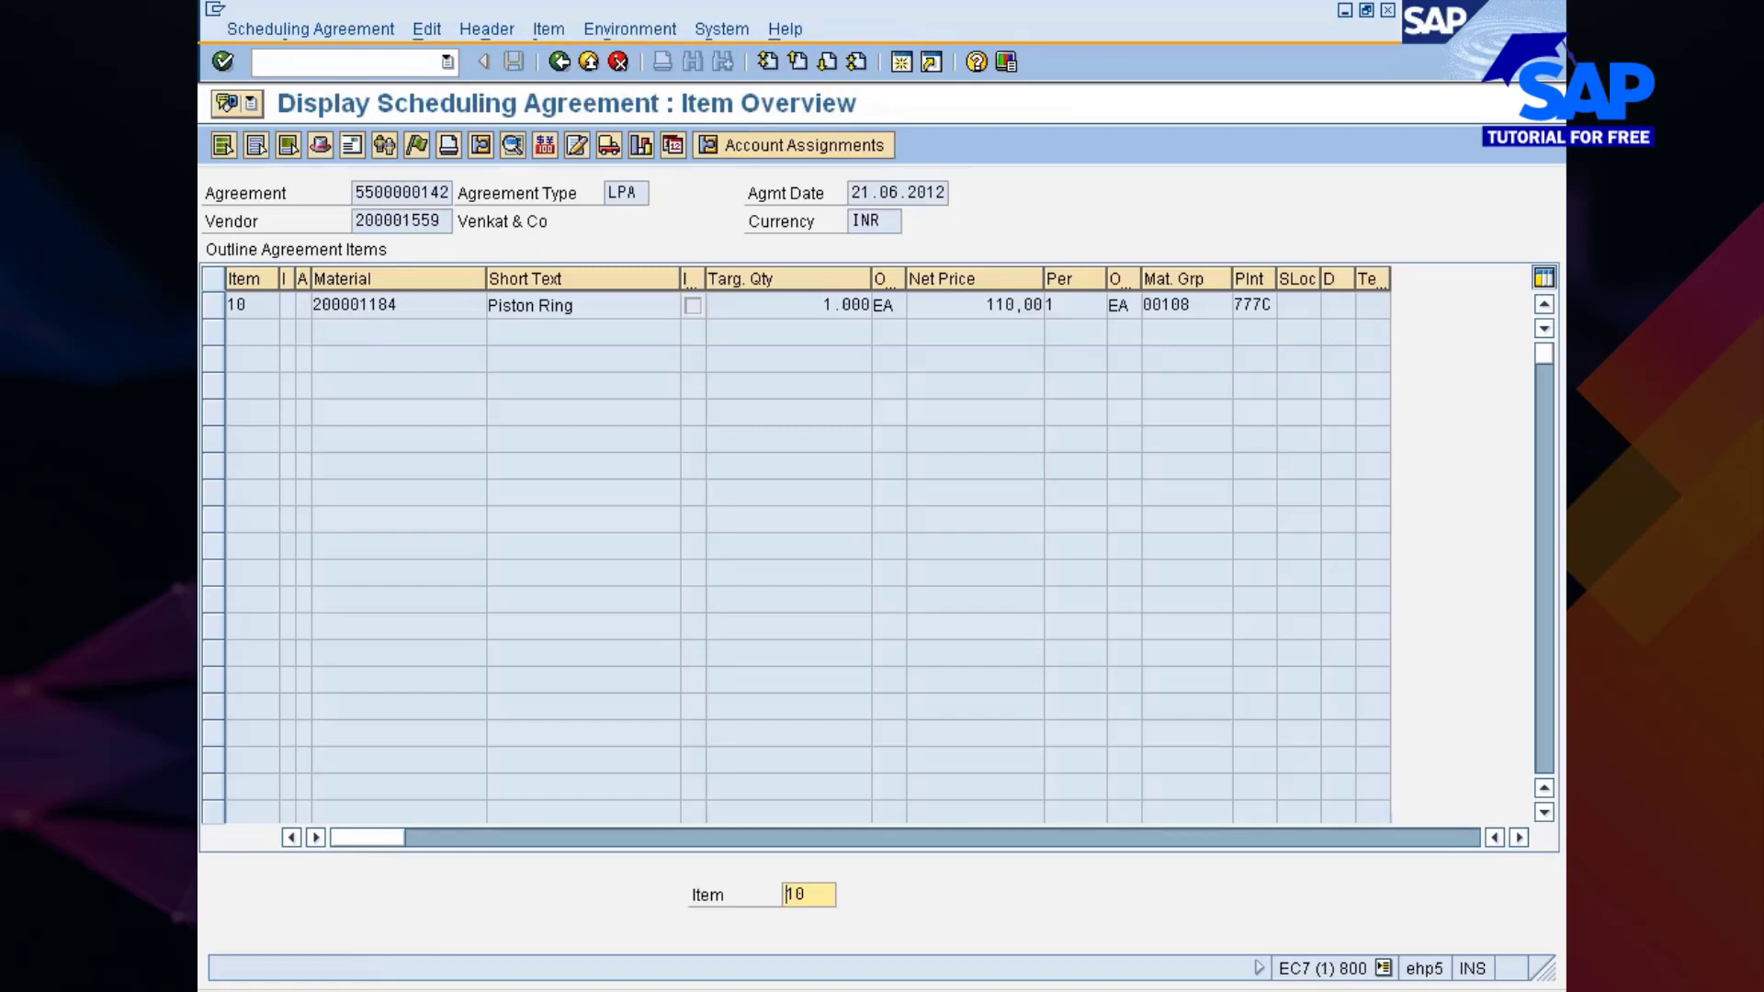
Step: Change the agreement number to the new Piston Ring agreement and open item 10's delivery schedule
key("alt+Tab")
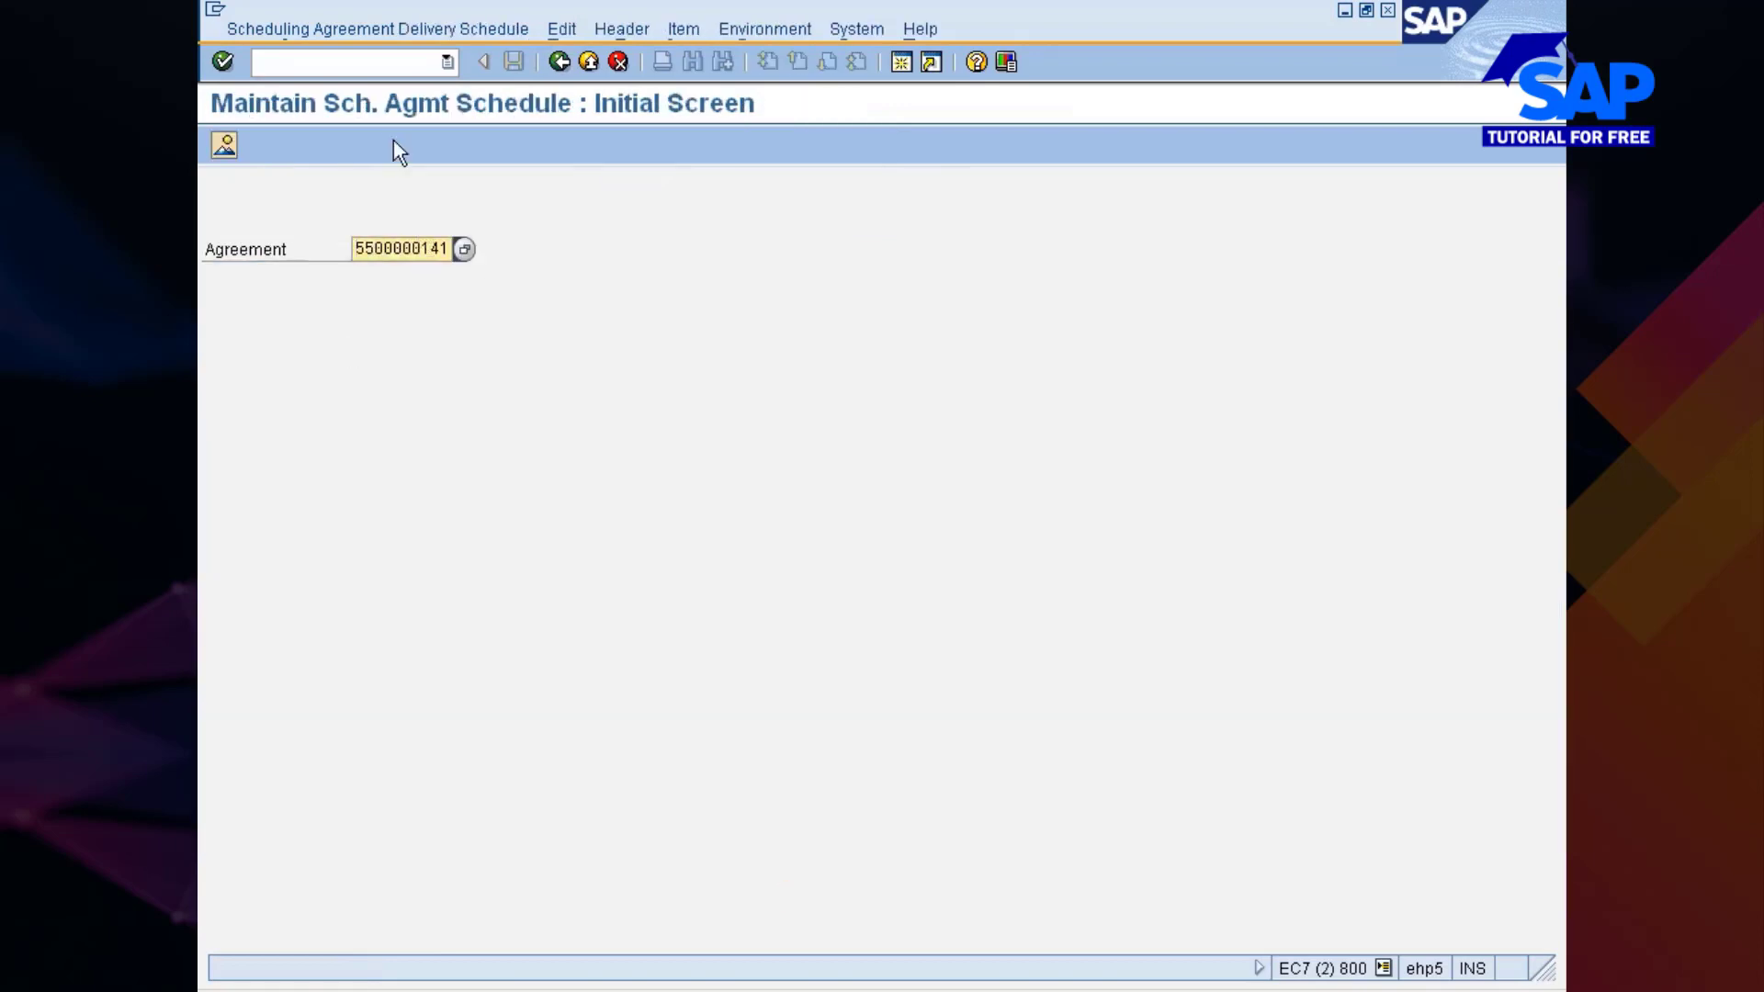
left_click(560, 62)
key("BackSpace")
type("2")
key("Return")
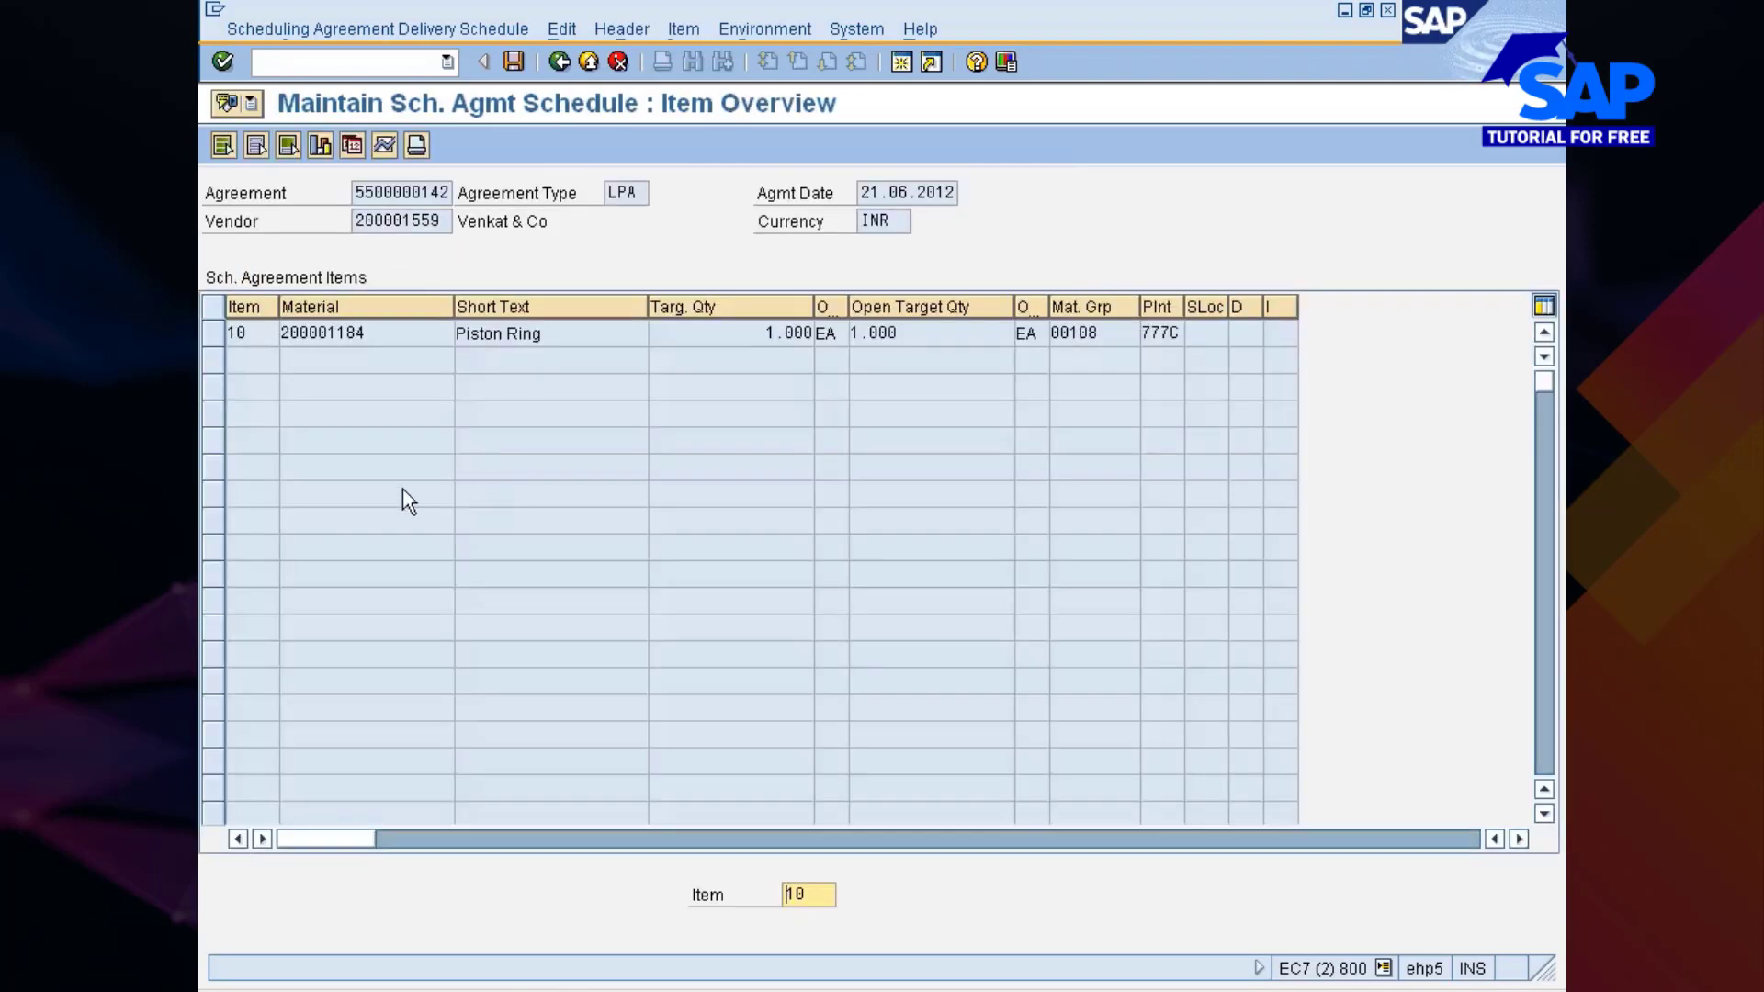
left_click(215, 334)
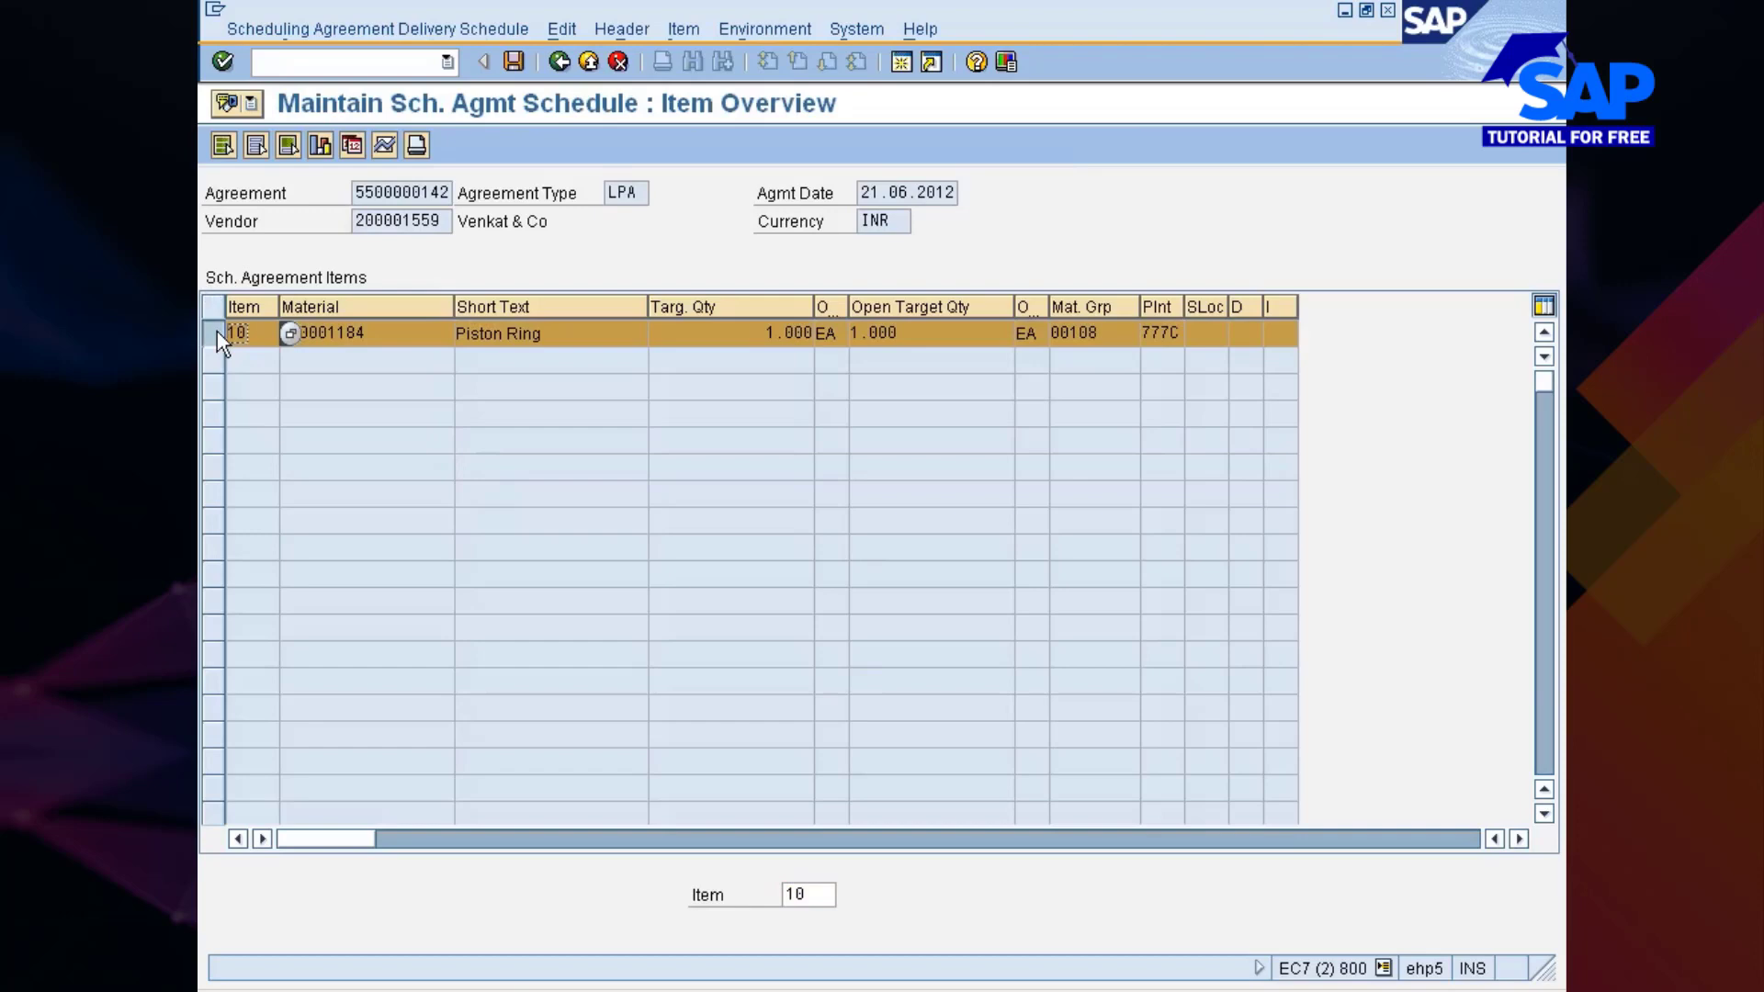
left_click(358, 145)
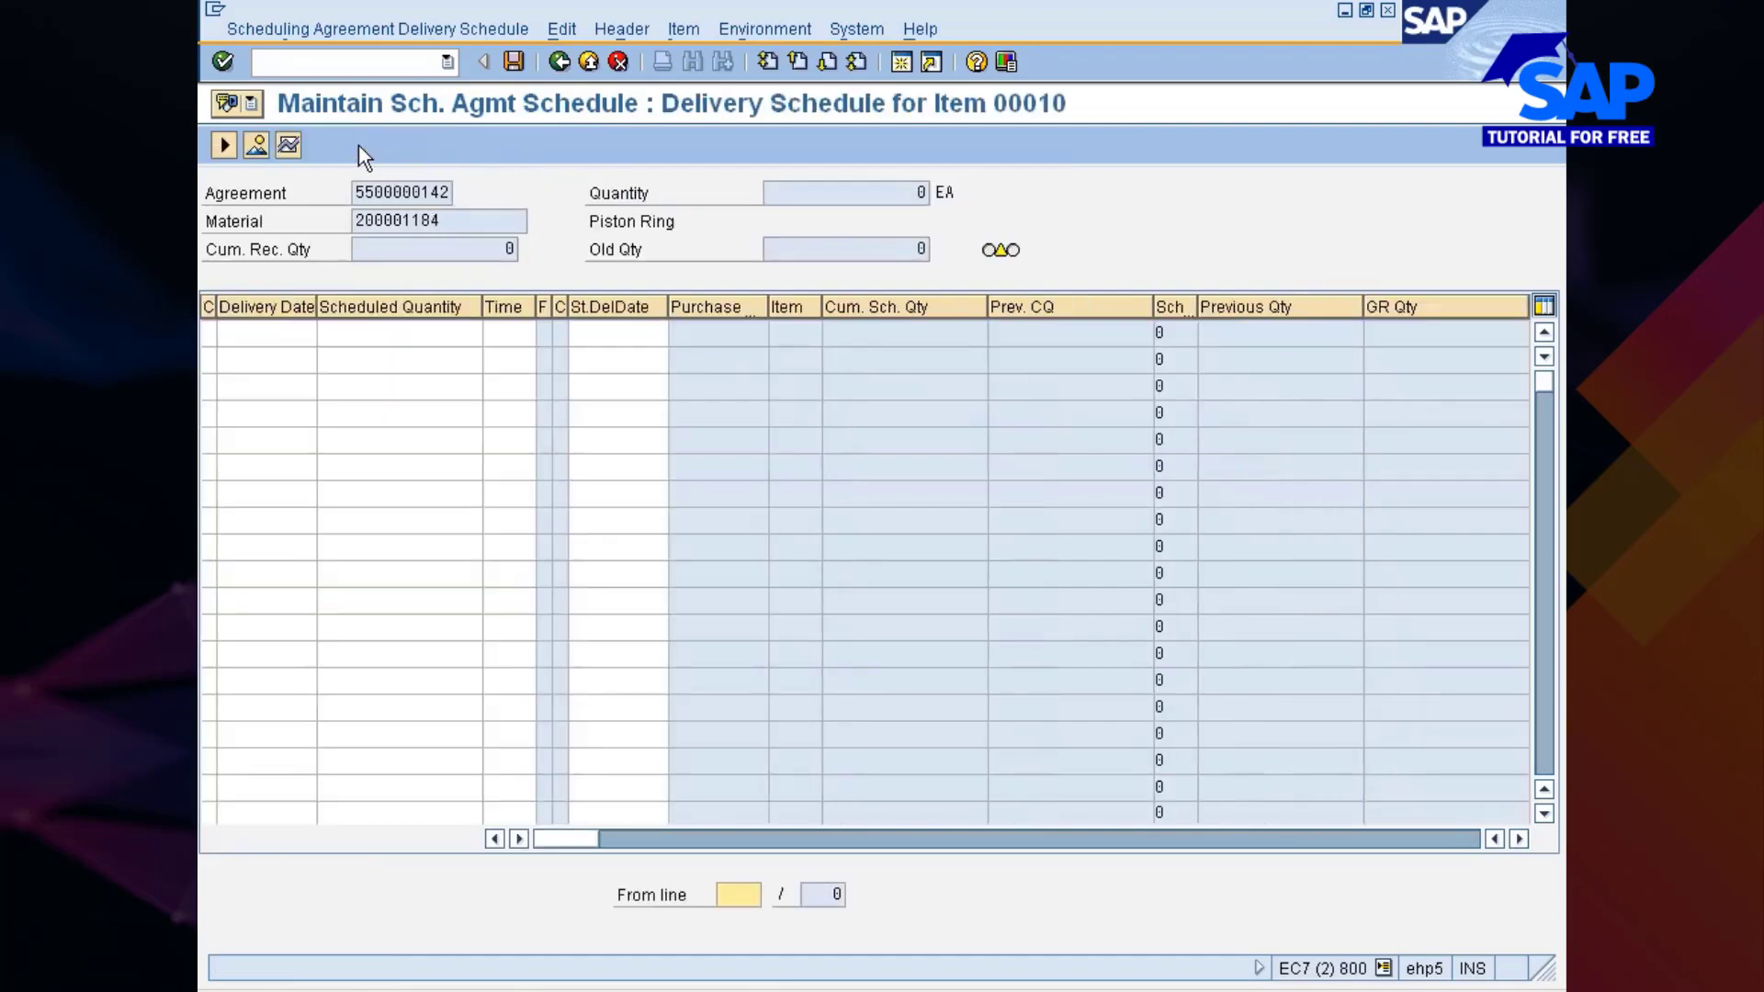
Step: Paste the copied delivery dates and scheduled quantities into the Piston Ring item's delivery schedule
left_click(262, 332)
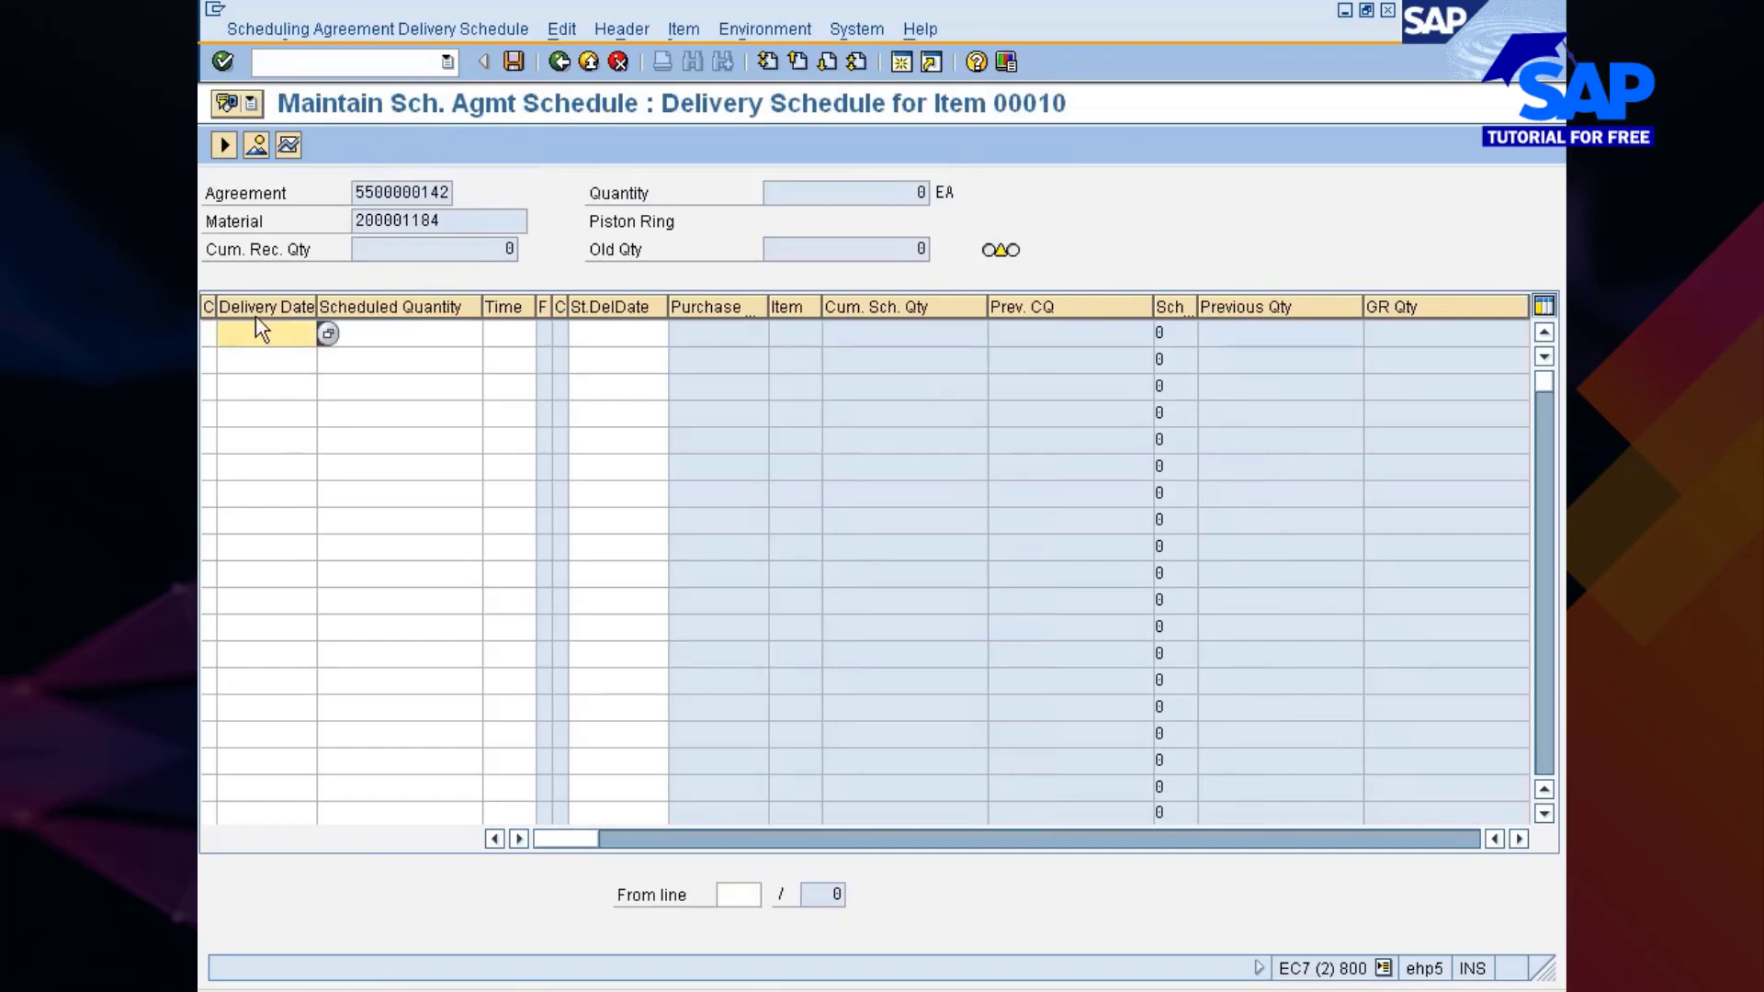
key("ctrl+v")
key("Return")
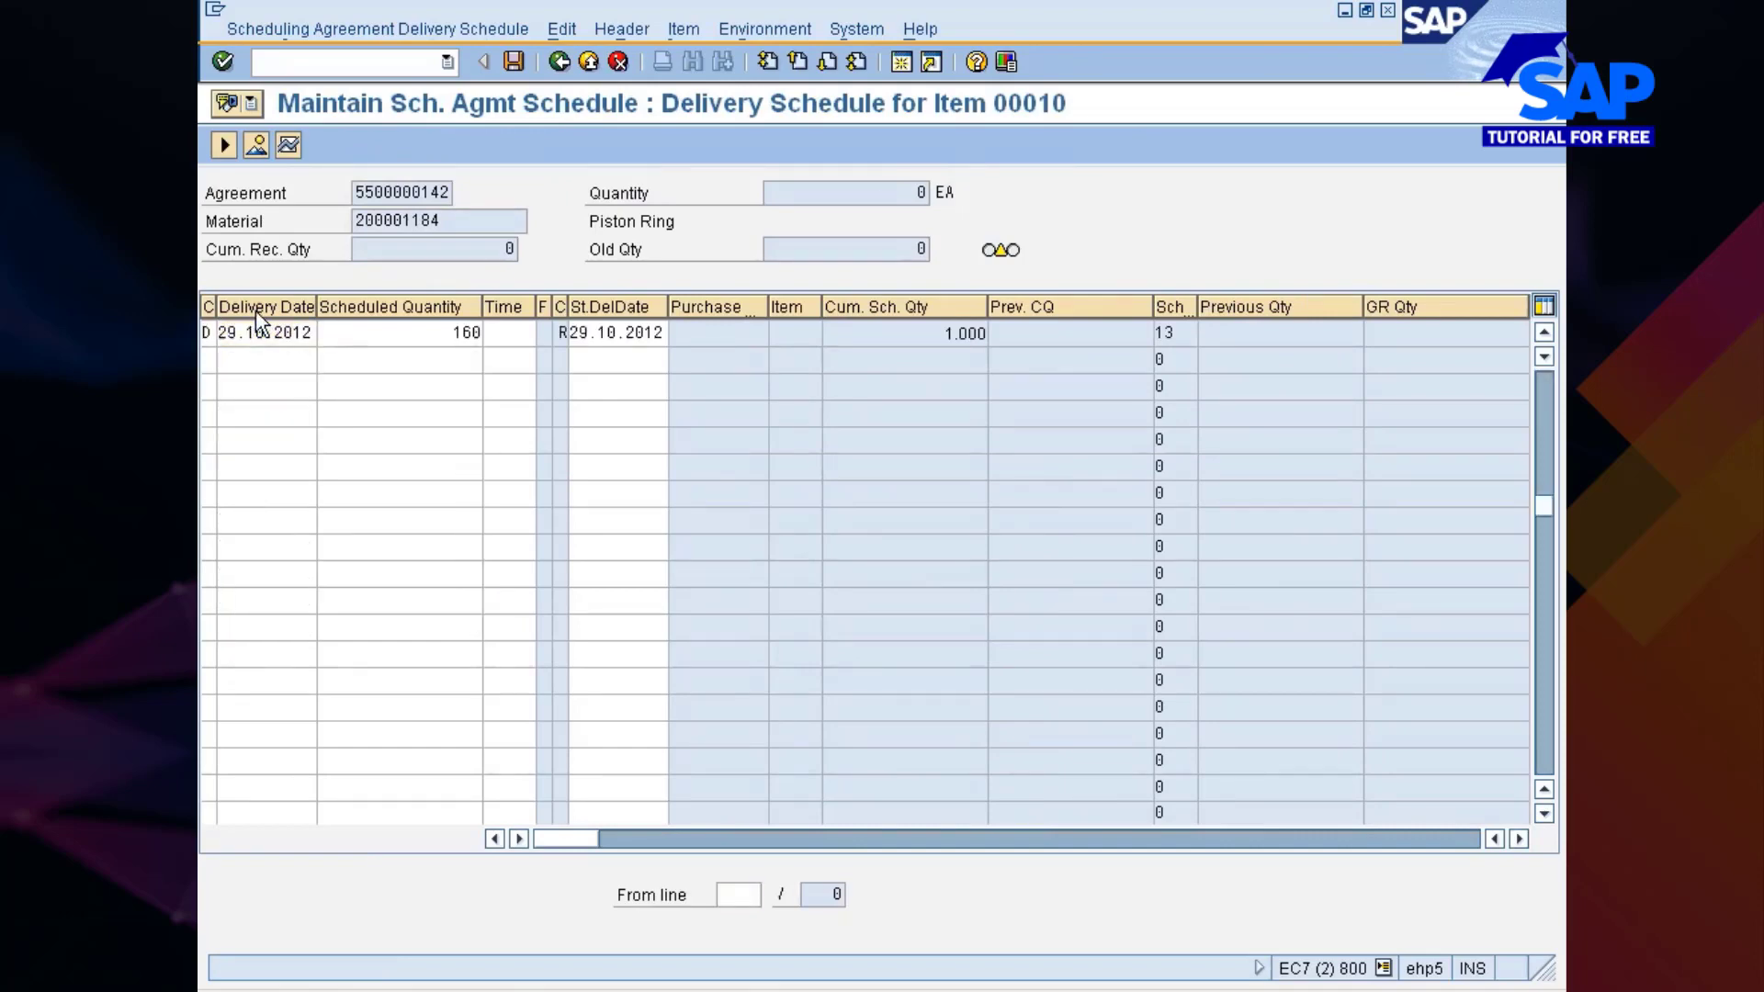
left_click_drag(1543, 505, 1543, 372)
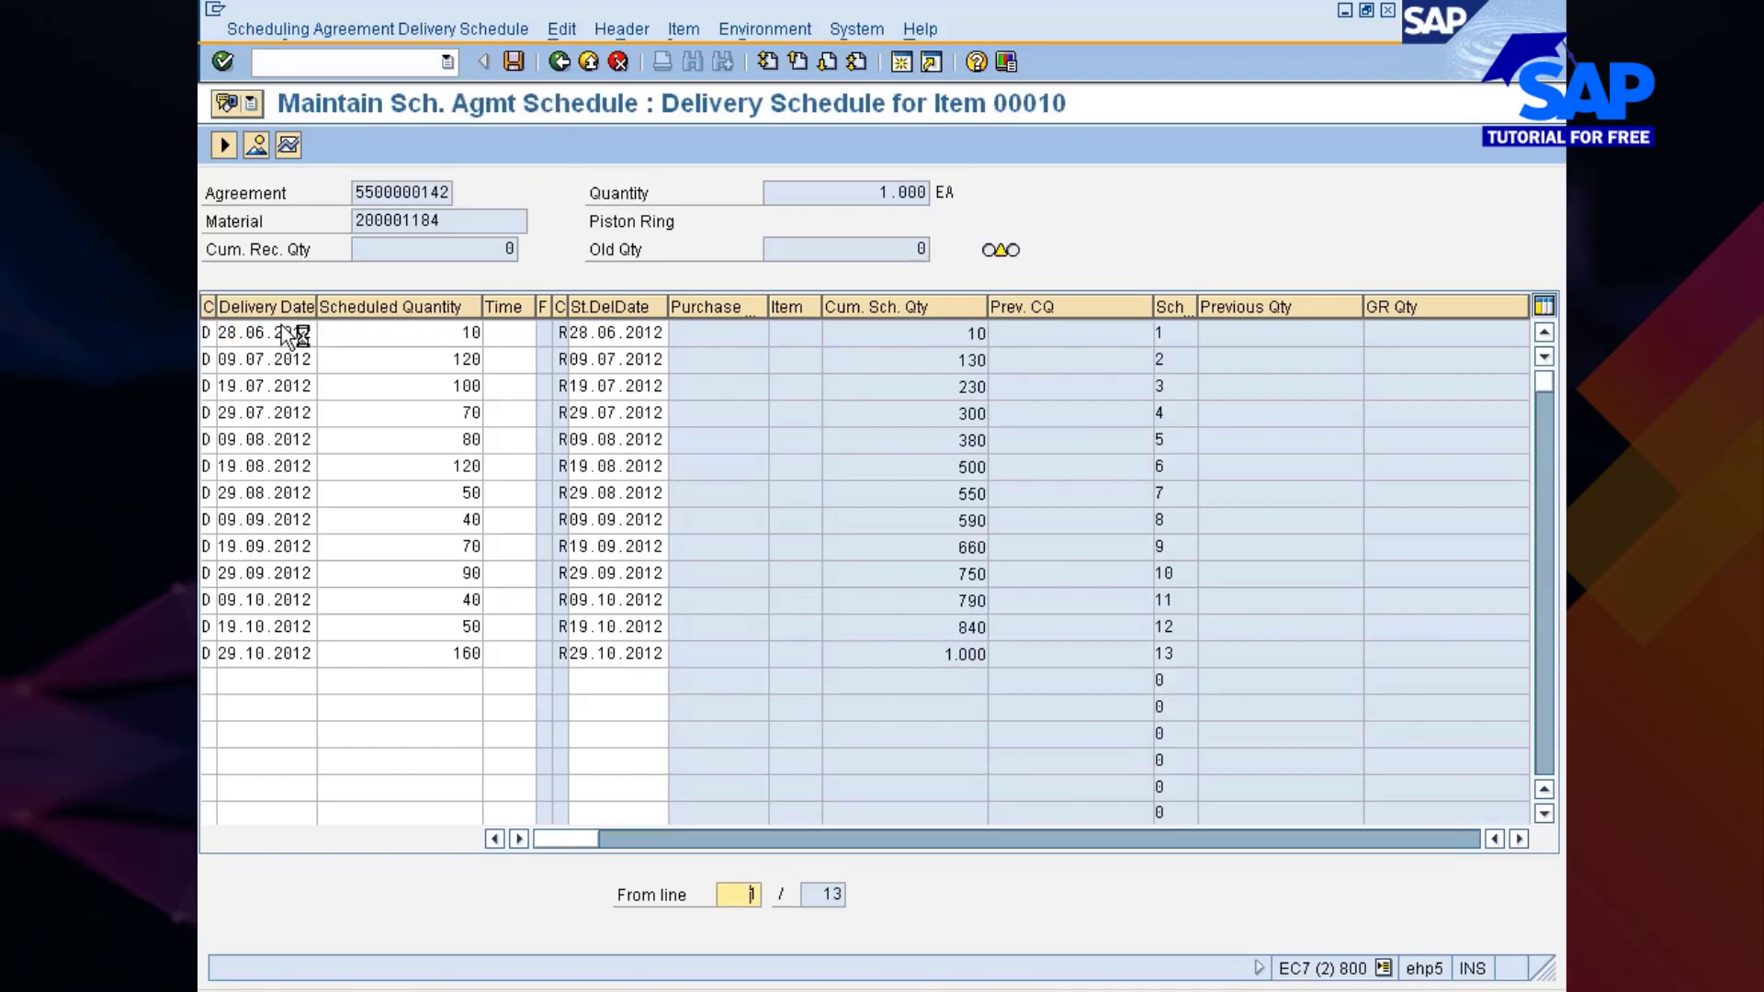
Step: Try to generate a forecast delivery schedule from the Piston Ring schedule lines
left_click(256, 333)
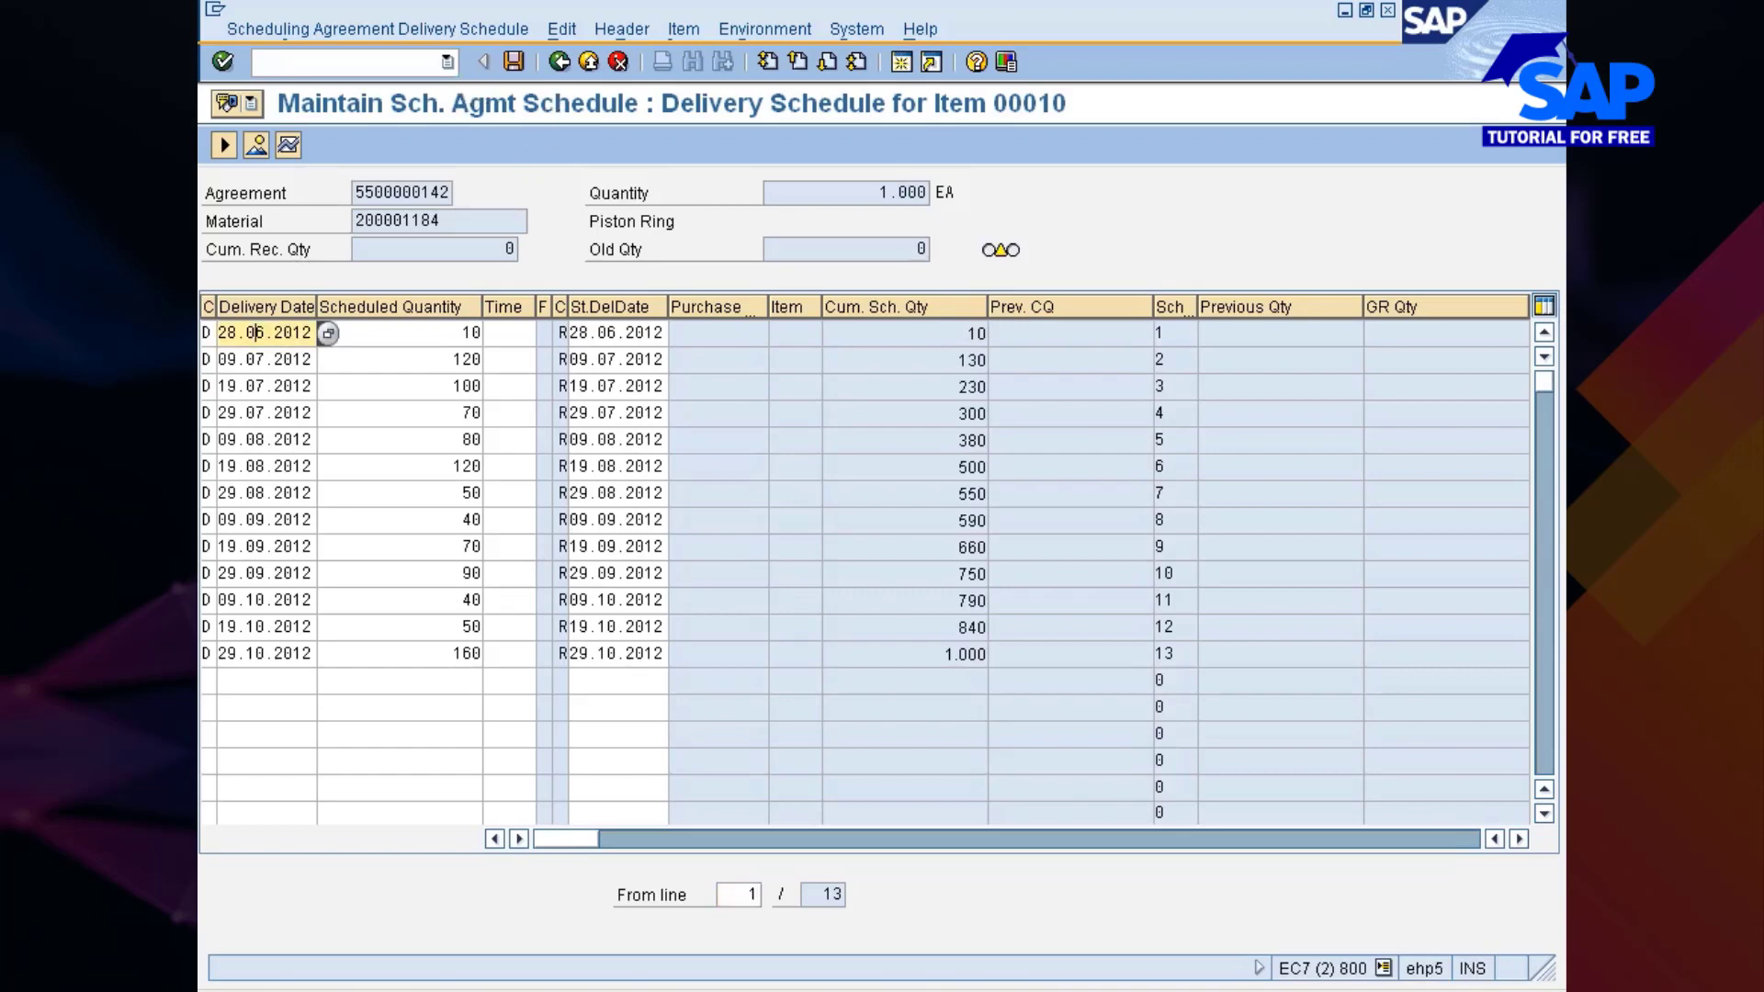
left_click(617, 333)
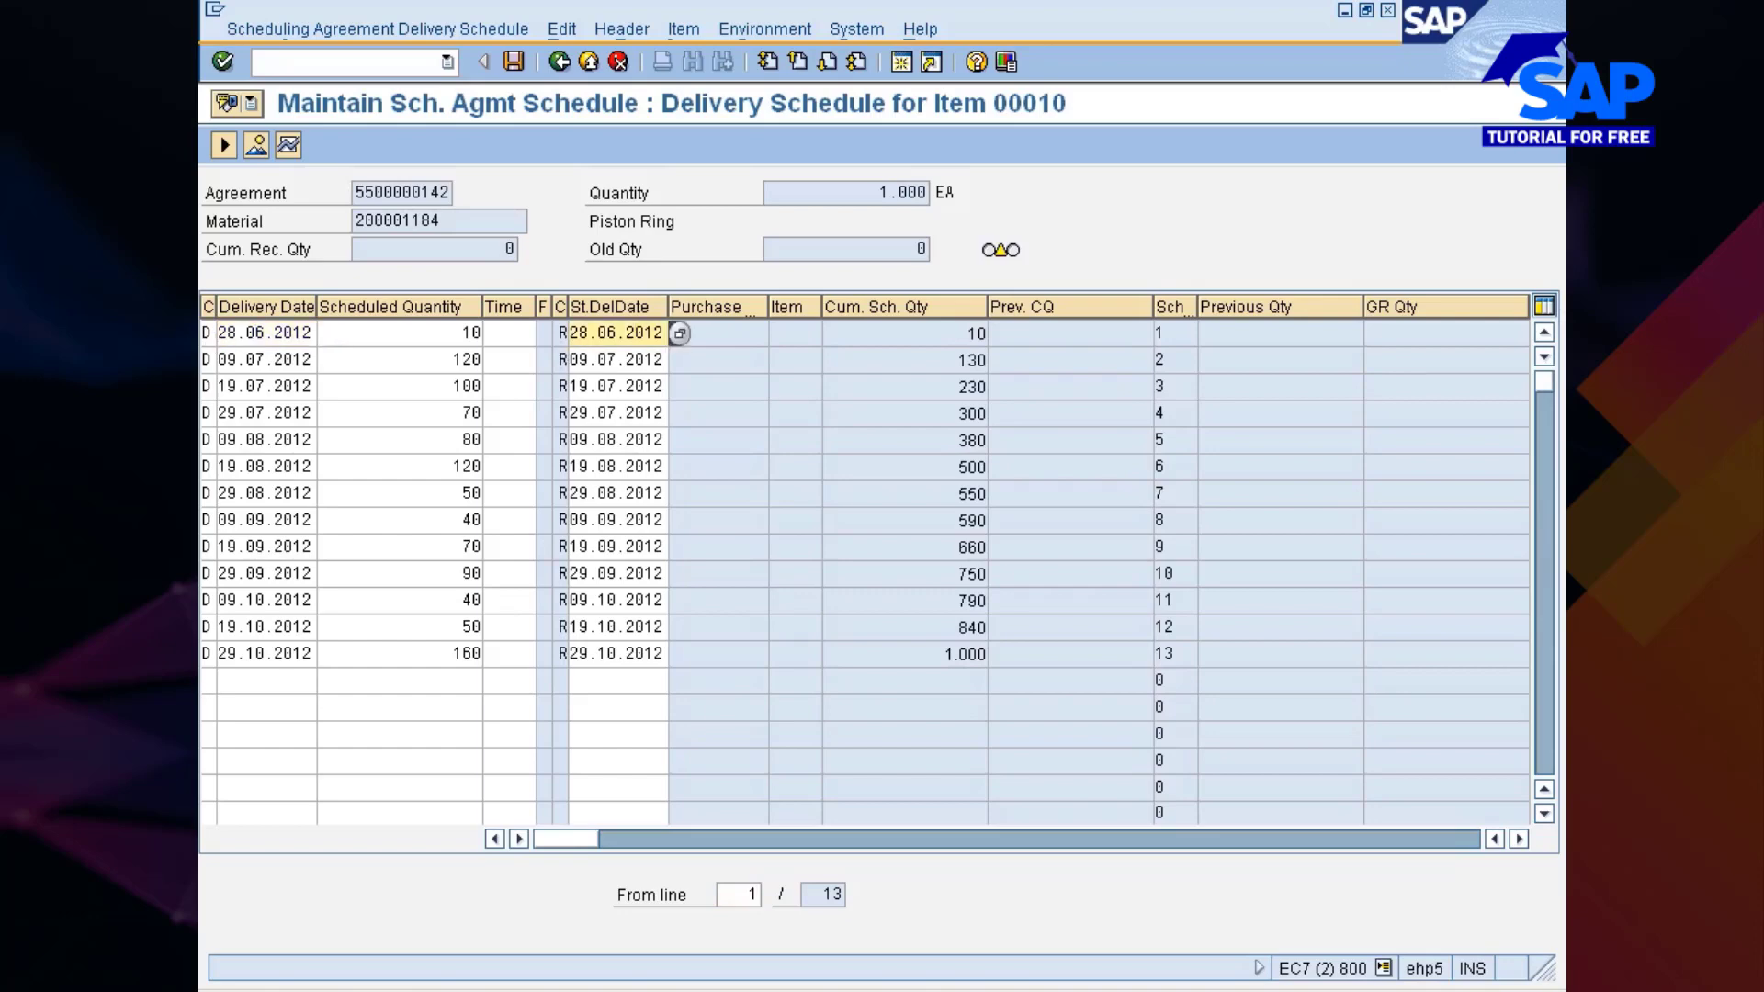
left_click(228, 333)
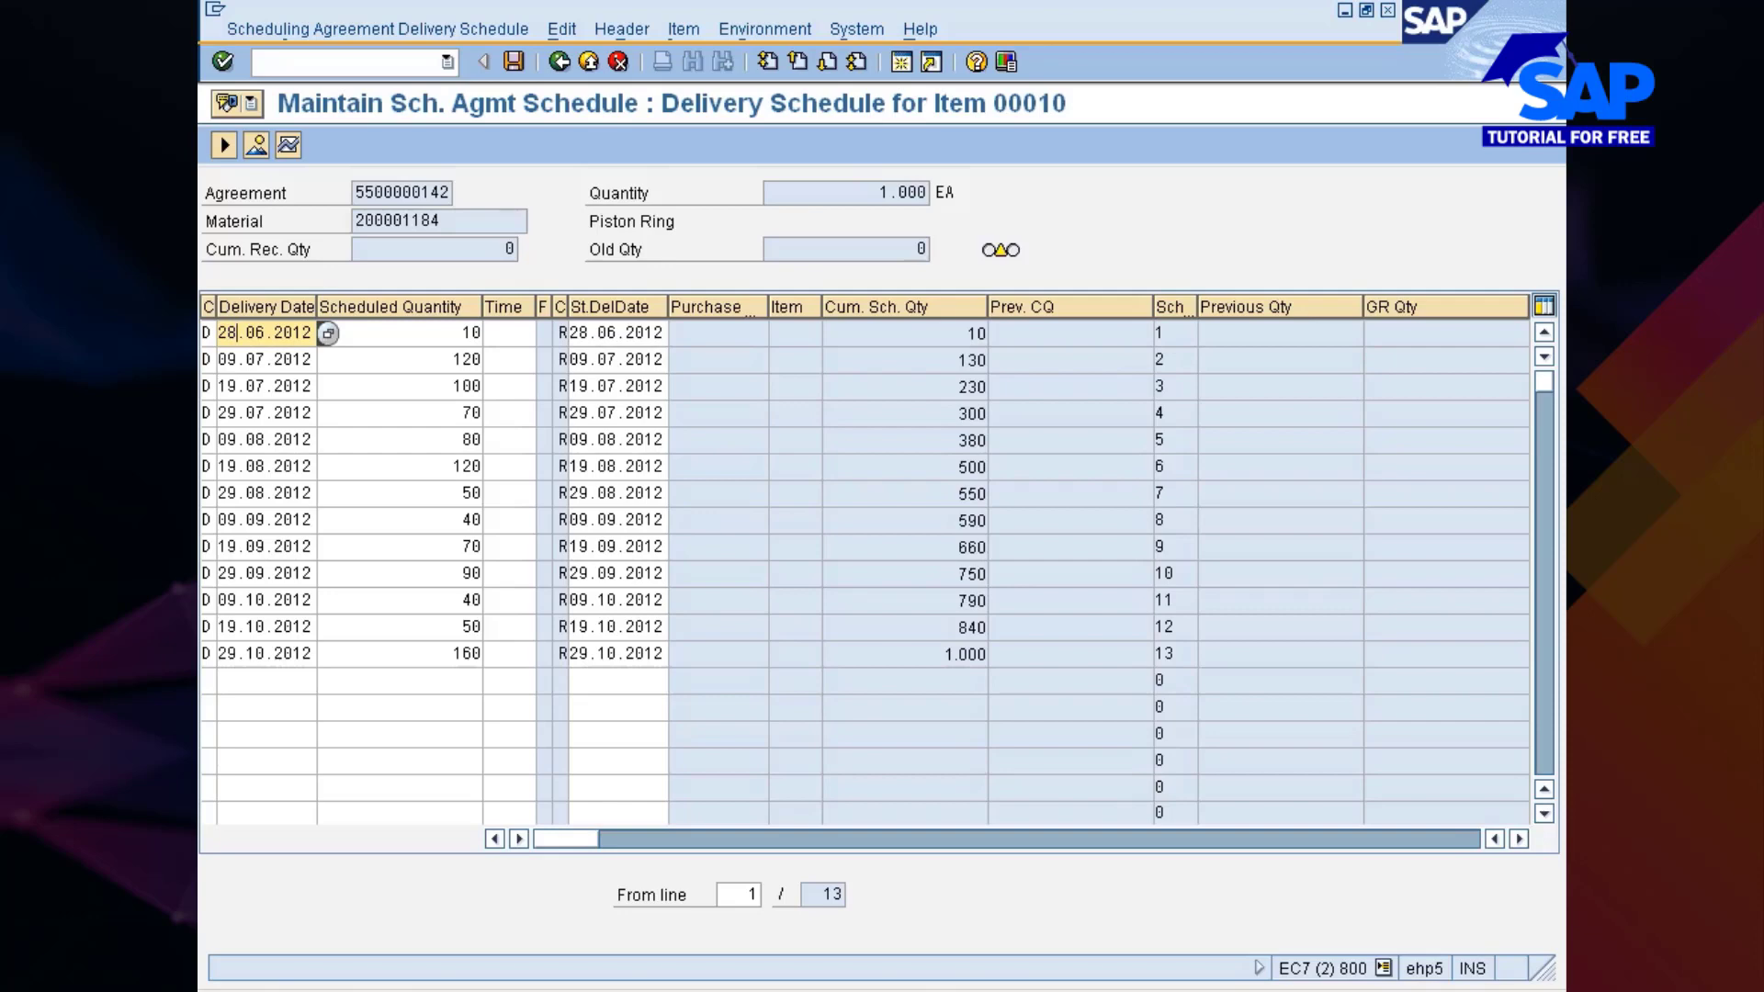
left_click(561, 31)
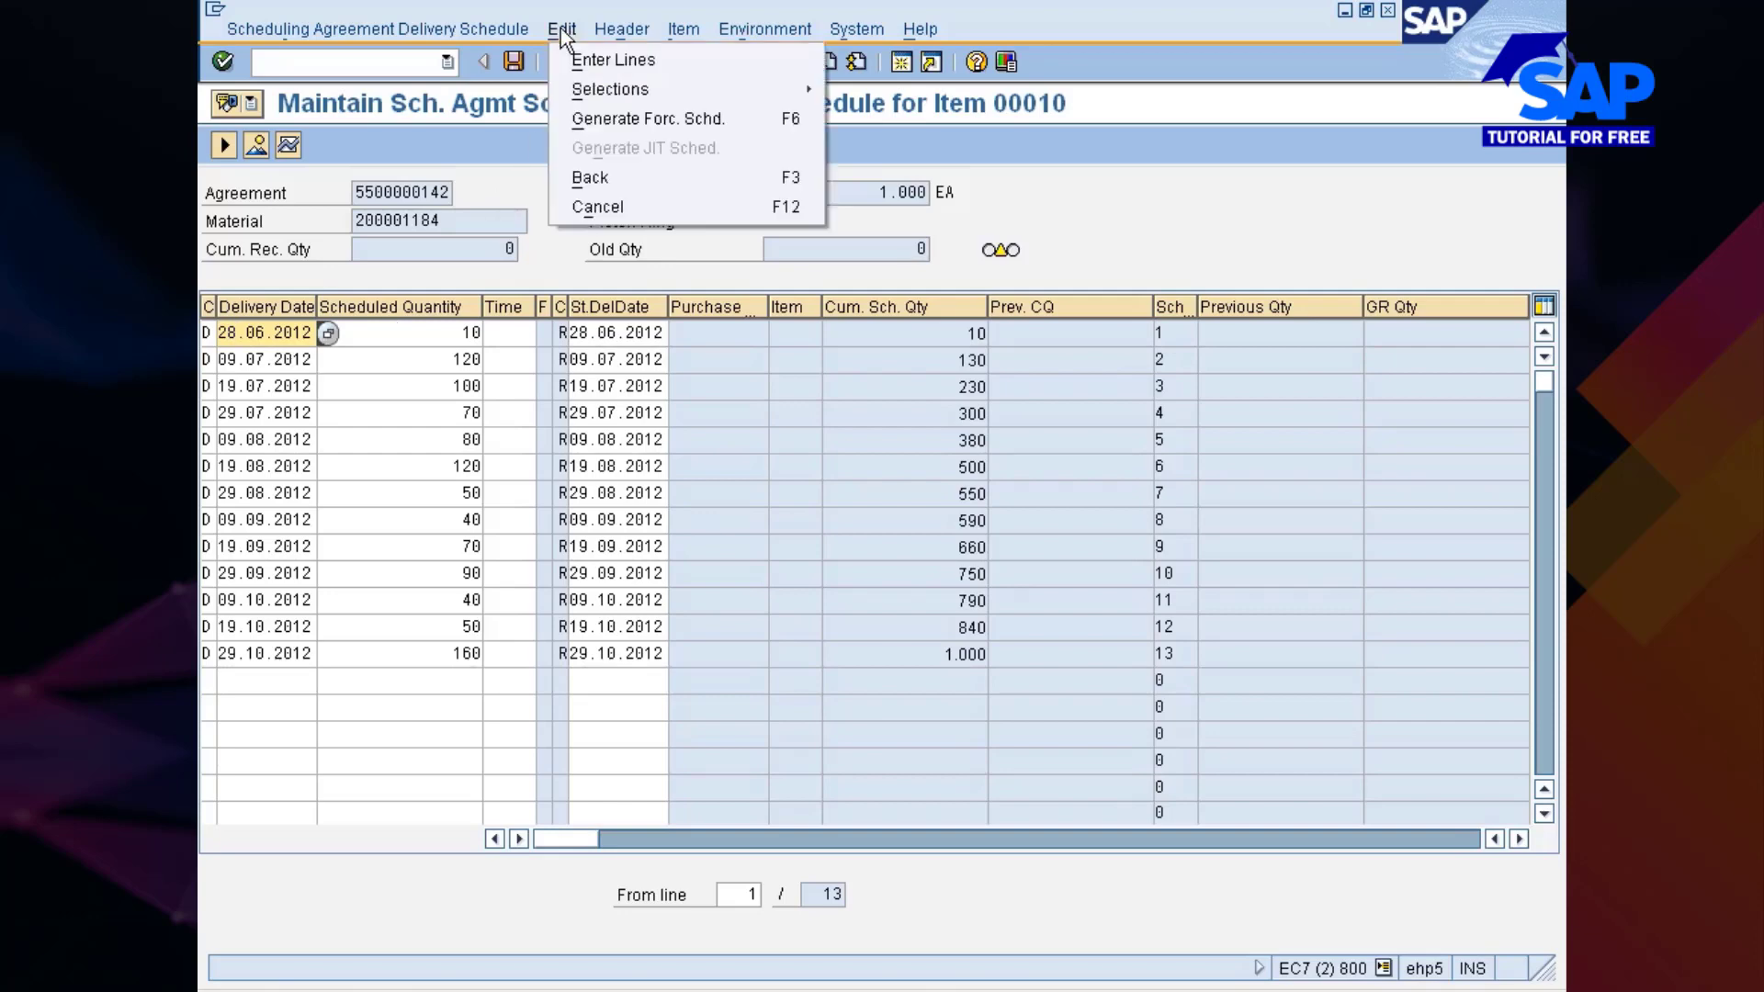
left_click(602, 121)
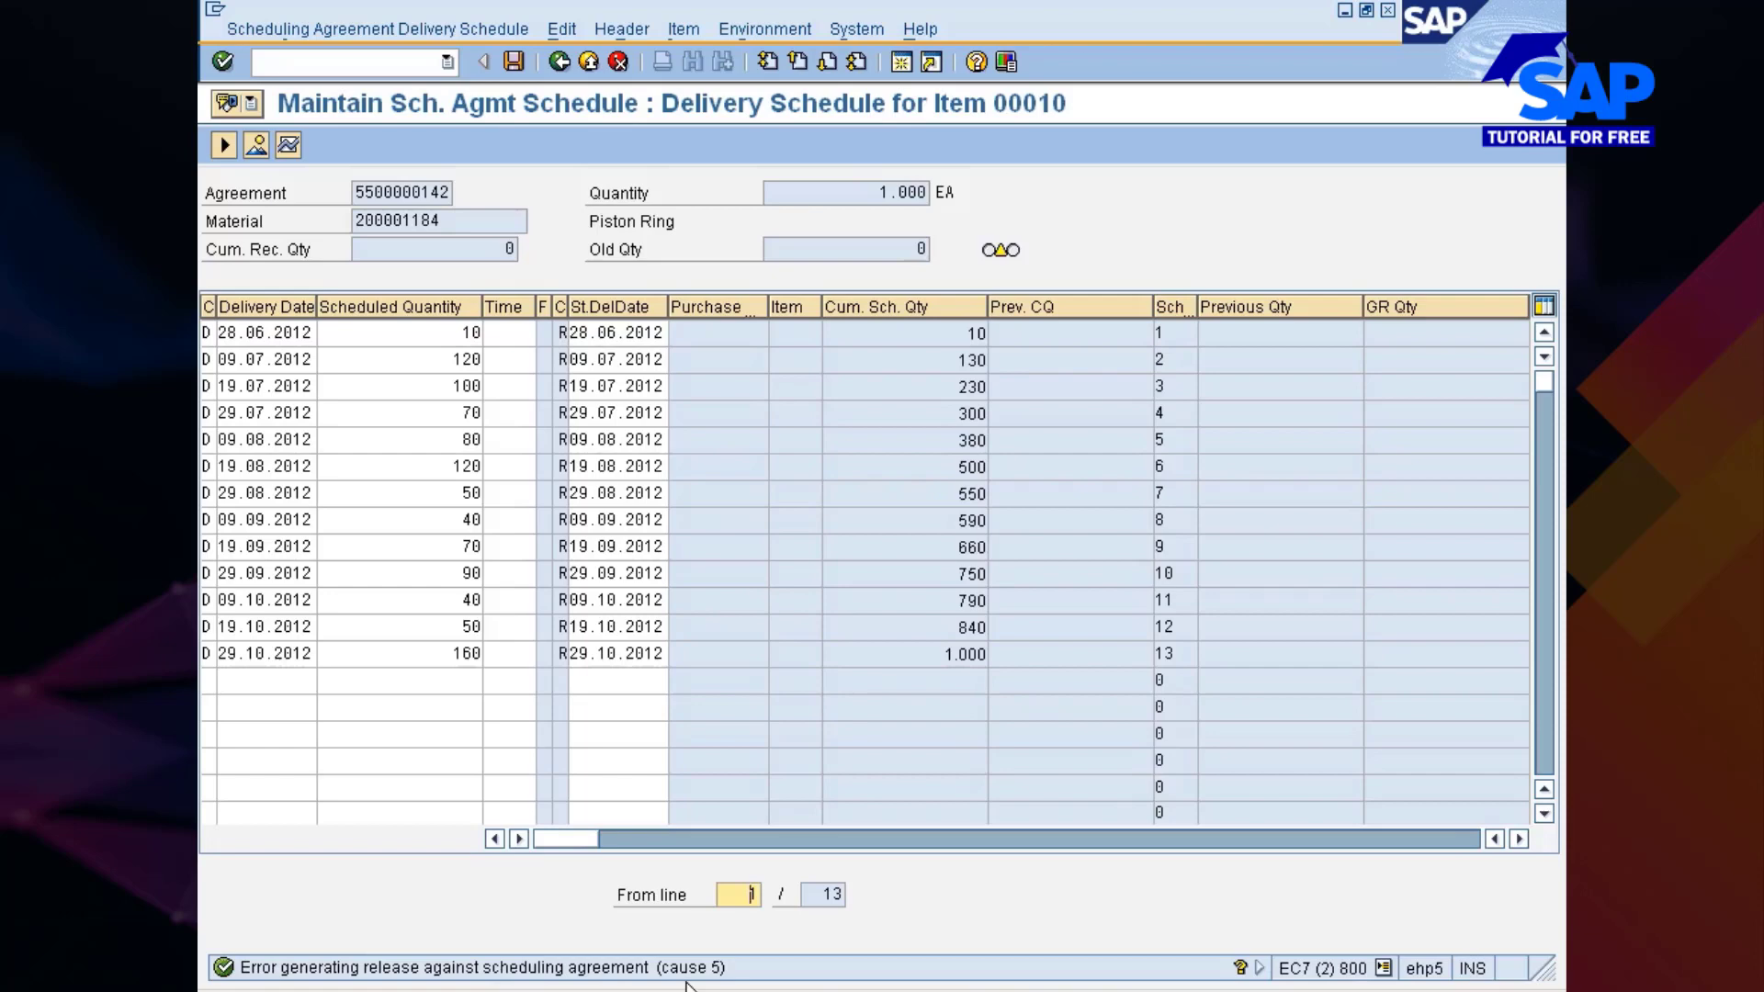
Step: View the forecast release overview for item 10 and leave schedule maintenance without saving the schedule lines
left_click(288, 145)
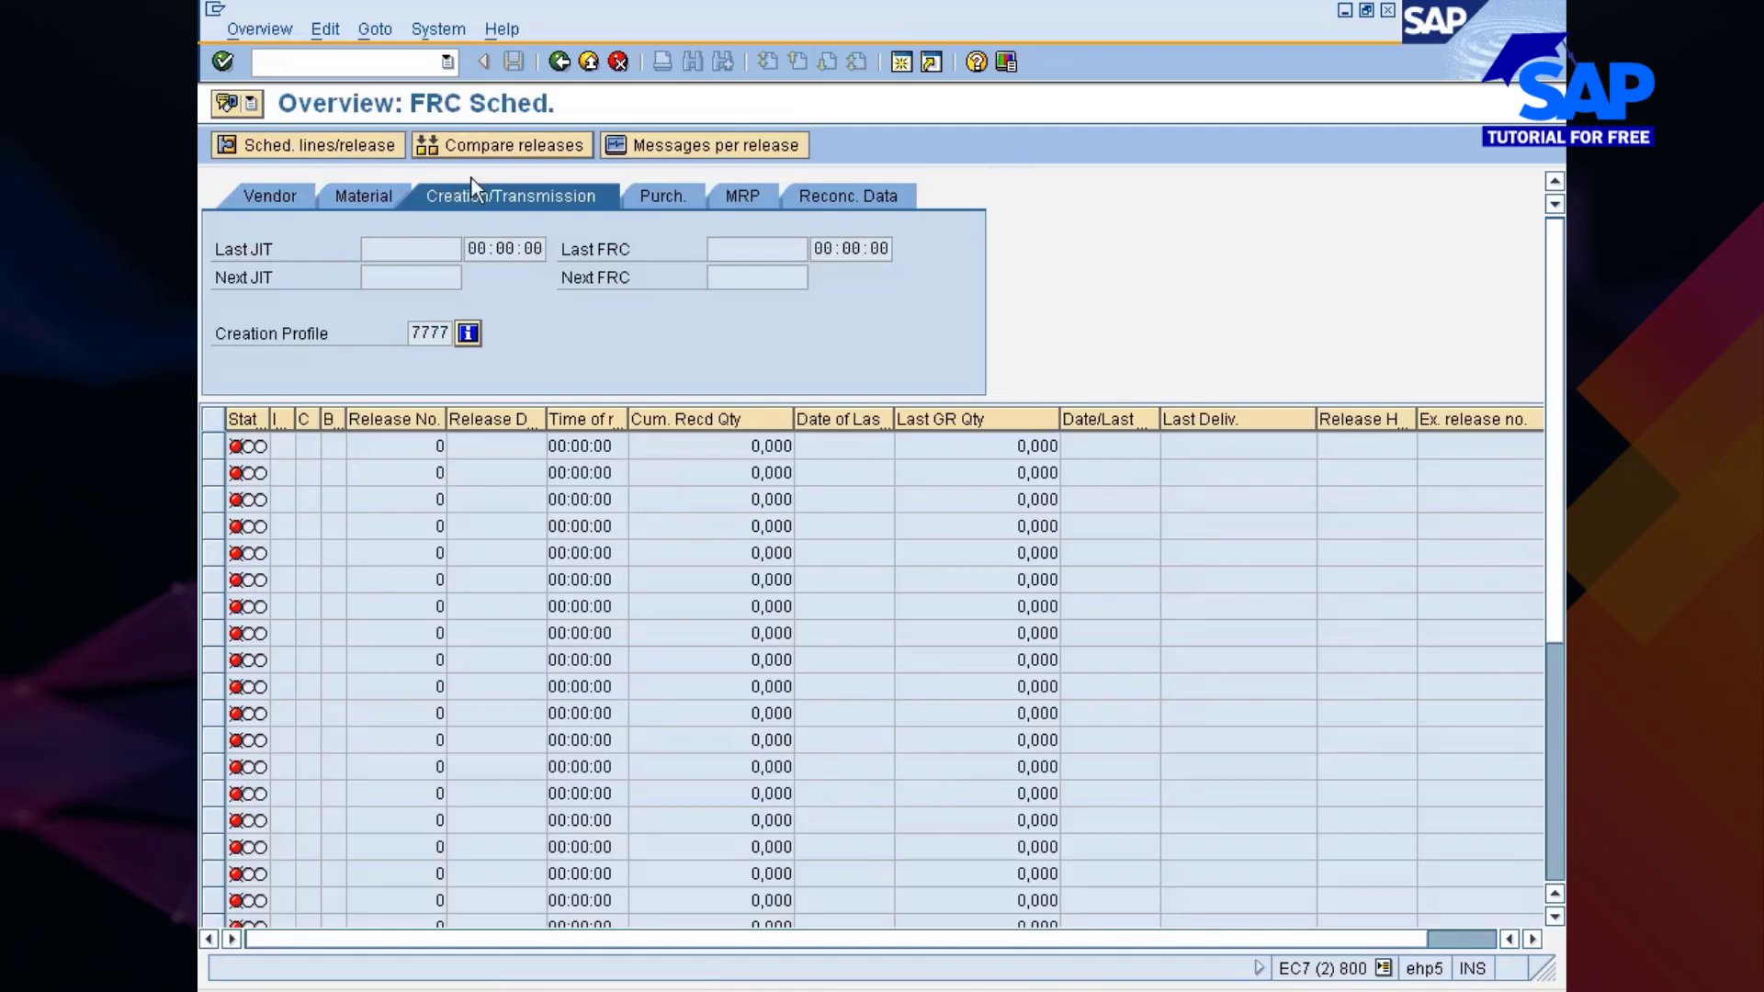
left_click(560, 62)
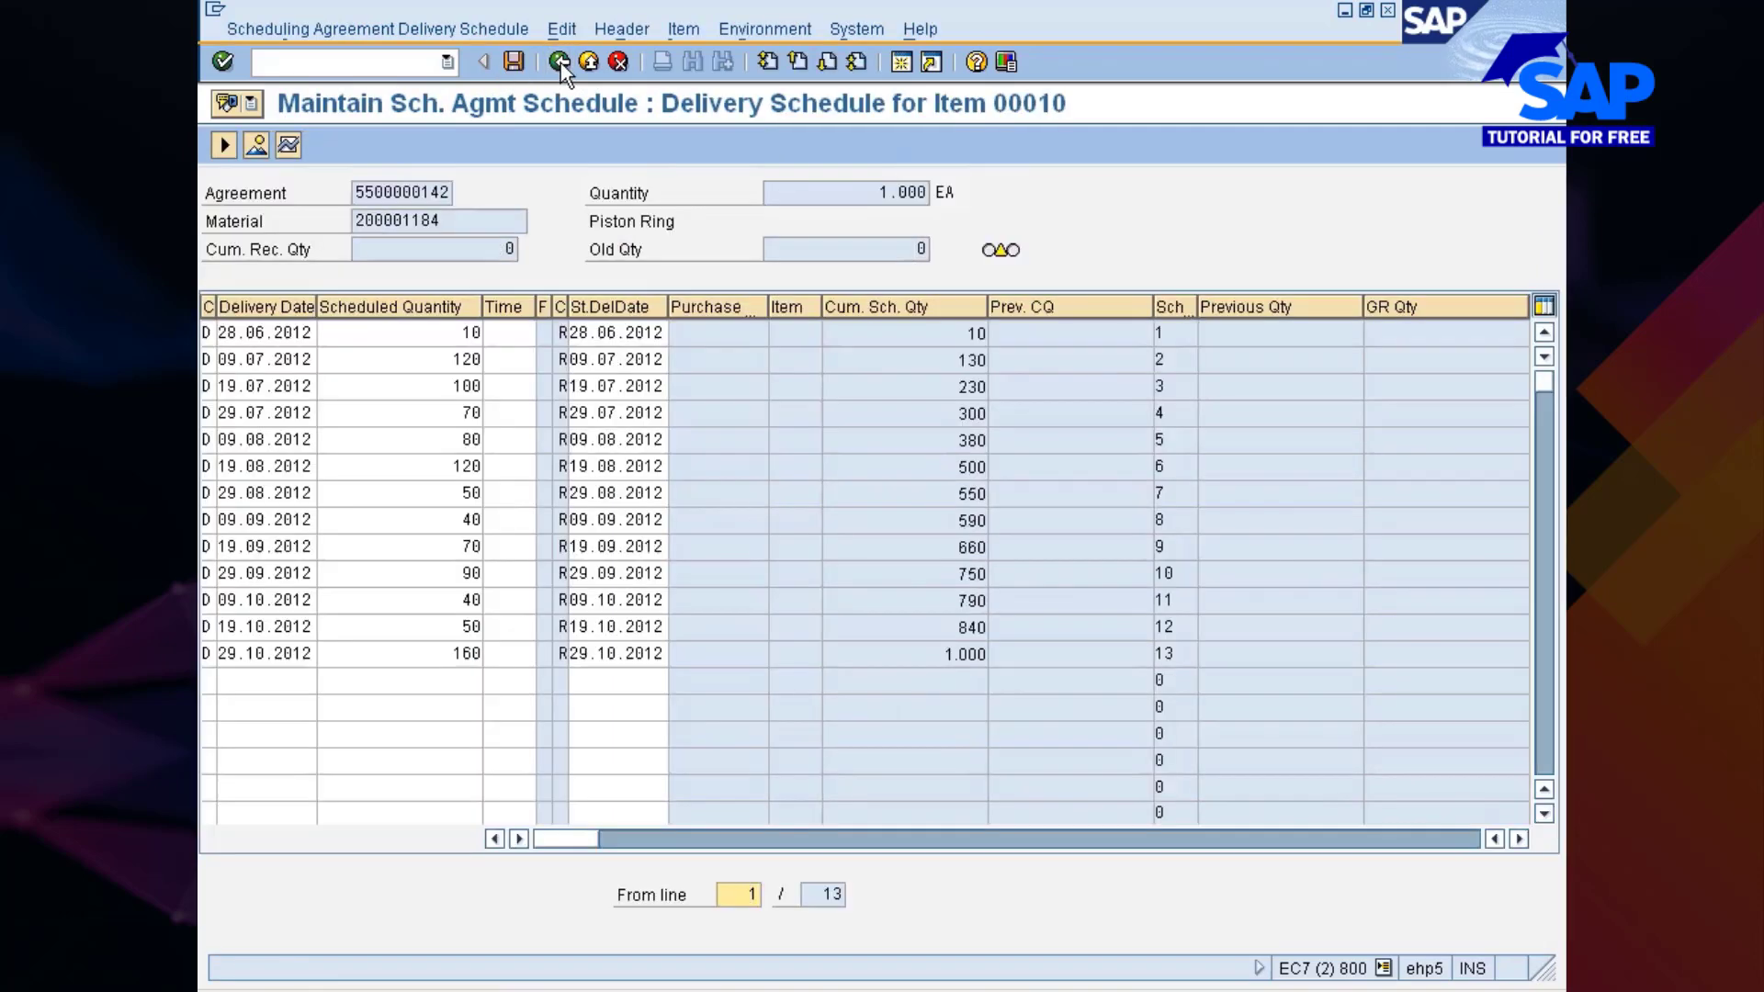
left_click(559, 63)
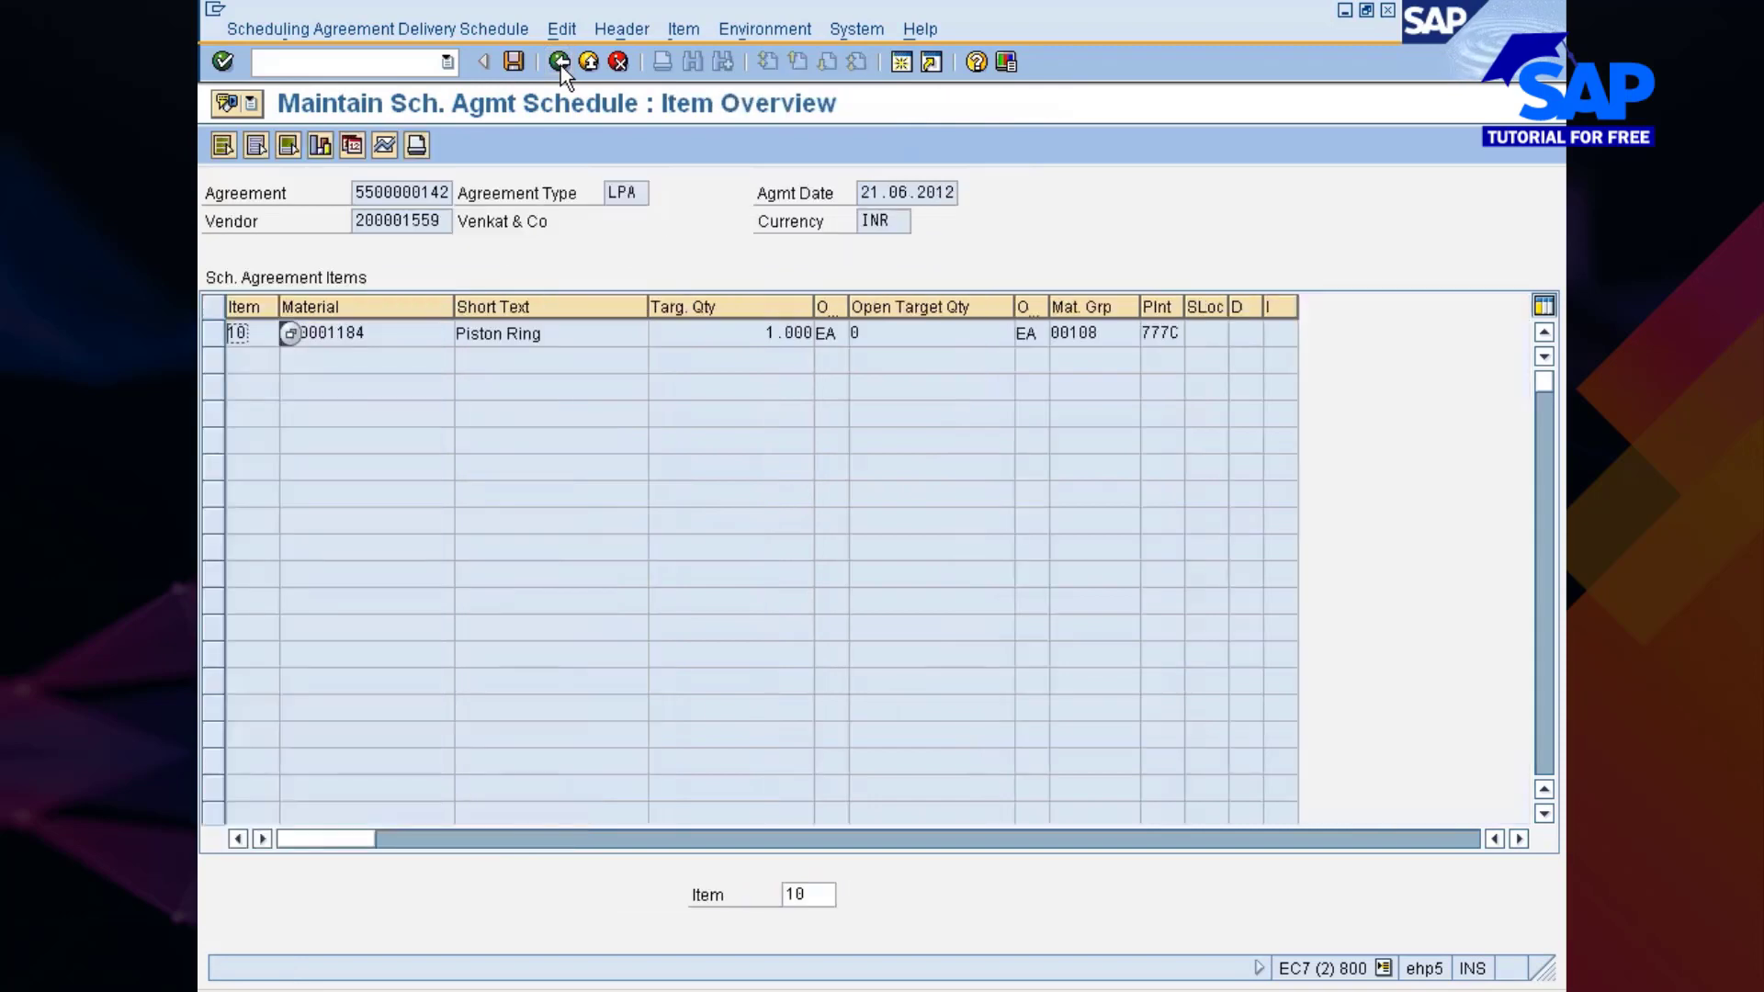
left_click(559, 63)
left_click(675, 463)
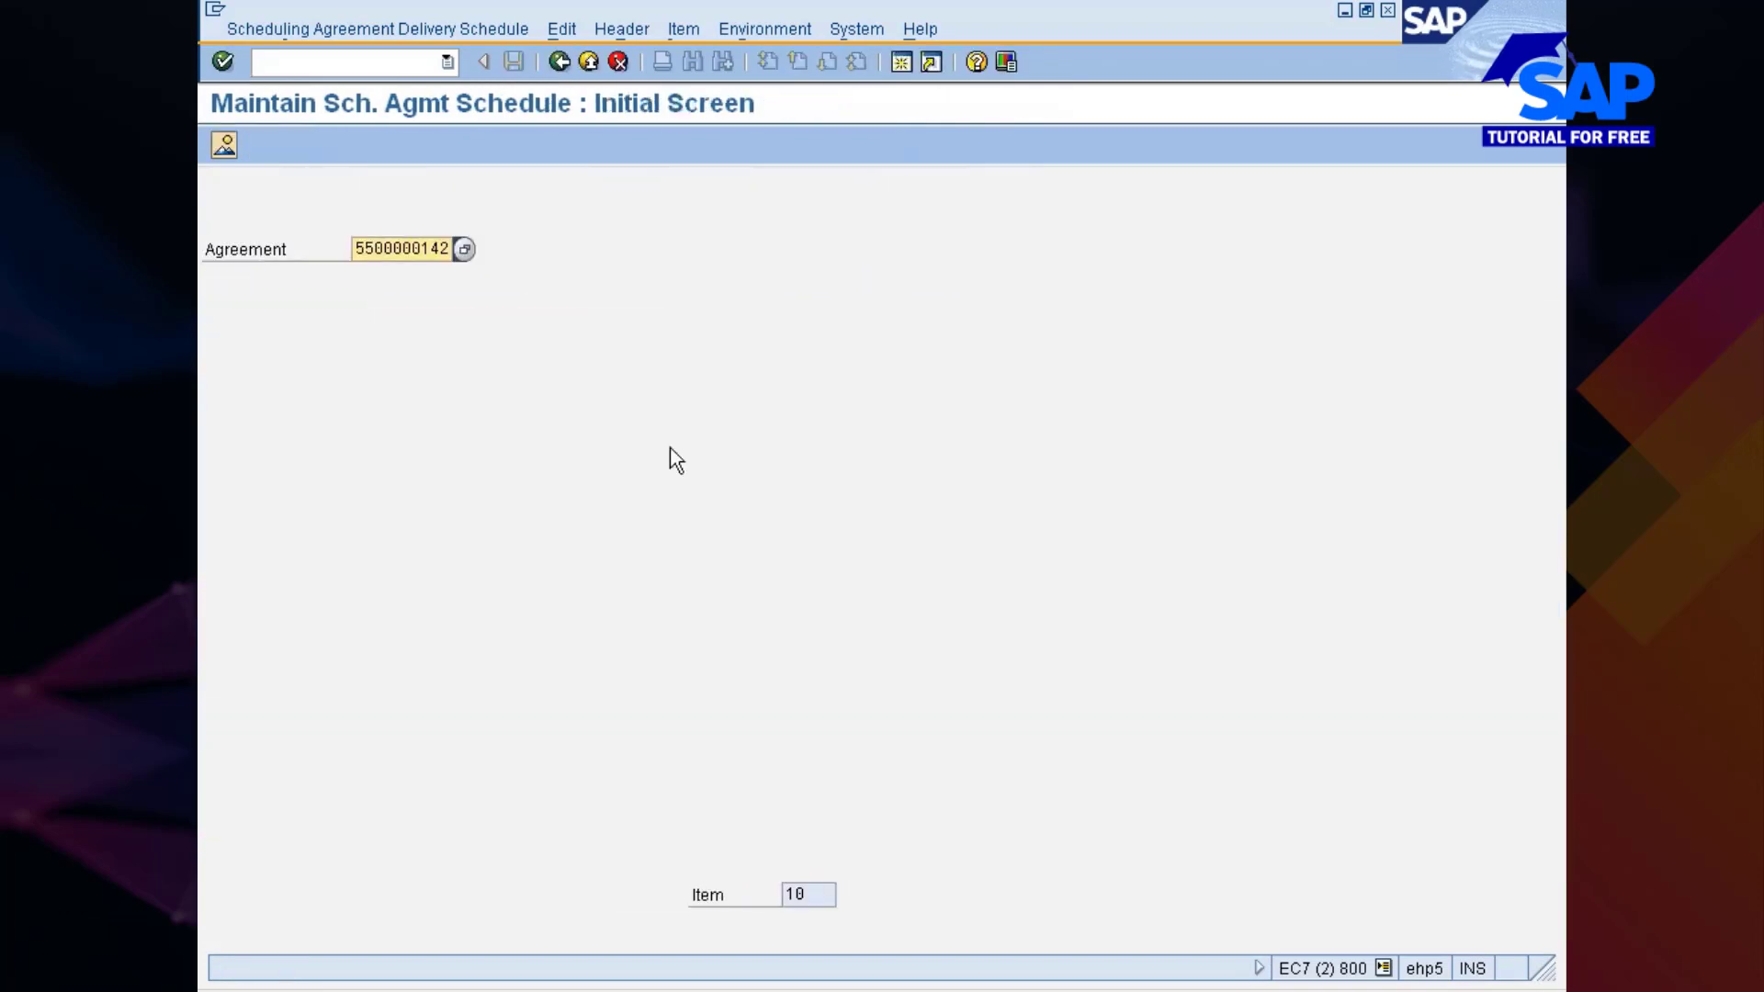
Step: Reopen the delivery schedule of item 10 in the Piston Ring agreement
left_click(421, 248)
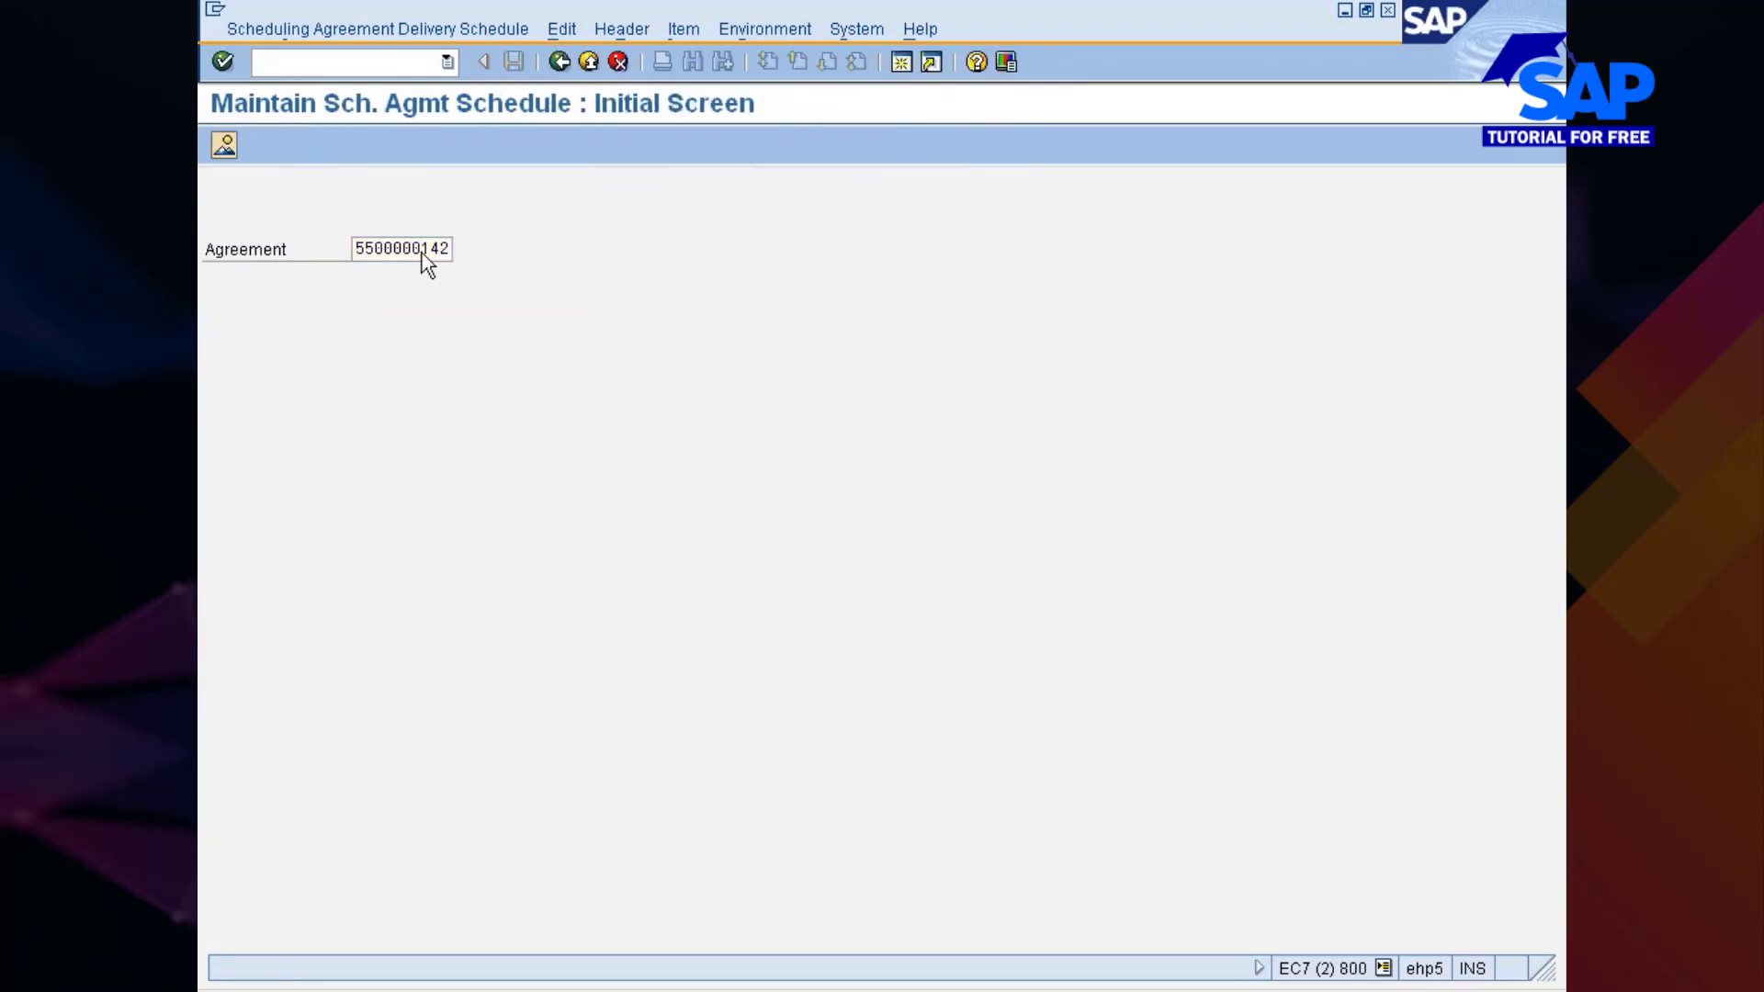
key("Return")
left_click(215, 334)
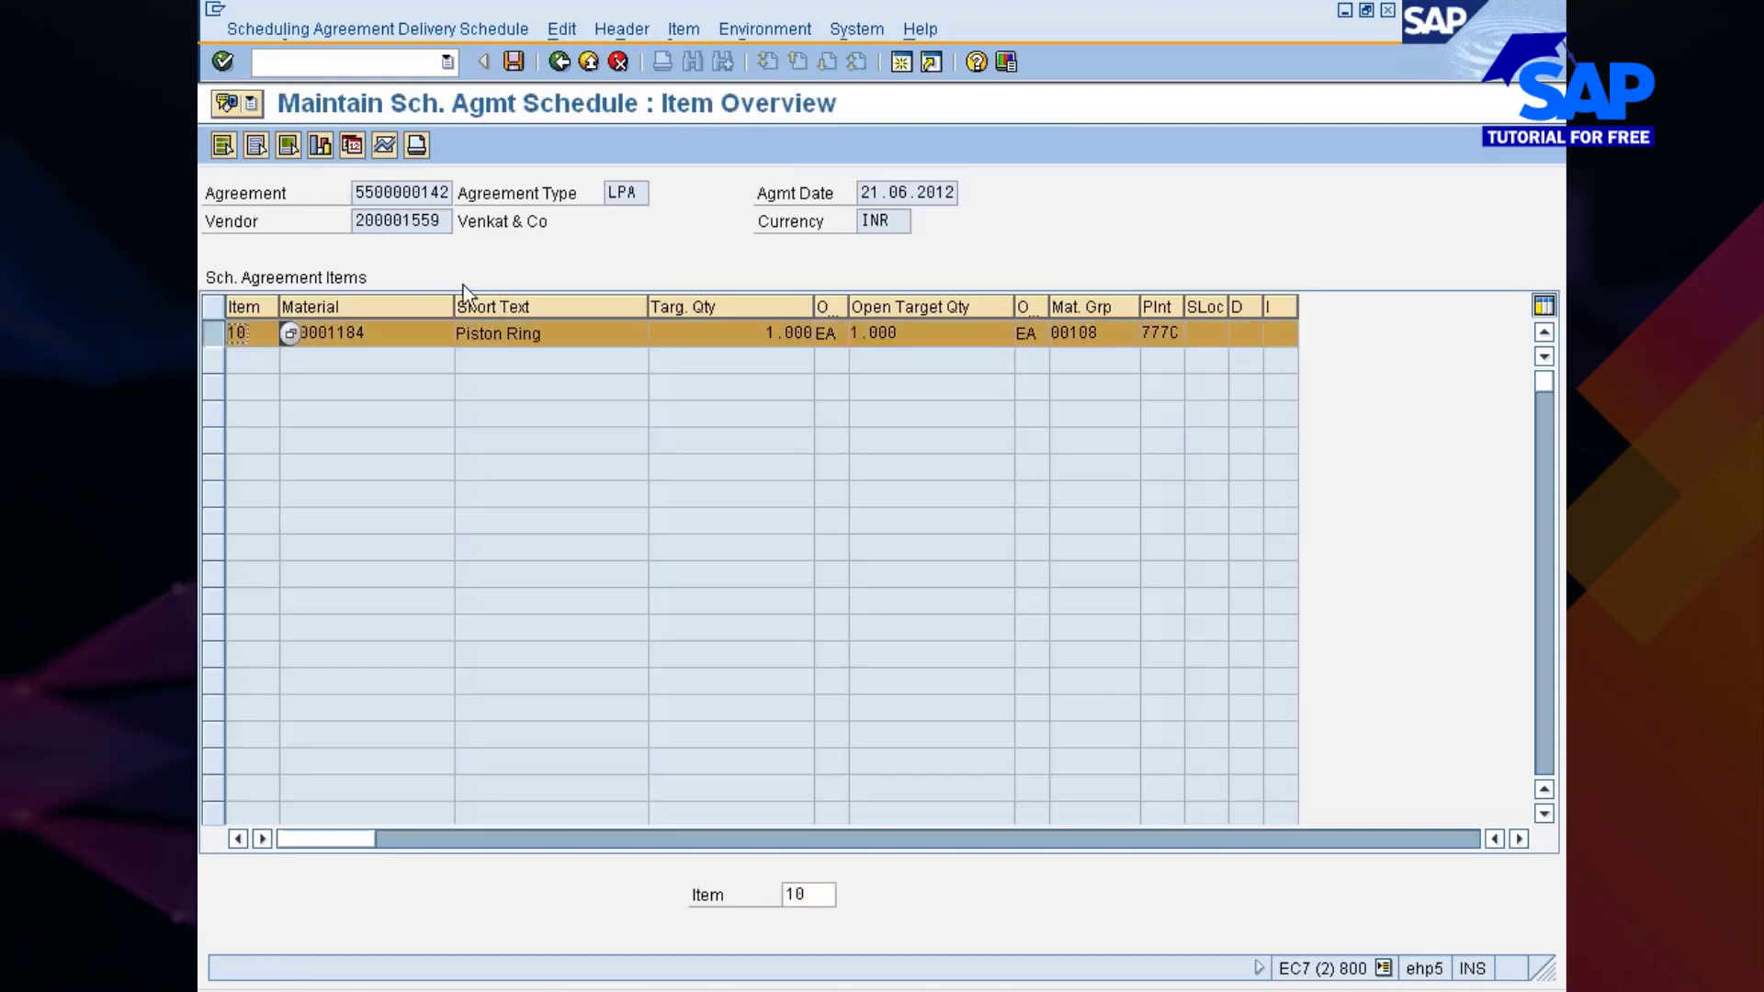
left_click(345, 145)
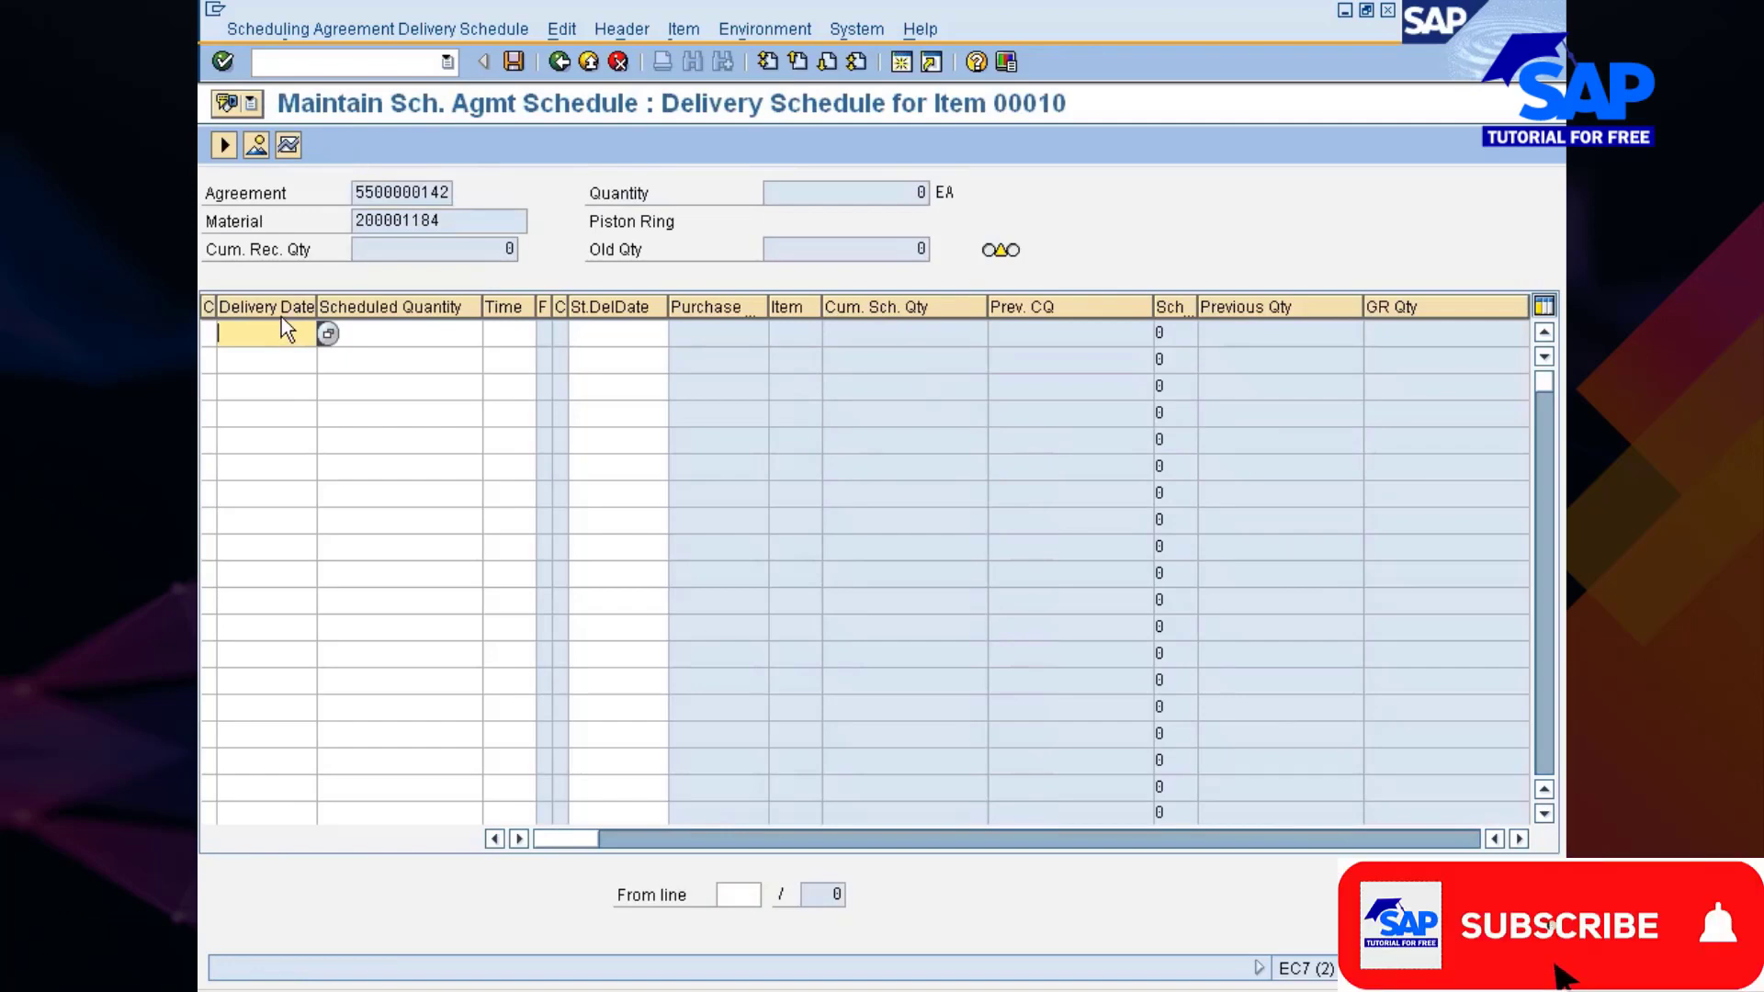
Step: Switch to the material display session, open scheduling agreement display (ME33) and view the delivery schedule of Piston Ring item 10
key("F3")
key("alt+Tab")
left_click(916, 989)
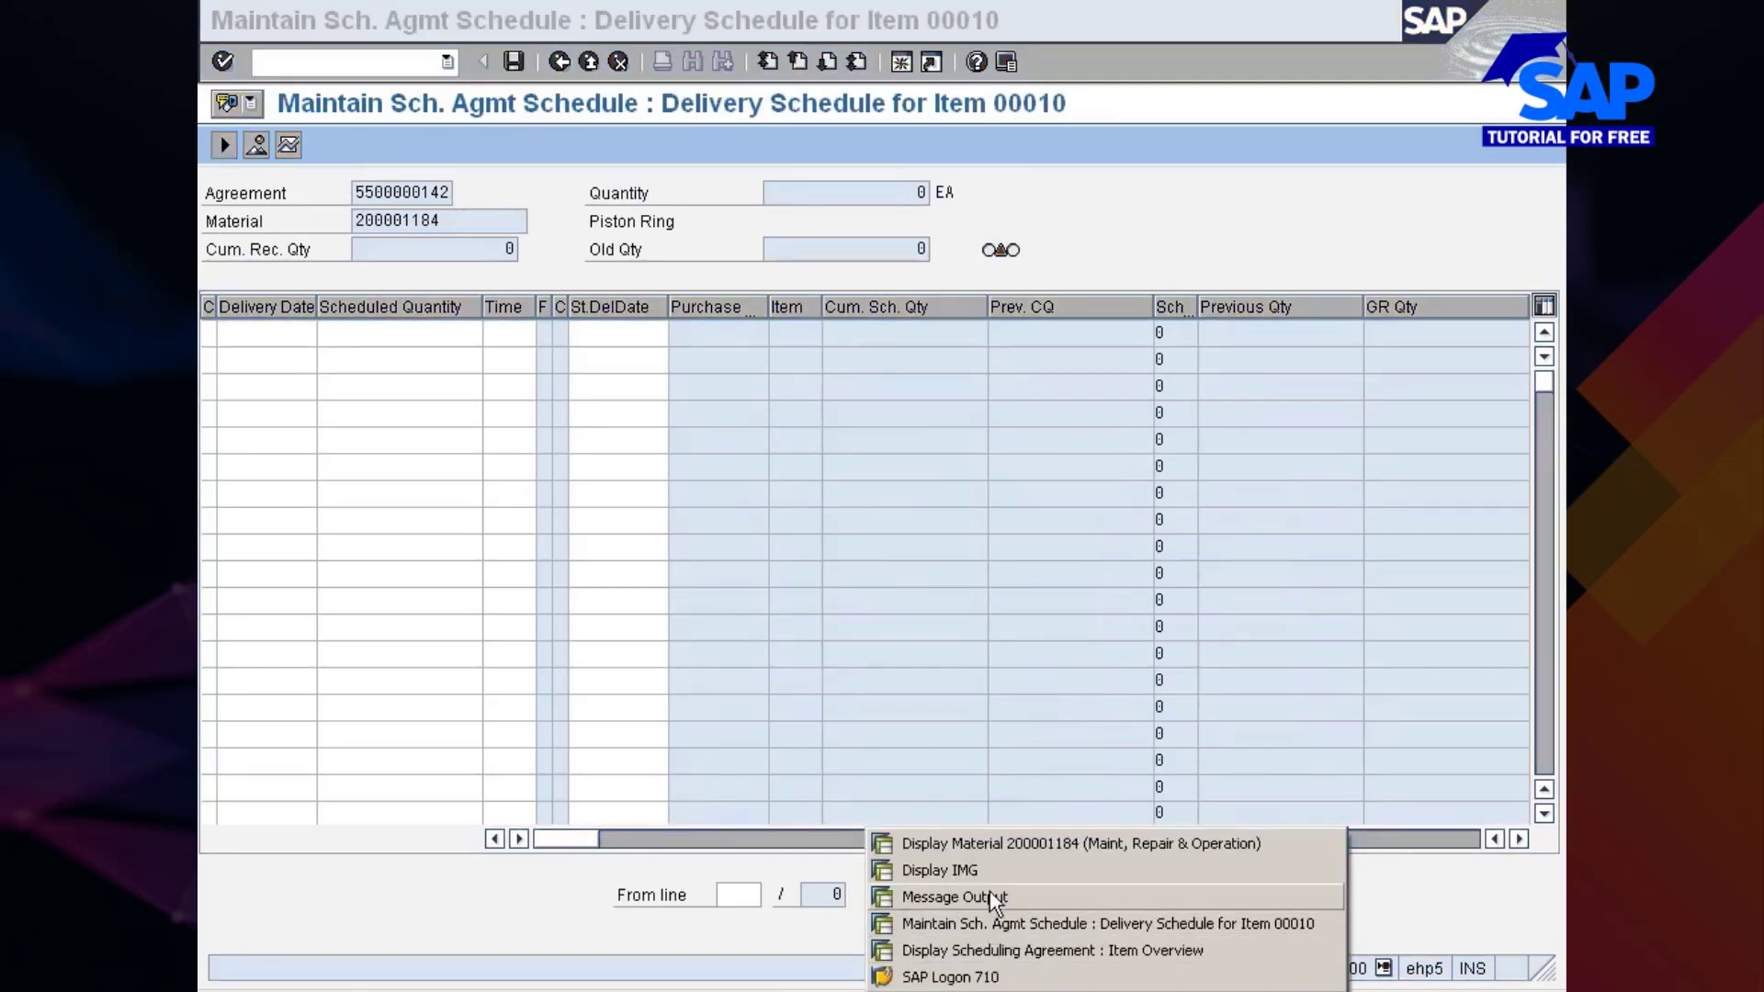
left_click(1022, 845)
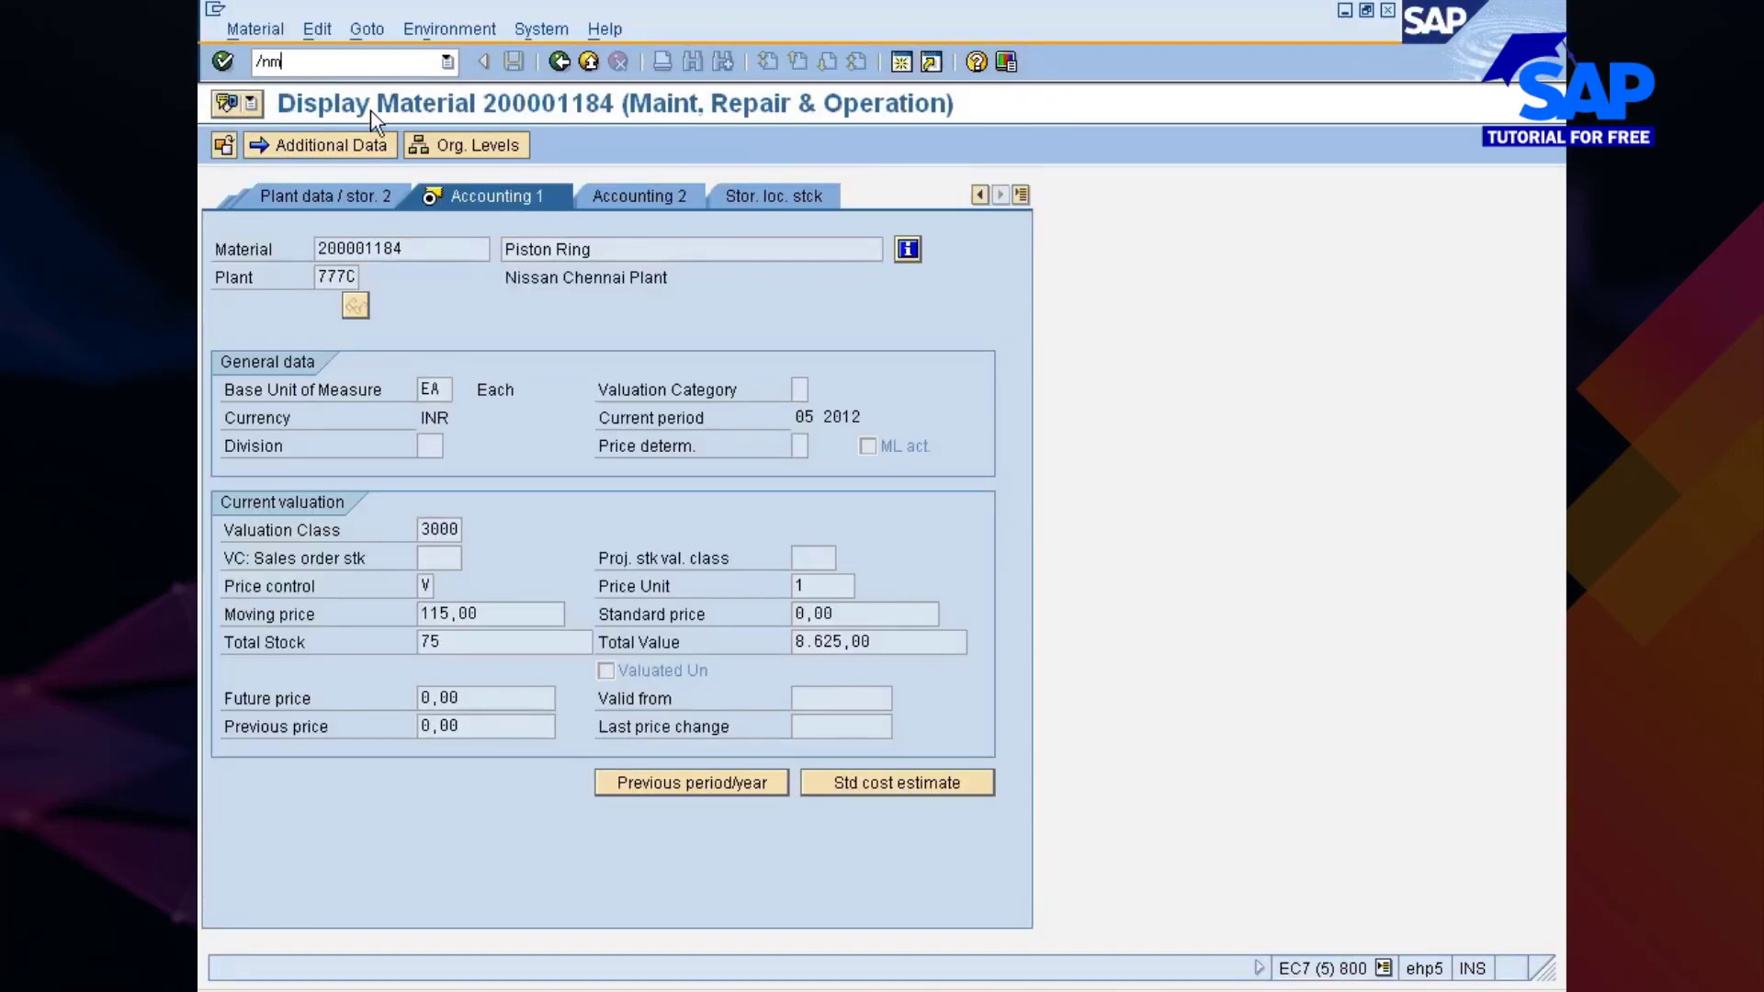
type("/nme33")
key("Return")
left_click(224, 144)
left_click(224, 303)
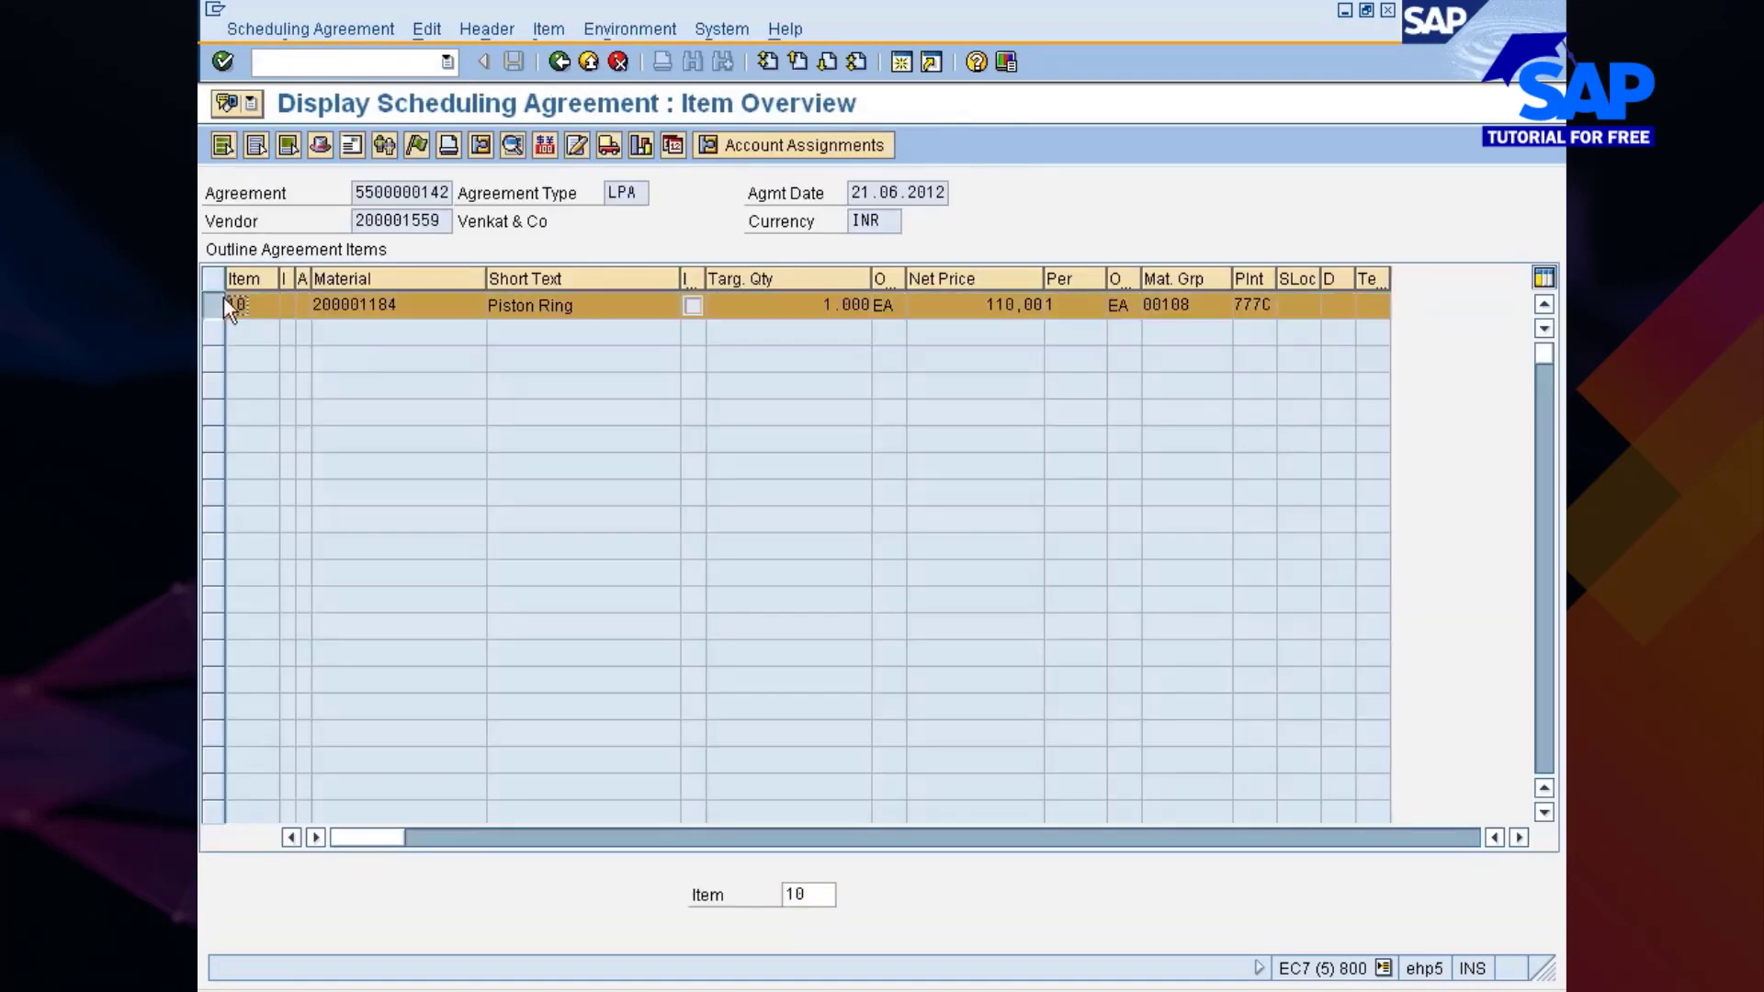
left_click(671, 147)
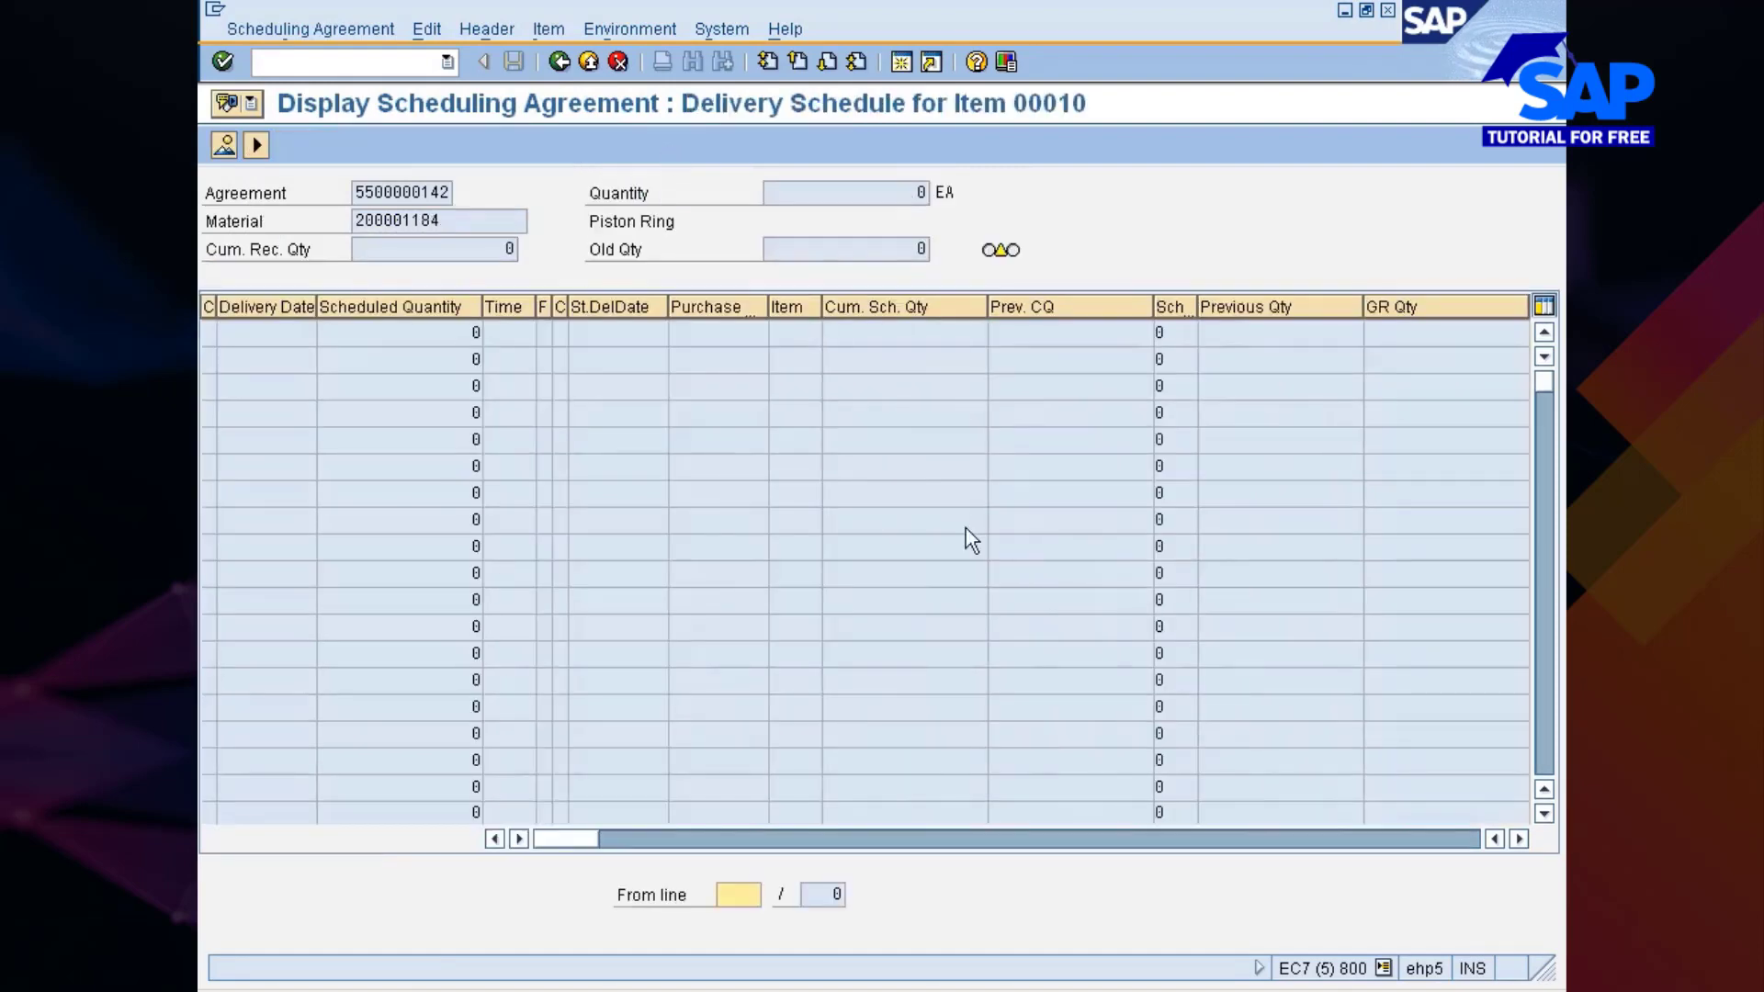
left_click(559, 61)
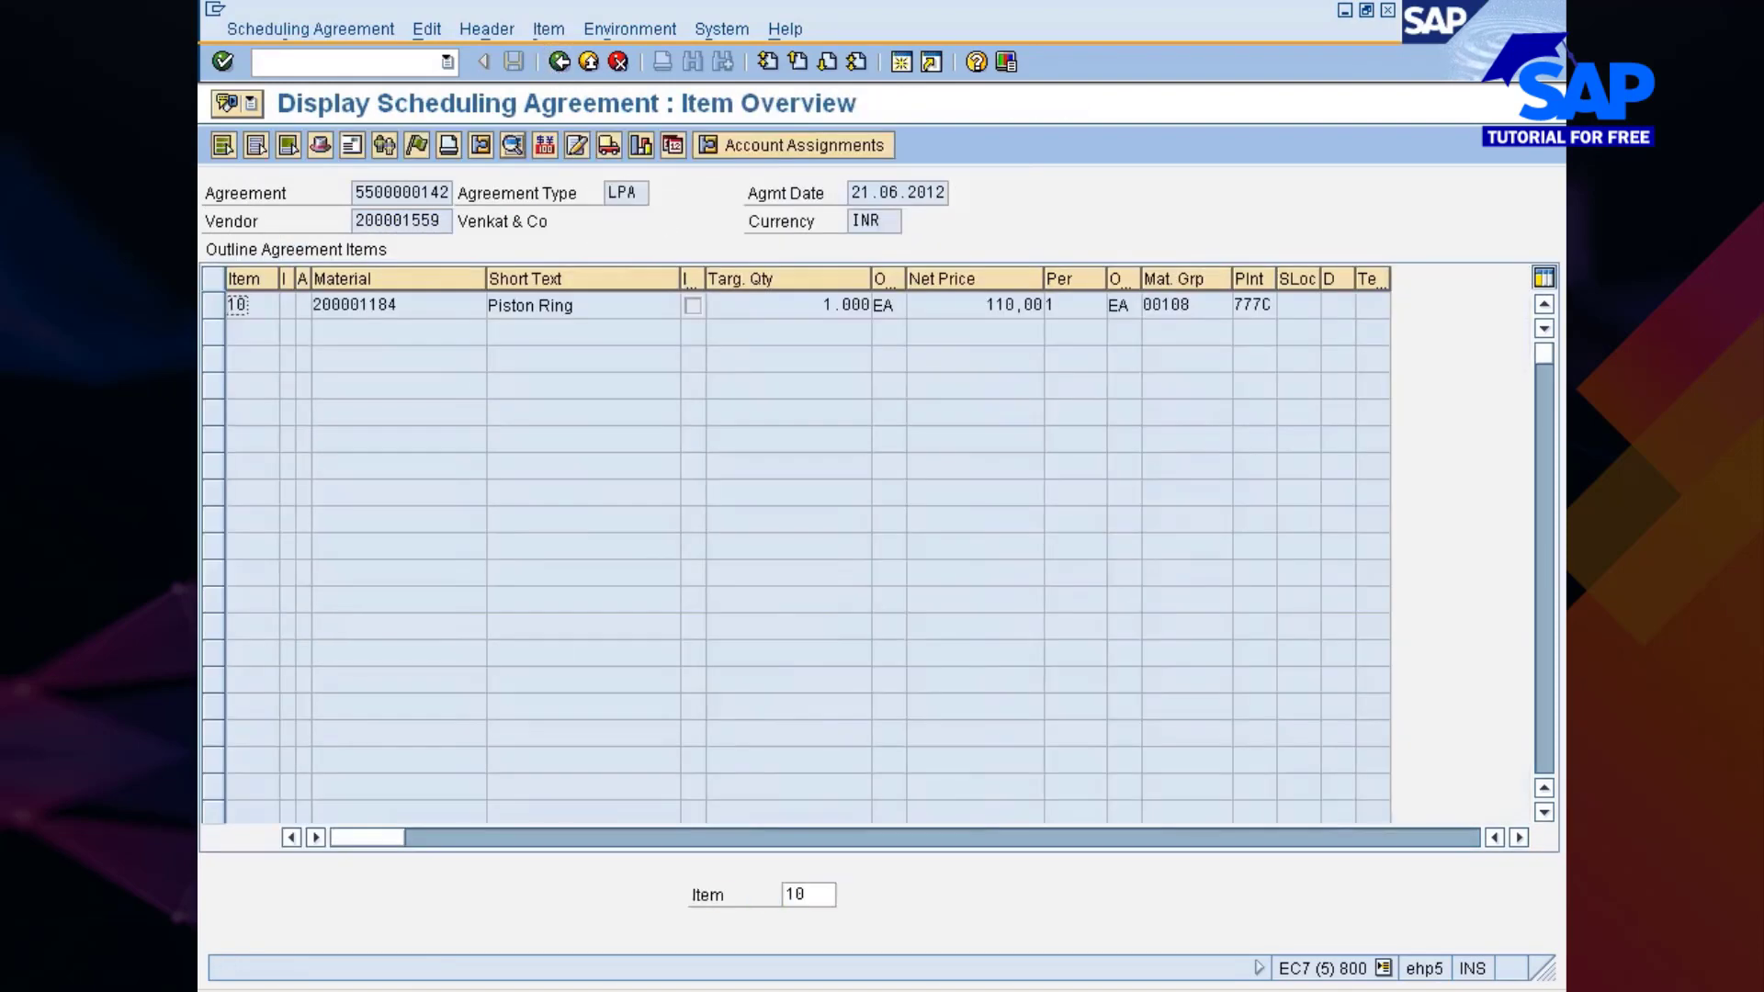
left_click(558, 64)
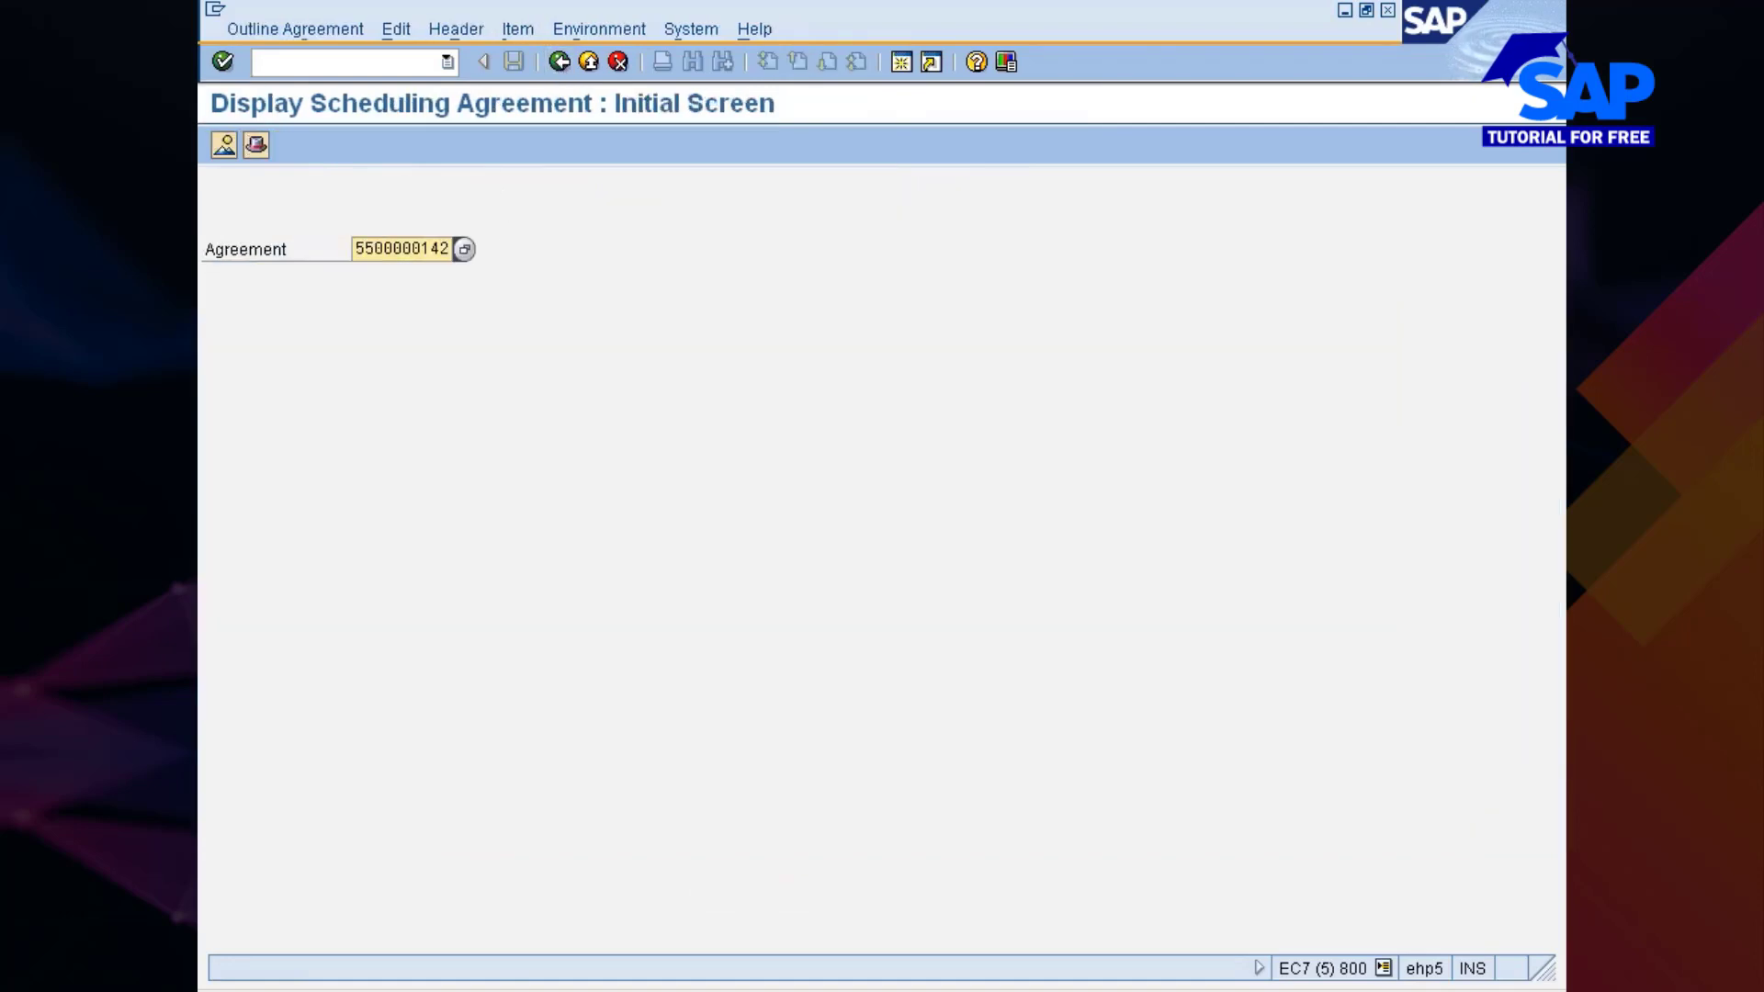
Step: Display the delivery schedule of item 10 in the REARWHEEL_TYRE scheduling agreement
key("Return")
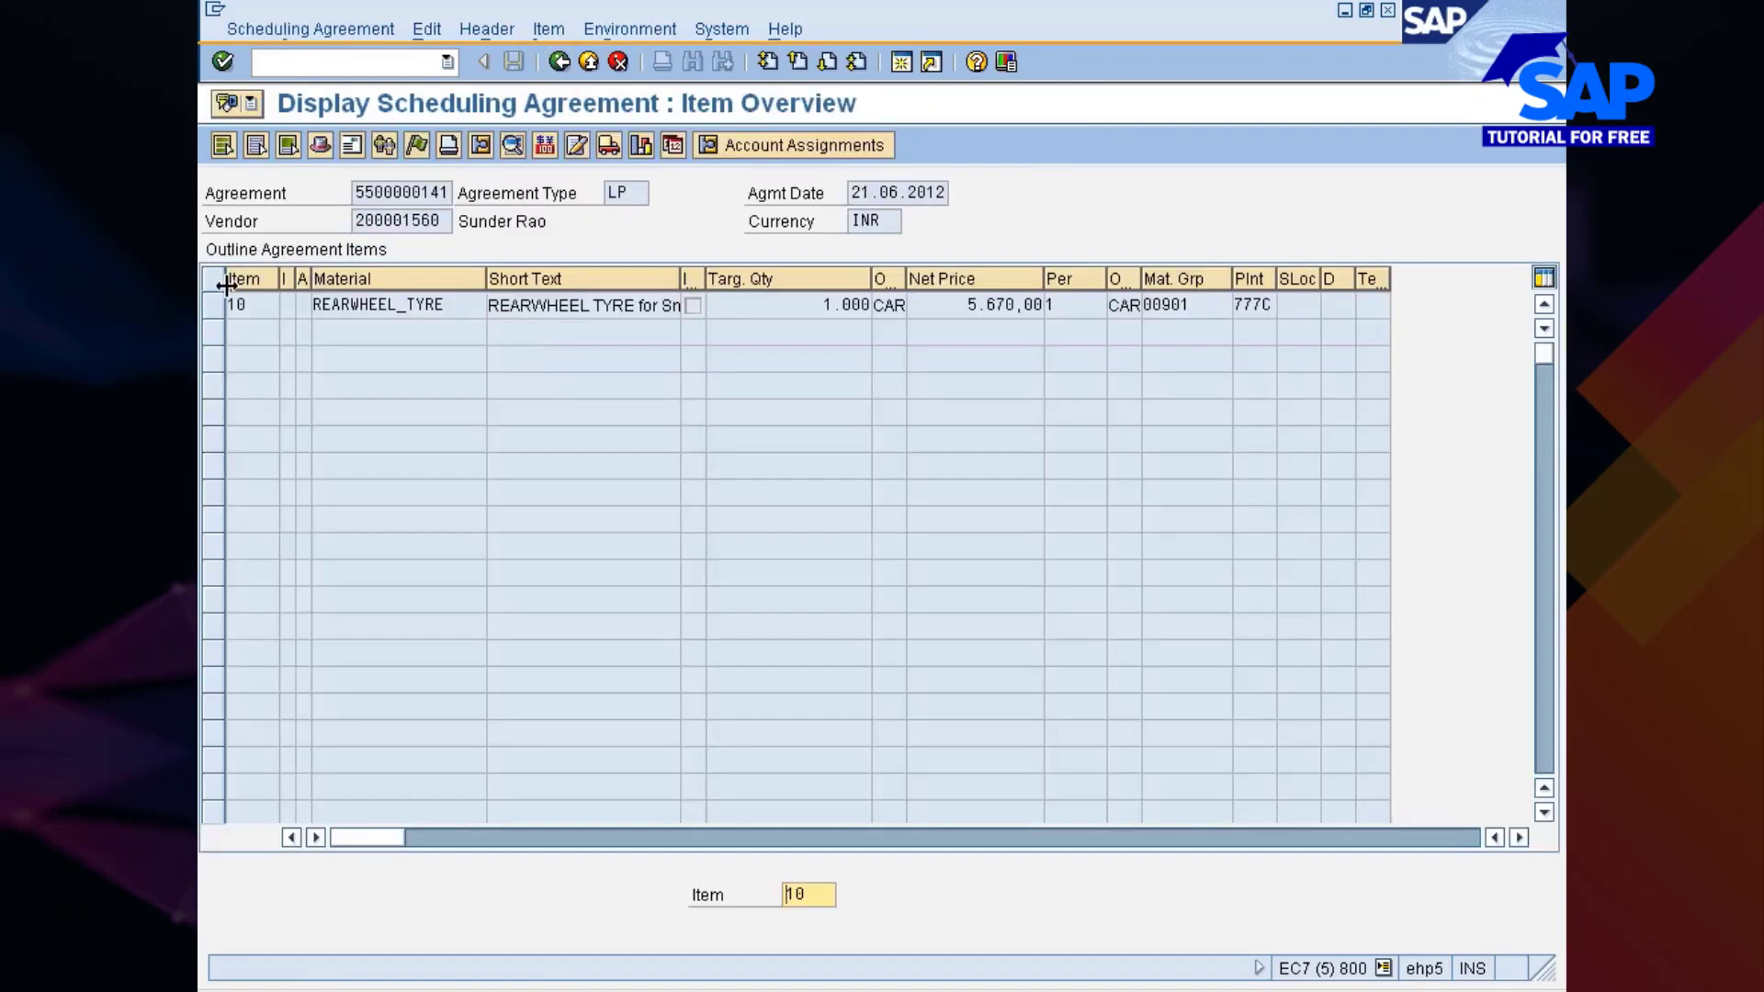
left_click(213, 305)
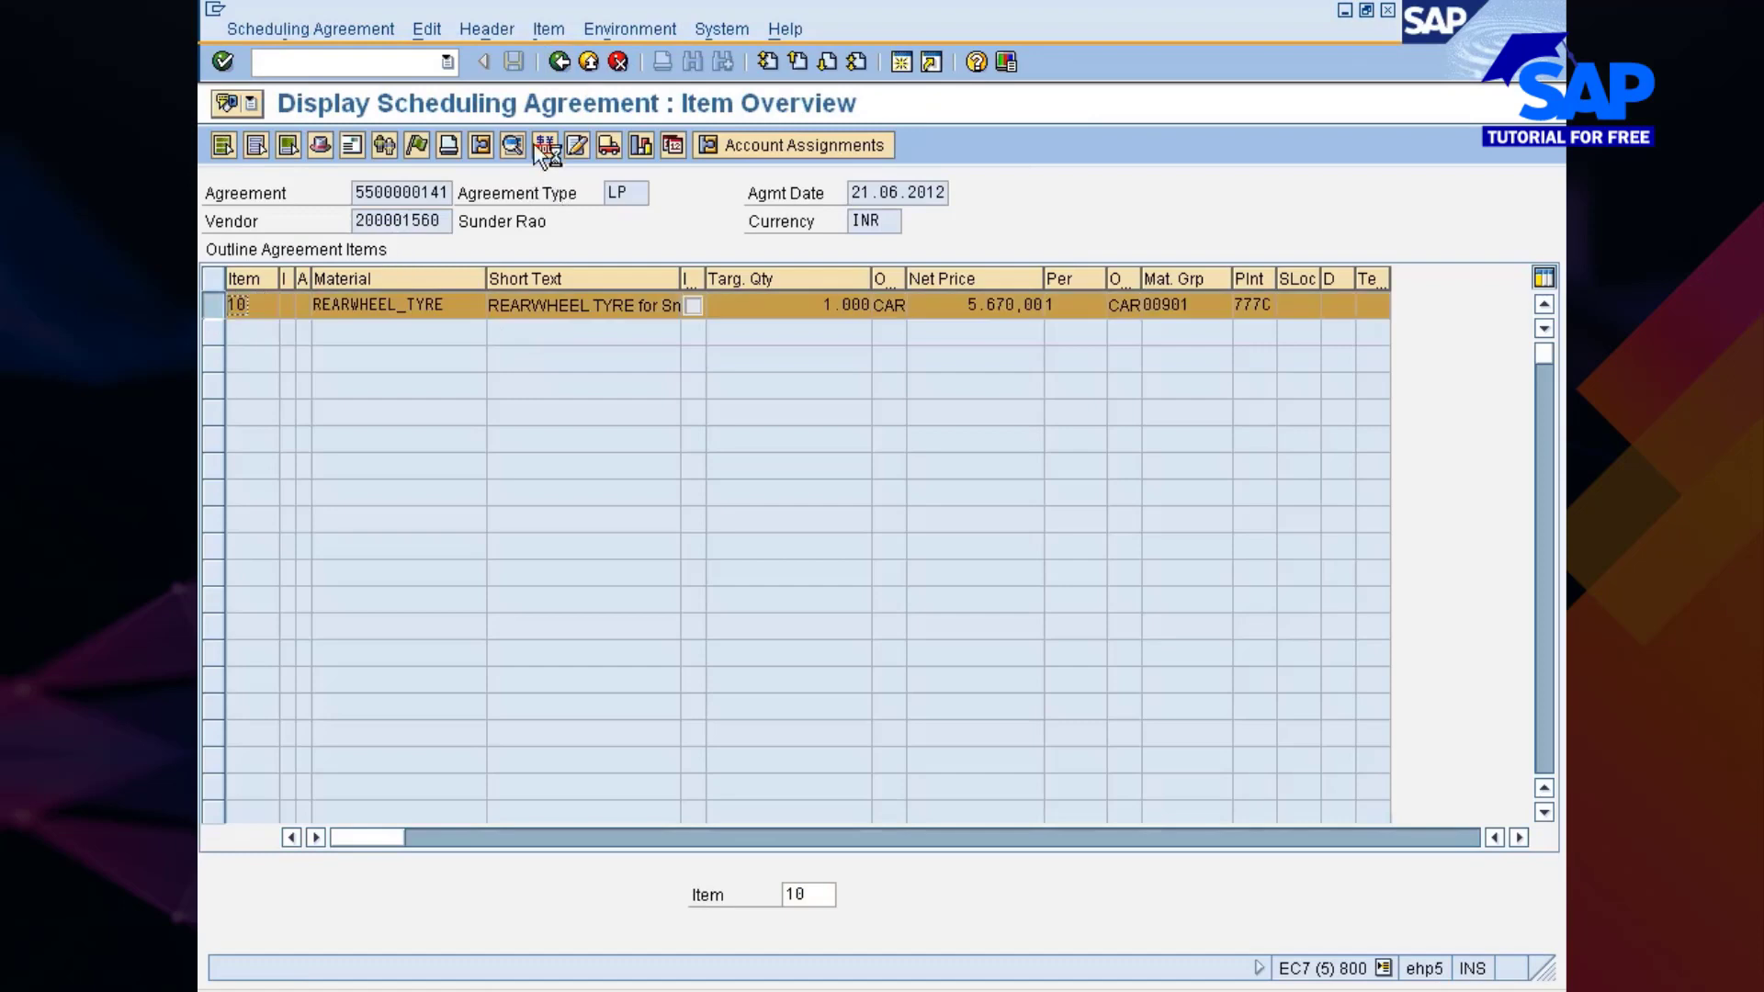
left_click(671, 145)
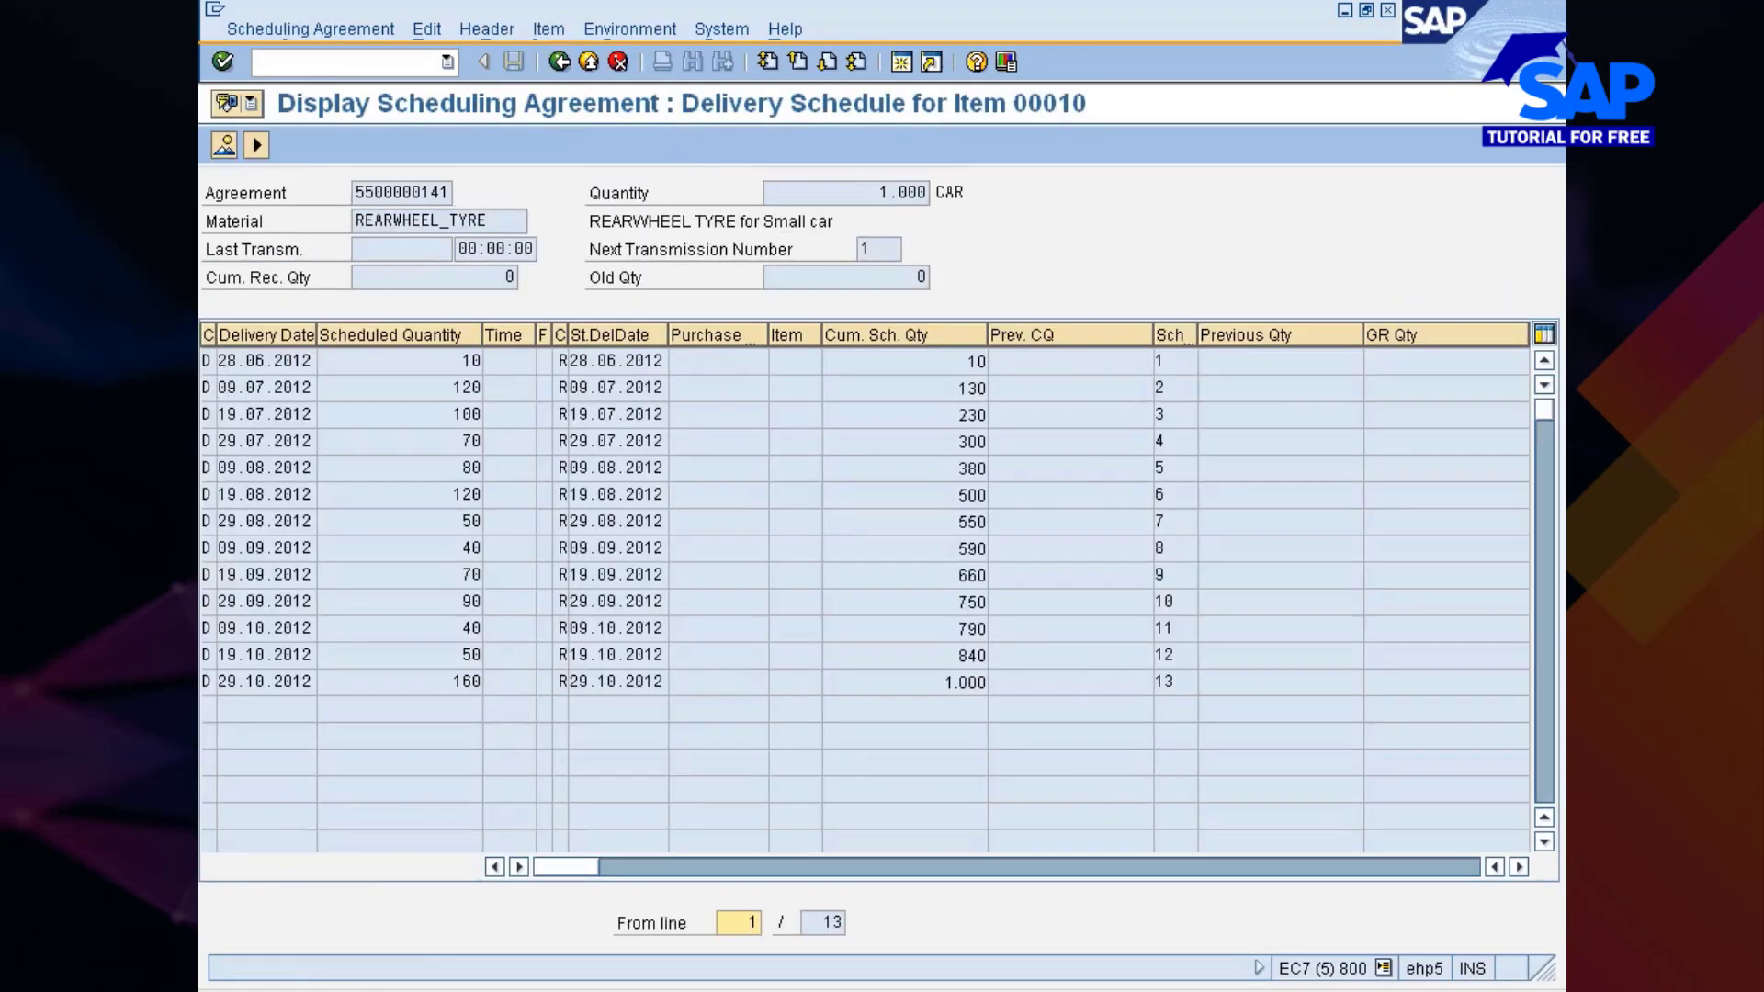
Step: Copy the date category, delivery date and scheduled quantity columns of all 13 REARWHEEL_TYRE schedule lines as one block
key("ctrl+y")
left_click(200, 287)
left_click(207, 361)
key("ctrl+y")
left_click_drag(207, 361, 475, 682)
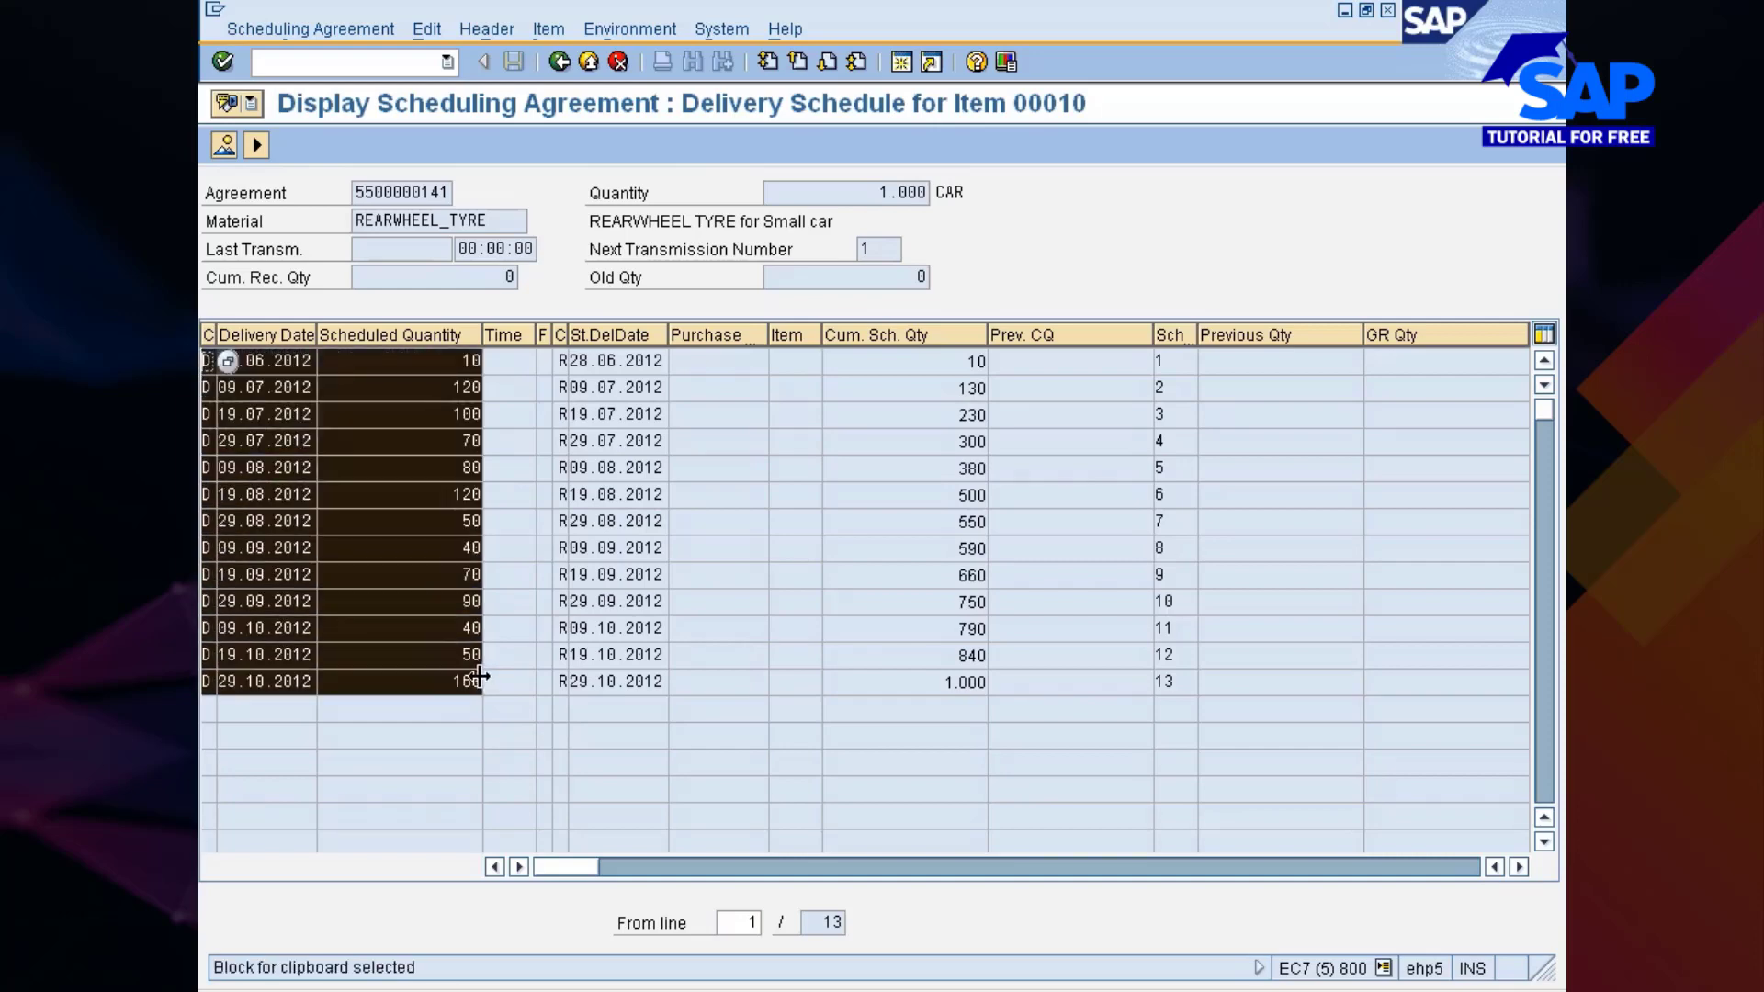
key("ctrl+c")
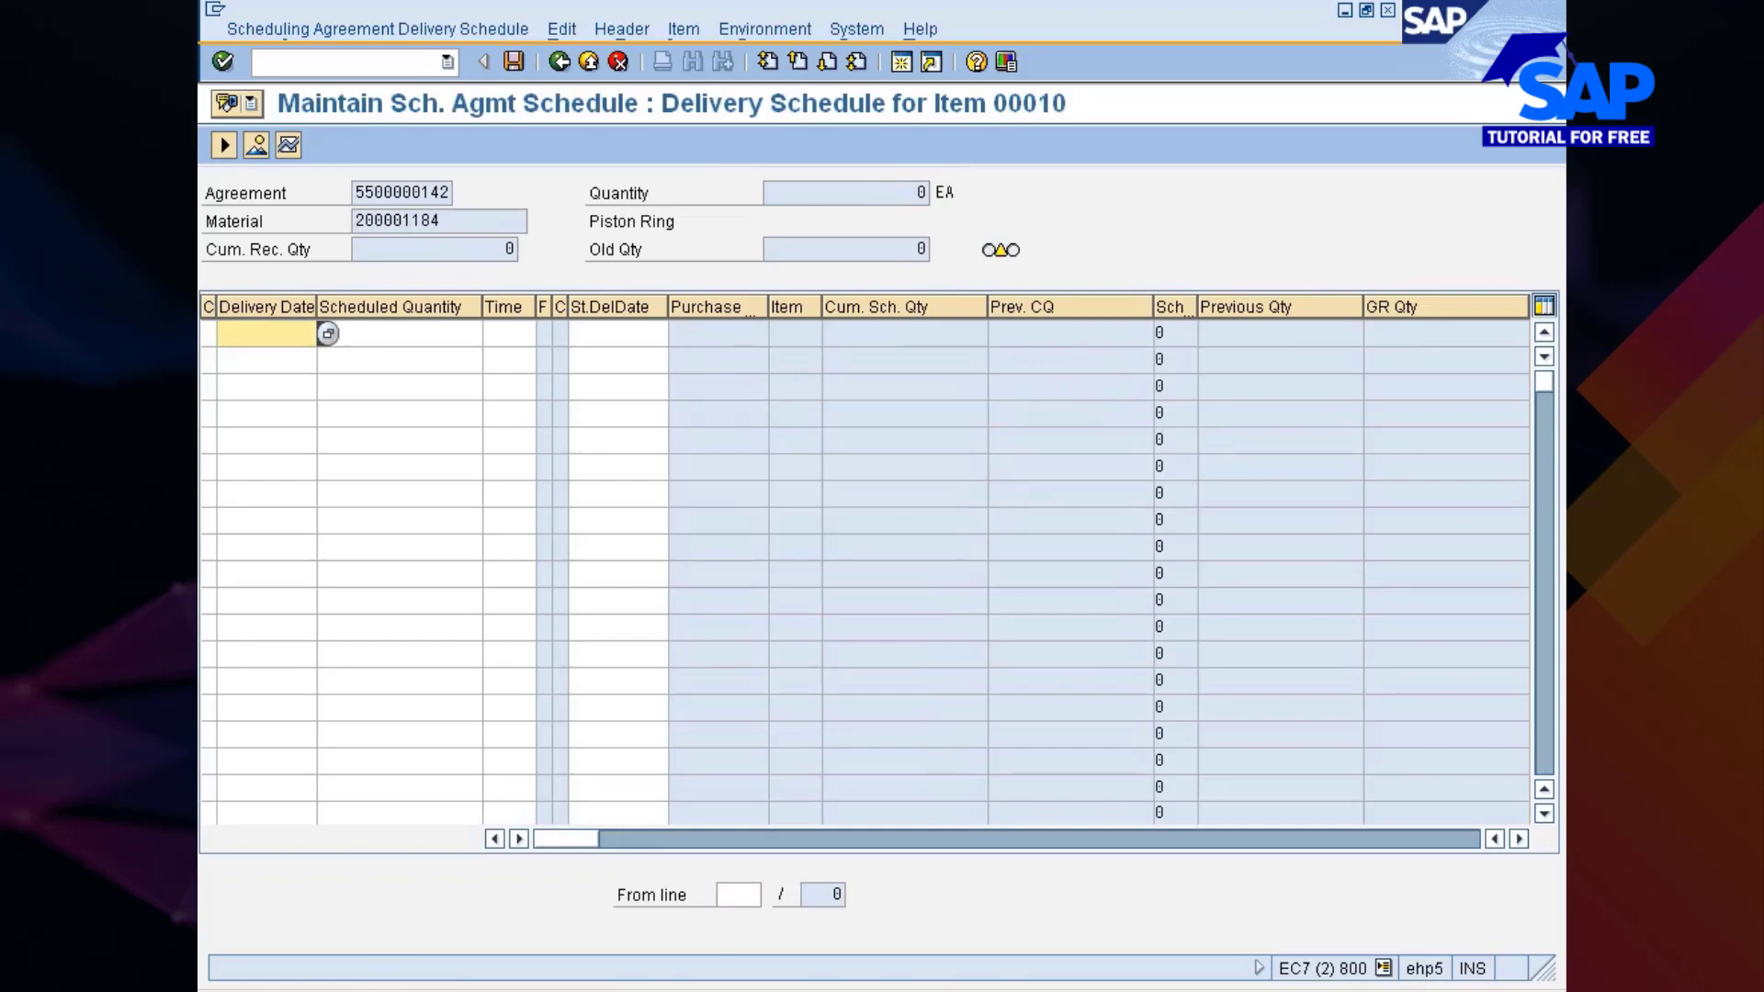
Step: Paste the copied schedule block, starting in the date category column, into the Piston Ring item's delivery schedule and save the agreement
left_click(205, 334)
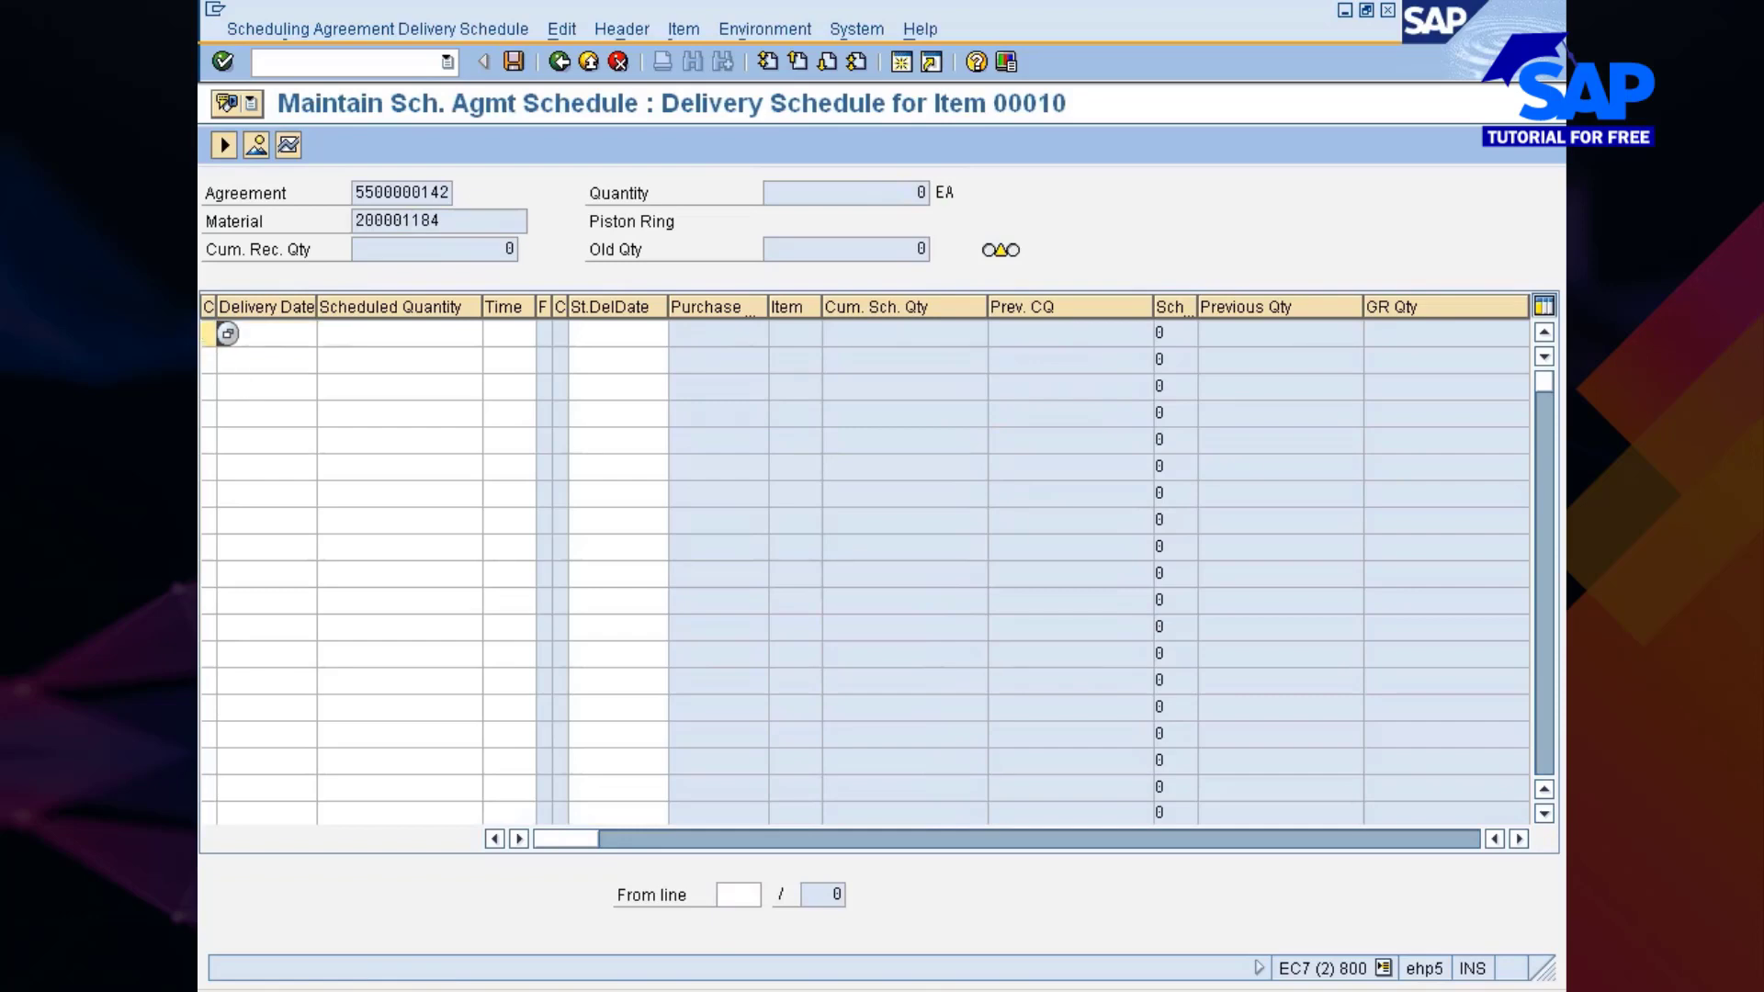
key("ctrl+v")
key("Return")
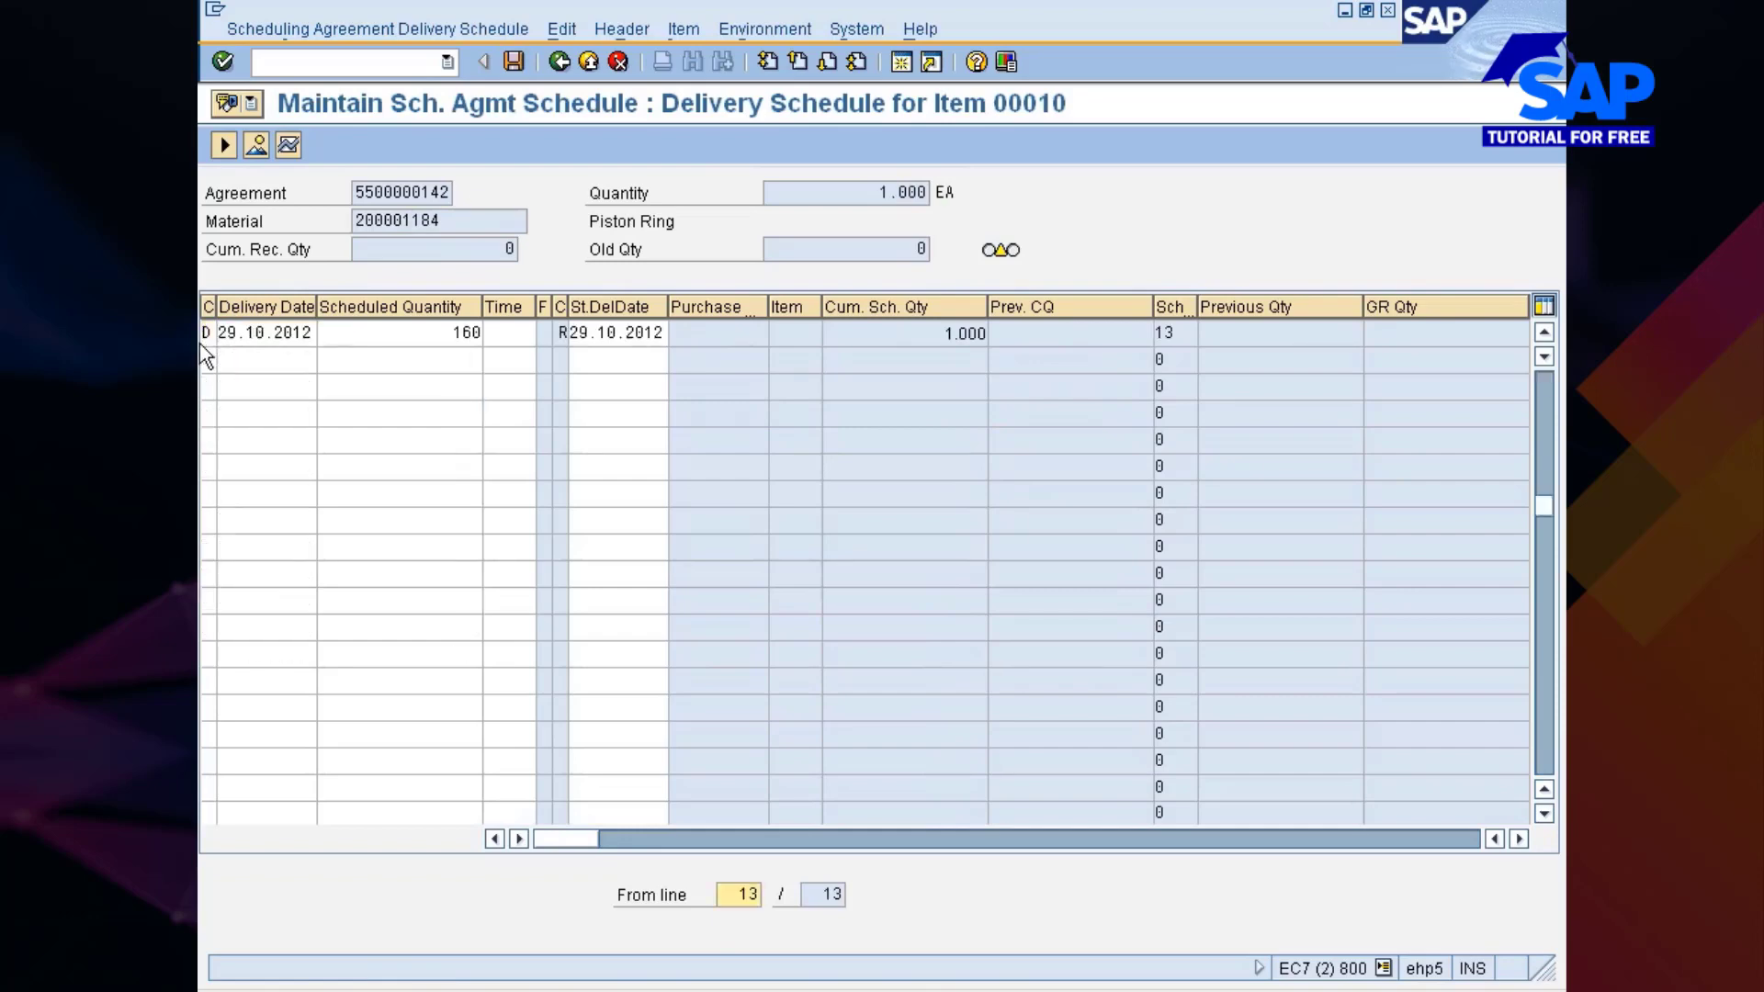
left_click(513, 61)
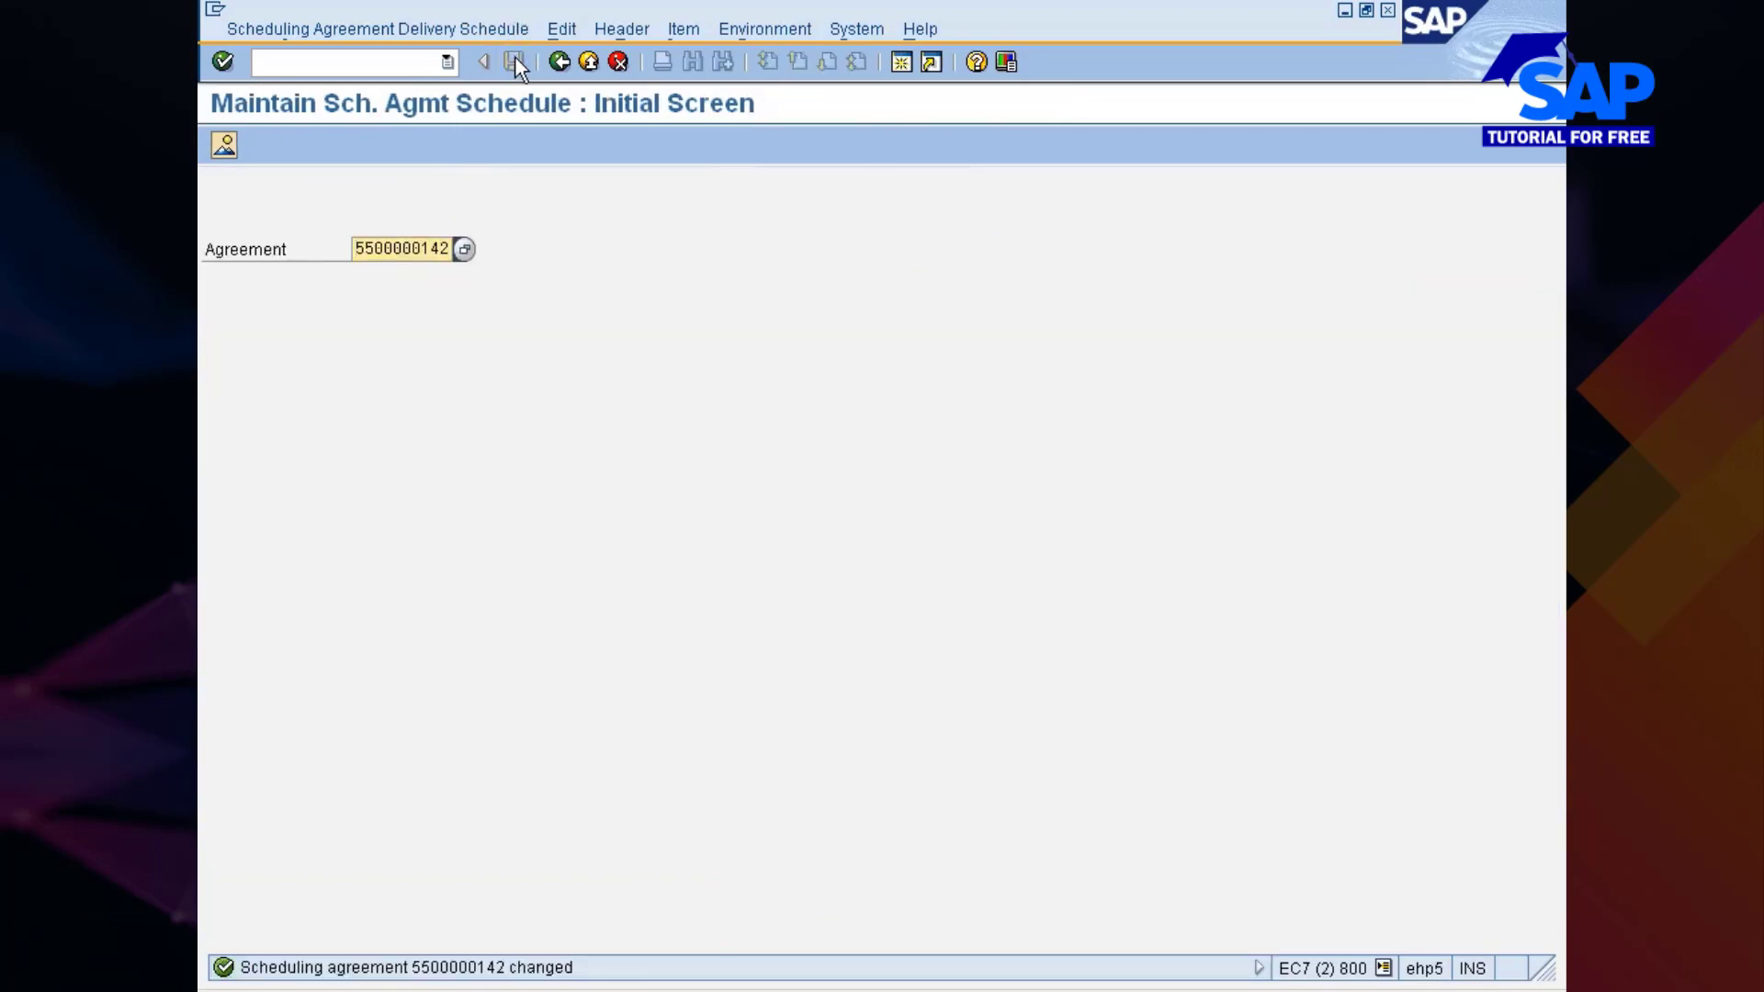
Step: Reopen the saved delivery schedule of Piston Ring item 10 and try to generate the forecast delivery schedule
left_click(469, 138)
key("Return")
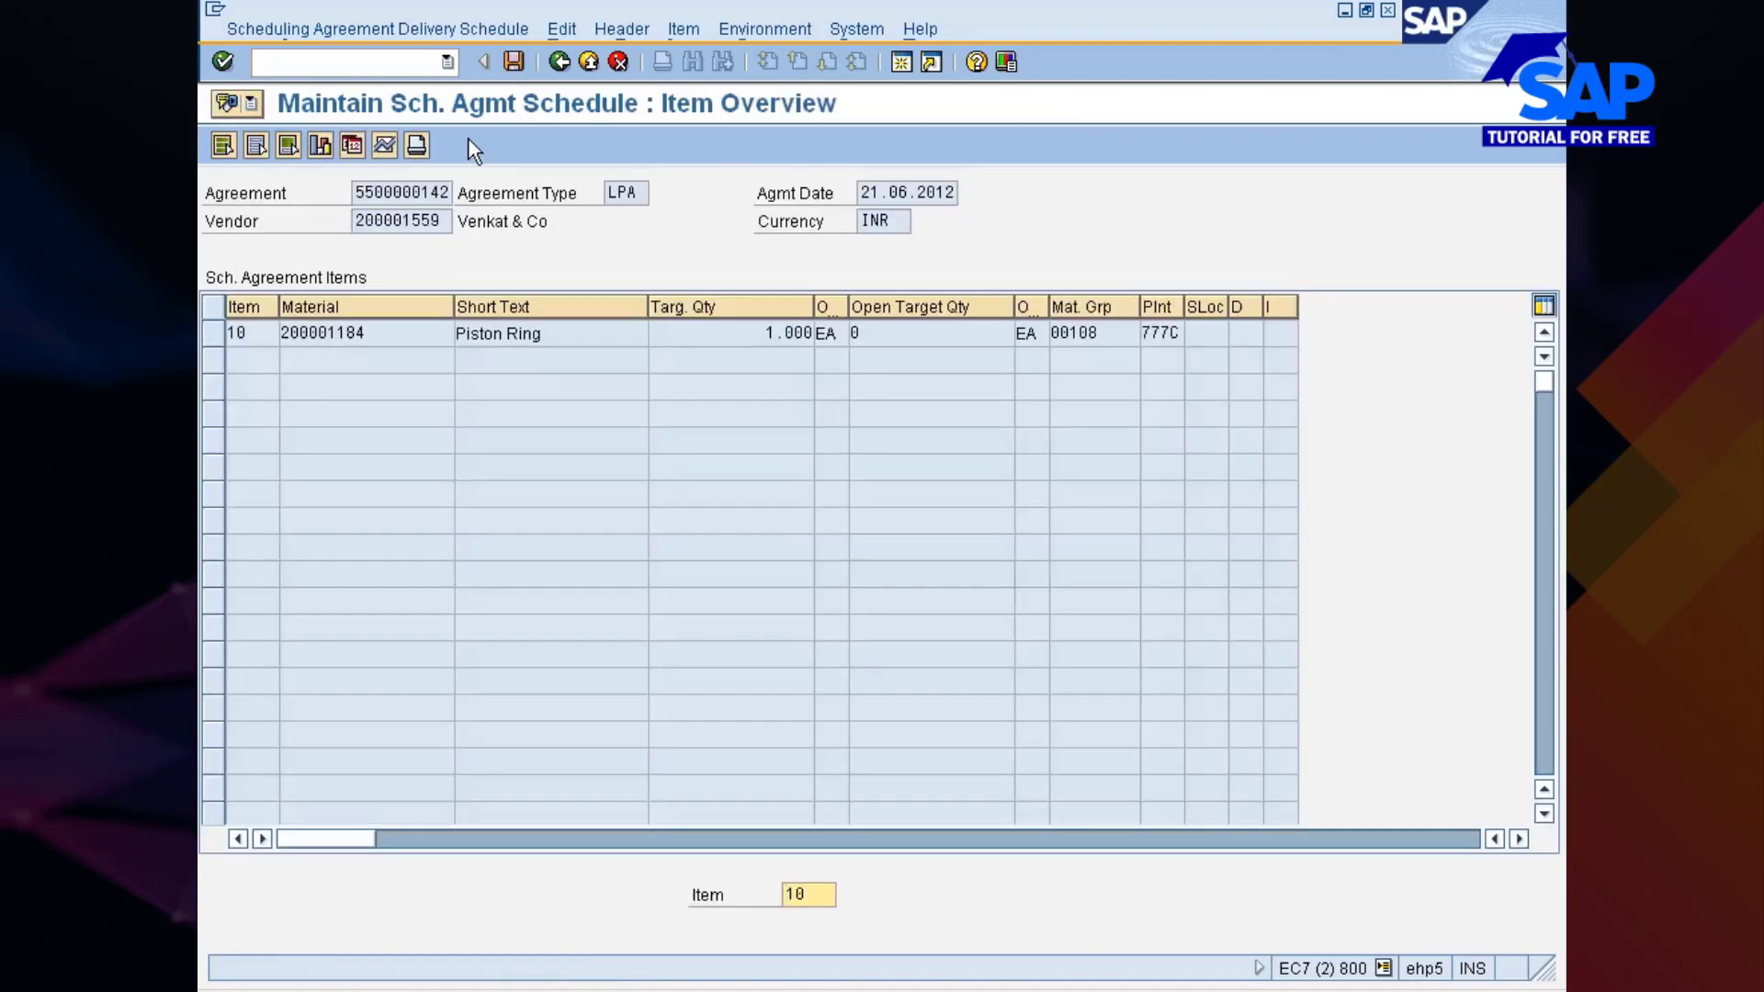
left_click(216, 335)
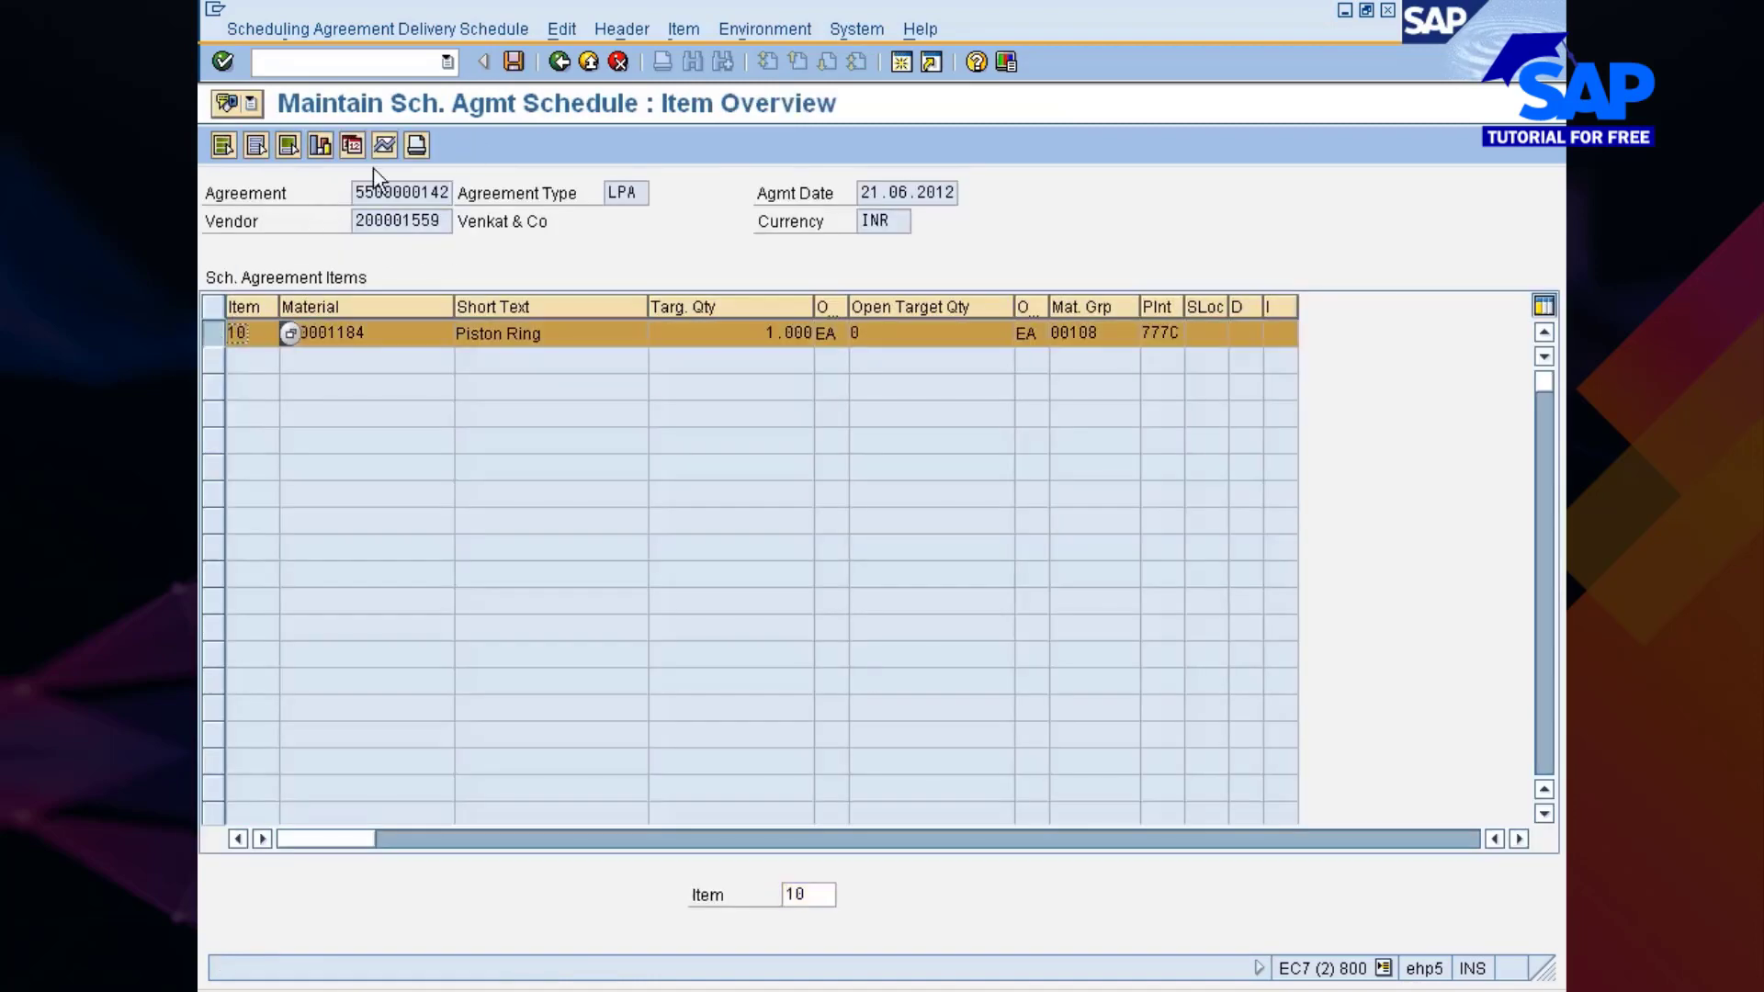
left_click(352, 147)
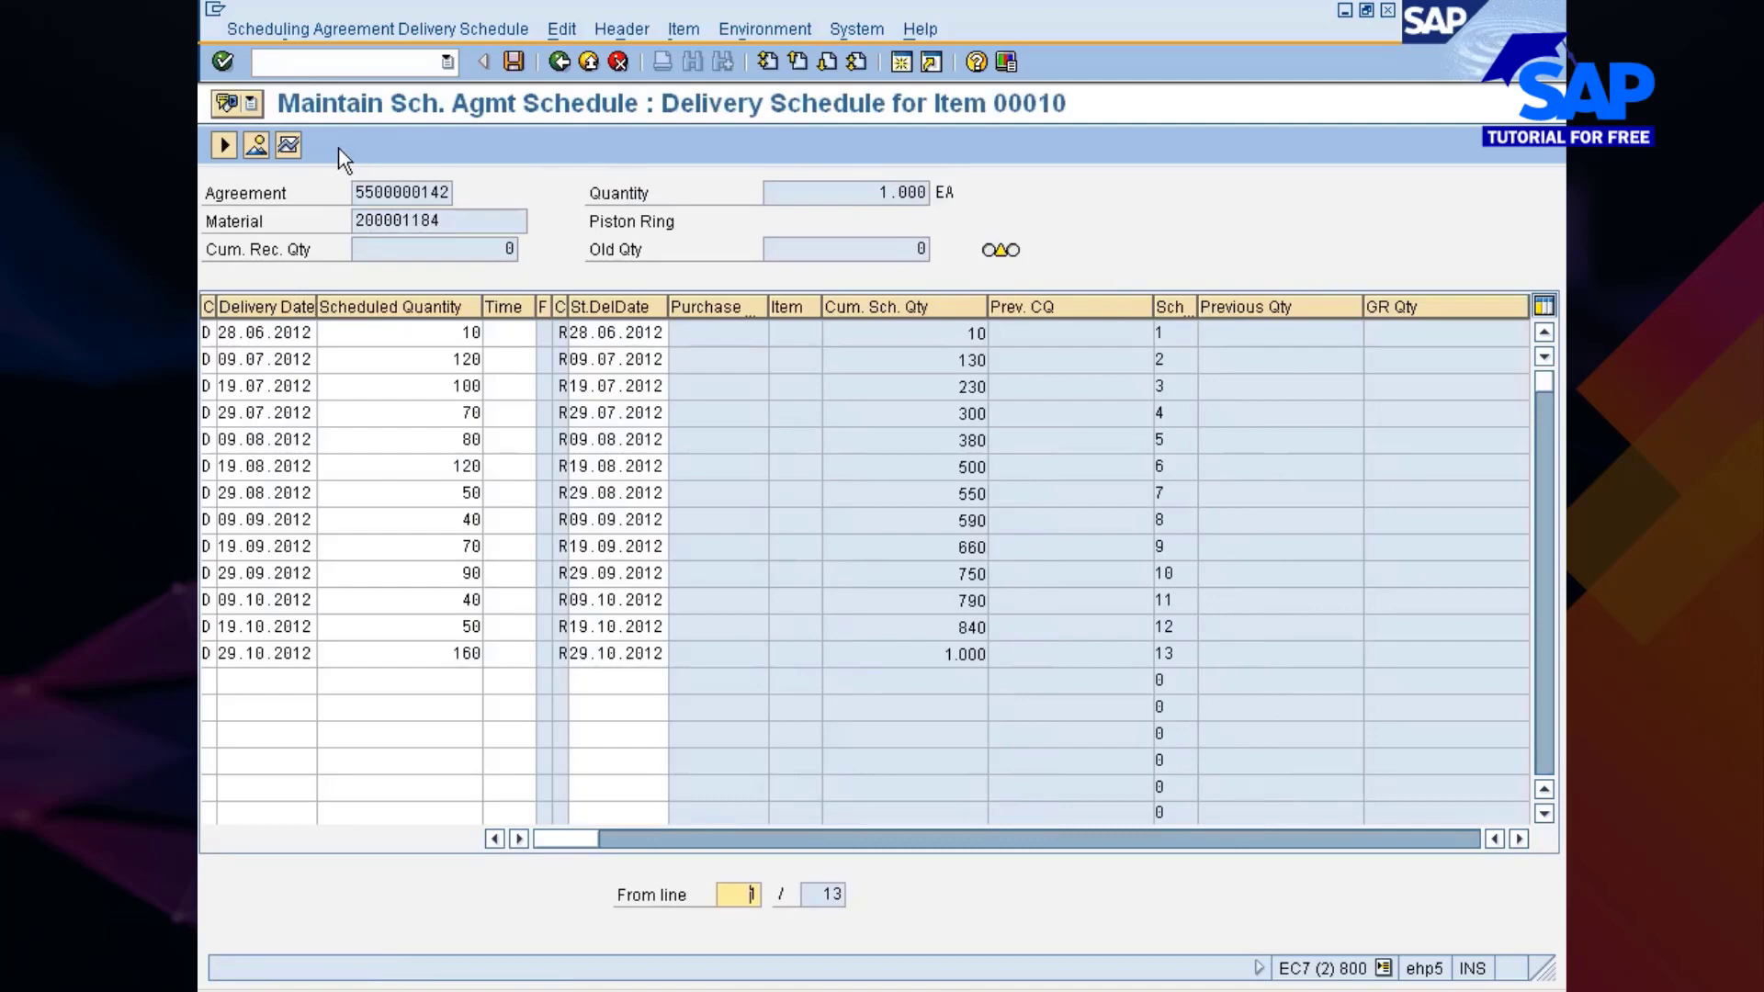
left_click(246, 333)
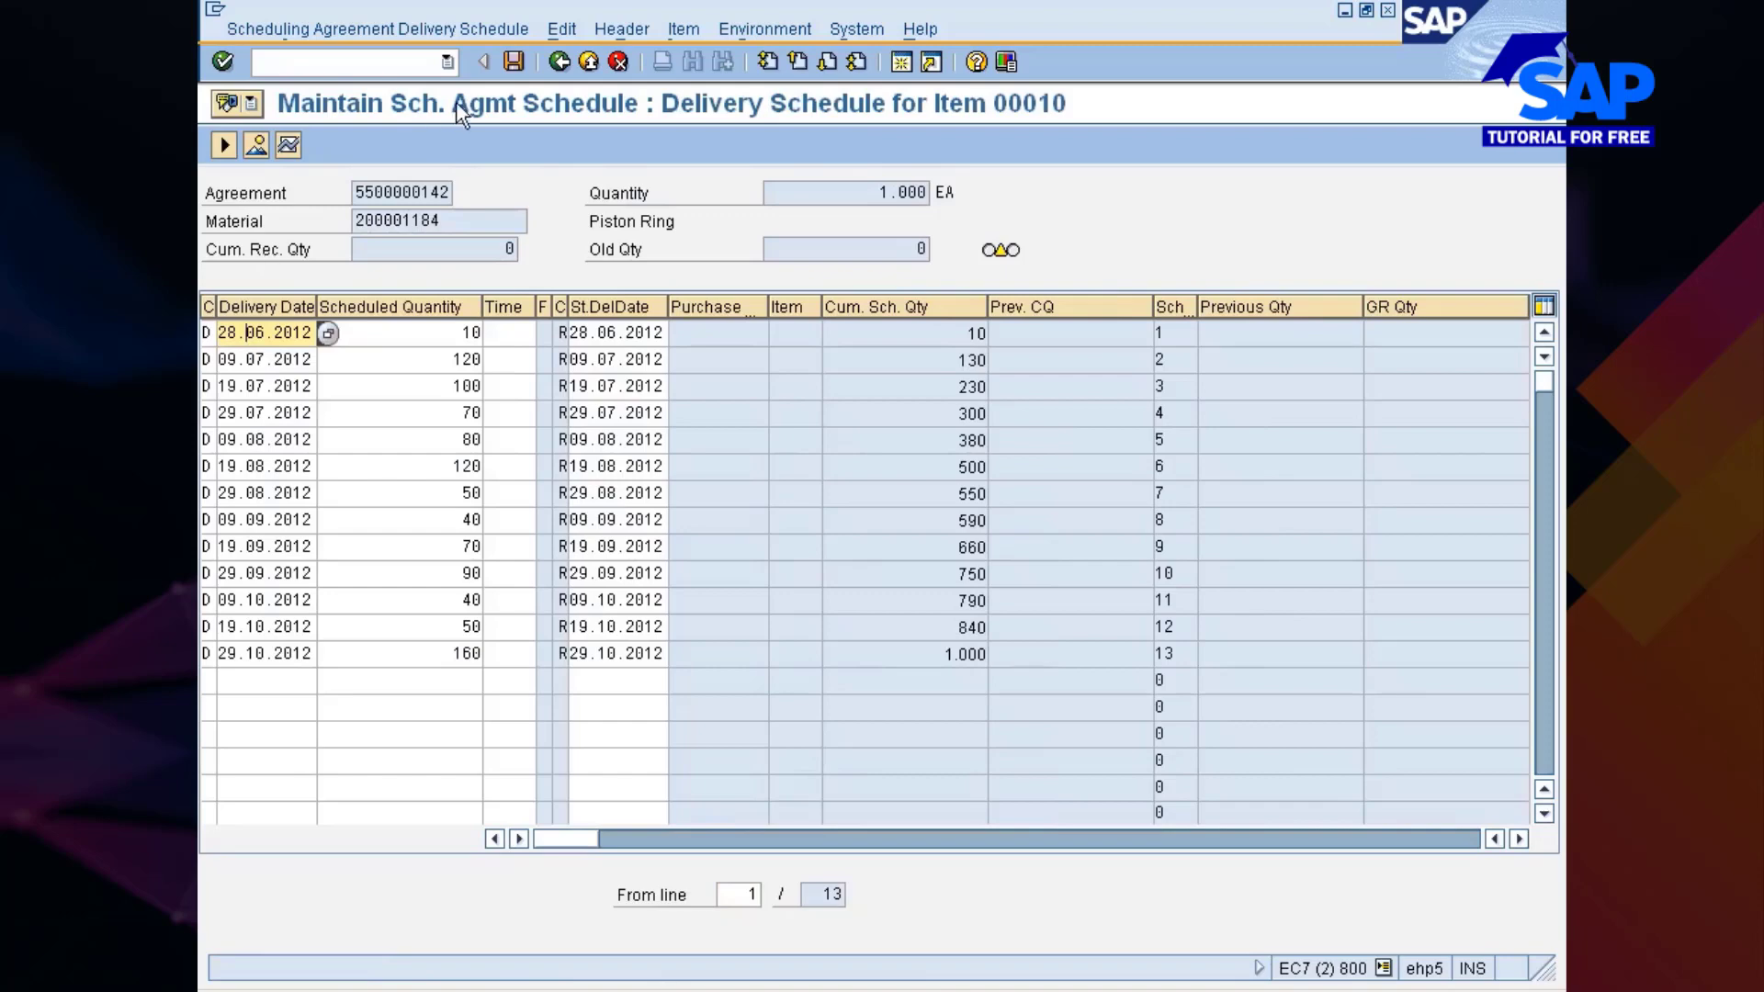
left_click(563, 30)
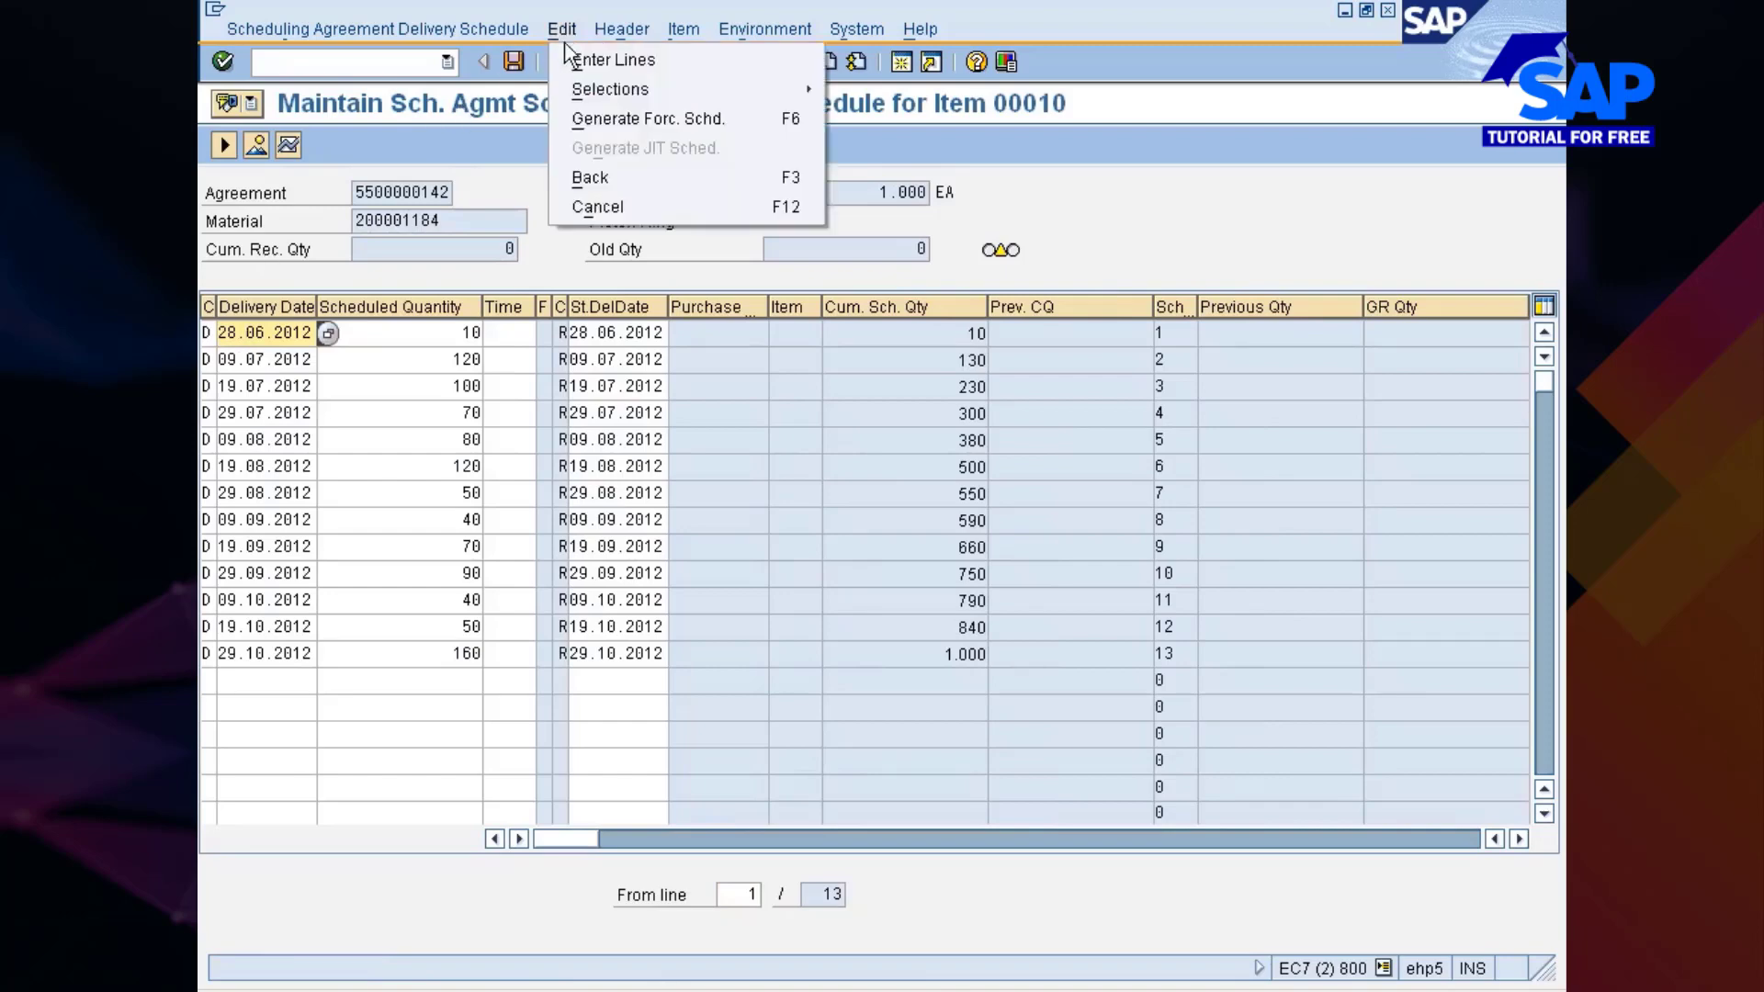
left_click(588, 118)
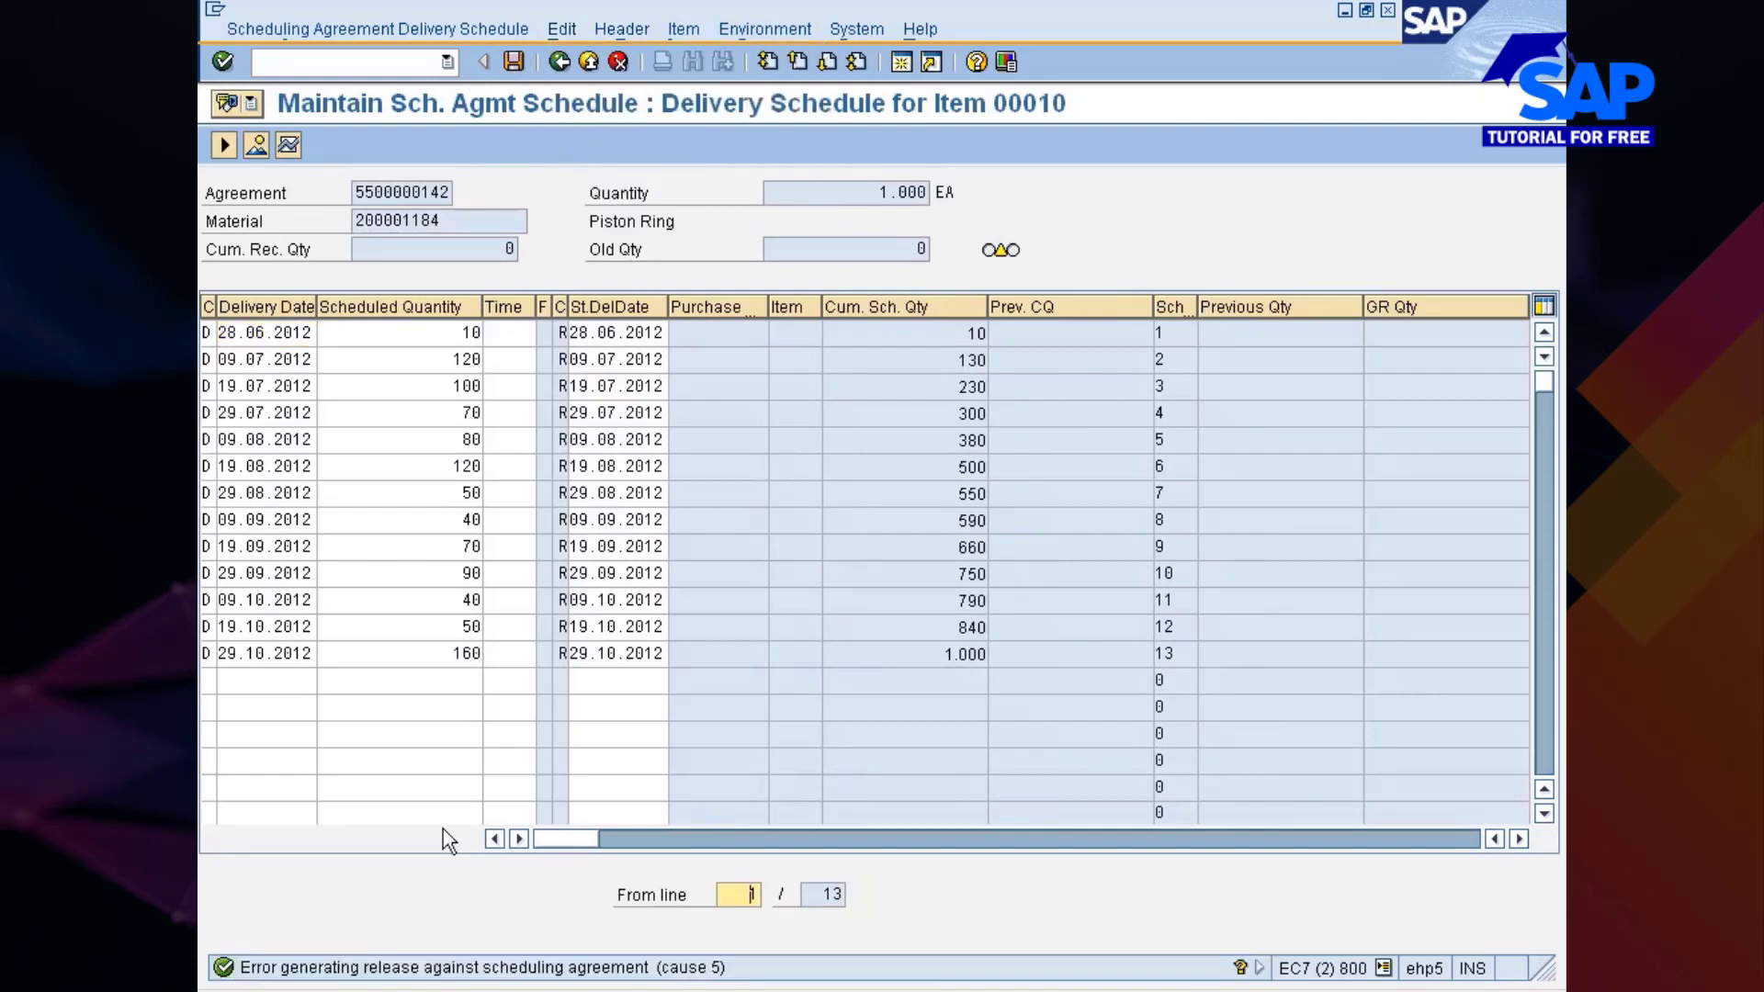
Step: Read the long text of the release generation error for cause 5 and return to the item overview
double_click(554, 968)
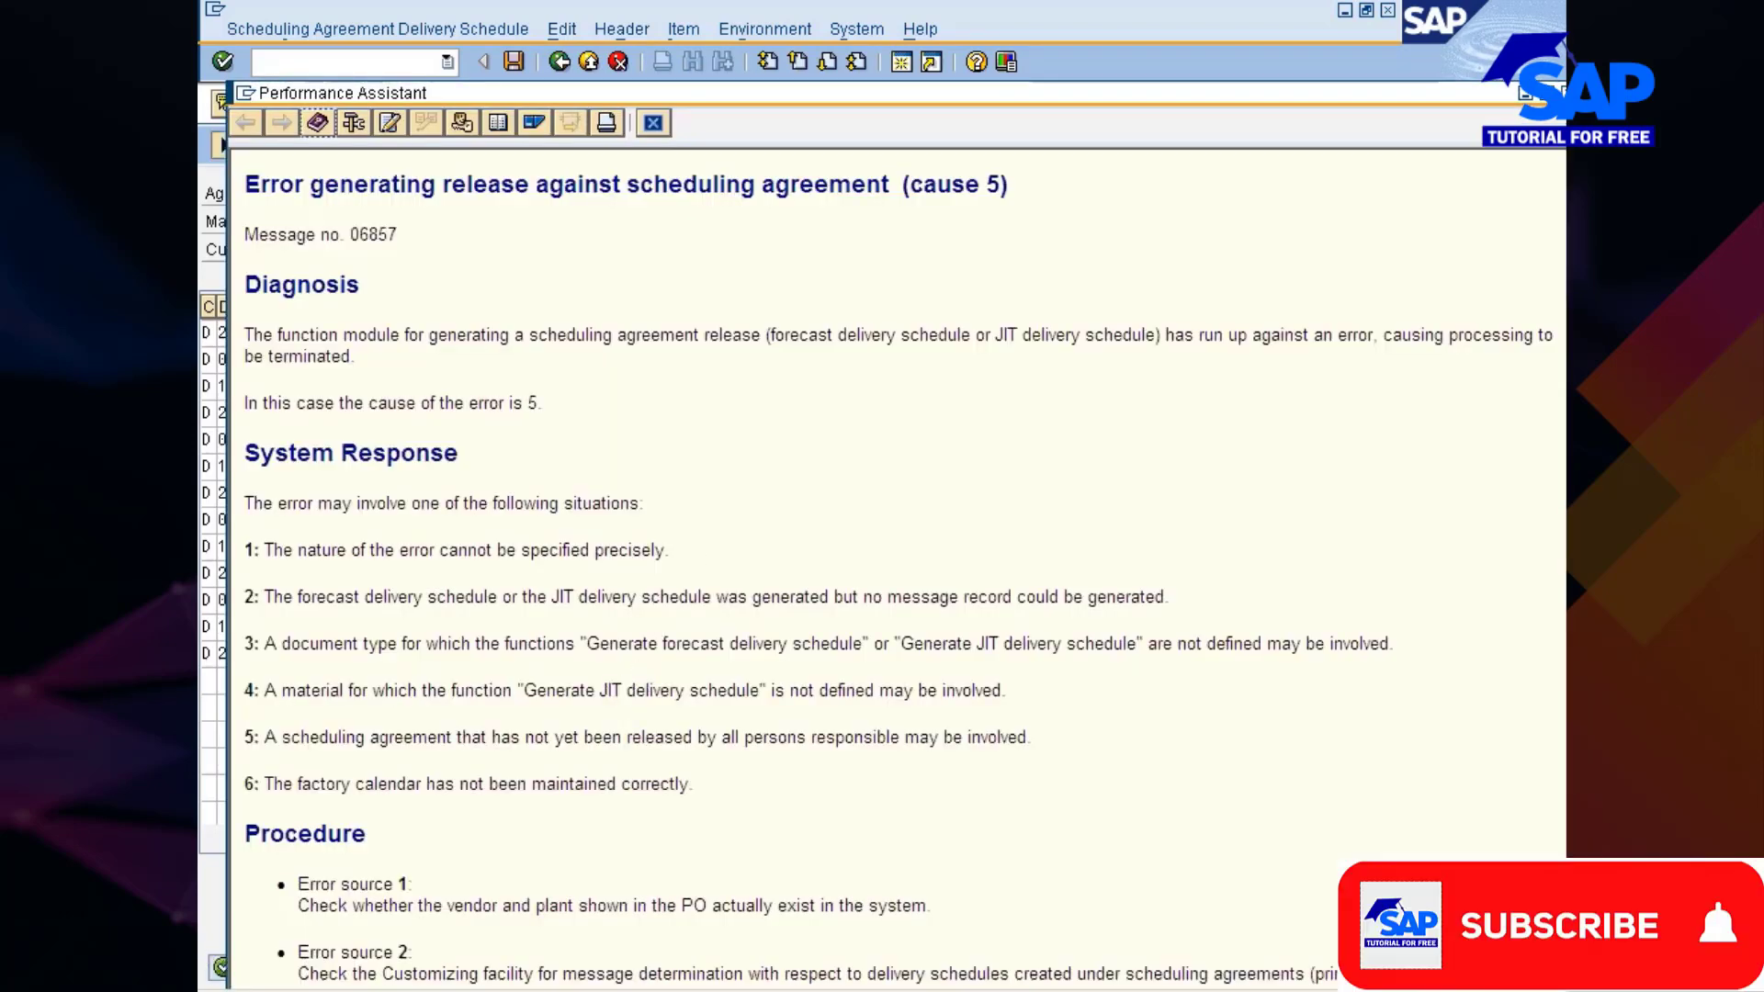
left_click_drag(264, 736, 1060, 737)
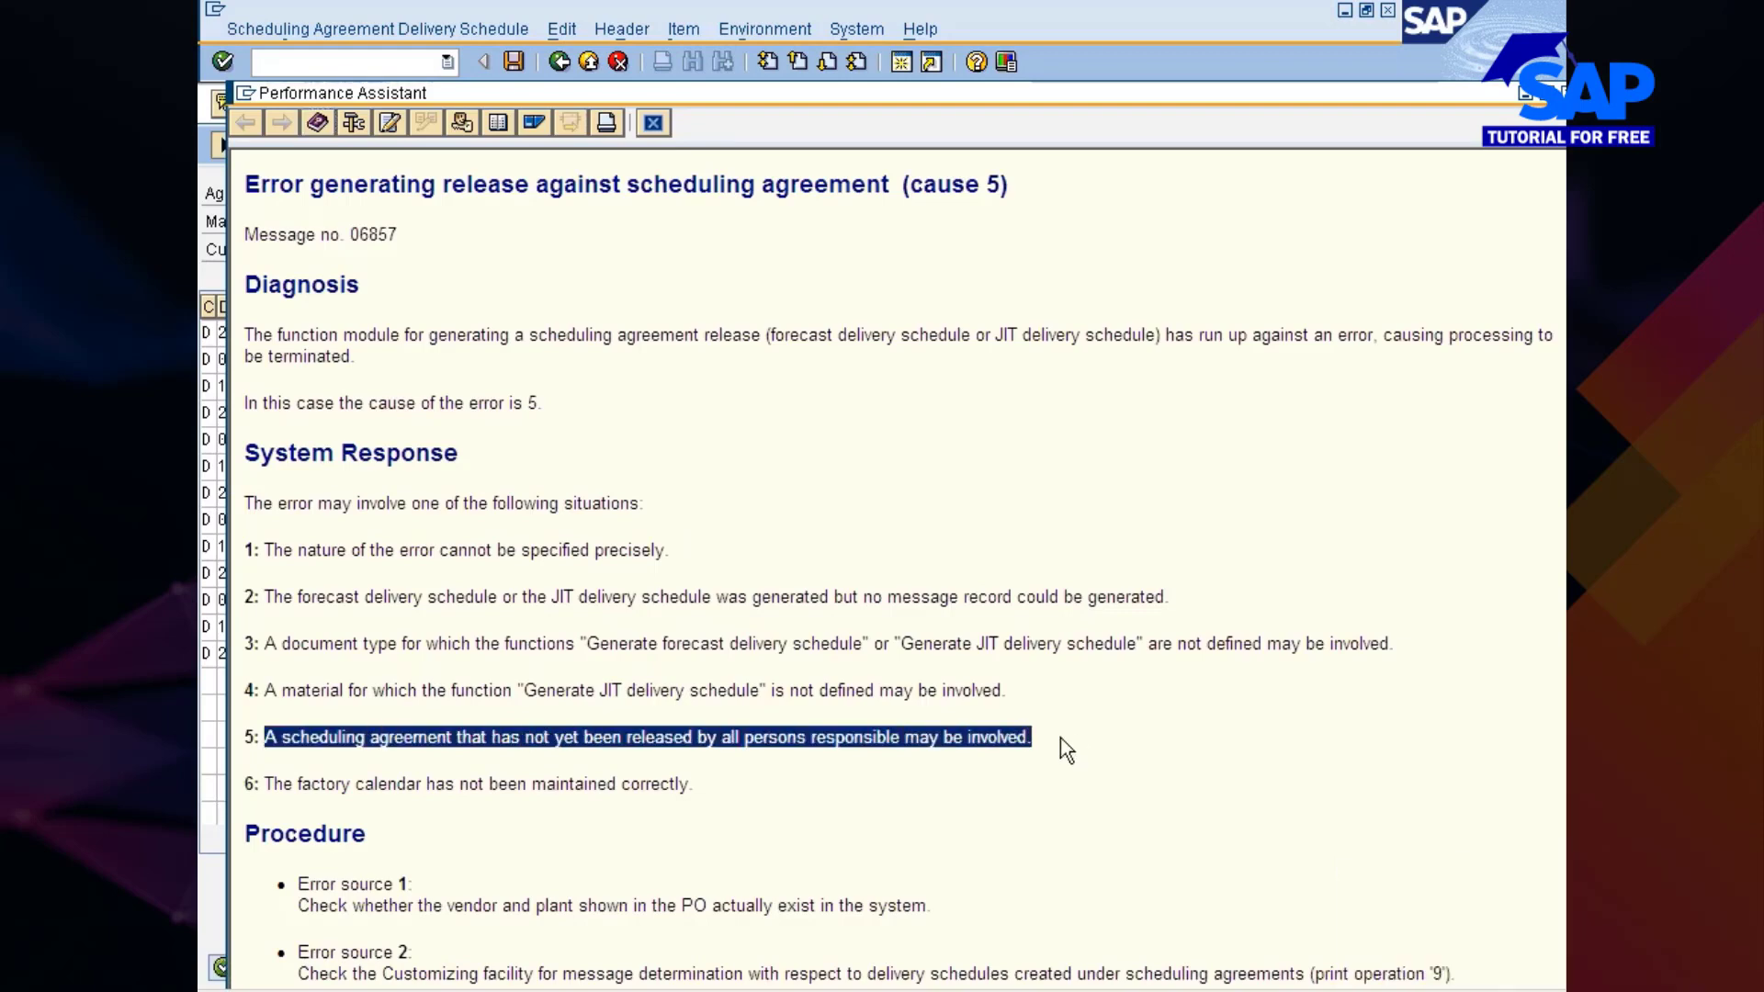
left_click(652, 123)
left_click(563, 62)
Step: Check the release strategy and required release codes of the Piston Ring agreement in its display session
left_click(923, 990)
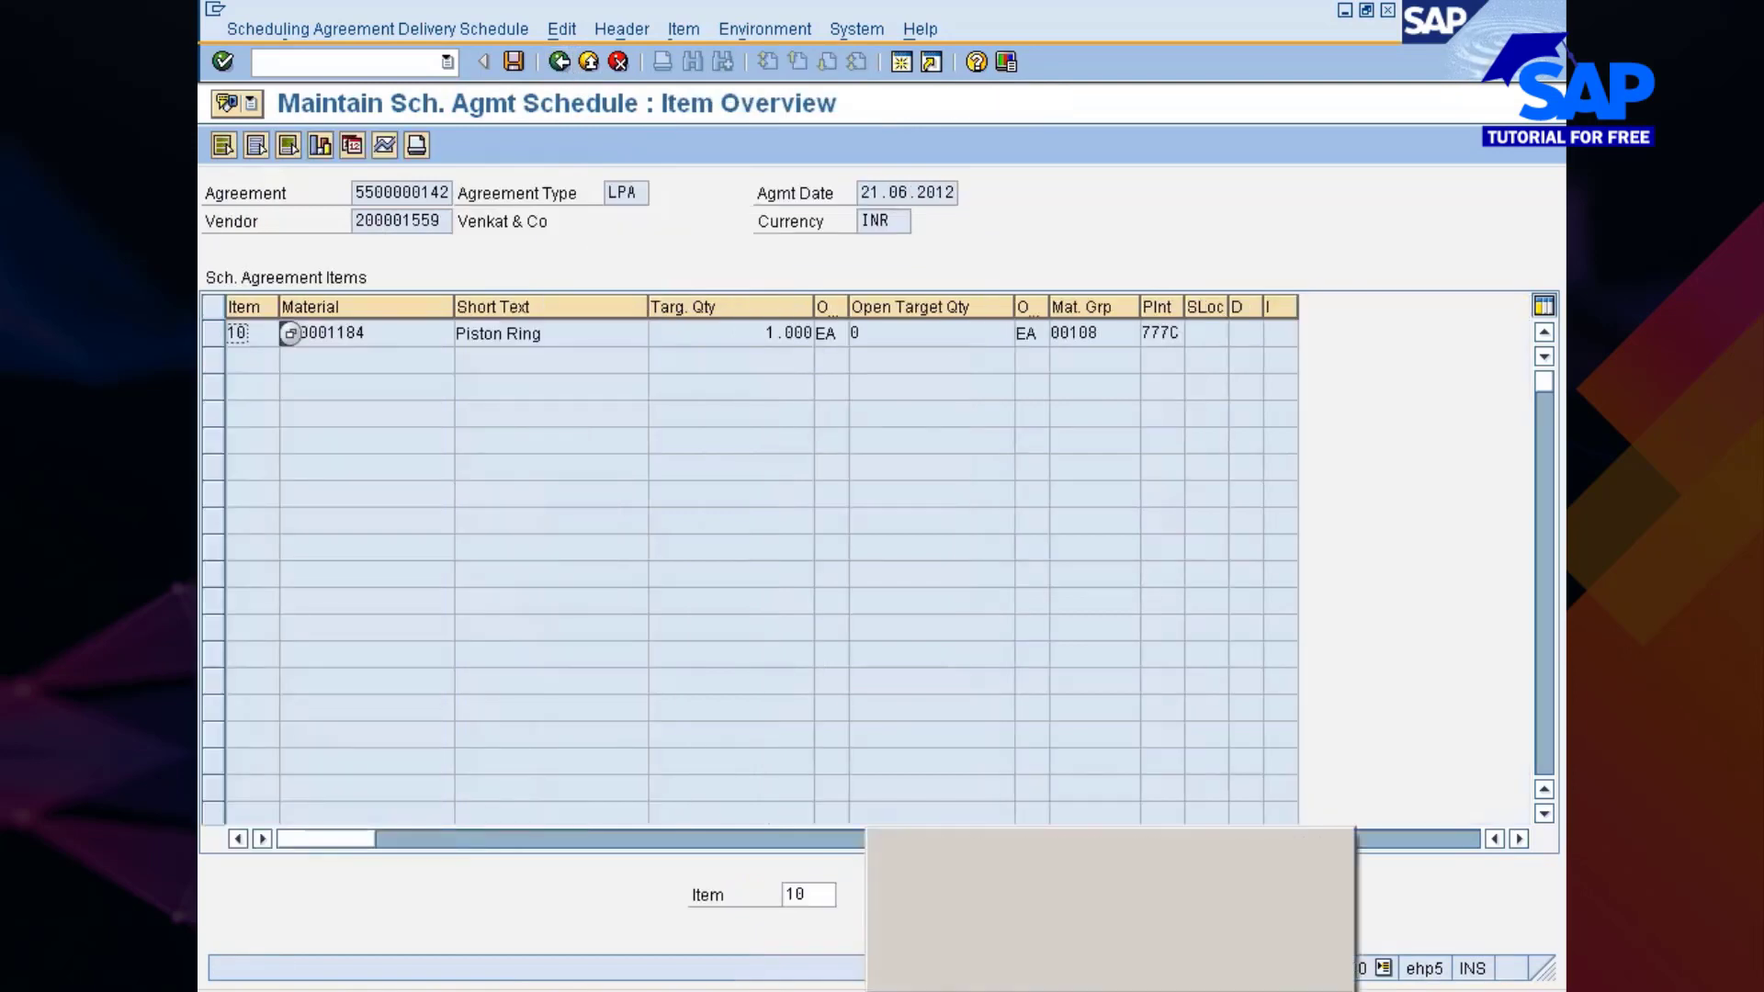
left_click(940, 896)
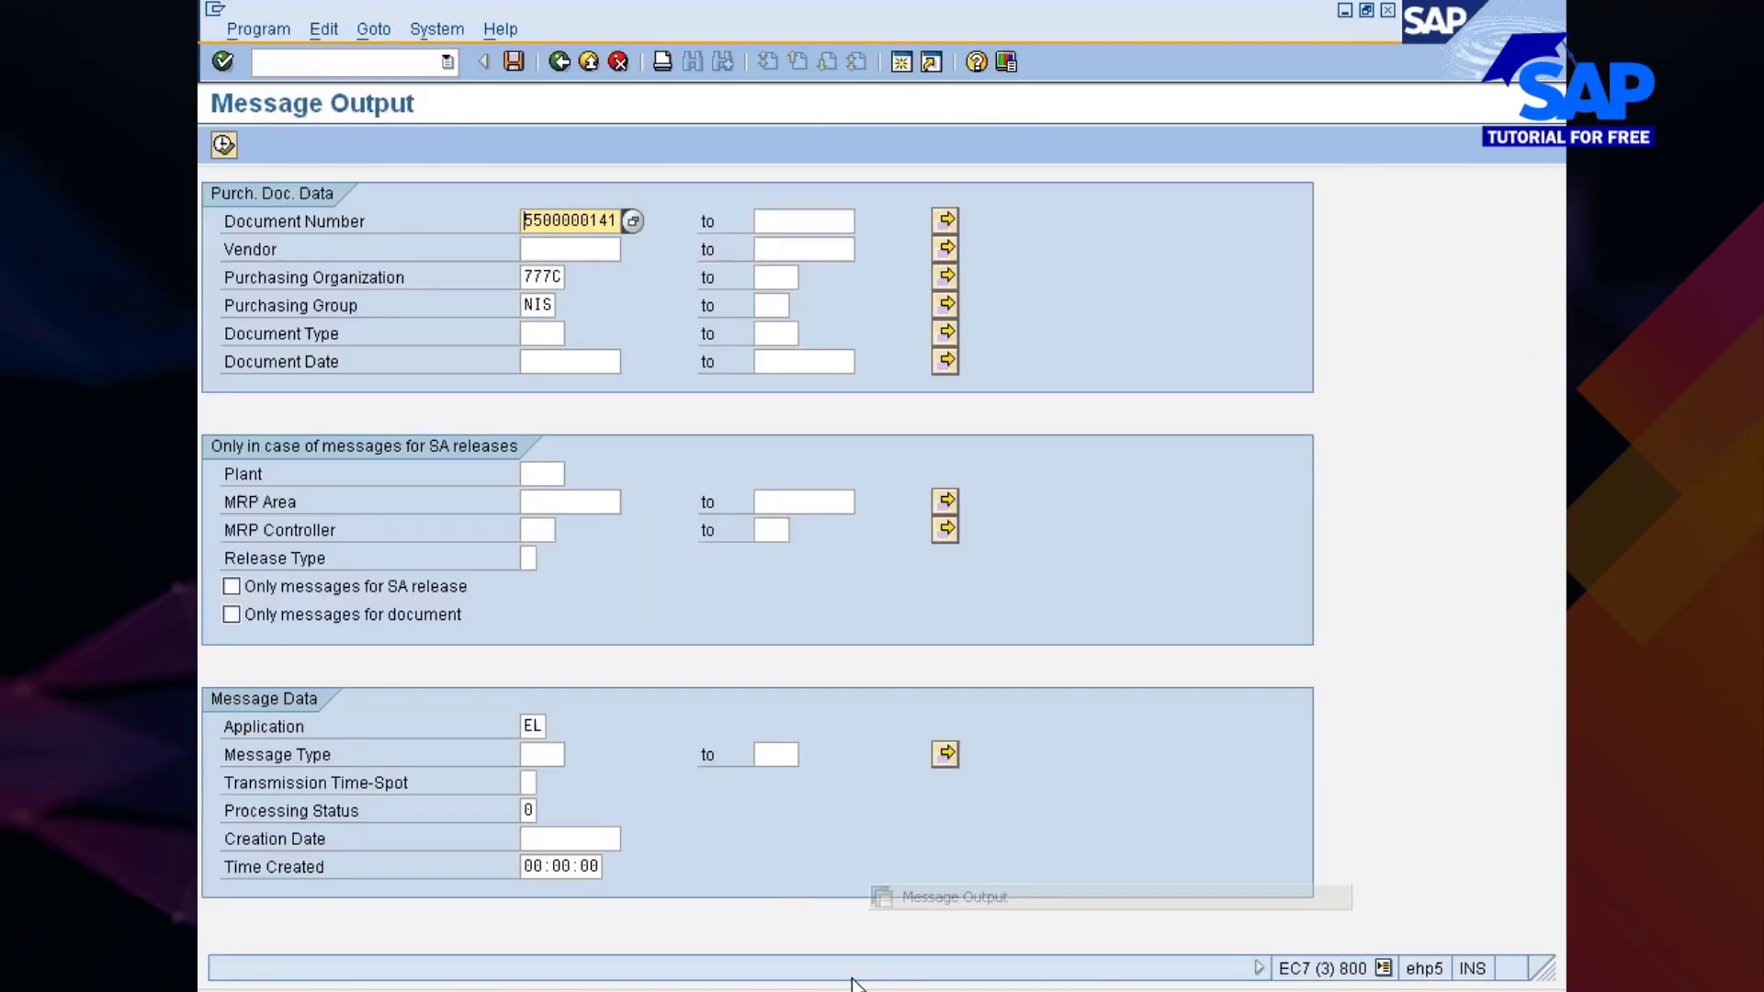
left_click(923, 991)
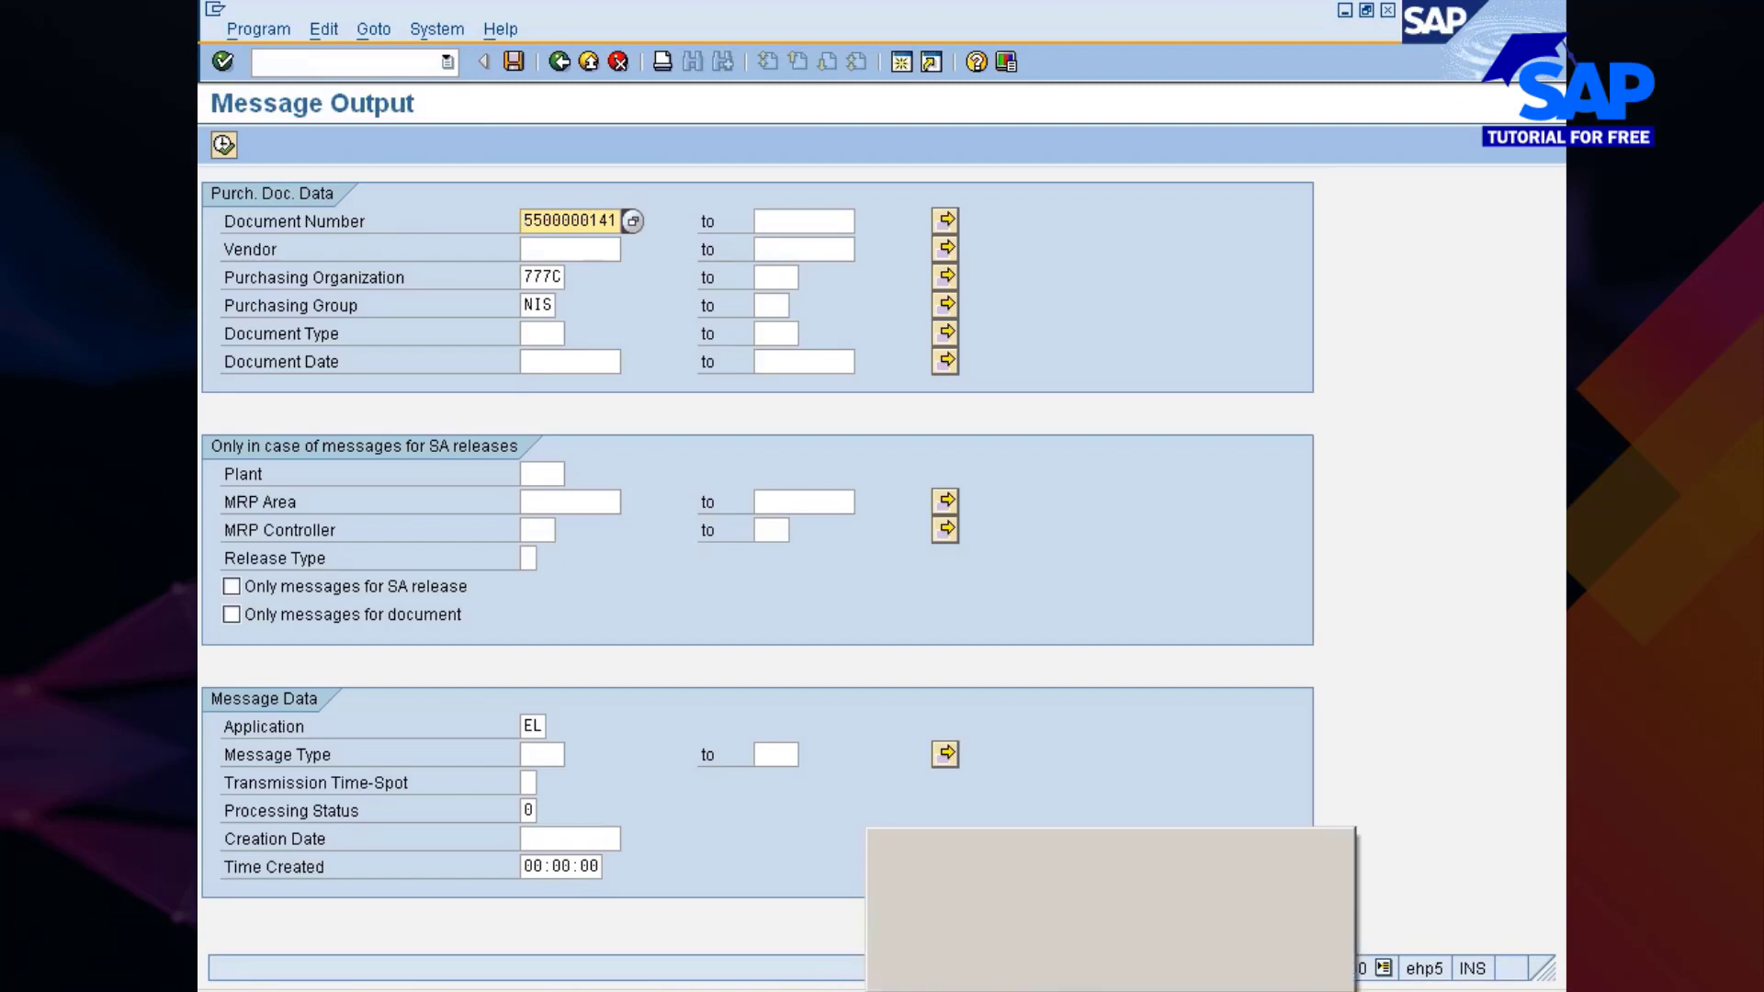
left_click(940, 953)
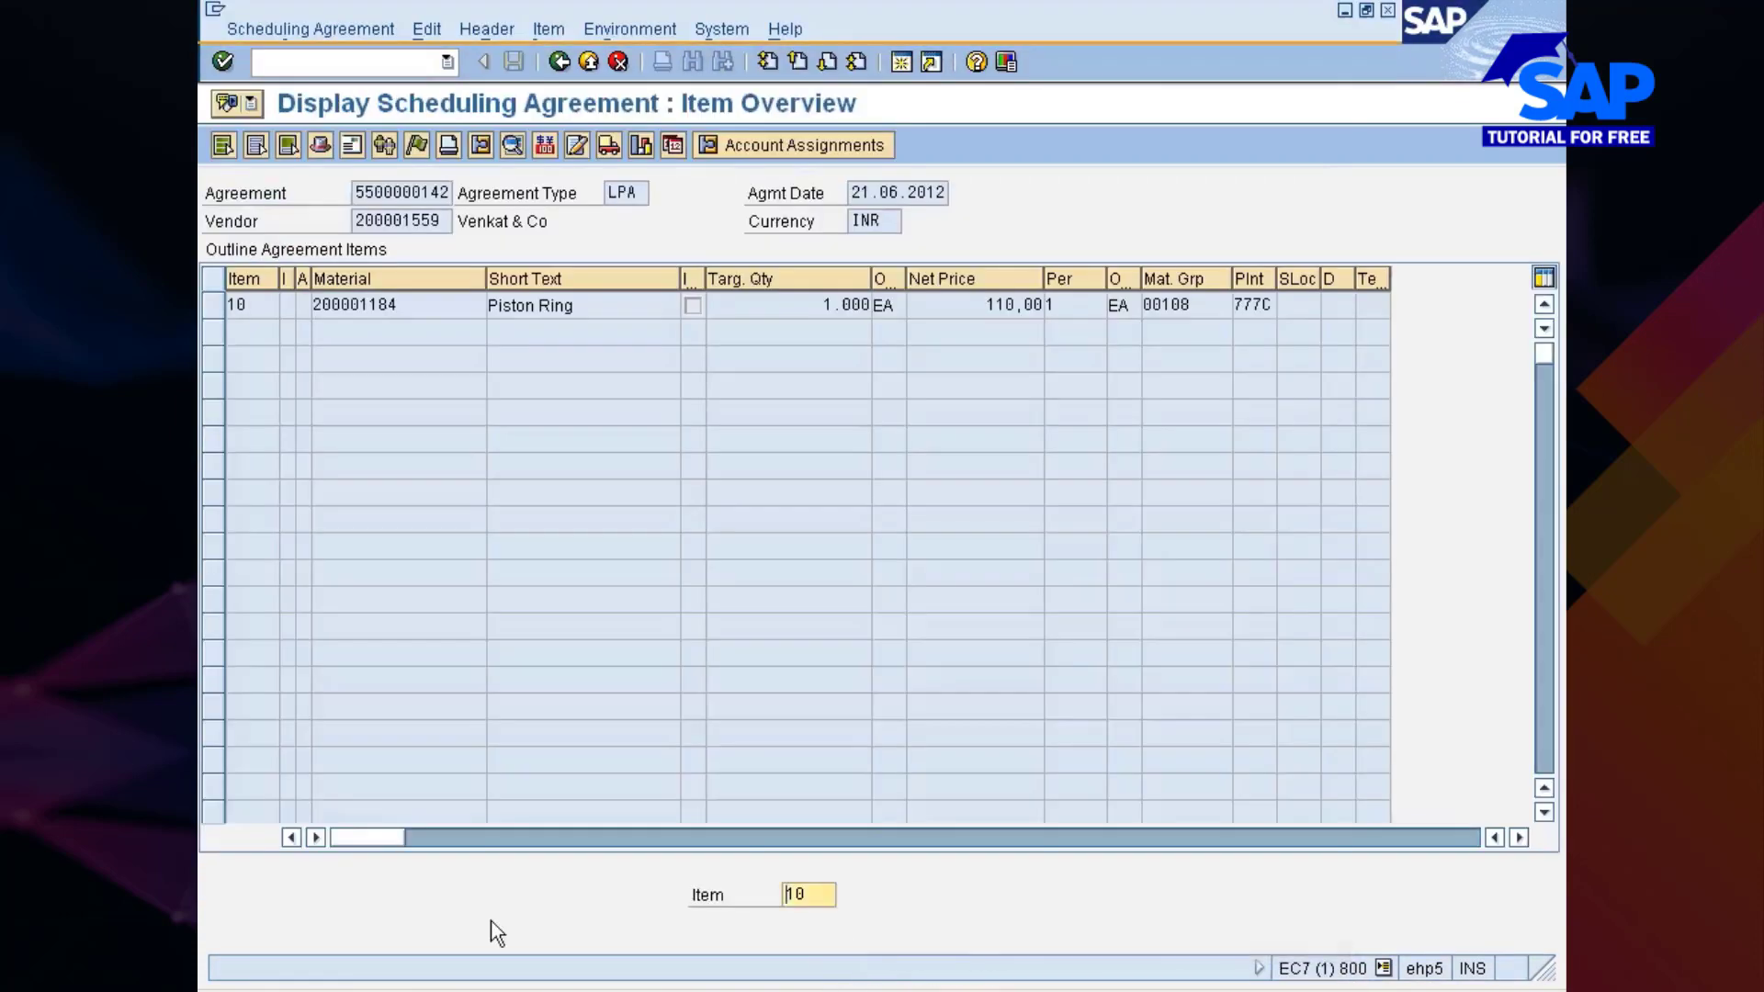
left_click(412, 145)
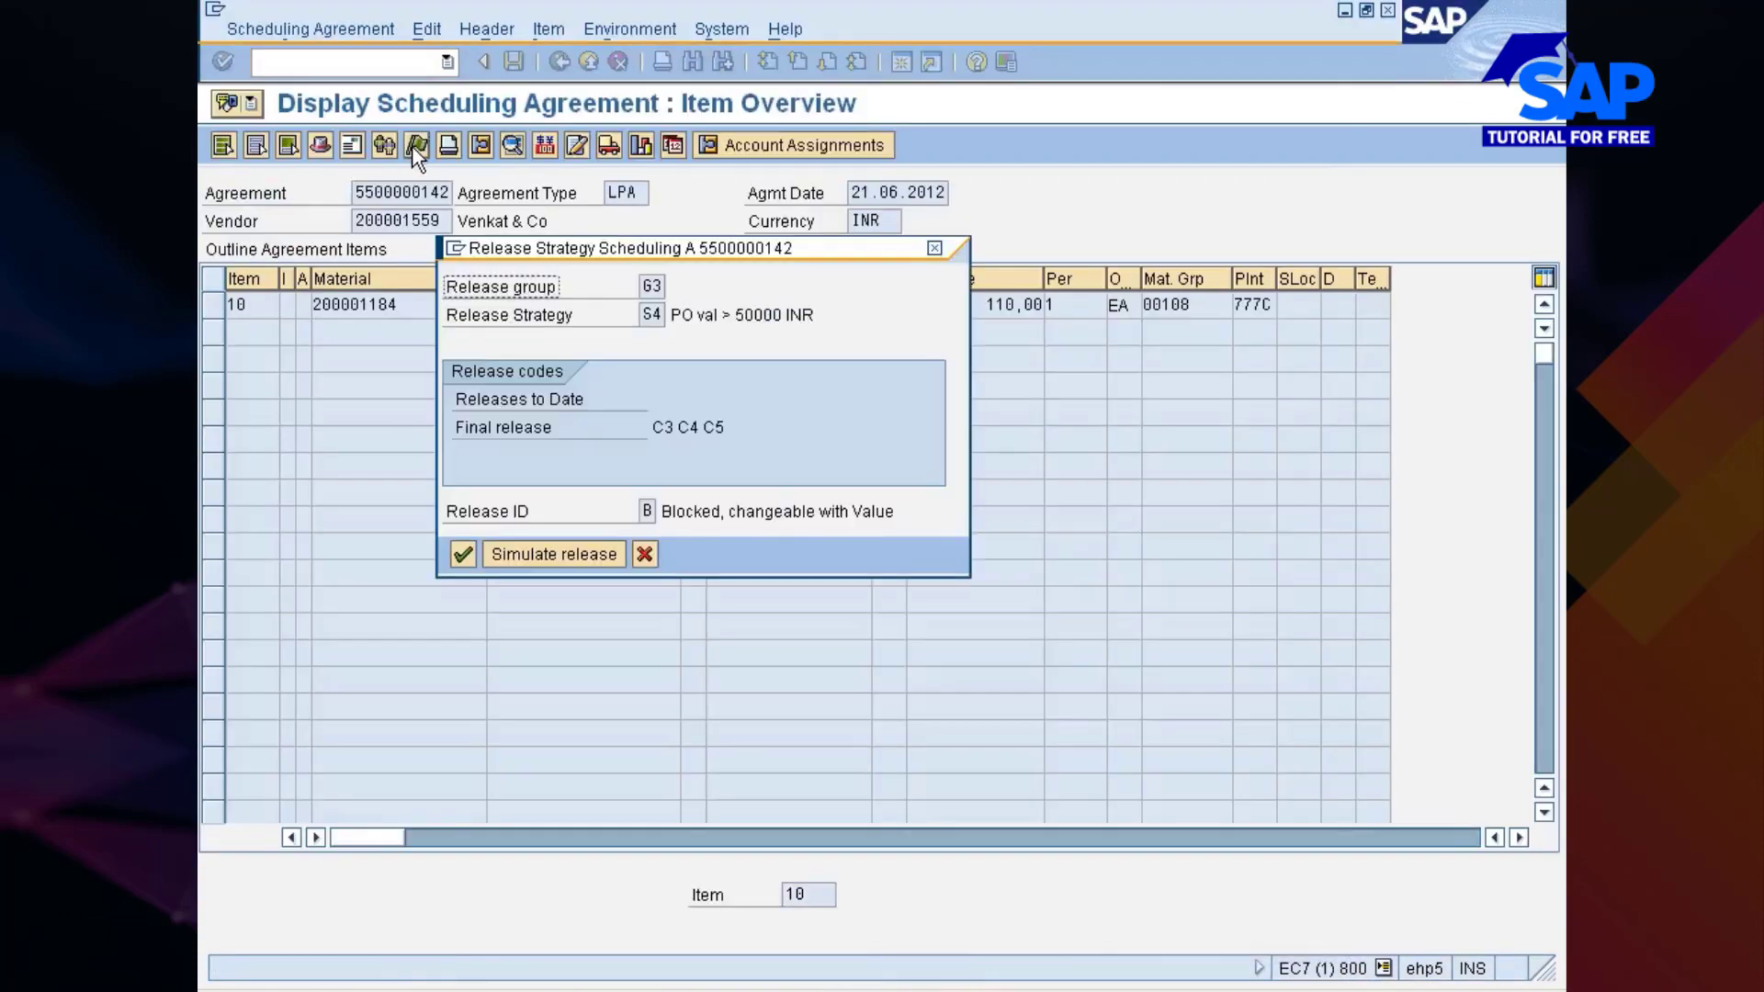
left_click(653, 427)
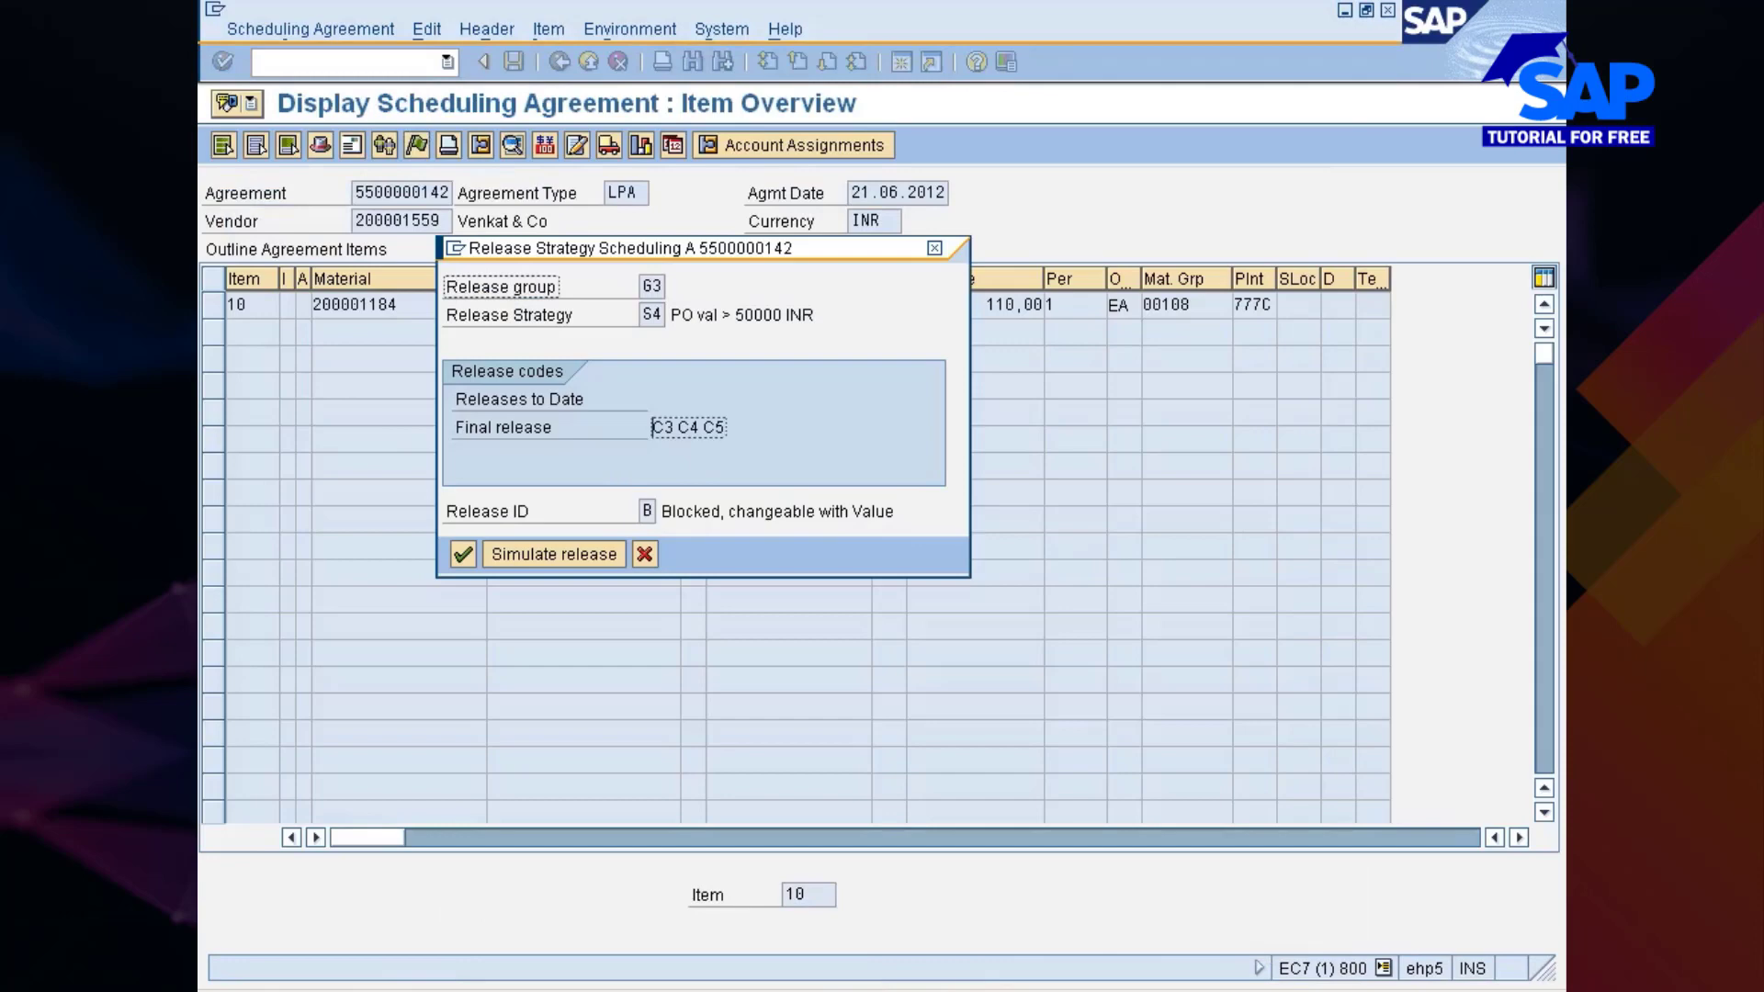
left_click(646, 555)
Step: In the Message Output session, open the purchasing document release transaction and list the scheduling agreements for release code C3
left_click(905, 989)
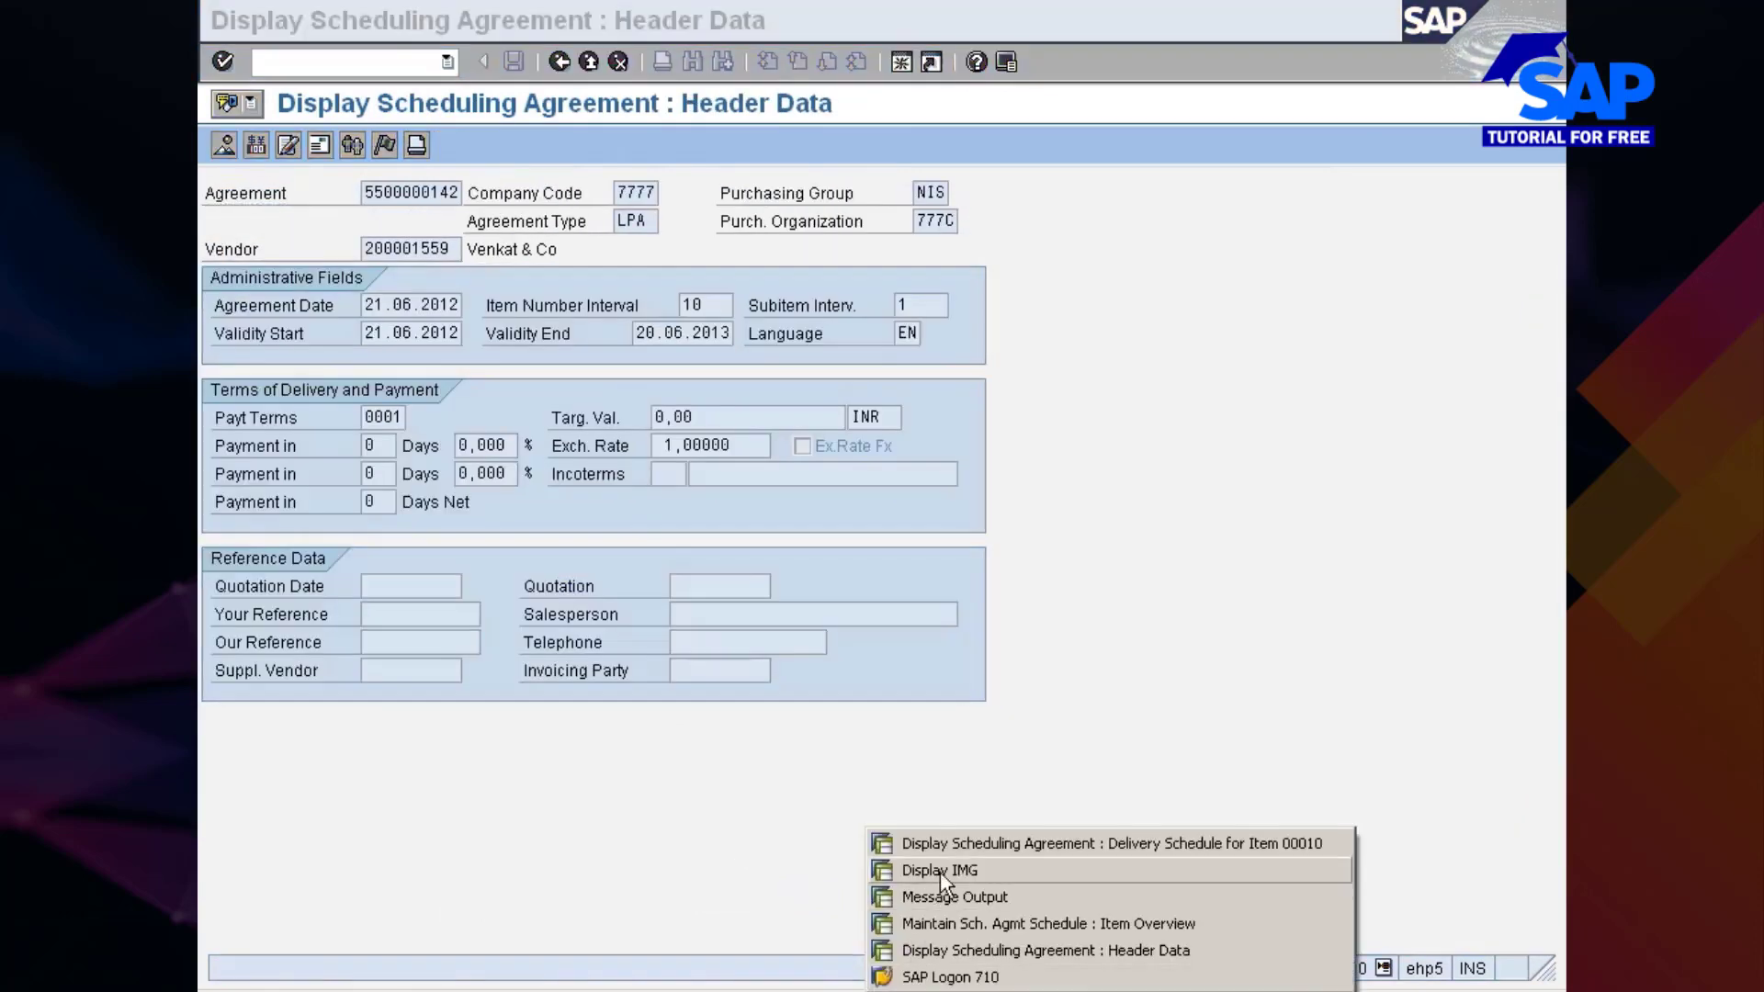
left_click(948, 843)
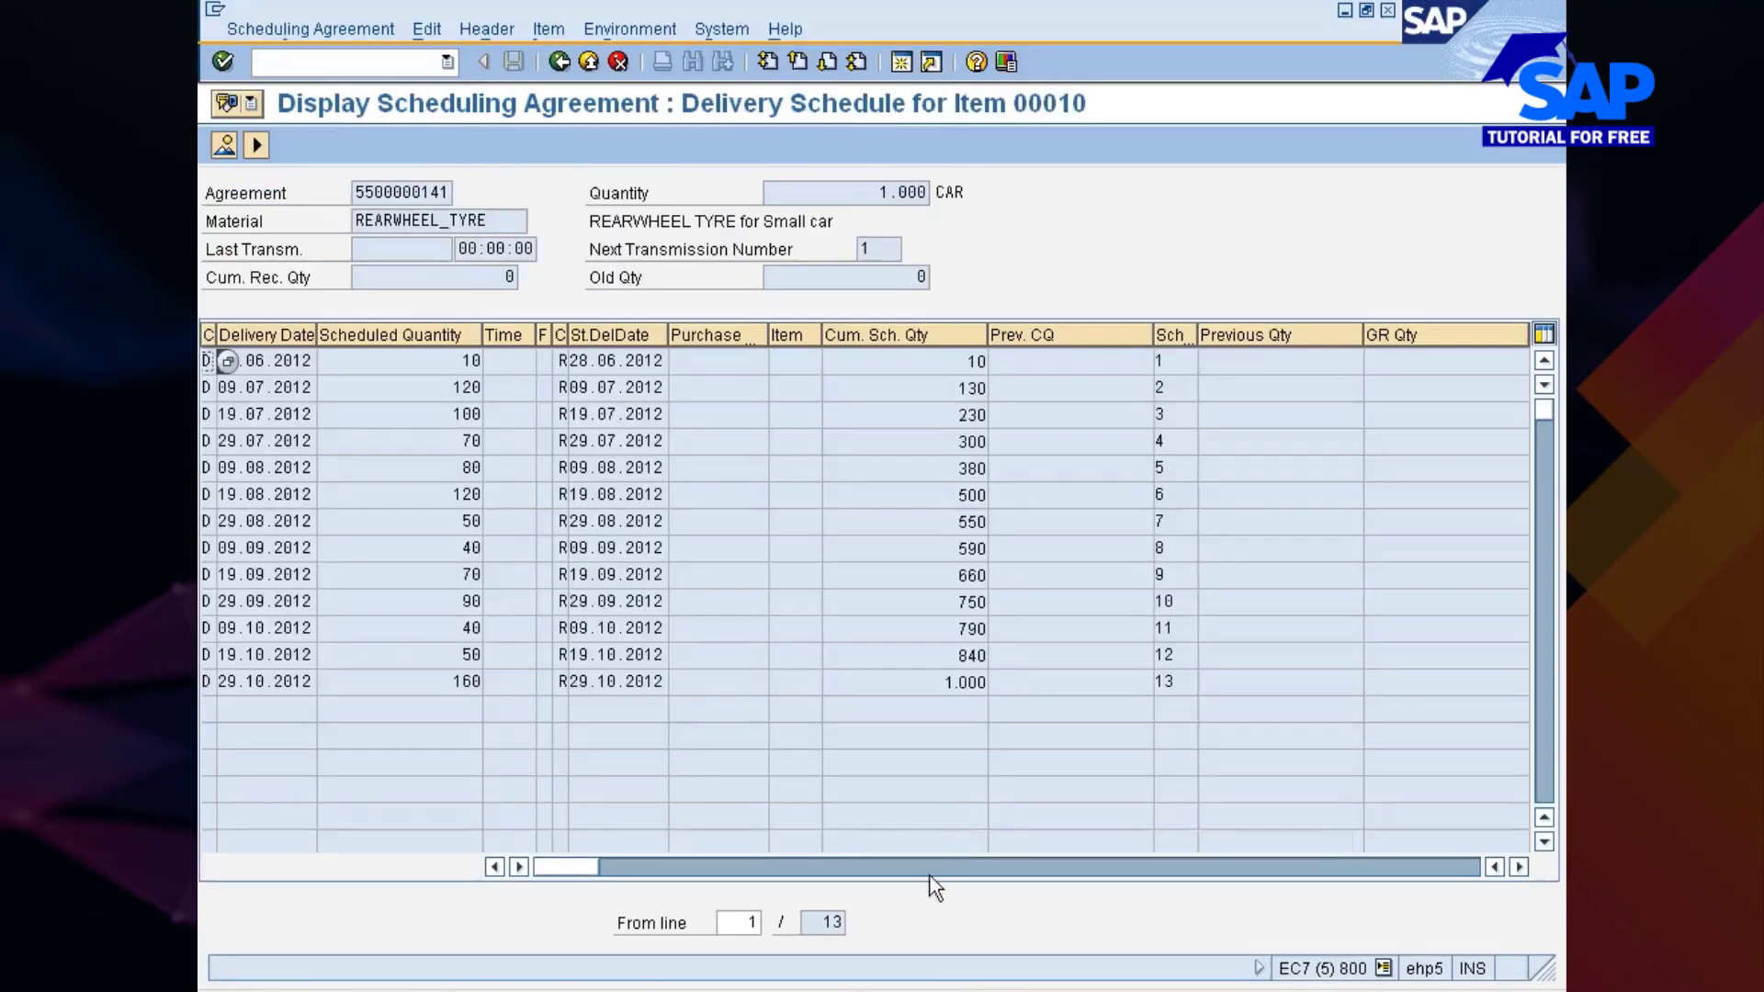
left_click(903, 984)
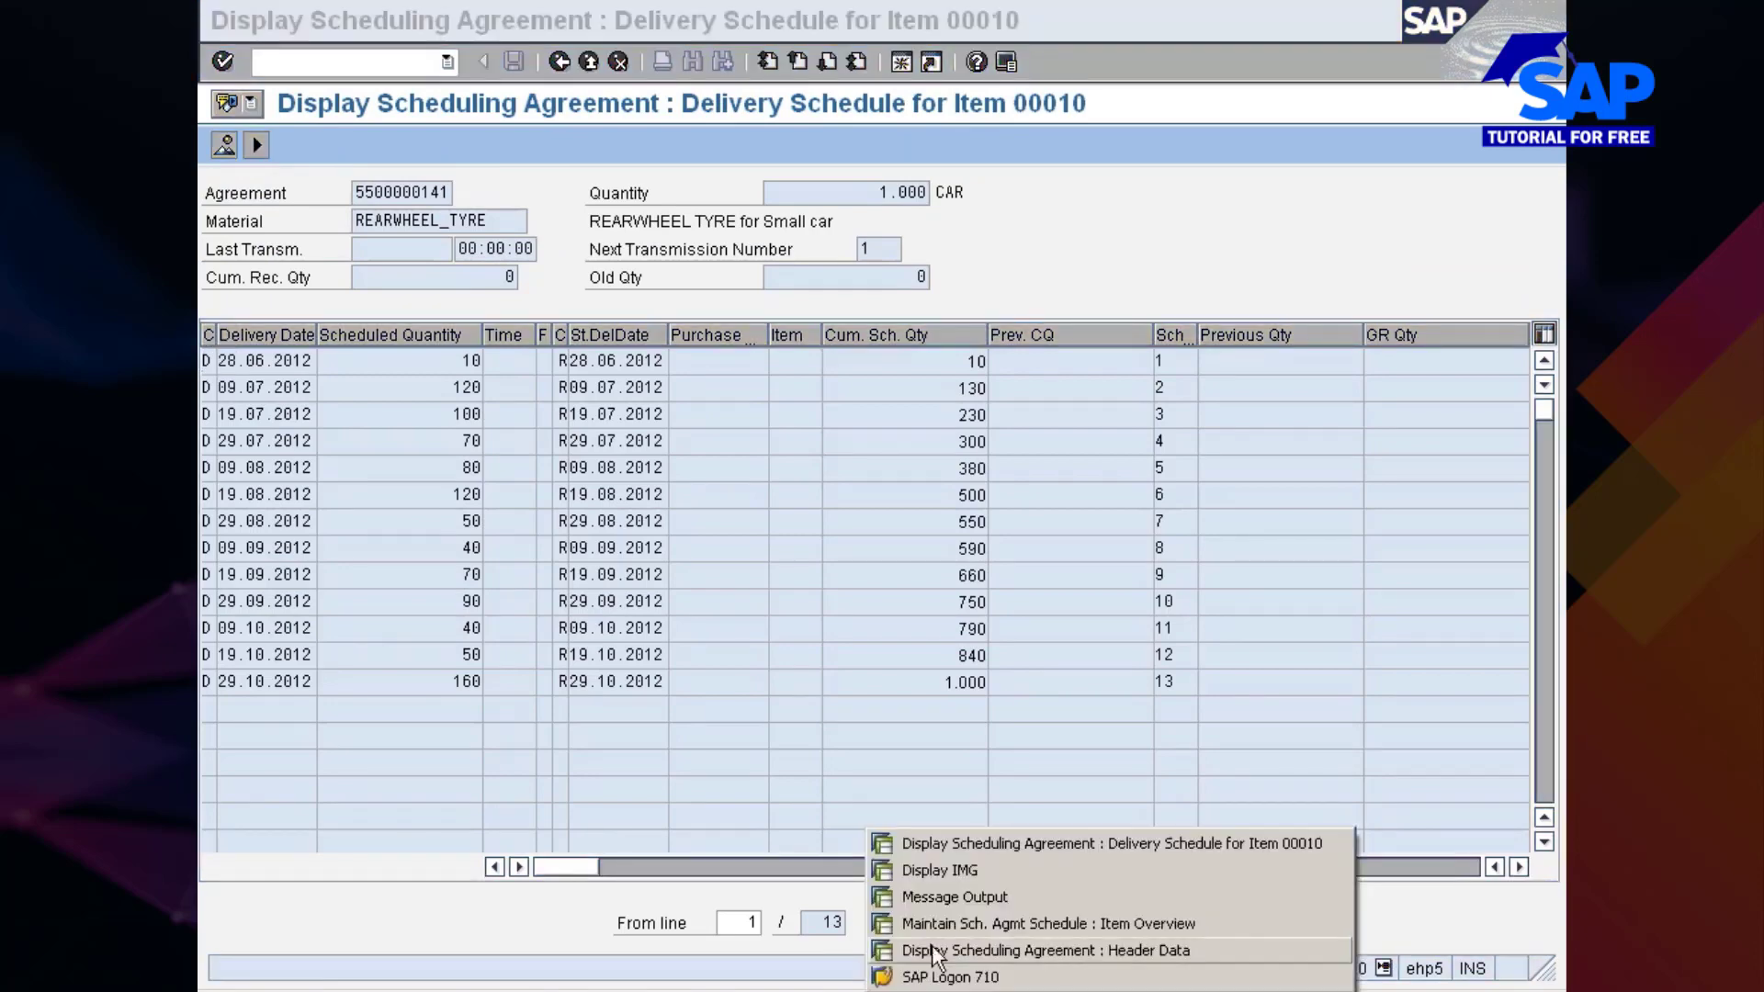
left_click(946, 894)
left_click(377, 61)
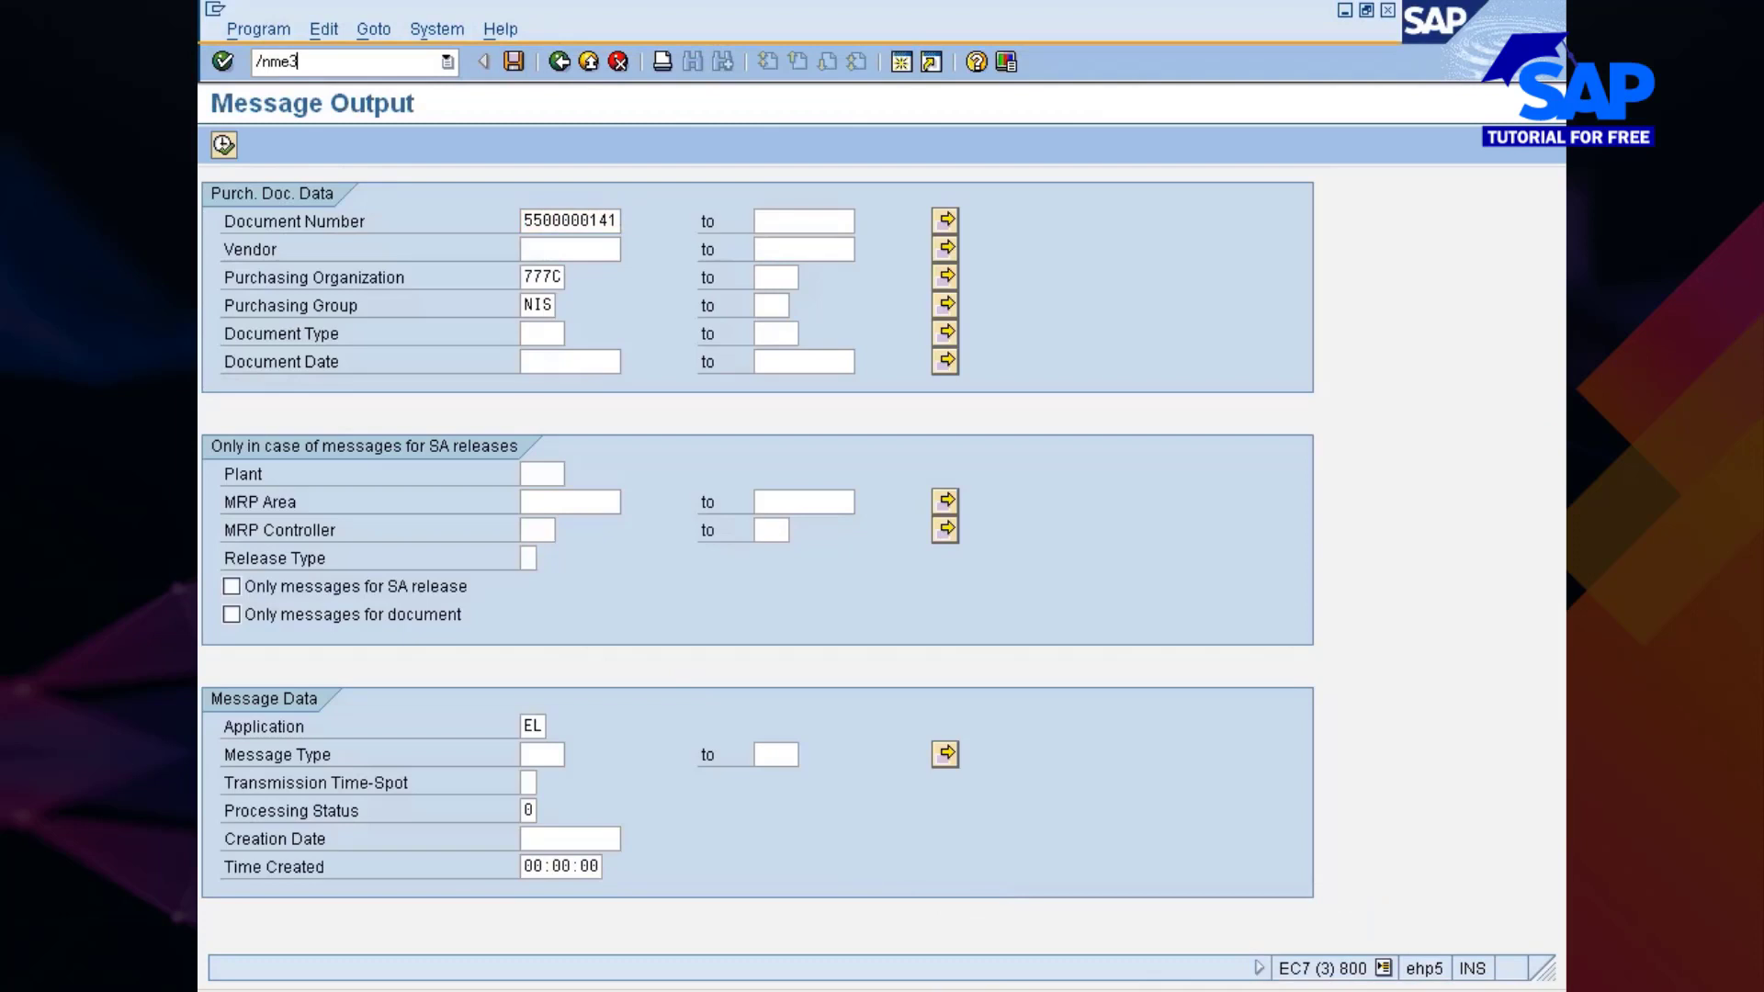
key("Return")
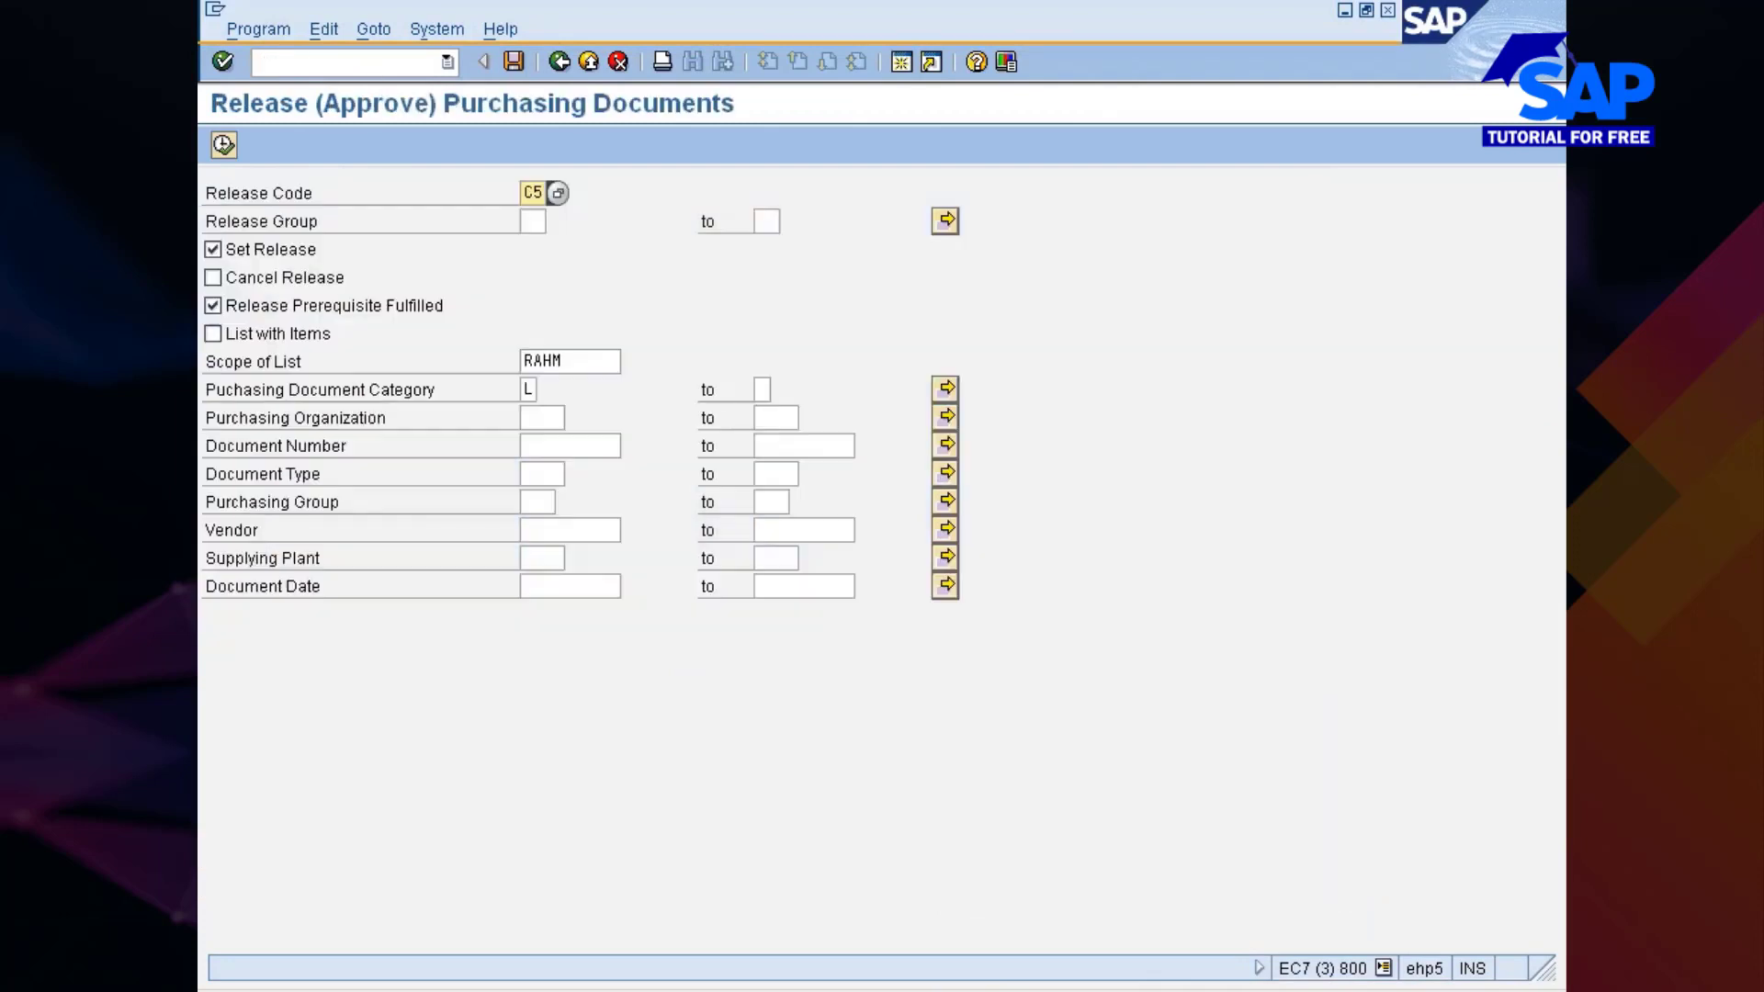
type("C3")
key("Return")
left_click(223, 144)
Step: Try to release the listed agreement with code C3, and exit its Maintain Sch. Agmt Schedule session without saving
left_click(694, 157)
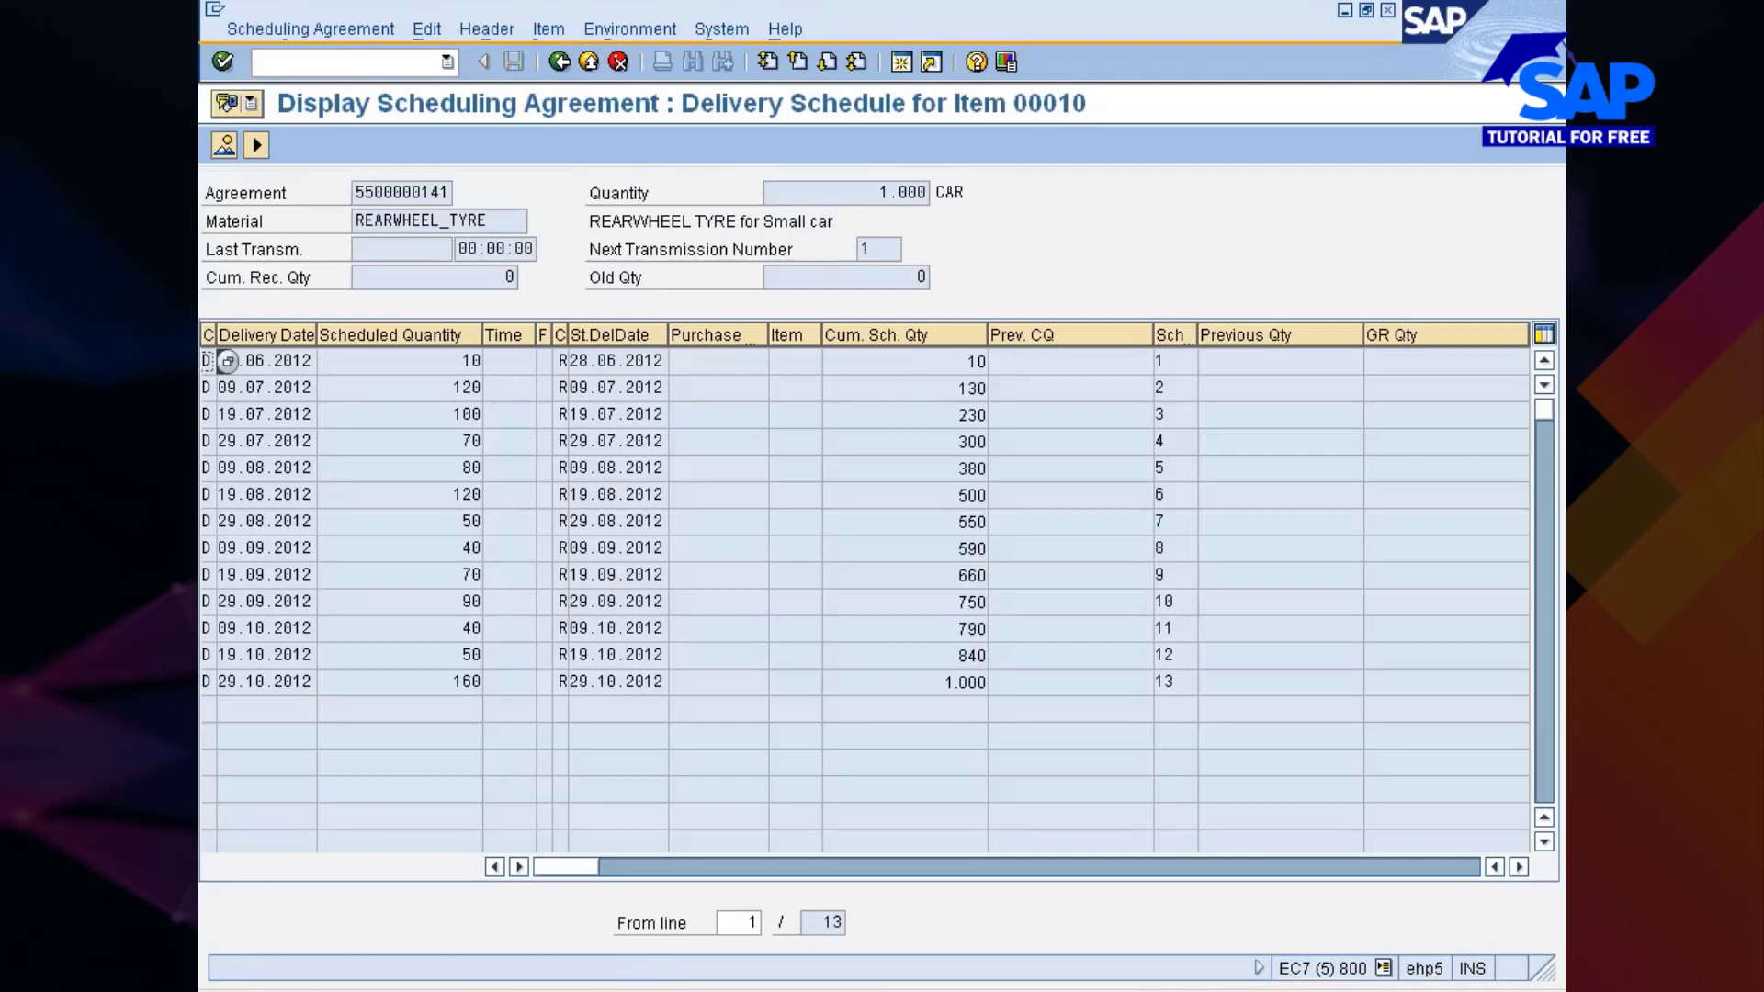
left_click(558, 63)
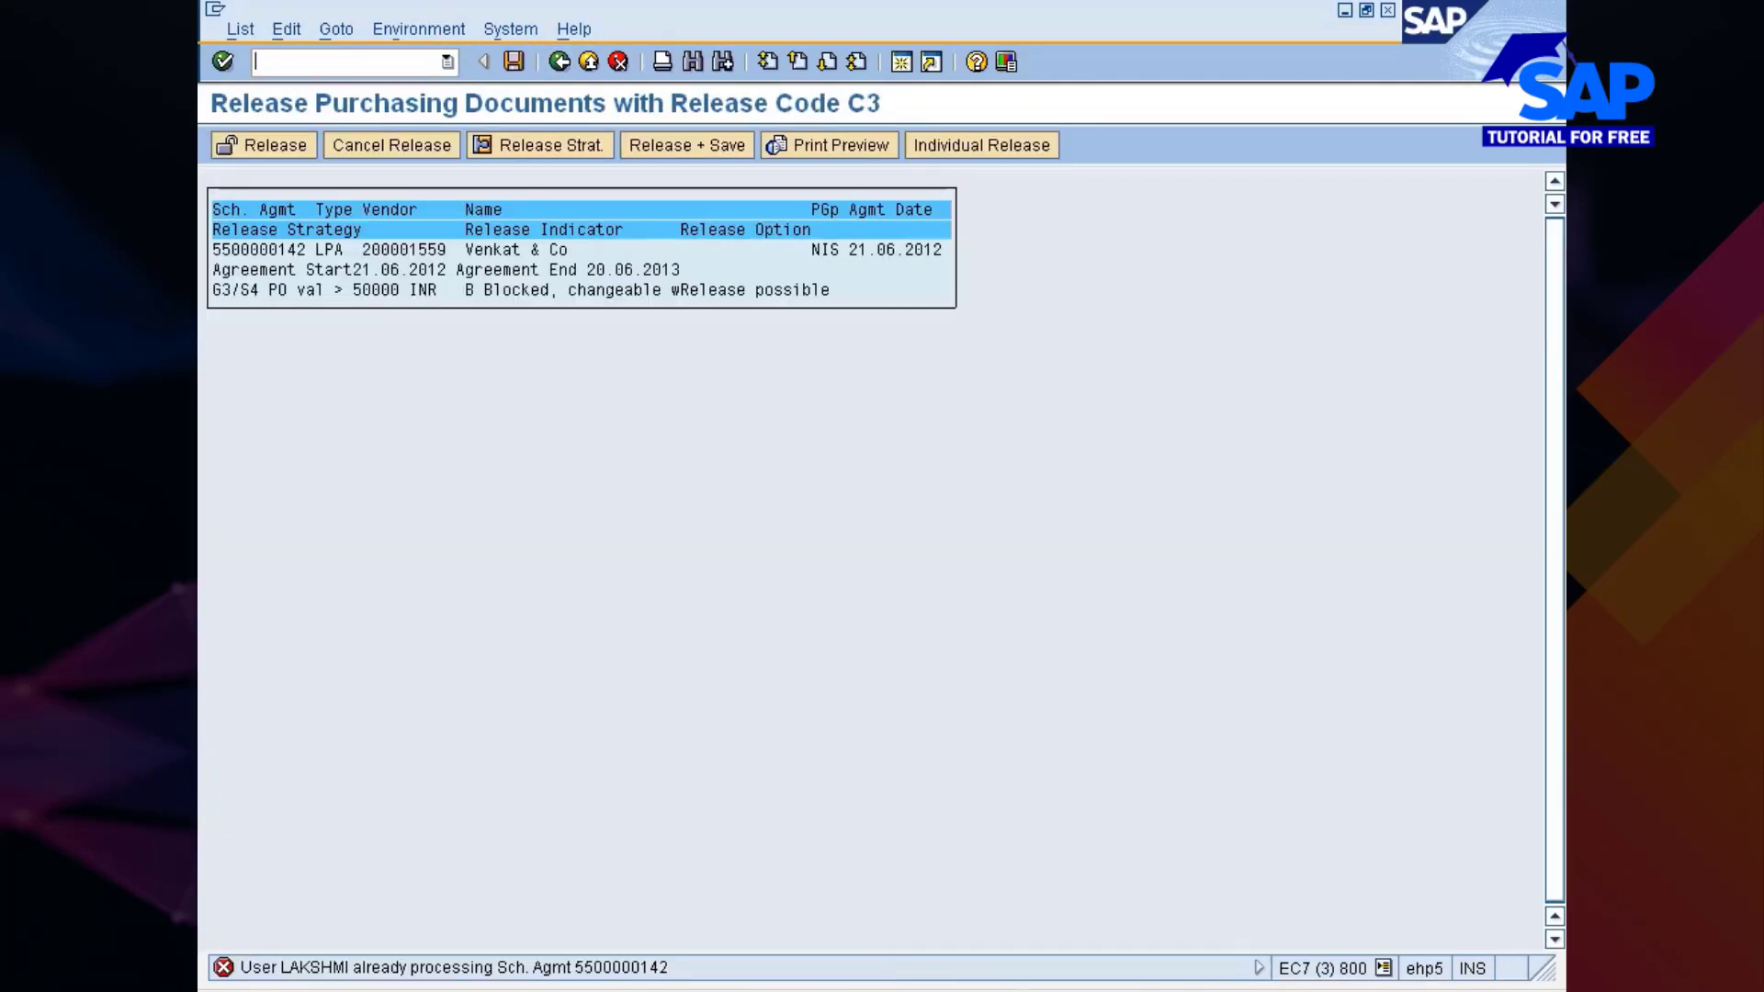
left_click(973, 988)
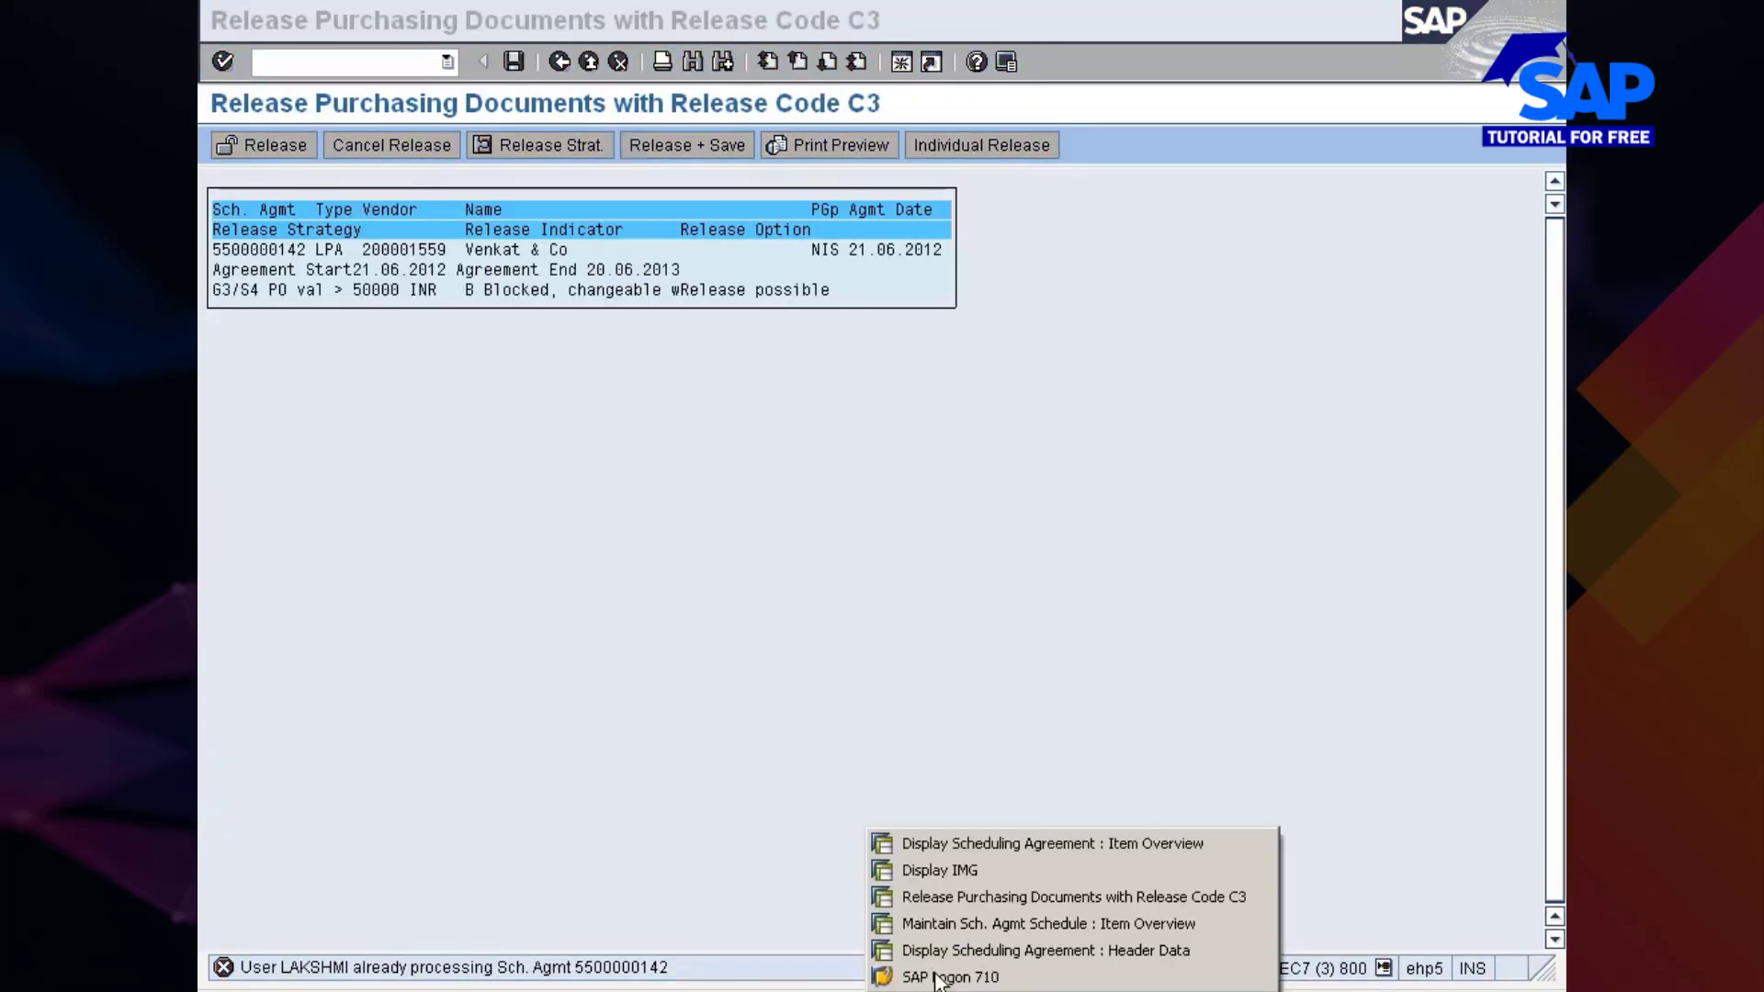
left_click(973, 923)
left_click(577, 64)
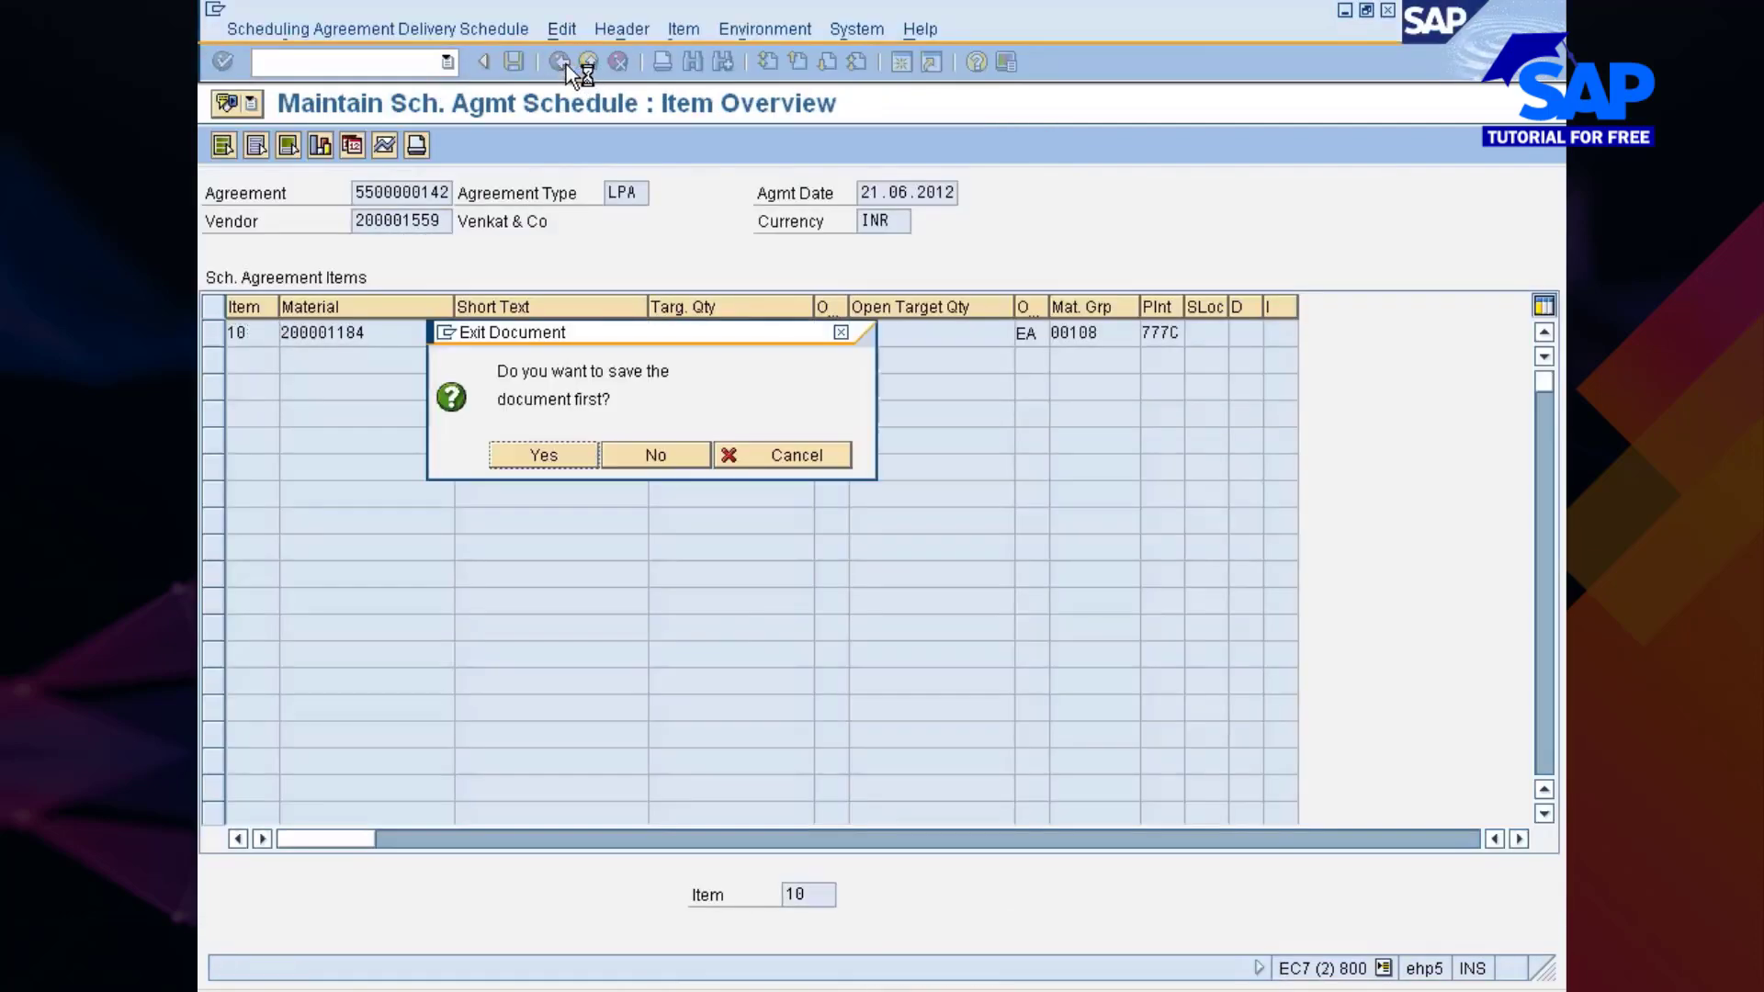
left_click(661, 455)
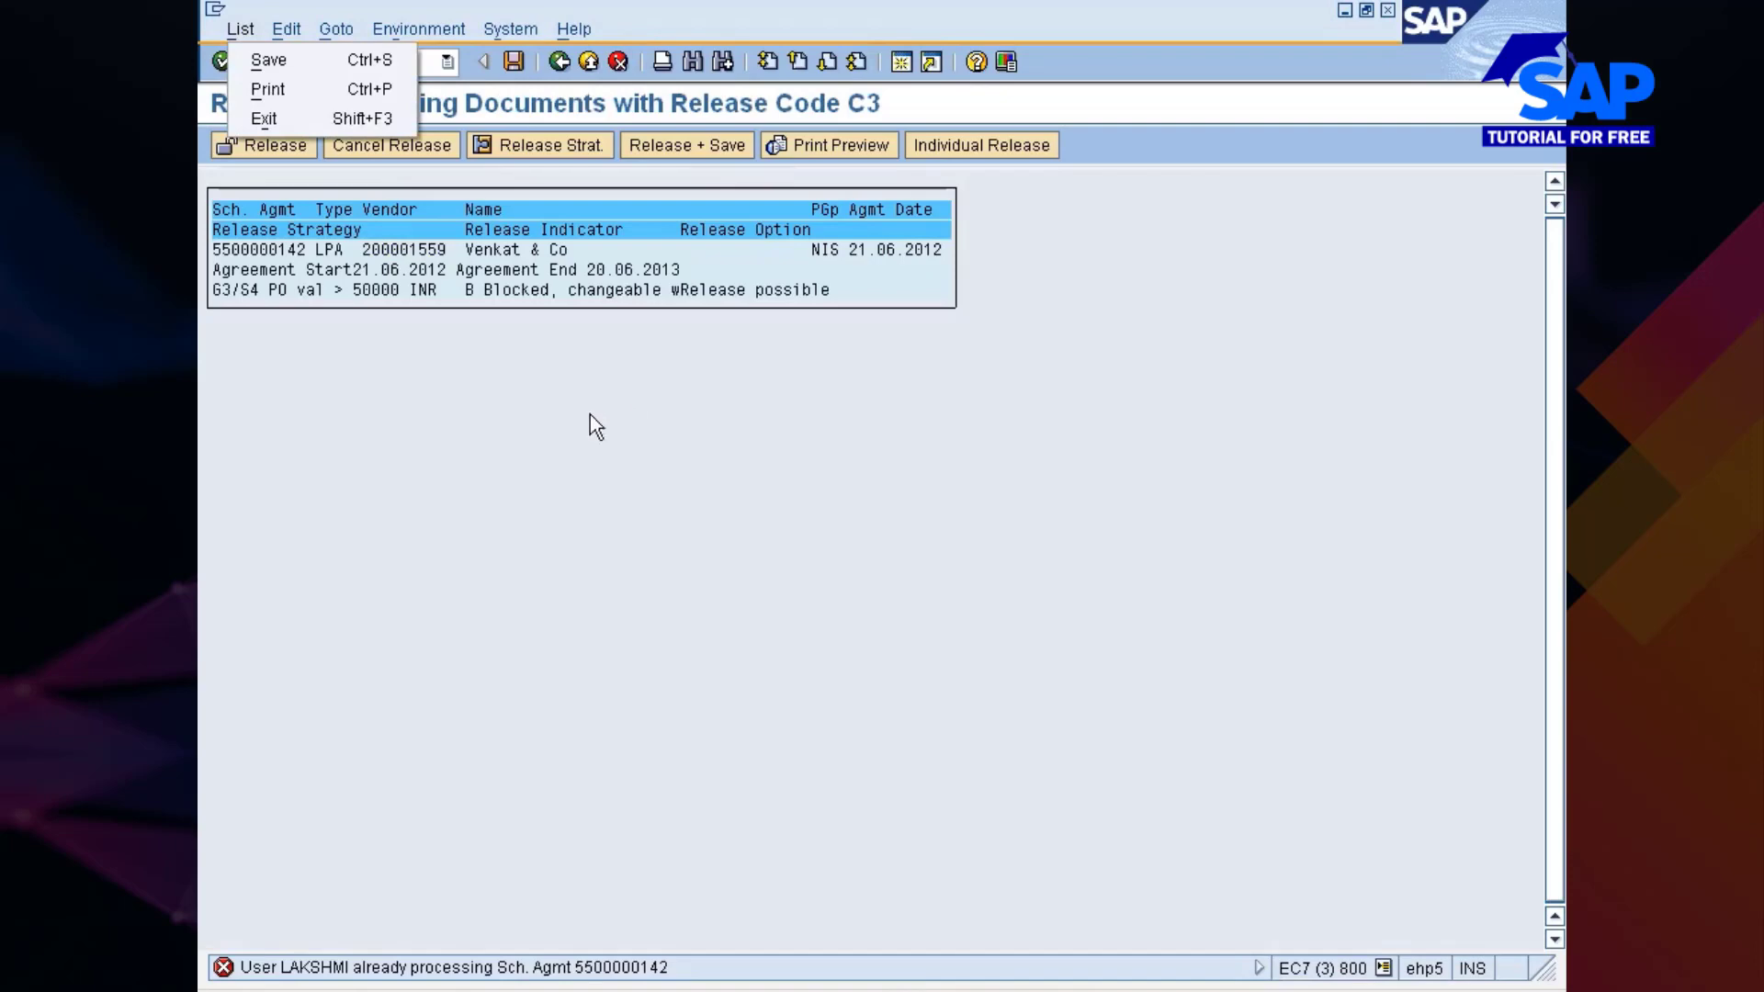
Step: Release and save the Piston Ring scheduling agreement with release code C3 and with release code C4
left_click(278, 254)
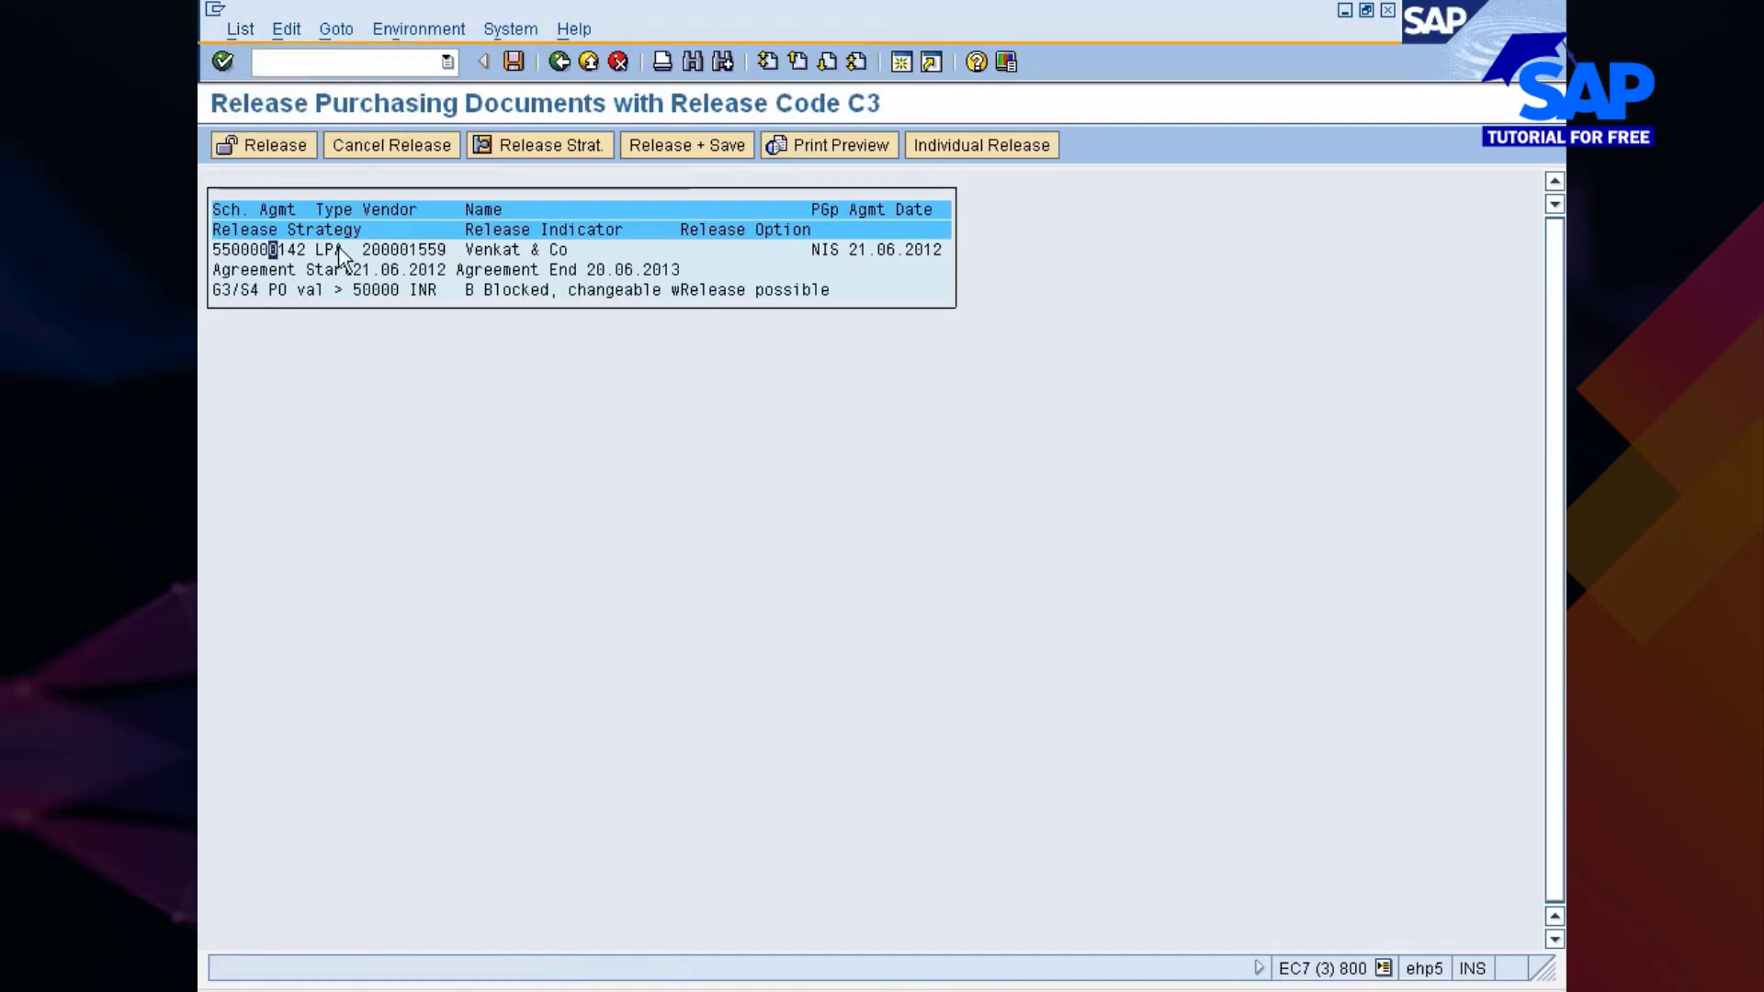
left_click(721, 140)
type("C4")
key("Return")
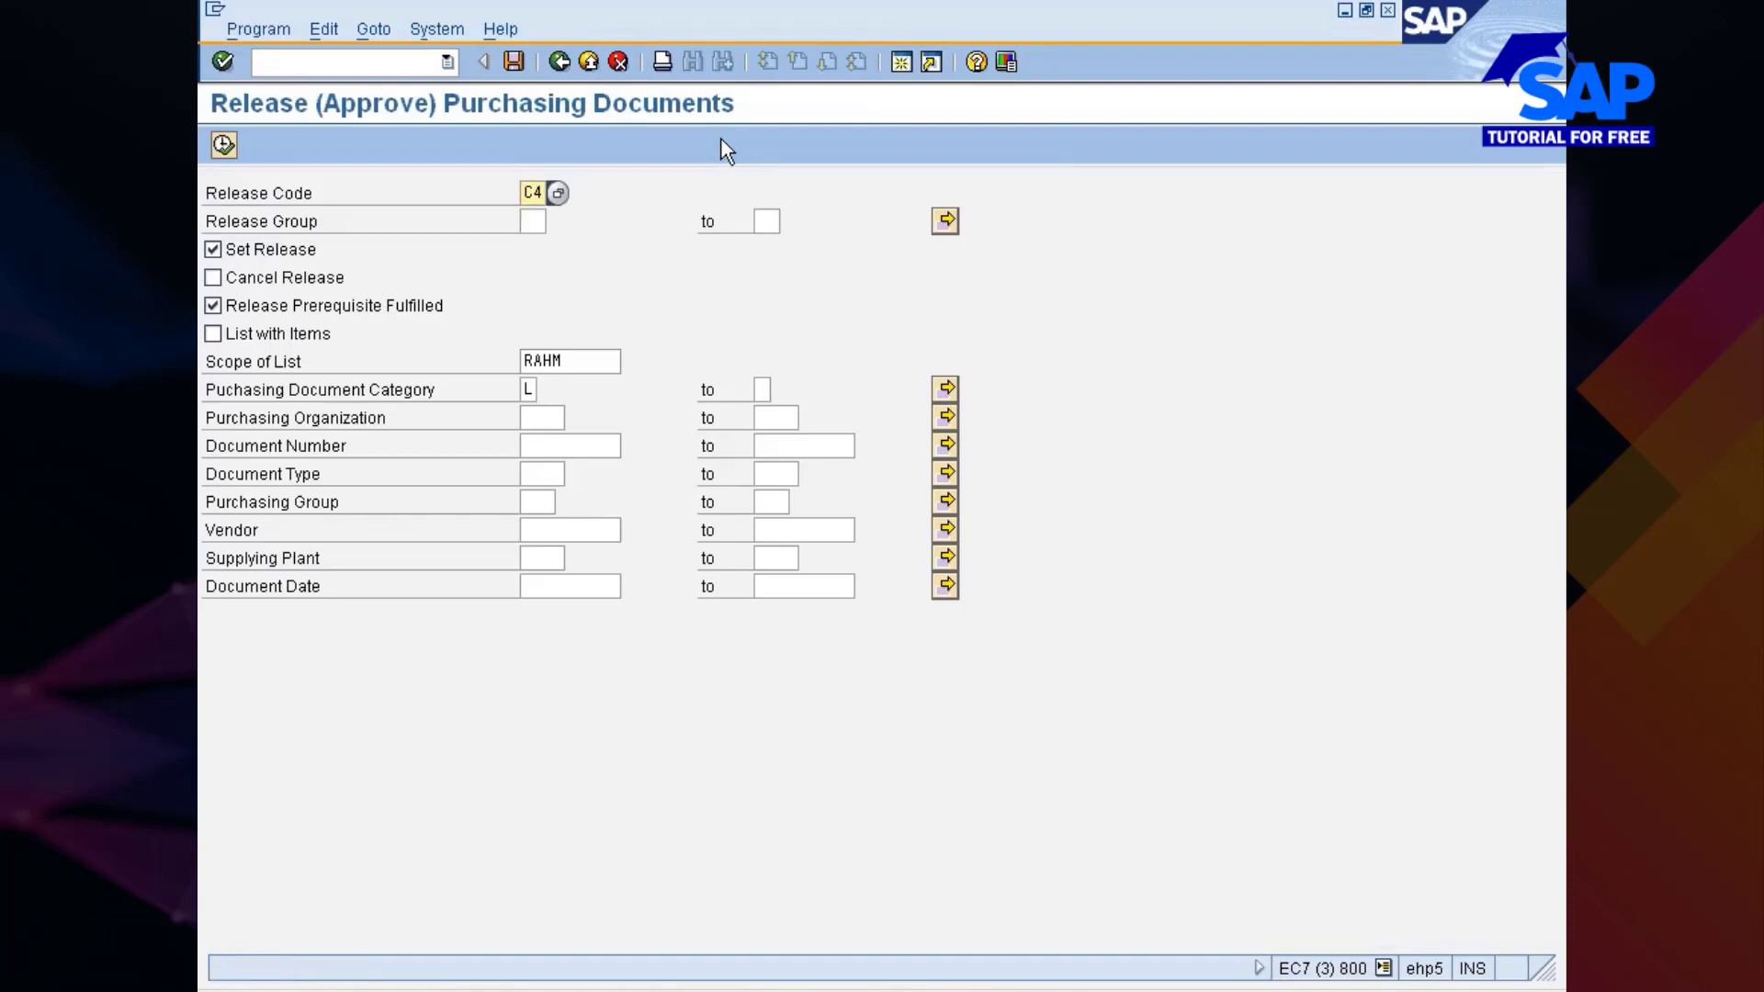
left_click(226, 147)
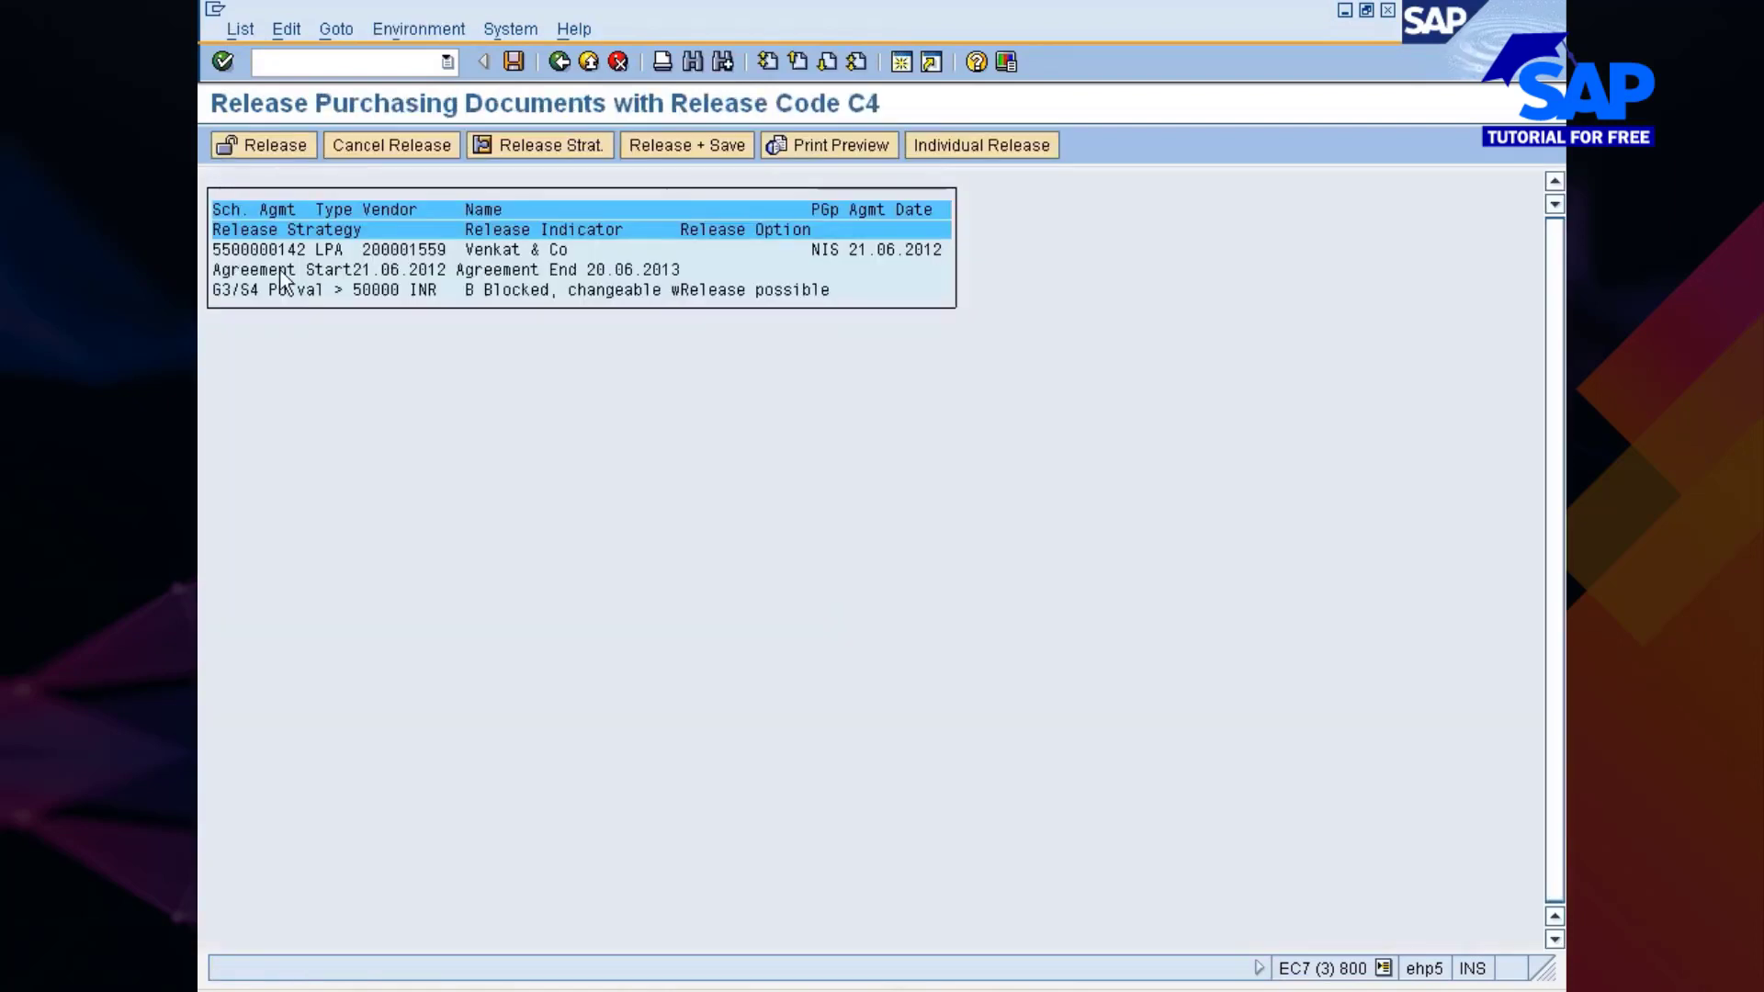
left_click(696, 152)
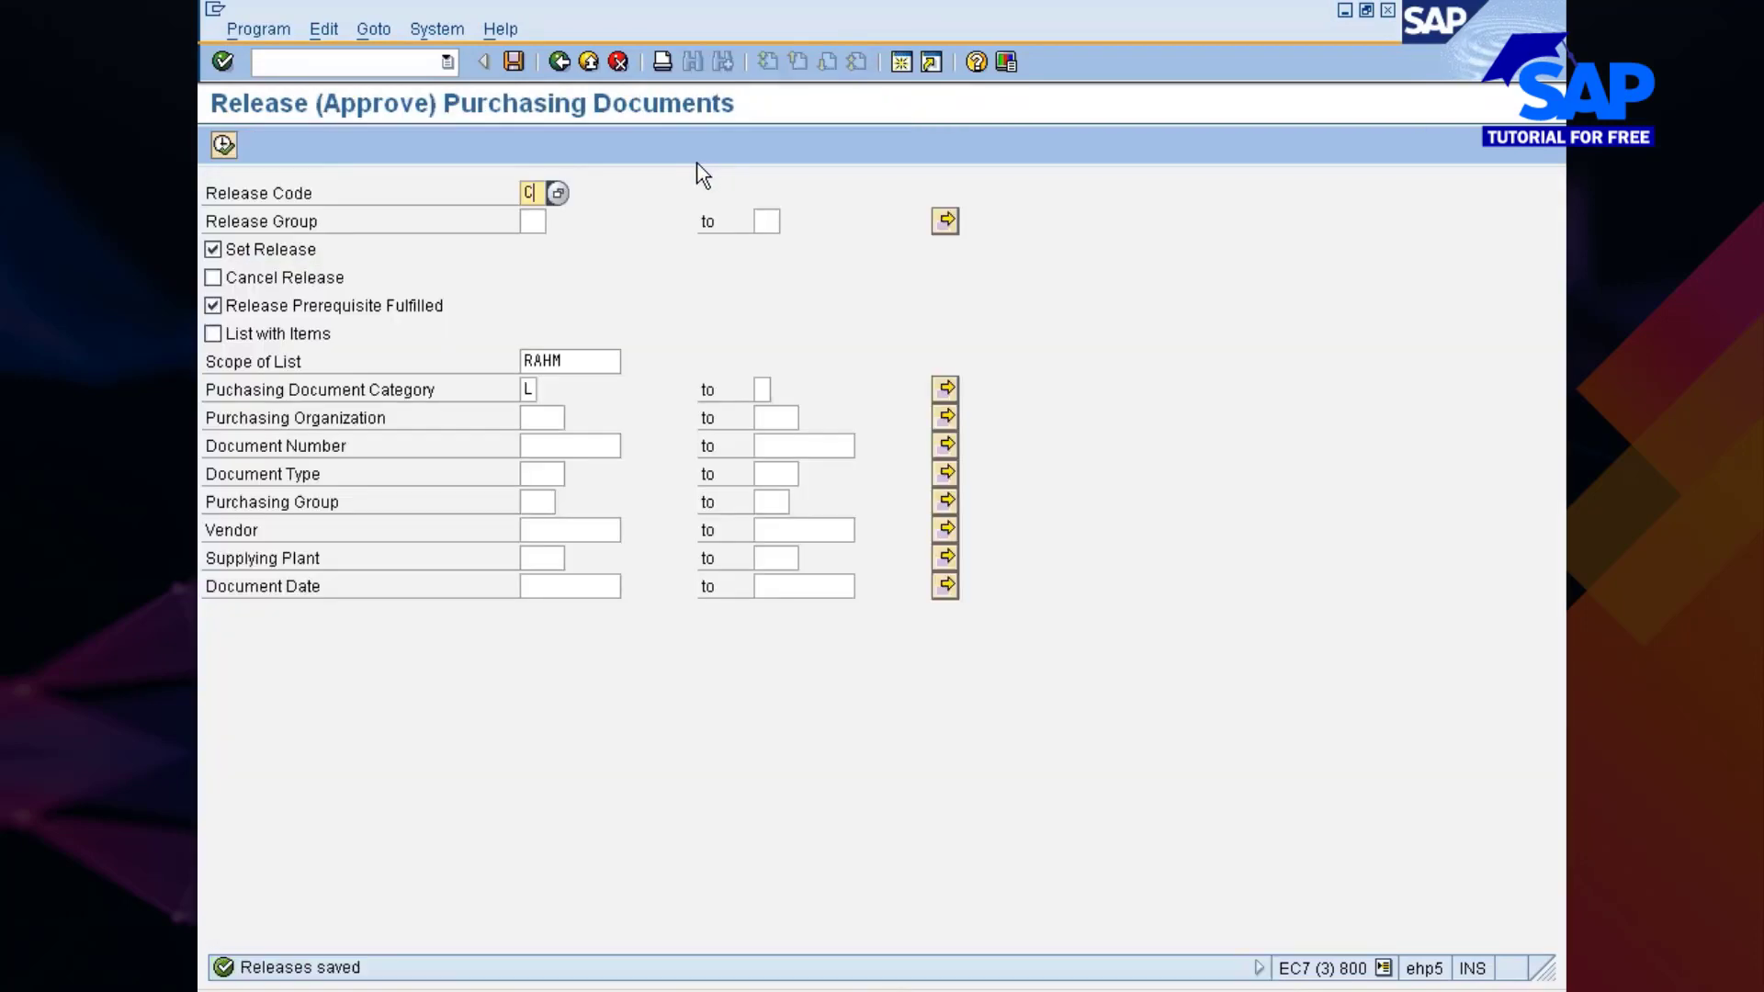
Step: List the scheduling agreements for release code C5 and release and save the Piston Ring agreement
key("Return")
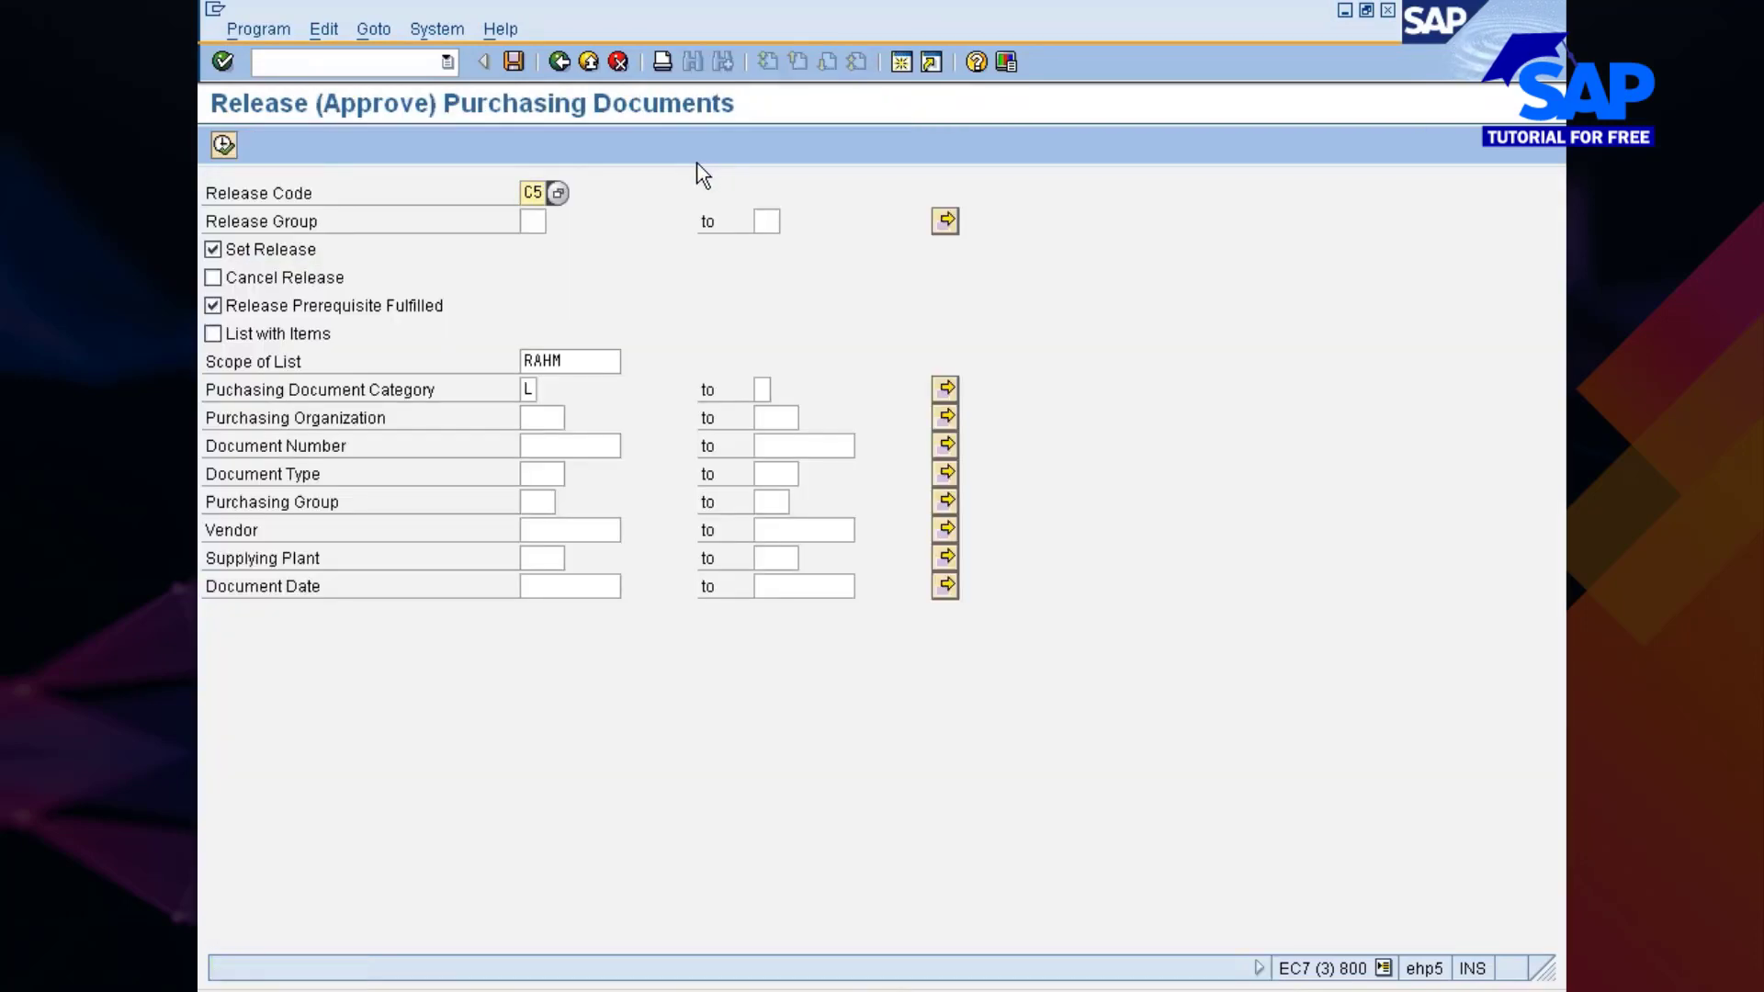
left_click(224, 145)
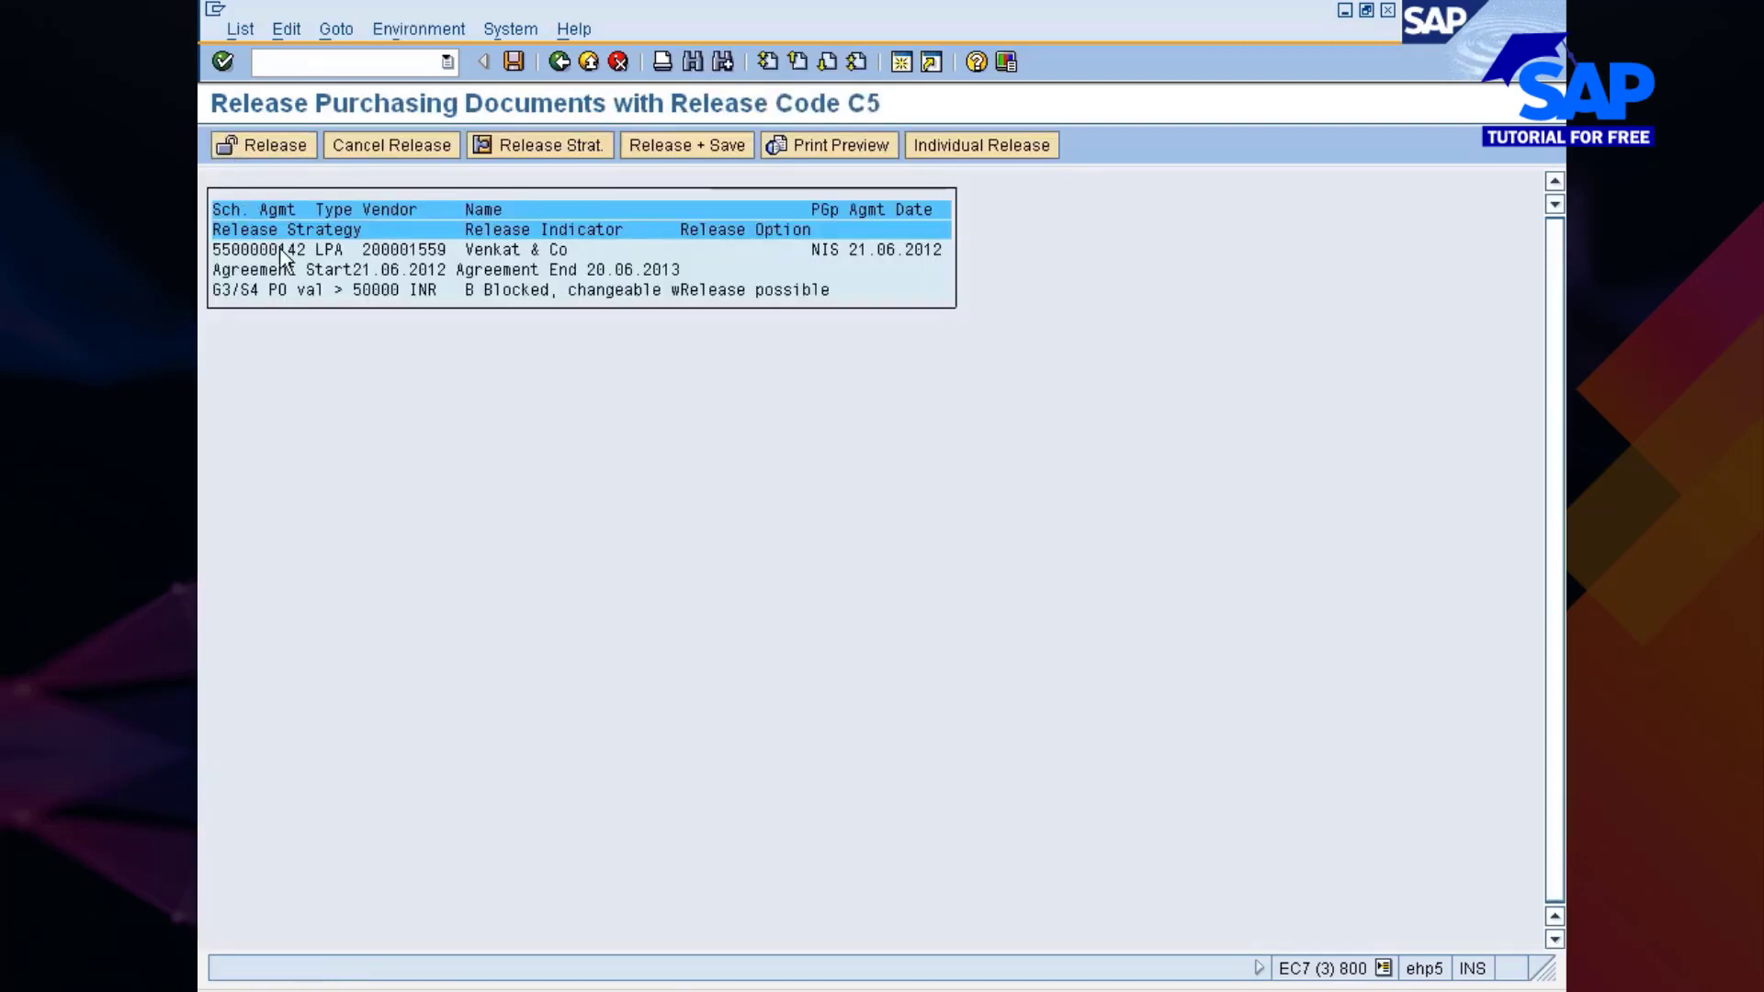
left_click(733, 149)
Step: Redisplay the Piston Ring agreement in its display session and check its release strategy
key("alt+Tab")
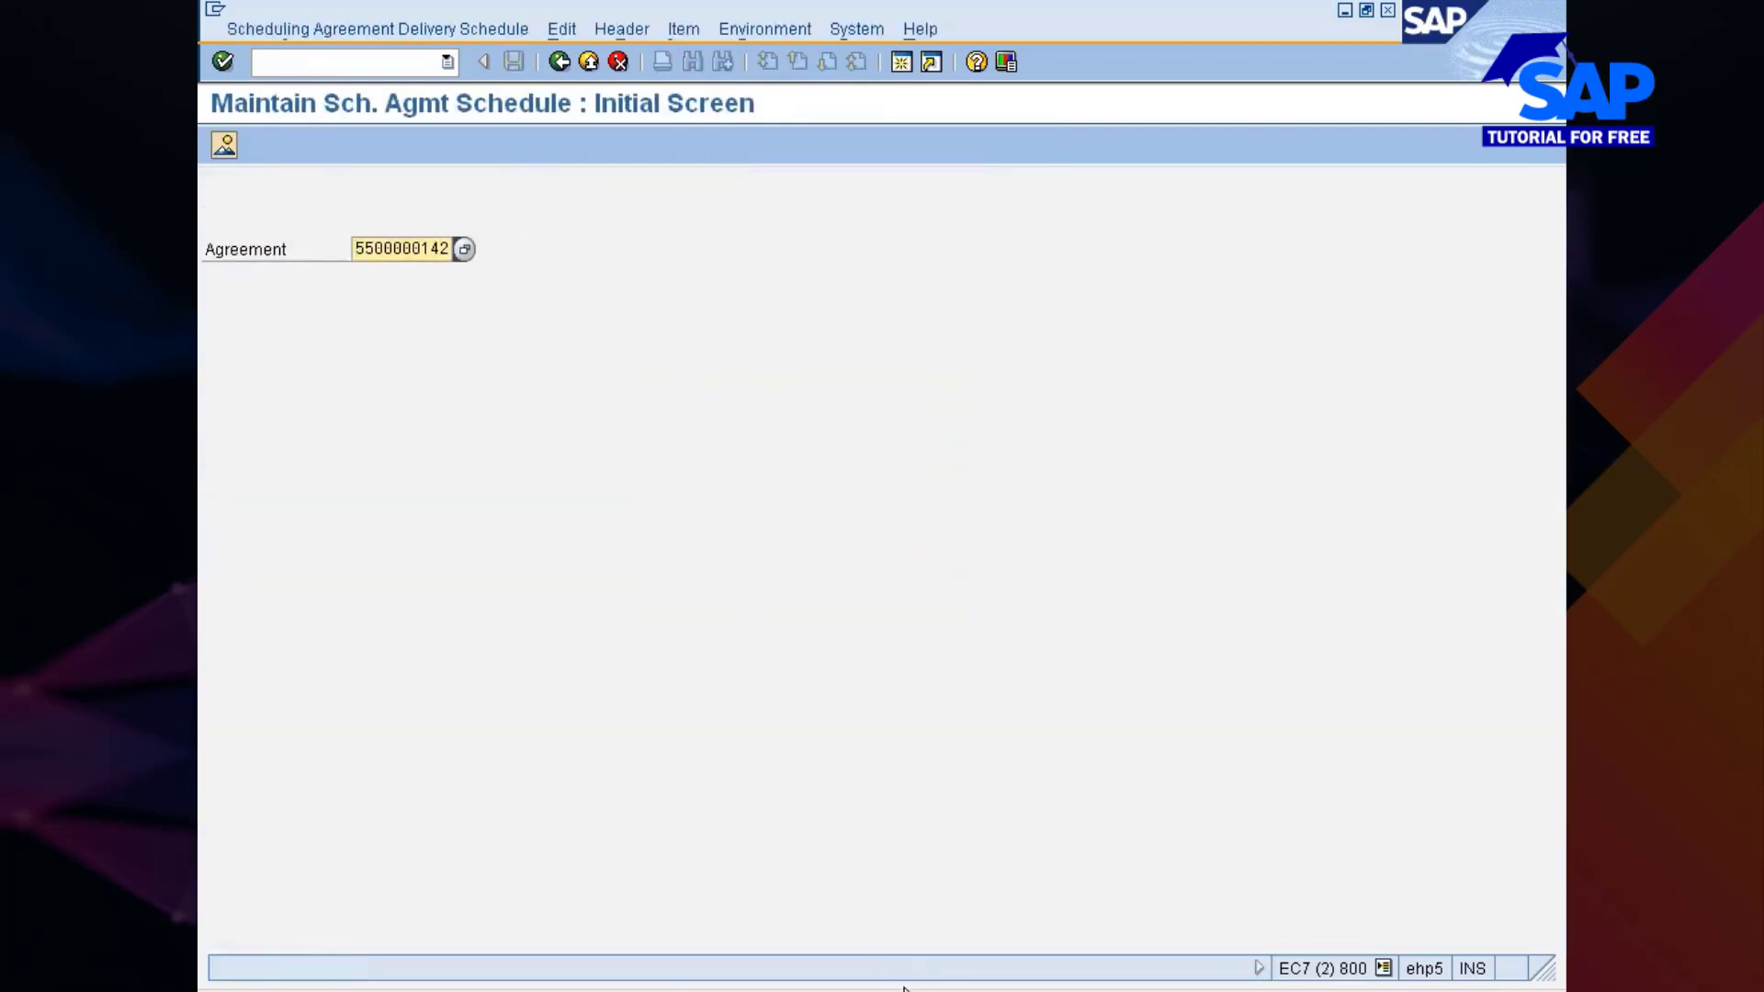
left_click(904, 988)
left_click(928, 951)
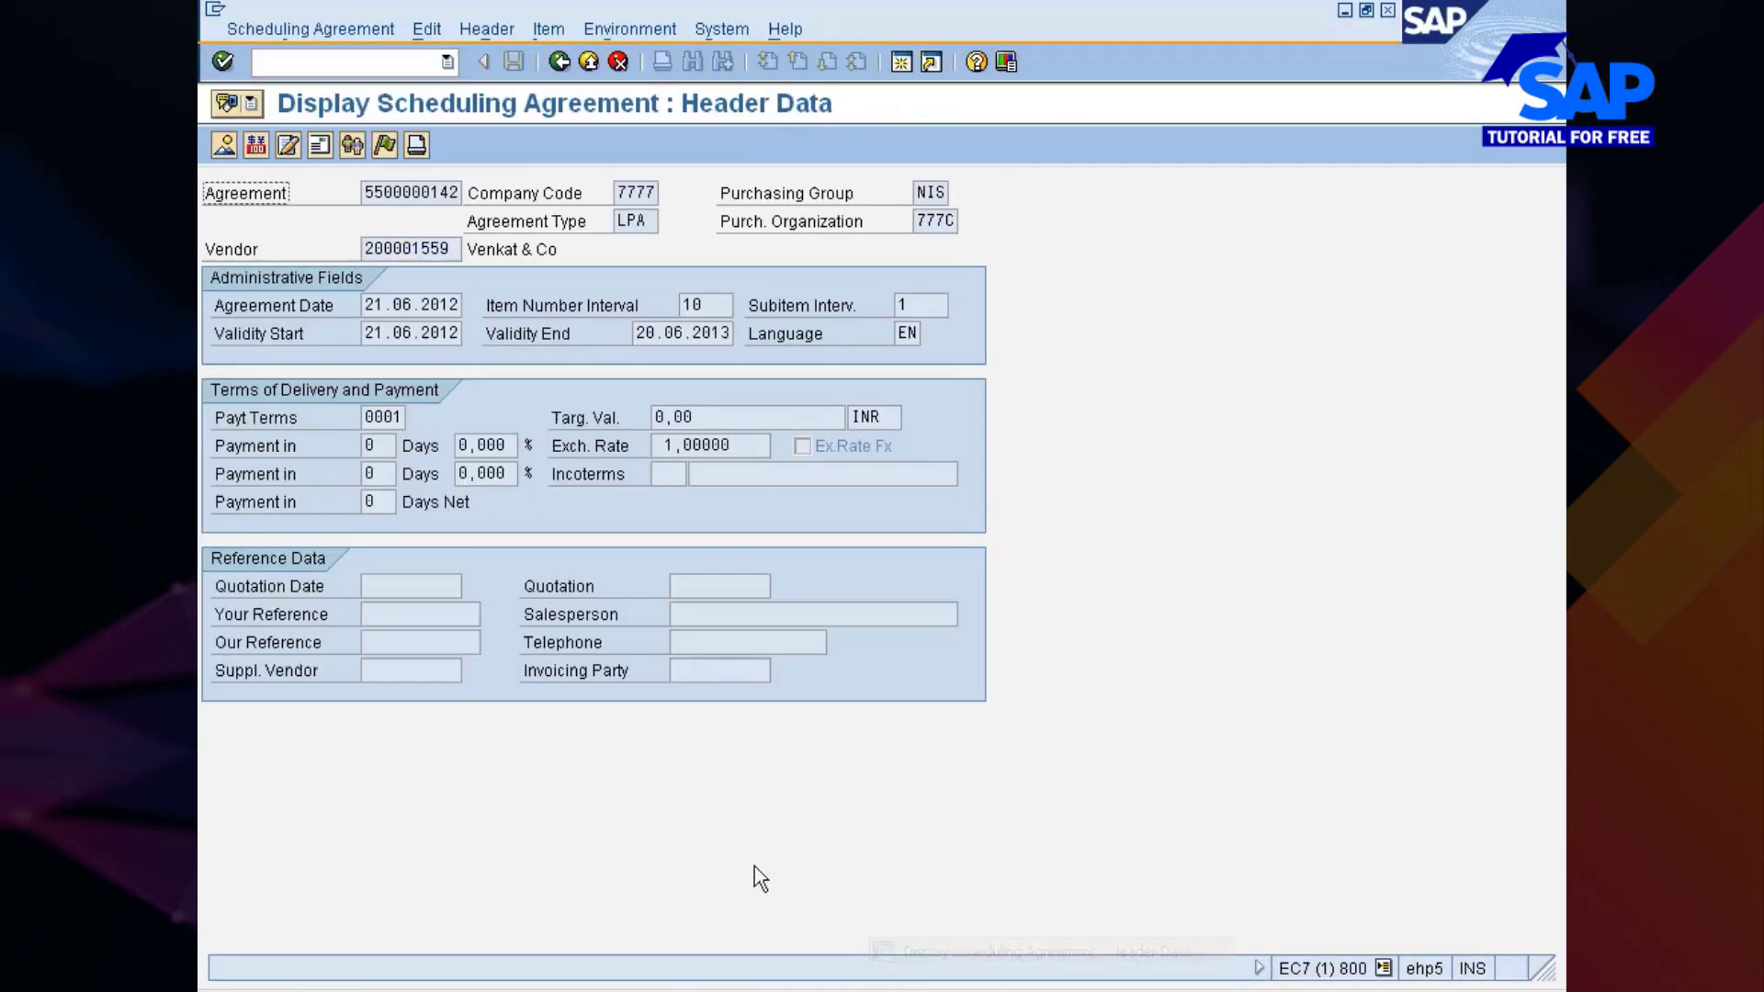
left_click(560, 63)
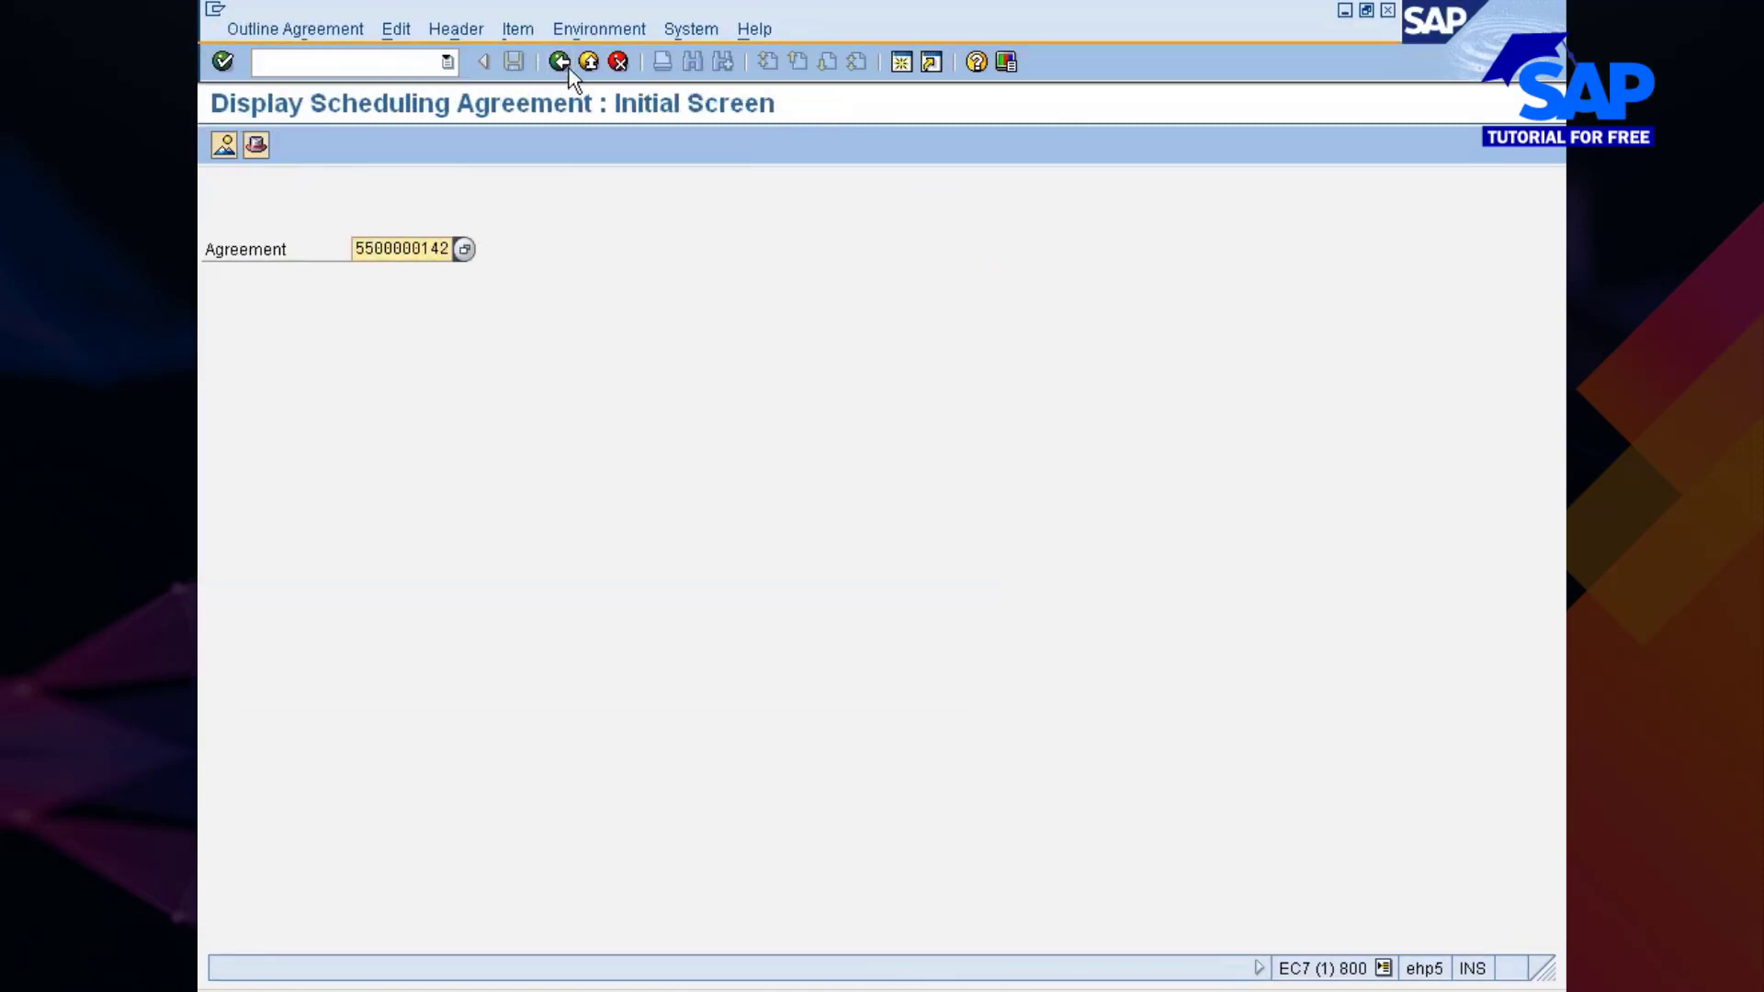
key("Return")
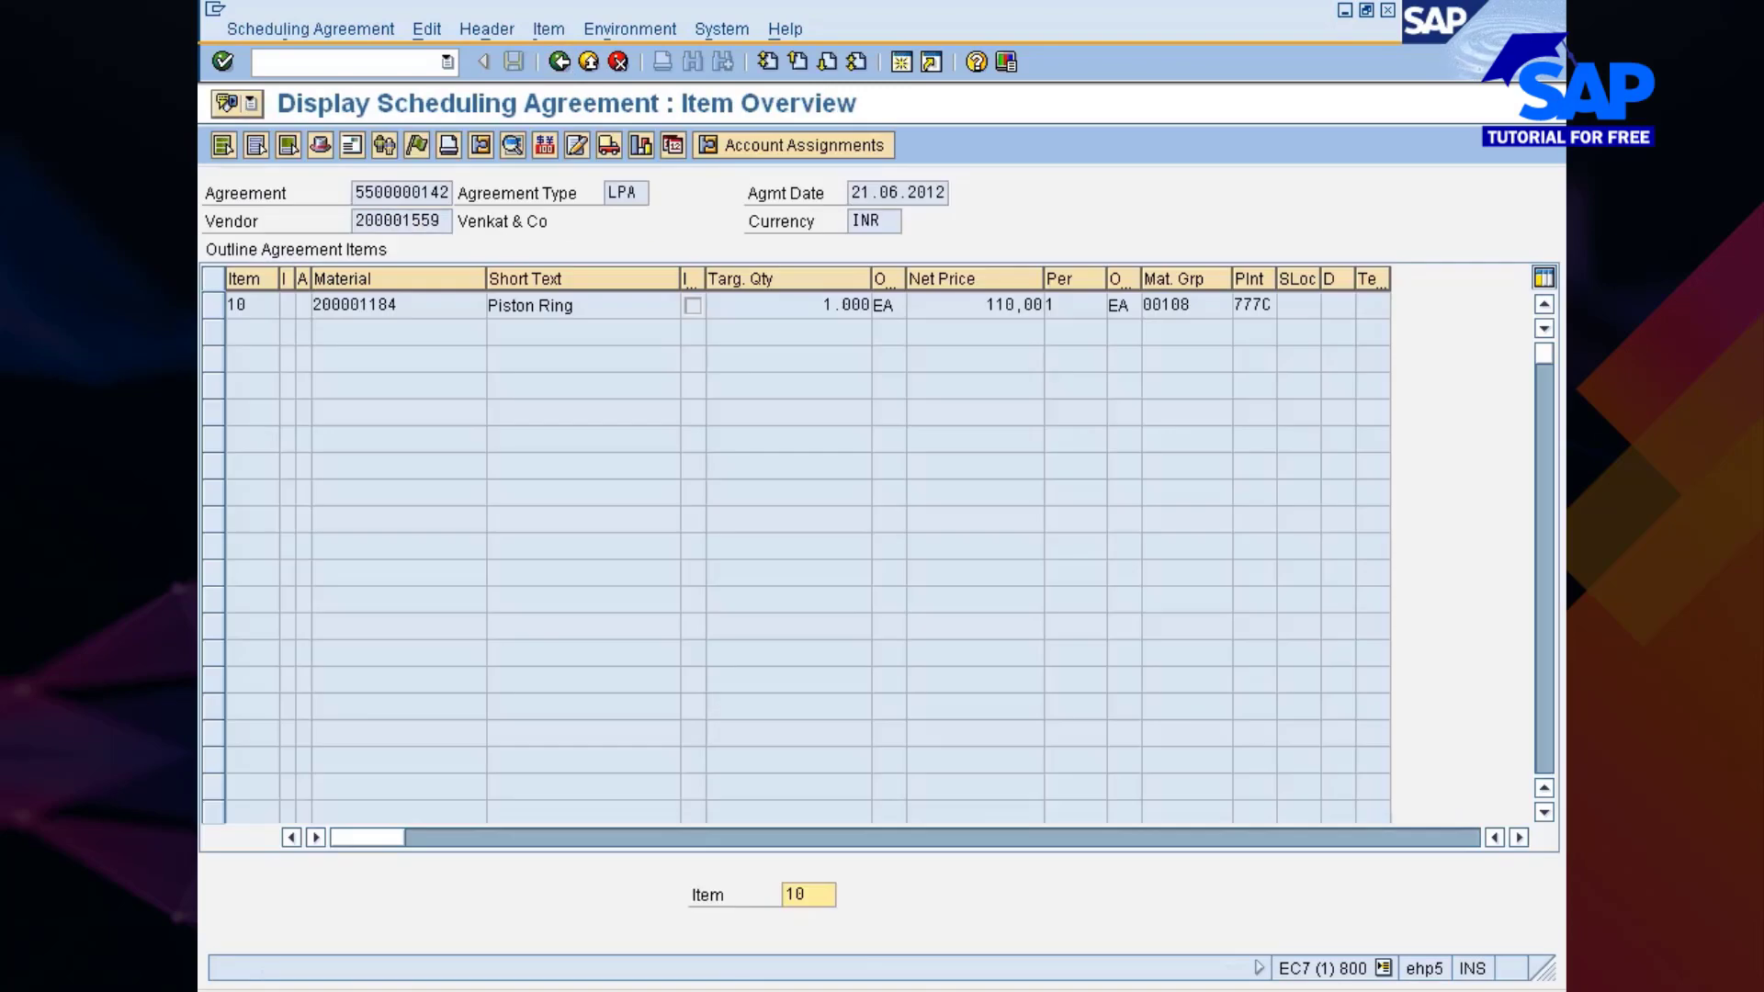
left_click(417, 147)
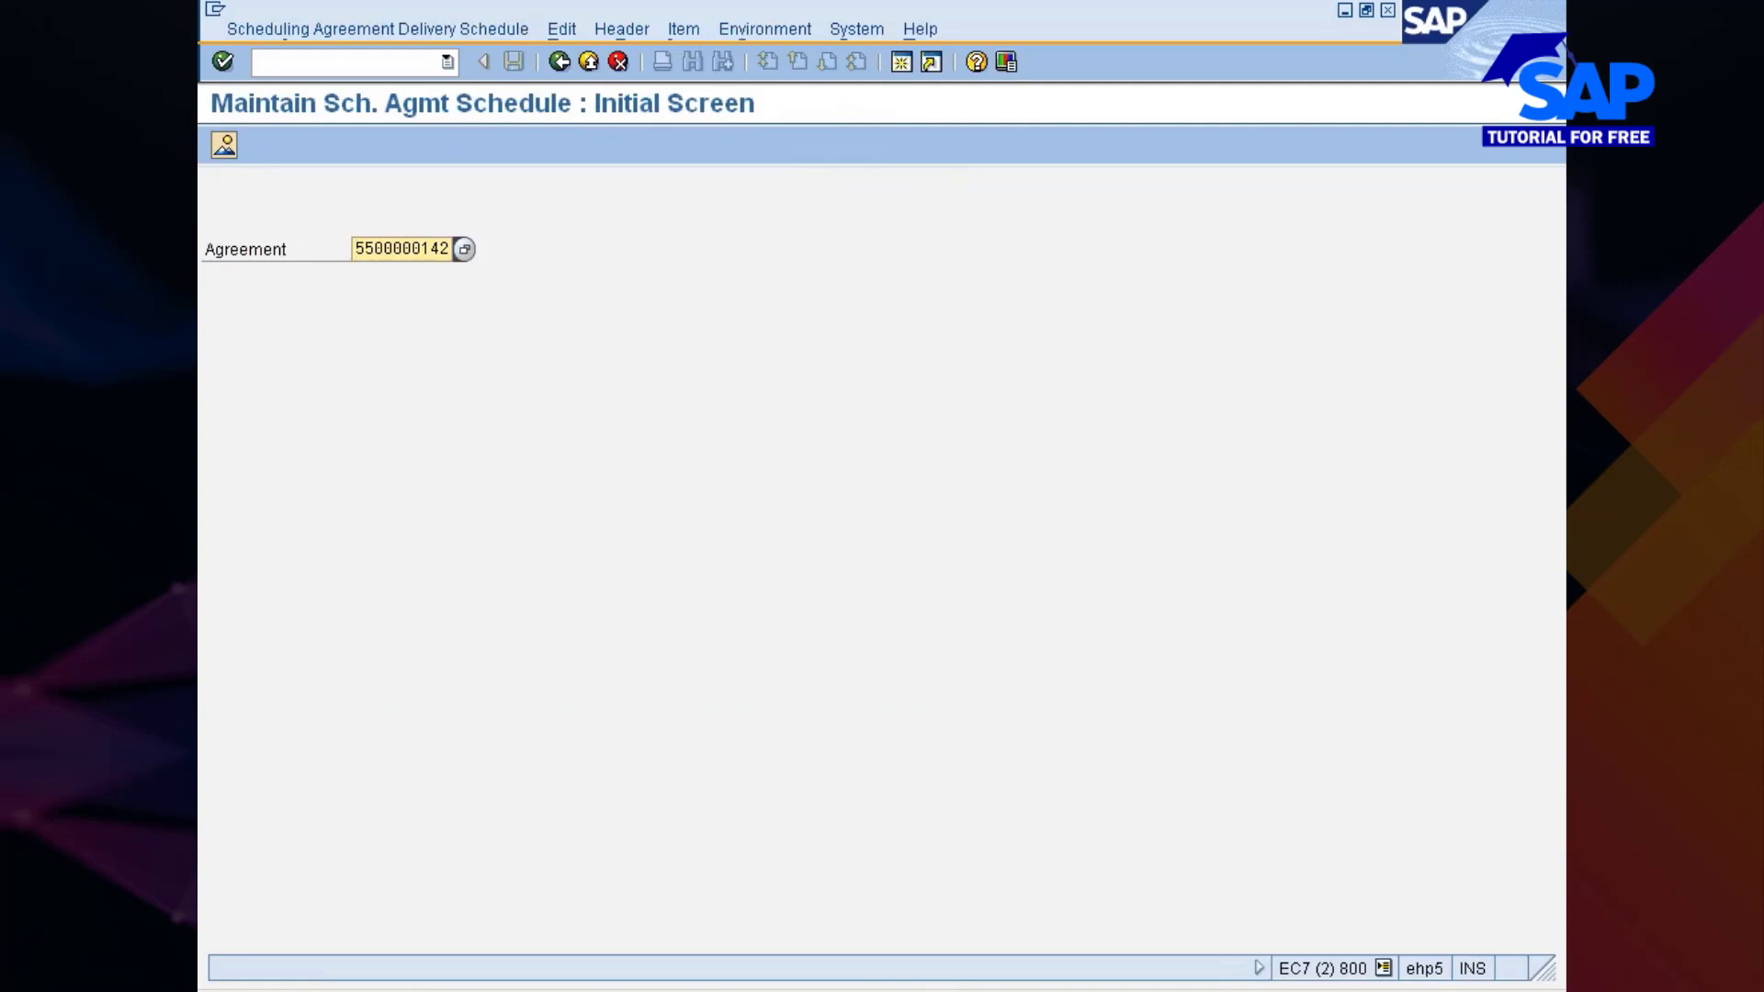
Step: In the Maintain Sch. Agmt Schedule session, reopen the Piston Ring agreement and show the transaction code in the status bar
left_click(949, 990)
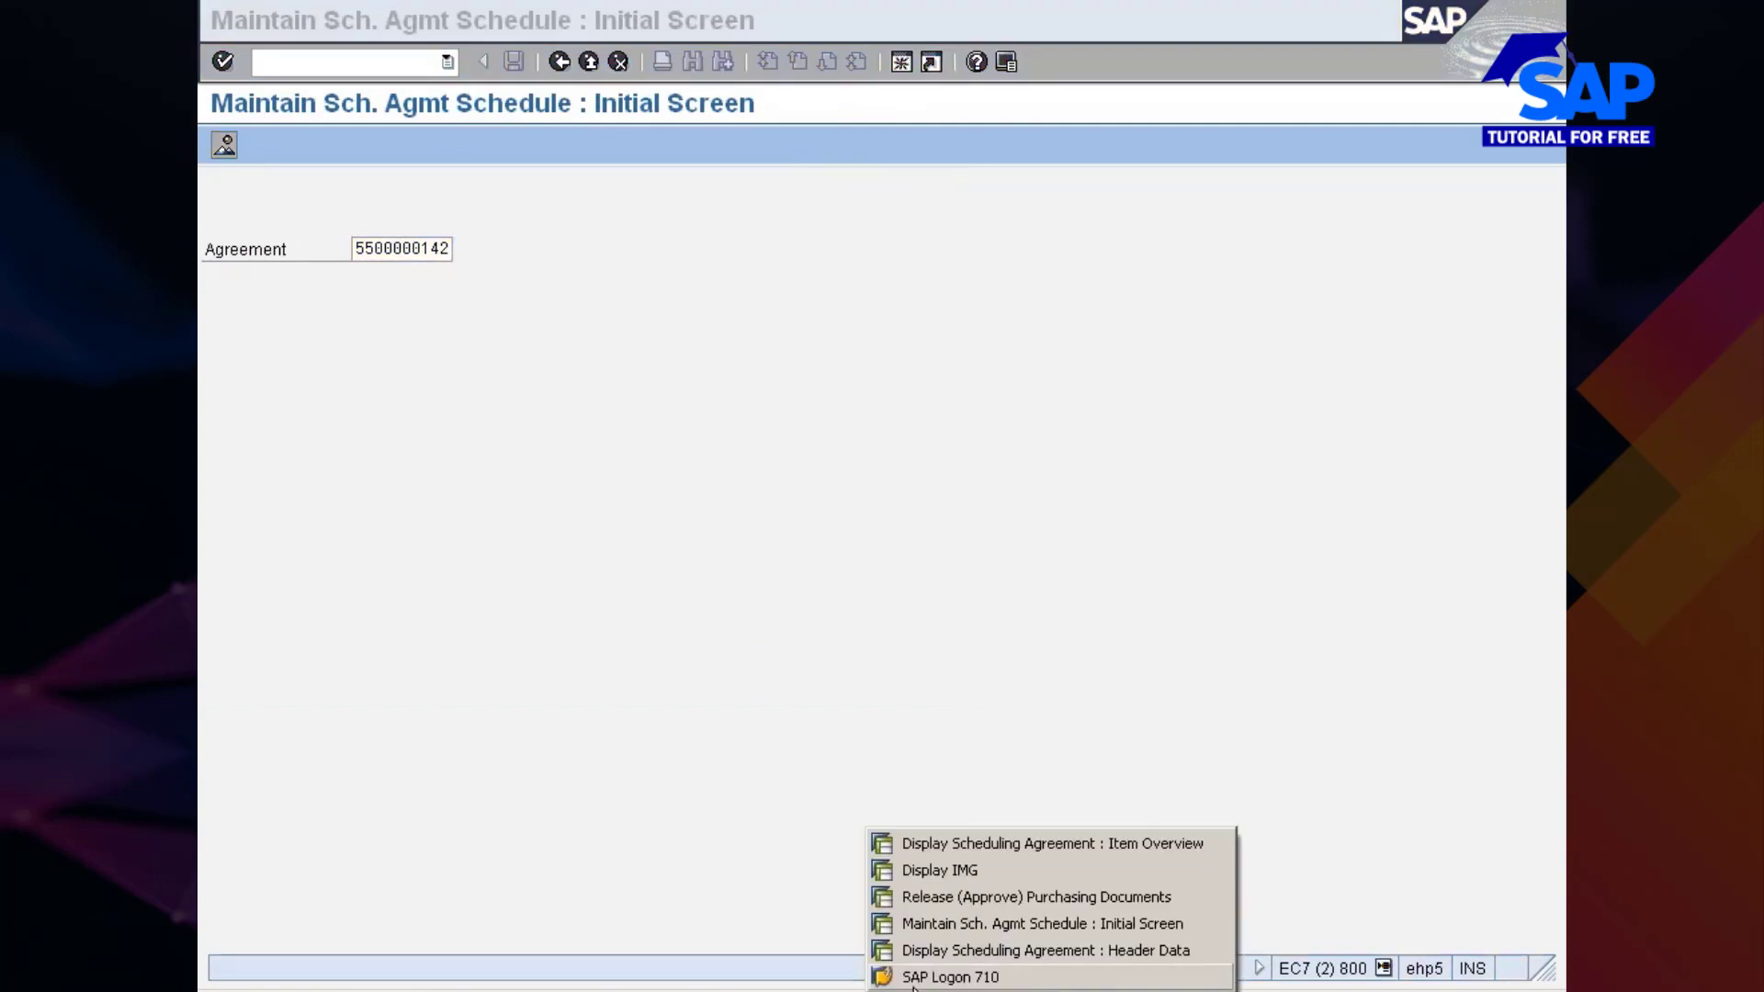
left_click(962, 923)
left_click(950, 991)
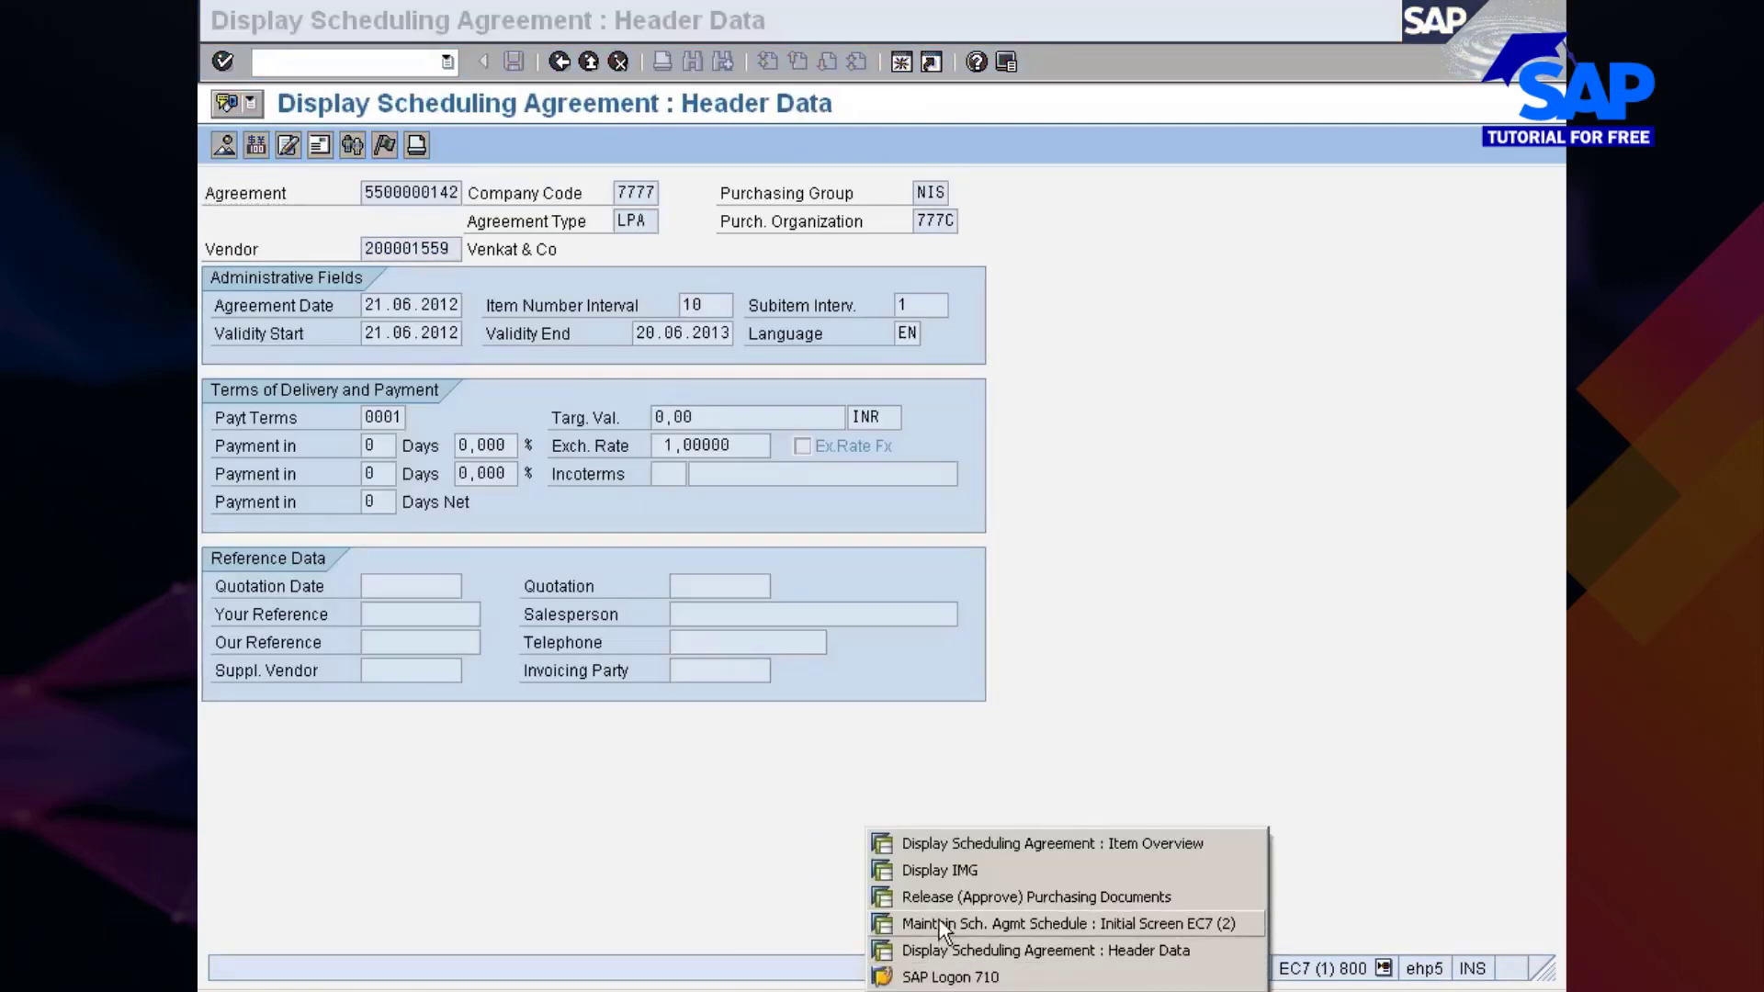
left_click(940, 924)
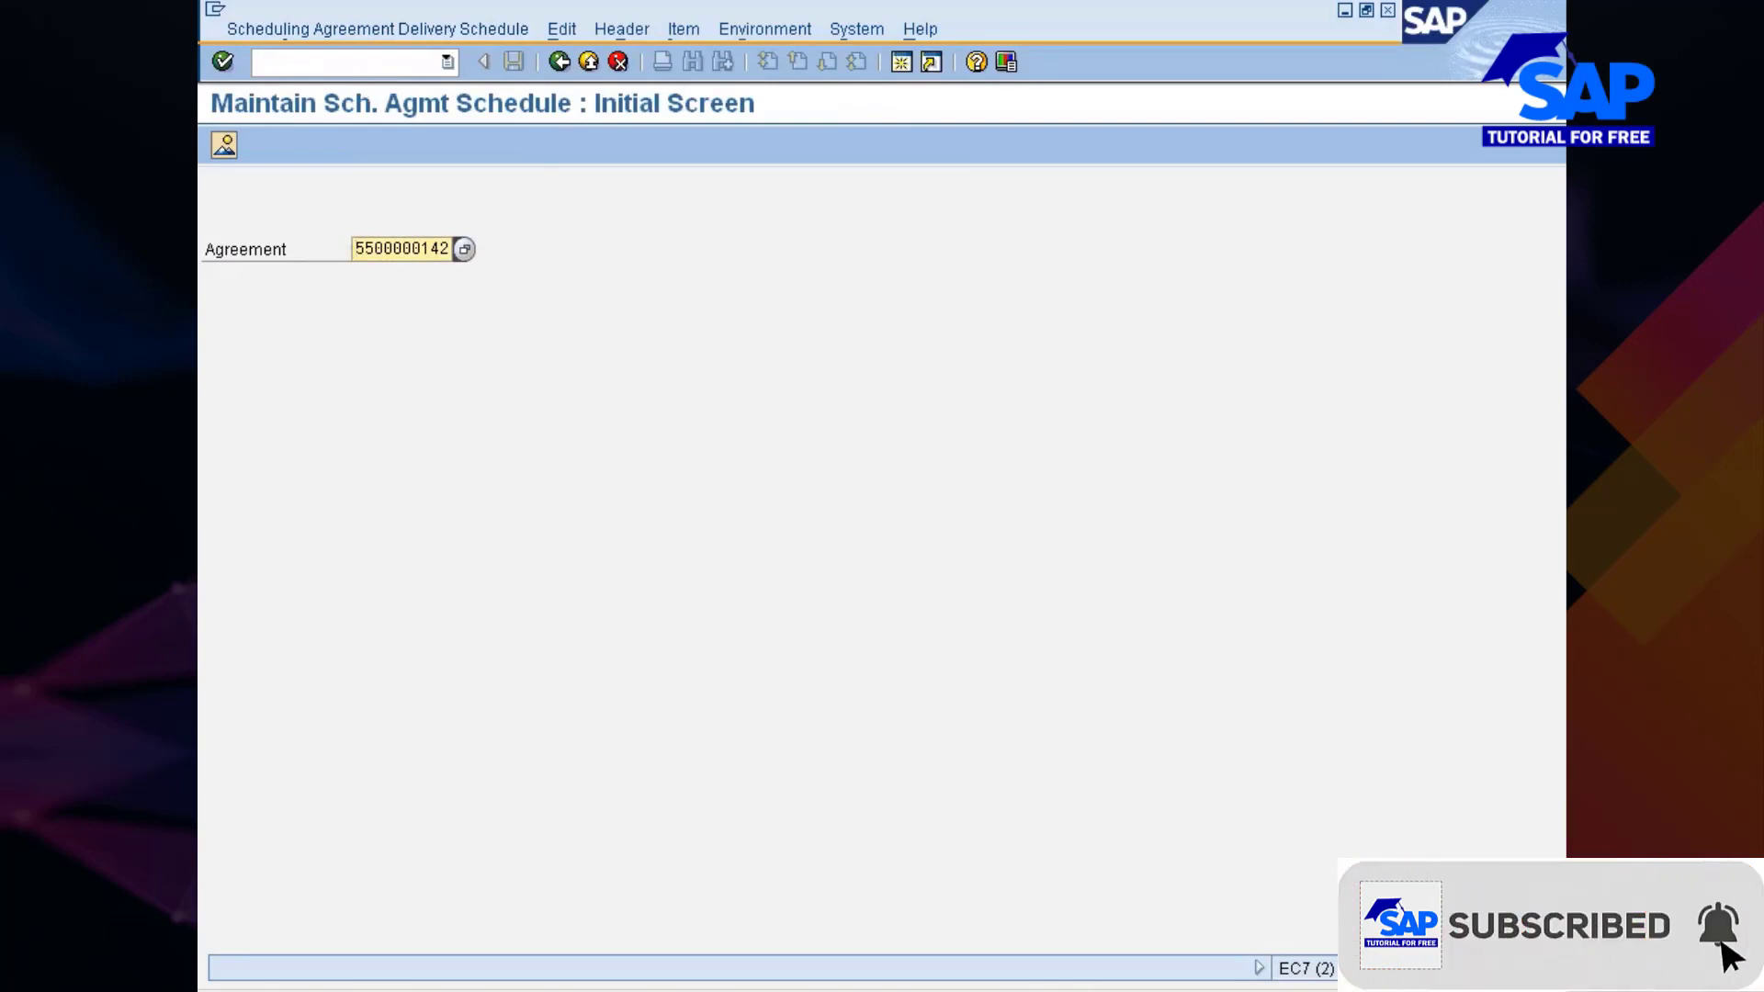
left_click(355, 72)
key("Return")
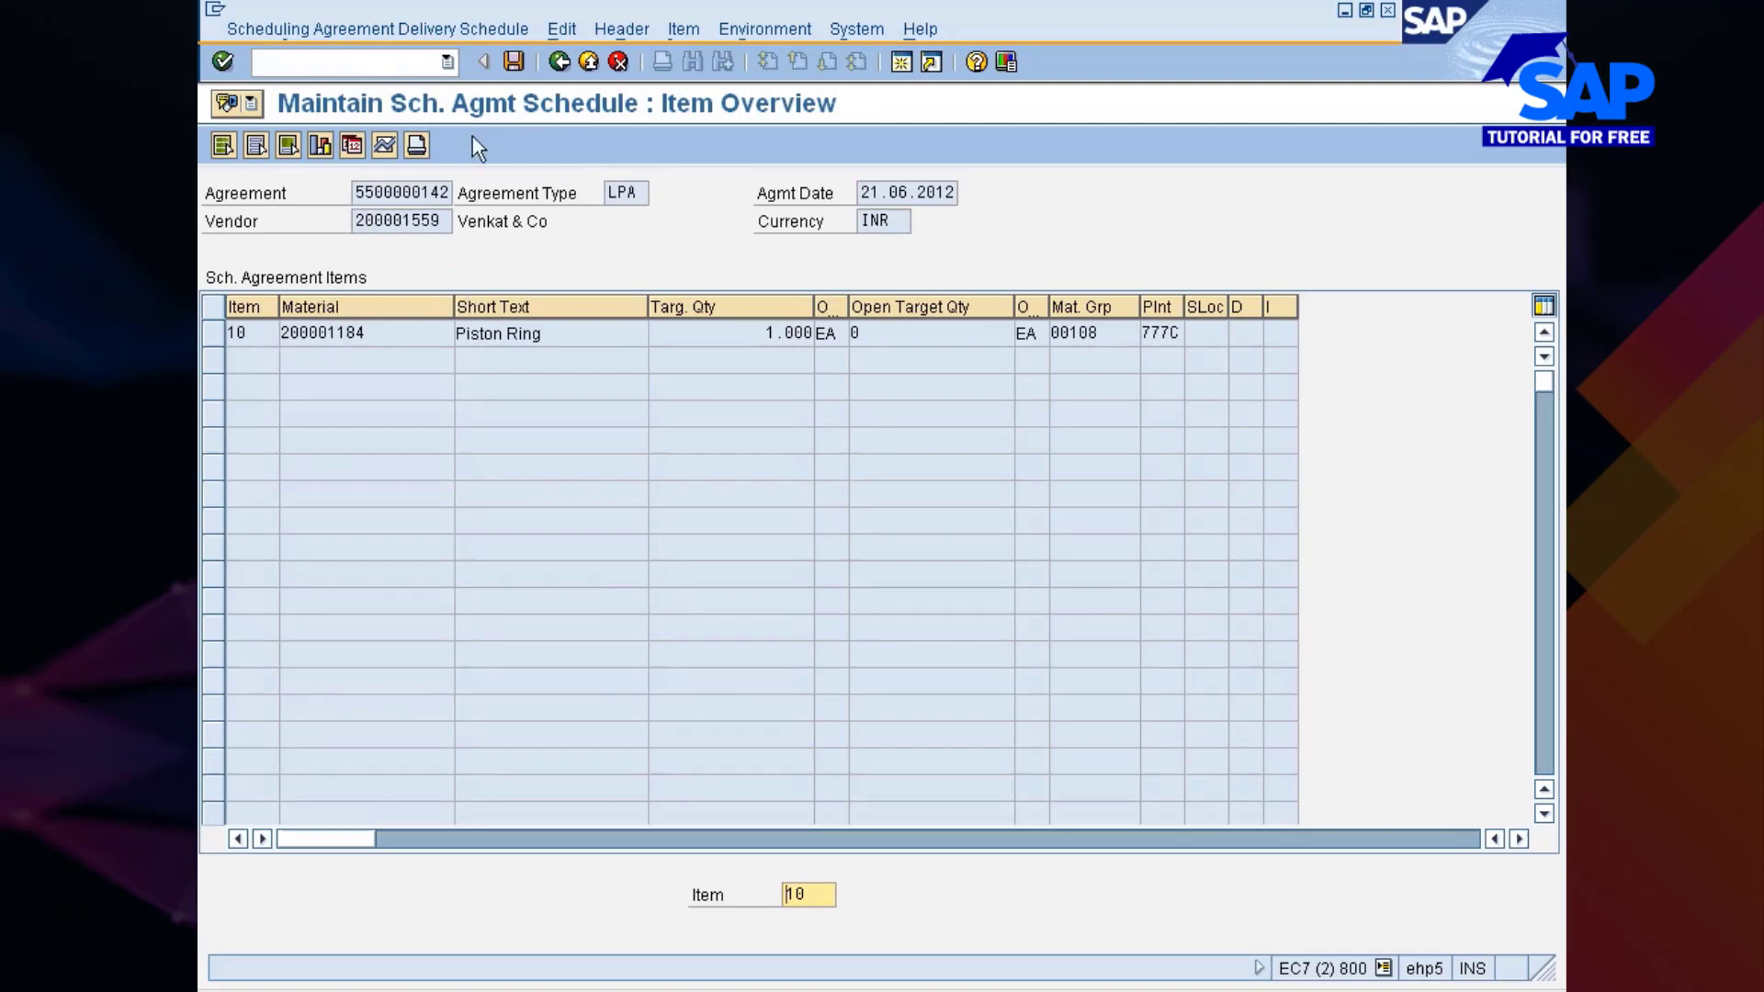
left_click(1383, 969)
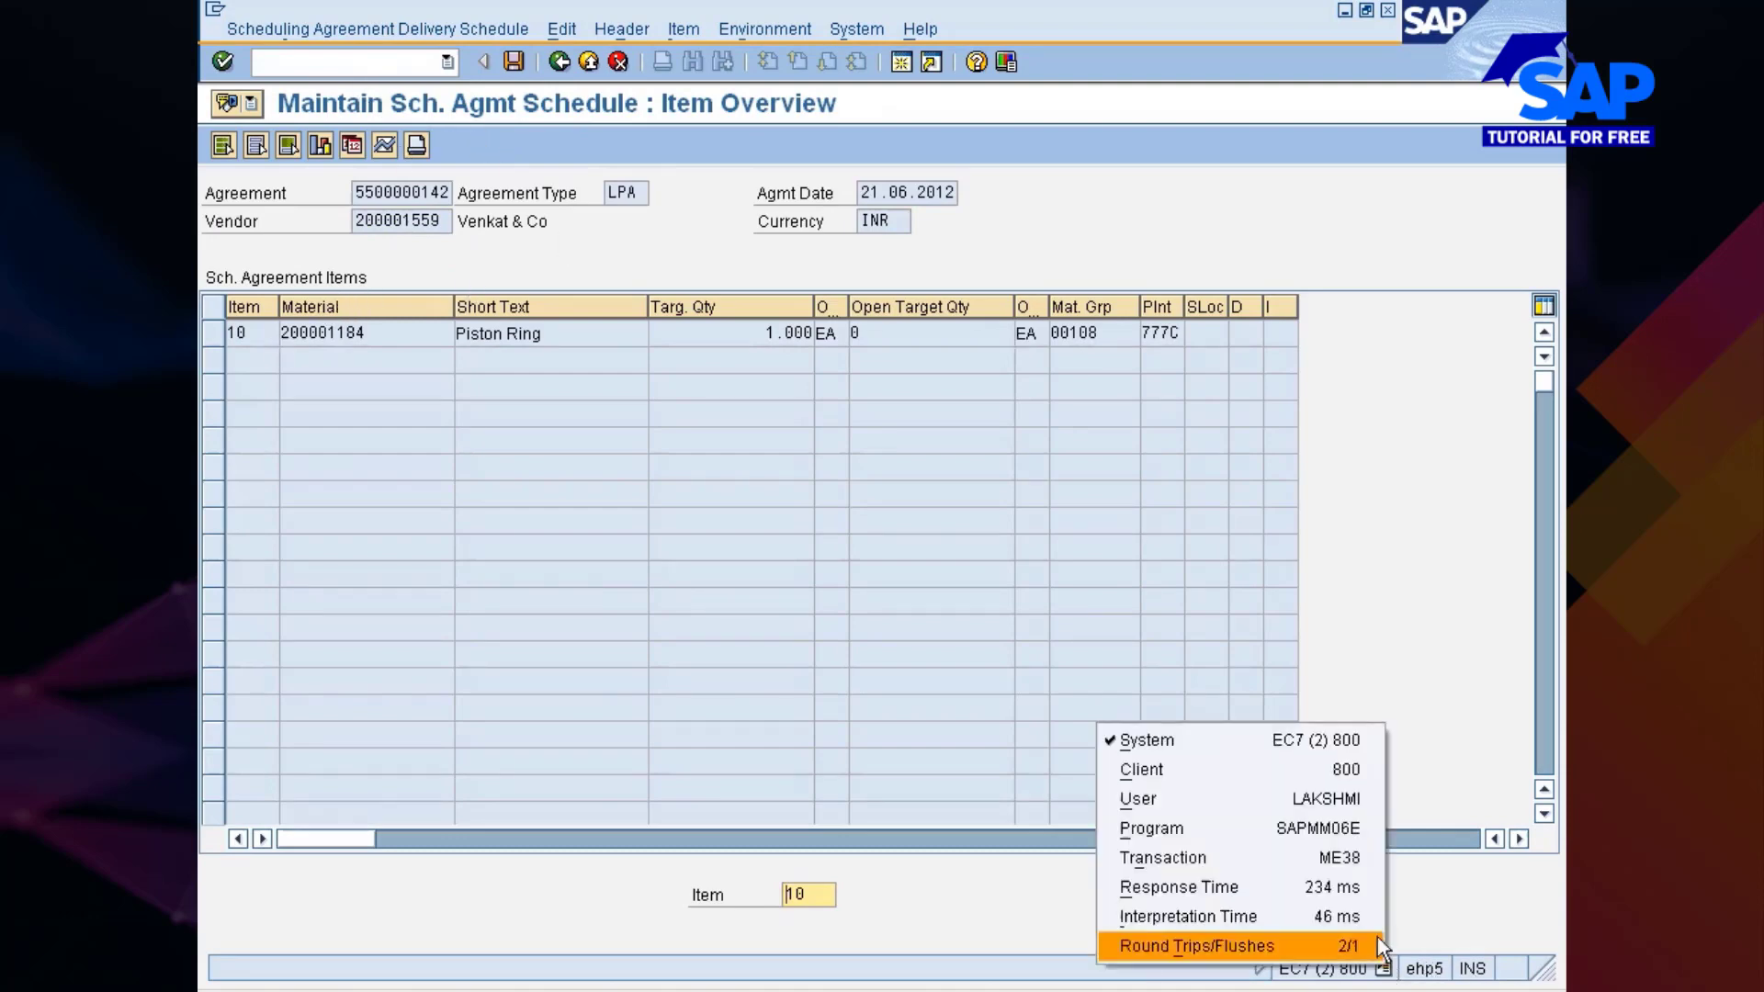
left_click(1310, 862)
Step: Open the delivery schedule of Piston Ring item 10 and generate the forecast schedule release
left_click(215, 334)
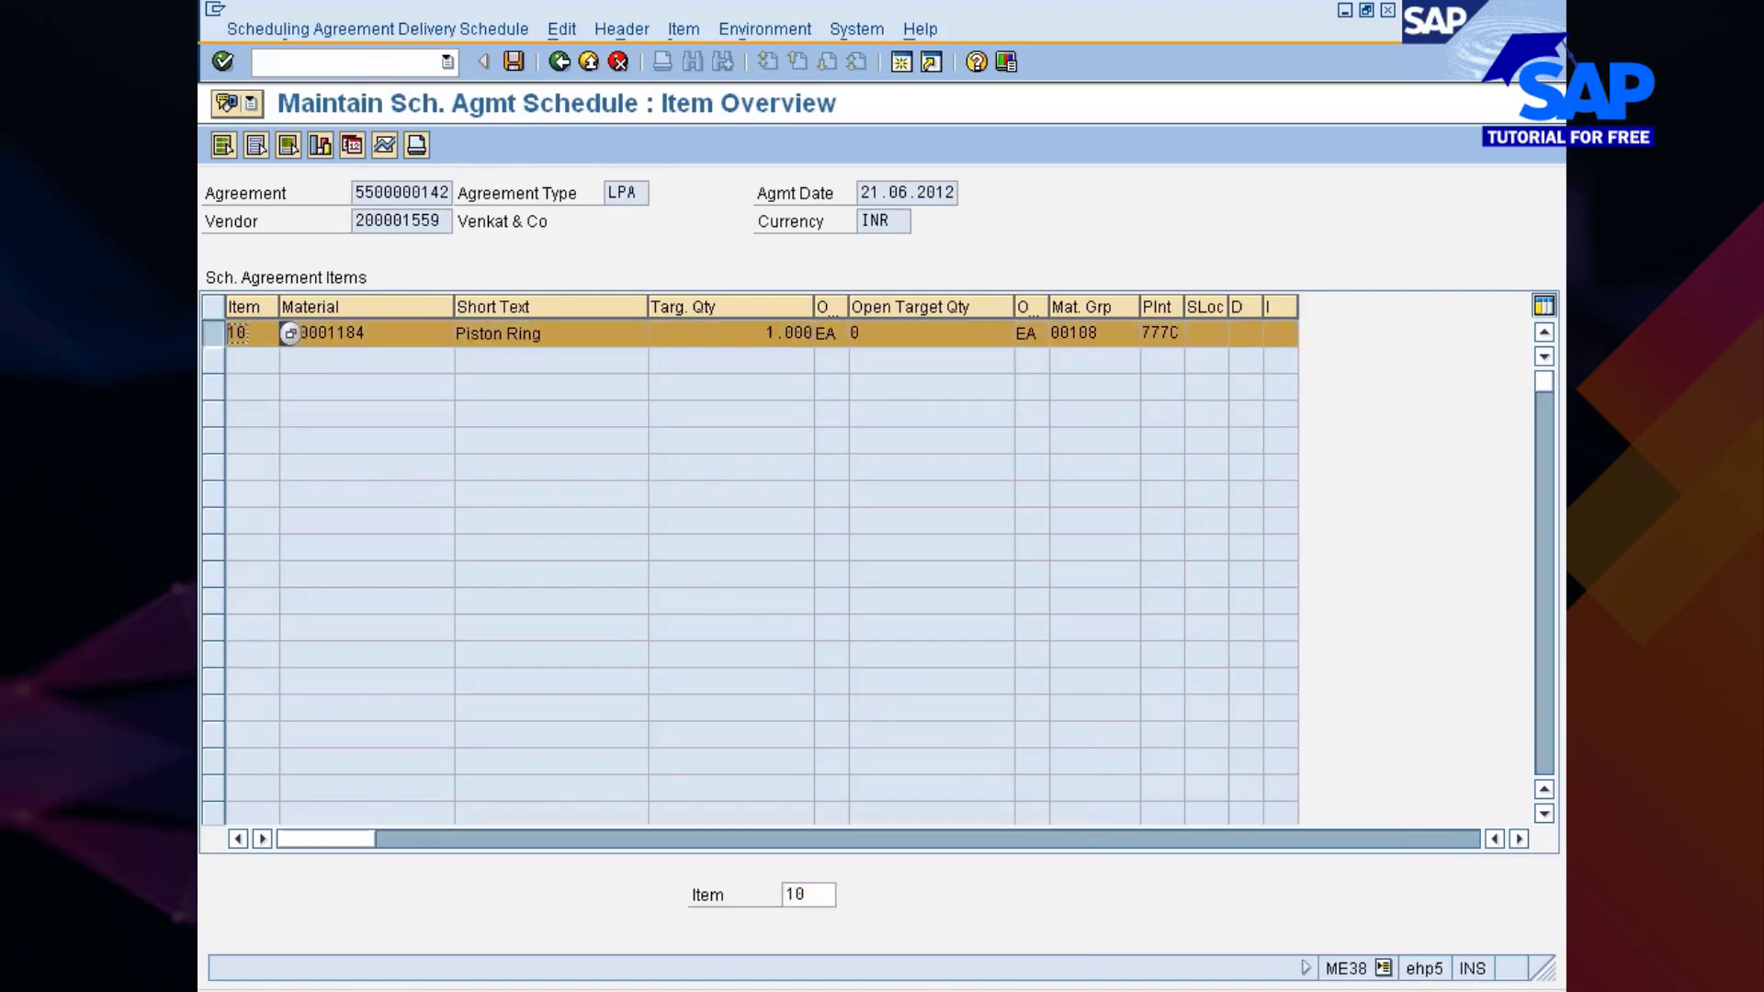
left_click(358, 147)
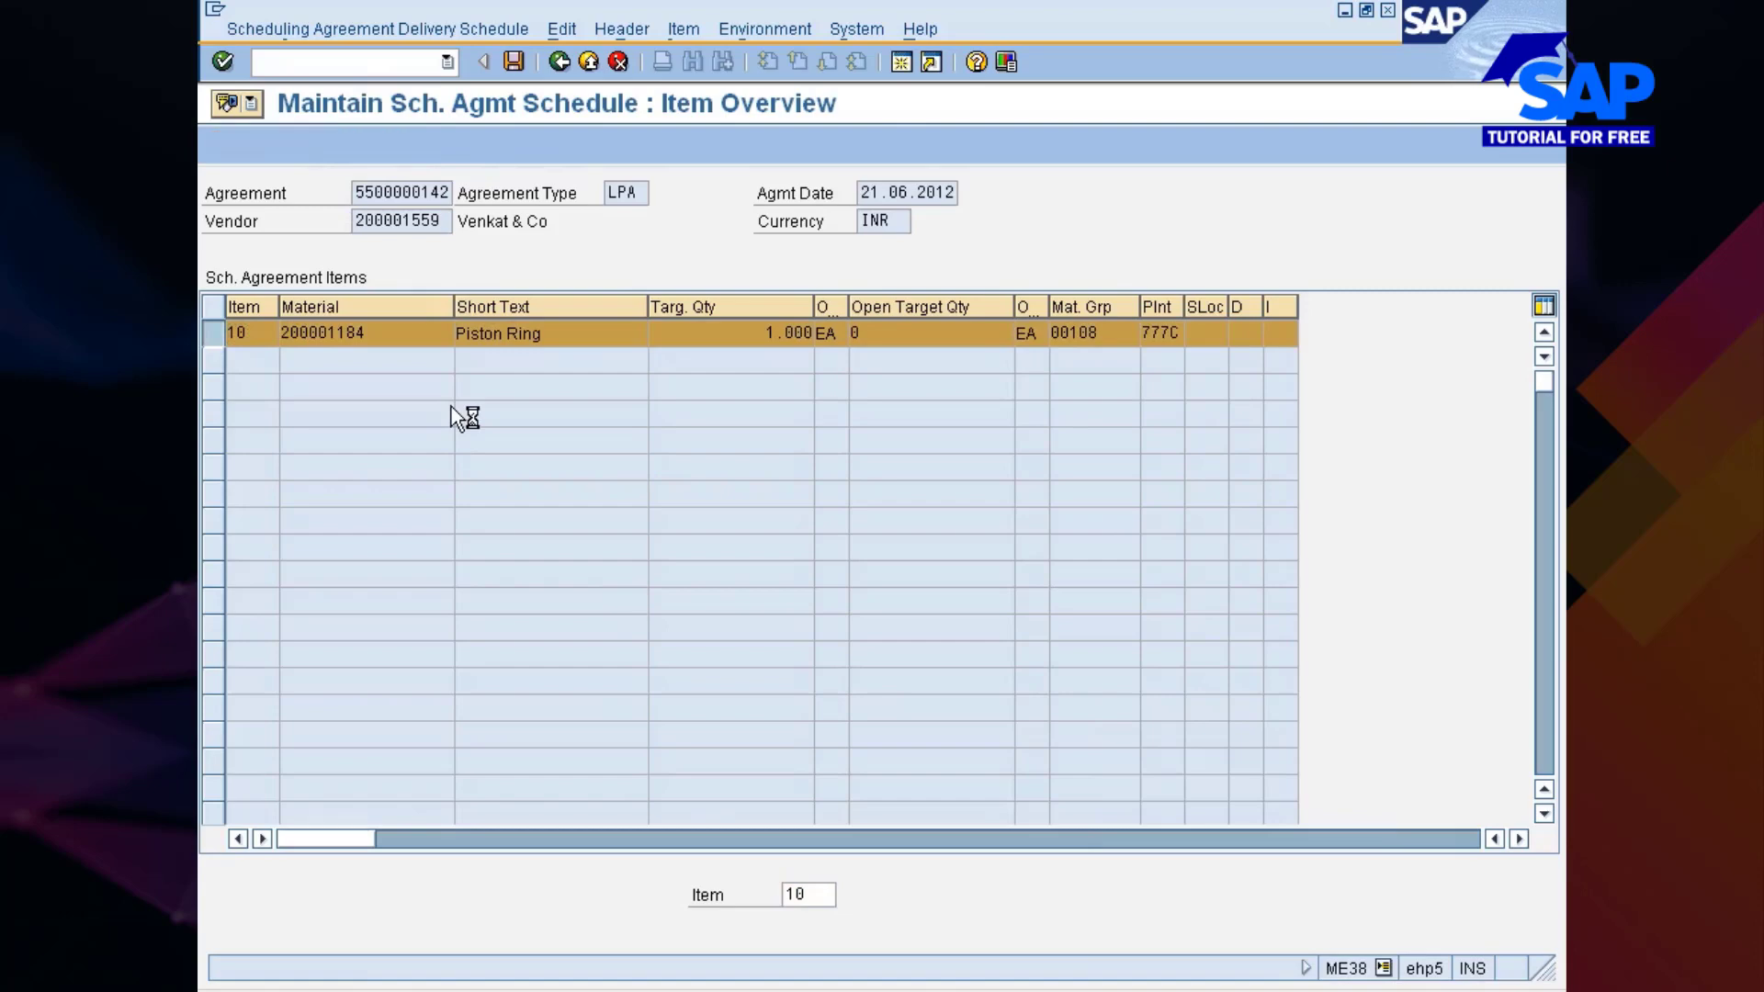
left_click(284, 332)
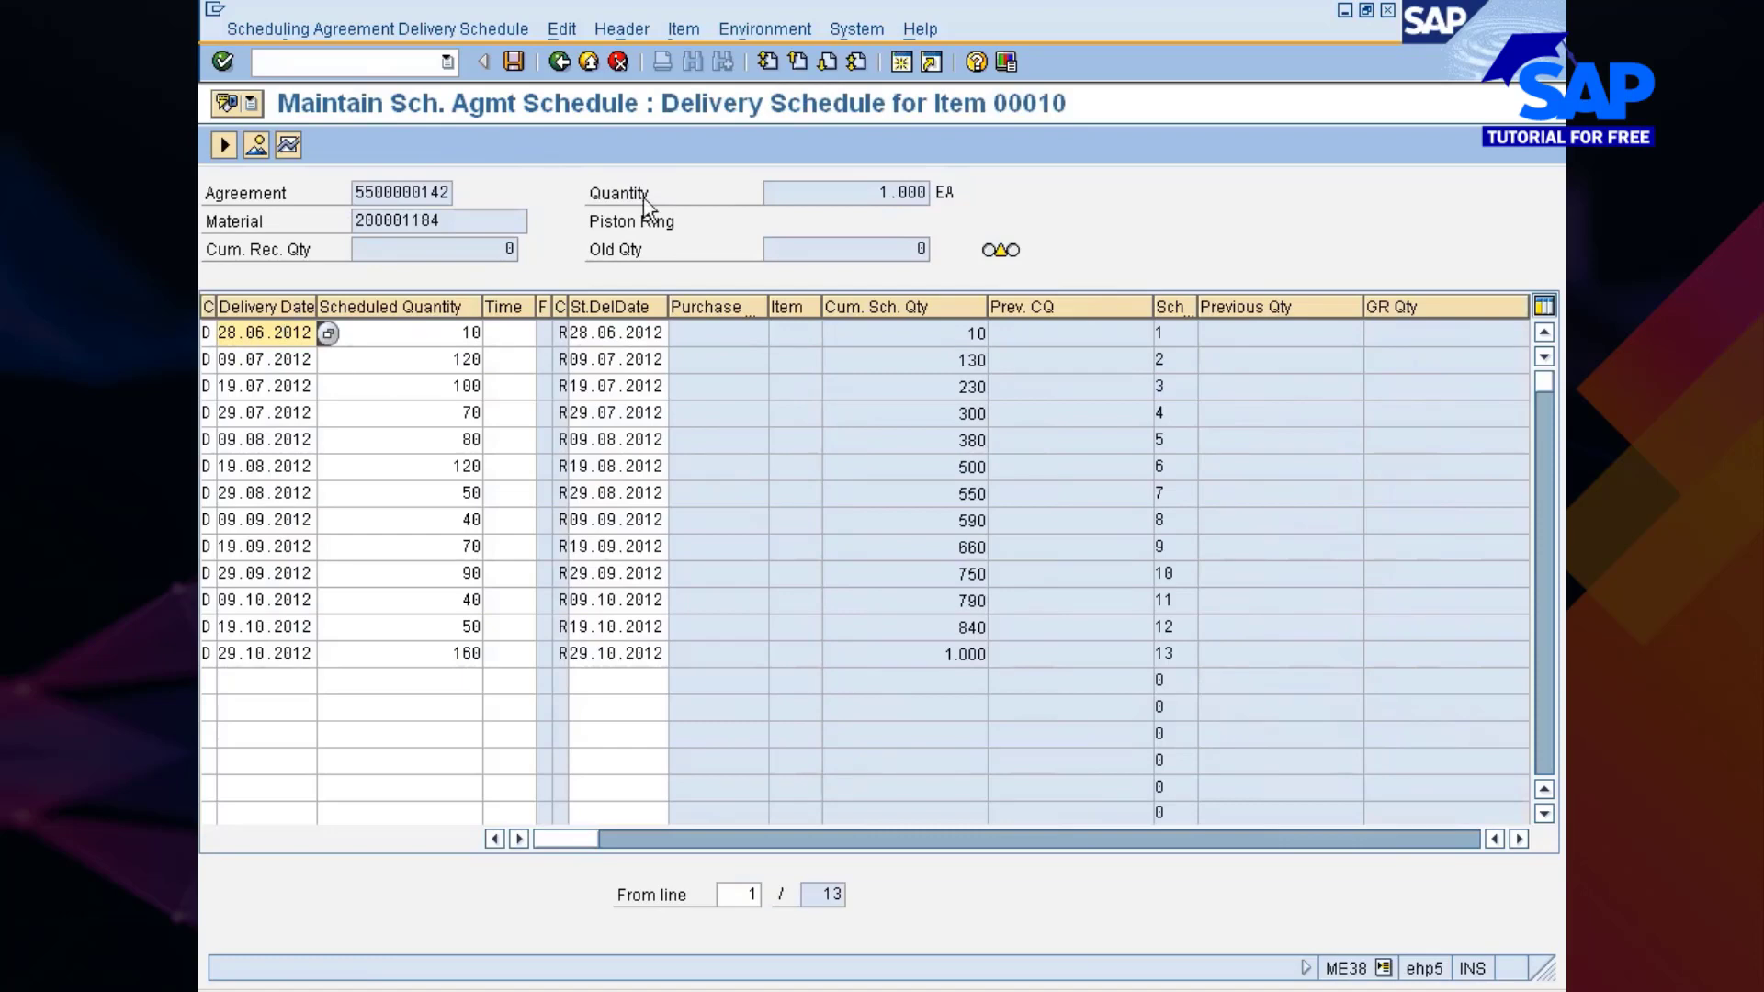
left_click(561, 28)
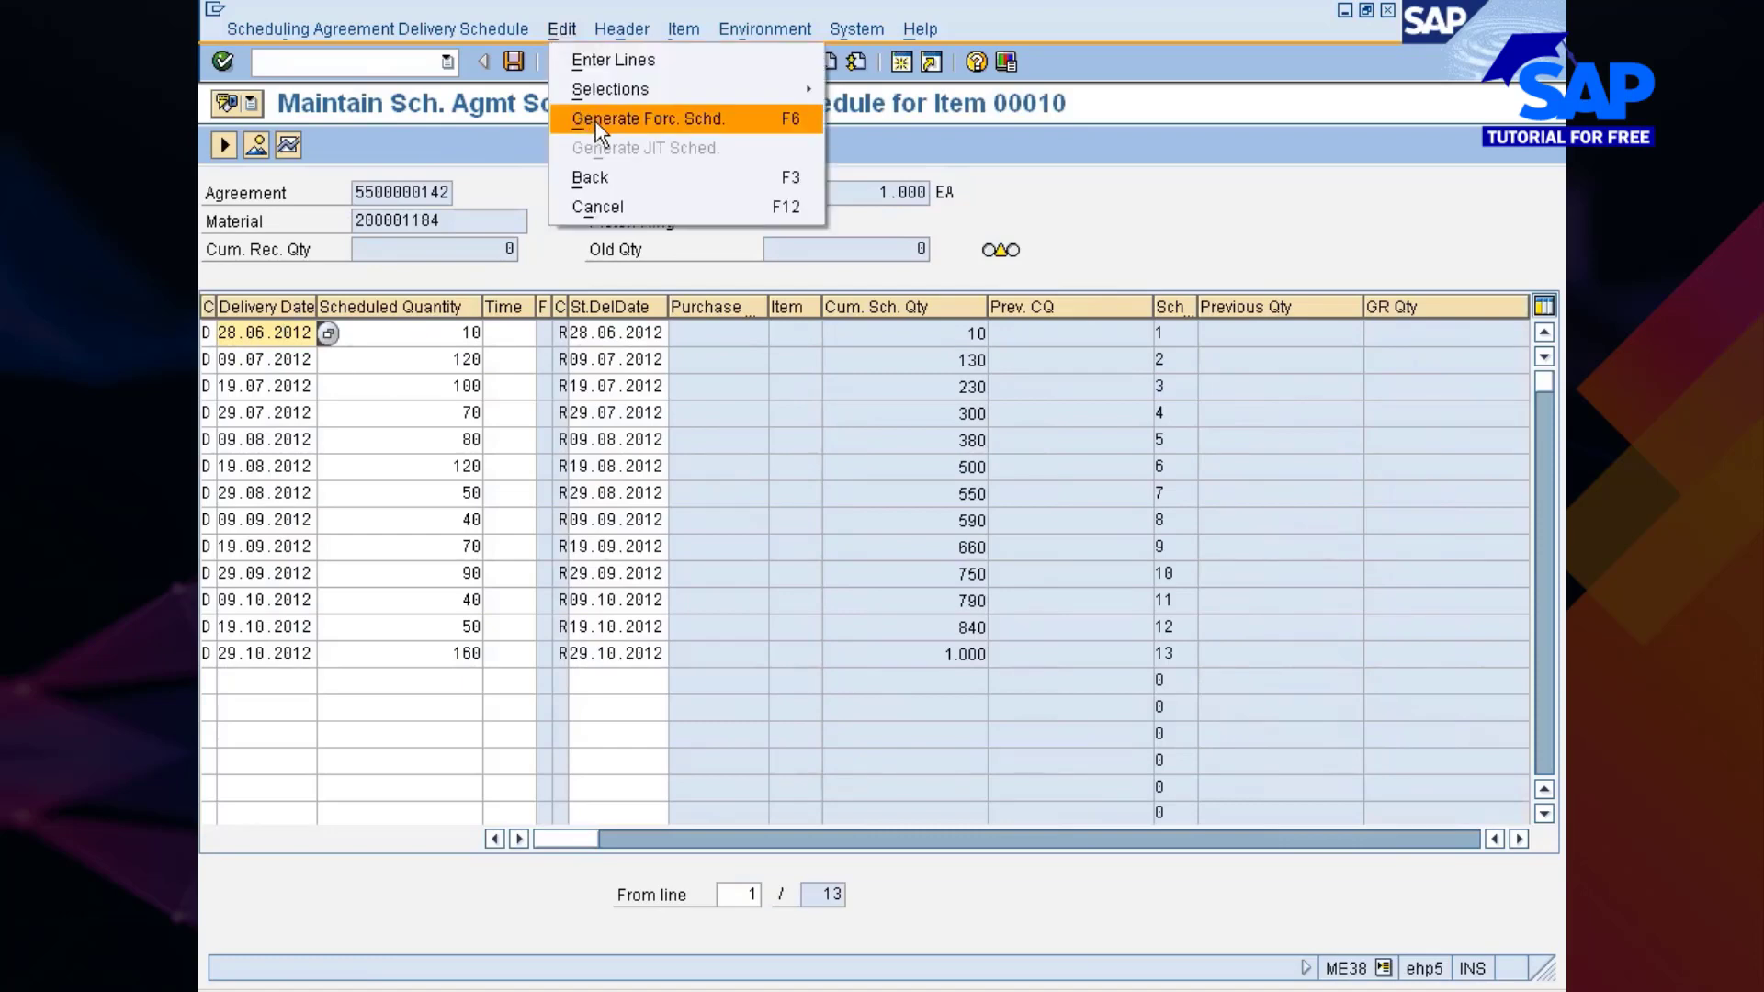
left_click(595, 119)
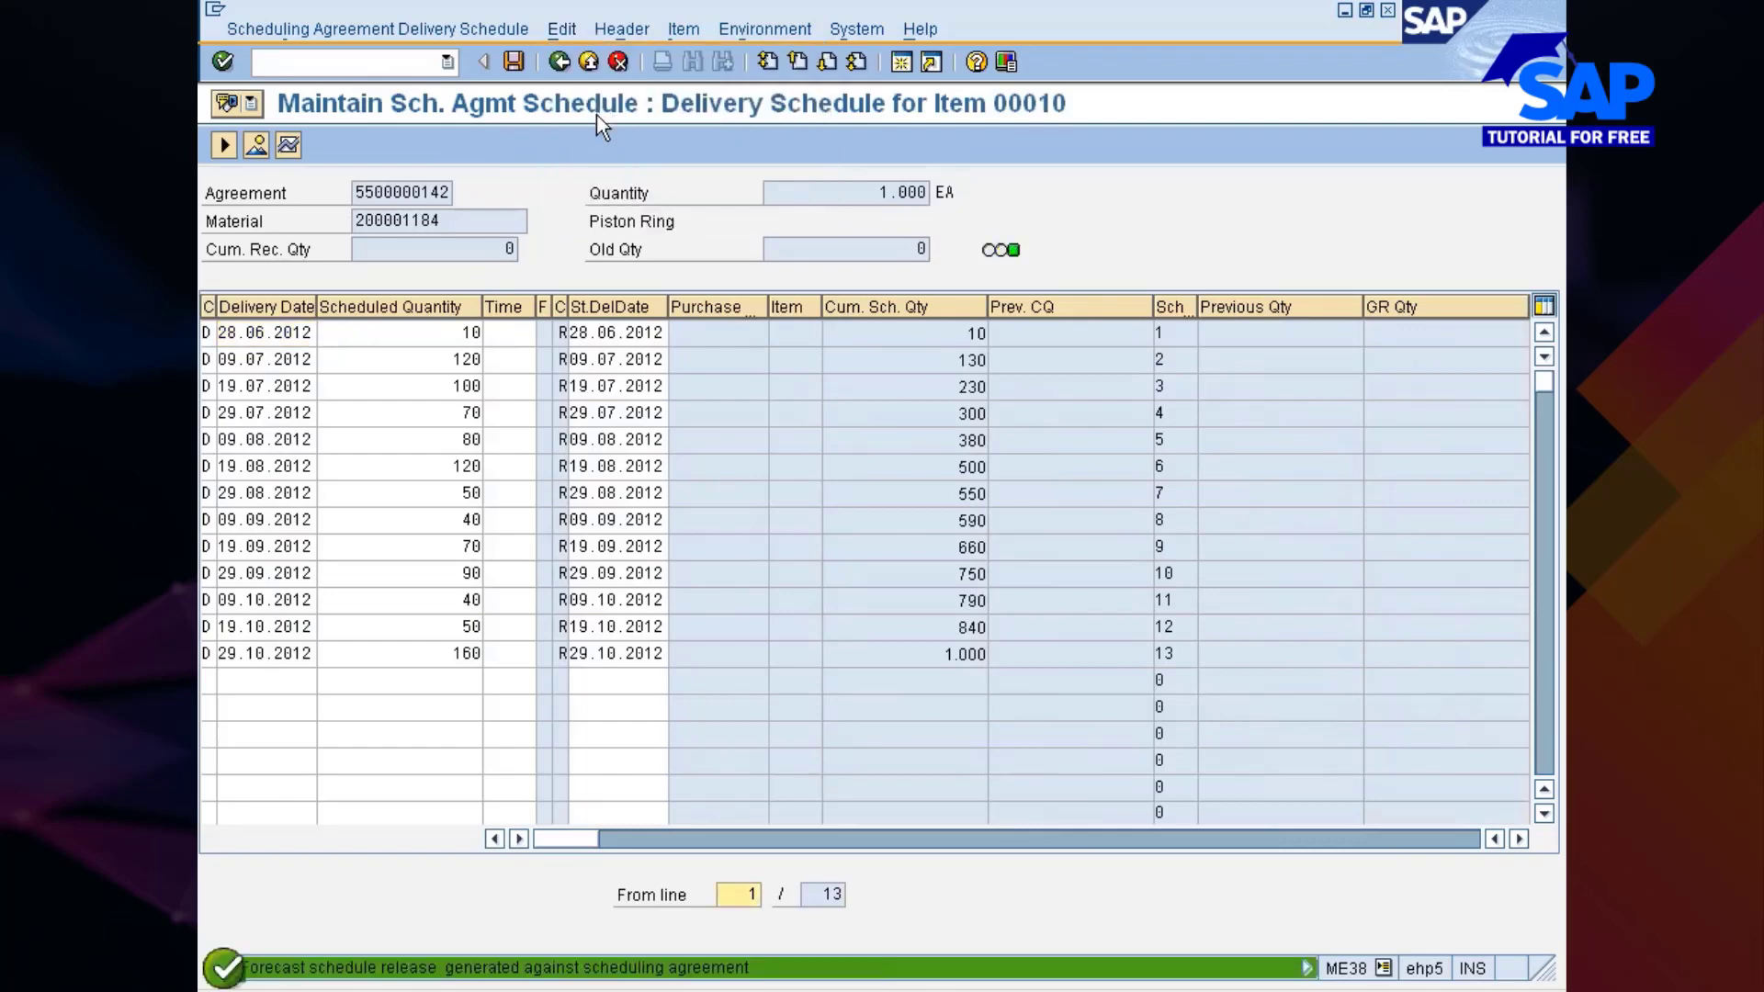
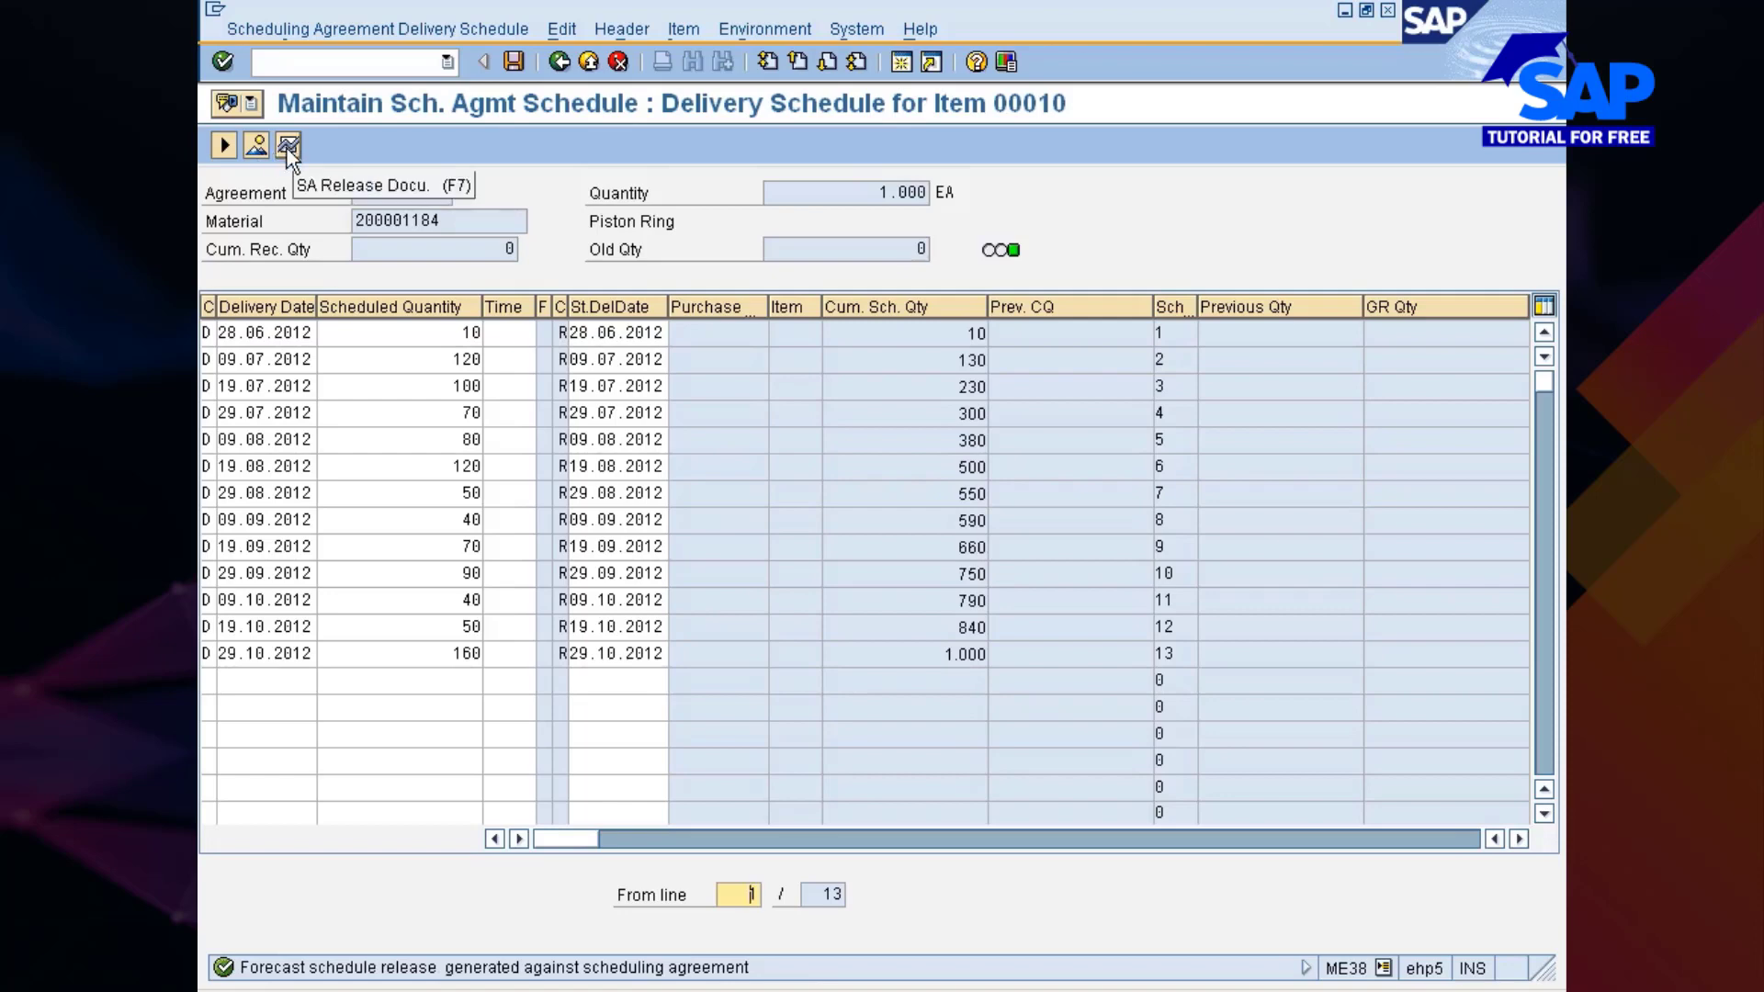
Step: Open the scheduling agreement release documentation and display the schedule lines of forecast release 1
left_click(287, 147)
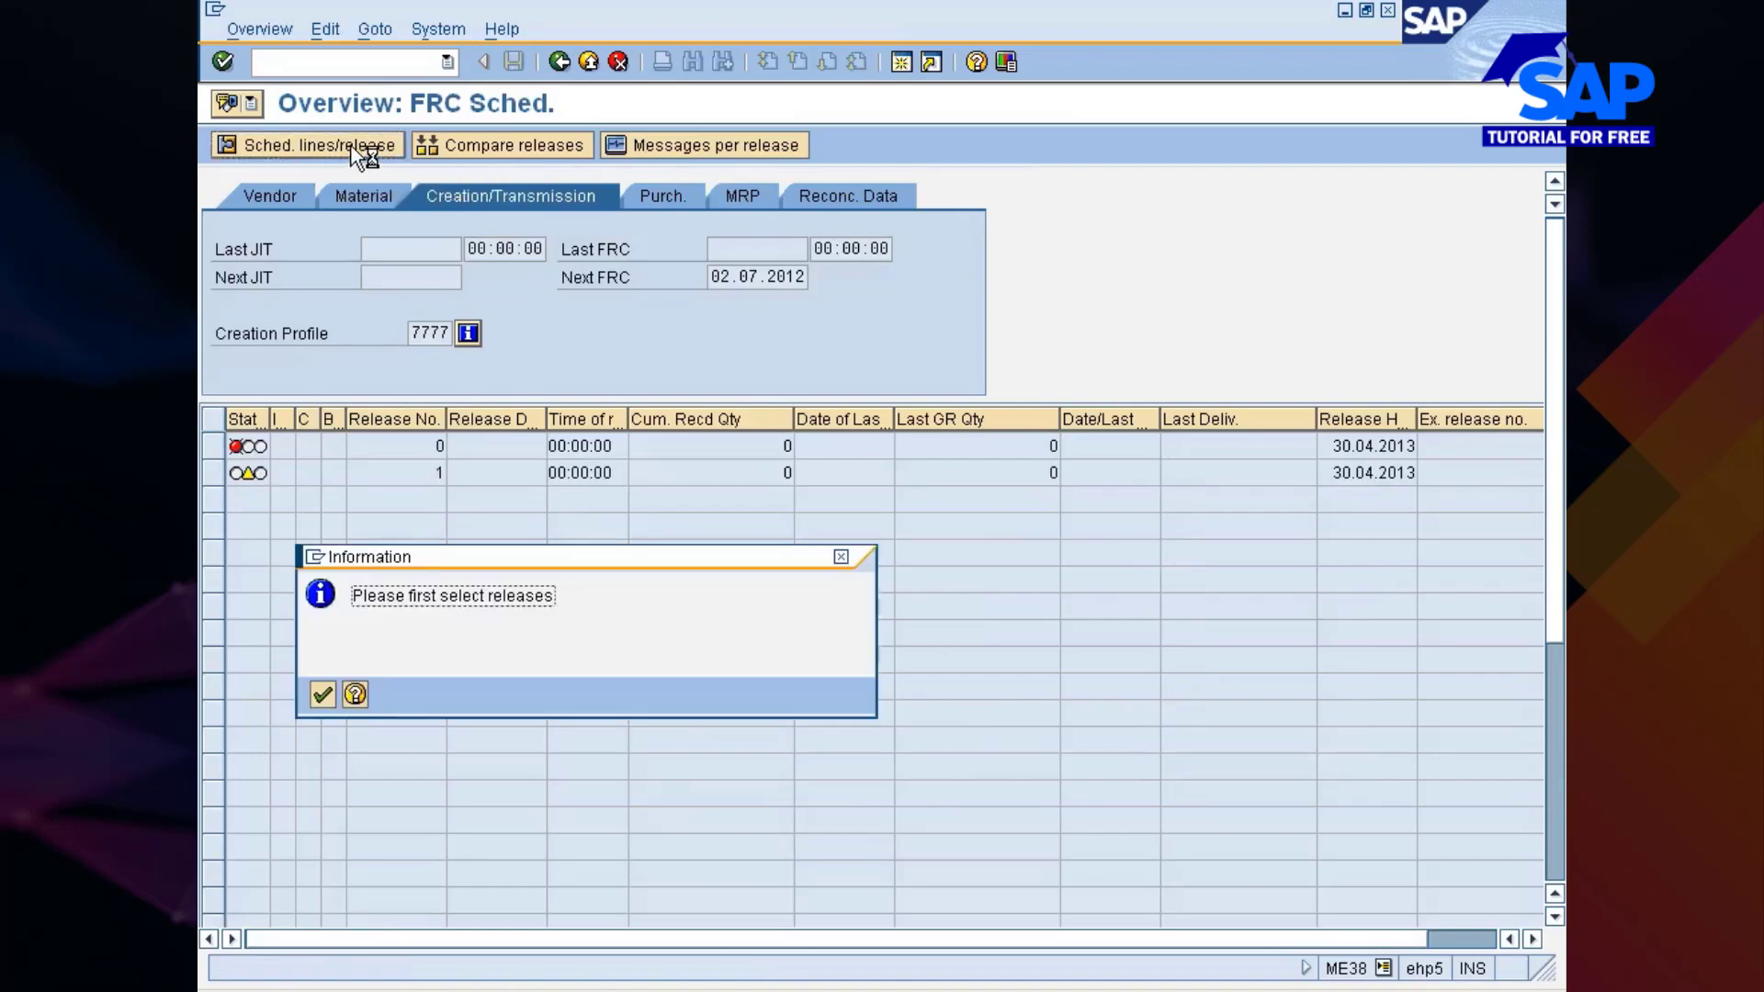
left_click(321, 694)
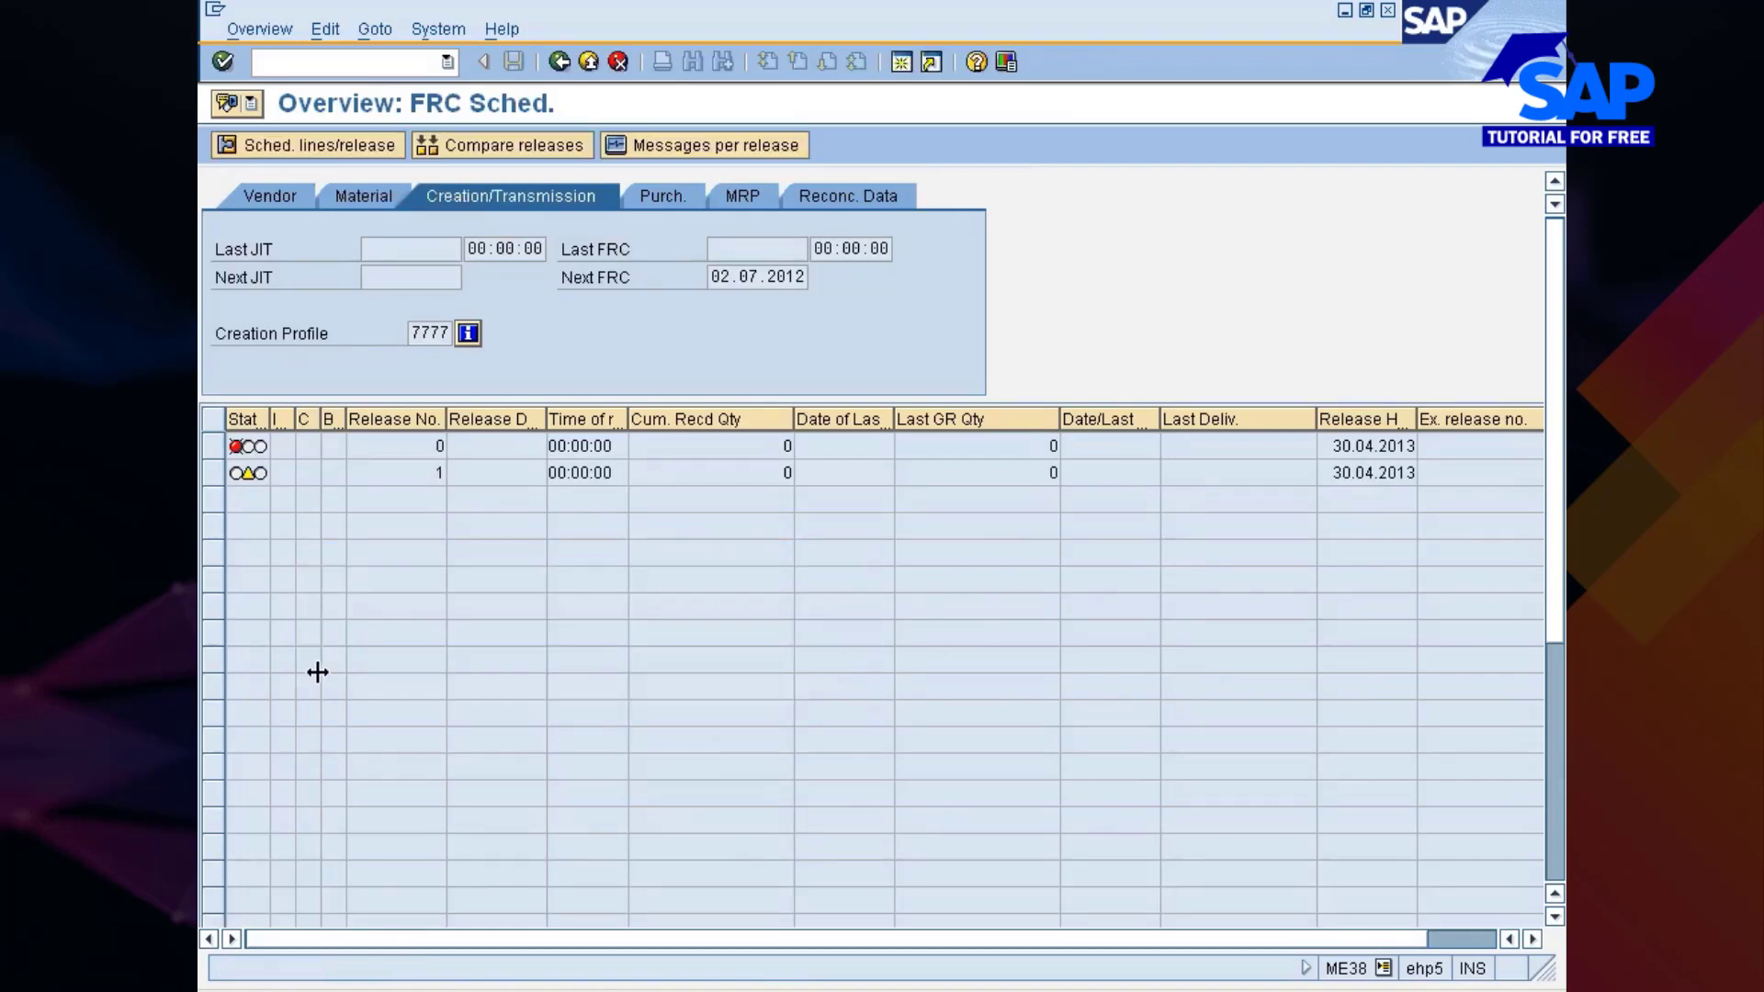
left_click(220, 473)
left_click(304, 141)
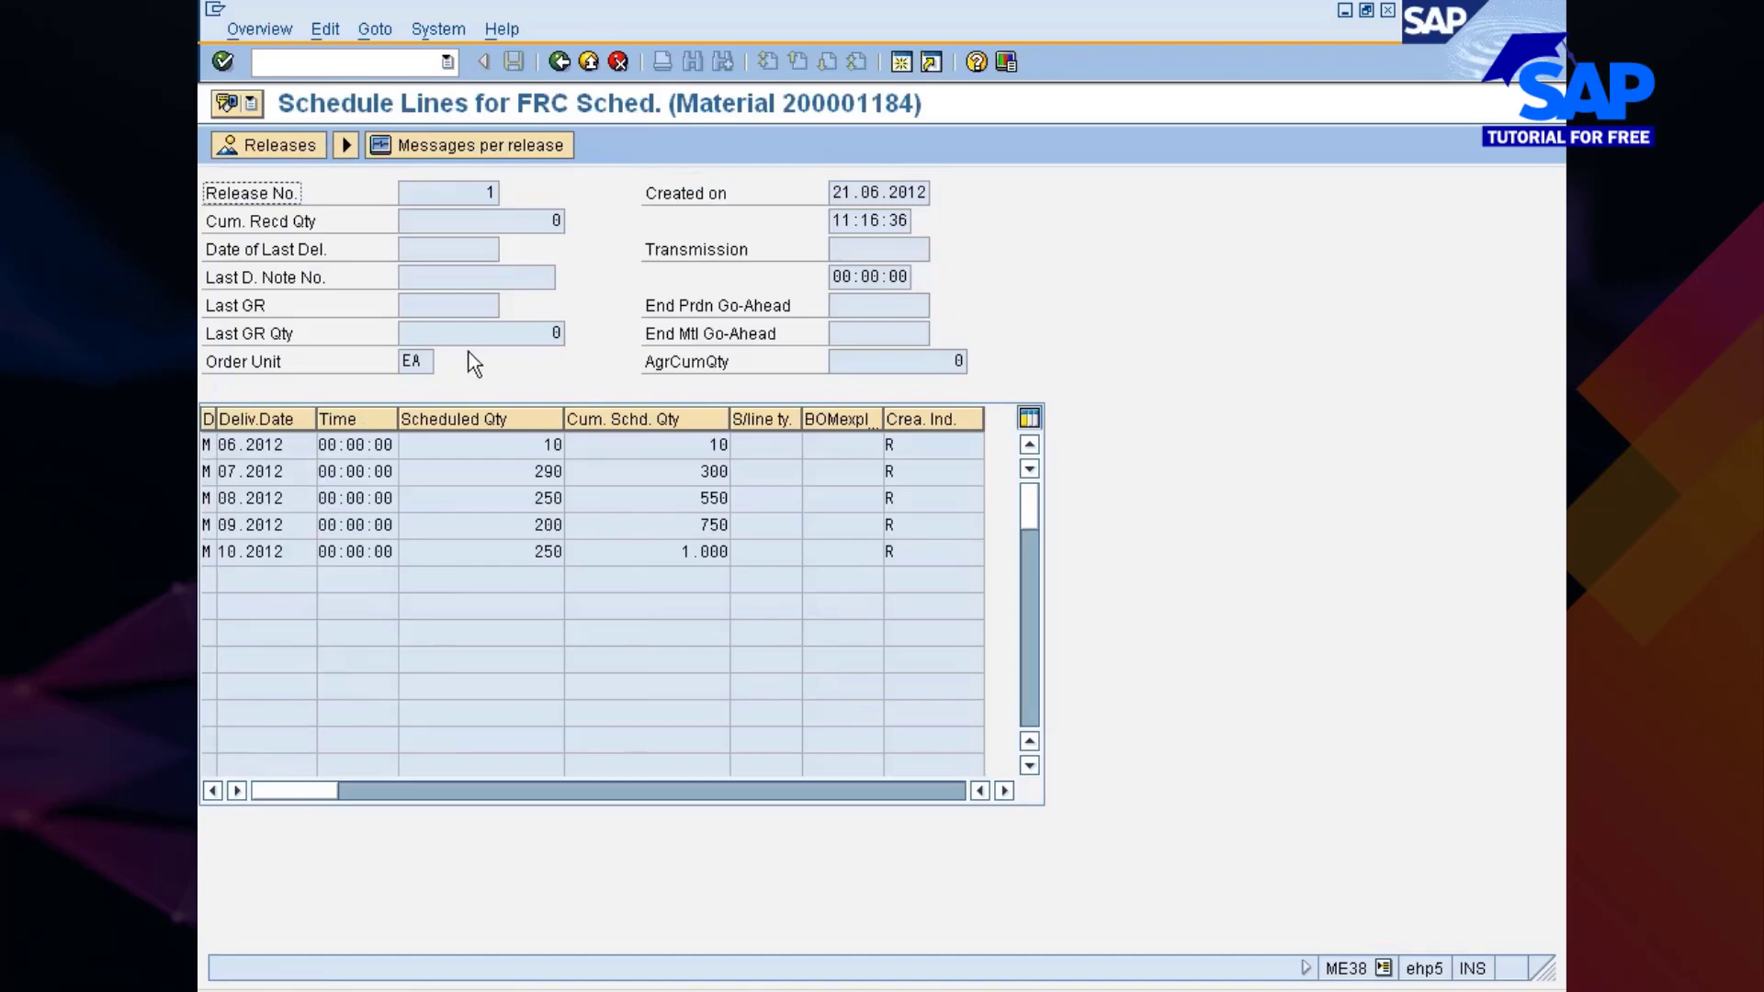
Step: Review the output messages of forecast release 1, save them and return to the delivery schedule of item 10
left_click(411, 145)
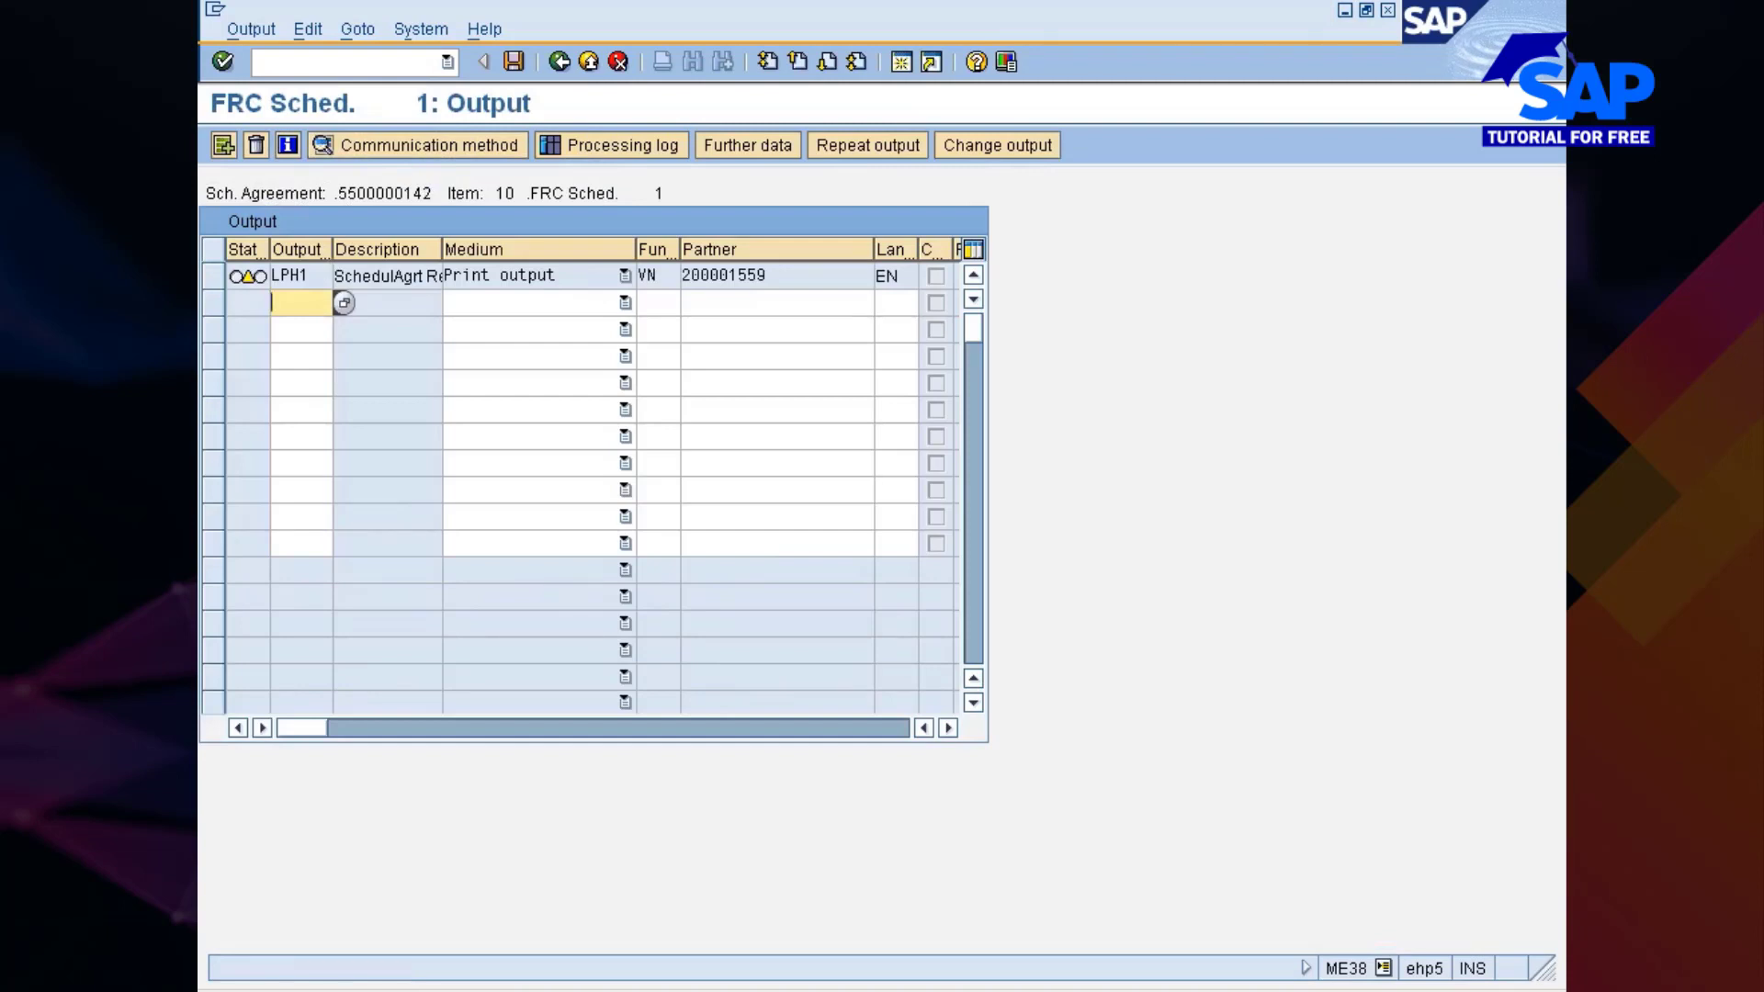
left_click_drag(530, 194, 663, 194)
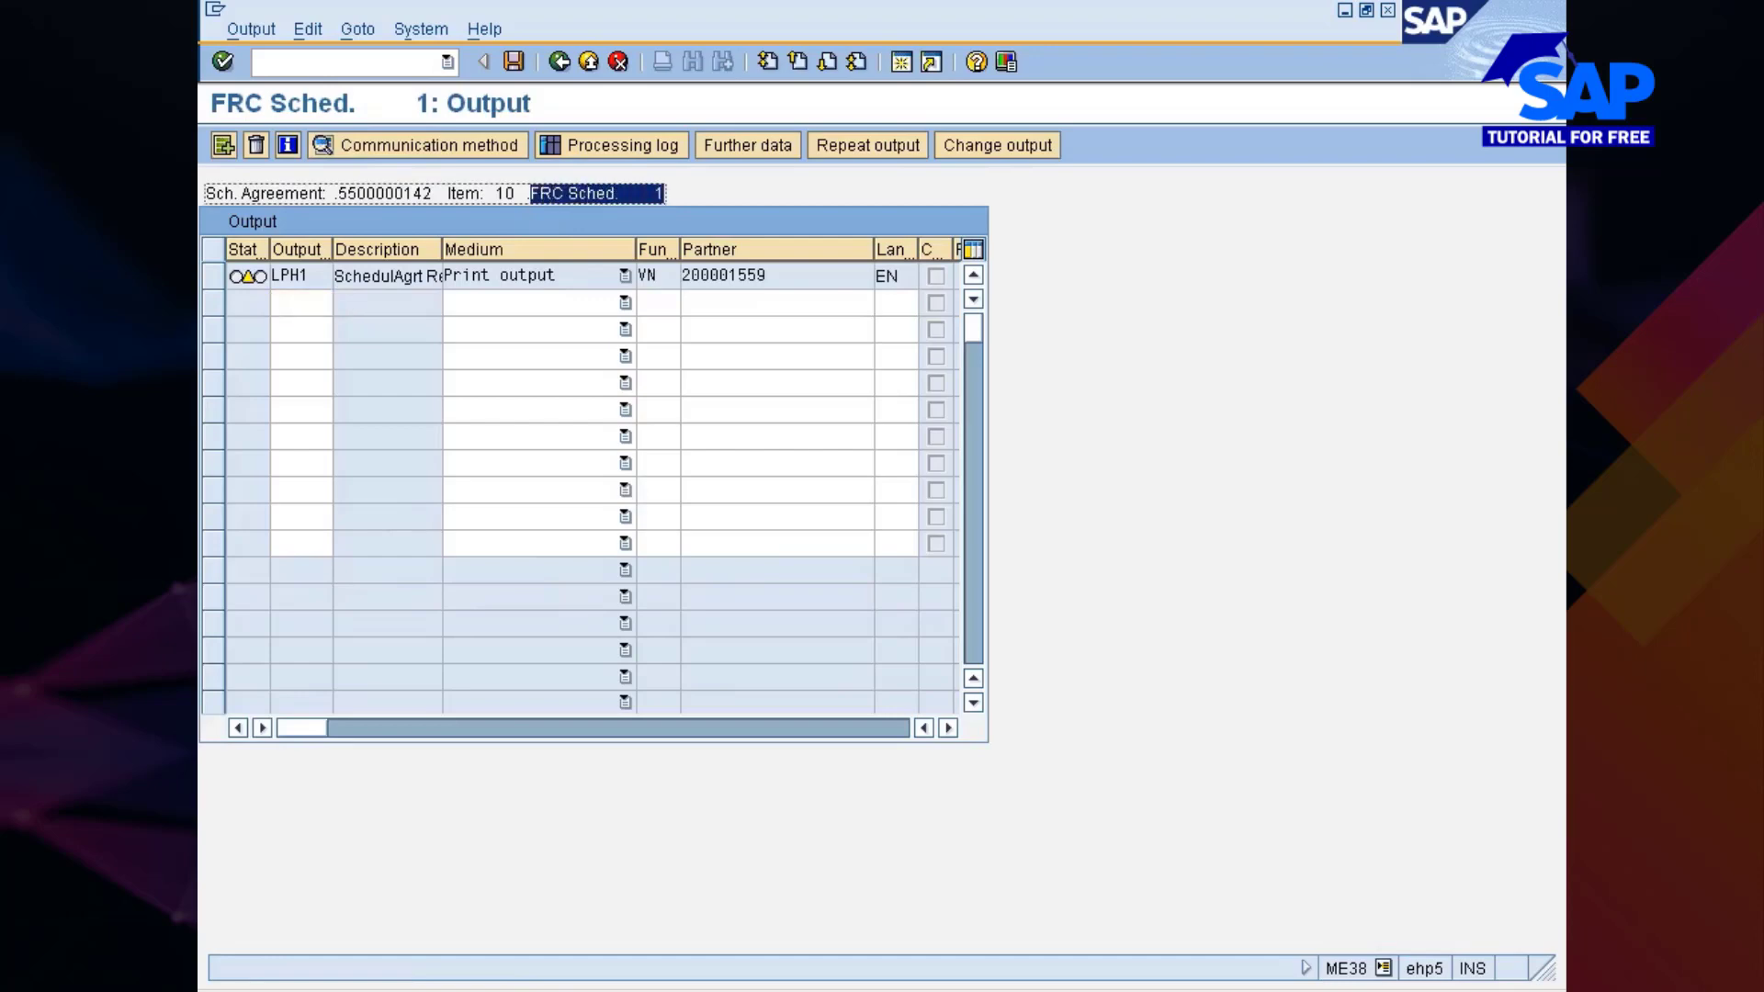
left_click_drag(530, 193, 663, 194)
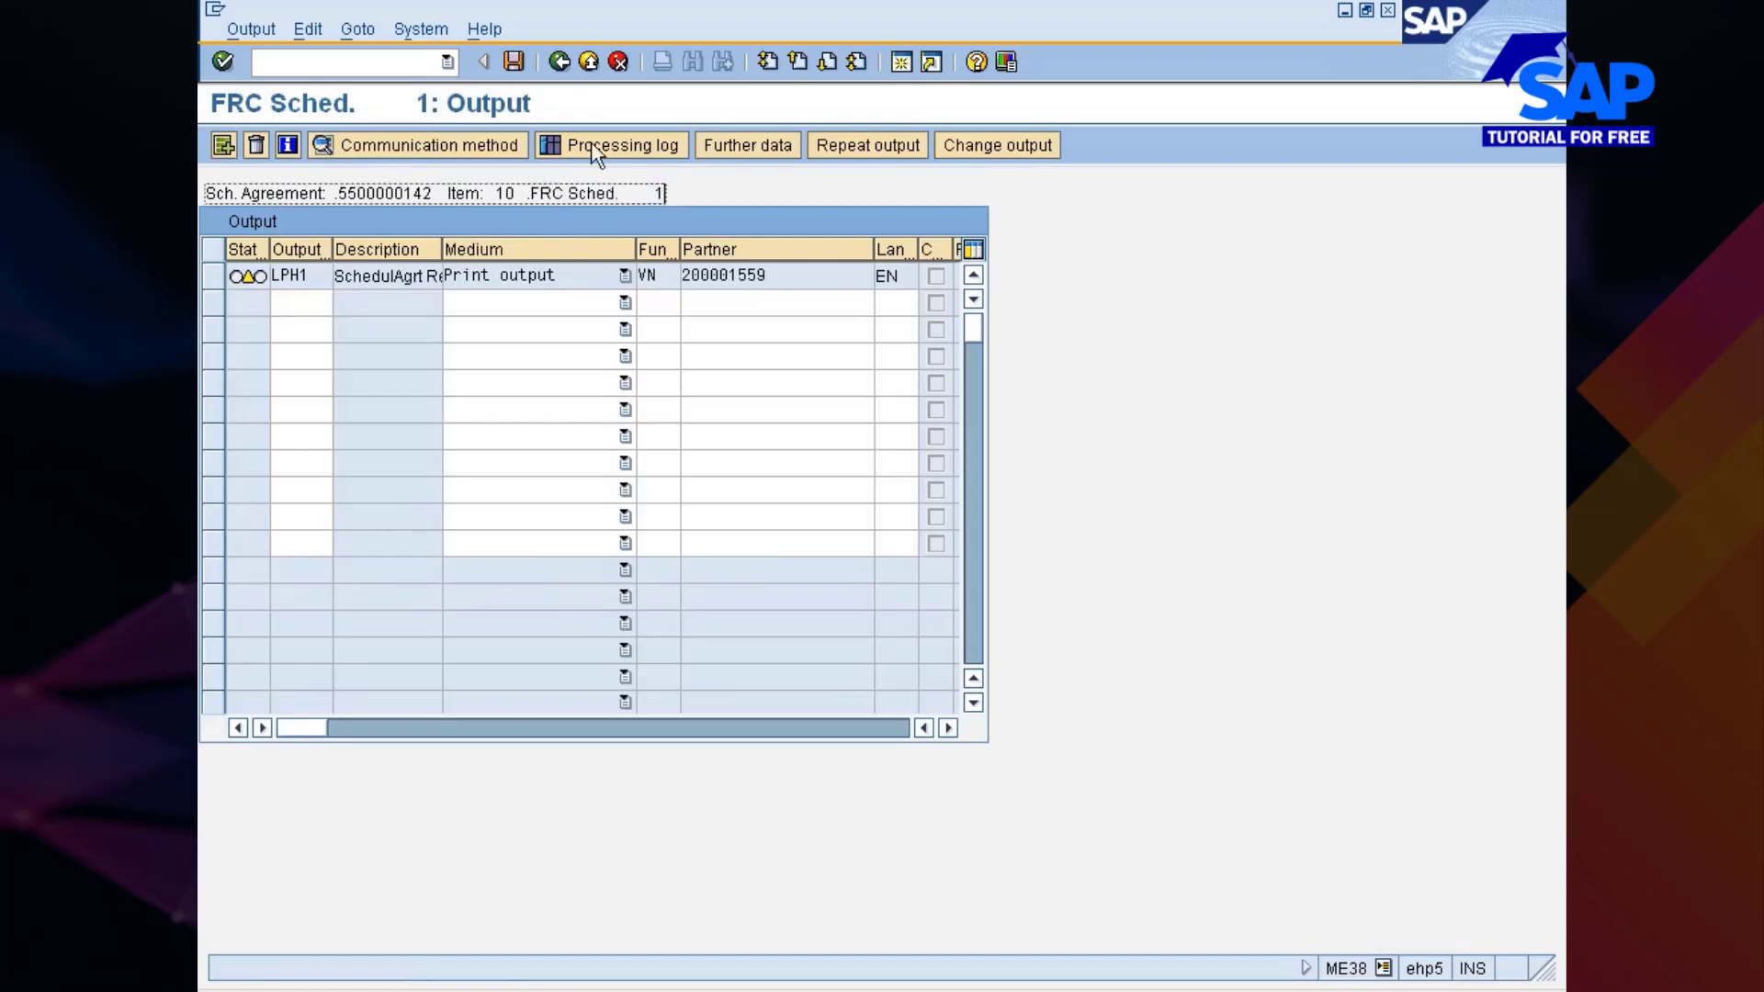
left_click(511, 59)
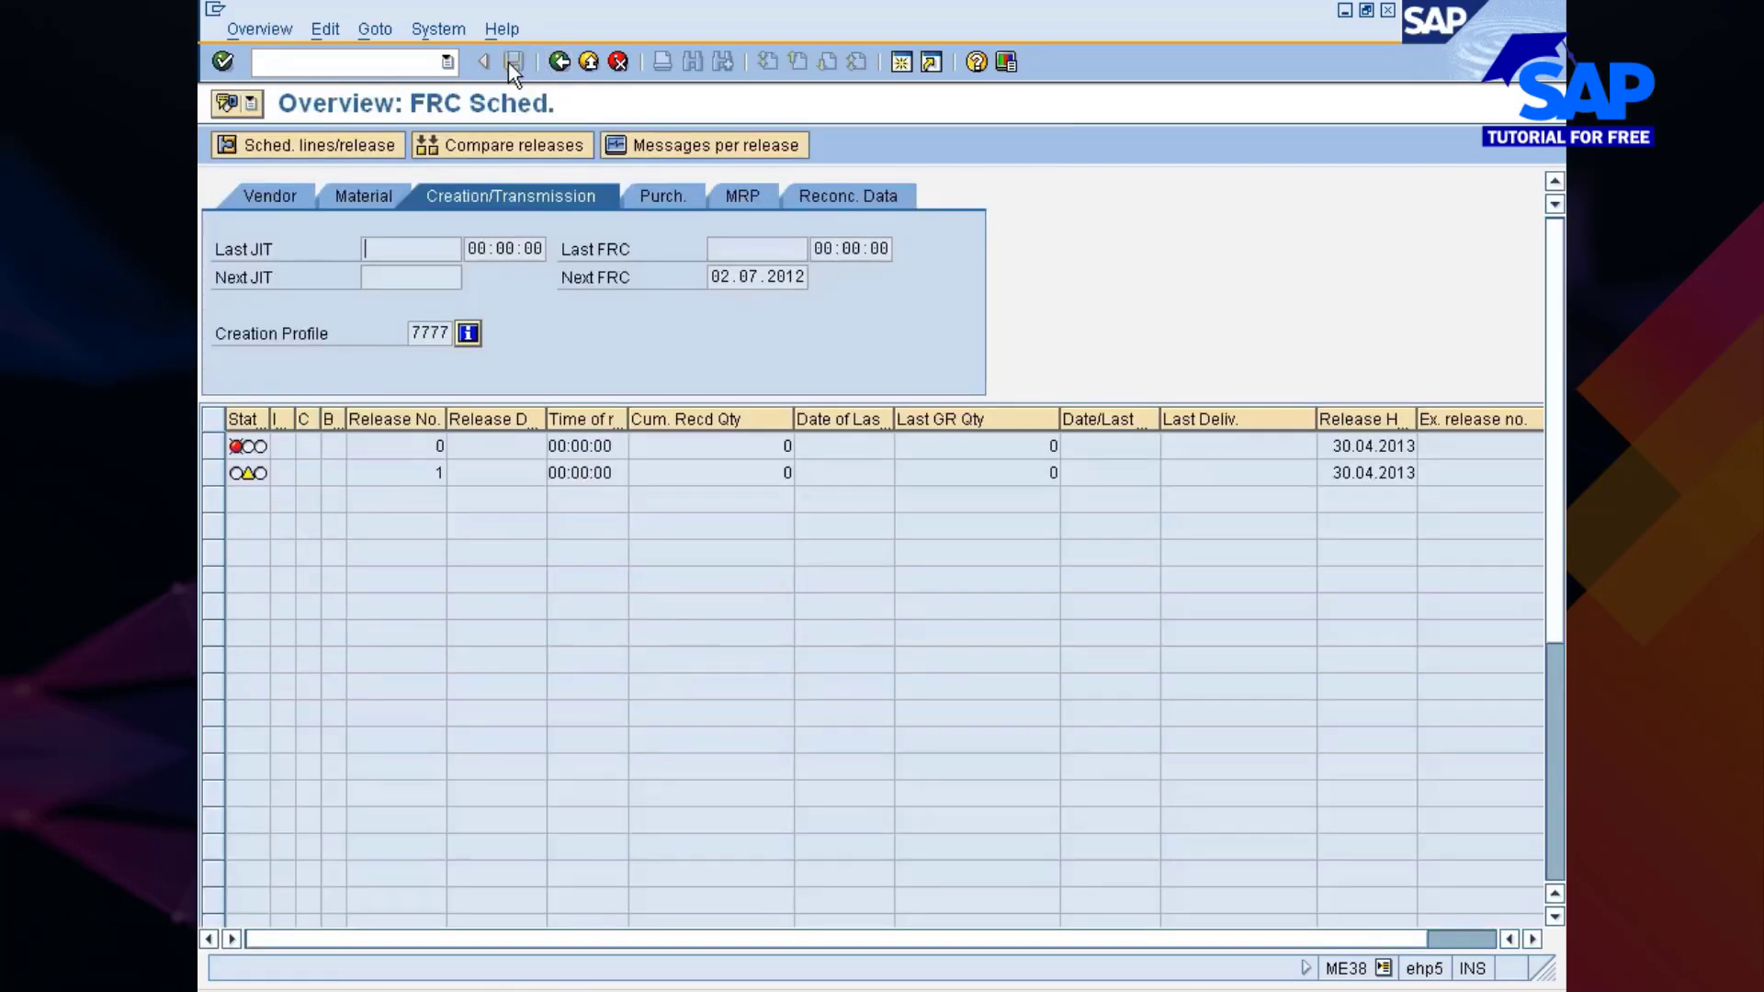
left_click(558, 63)
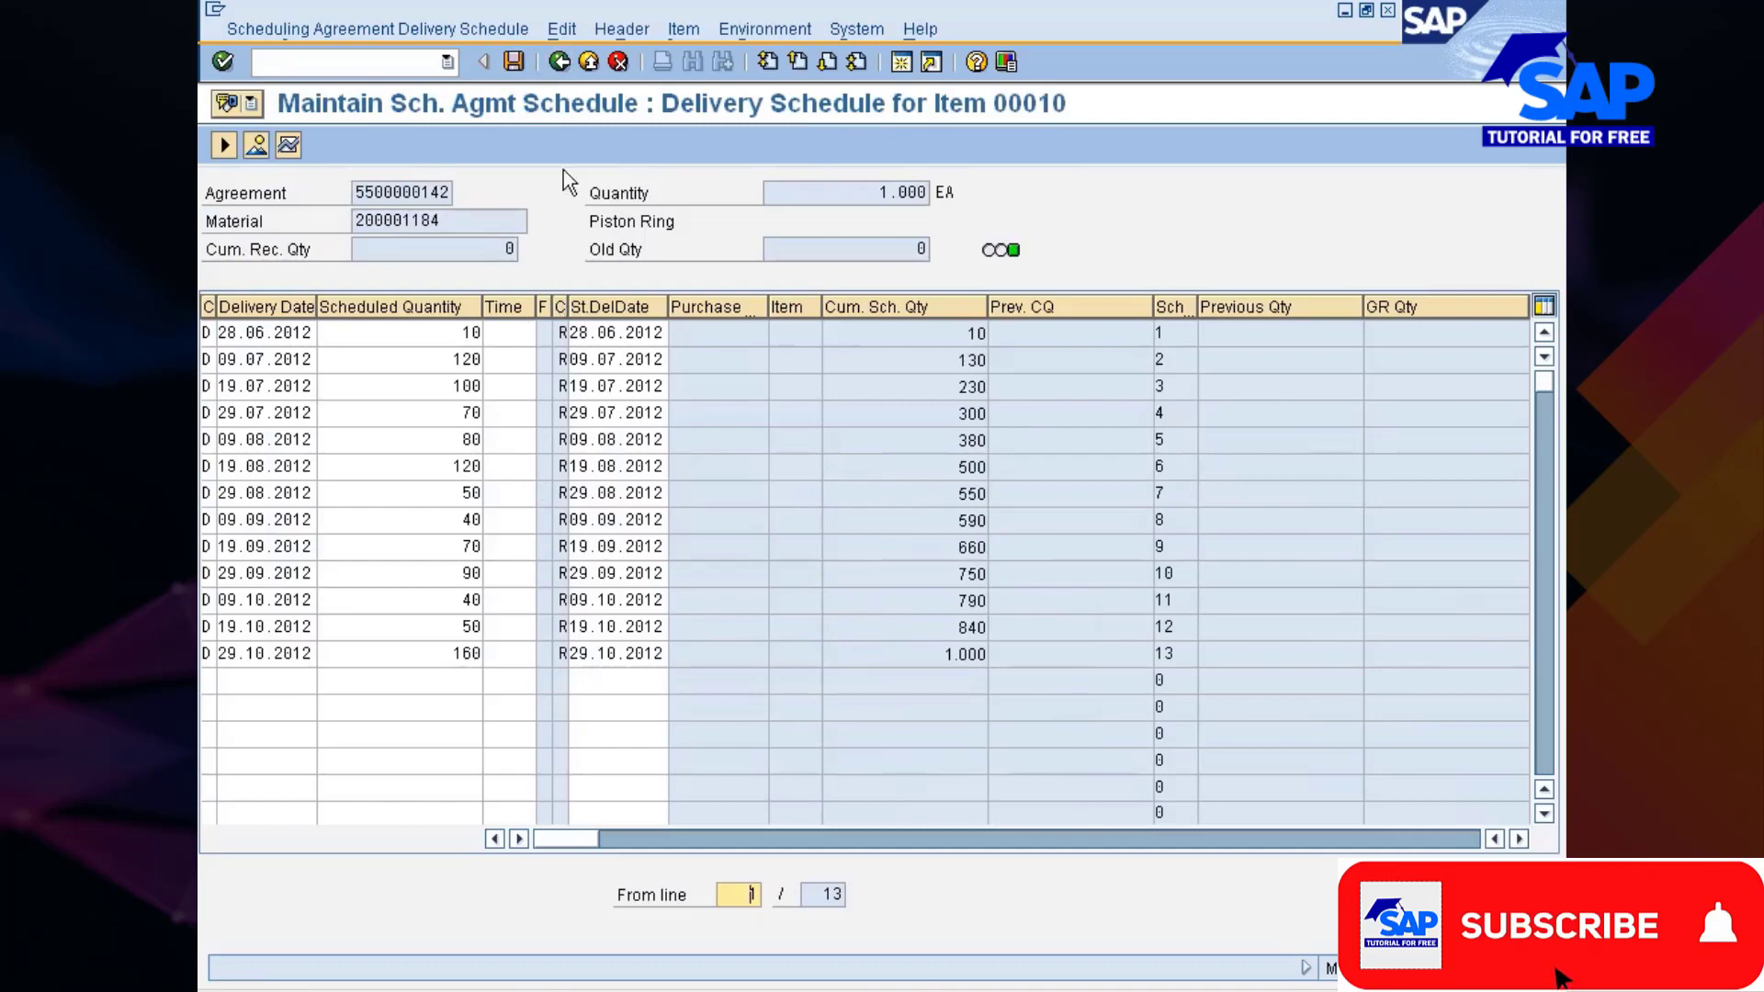
Step: Leave the delivery schedule of item 10, exit the Release Purchasing Documents session to its SAP menu and select ME84 - Create SA Release
left_click(559, 62)
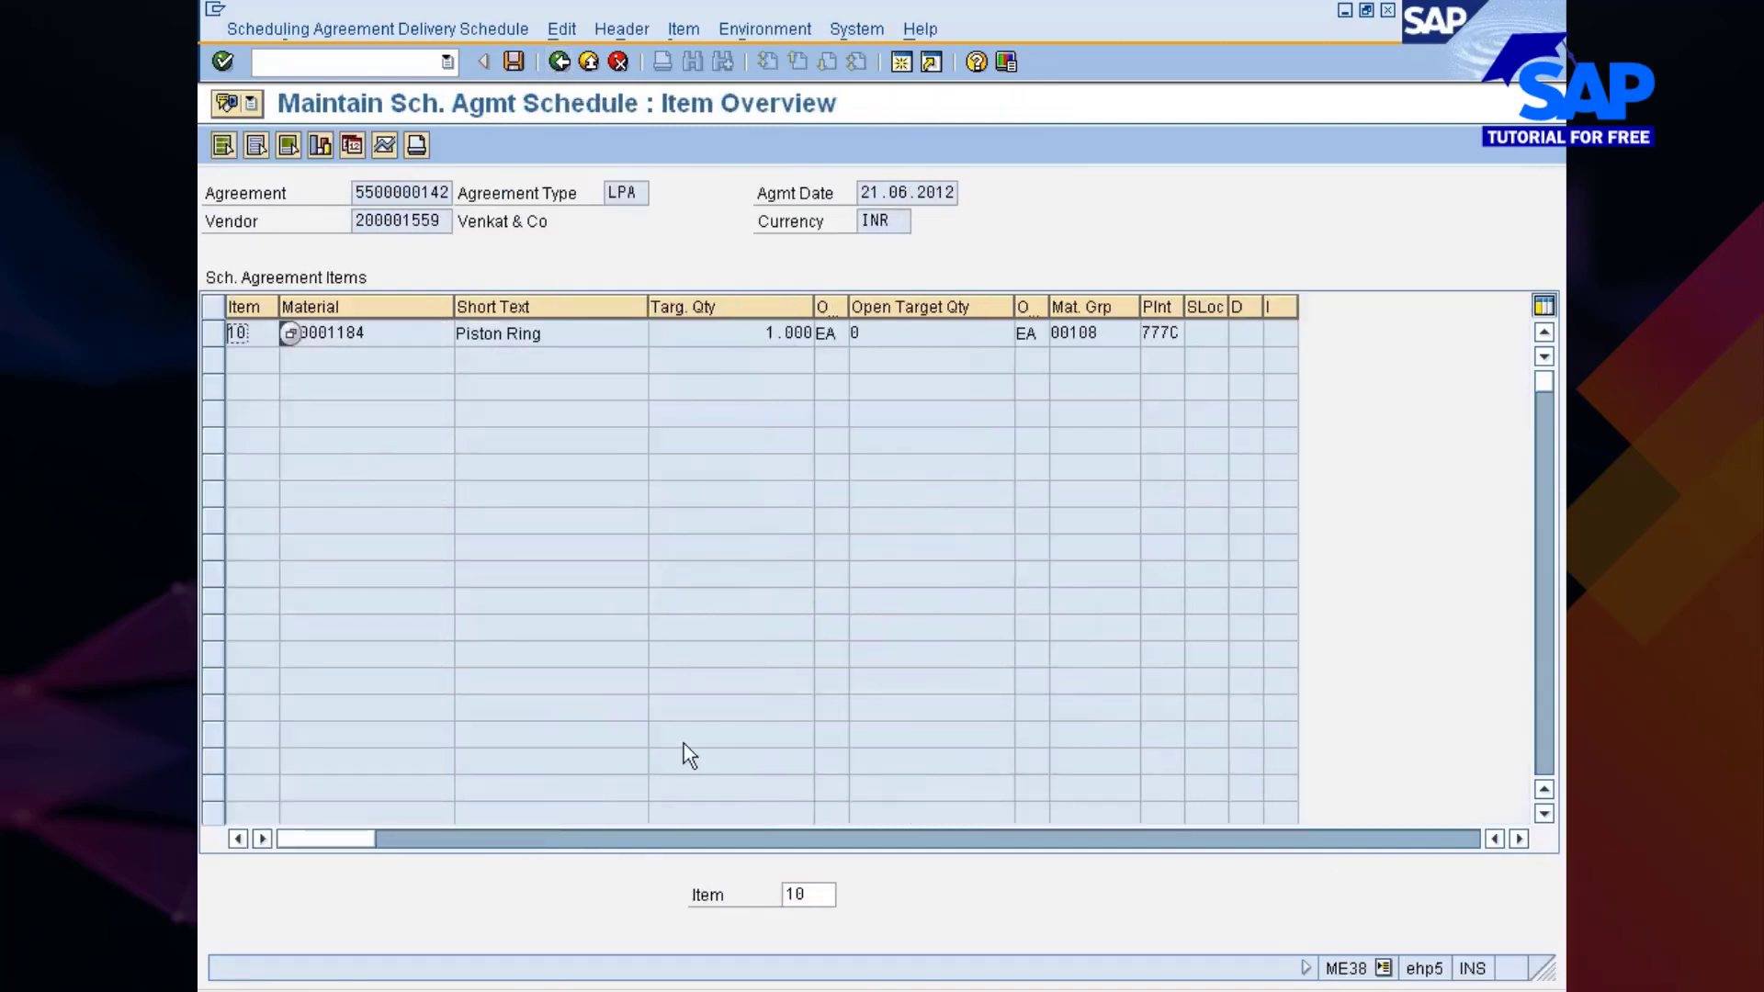
left_click(918, 990)
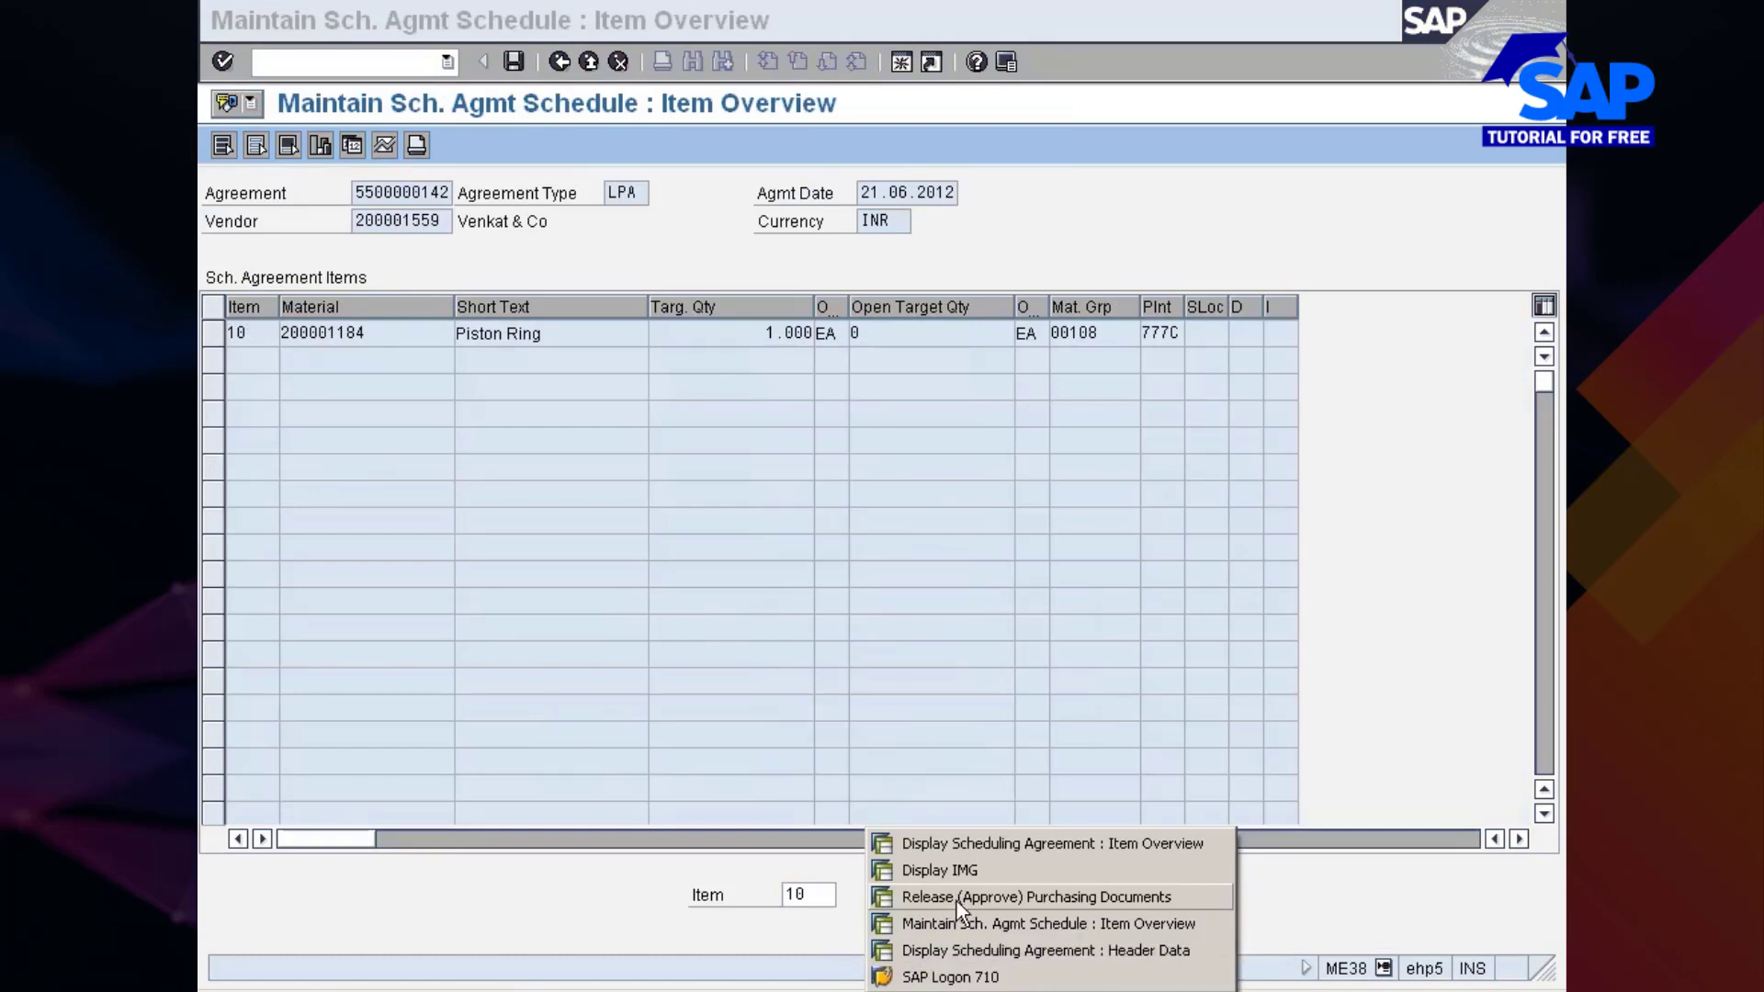
left_click(956, 904)
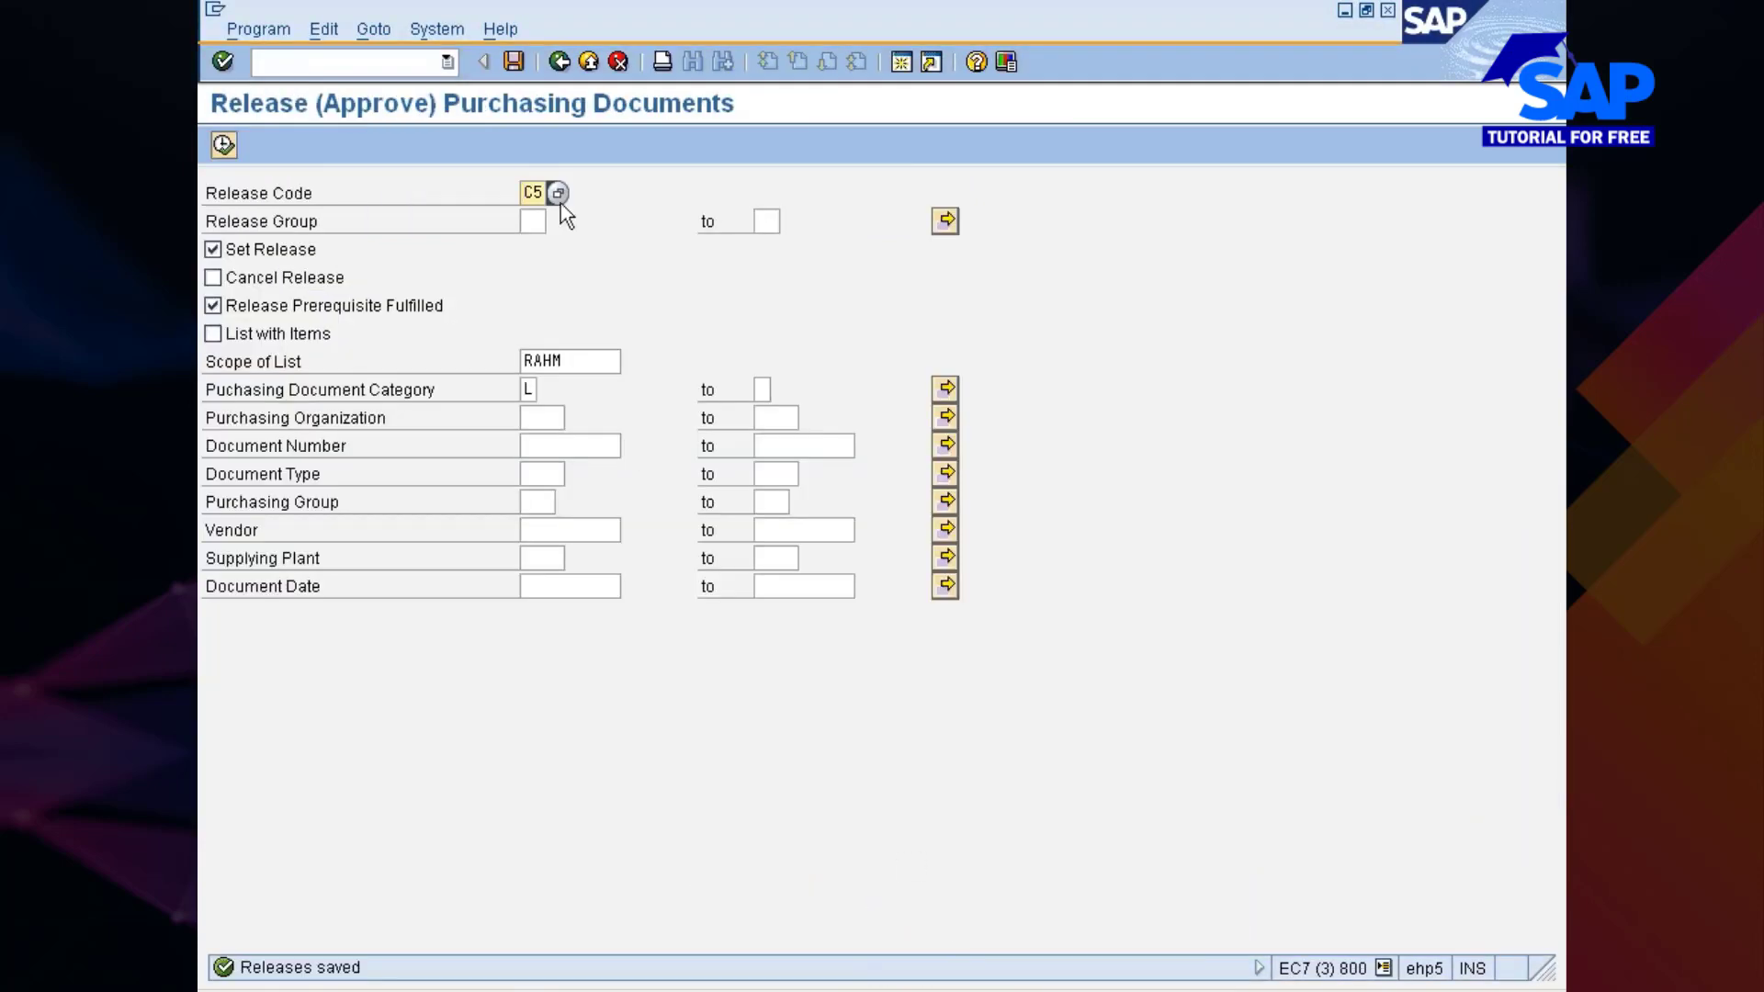
left_click(559, 61)
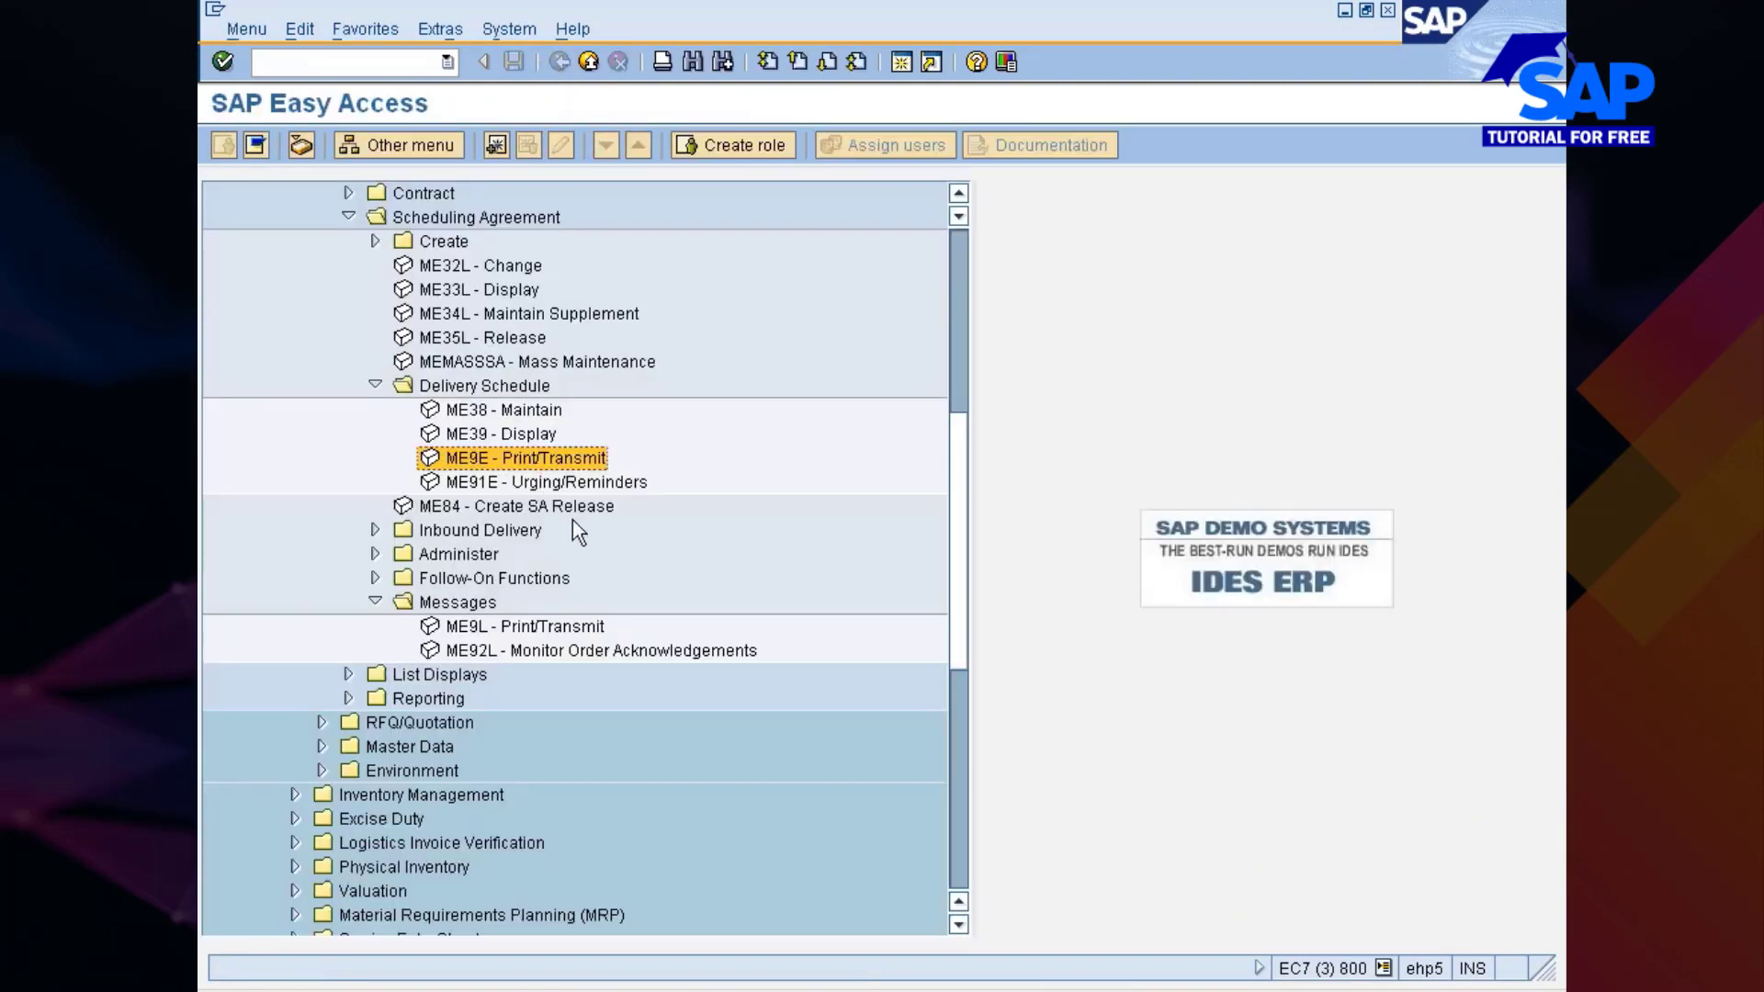
left_click(374, 385)
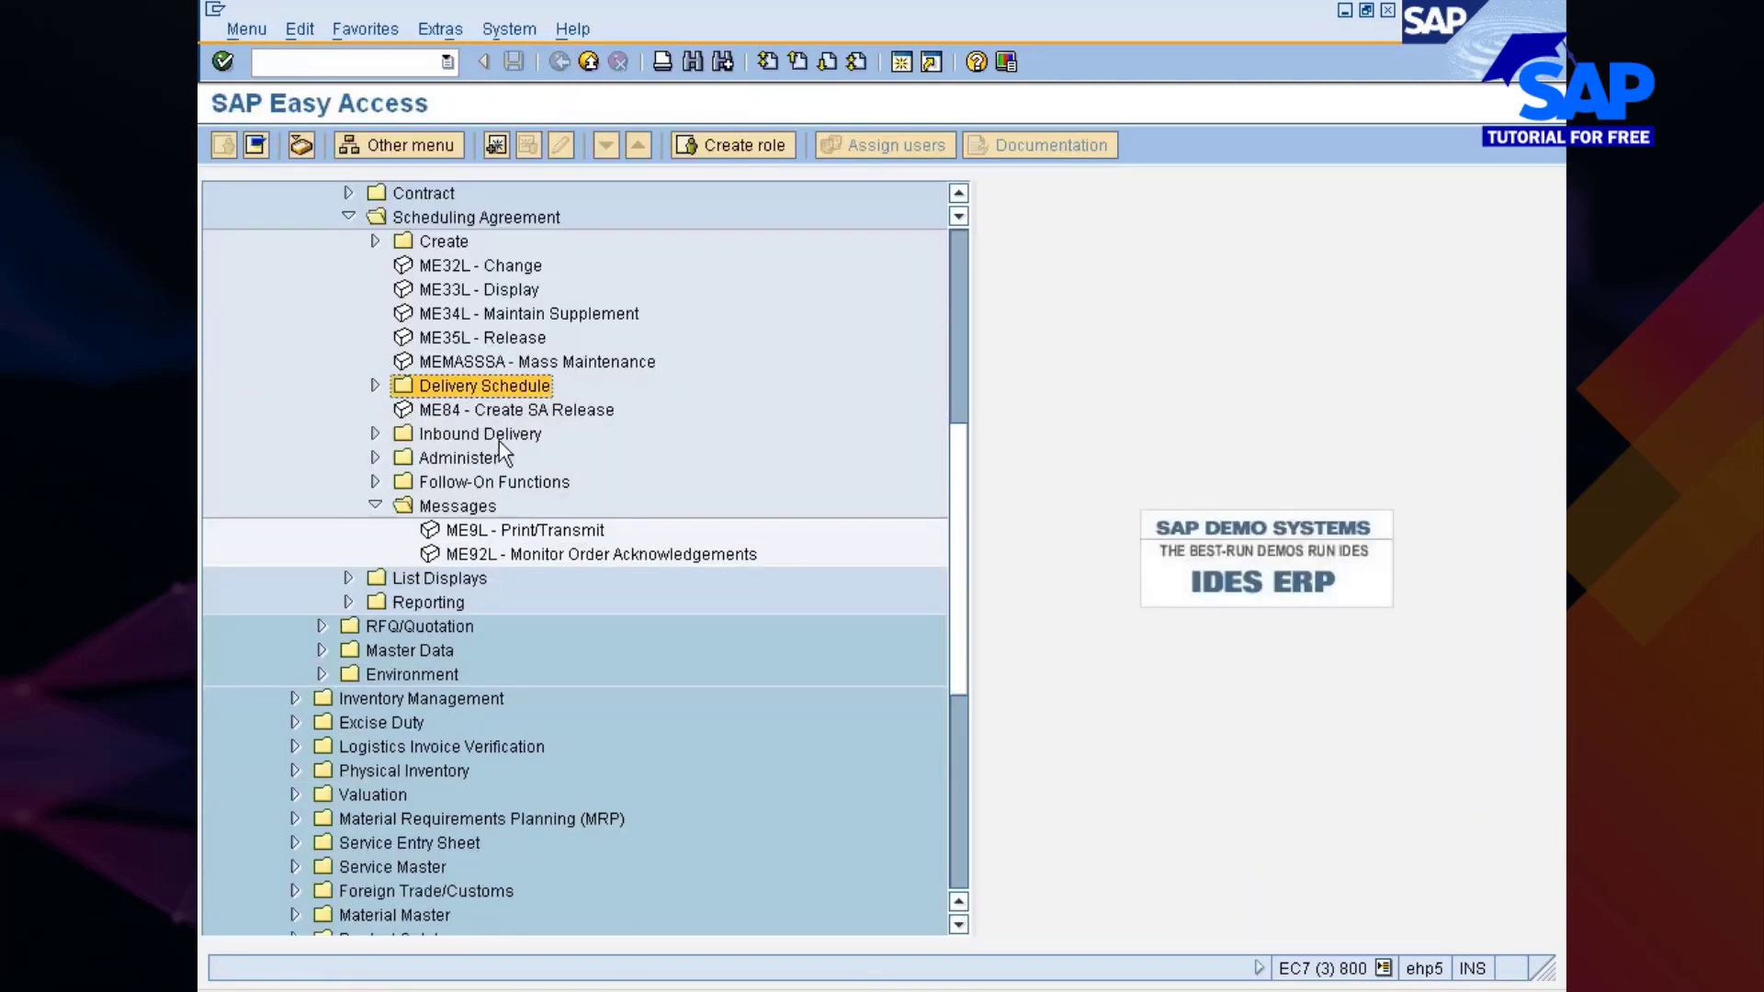
left_click(510, 410)
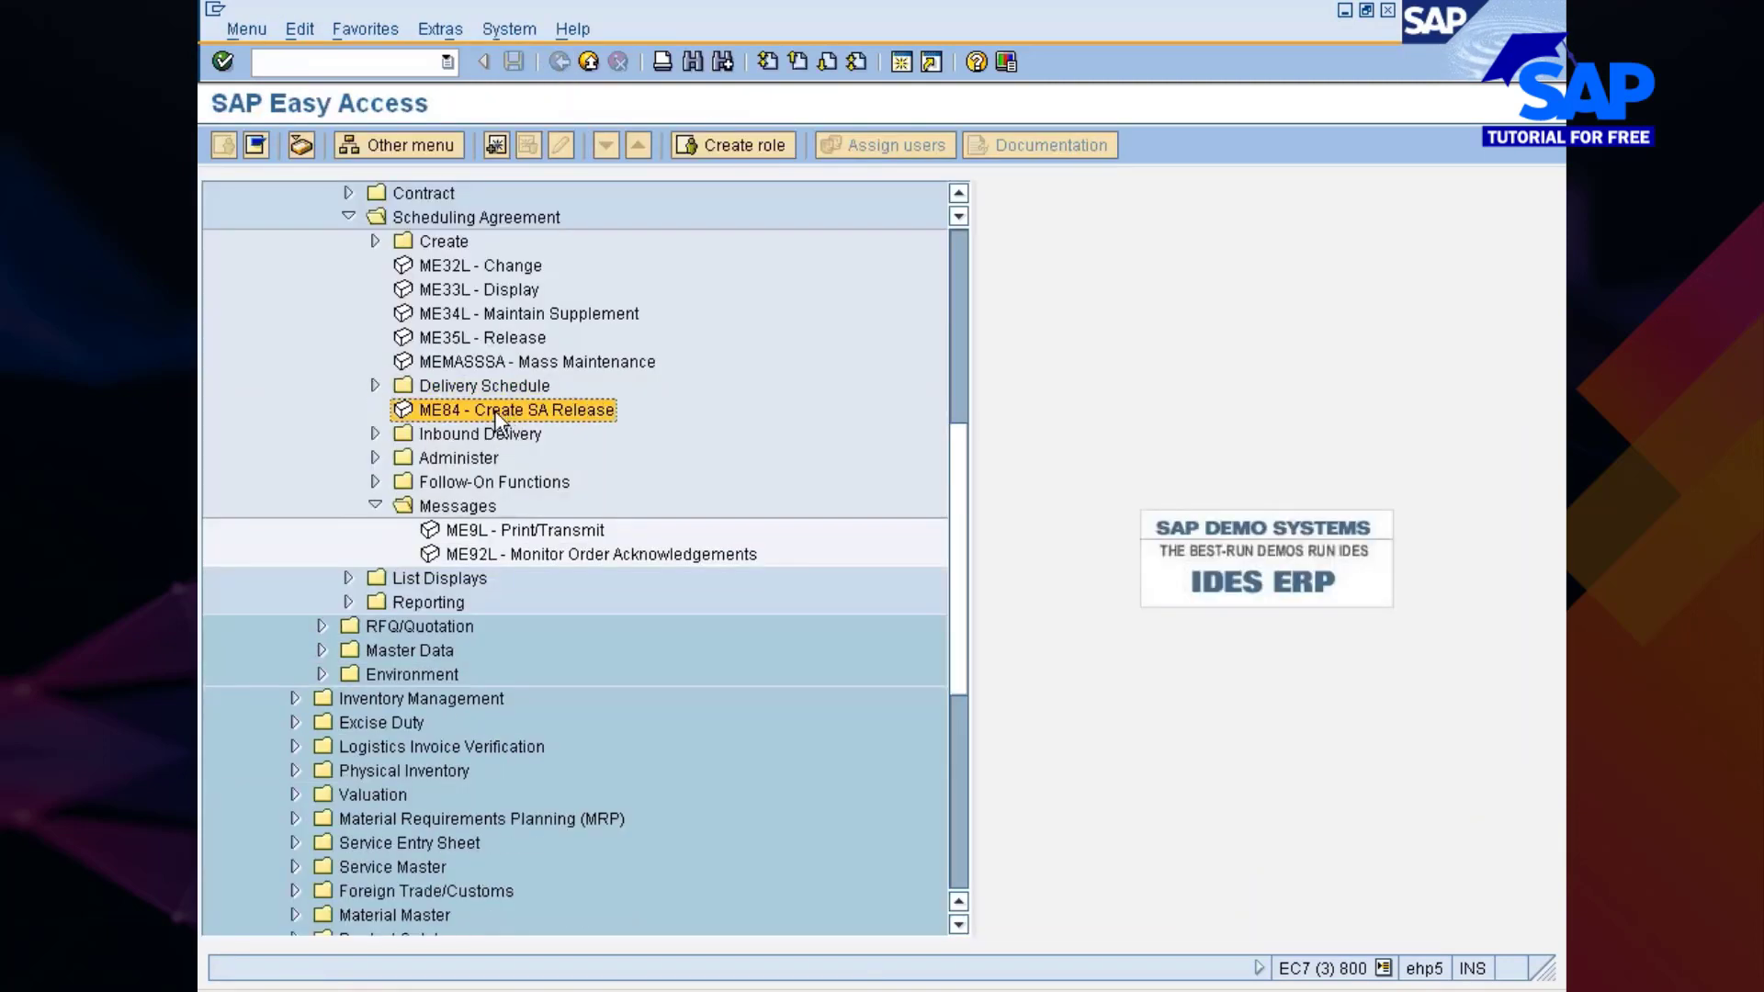
Step: Switch to the Excel class notes and enter "4. Create SA Relese Doc" in cell B283
left_click(781, 990)
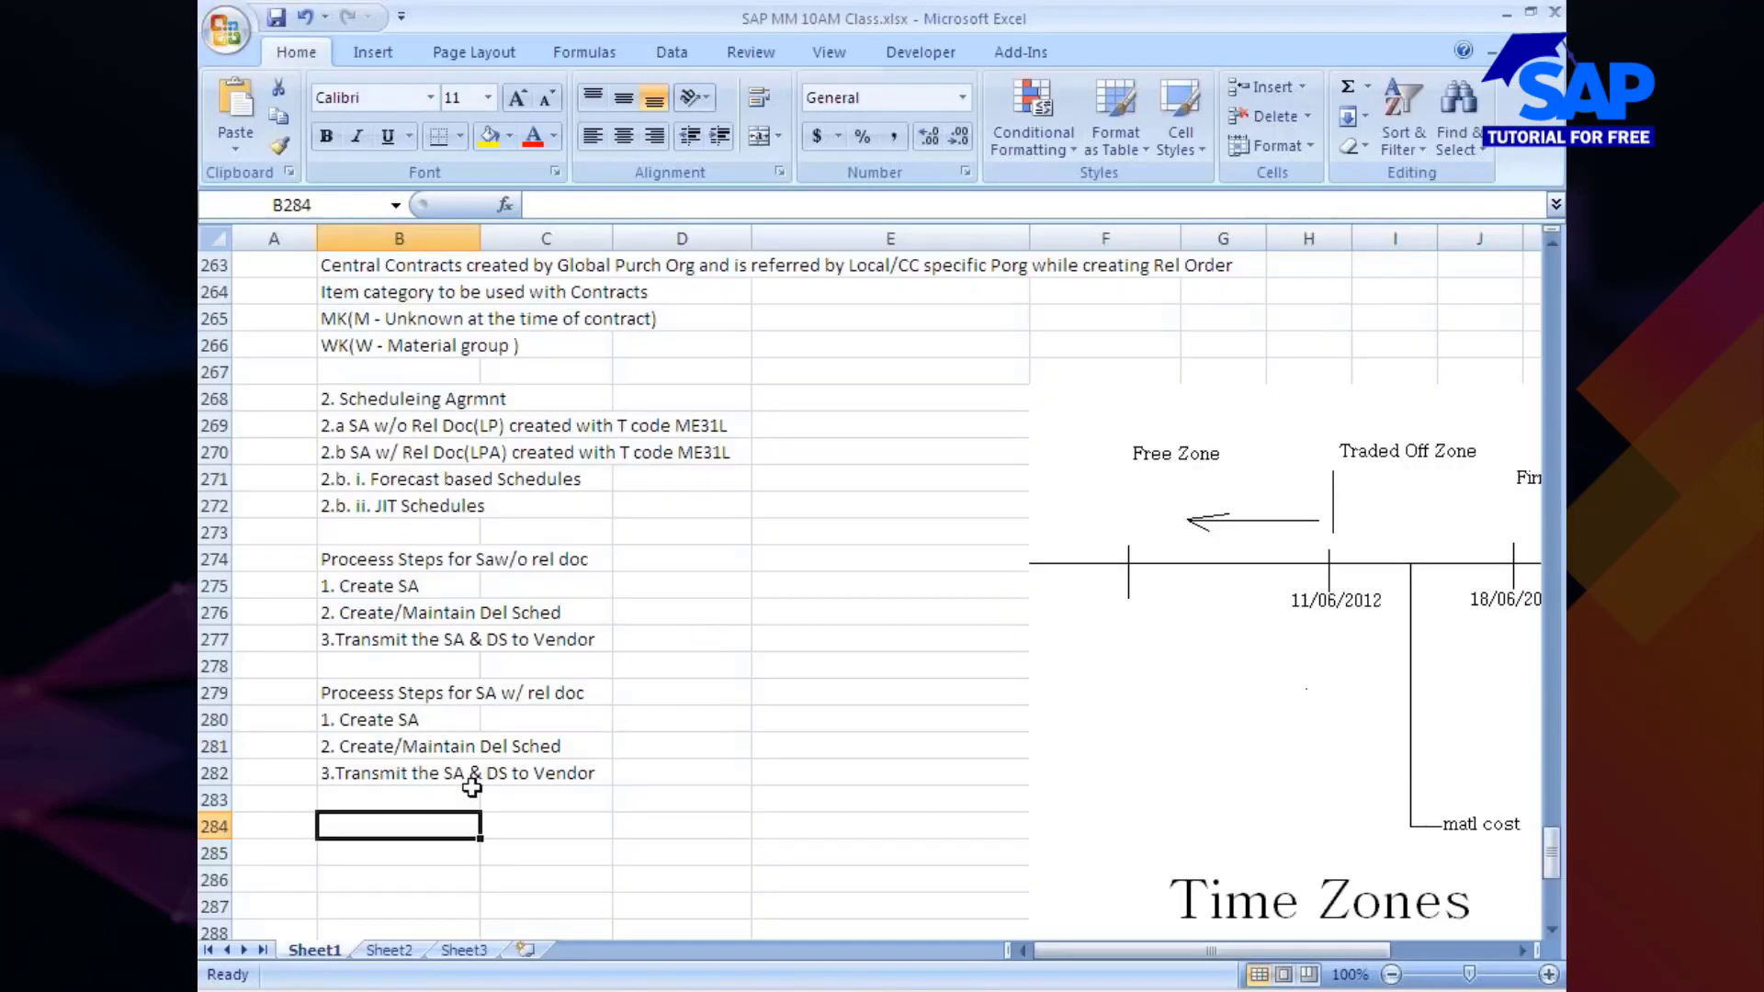
double_click(331, 774)
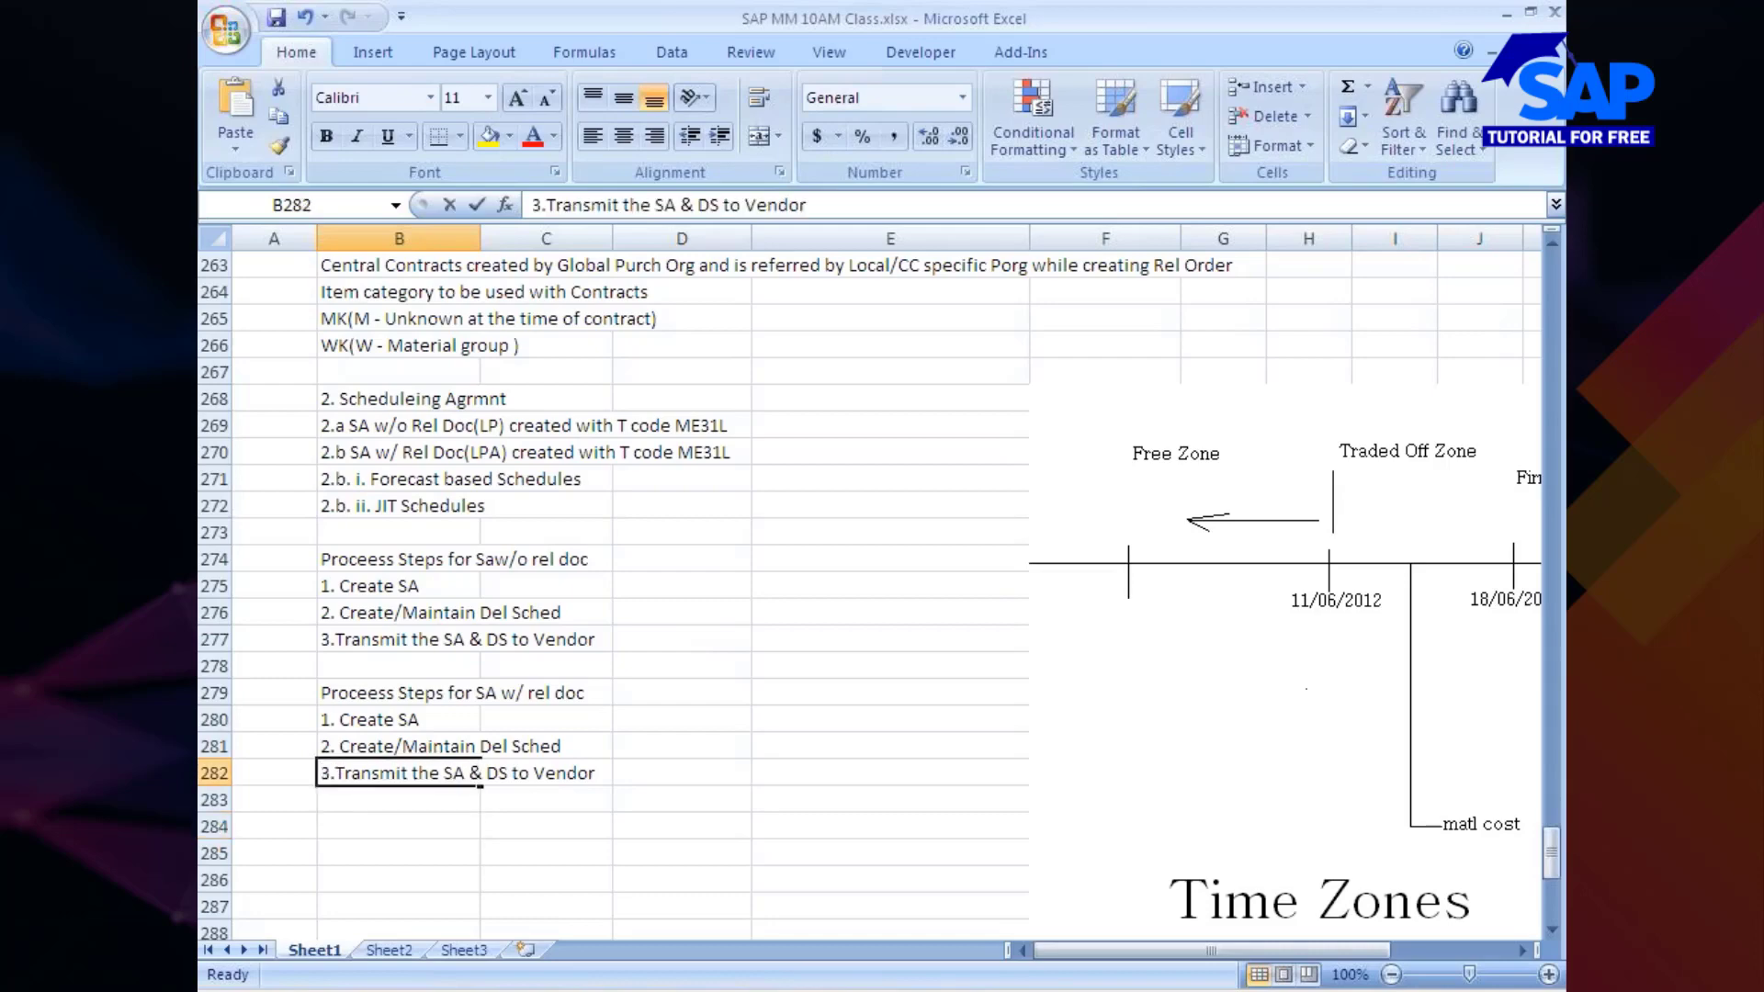
left_click(380, 800)
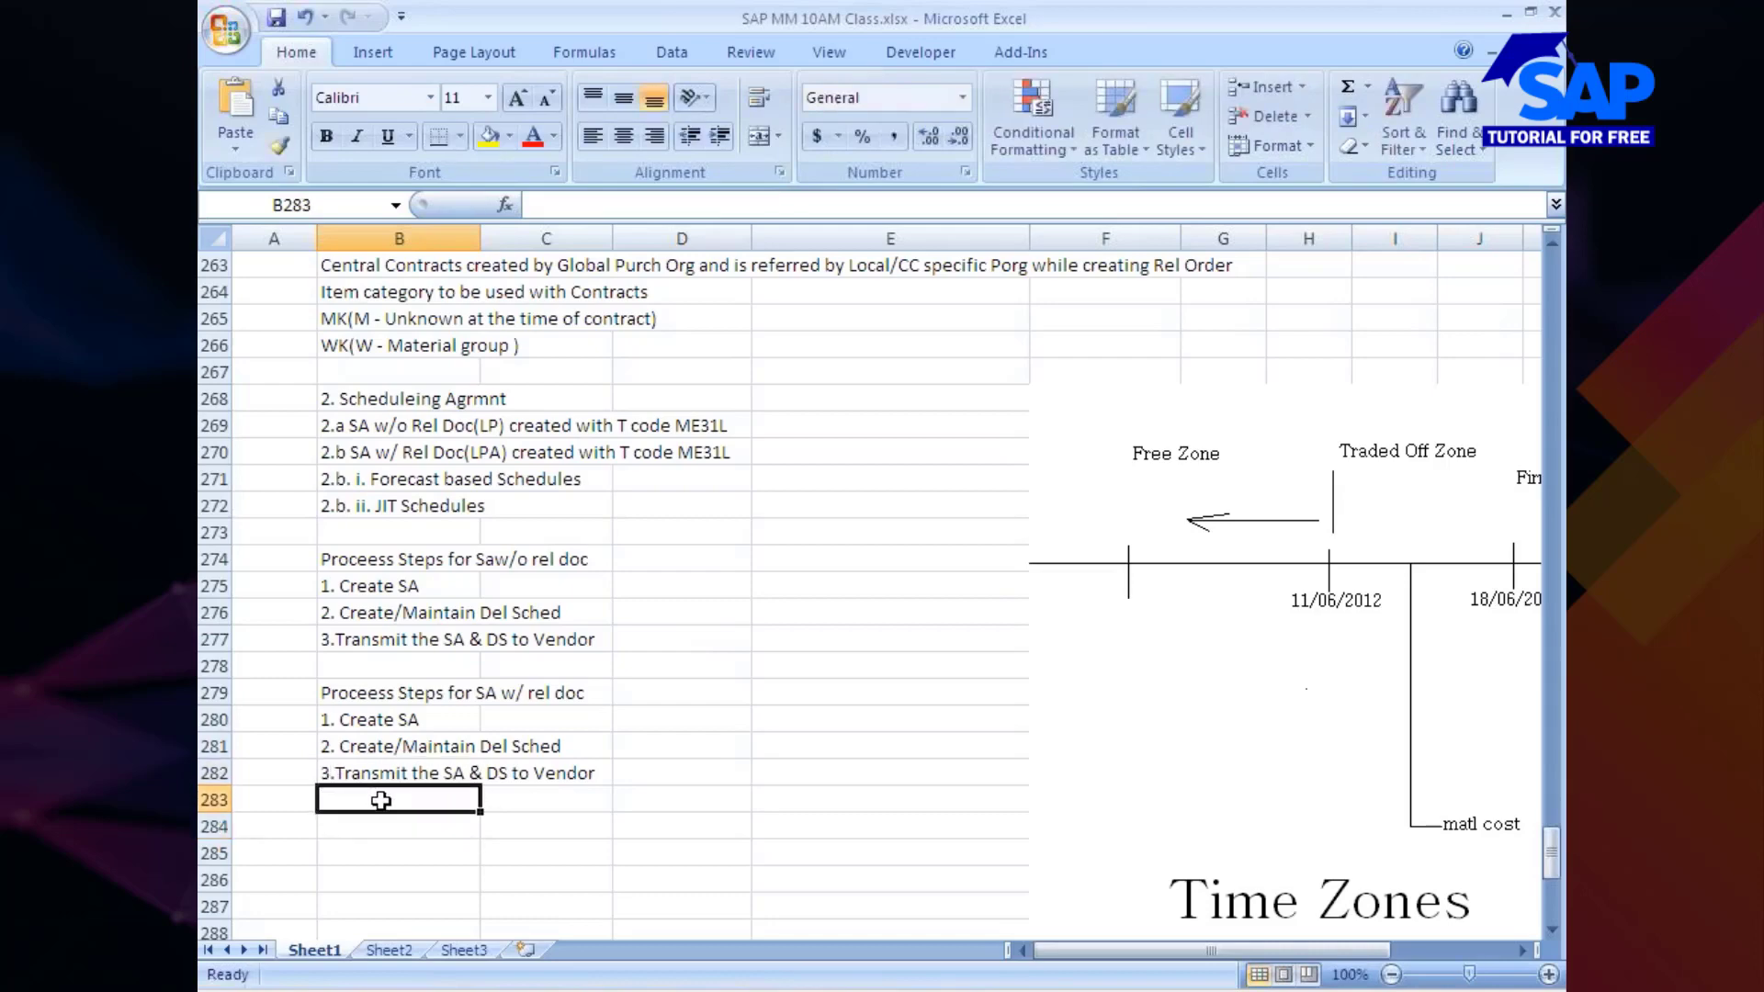
type("4.")
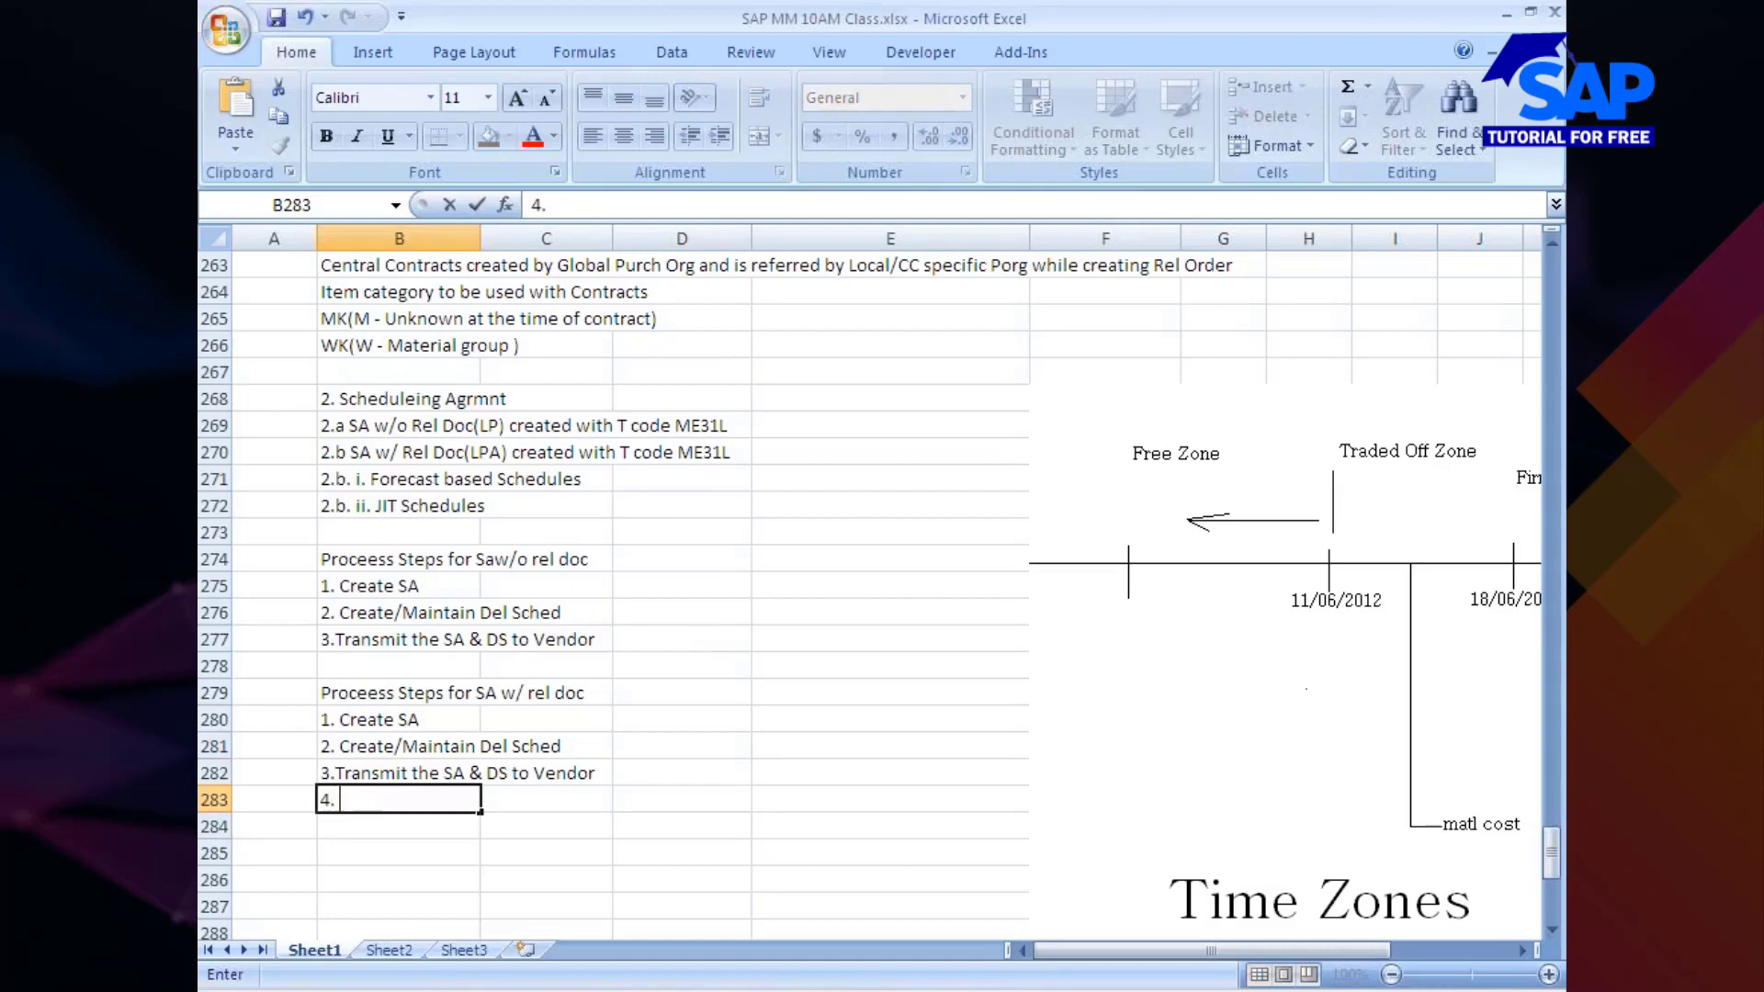
type(" Create SA R")
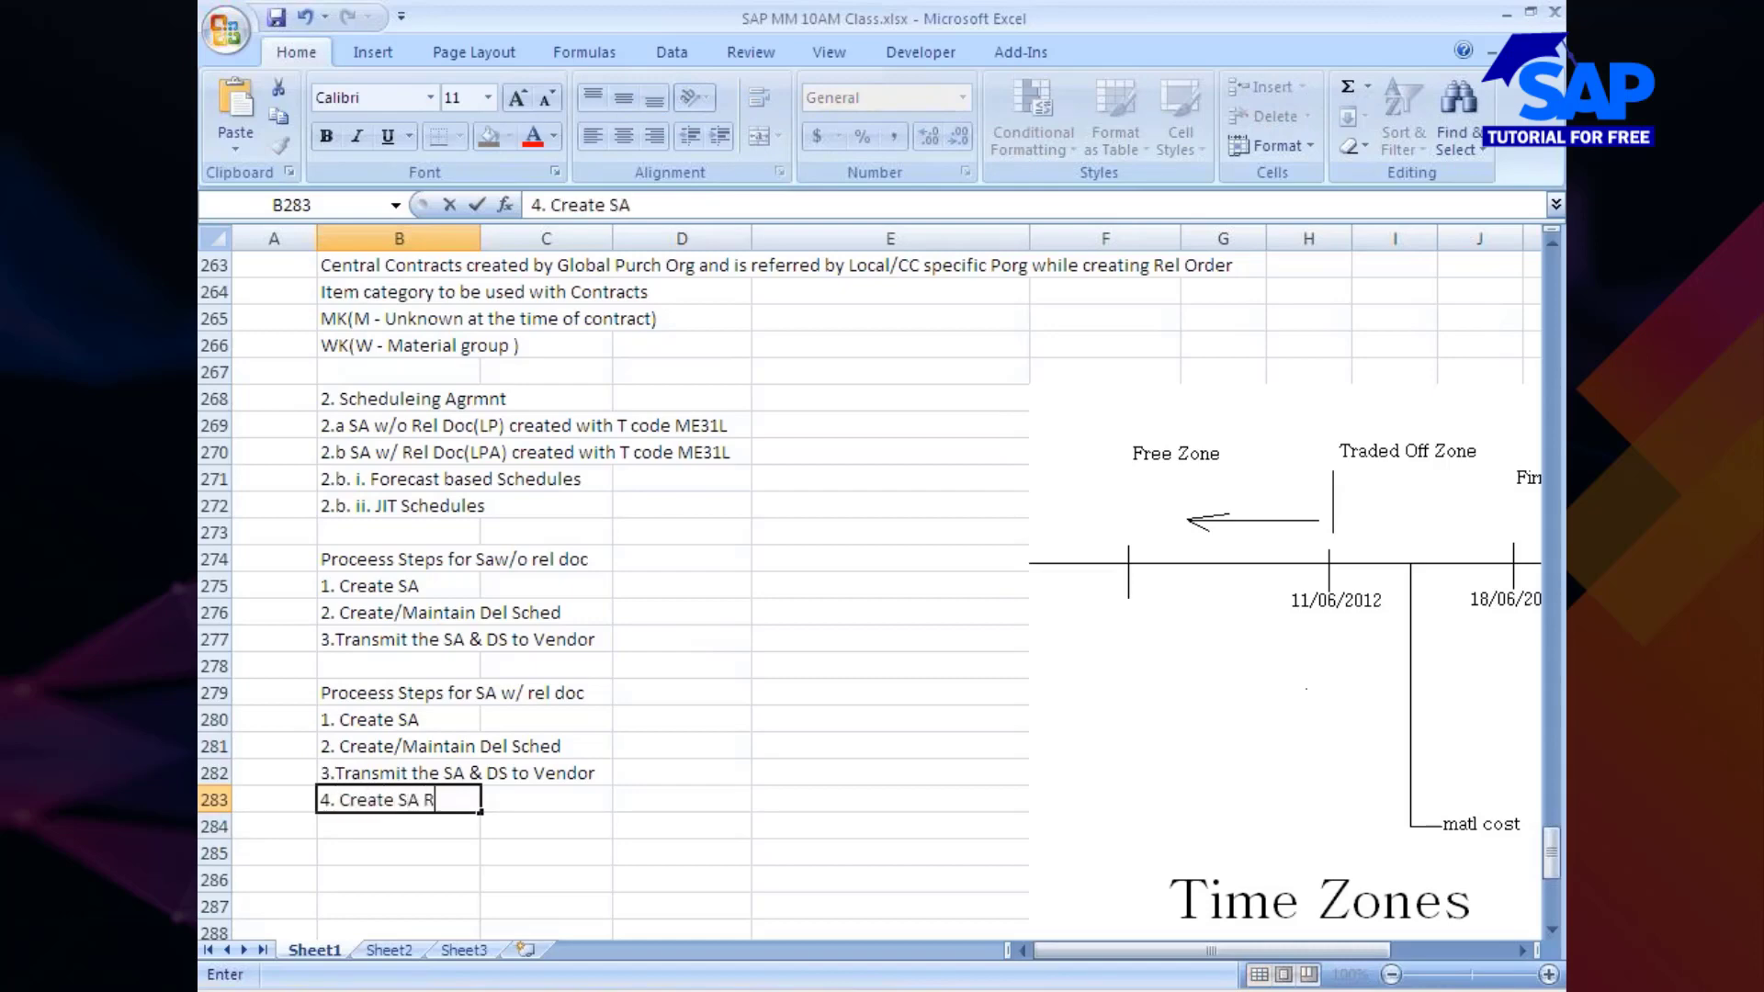
type("elese Doc")
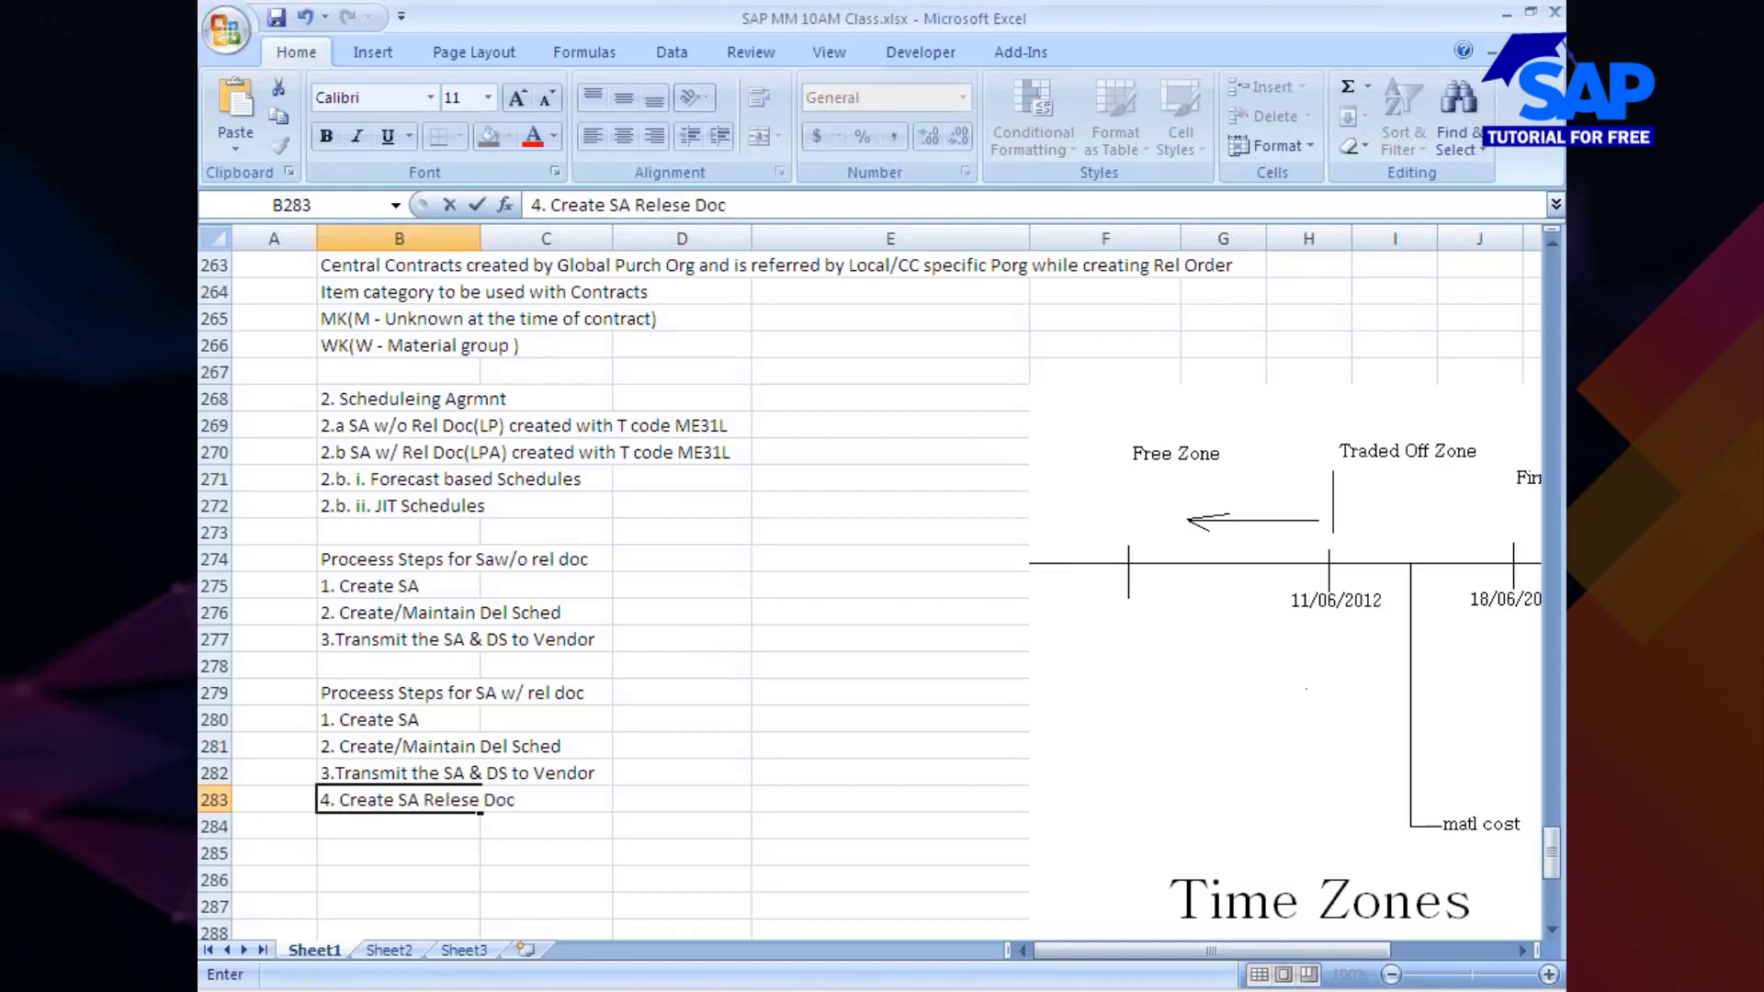
key("Return")
Step: Return to SAP, open ME84 - Create SA Release, choose FRC Scheds Only and review the material, vendor and scheduling agreement criteria
key("alt+Tab")
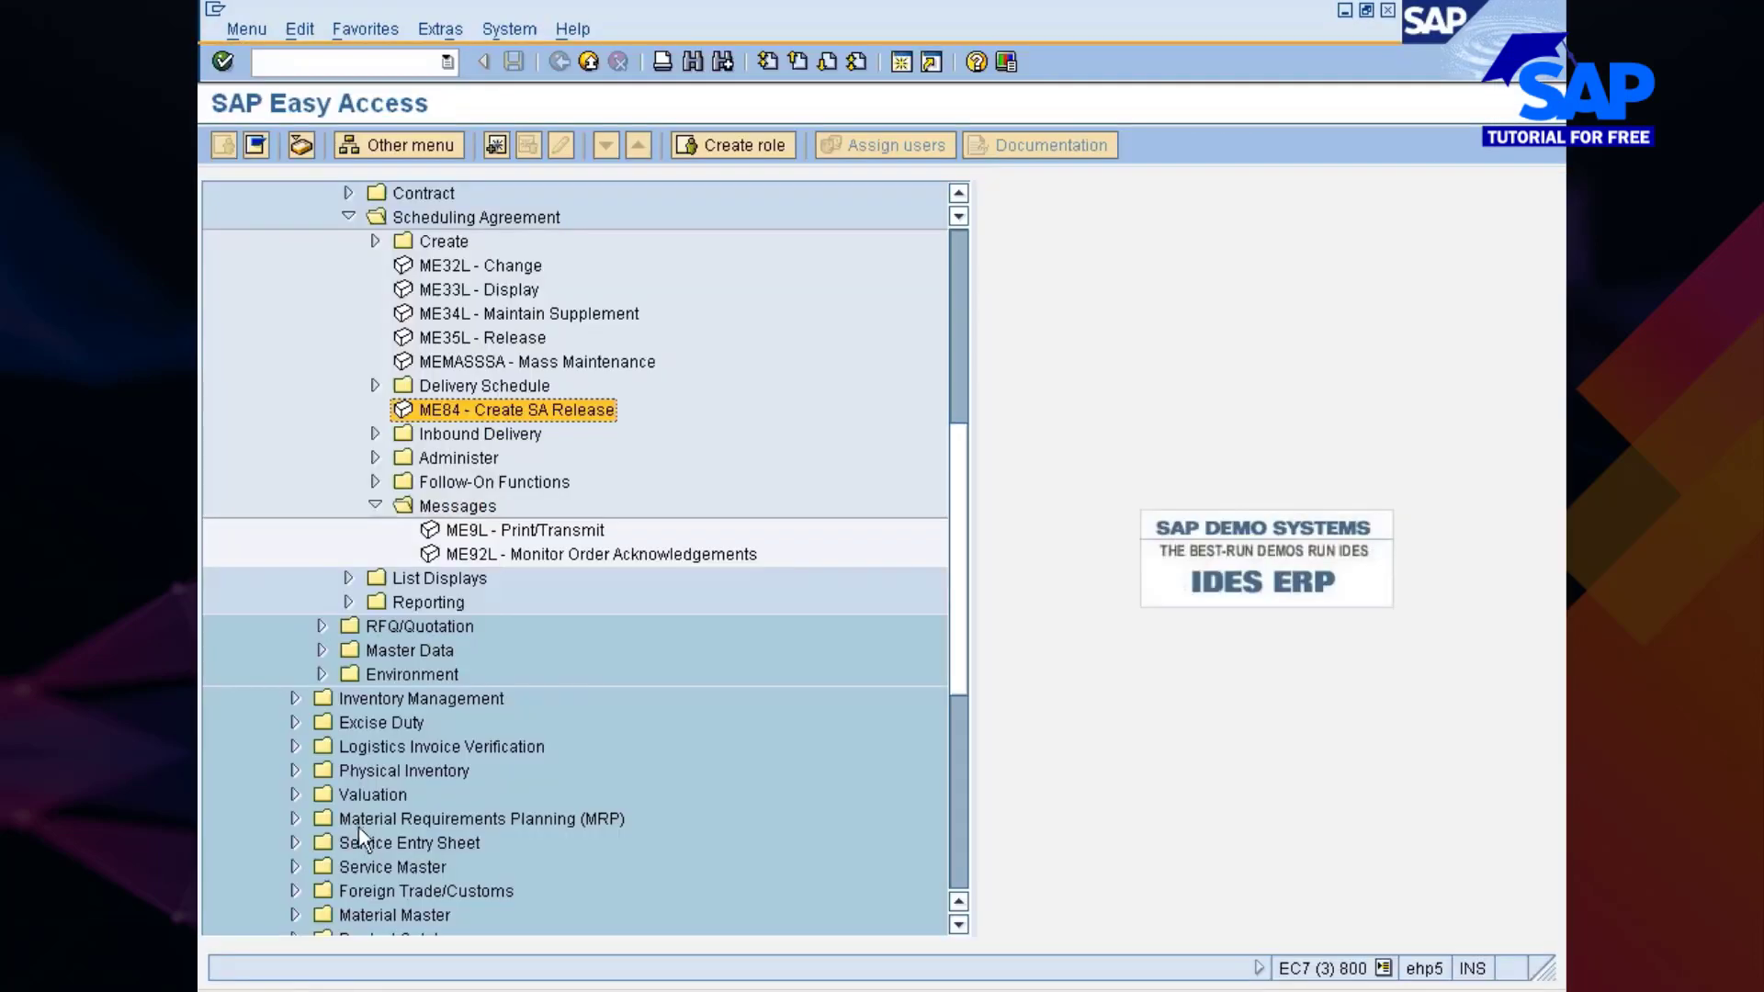
double_click(485, 406)
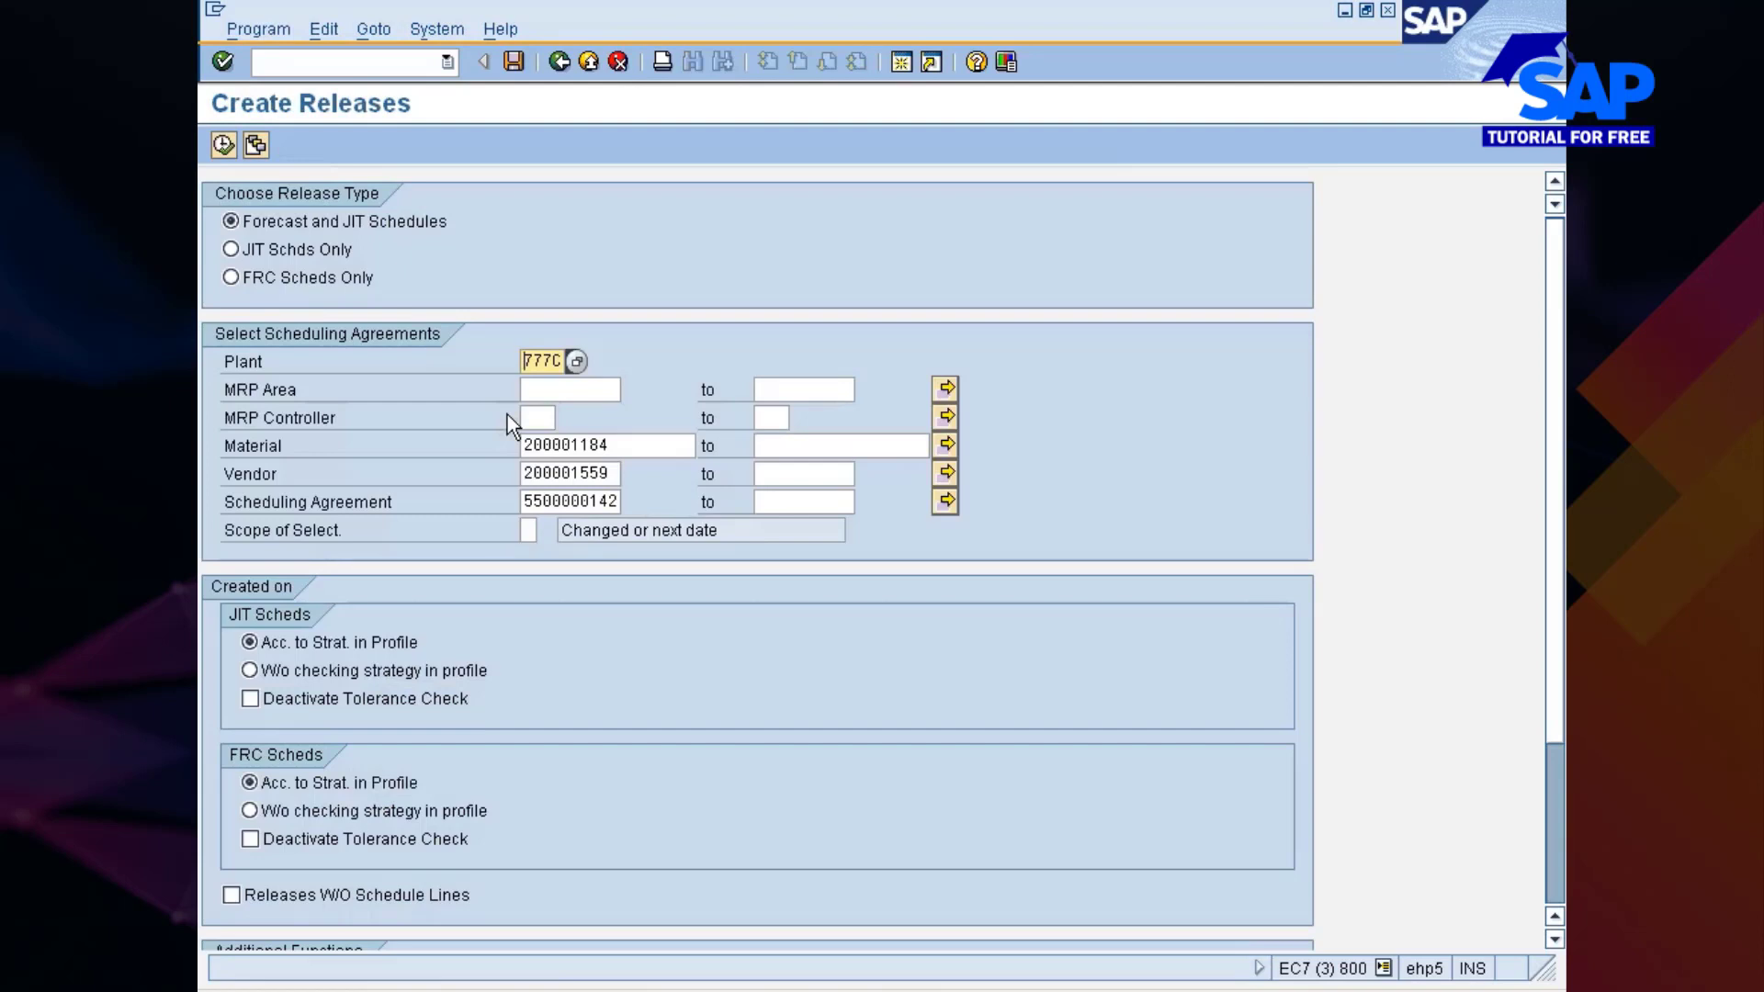
left_click(230, 278)
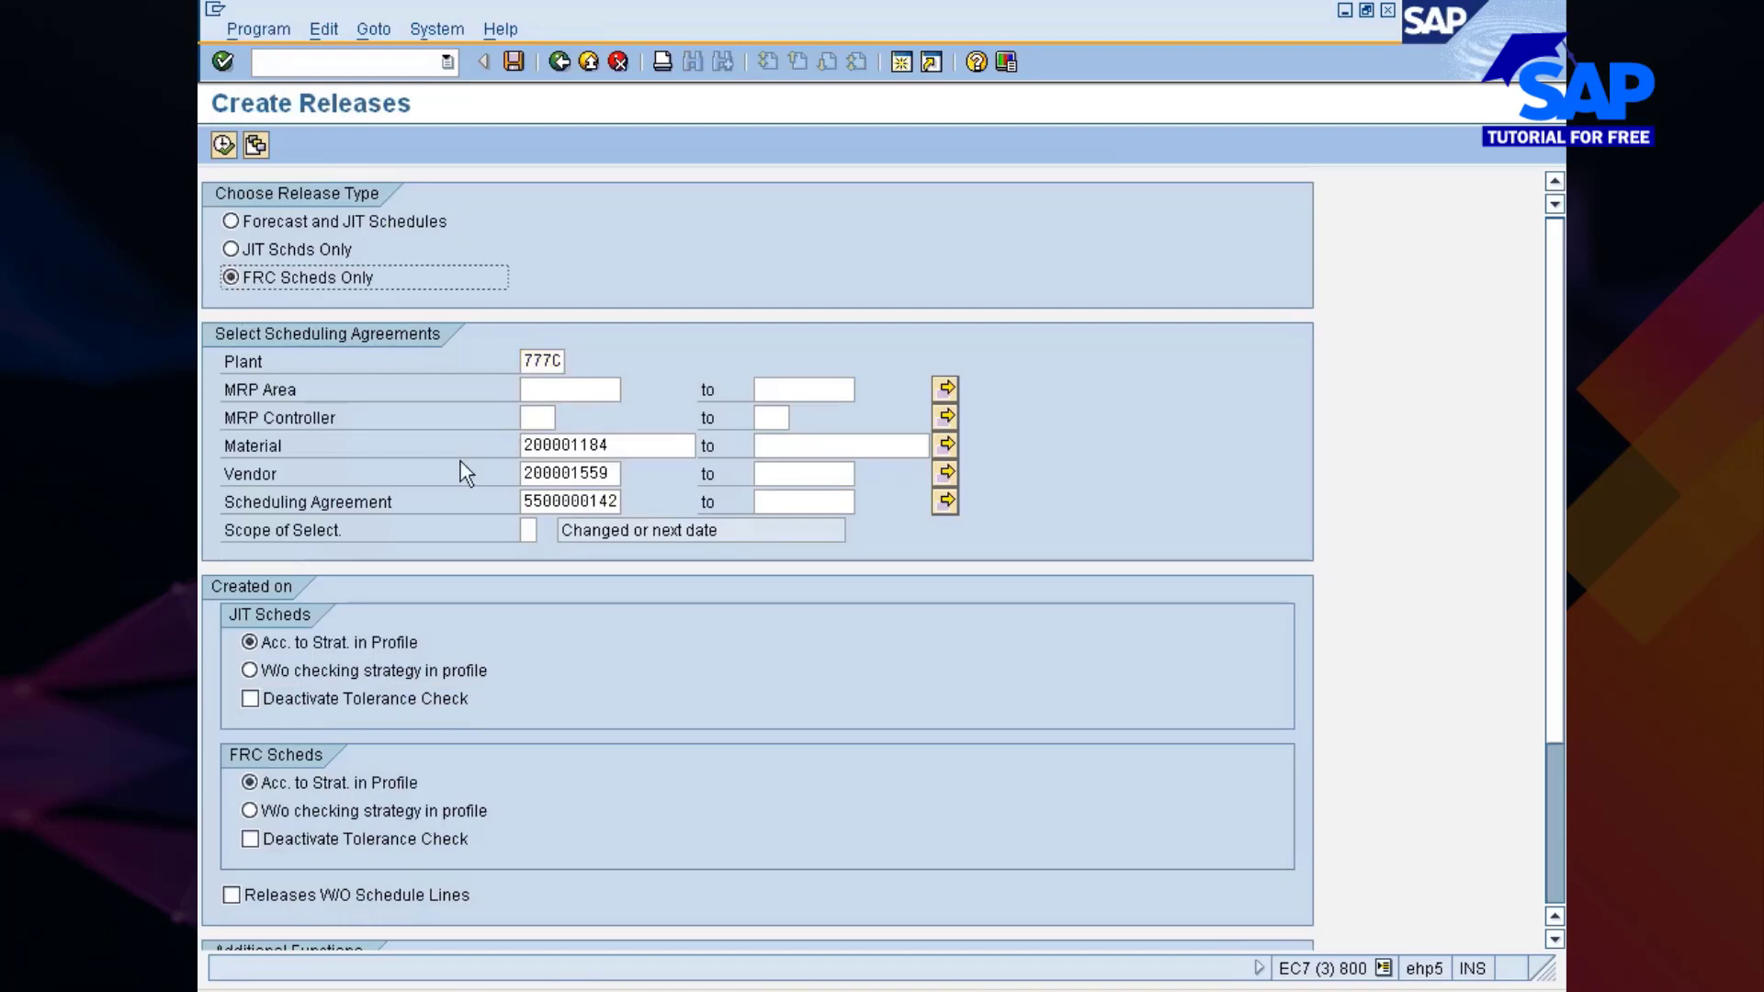
left_click(610, 445)
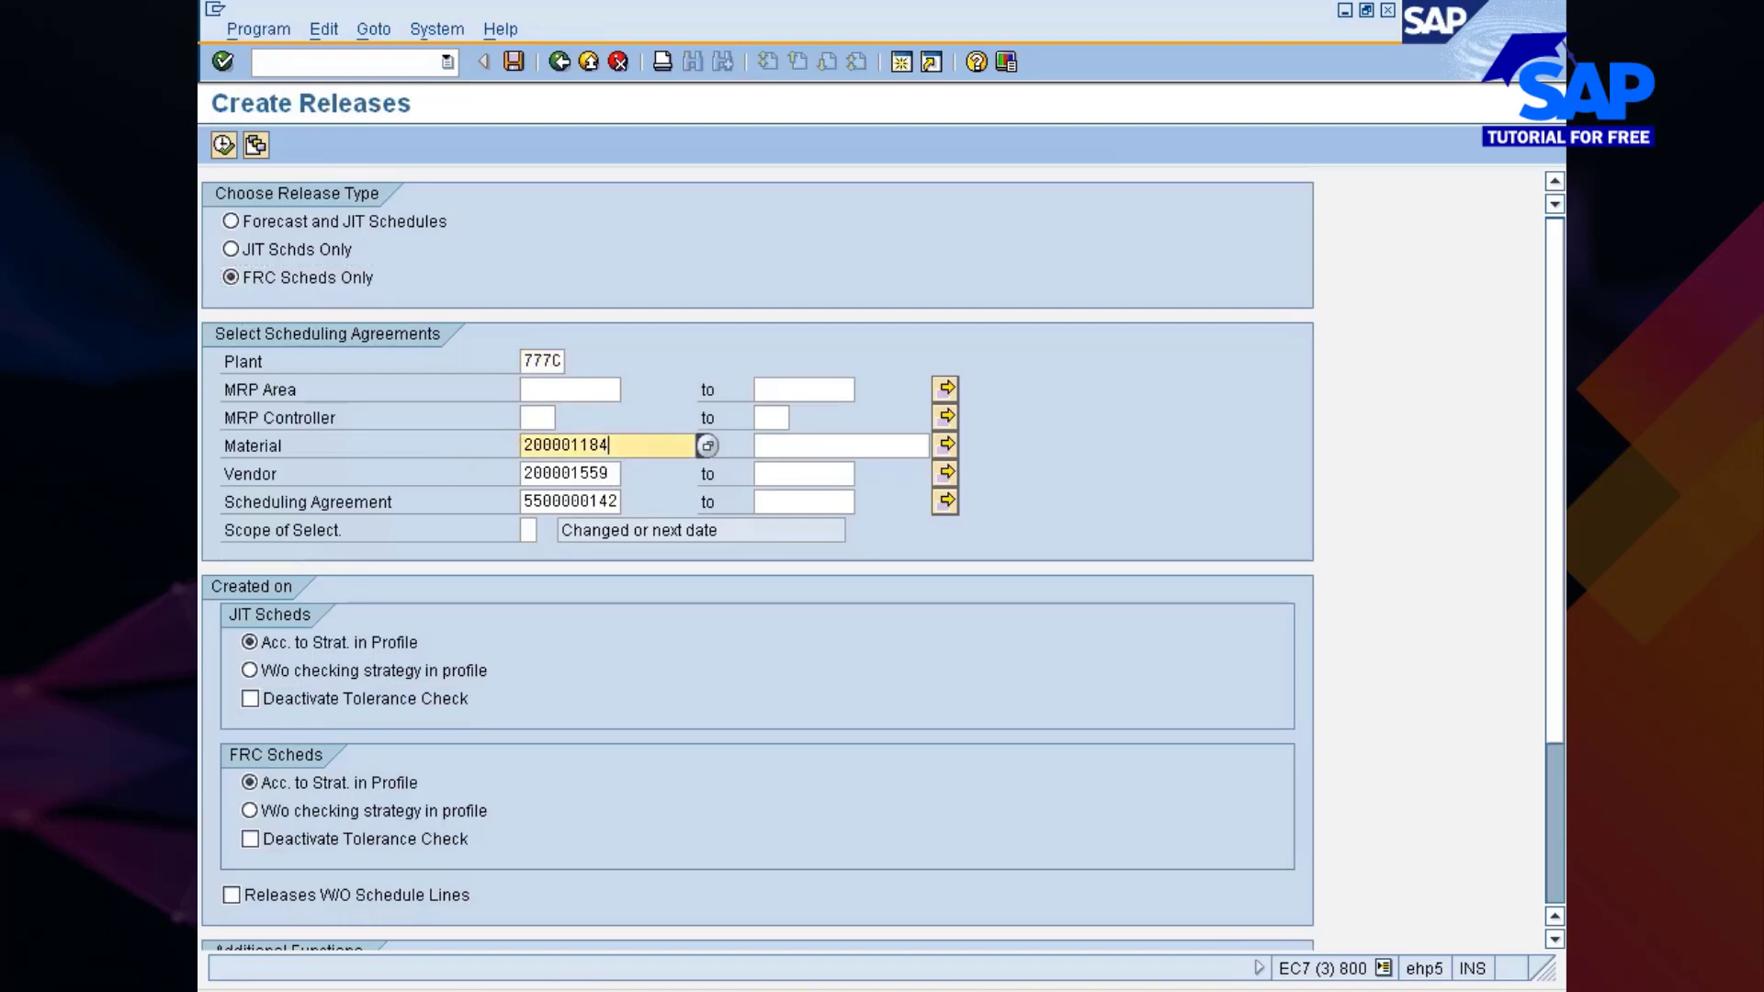
left_click(570, 474)
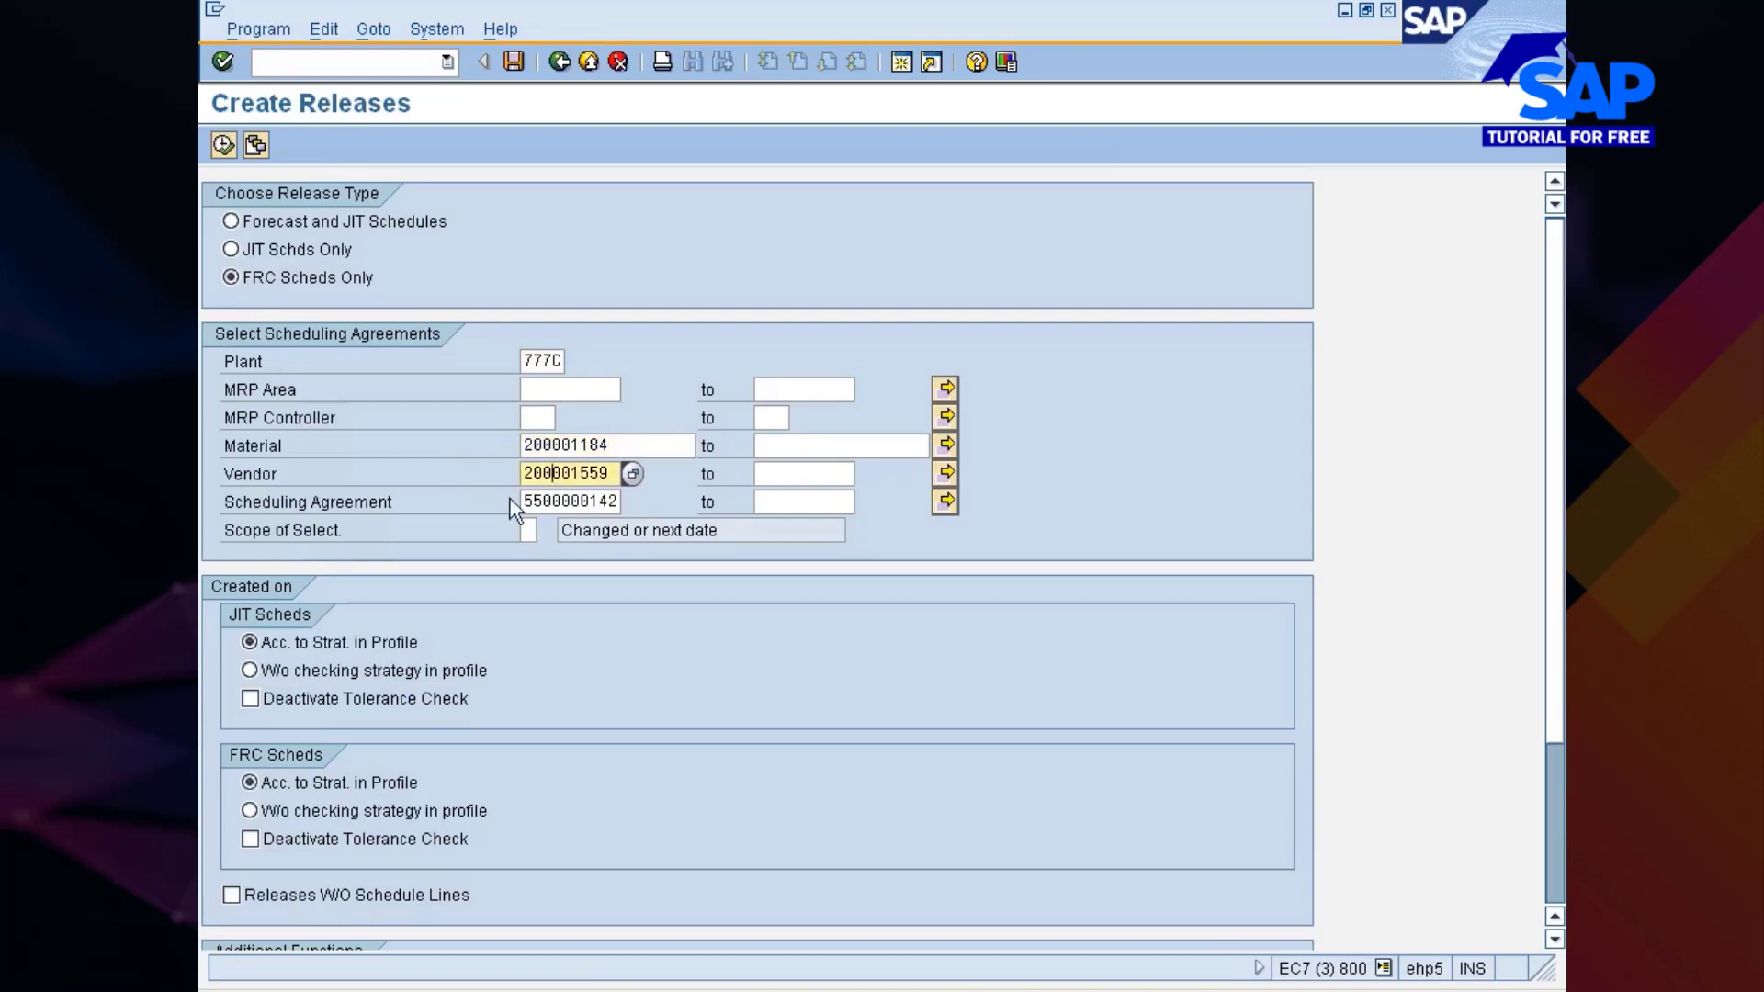
left_click(562, 502)
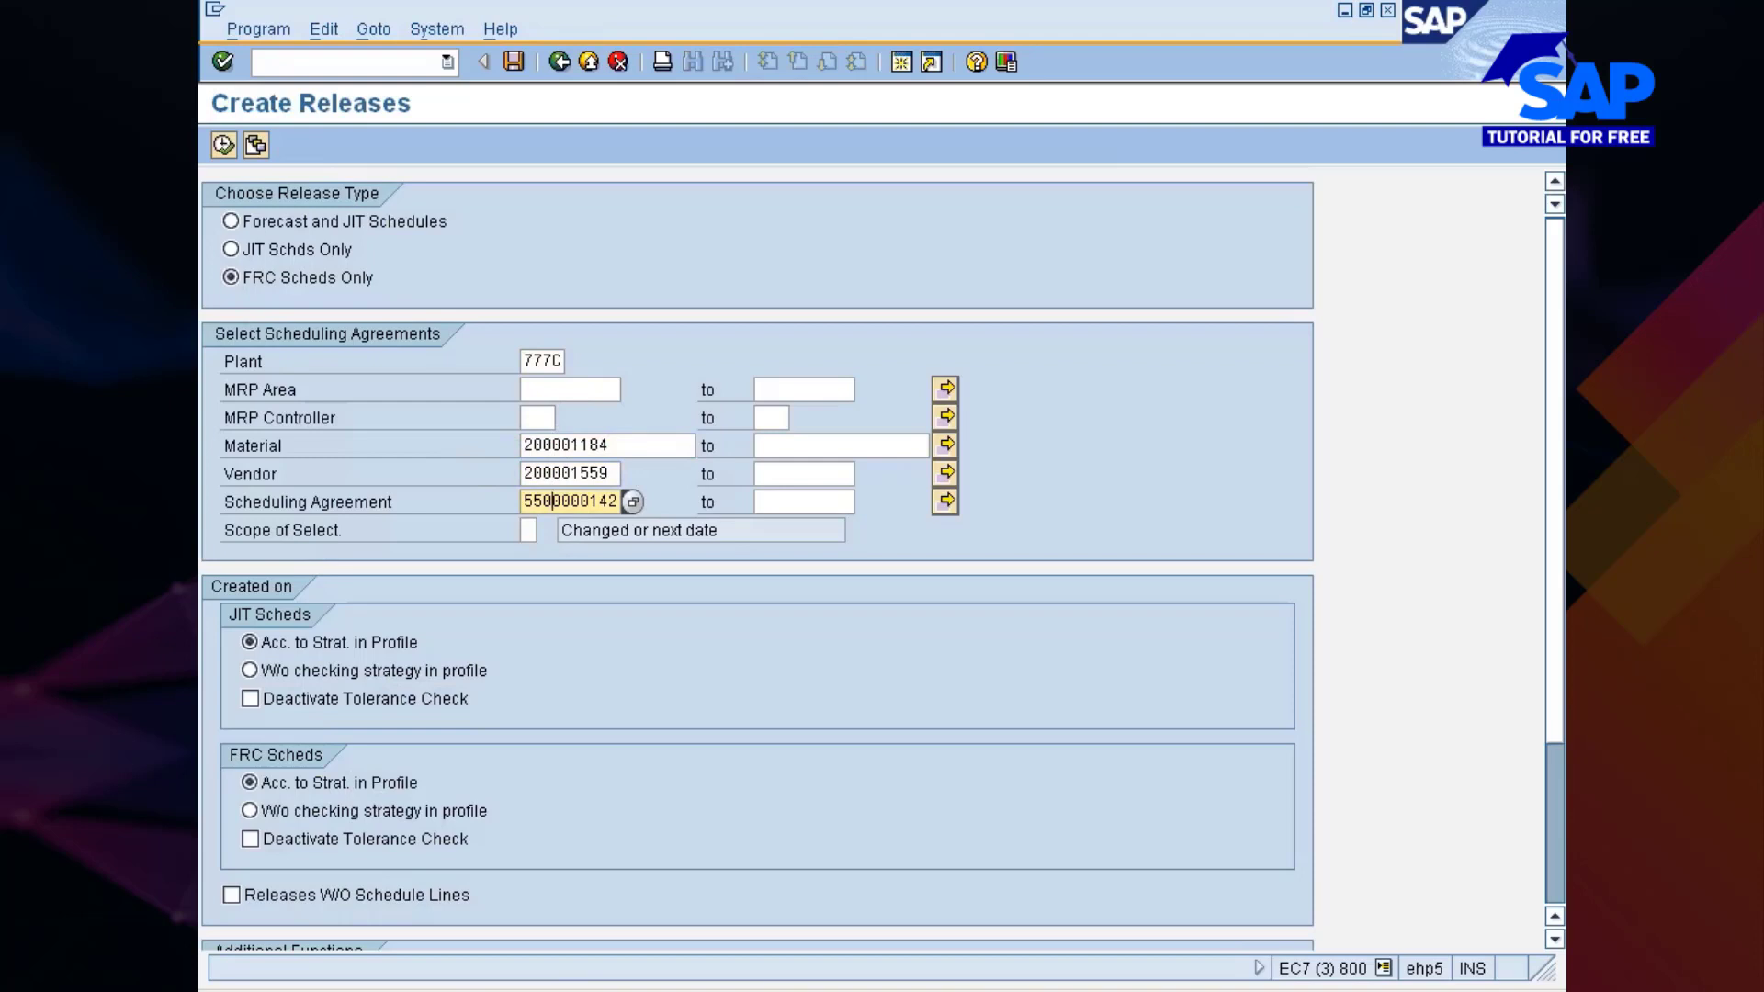
left_click(588, 446)
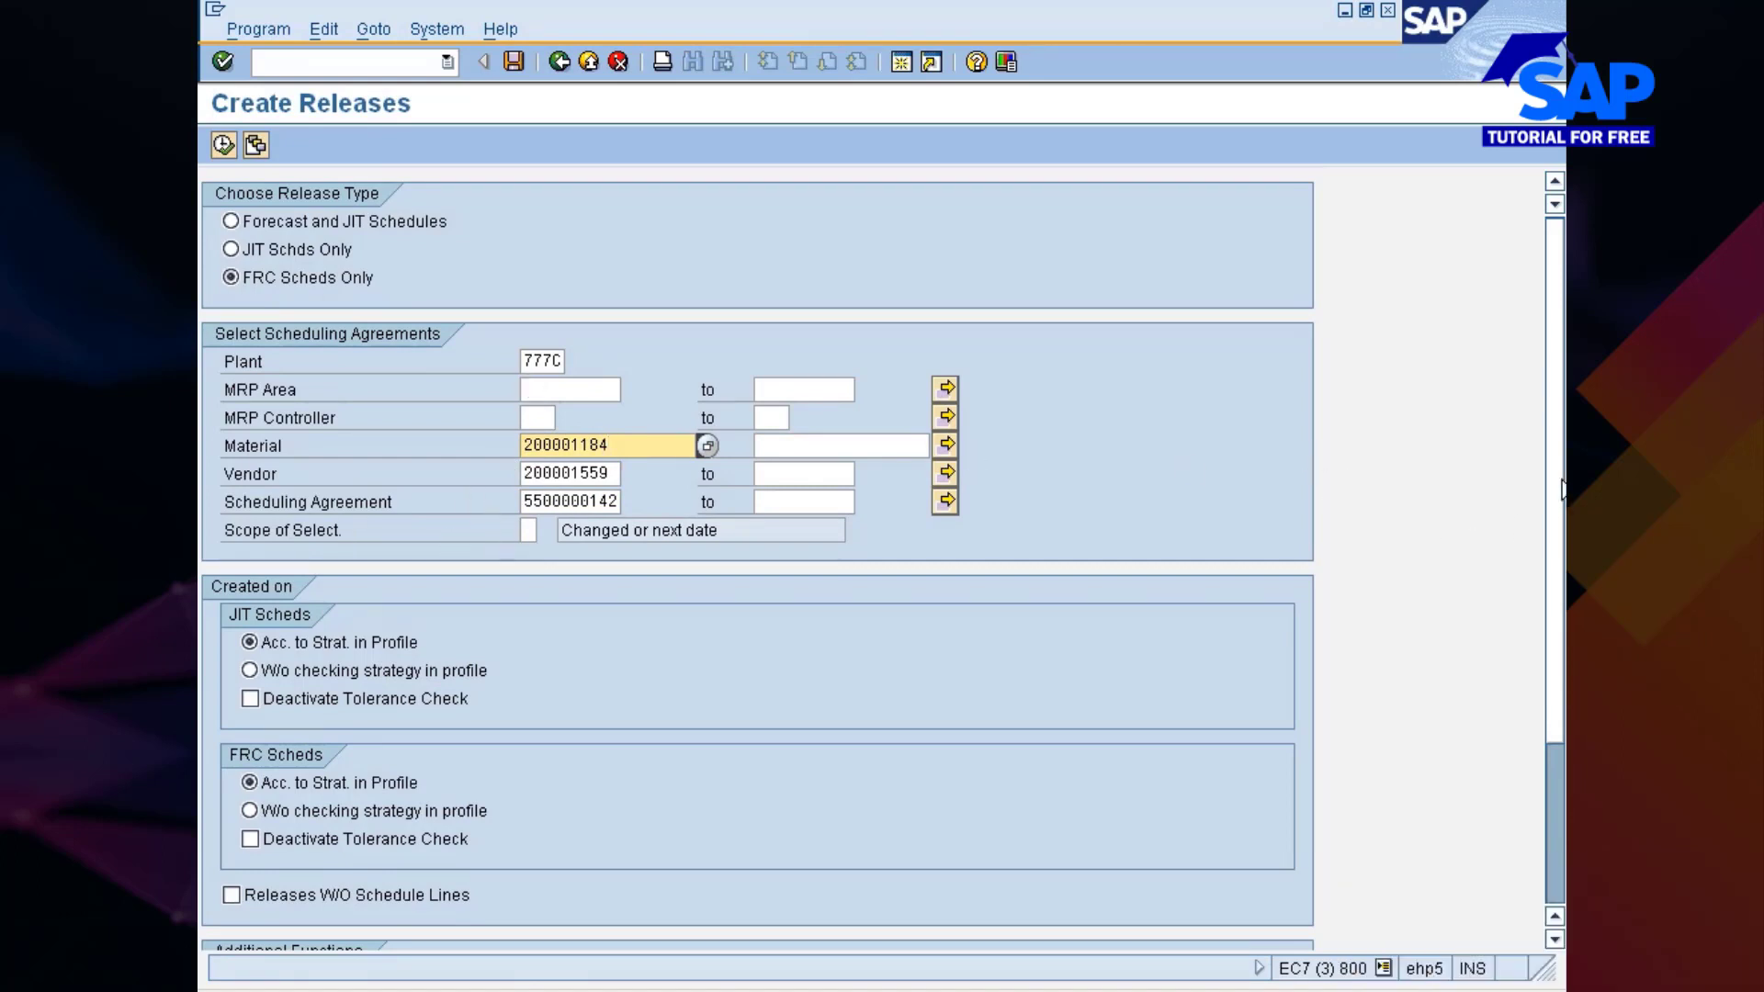
Step: Set the scope of selection to 4, Without restrictions, and turn off the test run
scroll(1507, 618, "down", 3)
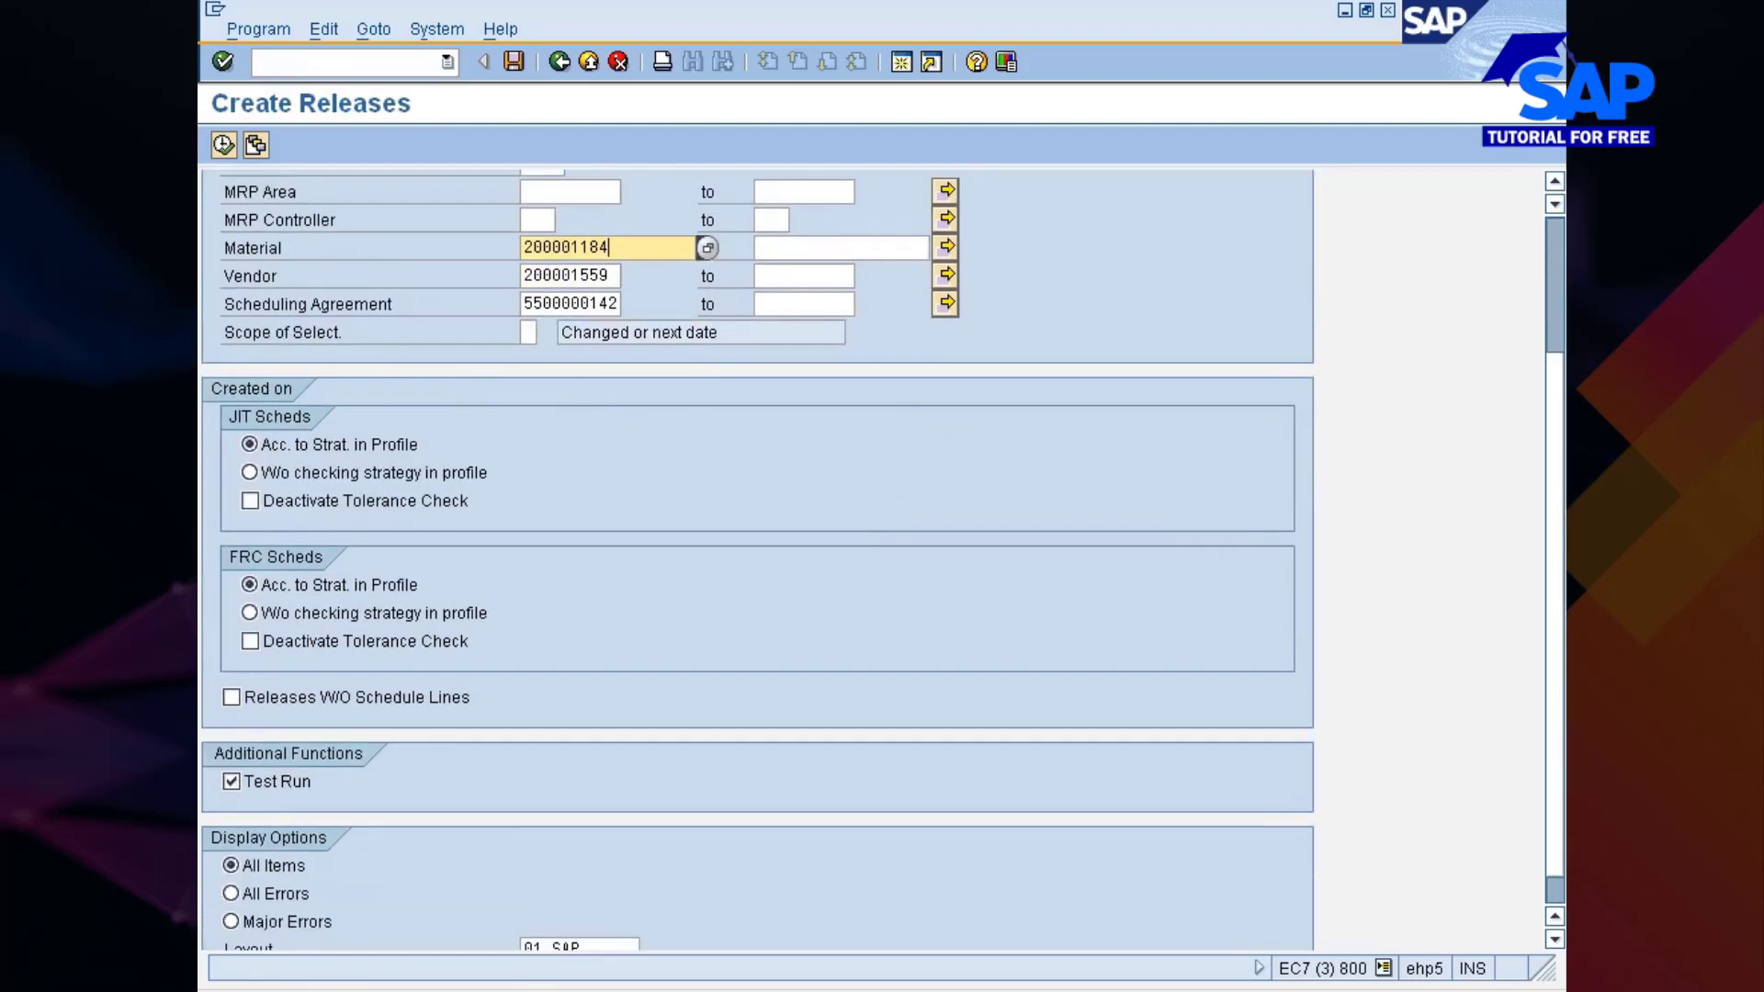
left_click(528, 332)
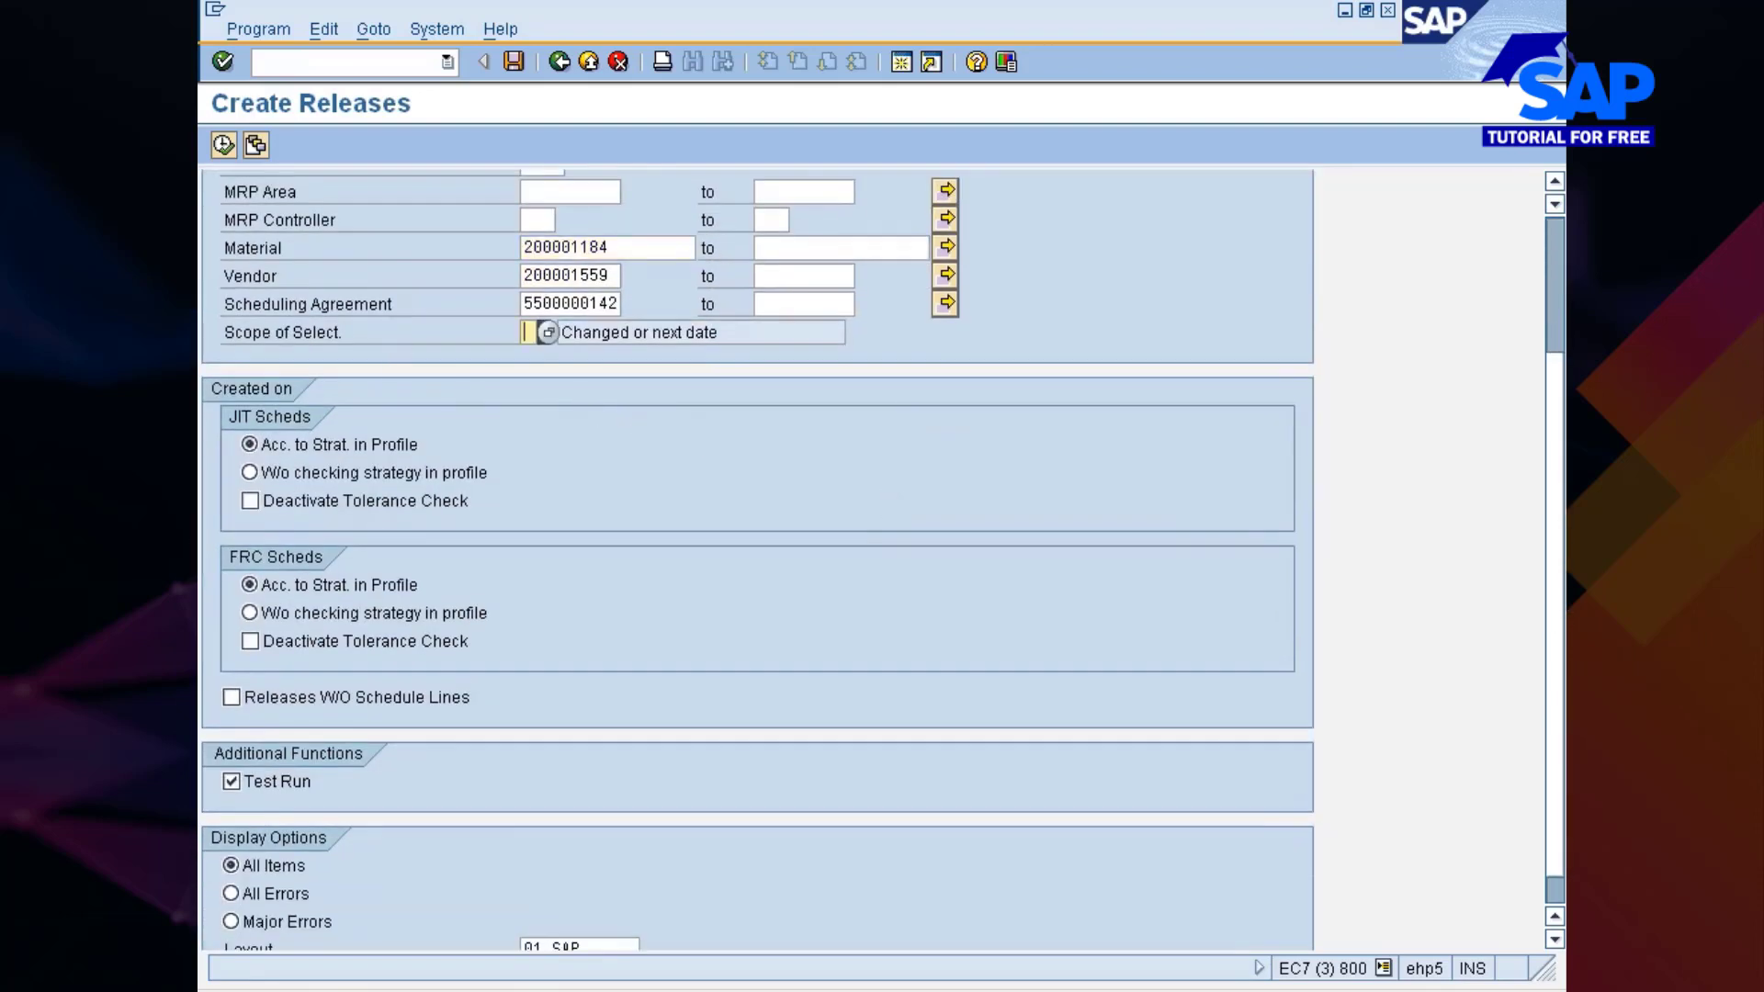
left_click(544, 333)
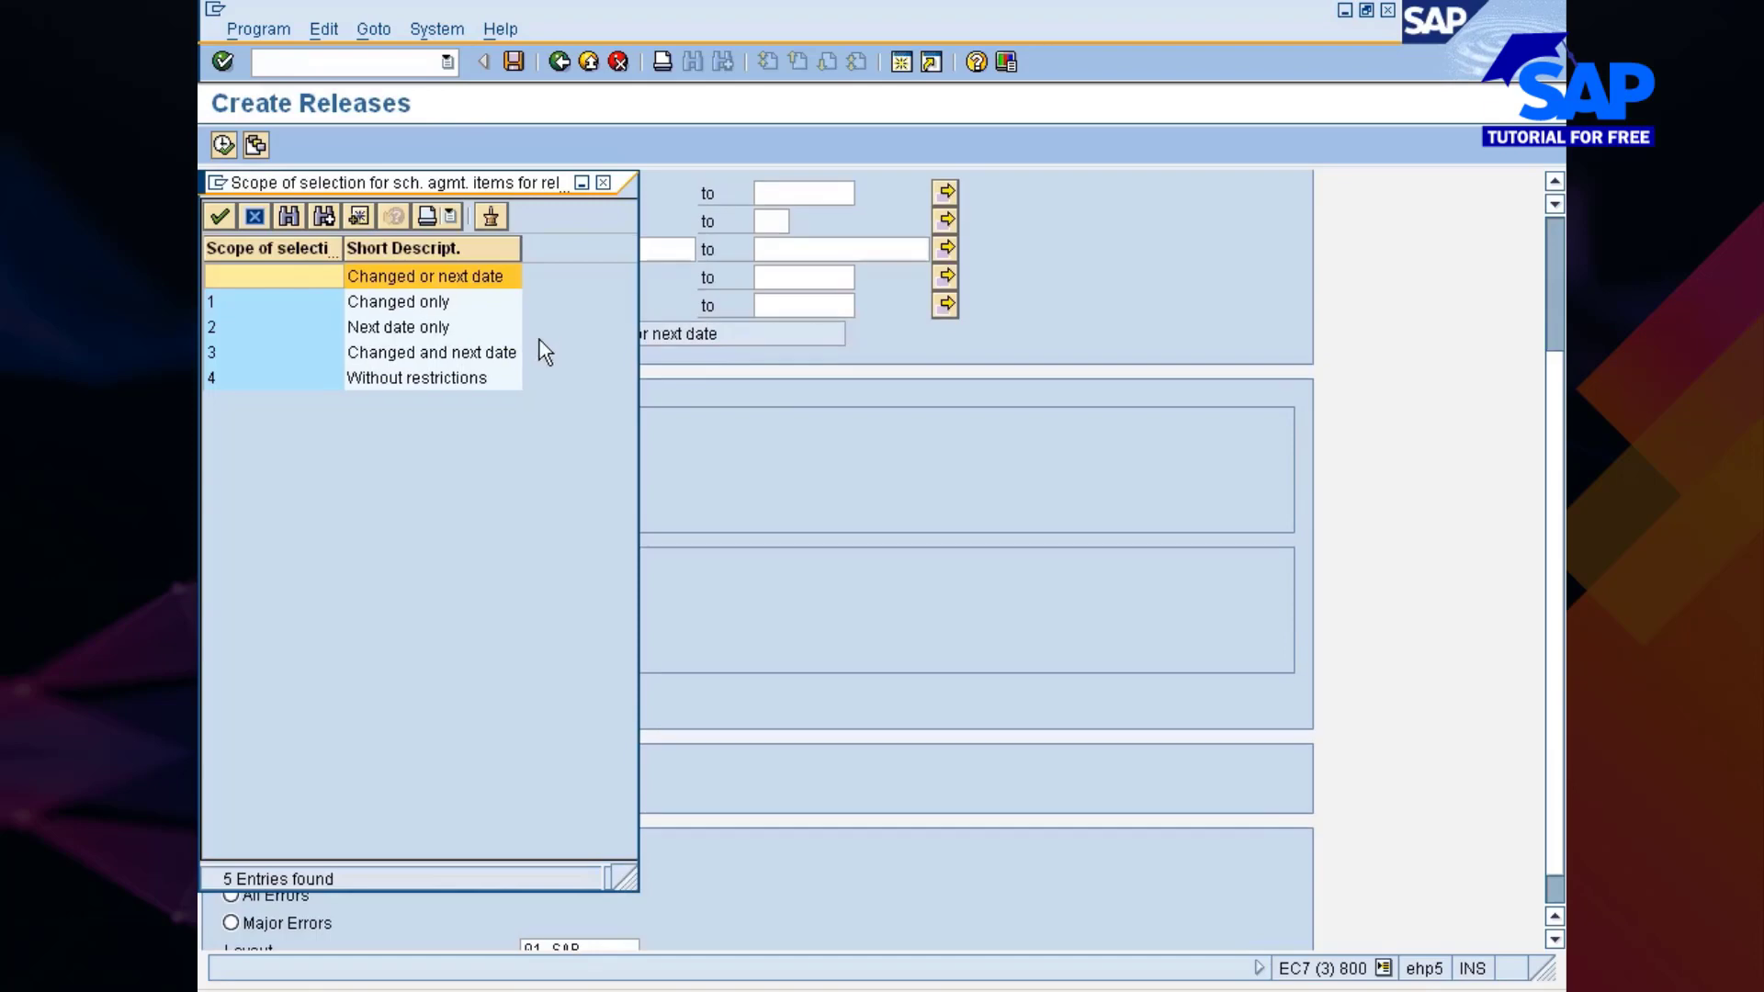
double_click(220, 373)
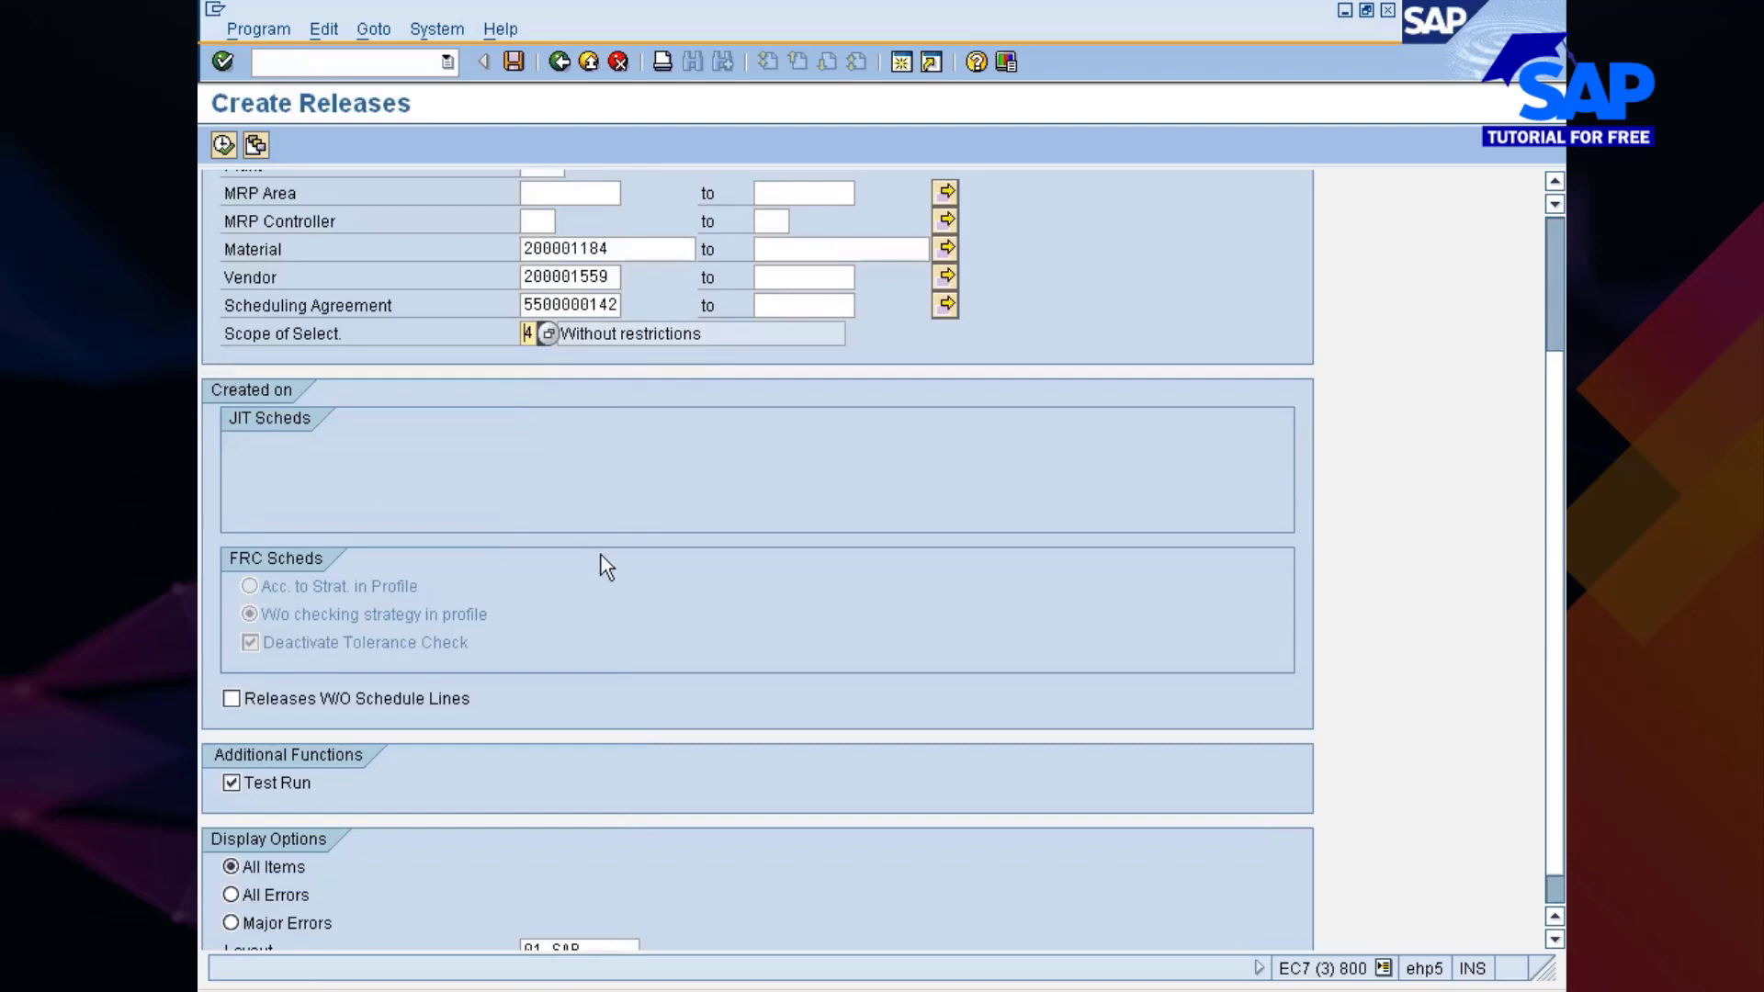
left_click(232, 783)
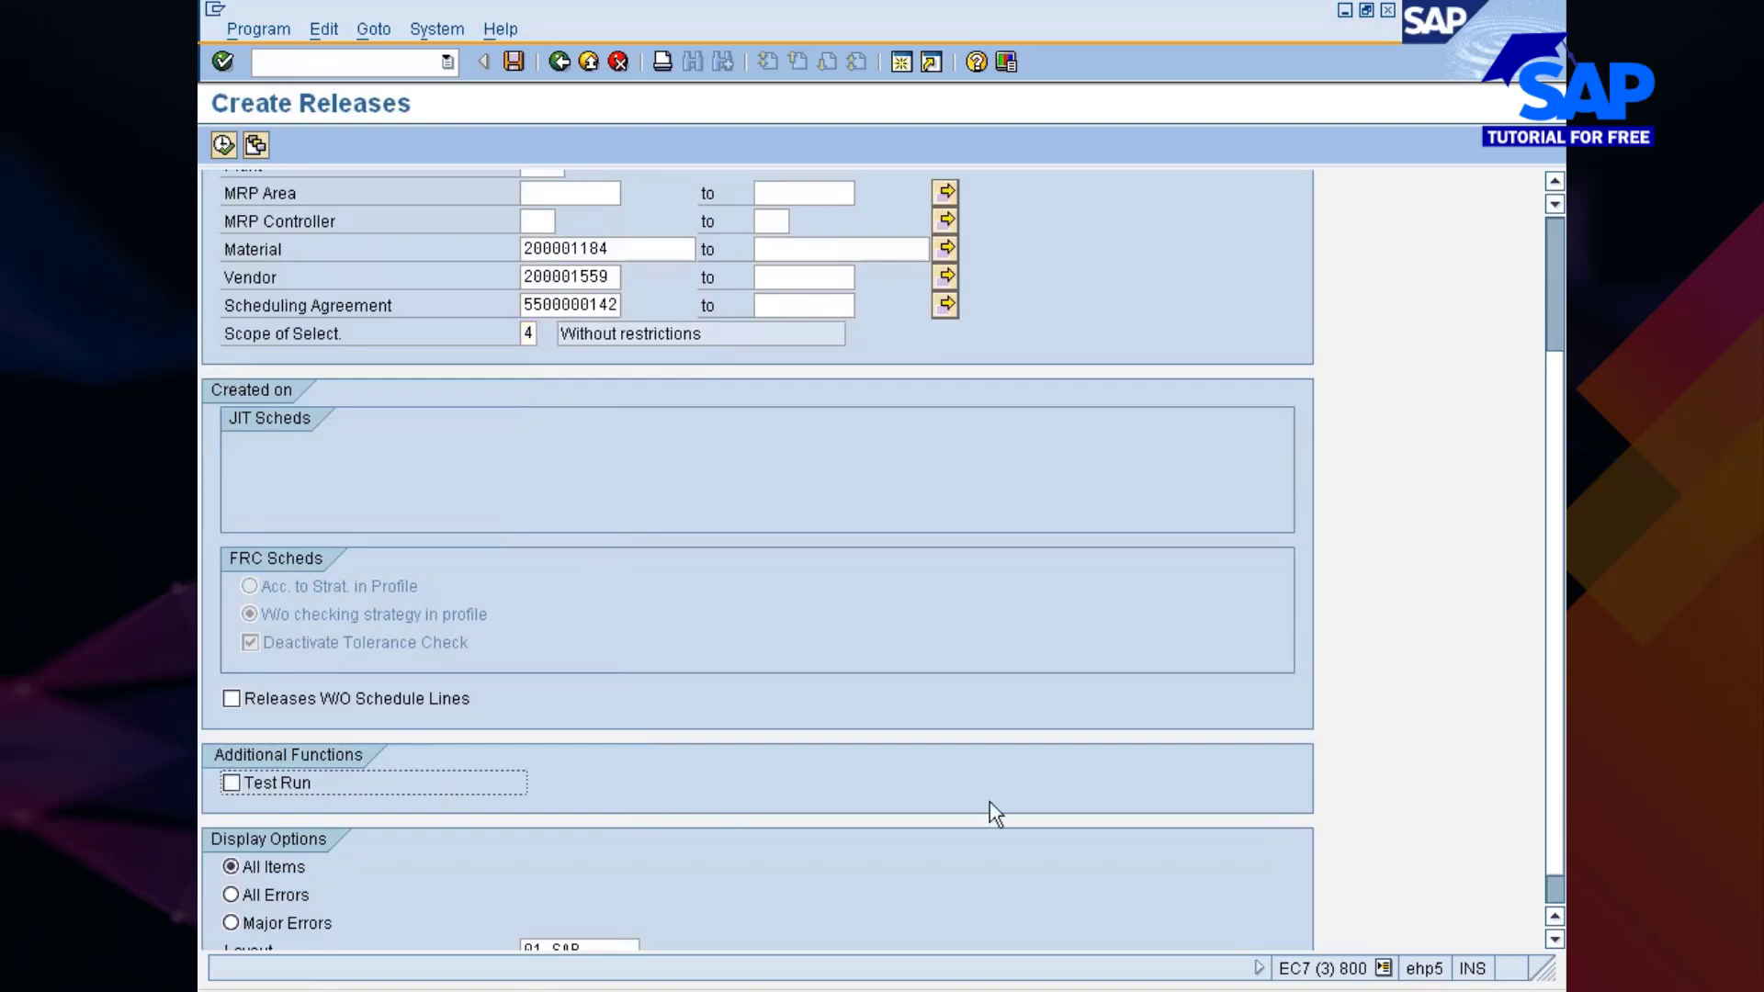
Step: Execute the forecast release creation and check the reason on the result line for item 10
scroll(1551, 606, "down", 1)
scroll(1559, 588, "up", 3)
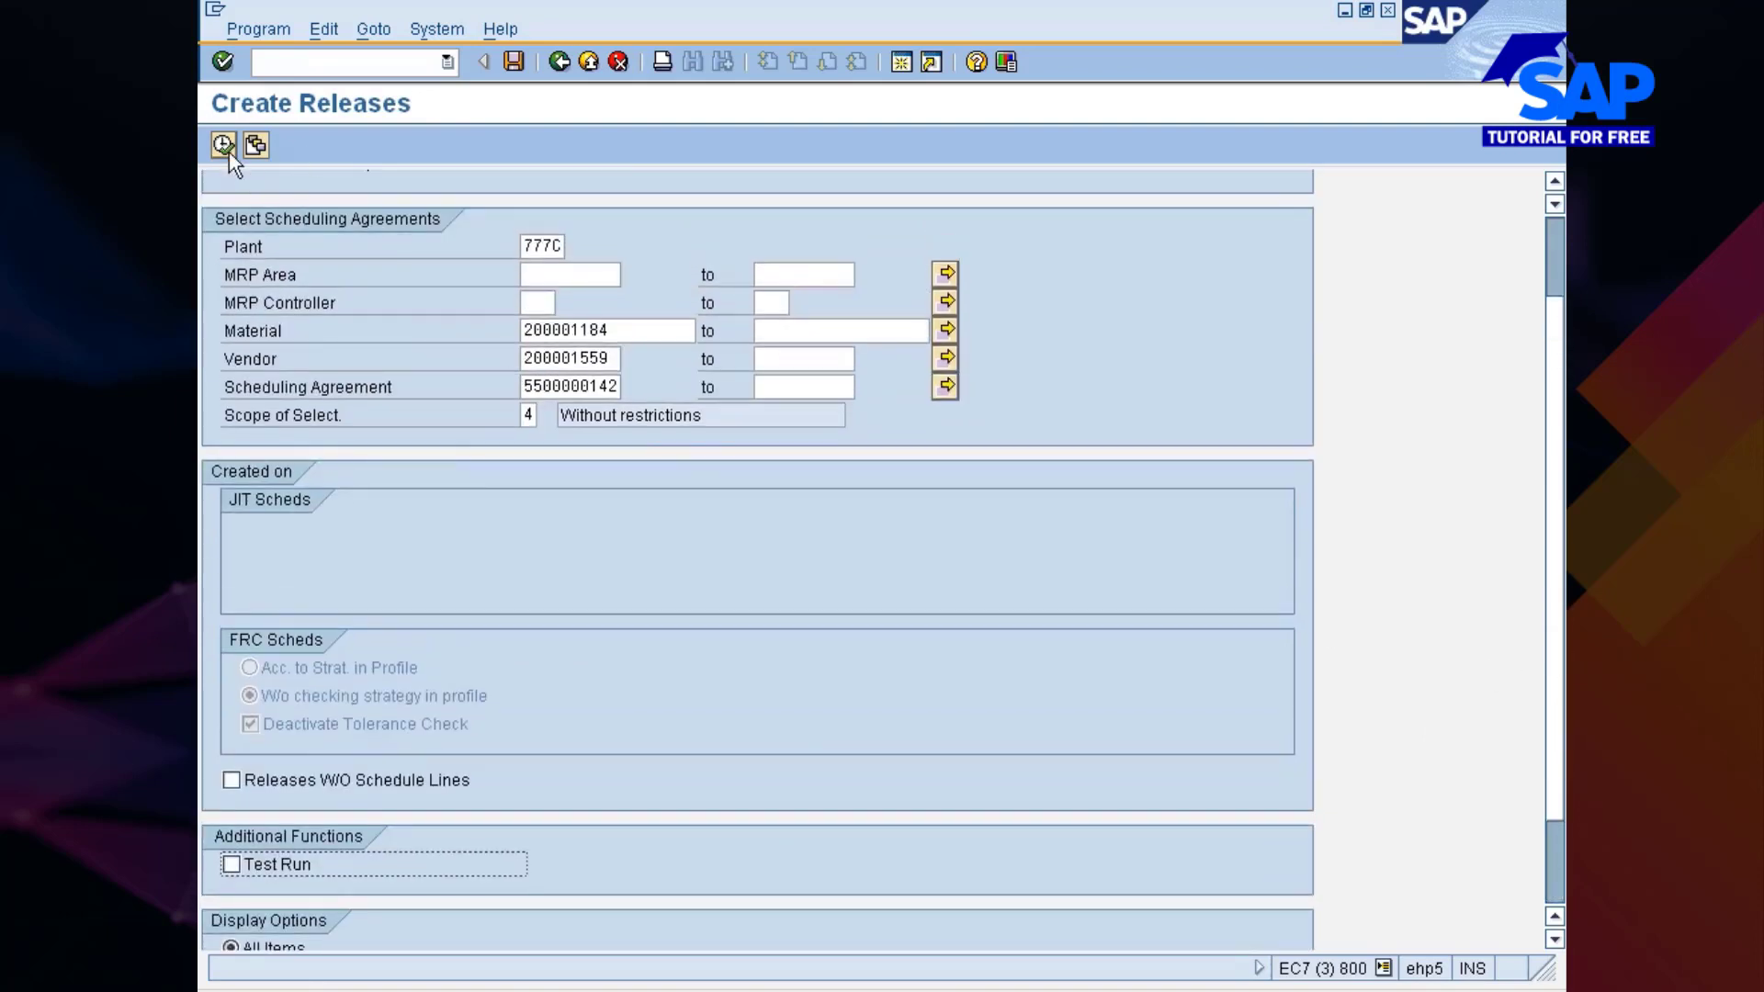
left_click(228, 150)
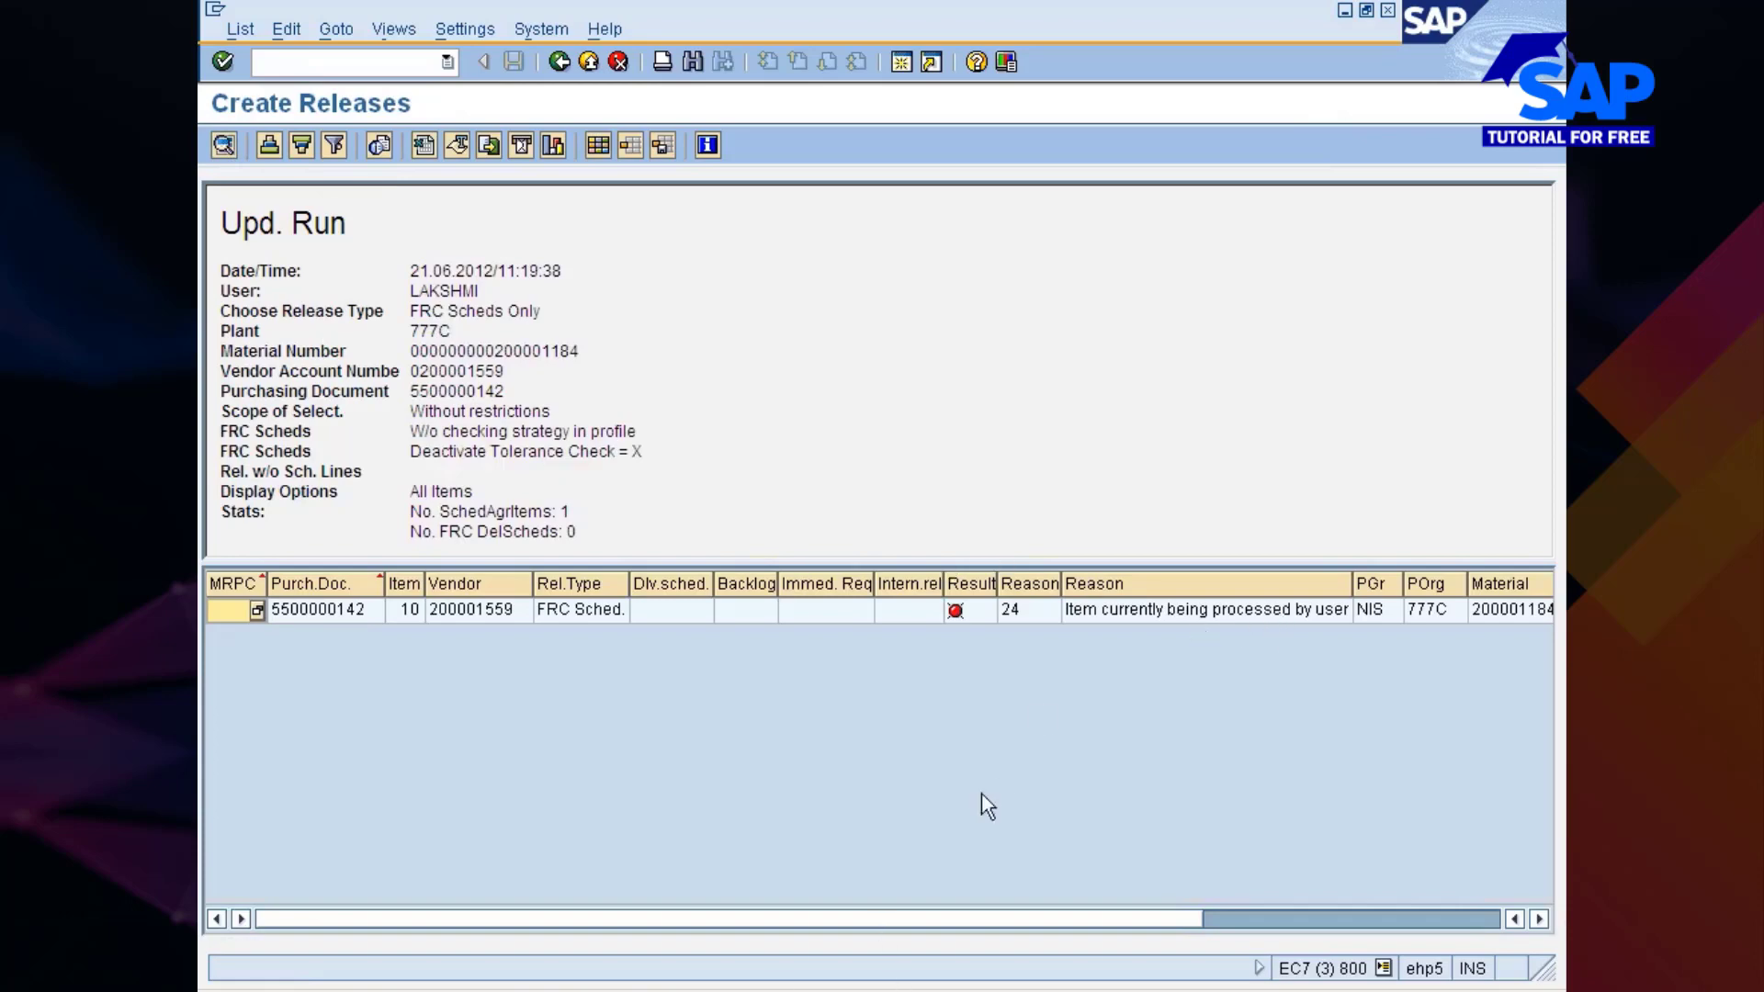
left_click(1124, 609)
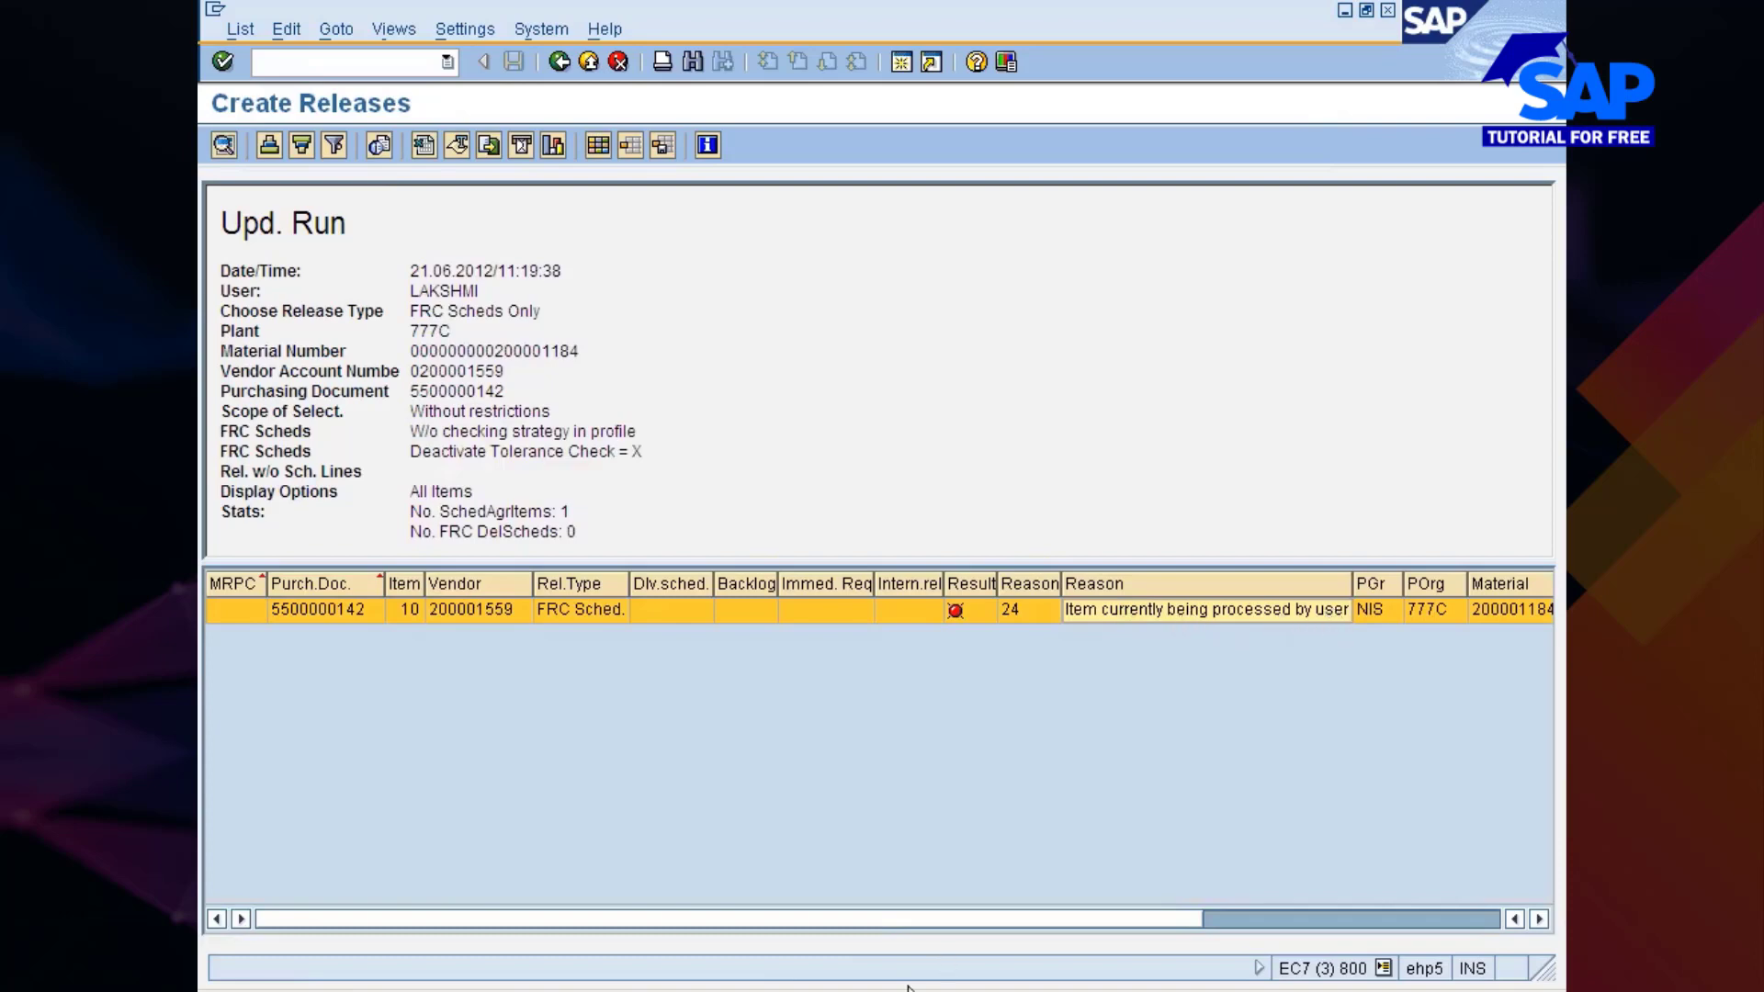
Step: Switch to the Maintain Sch. Agmt Schedule session, save the agreement's changes on leaving it and exit to the SAP menu
left_click(955, 990)
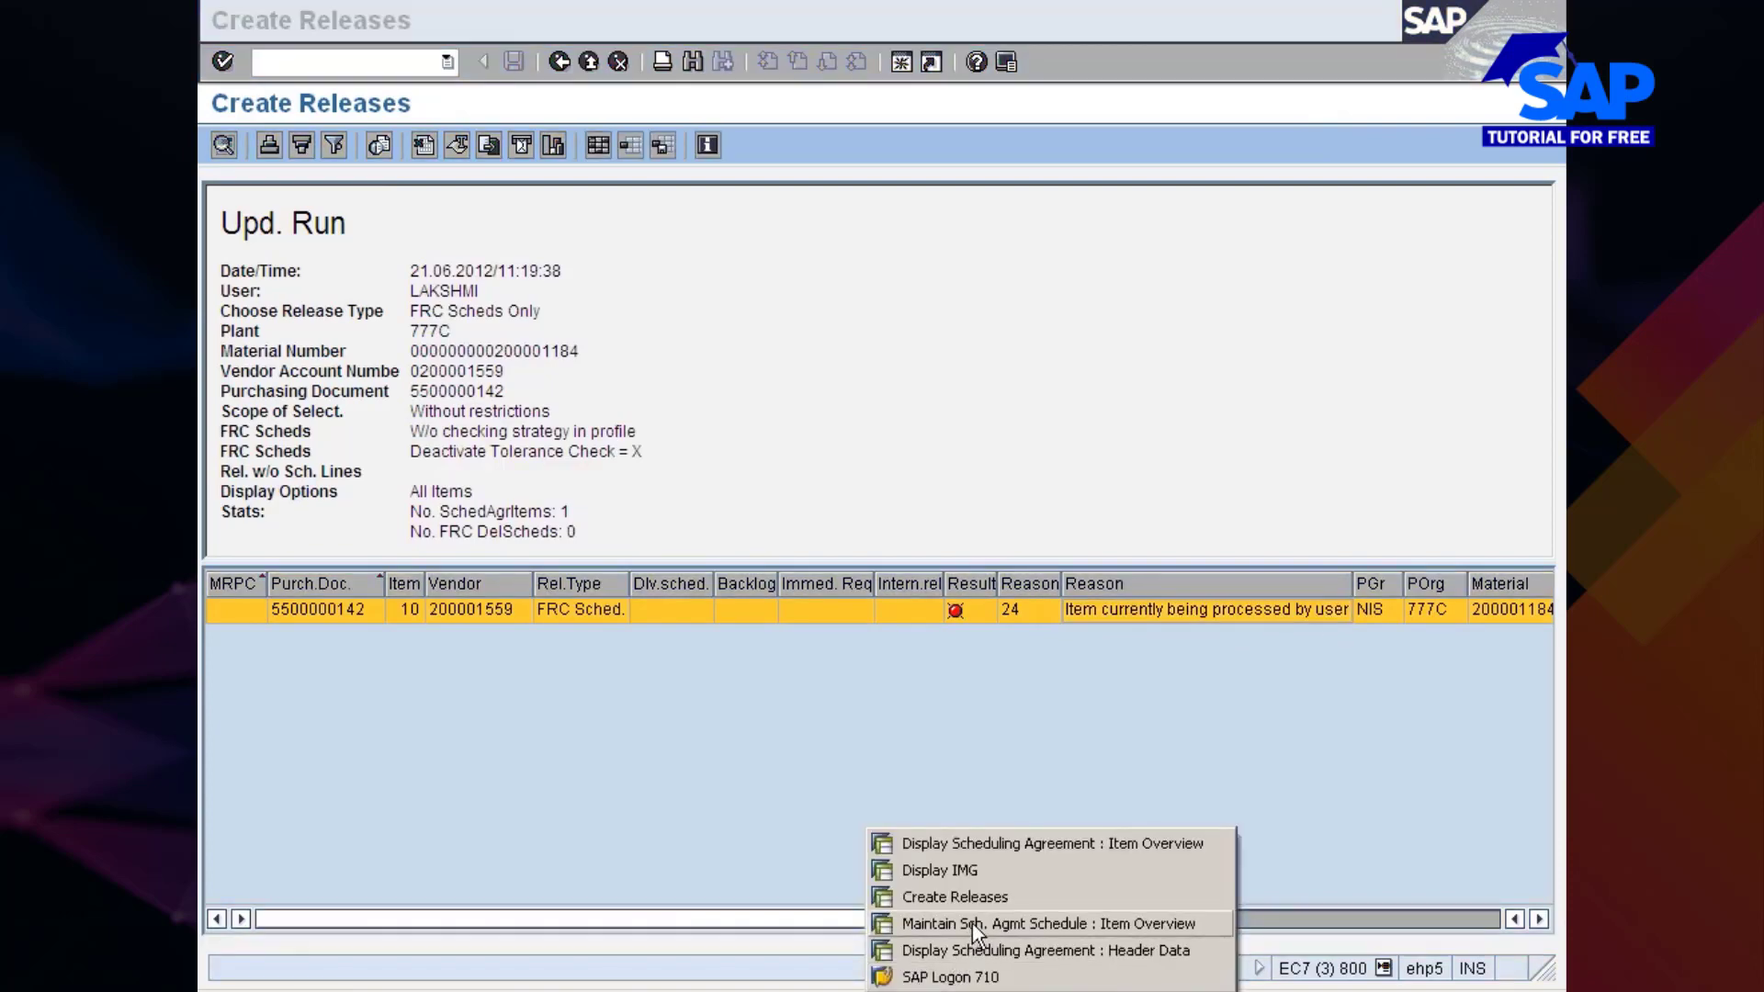
left_click(972, 923)
left_click(557, 61)
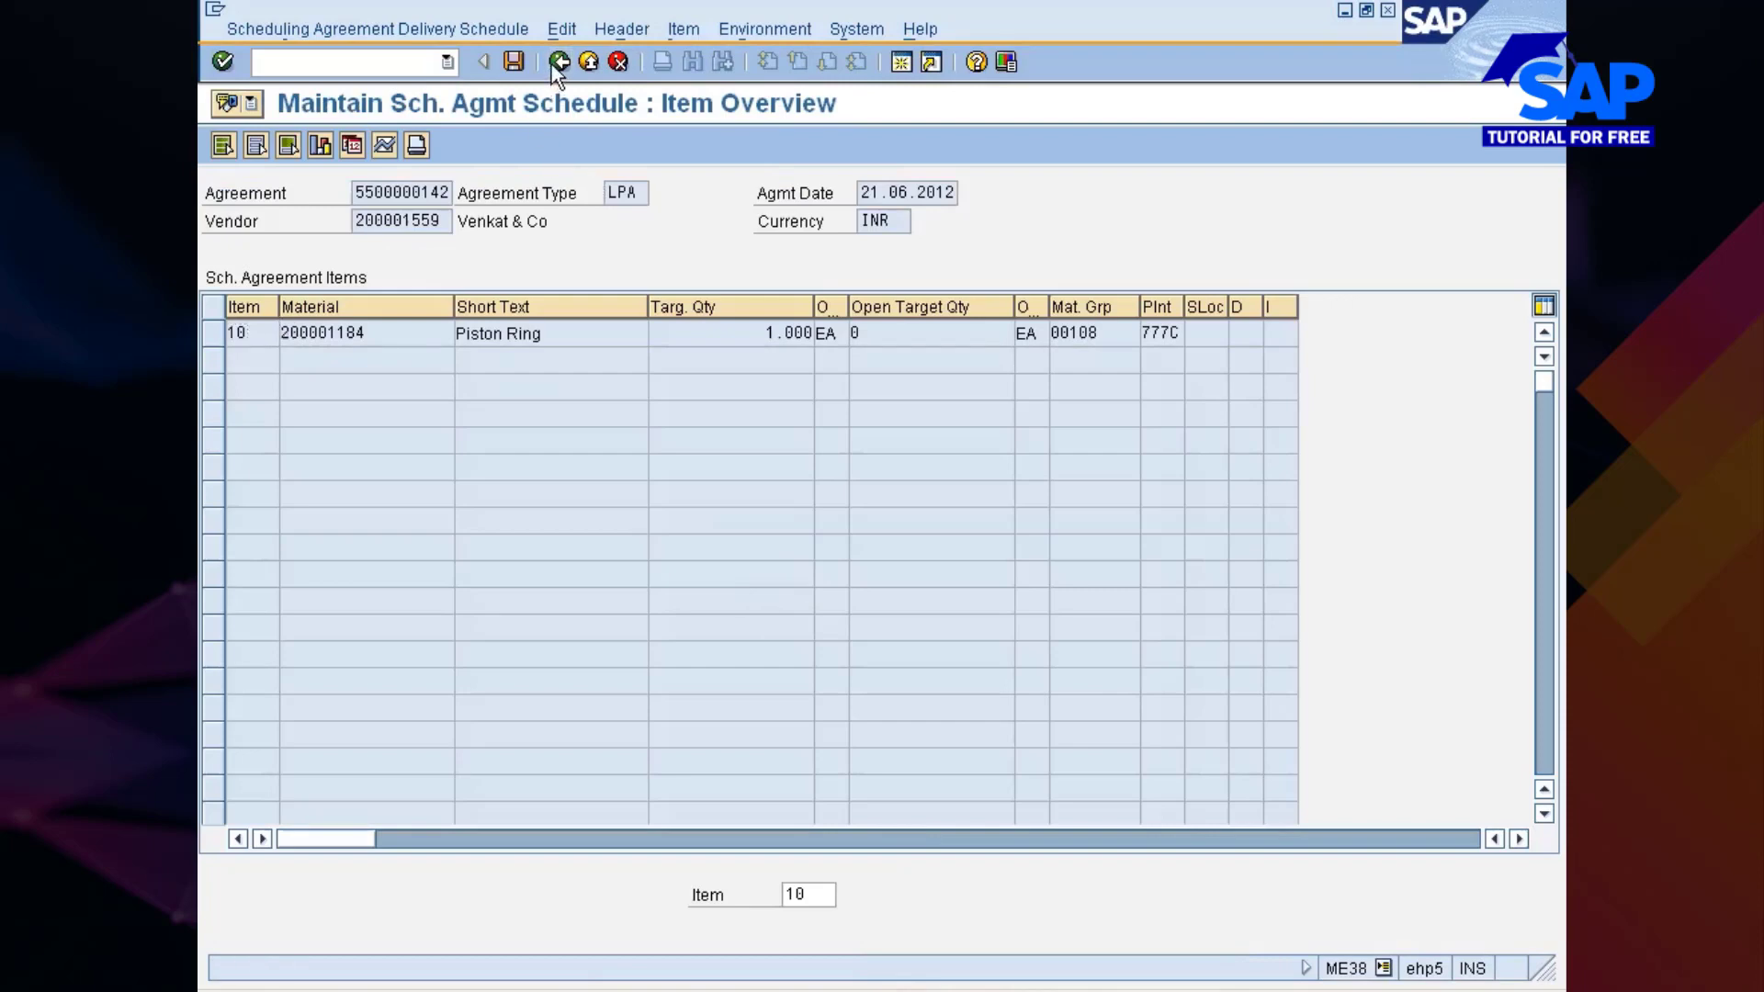
left_click(529, 442)
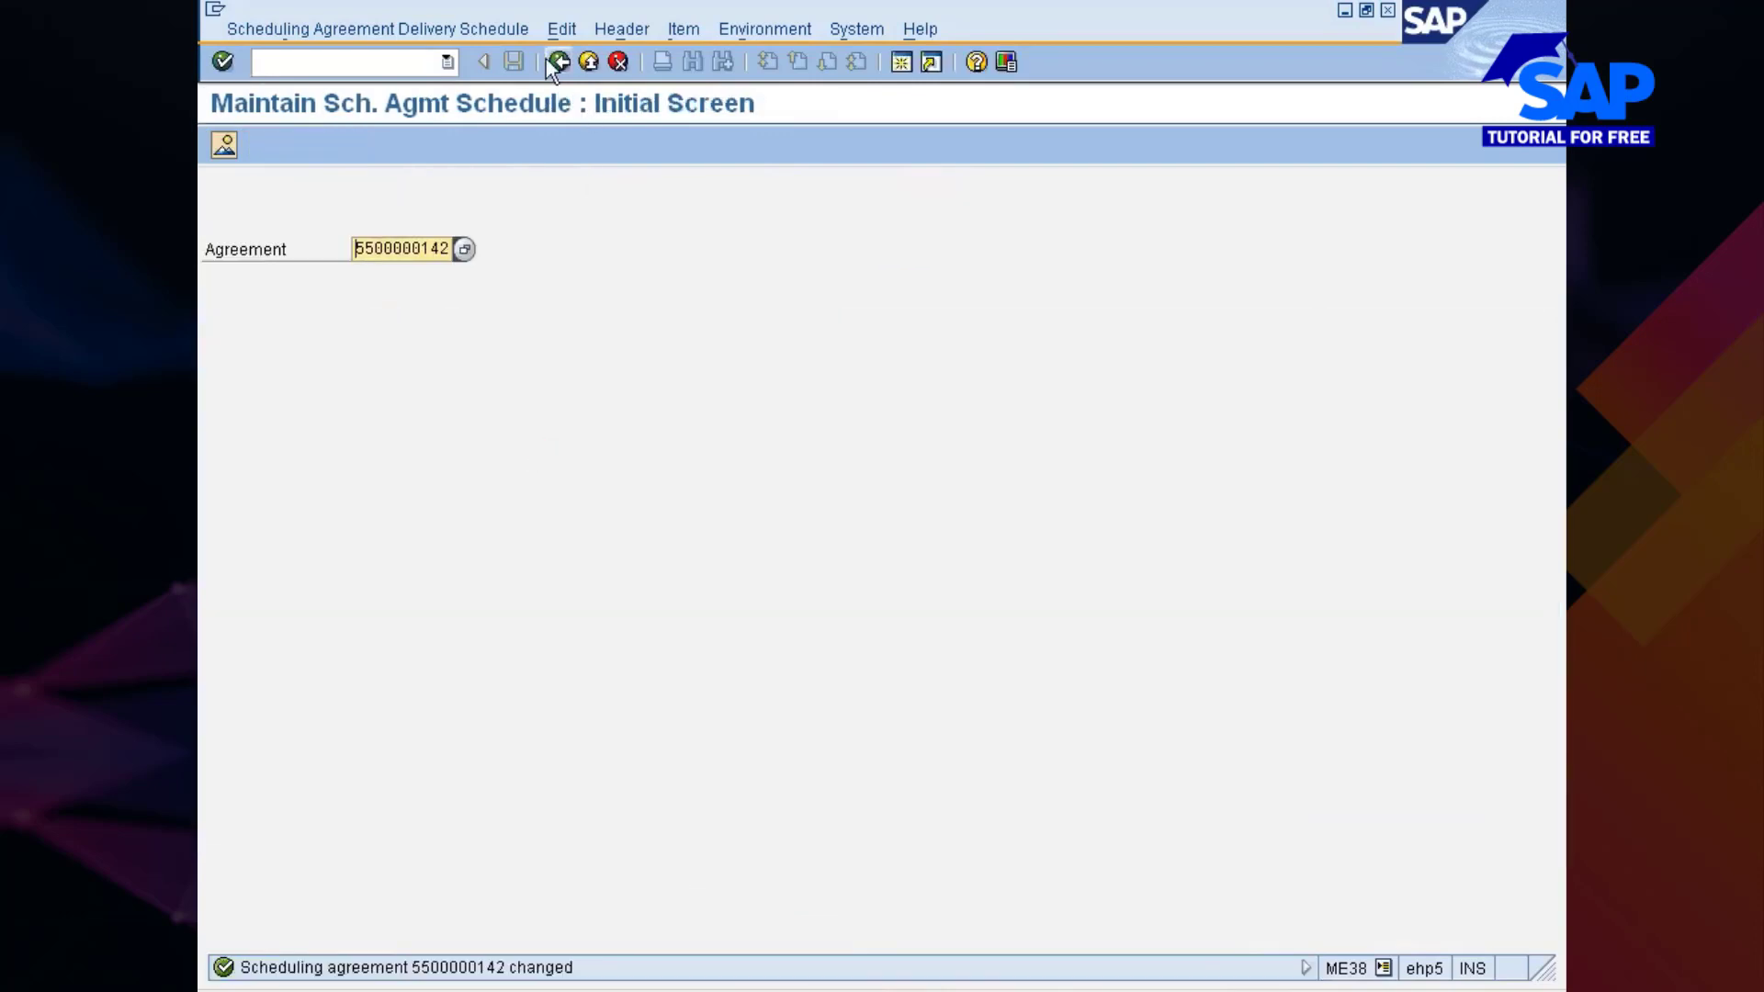
left_click(557, 61)
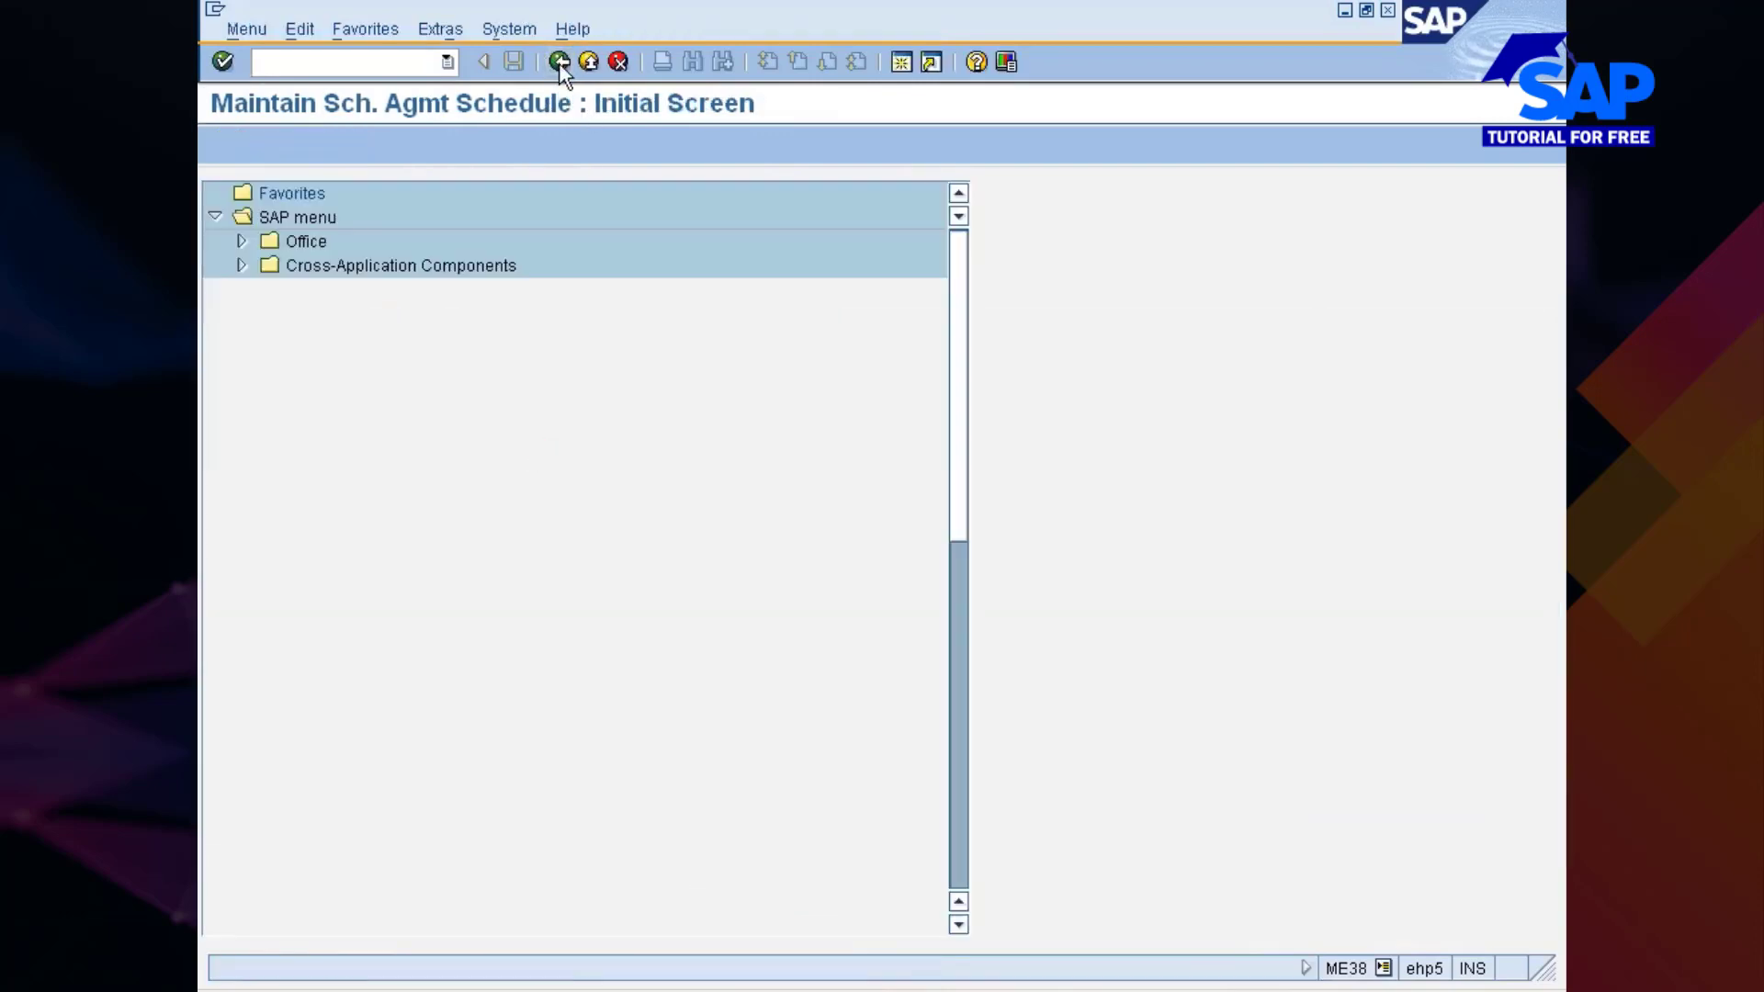
Step: Exit the agreement in the Display Scheduling Agreement session and go back to the Create Releases selection screen
left_click(951, 987)
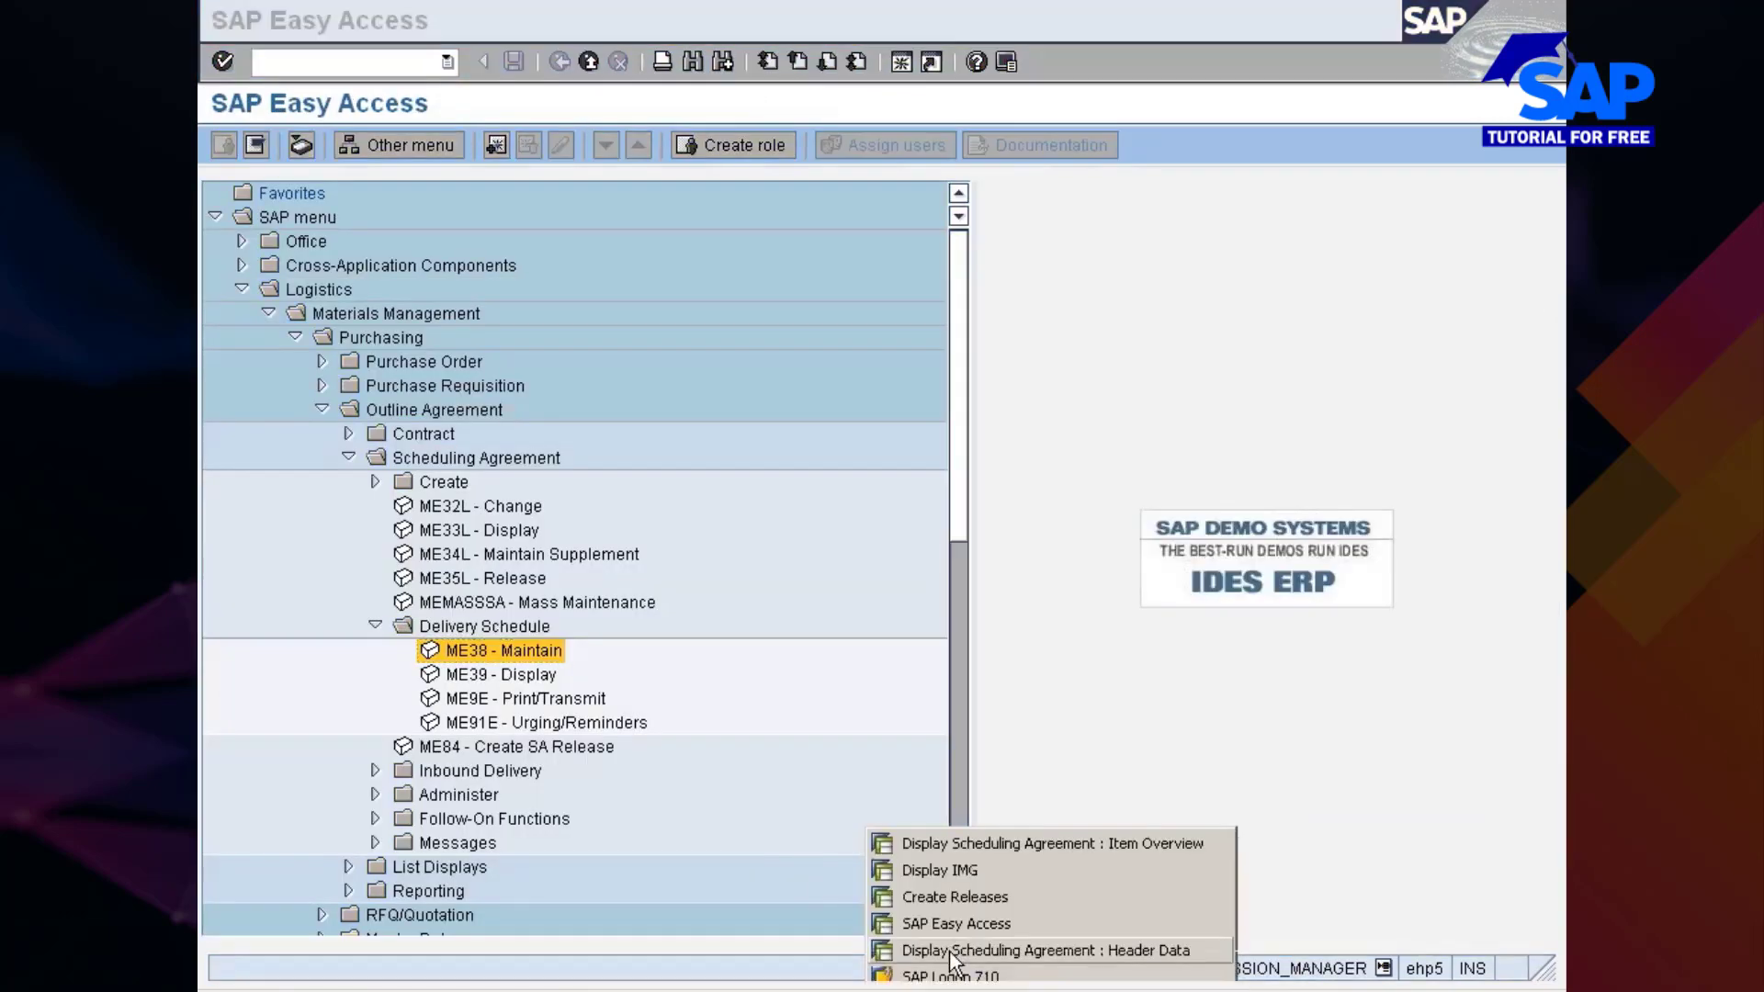
left_click(950, 950)
left_click(558, 61)
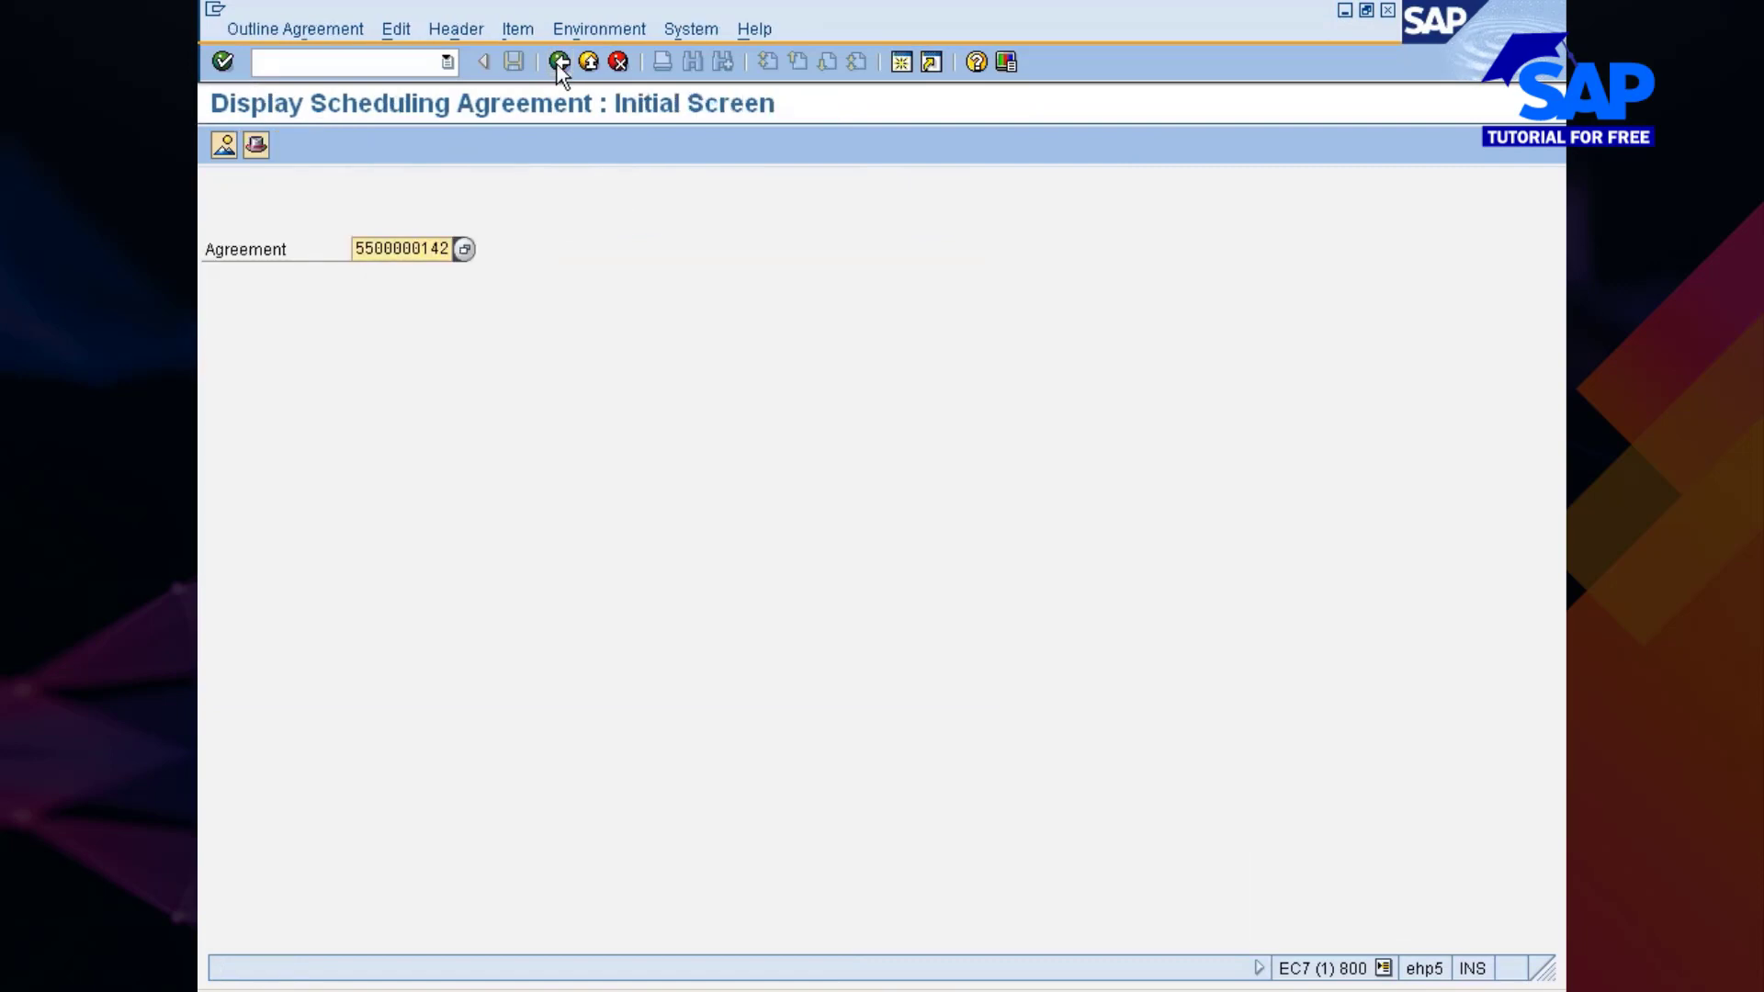
key("F3")
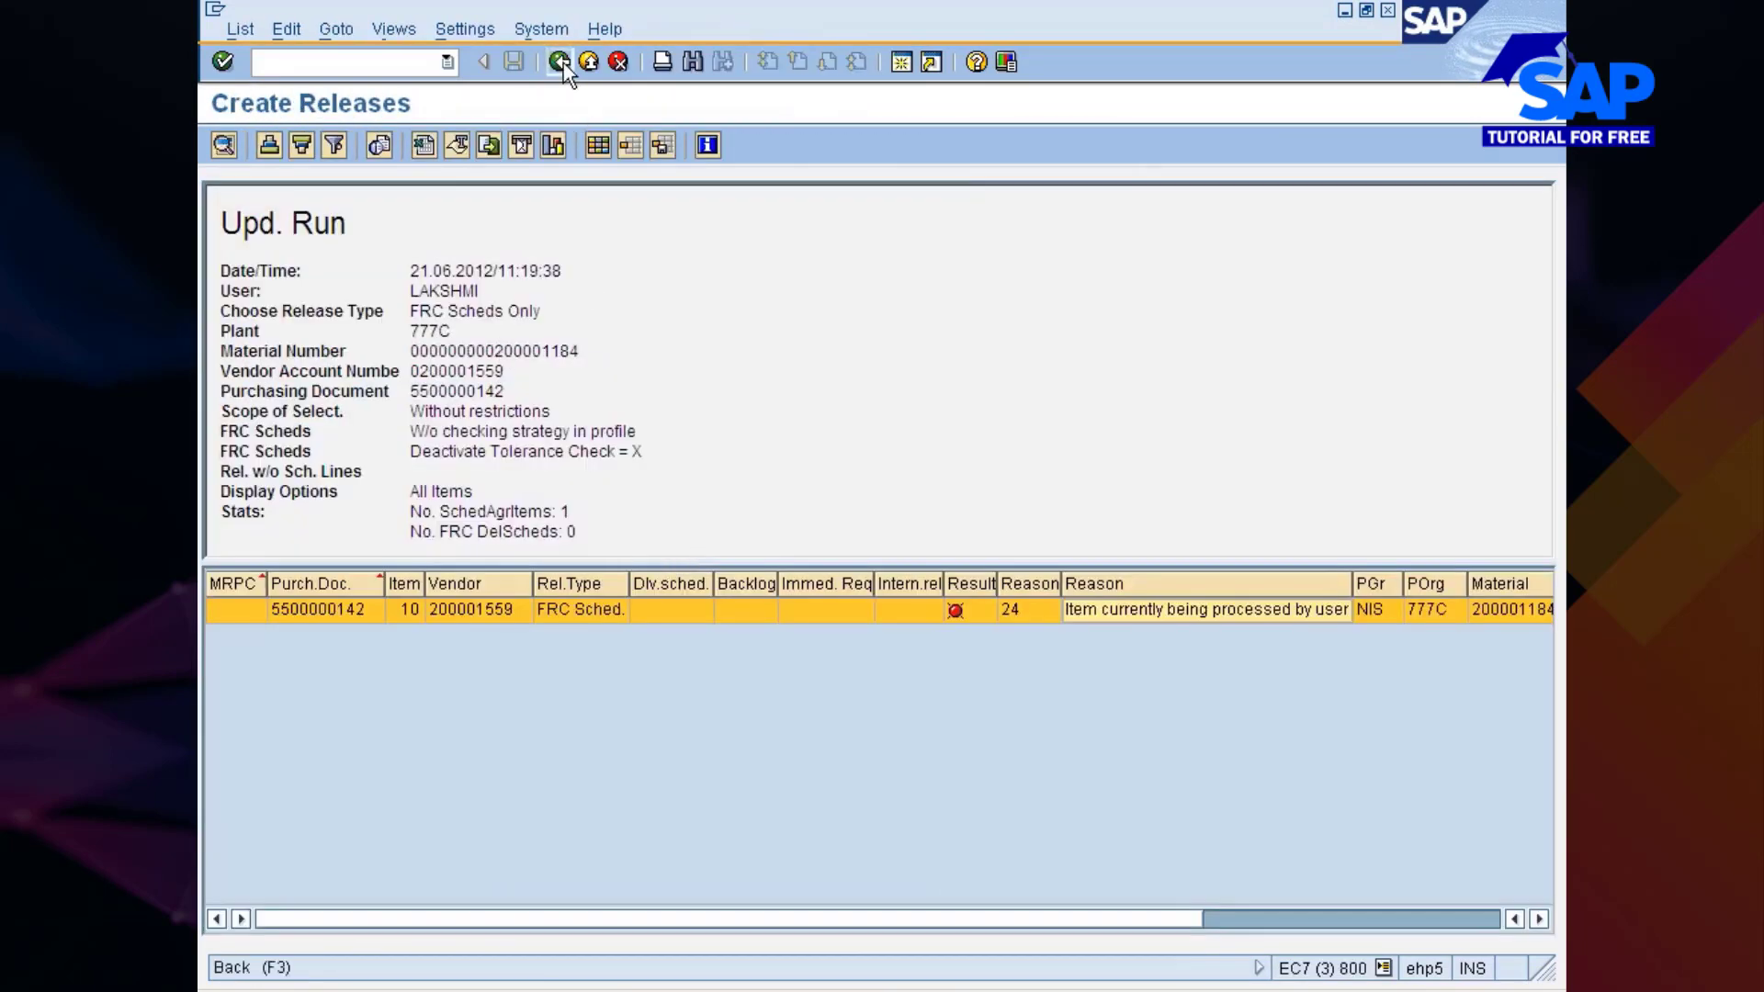
left_click(560, 61)
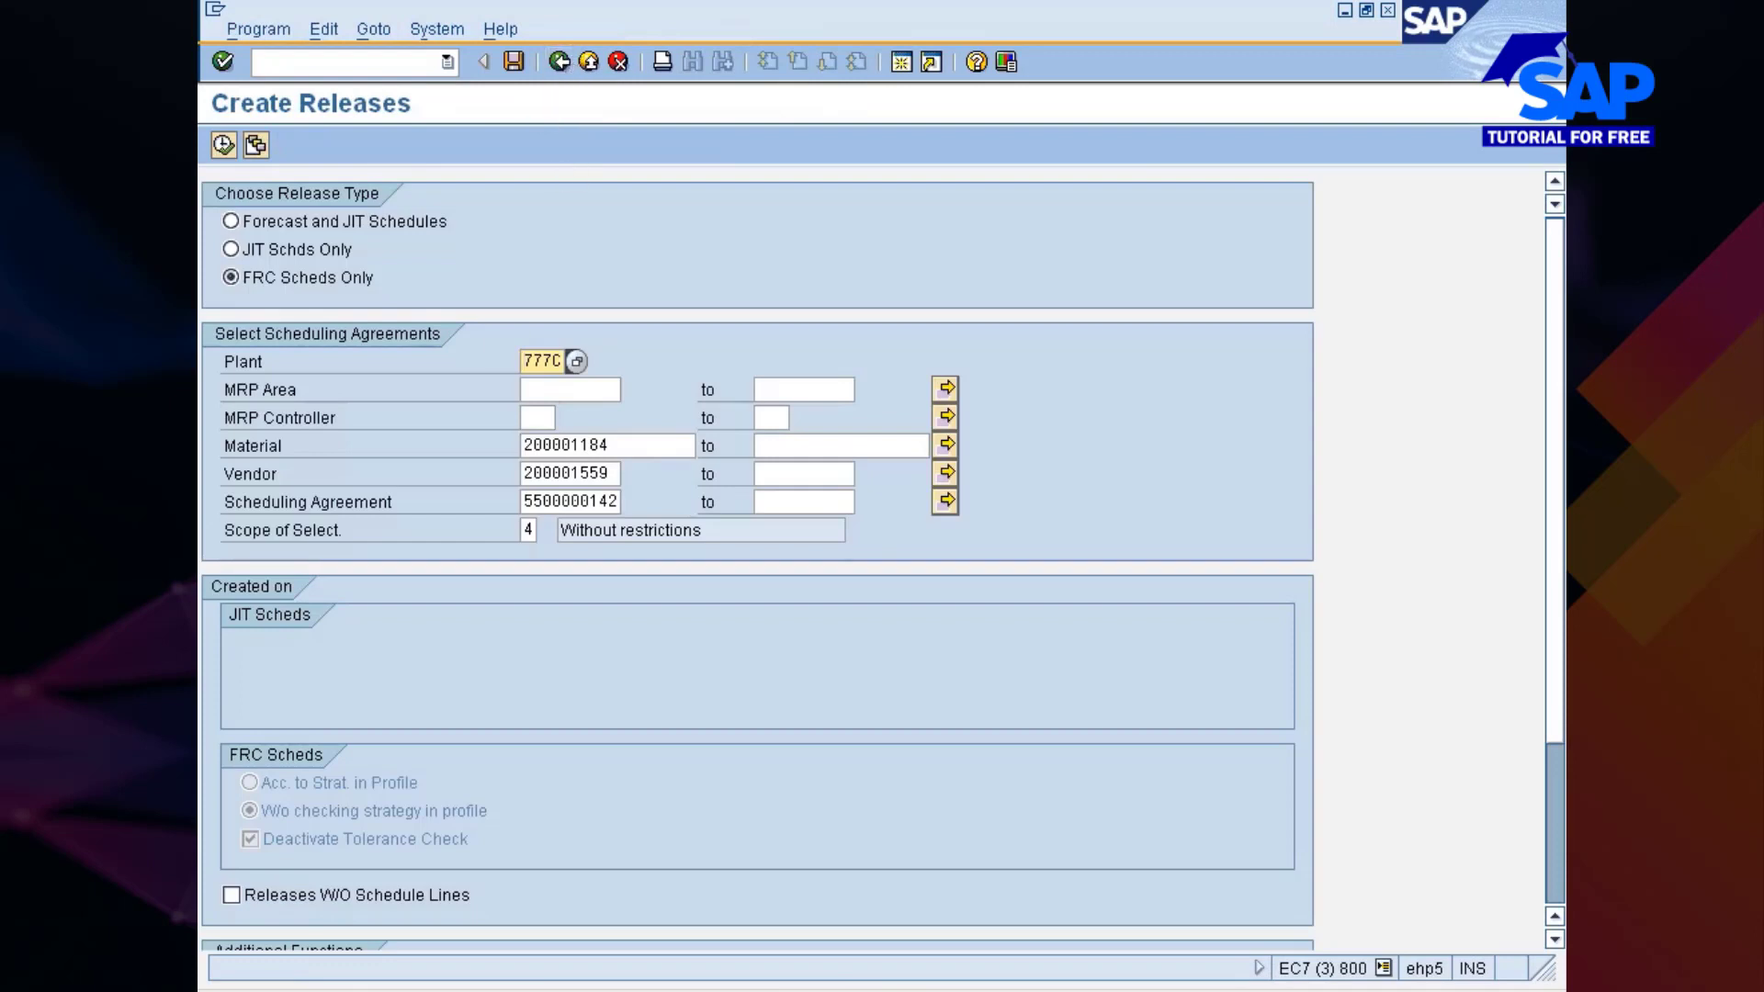
Step: Execute the forecast release creation without a test run and review the result line through to the next forecast release date
scroll(1552, 528, "down", 3)
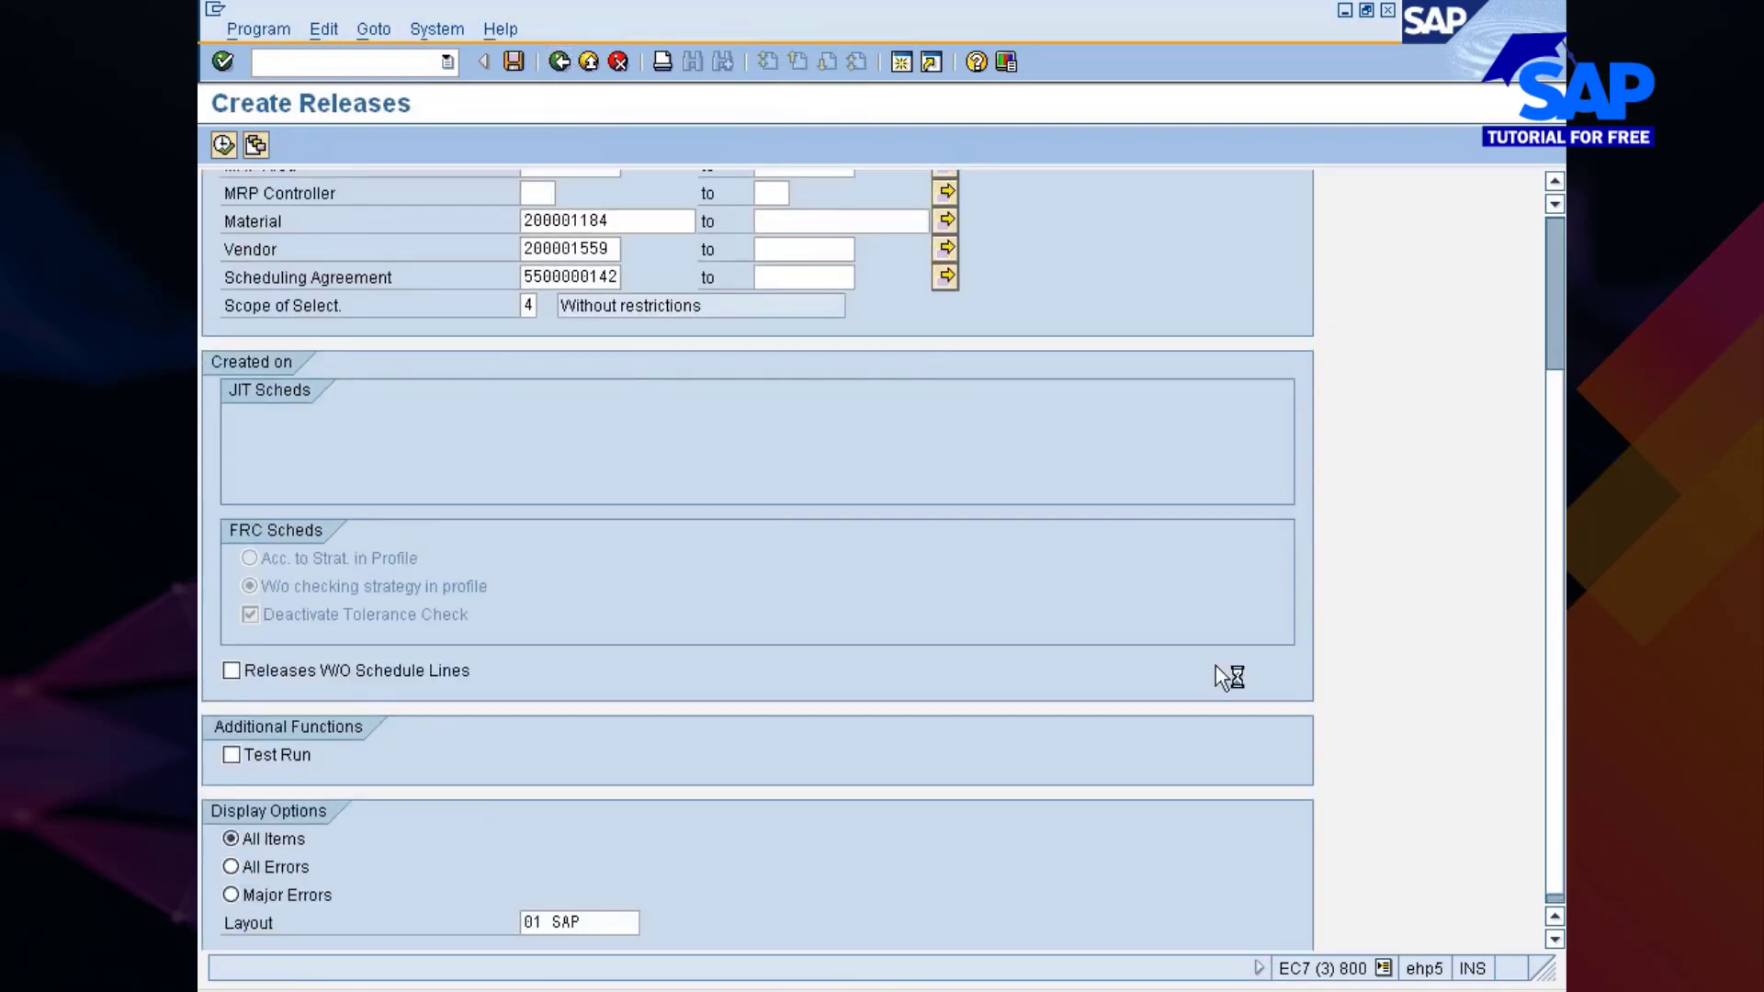
left_click(225, 144)
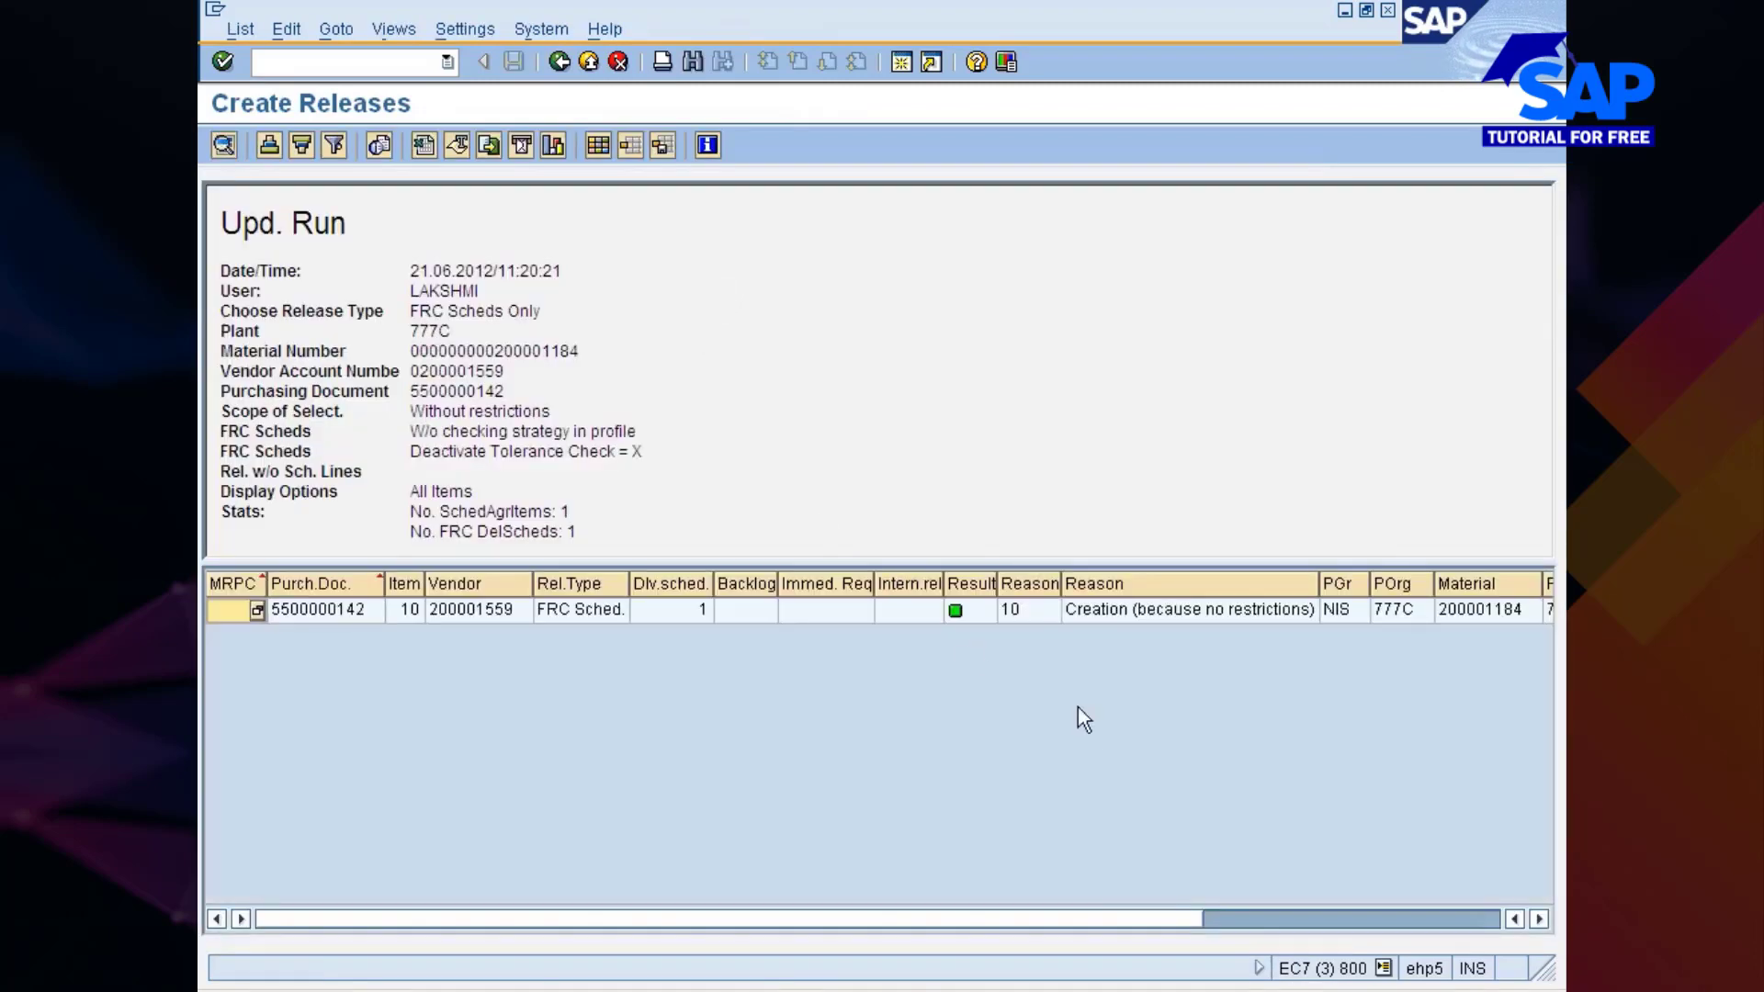
mouse_move(956, 617)
left_click(1229, 919)
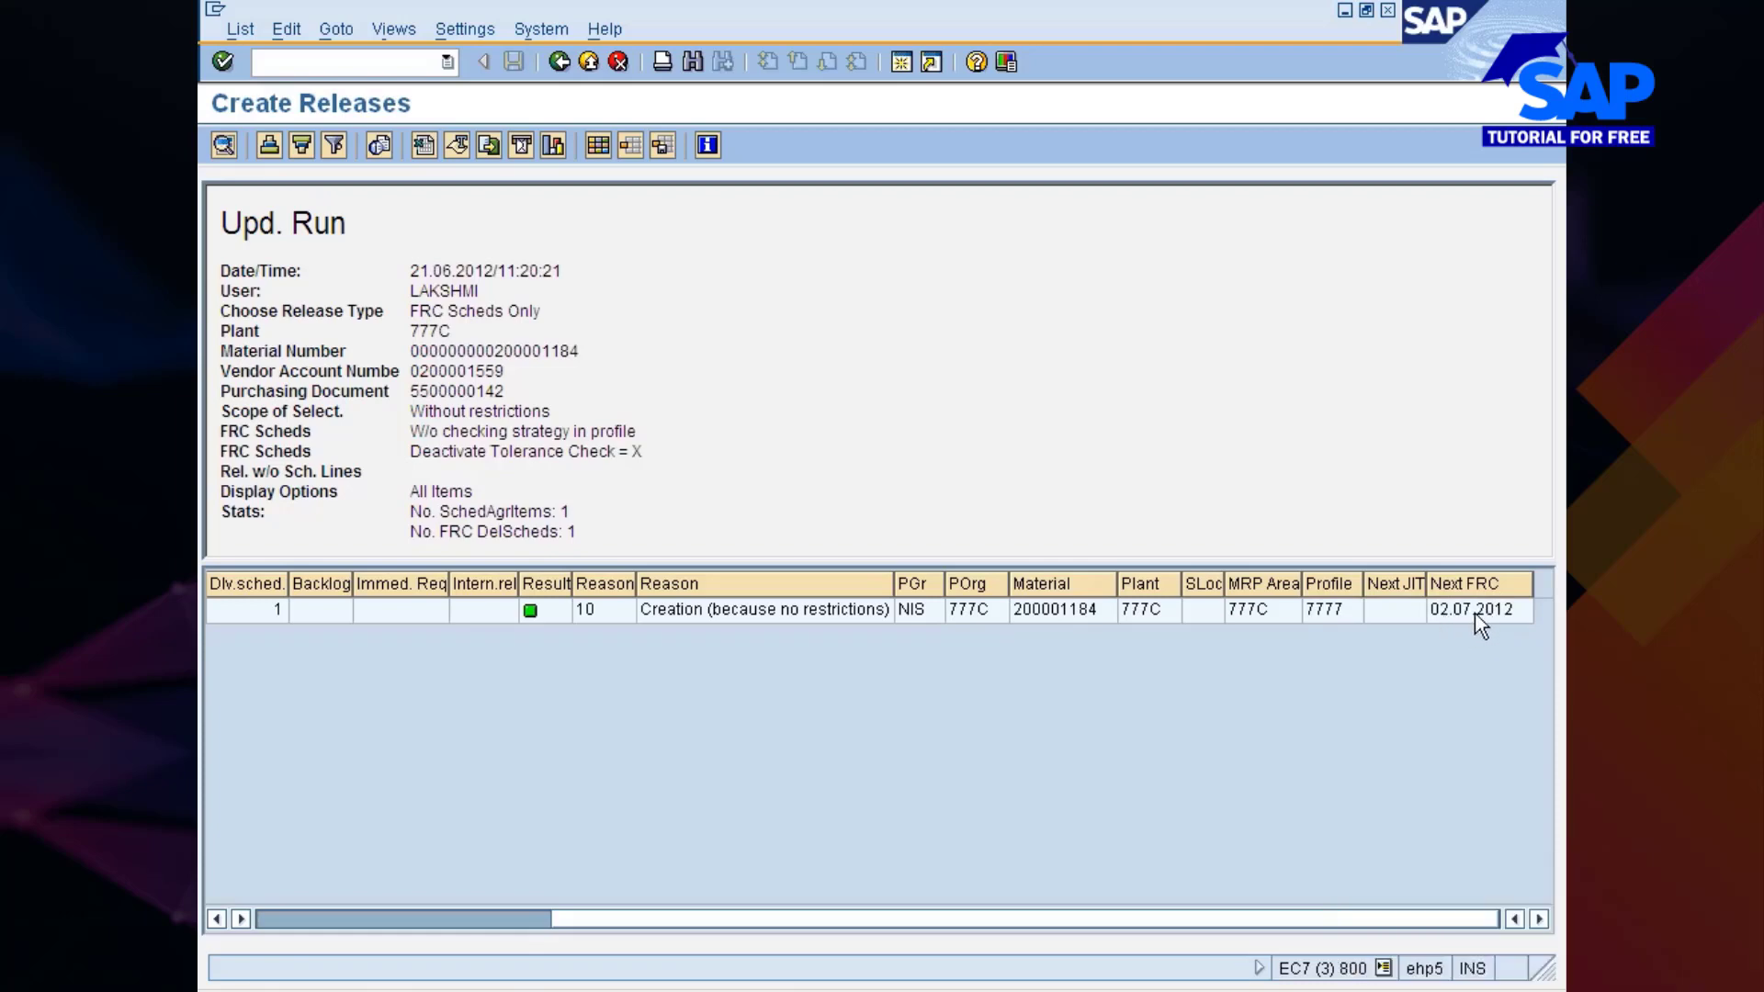
left_click(334, 914)
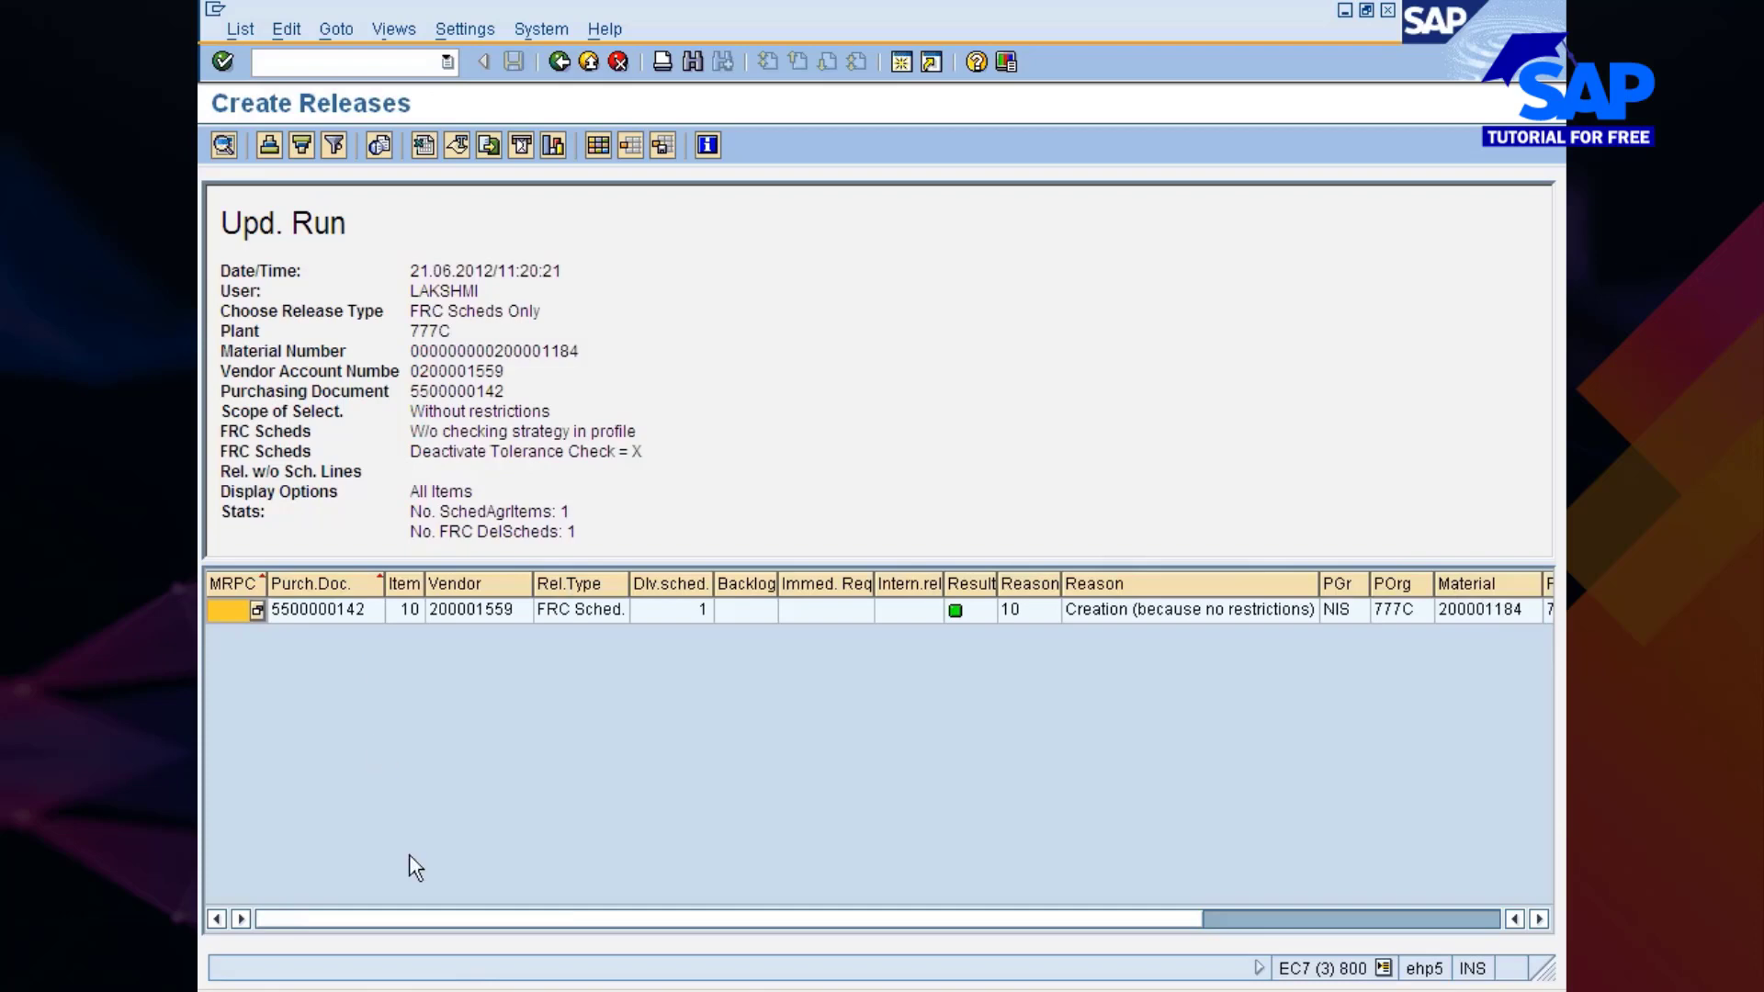
Step: Switch to the Display Scheduling Agreement session, check the agreement's output messages and leave the Output screen
left_click(1042, 987)
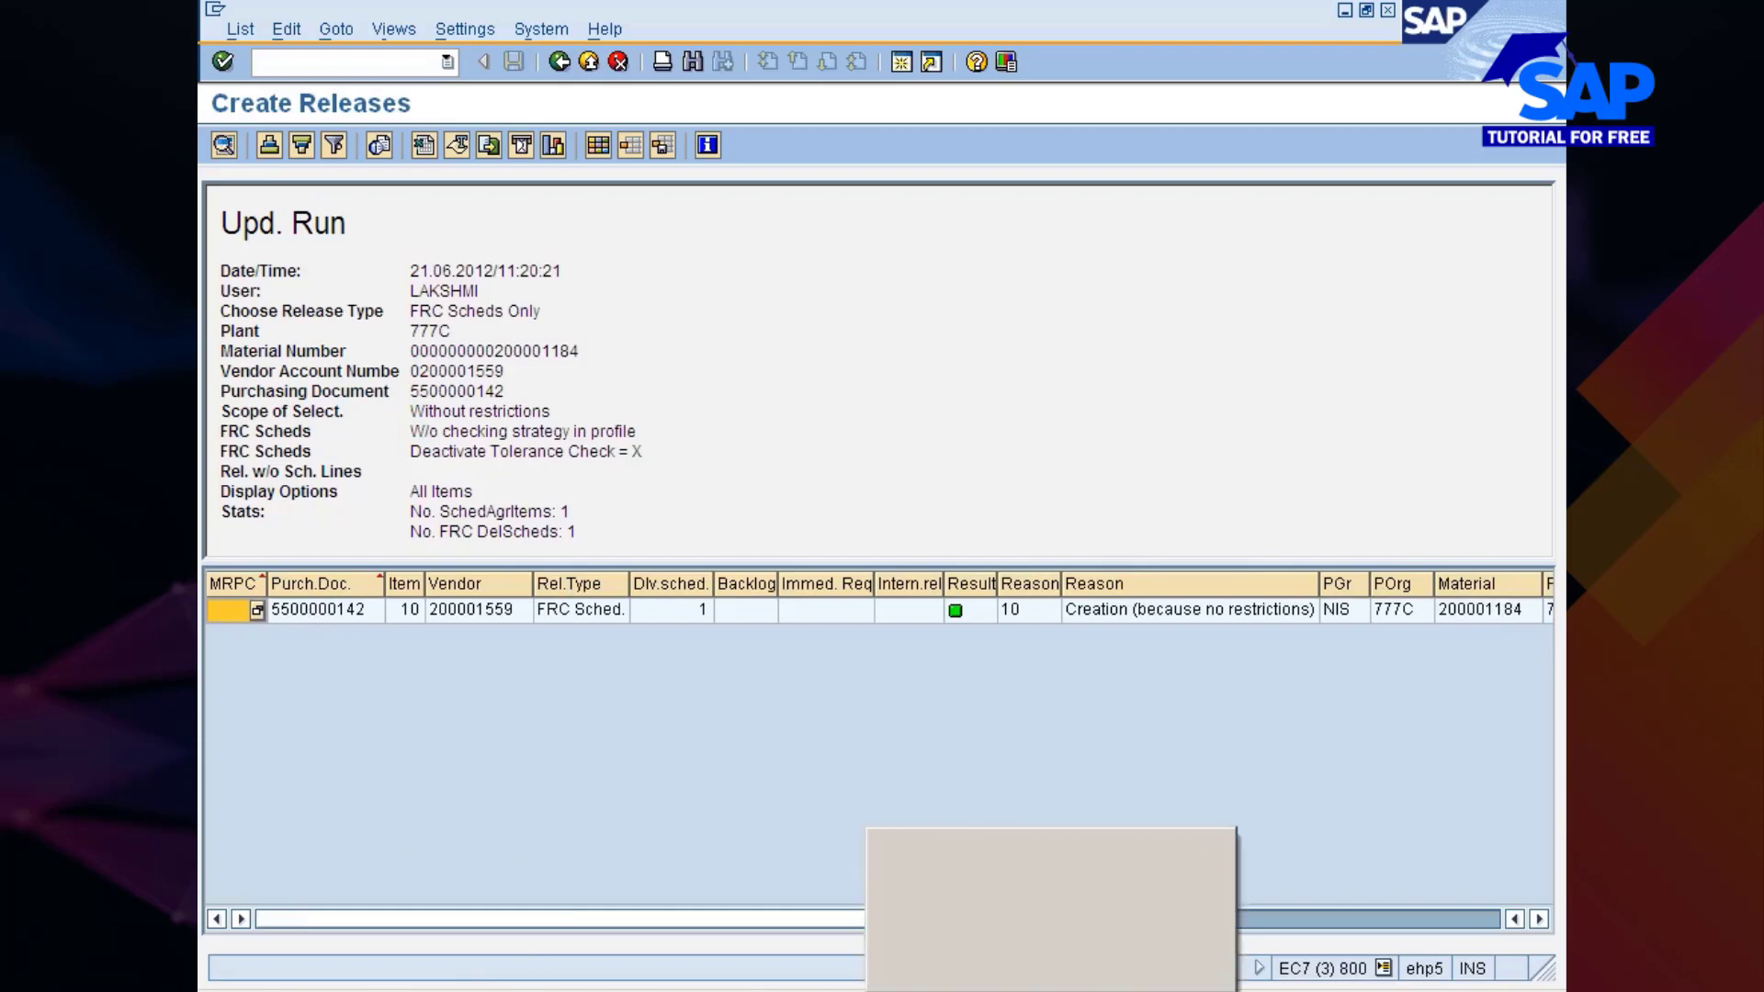
left_click(1010, 948)
key("Return")
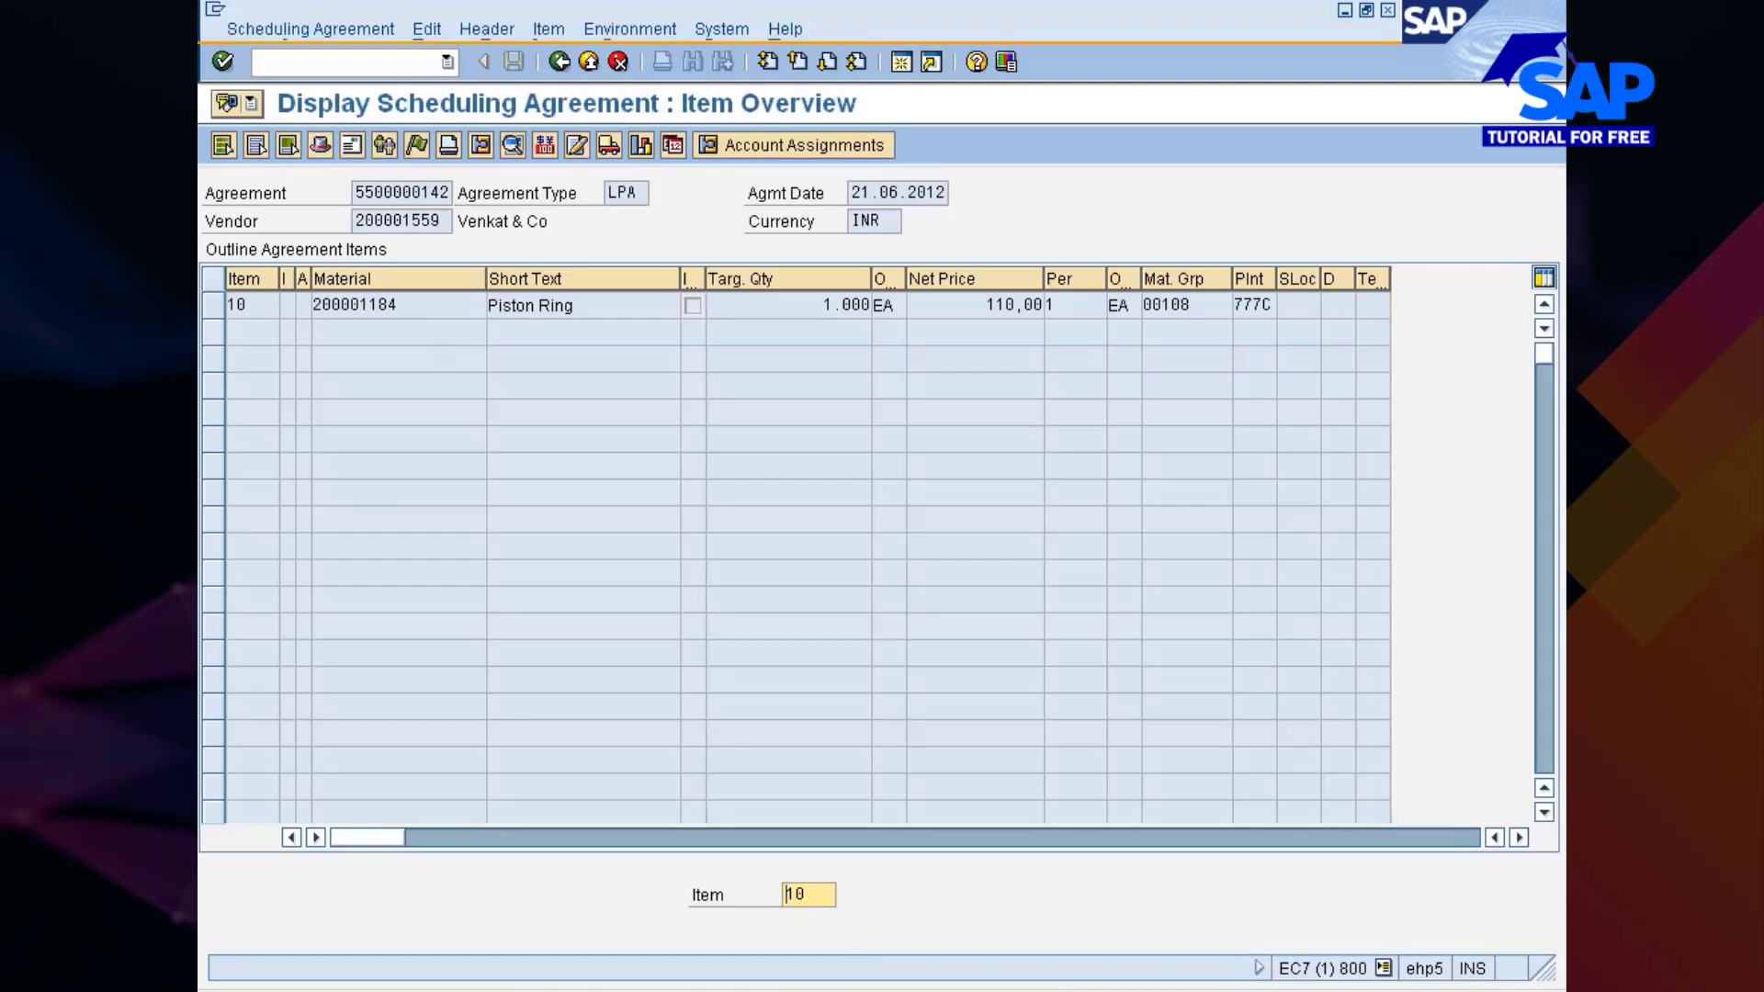
left_click(451, 145)
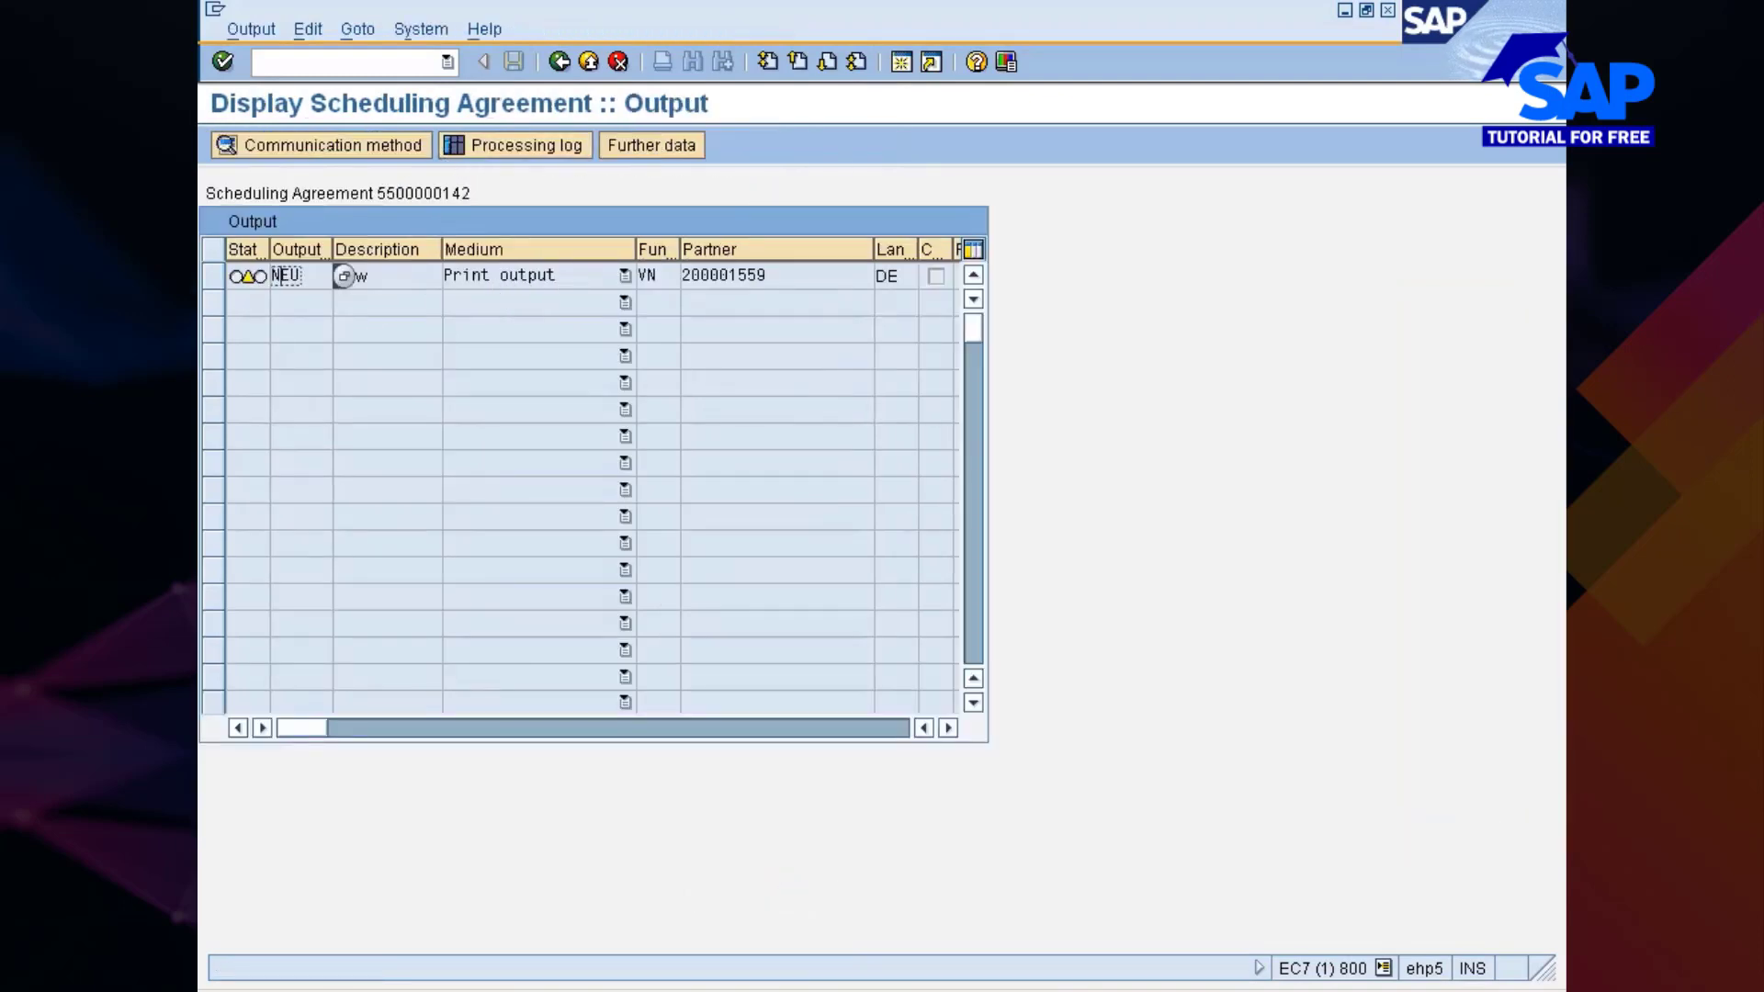
left_click(560, 62)
Step: Switch to the SAP Easy Access session and start ME9L - Print/Transmit for scheduling agreement messages
left_click(928, 990)
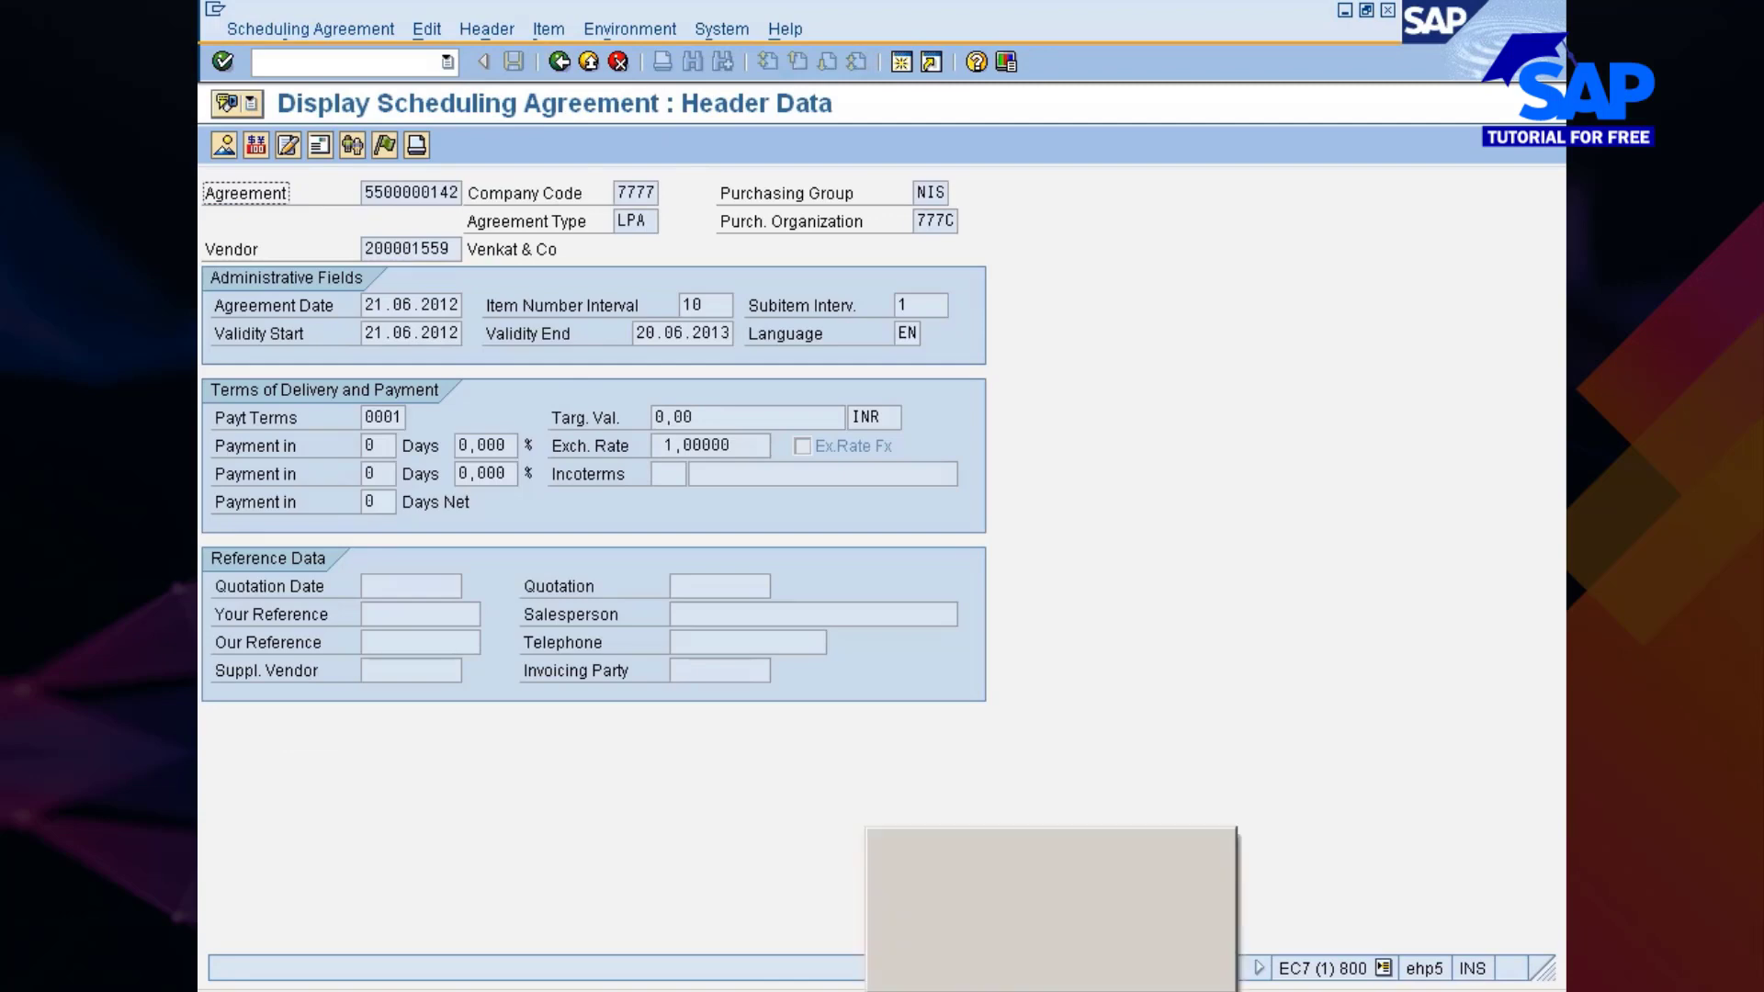
left_click(927, 924)
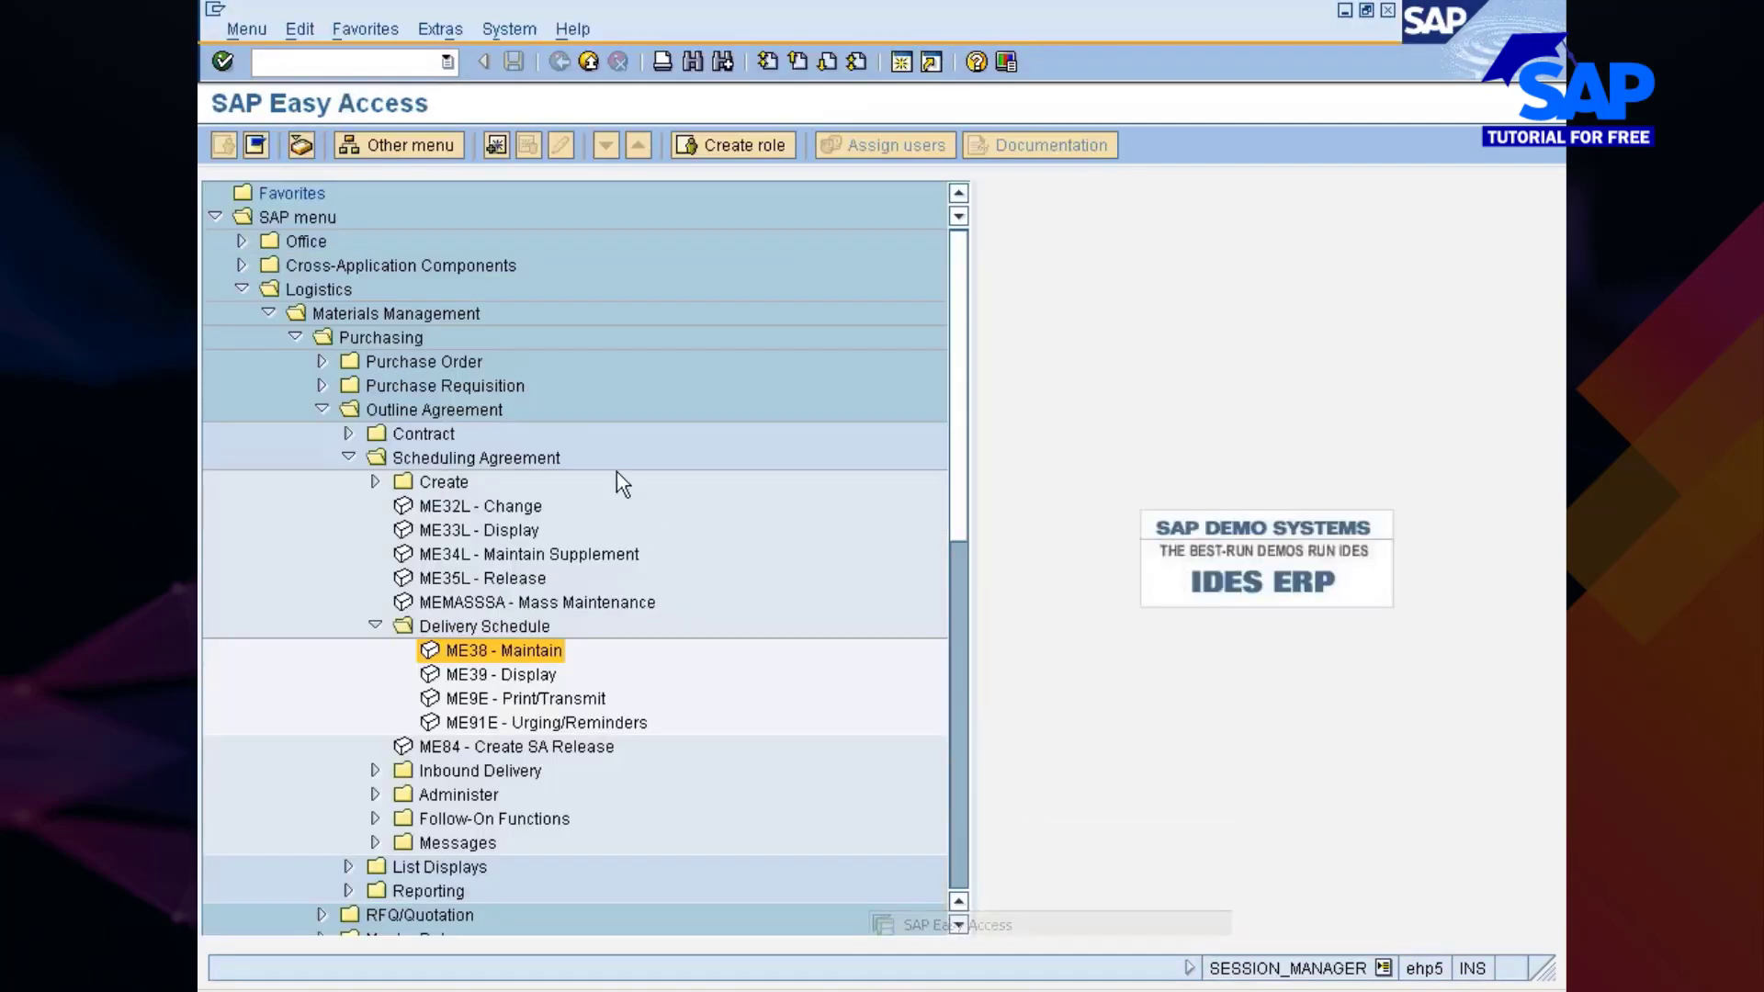
scroll(505, 696, "down", 2)
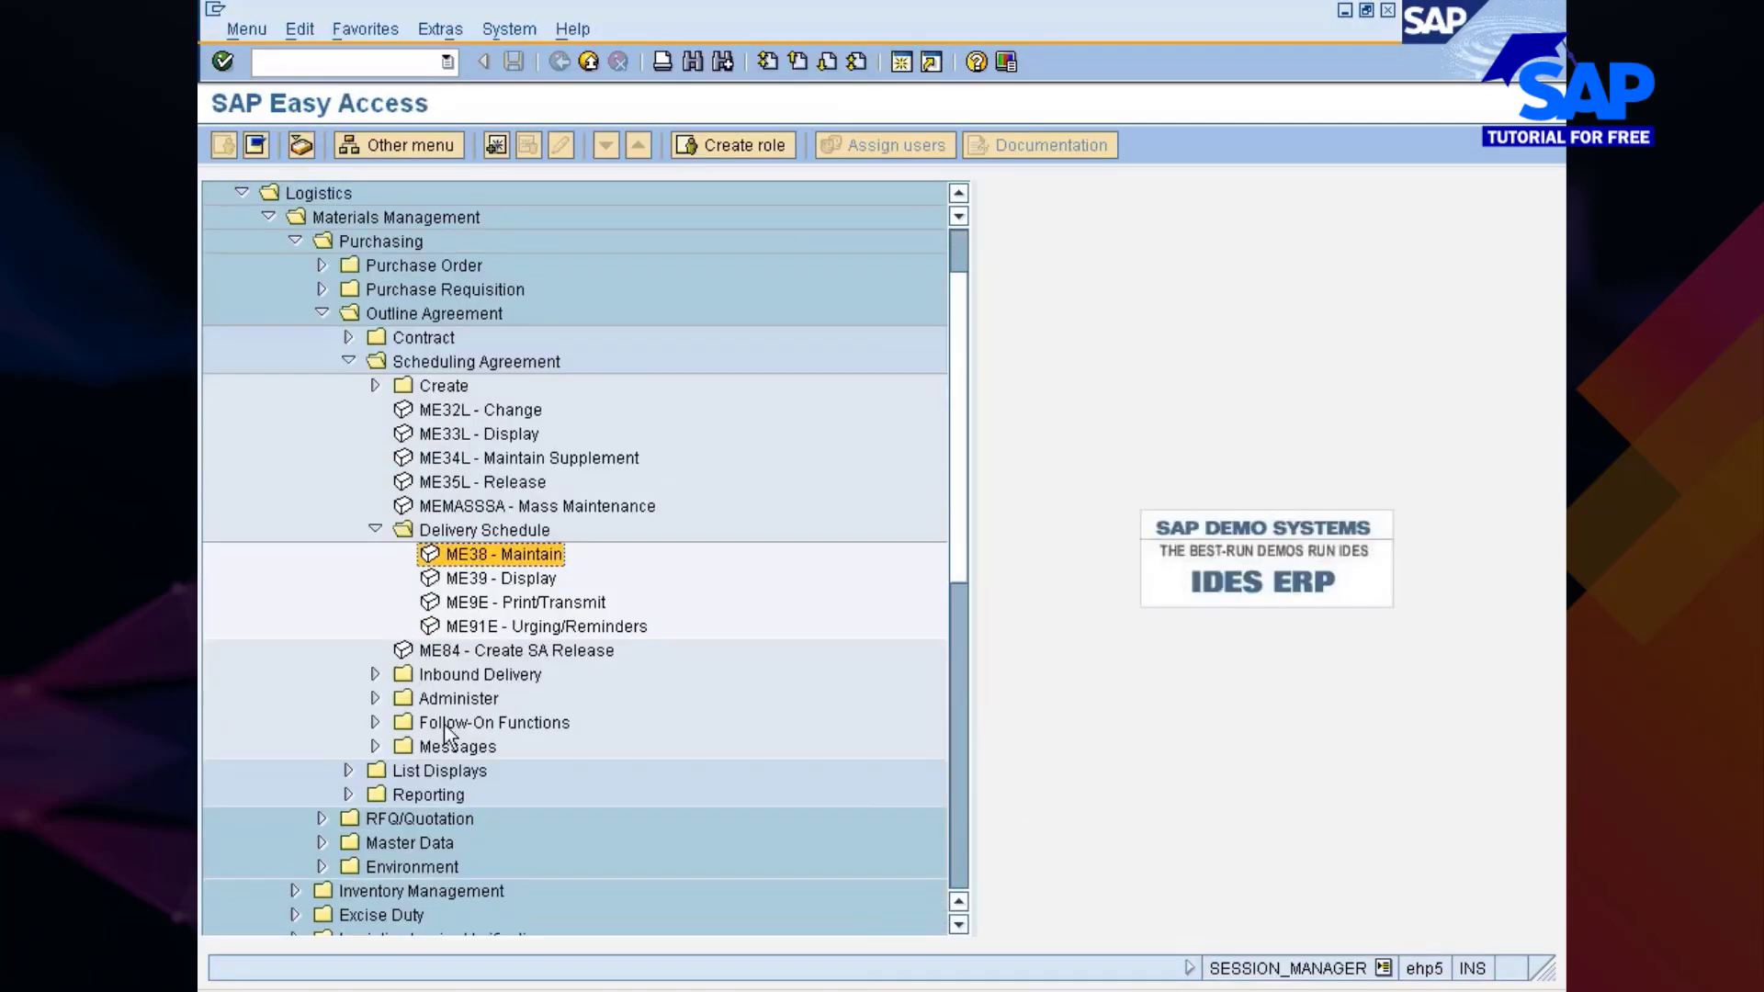
left_click(459, 747)
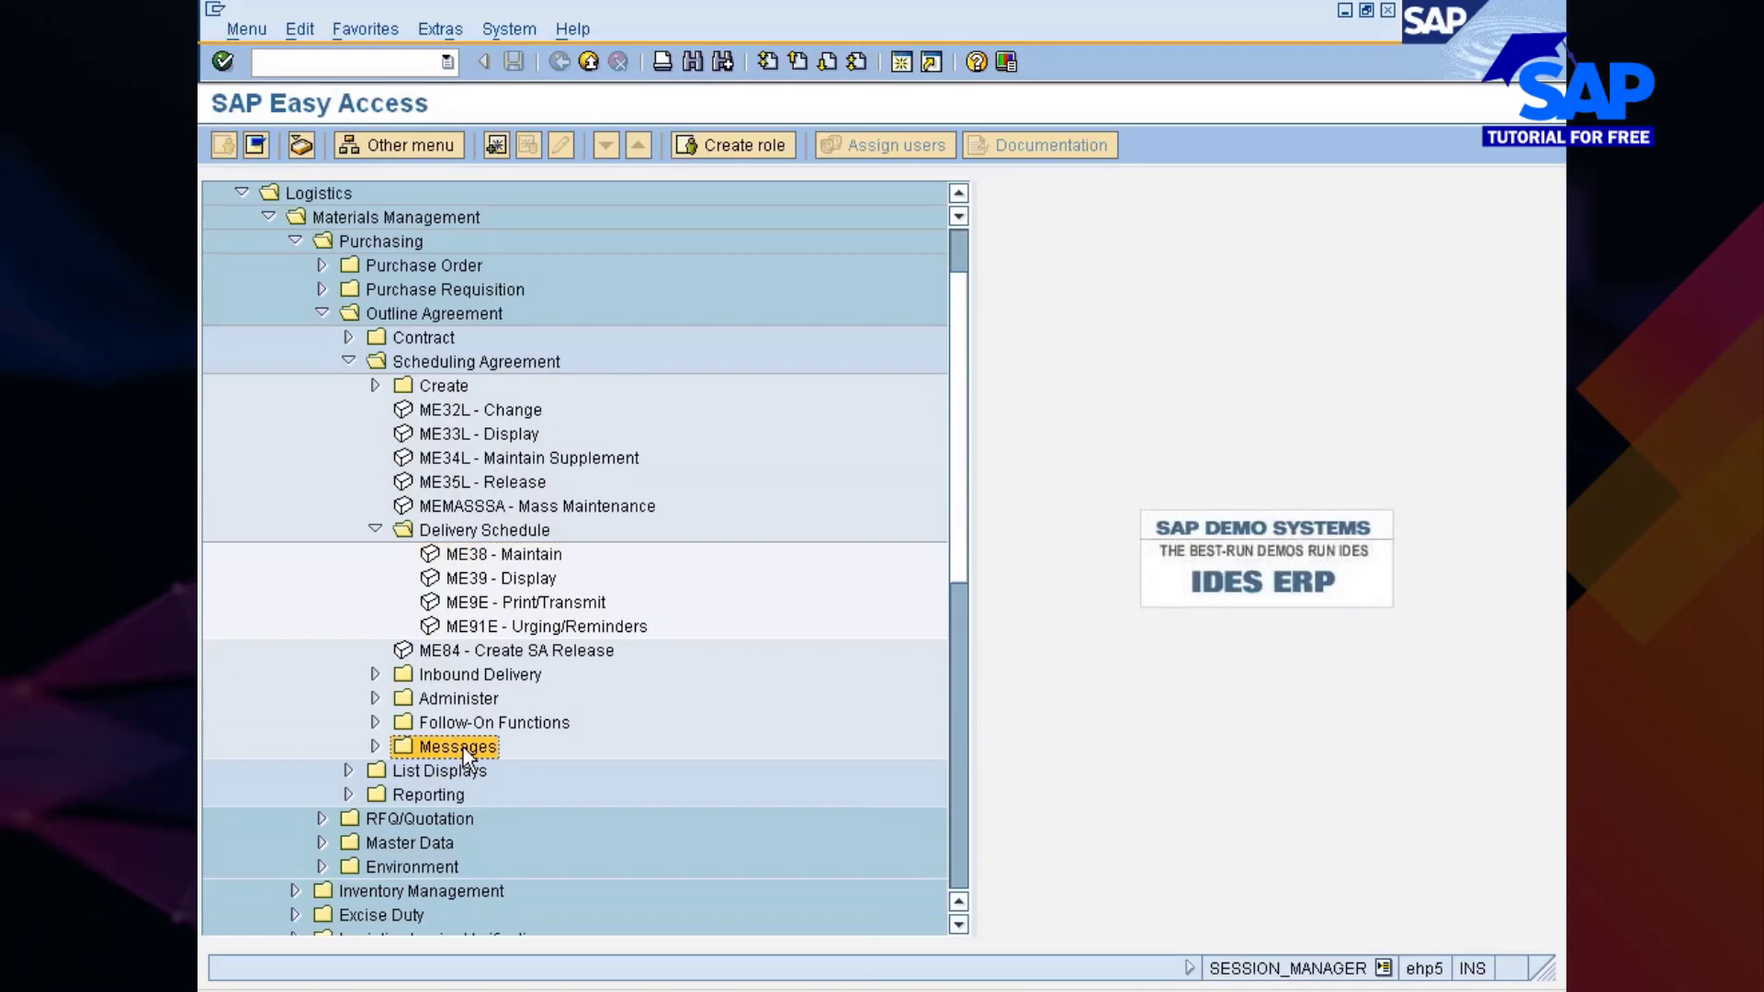
double_click(463, 751)
key("Down")
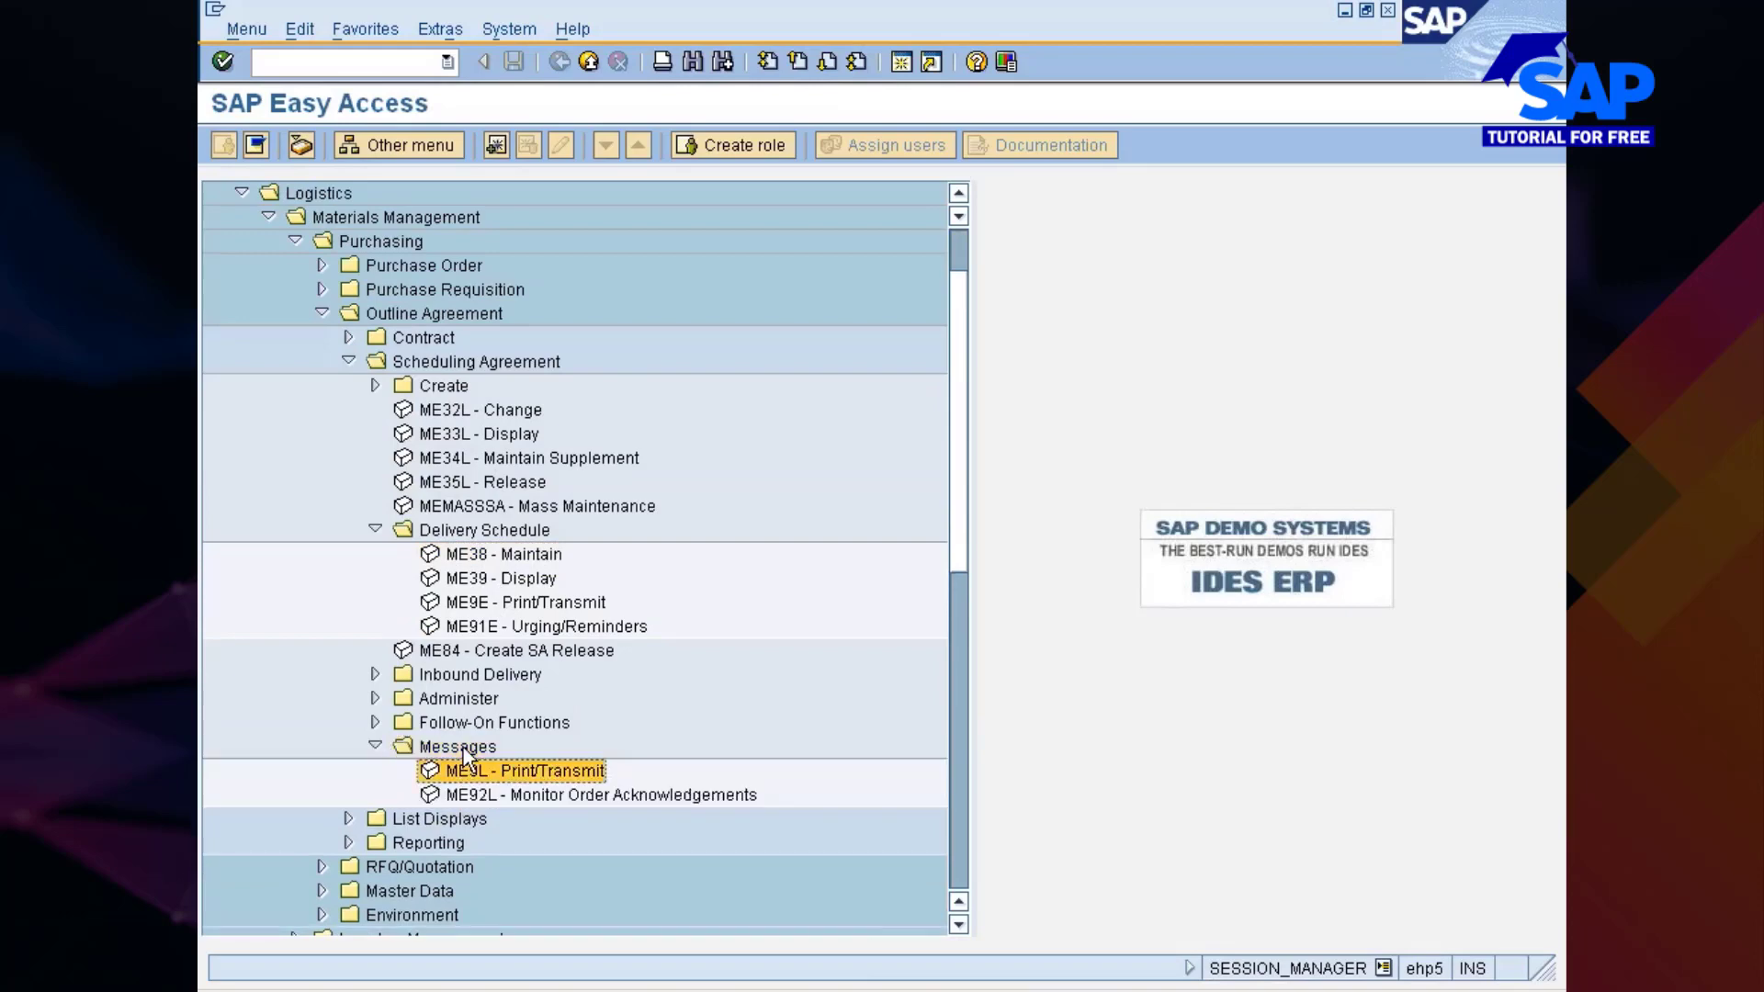
key("Return")
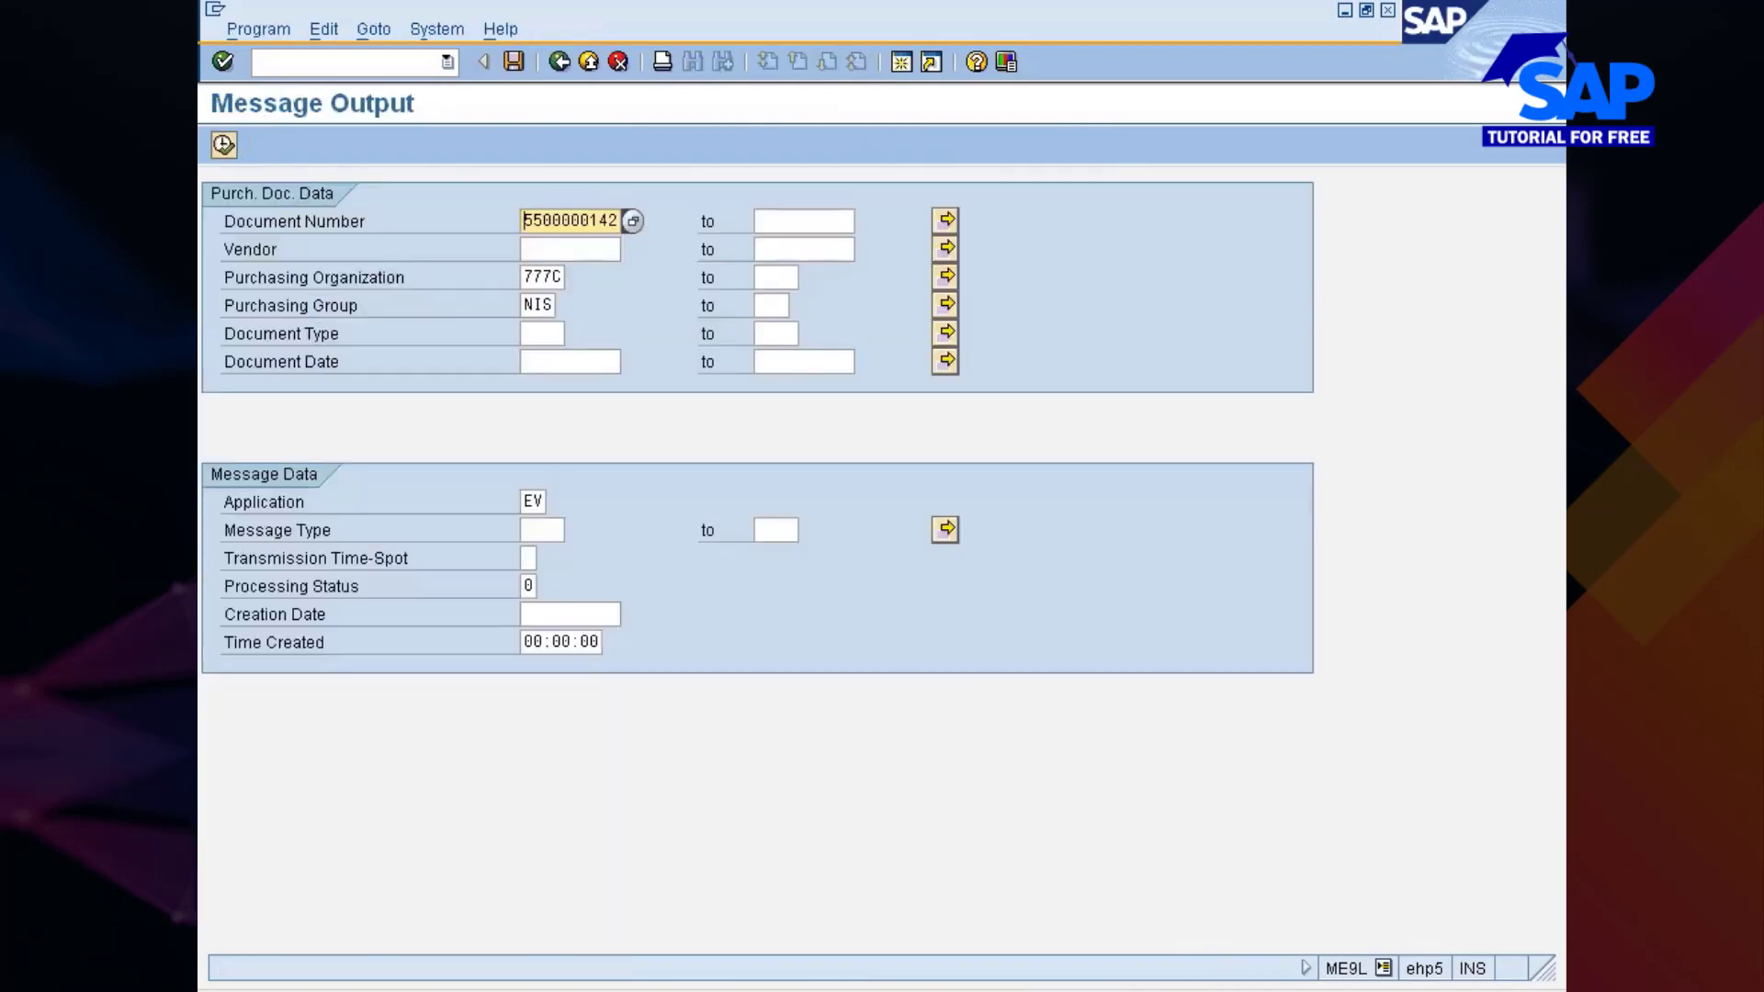
Step: Restrict the message output selection to message type NEU and list the scheduling agreement's messages
left_click(542, 530)
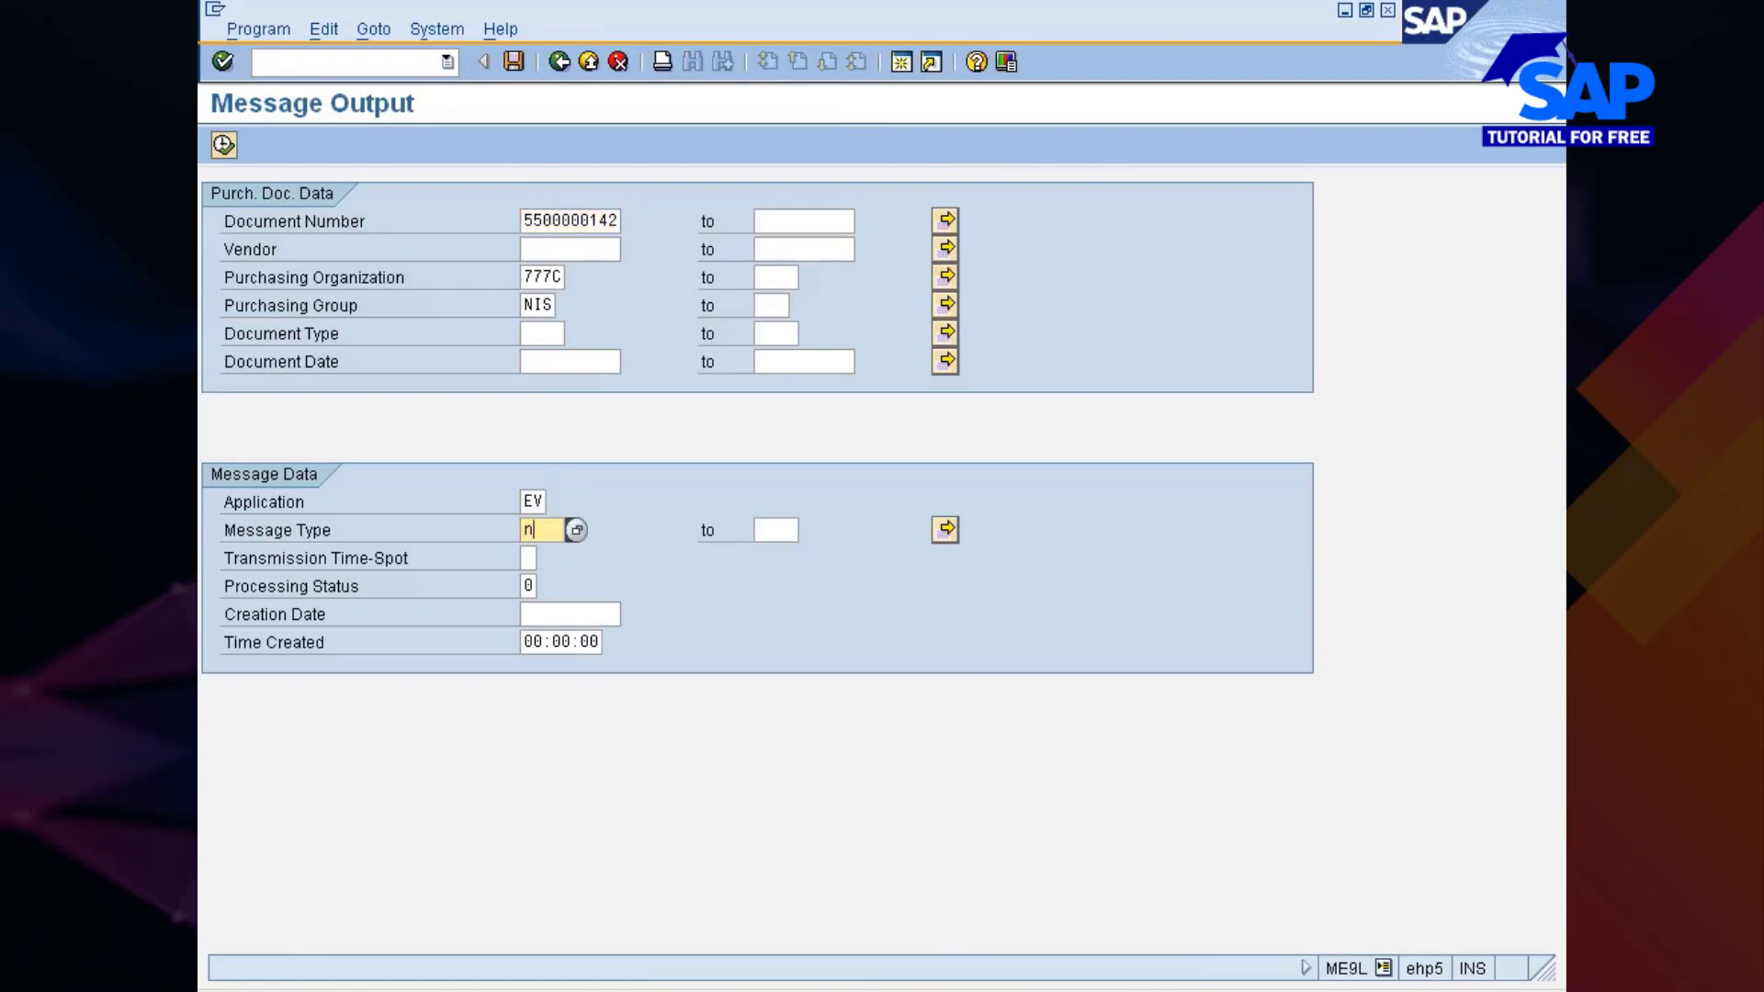
key("Return")
left_click(223, 145)
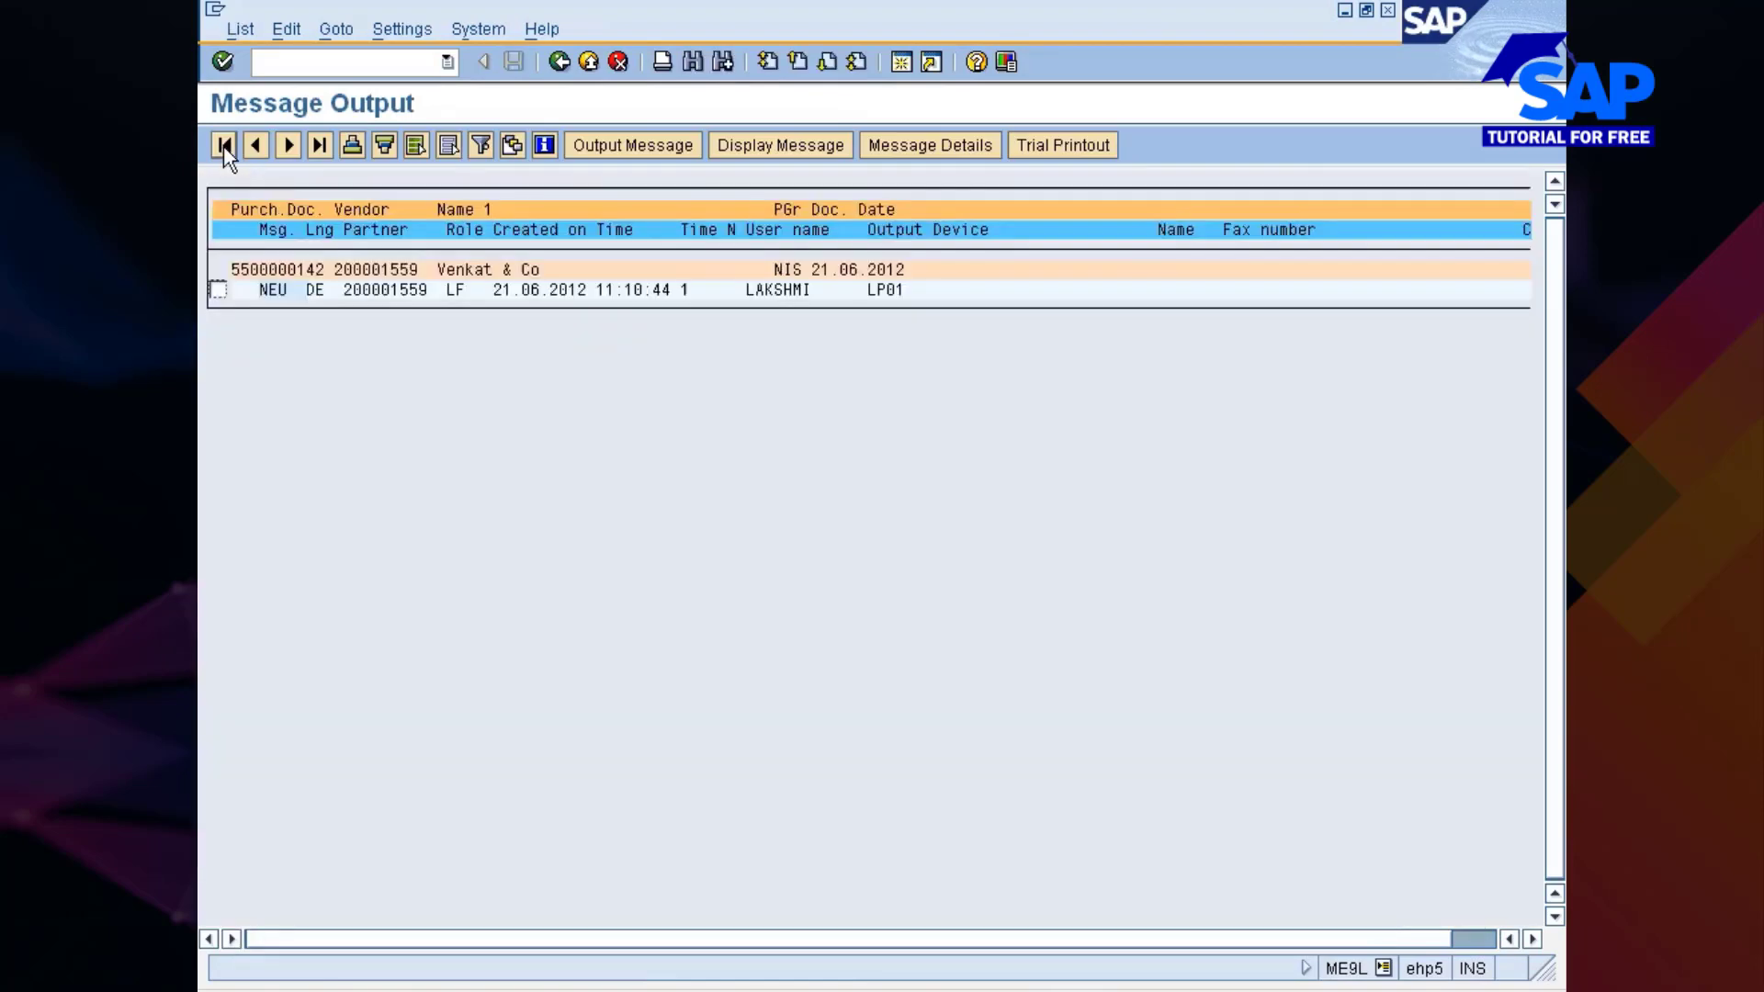
Step: Preview the NEU message, read the agreement printout down to its total net value and return to the message list
left_click(216, 290)
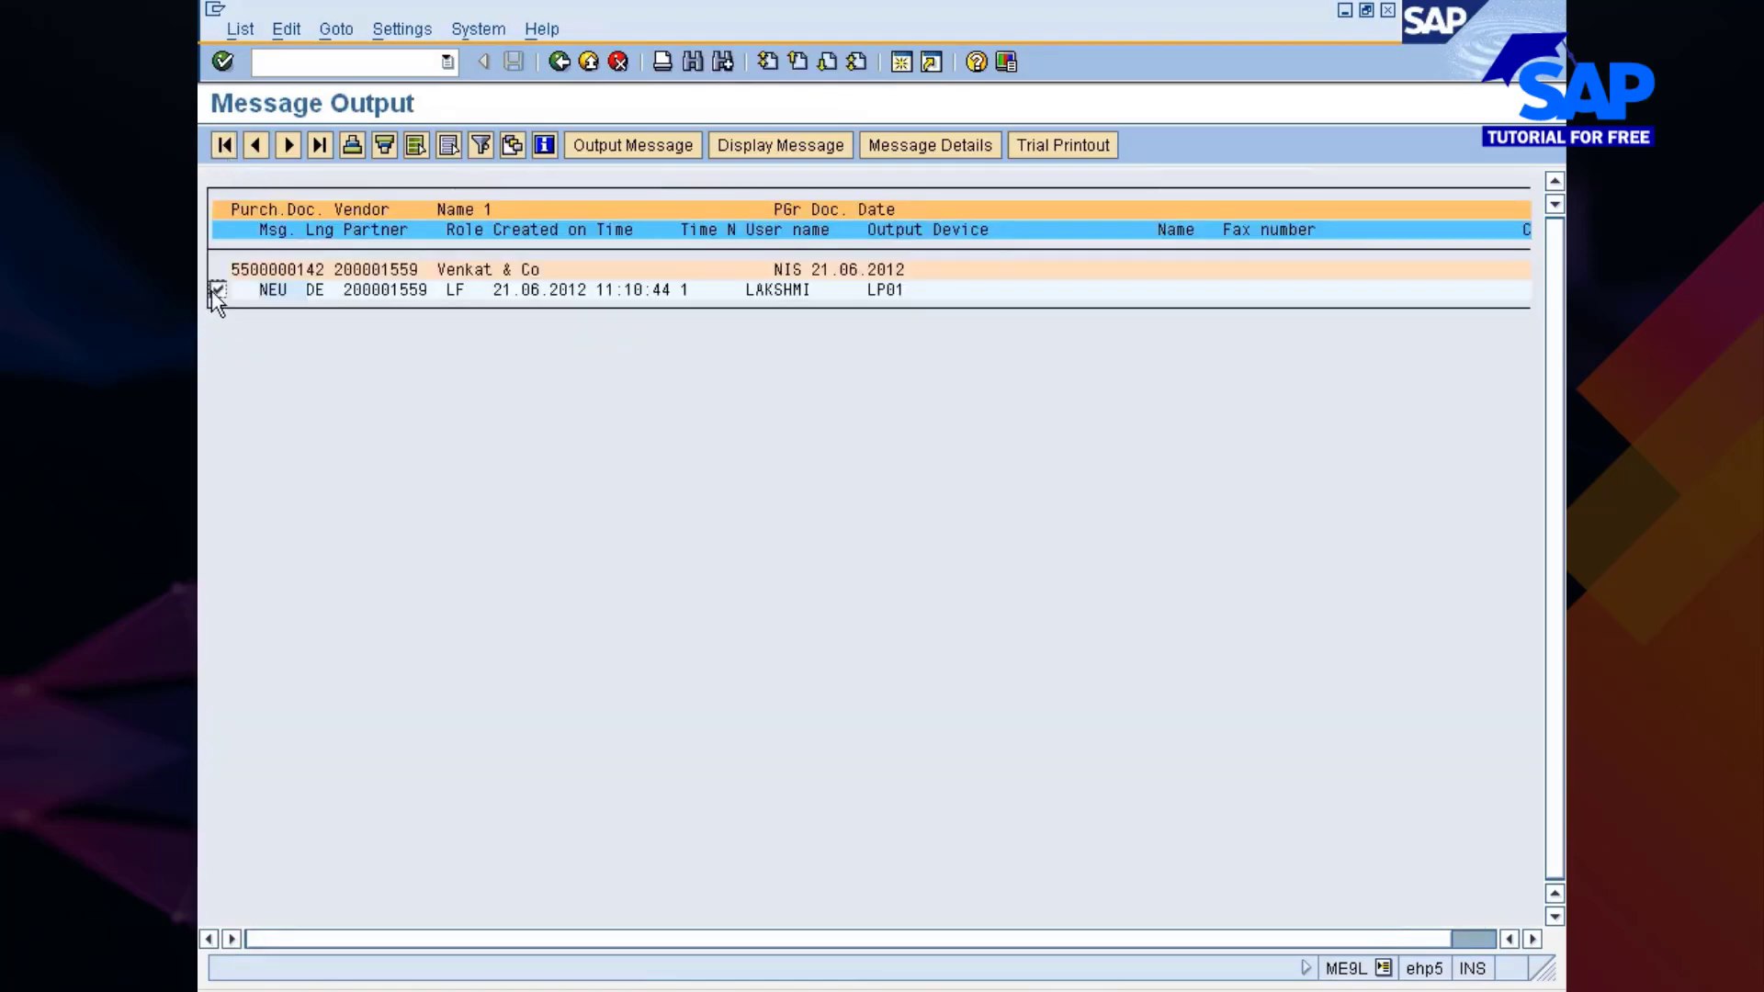
left_click(771, 146)
scroll(708, 422, "down", 5)
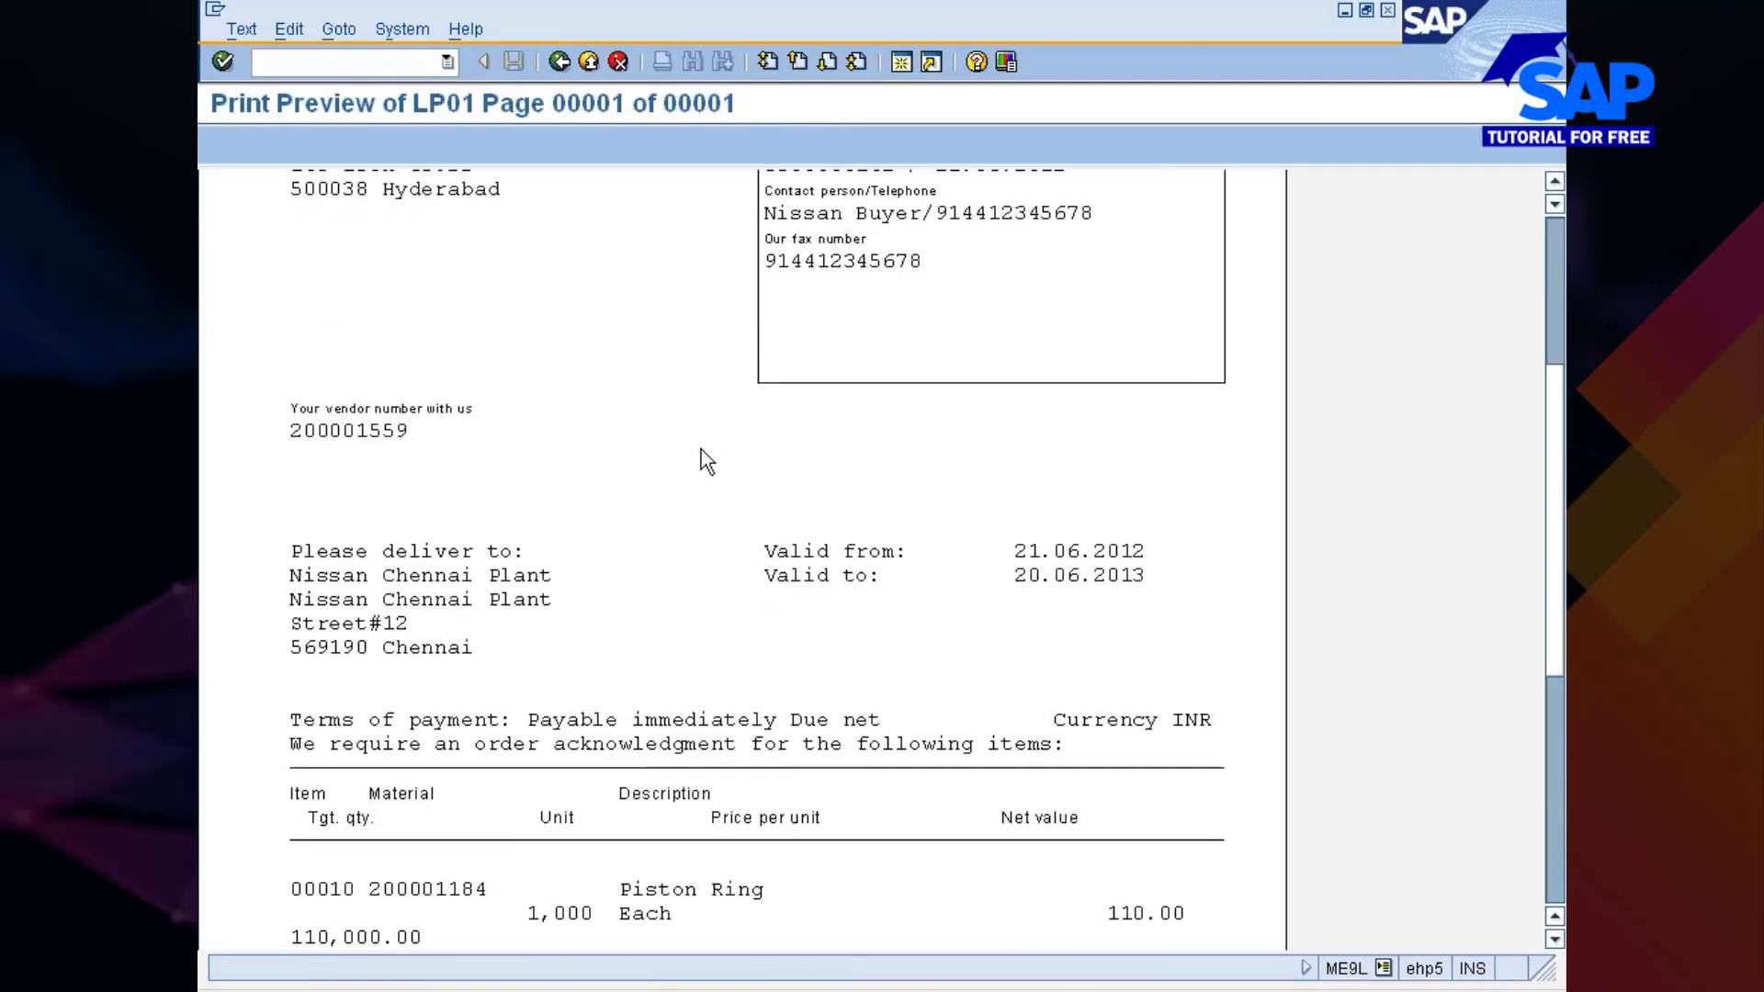
scroll(706, 459, "down", 4)
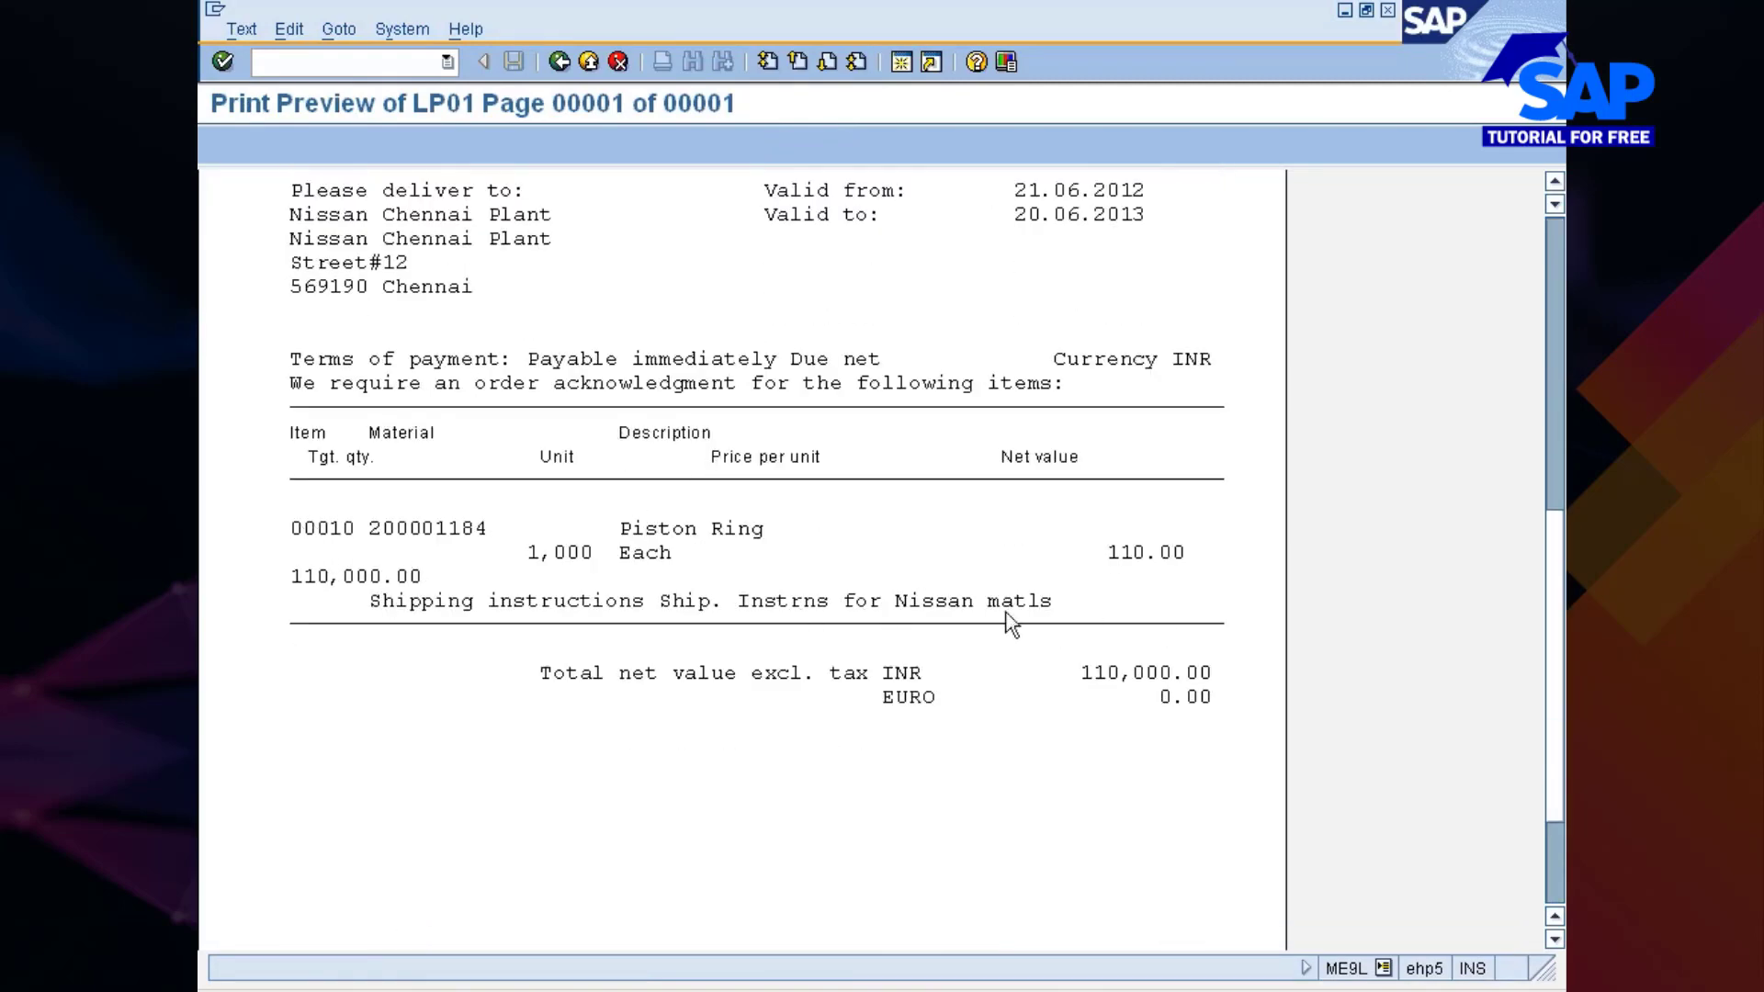
left_click(559, 61)
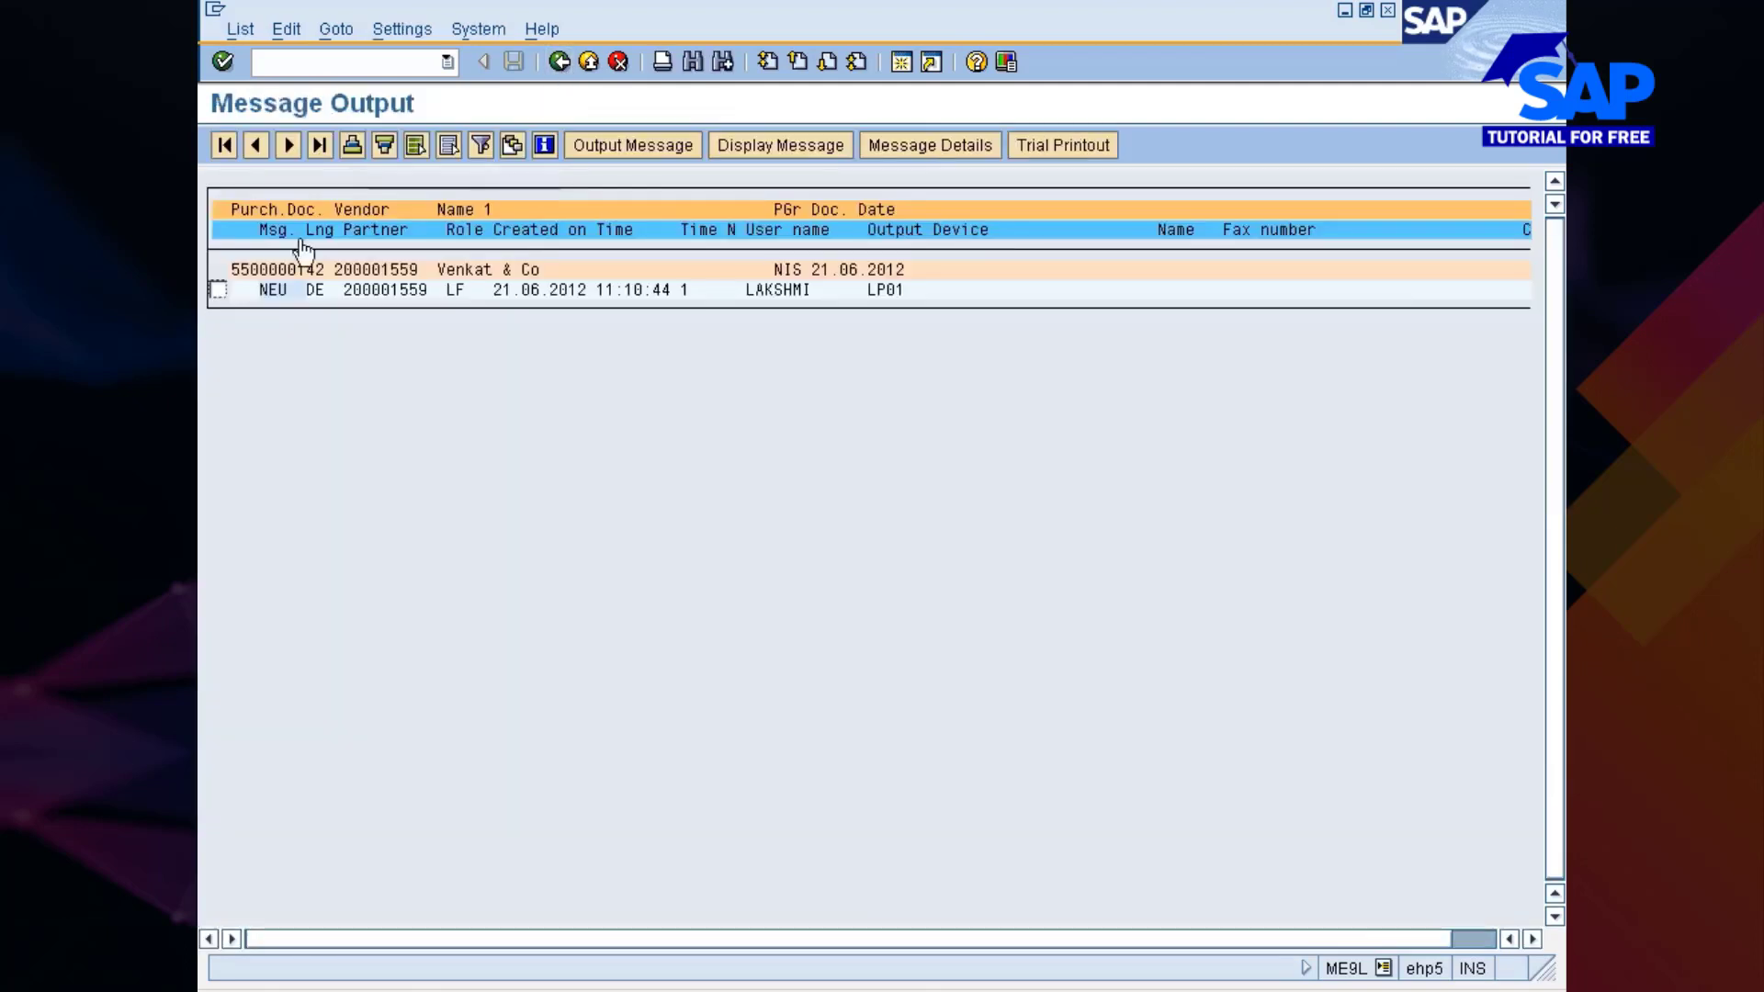
Step: Output the NEU message for the scheduling agreement and exit to the SAP menu
left_click(219, 291)
left_click(647, 148)
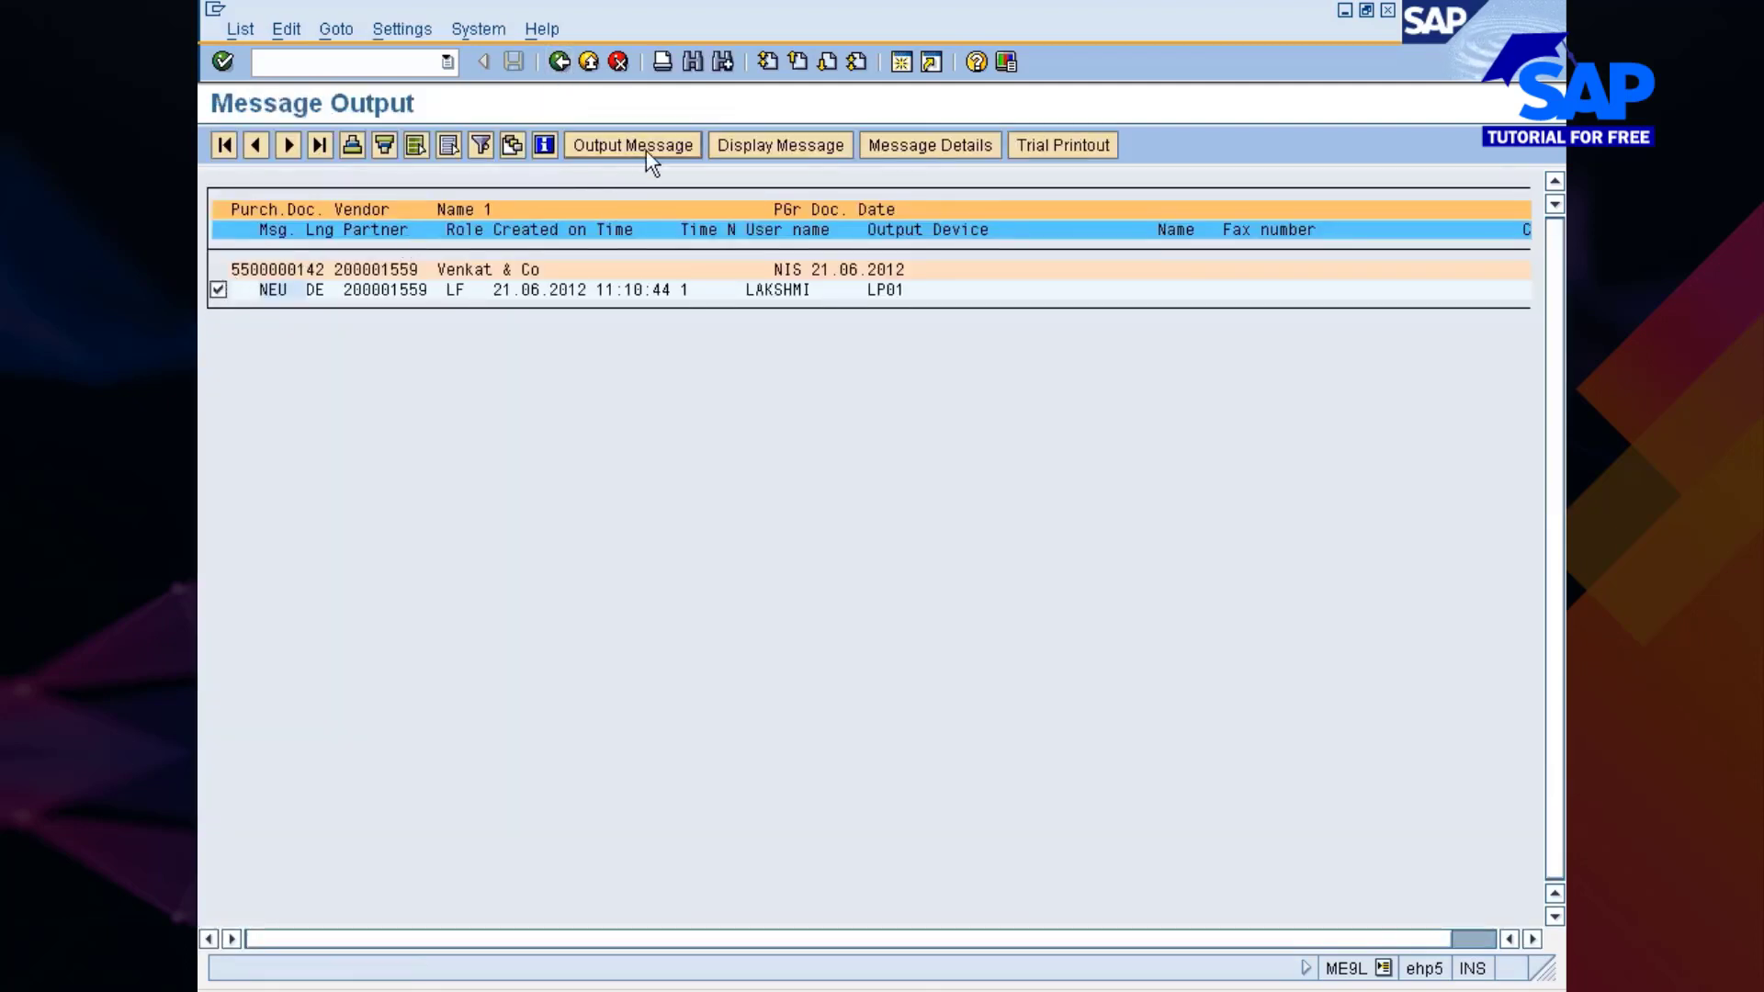
left_click(559, 60)
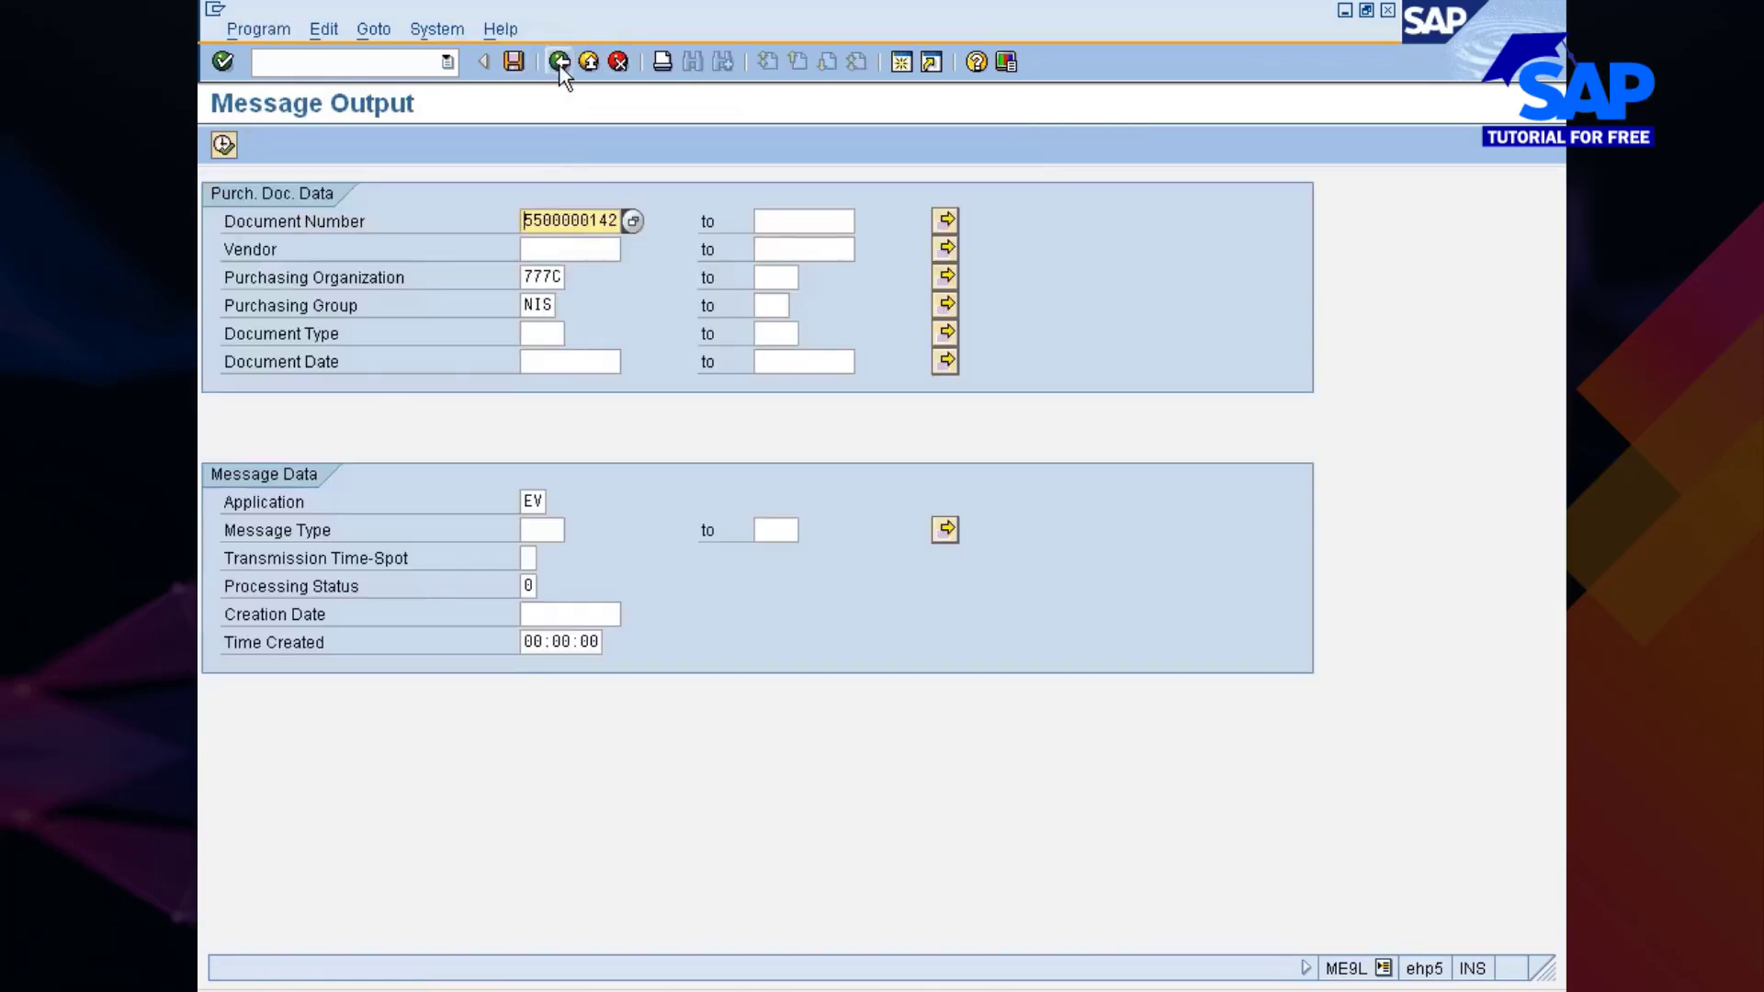
left_click(558, 61)
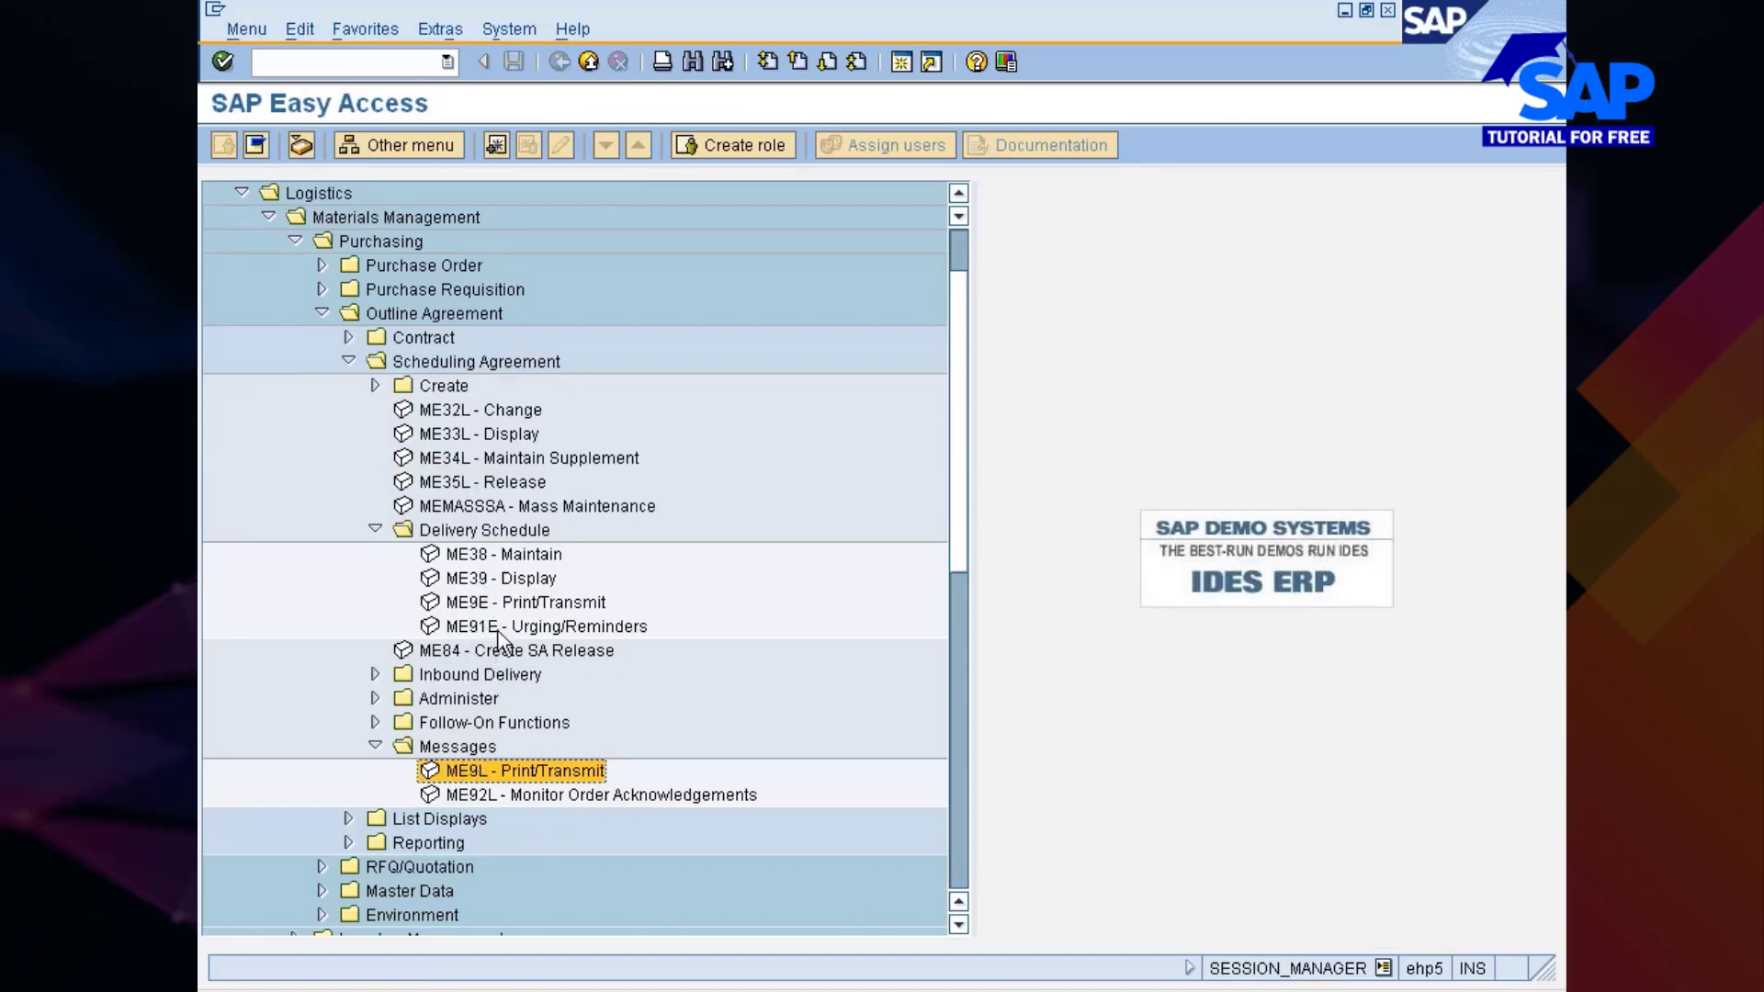
Step: Start ME9E - Print/Transmit for delivery schedules and list the agreement's messages for application EL
left_click(519, 608)
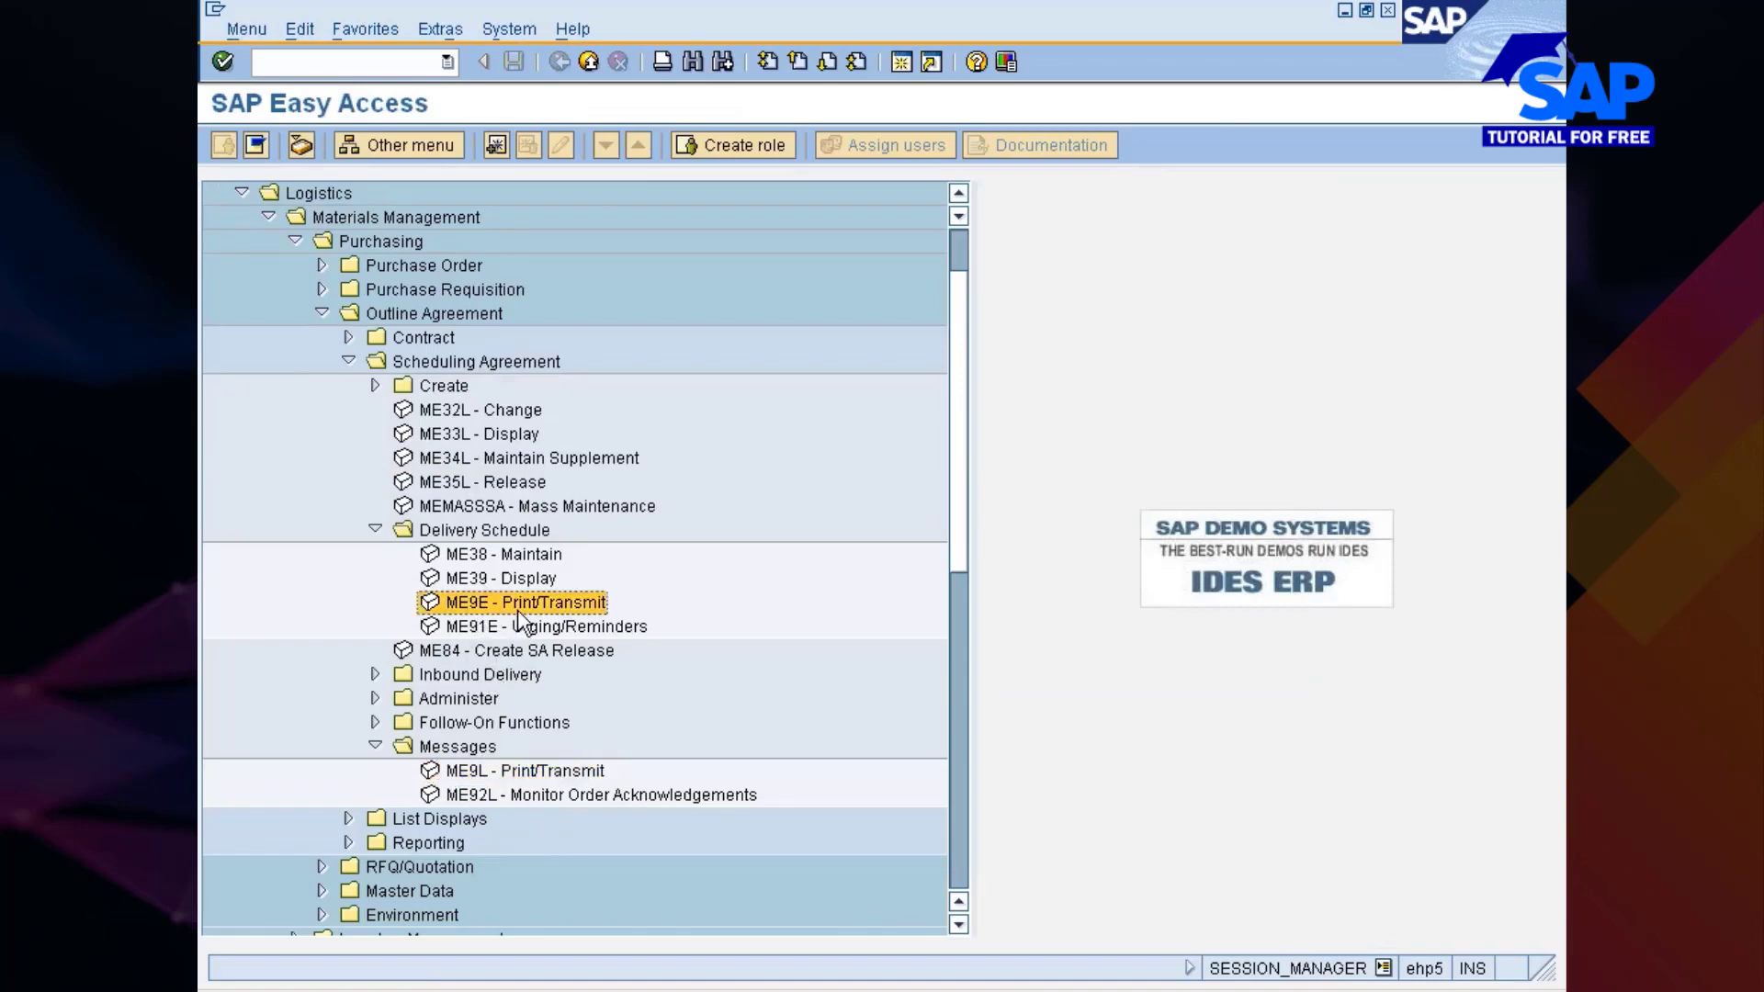
double_click(516, 605)
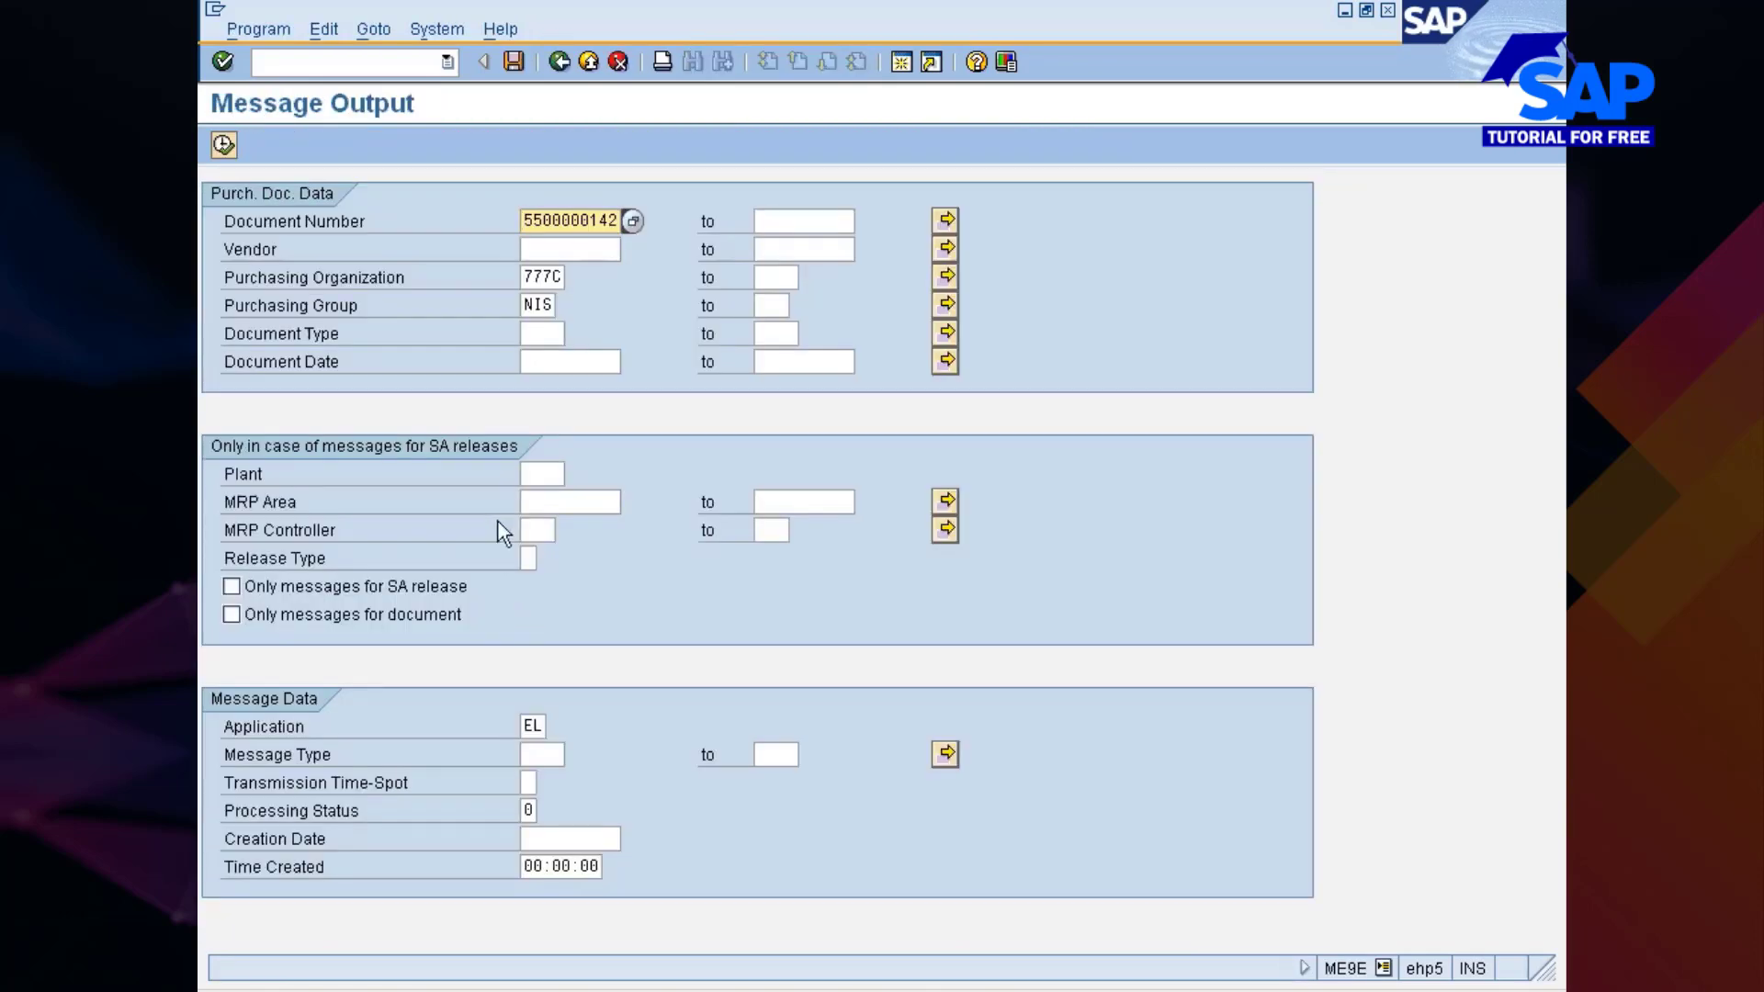
left_click(534, 727)
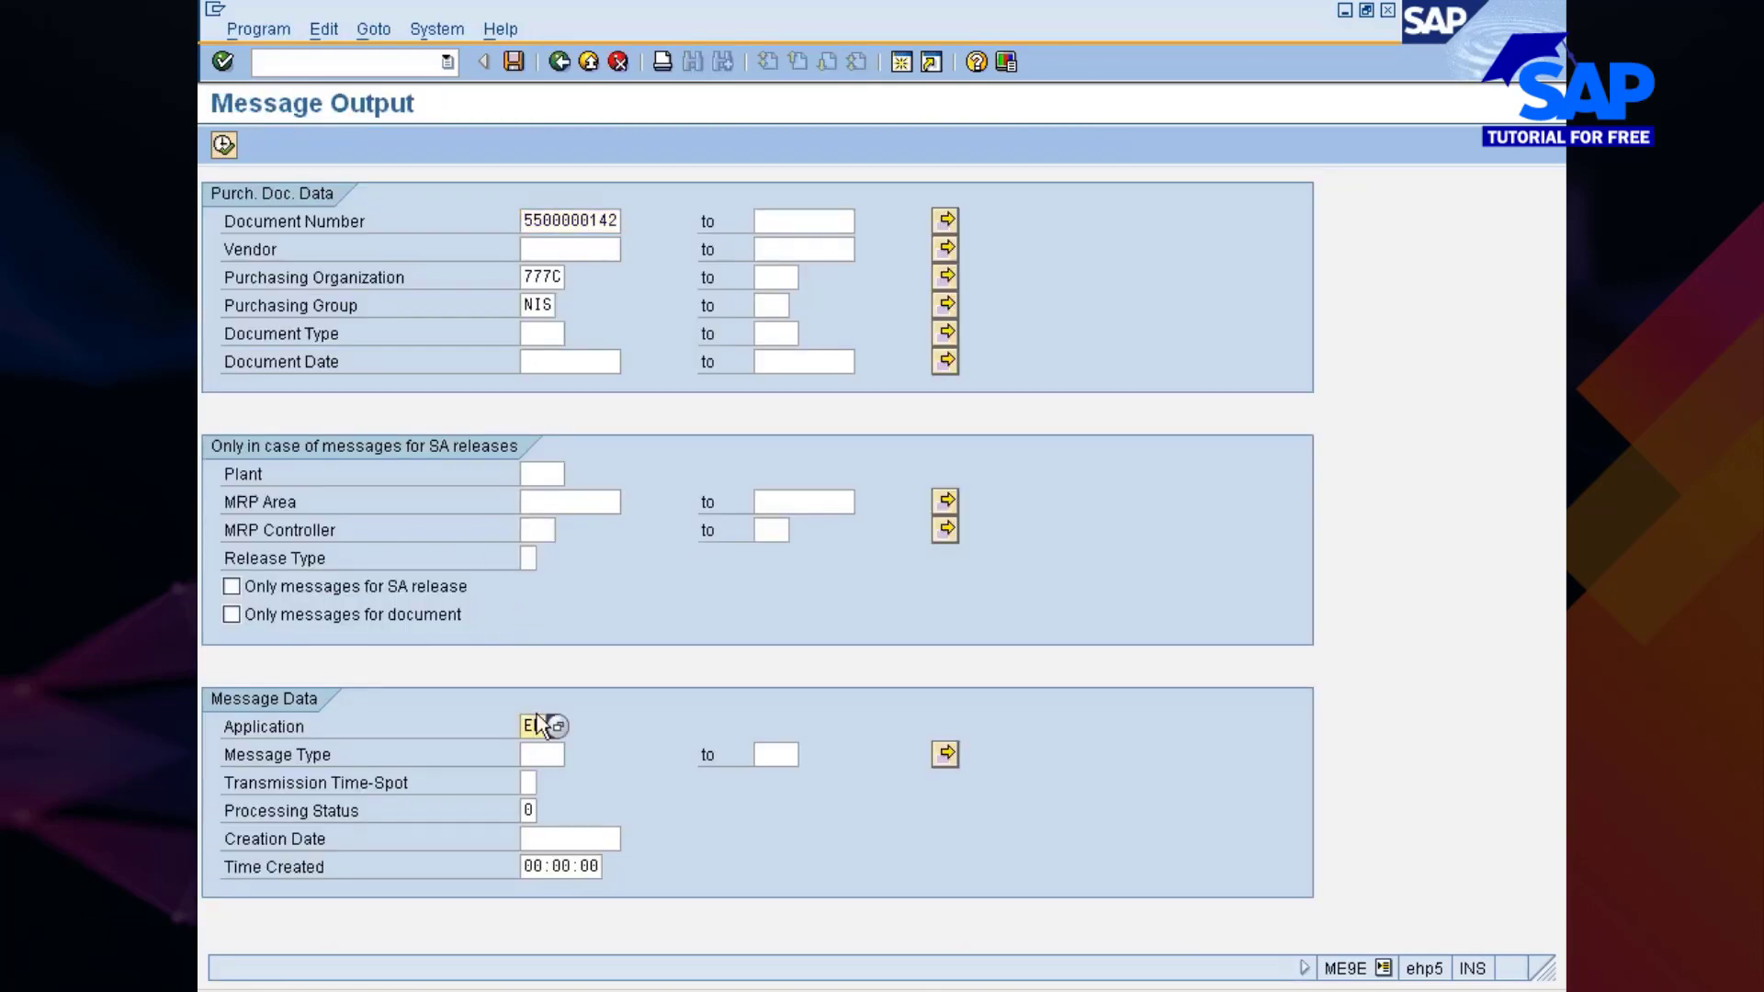
left_click(224, 145)
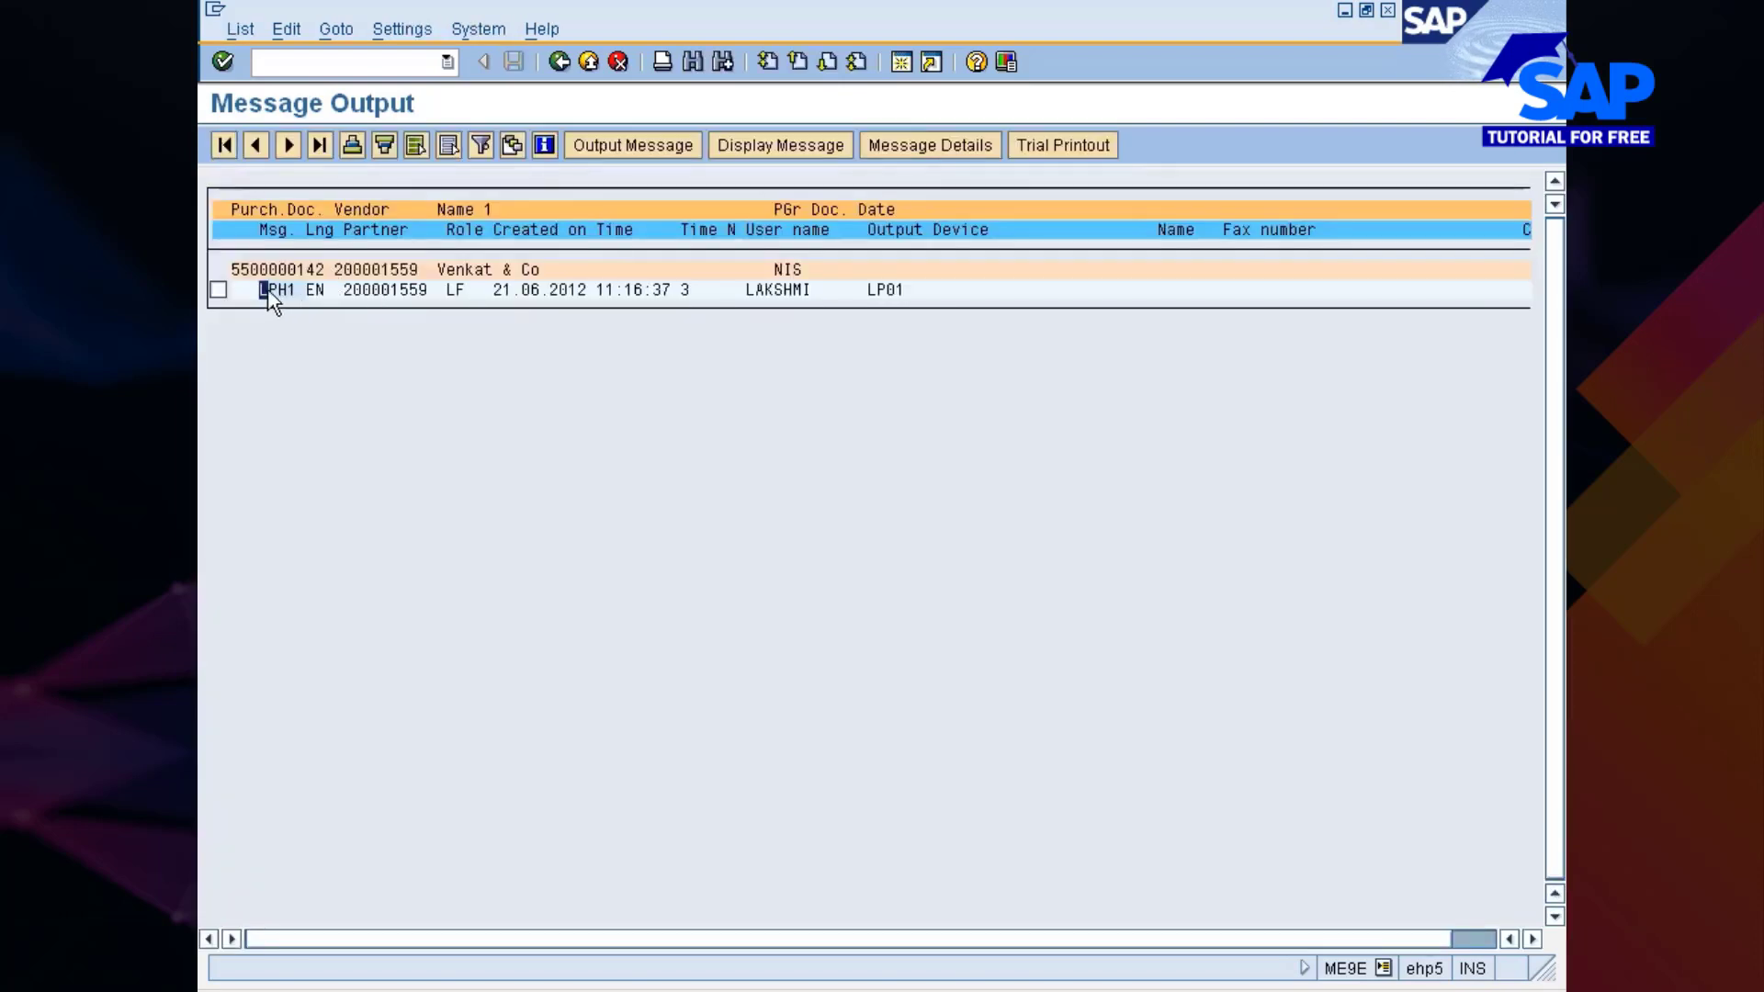
Step: Preview the LPH1 message, read the release's monthly delivery dates and quantities and return to the message list
left_click(219, 290)
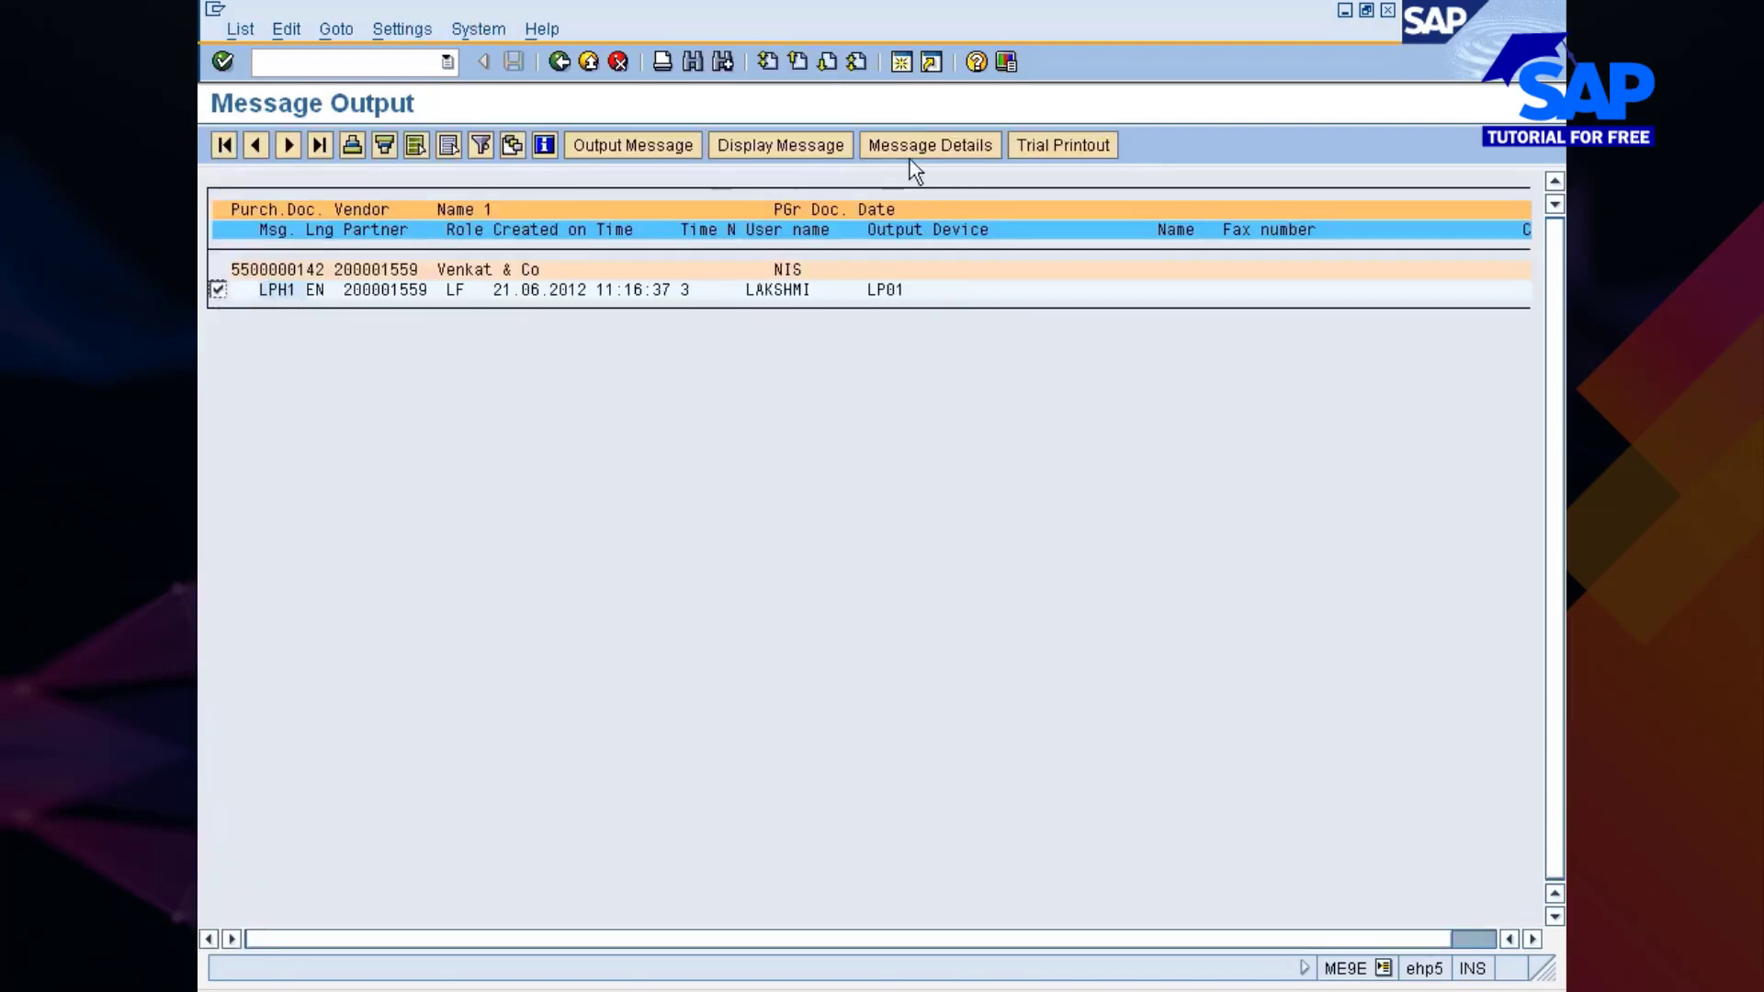
left_click(726, 145)
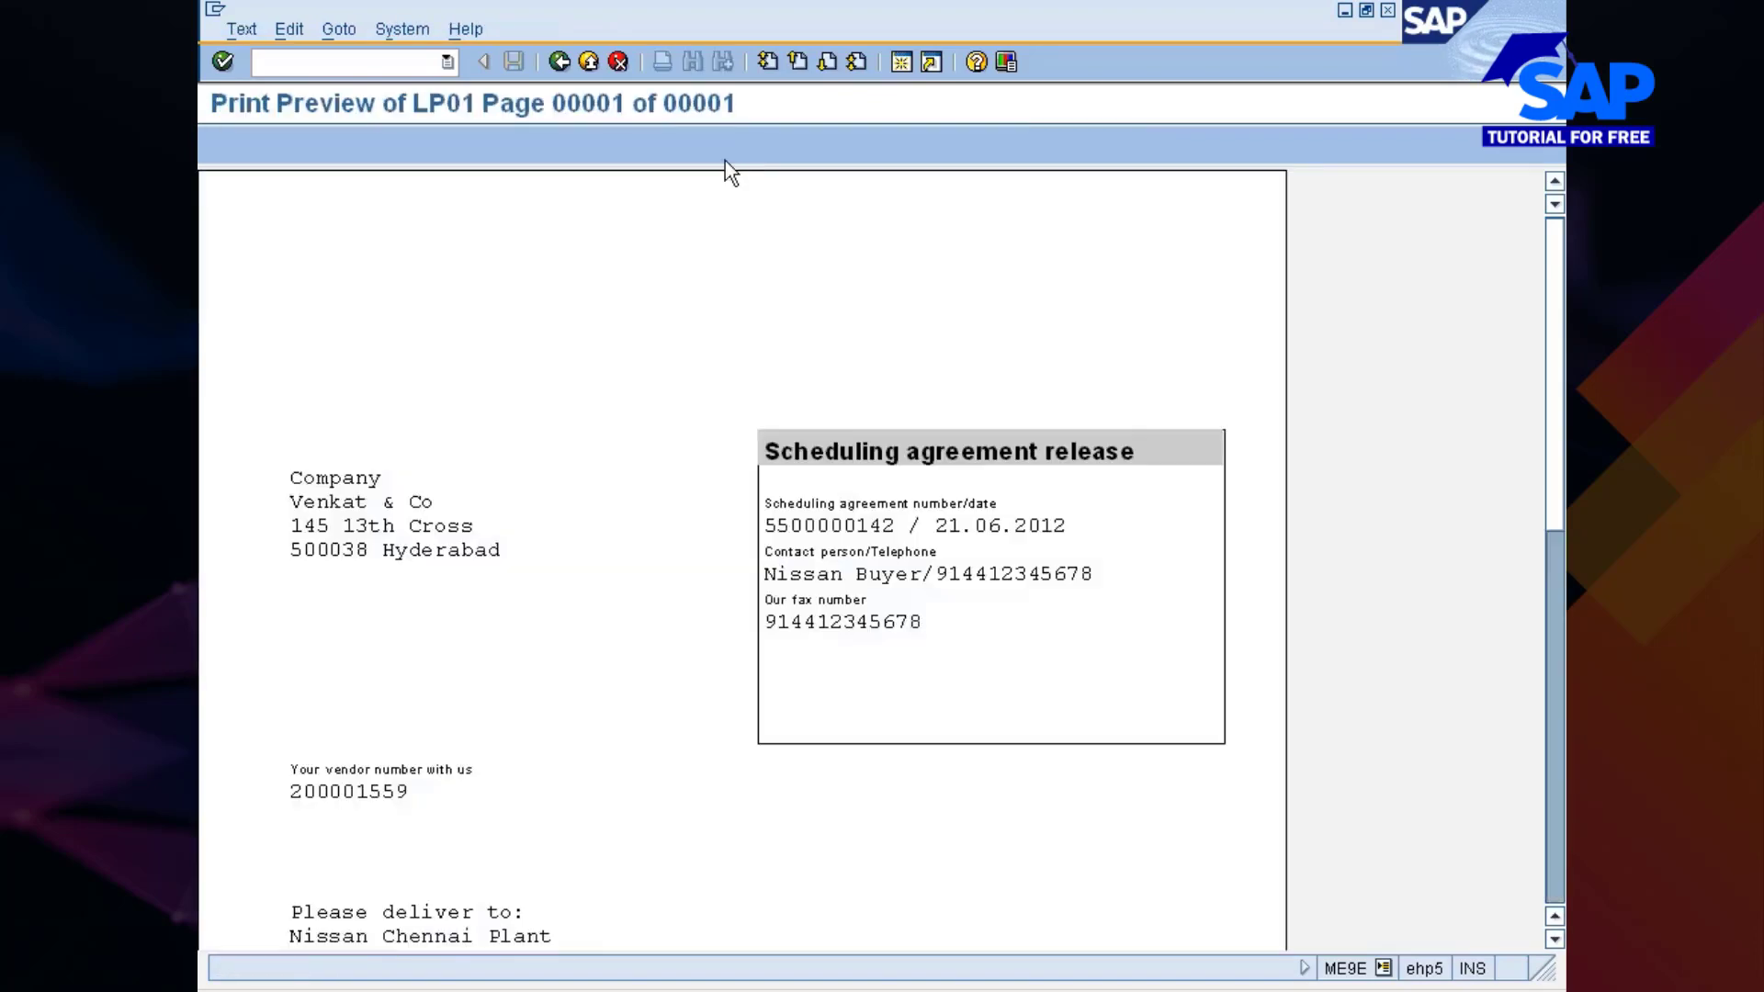
scroll(675, 514, "down", 9)
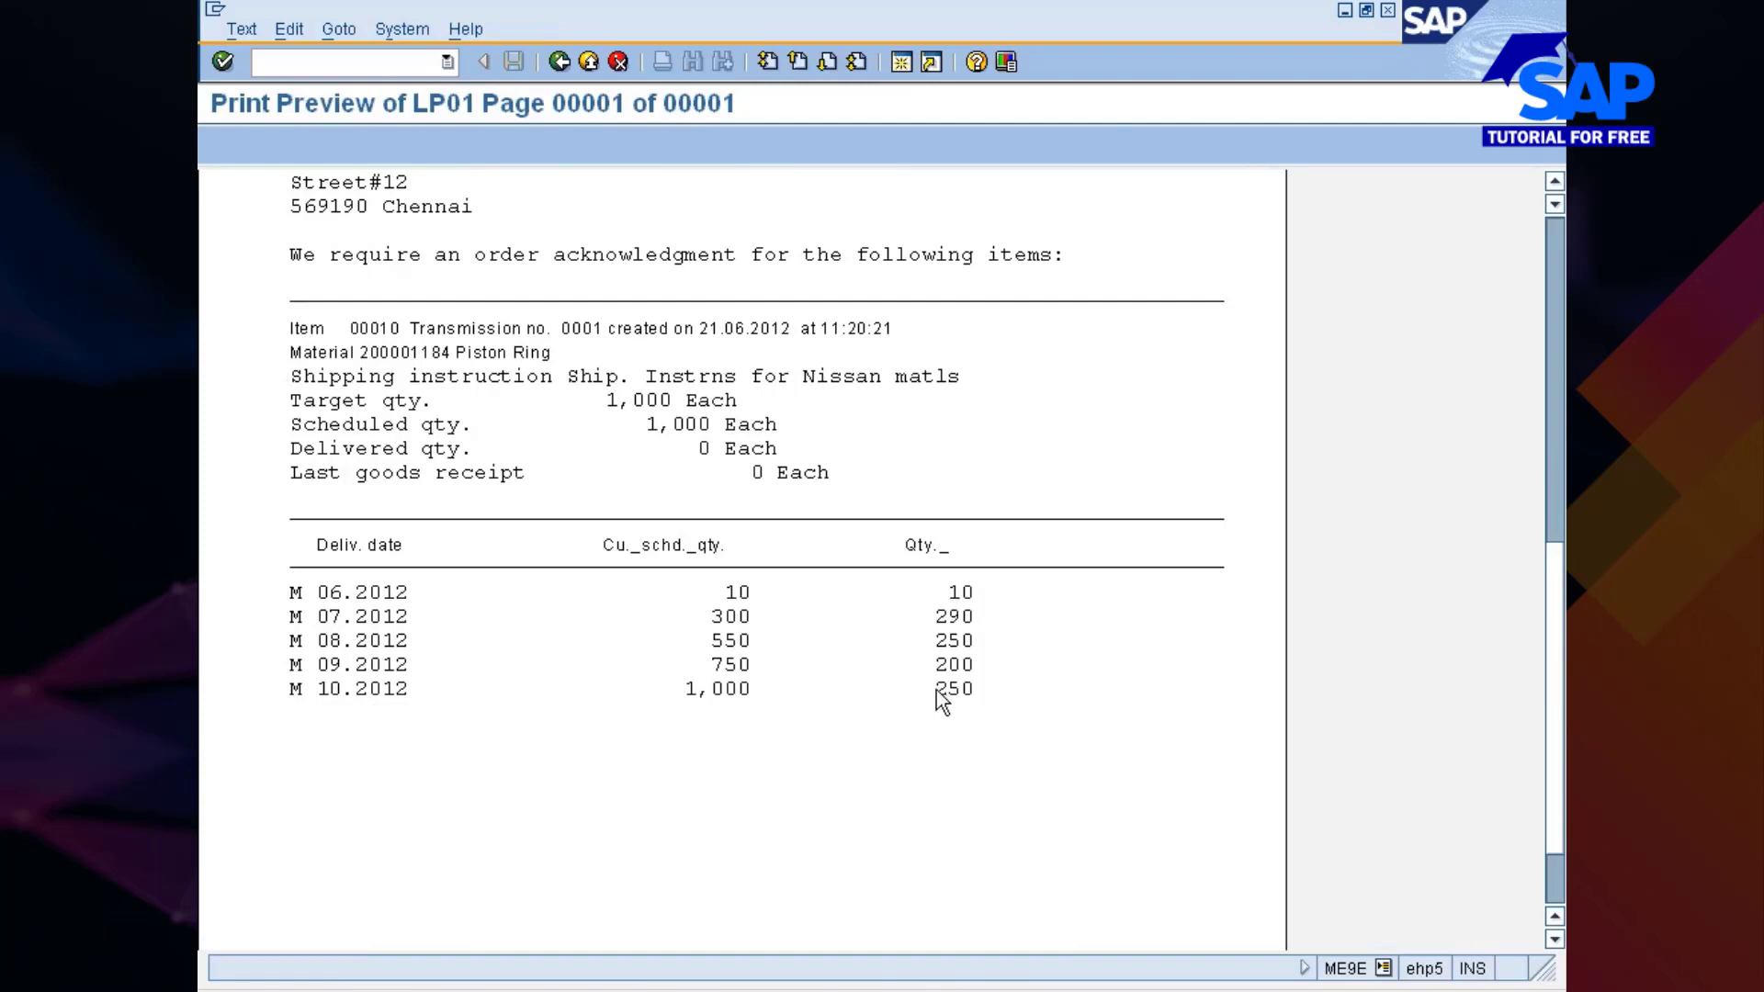
left_click(557, 61)
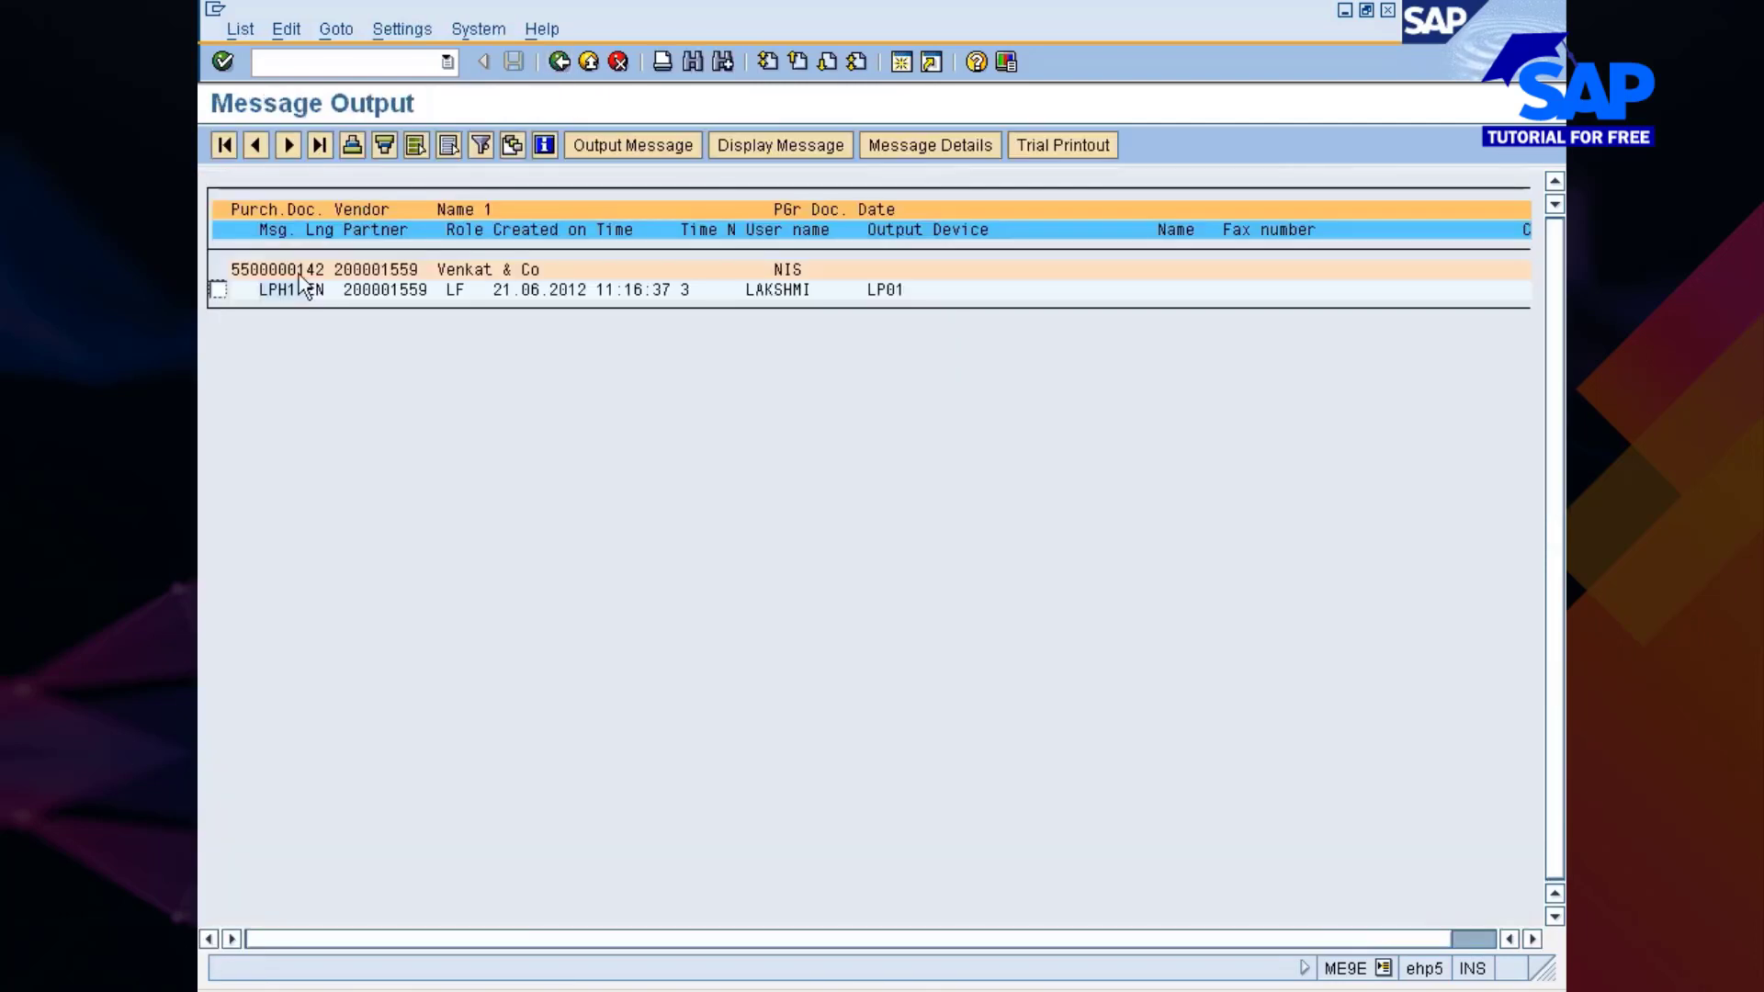
Step: Output the LPH1 scheduling agreement release message and exit to the SAP menu
left_click(218, 291)
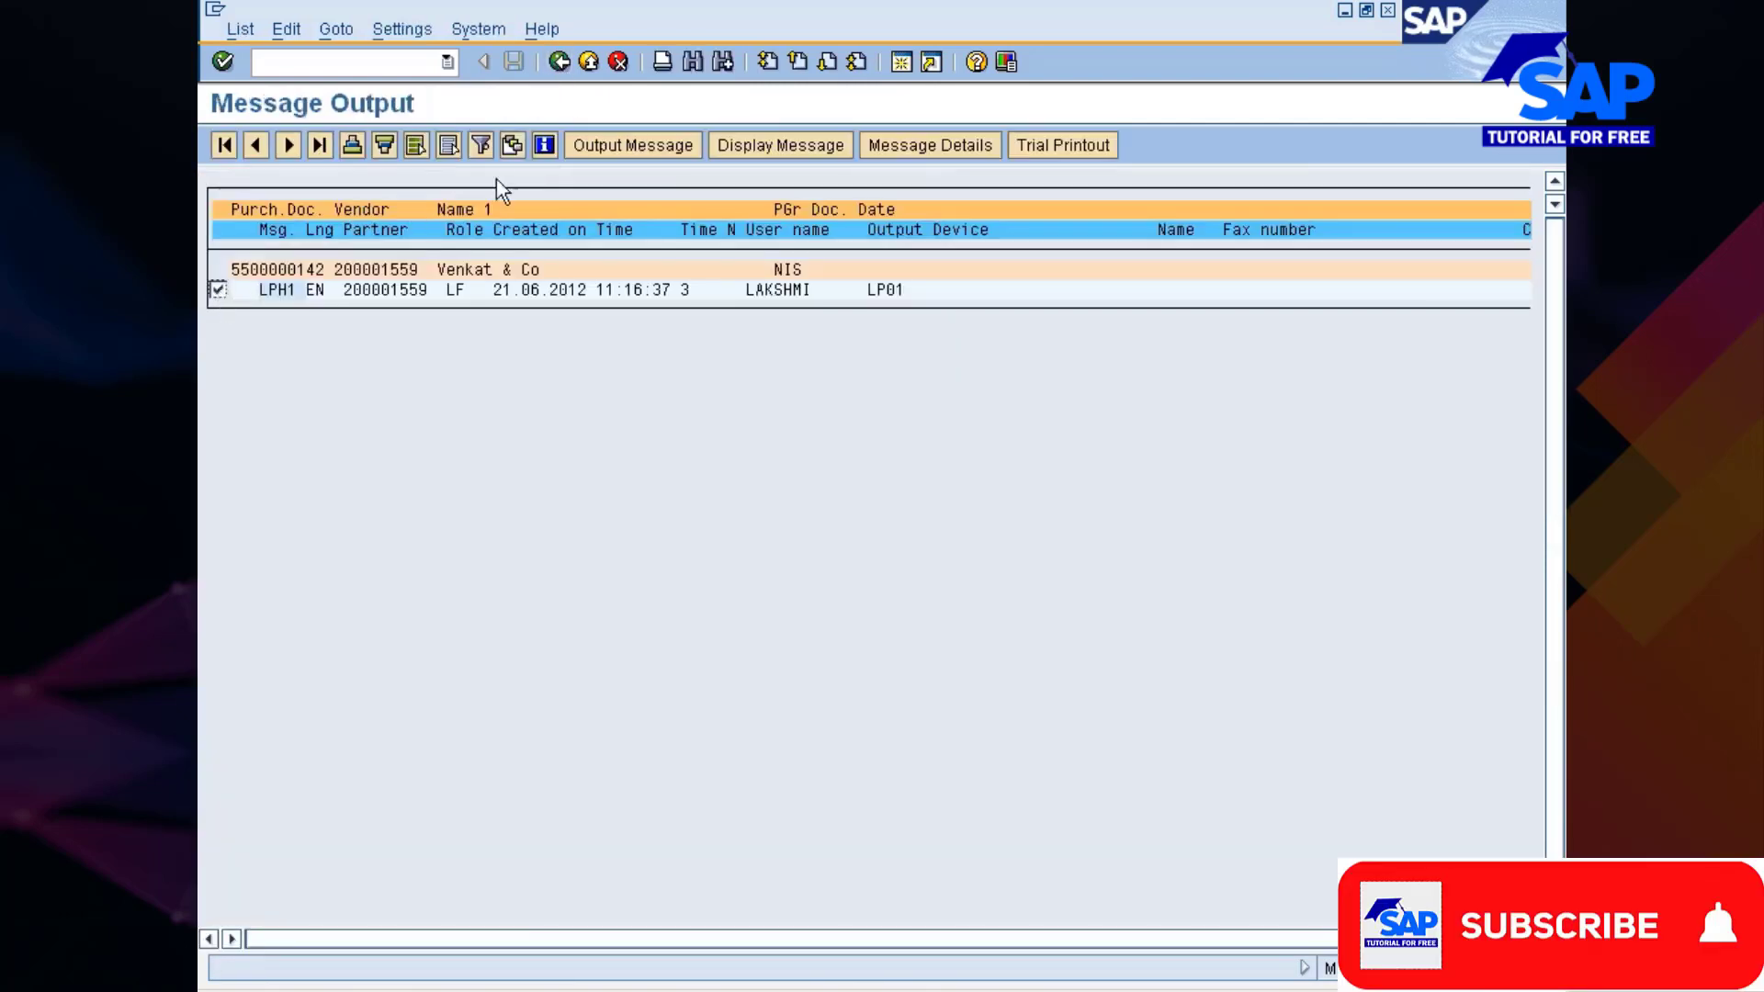
left_click(625, 145)
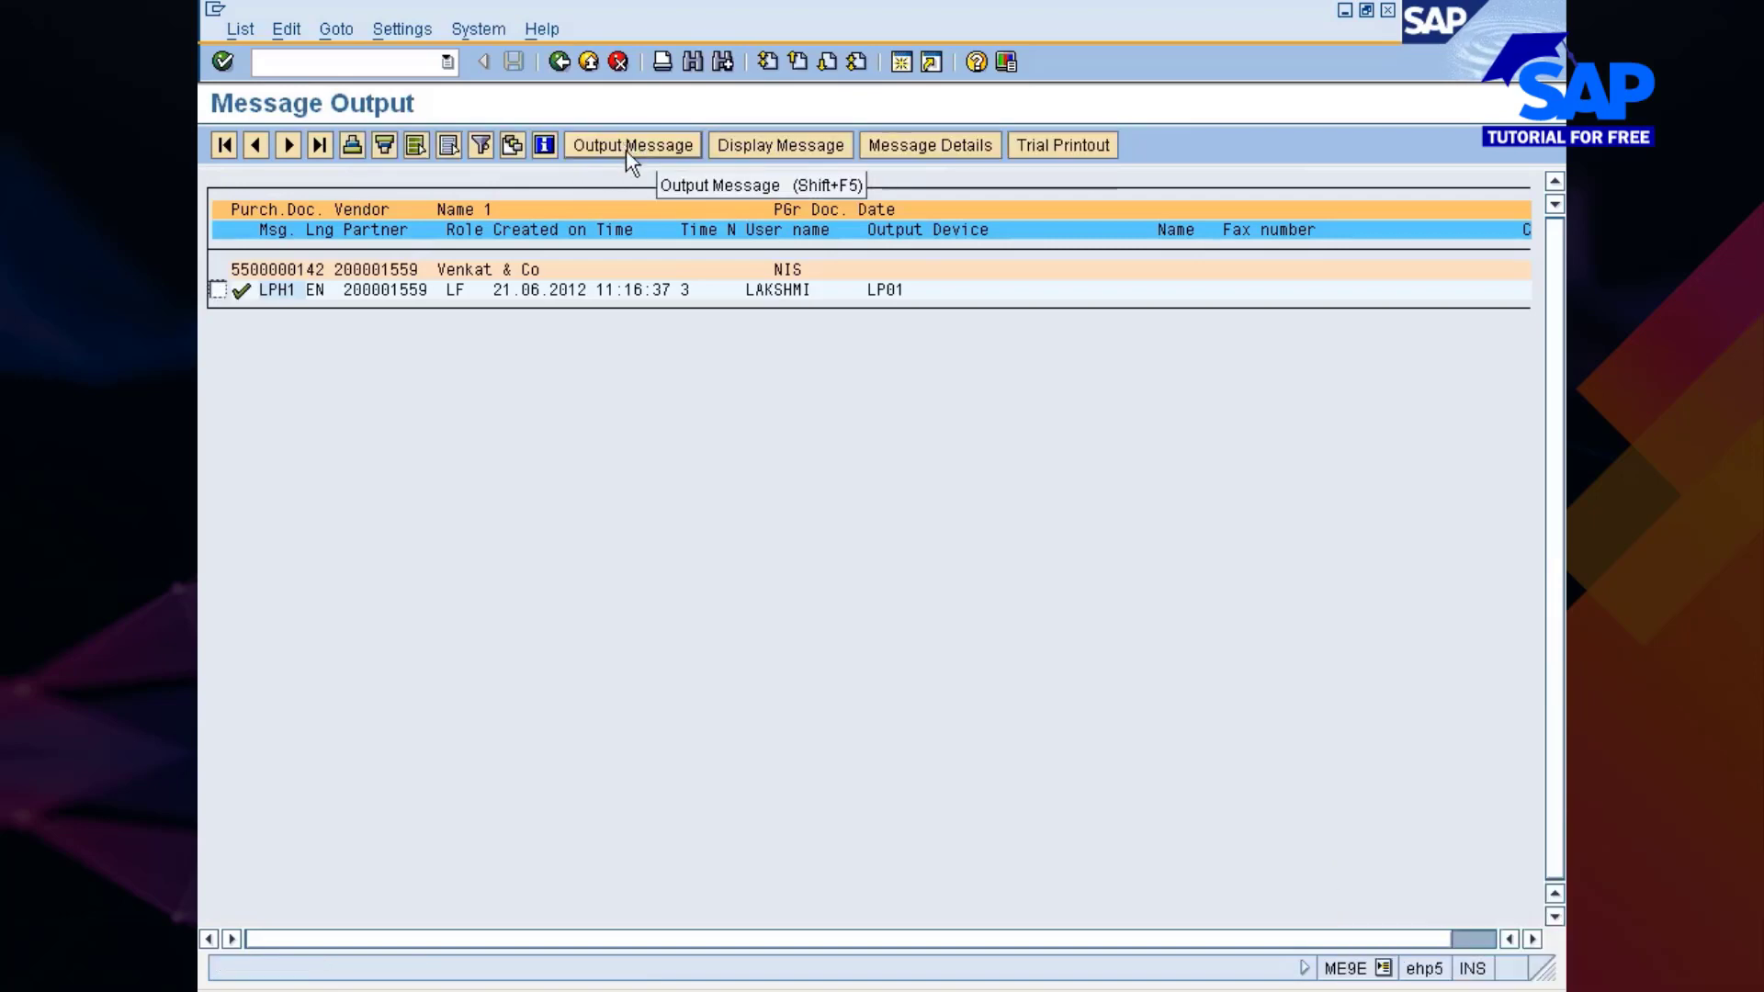
left_click(555, 61)
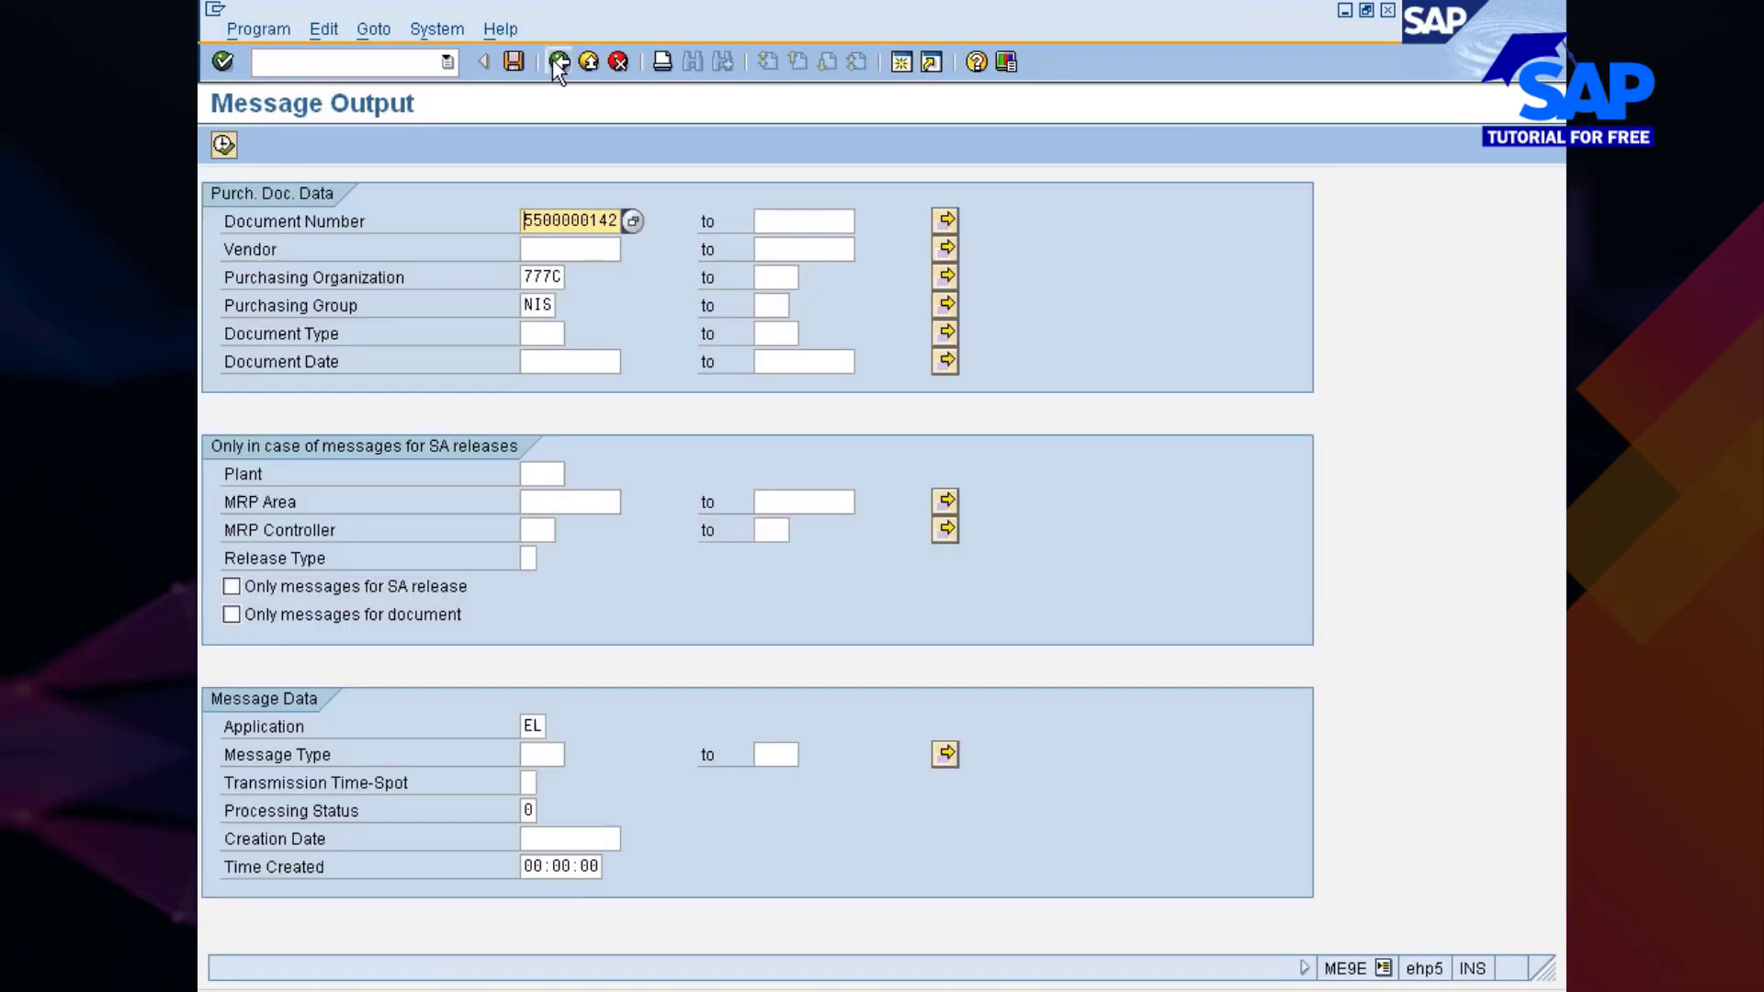
left_click(555, 61)
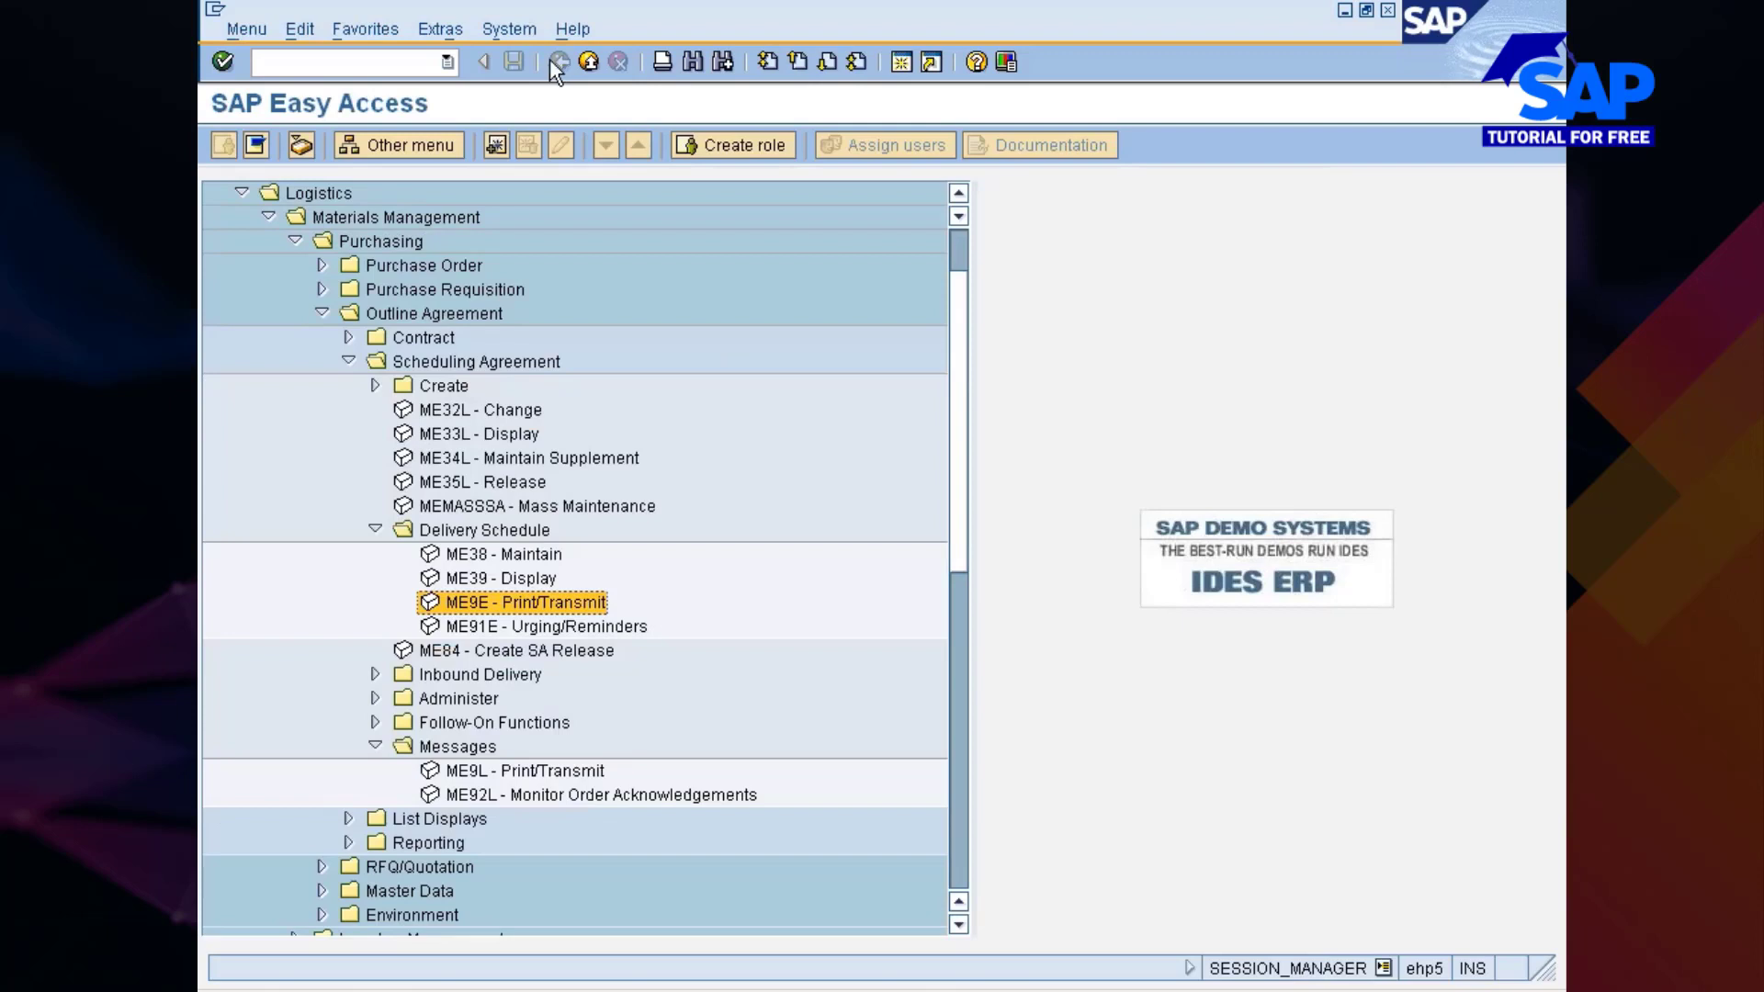
Step: Switch to another SAP session and start transaction MM01 to create a material, backing out of the displayed agreement's header data
left_click(899, 990)
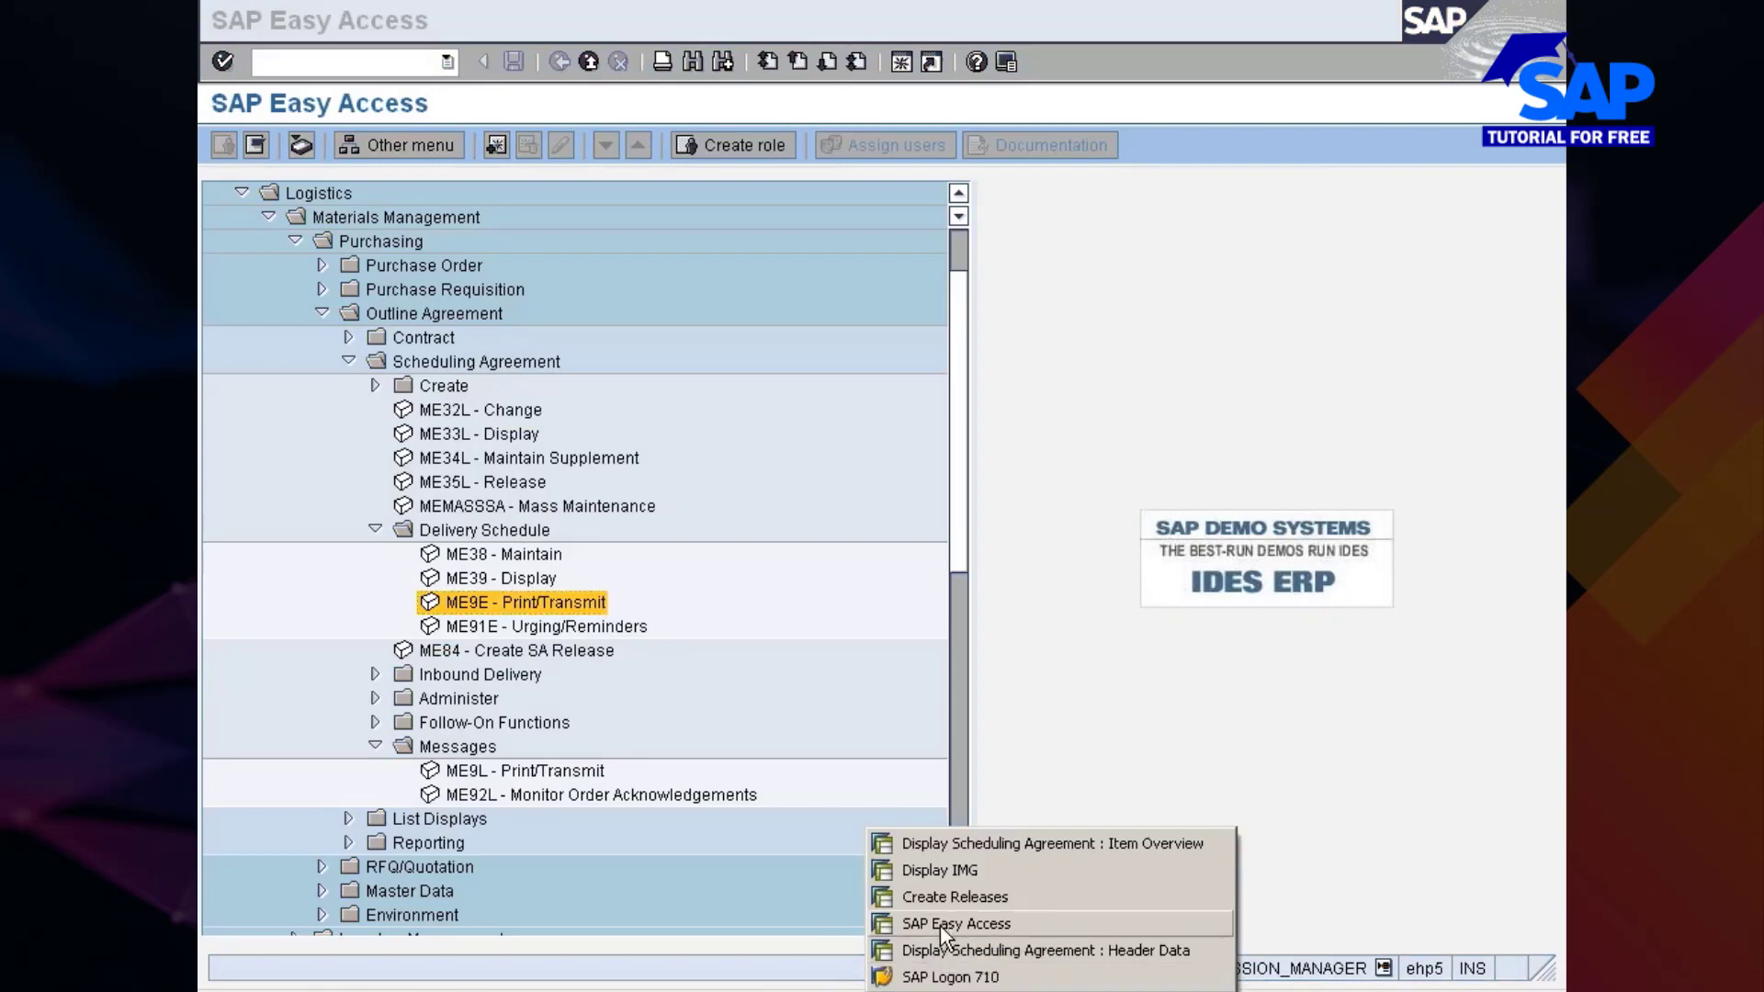
left_click(946, 949)
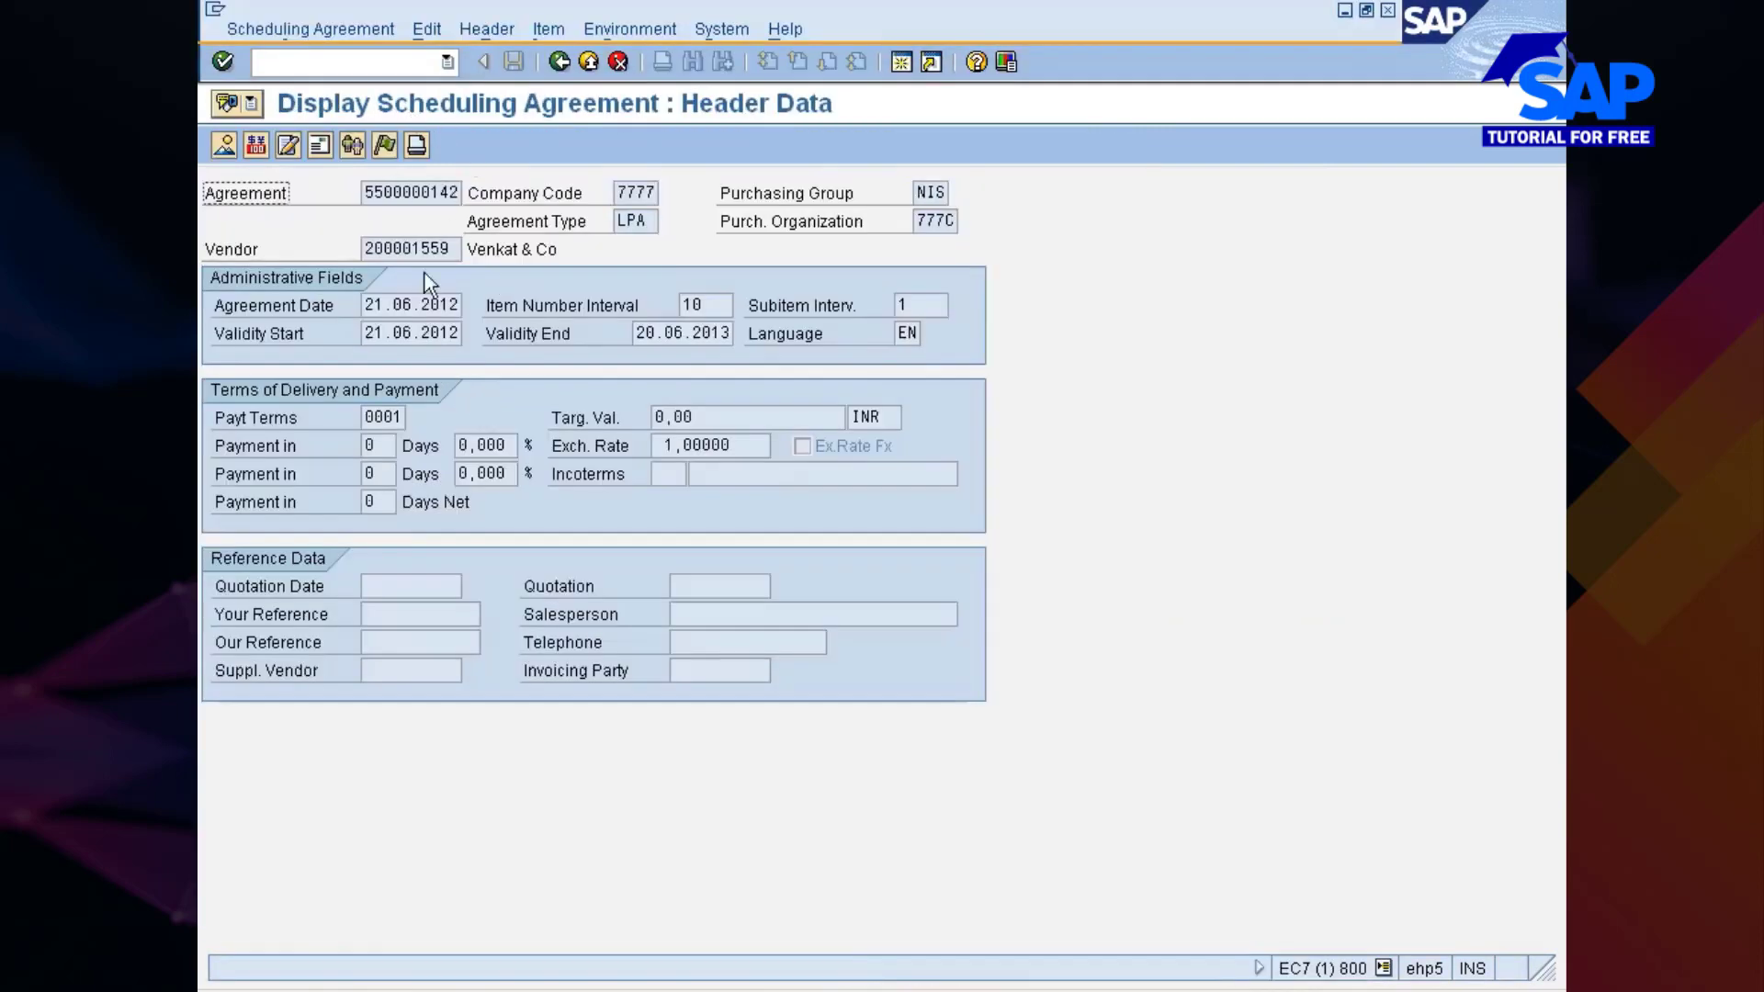
left_click(404, 65)
left_click(896, 985)
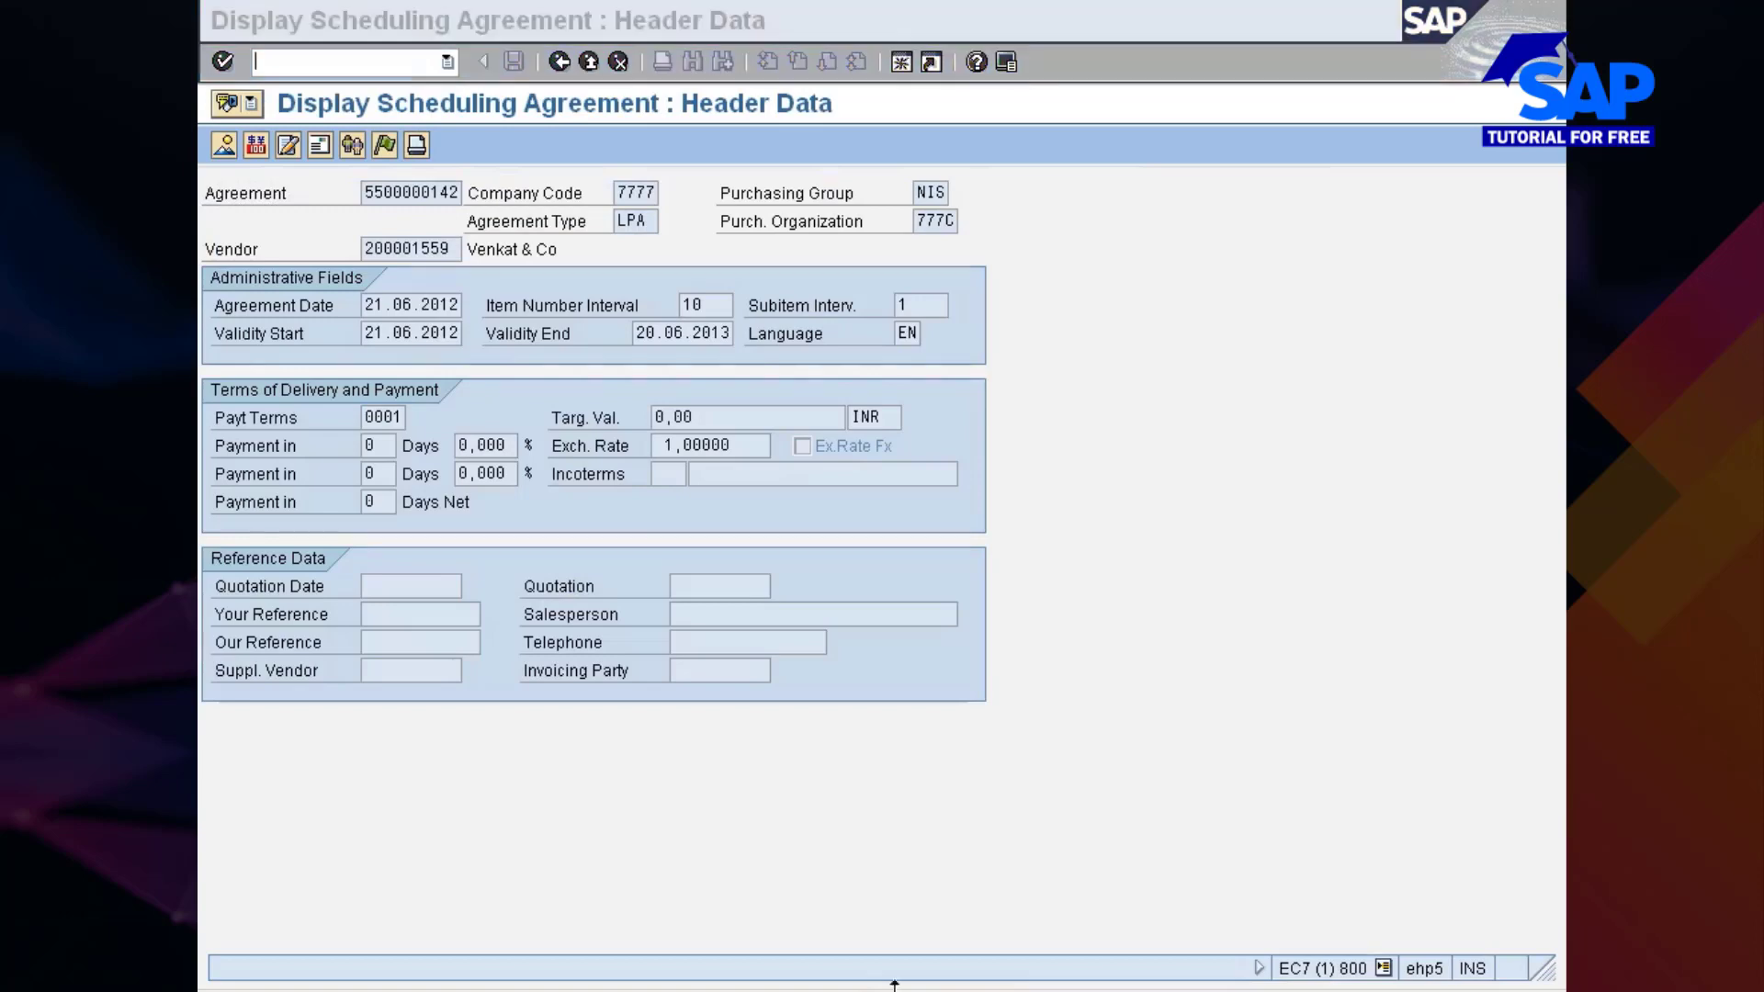
left_click(937, 924)
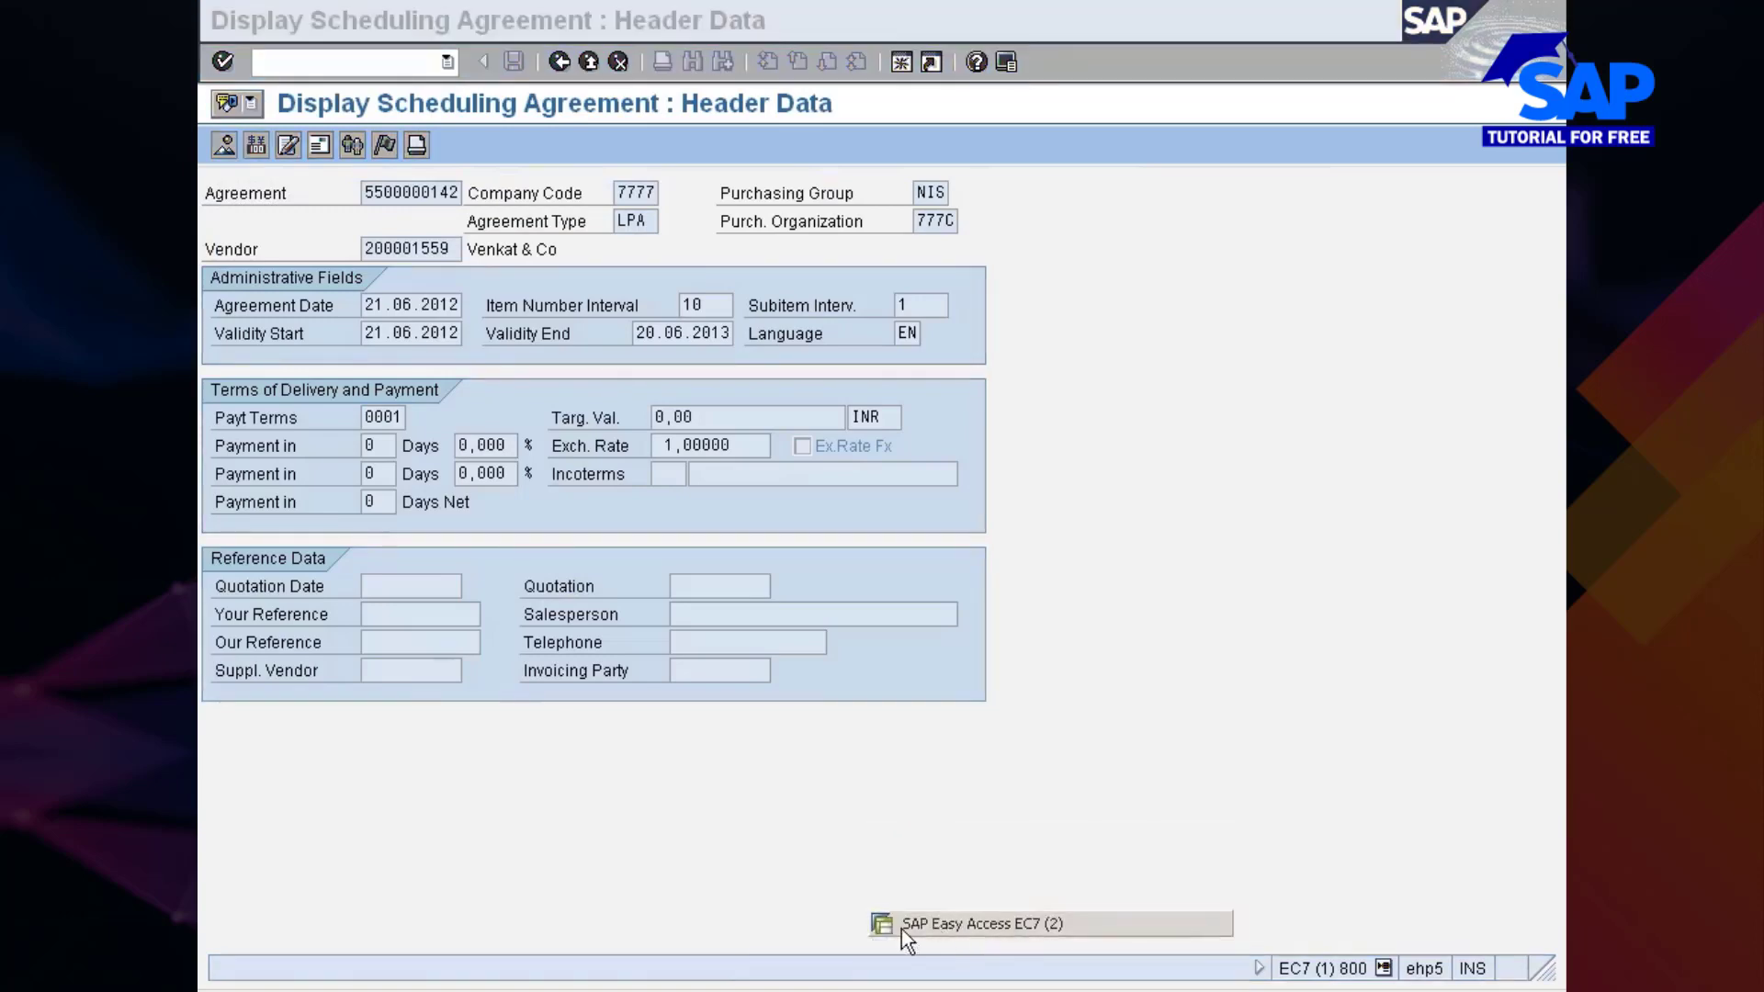
type("mm01")
key("Return")
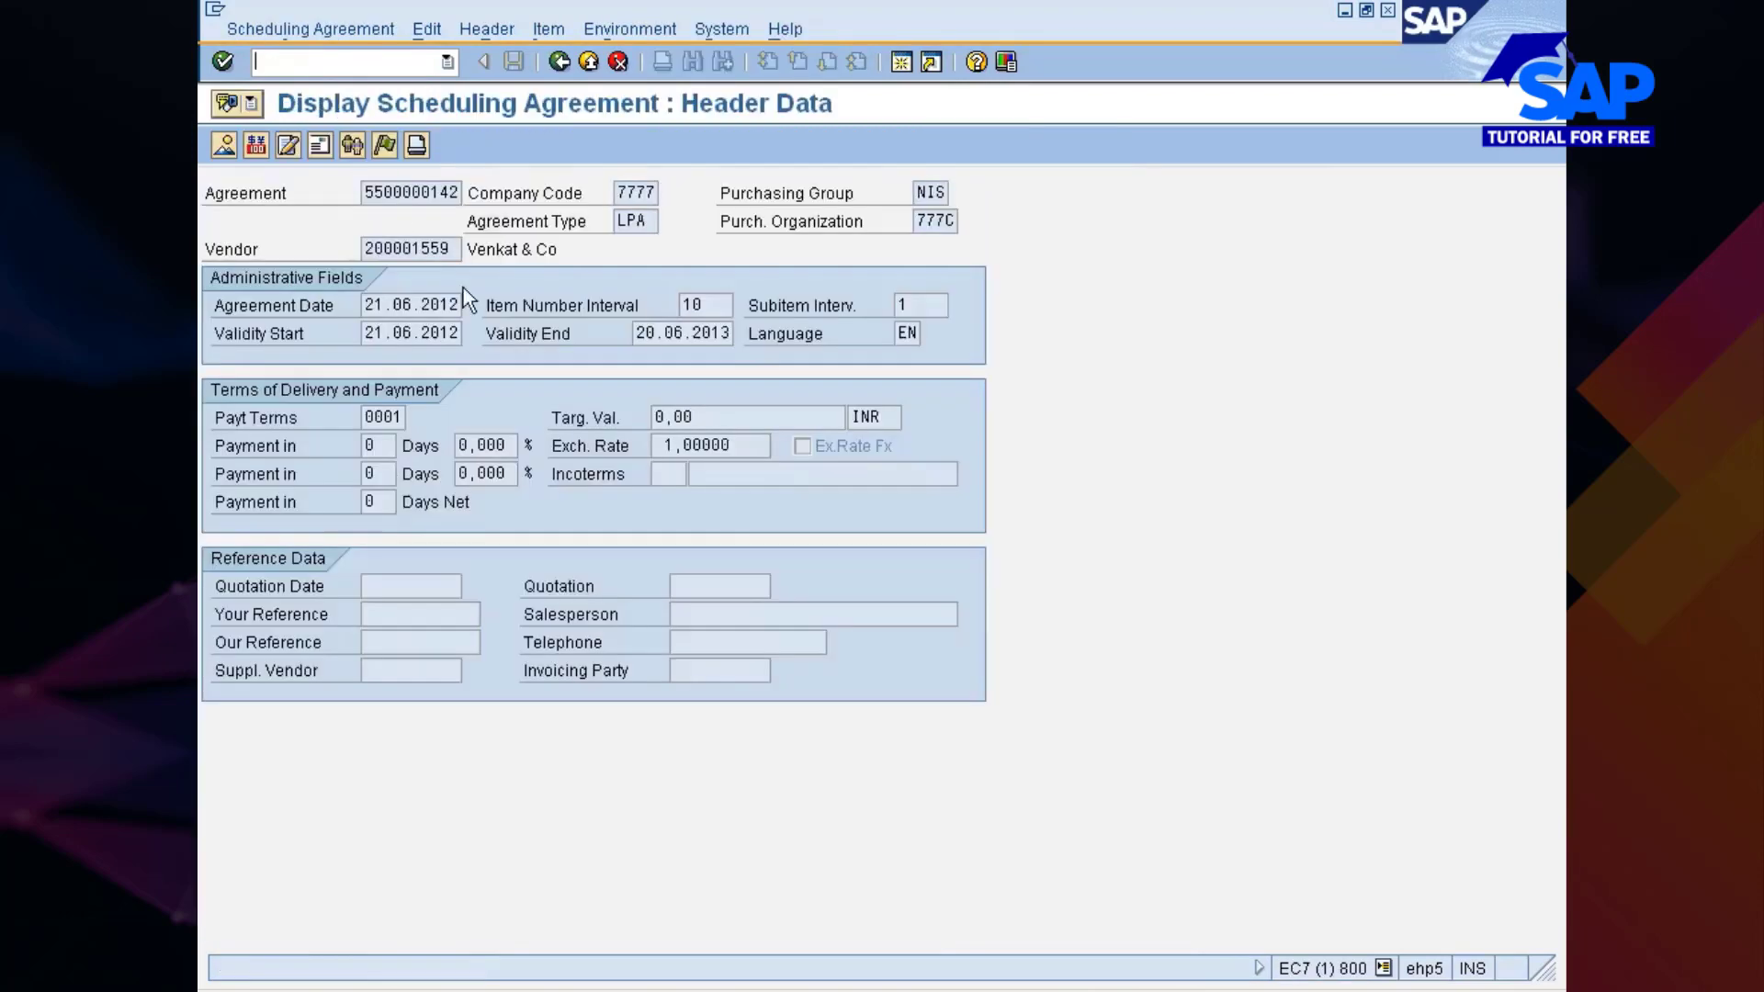
left_click(558, 62)
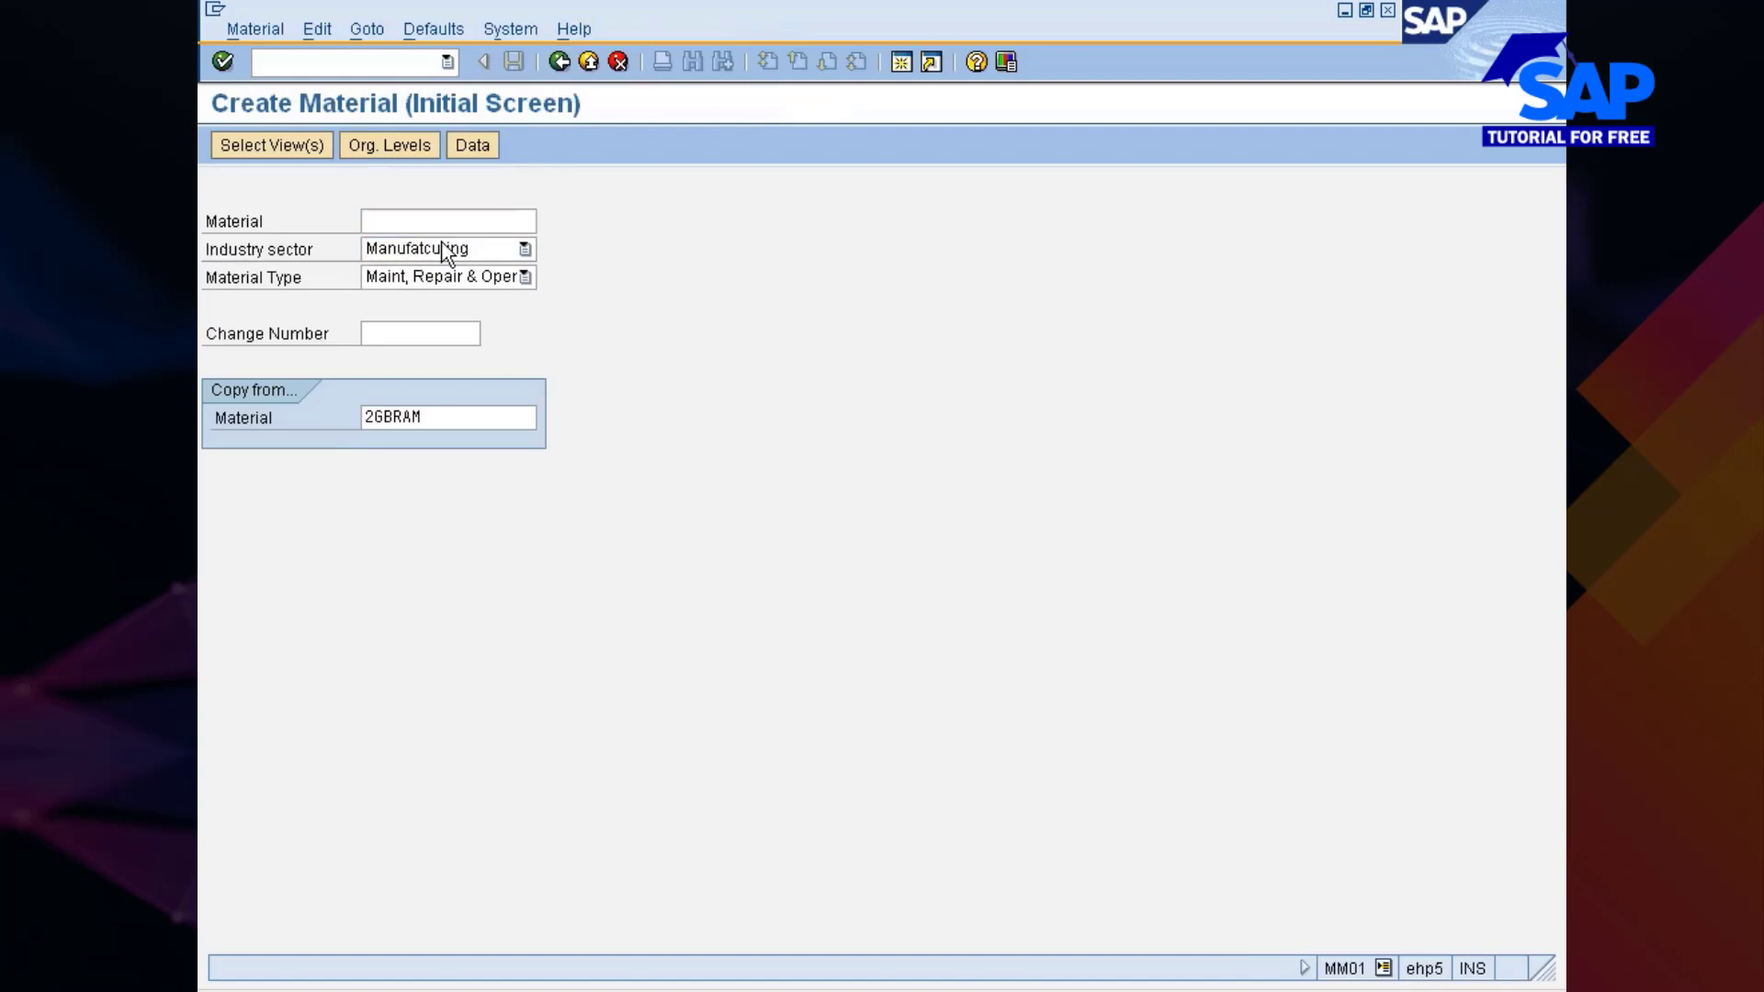
Step: Look up the Piston Ring material in plant 777C, enter it as the material and dismiss the view selection
key("F4")
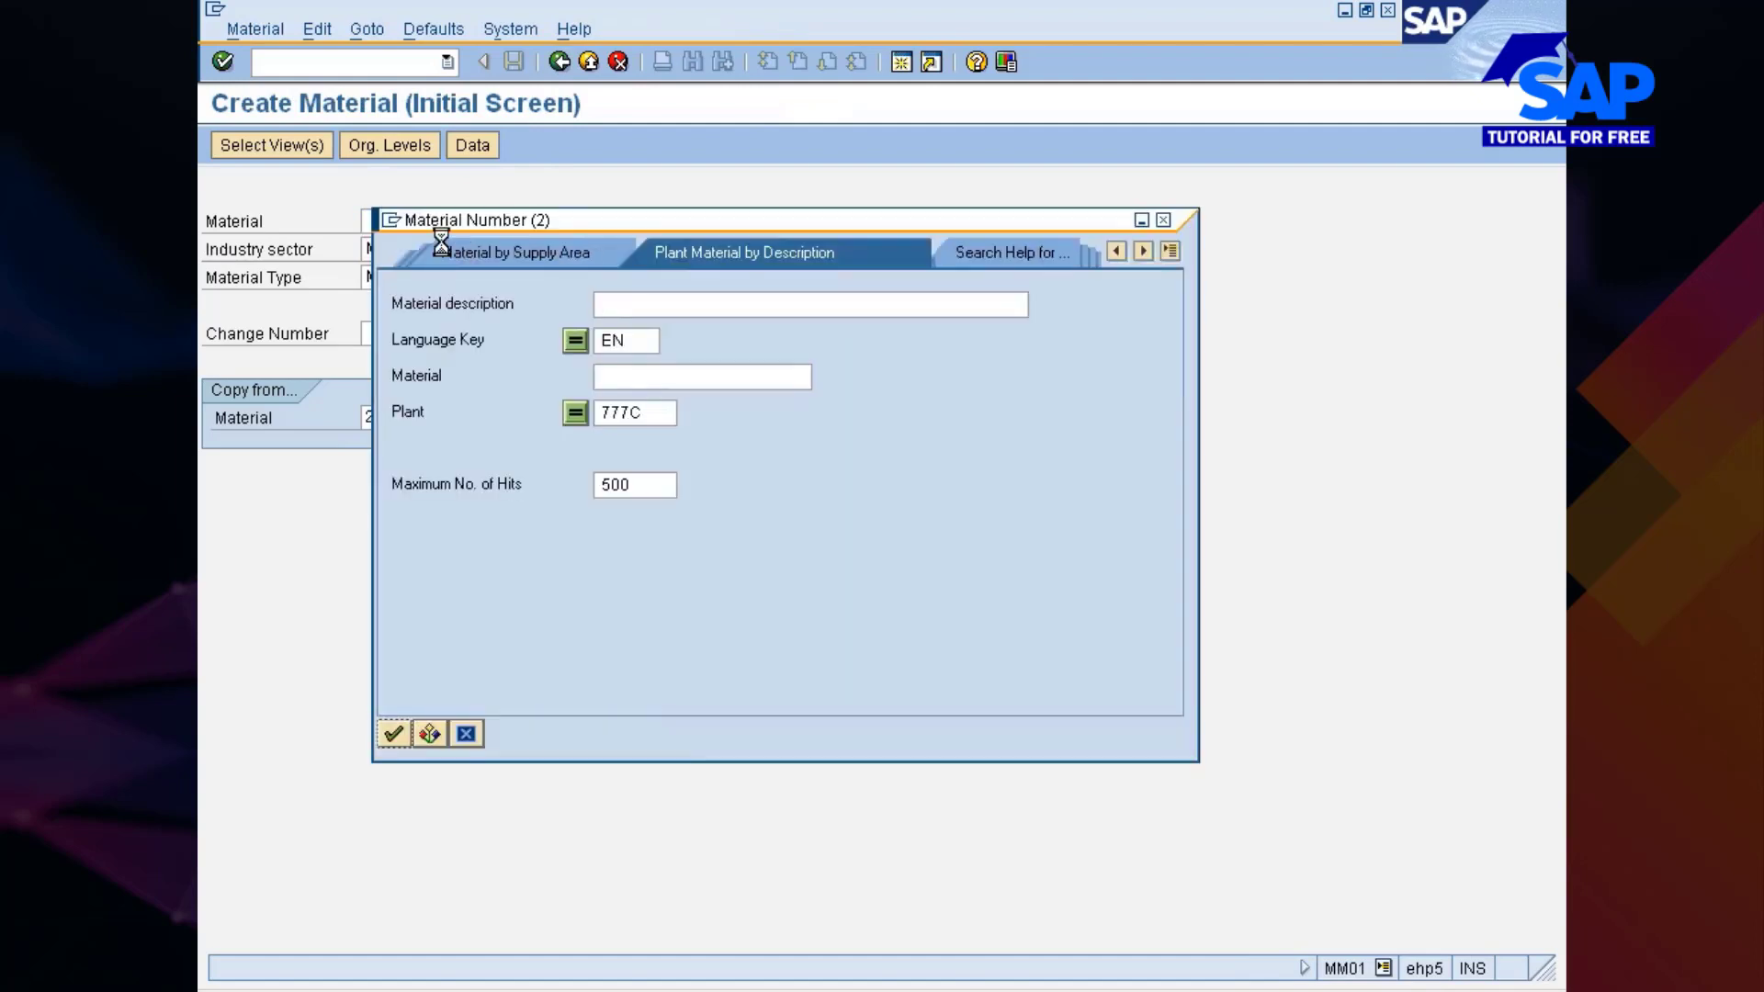
key("Return")
double_click(483, 430)
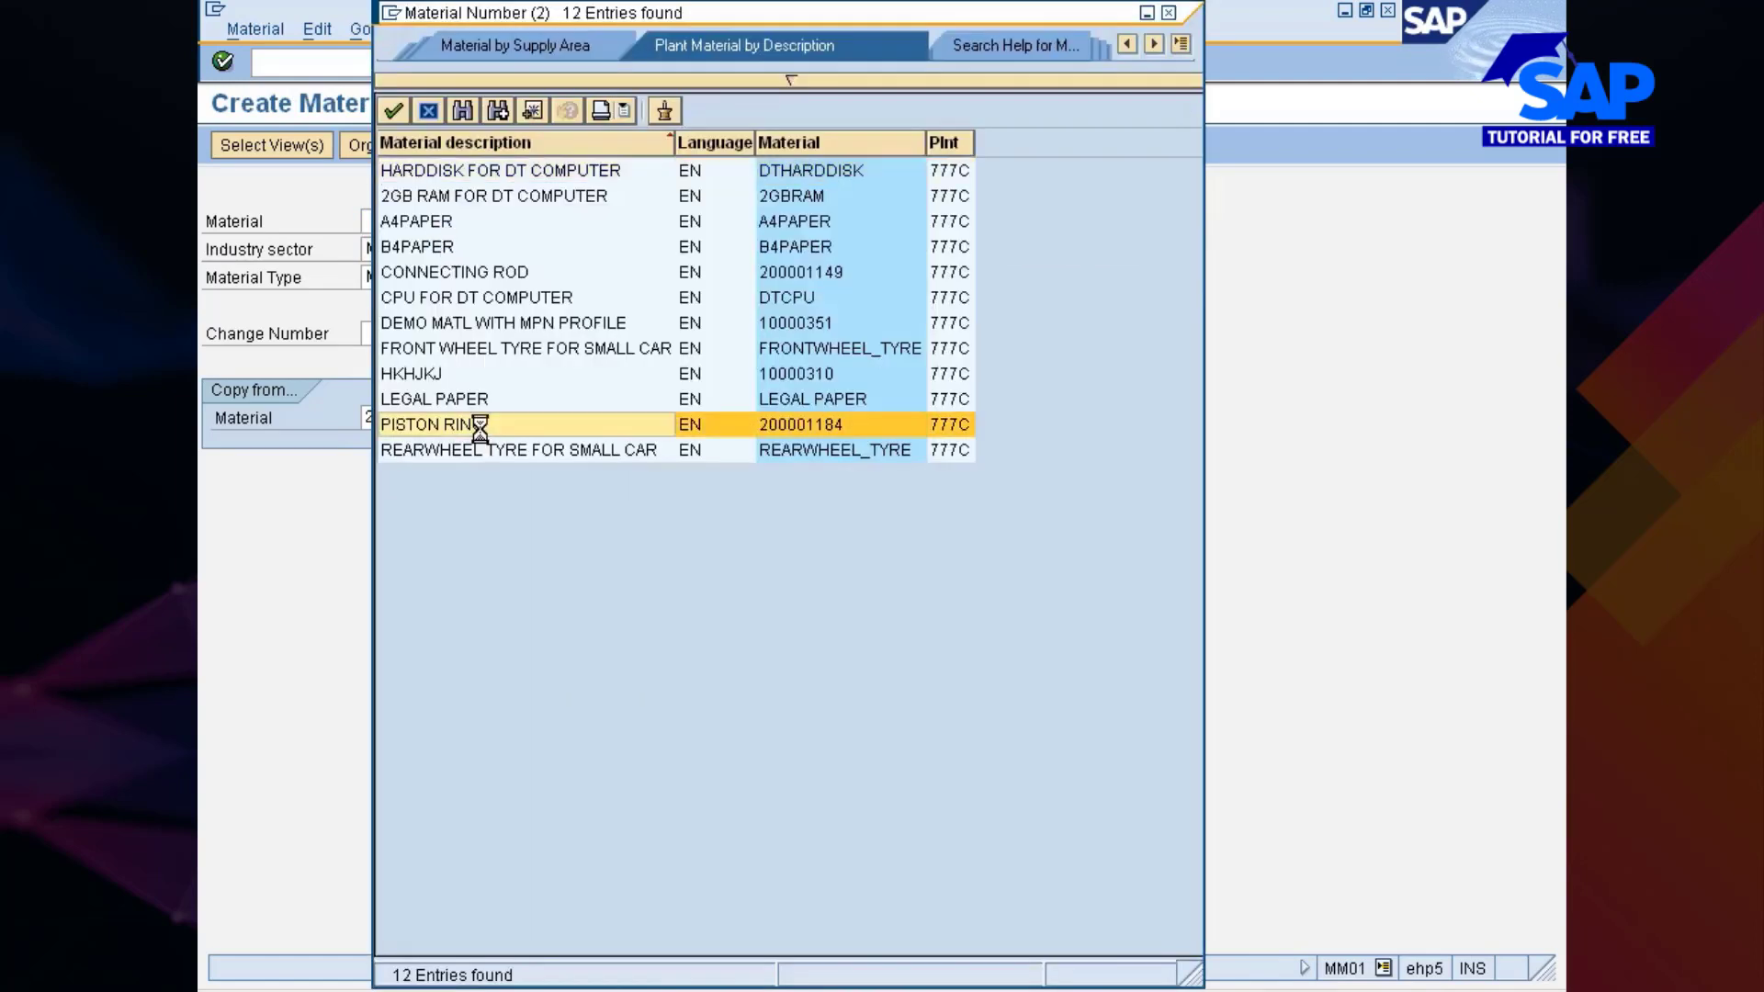
key("Return")
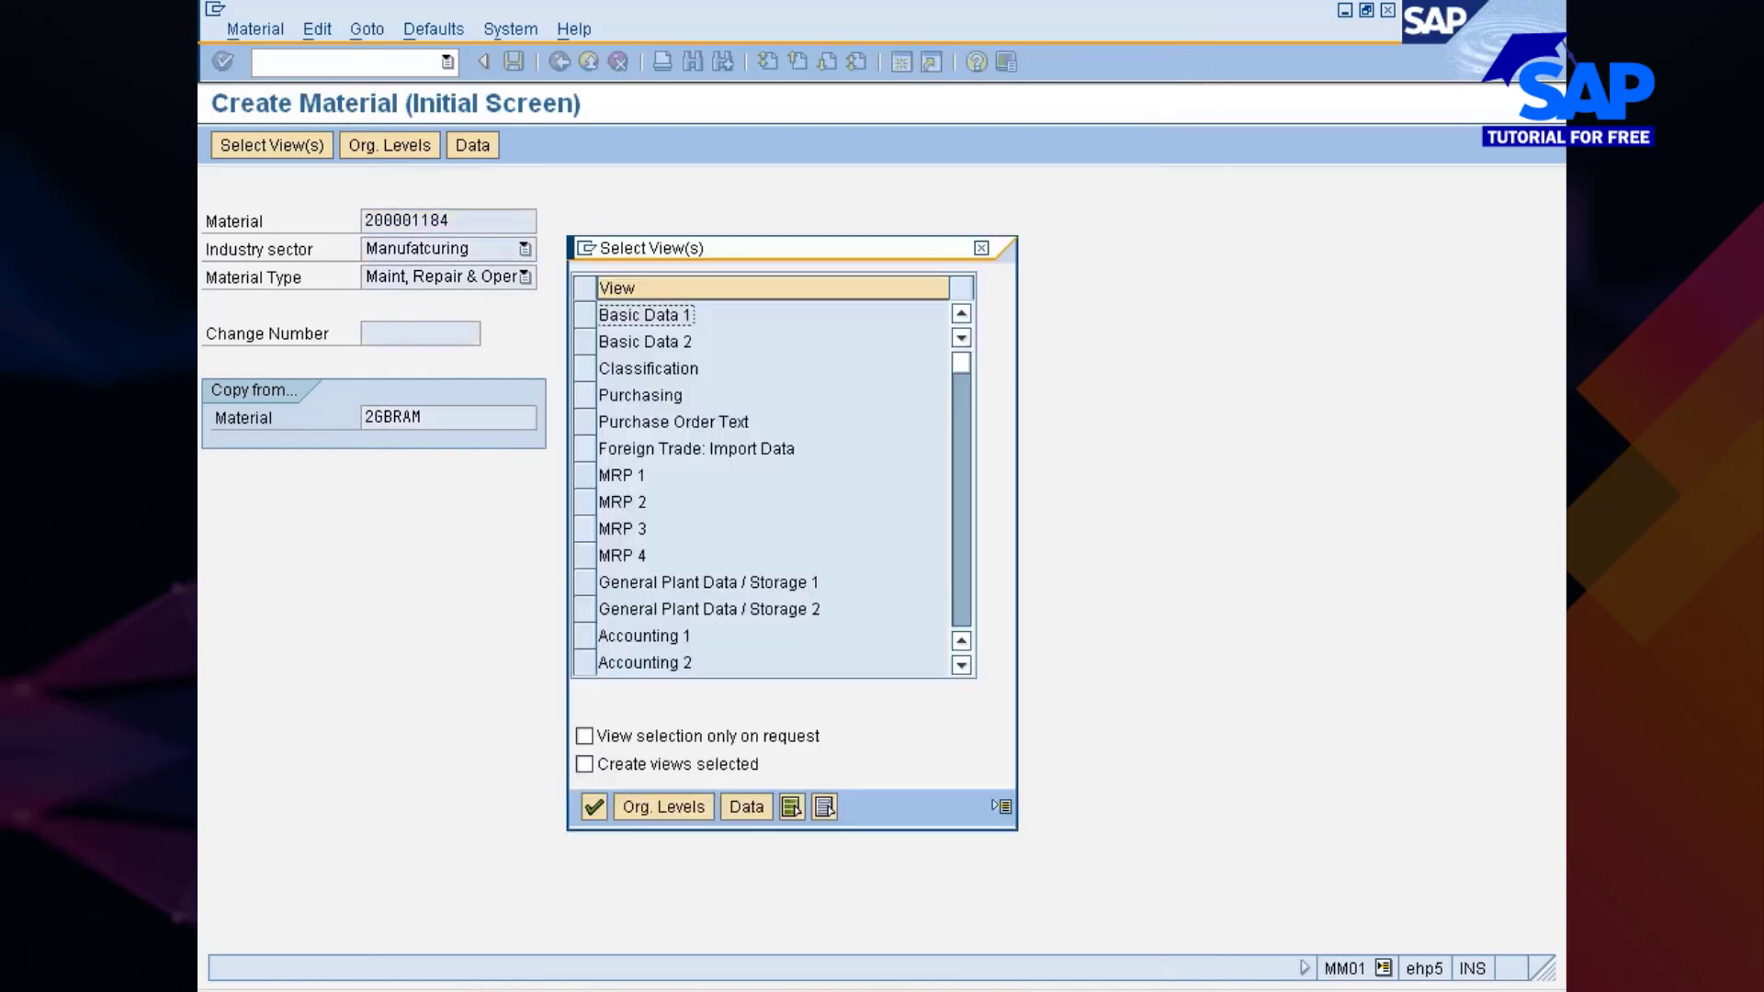
left_click(979, 252)
Step: Switch from creating to changing the Piston Ring material and open its Purchasing view for plant 777C
left_click(276, 30)
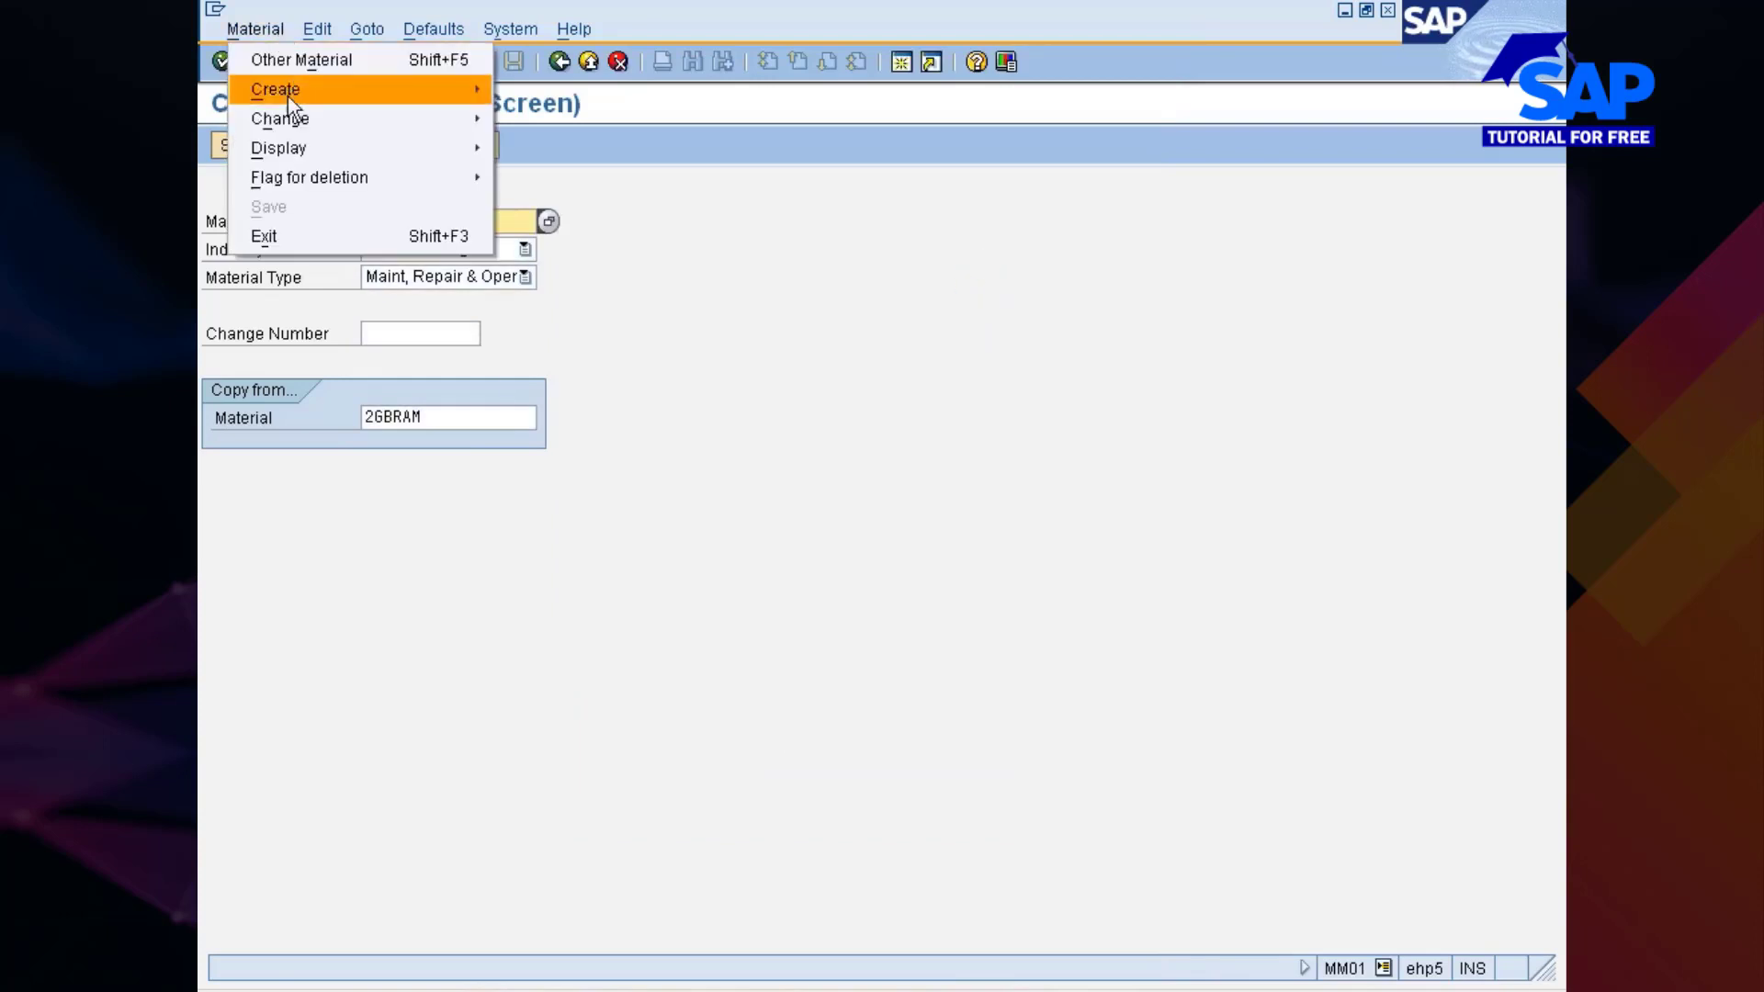
mouse_move(294, 120)
left_click(508, 121)
key("Return")
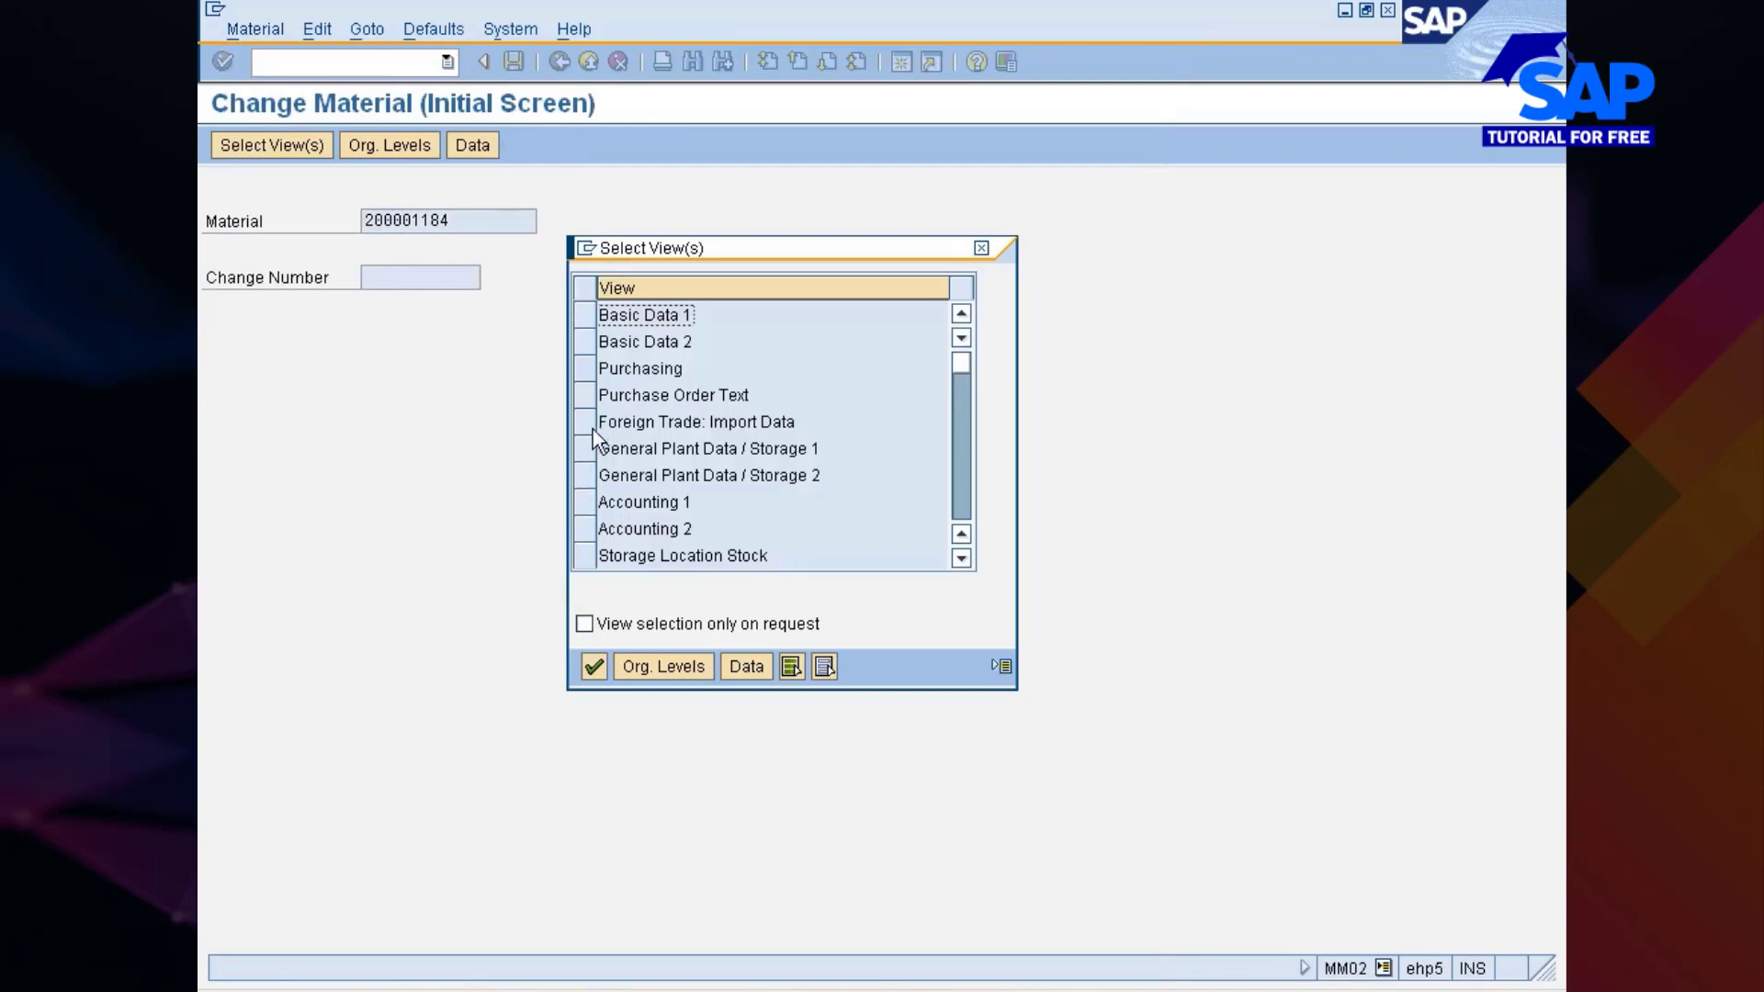
left_click(585, 368)
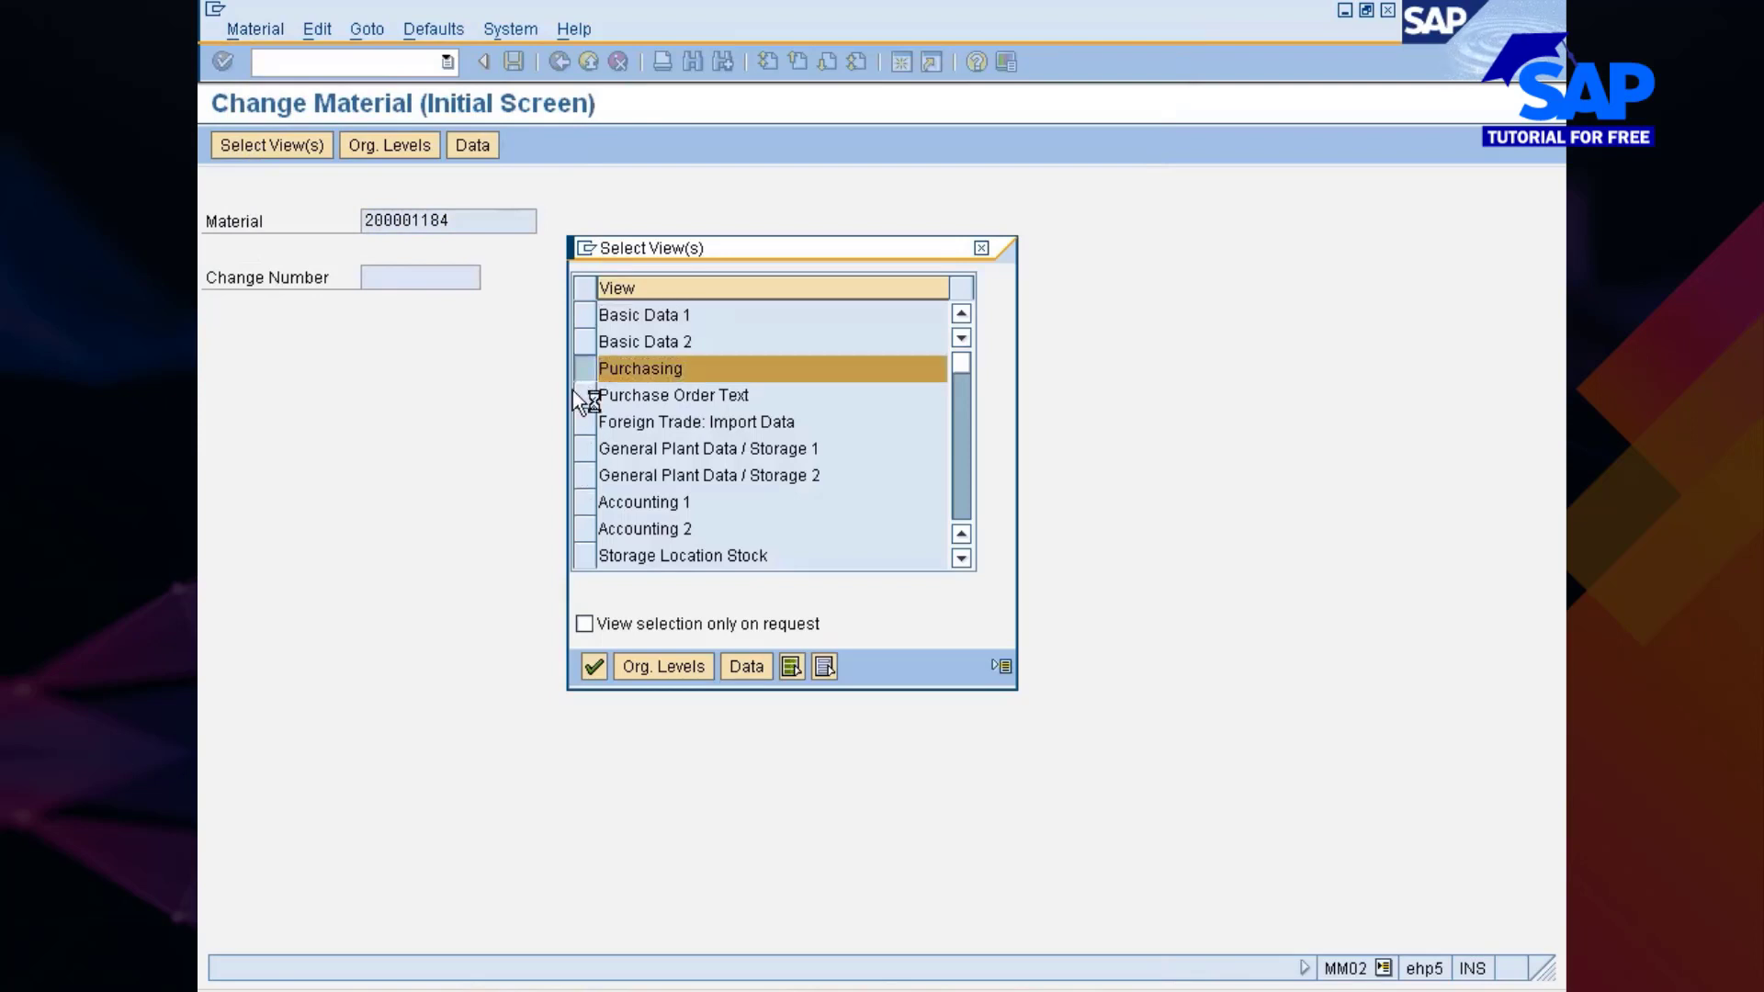
key("Return")
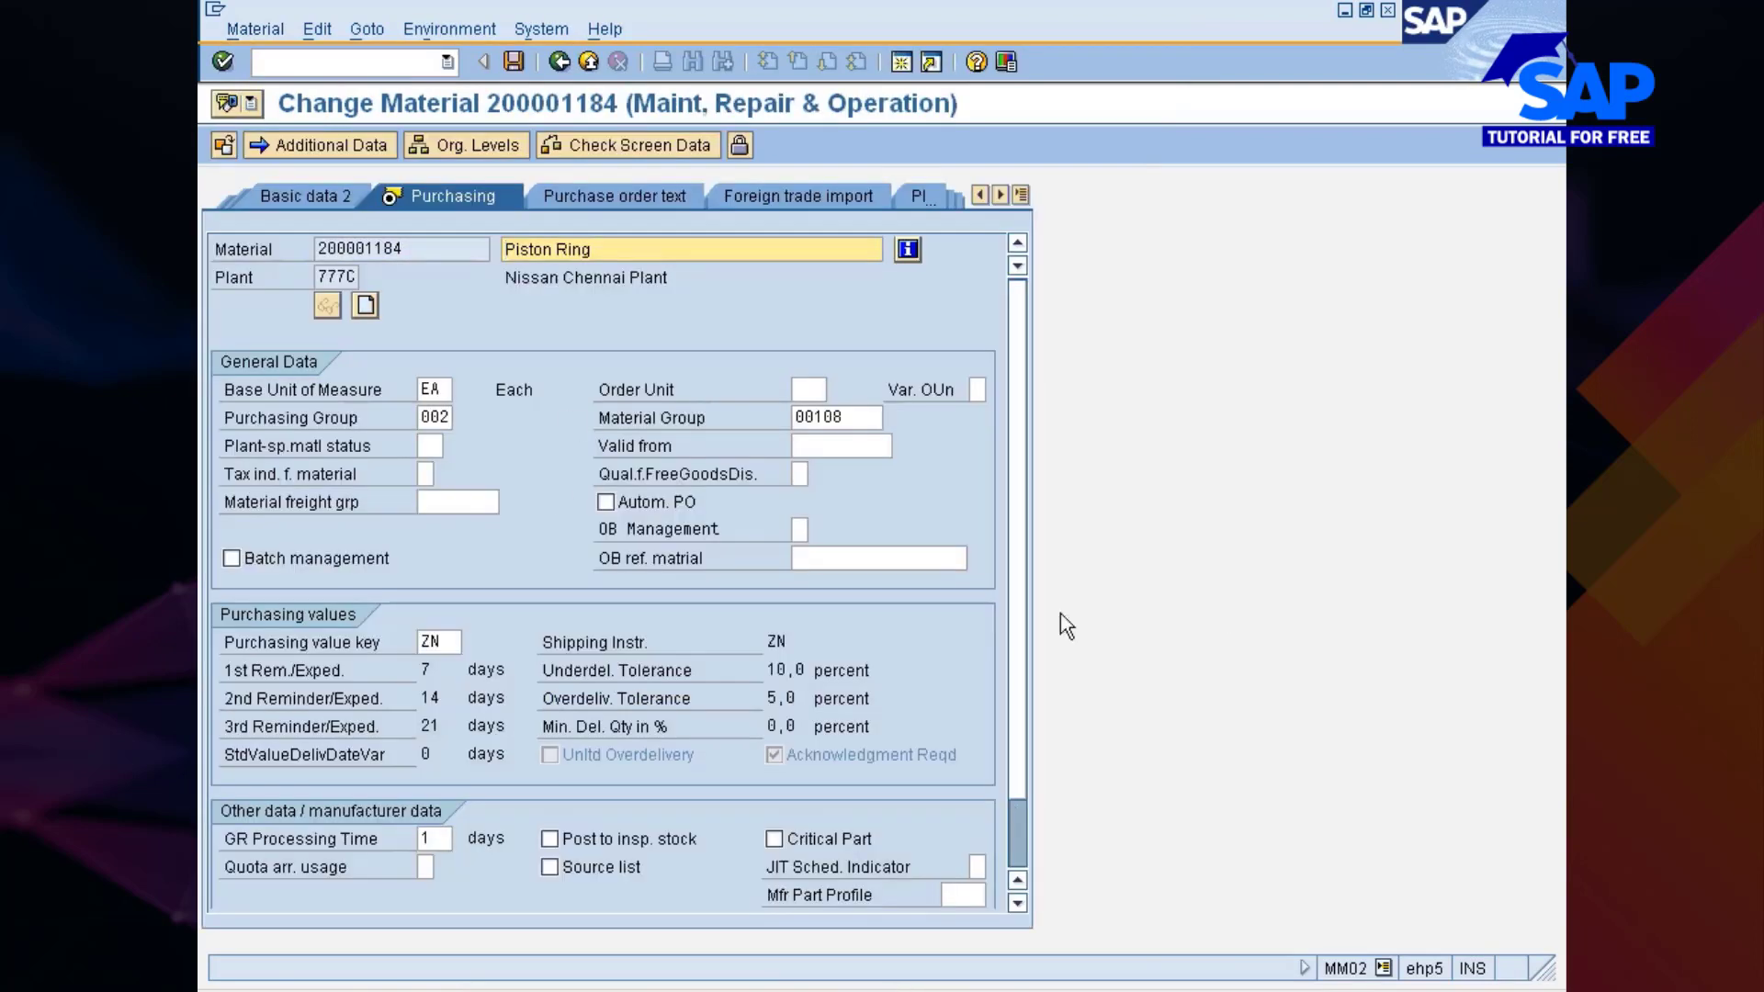
Step: Set the Piston Ring's JIT Sched. Indicator to 1 (Automatically) in the Purchasing view and save the material
scroll(1018, 423, "down", 3)
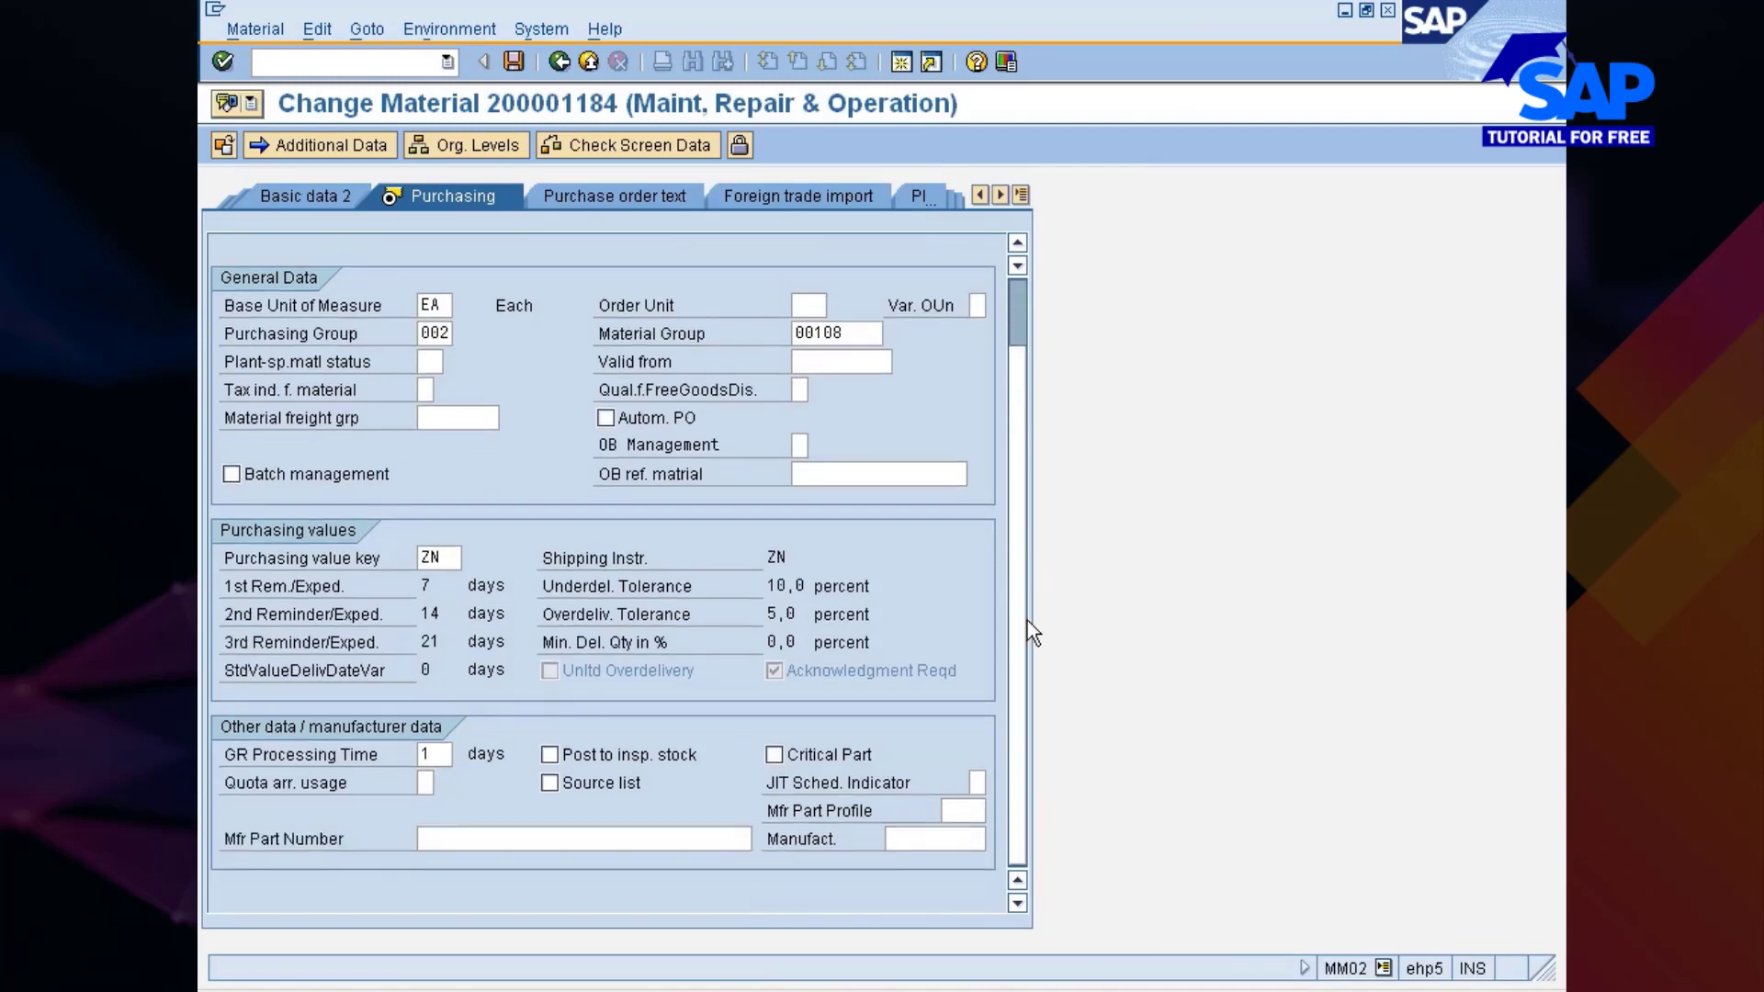
left_click(818, 779)
left_click(974, 784)
left_click(990, 783)
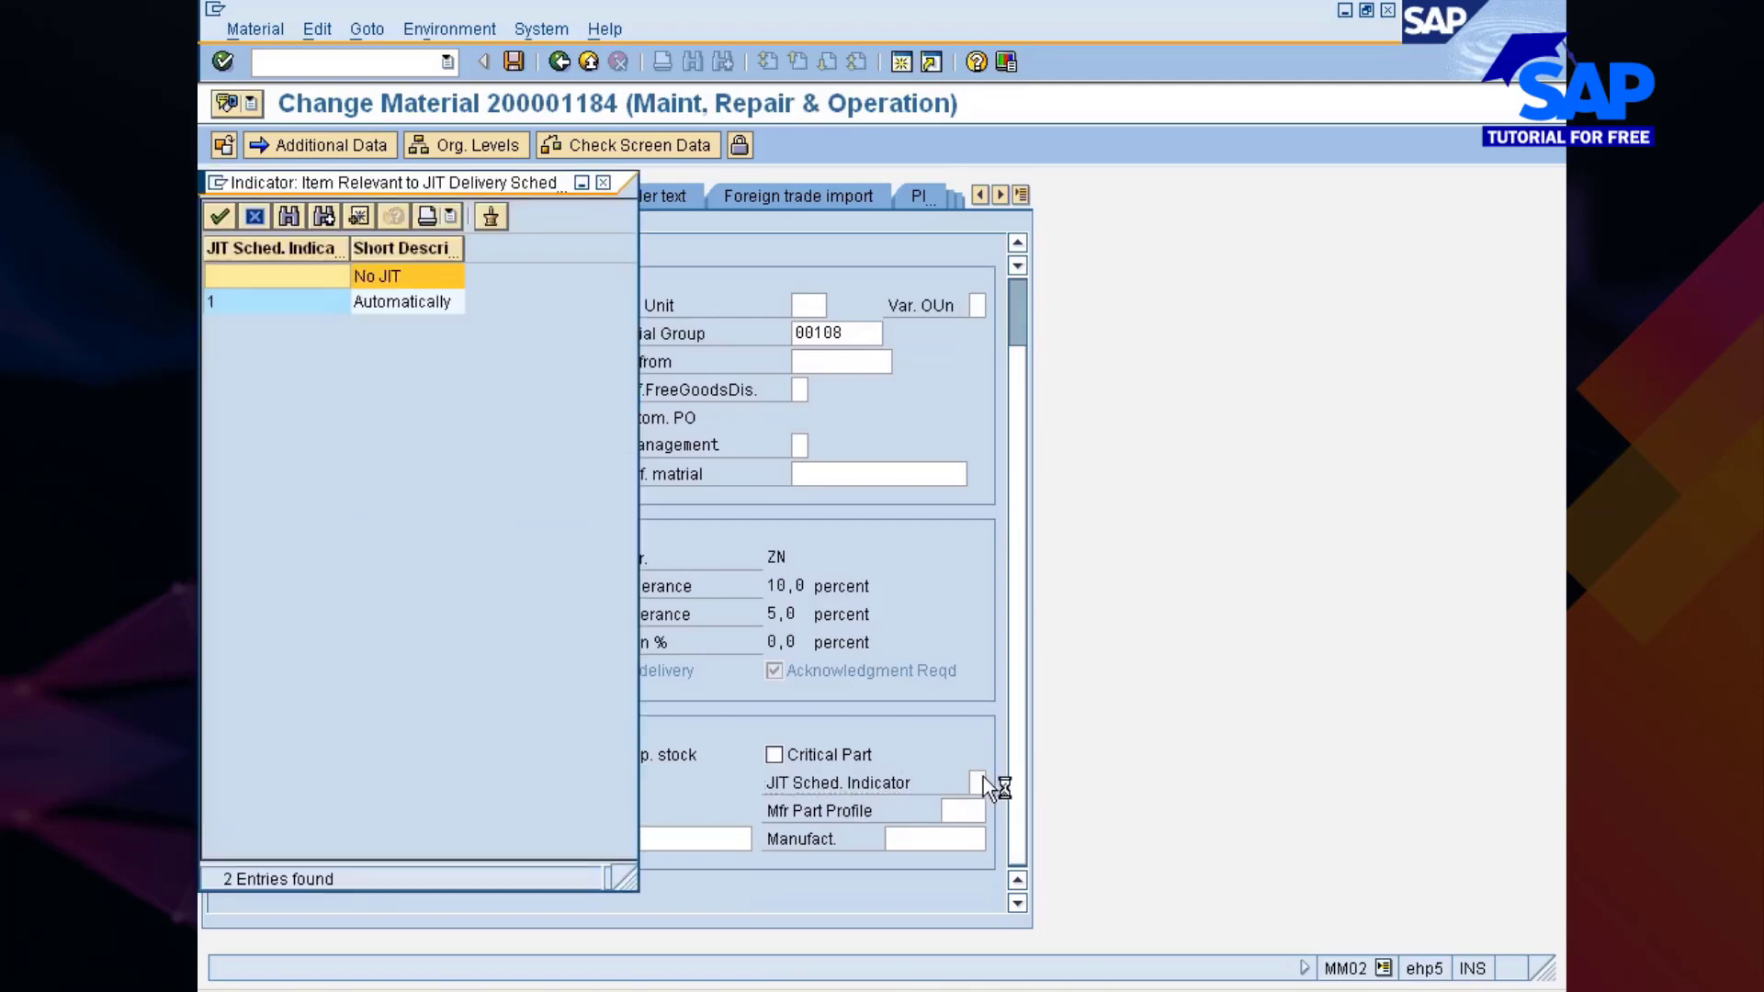
left_click(312, 307)
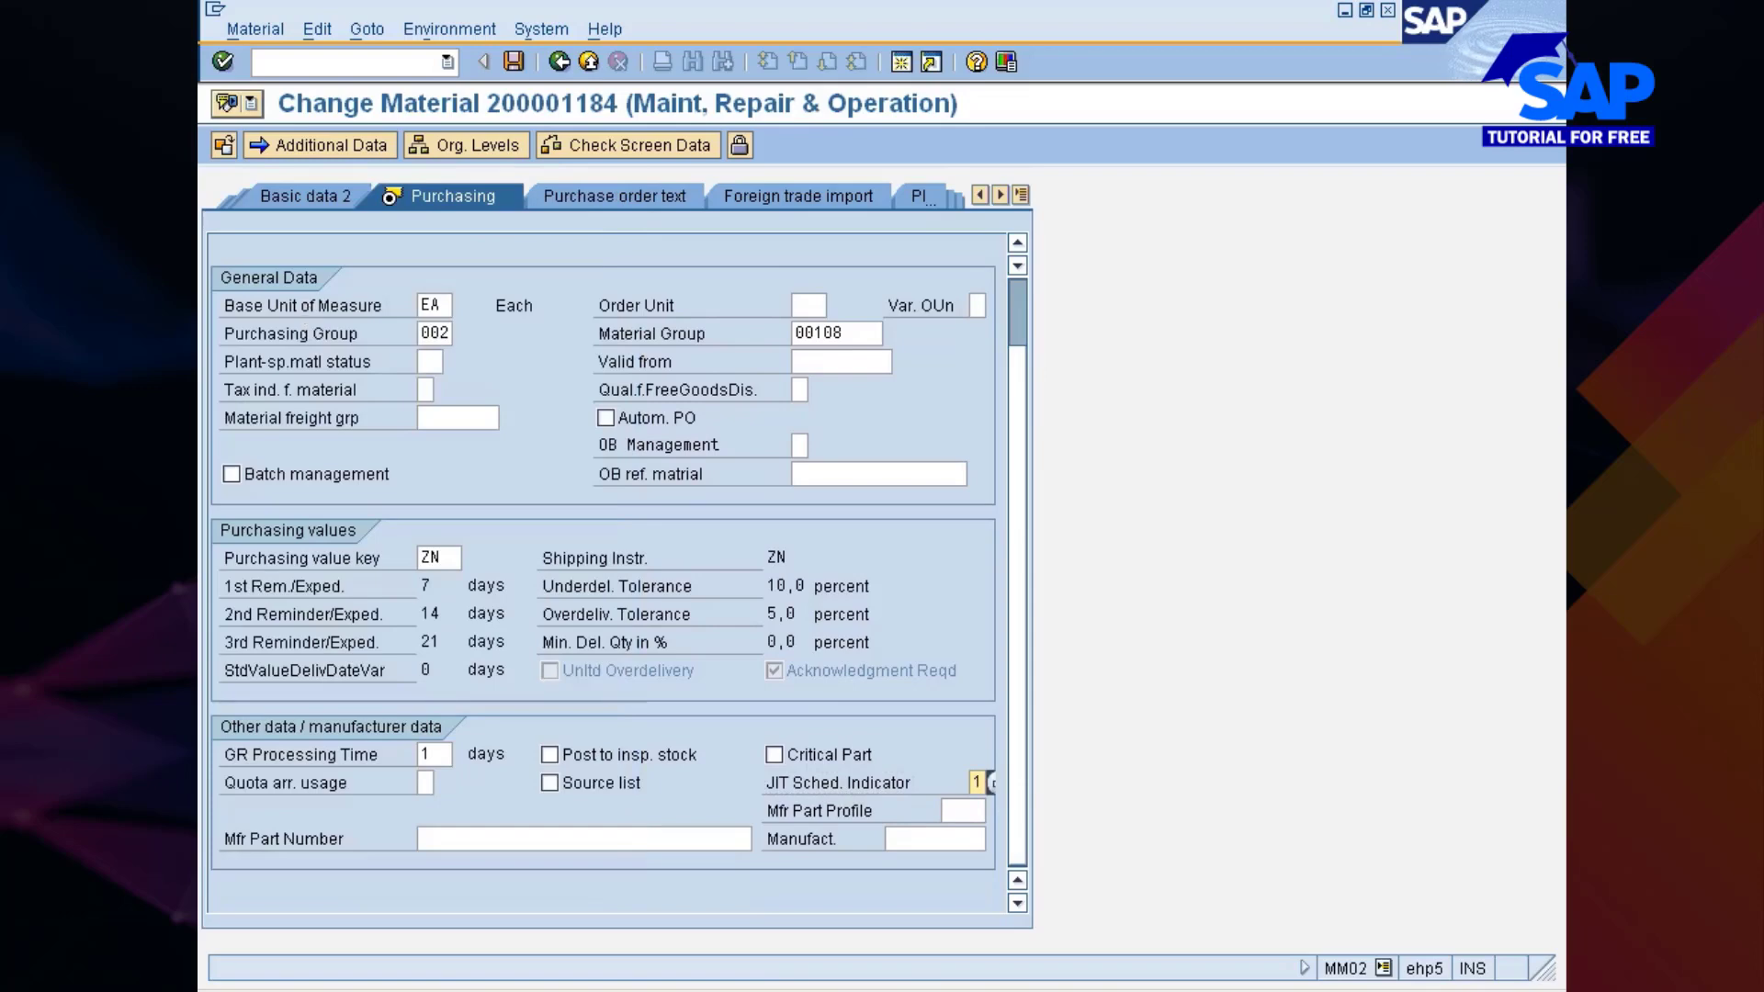
key("Return")
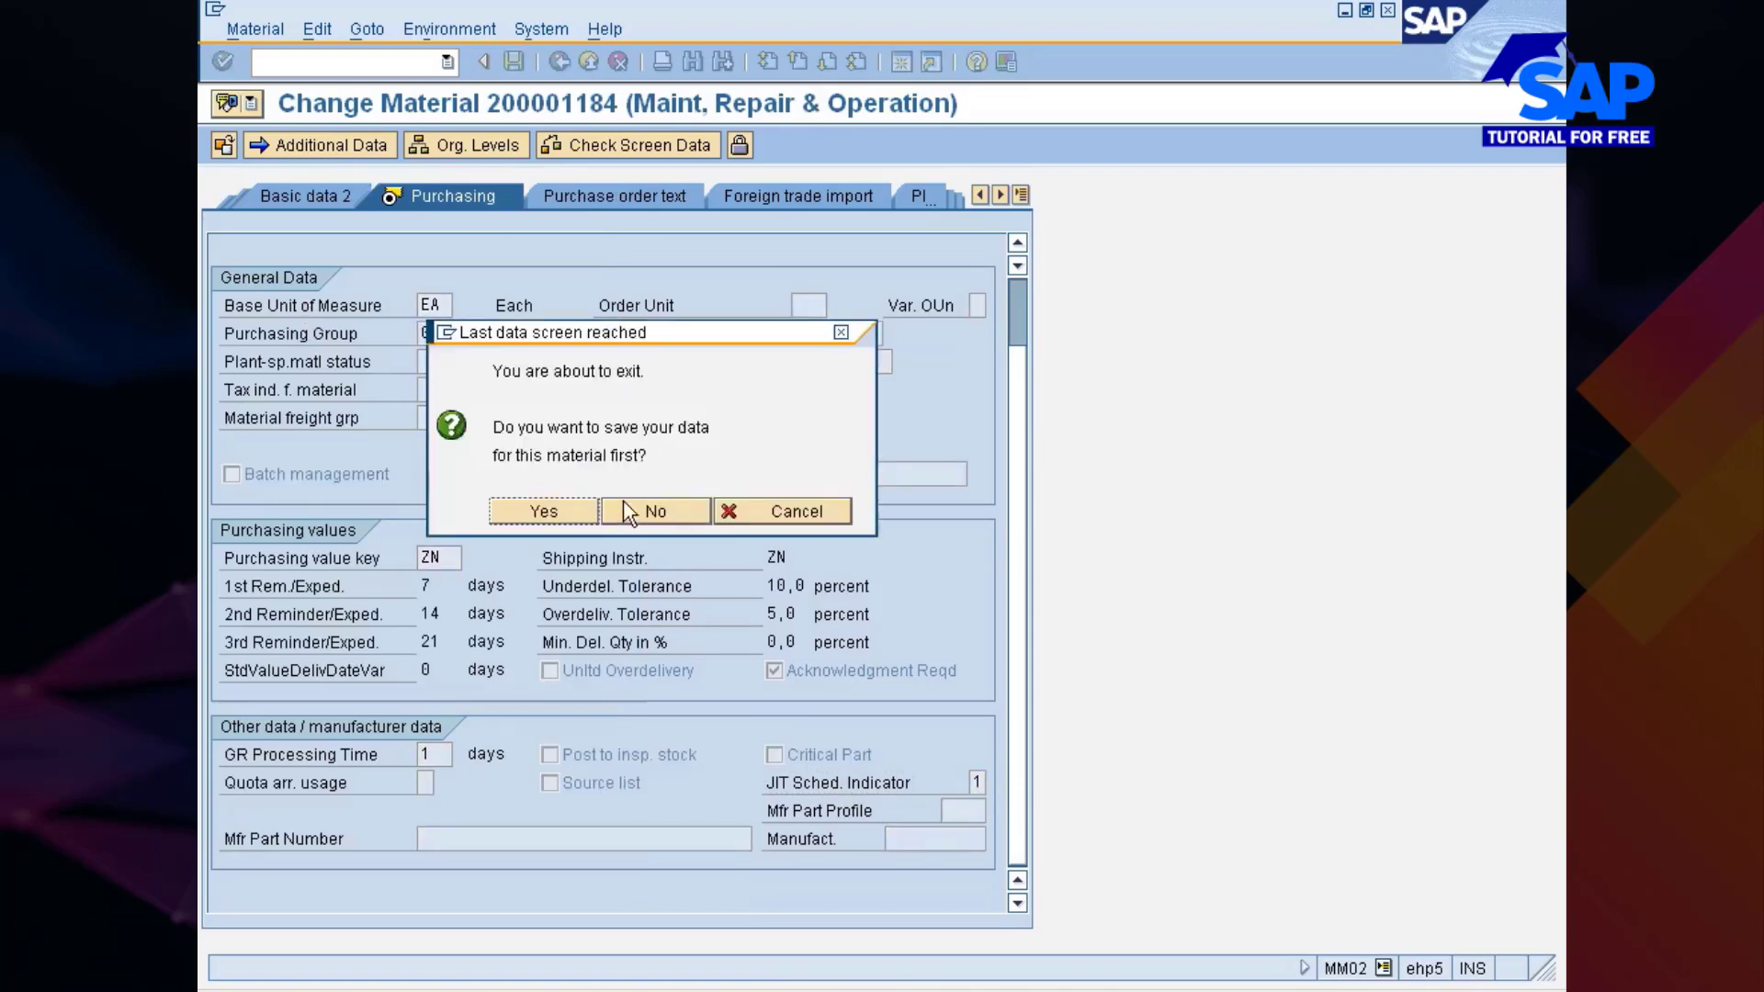
left_click(575, 511)
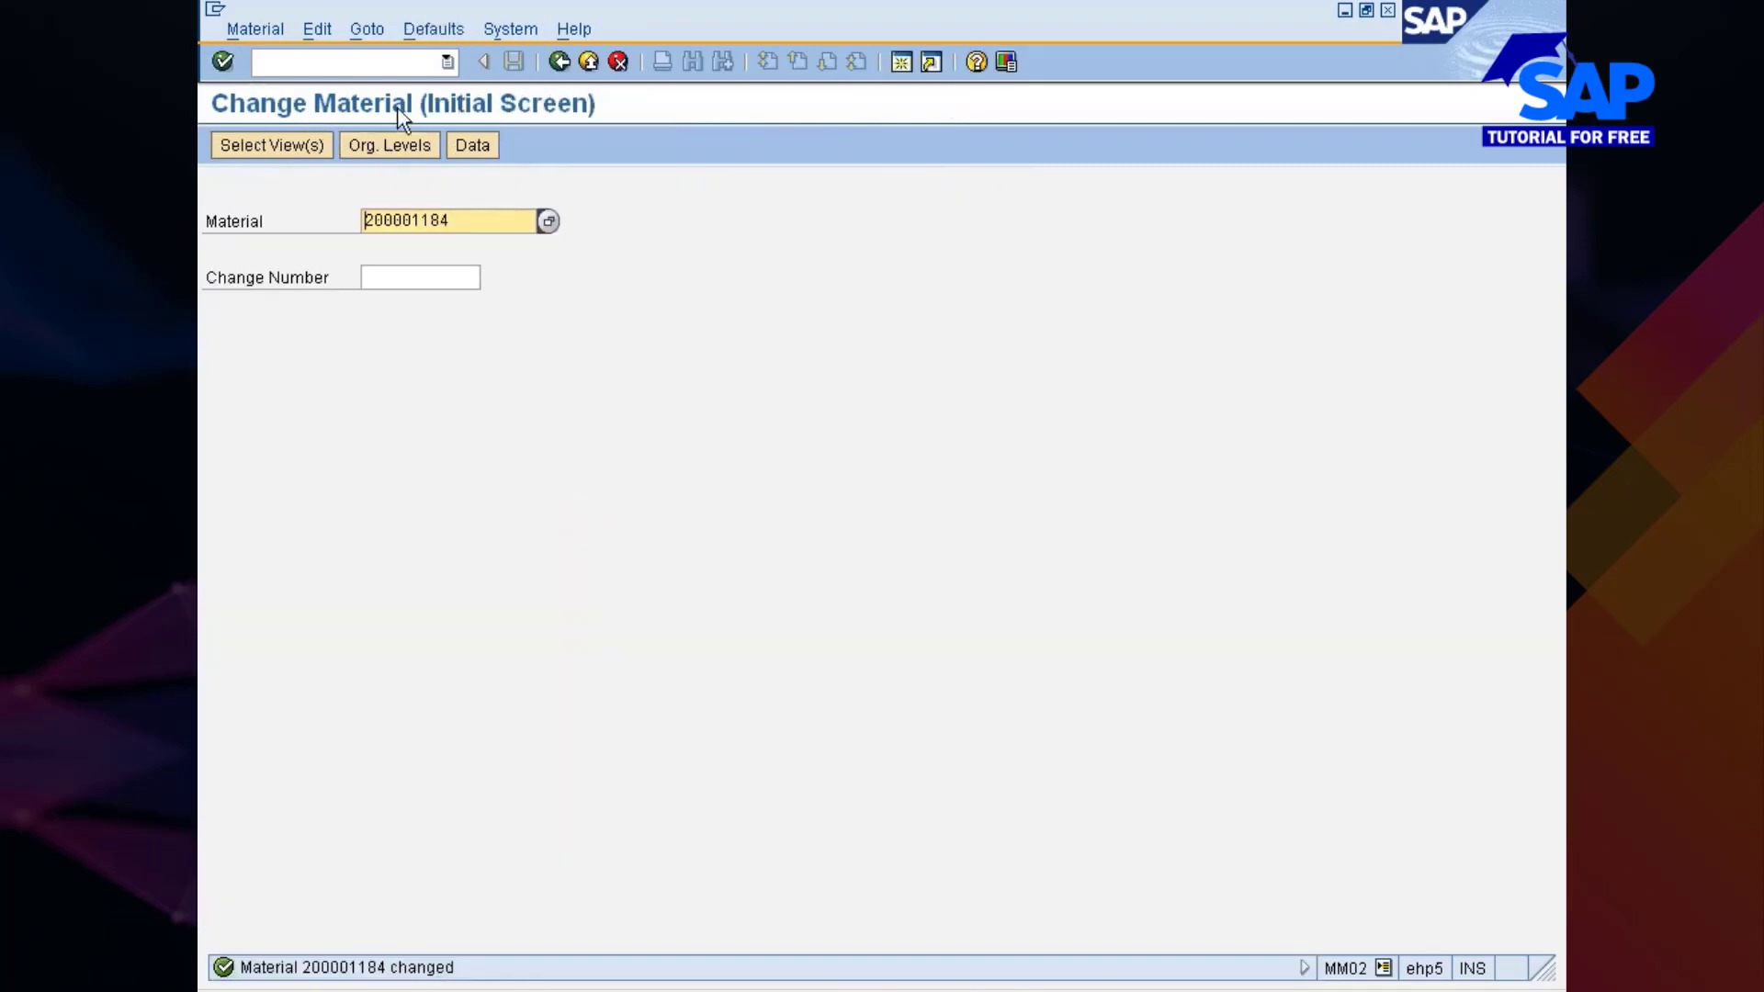
Step: Start transaction ME32L and open the scheduling agreement for change, acknowledging the release reset information
left_click(423, 64)
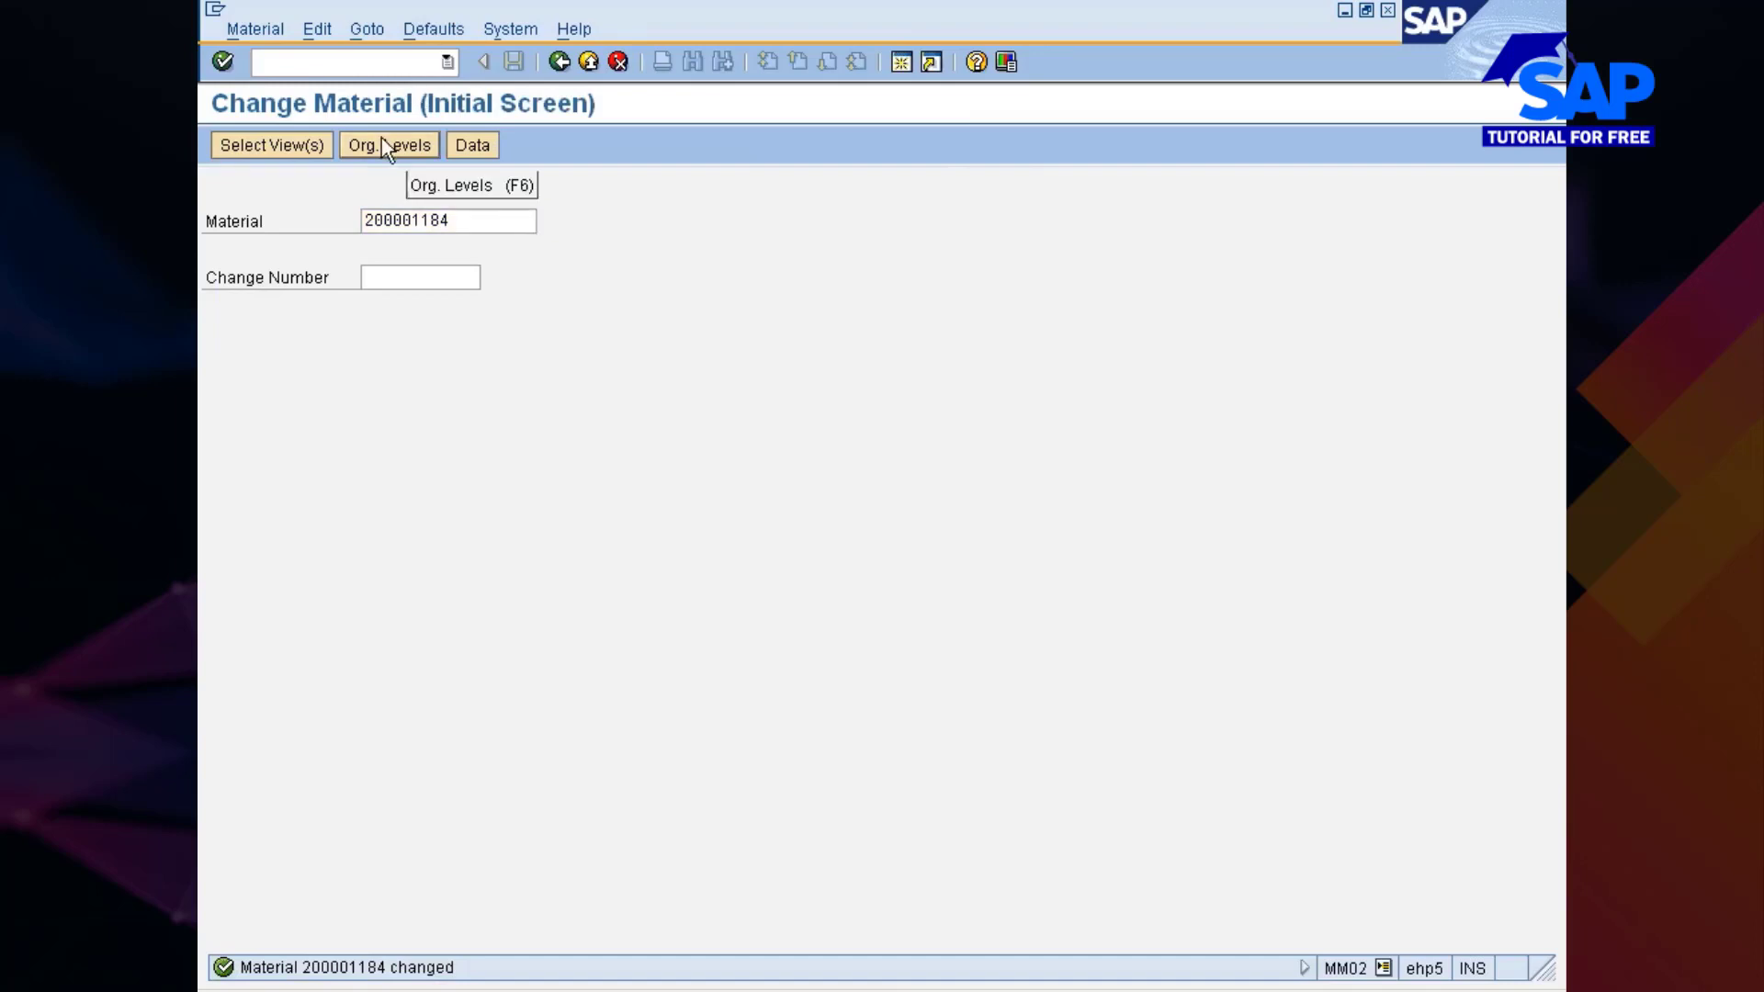
type("/nme")
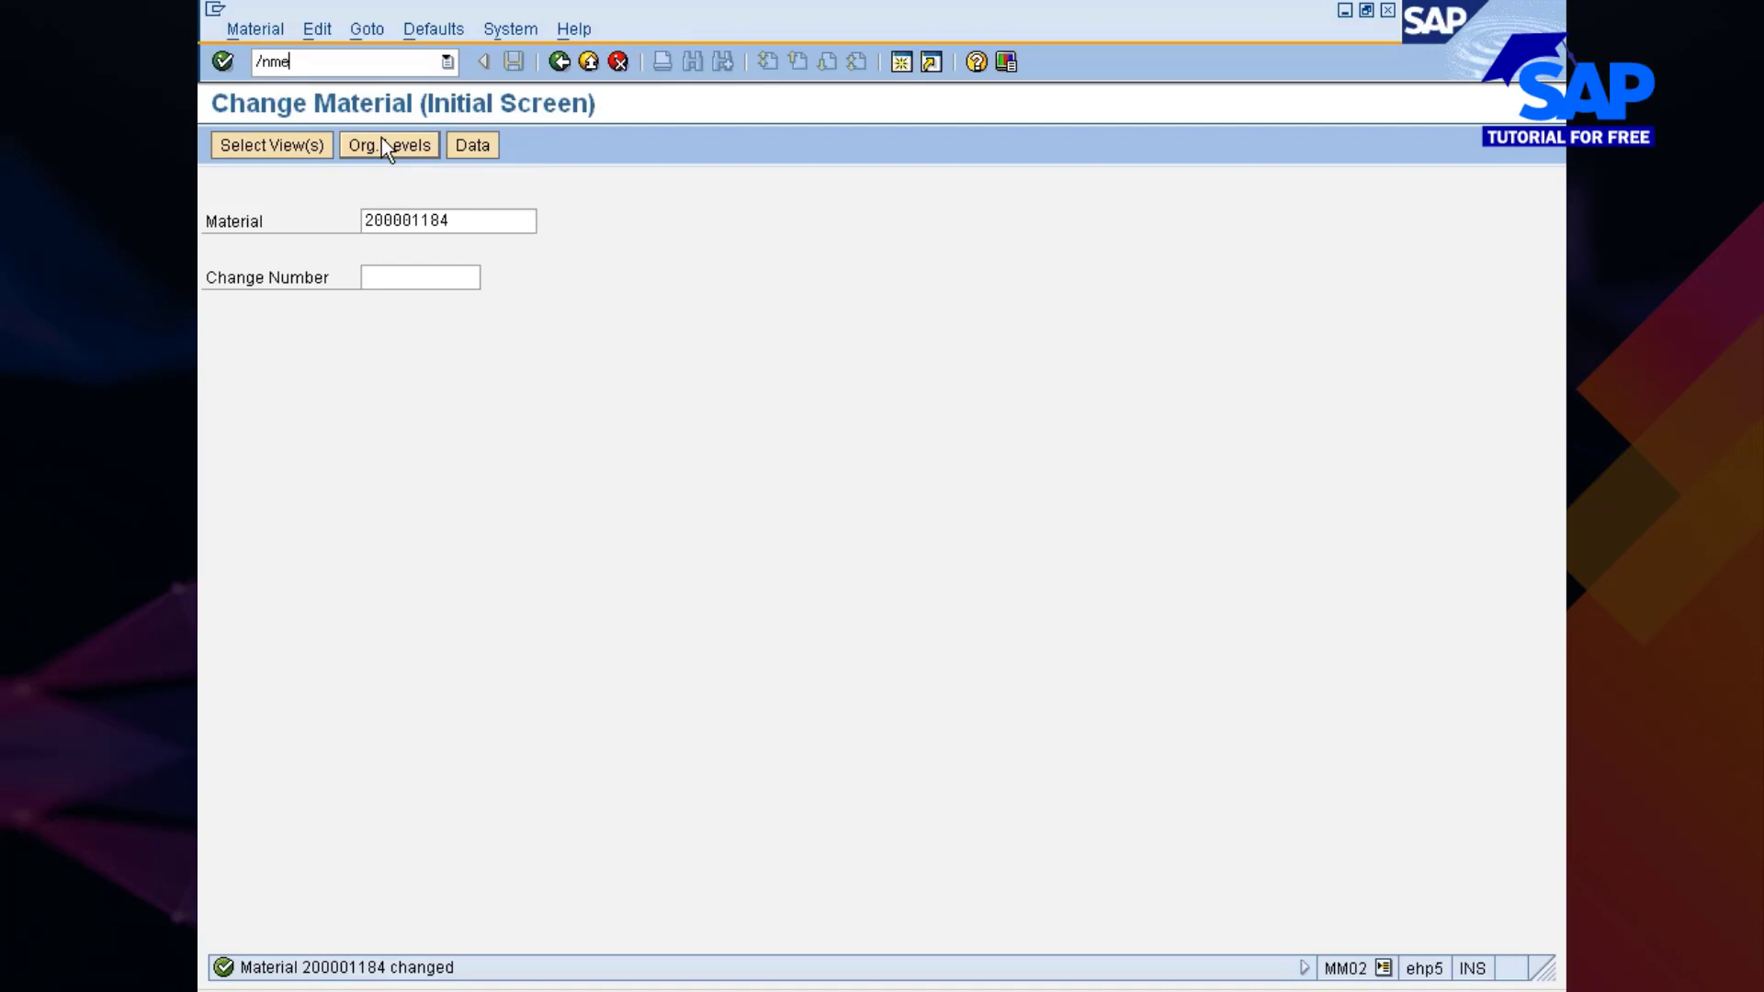
type("32k")
key("Return")
key("Return")
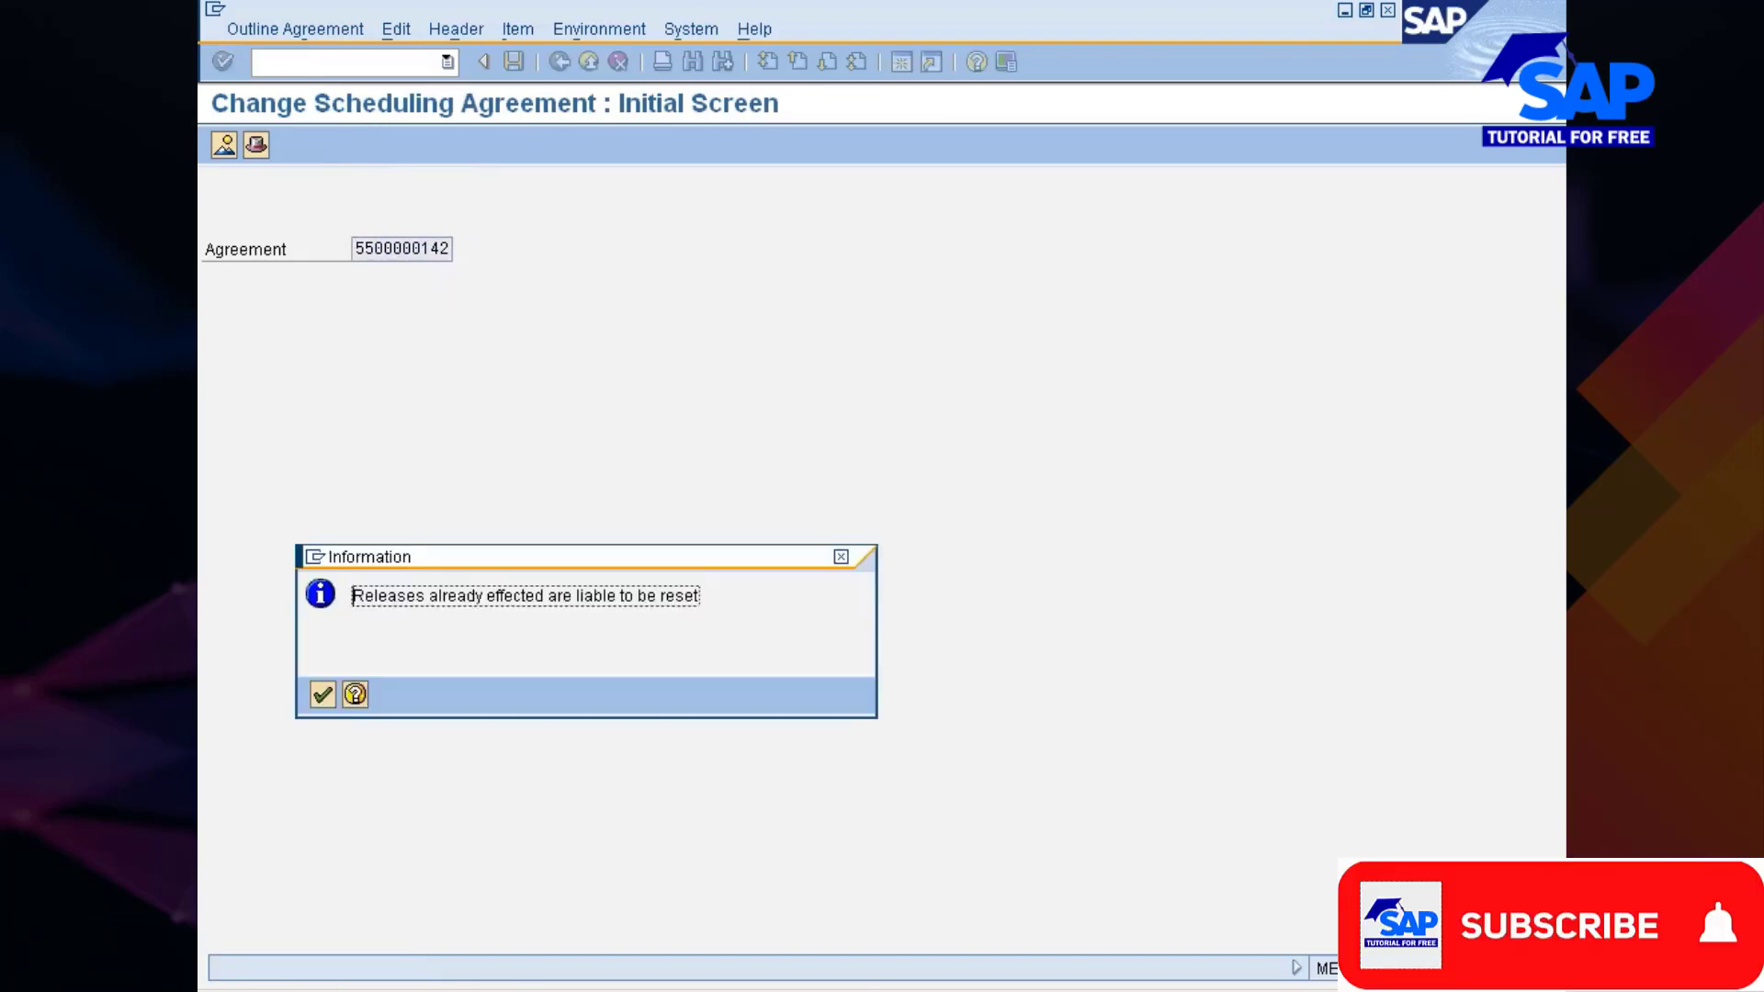
key("Return")
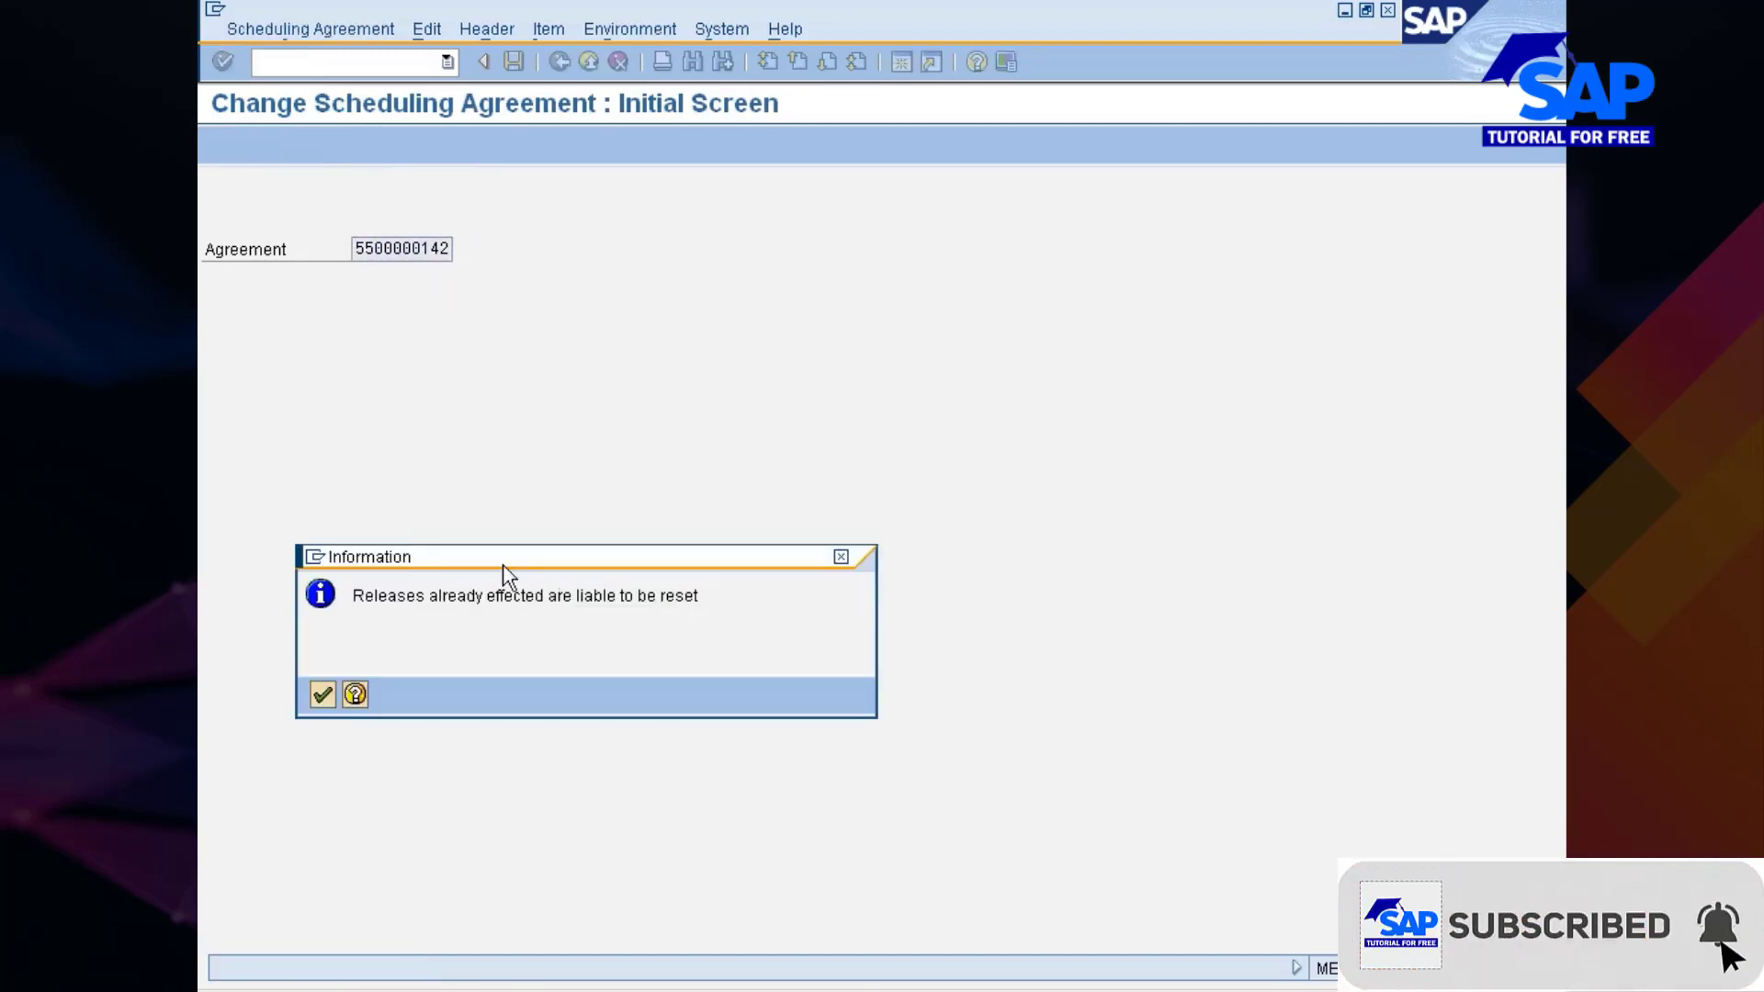
Step: Set the JIT Indicator to 1 (Automatically) in the additional data of item 10 and save the scheduling agreement
left_click(215, 305)
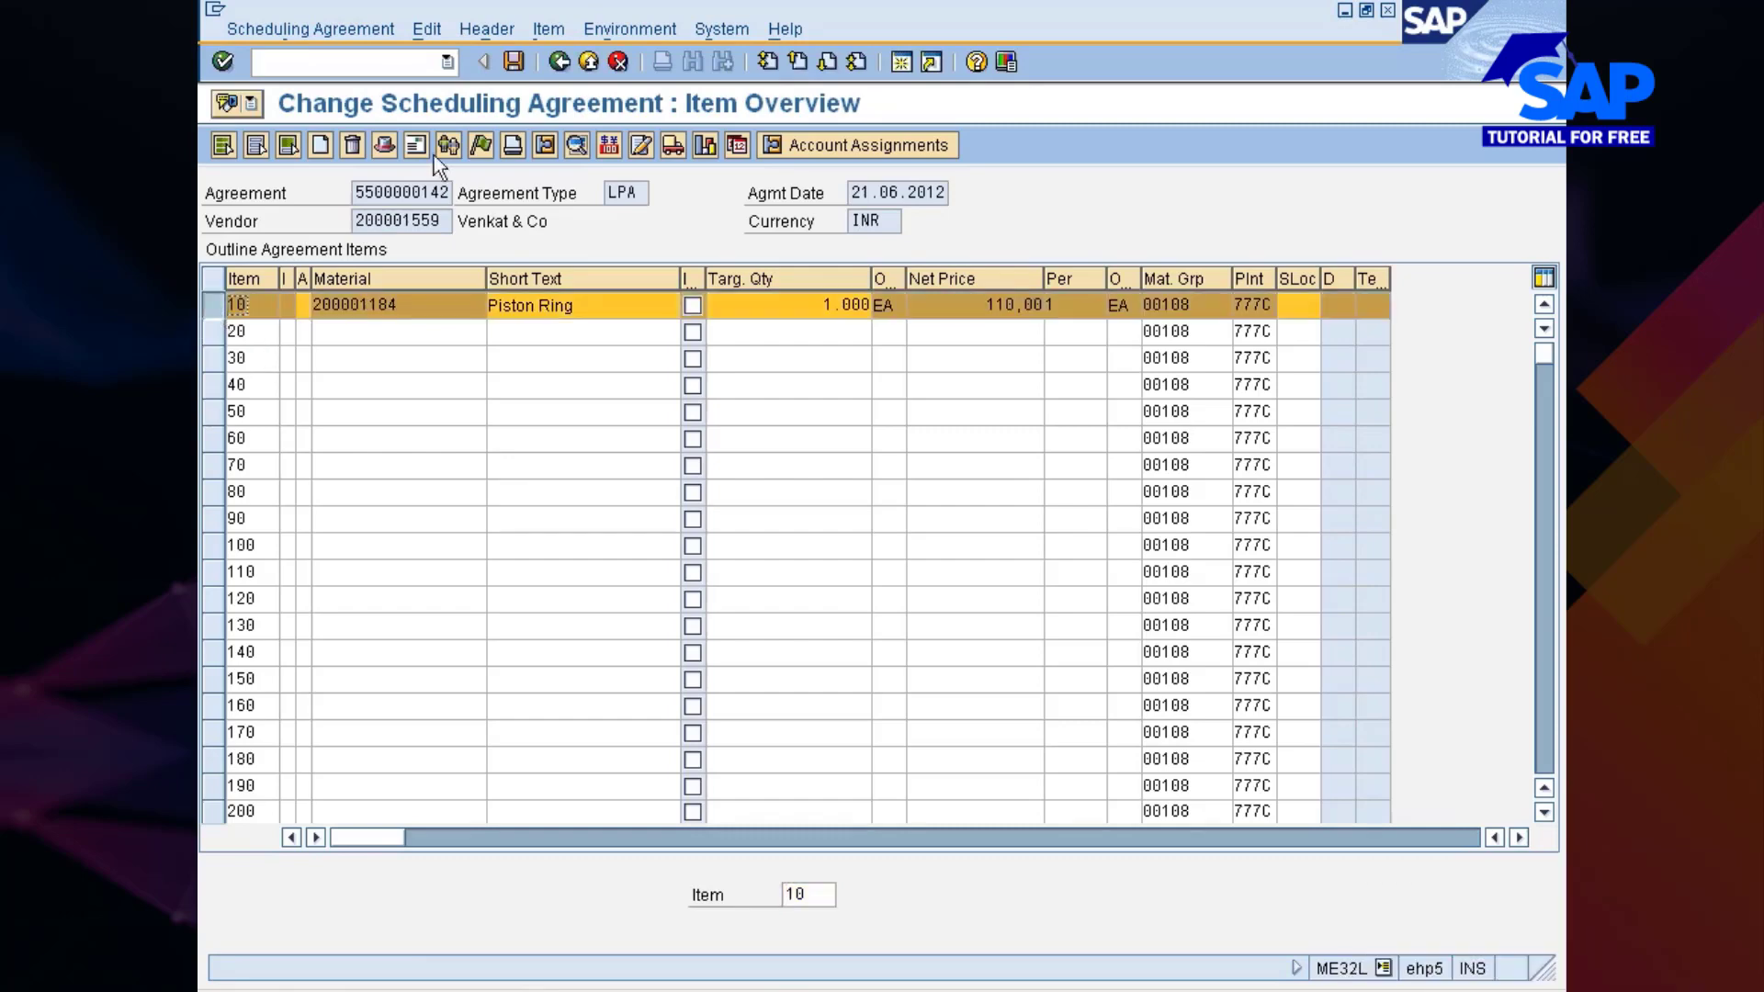
left_click(579, 145)
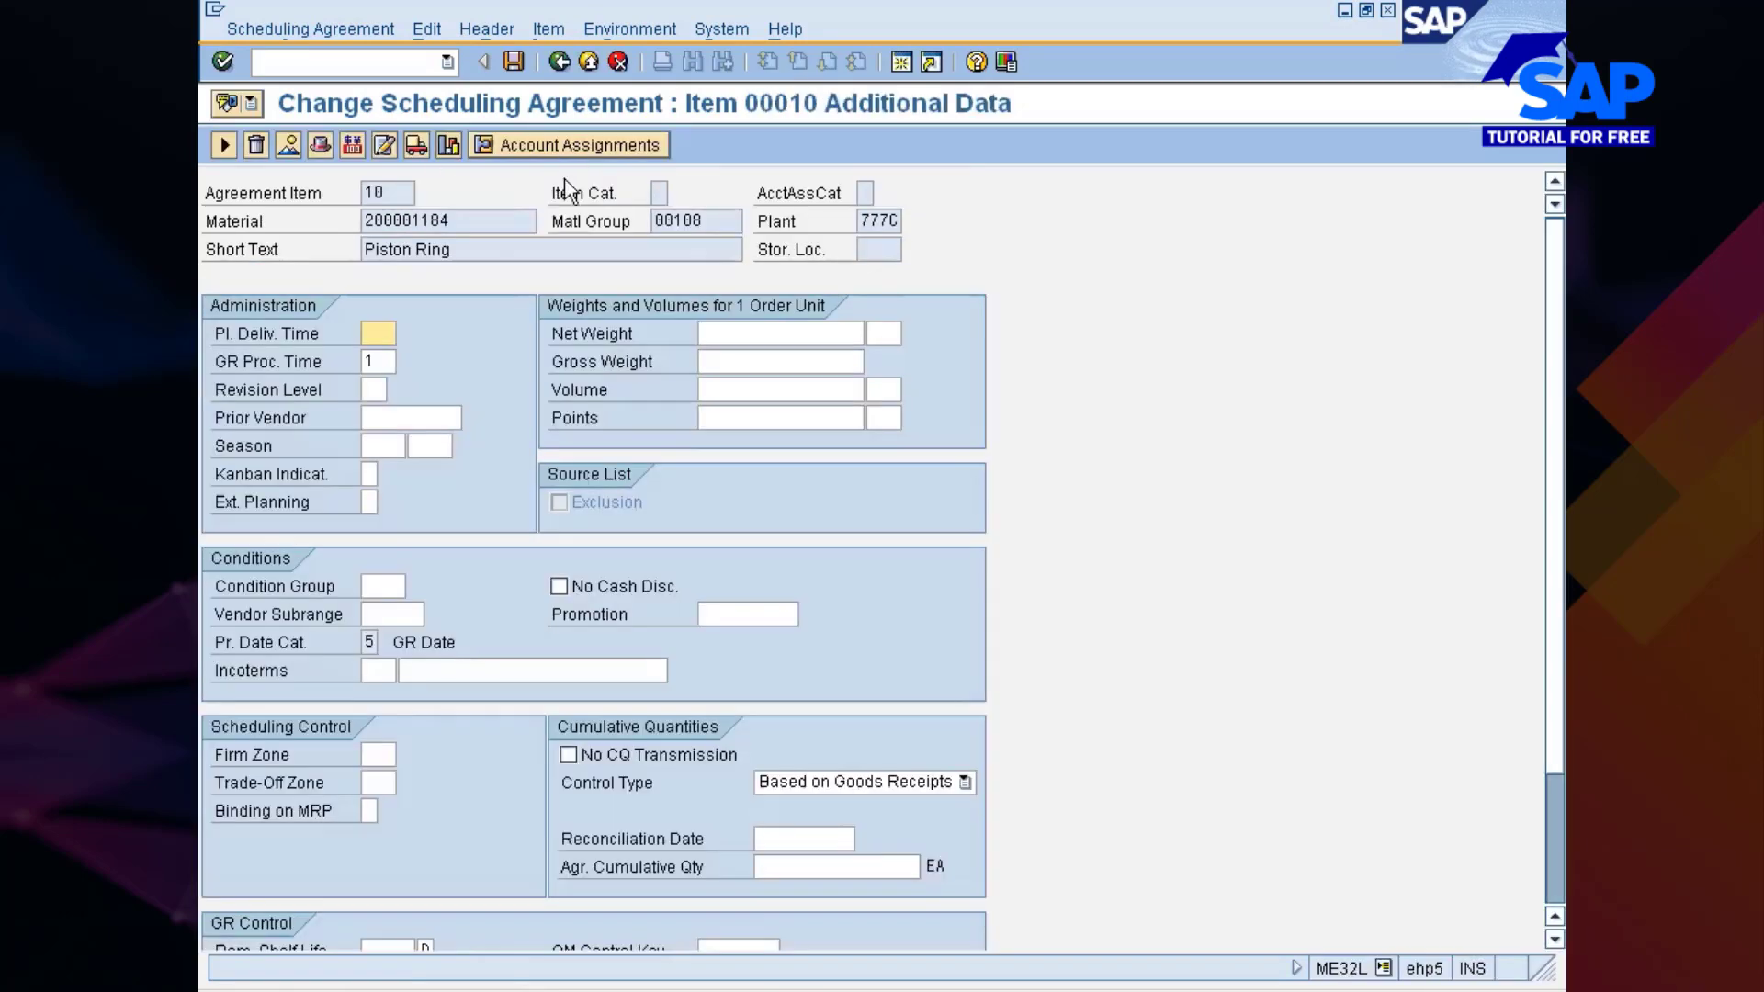
scroll(900, 850, "down", 2)
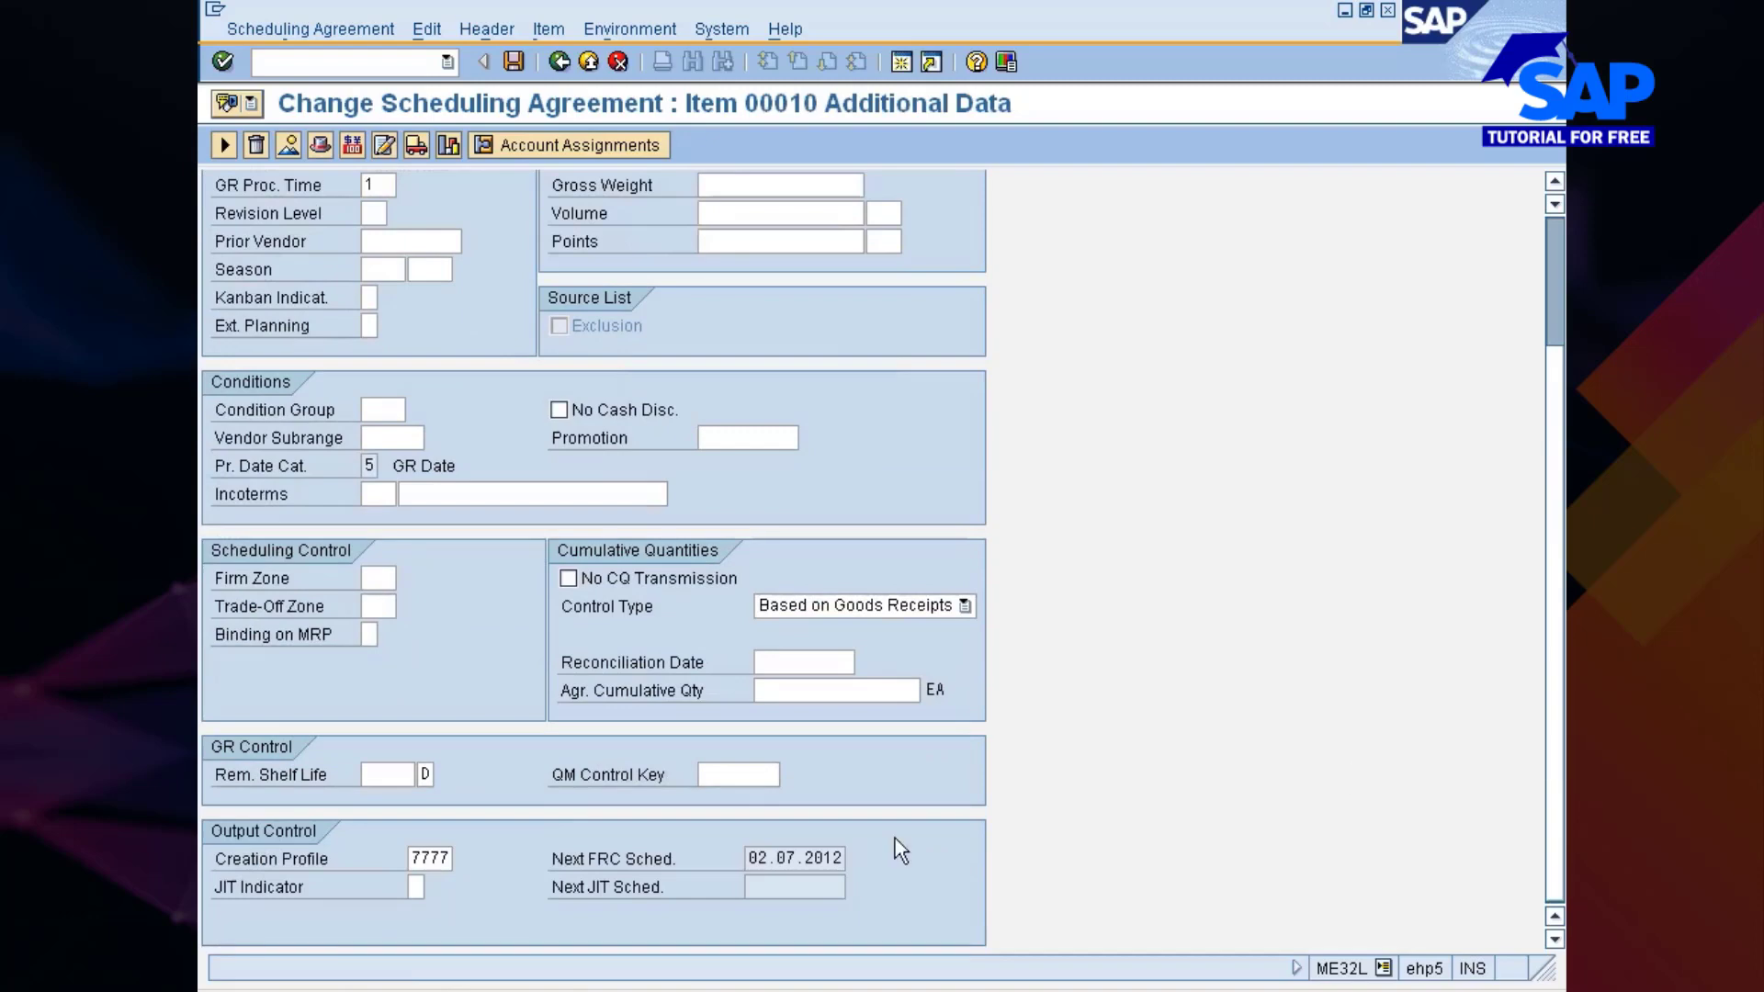
left_click(416, 886)
left_click(436, 886)
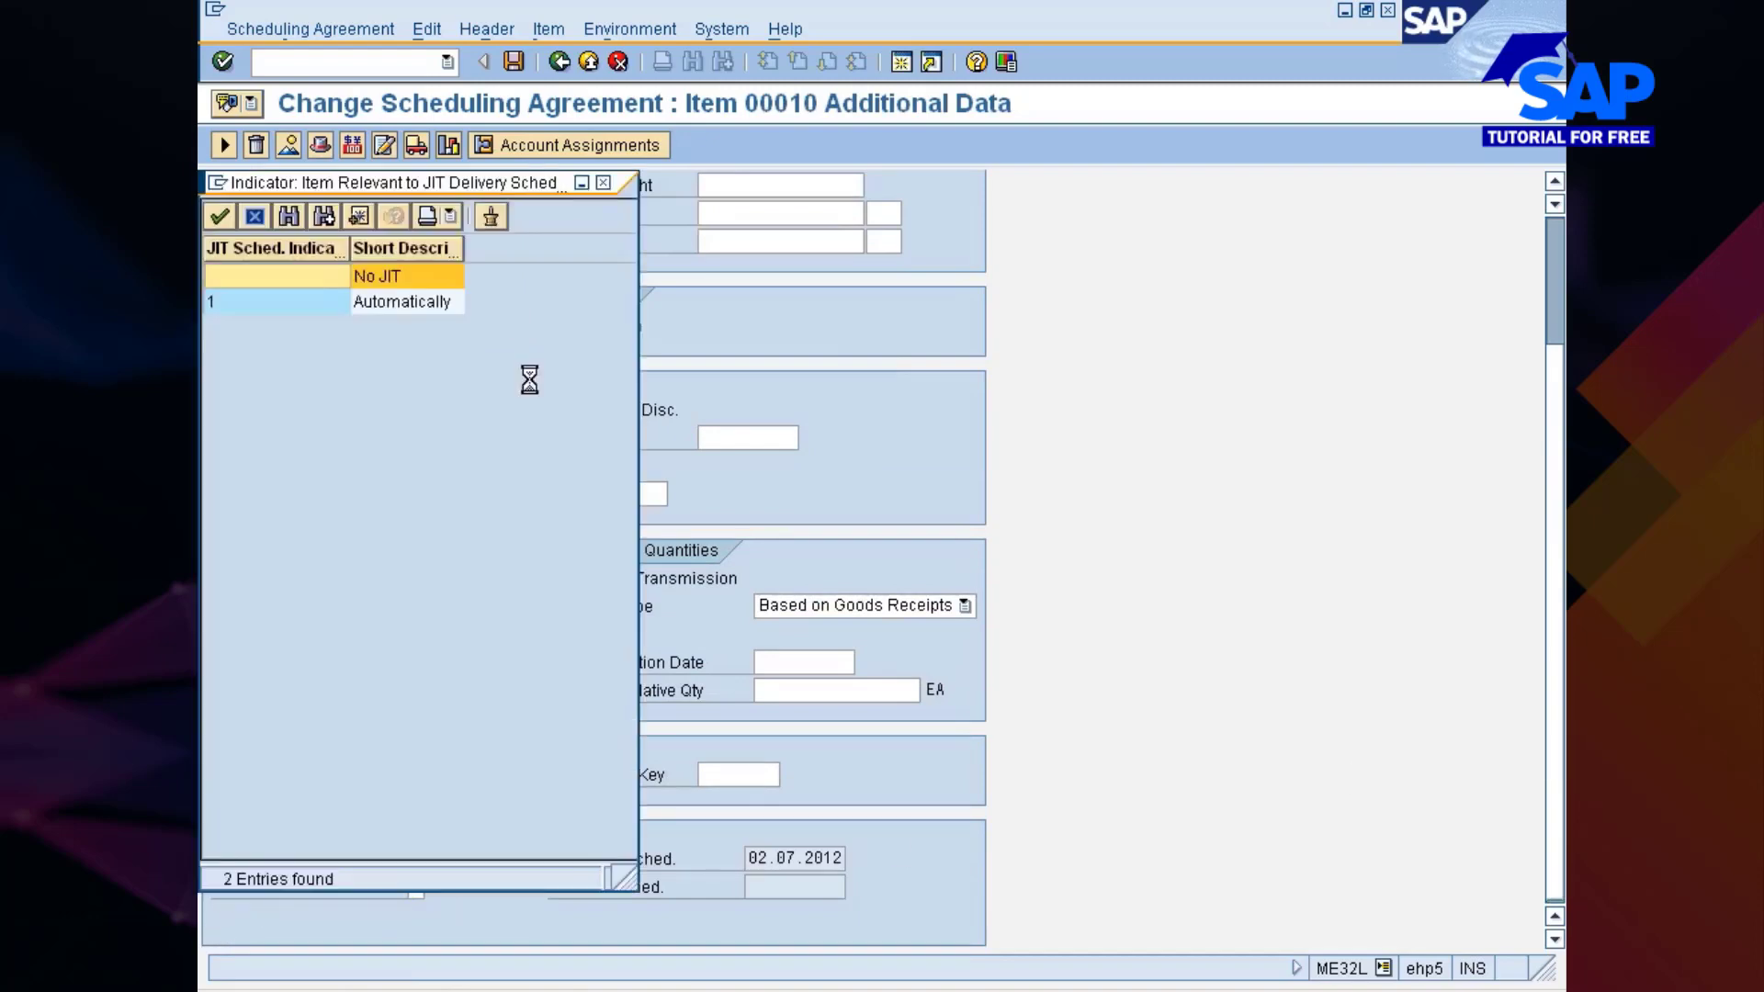
left_click(334, 305)
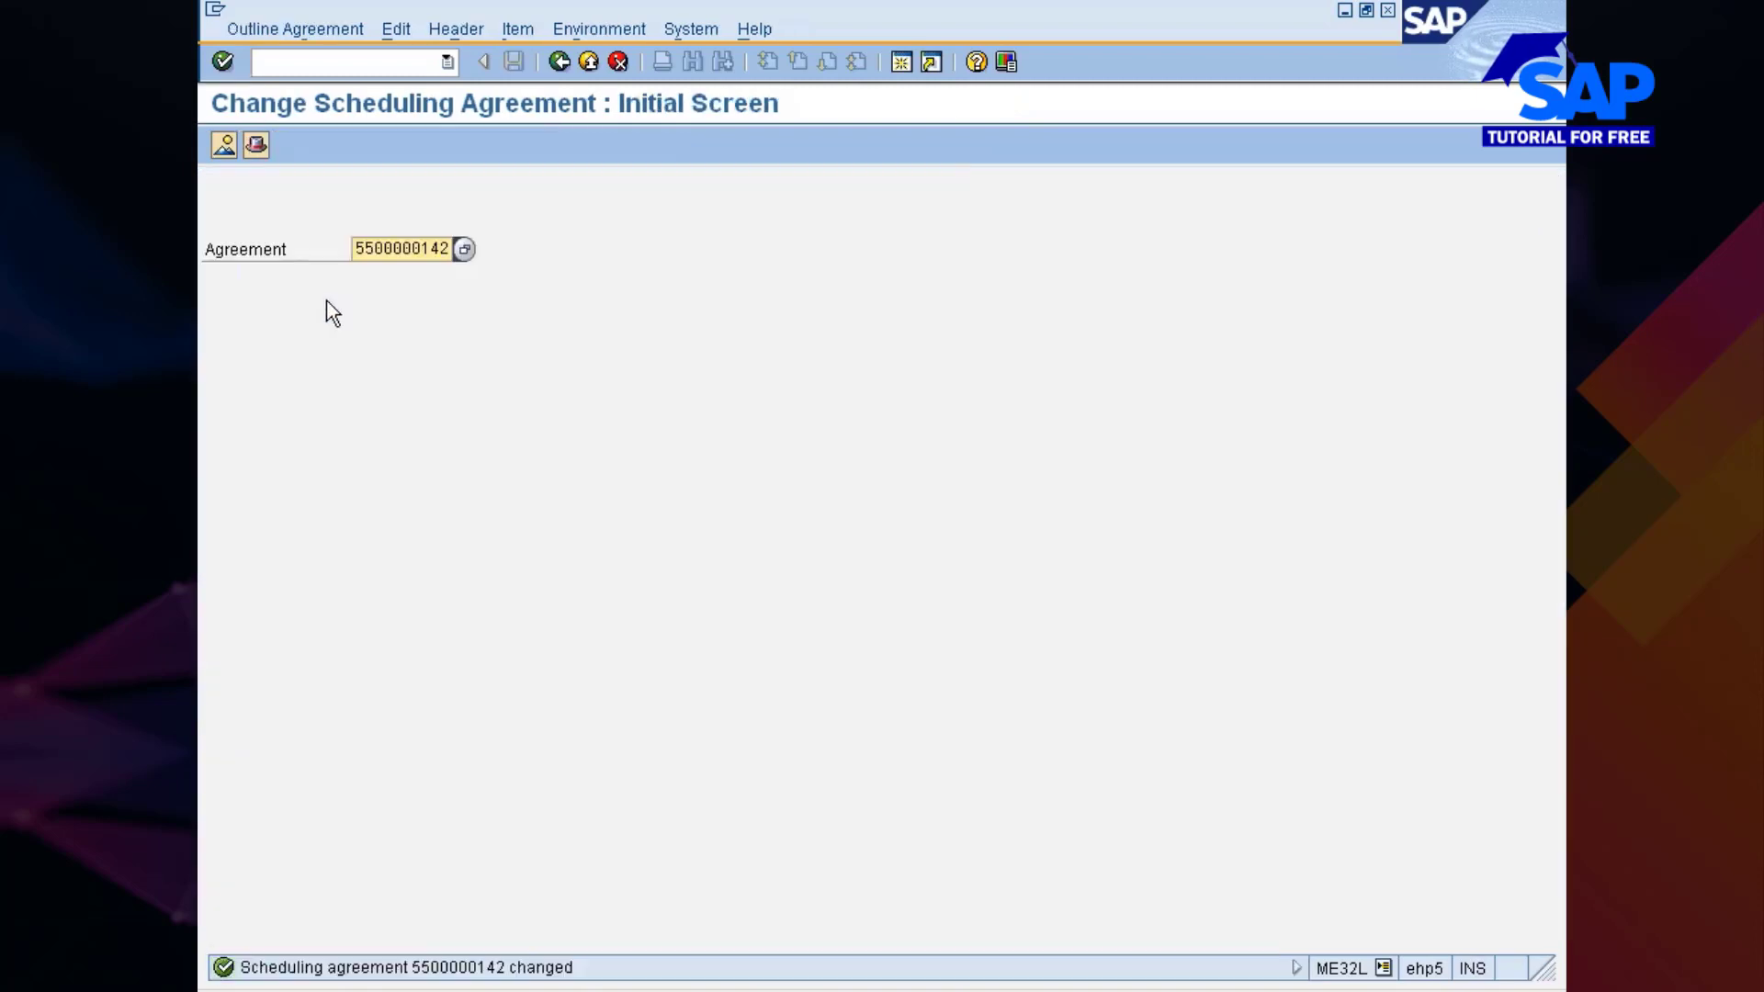
Step: Display the scheduling agreement and check its release strategy, release codes and release status
left_click(290, 30)
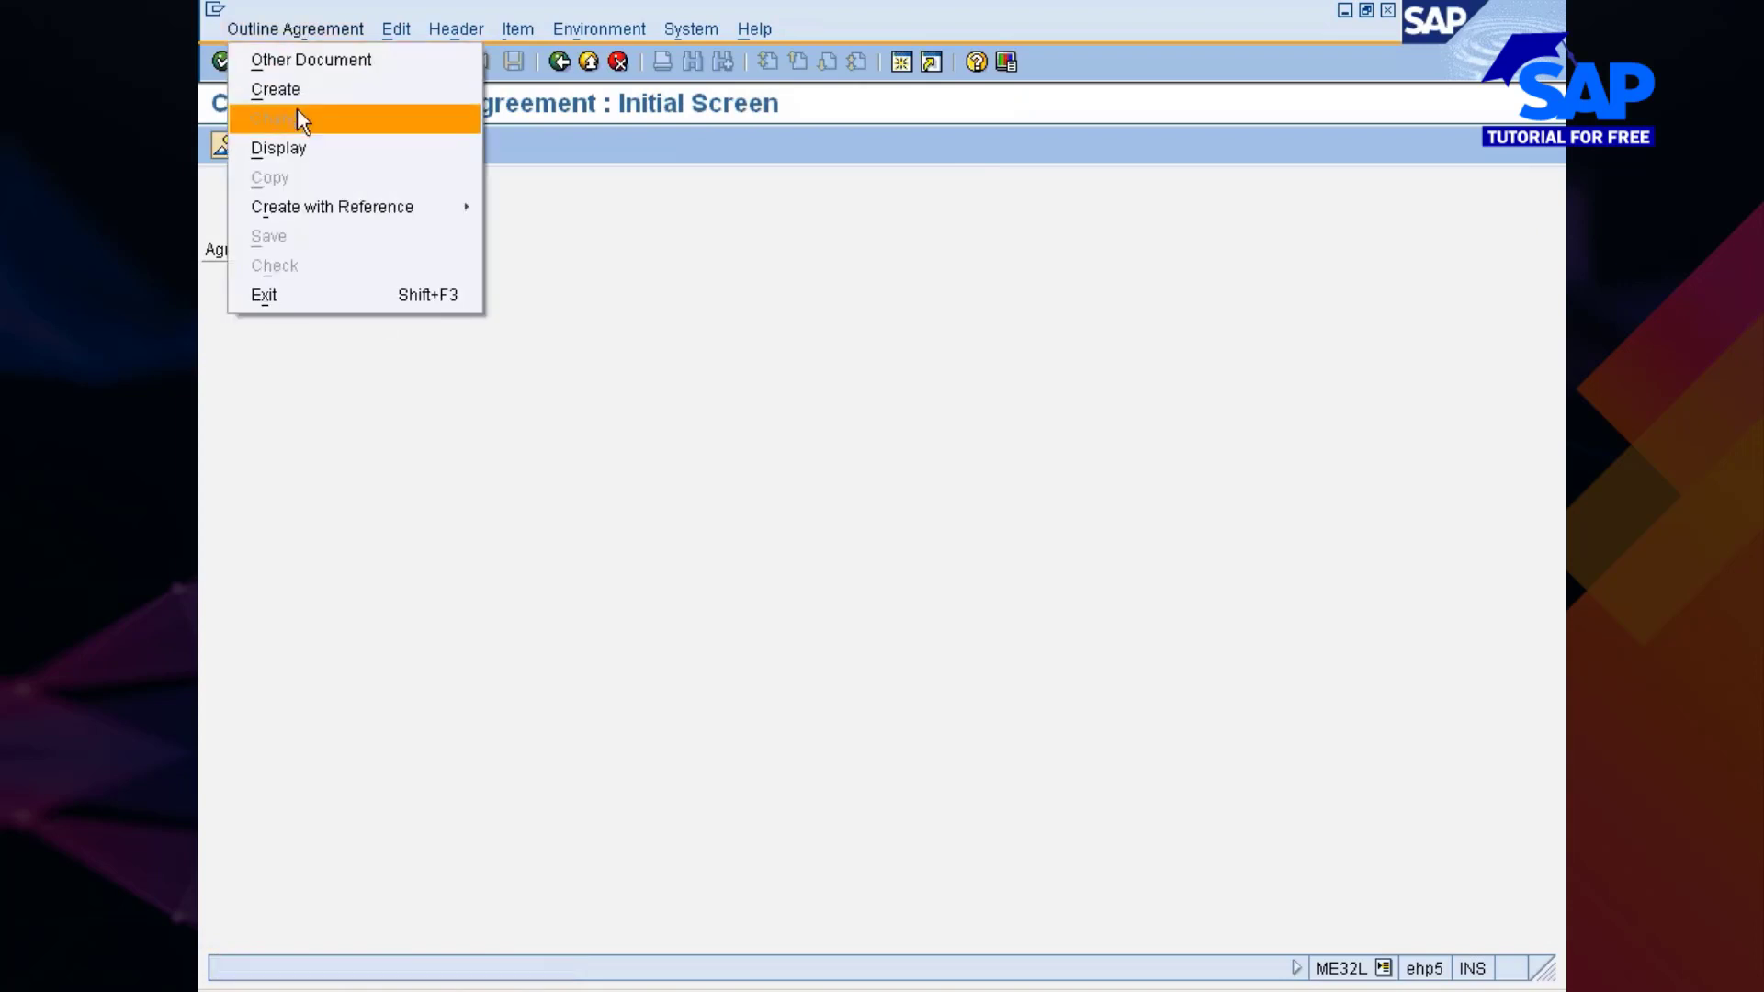
left_click(302, 152)
key("Return")
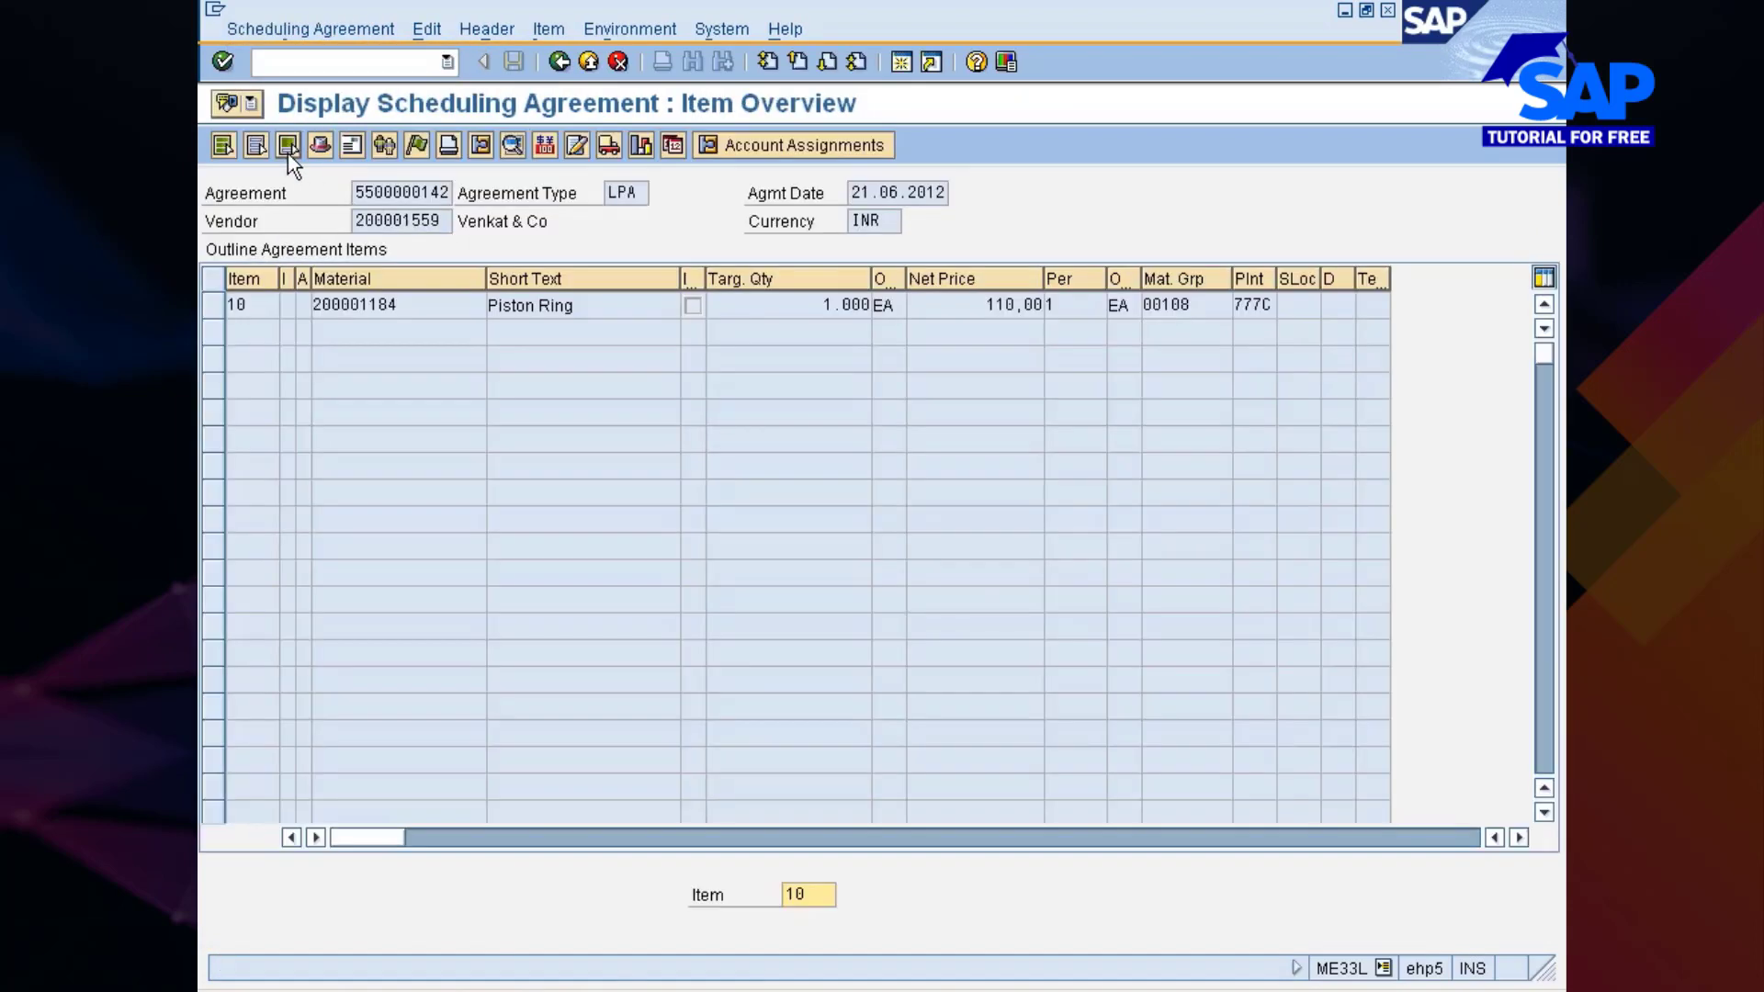
left_click(415, 144)
left_click(687, 428)
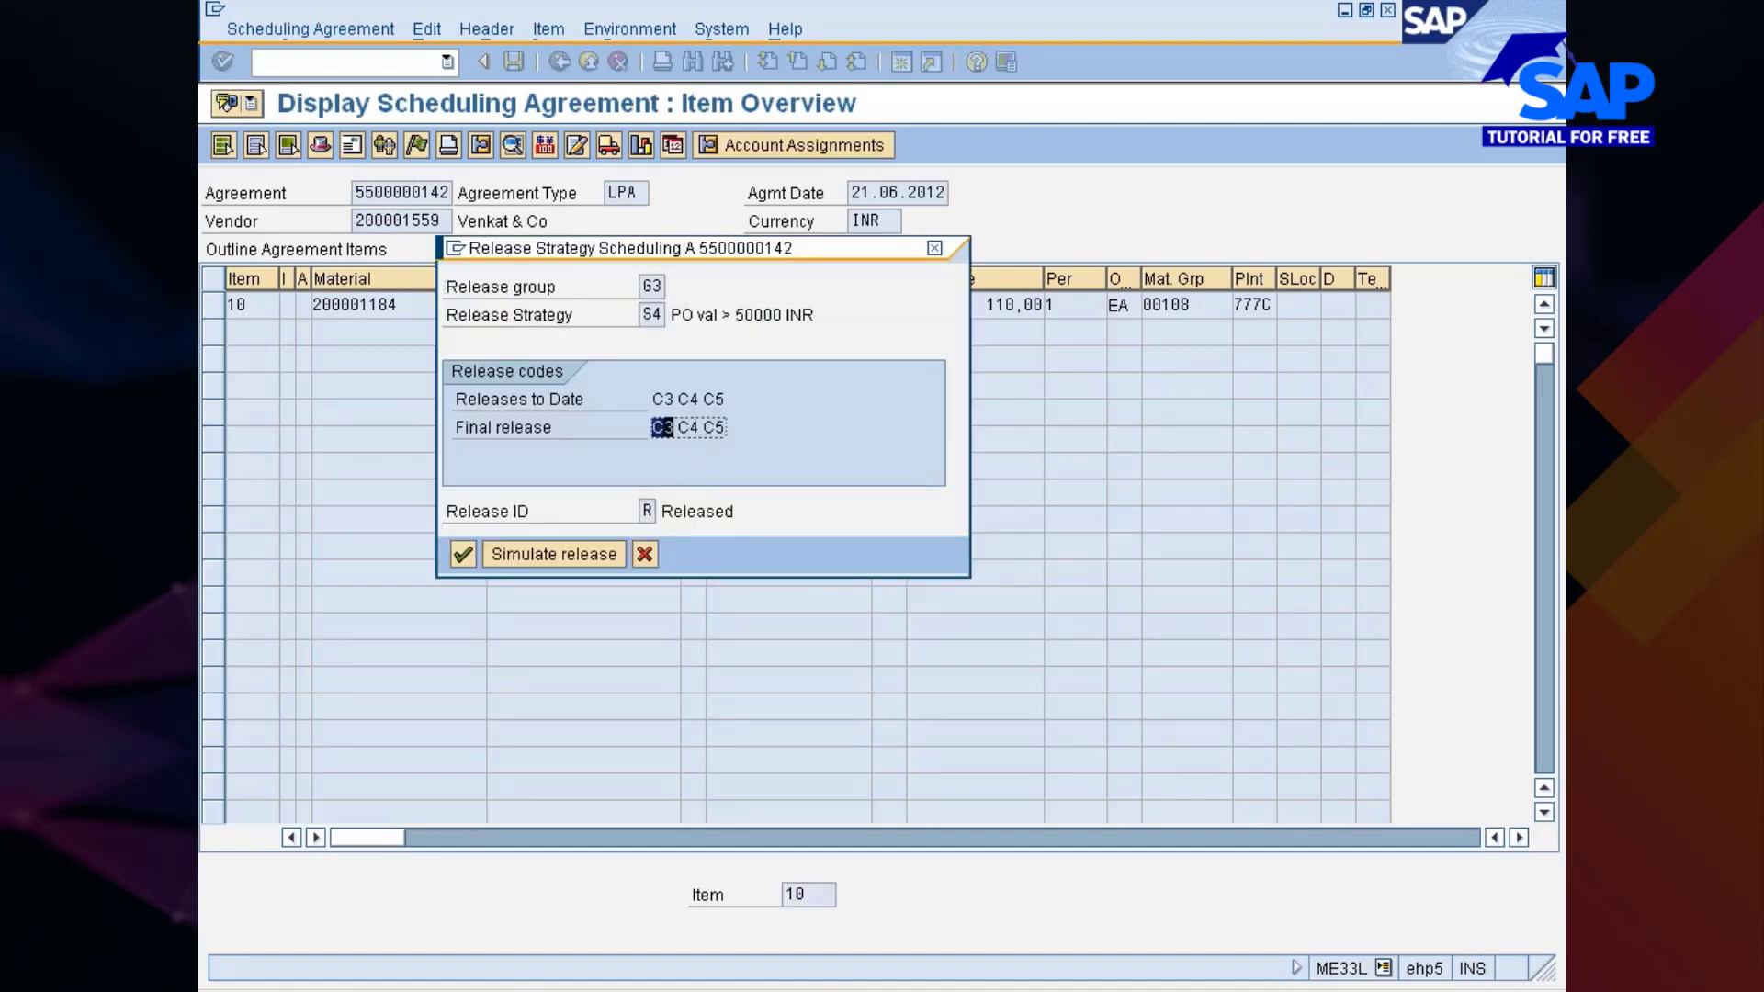
left_click(644, 554)
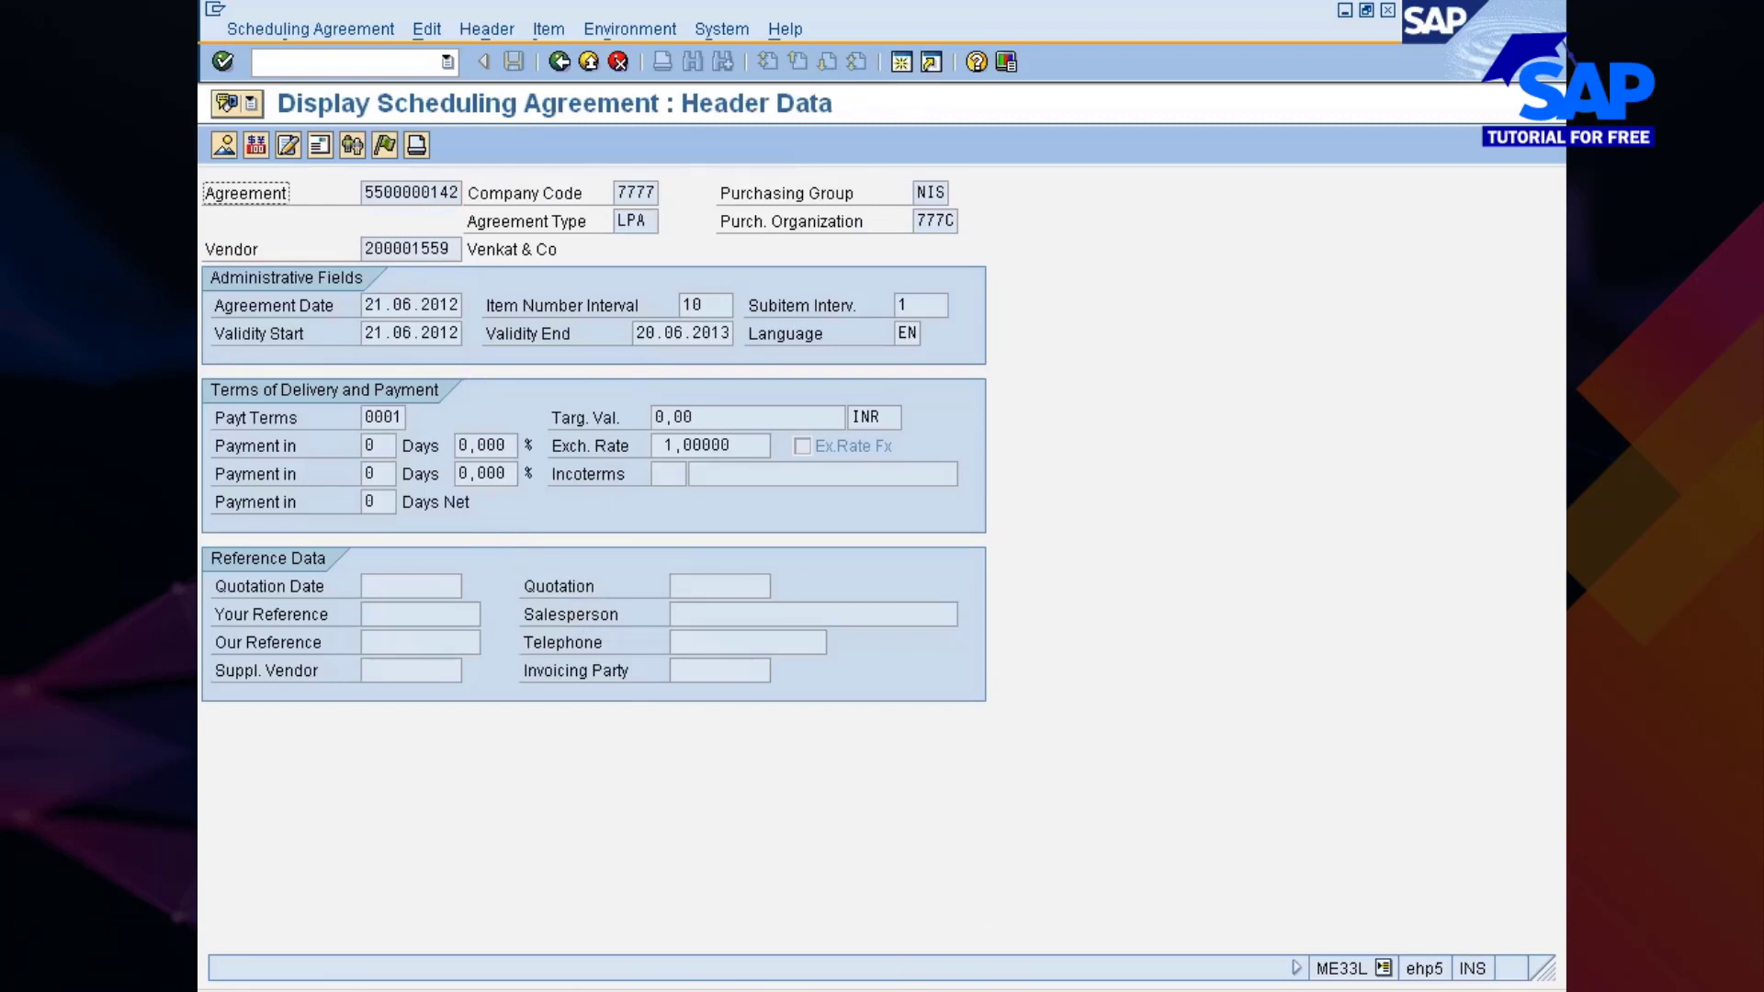
Step: Switch to the other scheduling agreement session and open the agreement's item overview in ME38 to maintain its delivery schedule
left_click(964, 990)
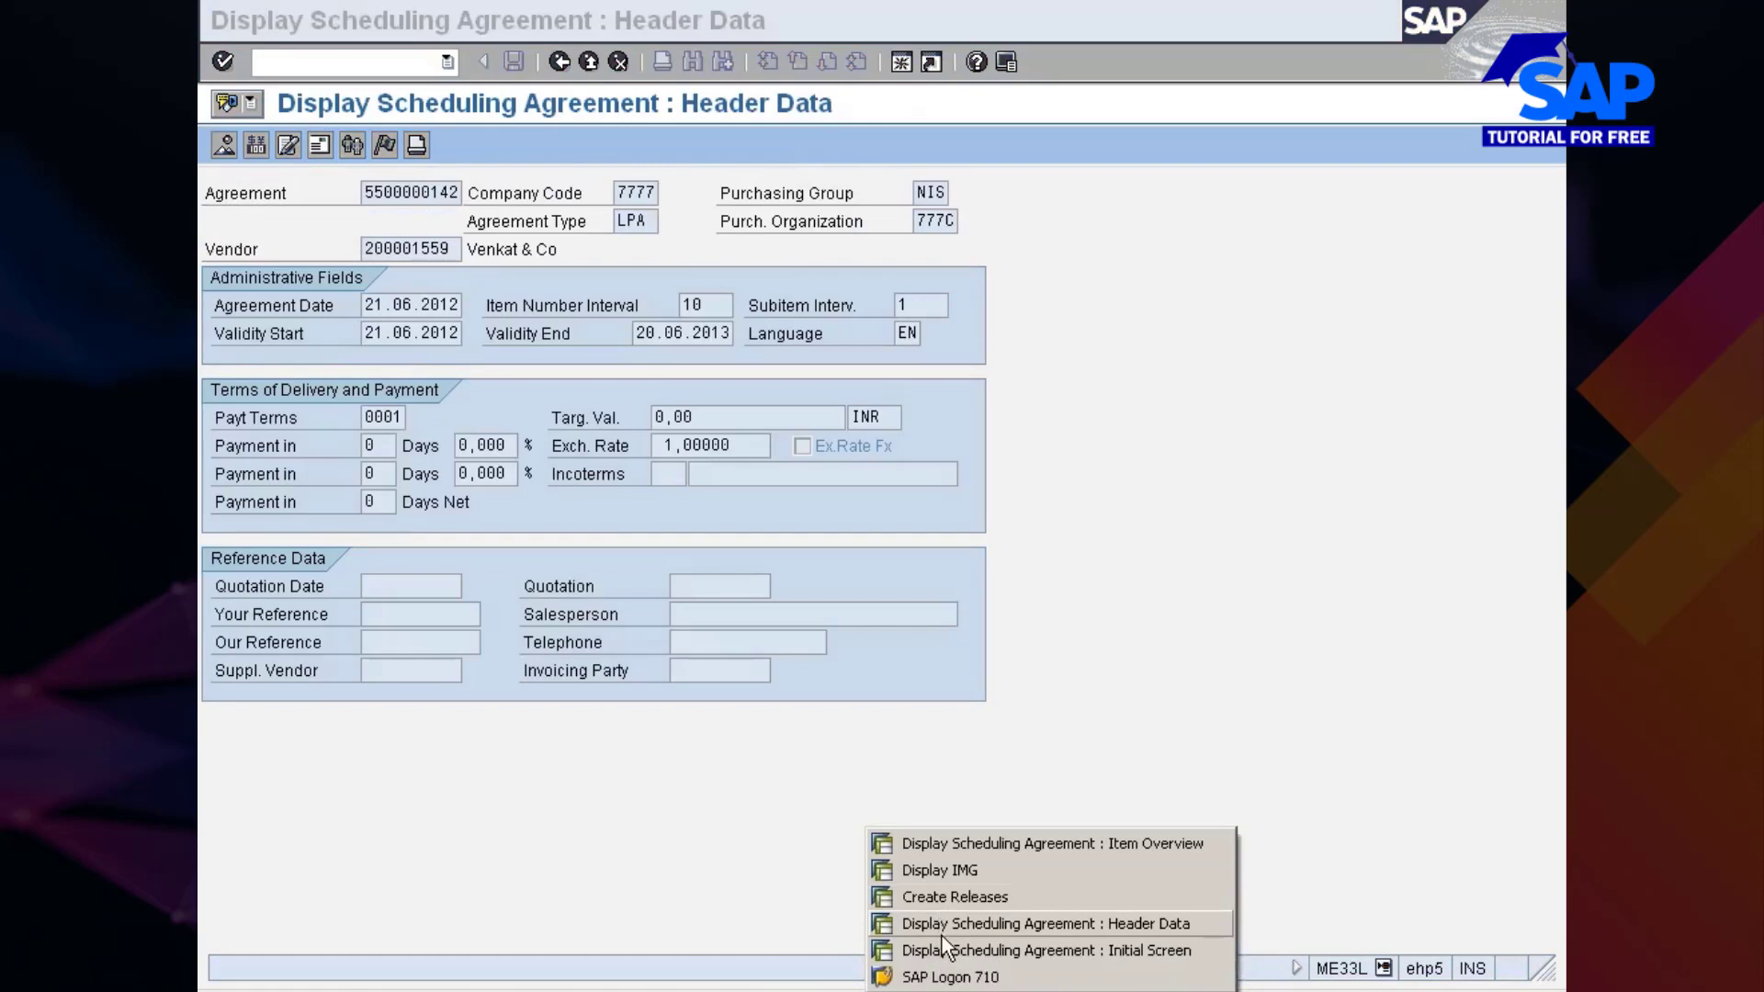
left_click(947, 950)
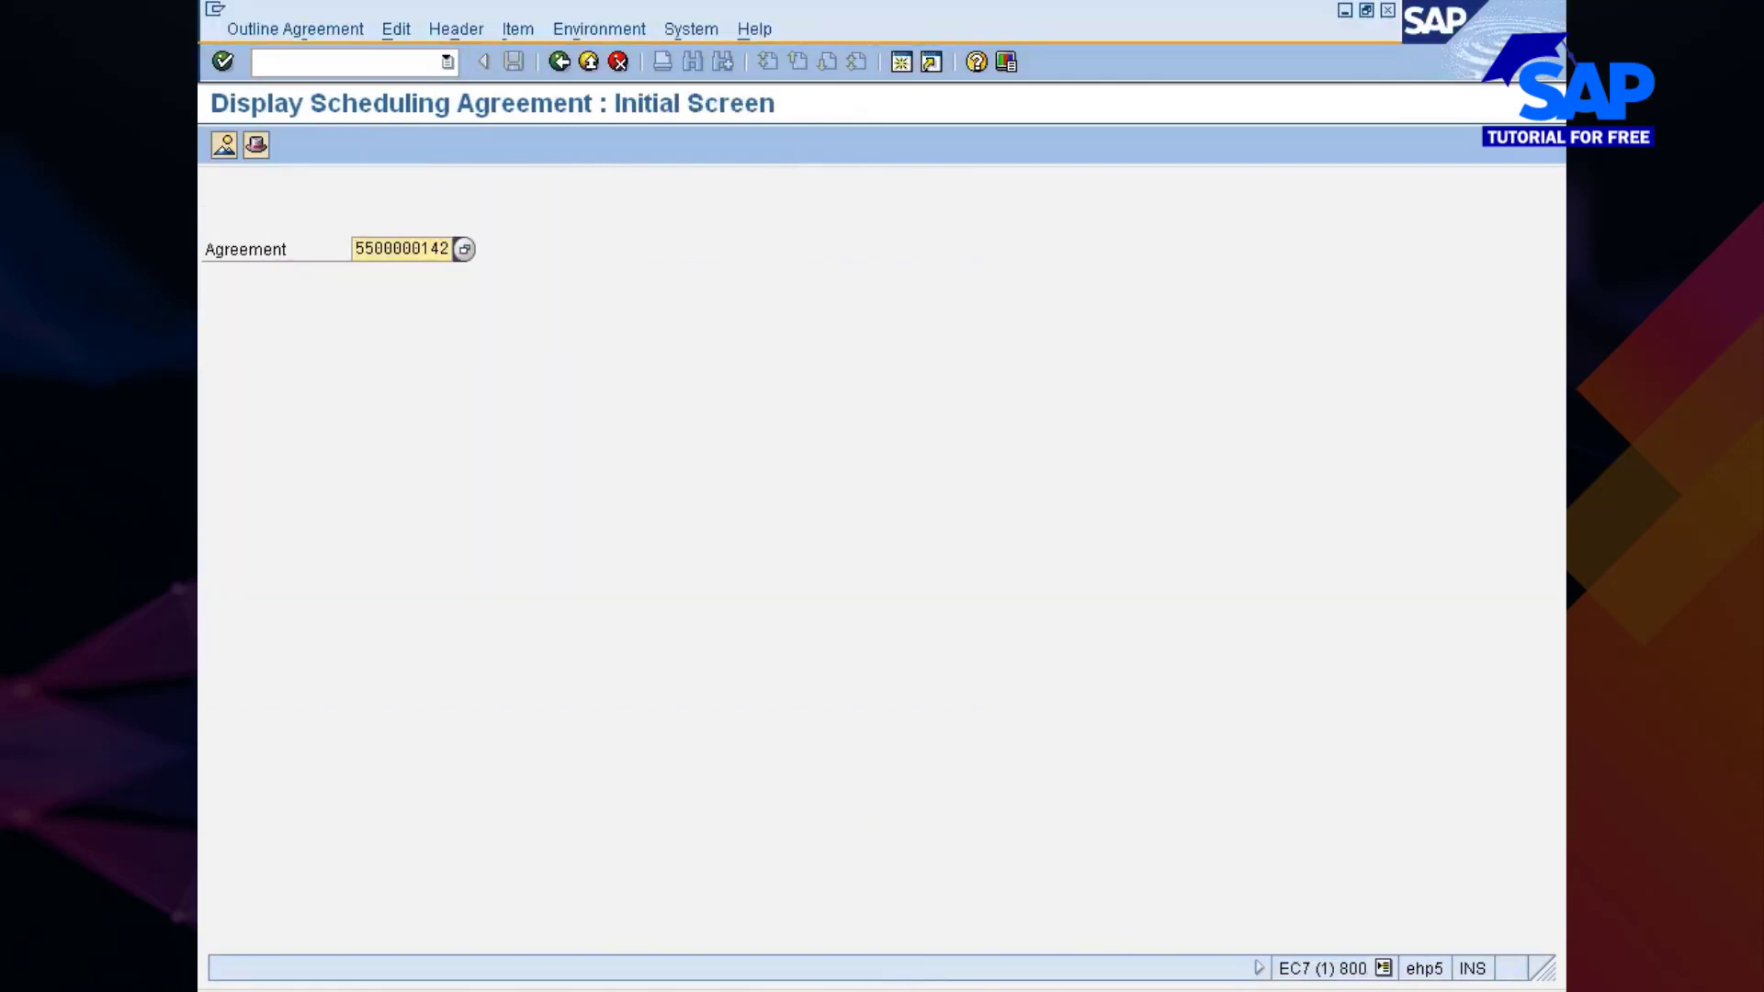
left_click(402, 62)
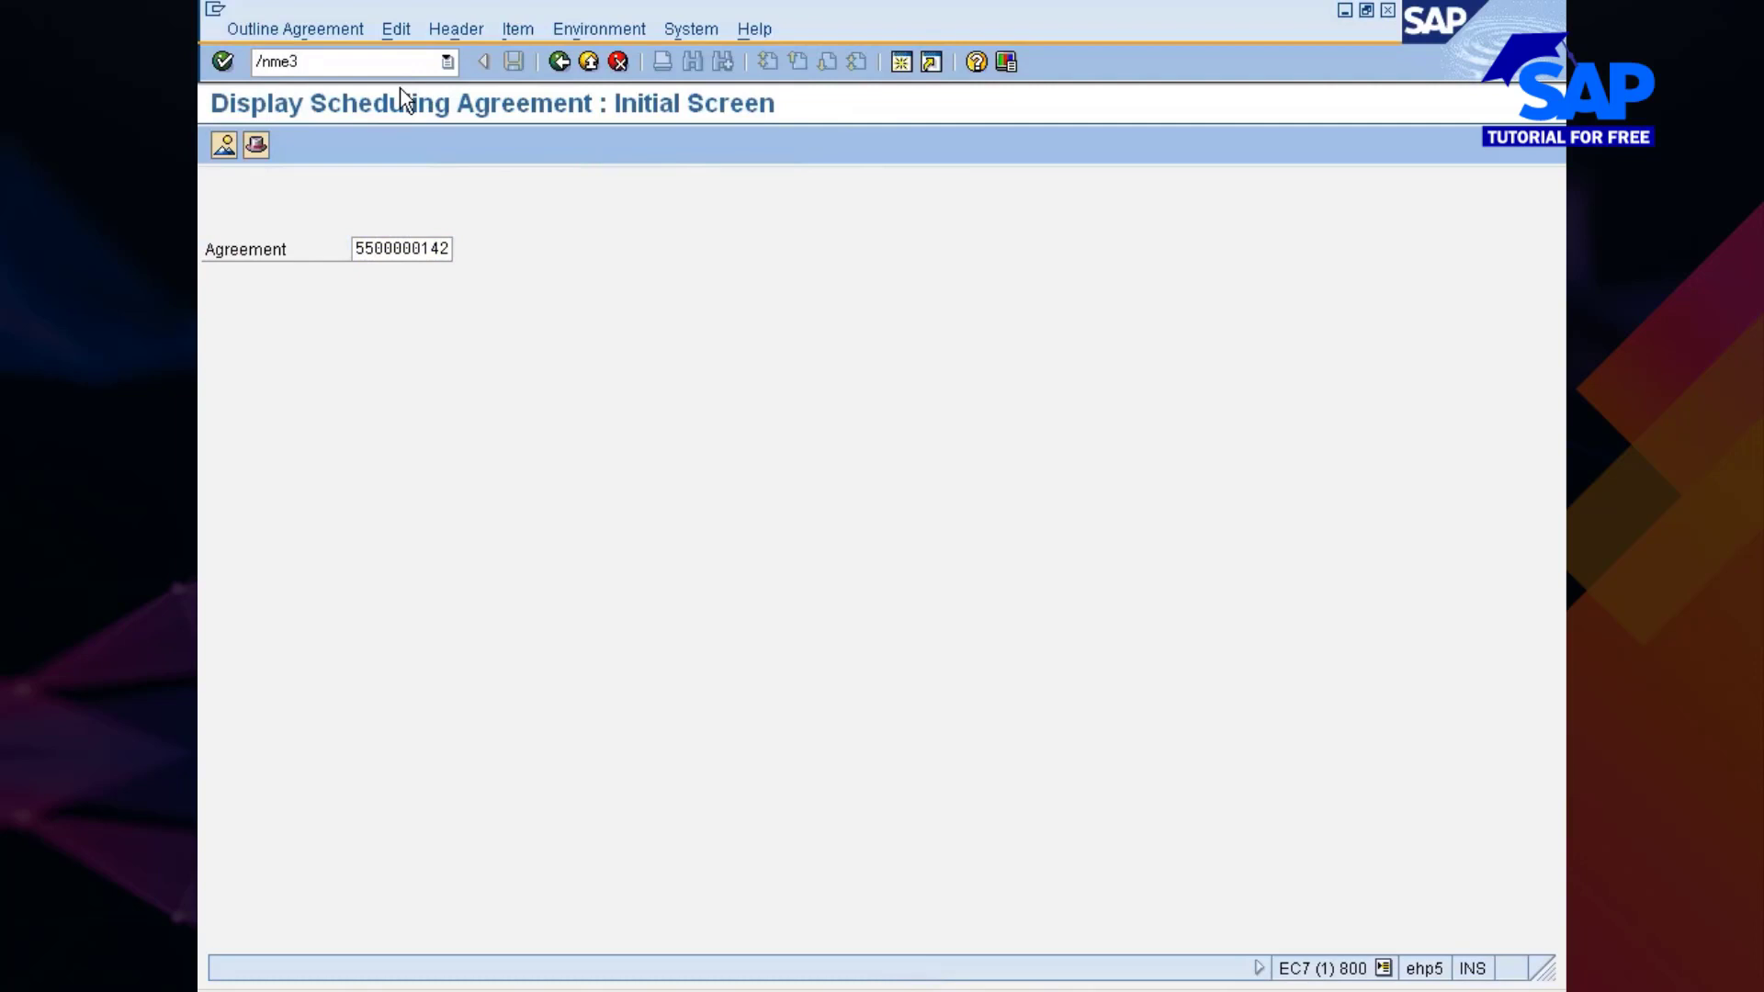
key("Return")
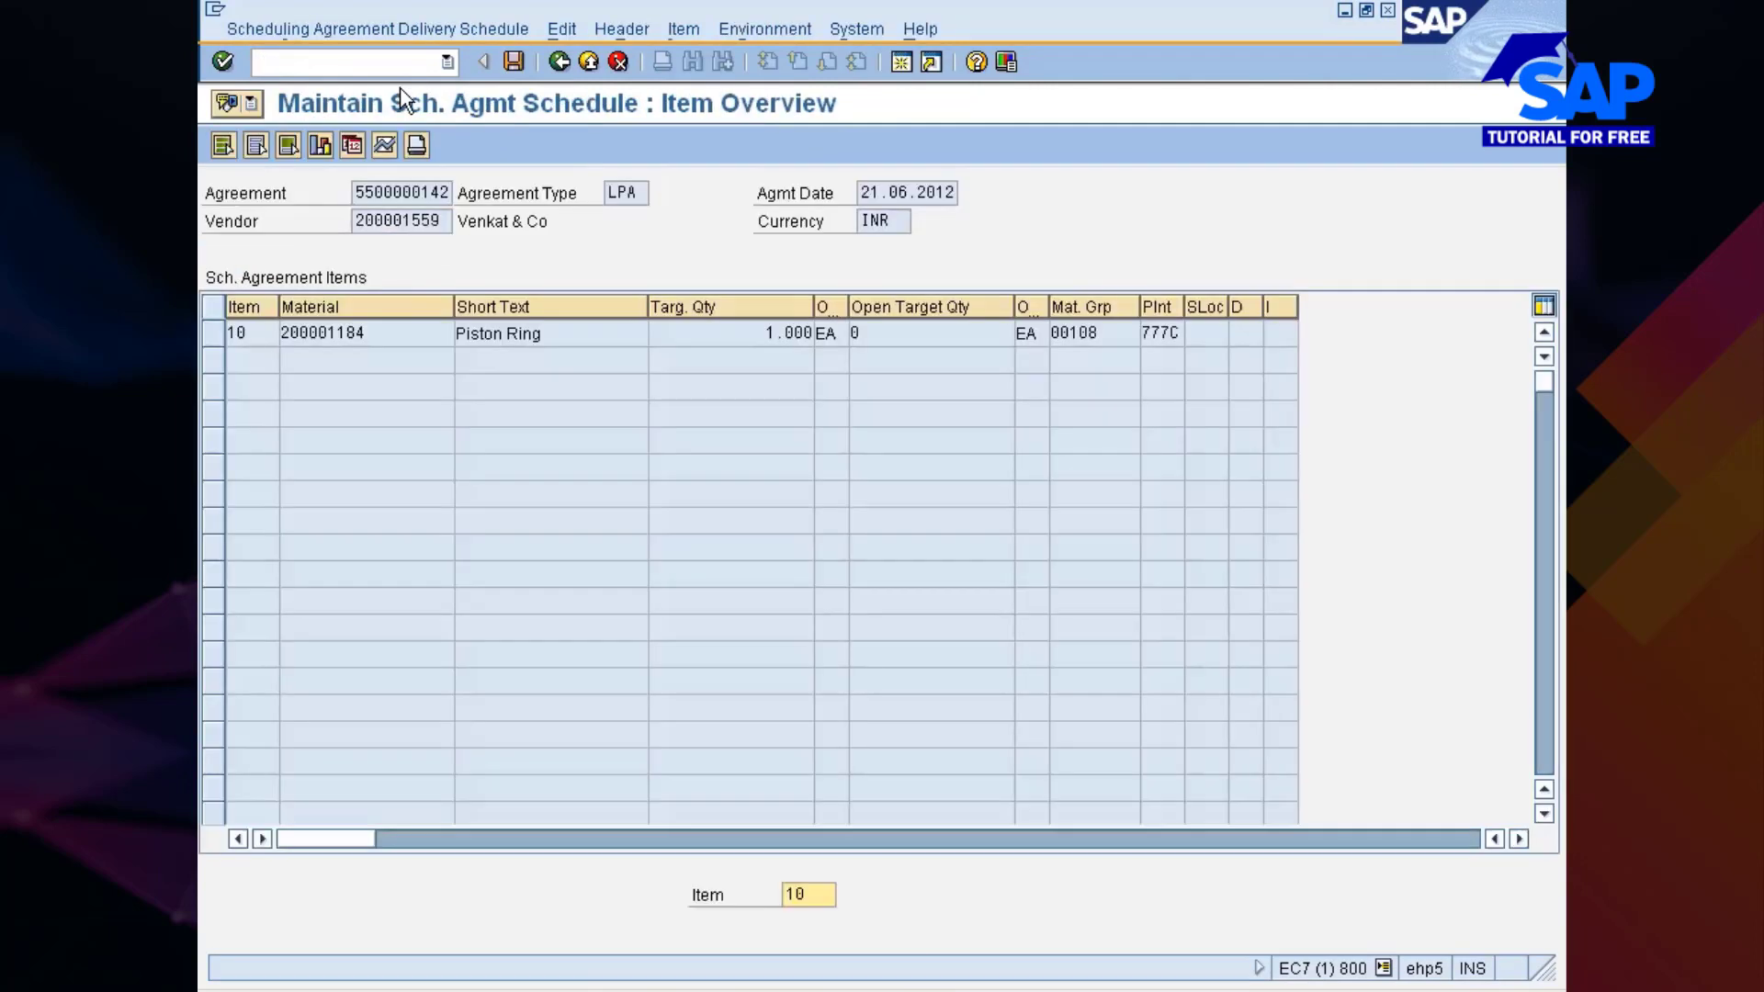
Step: Open the delivery schedule of item 10 and generate a JIT schedule for it
left_click(210, 332)
left_click(353, 147)
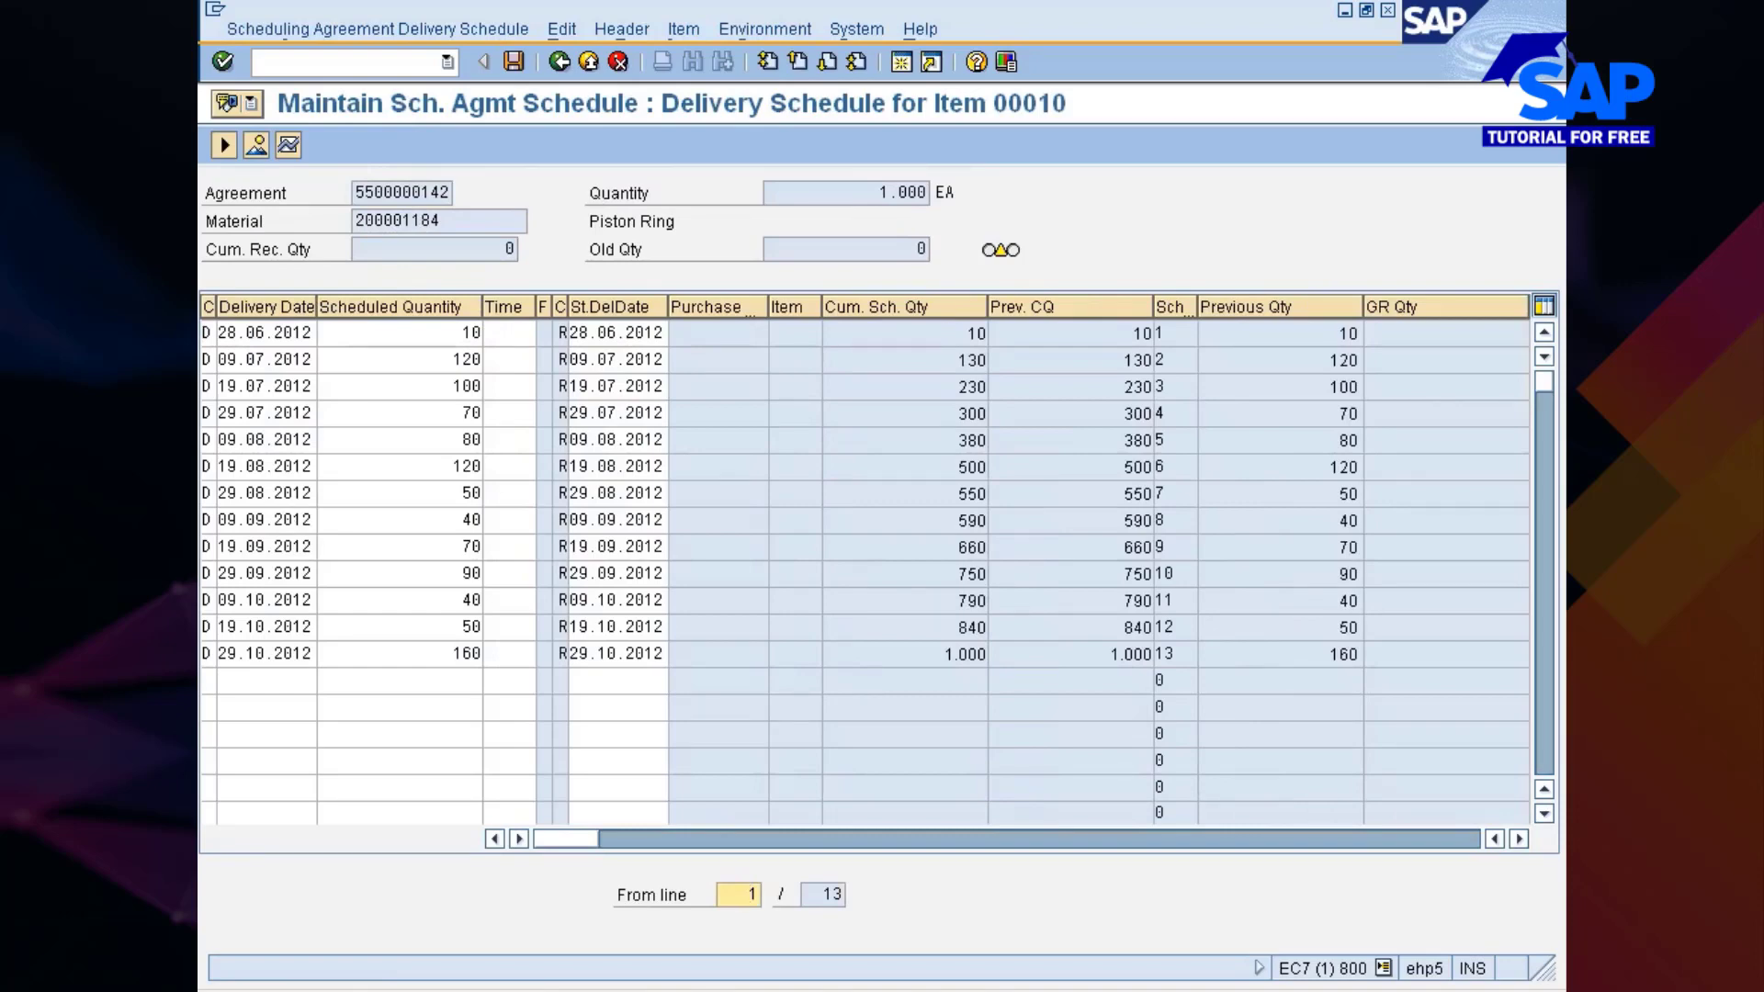
left_click(227, 466)
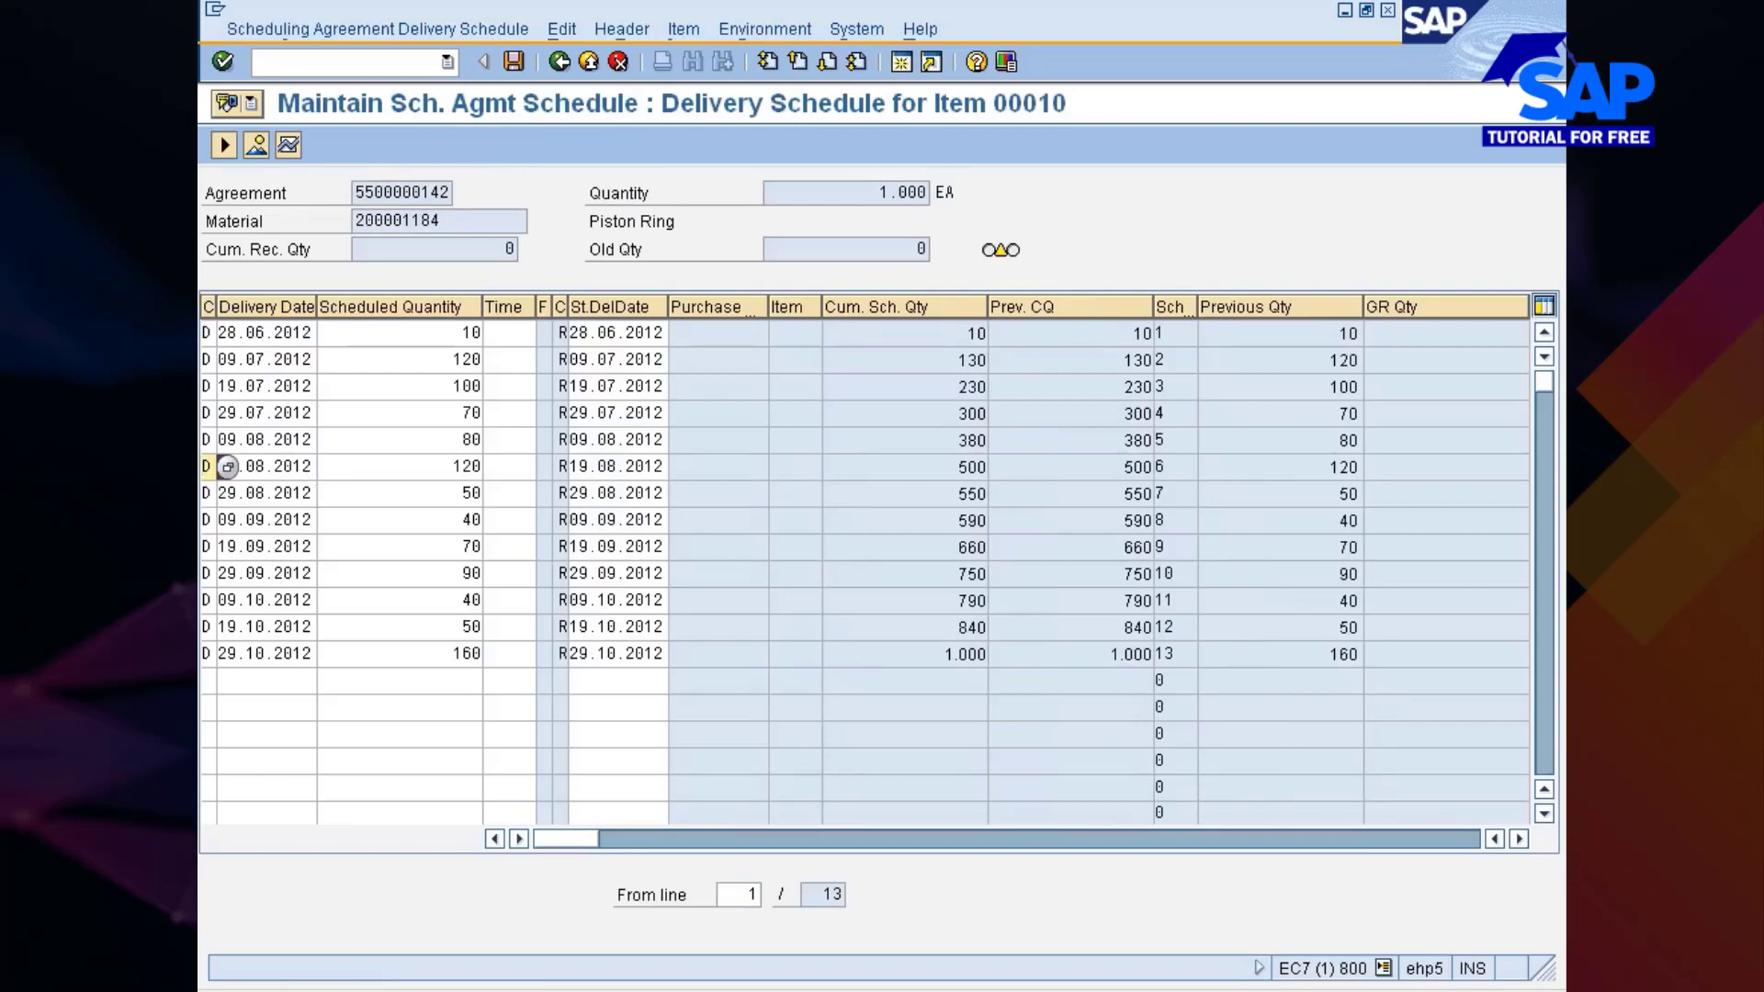
left_click(266, 359)
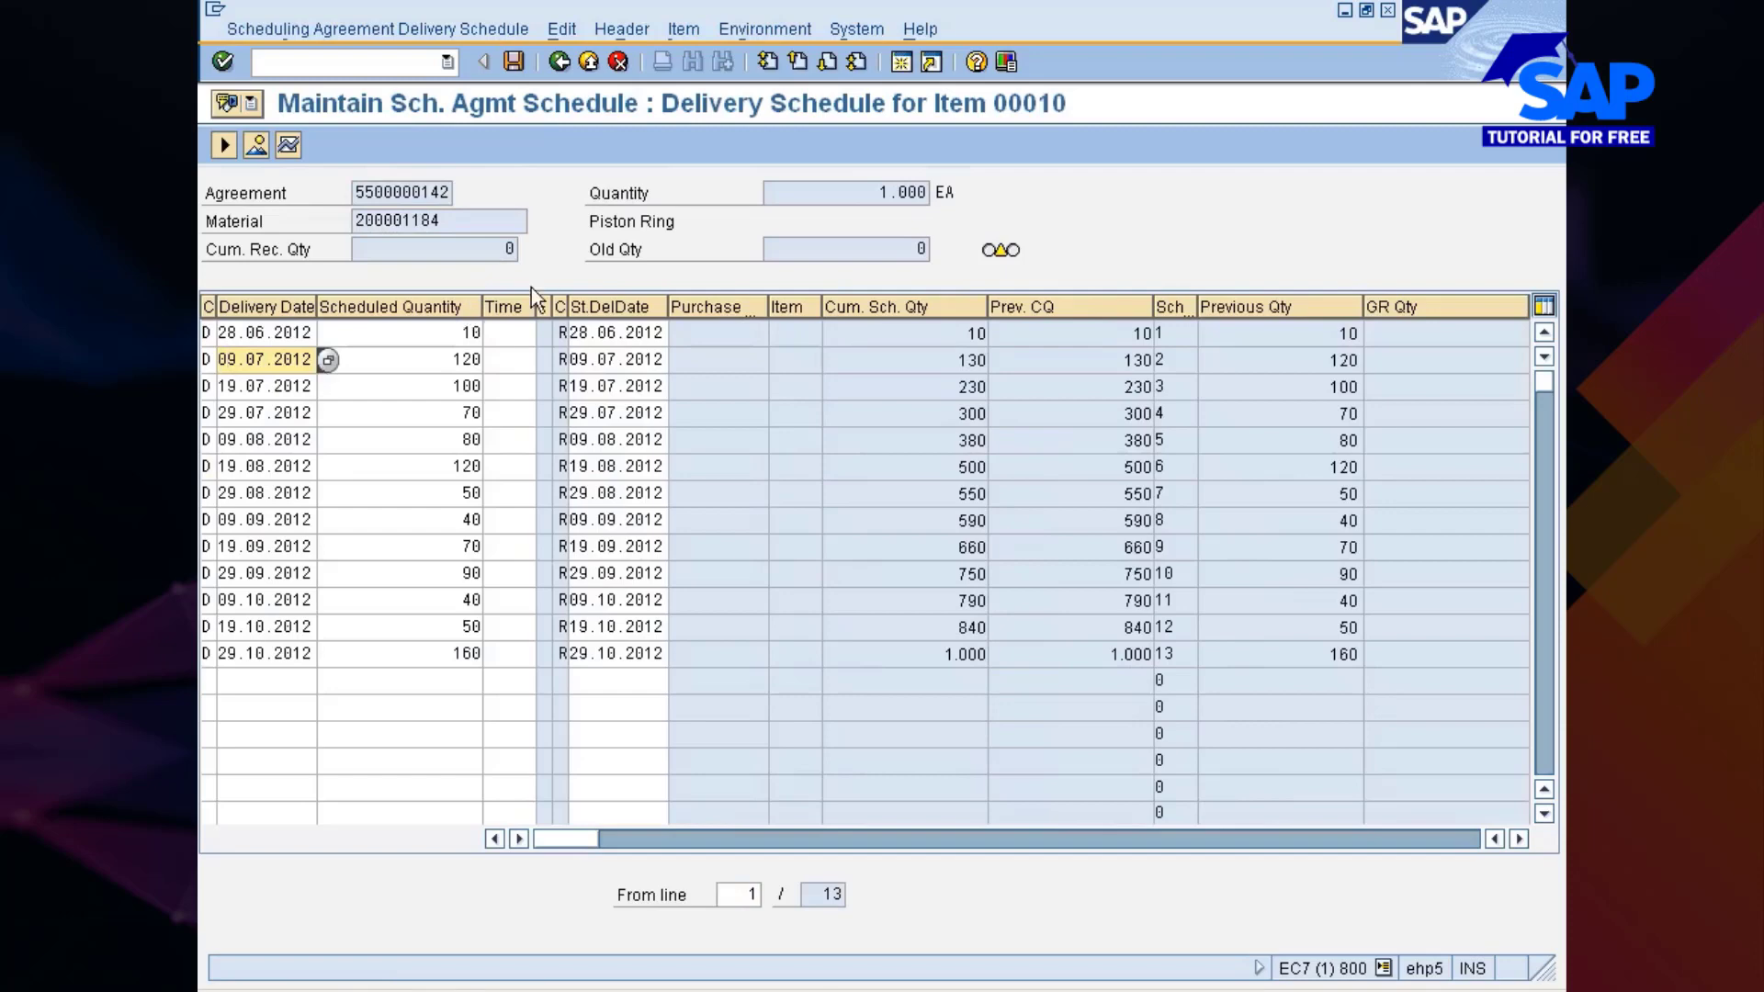
left_click(566, 31)
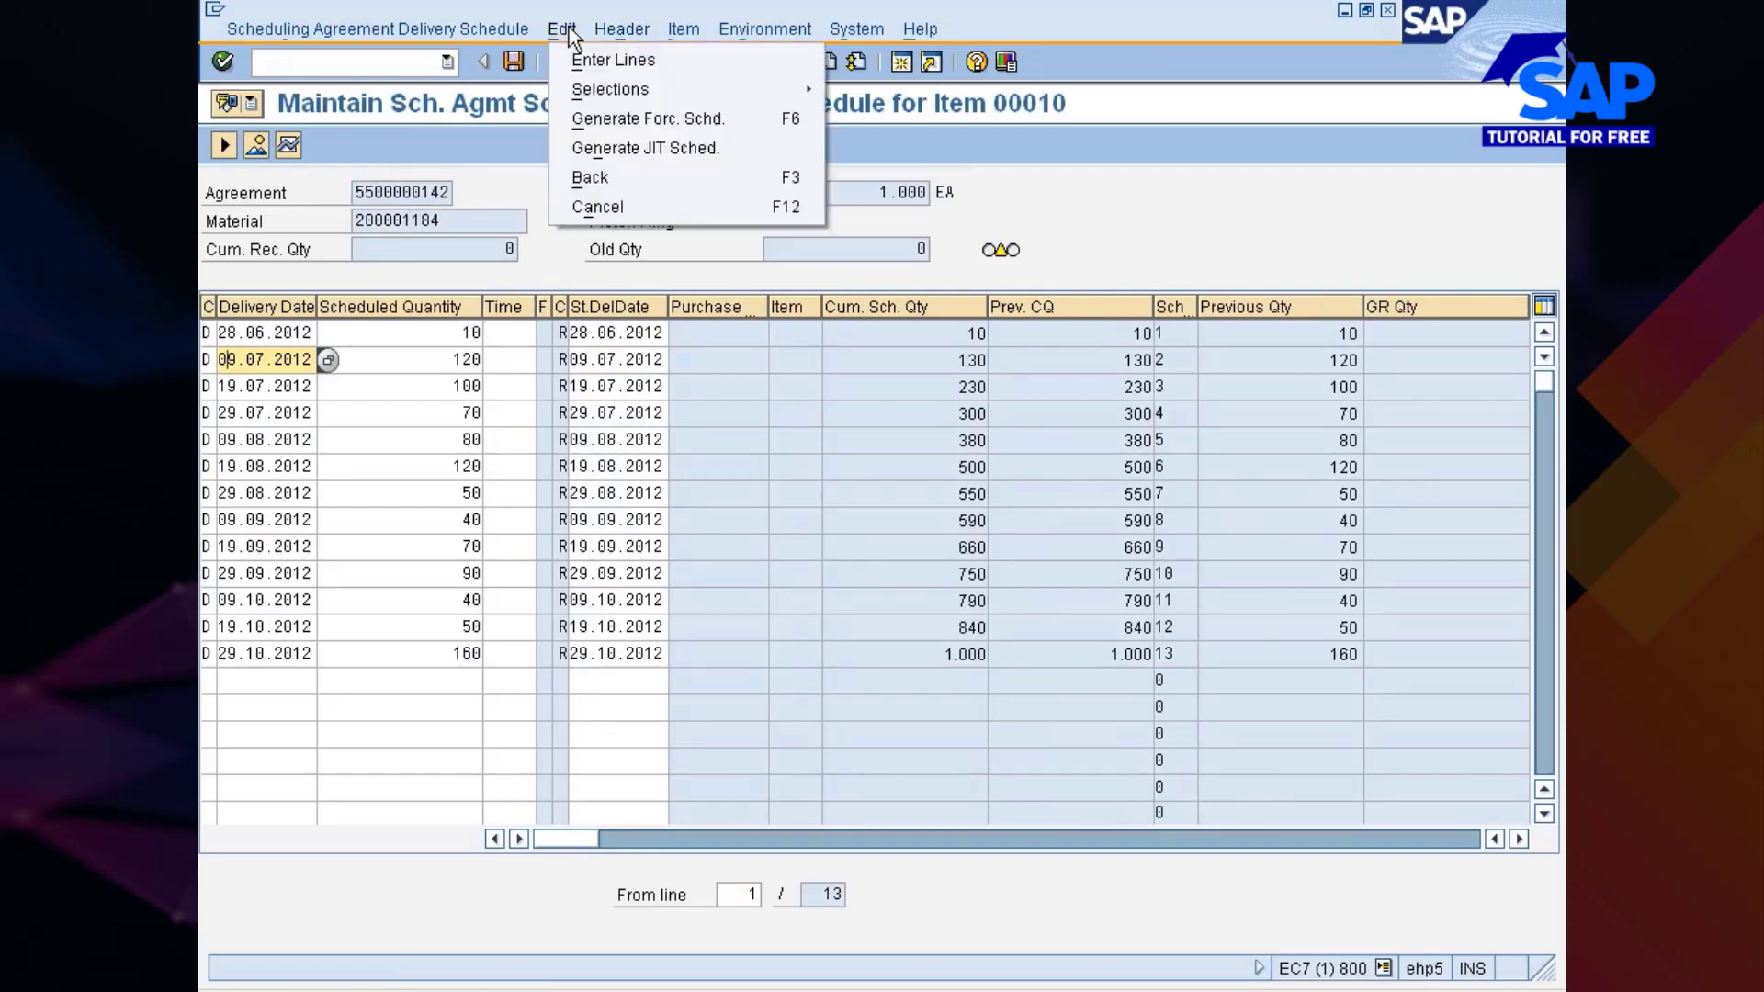
left_click(588, 147)
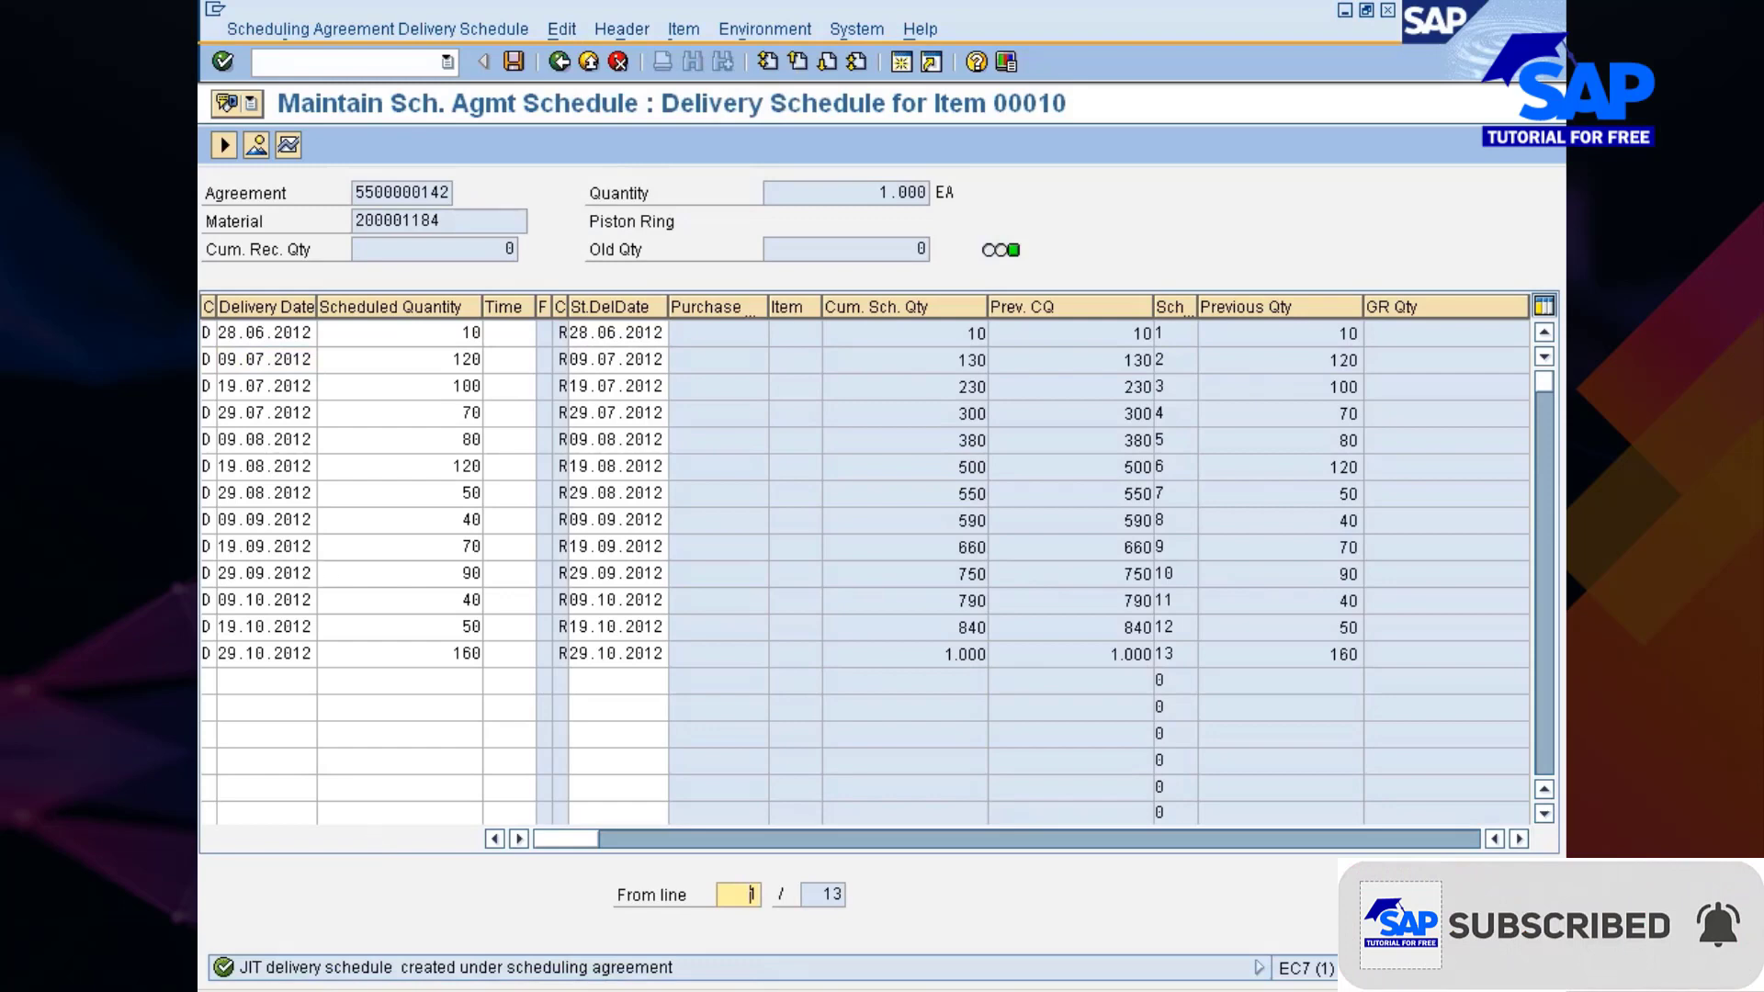
Step: Open the releases overview for the item and examine the schedule lines of JIT release 1
left_click(289, 145)
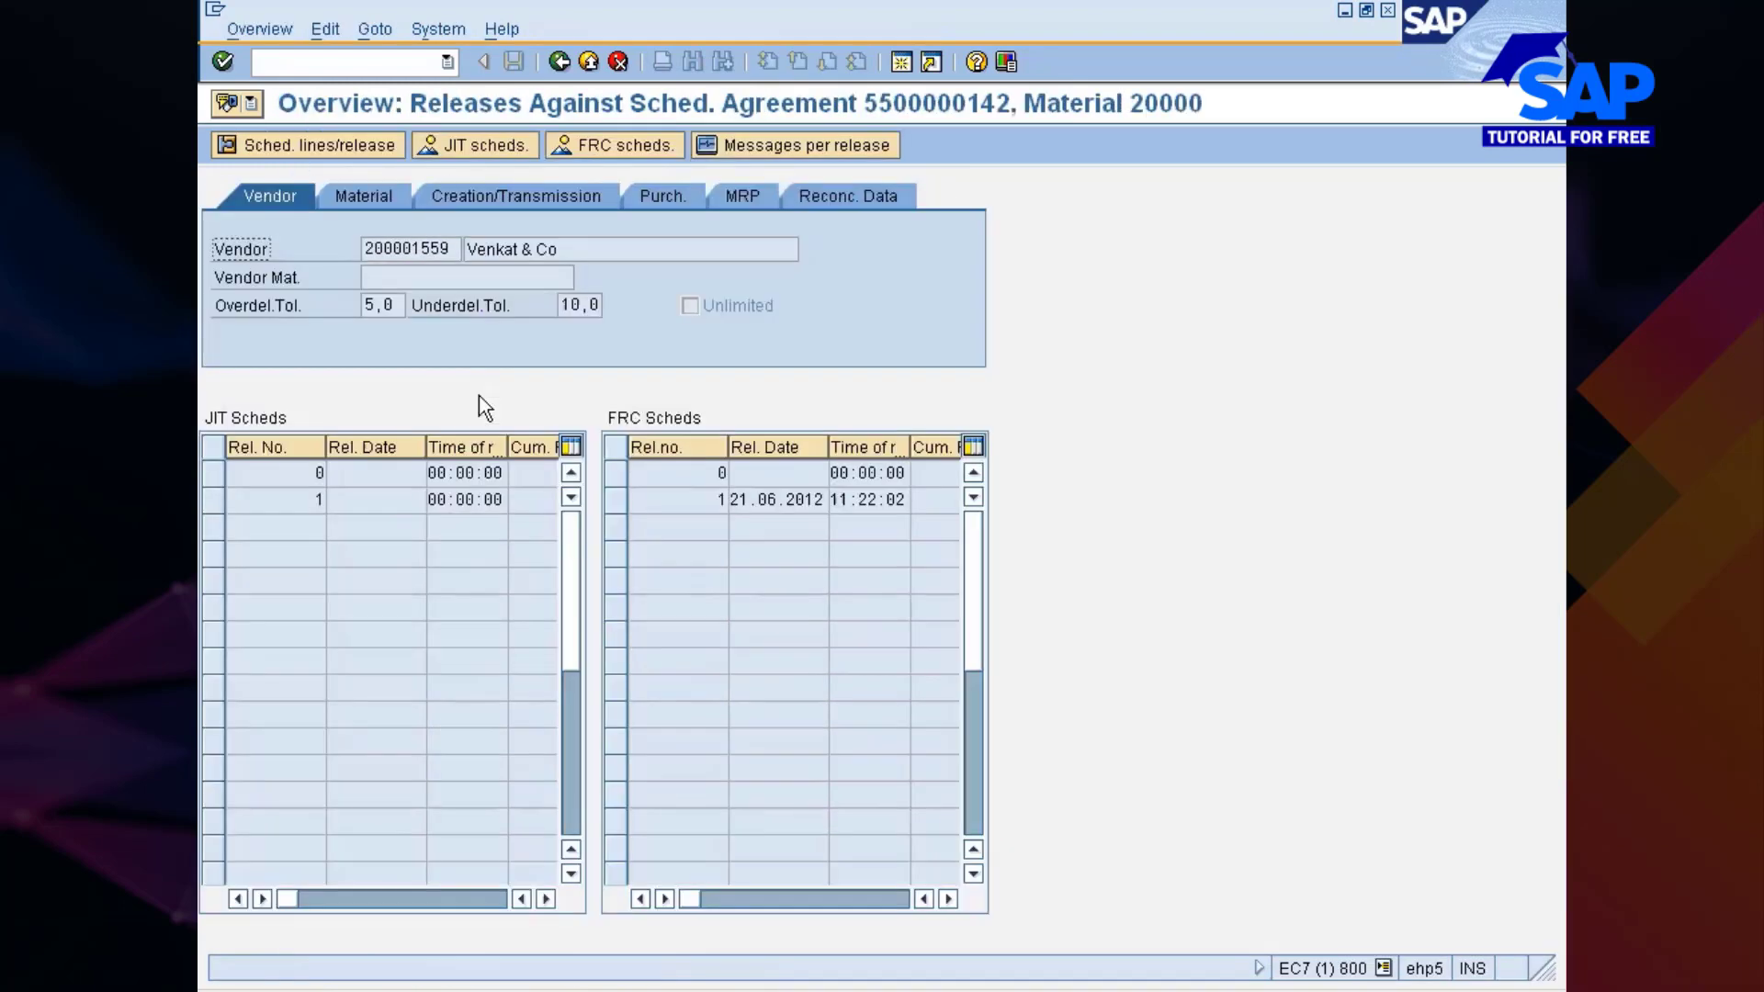
left_click(319, 500)
left_click(213, 501)
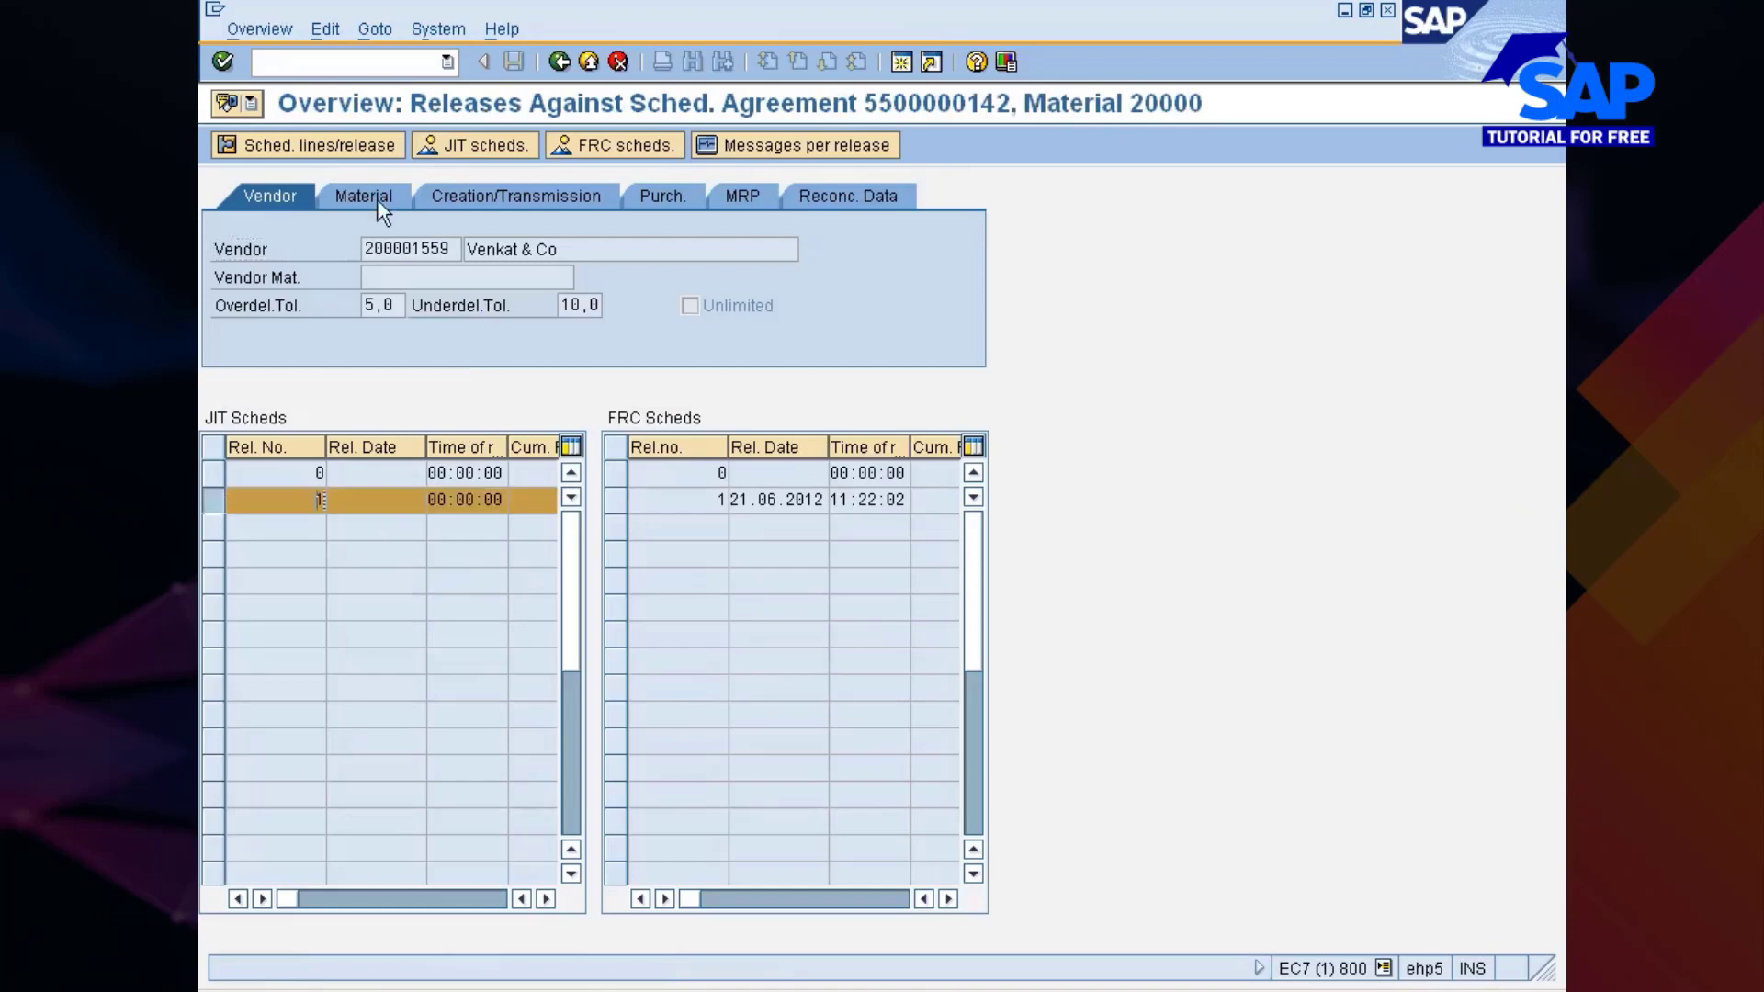
left_click(331, 152)
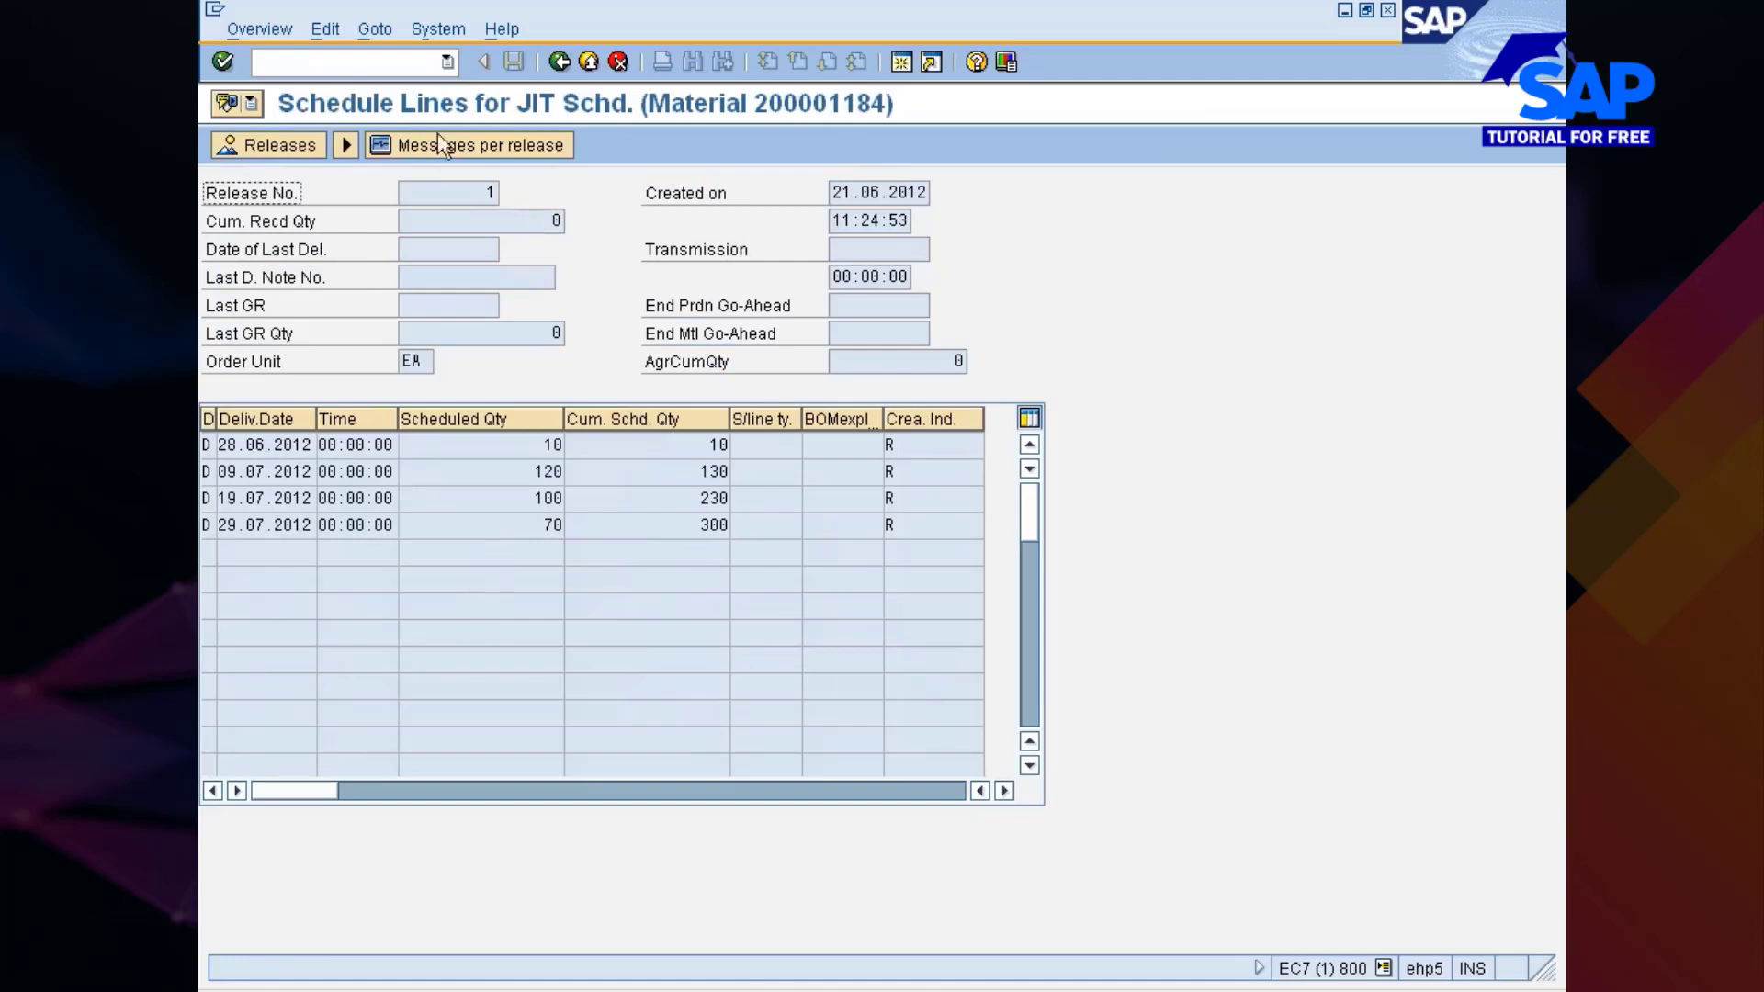
left_click(255, 446)
Step: Check and save the LPJ1 print output of the JIT release, then save the scheduling agreement's delivery schedule
left_click(479, 150)
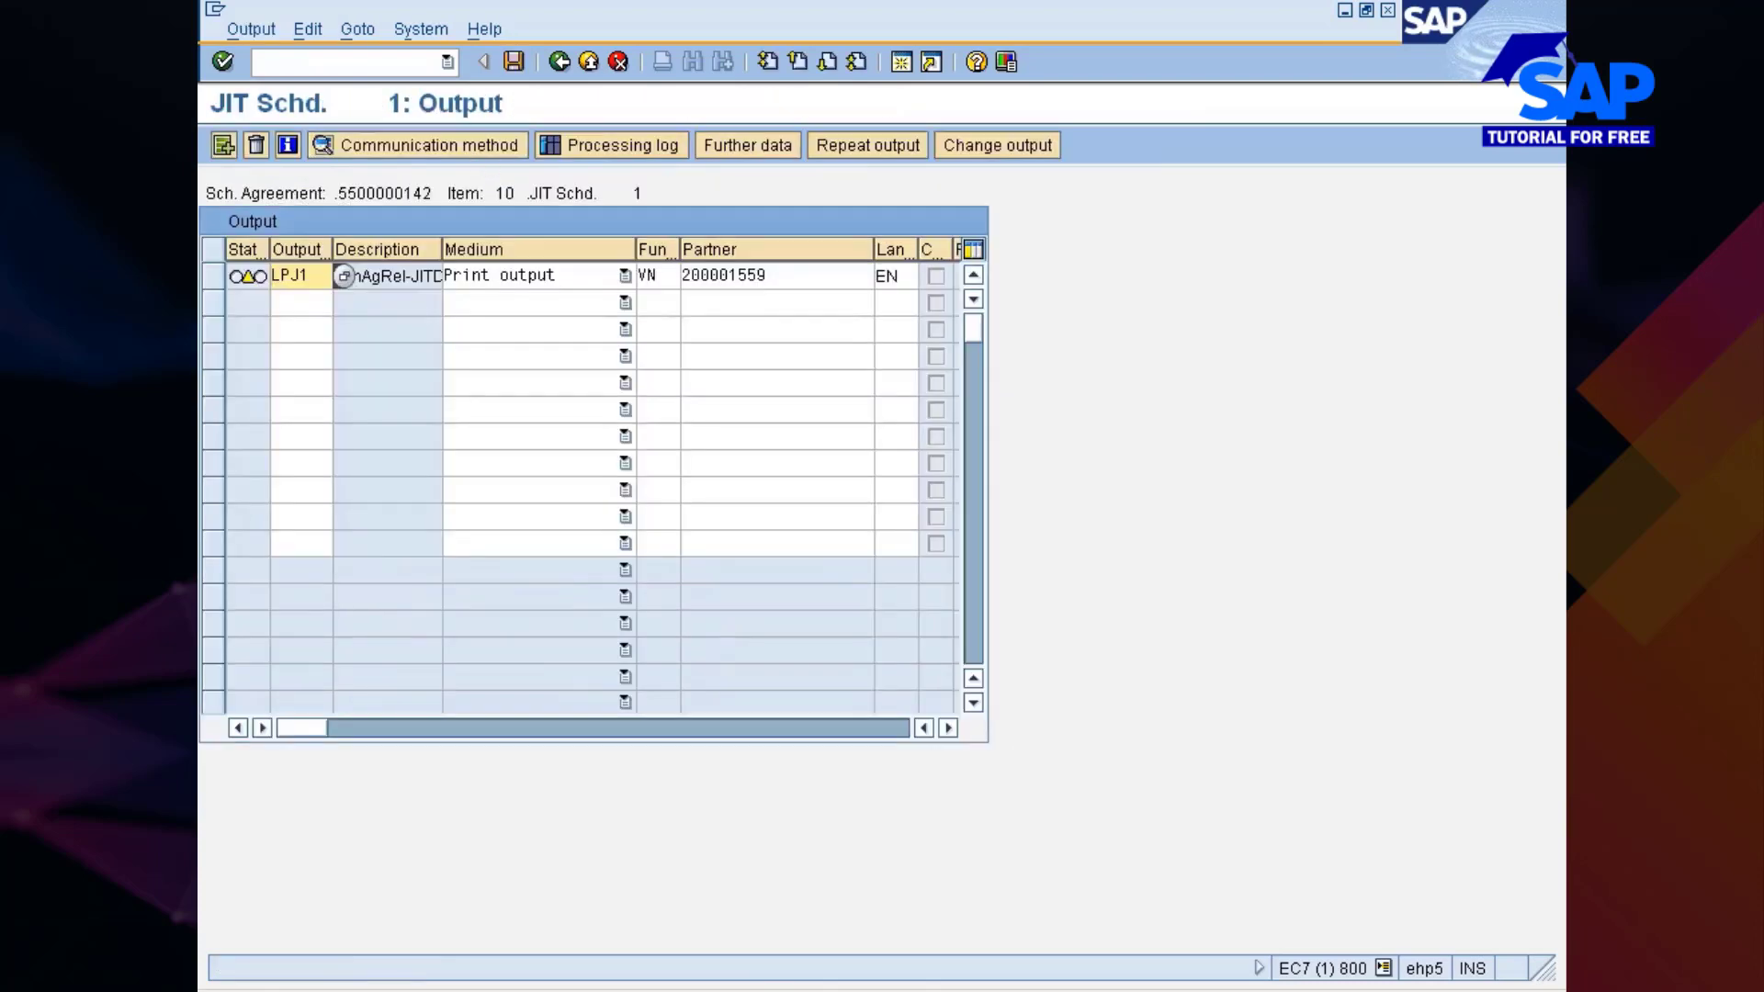
double_click(299, 276)
left_click(273, 275)
left_click(514, 59)
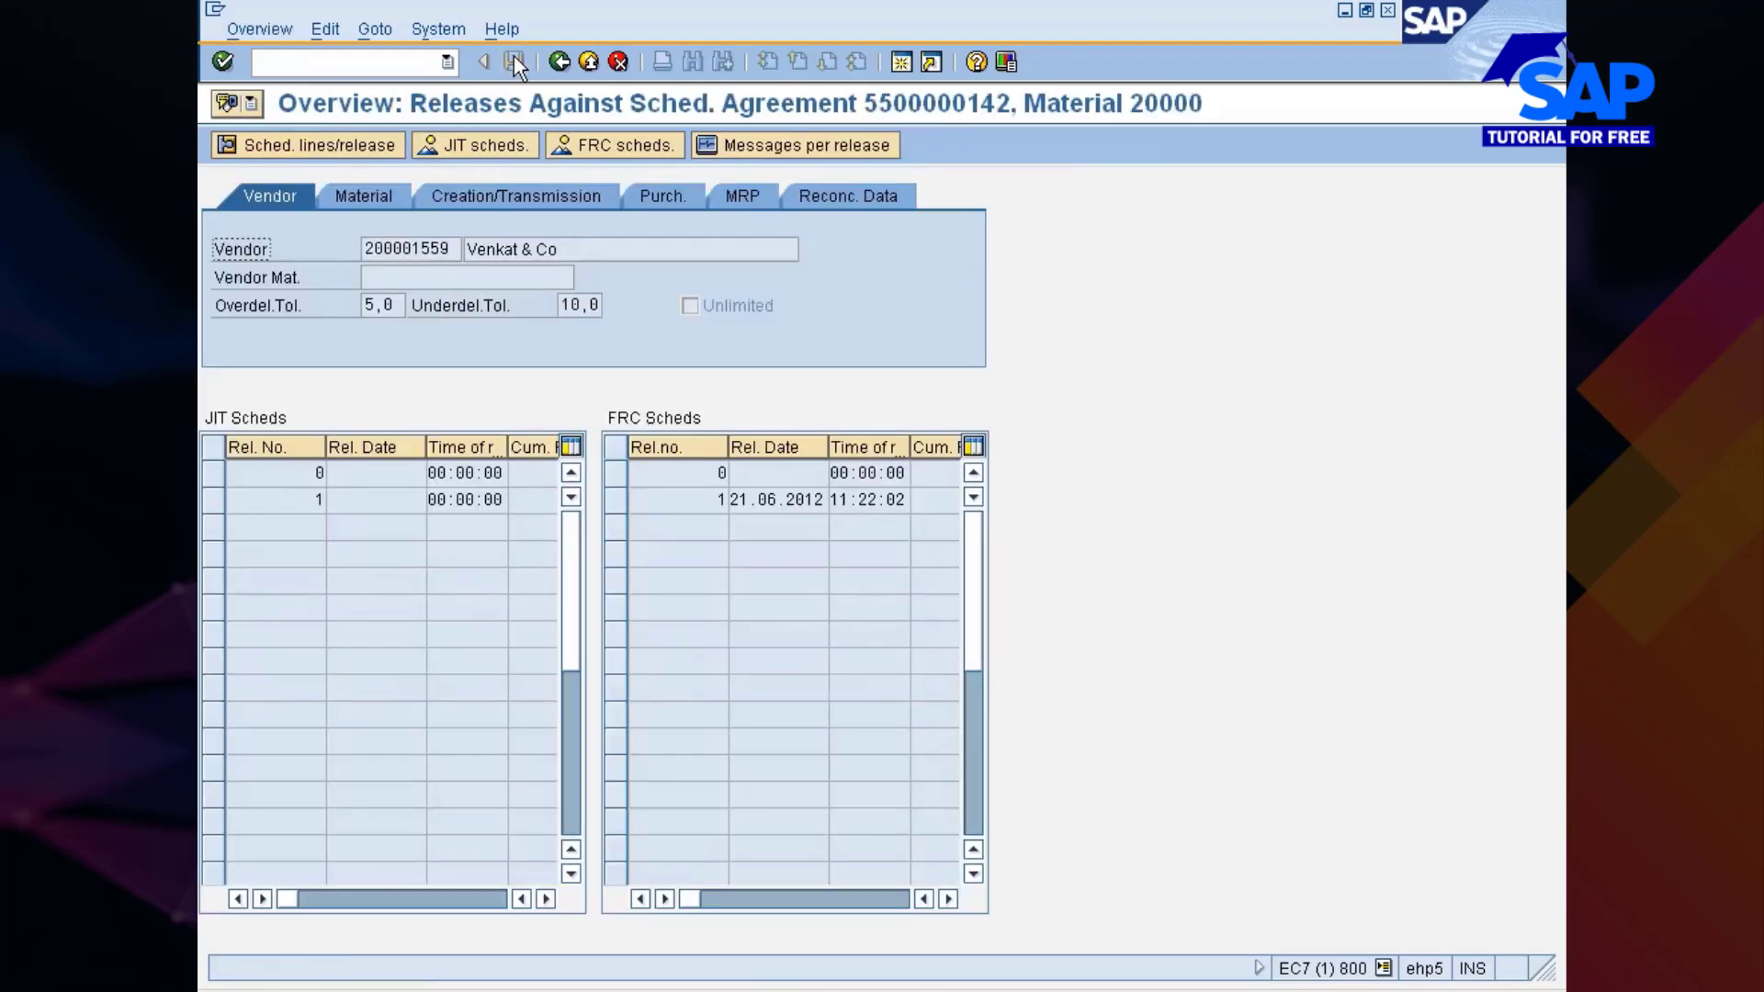
left_click(557, 64)
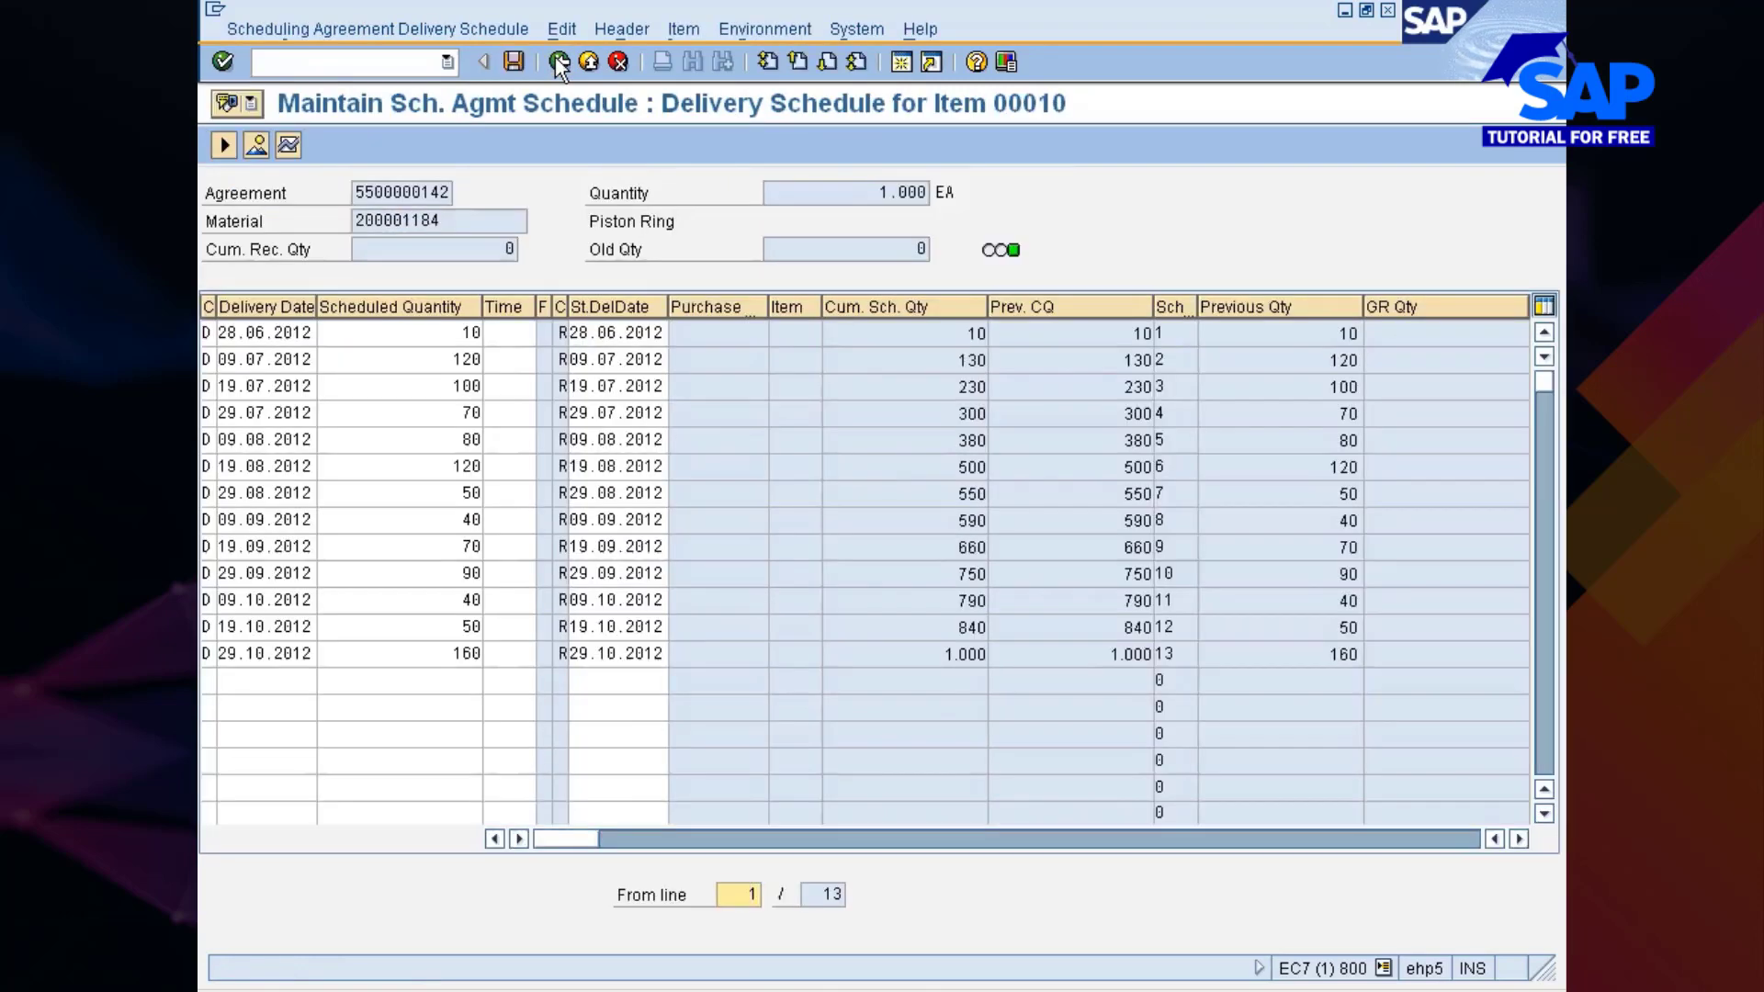
left_click(515, 62)
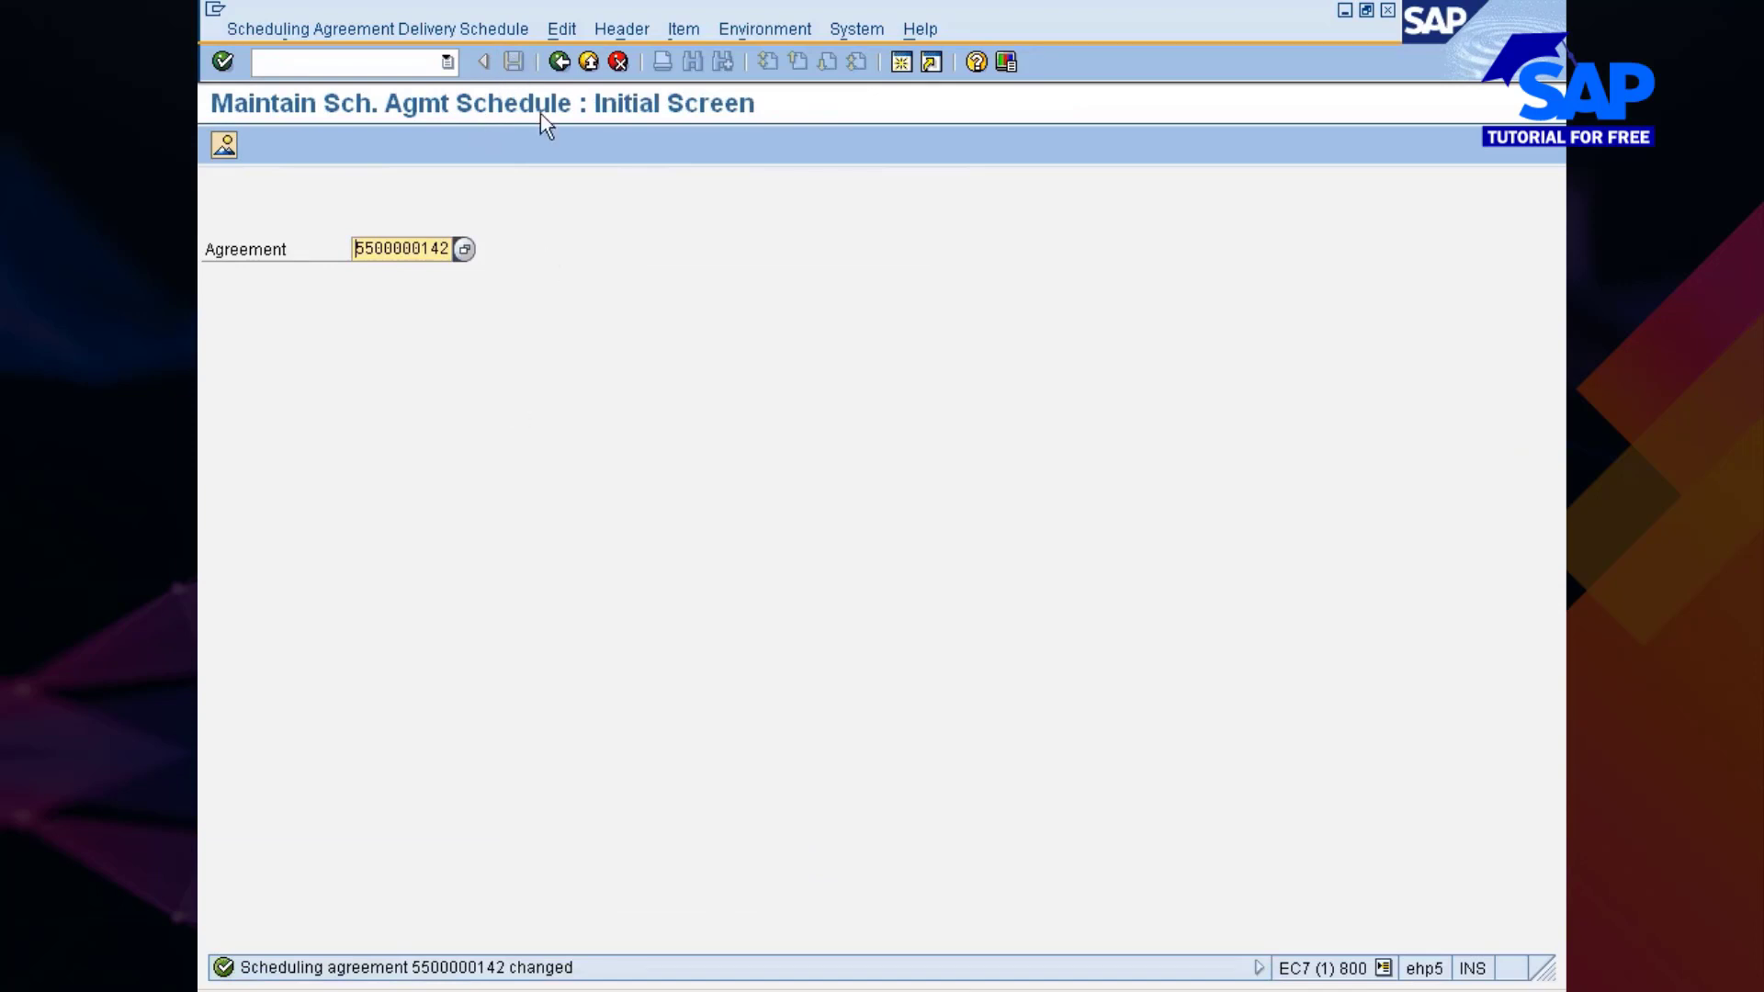
Step: Start transaction ME84 and restrict the release creation to JIT Schds Only with Scope of Select. 4
left_click(454, 62)
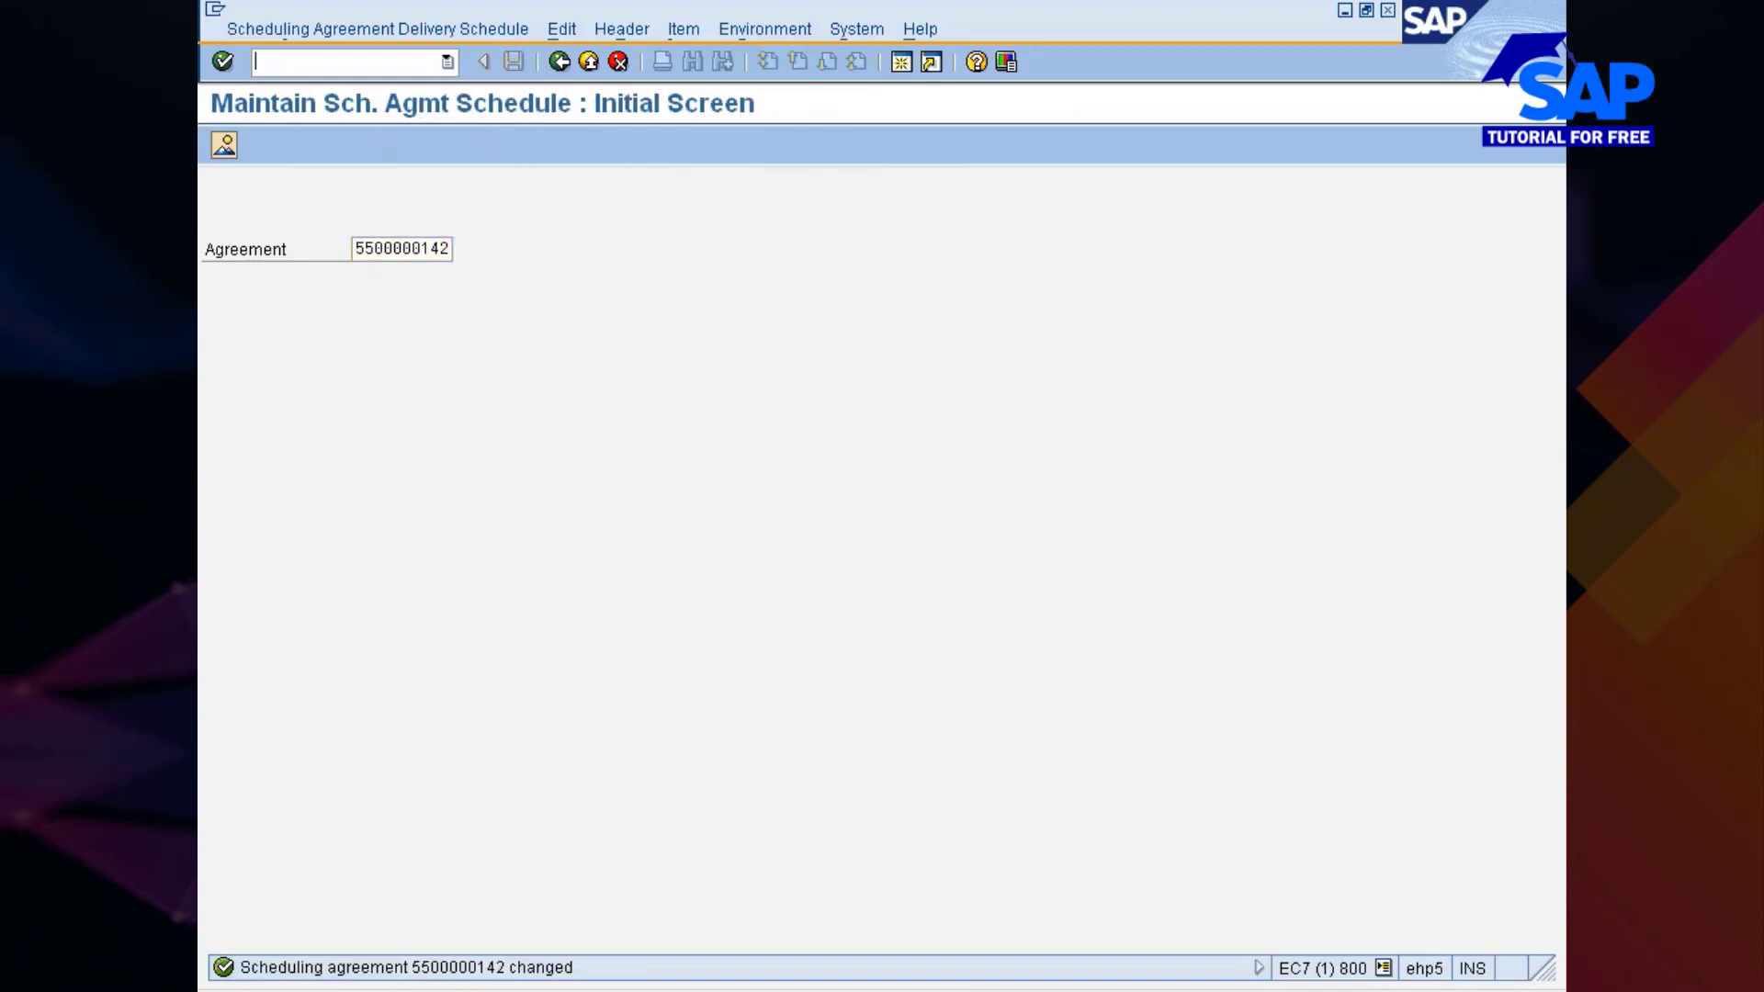
type("/nme84")
key("Return")
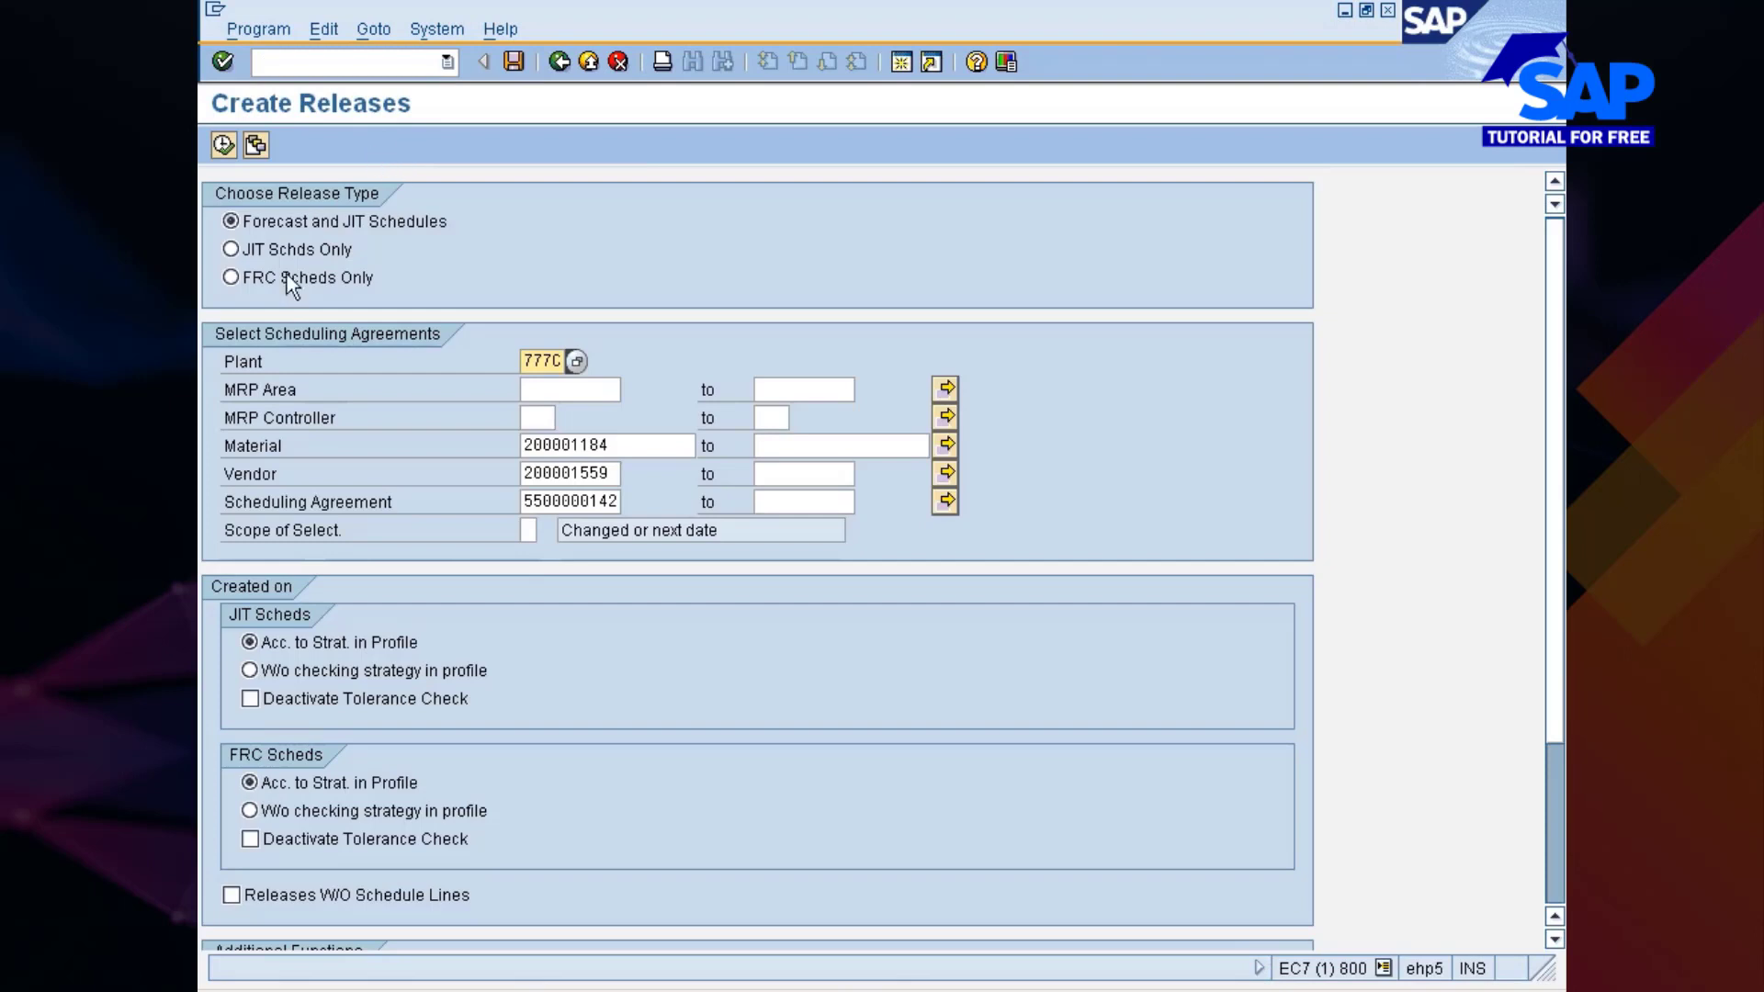
left_click(232, 249)
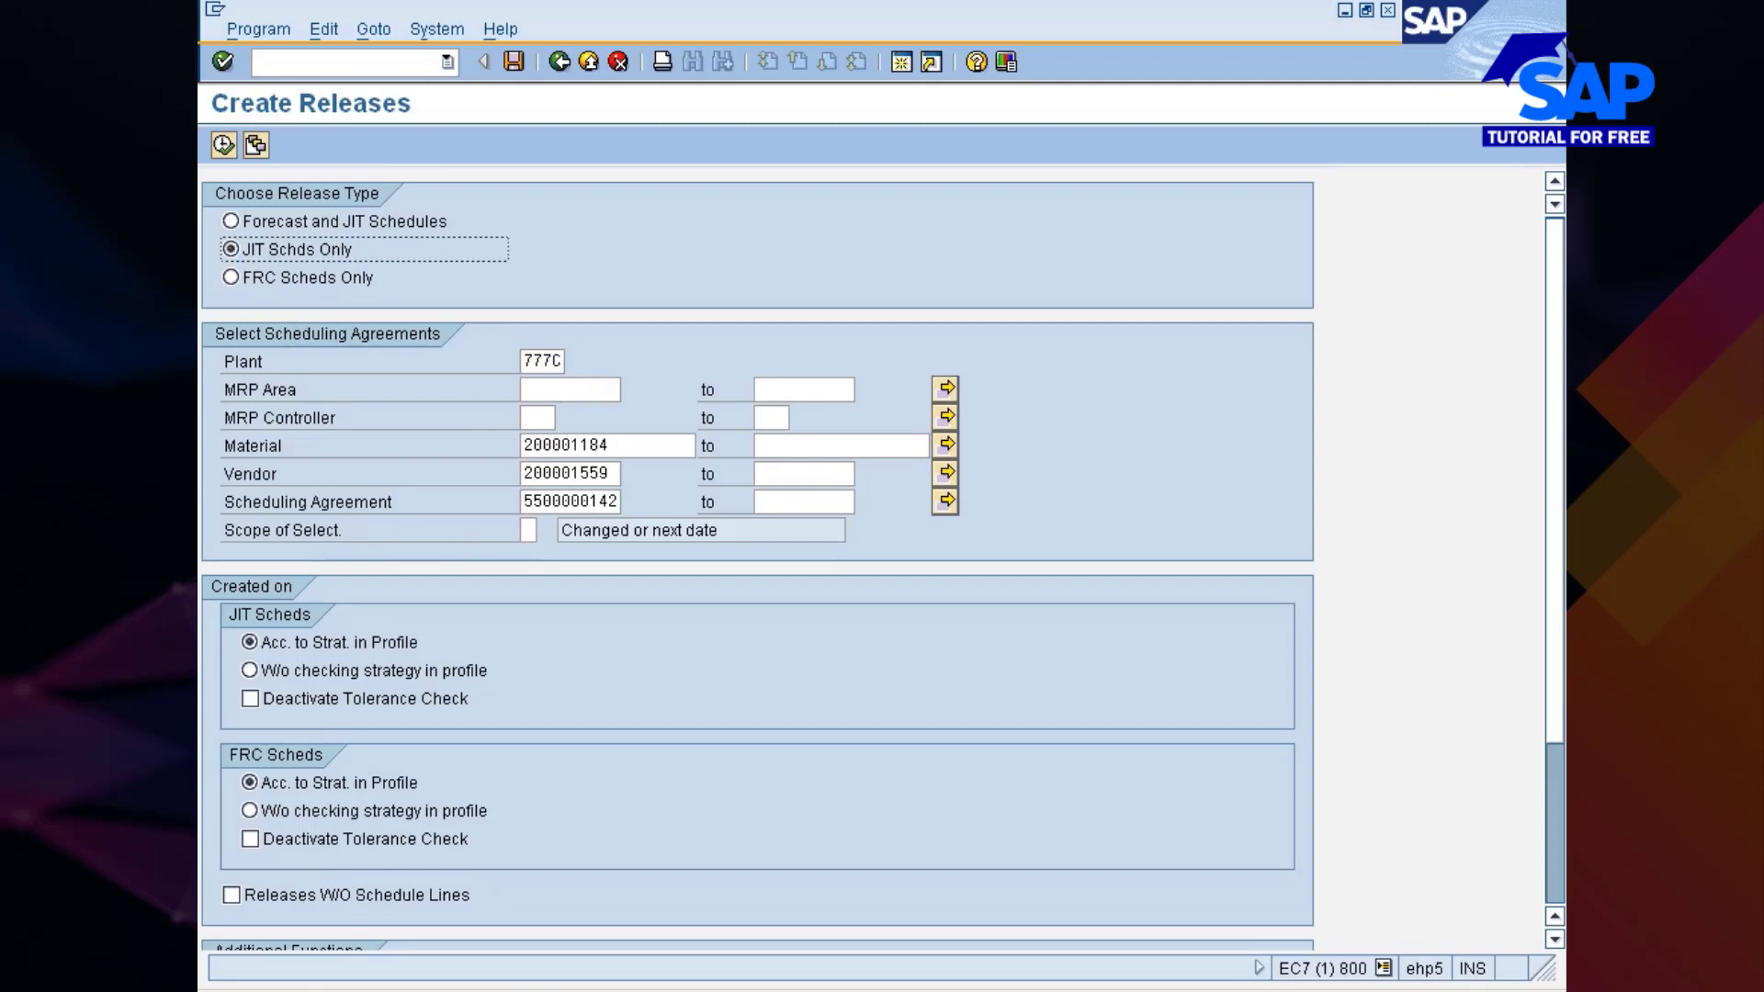
left_click(530, 531)
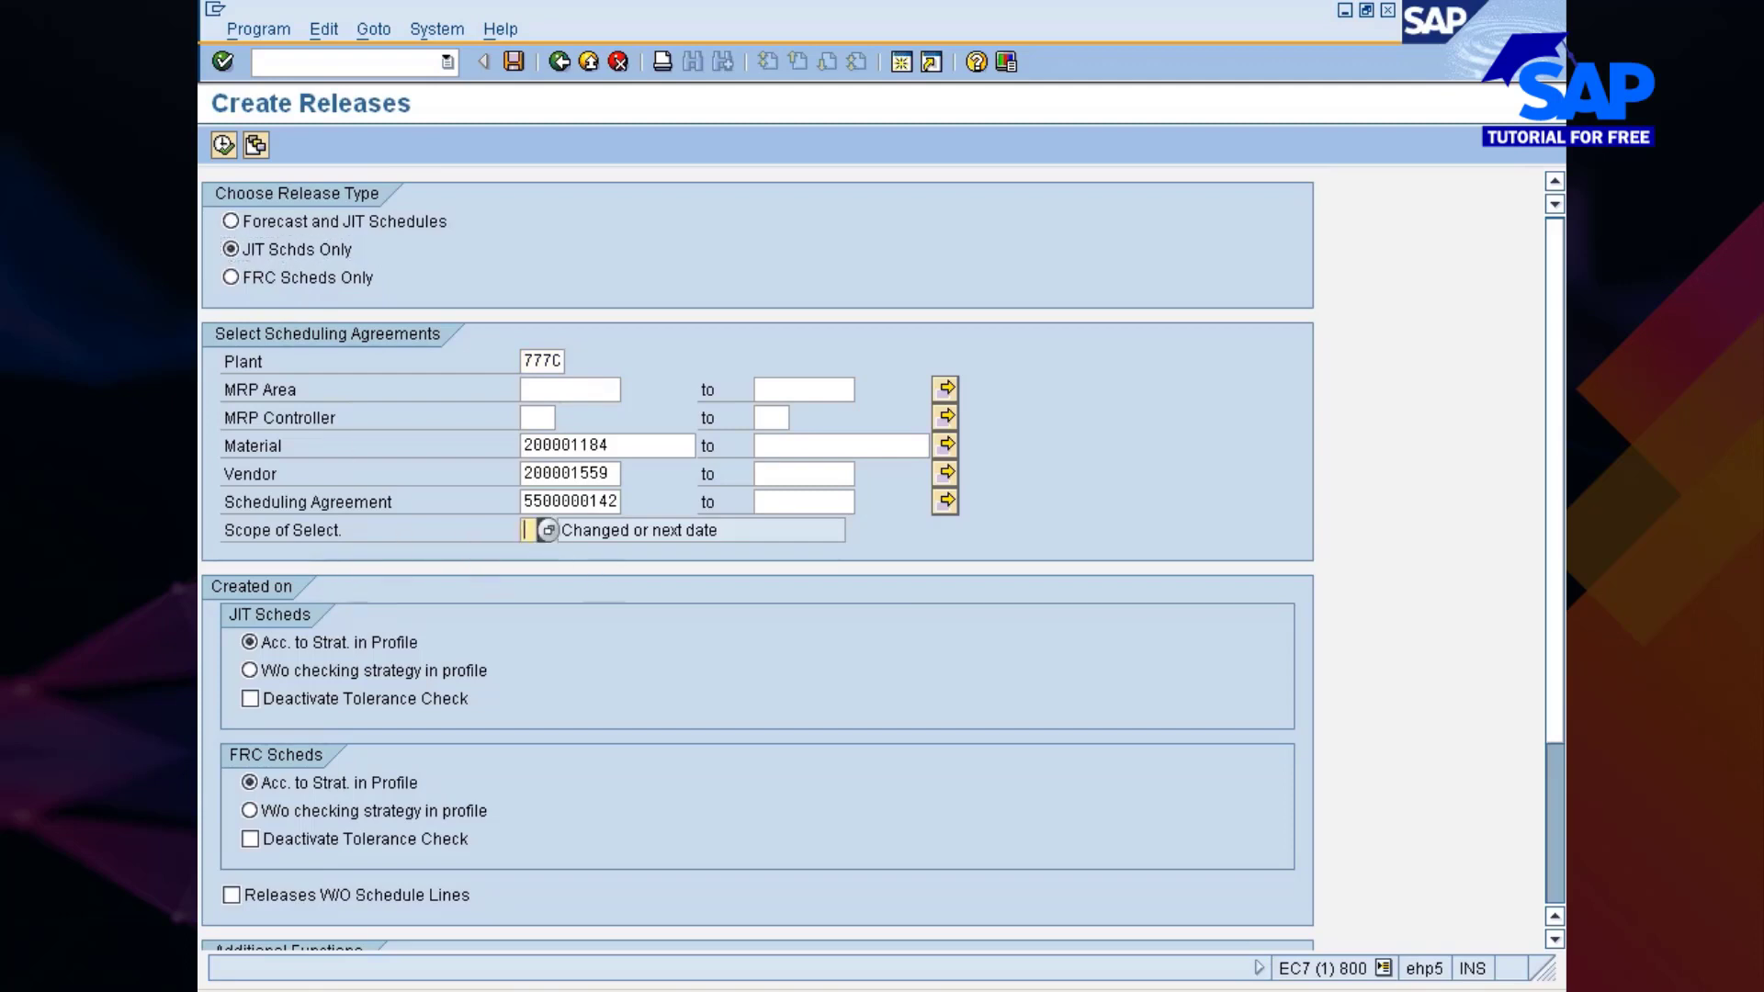
left_click(547, 532)
left_click(260, 377)
scroll(695, 790, "down", 1)
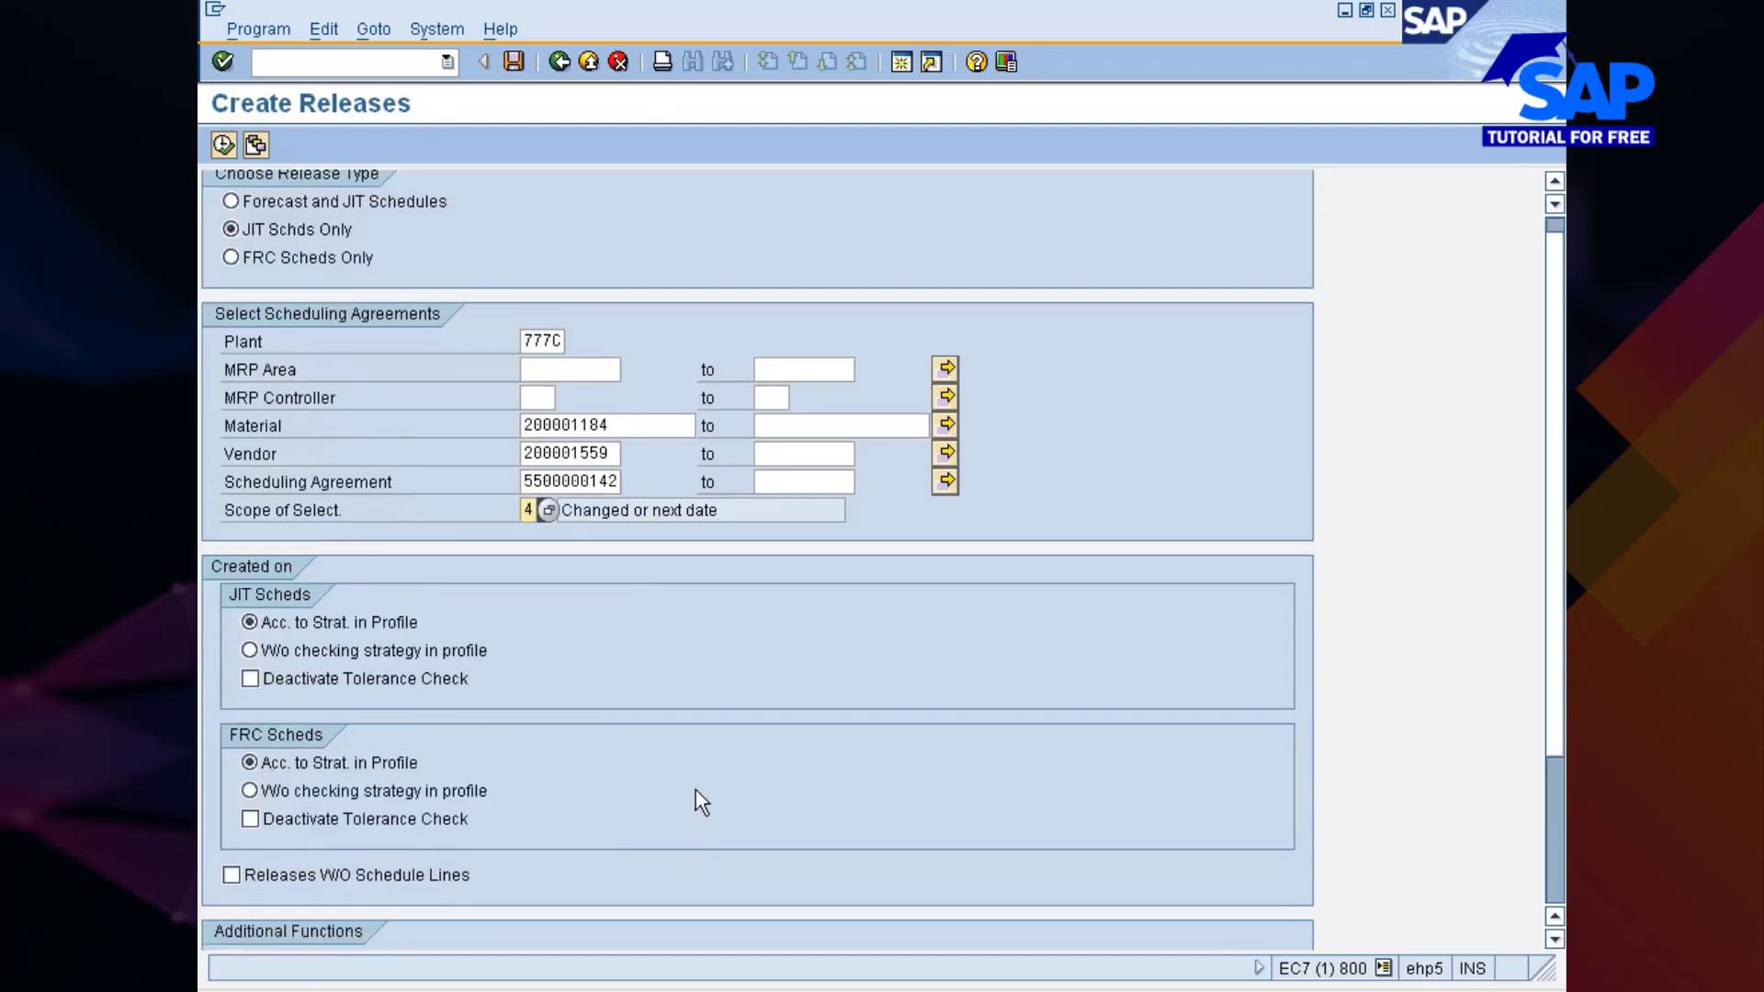
Step: Turn off Test Run, execute the release creation, and widen the Rel.Type column in the result list
left_click(288, 893)
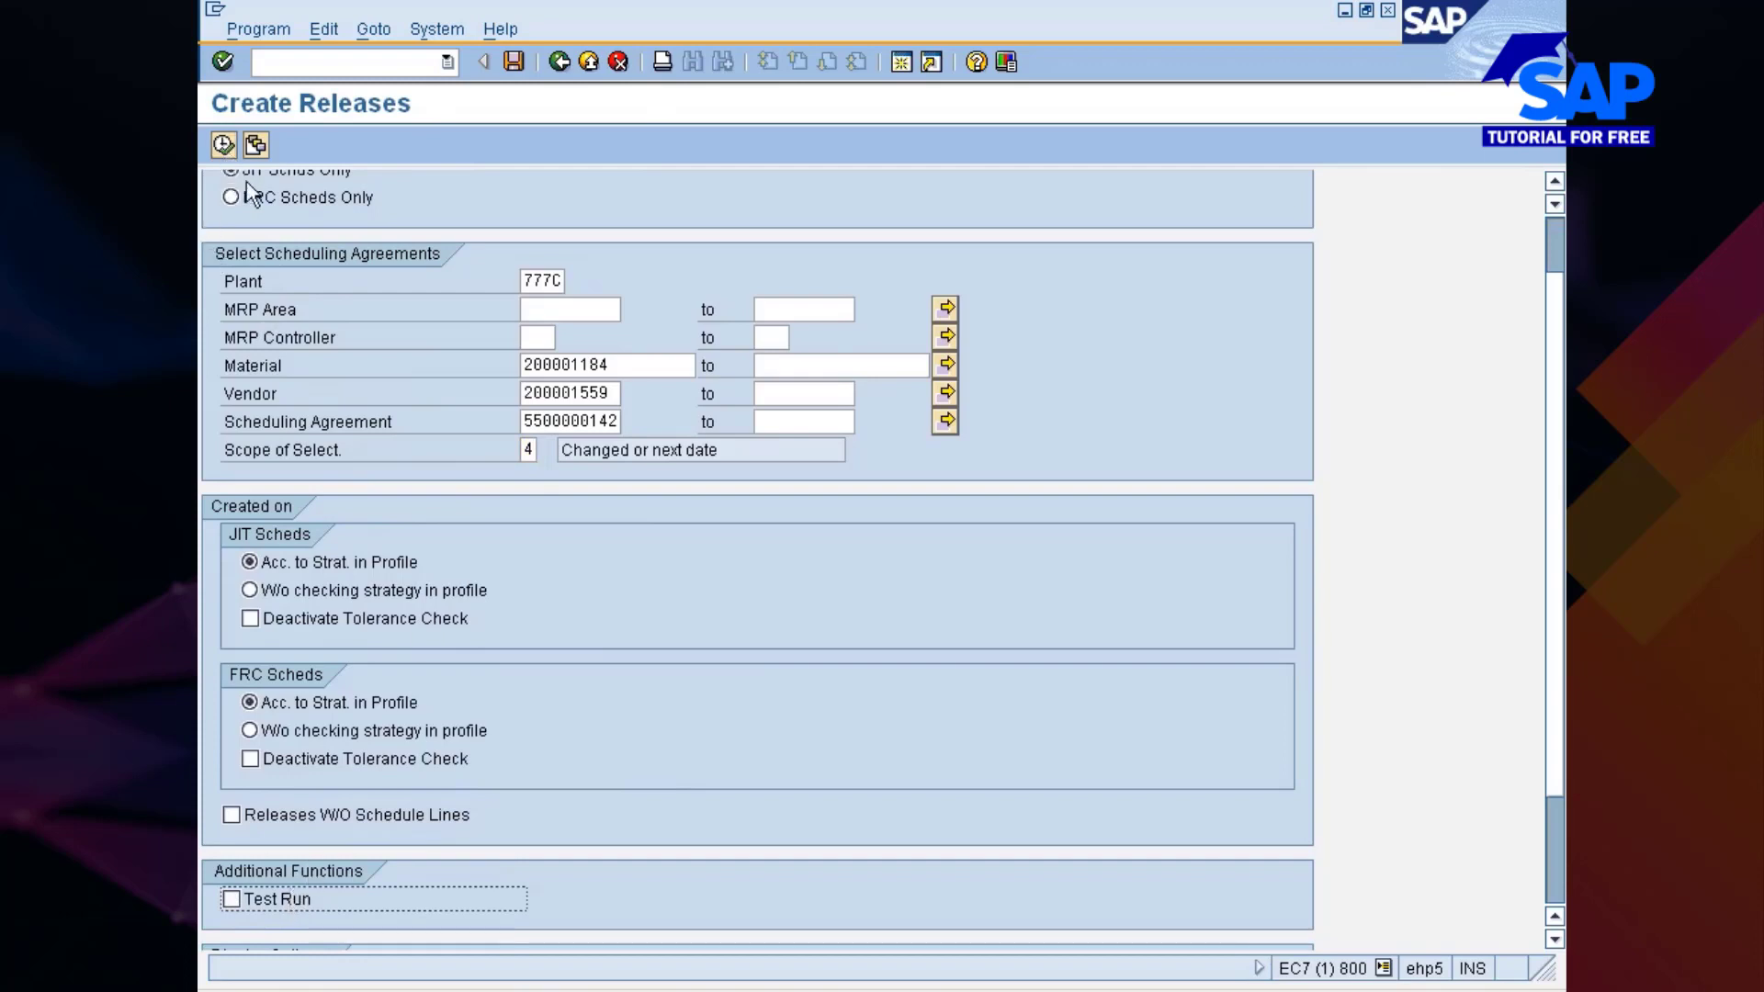
scroll(253, 193, "up", 1)
scroll(234, 174, "up", 1)
left_click(224, 145)
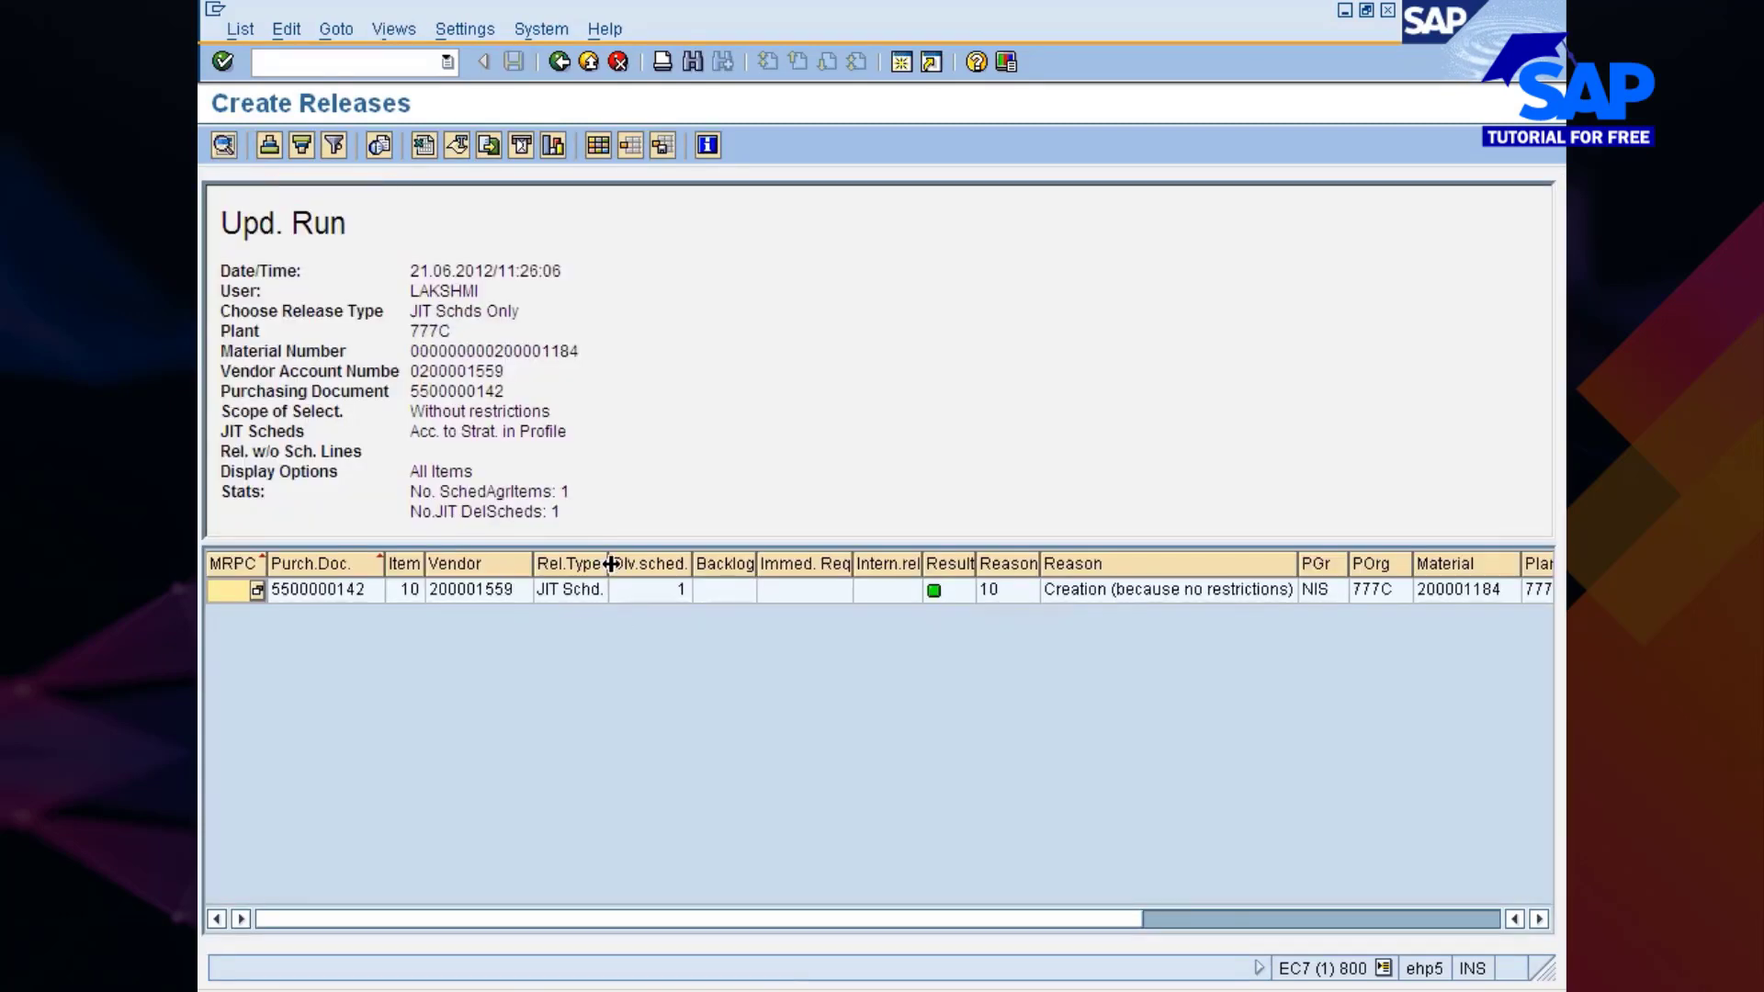
left_click_drag(610, 562, 805, 562)
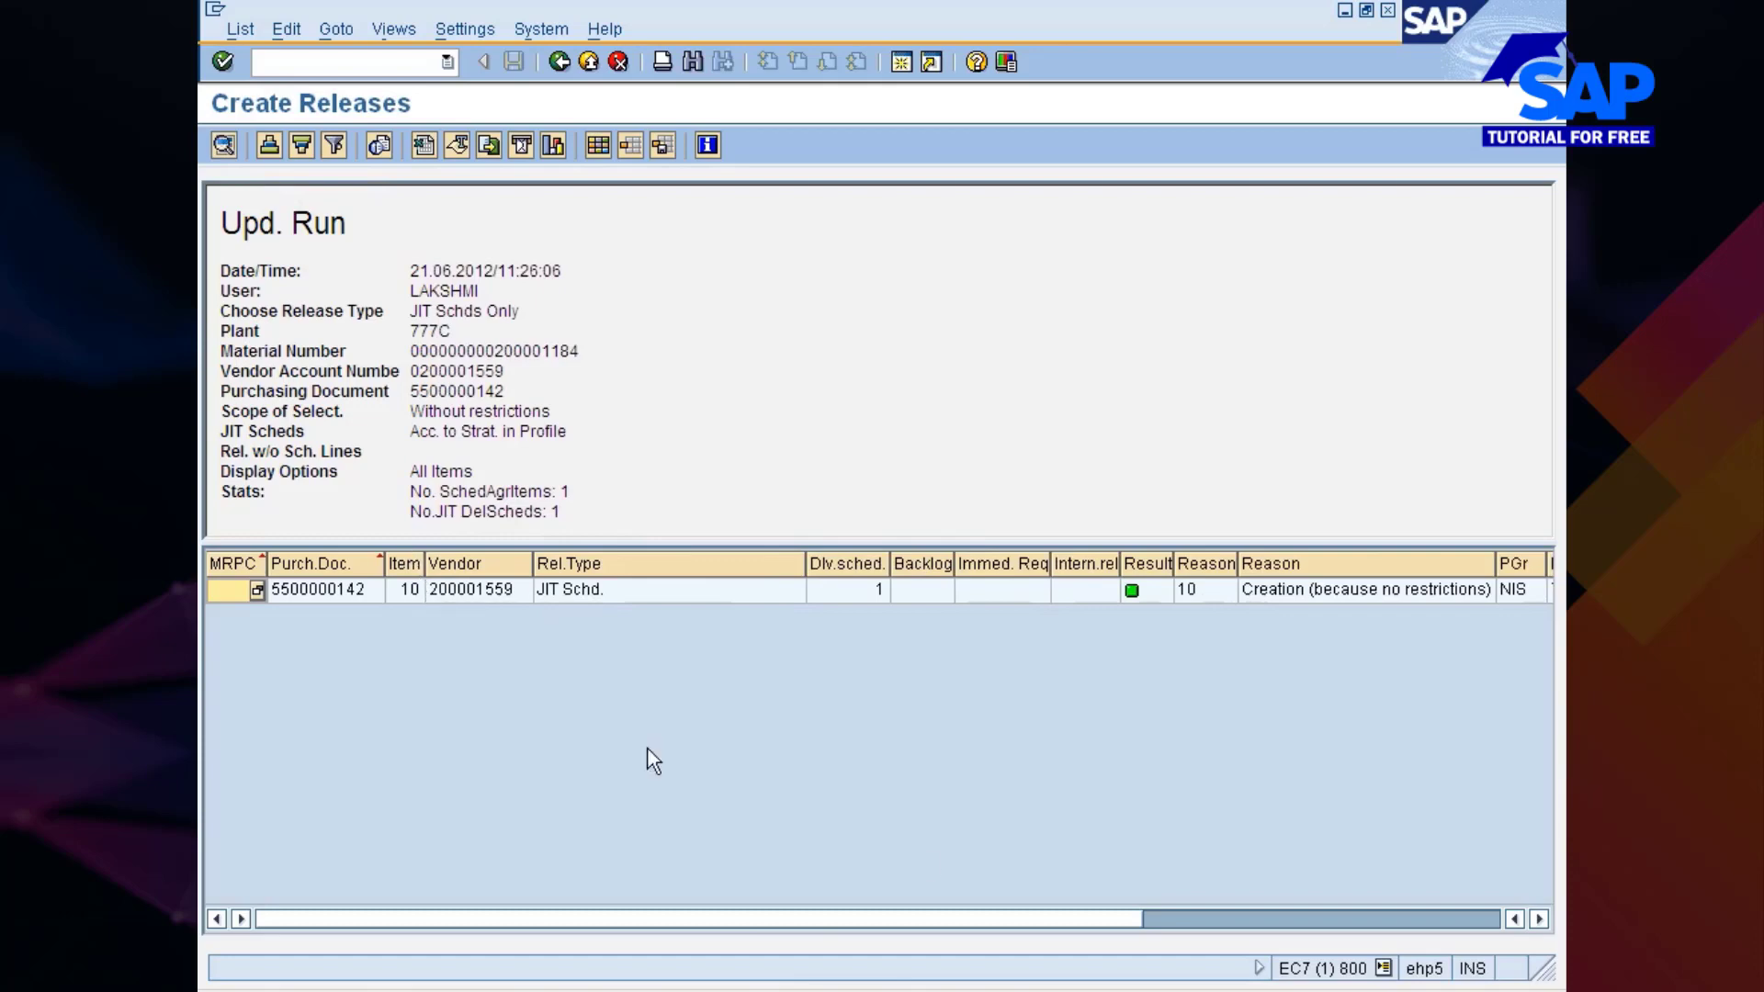
Step: Switch to the other Create Releases session and start transaction ME9E for message output
left_click(941, 987)
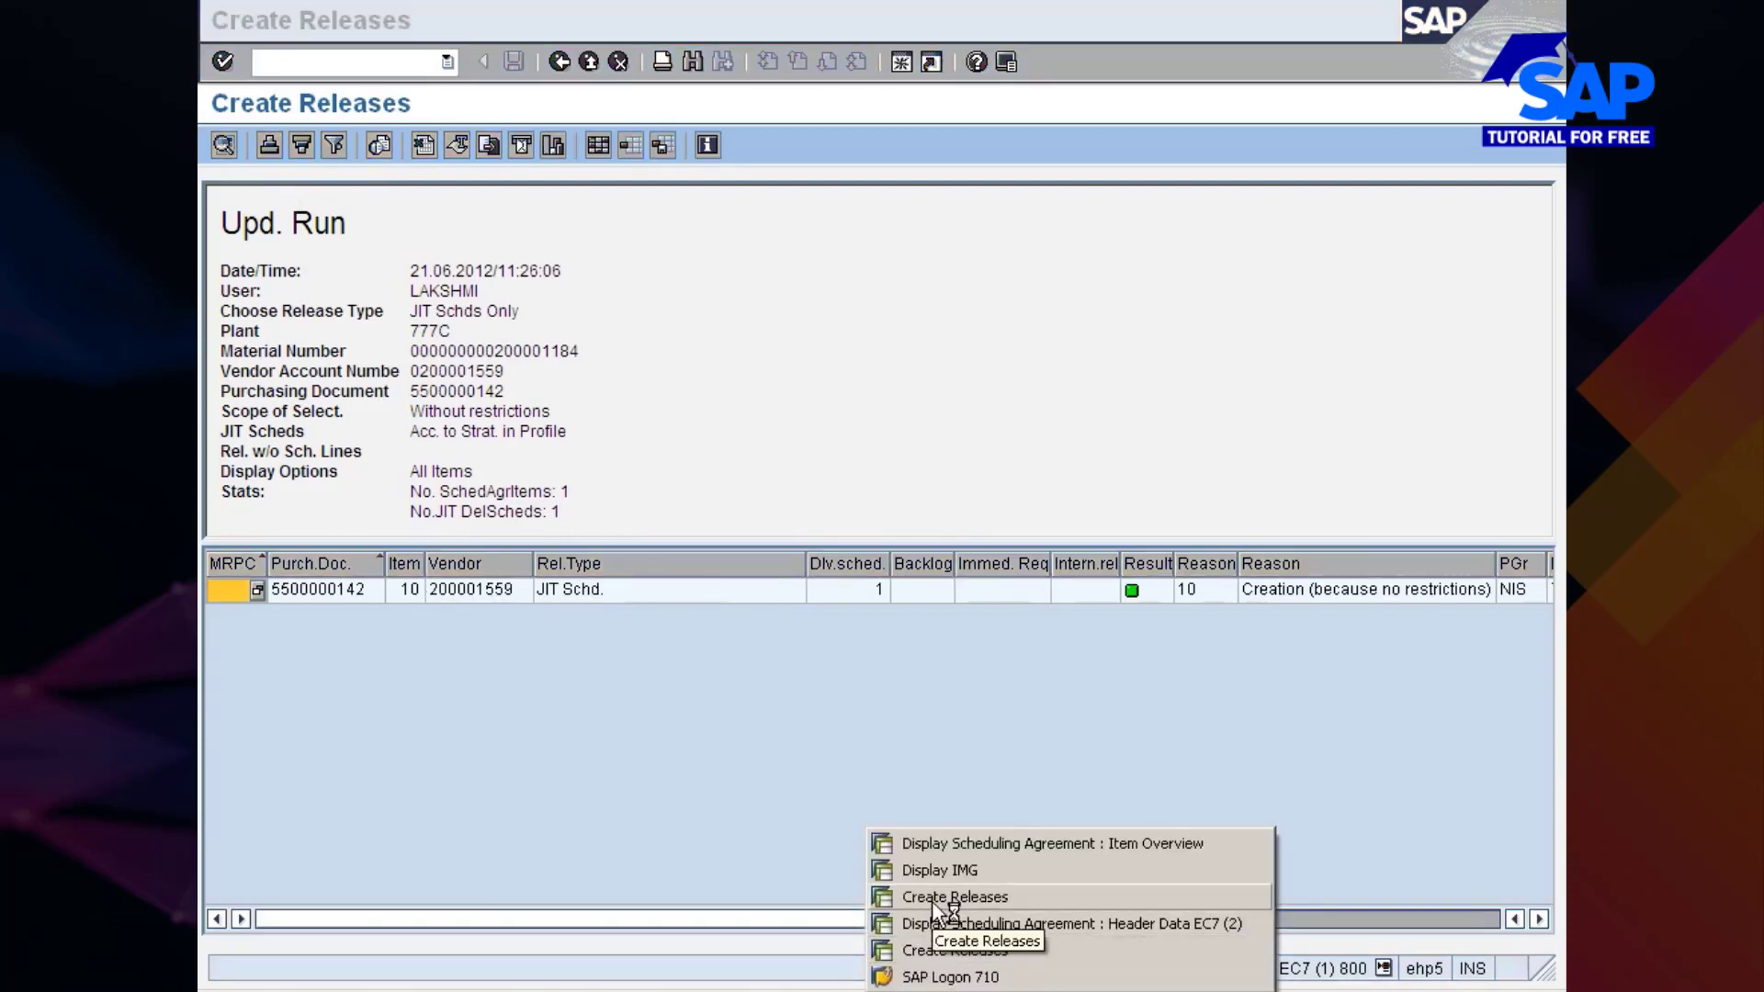
left_click(932, 900)
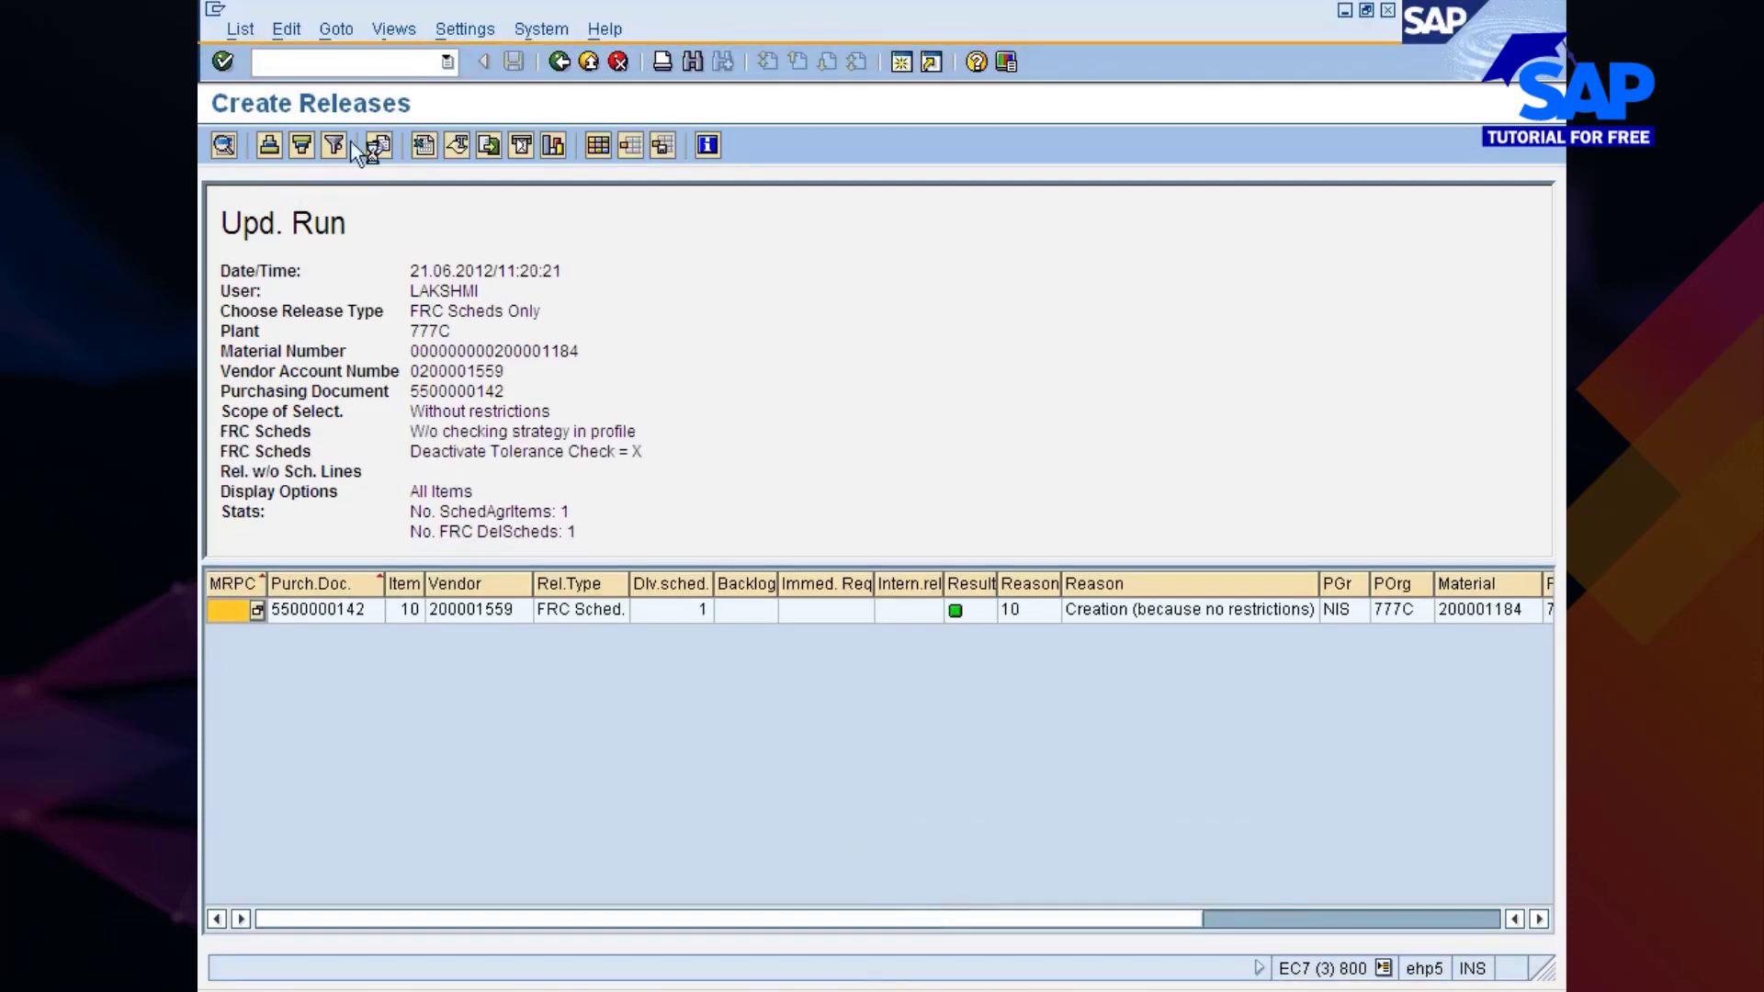
type("/nm")
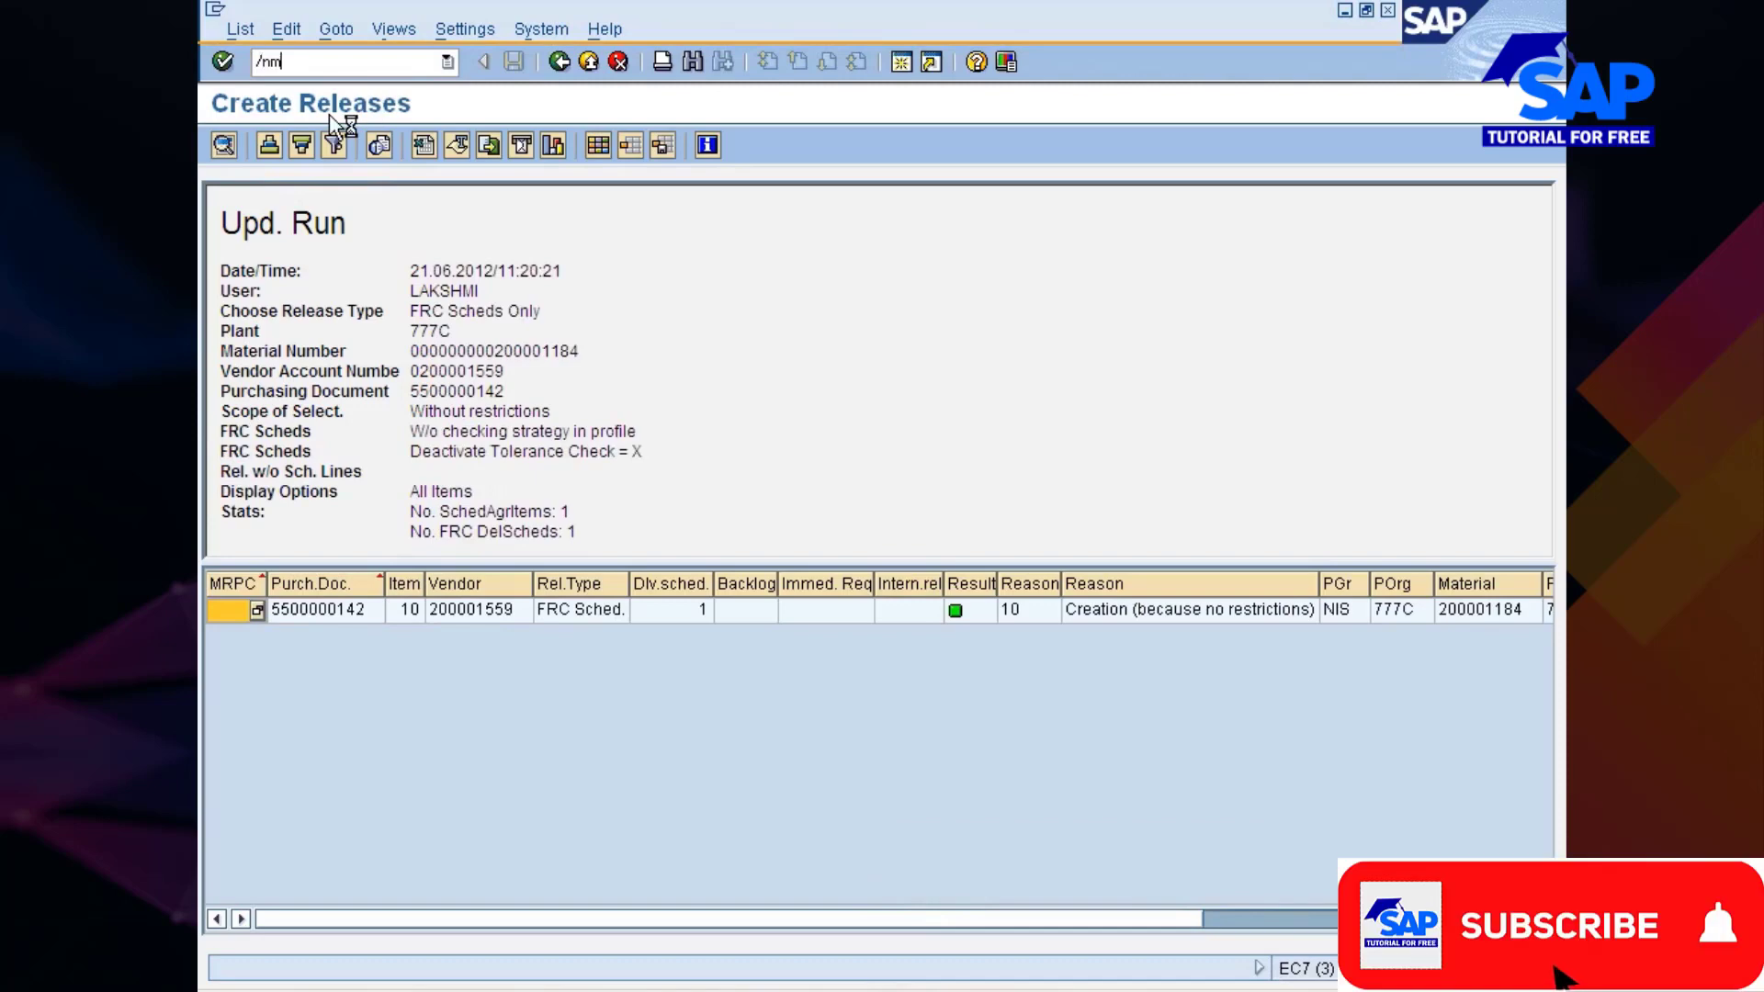
type("e9e")
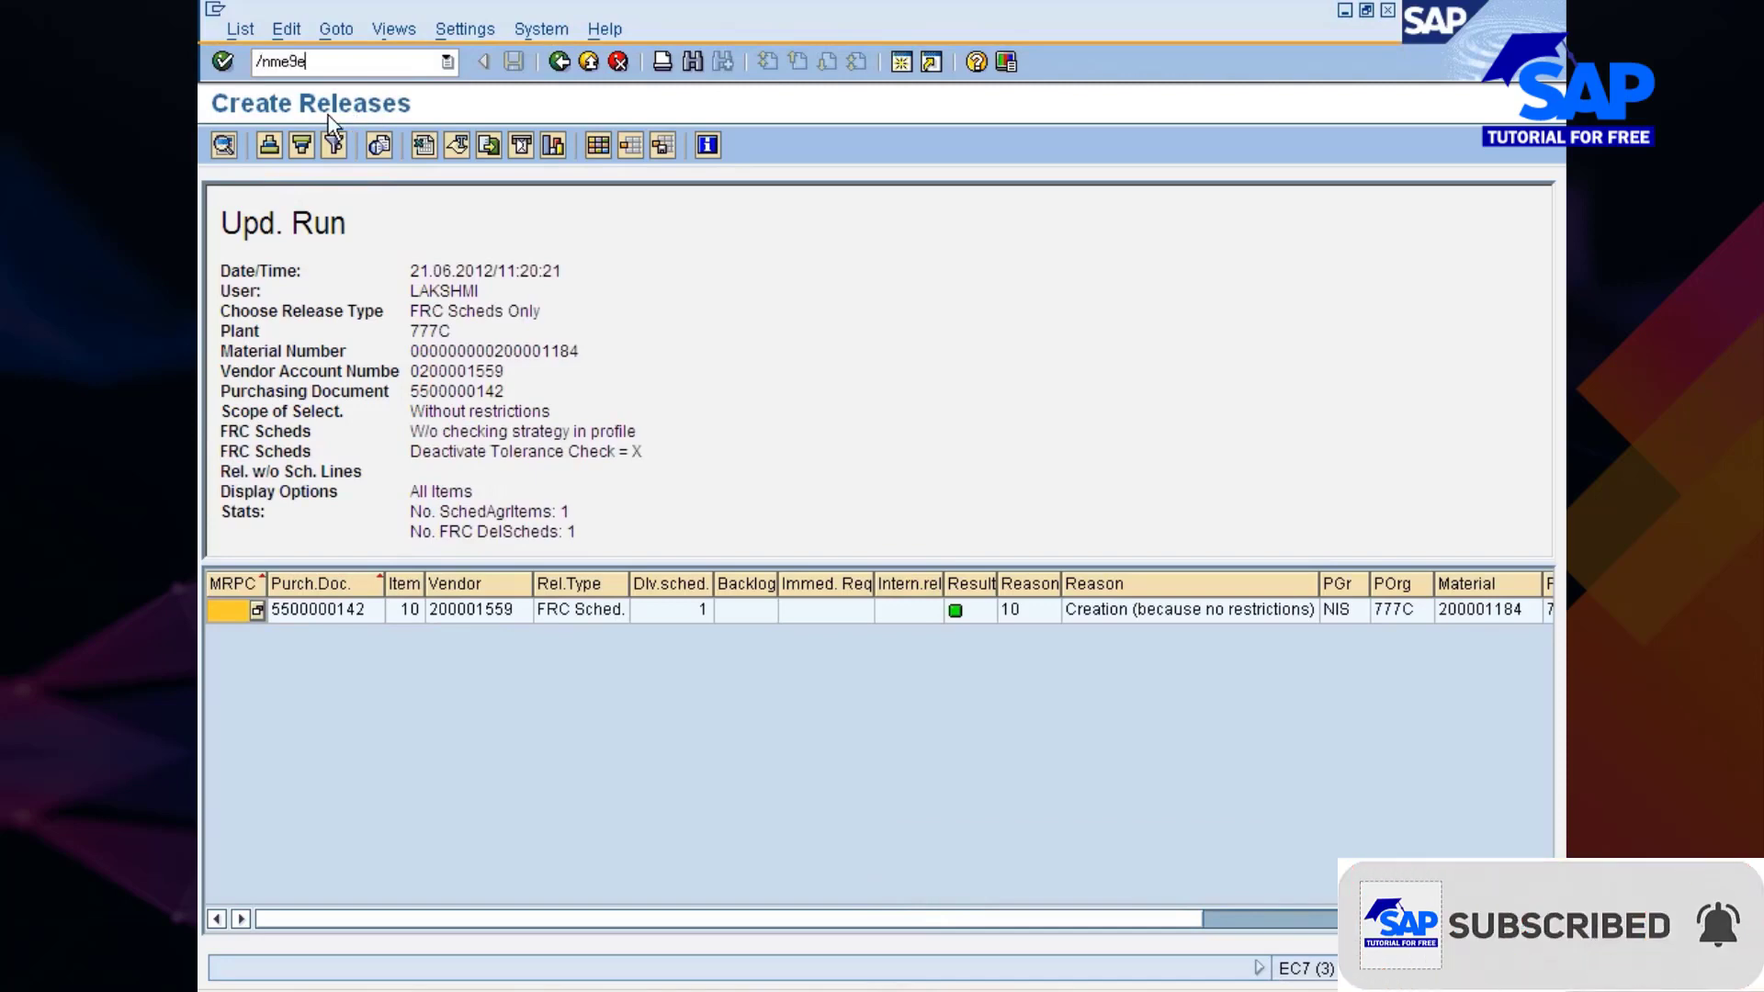
key("Return")
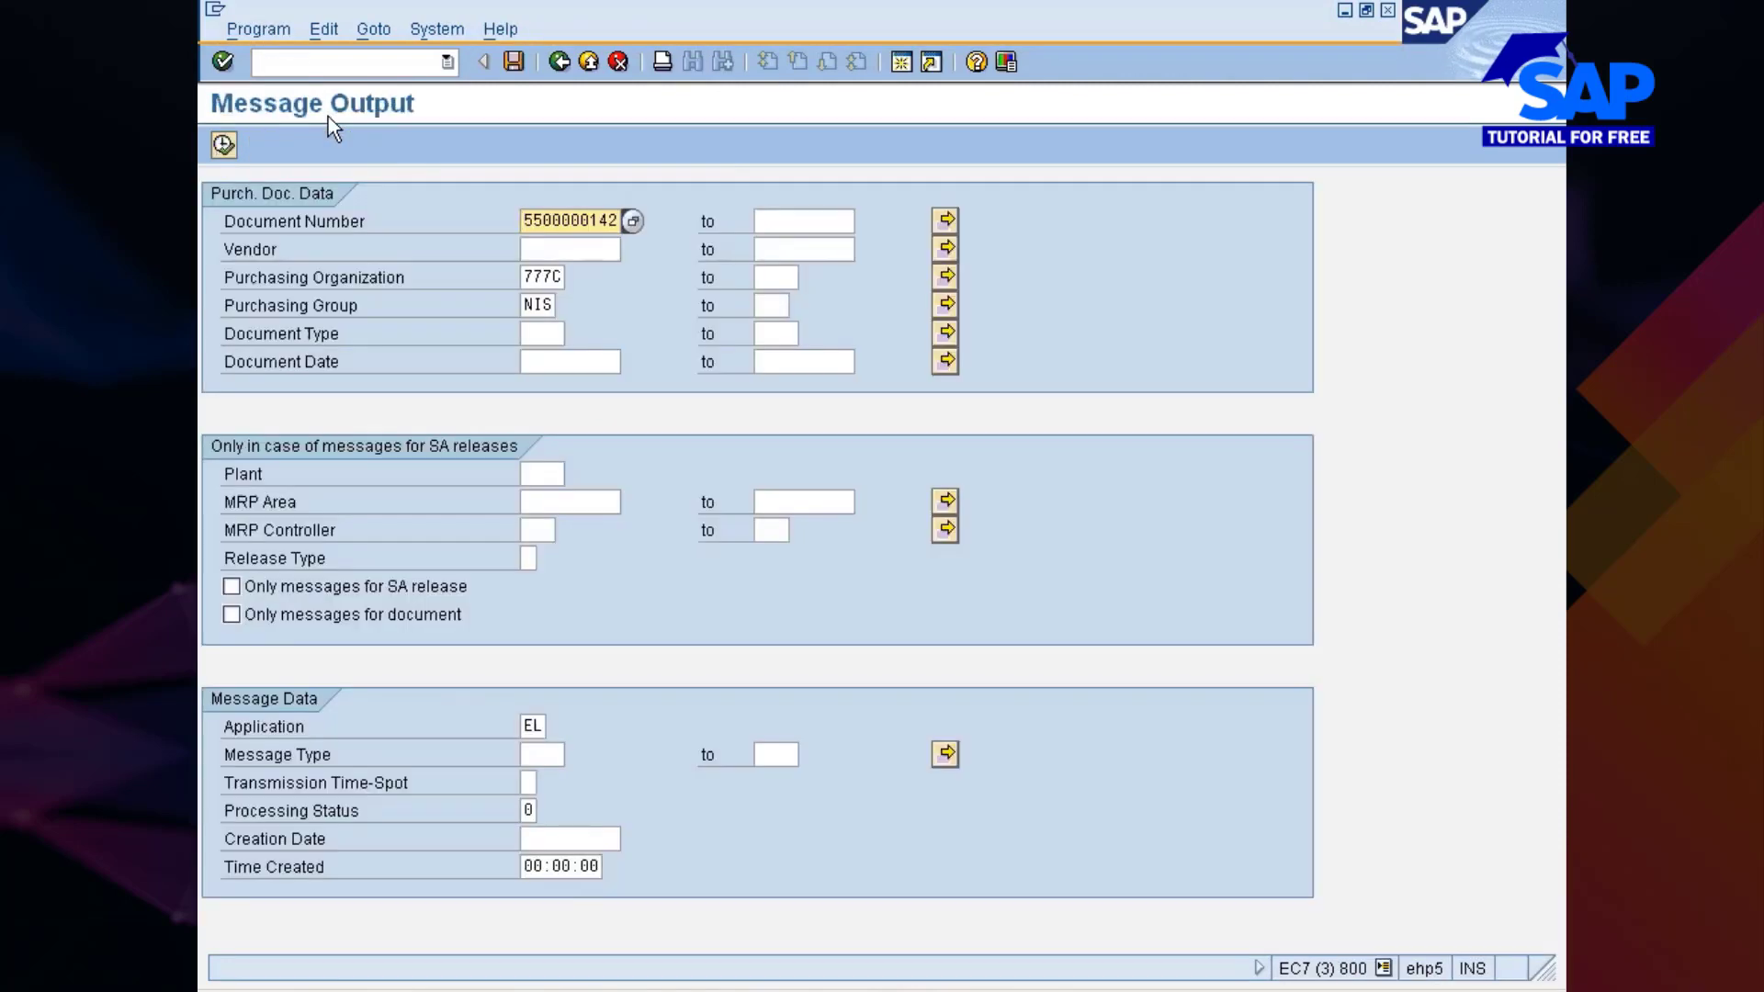
Step: Set the message type to LPJ1 and list the agreement's matching output messages
left_click(541, 755)
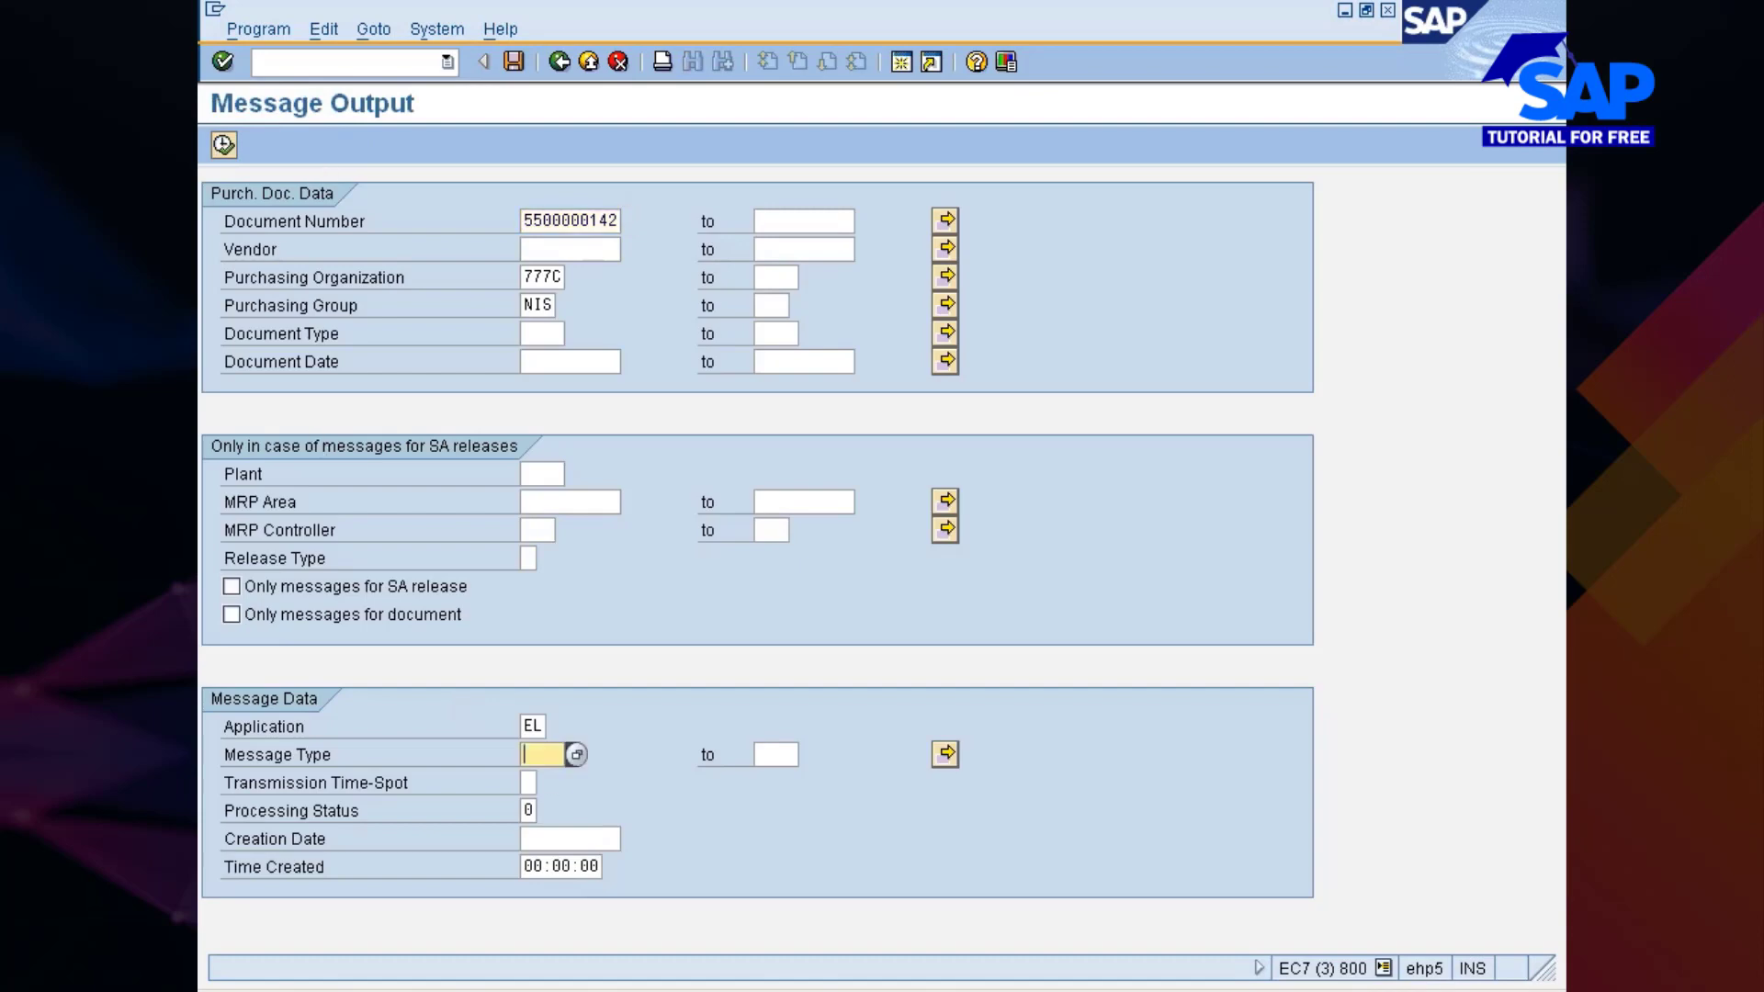
left_click(576, 753)
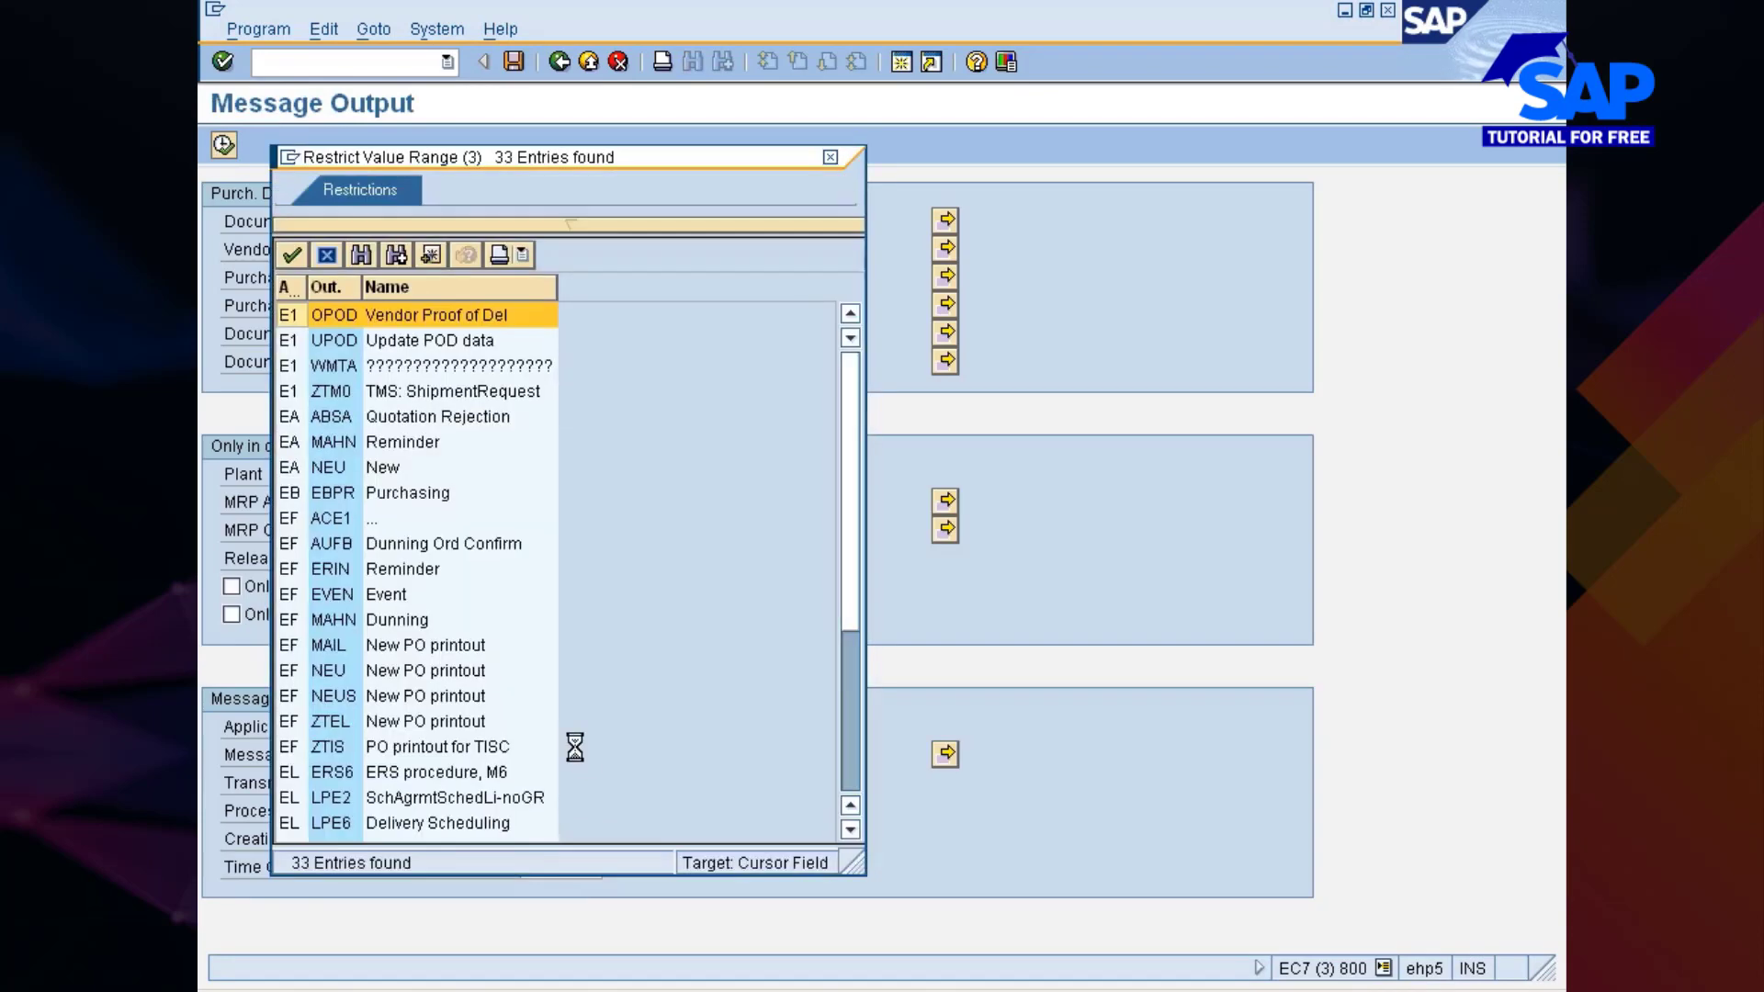
left_click(329, 823)
scroll(340, 818, "down", 4)
double_click(330, 648)
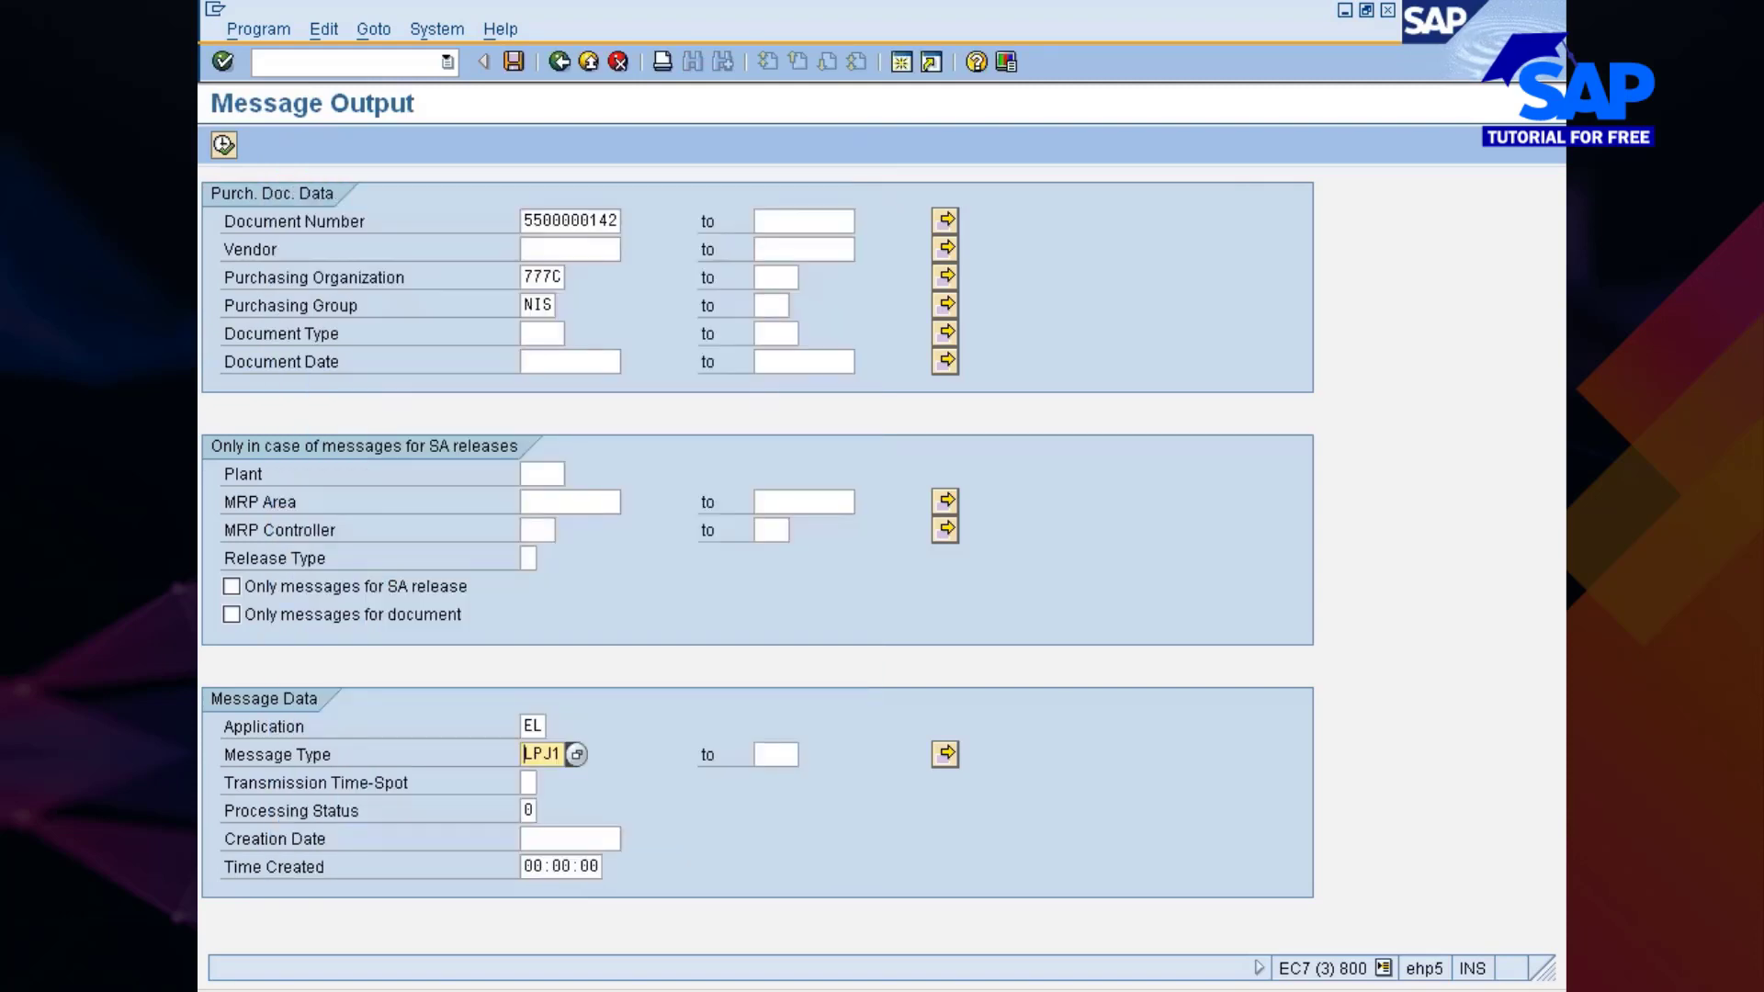
left_click(225, 145)
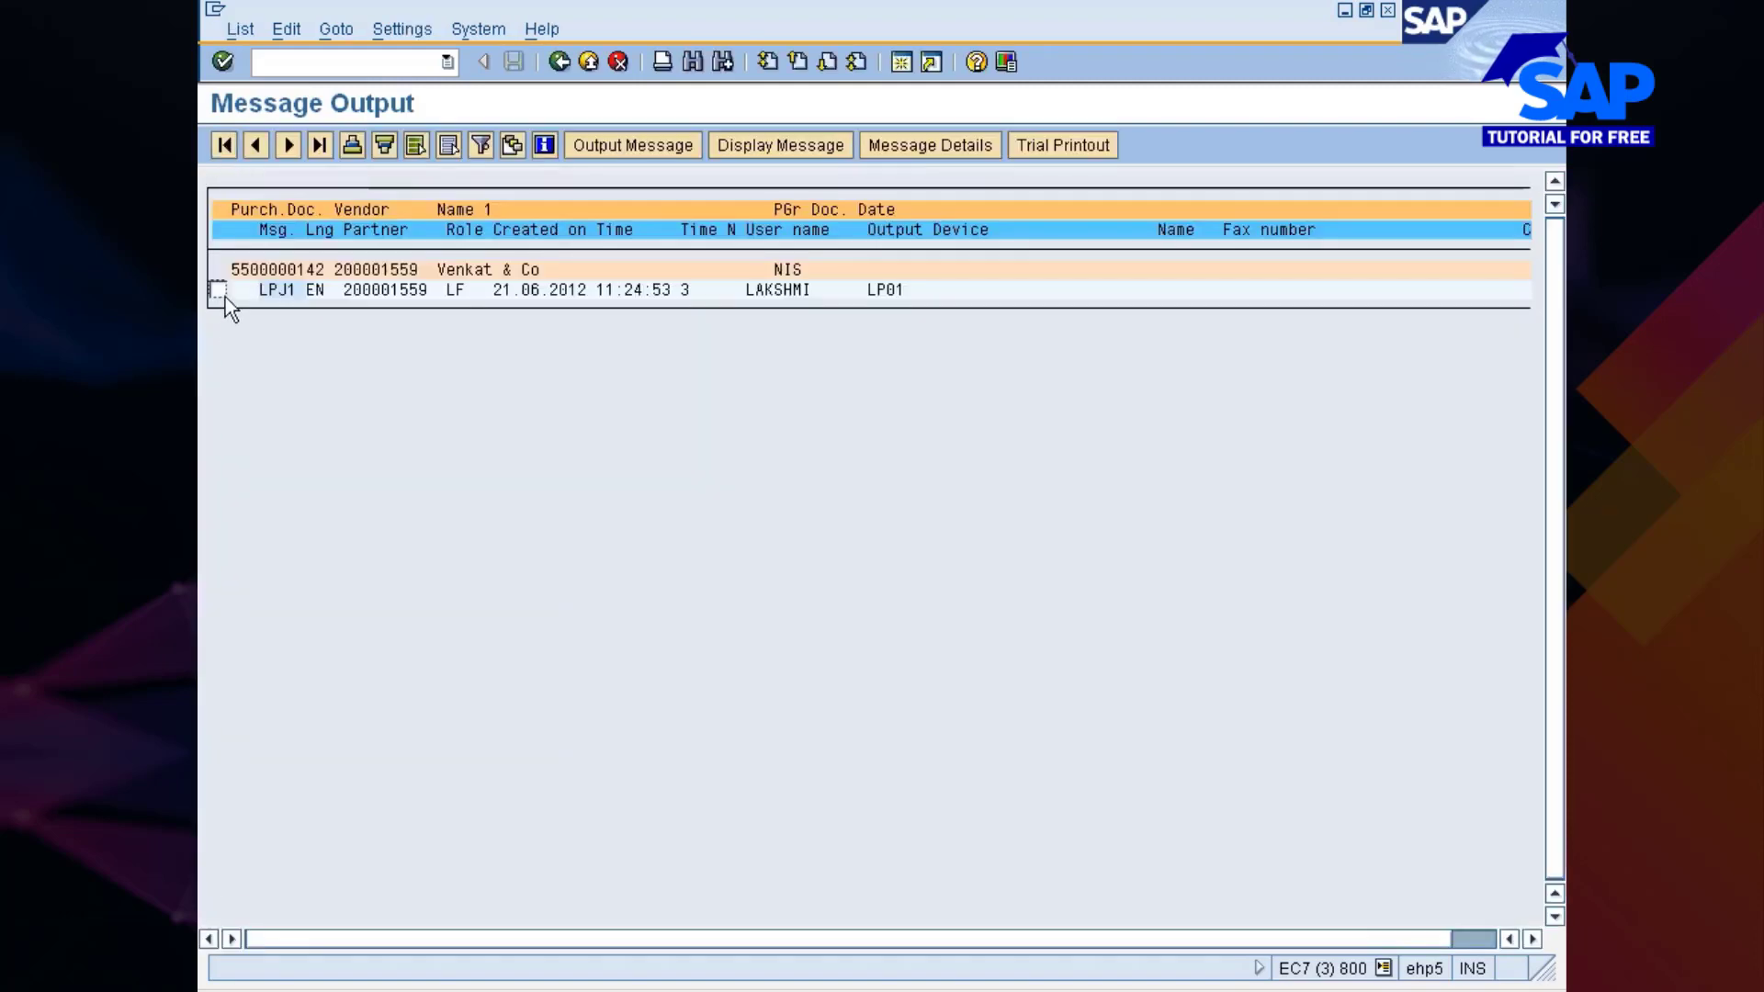
Step: Display the print preview of the LPJ1 message, review its JIT delivery dates and quantities, and return to the list
left_click(219, 290)
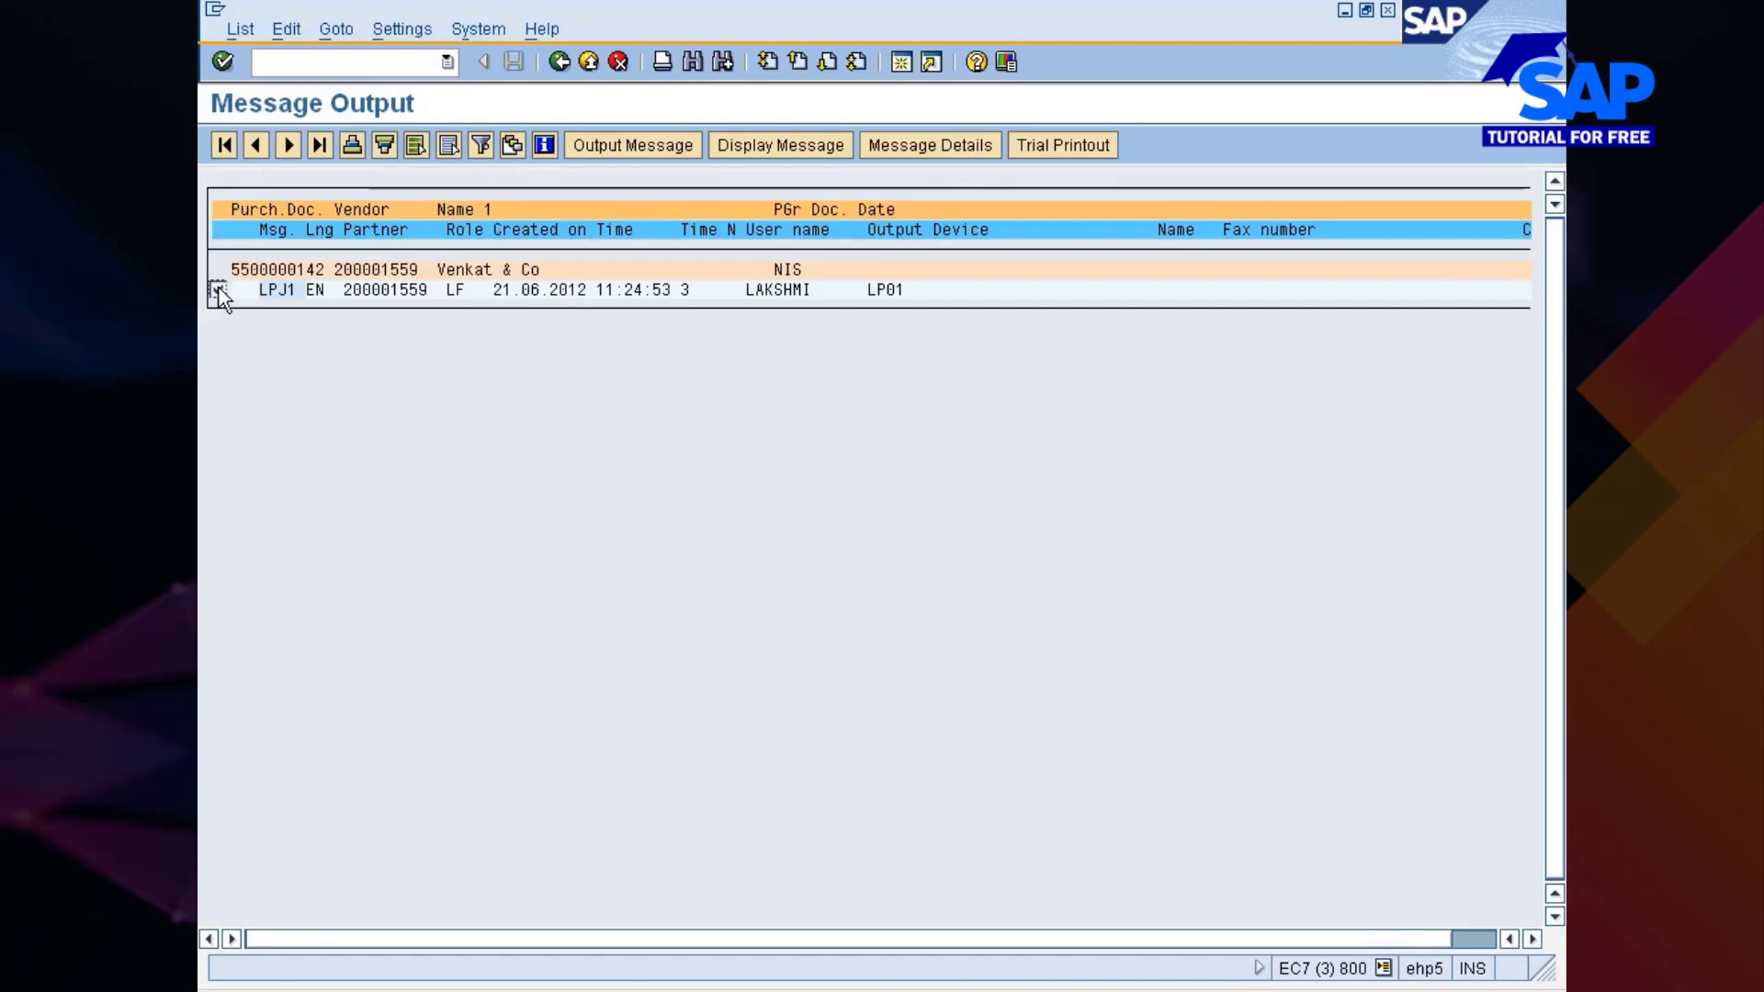
left_click(804, 146)
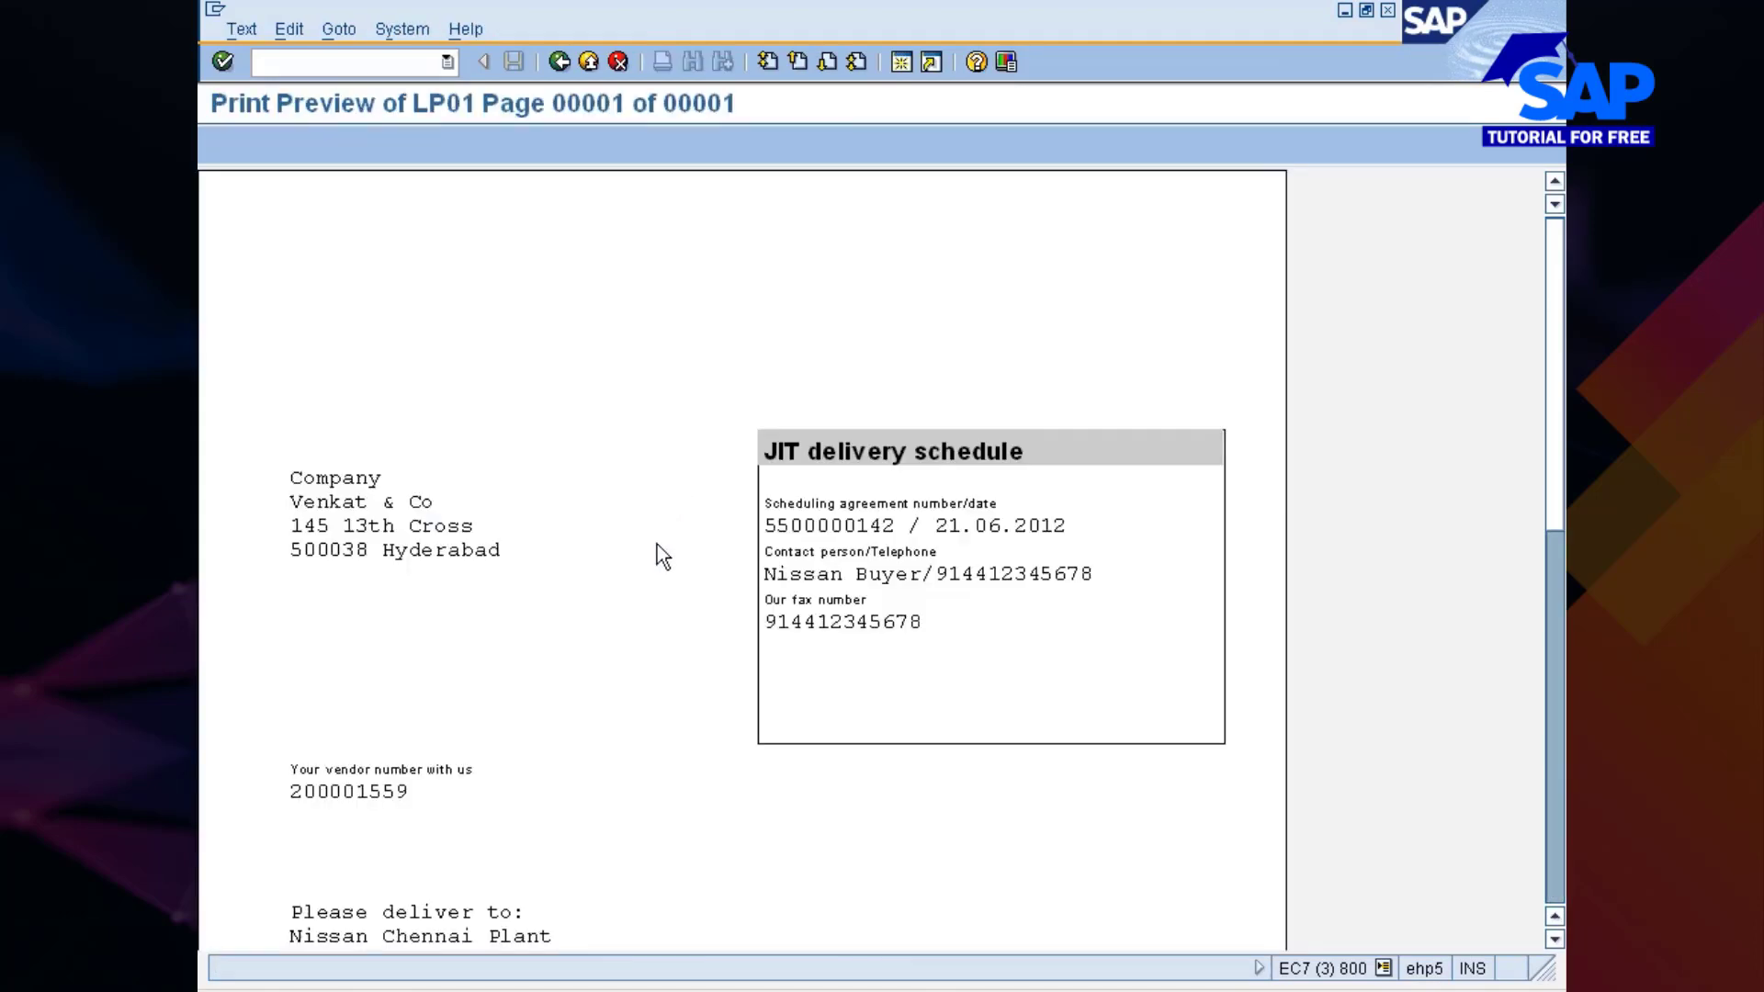
scroll(657, 552, "down", 10)
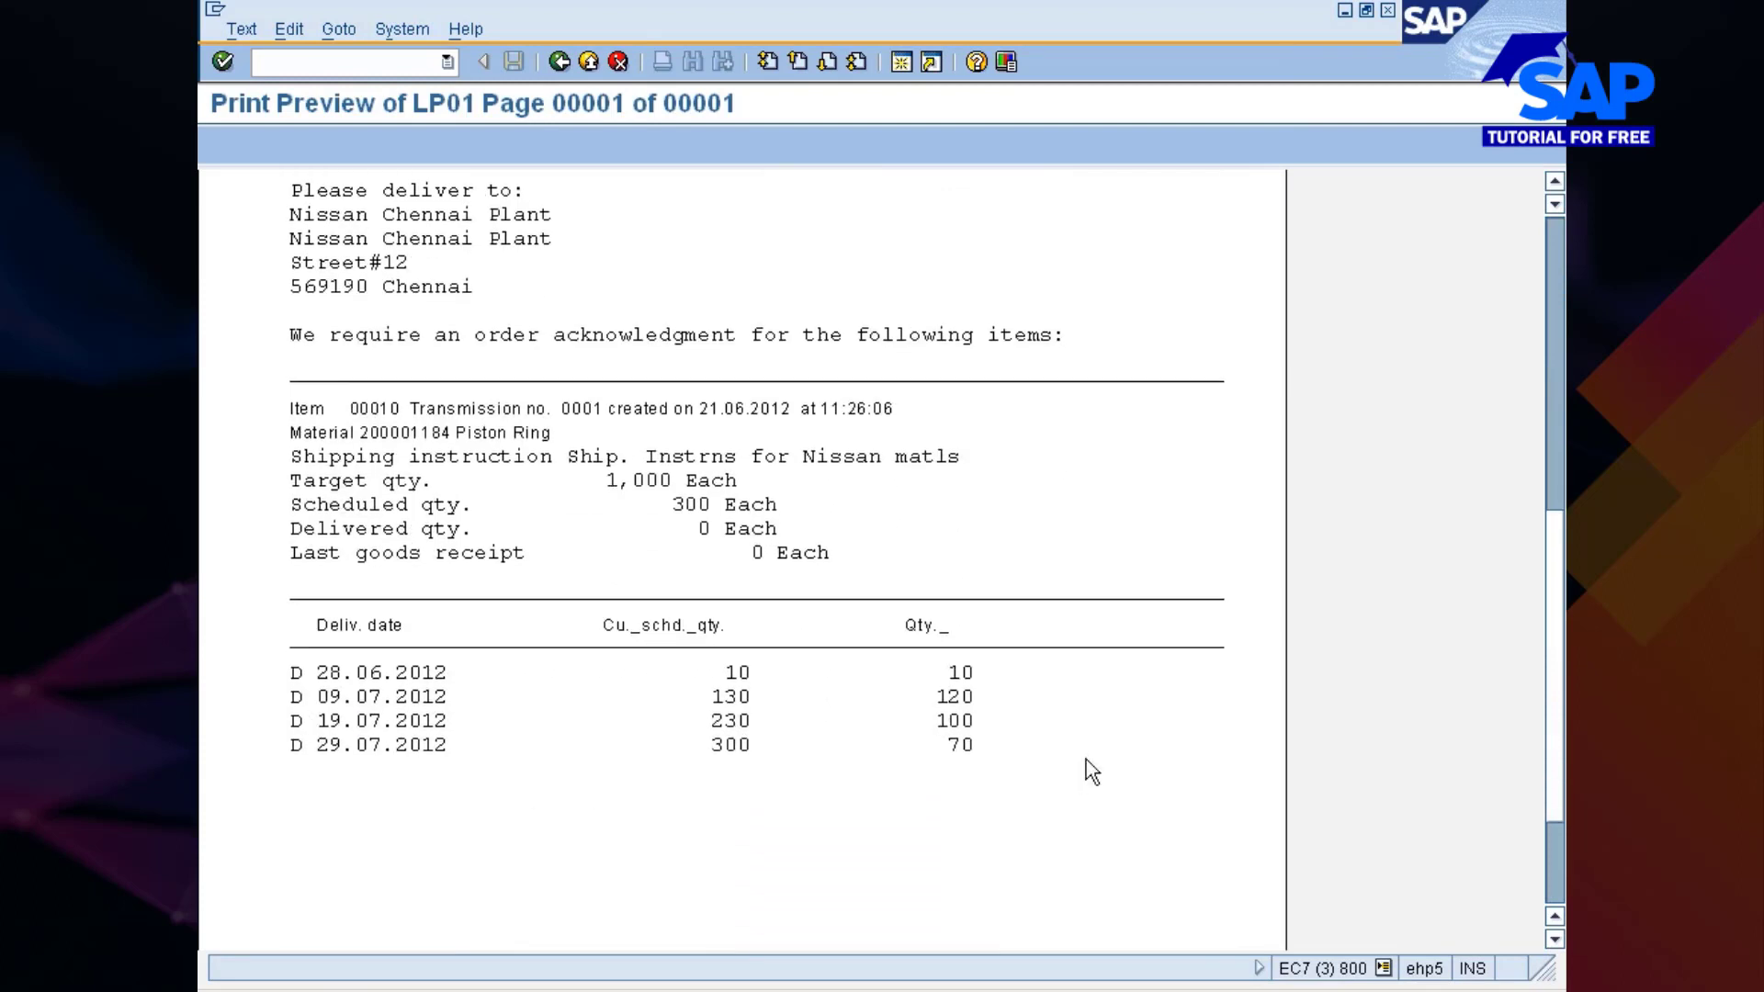
left_click(560, 61)
Step: Output the LPJ1 JIT delivery schedule message to the vendor
left_click(217, 289)
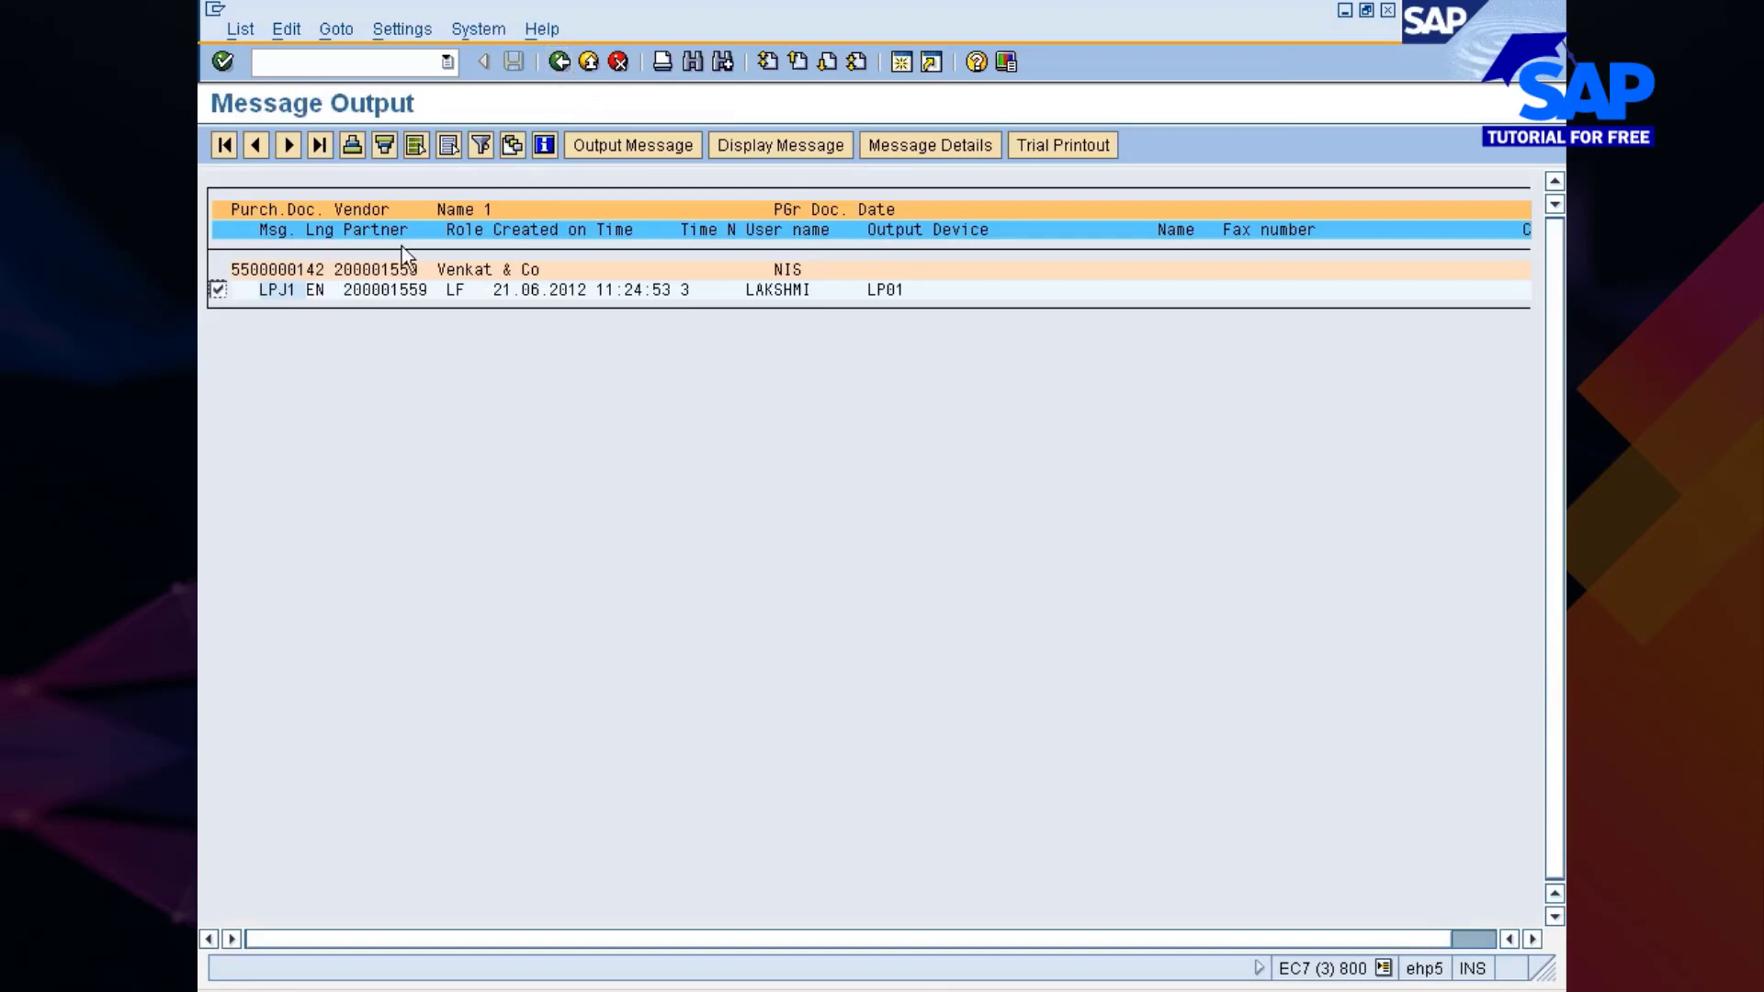
left_click(641, 145)
left_click_drag(259, 289, 308, 291)
left_click(310, 299)
Step: Switch to the Excel workbook and add "5. Output the message for Del SA" in B284 under the release-document process steps
key("alt+Tab")
scroll(643, 776, "down", 3)
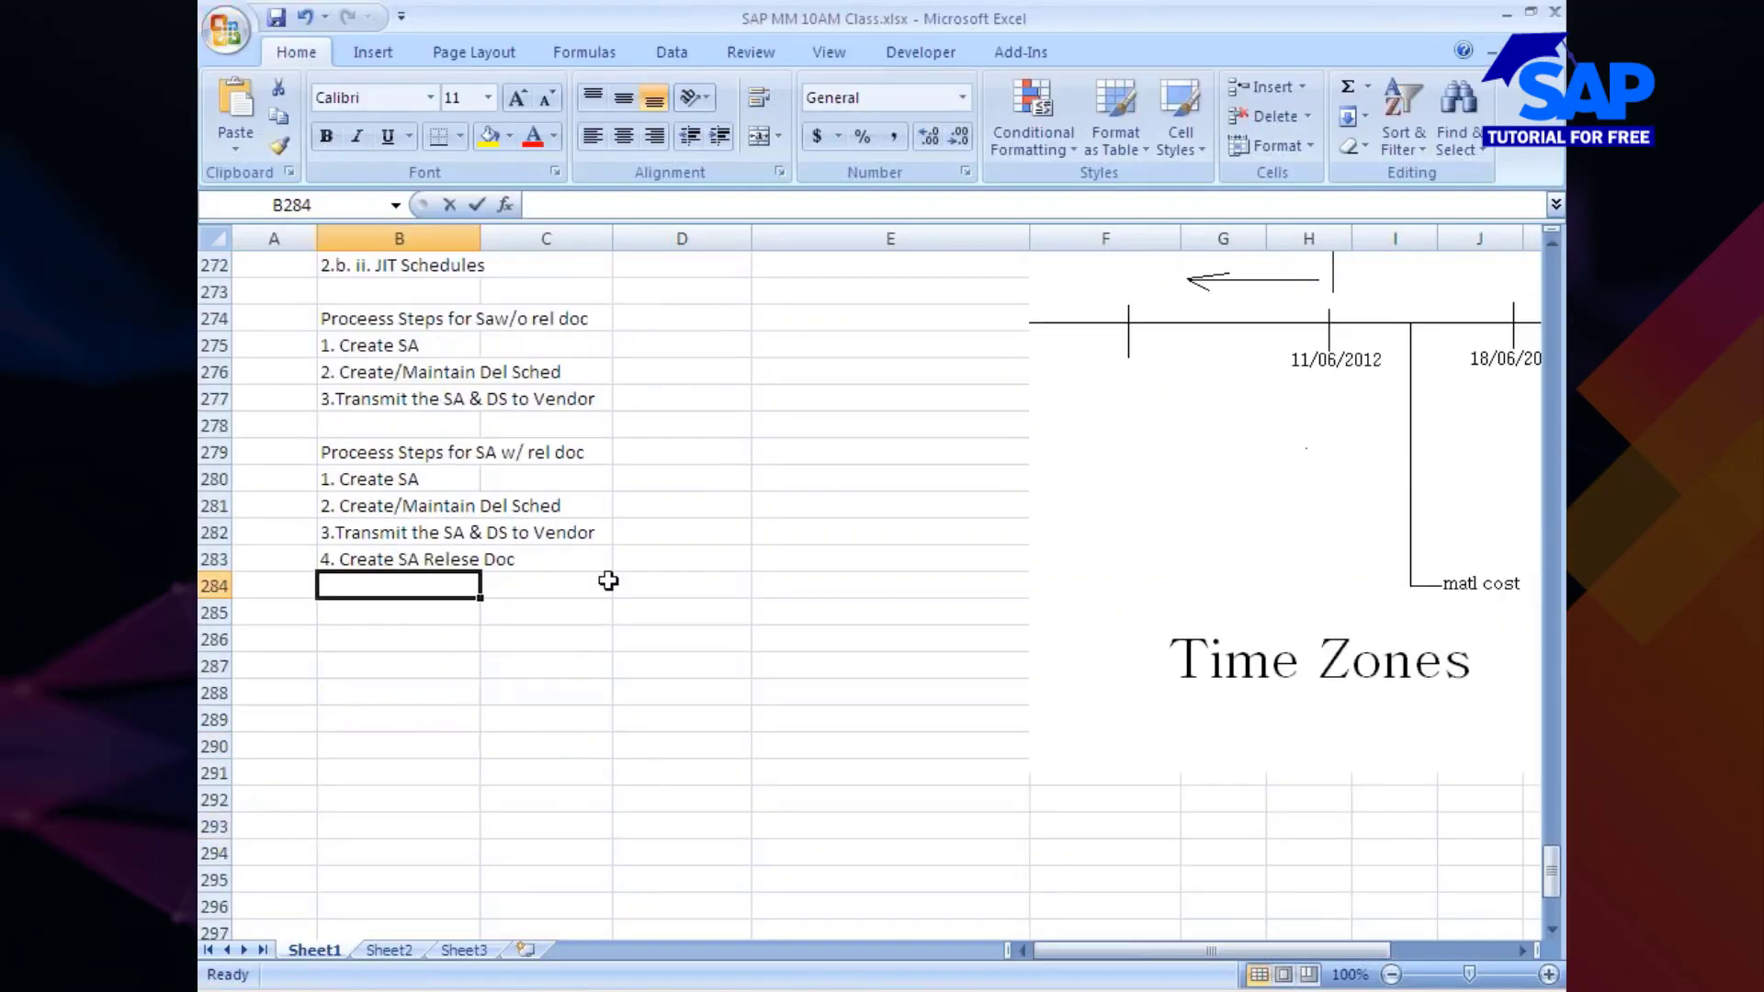
type("5.")
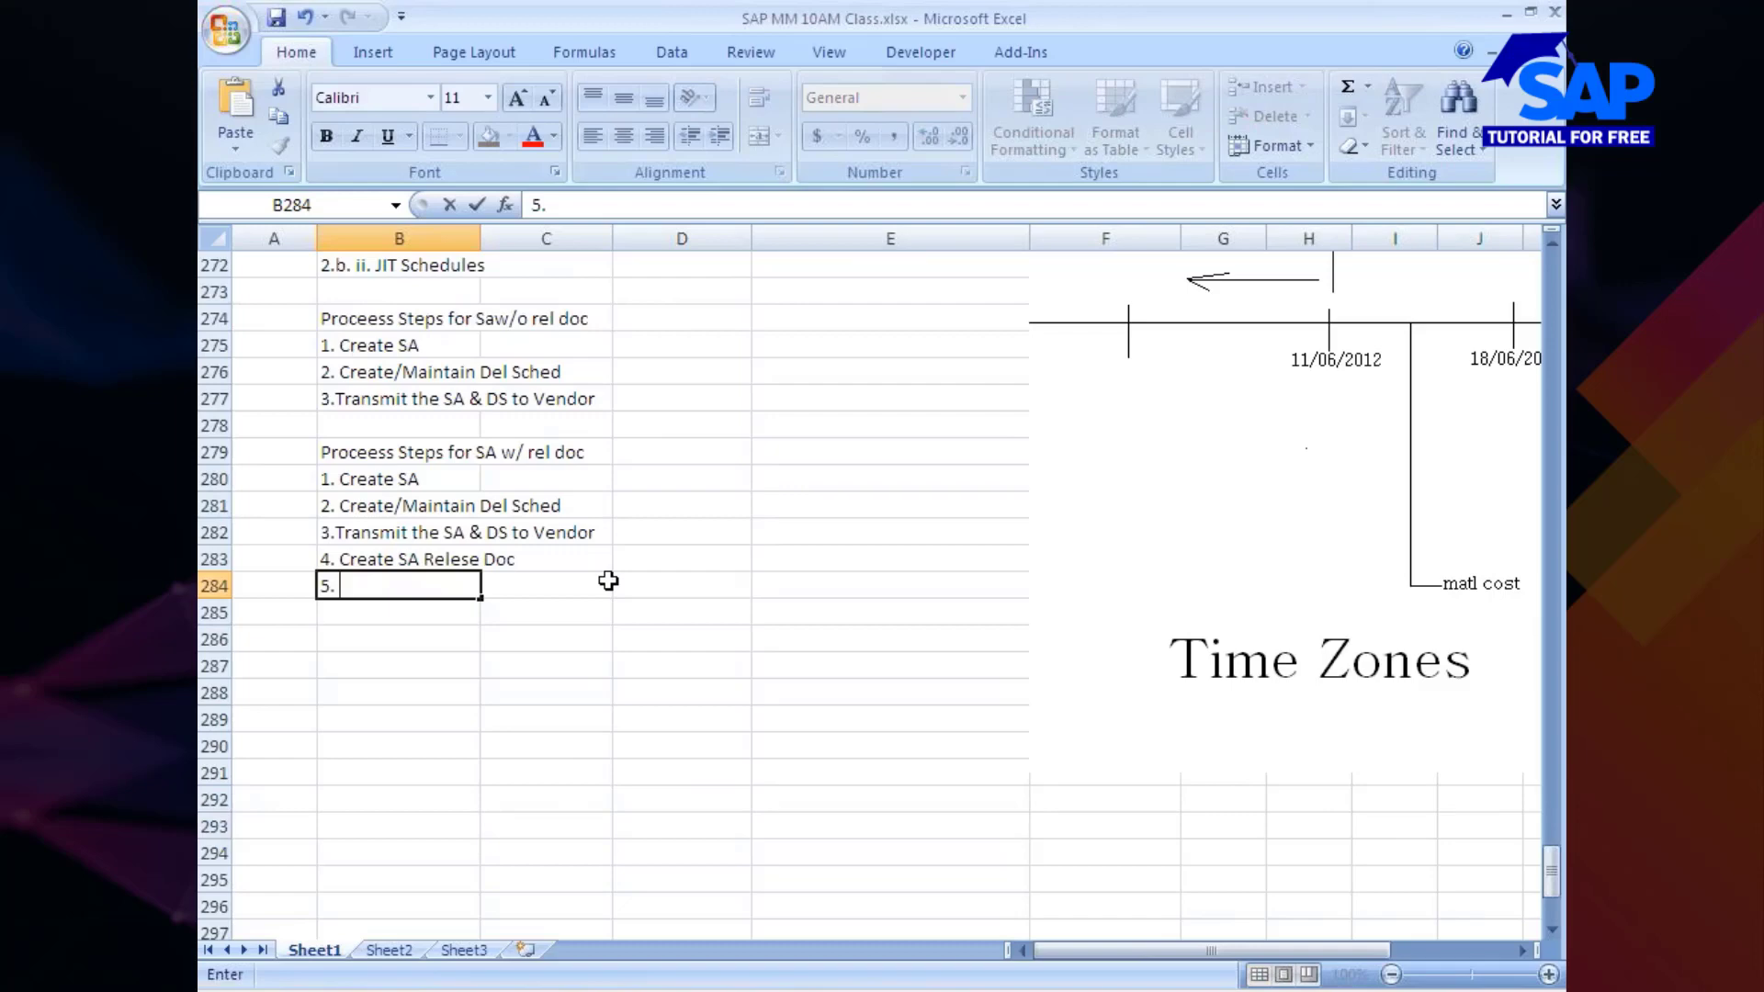
type(" Output the message f")
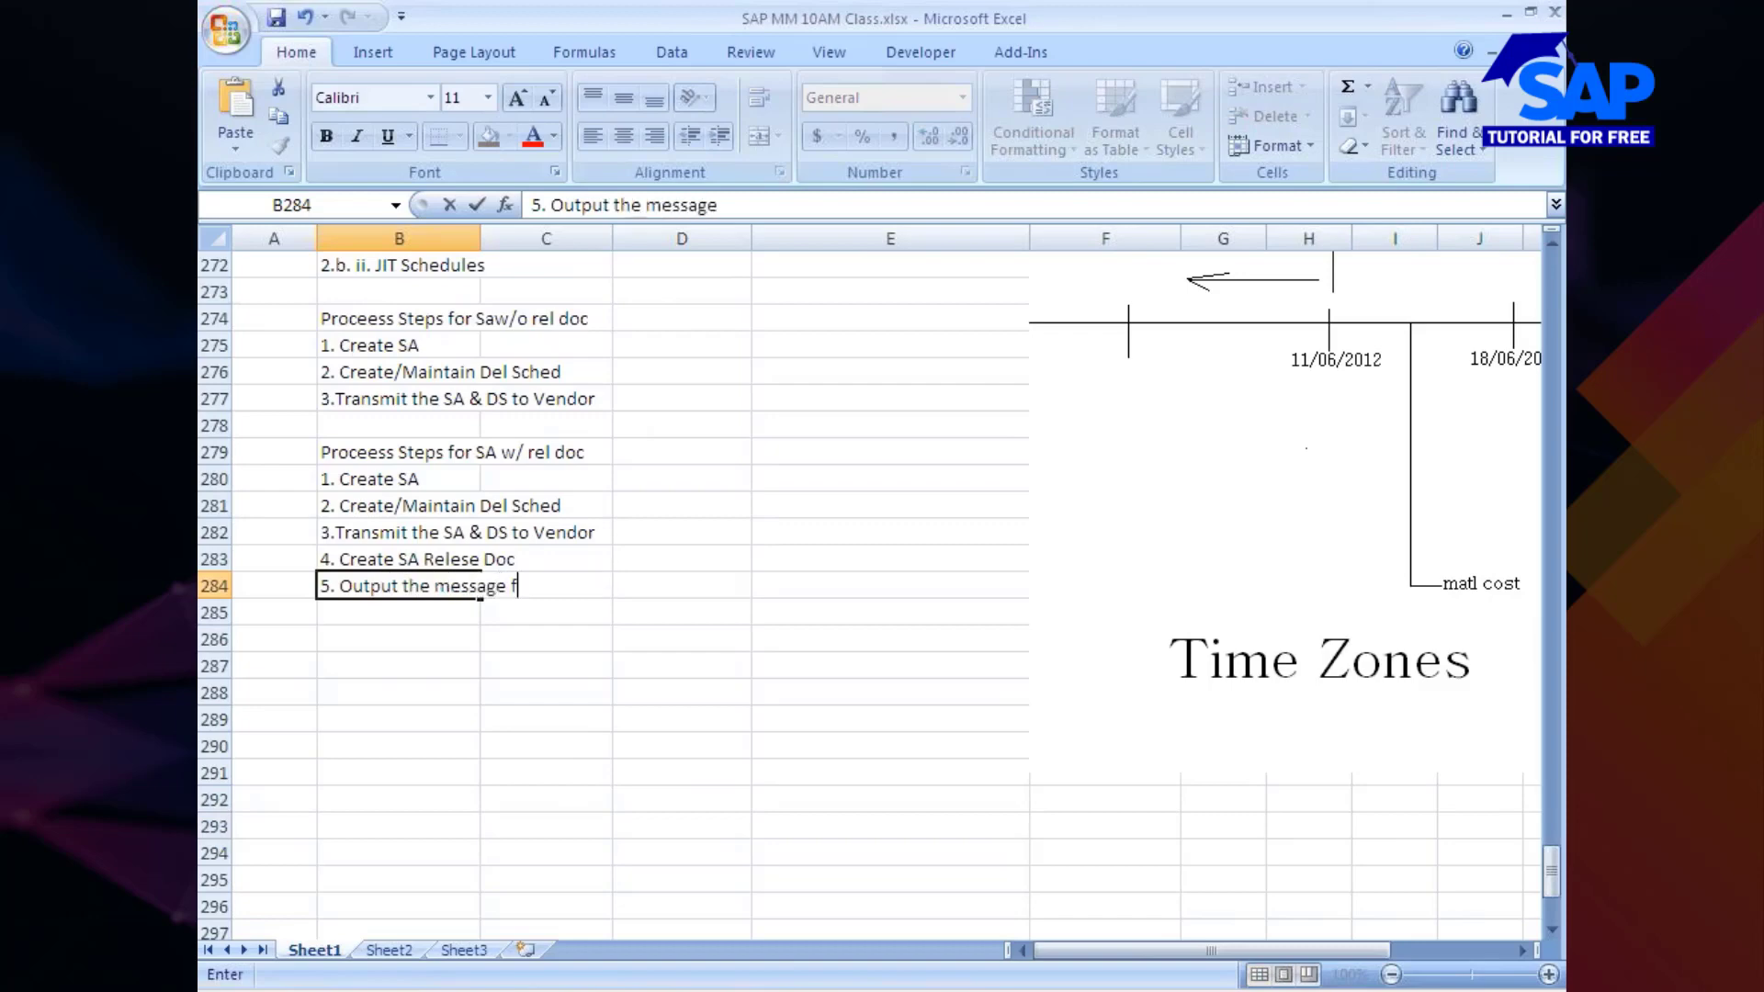
type("or Del SA")
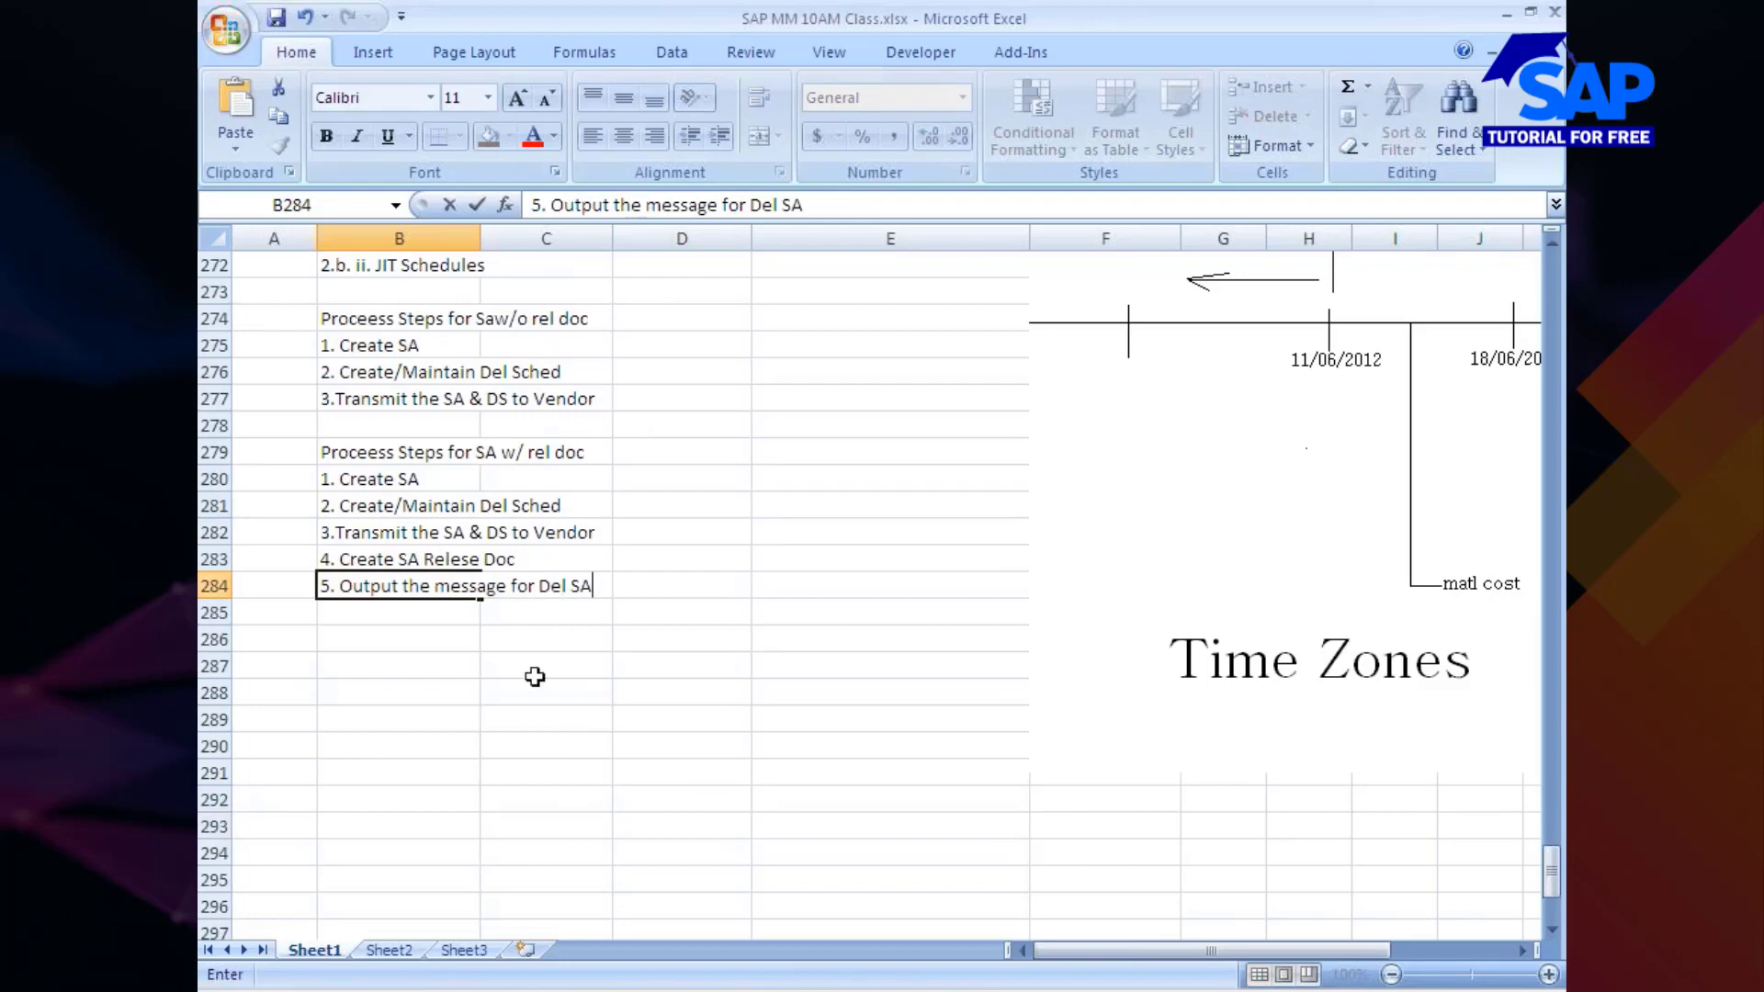
left_click(530, 719)
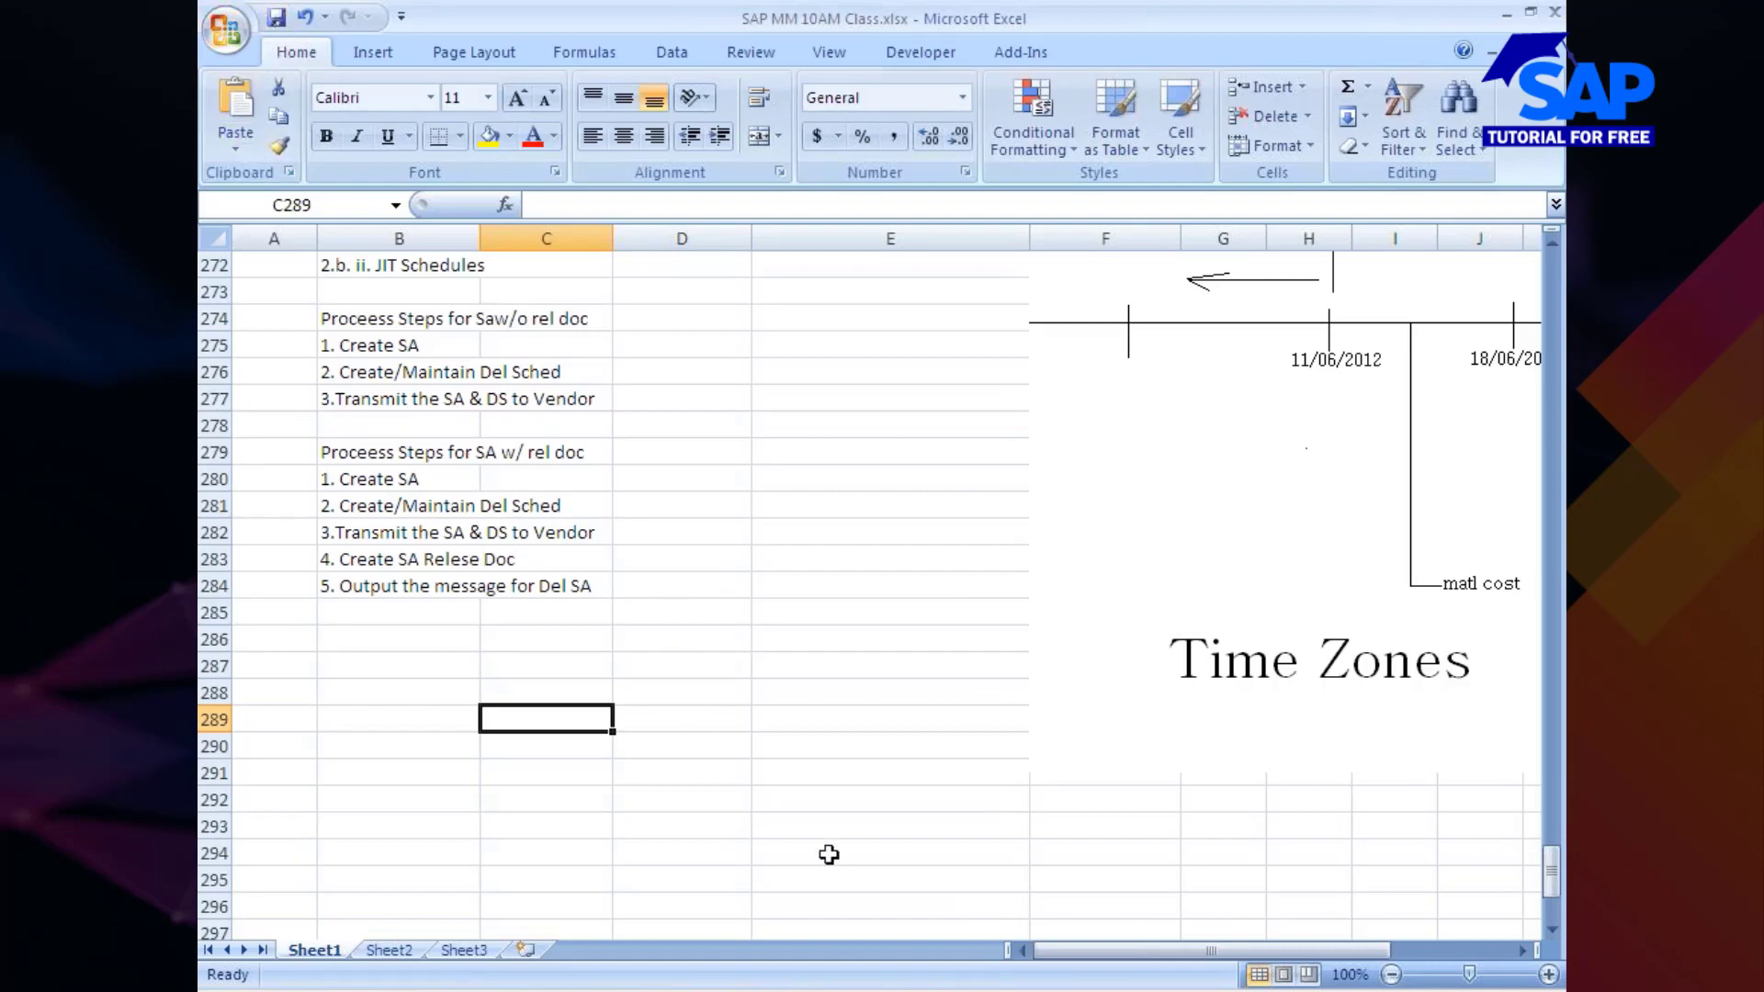
Step: Switch to the SAP session displaying the scheduling agreement's header data and show its item overview
left_click(1543, 76)
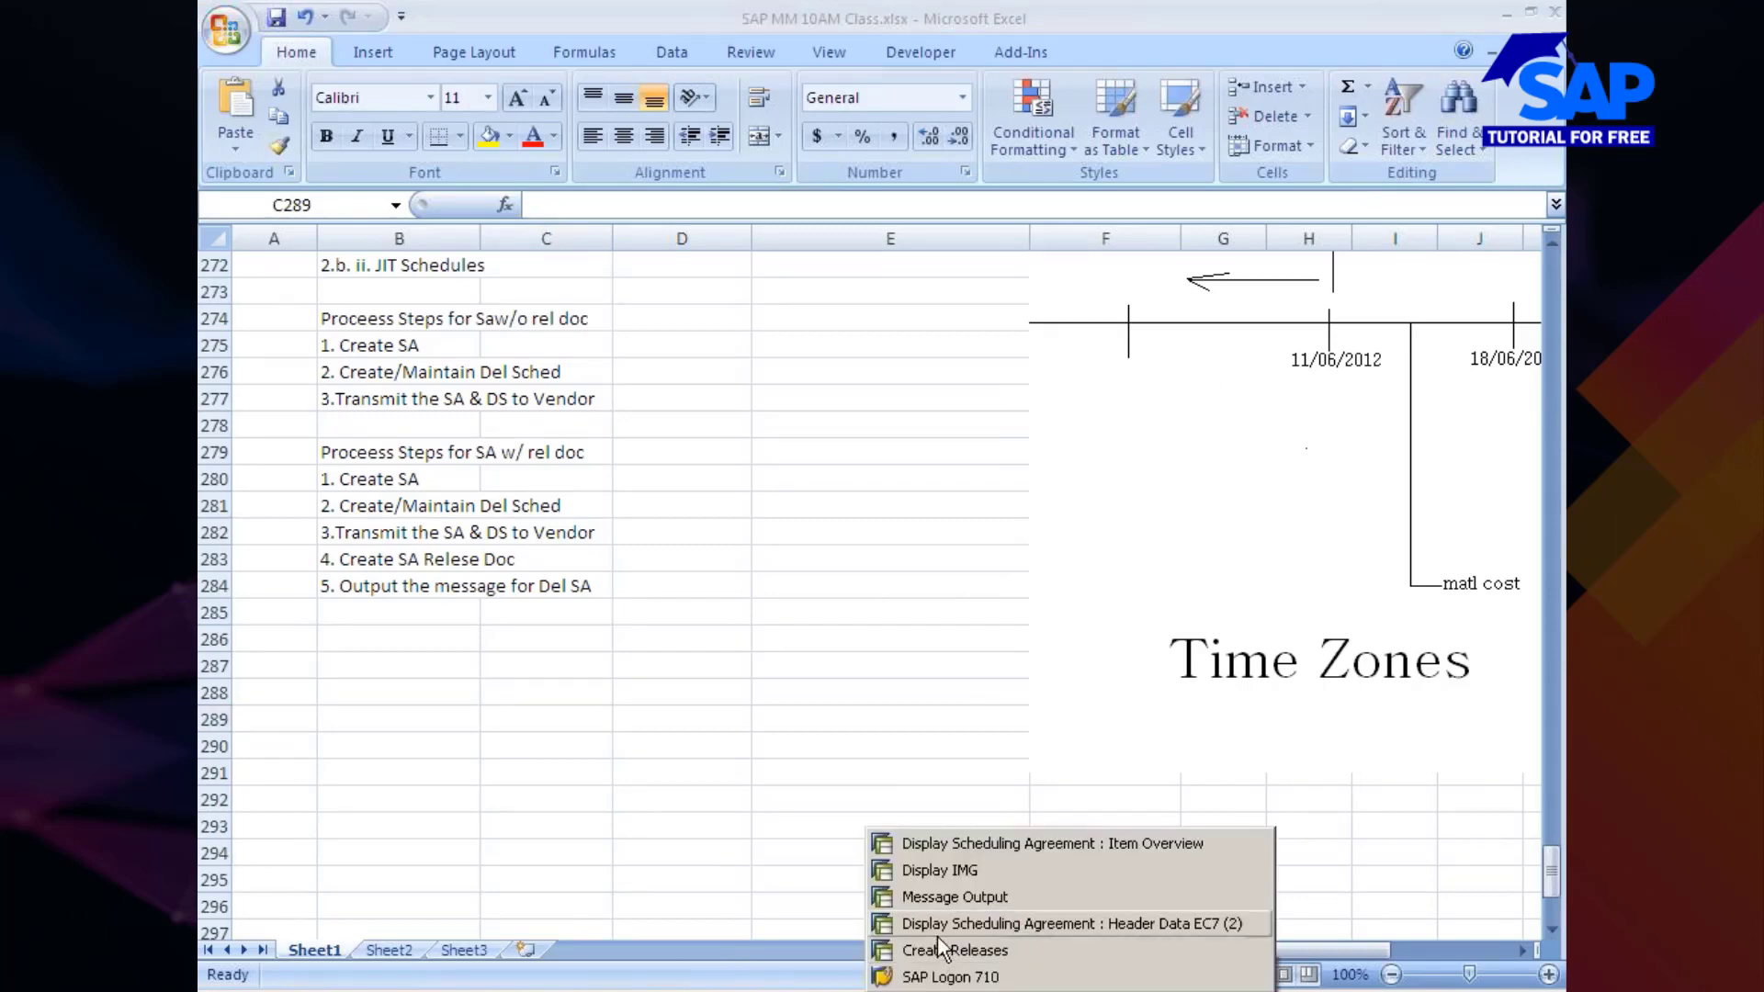
left_click(944, 916)
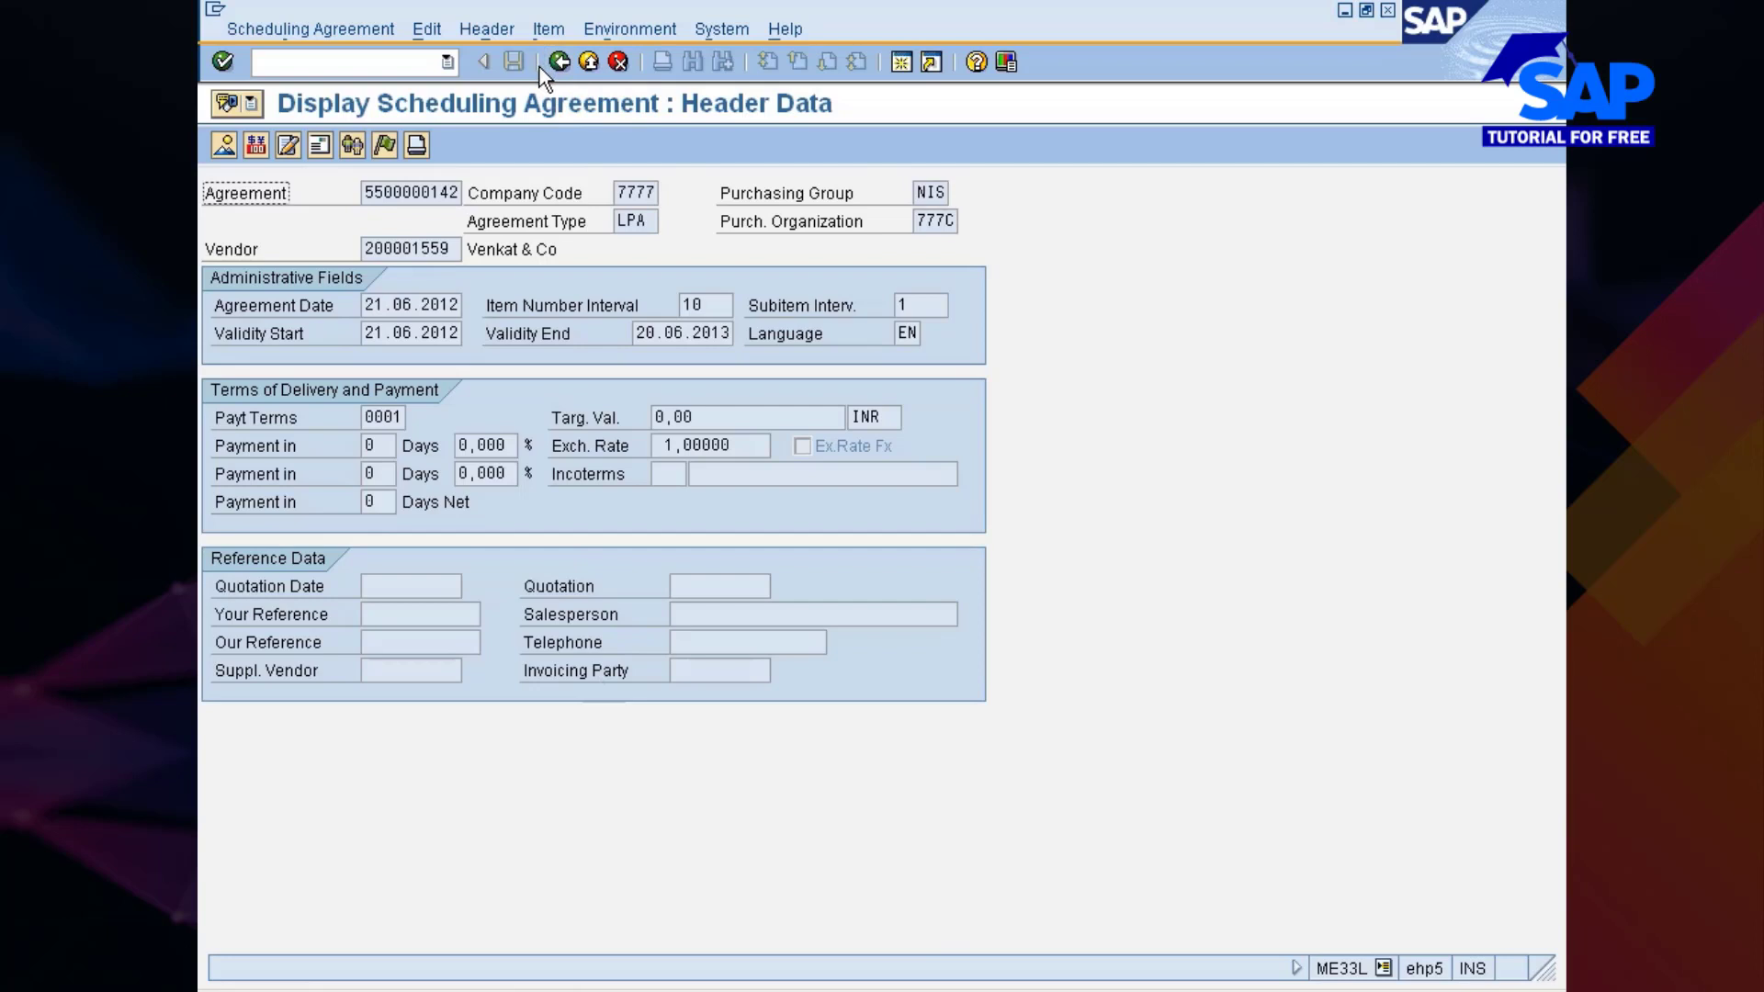
left_click(433, 193)
left_click(225, 143)
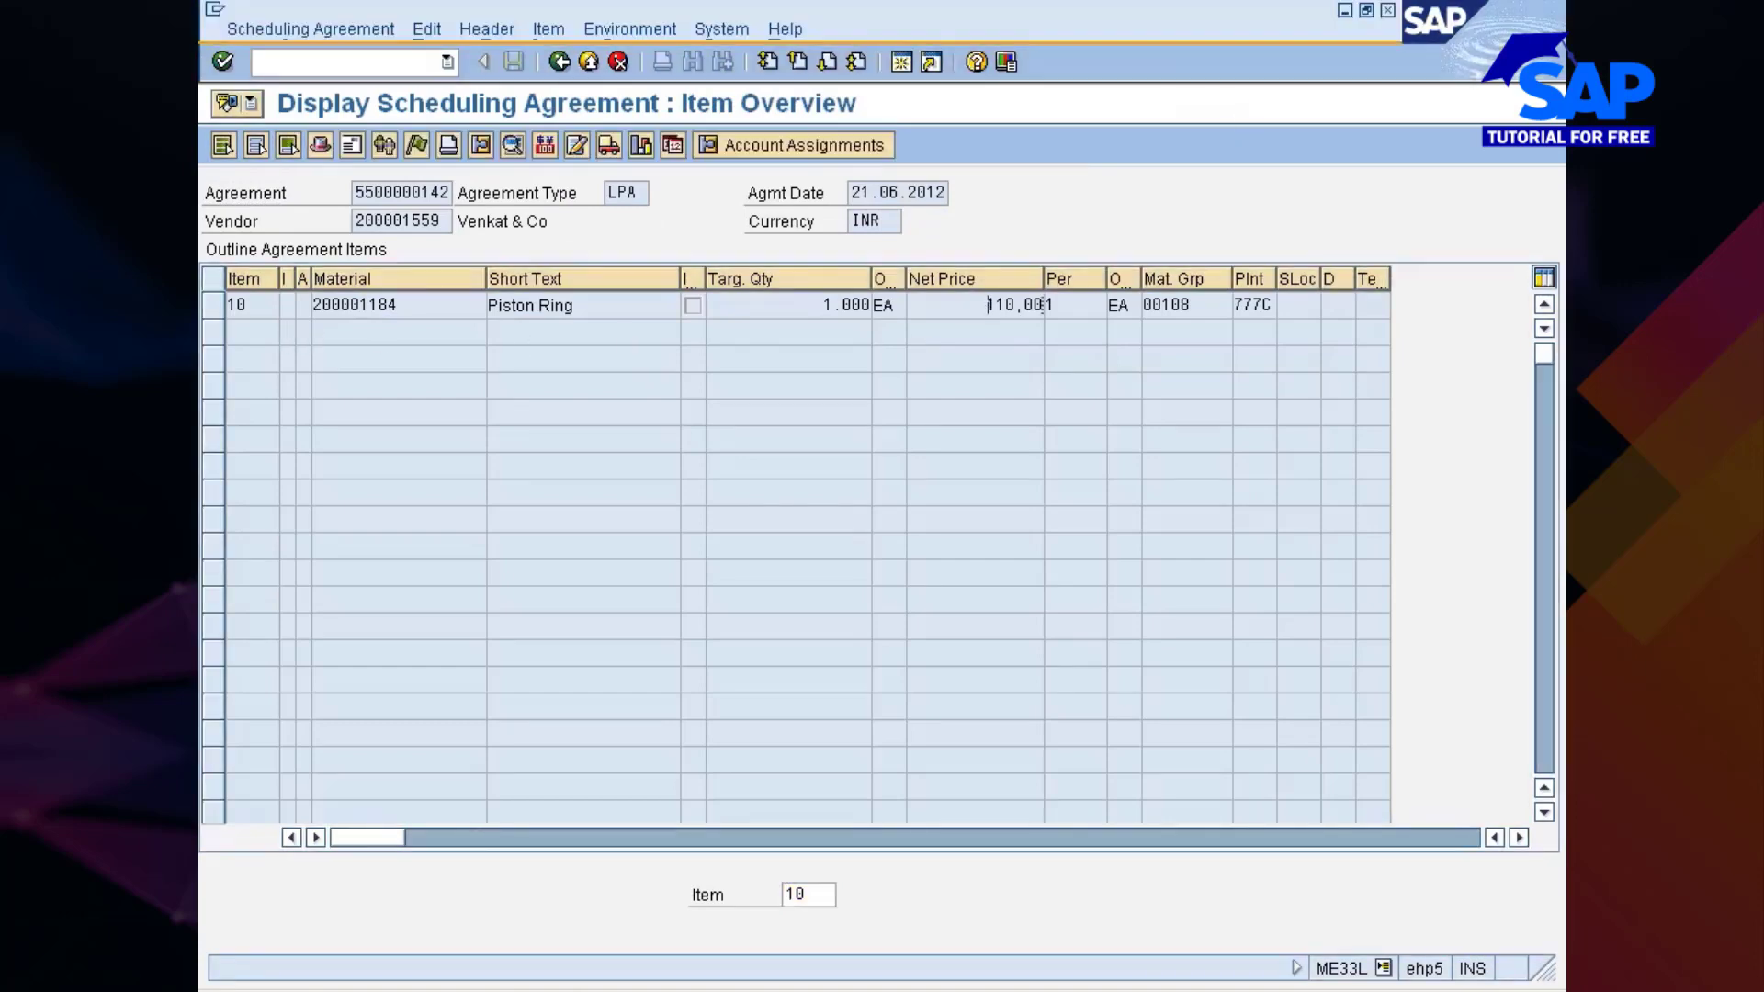
Step: Display the gross price condition of the Piston Ring item, review its amount and validity, and return to the item overview
left_click(213, 305)
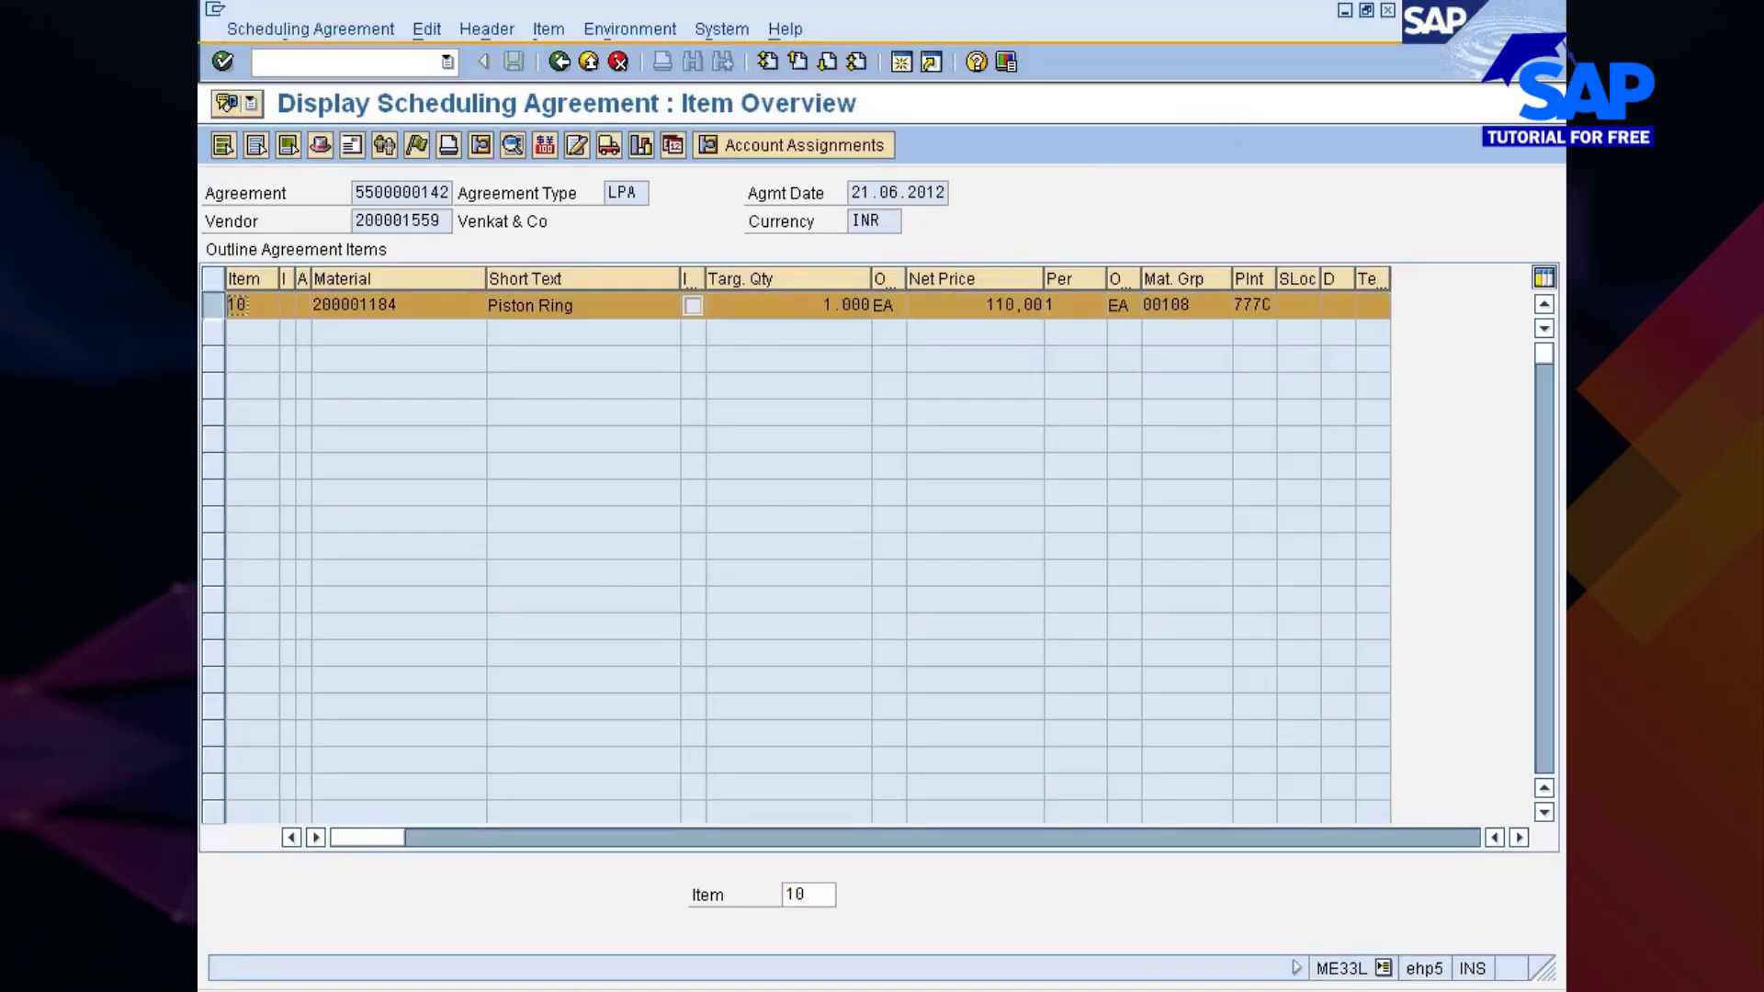
left_click(545, 145)
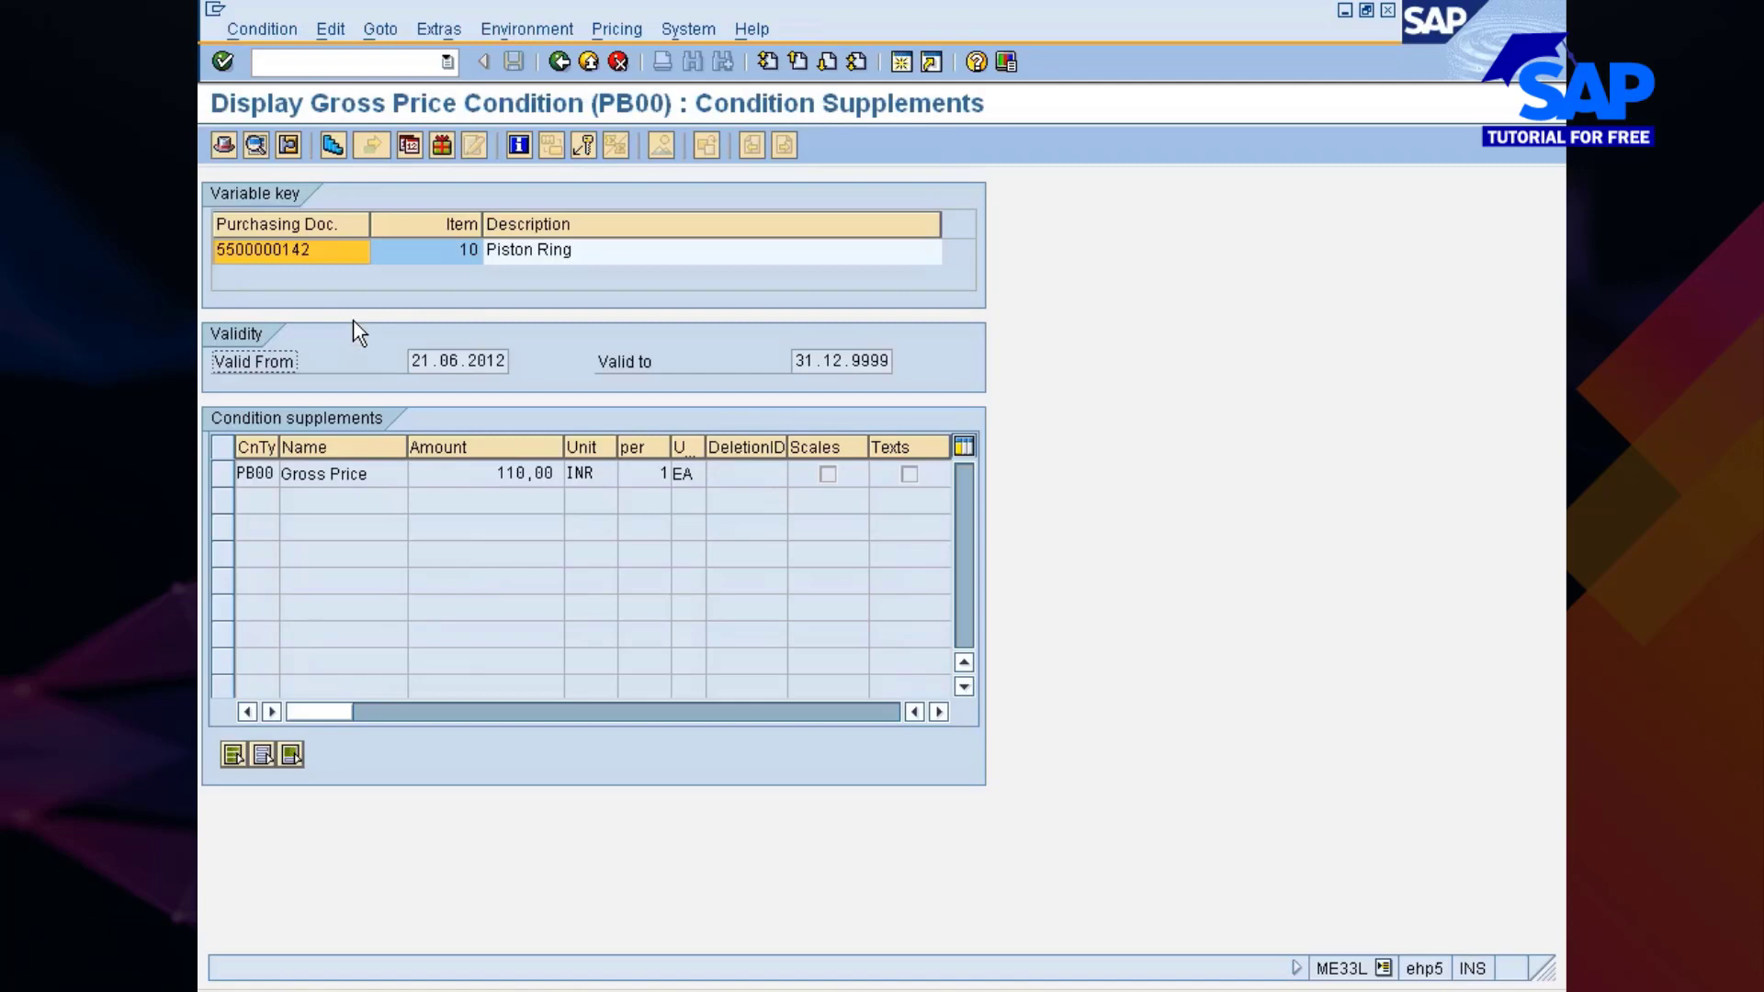
left_click(563, 473)
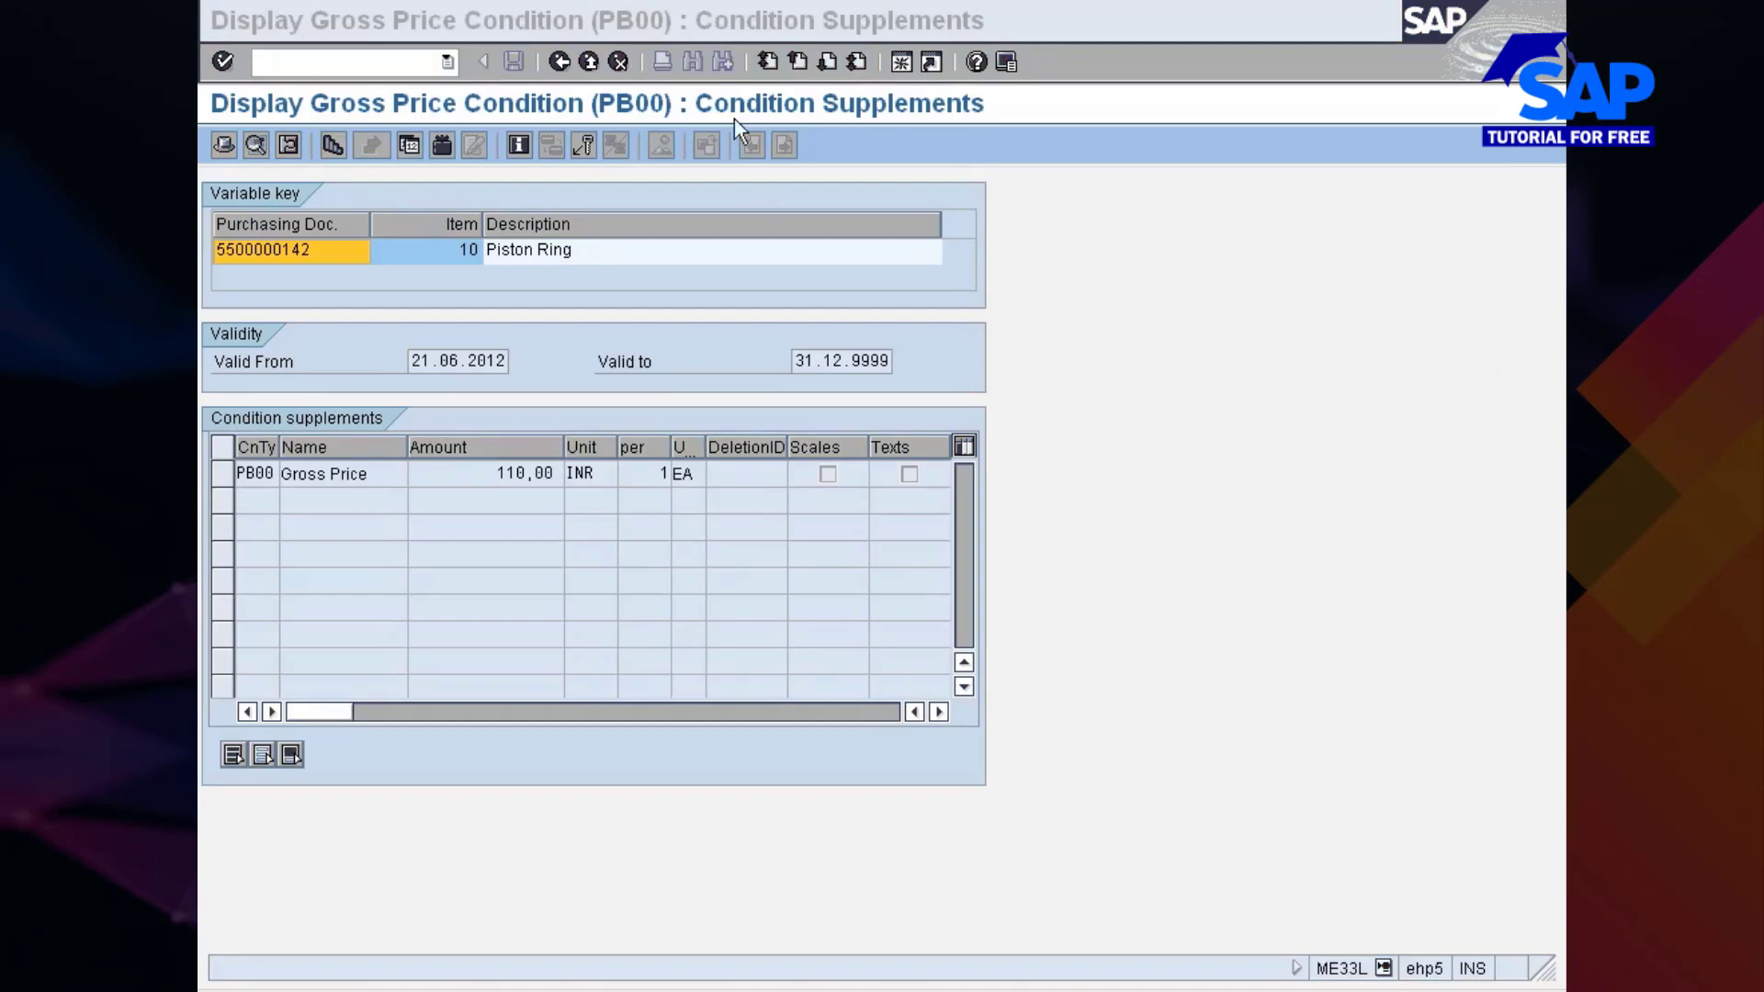
left_click(560, 64)
left_click(559, 62)
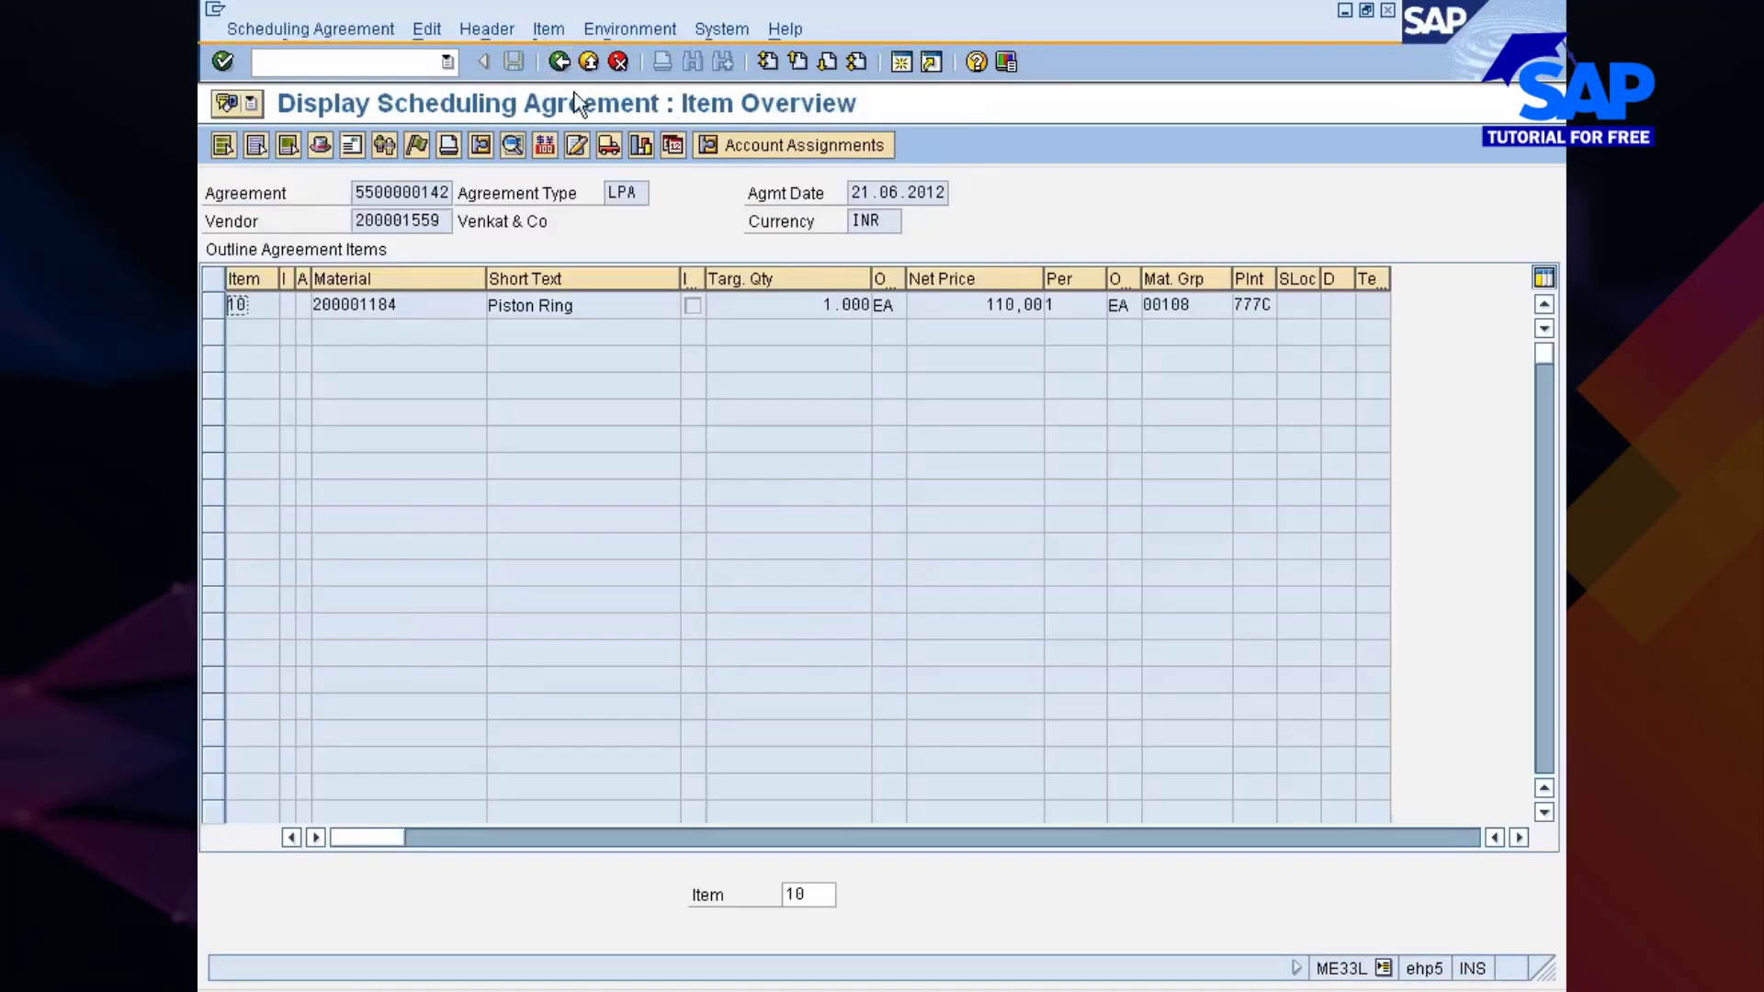
Step: Open the Piston Ring item's additional data, view the possible entries for Binding on MRP, and close the list
left_click(213, 303)
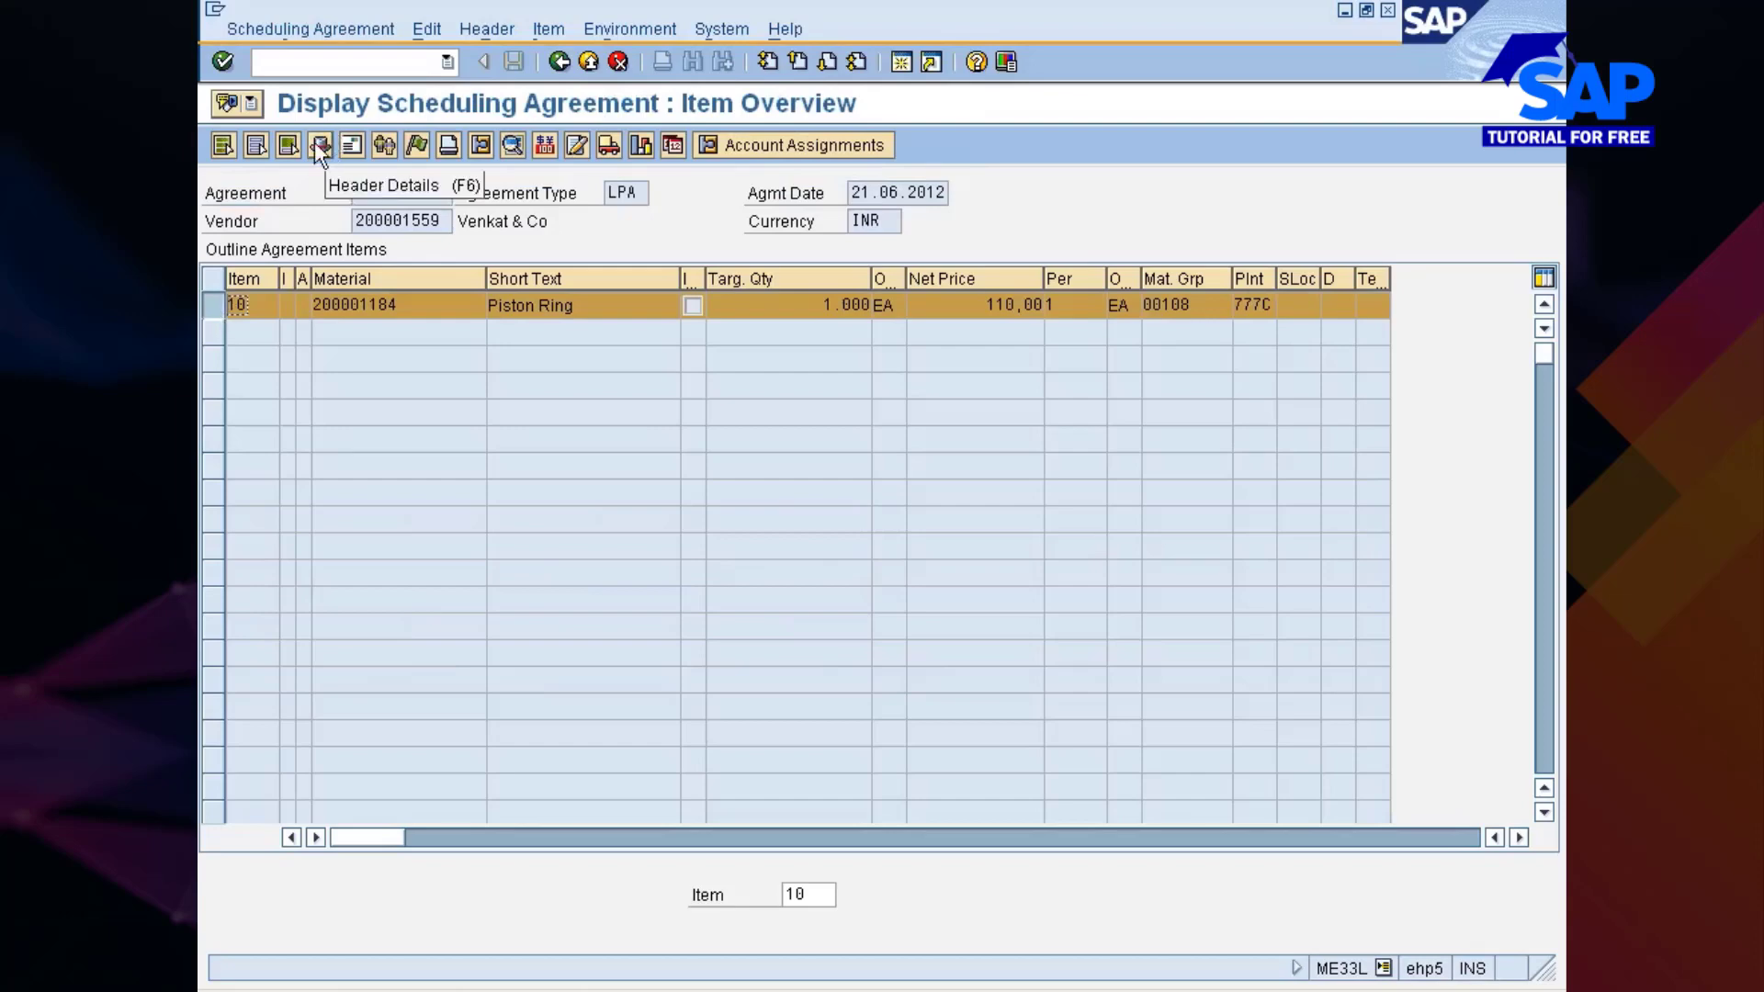
left_click(510, 142)
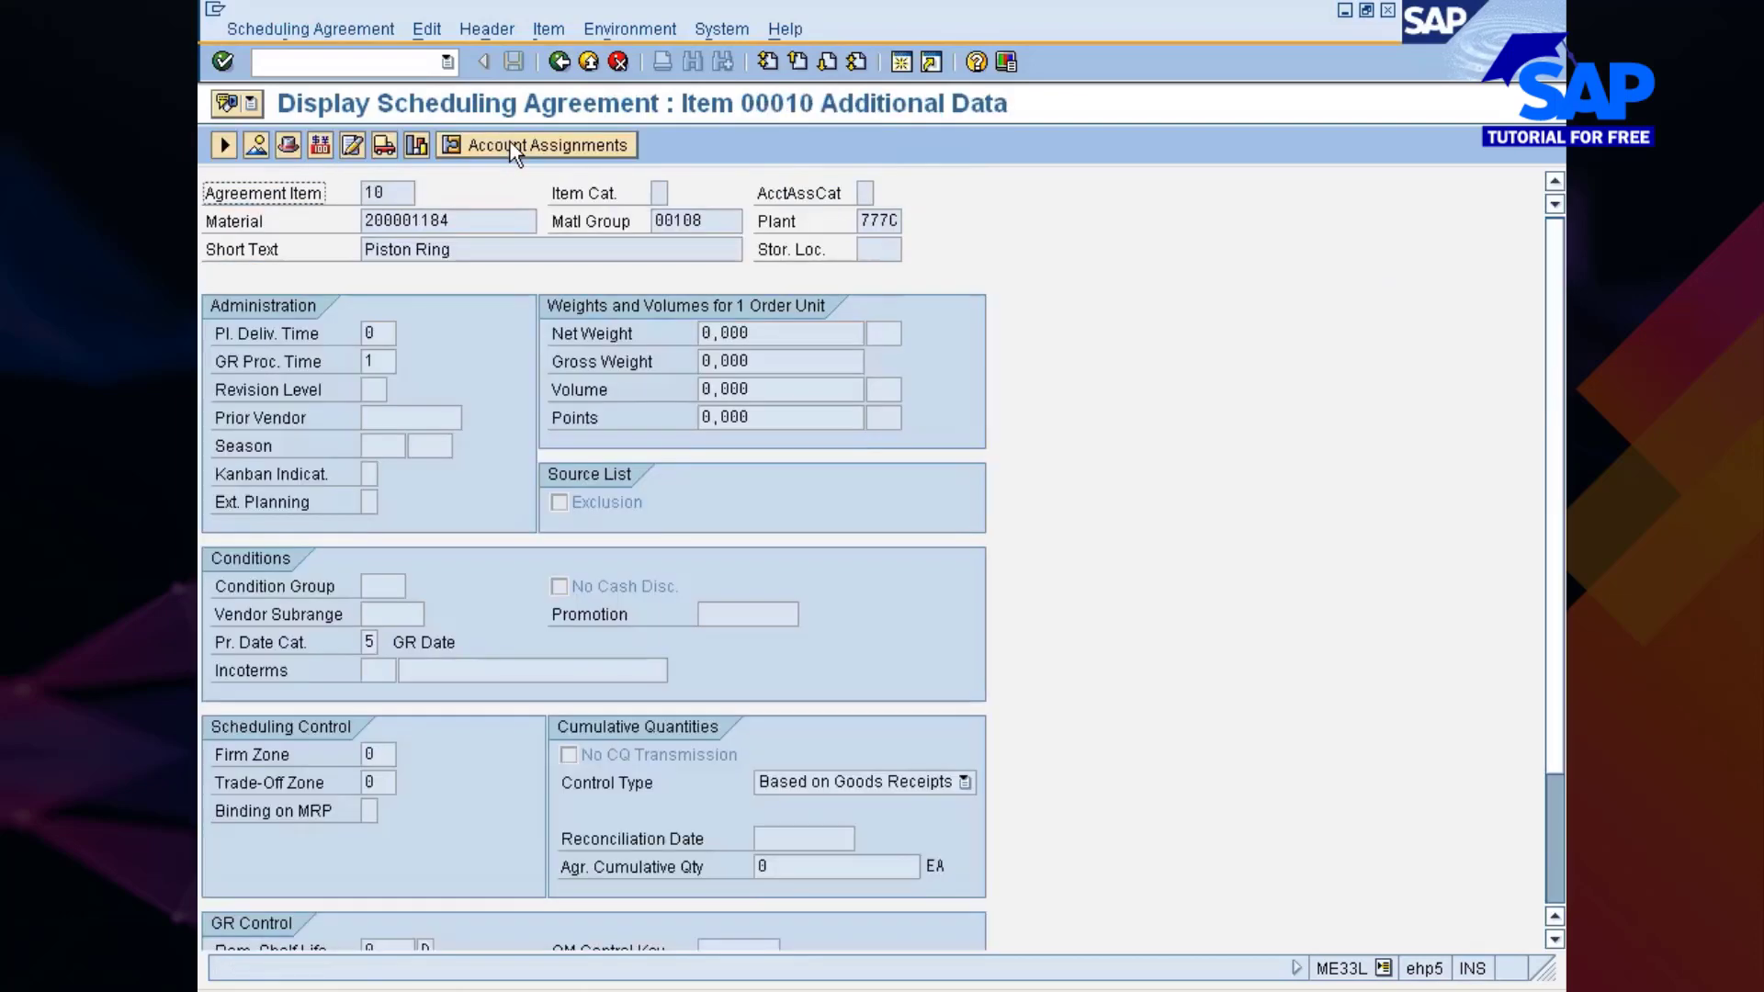
scroll(476, 448, "down", 2)
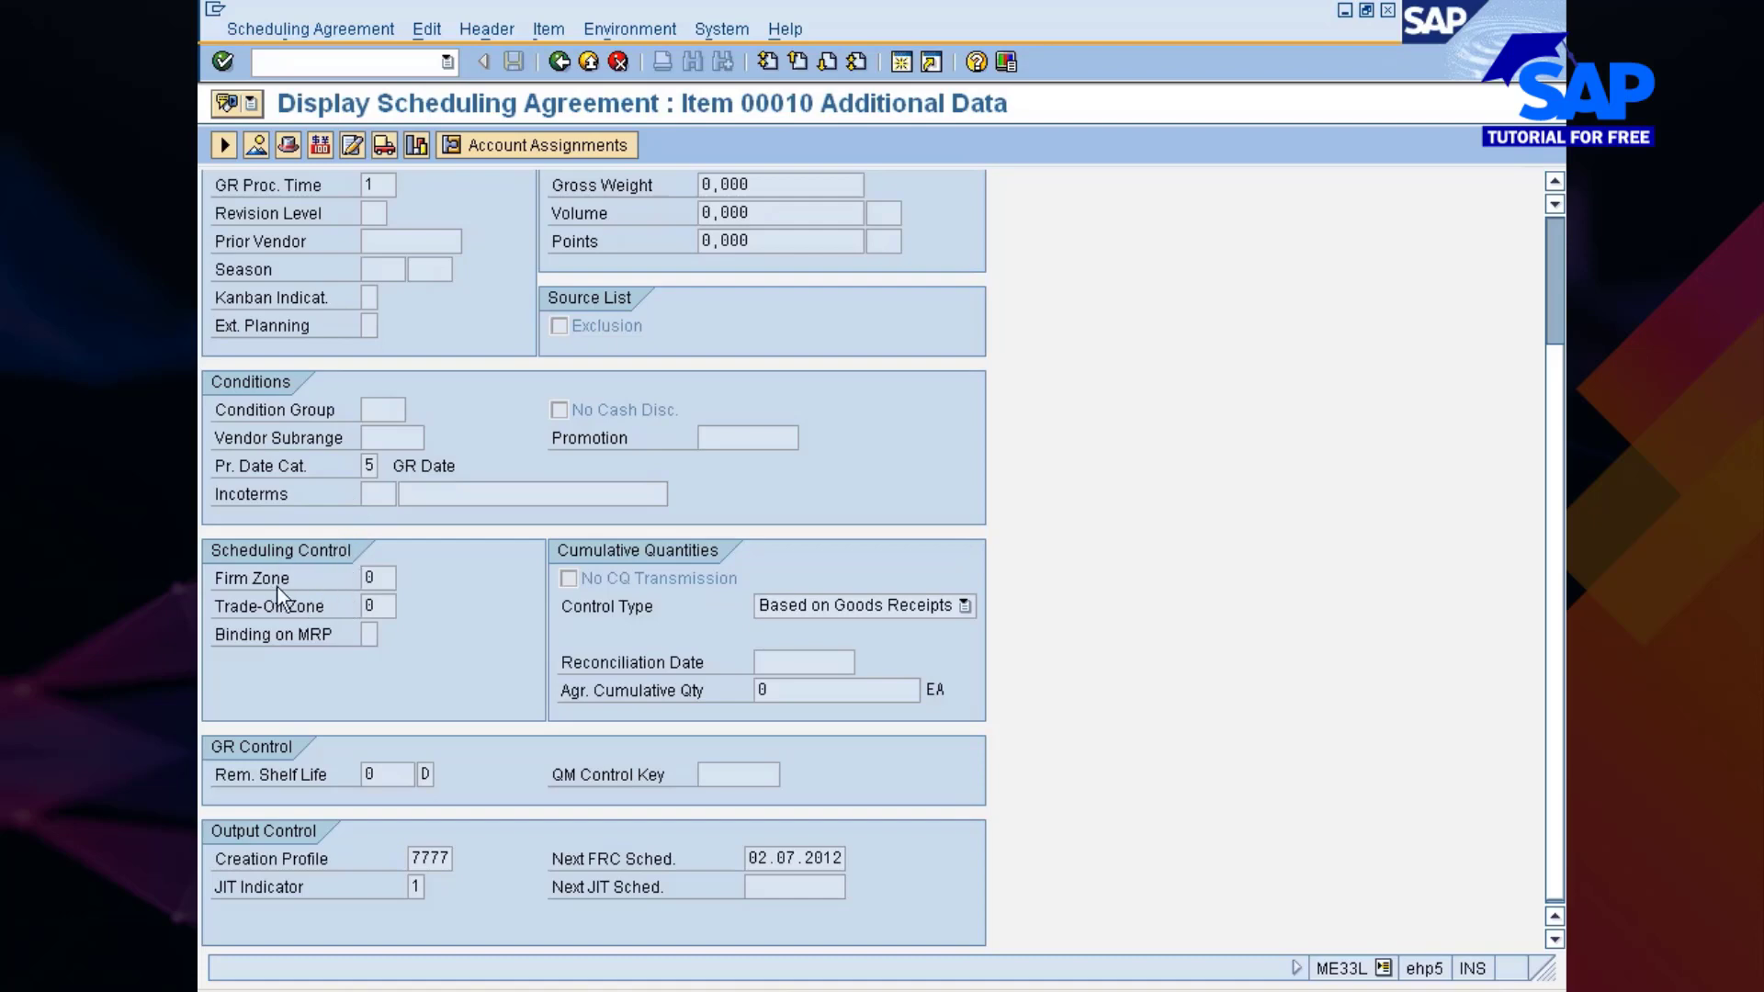
key("Tab")
key("Tab")
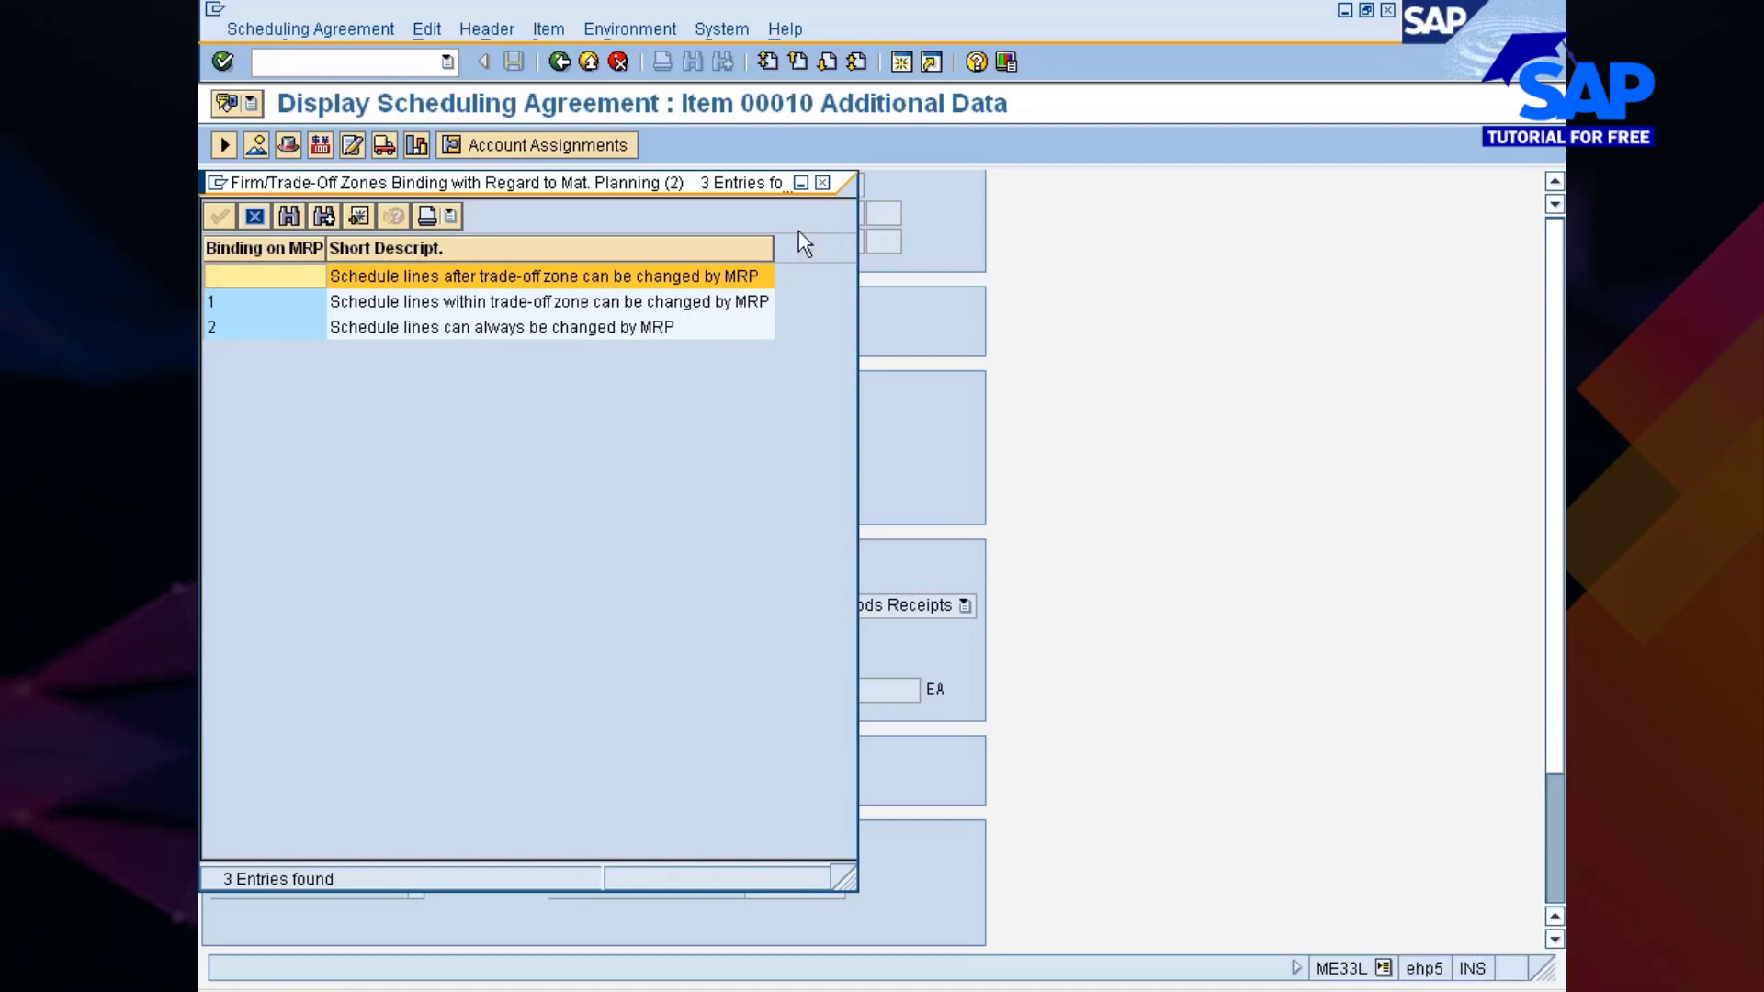
left_click(822, 183)
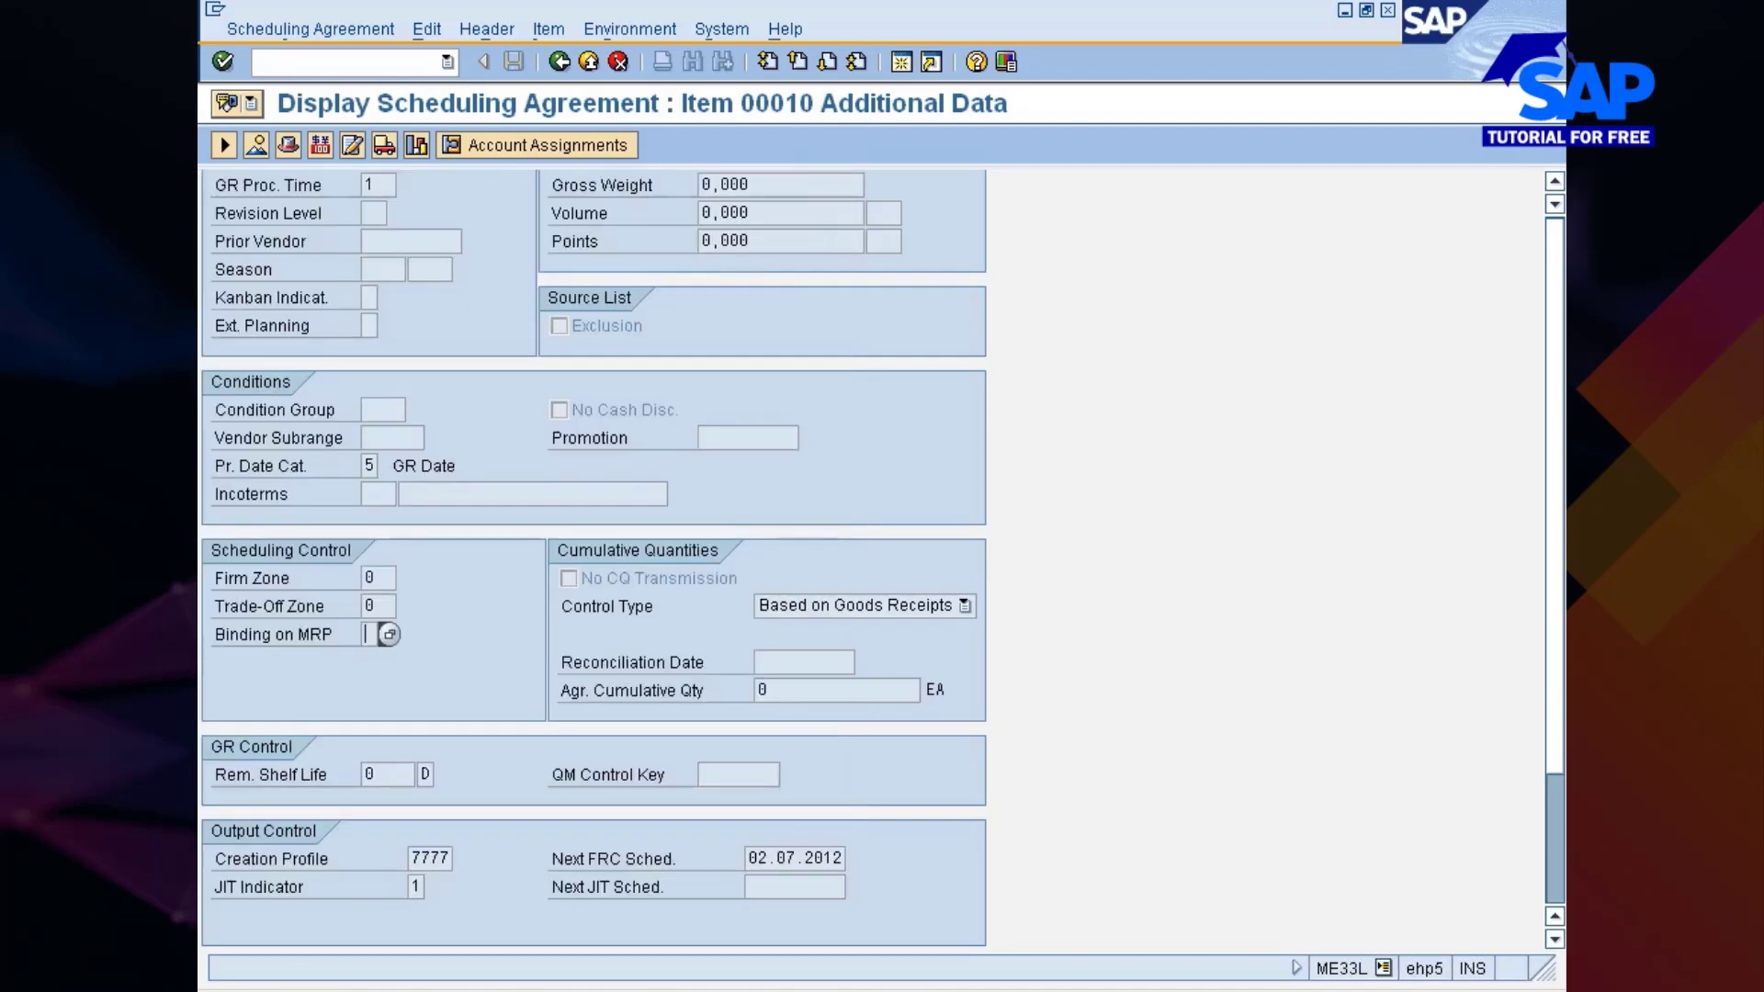
Step: Examine the Firm Zone and Trade-Off Zone fields in the item's scheduling control data
left_click(367, 578)
left_click(241, 579)
left_click(377, 577)
left_click(366, 604)
left_click(376, 578)
Step: Open the agreement's output messages from the header data and display the processing log of the processed NEU message
left_click(290, 143)
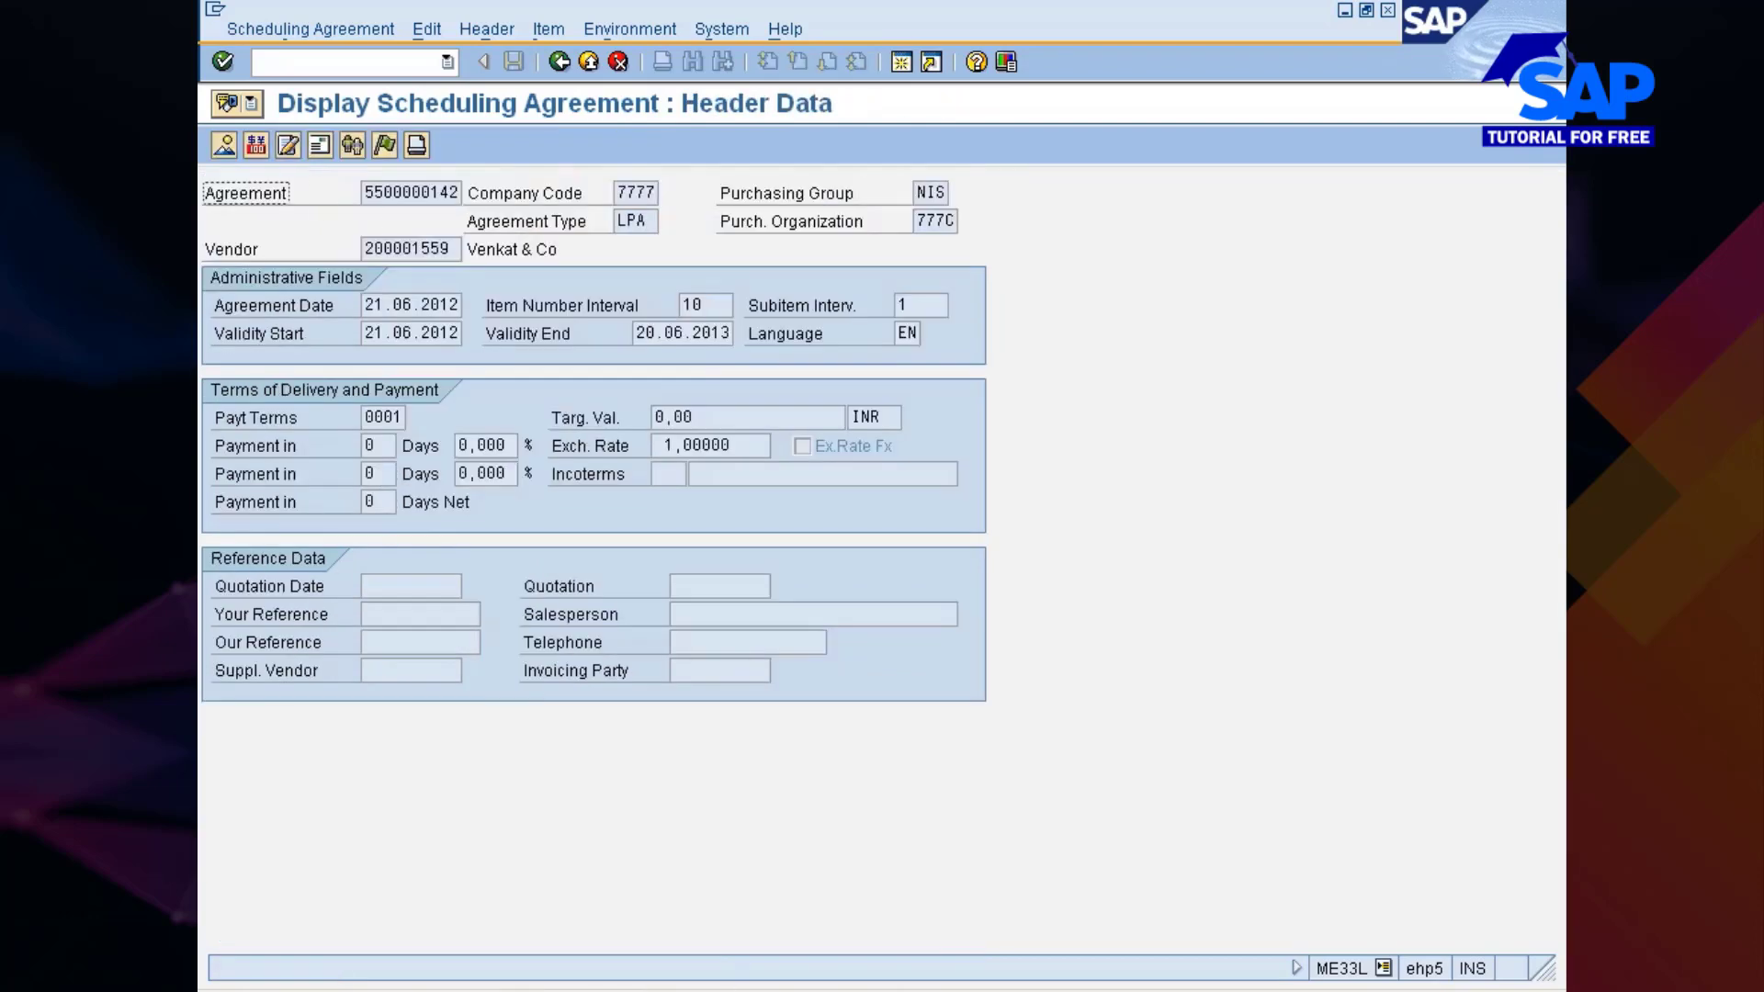
left_click(419, 147)
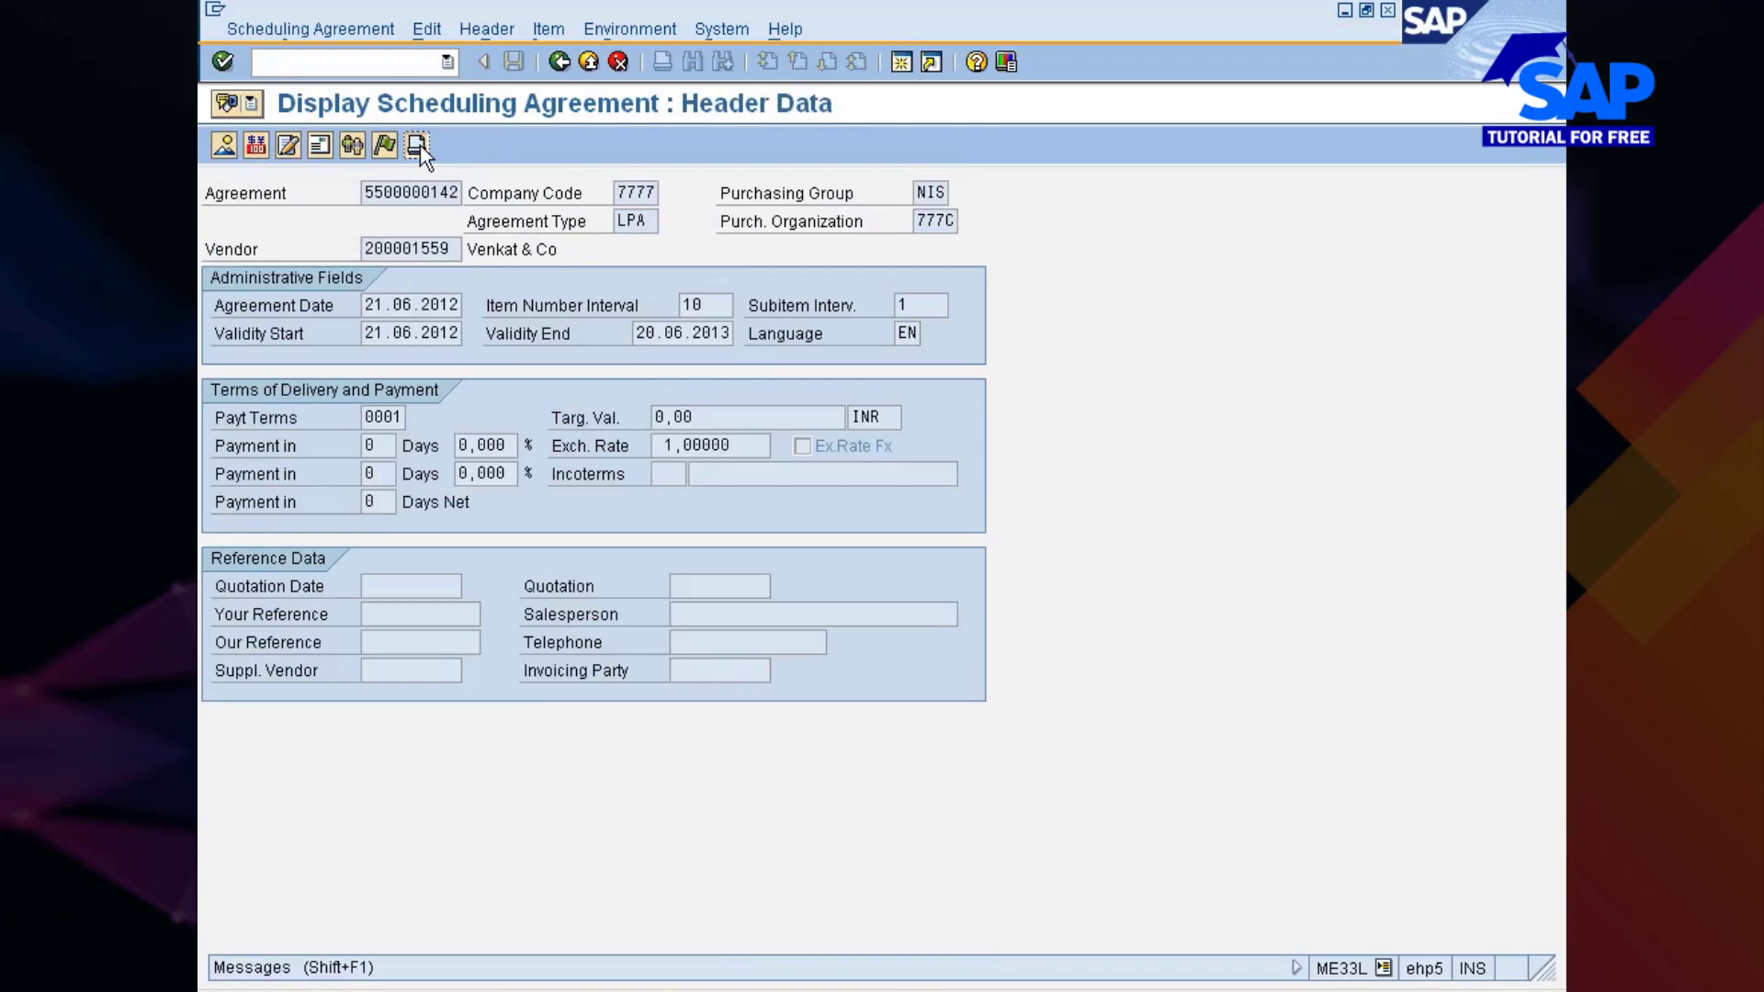
left_click(419, 147)
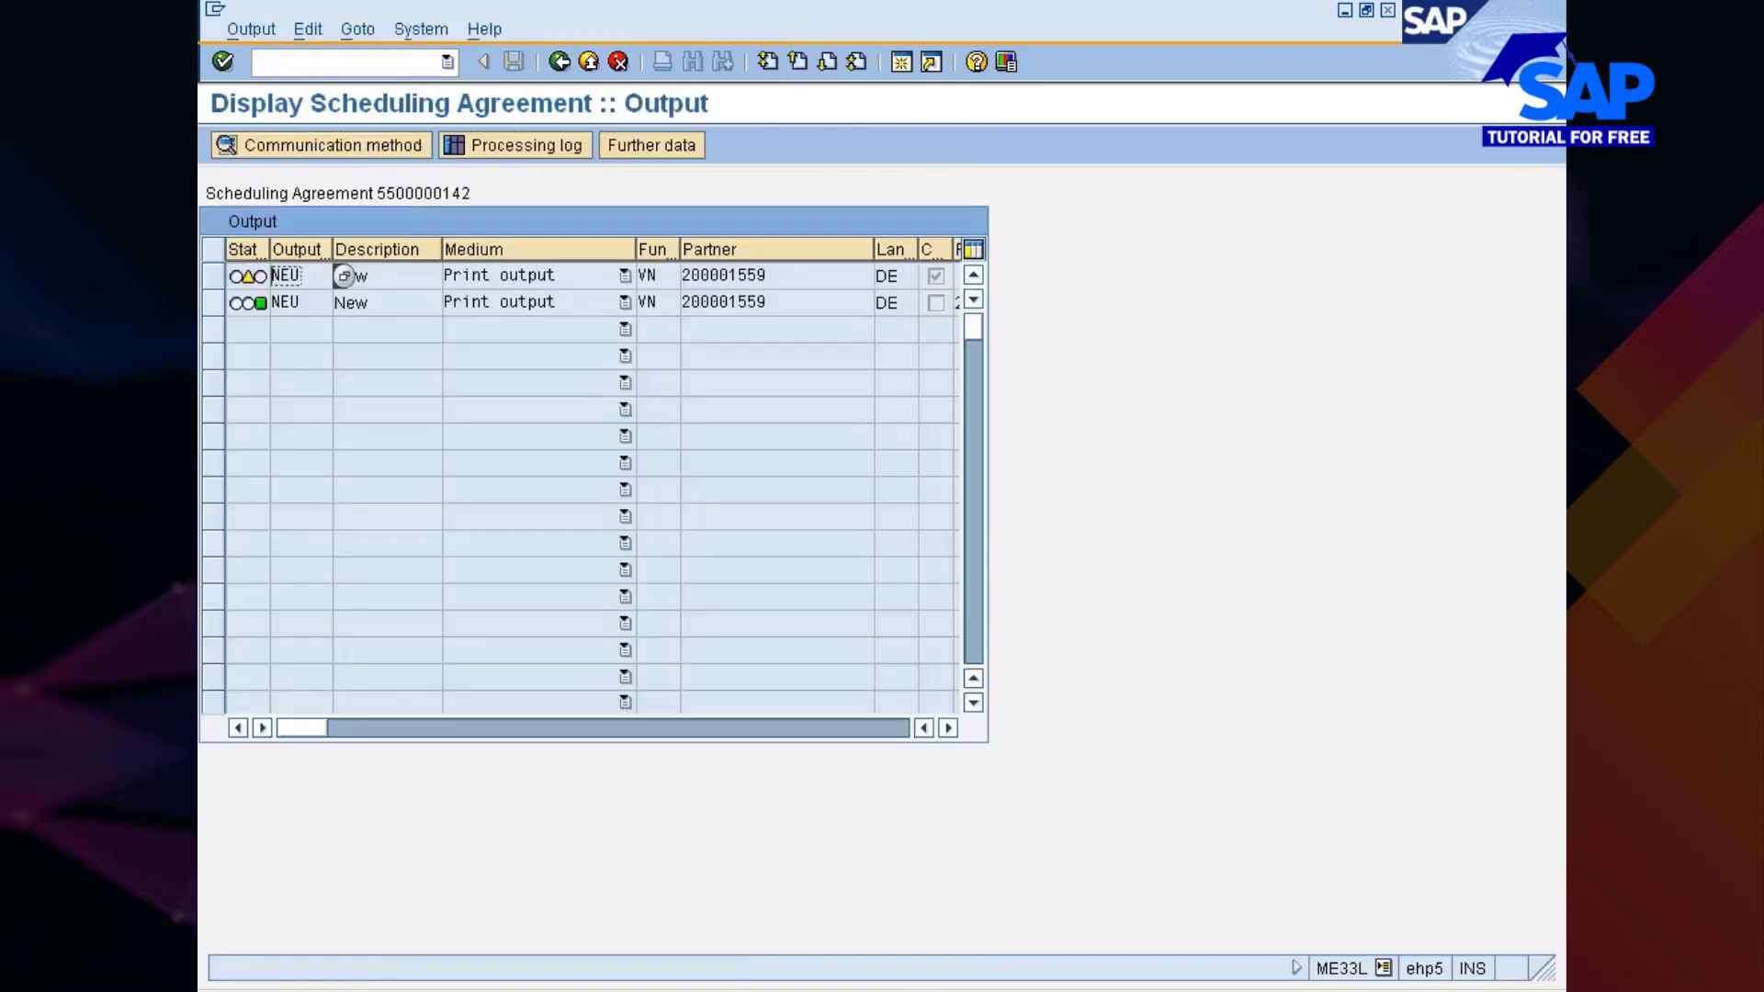
left_click(219, 300)
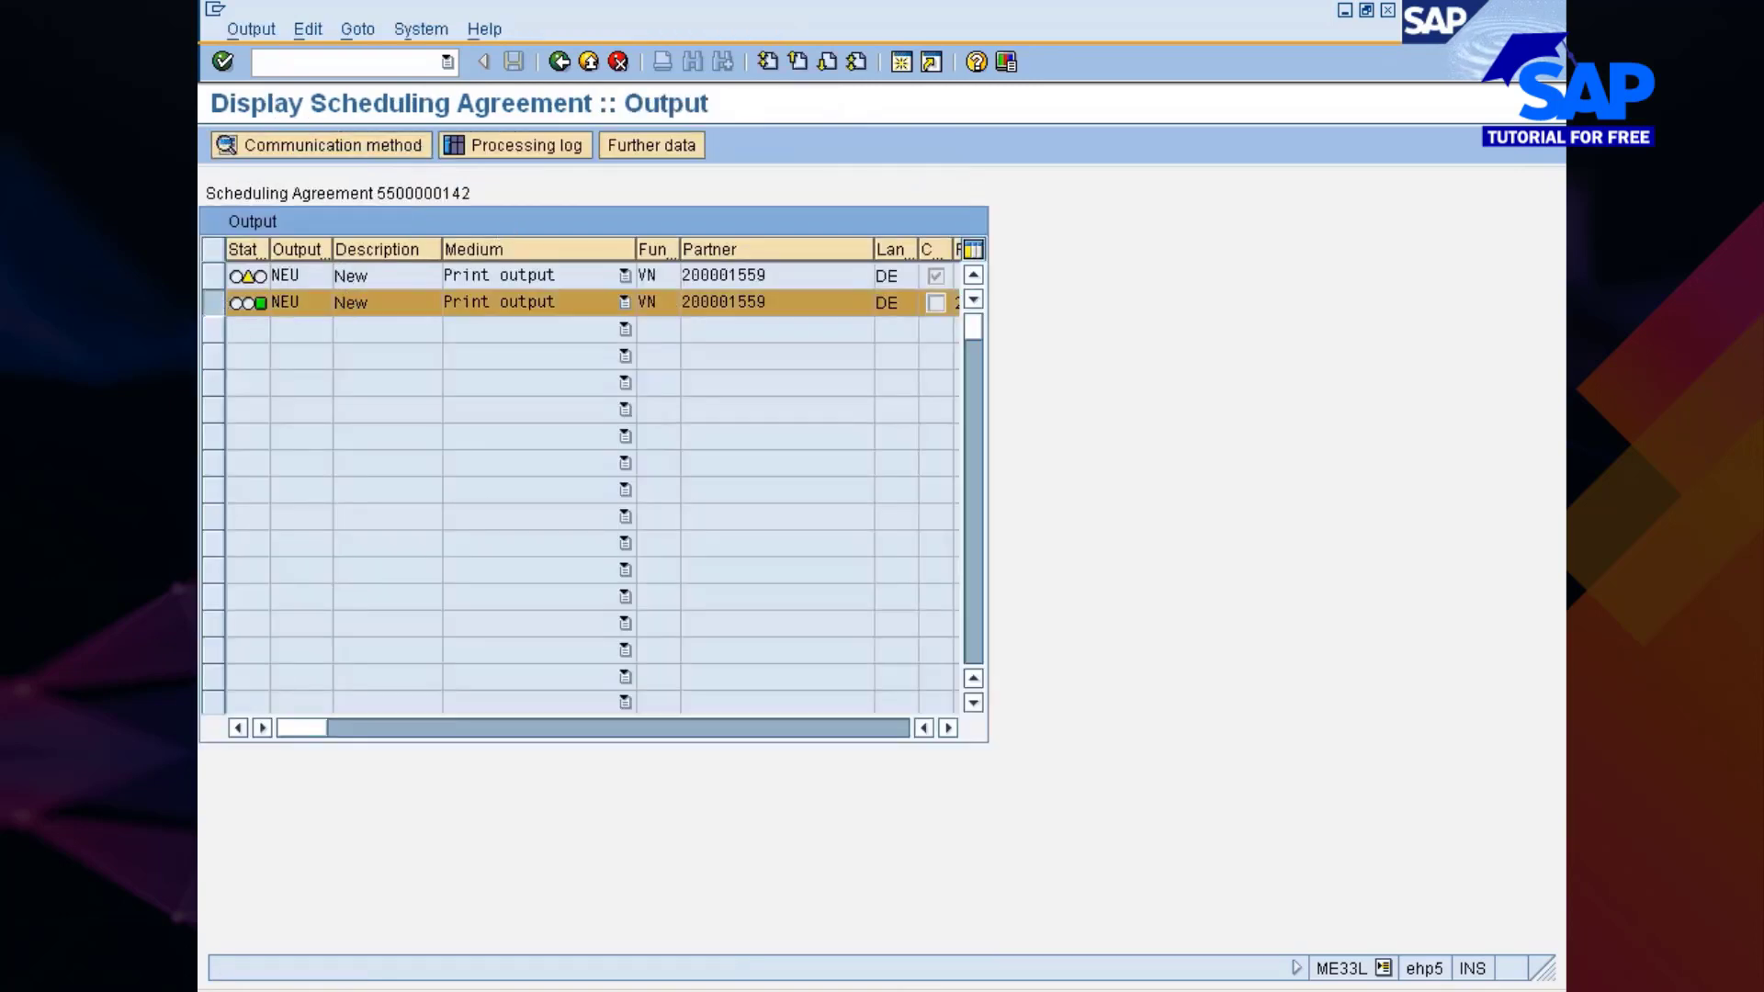
left_click(520, 151)
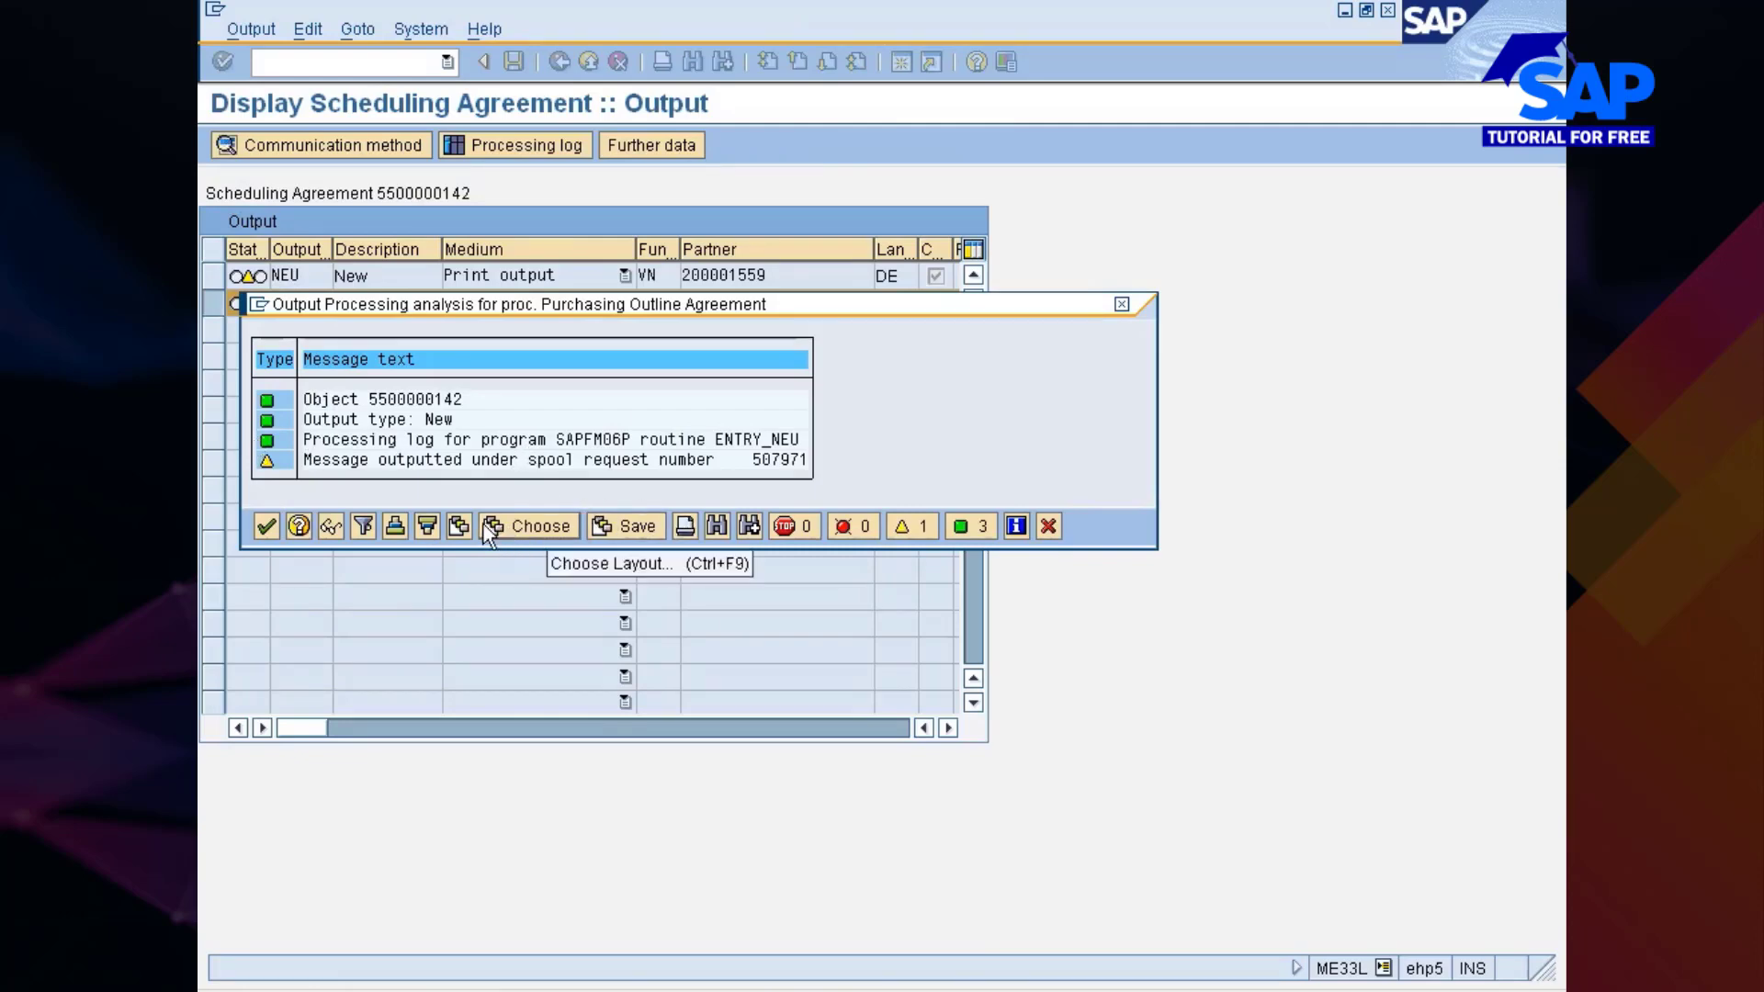
Step: Print all pages of the processing log to output device LP01
left_click(687, 524)
type("lp01")
key("Return")
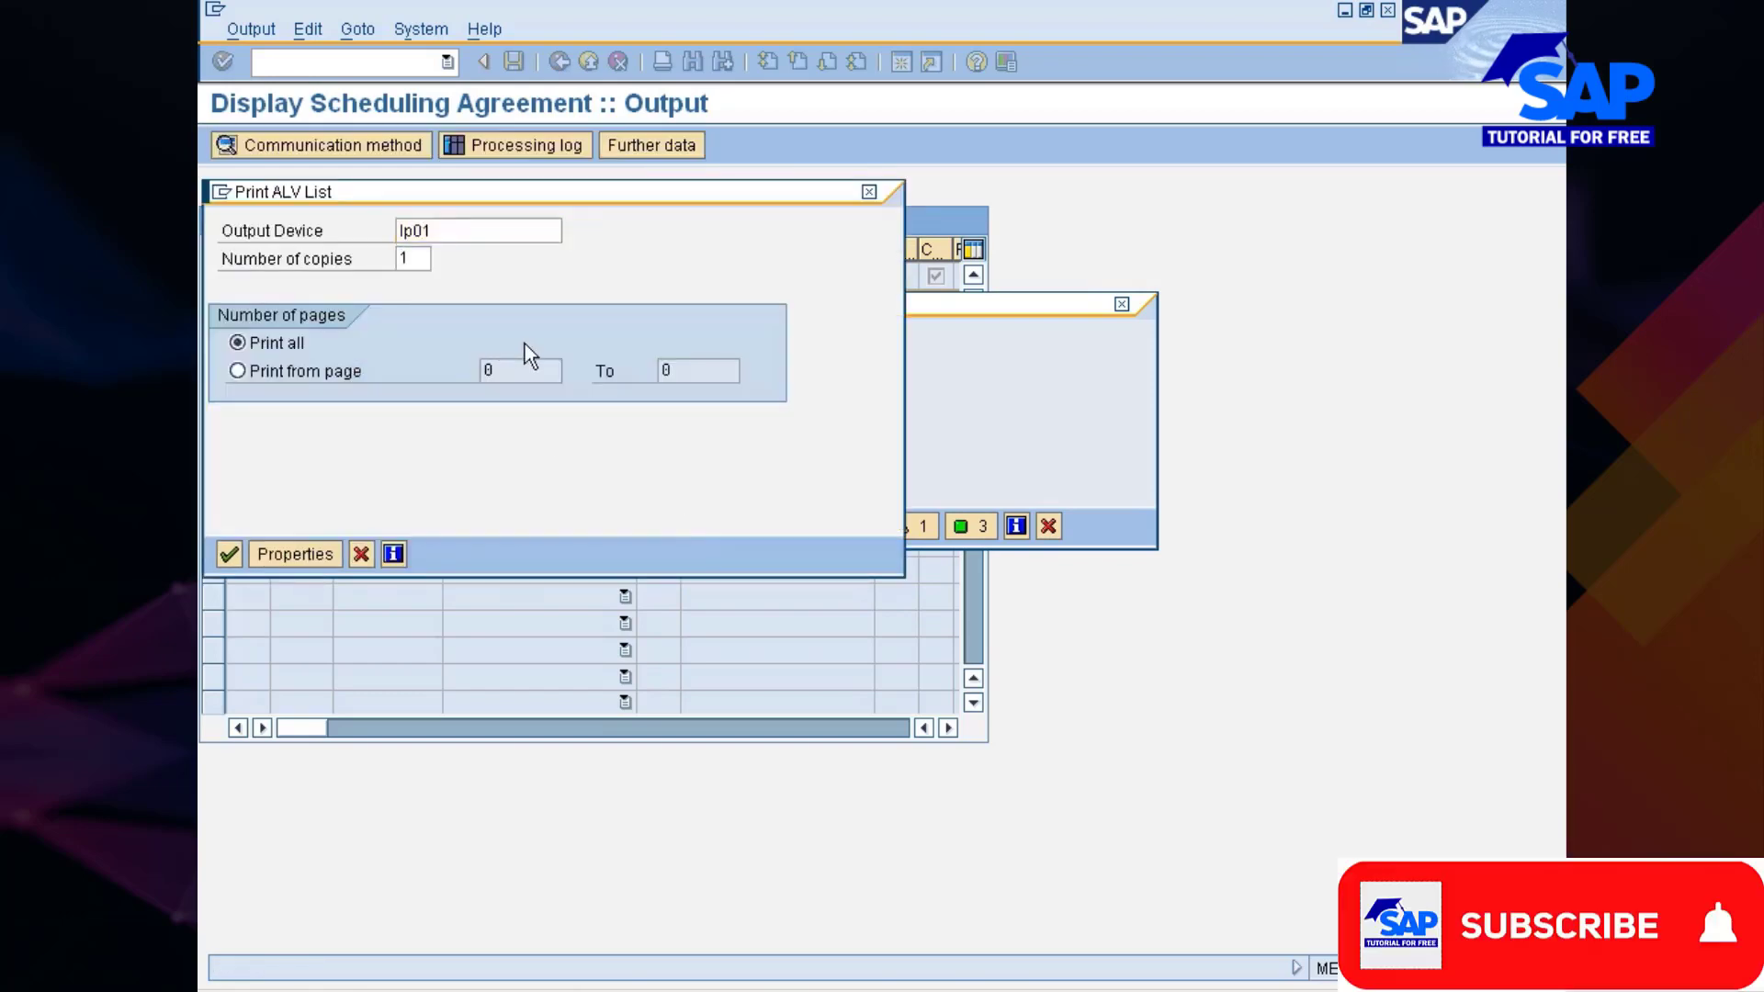
left_click(323, 694)
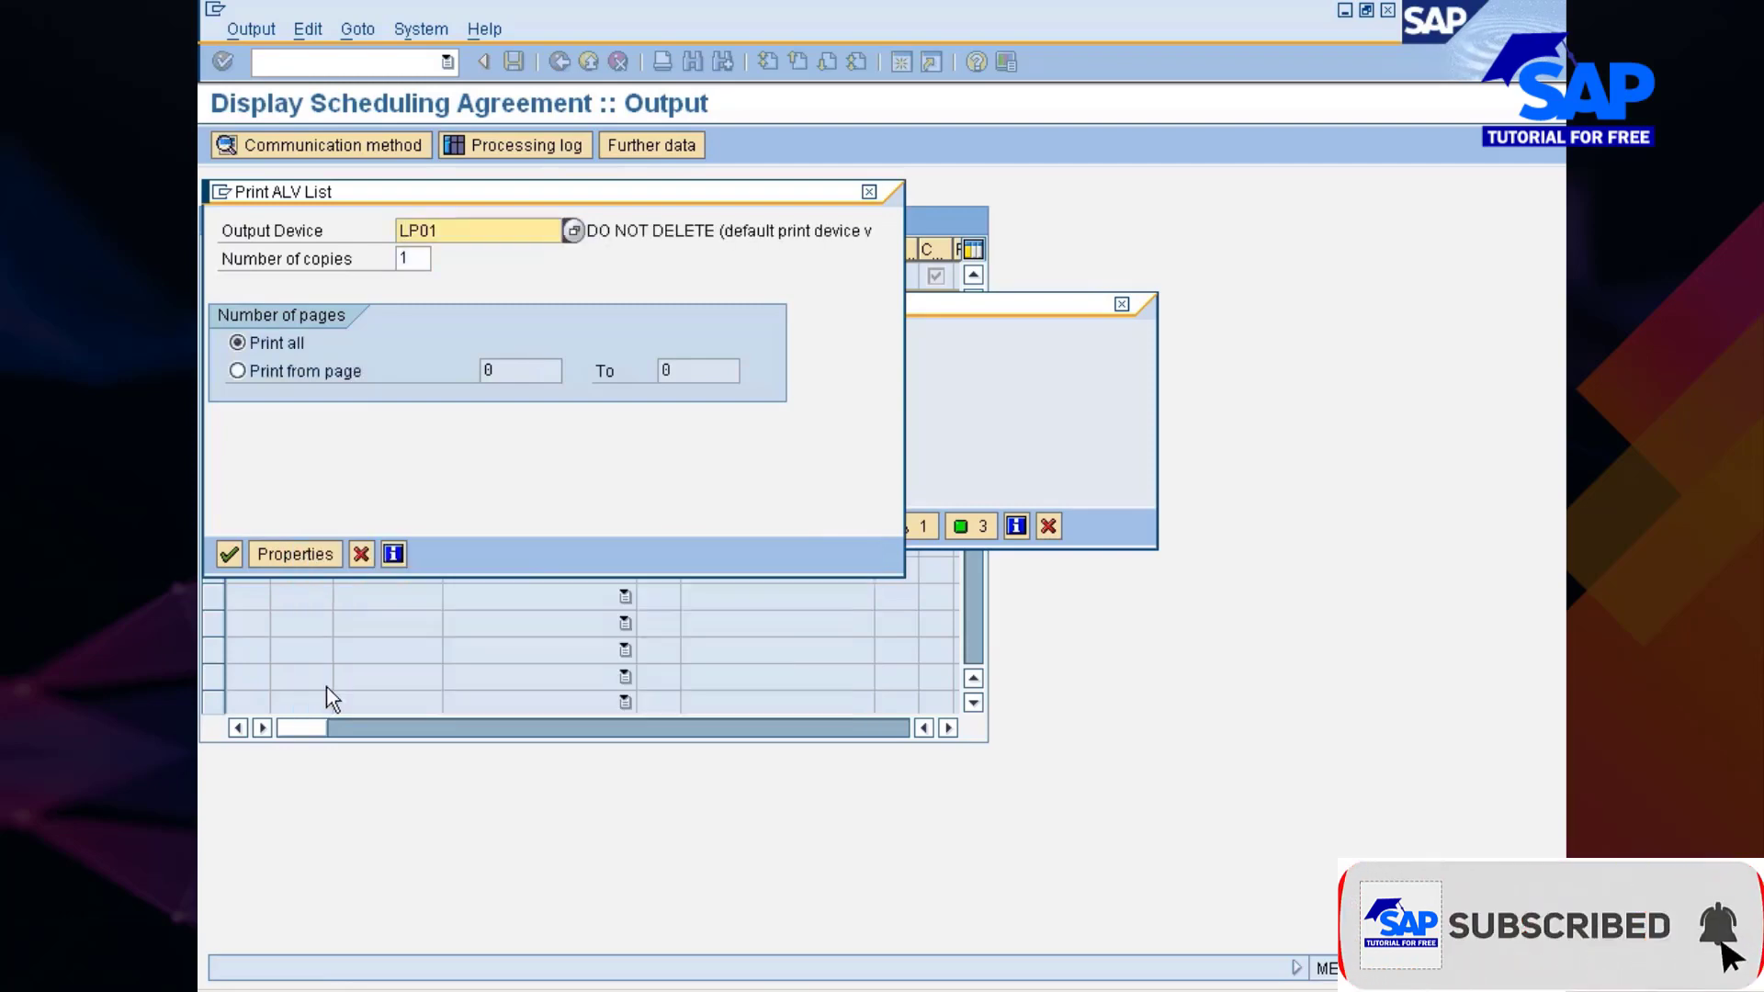
left_click(235, 553)
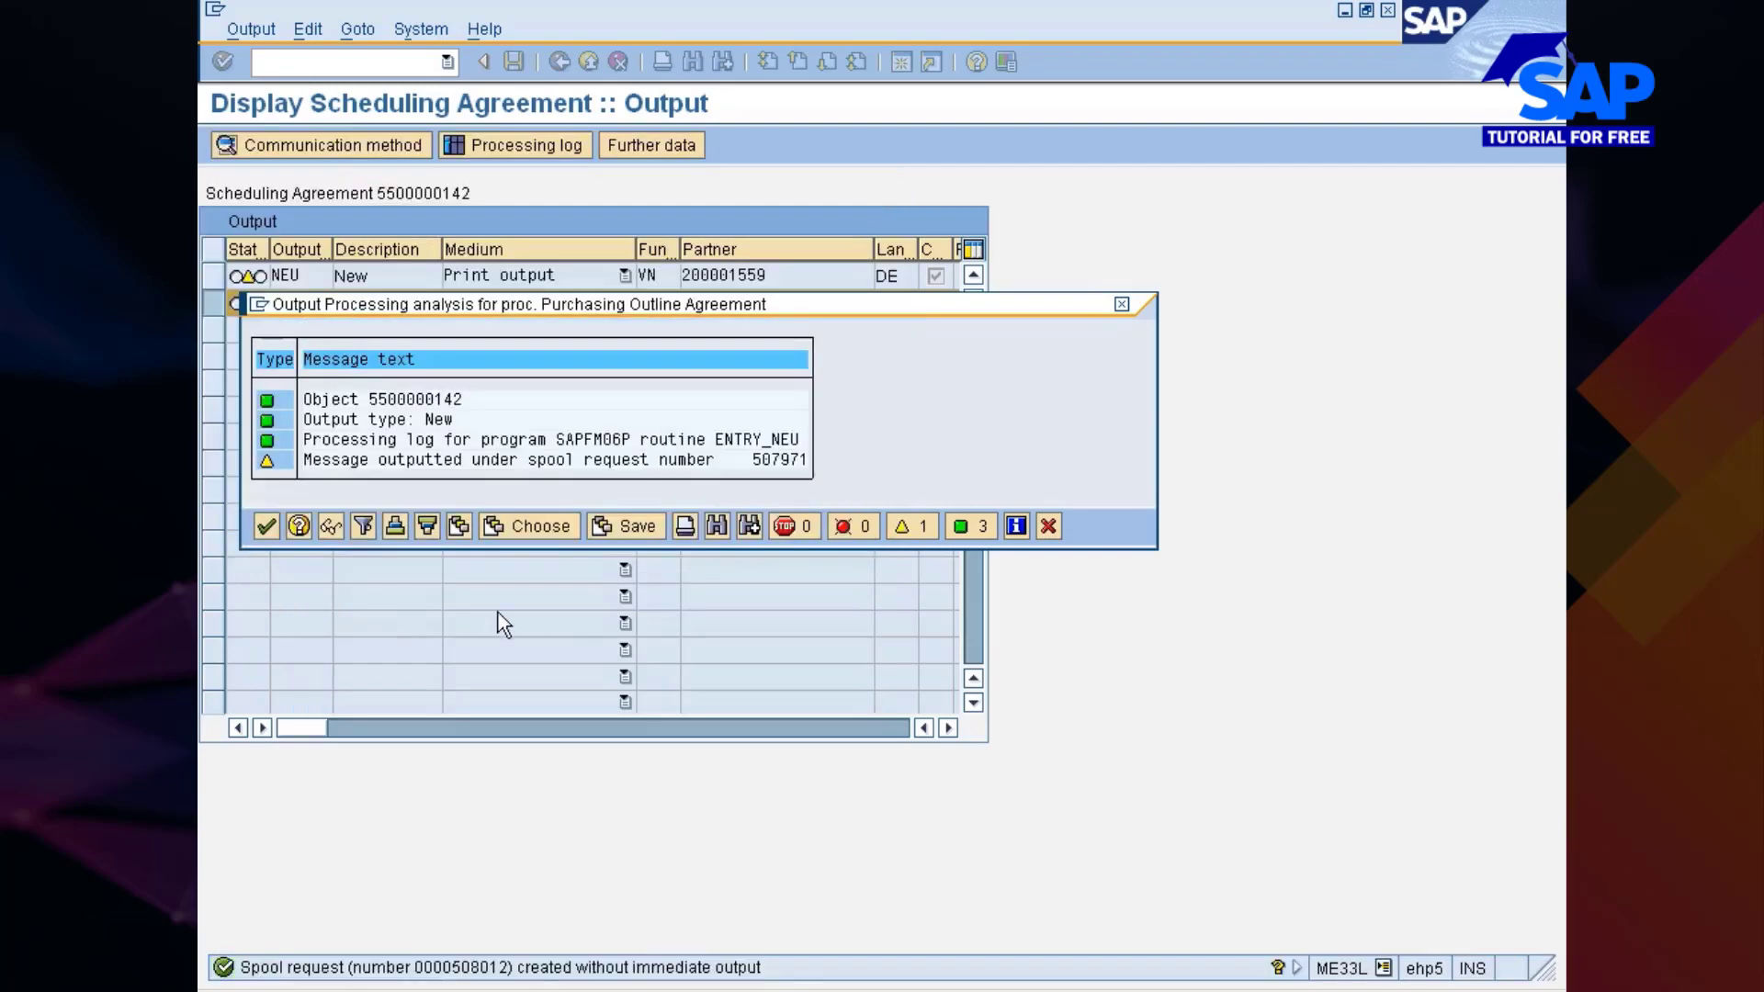
Step: Print the processing log to LP01 once more, close the log, and return to the agreement's header data
left_click(685, 526)
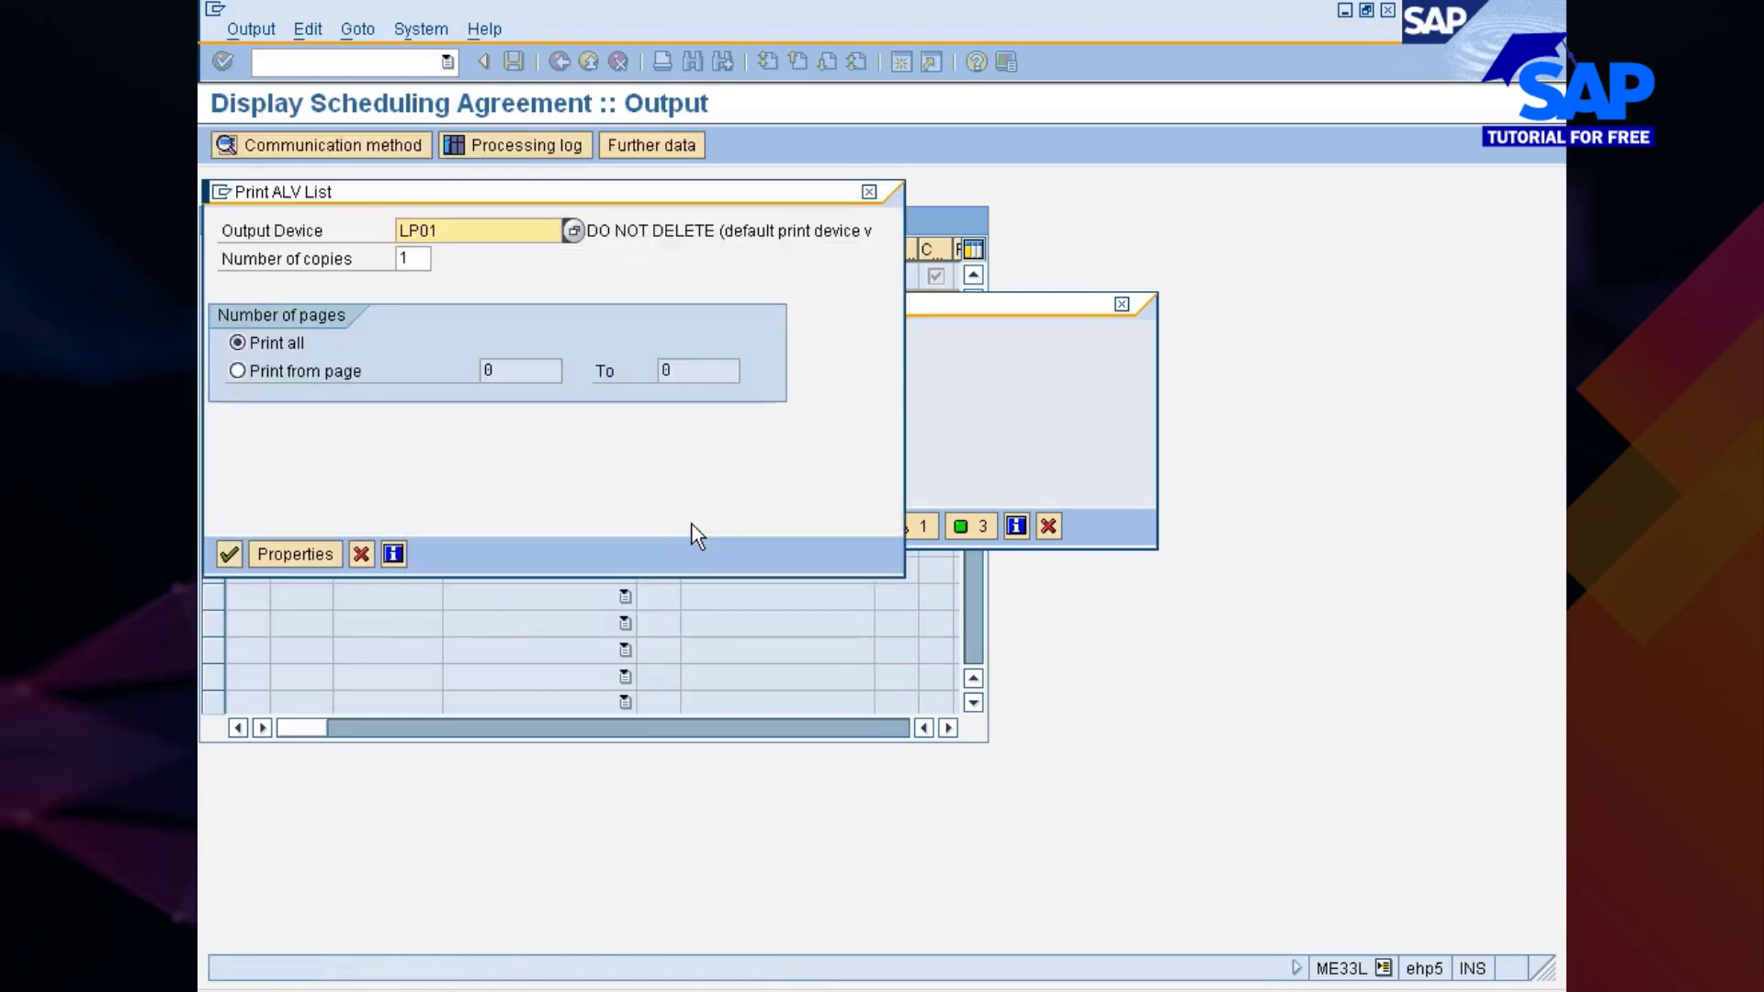
left_click(230, 553)
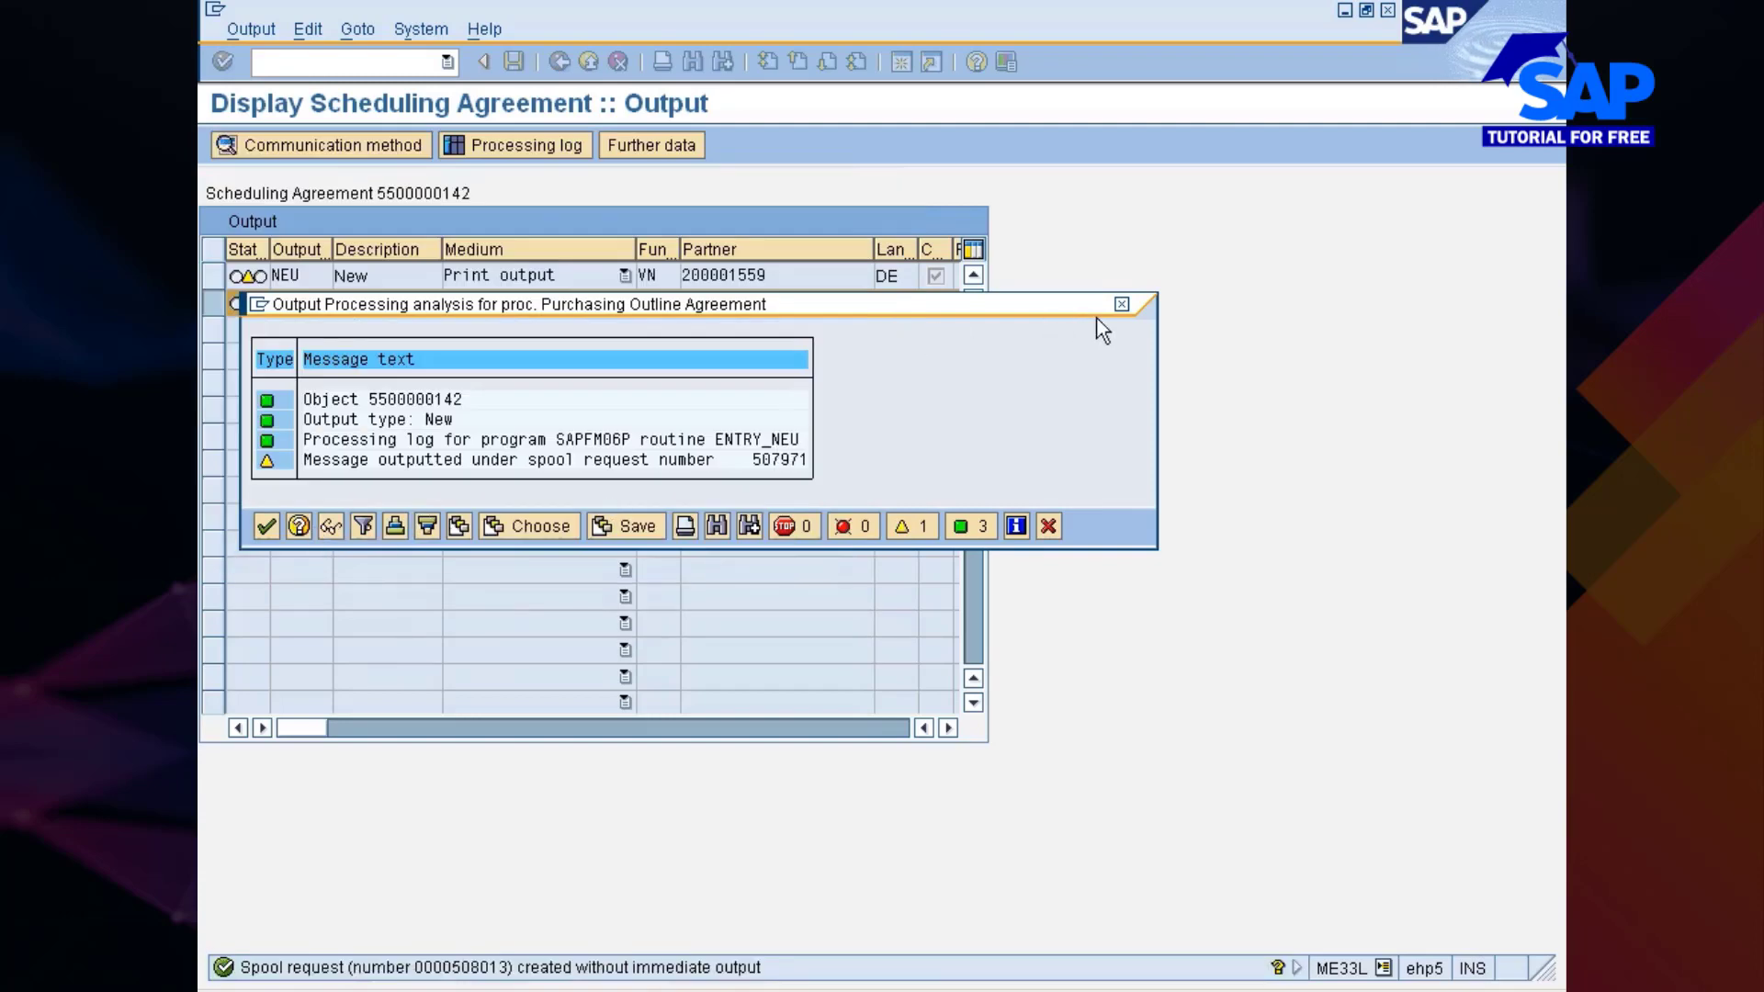
left_click(1121, 305)
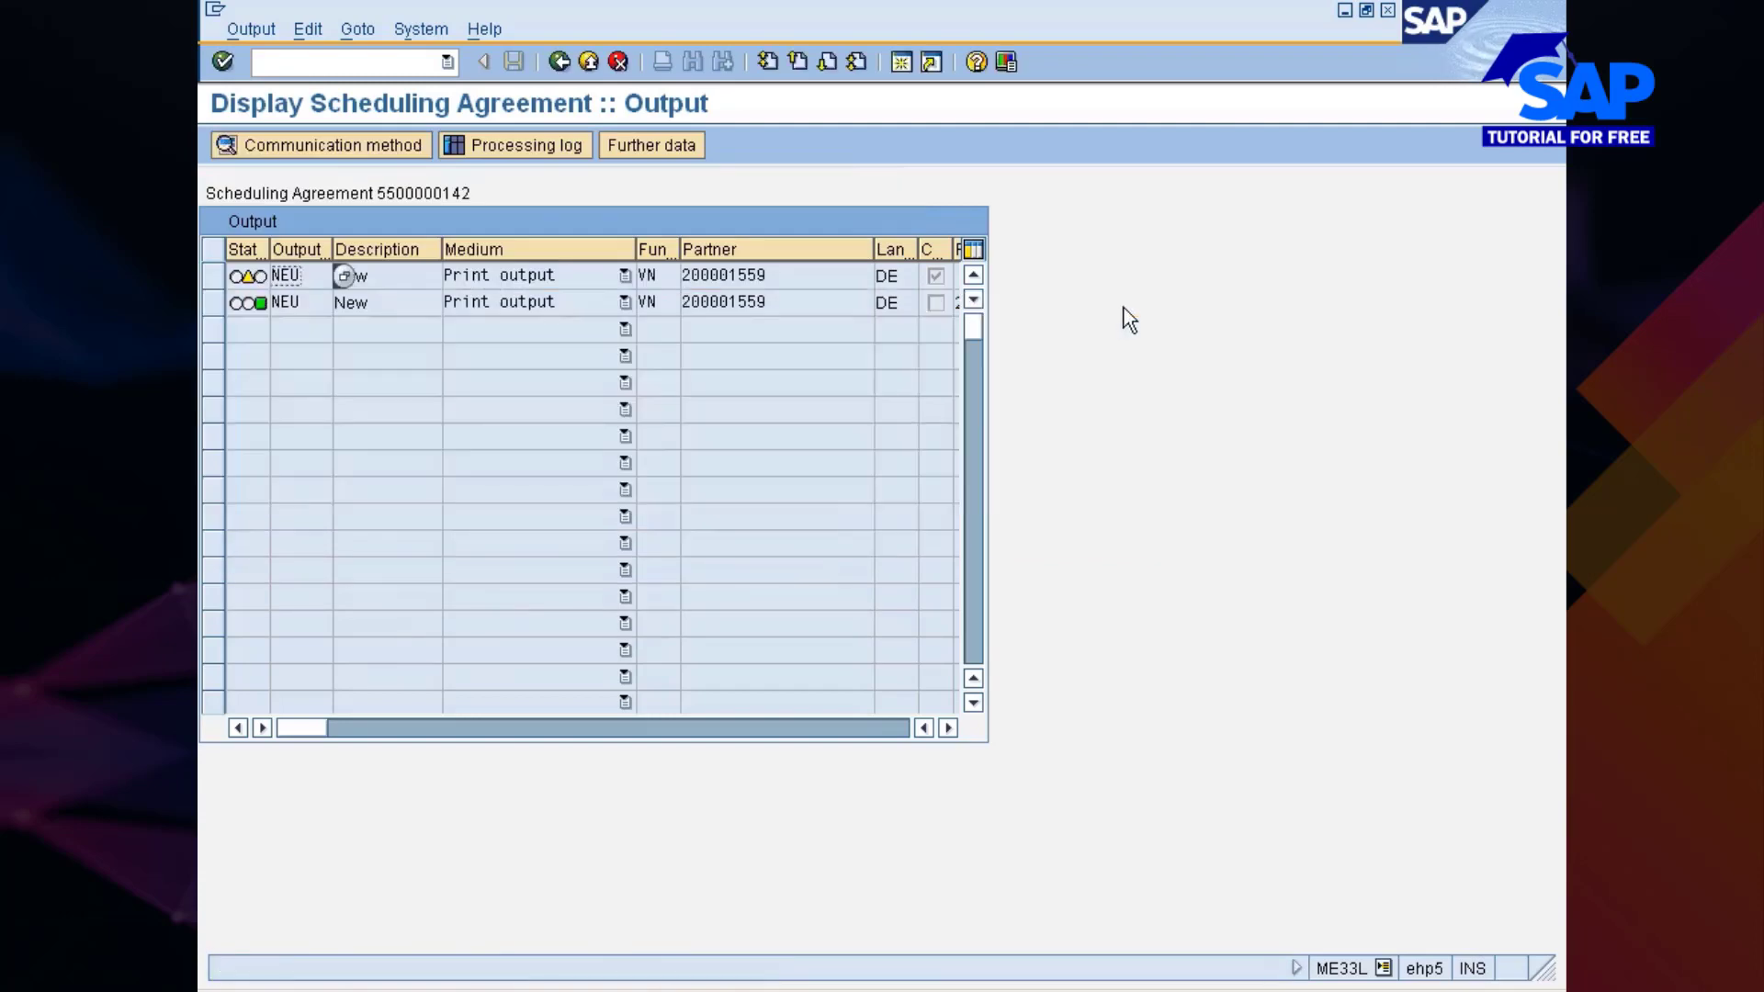
left_click(559, 61)
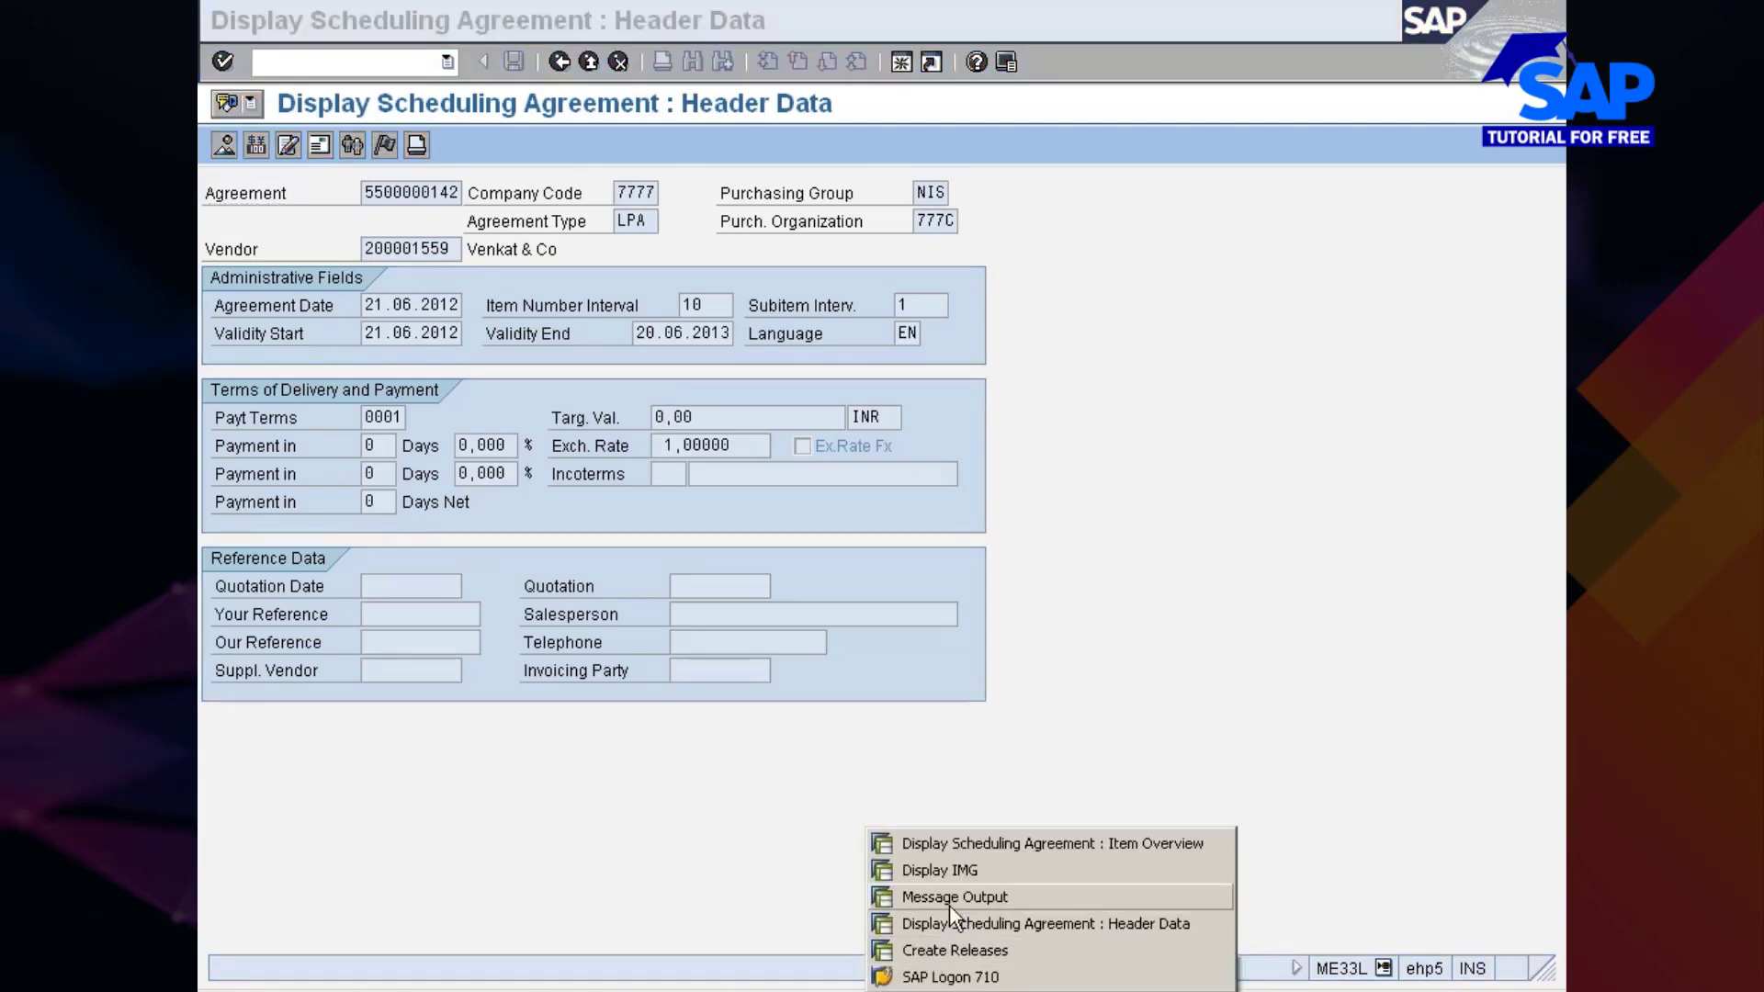
Step: Switch to the Message Output session and list the agreement's messages with message type LPH1 and processing status 1
left_click(950, 898)
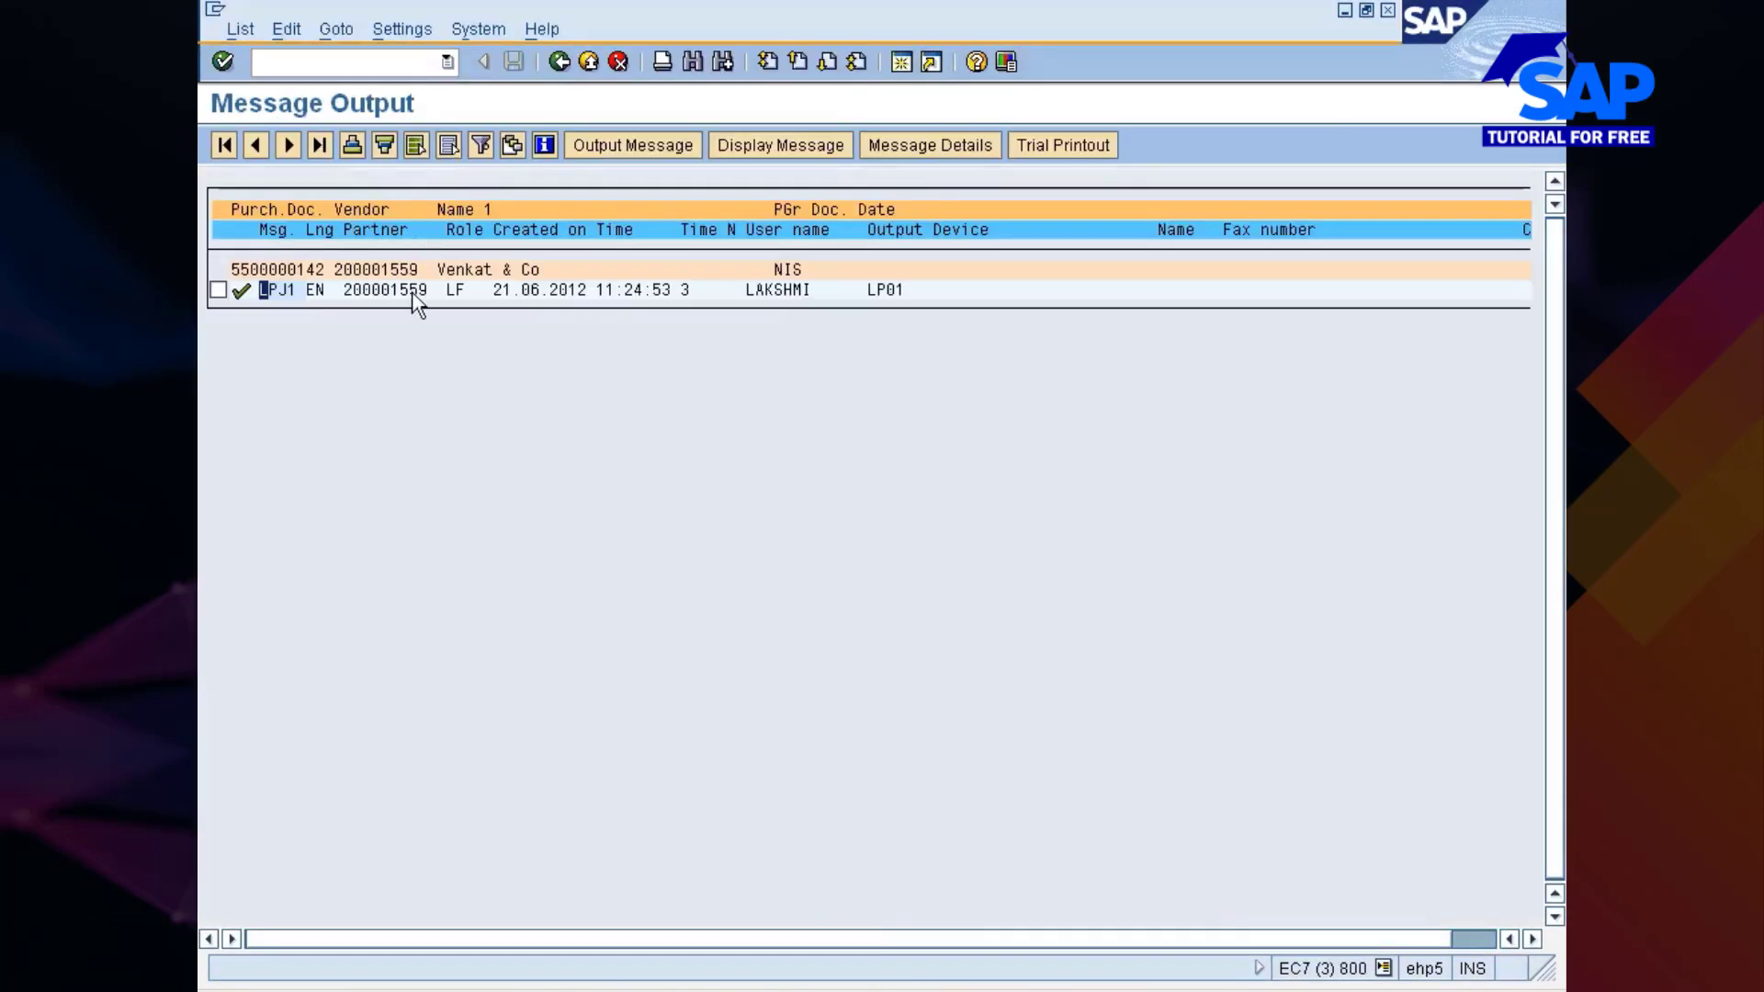
left_click(559, 62)
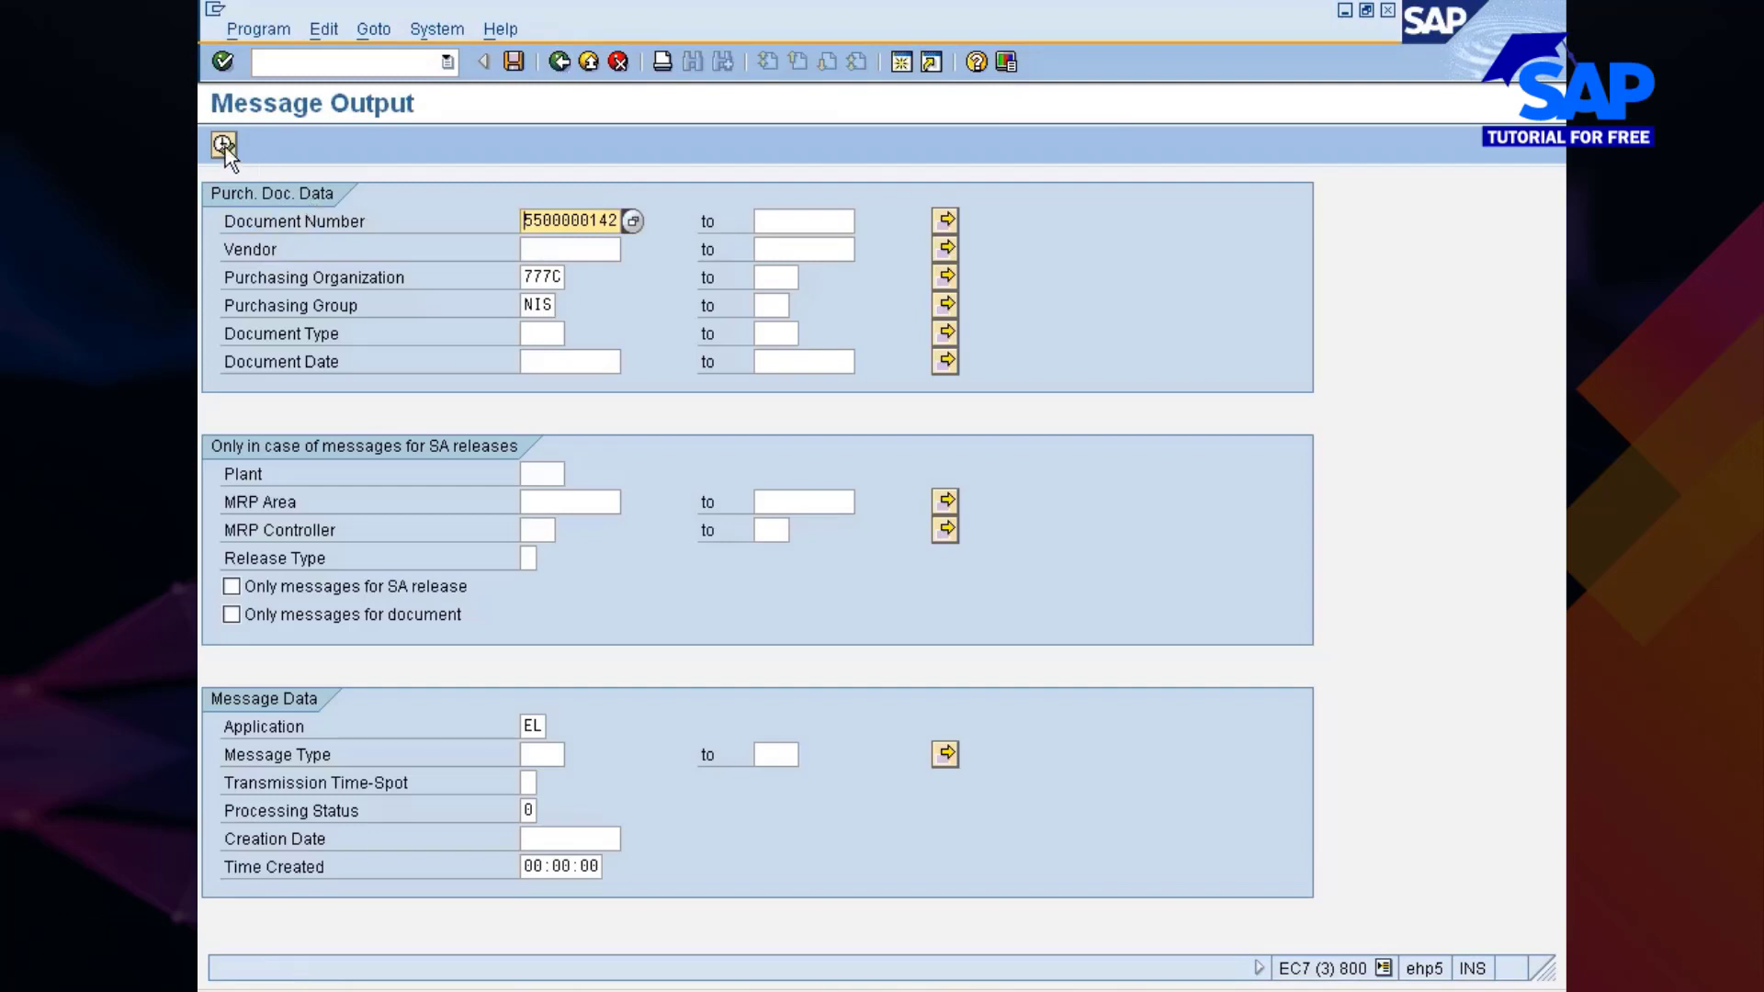
left_click(544, 754)
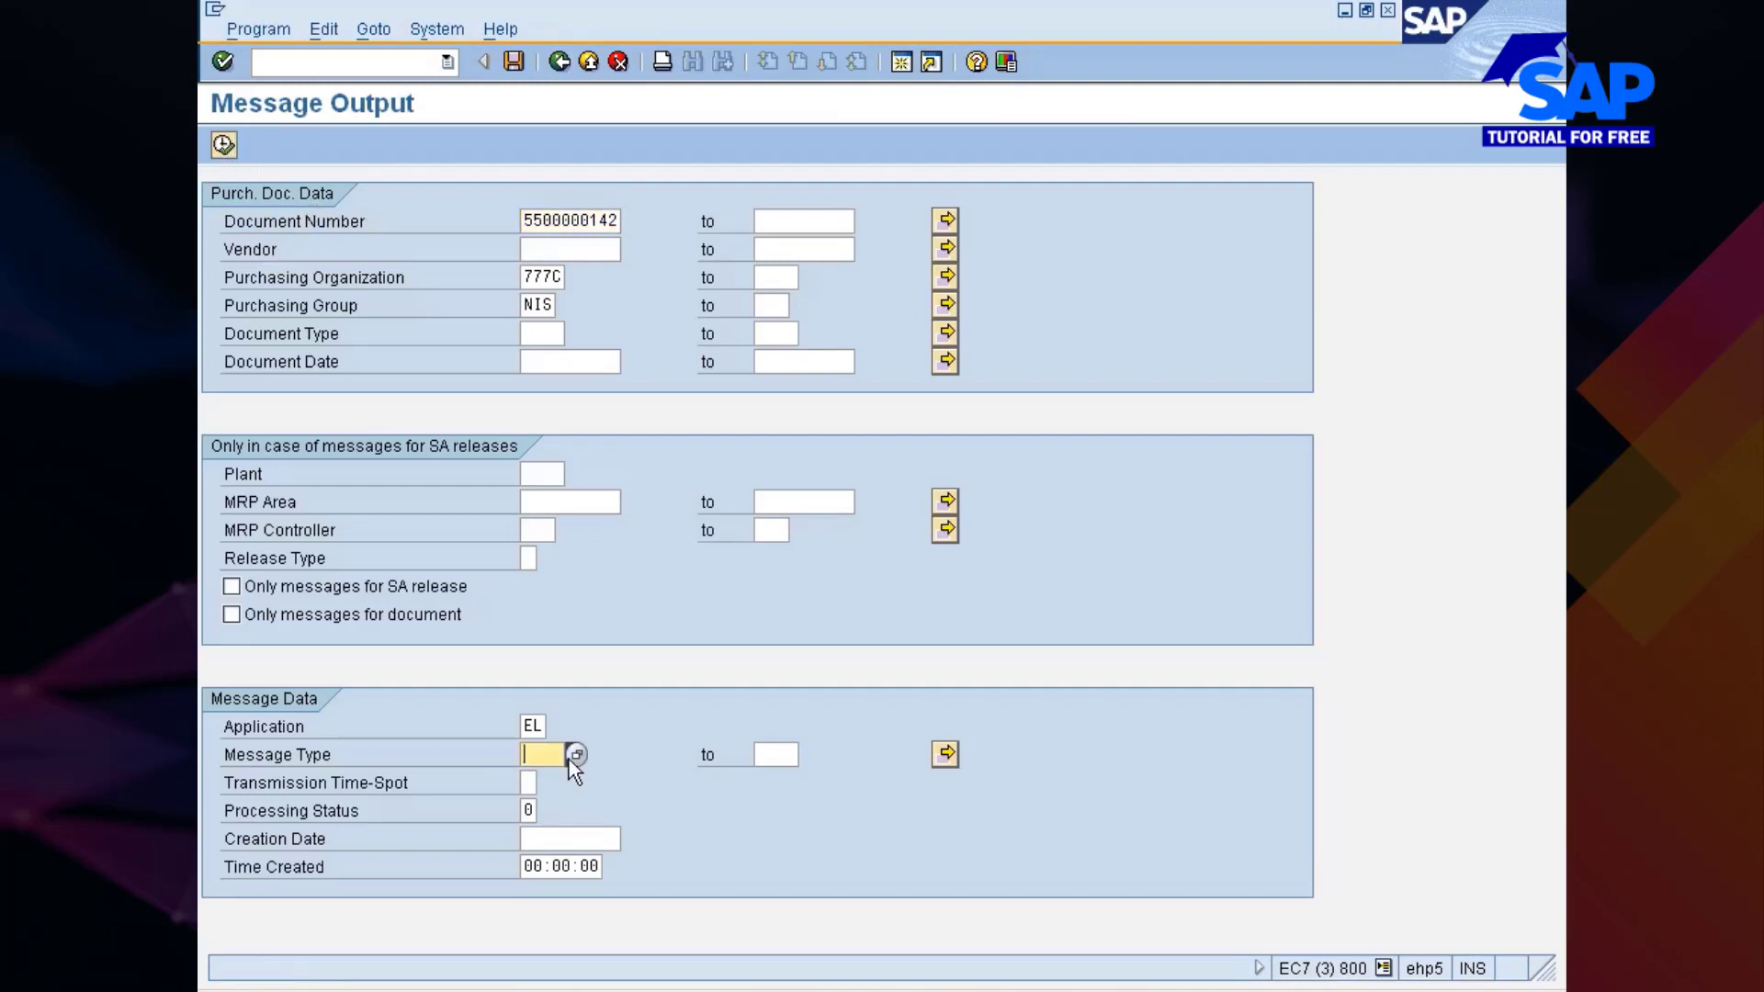
type("lph1")
left_click(527, 810)
key("Delete")
key("Up")
key("Up")
key("Up")
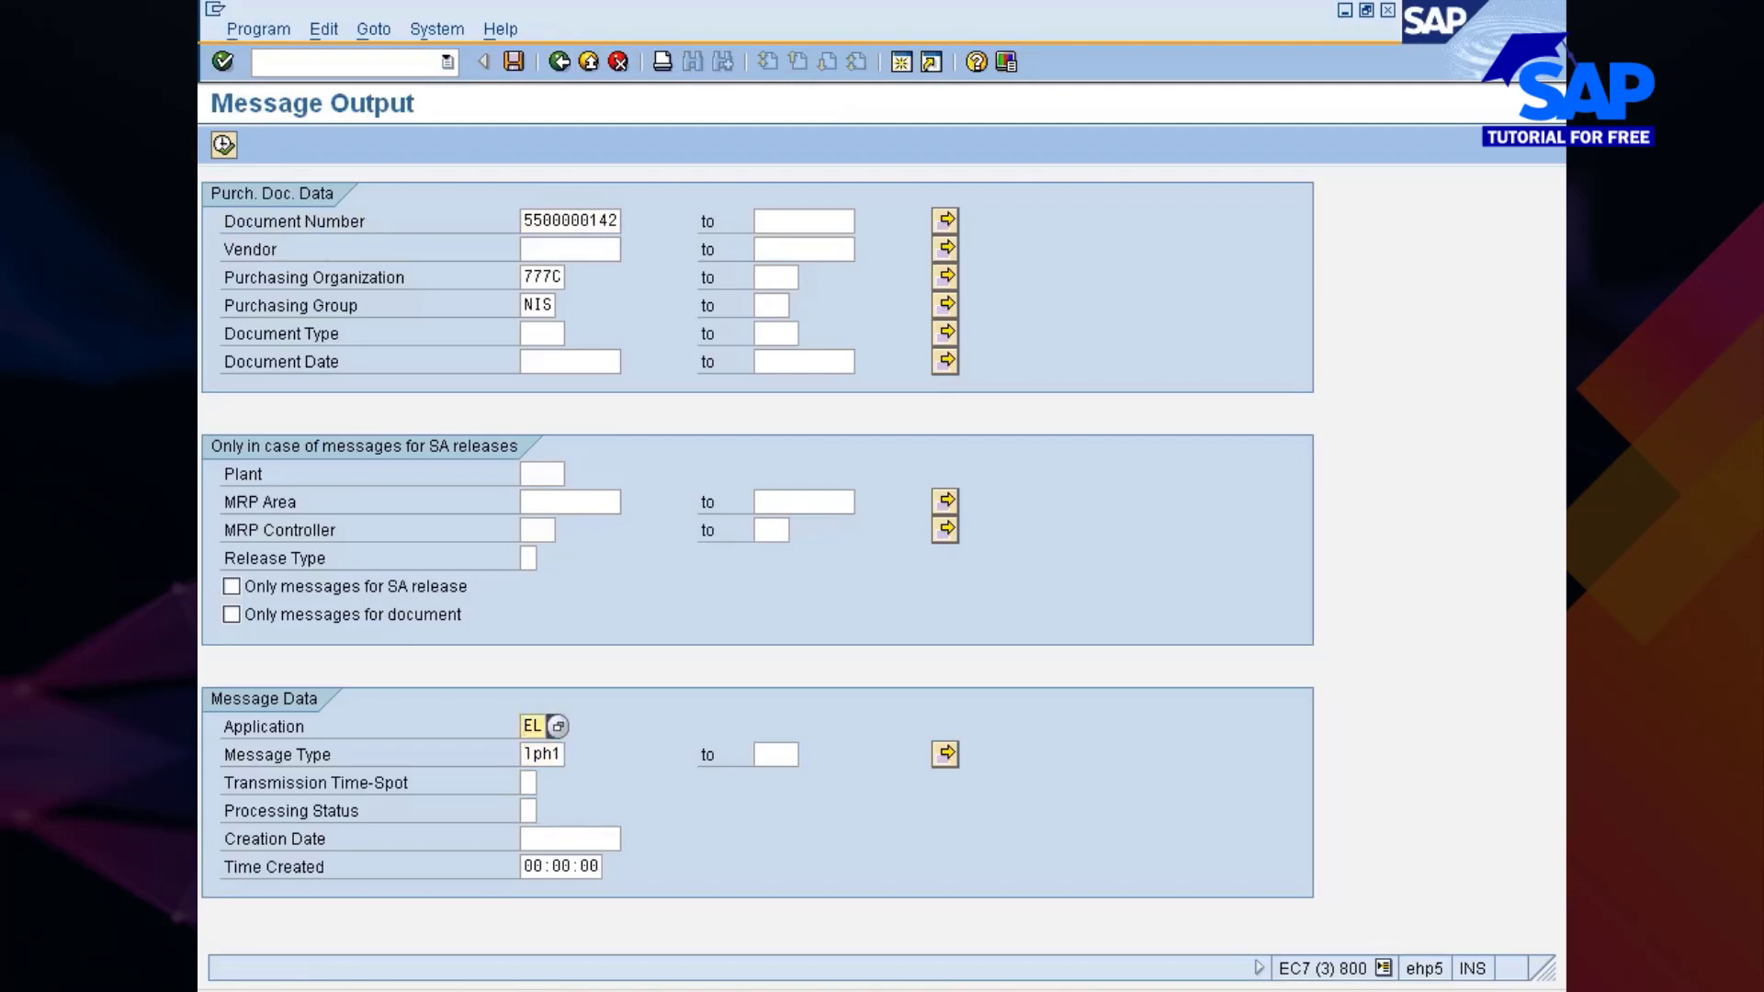
key("Down")
key("Down")
key("Down")
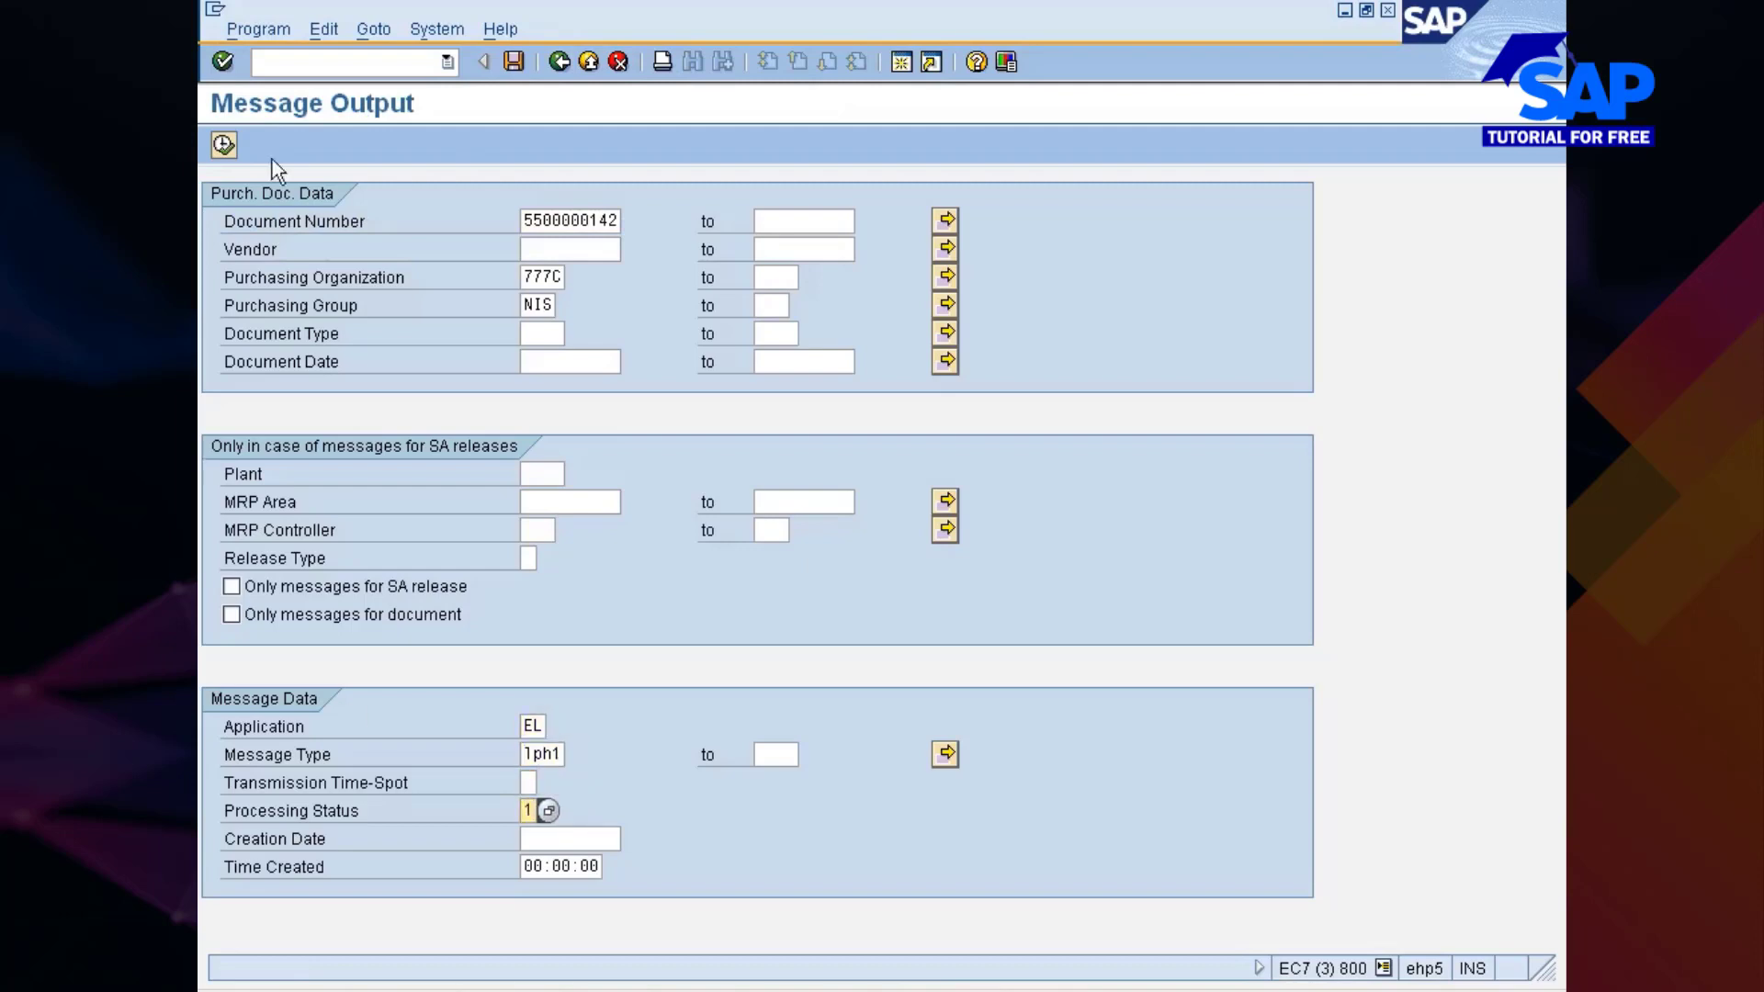
left_click(223, 145)
Step: Display the print preview of the listed LPH1 message, check its forecast delivery schedule, and return to the message list
left_click(217, 290)
left_click(785, 152)
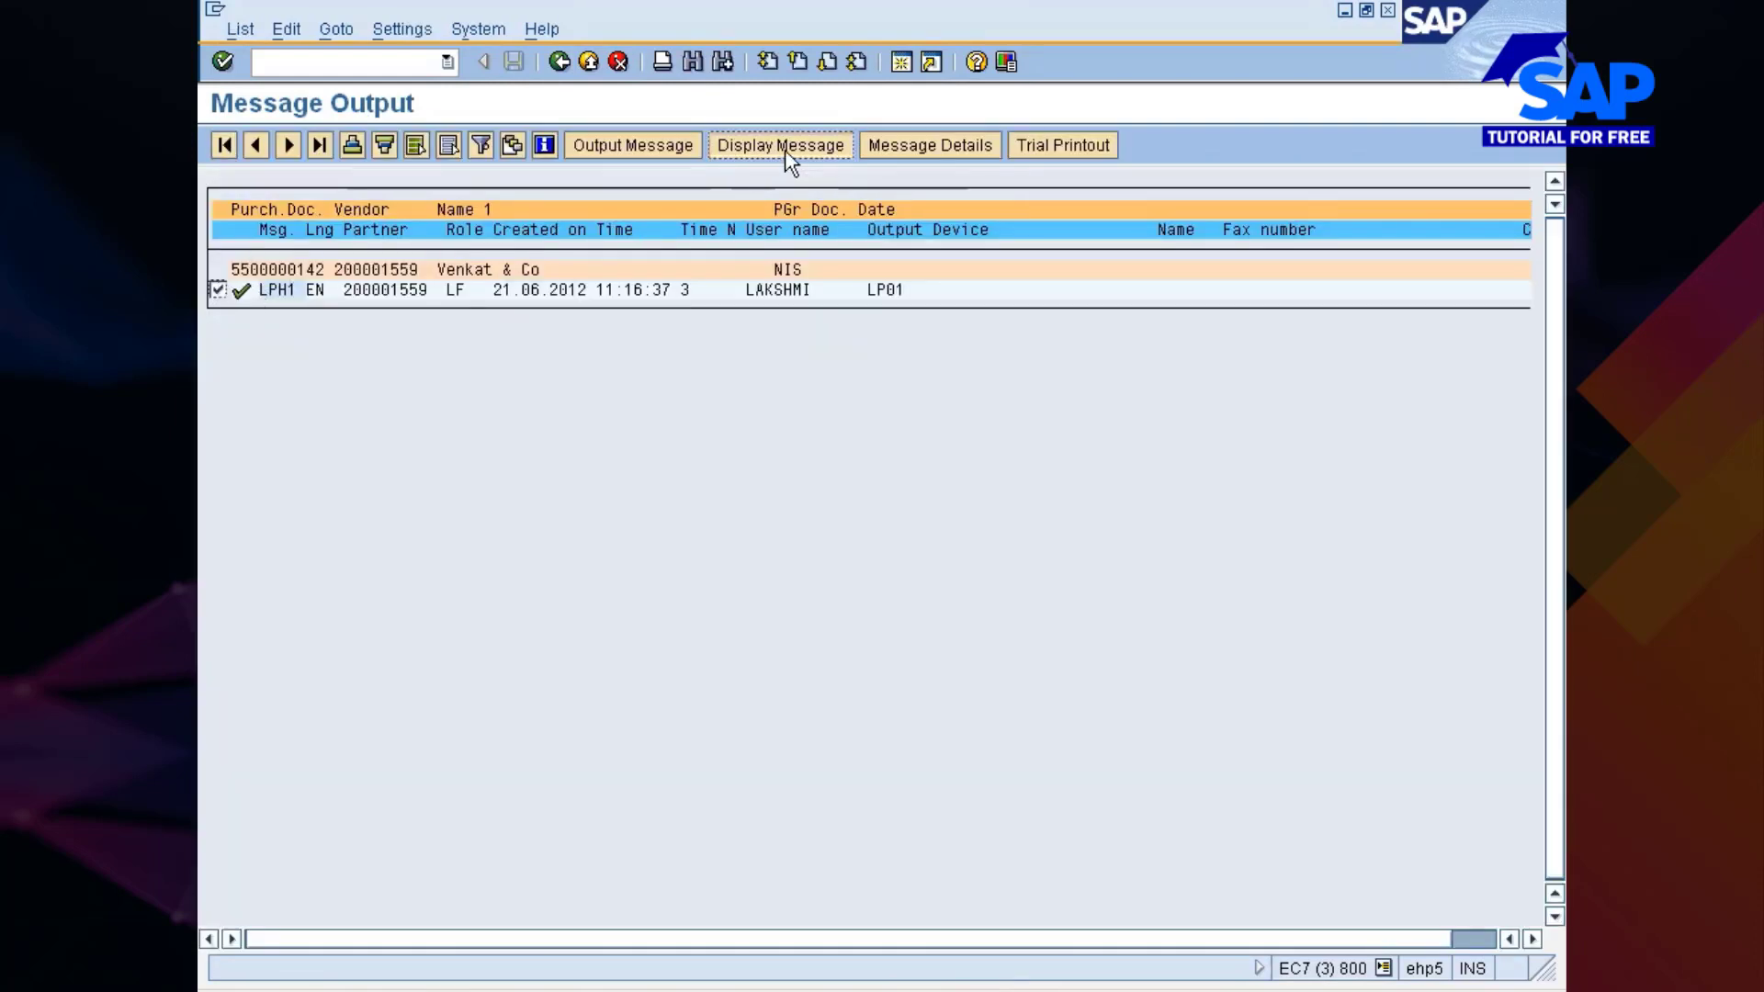
scroll(643, 533, "down", 10)
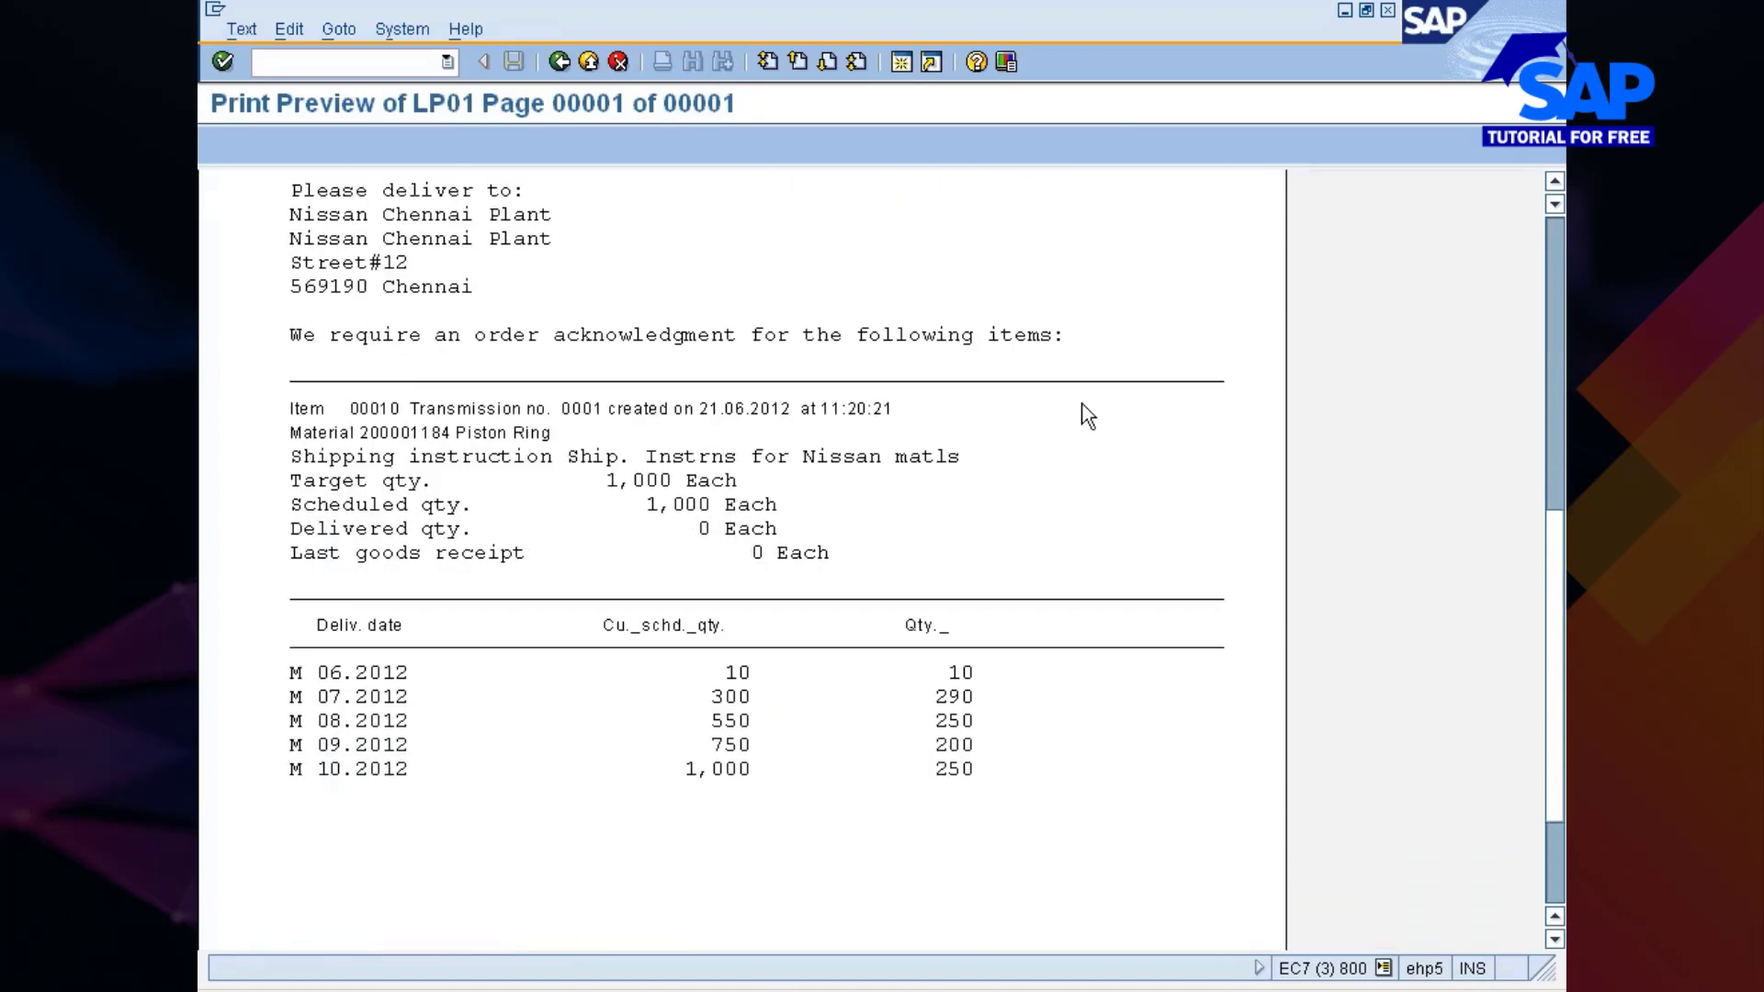
scroll(707, 597, "down", 3)
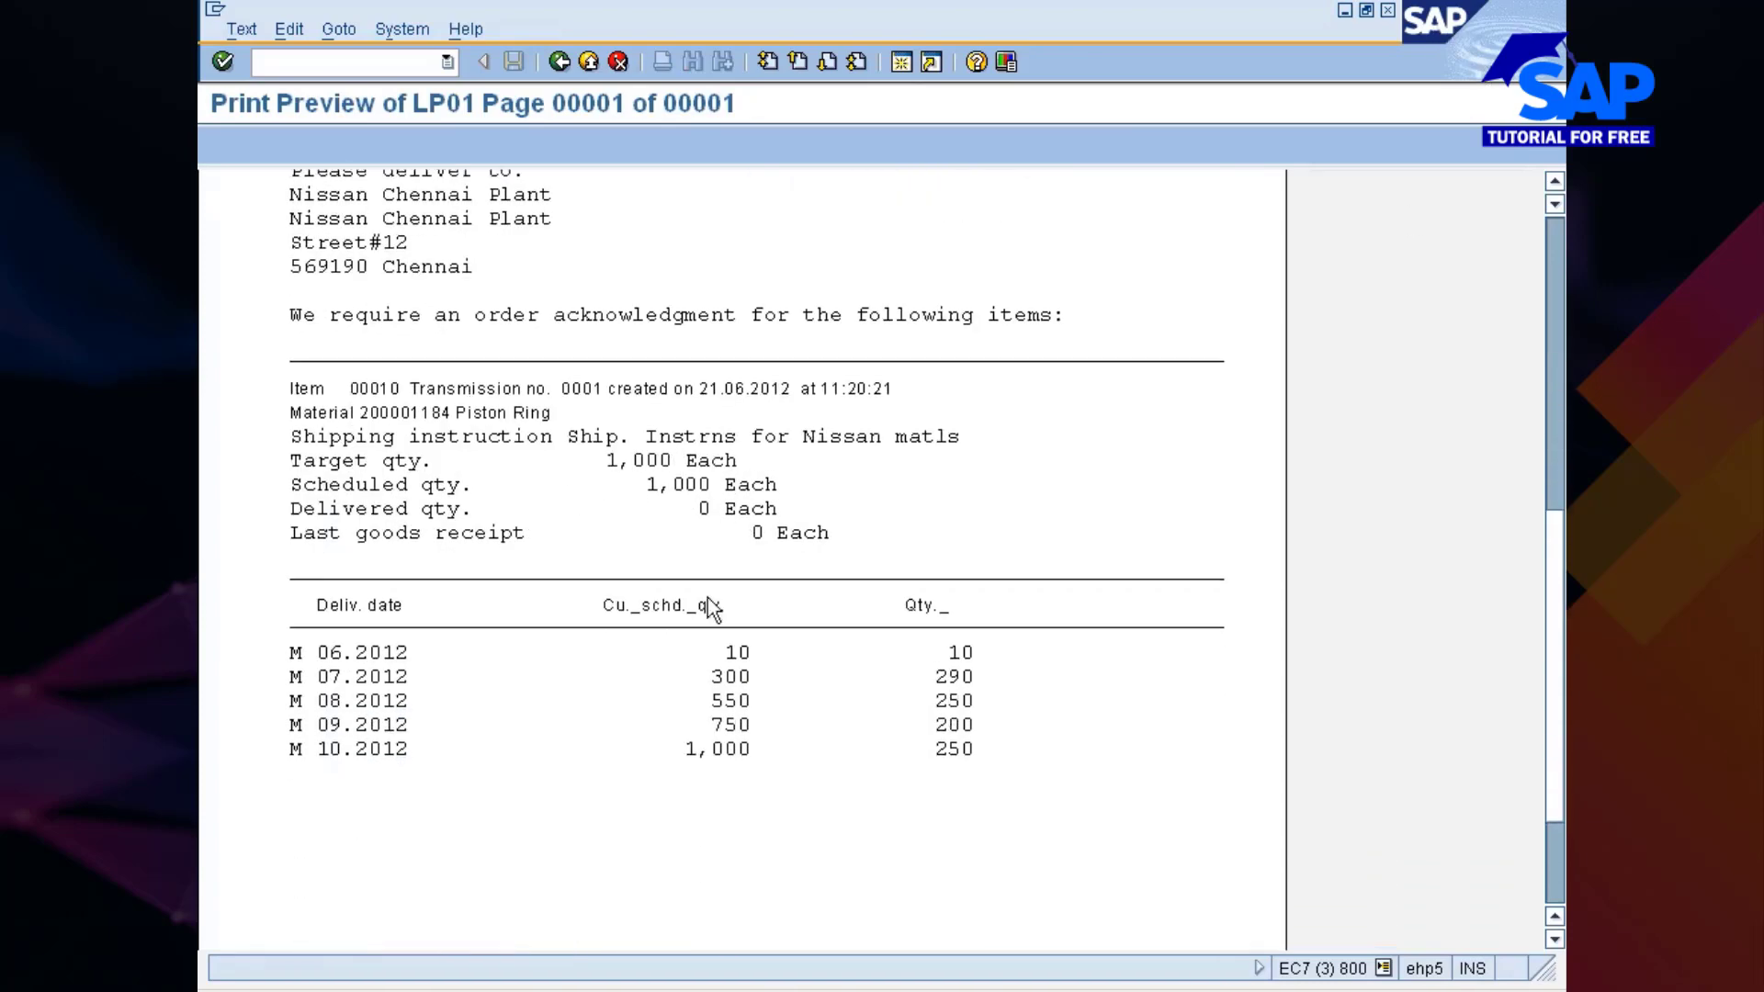
scroll(703, 588, "up", 3)
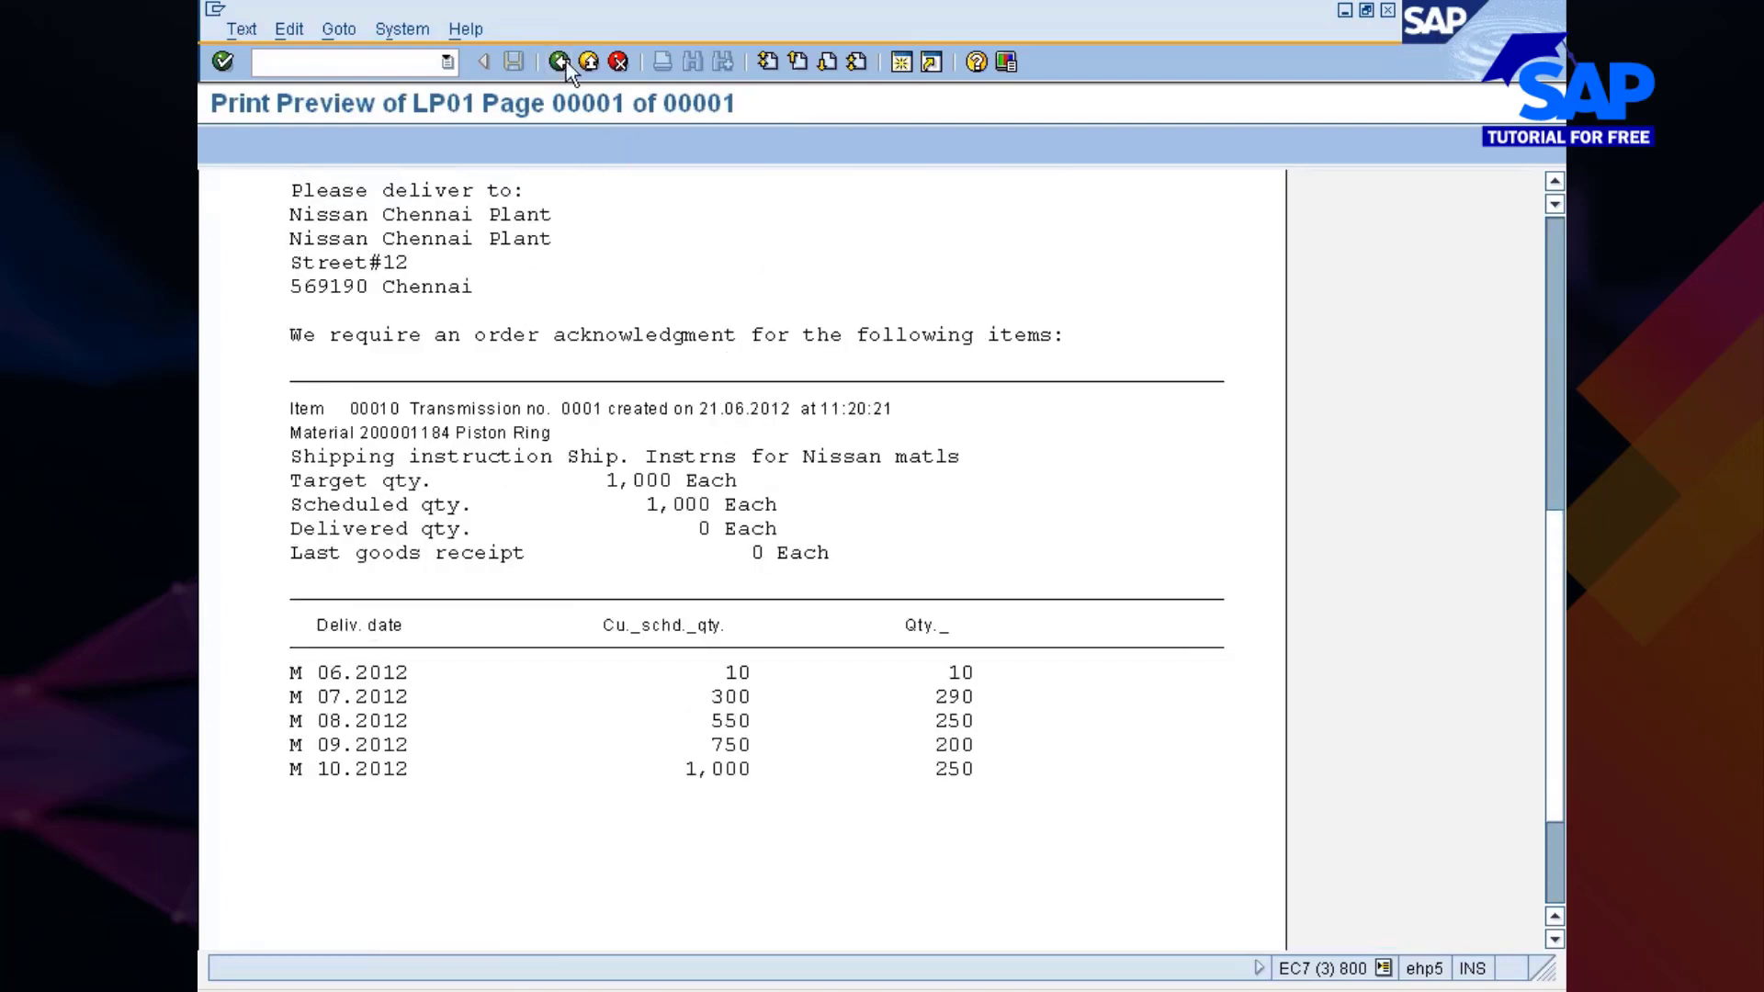
left_click(562, 62)
Step: Start transaction ME9L and list the agreement's messages with message type NEU and processing status 1
type("/nme9l")
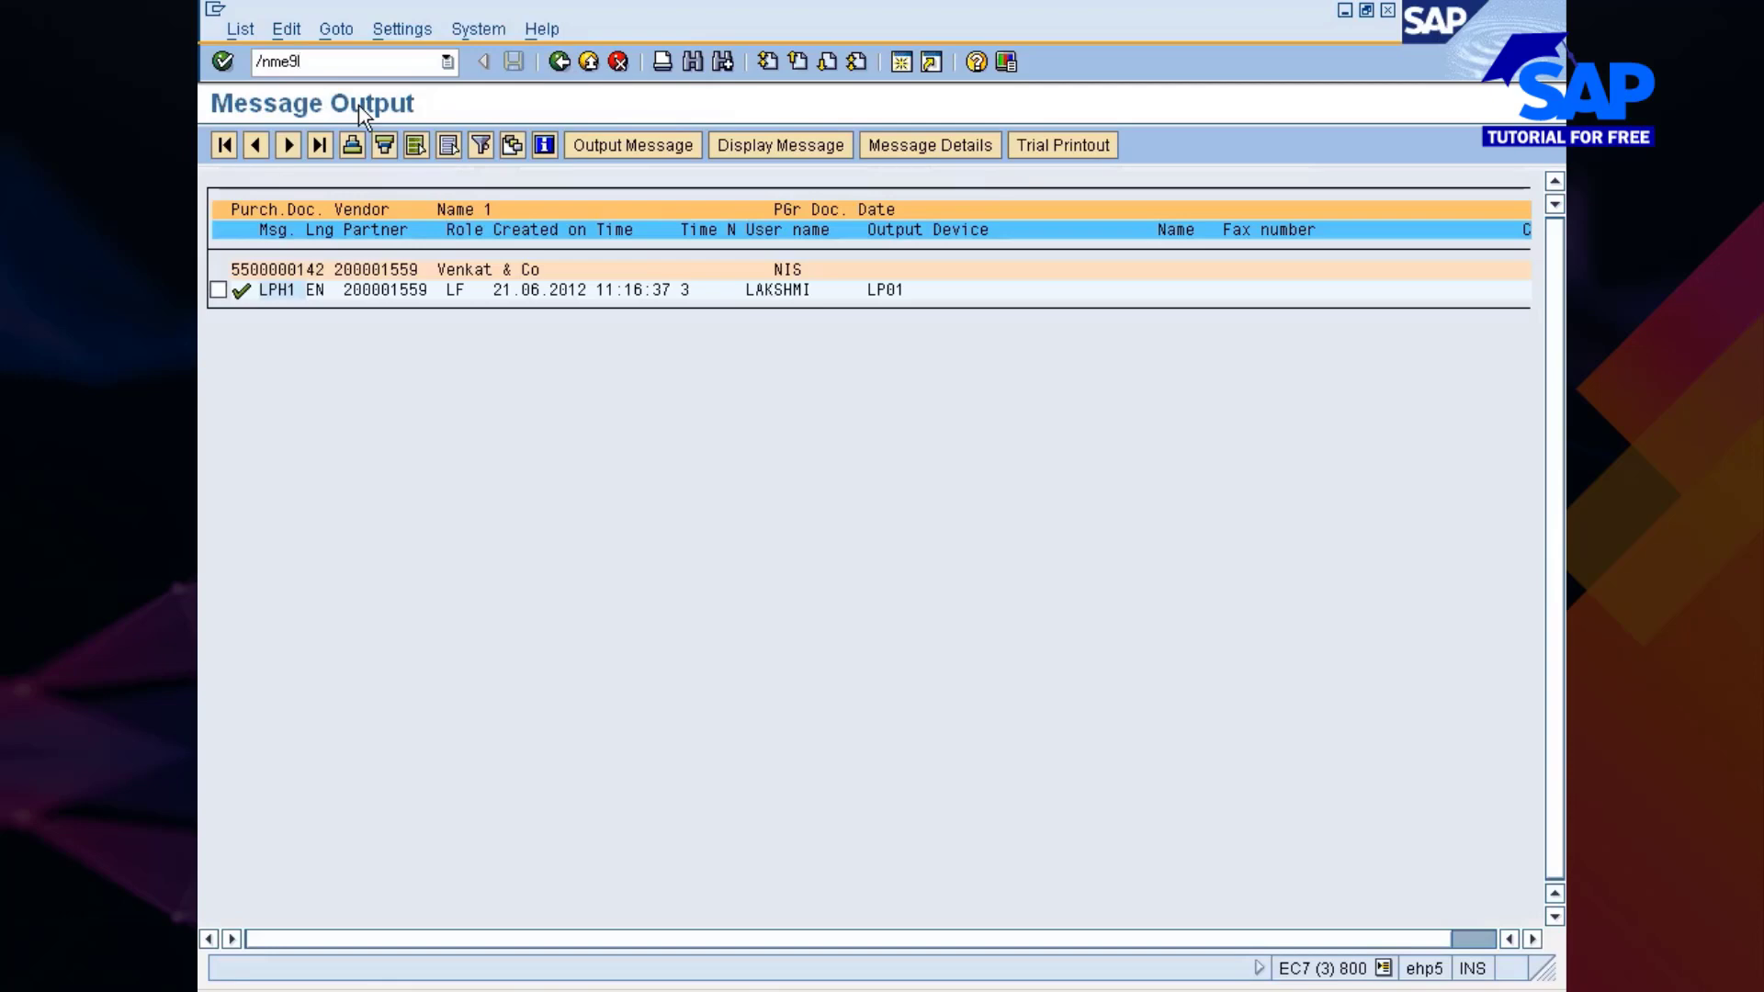
key("Return")
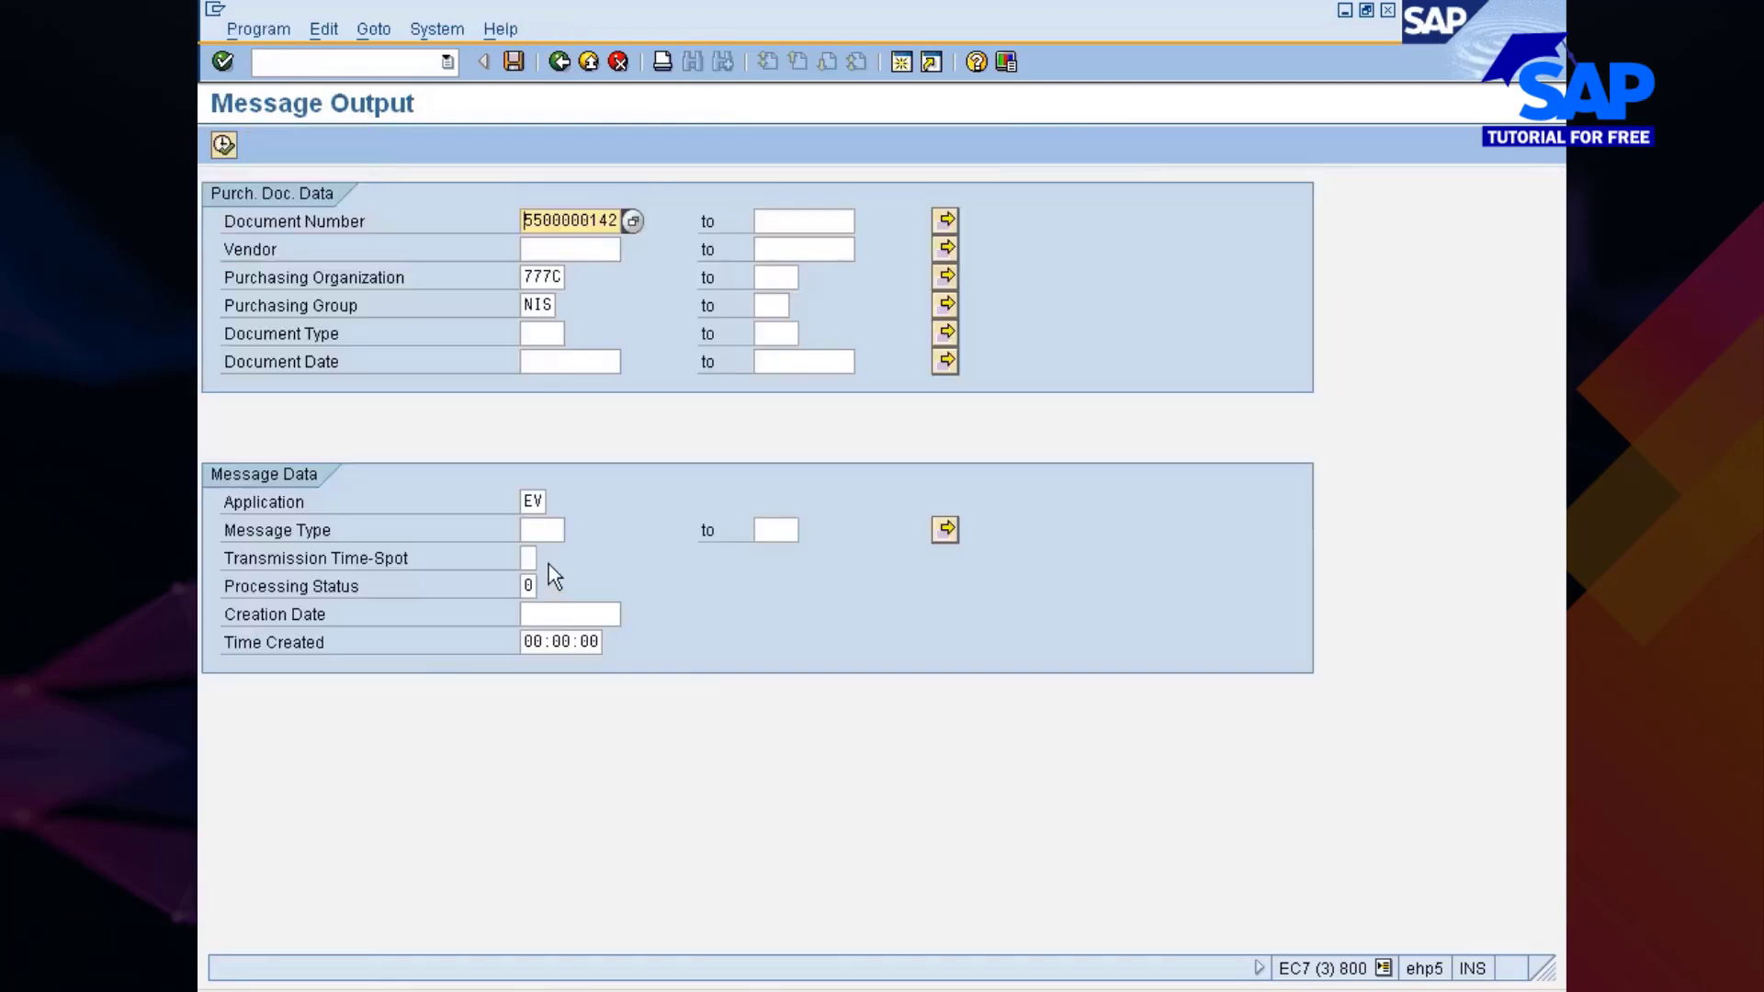
left_click(540, 530)
type("neu")
key("Tab")
key("Tab")
key("Tab")
key("Tab")
type("1")
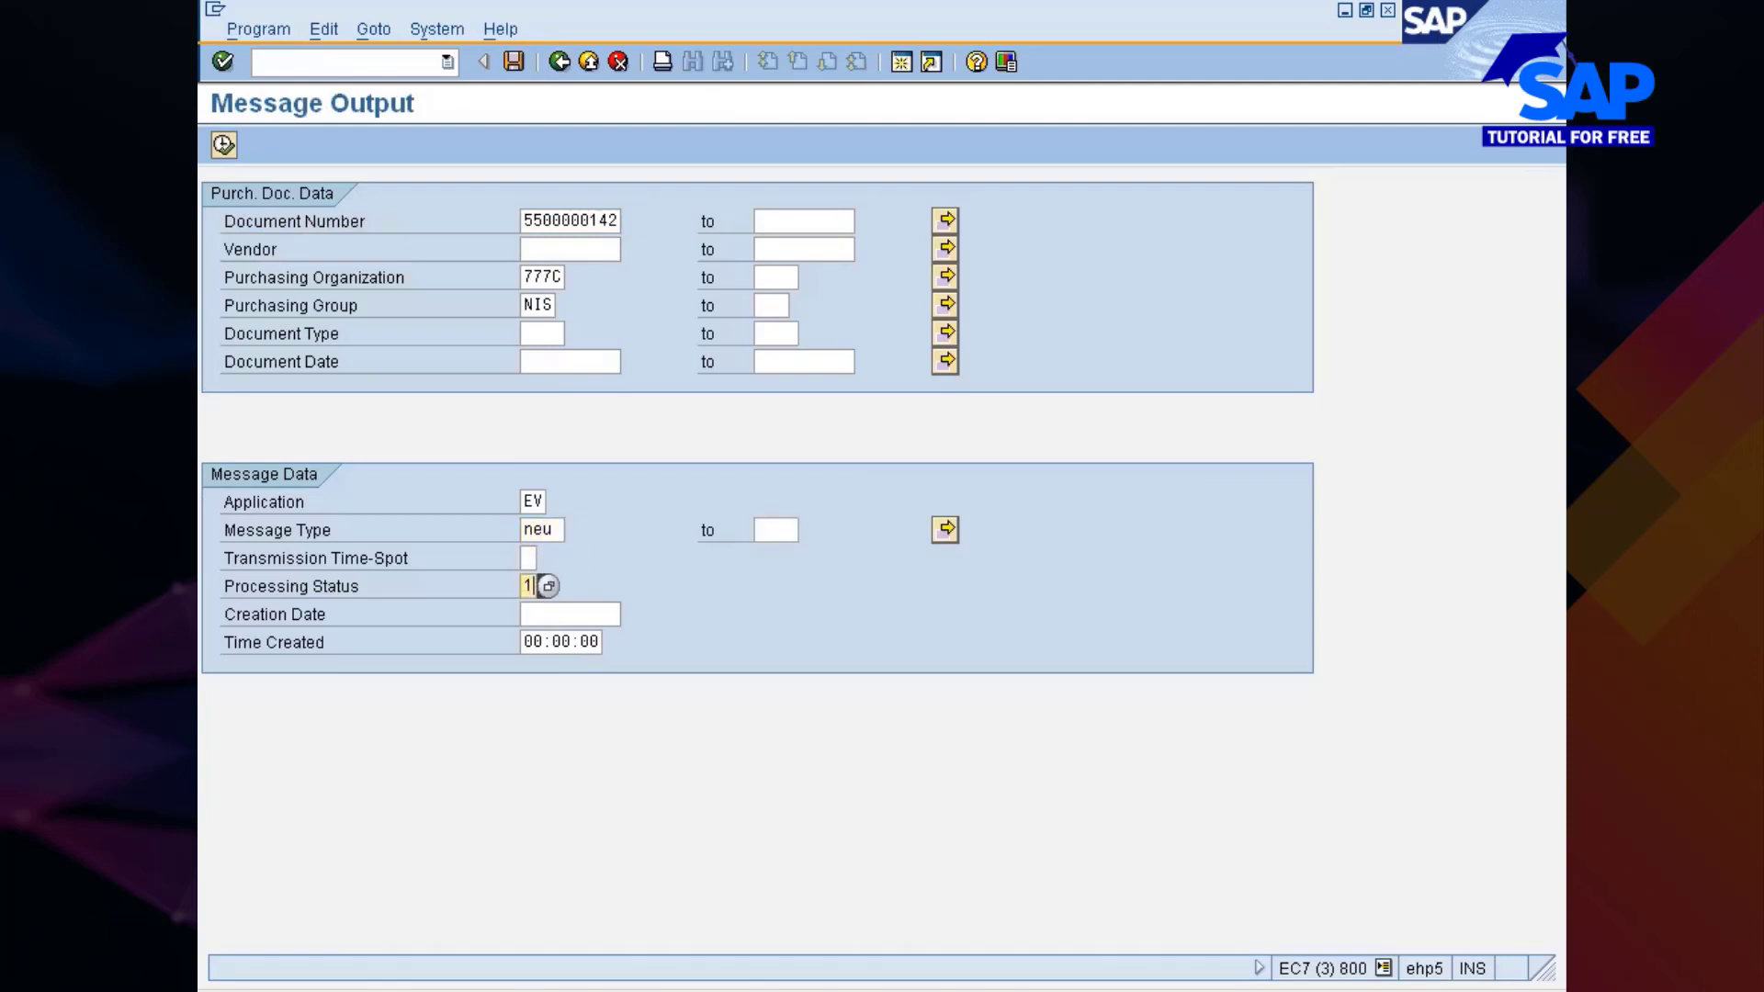
left_click(226, 146)
Step: Display the print preview of the NEU message, review the agreement's item details, and return to the SAP Easy Access menu
left_click(219, 292)
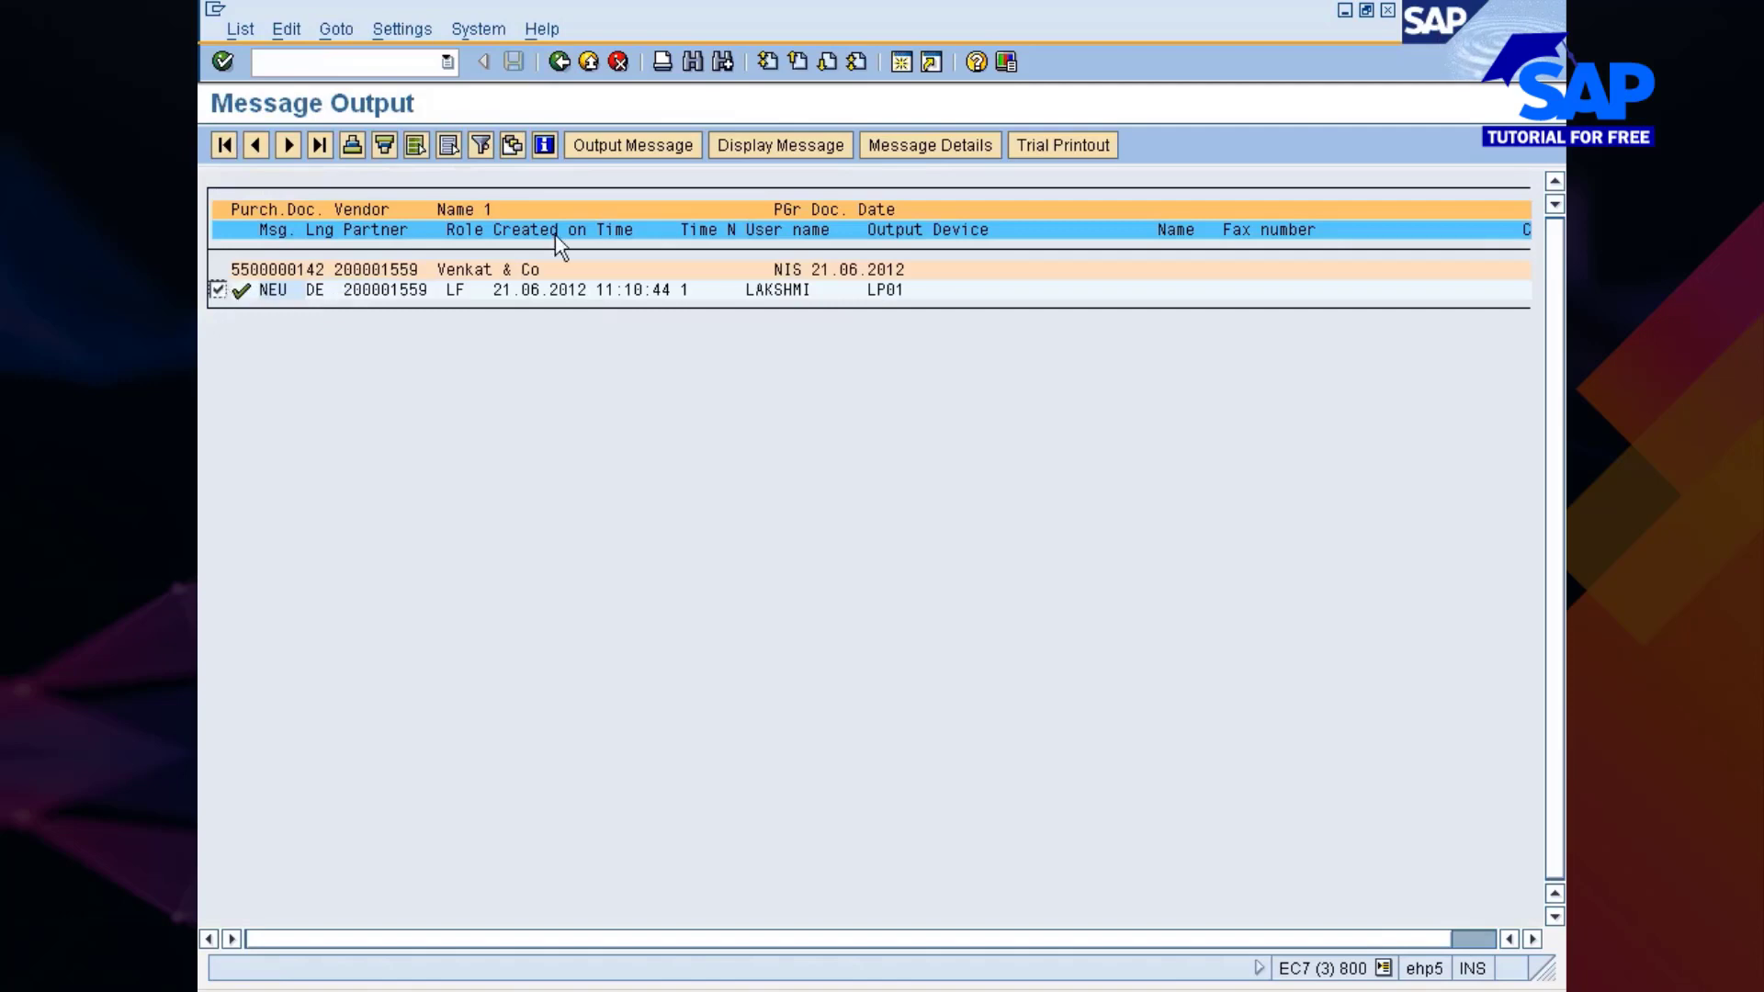
left_click(761, 152)
scroll(648, 556, "down", 10)
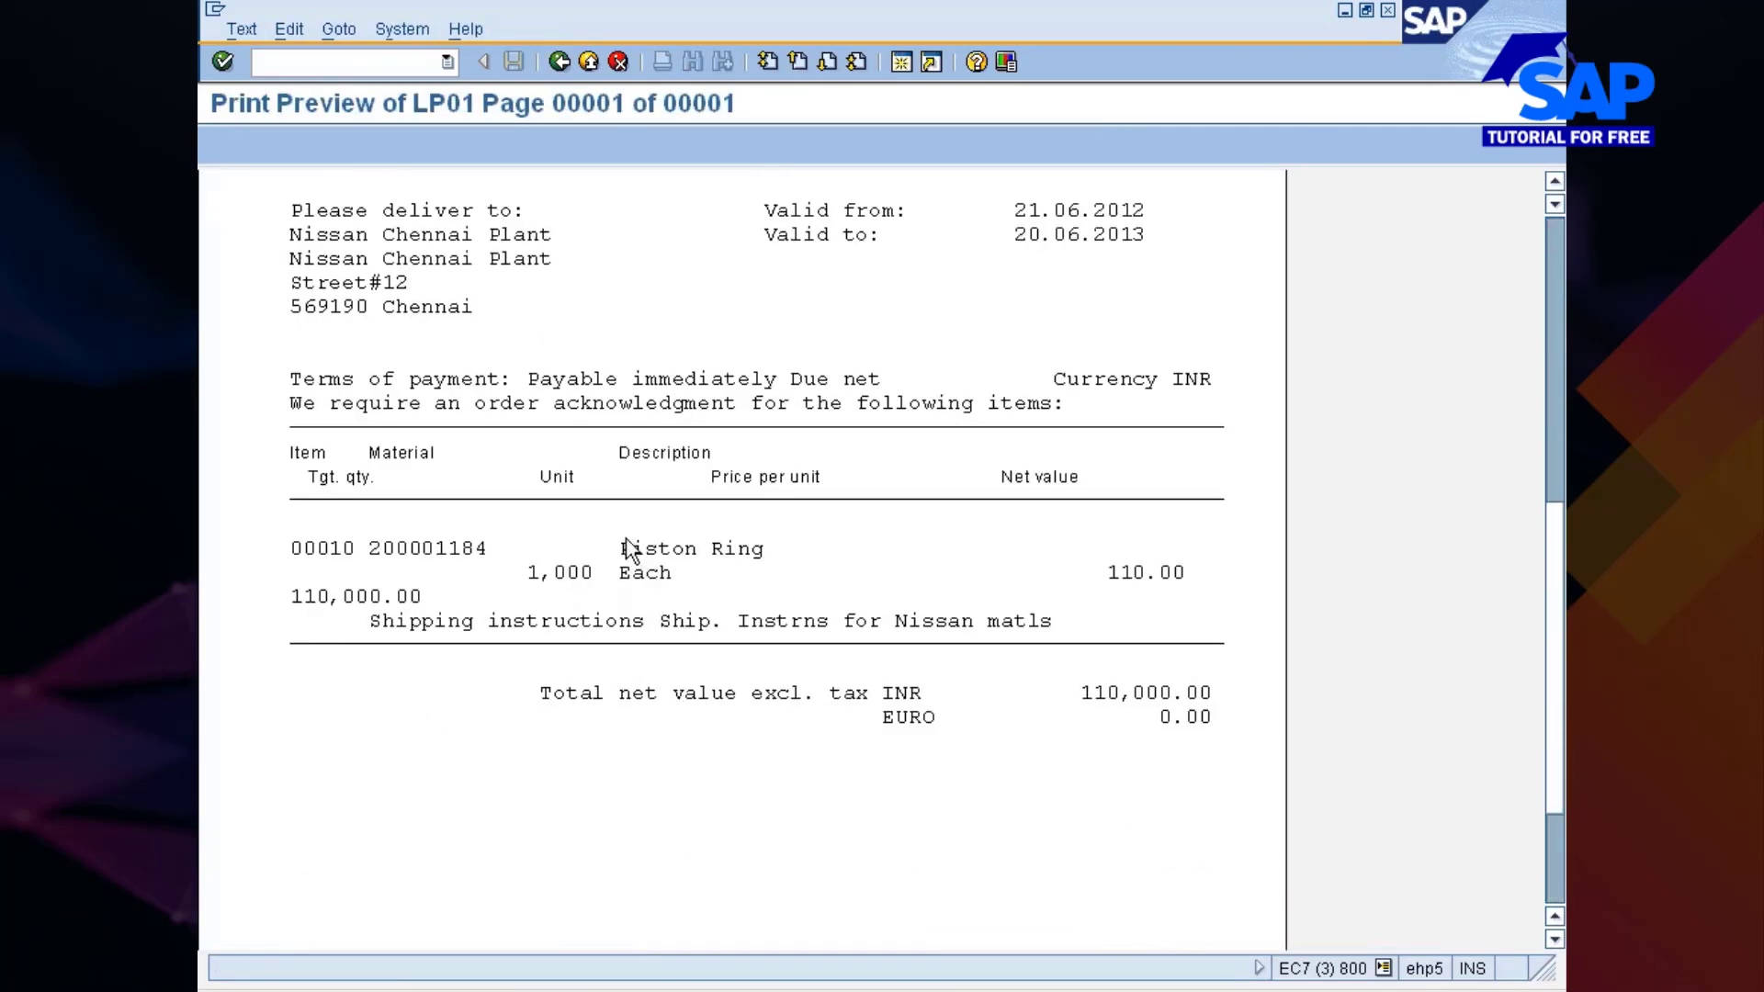
key("alt+Tab")
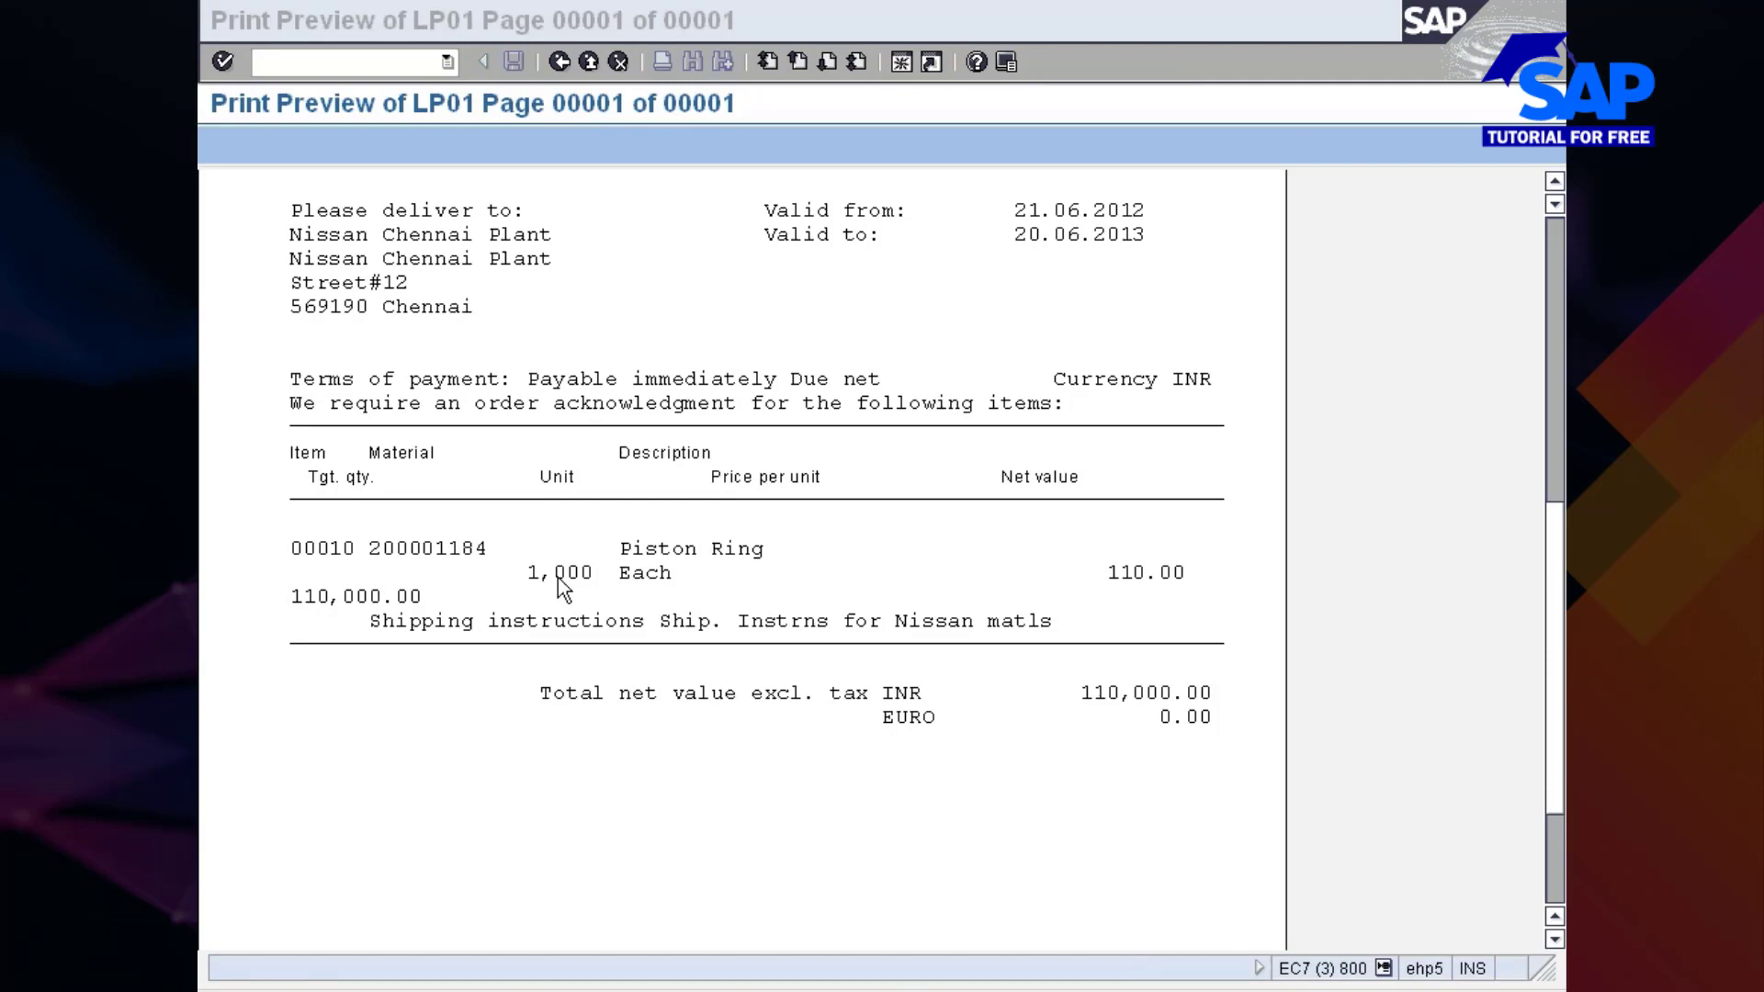
left_click(558, 62)
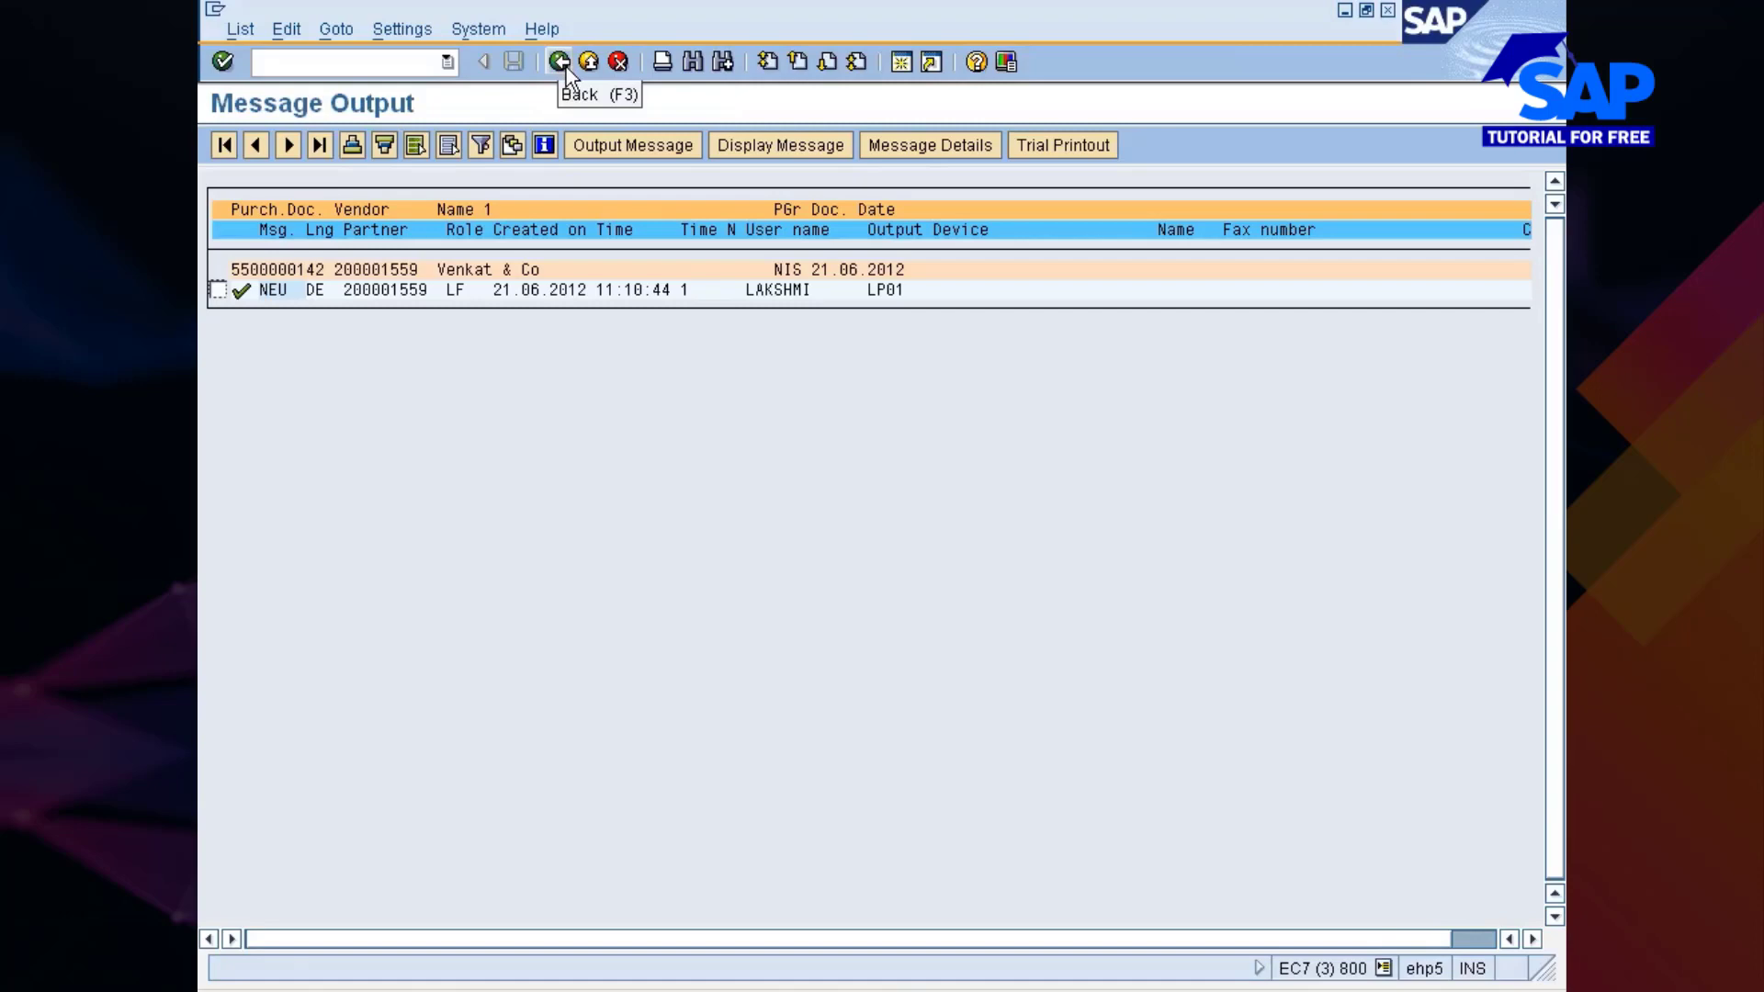
left_click(560, 61)
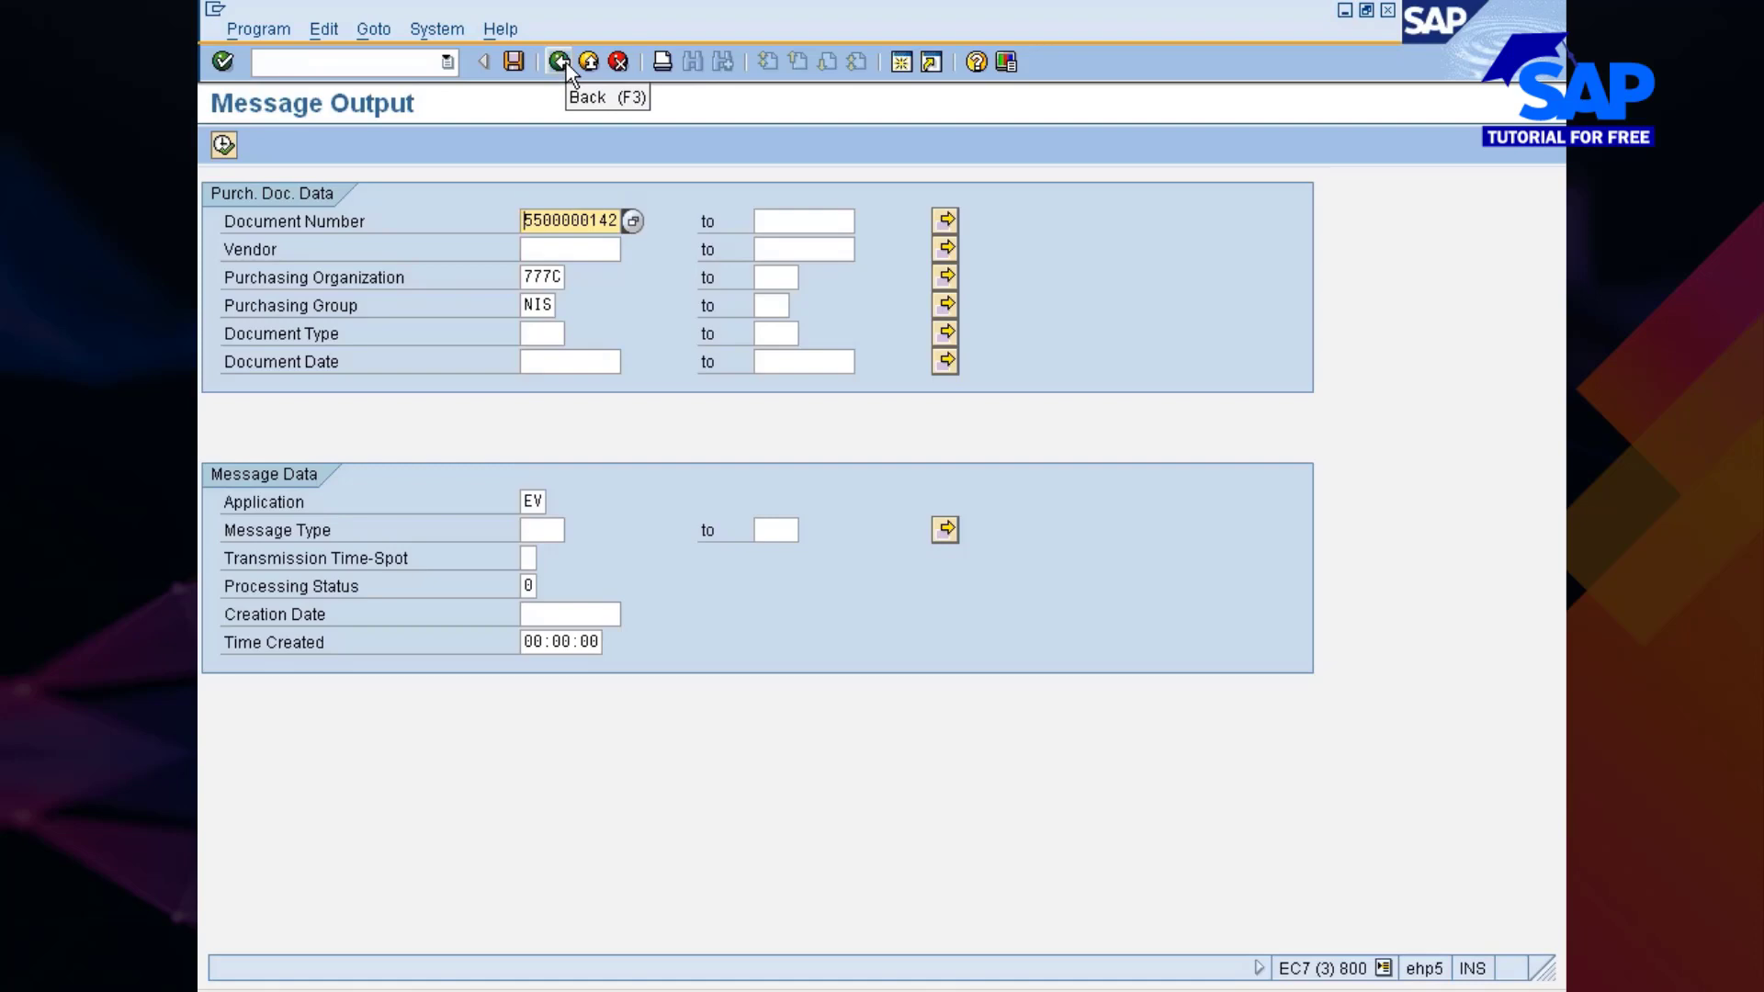
left_click(561, 63)
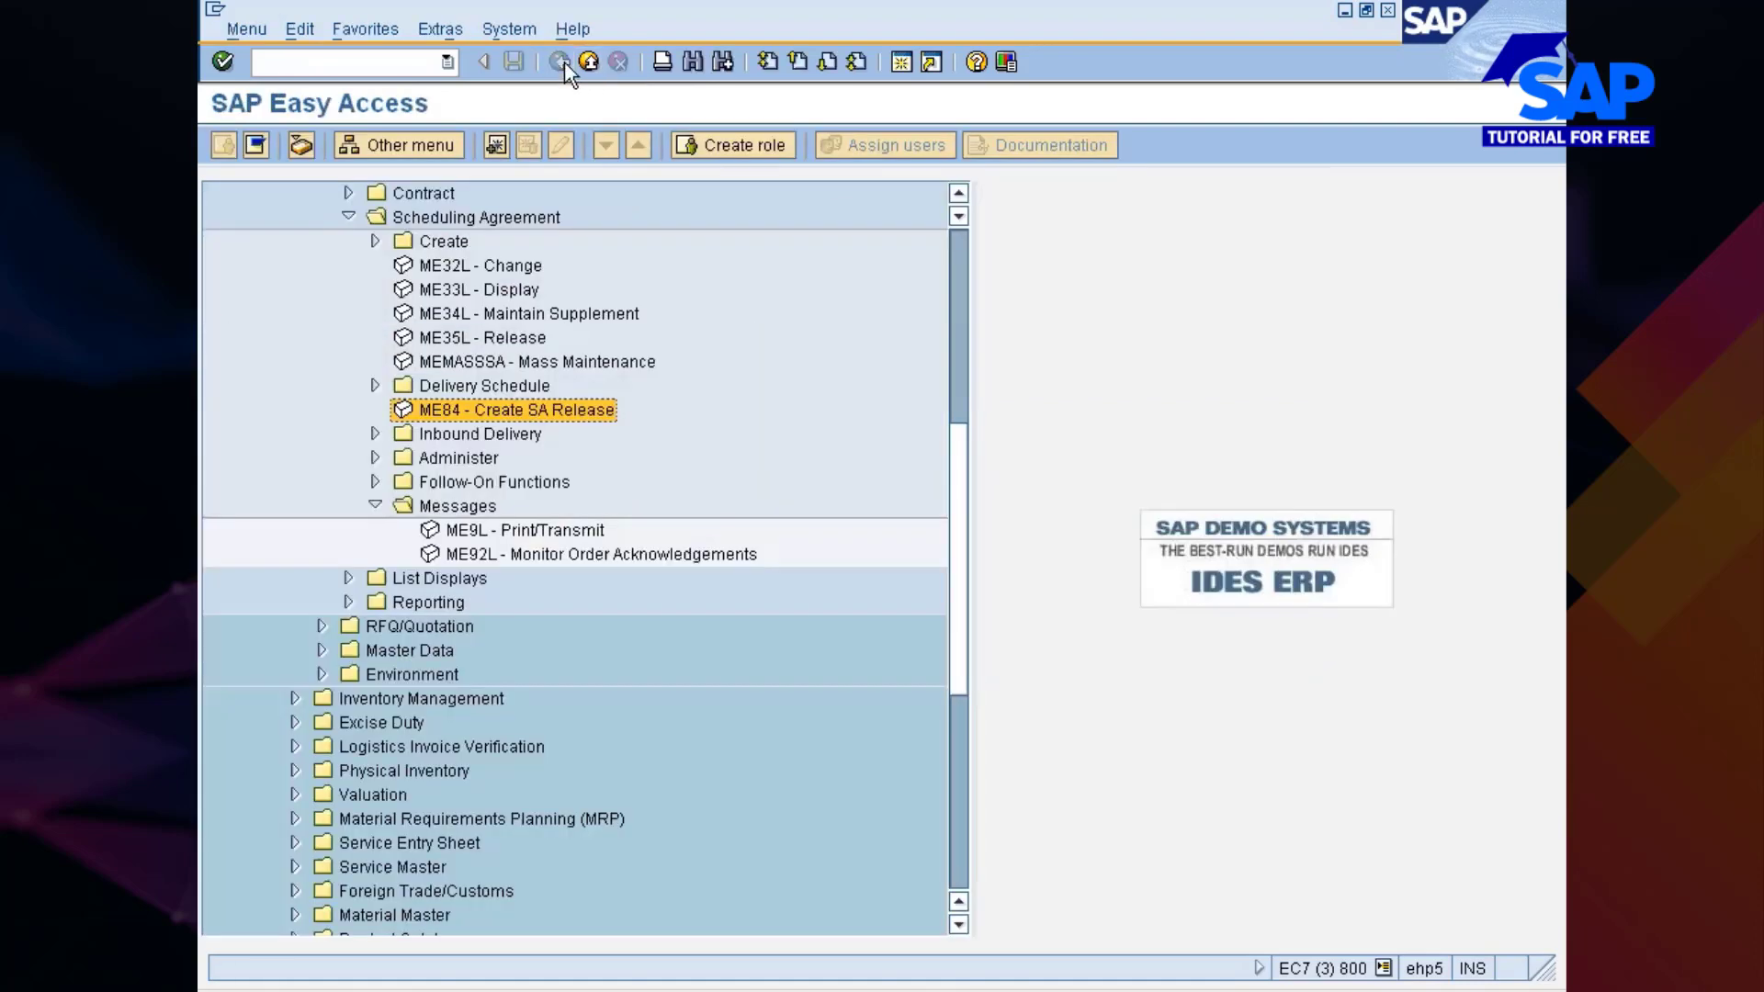
Step: Switch to the Mm310_06.ppt presentation in PowerPoint and review the notes on JIT delivery schedules and automatic generation of schedule lines
left_click(801, 991)
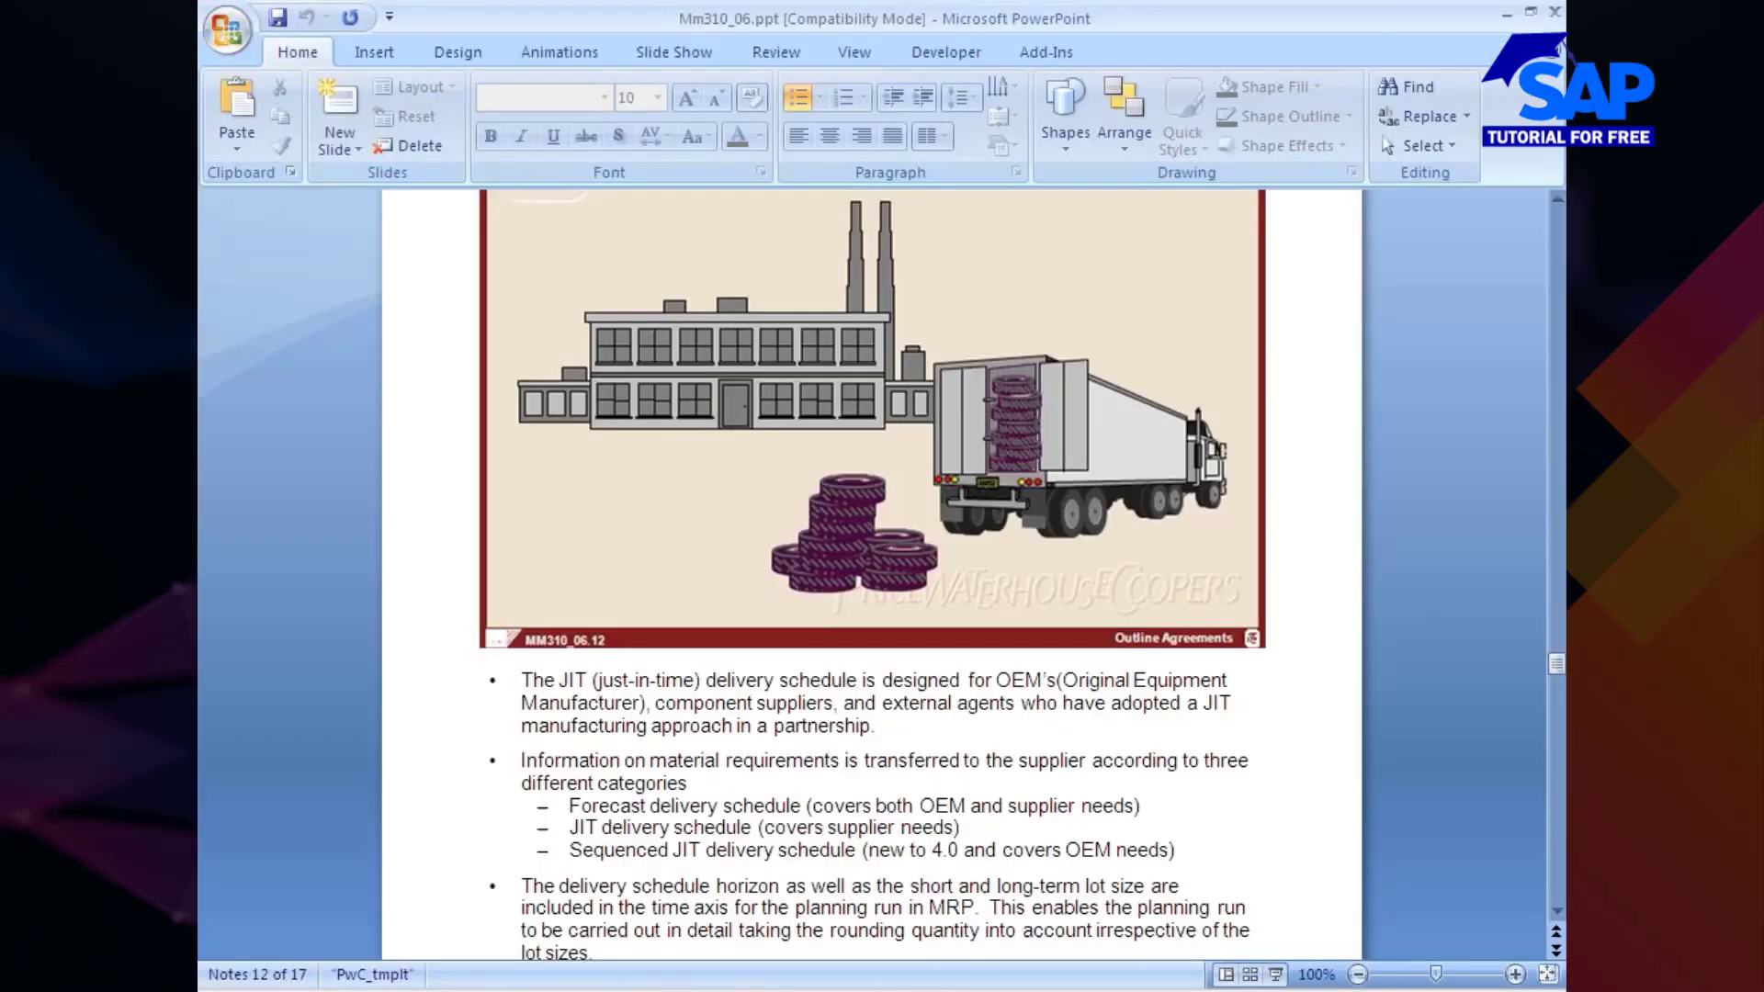
scroll(946, 657, "down", 10)
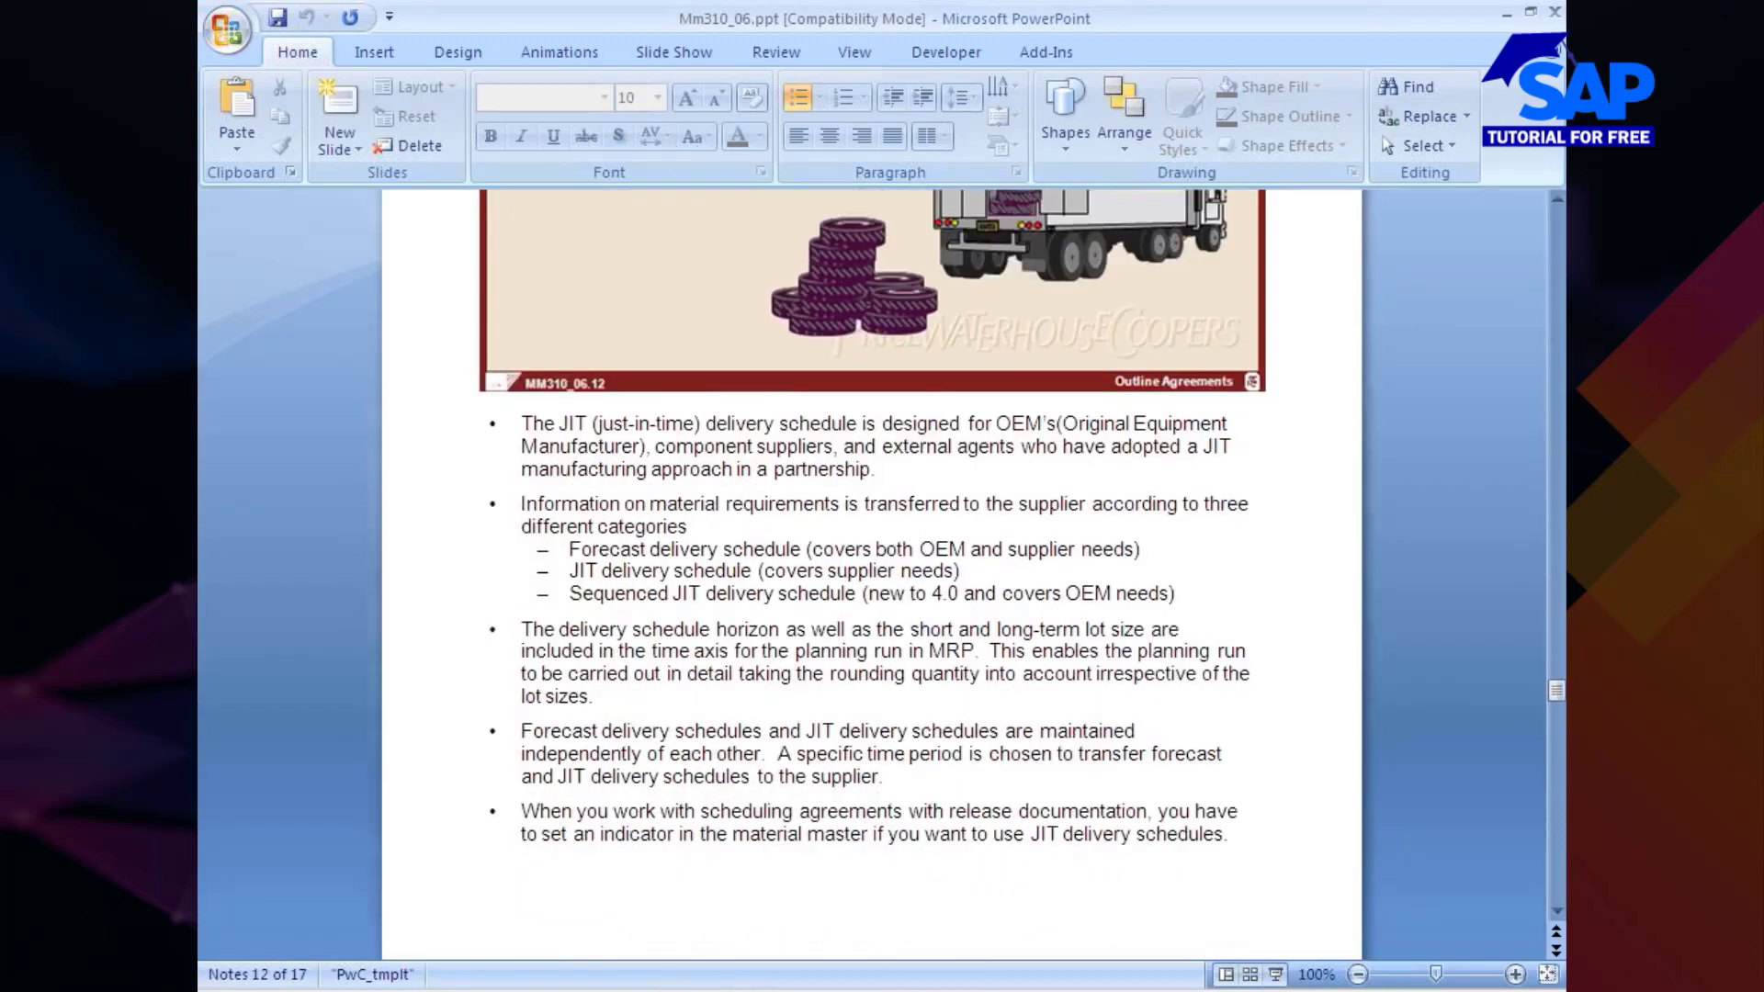
scroll(926, 696, "down", 3)
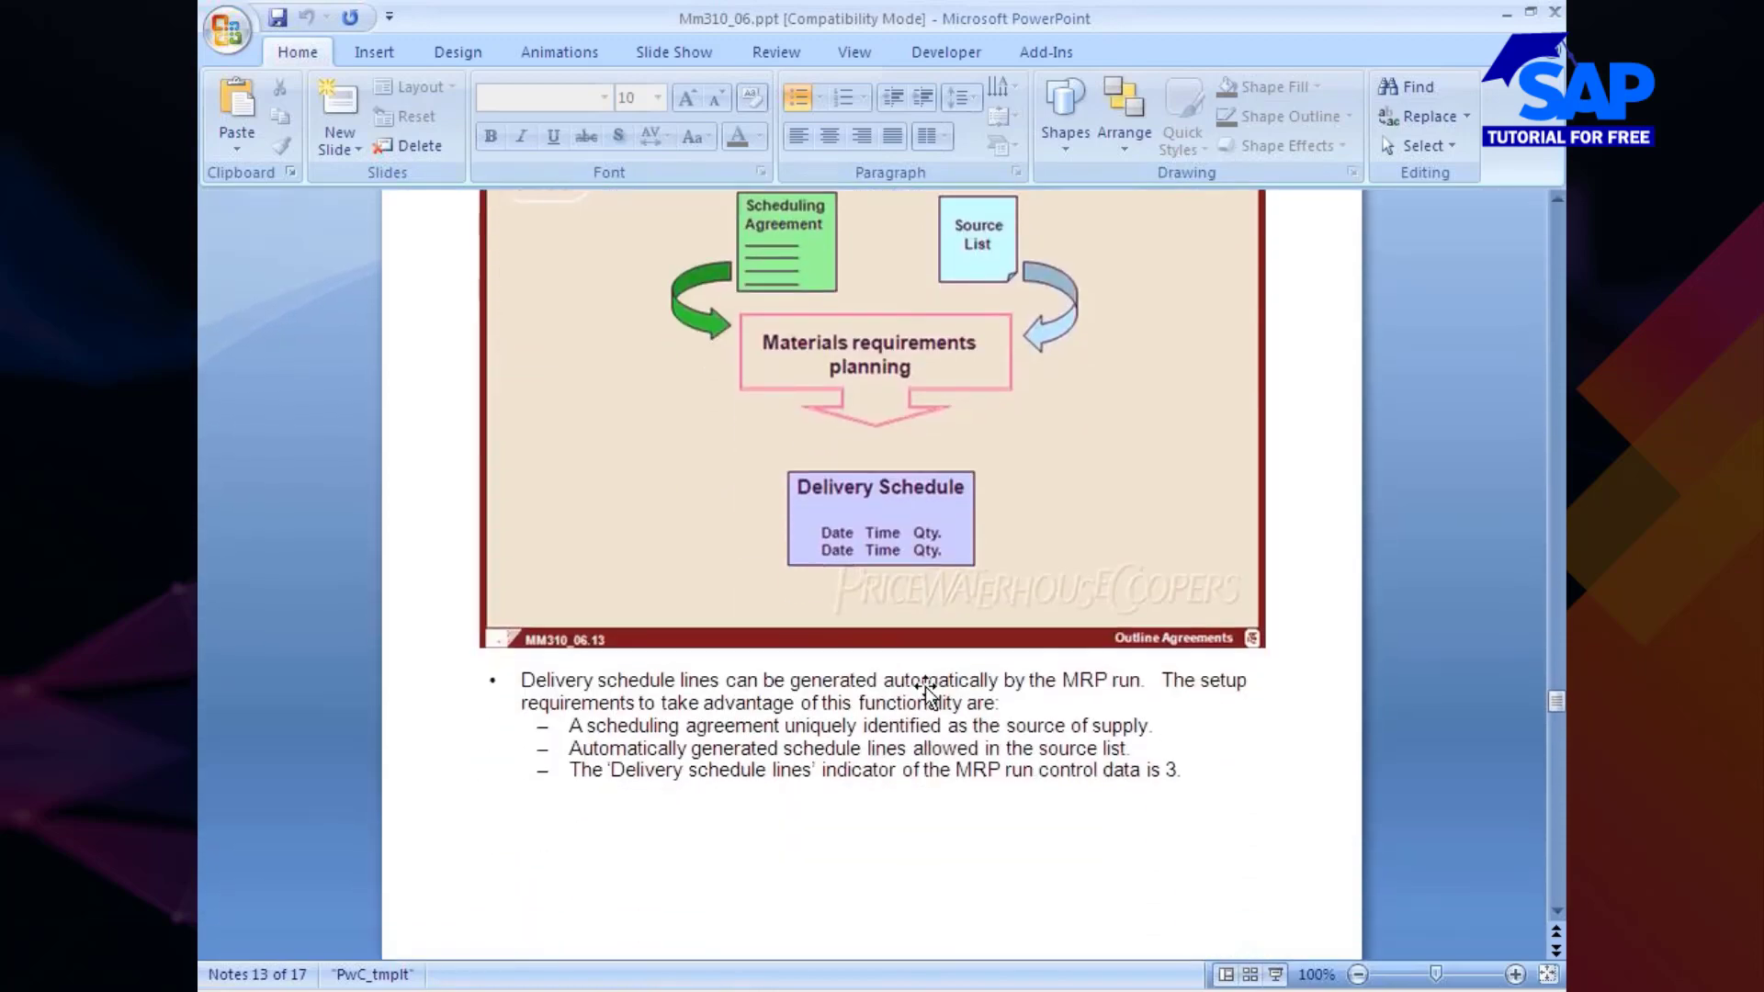
scroll(924, 675, "up", 1)
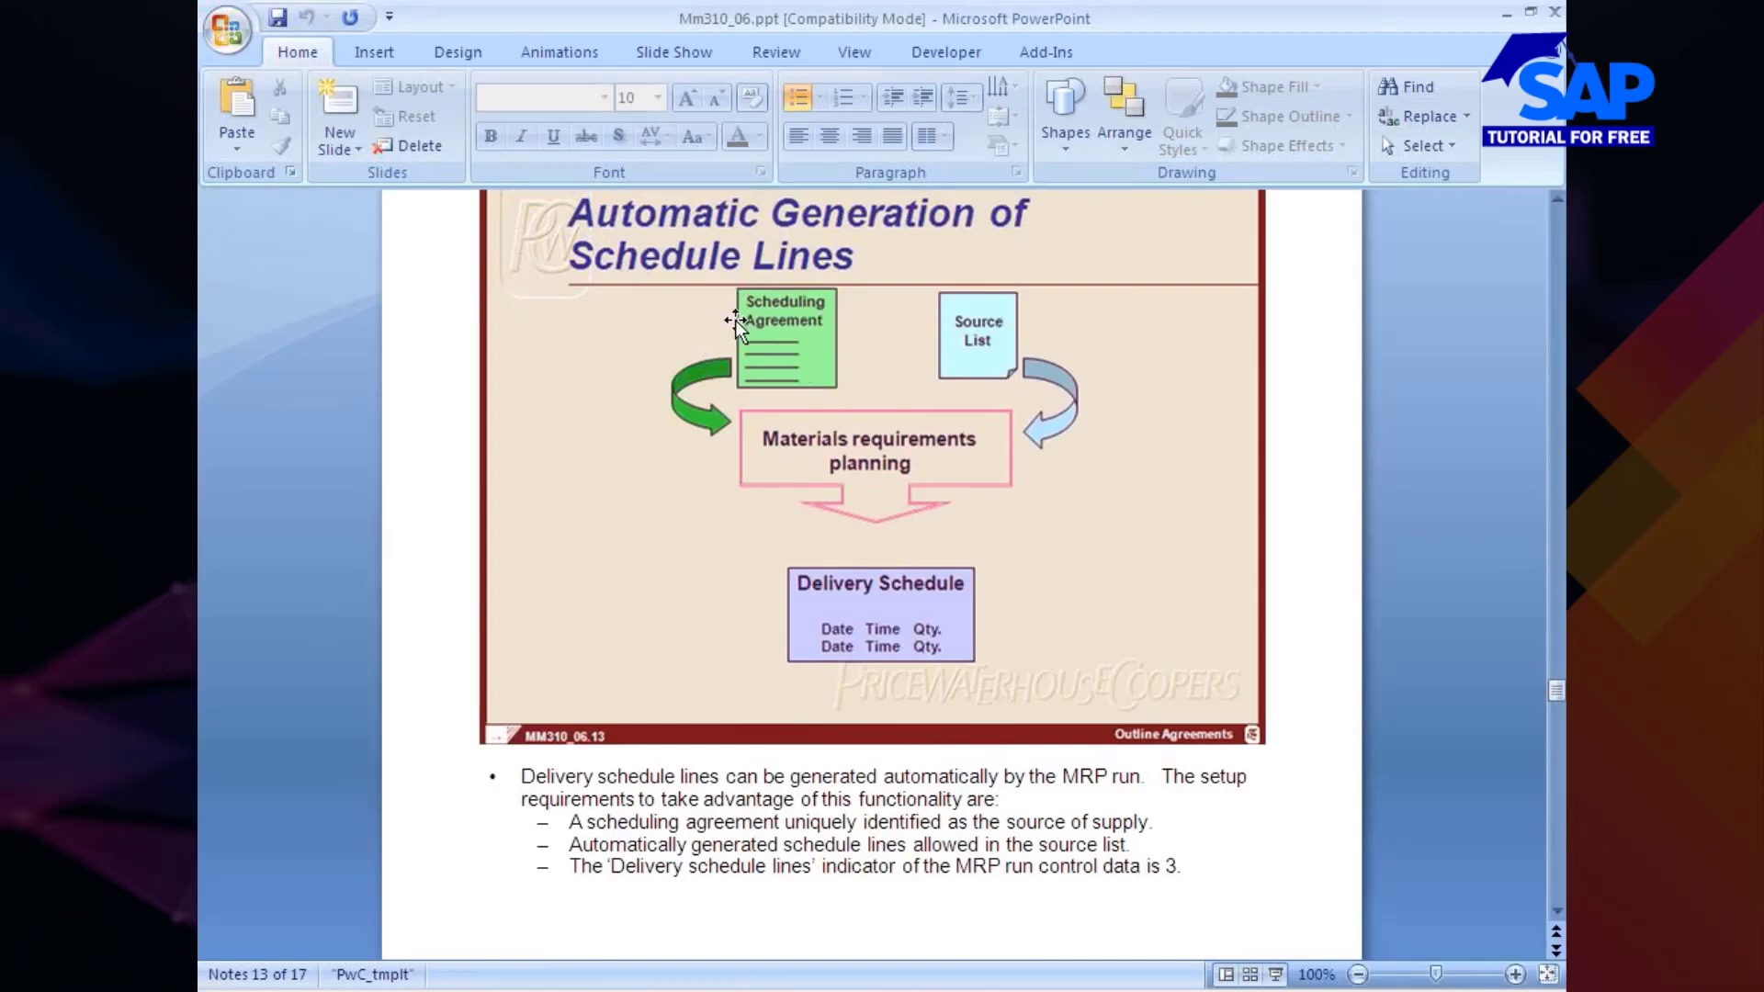
scroll(726, 409, "down", 5)
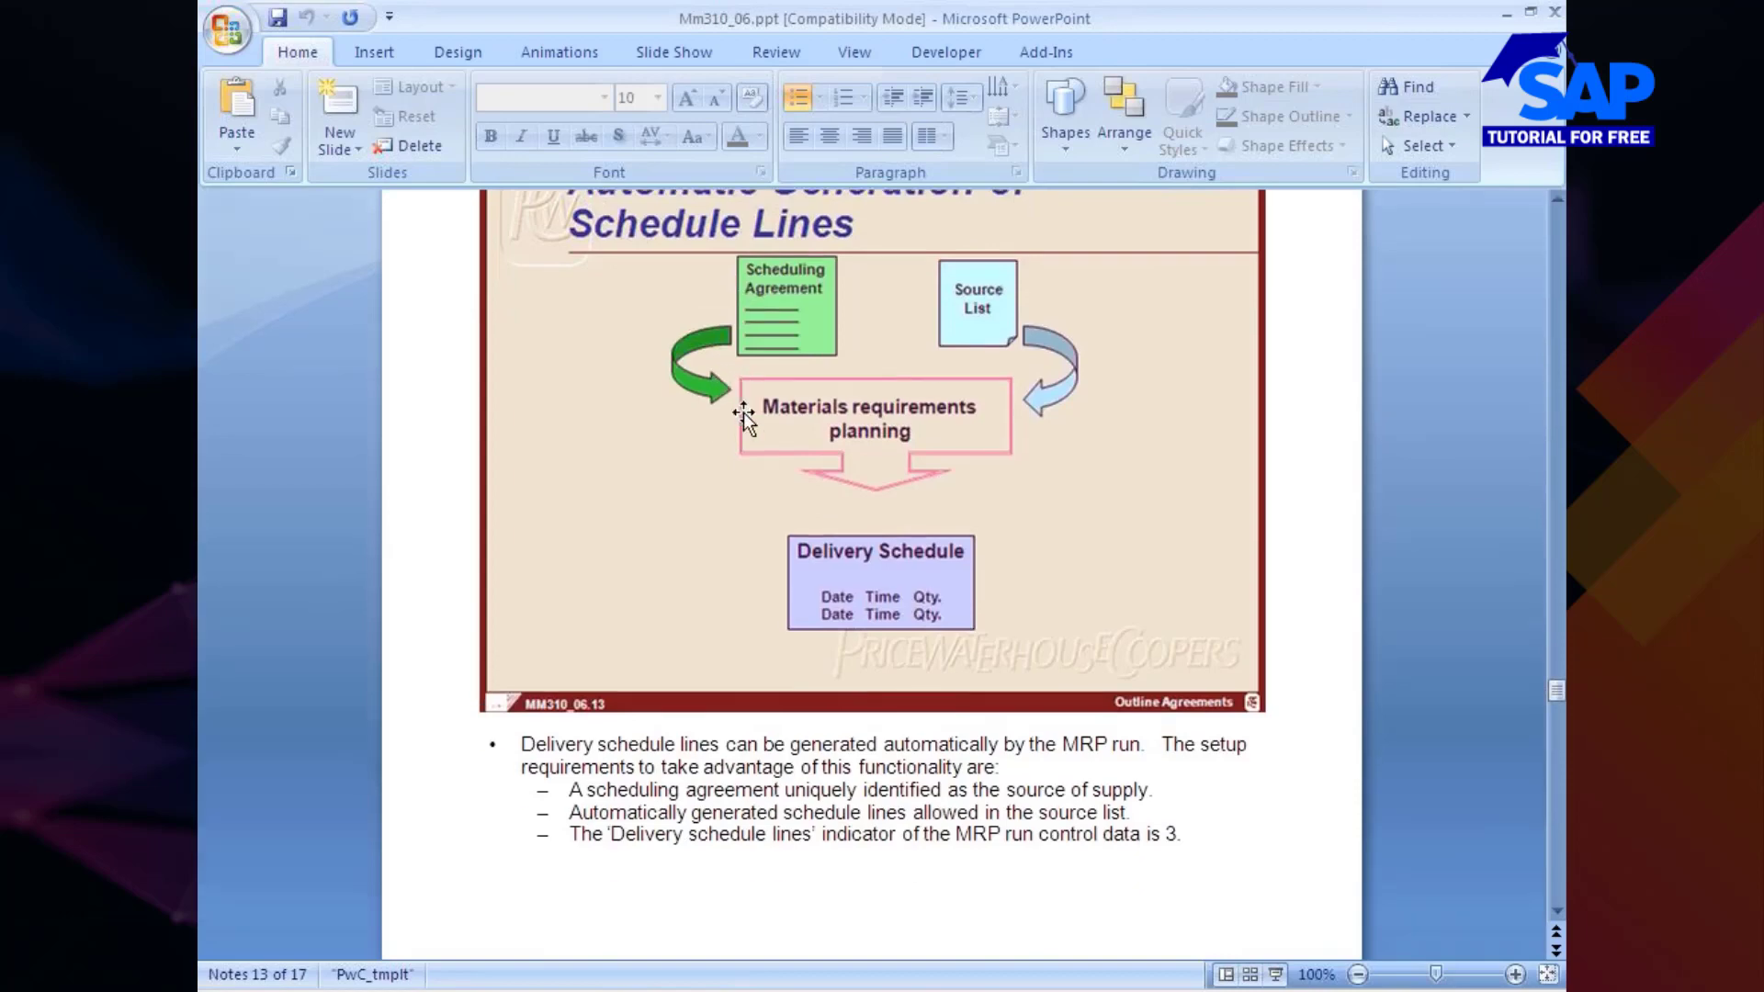
scroll(746, 420, "down", 10)
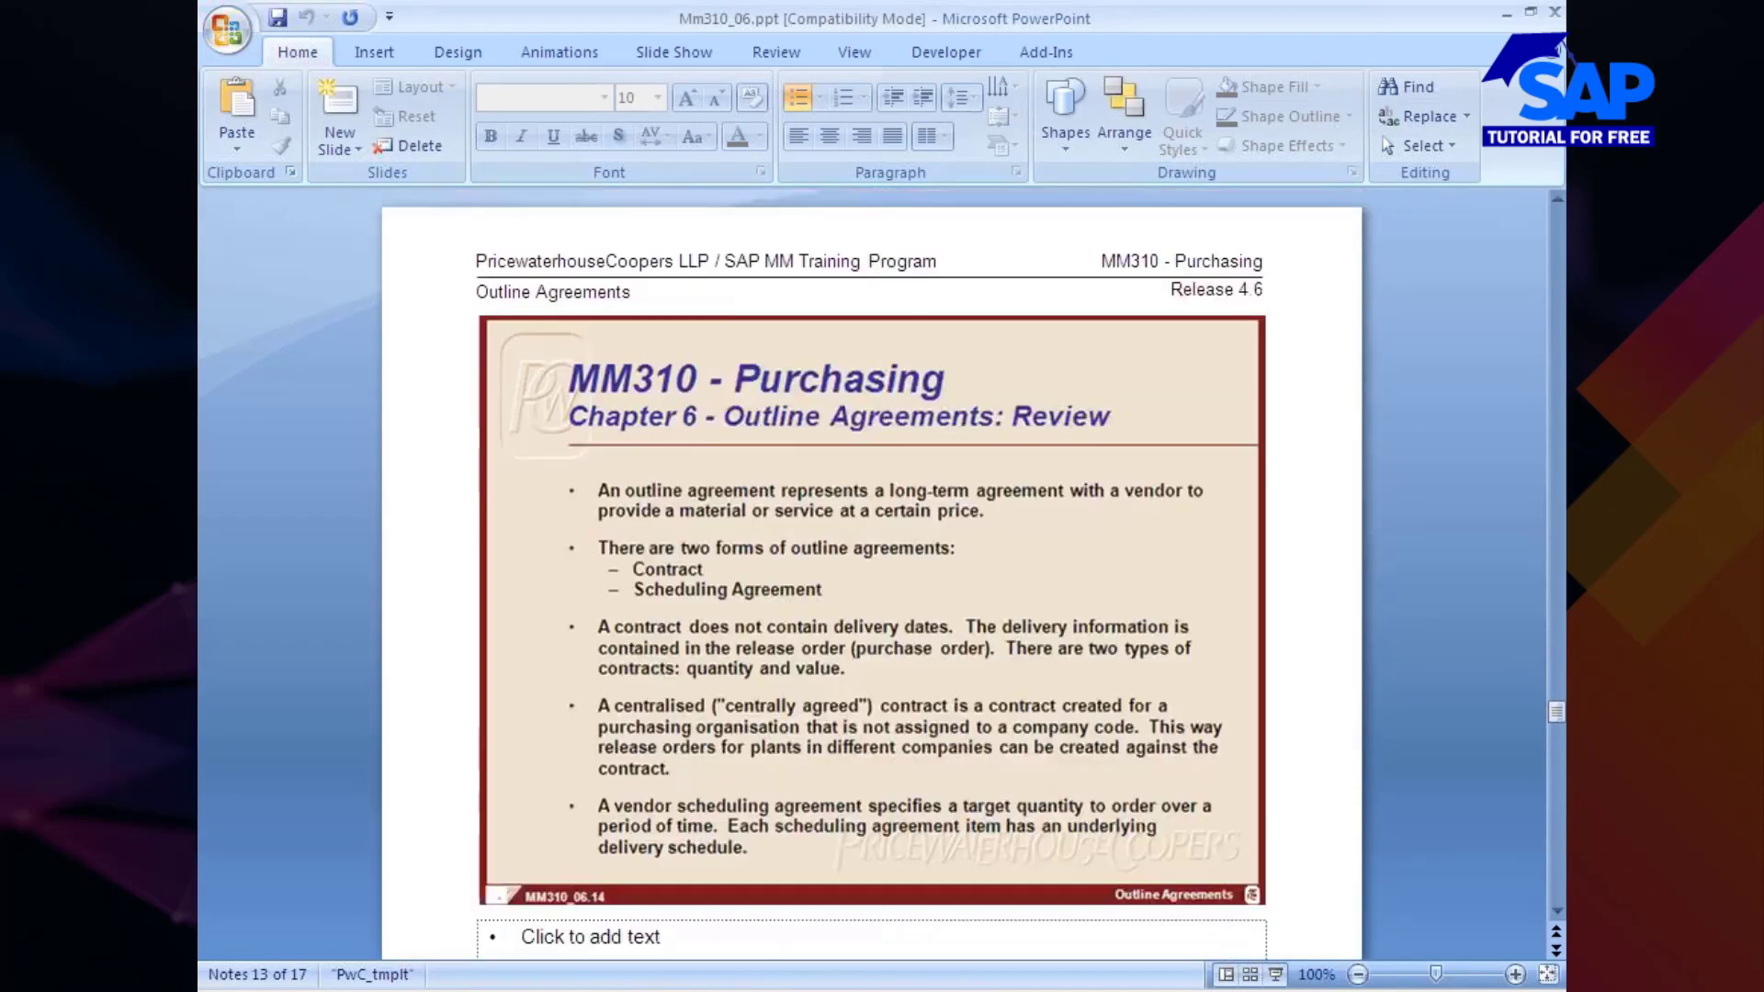